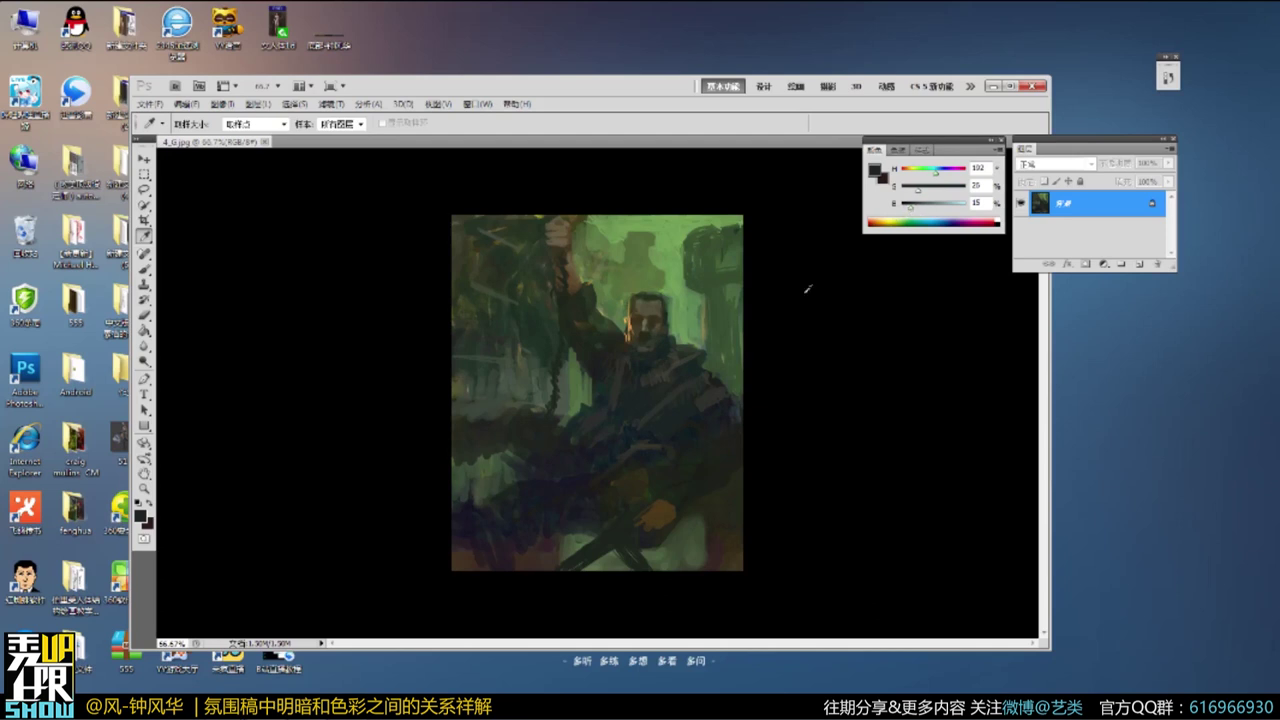
Sample colours from the green background, the dark left side and the figure's coat to compare their hue, saturation and brightness.
{"action": "left_click", "coordinate": [697, 299]}
{"action": "left_click", "coordinate": [719, 342]}
{"action": "left_click", "coordinate": [483, 369]}
{"action": "left_click", "coordinate": [646, 407]}
{"action": "left_click_drag", "start_coordinate": [635, 413], "coordinate": [590, 446]}
Close the painting of the figure with the raised arm and move the Photoshop window aside.
{"action": "left_click_drag", "start_coordinate": [715, 141], "coordinate": [683, 270]}
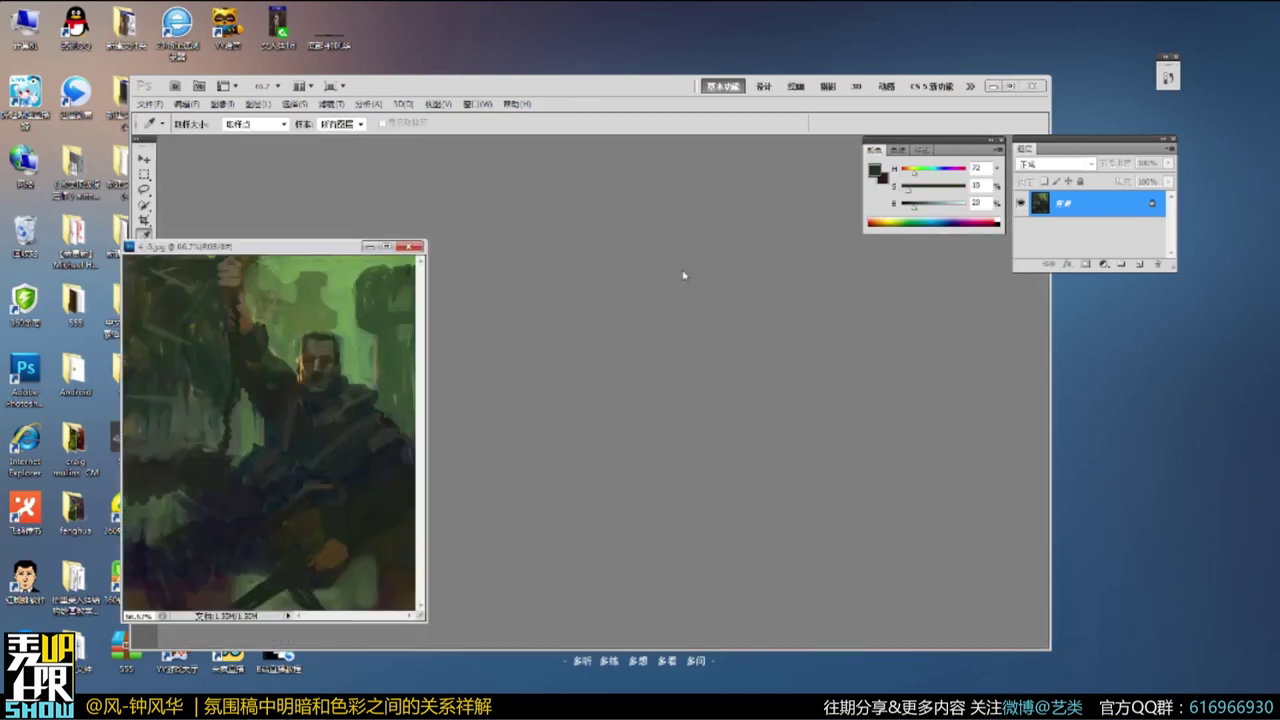
{"action": "left_click", "coordinate": [409, 246]}
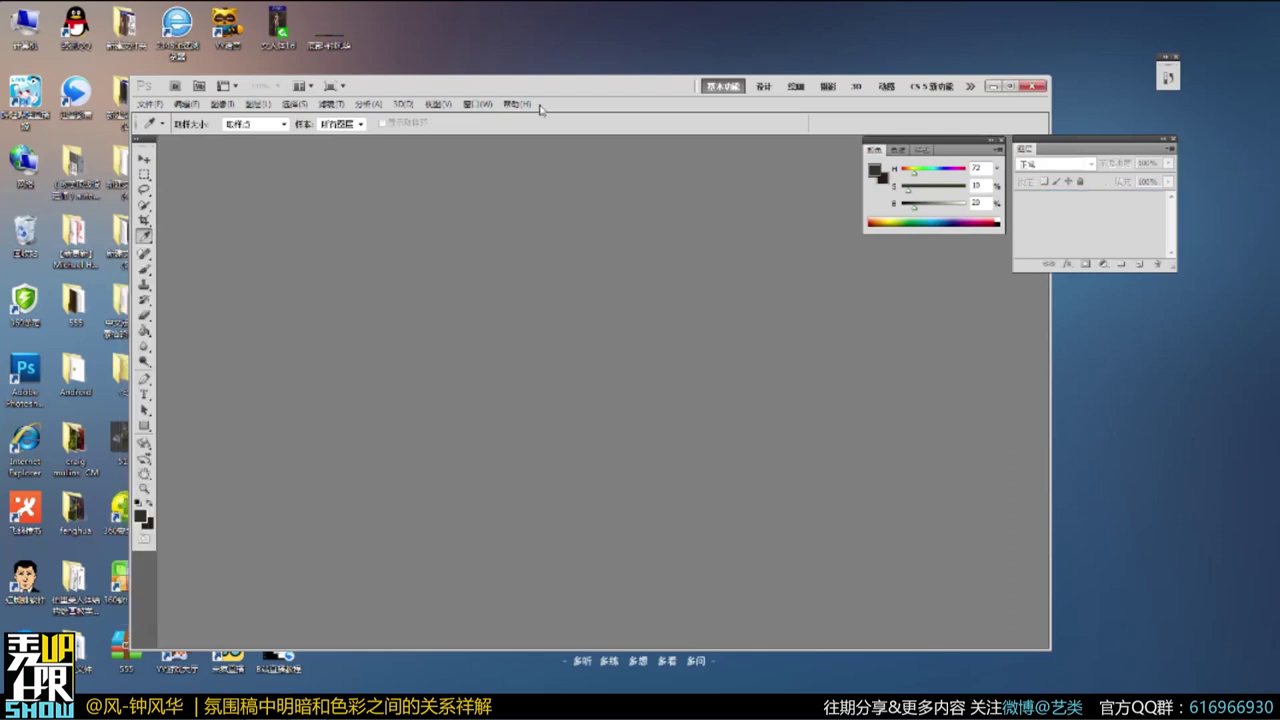
{"action": "left_click_drag", "start_coordinate": [546, 86], "coordinate": [656, 86]}
Switch to the craig mullins CM folder and open the image 7_G in Photoshop.
{"action": "left_click", "coordinate": [385, 706]}
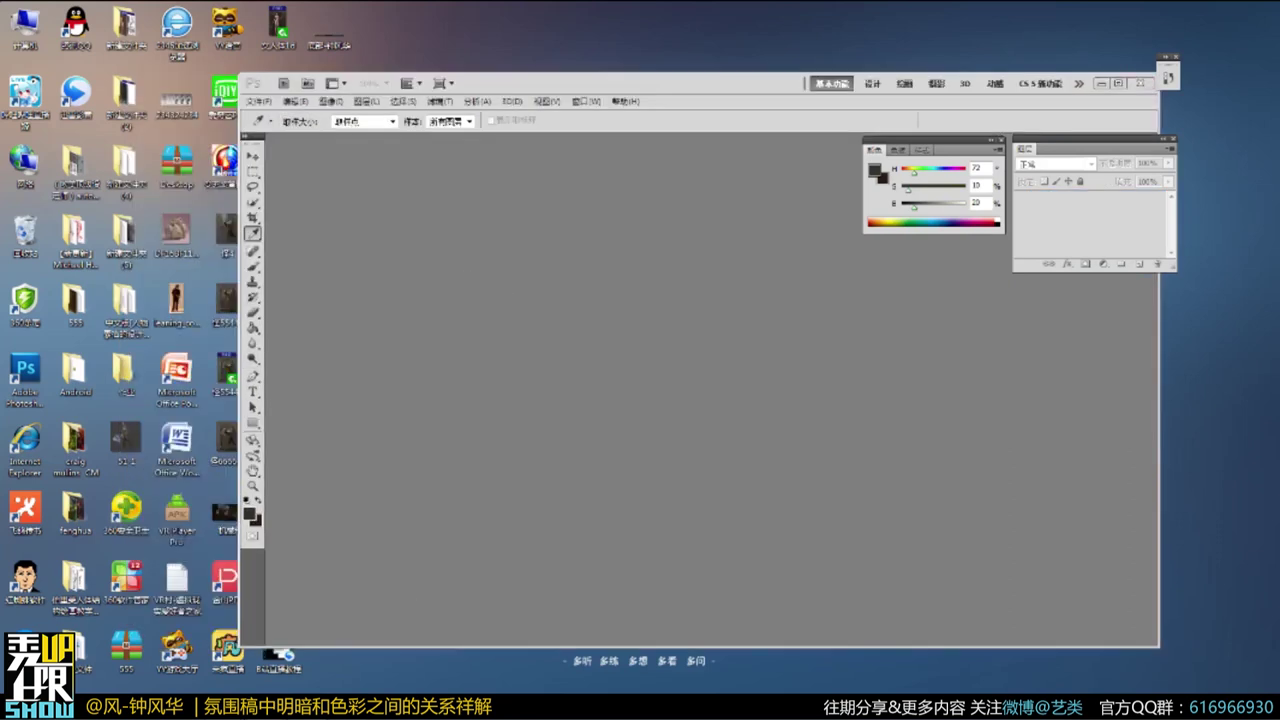
{"action": "left_click_drag", "start_coordinate": [620, 35], "coordinate": [670, 25]}
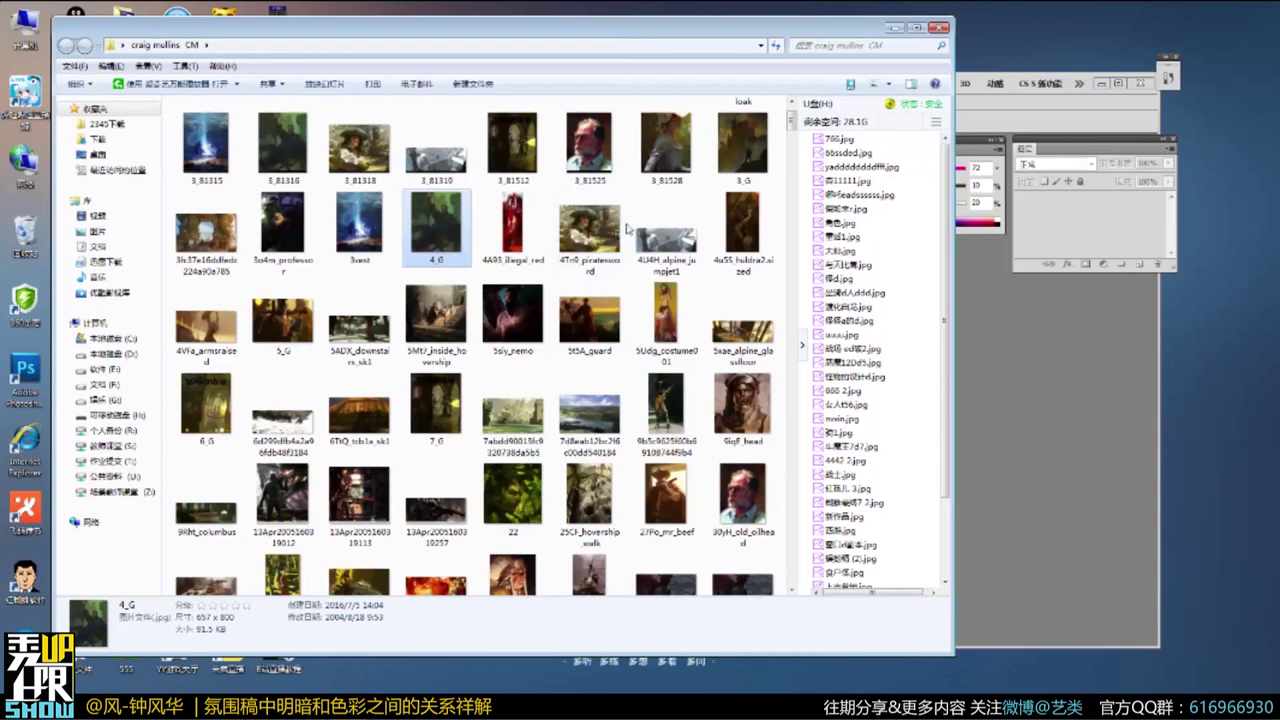
{"action": "left_click", "coordinate": [444, 408]}
{"action": "key", "text": "Return"}
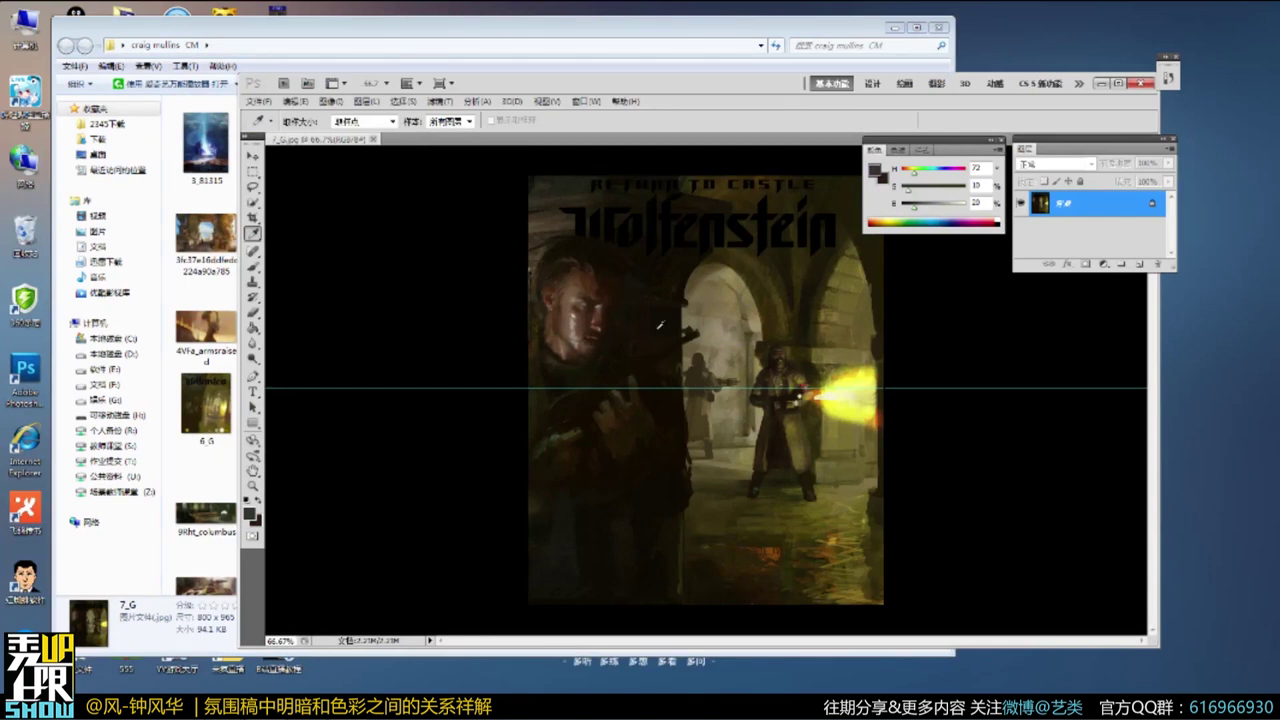
Sample the dark tones around the foreground man in 7_G to read their colour values, and close the image.
{"action": "left_click", "coordinate": [650, 337]}
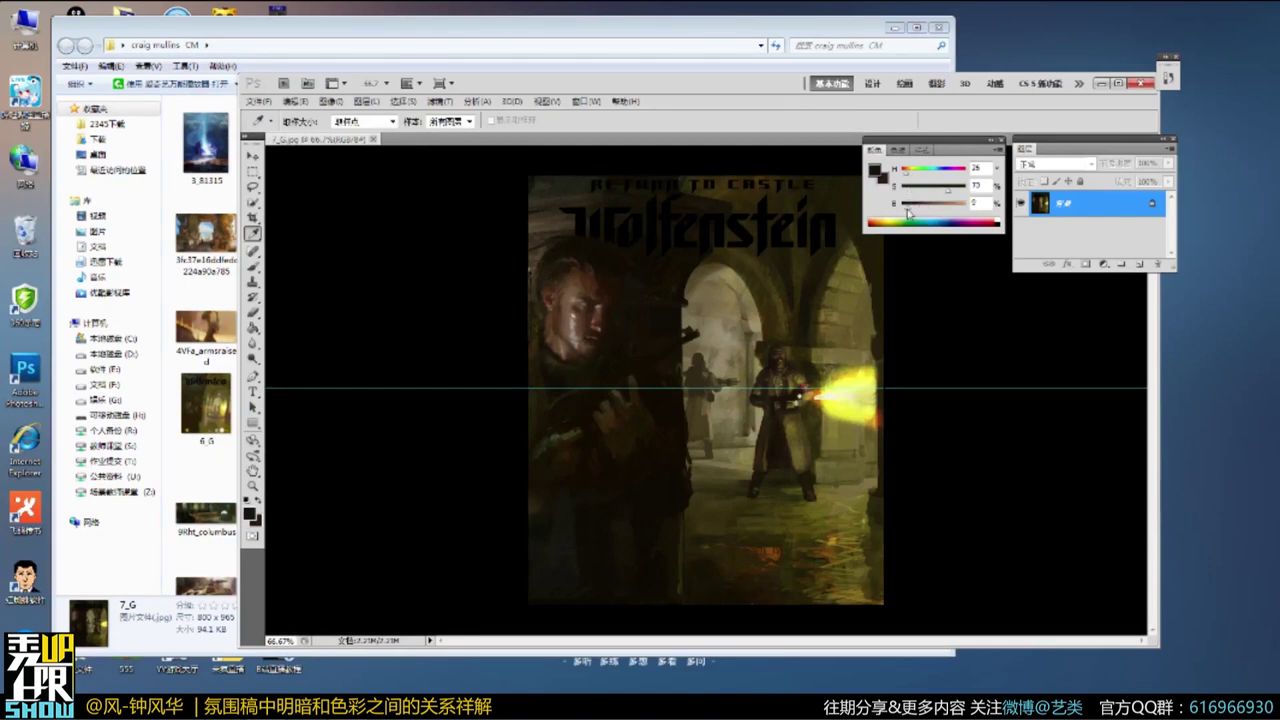
{"action": "left_click", "coordinate": [557, 412]}
{"action": "left_click", "coordinate": [552, 392]}
{"action": "left_click_drag", "start_coordinate": [703, 142], "coordinate": [538, 368]}
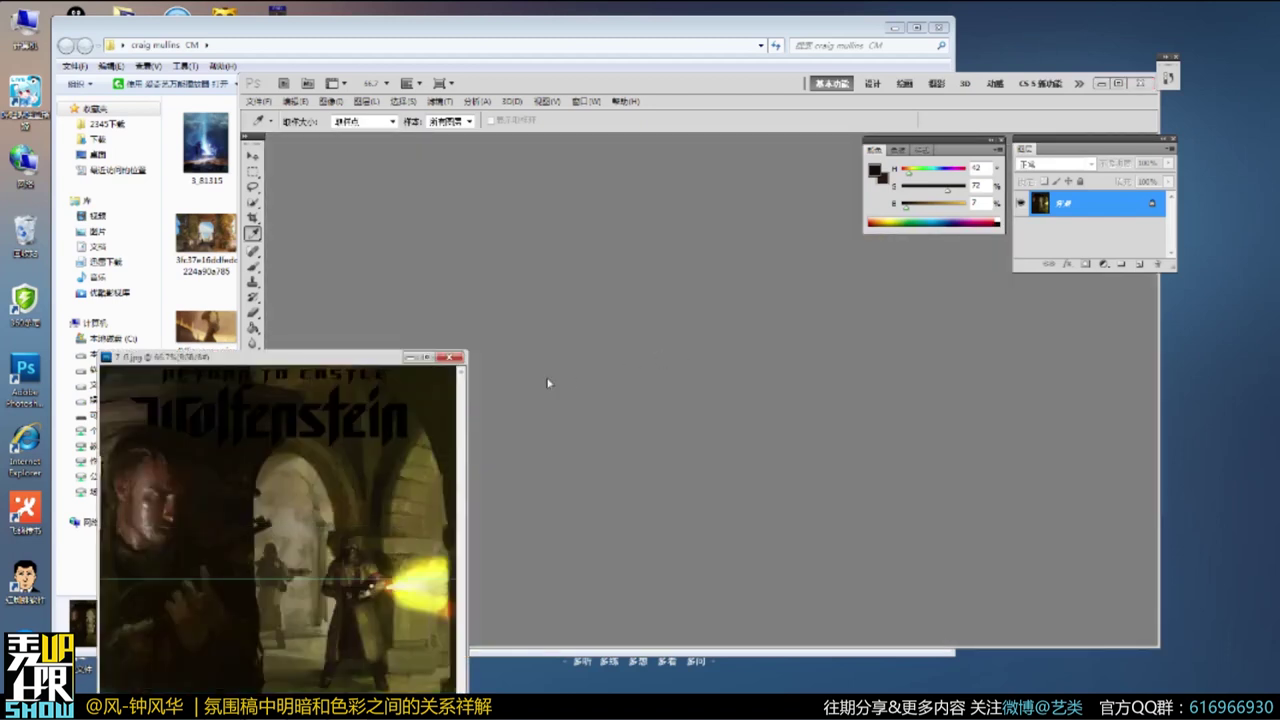
{"action": "left_click", "coordinate": [456, 361]}
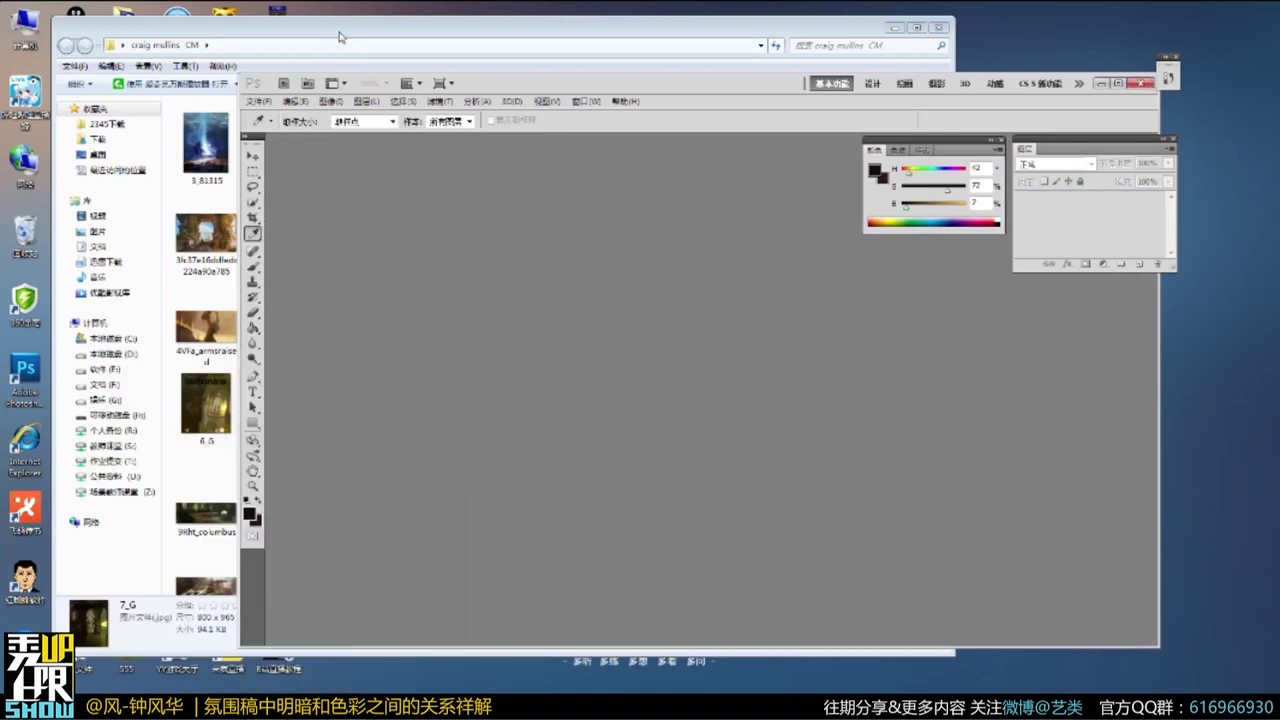
Create a new blank RGB document with a white background, keeping the proposed size.
{"action": "left_click_drag", "start_coordinate": [339, 33], "coordinate": [303, 39]}
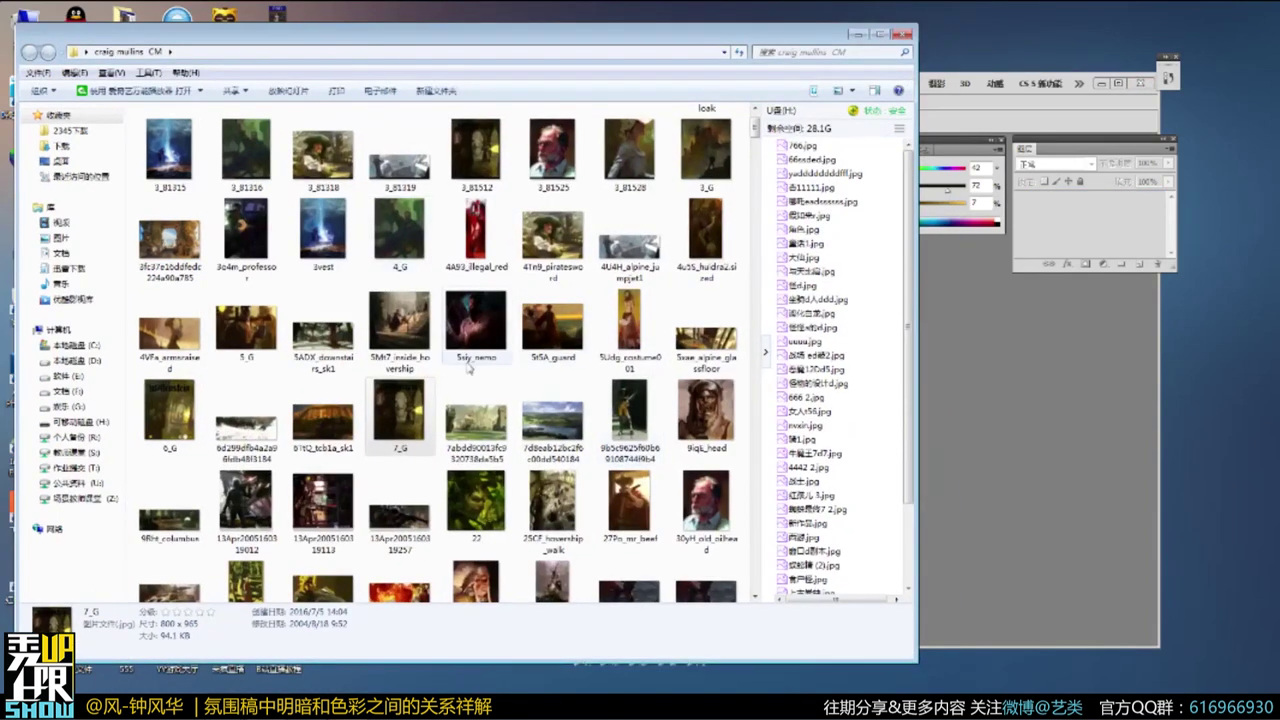
{"action": "left_click", "coordinate": [972, 373]}
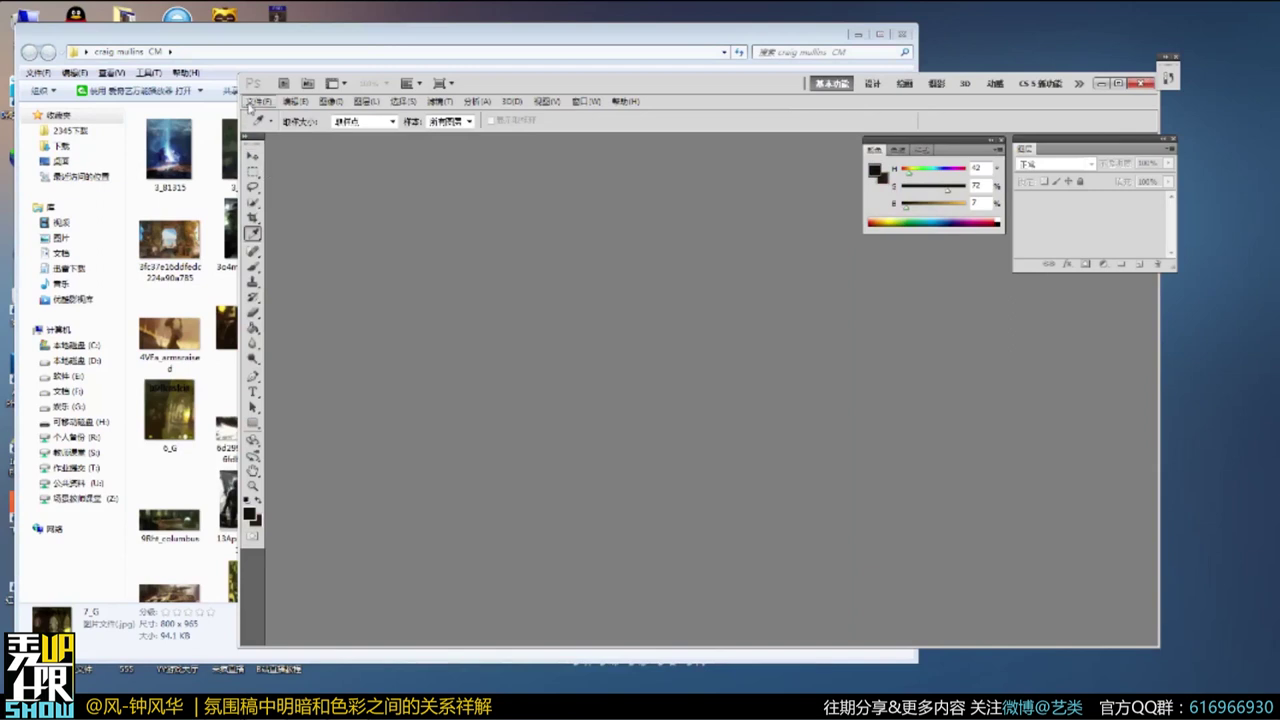
{"action": "left_click", "coordinate": [258, 101]}
{"action": "left_click", "coordinate": [271, 116]}
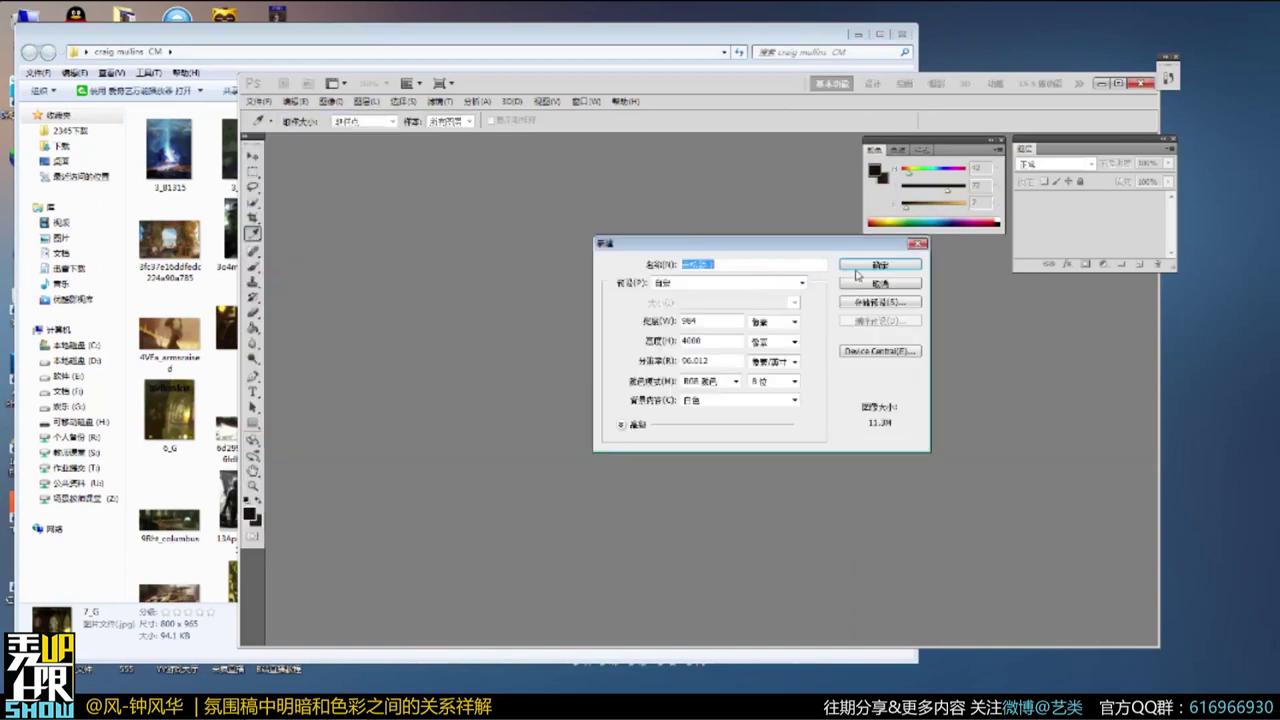
{"action": "left_click", "coordinate": [862, 270]}
Crop the tall white canvas down to a landscape rectangle taken from its upper end.
{"action": "left_click", "coordinate": [252, 218]}
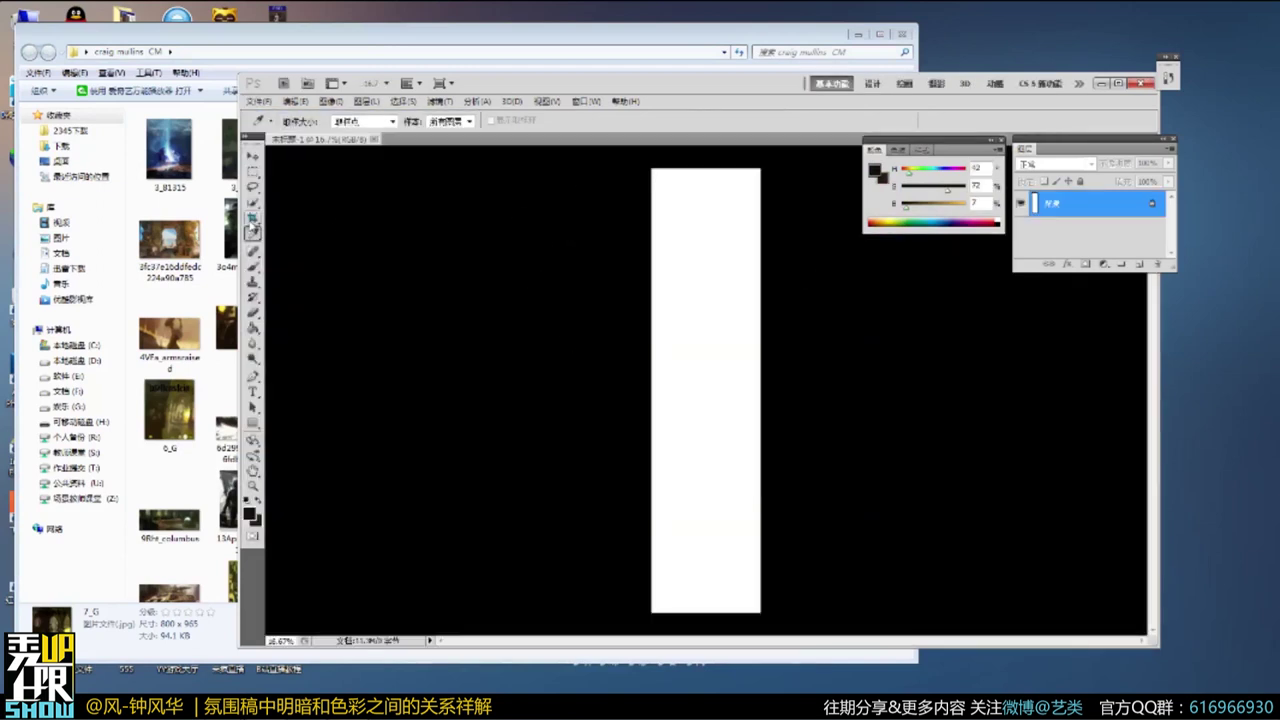
{"action": "left_click_drag", "start_coordinate": [652, 169], "coordinate": [788, 228]}
{"action": "key", "text": "Return"}
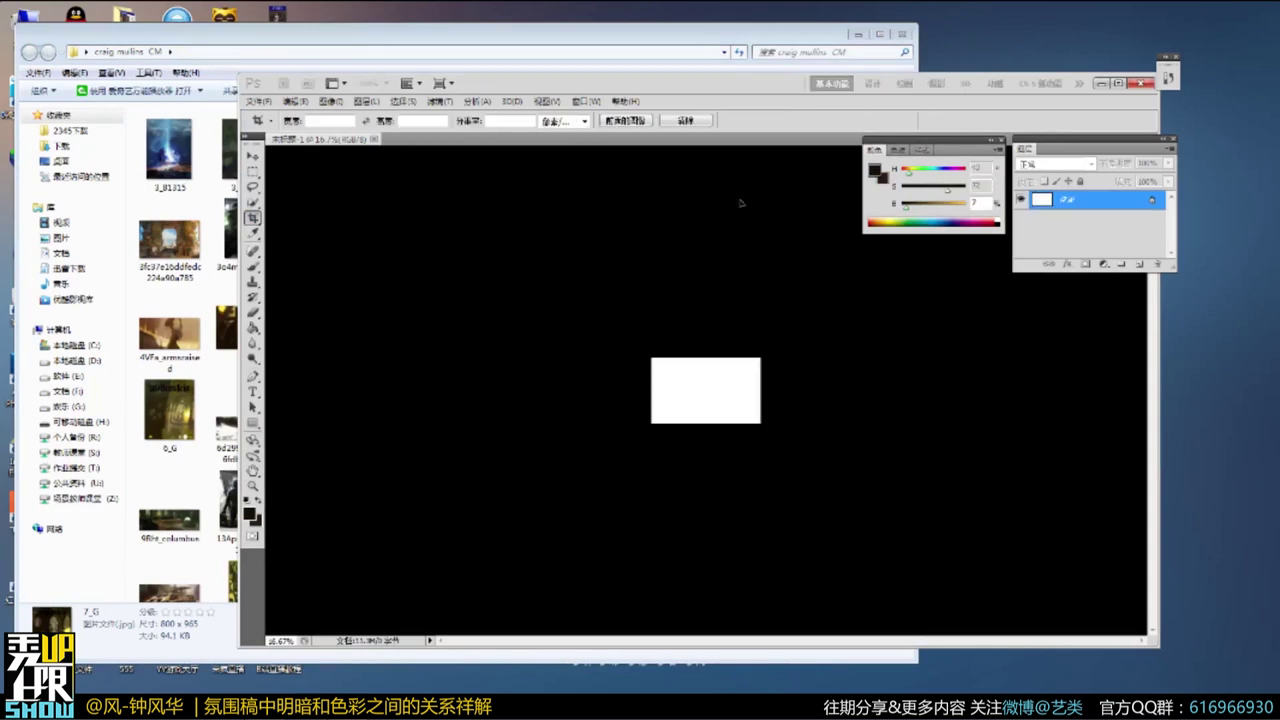
{"action": "left_click", "coordinate": [717, 397], "text": "ctrl"}
{"action": "left_click", "coordinate": [717, 397], "text": "ctrl"}
{"action": "left_click", "coordinate": [717, 397], "text": "ctrl"}
{"action": "left_click", "coordinate": [717, 397], "text": "ctrl"}
{"action": "left_click", "coordinate": [717, 397], "text": "ctrl"}
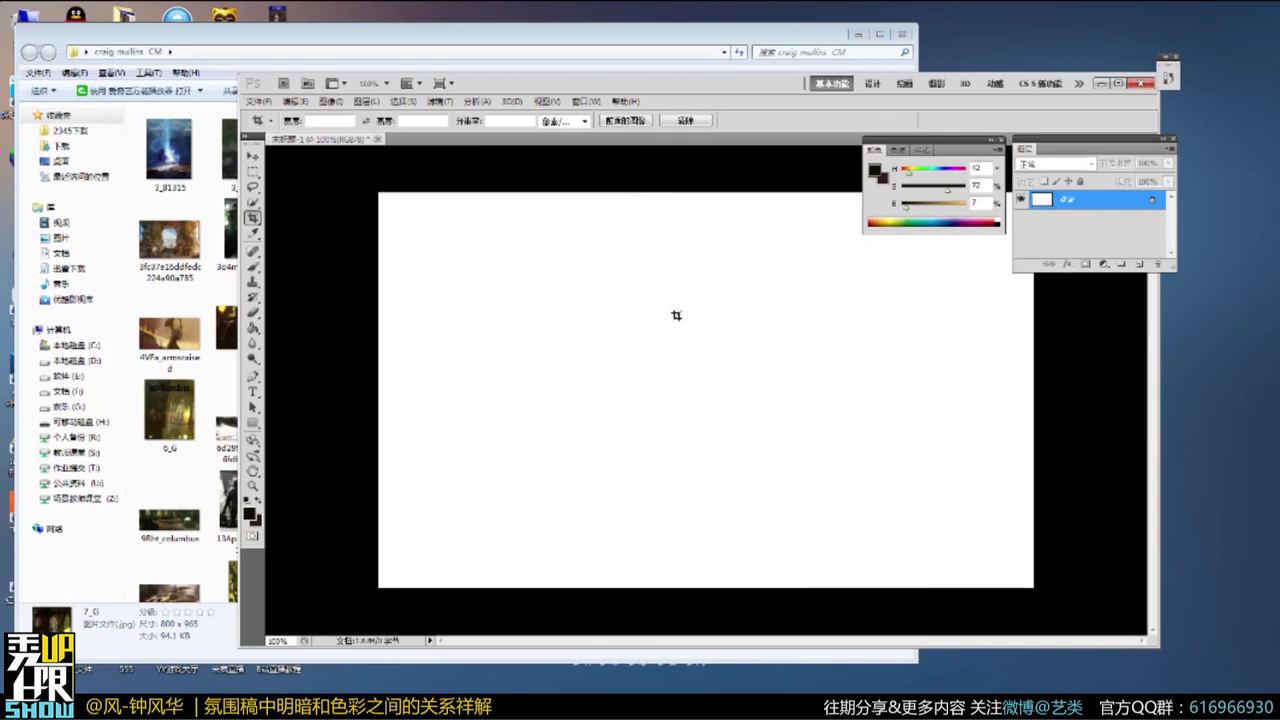
Paint a large solid near-black patch on the left half of the canvas with the Brush tool.
{"action": "key", "text": "b"}
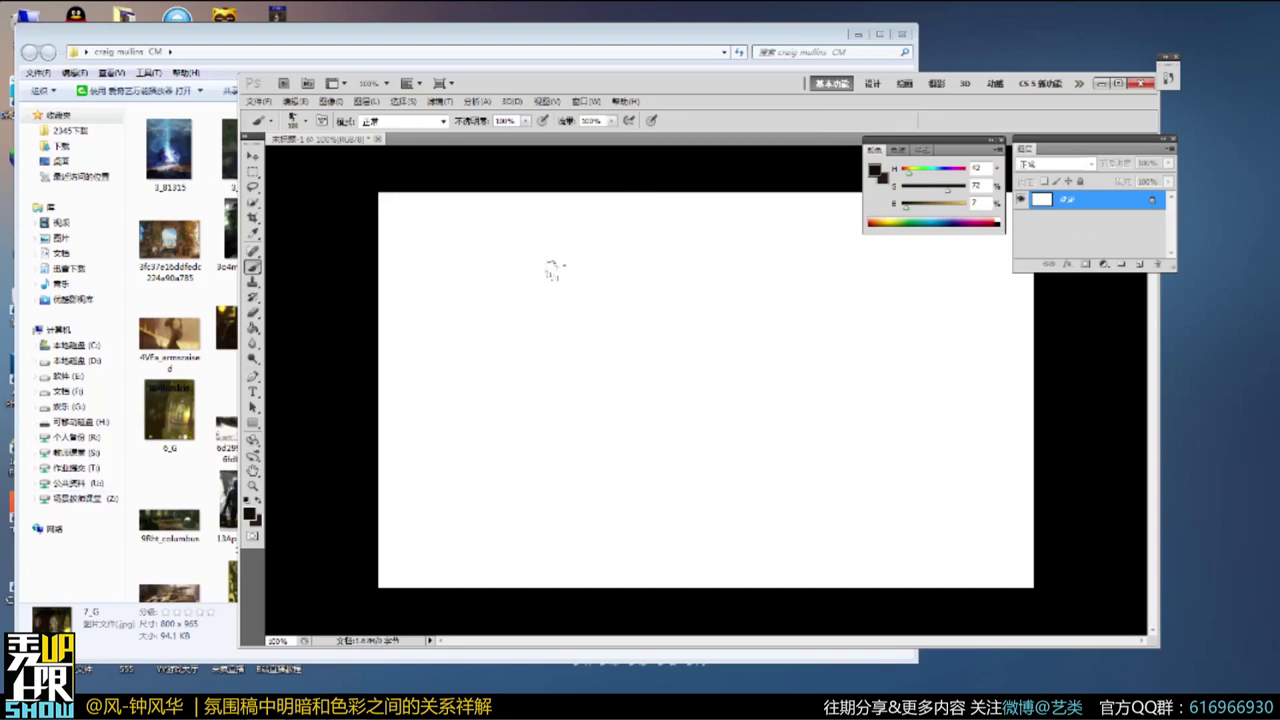
{"action": "left_click_drag", "start_coordinate": [610, 345], "coordinate": [522, 442]}
{"action": "mouse_move", "coordinate": [541, 358]}
{"action": "left_mouse_down"}
{"action": "mouse_move", "coordinate": [606, 352]}
{"action": "mouse_move", "coordinate": [563, 367]}
{"action": "mouse_move", "coordinate": [551, 304]}
{"action": "mouse_move", "coordinate": [515, 294]}
{"action": "mouse_move", "coordinate": [451, 354]}
{"action": "mouse_move", "coordinate": [446, 393]}
{"action": "left_mouse_up"}
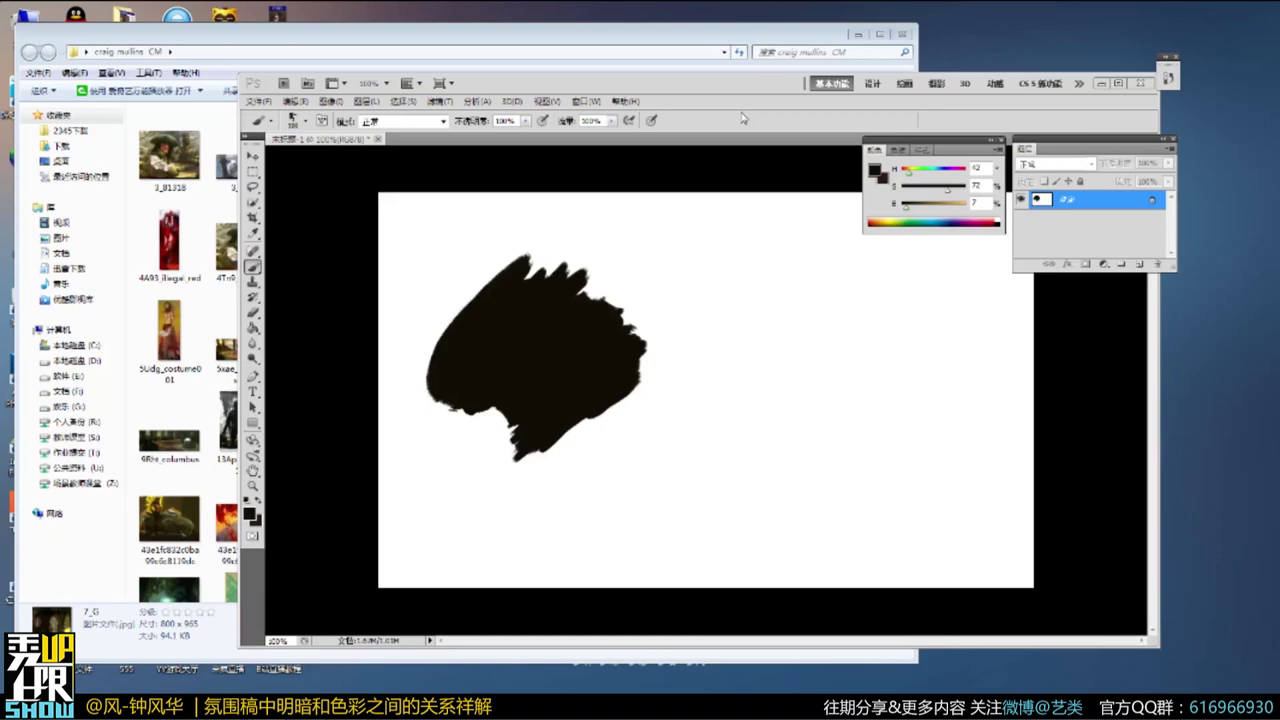
Extend the near-black patch with more brush strokes and move the Photoshop window aside to uncover the image folder.
{"action": "left_click_drag", "start_coordinate": [725, 87], "coordinate": [777, 160]}
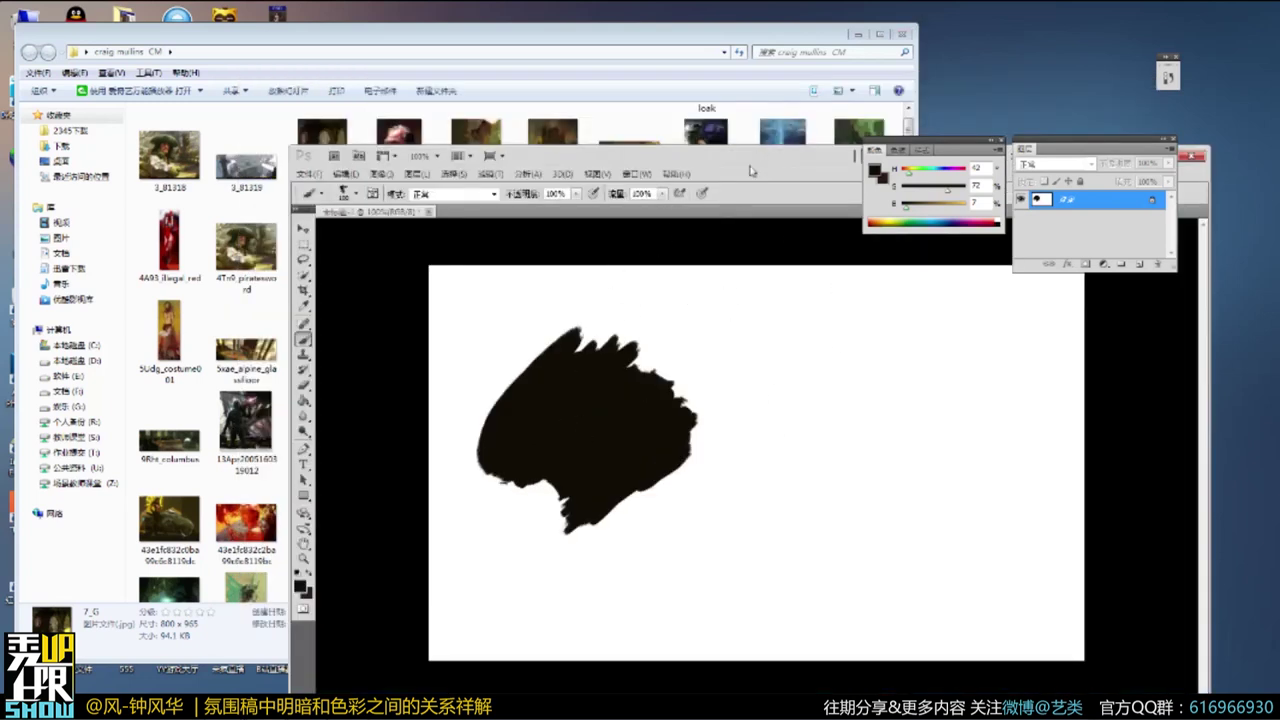
{"action": "left_click_drag", "start_coordinate": [600, 150], "coordinate": [434, 131]}
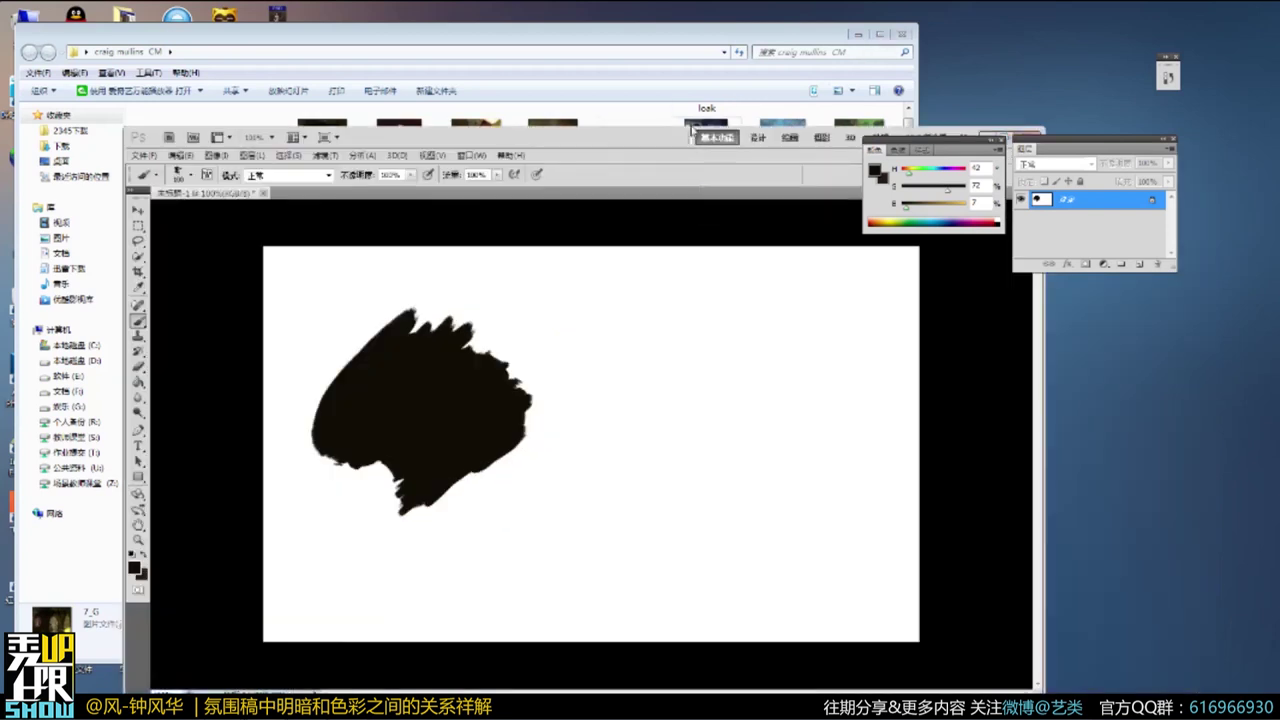
{"action": "left_click_drag", "start_coordinate": [694, 135], "coordinate": [763, 139]}
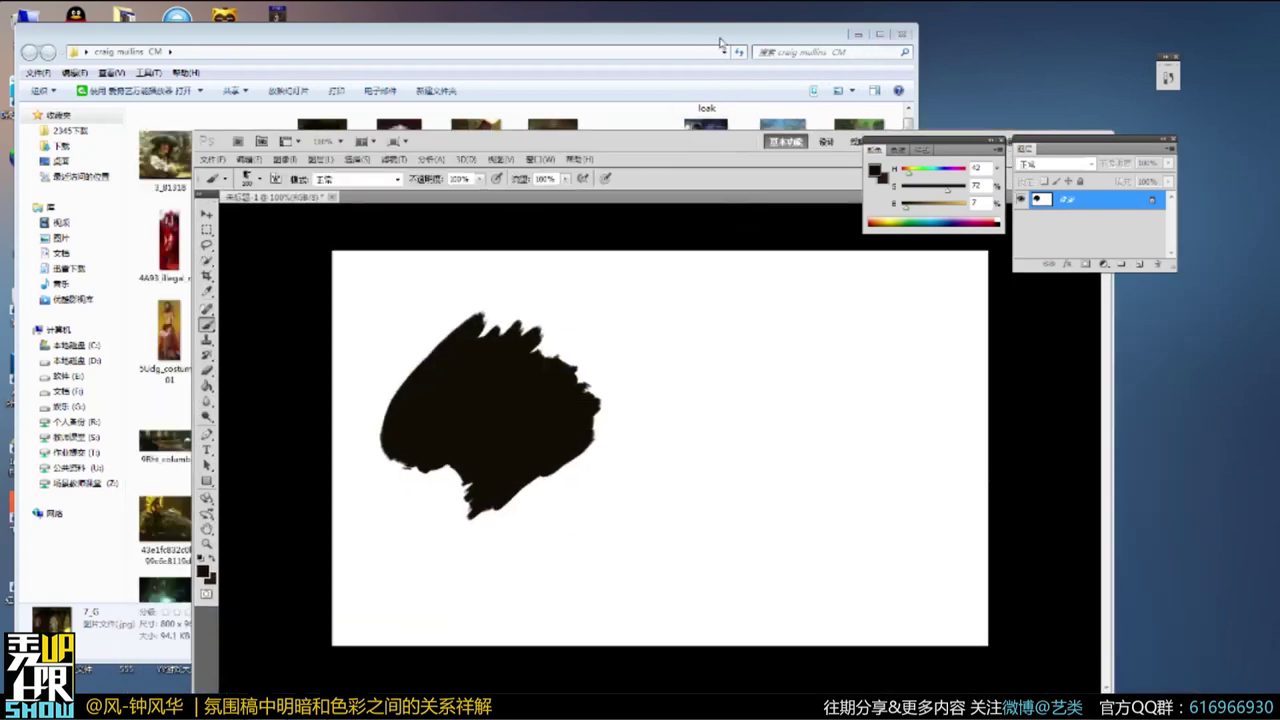
{"action": "mouse_move", "coordinate": [576, 373]}
{"action": "left_mouse_down"}
{"action": "mouse_move", "coordinate": [600, 480]}
{"action": "mouse_move", "coordinate": [650, 530]}
{"action": "mouse_move", "coordinate": [543, 320]}
{"action": "mouse_move", "coordinate": [466, 334]}
{"action": "mouse_move", "coordinate": [575, 290]}
{"action": "left_mouse_up"}
{"action": "left_click_drag", "start_coordinate": [715, 156], "coordinate": [928, 227]}
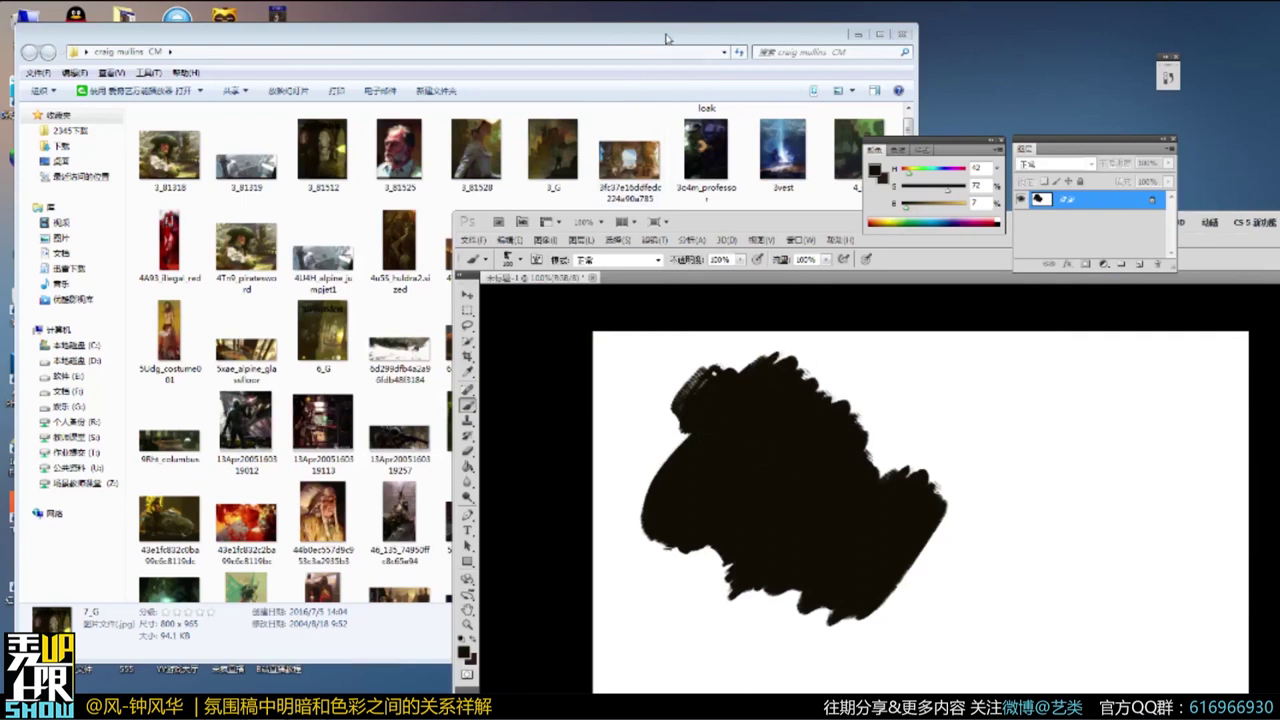
Close the painted document without saving it.
{"action": "left_click_drag", "start_coordinate": [876, 277], "coordinate": [760, 355]}
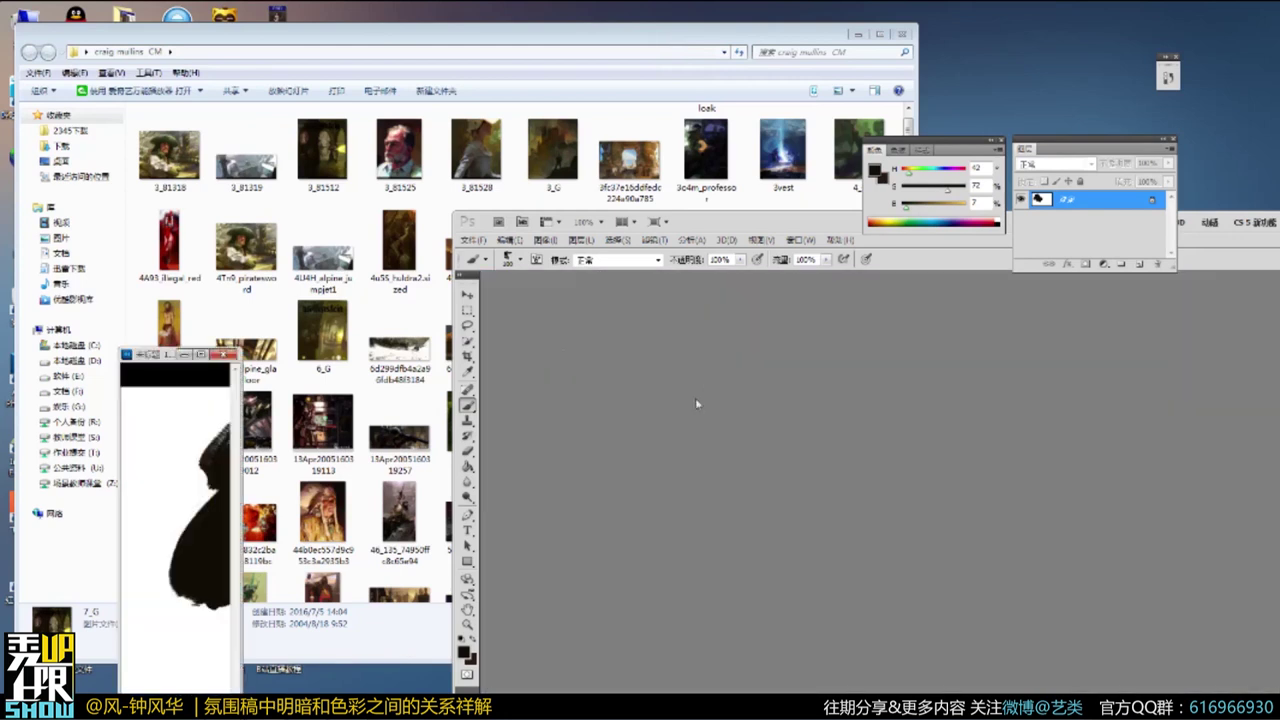
{"action": "left_click", "coordinate": [228, 354]}
{"action": "left_click", "coordinate": [920, 443]}
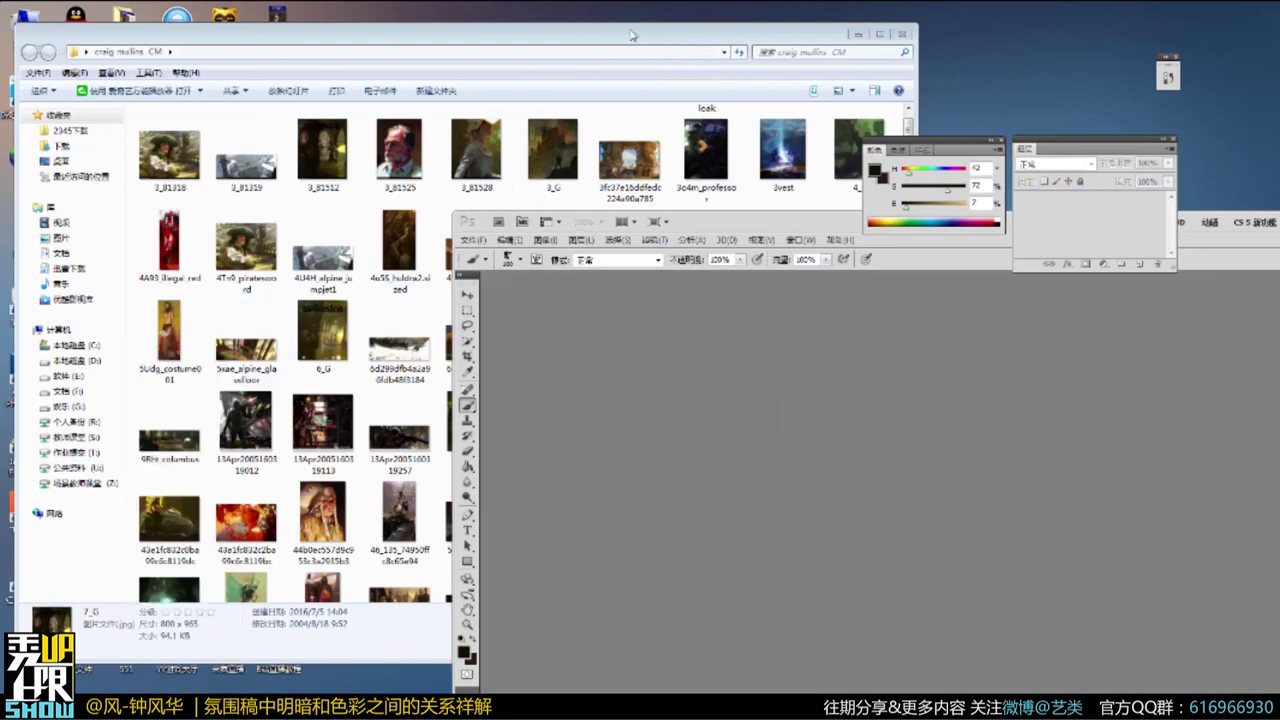
Open 13Apr2005160319113.jpg from the craig mullins CM folder in Photoshop, examine its lighting and colour, and close it.
{"action": "left_click_drag", "start_coordinate": [632, 35], "coordinate": [644, 15]}
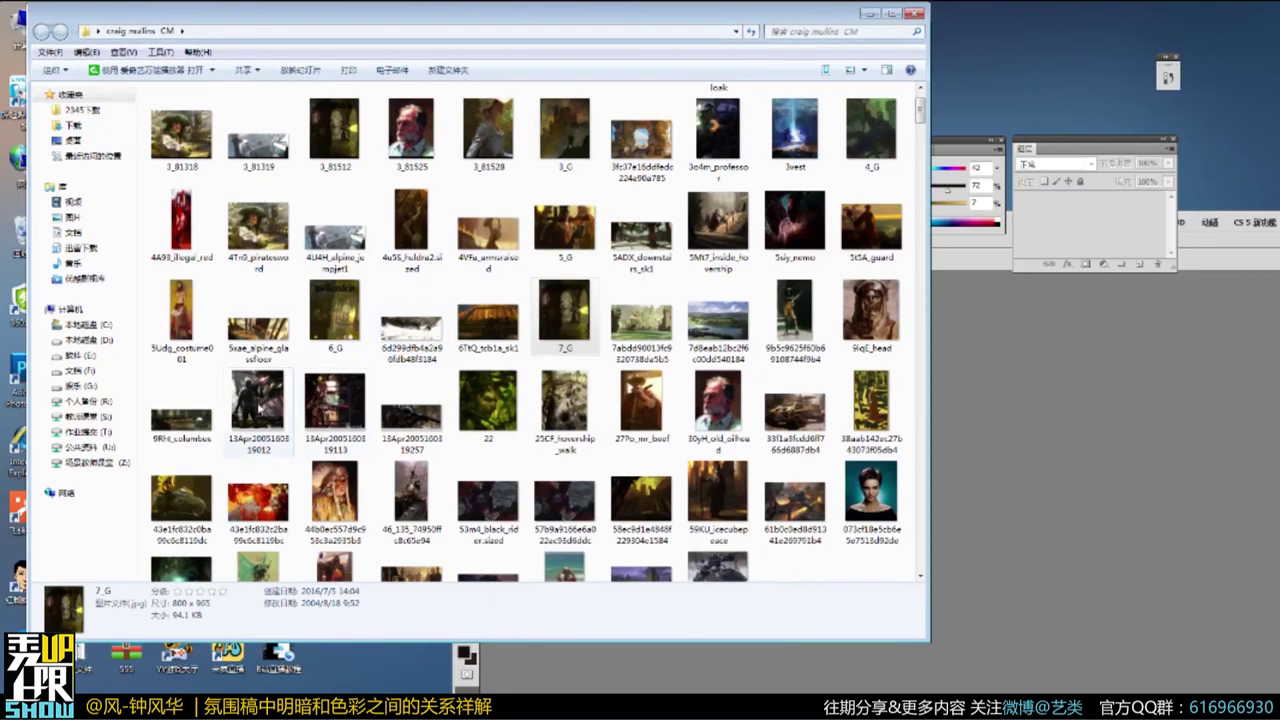
{"action": "left_click", "coordinate": [257, 398]}
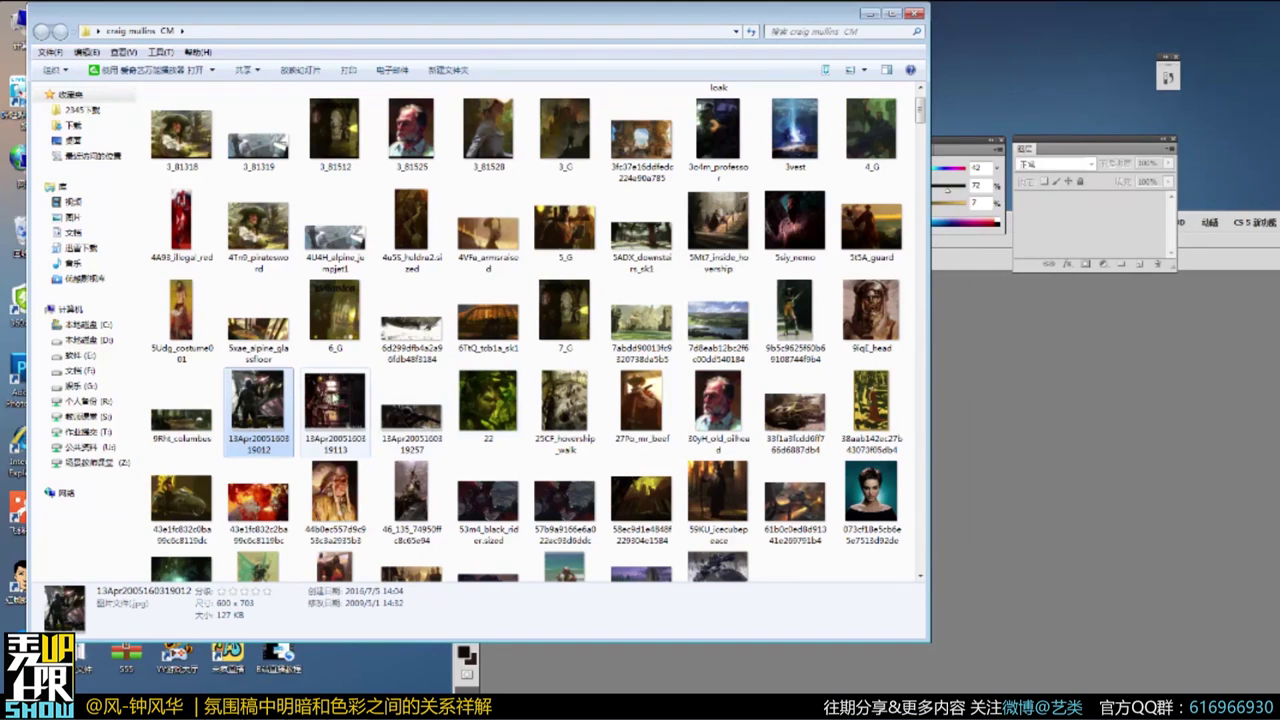
{"action": "left_click", "coordinate": [335, 405]}
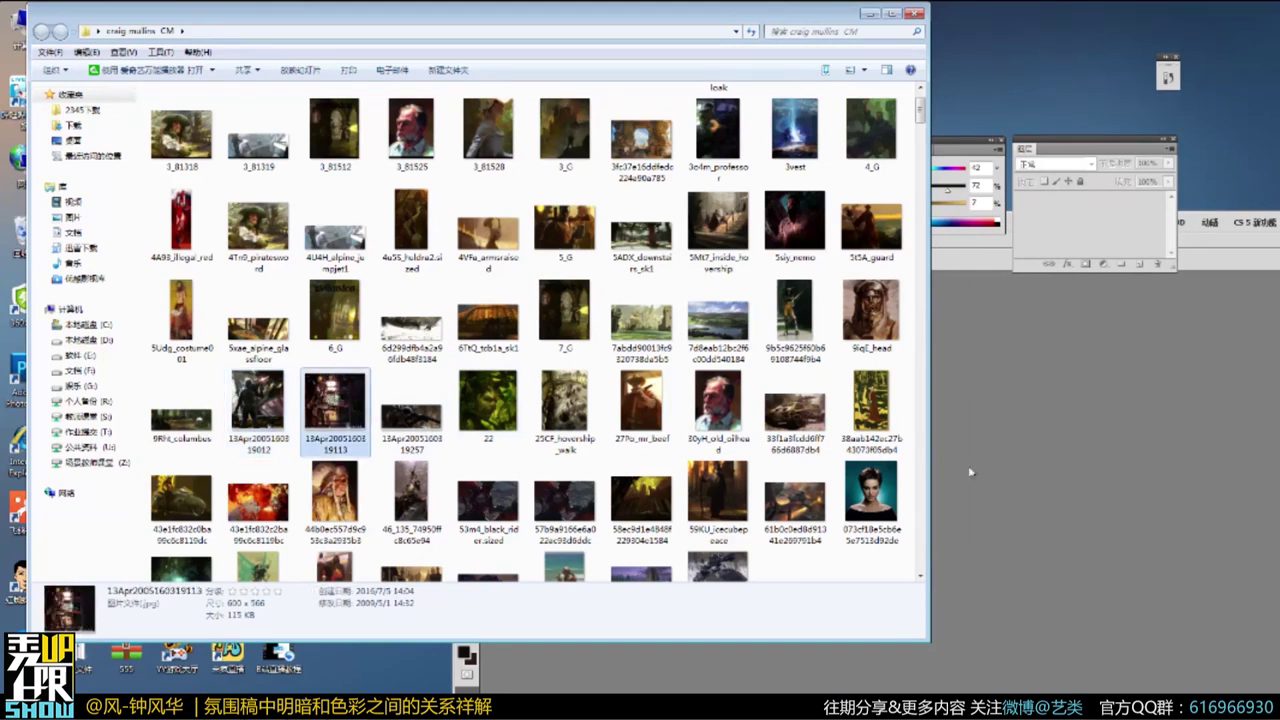
{"action": "left_click_drag", "start_coordinate": [335, 405], "coordinate": [1018, 466]}
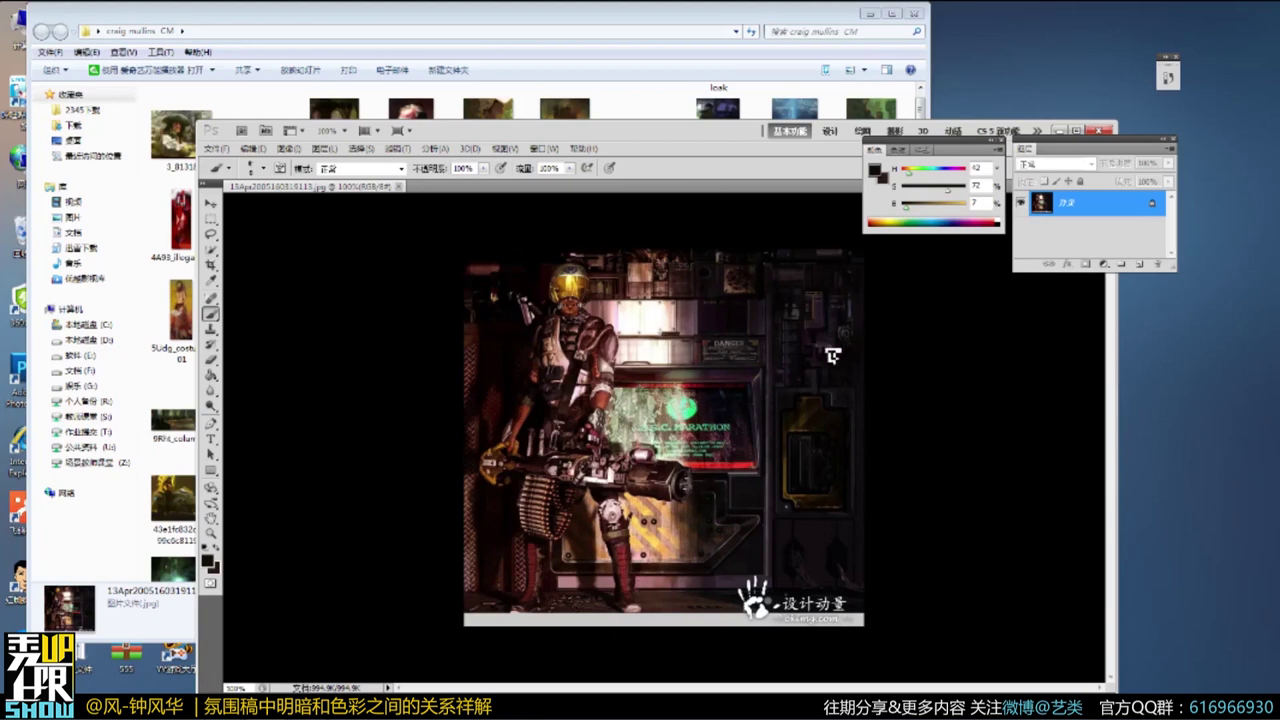
{"action": "left_click_drag", "start_coordinate": [618, 190], "coordinate": [608, 268]}
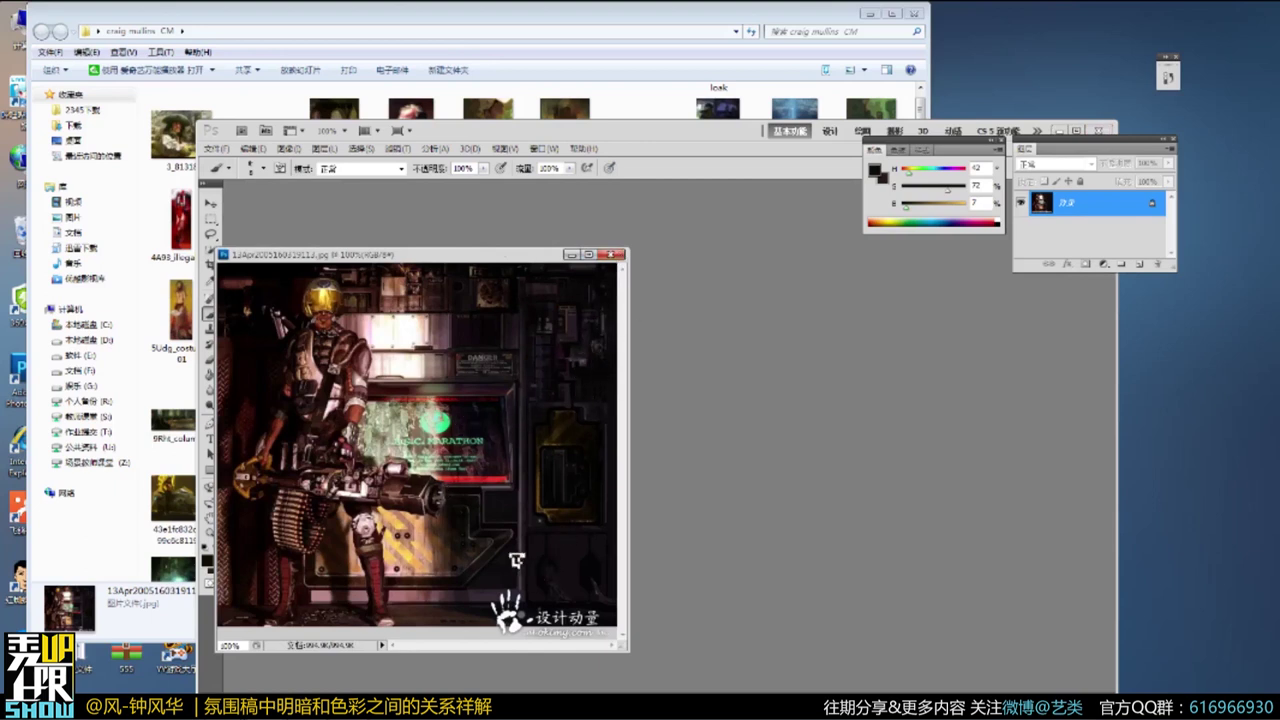
{"action": "left_click", "coordinate": [611, 254]}
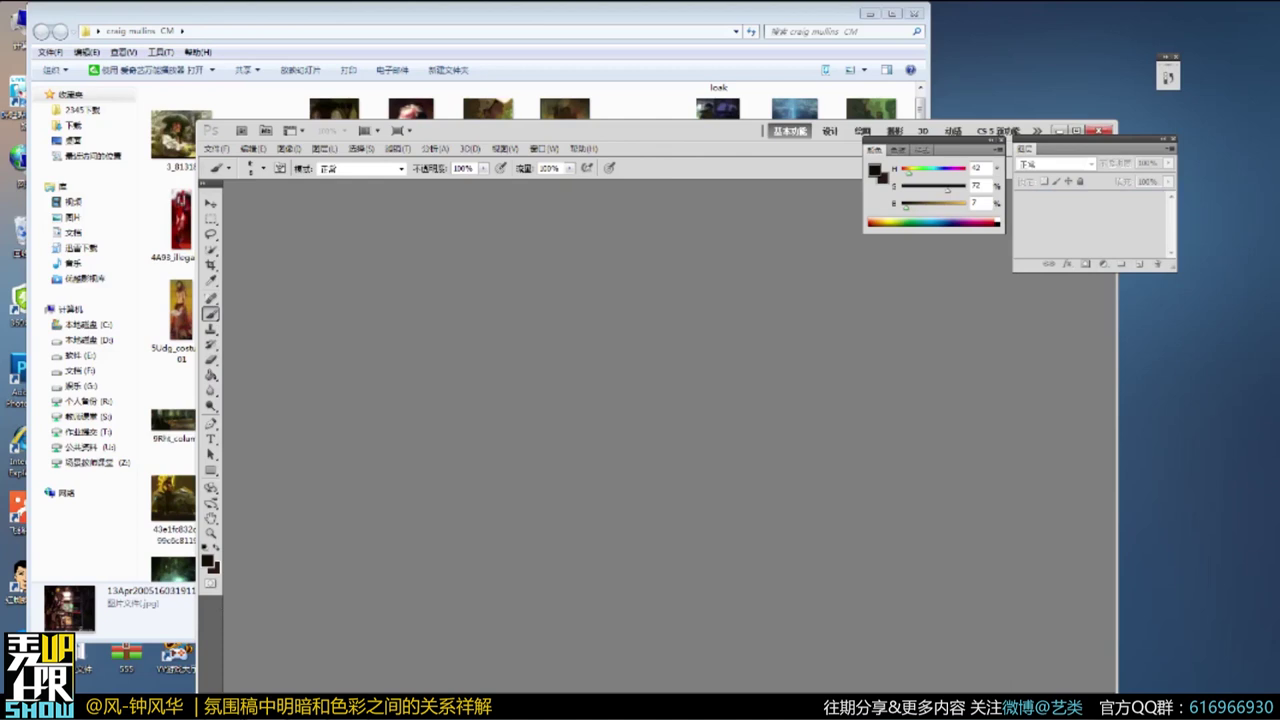
Switch to the bilibili live streaming tool, open its video settings and choose the 2000 kbps bitrate.
{"action": "left_click", "coordinate": [306, 708]}
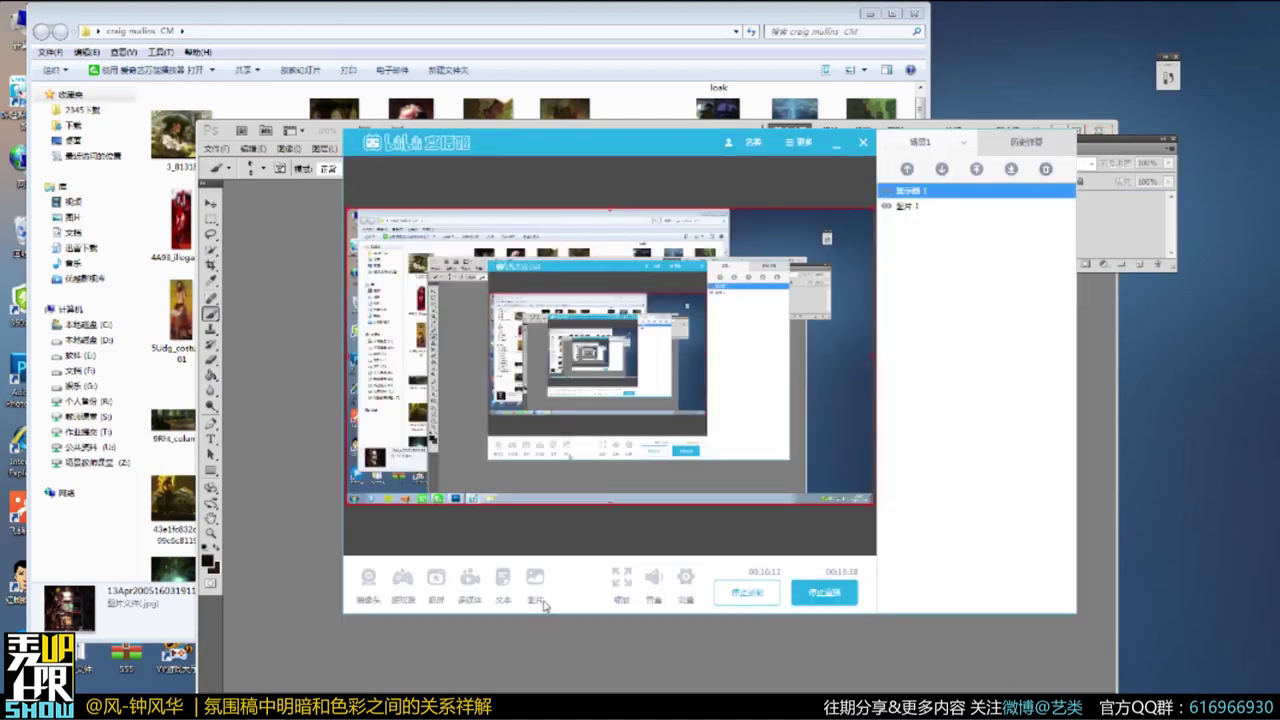
{"action": "left_click", "coordinate": [686, 580]}
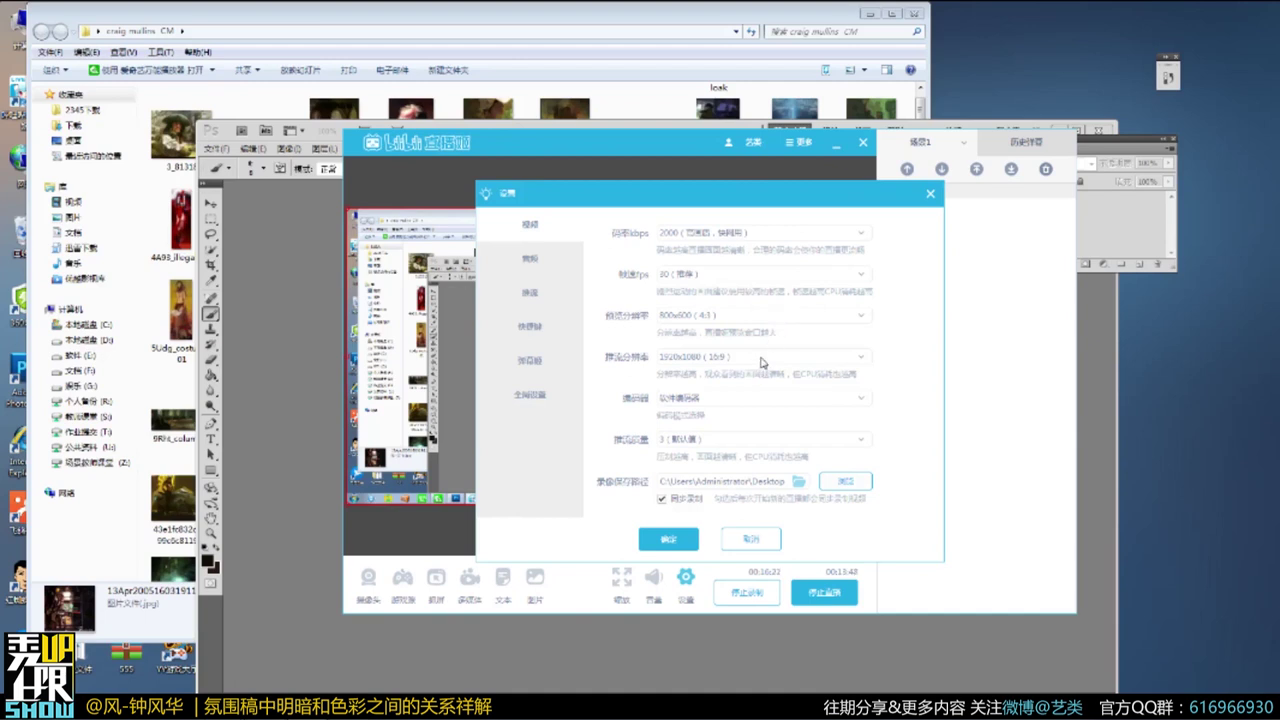
{"action": "left_click", "coordinate": [771, 236]}
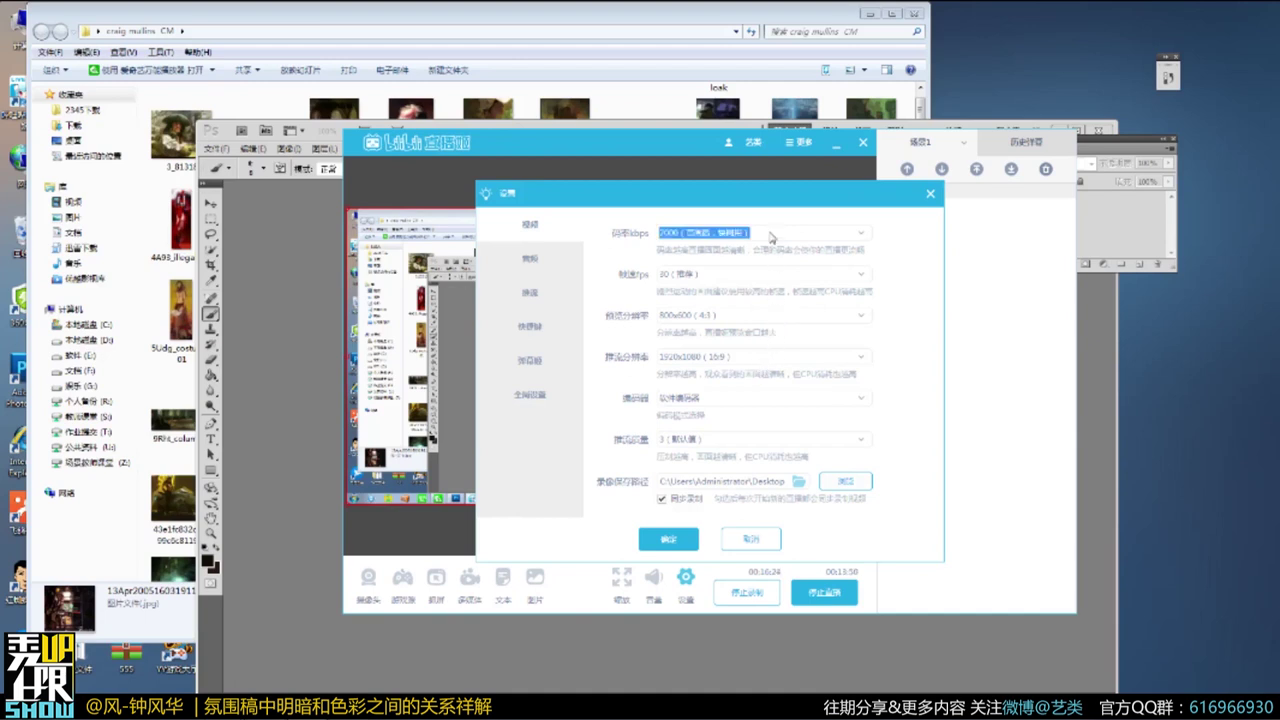
{"action": "left_click", "coordinate": [859, 236]}
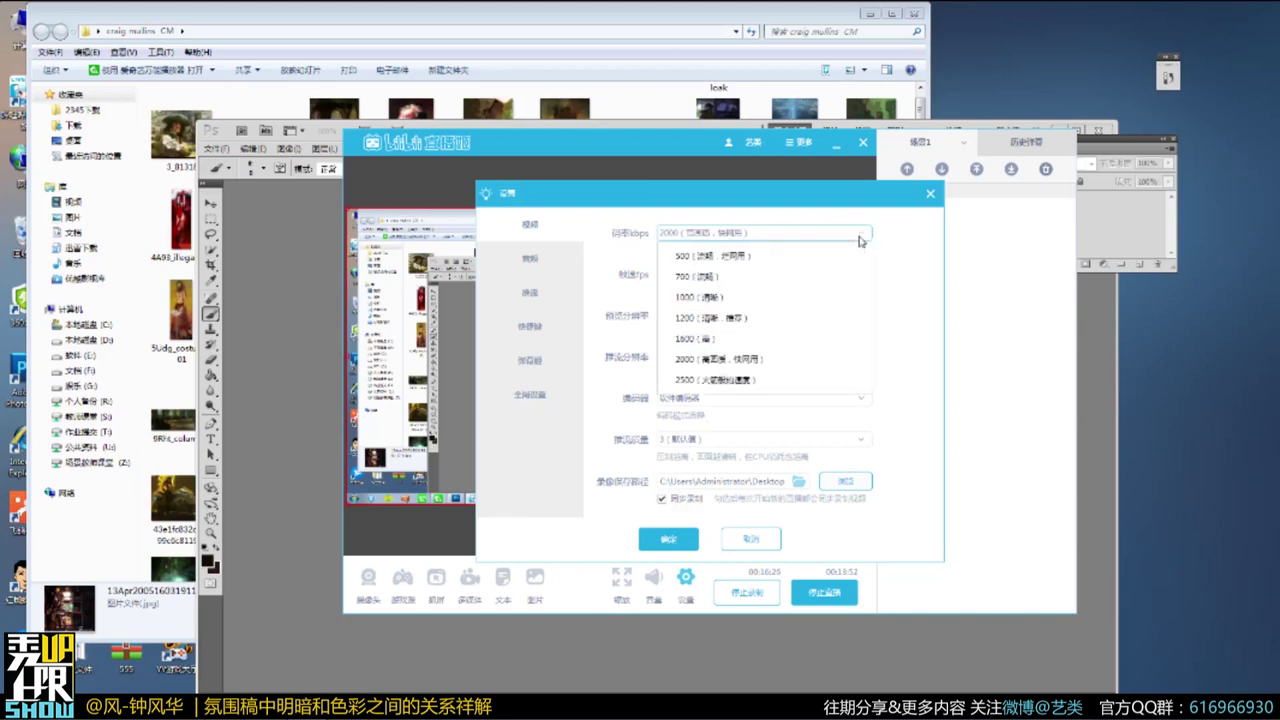
{"action": "left_click", "coordinate": [755, 362]}
Check the frame rate and preview resolution options, and choose 1920x1080 (16:9) as the streaming resolution.
{"action": "left_click", "coordinate": [756, 274]}
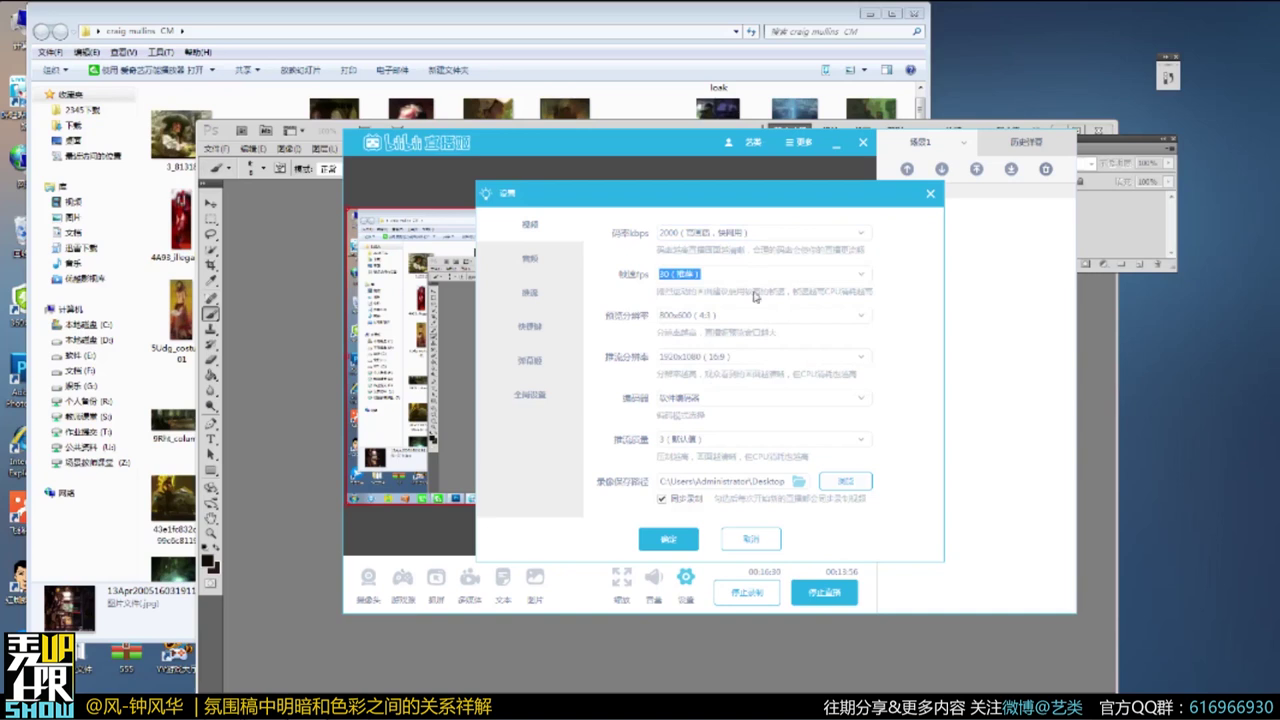
{"action": "left_click", "coordinate": [748, 317]}
{"action": "left_click", "coordinate": [748, 317]}
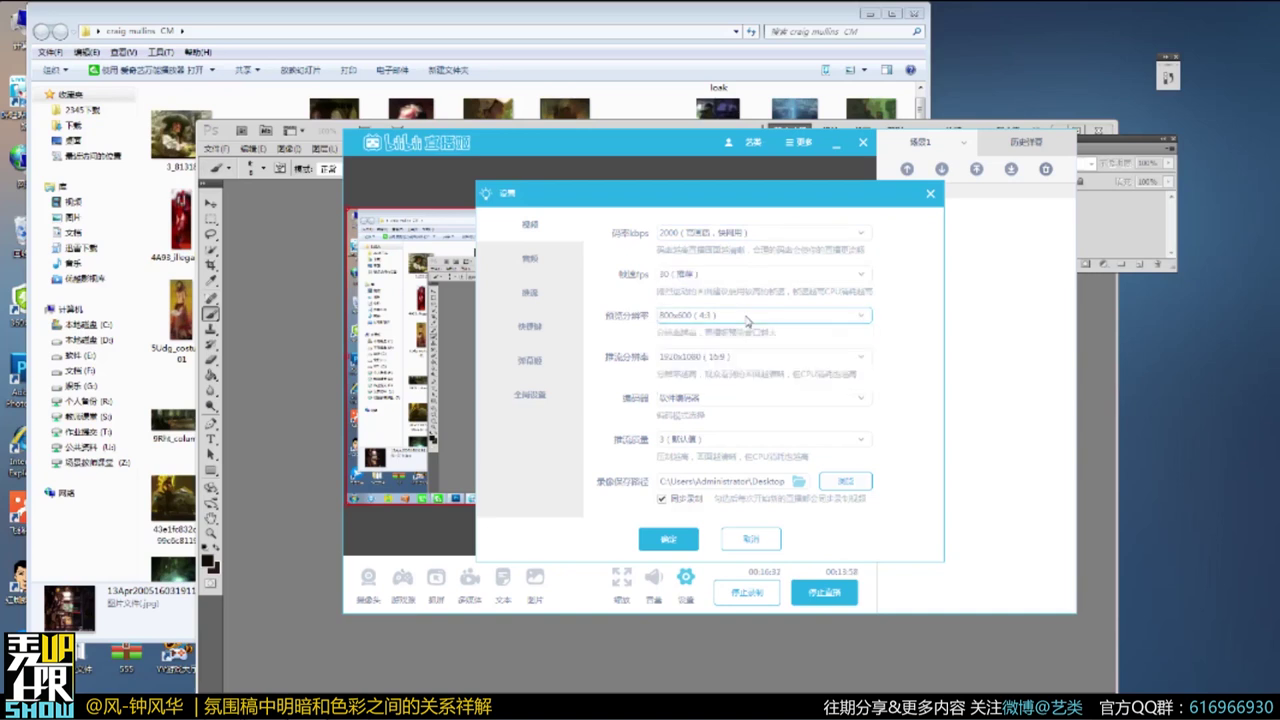
{"action": "left_click", "coordinate": [736, 366]}
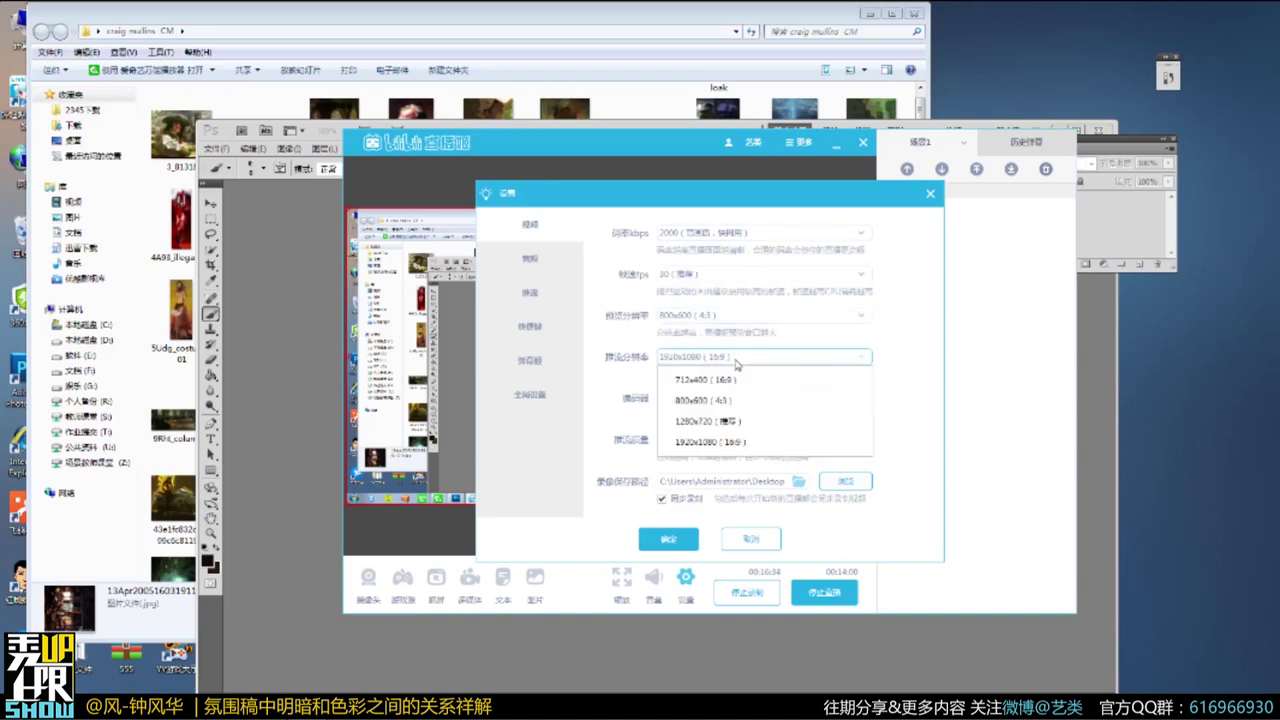
{"action": "left_click", "coordinate": [724, 442]}
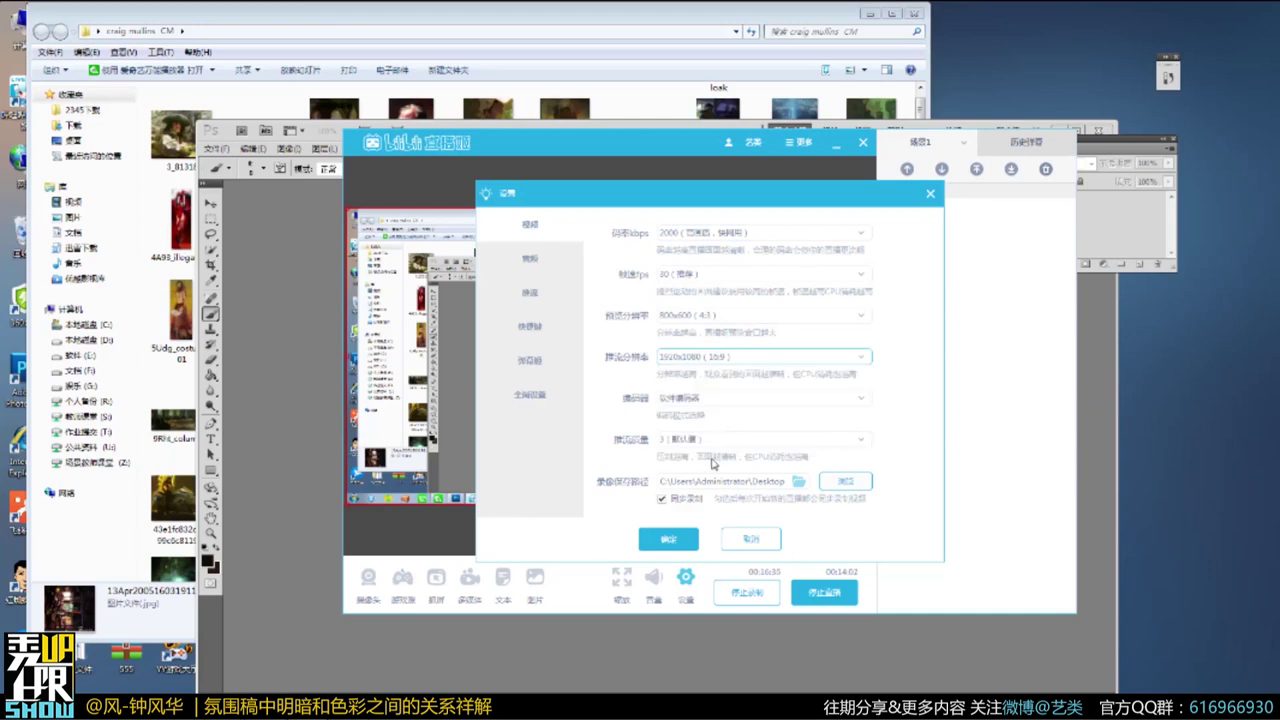
Set the preview resolution to 1280x720, apply the video settings and minimise the live streaming tool.
{"action": "left_click", "coordinate": [808, 318]}
{"action": "left_click", "coordinate": [745, 381]}
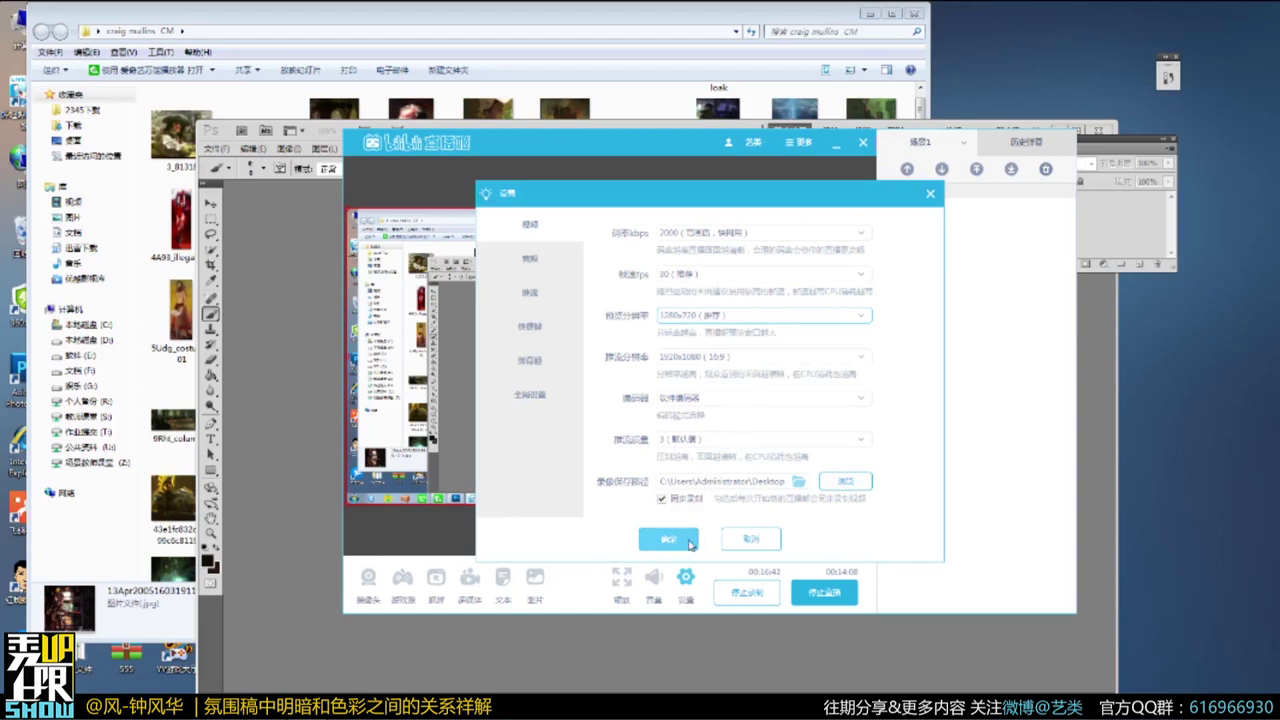
{"action": "left_click", "coordinate": [687, 543]}
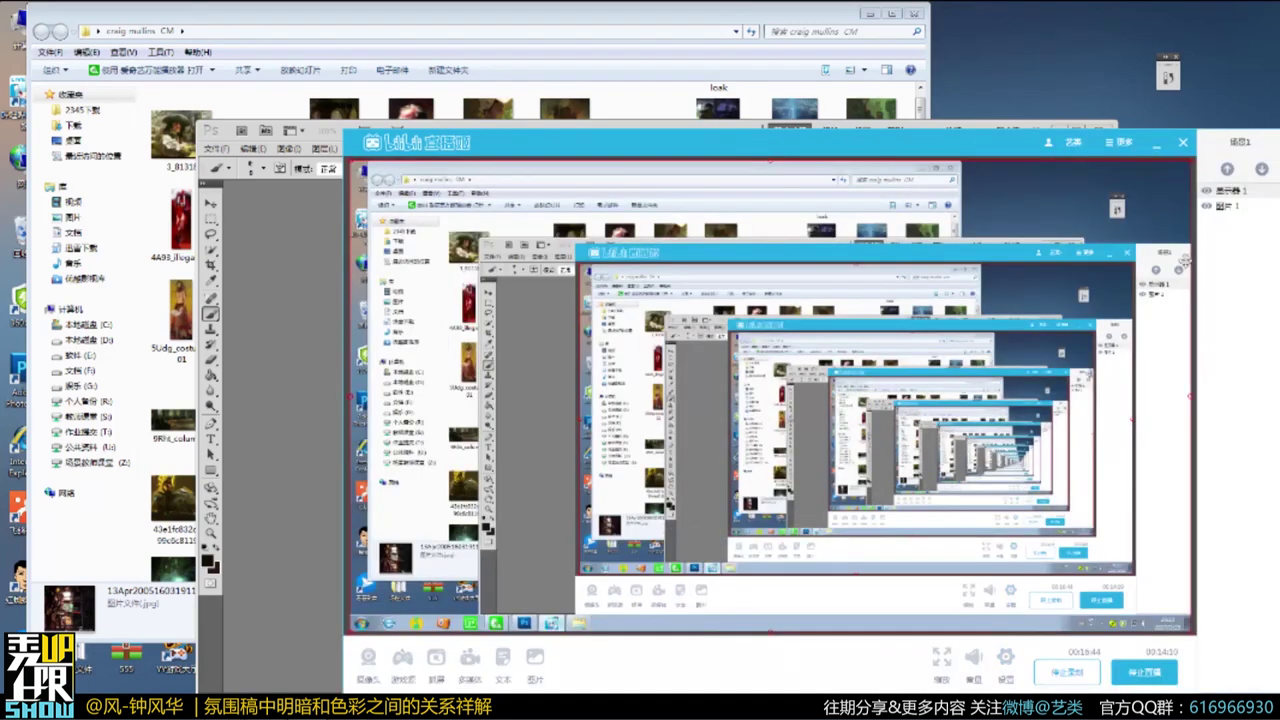
{"action": "left_click", "coordinate": [1156, 141]}
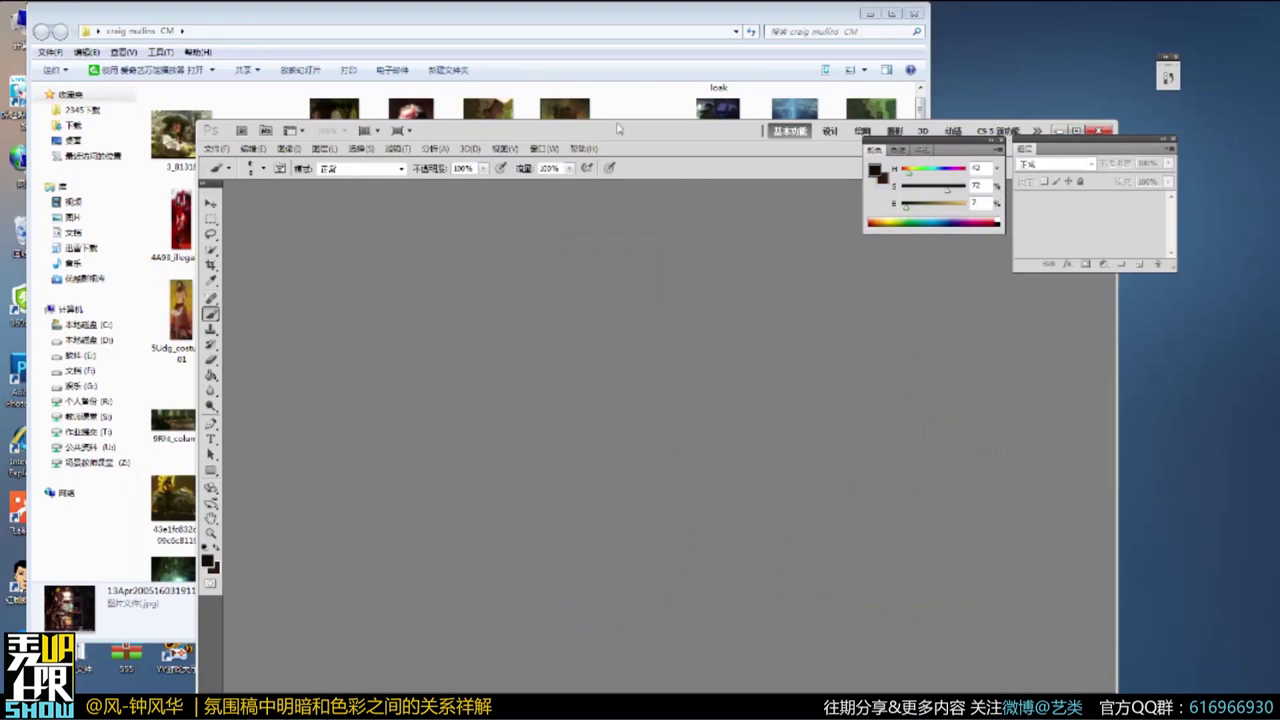
Move the Photoshop window aside, view 3_G.jpg from the craig mullins CM folder to examine its muted colours, and close it.
{"action": "left_click_drag", "start_coordinate": [641, 131], "coordinate": [801, 209]}
{"action": "left_click", "coordinate": [669, 22]}
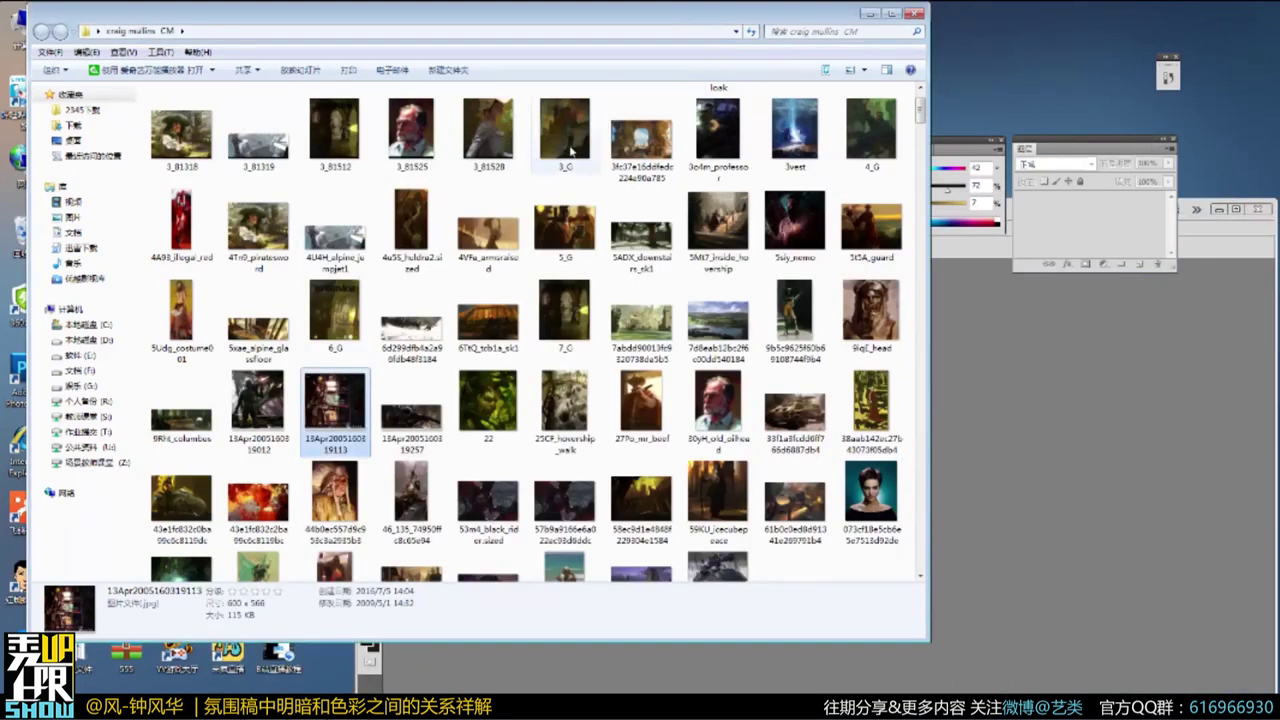
{"action": "double_click", "coordinate": [571, 150]}
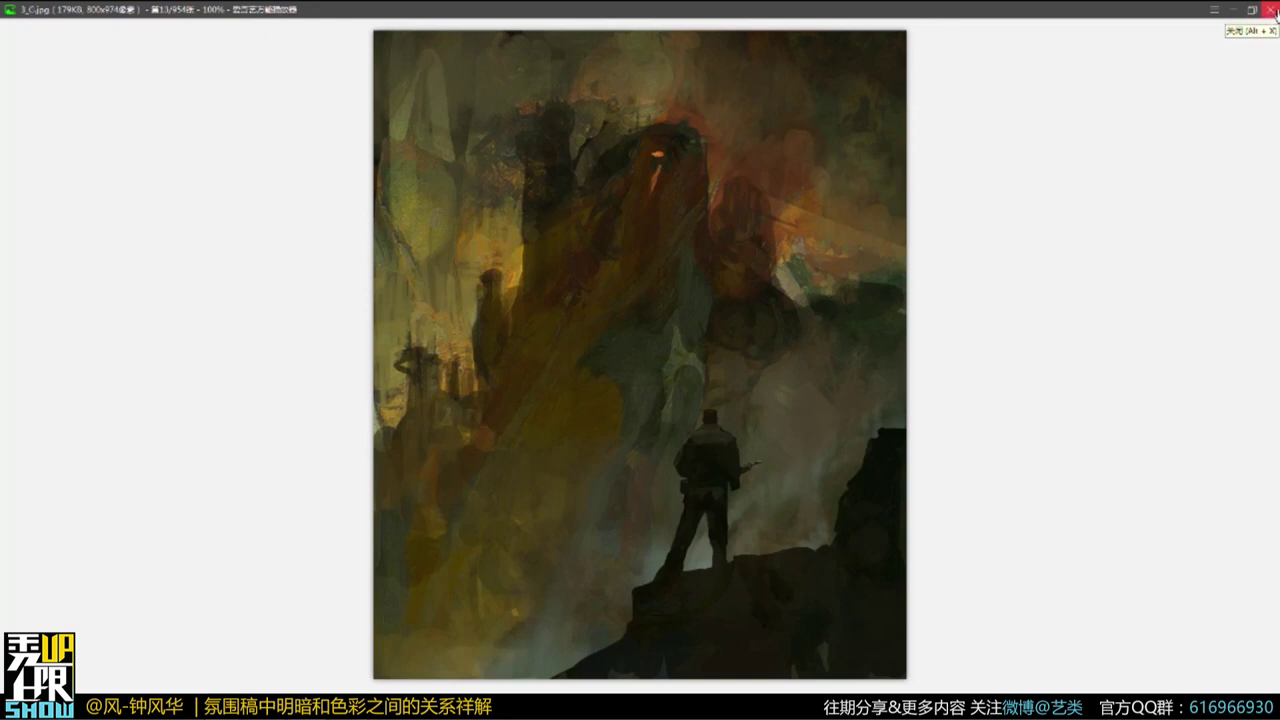
{"action": "left_click", "coordinate": [1272, 9]}
Reposition the folder window, find 20050412001605.jpg further down, examine its grey and green landscape, and close it.
{"action": "left_click_drag", "start_coordinate": [636, 14], "coordinate": [680, 28]}
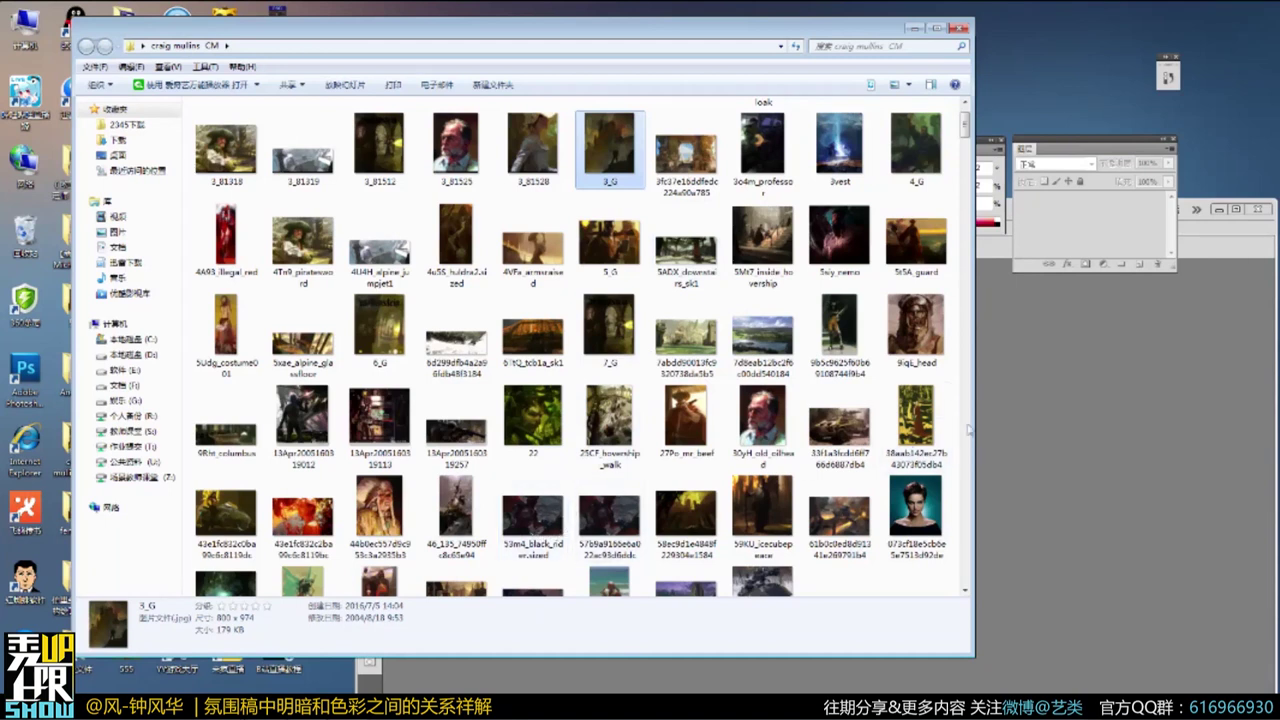
{"action": "left_click_drag", "start_coordinate": [968, 124], "coordinate": [966, 152]}
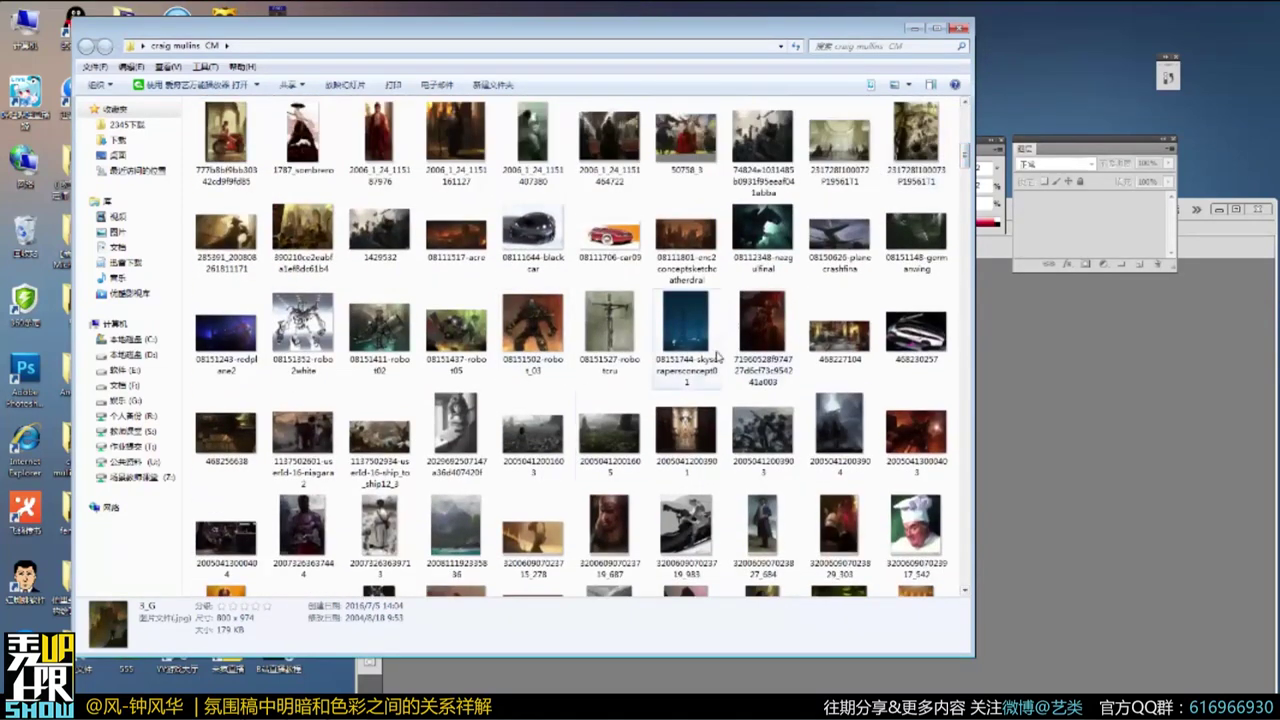
{"action": "double_click", "coordinate": [612, 432]}
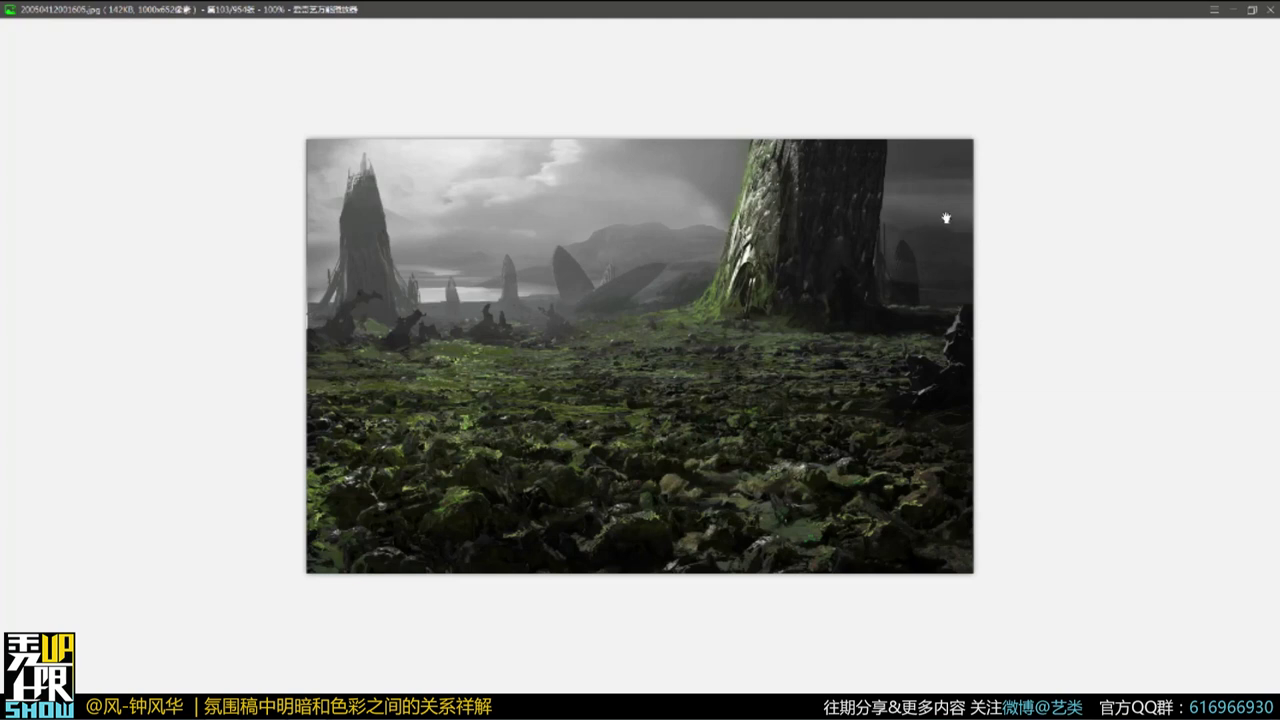
{"action": "left_click", "coordinate": [1267, 9]}
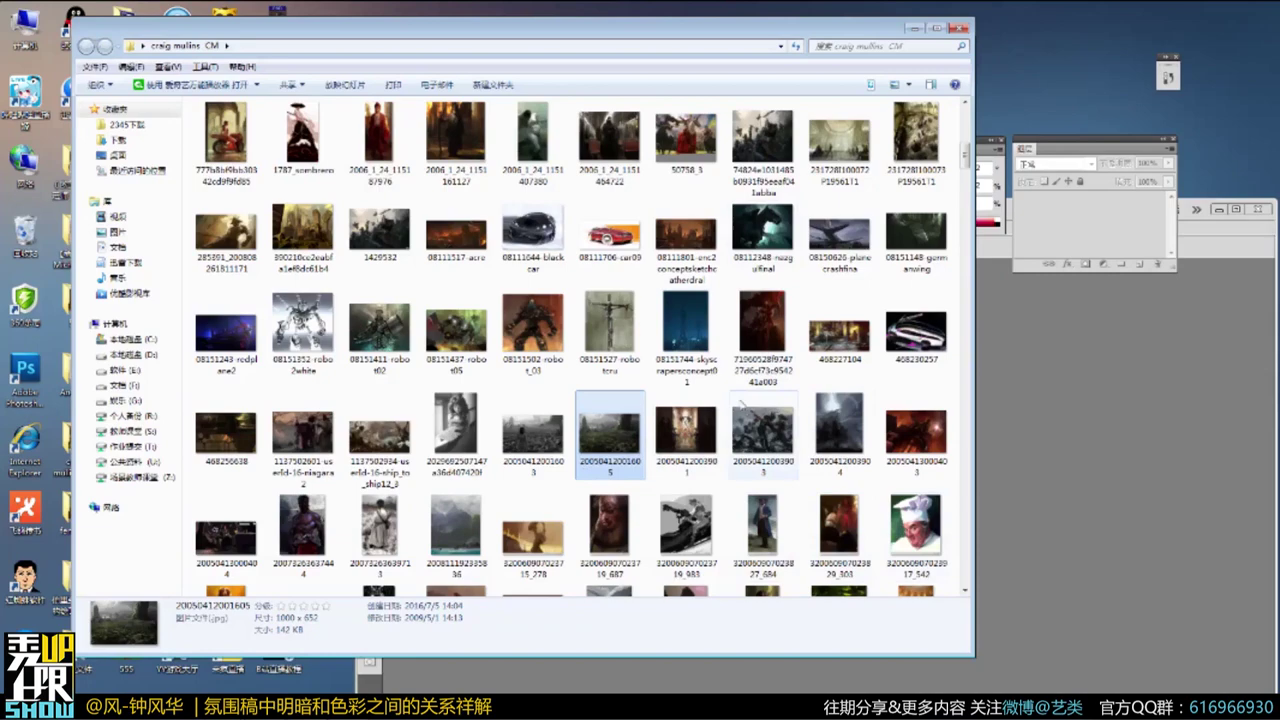
View 20050412003901.jpg and 20050412003903.jpg one after the other to compare their light and dark areas, closing each.
{"action": "double_click", "coordinate": [710, 436]}
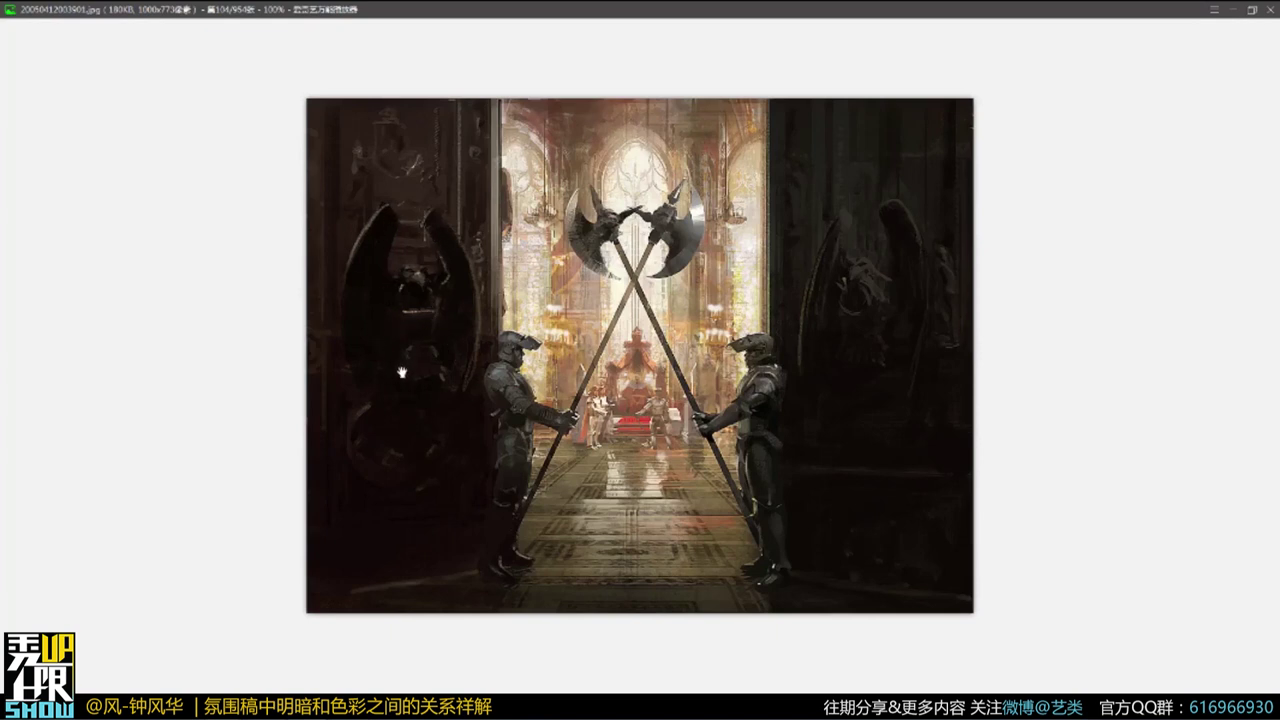
{"action": "left_click", "coordinate": [1263, 14]}
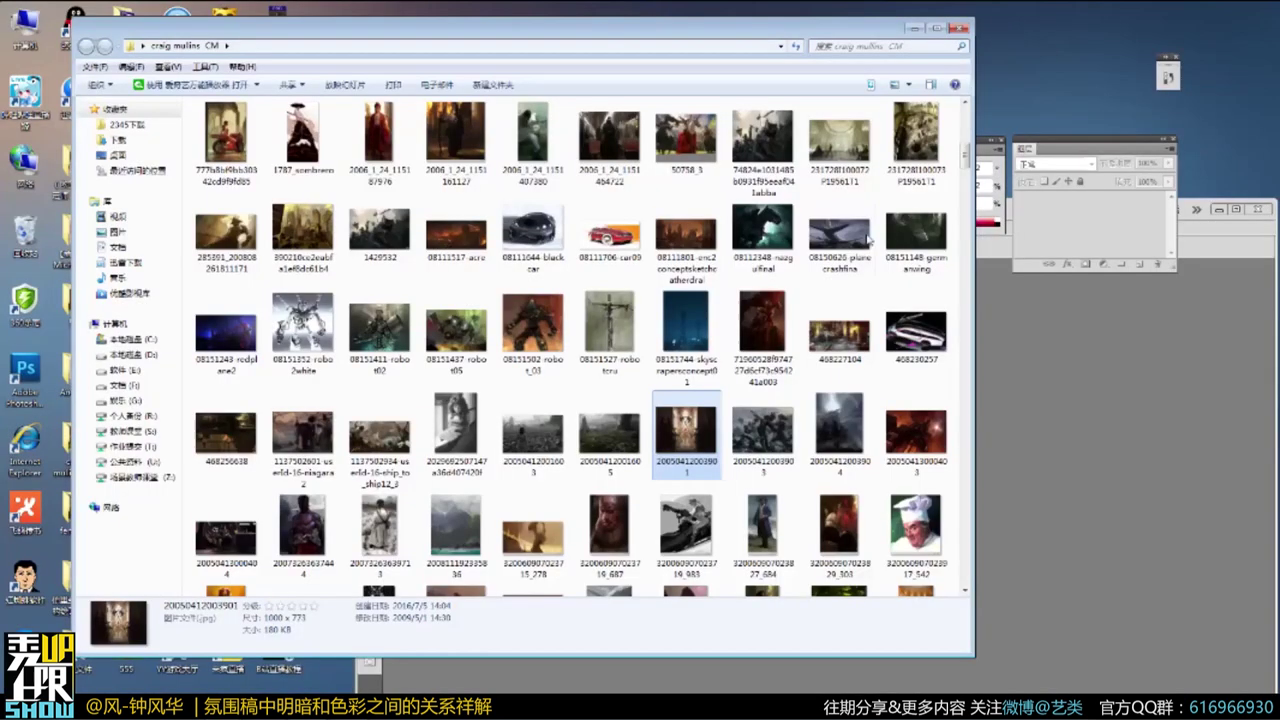
{"action": "double_click", "coordinate": [784, 444]}
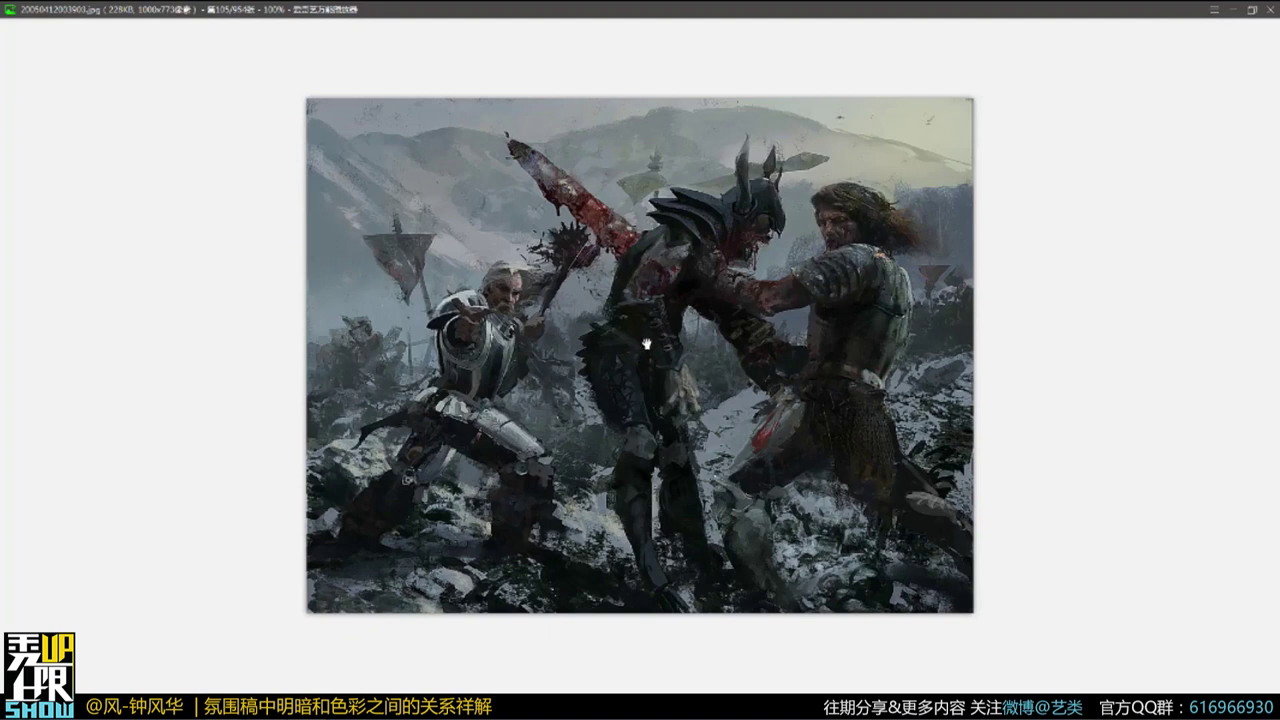
{"action": "left_click", "coordinate": [1271, 10]}
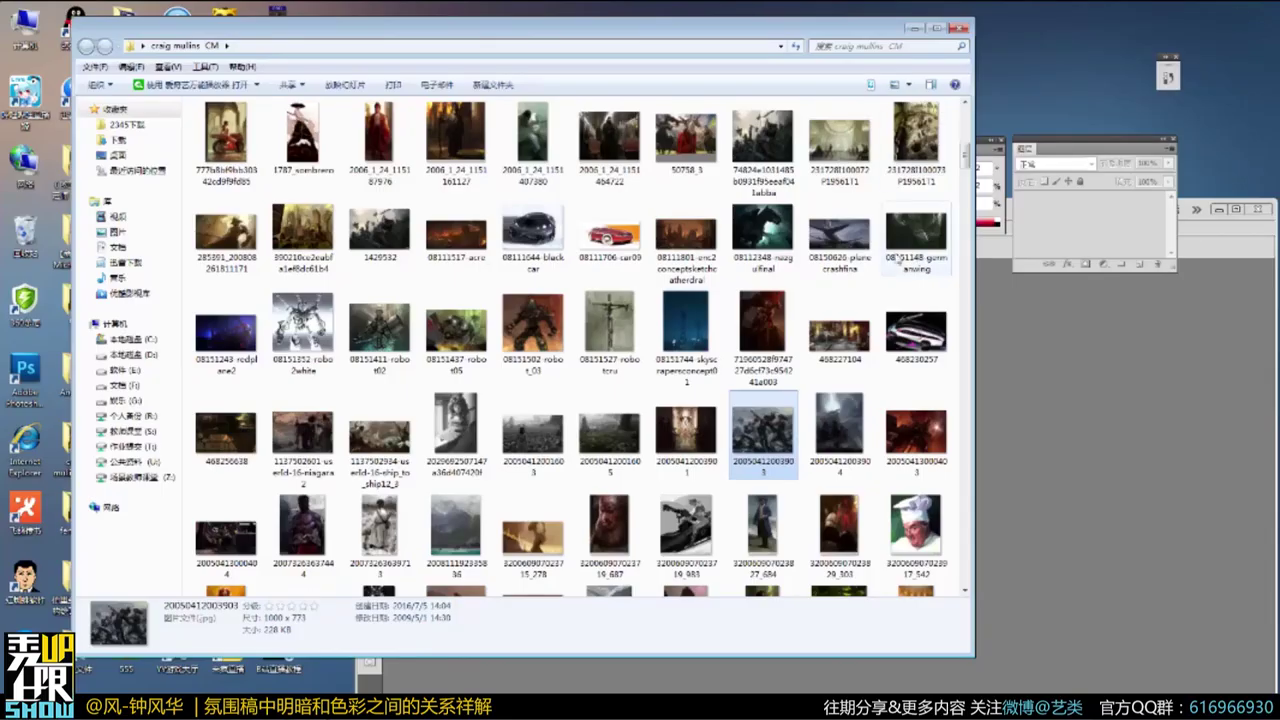
{"action": "left_click_drag", "start_coordinate": [966, 155], "coordinate": [970, 168]}
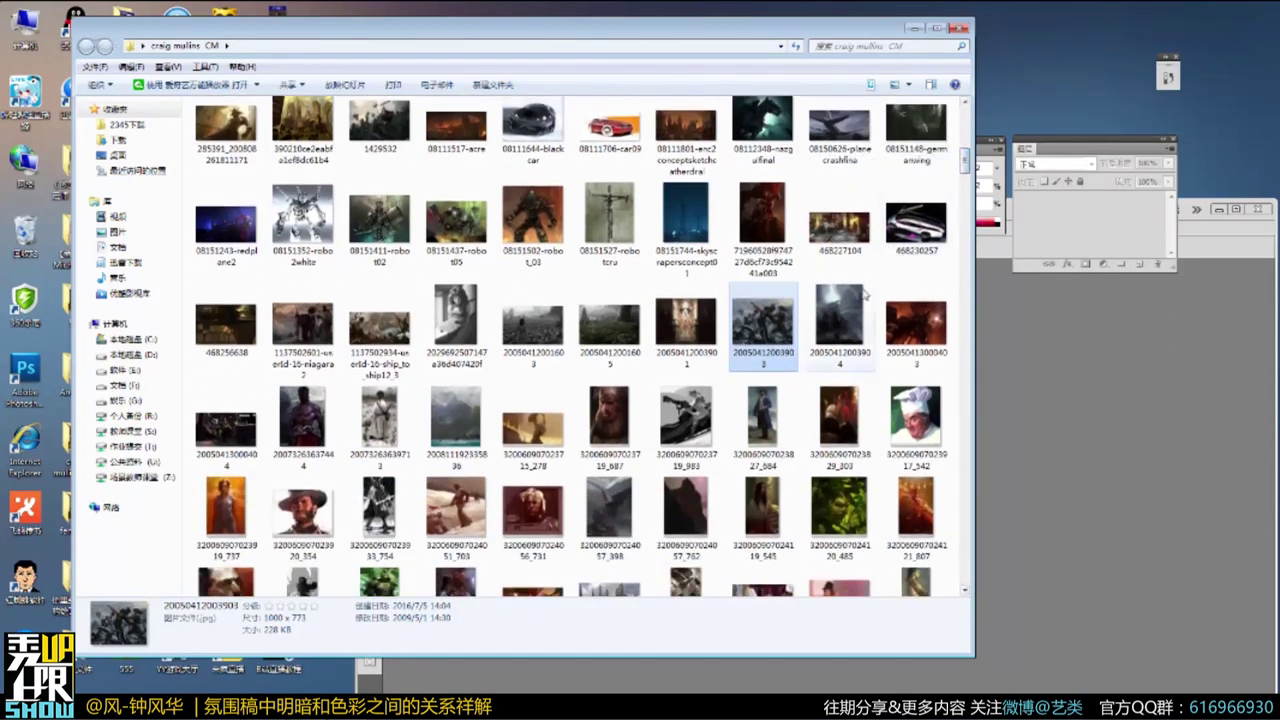
{"action": "double_click", "coordinate": [688, 415]}
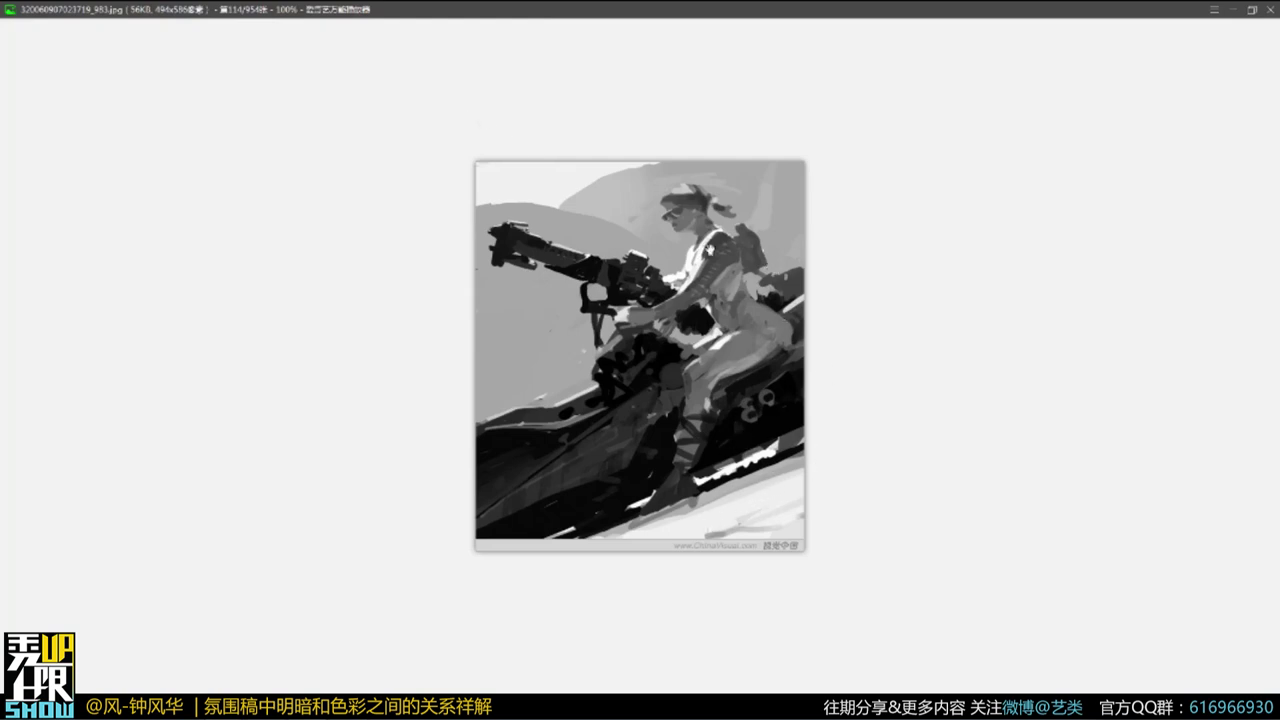
{"action": "left_click", "coordinate": [1271, 10]}
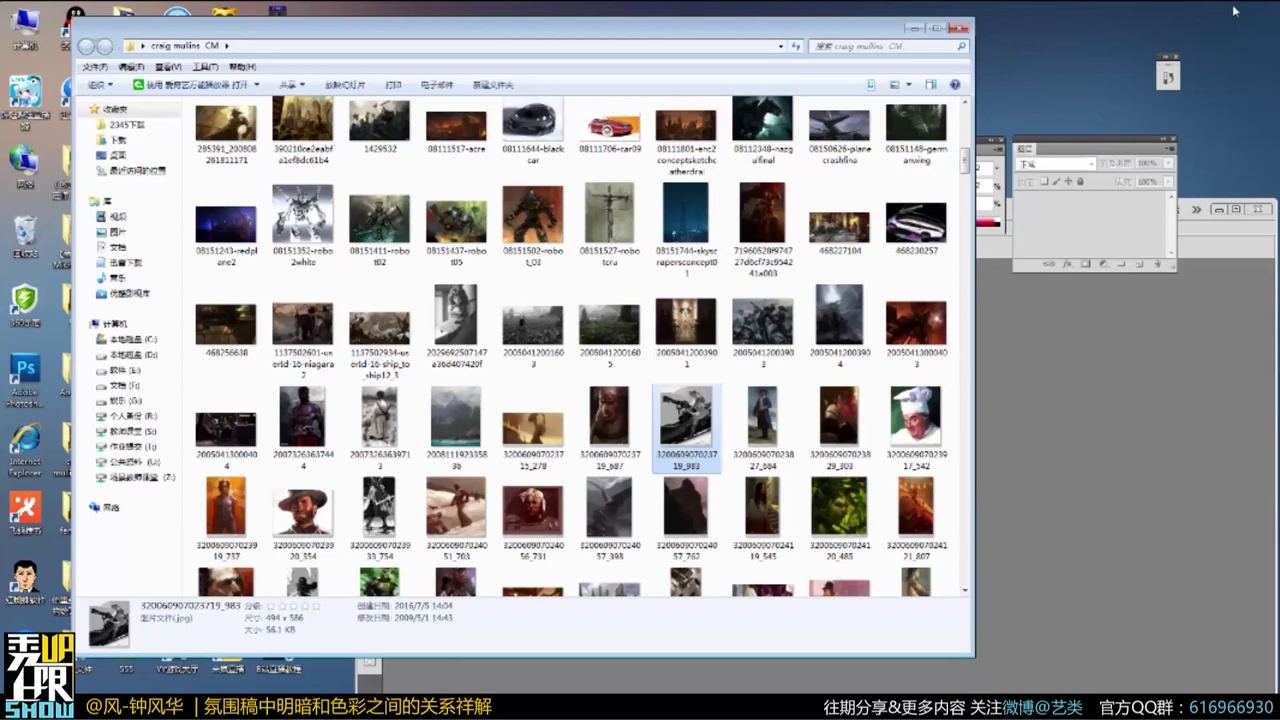
Go back up the folder to 82b42711a46eaddfc3ce7984.jpg, examine its glowing light against the dark surroundings, and close it.
{"action": "scroll", "coordinate": [830, 148], "scroll_direction": "up", "scroll_amount": 3}
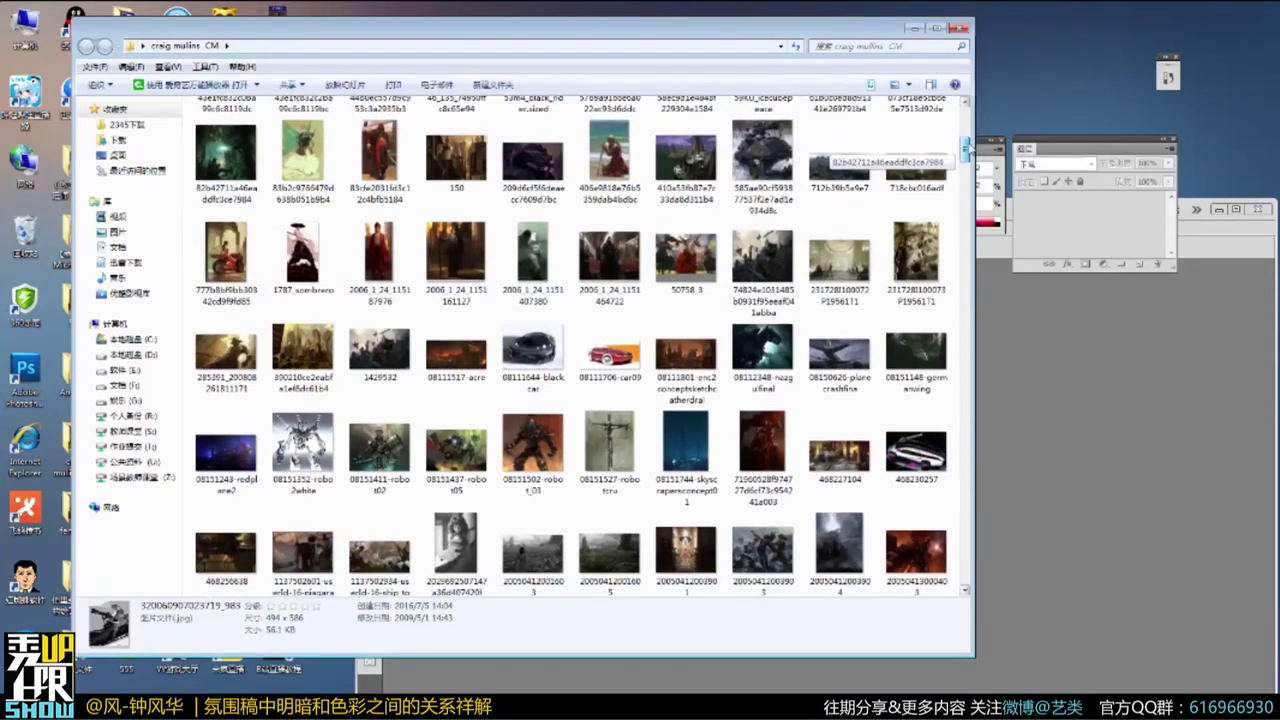
{"action": "scroll", "coordinate": [966, 146], "scroll_direction": "up", "scroll_amount": 3}
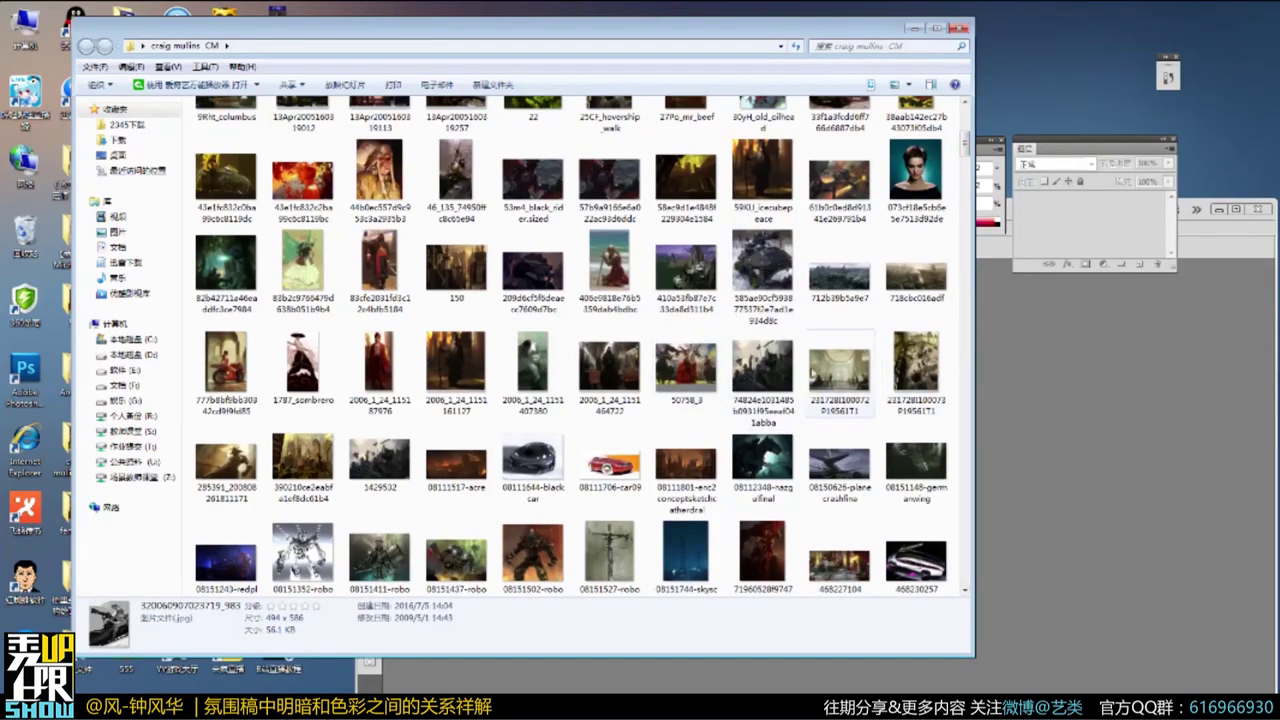
{"action": "double_click", "coordinate": [231, 262]}
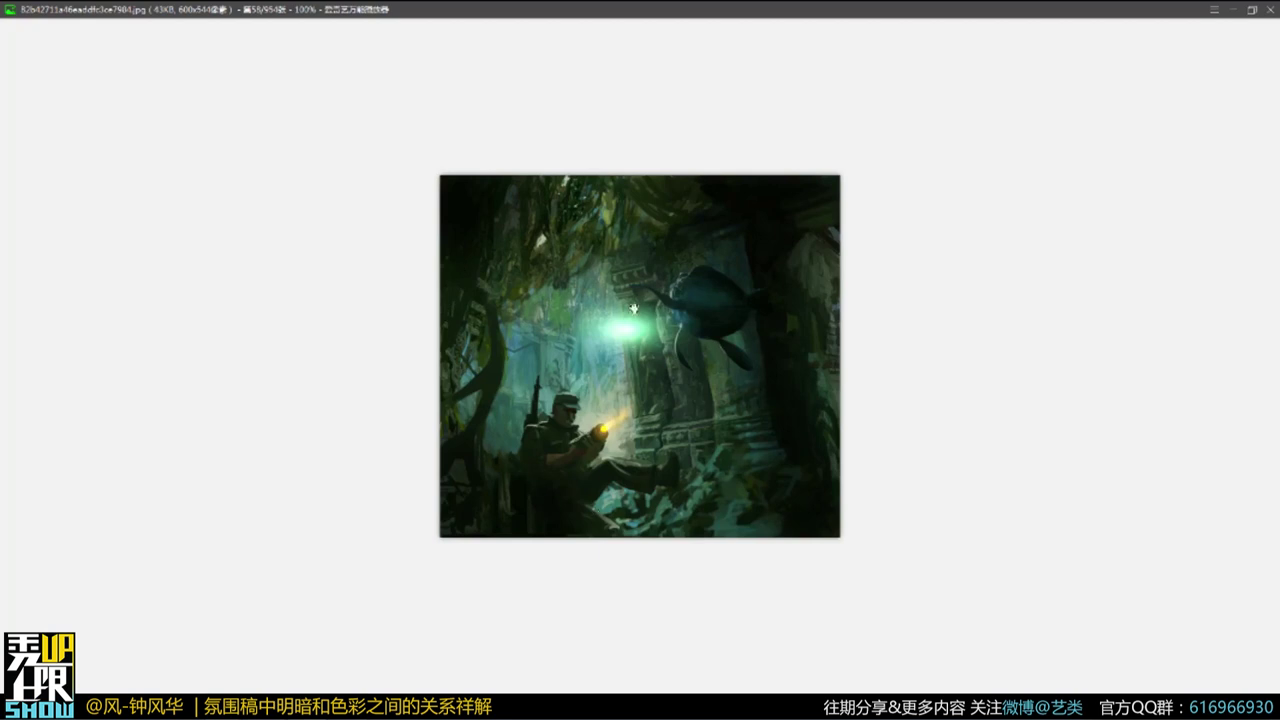
{"action": "left_click", "coordinate": [1268, 9]}
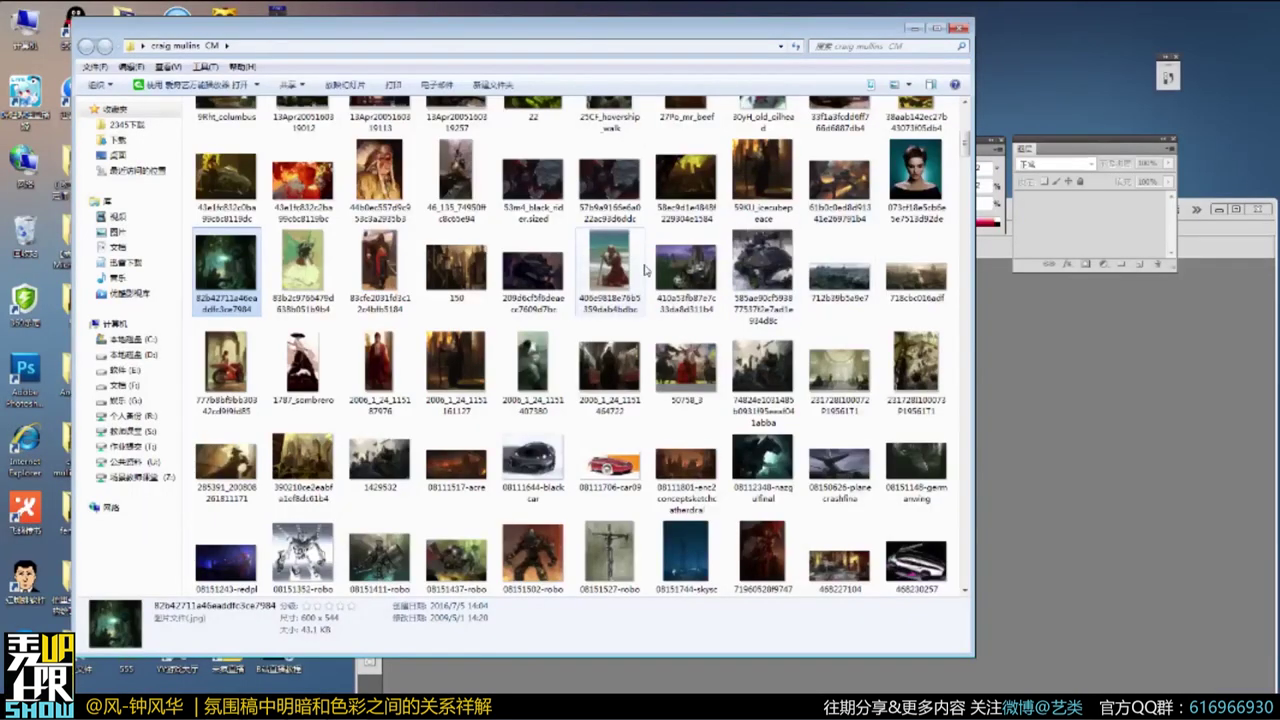
{"action": "left_click", "coordinate": [706, 268]}
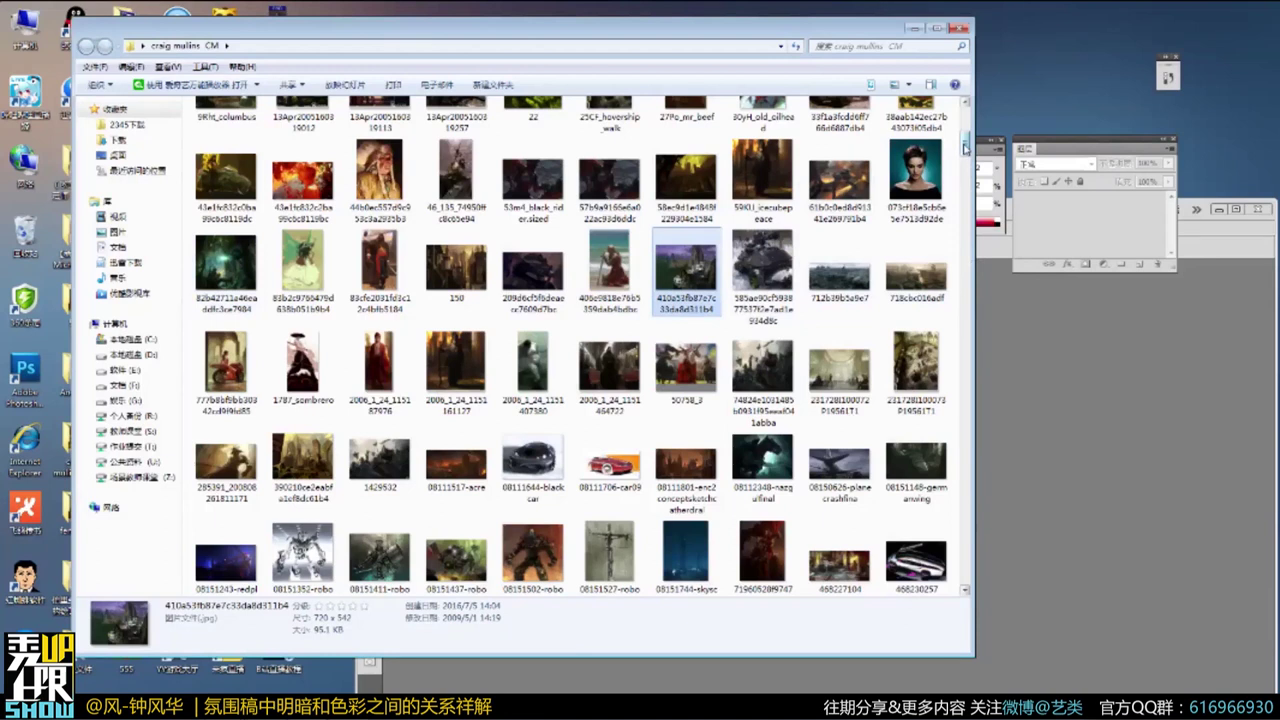
{"action": "scroll", "coordinate": [580, 346], "scroll_direction": "down", "scroll_amount": 5}
{"action": "scroll", "coordinate": [889, 203], "scroll_direction": "down", "scroll_amount": 3}
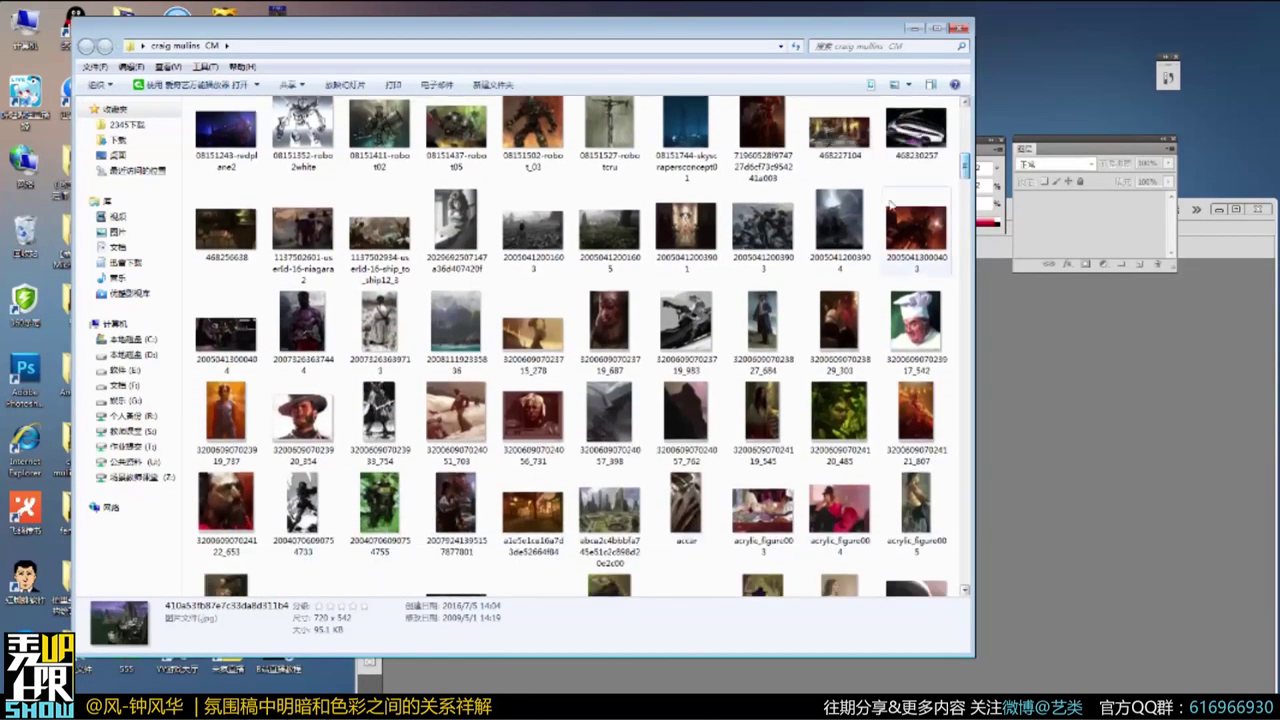
{"action": "double_click", "coordinate": [686, 412]}
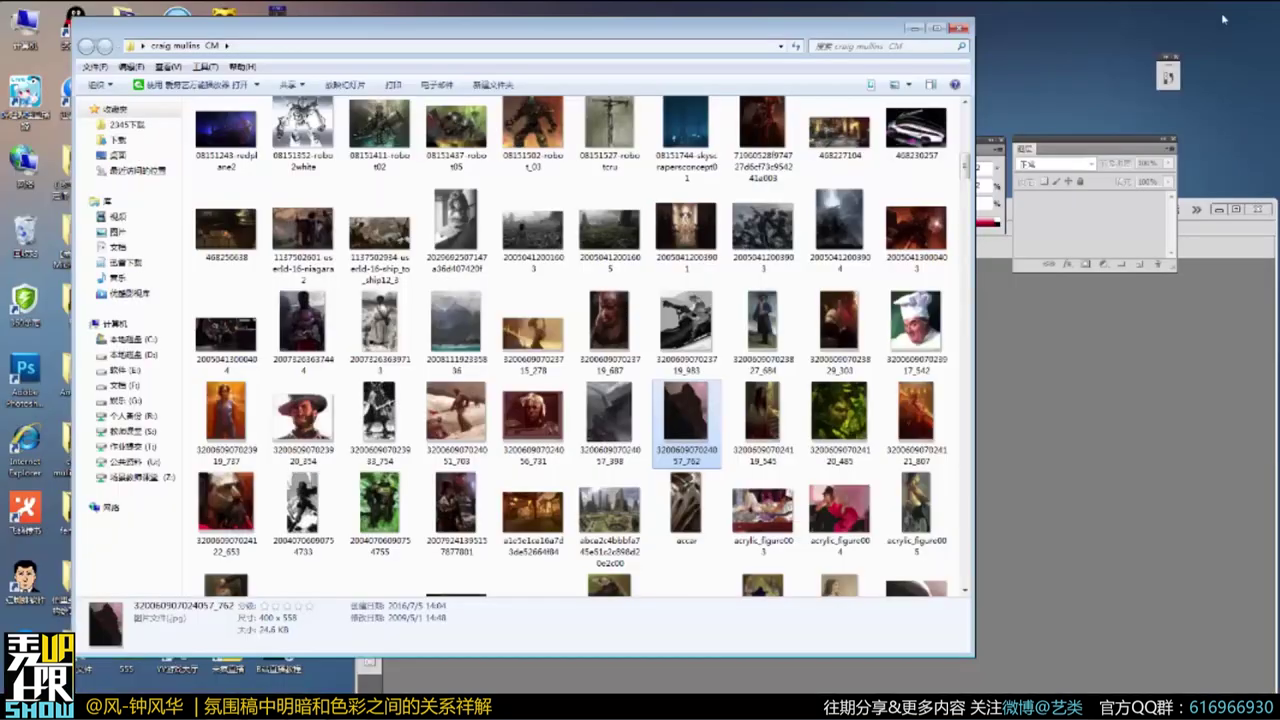
{"action": "left_click", "coordinate": [1268, 10]}
{"action": "left_click_drag", "start_coordinate": [686, 412], "coordinate": [1060, 420]}
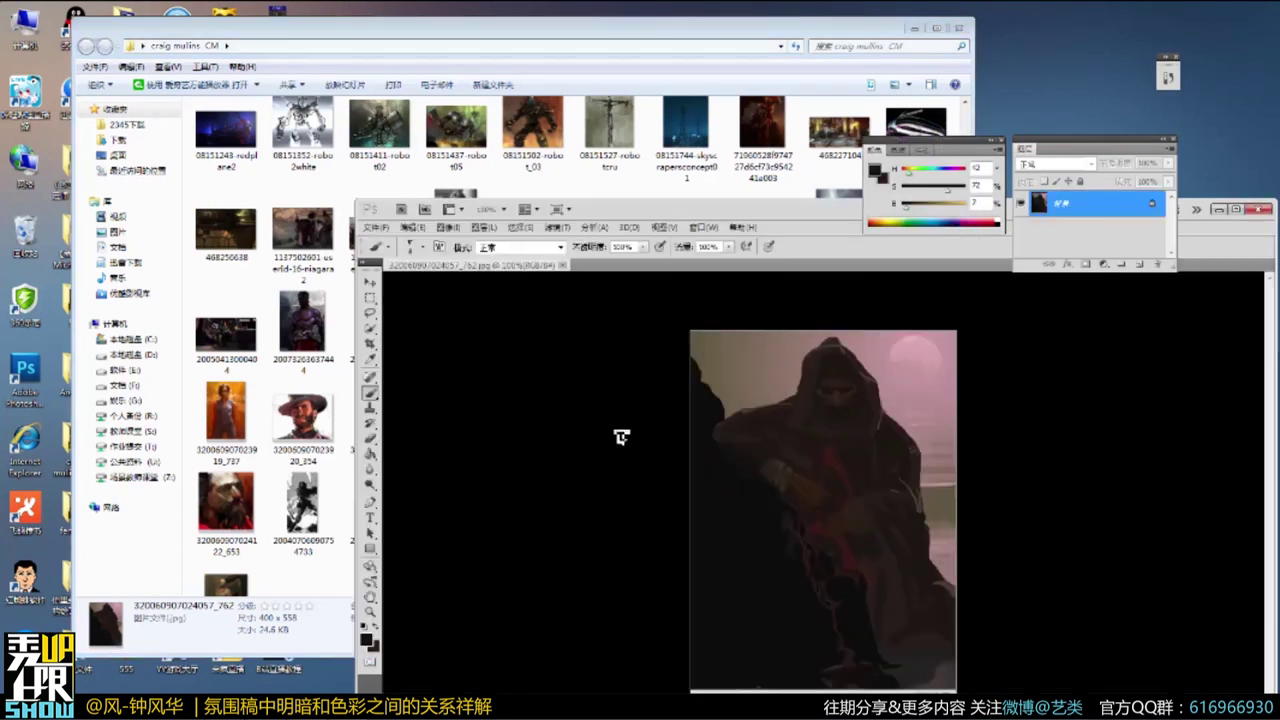
{"action": "left_click", "coordinate": [372, 360]}
{"action": "left_click", "coordinate": [767, 568]}
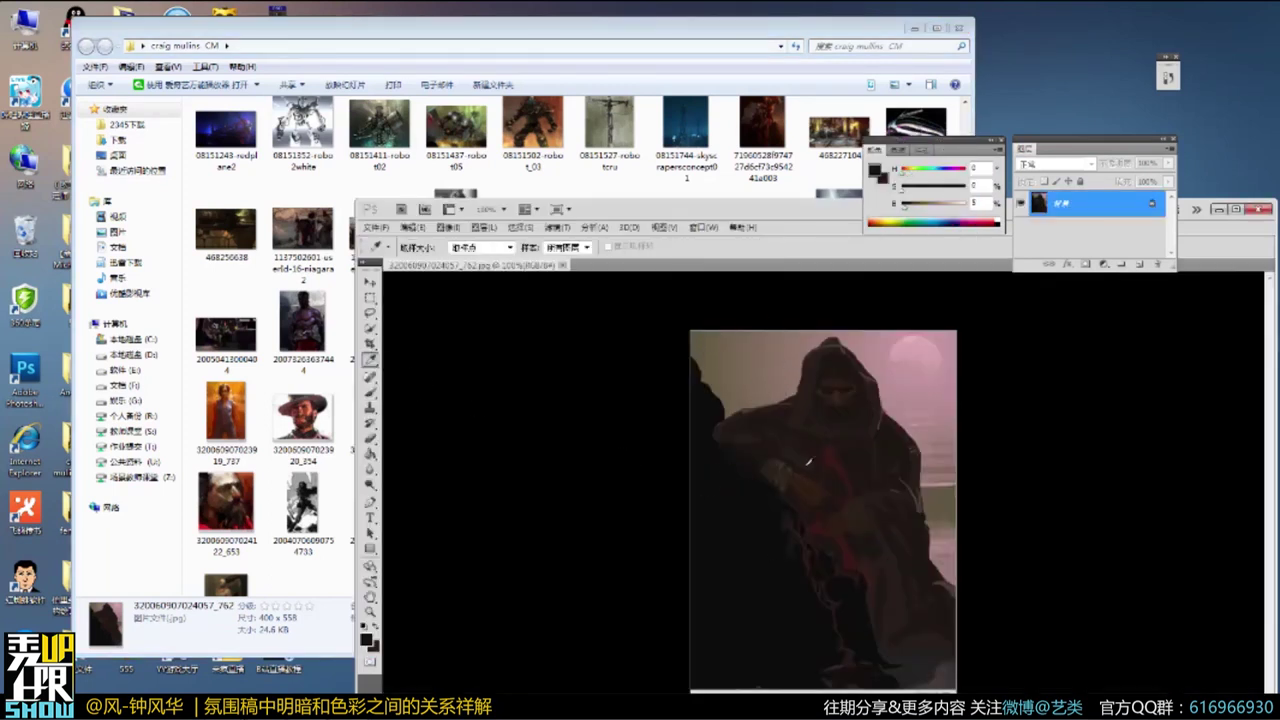
{"action": "left_click_drag", "start_coordinate": [947, 157], "coordinate": [1001, 381]}
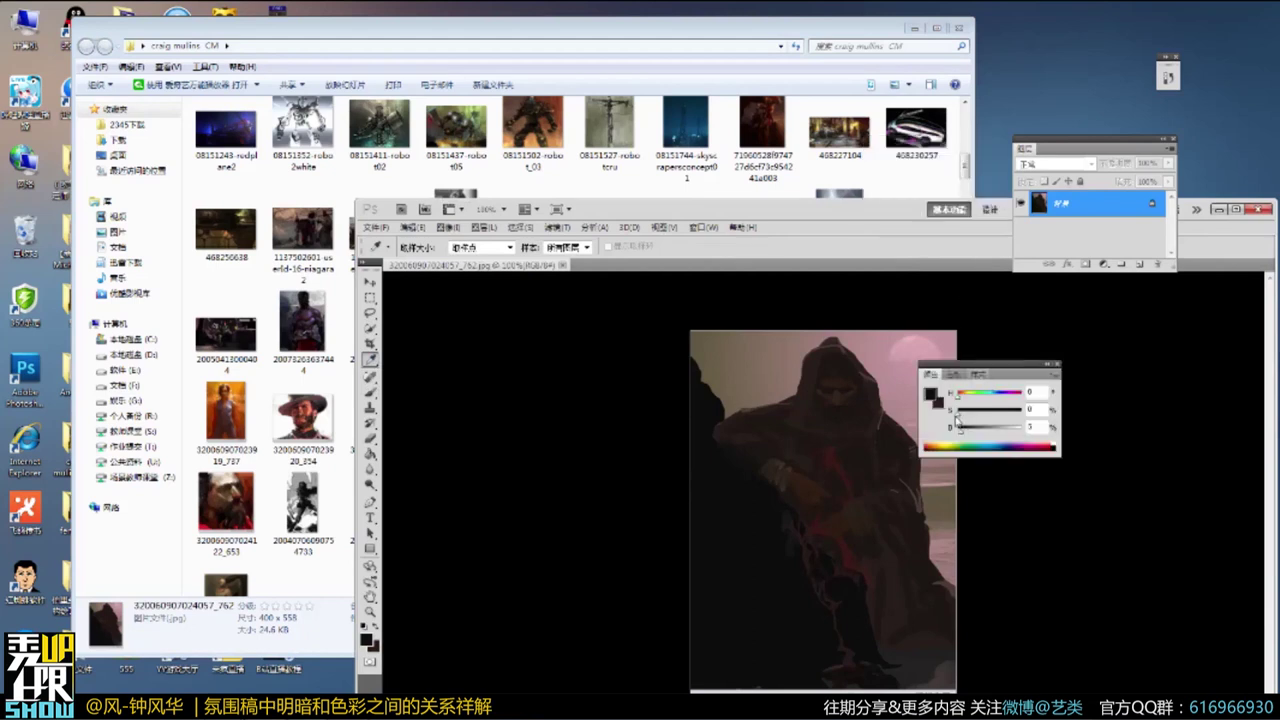
Sample the hooded figure's sleeve, face and robe and the pink sky to compare their hue, saturation and brightness, repositioning the Photoshop window.
{"action": "left_click", "coordinate": [804, 440]}
{"action": "left_click", "coordinate": [841, 383]}
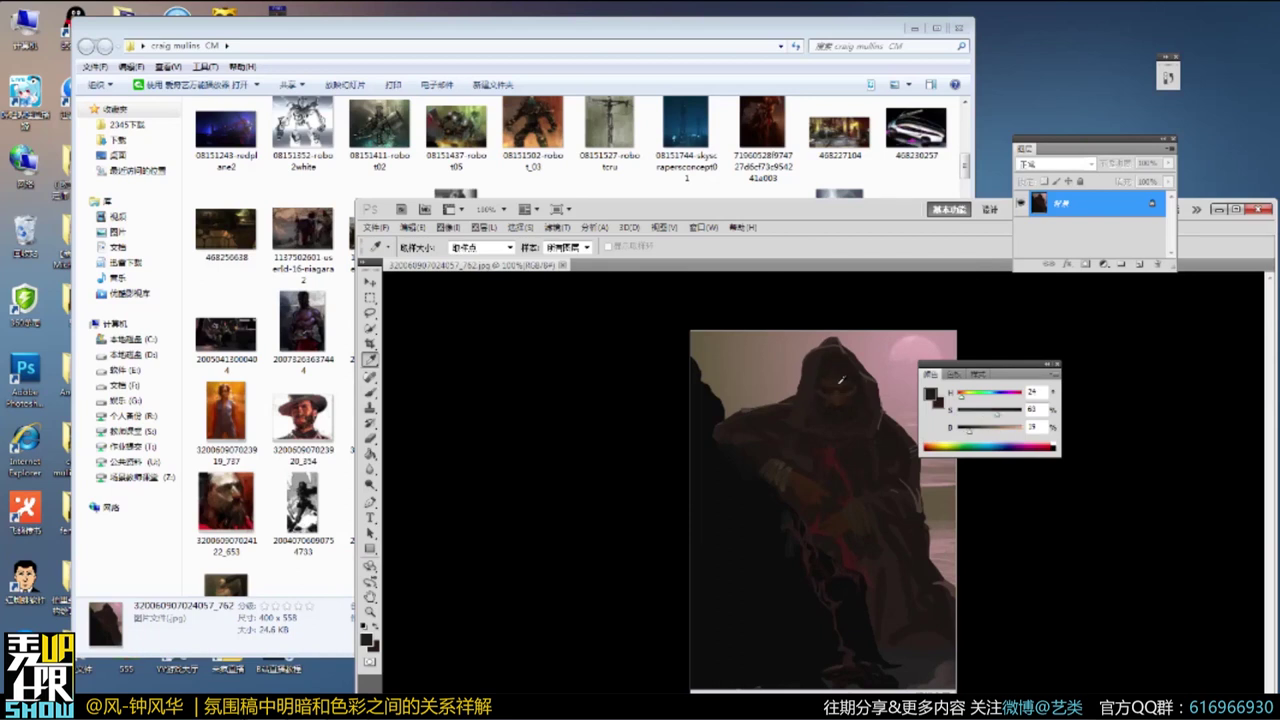
{"action": "left_click", "coordinate": [898, 364]}
{"action": "left_click_drag", "start_coordinate": [881, 211], "coordinate": [731, 171]}
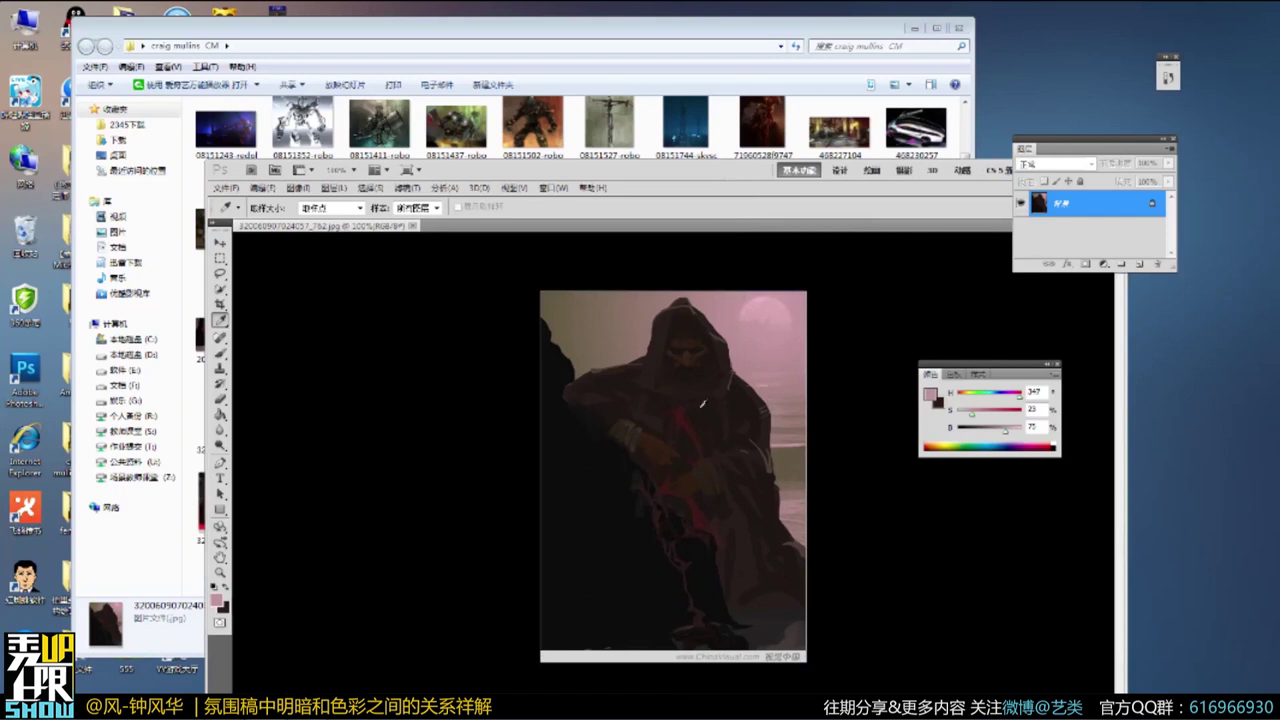
{"action": "left_click", "coordinate": [710, 417]}
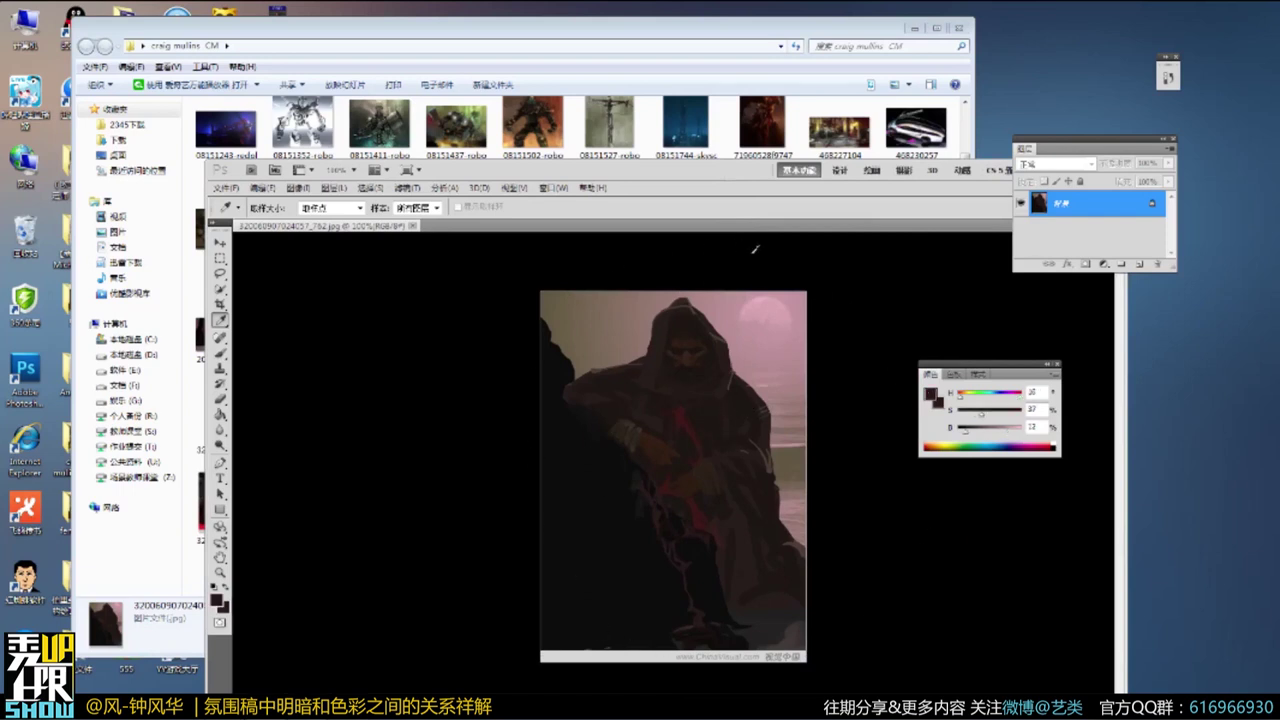
{"action": "left_click", "coordinate": [713, 408]}
Close the hooded-figure painting and return to the craig mullins CM folder.
{"action": "left_click_drag", "start_coordinate": [643, 231], "coordinate": [636, 239]}
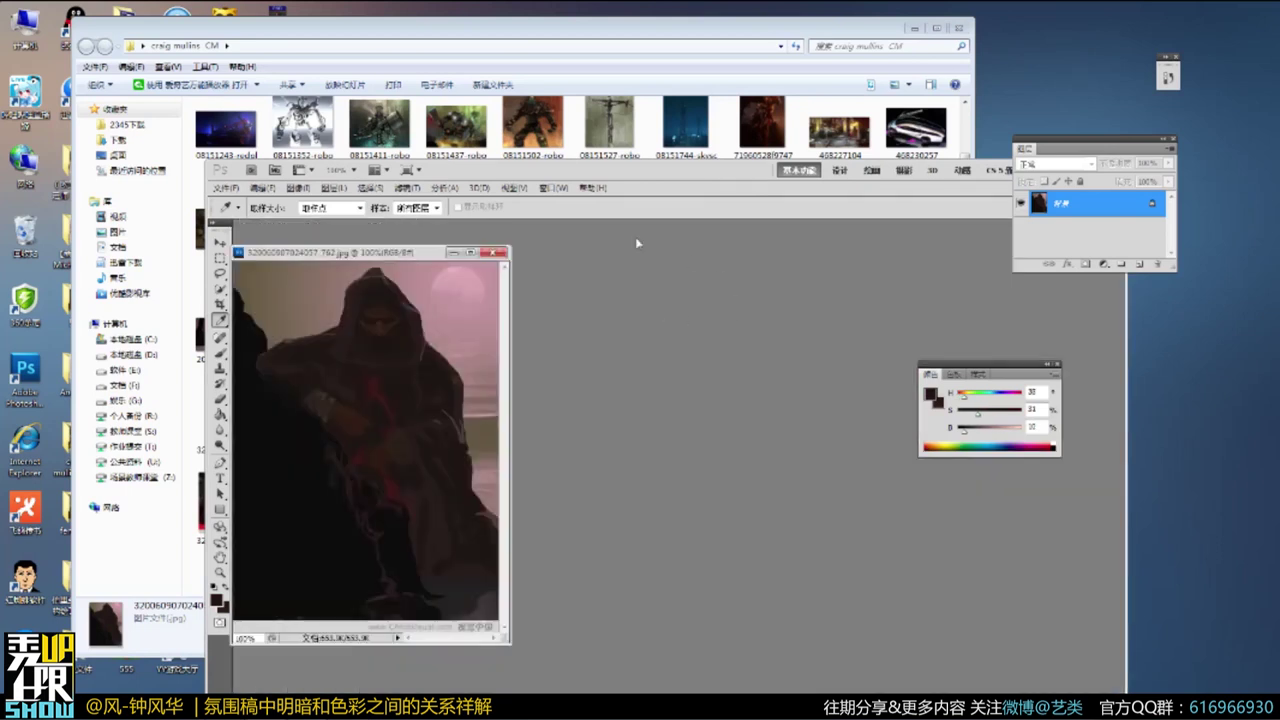
{"action": "left_click", "coordinate": [504, 251]}
{"action": "left_click", "coordinate": [712, 35]}
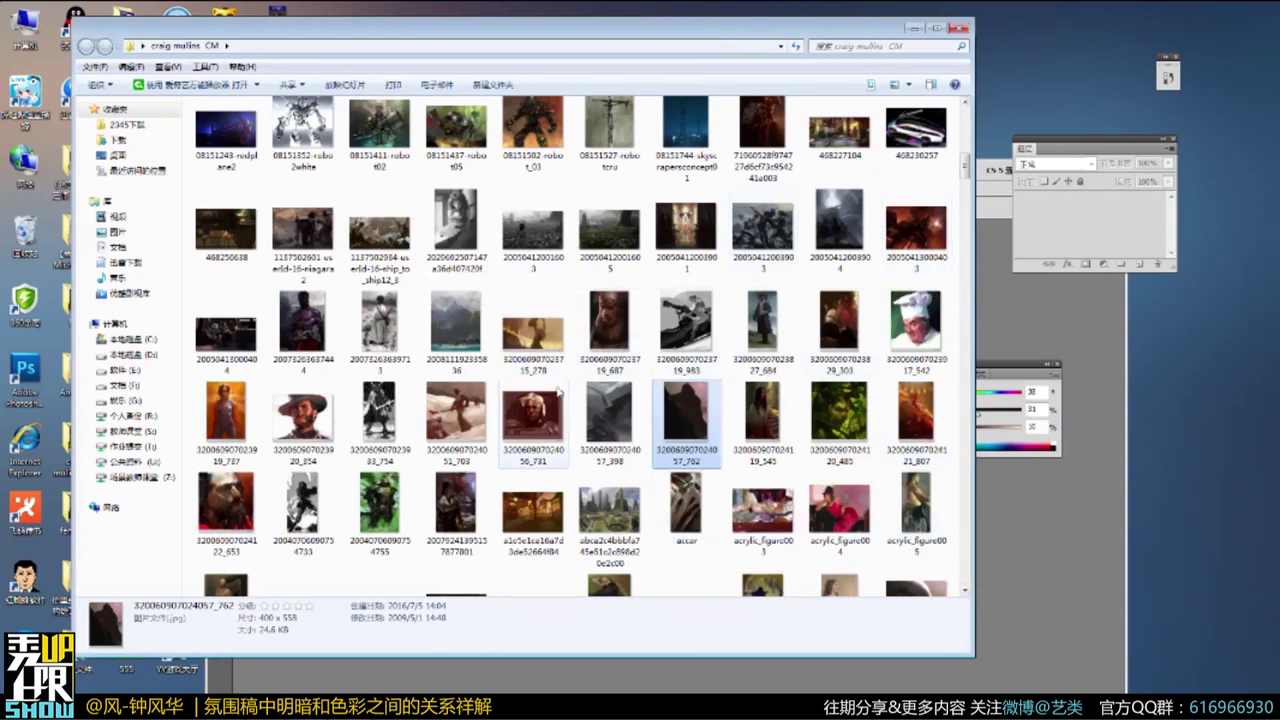
{"action": "left_click", "coordinate": [533, 333]}
{"action": "left_click", "coordinate": [993, 561]}
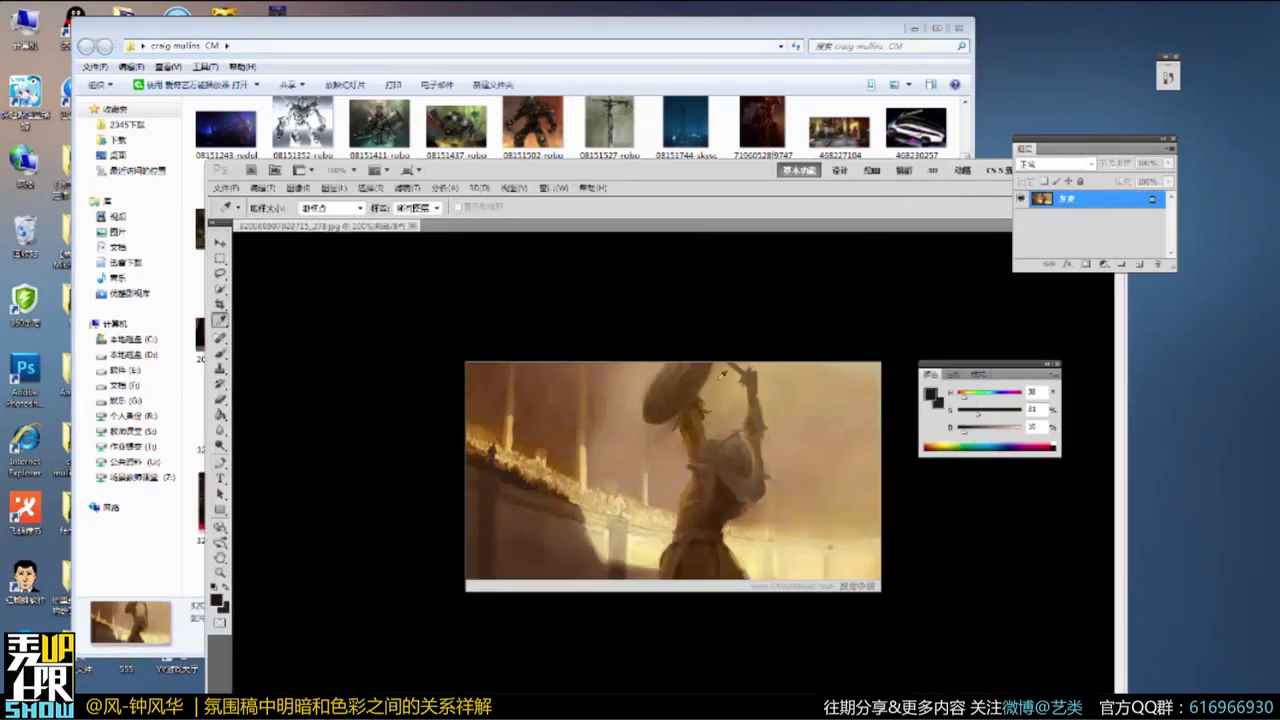
{"action": "left_click", "coordinate": [714, 511]}
{"action": "left_click", "coordinate": [714, 515]}
{"action": "left_click", "coordinate": [715, 519]}
{"action": "key", "text": "ctrl+w"}
{"action": "left_click", "coordinate": [708, 36]}
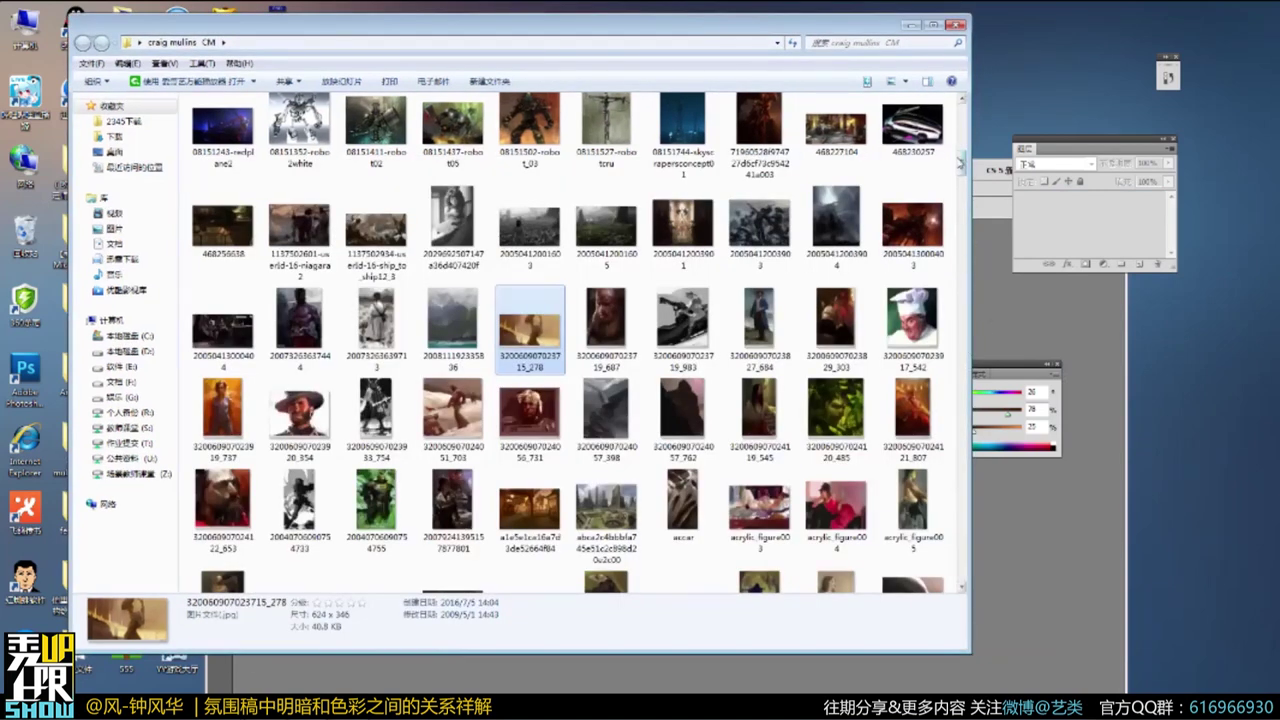
Preview the red rooftop-soldier painting 20050413000403.jpg, close the viewer, and open the image in Photoshop.
{"action": "scroll", "coordinate": [962, 162], "scroll_direction": "down", "scroll_amount": 1}
{"action": "double_click", "coordinate": [912, 200]}
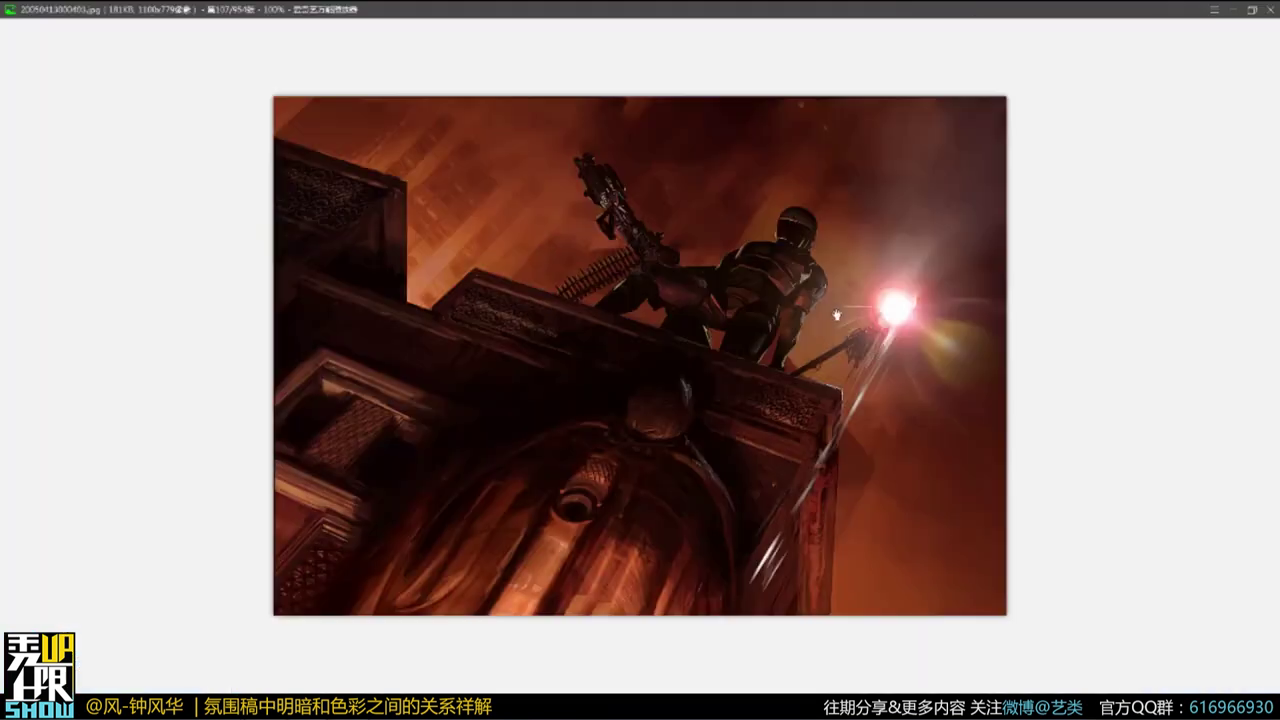
{"action": "left_click", "coordinate": [1270, 9]}
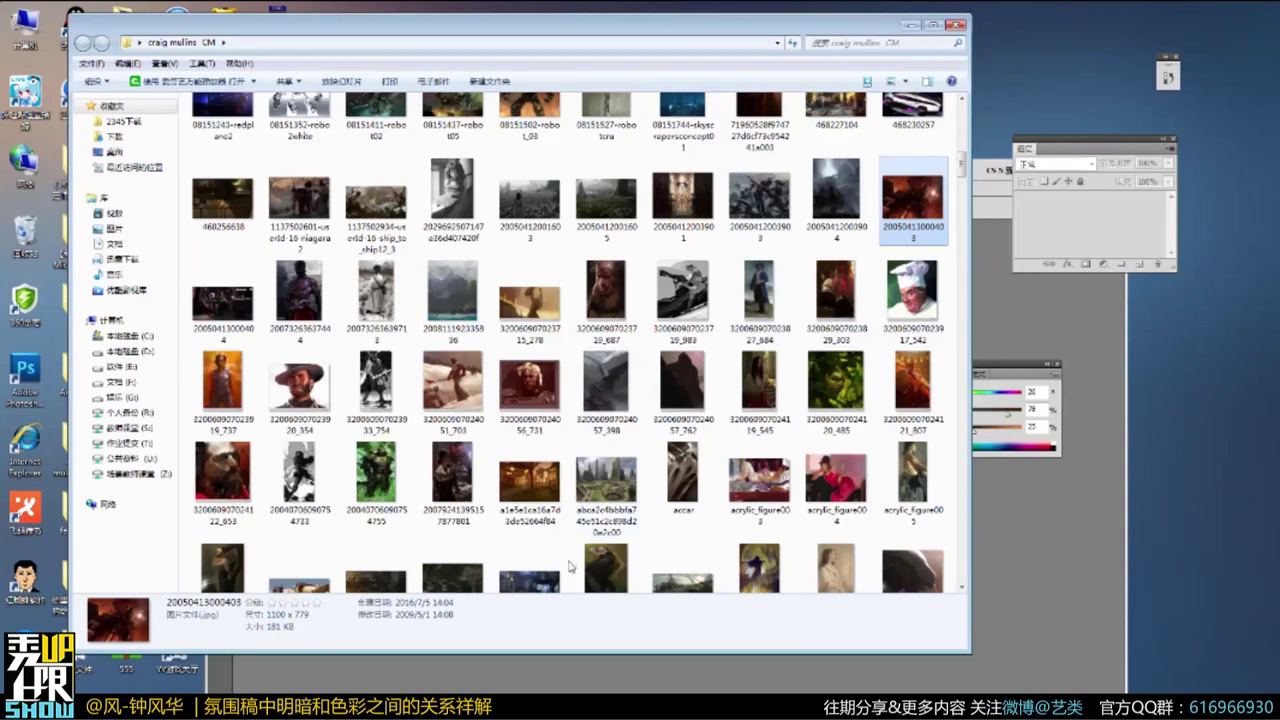
{"action": "left_click_drag", "start_coordinate": [913, 198], "coordinate": [1034, 571]}
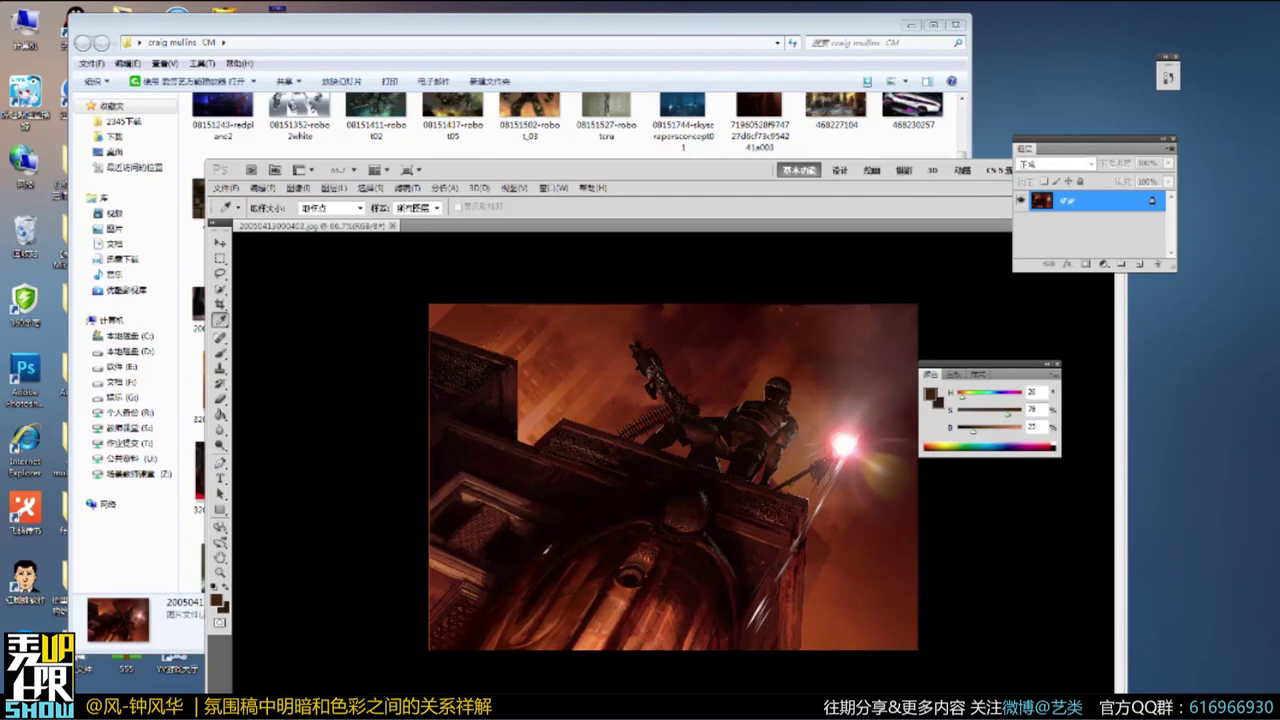
Sample the dark tones of the building and the soldier, then close the rooftop painting and return to the image folder.
{"action": "left_click", "coordinate": [615, 505]}
{"action": "left_click", "coordinate": [593, 497]}
{"action": "left_click", "coordinate": [635, 505]}
{"action": "left_click", "coordinate": [584, 497]}
{"action": "left_click_drag", "start_coordinate": [584, 497], "coordinate": [752, 411]}
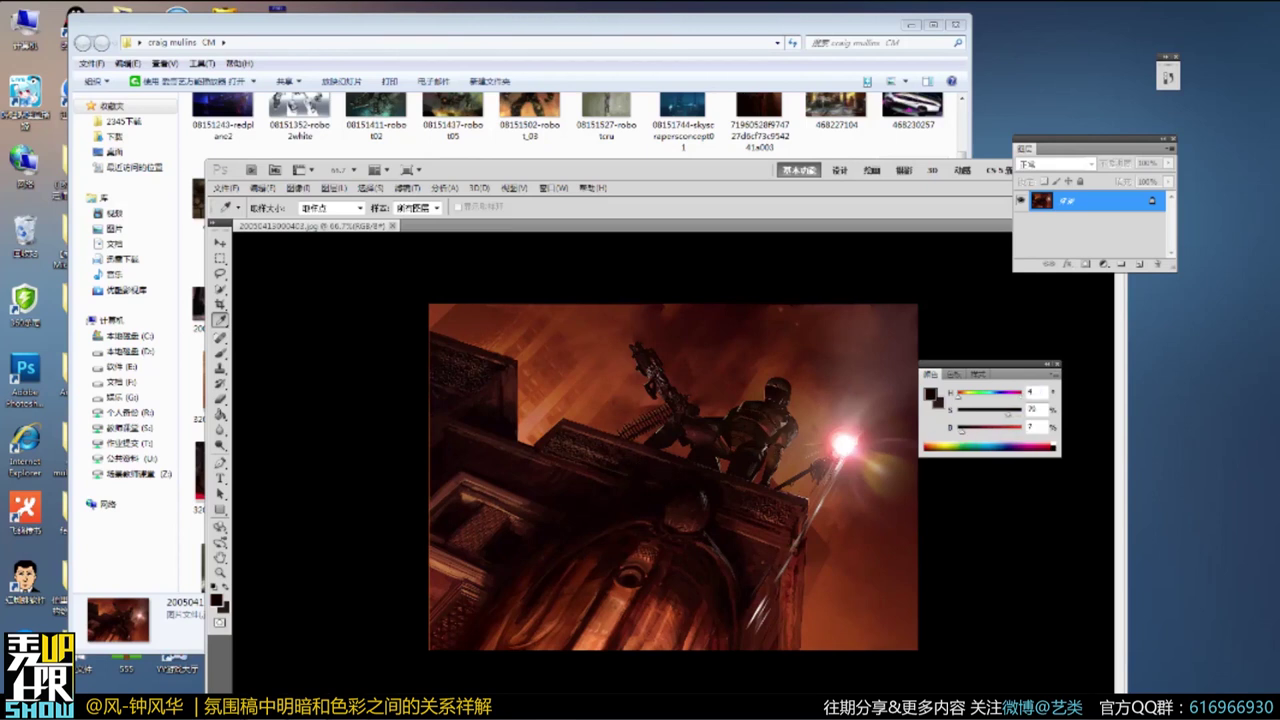
{"action": "left_click_drag", "start_coordinate": [720, 421], "coordinate": [736, 452]}
{"action": "key", "text": "f"}
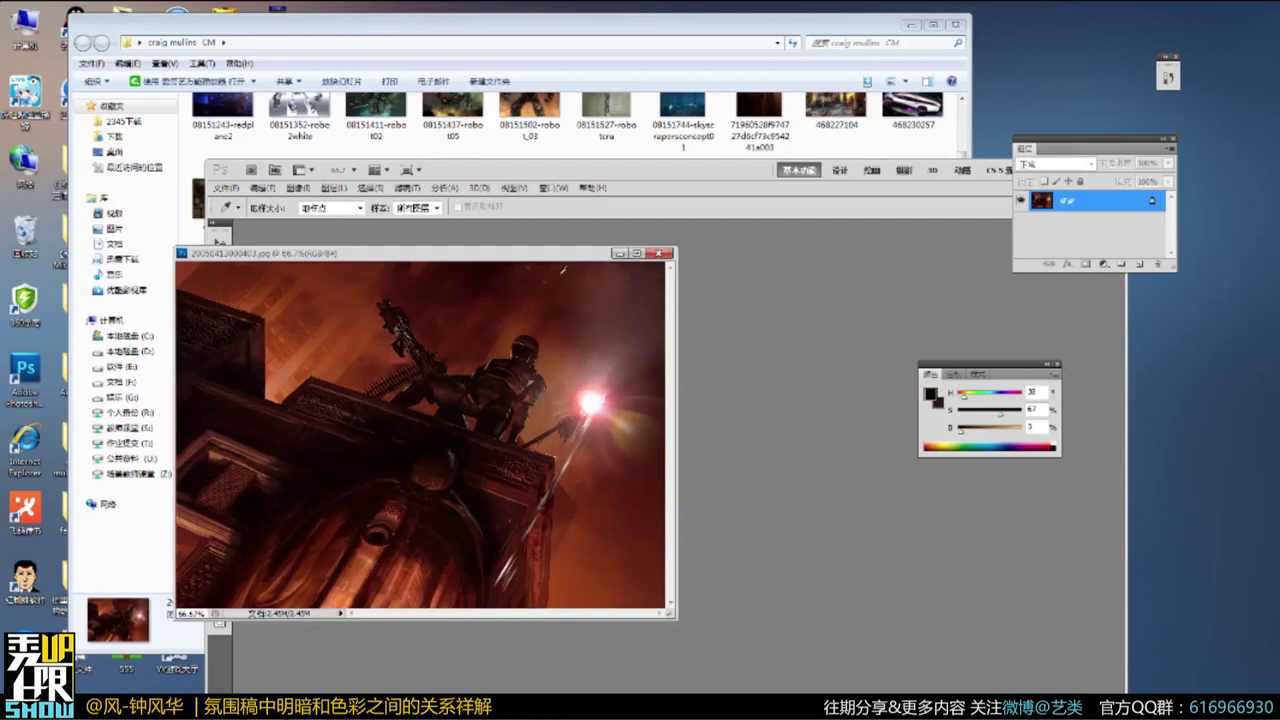
{"action": "left_click", "coordinate": [665, 253]}
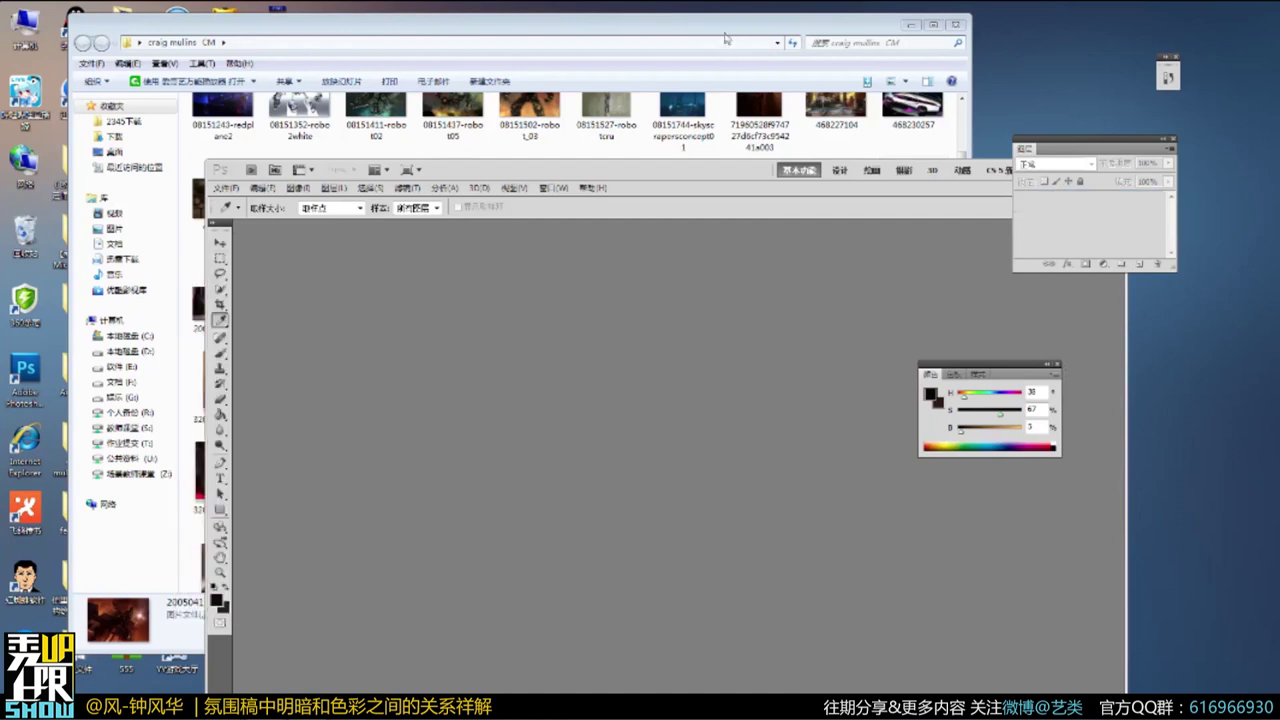
{"action": "left_click", "coordinate": [729, 39]}
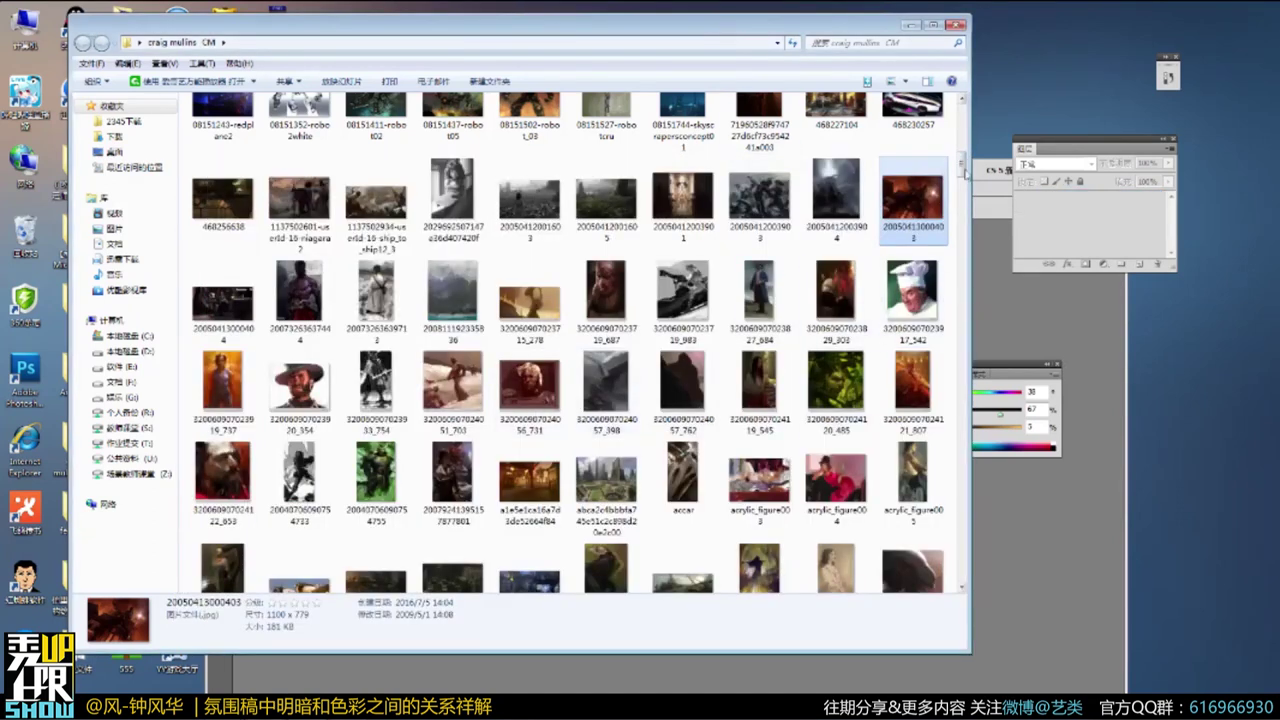
Open the black-and-white figure sketch 20040706090754733.jpg in Photoshop, sample its black, and reposition the Photoshop window.
{"action": "left_click_drag", "start_coordinate": [963, 168], "coordinate": [963, 176]}
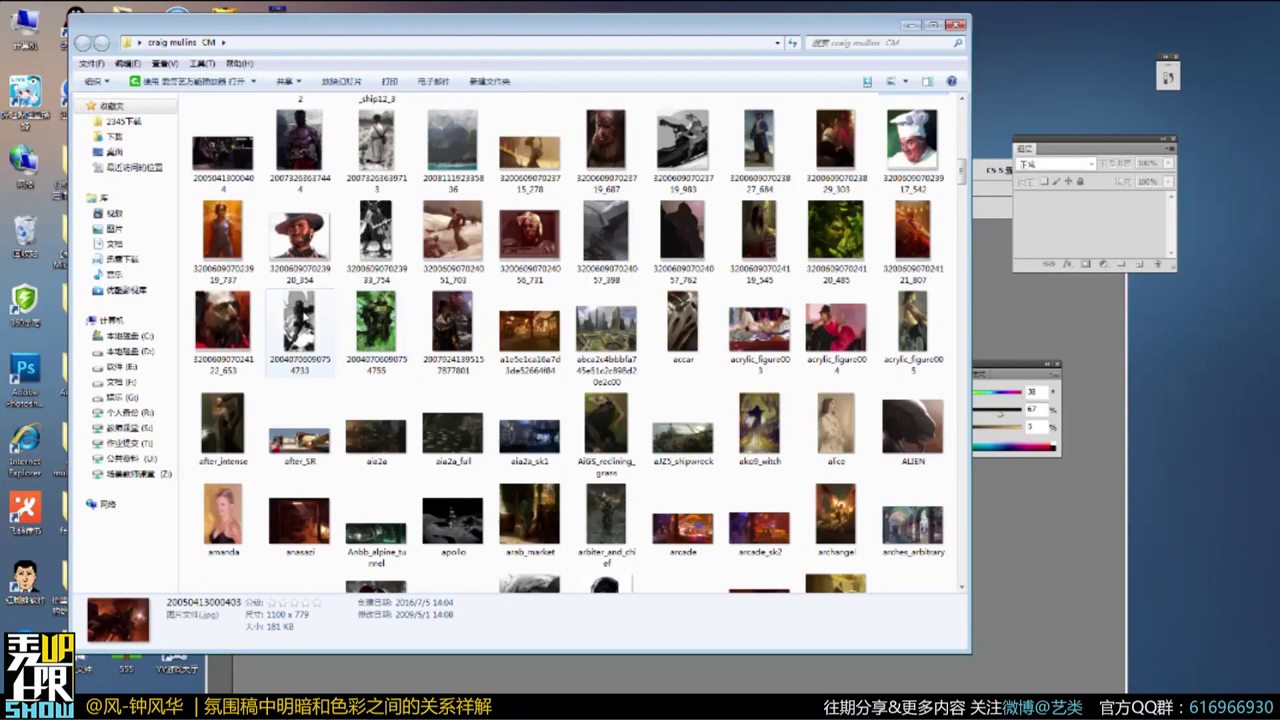
{"action": "double_click", "coordinate": [577, 23]}
{"action": "left_click", "coordinate": [1242, 9]}
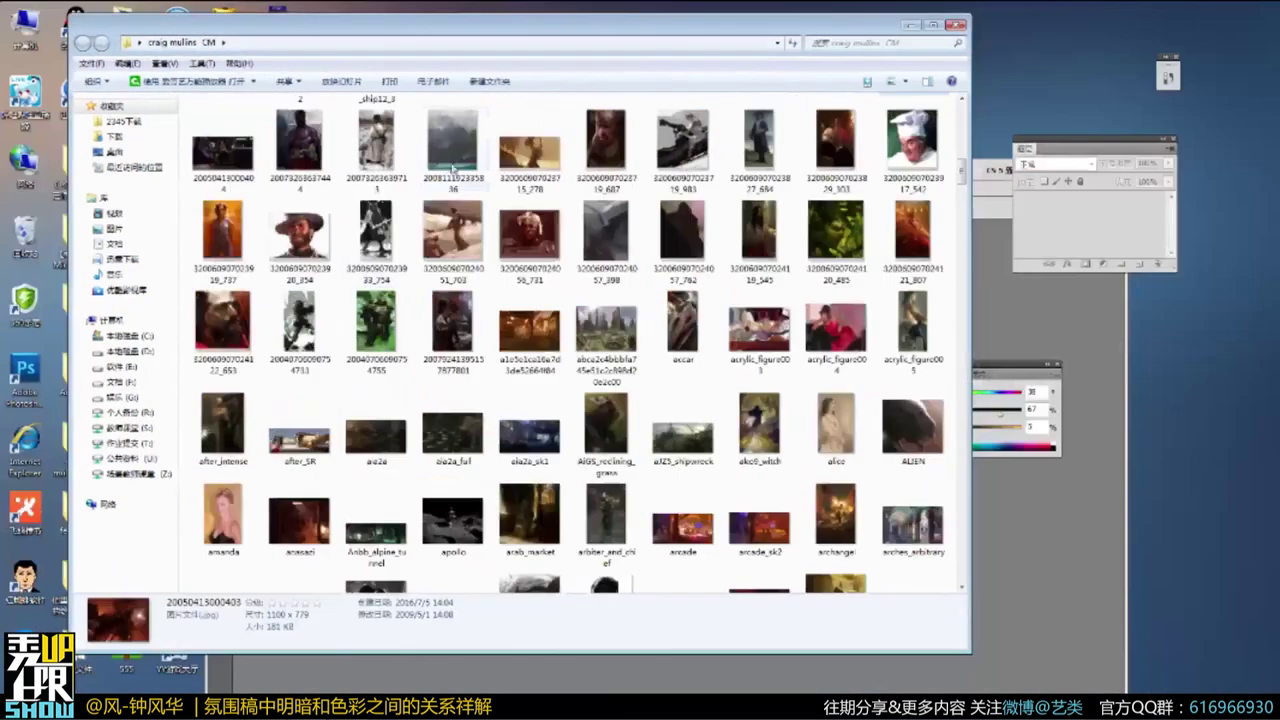
{"action": "left_click", "coordinate": [299, 322]}
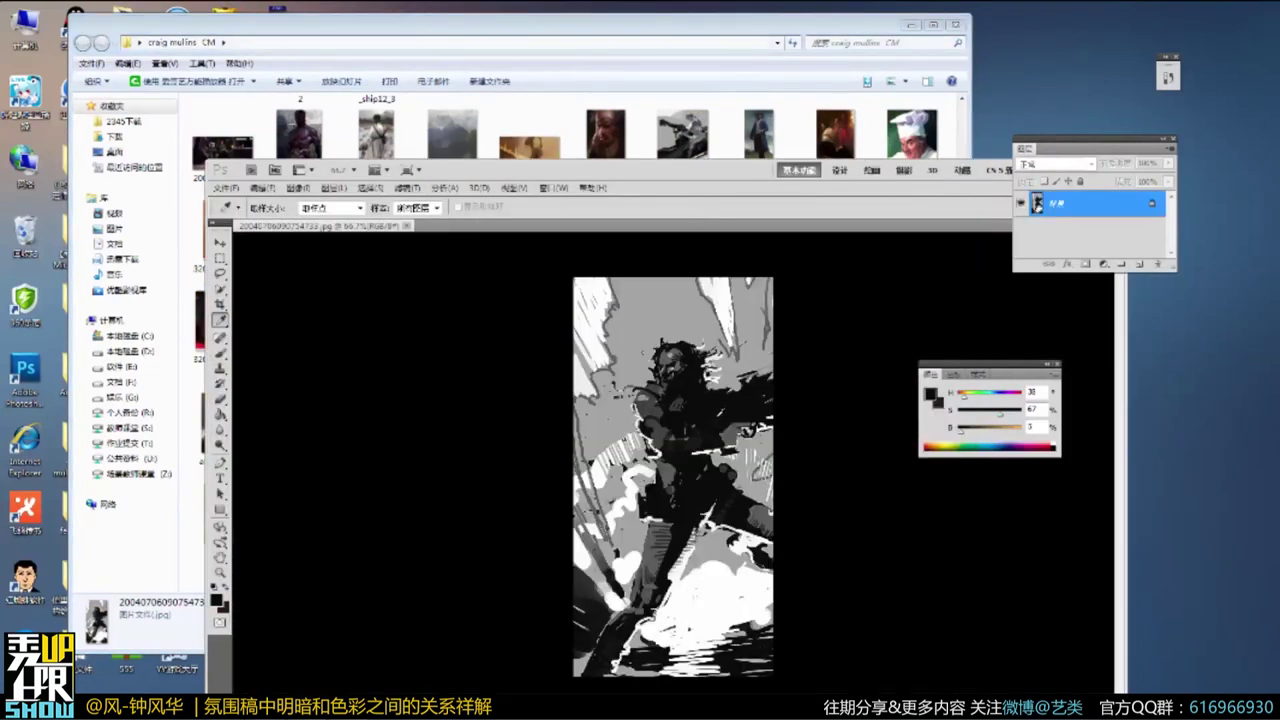
{"action": "left_click", "coordinate": [713, 414]}
{"action": "left_click_drag", "start_coordinate": [707, 167], "coordinate": [663, 97]}
{"action": "left_click_drag", "start_coordinate": [977, 430], "coordinate": [866, 439]}
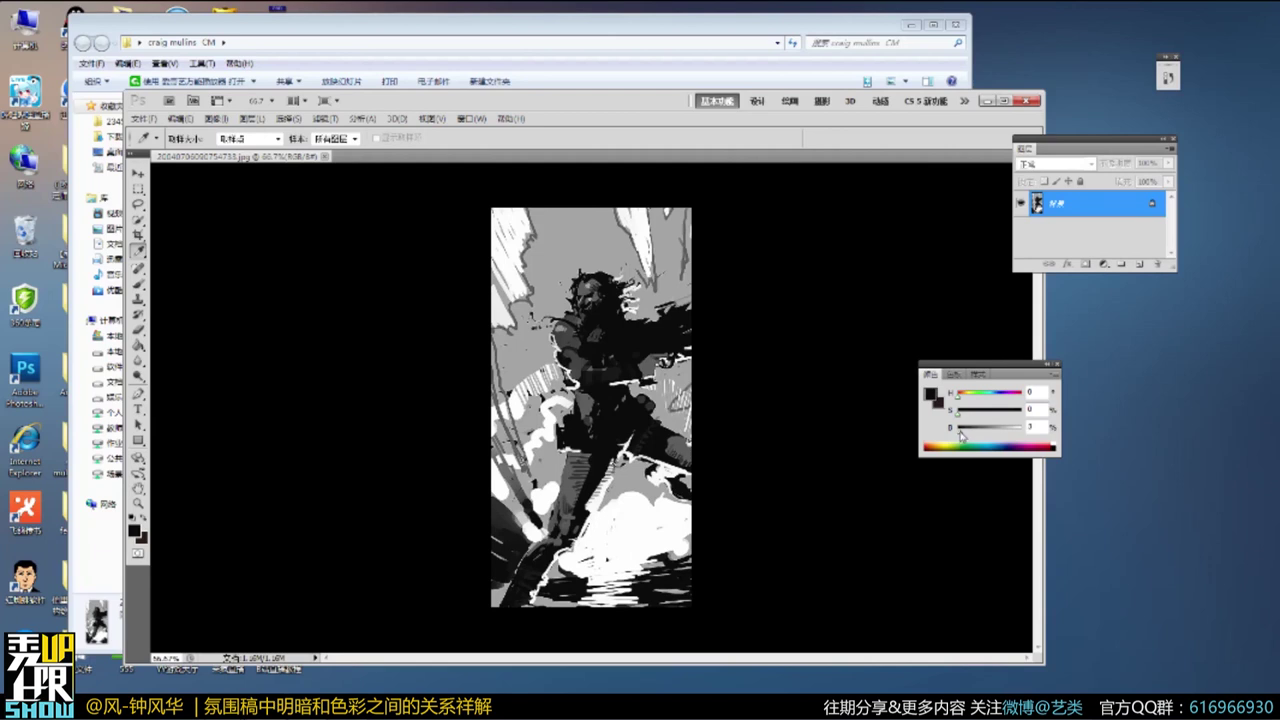
Raise the sampled black's saturation and brightness in the colour sliders, then close the sketch and return to the image folder.
{"action": "left_click_drag", "start_coordinate": [962, 435], "coordinate": [993, 420]}
{"action": "left_click", "coordinate": [1012, 413]}
{"action": "left_click_drag", "start_coordinate": [970, 437], "coordinate": [966, 435]}
{"action": "left_click_drag", "start_coordinate": [610, 158], "coordinate": [679, 258]}
{"action": "left_click", "coordinate": [356, 199]}
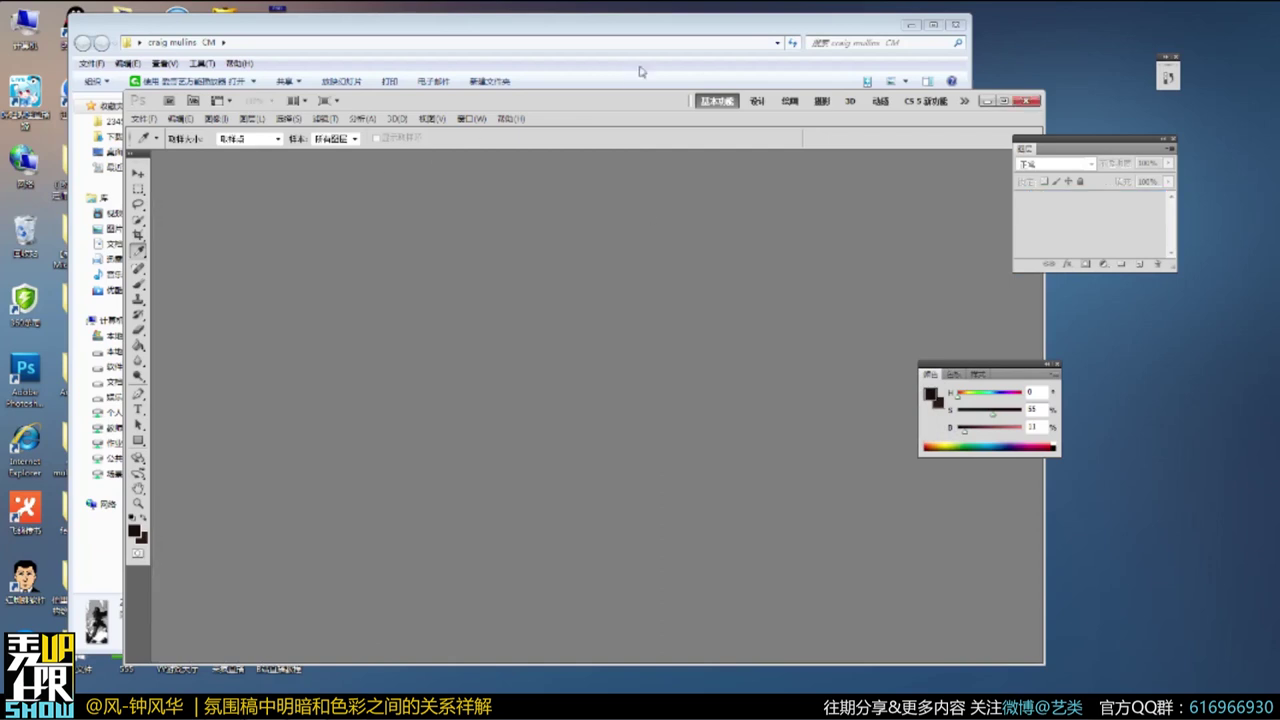
{"action": "left_click", "coordinate": [635, 36]}
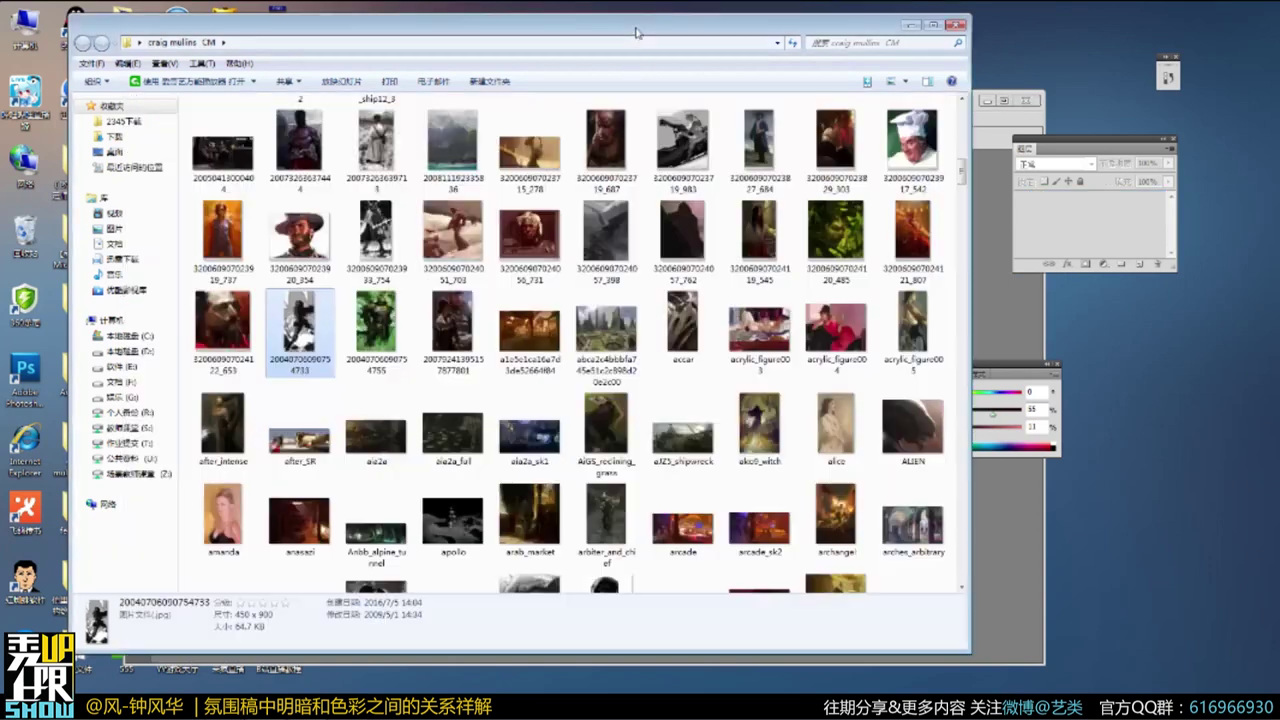
Preview the seated-woman painting 20079241395157877801.jpg, close the viewer, and open the image in Photoshop.
{"action": "double_click", "coordinate": [455, 332]}
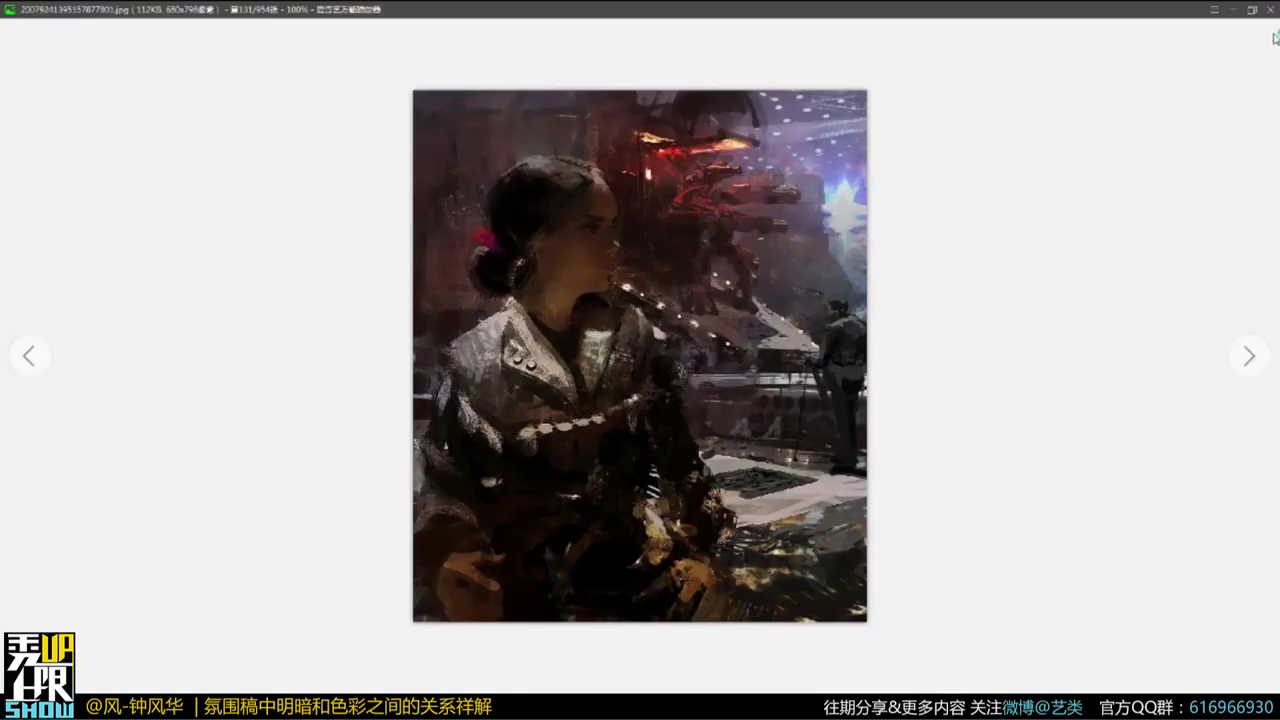
{"action": "left_click", "coordinate": [1270, 9]}
{"action": "left_click_drag", "start_coordinate": [803, 494], "coordinate": [998, 546]}
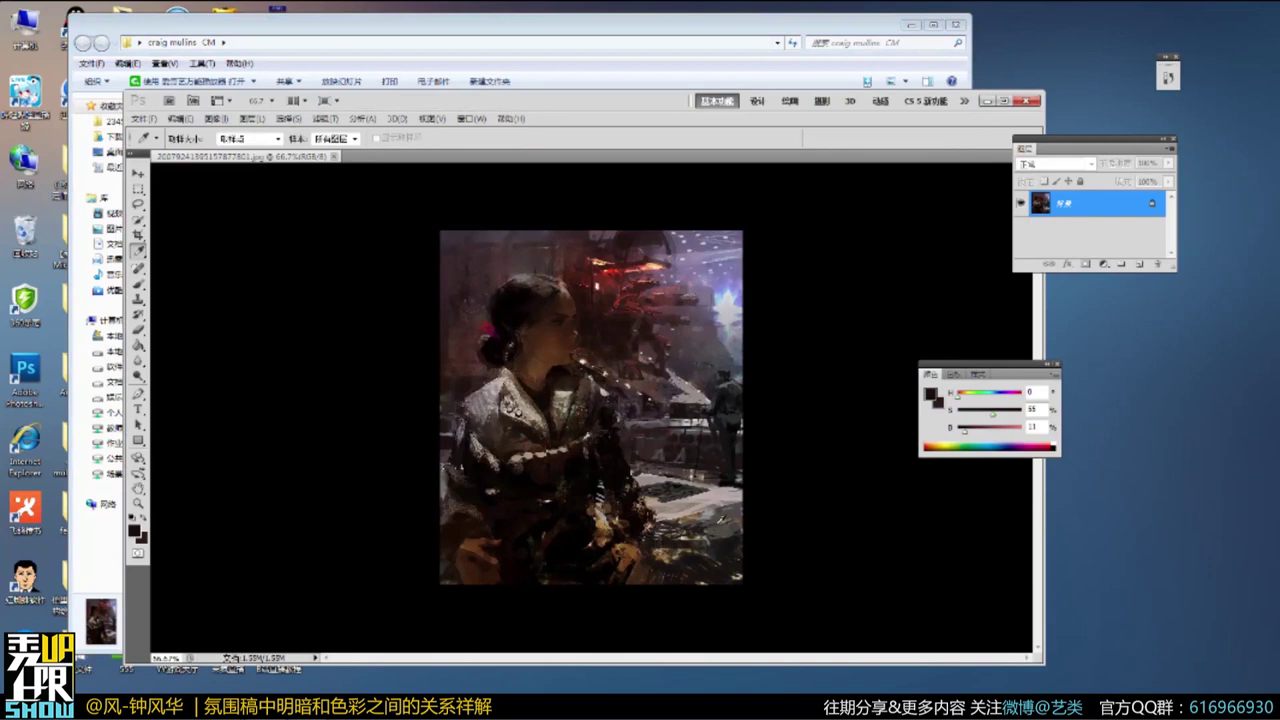
Sample the dark clothing of the seated woman, then close the painting and return to the image folder.
{"action": "mouse_move", "coordinate": [532, 481]}
{"action": "left_mouse_down"}
{"action": "mouse_move", "coordinate": [518, 504]}
{"action": "mouse_move", "coordinate": [526, 486]}
{"action": "left_mouse_up"}
{"action": "left_click_drag", "start_coordinate": [543, 159], "coordinate": [640, 242]}
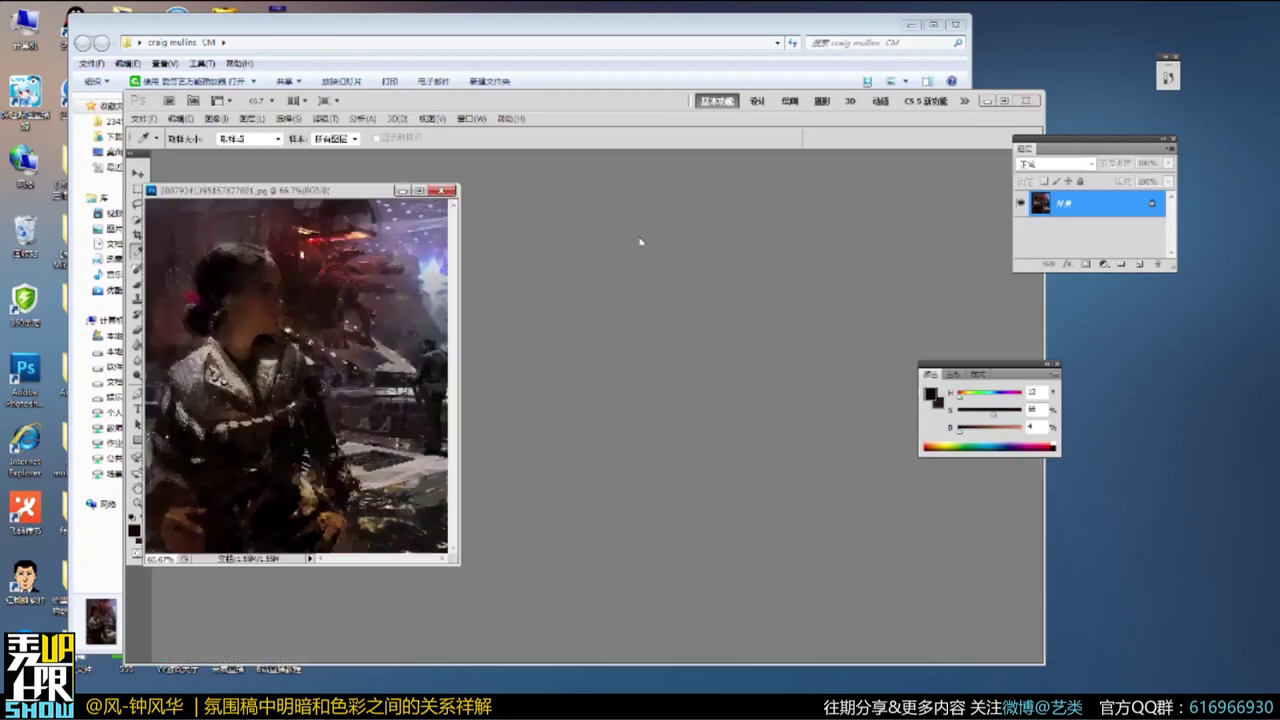
{"action": "left_click", "coordinate": [442, 190]}
{"action": "left_click", "coordinate": [621, 27]}
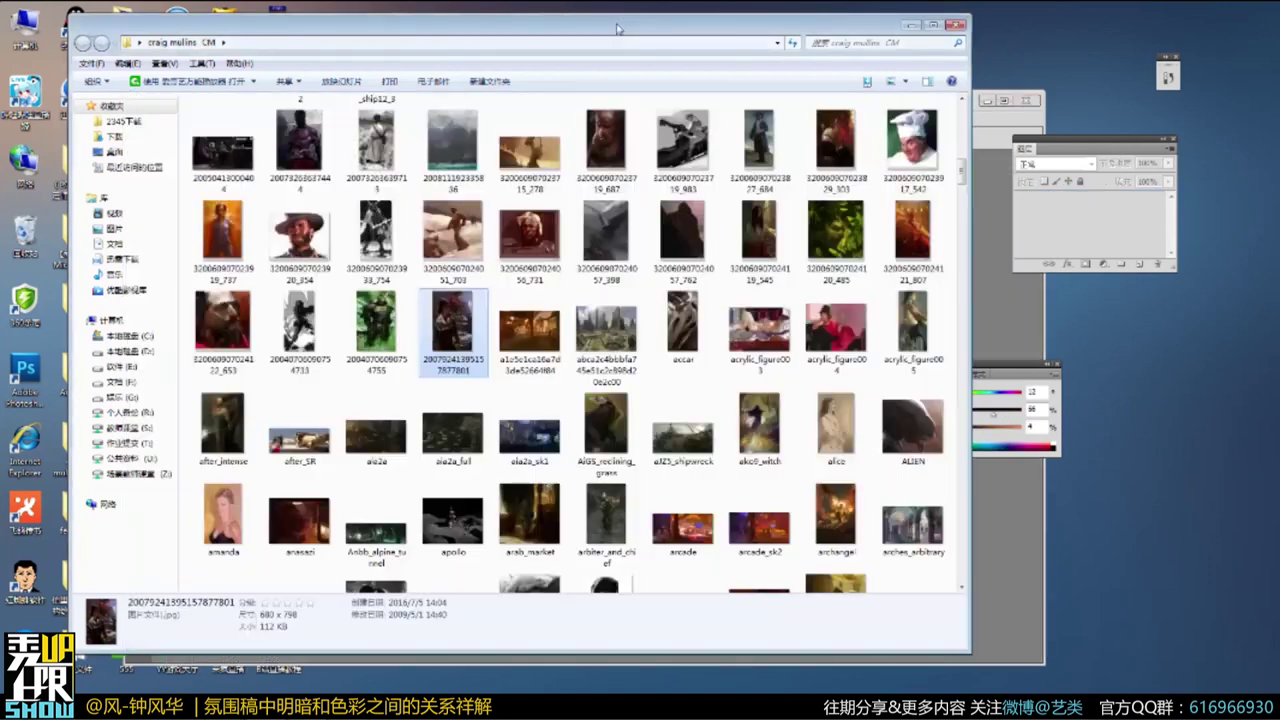
Browse back up the folder to the numbered images near its beginning and reposition the folder window.
{"action": "left_click_drag", "start_coordinate": [963, 170], "coordinate": [963, 122]}
{"action": "left_click_drag", "start_coordinate": [963, 120], "coordinate": [963, 128]}
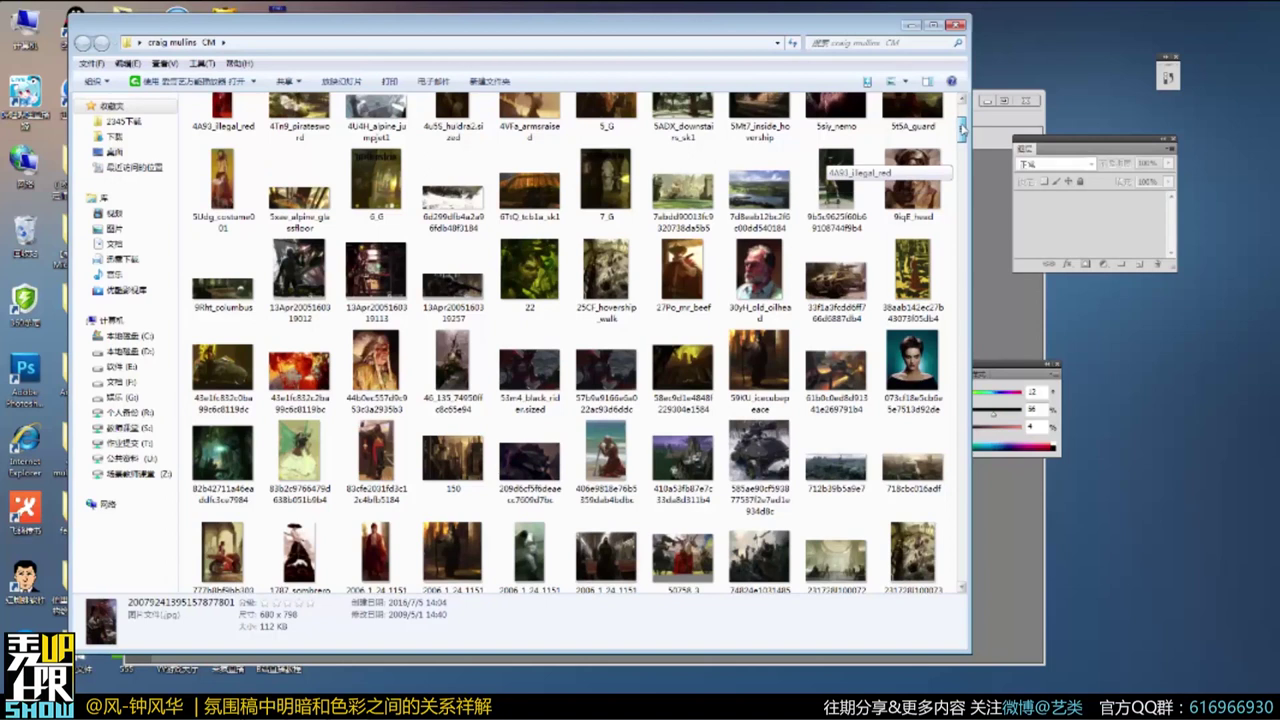
{"action": "left_click_drag", "start_coordinate": [963, 128], "coordinate": [963, 132]}
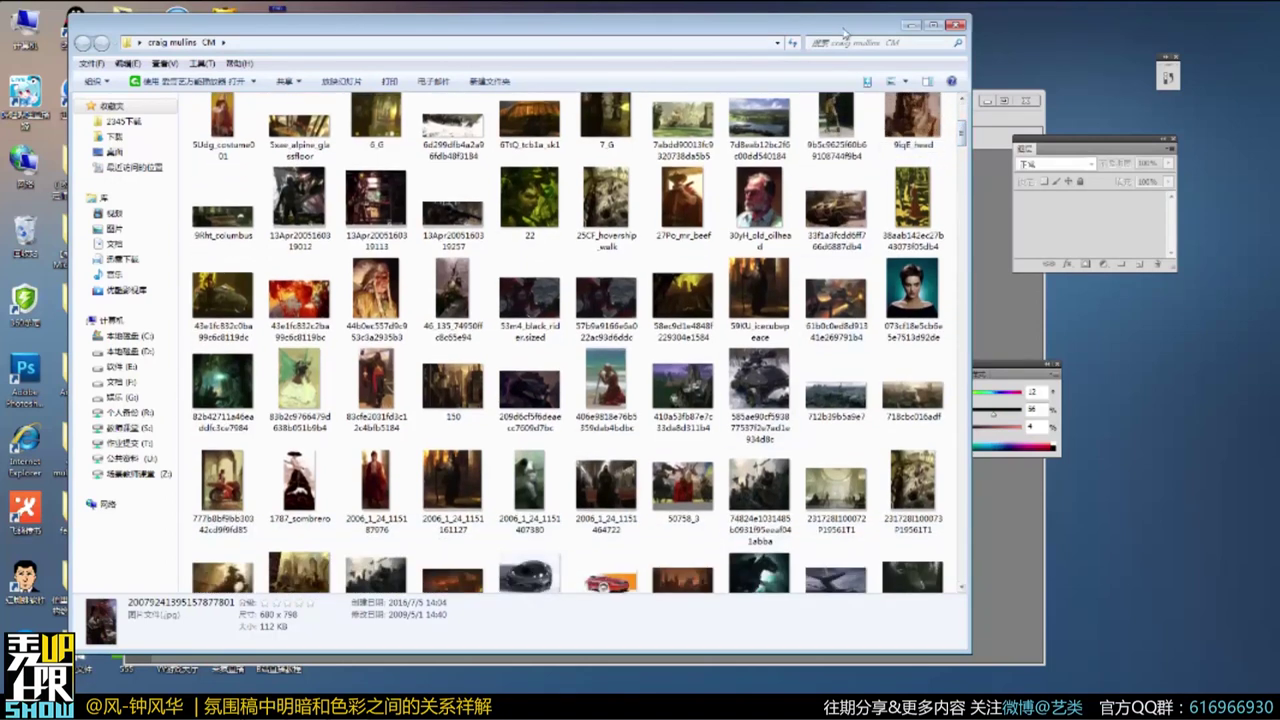
{"action": "left_click_drag", "start_coordinate": [757, 26], "coordinate": [652, 28]}
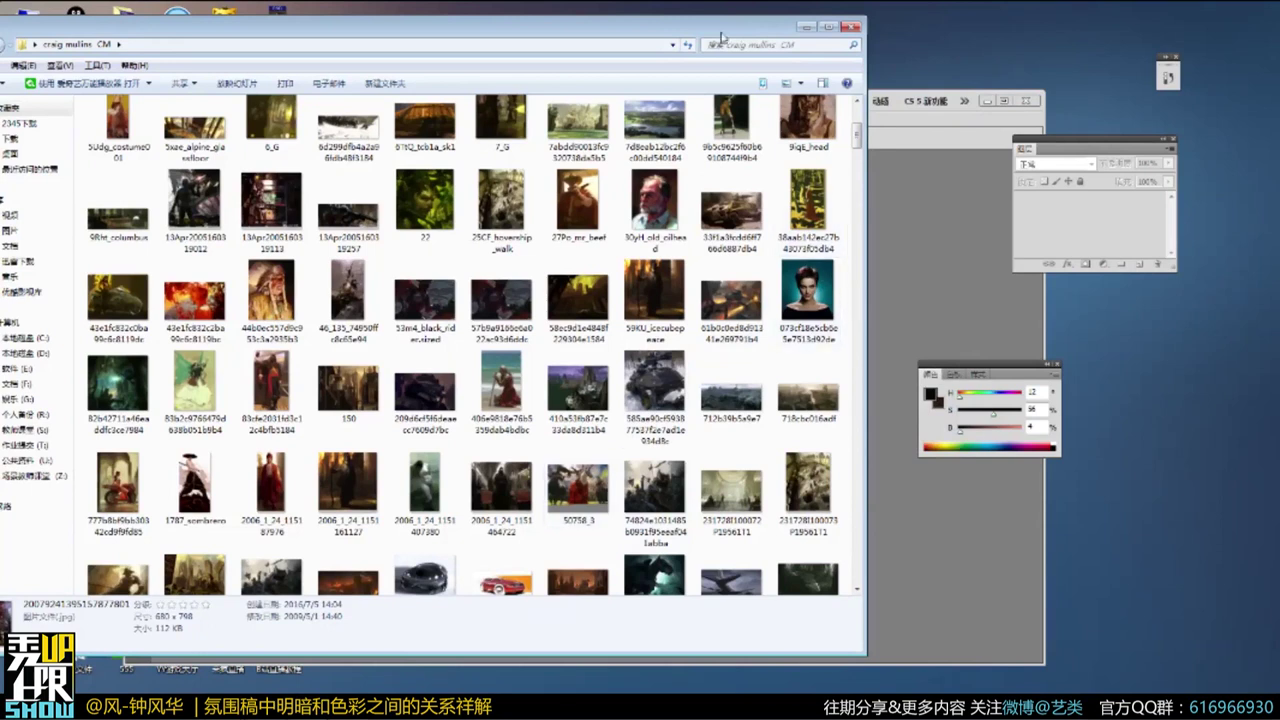
{"action": "left_click_drag", "start_coordinate": [675, 33], "coordinate": [735, 41]}
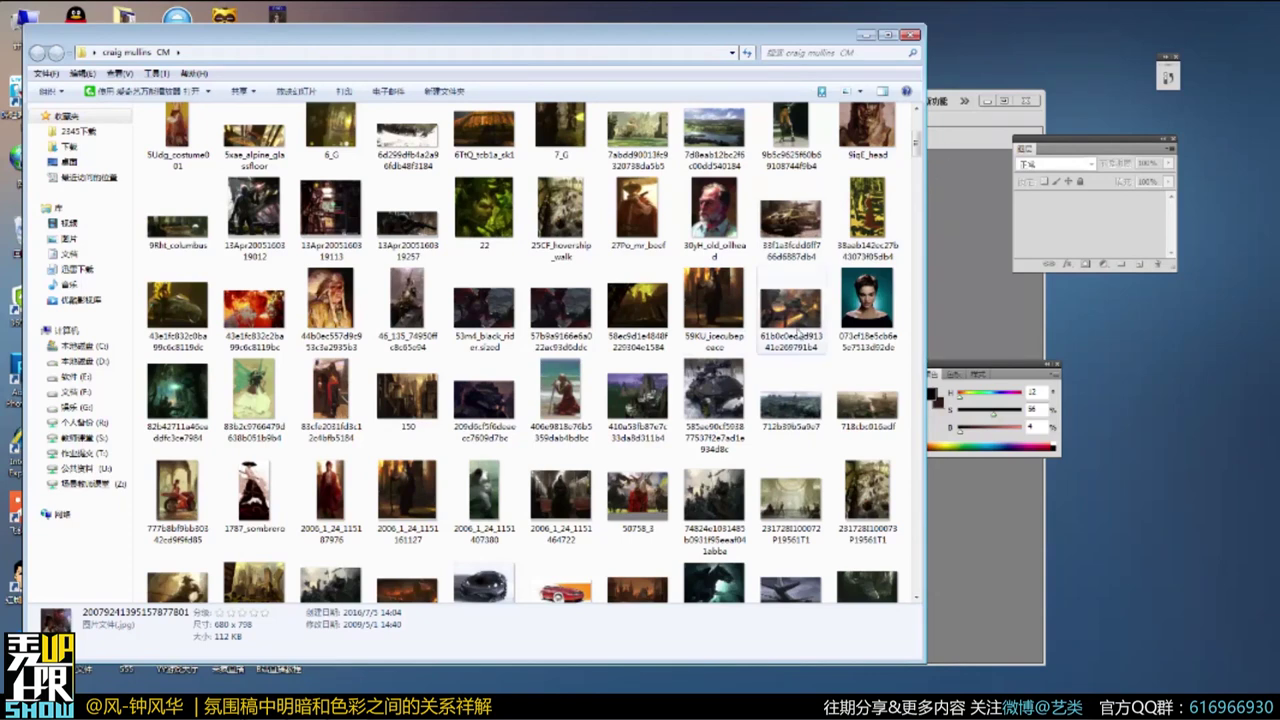
Preview the ruined-capitol painting 712b39b5a9e7.jpg and the unicorn-rider painting 50758_3.jpg, closing the viewer after each.
{"action": "double_click", "coordinate": [790, 405]}
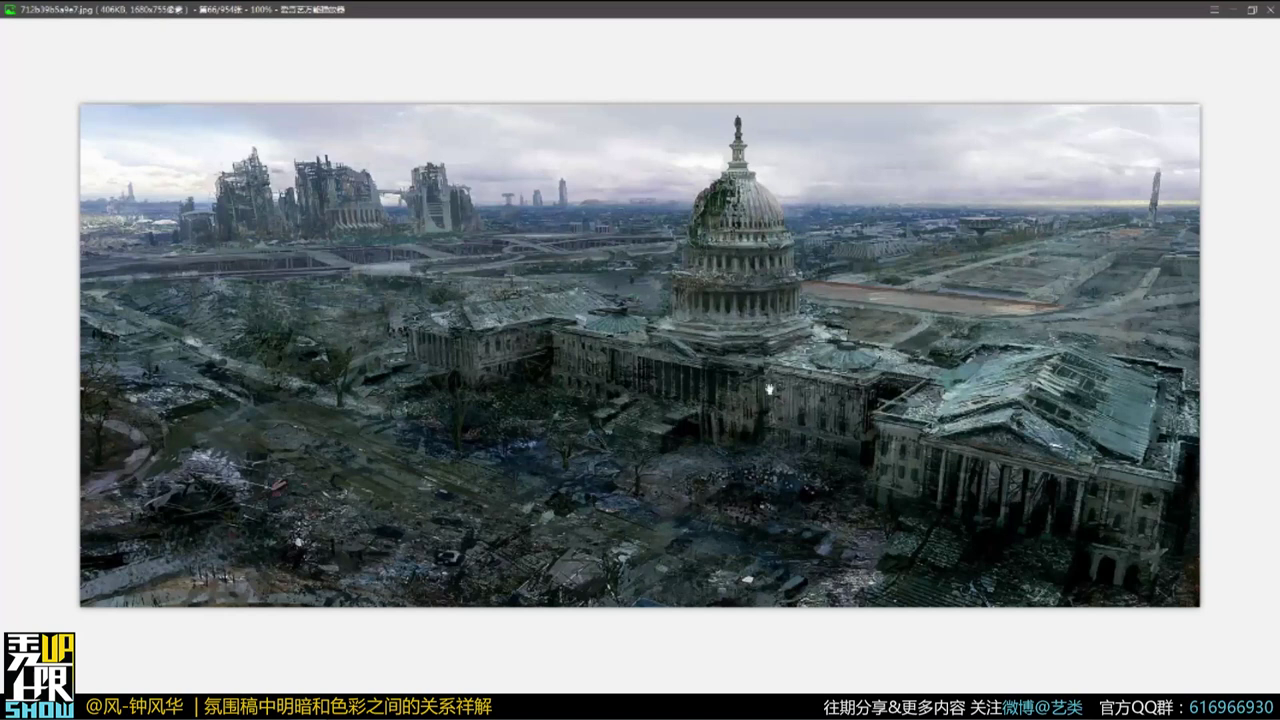
{"action": "left_click", "coordinate": [1272, 10]}
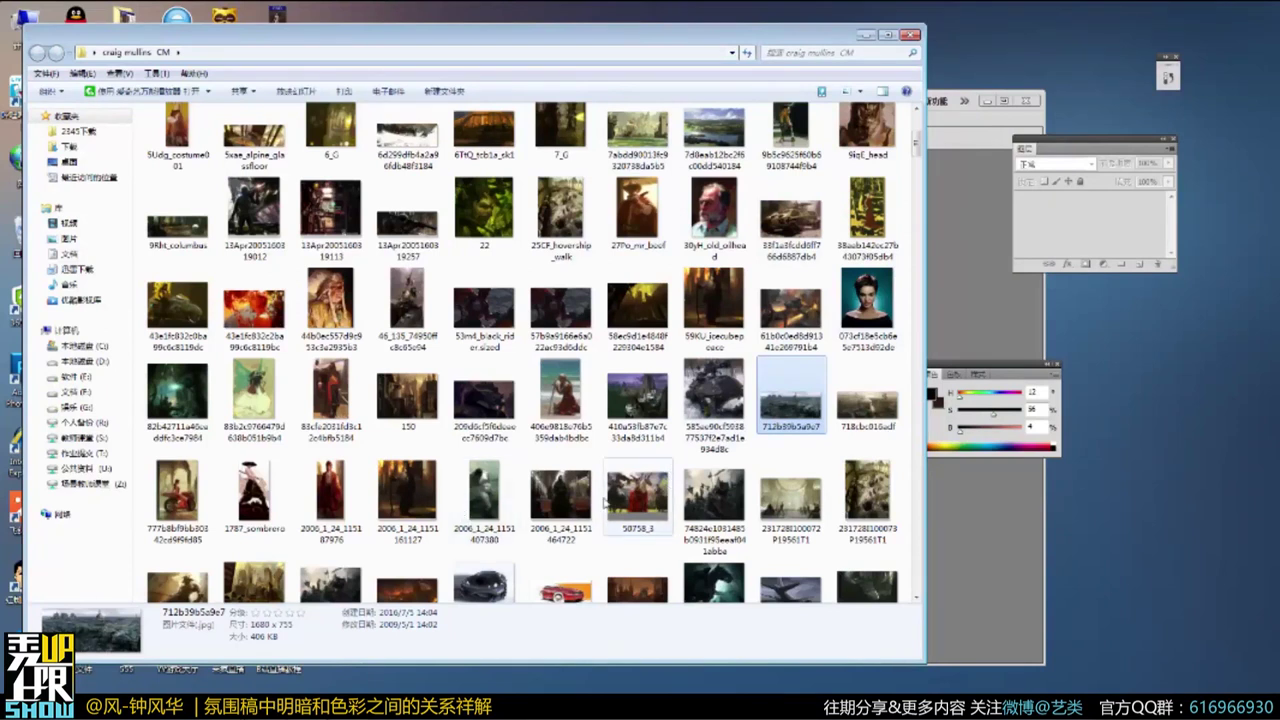
{"action": "double_click", "coordinate": [644, 500]}
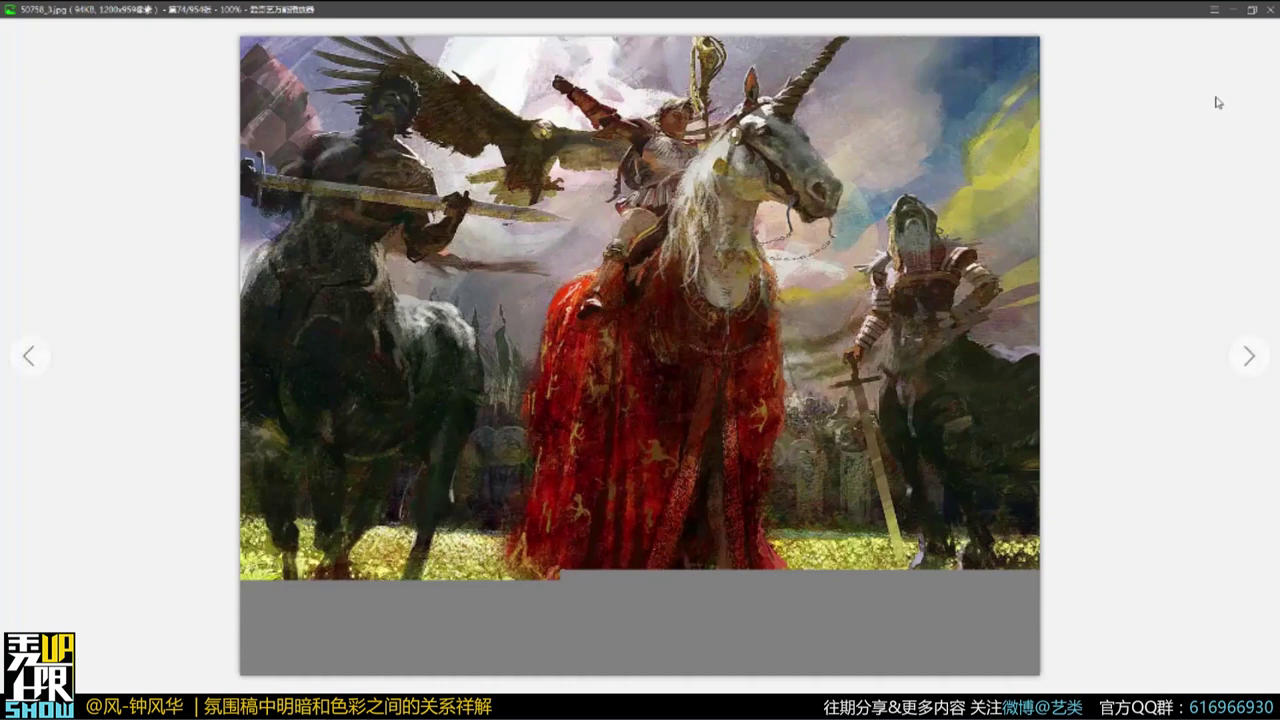
{"action": "left_click", "coordinate": [1268, 9]}
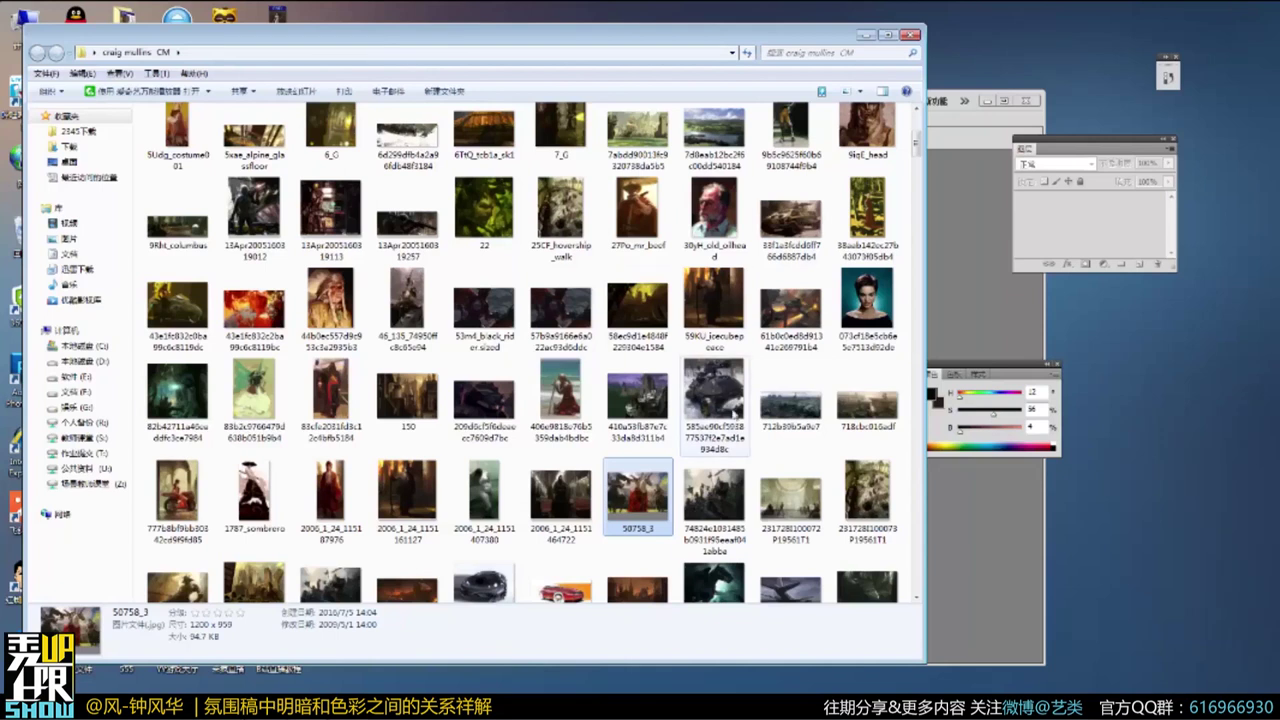
Look further down the craig mullins CM folder for another reference painting to discuss.
{"action": "left_click_drag", "start_coordinate": [918, 146], "coordinate": [918, 157]}
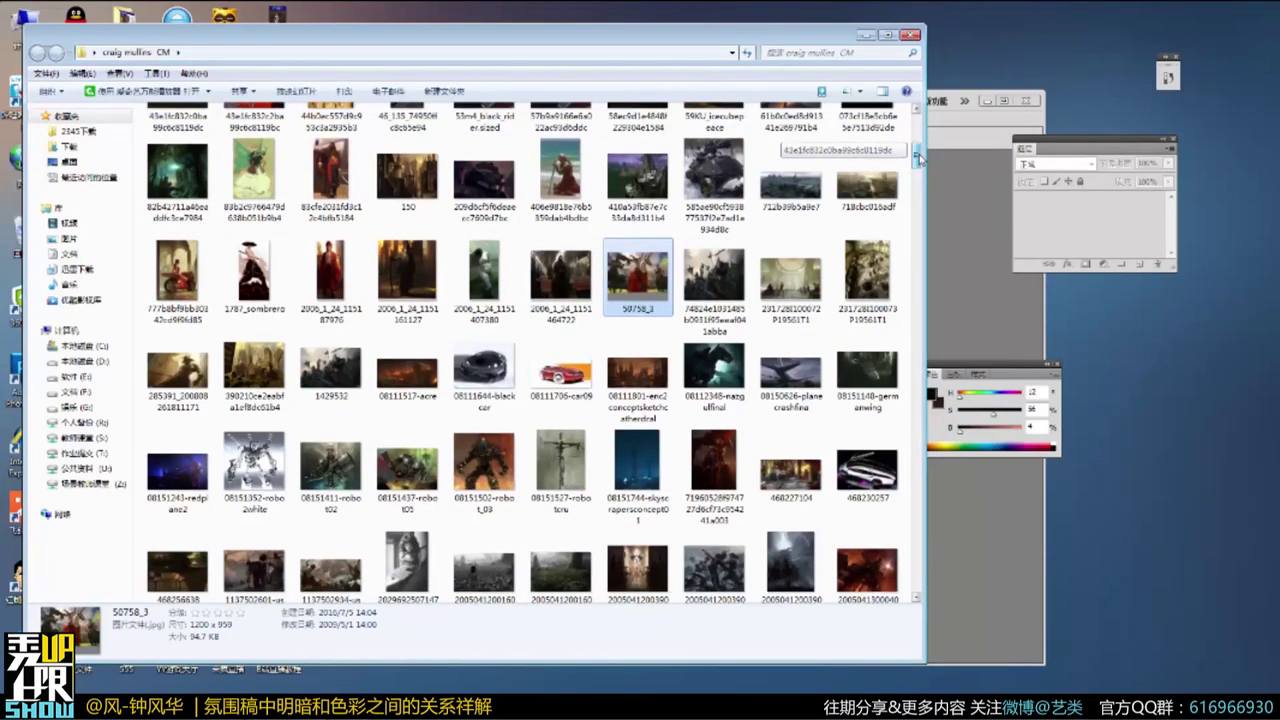
{"action": "left_click_drag", "start_coordinate": [918, 157], "coordinate": [918, 155]}
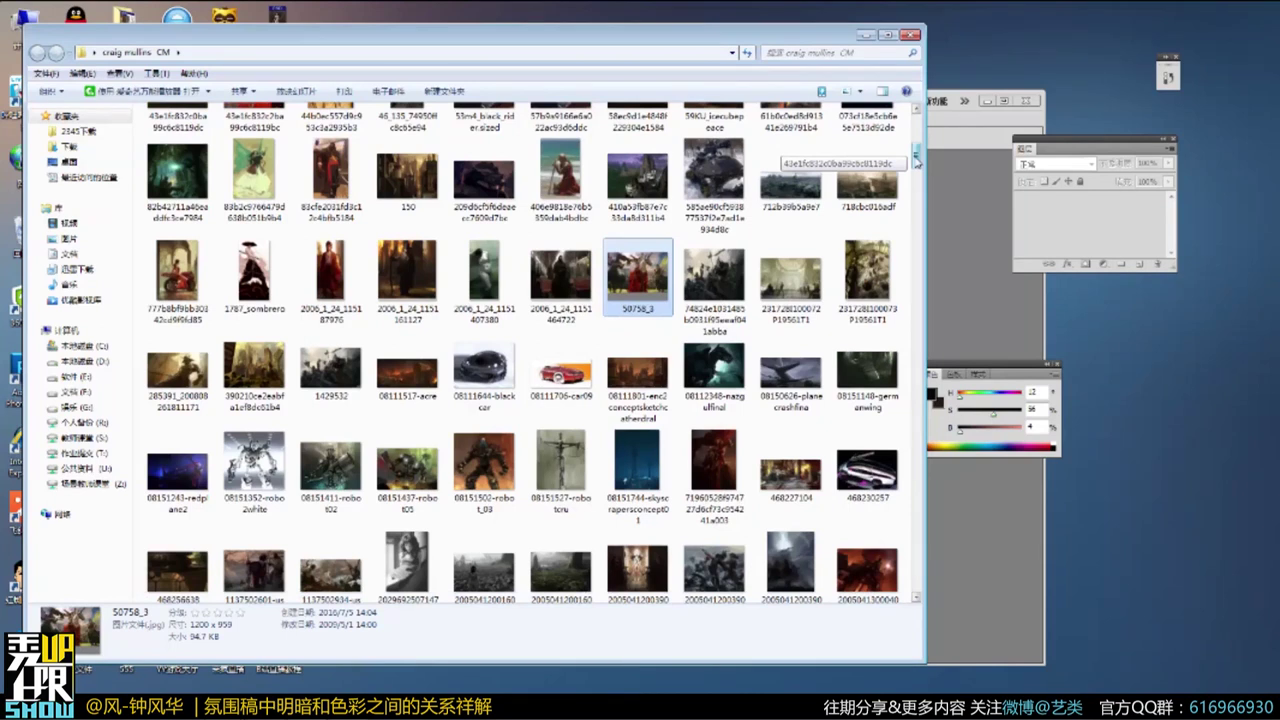
{"action": "scroll", "coordinate": [916, 160], "scroll_direction": "down", "scroll_amount": 1}
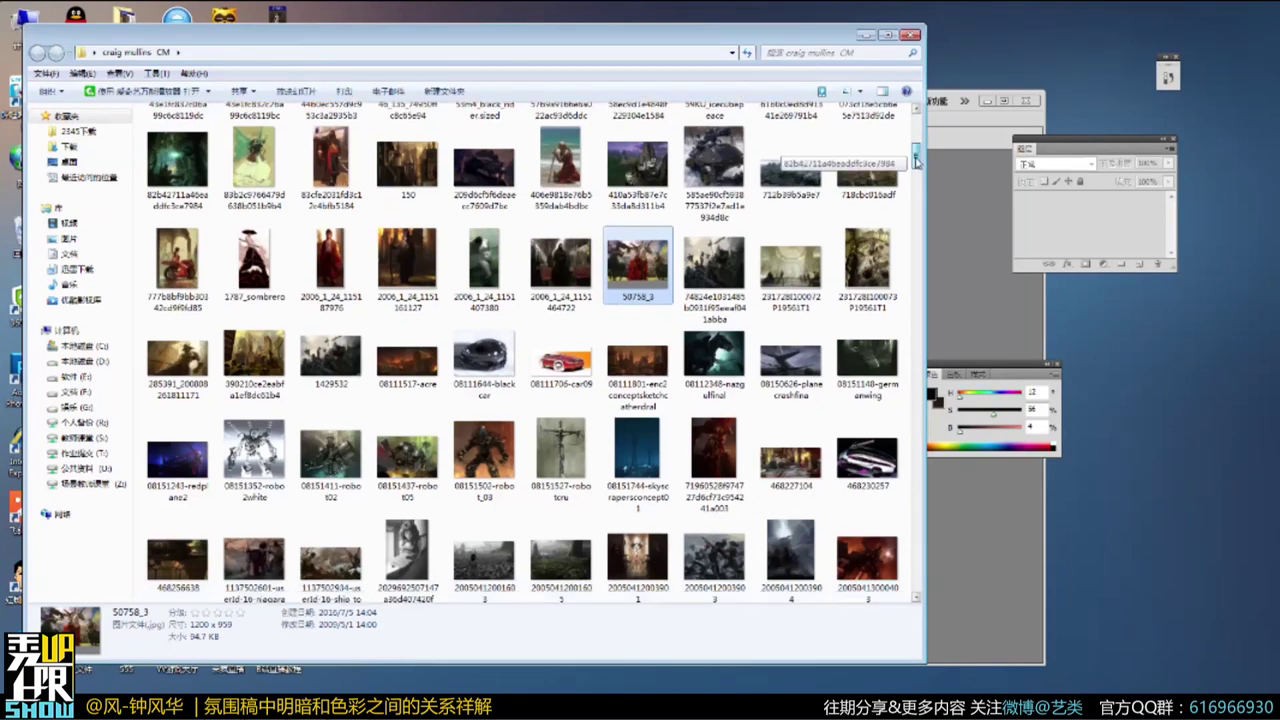
{"action": "scroll", "coordinate": [916, 160], "scroll_direction": "down", "scroll_amount": 1}
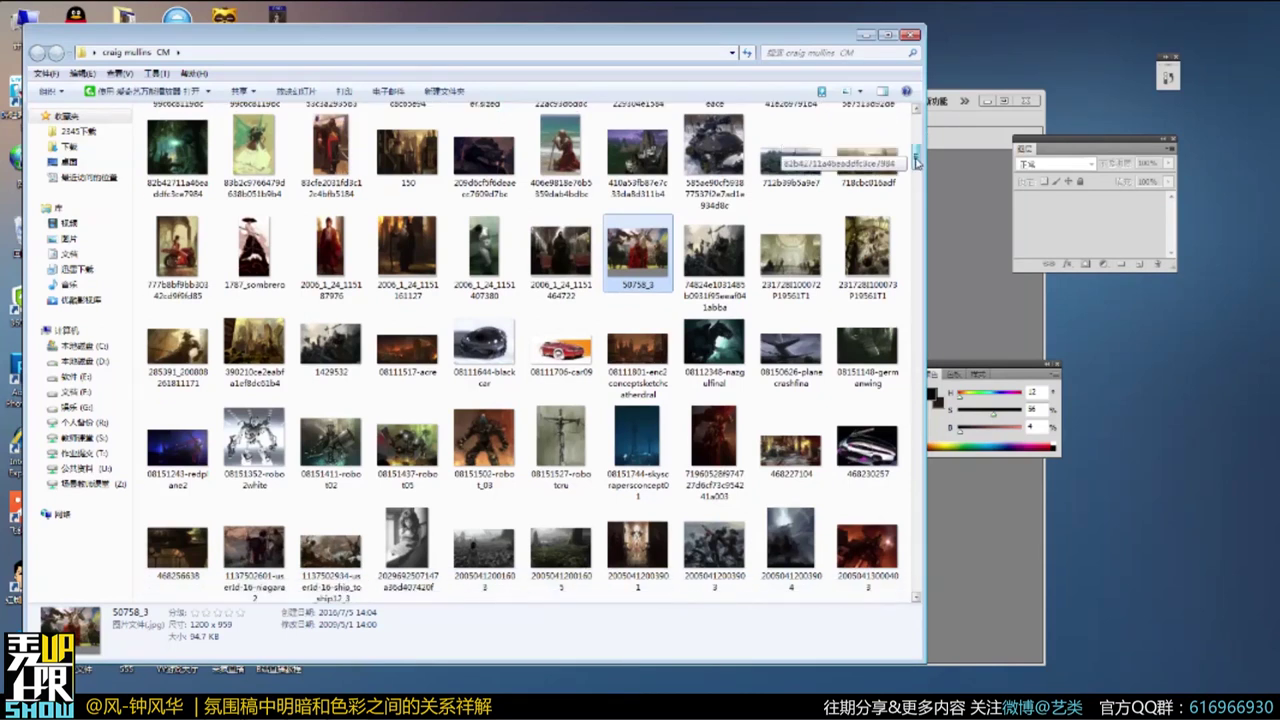
{"action": "scroll", "coordinate": [916, 160], "scroll_direction": "down", "scroll_amount": 4}
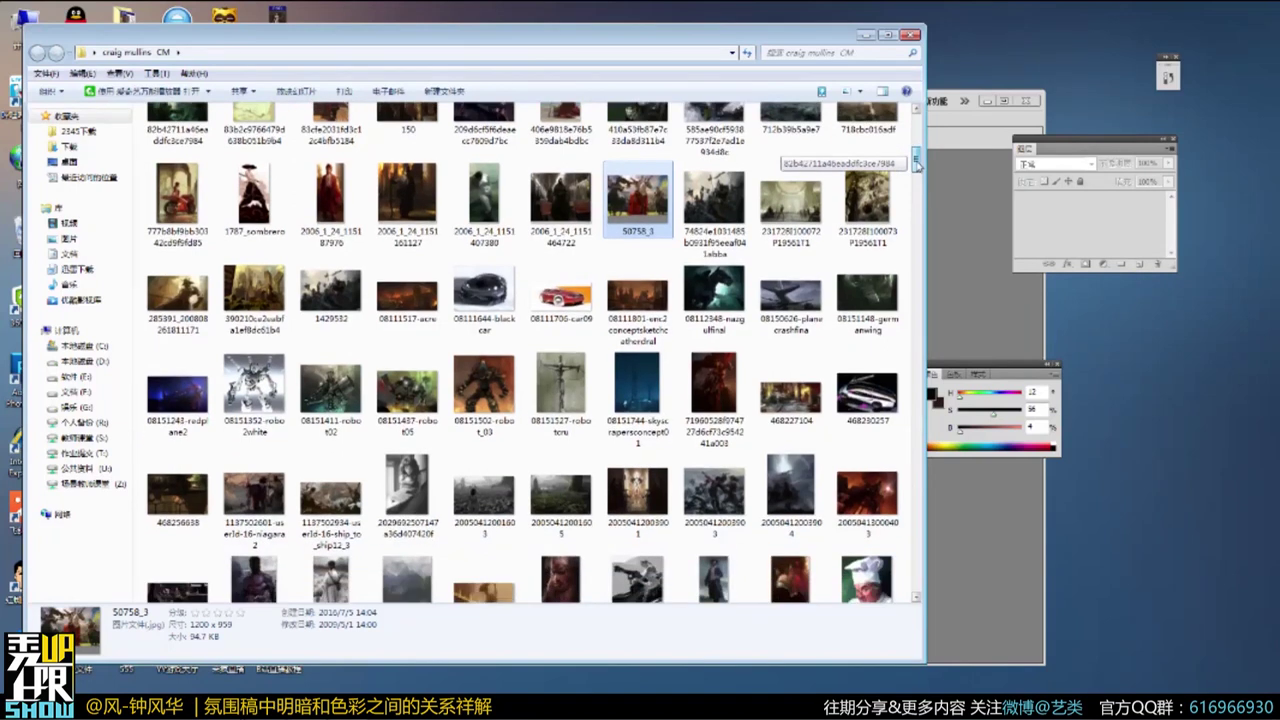
{"action": "scroll", "coordinate": [917, 163], "scroll_direction": "down", "scroll_amount": 6}
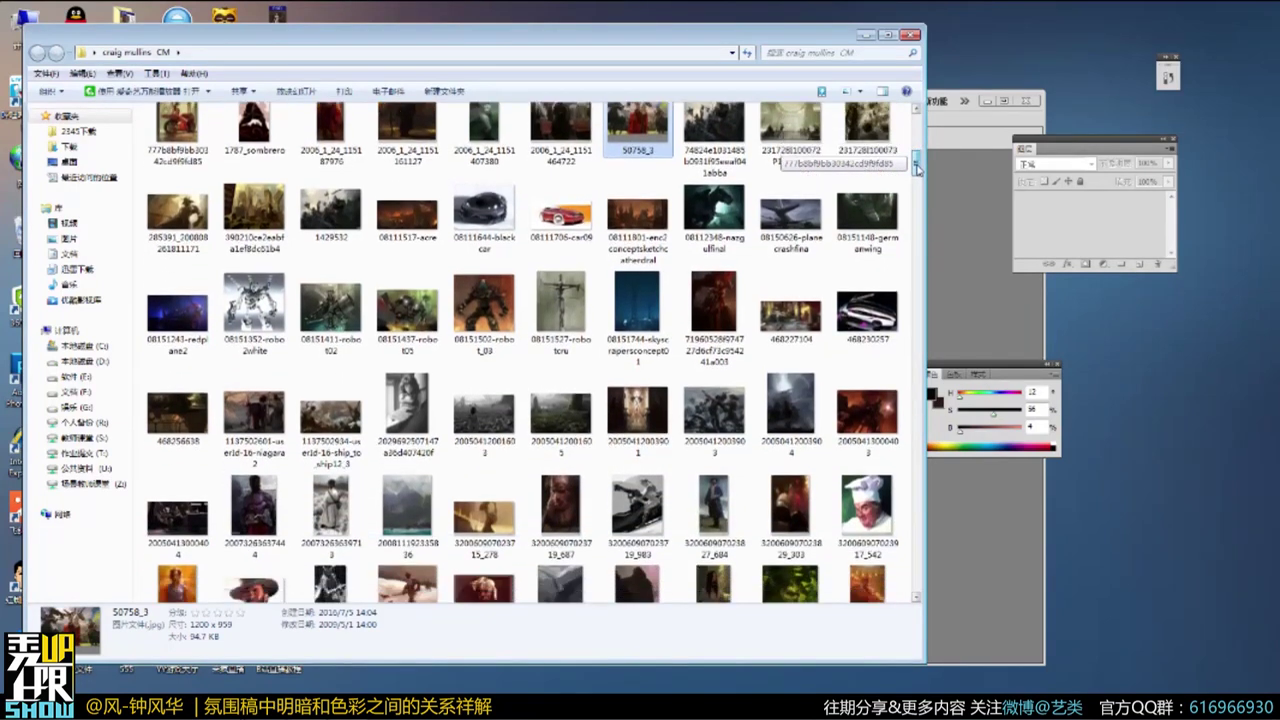
{"action": "scroll", "coordinate": [916, 168], "scroll_direction": "down", "scroll_amount": 5}
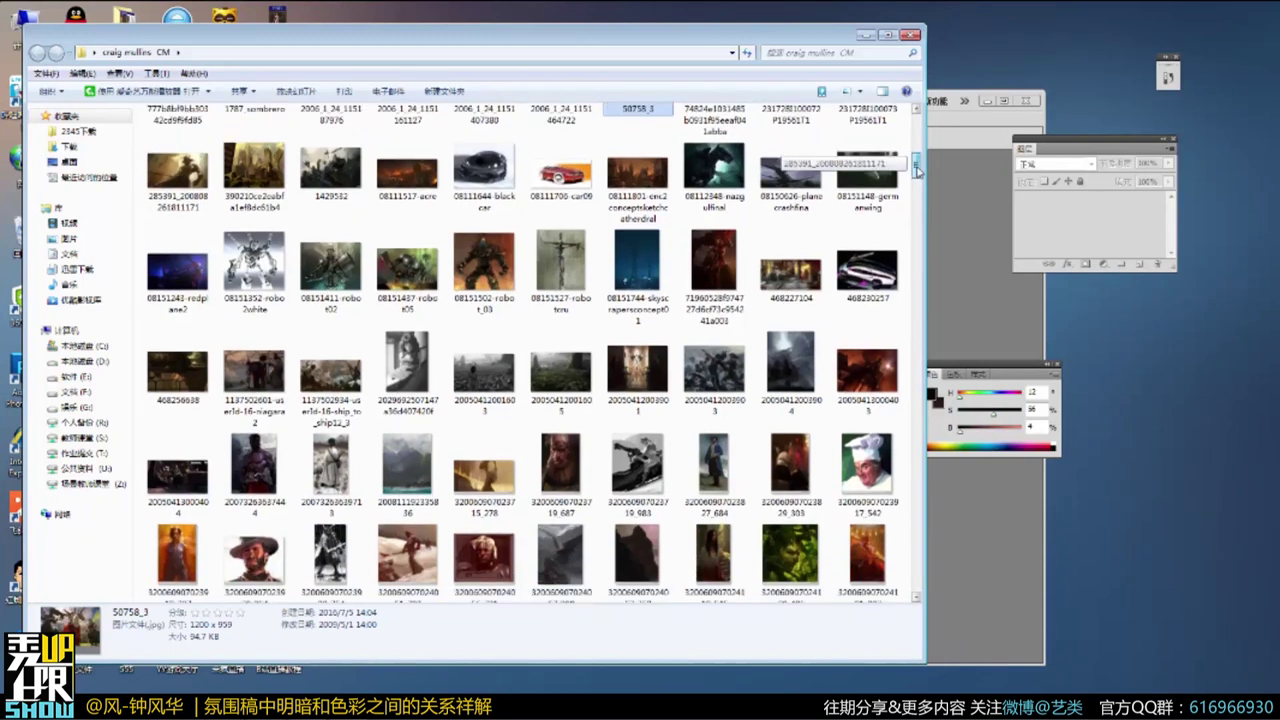
{"action": "scroll", "coordinate": [916, 175], "scroll_direction": "down", "scroll_amount": 15}
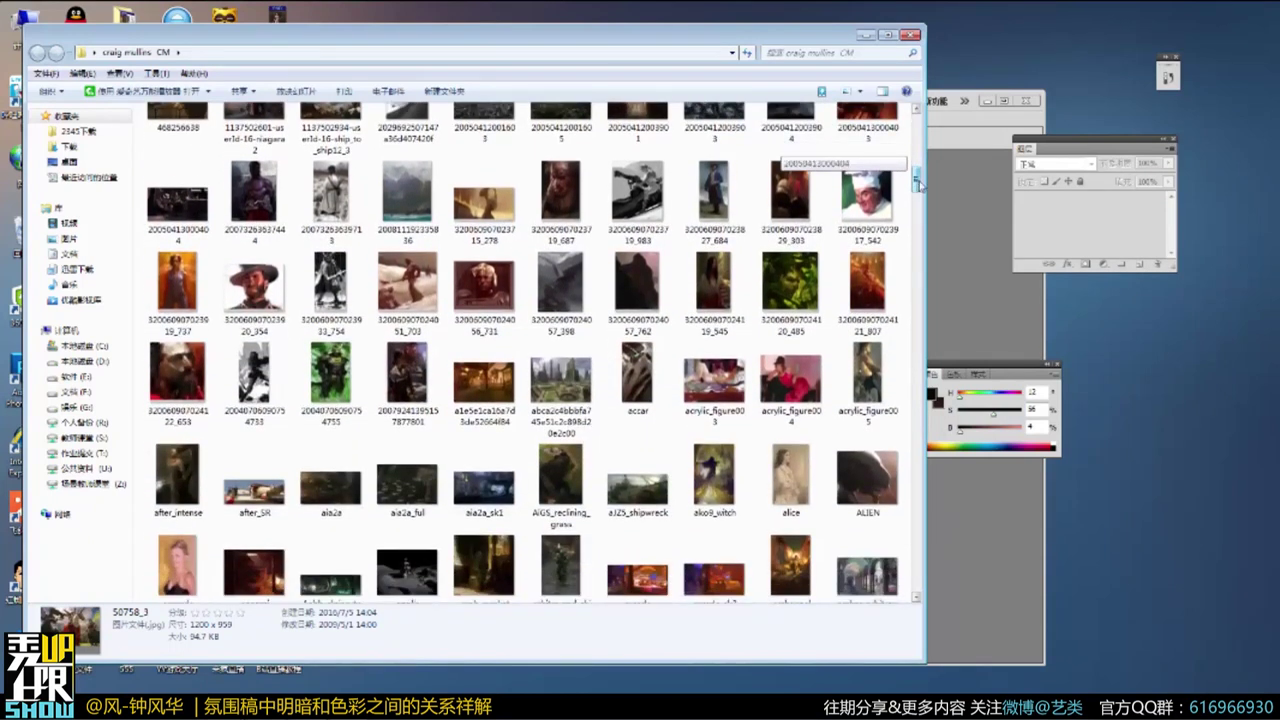
Browse further down the image folder, preview the ALIEN painting and close the viewer.
{"action": "left_click_drag", "start_coordinate": [917, 180], "coordinate": [920, 197]}
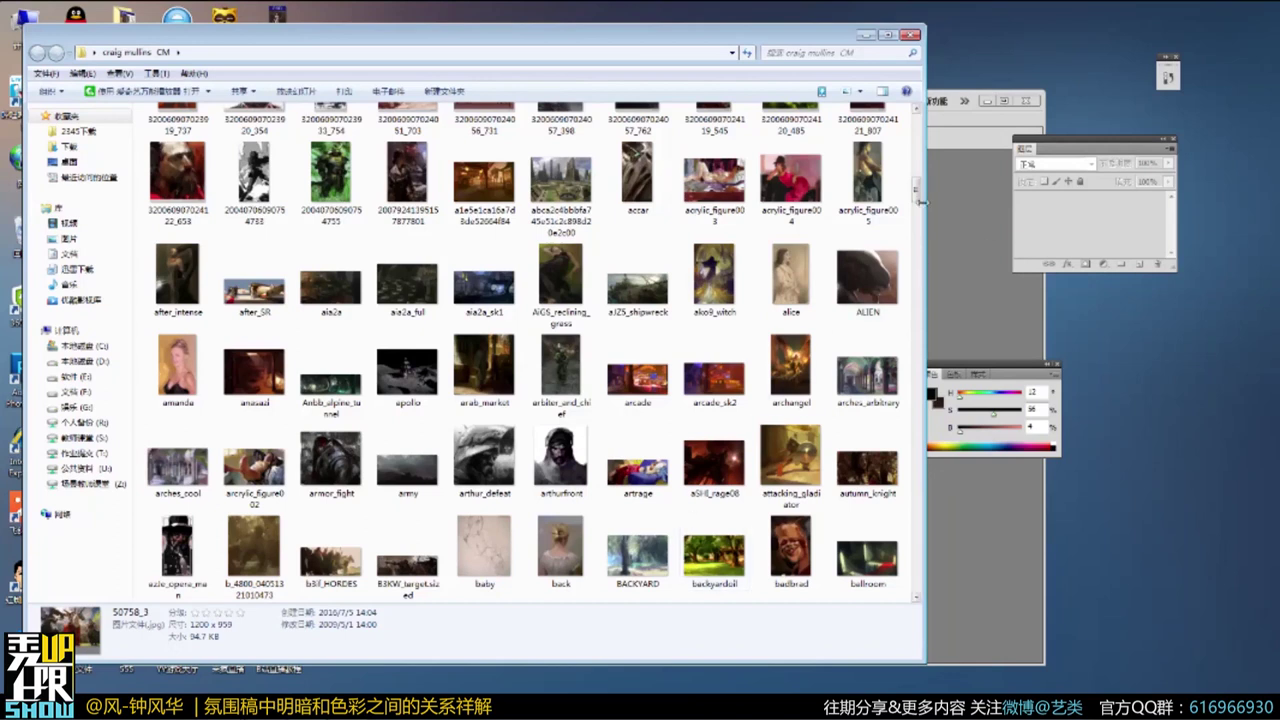
{"action": "double_click", "coordinate": [842, 300]}
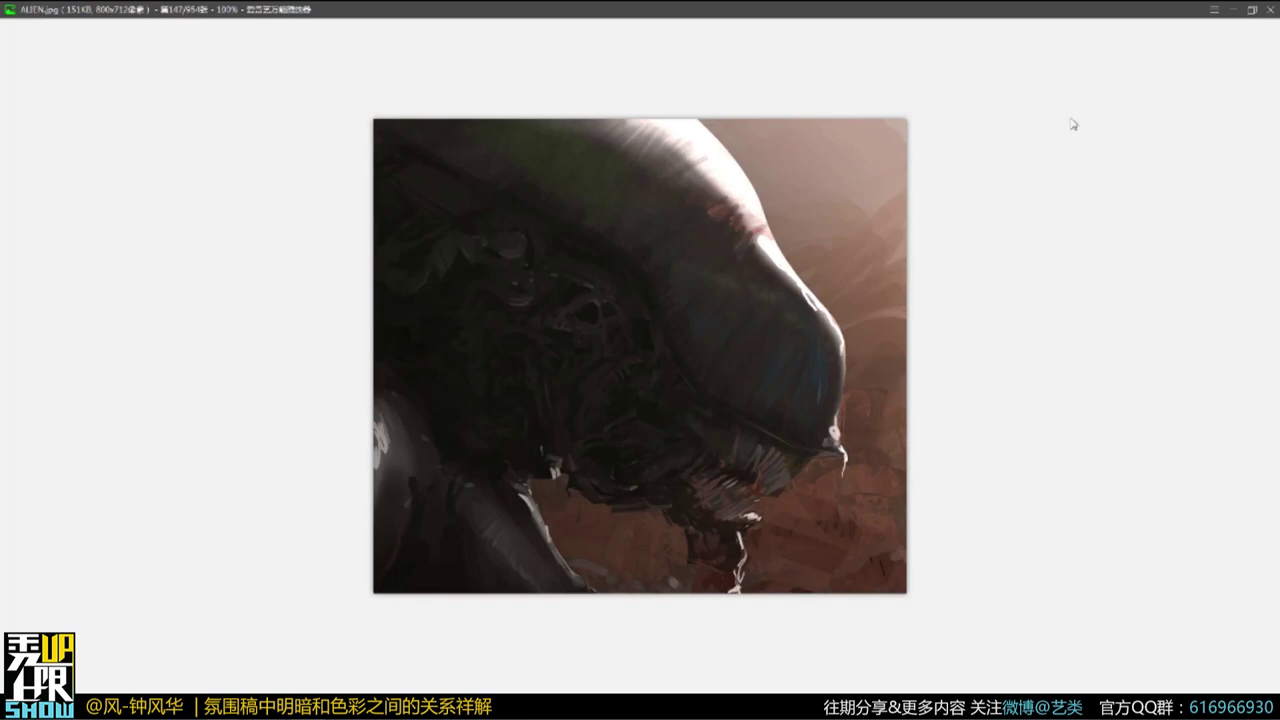
{"action": "left_click", "coordinate": [1269, 14]}
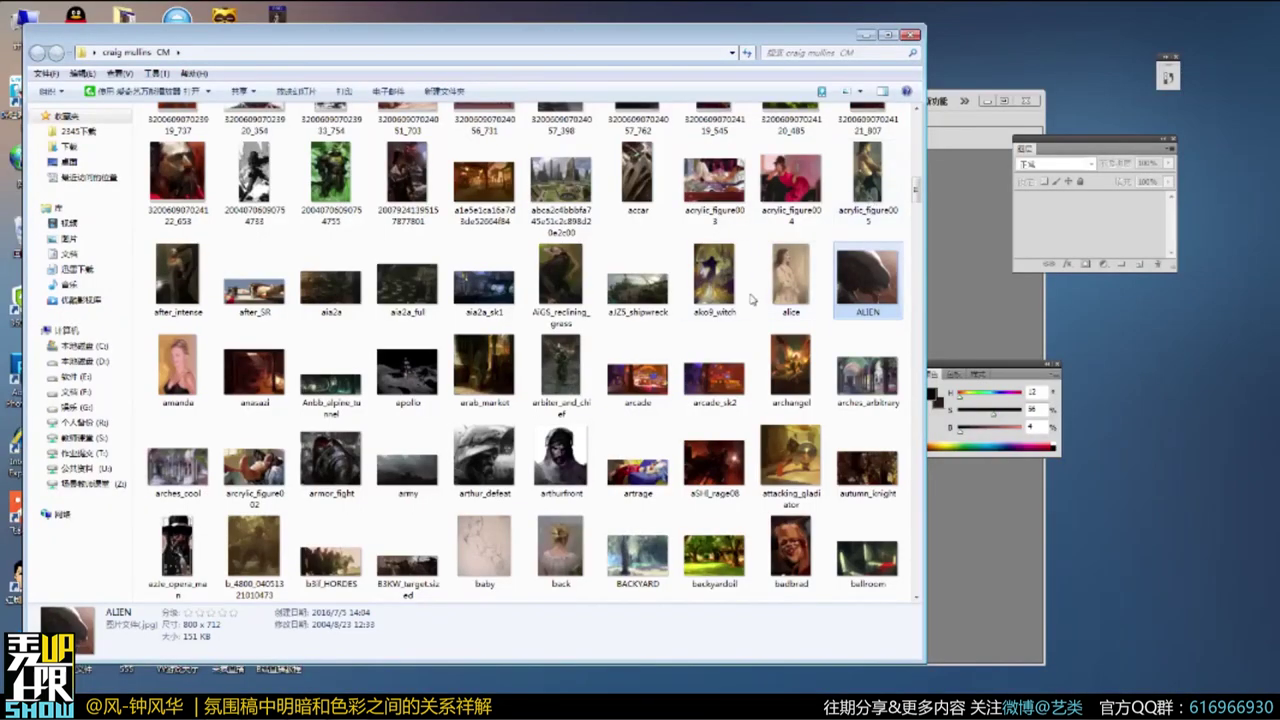
Preview the glowing-castle painting 20050412003904.jpg and the sea-battle painting ship_to_ship12_3 higher up the folder, closing the viewer after each.
{"action": "scroll", "coordinate": [913, 210], "scroll_direction": "up", "scroll_amount": 5}
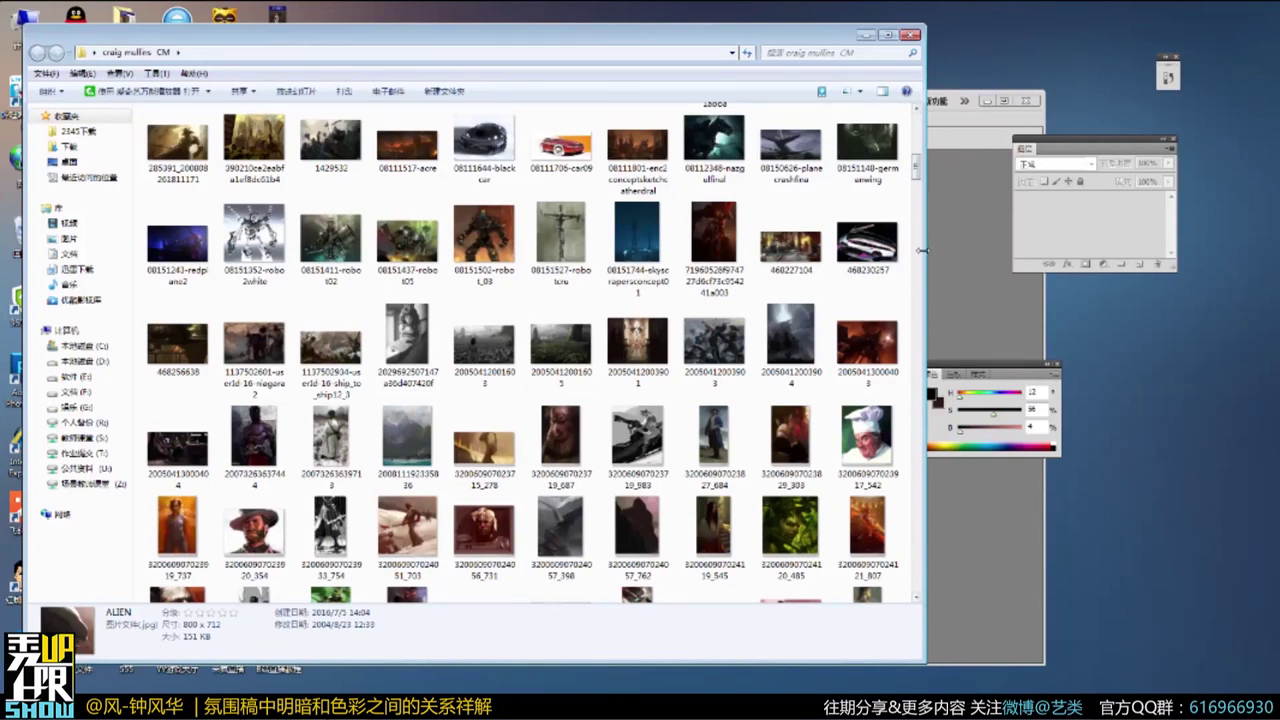
{"action": "left_click_drag", "start_coordinate": [918, 172], "coordinate": [924, 178]}
{"action": "double_click", "coordinate": [796, 355]}
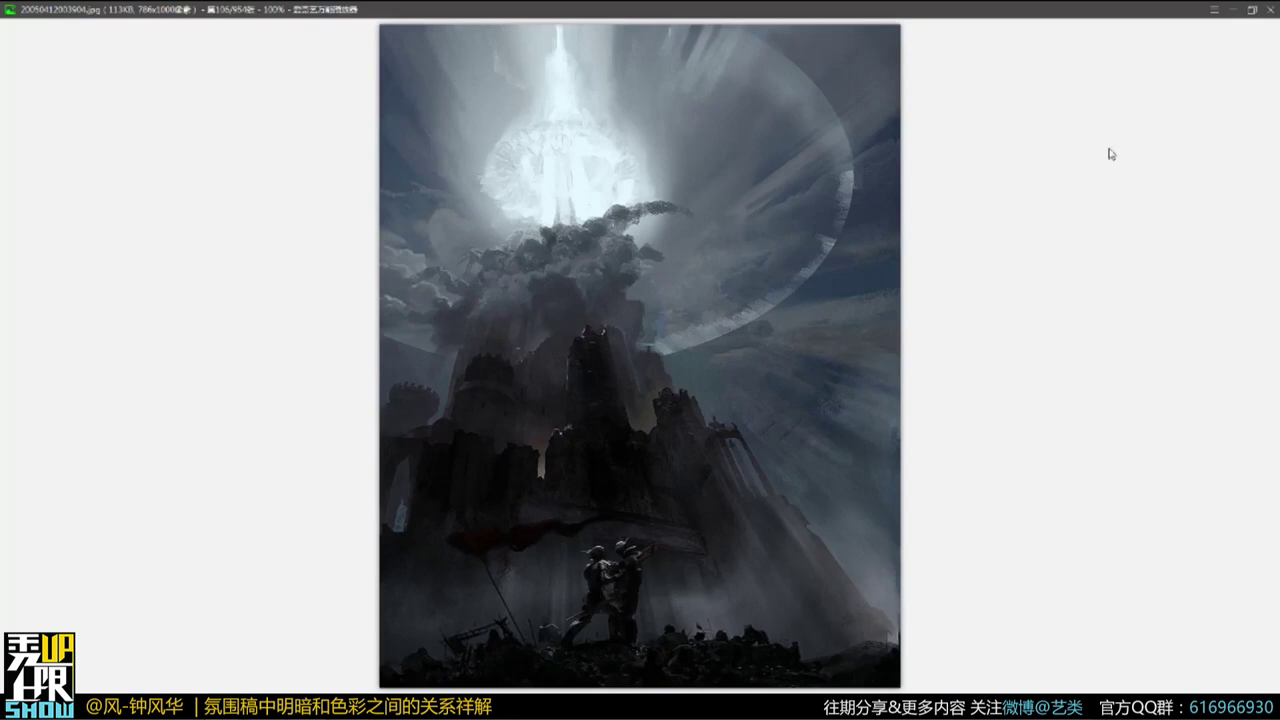
{"action": "left_click", "coordinate": [1271, 10]}
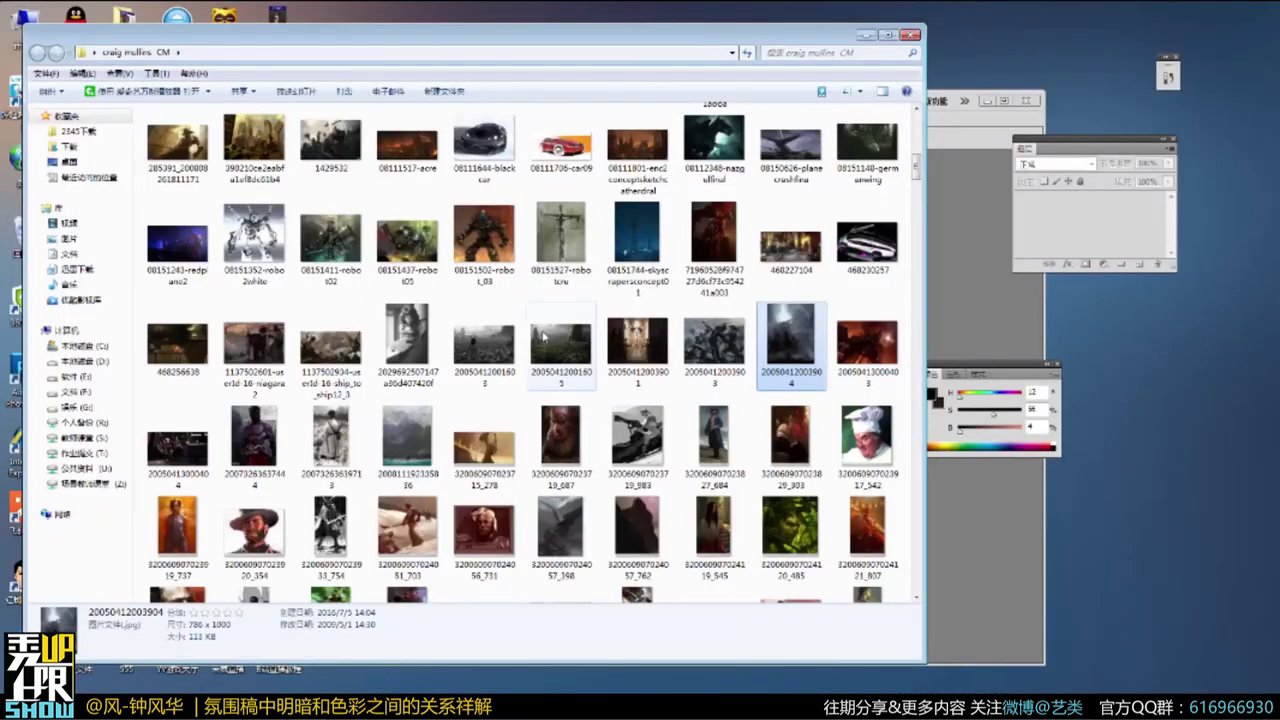
{"action": "double_click", "coordinate": [330, 345]}
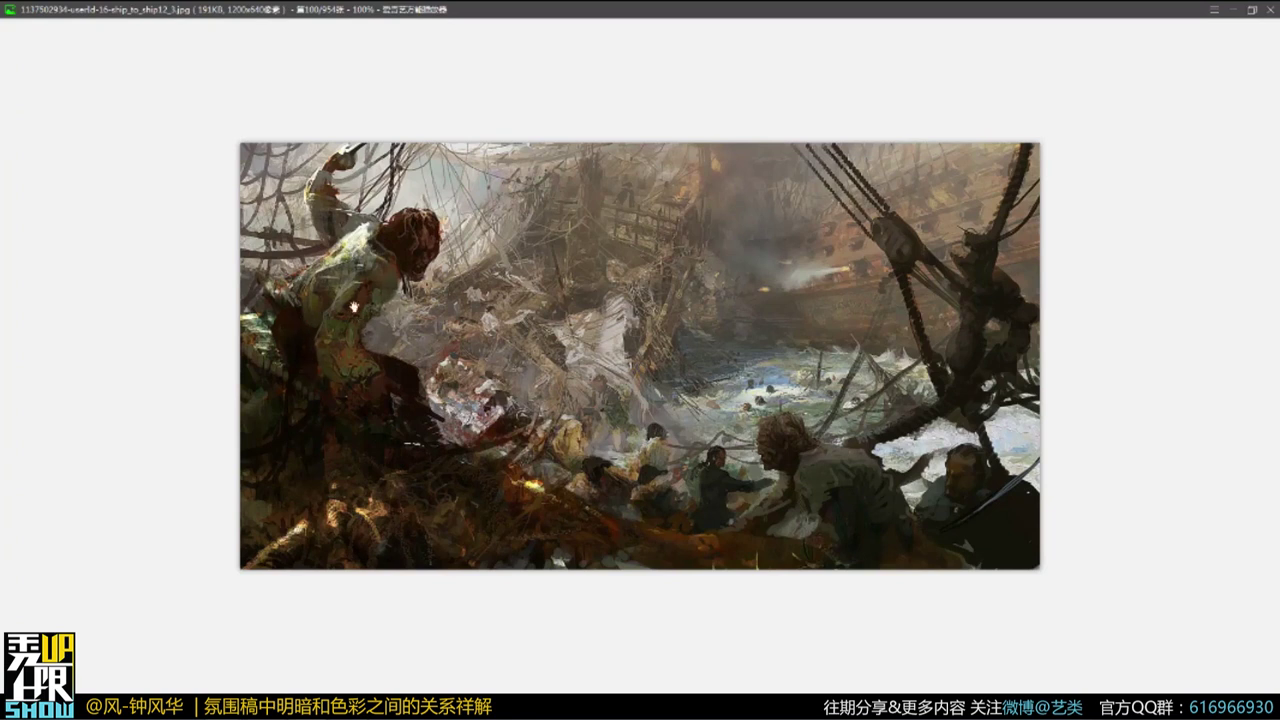
{"action": "left_click", "coordinate": [1268, 10]}
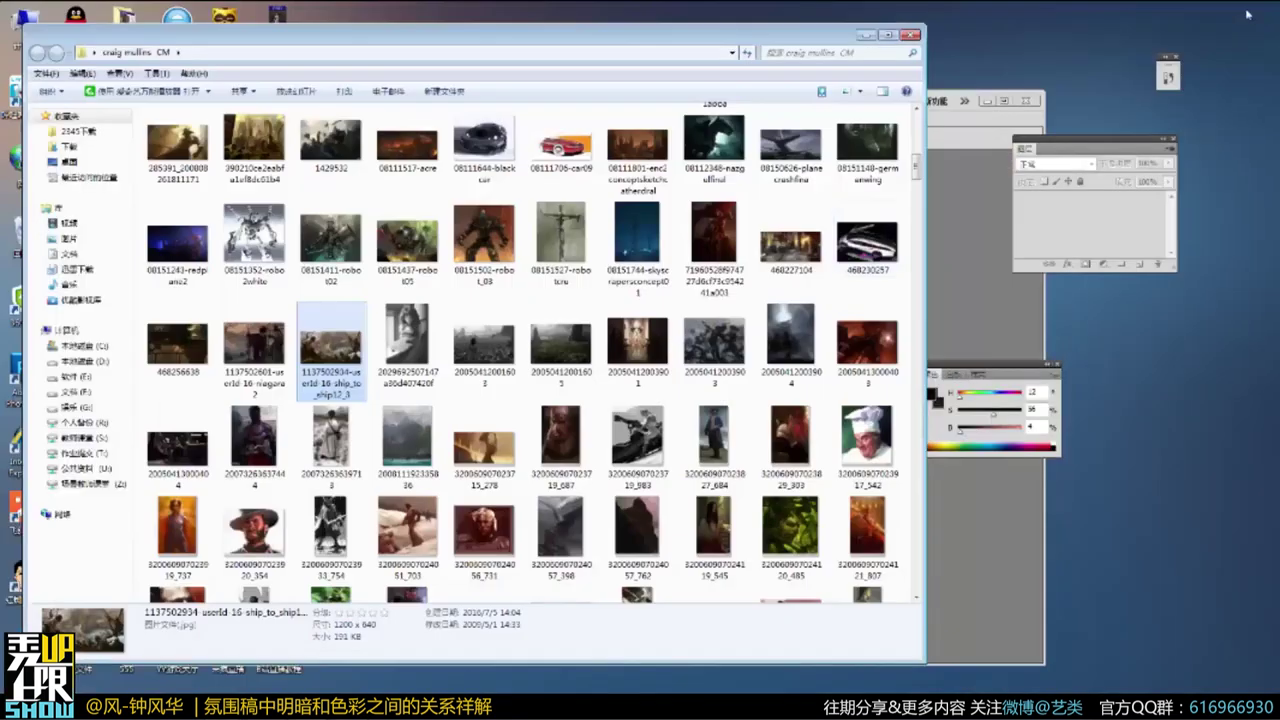
Put the image folder away, create a blank 984 x 4000 pixel RGB document with a white background in Photoshop, and maximise its window.
{"action": "left_click_drag", "start_coordinate": [919, 166], "coordinate": [925, 130]}
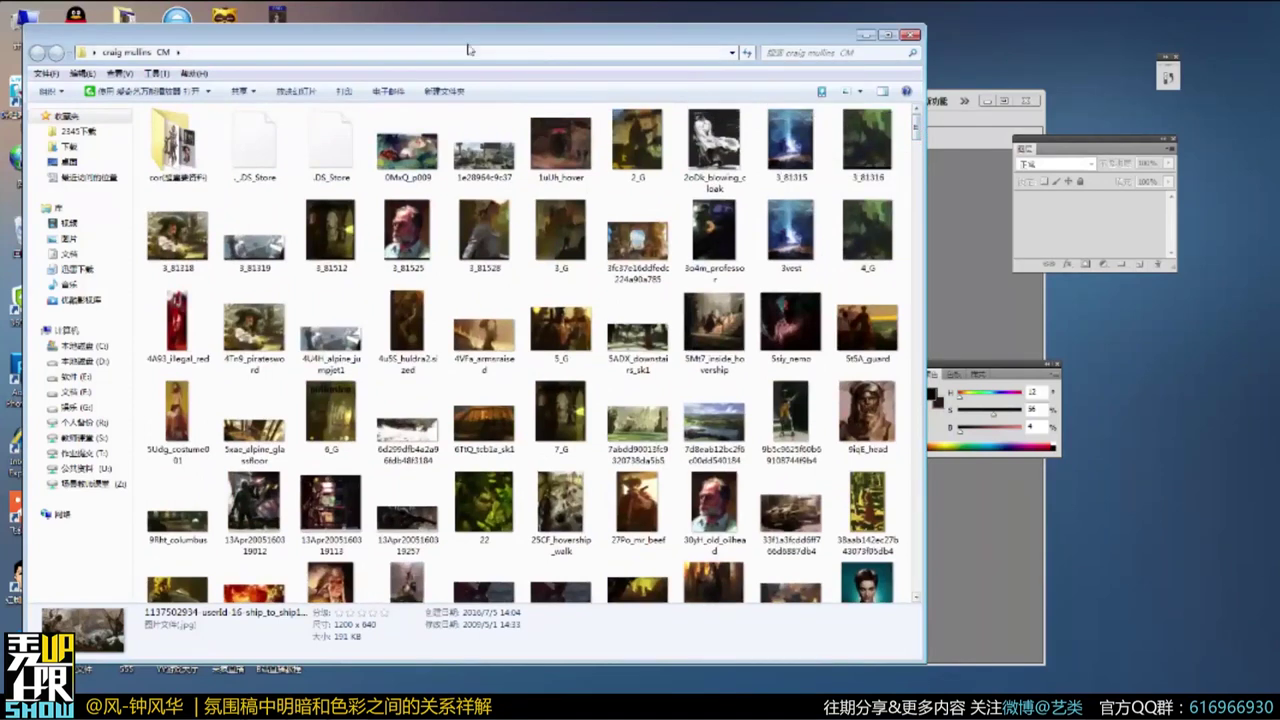
{"action": "left_click", "coordinate": [866, 36]}
{"action": "left_click", "coordinate": [144, 118]}
{"action": "left_click", "coordinate": [195, 145]}
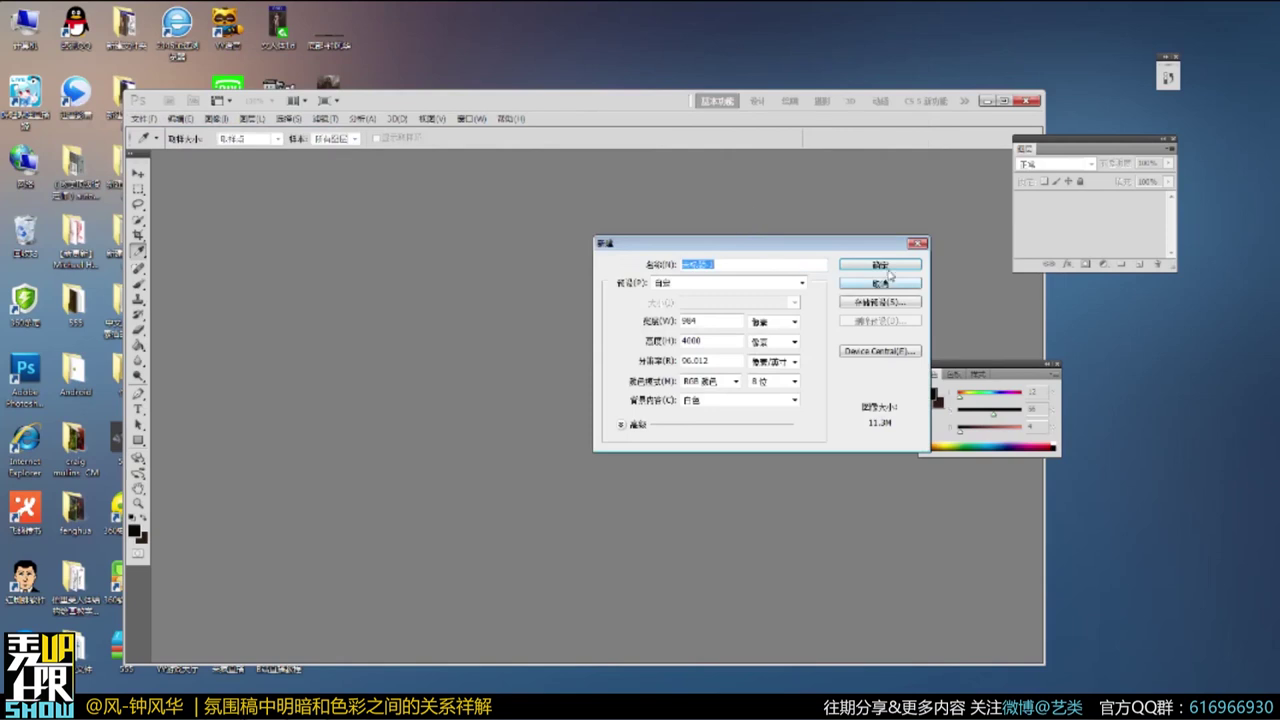
{"action": "left_click", "coordinate": [884, 265]}
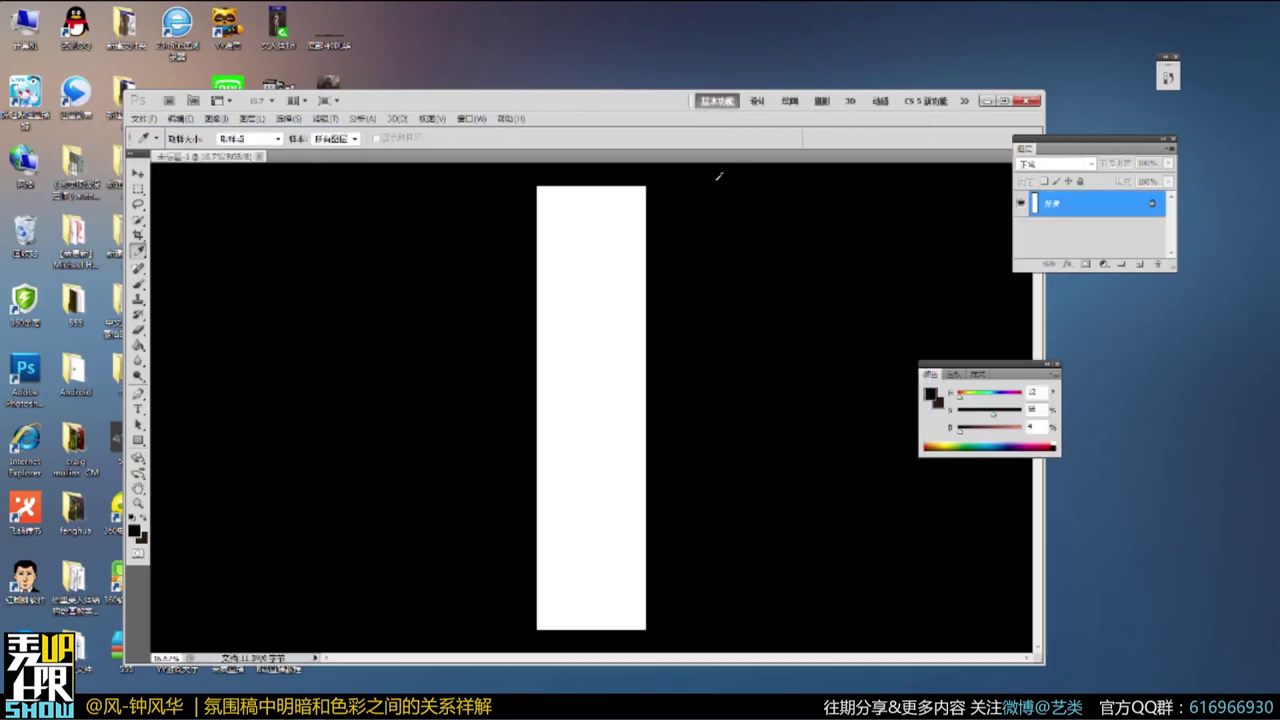
{"action": "left_click", "coordinate": [1004, 101]}
Brush a small light-source circle, a jagged surface line with one section circled, and a magnified wavy surface above it near the page's upper end.
{"action": "key", "text": "z"}
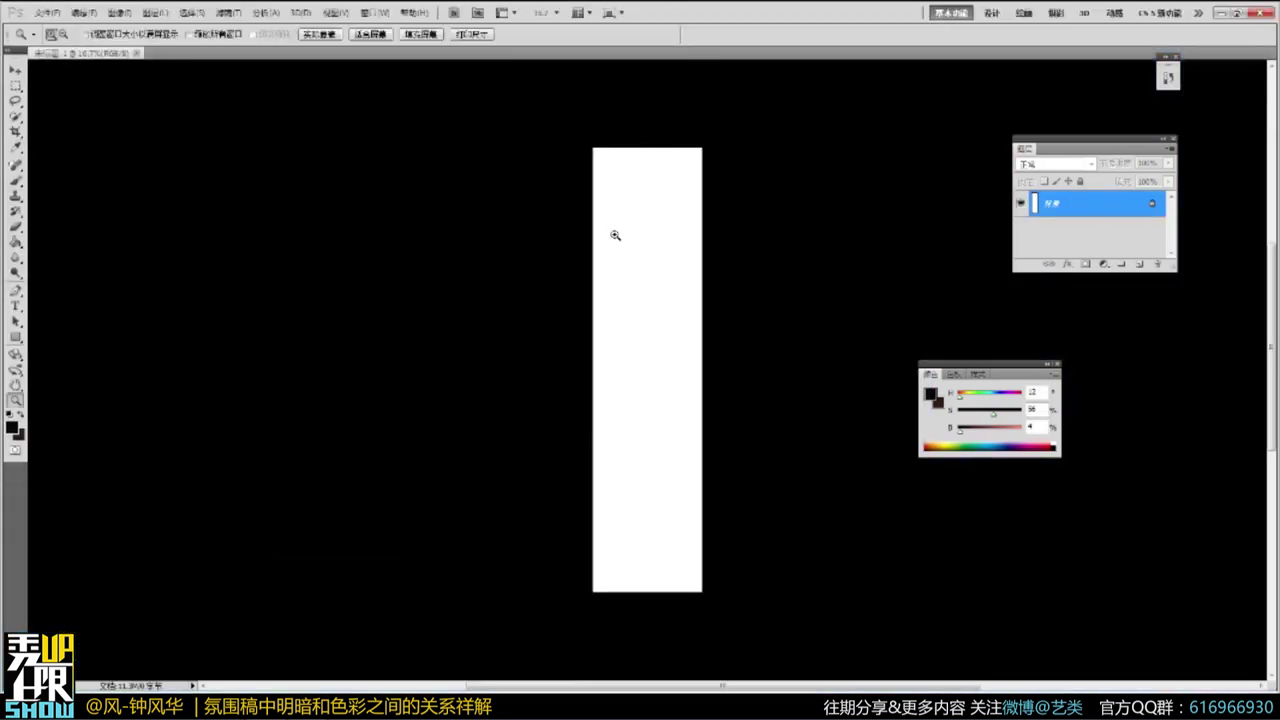
{"action": "left_click", "coordinate": [622, 242]}
{"action": "left_click", "coordinate": [627, 248]}
{"action": "left_click", "coordinate": [649, 249]}
{"action": "key", "text": "b"}
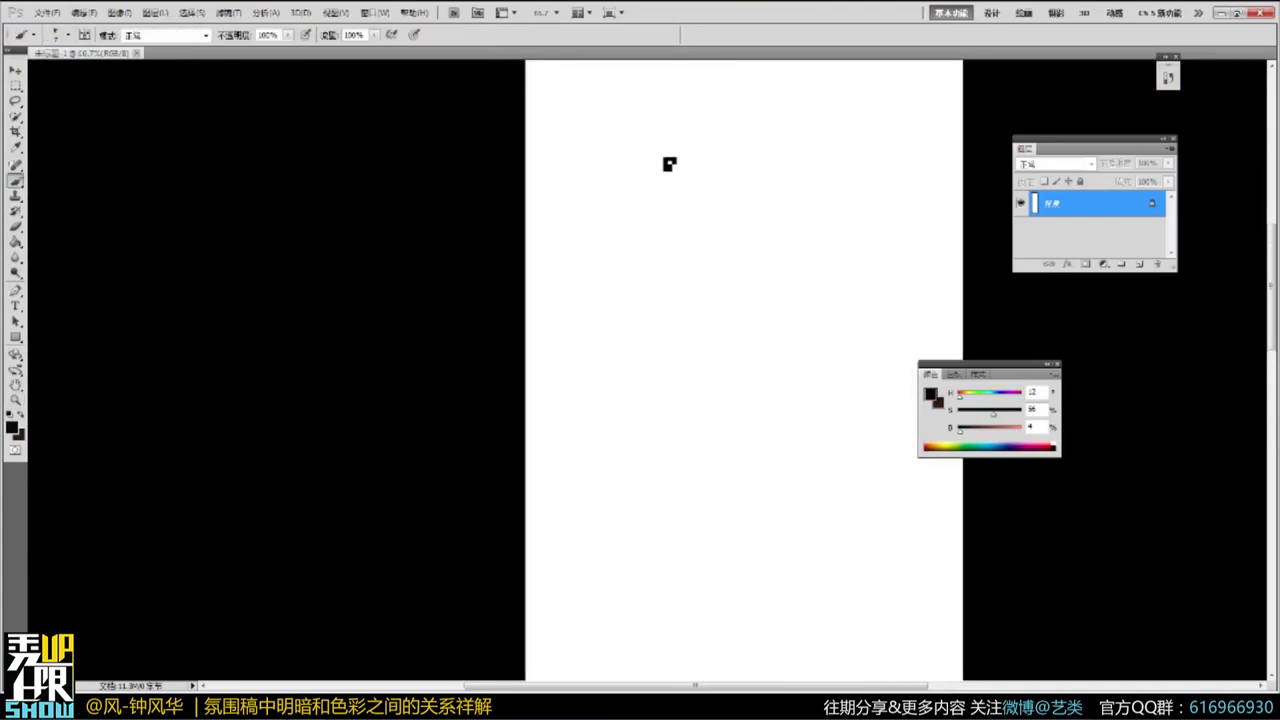
{"action": "mouse_move", "coordinate": [610, 224]}
{"action": "left_mouse_down"}
{"action": "mouse_move", "coordinate": [597, 217]}
{"action": "mouse_move", "coordinate": [608, 220]}
{"action": "left_mouse_up"}
{"action": "left_click_drag", "start_coordinate": [995, 366], "coordinate": [1138, 356]}
{"action": "left_click_drag", "start_coordinate": [573, 320], "coordinate": [792, 322]}
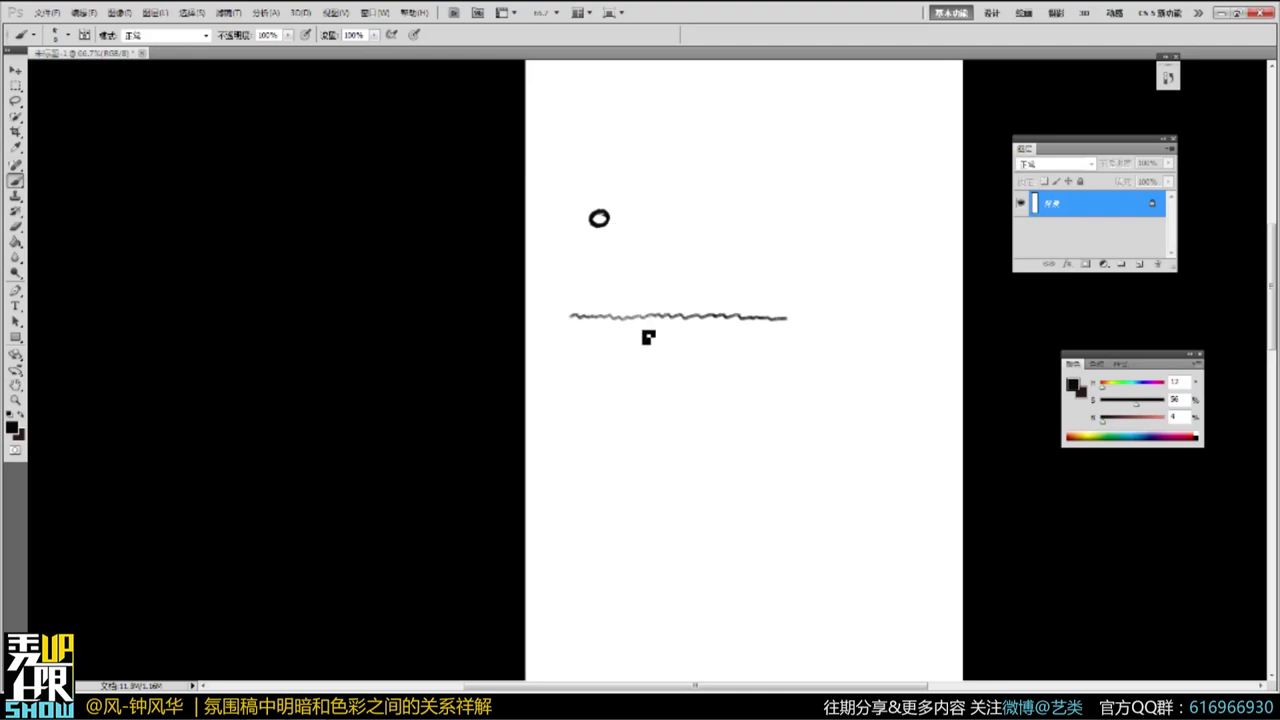
{"action": "left_click_drag", "start_coordinate": [700, 318], "coordinate": [686, 298]}
{"action": "mouse_move", "coordinate": [614, 267]}
{"action": "left_mouse_down"}
{"action": "mouse_move", "coordinate": [751, 270]}
{"action": "mouse_move", "coordinate": [782, 253]}
{"action": "mouse_move", "coordinate": [845, 274]}
{"action": "left_mouse_up"}
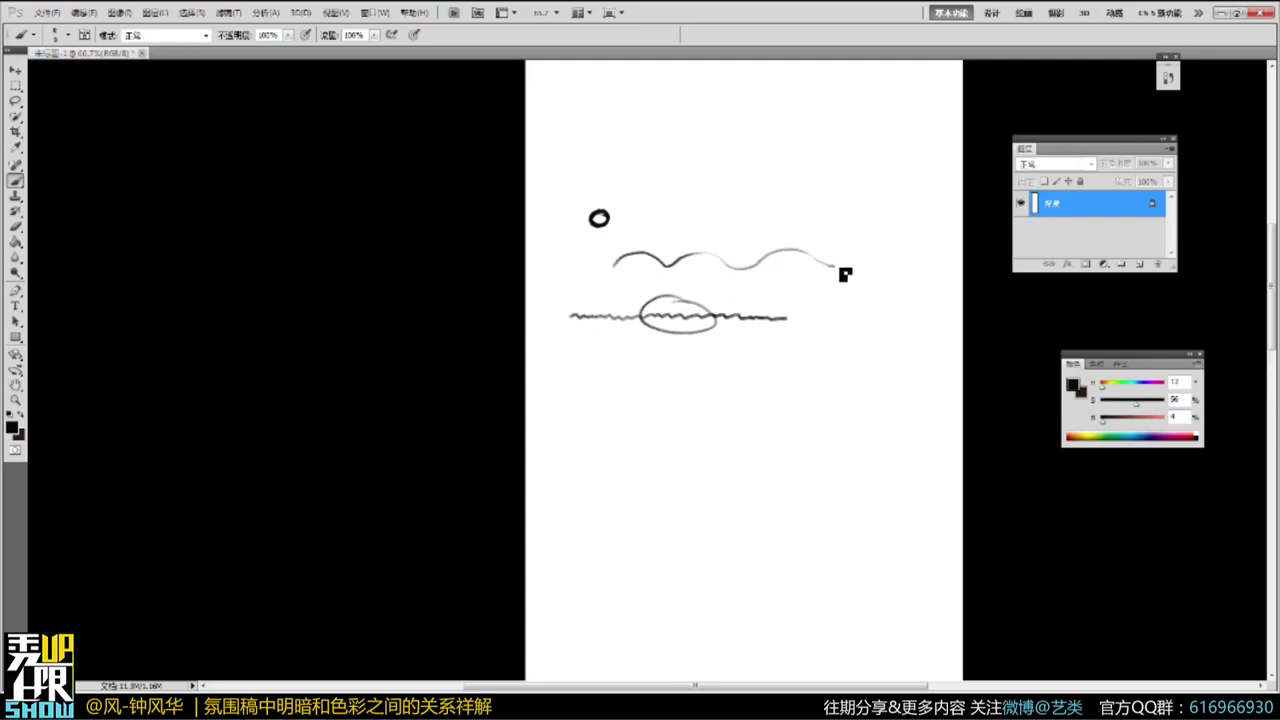
Sketch light rays from the circle striking the wavy surface and bouncing upward at different angles, and ring the diagram with large loose ellipses.
{"action": "mouse_move", "coordinate": [610, 224]}
{"action": "left_mouse_down"}
{"action": "mouse_move", "coordinate": [635, 257]}
{"action": "mouse_move", "coordinate": [623, 193]}
{"action": "left_mouse_up"}
{"action": "mouse_move", "coordinate": [622, 214]}
{"action": "left_mouse_down"}
{"action": "mouse_move", "coordinate": [673, 269]}
{"action": "mouse_move", "coordinate": [627, 229]}
{"action": "mouse_move", "coordinate": [686, 262]}
{"action": "mouse_move", "coordinate": [663, 194]}
{"action": "mouse_move", "coordinate": [723, 251]}
{"action": "mouse_move", "coordinate": [732, 224]}
{"action": "mouse_move", "coordinate": [732, 262]}
{"action": "left_mouse_up"}
{"action": "left_click_drag", "start_coordinate": [751, 195], "coordinate": [731, 263]}
{"action": "left_click_drag", "start_coordinate": [688, 190], "coordinate": [731, 263]}
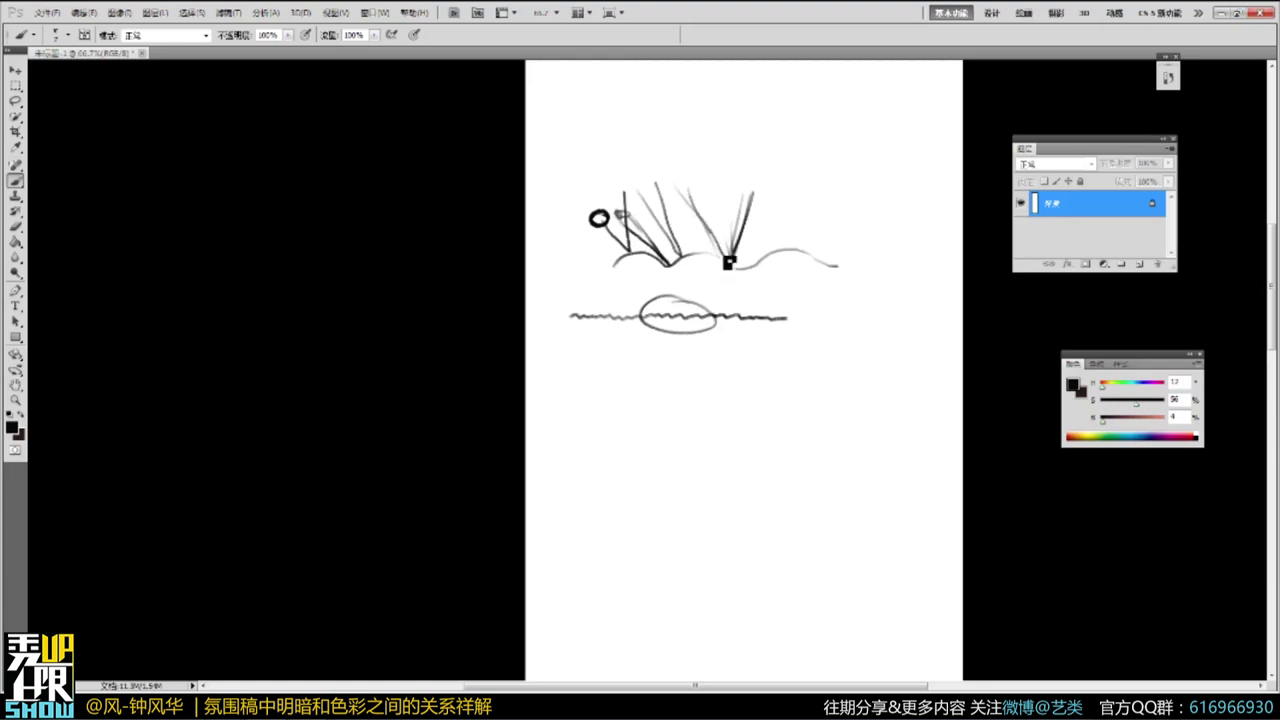
{"action": "mouse_move", "coordinate": [756, 183]}
{"action": "left_mouse_down"}
{"action": "mouse_move", "coordinate": [597, 257]}
{"action": "mouse_move", "coordinate": [705, 176]}
{"action": "left_mouse_up"}
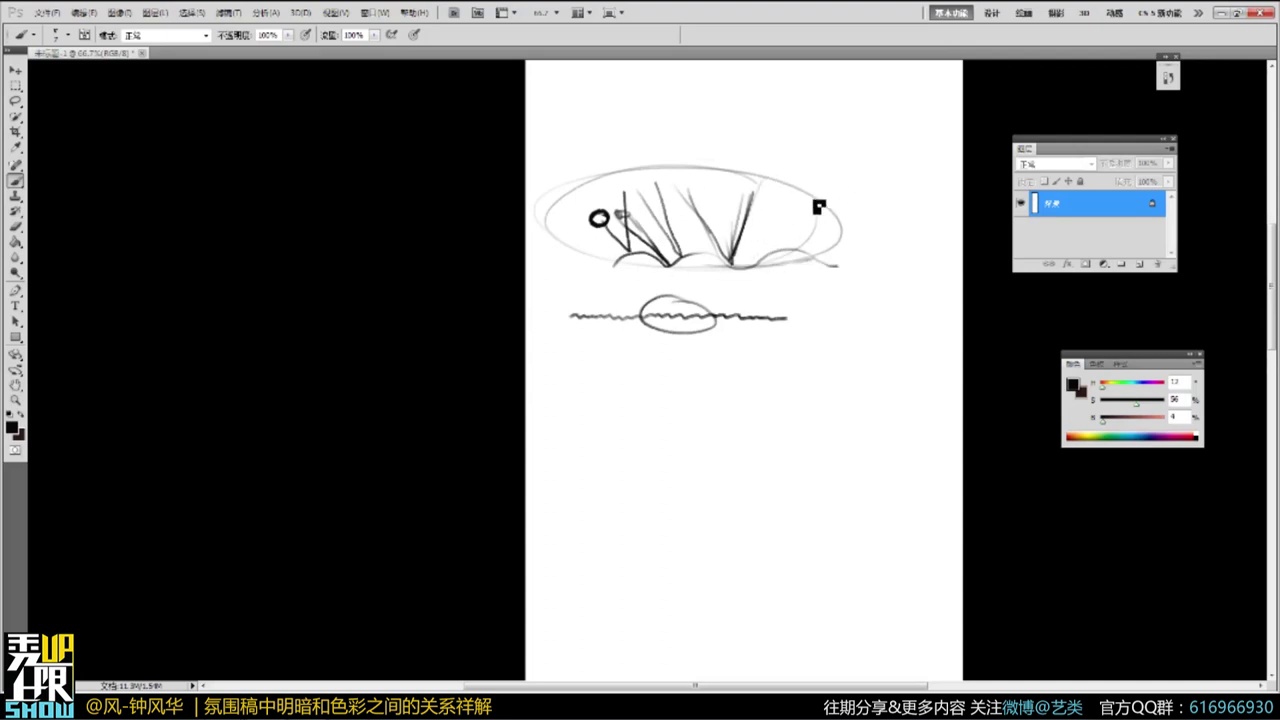
{"action": "mouse_move", "coordinate": [772, 152]}
{"action": "left_mouse_down"}
{"action": "mouse_move", "coordinate": [543, 203]}
{"action": "mouse_move", "coordinate": [876, 226]}
{"action": "left_mouse_up"}
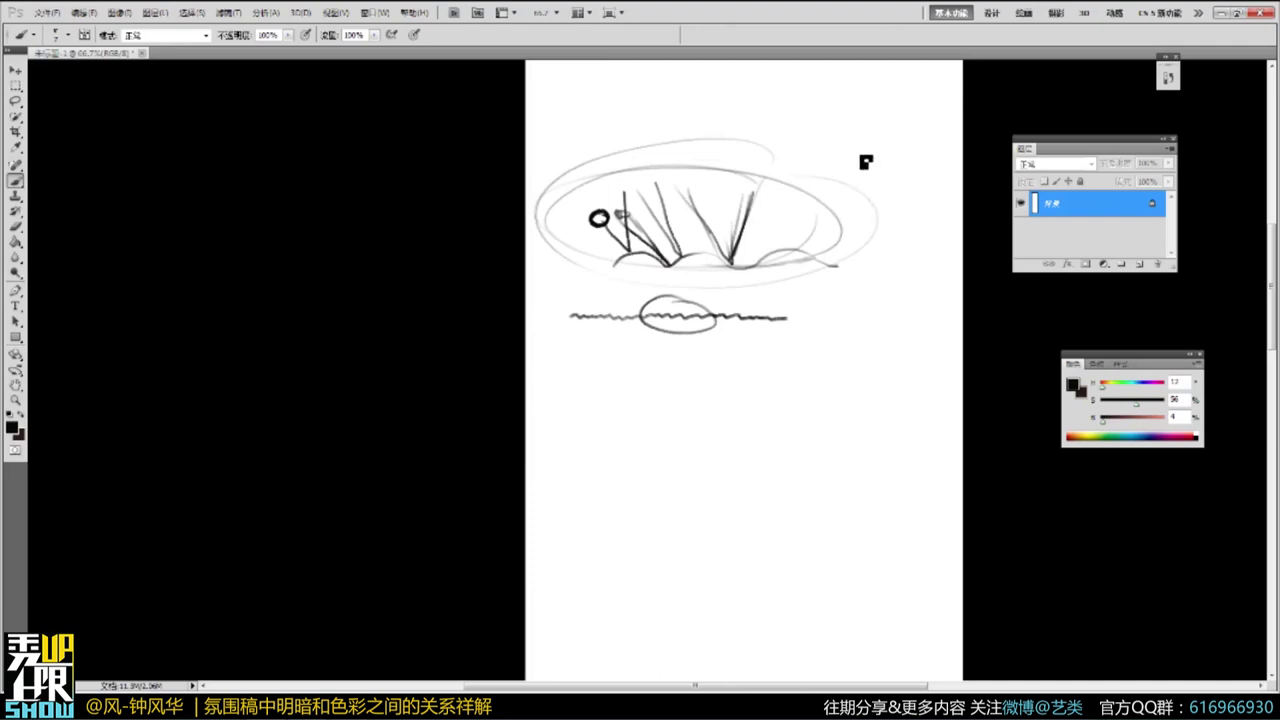
Switch from the sketch back to the image folder and open the cowboy painting 27Po_mr_beef.jpg in Photoshop.
{"action": "key", "text": "f"}
{"action": "key", "text": "f"}
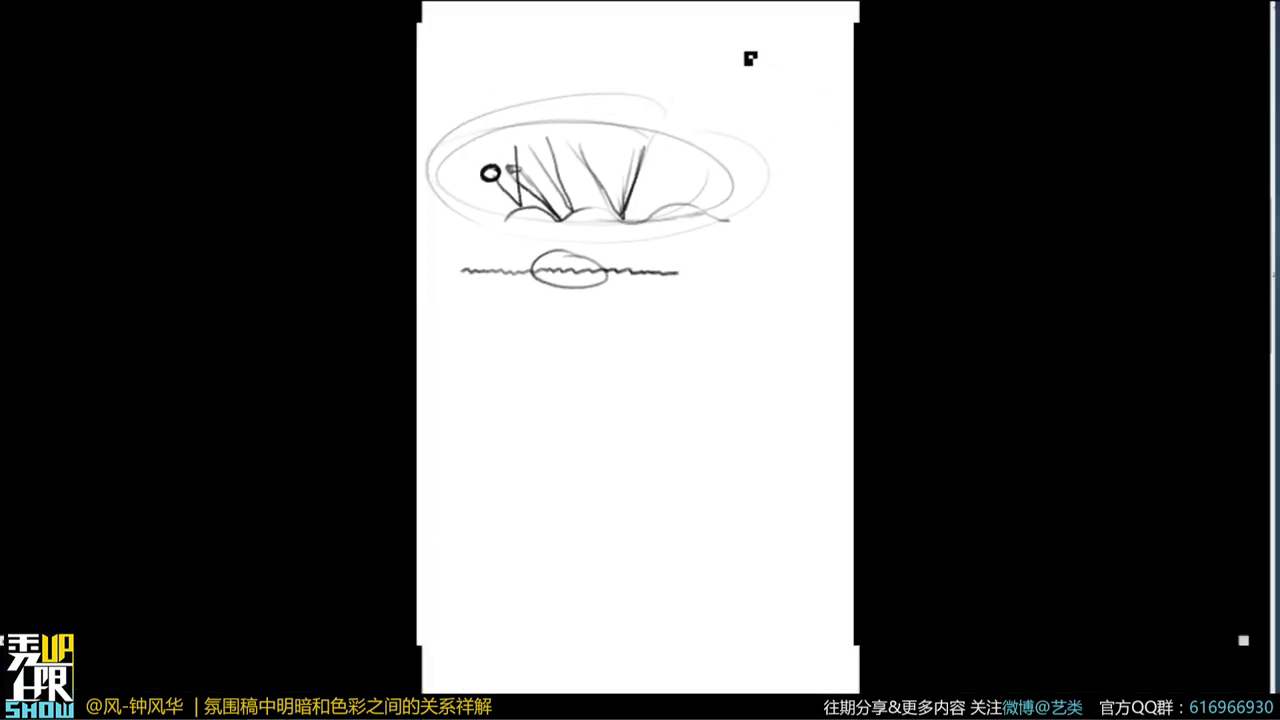
{"action": "key", "text": "f"}
{"action": "left_click", "coordinate": [358, 704]}
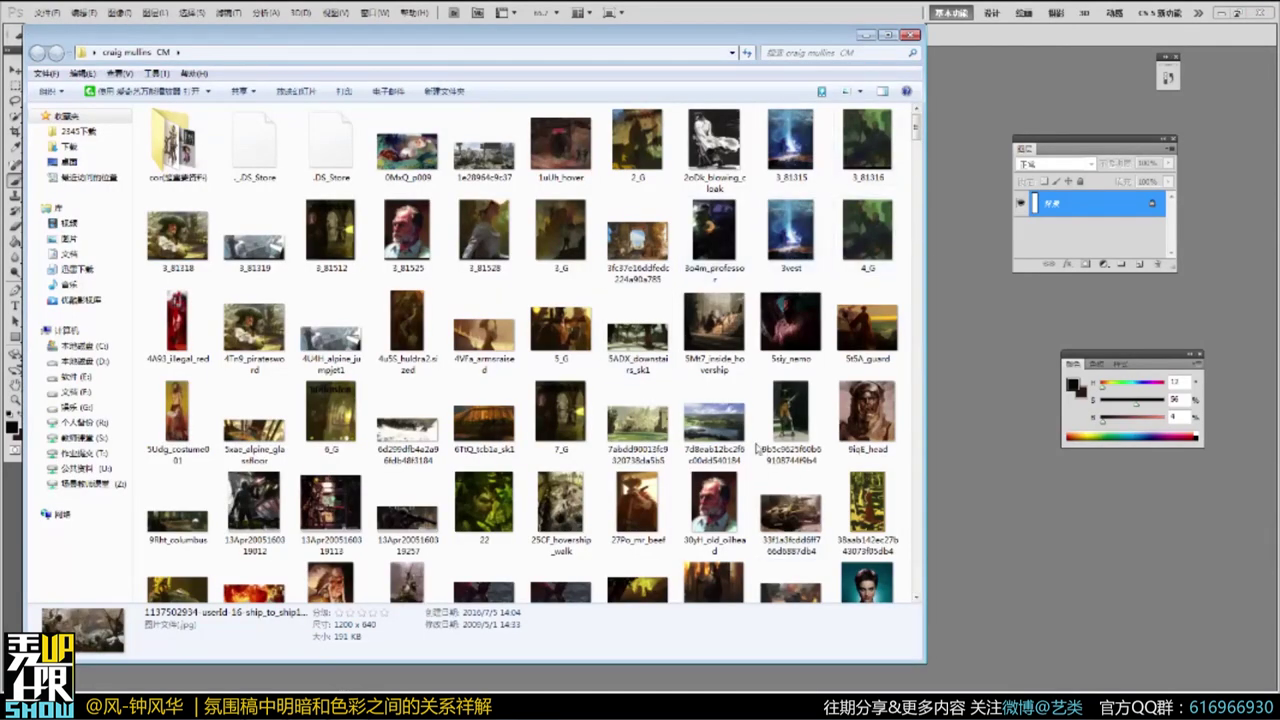
{"action": "double_click", "coordinate": [637, 505]}
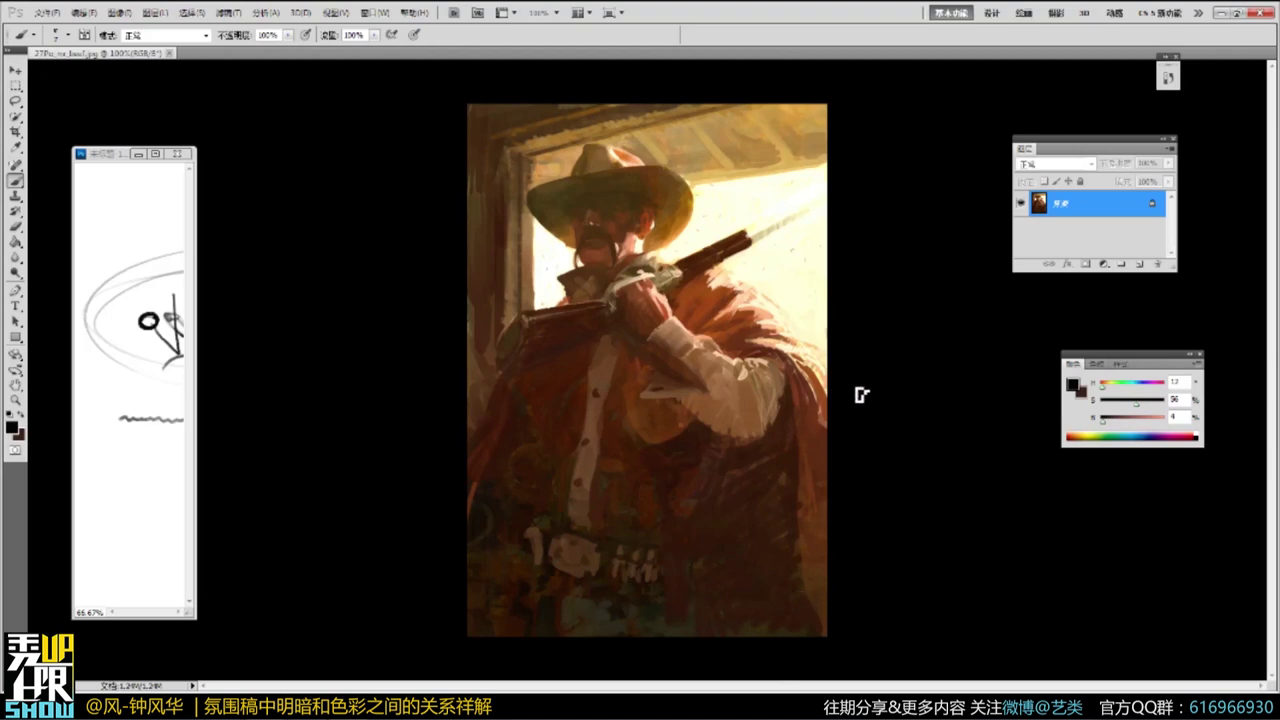
Add more scattered reflection rays above the wavy surface and two long slanted lines below the jagged line, then minimise the sketch.
{"action": "left_click", "coordinate": [156, 154]}
{"action": "mouse_move", "coordinate": [563, 123]}
{"action": "left_mouse_down"}
{"action": "mouse_move", "coordinate": [620, 222]}
{"action": "mouse_move", "coordinate": [636, 98]}
{"action": "left_mouse_up"}
{"action": "mouse_move", "coordinate": [632, 222]}
{"action": "left_mouse_down"}
{"action": "mouse_move", "coordinate": [664, 138]}
{"action": "mouse_move", "coordinate": [705, 160]}
{"action": "left_mouse_up"}
{"action": "left_click_drag", "start_coordinate": [650, 218], "coordinate": [742, 168]}
{"action": "left_click_drag", "start_coordinate": [716, 100], "coordinate": [706, 198]}
{"action": "left_click_drag", "start_coordinate": [522, 349], "coordinate": [538, 476]}
{"action": "left_click_drag", "start_coordinate": [527, 519], "coordinate": [593, 392]}
{"action": "key", "text": "f"}
{"action": "key", "text": "f"}
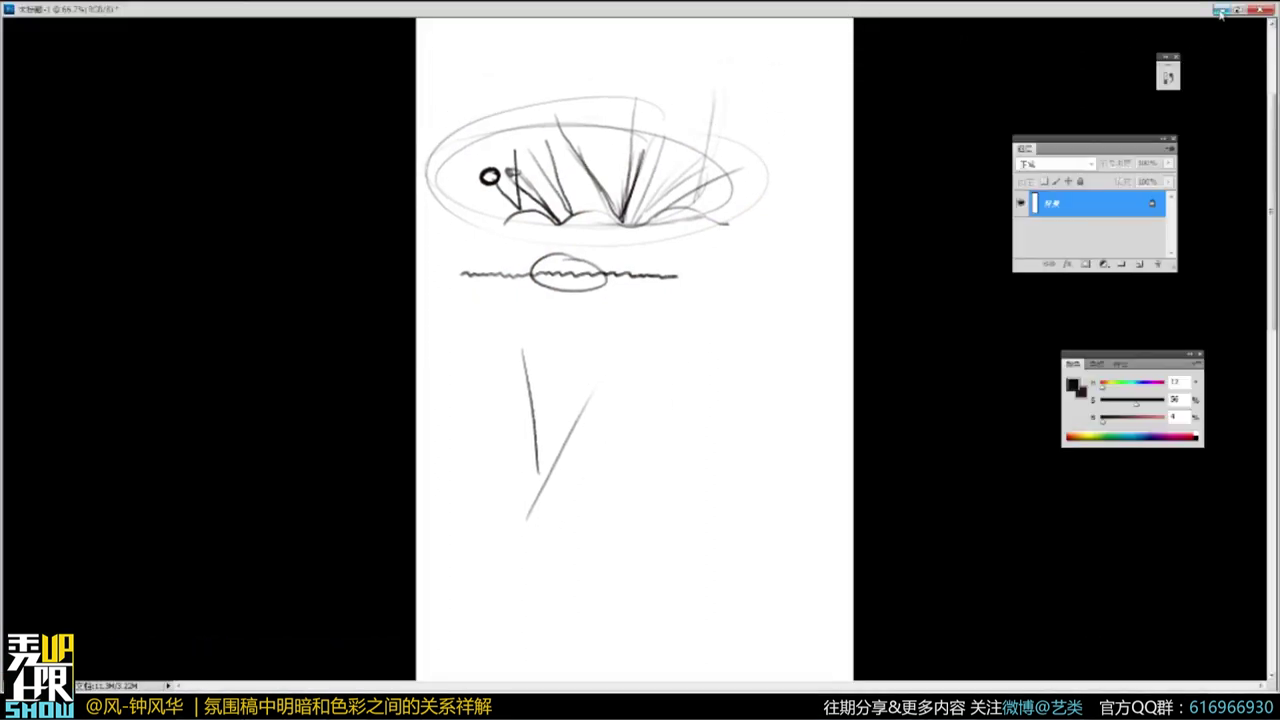
{"action": "left_click", "coordinate": [1221, 11]}
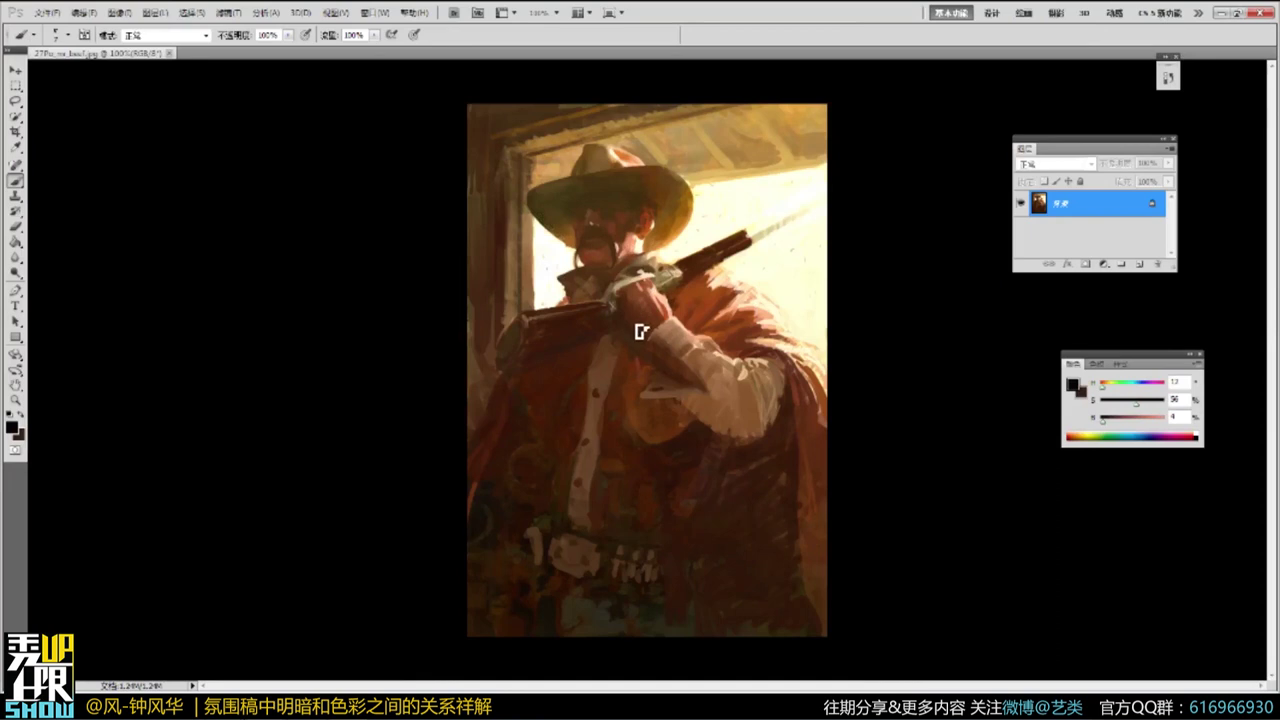
Examine the light and shadow areas of the cowboy painting in full-screen views, then float its window in the middle of the workspace.
{"action": "key", "text": "f"}
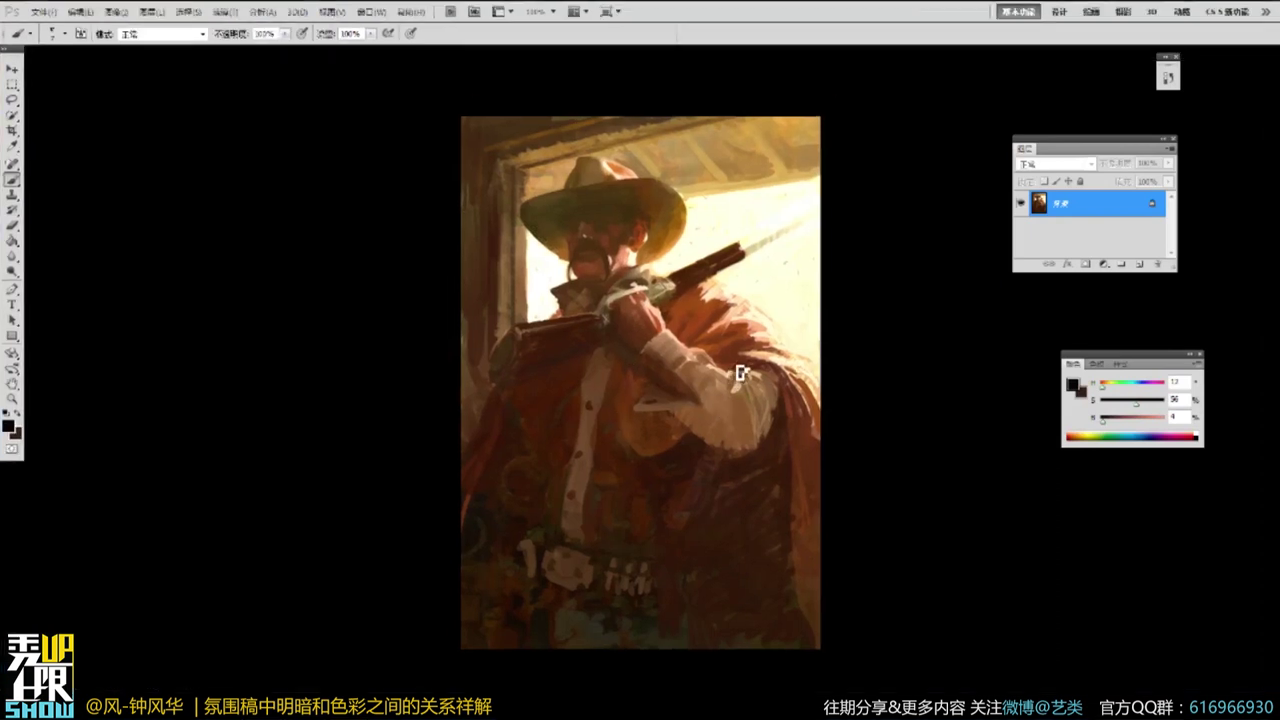
{"action": "key", "text": "f"}
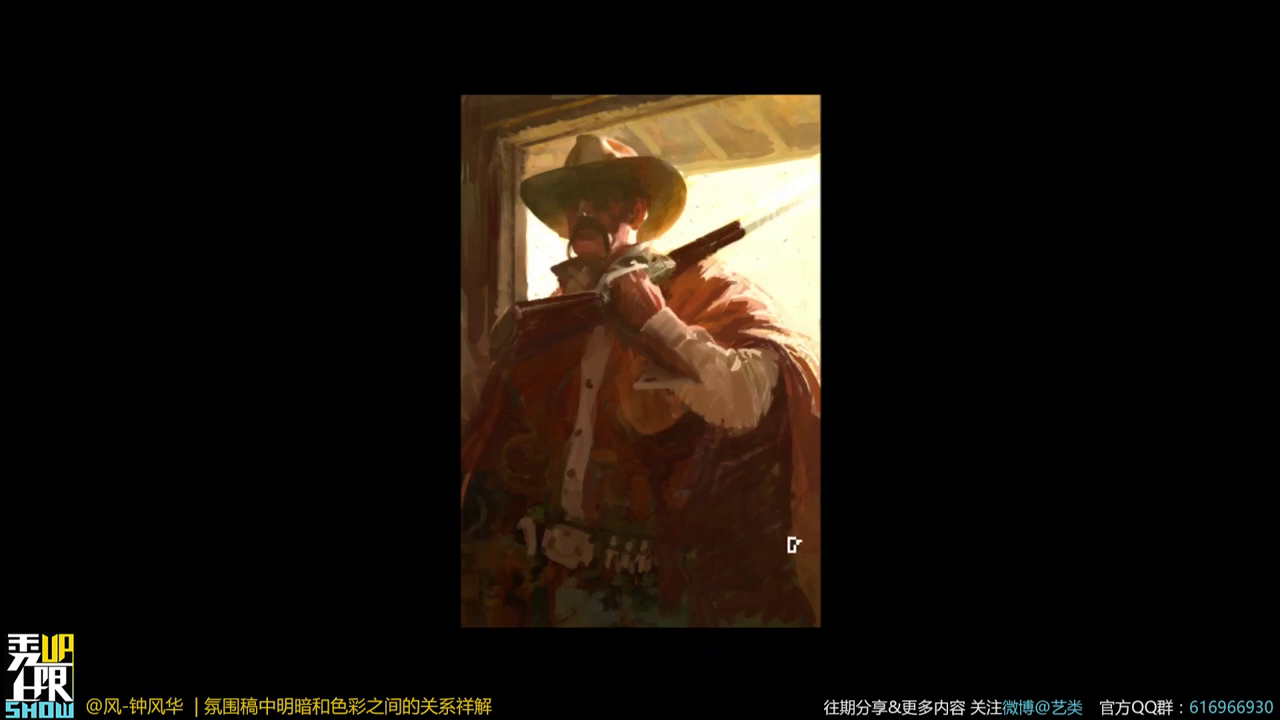
{"action": "key", "text": "f"}
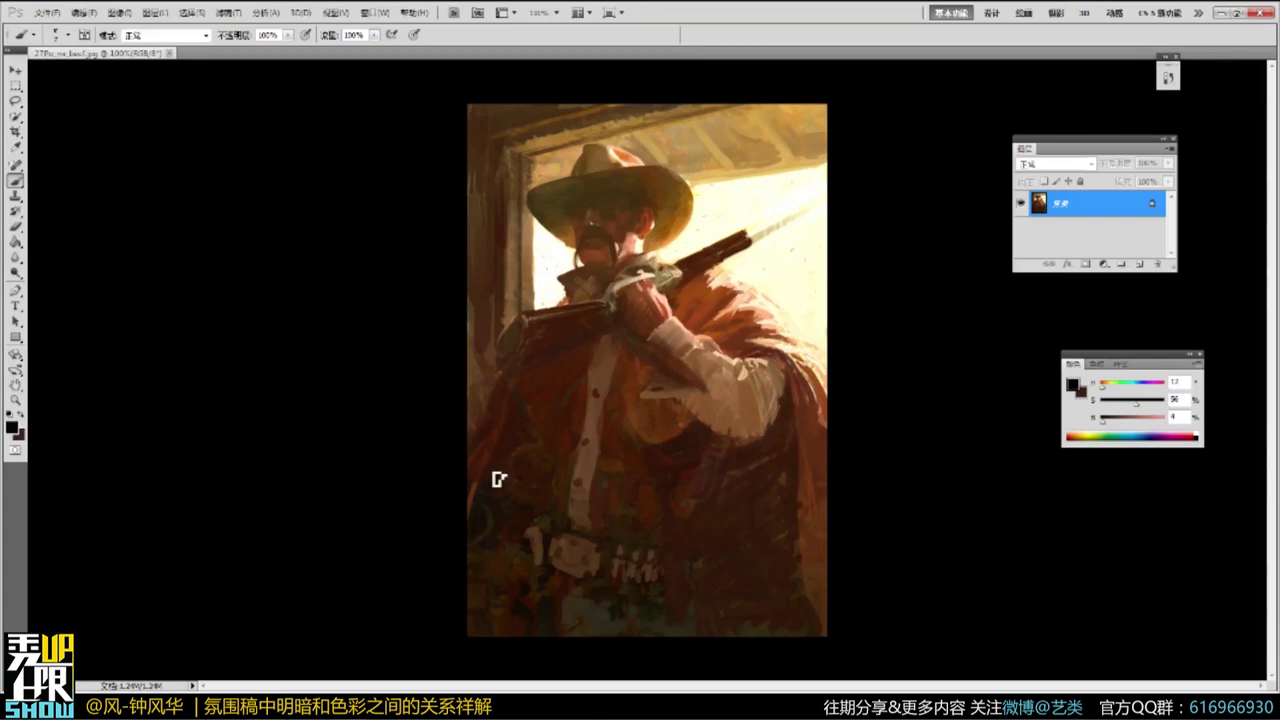
{"action": "key", "text": "f"}
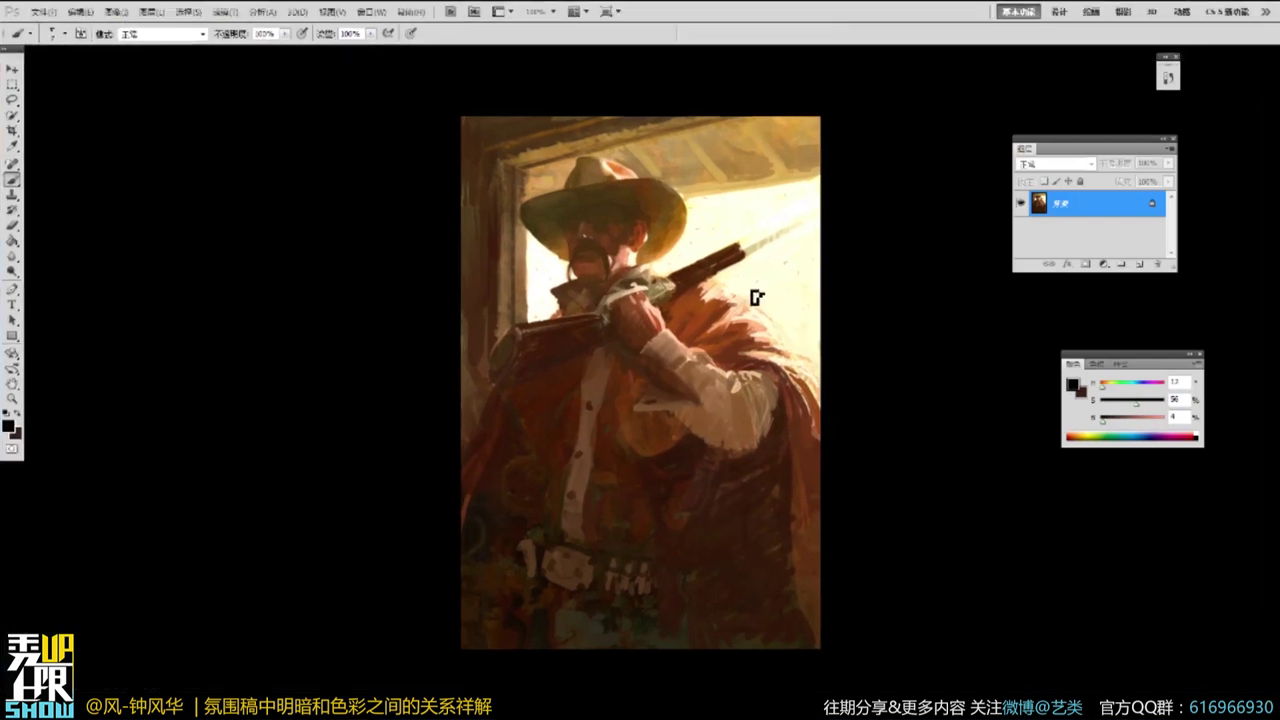
{"action": "key", "text": "f"}
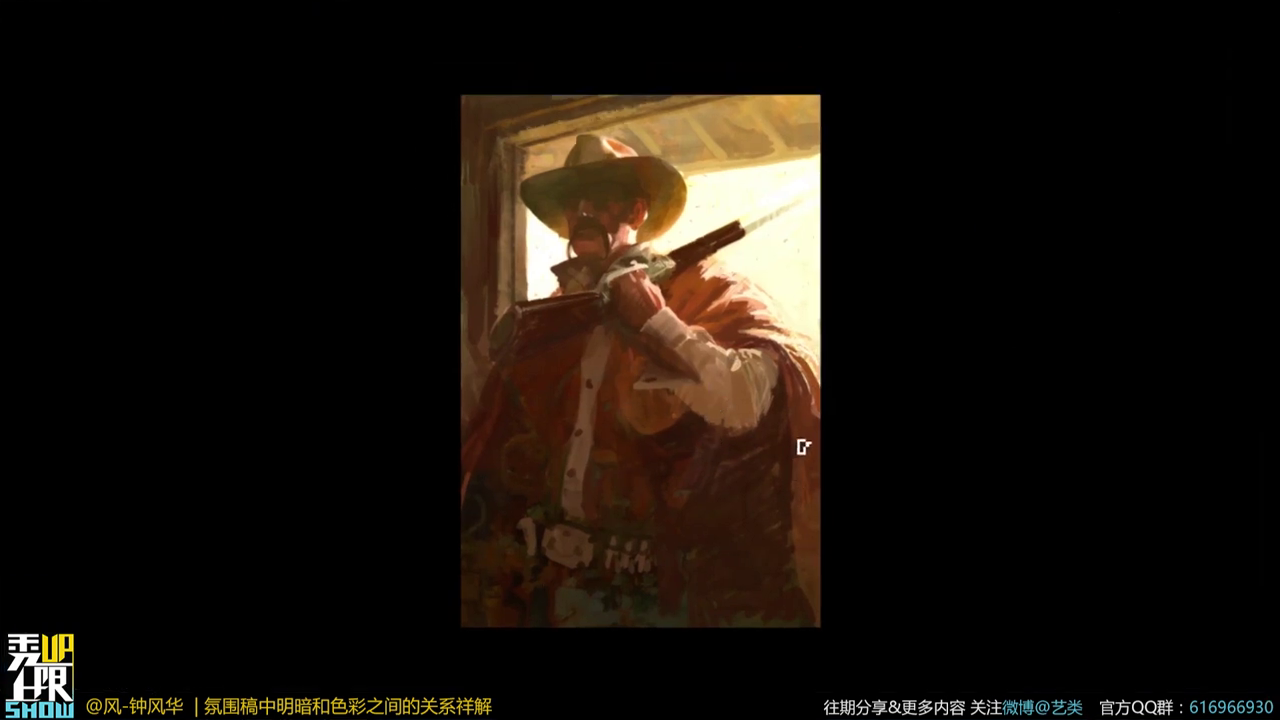
{"action": "key", "text": "f"}
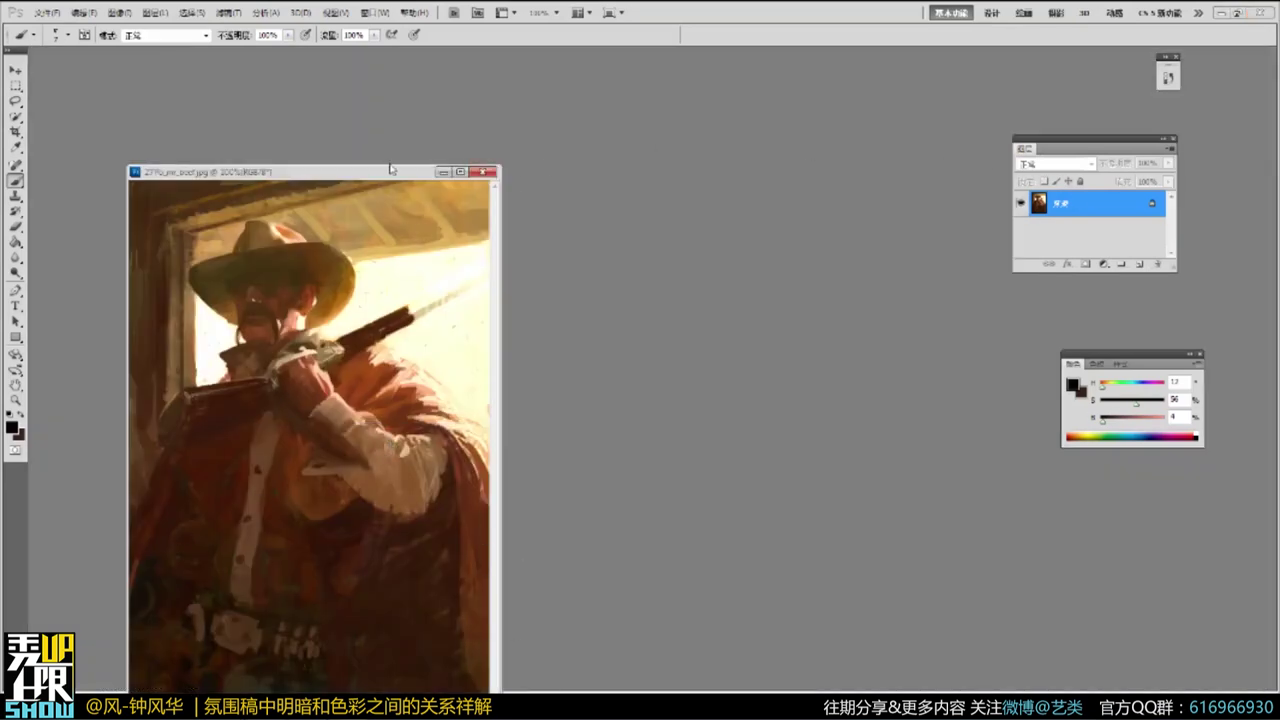
{"action": "left_click_drag", "start_coordinate": [379, 167], "coordinate": [378, 97]}
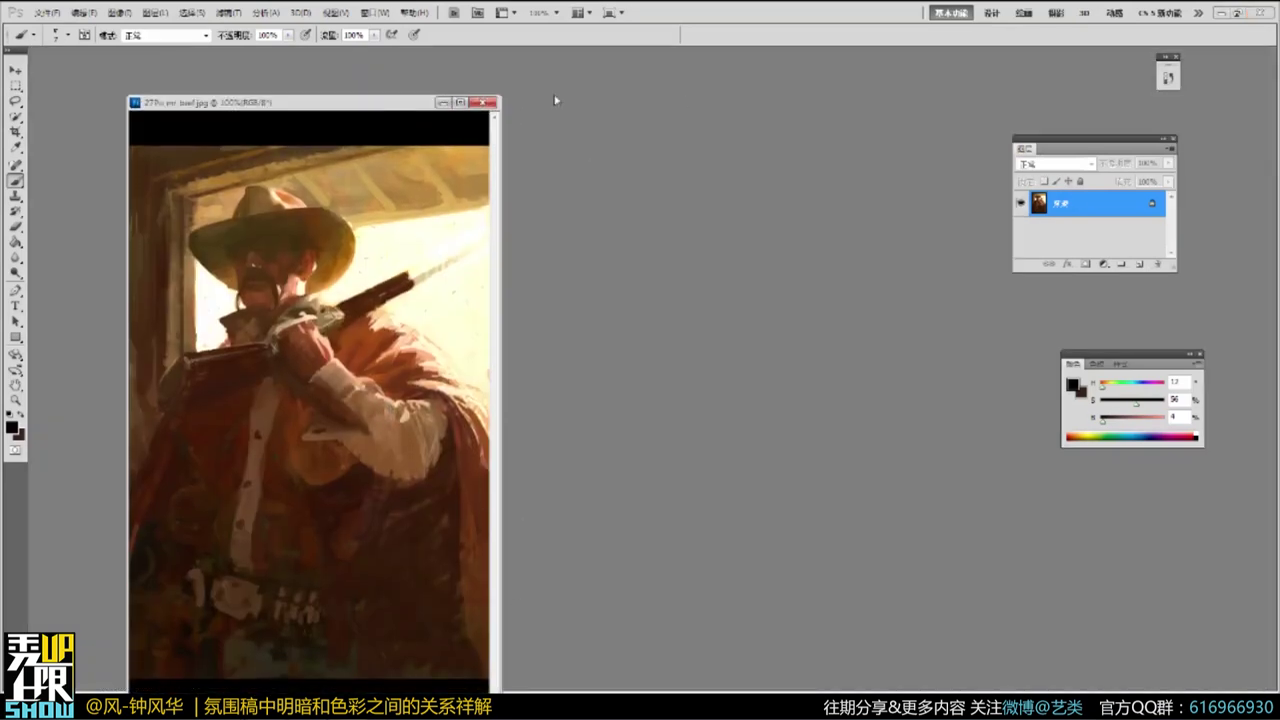
{"action": "left_click_drag", "start_coordinate": [556, 100], "coordinate": [698, 79]}
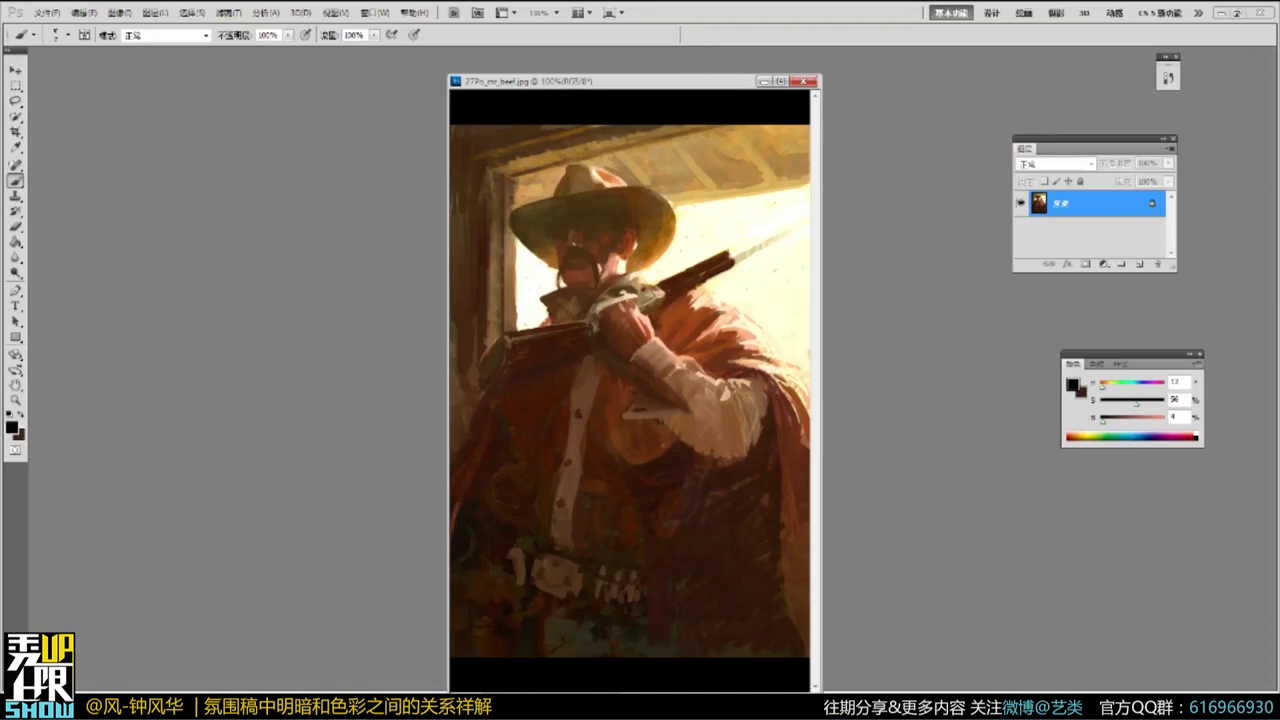
Open the green-lit seated man painting 3_81316.jpg from the image folder, minimise the cowboy painting and show the new one in a floating window.
{"action": "key", "text": "alt+Tab"}
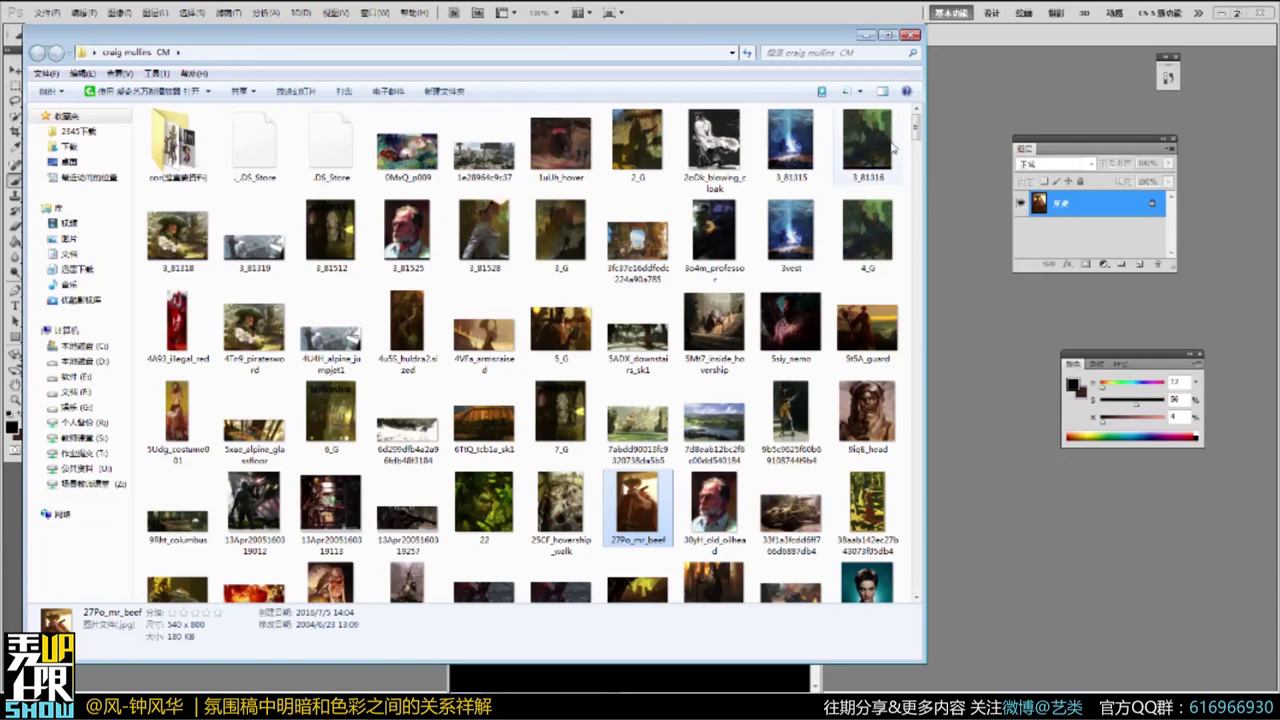
{"action": "double_click", "coordinate": [637, 508]}
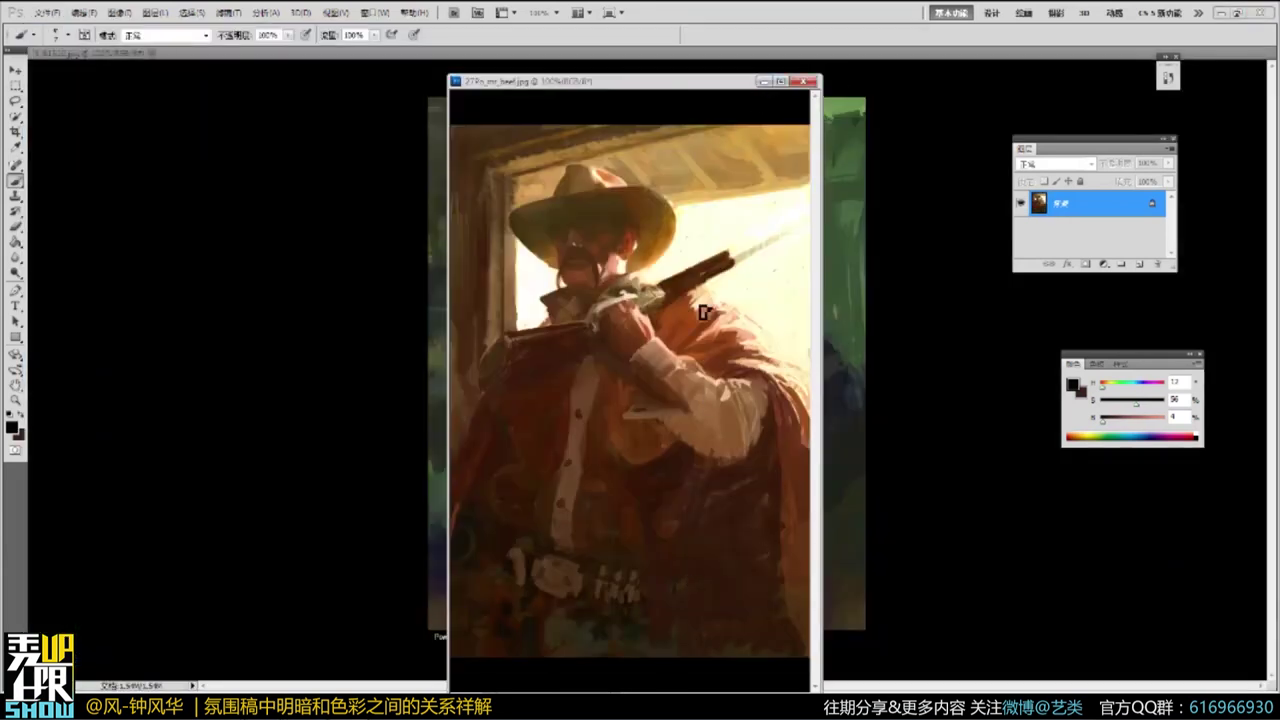
{"action": "left_click", "coordinate": [763, 84]}
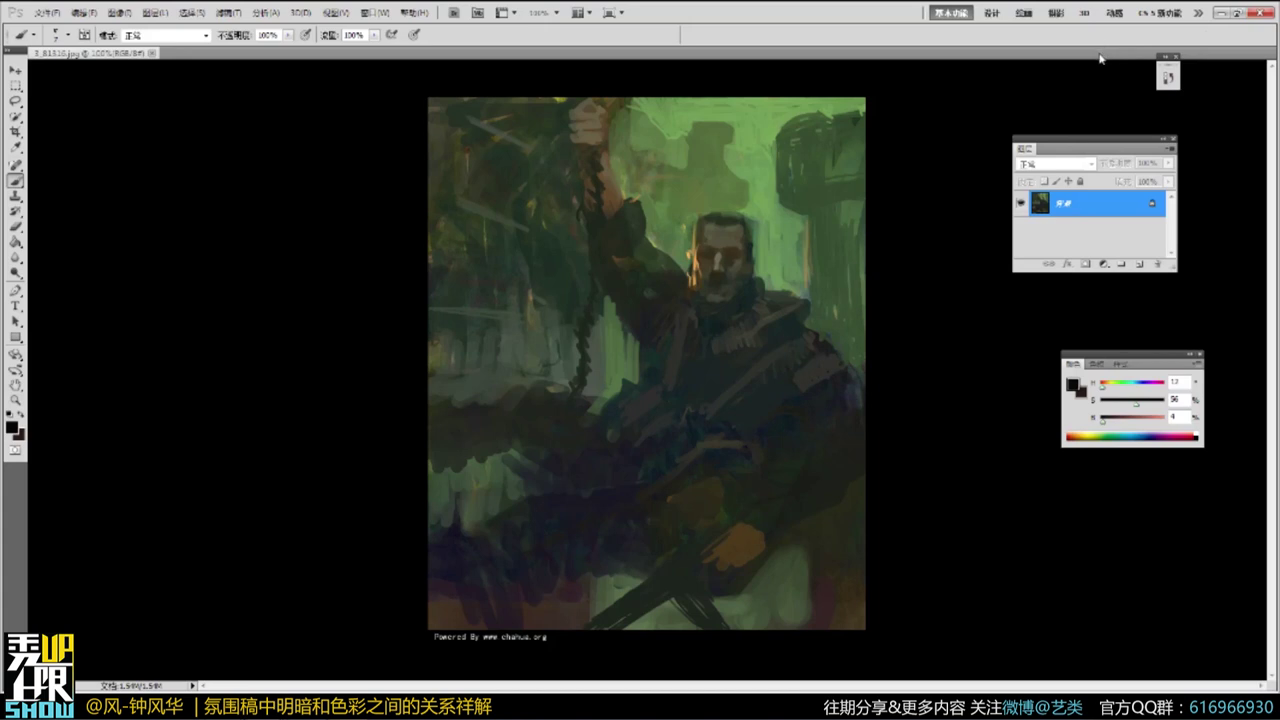
{"action": "key", "text": "f"}
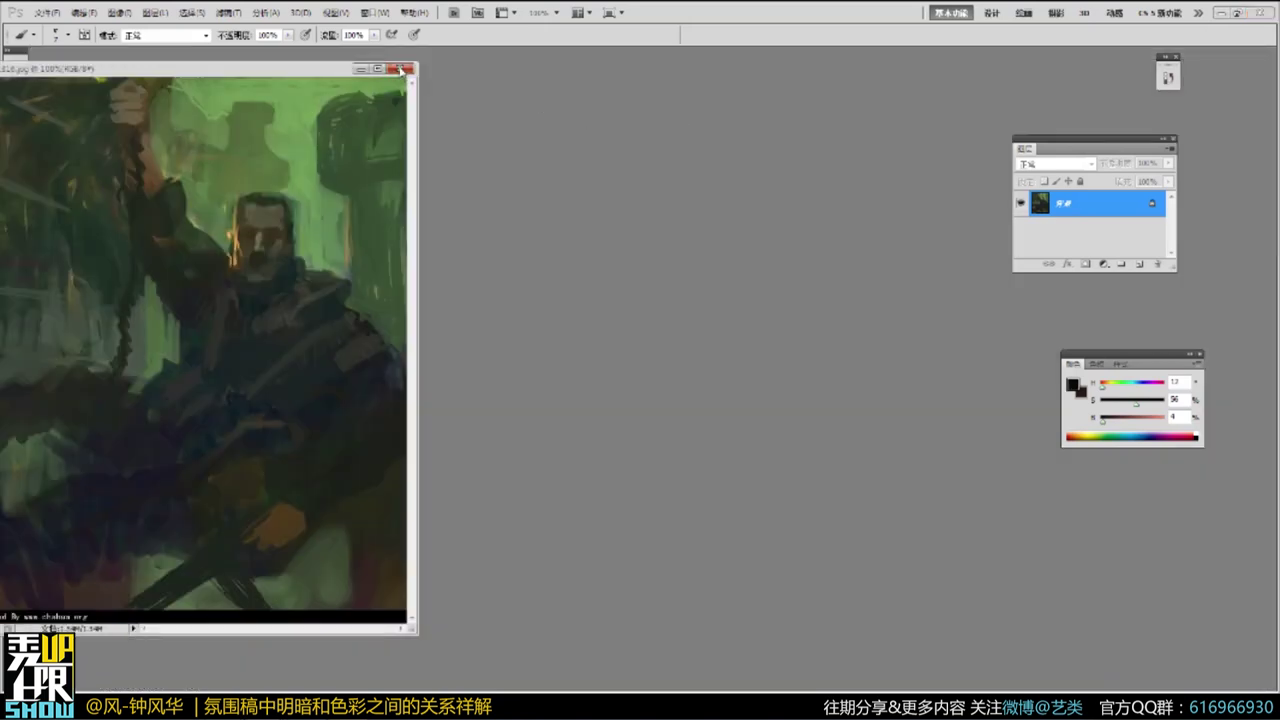
Close the green-lit seated man painting and bring the craig mullins CM image folder to the front.
{"action": "key", "text": "ctrl+w"}
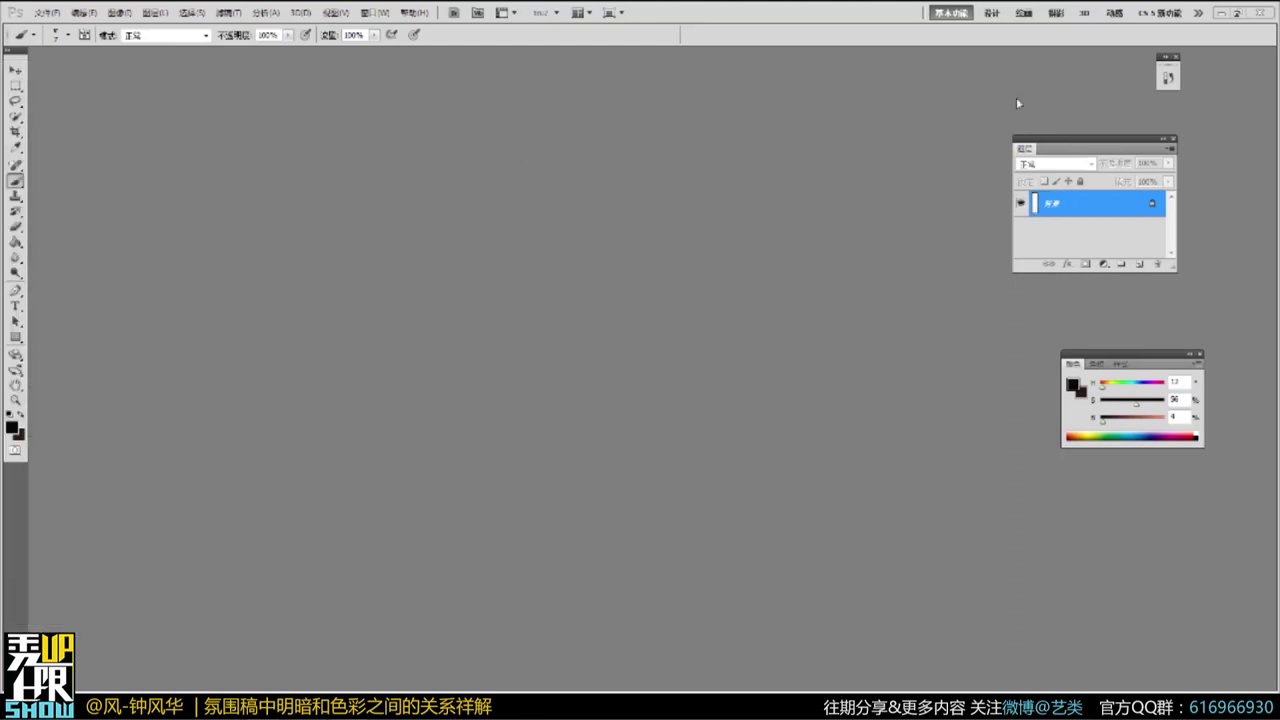
{"action": "left_click", "coordinate": [1238, 14]}
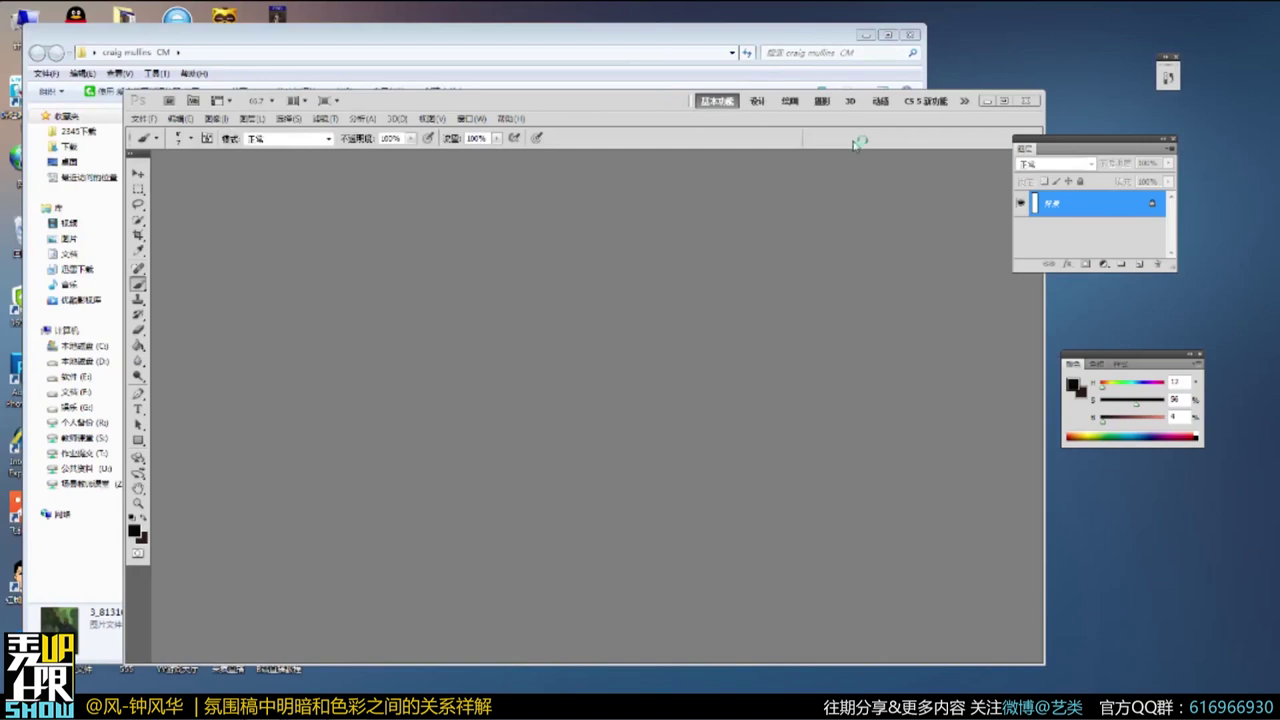
{"action": "left_click_drag", "start_coordinate": [661, 98], "coordinate": [855, 144]}
{"action": "left_click", "coordinate": [708, 37]}
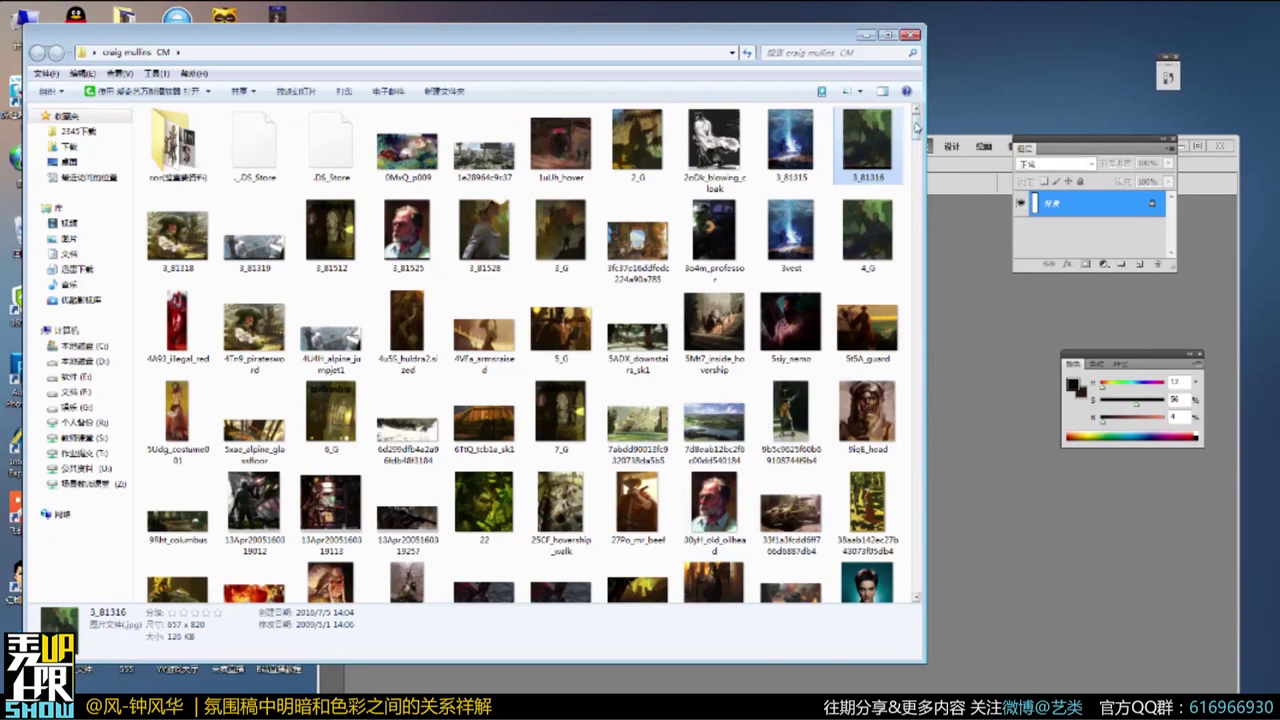
Preview the 53m4_black_rider.sized painting from the folder in the image viewer, then close the viewer.
{"action": "left_click_drag", "start_coordinate": [916, 128], "coordinate": [916, 143]}
{"action": "left_click", "coordinate": [490, 466]}
{"action": "double_click", "coordinate": [490, 466]}
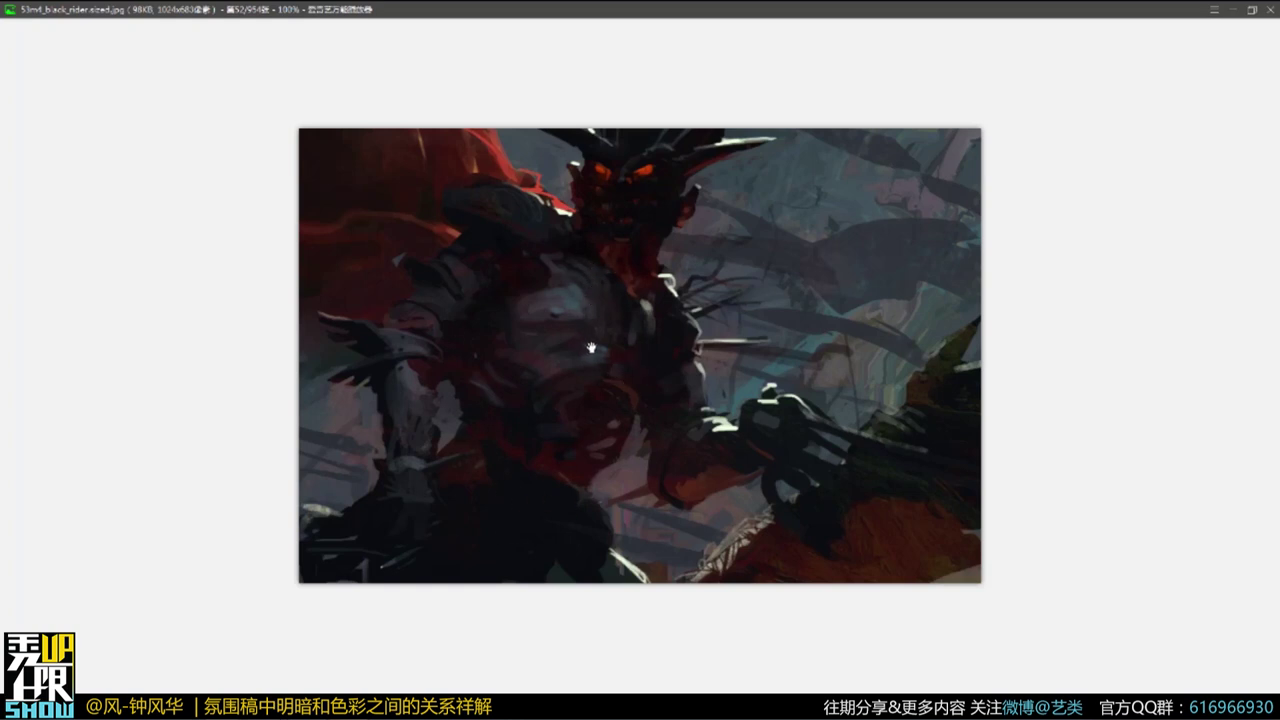
{"action": "left_click", "coordinate": [1268, 9]}
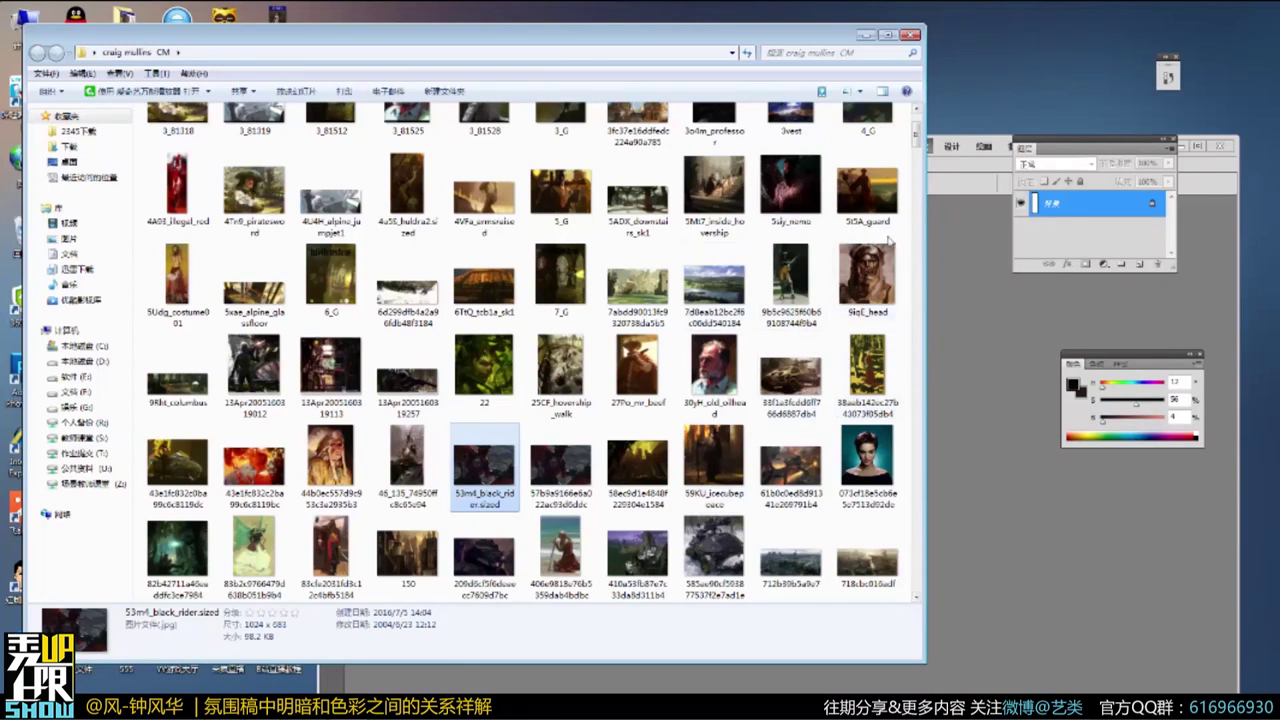
Find the cindarella painting in the image folder and open it in Photoshop in a full-screen view.
{"action": "left_click_drag", "start_coordinate": [917, 137], "coordinate": [913, 192]}
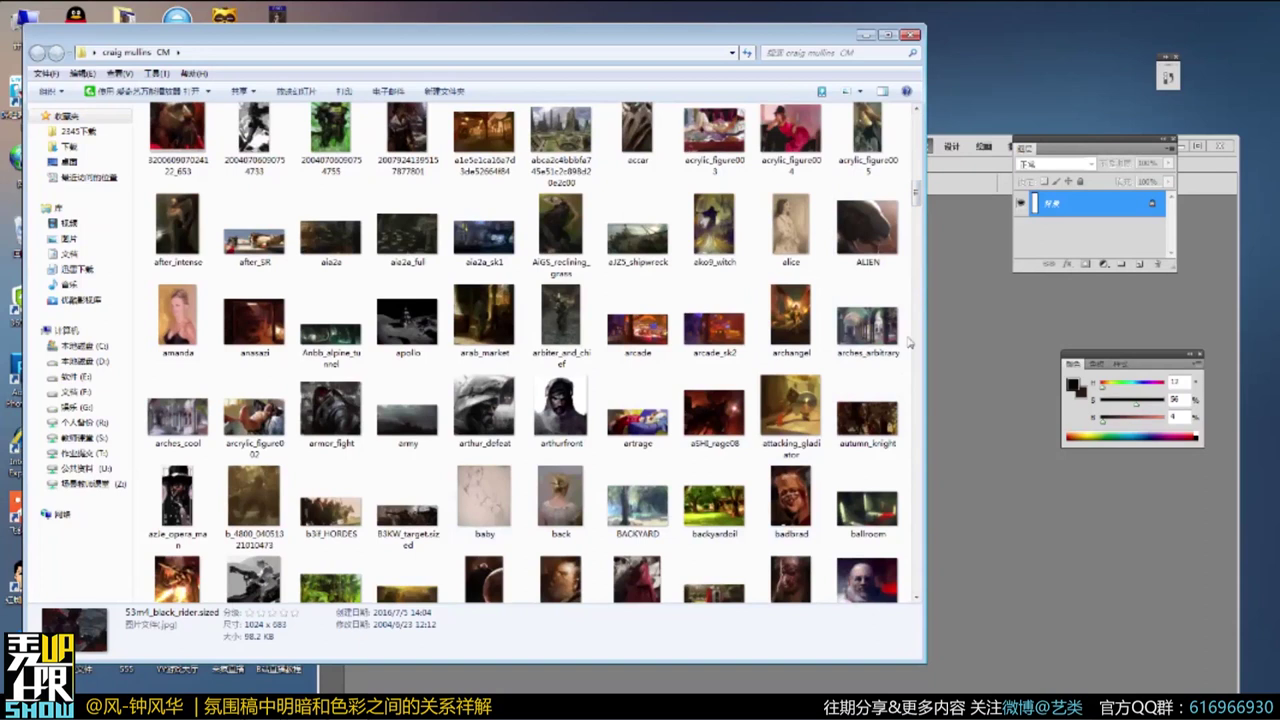
{"action": "left_click_drag", "start_coordinate": [916, 200], "coordinate": [913, 249]}
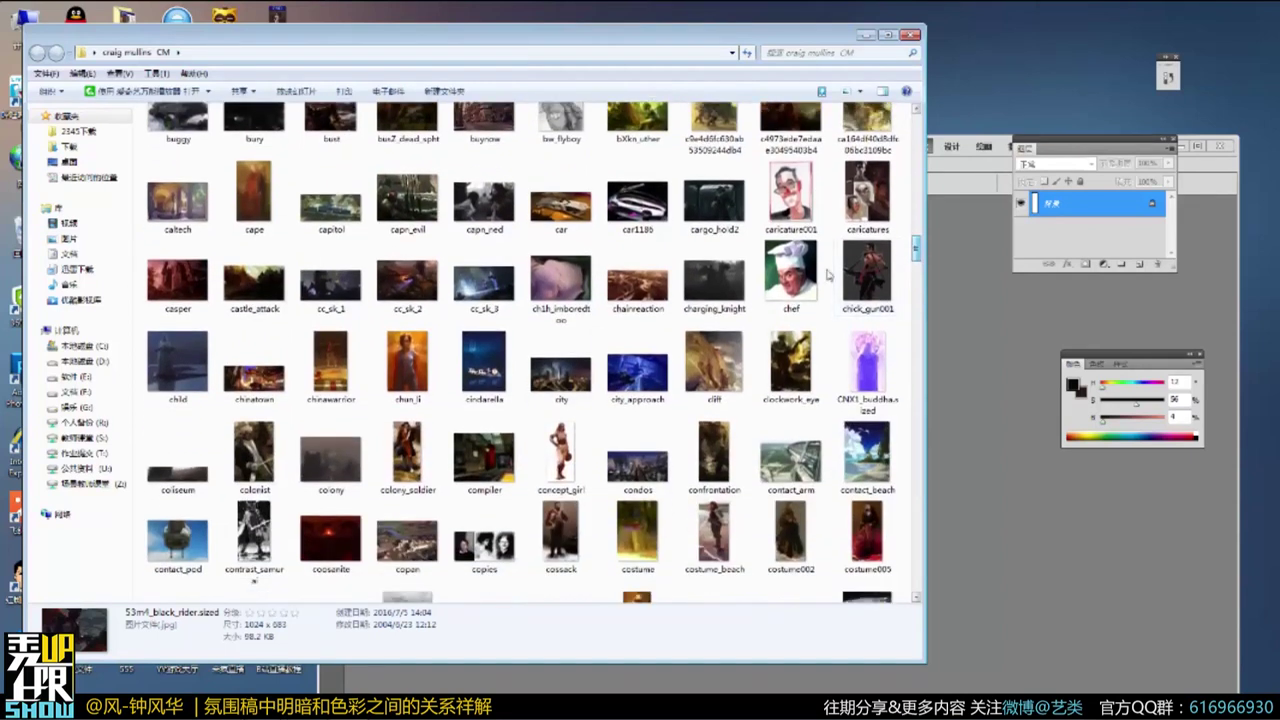
{"action": "left_click", "coordinate": [487, 355]}
{"action": "left_click_drag", "start_coordinate": [487, 350], "coordinate": [944, 582]}
{"action": "left_click_drag", "start_coordinate": [834, 148], "coordinate": [469, 150]}
{"action": "left_click", "coordinate": [828, 148]}
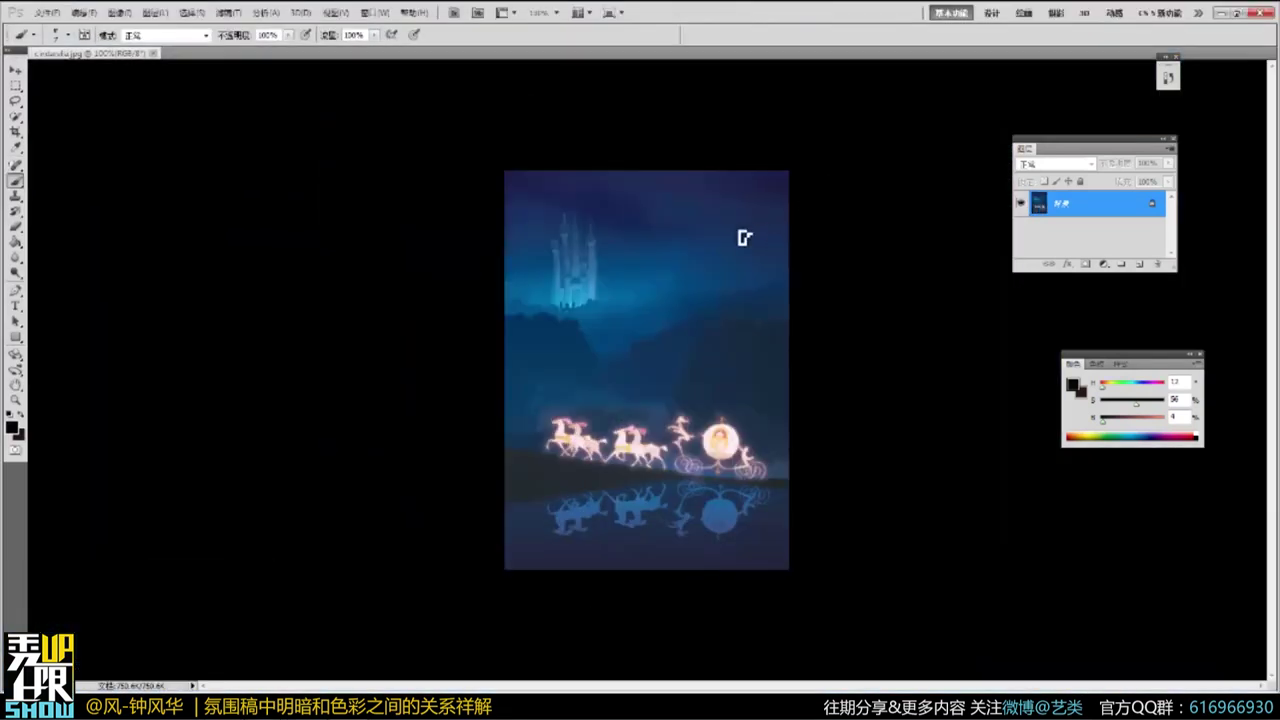
Zoom in on the Cinderella castle scene, place the colour sliders beside the painting and sample the blue night sky with the Eyedropper.
{"action": "left_click", "coordinate": [652, 356], "text": "ctrl"}
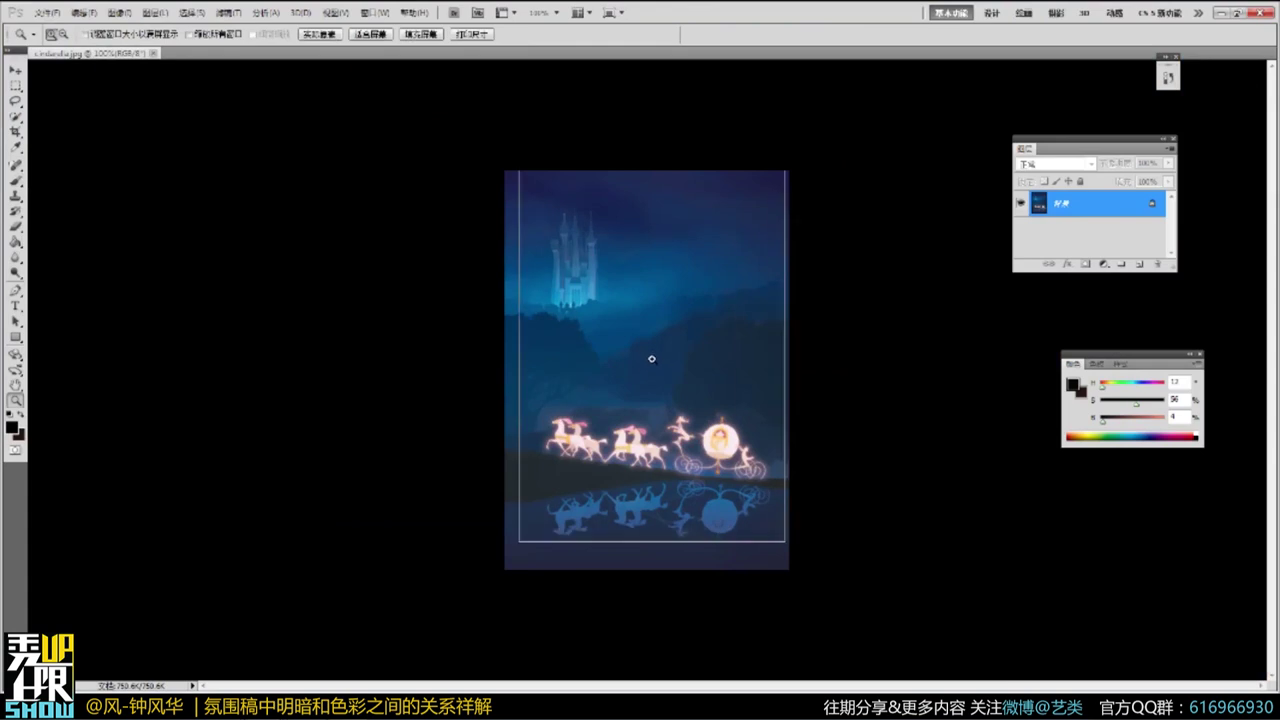
{"action": "left_click", "coordinate": [652, 356], "text": "ctrl"}
{"action": "left_click_drag", "start_coordinate": [831, 254], "coordinate": [729, 349]}
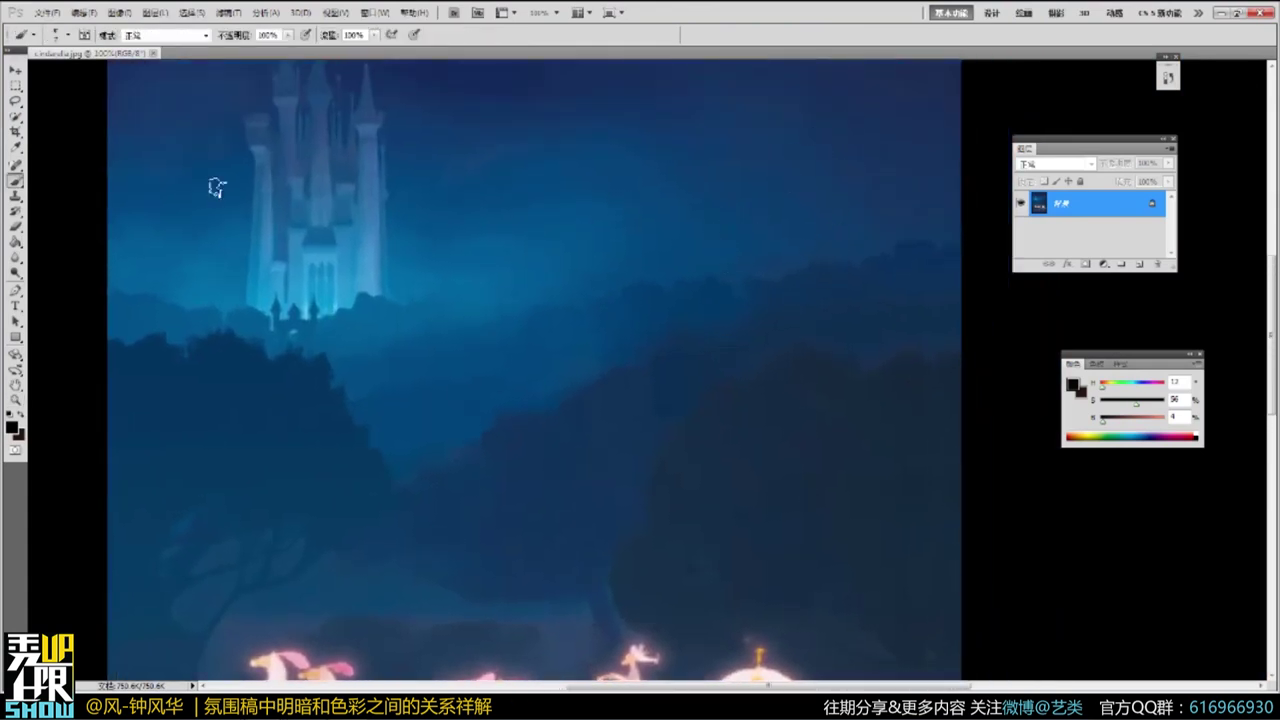
{"action": "left_click", "coordinate": [16, 147]}
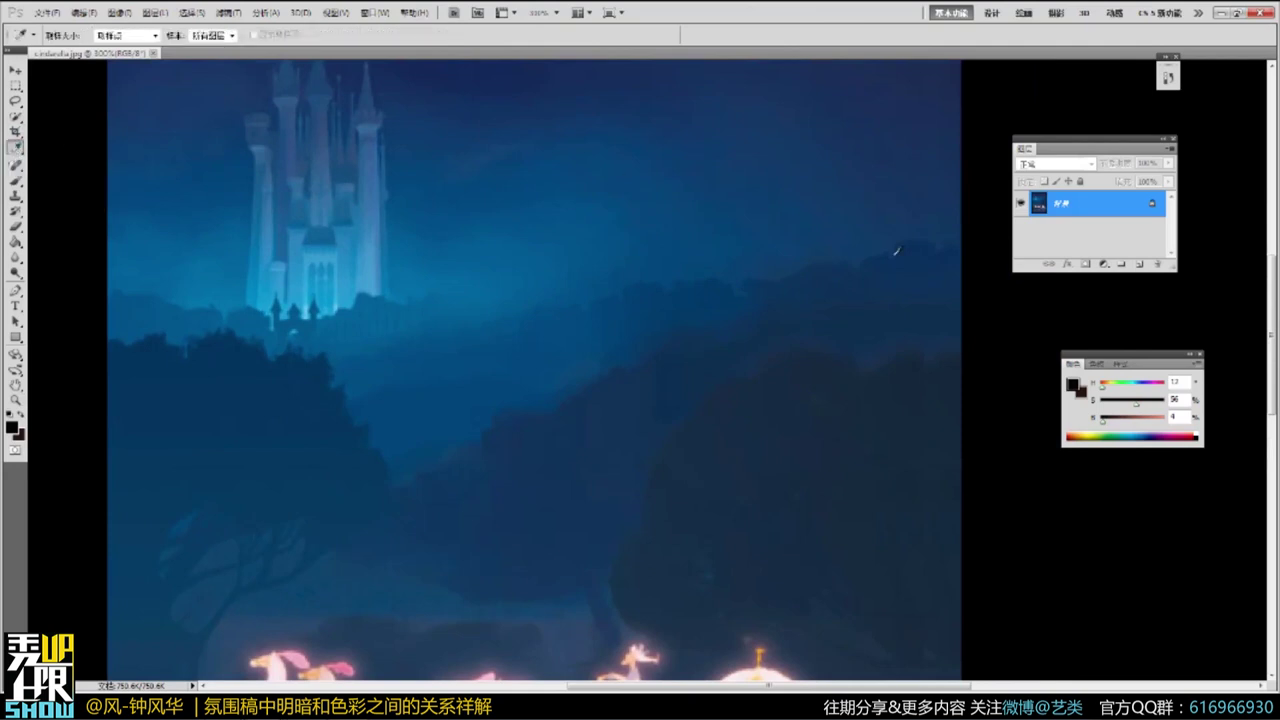
{"action": "left_click", "coordinate": [747, 203]}
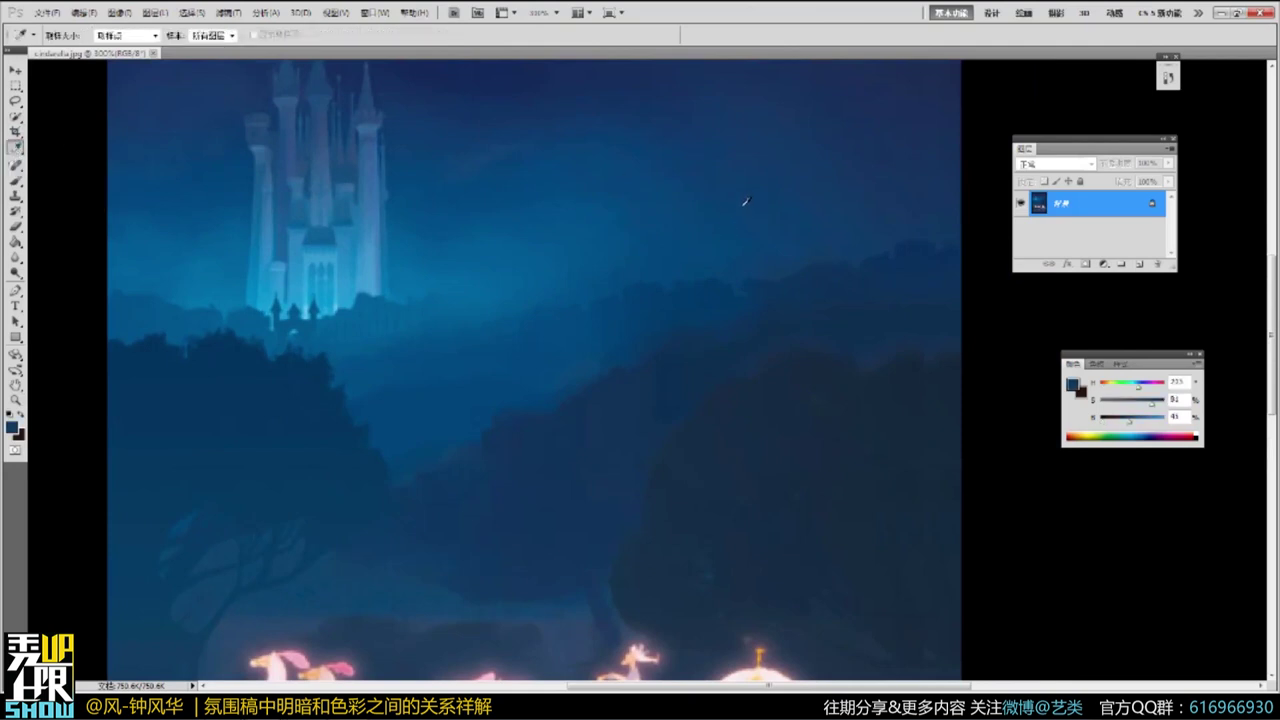
{"action": "left_click_drag", "start_coordinate": [1145, 362], "coordinate": [867, 89]}
{"action": "left_click", "coordinate": [785, 204]}
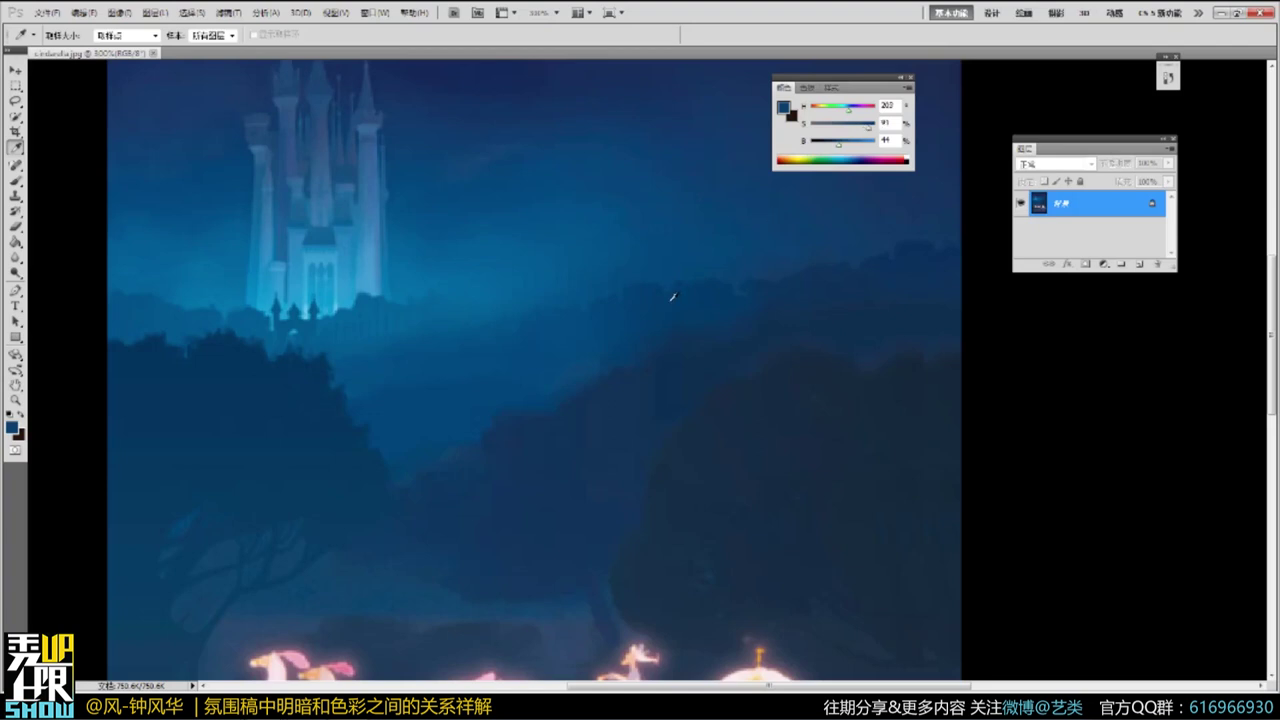
Sample the dark trees behind the carriage and the near-black bank below the horses to compare their colour values.
{"action": "left_click", "coordinate": [704, 361]}
{"action": "left_click", "coordinate": [690, 401]}
{"action": "left_click_drag", "start_coordinate": [560, 478], "coordinate": [720, 170]}
{"action": "left_click", "coordinate": [444, 523]}
{"action": "left_click_drag", "start_coordinate": [738, 262], "coordinate": [512, 391]}
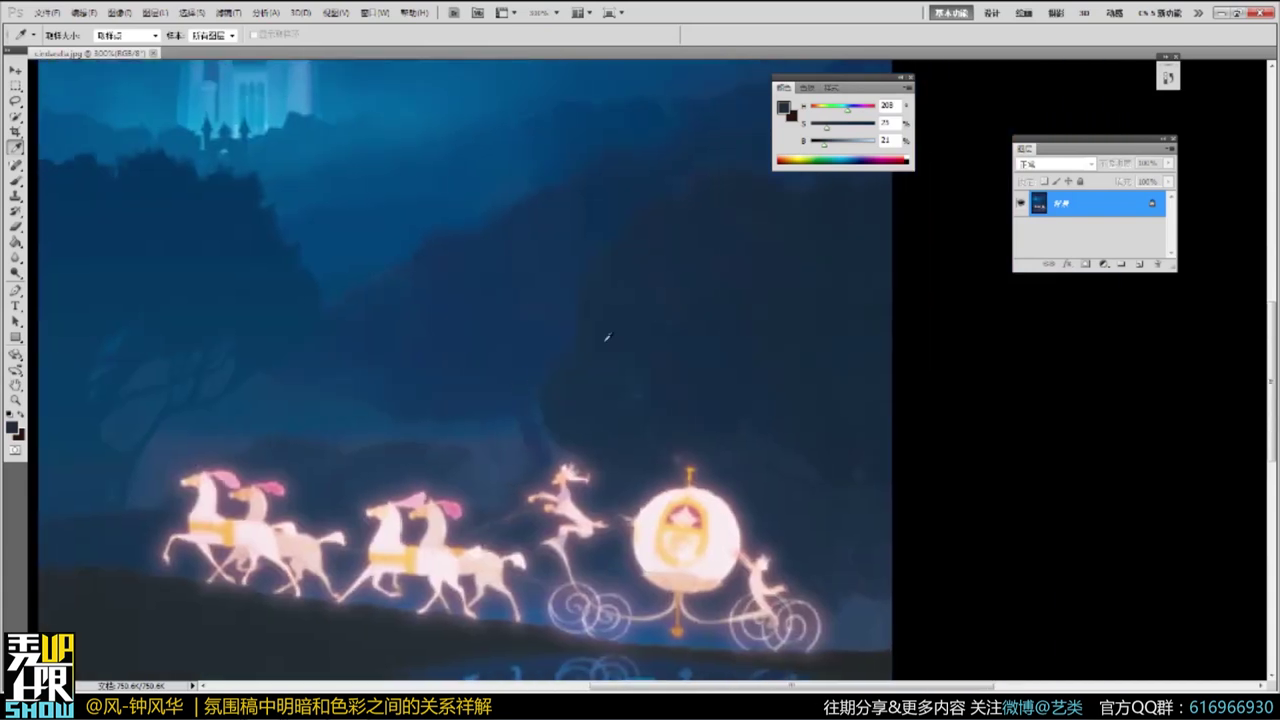
{"action": "left_click_drag", "start_coordinate": [703, 304], "coordinate": [711, 372]}
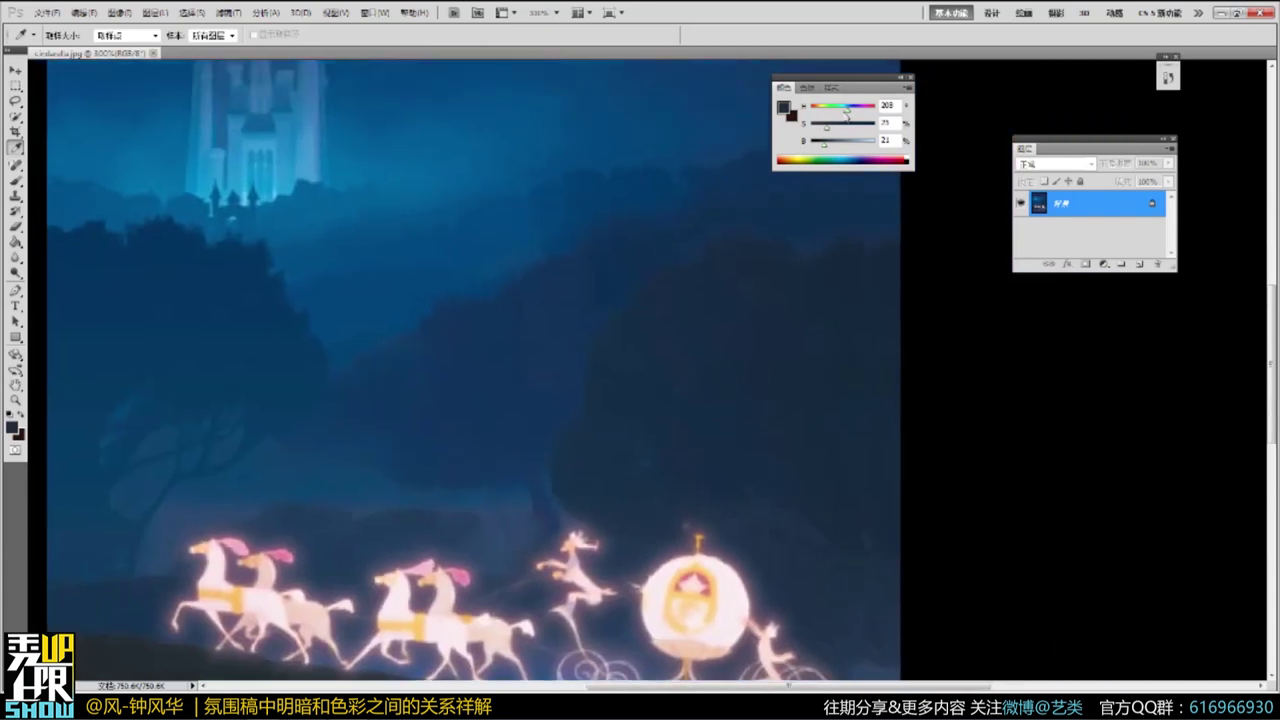
{"action": "left_click_drag", "start_coordinate": [723, 211], "coordinate": [712, 236]}
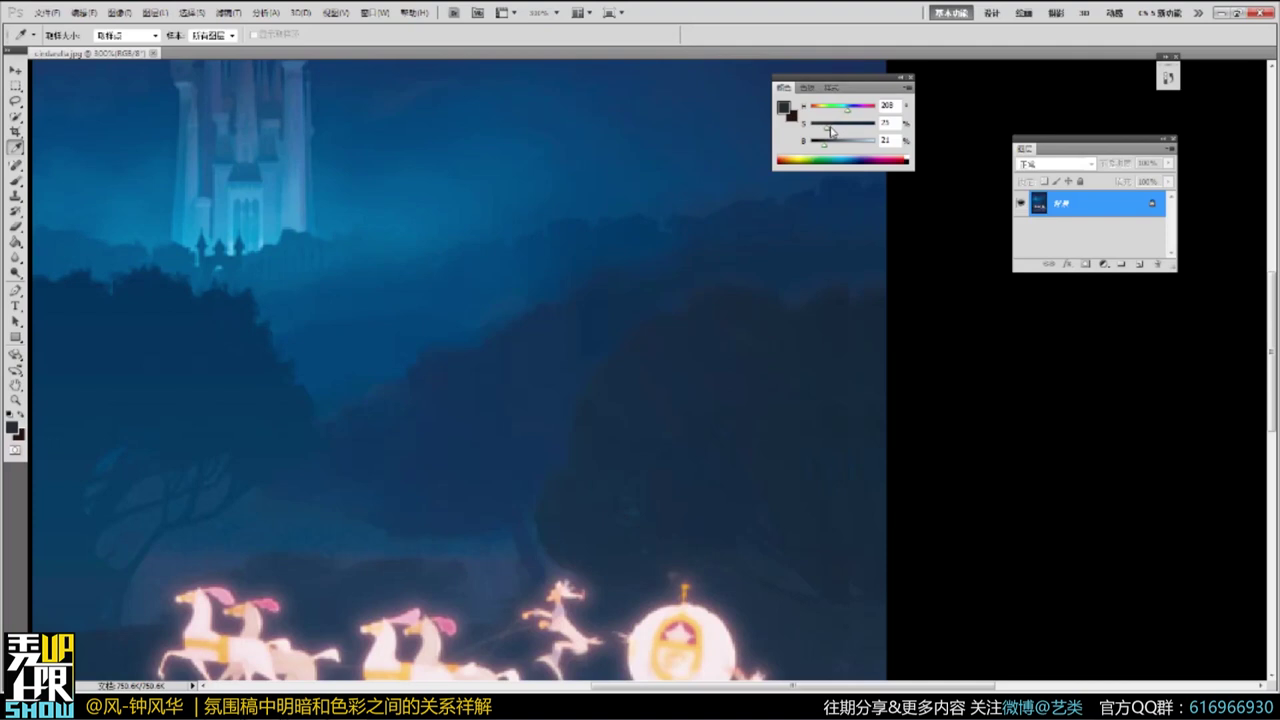
Sample the dark bank below the horses again and set the sampled colour's saturation to 36%.
{"action": "left_click_drag", "start_coordinate": [754, 141], "coordinate": [692, 201]}
{"action": "left_click", "coordinate": [426, 452]}
{"action": "left_click", "coordinate": [860, 128]}
{"action": "left_click_drag", "start_coordinate": [860, 129], "coordinate": [836, 129]}
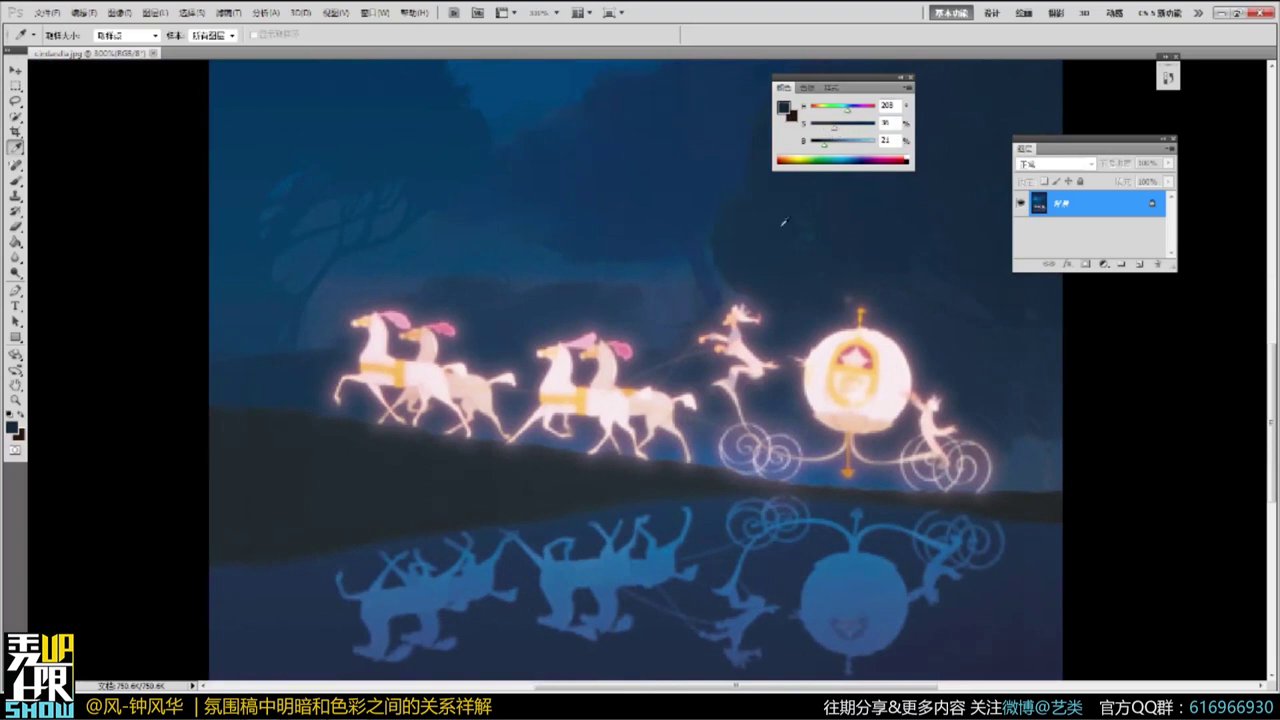
Compare the colour values from the sky through the nearer trees to the dark bank by sampling each with the Eyedropper.
{"action": "left_click_drag", "start_coordinate": [786, 222], "coordinate": [448, 487]}
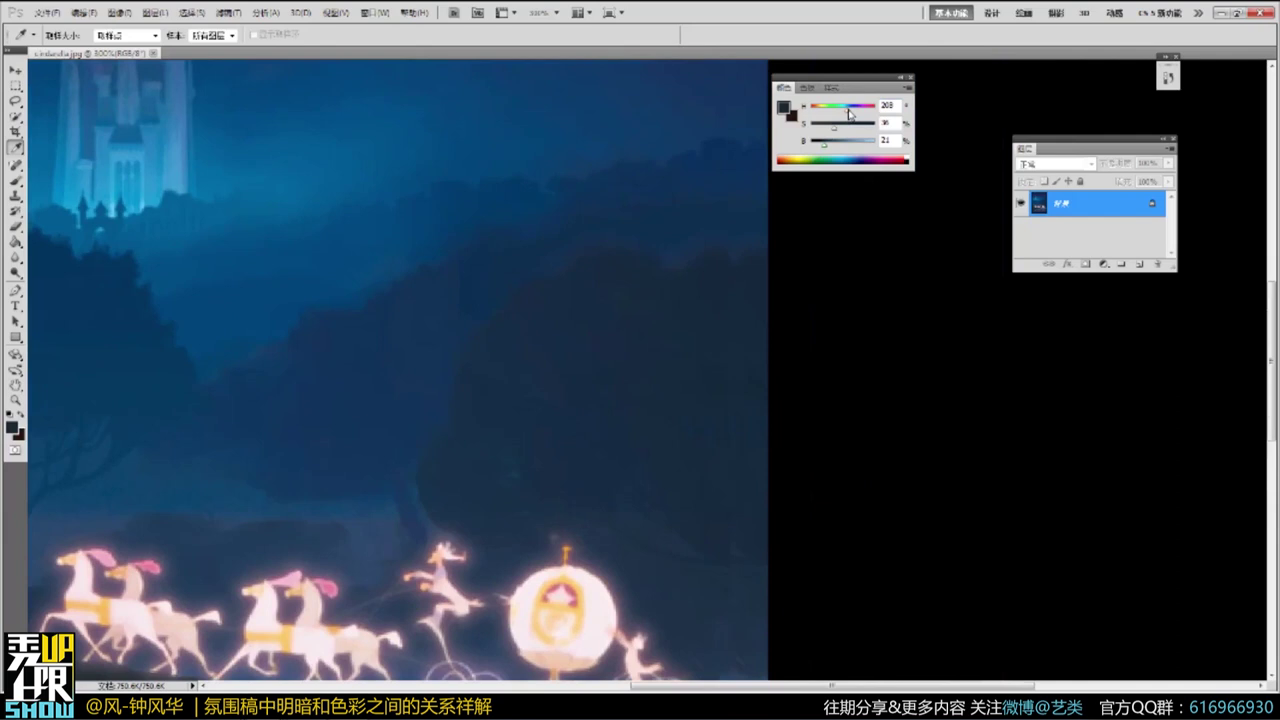
{"action": "left_click", "coordinate": [616, 121]}
{"action": "left_click", "coordinate": [517, 271]}
{"action": "left_click", "coordinate": [551, 359]}
{"action": "left_click_drag", "start_coordinate": [446, 472], "coordinate": [691, 239]}
{"action": "left_click", "coordinate": [405, 475]}
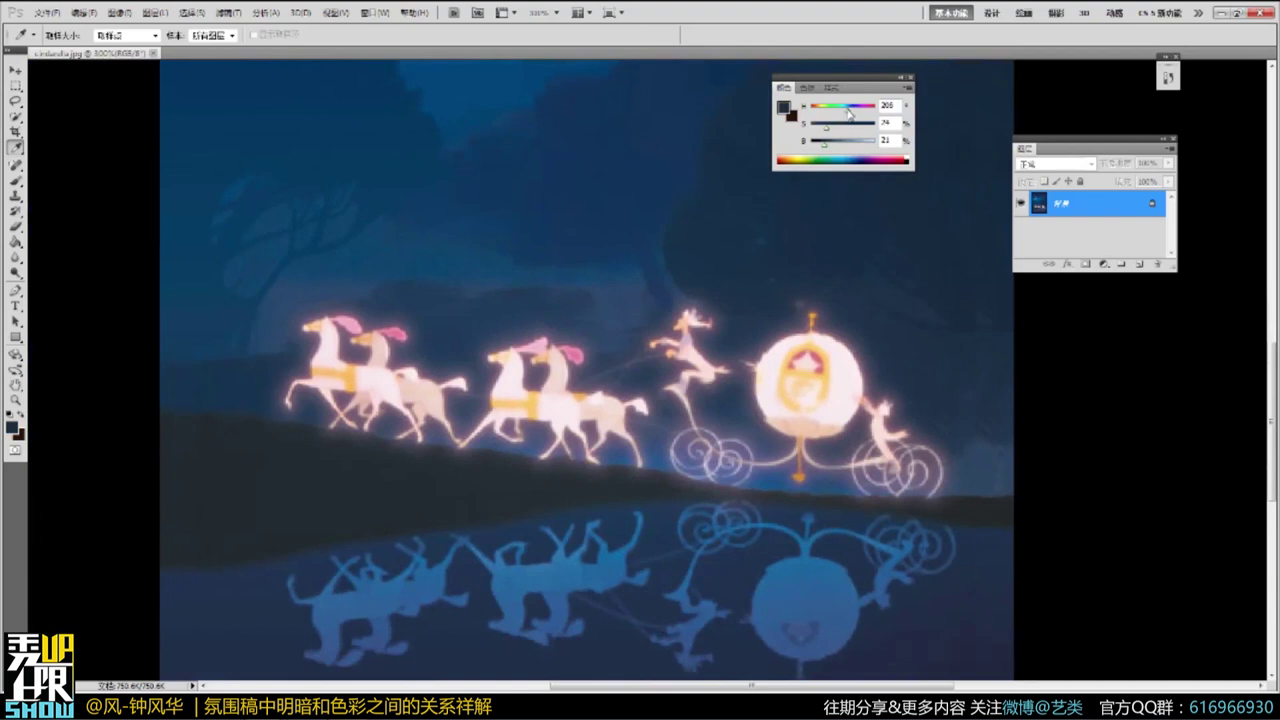
Examine the dark trees above the carriage, view the whole Cinderella painting at a small size, then enlarge it to 200%.
{"action": "left_click_drag", "start_coordinate": [700, 289], "coordinate": [555, 364]}
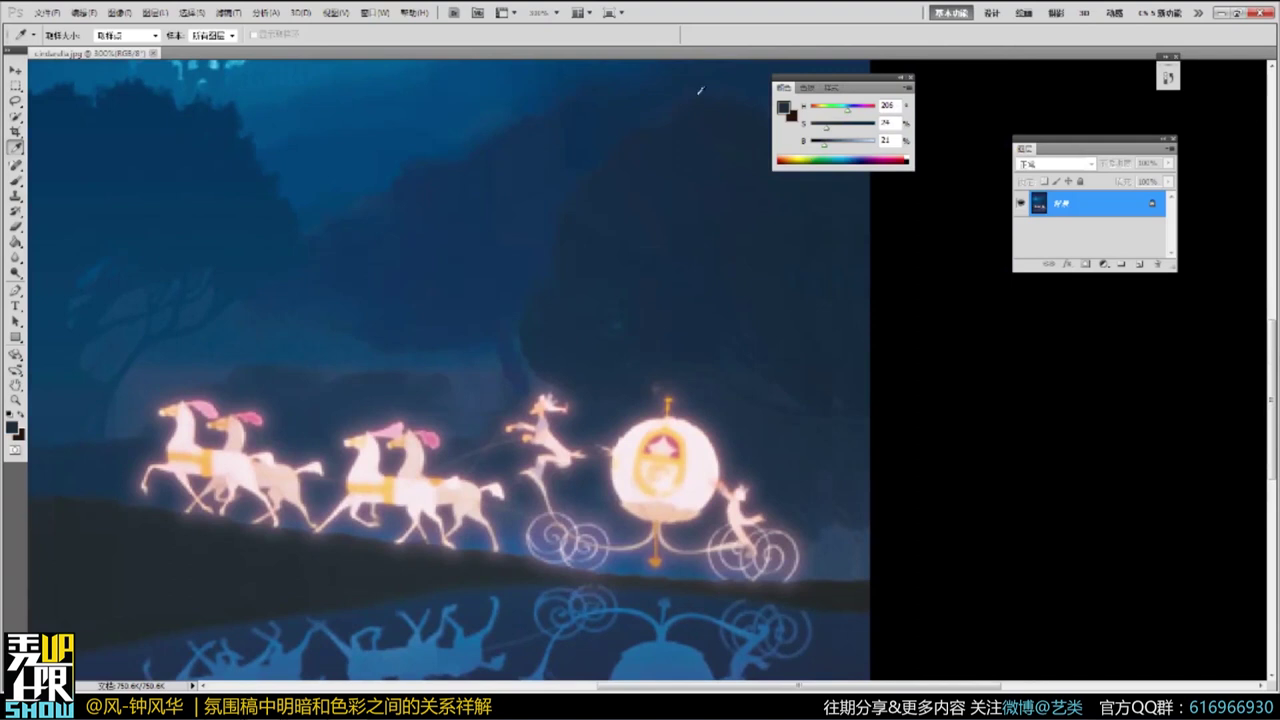
{"action": "left_click_drag", "start_coordinate": [720, 243], "coordinate": [710, 311]}
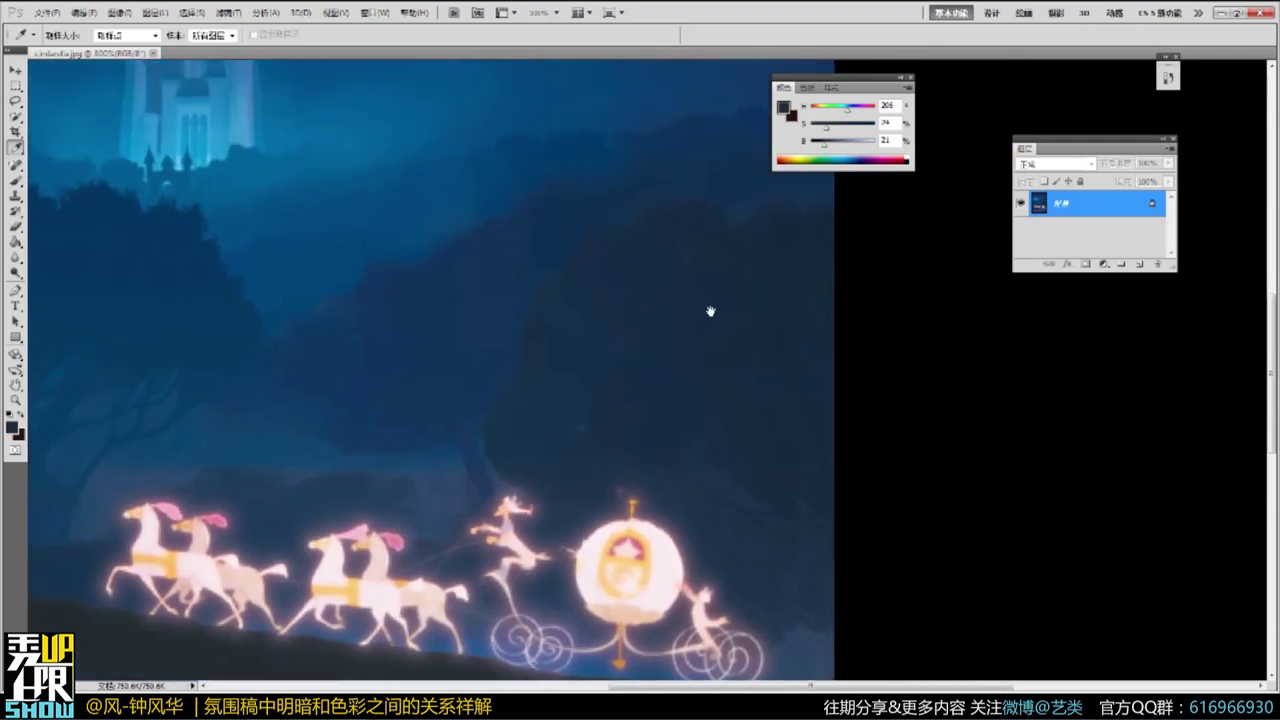
{"action": "left_click", "coordinate": [577, 308], "text": "alt"}
{"action": "left_click", "coordinate": [588, 297], "text": "alt"}
{"action": "left_click", "coordinate": [622, 277], "text": "alt"}
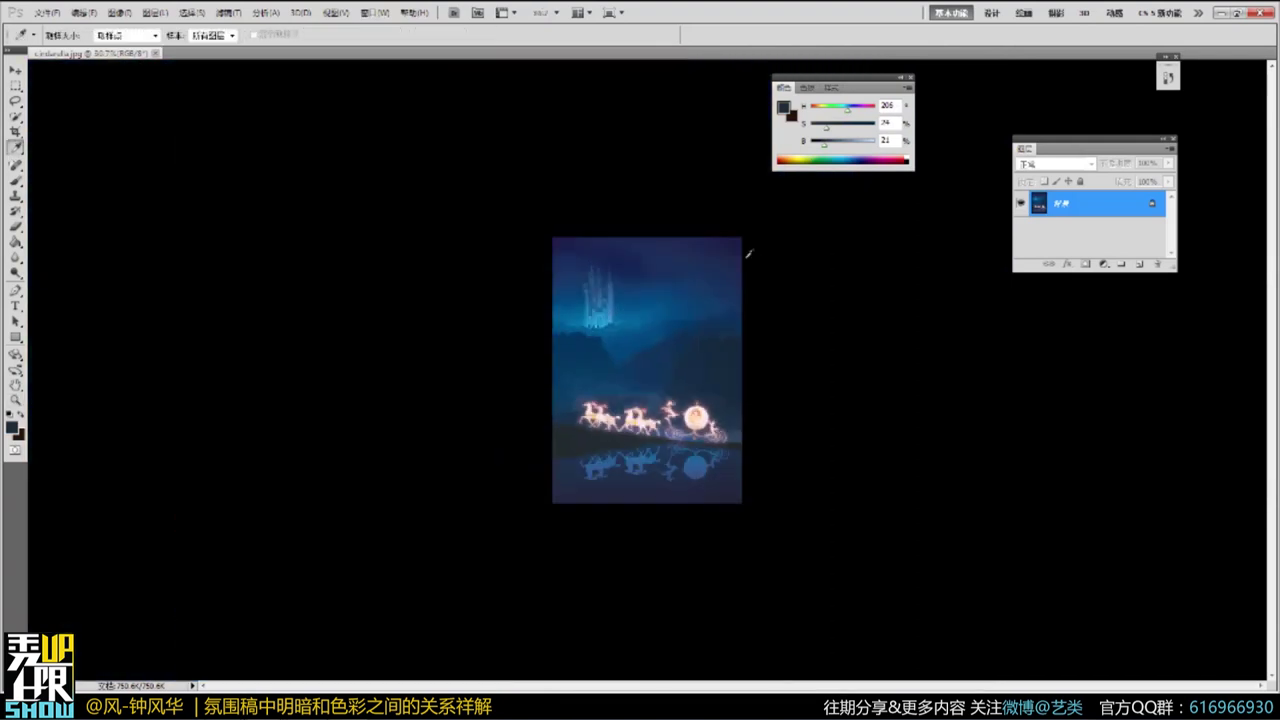
{"action": "left_click", "coordinate": [713, 364], "text": "ctrl"}
{"action": "left_click", "coordinate": [718, 367], "text": "ctrl"}
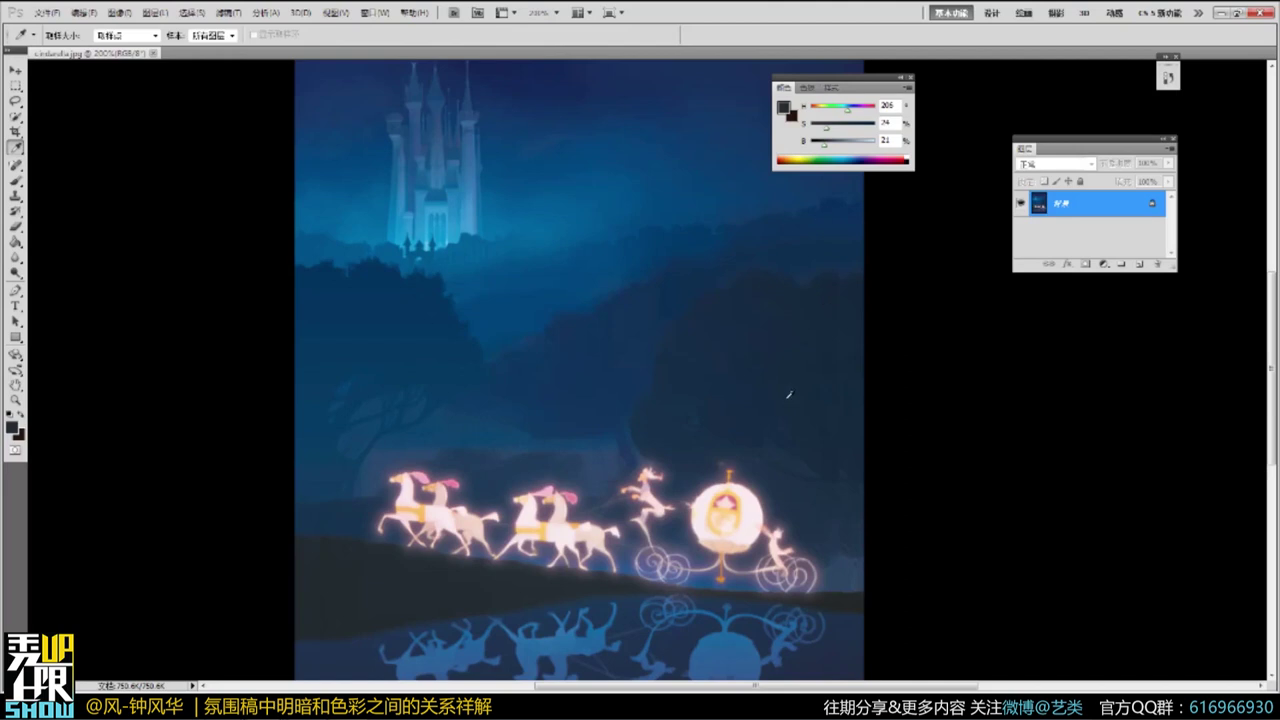
Resample the sky, trees and foreground bank at 200% zoom to check how the colour shifts with darkness.
{"action": "left_click", "coordinate": [723, 188]}
{"action": "left_click", "coordinate": [692, 334]}
{"action": "left_click", "coordinate": [666, 384]}
{"action": "left_click", "coordinate": [474, 500]}
{"action": "left_click", "coordinate": [705, 200]}
{"action": "left_click_drag", "start_coordinate": [669, 247], "coordinate": [451, 525]}
{"action": "left_click_drag", "start_coordinate": [717, 168], "coordinate": [453, 548]}
Leave the full-screen view, close the Cinderella painting and switch back to the image folder.
{"action": "key", "text": "f"}
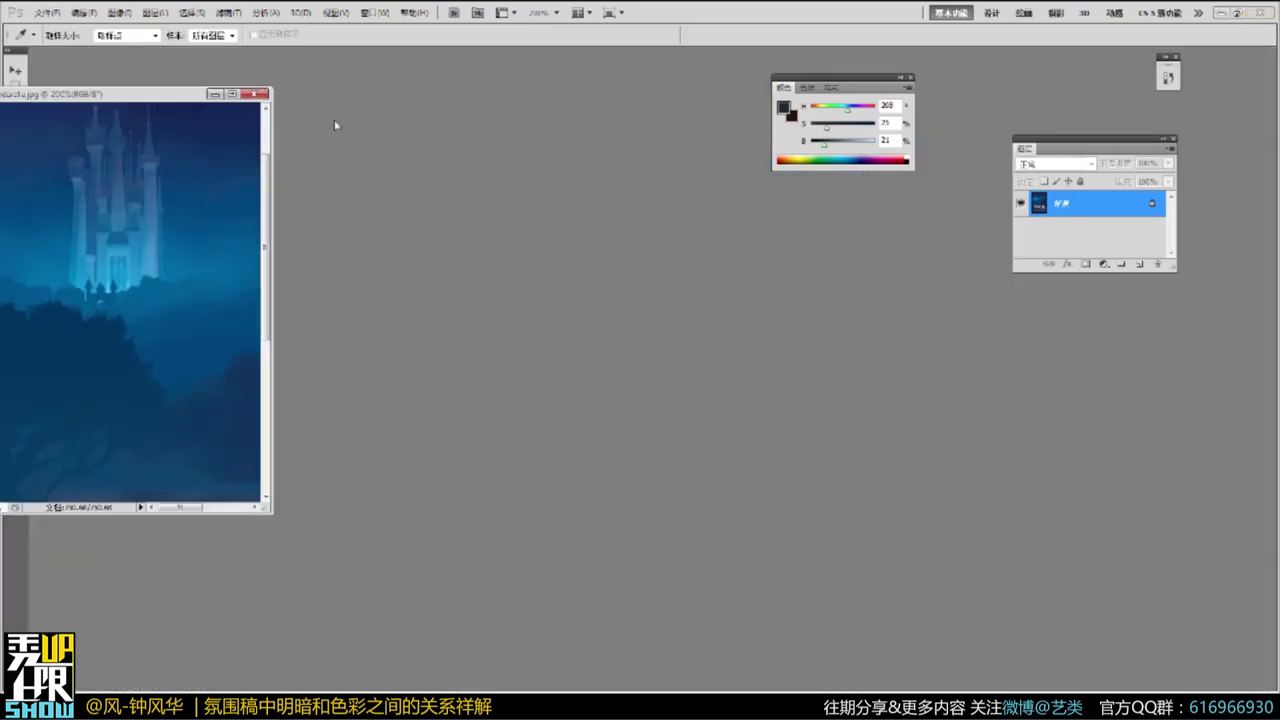
{"action": "left_click", "coordinate": [257, 93]}
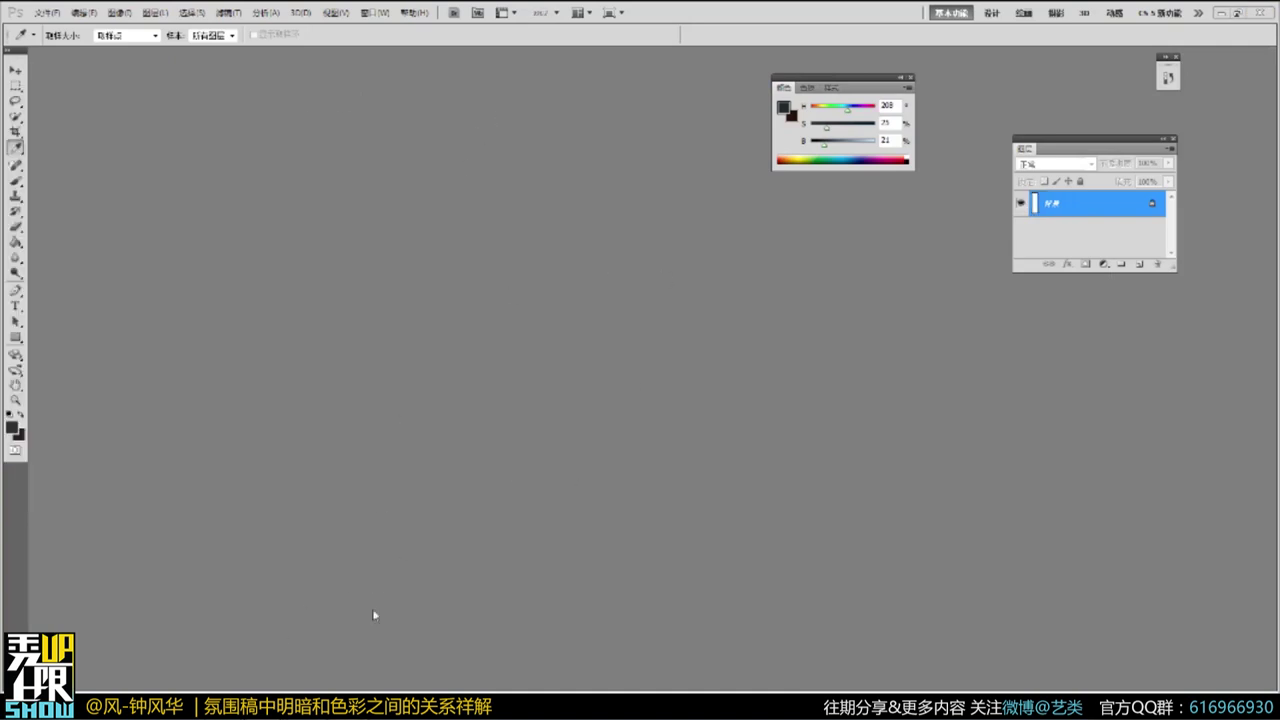
{"action": "left_click", "coordinate": [375, 702]}
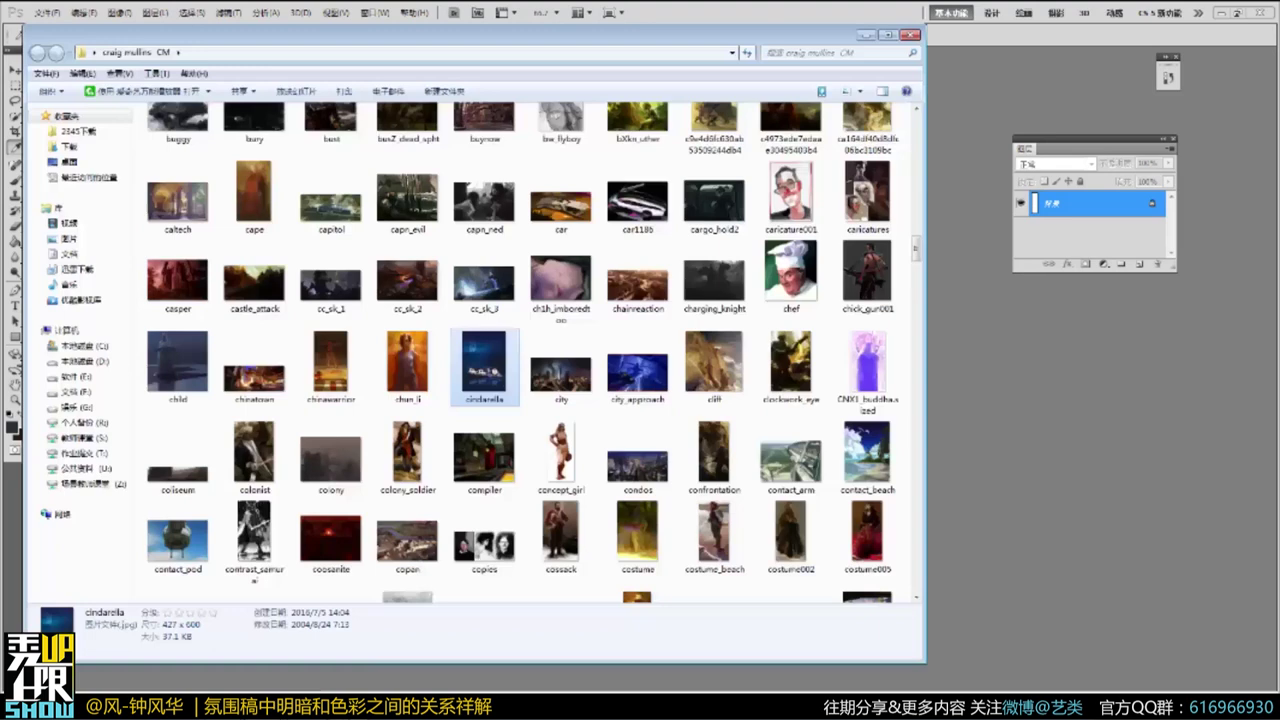
Browse the image folder for another dark reference and open the deep-blue night landscape painting in Photoshop.
{"action": "left_click_drag", "start_coordinate": [509, 37], "coordinate": [467, 39]}
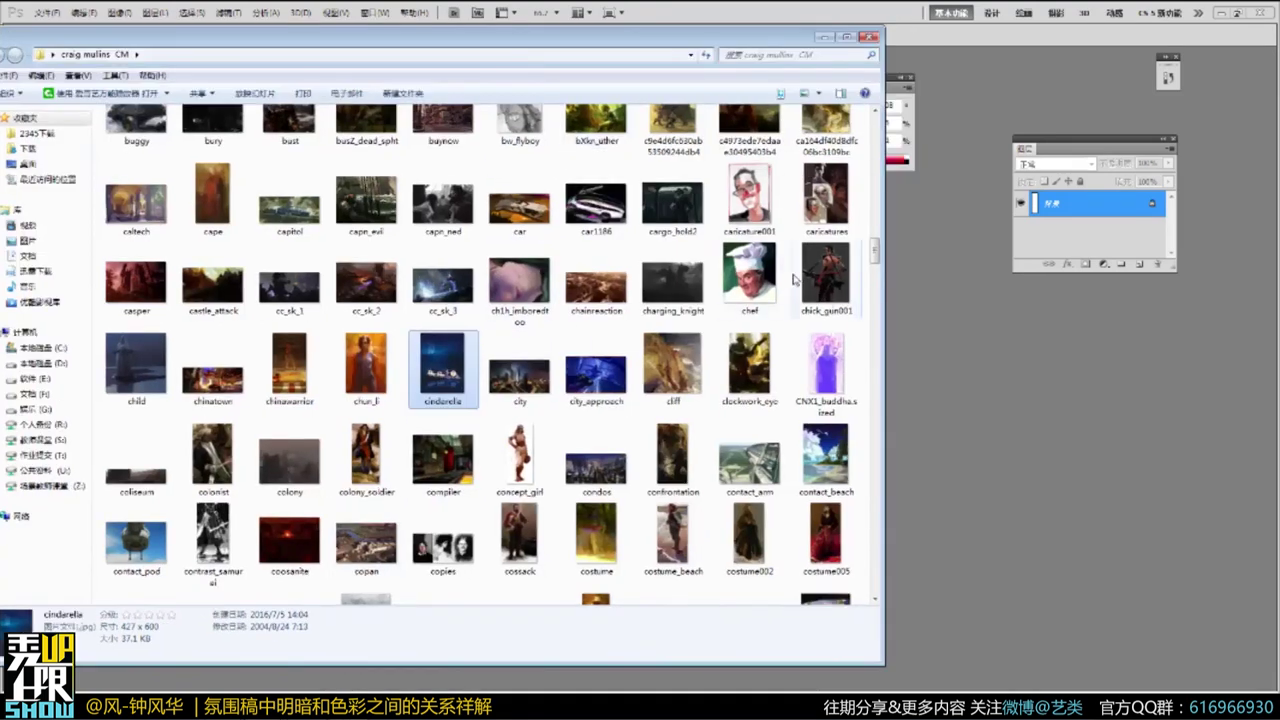
{"action": "mouse_move", "coordinate": [875, 253]}
{"action": "left_mouse_down"}
{"action": "mouse_move", "coordinate": [879, 190]}
{"action": "mouse_move", "coordinate": [885, 231]}
{"action": "left_mouse_up"}
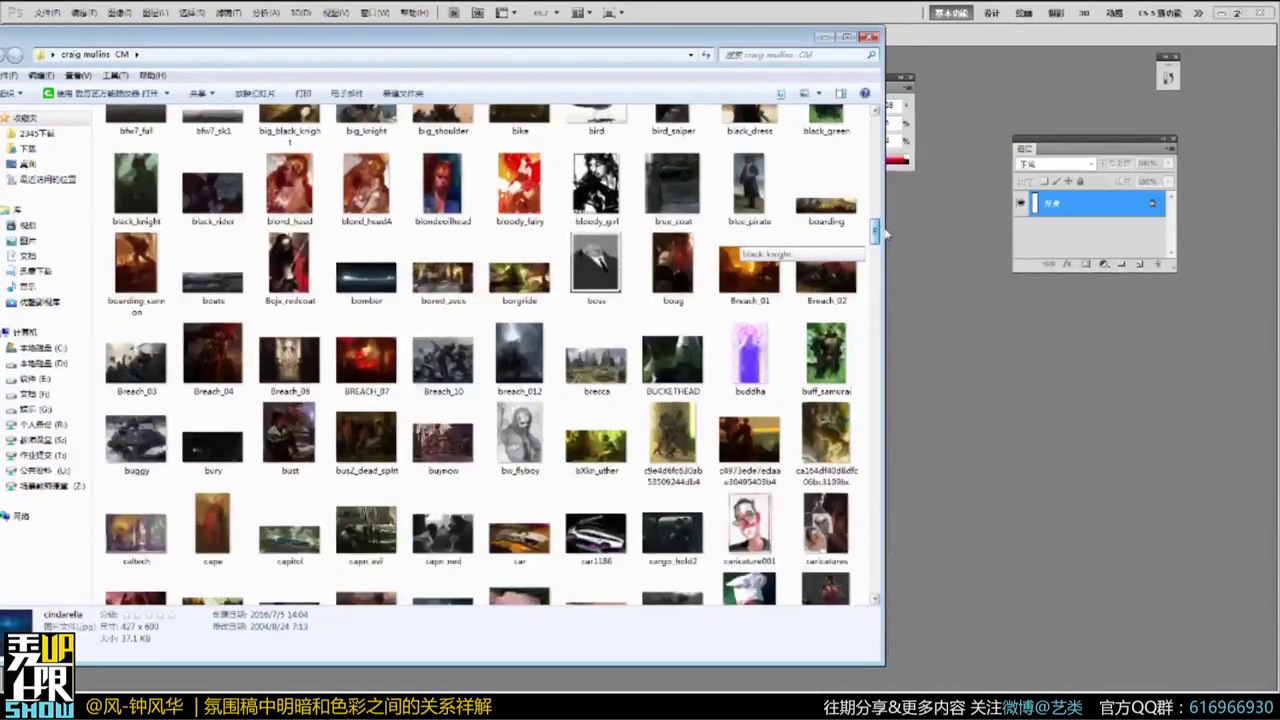
{"action": "left_click_drag", "start_coordinate": [885, 233], "coordinate": [885, 242]}
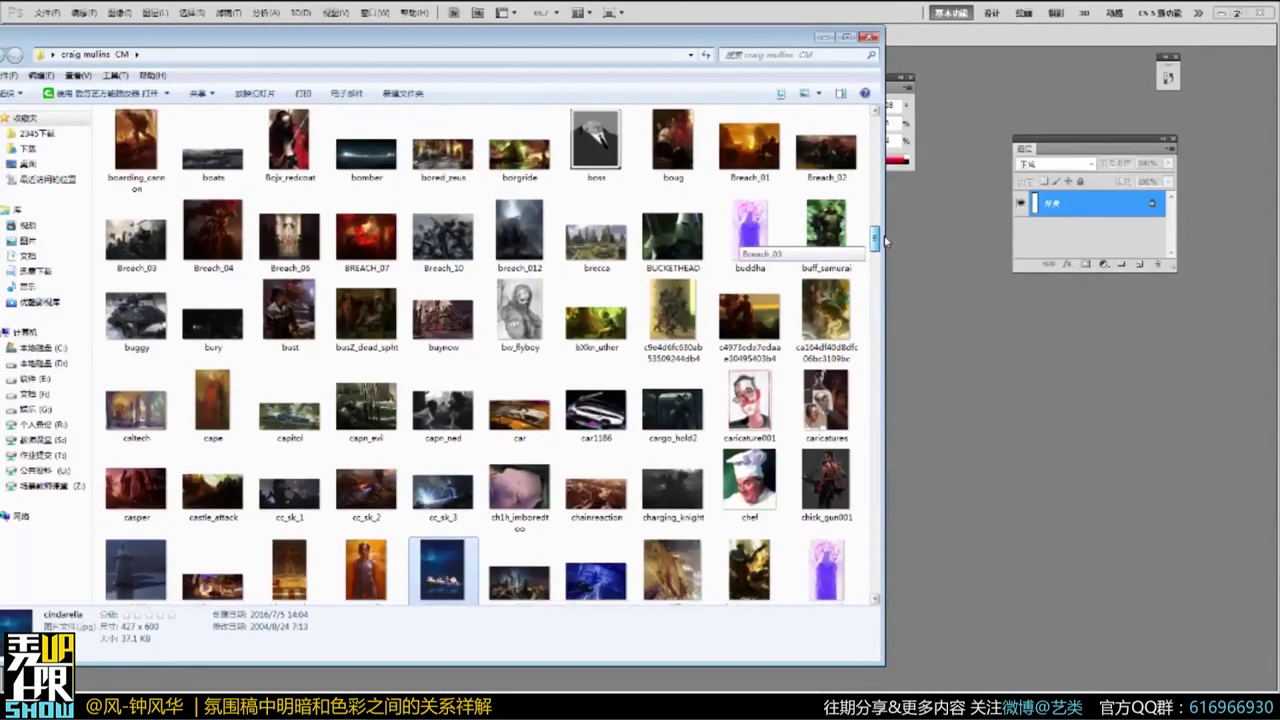
{"action": "left_click_drag", "start_coordinate": [885, 240], "coordinate": [885, 245]}
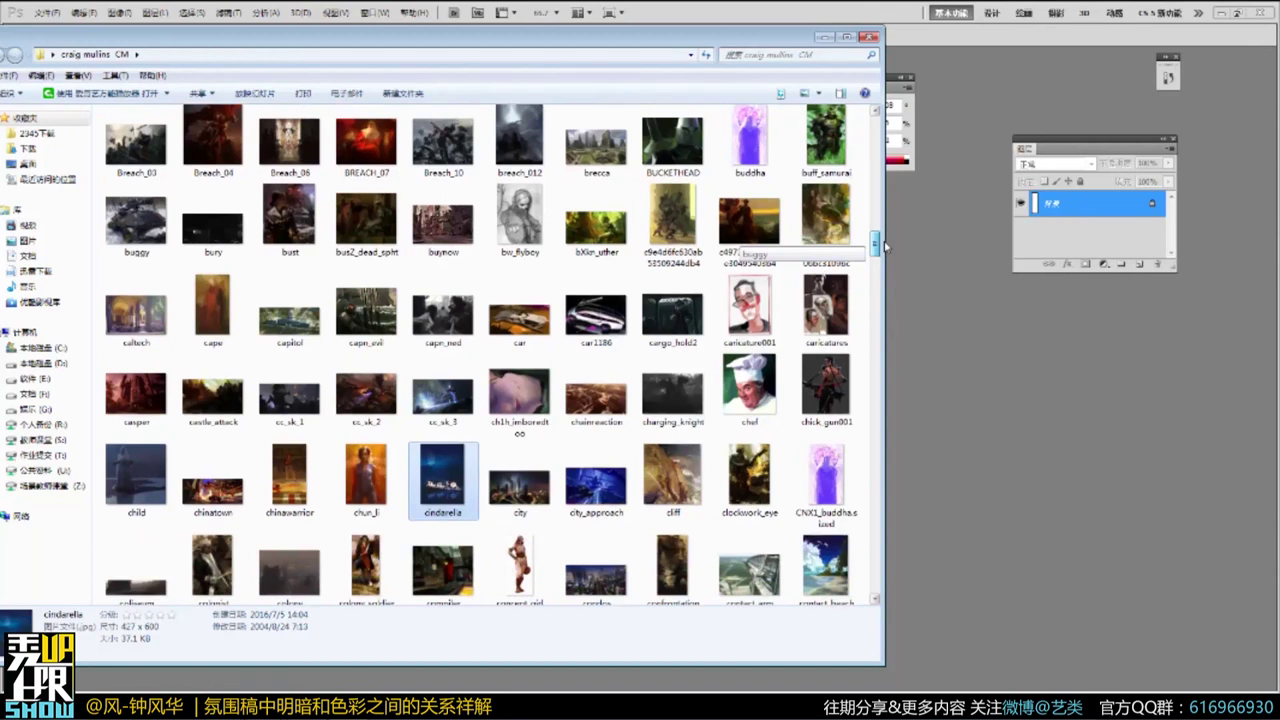
{"action": "left_click_drag", "start_coordinate": [885, 246], "coordinate": [907, 128]}
{"action": "left_click_drag", "start_coordinate": [906, 158], "coordinate": [901, 226]}
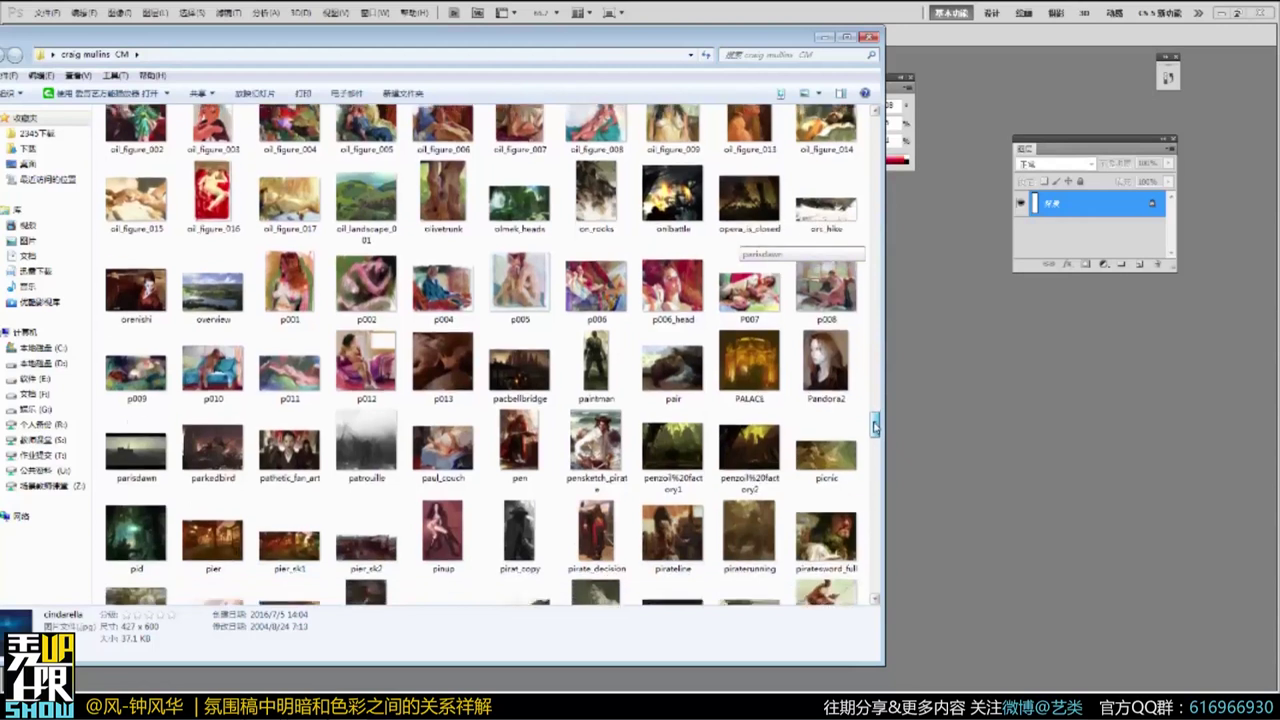
{"action": "left_click_drag", "start_coordinate": [875, 425], "coordinate": [873, 478]}
{"action": "left_click_drag", "start_coordinate": [524, 453], "coordinate": [992, 473]}
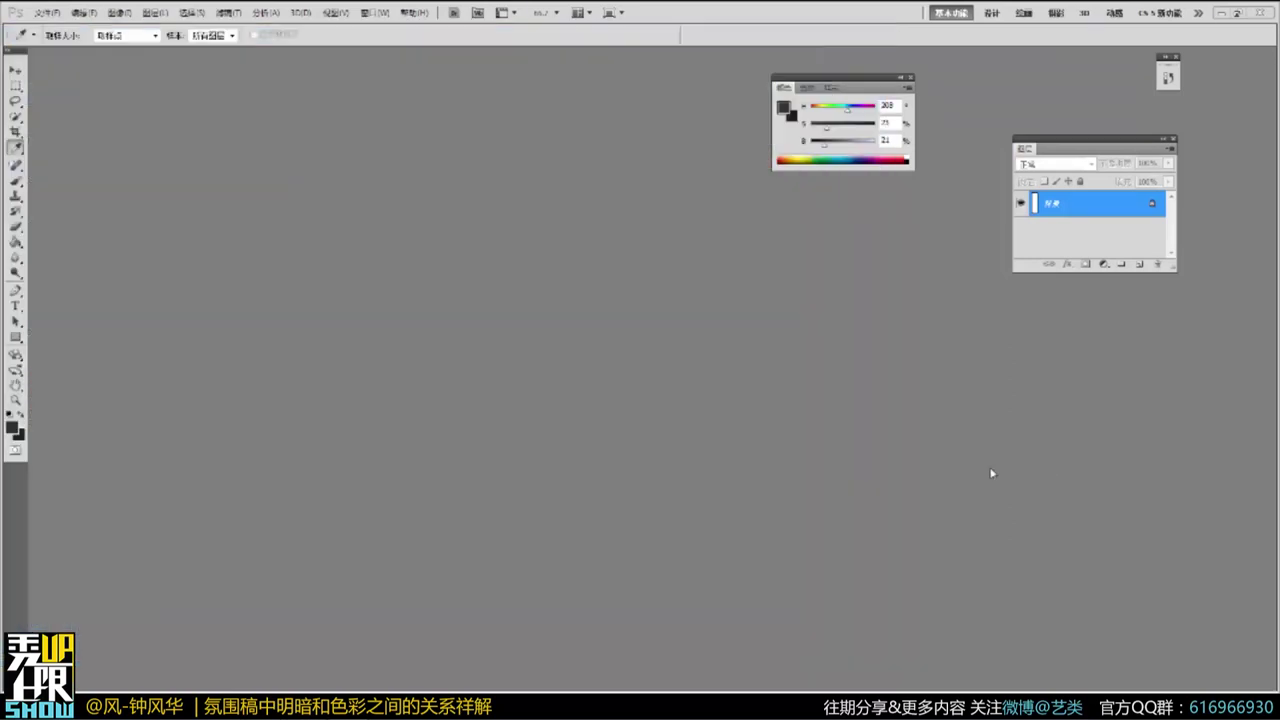
Examine the night painting's shoreline, palm undergrowth, foreground rocks and dark hillside at a close-up zoom.
{"action": "left_click_drag", "start_coordinate": [692, 323], "coordinate": [781, 318]}
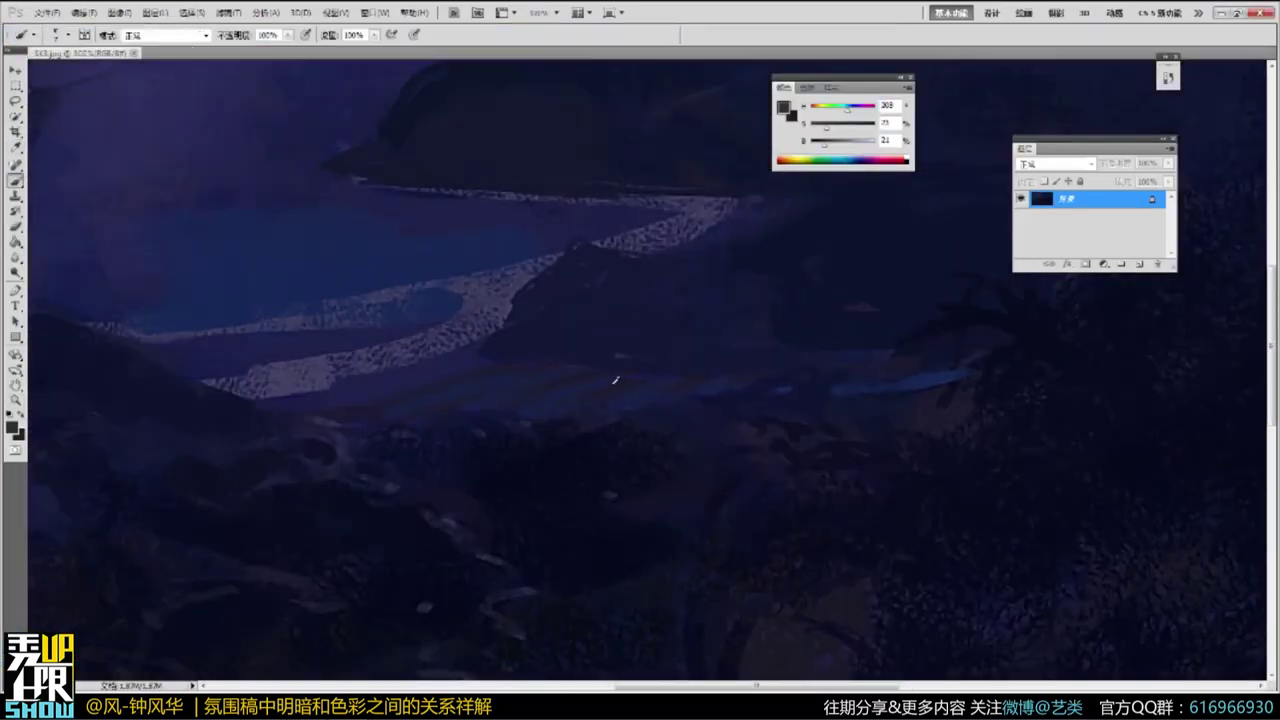
{"action": "left_click_drag", "start_coordinate": [646, 380], "coordinate": [672, 348]}
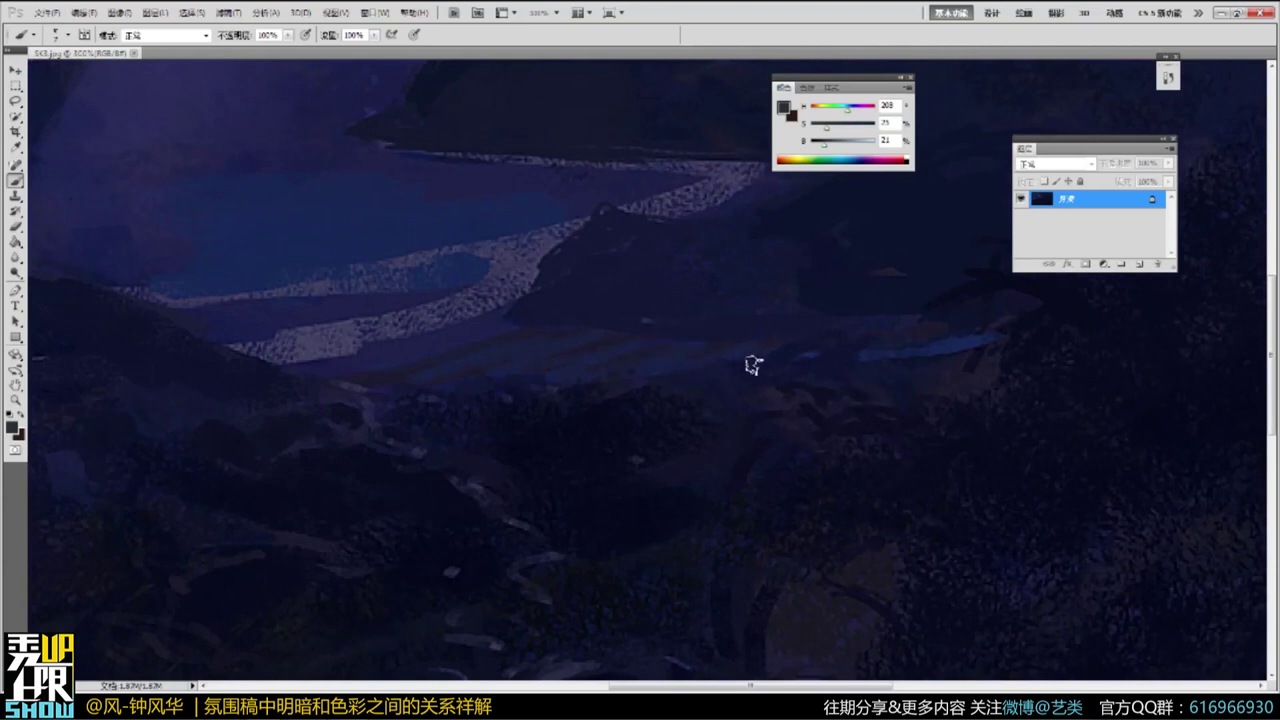
{"action": "left_click_drag", "start_coordinate": [743, 377], "coordinate": [672, 226]}
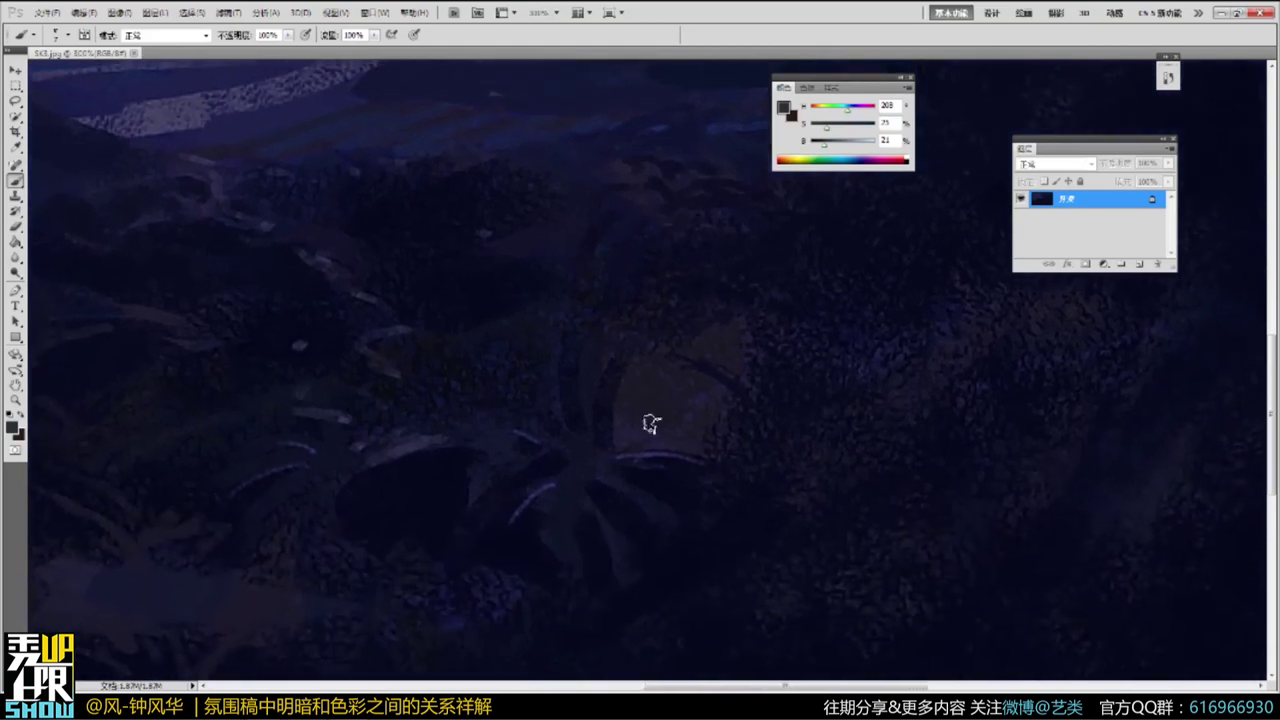
{"action": "left_click_drag", "start_coordinate": [651, 429], "coordinate": [943, 377]}
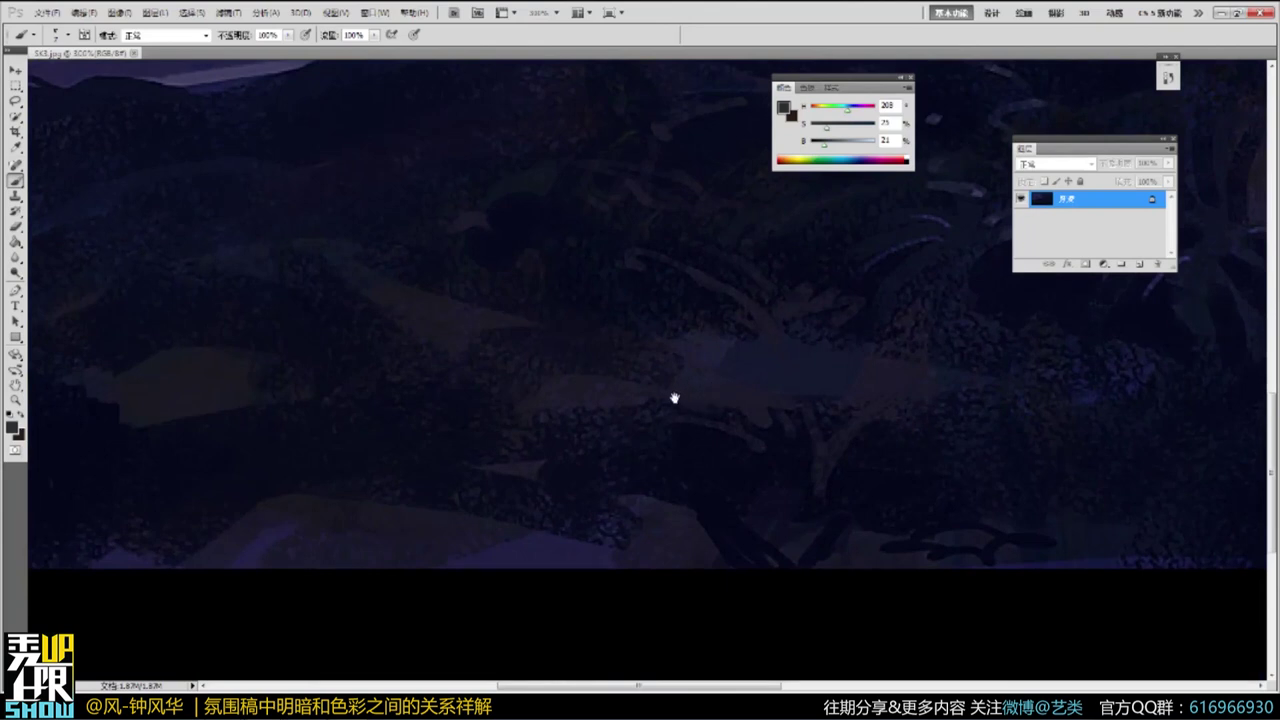
{"action": "left_click_drag", "start_coordinate": [673, 398], "coordinate": [706, 503]}
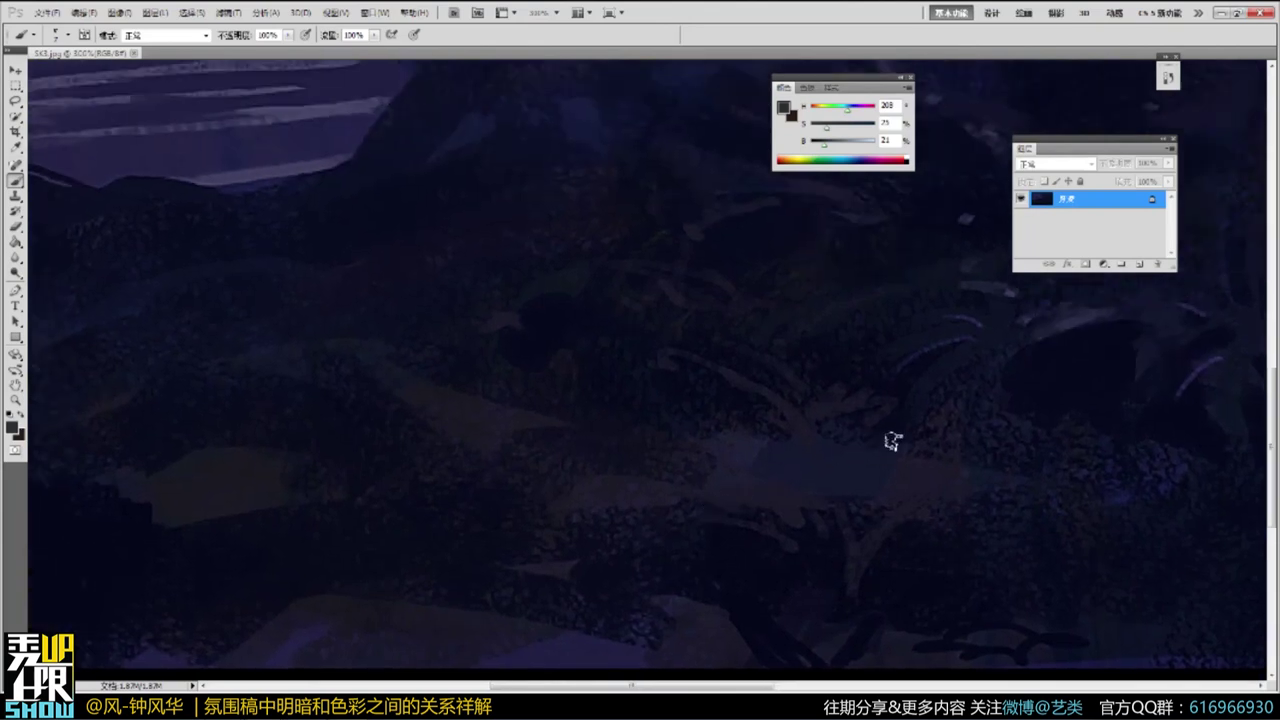
{"action": "left_click_drag", "start_coordinate": [886, 376], "coordinate": [675, 440]}
{"action": "left_click_drag", "start_coordinate": [950, 240], "coordinate": [620, 490]}
{"action": "left_click_drag", "start_coordinate": [925, 210], "coordinate": [620, 372]}
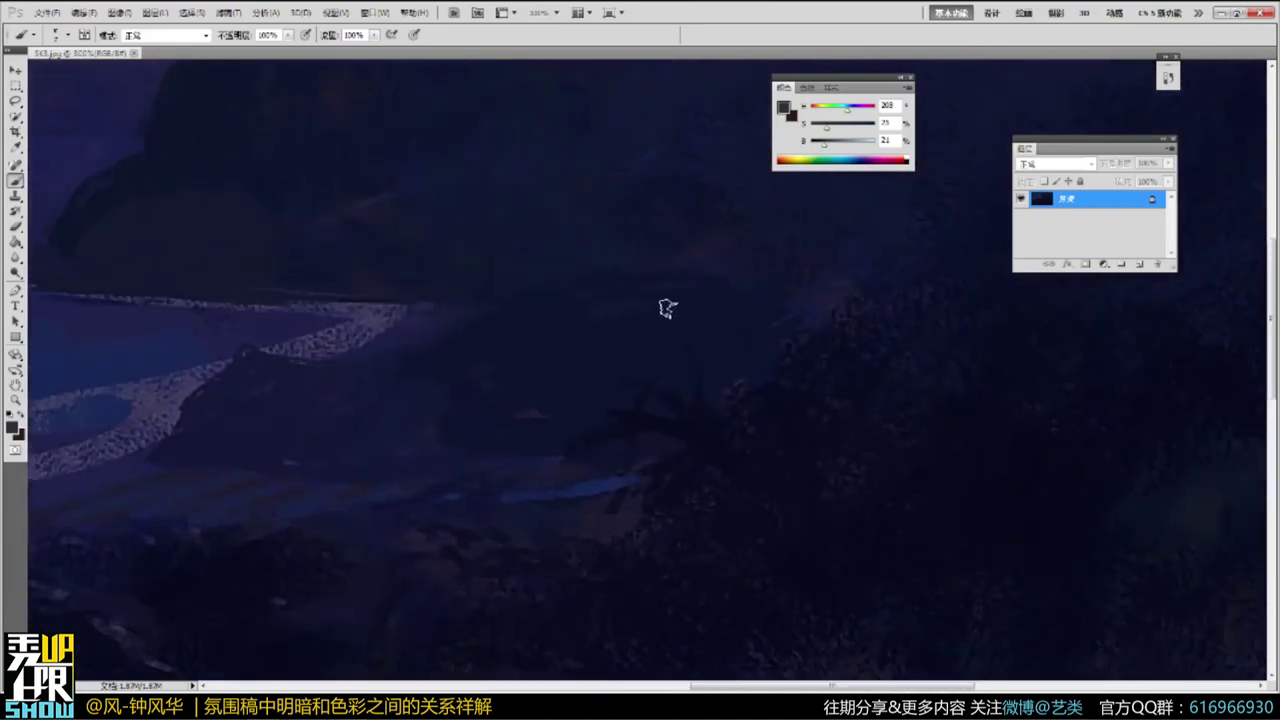
With the Eyedropper tool, sample the dark ground beside the shoreline of the night painting.
{"action": "left_click", "coordinate": [15, 148]}
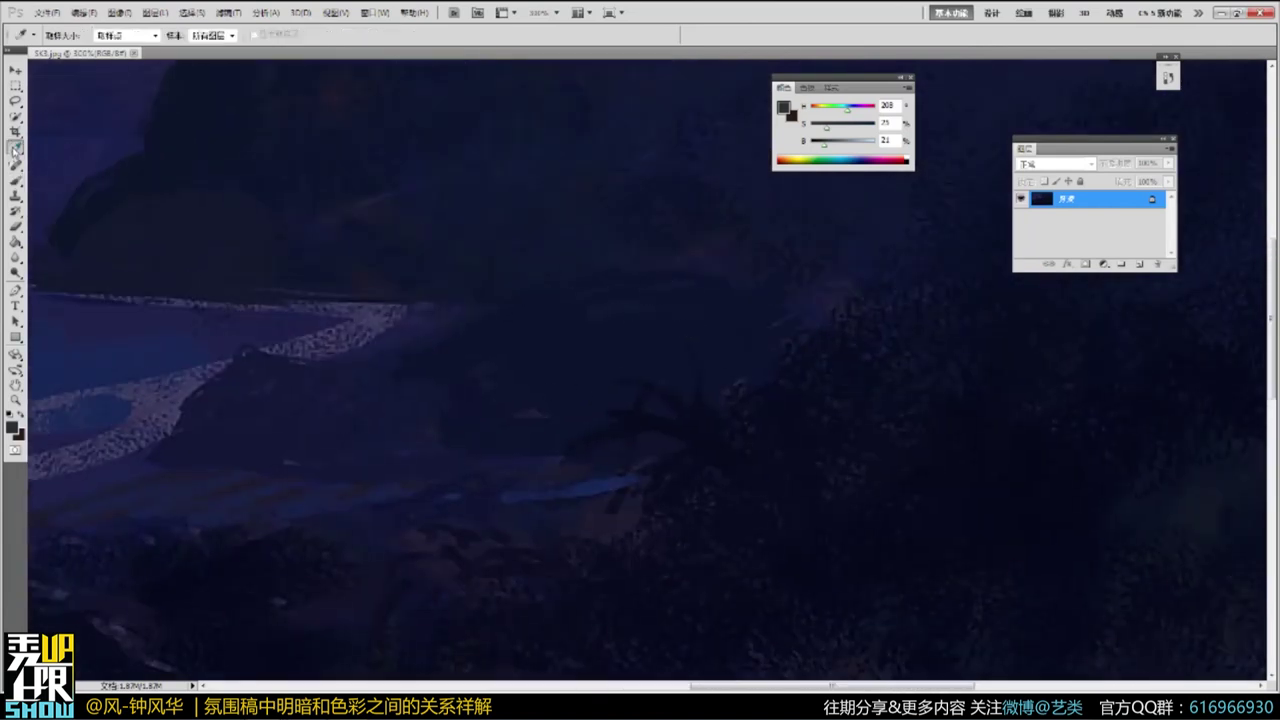
{"action": "left_click_drag", "start_coordinate": [526, 360], "coordinate": [786, 297]}
{"action": "left_click_drag", "start_coordinate": [612, 454], "coordinate": [670, 380]}
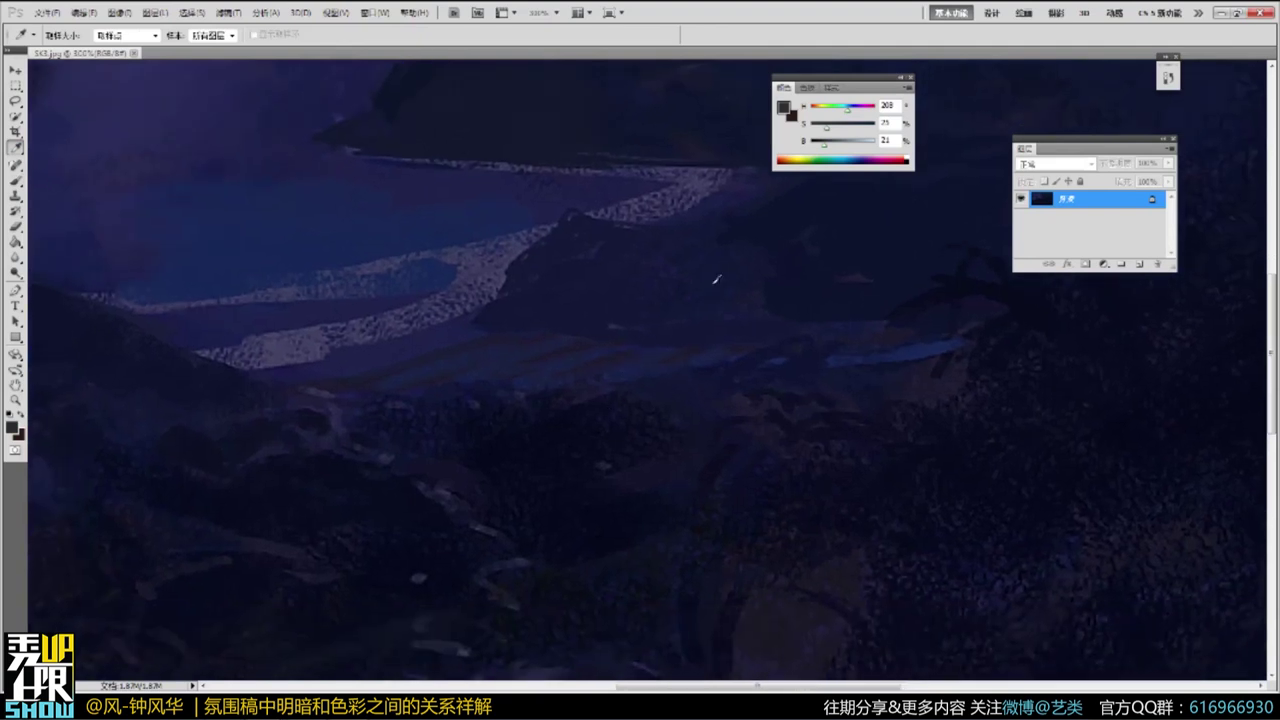
{"action": "left_click", "coordinate": [613, 352]}
{"action": "left_click_drag", "start_coordinate": [774, 408], "coordinate": [684, 386]}
{"action": "left_click_drag", "start_coordinate": [842, 343], "coordinate": [763, 326]}
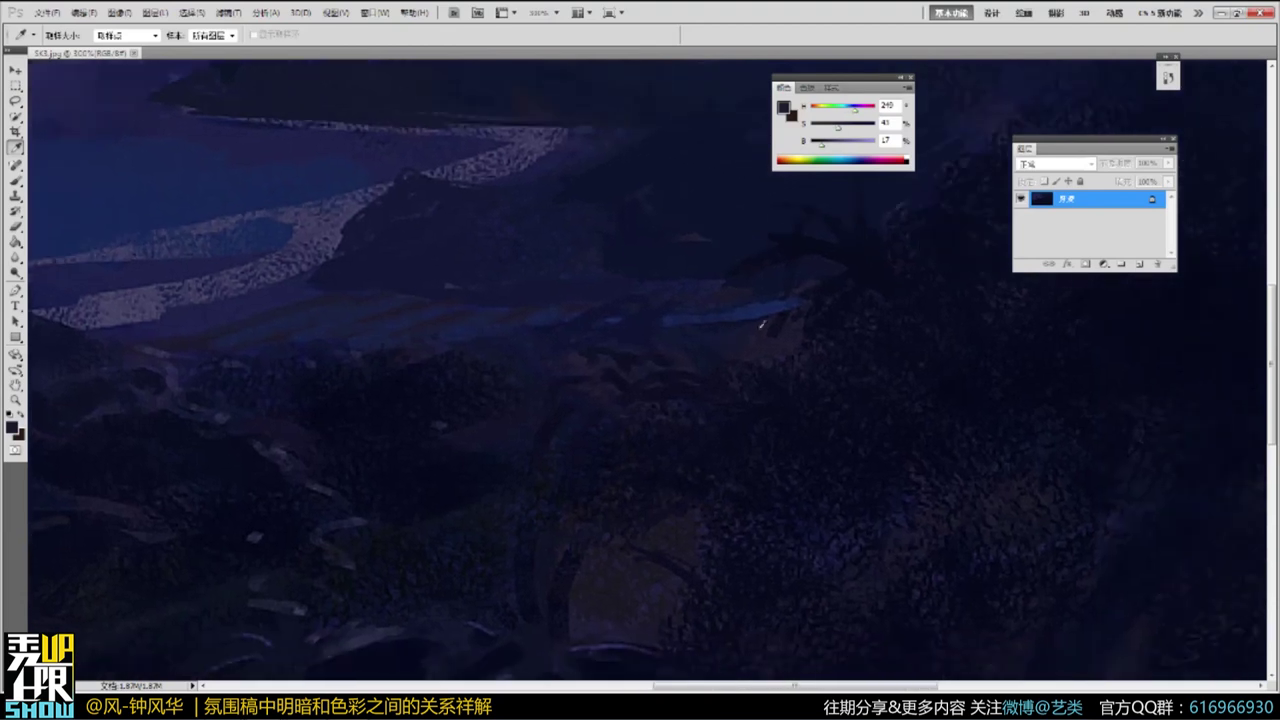
Sample the dark tones around the palm, the foreground bank and the rocks at 400% zoom.
{"action": "left_click_drag", "start_coordinate": [673, 535], "coordinate": [751, 372]}
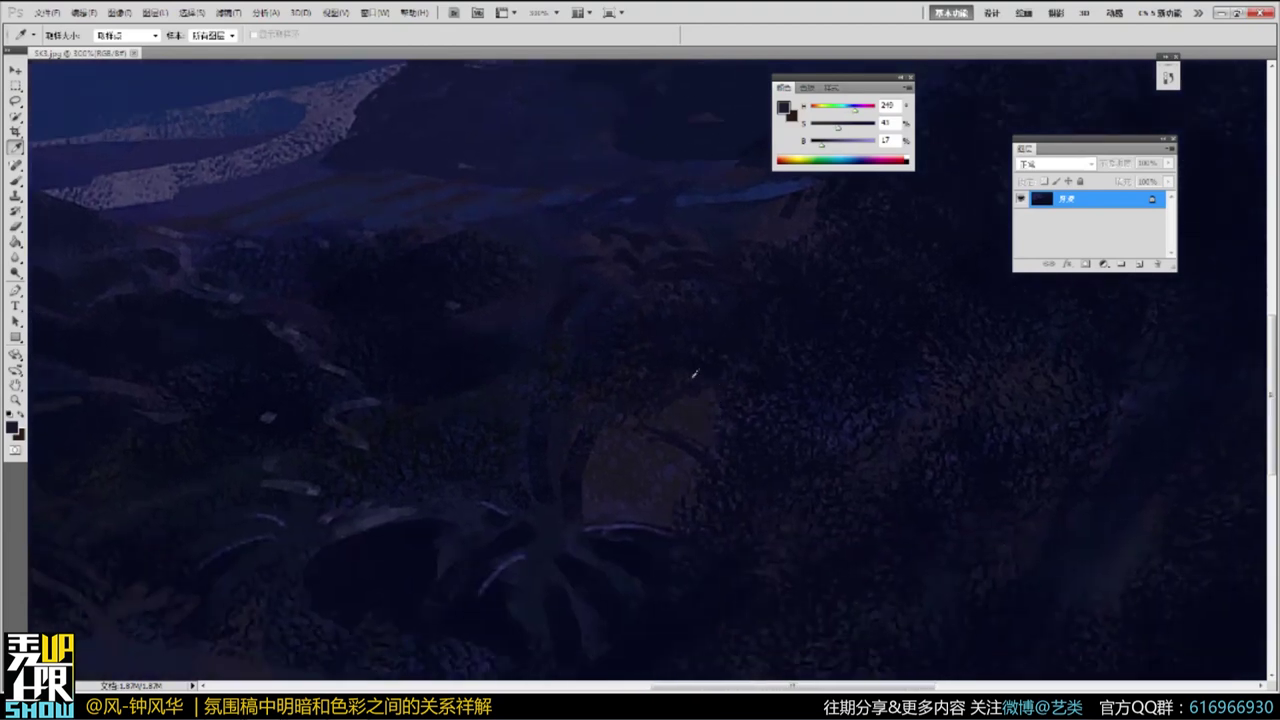
{"action": "scroll", "coordinate": [718, 370], "scroll_direction": "up", "scroll_amount": 1}
{"action": "left_click", "coordinate": [688, 415]}
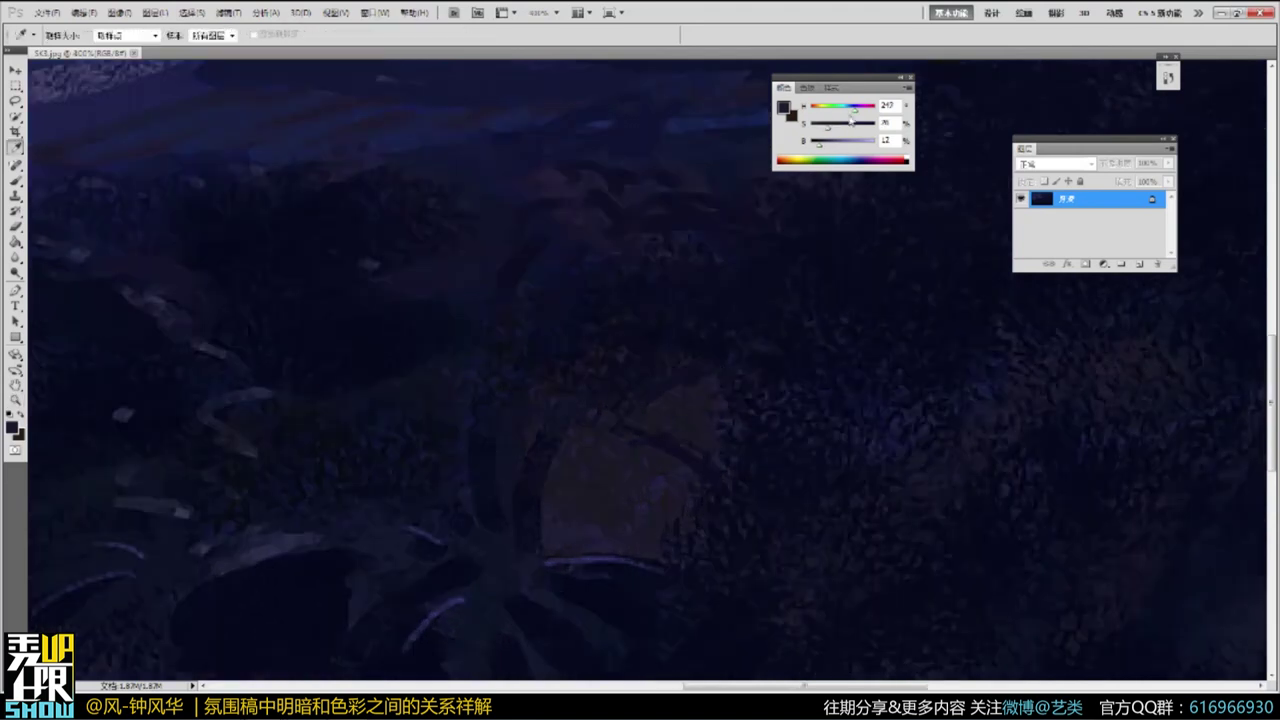
{"action": "left_click_drag", "start_coordinate": [598, 485], "coordinate": [737, 252]}
{"action": "mouse_move", "coordinate": [573, 528]}
{"action": "left_mouse_down"}
{"action": "mouse_move", "coordinate": [656, 384]}
{"action": "mouse_move", "coordinate": [783, 394]}
{"action": "mouse_move", "coordinate": [711, 463]}
{"action": "left_mouse_up"}
{"action": "left_click", "coordinate": [604, 417]}
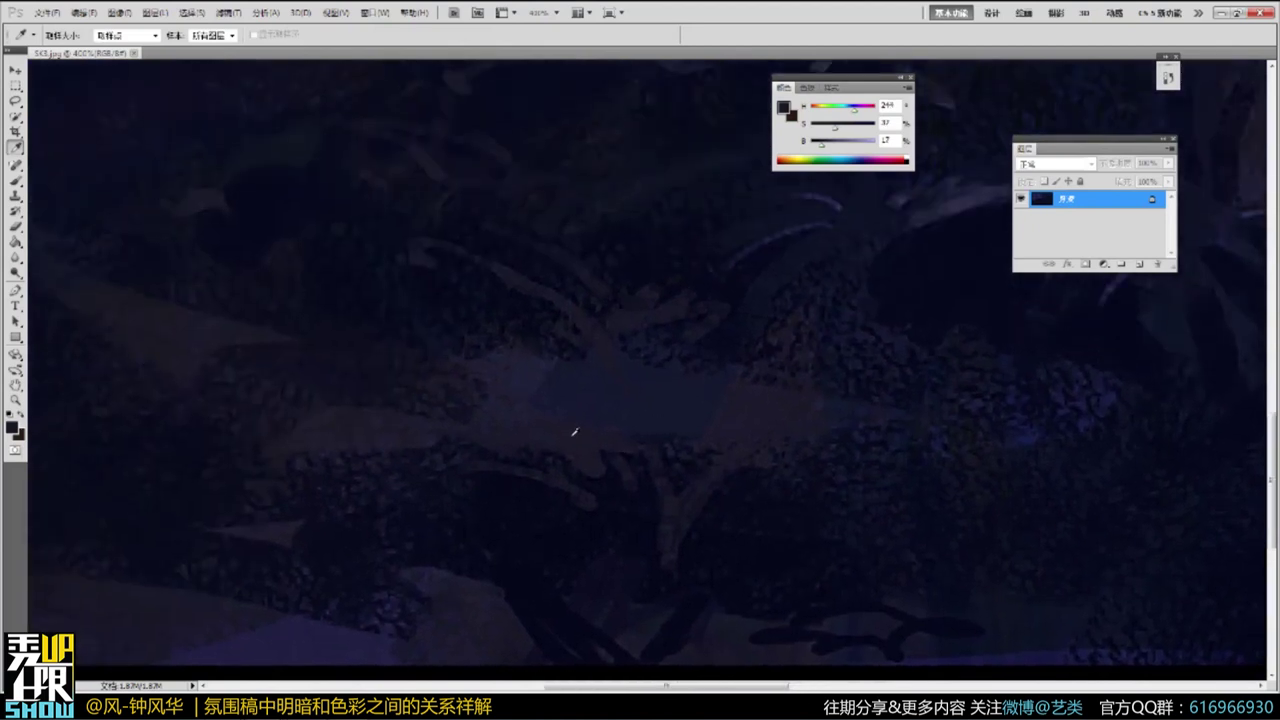
{"action": "scroll", "coordinate": [720, 391], "scroll_direction": "up", "scroll_amount": 5}
{"action": "scroll", "coordinate": [631, 369], "scroll_direction": "left", "scroll_amount": 3}
{"action": "left_click", "coordinate": [468, 459]}
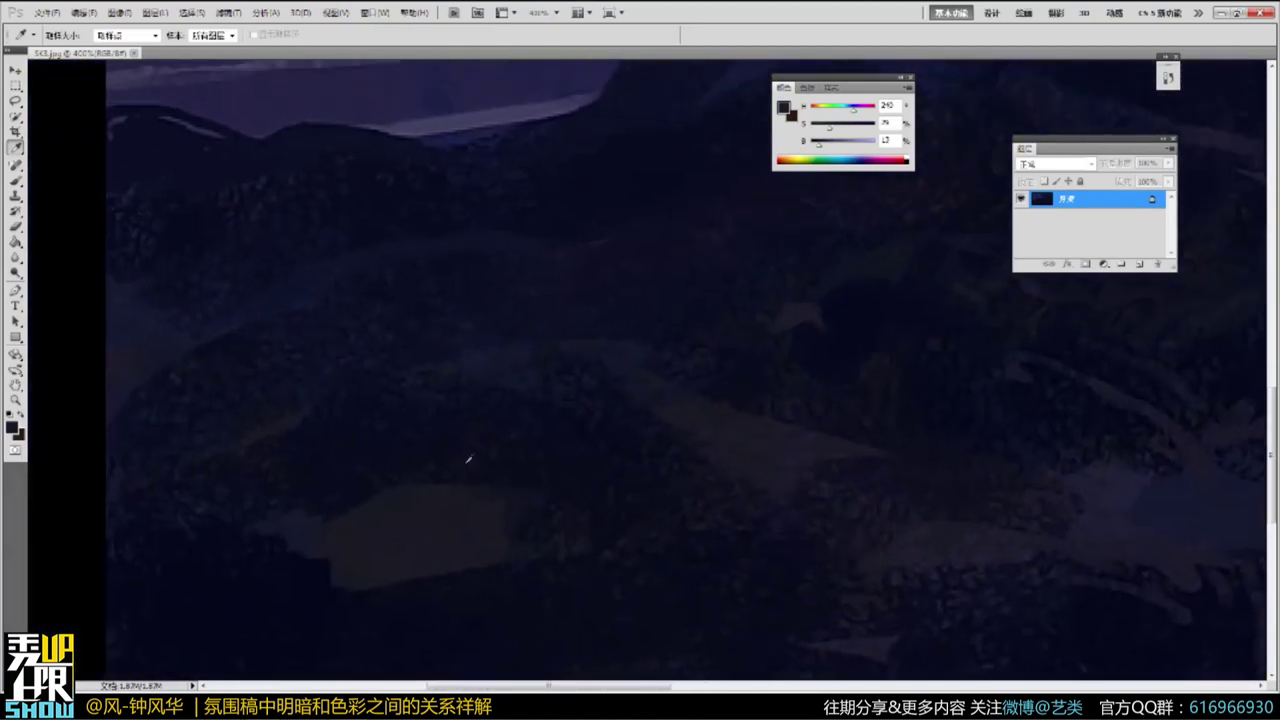
Examine the foreground undergrowth up to the shoreline, then view the whole SK3 painting at 66.7%.
{"action": "left_click_drag", "start_coordinate": [897, 362], "coordinate": [562, 376]}
{"action": "left_click_drag", "start_coordinate": [1020, 335], "coordinate": [687, 372]}
{"action": "left_click_drag", "start_coordinate": [856, 311], "coordinate": [581, 510]}
{"action": "left_click_drag", "start_coordinate": [763, 300], "coordinate": [659, 496]}
{"action": "left_click_drag", "start_coordinate": [703, 311], "coordinate": [678, 546]}
{"action": "left_click_drag", "start_coordinate": [626, 351], "coordinate": [642, 450]}
{"action": "left_click_drag", "start_coordinate": [503, 540], "coordinate": [740, 322]}
{"action": "left_click_drag", "start_coordinate": [539, 443], "coordinate": [632, 407]}
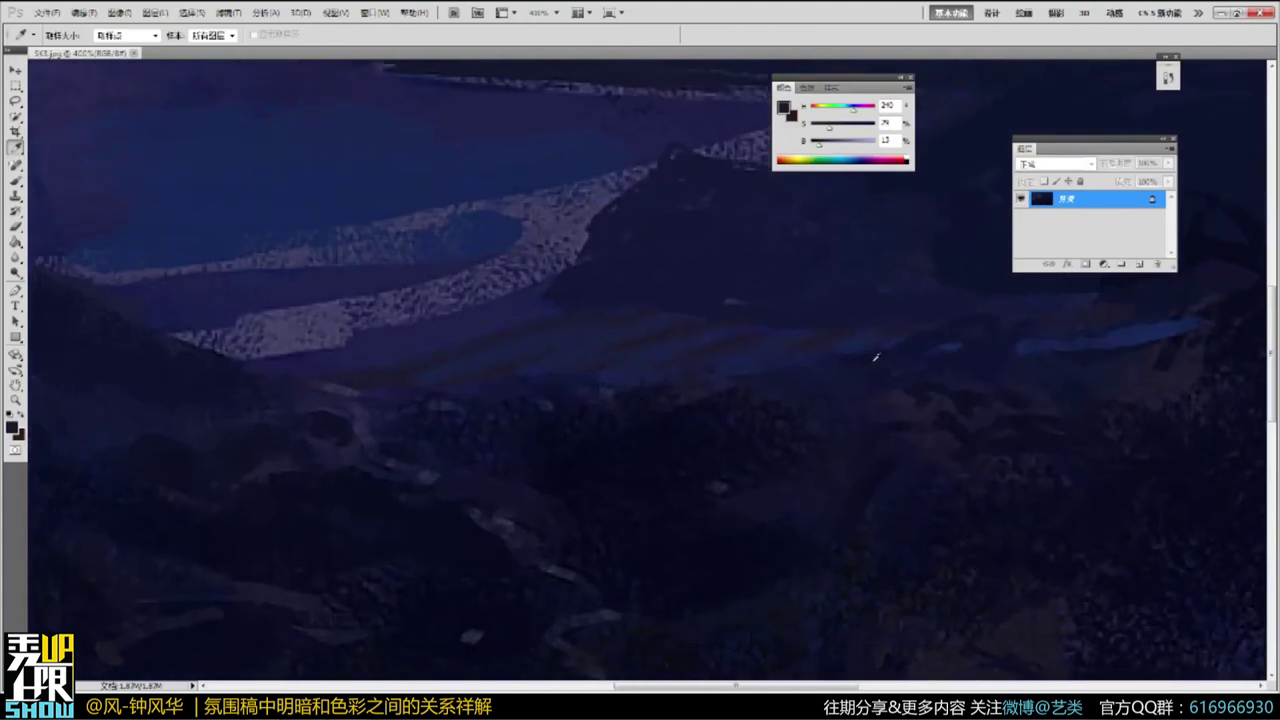
{"action": "scroll", "coordinate": [757, 298], "scroll_direction": "right", "scroll_amount": 3}
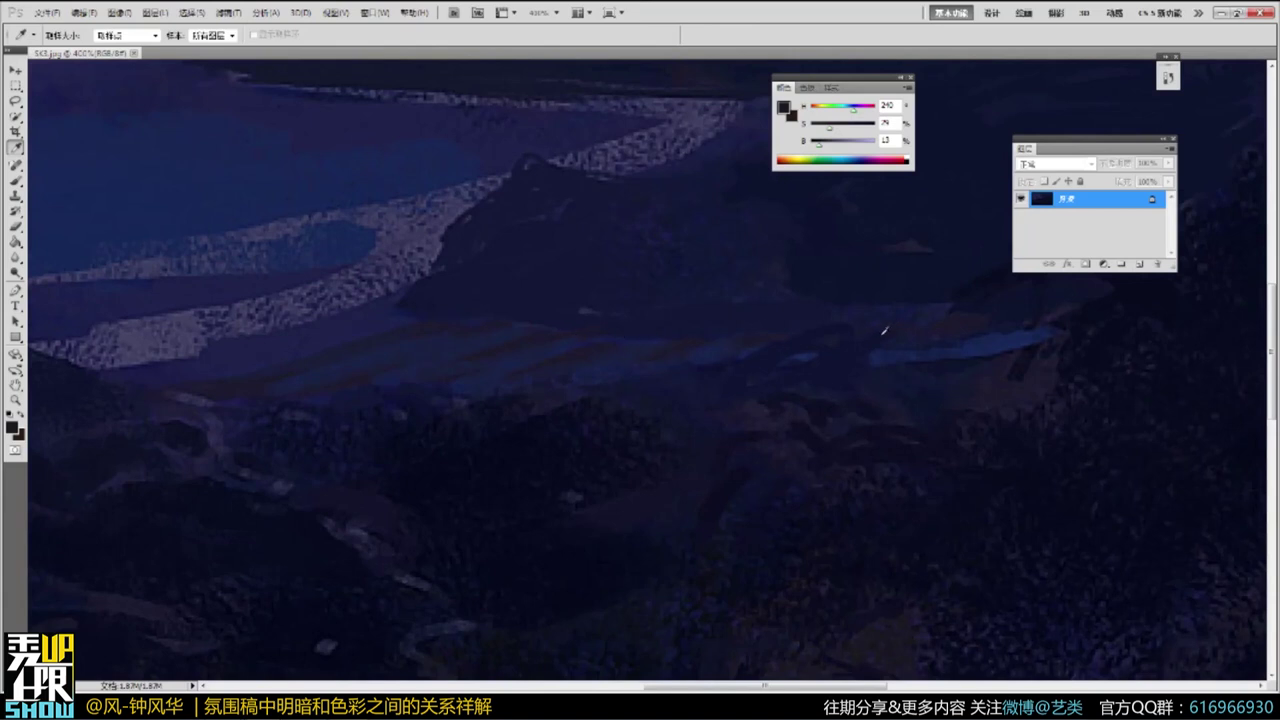
{"action": "left_click_drag", "start_coordinate": [670, 276], "coordinate": [700, 368]}
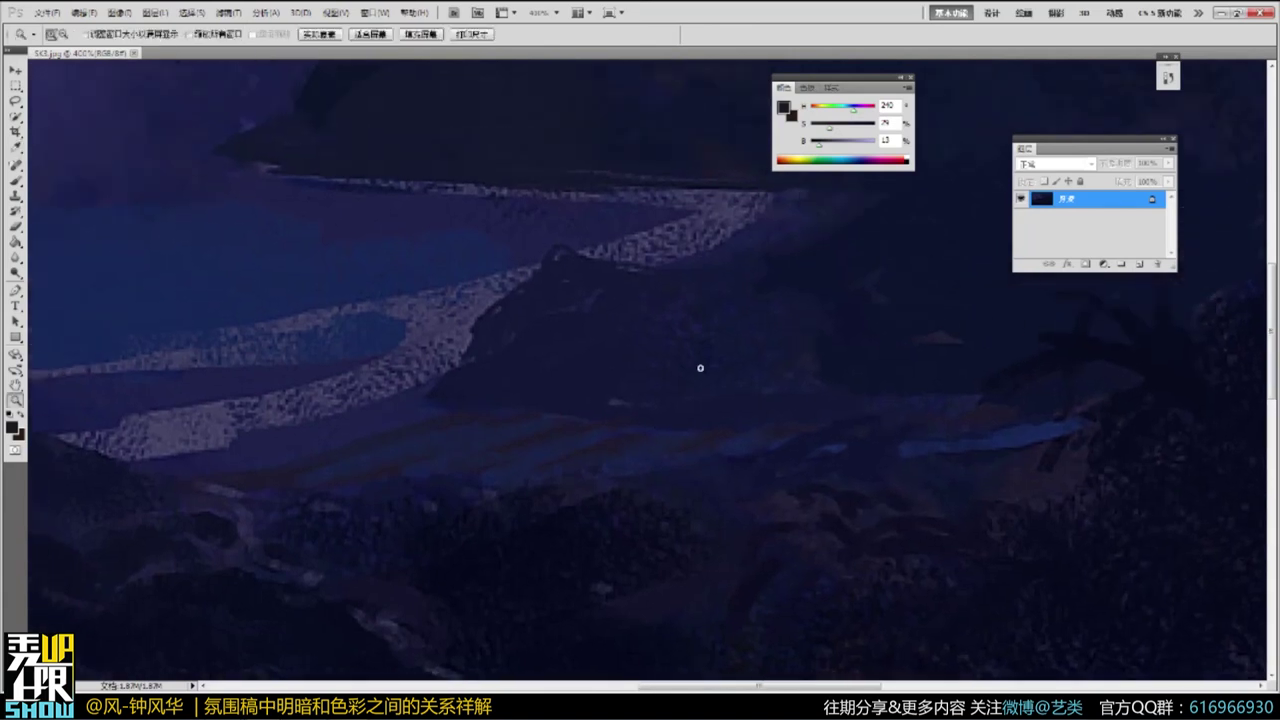
{"action": "left_click", "coordinate": [699, 370], "text": "alt"}
{"action": "left_click", "coordinate": [697, 388], "text": "alt"}
{"action": "left_click", "coordinate": [718, 383], "text": "alt"}
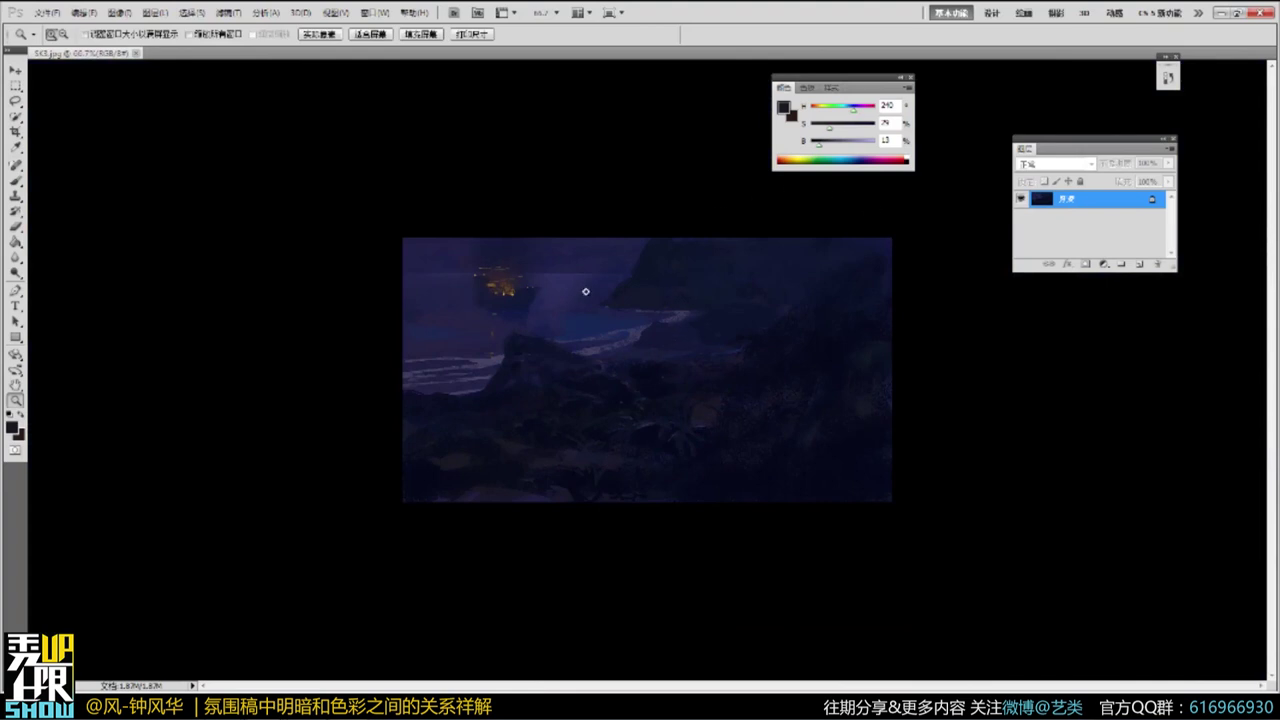
Float the SK3 painting in its own window and open seated_samurai from the image folder beside it.
{"action": "left_click_drag", "start_coordinate": [622, 52], "coordinate": [608, 85]}
{"action": "left_click", "coordinate": [350, 706]}
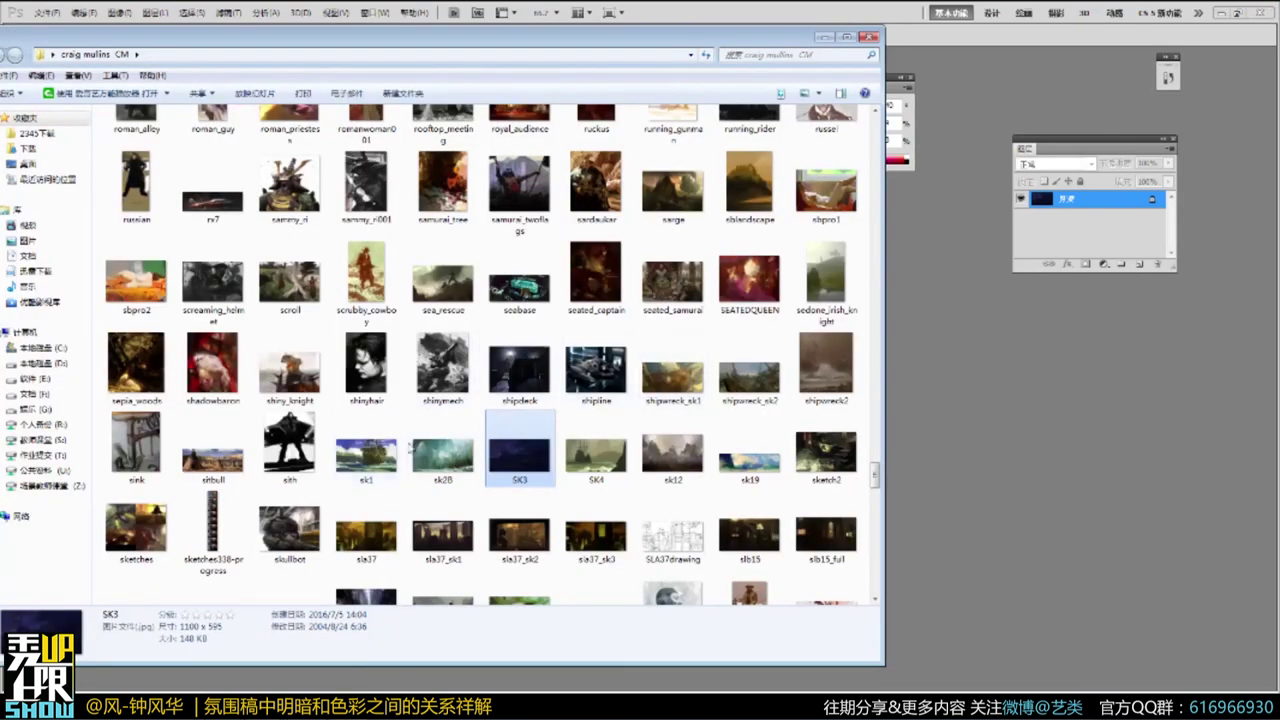
{"action": "double_click", "coordinate": [672, 280]}
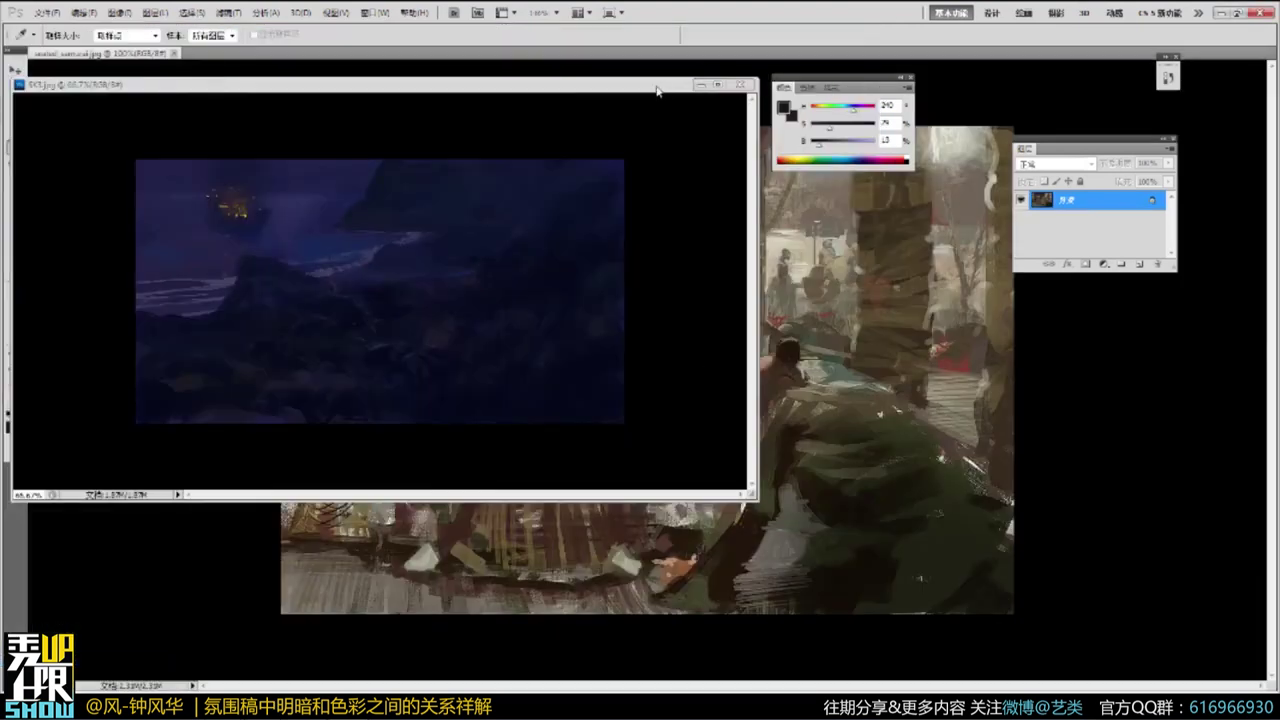
{"action": "left_click_drag", "start_coordinate": [656, 86], "coordinate": [617, 88]}
{"action": "left_click", "coordinate": [860, 226]}
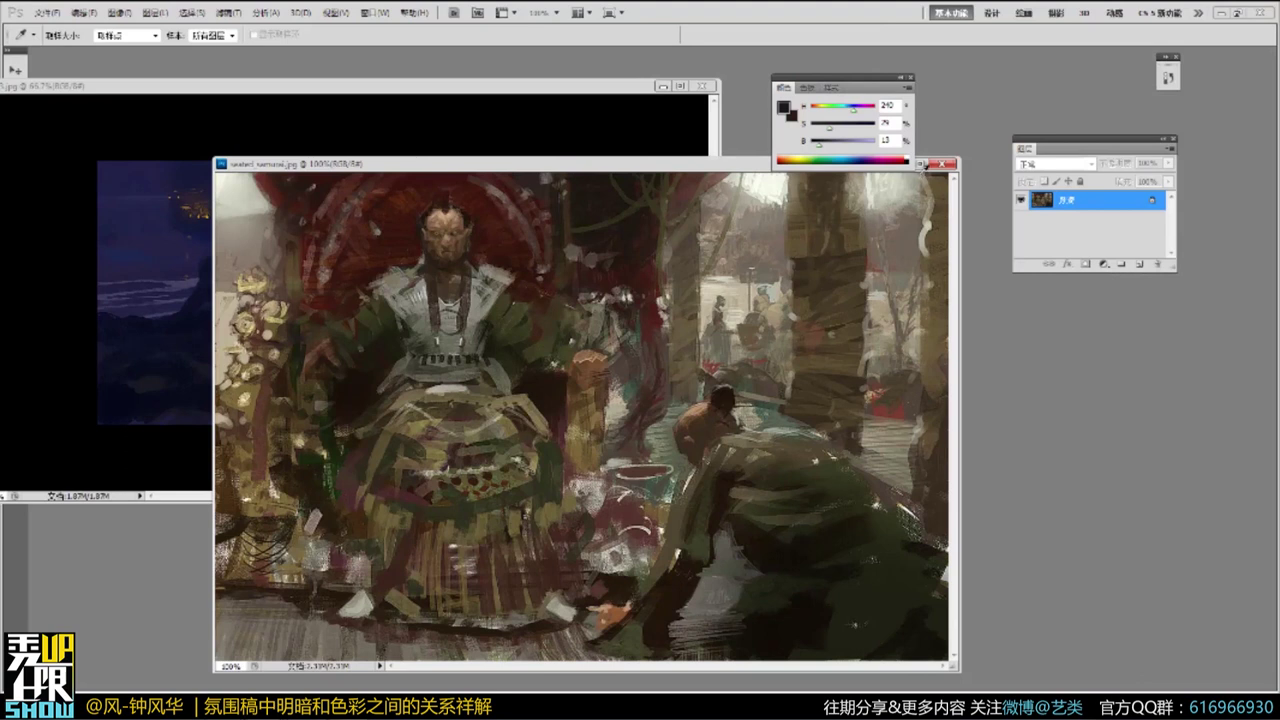
Sample tones around the seated and kneeling figures for comparison, then close the seated_samurai painting.
{"action": "left_click", "coordinate": [519, 317]}
{"action": "left_click", "coordinate": [498, 252]}
{"action": "left_click", "coordinate": [757, 419]}
{"action": "left_click_drag", "start_coordinate": [866, 165], "coordinate": [726, 274]}
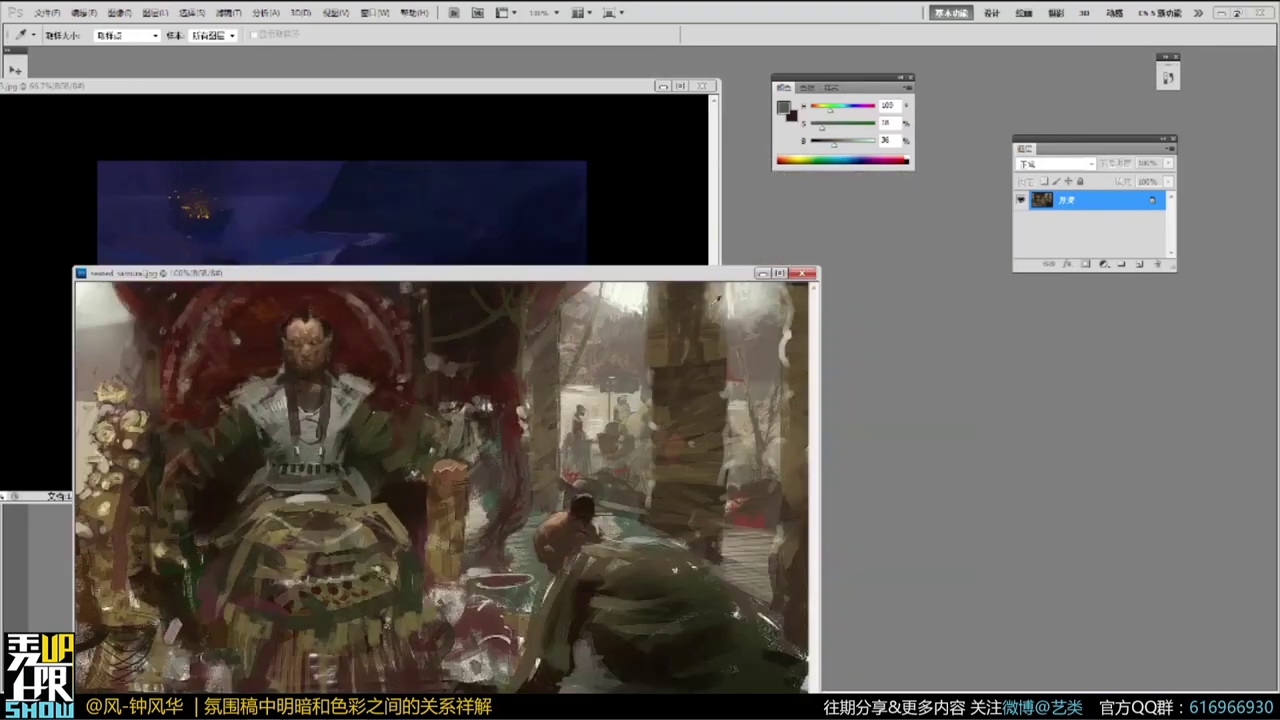
{"action": "left_click", "coordinate": [802, 272]}
Centre the SK3 window, show the painting full-screen at 100% and sample its dark undergrowth.
{"action": "left_click_drag", "start_coordinate": [545, 90], "coordinate": [744, 170]}
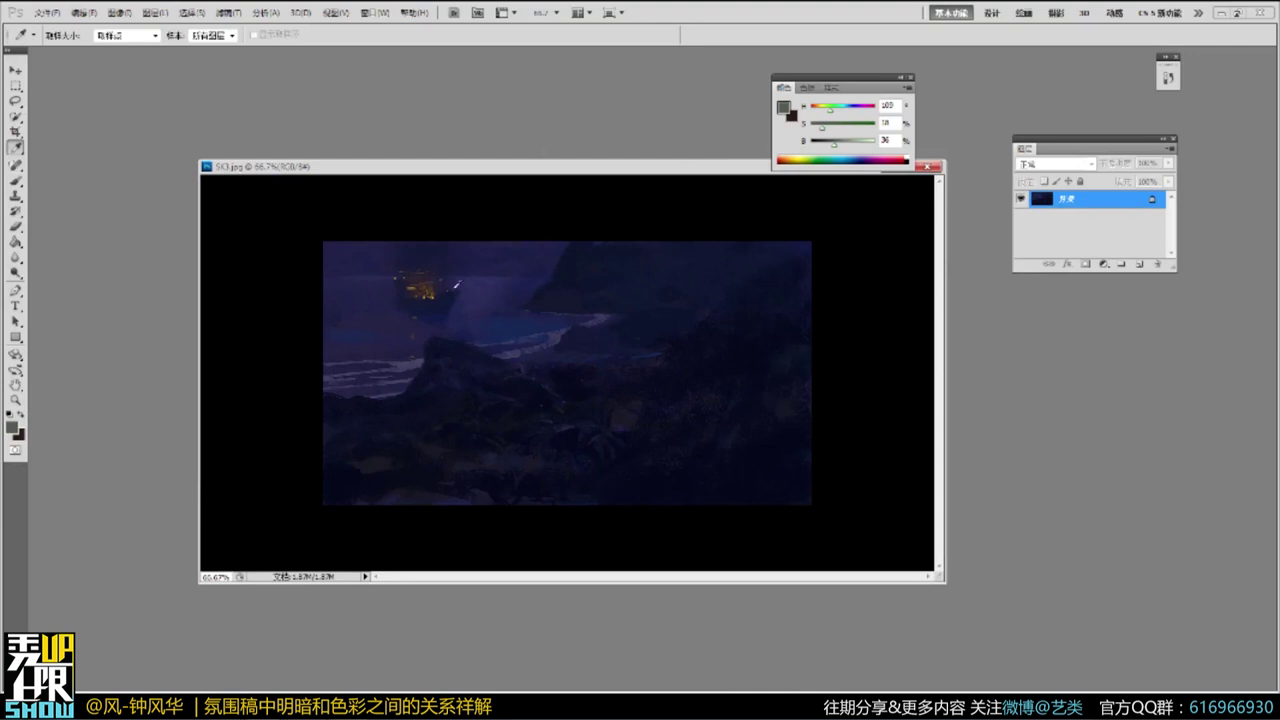
{"action": "left_click_drag", "start_coordinate": [644, 168], "coordinate": [626, 170]}
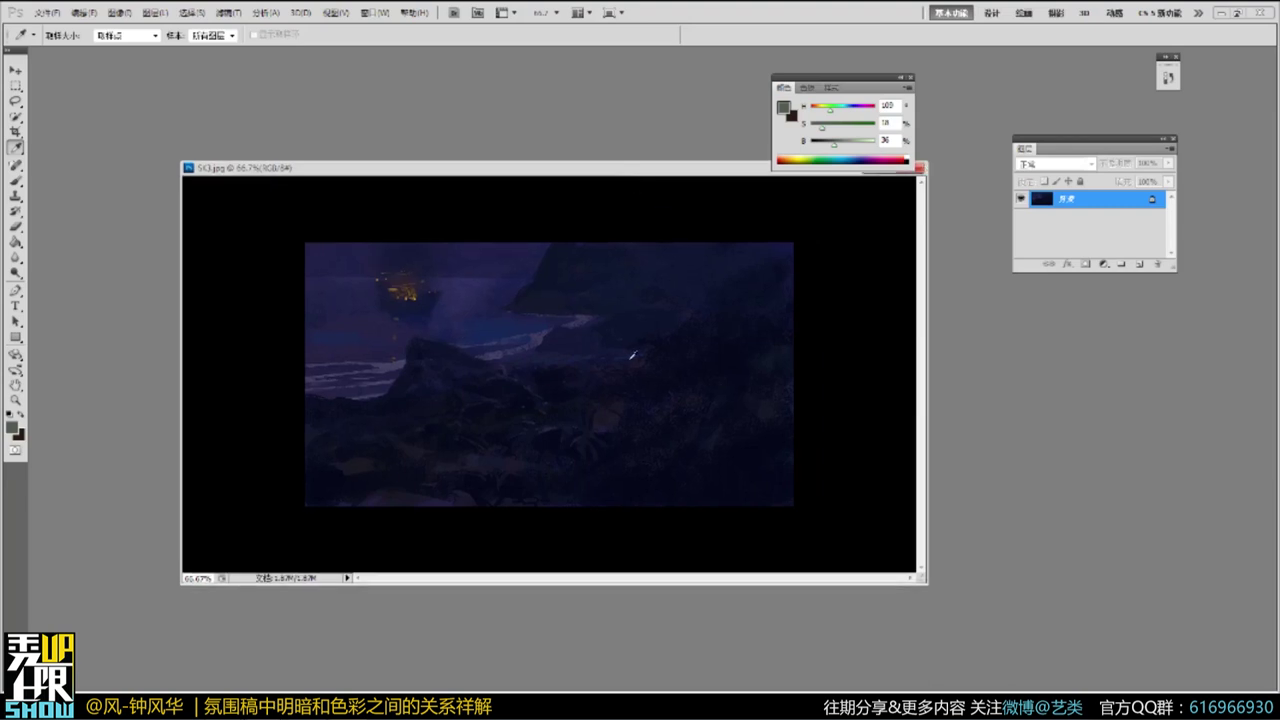
{"action": "left_click", "coordinate": [529, 350], "text": "ctrl"}
{"action": "key", "text": "f"}
{"action": "left_click", "coordinate": [730, 411]}
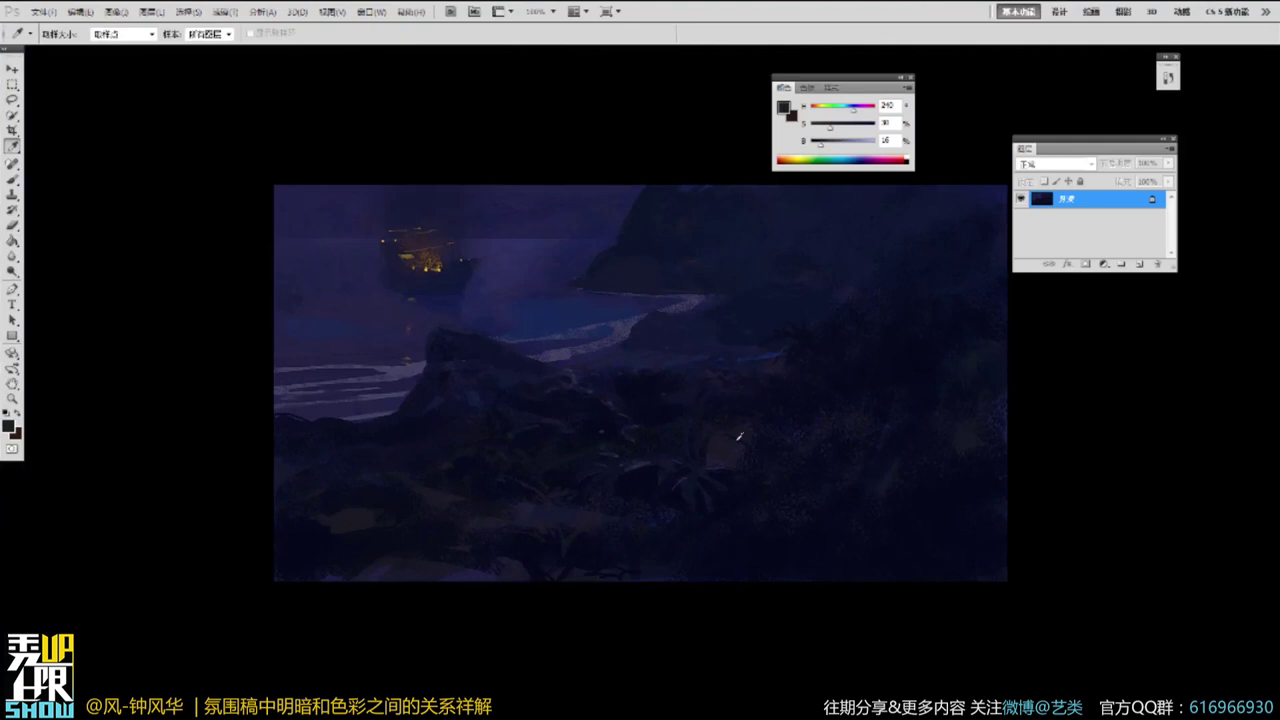
Compare a close-up of the shoreline and palm with the whole SK3 painting at a reduced size.
{"action": "left_click", "coordinate": [748, 430], "text": "ctrl"}
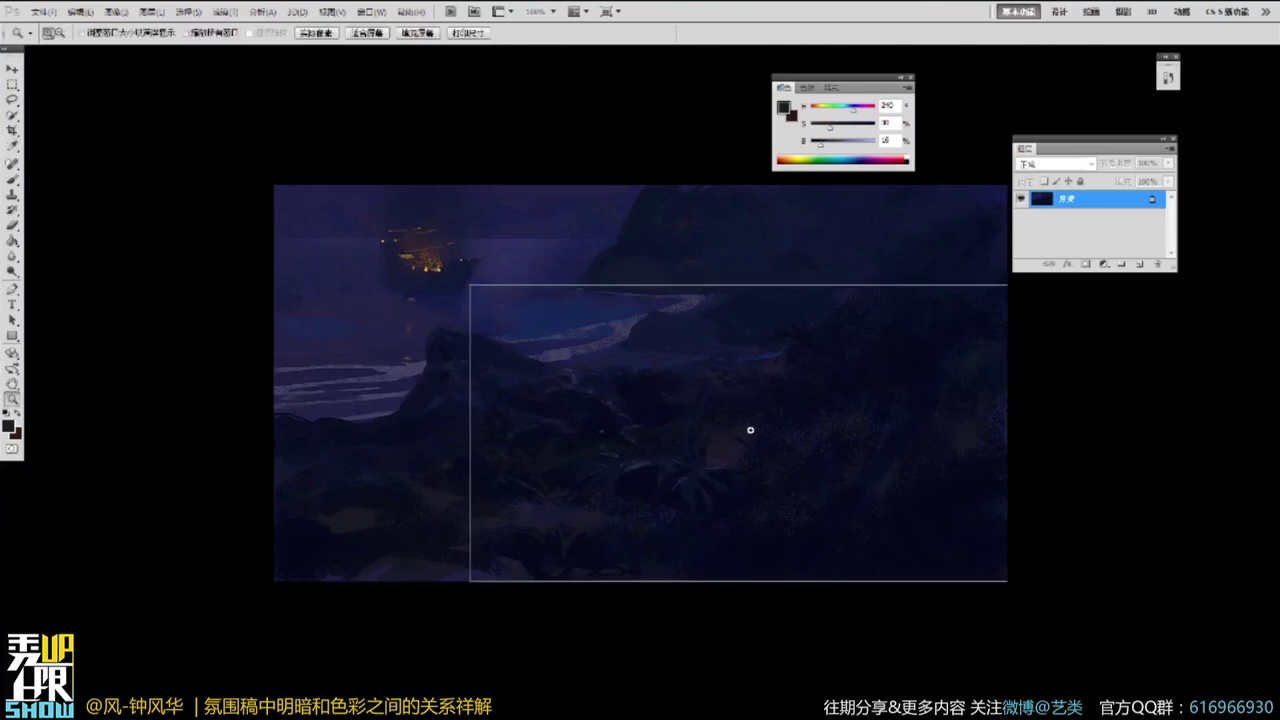
{"action": "left_click", "coordinate": [750, 429], "text": "ctrl"}
{"action": "mouse_move", "coordinate": [795, 295]}
{"action": "left_mouse_down"}
{"action": "mouse_move", "coordinate": [728, 432]}
{"action": "mouse_move", "coordinate": [749, 420]}
{"action": "mouse_move", "coordinate": [771, 366]}
{"action": "mouse_move", "coordinate": [765, 388]}
{"action": "left_mouse_up"}
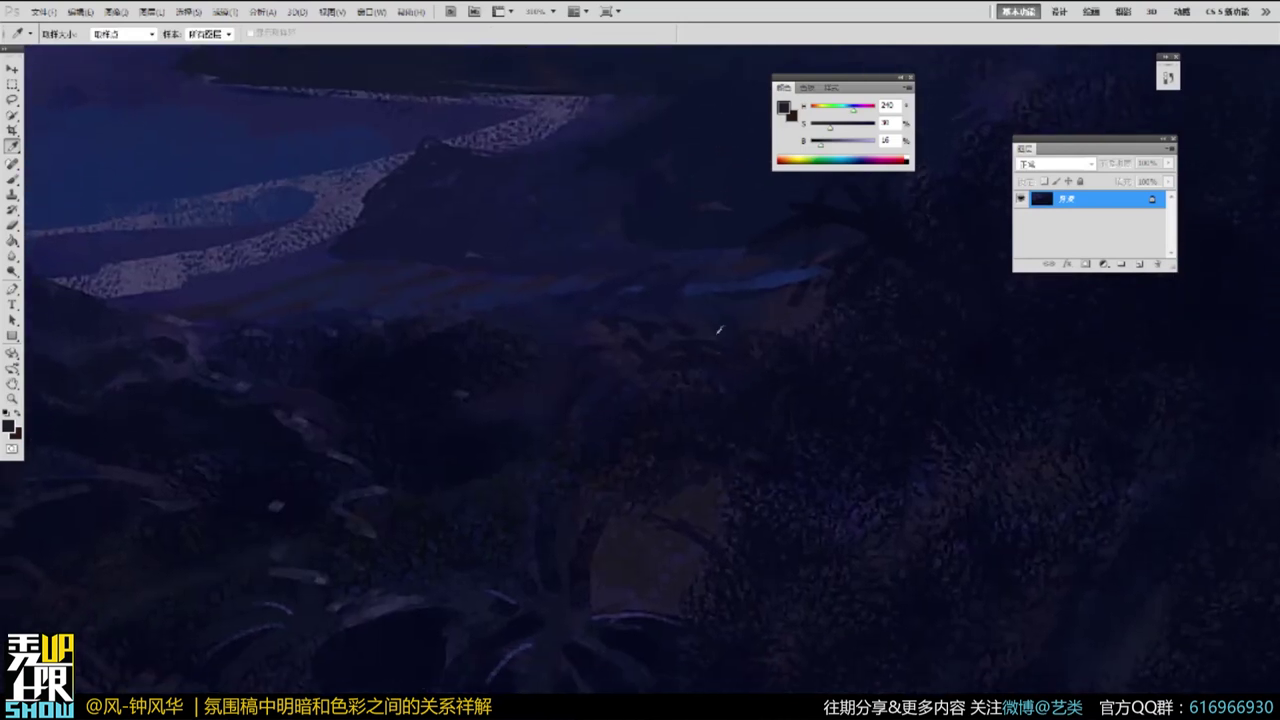
{"action": "left_click", "coordinate": [731, 415], "text": "alt"}
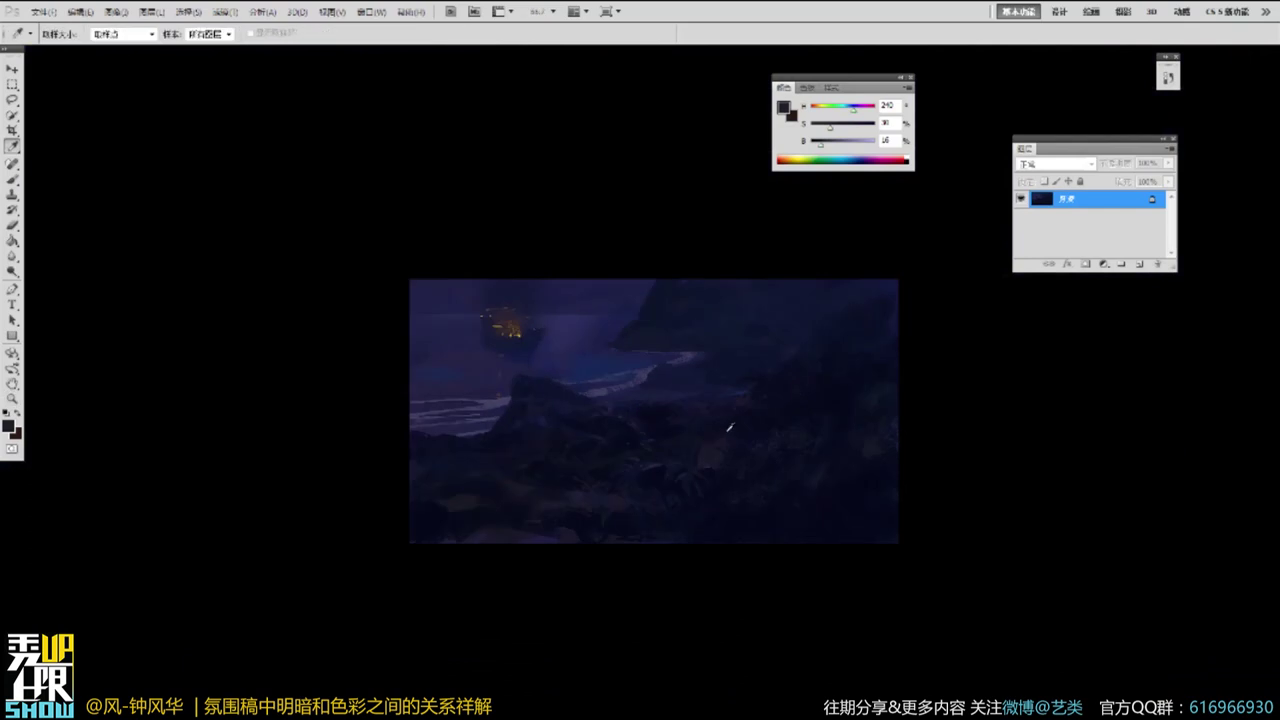
{"action": "left_click", "coordinate": [741, 442], "text": "ctrl"}
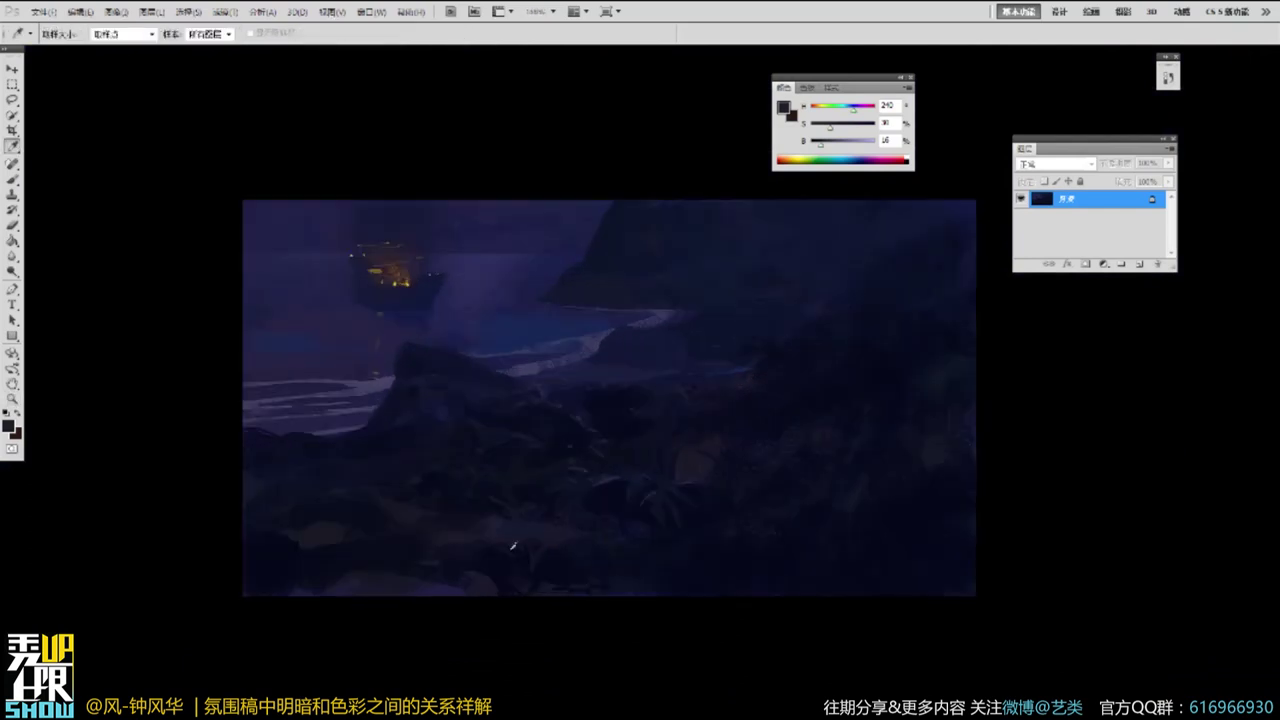
Sample two spots in the dark undergrowth, enlarge the shoreline, then shrink the whole painting to 50%.
{"action": "left_click", "coordinate": [698, 458]}
{"action": "left_click", "coordinate": [687, 400]}
{"action": "left_click", "coordinate": [640, 354], "text": "ctrl"}
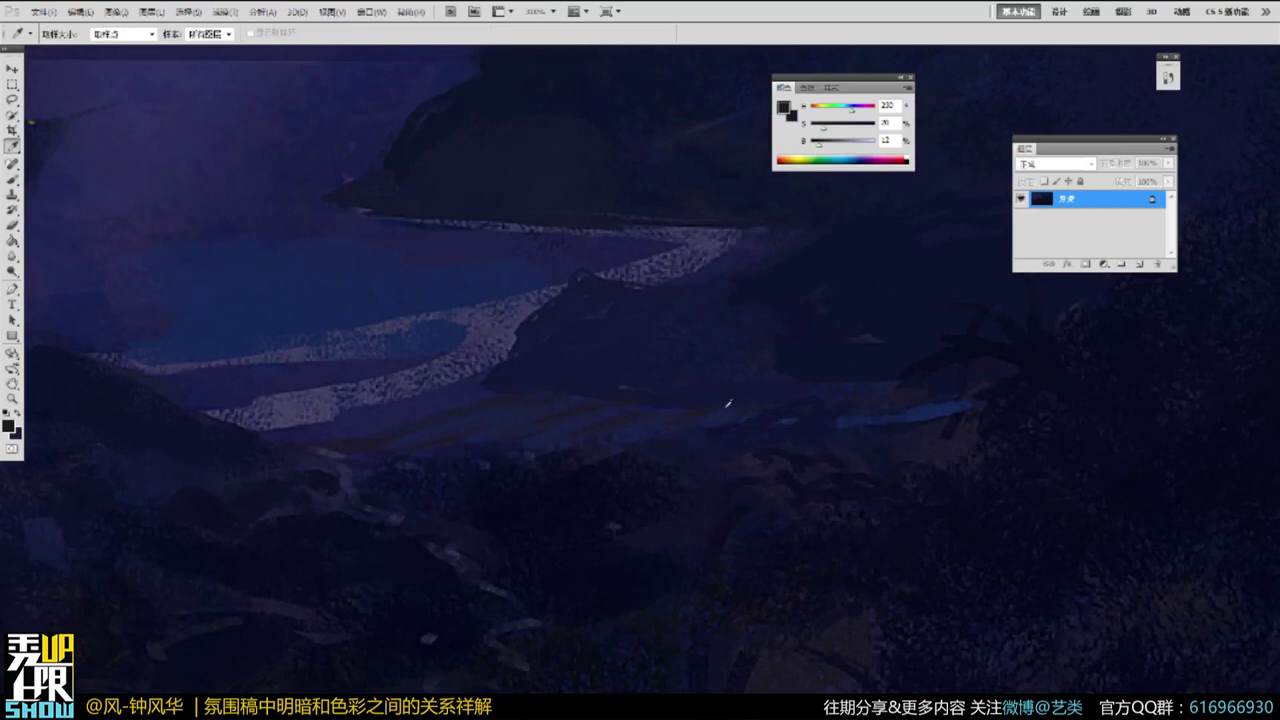
{"action": "left_click", "coordinate": [694, 368], "text": "alt"}
{"action": "left_click", "coordinate": [692, 382], "text": "alt"}
{"action": "left_click", "coordinate": [692, 384], "text": "alt"}
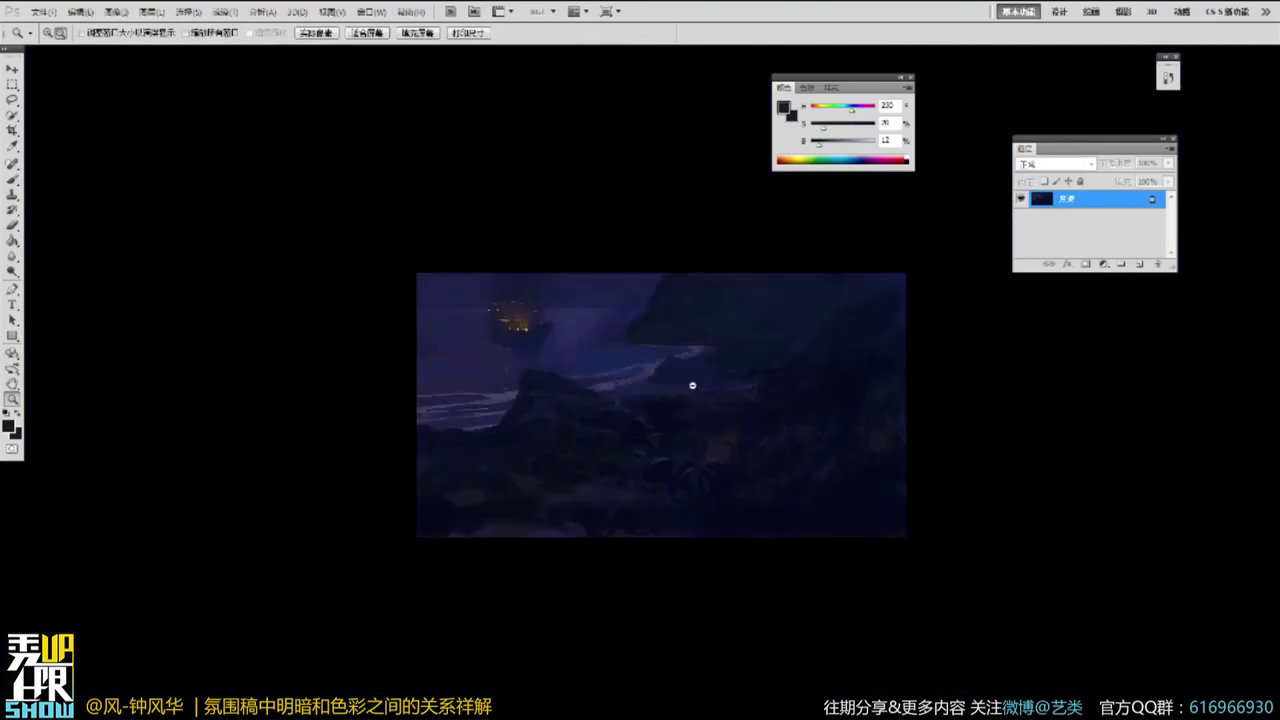
{"action": "left_click", "coordinate": [692, 386], "text": "alt"}
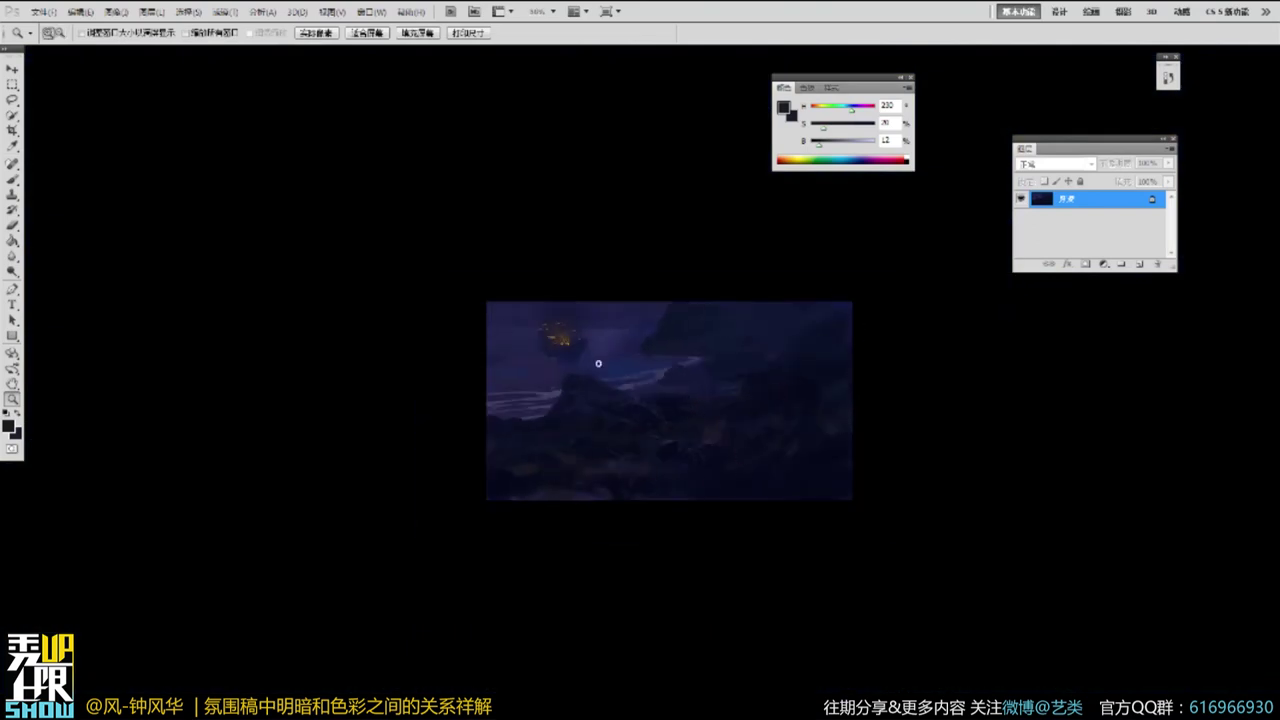
Enlarge the SK3 painting to 200%, sample the area beside the shoreline and switch to the Brush tool.
{"action": "left_click", "coordinate": [717, 389]}
{"action": "left_click", "coordinate": [717, 395]}
{"action": "left_click", "coordinate": [708, 397]}
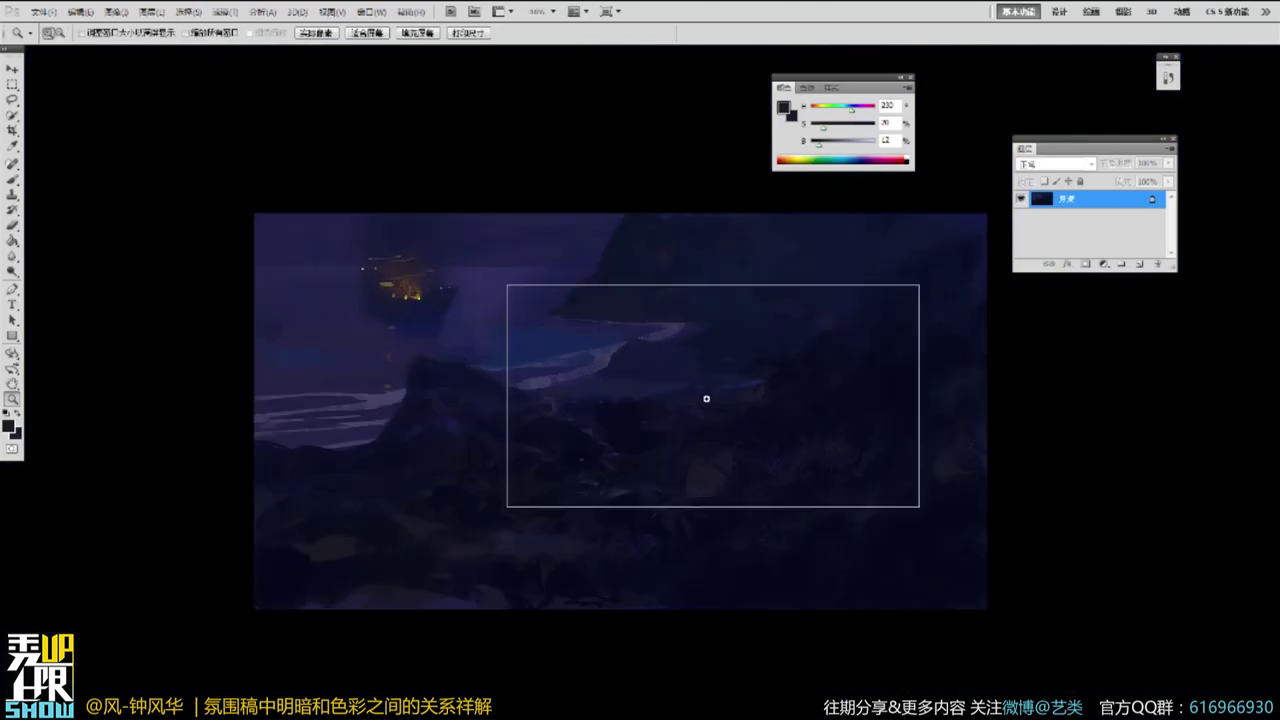
{"action": "left_click", "coordinate": [583, 370]}
{"action": "key", "text": "b"}
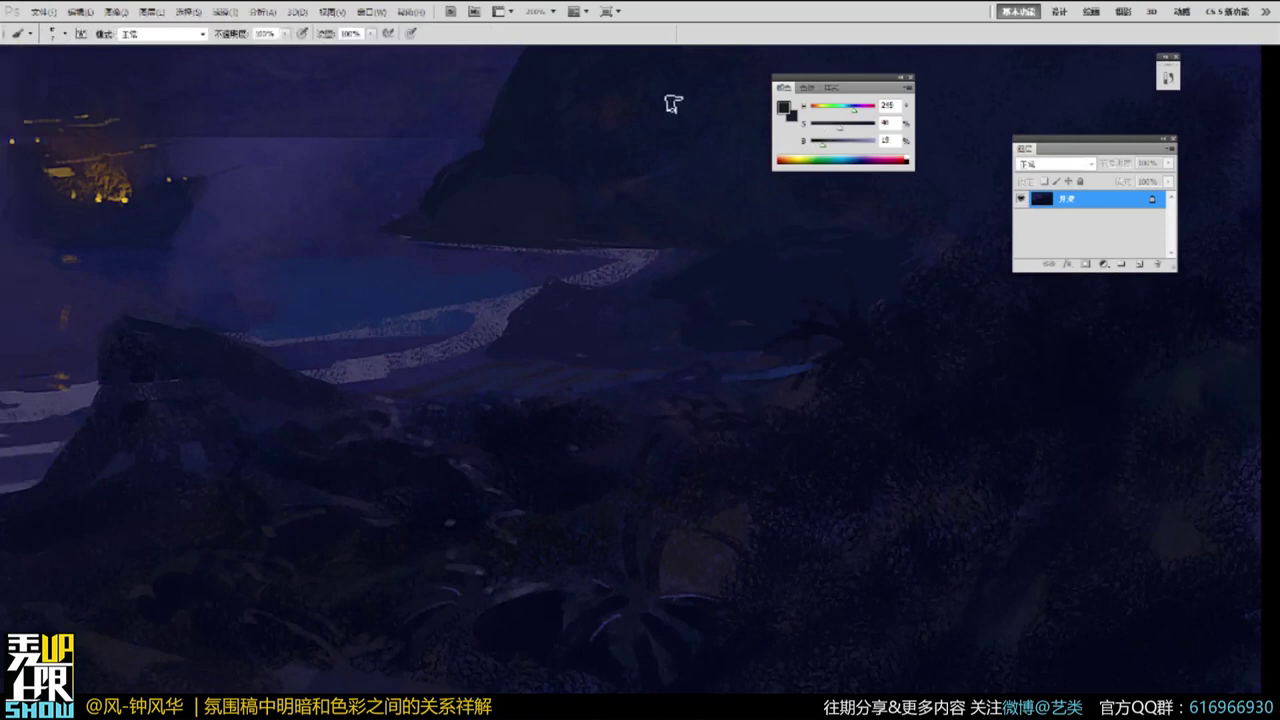
Leave the full-screen view, close the SK3 painting and switch to the image folder.
{"action": "key", "text": "f"}
{"action": "left_click_drag", "start_coordinate": [668, 172], "coordinate": [514, 290]}
{"action": "left_click", "coordinate": [764, 287]}
{"action": "key", "text": "alt+Tab"}
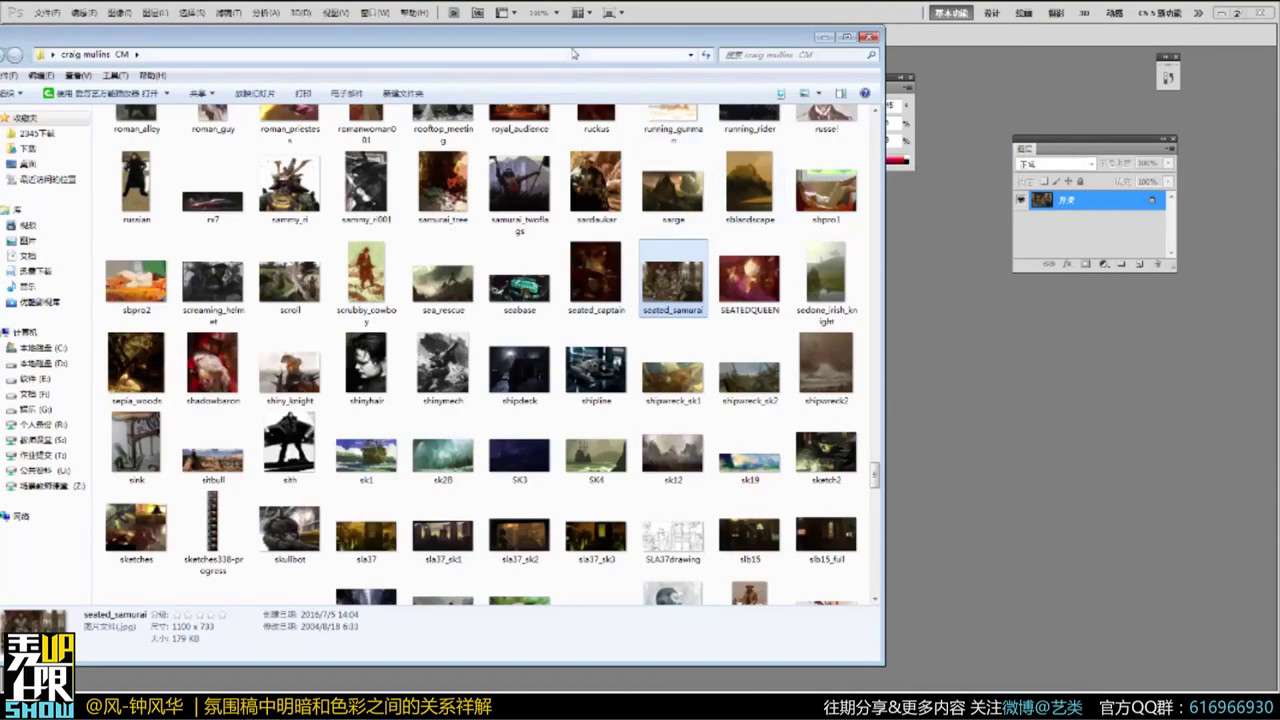
Browse the craig mullins CM folder for the SWAT painting and open it in Photoshop.
{"action": "left_click_drag", "start_coordinate": [575, 55], "coordinate": [683, 92]}
{"action": "left_click_drag", "start_coordinate": [1001, 510], "coordinate": [995, 617]}
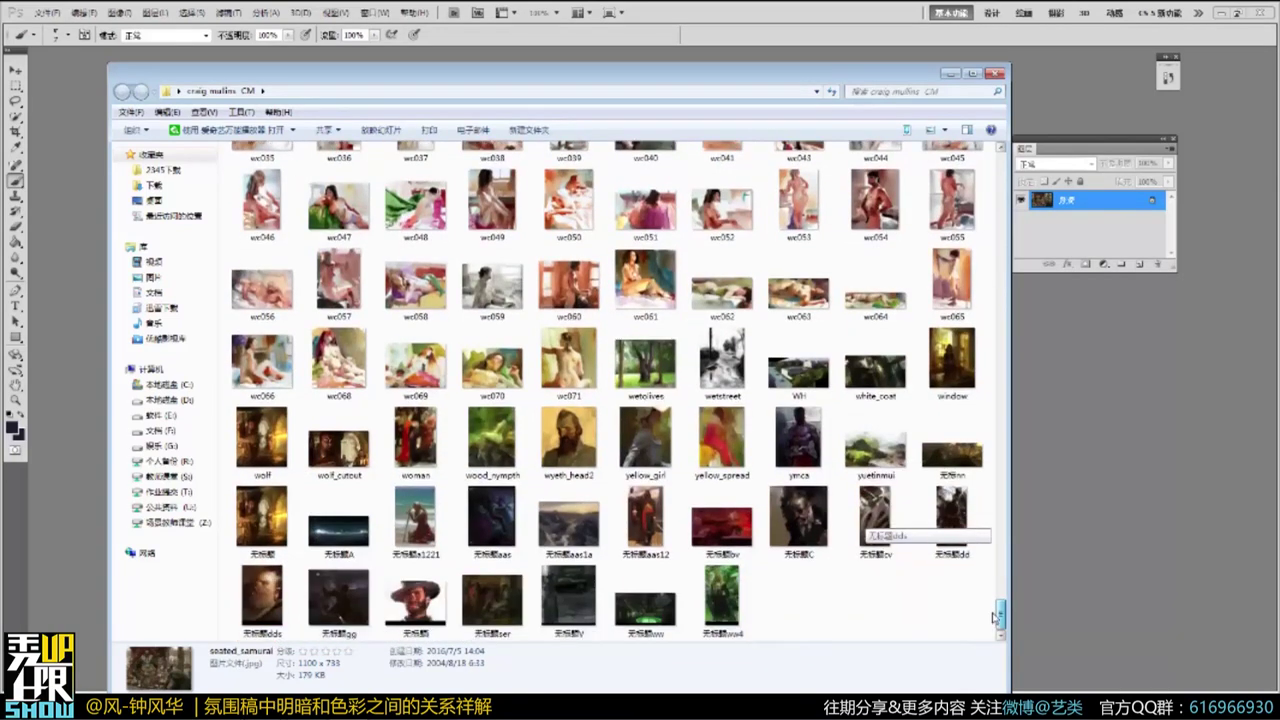
{"action": "left_click_drag", "start_coordinate": [995, 617], "coordinate": [999, 543]}
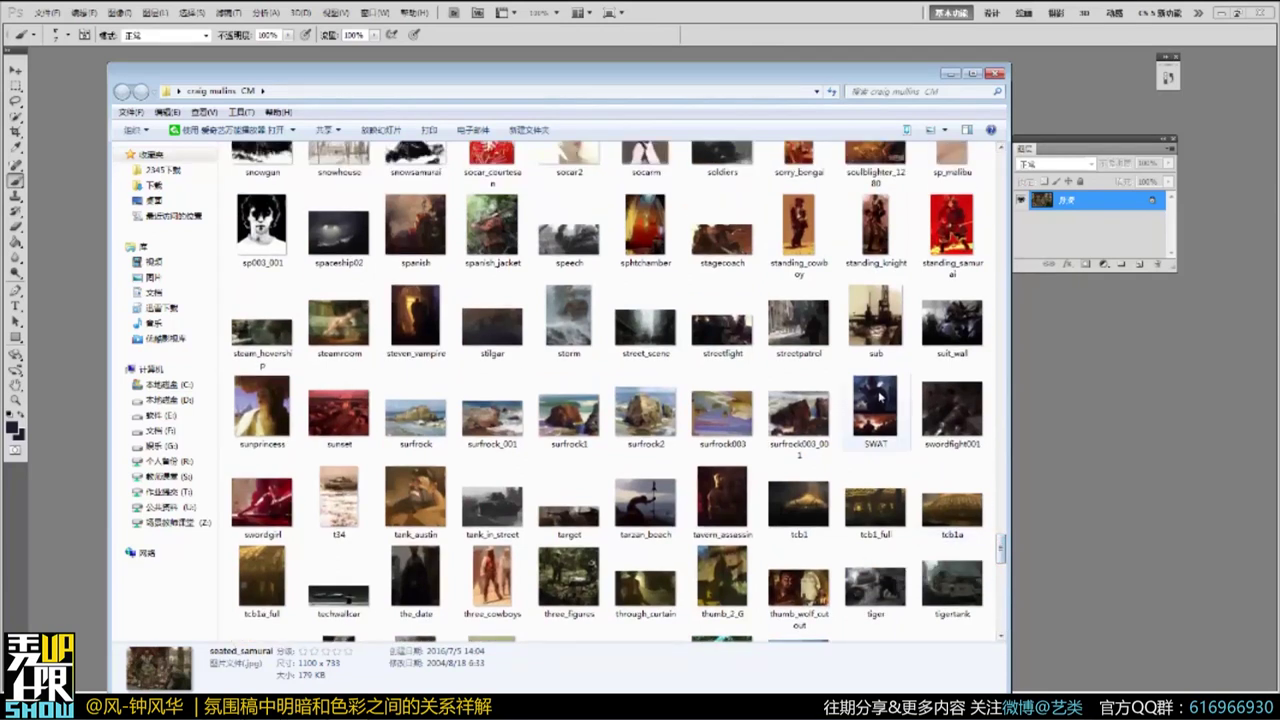
{"action": "left_click", "coordinate": [886, 439]}
{"action": "left_click_drag", "start_coordinate": [886, 439], "coordinate": [1038, 450]}
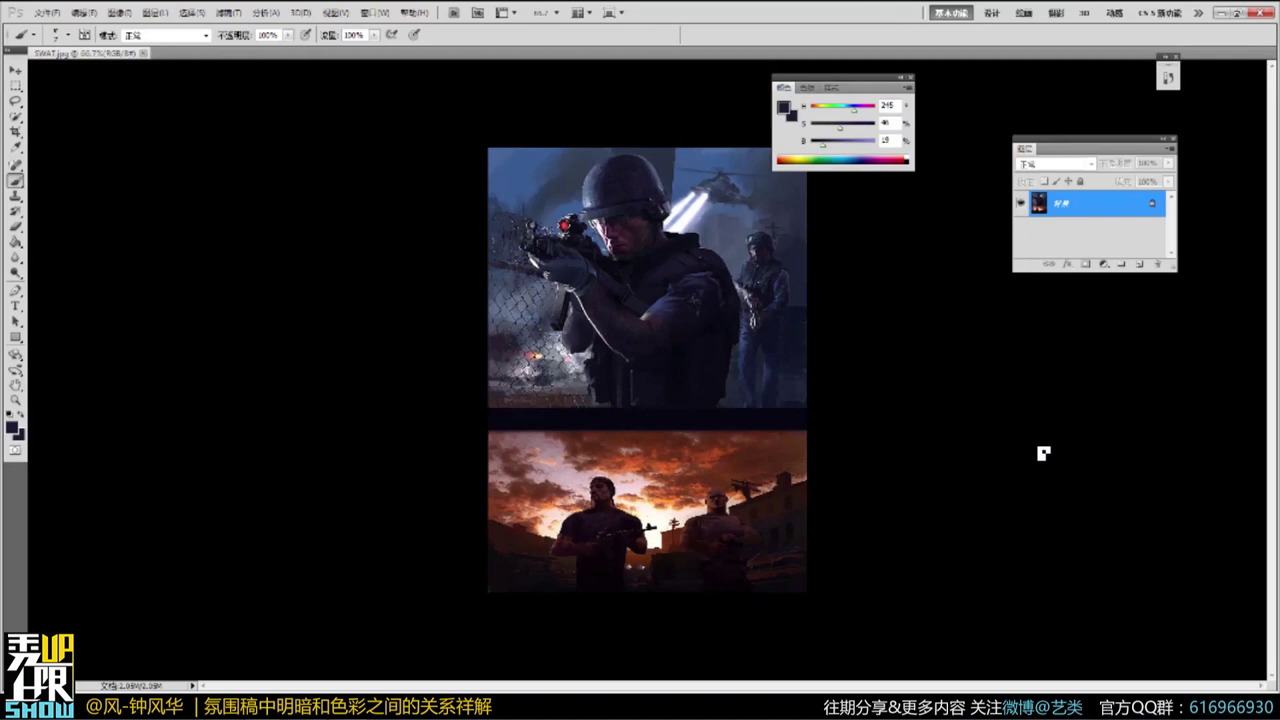
Enlarge the SWAT painting to 200% and sample the shadowed side of the front soldier's face.
{"action": "left_click", "coordinate": [687, 317], "text": "ctrl"}
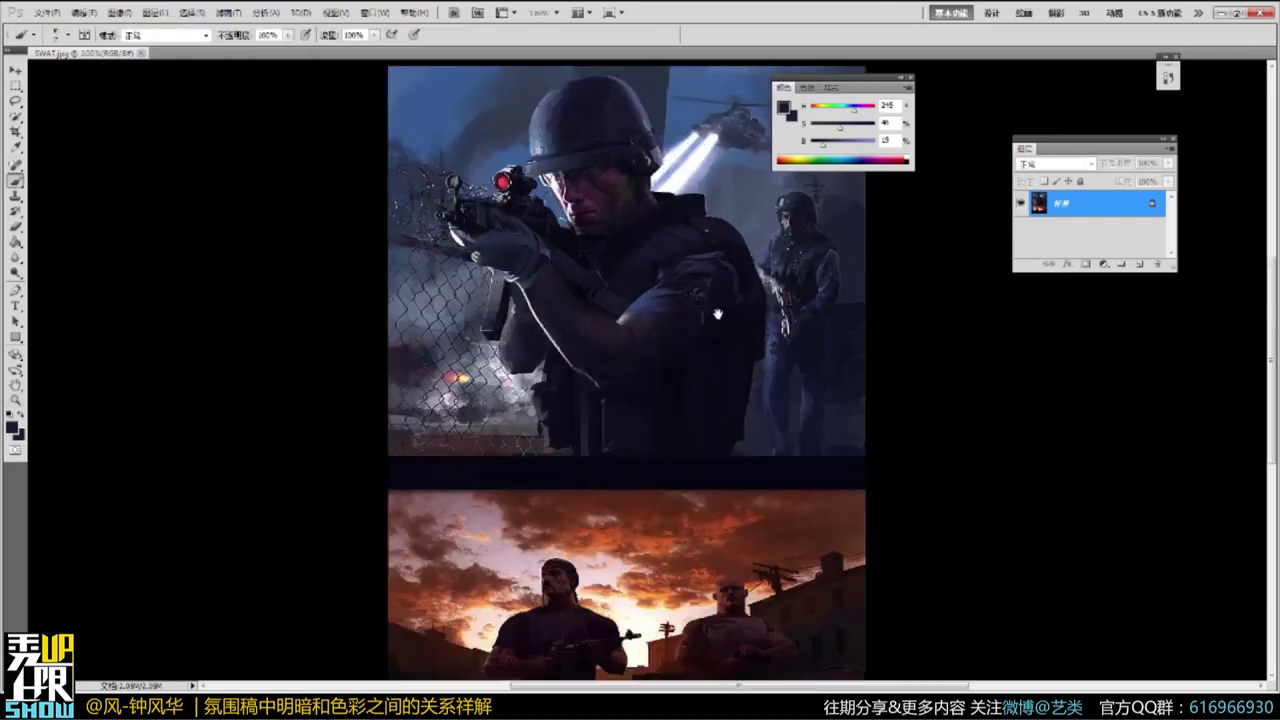
{"action": "left_click_drag", "start_coordinate": [717, 314], "coordinate": [707, 363]}
{"action": "left_click", "coordinate": [626, 293], "text": "ctrl"}
{"action": "left_click_drag", "start_coordinate": [719, 195], "coordinate": [741, 389]}
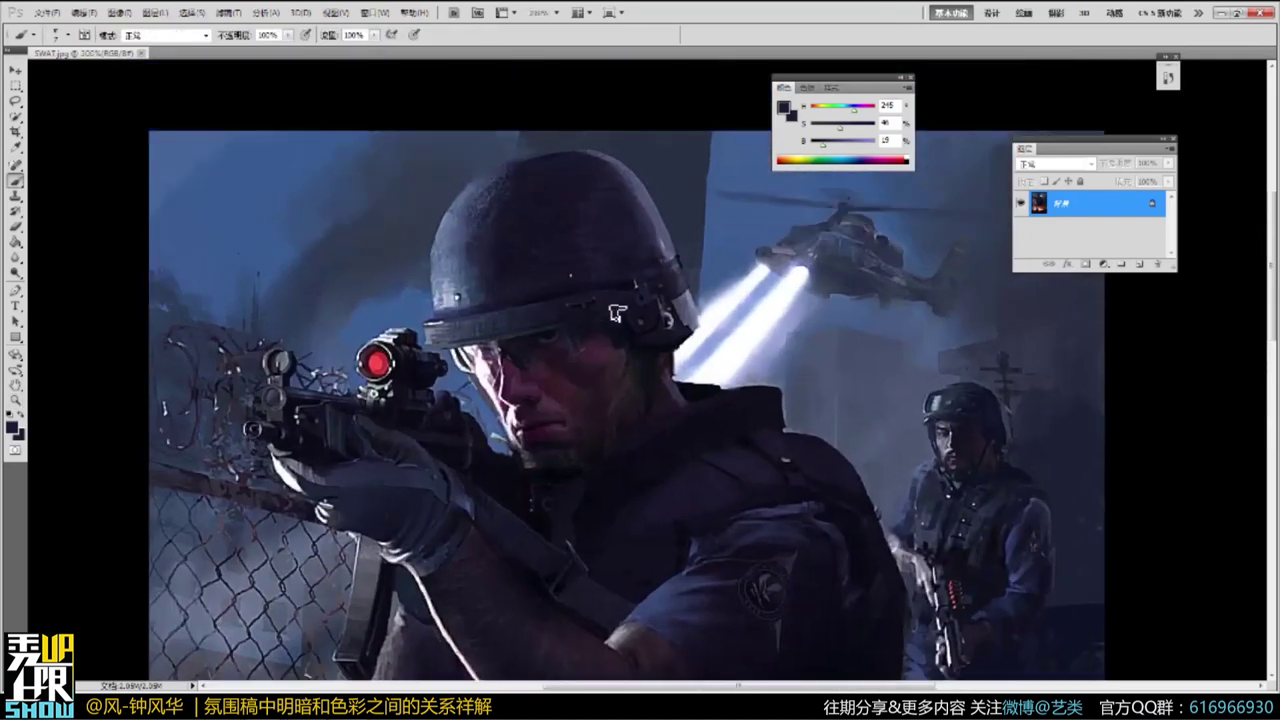
{"action": "left_click", "coordinate": [605, 348], "text": "alt"}
{"action": "left_click_drag", "start_coordinate": [707, 378], "coordinate": [709, 373]}
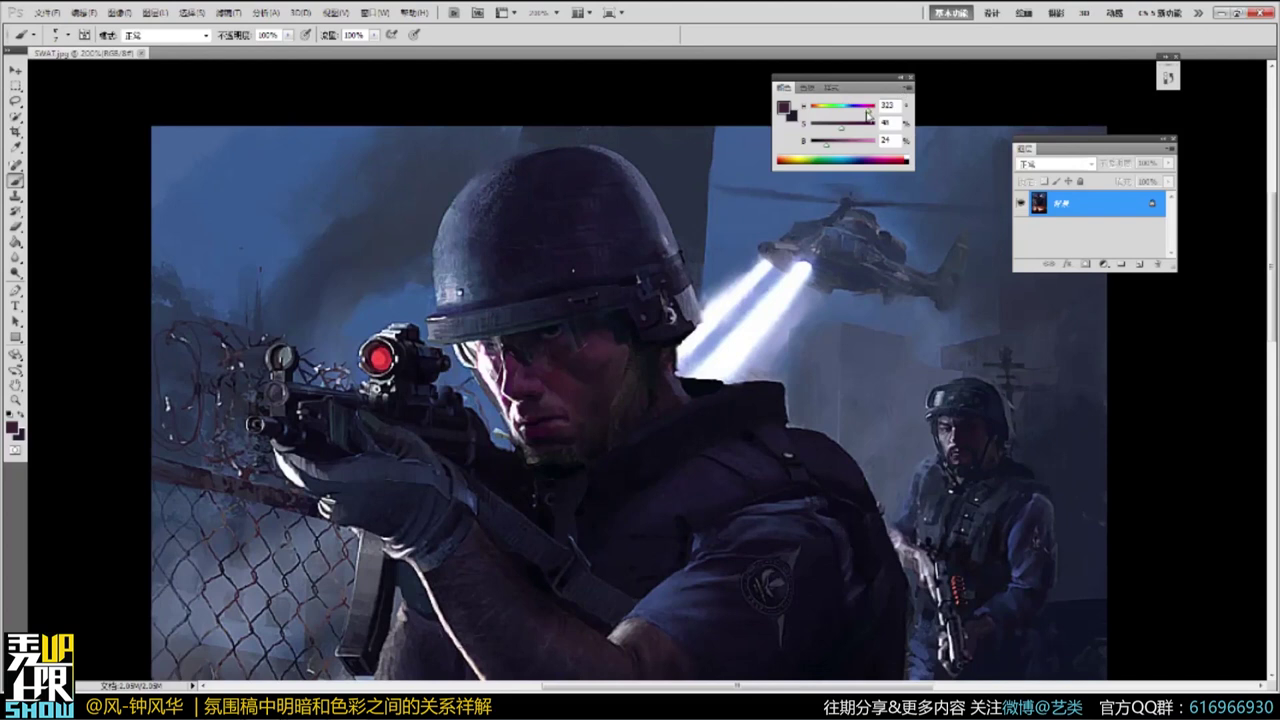
Sample the shadowed face of the man holding the rifle in the lower sunset scene.
{"action": "left_click_drag", "start_coordinate": [636, 527], "coordinate": [624, 375]}
{"action": "left_click_drag", "start_coordinate": [600, 526], "coordinate": [608, 285]}
{"action": "mouse_move", "coordinate": [583, 532]}
{"action": "left_mouse_down"}
{"action": "mouse_move", "coordinate": [634, 229]}
{"action": "mouse_move", "coordinate": [680, 78]}
{"action": "left_mouse_up"}
{"action": "left_click", "coordinate": [602, 303], "text": "alt"}
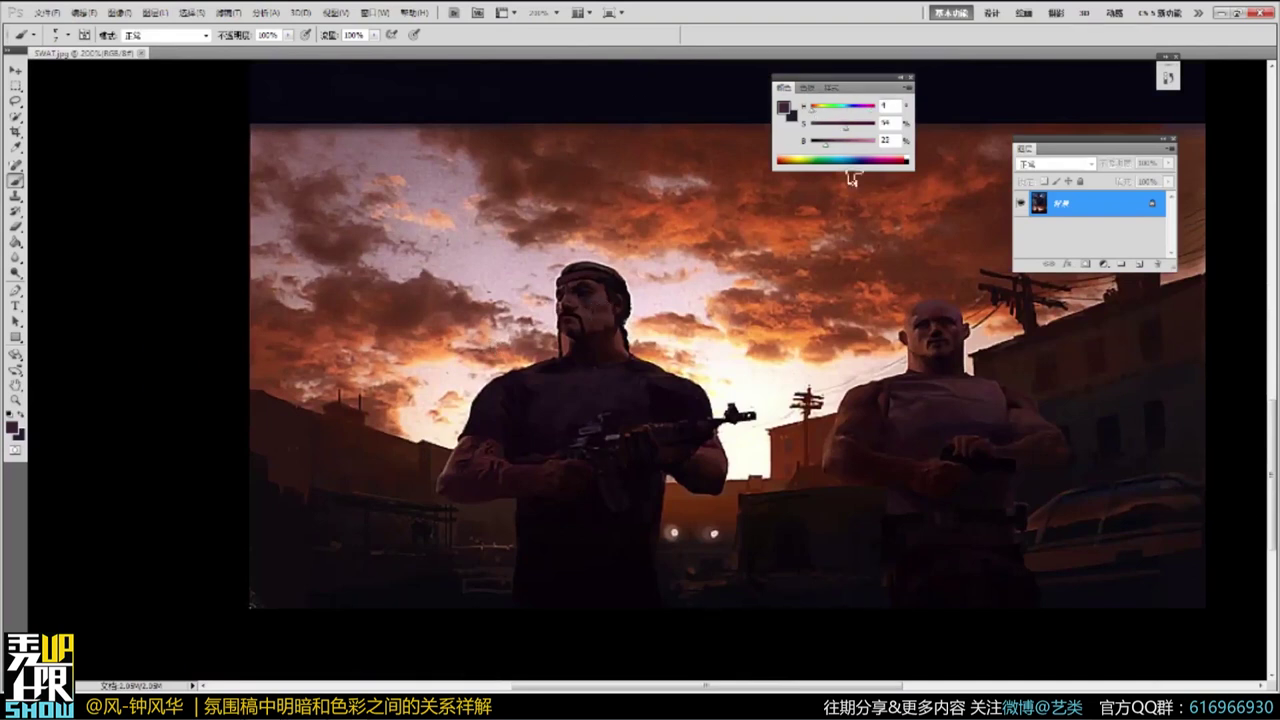
View the sunset scene without panels, close the SWAT painting without saving and return to the image folder.
{"action": "key", "text": "Tab"}
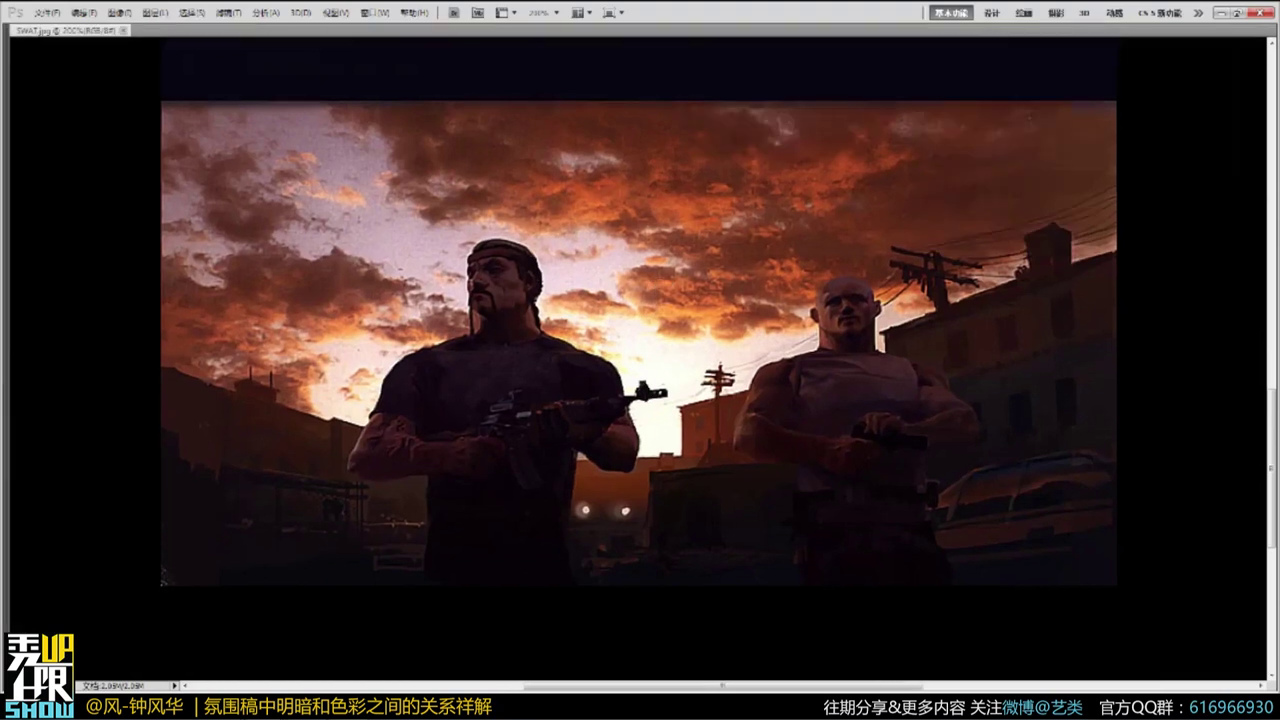
{"action": "key", "text": "f"}
{"action": "key", "text": "f"}
{"action": "key", "text": "f"}
{"action": "left_click_drag", "start_coordinate": [757, 32], "coordinate": [518, 220]}
{"action": "left_click", "coordinate": [66, 223]}
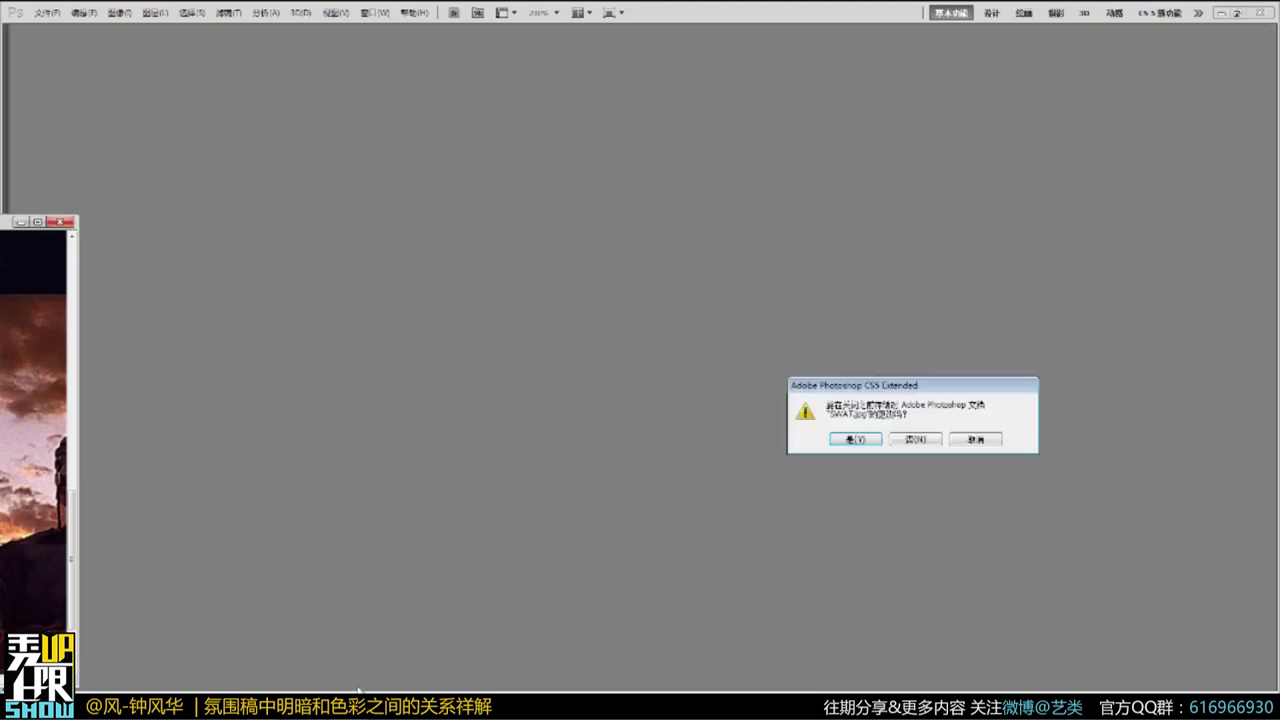
{"action": "left_click", "coordinate": [916, 440]}
{"action": "left_click", "coordinate": [410, 708]}
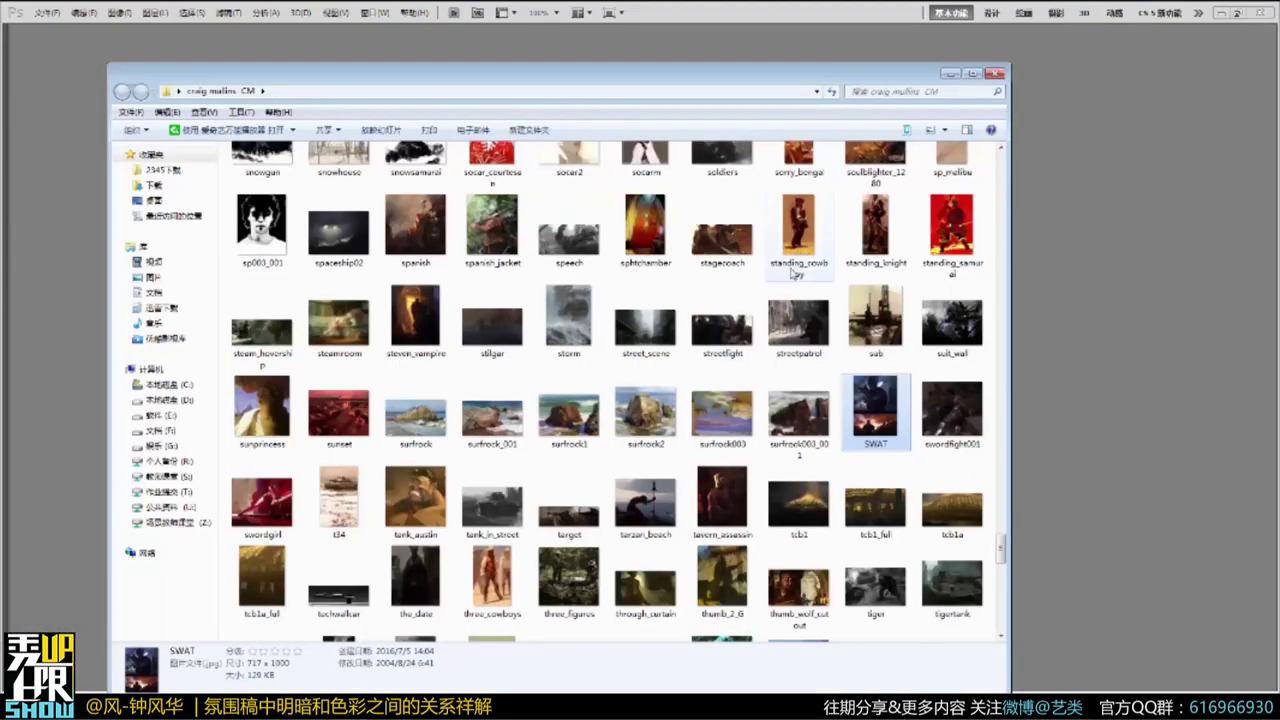
Open the through_curtain painting and view it against the black full-screen background.
{"action": "double_click", "coordinate": [634, 592]}
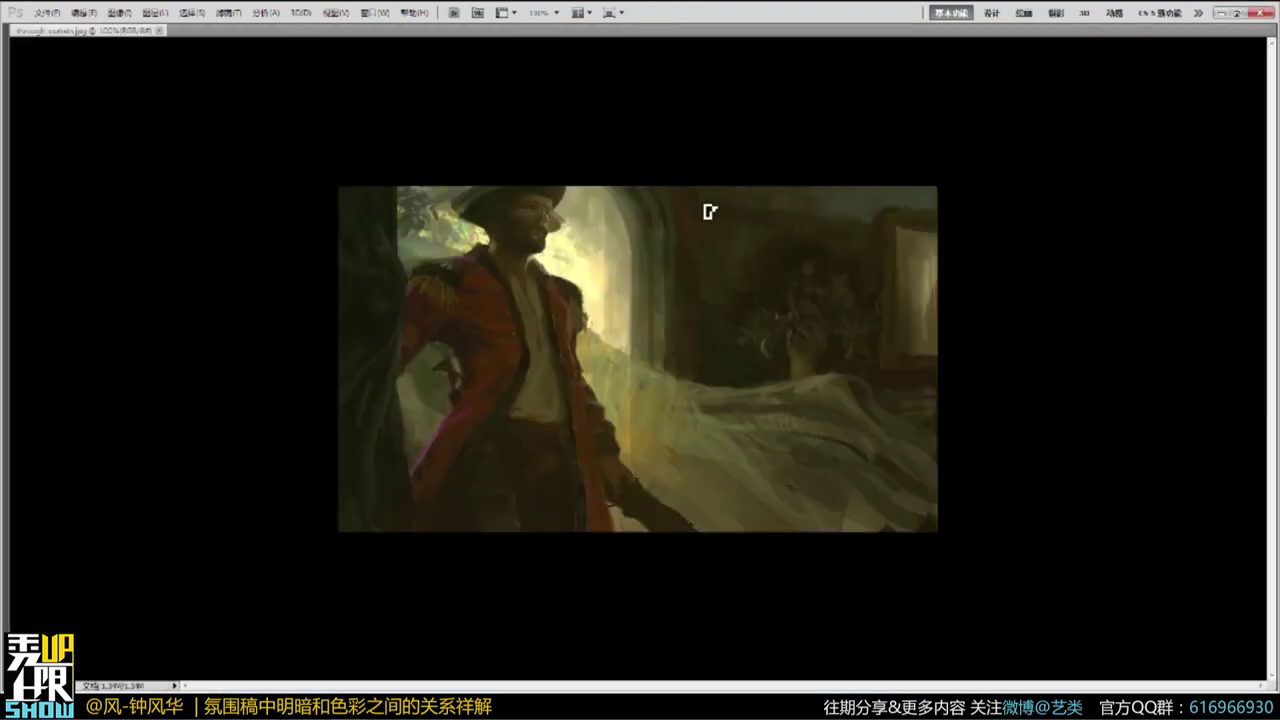
{"action": "left_click_drag", "start_coordinate": [928, 37], "coordinate": [866, 139]}
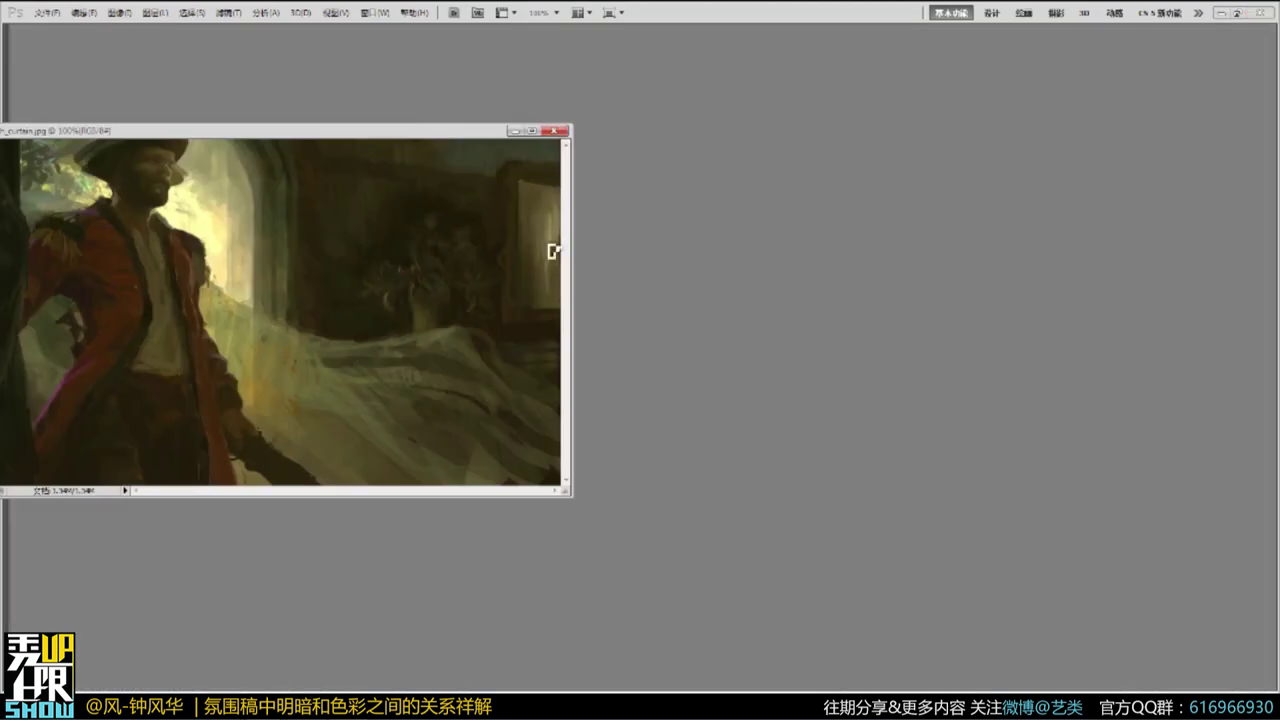
{"action": "key", "text": "f"}
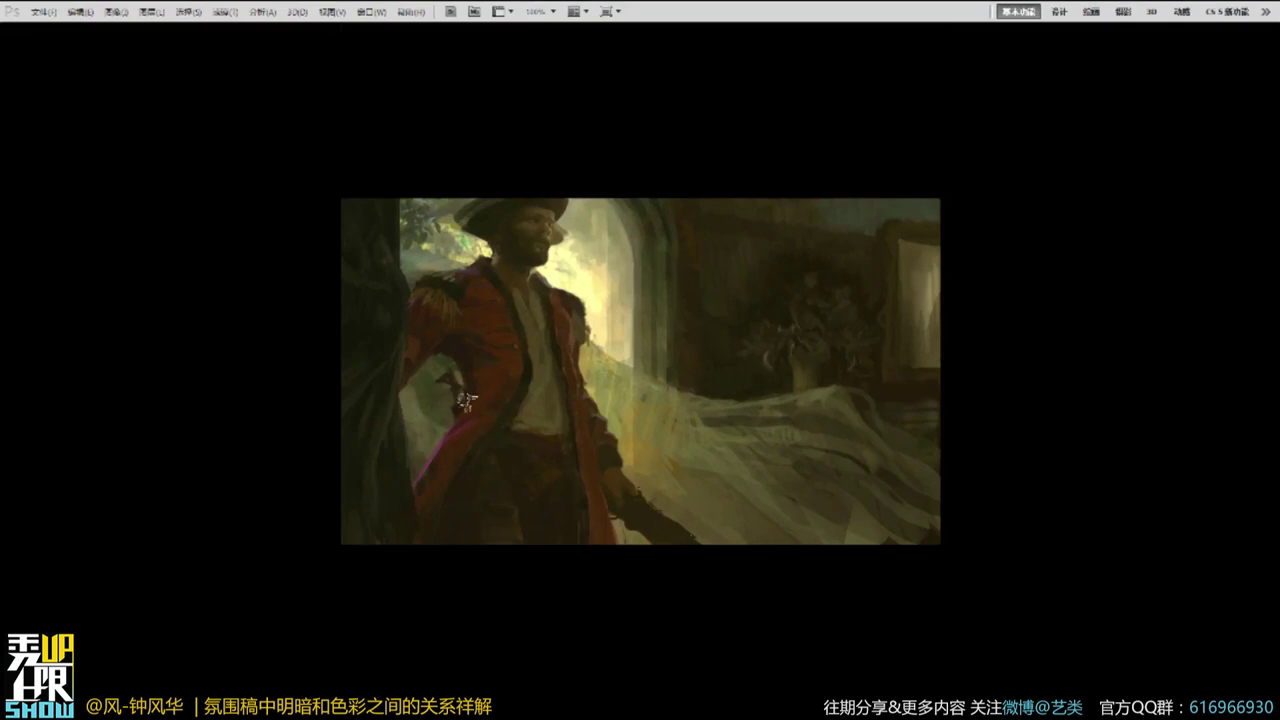
{"action": "key", "text": "f"}
{"action": "key", "text": "f"}
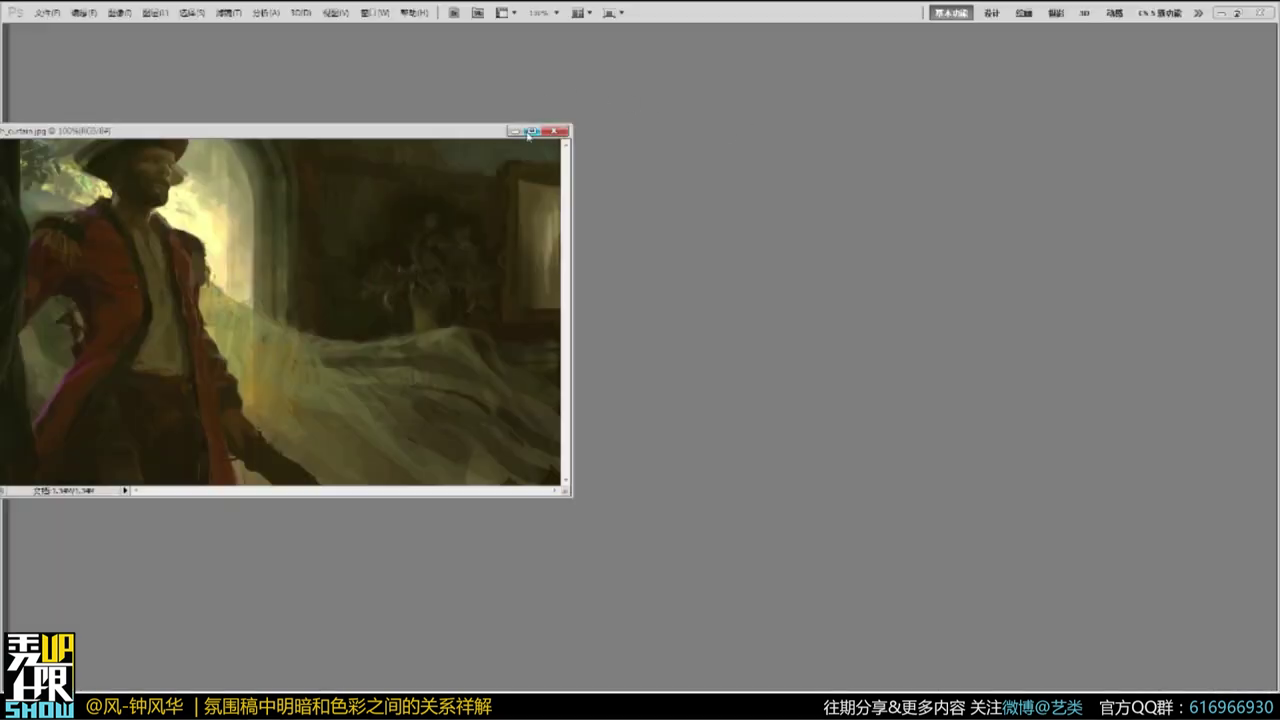
Open the jungle_knight painting from the image folder and minimise the through_curtain window.
{"action": "left_click", "coordinate": [346, 705]}
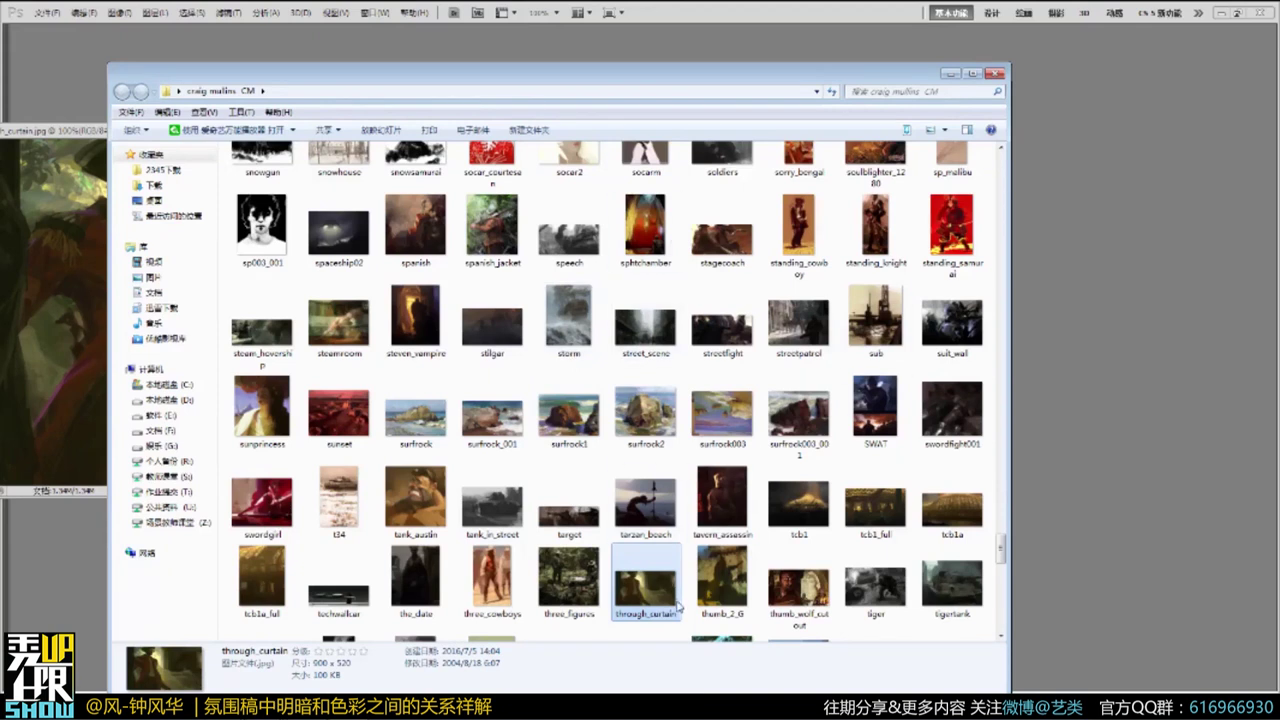
{"action": "left_click_drag", "start_coordinate": [1001, 549], "coordinate": [1012, 406]}
{"action": "left_click", "coordinate": [724, 421]}
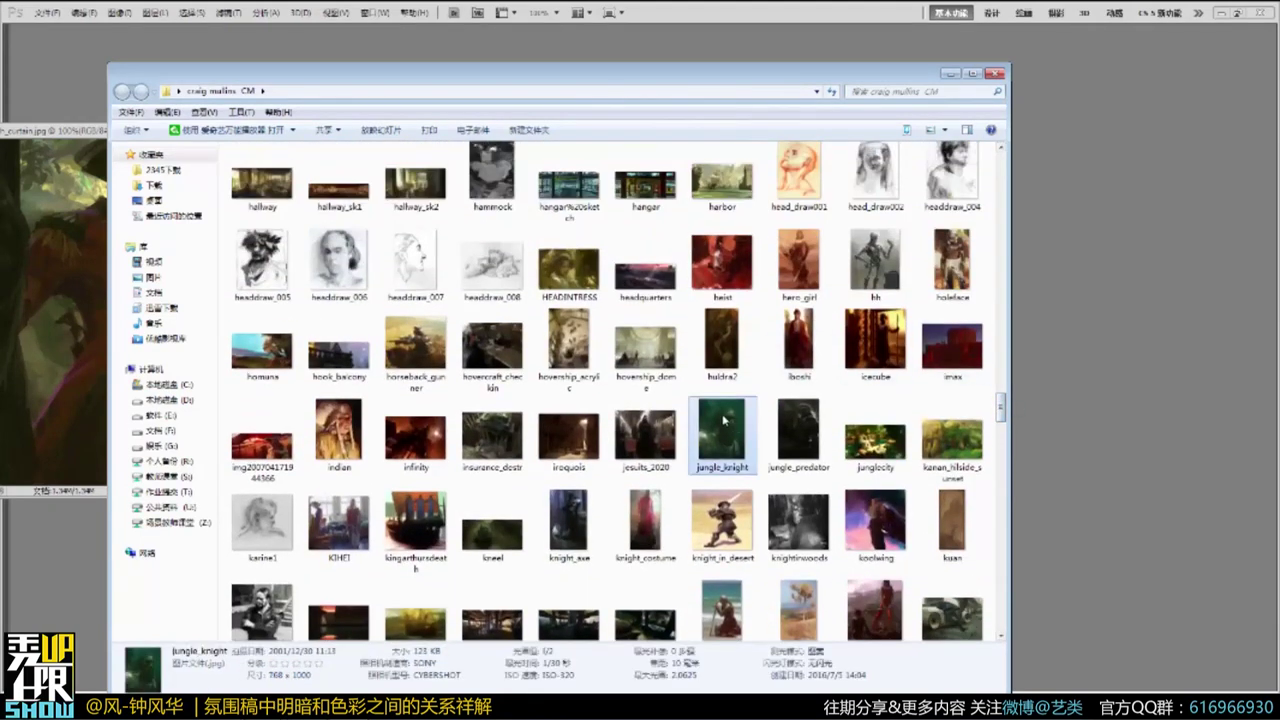
{"action": "left_click", "coordinate": [1131, 441]}
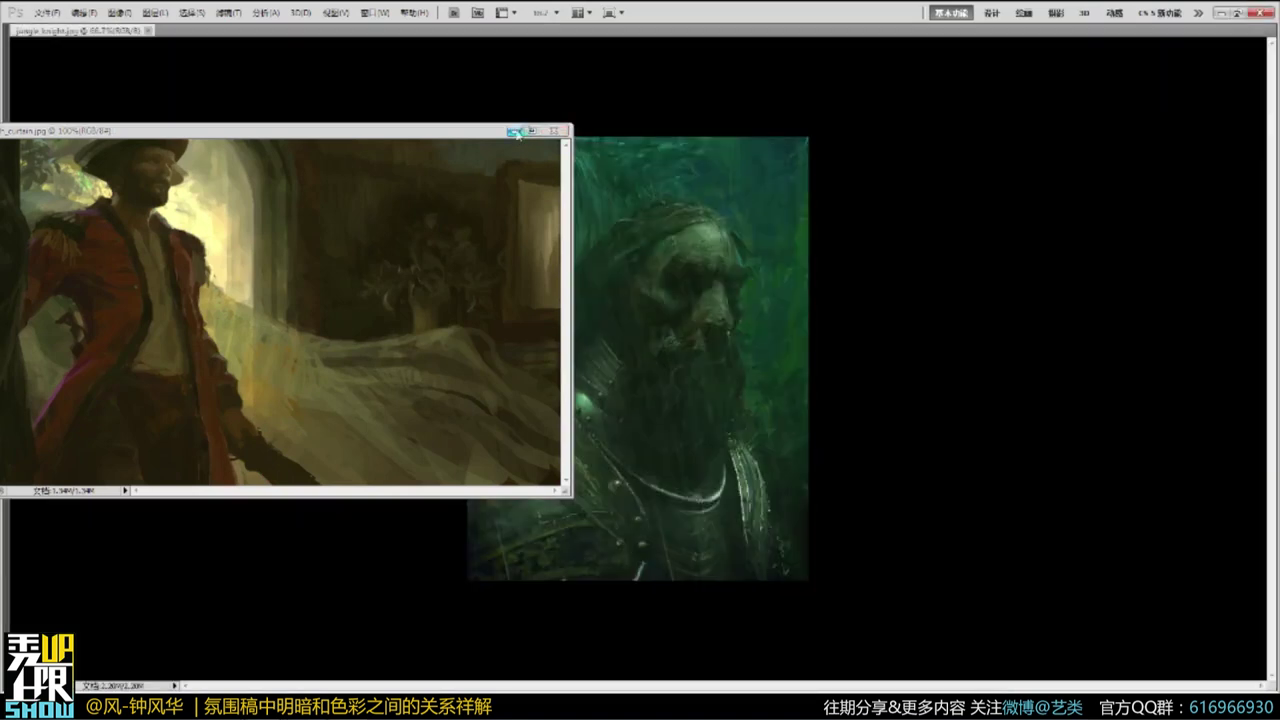
{"action": "left_click", "coordinate": [515, 131]}
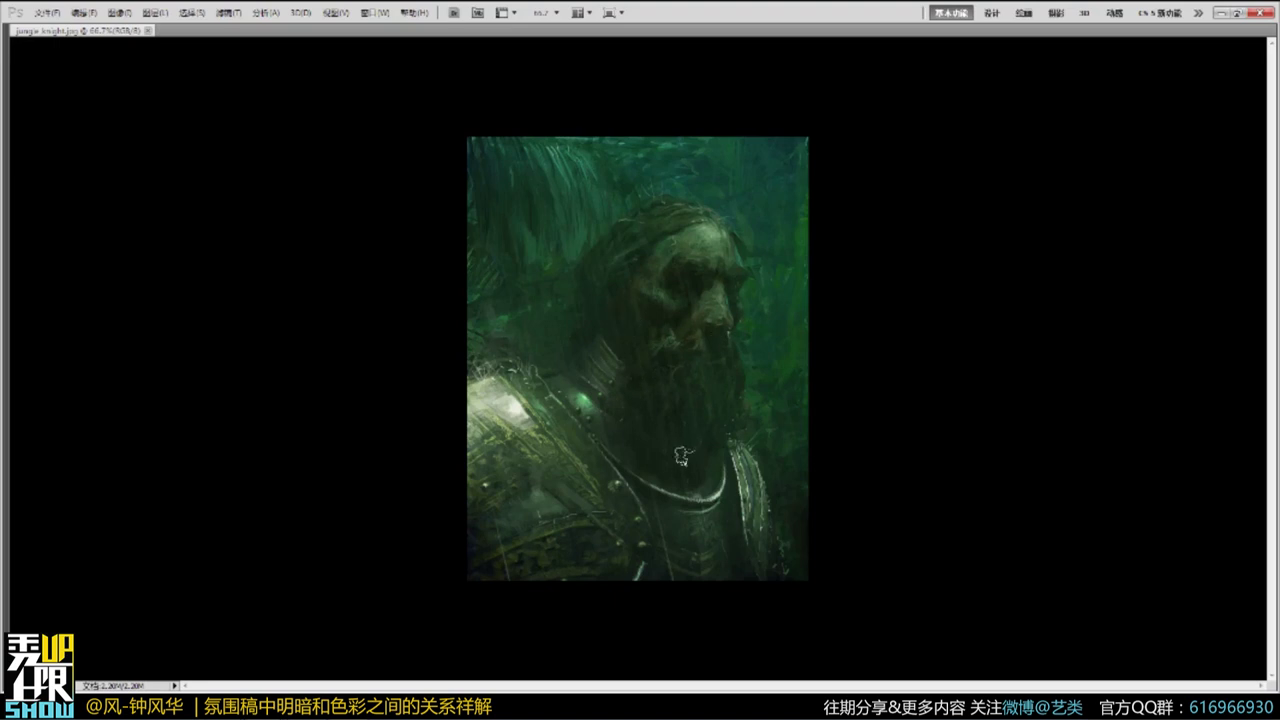
Cycle the jungle_knight painting through the screen modes, close it and put the image folder away.
{"action": "key", "text": "f"}
{"action": "key", "text": "f"}
{"action": "key", "text": "f"}
{"action": "key", "text": "f"}
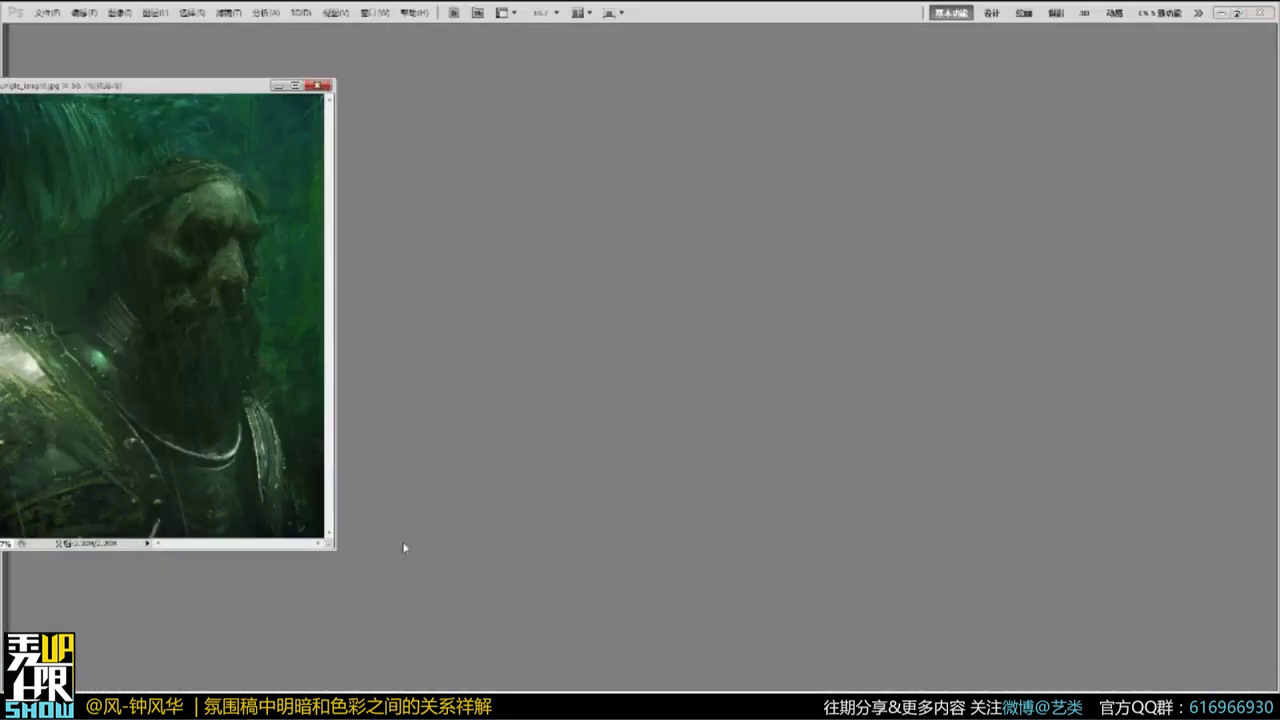
{"action": "key", "text": "ctrl+w"}
{"action": "left_click", "coordinate": [364, 700]}
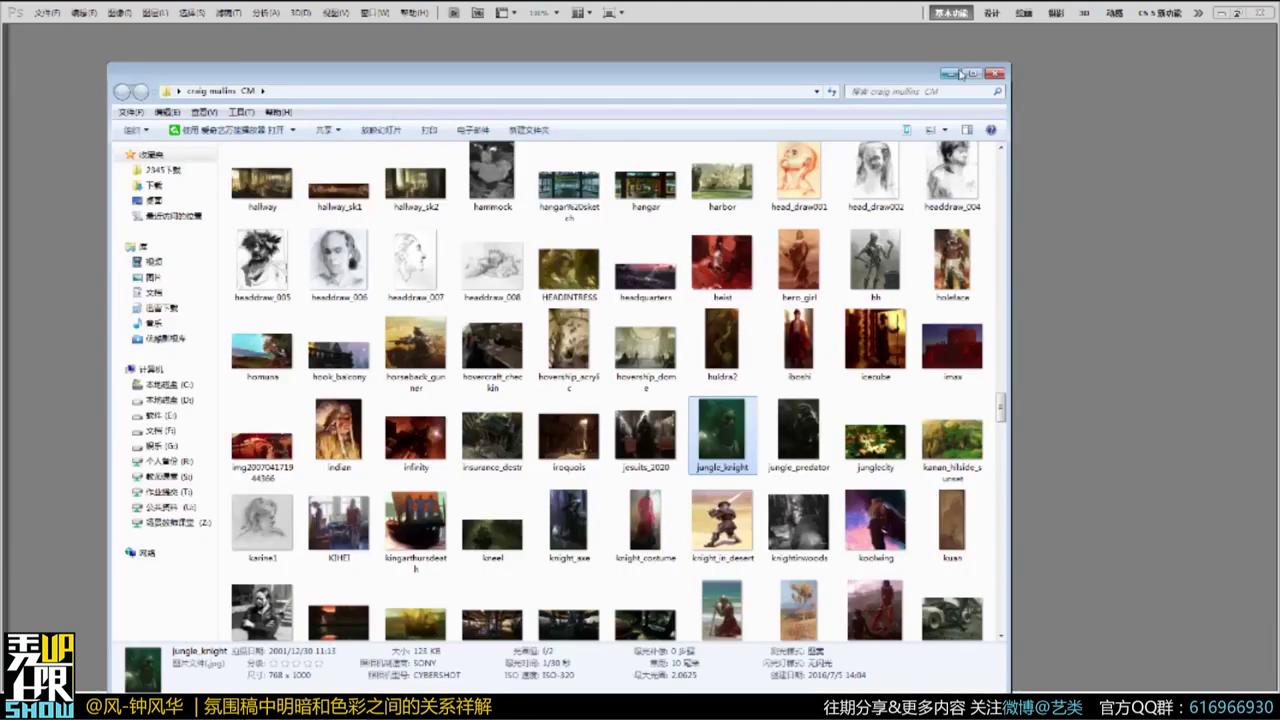
{"action": "left_click", "coordinate": [957, 74]}
Create a new blank document and separate it from the through_curtain painting into its own floating window.
{"action": "left_click", "coordinate": [47, 14]}
{"action": "left_click", "coordinate": [60, 27]}
{"action": "double_click", "coordinate": [704, 341]}
{"action": "left_click", "coordinate": [860, 266]}
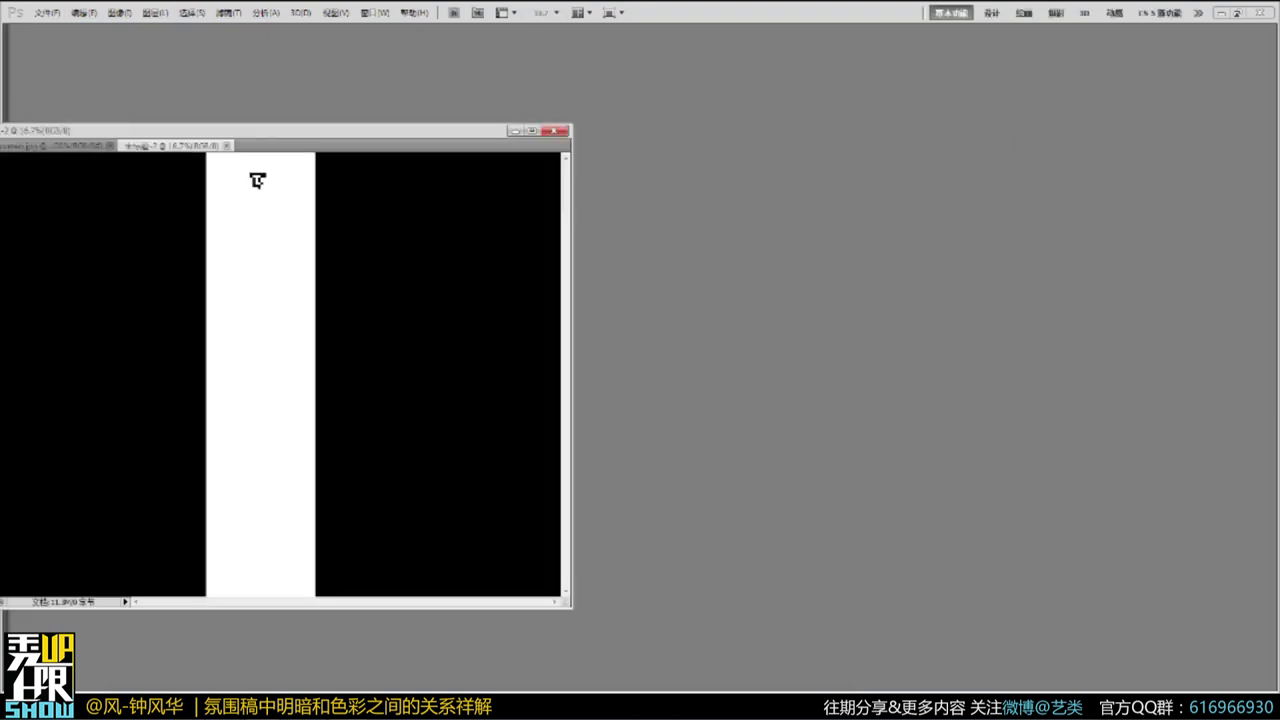
{"action": "left_click_drag", "start_coordinate": [357, 135], "coordinate": [690, 131]}
{"action": "left_click_drag", "start_coordinate": [509, 145], "coordinate": [510, 180]}
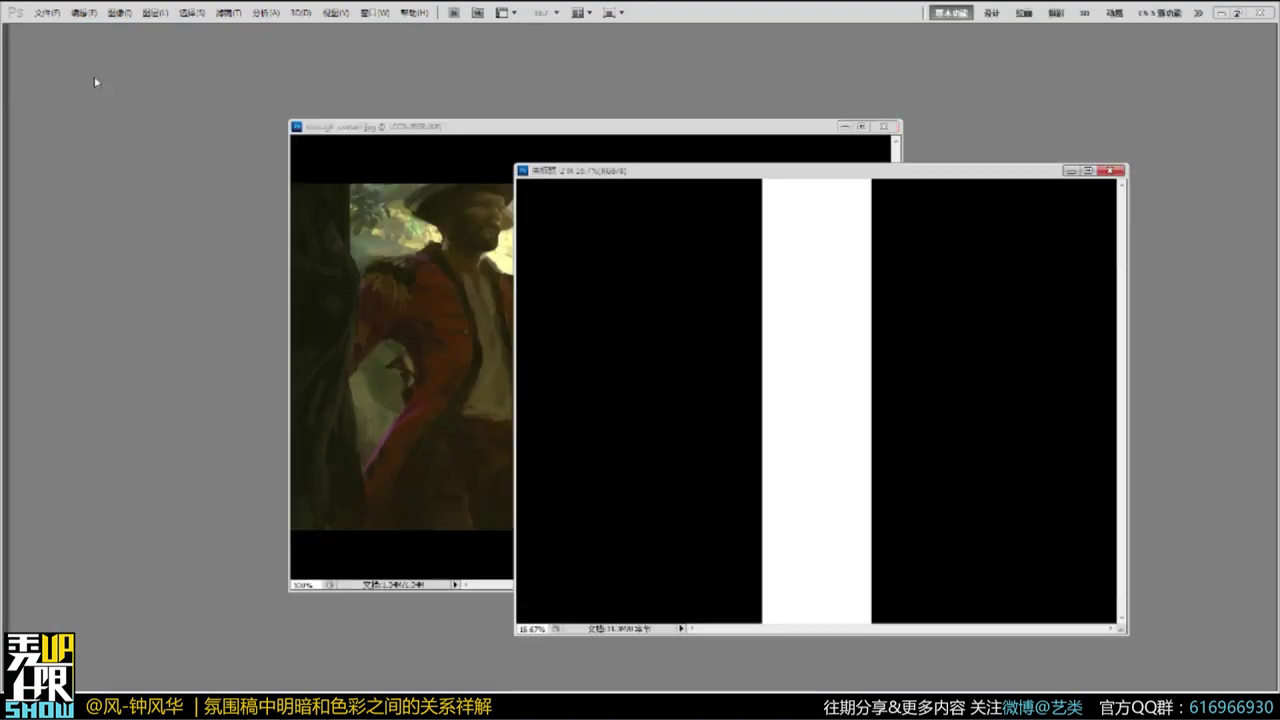
Bring the panels back and crop the tall blank canvas to a shorter, nearly square format.
{"action": "key", "text": "Tab"}
{"action": "left_click", "coordinate": [15, 100]}
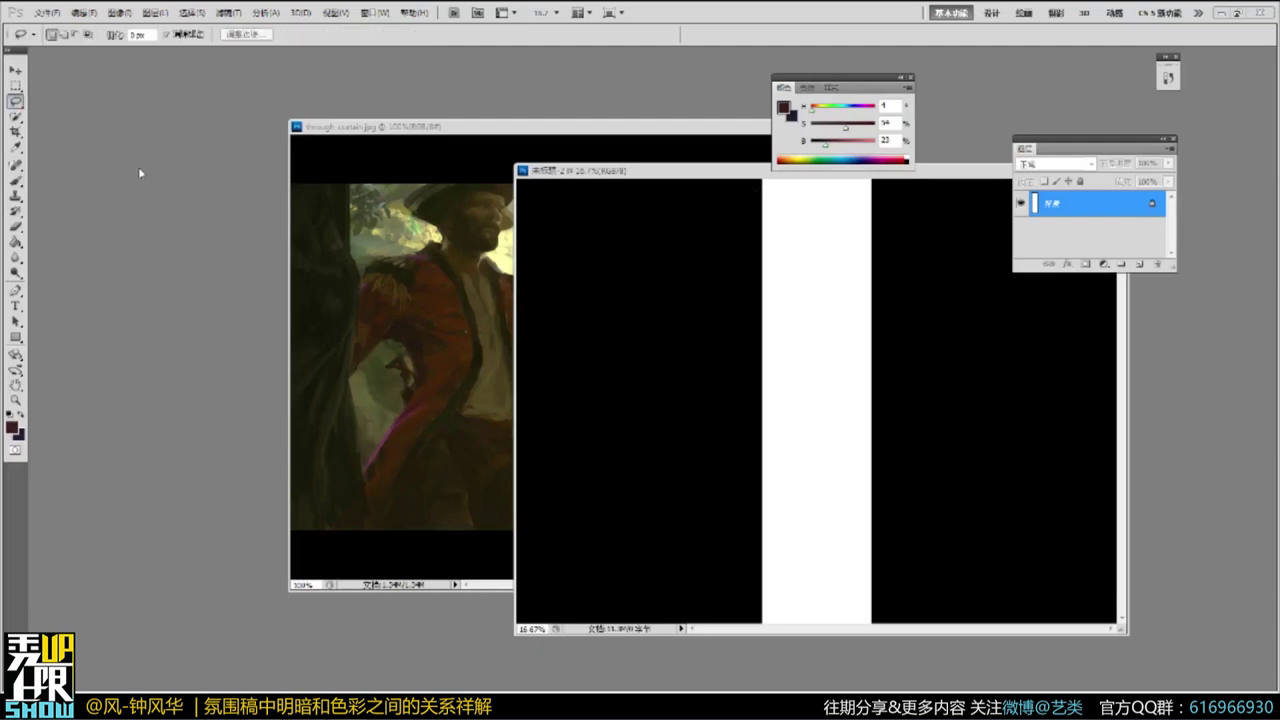
{"action": "left_click", "coordinate": [15, 131]}
{"action": "left_click_drag", "start_coordinate": [896, 338], "coordinate": [893, 329]}
{"action": "double_click", "coordinate": [842, 263]}
{"action": "left_click_drag", "start_coordinate": [738, 175], "coordinate": [701, 192]}
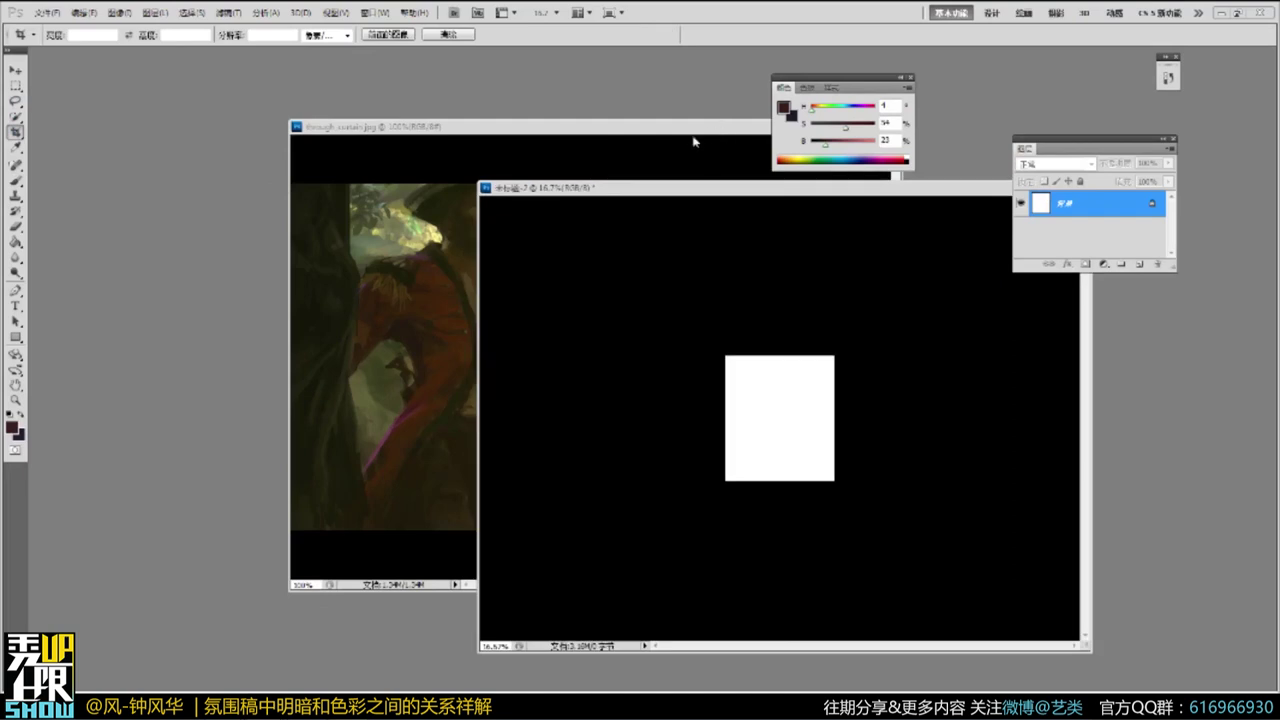
Put the through_curtain window away and enlarge the cropped blank canvas to 66.7%.
{"action": "left_click_drag", "start_coordinate": [694, 133], "coordinate": [576, 190]}
{"action": "left_click", "coordinate": [736, 187]}
{"action": "key", "text": "ctrl+space"}
{"action": "left_click_drag", "start_coordinate": [763, 360], "coordinate": [807, 415]}
{"action": "left_click", "coordinate": [805, 417]}
{"action": "left_click", "coordinate": [793, 430]}
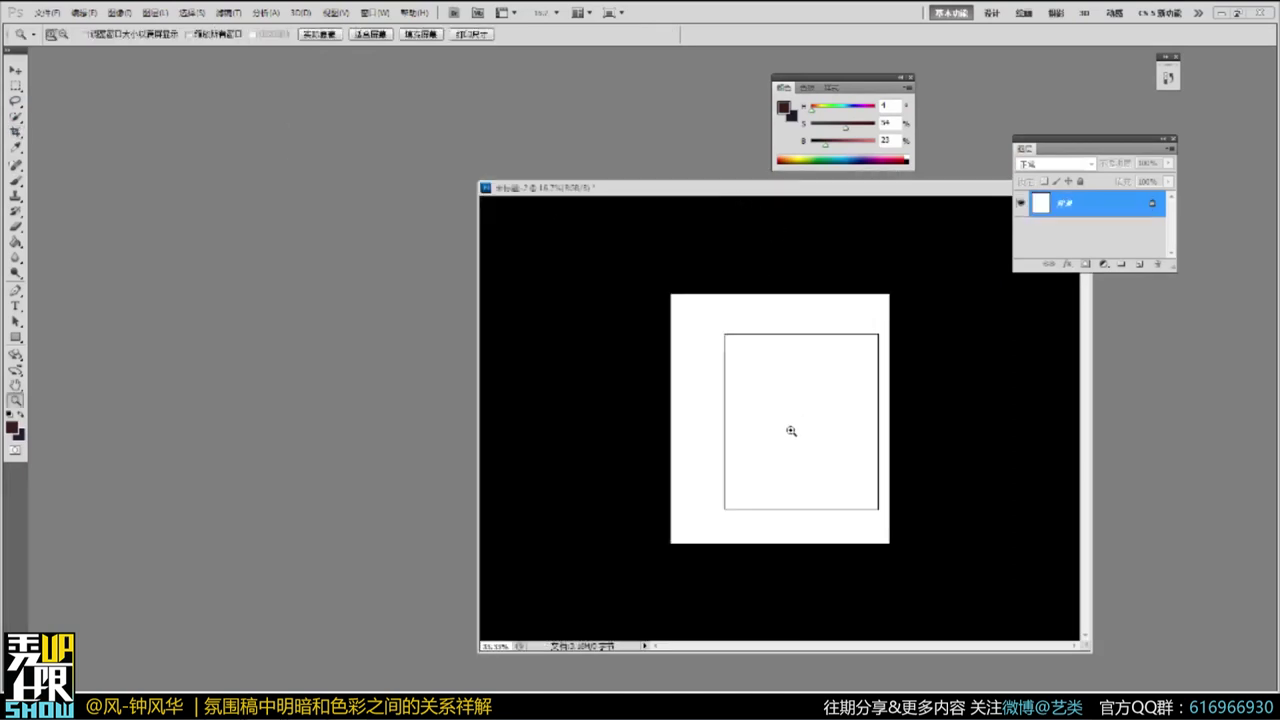
{"action": "left_click", "coordinate": [791, 431]}
Add a new layer above the background and show the canvas in full-screen mode with menus.
{"action": "left_click", "coordinate": [1014, 289]}
{"action": "left_click", "coordinate": [1138, 264]}
{"action": "key", "text": "f"}
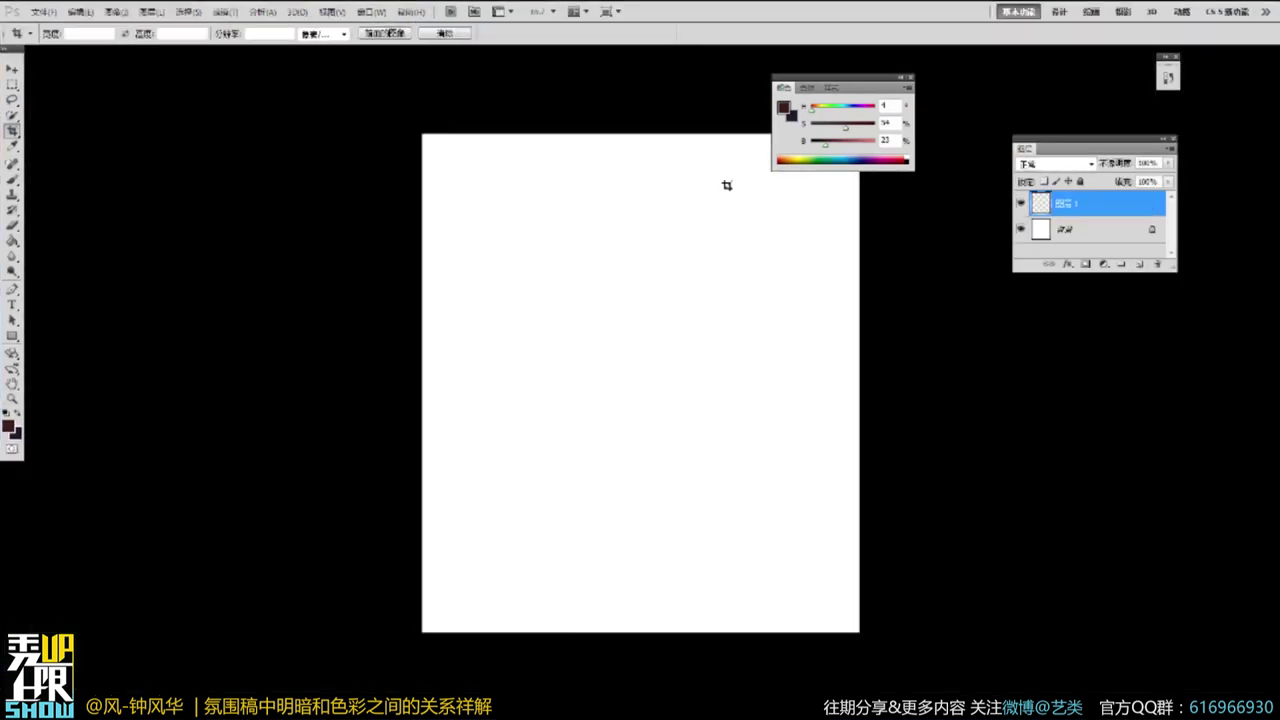
Move the colour settings clear of the canvas and brush a neutral 38% brightness grey over the new layer as a backdrop.
{"action": "left_click_drag", "start_coordinate": [830, 77], "coordinate": [992, 73]}
{"action": "left_click_drag", "start_coordinate": [1006, 124], "coordinate": [996, 149]}
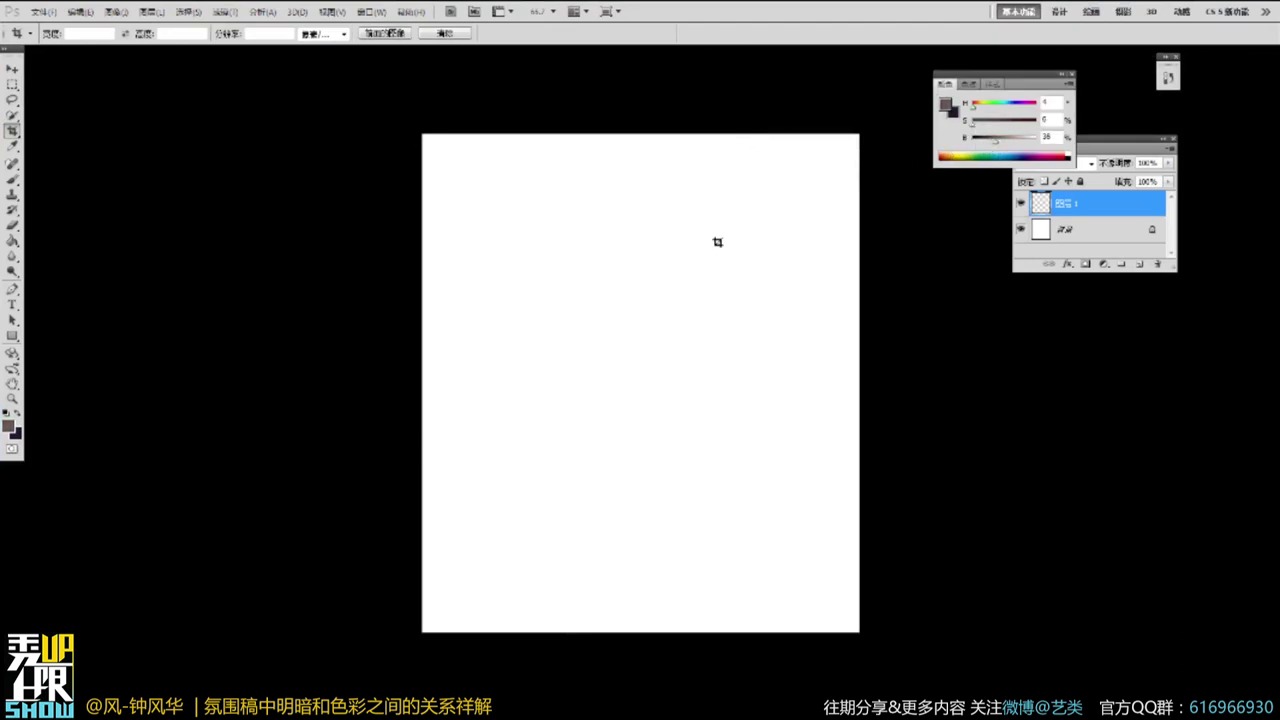
{"action": "key", "text": "b"}
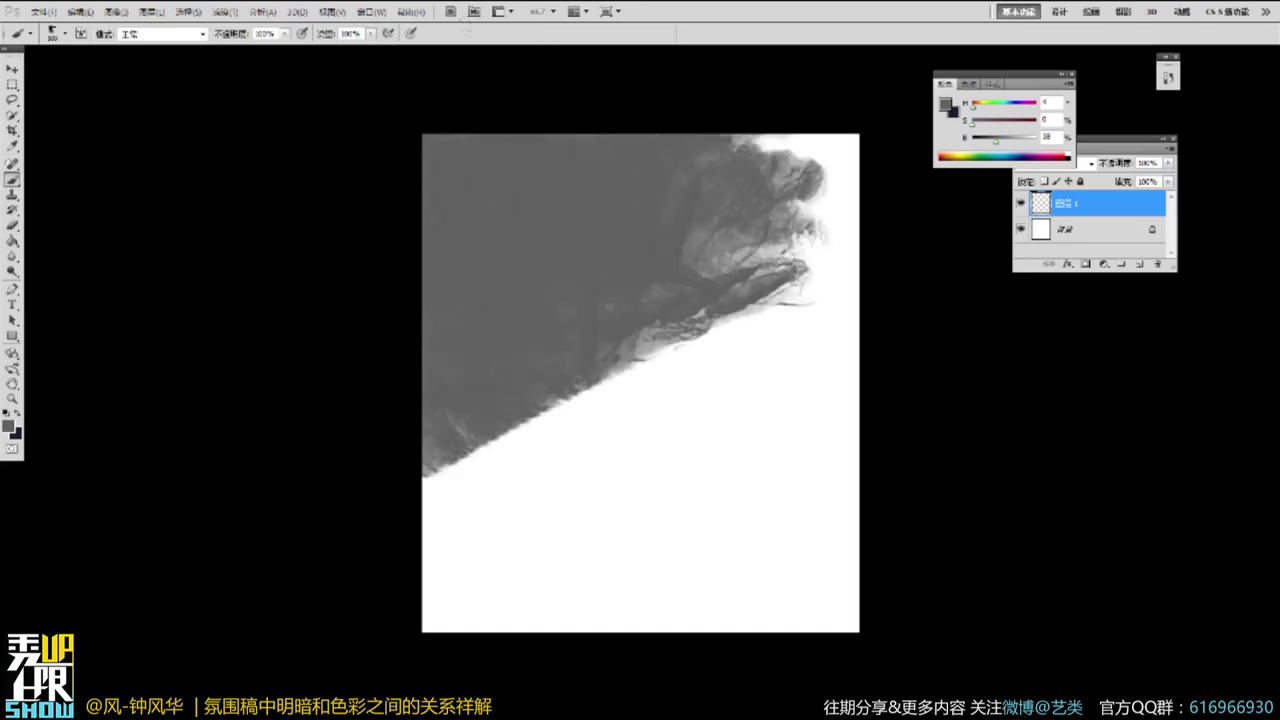
{"action": "mouse_move", "coordinate": [765, 215]}
{"action": "left_mouse_down"}
{"action": "mouse_move", "coordinate": [735, 450]}
{"action": "mouse_move", "coordinate": [625, 485]}
{"action": "mouse_move", "coordinate": [685, 510]}
{"action": "left_mouse_up"}
{"action": "mouse_move", "coordinate": [800, 580]}
{"action": "left_mouse_down"}
{"action": "mouse_move", "coordinate": [600, 530]}
{"action": "mouse_move", "coordinate": [480, 590]}
{"action": "left_mouse_up"}
Set the brush colour to 24% brightness and block in a head-and-shoulders silhouette in the middle of the canvas.
{"action": "left_click_drag", "start_coordinate": [991, 149], "coordinate": [988, 147]}
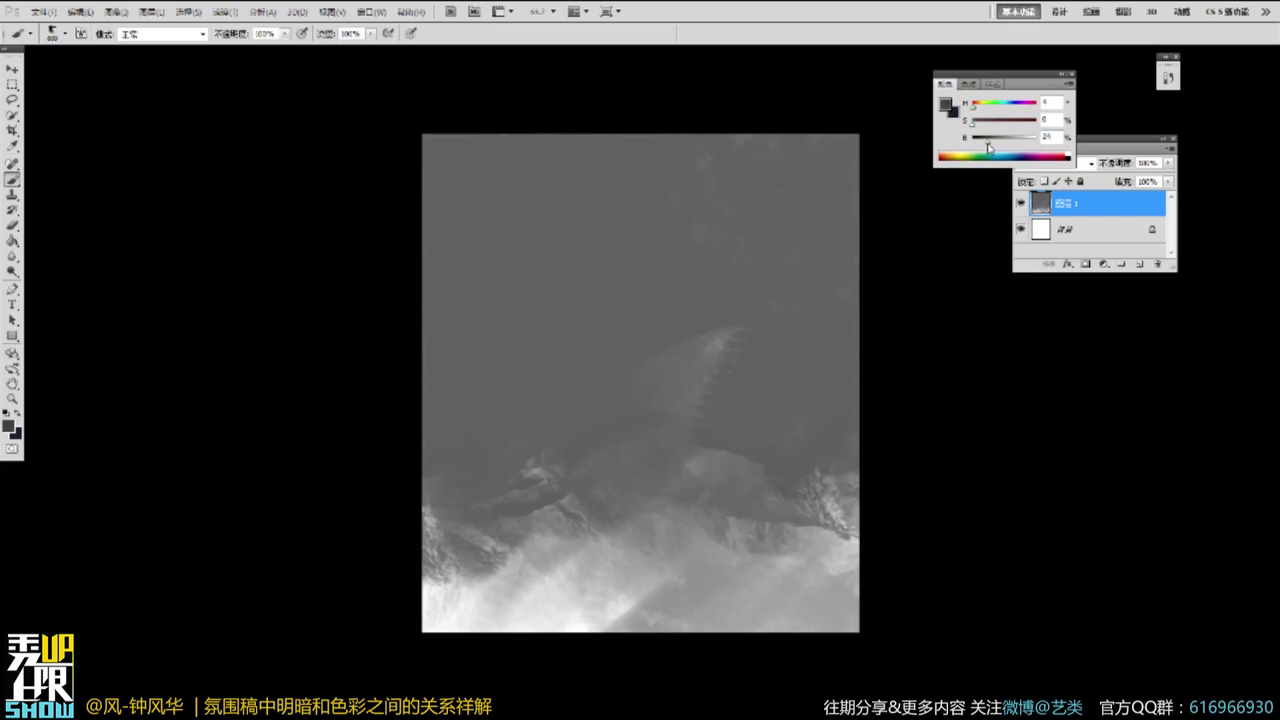
{"action": "mouse_move", "coordinate": [615, 310]}
{"action": "left_mouse_down"}
{"action": "mouse_move", "coordinate": [585, 415]}
{"action": "mouse_move", "coordinate": [586, 334]}
{"action": "mouse_move", "coordinate": [623, 420]}
{"action": "mouse_move", "coordinate": [690, 437]}
{"action": "mouse_move", "coordinate": [650, 475]}
{"action": "mouse_move", "coordinate": [668, 540]}
{"action": "mouse_move", "coordinate": [738, 465]}
{"action": "mouse_move", "coordinate": [580, 334]}
{"action": "mouse_move", "coordinate": [557, 360]}
{"action": "mouse_move", "coordinate": [533, 360]}
{"action": "mouse_move", "coordinate": [580, 463]}
{"action": "left_mouse_up"}
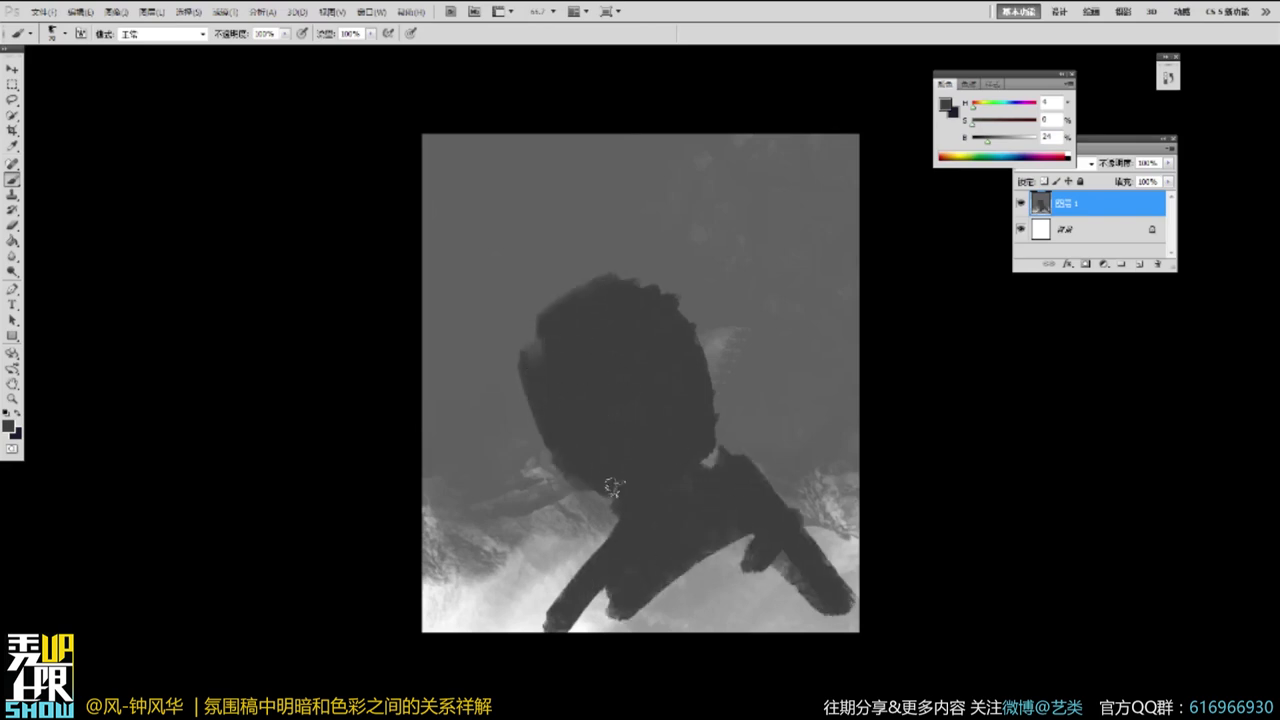
{"action": "left_click_drag", "start_coordinate": [658, 606], "coordinate": [745, 545]}
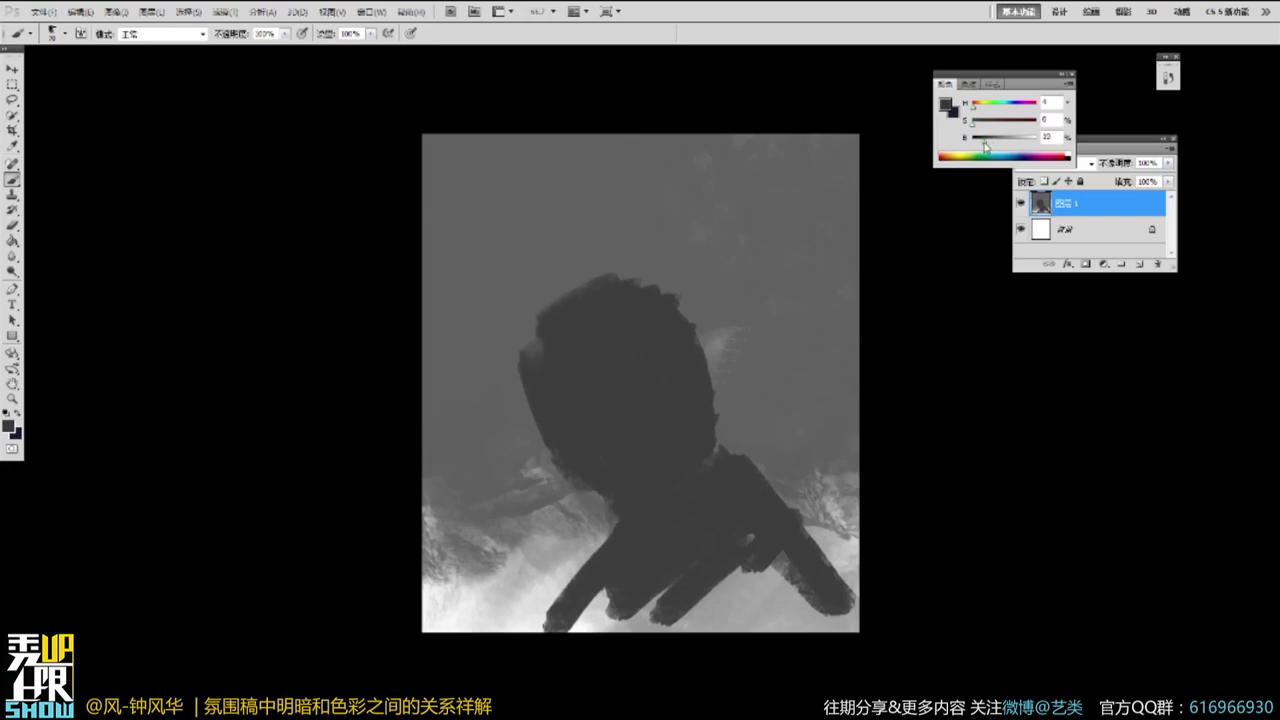
Paint over the silhouette's head, neck and chest with a slightly darker grey and round off the top of the head.
{"action": "mouse_move", "coordinate": [590, 408]}
{"action": "left_mouse_down"}
{"action": "mouse_move", "coordinate": [562, 474]}
{"action": "mouse_move", "coordinate": [649, 409]}
{"action": "mouse_move", "coordinate": [700, 505]}
{"action": "mouse_move", "coordinate": [655, 604]}
{"action": "mouse_move", "coordinate": [766, 645]}
{"action": "left_mouse_up"}
{"action": "mouse_move", "coordinate": [575, 338]}
{"action": "left_mouse_down"}
{"action": "mouse_move", "coordinate": [690, 302]}
{"action": "mouse_move", "coordinate": [712, 466]}
{"action": "left_mouse_up"}
{"action": "mouse_move", "coordinate": [638, 272]}
{"action": "left_mouse_down"}
{"action": "mouse_move", "coordinate": [675, 512]}
{"action": "mouse_move", "coordinate": [612, 316]}
{"action": "mouse_move", "coordinate": [592, 356]}
{"action": "mouse_move", "coordinate": [597, 300]}
{"action": "mouse_move", "coordinate": [557, 372]}
{"action": "mouse_move", "coordinate": [590, 428]}
{"action": "mouse_move", "coordinate": [667, 383]}
{"action": "mouse_move", "coordinate": [555, 330]}
{"action": "mouse_move", "coordinate": [563, 316]}
{"action": "mouse_move", "coordinate": [548, 313]}
{"action": "mouse_move", "coordinate": [635, 289]}
{"action": "mouse_move", "coordinate": [563, 291]}
{"action": "left_mouse_up"}
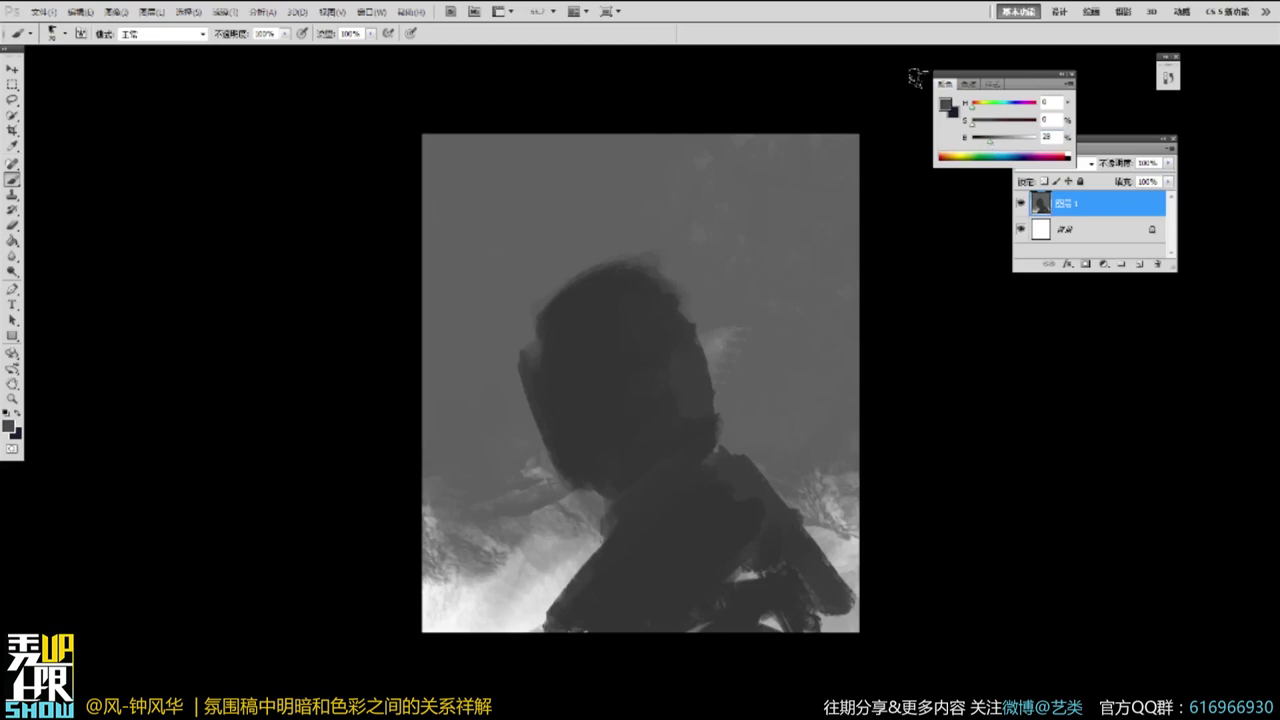
Fill the gaps in the silhouette's torso and refine the shoulder edge and head with sampled greys.
{"action": "mouse_move", "coordinate": [710, 512]}
{"action": "left_mouse_down"}
{"action": "mouse_move", "coordinate": [643, 552]}
{"action": "mouse_move", "coordinate": [690, 500]}
{"action": "left_mouse_up"}
{"action": "mouse_move", "coordinate": [585, 612]}
{"action": "left_mouse_down"}
{"action": "mouse_move", "coordinate": [617, 591]}
{"action": "mouse_move", "coordinate": [617, 624]}
{"action": "mouse_move", "coordinate": [785, 601]}
{"action": "left_mouse_up"}
{"action": "left_click", "coordinate": [548, 577], "text": "alt"}
{"action": "left_click_drag", "start_coordinate": [570, 568], "coordinate": [551, 622]}
{"action": "left_click", "coordinate": [644, 528], "text": "alt"}
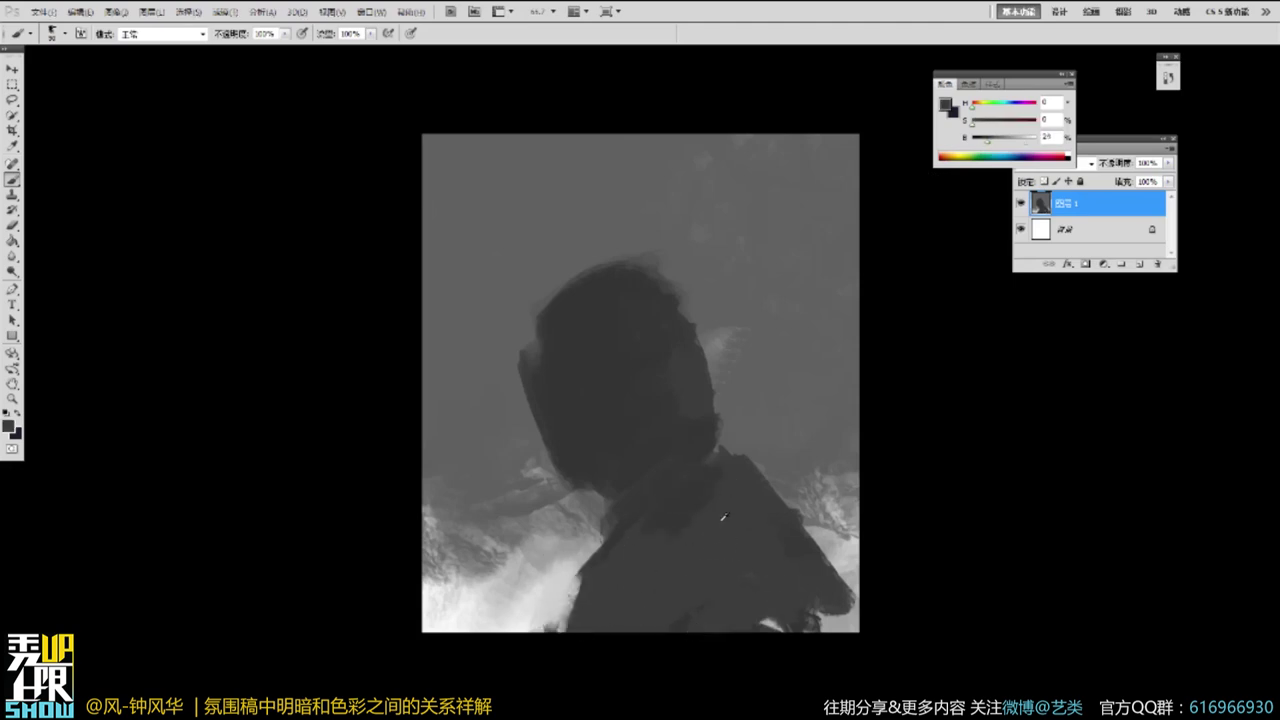
{"action": "mouse_move", "coordinate": [619, 357]}
{"action": "left_mouse_down"}
{"action": "mouse_move", "coordinate": [537, 335]}
{"action": "mouse_move", "coordinate": [645, 293]}
{"action": "left_mouse_up"}
Paint highlights along the forehead, brow and cheek, starting at 7% saturation and 52% brightness and going lighter, and resample the head's dark grey.
{"action": "left_click", "coordinate": [1005, 142]}
{"action": "left_click", "coordinate": [977, 125]}
{"action": "left_click_drag", "start_coordinate": [560, 300], "coordinate": [532, 350]}
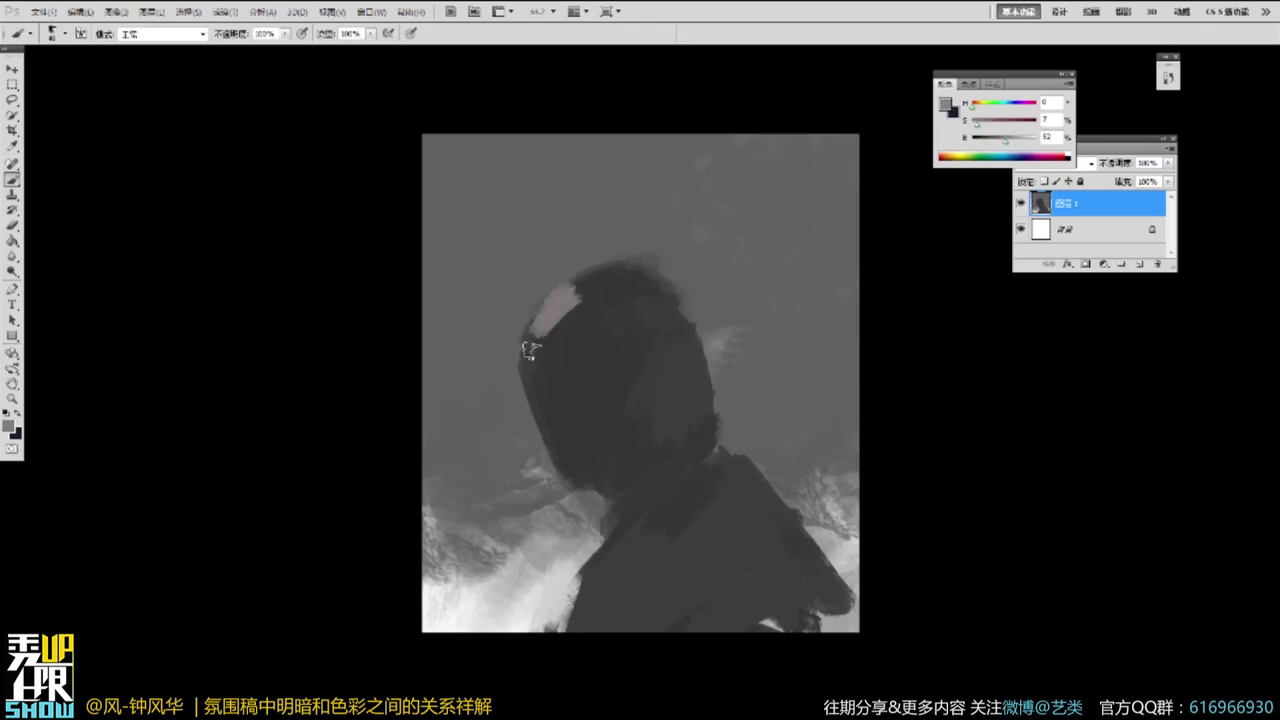
{"action": "left_click_drag", "start_coordinate": [1008, 142], "coordinate": [1022, 142]}
{"action": "mouse_move", "coordinate": [566, 314]}
{"action": "left_mouse_down"}
{"action": "mouse_move", "coordinate": [577, 284]}
{"action": "mouse_move", "coordinate": [562, 289]}
{"action": "mouse_move", "coordinate": [526, 392]}
{"action": "mouse_move", "coordinate": [582, 482]}
{"action": "left_mouse_up"}
{"action": "left_click_drag", "start_coordinate": [560, 410], "coordinate": [568, 458]}
{"action": "mouse_move", "coordinate": [530, 350]}
{"action": "left_mouse_down"}
{"action": "mouse_move", "coordinate": [537, 396]}
{"action": "mouse_move", "coordinate": [520, 344]}
{"action": "mouse_move", "coordinate": [574, 269]}
{"action": "mouse_move", "coordinate": [607, 273]}
{"action": "mouse_move", "coordinate": [576, 311]}
{"action": "mouse_move", "coordinate": [601, 274]}
{"action": "mouse_move", "coordinate": [645, 279]}
{"action": "mouse_move", "coordinate": [603, 283]}
{"action": "mouse_move", "coordinate": [650, 331]}
{"action": "left_mouse_up"}
{"action": "left_click", "coordinate": [607, 283], "text": "alt"}
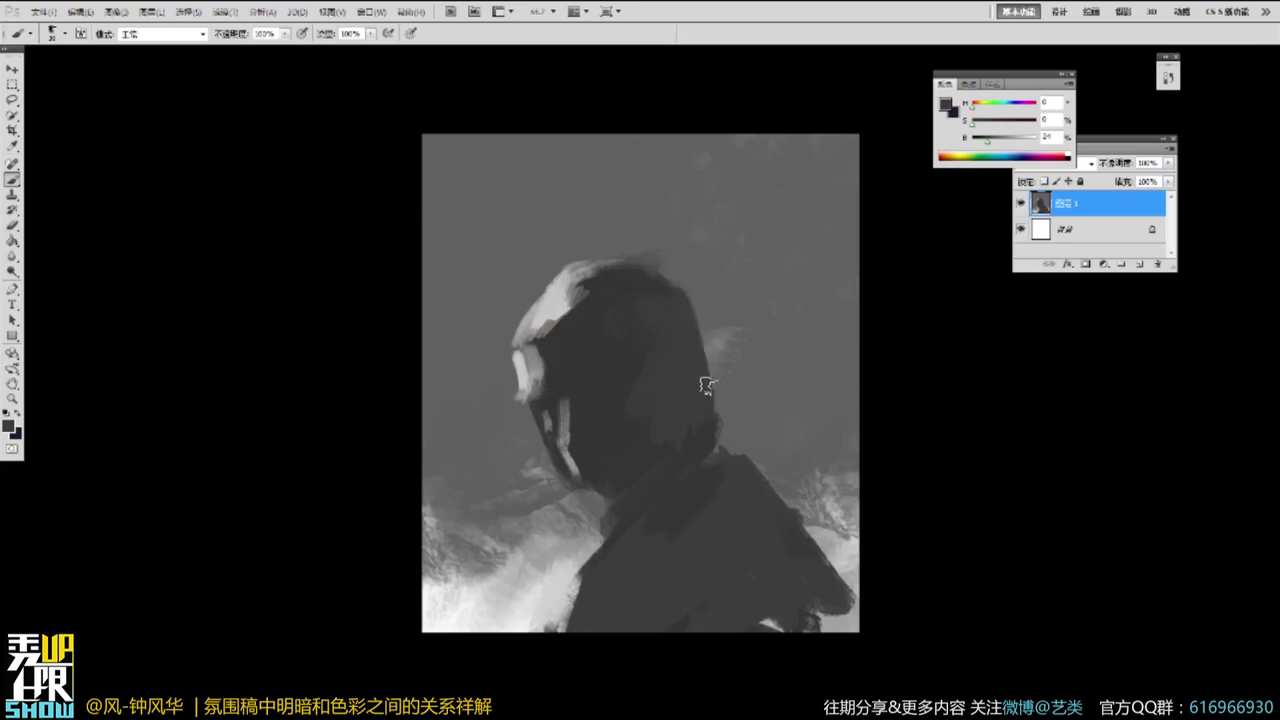
Darken the side of the head with its sampled dark grey and brighten the forehead highlight with a sampled light grey.
{"action": "key", "text": "z"}
{"action": "left_click", "coordinate": [806, 368], "text": "alt"}
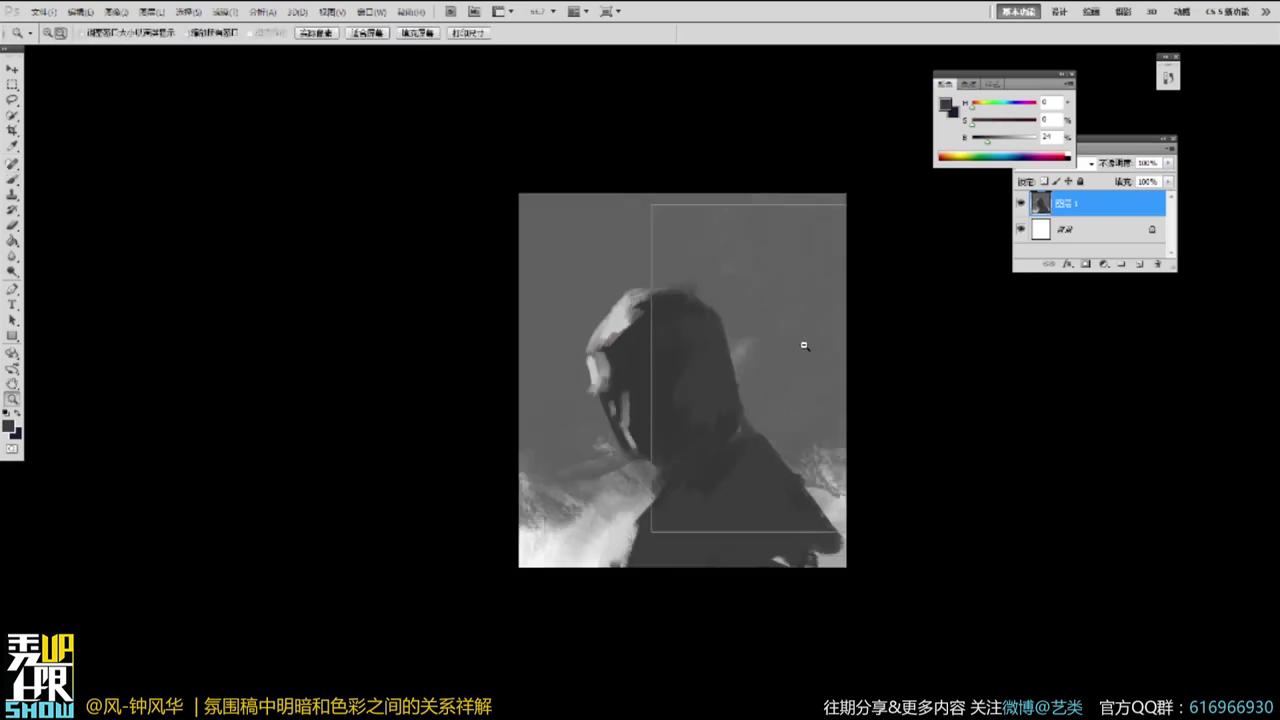
{"action": "key", "text": "b"}
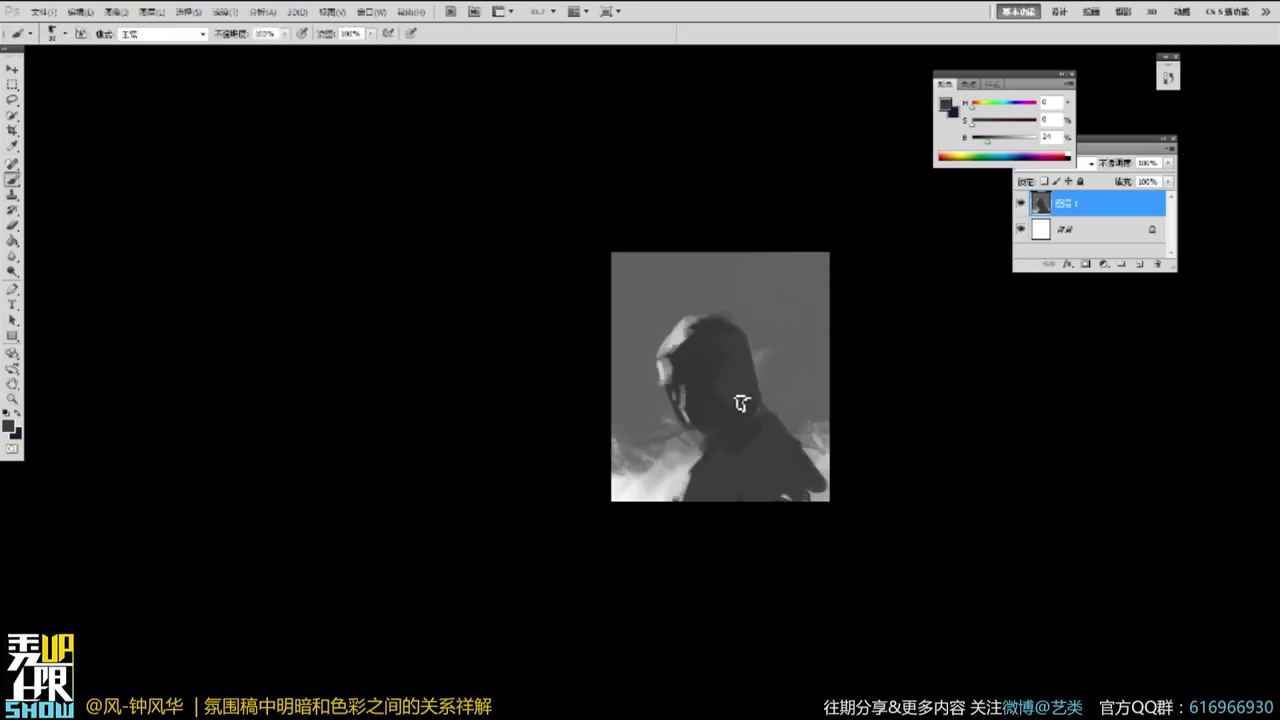
{"action": "key", "text": "z"}
{"action": "left_click", "coordinate": [729, 366]}
{"action": "key", "text": "b"}
{"action": "left_click", "coordinate": [681, 420], "text": "alt"}
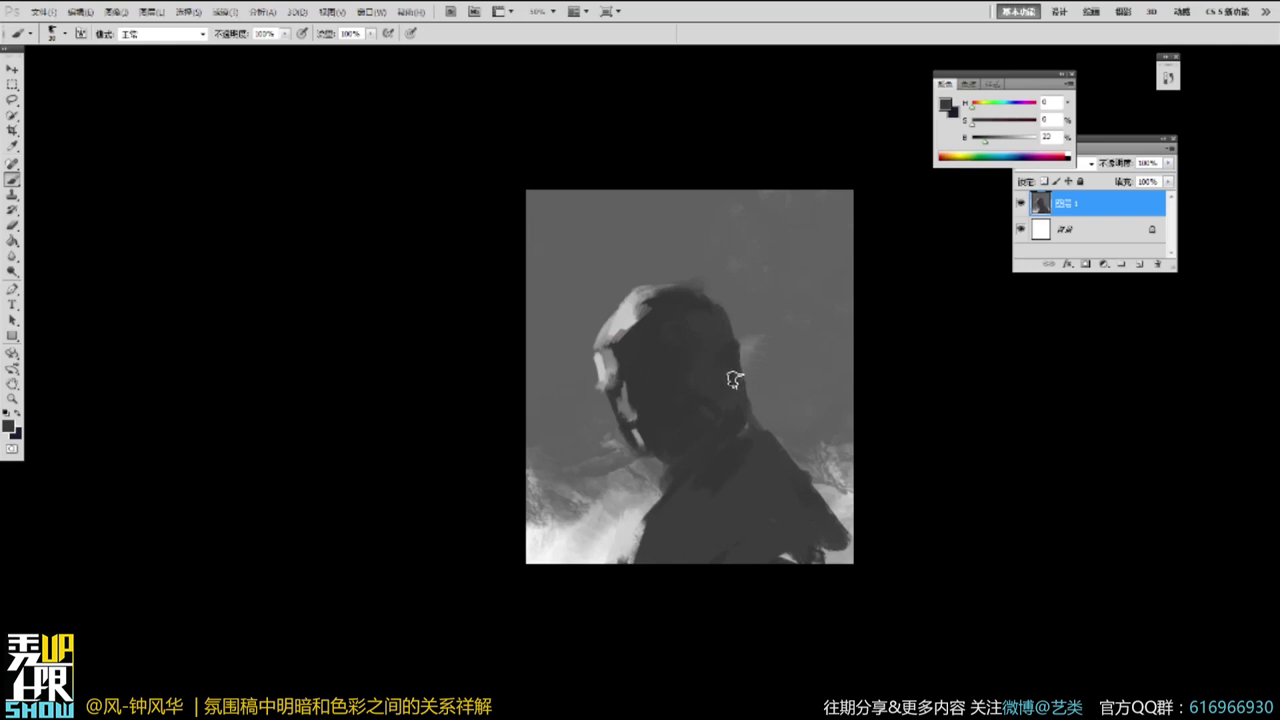
{"action": "left_click", "coordinate": [630, 311], "text": "alt"}
{"action": "left_click_drag", "start_coordinate": [635, 294], "coordinate": [601, 348]}
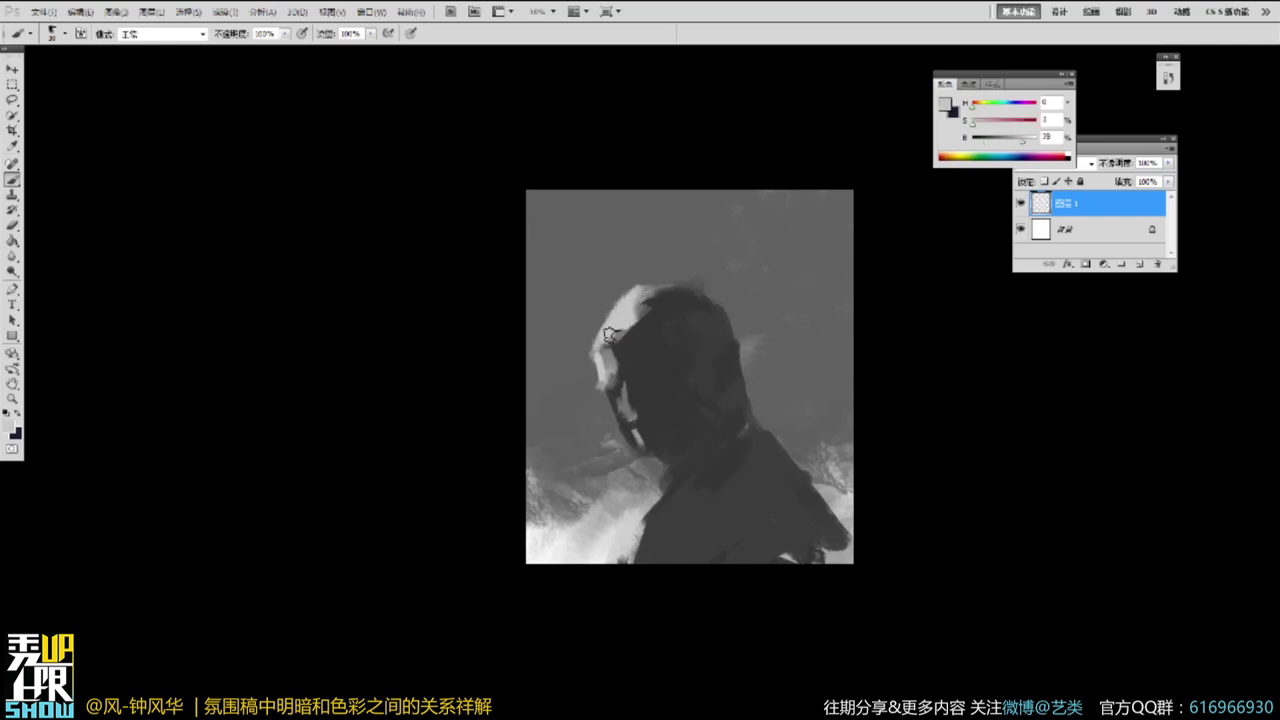
Shape the brow, eye socket and cheek of the grey head with light and dark tones sampled from the face.
{"action": "left_click", "coordinate": [673, 408], "text": "alt"}
{"action": "left_click", "coordinate": [624, 396], "text": "alt"}
{"action": "mouse_move", "coordinate": [637, 418]}
{"action": "left_mouse_down"}
{"action": "mouse_move", "coordinate": [619, 371]}
{"action": "mouse_move", "coordinate": [627, 402]}
{"action": "mouse_move", "coordinate": [642, 387]}
{"action": "mouse_move", "coordinate": [630, 416]}
{"action": "left_mouse_up"}
{"action": "left_click", "coordinate": [641, 402], "text": "alt"}
{"action": "left_click", "coordinate": [610, 384], "text": "alt"}
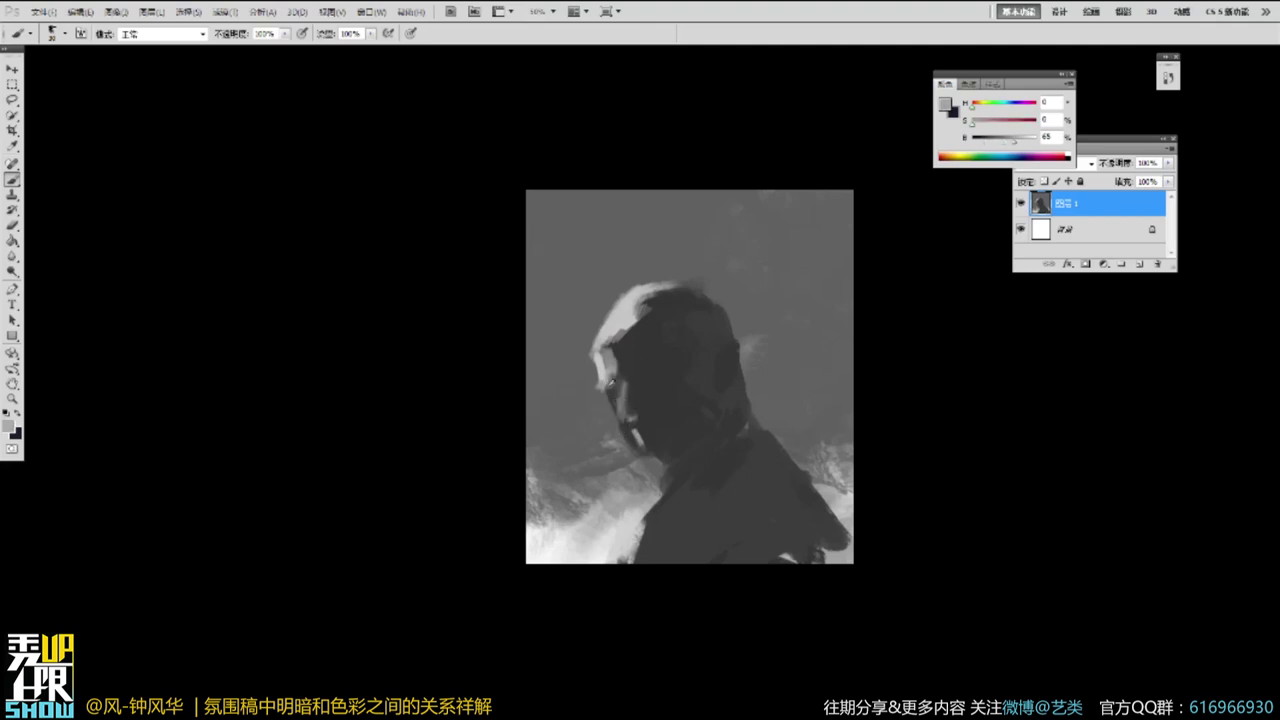
{"action": "left_click", "coordinate": [606, 394], "text": "alt"}
{"action": "mouse_move", "coordinate": [612, 395]}
{"action": "left_mouse_down"}
{"action": "mouse_move", "coordinate": [615, 340]}
{"action": "mouse_move", "coordinate": [659, 310]}
{"action": "left_mouse_up"}
{"action": "left_click", "coordinate": [615, 373], "text": "alt"}
{"action": "left_click", "coordinate": [621, 370], "text": "alt"}
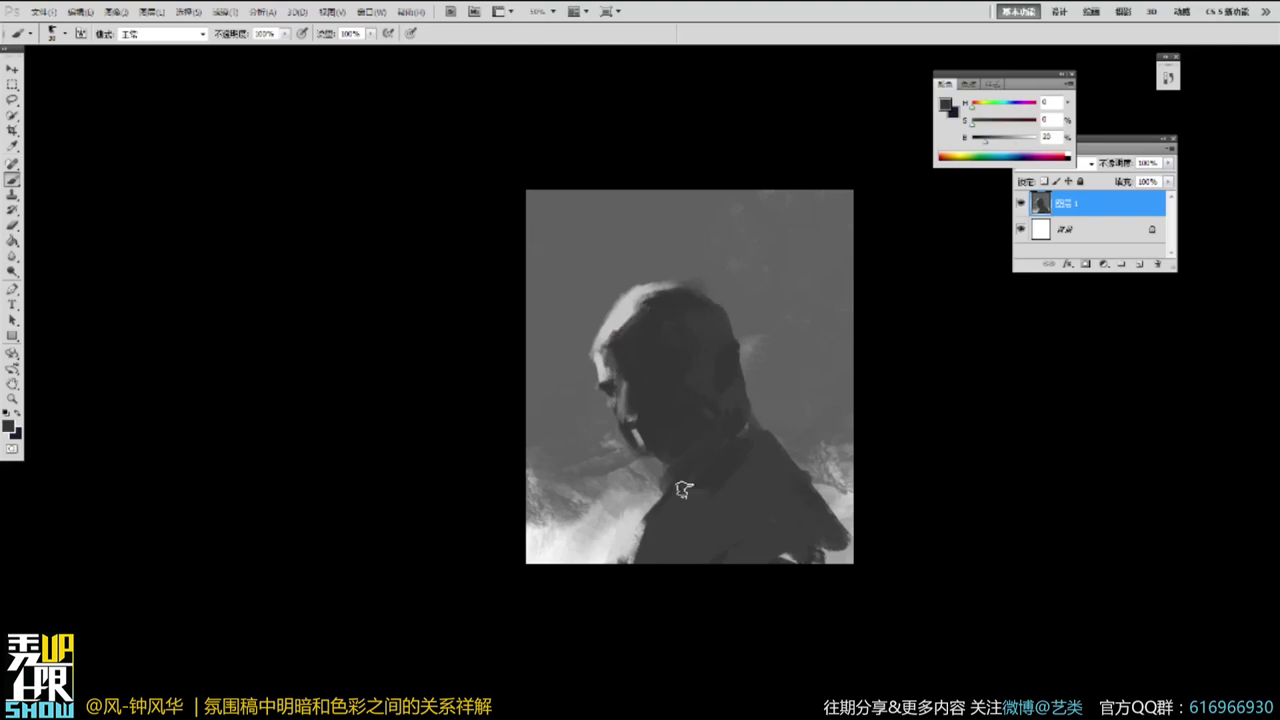
Extend the torso's lower front edge and reshape the mouth and chin highlights with sampled greys.
{"action": "left_click_drag", "start_coordinate": [648, 560], "coordinate": [628, 560]}
{"action": "left_click", "coordinate": [645, 436], "text": "alt"}
{"action": "left_click", "coordinate": [638, 436], "text": "alt"}
{"action": "left_click", "coordinate": [645, 446], "text": "alt"}
{"action": "left_click_drag", "start_coordinate": [637, 437], "coordinate": [650, 458]}
{"action": "left_click", "coordinate": [627, 421], "text": "alt"}
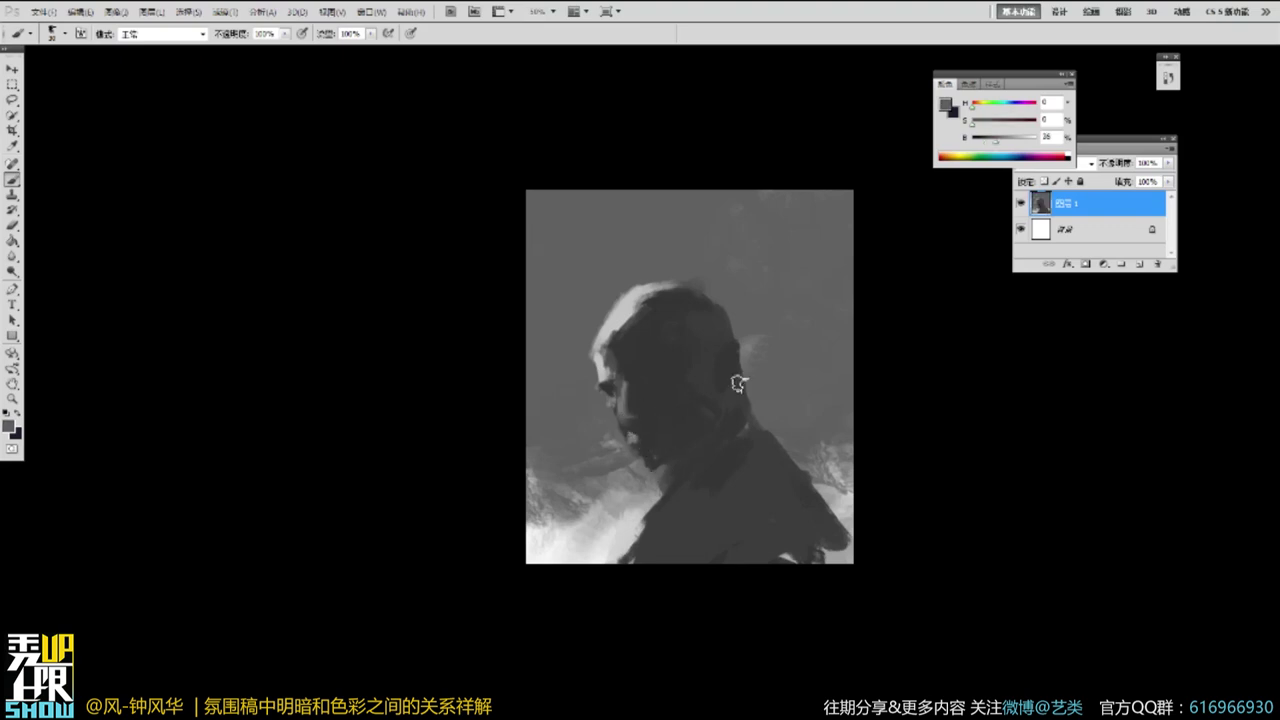
Refine the chin and jaw edge and touch up the eye area with sampled dark greys.
{"action": "key", "text": "z"}
{"action": "left_click", "coordinate": [655, 442]}
{"action": "left_click", "coordinate": [652, 455], "text": "alt"}
{"action": "left_click_drag", "start_coordinate": [658, 474], "coordinate": [630, 488]}
{"action": "left_click", "coordinate": [682, 357], "text": "alt"}
{"action": "left_click", "coordinate": [731, 335], "text": "ctrl"}
{"action": "left_click_drag", "start_coordinate": [628, 386], "coordinate": [626, 392]}
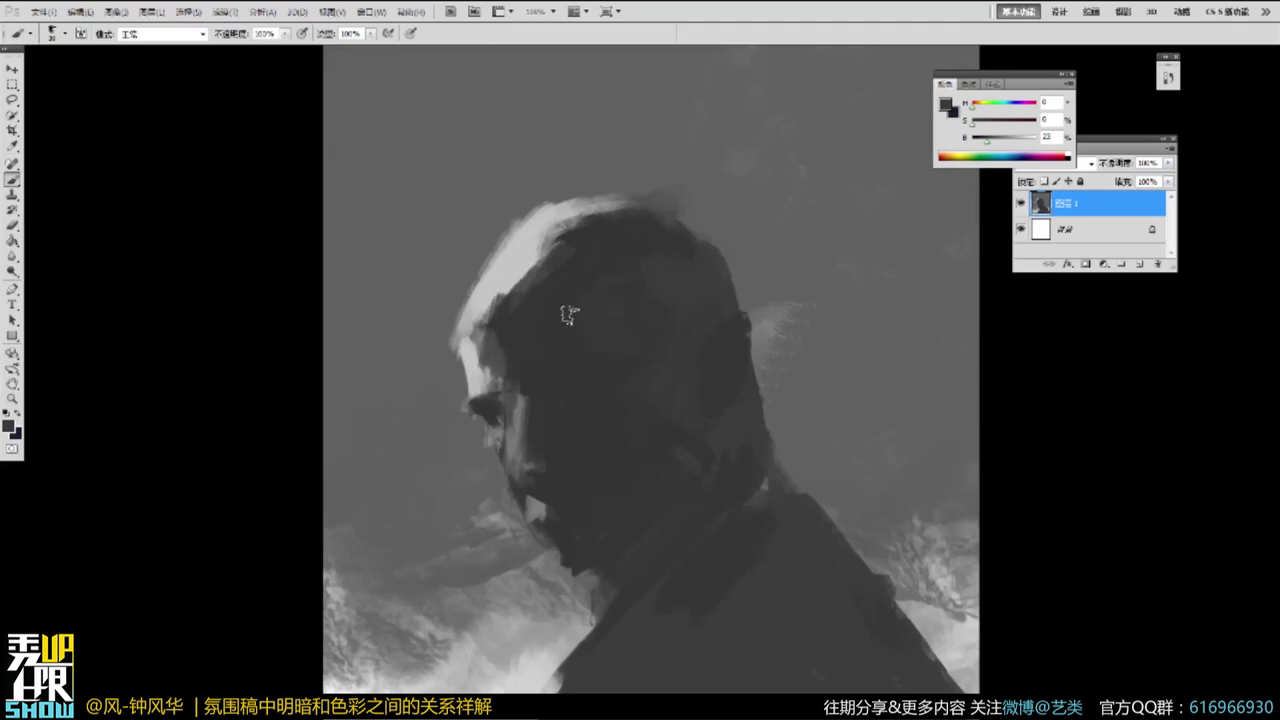
Refine the back of the skull, the forehead rim highlight and the brow with sampled greys.
{"action": "left_click_drag", "start_coordinate": [690, 232], "coordinate": [712, 250]}
{"action": "left_click", "coordinate": [595, 259], "text": "alt"}
{"action": "mouse_move", "coordinate": [590, 227]}
{"action": "left_mouse_down"}
{"action": "mouse_move", "coordinate": [564, 217]}
{"action": "mouse_move", "coordinate": [622, 204]}
{"action": "left_mouse_up"}
{"action": "mouse_move", "coordinate": [531, 262]}
{"action": "left_mouse_down"}
{"action": "mouse_move", "coordinate": [478, 320]}
{"action": "mouse_move", "coordinate": [522, 243]}
{"action": "mouse_move", "coordinate": [504, 290]}
{"action": "left_mouse_up"}
{"action": "left_click", "coordinate": [522, 247], "text": "alt"}
{"action": "left_click", "coordinate": [490, 322], "text": "alt"}
{"action": "mouse_move", "coordinate": [484, 342]}
{"action": "left_mouse_down"}
{"action": "mouse_move", "coordinate": [467, 337]}
{"action": "mouse_move", "coordinate": [478, 386]}
{"action": "mouse_move", "coordinate": [514, 384]}
{"action": "mouse_move", "coordinate": [496, 402]}
{"action": "left_mouse_up"}
{"action": "left_click", "coordinate": [530, 381], "text": "alt"}
{"action": "left_click", "coordinate": [478, 380], "text": "alt"}
{"action": "left_click", "coordinate": [546, 396], "text": "alt"}
Rework the chest edge, nape and back shoulder of the grey figure with sampled tones.
{"action": "left_click", "coordinate": [578, 623], "text": "alt"}
{"action": "left_click_drag", "start_coordinate": [589, 634], "coordinate": [556, 685]}
{"action": "left_click", "coordinate": [826, 407], "text": "alt"}
{"action": "left_click", "coordinate": [822, 409], "text": "alt"}
{"action": "left_click", "coordinate": [777, 487], "text": "alt"}
{"action": "left_click_drag", "start_coordinate": [808, 458], "coordinate": [831, 493]}
{"action": "left_click_drag", "start_coordinate": [795, 449], "coordinate": [772, 487]}
{"action": "left_click", "coordinate": [758, 513], "text": "alt"}
{"action": "left_click", "coordinate": [804, 475], "text": "alt"}
{"action": "mouse_move", "coordinate": [808, 552]}
{"action": "left_mouse_down"}
{"action": "mouse_move", "coordinate": [752, 565]}
{"action": "mouse_move", "coordinate": [817, 579]}
{"action": "left_mouse_up"}
Paint sampled greys down the neck and front of the chest to define the torso's front edge.
{"action": "mouse_move", "coordinate": [772, 477]}
{"action": "left_mouse_down"}
{"action": "mouse_move", "coordinate": [741, 509]}
{"action": "mouse_move", "coordinate": [716, 497]}
{"action": "mouse_move", "coordinate": [661, 603]}
{"action": "left_mouse_up"}
{"action": "left_click", "coordinate": [672, 552], "text": "alt"}
{"action": "left_click", "coordinate": [745, 470], "text": "alt"}
{"action": "left_click", "coordinate": [683, 542], "text": "alt"}
{"action": "left_click", "coordinate": [705, 550], "text": "alt"}
{"action": "mouse_move", "coordinate": [696, 524]}
{"action": "left_mouse_down"}
{"action": "mouse_move", "coordinate": [699, 559]}
{"action": "mouse_move", "coordinate": [657, 604]}
{"action": "left_mouse_up"}
{"action": "left_click", "coordinate": [676, 544], "text": "alt"}
{"action": "left_click_drag", "start_coordinate": [682, 552], "coordinate": [661, 611]}
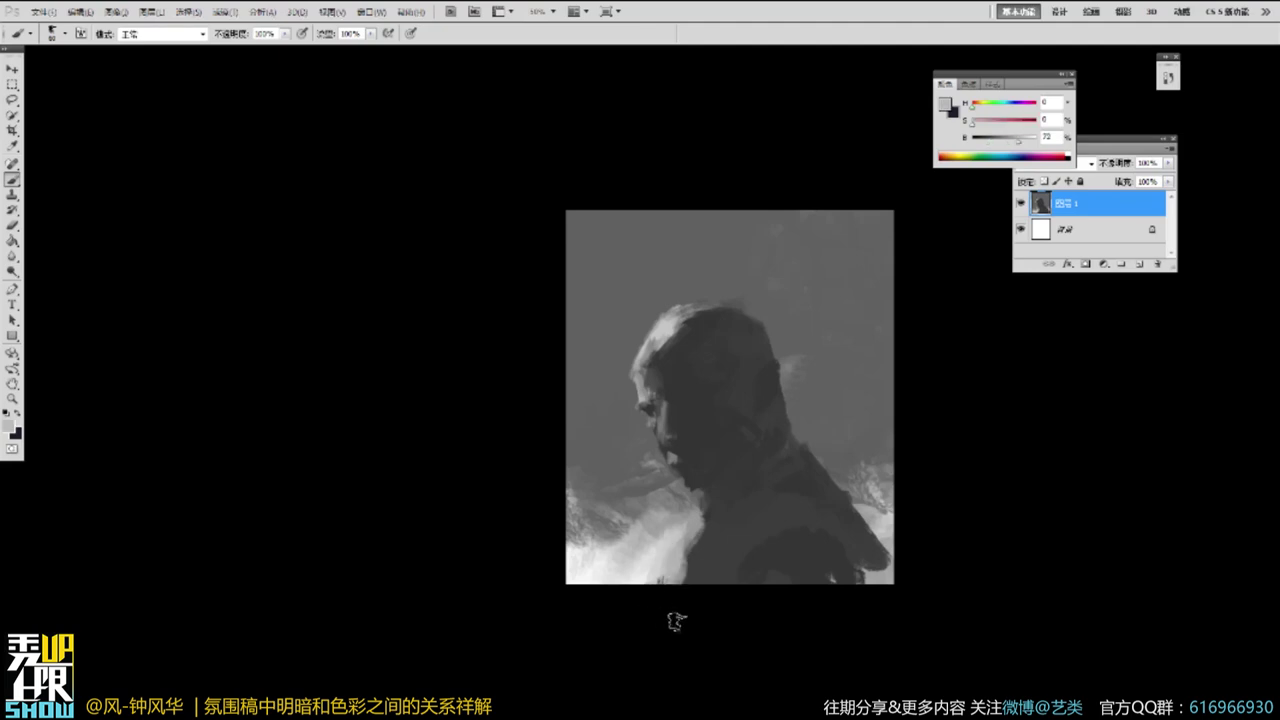
Sweep a light grey arc across the background and head, and darken the chin, neck and chest with sampled greys.
{"action": "left_click_drag", "start_coordinate": [872, 432], "coordinate": [655, 358]}
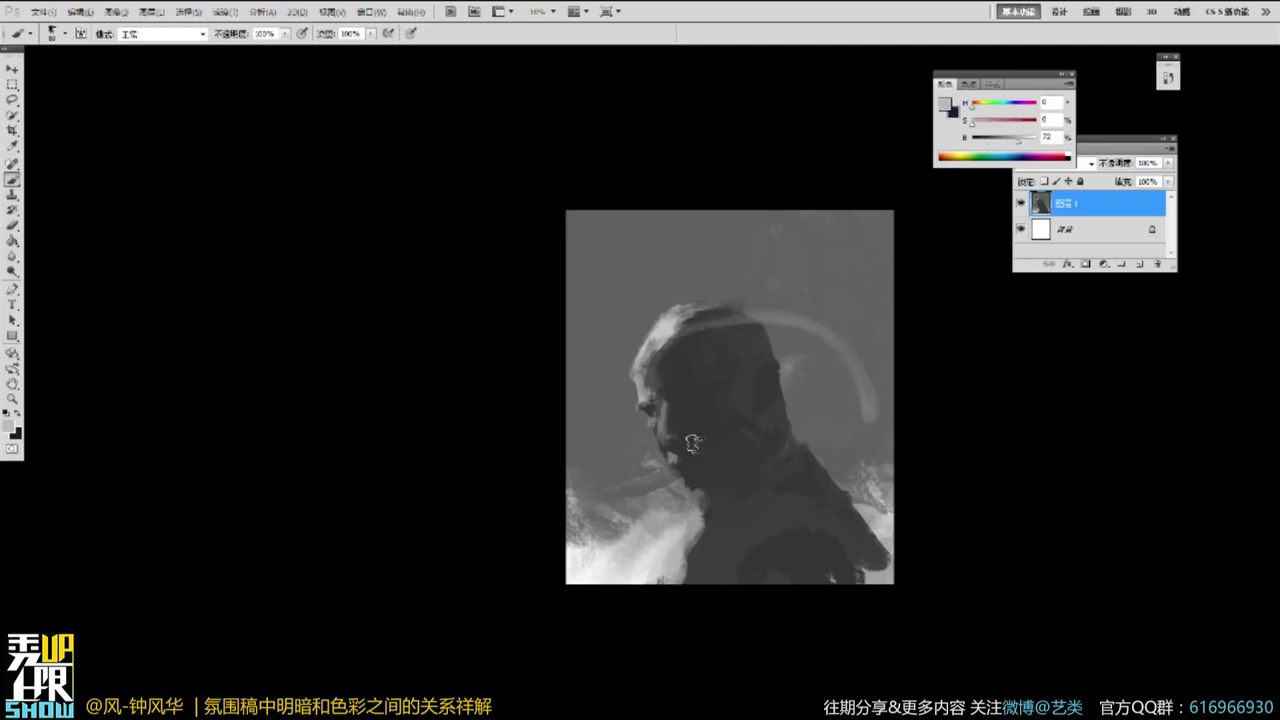
{"action": "left_click", "coordinate": [694, 466], "text": "alt"}
{"action": "left_click", "coordinate": [697, 509], "text": "alt"}
{"action": "left_click_drag", "start_coordinate": [702, 505], "coordinate": [705, 522]}
{"action": "left_click", "coordinate": [740, 443], "text": "alt"}
{"action": "mouse_move", "coordinate": [740, 444]}
{"action": "left_mouse_down"}
{"action": "mouse_move", "coordinate": [733, 500]}
{"action": "mouse_move", "coordinate": [680, 580]}
{"action": "left_mouse_up"}
Paint the sampled background grey into the misty area in front of the neck.
{"action": "left_click", "coordinate": [635, 453], "text": "alt"}
{"action": "left_click_drag", "start_coordinate": [654, 494], "coordinate": [649, 517]}
{"action": "left_click_drag", "start_coordinate": [668, 472], "coordinate": [656, 522]}
{"action": "mouse_move", "coordinate": [684, 494]}
{"action": "left_mouse_down"}
{"action": "mouse_move", "coordinate": [670, 532]}
{"action": "mouse_move", "coordinate": [648, 530]}
{"action": "left_mouse_up"}
Cover the light arc on the head with sampled dark grey and break it into loose strokes in the background.
{"action": "left_click", "coordinate": [713, 361], "text": "alt"}
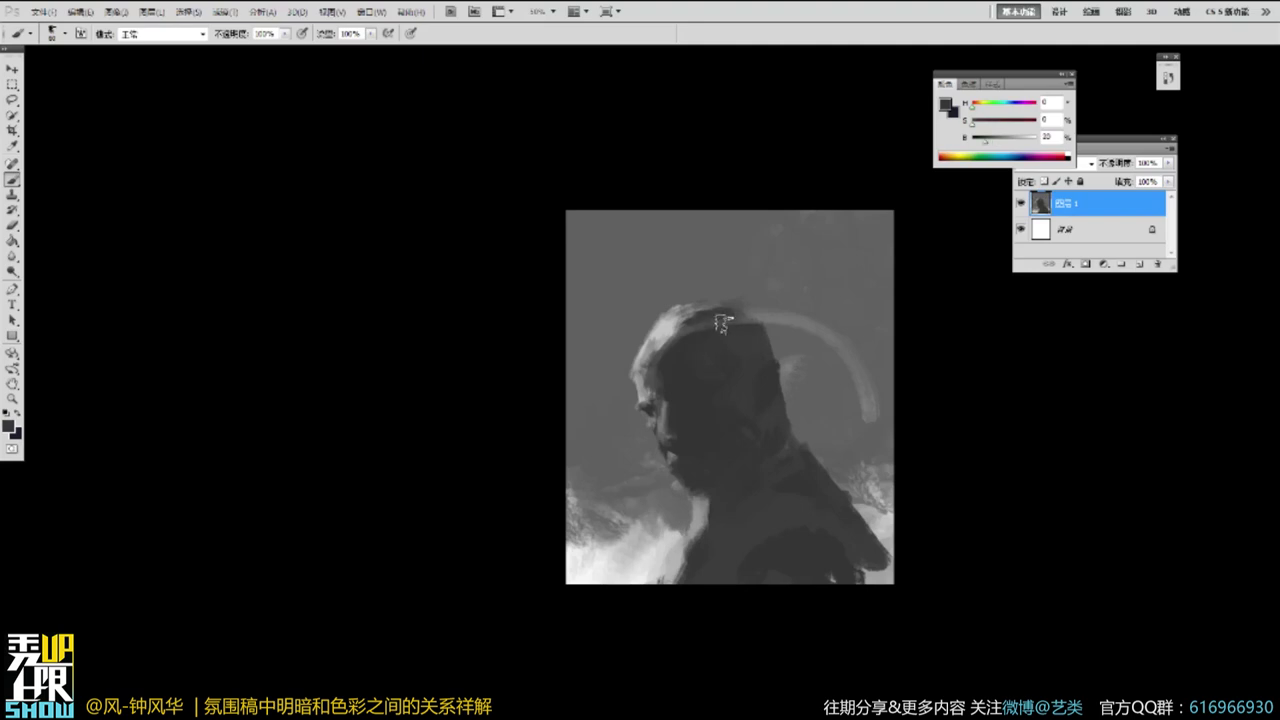
{"action": "key", "text": "f"}
{"action": "mouse_move", "coordinate": [707, 321]}
{"action": "left_mouse_down"}
{"action": "mouse_move", "coordinate": [740, 346]}
{"action": "mouse_move", "coordinate": [772, 300]}
{"action": "left_mouse_up"}
{"action": "key", "text": "f"}
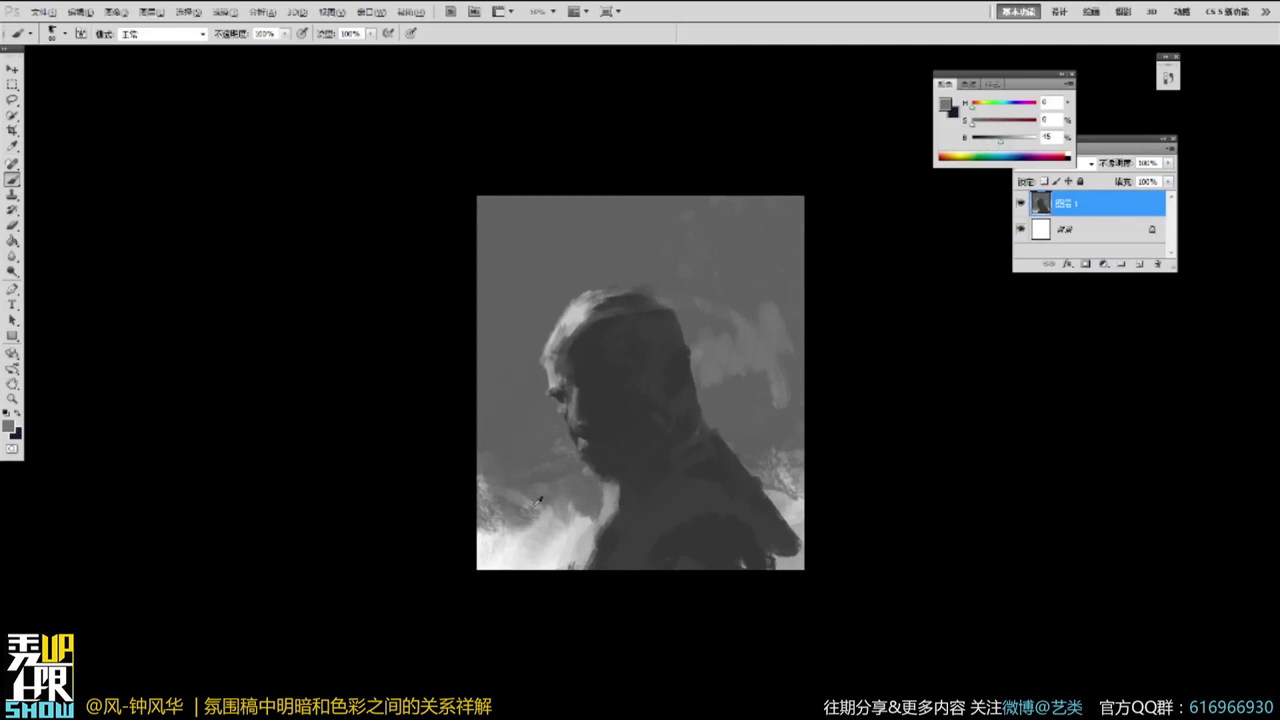
Hide the greyscale painting layer, prepare a blank layer above it and set the brush to a saturated olive green.
{"action": "left_click", "coordinate": [1020, 204]}
{"action": "key", "text": "F7"}
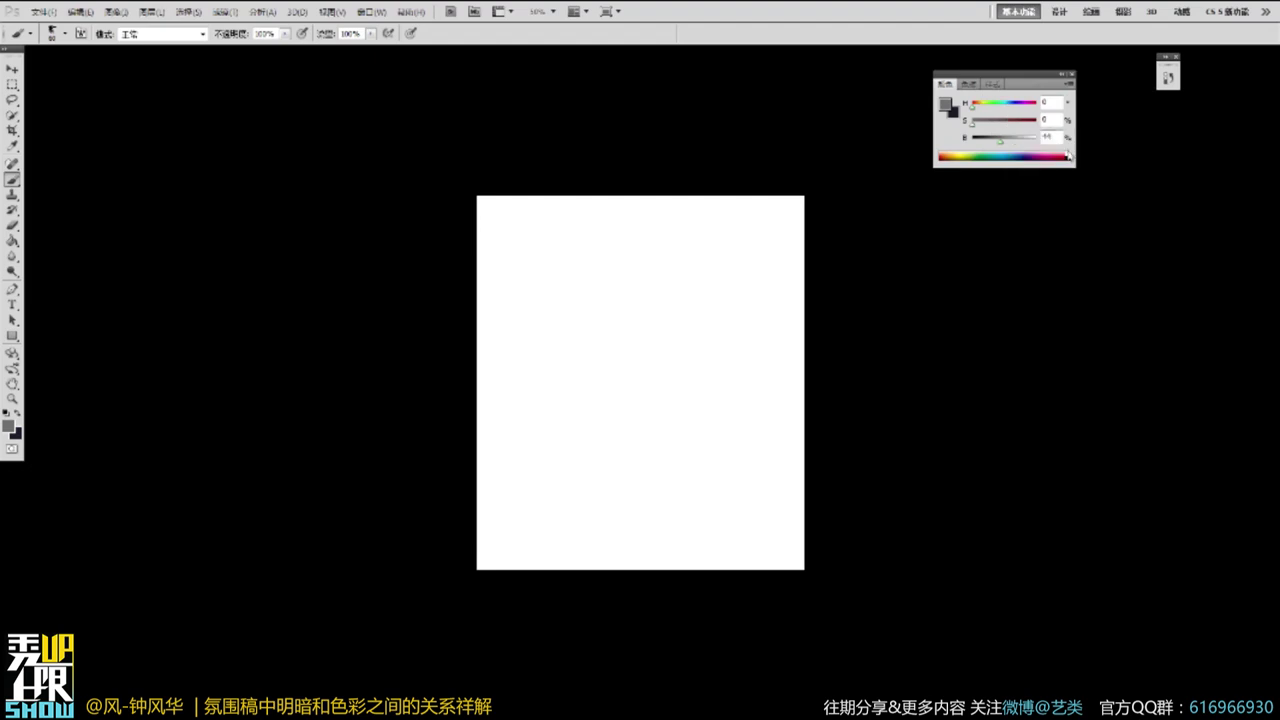
{"action": "key", "text": "F7"}
{"action": "left_click", "coordinate": [1009, 123]}
{"action": "mouse_move", "coordinate": [1002, 140]}
{"action": "left_mouse_down"}
{"action": "mouse_move", "coordinate": [1025, 125]}
{"action": "mouse_move", "coordinate": [991, 141]}
{"action": "left_mouse_up"}
{"action": "left_click", "coordinate": [978, 108]}
Choose a textured brush, enlarge it and block in broad olive green strokes across the upper and middle canvas.
{"action": "right_click", "coordinate": [691, 371]}
{"action": "mouse_move", "coordinate": [607, 380]}
{"action": "left_mouse_down"}
{"action": "mouse_move", "coordinate": [511, 377]}
{"action": "mouse_move", "coordinate": [524, 360]}
{"action": "left_mouse_up"}
{"action": "key", "text": "bracketright"}
{"action": "key", "text": "bracketright"}
{"action": "key", "text": "bracketright"}
{"action": "key", "text": "bracketright"}
{"action": "key", "text": "bracketright"}
{"action": "key", "text": "bracketright"}
{"action": "key", "text": "bracketright"}
{"action": "key", "text": "bracketright"}
{"action": "key", "text": "bracketright"}
{"action": "mouse_move", "coordinate": [510, 287]}
{"action": "left_mouse_down"}
{"action": "mouse_move", "coordinate": [440, 437]}
{"action": "mouse_move", "coordinate": [761, 447]}
{"action": "mouse_move", "coordinate": [794, 330]}
{"action": "mouse_move", "coordinate": [603, 422]}
{"action": "left_mouse_up"}
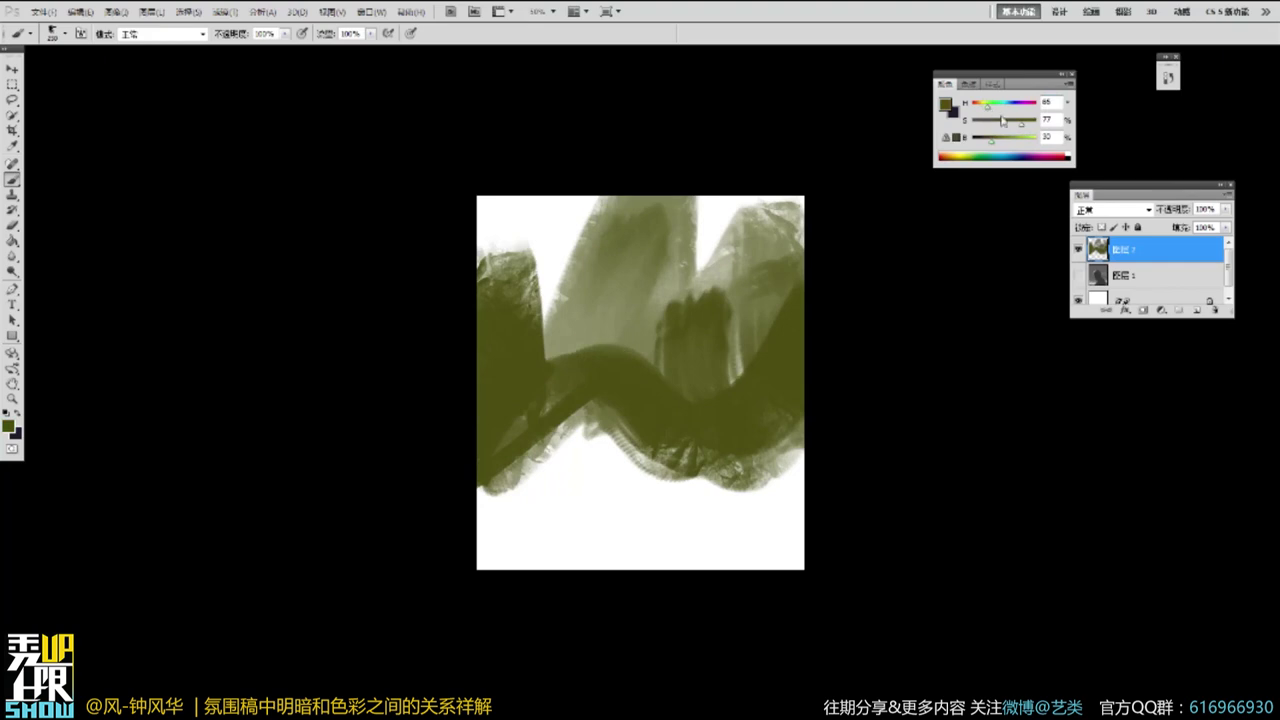
Cover the upper background with mid green and block dark green and brownish strokes across the lower part with a smaller brush.
{"action": "mouse_move", "coordinate": [849, 108]}
{"action": "left_mouse_down"}
{"action": "mouse_move", "coordinate": [690, 290]}
{"action": "mouse_move", "coordinate": [600, 320]}
{"action": "left_mouse_up"}
{"action": "left_click_drag", "start_coordinate": [992, 144], "coordinate": [986, 142]}
{"action": "mouse_move", "coordinate": [690, 455]}
{"action": "left_mouse_down"}
{"action": "mouse_move", "coordinate": [600, 515]}
{"action": "mouse_move", "coordinate": [485, 495]}
{"action": "mouse_move", "coordinate": [515, 560]}
{"action": "left_mouse_up"}
{"action": "key", "text": "bracketleft"}
{"action": "key", "text": "bracketleft"}
{"action": "key", "text": "bracketleft"}
{"action": "key", "text": "bracketleft"}
{"action": "left_click_drag", "start_coordinate": [560, 490], "coordinate": [785, 465]}
{"action": "left_click_drag", "start_coordinate": [610, 465], "coordinate": [735, 445]}
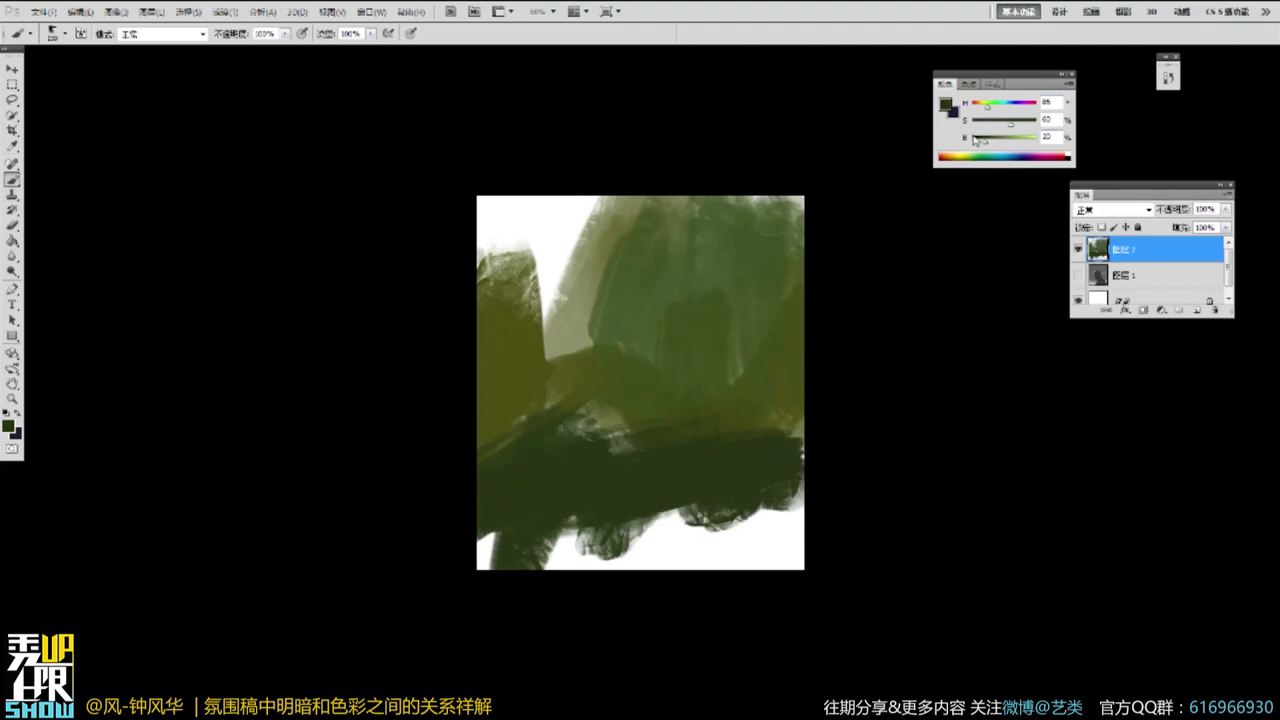
{"action": "mouse_move", "coordinate": [600, 405]}
{"action": "left_mouse_down"}
{"action": "mouse_move", "coordinate": [615, 445]}
{"action": "mouse_move", "coordinate": [725, 512]}
{"action": "mouse_move", "coordinate": [650, 540]}
{"action": "mouse_move", "coordinate": [727, 538]}
{"action": "left_mouse_up"}
Fill the background's upper-left area with greyish olive tones and blend them into the neighbouring green.
{"action": "left_click_drag", "start_coordinate": [984, 142], "coordinate": [997, 125]}
{"action": "mouse_move", "coordinate": [566, 218]}
{"action": "left_mouse_down"}
{"action": "mouse_move", "coordinate": [570, 285]}
{"action": "mouse_move", "coordinate": [510, 225]}
{"action": "mouse_move", "coordinate": [492, 265]}
{"action": "left_mouse_up"}
{"action": "left_click_drag", "start_coordinate": [993, 141], "coordinate": [1001, 141]}
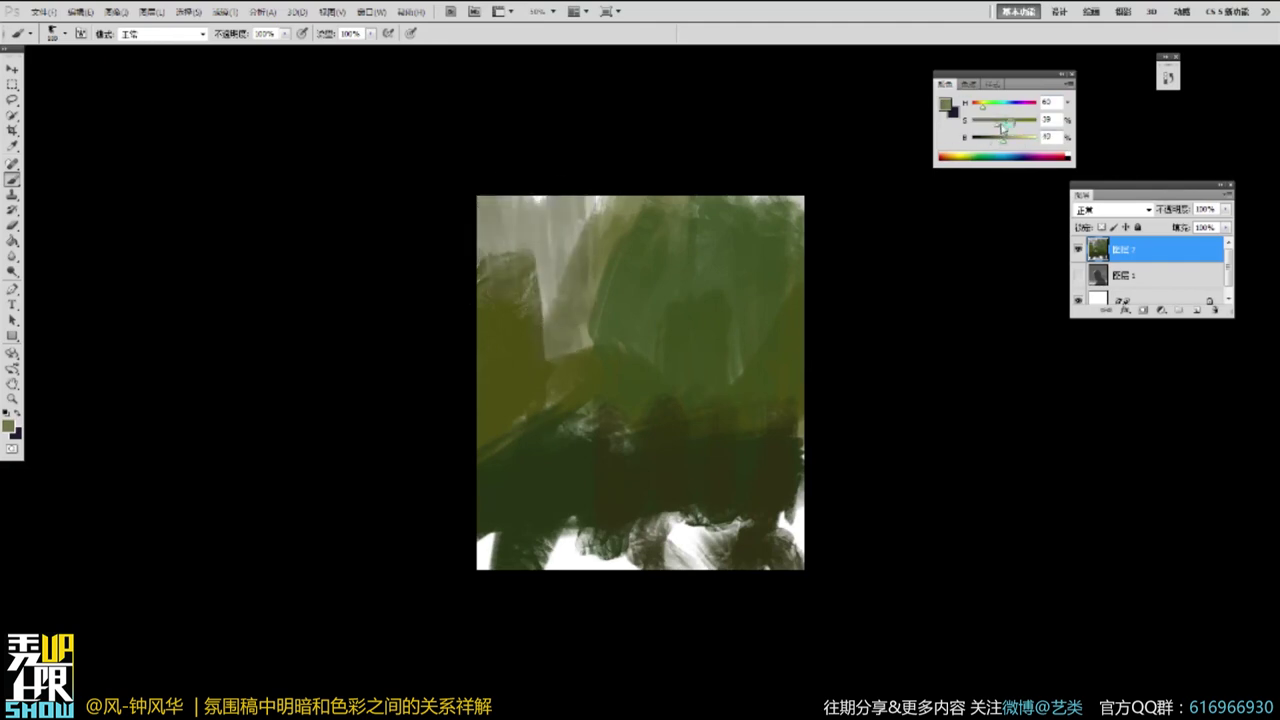
{"action": "left_click_drag", "start_coordinate": [520, 238], "coordinate": [530, 335]}
{"action": "left_click_drag", "start_coordinate": [573, 225], "coordinate": [616, 260]}
{"action": "left_click_drag", "start_coordinate": [575, 342], "coordinate": [540, 395]}
{"action": "left_click", "coordinate": [598, 360], "text": "alt"}
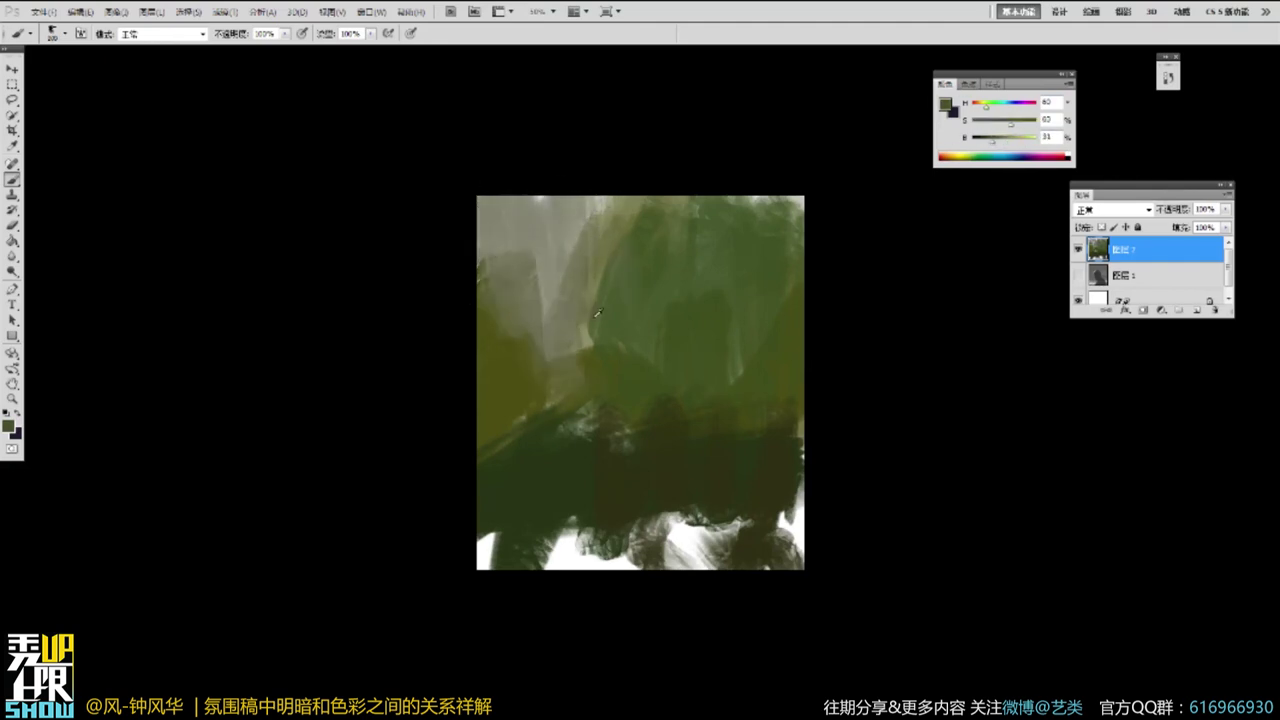
{"action": "left_click_drag", "start_coordinate": [582, 295], "coordinate": [552, 375]}
{"action": "mouse_move", "coordinate": [590, 225]}
{"action": "left_mouse_down"}
{"action": "mouse_move", "coordinate": [540, 163]}
{"action": "mouse_move", "coordinate": [492, 265]}
{"action": "left_mouse_up"}
Fill the white gaps in the lower background with dark greens, lowering the brush brightness to 15%.
{"action": "left_click_drag", "start_coordinate": [993, 141], "coordinate": [988, 141]}
{"action": "left_click_drag", "start_coordinate": [515, 490], "coordinate": [490, 552]}
{"action": "left_click", "coordinate": [620, 500], "text": "alt"}
{"action": "left_click_drag", "start_coordinate": [620, 530], "coordinate": [521, 554]}
{"action": "left_click_drag", "start_coordinate": [735, 515], "coordinate": [615, 550]}
{"action": "left_click_drag", "start_coordinate": [615, 550], "coordinate": [808, 542]}
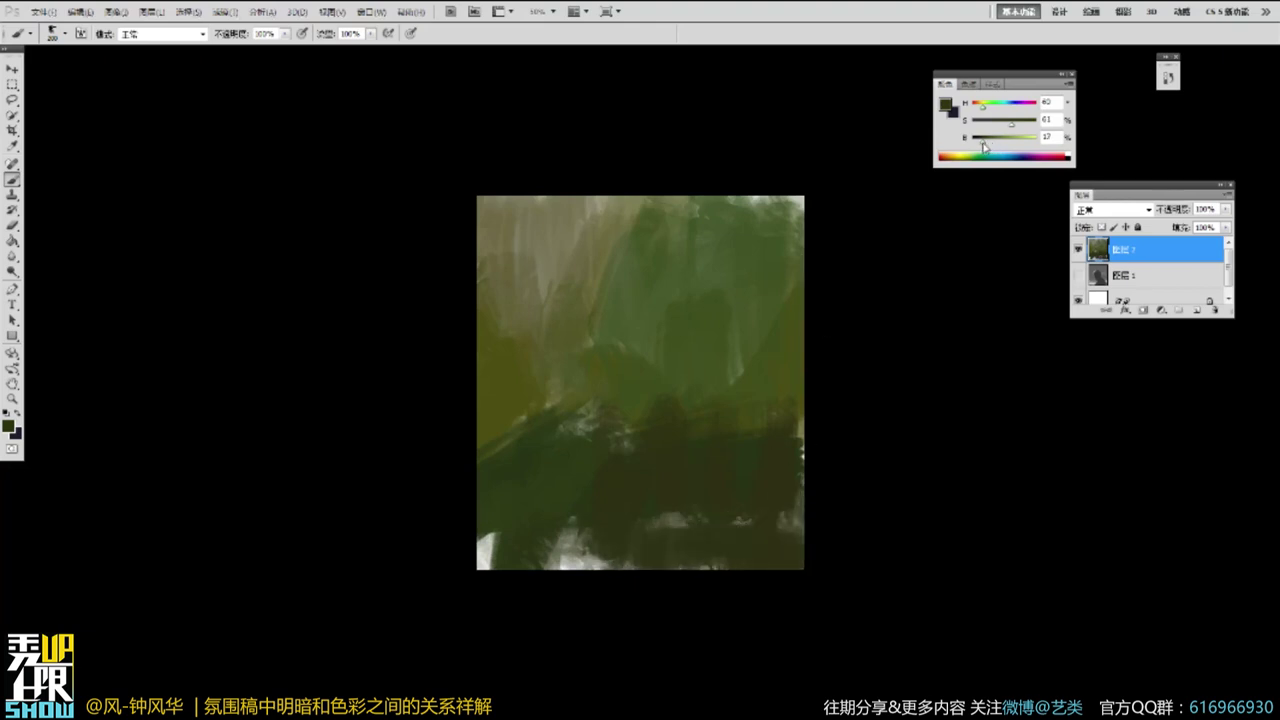
{"action": "left_click_drag", "start_coordinate": [550, 545], "coordinate": [822, 492]}
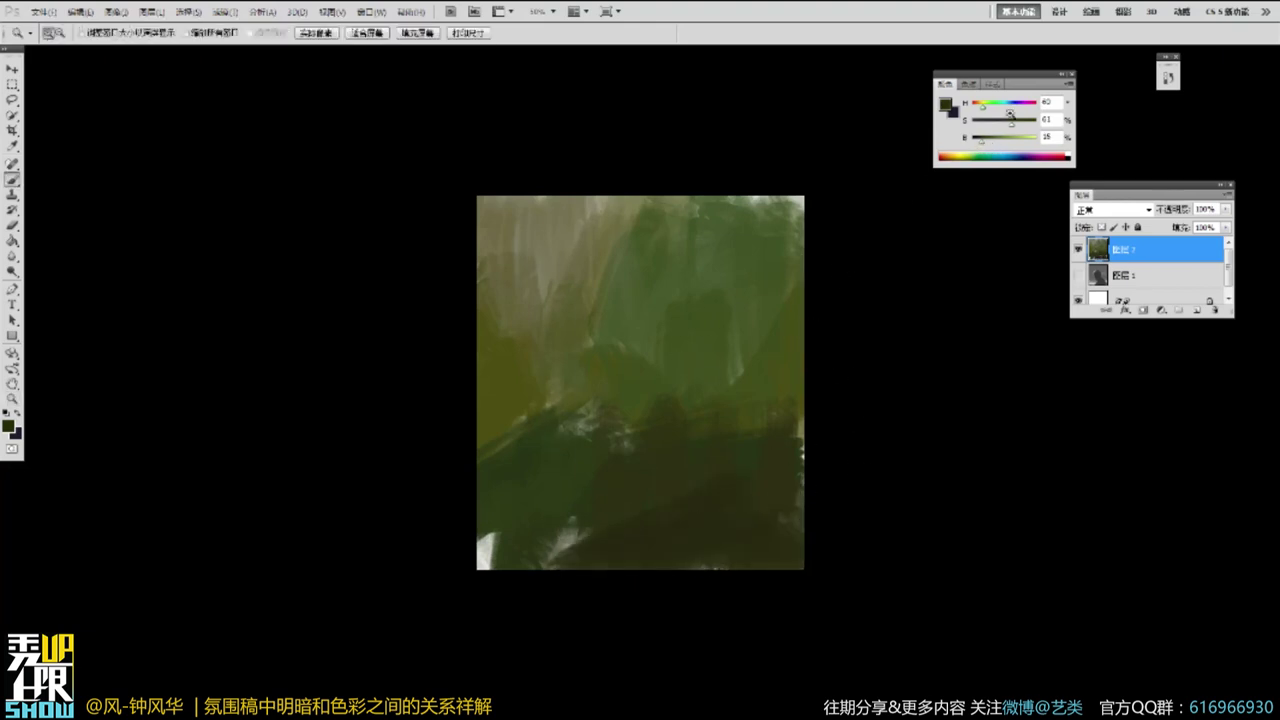
Set the brush to 9% brightness and block in a dark head silhouette in the middle of the green background.
{"action": "key", "text": "ctrl+plus"}
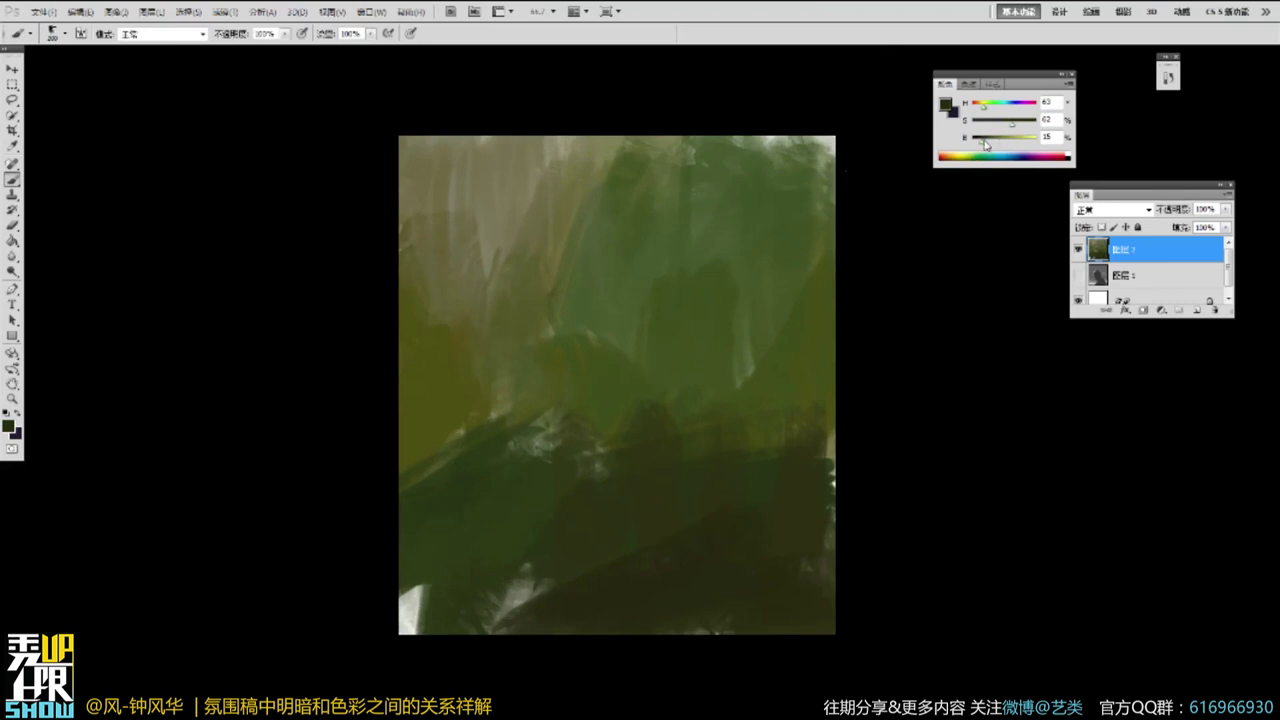
{"action": "left_click_drag", "start_coordinate": [981, 144], "coordinate": [978, 145]}
{"action": "left_click_drag", "start_coordinate": [602, 322], "coordinate": [605, 442]}
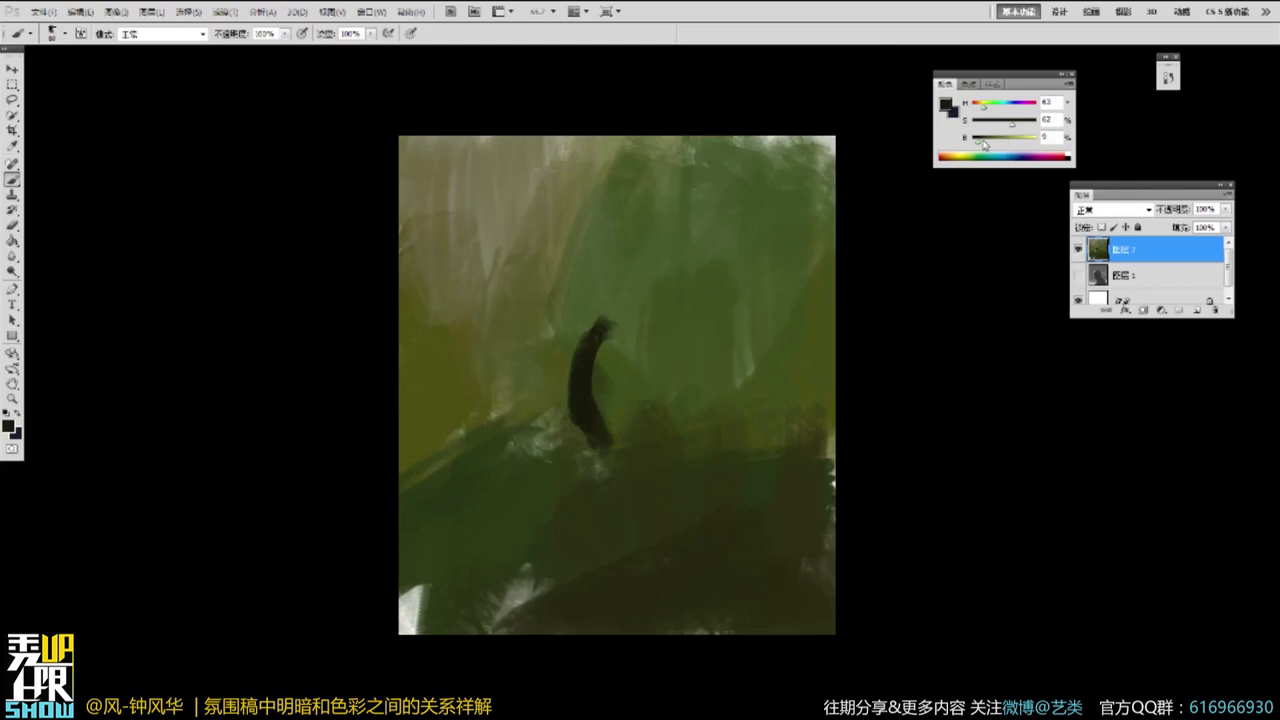
{"action": "mouse_move", "coordinate": [598, 313]}
{"action": "left_mouse_down"}
{"action": "mouse_move", "coordinate": [600, 412]}
{"action": "mouse_move", "coordinate": [598, 350]}
{"action": "mouse_move", "coordinate": [572, 425]}
{"action": "mouse_move", "coordinate": [640, 350]}
{"action": "mouse_move", "coordinate": [650, 425]}
{"action": "left_mouse_up"}
{"action": "mouse_move", "coordinate": [575, 305]}
{"action": "left_mouse_down"}
{"action": "mouse_move", "coordinate": [668, 300]}
{"action": "mouse_move", "coordinate": [631, 327]}
{"action": "mouse_move", "coordinate": [700, 415]}
{"action": "mouse_move", "coordinate": [695, 435]}
{"action": "left_mouse_up"}
{"action": "mouse_move", "coordinate": [545, 345]}
{"action": "left_mouse_down"}
{"action": "mouse_move", "coordinate": [580, 300]}
{"action": "mouse_move", "coordinate": [570, 455]}
{"action": "mouse_move", "coordinate": [608, 465]}
{"action": "mouse_move", "coordinate": [694, 427]}
{"action": "mouse_move", "coordinate": [548, 384]}
{"action": "mouse_move", "coordinate": [594, 463]}
{"action": "mouse_move", "coordinate": [631, 493]}
{"action": "left_mouse_up"}
Fill out the back of the head, jaw and neck of the silhouette with sampled dark greens.
{"action": "left_click", "coordinate": [641, 446], "text": "alt"}
{"action": "mouse_move", "coordinate": [676, 457]}
{"action": "left_mouse_down"}
{"action": "mouse_move", "coordinate": [660, 520]}
{"action": "mouse_move", "coordinate": [706, 485]}
{"action": "left_mouse_up"}
{"action": "left_click_drag", "start_coordinate": [704, 438], "coordinate": [716, 478]}
{"action": "left_click_drag", "start_coordinate": [704, 415], "coordinate": [709, 480]}
{"action": "left_click", "coordinate": [657, 319], "text": "alt"}
{"action": "left_click_drag", "start_coordinate": [678, 331], "coordinate": [697, 375]}
{"action": "mouse_move", "coordinate": [573, 307]}
{"action": "left_mouse_down"}
{"action": "mouse_move", "coordinate": [625, 284]}
{"action": "mouse_move", "coordinate": [700, 318]}
{"action": "mouse_move", "coordinate": [718, 400]}
{"action": "mouse_move", "coordinate": [702, 447]}
{"action": "mouse_move", "coordinate": [742, 492]}
{"action": "mouse_move", "coordinate": [660, 543]}
{"action": "left_mouse_up"}
Extend the dark silhouette into the chest and sloping shoulder, and smooth the top edge of the head.
{"action": "left_click", "coordinate": [633, 478], "text": "alt"}
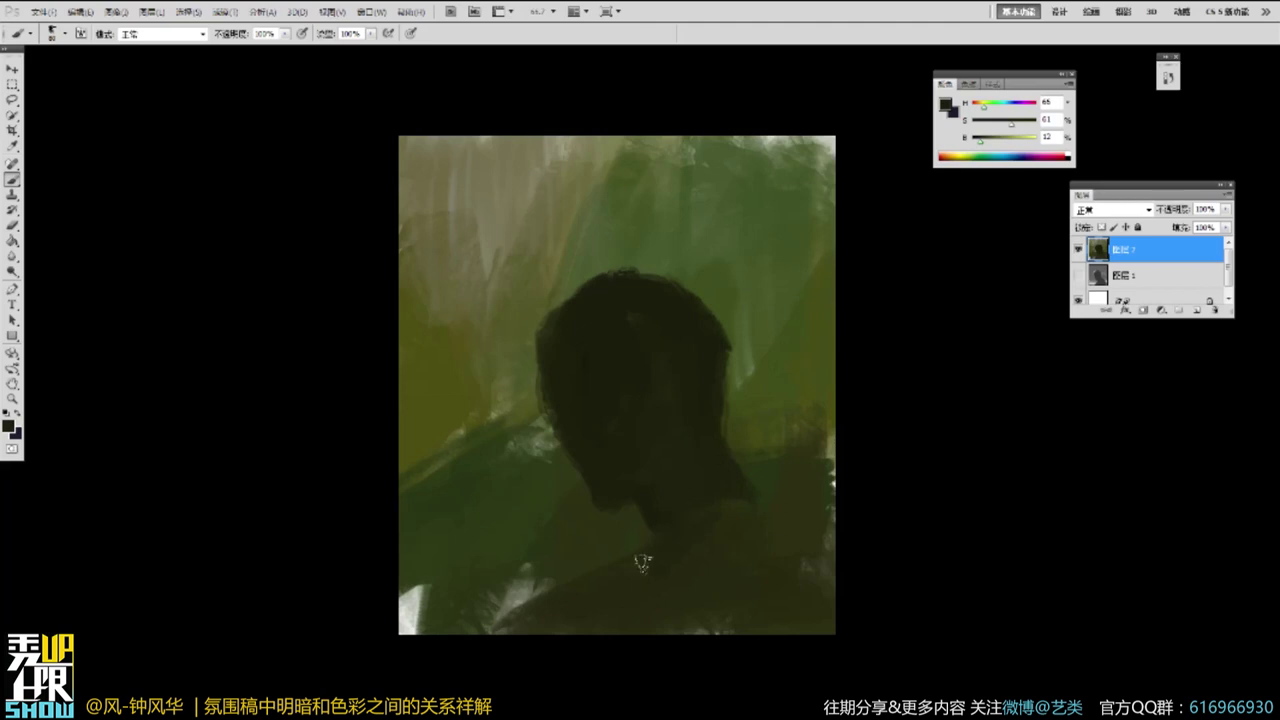
{"action": "left_click_drag", "start_coordinate": [745, 505], "coordinate": [815, 625]}
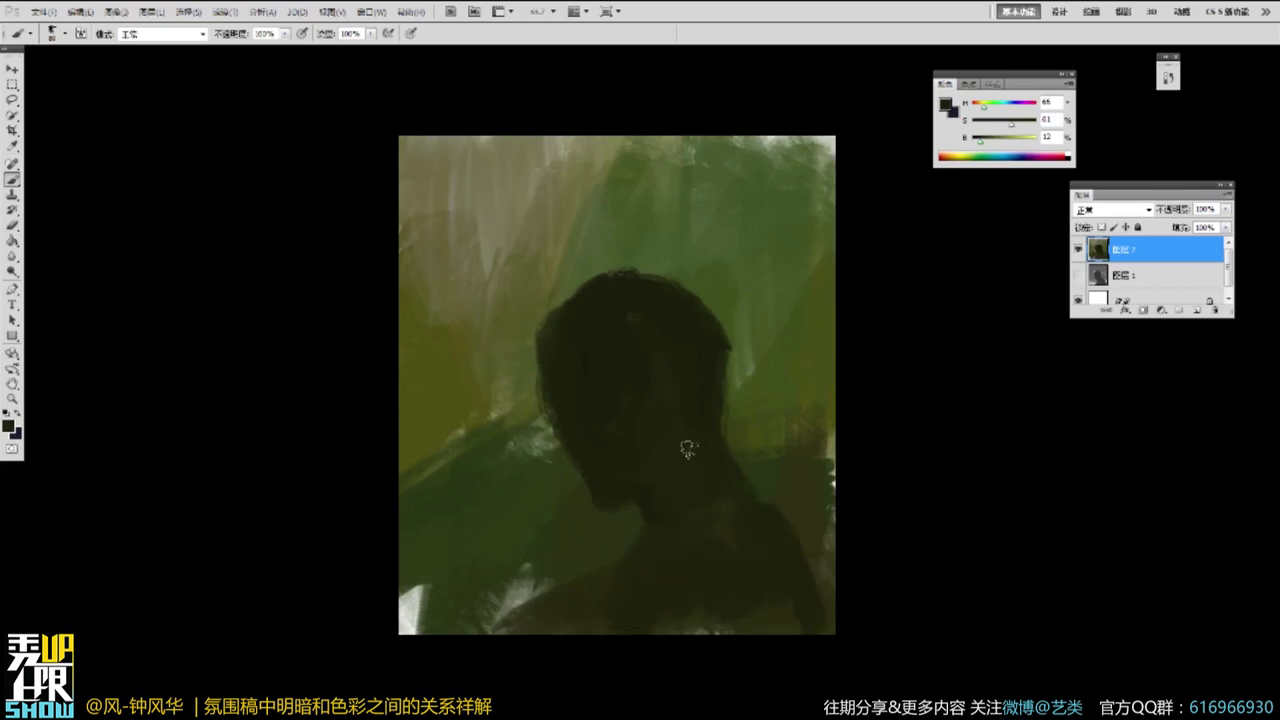
{"action": "left_click_drag", "start_coordinate": [734, 460], "coordinate": [806, 538]}
{"action": "left_click", "coordinate": [588, 304], "text": "alt"}
{"action": "left_click_drag", "start_coordinate": [564, 300], "coordinate": [654, 273]}
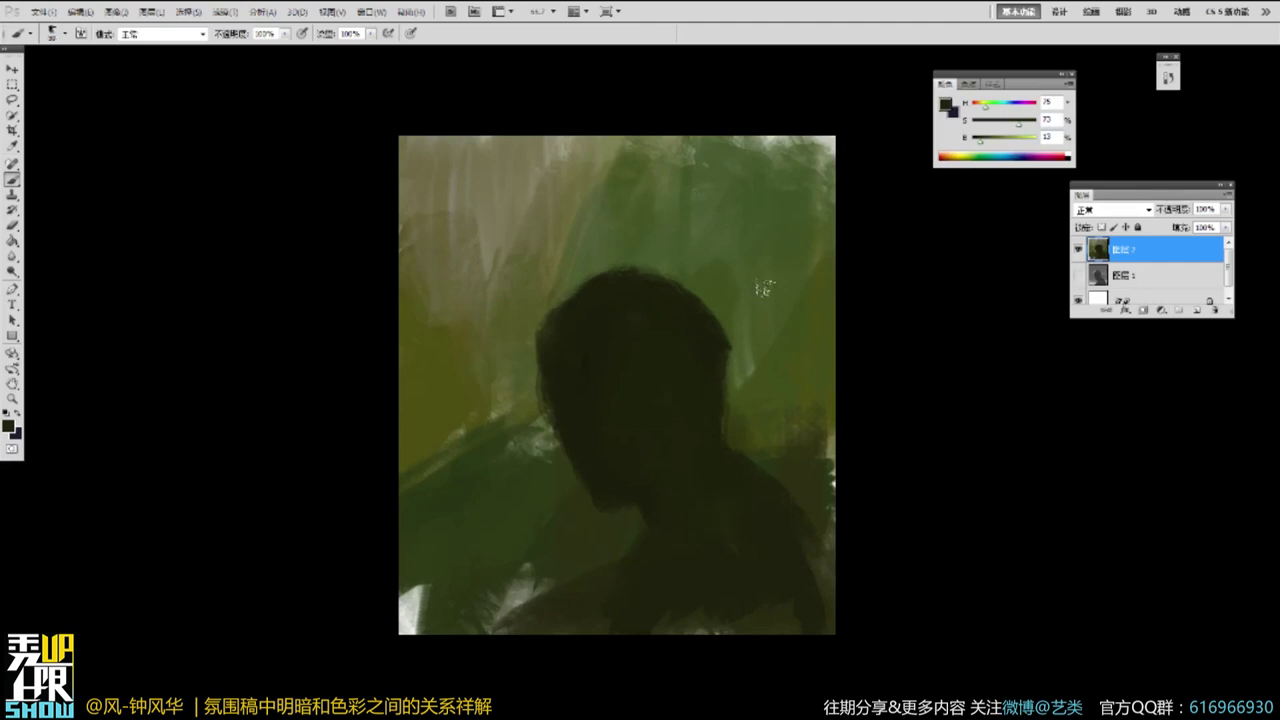
Paint sampled greens over the background behind the neck and in front of the face.
{"action": "left_click", "coordinate": [753, 430], "text": "alt"}
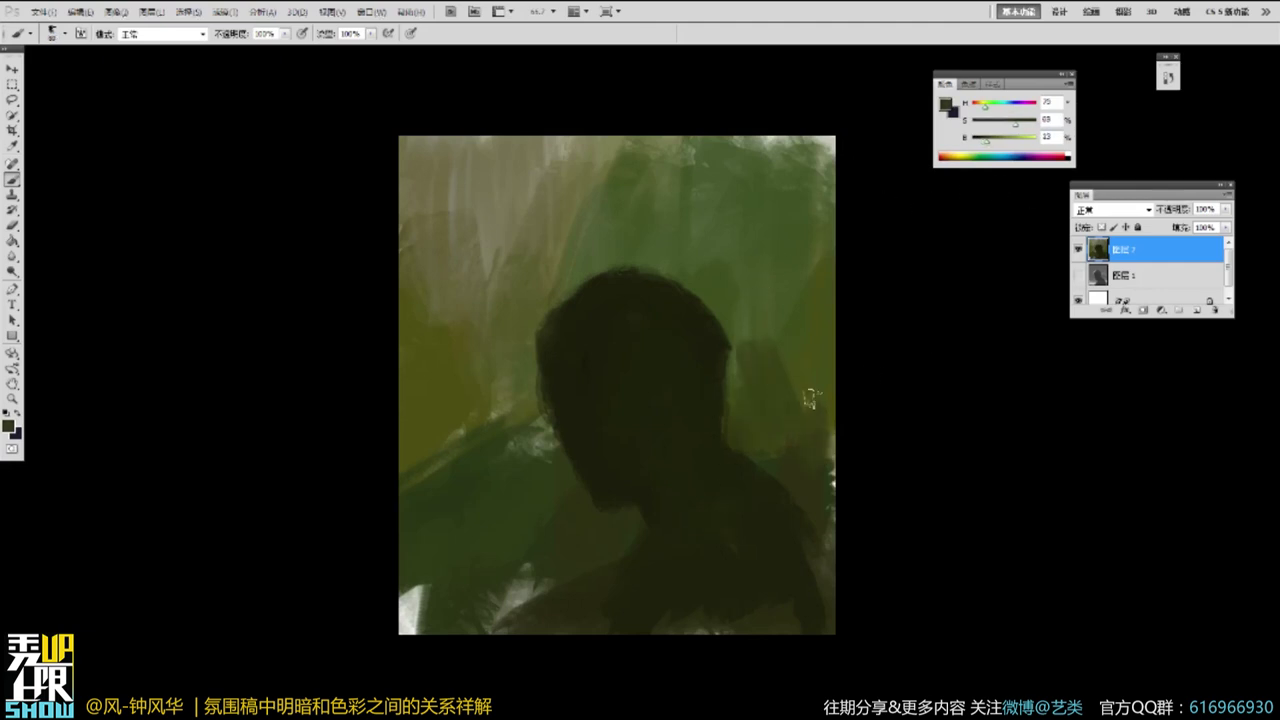
{"action": "left_click", "coordinate": [500, 354], "text": "alt"}
{"action": "mouse_move", "coordinate": [526, 414]}
{"action": "left_mouse_down"}
{"action": "mouse_move", "coordinate": [541, 466]}
{"action": "mouse_move", "coordinate": [511, 468]}
{"action": "left_mouse_up"}
{"action": "left_click_drag", "start_coordinate": [484, 390], "coordinate": [484, 488]}
{"action": "left_click", "coordinate": [521, 311], "text": "alt"}
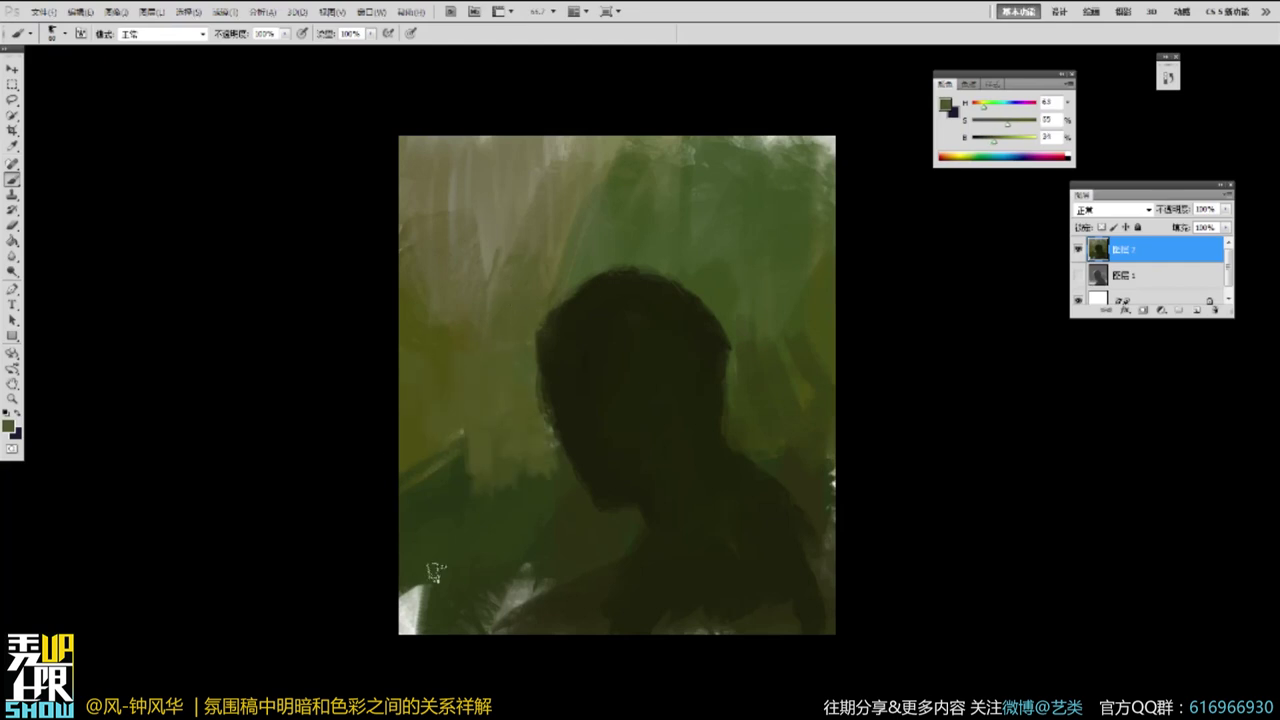
Blend the background beside the face and even out the dark green inside the head with sampled colours.
{"action": "key", "text": "z"}
{"action": "left_click", "coordinate": [602, 323]}
{"action": "key", "text": "b"}
{"action": "left_click", "coordinate": [587, 354], "text": "alt"}
{"action": "mouse_move", "coordinate": [471, 350]}
{"action": "left_mouse_down"}
{"action": "mouse_move", "coordinate": [490, 426]}
{"action": "mouse_move", "coordinate": [466, 411]}
{"action": "left_mouse_up"}
{"action": "left_click", "coordinate": [583, 397], "text": "alt"}
{"action": "left_click_drag", "start_coordinate": [662, 420], "coordinate": [679, 289]}
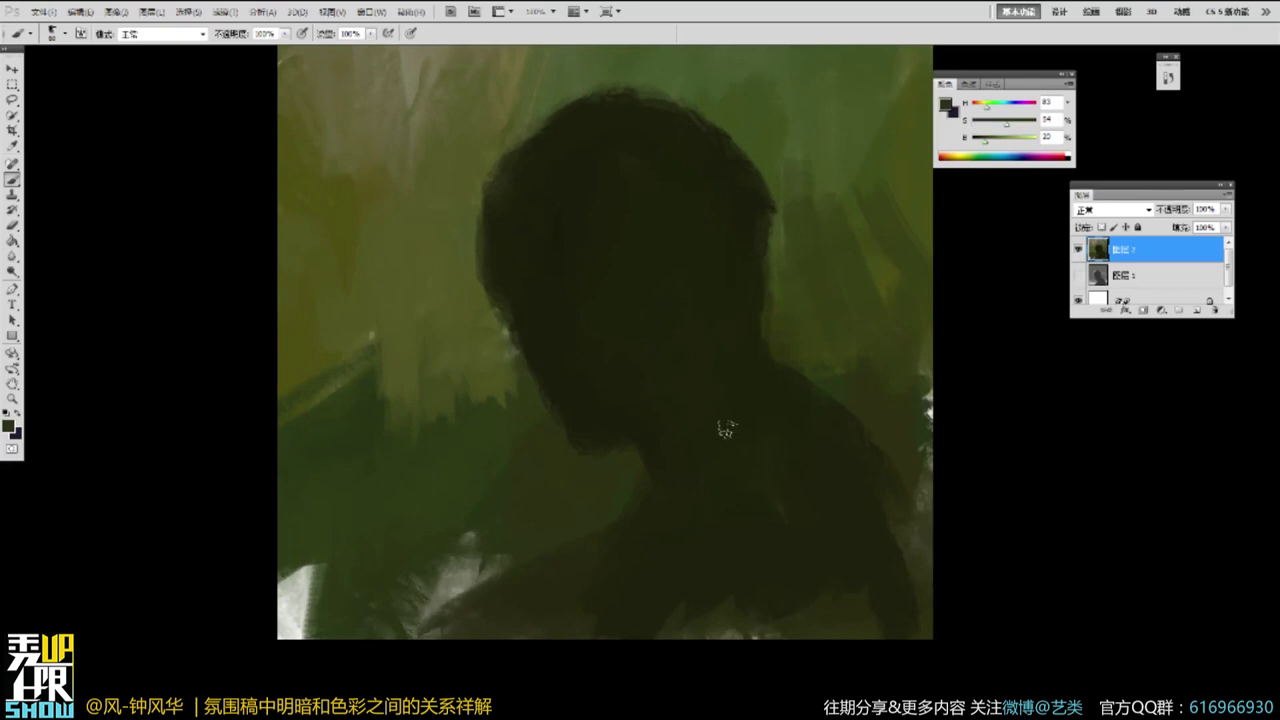
Dab a lighter green patch at the collar and blend it into the neck with sampled dark greens.
{"action": "left_click_drag", "start_coordinate": [740, 462], "coordinate": [700, 500]}
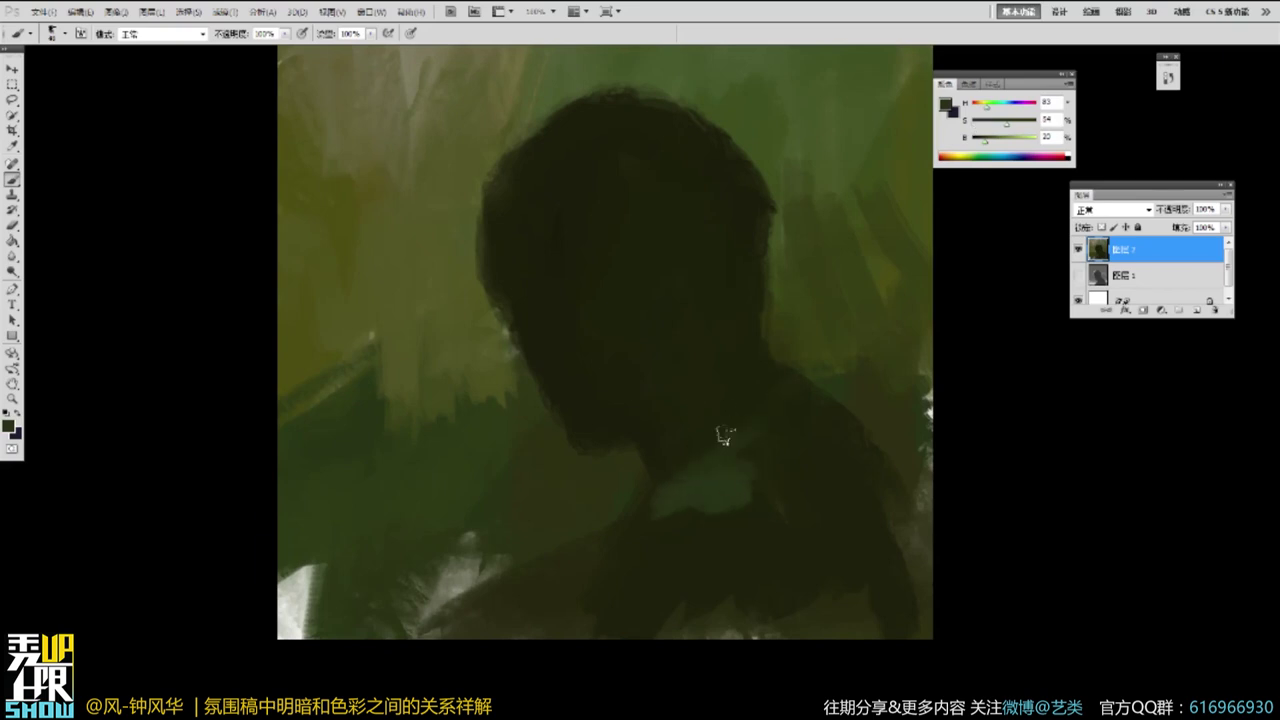
{"action": "mouse_move", "coordinate": [708, 416]}
{"action": "left_mouse_down"}
{"action": "mouse_move", "coordinate": [693, 514]}
{"action": "mouse_move", "coordinate": [649, 520]}
{"action": "mouse_move", "coordinate": [746, 469]}
{"action": "mouse_move", "coordinate": [711, 432]}
{"action": "mouse_move", "coordinate": [765, 424]}
{"action": "mouse_move", "coordinate": [705, 428]}
{"action": "left_mouse_up"}
{"action": "left_click", "coordinate": [748, 377], "text": "alt"}
{"action": "left_click", "coordinate": [737, 380], "text": "alt"}
{"action": "left_click", "coordinate": [754, 434], "text": "alt"}
{"action": "left_click_drag", "start_coordinate": [689, 478], "coordinate": [786, 446]}
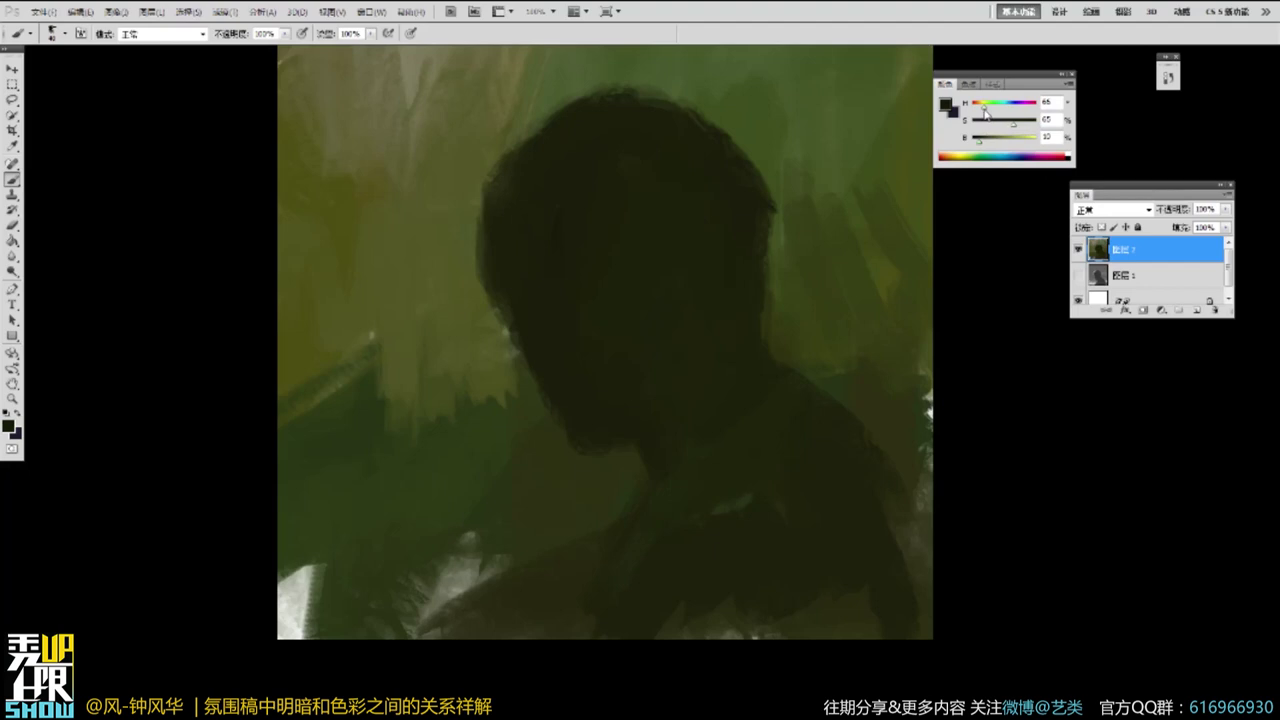
Darken the torso and shoulder with an enlarged brush at 68% saturation, lowering the brightness from 10% to 7%.
{"action": "left_click", "coordinate": [1016, 126]}
{"action": "key", "text": "bracketright"}
{"action": "left_click_drag", "start_coordinate": [763, 520], "coordinate": [612, 600]}
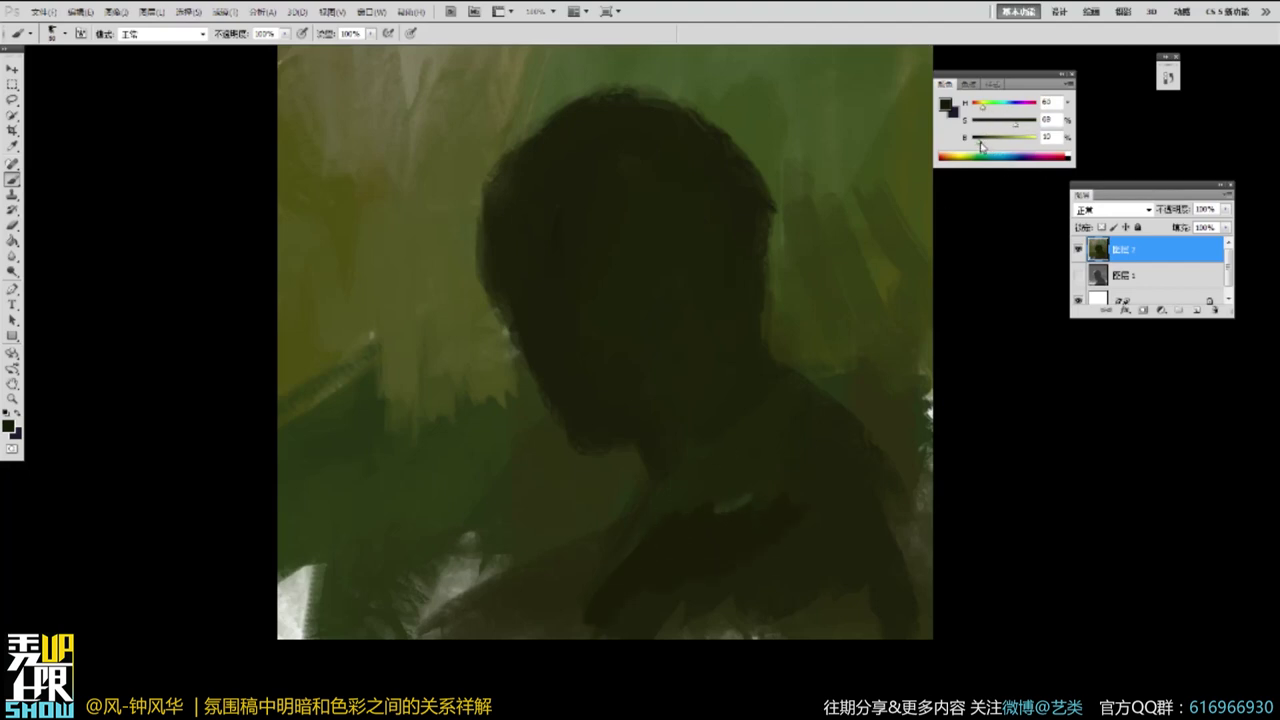
{"action": "key", "text": "bracketright"}
{"action": "mouse_move", "coordinate": [762, 500]}
{"action": "left_mouse_down"}
{"action": "mouse_move", "coordinate": [672, 548]}
{"action": "mouse_move", "coordinate": [869, 566]}
{"action": "mouse_move", "coordinate": [780, 567]}
{"action": "mouse_move", "coordinate": [828, 615]}
{"action": "left_mouse_up"}
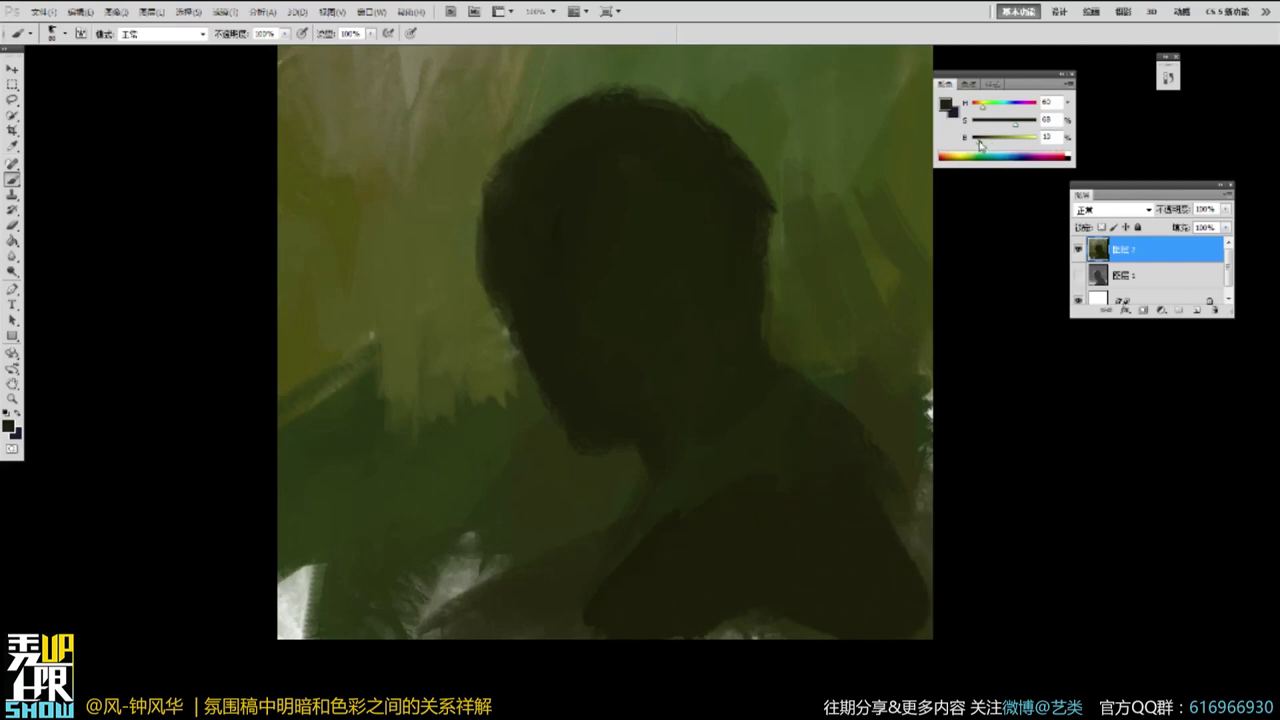
{"action": "mouse_move", "coordinate": [729, 548]}
{"action": "left_mouse_down"}
{"action": "mouse_move", "coordinate": [721, 532]}
{"action": "mouse_move", "coordinate": [827, 483]}
{"action": "mouse_move", "coordinate": [883, 502]}
{"action": "mouse_move", "coordinate": [915, 400]}
{"action": "left_mouse_up"}
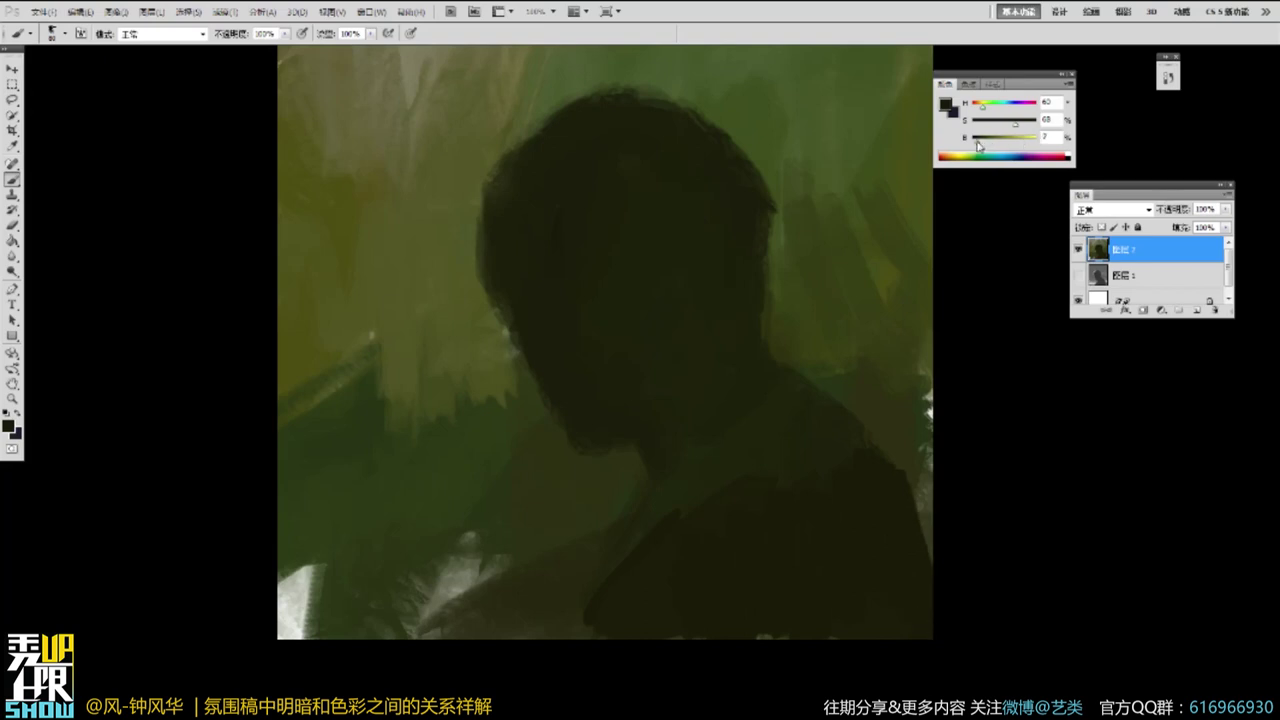
{"action": "mouse_move", "coordinate": [801, 513]}
{"action": "left_mouse_down"}
{"action": "mouse_move", "coordinate": [640, 600]}
{"action": "mouse_move", "coordinate": [643, 559]}
{"action": "mouse_move", "coordinate": [888, 613]}
{"action": "left_mouse_up"}
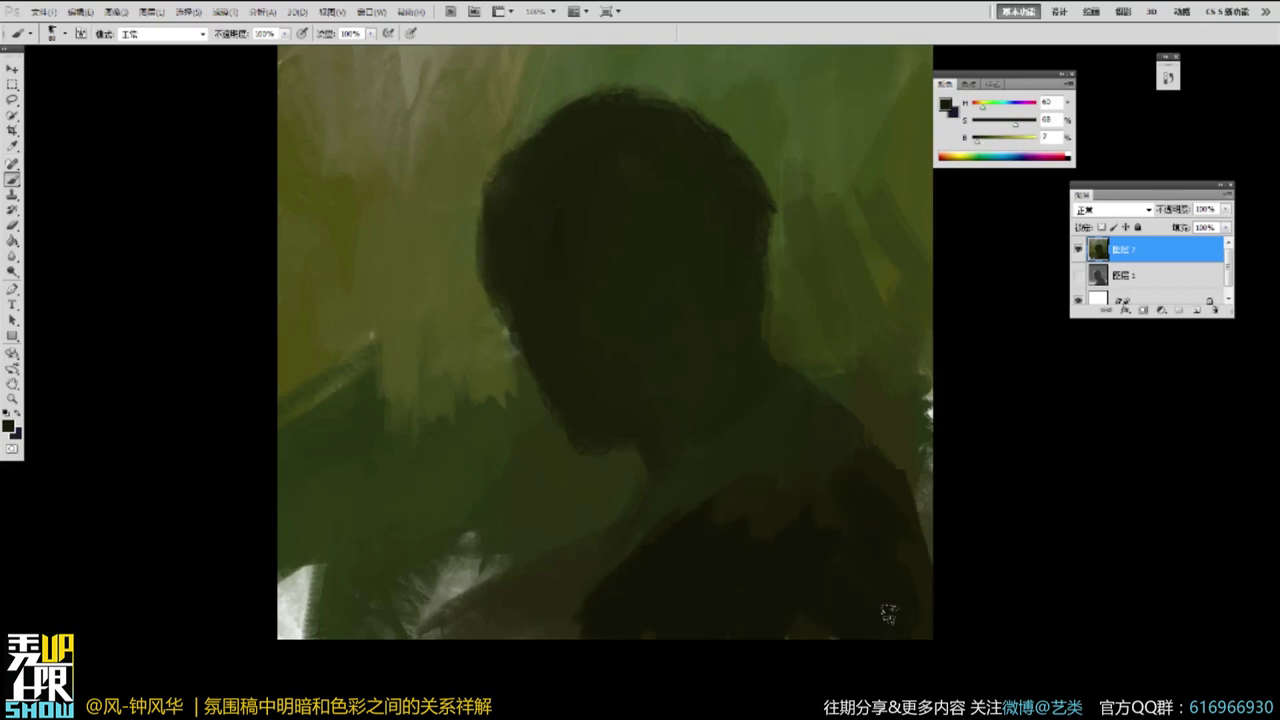
Blend the dark shoulder edge into the area below the chin using sampled dark greens.
{"action": "left_click", "coordinate": [894, 420], "text": "ctrl+alt"}
{"action": "left_click", "coordinate": [878, 333], "text": "ctrl+alt"}
{"action": "left_click_drag", "start_coordinate": [888, 377], "coordinate": [756, 352]}
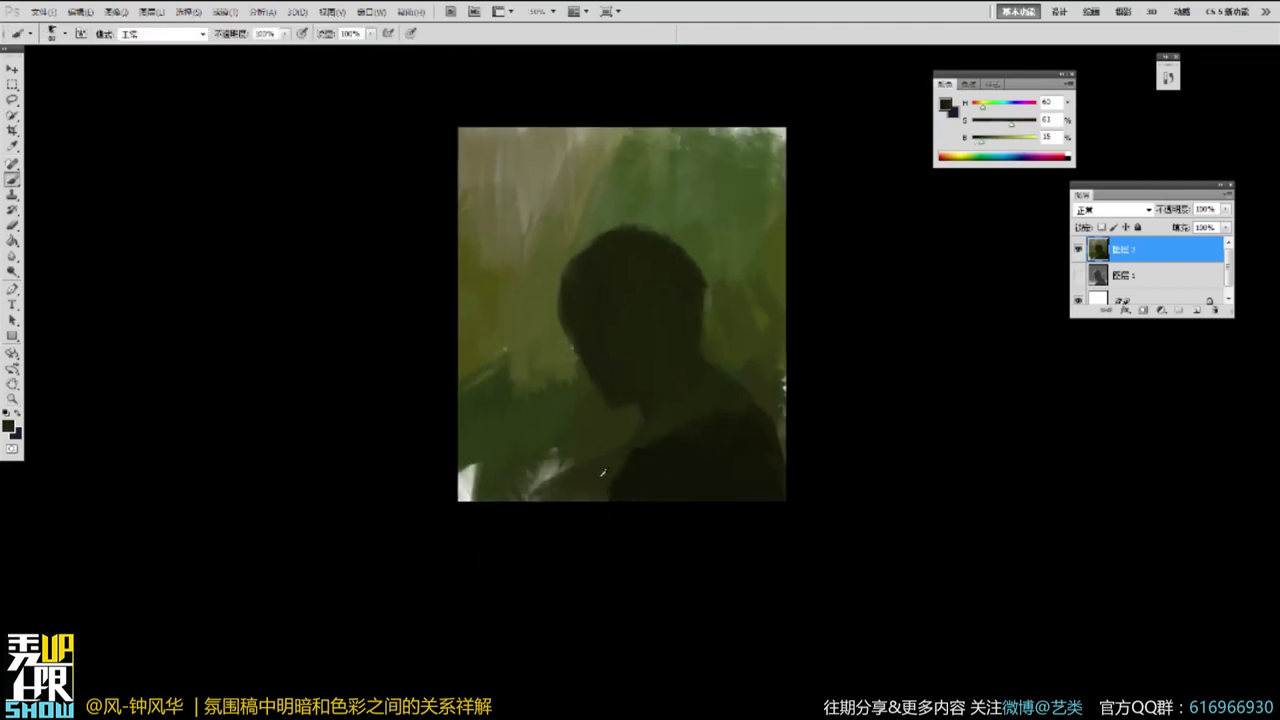
{"action": "left_click_drag", "start_coordinate": [633, 457], "coordinate": [615, 488]}
{"action": "left_click", "coordinate": [600, 434], "text": "alt"}
{"action": "left_click", "coordinate": [647, 460], "text": "alt"}
{"action": "left_click", "coordinate": [647, 323], "text": "ctrl"}
{"action": "left_click", "coordinate": [611, 254], "text": "alt"}
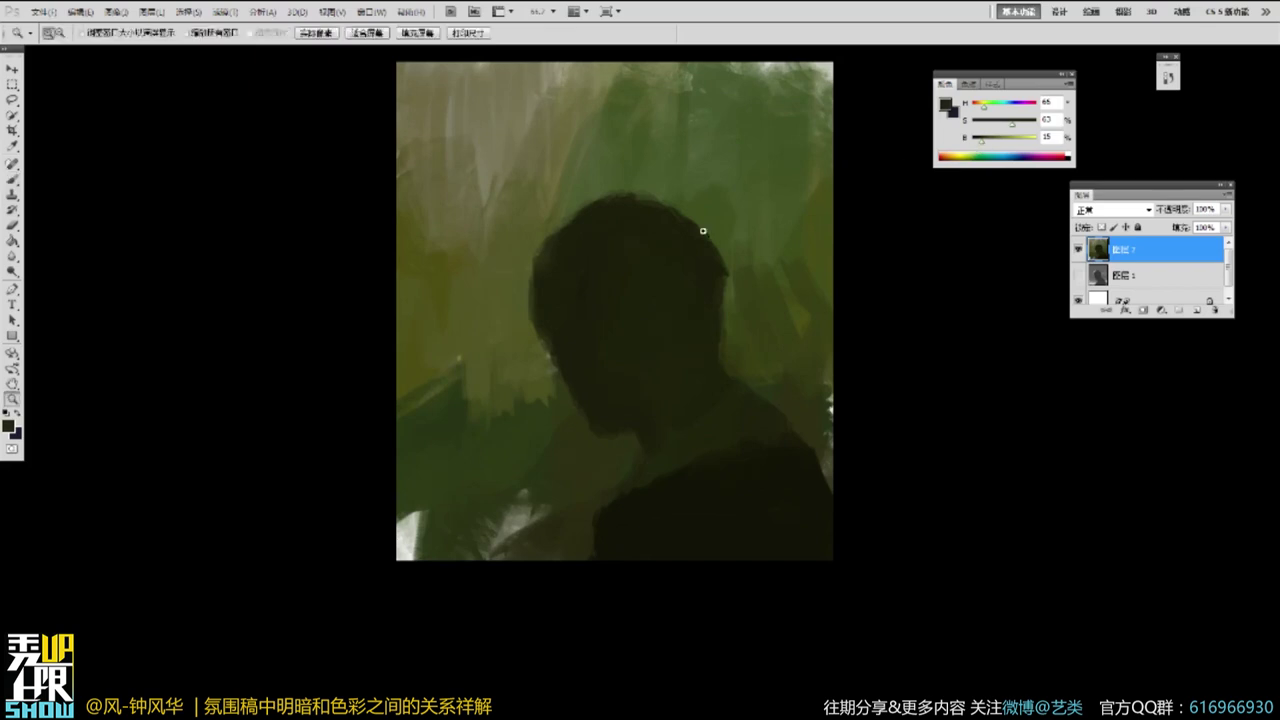
{"action": "key", "text": "ctrl+space"}
{"action": "left_click", "coordinate": [700, 222]}
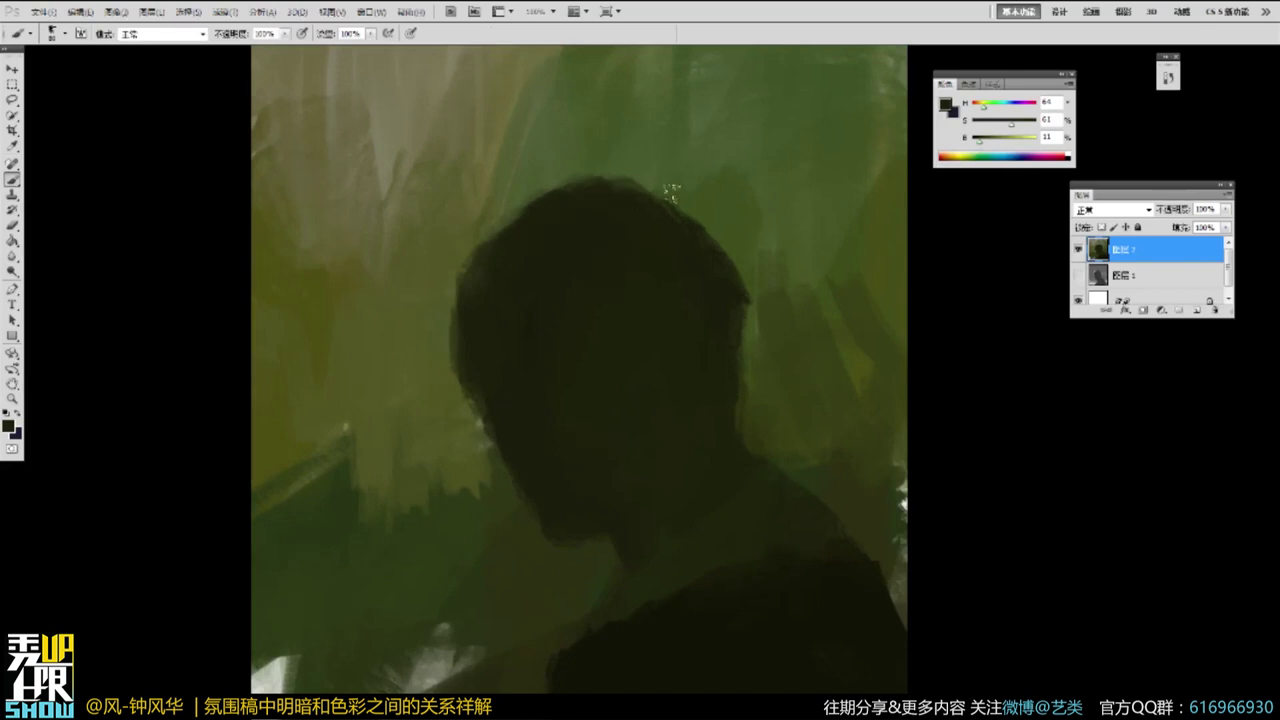
Smooth the outline at the back of the head with sampled background and shadow greens.
{"action": "left_click", "coordinate": [792, 265], "text": "alt"}
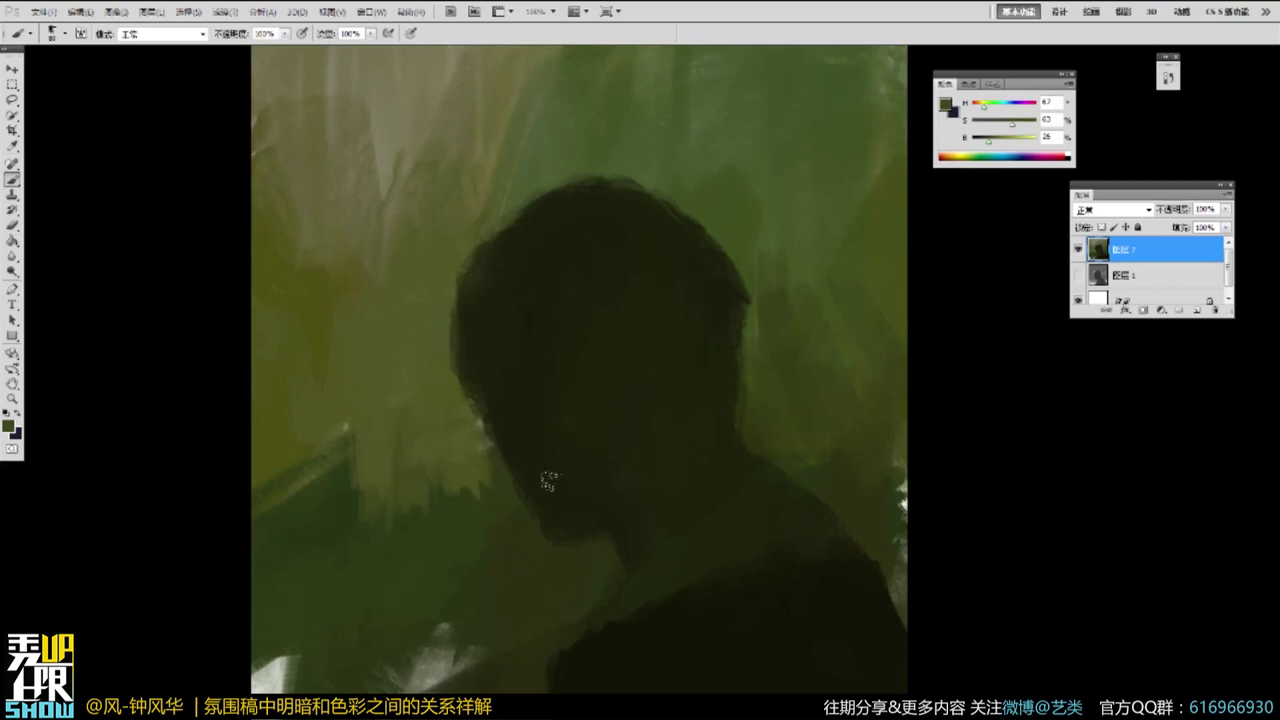
{"action": "left_click", "coordinate": [714, 436], "text": "alt"}
{"action": "left_click", "coordinate": [727, 302], "text": "alt"}
{"action": "left_click", "coordinate": [689, 288], "text": "alt"}
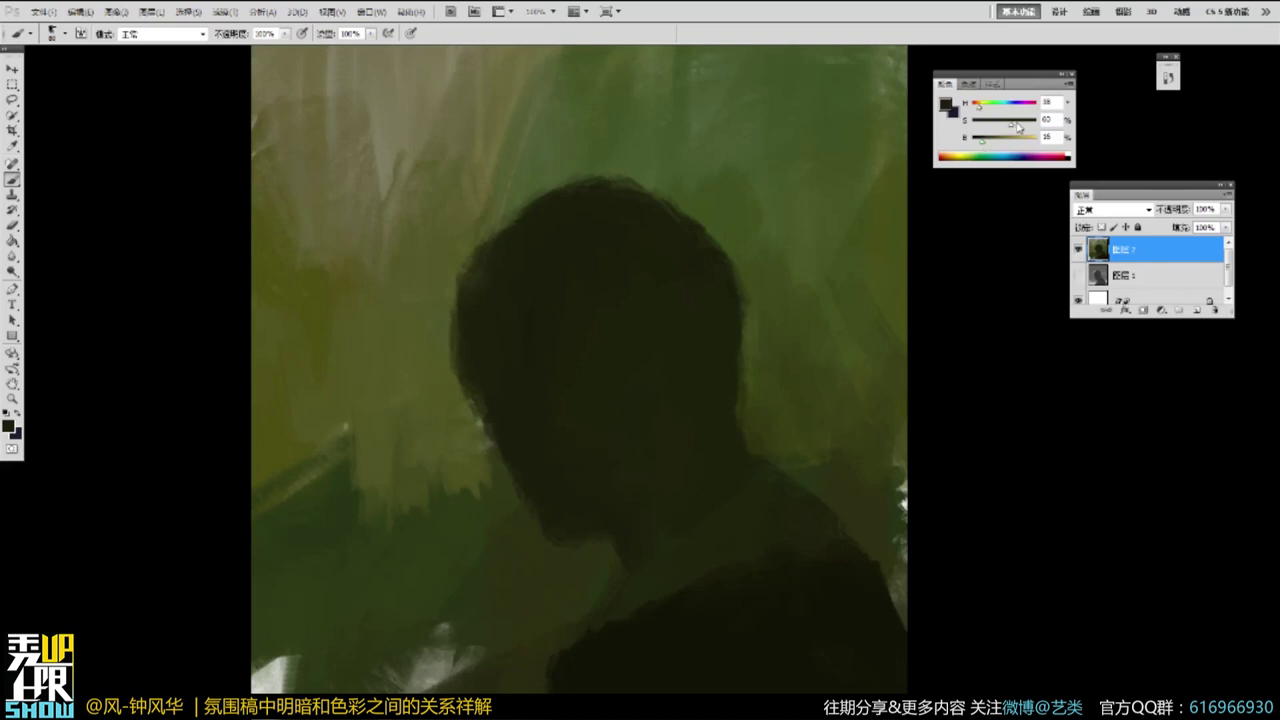
{"action": "left_click", "coordinate": [526, 268], "text": "alt"}
{"action": "left_click", "coordinate": [737, 254], "text": "alt"}
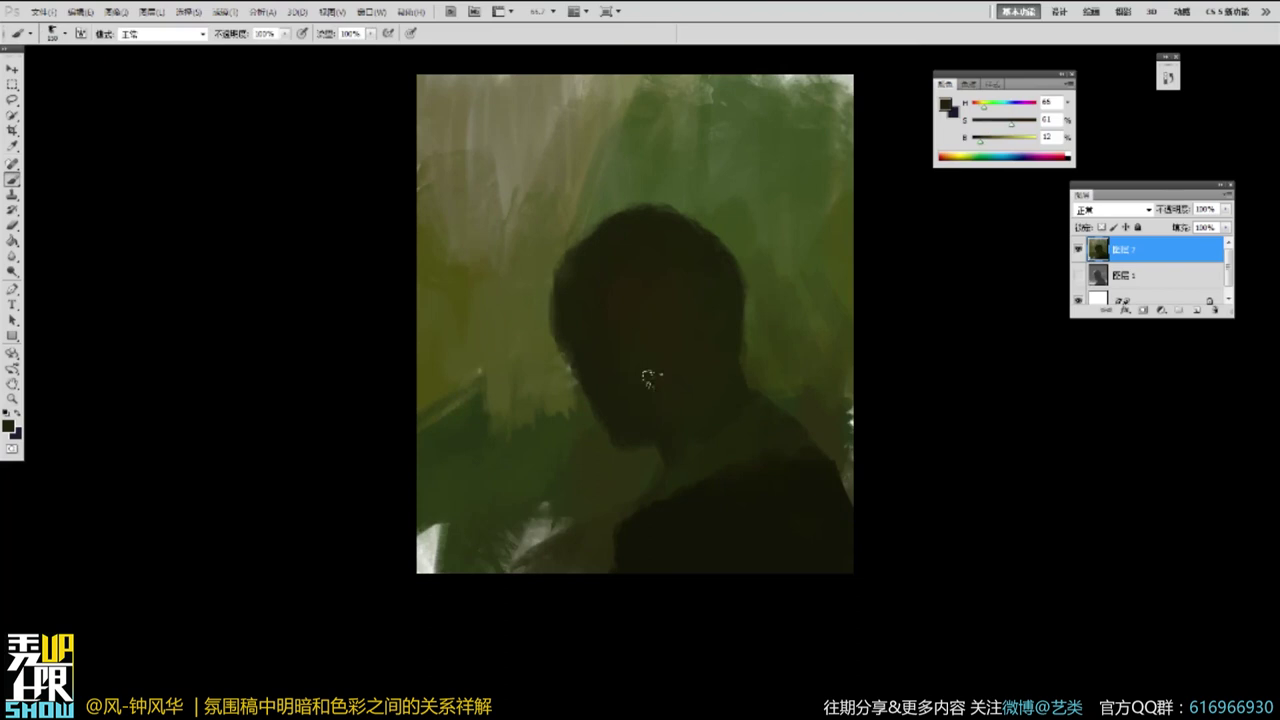
Refine the crown and forehead silhouette with a very dark green at 67% saturation and 7% brightness.
{"action": "mouse_move", "coordinate": [520, 547]}
{"action": "left_mouse_down", "text": "ctrl"}
{"action": "mouse_move", "coordinate": [864, 72]}
{"action": "mouse_move", "coordinate": [880, 70]}
{"action": "left_mouse_up", "text": "ctrl"}
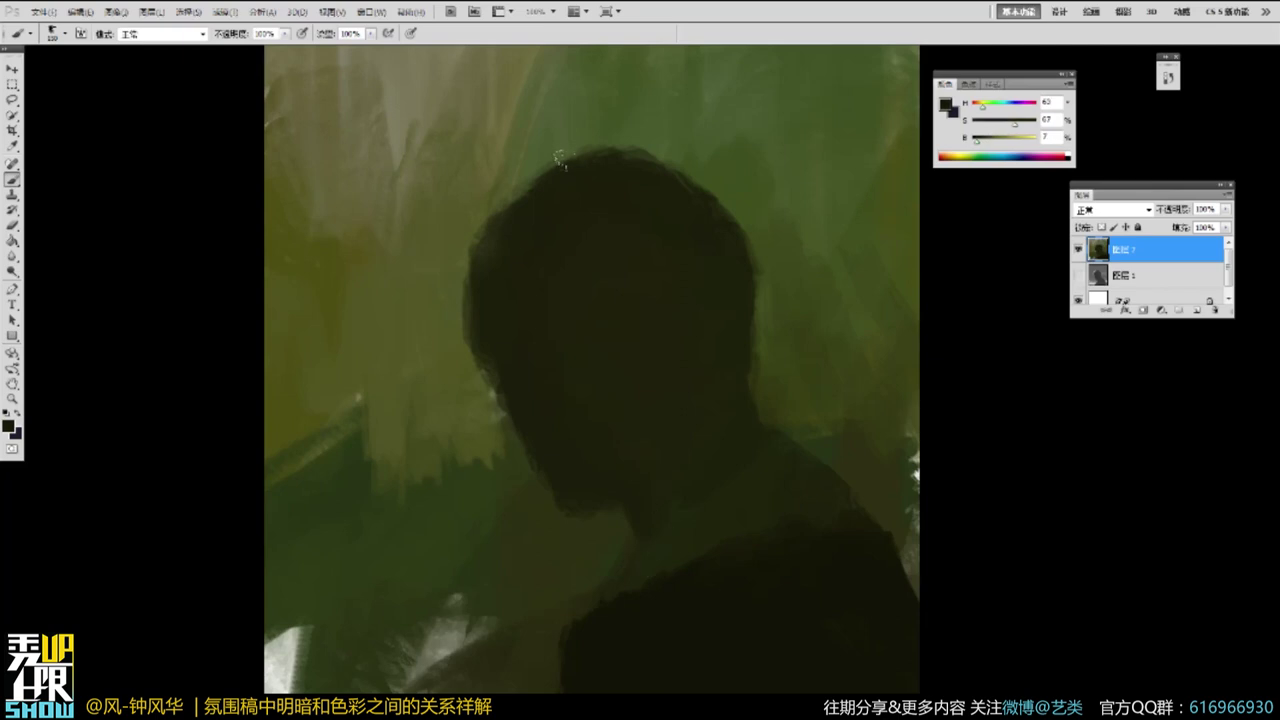
{"action": "key", "text": "z"}
{"action": "left_click", "coordinate": [552, 343]}
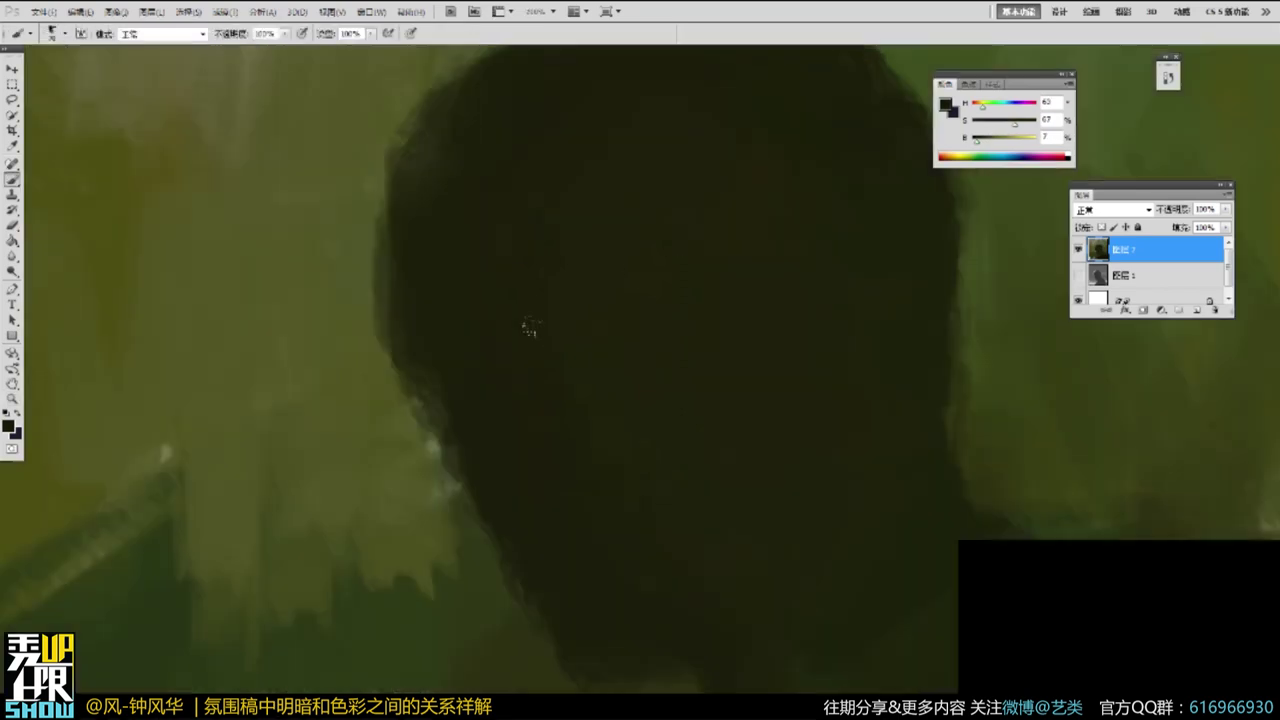
{"action": "left_click", "coordinate": [688, 330], "text": "alt"}
{"action": "left_click", "coordinate": [688, 334], "text": "alt"}
{"action": "left_click", "coordinate": [672, 318], "text": "alt"}
{"action": "key", "text": "b"}
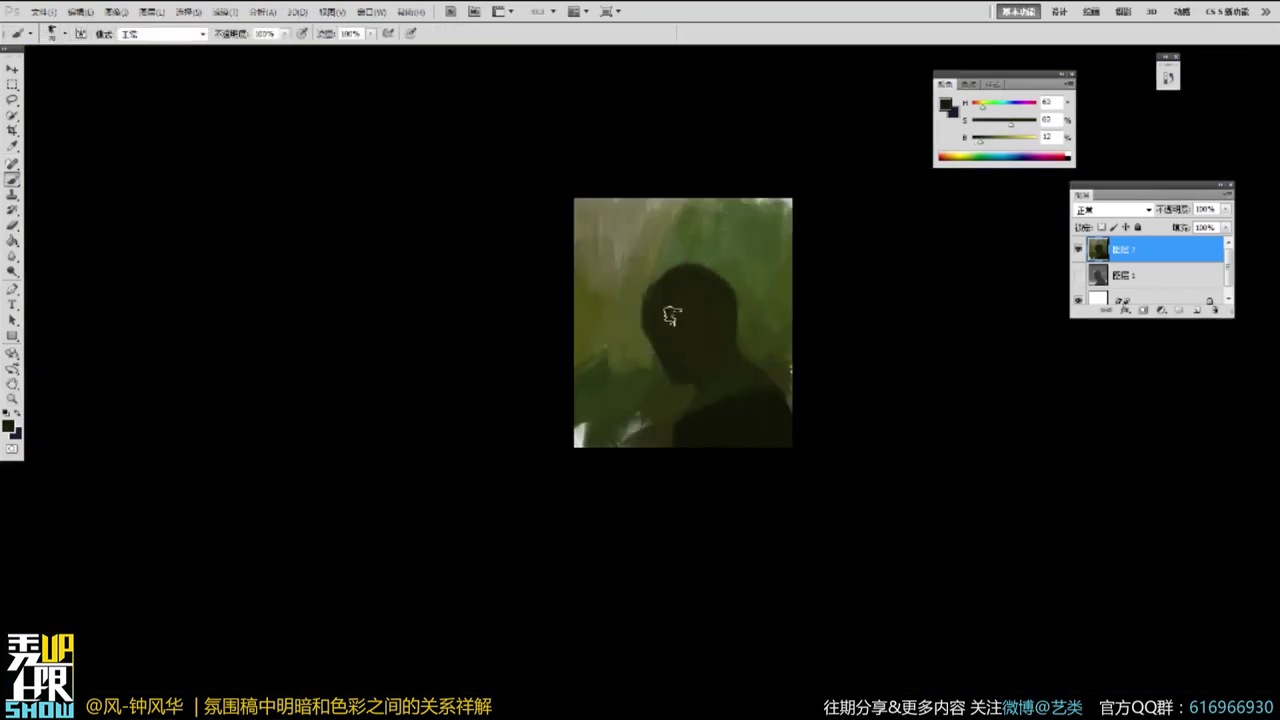
Cover the bare white canvas in the lower background with a sampled muted grey-green.
{"action": "left_click", "coordinate": [622, 420], "text": "alt"}
{"action": "left_click", "coordinate": [636, 418], "text": "alt"}
{"action": "mouse_move", "coordinate": [622, 420]}
{"action": "left_mouse_down"}
{"action": "mouse_move", "coordinate": [665, 415]}
{"action": "mouse_move", "coordinate": [642, 441]}
{"action": "mouse_move", "coordinate": [601, 420]}
{"action": "mouse_move", "coordinate": [590, 488]}
{"action": "left_mouse_up"}
{"action": "left_click", "coordinate": [760, 342], "text": "ctrl"}
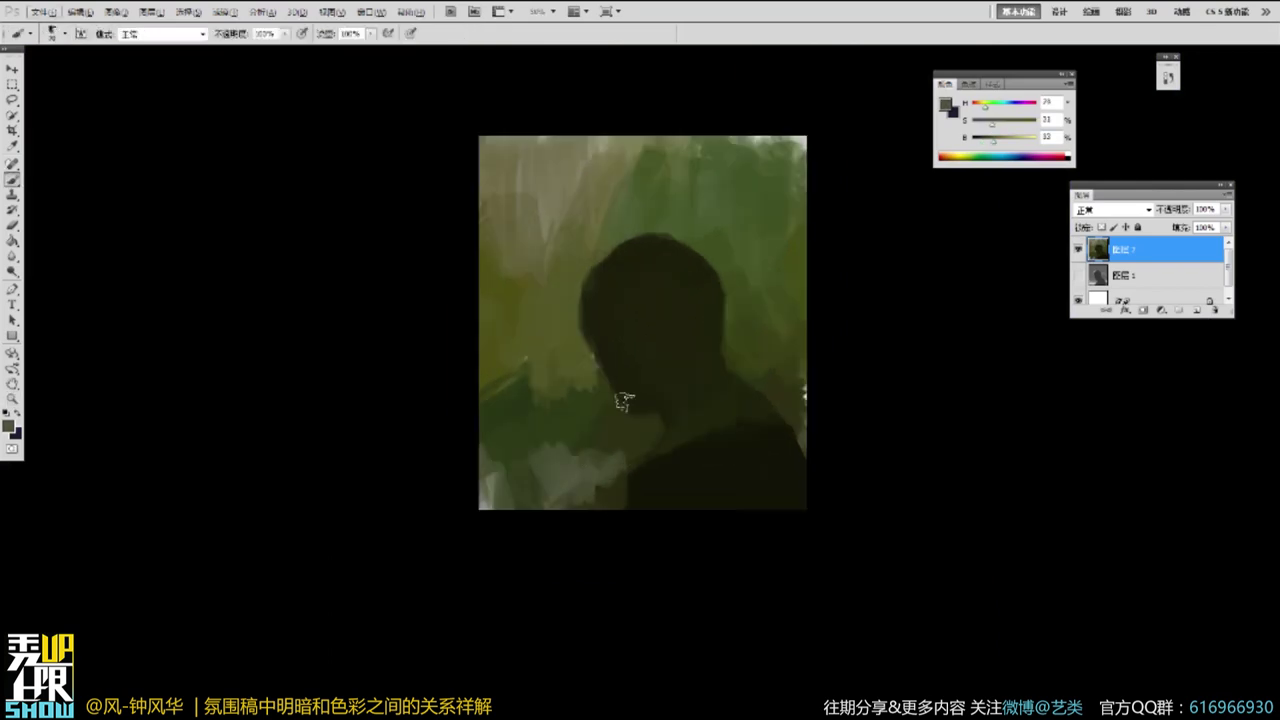
Block in the lit plane of the forehead and crown with a muted brown at 47% brightness.
{"action": "left_click", "coordinate": [651, 251], "text": "ctrl"}
{"action": "left_click", "coordinate": [608, 274], "text": "alt"}
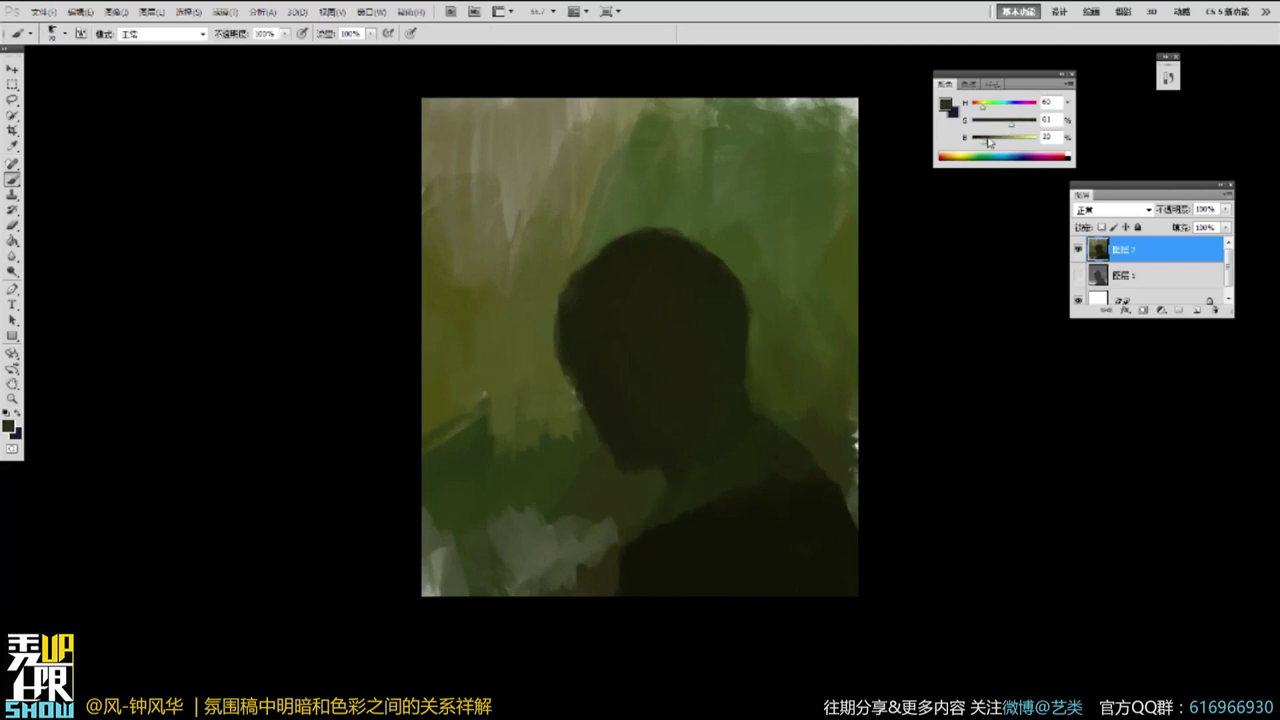
{"action": "mouse_move", "coordinate": [603, 277]}
{"action": "left_mouse_down"}
{"action": "mouse_move", "coordinate": [569, 300]}
{"action": "mouse_move", "coordinate": [655, 250]}
{"action": "left_mouse_up"}
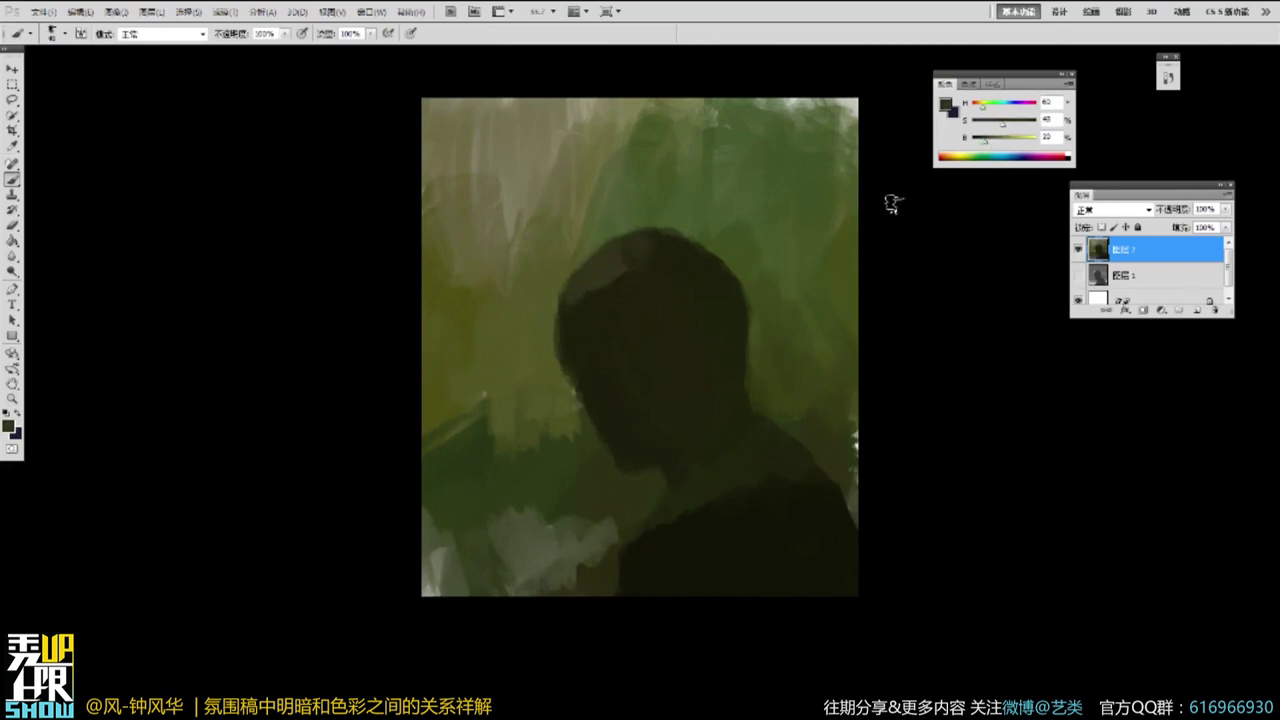
{"action": "left_click_drag", "start_coordinate": [992, 143], "coordinate": [994, 142]}
{"action": "left_click_drag", "start_coordinate": [1002, 124], "coordinate": [1002, 142]}
{"action": "left_click_drag", "start_coordinate": [994, 120], "coordinate": [992, 119]}
{"action": "left_click_drag", "start_coordinate": [979, 112], "coordinate": [976, 112]}
{"action": "mouse_move", "coordinate": [629, 251]}
{"action": "left_mouse_down"}
{"action": "mouse_move", "coordinate": [610, 275]}
{"action": "mouse_move", "coordinate": [623, 245]}
{"action": "mouse_move", "coordinate": [575, 285]}
{"action": "mouse_move", "coordinate": [618, 250]}
{"action": "mouse_move", "coordinate": [670, 241]}
{"action": "mouse_move", "coordinate": [566, 306]}
{"action": "left_mouse_up"}
{"action": "key", "text": "ctrl+space"}
{"action": "left_click", "coordinate": [686, 269]}
{"action": "key", "text": "bracketleft"}
{"action": "key", "text": "bracketleft"}
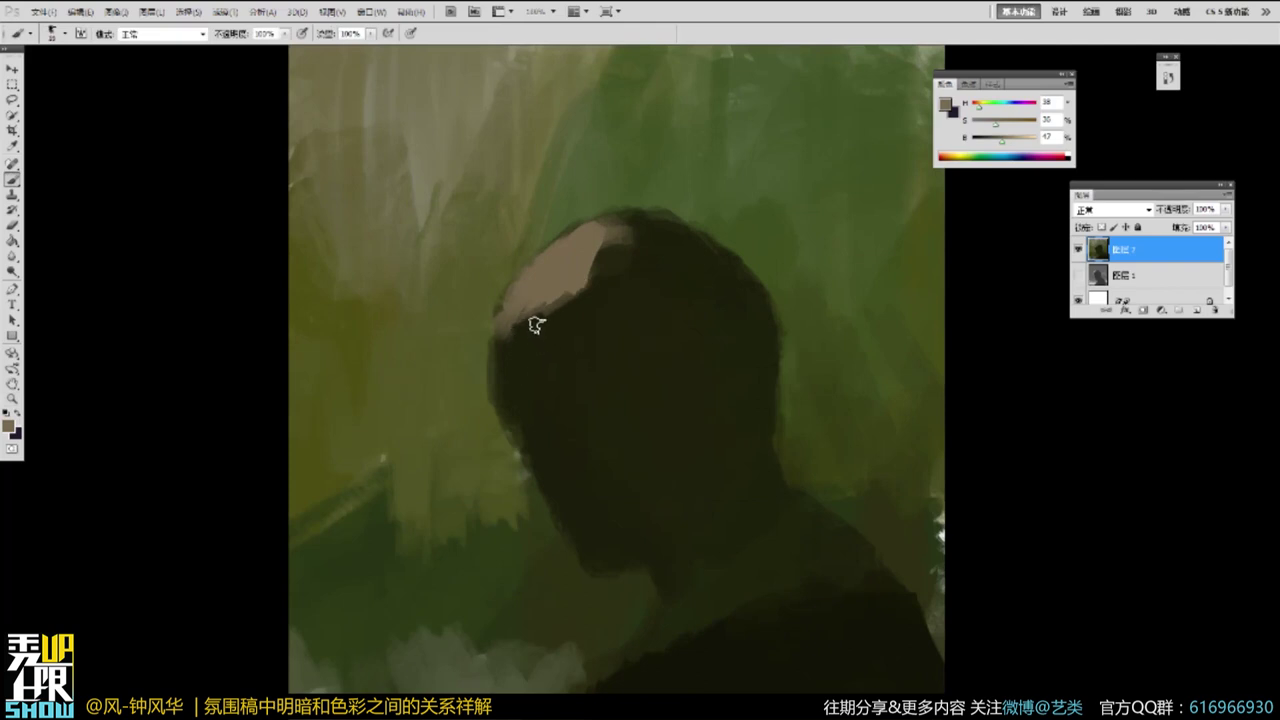
Paint thin brown rim highlights down the brow, eye socket, cheek and chin with a smaller brush.
{"action": "left_click_drag", "start_coordinate": [500, 325], "coordinate": [503, 400]}
{"action": "left_click_drag", "start_coordinate": [515, 425], "coordinate": [546, 513]}
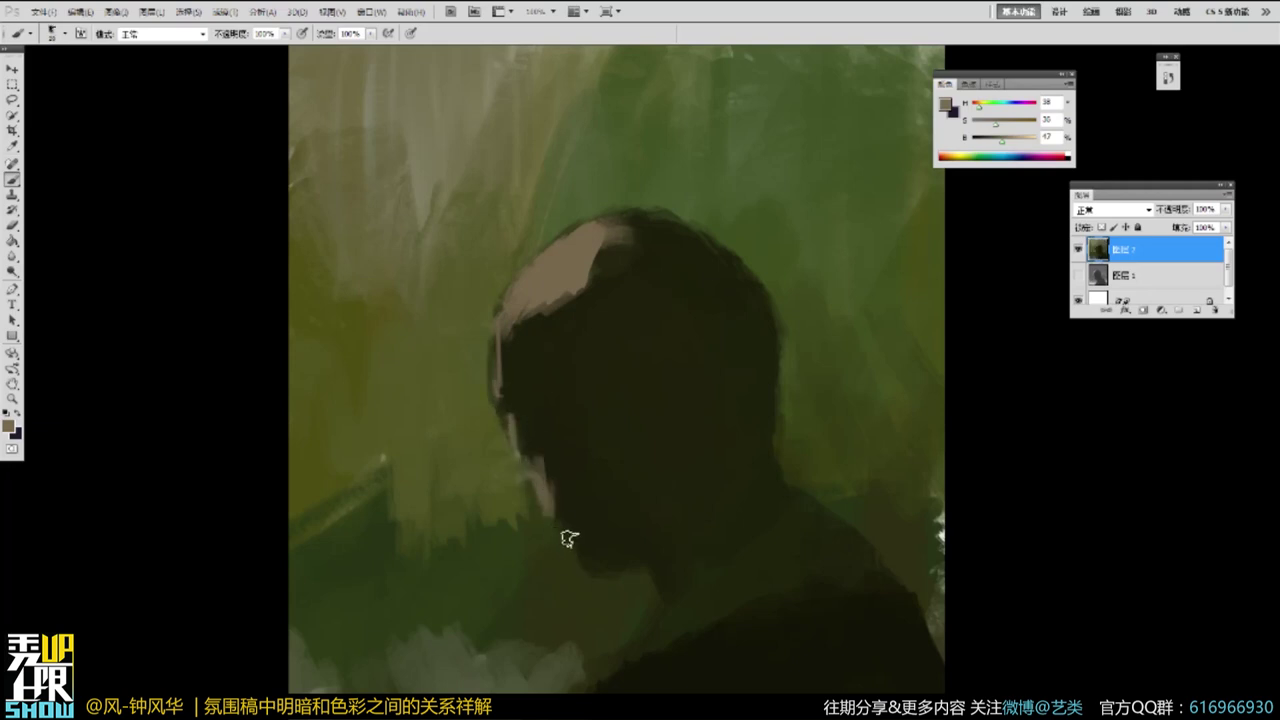
{"action": "left_click_drag", "start_coordinate": [578, 558], "coordinate": [596, 572]}
{"action": "mouse_move", "coordinate": [545, 414]}
{"action": "left_mouse_down"}
{"action": "mouse_move", "coordinate": [503, 391]}
{"action": "mouse_move", "coordinate": [496, 401]}
{"action": "mouse_move", "coordinate": [514, 383]}
{"action": "mouse_move", "coordinate": [496, 386]}
{"action": "mouse_move", "coordinate": [514, 384]}
{"action": "mouse_move", "coordinate": [497, 337]}
{"action": "left_mouse_up"}
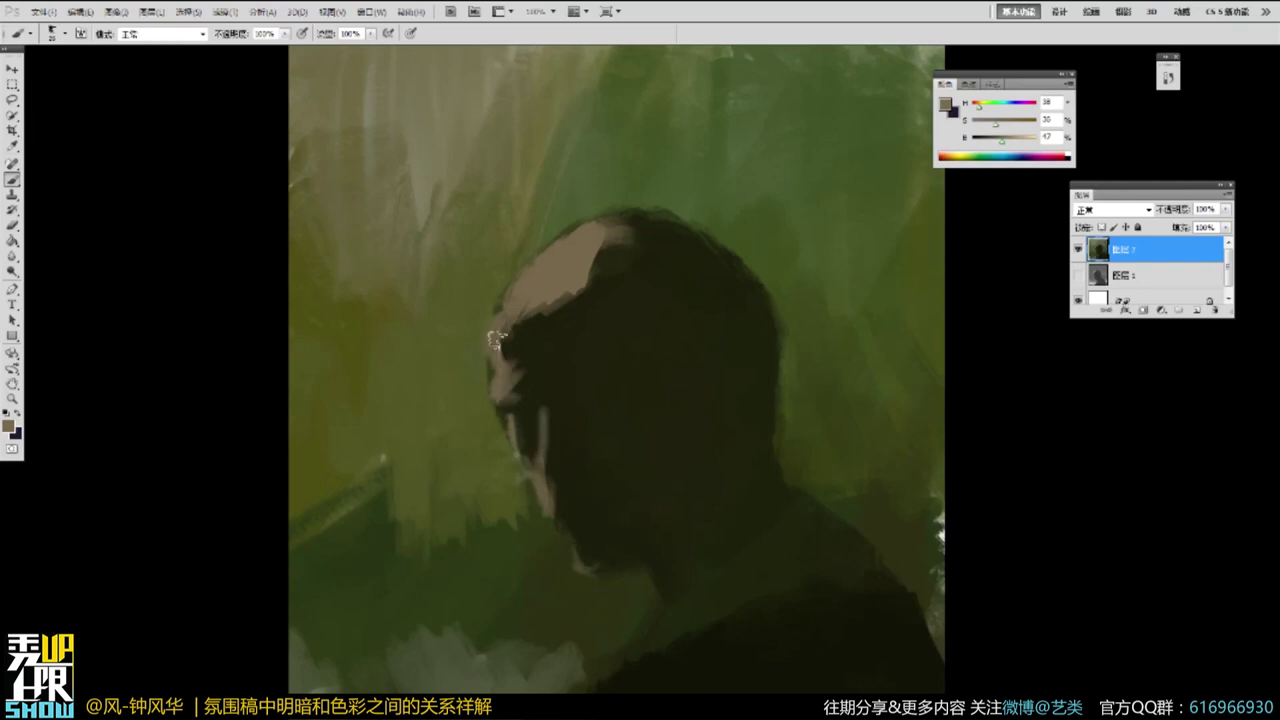
Extend the brown highlight along the forehead contour up to the crown with a larger brush.
{"action": "key", "text": "bracketright"}
{"action": "key", "text": "bracketright"}
{"action": "key", "text": "bracketright"}
{"action": "mouse_move", "coordinate": [516, 283]}
{"action": "left_mouse_down"}
{"action": "mouse_move", "coordinate": [493, 348]}
{"action": "mouse_move", "coordinate": [566, 235]}
{"action": "mouse_move", "coordinate": [596, 213]}
{"action": "mouse_move", "coordinate": [632, 212]}
{"action": "left_mouse_up"}
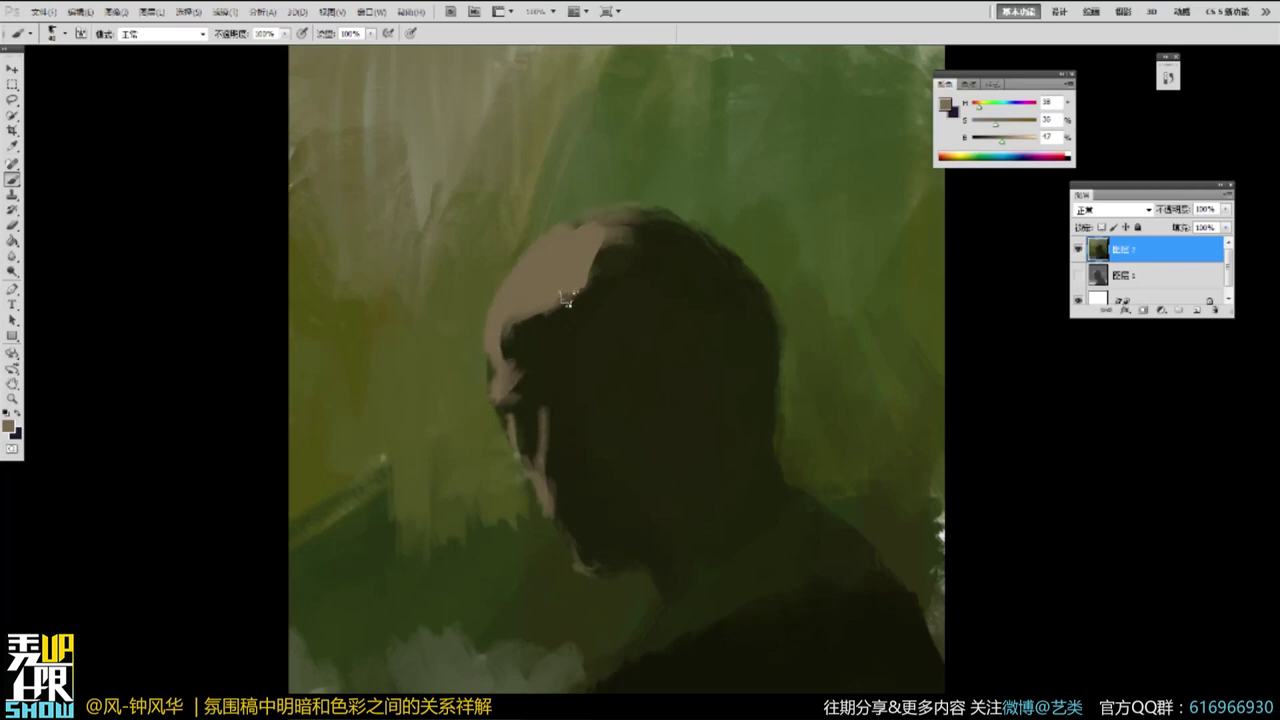
Shape the nose and refine the brow and highlight edges with sampled browns and greens.
{"action": "left_click", "coordinate": [541, 403], "text": "alt"}
{"action": "mouse_move", "coordinate": [490, 424]}
{"action": "left_mouse_down"}
{"action": "mouse_move", "coordinate": [538, 401]}
{"action": "mouse_move", "coordinate": [503, 370]}
{"action": "mouse_move", "coordinate": [506, 389]}
{"action": "mouse_move", "coordinate": [491, 274]}
{"action": "mouse_move", "coordinate": [505, 416]}
{"action": "left_mouse_up"}
{"action": "left_click", "coordinate": [477, 424], "text": "alt"}
{"action": "left_click", "coordinate": [508, 391], "text": "alt"}
{"action": "left_click", "coordinate": [486, 431], "text": "alt"}
{"action": "left_click", "coordinate": [506, 450], "text": "alt"}
{"action": "left_click", "coordinate": [504, 368], "text": "alt"}
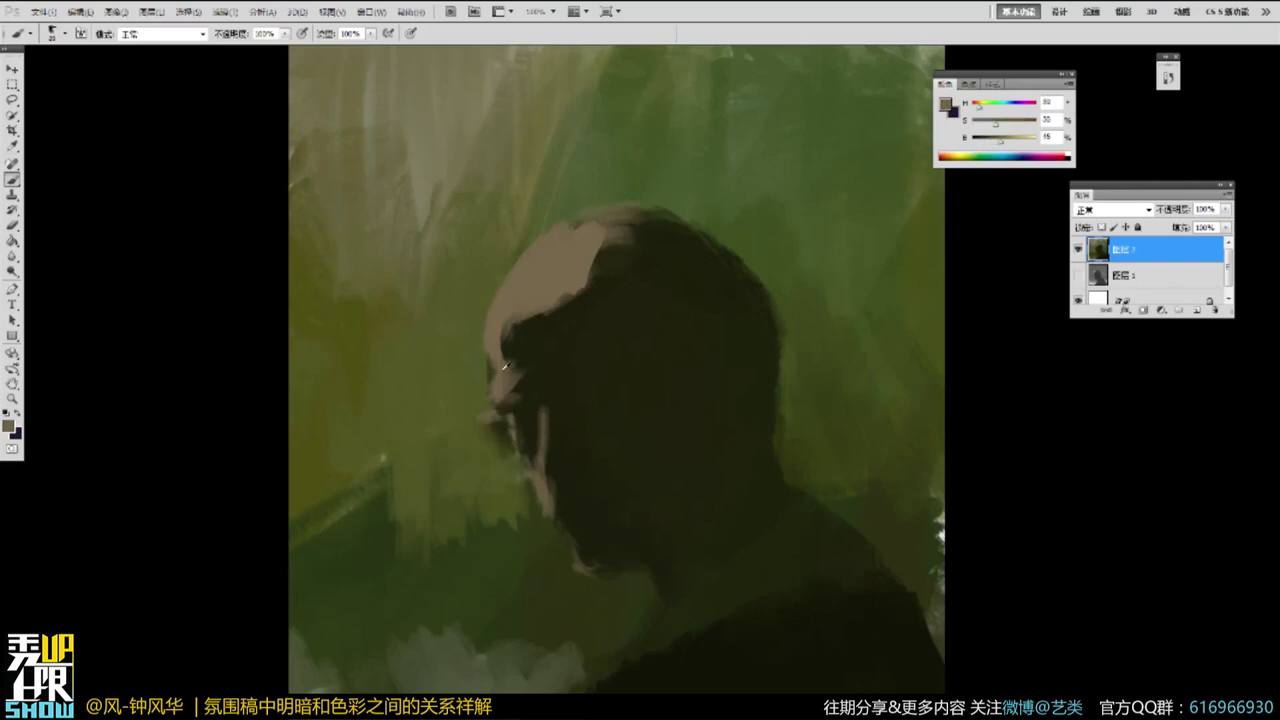
{"action": "left_click", "coordinate": [518, 337], "text": "alt"}
{"action": "left_click_drag", "start_coordinate": [502, 338], "coordinate": [502, 364]}
{"action": "left_click", "coordinate": [538, 292], "text": "alt"}
{"action": "left_click", "coordinate": [698, 259], "text": "alt"}
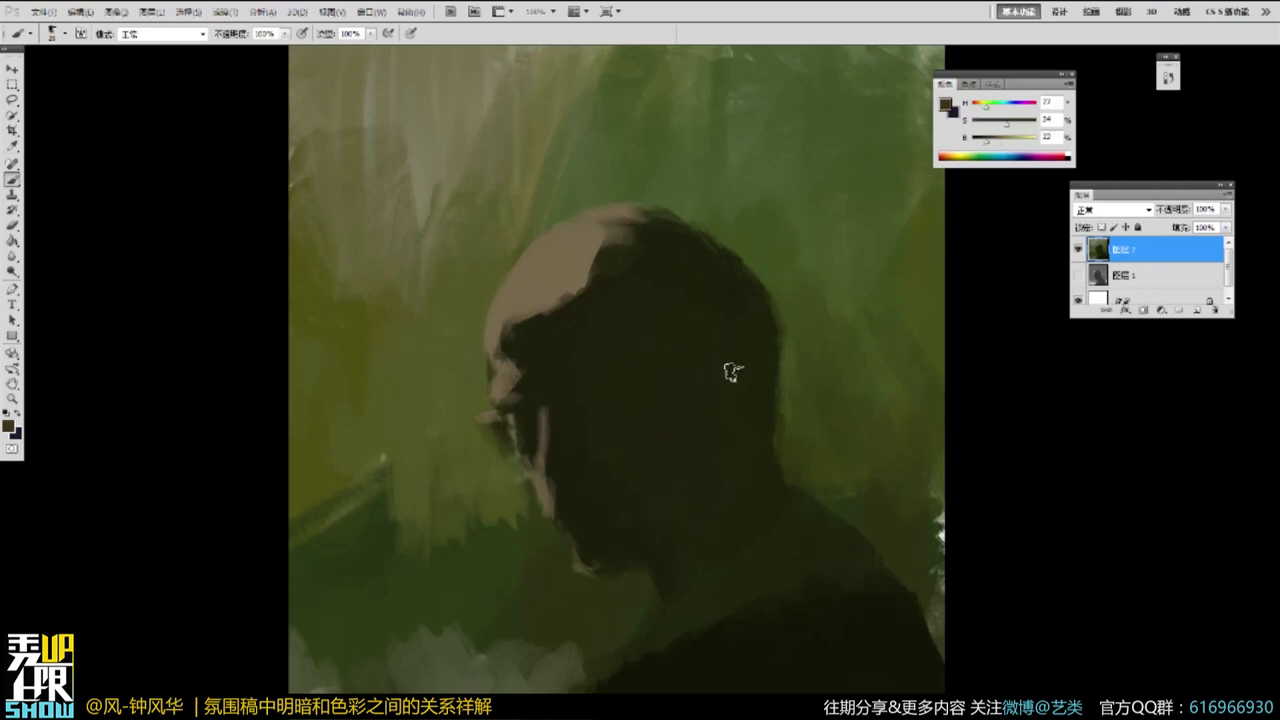
Suggest the ear with a faint lighter patch and smooth the back of the neck with sampled dark greens.
{"action": "left_click", "coordinate": [760, 350], "text": "alt"}
{"action": "left_click_drag", "start_coordinate": [714, 366], "coordinate": [748, 356]}
{"action": "left_click", "coordinate": [703, 272], "text": "alt"}
{"action": "left_click", "coordinate": [737, 343], "text": "alt"}
{"action": "left_click", "coordinate": [731, 343], "text": "alt"}
{"action": "left_click", "coordinate": [738, 335], "text": "alt"}
{"action": "left_click", "coordinate": [741, 293], "text": "alt"}
{"action": "left_click_drag", "start_coordinate": [717, 342], "coordinate": [756, 335]}
{"action": "left_click", "coordinate": [745, 350], "text": "alt"}
{"action": "left_click_drag", "start_coordinate": [775, 456], "coordinate": [809, 519]}
{"action": "left_click", "coordinate": [683, 536], "text": "alt"}
{"action": "left_click", "coordinate": [668, 325], "text": "alt"}
{"action": "left_click", "coordinate": [542, 403], "text": "alt"}
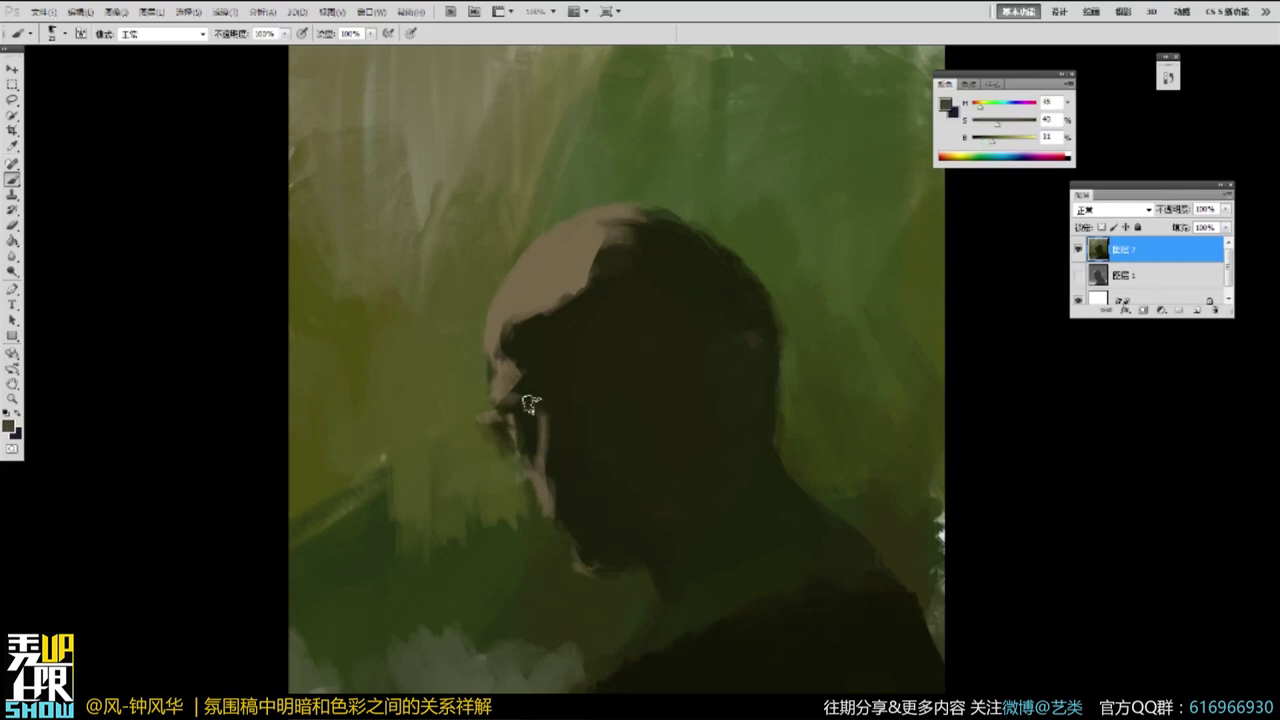
Clean up the contour behind the head with green sampled from the adjacent background.
{"action": "key", "text": "z"}
{"action": "left_click", "coordinate": [766, 312], "text": "alt"}
{"action": "left_click", "coordinate": [775, 311], "text": "alt"}
{"action": "key", "text": "b"}
{"action": "left_click_drag", "start_coordinate": [876, 398], "coordinate": [759, 388]}
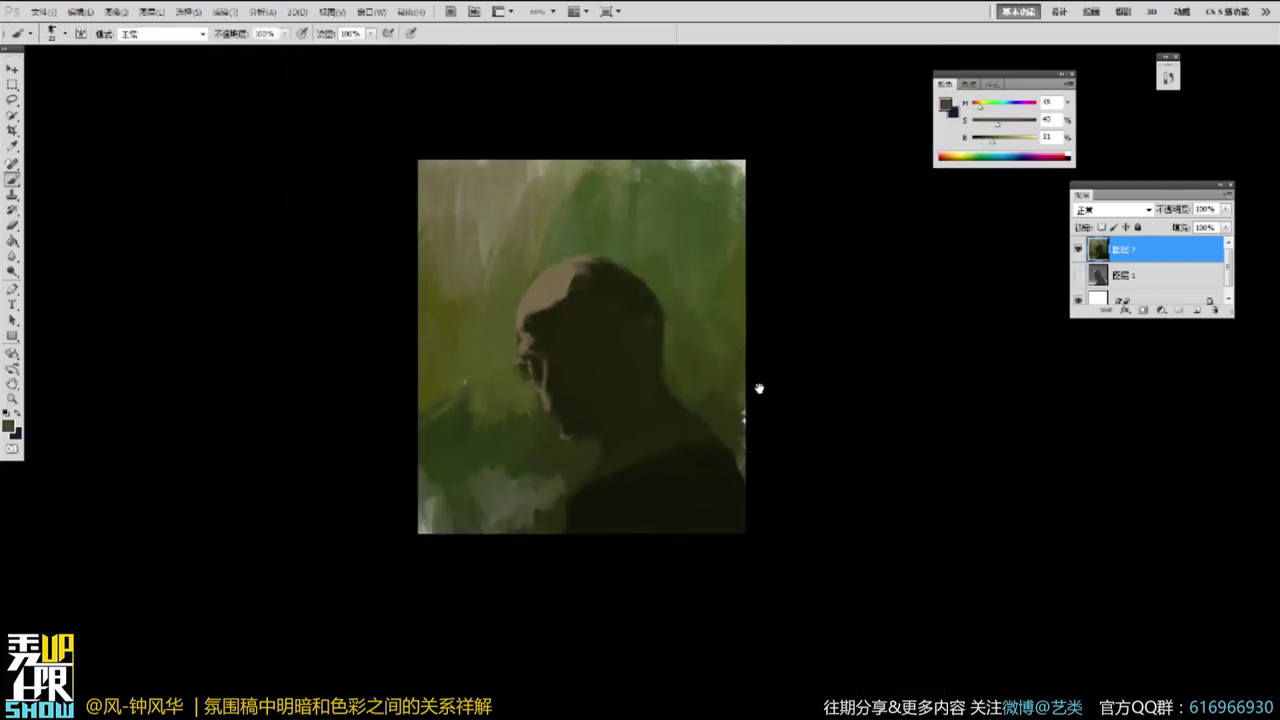
{"action": "left_click", "coordinate": [635, 337], "text": "alt"}
{"action": "key", "text": "z"}
{"action": "left_click", "coordinate": [668, 378]}
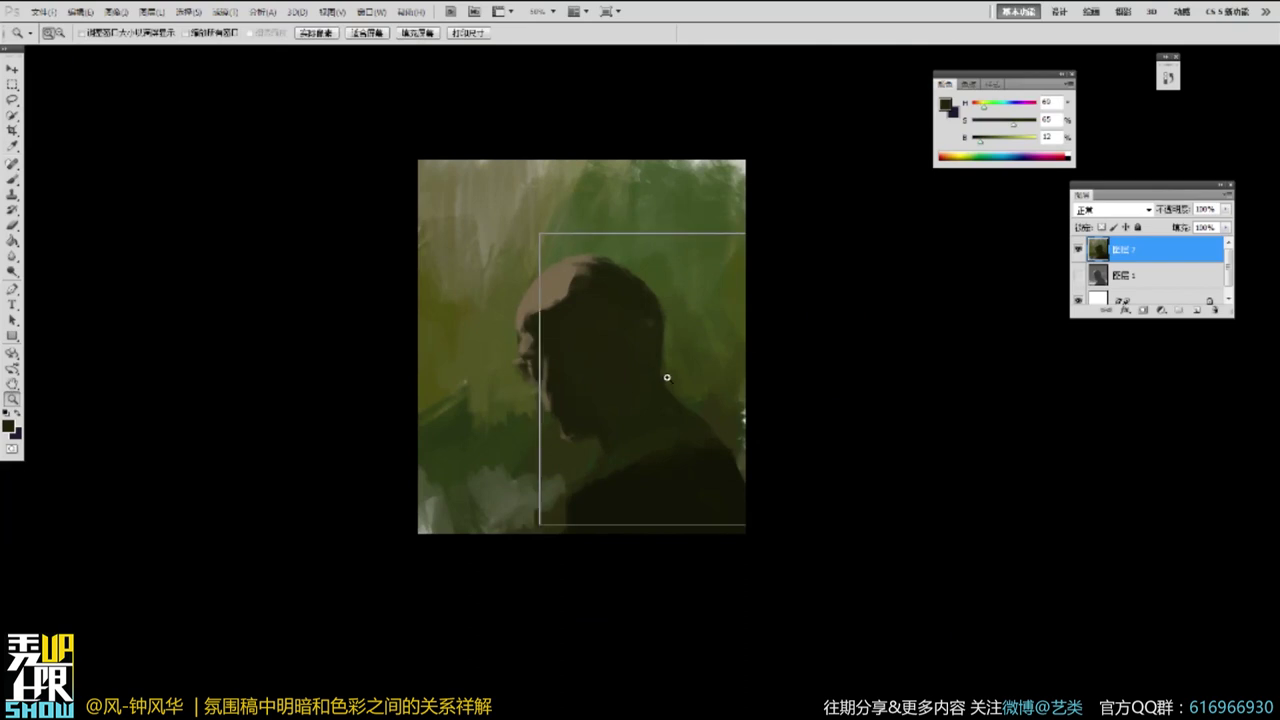
{"action": "left_click", "coordinate": [746, 266]}
{"action": "key", "text": "b"}
{"action": "left_click", "coordinate": [668, 251], "text": "alt"}
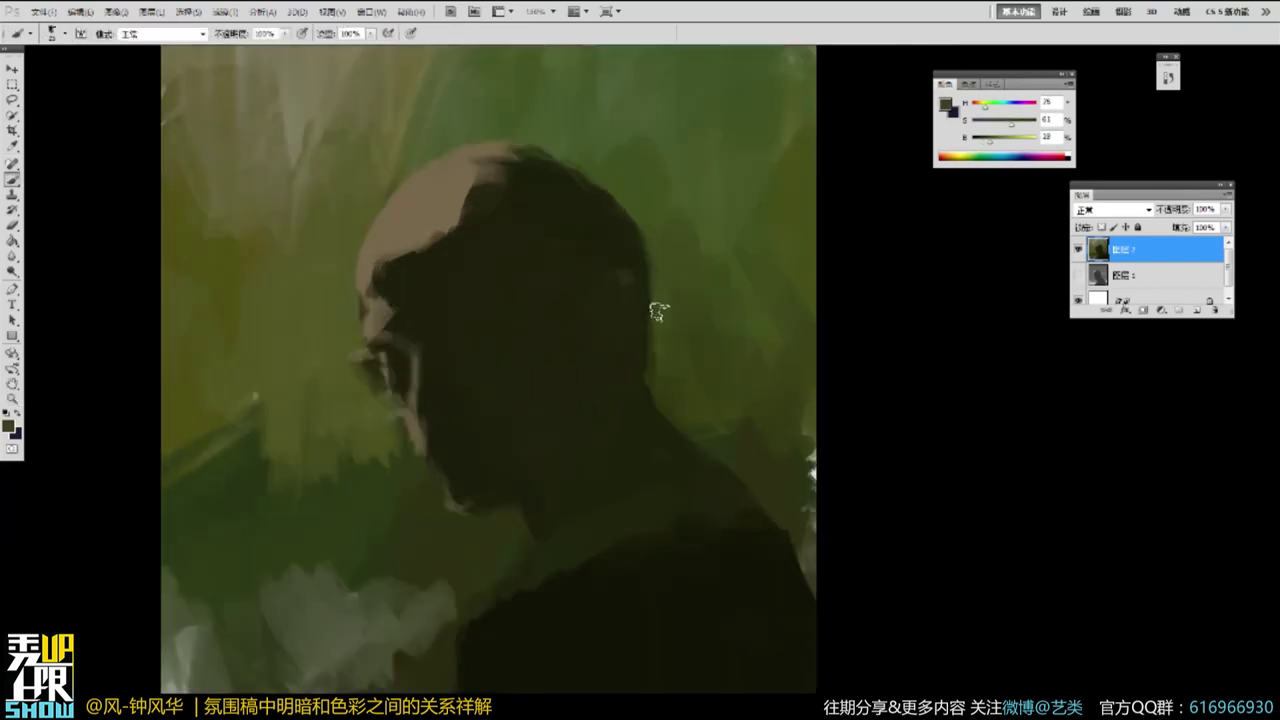
Even out the shadow side of the head with a dark green at 65% saturation and 14% brightness.
{"action": "left_click", "coordinate": [636, 362], "text": "alt"}
{"action": "key", "text": "z"}
{"action": "left_click", "coordinate": [587, 249]}
{"action": "key", "text": "b"}
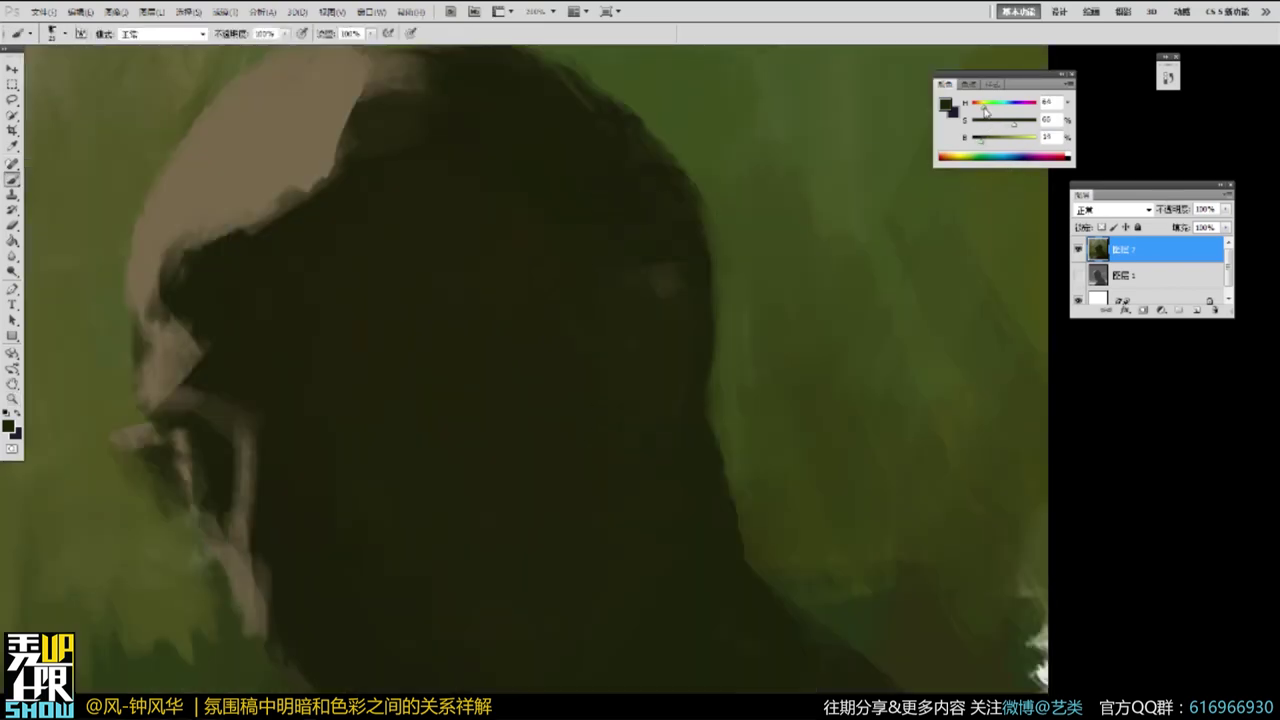
{"action": "left_click_drag", "start_coordinate": [602, 121], "coordinate": [637, 197]}
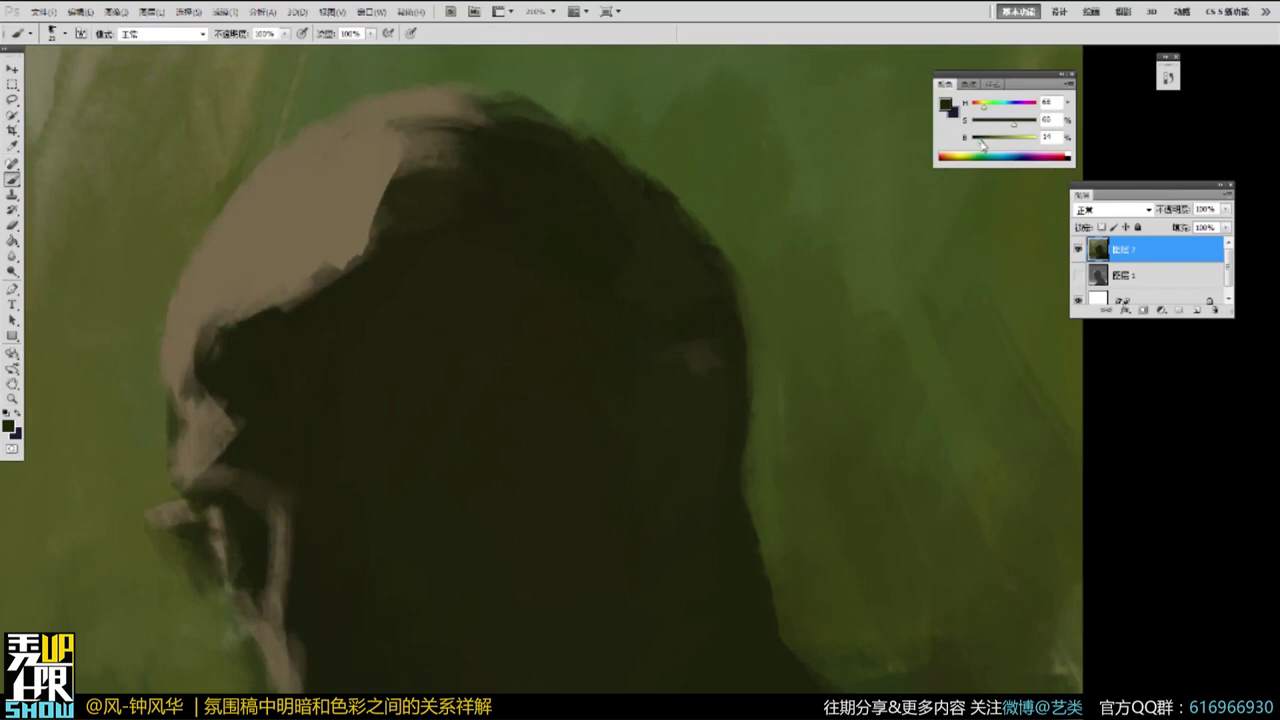
{"action": "left_click_drag", "start_coordinate": [703, 314], "coordinate": [767, 272]}
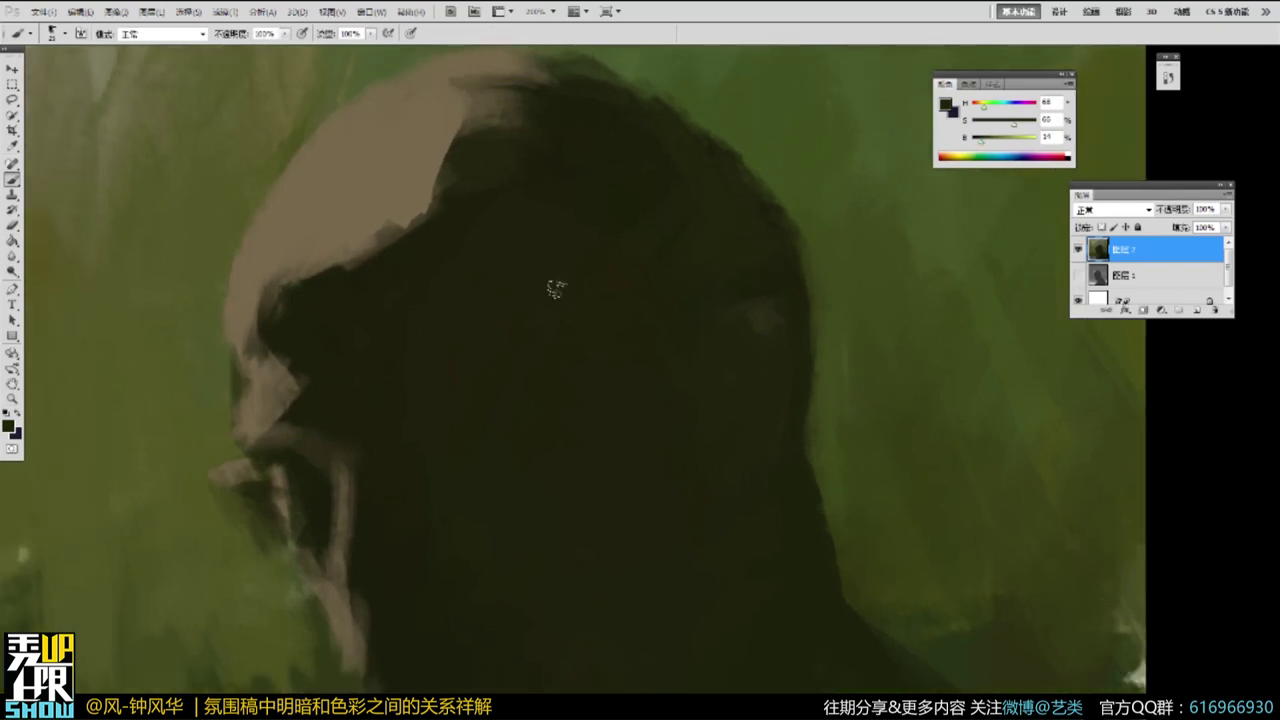
{"action": "left_click_drag", "start_coordinate": [645, 281], "coordinate": [678, 222]}
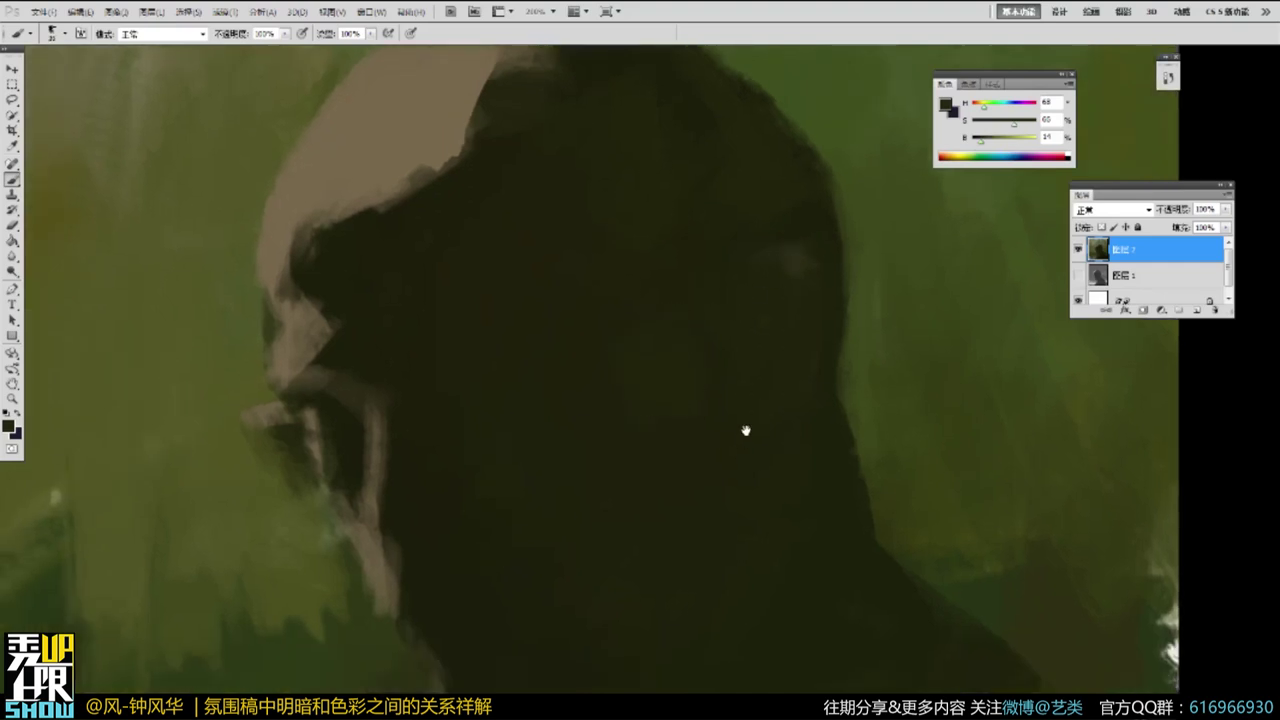
{"action": "left_click_drag", "start_coordinate": [745, 430], "coordinate": [709, 298]}
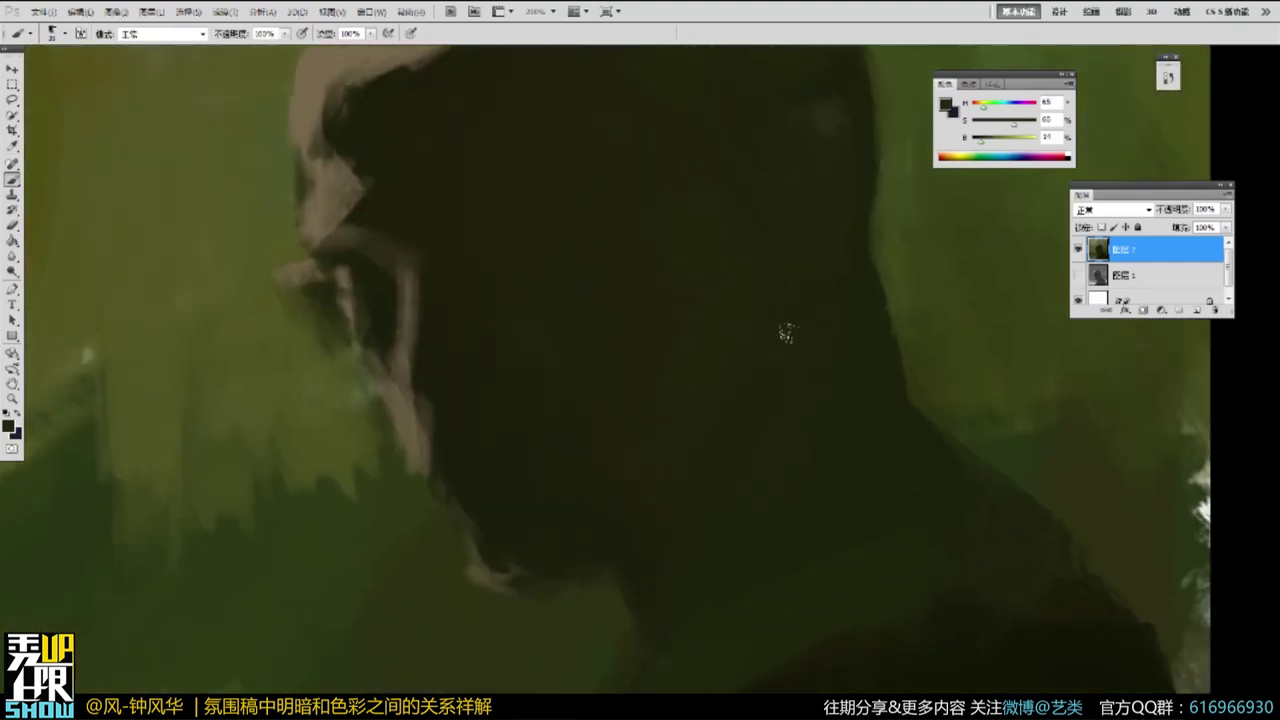
Smooth the contour from the back of the head down the neck with sampled greens.
{"action": "left_click", "coordinate": [842, 286], "text": "alt"}
{"action": "left_click_drag", "start_coordinate": [845, 285], "coordinate": [918, 410]}
{"action": "left_click", "coordinate": [905, 400], "text": "alt"}
{"action": "mouse_move", "coordinate": [897, 328]}
{"action": "left_mouse_down"}
{"action": "mouse_move", "coordinate": [936, 426]}
{"action": "mouse_move", "coordinate": [750, 412]}
{"action": "left_mouse_up"}
{"action": "left_click", "coordinate": [921, 395], "text": "alt"}
{"action": "left_click", "coordinate": [930, 395], "text": "alt"}
{"action": "left_click", "coordinate": [637, 334], "text": "ctrl"}
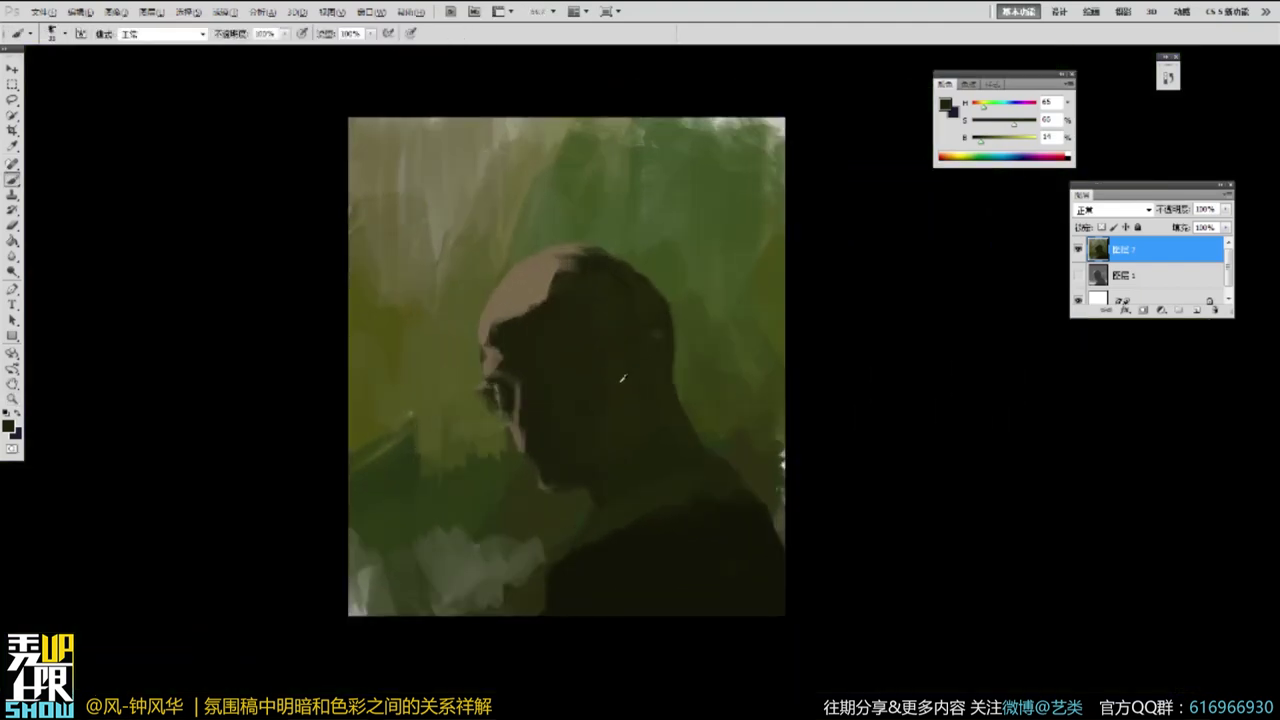
Paint dark curved foliage-like strokes into the background behind the neck with sampled dark greens.
{"action": "left_click", "coordinate": [499, 325], "text": "alt"}
{"action": "left_click", "coordinate": [504, 338], "text": "alt"}
{"action": "left_click", "coordinate": [658, 234], "text": "alt"}
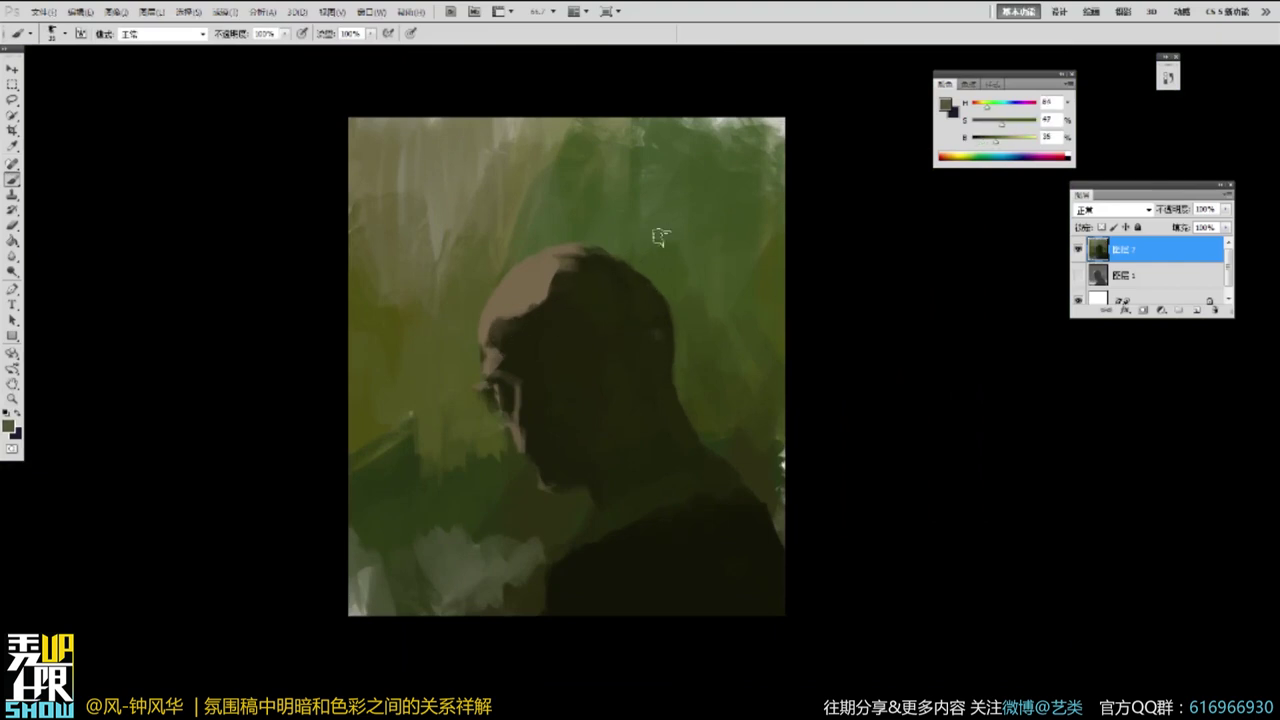
{"action": "left_click", "coordinate": [732, 329], "text": "alt"}
{"action": "left_click", "coordinate": [766, 456], "text": "alt"}
{"action": "left_click_drag", "start_coordinate": [743, 396], "coordinate": [784, 436]}
{"action": "left_click_drag", "start_coordinate": [766, 374], "coordinate": [824, 445]}
{"action": "mouse_move", "coordinate": [707, 388]}
{"action": "left_mouse_down"}
{"action": "mouse_move", "coordinate": [737, 371]}
{"action": "mouse_move", "coordinate": [729, 433]}
{"action": "left_mouse_up"}
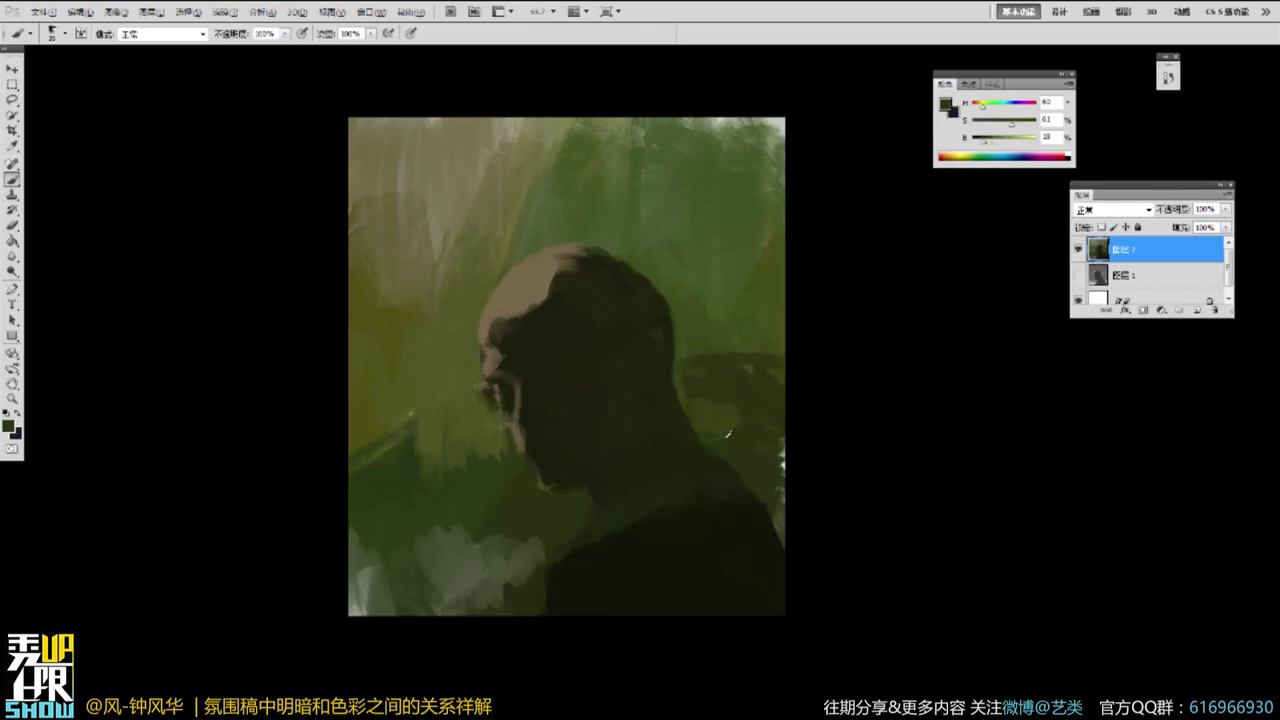
Add dark green accent strokes at both side edges of the background.
{"action": "left_click_drag", "start_coordinate": [784, 282], "coordinate": [755, 335]}
{"action": "mouse_move", "coordinate": [352, 387]}
{"action": "left_mouse_down"}
{"action": "mouse_move", "coordinate": [445, 473]}
{"action": "mouse_move", "coordinate": [389, 431]}
{"action": "mouse_move", "coordinate": [349, 437]}
{"action": "mouse_move", "coordinate": [356, 424]}
{"action": "left_mouse_up"}
{"action": "left_click", "coordinate": [398, 486], "text": "alt"}
Model the shadowed cheek and temple with dark greens sampled from the head.
{"action": "left_click", "coordinate": [650, 300], "text": "ctrl"}
{"action": "left_click", "coordinate": [655, 315], "text": "alt"}
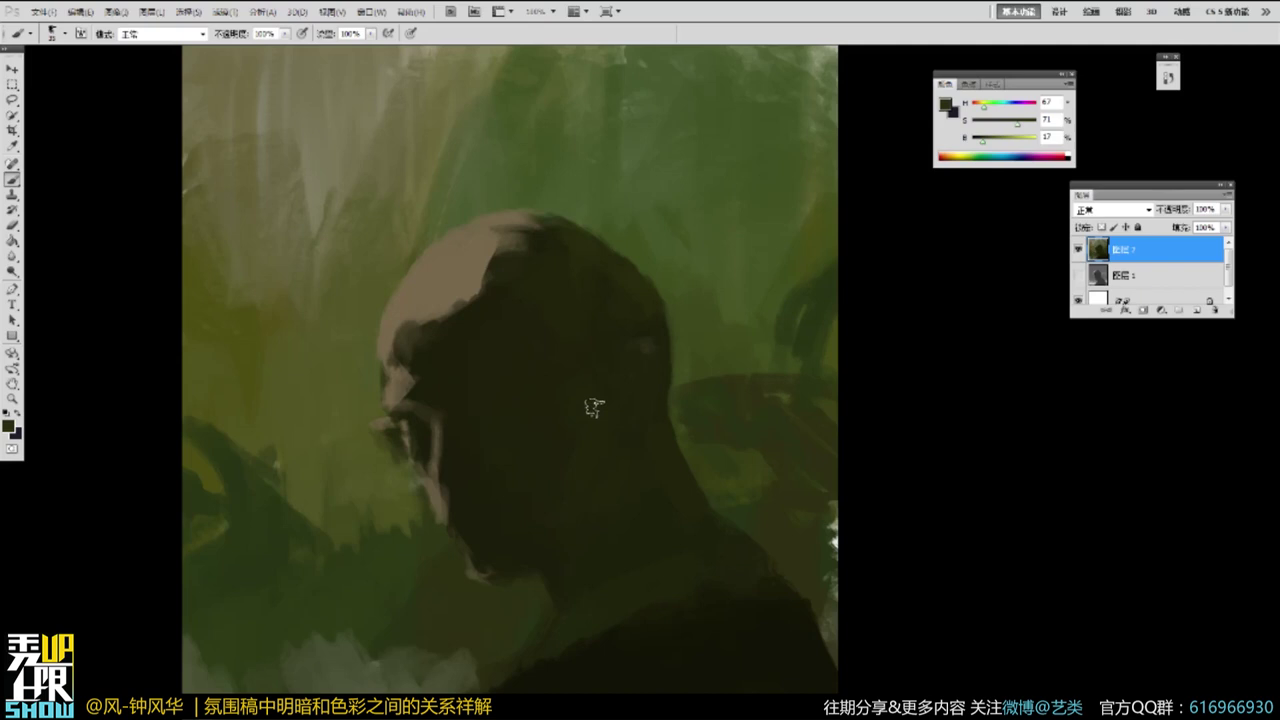
{"action": "left_click", "coordinate": [591, 436], "text": "alt"}
{"action": "mouse_move", "coordinate": [599, 427]}
{"action": "left_mouse_down"}
{"action": "mouse_move", "coordinate": [601, 490]}
{"action": "mouse_move", "coordinate": [609, 467]}
{"action": "left_mouse_up"}
{"action": "left_click", "coordinate": [490, 343], "text": "alt"}
{"action": "left_click", "coordinate": [595, 407], "text": "alt"}
{"action": "left_click", "coordinate": [557, 399], "text": "alt"}
Reshape the shadow edge at the crown and lay in a cooler dark green at 34% saturation and 18% brightness.
{"action": "left_click", "coordinate": [573, 261], "text": "alt"}
{"action": "left_click", "coordinate": [513, 254], "text": "alt"}
{"action": "mouse_move", "coordinate": [504, 246]}
{"action": "left_mouse_down"}
{"action": "mouse_move", "coordinate": [474, 275]}
{"action": "mouse_move", "coordinate": [468, 322]}
{"action": "mouse_move", "coordinate": [507, 236]}
{"action": "mouse_move", "coordinate": [518, 231]}
{"action": "mouse_move", "coordinate": [524, 254]}
{"action": "mouse_move", "coordinate": [499, 260]}
{"action": "mouse_move", "coordinate": [536, 229]}
{"action": "left_mouse_up"}
{"action": "left_click", "coordinate": [524, 256], "text": "alt"}
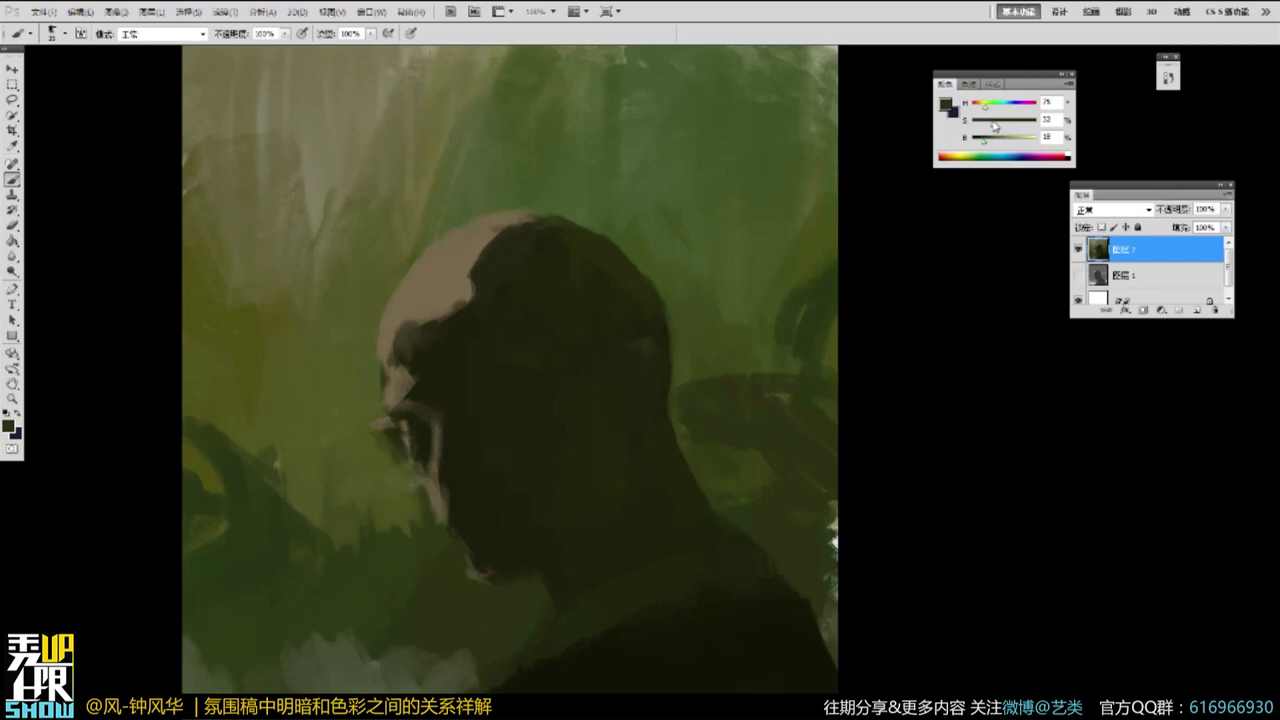
{"action": "mouse_move", "coordinate": [566, 249]}
{"action": "left_mouse_down"}
{"action": "mouse_move", "coordinate": [493, 283]}
{"action": "mouse_move", "coordinate": [491, 270]}
{"action": "mouse_move", "coordinate": [544, 253]}
{"action": "left_mouse_up"}
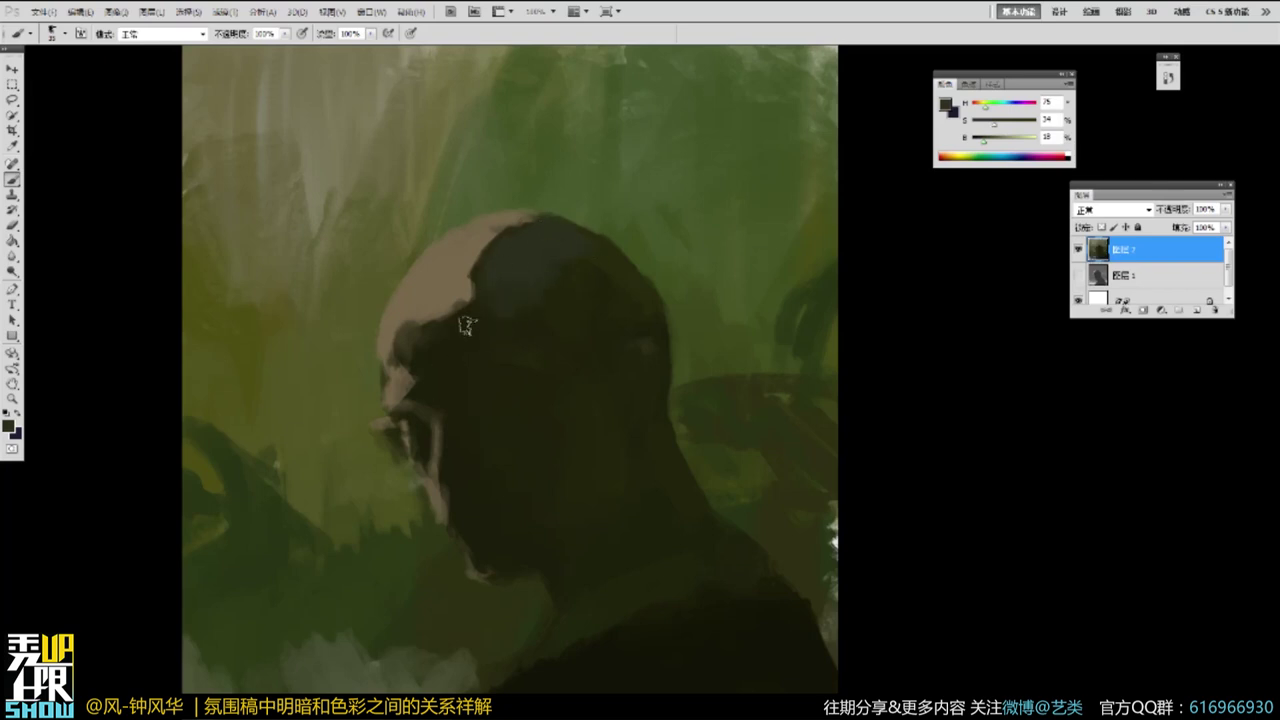
Paint cooler dark patches over the temple and upper cheek and blend them with sampled colours.
{"action": "left_click", "coordinate": [466, 366], "text": "alt"}
{"action": "left_click", "coordinate": [488, 350], "text": "alt"}
{"action": "mouse_move", "coordinate": [492, 340]}
{"action": "left_mouse_down"}
{"action": "mouse_move", "coordinate": [508, 346]}
{"action": "mouse_move", "coordinate": [523, 290]}
{"action": "mouse_move", "coordinate": [503, 251]}
{"action": "mouse_move", "coordinate": [518, 227]}
{"action": "mouse_move", "coordinate": [528, 251]}
{"action": "mouse_move", "coordinate": [505, 370]}
{"action": "mouse_move", "coordinate": [516, 424]}
{"action": "mouse_move", "coordinate": [557, 410]}
{"action": "mouse_move", "coordinate": [544, 438]}
{"action": "mouse_move", "coordinate": [463, 426]}
{"action": "mouse_move", "coordinate": [452, 450]}
{"action": "mouse_move", "coordinate": [476, 354]}
{"action": "mouse_move", "coordinate": [491, 394]}
{"action": "left_mouse_up"}
{"action": "left_click", "coordinate": [533, 345], "text": "alt"}
{"action": "left_click_drag", "start_coordinate": [498, 349], "coordinate": [530, 314]}
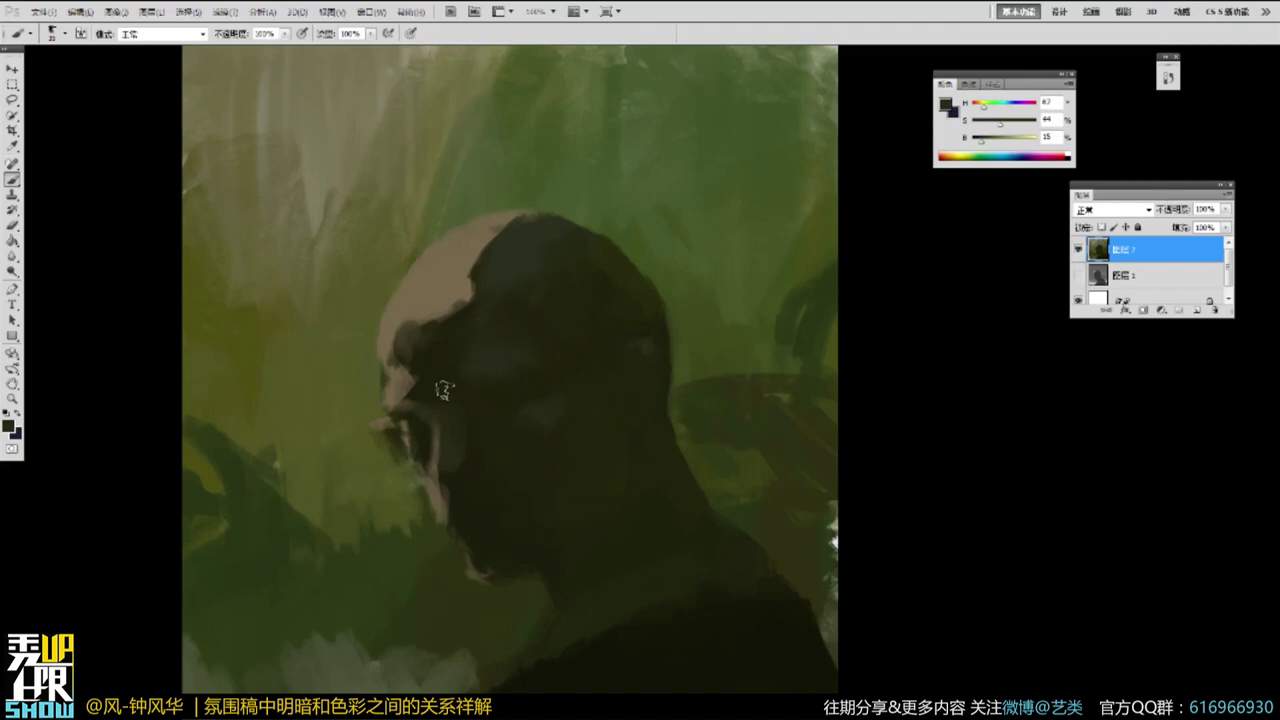
Shade the area beside the eye and blend the cheek with sampled dark greens.
{"action": "left_click", "coordinate": [466, 429], "text": "alt"}
{"action": "left_click_drag", "start_coordinate": [455, 399], "coordinate": [457, 425]}
{"action": "left_click", "coordinate": [457, 461], "text": "alt"}
{"action": "left_click", "coordinate": [527, 485], "text": "alt"}
{"action": "left_click", "coordinate": [522, 406], "text": "alt"}
{"action": "left_click_drag", "start_coordinate": [938, 427], "coordinate": [964, 353]}
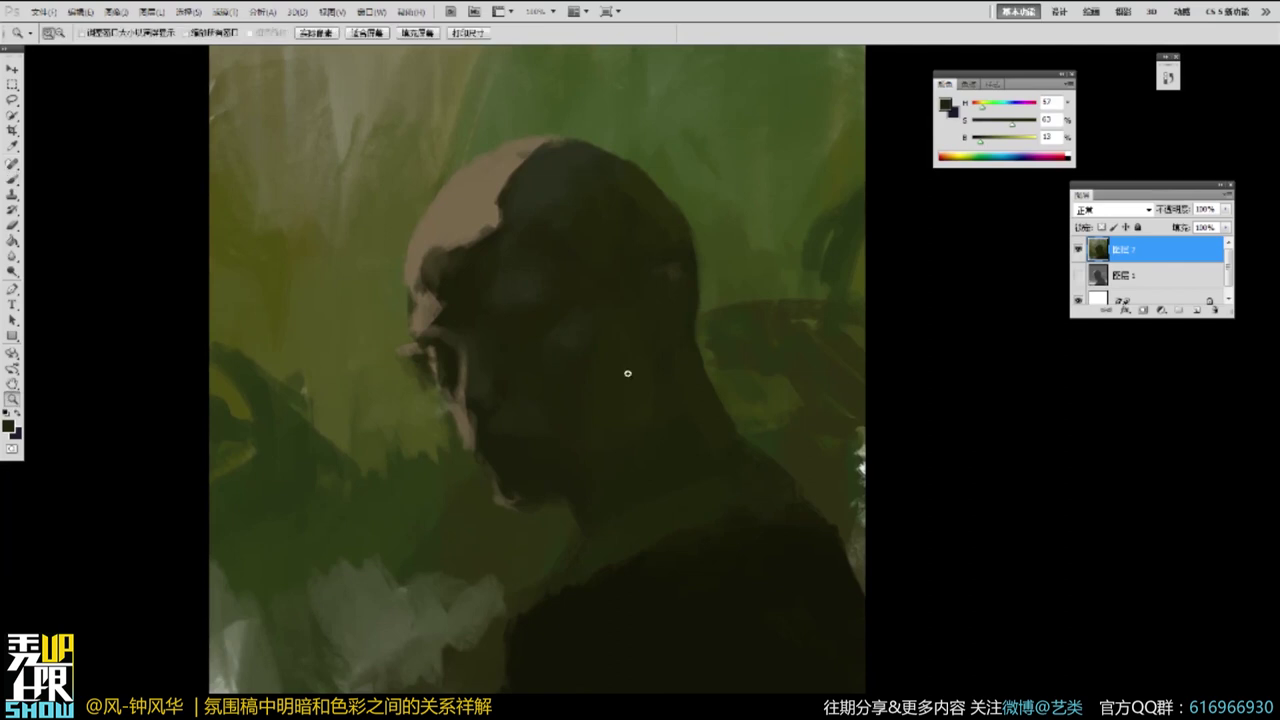
Shade the shadowed cheek and jaw with dark greens sampled from the head.
{"action": "left_click", "coordinate": [627, 372], "text": "ctrl"}
{"action": "left_click", "coordinate": [522, 386], "text": "alt"}
{"action": "left_click_drag", "start_coordinate": [504, 348], "coordinate": [552, 380]}
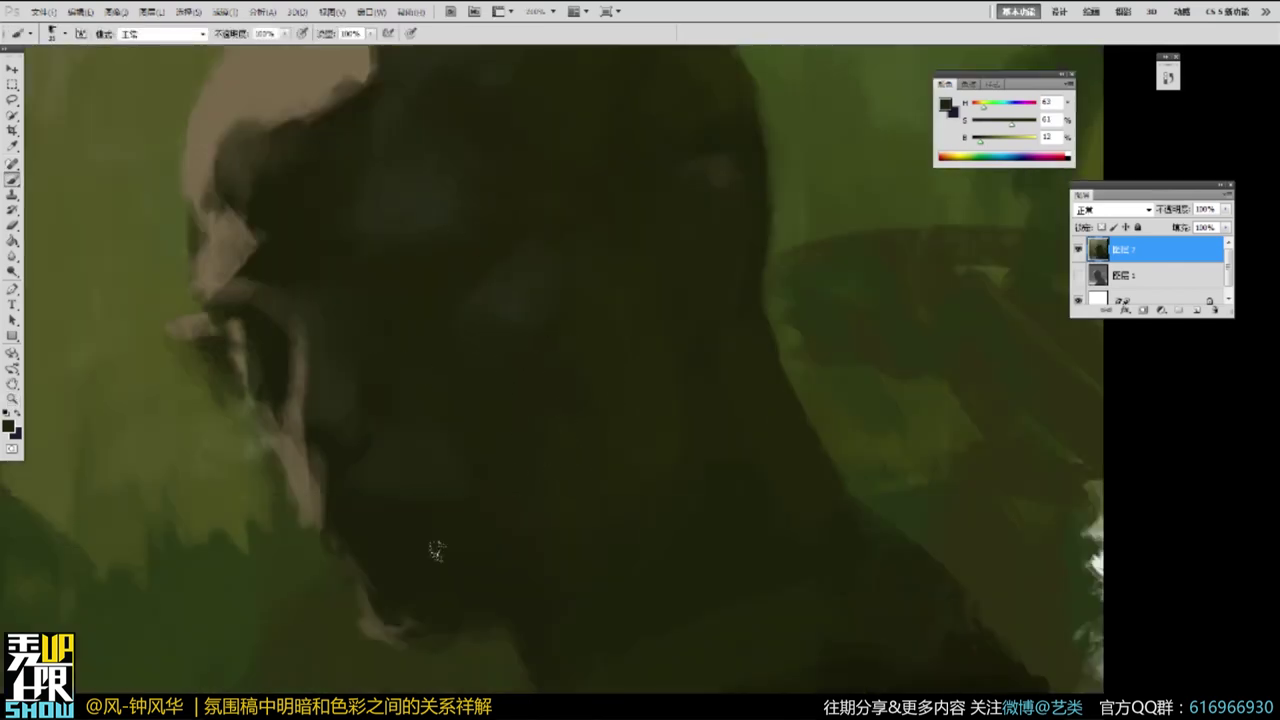
{"action": "left_click", "coordinate": [642, 451], "text": "alt"}
{"action": "left_click", "coordinate": [630, 362], "text": "alt"}
{"action": "left_click_drag", "start_coordinate": [638, 404], "coordinate": [690, 482]}
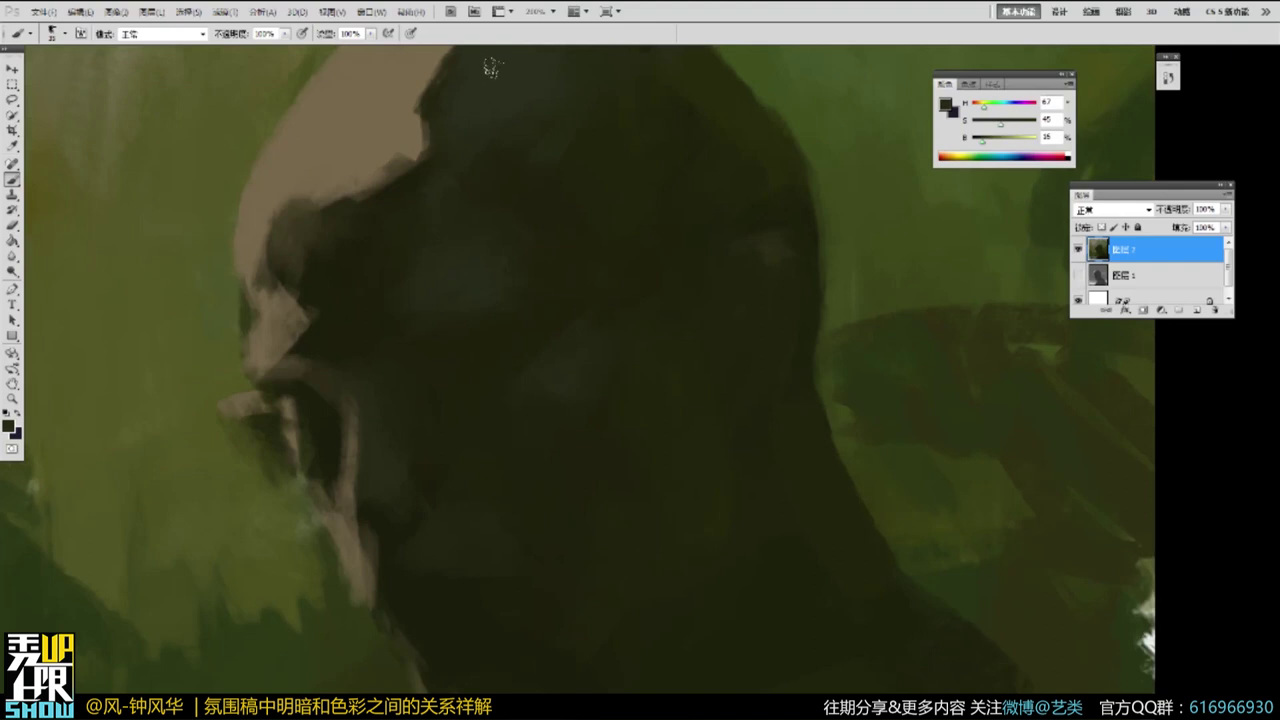
Smooth the shadow on the forehead and crown with sampled cool dark greens.
{"action": "left_click_drag", "start_coordinate": [552, 261], "coordinate": [554, 249]}
{"action": "left_click", "coordinate": [543, 203], "text": "alt"}
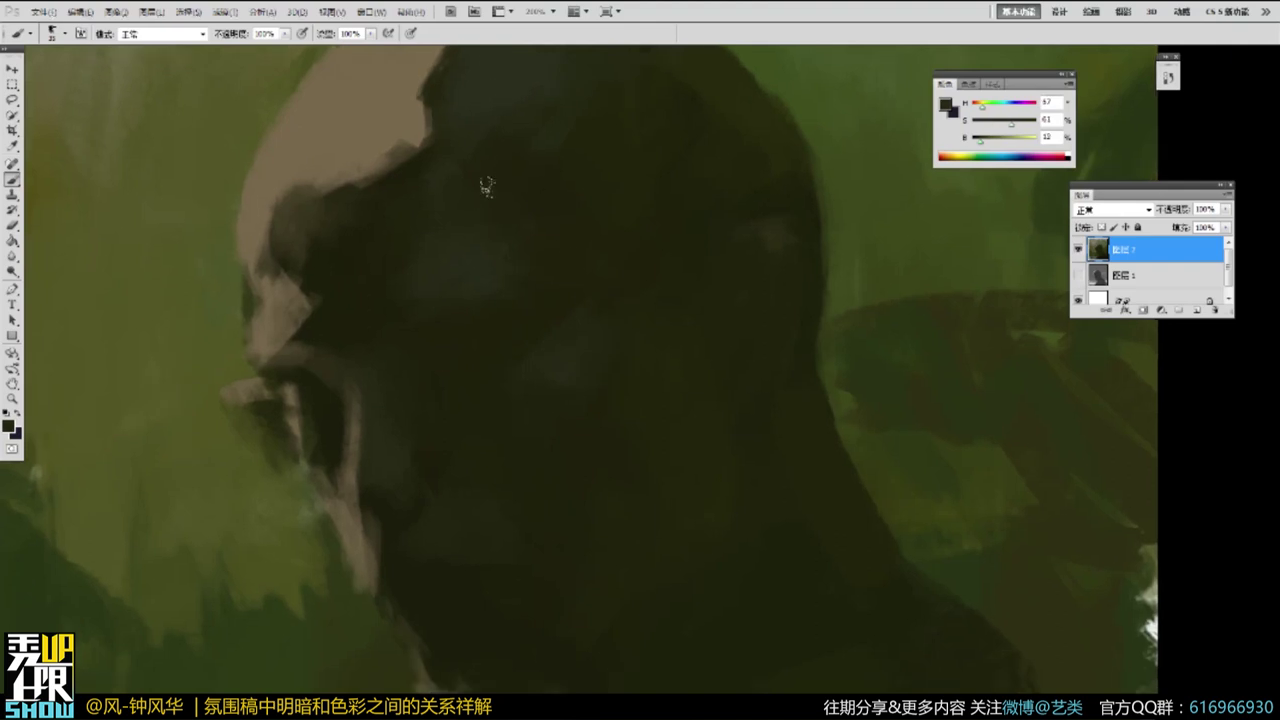
{"action": "left_click", "coordinate": [513, 103], "text": "alt"}
{"action": "left_click_drag", "start_coordinate": [557, 103], "coordinate": [577, 238]}
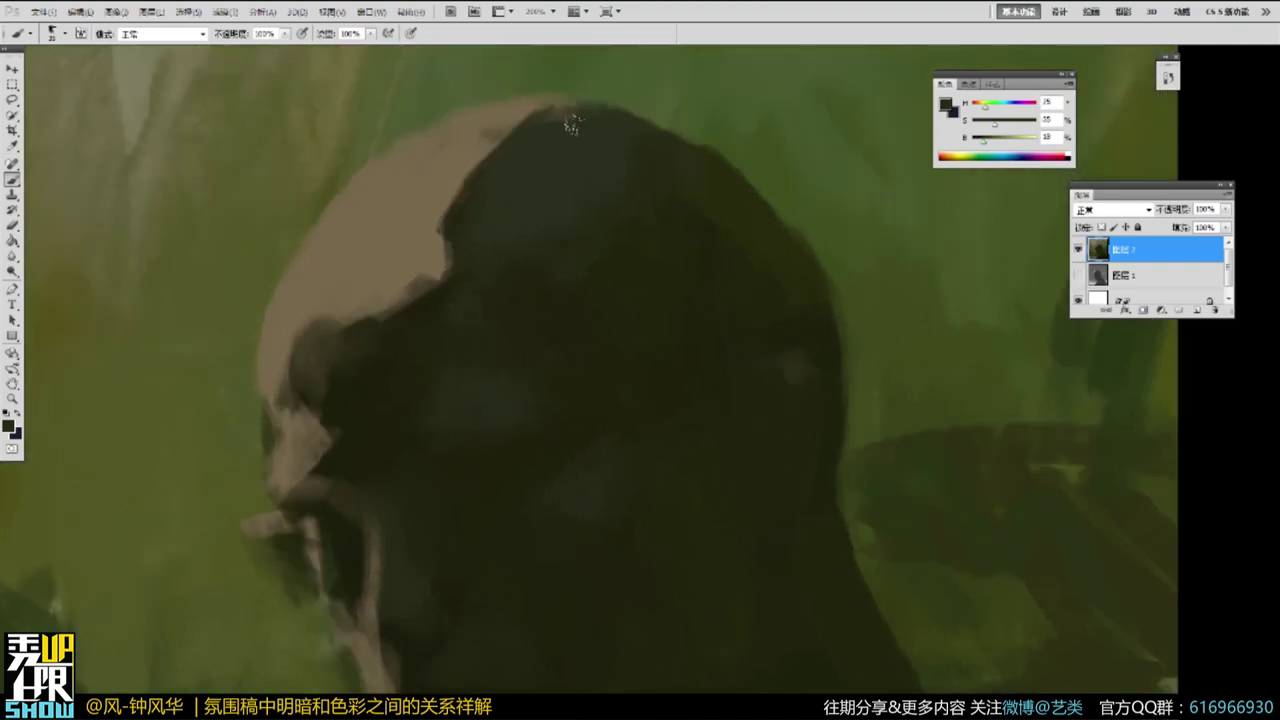
{"action": "left_click_drag", "start_coordinate": [543, 114], "coordinate": [580, 225]}
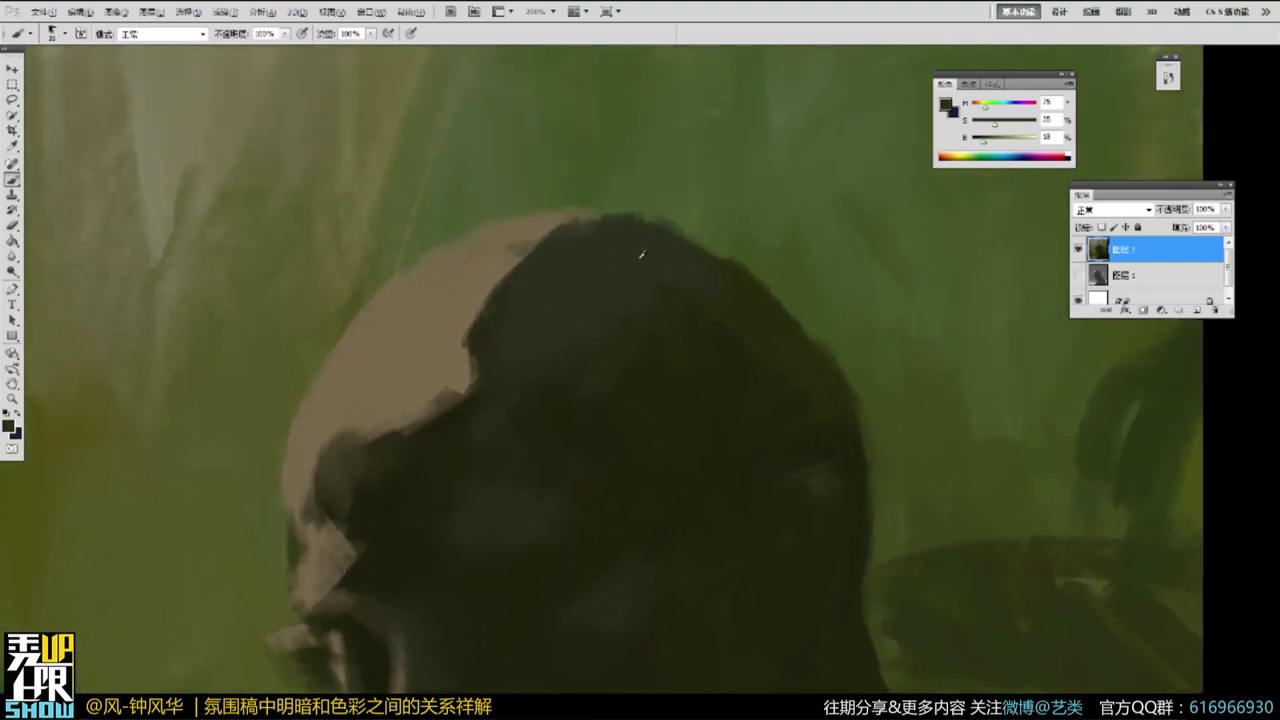
{"action": "left_click", "coordinate": [617, 263], "text": "alt"}
Blend the patches on the temple and upper cheek with a dark green sampled from the head.
{"action": "left_click_drag", "start_coordinate": [665, 499], "coordinate": [763, 294]}
{"action": "left_click", "coordinate": [720, 312], "text": "alt"}
{"action": "key", "text": "z"}
{"action": "left_click", "coordinate": [739, 395], "text": "alt"}
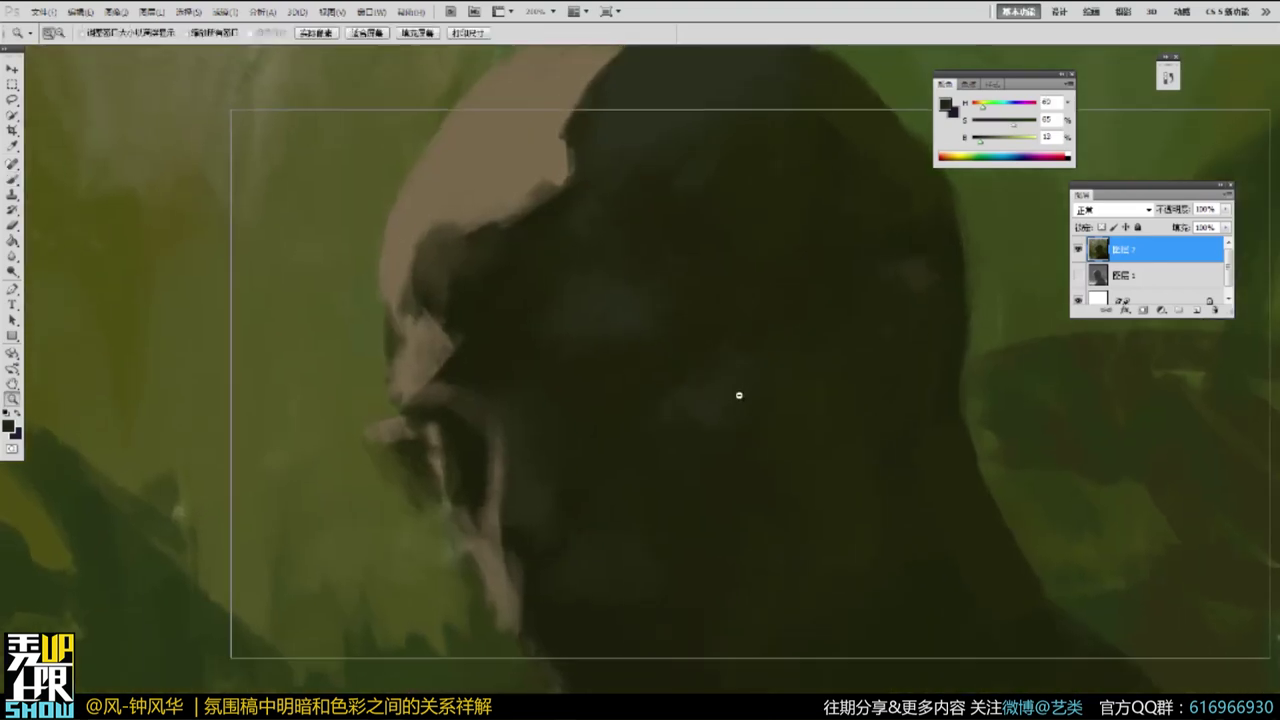
{"action": "left_click", "coordinate": [739, 395], "text": "alt"}
{"action": "key", "text": "b"}
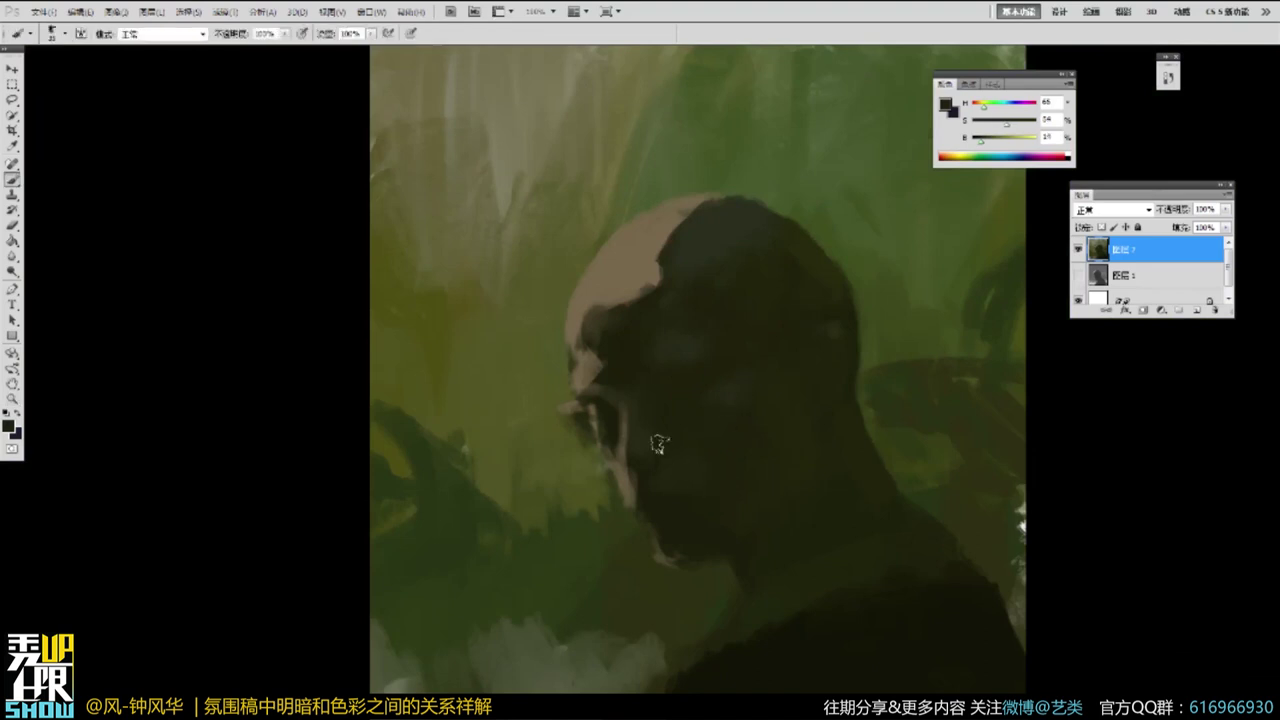
Model the lower cheek and jaw with several sampled dark greens.
{"action": "key", "text": "z"}
{"action": "left_click", "coordinate": [730, 445]}
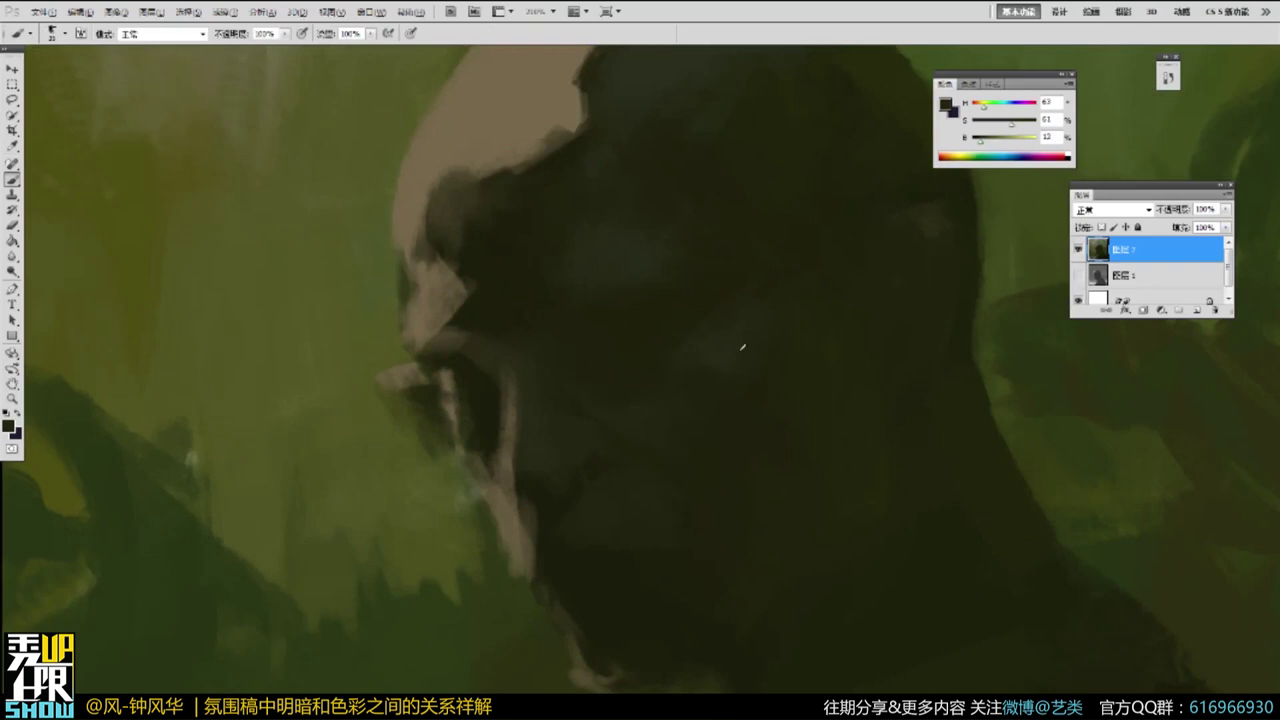
{"action": "left_click", "coordinate": [651, 415], "text": "alt"}
{"action": "left_click", "coordinate": [693, 508], "text": "alt"}
{"action": "left_click", "coordinate": [622, 575], "text": "alt"}
{"action": "left_click_drag", "start_coordinate": [616, 664], "coordinate": [606, 660]}
{"action": "left_click", "coordinate": [915, 409], "text": "alt"}
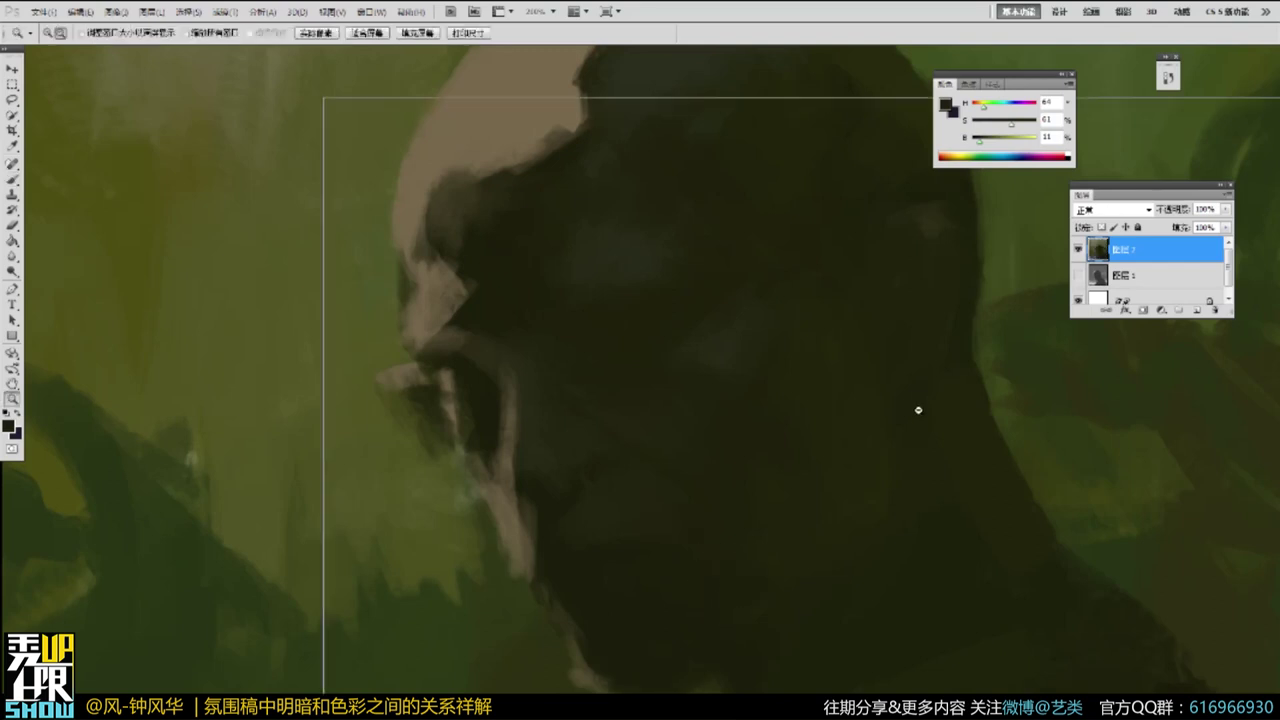
{"action": "left_click", "coordinate": [1029, 451], "text": "alt"}
Paint more saturated olive-green patches in the background behind the neck, using 69% saturation and 40% brightness.
{"action": "left_click_drag", "start_coordinate": [1025, 450], "coordinate": [746, 389]}
{"action": "left_click", "coordinate": [648, 327], "text": "alt"}
{"action": "left_click", "coordinate": [647, 327]}
{"action": "key", "text": "b"}
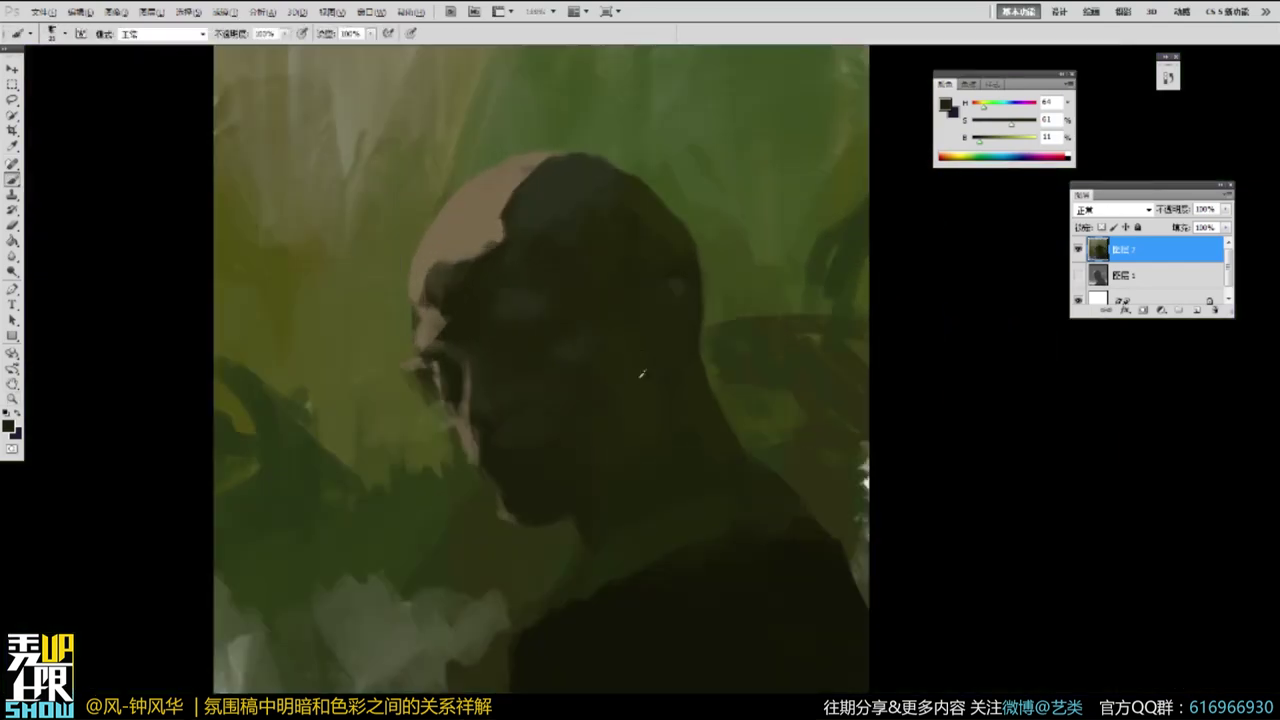
{"action": "left_click", "coordinate": [610, 399], "text": "alt"}
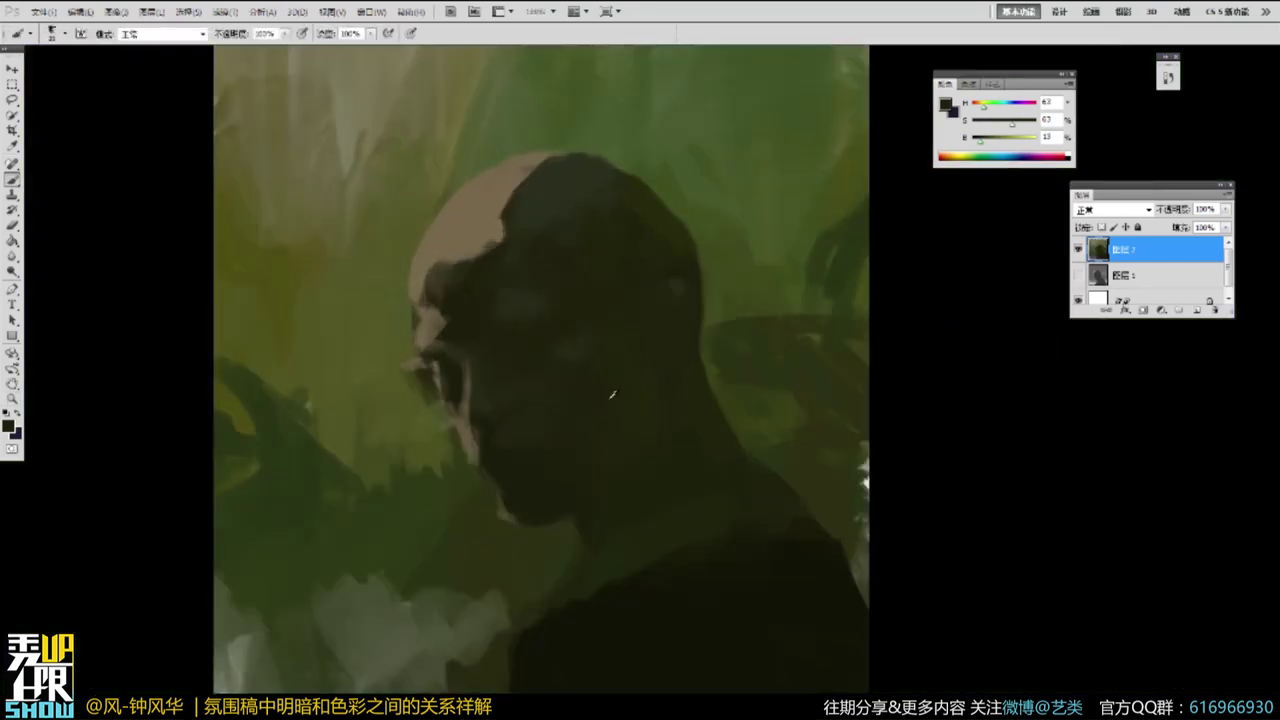
{"action": "left_click", "coordinate": [789, 422], "text": "alt"}
{"action": "left_click_drag", "start_coordinate": [987, 139], "coordinate": [1020, 122]}
{"action": "mouse_move", "coordinate": [731, 380]}
{"action": "left_mouse_down"}
{"action": "mouse_move", "coordinate": [800, 312]}
{"action": "mouse_move", "coordinate": [831, 372]}
{"action": "mouse_move", "coordinate": [842, 446]}
{"action": "left_mouse_up"}
{"action": "left_click", "coordinate": [789, 385], "text": "alt"}
{"action": "left_click", "coordinate": [744, 375], "text": "alt"}
{"action": "left_click", "coordinate": [997, 143]}
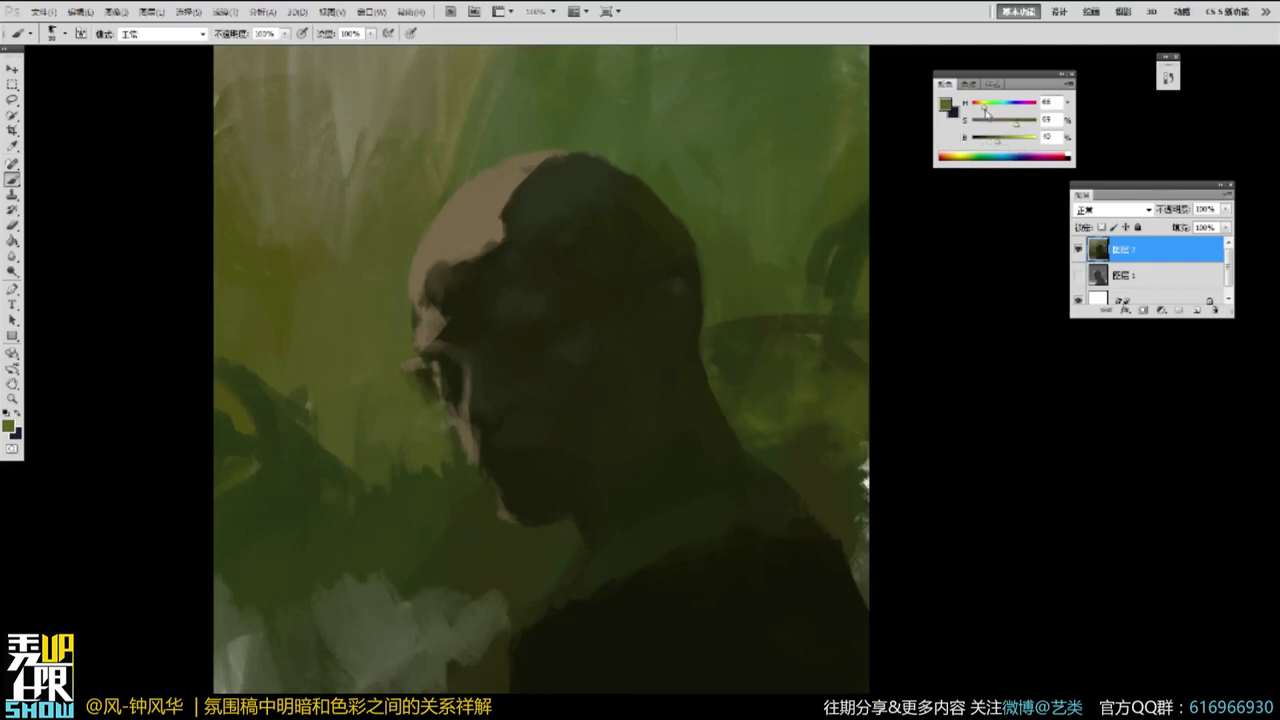
Add a bright yellow-green highlight at 84% saturation to the background behind the neck and blend it with sampled greens.
{"action": "left_click", "coordinate": [1026, 122]}
{"action": "left_click", "coordinate": [1015, 141]}
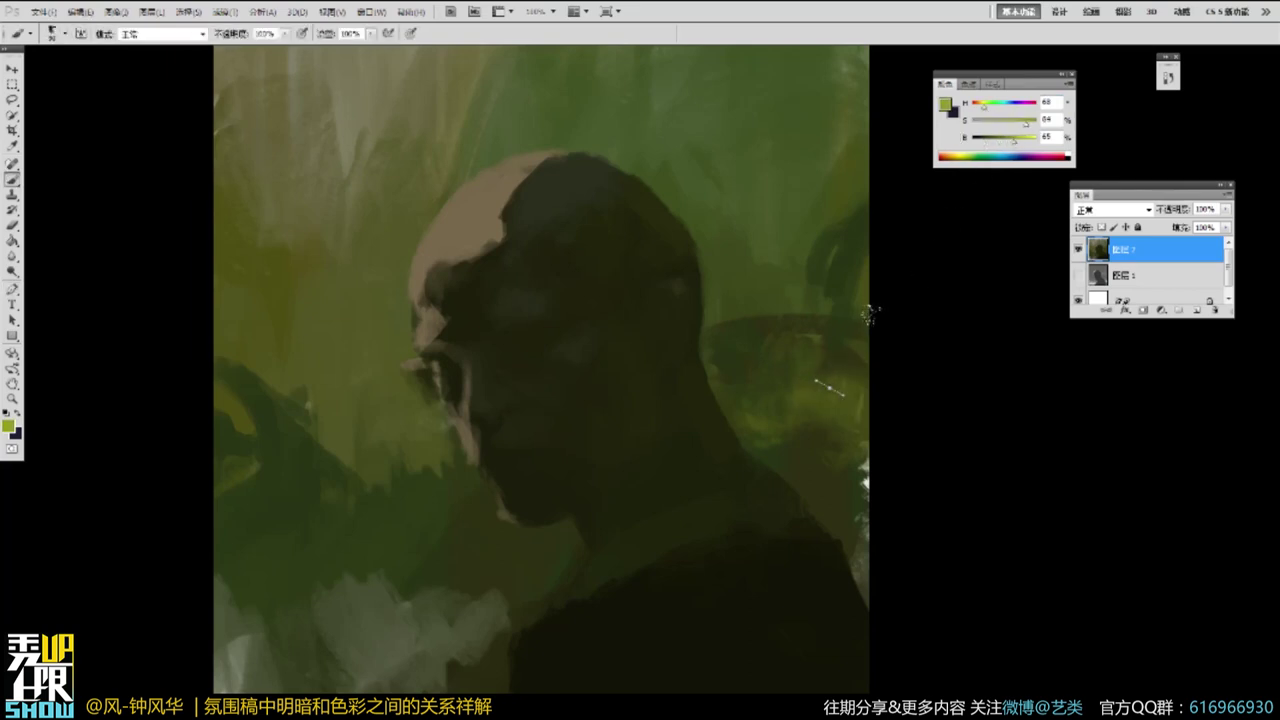
{"action": "left_click_drag", "start_coordinate": [829, 387], "coordinate": [840, 378]}
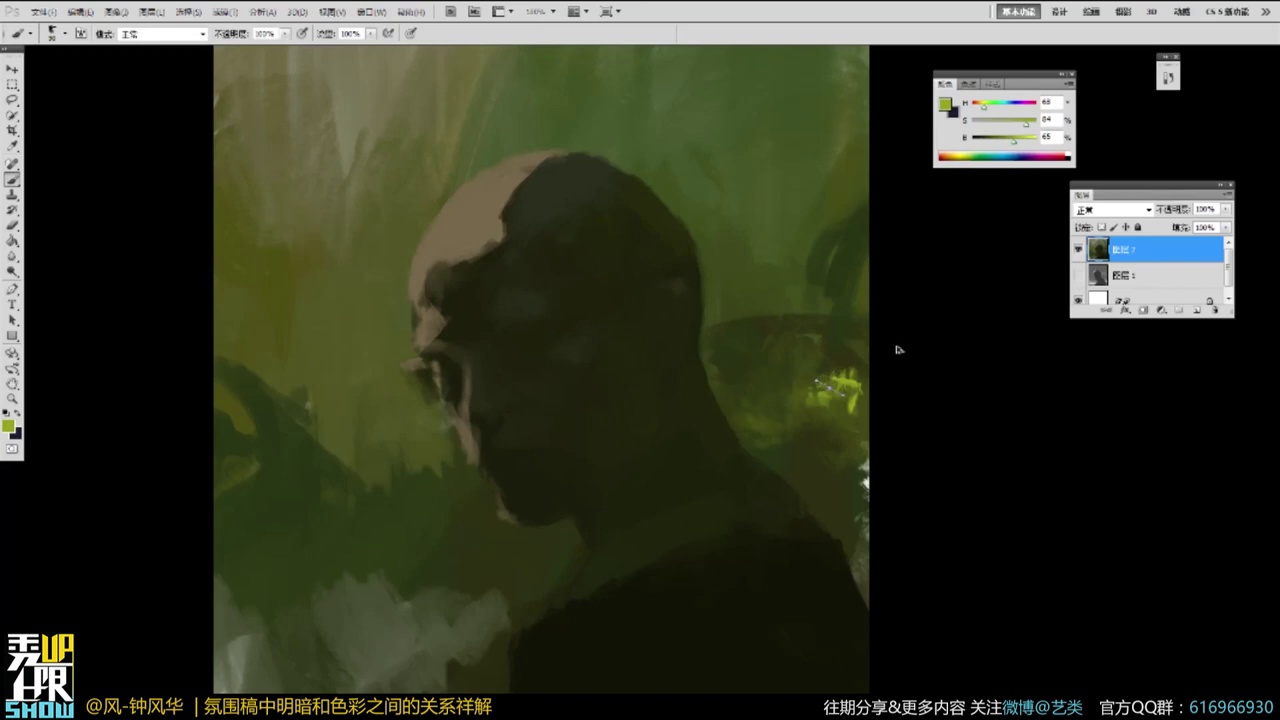
{"action": "key", "text": "ctrl+z"}
{"action": "left_click_drag", "start_coordinate": [1015, 134], "coordinate": [1024, 128]}
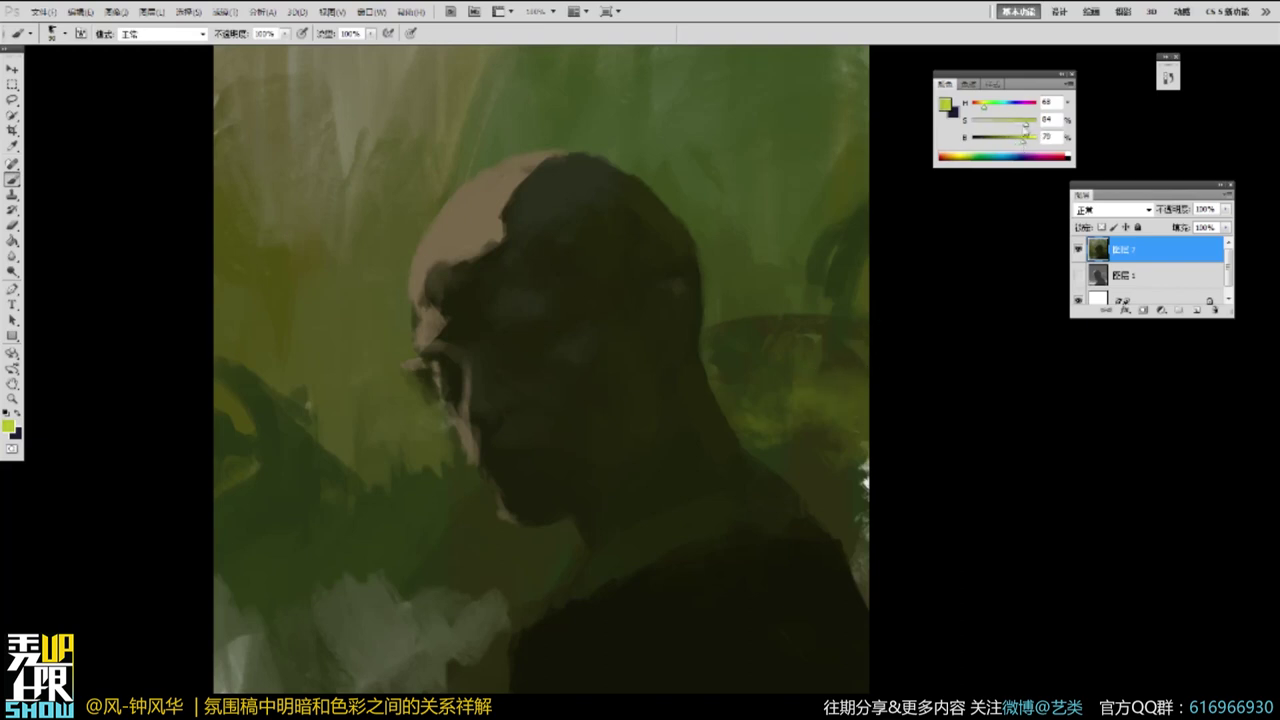
{"action": "mouse_move", "coordinate": [829, 384]}
{"action": "left_mouse_down"}
{"action": "mouse_move", "coordinate": [838, 414]}
{"action": "mouse_move", "coordinate": [862, 388]}
{"action": "mouse_move", "coordinate": [844, 414]}
{"action": "mouse_move", "coordinate": [860, 408]}
{"action": "mouse_move", "coordinate": [812, 354]}
{"action": "mouse_move", "coordinate": [848, 412]}
{"action": "left_mouse_up"}
{"action": "left_click", "coordinate": [821, 350], "text": "alt"}
{"action": "left_click", "coordinate": [862, 388], "text": "alt"}
{"action": "left_click", "coordinate": [846, 400], "text": "alt"}
Brush subtle dark olive tones into the shadowed side of the neck below the ear.
{"action": "key", "text": "z"}
{"action": "left_click", "coordinate": [878, 356], "text": "alt"}
{"action": "left_click", "coordinate": [875, 348], "text": "alt"}
{"action": "left_click", "coordinate": [783, 367]}
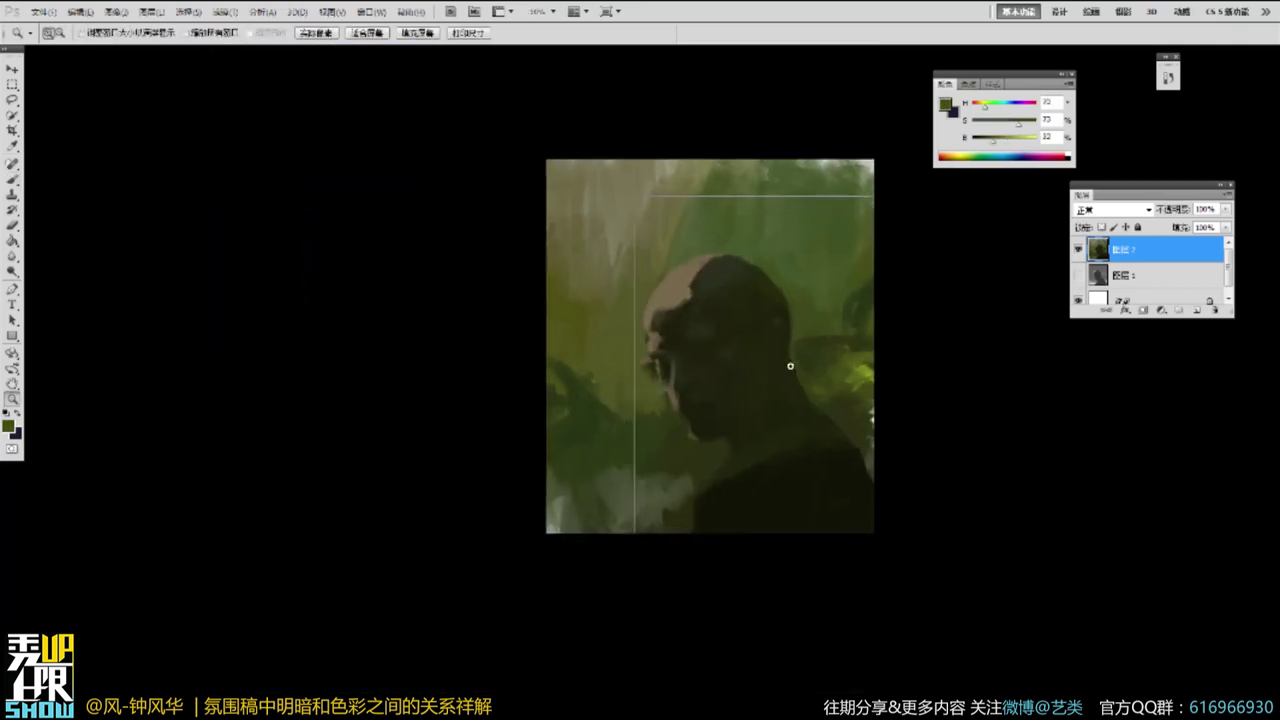
{"action": "left_click", "coordinate": [789, 362]}
{"action": "left_click", "coordinate": [791, 357]}
{"action": "key", "text": "b"}
{"action": "left_click", "coordinate": [788, 394], "text": "alt"}
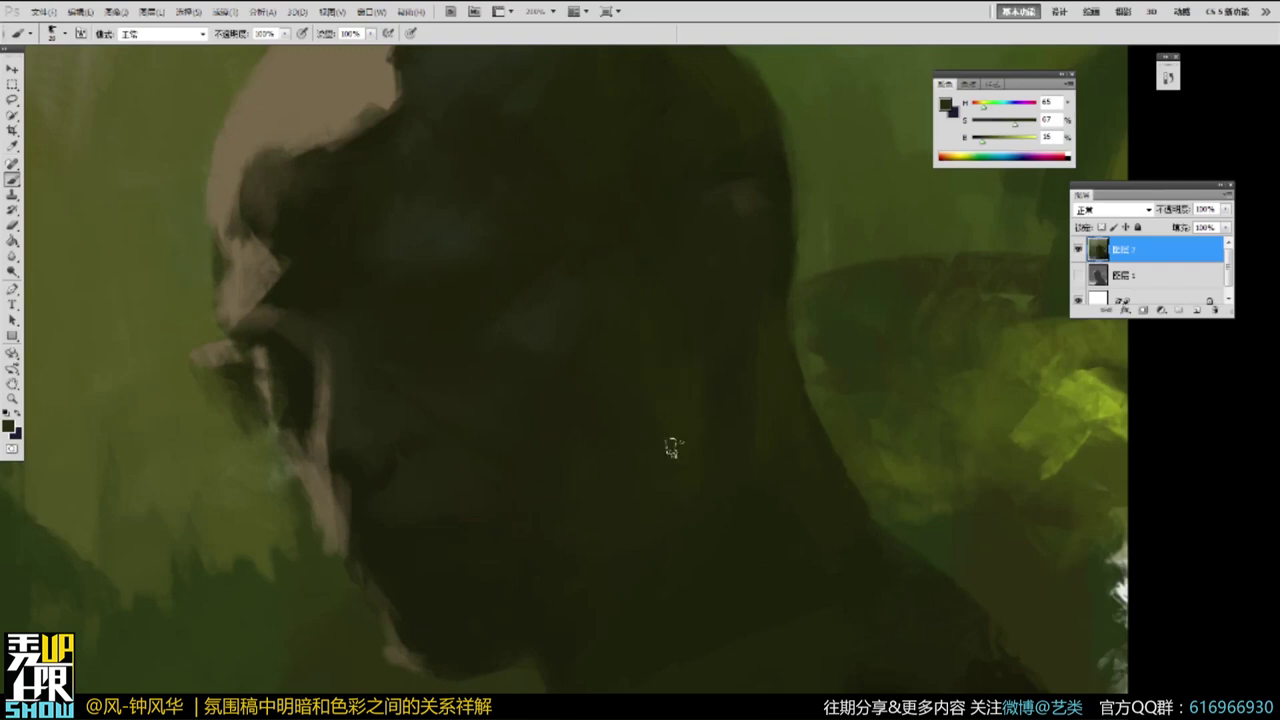
Brighten the yellow-green highlight behind the neck and soften its edges with sampled greens.
{"action": "left_click", "coordinate": [1108, 401], "text": "alt"}
{"action": "left_click", "coordinate": [1022, 142]}
{"action": "mouse_move", "coordinate": [1089, 417]}
{"action": "left_mouse_down"}
{"action": "mouse_move", "coordinate": [1103, 406]}
{"action": "mouse_move", "coordinate": [1086, 431]}
{"action": "left_mouse_up"}
{"action": "left_click", "coordinate": [1048, 436], "text": "alt"}
{"action": "left_click", "coordinate": [857, 346], "text": "alt"}
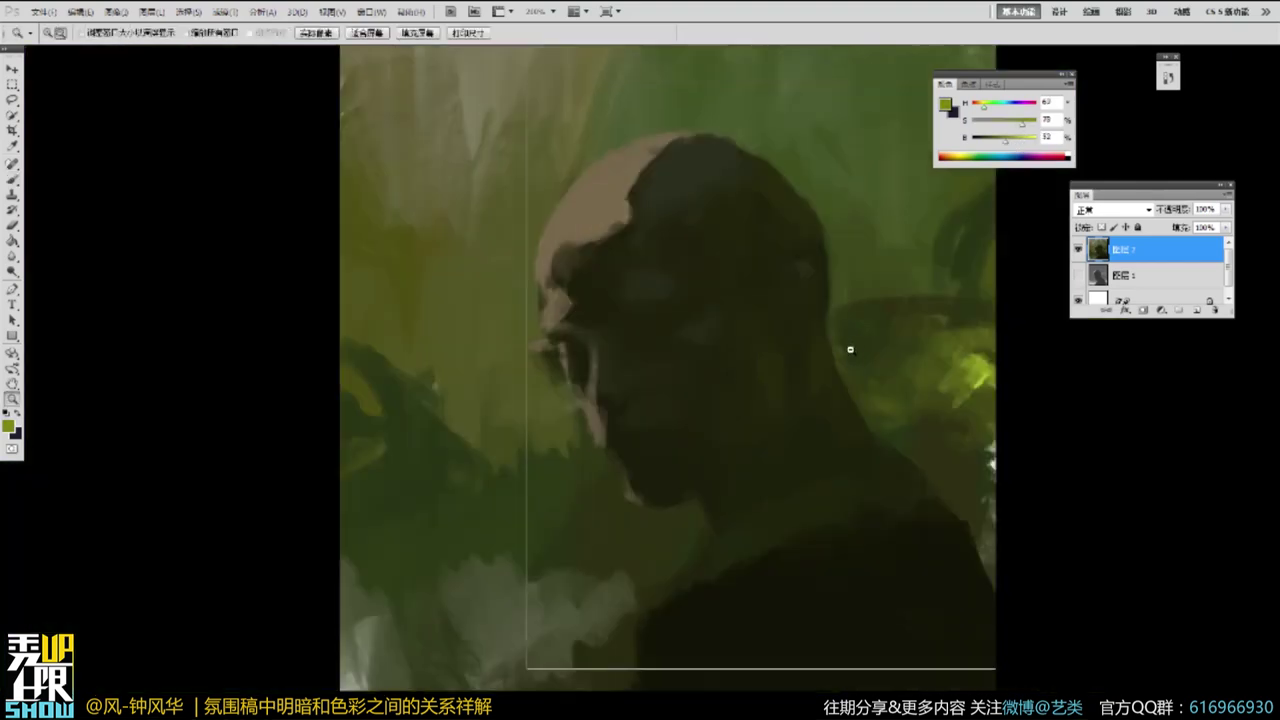
{"action": "left_click", "coordinate": [851, 348], "text": "alt"}
{"action": "left_click_drag", "start_coordinate": [897, 347], "coordinate": [788, 356]}
{"action": "scroll", "coordinate": [730, 365], "scroll_direction": "up", "scroll_amount": 1}
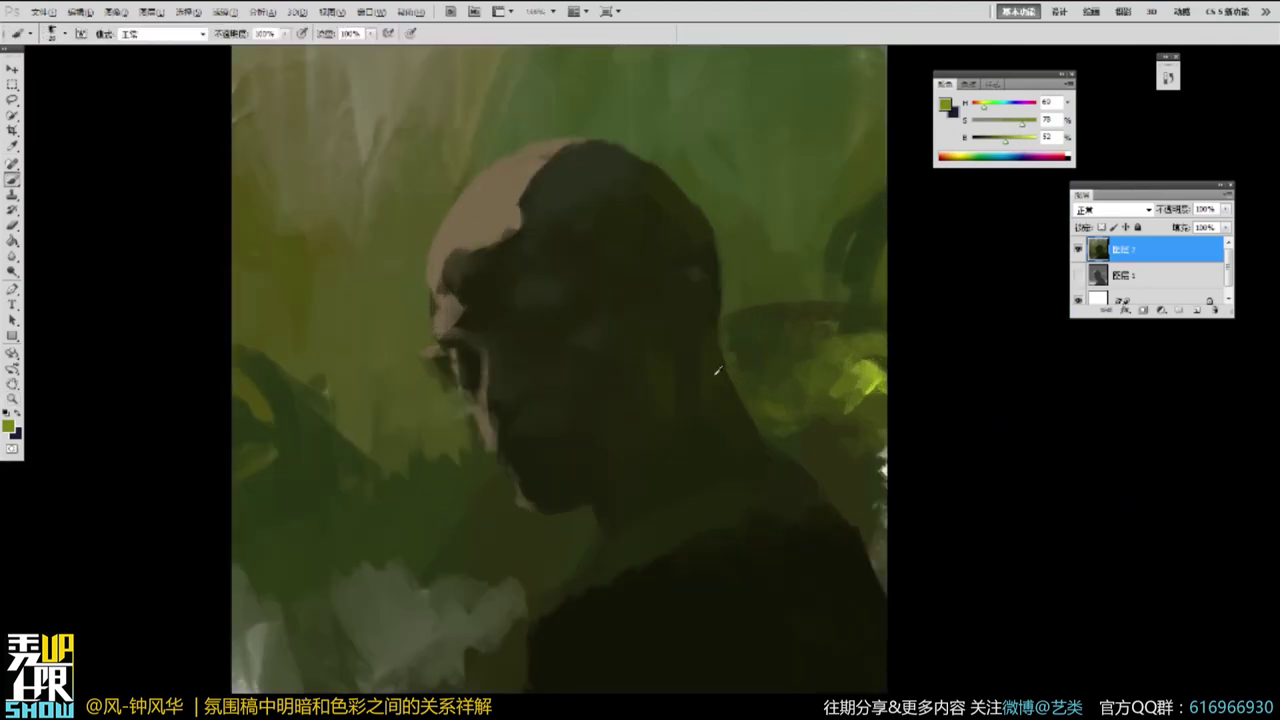
{"action": "left_click", "coordinate": [876, 360], "text": "alt"}
Paint a small warm light plane inside the eye socket with a reduced brush and a sampled skin tone.
{"action": "left_click", "coordinate": [374, 384], "text": "alt"}
{"action": "left_click", "coordinate": [472, 412], "text": "alt"}
{"action": "key", "text": "bracketleft"}
{"action": "key", "text": "bracketleft"}
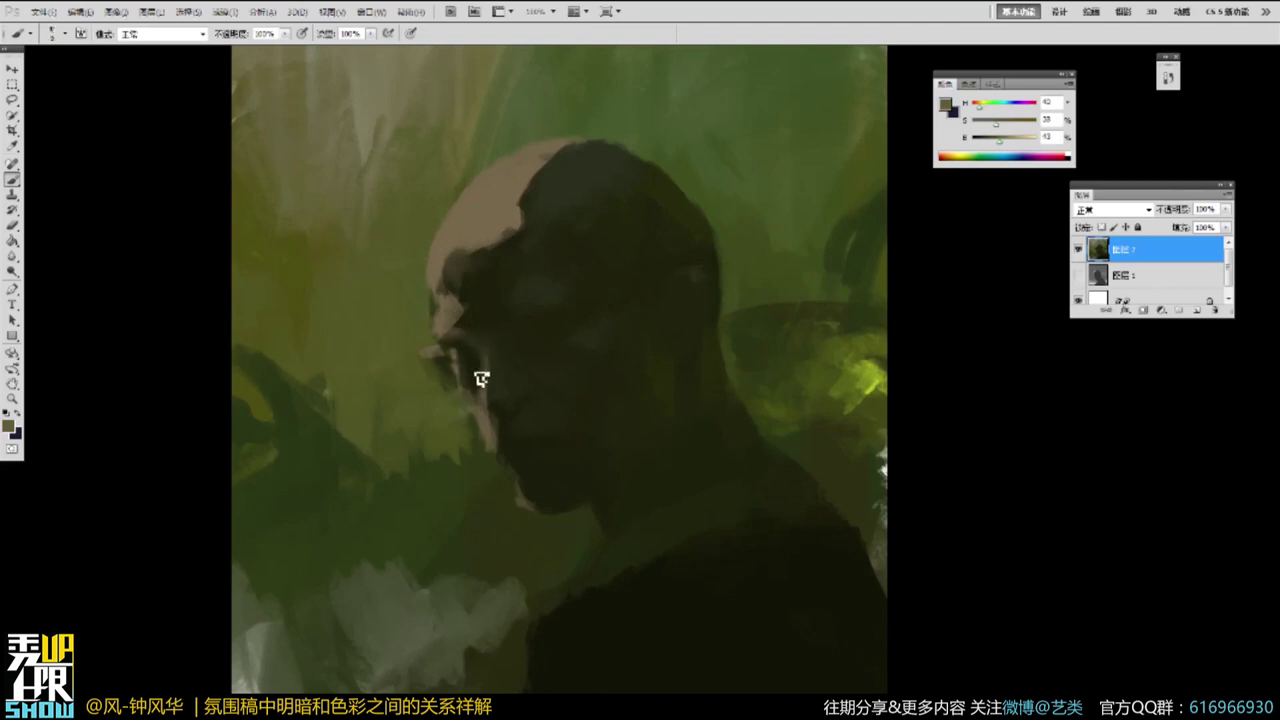
{"action": "left_click_drag", "start_coordinate": [466, 376], "coordinate": [473, 396]}
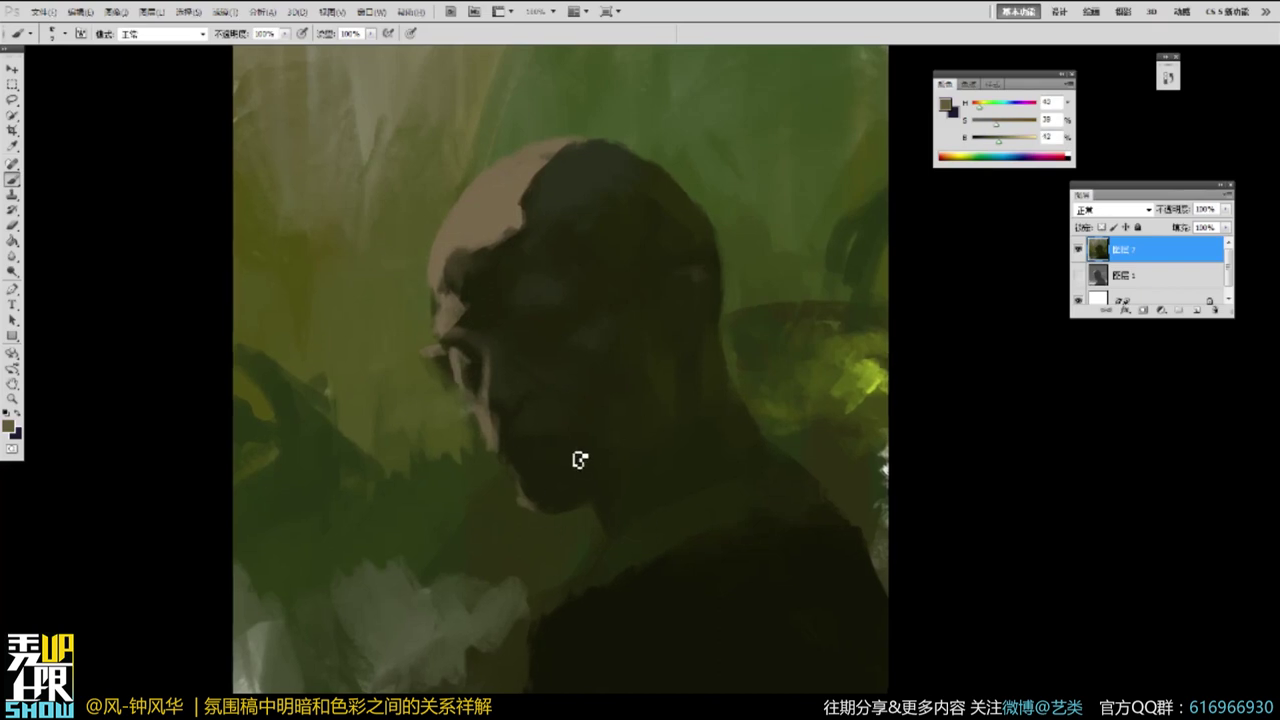
Blend the shadow over the temple and brow with sampled dark tones.
{"action": "left_click", "coordinate": [523, 284], "text": "ctrl"}
{"action": "left_click_drag", "start_coordinate": [595, 365], "coordinate": [654, 282]}
{"action": "left_click", "coordinate": [603, 292], "text": "alt"}
{"action": "left_click", "coordinate": [603, 292], "text": "alt"}
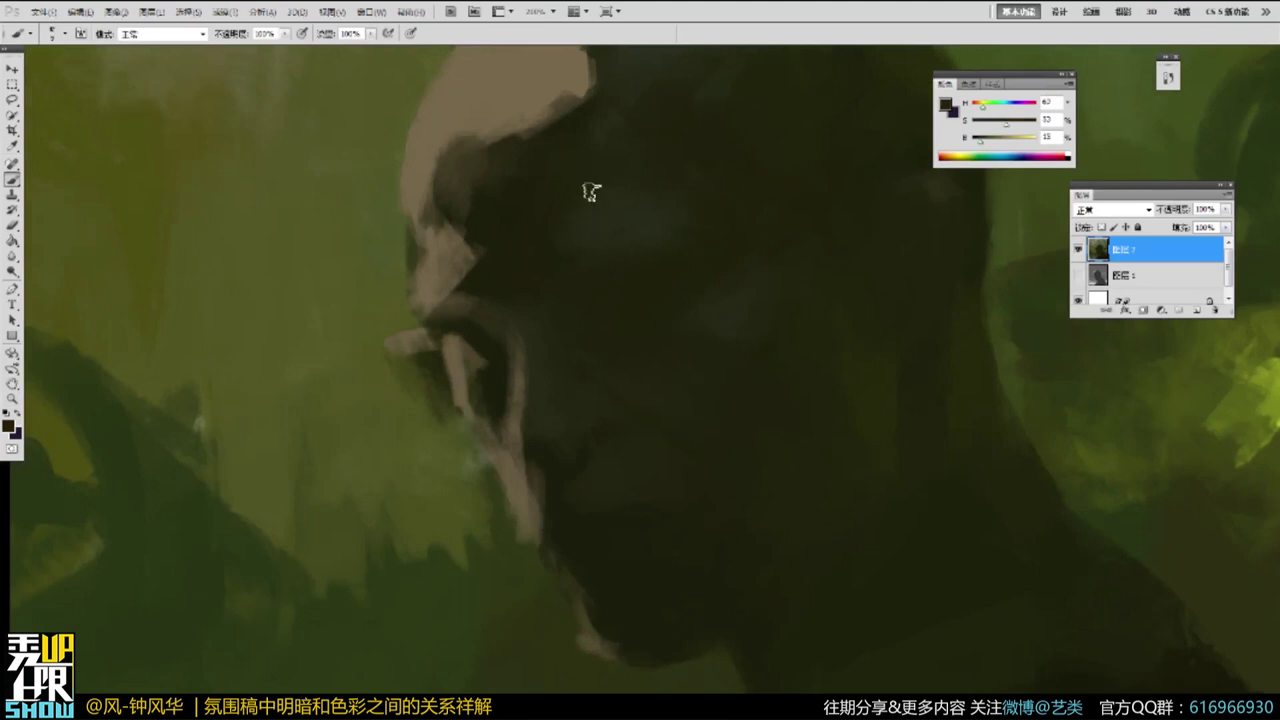
{"action": "left_click", "coordinate": [812, 257], "text": "alt"}
{"action": "left_click", "coordinate": [820, 270], "text": "alt"}
{"action": "left_click", "coordinate": [826, 283], "text": "alt"}
{"action": "left_click_drag", "start_coordinate": [876, 309], "coordinate": [614, 294]}
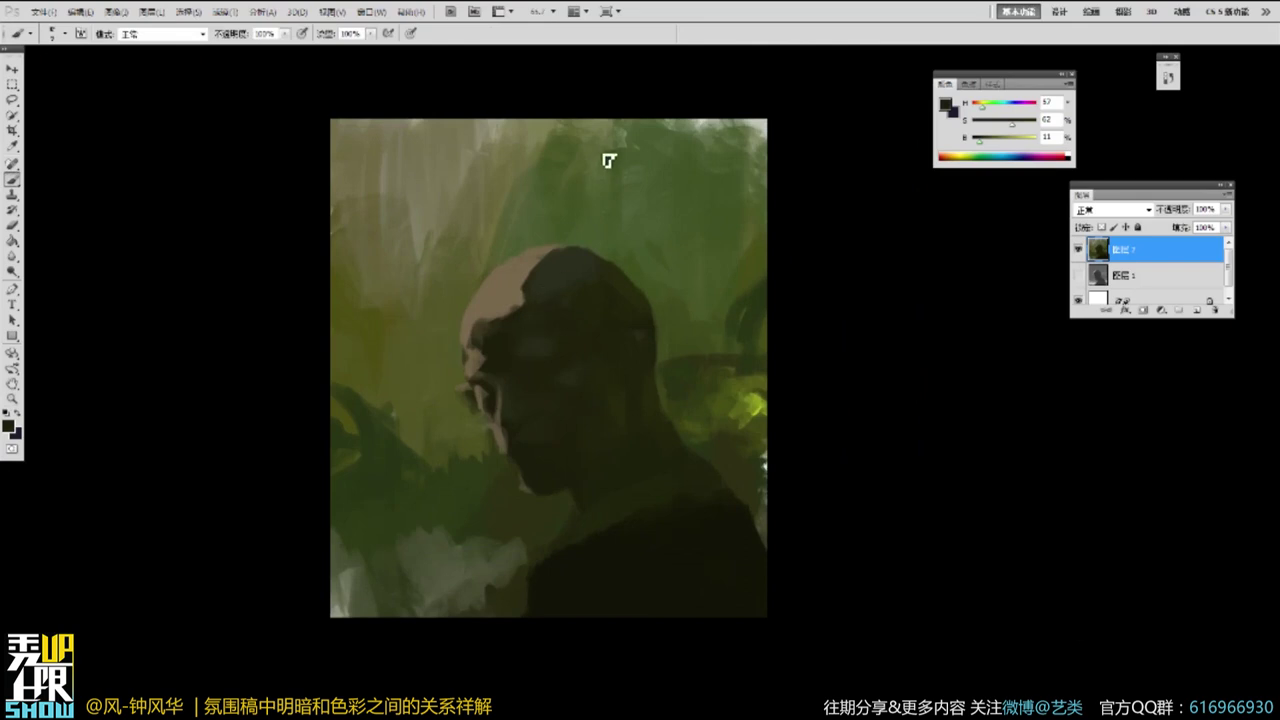
{"action": "left_click", "coordinate": [530, 345], "text": "alt"}
{"action": "left_click", "coordinate": [556, 302], "text": "alt"}
{"action": "left_click_drag", "start_coordinate": [986, 145], "coordinate": [993, 145]}
{"action": "left_click_drag", "start_coordinate": [569, 277], "coordinate": [551, 272]}
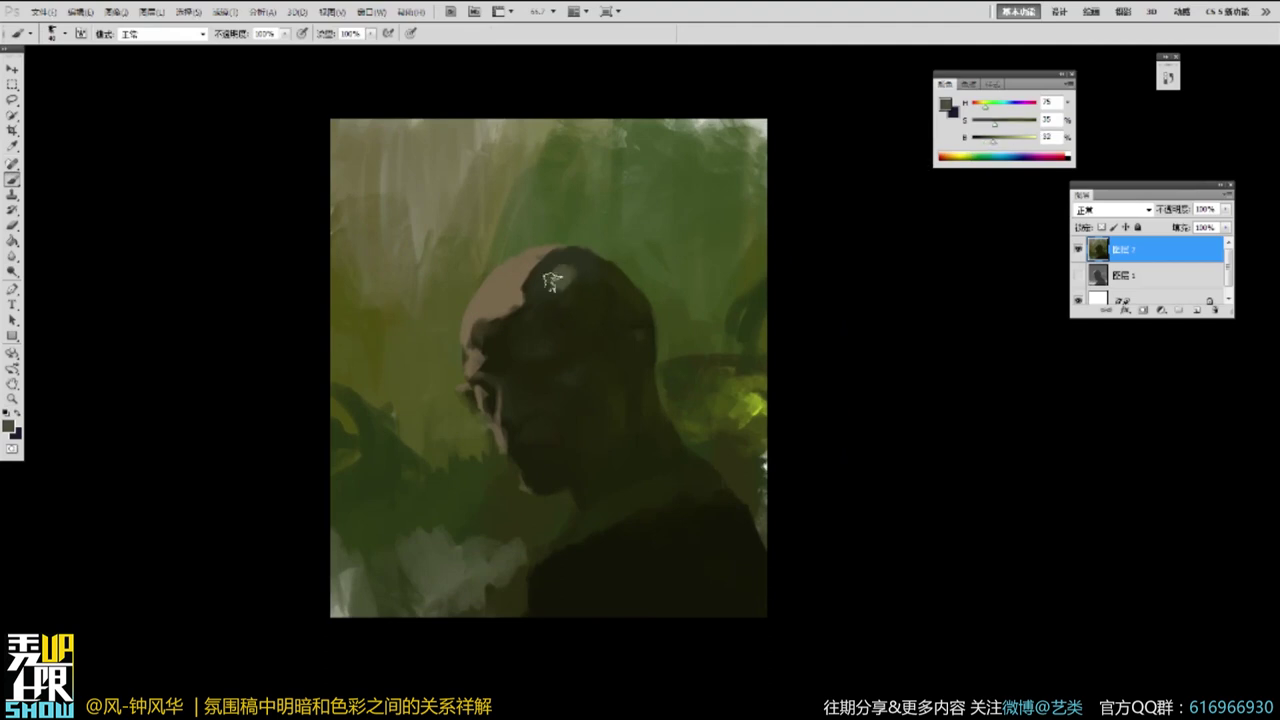
{"action": "key", "text": "ctrl+z"}
Refine the shadow edge on the forehead with a dark green at 31% saturation and 17% brightness.
{"action": "left_click", "coordinate": [577, 288], "text": "ctrl"}
{"action": "left_click", "coordinate": [583, 280], "text": "ctrl"}
{"action": "left_click", "coordinate": [465, 313], "text": "alt"}
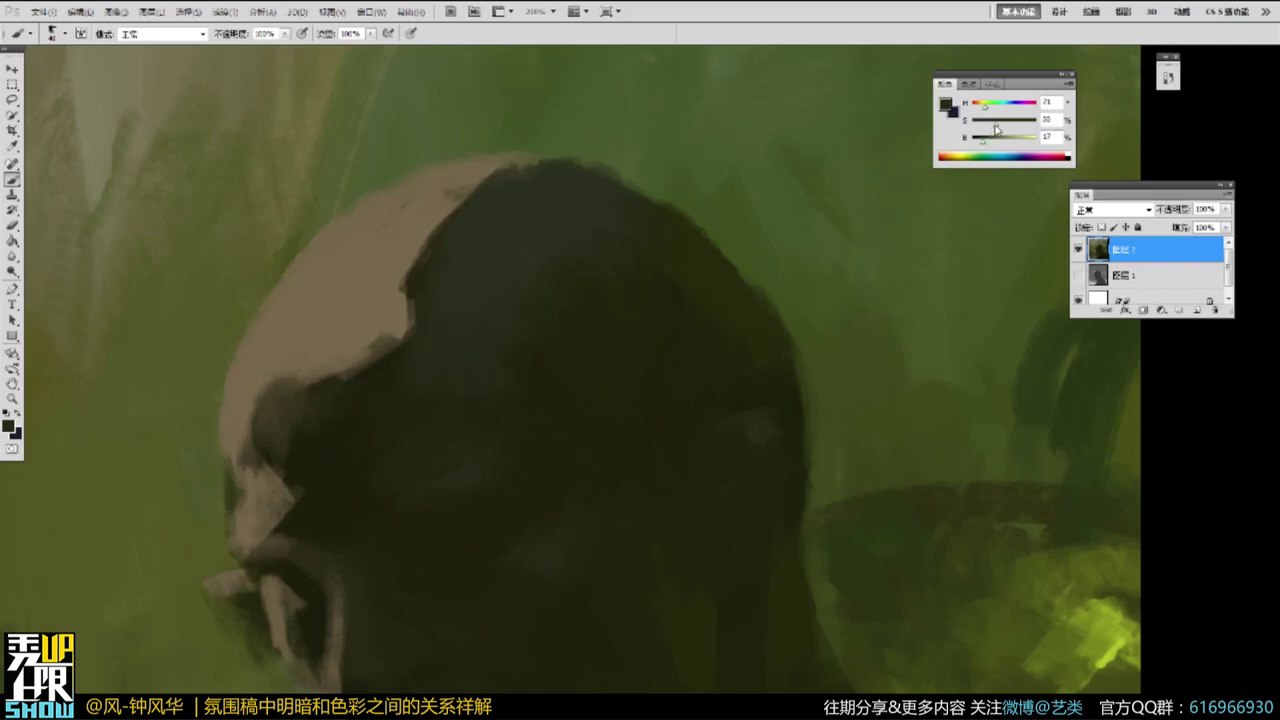
{"action": "left_click_drag", "start_coordinate": [411, 330], "coordinate": [414, 296]}
{"action": "left_click", "coordinate": [603, 291], "text": "ctrl+alt"}
{"action": "left_click", "coordinate": [604, 291], "text": "ctrl+alt"}
{"action": "left_click", "coordinate": [650, 292], "text": "ctrl+alt"}
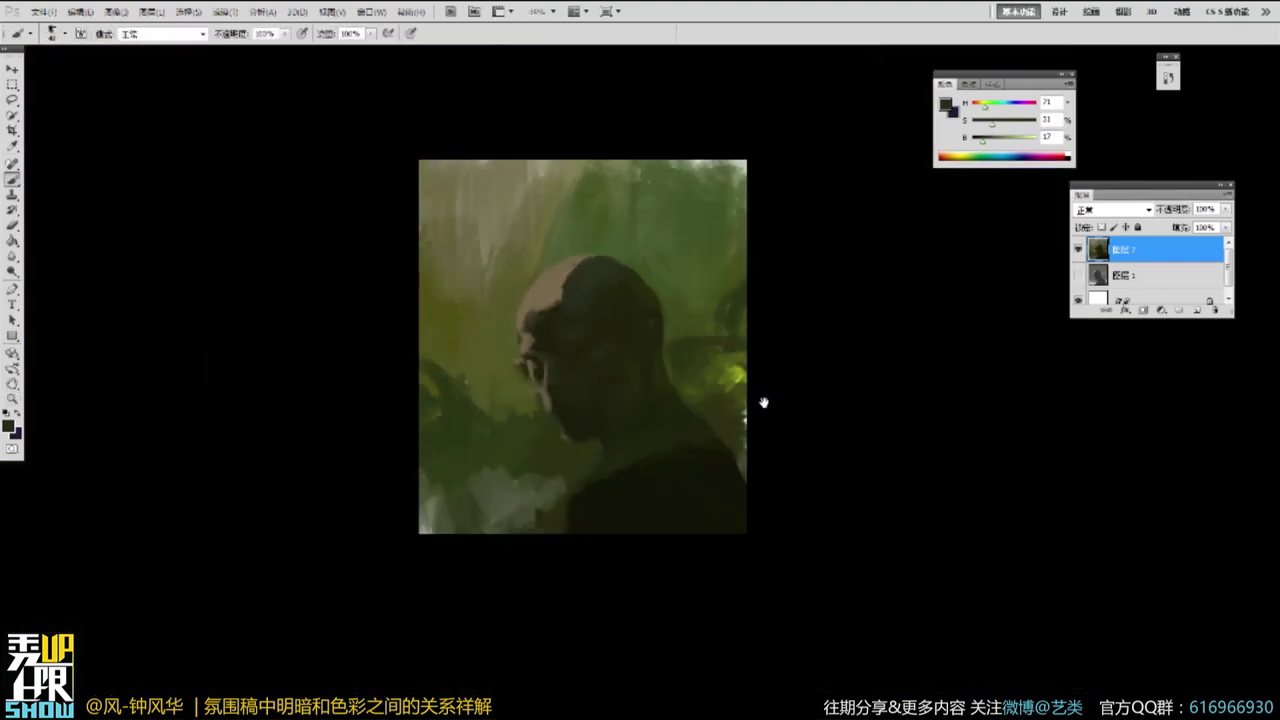
Soften the crown's shadow with sampled dark greens and touch up its outline with the sampled background green.
{"action": "left_click", "coordinate": [650, 312], "text": "ctrl"}
{"action": "left_click", "coordinate": [577, 301], "text": "alt"}
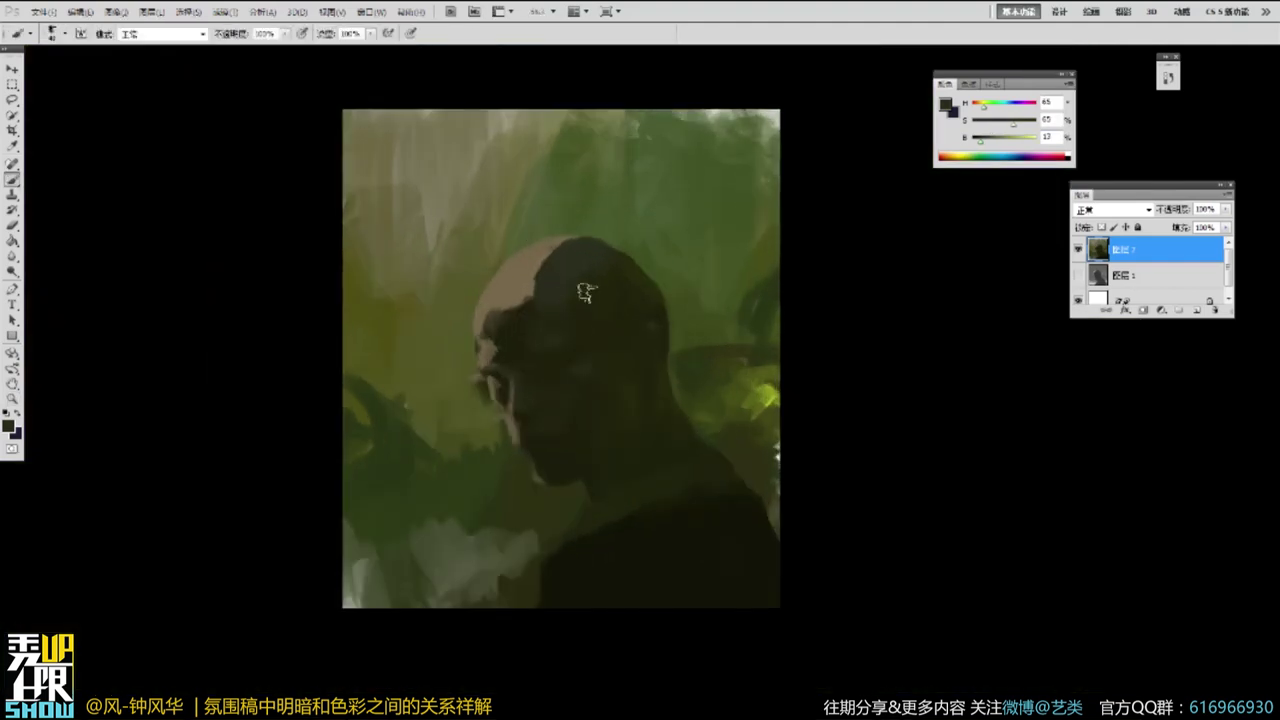
{"action": "left_click", "coordinate": [570, 281], "text": "alt"}
{"action": "left_click", "coordinate": [550, 170], "text": "alt"}
{"action": "key", "text": "ctrl+plus"}
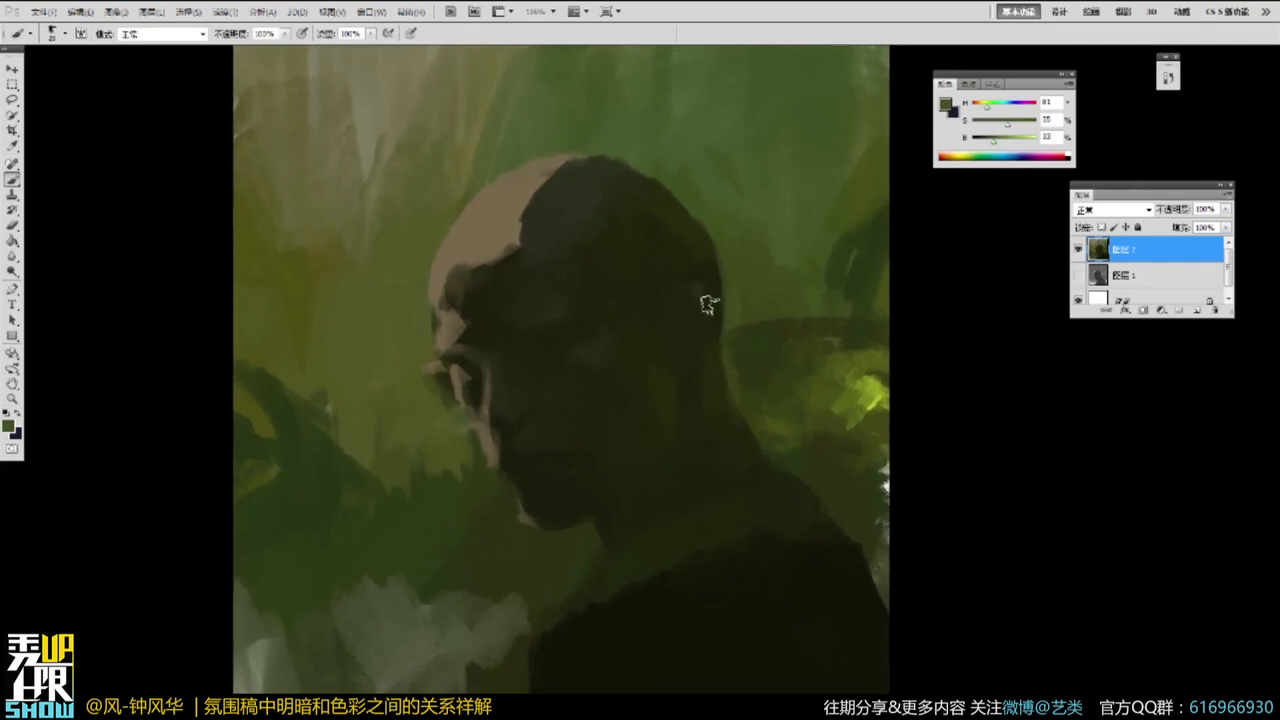
Even out the cool patches on the temple and cheek with sampled dark greens.
{"action": "left_click", "coordinate": [598, 367], "text": "alt"}
{"action": "key", "text": "ctrl+plus"}
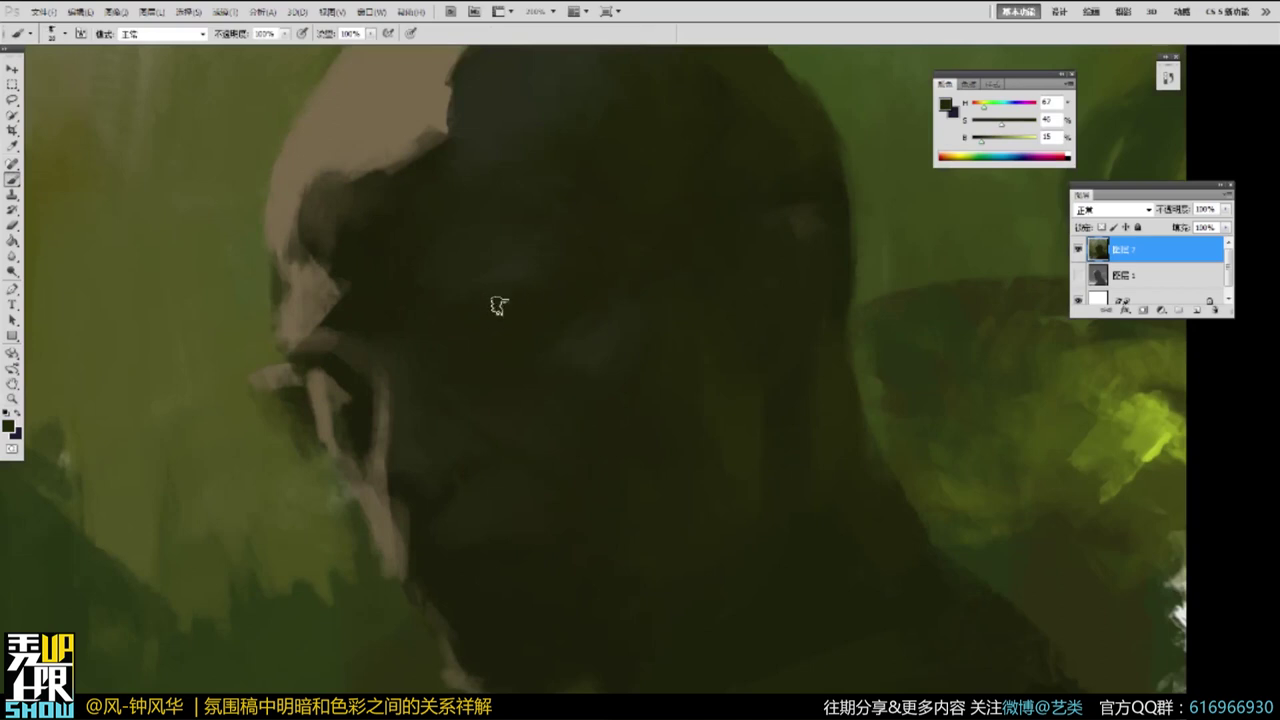
{"action": "left_click", "coordinate": [524, 299], "text": "alt"}
{"action": "left_click_drag", "start_coordinate": [580, 322], "coordinate": [572, 410]}
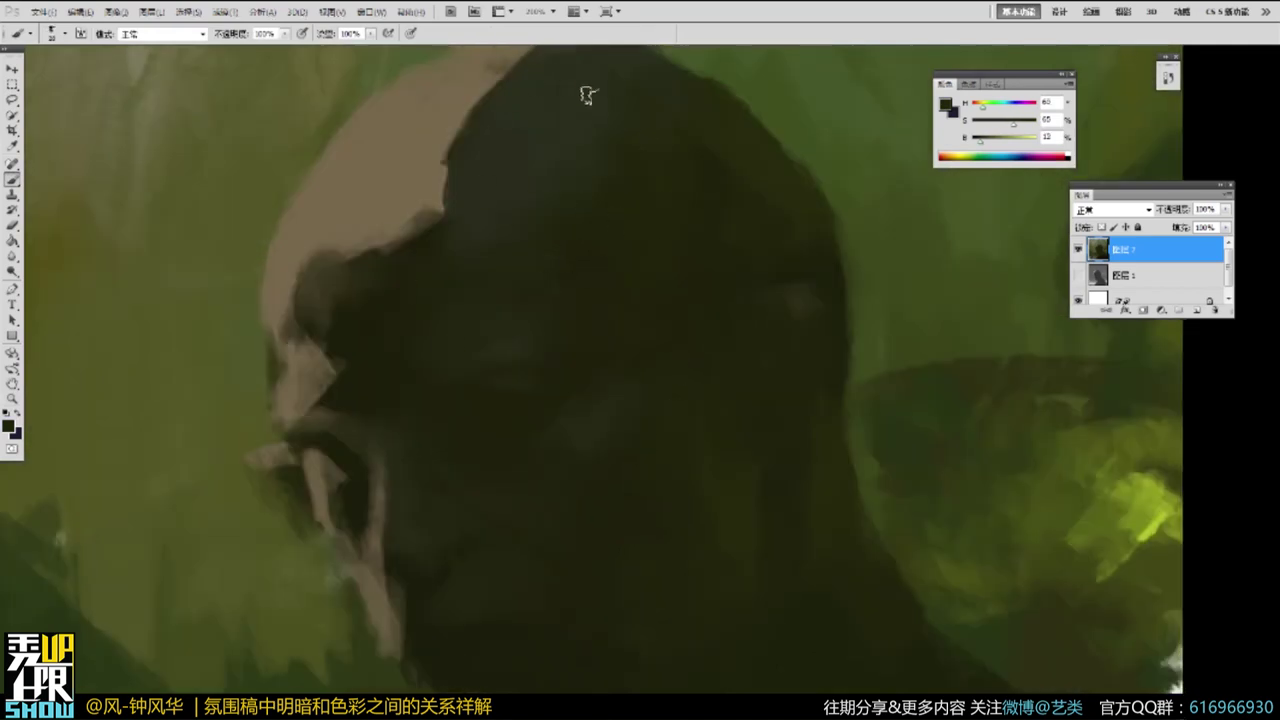
{"action": "left_click", "coordinate": [580, 402], "text": "alt"}
Darken the crease between the brow and the nose bridge with a sampled dark tone.
{"action": "left_click", "coordinate": [669, 372], "text": "alt"}
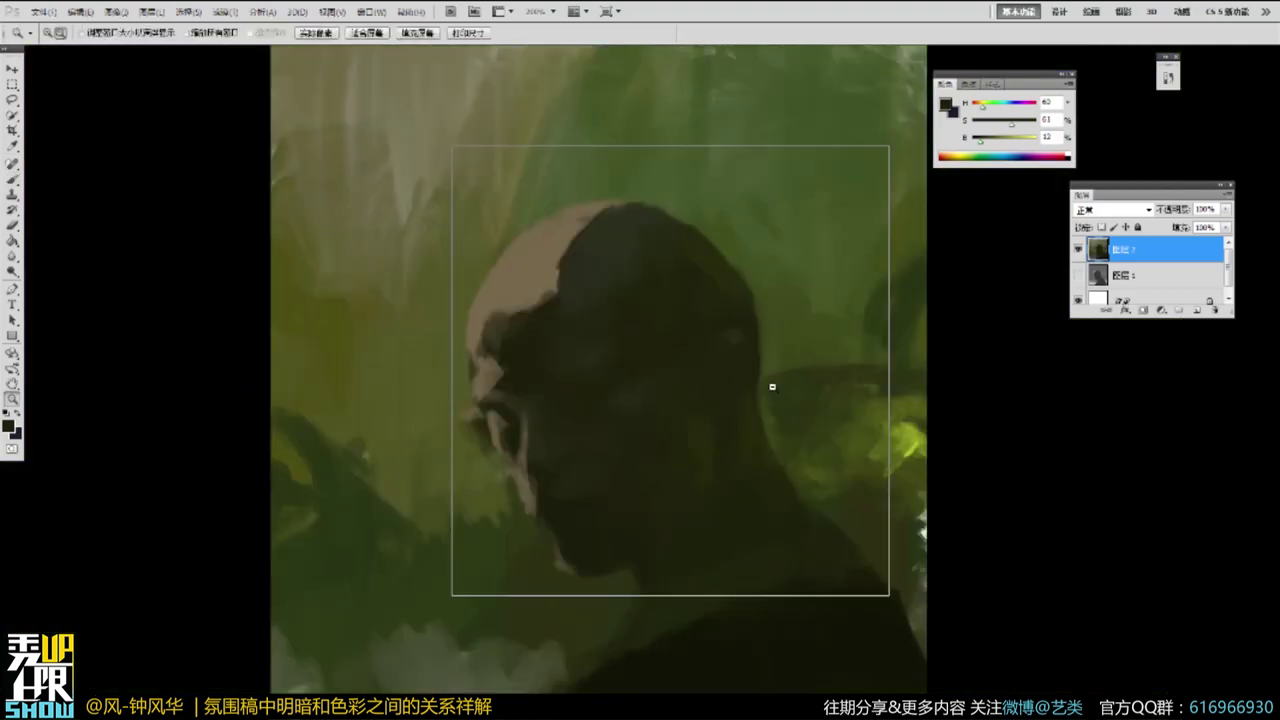
{"action": "left_click", "coordinate": [670, 371], "text": "alt"}
{"action": "key", "text": "ctrl+plus"}
{"action": "left_click", "coordinate": [606, 349], "text": "alt"}
{"action": "left_click", "coordinate": [520, 372], "text": "ctrl"}
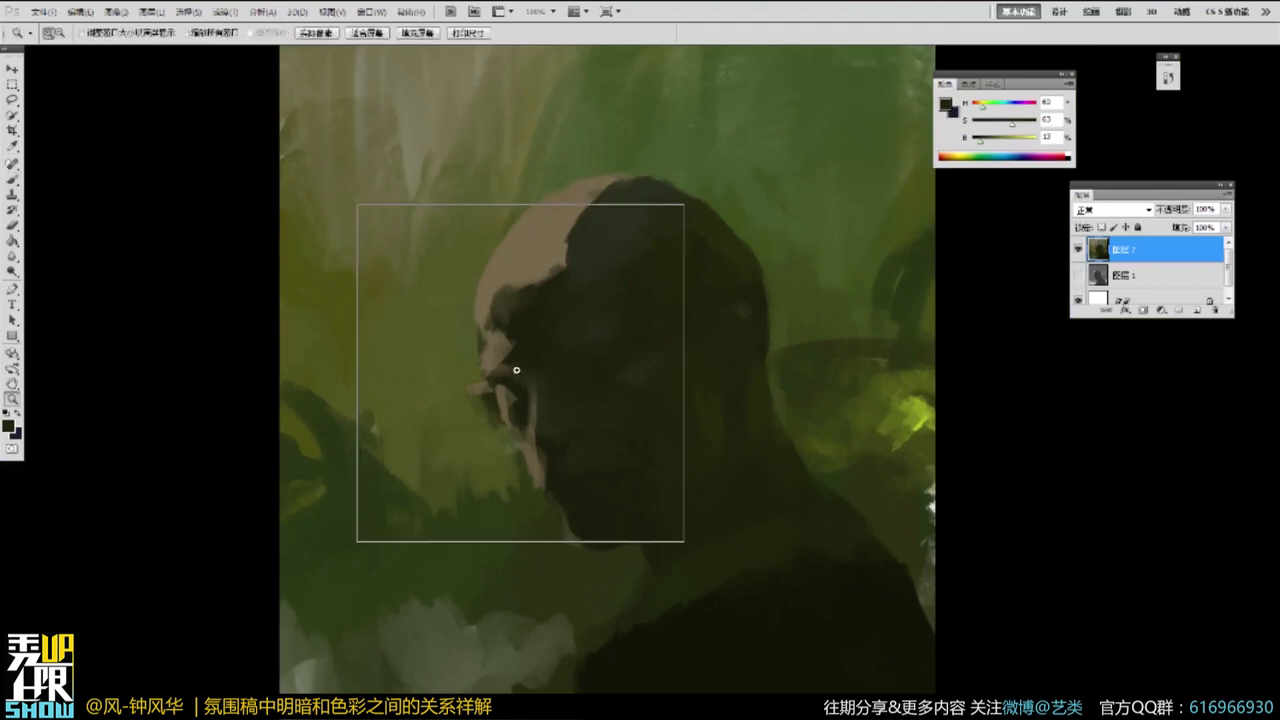
{"action": "mouse_move", "coordinate": [458, 385]}
{"action": "left_mouse_down"}
{"action": "mouse_move", "coordinate": [442, 376]}
{"action": "mouse_move", "coordinate": [470, 400]}
{"action": "left_mouse_up"}
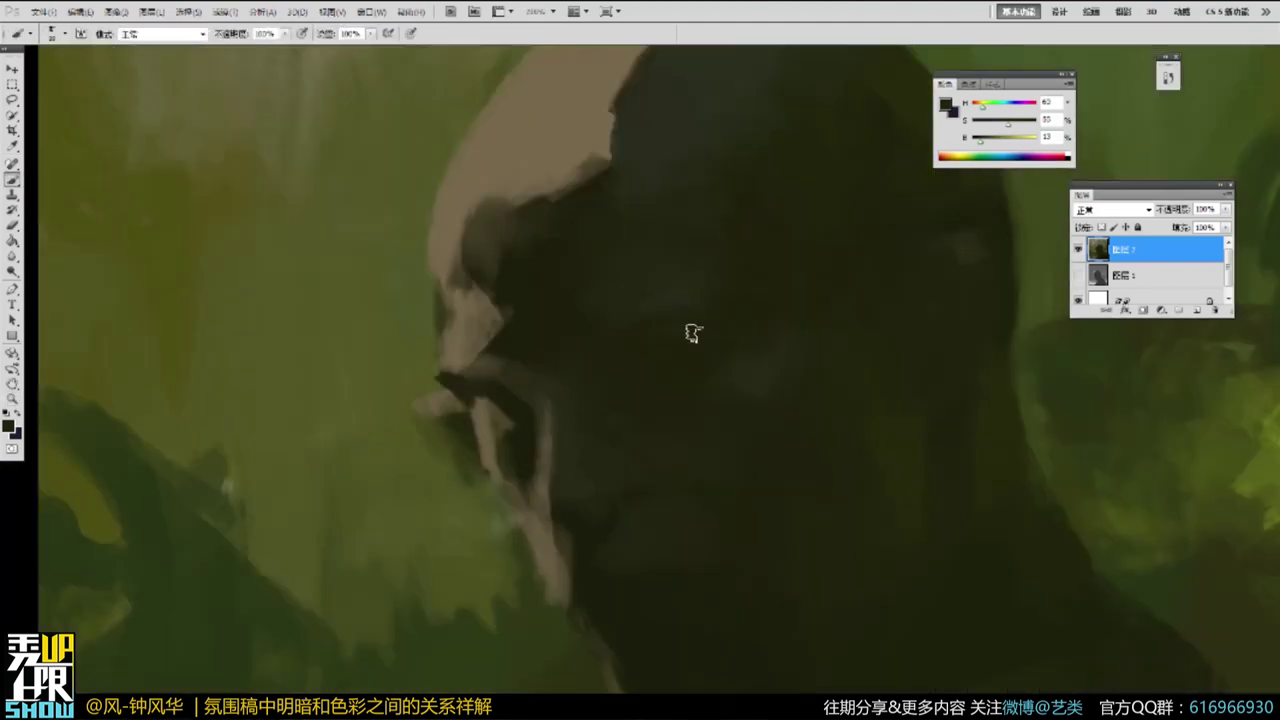
Paint the eye socket with a dark reddish brown at 60% saturation and 22% brightness using a smaller brush.
{"action": "left_click", "coordinate": [988, 139]}
{"action": "left_click_drag", "start_coordinate": [1003, 124], "coordinate": [1010, 125]}
{"action": "key", "text": "["}
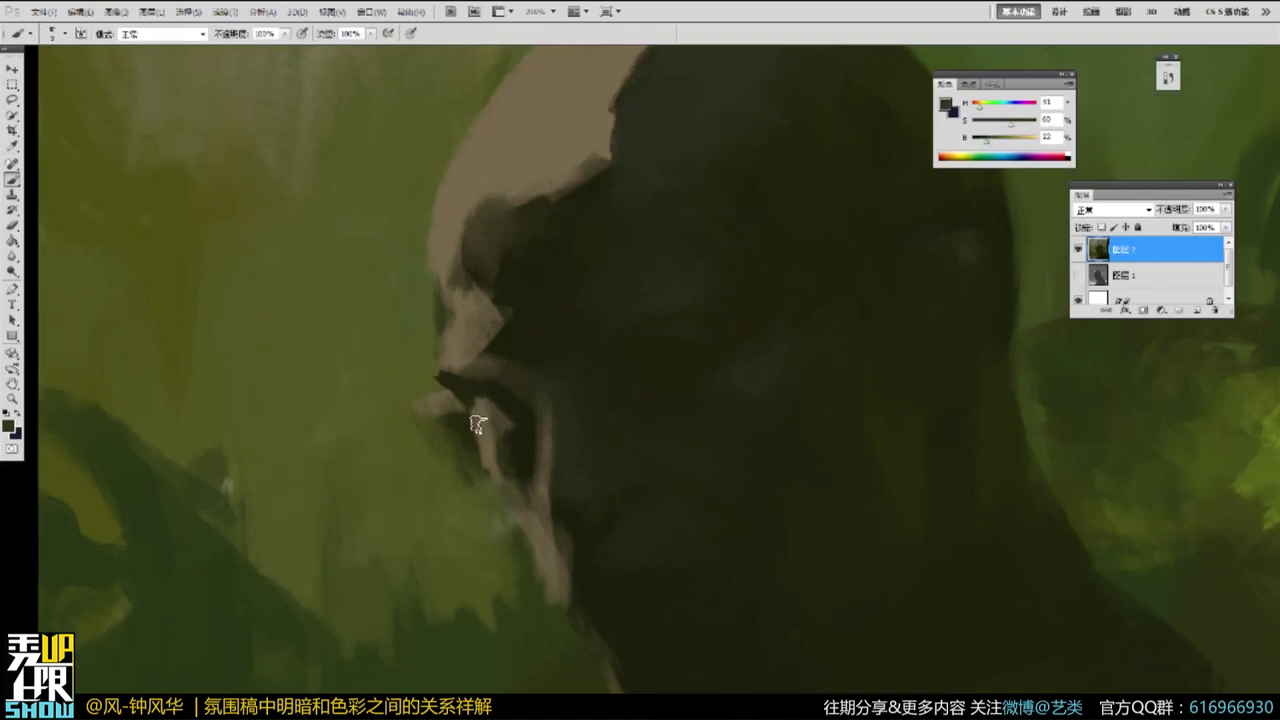
{"action": "mouse_move", "coordinate": [445, 376]}
{"action": "left_mouse_down"}
{"action": "mouse_move", "coordinate": [475, 394]}
{"action": "mouse_move", "coordinate": [486, 377]}
{"action": "mouse_move", "coordinate": [517, 417]}
{"action": "mouse_move", "coordinate": [522, 465]}
{"action": "mouse_move", "coordinate": [508, 415]}
{"action": "mouse_move", "coordinate": [492, 430]}
{"action": "mouse_move", "coordinate": [509, 437]}
{"action": "mouse_move", "coordinate": [499, 471]}
{"action": "mouse_move", "coordinate": [526, 484]}
{"action": "left_mouse_up"}
{"action": "left_click", "coordinate": [509, 440], "text": "alt"}
{"action": "left_click", "coordinate": [502, 446], "text": "alt"}
{"action": "left_click", "coordinate": [488, 438], "text": "alt"}
Blend the reddish brown in the eye socket into the lit skin with colours sampled around the eye.
{"action": "left_click", "coordinate": [511, 400], "text": "alt"}
{"action": "left_click", "coordinate": [494, 450], "text": "alt"}
{"action": "left_click", "coordinate": [508, 440], "text": "alt"}
{"action": "left_click", "coordinate": [540, 470], "text": "alt"}
{"action": "left_click", "coordinate": [500, 440], "text": "alt"}
{"action": "left_click", "coordinate": [515, 420], "text": "alt"}
{"action": "left_click_drag", "start_coordinate": [514, 418], "coordinate": [504, 423]}
{"action": "left_click", "coordinate": [557, 377], "text": "alt"}
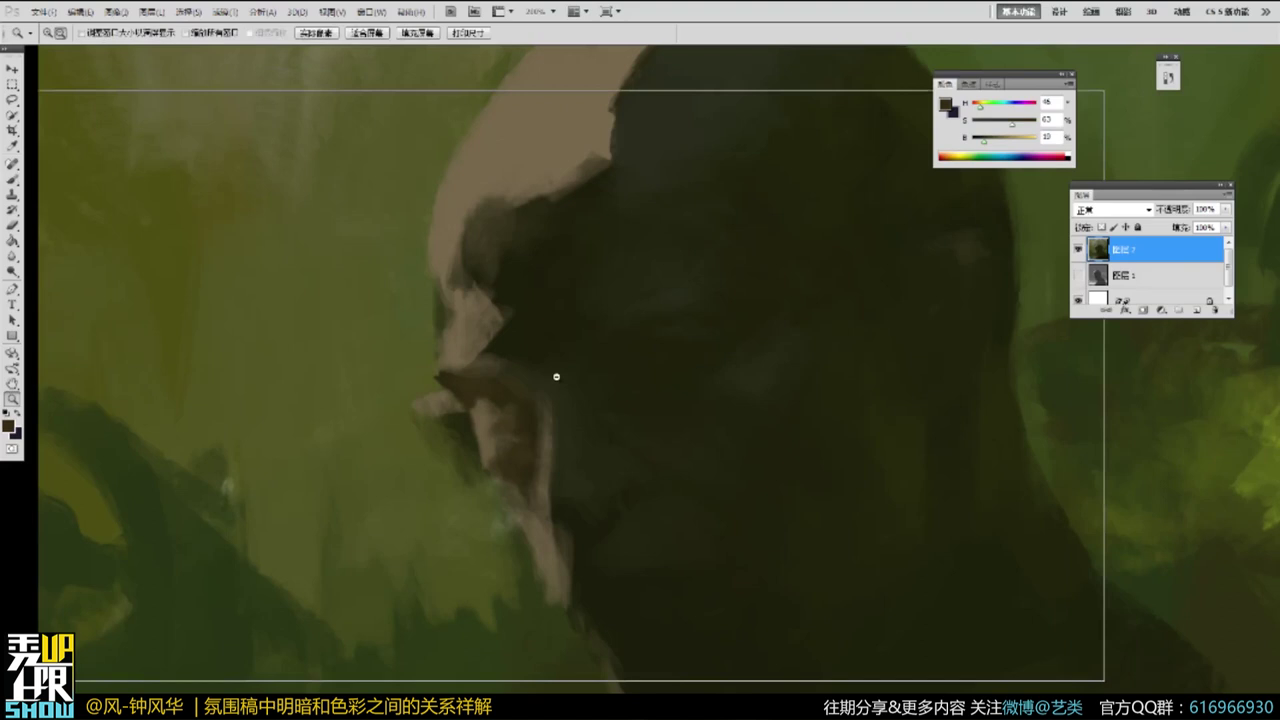
Refine the outer edge of the far eye socket with the Brush using colours sampled around the eye.
{"action": "left_click", "coordinate": [590, 372], "text": "alt"}
{"action": "left_click", "coordinate": [598, 372], "text": "alt"}
{"action": "left_click", "coordinate": [581, 388]}
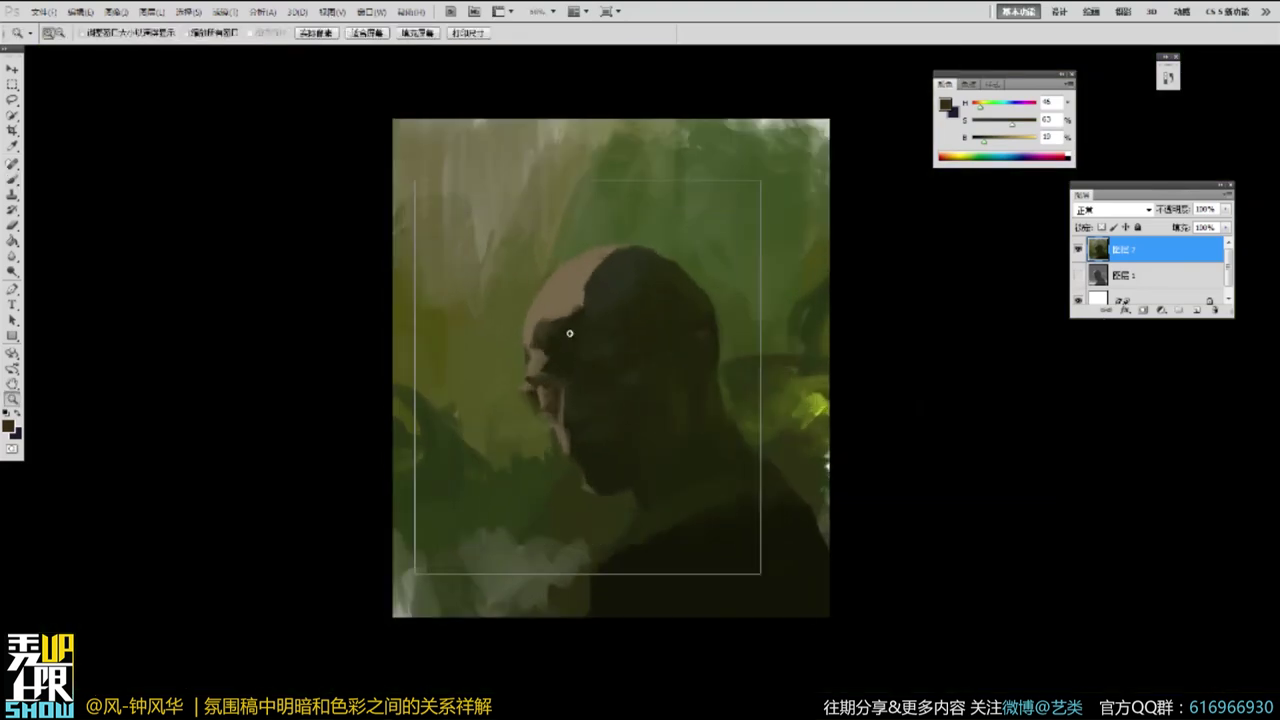
{"action": "key", "text": "b"}
{"action": "left_click", "coordinate": [525, 418], "text": "alt"}
{"action": "left_click", "coordinate": [523, 396], "text": "alt"}
{"action": "left_click", "coordinate": [479, 400], "text": "alt"}
{"action": "left_click", "coordinate": [579, 372], "text": "alt"}
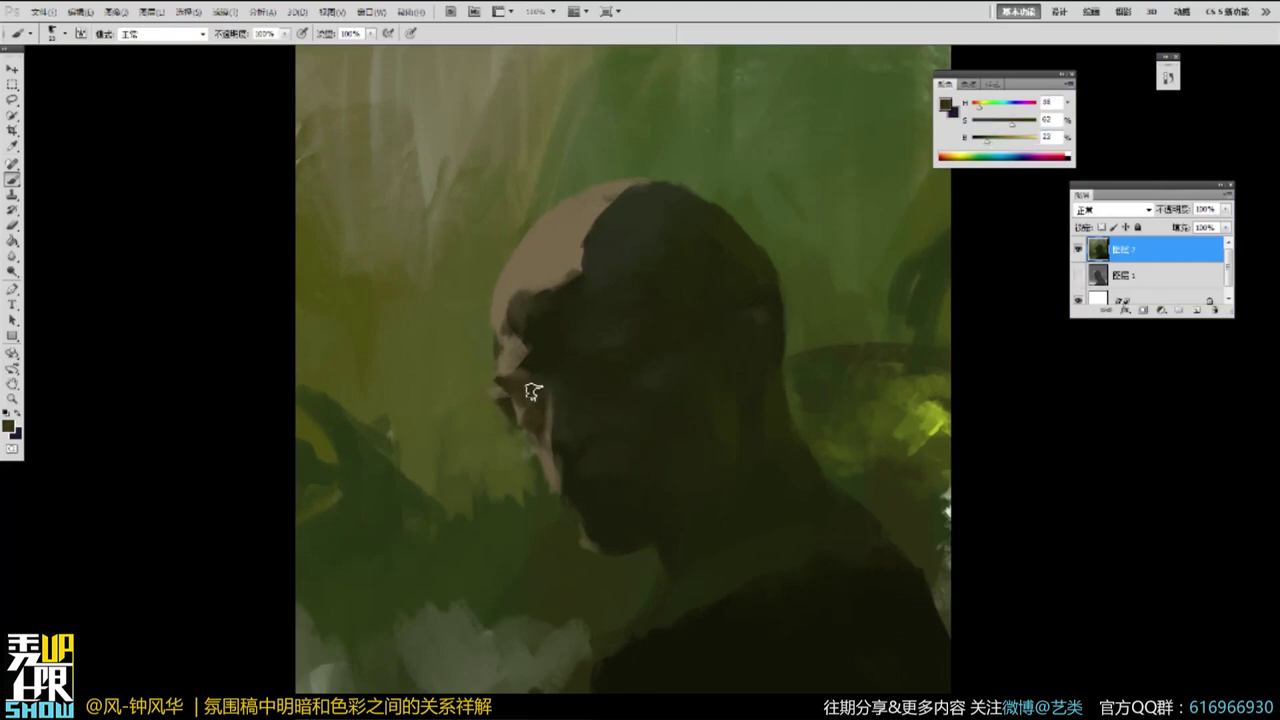
{"action": "left_click", "coordinate": [499, 405], "text": "alt"}
{"action": "left_click", "coordinate": [503, 404], "text": "alt"}
{"action": "left_click_drag", "start_coordinate": [499, 407], "coordinate": [509, 406]}
Mix a muted brown at 42% brightness and touch up the lit skin around the far eye and nose bridge.
{"action": "left_click", "coordinate": [999, 145]}
{"action": "left_click", "coordinate": [1003, 126]}
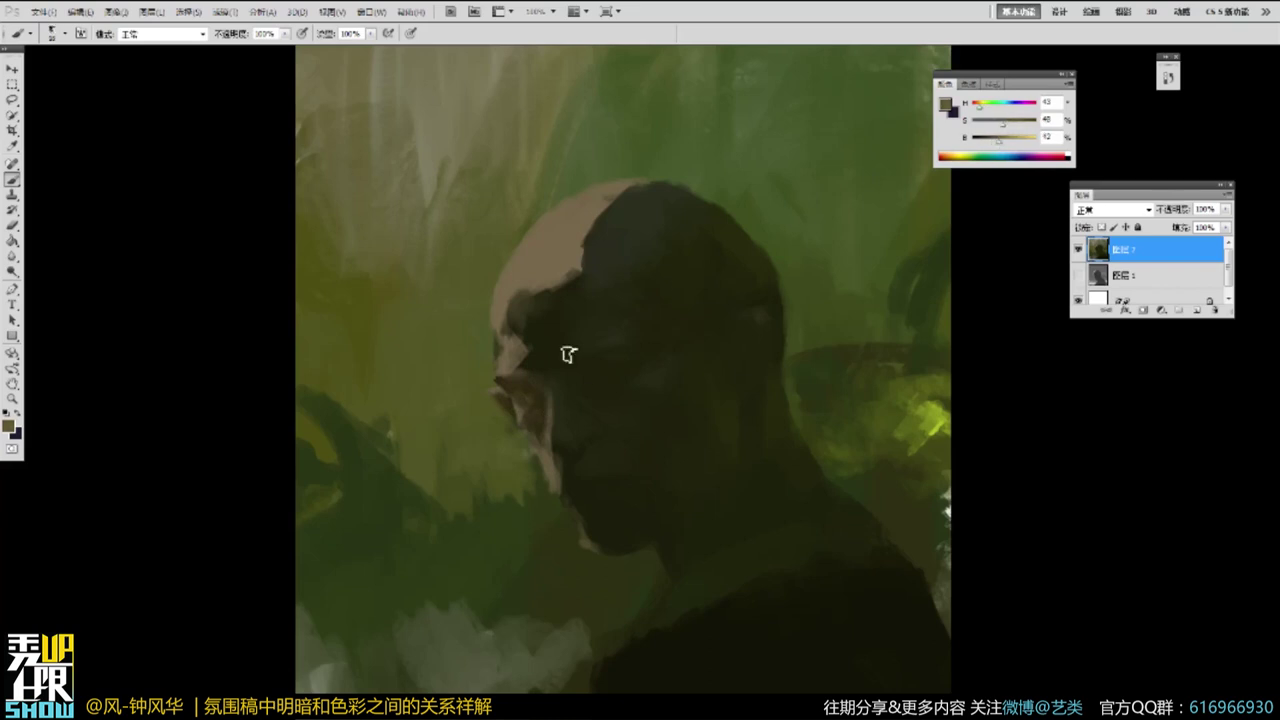
{"action": "left_click", "coordinate": [497, 400], "text": "alt"}
{"action": "left_click", "coordinate": [509, 354], "text": "alt"}
{"action": "mouse_move", "coordinate": [509, 354]}
{"action": "left_mouse_down"}
{"action": "mouse_move", "coordinate": [506, 365]}
{"action": "mouse_move", "coordinate": [493, 347]}
{"action": "left_mouse_up"}
Paint a reddish strip at hue 15 and 42% brightness along the light-shadow edge on the side of the nose.
{"action": "key", "text": "z"}
{"action": "mouse_move", "coordinate": [686, 321]}
{"action": "left_mouse_down"}
{"action": "mouse_move", "coordinate": [686, 371]}
{"action": "mouse_move", "coordinate": [575, 374]}
{"action": "left_mouse_up"}
{"action": "left_click", "coordinate": [573, 353], "text": "alt"}
{"action": "left_click", "coordinate": [566, 363], "text": "alt"}
{"action": "left_click", "coordinate": [564, 351], "text": "alt"}
{"action": "left_click", "coordinate": [563, 356], "text": "alt"}
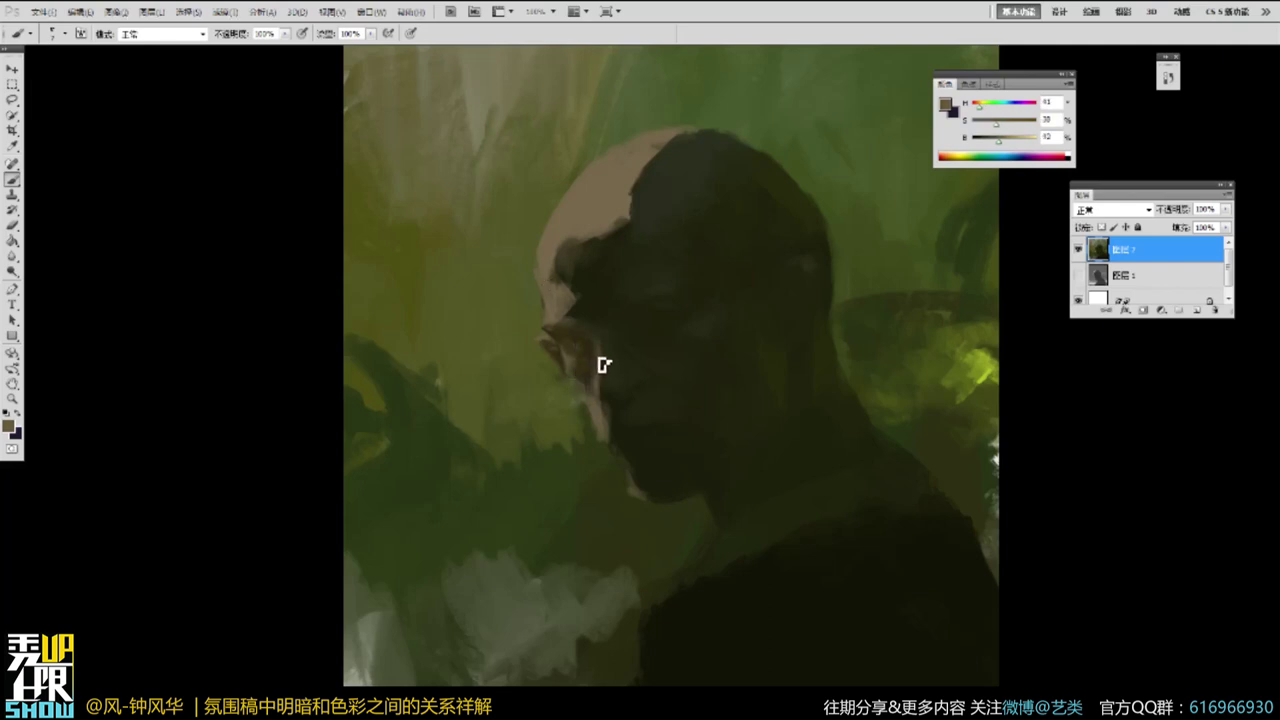
{"action": "left_click_drag", "start_coordinate": [601, 355], "coordinate": [601, 394]}
{"action": "left_click_drag", "start_coordinate": [608, 347], "coordinate": [610, 402]}
{"action": "left_click_drag", "start_coordinate": [957, 377], "coordinate": [937, 345]}
{"action": "key", "text": "alt+space"}
{"action": "left_click", "coordinate": [798, 357], "text": "alt"}
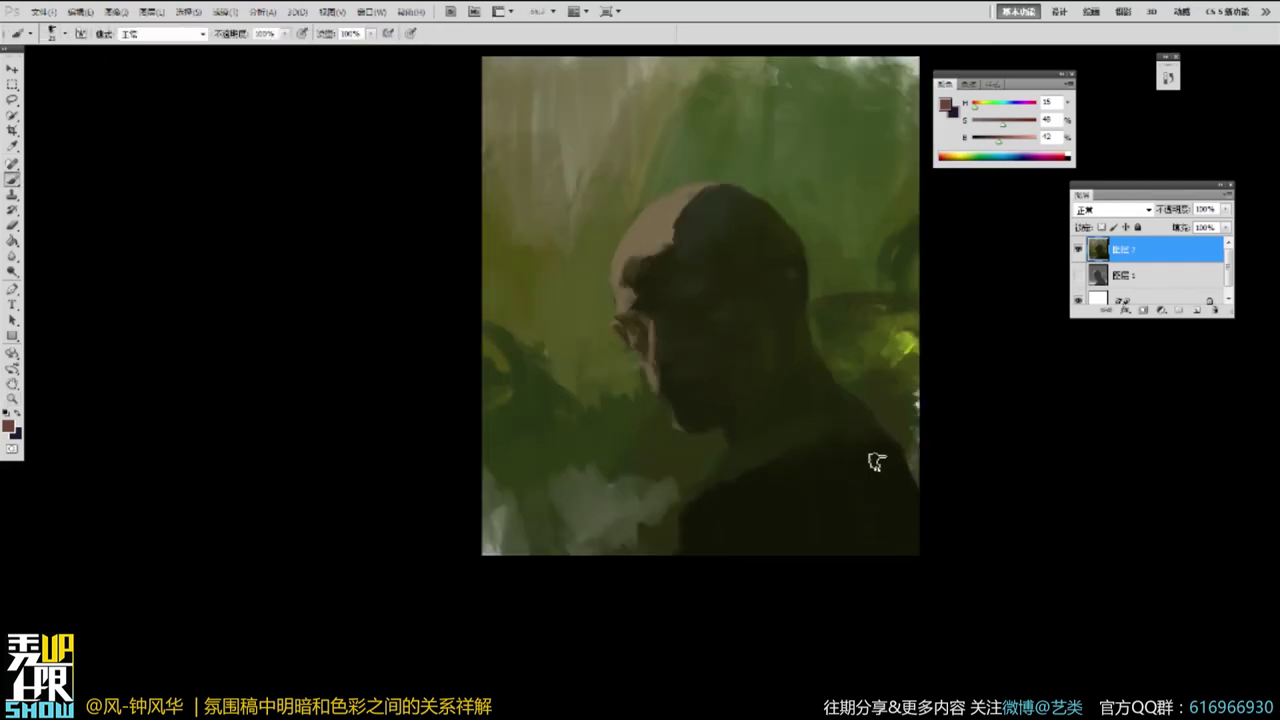
Extend the narrow lit skin edge from the cheek down to the chin with sampled colours.
{"action": "left_click_drag", "start_coordinate": [914, 409], "coordinate": [909, 414]}
{"action": "key", "text": "ctrl+space"}
{"action": "left_click", "coordinate": [740, 343], "text": "ctrl"}
{"action": "left_click_drag", "start_coordinate": [748, 320], "coordinate": [748, 320]}
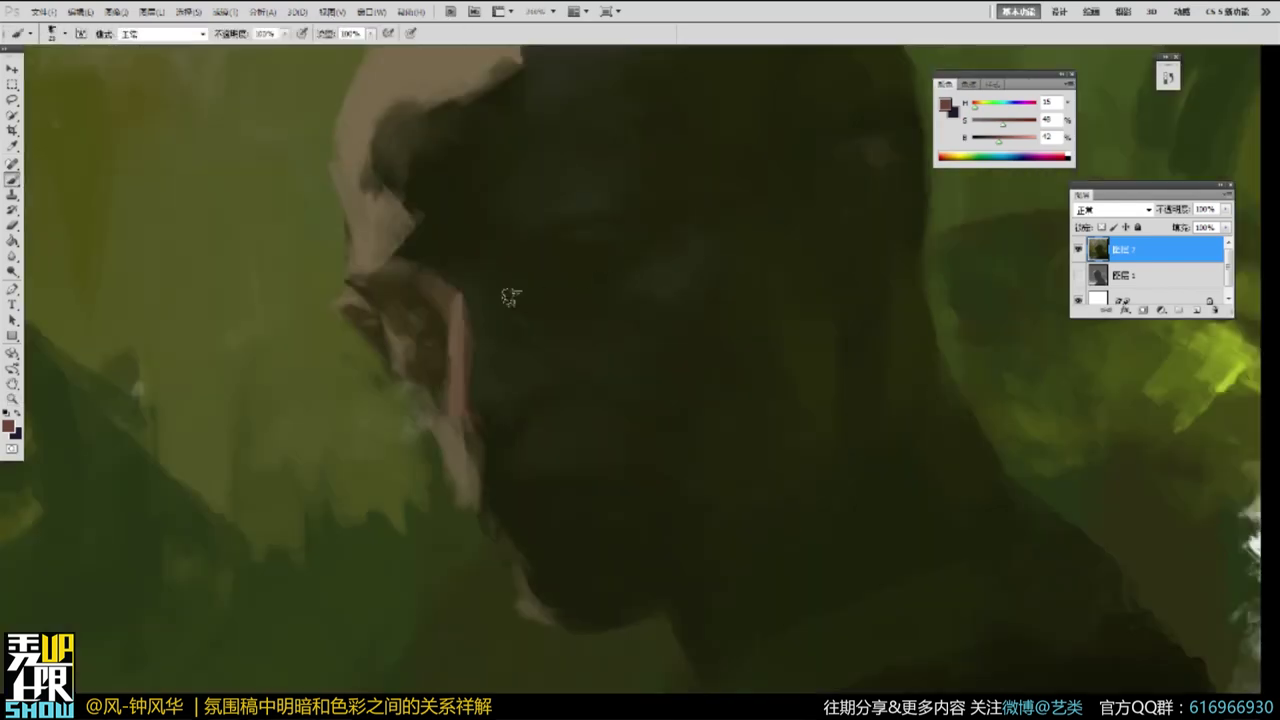
{"action": "left_click", "coordinate": [414, 358], "text": "alt"}
{"action": "left_click", "coordinate": [455, 436], "text": "alt"}
{"action": "mouse_move", "coordinate": [408, 372]}
{"action": "left_mouse_down"}
{"action": "mouse_move", "coordinate": [449, 458]}
{"action": "mouse_move", "coordinate": [424, 400]}
{"action": "mouse_move", "coordinate": [465, 462]}
{"action": "mouse_move", "coordinate": [472, 508]}
{"action": "mouse_move", "coordinate": [461, 503]}
{"action": "mouse_move", "coordinate": [508, 555]}
{"action": "mouse_move", "coordinate": [563, 623]}
{"action": "left_mouse_up"}
{"action": "left_click", "coordinate": [540, 574], "text": "alt"}
{"action": "left_click", "coordinate": [540, 597], "text": "alt"}
{"action": "left_click_drag", "start_coordinate": [526, 560], "coordinate": [526, 597]}
{"action": "left_click", "coordinate": [536, 572], "text": "alt"}
{"action": "left_click_drag", "start_coordinate": [508, 534], "coordinate": [526, 592]}
Trim the mouth and chin contour with a colour sampled from the dark green background beside it.
{"action": "key", "text": "z"}
{"action": "left_click", "coordinate": [625, 416], "text": "alt"}
{"action": "left_click", "coordinate": [625, 416], "text": "alt"}
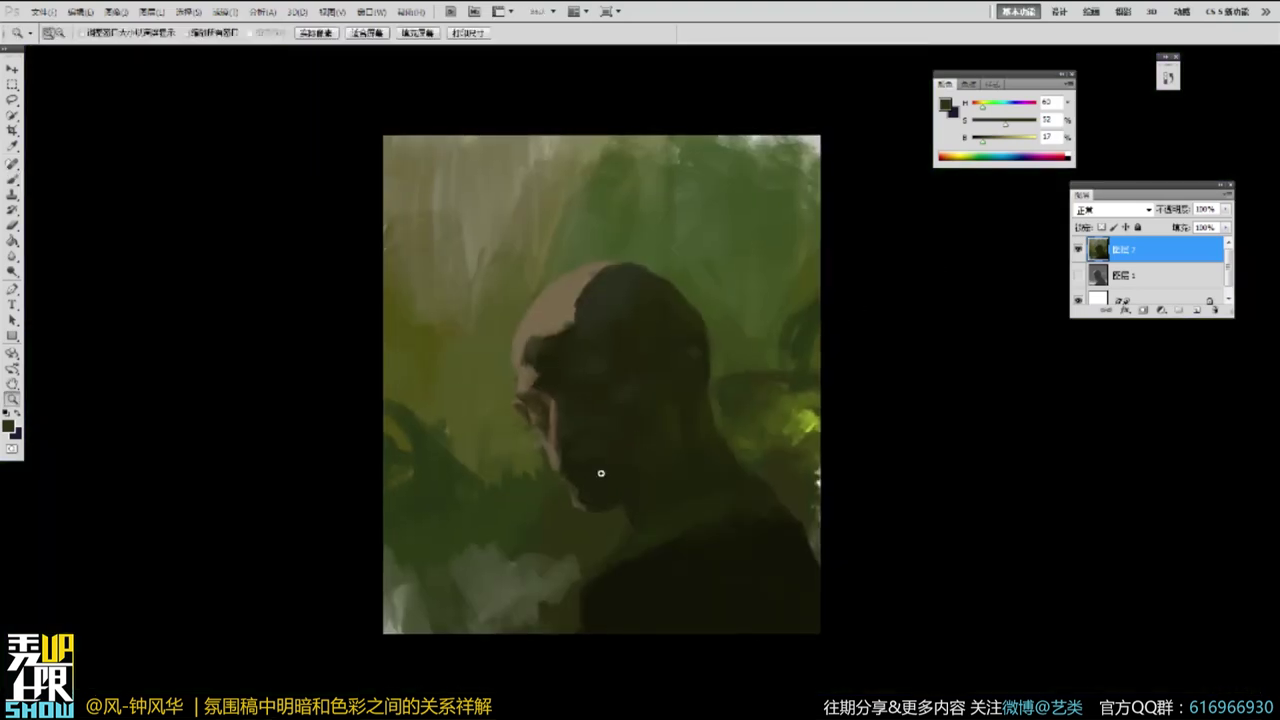
{"action": "left_click", "coordinate": [600, 474], "text": "ctrl"}
{"action": "left_click", "coordinate": [560, 497], "text": "alt"}
{"action": "left_click_drag", "start_coordinate": [560, 497], "coordinate": [580, 543]}
Sketch a few diagonal dark green strokes along the collar at the front of the shoulder.
{"action": "left_click", "coordinate": [658, 543], "text": "alt"}
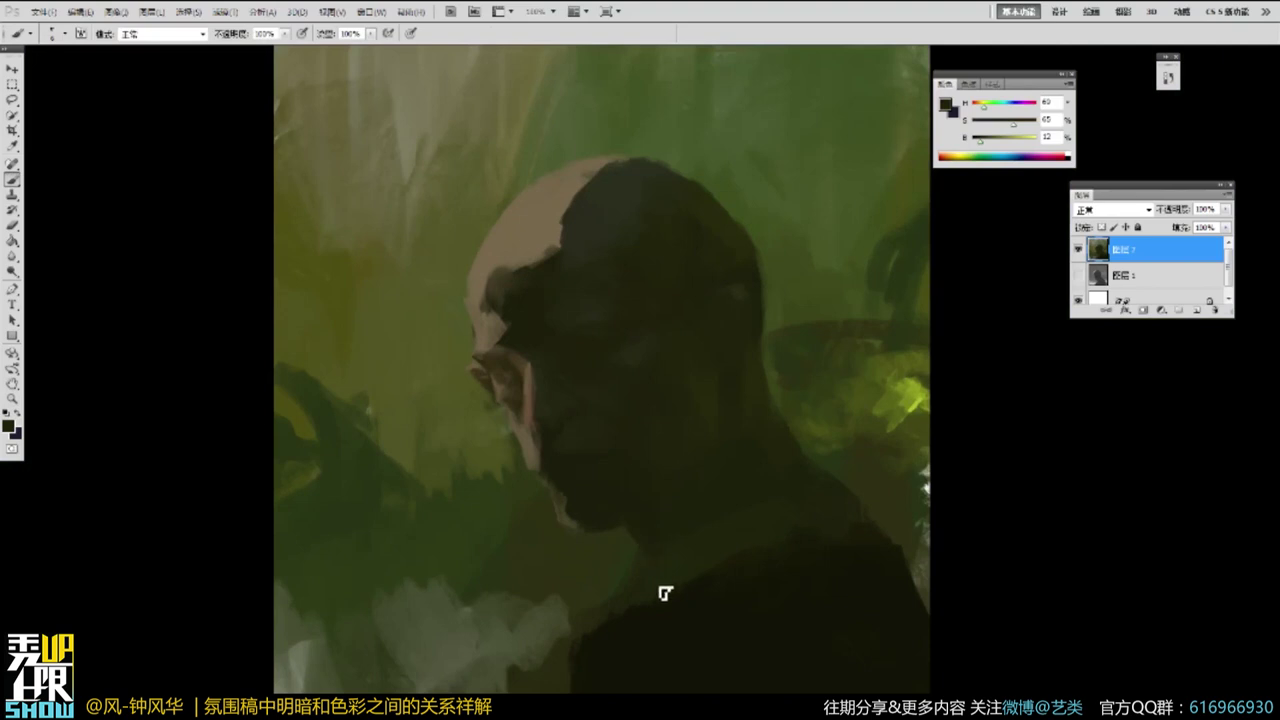
{"action": "left_click_drag", "start_coordinate": [614, 630], "coordinate": [765, 568]}
{"action": "left_click_drag", "start_coordinate": [625, 664], "coordinate": [722, 590]}
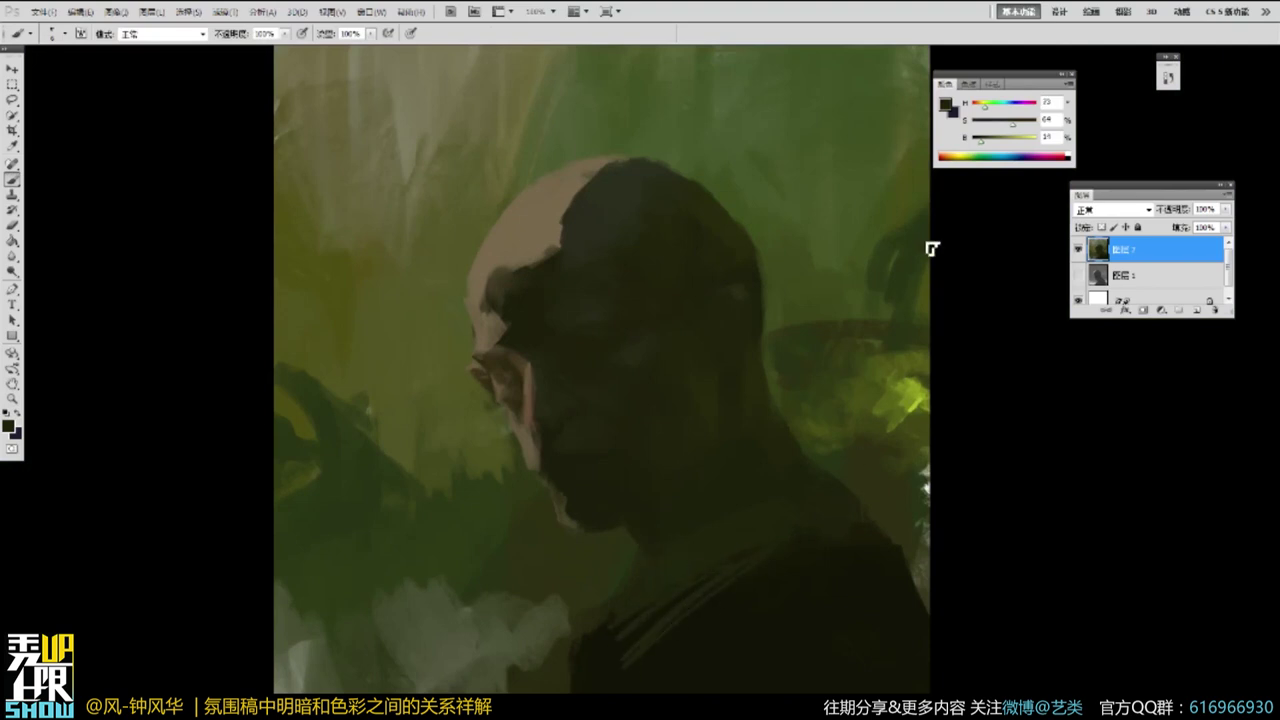
Broaden the neck and back shoulder with sampled dark greens using a larger brush.
{"action": "left_click", "coordinate": [712, 498], "text": "alt"}
{"action": "key", "text": "]"}
{"action": "key", "text": "]"}
{"action": "key", "text": "]"}
{"action": "key", "text": "]"}
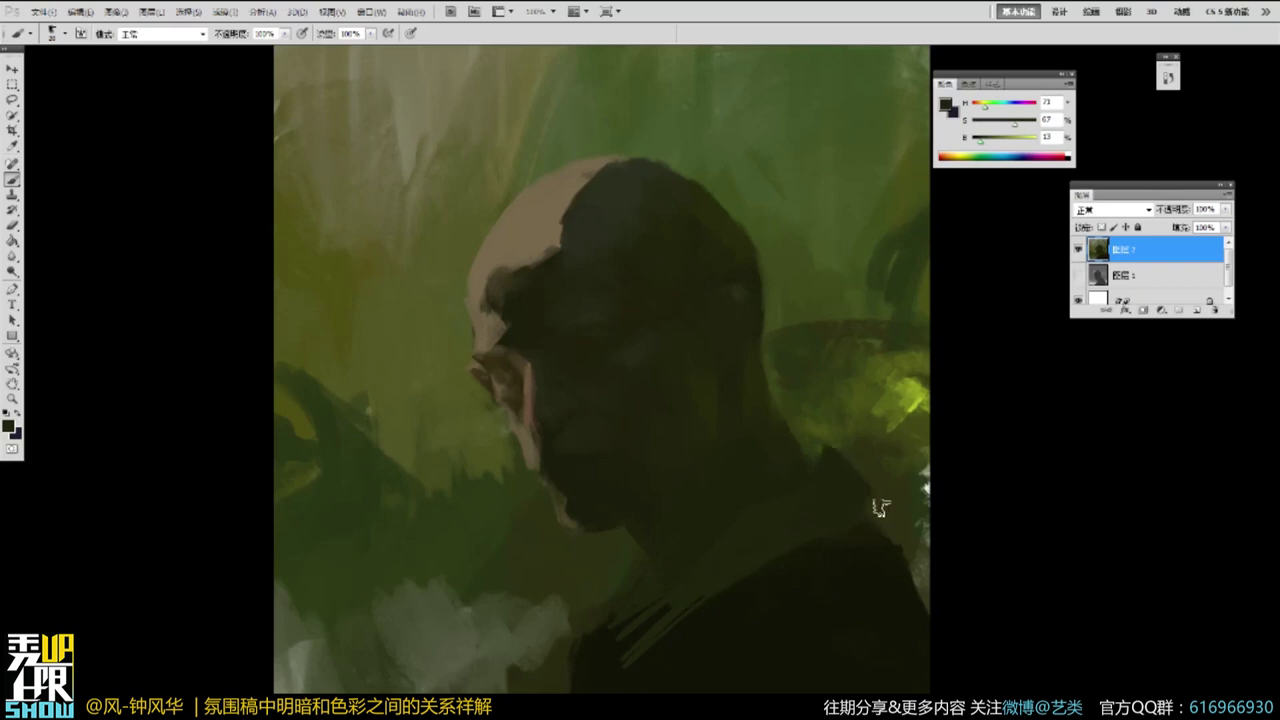
{"action": "left_click", "coordinate": [828, 414], "text": "alt"}
{"action": "left_click", "coordinate": [774, 497], "text": "alt"}
Paint the collar band with a cool grey-green and blend it into the neck with sampled tones.
{"action": "left_click", "coordinate": [648, 208], "text": "alt"}
{"action": "left_click", "coordinate": [590, 336], "text": "alt"}
{"action": "mouse_move", "coordinate": [766, 553]}
{"action": "left_mouse_down"}
{"action": "mouse_move", "coordinate": [684, 578]}
{"action": "mouse_move", "coordinate": [701, 558]}
{"action": "mouse_move", "coordinate": [802, 542]}
{"action": "left_mouse_up"}
{"action": "left_click", "coordinate": [743, 519], "text": "alt"}
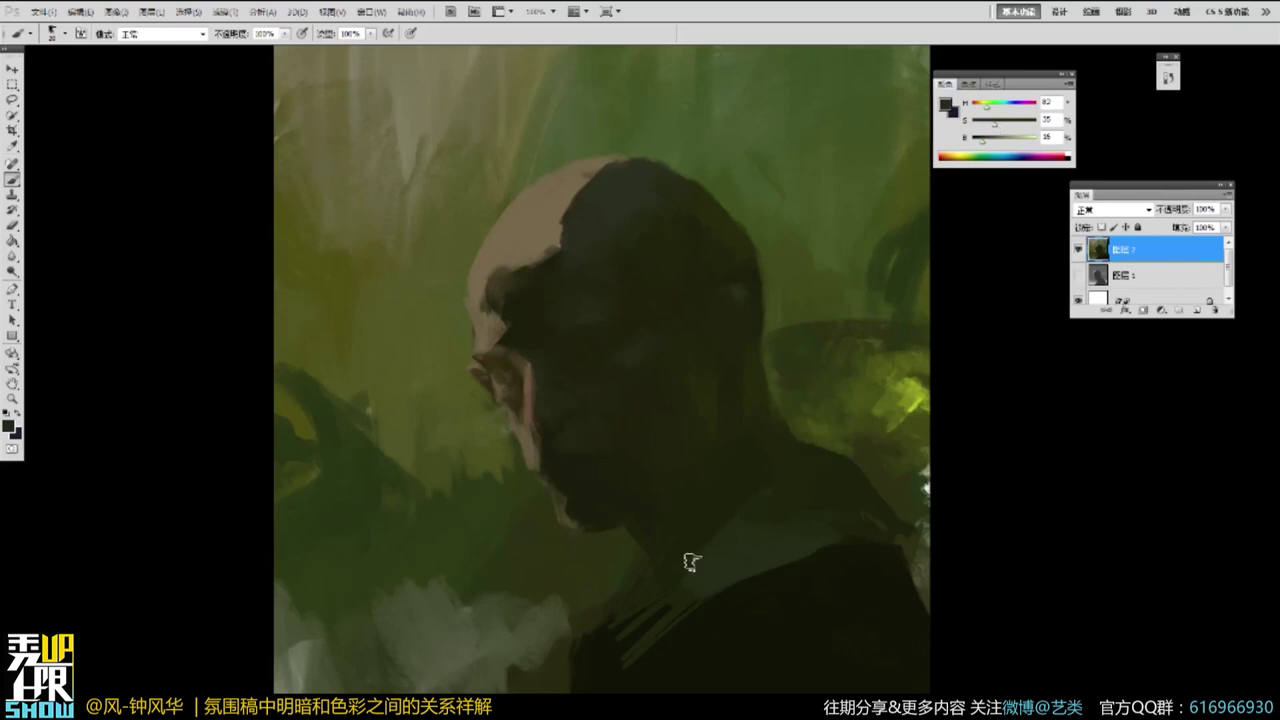
{"action": "left_click_drag", "start_coordinate": [904, 444], "coordinate": [977, 426]}
{"action": "mouse_move", "coordinate": [972, 480]}
{"action": "left_mouse_down"}
{"action": "mouse_move", "coordinate": [888, 419]}
{"action": "mouse_move", "coordinate": [660, 364]}
{"action": "left_mouse_up"}
{"action": "left_click", "coordinate": [704, 385], "text": "alt"}
{"action": "mouse_move", "coordinate": [722, 415]}
{"action": "left_mouse_down"}
{"action": "mouse_move", "coordinate": [689, 411]}
{"action": "mouse_move", "coordinate": [597, 488]}
{"action": "mouse_move", "coordinate": [620, 472]}
{"action": "left_mouse_up"}
Fill out the front of the dark jacket with a near-black green sampled from the clothing.
{"action": "left_click", "coordinate": [588, 506], "text": "alt"}
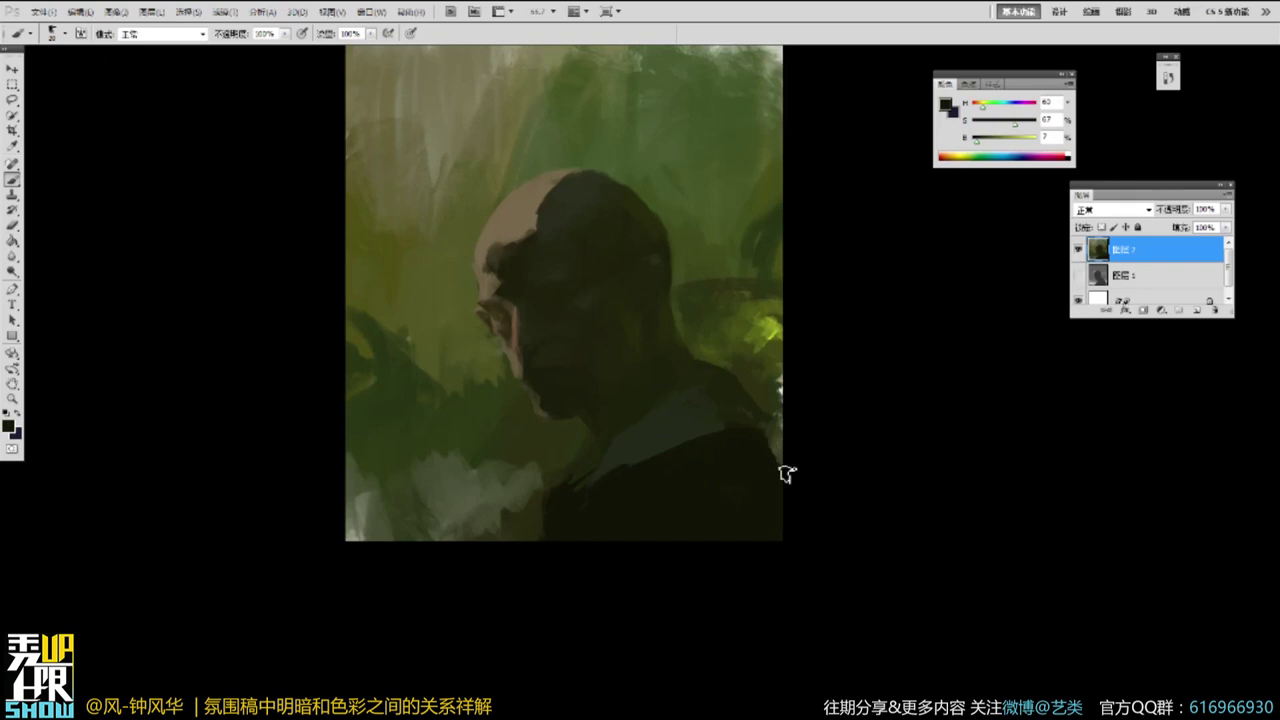
{"action": "left_click", "coordinate": [556, 476], "text": "alt"}
{"action": "left_click_drag", "start_coordinate": [562, 481], "coordinate": [543, 538]}
{"action": "left_click", "coordinate": [556, 528], "text": "alt"}
Paint the shadowed eye socket and the underside of the nose with a near-black green sampled from the jacket.
{"action": "key", "text": "ctrl+space"}
{"action": "left_click", "coordinate": [683, 429], "text": "ctrl"}
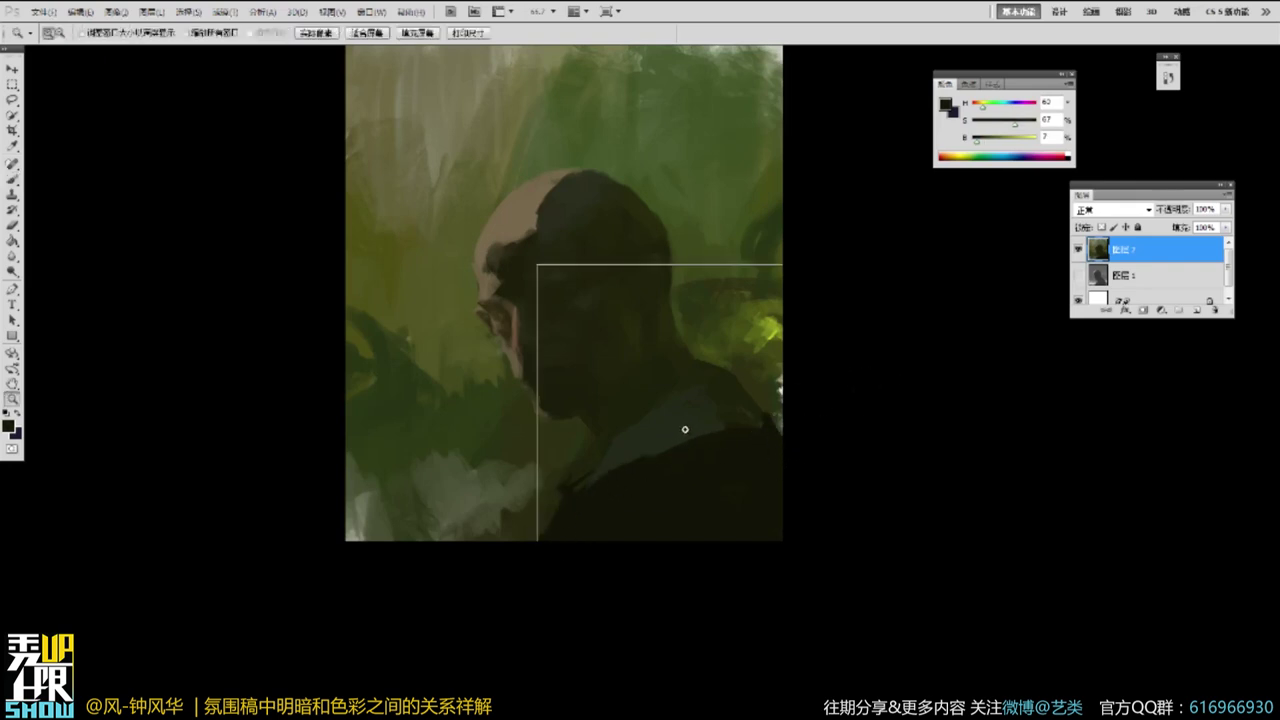
{"action": "left_click", "coordinate": [488, 226], "text": "alt"}
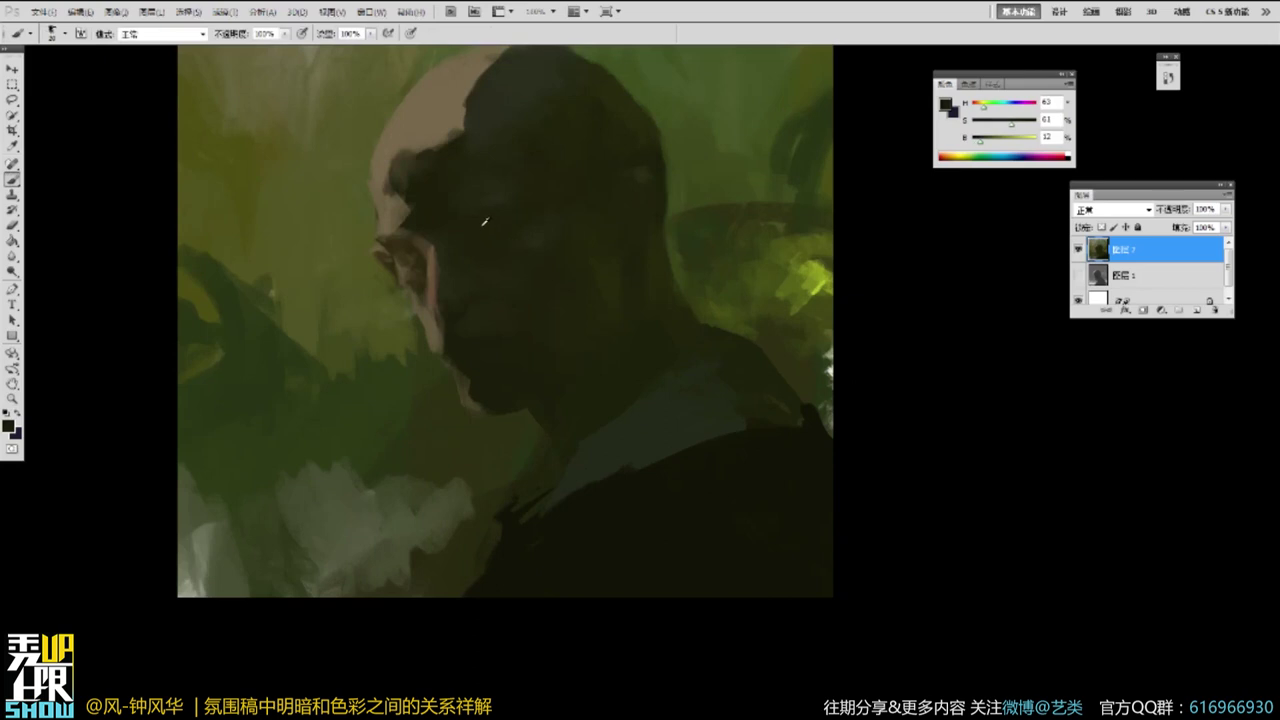
{"action": "key", "text": "ctrl+space"}
{"action": "left_click", "coordinate": [486, 238], "text": "ctrl"}
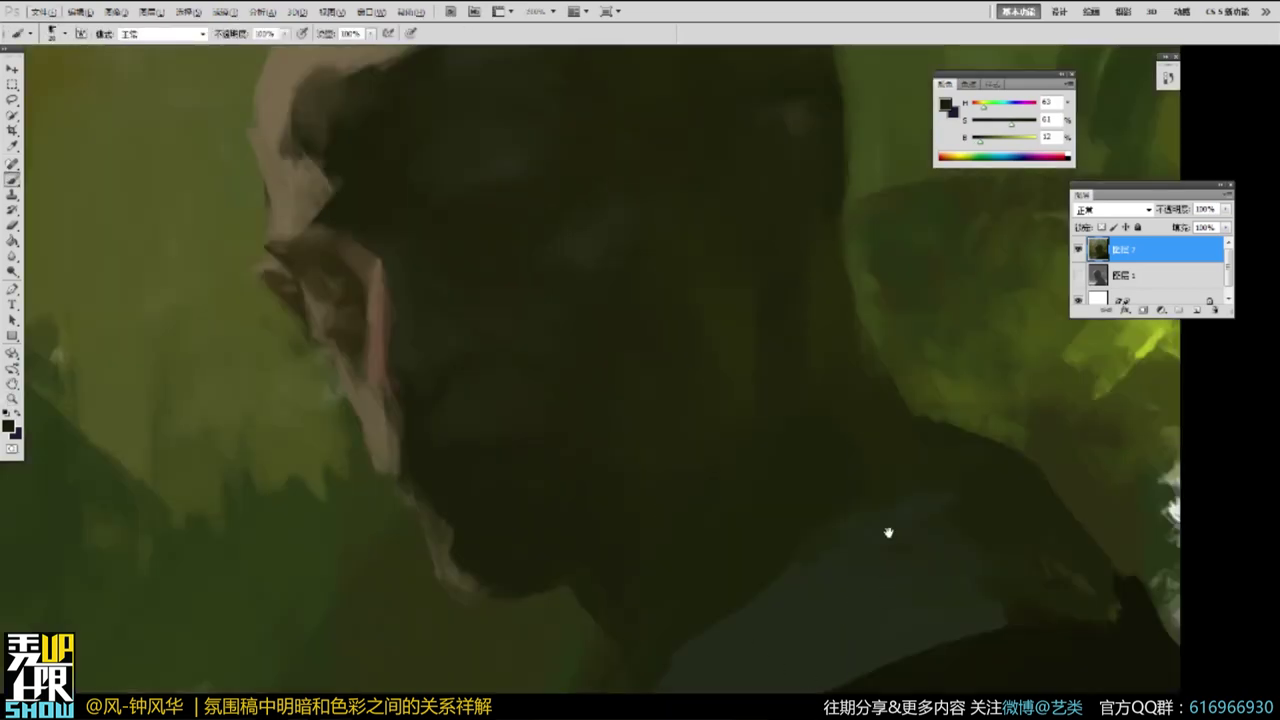
{"action": "left_click_drag", "start_coordinate": [889, 533], "coordinate": [885, 448]}
{"action": "left_click", "coordinate": [864, 568], "text": "alt"}
{"action": "left_click_drag", "start_coordinate": [625, 284], "coordinate": [766, 496]}
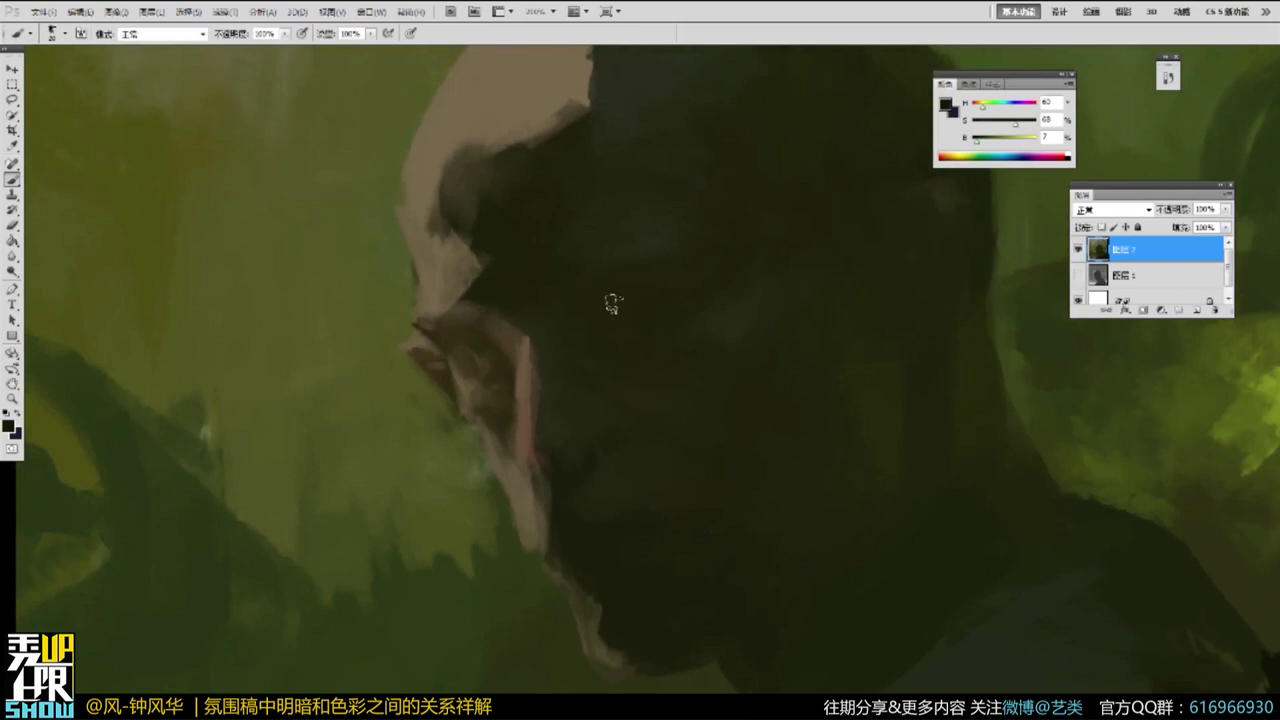
{"action": "mouse_move", "coordinate": [656, 293]}
{"action": "left_mouse_down"}
{"action": "mouse_move", "coordinate": [597, 293]}
{"action": "mouse_move", "coordinate": [609, 279]}
{"action": "mouse_move", "coordinate": [681, 284]}
{"action": "mouse_move", "coordinate": [609, 313]}
{"action": "mouse_move", "coordinate": [676, 322]}
{"action": "mouse_move", "coordinate": [620, 287]}
{"action": "mouse_move", "coordinate": [702, 281]}
{"action": "left_mouse_up"}
{"action": "left_click_drag", "start_coordinate": [616, 445], "coordinate": [604, 416]}
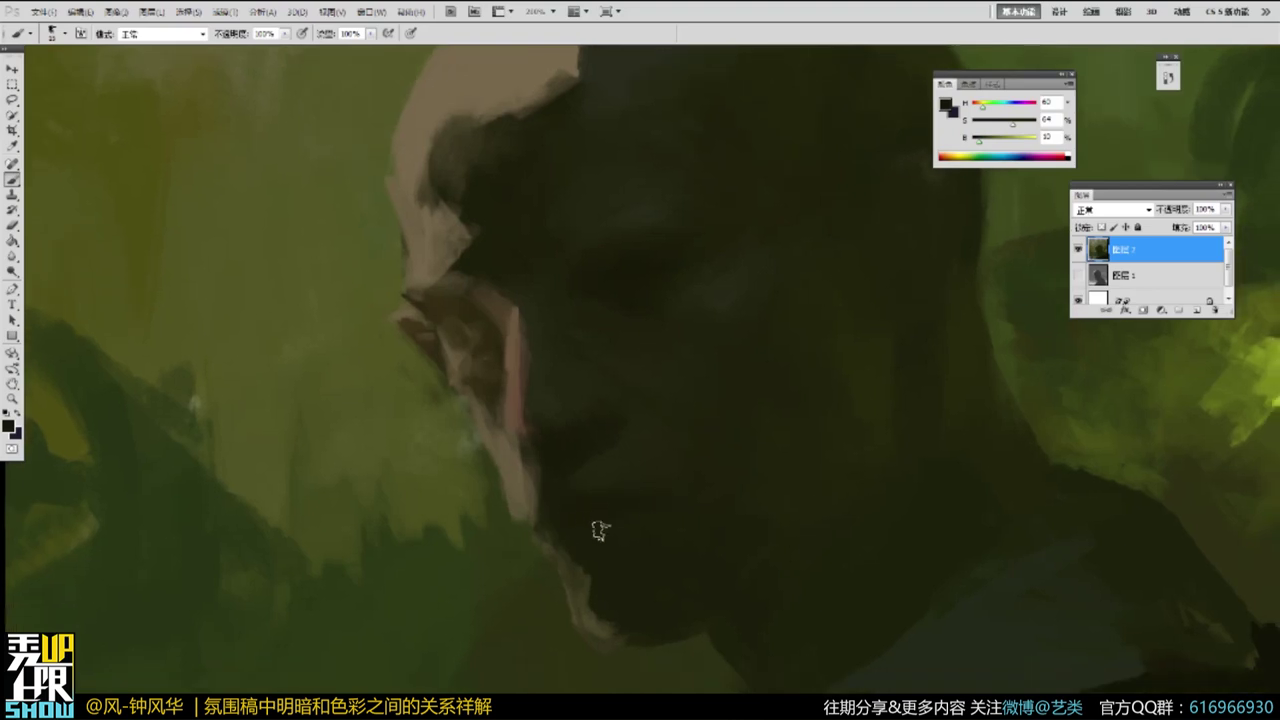
Refine the shadowed brow, eye and mouth with dark tones sampled from the face.
{"action": "left_click", "coordinate": [836, 372], "text": "alt"}
{"action": "left_click", "coordinate": [874, 320], "text": "alt"}
{"action": "left_click", "coordinate": [888, 325], "text": "alt"}
{"action": "left_click_drag", "start_coordinate": [968, 454], "coordinate": [737, 385]}
{"action": "left_click_drag", "start_coordinate": [704, 251], "coordinate": [540, 230]}
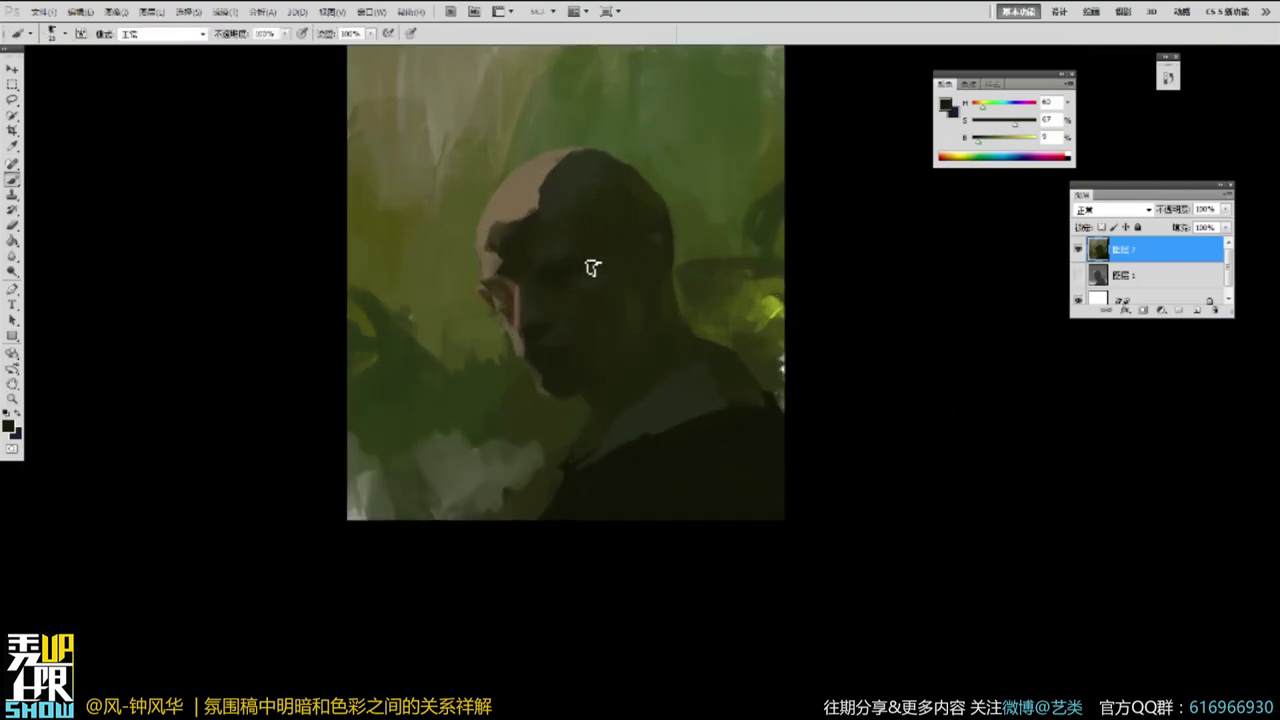
{"action": "left_click", "coordinate": [563, 259], "text": "alt"}
{"action": "left_click_drag", "start_coordinate": [580, 260], "coordinate": [539, 280]}
{"action": "left_click", "coordinate": [497, 278], "text": "alt"}
{"action": "left_click", "coordinate": [511, 269], "text": "alt"}
{"action": "left_click", "coordinate": [562, 267], "text": "alt"}
{"action": "left_click_drag", "start_coordinate": [548, 269], "coordinate": [586, 264]}
{"action": "left_click", "coordinate": [558, 349], "text": "alt"}
{"action": "left_click_drag", "start_coordinate": [574, 357], "coordinate": [583, 363]}
{"action": "left_click", "coordinate": [598, 368], "text": "alt"}
Indicate the ear on the shadowed side of the head with slightly lighter sampled greens.
{"action": "left_click", "coordinate": [637, 300], "text": "alt"}
{"action": "left_click", "coordinate": [668, 296], "text": "alt"}
{"action": "left_click", "coordinate": [650, 310], "text": "alt"}
{"action": "left_click", "coordinate": [652, 251], "text": "alt"}
{"action": "mouse_move", "coordinate": [786, 318]}
{"action": "left_mouse_down"}
{"action": "mouse_move", "coordinate": [777, 266]}
{"action": "mouse_move", "coordinate": [801, 224]}
{"action": "left_mouse_up"}
{"action": "left_click", "coordinate": [634, 272], "text": "ctrl"}
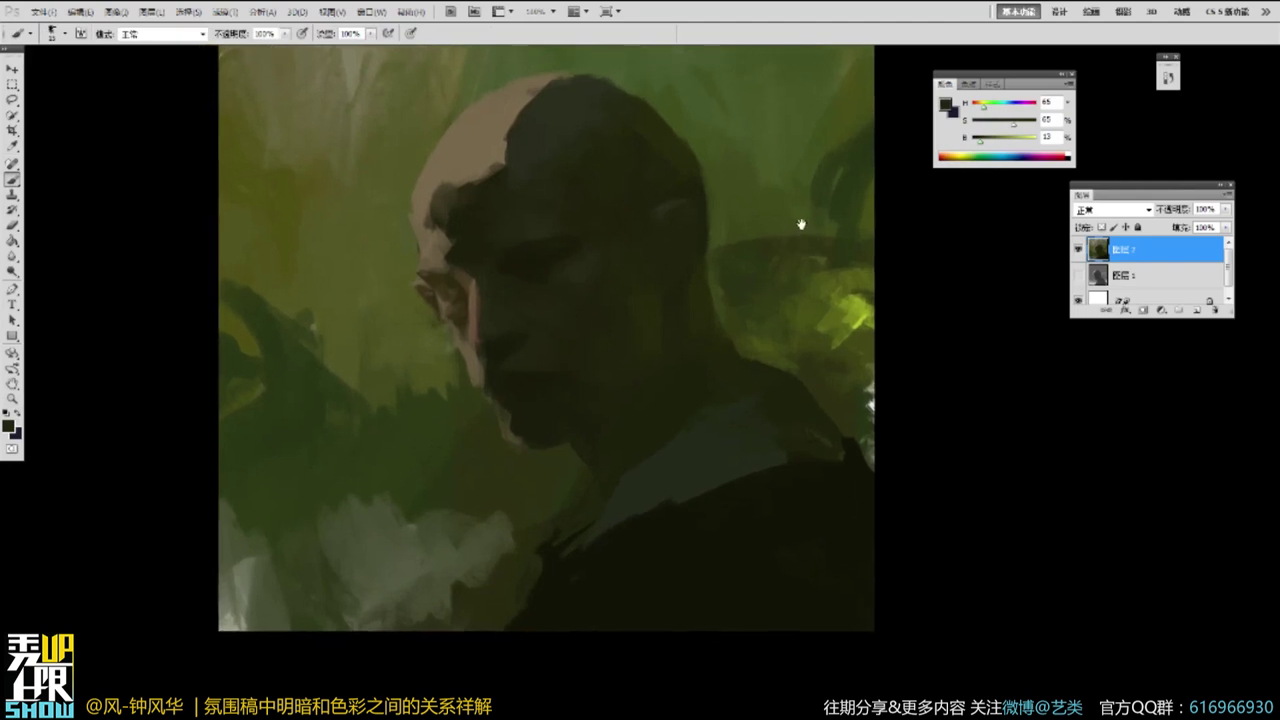
{"action": "left_click_drag", "start_coordinate": [746, 264], "coordinate": [743, 263]}
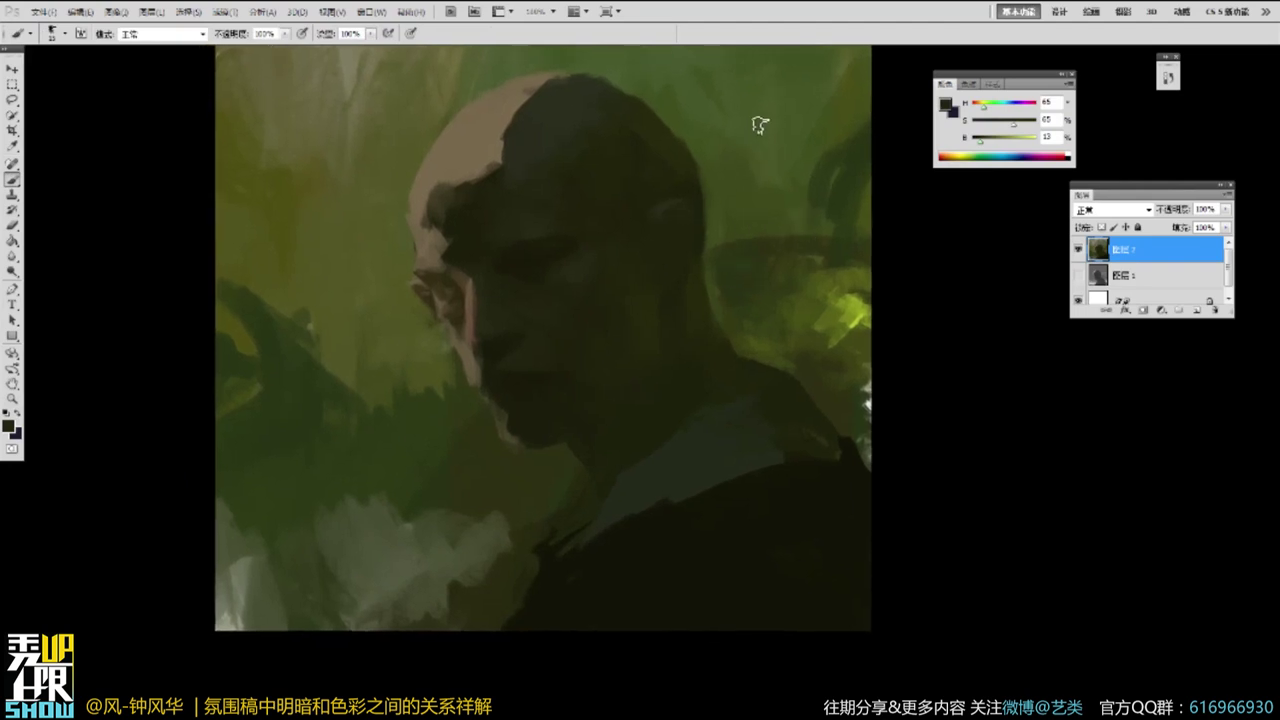
{"action": "left_click_drag", "start_coordinate": [683, 207], "coordinate": [688, 203]}
{"action": "left_click", "coordinate": [689, 208], "text": "alt"}
Refine the far eye and brow contour with colours sampled from the ear, eye and forehead.
{"action": "left_click", "coordinate": [418, 285], "text": "alt"}
{"action": "left_click", "coordinate": [684, 212], "text": "alt"}
{"action": "left_click", "coordinate": [420, 282], "text": "alt"}
{"action": "left_click", "coordinate": [418, 287], "text": "alt"}
{"action": "left_click", "coordinate": [429, 295], "text": "alt"}
{"action": "left_click", "coordinate": [432, 238], "text": "alt"}
{"action": "left_click_drag", "start_coordinate": [560, 119], "coordinate": [500, 180]}
Warm the light-shadow edge on the forehead and crown with an orange-brown at 44% brightness.
{"action": "key", "text": "f"}
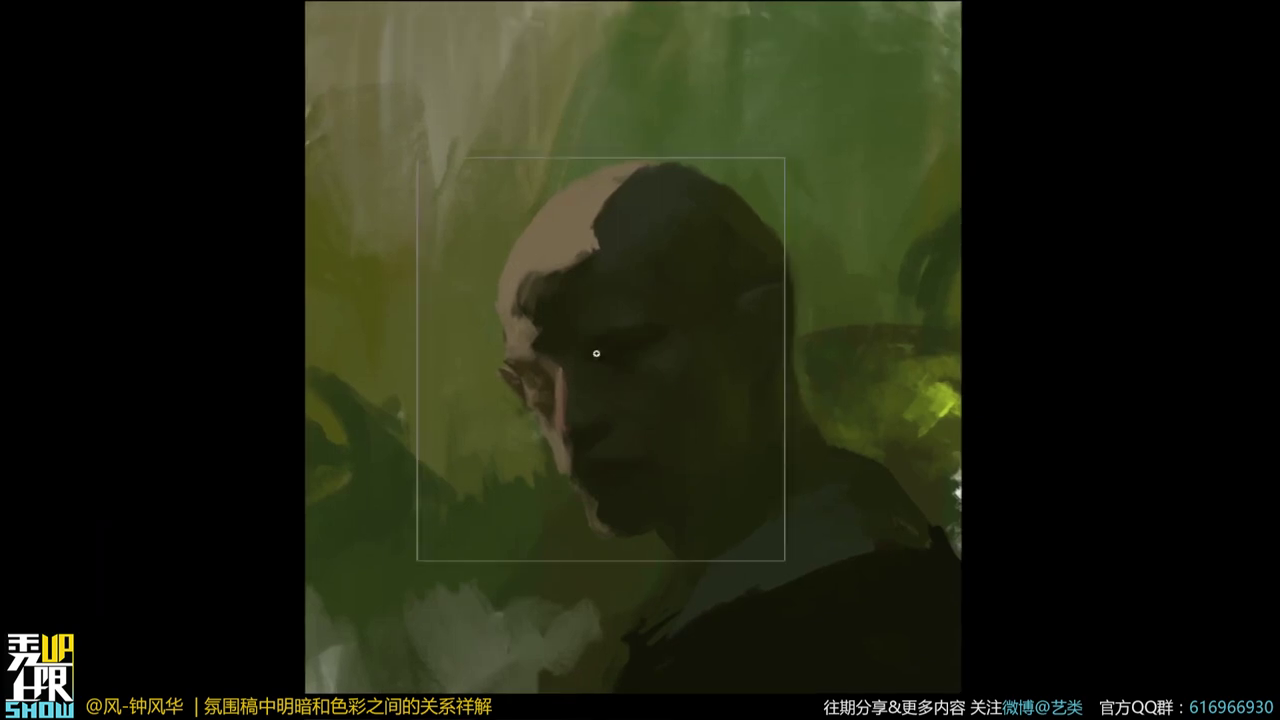
{"action": "left_click", "coordinate": [600, 360], "text": "ctrl"}
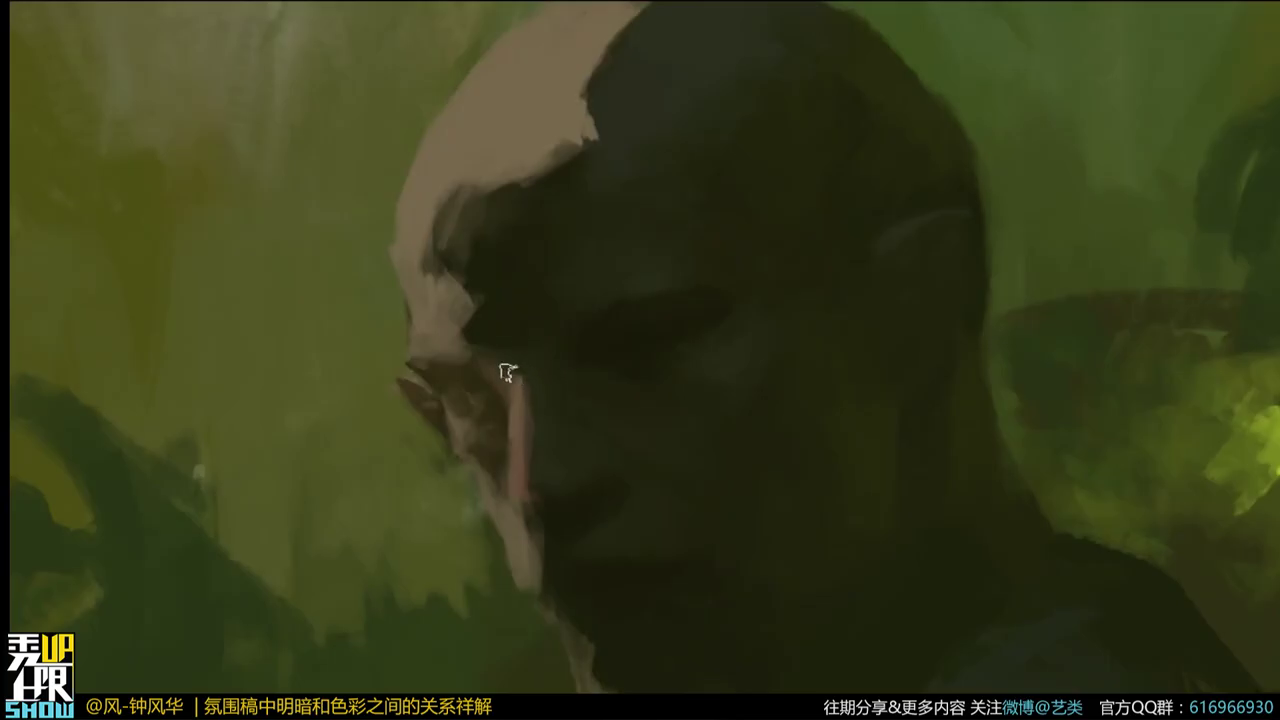
{"action": "mouse_move", "coordinate": [595, 213]}
{"action": "left_mouse_down"}
{"action": "mouse_move", "coordinate": [617, 243]}
{"action": "mouse_move", "coordinate": [615, 291]}
{"action": "left_mouse_up"}
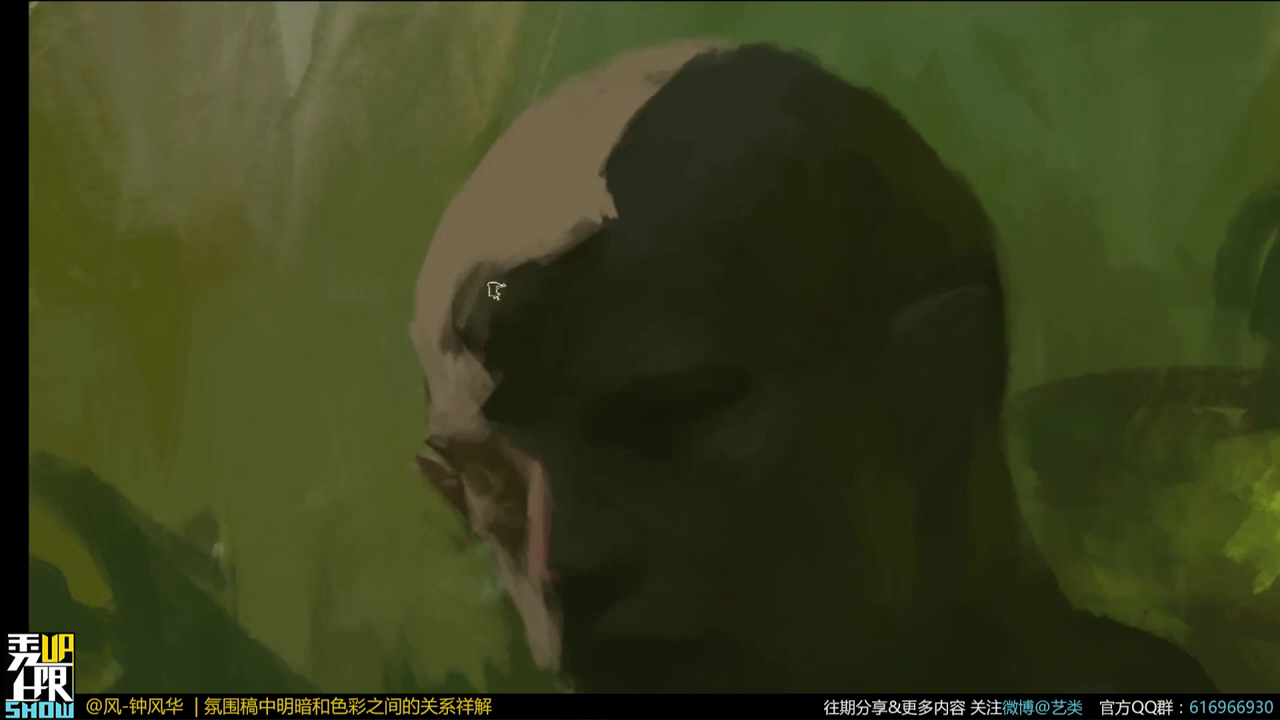
{"action": "key", "text": "f"}
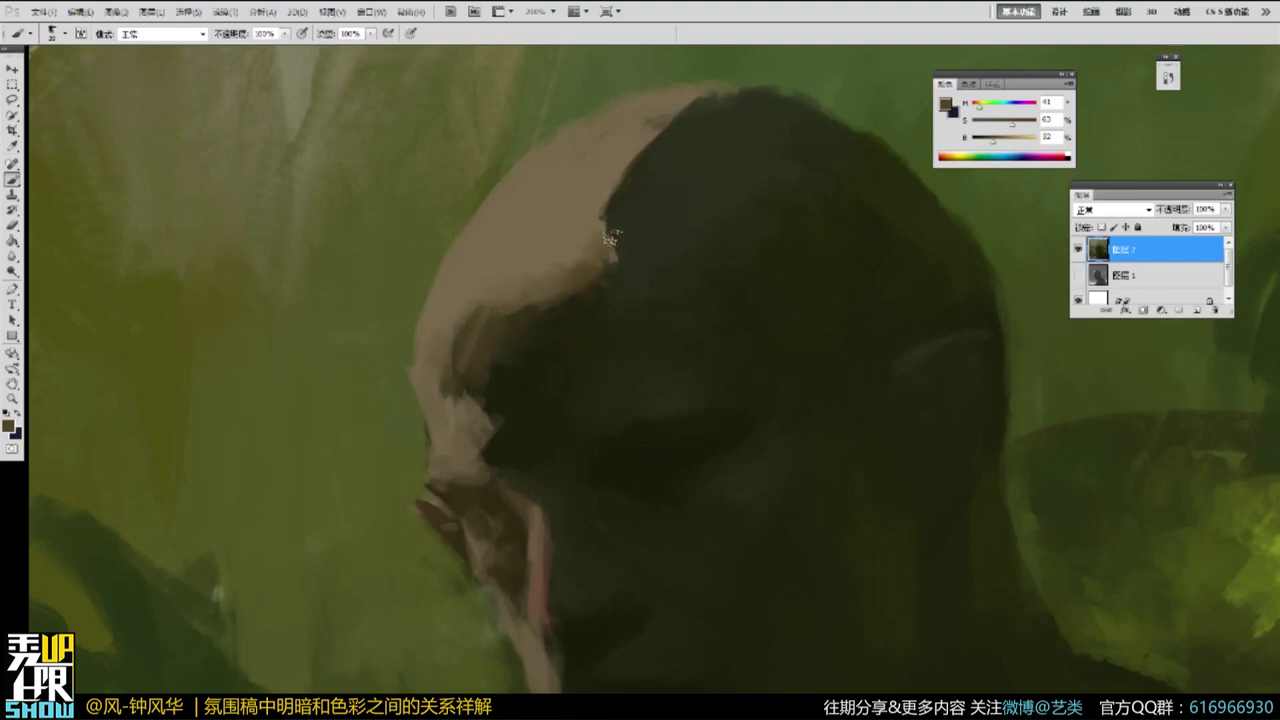
{"action": "left_click_drag", "start_coordinate": [586, 222], "coordinate": [612, 160]}
{"action": "left_click_drag", "start_coordinate": [993, 140], "coordinate": [1001, 140]}
{"action": "left_click_drag", "start_coordinate": [700, 104], "coordinate": [620, 192]}
{"action": "left_click_drag", "start_coordinate": [656, 141], "coordinate": [688, 127]}
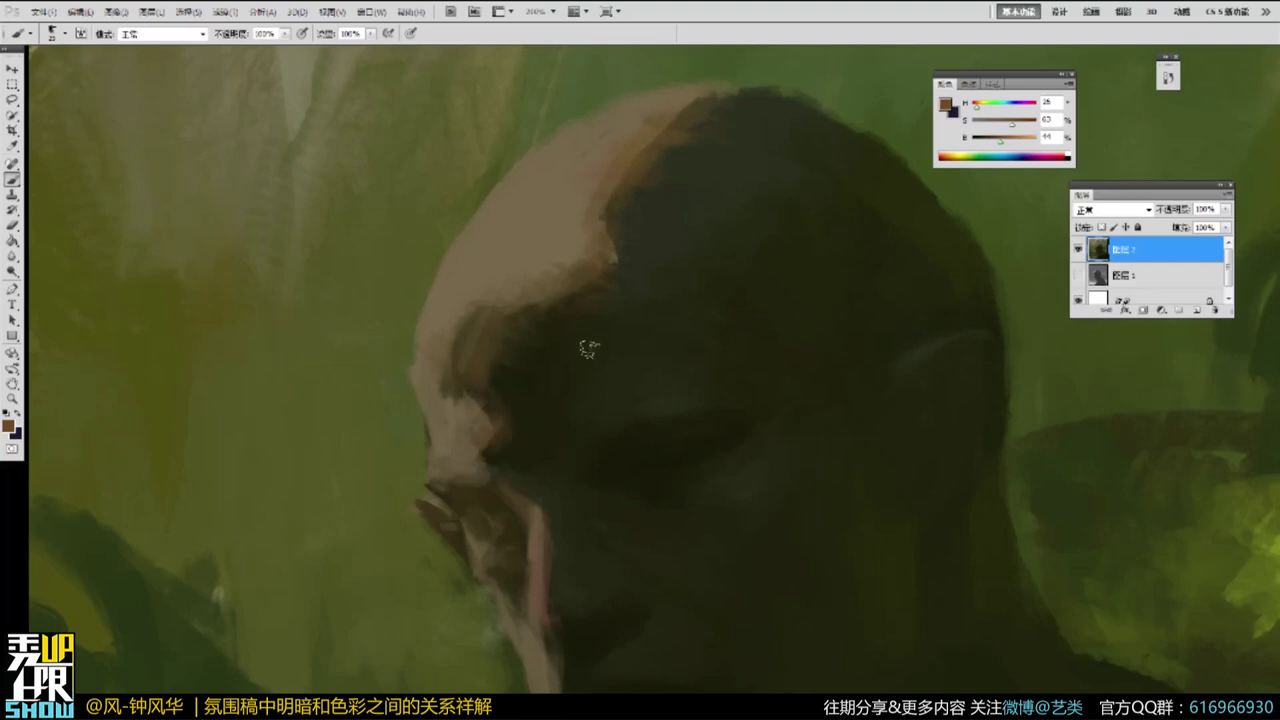
Shift the brown toward yellow-green and blend the orange edge on the crown into the shadow.
{"action": "left_click", "coordinate": [982, 106]}
{"action": "left_click_drag", "start_coordinate": [829, 257], "coordinate": [679, 362]}
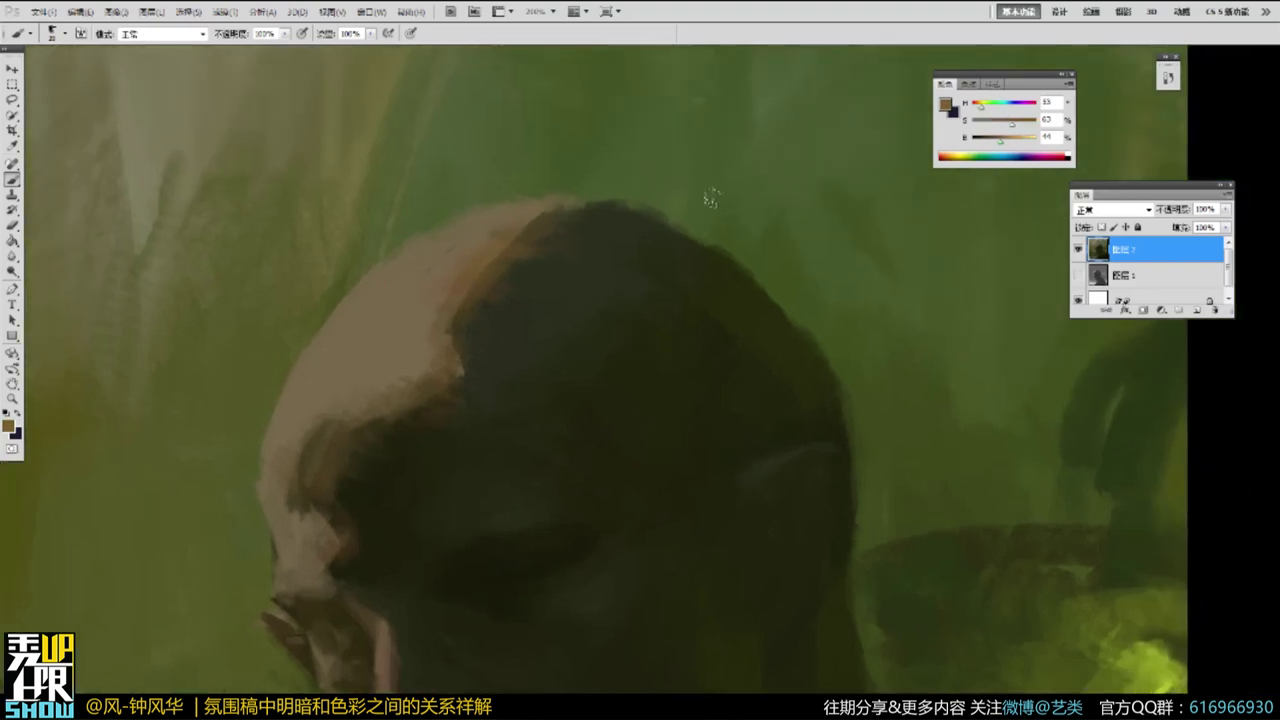
{"action": "mouse_move", "coordinate": [541, 208]}
{"action": "left_mouse_down"}
{"action": "mouse_move", "coordinate": [470, 256]}
{"action": "mouse_move", "coordinate": [477, 240]}
{"action": "mouse_move", "coordinate": [492, 236]}
{"action": "mouse_move", "coordinate": [478, 308]}
{"action": "left_mouse_up"}
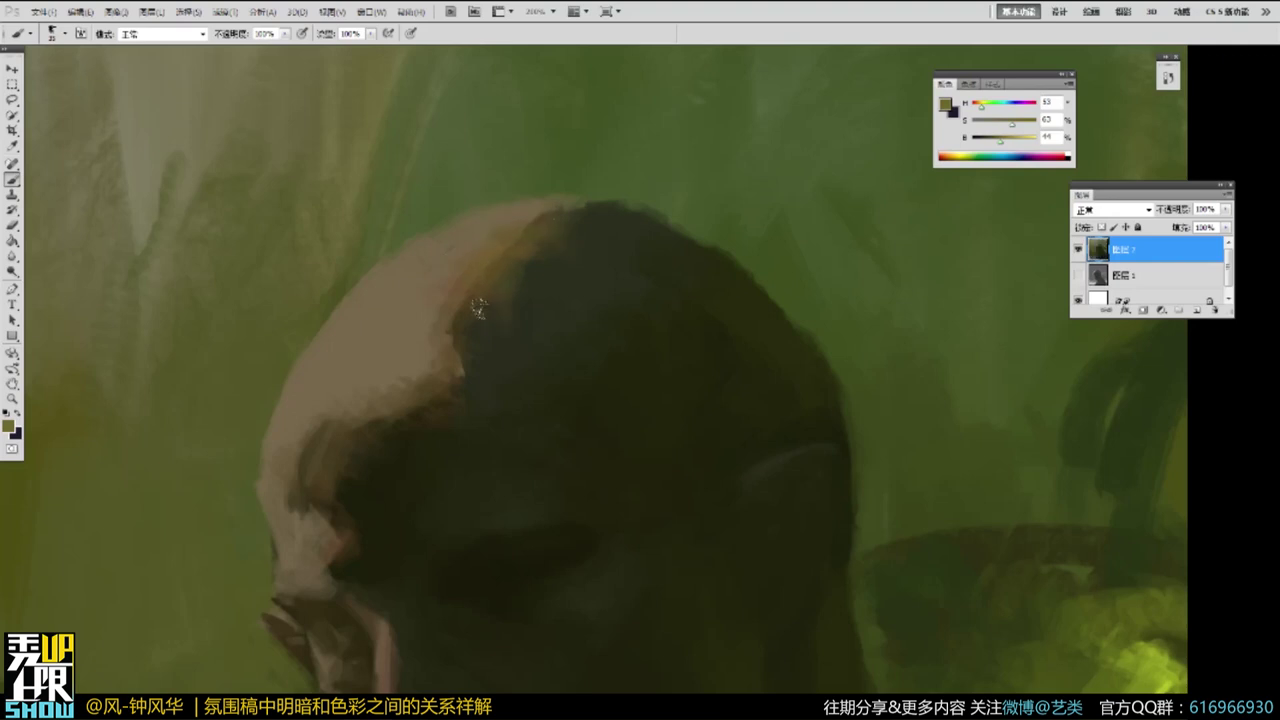
{"action": "left_click", "coordinate": [466, 330], "text": "alt"}
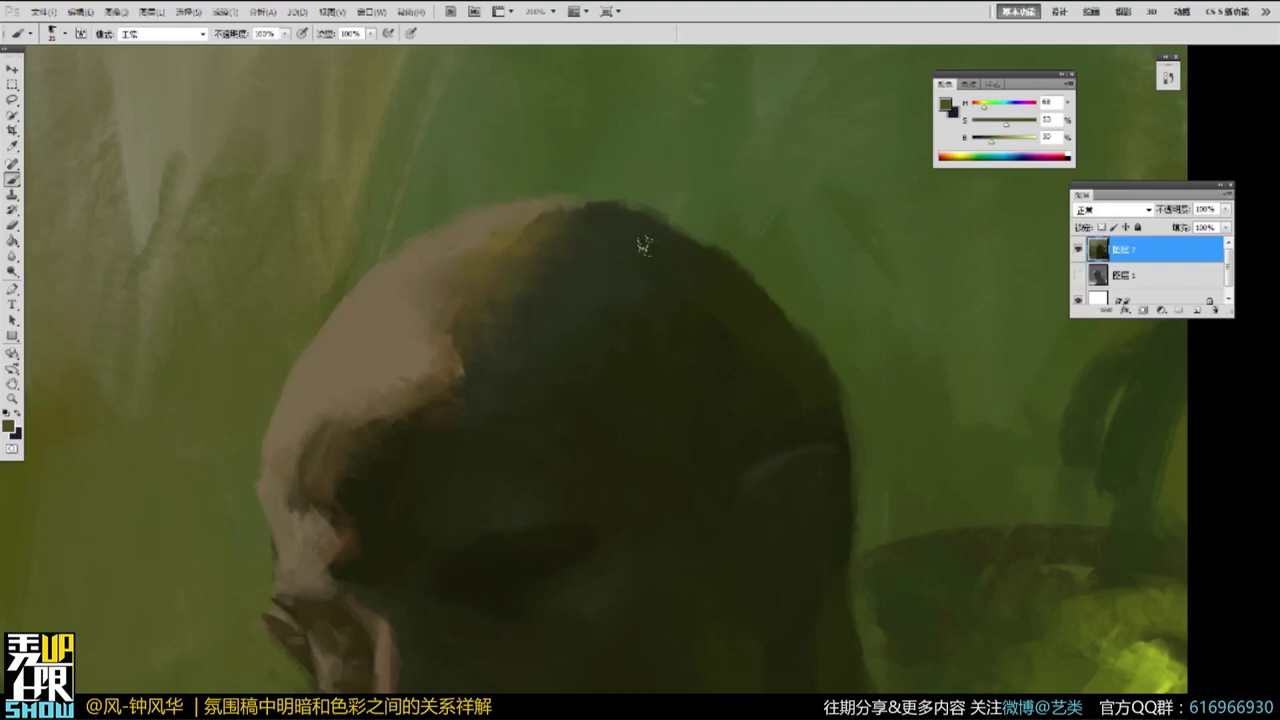
{"action": "left_click", "coordinate": [540, 244], "text": "alt"}
{"action": "left_click_drag", "start_coordinate": [518, 228], "coordinate": [456, 250]}
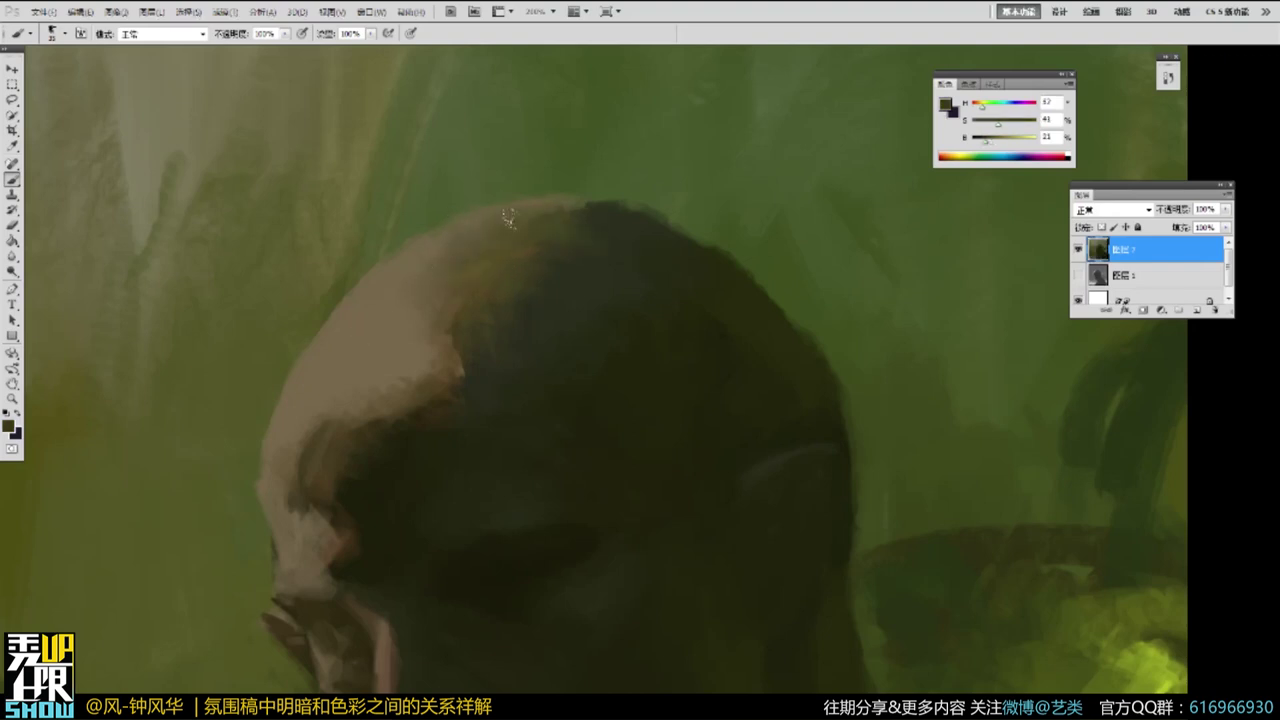
Soften the transition across the top of the skull with dark greens sampled from the shadow.
{"action": "left_click", "coordinate": [686, 298], "text": "alt"}
{"action": "left_click", "coordinate": [656, 341], "text": "alt"}
{"action": "left_click", "coordinate": [733, 344], "text": "ctrl"}
{"action": "left_click", "coordinate": [652, 363], "text": "alt"}
{"action": "left_click", "coordinate": [650, 313], "text": "ctrl"}
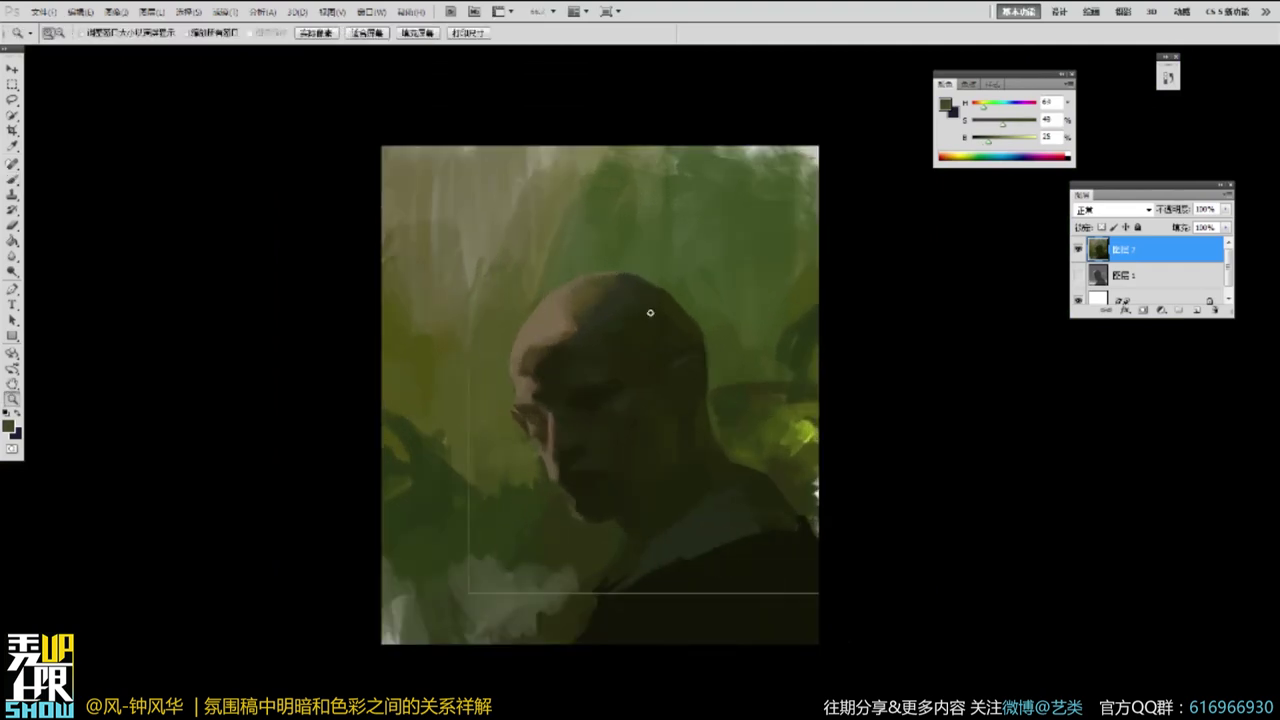
{"action": "left_click", "coordinate": [650, 313]}
{"action": "key", "text": "b"}
{"action": "left_click", "coordinate": [620, 294], "text": "alt"}
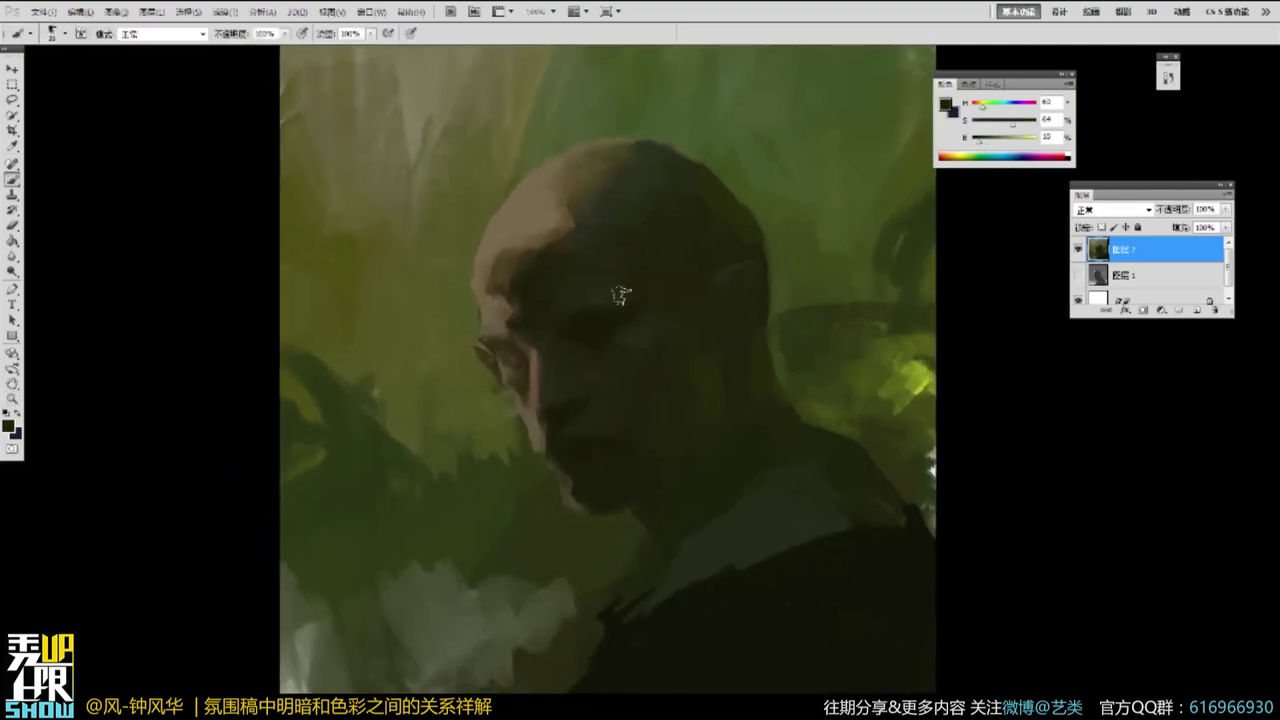
Blend the hard shadow corner on the forehead with sampled muted grey-greens.
{"action": "left_click", "coordinate": [622, 153], "text": "alt"}
{"action": "left_click", "coordinate": [540, 209], "text": "alt"}
{"action": "key", "text": "z"}
{"action": "left_click", "coordinate": [552, 199]}
{"action": "key", "text": "b"}
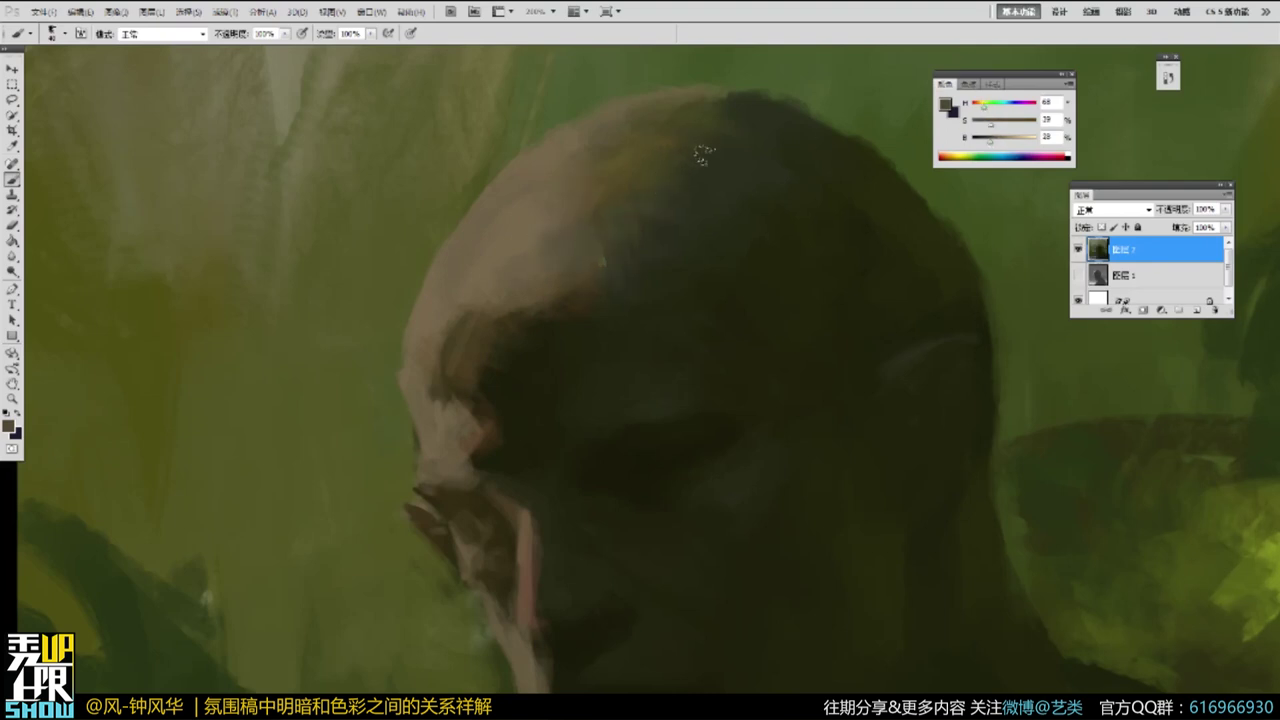
{"action": "left_click", "coordinate": [634, 256], "text": "alt"}
{"action": "left_click", "coordinate": [531, 308], "text": "alt"}
Soften the shadow above the far brow into the lit forehead with sampled browns.
{"action": "left_click", "coordinate": [450, 297], "text": "alt"}
{"action": "left_click", "coordinate": [464, 330], "text": "alt"}
{"action": "left_click_drag", "start_coordinate": [465, 345], "coordinate": [460, 416]}
{"action": "left_click", "coordinate": [450, 340], "text": "alt"}
{"action": "left_click_drag", "start_coordinate": [467, 319], "coordinate": [458, 338]}
{"action": "left_click", "coordinate": [448, 364], "text": "alt"}
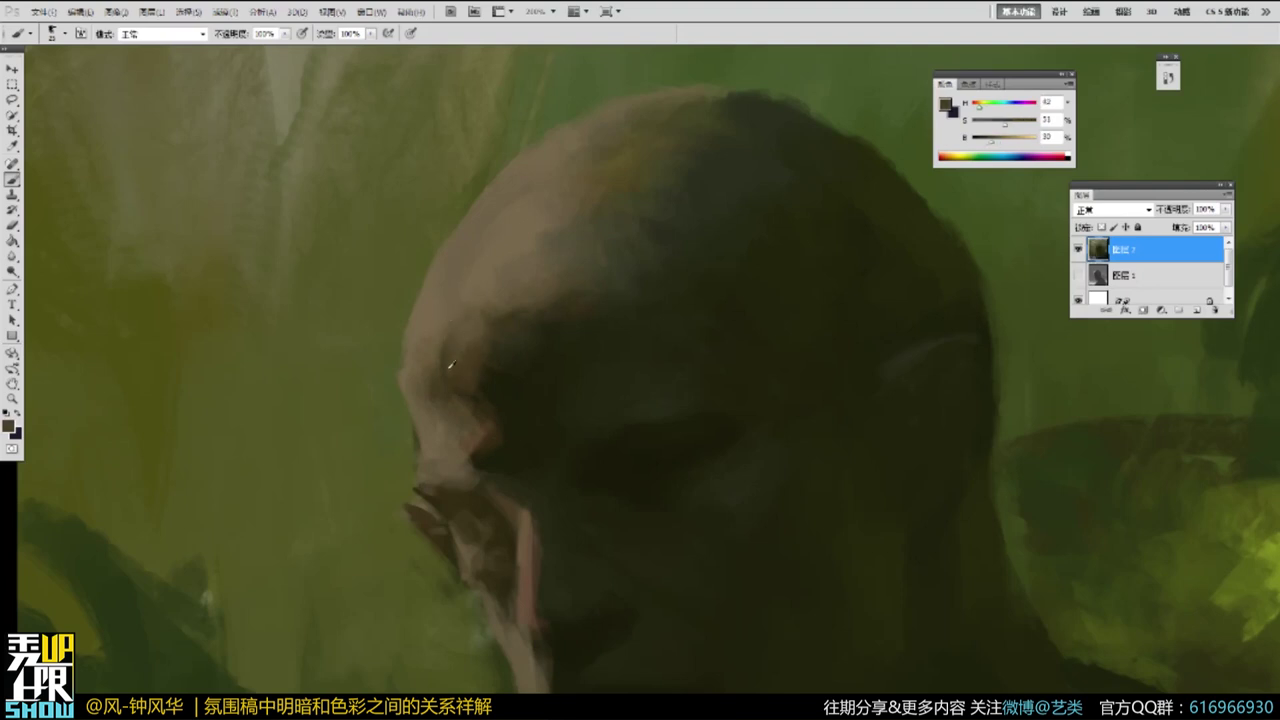
{"action": "left_click_drag", "start_coordinate": [432, 287], "coordinate": [450, 273]}
{"action": "left_click", "coordinate": [423, 280], "text": "alt"}
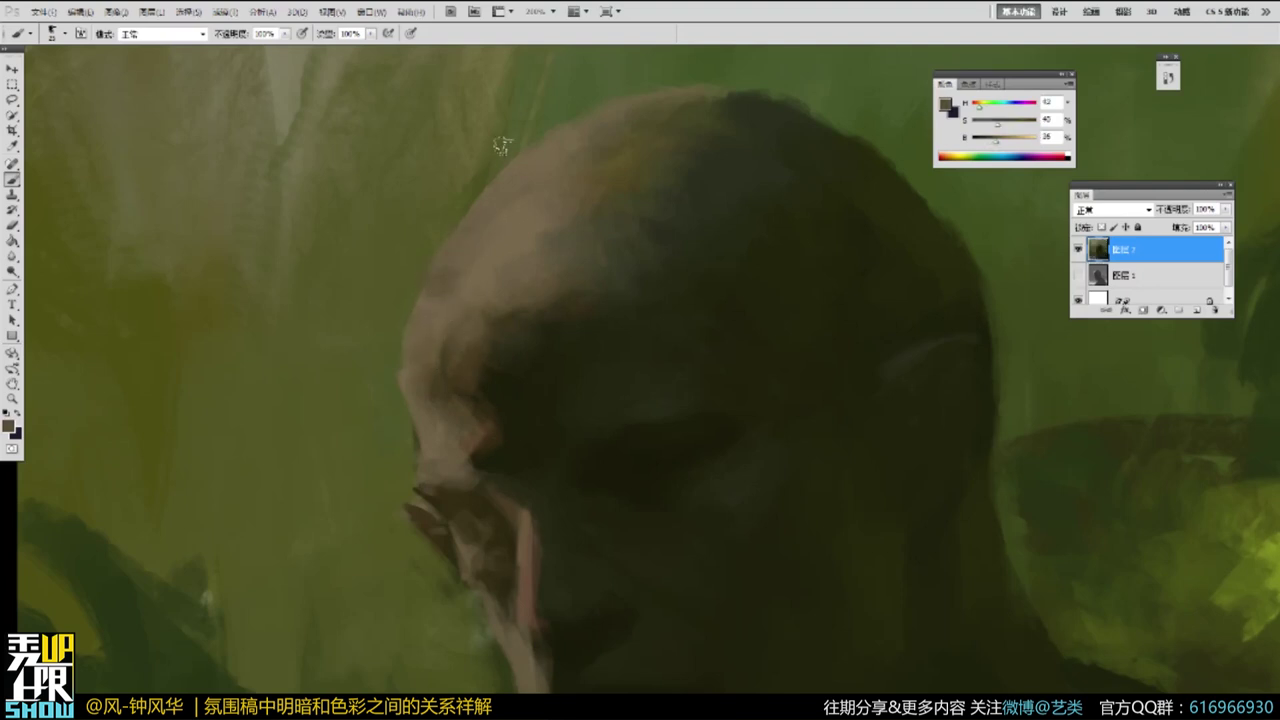
Refine the lit forehead's outer contour with colours sampled from the skin and the green background.
{"action": "left_click", "coordinate": [484, 237], "text": "alt"}
{"action": "left_click", "coordinate": [480, 164], "text": "alt"}
{"action": "left_click", "coordinate": [523, 161], "text": "alt"}
{"action": "left_click", "coordinate": [572, 118], "text": "alt"}
{"action": "left_click", "coordinate": [576, 117], "text": "alt"}
{"action": "left_click", "coordinate": [549, 155], "text": "ctrl"}
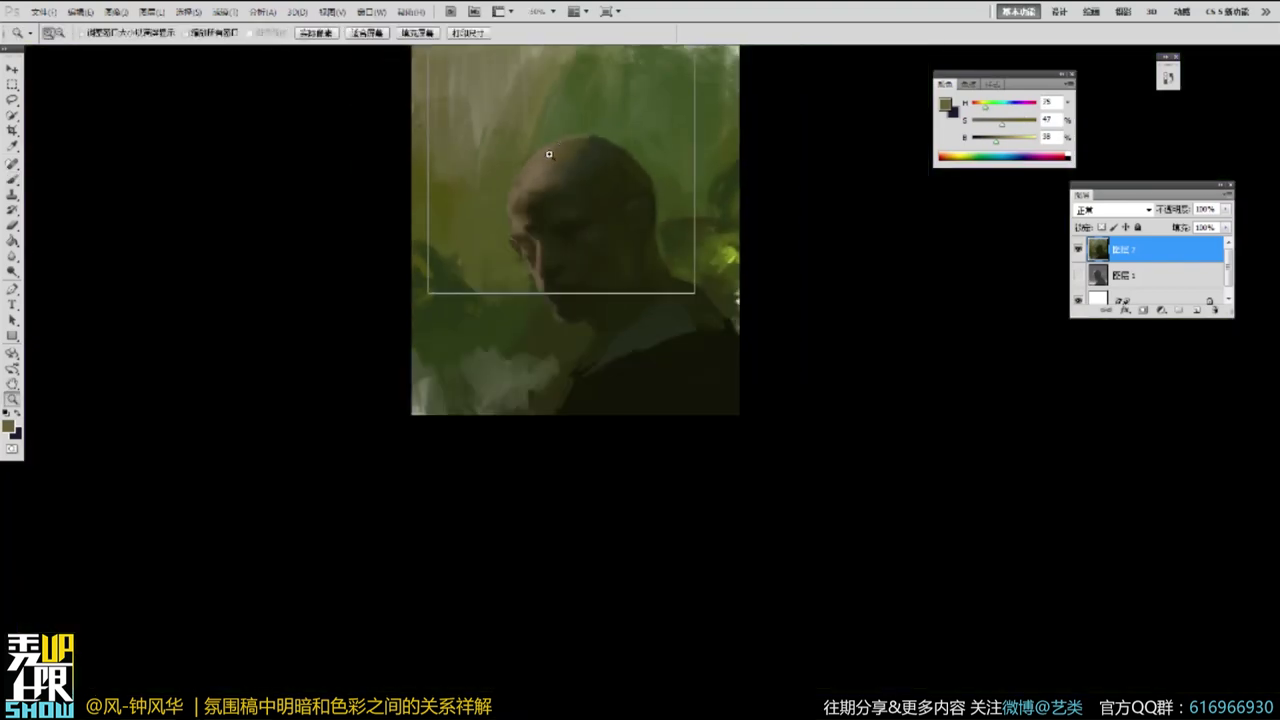
Paint a pale highlight on the lit forehead using the sampled skin brown raised to 71% brightness and slightly desaturated.
{"action": "key", "text": "b"}
{"action": "left_click", "coordinate": [518, 195], "text": "alt"}
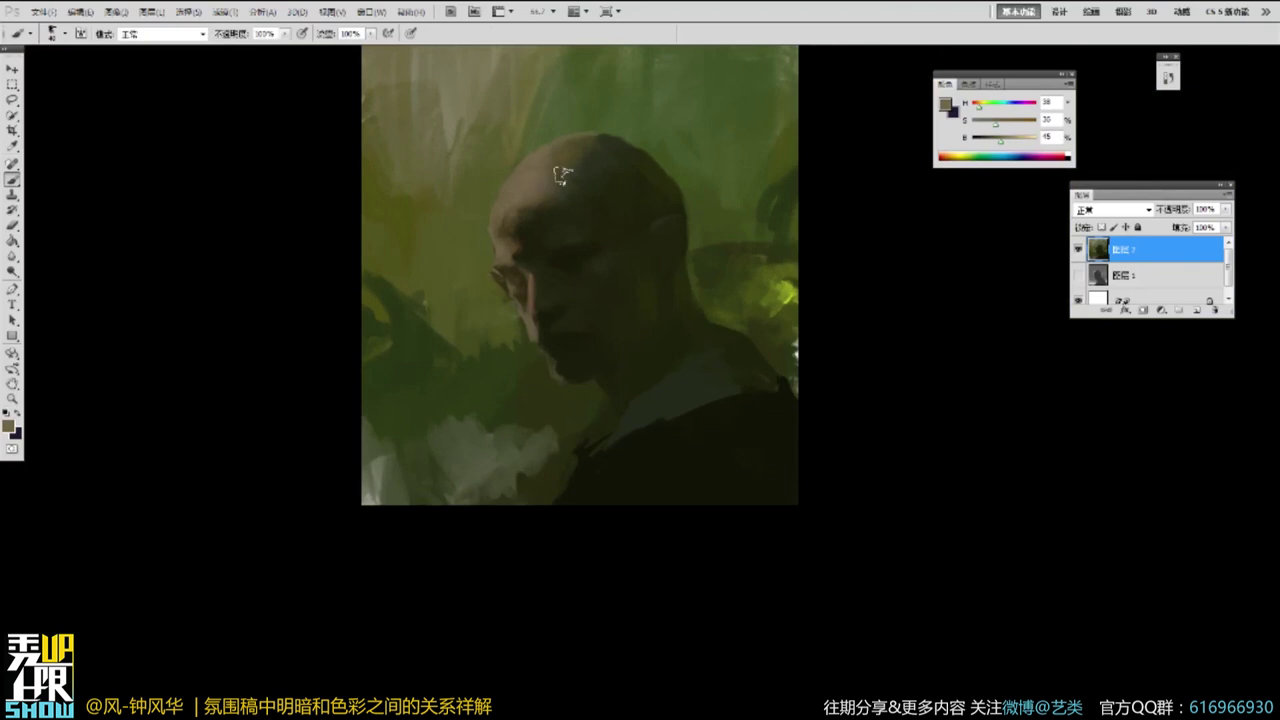
{"action": "left_click_drag", "start_coordinate": [777, 211], "coordinate": [771, 233]}
{"action": "left_click", "coordinate": [568, 303], "text": "ctrl"}
{"action": "left_click_drag", "start_coordinate": [567, 303], "coordinate": [567, 303]}
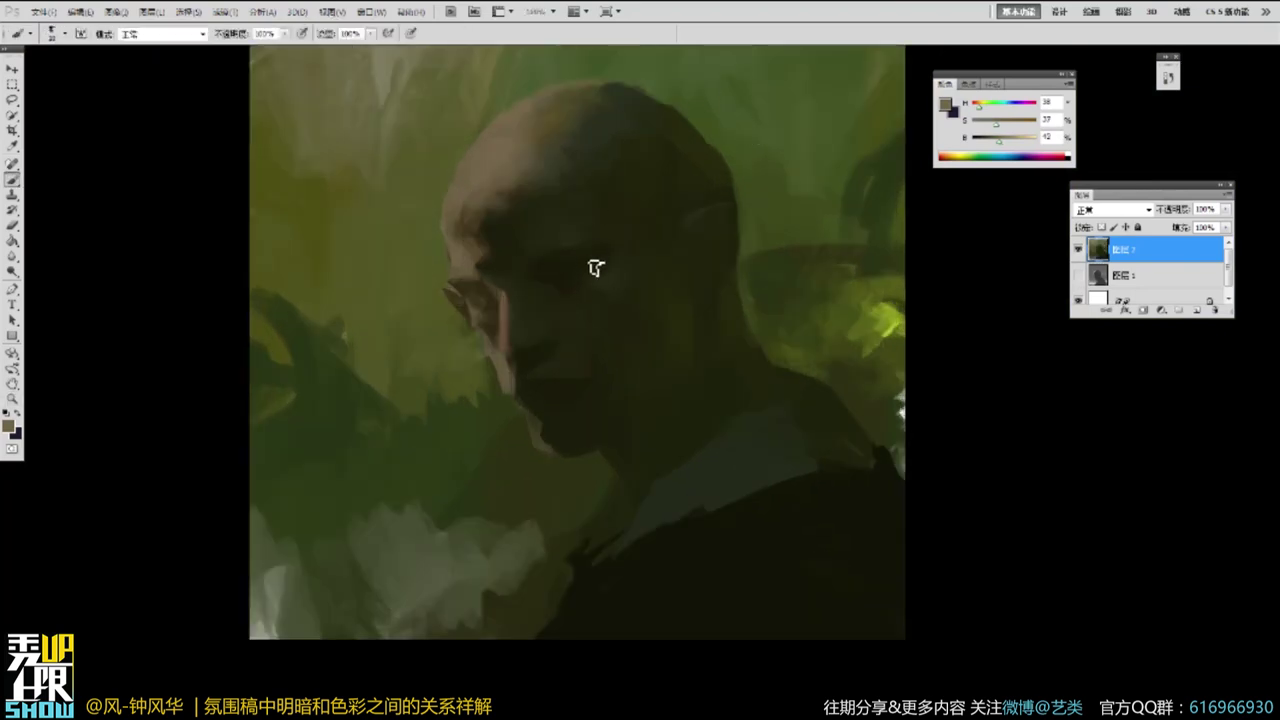
{"action": "left_click_drag", "start_coordinate": [294, 50], "coordinate": [784, 352]}
{"action": "left_click_drag", "start_coordinate": [610, 261], "coordinate": [626, 279]}
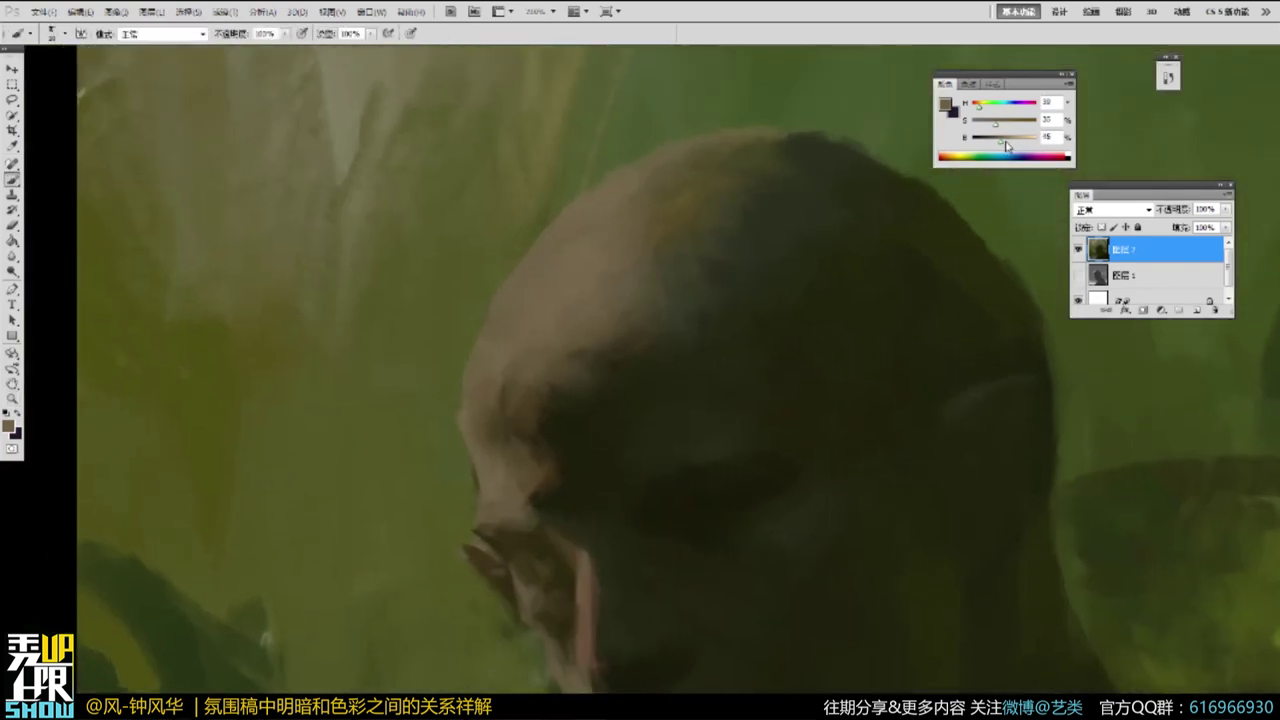
{"action": "left_click_drag", "start_coordinate": [1008, 143], "coordinate": [1008, 141]}
{"action": "mouse_move", "coordinate": [537, 306]}
{"action": "left_mouse_down"}
{"action": "mouse_move", "coordinate": [553, 278]}
{"action": "mouse_move", "coordinate": [541, 327]}
{"action": "left_mouse_up"}
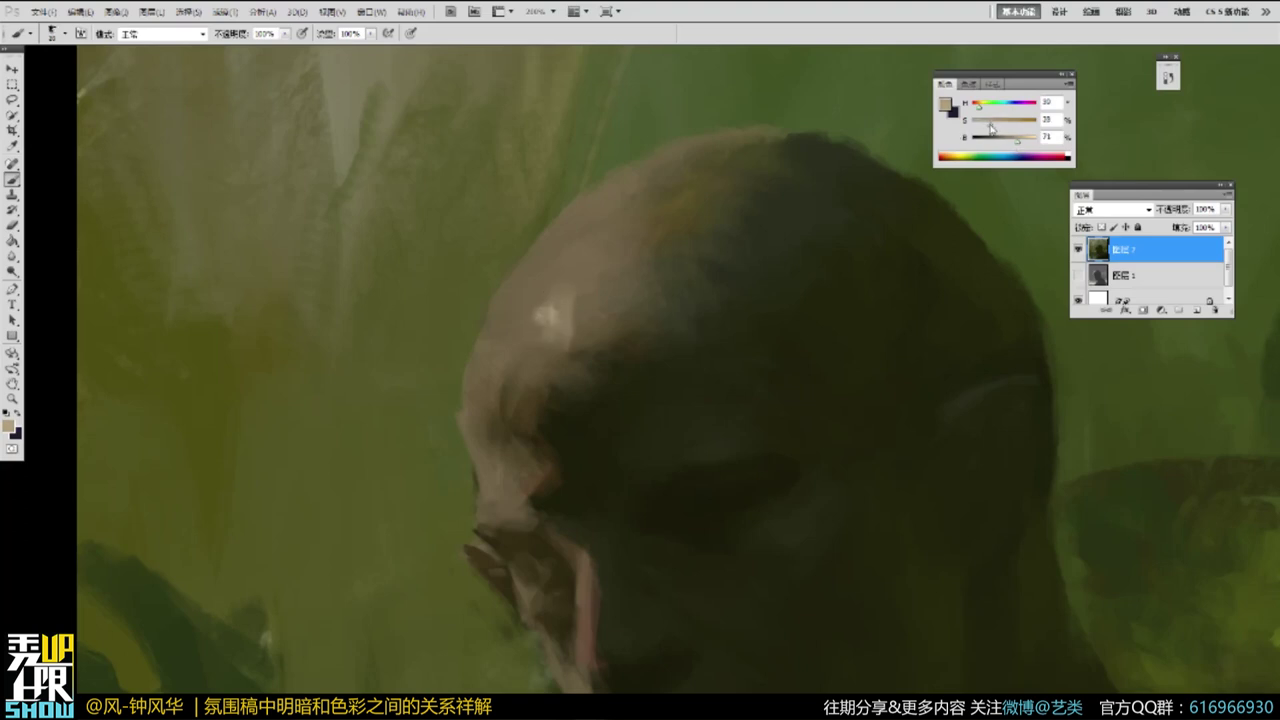
{"action": "mouse_move", "coordinate": [575, 298]}
{"action": "left_mouse_down"}
{"action": "mouse_move", "coordinate": [525, 344]}
{"action": "mouse_move", "coordinate": [514, 335]}
{"action": "mouse_move", "coordinate": [583, 254]}
{"action": "mouse_move", "coordinate": [576, 335]}
{"action": "left_mouse_up"}
Blend the forehead highlight's edges into the surrounding skin with sampled mid-tone greyish browns.
{"action": "left_click", "coordinate": [527, 335], "text": "alt"}
{"action": "left_click", "coordinate": [584, 259], "text": "alt"}
{"action": "left_click", "coordinate": [519, 368], "text": "alt"}
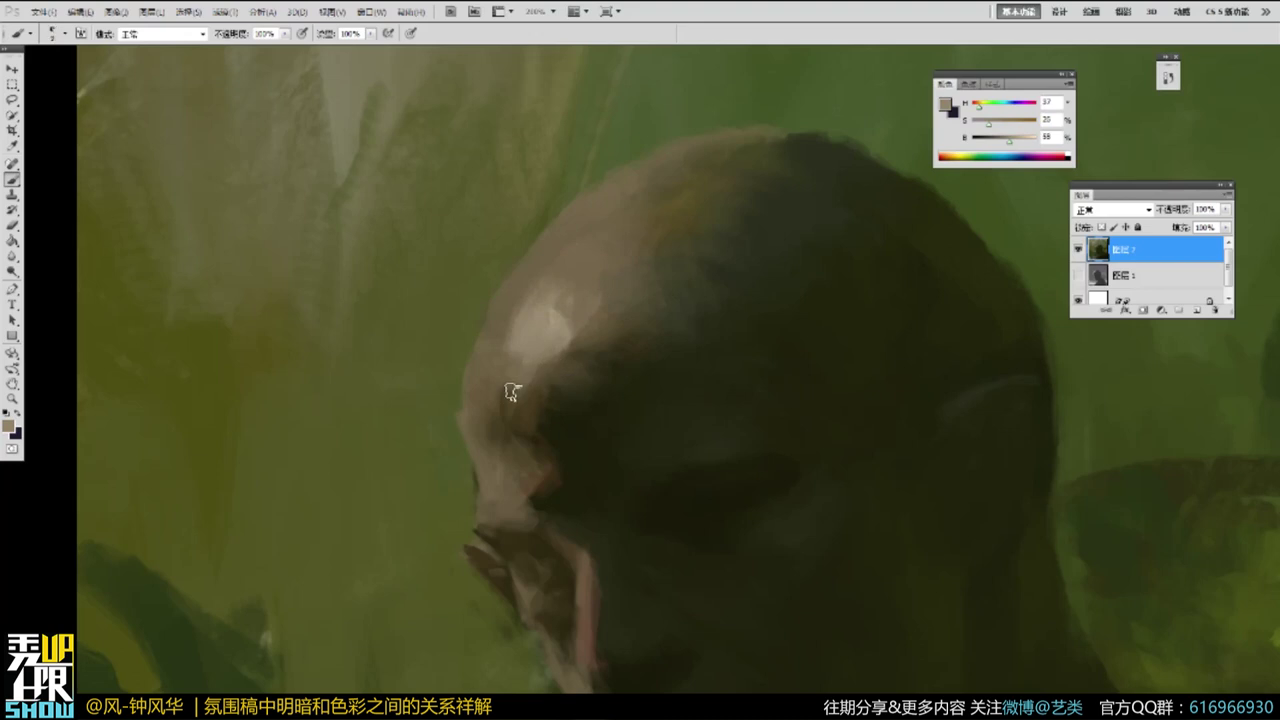
{"action": "left_click", "coordinate": [513, 399], "text": "alt"}
{"action": "left_click", "coordinate": [508, 375], "text": "alt"}
{"action": "left_click", "coordinate": [523, 343], "text": "alt"}
{"action": "left_click", "coordinate": [588, 279], "text": "alt"}
{"action": "left_click", "coordinate": [613, 266], "text": "alt"}
{"action": "left_click", "coordinate": [613, 266], "text": "alt"}
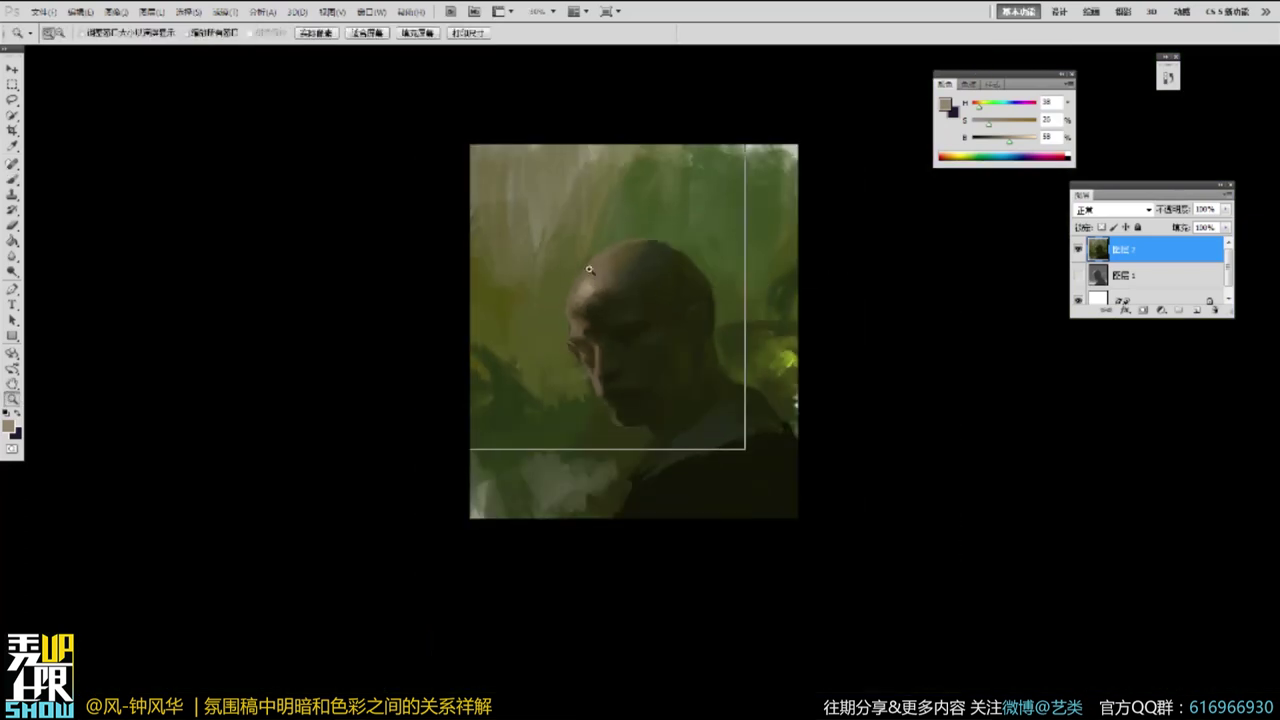
{"action": "left_click", "coordinate": [600, 282], "text": "ctrl"}
{"action": "left_click", "coordinate": [587, 292], "text": "alt"}
{"action": "left_click", "coordinate": [590, 270], "text": "alt"}
Rework the top edge of the skull with an adjusted sampled brown and a larger brush using nearby shadow colour.
{"action": "left_click", "coordinate": [673, 239], "text": "ctrl"}
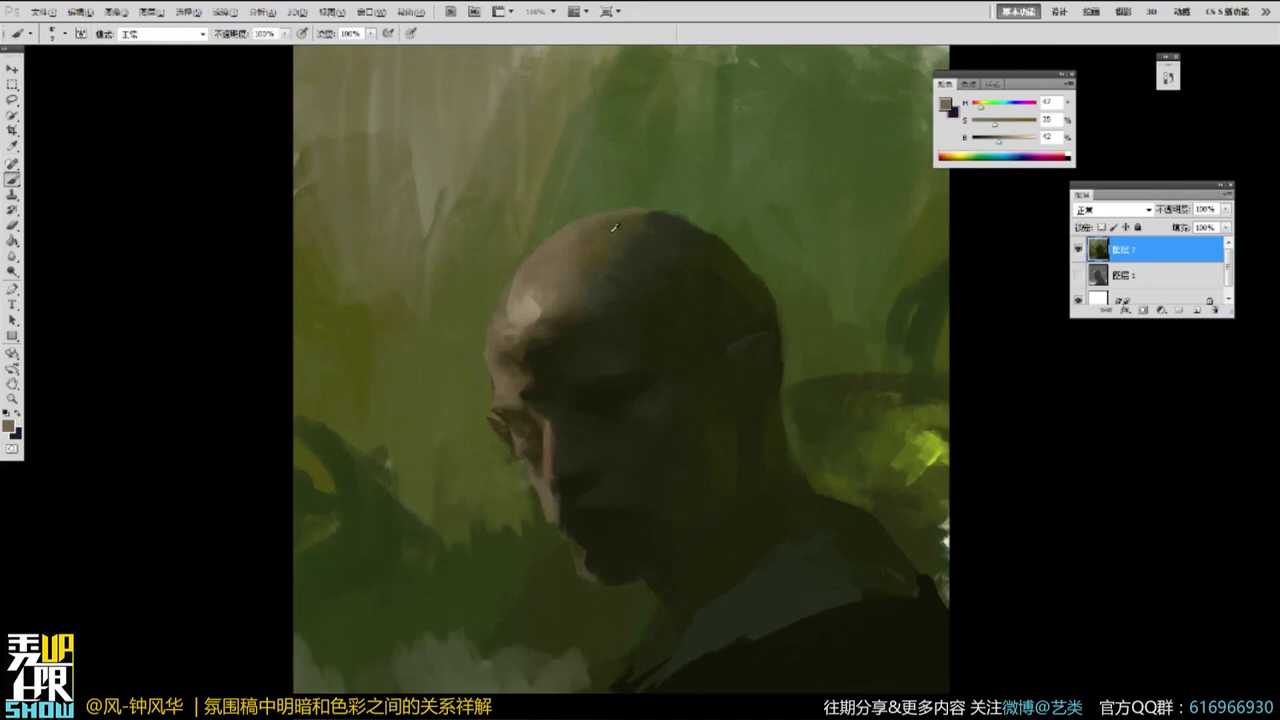
{"action": "left_click", "coordinate": [591, 234], "text": "alt"}
{"action": "left_click_drag", "start_coordinate": [992, 125], "coordinate": [991, 125]}
{"action": "mouse_move", "coordinate": [652, 218]}
{"action": "left_mouse_down"}
{"action": "mouse_move", "coordinate": [592, 224]}
{"action": "mouse_move", "coordinate": [669, 218]}
{"action": "left_mouse_up"}
{"action": "key", "text": "bracketright"}
{"action": "key", "text": "bracketright"}
{"action": "left_click", "coordinate": [682, 231], "text": "alt"}
{"action": "left_click_drag", "start_coordinate": [687, 235], "coordinate": [684, 229]}
Add a thin, lighter muted-green rim along the crown's contour and blend it with sampled background and shadow greens.
{"action": "left_click", "coordinate": [661, 218], "text": "alt"}
{"action": "left_click", "coordinate": [1002, 138]}
{"action": "left_click_drag", "start_coordinate": [650, 218], "coordinate": [675, 216]}
{"action": "left_click", "coordinate": [660, 220], "text": "alt"}
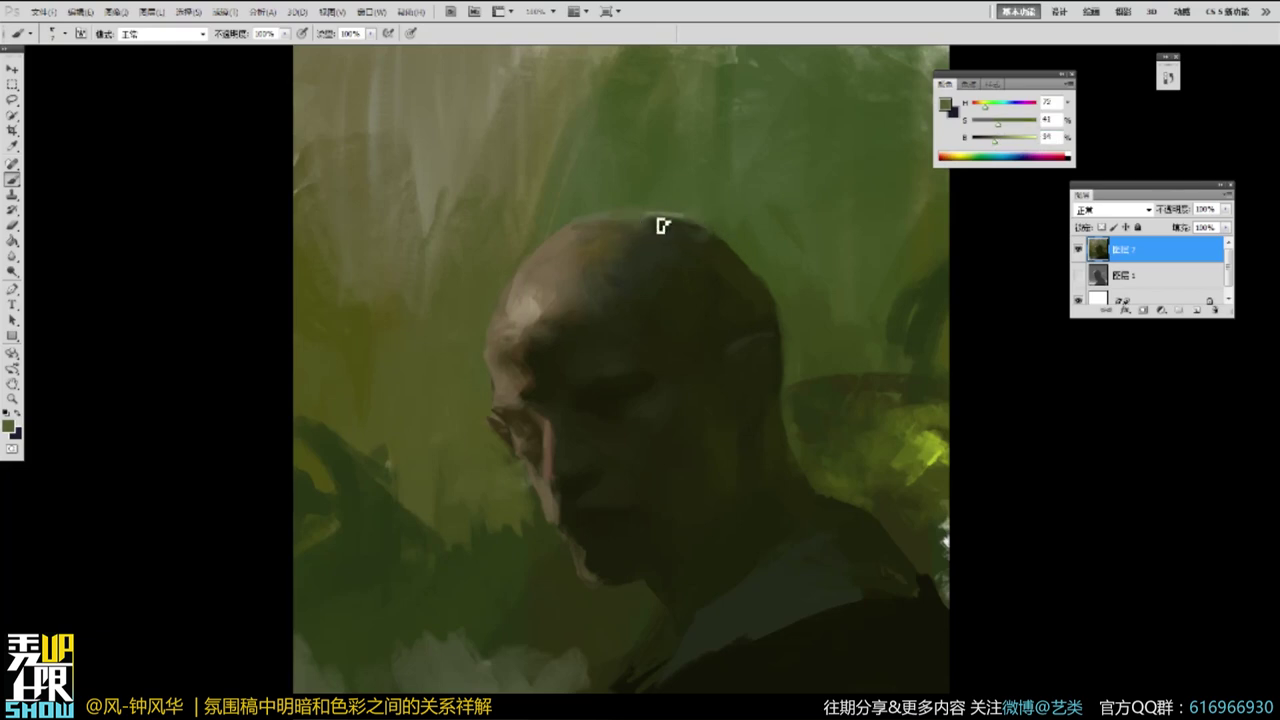
{"action": "left_click_drag", "start_coordinate": [650, 212], "coordinate": [688, 217]}
{"action": "left_click", "coordinate": [665, 230], "text": "alt"}
{"action": "left_click", "coordinate": [677, 215], "text": "alt"}
{"action": "left_click", "coordinate": [709, 238], "text": "alt"}
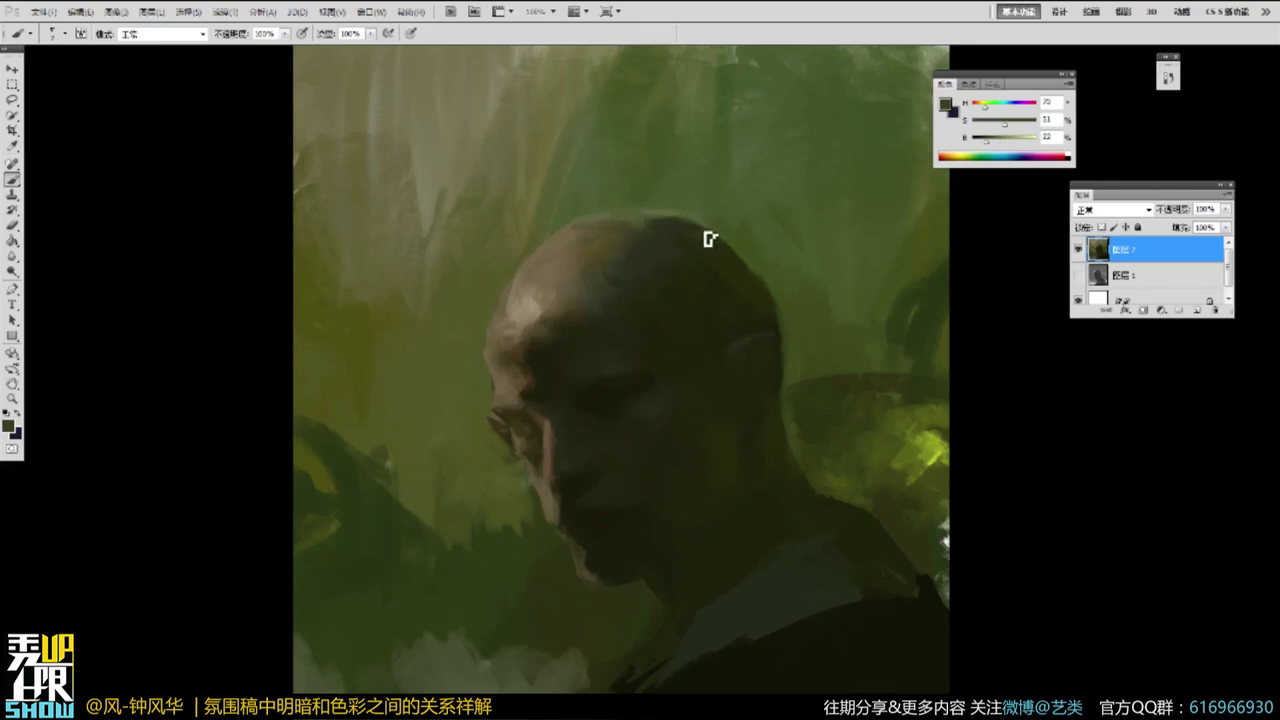
{"action": "key", "text": "z"}
{"action": "left_click", "coordinate": [766, 272], "text": "alt"}
{"action": "left_click", "coordinate": [891, 371], "text": "ctrl+alt"}
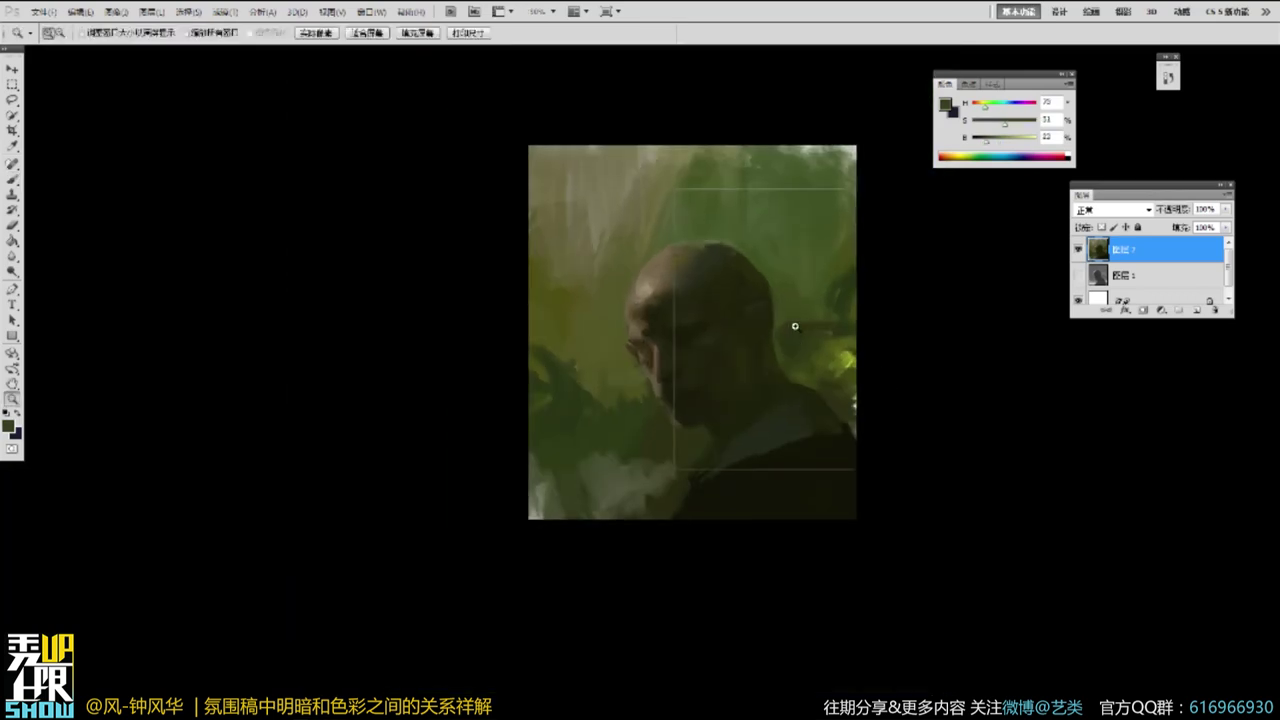
Sample skin and shadow tones from the face and paint small touches around the nose and its lit edge.
{"action": "left_click", "coordinate": [794, 327], "text": "ctrl"}
{"action": "left_click", "coordinate": [685, 210], "text": "alt"}
{"action": "left_click", "coordinate": [704, 220], "text": "alt"}
{"action": "left_click", "coordinate": [657, 224], "text": "alt"}
{"action": "left_click_drag", "start_coordinate": [646, 217], "coordinate": [657, 215]}
{"action": "left_click", "coordinate": [612, 190], "text": "alt"}
Enlarge the brush and paint sampled greens and greys into the background in front of and below the face.
{"action": "left_click", "coordinate": [533, 413], "text": "alt"}
{"action": "key", "text": "bracketright"}
{"action": "key", "text": "bracketright"}
{"action": "key", "text": "bracketright"}
{"action": "key", "text": "bracketright"}
{"action": "key", "text": "bracketright"}
{"action": "key", "text": "bracketright"}
{"action": "mouse_move", "coordinate": [531, 414]}
{"action": "left_mouse_down"}
{"action": "mouse_move", "coordinate": [498, 375]}
{"action": "mouse_move", "coordinate": [464, 437]}
{"action": "mouse_move", "coordinate": [505, 412]}
{"action": "mouse_move", "coordinate": [519, 457]}
{"action": "mouse_move", "coordinate": [505, 495]}
{"action": "mouse_move", "coordinate": [551, 482]}
{"action": "mouse_move", "coordinate": [558, 507]}
{"action": "mouse_move", "coordinate": [527, 485]}
{"action": "mouse_move", "coordinate": [499, 388]}
{"action": "left_mouse_up"}
{"action": "left_click", "coordinate": [509, 438], "text": "alt"}
{"action": "left_click", "coordinate": [562, 508], "text": "alt"}
{"action": "mouse_move", "coordinate": [499, 388]}
{"action": "left_mouse_down"}
{"action": "mouse_move", "coordinate": [529, 391]}
{"action": "mouse_move", "coordinate": [580, 440]}
{"action": "left_mouse_up"}
{"action": "left_click", "coordinate": [529, 418], "text": "alt"}
{"action": "mouse_move", "coordinate": [512, 386]}
{"action": "left_mouse_down"}
{"action": "mouse_move", "coordinate": [519, 482]}
{"action": "mouse_move", "coordinate": [530, 418]}
{"action": "left_mouse_up"}
{"action": "left_click", "coordinate": [557, 444], "text": "alt"}
Touch up the nose tip and upper lip edge with the Brush, using sampled dark shadow and lit skin tones.
{"action": "key", "text": "ctrl+space"}
{"action": "left_click_drag", "start_coordinate": [817, 240], "coordinate": [782, 361]}
{"action": "left_click", "coordinate": [782, 360]}
{"action": "key", "text": "b"}
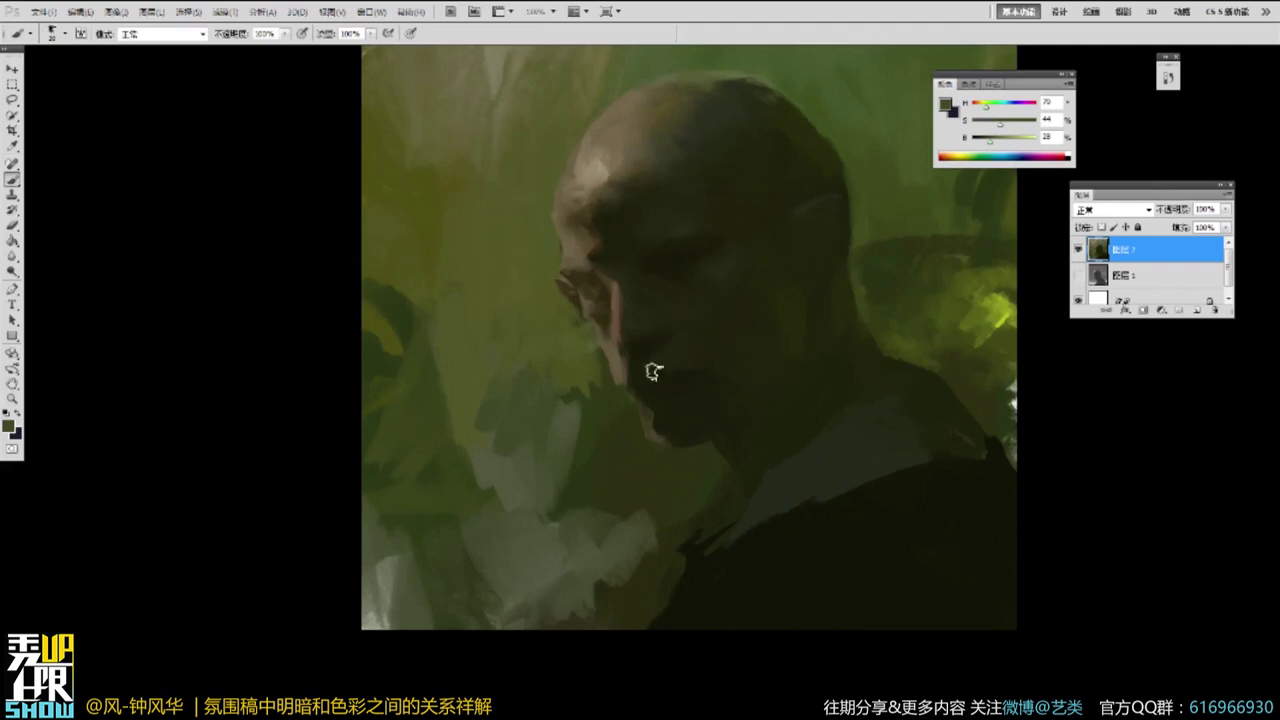
{"action": "left_click", "coordinate": [690, 383], "text": "alt"}
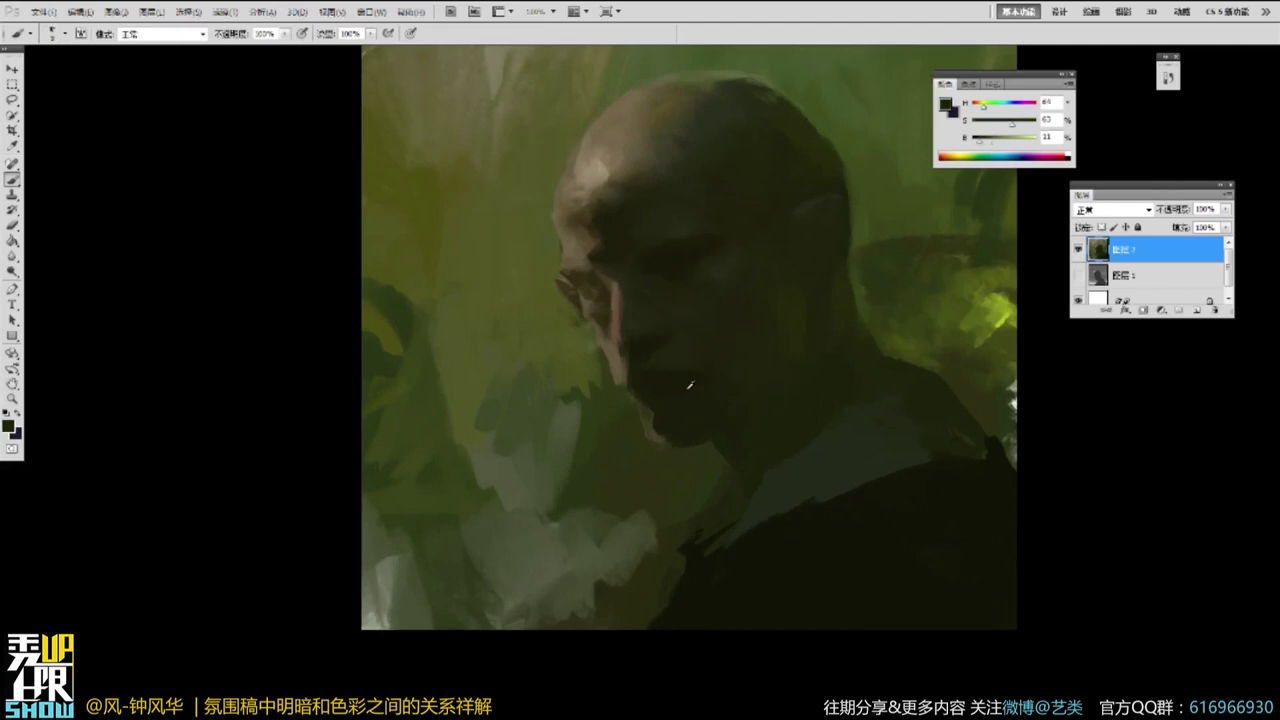
{"action": "left_click", "coordinate": [620, 356], "text": "alt"}
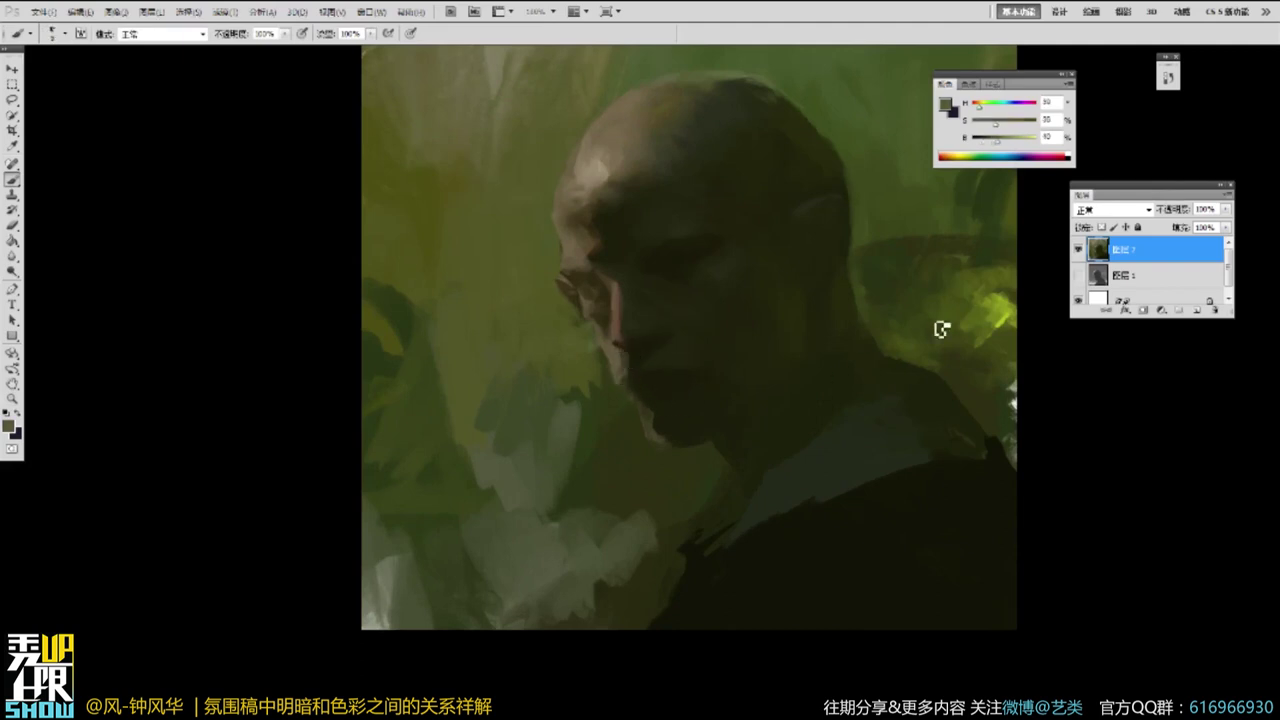
Paint a reddish-brown accent at the outer edge of the far eye using sampled browns.
{"action": "key", "text": "space"}
{"action": "left_click_drag", "start_coordinate": [866, 283], "coordinate": [856, 291]}
{"action": "key", "text": "ctrl+space"}
{"action": "left_click_drag", "start_coordinate": [820, 143], "coordinate": [358, 479]}
{"action": "left_click", "coordinate": [572, 342], "text": "alt"}
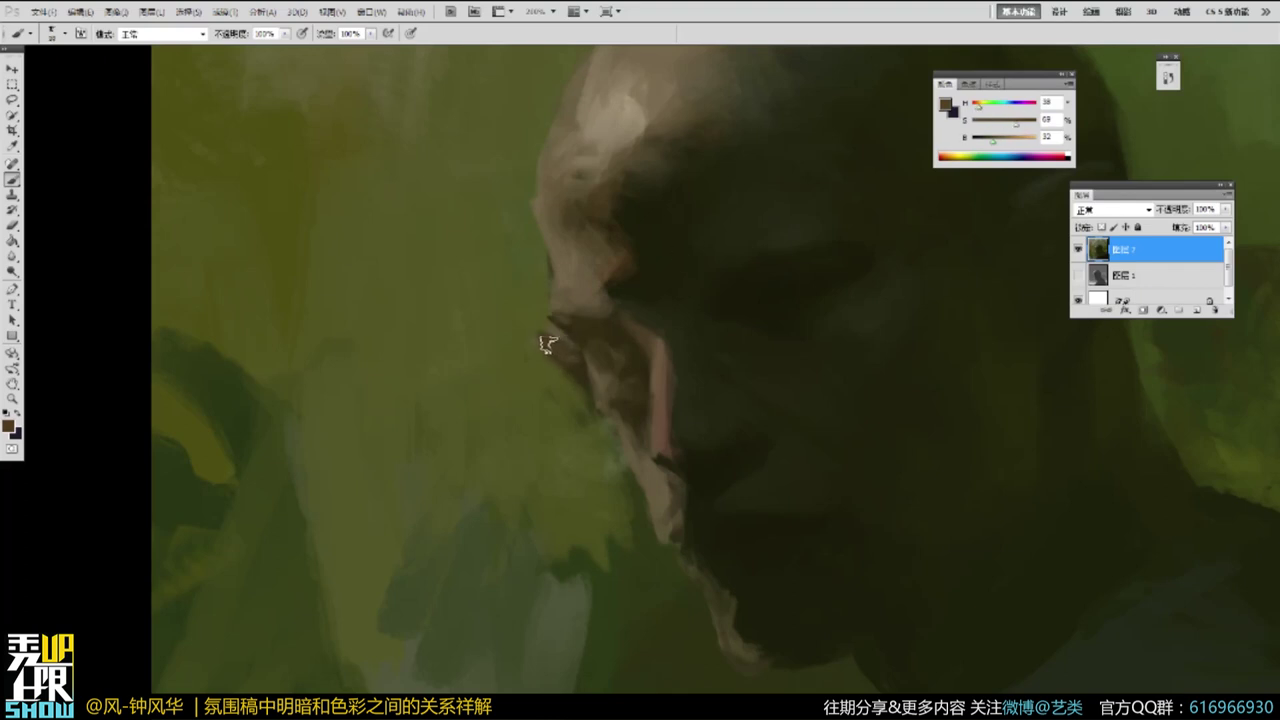
{"action": "left_click", "coordinate": [594, 320], "text": "alt"}
{"action": "left_click", "coordinate": [609, 302], "text": "ctrl"}
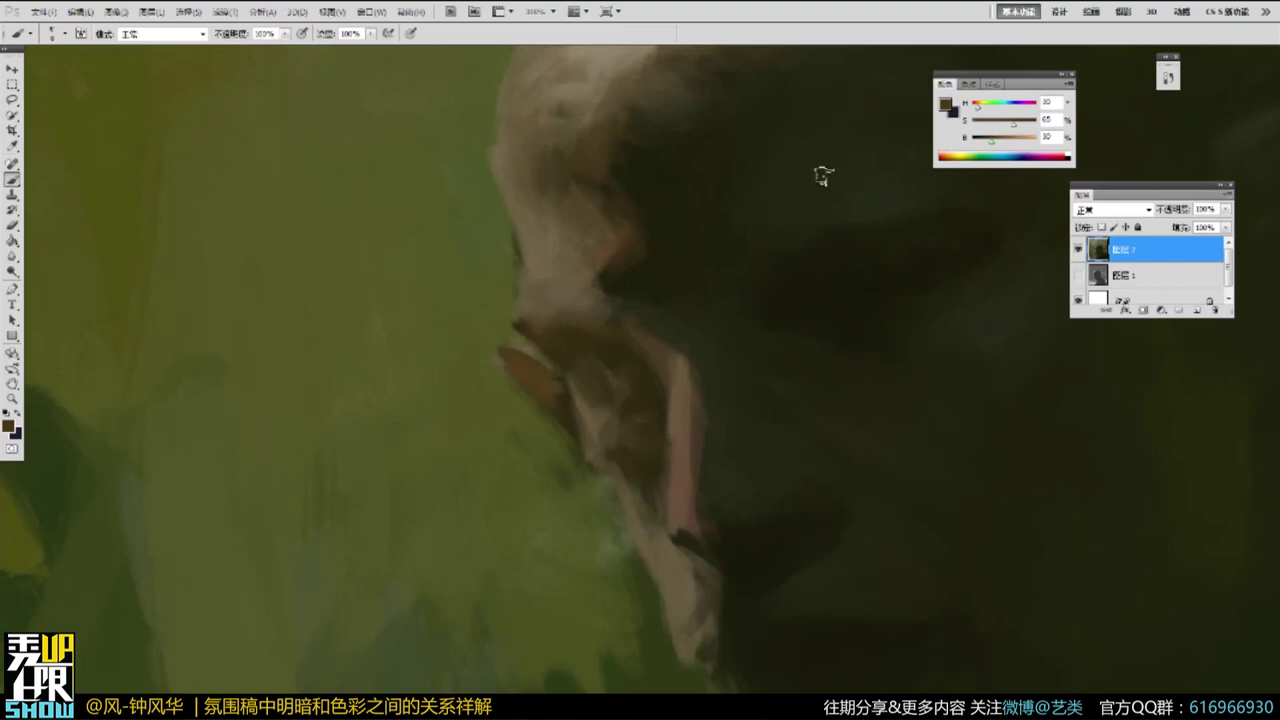
Blend sampled skin and brown tones between the lit brow and the far eye socket.
{"action": "left_click", "coordinate": [615, 333], "text": "alt"}
{"action": "left_click", "coordinate": [611, 332], "text": "alt"}
{"action": "left_click", "coordinate": [562, 320], "text": "alt"}
{"action": "left_click", "coordinate": [583, 334], "text": "alt"}
{"action": "left_click", "coordinate": [526, 302], "text": "alt"}
{"action": "left_click", "coordinate": [565, 323], "text": "alt"}
{"action": "left_click", "coordinate": [562, 312], "text": "alt"}
{"action": "mouse_move", "coordinate": [549, 328]}
{"action": "left_mouse_down"}
{"action": "mouse_move", "coordinate": [574, 314]}
{"action": "mouse_move", "coordinate": [595, 323]}
{"action": "left_mouse_up"}
{"action": "left_click", "coordinate": [575, 320], "text": "alt"}
{"action": "left_click", "coordinate": [552, 318], "text": "alt"}
{"action": "left_click", "coordinate": [560, 295], "text": "alt"}
{"action": "left_click", "coordinate": [609, 274], "text": "alt"}
{"action": "left_click", "coordinate": [640, 276], "text": "alt"}
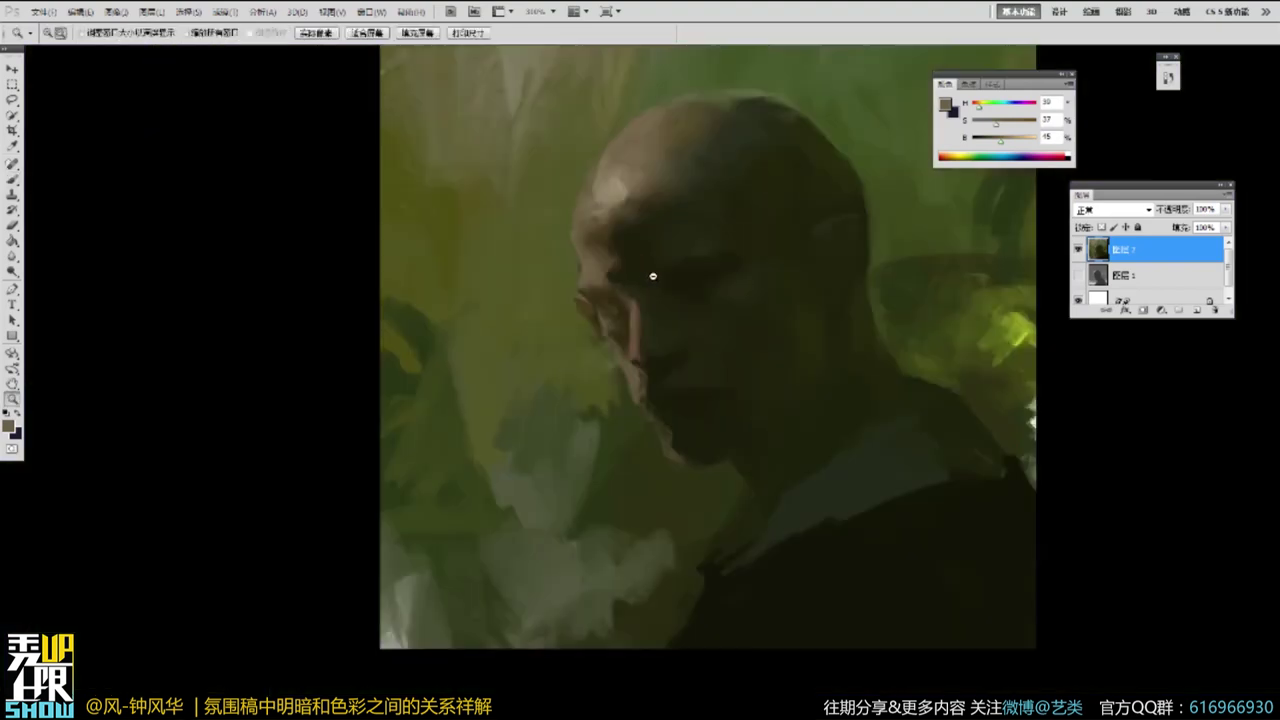
Paint a pale highlight along the nose ridge with a sampled skin tone and define the dark accent at the nose tip.
{"action": "left_click", "coordinate": [653, 275], "text": "alt"}
{"action": "left_click", "coordinate": [708, 268], "text": "alt"}
{"action": "left_click", "coordinate": [679, 268], "text": "ctrl"}
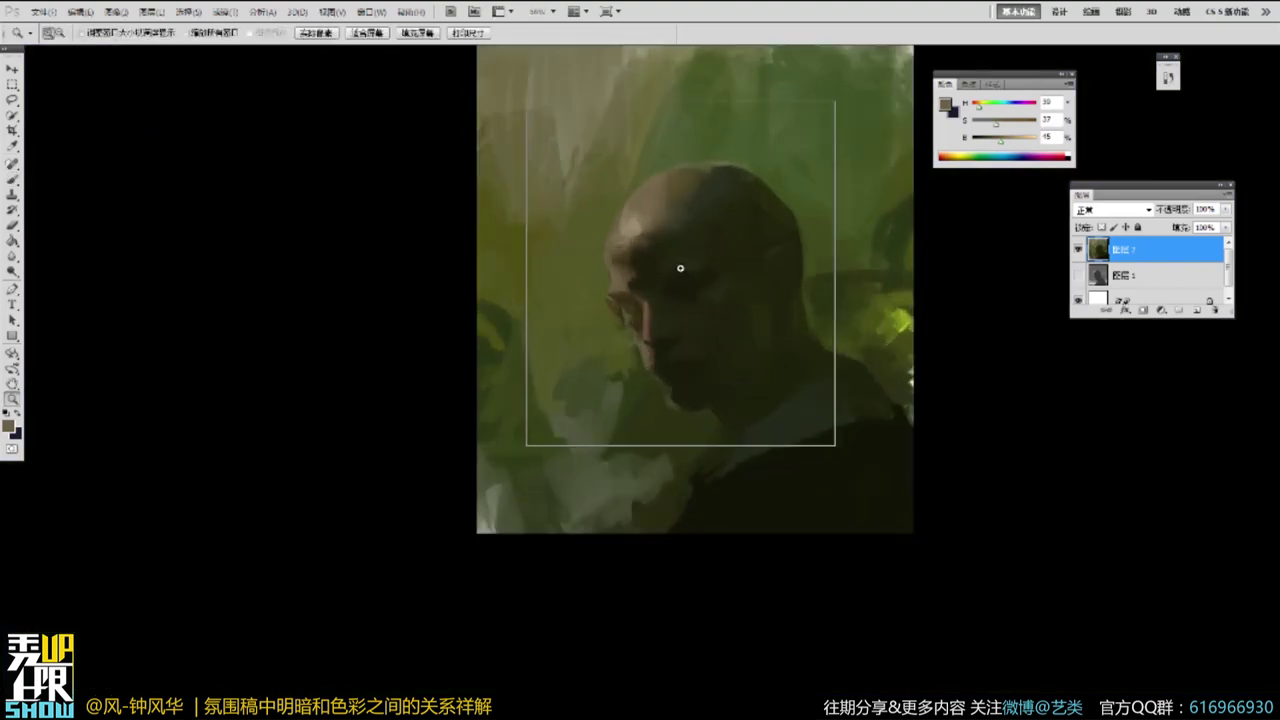
{"action": "left_click", "coordinate": [680, 269], "text": "ctrl"}
{"action": "left_click", "coordinate": [681, 271], "text": "ctrl"}
{"action": "left_click", "coordinate": [551, 187], "text": "alt"}
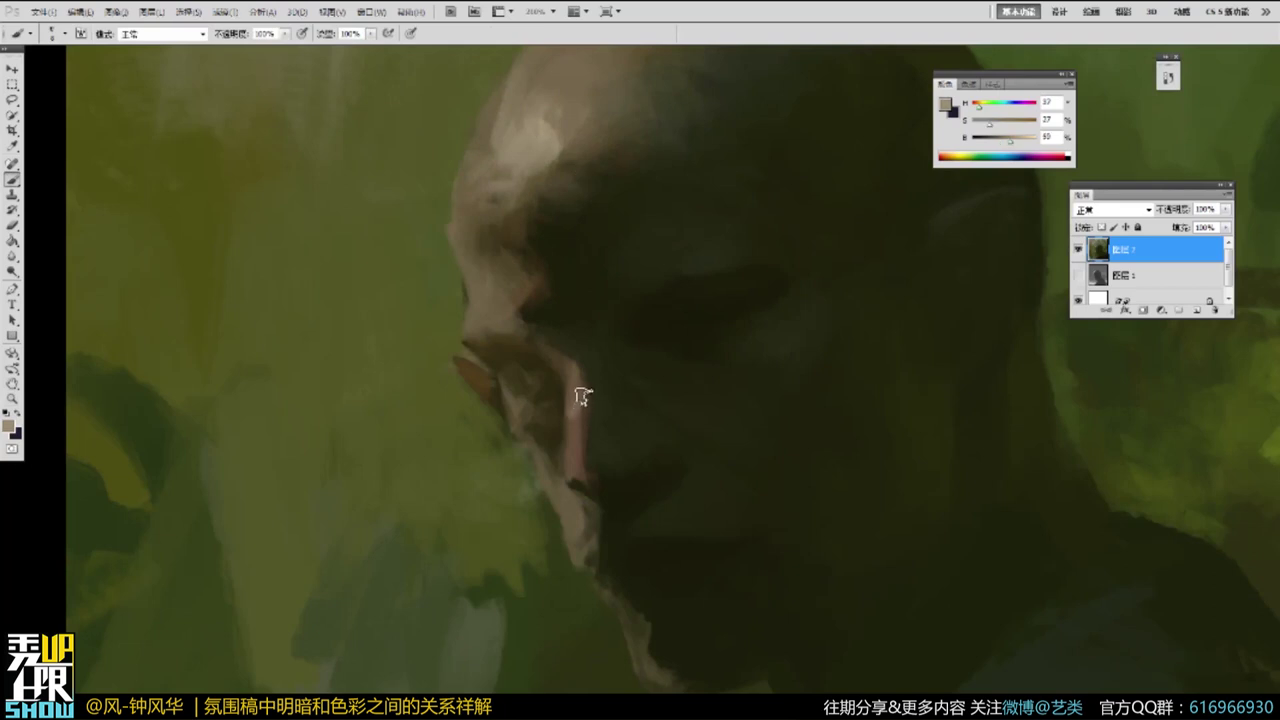
{"action": "left_click", "coordinate": [591, 489], "text": "alt"}
{"action": "left_click_drag", "start_coordinate": [581, 474], "coordinate": [592, 490]}
{"action": "left_click", "coordinate": [603, 491], "text": "alt"}
Refine the pink nose tip and soften the shaded side of the nose with sampled colours.
{"action": "left_click", "coordinate": [583, 463], "text": "alt"}
{"action": "left_click", "coordinate": [591, 486], "text": "alt"}
{"action": "left_click", "coordinate": [606, 466], "text": "alt"}
{"action": "key", "text": "h"}
{"action": "left_click_drag", "start_coordinate": [663, 449], "coordinate": [637, 418]}
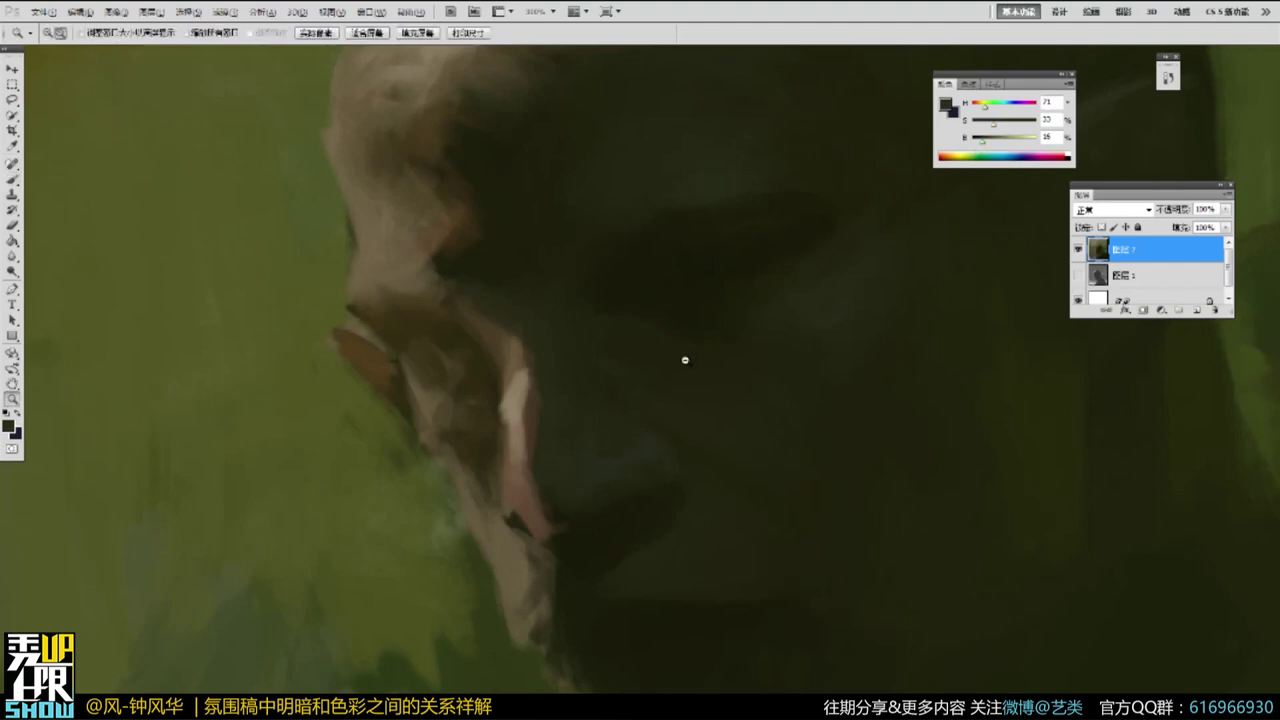
{"action": "left_click", "coordinate": [700, 328], "text": "alt"}
{"action": "left_click", "coordinate": [702, 324], "text": "alt"}
{"action": "left_click", "coordinate": [703, 320], "text": "alt"}
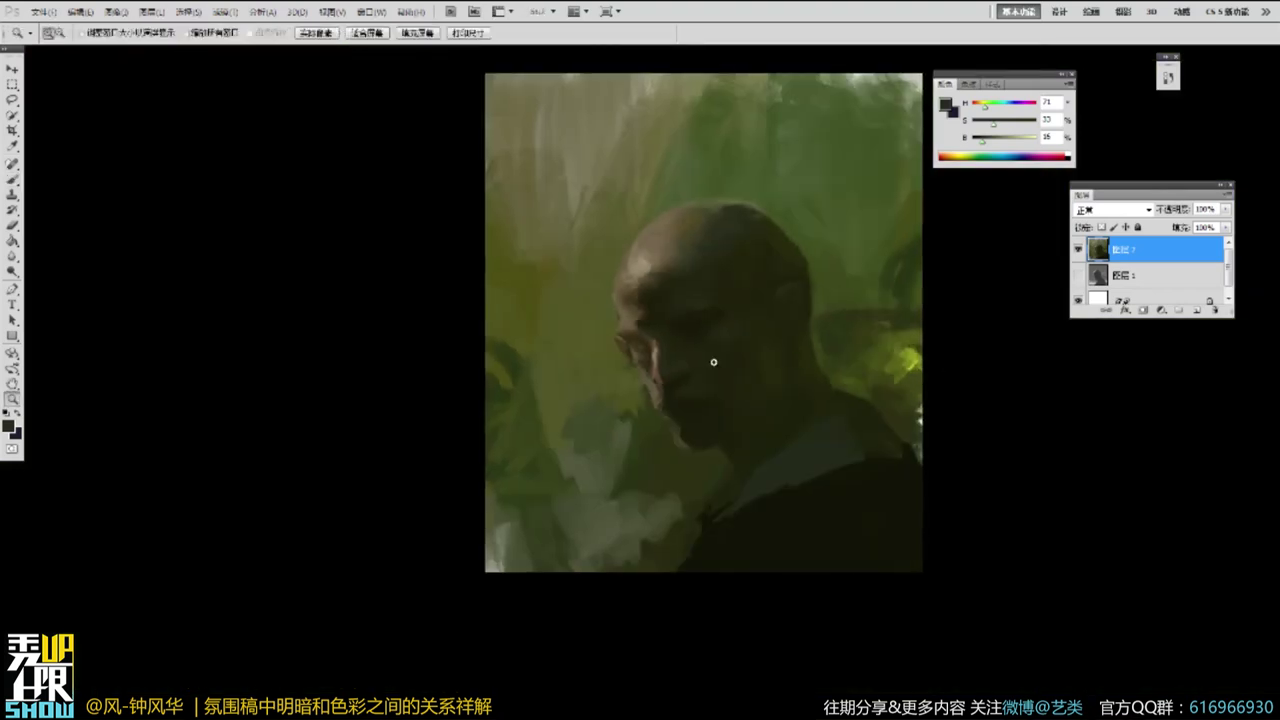
Blend sampled shadow tones around the nostril and along the nose's shaded side.
{"action": "left_click", "coordinate": [716, 360], "text": "ctrl"}
{"action": "left_click", "coordinate": [719, 355], "text": "ctrl"}
{"action": "left_click", "coordinate": [719, 356], "text": "ctrl"}
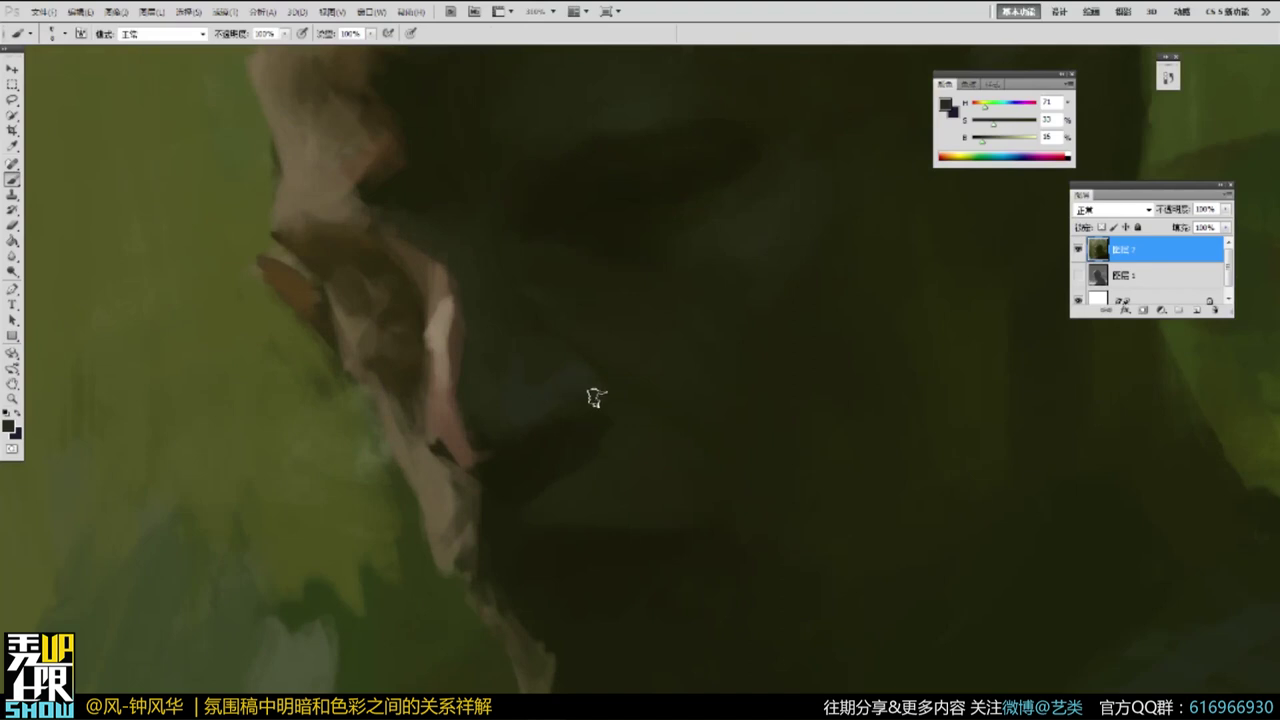
{"action": "left_click", "coordinate": [569, 398], "text": "alt"}
{"action": "left_click", "coordinate": [526, 399], "text": "alt"}
{"action": "left_click", "coordinate": [513, 341], "text": "alt"}
{"action": "left_click", "coordinate": [588, 388], "text": "alt"}
{"action": "left_click", "coordinate": [586, 376], "text": "alt"}
{"action": "left_click", "coordinate": [526, 416], "text": "alt"}
{"action": "left_click", "coordinate": [510, 426], "text": "alt"}
Lower the sampled shadow colour's saturation to 24% and paint muted tones over the shaded side of the face and nose.
{"action": "left_click", "coordinate": [814, 352], "text": "alt"}
{"action": "left_click_drag", "start_coordinate": [990, 128], "coordinate": [988, 128]}
{"action": "key", "text": "alt+space"}
{"action": "left_click", "coordinate": [555, 269], "text": "alt"}
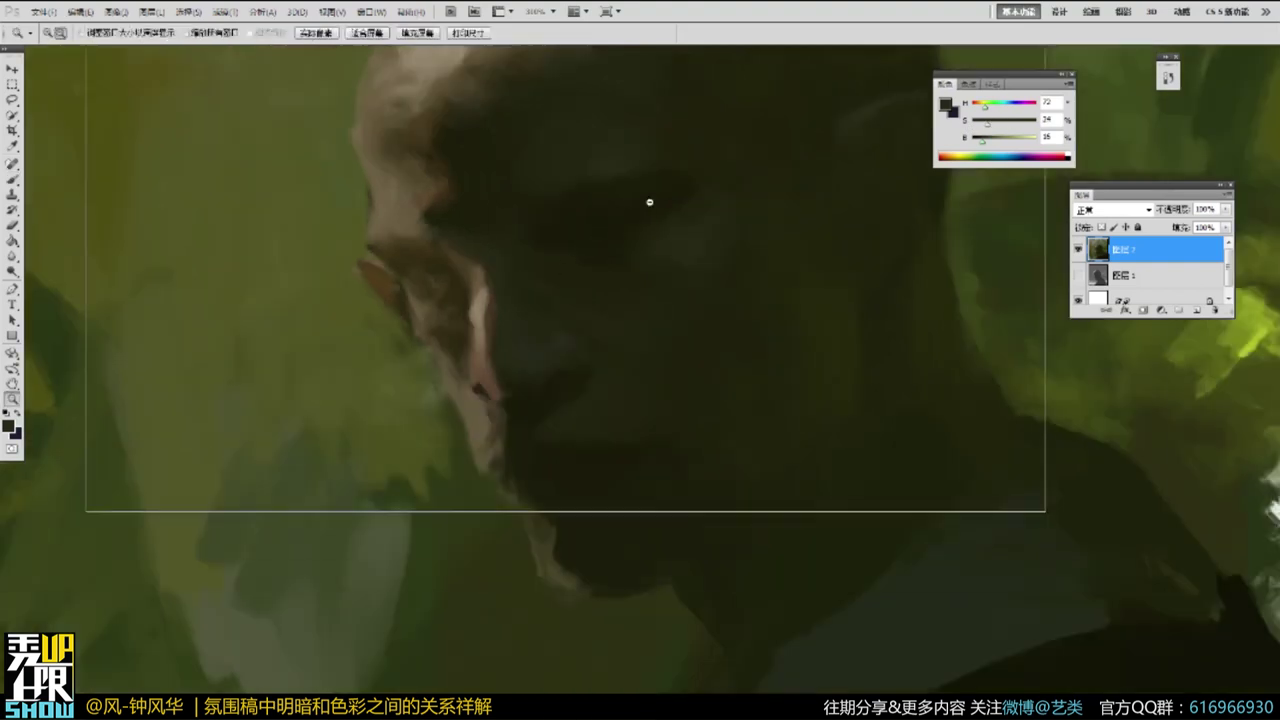
{"action": "left_click", "coordinate": [652, 202], "text": "alt"}
{"action": "key", "text": "space"}
{"action": "left_click_drag", "start_coordinate": [870, 187], "coordinate": [866, 195]}
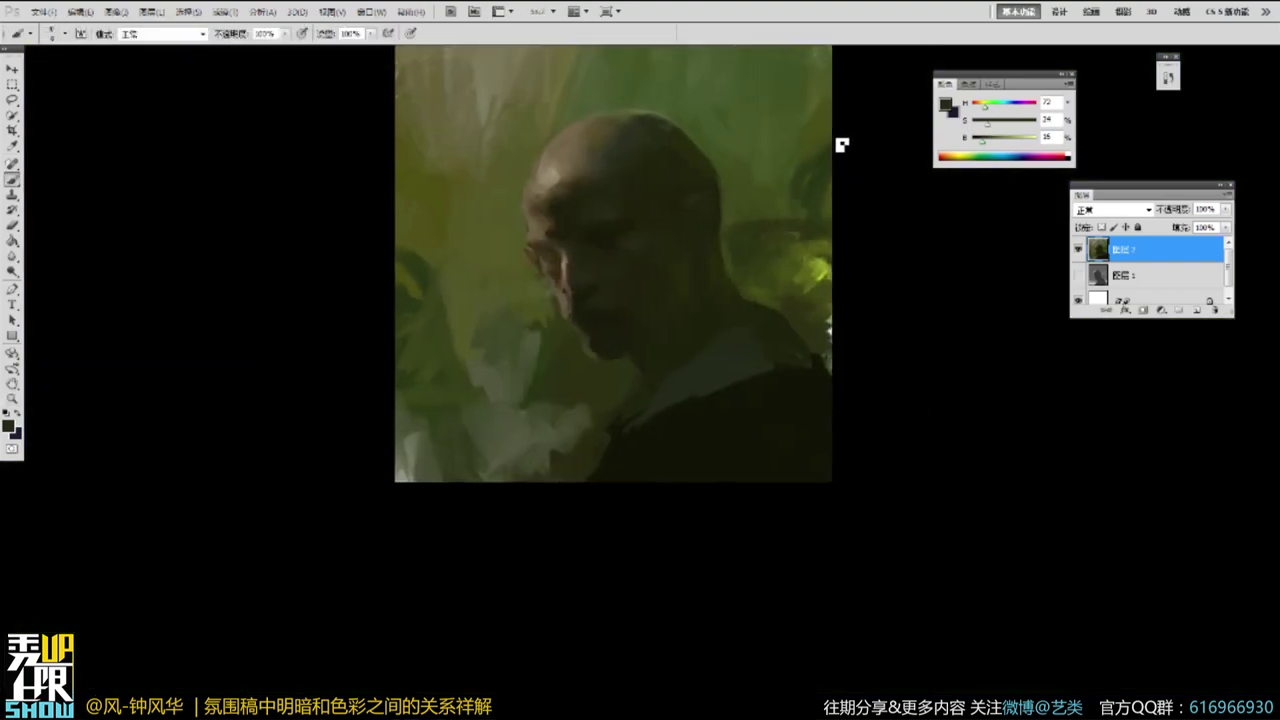
{"action": "left_click", "coordinate": [614, 222], "text": "ctrl"}
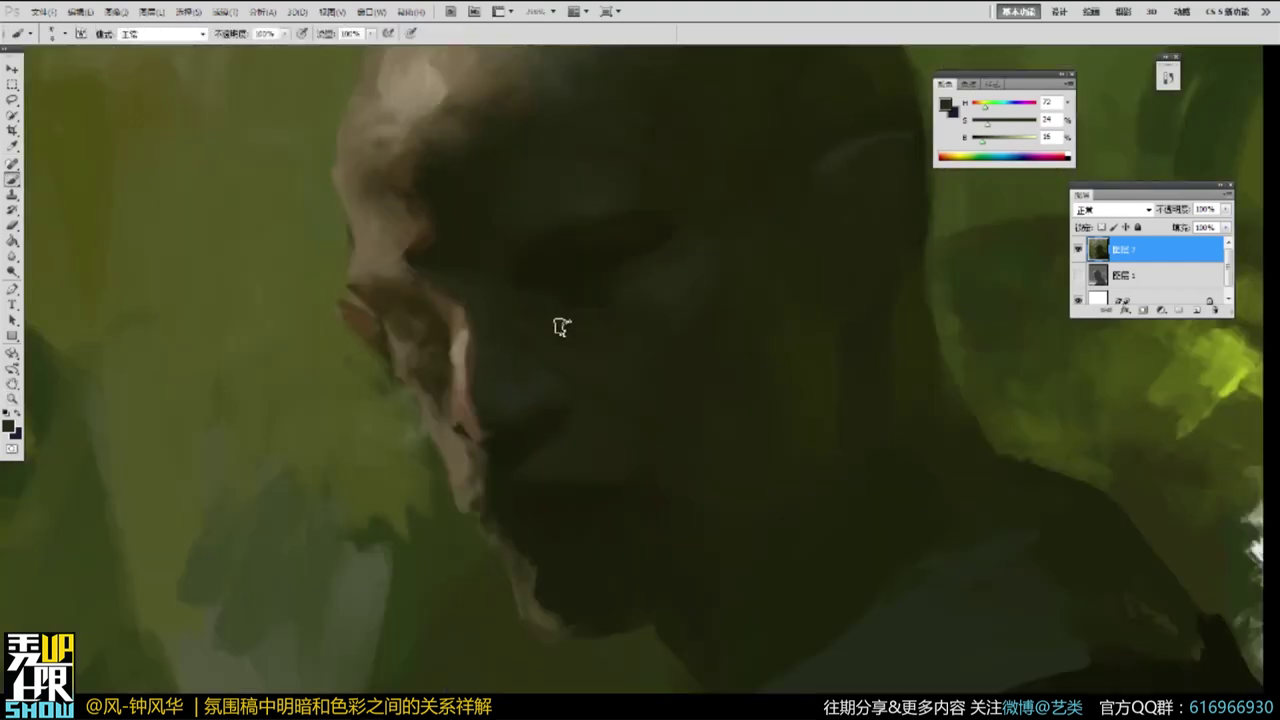
{"action": "left_click", "coordinate": [517, 402], "text": "alt"}
{"action": "left_click_drag", "start_coordinate": [508, 419], "coordinate": [502, 410]}
Retouch the far eye socket with a brown sampled from the surrounding skin.
{"action": "left_click", "coordinate": [417, 362], "text": "alt"}
{"action": "left_click", "coordinate": [434, 356], "text": "alt"}
{"action": "left_click_drag", "start_coordinate": [417, 369], "coordinate": [421, 374]}
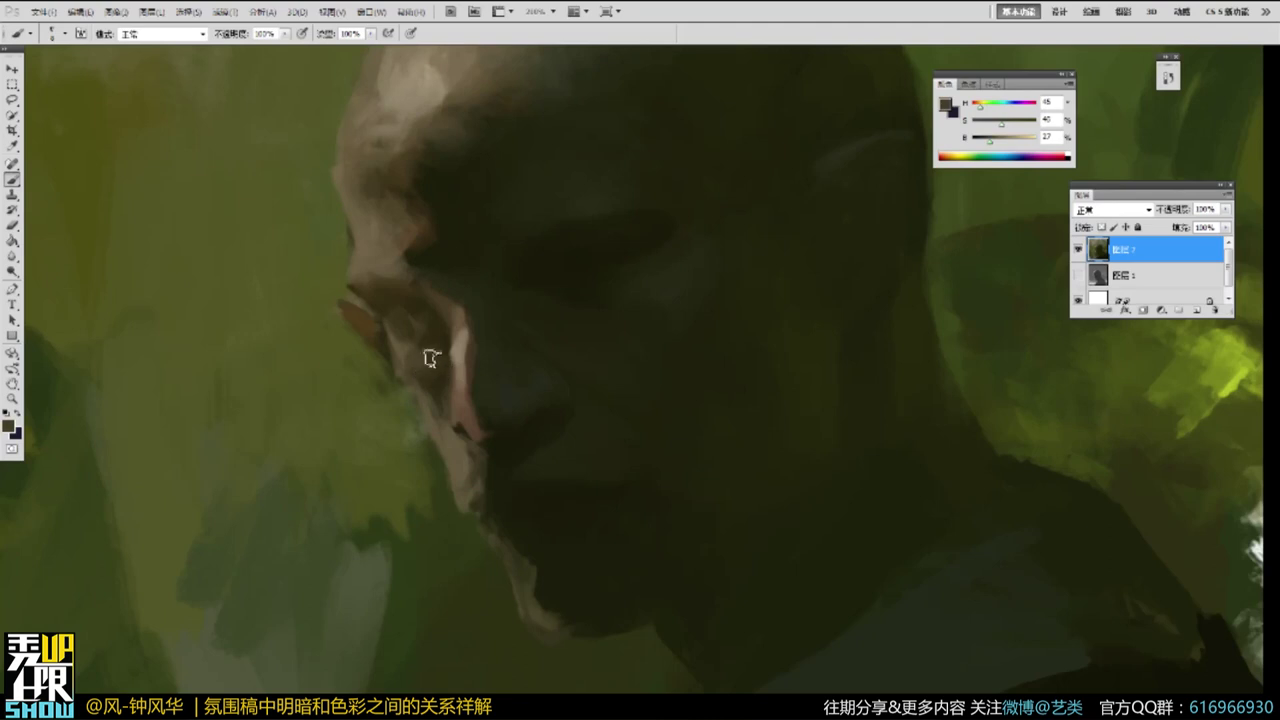
Lighten the sampled shadow colour to 21% brightness and paint a cool grey patch on the shaded forehead.
{"action": "left_click_drag", "start_coordinate": [564, 362], "coordinate": [574, 334]}
{"action": "left_click_drag", "start_coordinate": [817, 316], "coordinate": [765, 435]}
{"action": "left_click", "coordinate": [464, 490], "text": "alt"}
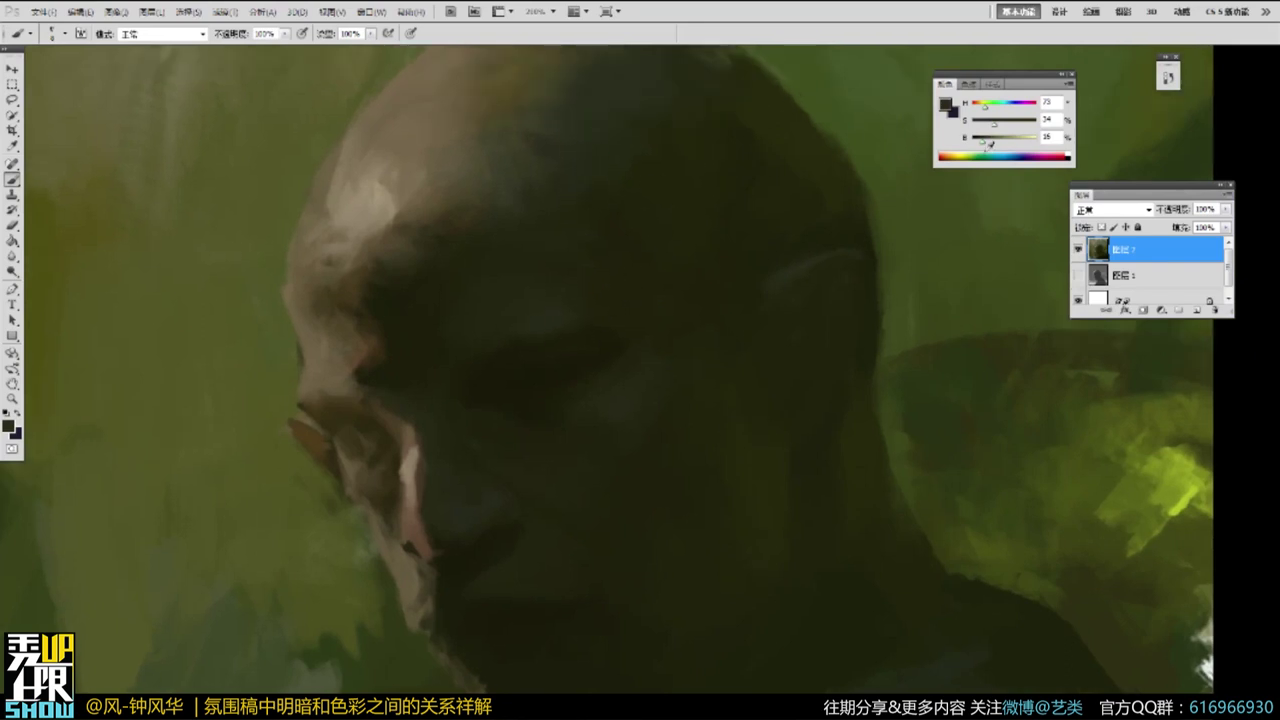
{"action": "left_click_drag", "start_coordinate": [986, 144], "coordinate": [983, 144]}
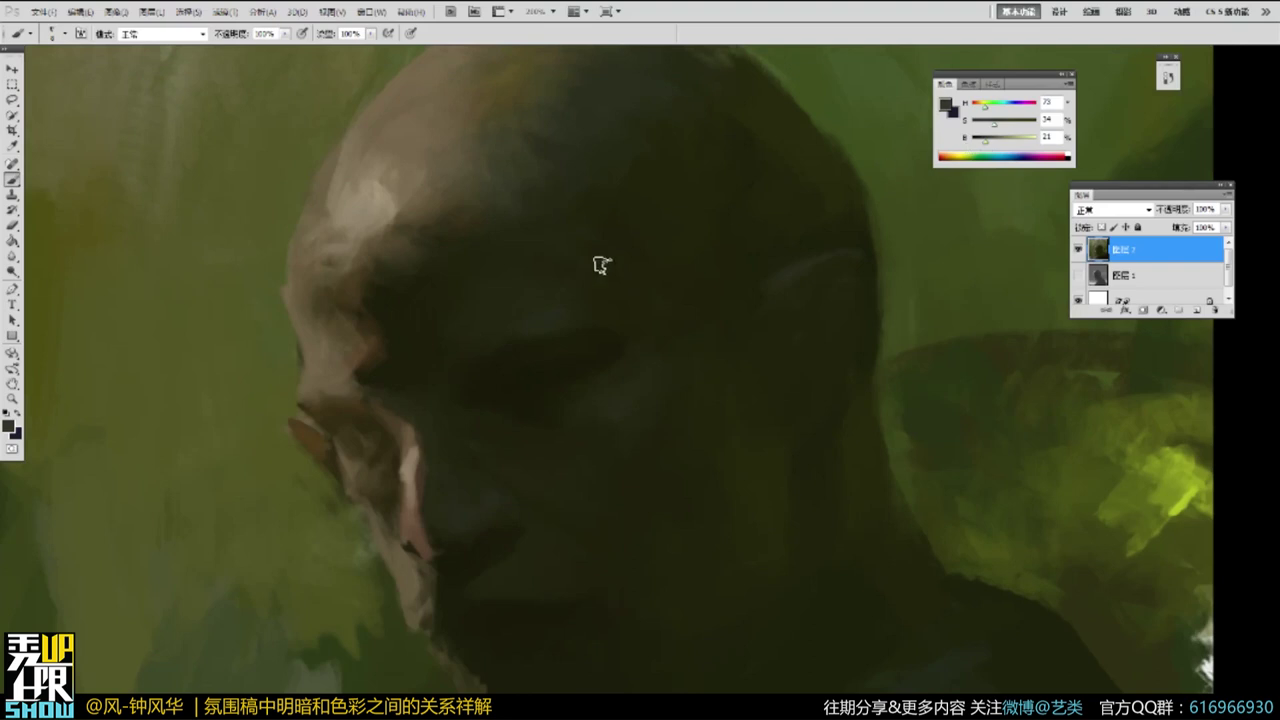
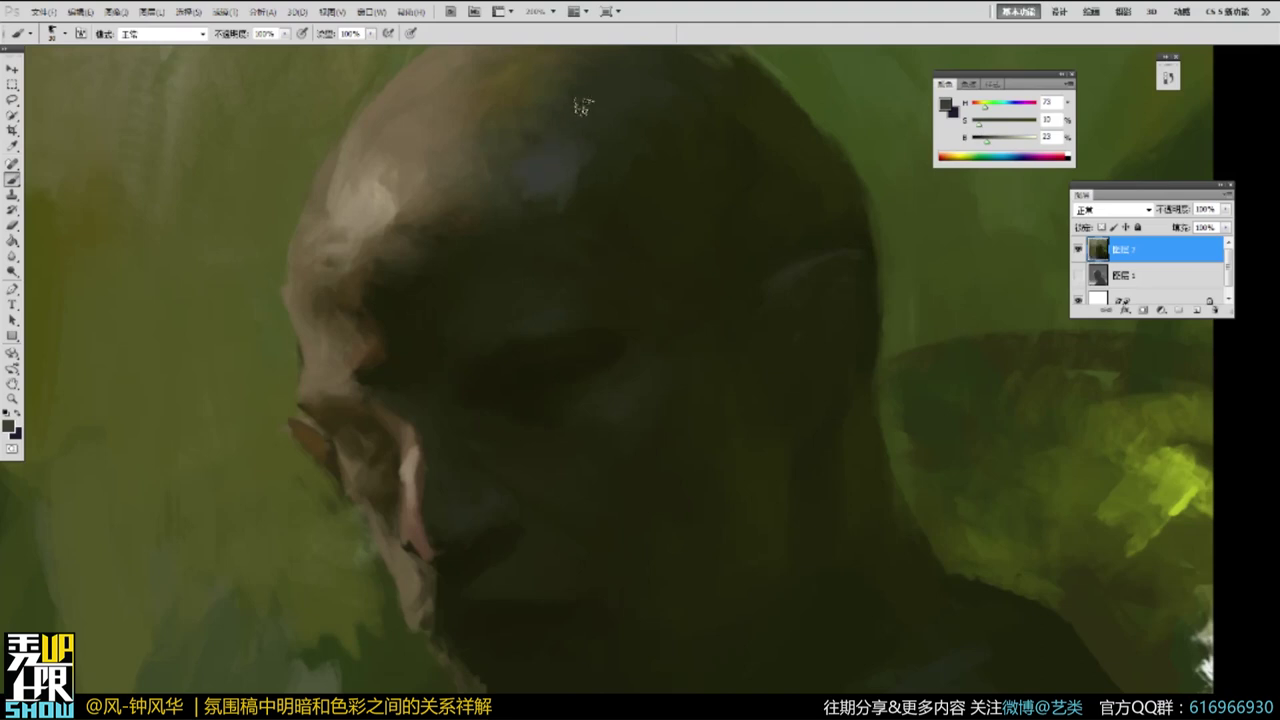
{"action": "left_click", "coordinate": [610, 150], "text": "alt"}
{"action": "left_click_drag", "start_coordinate": [570, 181], "coordinate": [543, 190]}
Blend the forehead's transition between lit skin and cool shadow with tones sampled on both sides.
{"action": "key", "text": "alt+space"}
{"action": "left_click", "coordinate": [649, 200], "text": "alt"}
{"action": "left_click", "coordinate": [651, 200], "text": "alt"}
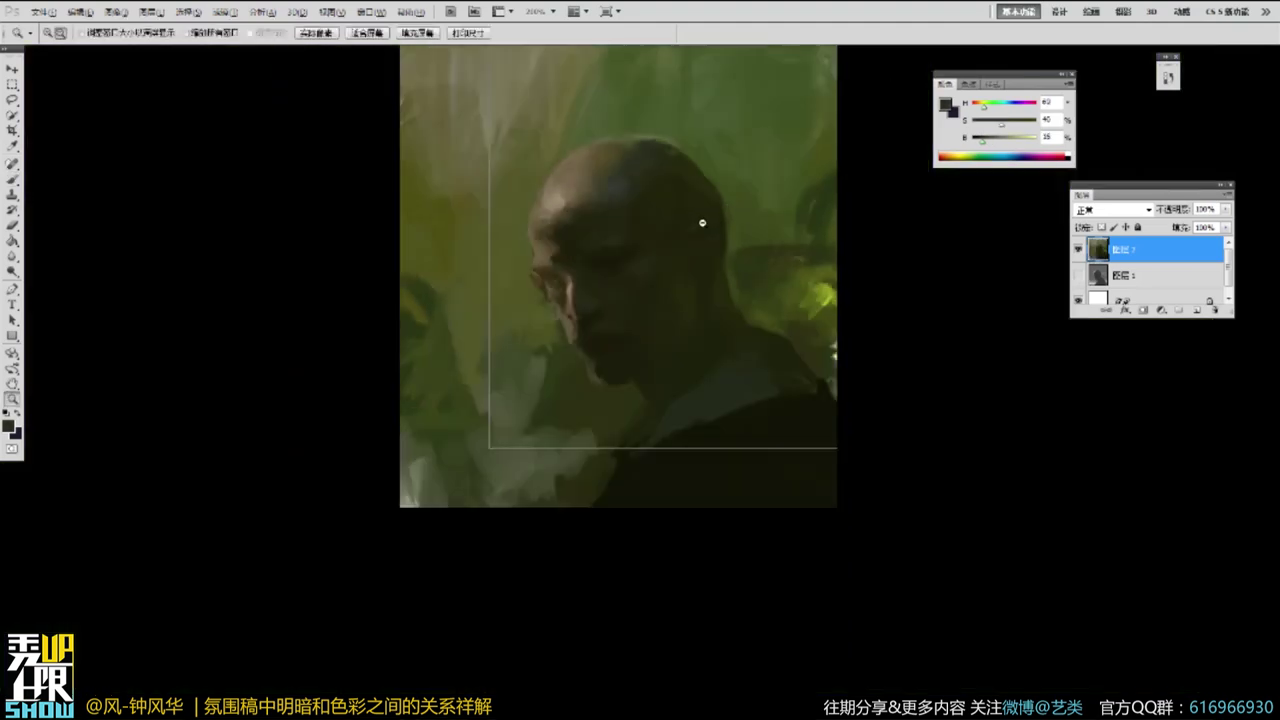
{"action": "left_click", "coordinate": [704, 222], "text": "alt"}
{"action": "key", "text": "ctrl+space"}
{"action": "left_click", "coordinate": [727, 169], "text": "ctrl"}
{"action": "left_click", "coordinate": [612, 213], "text": "alt"}
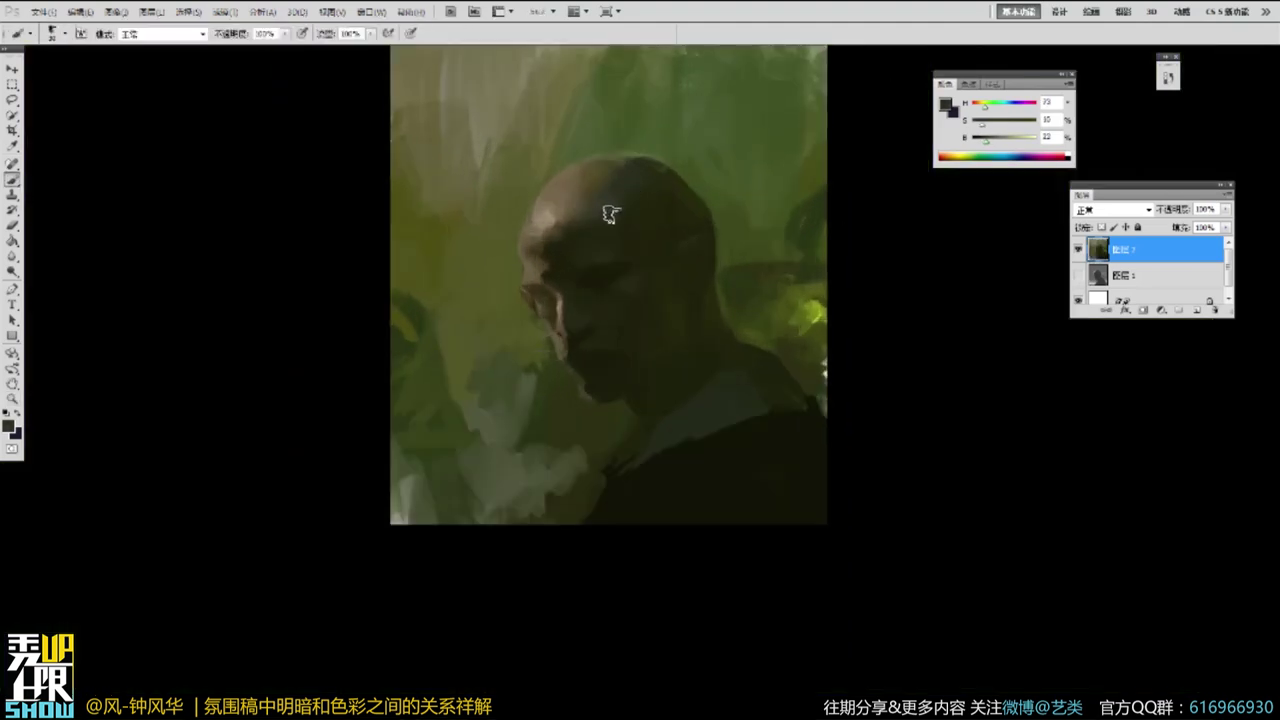
{"action": "left_click", "coordinate": [610, 195], "text": "alt"}
{"action": "left_click", "coordinate": [603, 183], "text": "alt"}
{"action": "left_click", "coordinate": [631, 204], "text": "alt"}
{"action": "left_click", "coordinate": [604, 227], "text": "alt"}
{"action": "left_click", "coordinate": [617, 180], "text": "alt"}
{"action": "left_click", "coordinate": [613, 164], "text": "alt"}
Paint a muted grey-green stroke into the middle of the forehead's shadow using a sampled tone.
{"action": "left_click", "coordinate": [777, 302], "text": "ctrl"}
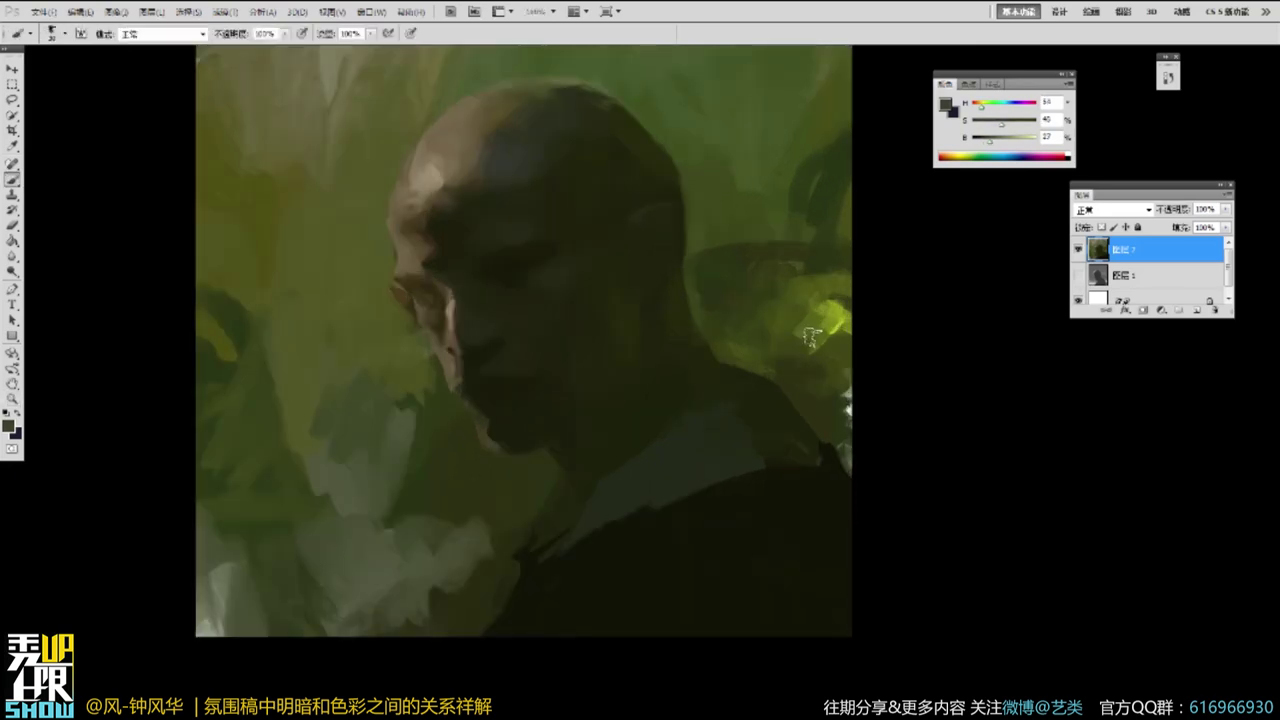
{"action": "left_click_drag", "start_coordinate": [776, 288], "coordinate": [785, 344]}
{"action": "left_click", "coordinate": [521, 222], "text": "alt"}
{"action": "left_click_drag", "start_coordinate": [514, 226], "coordinate": [516, 234]}
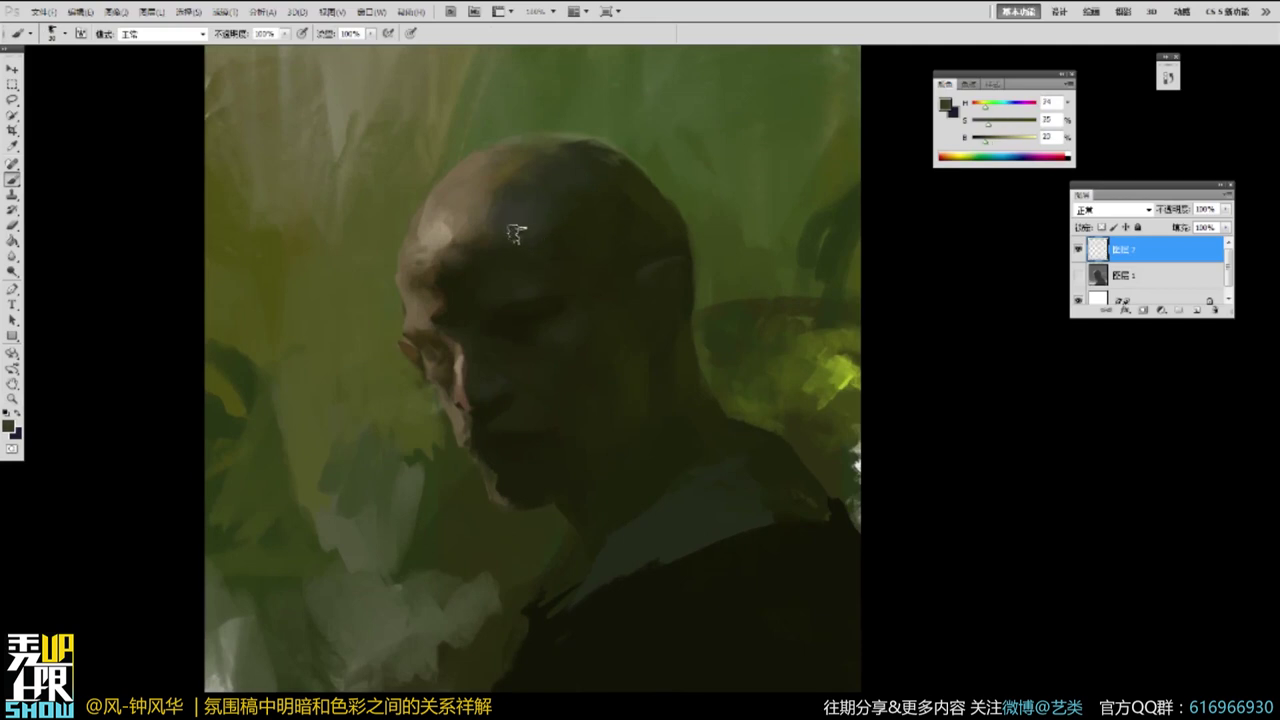
Blend sampled dark tones from the near brow up into the shaded forehead.
{"action": "left_click", "coordinate": [517, 293], "text": "alt"}
{"action": "left_click", "coordinate": [514, 296], "text": "alt"}
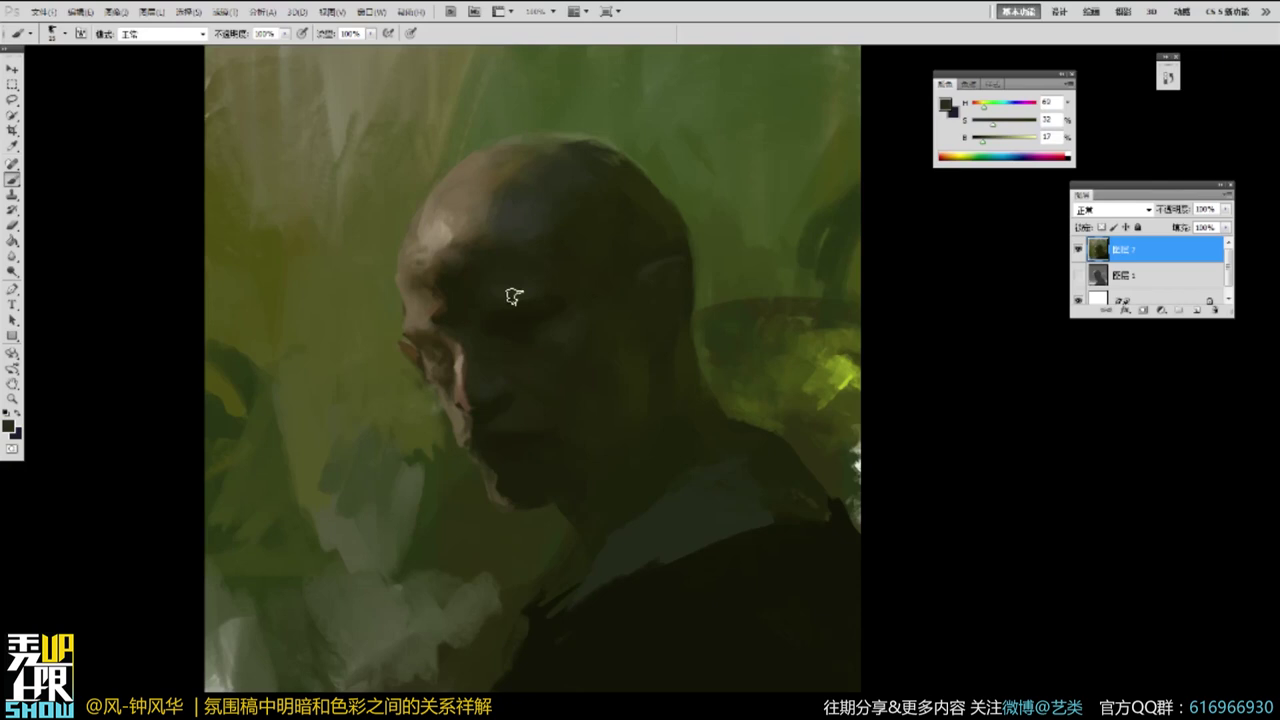
{"action": "left_click", "coordinate": [514, 281], "text": "alt"}
{"action": "left_click", "coordinate": [524, 268], "text": "alt"}
{"action": "left_click", "coordinate": [537, 253], "text": "alt"}
{"action": "left_click", "coordinate": [535, 234], "text": "alt"}
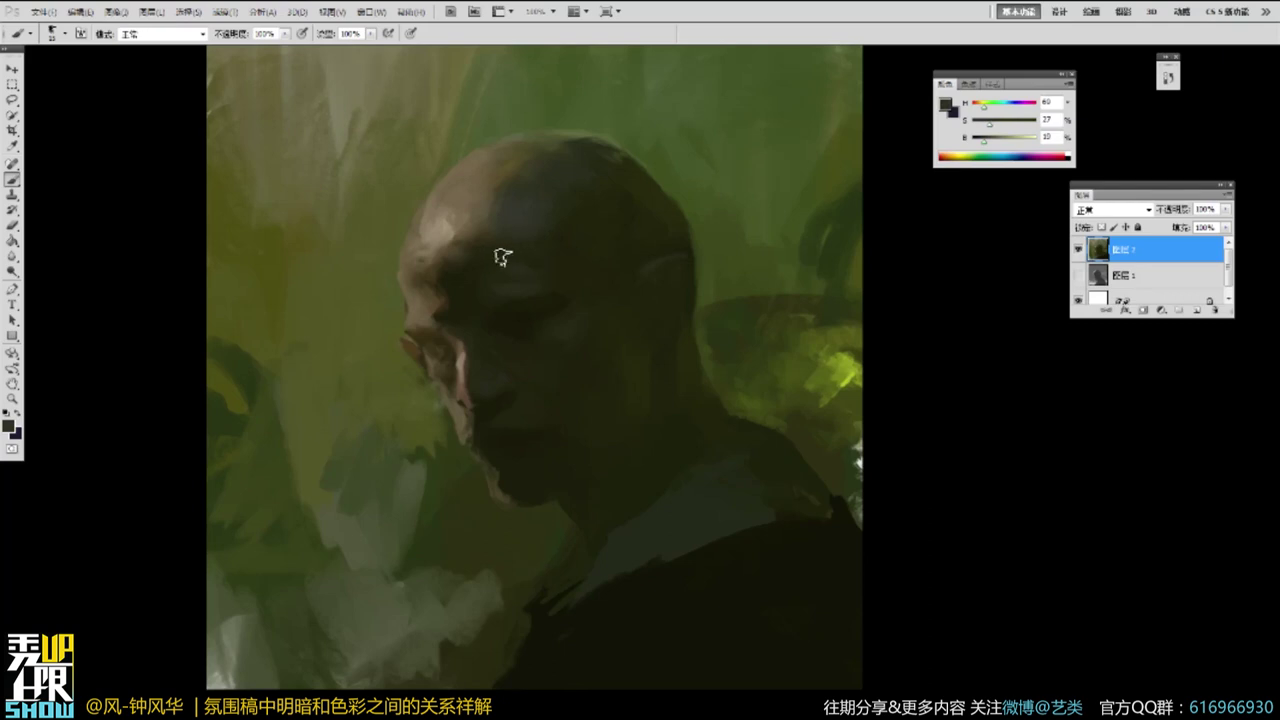
Rework the lit side of the forehead with sampled skin tones and a desaturated pale highlight colour.
{"action": "left_click", "coordinate": [513, 213], "text": "alt"}
{"action": "left_click", "coordinate": [509, 188], "text": "alt"}
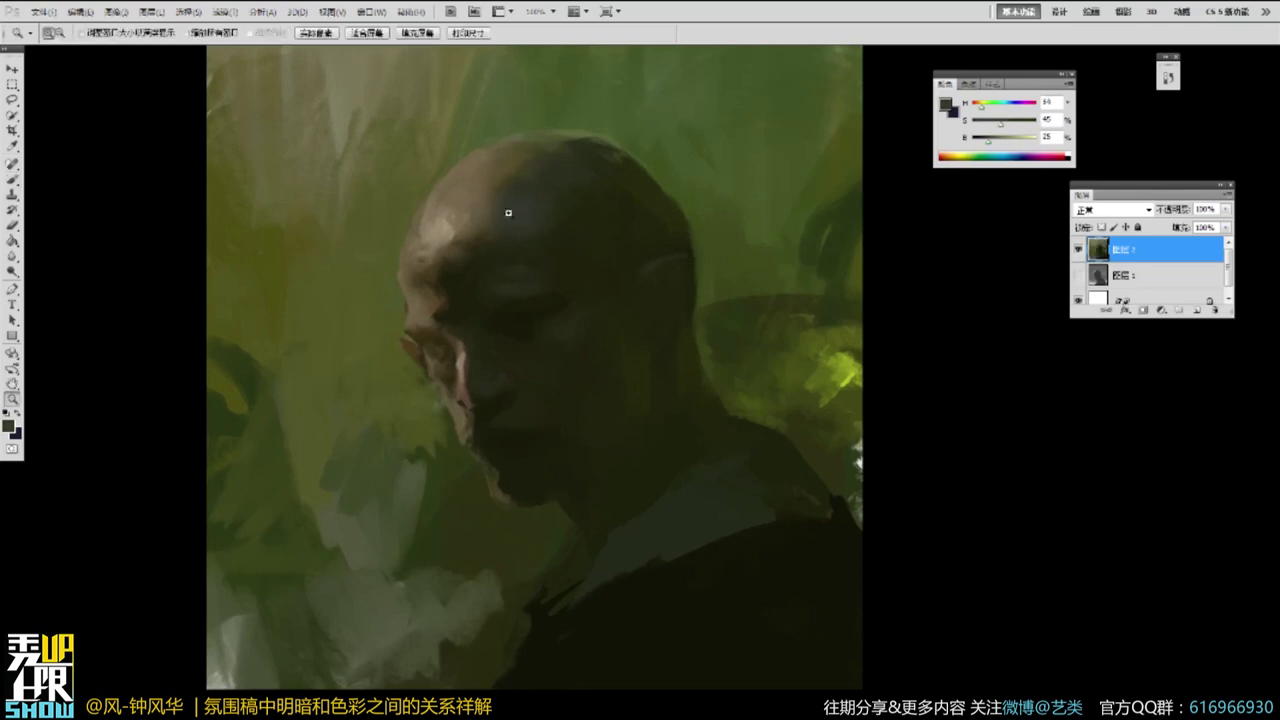
{"action": "left_click", "coordinate": [547, 187], "text": "alt"}
{"action": "left_click", "coordinate": [472, 210], "text": "alt"}
{"action": "mouse_move", "coordinate": [1007, 137]}
{"action": "left_mouse_down"}
{"action": "mouse_move", "coordinate": [1018, 136]}
{"action": "mouse_move", "coordinate": [986, 126]}
{"action": "left_mouse_up"}
{"action": "mouse_move", "coordinate": [472, 228]}
{"action": "left_mouse_down"}
{"action": "mouse_move", "coordinate": [463, 237]}
{"action": "mouse_move", "coordinate": [471, 211]}
{"action": "left_mouse_up"}
{"action": "left_click", "coordinate": [484, 219], "text": "alt"}
{"action": "left_click", "coordinate": [471, 229], "text": "alt"}
Paint dark shading in the near eye socket and add a sampled cool grey to the area below the brow.
{"action": "key", "text": "alt+space"}
{"action": "left_click", "coordinate": [556, 212], "text": "alt"}
{"action": "left_click", "coordinate": [583, 248], "text": "ctrl"}
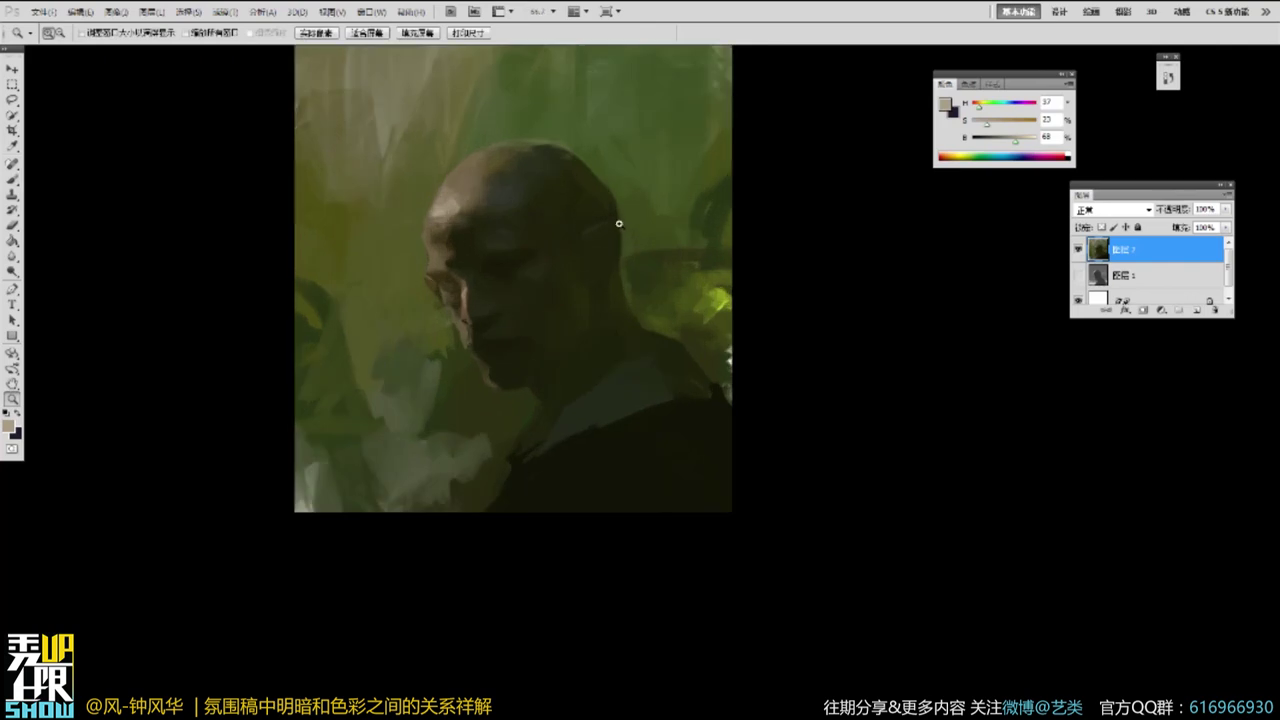
{"action": "left_click", "coordinate": [554, 281], "text": "alt"}
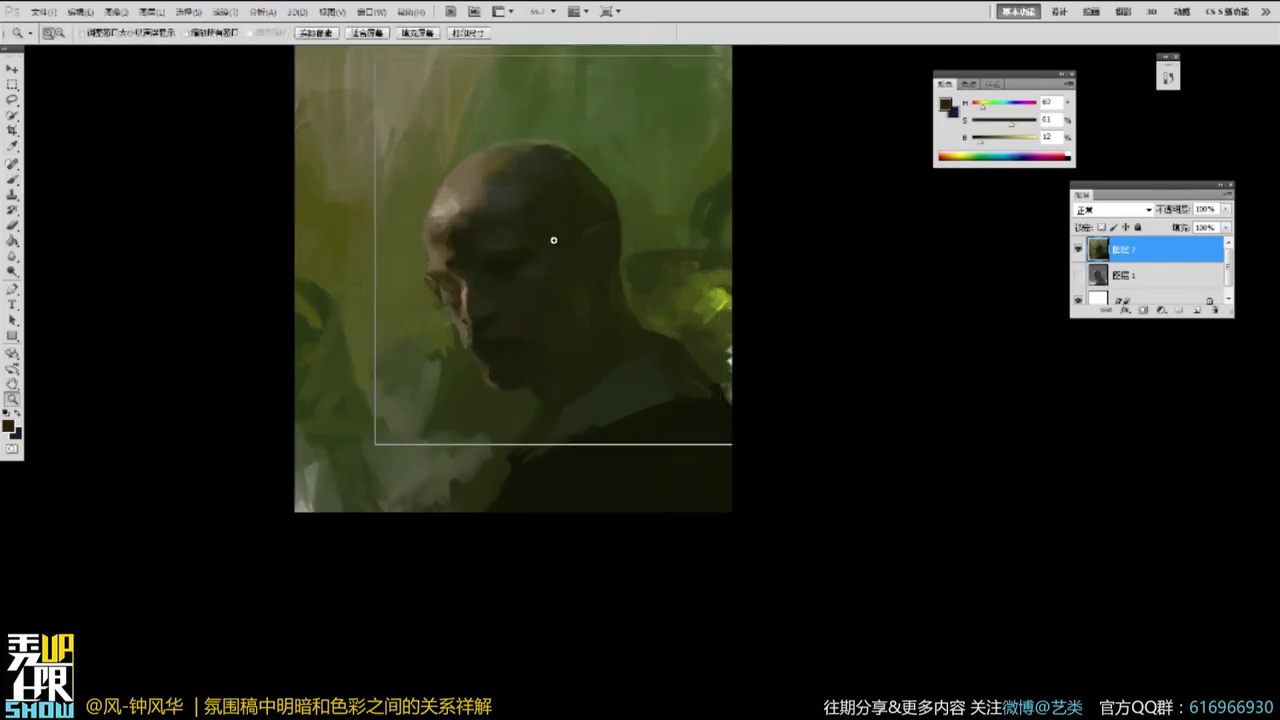
{"action": "left_click", "coordinate": [554, 242], "text": "ctrl"}
{"action": "left_click", "coordinate": [513, 279], "text": "alt"}
{"action": "left_click", "coordinate": [508, 262], "text": "alt"}
{"action": "left_click_drag", "start_coordinate": [504, 258], "coordinate": [530, 252]}
{"action": "left_click", "coordinate": [485, 244], "text": "alt"}
{"action": "left_click", "coordinate": [477, 165], "text": "alt"}
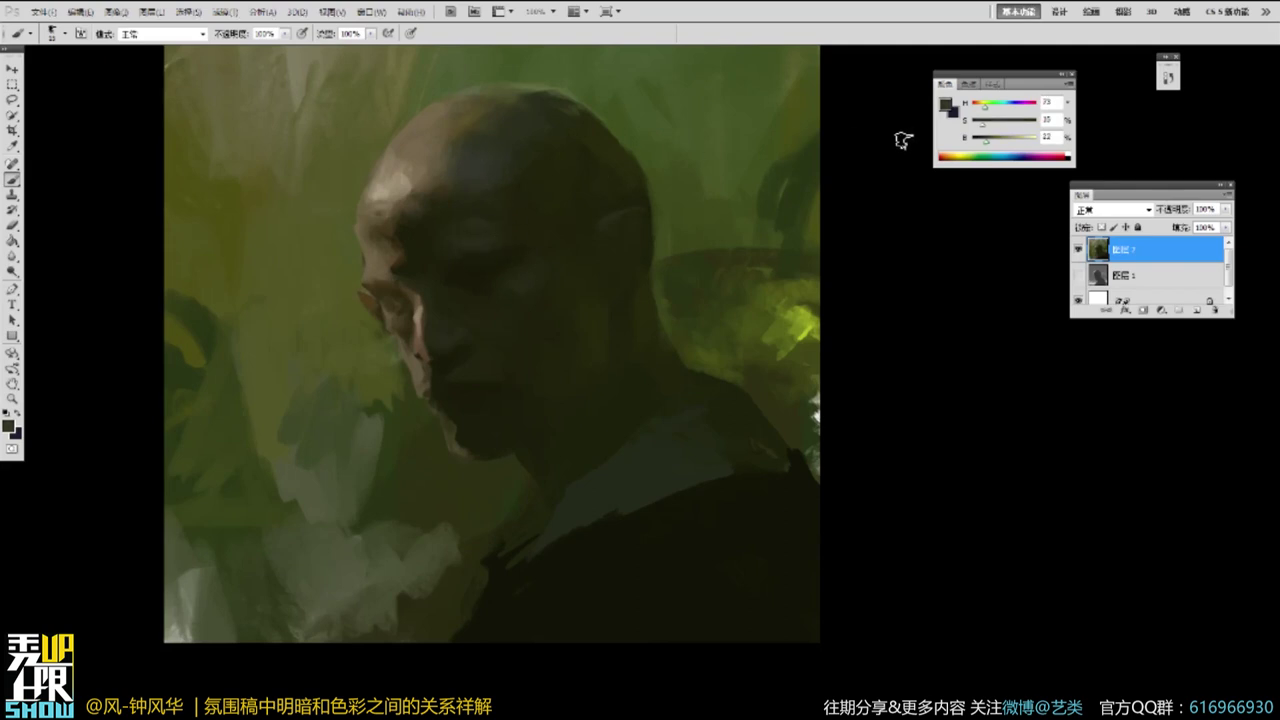
Paint yellow-green reflected light on the shaded cheek below the ear.
{"action": "left_click", "coordinate": [631, 295], "text": "ctrl"}
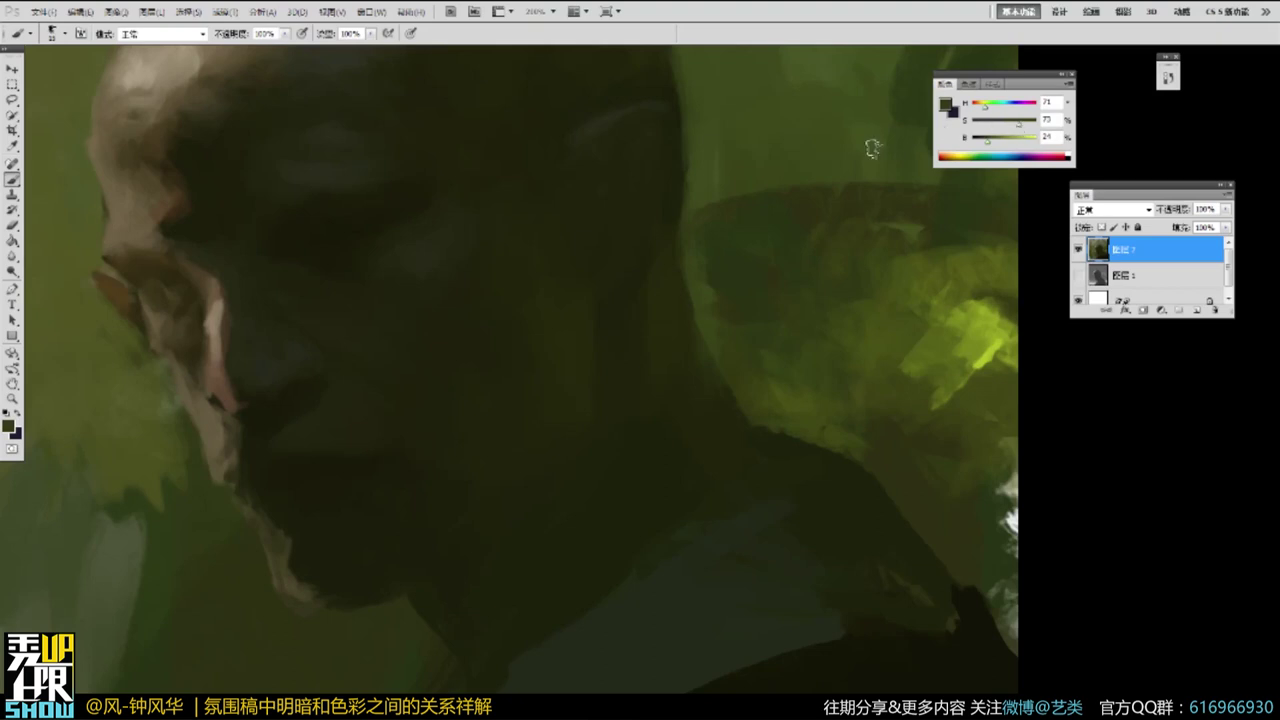
{"action": "mouse_move", "coordinate": [572, 368]}
{"action": "left_mouse_down"}
{"action": "mouse_move", "coordinate": [529, 335]}
{"action": "mouse_move", "coordinate": [569, 299]}
{"action": "mouse_move", "coordinate": [567, 411]}
{"action": "mouse_move", "coordinate": [526, 327]}
{"action": "mouse_move", "coordinate": [568, 380]}
{"action": "left_mouse_up"}
{"action": "left_click", "coordinate": [568, 411], "text": "alt"}
{"action": "left_click", "coordinate": [573, 374], "text": "alt"}
{"action": "left_click_drag", "start_coordinate": [588, 318], "coordinate": [585, 333]}
{"action": "left_click", "coordinate": [710, 255], "text": "alt"}
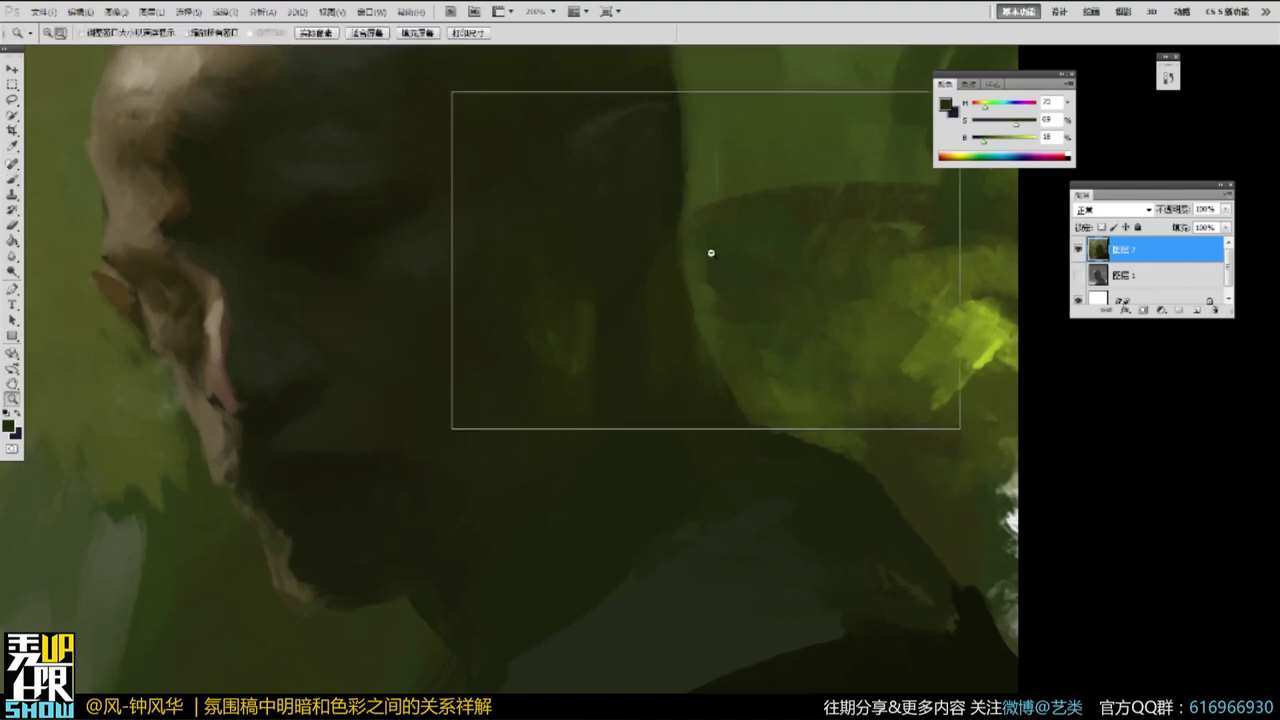
{"action": "left_click", "coordinate": [709, 255], "text": "alt"}
Brush more textured green strokes into the cheek's reflected light and extend its front edge.
{"action": "left_click", "coordinate": [667, 292], "text": "ctrl"}
{"action": "left_click", "coordinate": [664, 308], "text": "ctrl"}
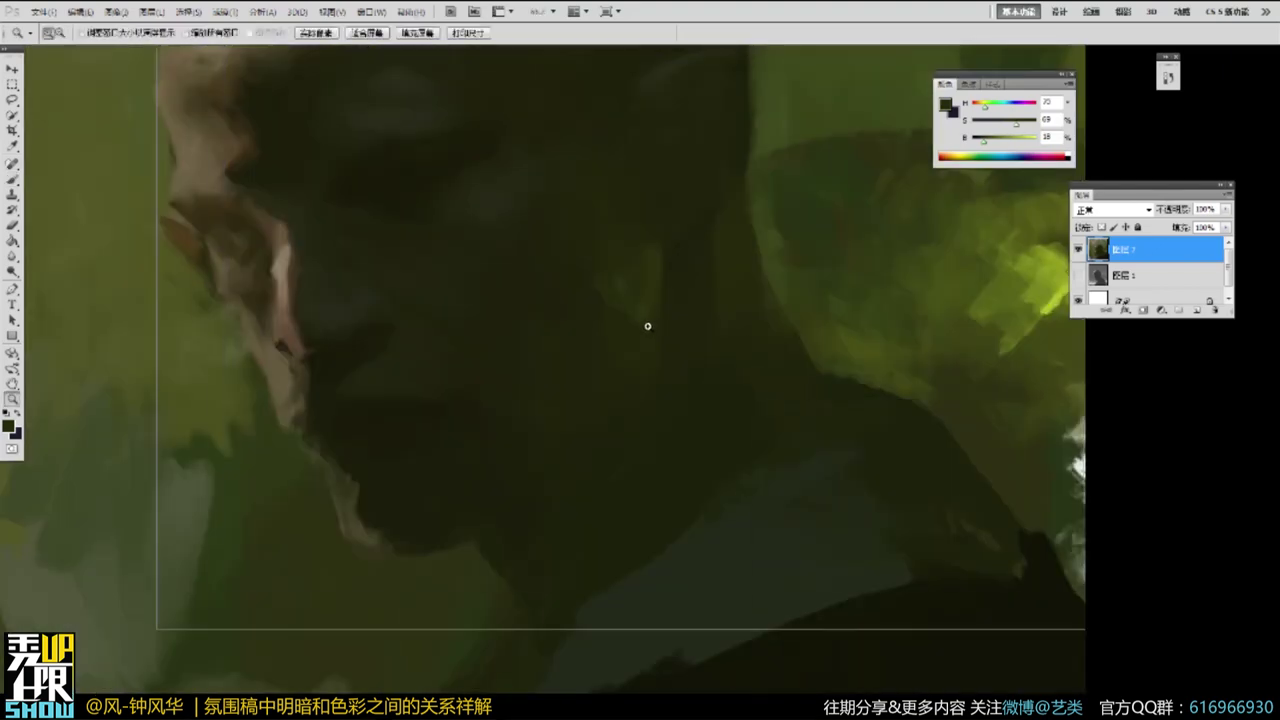
{"action": "left_click", "coordinate": [623, 277]}
{"action": "key", "text": "b"}
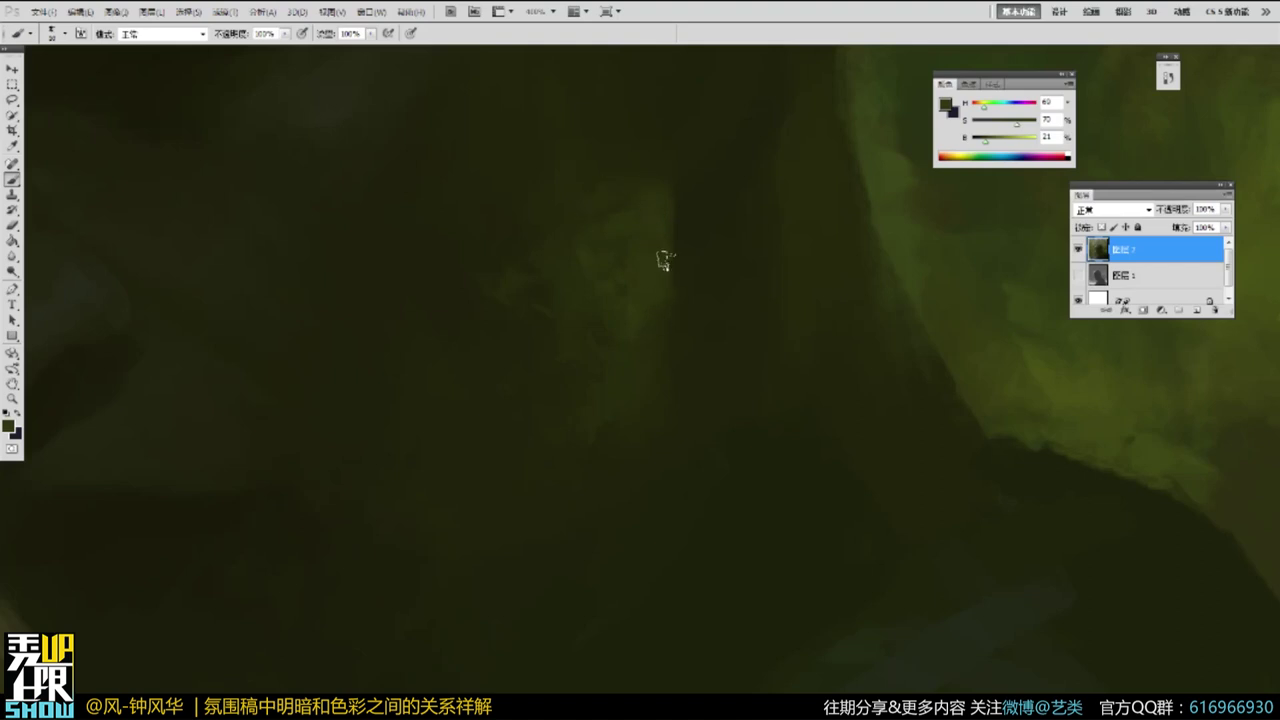
{"action": "left_click", "coordinate": [735, 200], "text": "alt"}
{"action": "left_click", "coordinate": [760, 191], "text": "alt"}
{"action": "left_click", "coordinate": [769, 189], "text": "alt"}
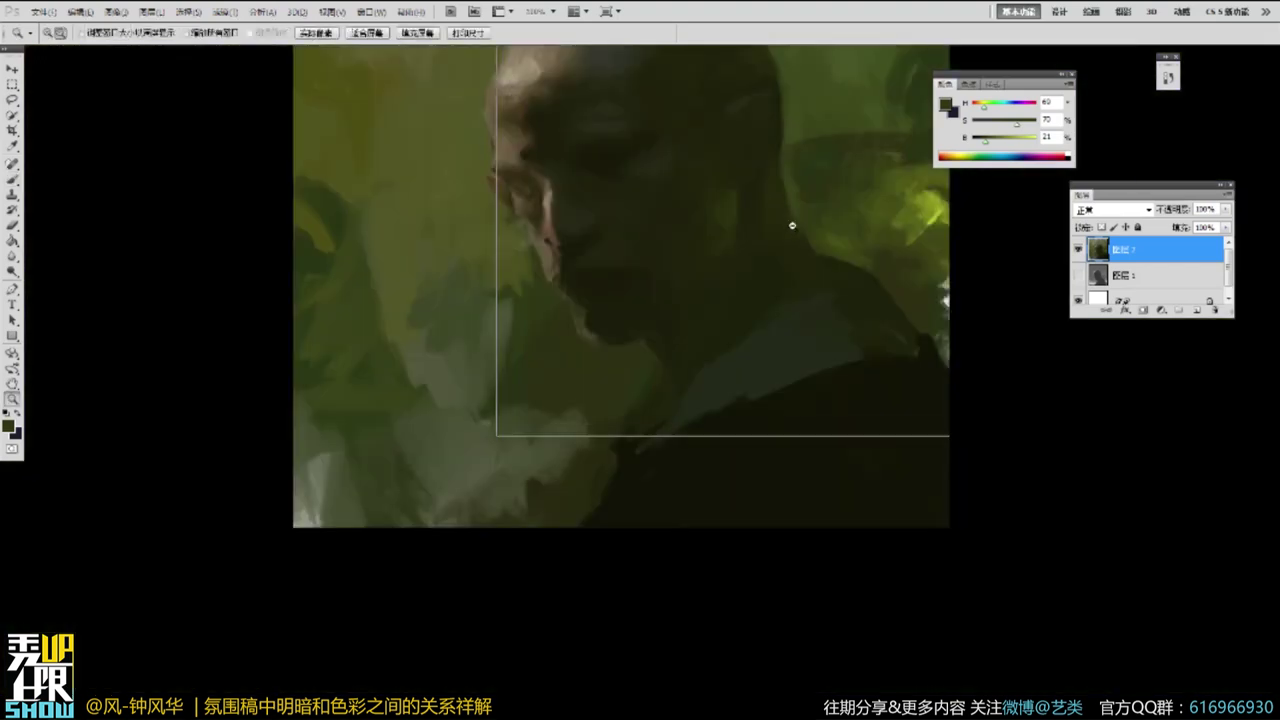
{"action": "left_click", "coordinate": [795, 224], "text": "alt"}
Paint sampled dark greens over the shaded cheek and jaw below the ear.
{"action": "left_click_drag", "start_coordinate": [878, 357], "coordinate": [843, 415]}
{"action": "left_click", "coordinate": [772, 178], "text": "ctrl"}
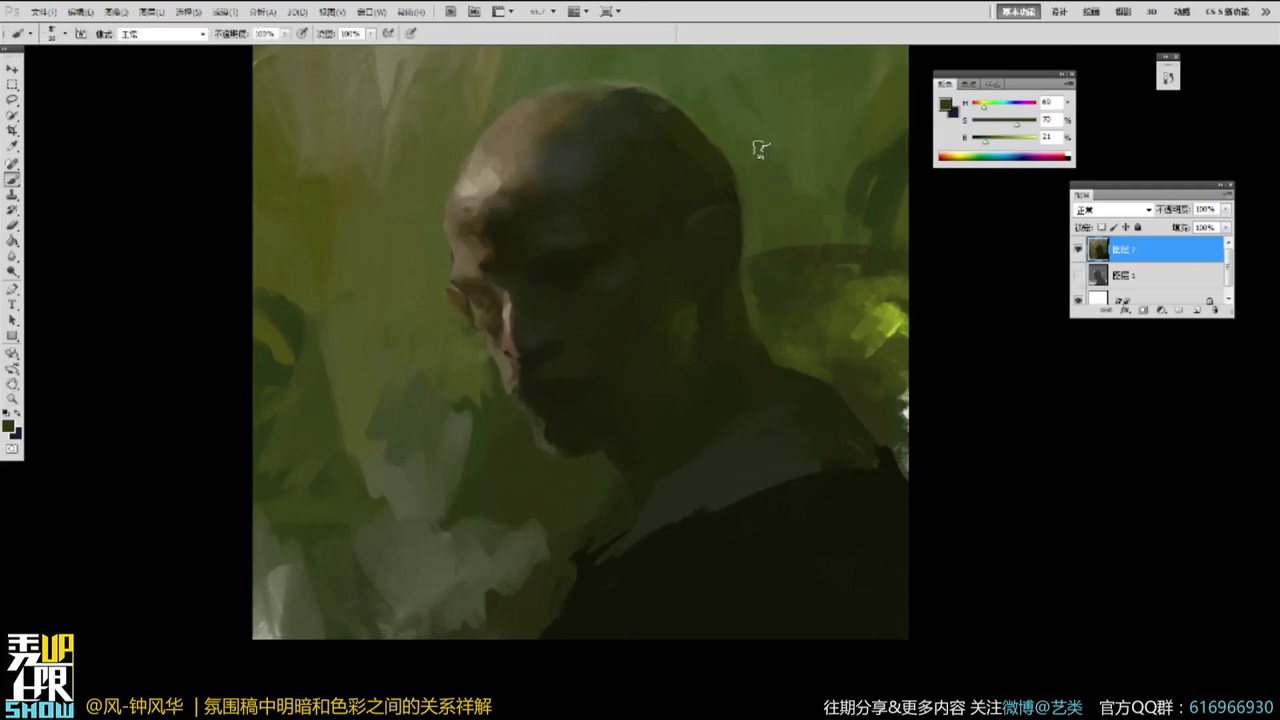
{"action": "left_click", "coordinate": [765, 190], "text": "ctrl"}
{"action": "left_click", "coordinate": [765, 203], "text": "ctrl"}
{"action": "left_click", "coordinate": [620, 383], "text": "alt"}
{"action": "mouse_move", "coordinate": [692, 431]}
{"action": "left_mouse_down"}
{"action": "mouse_move", "coordinate": [727, 348]}
{"action": "mouse_move", "coordinate": [700, 394]}
{"action": "left_mouse_up"}
{"action": "left_click", "coordinate": [714, 338], "text": "alt"}
{"action": "left_click_drag", "start_coordinate": [714, 338], "coordinate": [686, 397]}
{"action": "left_click", "coordinate": [689, 304], "text": "alt"}
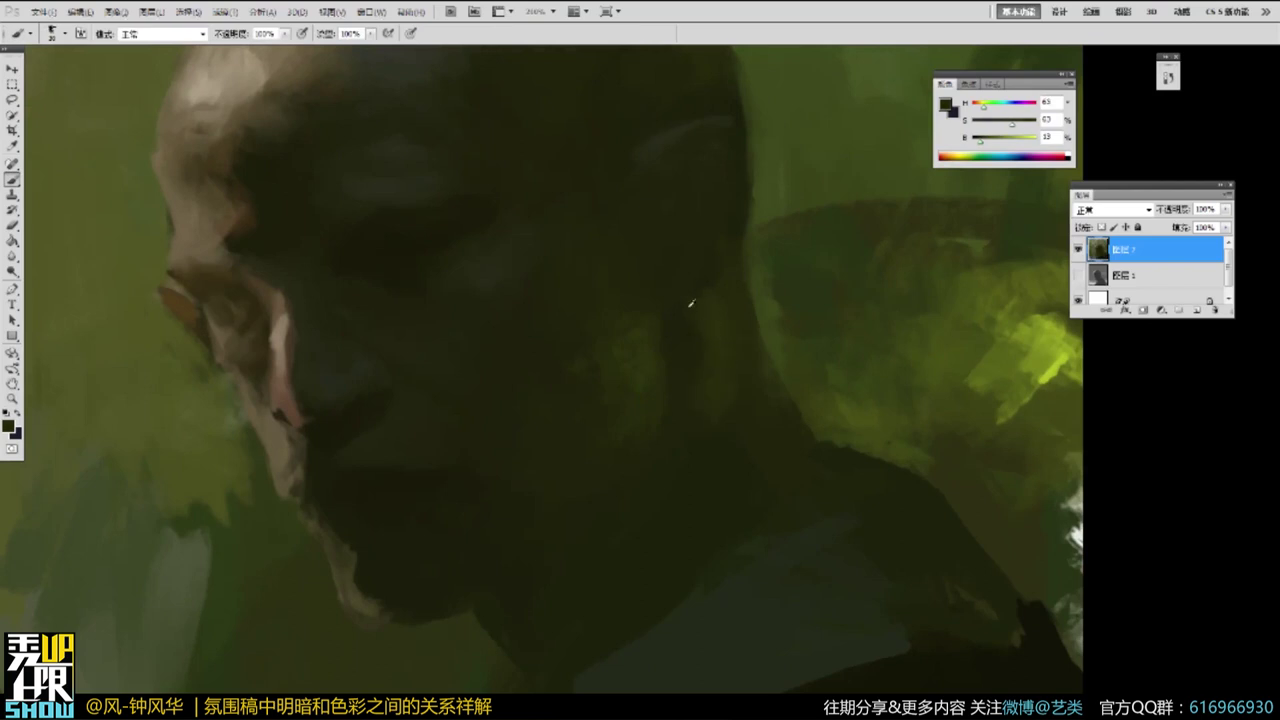
Blend sampled dark greens down the back of the neck and into the shoulder.
{"action": "mouse_move", "coordinate": [719, 324]}
{"action": "left_mouse_down"}
{"action": "mouse_move", "coordinate": [743, 408]}
{"action": "mouse_move", "coordinate": [729, 364]}
{"action": "mouse_move", "coordinate": [706, 447]}
{"action": "left_mouse_up"}
{"action": "left_click", "coordinate": [728, 368], "text": "alt"}
{"action": "left_click", "coordinate": [745, 403], "text": "alt"}
{"action": "left_click_drag", "start_coordinate": [738, 381], "coordinate": [703, 462]}
{"action": "left_click", "coordinate": [737, 436], "text": "alt"}
{"action": "left_click", "coordinate": [645, 352], "text": "alt"}
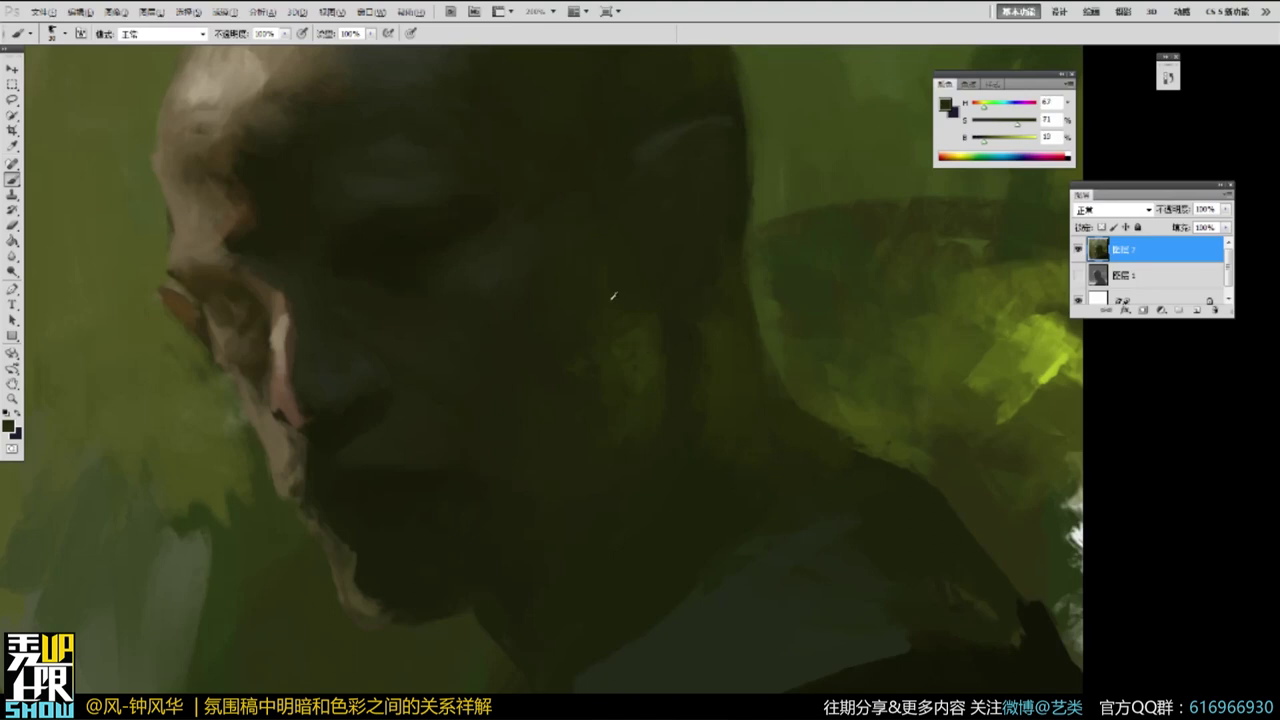
Soften the shaded side of the face around the eye, cheek and mouth with sampled dark tones.
{"action": "left_click", "coordinate": [468, 301], "text": "alt"}
{"action": "left_click", "coordinate": [395, 470], "text": "alt"}
{"action": "key", "text": "ctrl+minus"}
{"action": "key", "text": "ctrl+minus"}
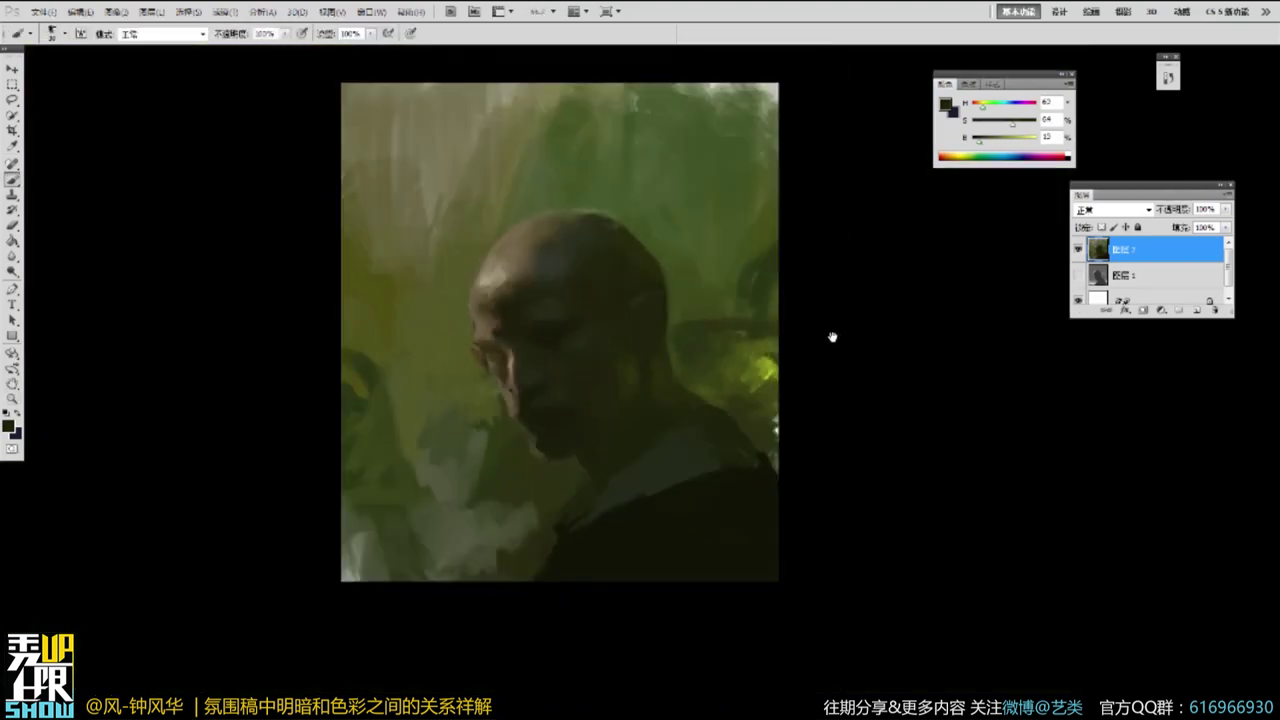
{"action": "key", "text": "ctrl+plus"}
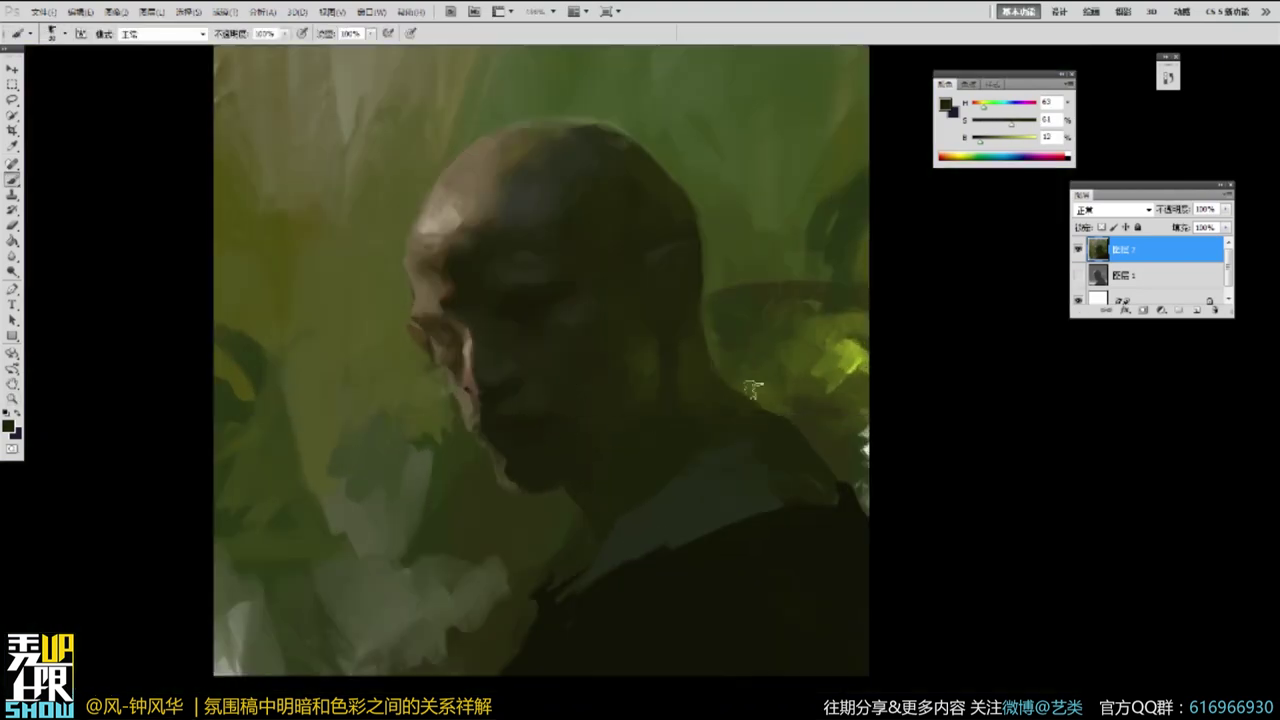
{"action": "left_click", "coordinate": [606, 325], "text": "ctrl"}
{"action": "left_click", "coordinate": [536, 319], "text": "alt"}
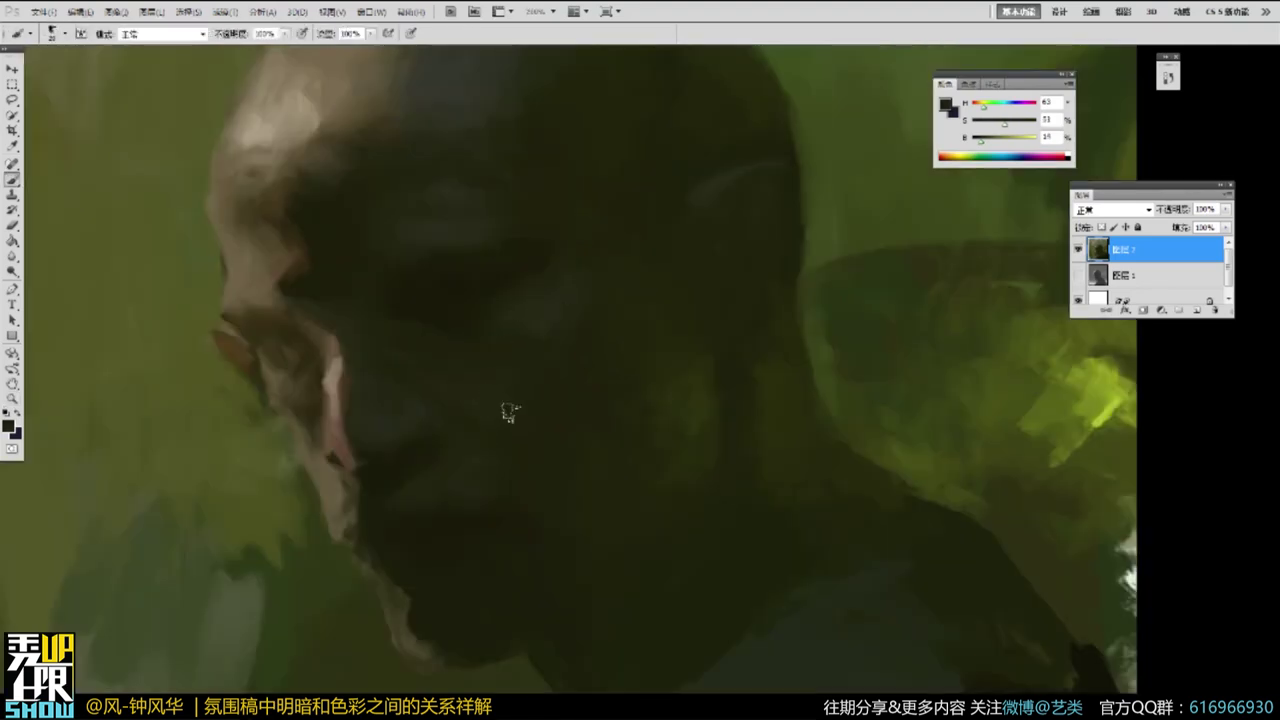
{"action": "left_click", "coordinate": [638, 314], "text": "ctrl+alt"}
{"action": "left_click", "coordinate": [585, 382], "text": "alt"}
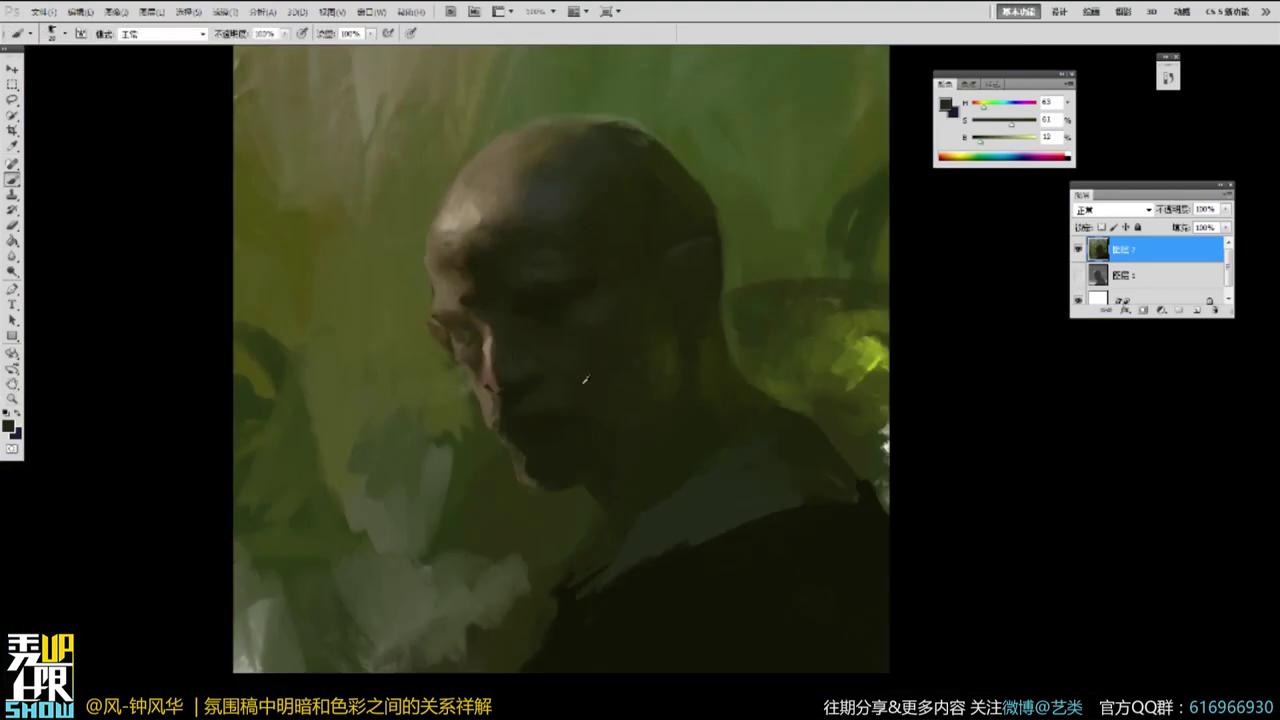
Repaint the ear's upper rim and its surrounding shadow with a smaller brush and sampled dark tones.
{"action": "left_click", "coordinate": [756, 266], "text": "alt"}
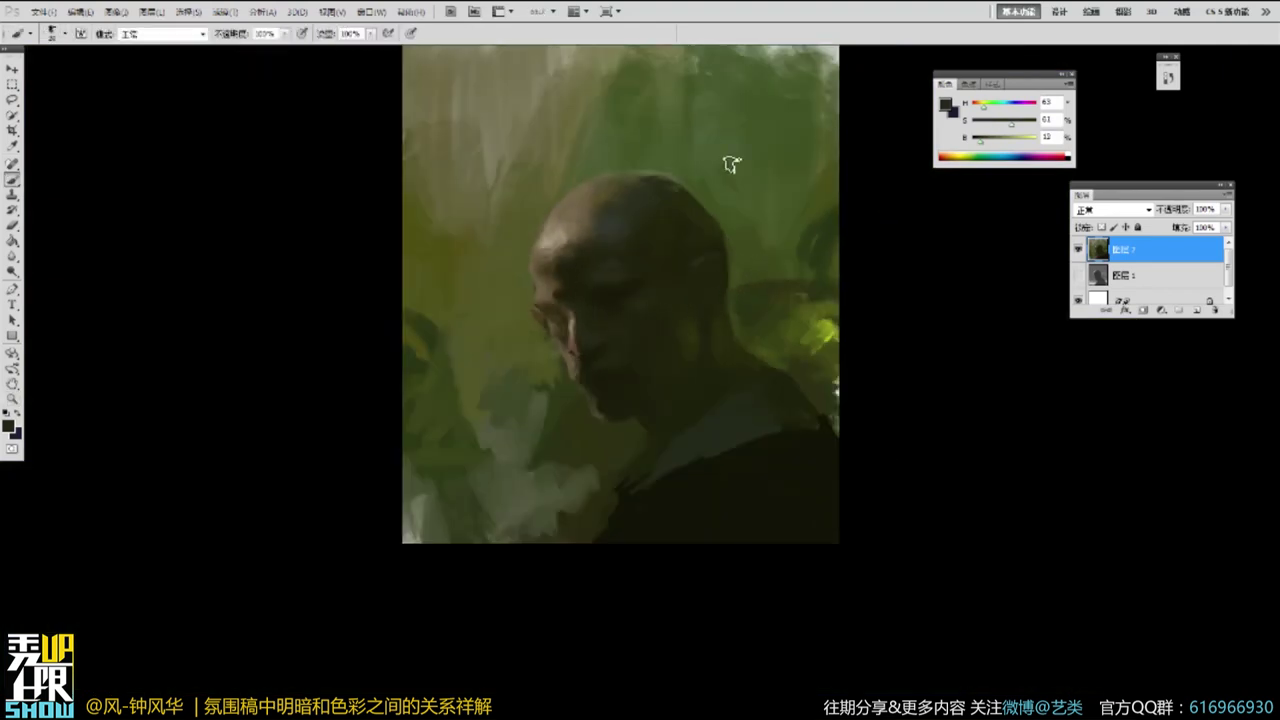
{"action": "left_click", "coordinate": [738, 296]}
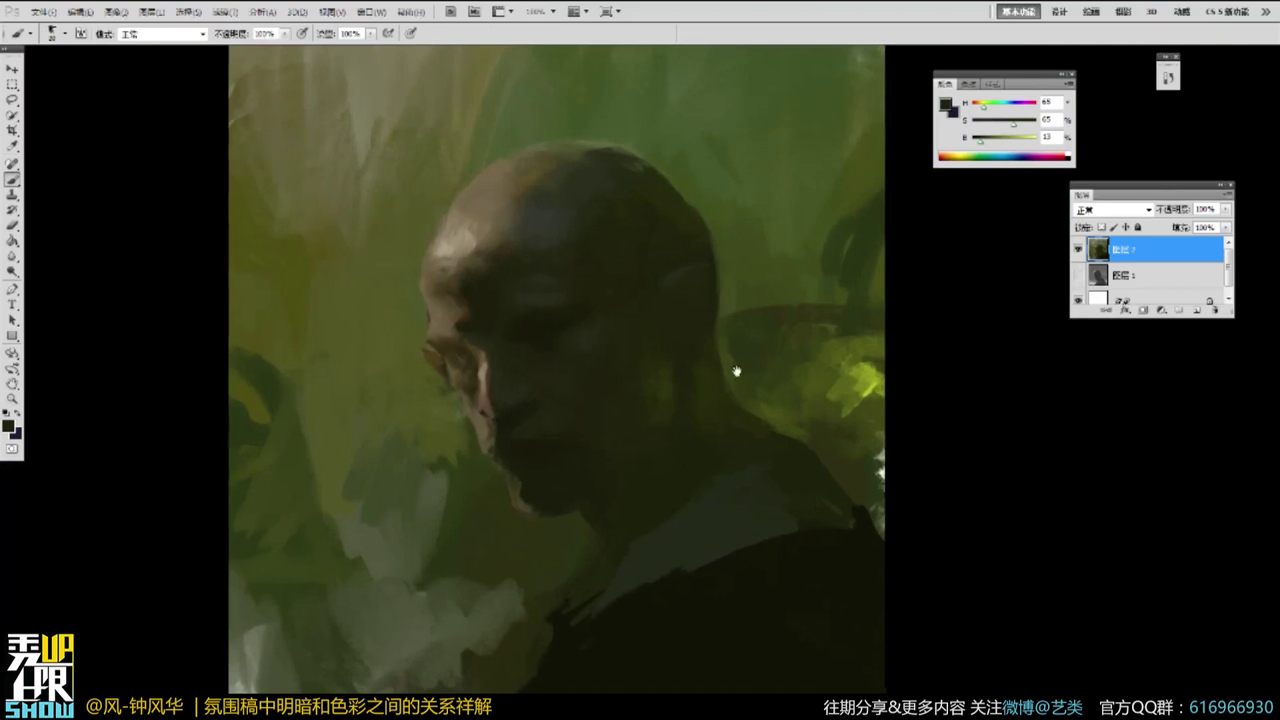
{"action": "left_click", "coordinate": [700, 286]}
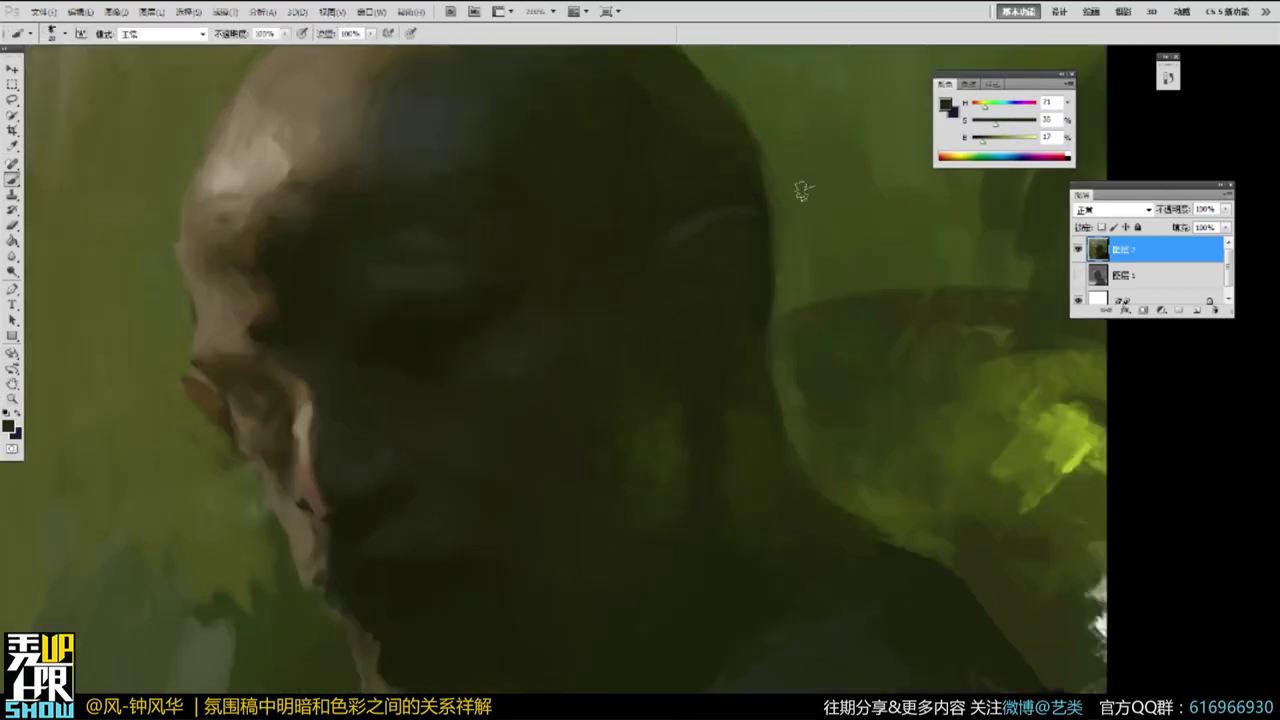
{"action": "key", "text": "bracketleft"}
{"action": "key", "text": "bracketleft"}
{"action": "left_click", "coordinate": [689, 229], "text": "alt"}
{"action": "left_click", "coordinate": [689, 229], "text": "alt"}
{"action": "left_click_drag", "start_coordinate": [684, 233], "coordinate": [740, 211]}
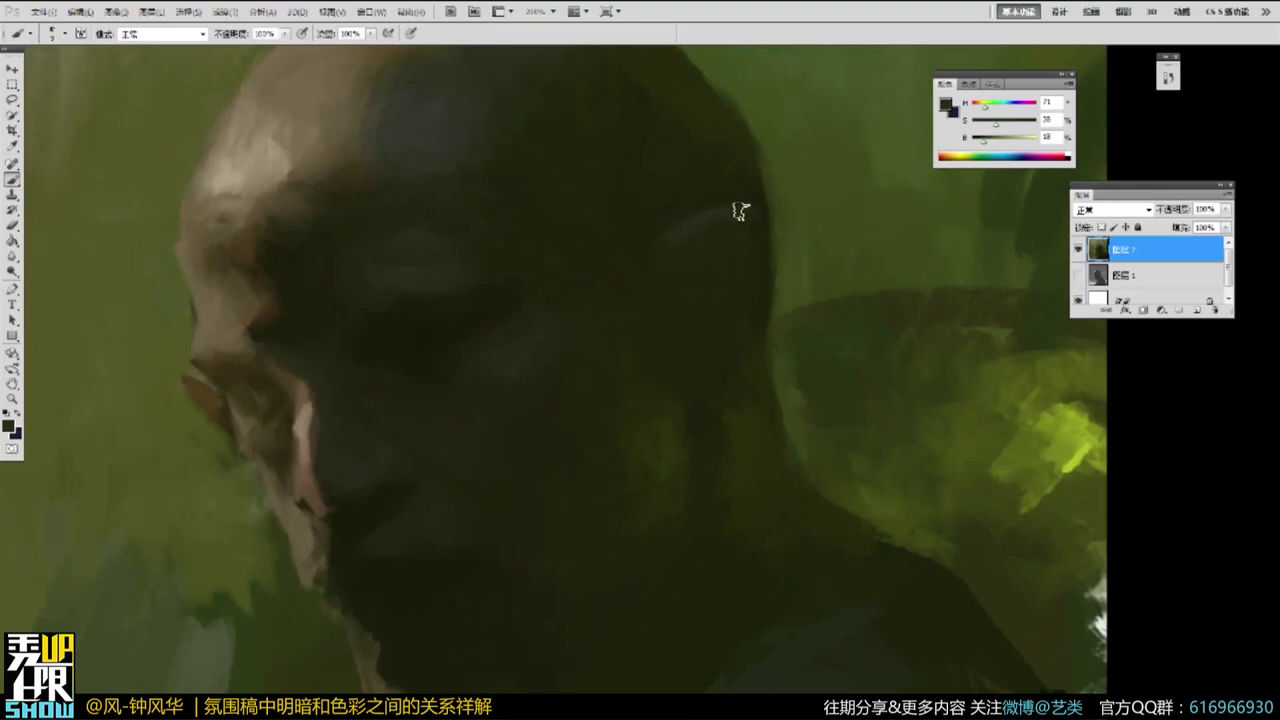
{"action": "left_click", "coordinate": [706, 266], "text": "alt"}
{"action": "left_click", "coordinate": [678, 307], "text": "alt"}
Touch up the lit brow and far eye socket with sampled skin tones.
{"action": "key", "text": "alt+space"}
{"action": "left_click", "coordinate": [783, 244], "text": "alt"}
{"action": "left_click", "coordinate": [808, 231], "text": "alt"}
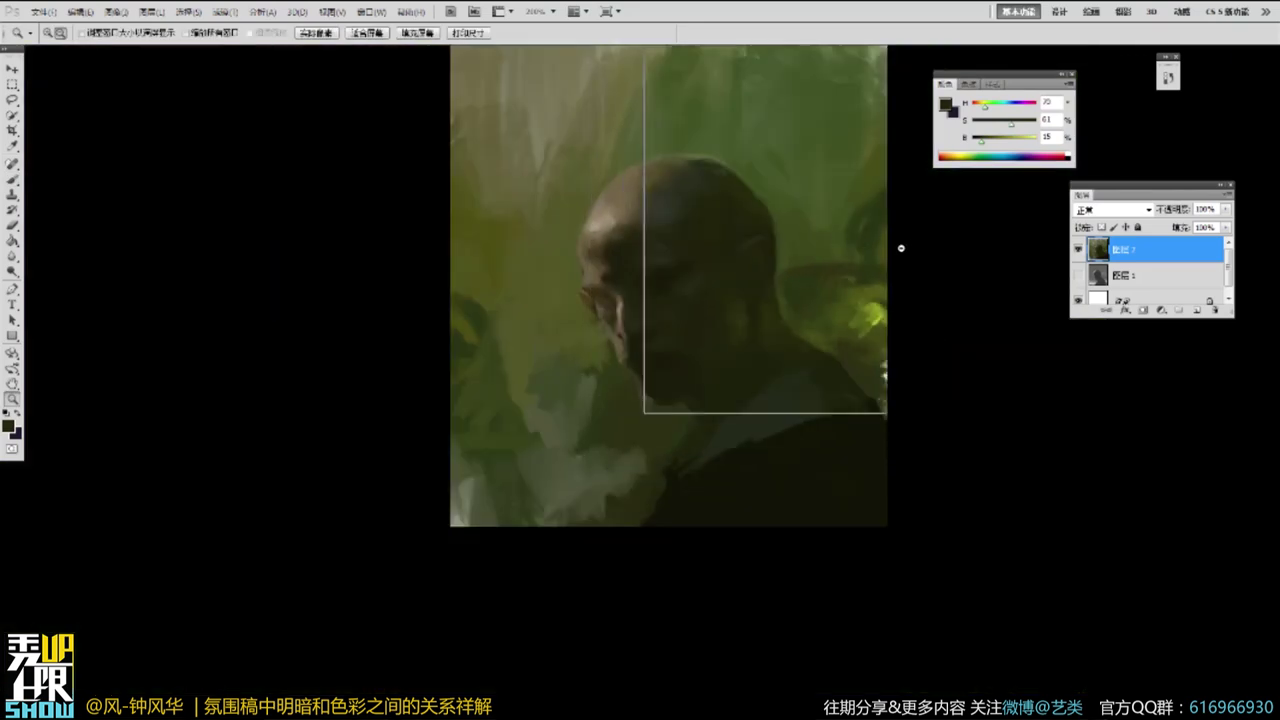
{"action": "left_click", "coordinate": [901, 248], "text": "alt"}
{"action": "key", "text": "ctrl+space"}
{"action": "left_click", "coordinate": [828, 219], "text": "ctrl"}
{"action": "left_click", "coordinate": [826, 218], "text": "ctrl"}
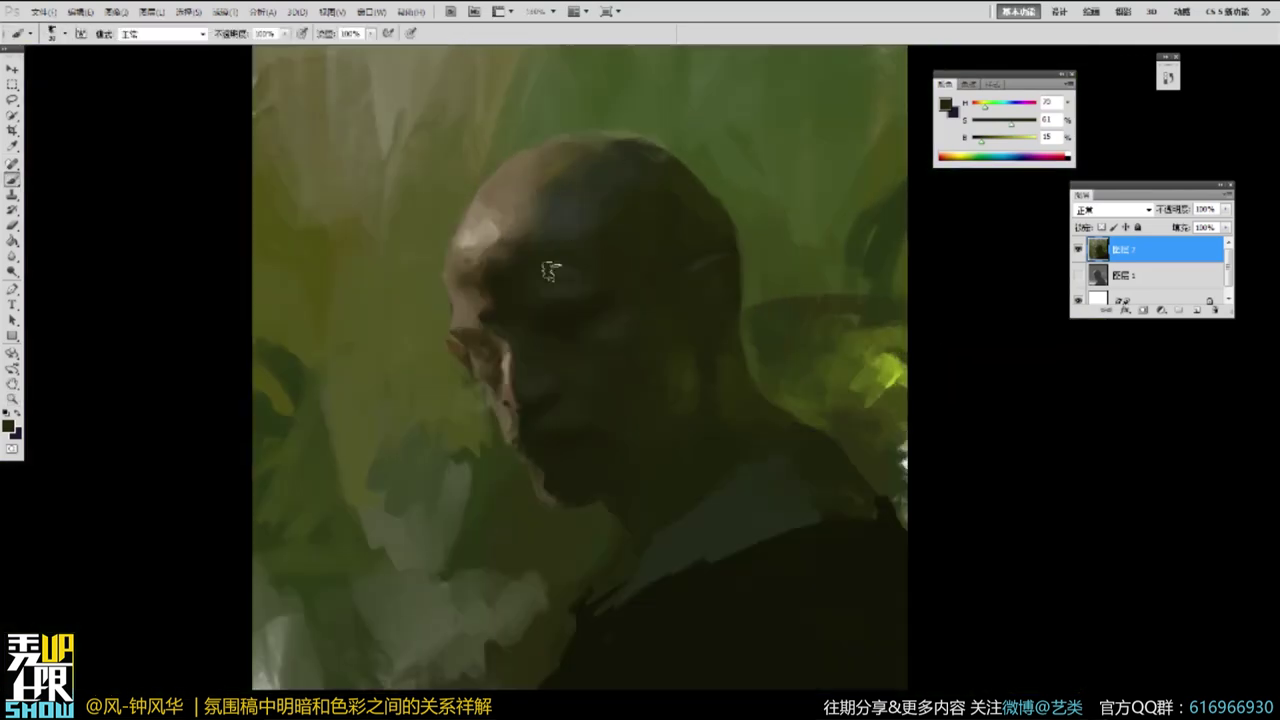
{"action": "left_click", "coordinate": [465, 365], "text": "alt"}
{"action": "left_click", "coordinate": [456, 342], "text": "alt"}
{"action": "left_click", "coordinate": [468, 318], "text": "alt"}
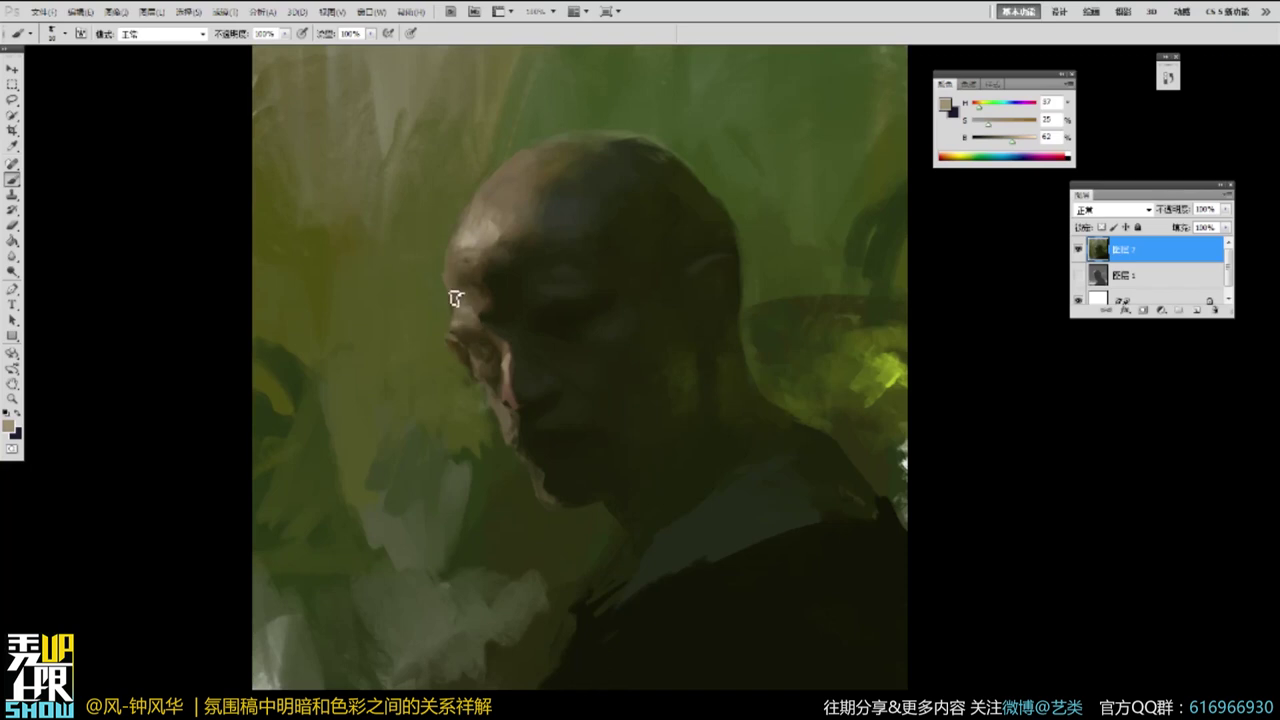
{"action": "key", "text": "ctrl+minus"}
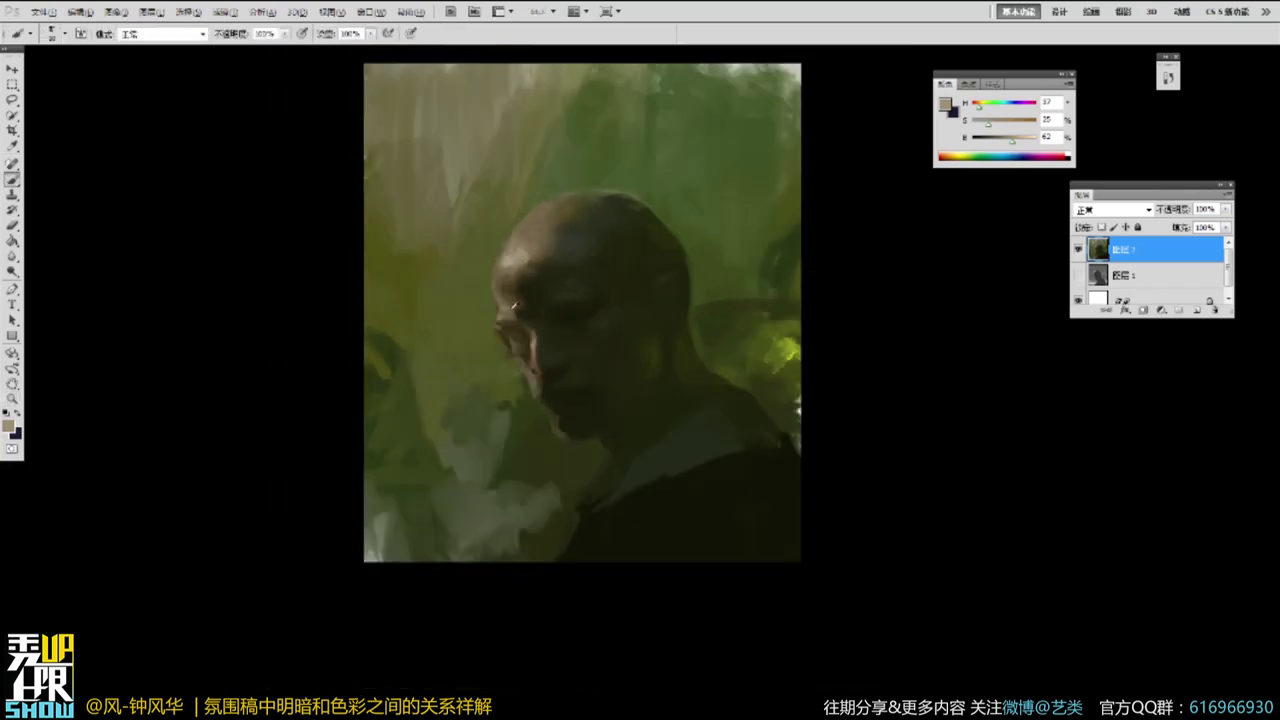
{"action": "left_click", "coordinate": [514, 309], "text": "alt"}
{"action": "left_click", "coordinate": [511, 304], "text": "alt"}
Add grey strokes to the front of the collar and brush muted greens into the background before the face.
{"action": "left_click", "coordinate": [652, 461], "text": "alt"}
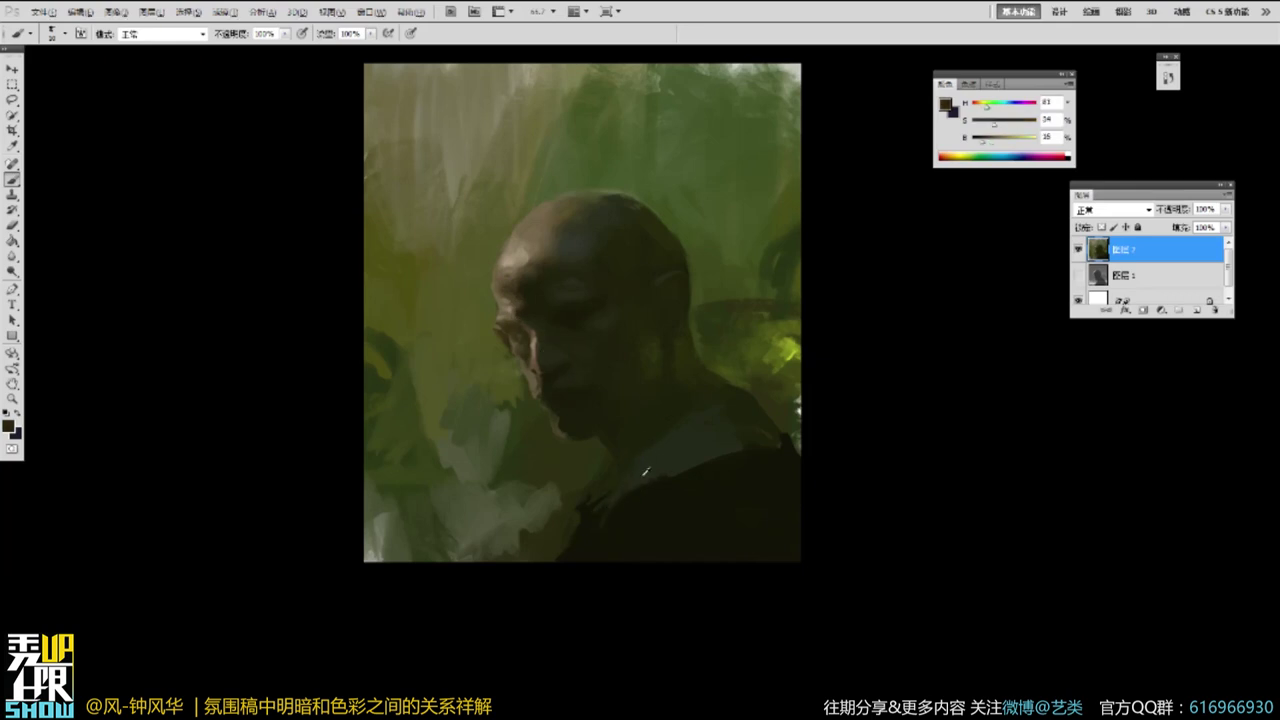
{"action": "left_click", "coordinate": [507, 391], "text": "alt"}
{"action": "left_click", "coordinate": [508, 376], "text": "alt"}
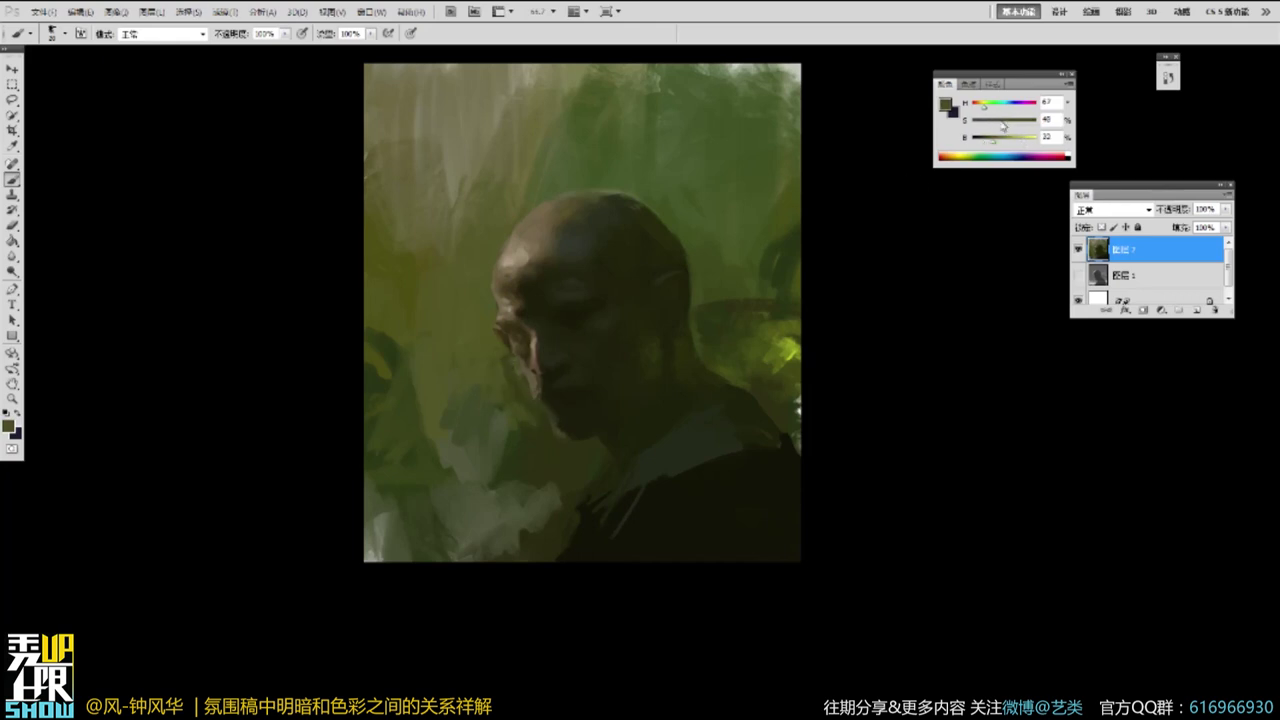
{"action": "left_click", "coordinate": [518, 389], "text": "alt"}
{"action": "left_click_drag", "start_coordinate": [478, 335], "coordinate": [523, 376]}
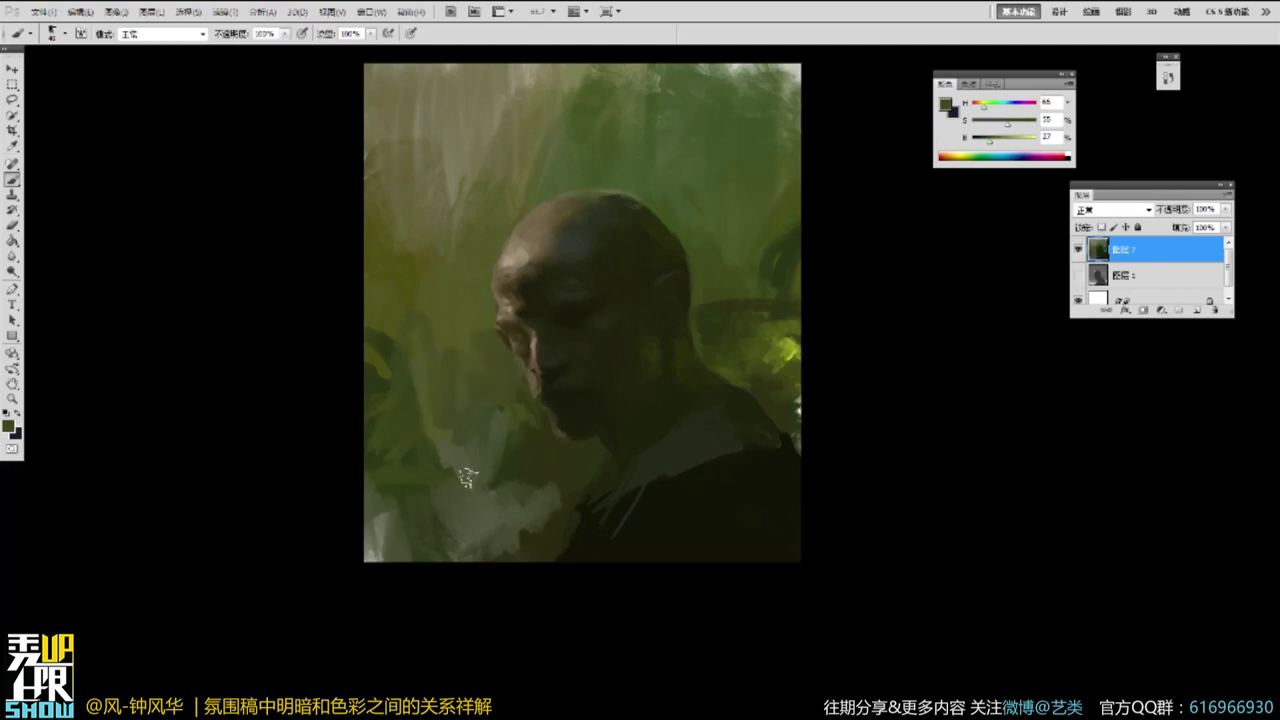
Paint dark green foliage strokes in the background behind the head with sampled colours.
{"action": "left_click", "coordinate": [696, 312], "text": "alt"}
{"action": "left_click", "coordinate": [752, 292], "text": "alt"}
{"action": "mouse_move", "coordinate": [785, 214]}
{"action": "left_mouse_down"}
{"action": "mouse_move", "coordinate": [727, 240]}
{"action": "mouse_move", "coordinate": [682, 212]}
{"action": "left_mouse_up"}
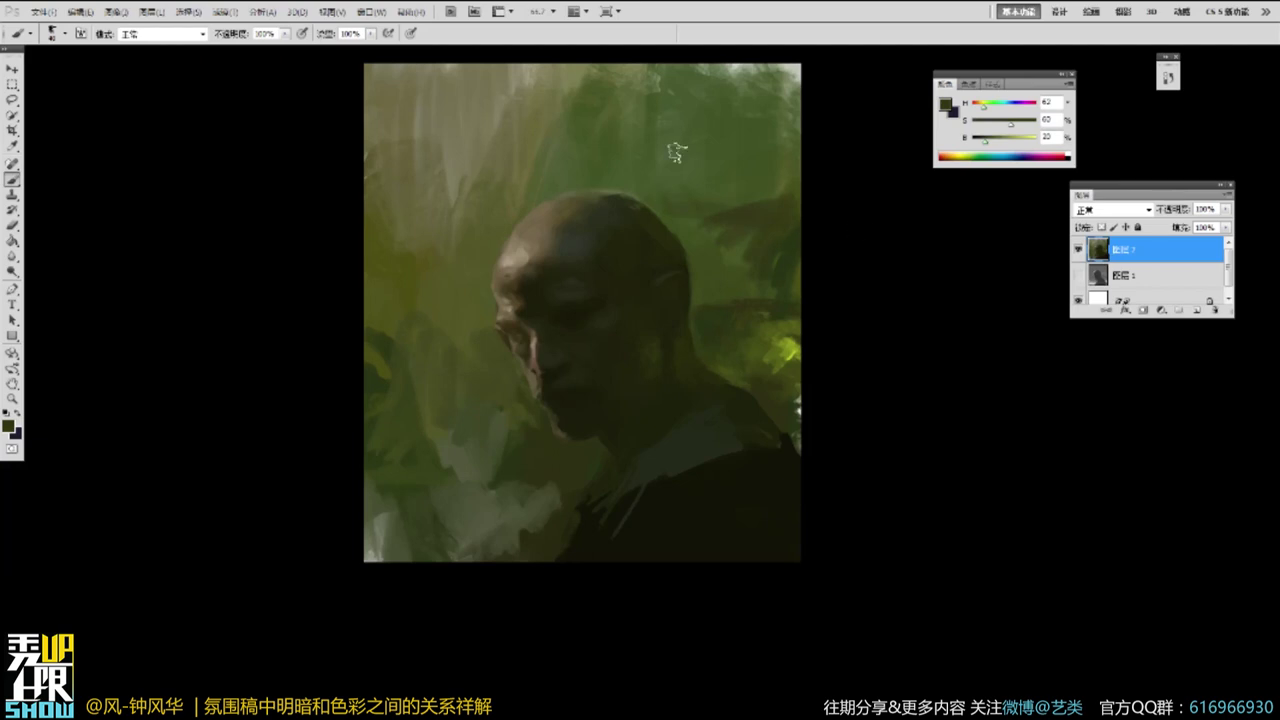
Enlarge the brush and paint broad dark leaf masses across the upper-right background.
{"action": "left_click_drag", "start_coordinate": [769, 90], "coordinate": [714, 182]}
{"action": "key", "text": "bracketright"}
{"action": "key", "text": "bracketright"}
{"action": "key", "text": "bracketright"}
{"action": "key", "text": "bracketright"}
{"action": "key", "text": "bracketright"}
{"action": "key", "text": "bracketright"}
{"action": "key", "text": "bracketright"}
{"action": "left_click_drag", "start_coordinate": [590, 84], "coordinate": [648, 136]}
{"action": "mouse_move", "coordinate": [785, 76]}
{"action": "left_mouse_down"}
{"action": "mouse_move", "coordinate": [735, 108]}
{"action": "mouse_move", "coordinate": [668, 102]}
{"action": "left_mouse_up"}
Switch to a dark blue-grey and brush it over the upper-right background, blending its edges into the green.
{"action": "left_click", "coordinate": [1014, 103]}
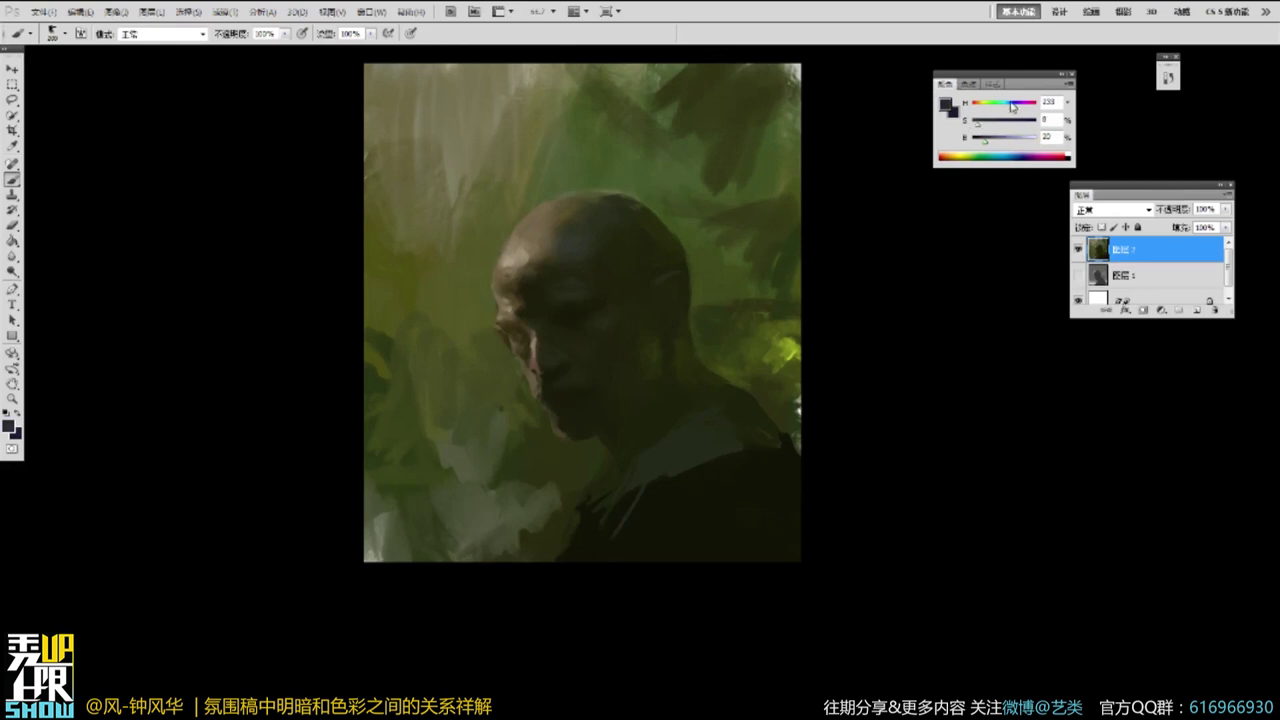
{"action": "left_click_drag", "start_coordinate": [795, 100], "coordinate": [748, 190]}
{"action": "left_click_drag", "start_coordinate": [682, 68], "coordinate": [625, 82]}
{"action": "mouse_move", "coordinate": [666, 178]}
{"action": "left_mouse_down"}
{"action": "mouse_move", "coordinate": [711, 204]}
{"action": "mouse_move", "coordinate": [722, 238]}
{"action": "left_mouse_up"}
{"action": "left_click", "coordinate": [688, 168], "text": "alt"}
{"action": "left_click_drag", "start_coordinate": [672, 72], "coordinate": [644, 98]}
{"action": "left_click_drag", "start_coordinate": [576, 145], "coordinate": [580, 68]}
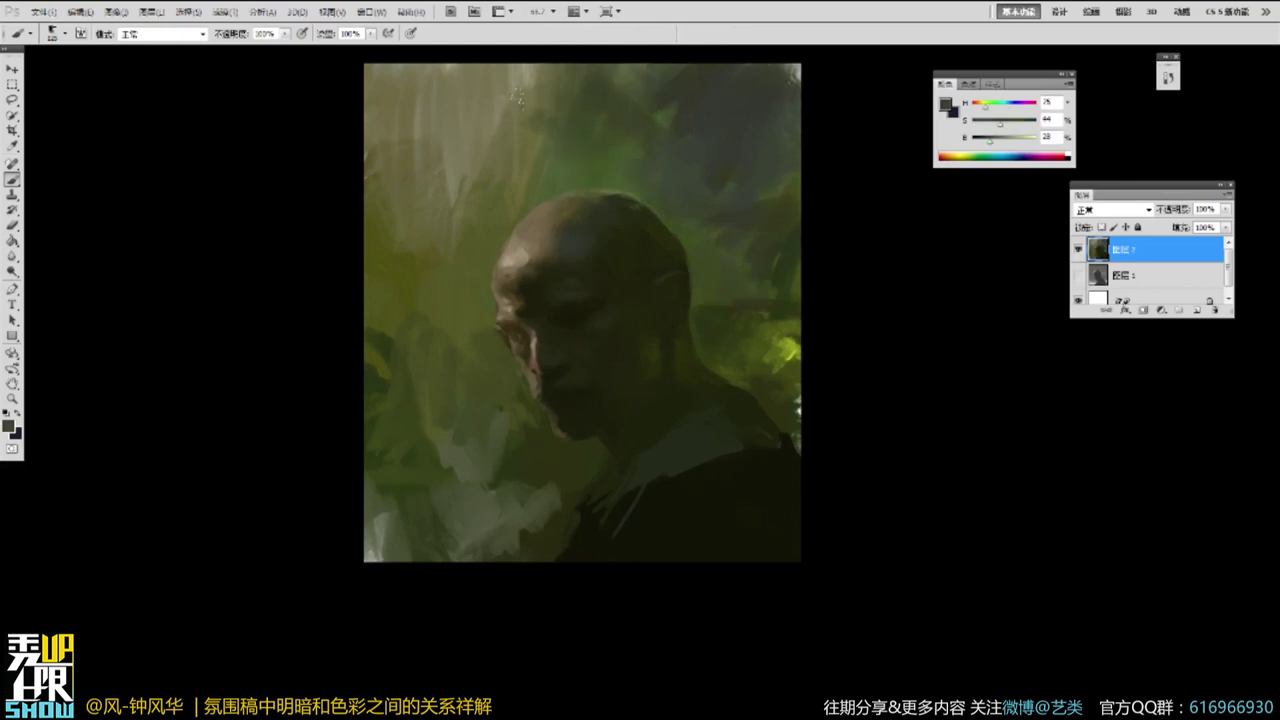
Mix a bright, desaturated pale yellow and paint a large patch of light in the upper-left background.
{"action": "left_click", "coordinate": [450, 182], "text": "alt"}
{"action": "left_click_drag", "start_coordinate": [1008, 140], "coordinate": [1030, 140]}
{"action": "left_click_drag", "start_coordinate": [989, 124], "coordinate": [986, 124]}
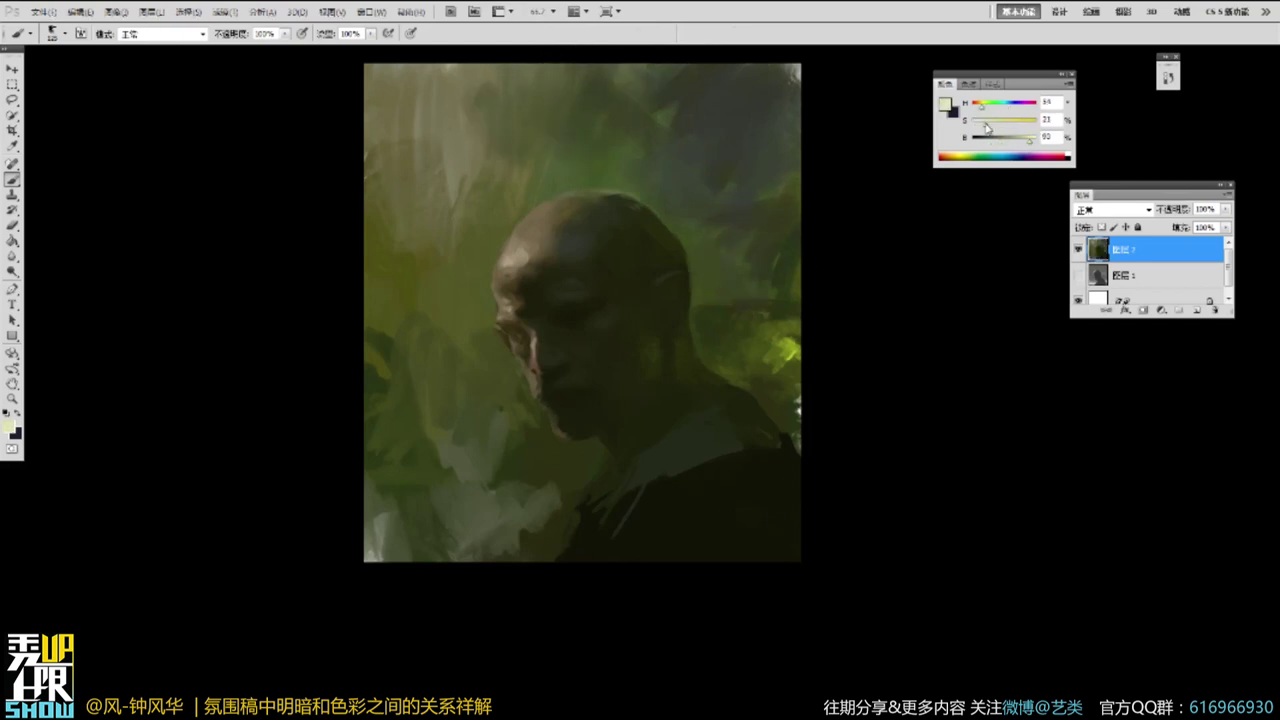
{"action": "mouse_move", "coordinate": [420, 77]}
{"action": "left_mouse_down"}
{"action": "mouse_move", "coordinate": [439, 128]}
{"action": "mouse_move", "coordinate": [431, 80]}
{"action": "mouse_move", "coordinate": [414, 88]}
{"action": "mouse_move", "coordinate": [432, 135]}
{"action": "mouse_move", "coordinate": [397, 138]}
{"action": "mouse_move", "coordinate": [434, 175]}
{"action": "mouse_move", "coordinate": [460, 157]}
{"action": "mouse_move", "coordinate": [434, 218]}
{"action": "mouse_move", "coordinate": [456, 212]}
{"action": "mouse_move", "coordinate": [420, 263]}
{"action": "mouse_move", "coordinate": [397, 238]}
{"action": "mouse_move", "coordinate": [422, 224]}
{"action": "mouse_move", "coordinate": [402, 143]}
{"action": "left_mouse_up"}
{"action": "left_click", "coordinate": [422, 234], "text": "alt"}
{"action": "left_click", "coordinate": [424, 198], "text": "alt"}
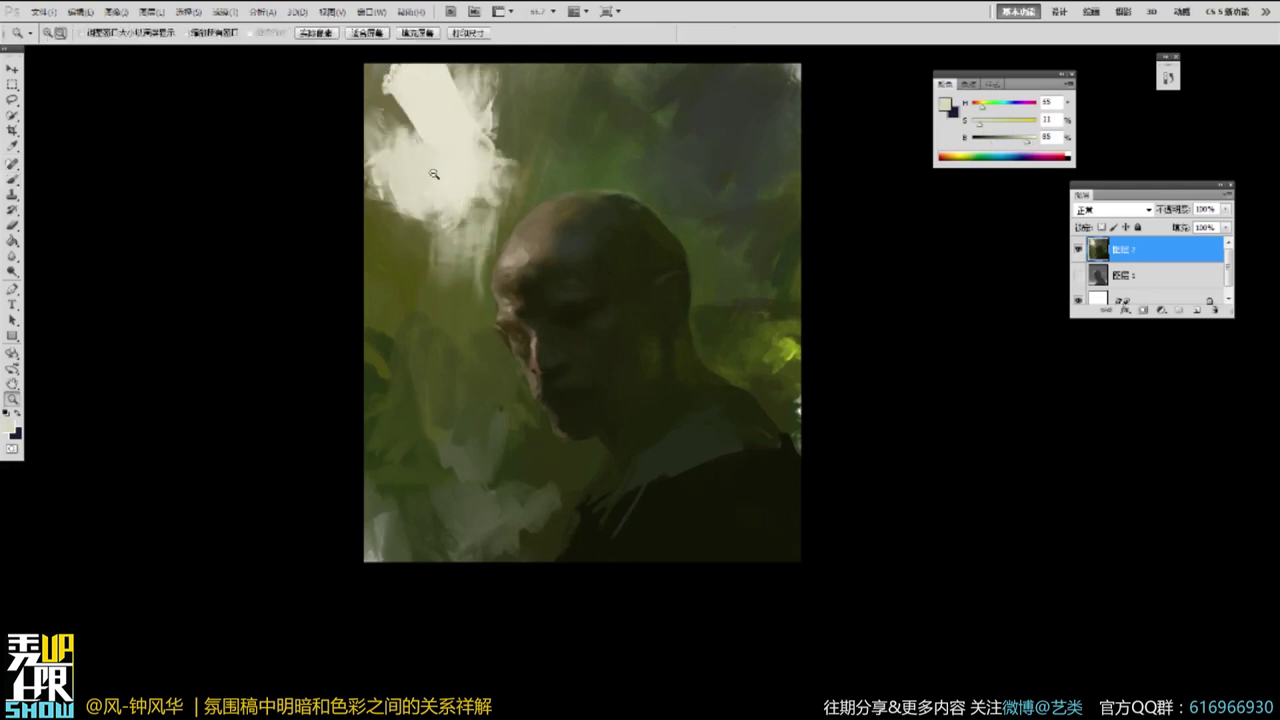
Crop a strip off the top and left edges of the painting.
{"action": "key", "text": "ctrl+minus"}
{"action": "left_click", "coordinate": [12, 131]}
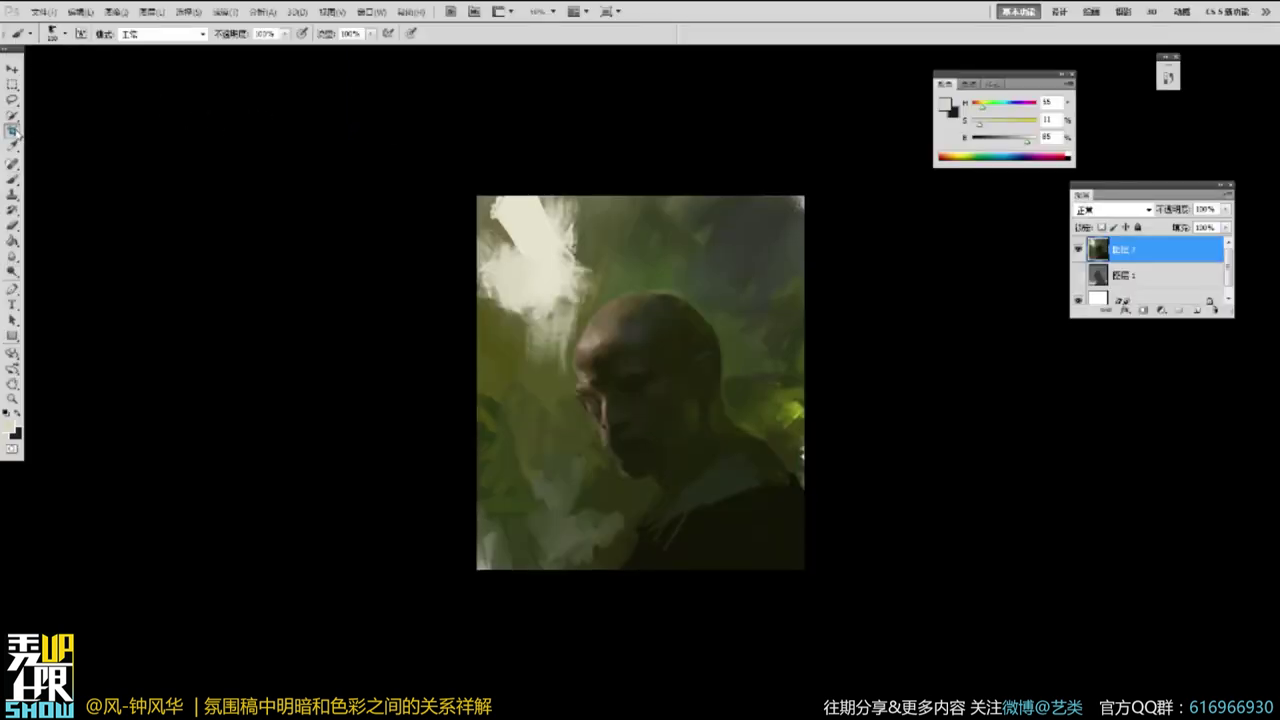
{"action": "left_click_drag", "start_coordinate": [503, 226], "coordinate": [804, 569]}
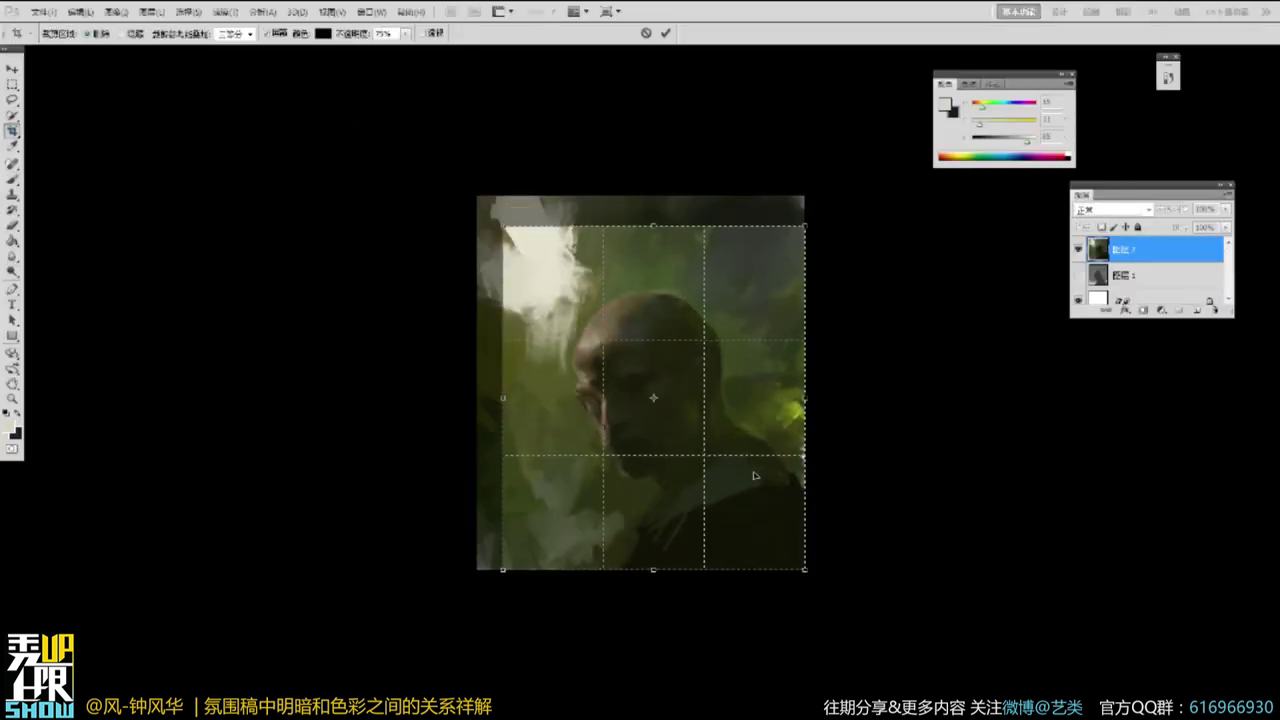
{"action": "key", "text": "Return"}
{"action": "key", "text": "z"}
{"action": "left_click", "coordinate": [731, 391]}
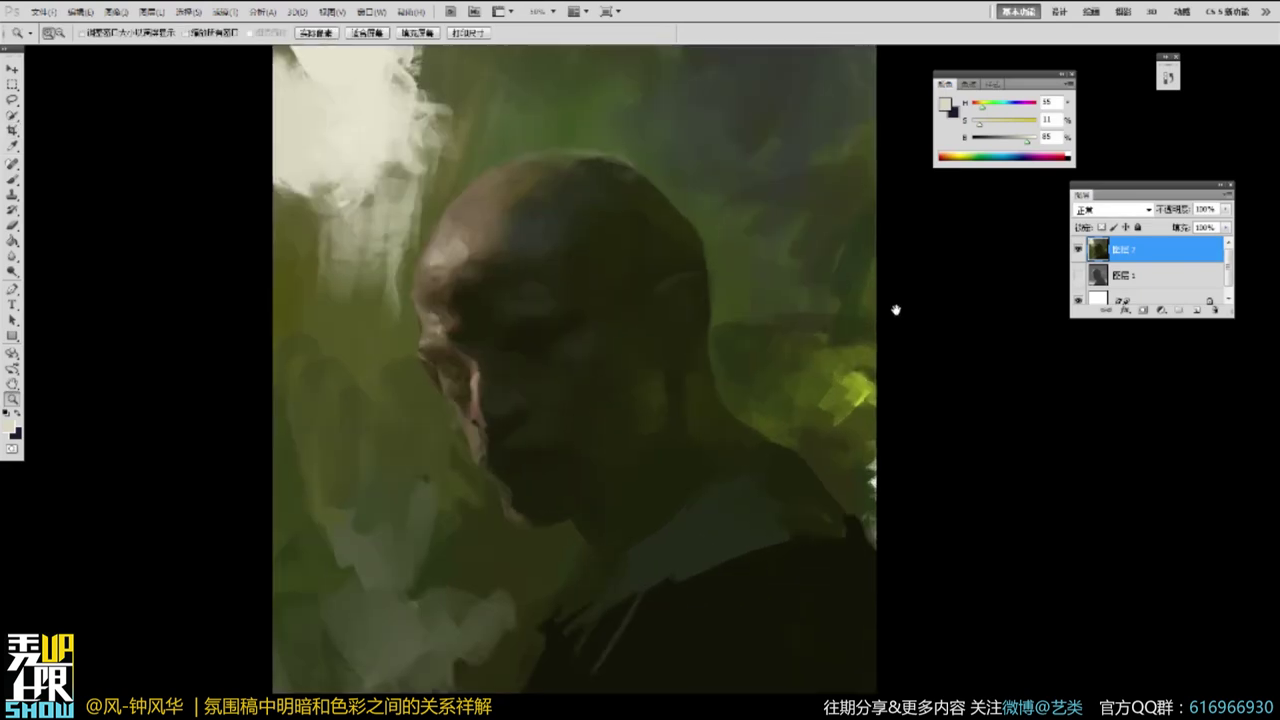
Extend the pale background light down to the front of the forehead and check the painting in full-screen view.
{"action": "key", "text": "b"}
{"action": "left_click", "coordinate": [385, 149], "text": "alt"}
{"action": "mouse_move", "coordinate": [422, 174]}
{"action": "left_mouse_down"}
{"action": "mouse_move", "coordinate": [381, 262]}
{"action": "mouse_move", "coordinate": [412, 318]}
{"action": "mouse_move", "coordinate": [452, 255]}
{"action": "mouse_move", "coordinate": [462, 275]}
{"action": "mouse_move", "coordinate": [450, 318]}
{"action": "mouse_move", "coordinate": [448, 304]}
{"action": "left_mouse_up"}
{"action": "left_click", "coordinate": [414, 230], "text": "alt"}
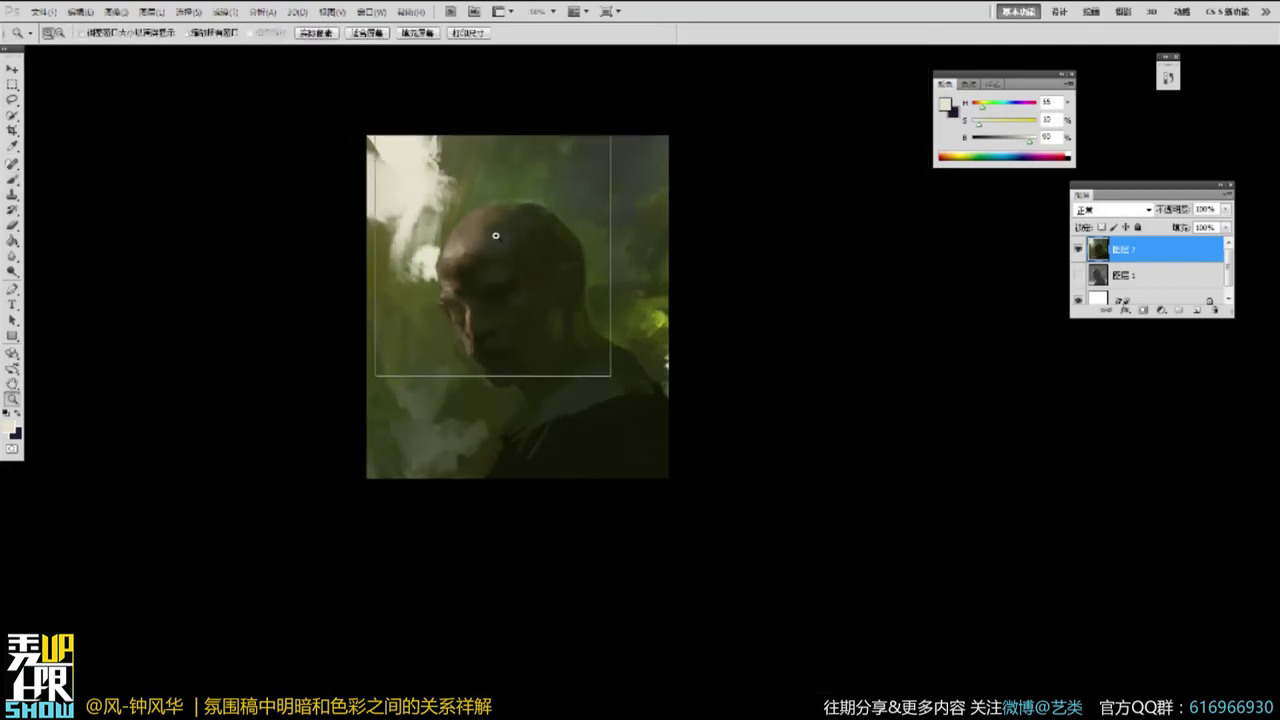
{"action": "left_click", "coordinate": [496, 236], "text": "ctrl"}
{"action": "left_click", "coordinate": [629, 201], "text": "alt"}
{"action": "key", "text": "f"}
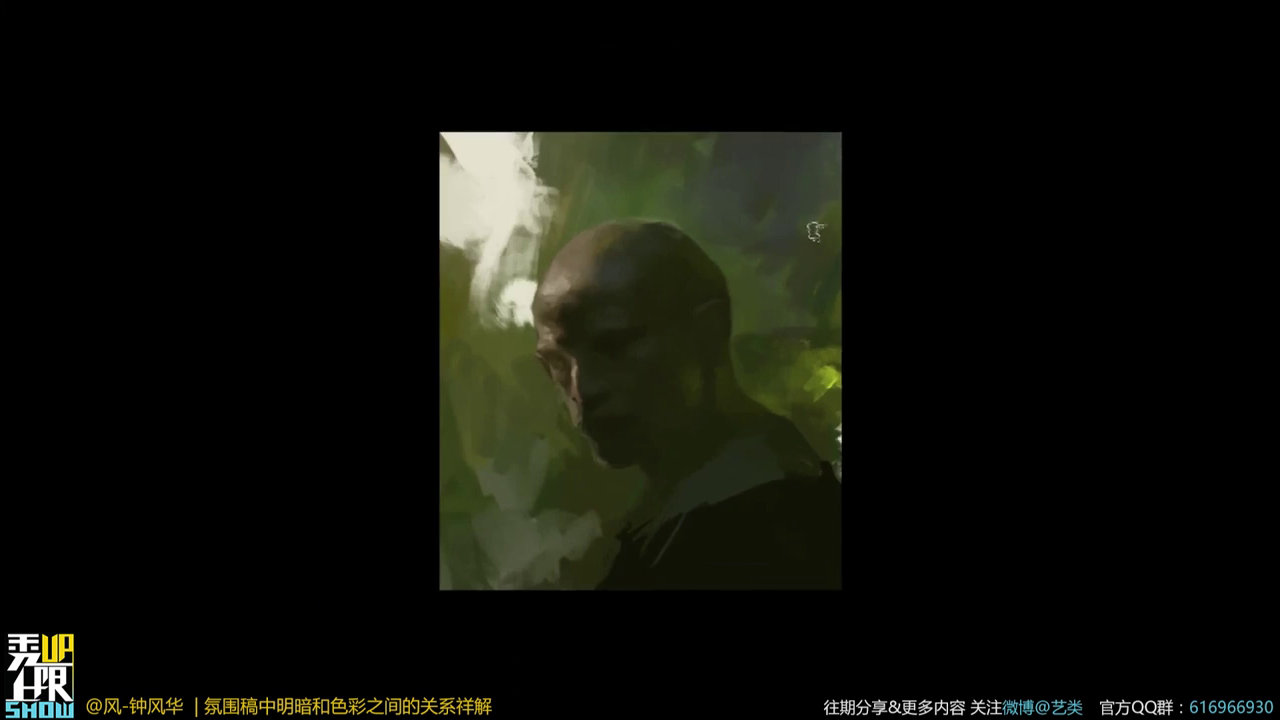
{"action": "key", "text": "f"}
Refine the shape and lower edge of the pale background light with sampled colours.
{"action": "left_click", "coordinate": [571, 285], "text": "alt"}
{"action": "left_click", "coordinate": [551, 307], "text": "alt"}
{"action": "left_click", "coordinate": [517, 225], "text": "alt"}
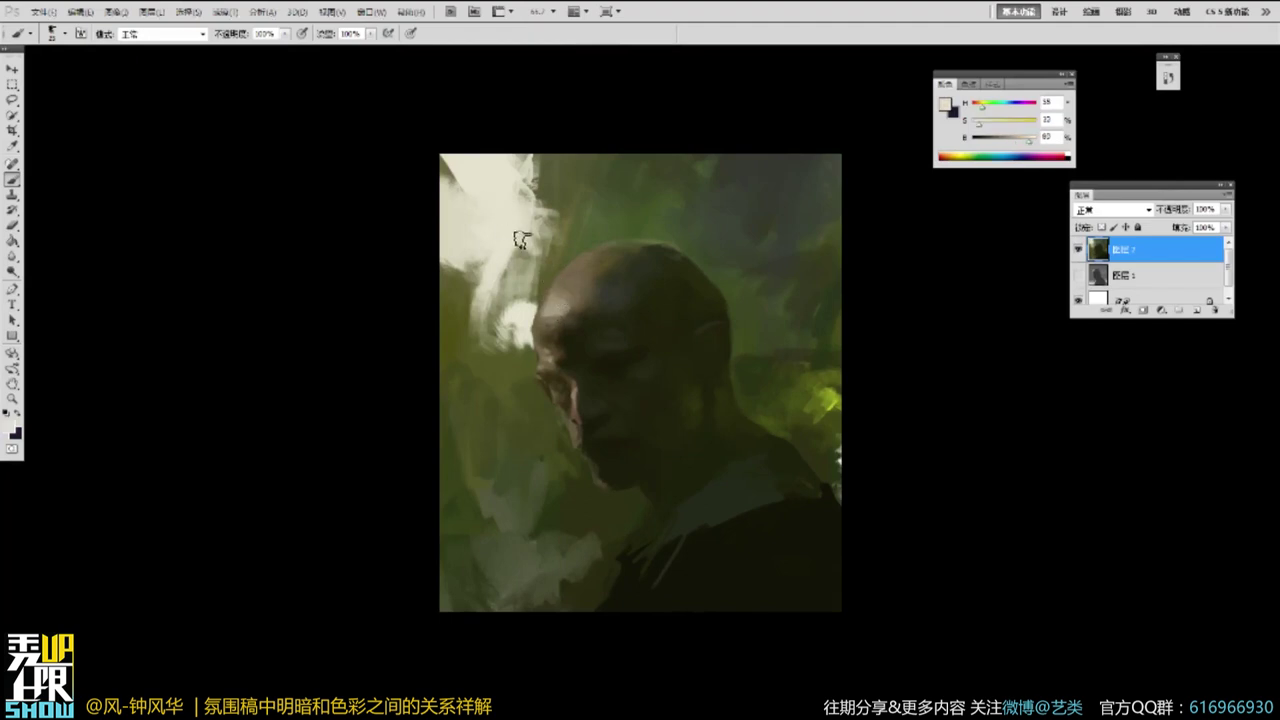
{"action": "mouse_move", "coordinate": [477, 212]}
{"action": "left_mouse_down"}
{"action": "mouse_move", "coordinate": [483, 282]}
{"action": "mouse_move", "coordinate": [466, 265]}
{"action": "mouse_move", "coordinate": [455, 300]}
{"action": "left_mouse_up"}
Paint a small pale patch of light in the background beside the nose and sample the surrounding greens.
{"action": "mouse_move", "coordinate": [541, 433]}
{"action": "left_mouse_down"}
{"action": "mouse_move", "coordinate": [563, 432]}
{"action": "mouse_move", "coordinate": [529, 405]}
{"action": "mouse_move", "coordinate": [559, 432]}
{"action": "left_mouse_up"}
{"action": "left_click", "coordinate": [543, 425], "text": "alt"}
{"action": "left_click", "coordinate": [558, 422], "text": "alt"}
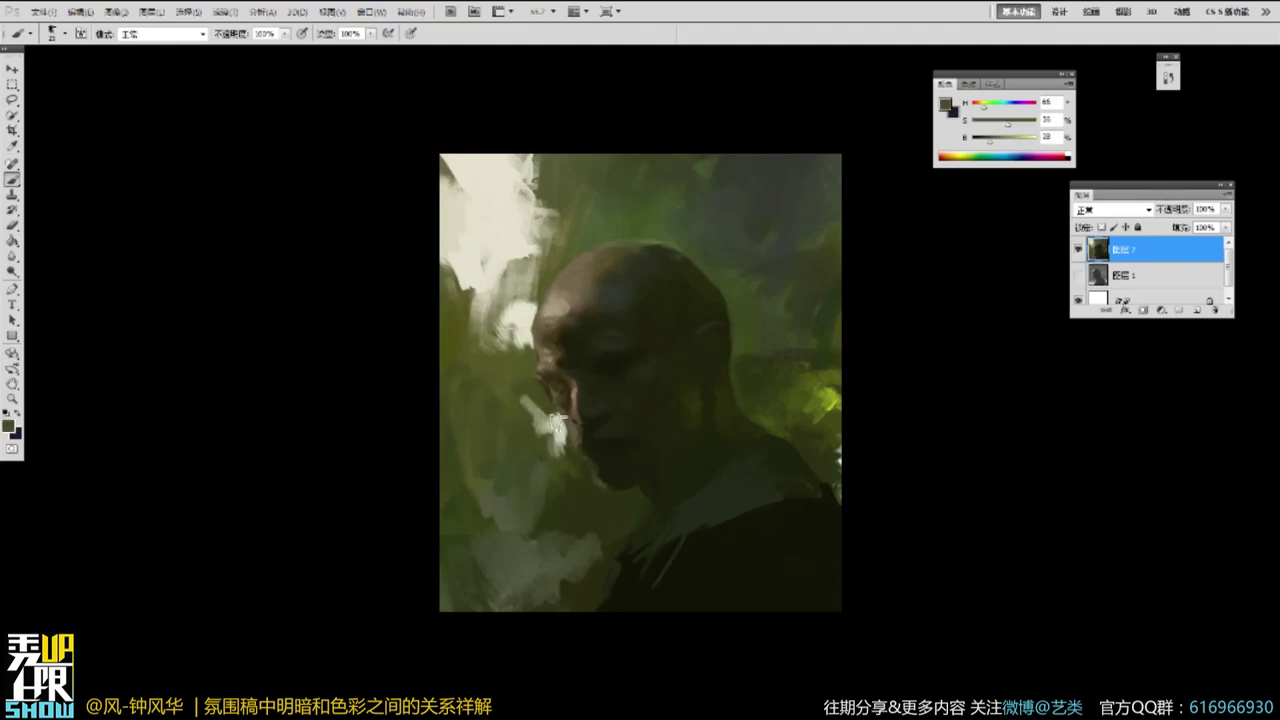
{"action": "key", "text": "ctrl+space"}
{"action": "left_click", "coordinate": [568, 489], "text": "ctrl+alt"}
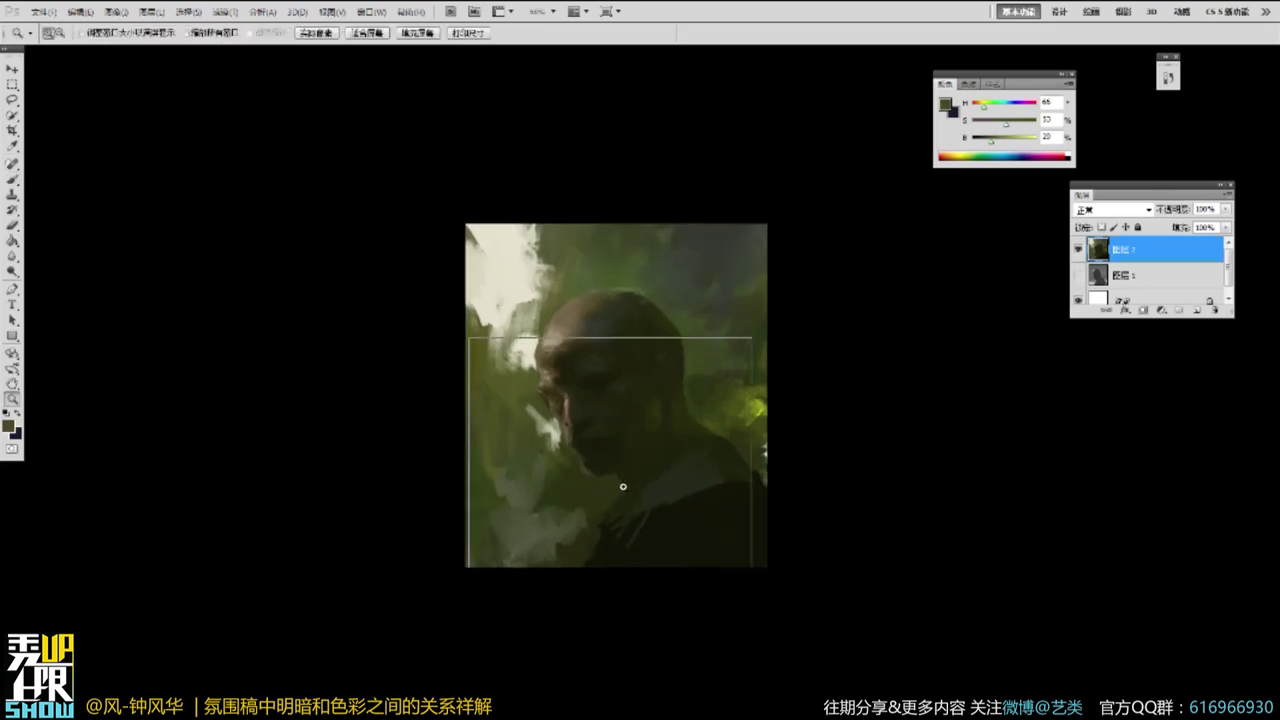
{"action": "left_click", "coordinate": [623, 487], "text": "ctrl"}
Rework the background around the pale patches in front of the face with sampled greens.
{"action": "left_click", "coordinate": [533, 413], "text": "alt"}
{"action": "left_click_drag", "start_coordinate": [537, 402], "coordinate": [506, 384]}
{"action": "left_click", "coordinate": [479, 373], "text": "alt"}
{"action": "left_click", "coordinate": [528, 415], "text": "alt"}
{"action": "left_click_drag", "start_coordinate": [538, 488], "coordinate": [535, 479]}
{"action": "left_click", "coordinate": [543, 463], "text": "alt"}
Extend the grey collar down the chest with sampled colour and darken its front edge.
{"action": "left_click", "coordinate": [607, 504], "text": "alt"}
{"action": "mouse_move", "coordinate": [606, 509]}
{"action": "left_mouse_down"}
{"action": "mouse_move", "coordinate": [607, 540]}
{"action": "mouse_move", "coordinate": [655, 538]}
{"action": "mouse_move", "coordinate": [634, 566]}
{"action": "left_mouse_up"}
{"action": "left_click", "coordinate": [660, 493], "text": "alt"}
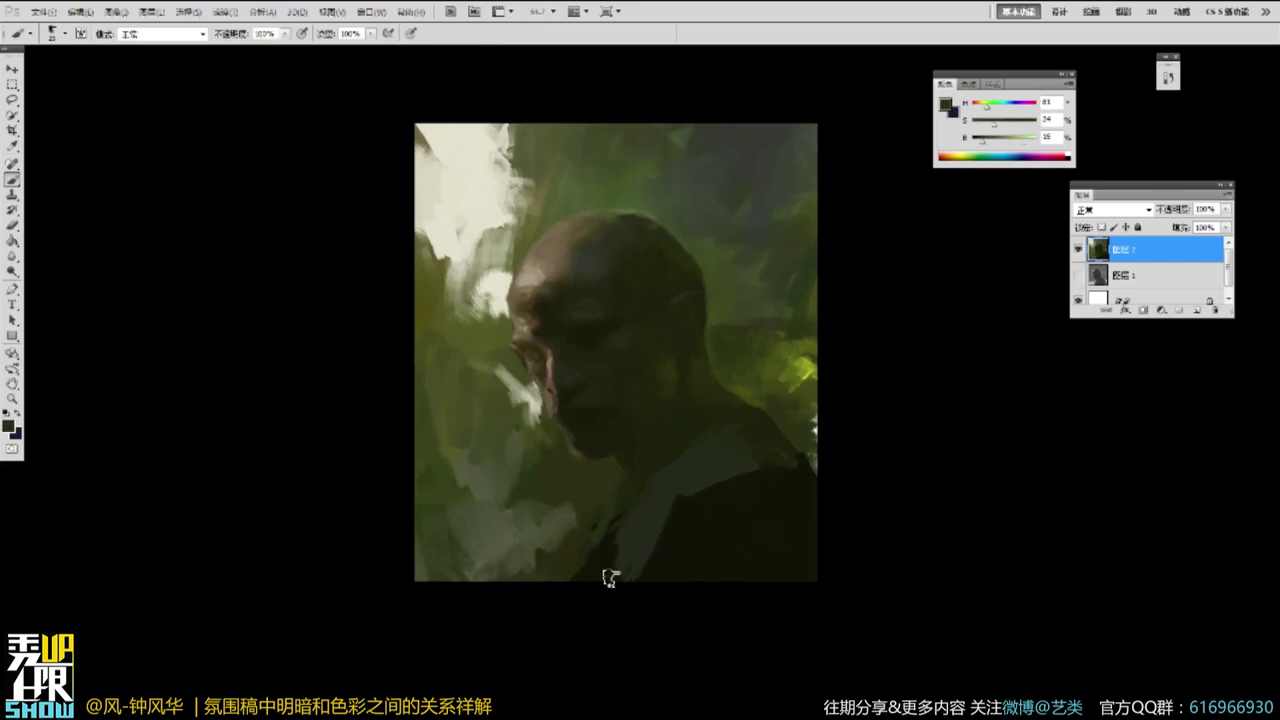
Brighten the lit front of the forehead with sampled pale skin tones and extend the light up towards the crown.
{"action": "left_click", "coordinate": [529, 283], "text": "alt"}
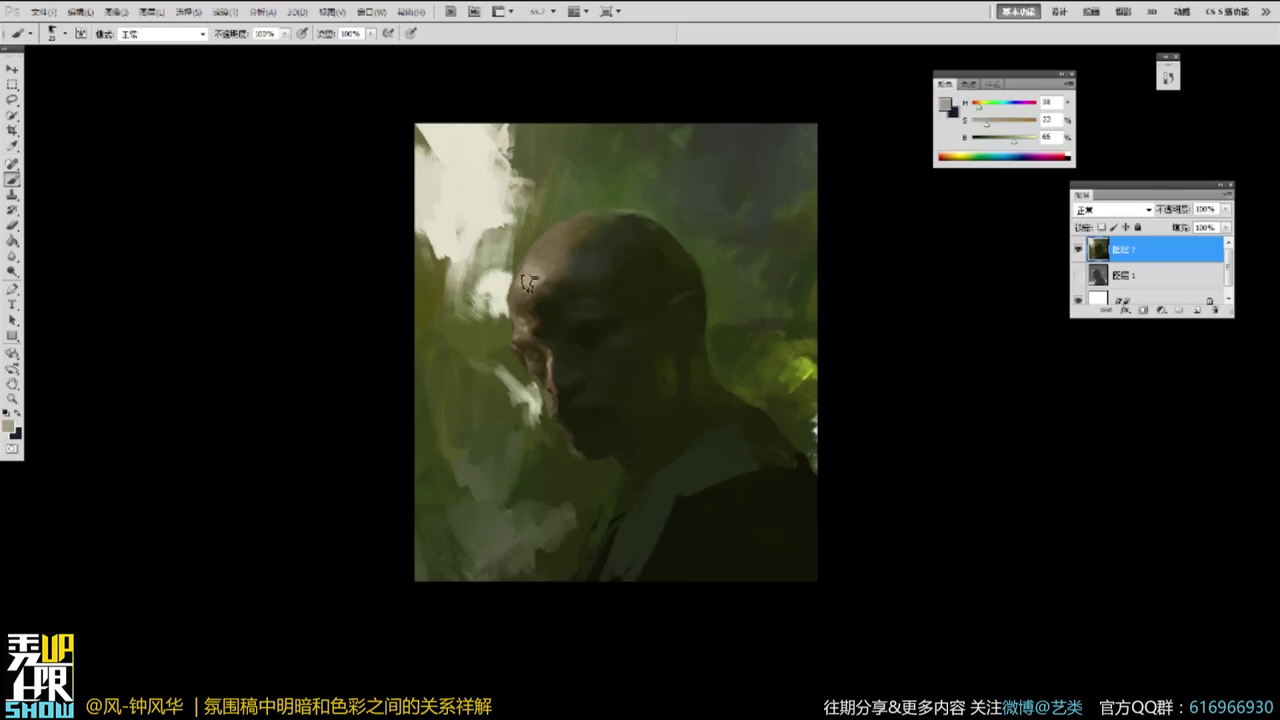
{"action": "left_click", "coordinate": [551, 268], "text": "alt"}
{"action": "left_click", "coordinate": [542, 268], "text": "alt"}
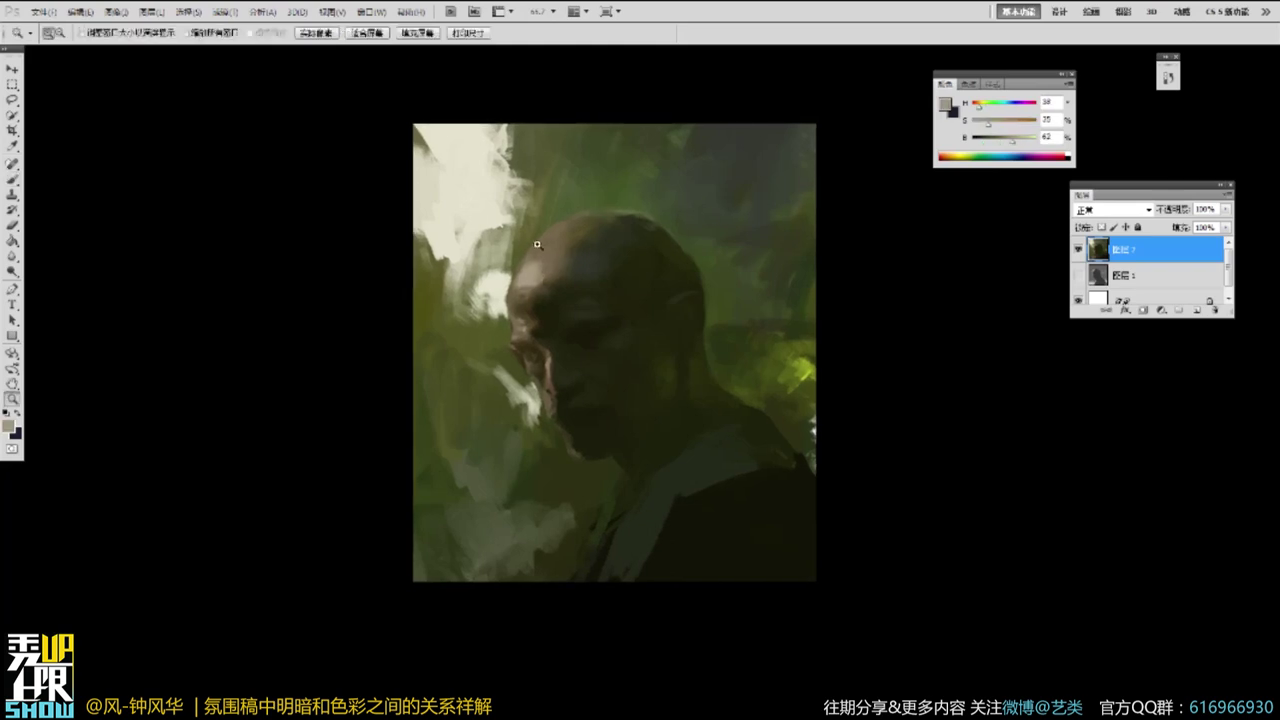
{"action": "left_click", "coordinate": [540, 240], "text": "ctrl"}
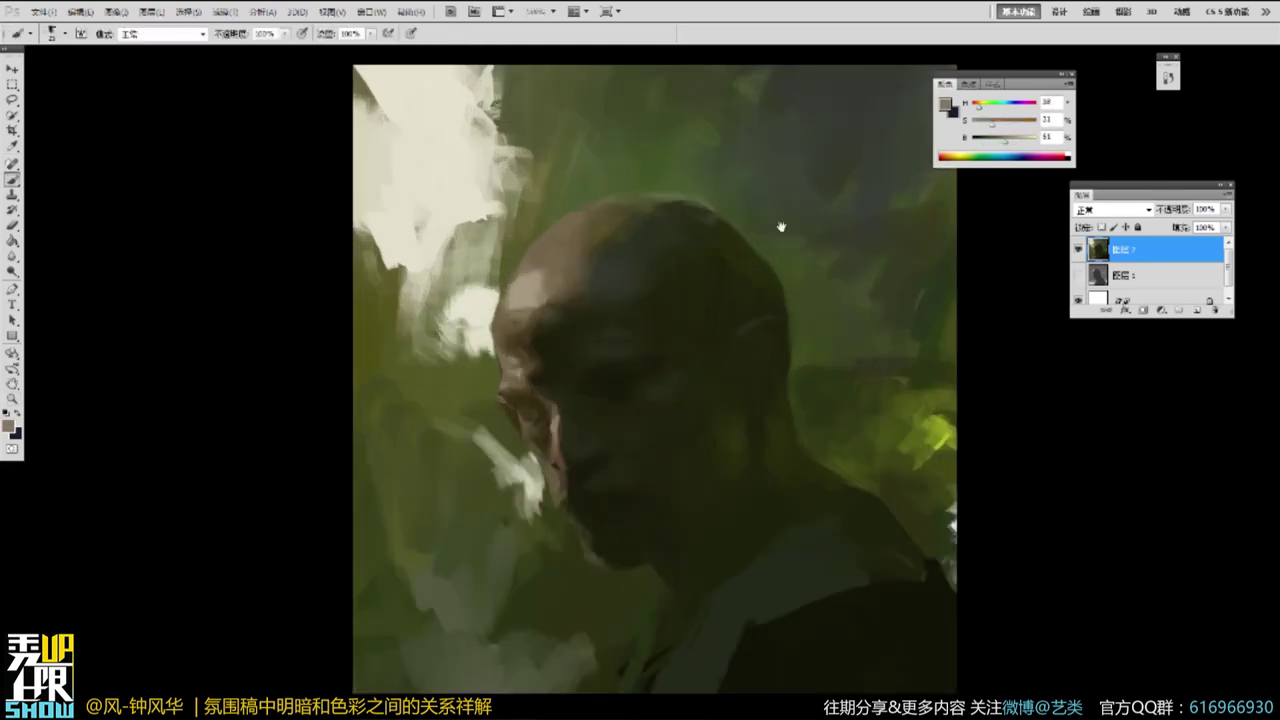
{"action": "scroll", "coordinate": [540, 275], "scroll_direction": "up", "scroll_amount": 2}
{"action": "left_click", "coordinate": [1015, 139]}
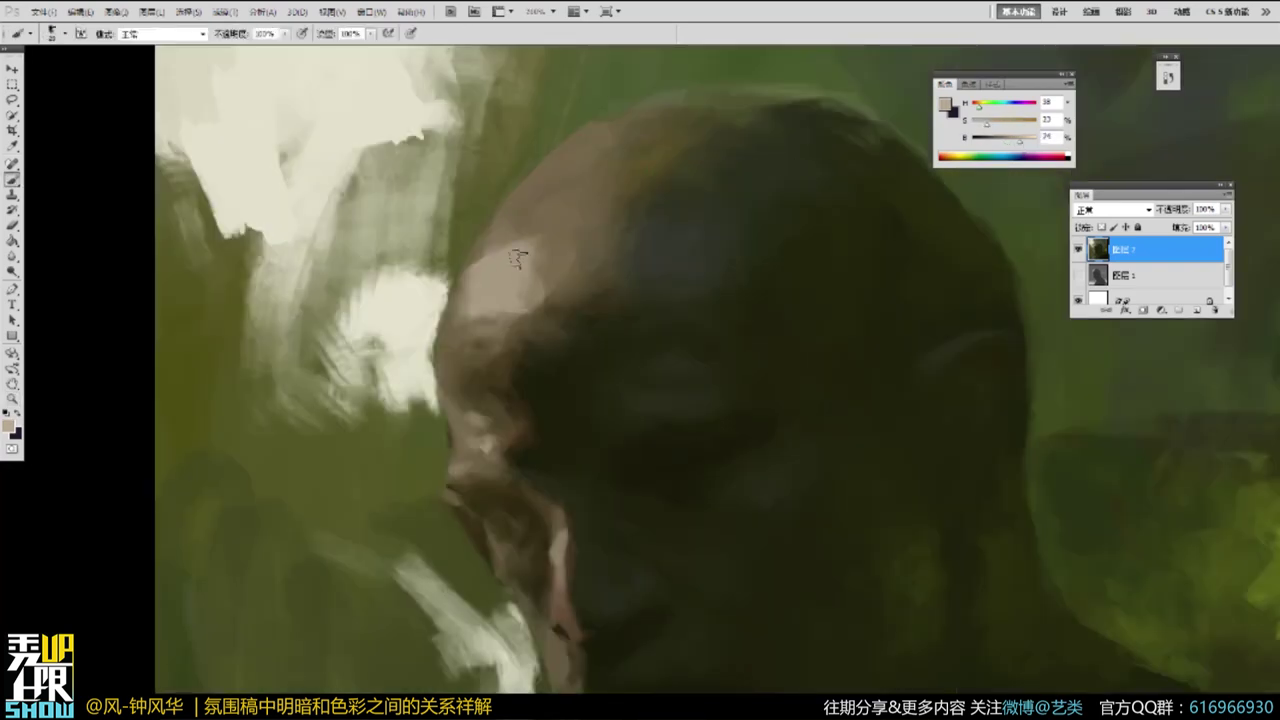
{"action": "mouse_move", "coordinate": [531, 264]}
{"action": "left_mouse_down"}
{"action": "mouse_move", "coordinate": [520, 286]}
{"action": "mouse_move", "coordinate": [505, 266]}
{"action": "left_mouse_up"}
{"action": "mouse_move", "coordinate": [570, 205]}
{"action": "left_mouse_down"}
{"action": "mouse_move", "coordinate": [545, 233]}
{"action": "mouse_move", "coordinate": [554, 272]}
{"action": "mouse_move", "coordinate": [607, 187]}
{"action": "left_mouse_up"}
{"action": "left_click", "coordinate": [643, 146], "text": "ctrl+alt"}
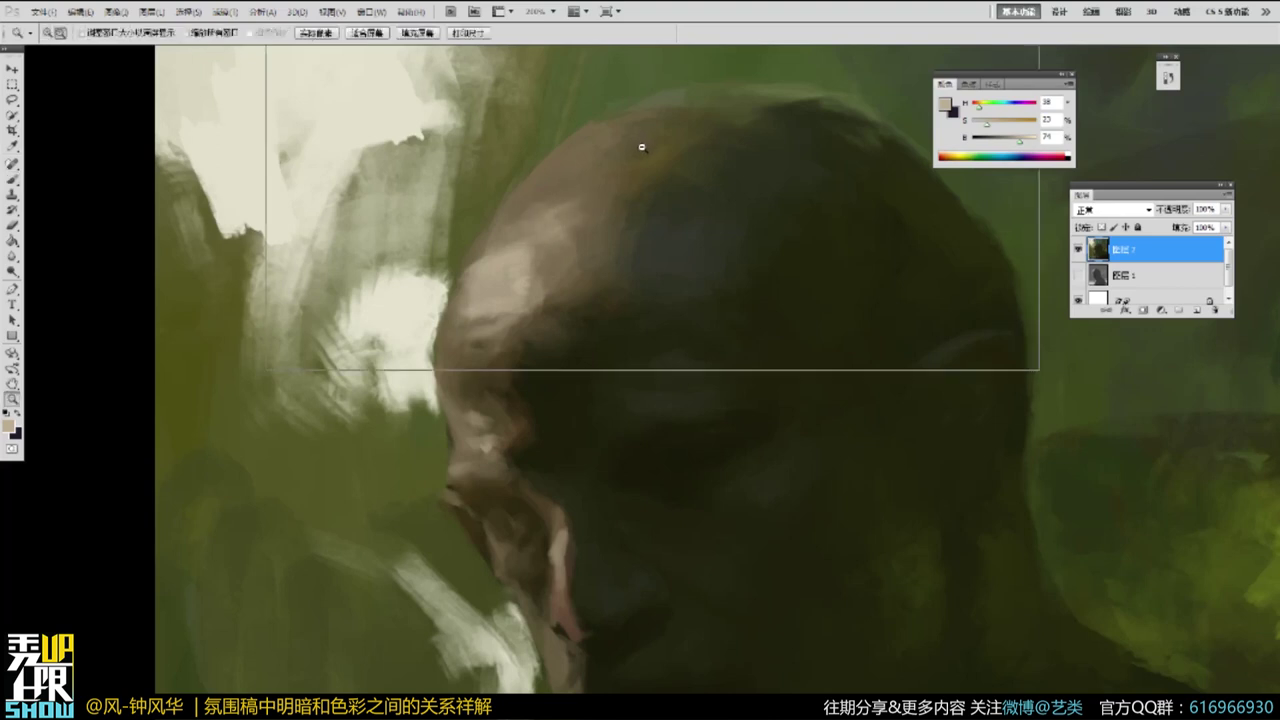
{"action": "left_click", "coordinate": [650, 141], "text": "ctrl+alt"}
{"action": "left_click", "coordinate": [660, 134], "text": "ctrl+alt"}
Try to paint a visible eye in the shadowed side of the face with sampled dark greens.
{"action": "left_click", "coordinate": [688, 149], "text": "ctrl"}
{"action": "left_click", "coordinate": [732, 211], "text": "alt"}
{"action": "left_click", "coordinate": [724, 210], "text": "alt"}
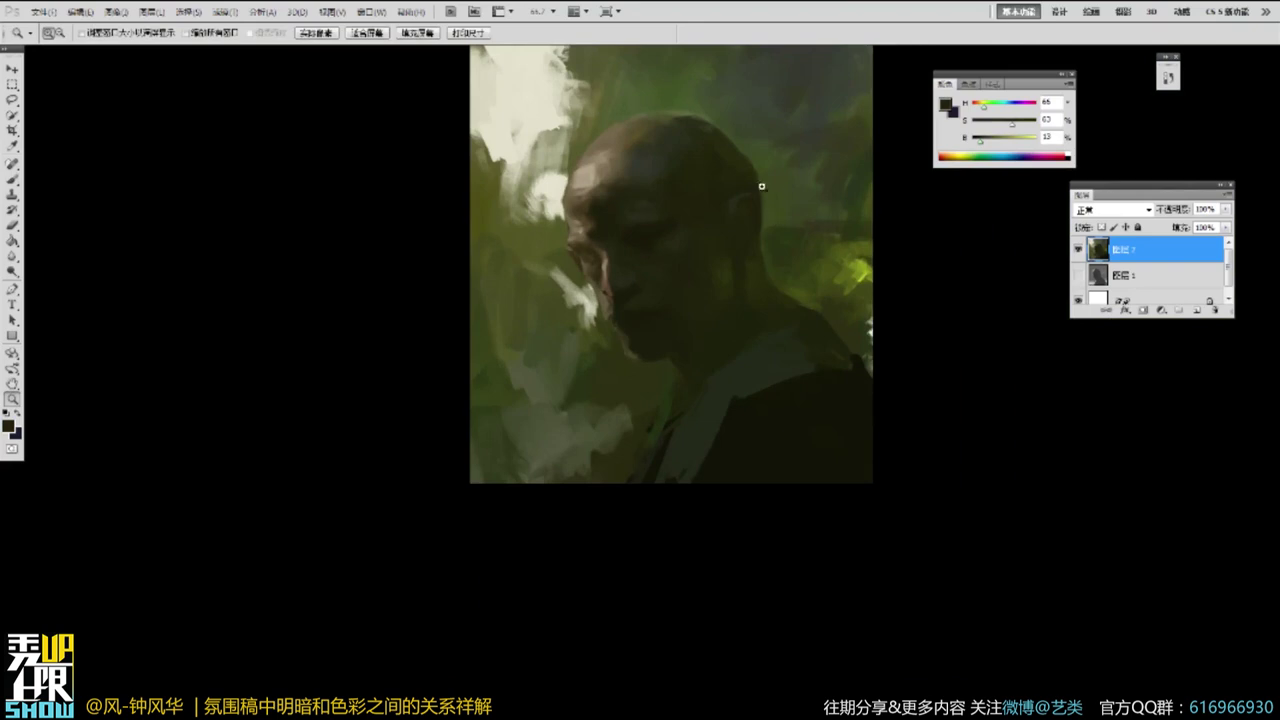
{"action": "left_click", "coordinate": [706, 188], "text": "ctrl"}
{"action": "left_click", "coordinate": [672, 204], "text": "ctrl"}
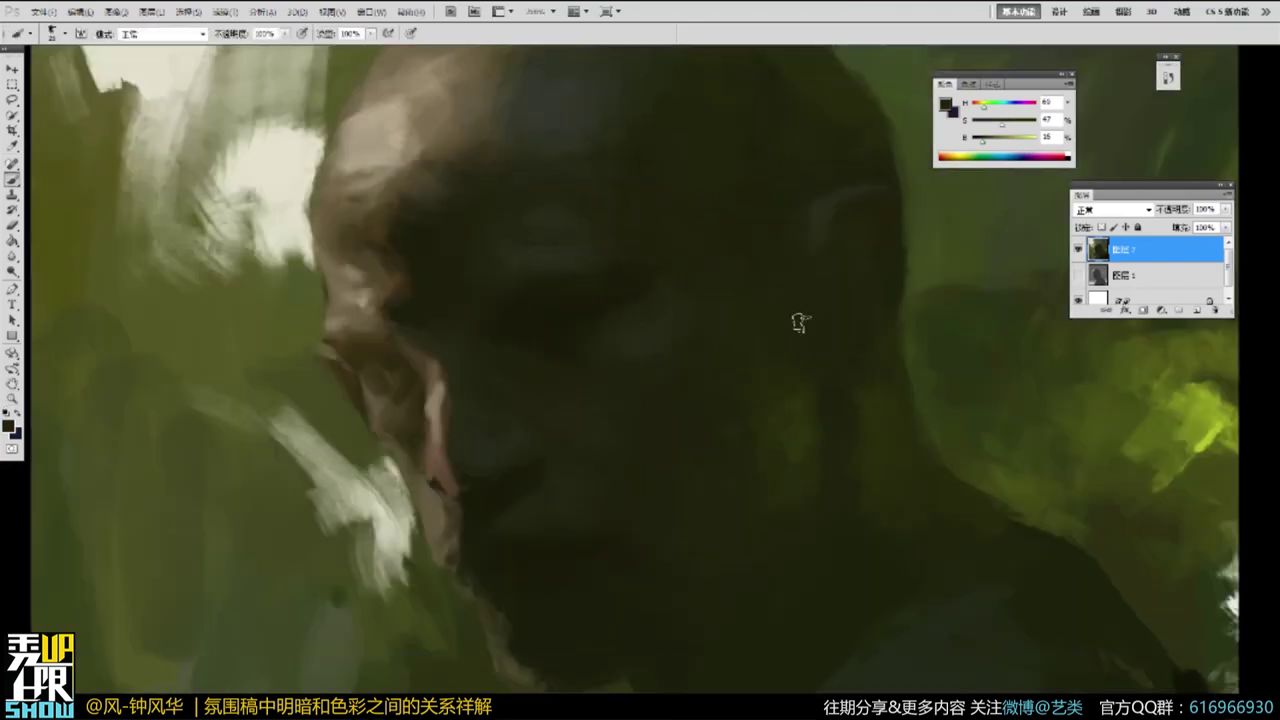
{"action": "left_click", "coordinate": [629, 240], "text": "ctrl"}
{"action": "left_click", "coordinate": [533, 255], "text": "alt"}
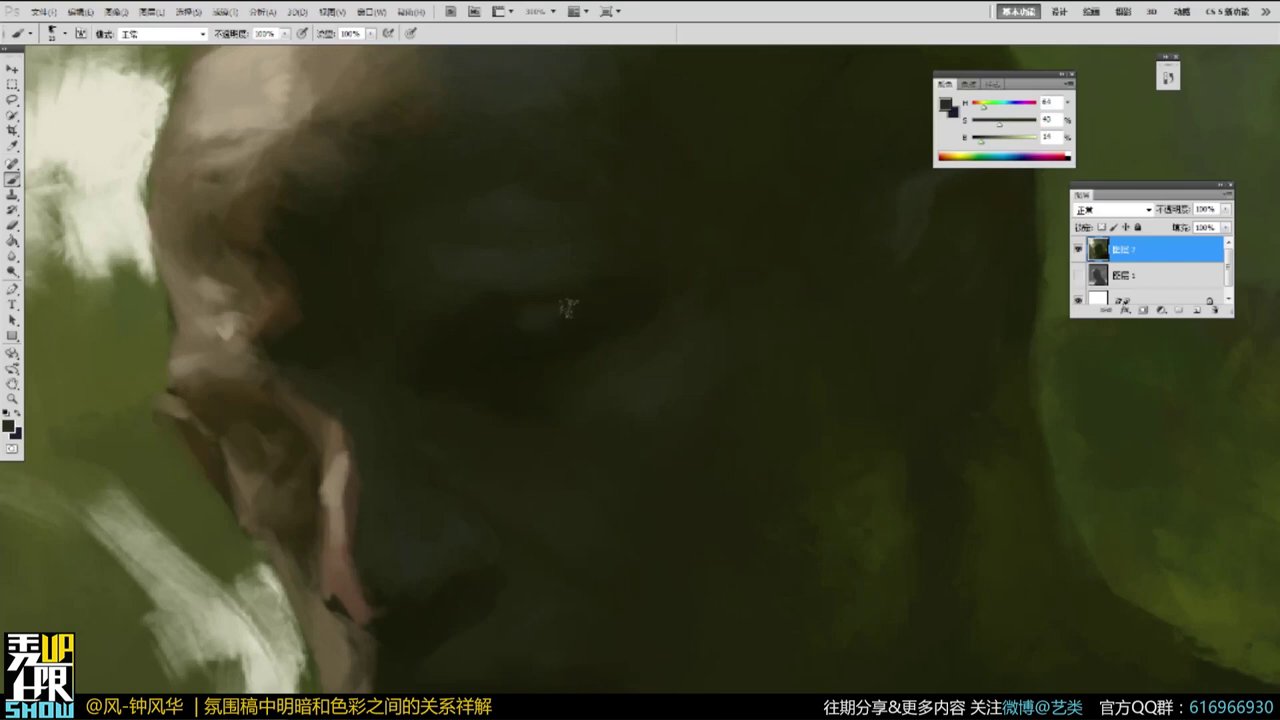
{"action": "left_click", "coordinate": [510, 302], "text": "alt"}
{"action": "left_click", "coordinate": [734, 300], "text": "alt"}
{"action": "mouse_move", "coordinate": [494, 345]}
{"action": "left_mouse_down"}
{"action": "mouse_move", "coordinate": [537, 362]}
{"action": "mouse_move", "coordinate": [488, 346]}
{"action": "left_mouse_up"}
{"action": "left_click", "coordinate": [760, 286], "text": "alt"}
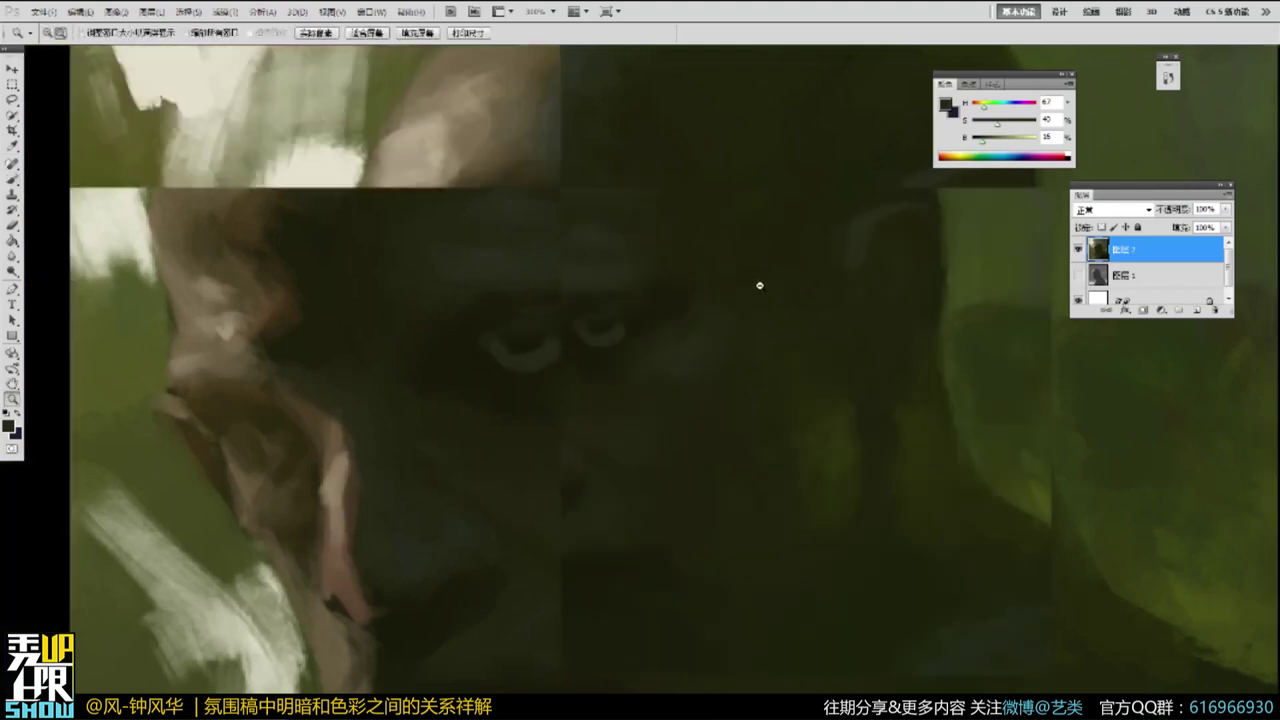
{"action": "key", "text": "b"}
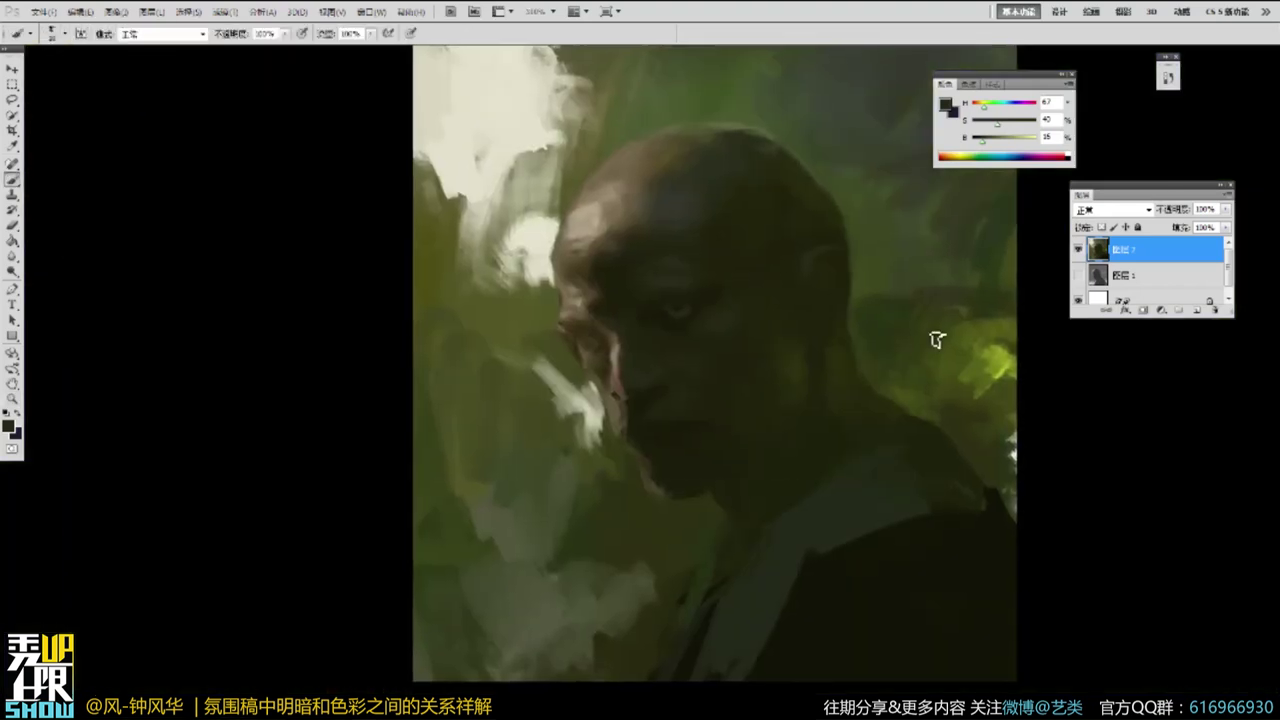
Rework the shadow around the eye socket and cheek with sampled dark tones.
{"action": "left_click", "coordinate": [785, 268], "text": "ctrl"}
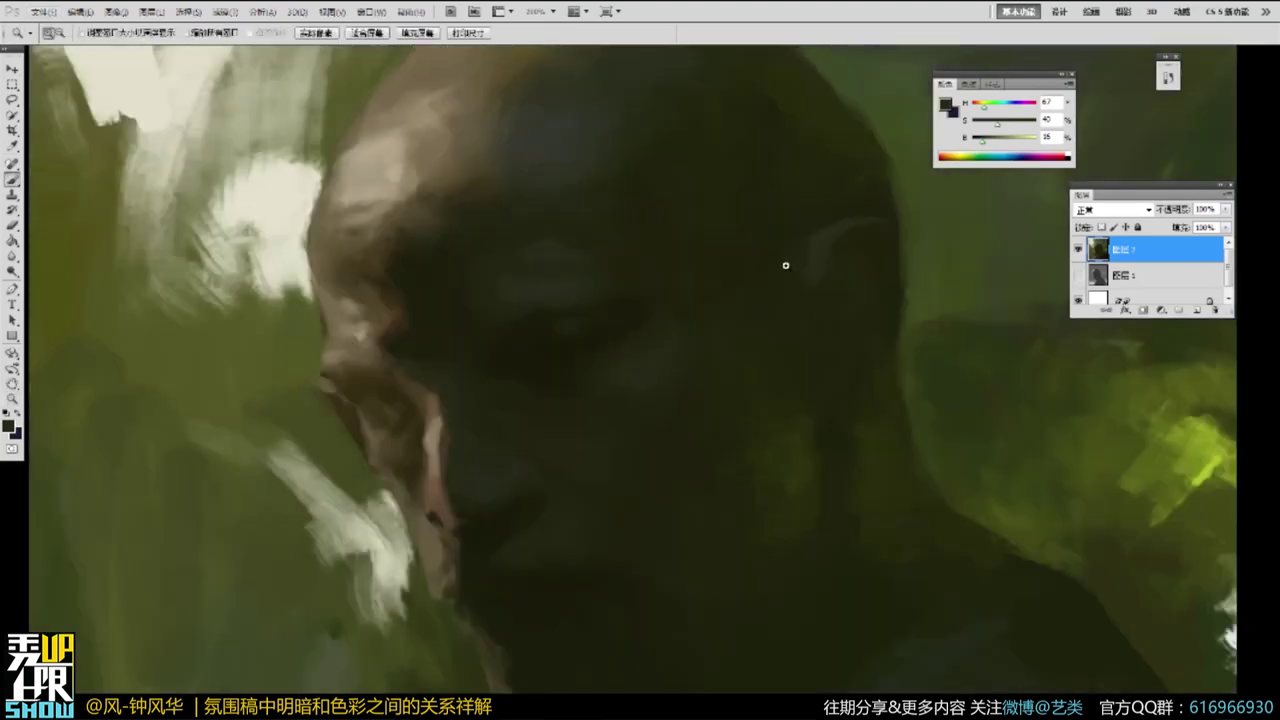
{"action": "left_click", "coordinate": [580, 337], "text": "alt"}
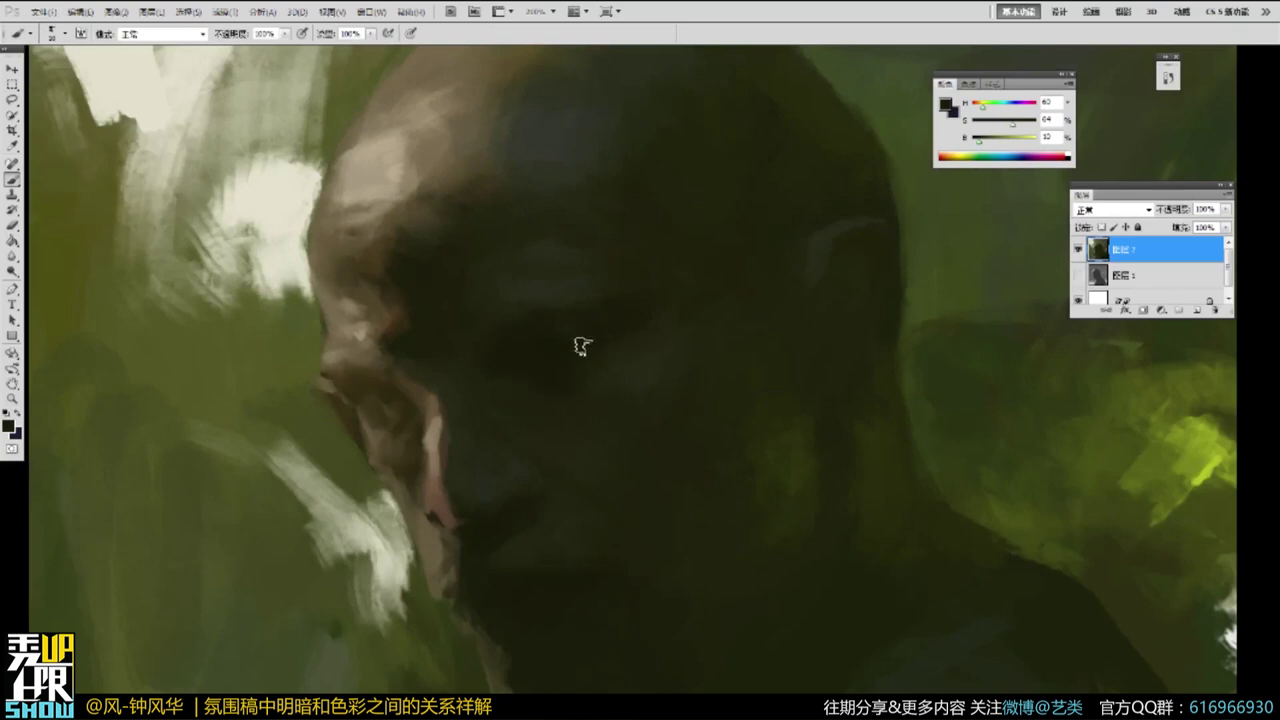
{"action": "left_click", "coordinate": [714, 302], "text": "alt"}
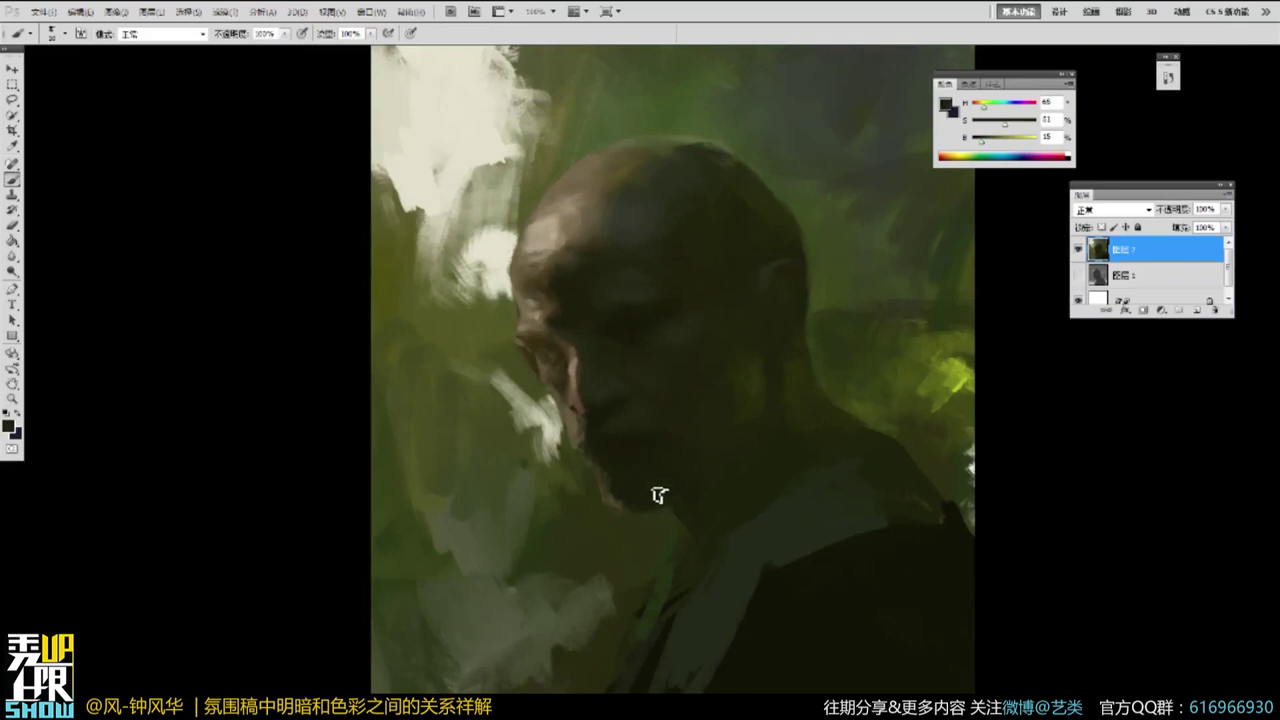
{"action": "key", "text": "z"}
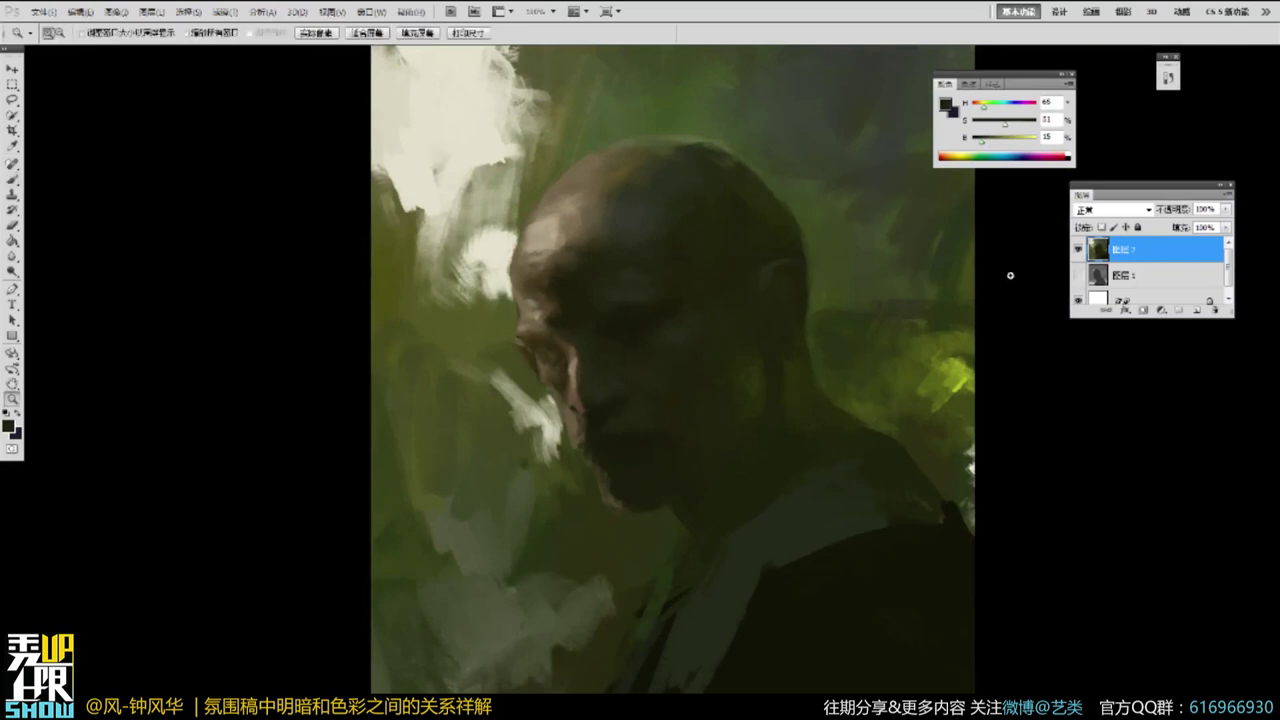
{"action": "key", "text": "b"}
Add green reflected light to the side and back of the neck below the ear with sampled colours.
{"action": "left_click", "coordinate": [760, 387], "text": "alt"}
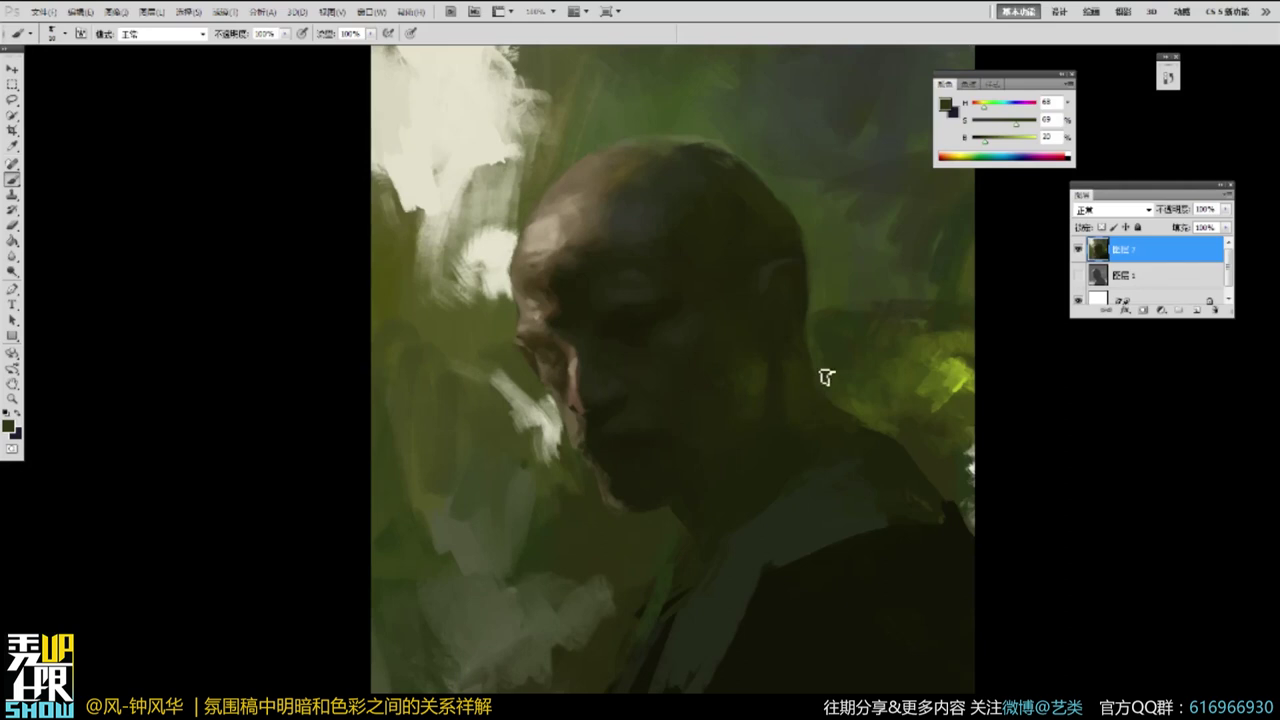
{"action": "scroll", "coordinate": [816, 320], "scroll_direction": "up", "scroll_amount": 1}
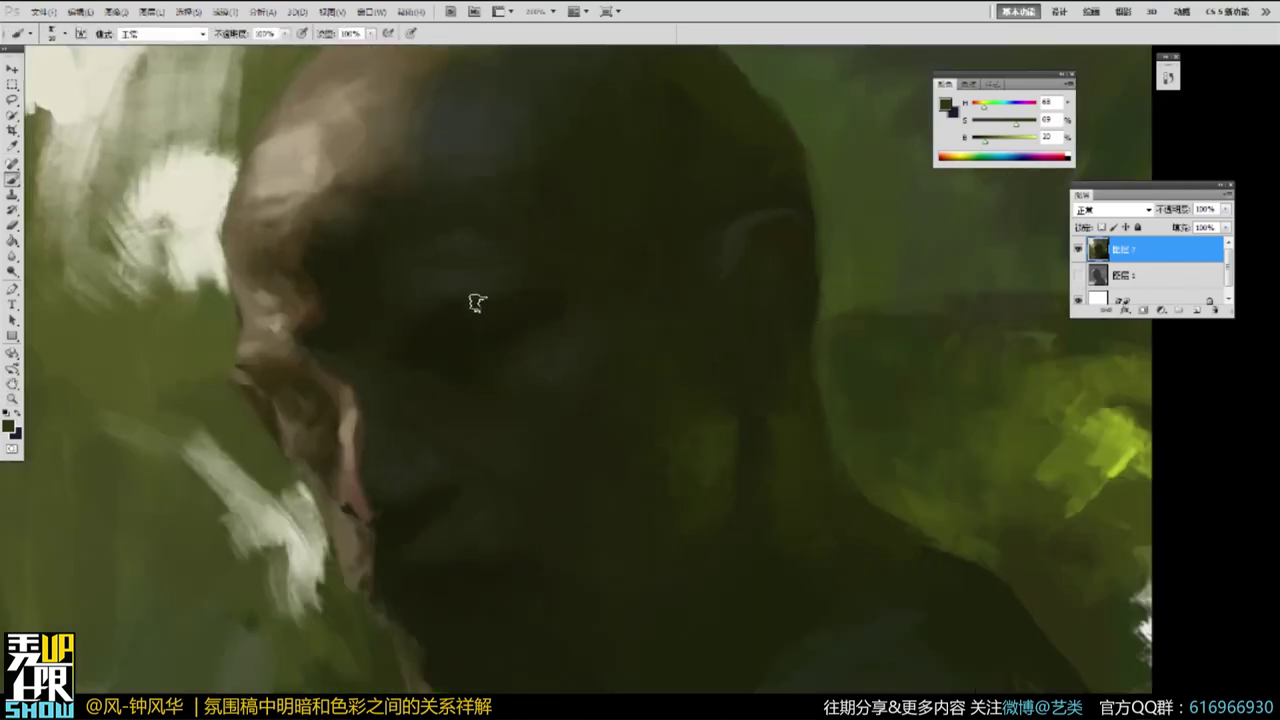
{"action": "left_click_drag", "start_coordinate": [695, 341], "coordinate": [717, 323]}
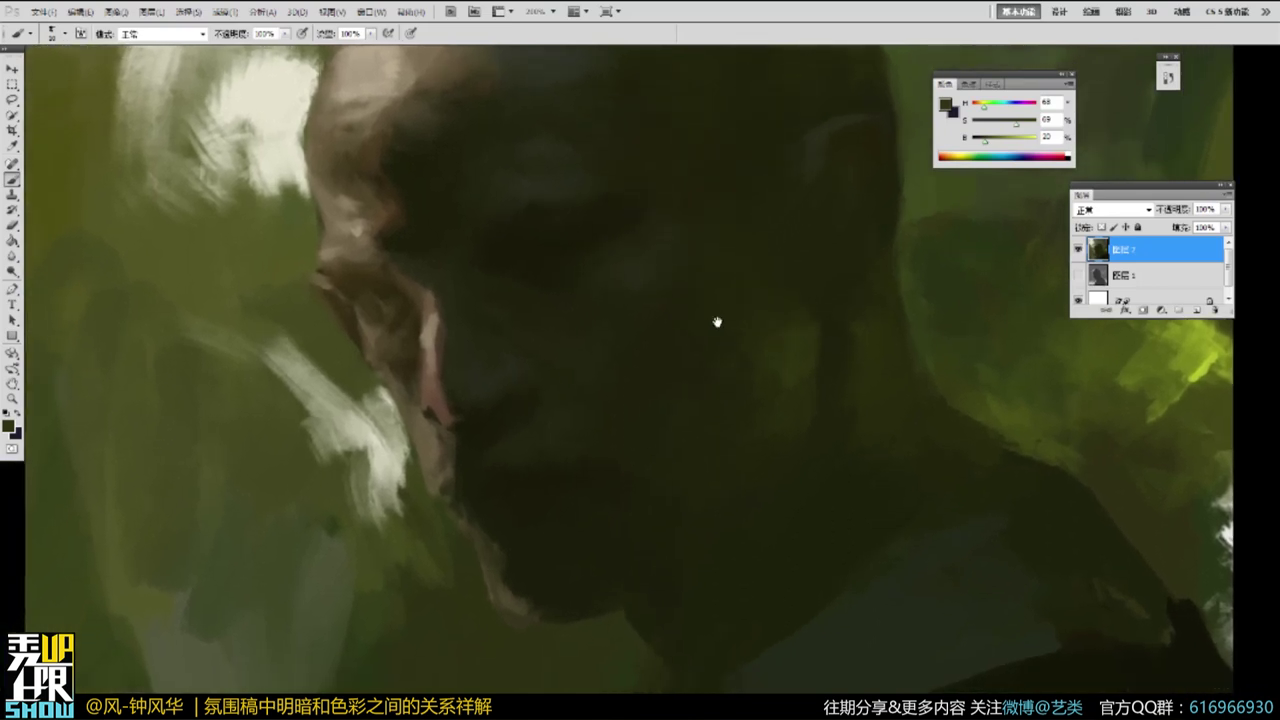
{"action": "left_click_drag", "start_coordinate": [923, 442], "coordinate": [775, 524]}
{"action": "left_click", "coordinate": [725, 403], "text": "alt"}
{"action": "left_click_drag", "start_coordinate": [725, 403], "coordinate": [724, 410]}
{"action": "left_click", "coordinate": [741, 390], "text": "alt"}
{"action": "left_click", "coordinate": [859, 468], "text": "alt"}
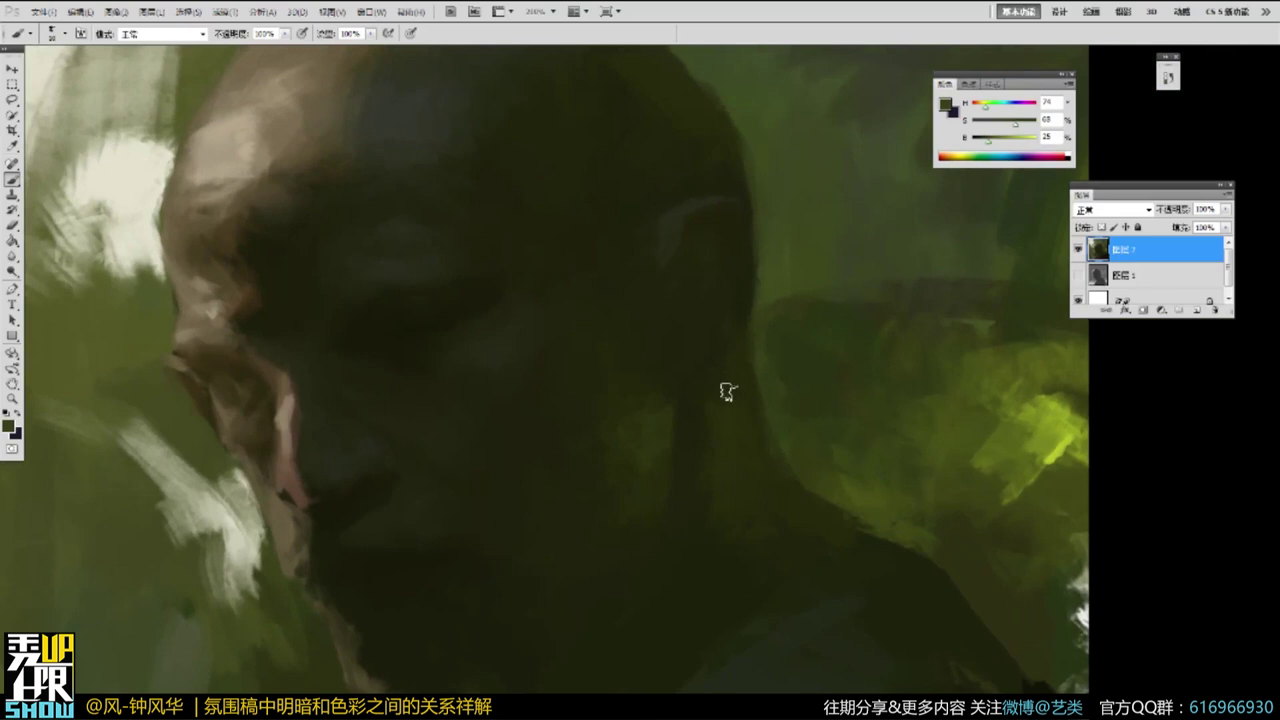
{"action": "key", "text": "z"}
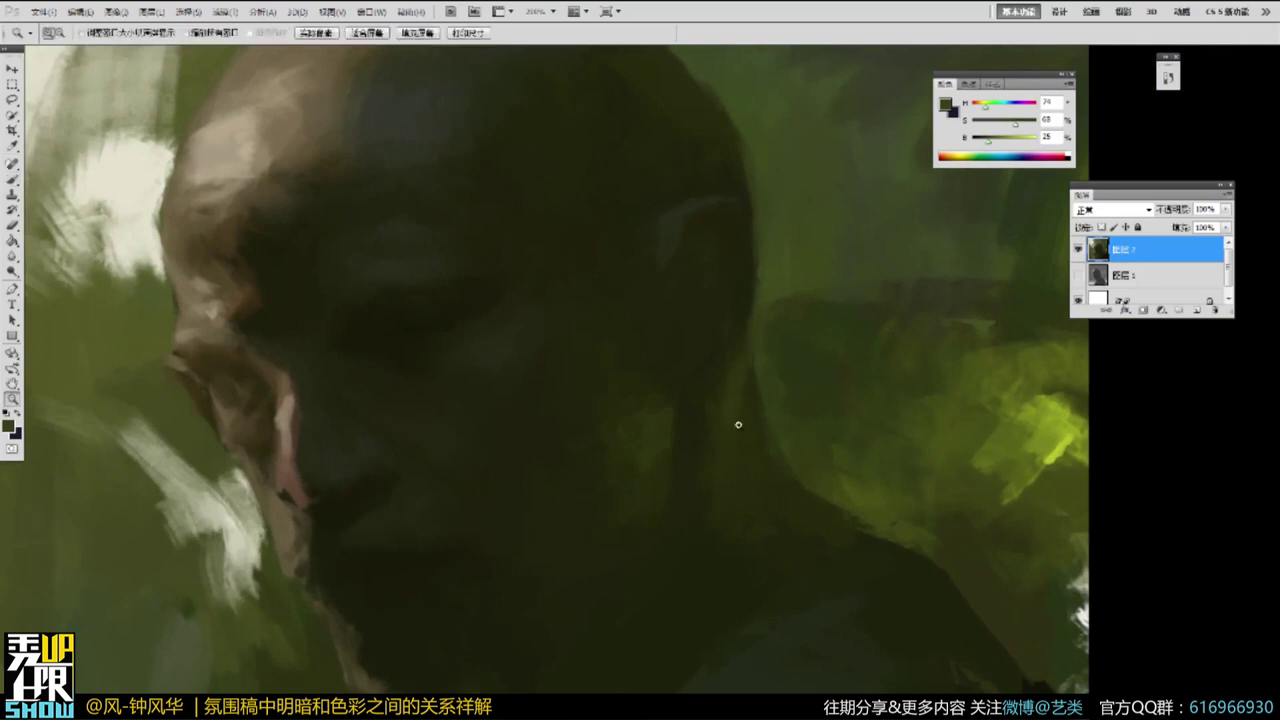
{"action": "left_click", "coordinate": [751, 394], "text": "alt"}
{"action": "left_click", "coordinate": [796, 340], "text": "ctrl+alt"}
{"action": "left_click_drag", "start_coordinate": [814, 349], "coordinate": [806, 341]}
{"action": "left_click", "coordinate": [797, 360], "text": "ctrl"}
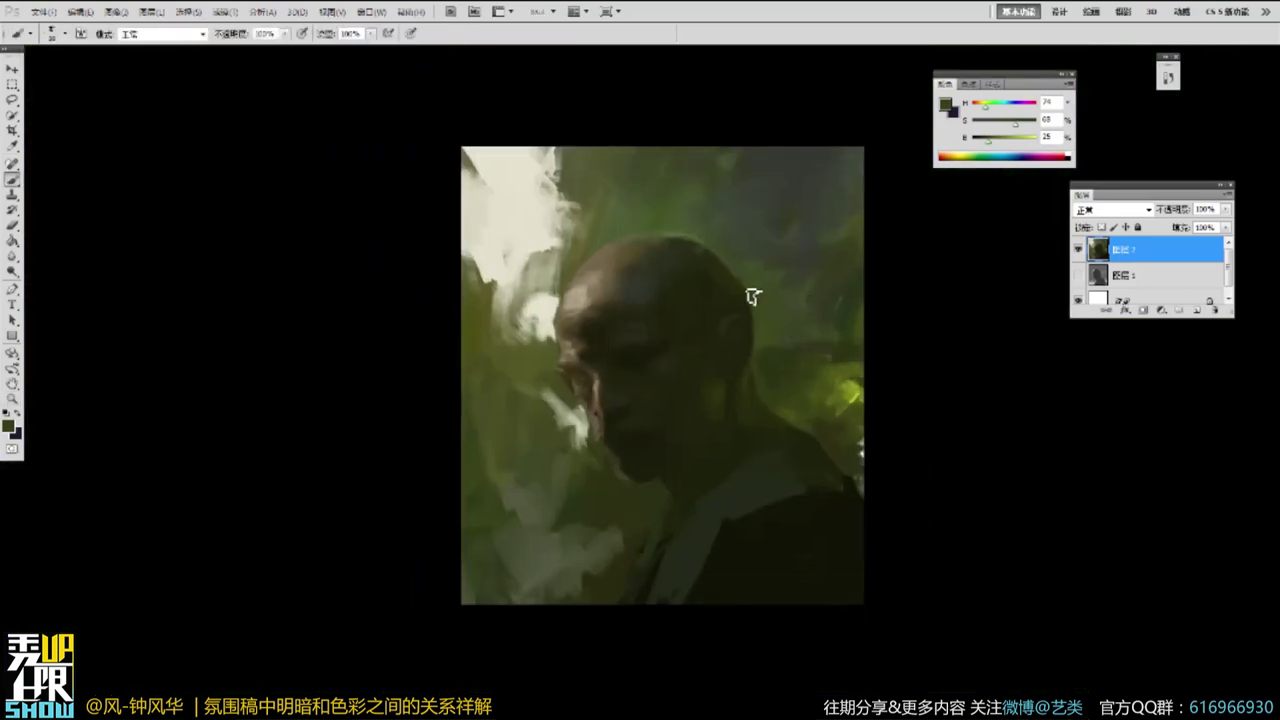
Blend sampled greens along the back of the neck down to the shoulder, softening the edge against the background.
{"action": "left_click", "coordinate": [722, 371], "text": "alt"}
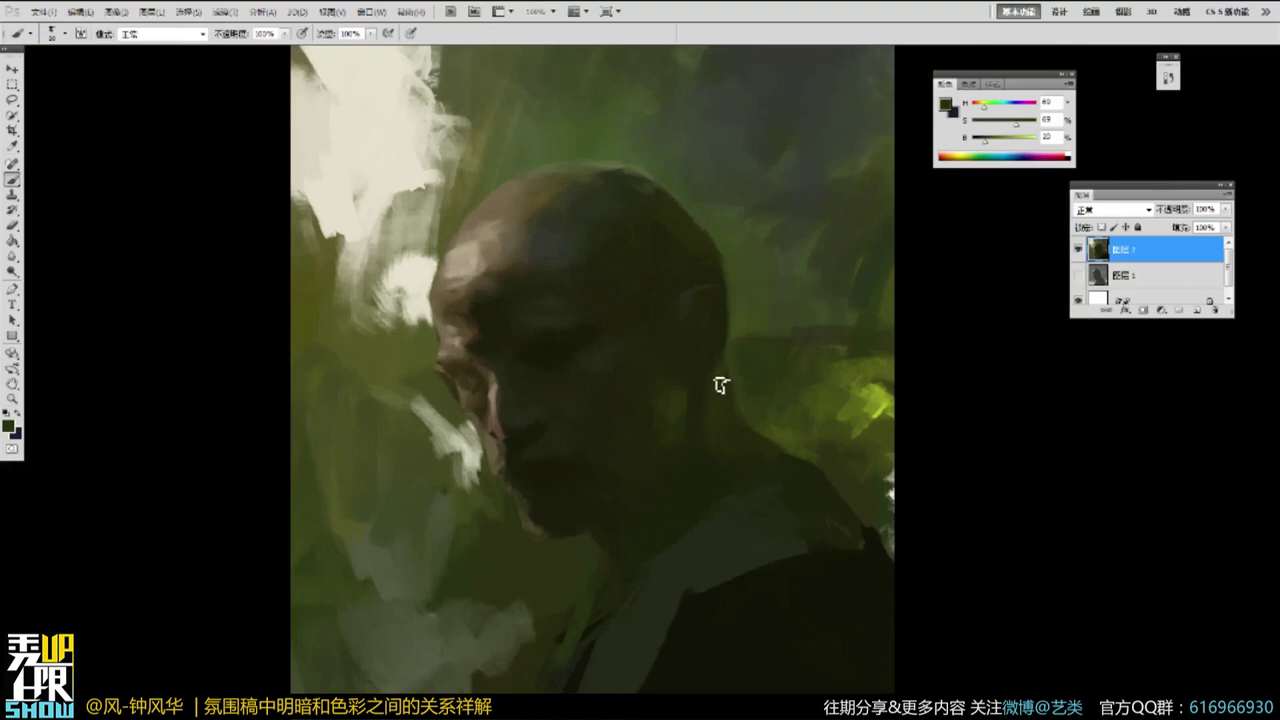
{"action": "left_click", "coordinate": [886, 398], "text": "alt"}
{"action": "left_click", "coordinate": [751, 409], "text": "alt"}
{"action": "left_click", "coordinate": [785, 437], "text": "alt"}
{"action": "left_click", "coordinate": [771, 447], "text": "alt"}
{"action": "left_click", "coordinate": [742, 430], "text": "alt"}
{"action": "mouse_move", "coordinate": [742, 429]}
{"action": "left_mouse_down"}
{"action": "mouse_move", "coordinate": [756, 467]}
{"action": "mouse_move", "coordinate": [797, 486]}
{"action": "left_mouse_up"}
{"action": "left_click", "coordinate": [758, 460], "text": "alt"}
{"action": "left_click", "coordinate": [766, 458], "text": "alt"}
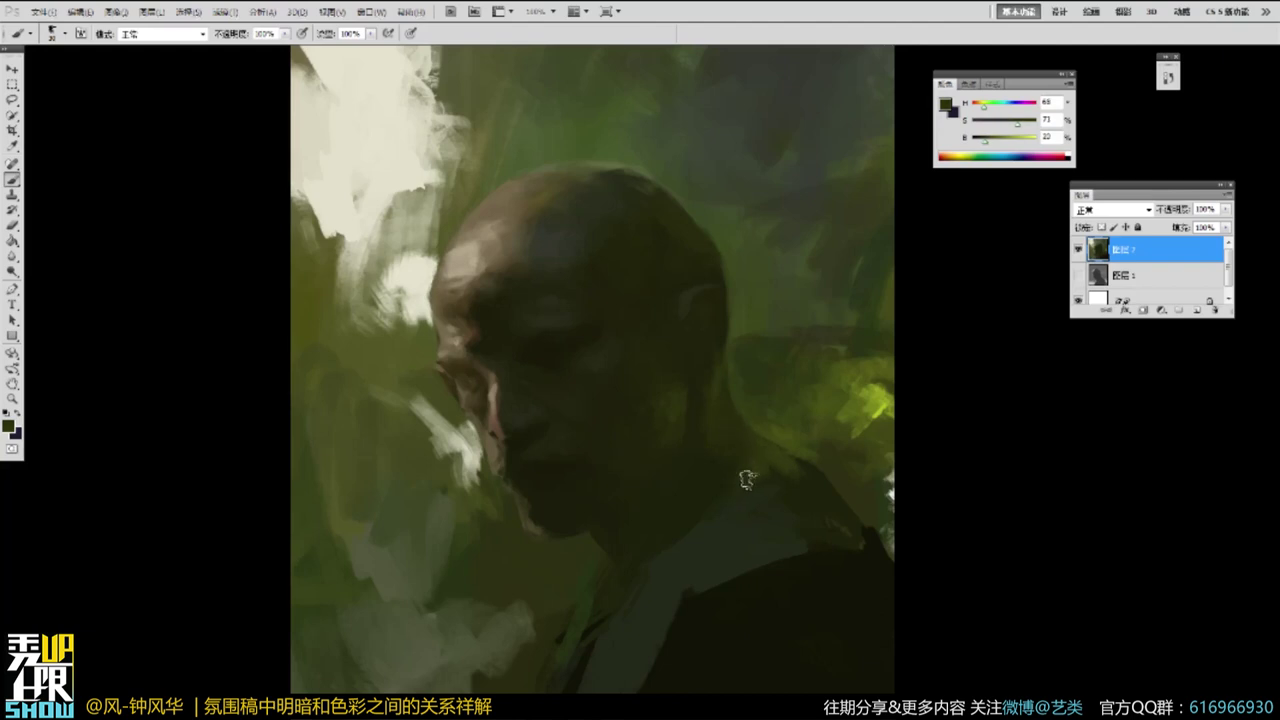
Paint a lighter muted green plane across the top of the collar at the shoulder.
{"action": "left_click", "coordinate": [766, 505], "text": "alt"}
{"action": "left_click_drag", "start_coordinate": [988, 145], "coordinate": [992, 142]}
{"action": "mouse_move", "coordinate": [761, 488]}
{"action": "left_mouse_down"}
{"action": "mouse_move", "coordinate": [803, 483]}
{"action": "mouse_move", "coordinate": [857, 511]}
{"action": "left_mouse_up"}
{"action": "left_click", "coordinate": [849, 562], "text": "alt"}
{"action": "left_click", "coordinate": [791, 491], "text": "alt"}
{"action": "left_click", "coordinate": [830, 490], "text": "alt"}
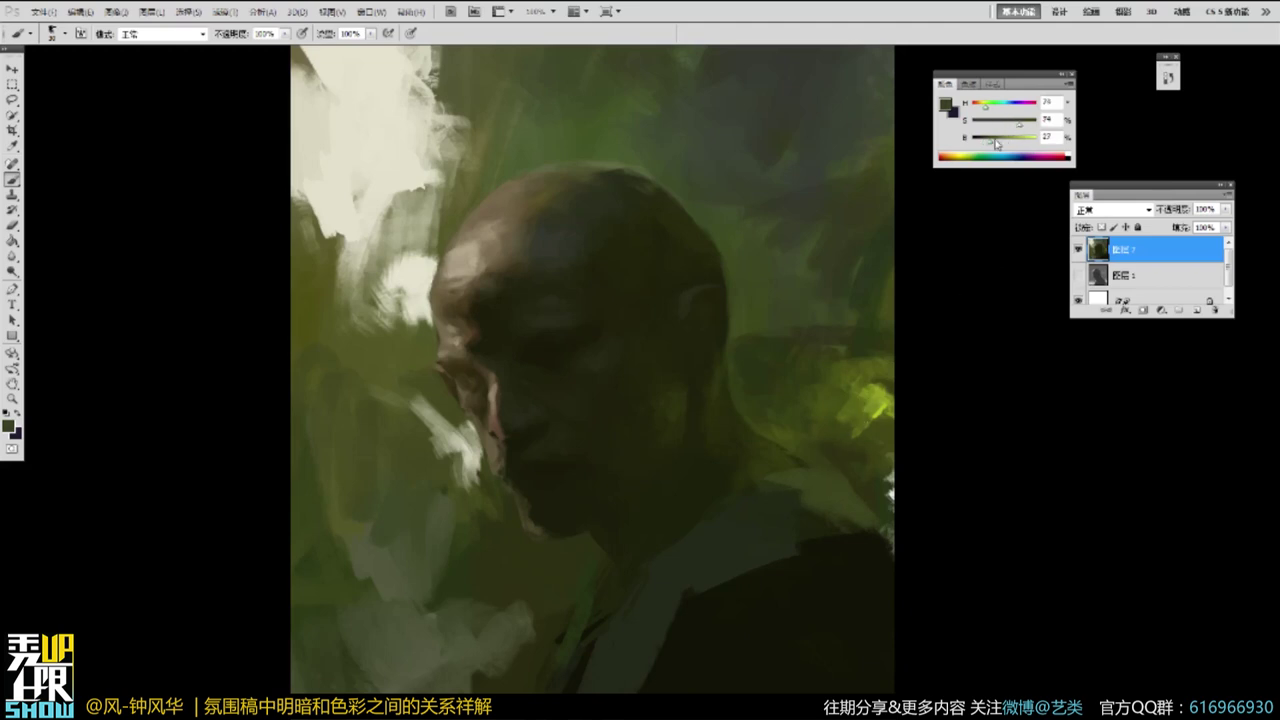
Strengthen the green light on the shoulder and blend it into the neck and collar with sampled colours.
{"action": "left_click_drag", "start_coordinate": [782, 475], "coordinate": [820, 466]}
{"action": "left_click", "coordinate": [748, 494], "text": "alt"}
{"action": "left_click", "coordinate": [750, 486], "text": "alt"}
{"action": "left_click", "coordinate": [866, 445], "text": "alt"}
{"action": "left_click", "coordinate": [866, 444], "text": "alt"}
{"action": "key", "text": "b"}
{"action": "left_click", "coordinate": [785, 488], "text": "alt"}
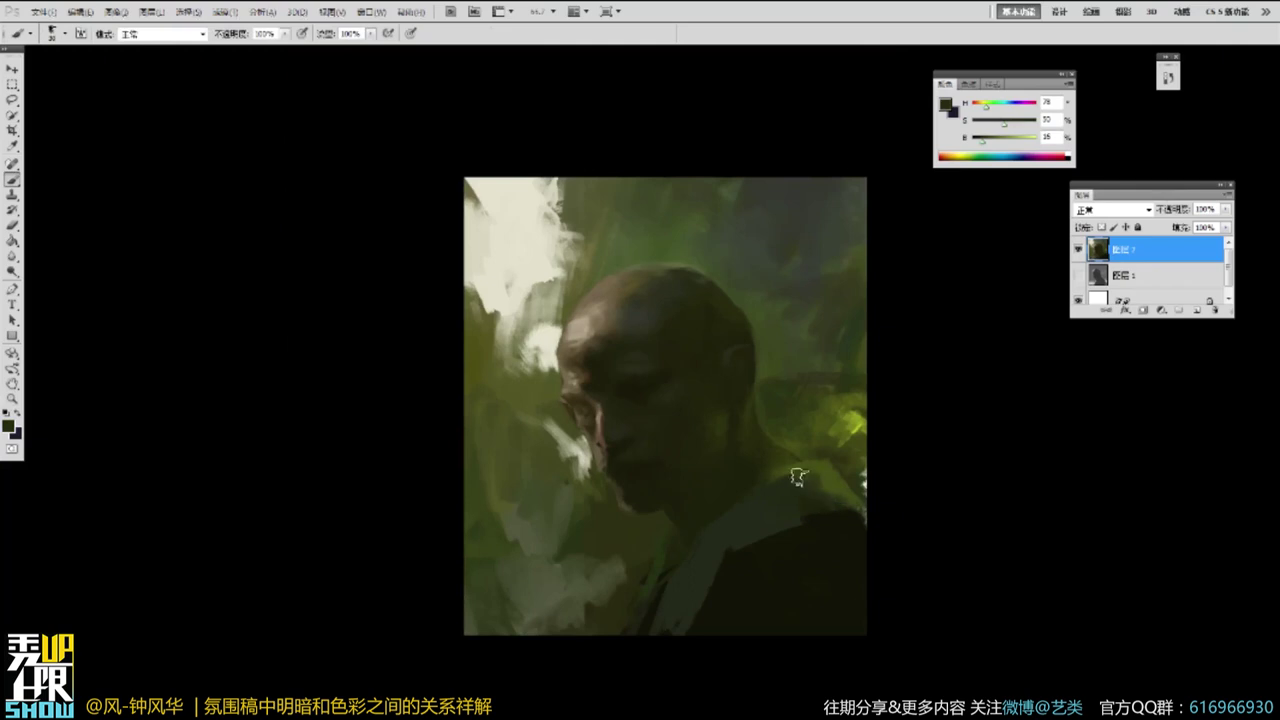
Widen the grey collar on the chest and paint pale grey-green light strokes on its front.
{"action": "left_click_drag", "start_coordinate": [728, 562], "coordinate": [694, 620]}
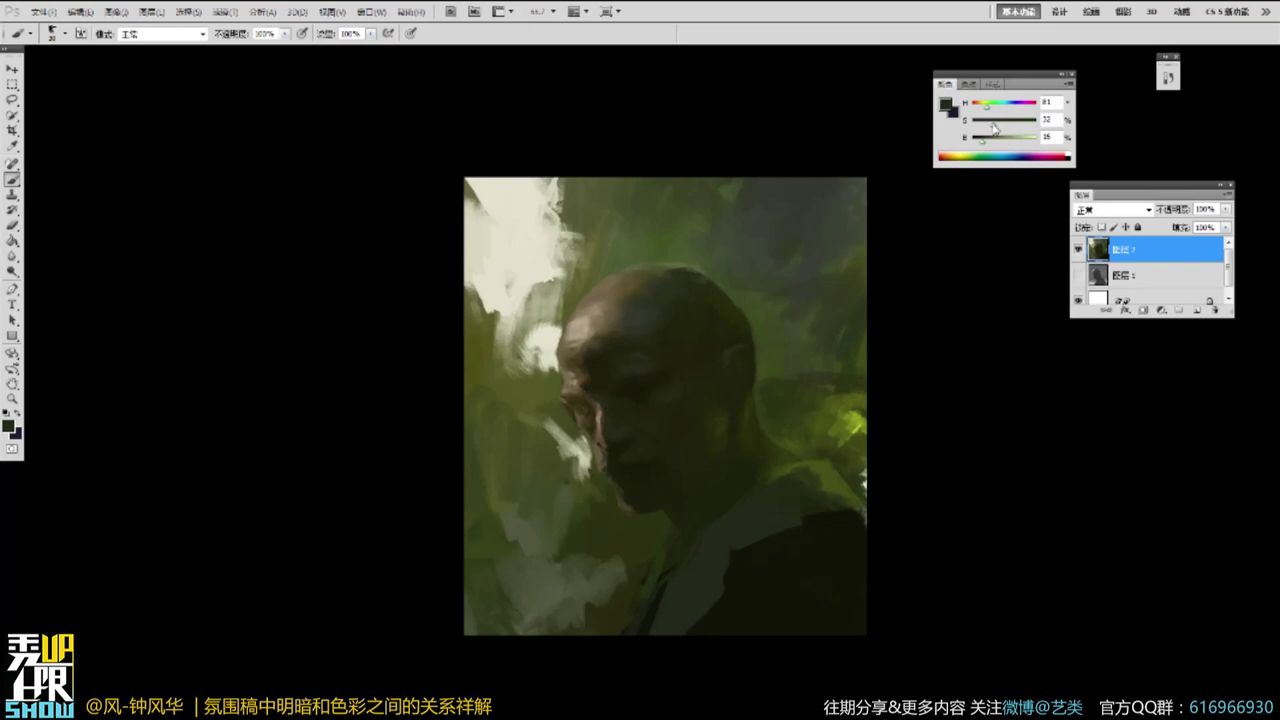
{"action": "left_click_drag", "start_coordinate": [984, 142], "coordinate": [993, 128]}
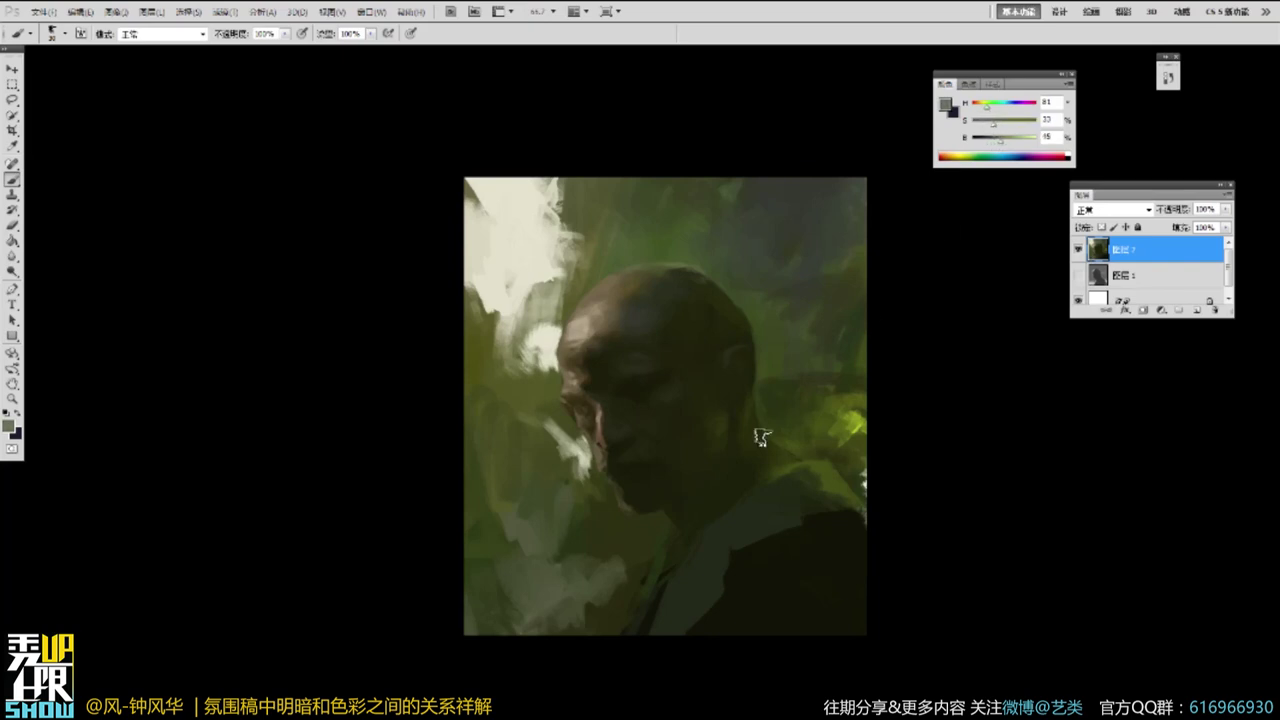
{"action": "key", "text": "bracketright"}
{"action": "mouse_move", "coordinate": [707, 543]}
{"action": "left_mouse_down"}
{"action": "mouse_move", "coordinate": [641, 643]}
{"action": "mouse_move", "coordinate": [648, 581]}
{"action": "mouse_move", "coordinate": [636, 607]}
{"action": "mouse_move", "coordinate": [653, 602]}
{"action": "mouse_move", "coordinate": [630, 627]}
{"action": "mouse_move", "coordinate": [662, 577]}
{"action": "left_mouse_up"}
{"action": "left_click", "coordinate": [711, 559], "text": "alt"}
{"action": "key", "text": "bracketleft"}
{"action": "left_click", "coordinate": [692, 569], "text": "alt"}
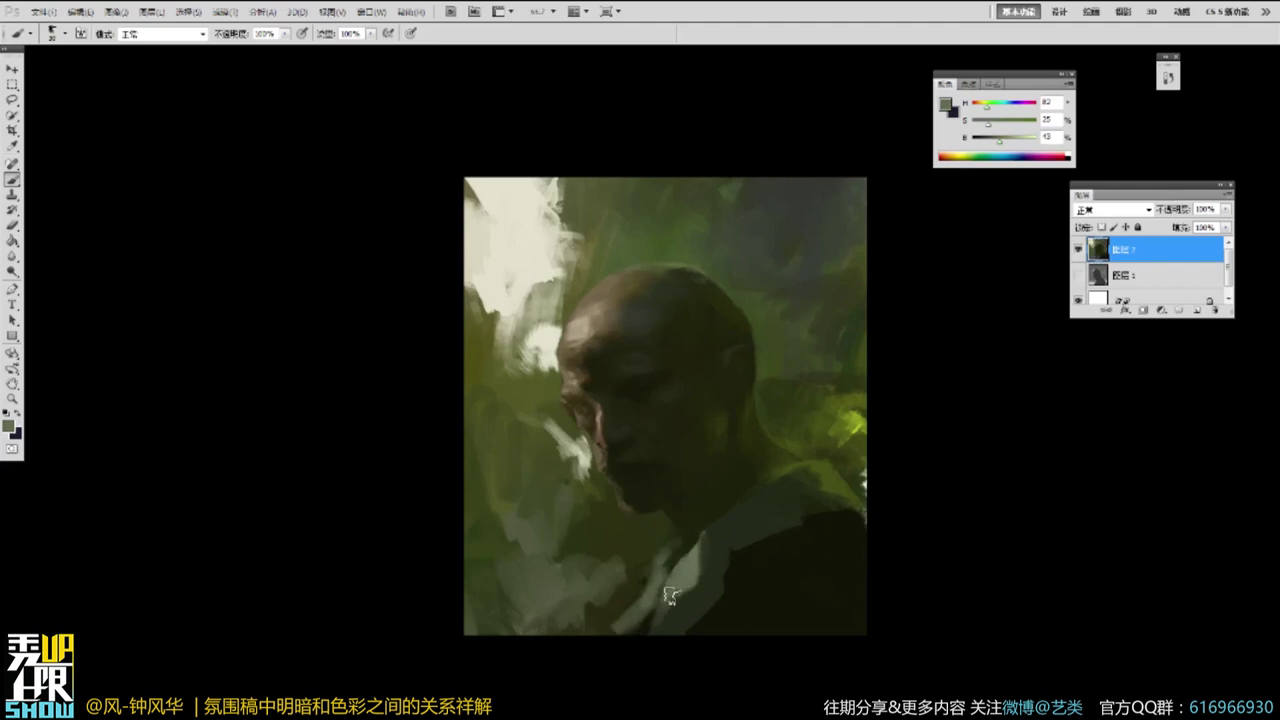
Shape the edges of the pale collar strokes with sampled collar and background colours.
{"action": "left_click", "coordinate": [724, 562], "text": "alt"}
{"action": "mouse_move", "coordinate": [698, 584]}
{"action": "left_mouse_down"}
{"action": "mouse_move", "coordinate": [659, 637]}
{"action": "mouse_move", "coordinate": [642, 600]}
{"action": "mouse_move", "coordinate": [629, 635]}
{"action": "mouse_move", "coordinate": [620, 590]}
{"action": "mouse_move", "coordinate": [609, 645]}
{"action": "mouse_move", "coordinate": [619, 527]}
{"action": "mouse_move", "coordinate": [586, 574]}
{"action": "left_mouse_up"}
{"action": "left_click", "coordinate": [634, 626], "text": "alt"}
{"action": "left_click", "coordinate": [617, 594], "text": "alt"}
{"action": "left_click", "coordinate": [600, 528], "text": "alt"}
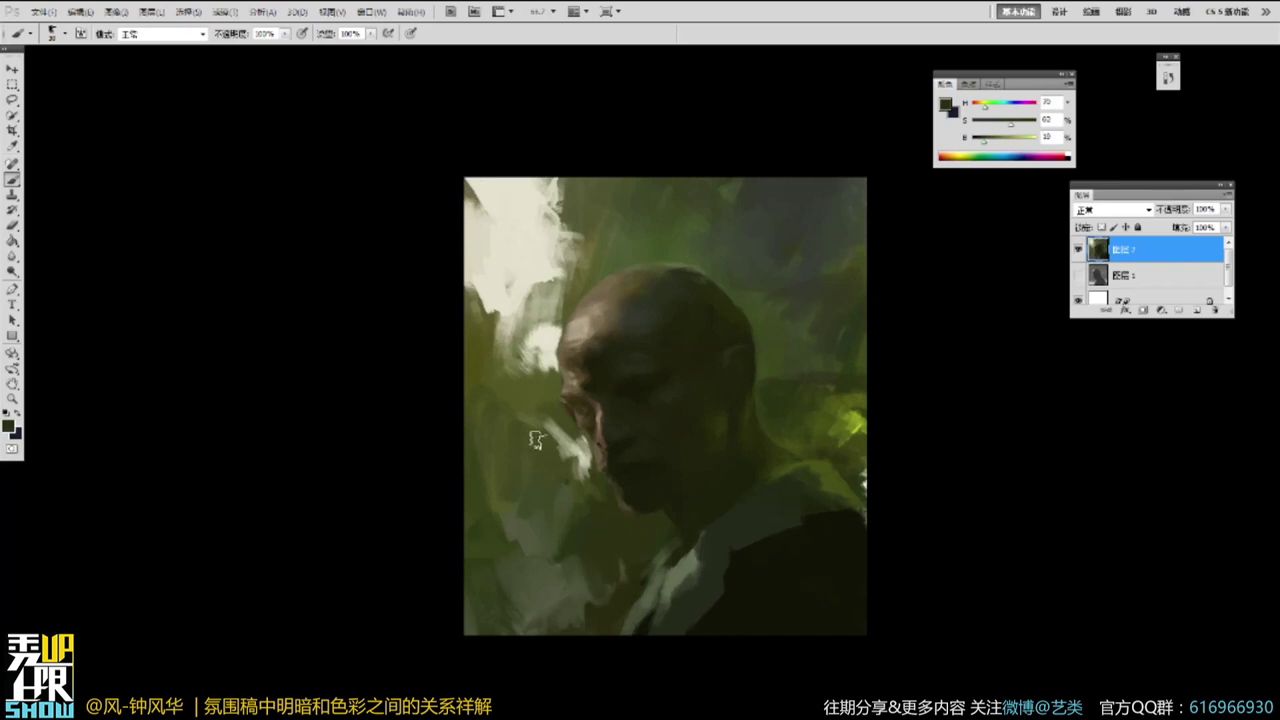
Cover the background in front of the face with muted blue-green and rework the pale light's edges above it.
{"action": "left_click", "coordinate": [520, 378], "text": "alt"}
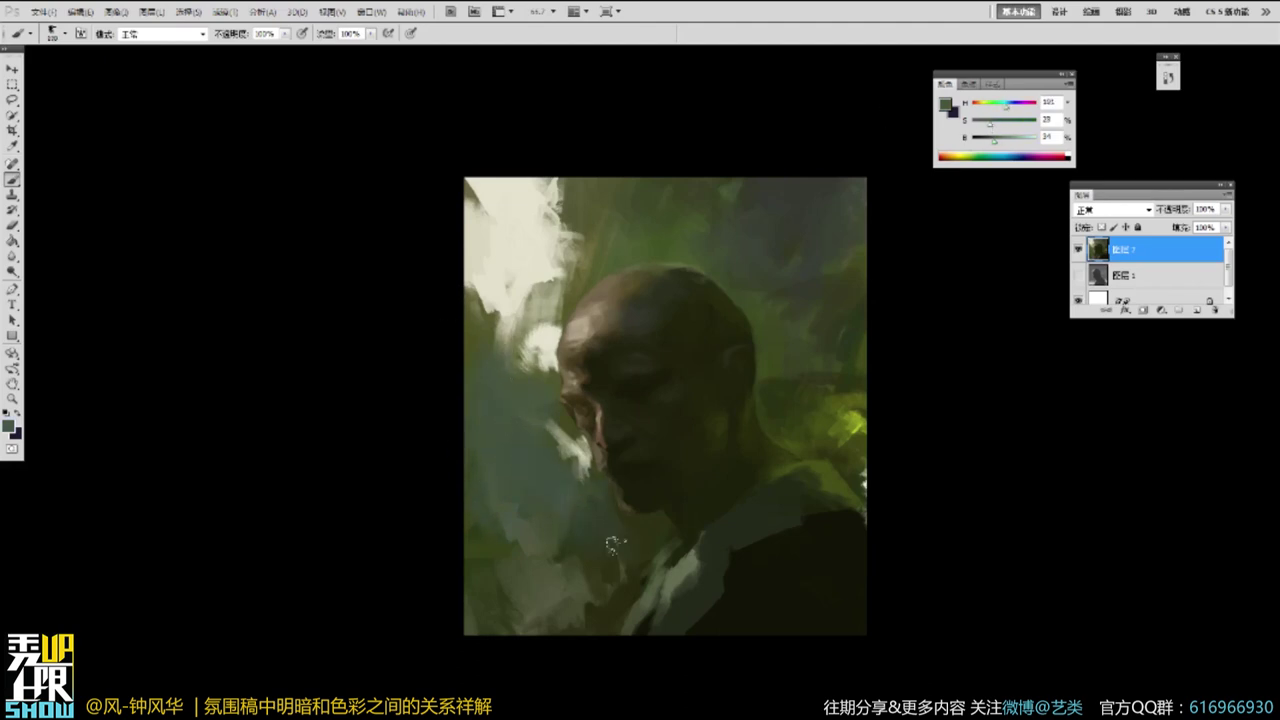
{"action": "left_click", "coordinate": [511, 271], "text": "alt"}
{"action": "left_click", "coordinate": [504, 330], "text": "alt"}
{"action": "mouse_move", "coordinate": [508, 290]}
{"action": "left_mouse_down"}
{"action": "mouse_move", "coordinate": [447, 309]}
{"action": "mouse_move", "coordinate": [512, 284]}
{"action": "mouse_move", "coordinate": [455, 293]}
{"action": "left_mouse_up"}
{"action": "left_click", "coordinate": [508, 278], "text": "alt"}
{"action": "left_click_drag", "start_coordinate": [455, 293], "coordinate": [484, 345]}
{"action": "left_click_drag", "start_coordinate": [545, 212], "coordinate": [578, 238]}
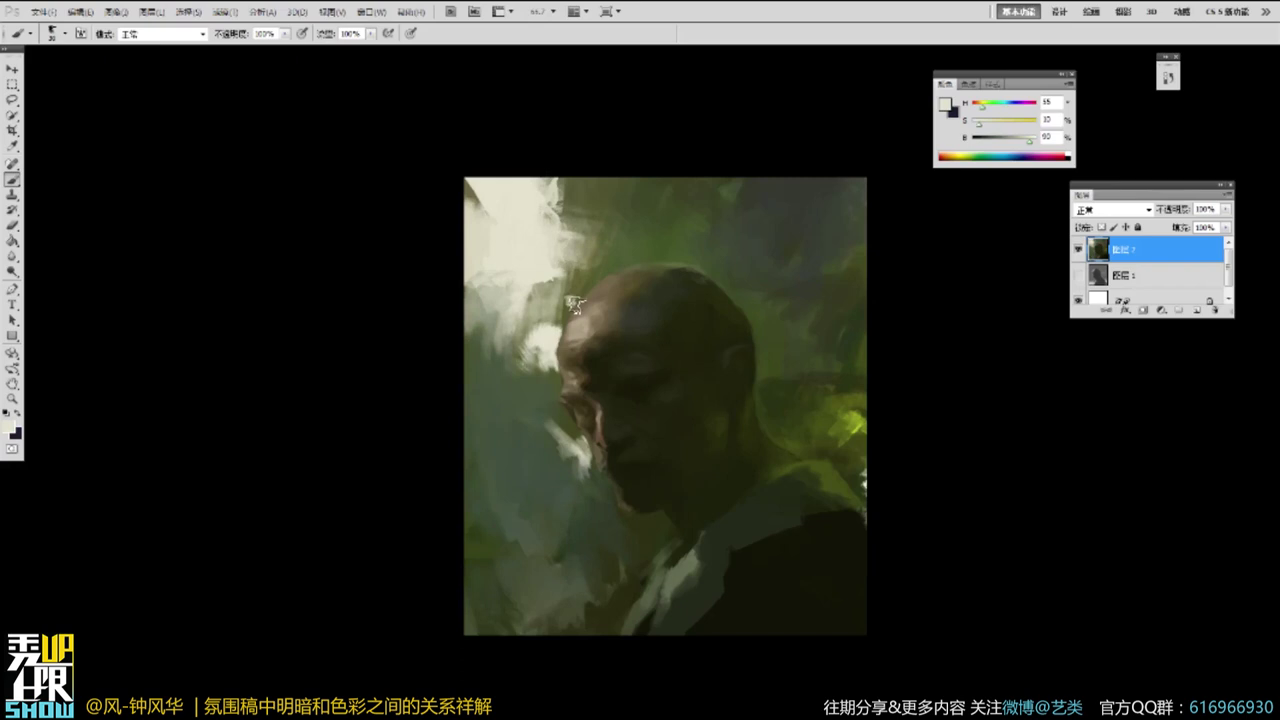
Paint light grey-green strokes across the lower background in front of the chest and sample the surrounding colours.
{"action": "left_click", "coordinate": [578, 527], "text": "alt"}
{"action": "left_click_drag", "start_coordinate": [993, 122], "coordinate": [988, 126]}
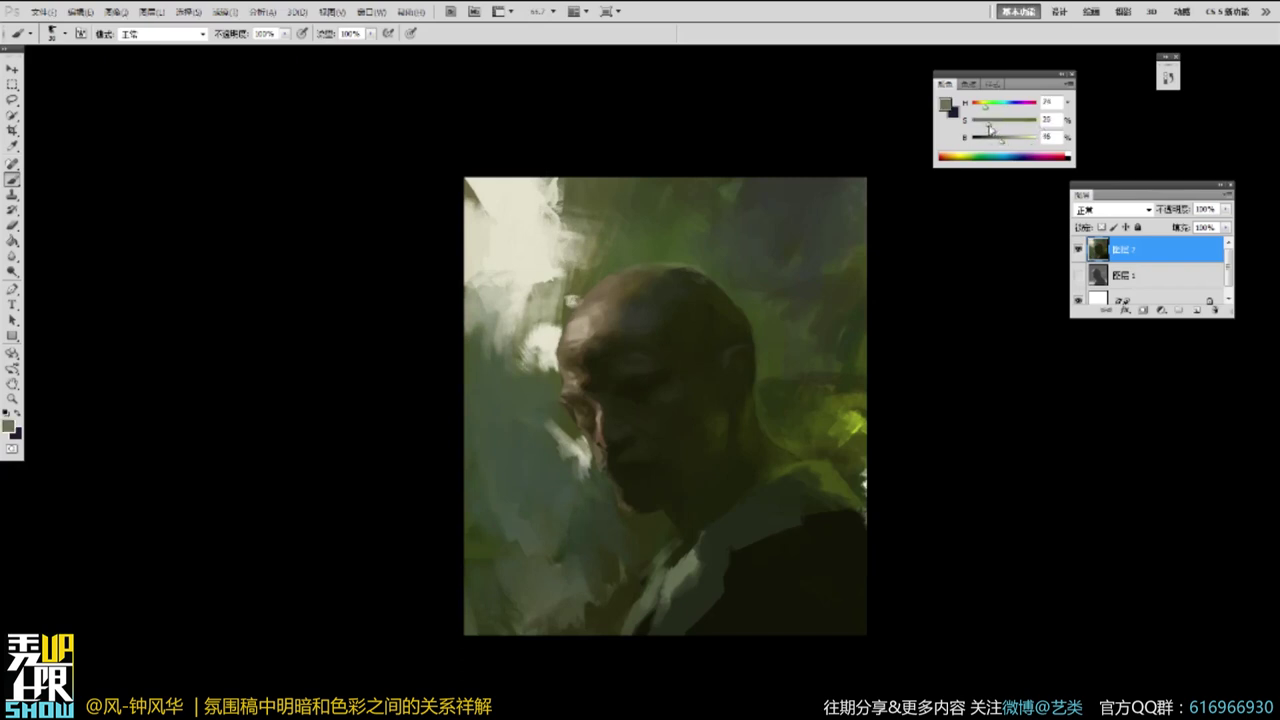
{"action": "mouse_move", "coordinate": [541, 621]}
{"action": "left_mouse_down"}
{"action": "mouse_move", "coordinate": [486, 589]}
{"action": "mouse_move", "coordinate": [452, 557]}
{"action": "mouse_move", "coordinate": [460, 544]}
{"action": "mouse_move", "coordinate": [574, 579]}
{"action": "mouse_move", "coordinate": [569, 609]}
{"action": "left_mouse_up"}
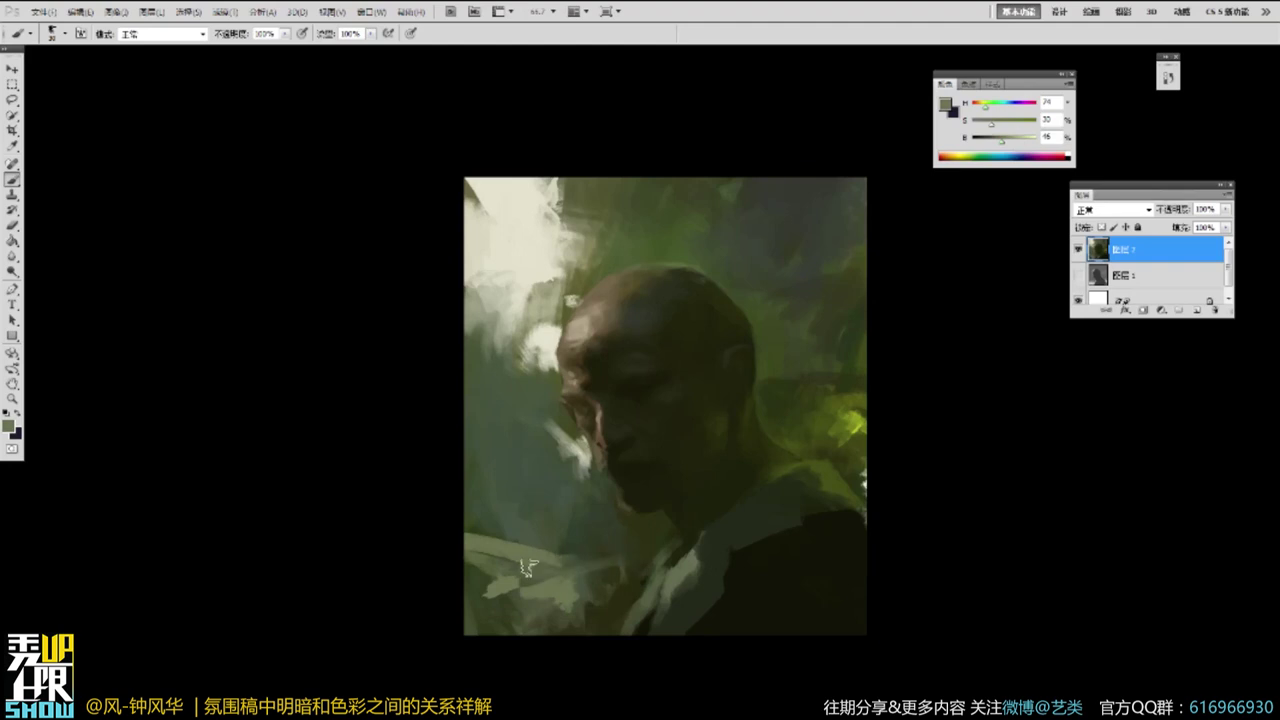
{"action": "left_click", "coordinate": [583, 555], "text": "alt"}
{"action": "left_click", "coordinate": [636, 563], "text": "alt"}
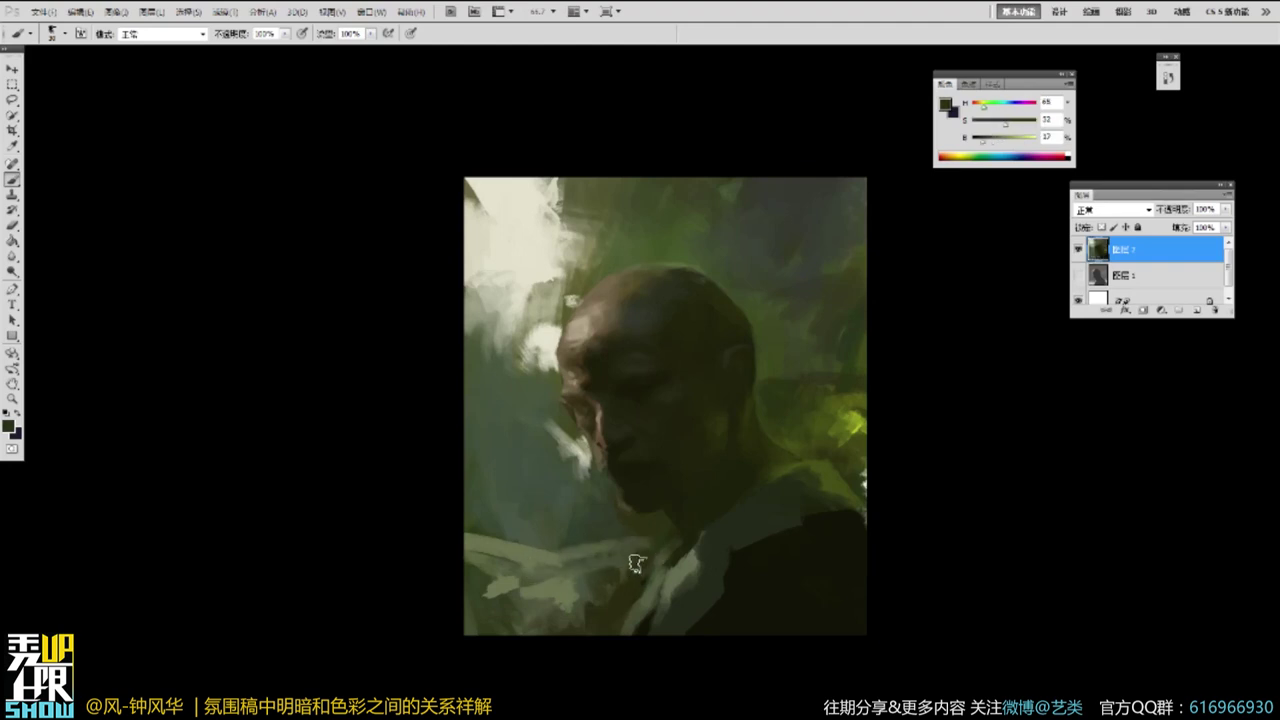
Touch up the lit brow and eye socket with skin tones sampled from the bright side of the face.
{"action": "left_click", "coordinate": [688, 568], "text": "alt"}
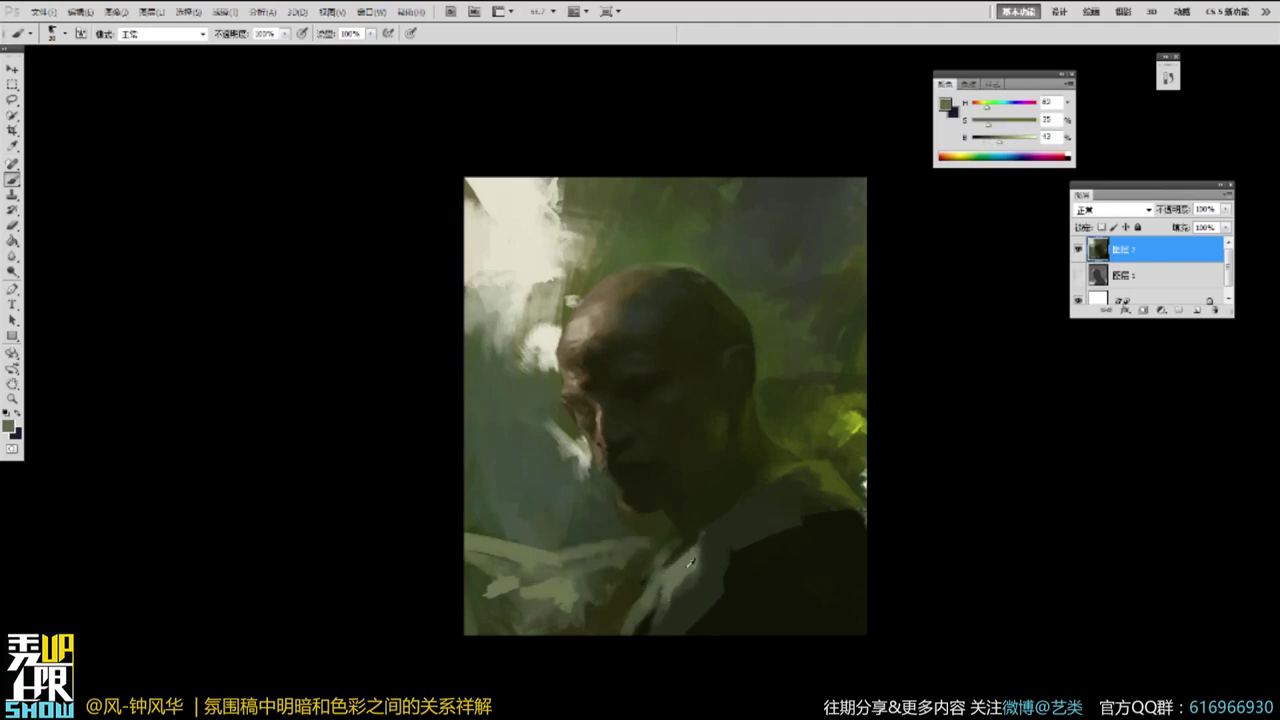
{"action": "left_click", "coordinate": [732, 528], "text": "ctrl"}
{"action": "key", "text": "p"}
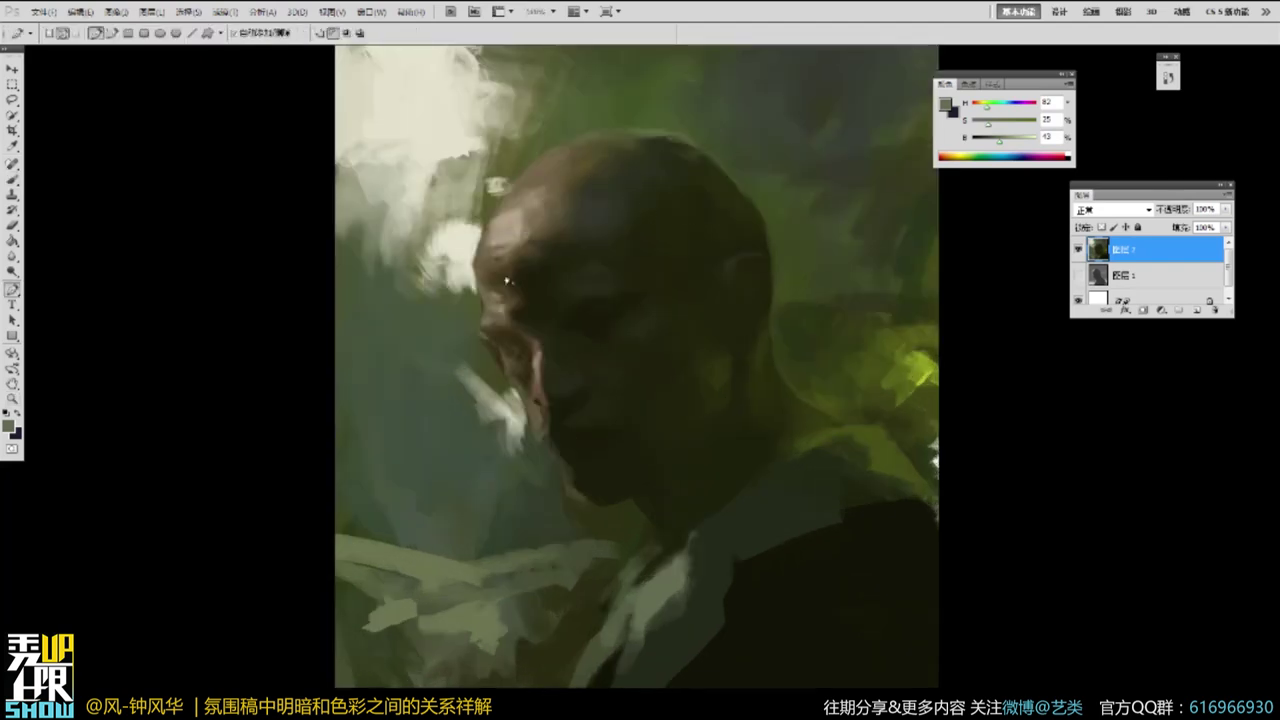
{"action": "key", "text": "b"}
{"action": "left_click", "coordinate": [504, 307], "text": "alt"}
{"action": "left_click", "coordinate": [498, 327], "text": "alt"}
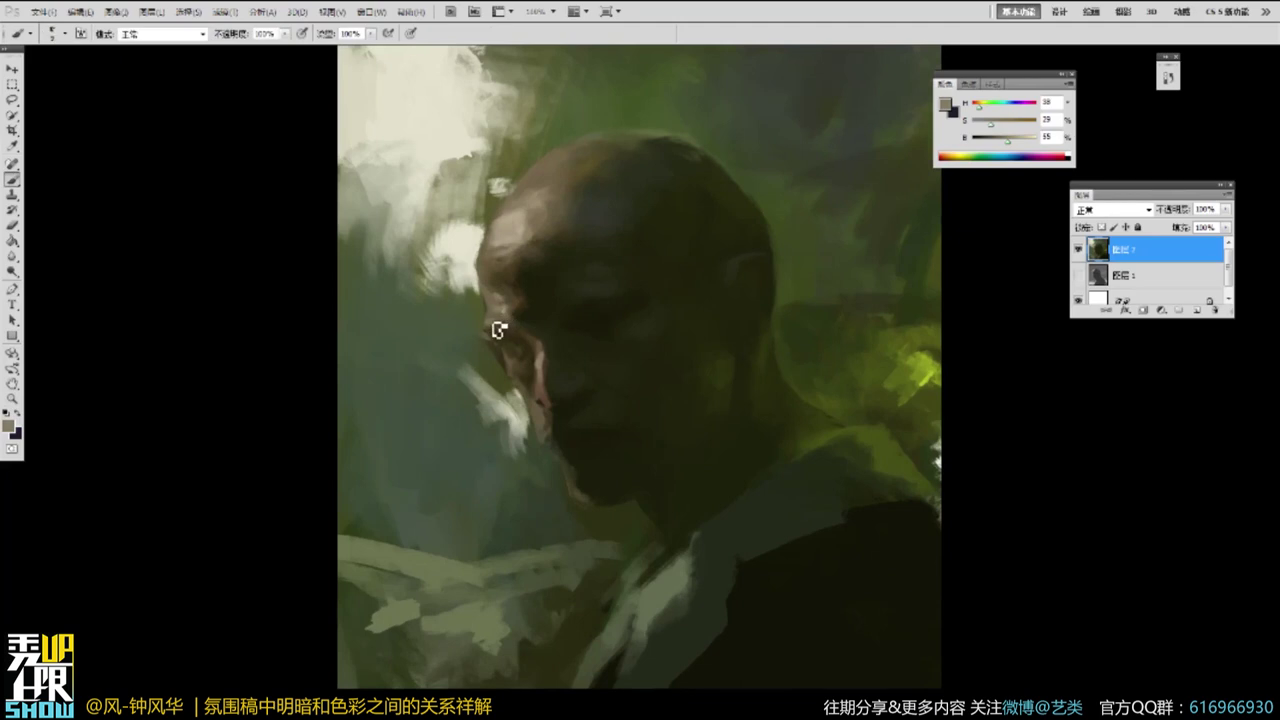
{"action": "left_click", "coordinate": [503, 233], "text": "alt"}
Refine the upper forehead's edge with warm browns sampled from the skull.
{"action": "key", "text": "z"}
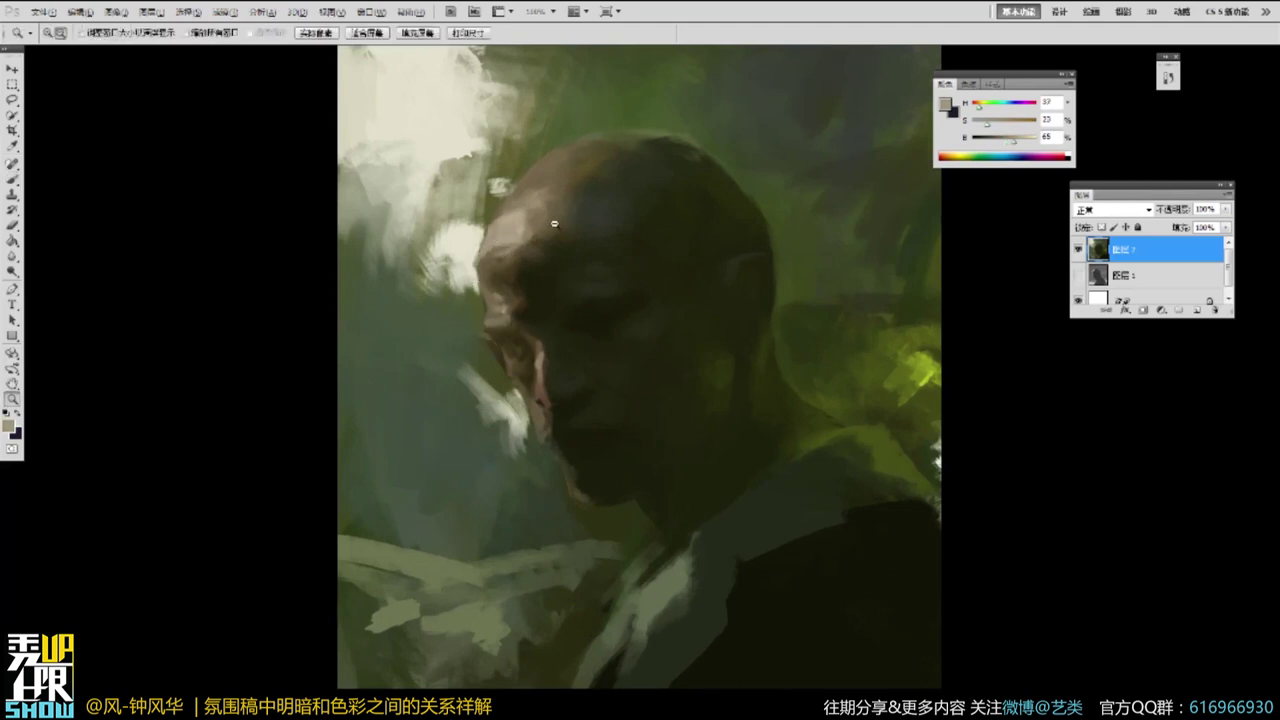
{"action": "left_click", "coordinate": [554, 224], "text": "alt"}
{"action": "key", "text": "b"}
{"action": "left_click", "coordinate": [562, 190], "text": "alt"}
{"action": "left_click", "coordinate": [584, 172], "text": "alt"}
{"action": "left_click_drag", "start_coordinate": [580, 176], "coordinate": [568, 180]}
Cover the small pale spot beside the forehead and paint grey-green strokes into the bright background patch above it.
{"action": "left_click", "coordinate": [550, 179], "text": "alt"}
{"action": "left_click", "coordinate": [497, 204], "text": "alt"}
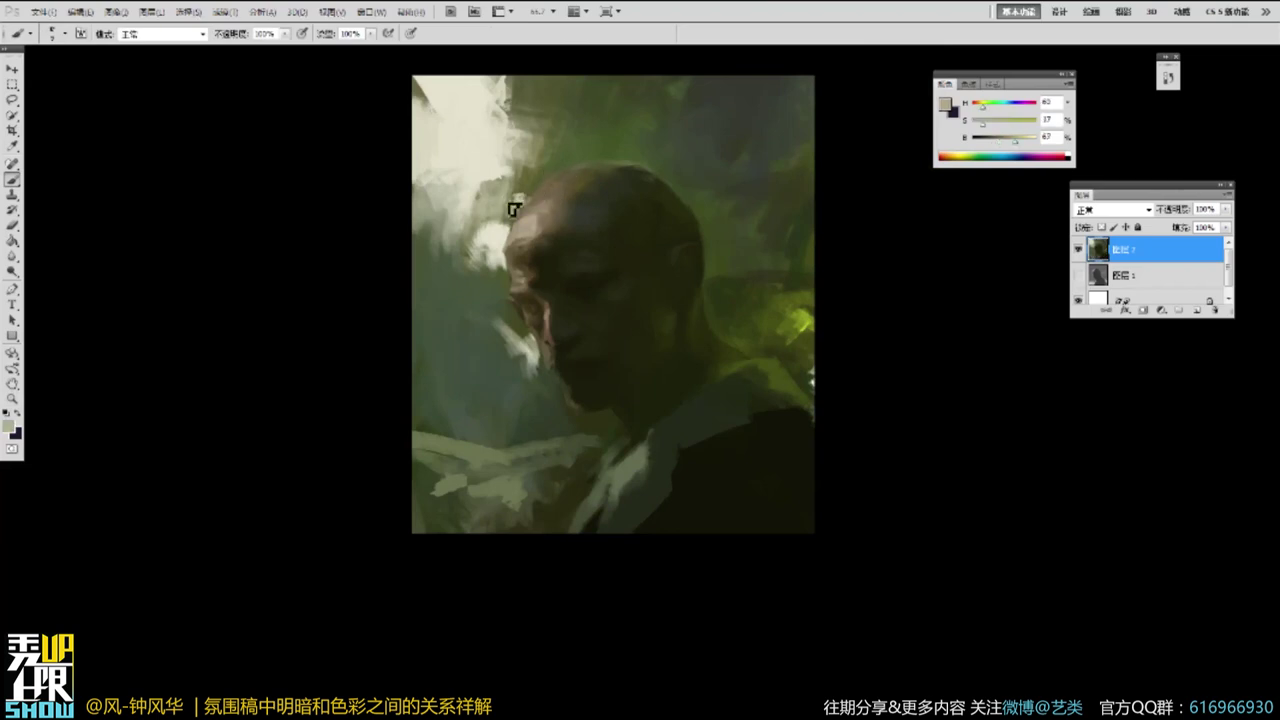
{"action": "left_click", "coordinate": [502, 153], "text": "alt"}
{"action": "left_click_drag", "start_coordinate": [504, 181], "coordinate": [518, 197]}
{"action": "left_click", "coordinate": [512, 203], "text": "alt"}
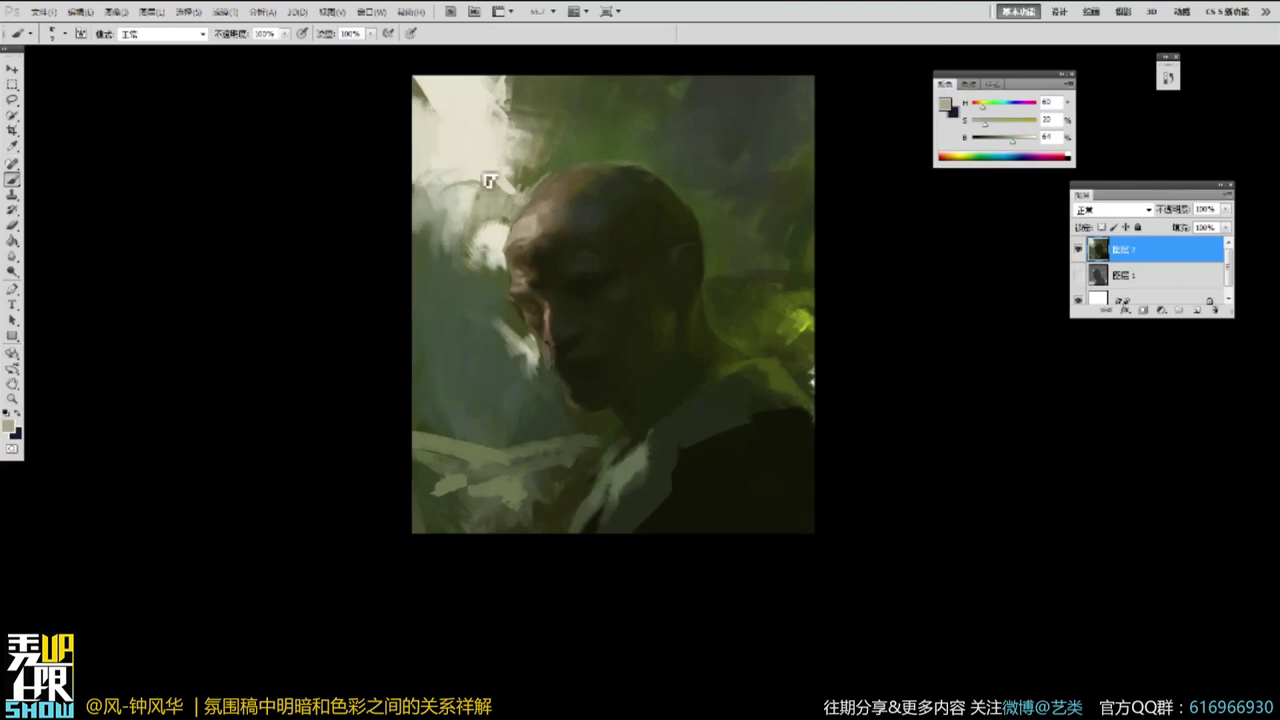
{"action": "mouse_move", "coordinate": [426, 147]}
{"action": "left_mouse_down"}
{"action": "mouse_move", "coordinate": [470, 204]}
{"action": "mouse_move", "coordinate": [446, 178]}
{"action": "left_mouse_up"}
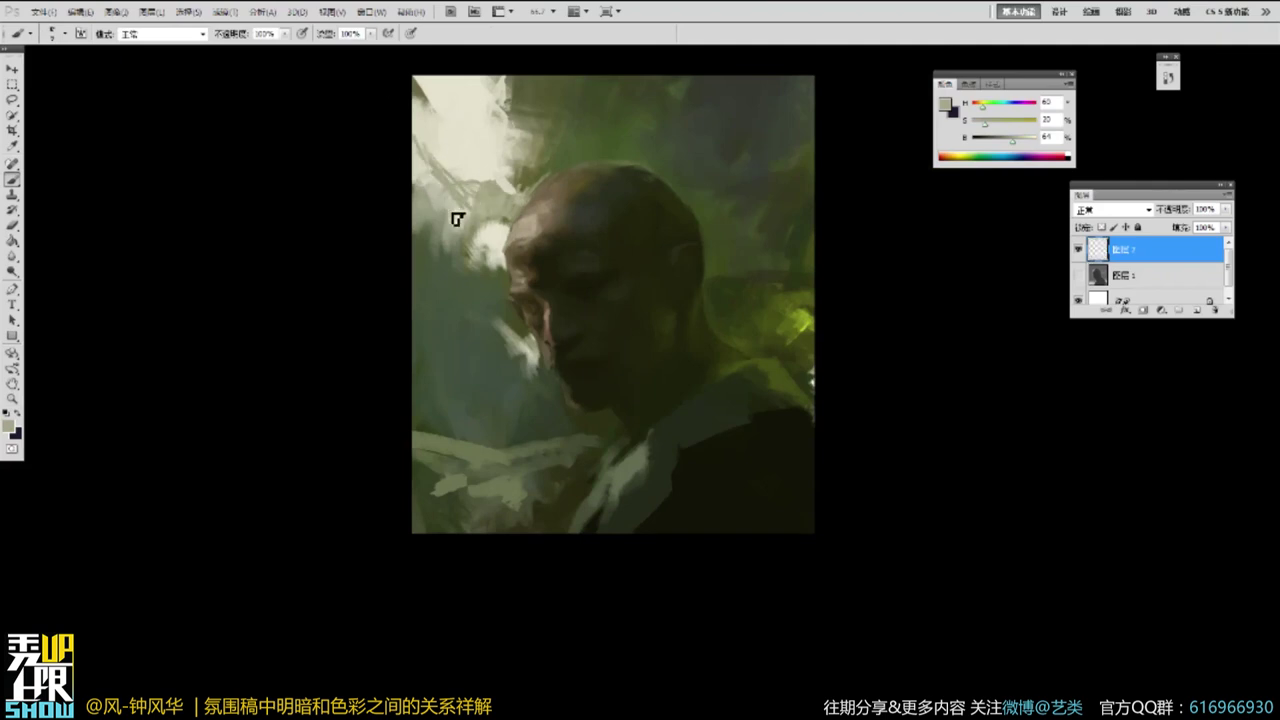
Paint thin pale diagonal streaks running outward from the bright spot beside the brow.
{"action": "left_click", "coordinate": [488, 244], "text": "alt"}
{"action": "left_click_drag", "start_coordinate": [488, 246], "coordinate": [416, 291]}
{"action": "mouse_move", "coordinate": [470, 257]}
{"action": "left_mouse_down"}
{"action": "mouse_move", "coordinate": [430, 283]}
{"action": "mouse_move", "coordinate": [490, 250]}
{"action": "mouse_move", "coordinate": [486, 312]}
{"action": "left_mouse_up"}
{"action": "left_click", "coordinate": [483, 264], "text": "alt"}
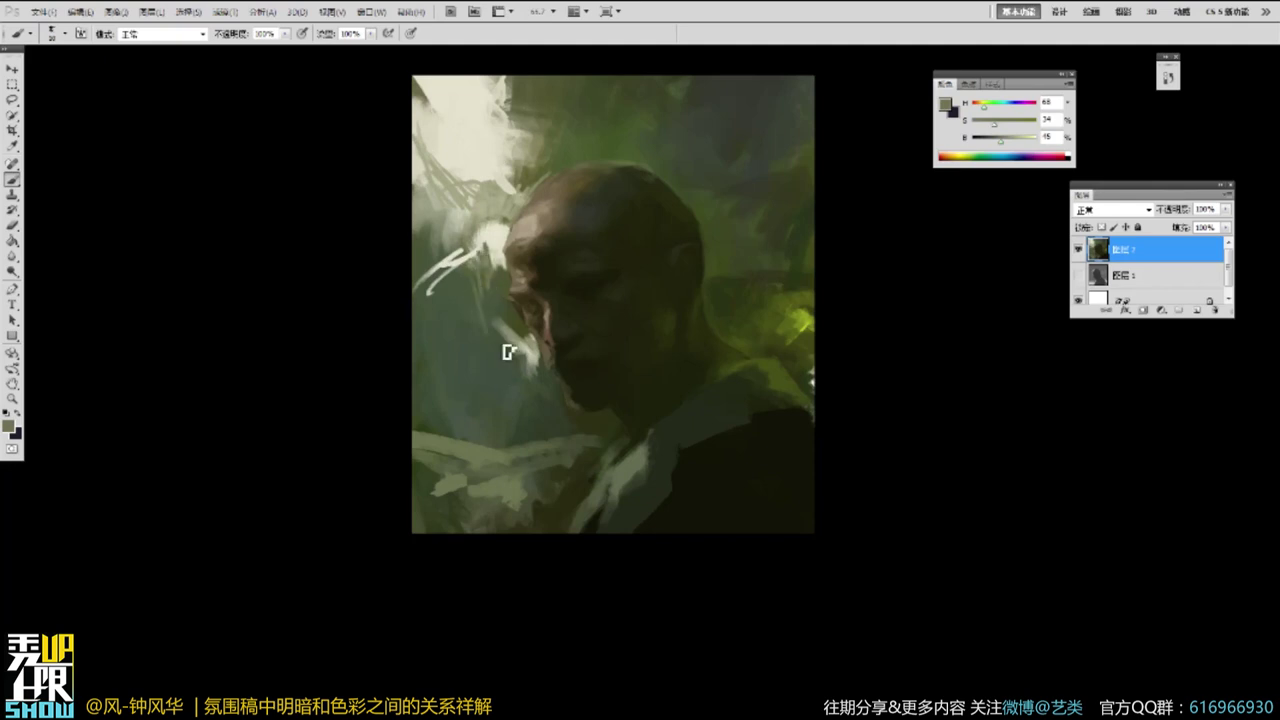
{"action": "left_click", "coordinate": [450, 275], "text": "alt"}
{"action": "left_click_drag", "start_coordinate": [447, 262], "coordinate": [424, 290]}
Paint pale strokes in the background in front of the cheek using the sampled light colour.
{"action": "left_click", "coordinate": [485, 232], "text": "alt"}
{"action": "mouse_move", "coordinate": [489, 246]}
{"action": "left_mouse_down"}
{"action": "mouse_move", "coordinate": [458, 264]}
{"action": "mouse_move", "coordinate": [468, 277]}
{"action": "mouse_move", "coordinate": [446, 267]}
{"action": "mouse_move", "coordinate": [480, 320]}
{"action": "left_mouse_up"}
{"action": "mouse_move", "coordinate": [453, 318]}
{"action": "left_mouse_down"}
{"action": "mouse_move", "coordinate": [491, 351]}
{"action": "mouse_move", "coordinate": [522, 350]}
{"action": "mouse_move", "coordinate": [491, 354]}
{"action": "mouse_move", "coordinate": [520, 364]}
{"action": "mouse_move", "coordinate": [488, 301]}
{"action": "mouse_move", "coordinate": [452, 312]}
{"action": "left_mouse_up"}
{"action": "left_click", "coordinate": [523, 372], "text": "alt"}
{"action": "left_click_drag", "start_coordinate": [450, 304], "coordinate": [474, 328]}
{"action": "left_click", "coordinate": [520, 366], "text": "alt"}
{"action": "left_click", "coordinate": [503, 327], "text": "alt"}
Broaden the pale patch beside the brow and break it up with darker grey-green strokes.
{"action": "left_click_drag", "start_coordinate": [478, 248], "coordinate": [489, 276]}
{"action": "left_click", "coordinate": [488, 252], "text": "alt"}
{"action": "mouse_move", "coordinate": [484, 264]}
{"action": "left_mouse_down"}
{"action": "mouse_move", "coordinate": [454, 287]}
{"action": "mouse_move", "coordinate": [429, 270]}
{"action": "left_mouse_up"}
{"action": "left_click", "coordinate": [472, 286], "text": "alt"}
{"action": "left_click_drag", "start_coordinate": [434, 277], "coordinate": [468, 282]}
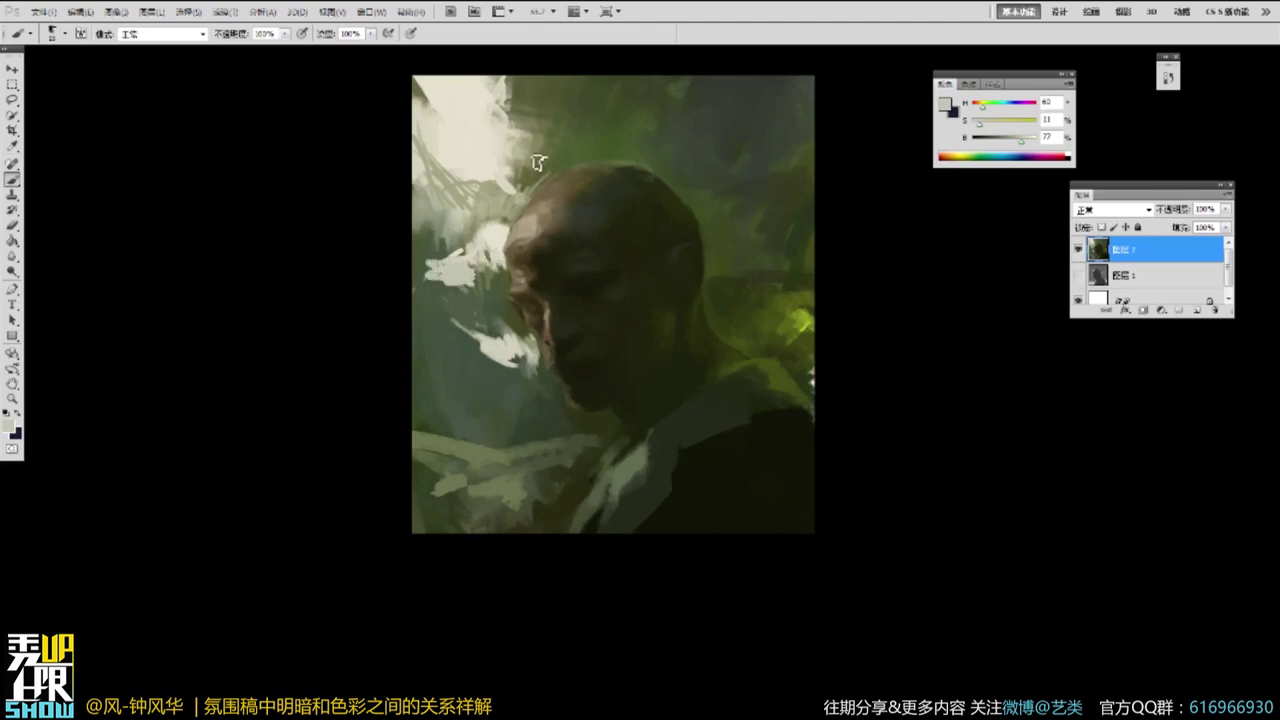
{"action": "left_click", "coordinate": [503, 279], "text": "alt"}
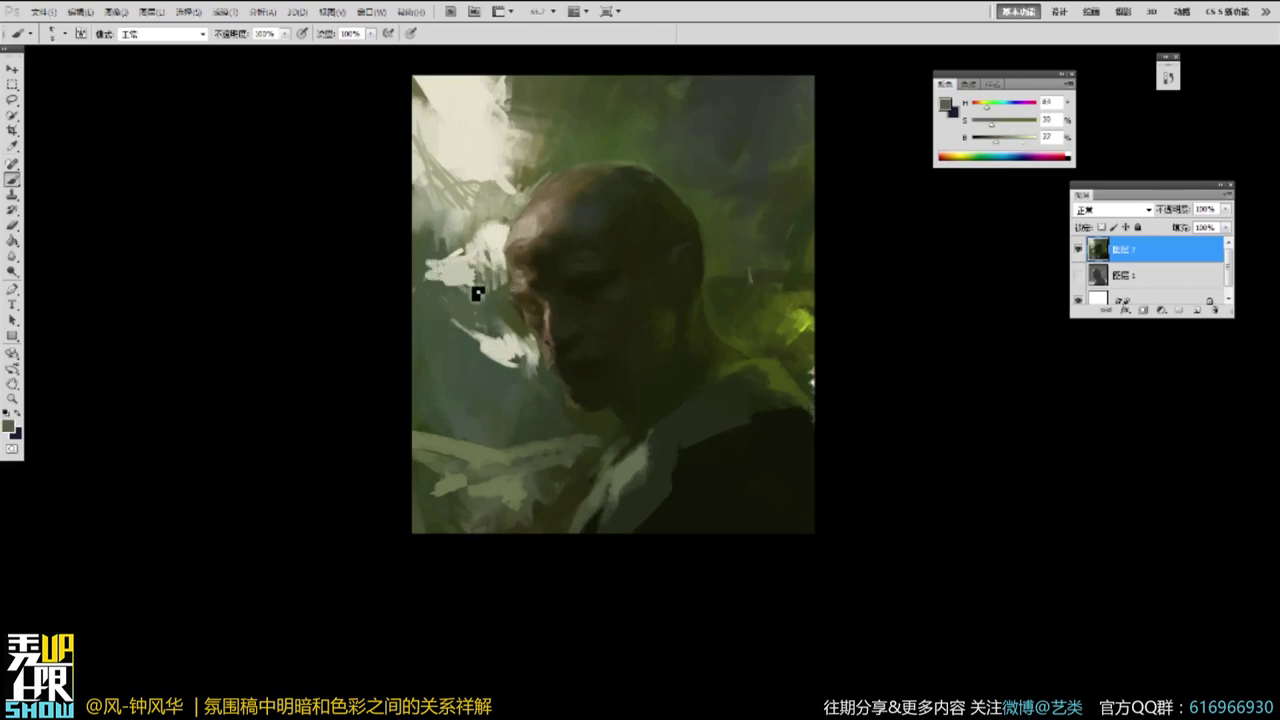
{"action": "mouse_move", "coordinate": [484, 282]}
{"action": "left_mouse_down"}
{"action": "mouse_move", "coordinate": [462, 262]}
{"action": "mouse_move", "coordinate": [471, 234]}
{"action": "mouse_move", "coordinate": [450, 284]}
{"action": "mouse_move", "coordinate": [434, 272]}
{"action": "left_mouse_up"}
Rework the pale light in front of the cheek with background greens and add pale strokes below it.
{"action": "left_click", "coordinate": [447, 343], "text": "alt"}
{"action": "mouse_move", "coordinate": [452, 352]}
{"action": "left_mouse_down"}
{"action": "mouse_move", "coordinate": [464, 318]}
{"action": "mouse_move", "coordinate": [492, 384]}
{"action": "mouse_move", "coordinate": [442, 412]}
{"action": "mouse_move", "coordinate": [521, 408]}
{"action": "left_mouse_up"}
{"action": "left_click", "coordinate": [500, 348], "text": "alt"}
{"action": "mouse_move", "coordinate": [424, 412]}
{"action": "left_mouse_down"}
{"action": "mouse_move", "coordinate": [426, 382]}
{"action": "mouse_move", "coordinate": [407, 432]}
{"action": "left_mouse_up"}
{"action": "left_click_drag", "start_coordinate": [488, 412], "coordinate": [460, 415]}
{"action": "left_click", "coordinate": [450, 358], "text": "alt"}
Build up pale and blue-green strokes across the background between the face and the lower light bands.
{"action": "left_click_drag", "start_coordinate": [442, 368], "coordinate": [414, 380]}
{"action": "mouse_move", "coordinate": [414, 388]}
{"action": "left_mouse_down"}
{"action": "mouse_move", "coordinate": [461, 382]}
{"action": "mouse_move", "coordinate": [429, 358]}
{"action": "mouse_move", "coordinate": [457, 412]}
{"action": "left_mouse_up"}
{"action": "mouse_move", "coordinate": [480, 336]}
{"action": "left_mouse_down"}
{"action": "mouse_move", "coordinate": [516, 336]}
{"action": "mouse_move", "coordinate": [505, 364]}
{"action": "mouse_move", "coordinate": [463, 384]}
{"action": "mouse_move", "coordinate": [433, 376]}
{"action": "mouse_move", "coordinate": [416, 412]}
{"action": "left_mouse_up"}
{"action": "left_click", "coordinate": [511, 344], "text": "alt"}
{"action": "left_click", "coordinate": [446, 382], "text": "alt"}
{"action": "left_click", "coordinate": [530, 410], "text": "alt"}
{"action": "mouse_move", "coordinate": [494, 402]}
{"action": "left_mouse_down"}
{"action": "mouse_move", "coordinate": [527, 413]}
{"action": "mouse_move", "coordinate": [479, 375]}
{"action": "mouse_move", "coordinate": [500, 435]}
{"action": "mouse_move", "coordinate": [460, 428]}
{"action": "left_mouse_up"}
{"action": "left_click", "coordinate": [488, 390], "text": "alt"}
Shift the brush hue to a muted violet and blend it into the background below the pale light.
{"action": "left_click_drag", "start_coordinate": [1003, 110], "coordinate": [1020, 108]}
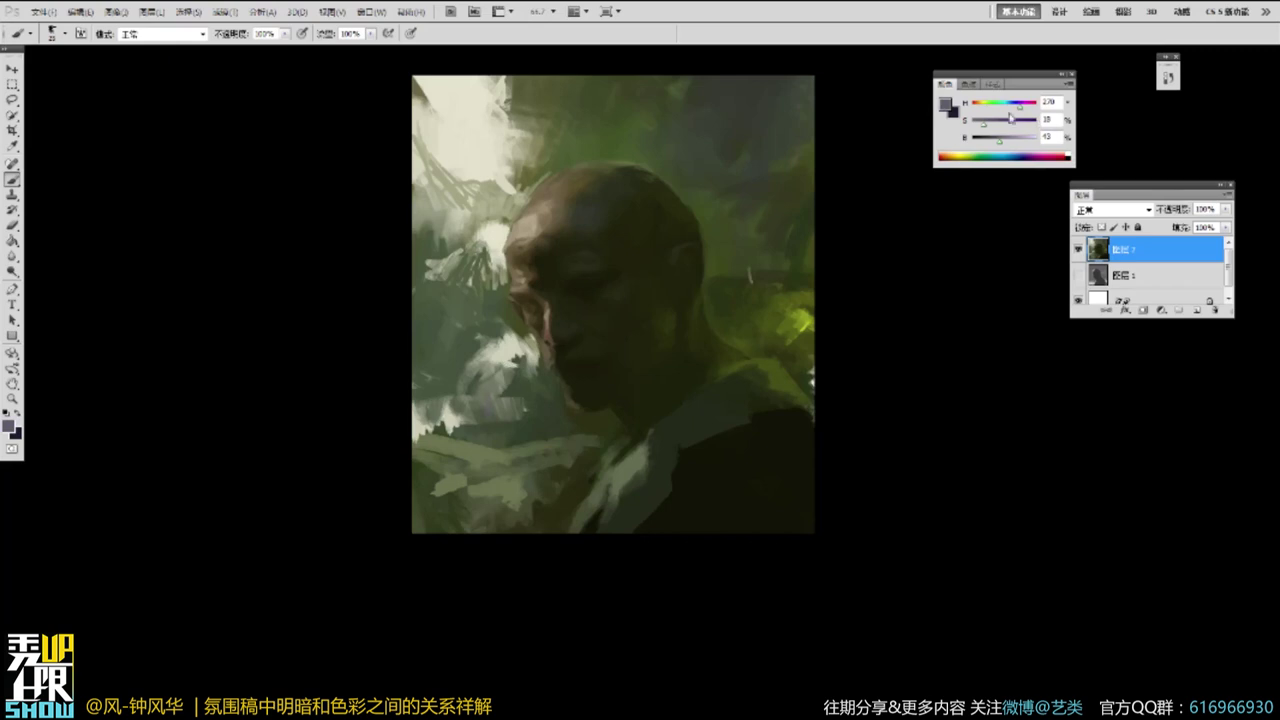
{"action": "left_click_drag", "start_coordinate": [474, 398], "coordinate": [446, 430]}
{"action": "left_click", "coordinate": [484, 376], "text": "alt"}
{"action": "mouse_move", "coordinate": [498, 350]}
{"action": "left_mouse_down"}
{"action": "mouse_move", "coordinate": [442, 329]}
{"action": "mouse_move", "coordinate": [485, 328]}
{"action": "mouse_move", "coordinate": [456, 388]}
{"action": "mouse_move", "coordinate": [444, 342]}
{"action": "mouse_move", "coordinate": [492, 406]}
{"action": "mouse_move", "coordinate": [444, 422]}
{"action": "left_mouse_up"}
{"action": "left_click", "coordinate": [502, 346], "text": "alt"}
{"action": "left_click", "coordinate": [444, 345], "text": "alt"}
{"action": "left_click_drag", "start_coordinate": [492, 352], "coordinate": [470, 390]}
Examine the whole portrait at reduced size to judge the balance of light, shadow and colour.
{"action": "key", "text": "z"}
{"action": "left_click", "coordinate": [575, 161], "text": "alt"}
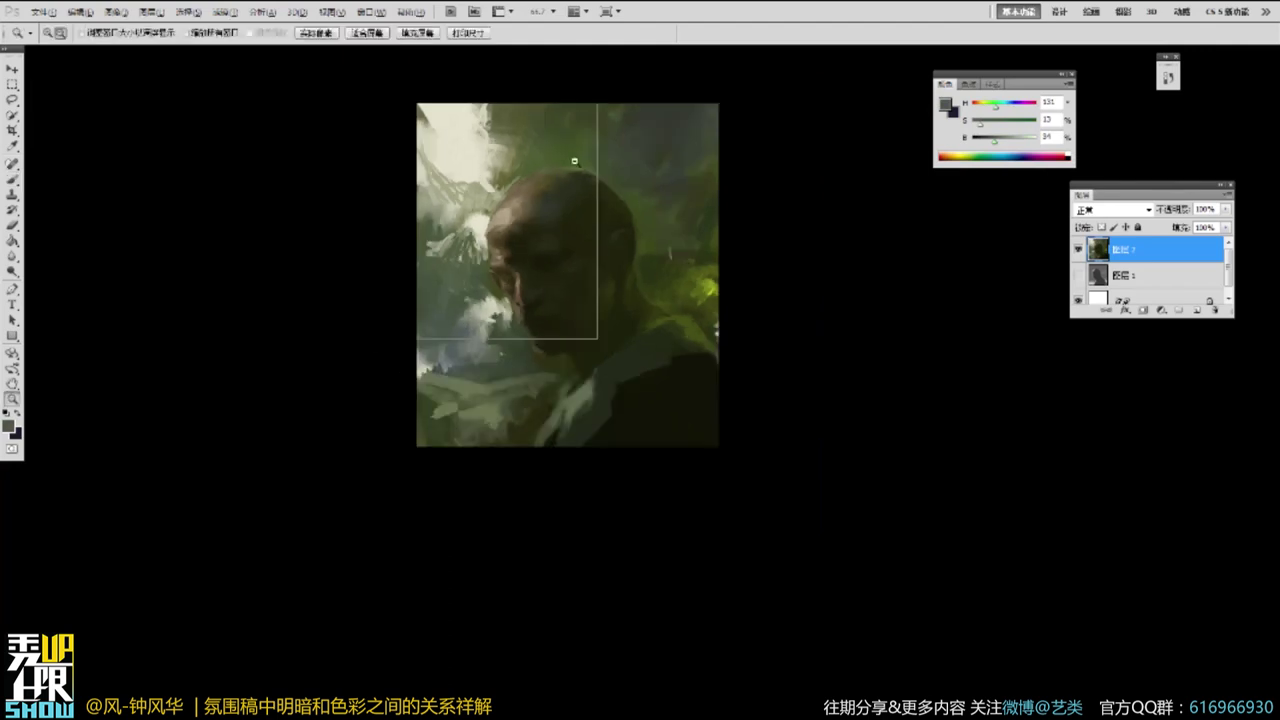
{"action": "left_click", "coordinate": [575, 160], "text": "alt"}
{"action": "key", "text": "b"}
{"action": "left_click", "coordinate": [436, 190], "text": "alt"}
{"action": "left_click", "coordinate": [622, 260], "text": "alt"}
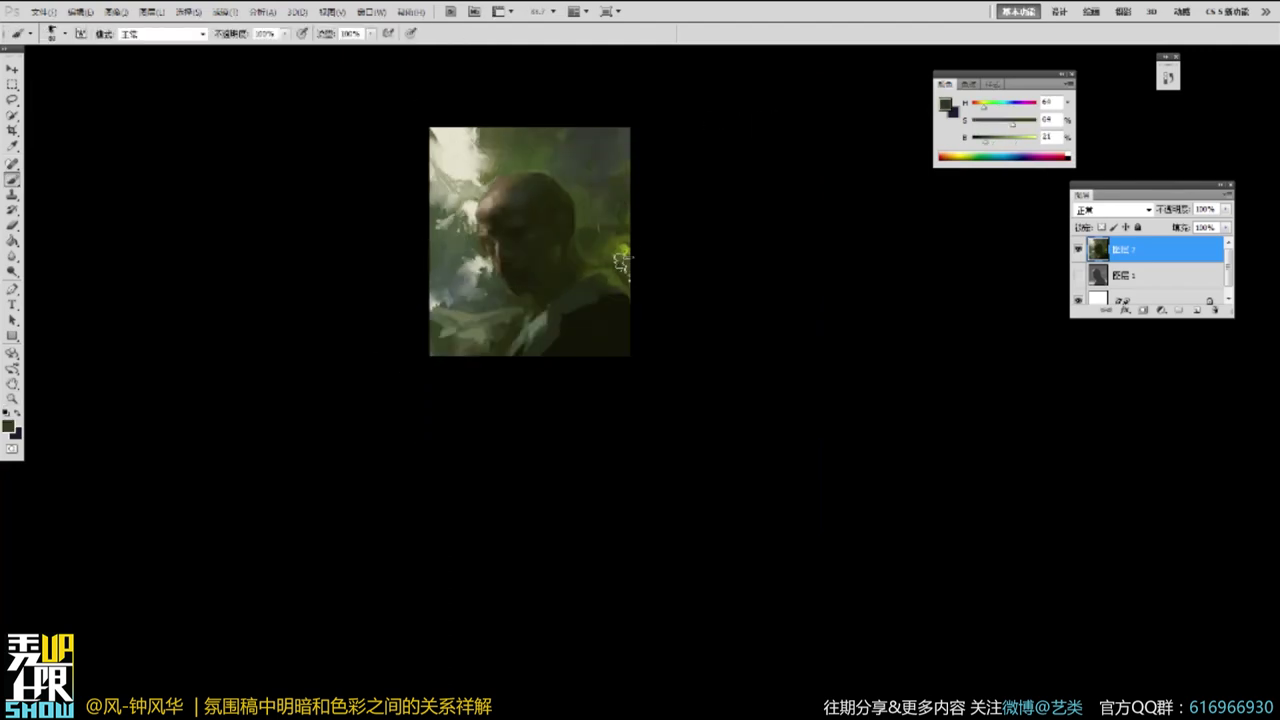
{"action": "left_click", "coordinate": [621, 244], "text": "alt"}
{"action": "key", "text": "z"}
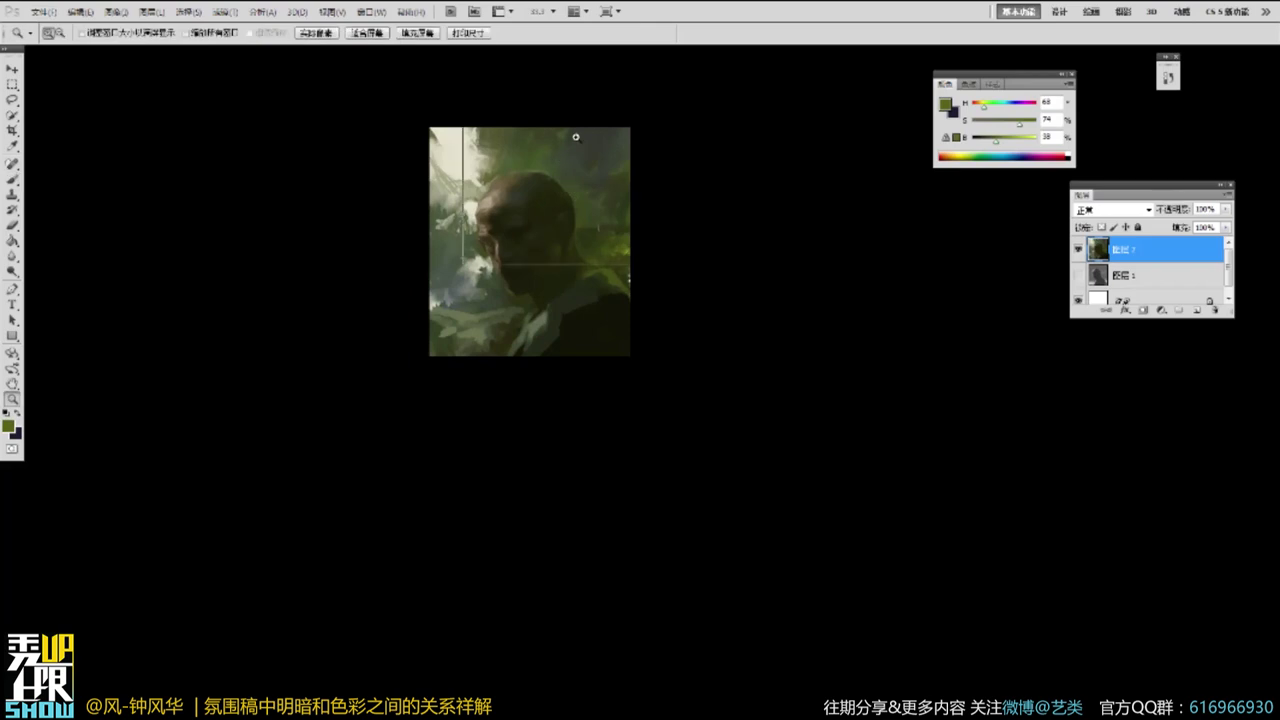
{"action": "left_click", "coordinate": [573, 139]}
{"action": "key", "text": "p"}
{"action": "key", "text": "b"}
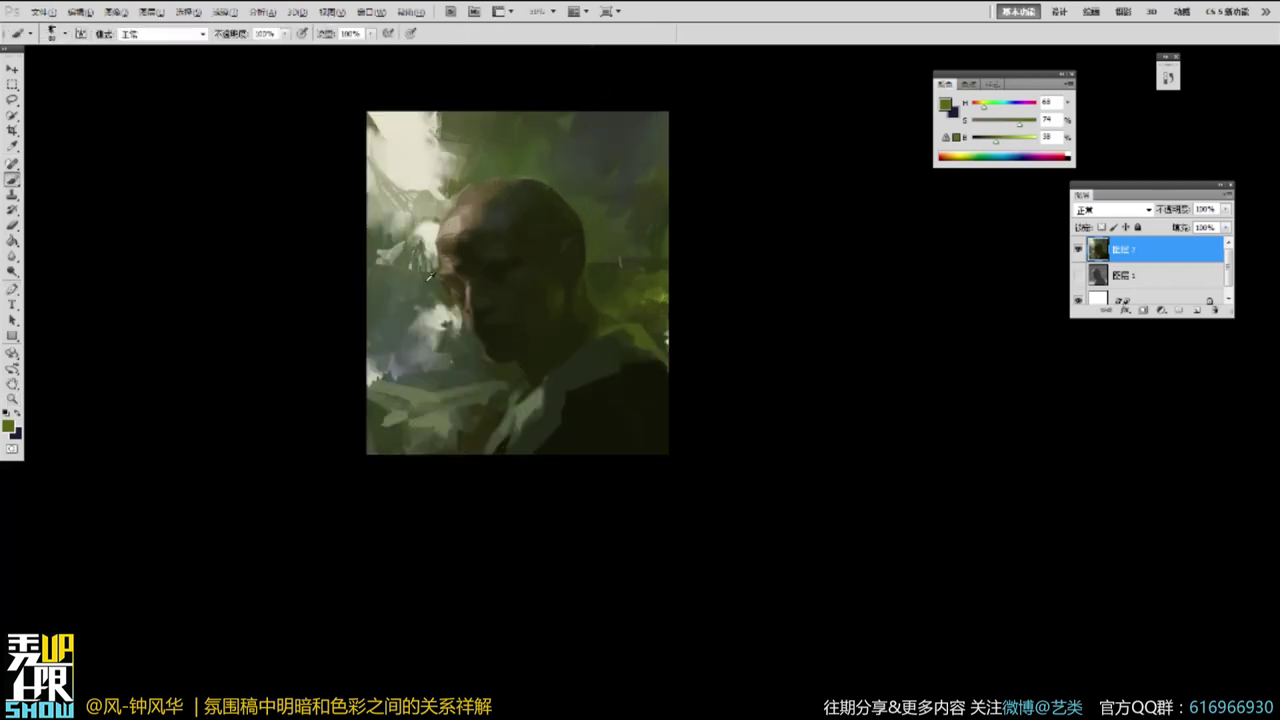
Touch up the pale light in front of the nose with sampled background greys.
{"action": "left_click", "coordinate": [424, 313], "text": "alt"}
{"action": "left_click_drag", "start_coordinate": [430, 300], "coordinate": [438, 306]}
{"action": "left_click", "coordinate": [412, 313], "text": "alt"}
{"action": "left_click", "coordinate": [440, 314], "text": "alt"}
Mix a near-white with saturation 9 and brightness 82 and paint bright highlights on the collar's front.
{"action": "key", "text": "p"}
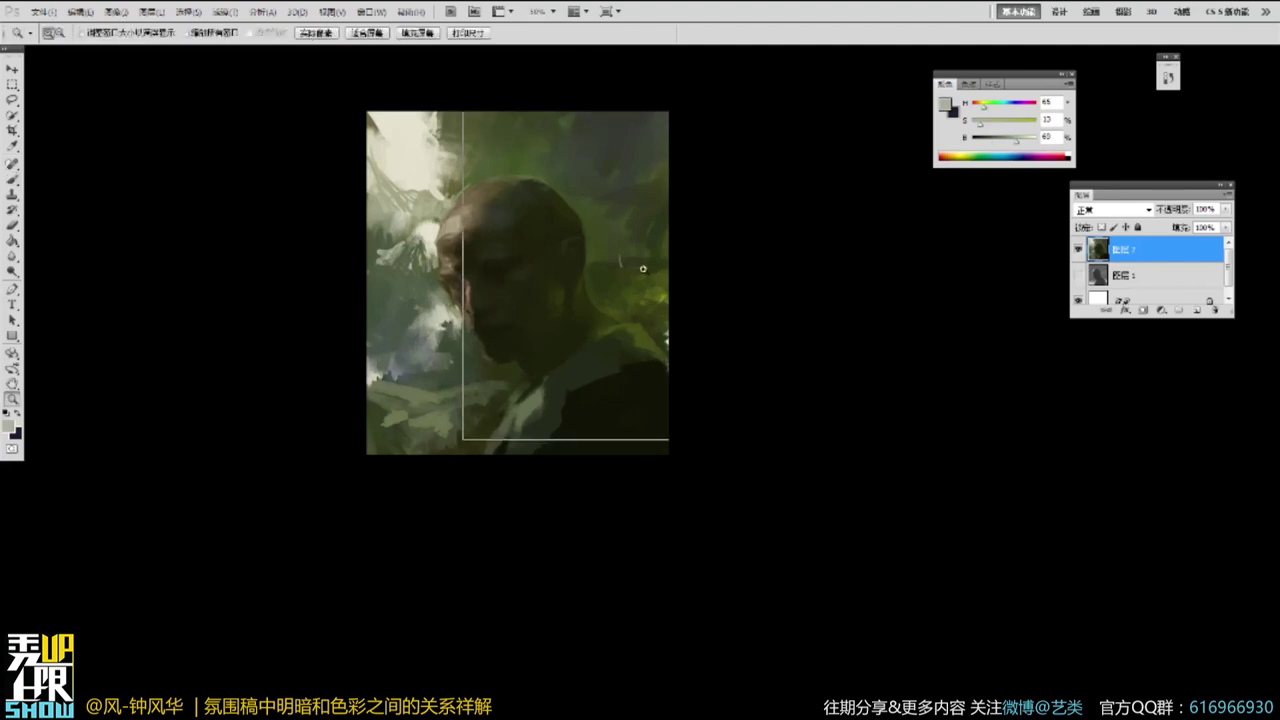
{"action": "key", "text": "ctrl+plus"}
{"action": "left_click", "coordinate": [1024, 139]}
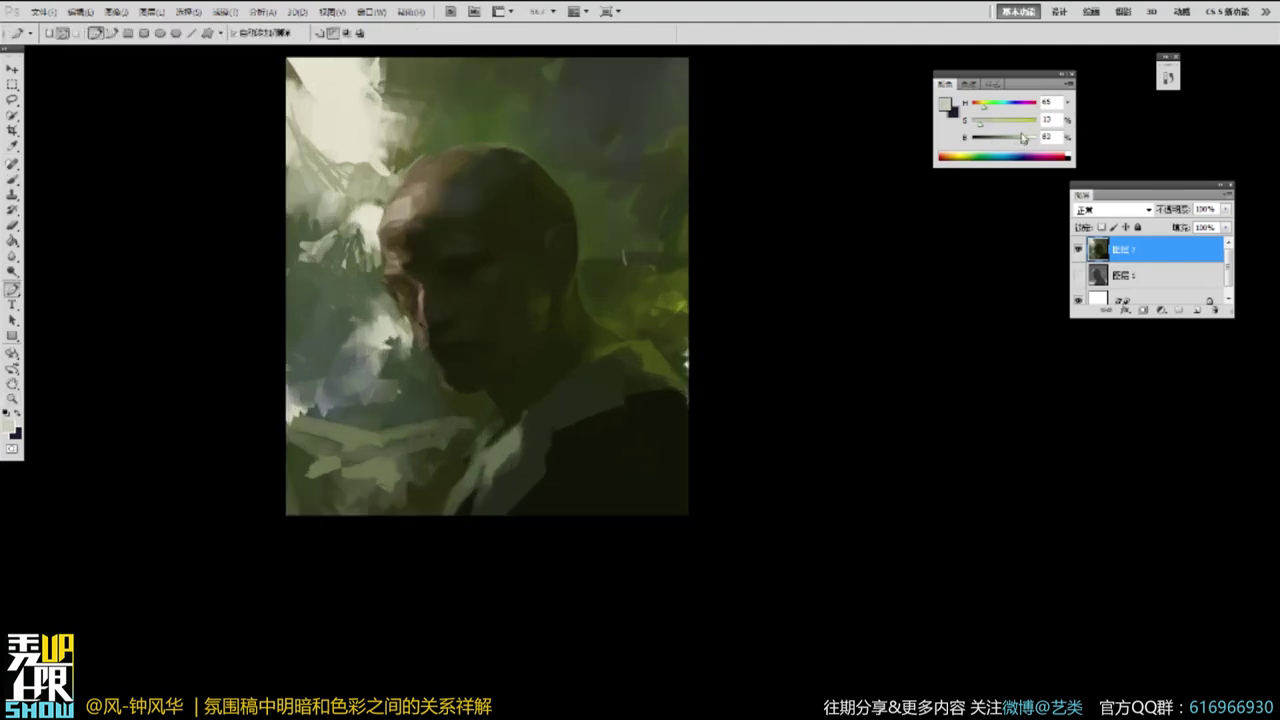
{"action": "key", "text": "b"}
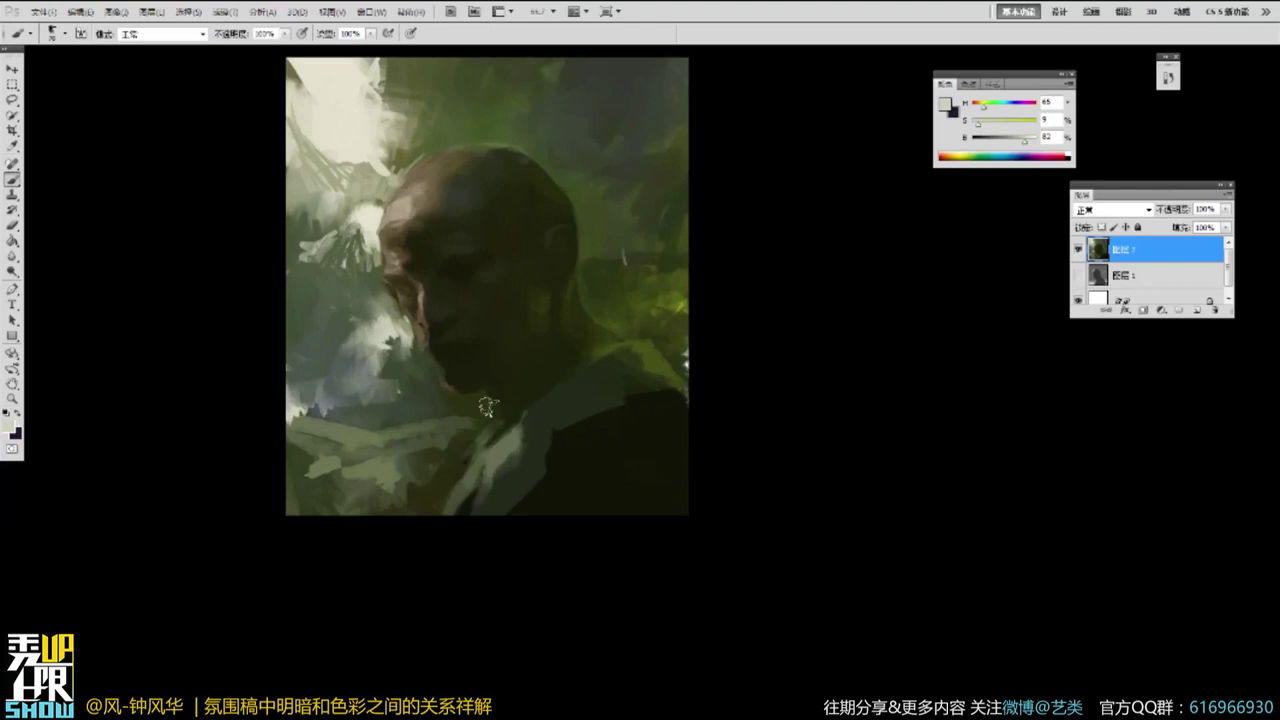
{"action": "left_click_drag", "start_coordinate": [521, 436], "coordinate": [497, 470]}
{"action": "left_click_drag", "start_coordinate": [527, 410], "coordinate": [486, 485]}
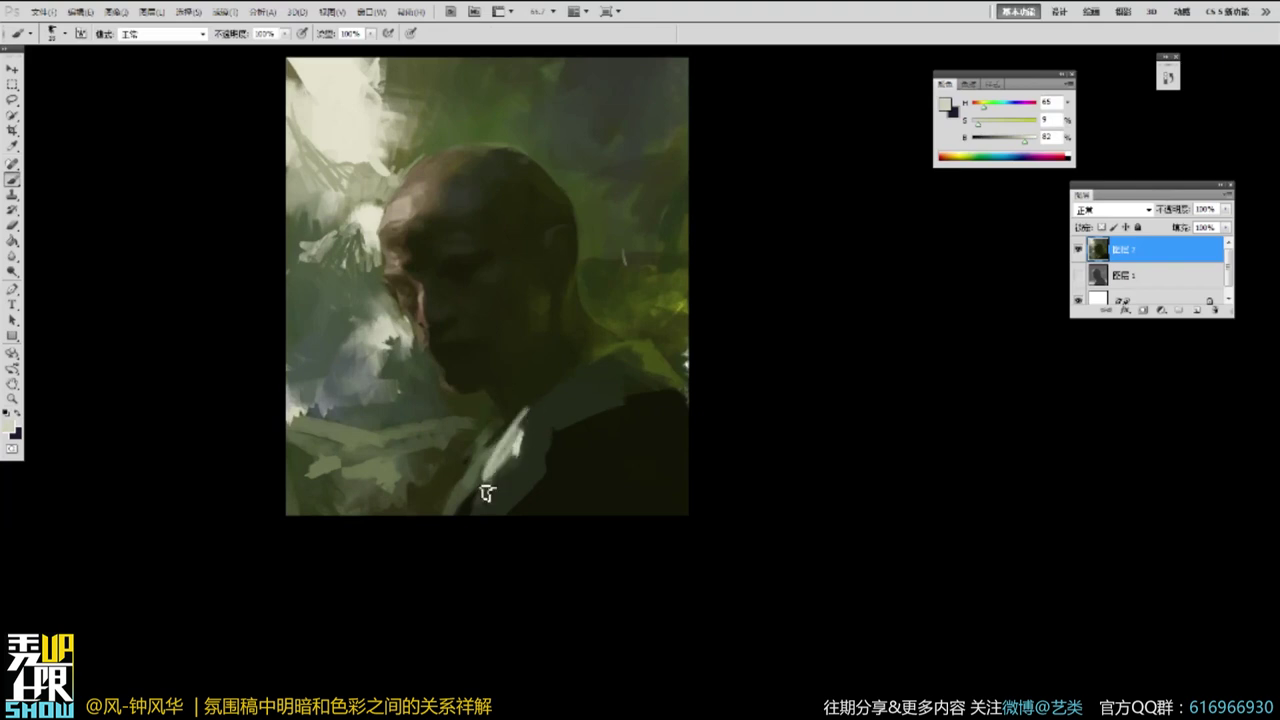
Soften the collar highlight with sampled greys and add a pale stroke at the collar's front edge.
{"action": "left_click", "coordinate": [523, 440], "text": "alt"}
{"action": "left_click", "coordinate": [519, 443], "text": "alt"}
{"action": "left_click", "coordinate": [513, 455], "text": "alt"}
{"action": "left_click_drag", "start_coordinate": [523, 425], "coordinate": [497, 477]}
{"action": "mouse_move", "coordinate": [527, 421]}
{"action": "left_mouse_down"}
{"action": "mouse_move", "coordinate": [462, 500]}
{"action": "mouse_move", "coordinate": [486, 451]}
{"action": "left_mouse_up"}
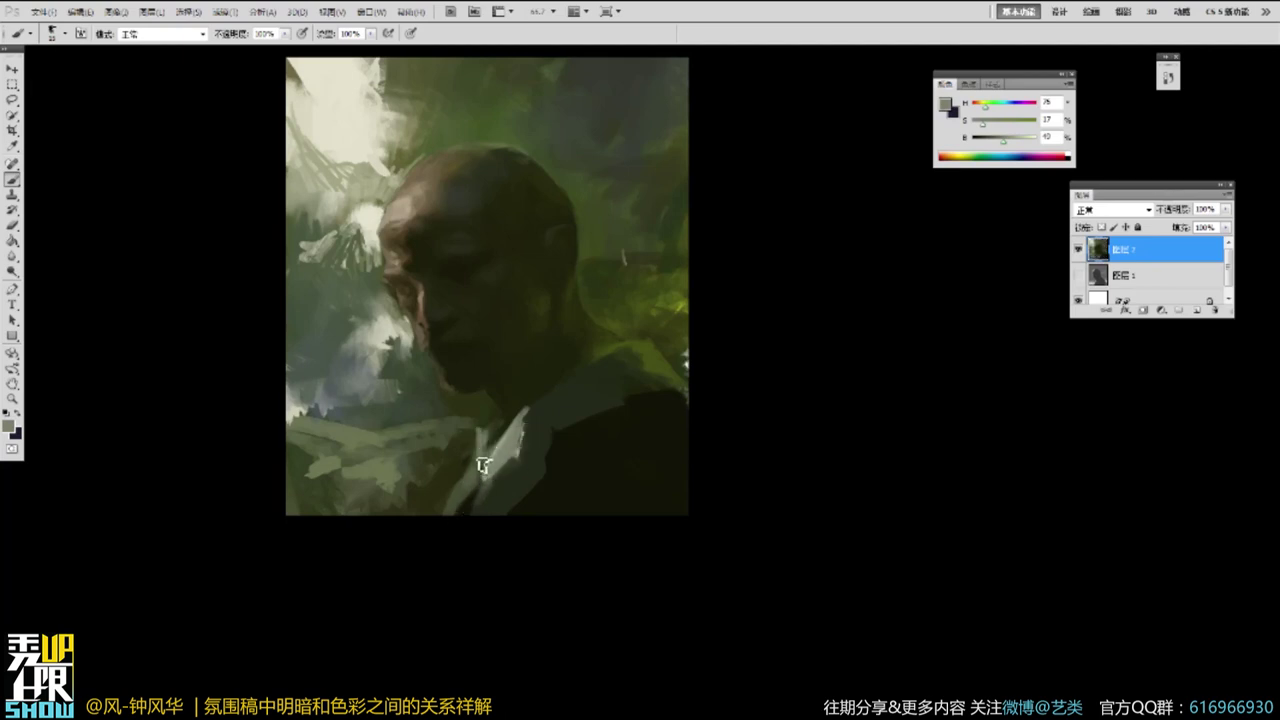
Shape the inner fold of the lit collar with sampled light and mid grey-greens.
{"action": "left_click", "coordinate": [502, 432], "text": "alt"}
{"action": "left_click", "coordinate": [489, 433], "text": "alt"}
{"action": "left_click", "coordinate": [490, 424], "text": "alt"}
{"action": "mouse_move", "coordinate": [496, 418]}
{"action": "left_mouse_down"}
{"action": "mouse_move", "coordinate": [480, 474]}
{"action": "mouse_move", "coordinate": [493, 475]}
{"action": "left_mouse_up"}
{"action": "left_click", "coordinate": [508, 442], "text": "alt"}
{"action": "left_click", "coordinate": [490, 485], "text": "alt"}
{"action": "left_click", "coordinate": [512, 451], "text": "alt"}
Darken the collar's outer edges from the chest toward the shoulder with sampled shadow colours.
{"action": "left_click", "coordinate": [458, 505], "text": "alt"}
{"action": "left_click_drag", "start_coordinate": [434, 516], "coordinate": [602, 400]}
{"action": "left_click", "coordinate": [540, 438], "text": "alt"}
{"action": "left_click", "coordinate": [562, 413], "text": "alt"}
{"action": "left_click", "coordinate": [560, 414], "text": "alt"}
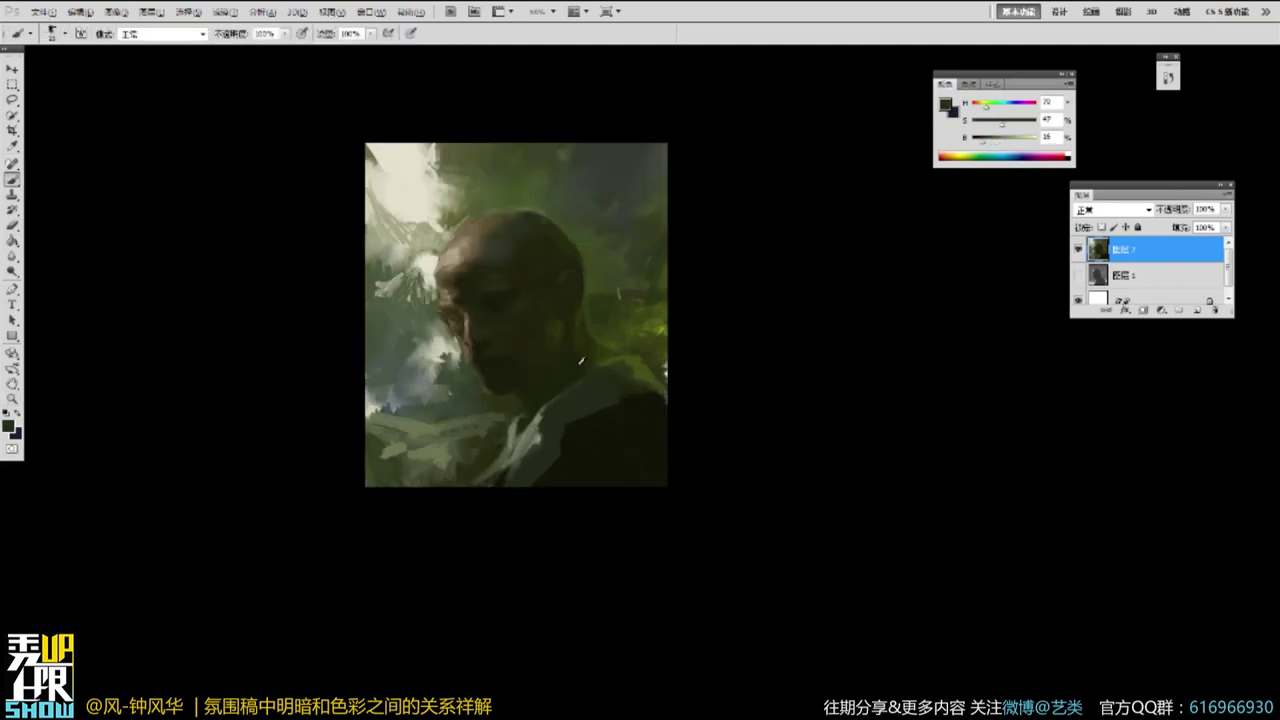
Refine the lit edge of the mouth and chin with sampled skin and shadow tones.
{"action": "key", "text": "ctrl+plus"}
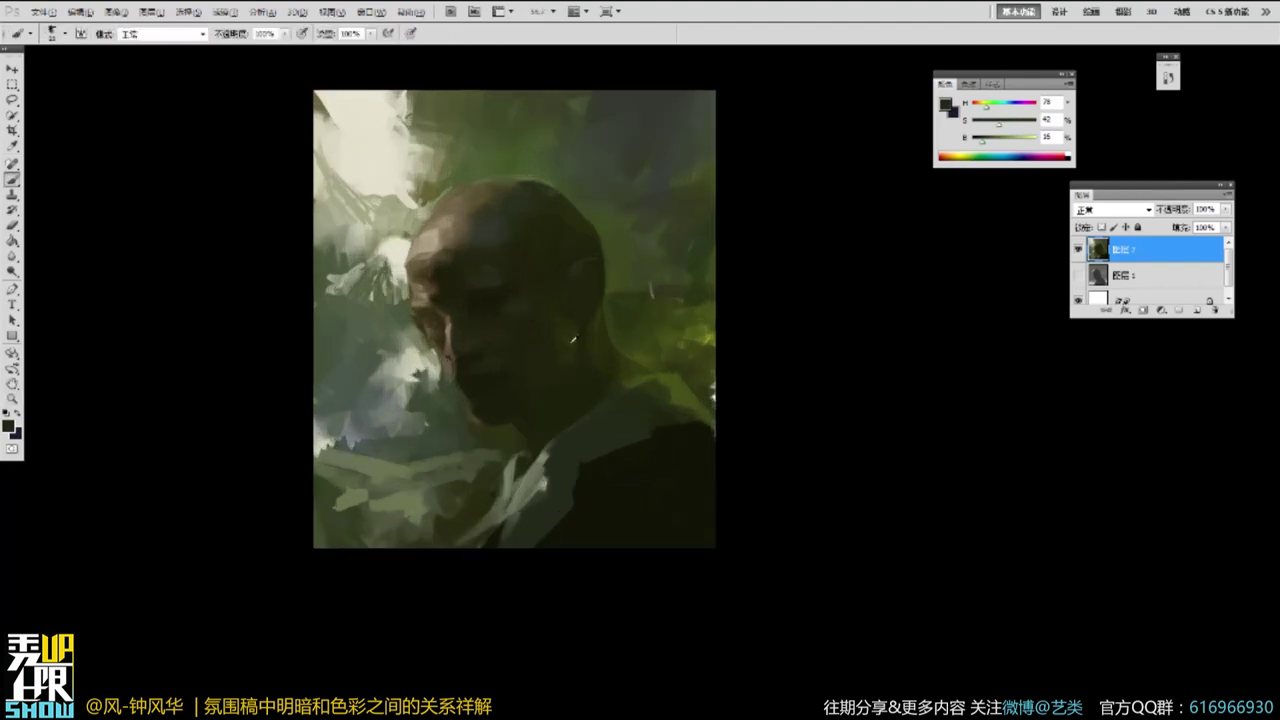
{"action": "left_click", "coordinate": [497, 411], "text": "alt"}
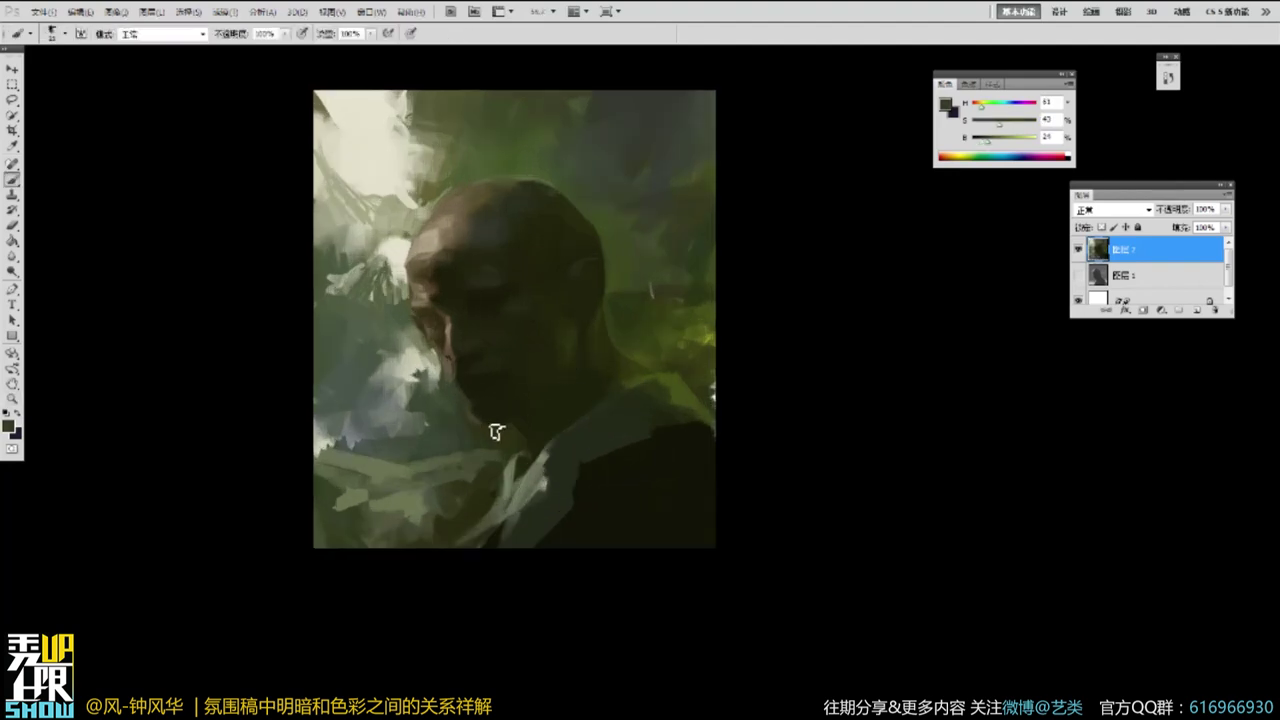
{"action": "left_click", "coordinate": [456, 361], "text": "alt"}
{"action": "mouse_move", "coordinate": [472, 406]}
{"action": "left_mouse_down"}
{"action": "mouse_move", "coordinate": [474, 425]}
{"action": "mouse_move", "coordinate": [474, 378]}
{"action": "left_mouse_up"}
{"action": "left_click", "coordinate": [474, 424], "text": "alt"}
{"action": "left_click", "coordinate": [475, 413], "text": "alt"}
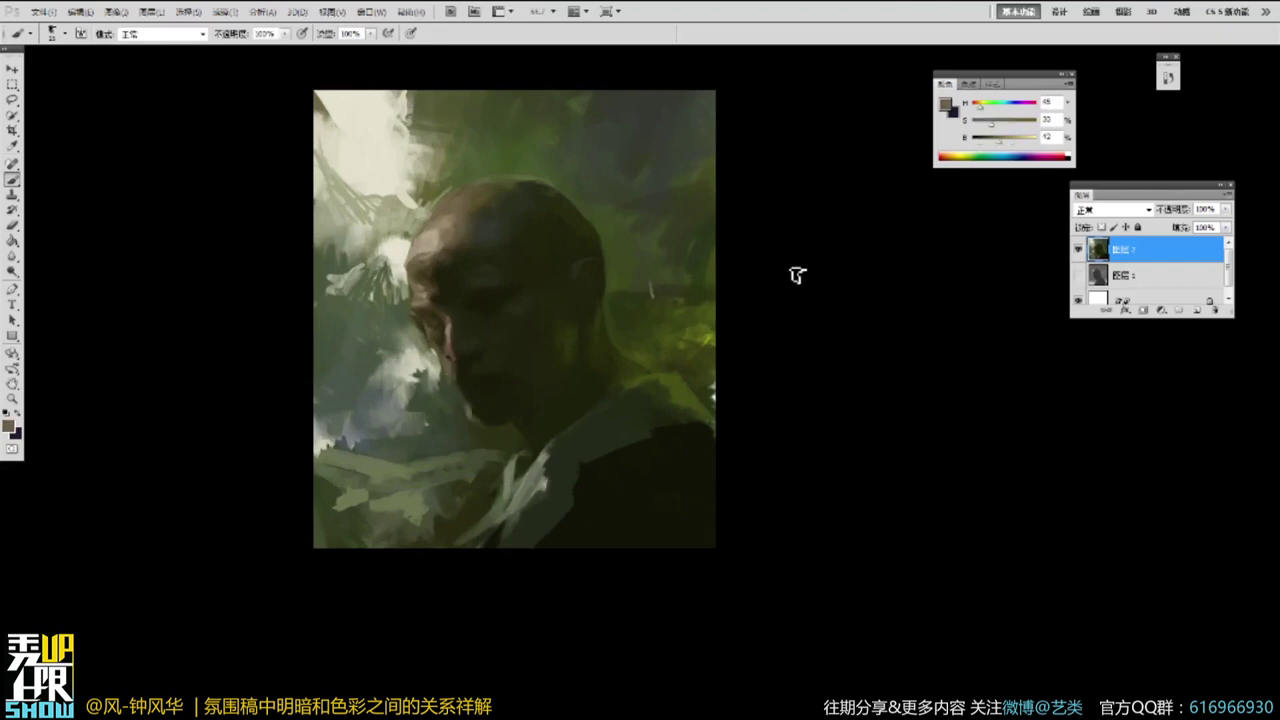
Lighten the sampled skin tone to brightness 60 and touch up the highlight along the nose.
{"action": "left_click", "coordinate": [435, 316], "text": "ctrl"}
{"action": "left_click", "coordinate": [460, 330], "text": "alt"}
{"action": "key", "text": "p"}
{"action": "left_click_drag", "start_coordinate": [1005, 141], "coordinate": [1015, 141]}
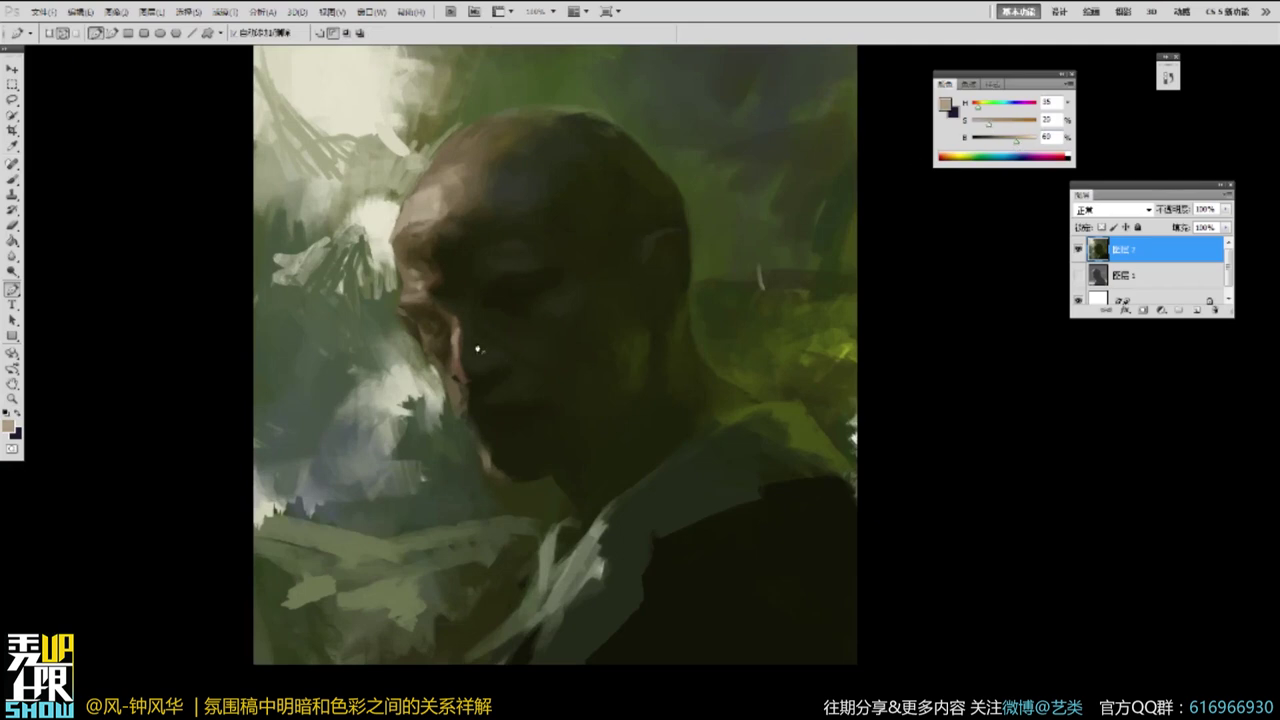
{"action": "key", "text": "b"}
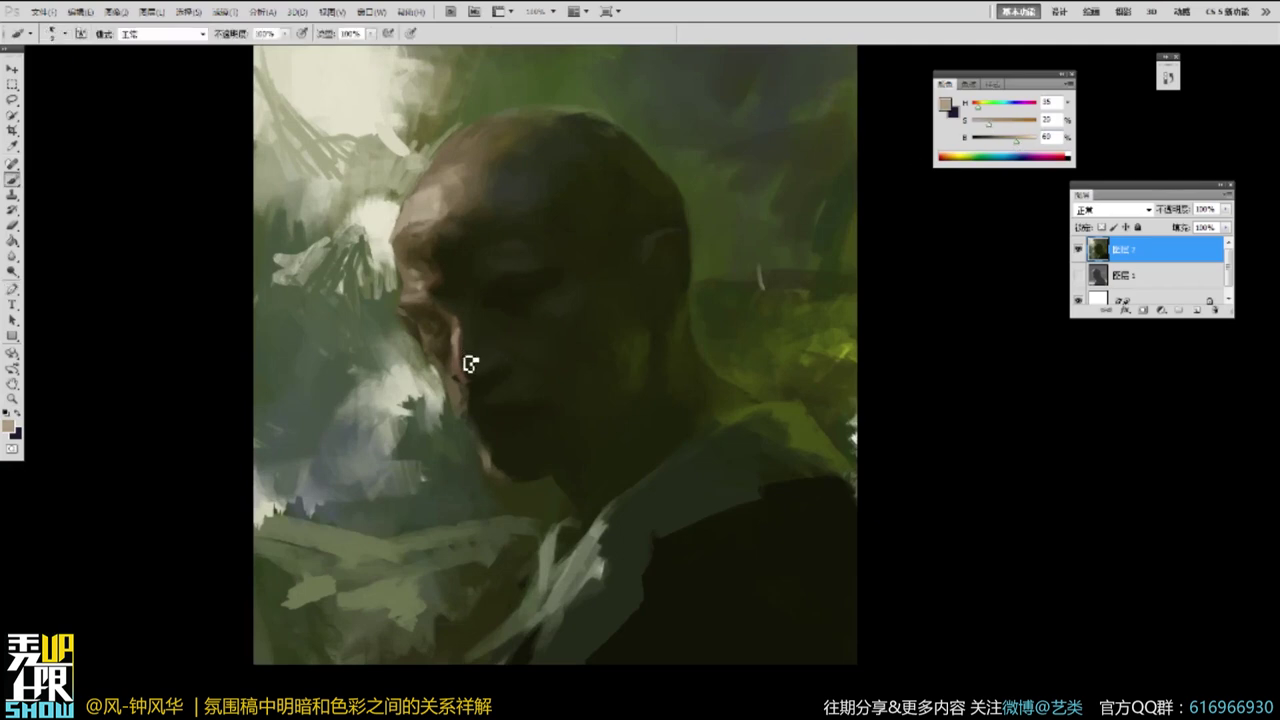
{"action": "left_click", "coordinate": [466, 351], "text": "alt"}
Define the lit eye's upper lid and socket with small strokes of sampled browns.
{"action": "left_click", "coordinate": [428, 332], "text": "alt"}
{"action": "left_click_drag", "start_coordinate": [431, 341], "coordinate": [426, 335]}
{"action": "left_click", "coordinate": [426, 312], "text": "alt"}
{"action": "left_click_drag", "start_coordinate": [425, 324], "coordinate": [428, 320]}
{"action": "left_click", "coordinate": [422, 312], "text": "alt"}
{"action": "left_click", "coordinate": [424, 325], "text": "alt"}
{"action": "left_click", "coordinate": [426, 308], "text": "alt"}
{"action": "left_click", "coordinate": [421, 325], "text": "alt"}
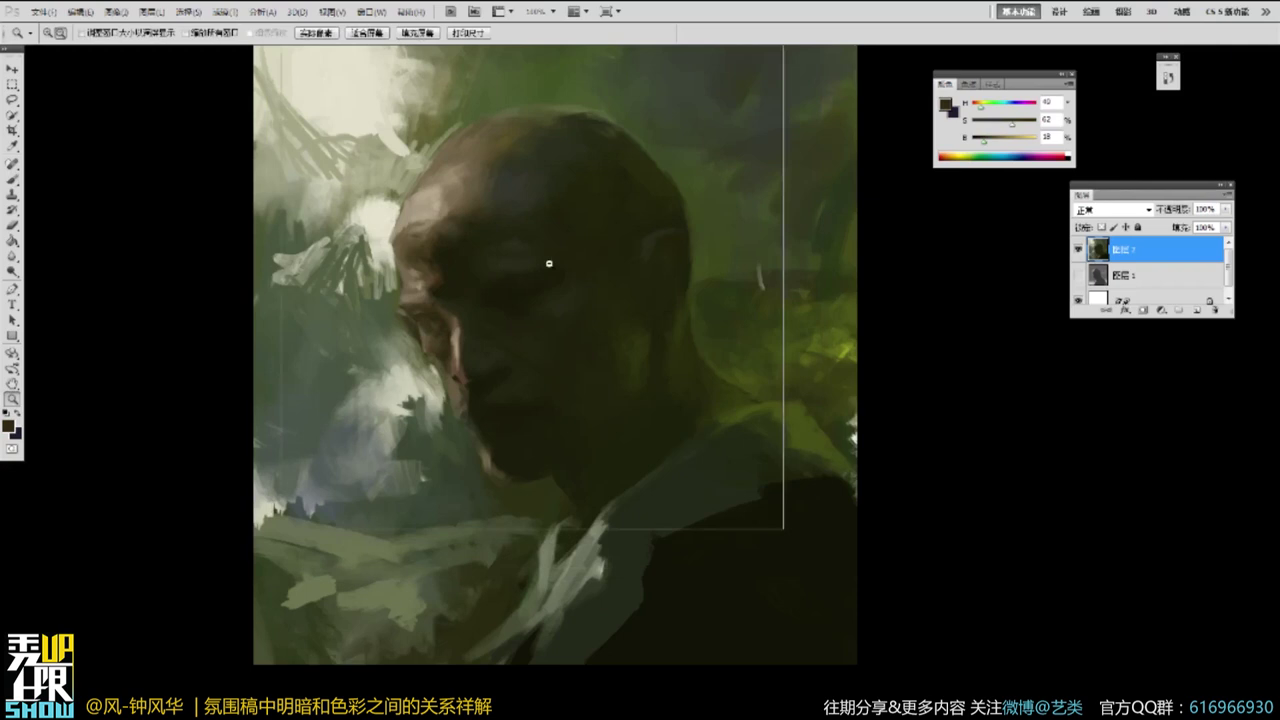
Zoom in on the lit eye and touch up its lower lid with sampled browns.
{"action": "left_click", "coordinate": [549, 263], "text": "alt"}
{"action": "left_click", "coordinate": [476, 284], "text": "ctrl"}
{"action": "left_click", "coordinate": [475, 292], "text": "ctrl"}
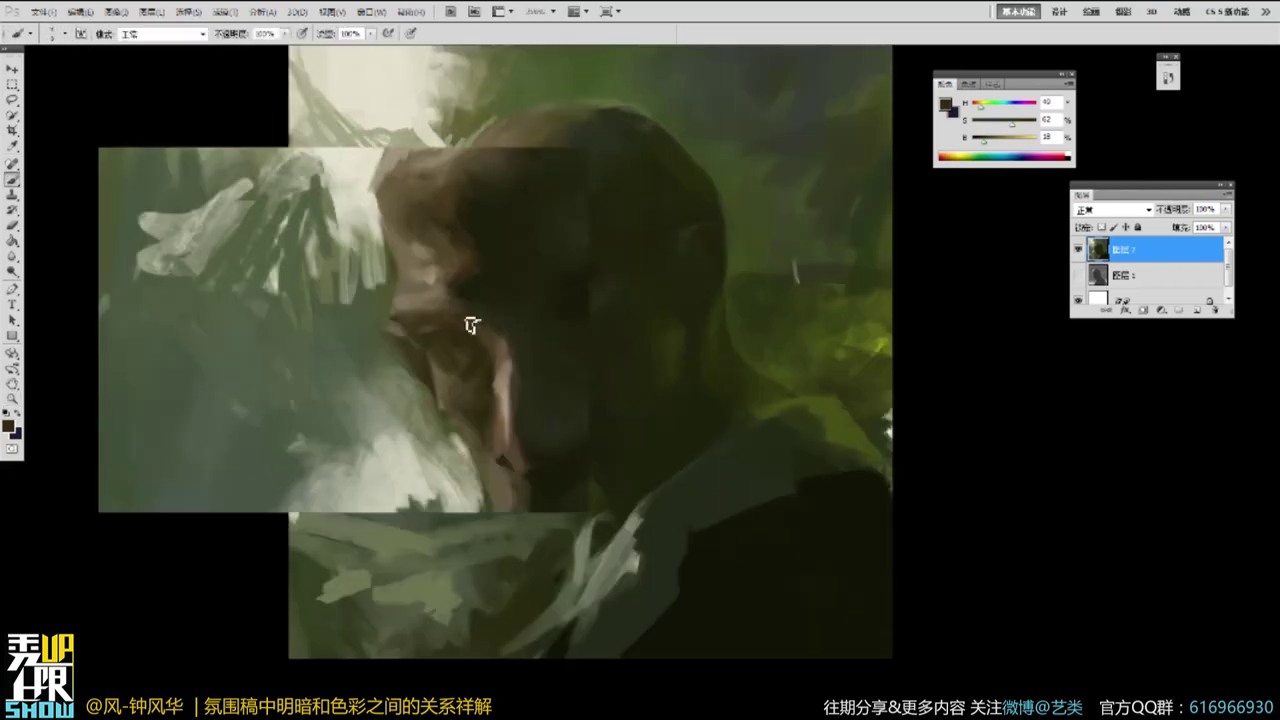
{"action": "left_click", "coordinate": [440, 358], "text": "alt"}
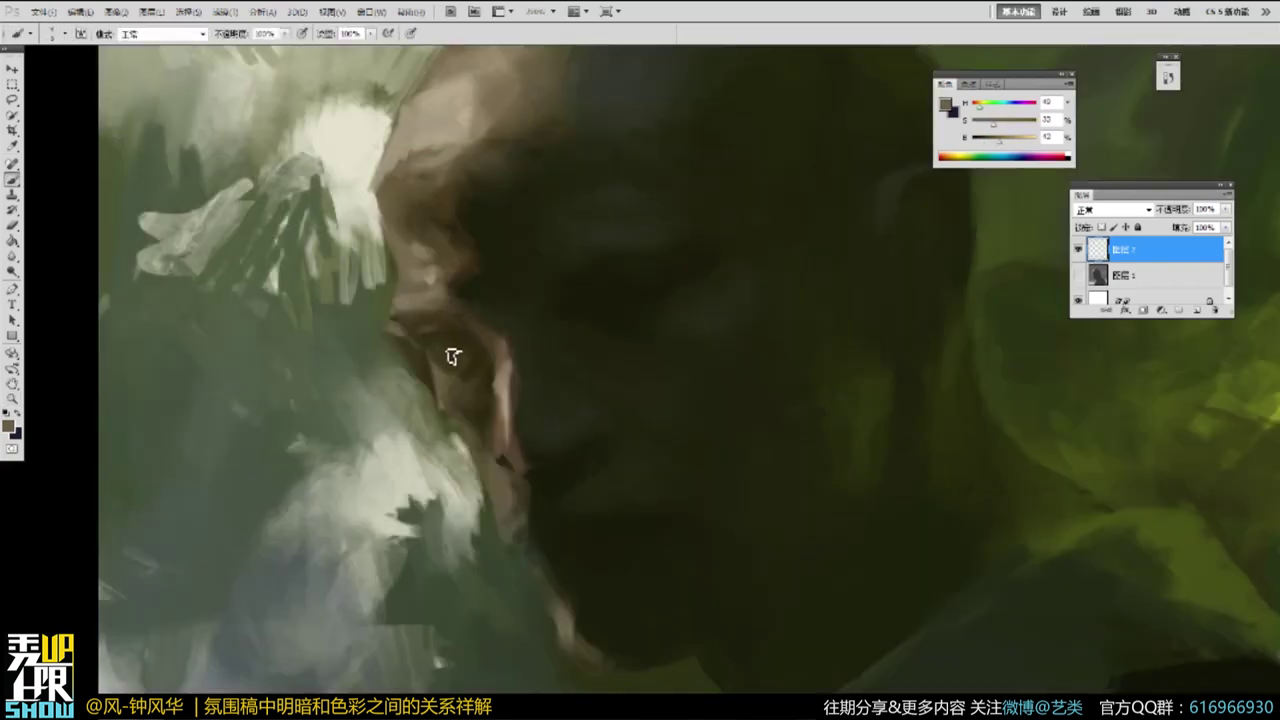
{"action": "left_click", "coordinate": [443, 354], "text": "alt"}
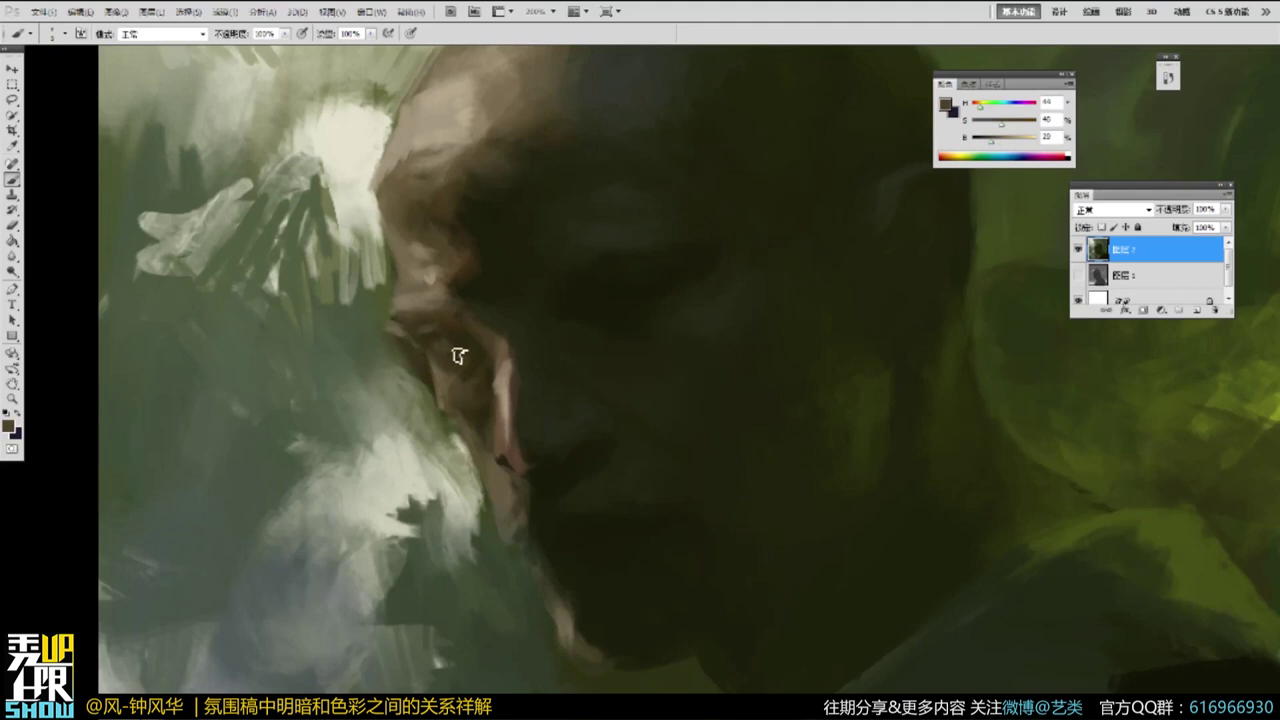
Blend the shadow inside the lit eye socket with closely sampled dark and mid browns.
{"action": "left_click", "coordinate": [453, 351], "text": "alt"}
{"action": "left_click", "coordinate": [446, 347], "text": "alt"}
{"action": "left_click", "coordinate": [447, 345], "text": "alt"}
{"action": "left_click", "coordinate": [469, 355], "text": "alt"}
{"action": "left_click", "coordinate": [458, 332], "text": "alt"}
{"action": "left_click_drag", "start_coordinate": [466, 297], "coordinate": [740, 206]}
{"action": "left_click", "coordinate": [477, 294]}
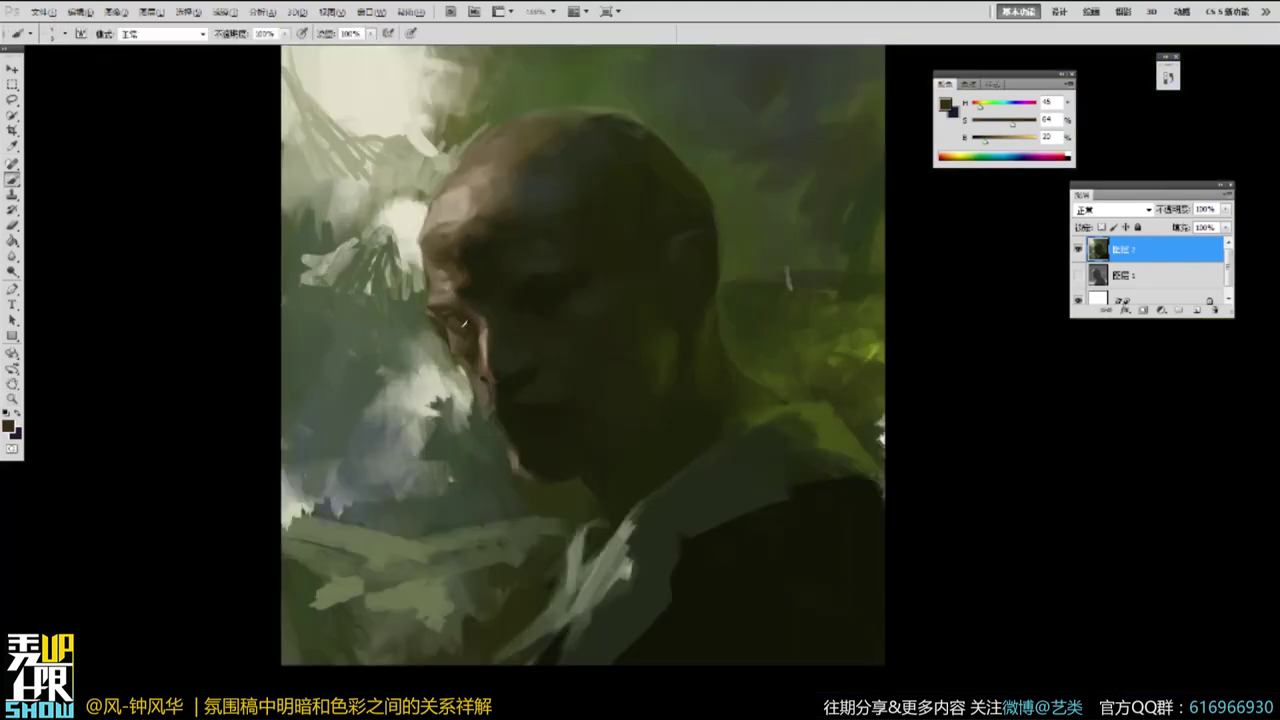
Adjust the lit eye and the shaded brow with sampled dark browns and greens.
{"action": "left_click", "coordinate": [466, 339], "text": "alt"}
{"action": "left_click", "coordinate": [457, 327], "text": "alt"}
{"action": "left_click", "coordinate": [566, 266], "text": "alt"}
{"action": "left_click", "coordinate": [565, 267], "text": "alt"}
{"action": "left_click", "coordinate": [545, 273], "text": "ctrl"}
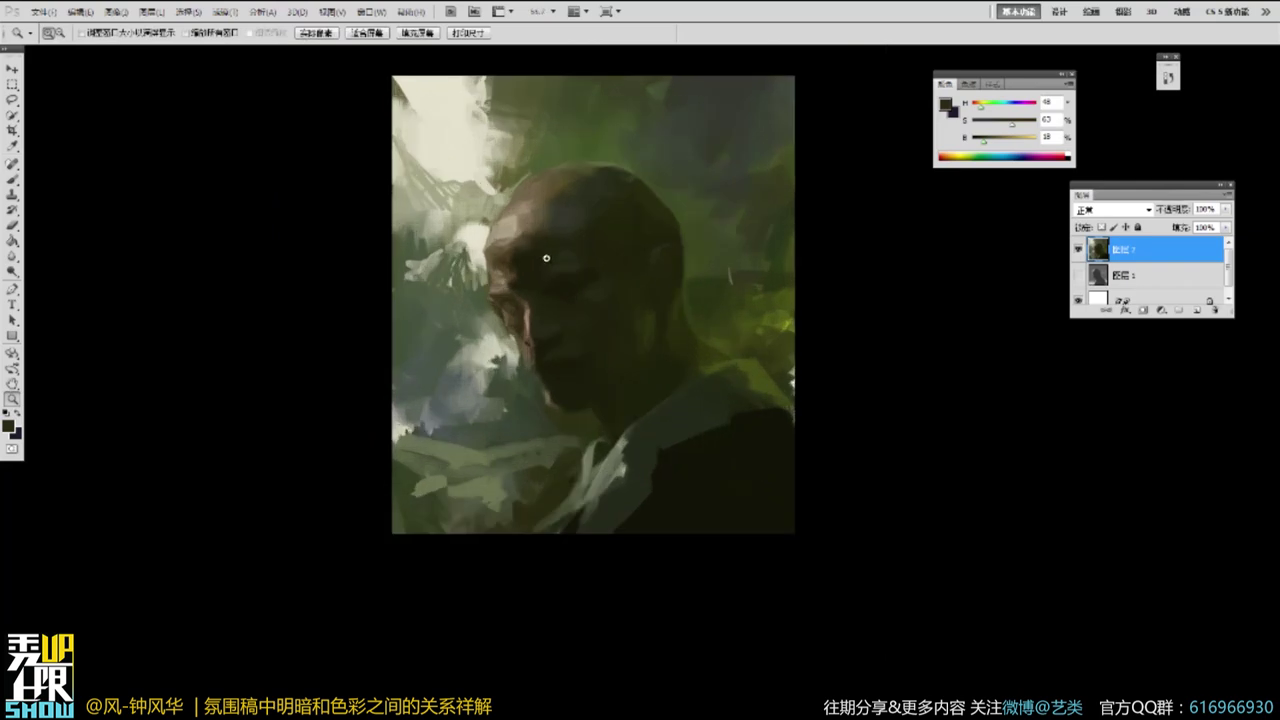
Brighten the sampled brown slightly, paint a small light spot on the lit eye and refine the eye's outer corner.
{"action": "left_click", "coordinate": [546, 258]}
{"action": "key", "text": "b"}
{"action": "left_click", "coordinate": [471, 357], "text": "alt"}
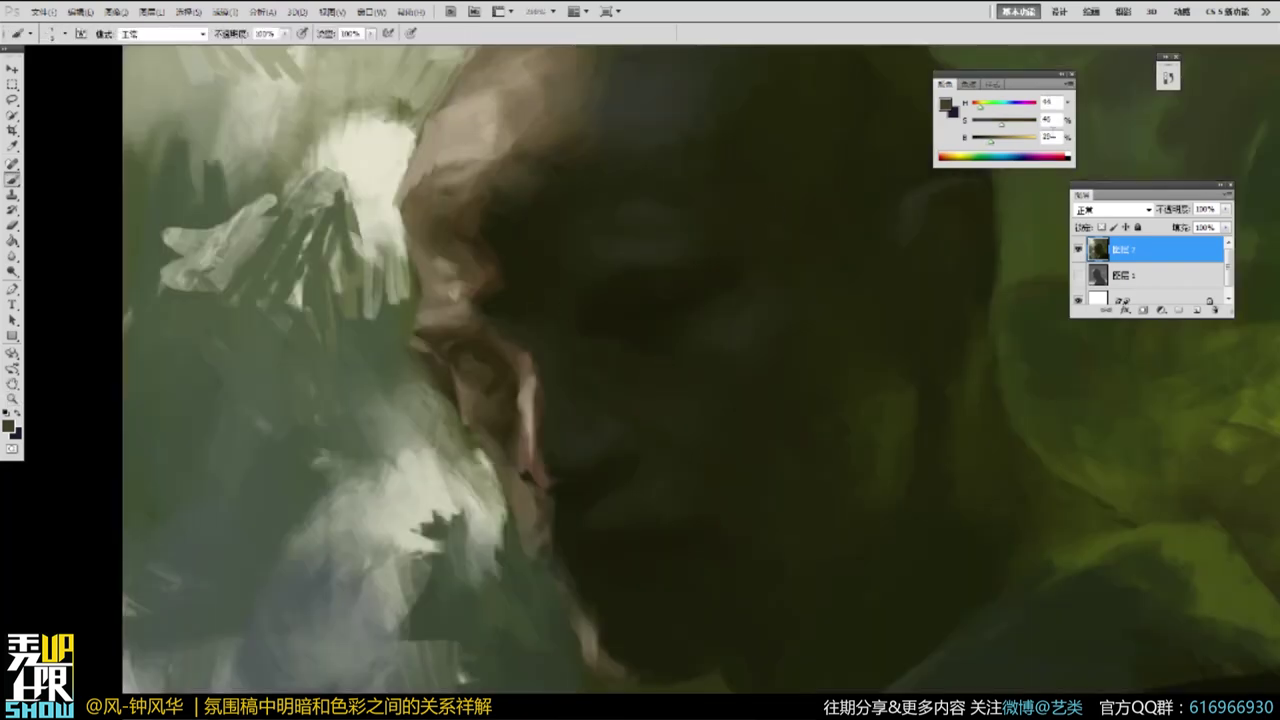
{"action": "left_click", "coordinate": [990, 143]}
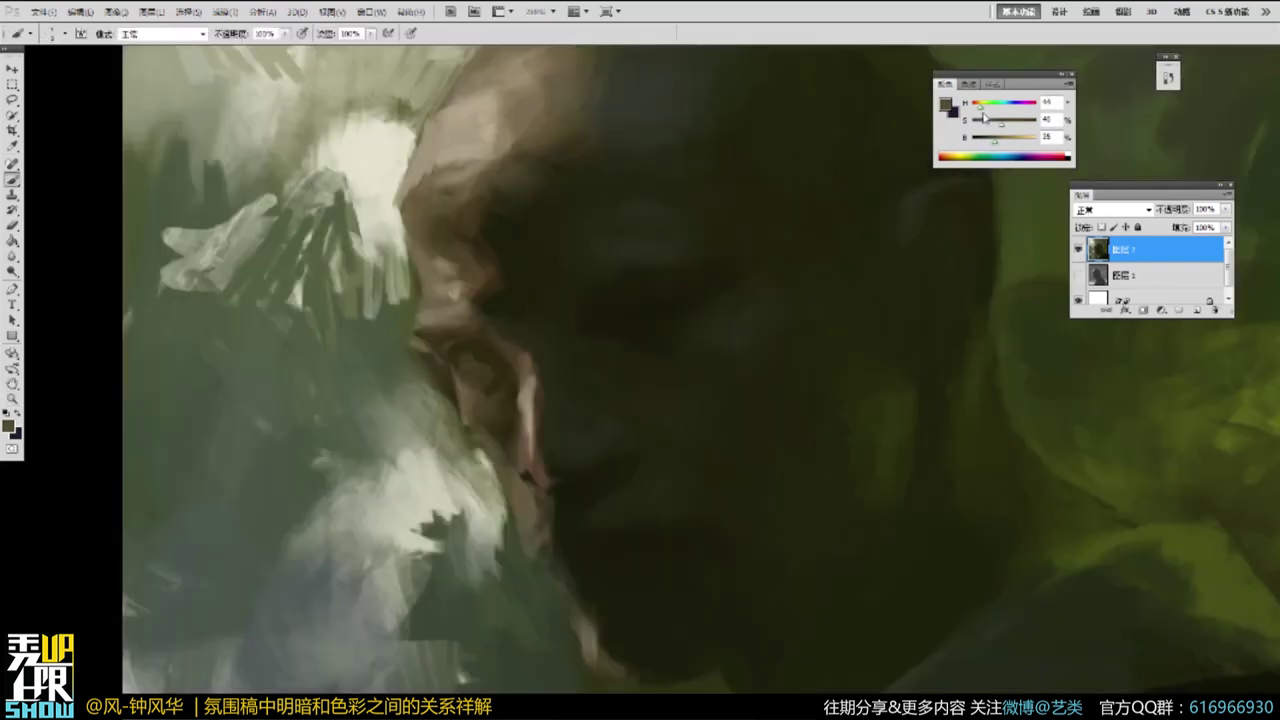
{"action": "left_click", "coordinate": [496, 367], "text": "alt"}
{"action": "left_click", "coordinate": [488, 363], "text": "alt"}
{"action": "left_click_drag", "start_coordinate": [482, 360], "coordinate": [477, 357]}
{"action": "left_click", "coordinate": [487, 353], "text": "alt"}
{"action": "left_click", "coordinate": [424, 338], "text": "alt"}
{"action": "left_click", "coordinate": [430, 346], "text": "alt"}
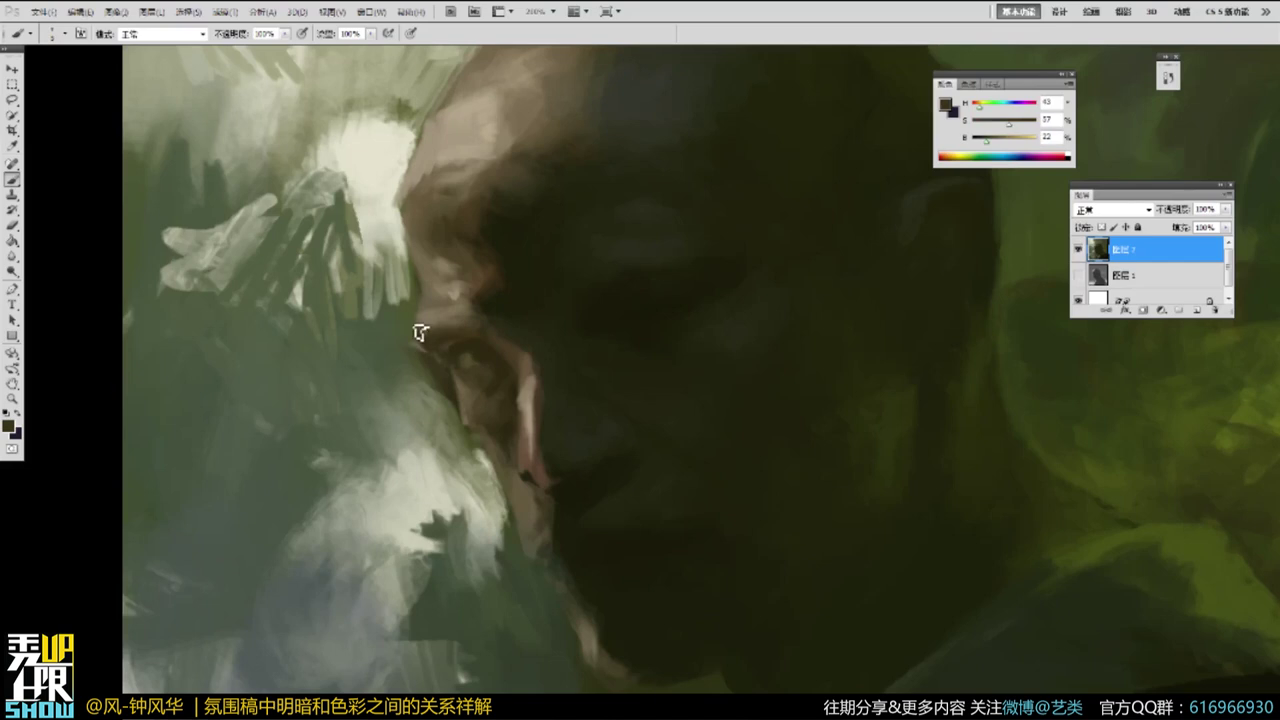
Zoom in on the lit eye and refine its iris and lower lid with sampled olive browns.
{"action": "left_click_drag", "start_coordinate": [469, 214], "coordinate": [594, 163]}
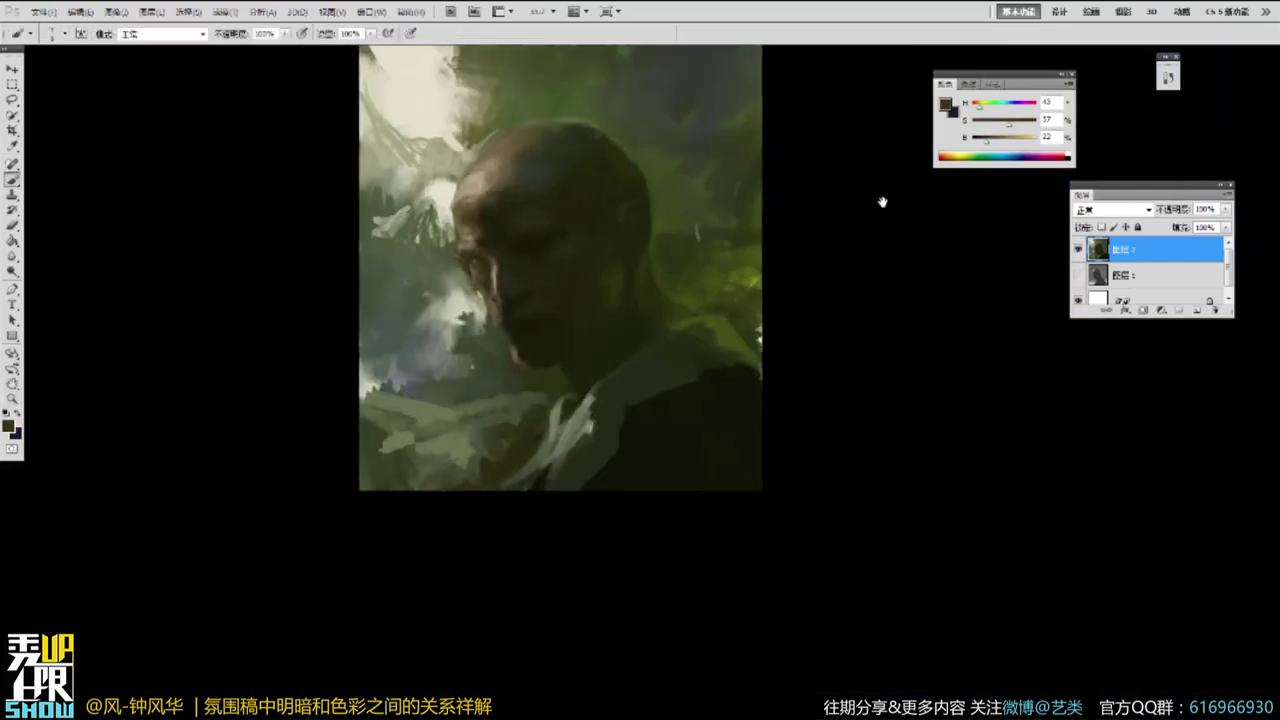
{"action": "left_click", "coordinate": [493, 210], "text": "ctrl"}
{"action": "left_click", "coordinate": [503, 222], "text": "ctrl"}
{"action": "left_click", "coordinate": [429, 352], "text": "alt"}
{"action": "left_click", "coordinate": [433, 347], "text": "alt"}
{"action": "left_click", "coordinate": [612, 281], "text": "alt"}
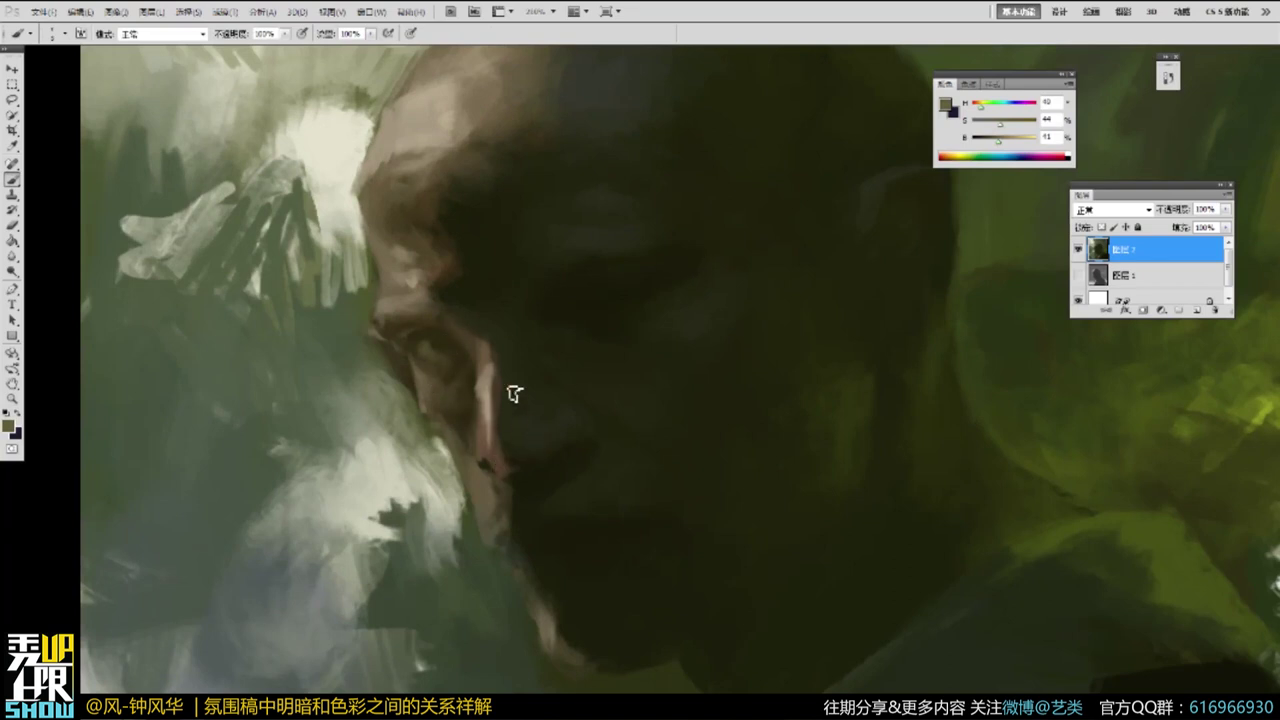
{"action": "left_click_drag", "start_coordinate": [428, 347], "coordinate": [427, 358]}
{"action": "left_click", "coordinate": [440, 348], "text": "alt"}
Blend the inner corner of the lit eye into the nose bridge with sampled dark browns.
{"action": "left_click", "coordinate": [484, 299], "text": "alt"}
{"action": "left_click", "coordinate": [484, 299], "text": "alt"}
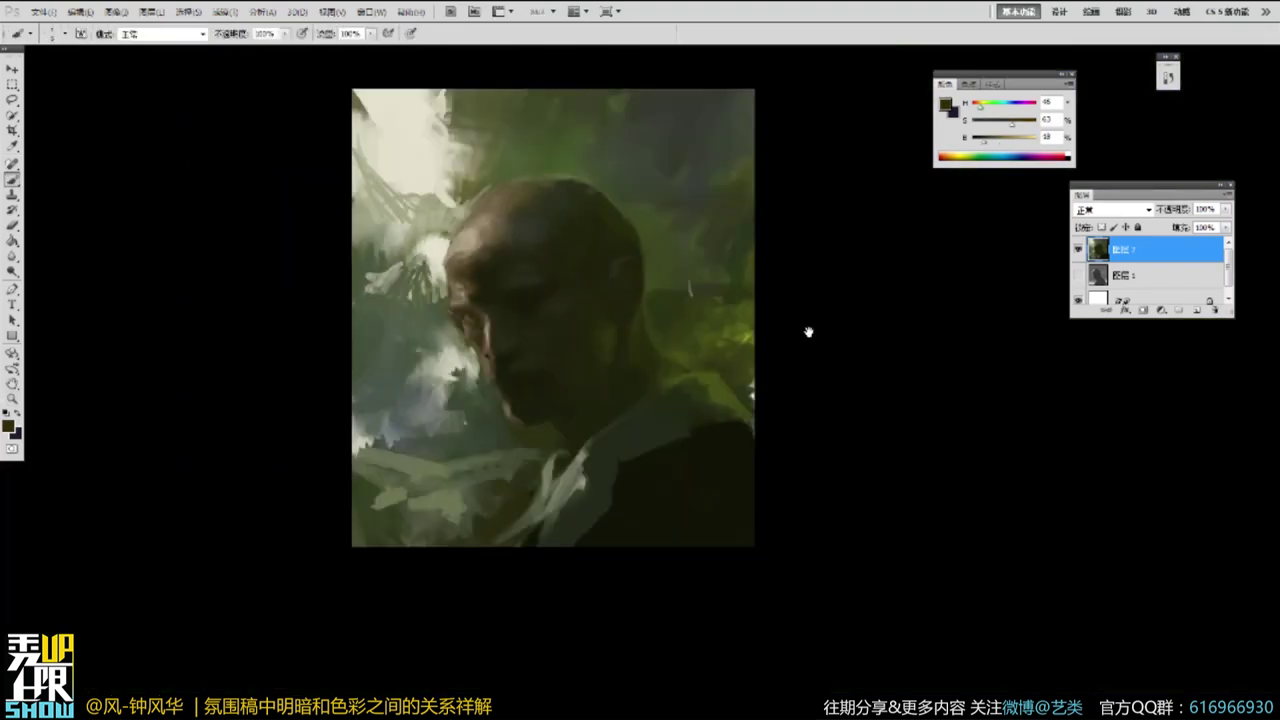
{"action": "left_click", "coordinate": [484, 297], "text": "ctrl"}
{"action": "left_click", "coordinate": [460, 342], "text": "alt"}
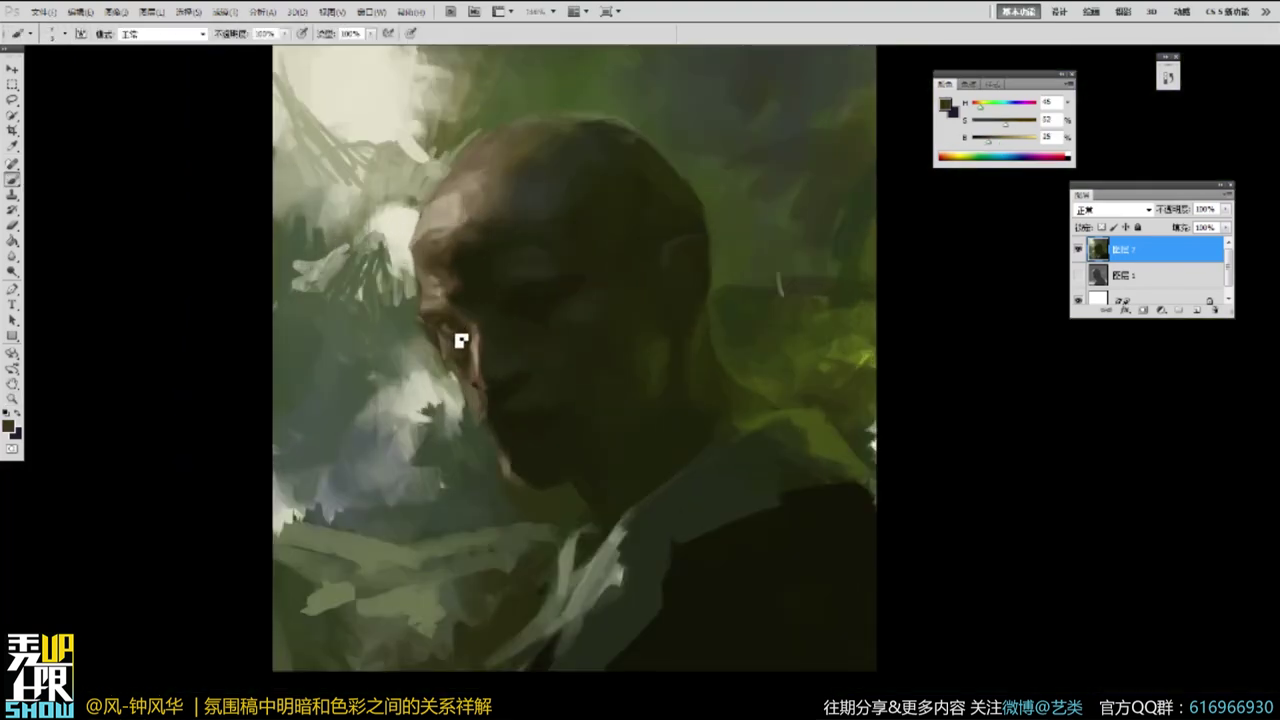
{"action": "left_click", "coordinate": [462, 341], "text": "alt"}
{"action": "left_click", "coordinate": [453, 337], "text": "alt"}
{"action": "left_click", "coordinate": [450, 331], "text": "alt"}
{"action": "left_click", "coordinate": [442, 325], "text": "alt"}
Refine the outer corner of the lit eye and the brow edge with sampled browns and background greens.
{"action": "left_click", "coordinate": [423, 328], "text": "alt"}
{"action": "left_click", "coordinate": [427, 333], "text": "alt"}
{"action": "left_click", "coordinate": [447, 330], "text": "alt"}
{"action": "left_click", "coordinate": [434, 318], "text": "alt"}
{"action": "left_click", "coordinate": [431, 313], "text": "alt"}
{"action": "left_click_drag", "start_coordinate": [431, 313], "coordinate": [434, 305]}
{"action": "left_click", "coordinate": [429, 316], "text": "alt"}
{"action": "left_click", "coordinate": [424, 292], "text": "alt"}
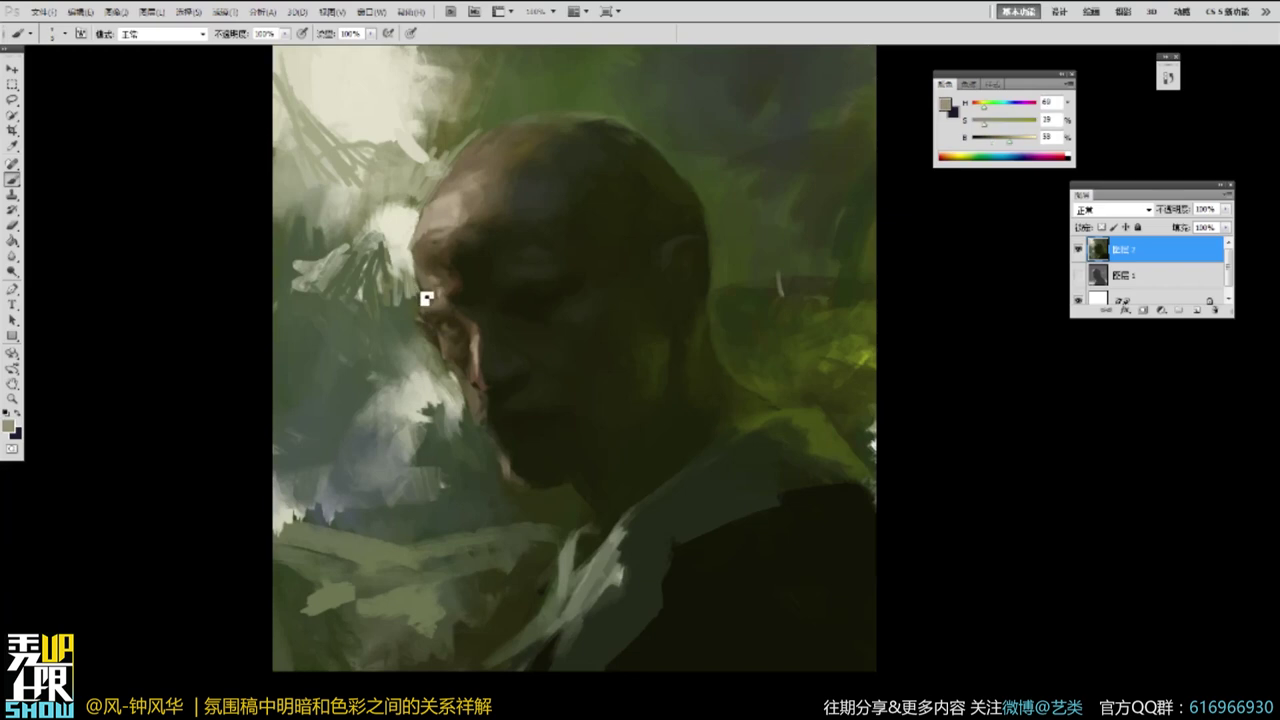
{"action": "left_click", "coordinate": [422, 258], "text": "alt"}
Adjust the light edge along the nose with sampled light skin tones and dark browns.
{"action": "key", "text": "z"}
{"action": "left_click", "coordinate": [507, 185], "text": "alt"}
{"action": "key", "text": "b"}
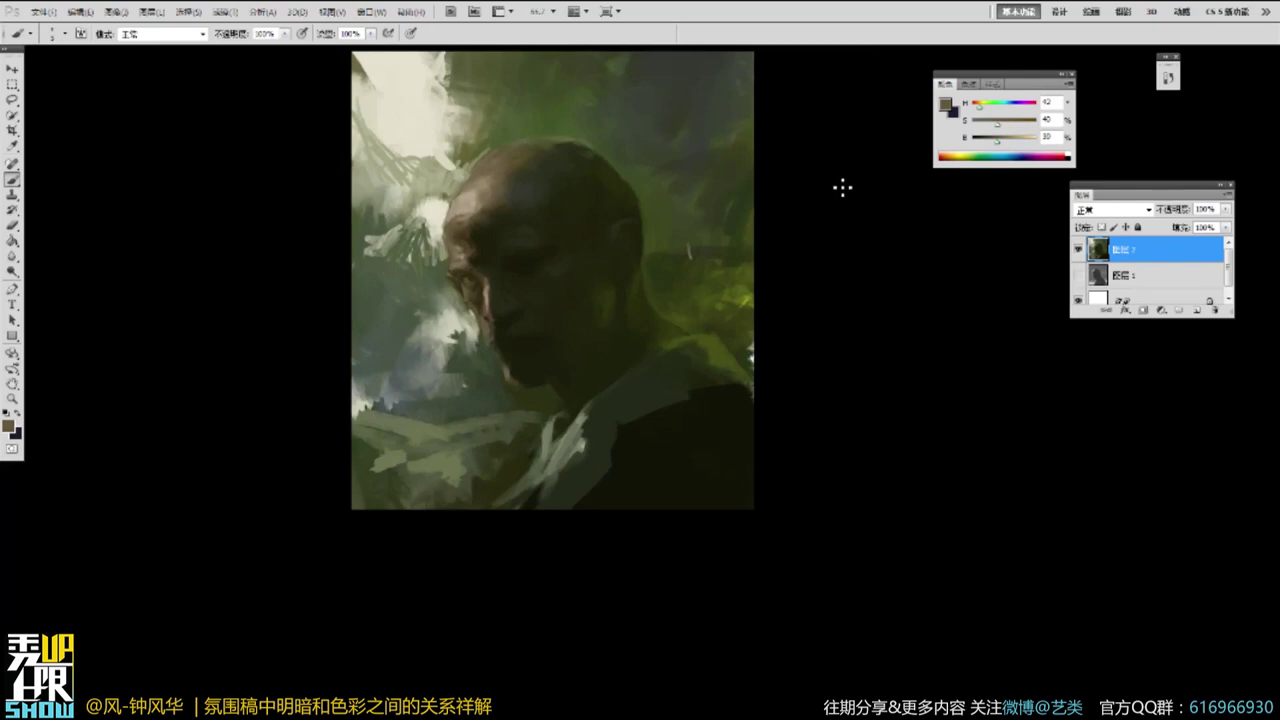
{"action": "key", "text": "z"}
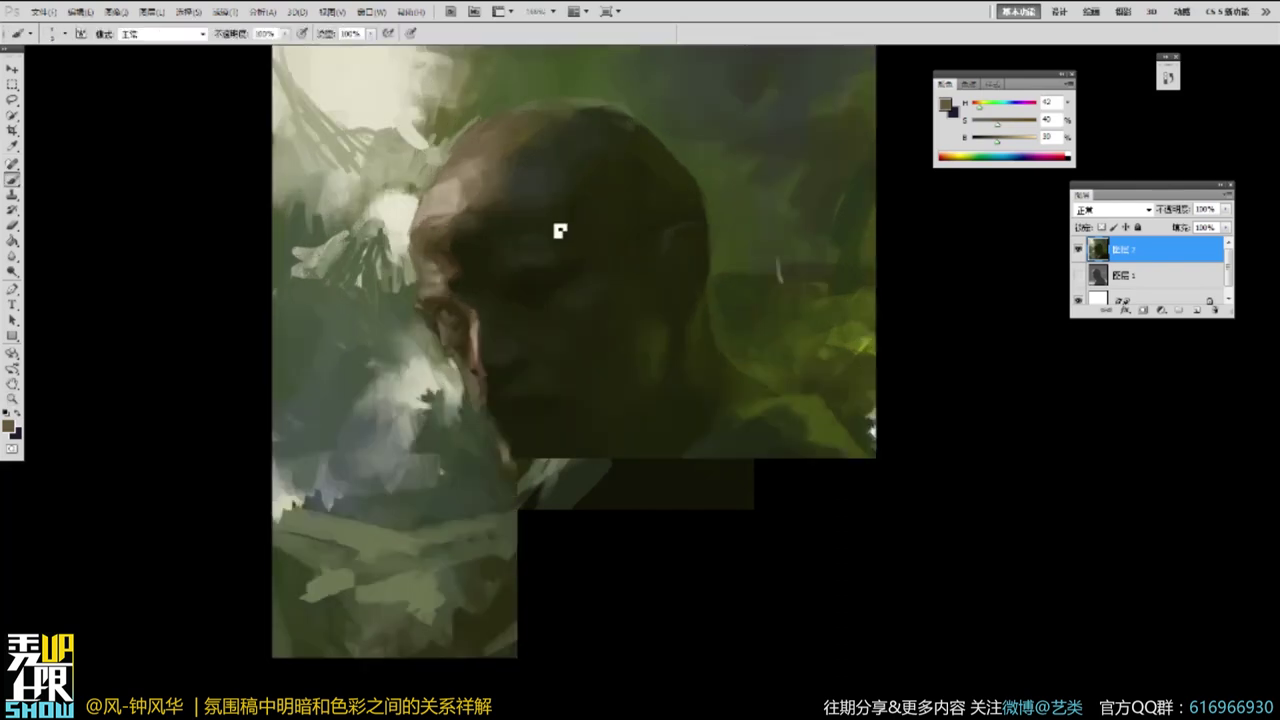
{"action": "left_click", "coordinate": [500, 212]}
{"action": "key", "text": "b"}
{"action": "left_click", "coordinate": [476, 340], "text": "alt"}
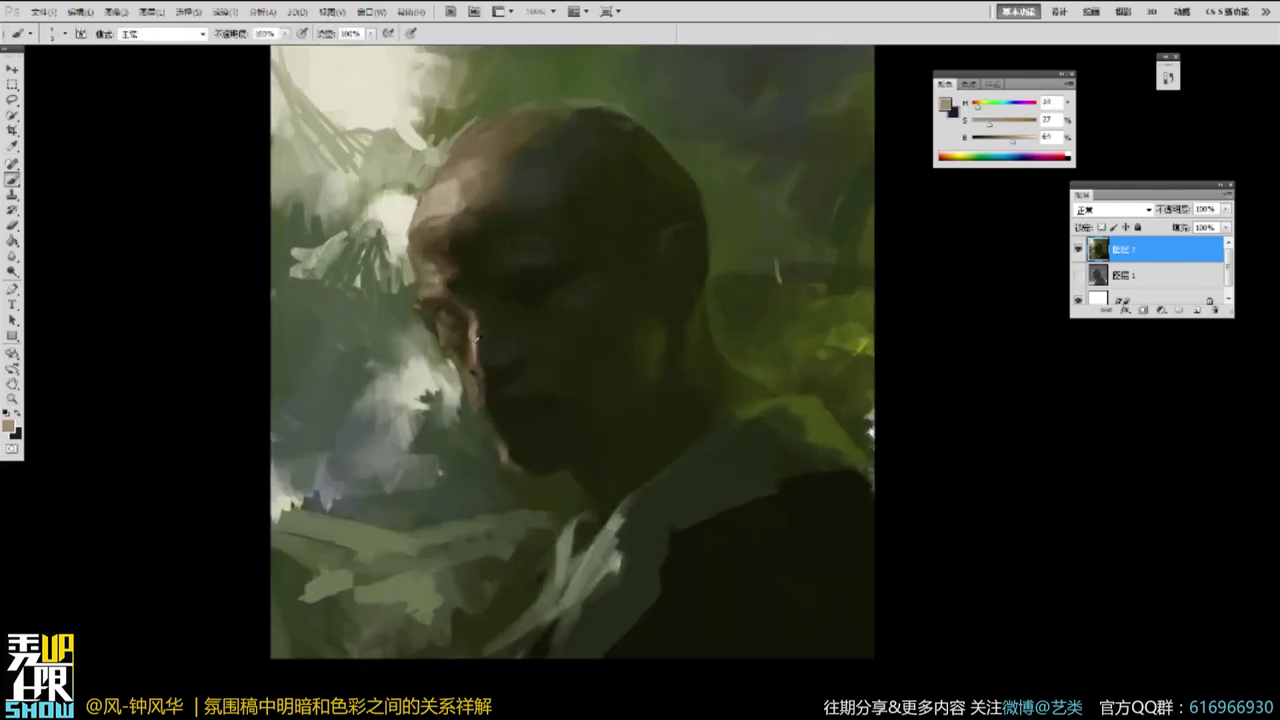
{"action": "left_click", "coordinate": [484, 365], "text": "alt"}
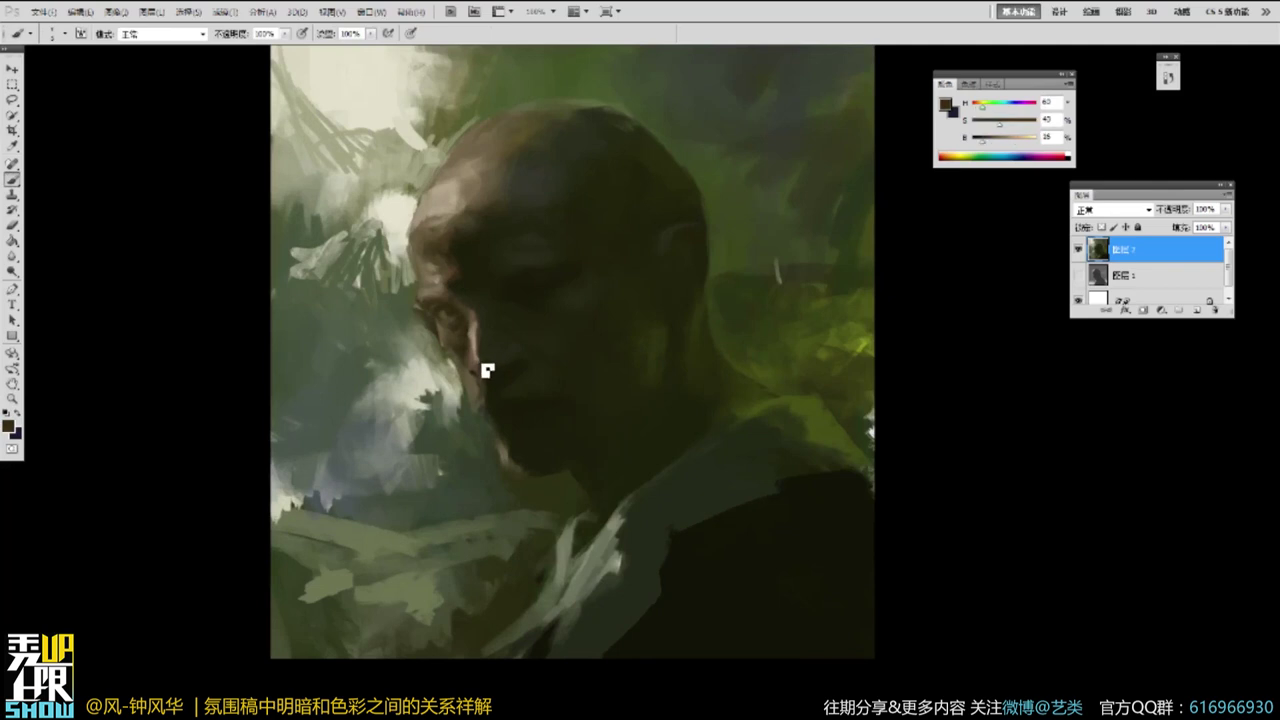
{"action": "left_click", "coordinate": [480, 376], "text": "alt"}
Zoom in on the shaded half of the face and soften its brow and eye socket with sampled dark greens.
{"action": "key", "text": "ctrl+space"}
{"action": "left_click", "coordinate": [569, 272]}
{"action": "left_click", "coordinate": [487, 296], "text": "alt"}
{"action": "left_click", "coordinate": [534, 246], "text": "alt"}
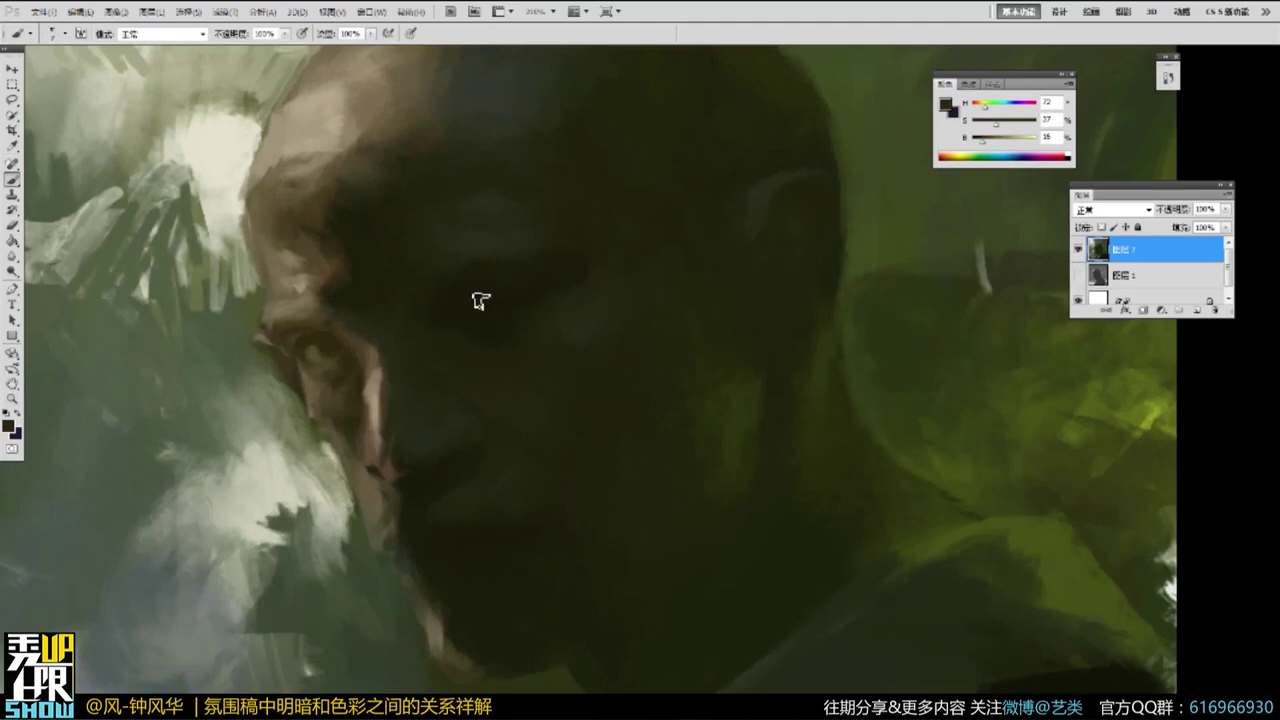
{"action": "key", "text": "alt+space"}
{"action": "left_click", "coordinate": [617, 244], "text": "alt"}
{"action": "left_click", "coordinate": [550, 287], "text": "alt"}
{"action": "left_click", "coordinate": [545, 289], "text": "alt"}
{"action": "left_click", "coordinate": [544, 280], "text": "alt"}
{"action": "left_click", "coordinate": [544, 289], "text": "alt"}
Model the shaded eye area with strokes of closely sampled dark tones.
{"action": "left_click", "coordinate": [711, 231], "text": "alt"}
{"action": "left_click", "coordinate": [612, 246], "text": "ctrl"}
{"action": "left_click", "coordinate": [603, 264], "text": "alt"}
{"action": "mouse_move", "coordinate": [584, 280]}
{"action": "left_mouse_down"}
{"action": "mouse_move", "coordinate": [617, 267]}
{"action": "mouse_move", "coordinate": [589, 264]}
{"action": "mouse_move", "coordinate": [606, 232]}
{"action": "left_mouse_up"}
{"action": "left_click", "coordinate": [609, 243], "text": "alt"}
{"action": "left_click", "coordinate": [592, 246], "text": "alt"}
{"action": "left_click", "coordinate": [590, 249], "text": "alt"}
{"action": "left_click", "coordinate": [506, 271], "text": "alt"}
{"action": "left_click", "coordinate": [520, 286], "text": "alt"}
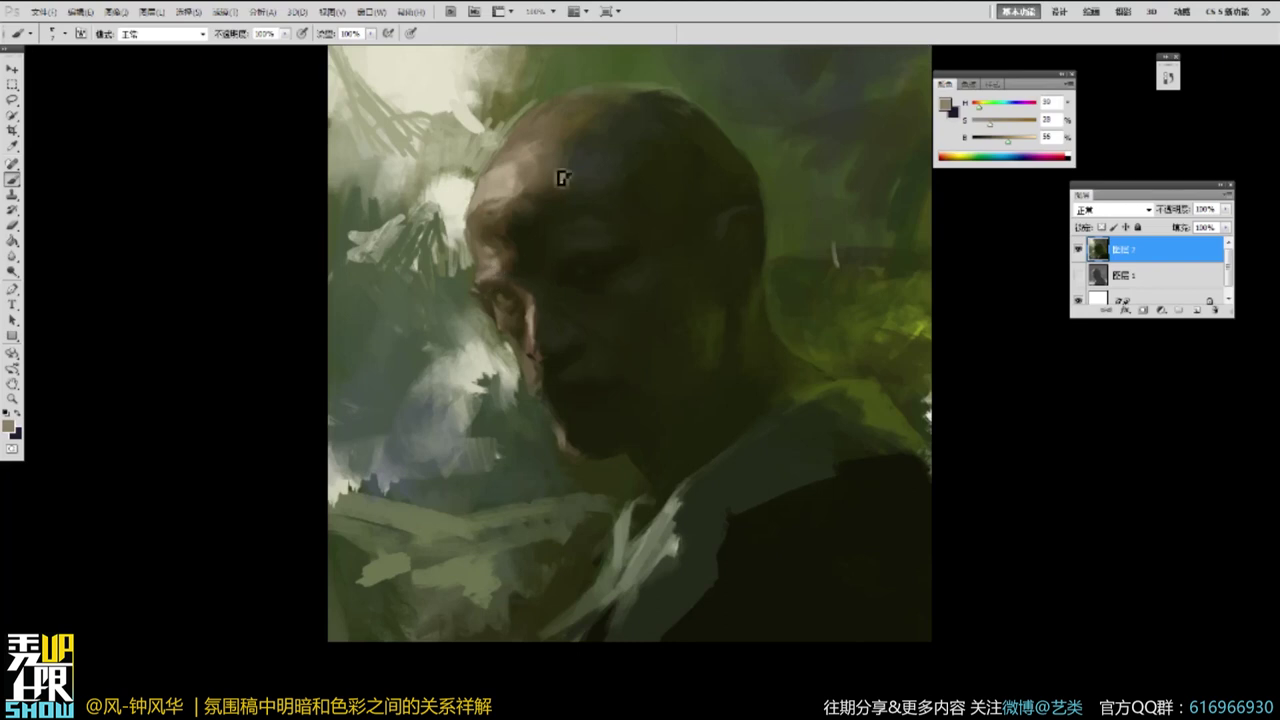
Brighten the sampled forehead tone to 81% and paint a highlight on the lit forehead.
{"action": "left_click", "coordinate": [498, 182], "text": "alt"}
{"action": "left_click_drag", "start_coordinate": [1011, 143], "coordinate": [1024, 143]}
{"action": "key", "text": "p"}
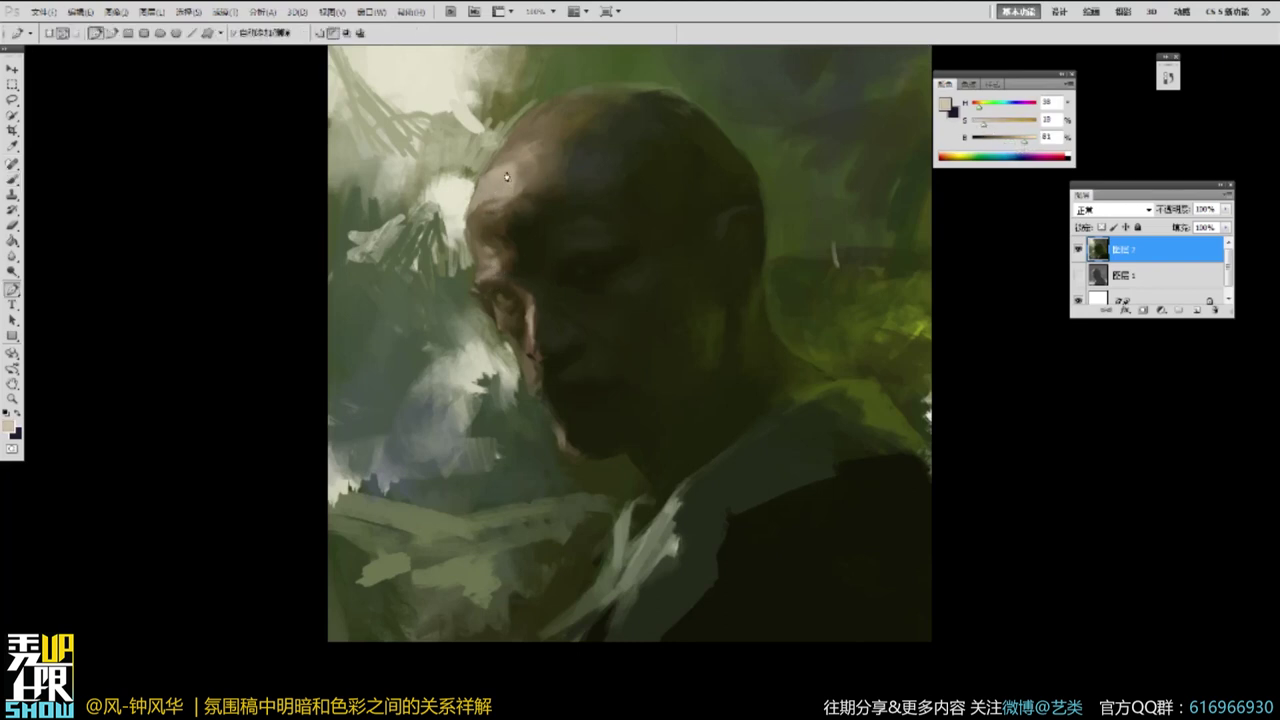
{"action": "key", "text": "b"}
{"action": "mouse_move", "coordinate": [488, 202]}
{"action": "left_mouse_down"}
{"action": "mouse_move", "coordinate": [500, 203]}
{"action": "mouse_move", "coordinate": [488, 195]}
{"action": "left_mouse_up"}
{"action": "key", "text": "z"}
{"action": "left_click", "coordinate": [482, 224], "text": "alt"}
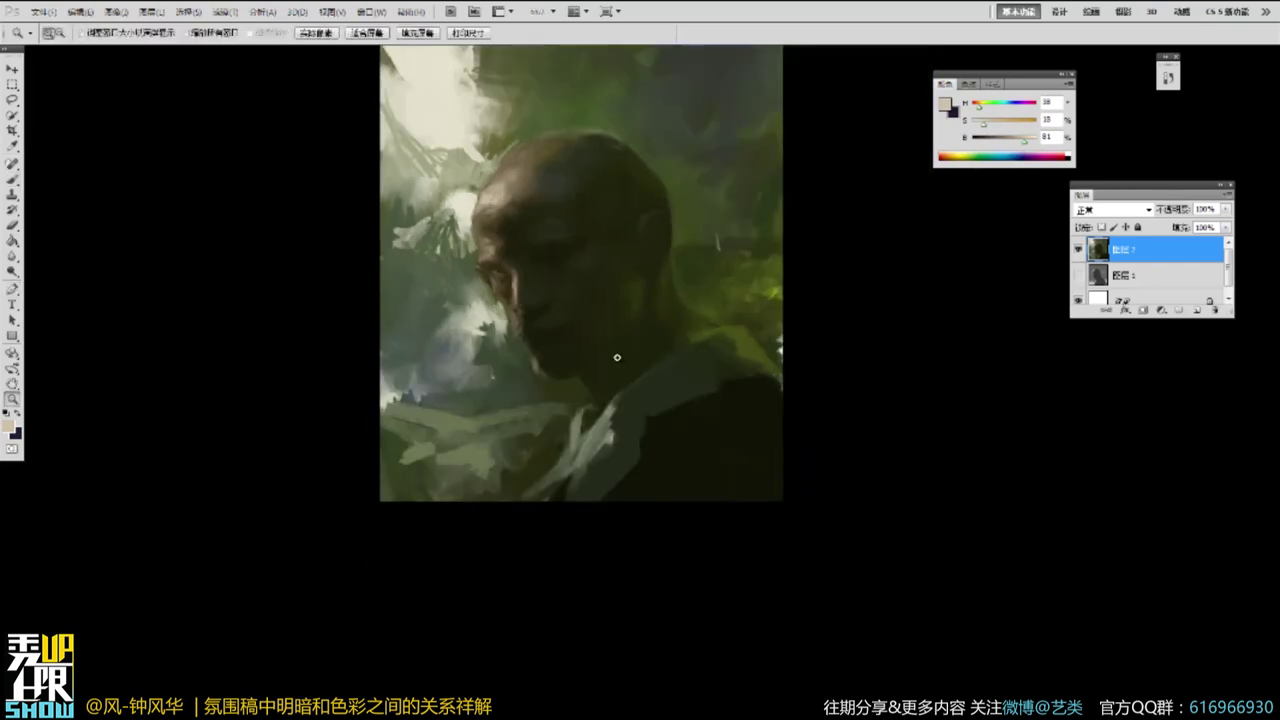
Blend the forehead highlight and the skull's upper edge with sampled skin and green tones.
{"action": "key", "text": "b"}
{"action": "left_click", "coordinate": [491, 193], "text": "alt"}
{"action": "mouse_move", "coordinate": [488, 201]}
{"action": "left_mouse_down"}
{"action": "mouse_move", "coordinate": [503, 187]}
{"action": "mouse_move", "coordinate": [493, 192]}
{"action": "left_mouse_up"}
{"action": "left_click", "coordinate": [488, 174], "text": "alt"}
{"action": "left_click", "coordinate": [527, 132], "text": "alt"}
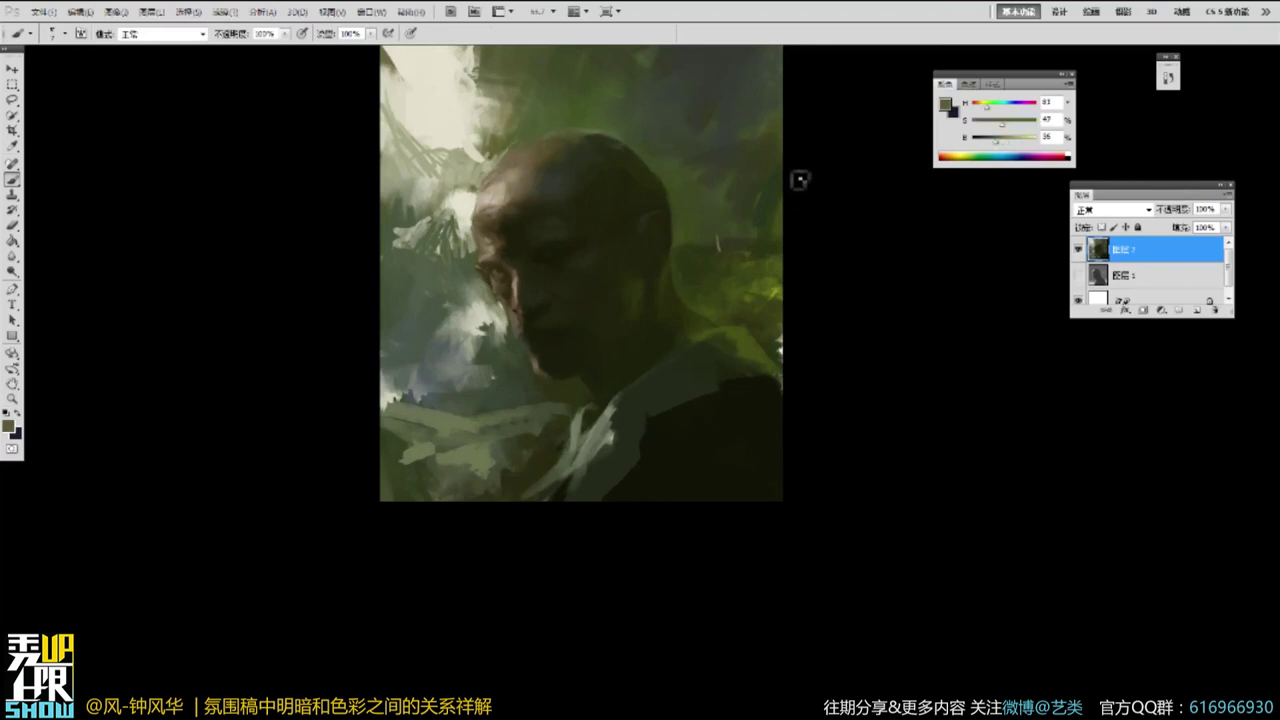
Rework the lit strip along the nose with sampled beige and mid browns.
{"action": "left_click", "coordinate": [518, 287], "text": "alt"}
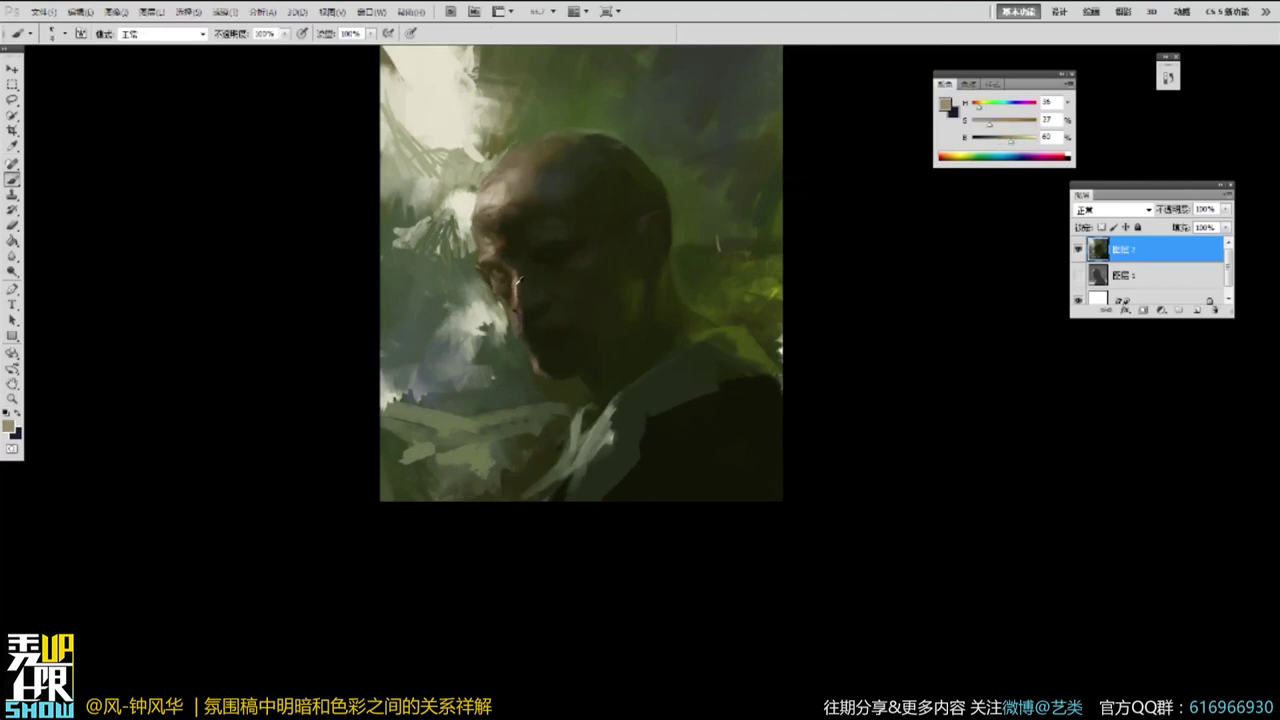
{"action": "left_click", "coordinate": [523, 329], "text": "alt"}
{"action": "left_click", "coordinate": [531, 318], "text": "alt"}
{"action": "left_click", "coordinate": [521, 294], "text": "alt"}
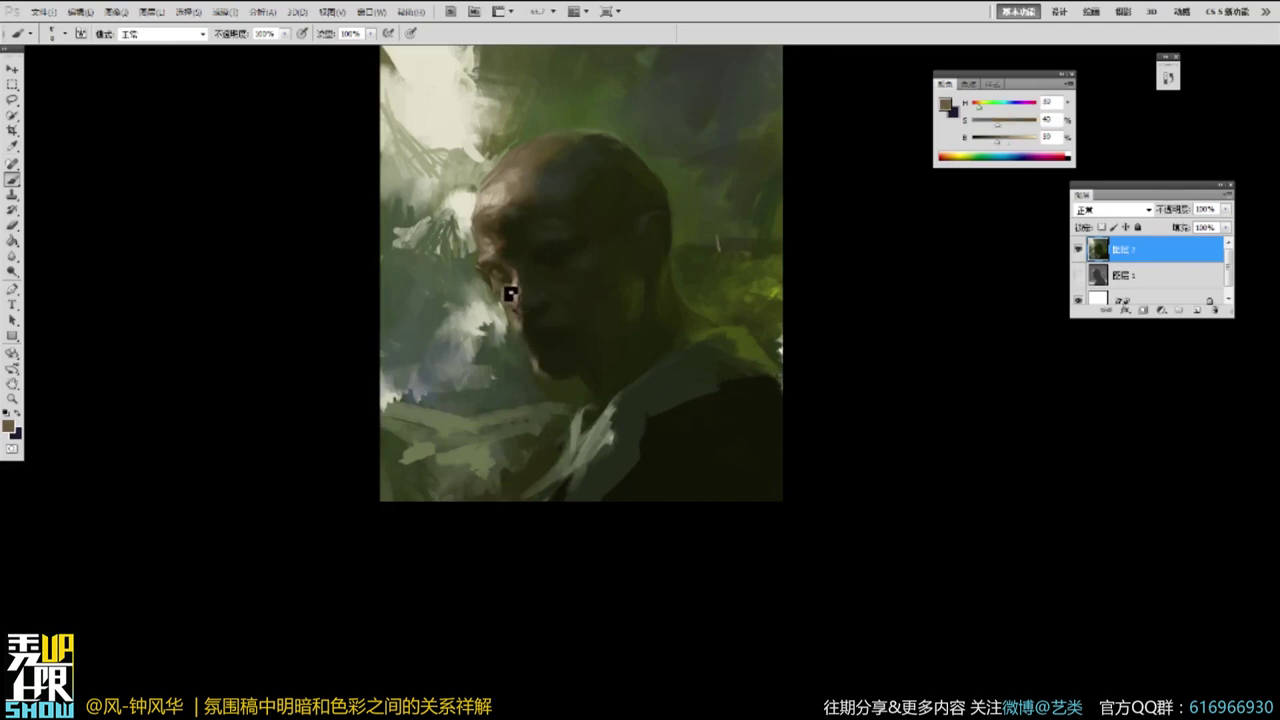
{"action": "left_click", "coordinate": [513, 297], "text": "alt"}
{"action": "left_click", "coordinate": [518, 288], "text": "alt"}
{"action": "left_click_drag", "start_coordinate": [517, 290], "coordinate": [515, 305]}
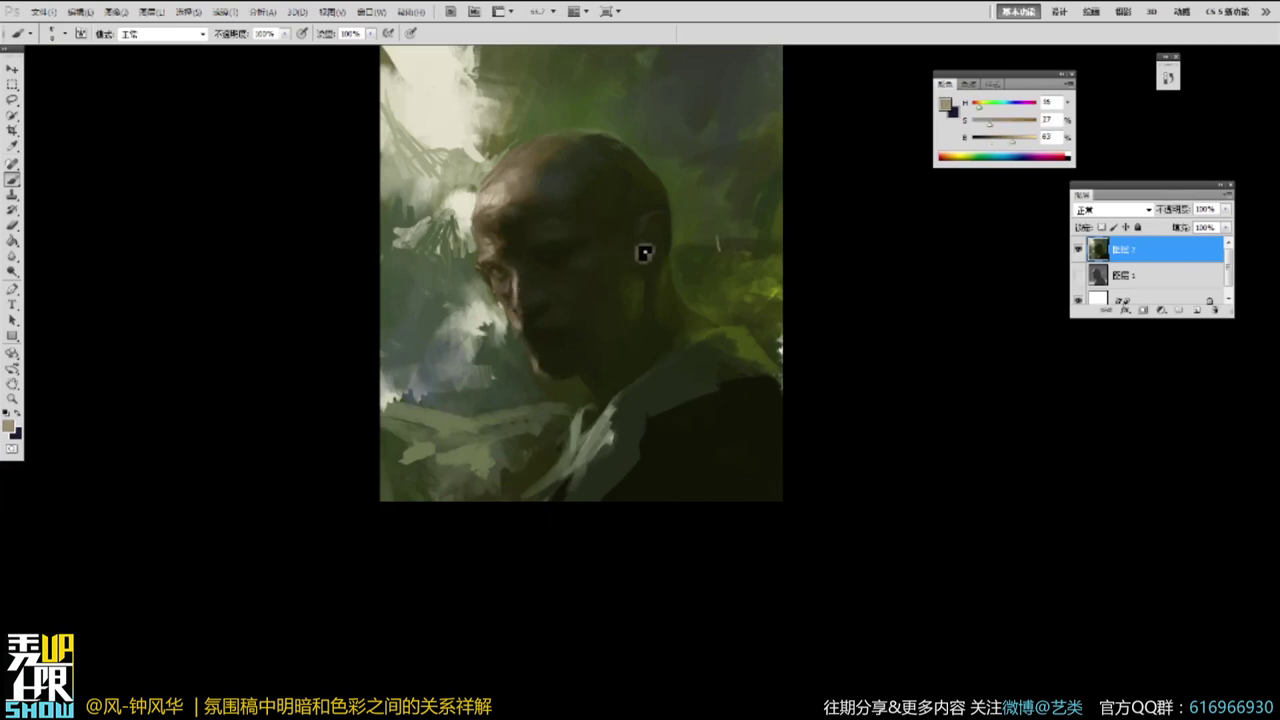
Soften the cheek and nose bridge below the lit eye with sampled light and dark browns.
{"action": "left_click", "coordinate": [517, 289], "text": "alt"}
{"action": "left_click", "coordinate": [514, 286], "text": "alt"}
{"action": "left_click", "coordinate": [506, 289], "text": "alt"}
{"action": "left_click_drag", "start_coordinate": [506, 289], "coordinate": [506, 283]}
{"action": "left_click", "coordinate": [522, 272], "text": "alt"}
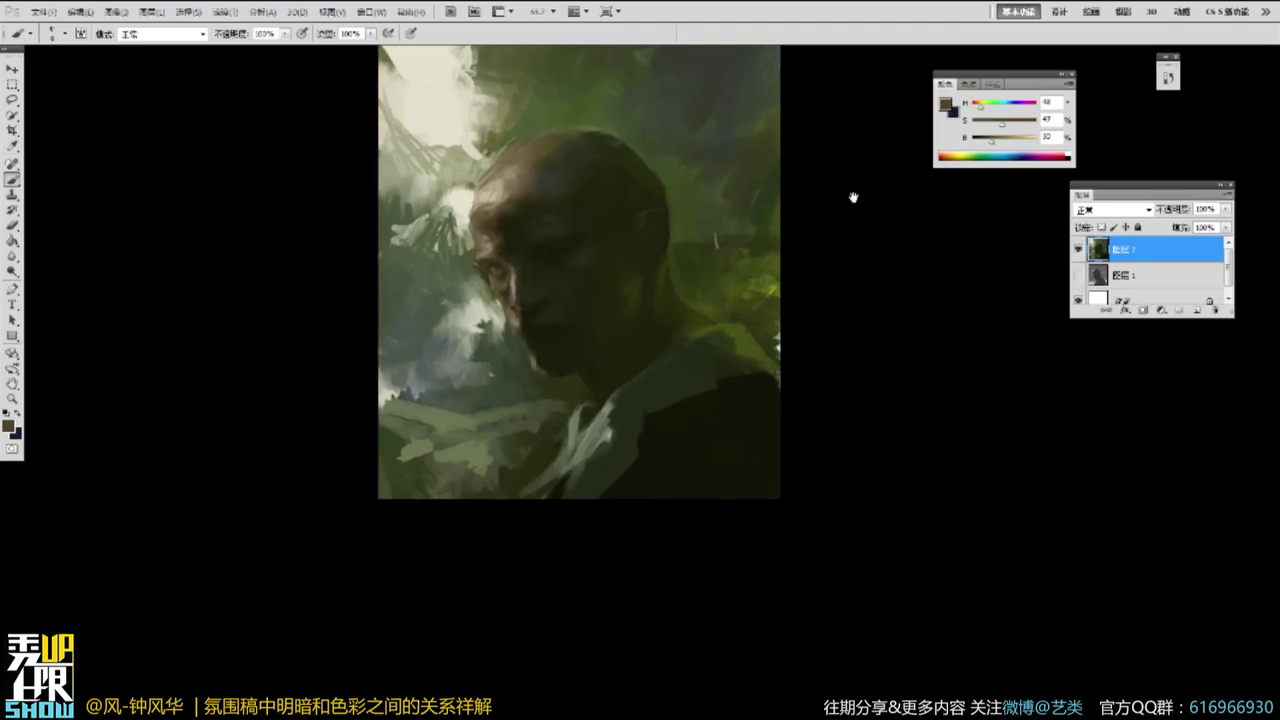
{"action": "left_click", "coordinate": [514, 252], "text": "ctrl"}
{"action": "left_click", "coordinate": [510, 274], "text": "alt"}
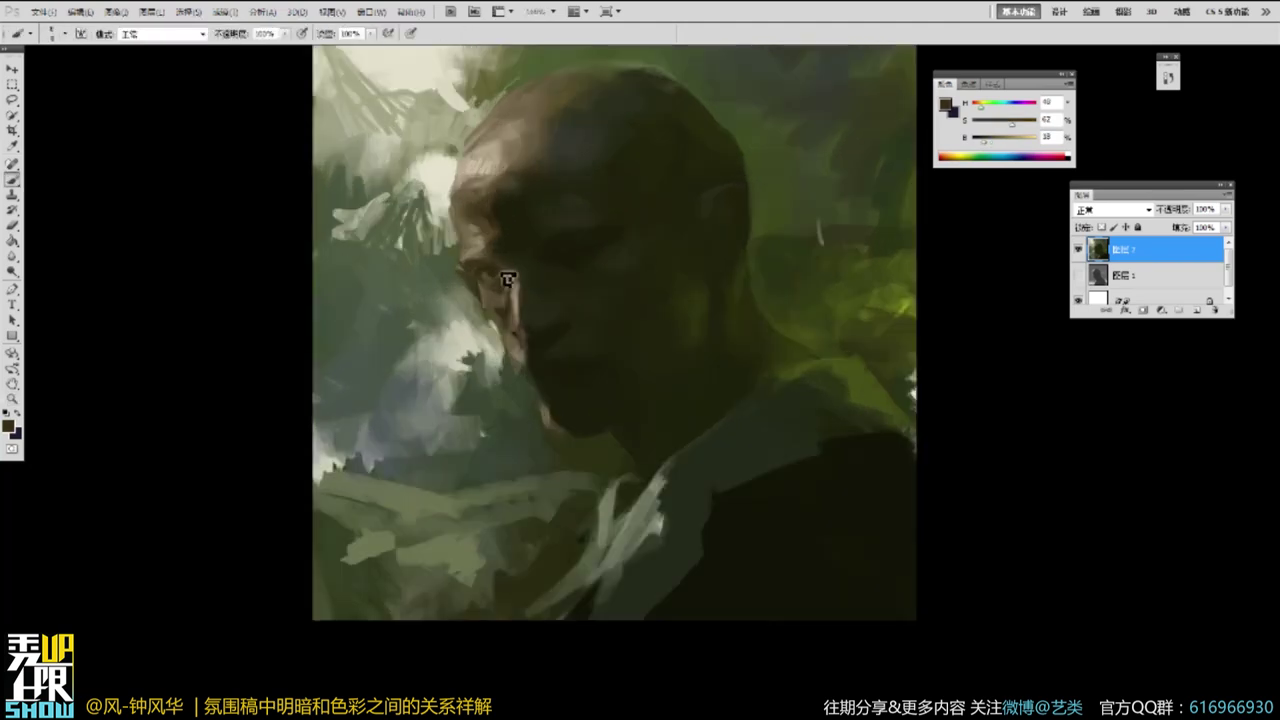
Zoom in on the lit eye, lower the brown's saturation to paint the iris, and mix a brighter olive at 41% brightness.
{"action": "key", "text": "z"}
{"action": "left_click", "coordinate": [471, 260]}
{"action": "key", "text": "b"}
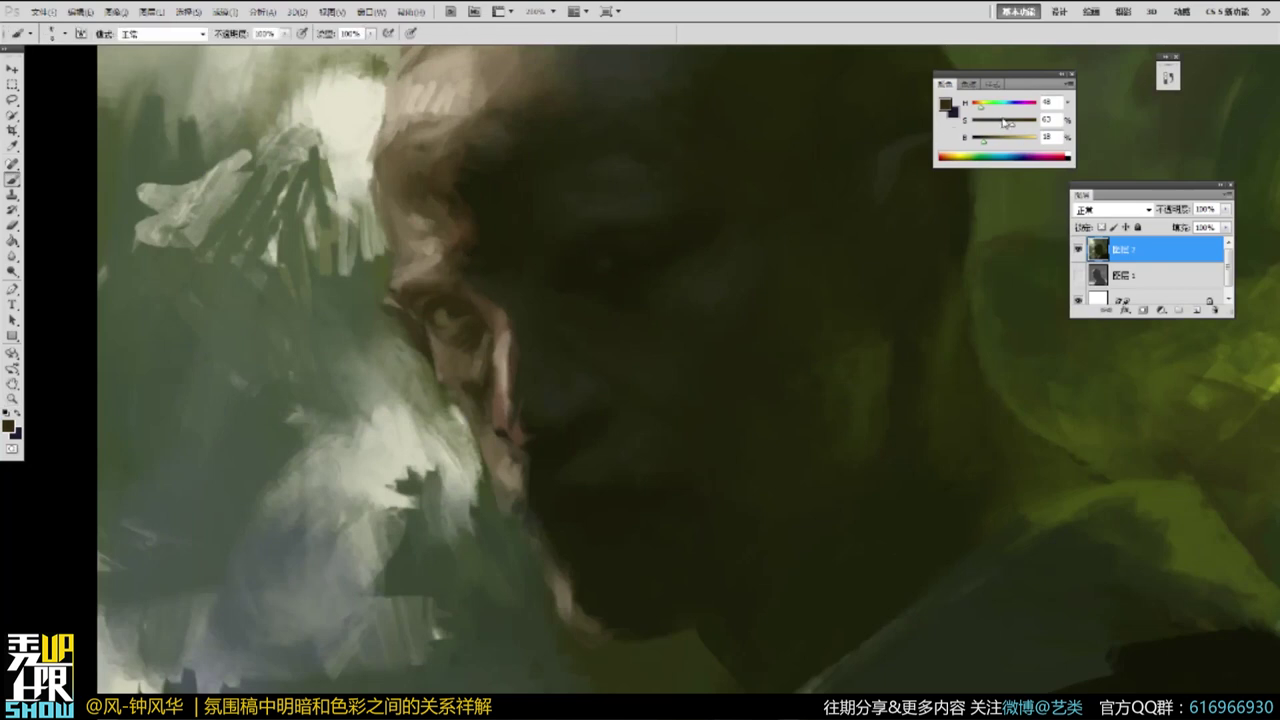
{"action": "left_click_drag", "start_coordinate": [995, 127], "coordinate": [988, 125]}
{"action": "left_click_drag", "start_coordinate": [456, 317], "coordinate": [466, 316]}
{"action": "left_click", "coordinate": [468, 318], "text": "alt"}
{"action": "left_click_drag", "start_coordinate": [990, 144], "coordinate": [1007, 125]}
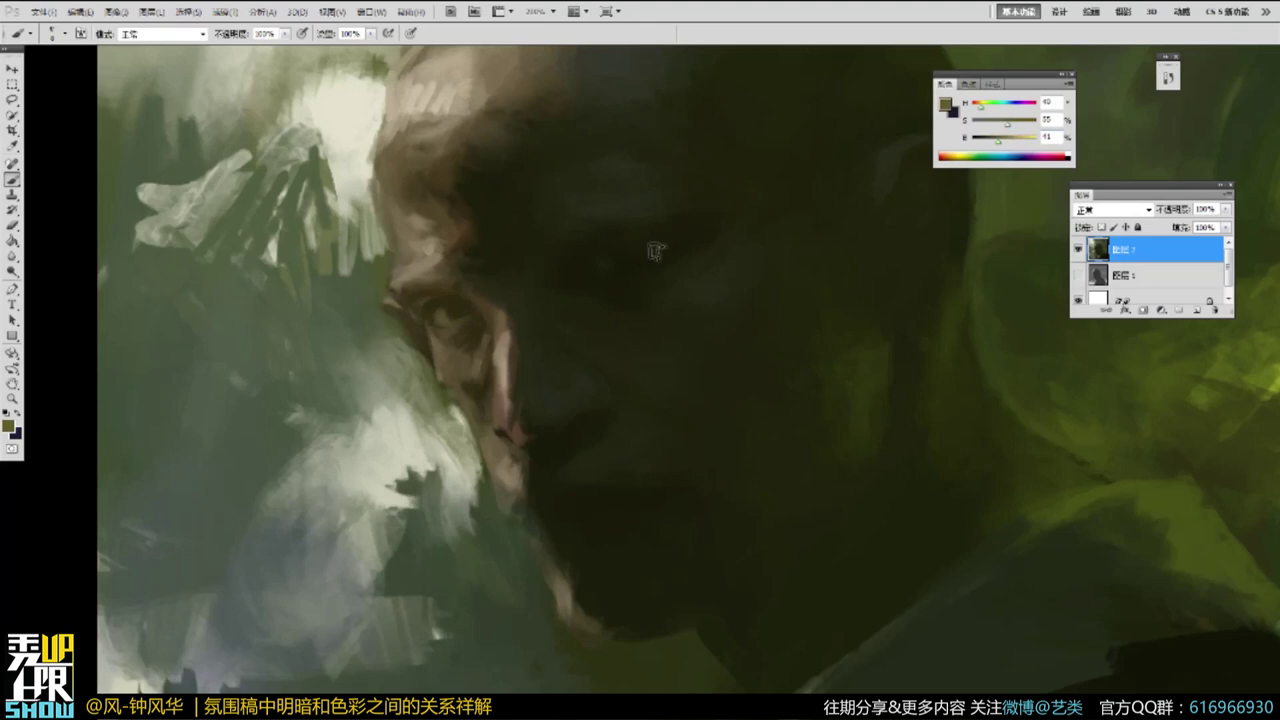
Darken the upper lid and socket around the lit eye with sampled dark browns, zooming in close.
{"action": "left_click", "coordinate": [455, 320], "text": "alt"}
{"action": "scroll", "coordinate": [462, 318], "scroll_direction": "down", "scroll_amount": 2}
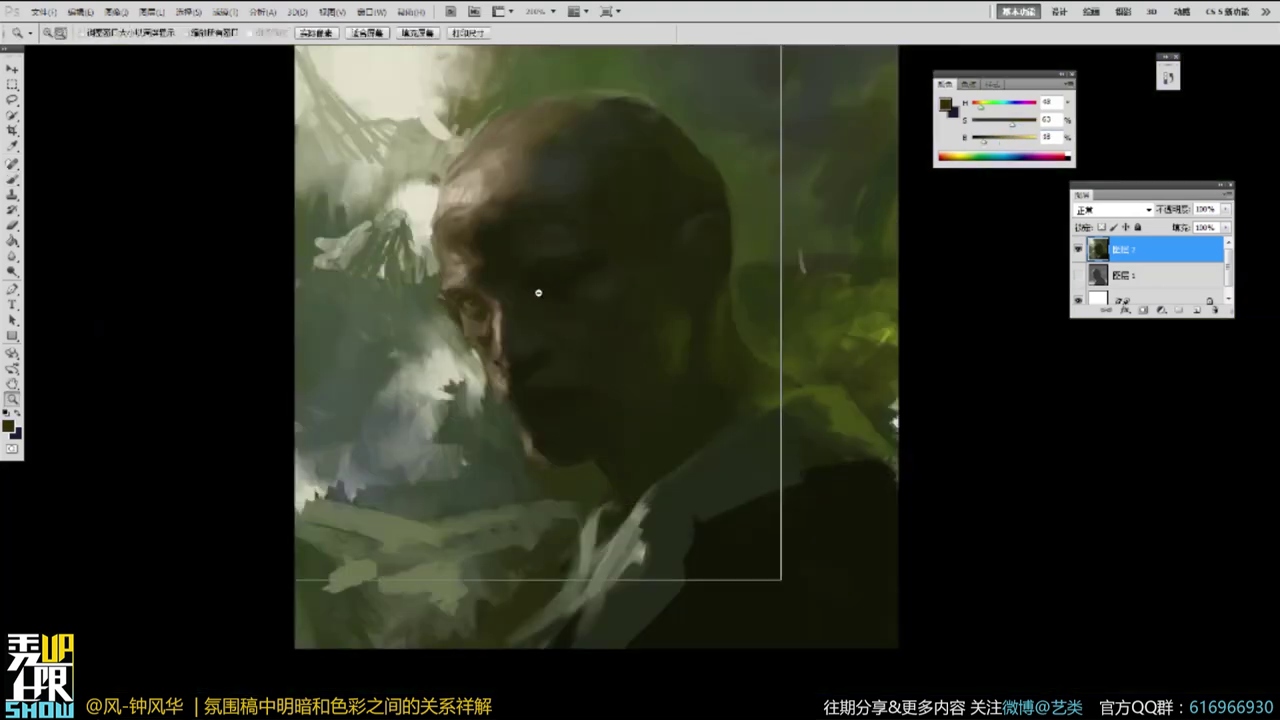
{"action": "left_click", "coordinate": [489, 286], "text": "ctrl"}
{"action": "left_click", "coordinate": [483, 285], "text": "ctrl"}
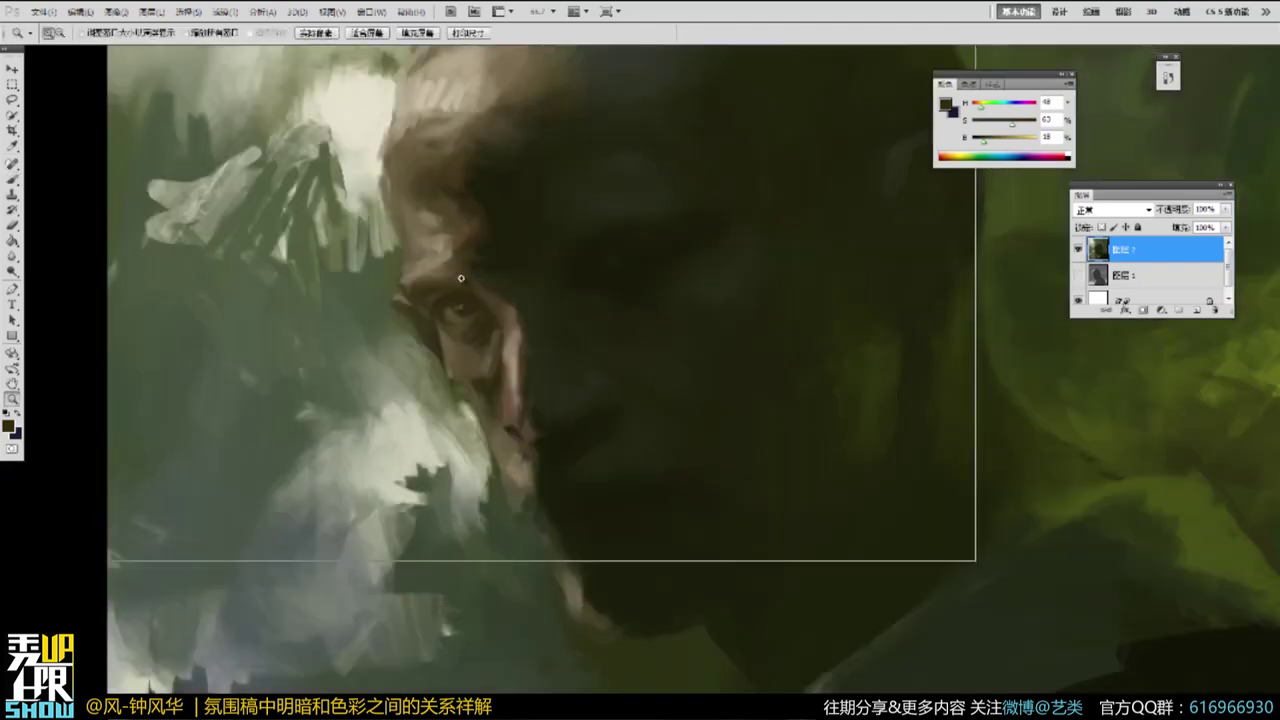
{"action": "left_click", "coordinate": [463, 278], "text": "ctrl"}
{"action": "left_click", "coordinate": [441, 321], "text": "alt"}
{"action": "left_click", "coordinate": [508, 342], "text": "alt"}
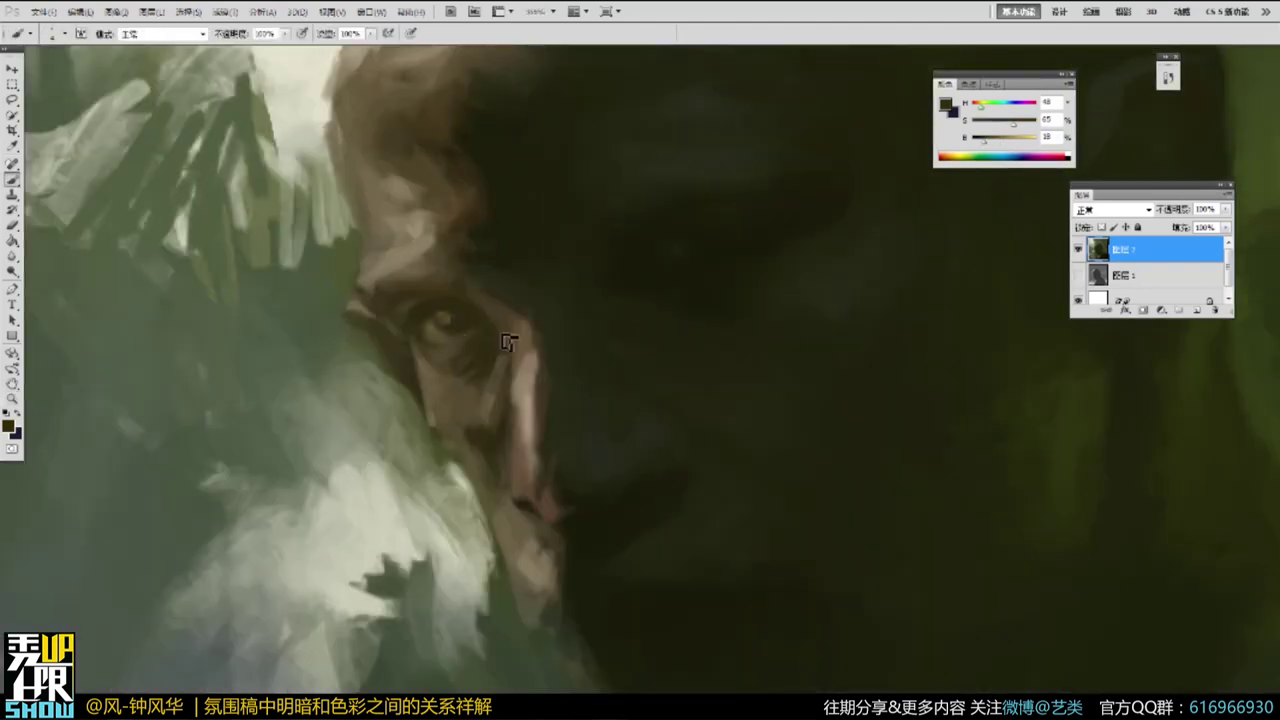
Mix a greyer tone at 20% saturation and 38% brightness and paint the white of the lit eye with it.
{"action": "left_click", "coordinate": [426, 310], "text": "alt"}
{"action": "left_click_drag", "start_coordinate": [990, 125], "coordinate": [985, 125]}
{"action": "left_click_drag", "start_coordinate": [990, 141], "coordinate": [998, 142]}
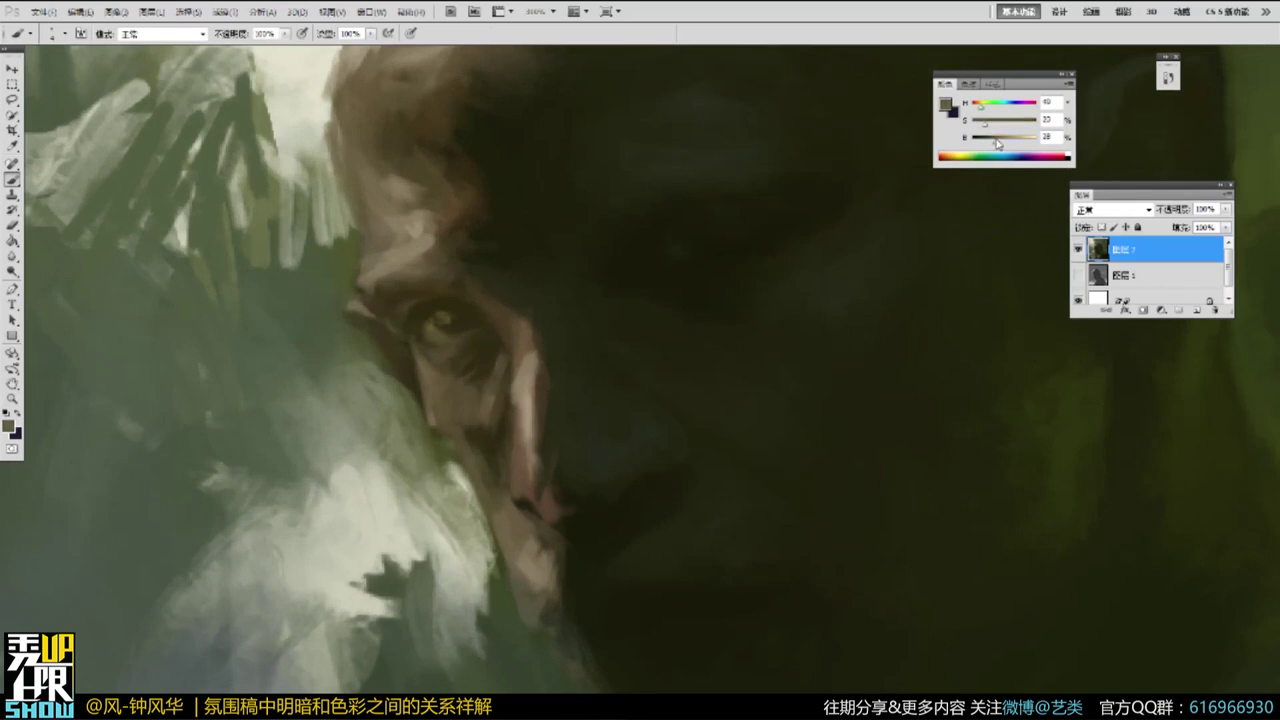
{"action": "left_click_drag", "start_coordinate": [438, 323], "coordinate": [452, 320]}
{"action": "left_click", "coordinate": [460, 318], "text": "alt"}
{"action": "left_click", "coordinate": [430, 334], "text": "alt"}
Zoom out and touch up the lit eye, its brow edge and the cheek contour with sampled tones.
{"action": "left_click", "coordinate": [535, 255], "text": "alt"}
{"action": "left_click", "coordinate": [535, 254], "text": "alt"}
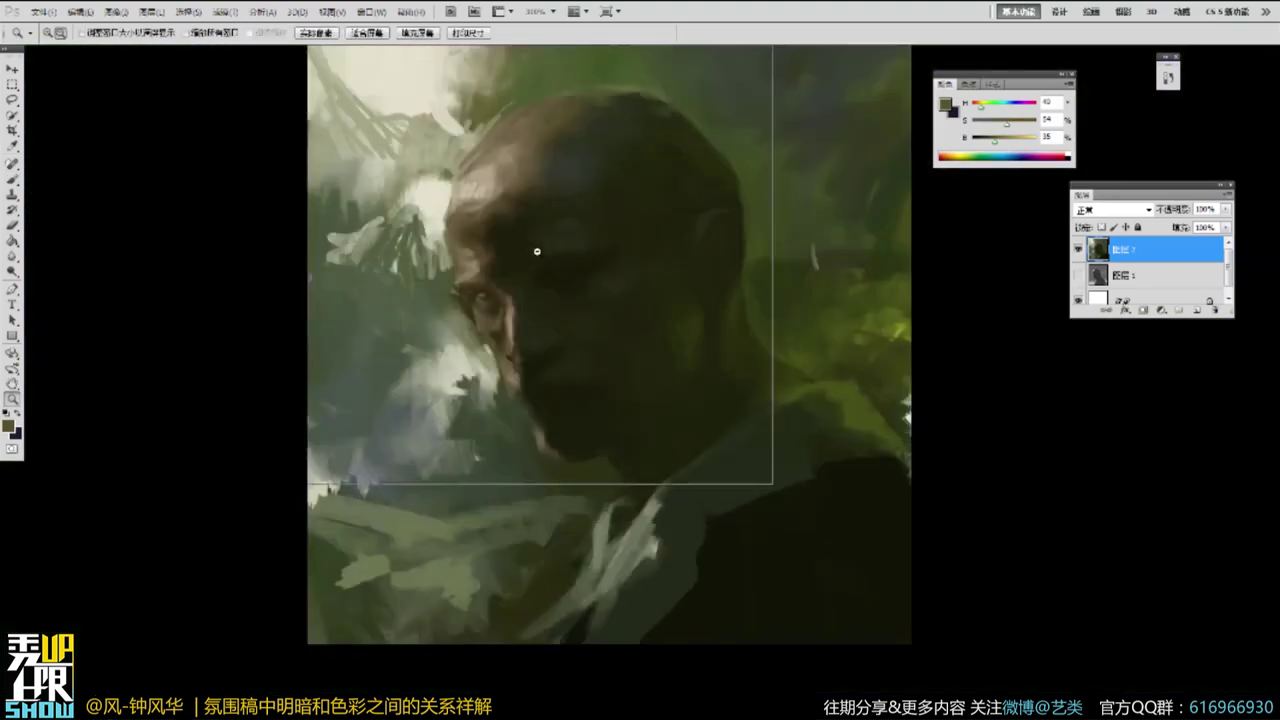
{"action": "left_click", "coordinate": [535, 253], "text": "alt"}
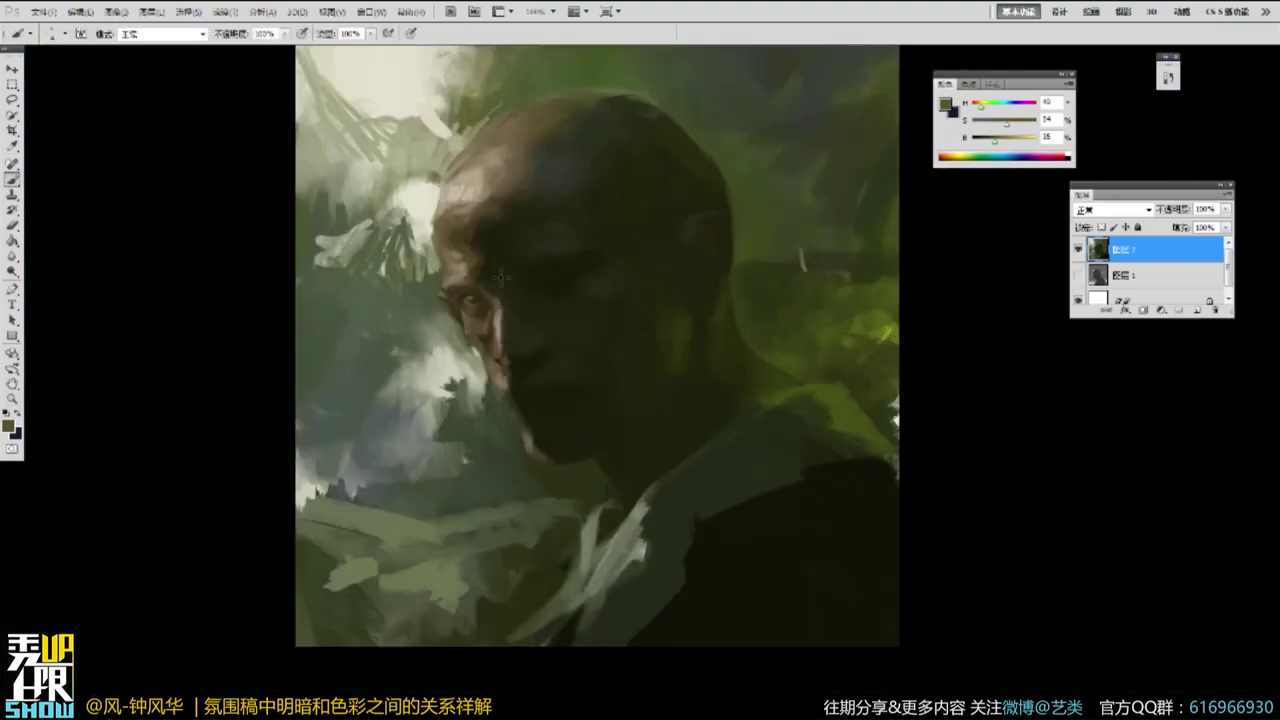
{"action": "key", "text": "ctrl+plus"}
{"action": "left_click", "coordinate": [477, 296], "text": "alt"}
{"action": "left_click", "coordinate": [455, 287], "text": "alt"}
{"action": "left_click", "coordinate": [488, 385], "text": "alt"}
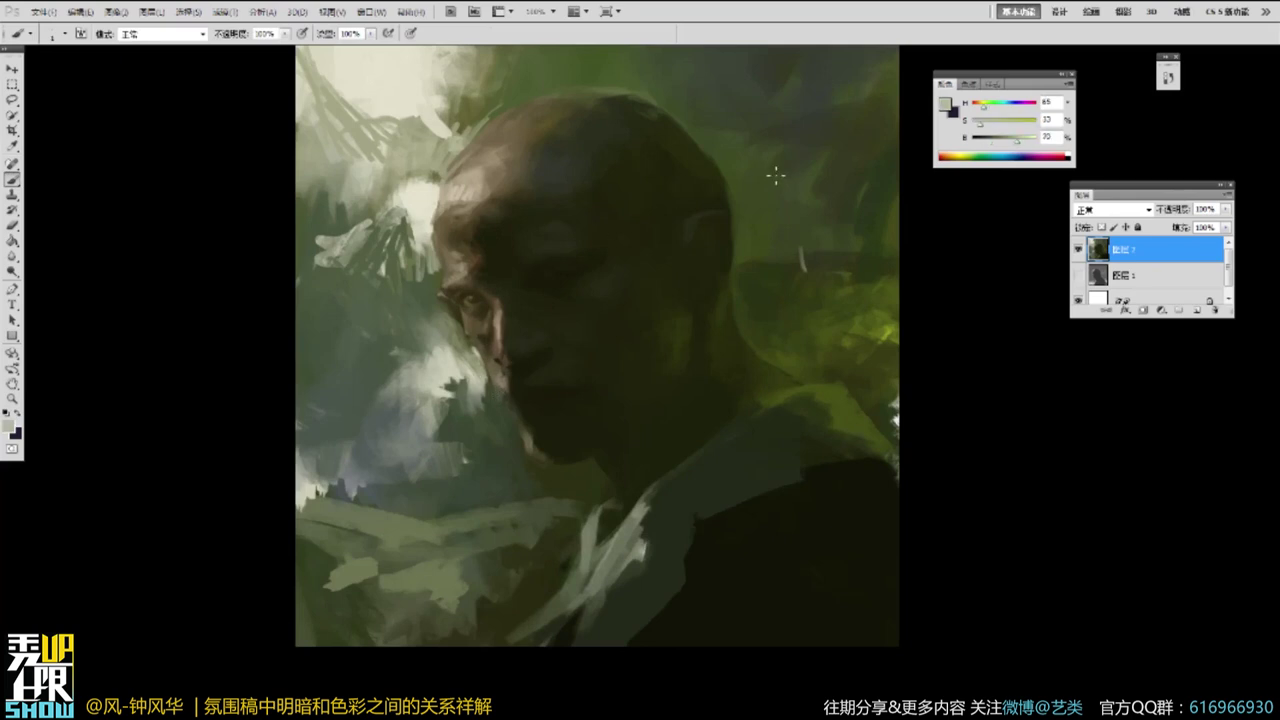
Reshape the lit chin edge and the jaw's underside with sampled background and dark green tones.
{"action": "left_click", "coordinate": [535, 438], "text": "alt"}
{"action": "left_click_drag", "start_coordinate": [528, 418], "coordinate": [541, 456]}
{"action": "left_click", "coordinate": [534, 450], "text": "alt"}
{"action": "left_click", "coordinate": [543, 452], "text": "alt"}
{"action": "left_click", "coordinate": [528, 444], "text": "alt"}
{"action": "left_click", "coordinate": [538, 450], "text": "alt"}
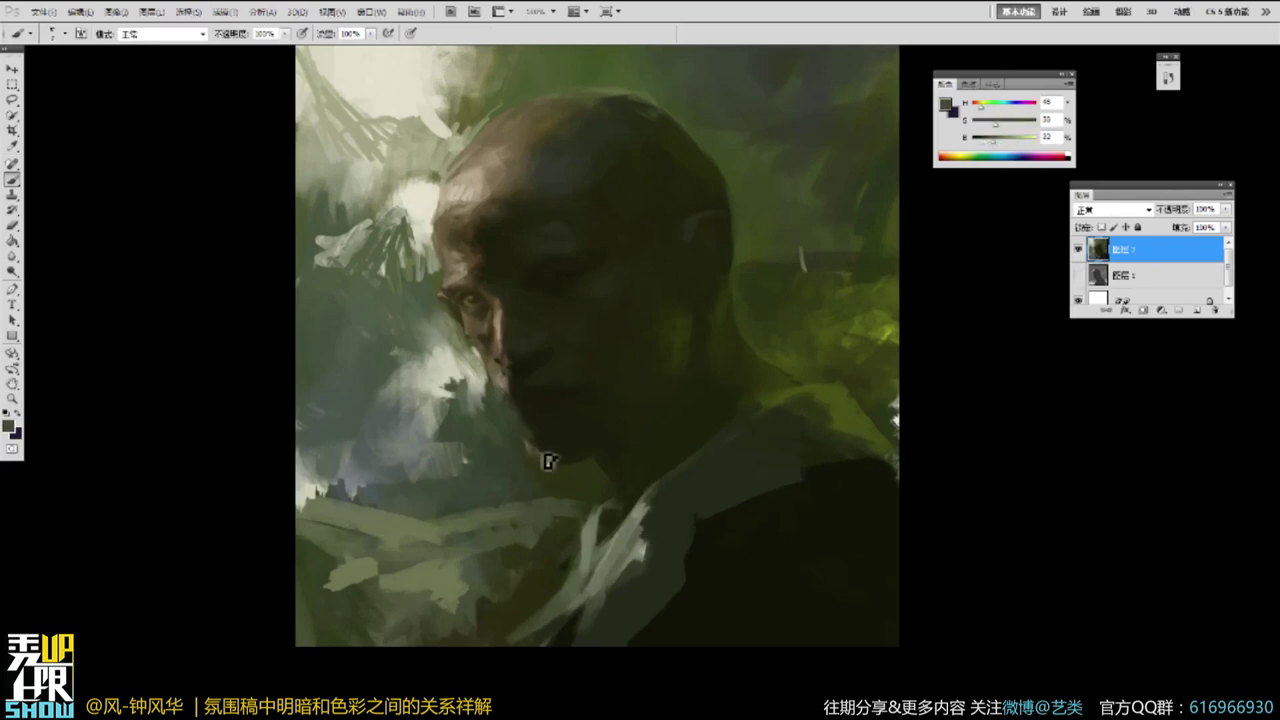
{"action": "left_click_drag", "start_coordinate": [538, 458], "coordinate": [558, 464]}
{"action": "left_click", "coordinate": [562, 475], "text": "alt"}
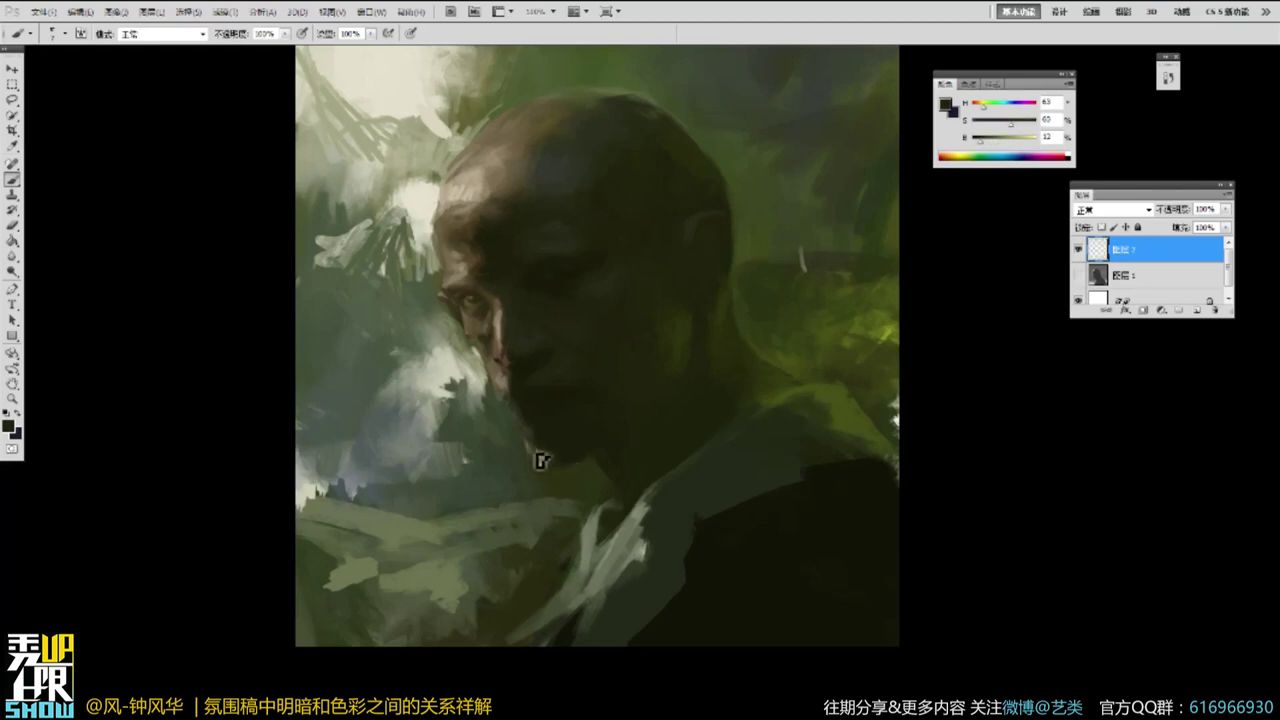
{"action": "left_click", "coordinate": [560, 460], "text": "alt"}
Blend the nape of the neck into the yellow-green shoulder light with sampled greens.
{"action": "left_click", "coordinate": [751, 363], "text": "alt"}
{"action": "left_click", "coordinate": [761, 360], "text": "alt"}
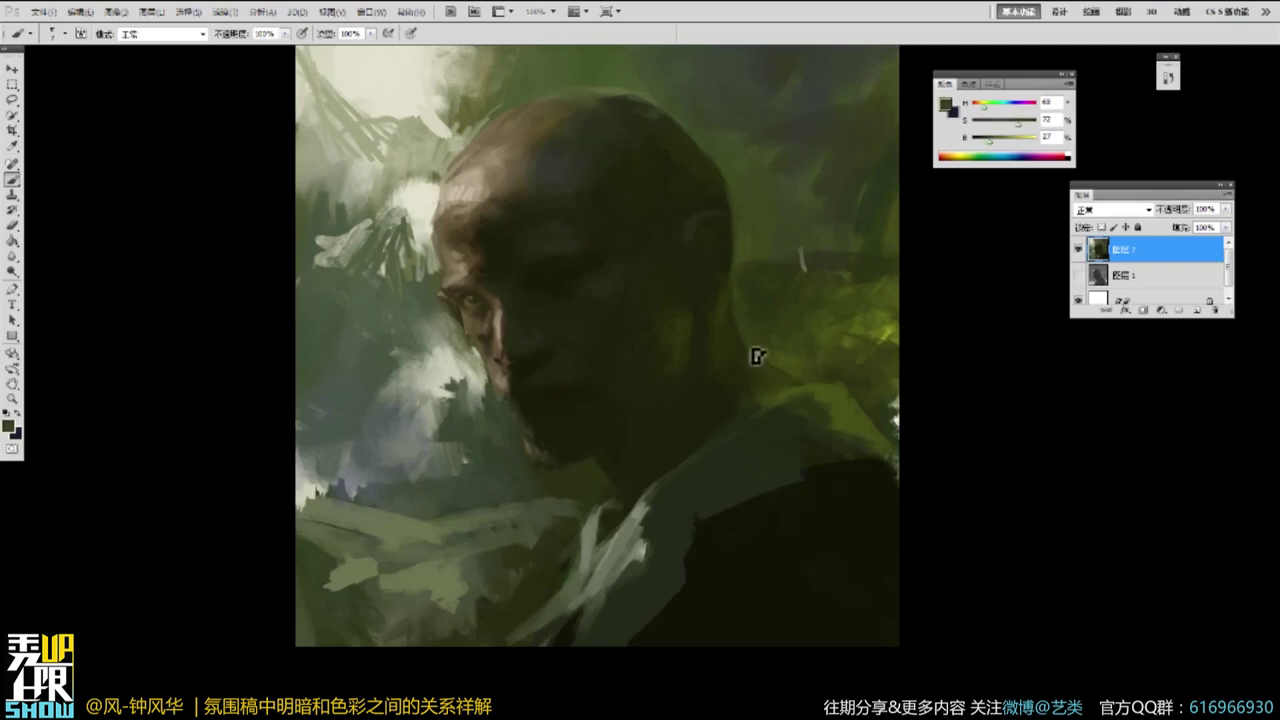
{"action": "left_click", "coordinate": [474, 186], "text": "alt"}
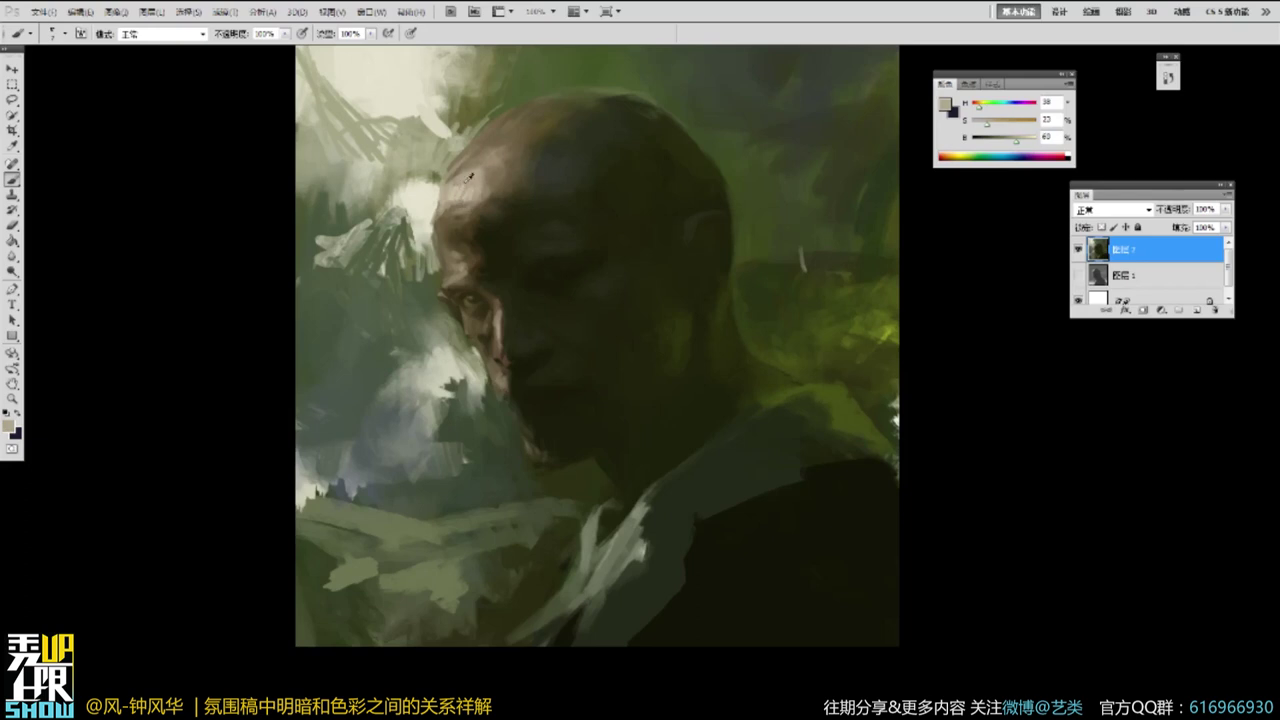
{"action": "left_click", "coordinate": [782, 377], "text": "alt"}
{"action": "left_click", "coordinate": [776, 411], "text": "alt"}
{"action": "mouse_move", "coordinate": [785, 411]}
{"action": "left_mouse_down"}
{"action": "mouse_move", "coordinate": [756, 415]}
{"action": "mouse_move", "coordinate": [832, 404]}
{"action": "left_mouse_up"}
{"action": "left_click", "coordinate": [809, 400], "text": "alt"}
{"action": "left_click", "coordinate": [840, 390], "text": "alt"}
{"action": "left_click", "coordinate": [860, 416], "text": "alt"}
Enlarge the brush and paint sampled greens along the shoulder, covering the white spots at the canvas edge.
{"action": "key", "text": "]"}
{"action": "key", "text": "]"}
{"action": "key", "text": "]"}
{"action": "key", "text": "]"}
{"action": "mouse_move", "coordinate": [797, 411]}
{"action": "left_mouse_down"}
{"action": "mouse_move", "coordinate": [790, 437]}
{"action": "mouse_move", "coordinate": [893, 448]}
{"action": "mouse_move", "coordinate": [869, 431]}
{"action": "mouse_move", "coordinate": [899, 448]}
{"action": "left_mouse_up"}
{"action": "left_click", "coordinate": [890, 424], "text": "alt"}
{"action": "left_click_drag", "start_coordinate": [896, 403], "coordinate": [902, 428]}
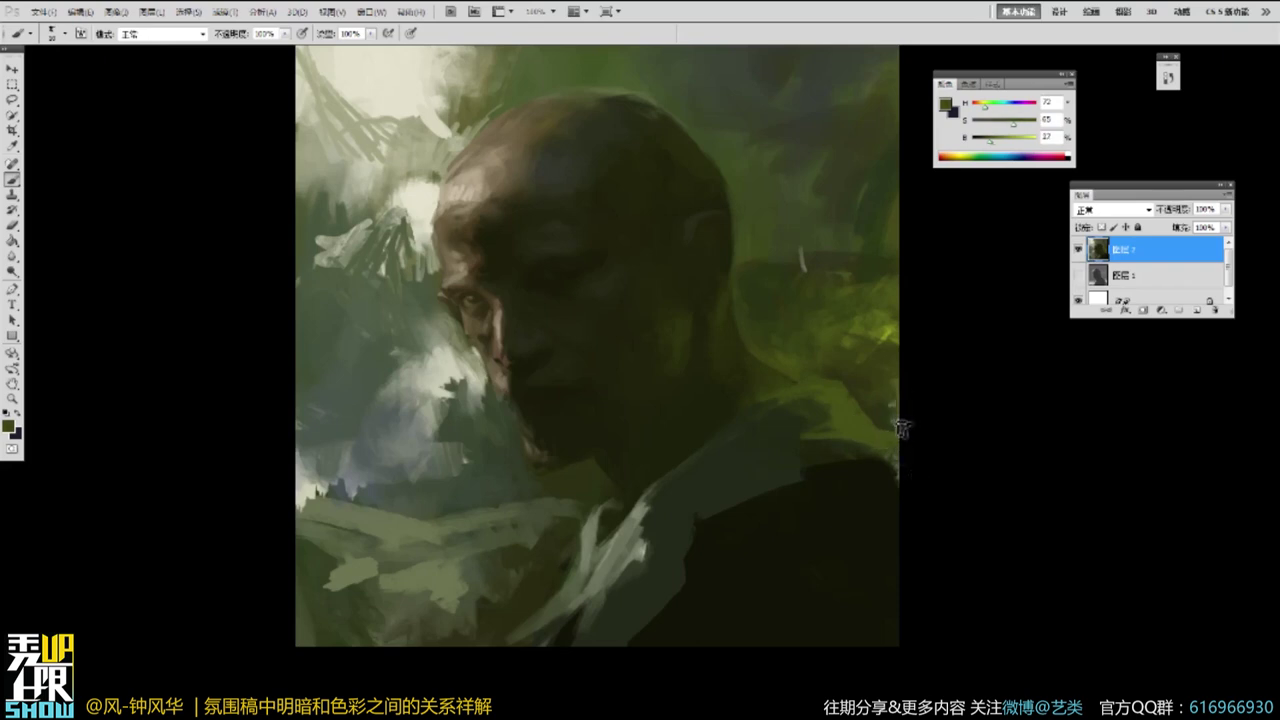
Soften the boundary between the green shoulder light and the dark coat with sampled dark greens.
{"action": "left_click", "coordinate": [797, 444], "text": "alt"}
{"action": "left_click", "coordinate": [931, 412], "text": "alt"}
{"action": "left_click", "coordinate": [850, 462], "text": "alt"}
{"action": "left_click", "coordinate": [799, 486], "text": "alt"}
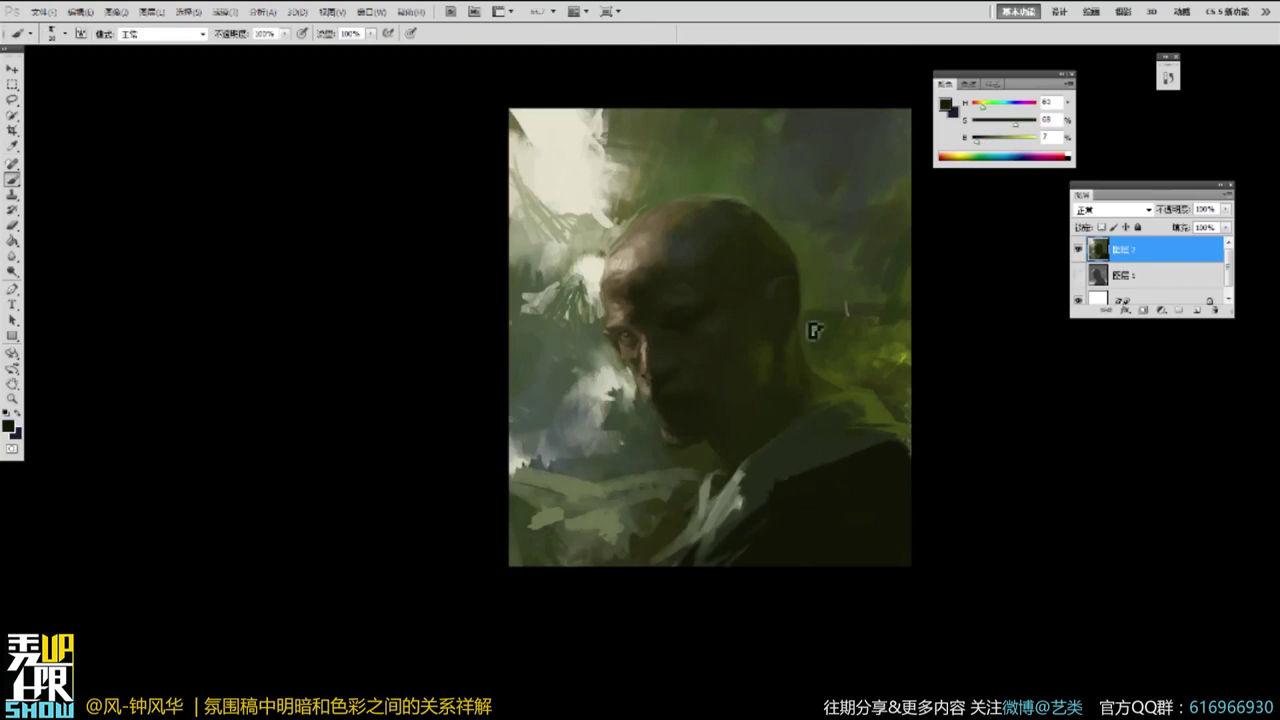
Paint over the collar highlight nearest the coat with sampled dark greens.
{"action": "left_click_drag", "start_coordinate": [742, 480], "coordinate": [706, 546]}
{"action": "left_click", "coordinate": [761, 439], "text": "alt"}
{"action": "mouse_move", "coordinate": [744, 480]}
{"action": "left_mouse_down"}
{"action": "mouse_move", "coordinate": [734, 494]}
{"action": "mouse_move", "coordinate": [745, 496]}
{"action": "mouse_move", "coordinate": [717, 511]}
{"action": "left_mouse_up"}
{"action": "left_click", "coordinate": [797, 430], "text": "alt"}
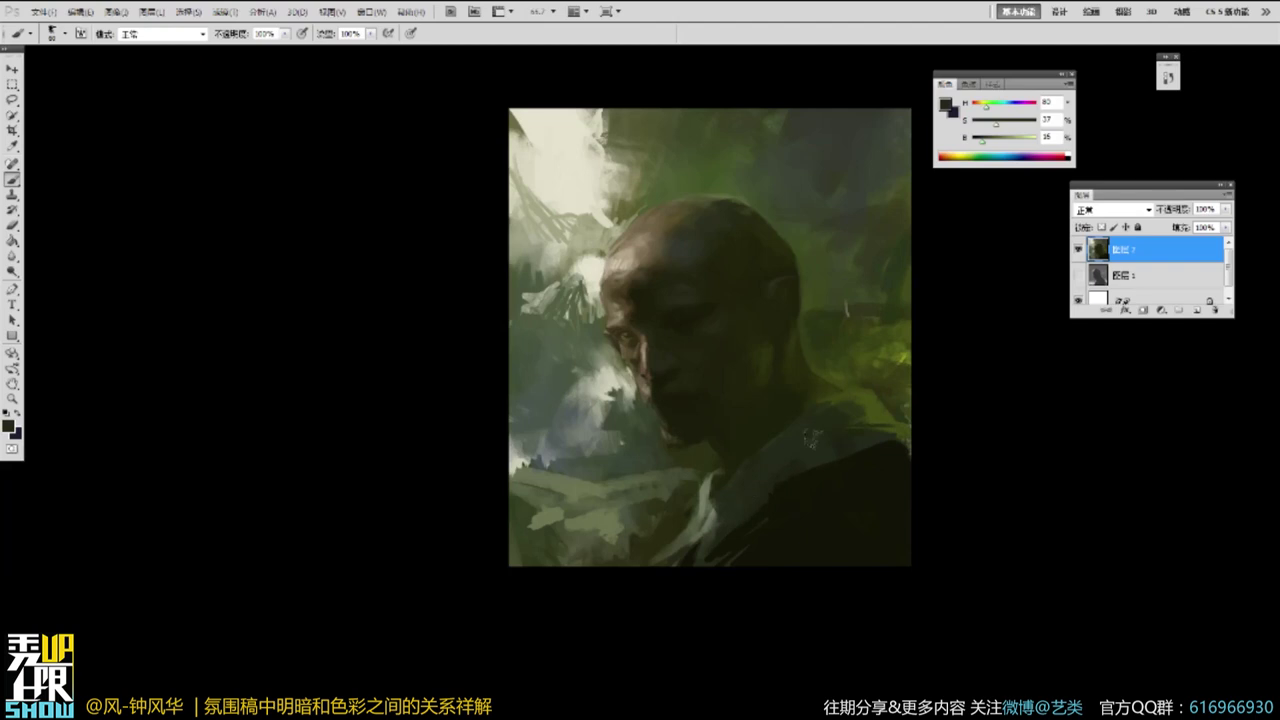
Blend the collar's outer edge and the misty background below the chin with sampled grey-greens.
{"action": "left_click", "coordinate": [692, 468], "text": "alt"}
{"action": "mouse_move", "coordinate": [703, 484]}
{"action": "left_mouse_down"}
{"action": "mouse_move", "coordinate": [690, 518]}
{"action": "mouse_move", "coordinate": [664, 492]}
{"action": "mouse_move", "coordinate": [646, 494]}
{"action": "left_mouse_up"}
{"action": "left_click", "coordinate": [646, 476], "text": "alt"}
{"action": "left_click", "coordinate": [649, 462], "text": "alt"}
{"action": "left_click", "coordinate": [591, 437], "text": "alt"}
{"action": "left_click", "coordinate": [610, 416], "text": "alt"}
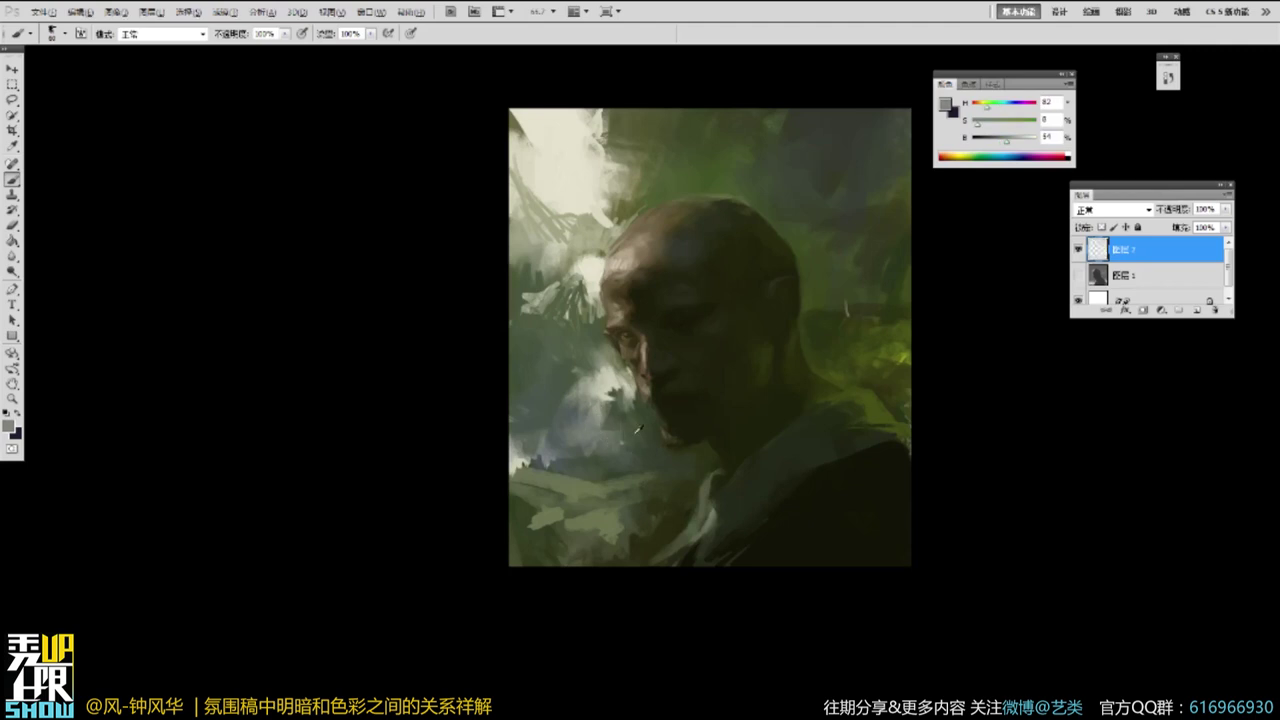
{"action": "left_click", "coordinate": [582, 397], "text": "alt"}
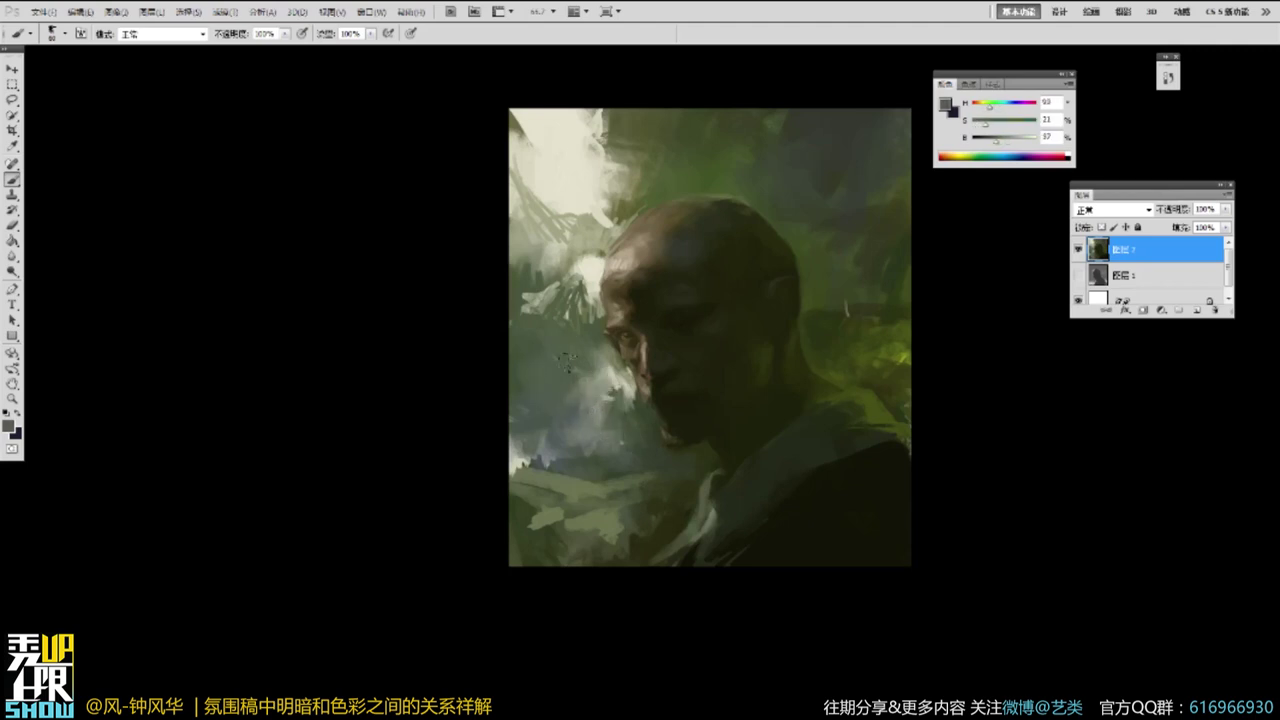
Soften the misty background beside the chin and above the pale strokes in front of the chest with sampled grey-greens.
{"action": "left_click", "coordinate": [624, 400], "text": "alt"}
{"action": "mouse_move", "coordinate": [508, 406]}
{"action": "left_mouse_down"}
{"action": "mouse_move", "coordinate": [524, 382]}
{"action": "mouse_move", "coordinate": [588, 454]}
{"action": "left_mouse_up"}
{"action": "left_click", "coordinate": [591, 457], "text": "alt"}
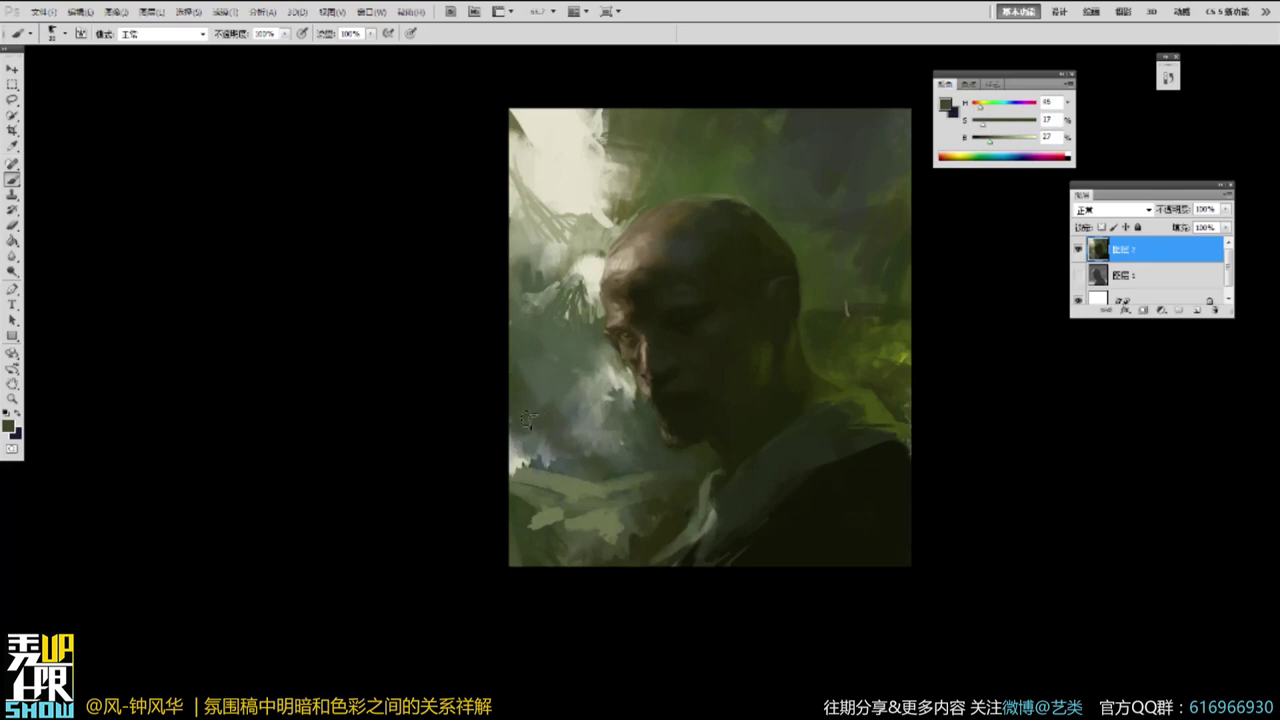
{"action": "mouse_move", "coordinate": [514, 438]}
{"action": "left_mouse_down"}
{"action": "mouse_move", "coordinate": [550, 470]}
{"action": "mouse_move", "coordinate": [608, 490]}
{"action": "left_mouse_up"}
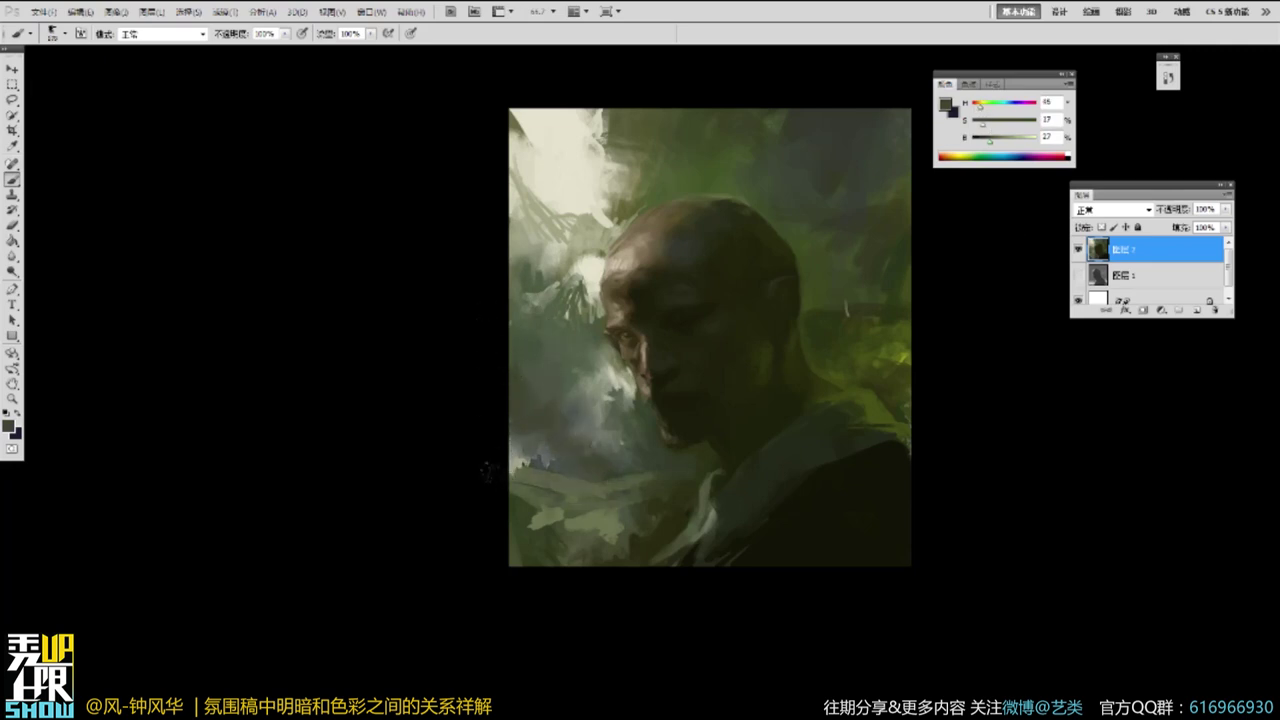
{"action": "left_click", "coordinate": [573, 526], "text": "alt"}
{"action": "left_click", "coordinate": [545, 392], "text": "alt"}
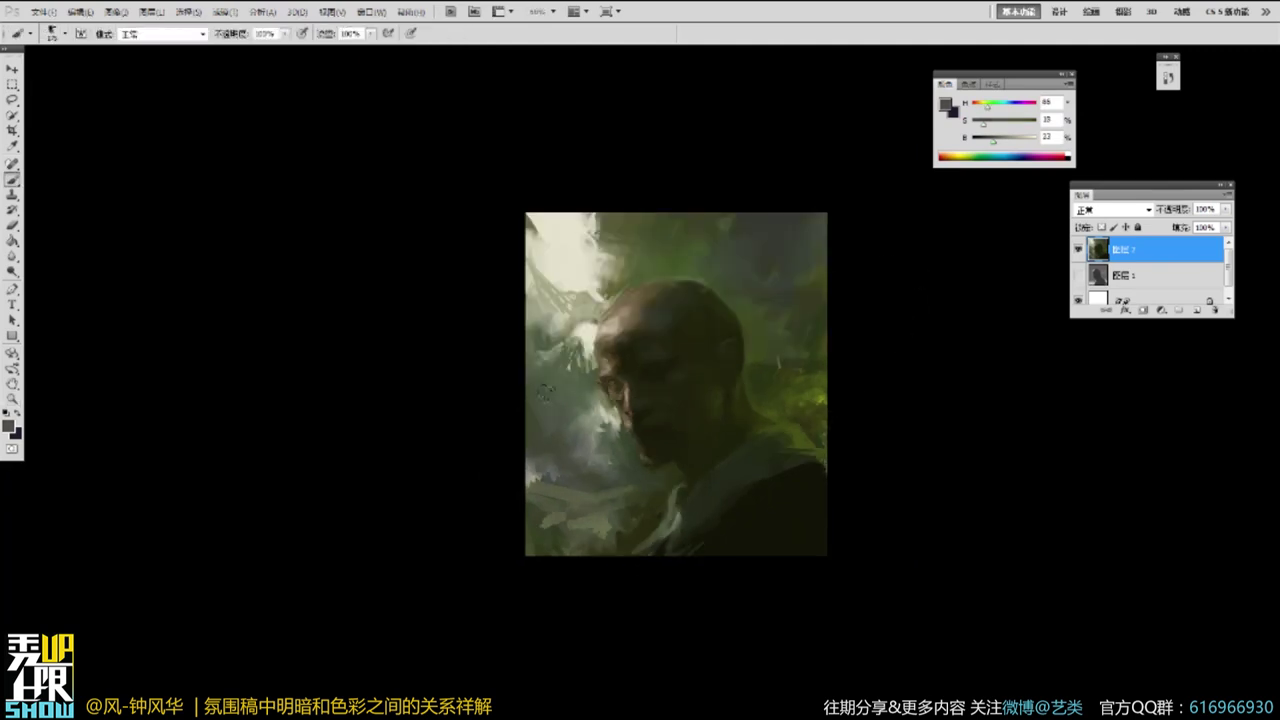
Blend the bright background light in front of and above the head with sampled pale greens and greys.
{"action": "left_click", "coordinate": [557, 290], "text": "alt"}
{"action": "left_click_drag", "start_coordinate": [520, 346], "coordinate": [542, 400]}
{"action": "left_click", "coordinate": [536, 242], "text": "alt"}
{"action": "left_click", "coordinate": [535, 252], "text": "alt"}
{"action": "left_click_drag", "start_coordinate": [550, 256], "coordinate": [516, 264]}
{"action": "left_click", "coordinate": [592, 222], "text": "alt"}
{"action": "left_click_drag", "start_coordinate": [598, 222], "coordinate": [626, 246]}
{"action": "left_click", "coordinate": [603, 232], "text": "alt"}
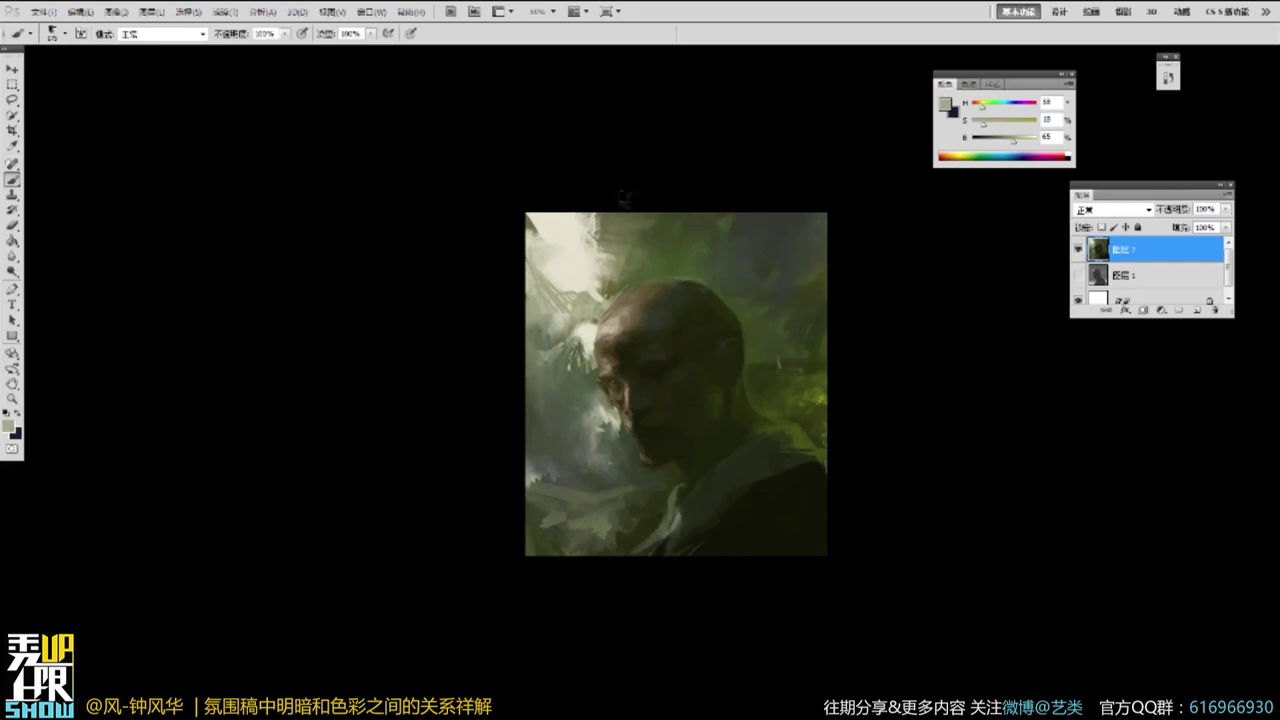
Paint the background behind the neck with an adjusted dark green sampled from the yellow-green area.
{"action": "left_click", "coordinate": [827, 384], "text": "alt"}
{"action": "mouse_move", "coordinate": [985, 143]}
{"action": "left_mouse_down"}
{"action": "mouse_move", "coordinate": [980, 127]}
{"action": "mouse_move", "coordinate": [999, 128]}
{"action": "left_mouse_up"}
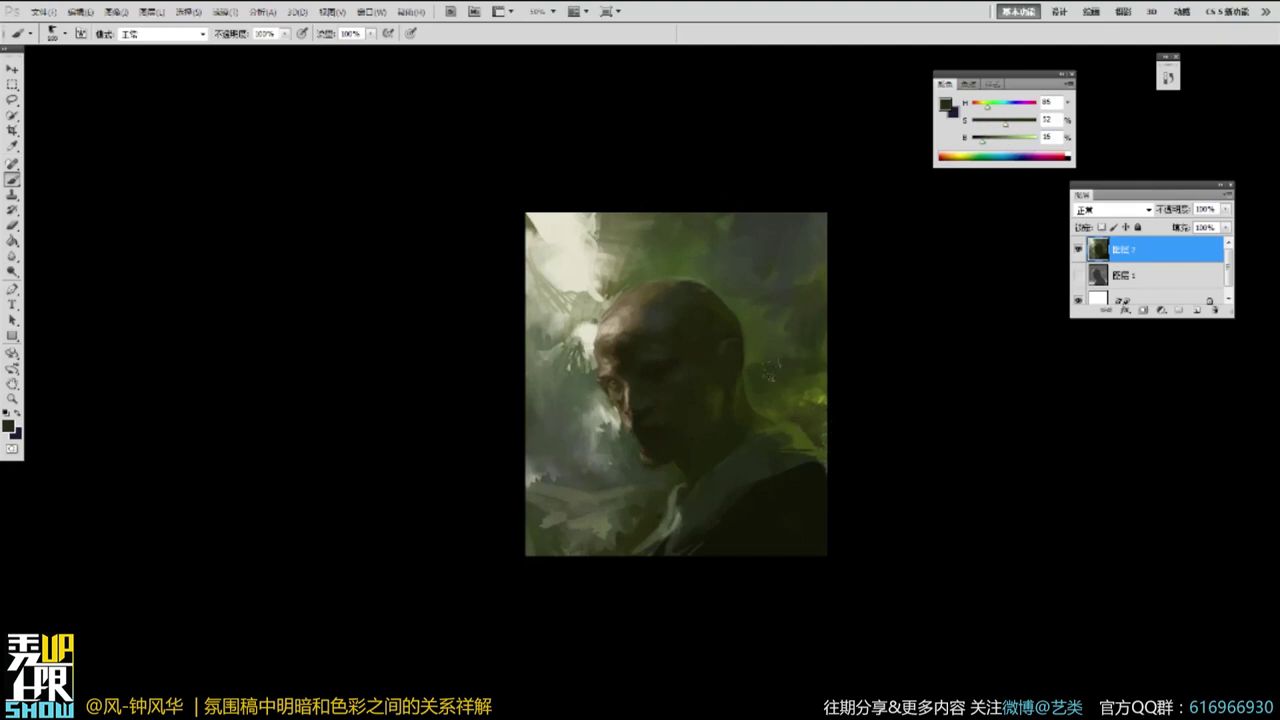
{"action": "left_click", "coordinate": [787, 393], "text": "alt"}
{"action": "left_click_drag", "start_coordinate": [614, 476], "coordinate": [796, 206]}
Deepen the brow and upper lid of the lit eye with sampled dark browns.
{"action": "key", "text": "p"}
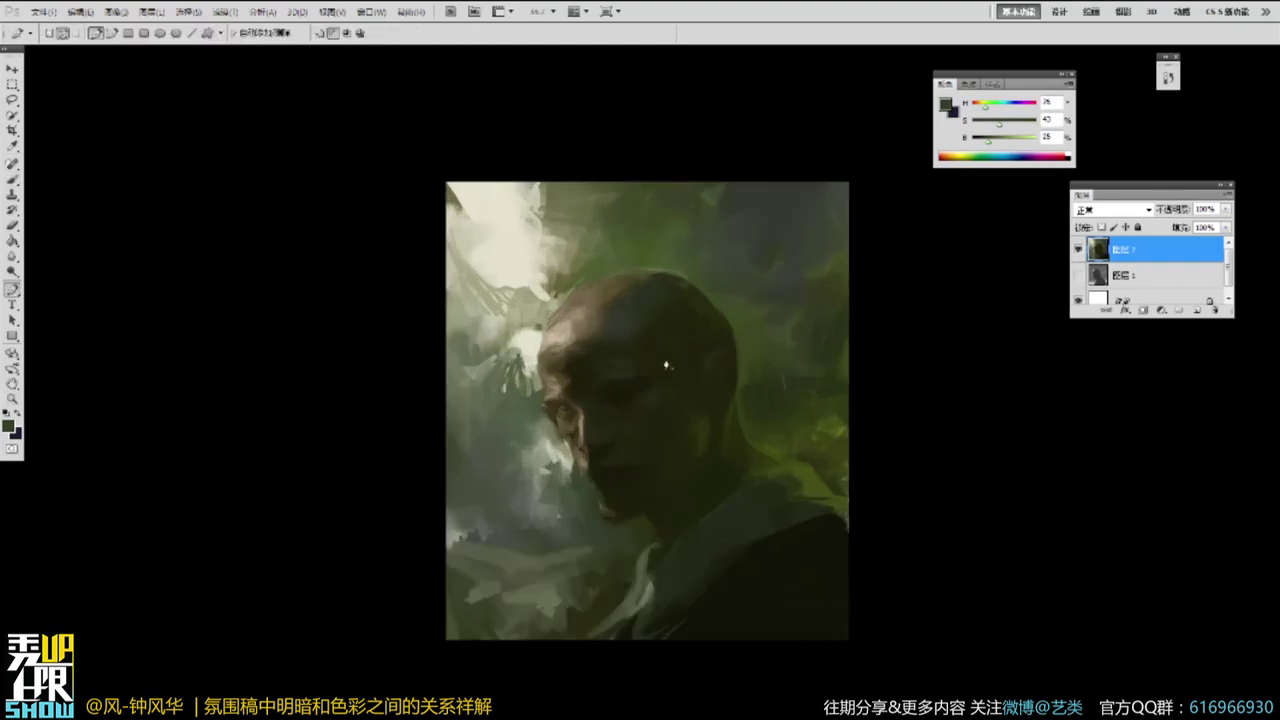
{"action": "key", "text": "b"}
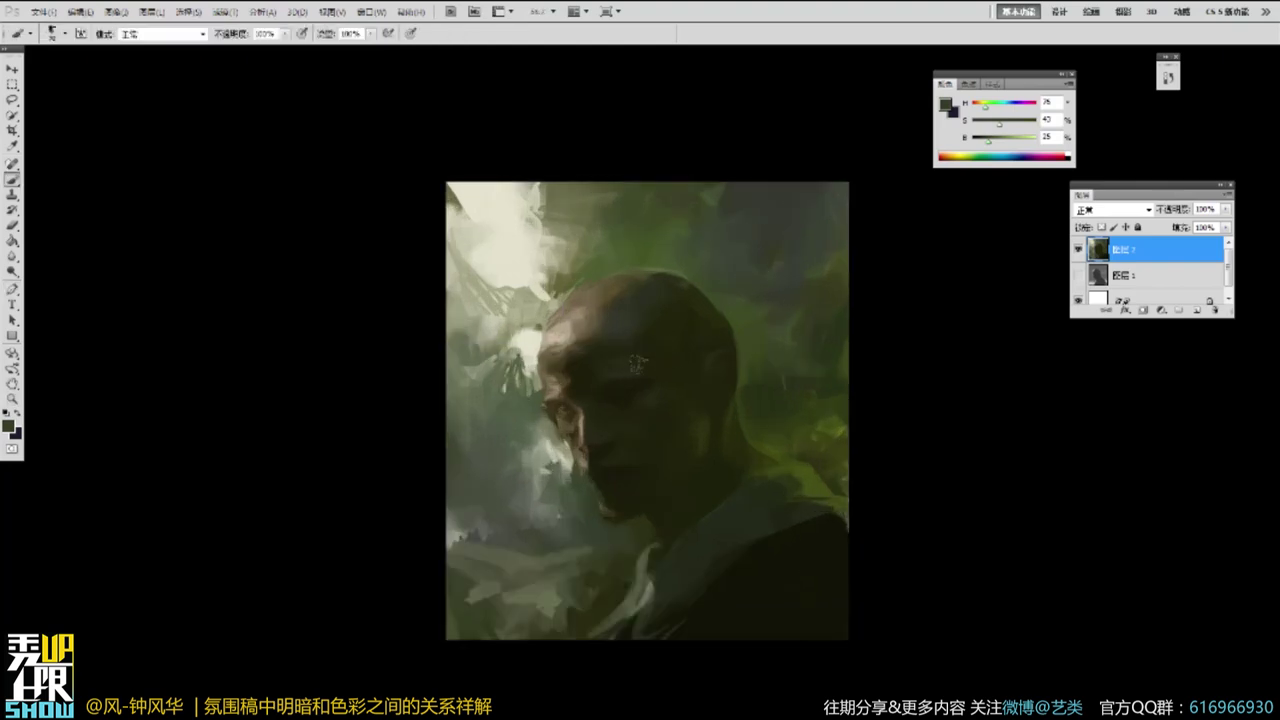
{"action": "left_click_drag", "start_coordinate": [614, 420], "coordinate": [616, 411]}
{"action": "left_click", "coordinate": [612, 411], "text": "ctrl"}
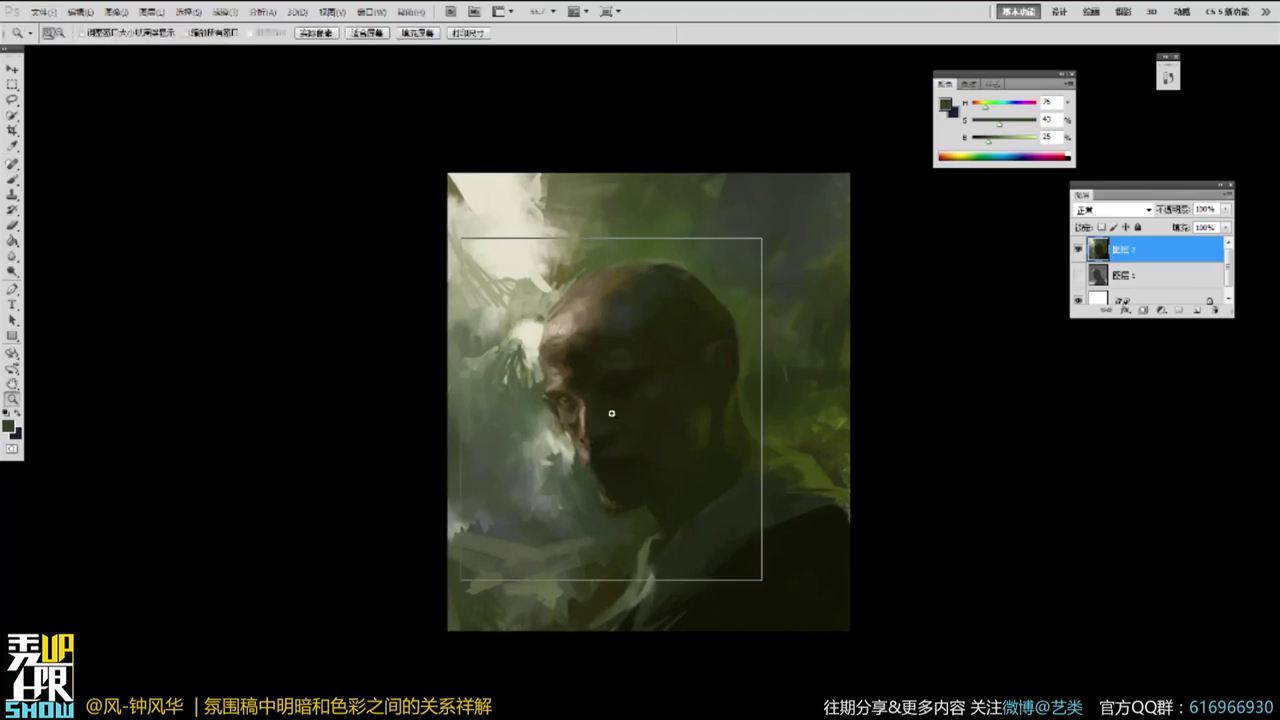
{"action": "left_click", "coordinate": [693, 323], "text": "ctrl"}
{"action": "left_click", "coordinate": [625, 300], "text": "alt"}
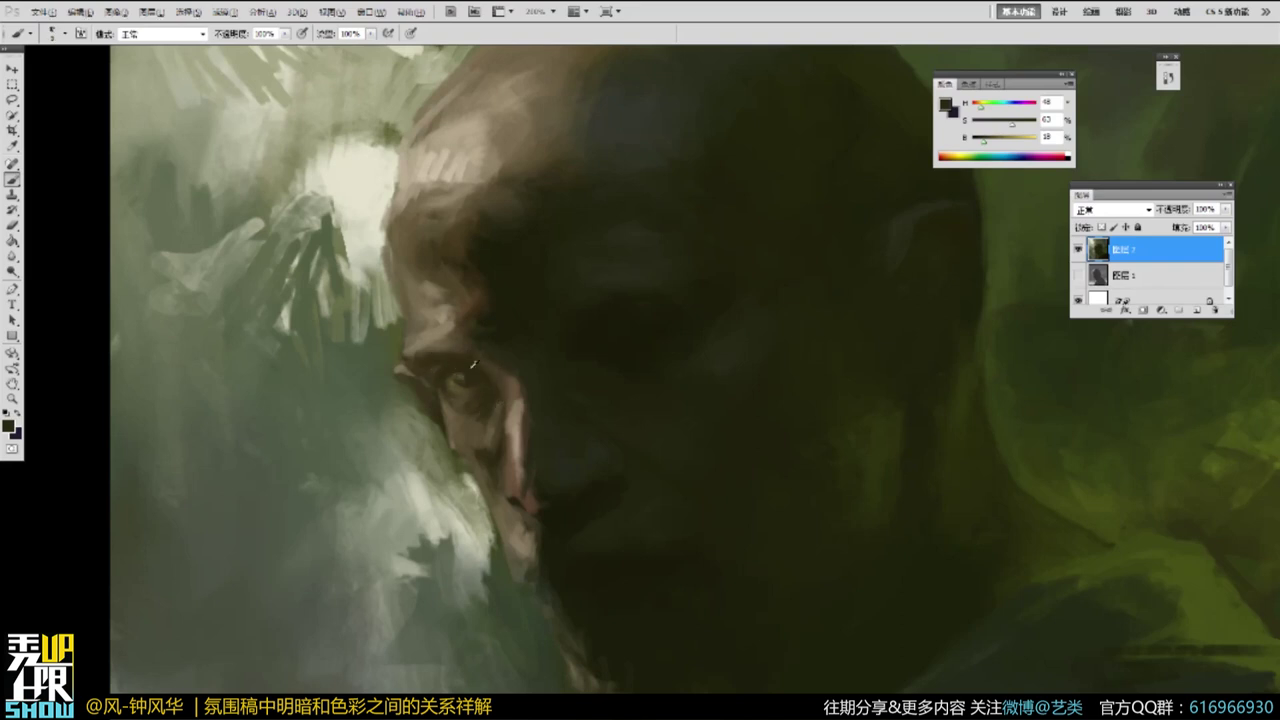
{"action": "left_click", "coordinate": [440, 352], "text": "alt"}
Refine the boundary between light and shadow on the nose bridge with sampled skin and shadow tones.
{"action": "left_click", "coordinate": [513, 374], "text": "alt"}
{"action": "left_click", "coordinate": [520, 407], "text": "alt"}
{"action": "left_click", "coordinate": [523, 388], "text": "alt"}
{"action": "left_click", "coordinate": [519, 403], "text": "alt"}
{"action": "left_click", "coordinate": [527, 409], "text": "alt"}
{"action": "left_click", "coordinate": [503, 375], "text": "alt"}
{"action": "left_click", "coordinate": [526, 386], "text": "alt"}
Paint the area between the lit eye's inner corner and the nose bridge with sampled skin tones.
{"action": "key", "text": "z"}
{"action": "left_click", "coordinate": [578, 343], "text": "alt"}
{"action": "left_click", "coordinate": [664, 366], "text": "alt"}
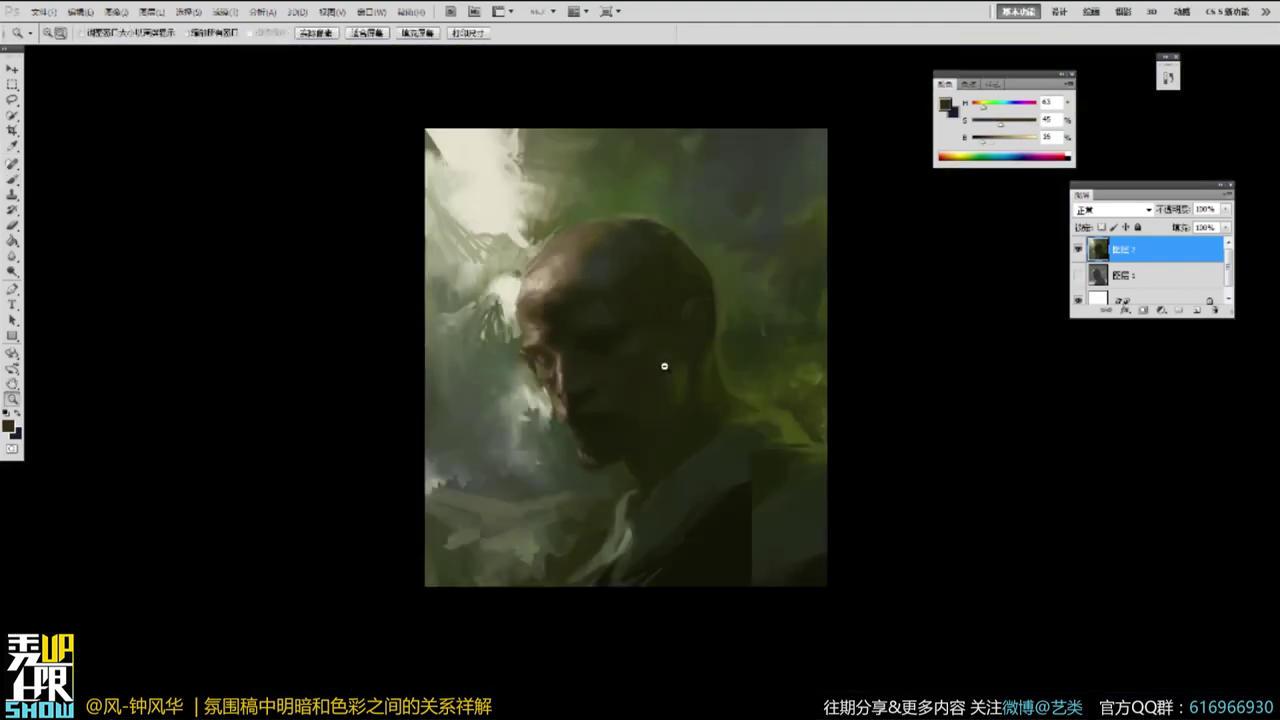
{"action": "left_click", "coordinate": [559, 325], "text": "ctrl"}
{"action": "left_click", "coordinate": [559, 373], "text": "alt"}
{"action": "left_click_drag", "start_coordinate": [549, 370], "coordinate": [562, 377]}
{"action": "left_click", "coordinate": [560, 401], "text": "alt"}
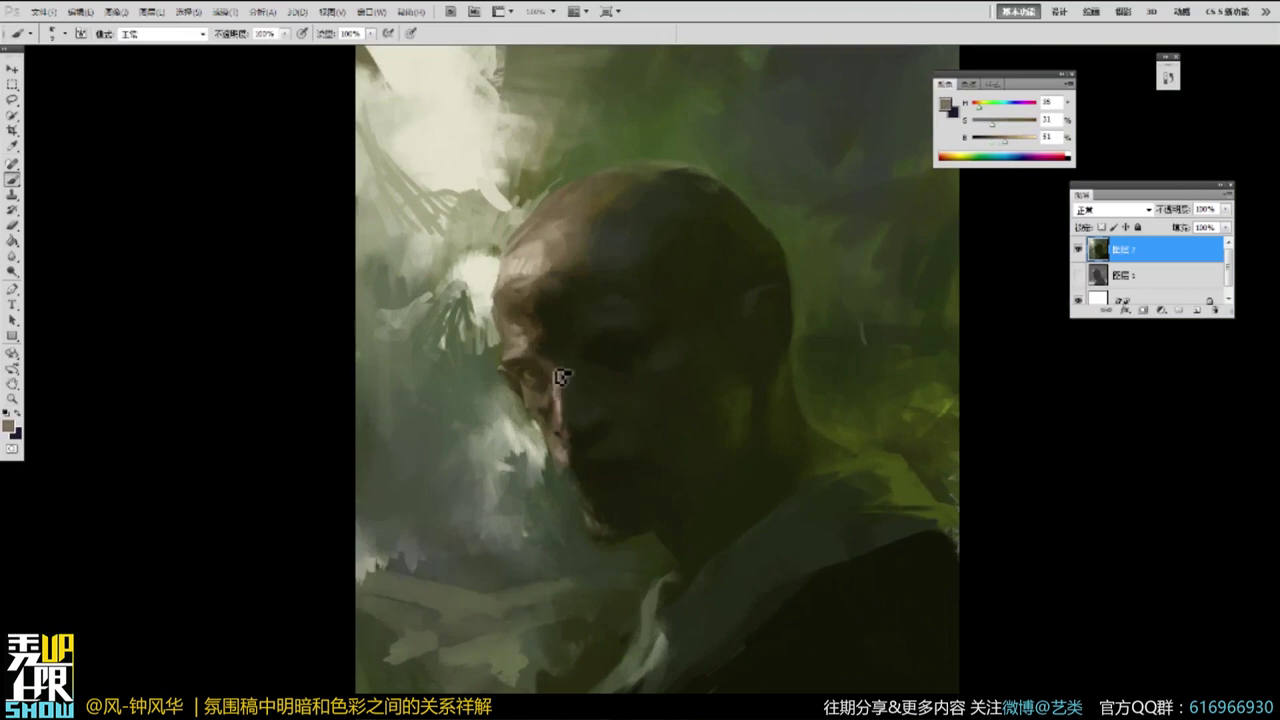
Model the upper nose bridge beside the lit eye with closely sampled light and dark skin tones.
{"action": "left_click", "coordinate": [560, 368], "text": "alt"}
{"action": "left_click", "coordinate": [555, 357], "text": "alt"}
{"action": "left_click", "coordinate": [563, 371], "text": "alt"}
{"action": "left_click", "coordinate": [541, 365], "text": "alt"}
{"action": "left_click", "coordinate": [549, 373], "text": "alt"}
{"action": "left_click", "coordinate": [552, 312], "text": "alt"}
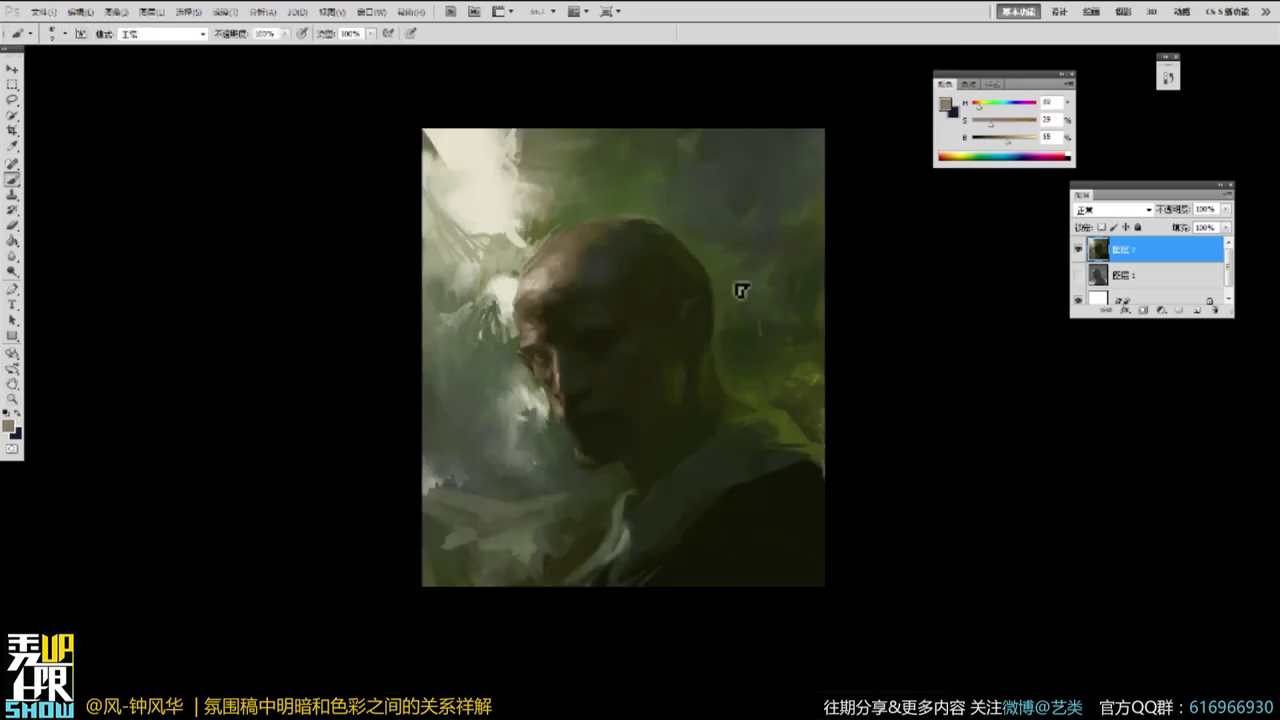
Touch up the lit ridge of the nose down towards its tip with sampled browns and skin tones.
{"action": "left_click", "coordinate": [541, 340], "text": "ctrl"}
{"action": "left_click", "coordinate": [524, 382], "text": "alt"}
{"action": "left_click", "coordinate": [521, 386], "text": "alt"}
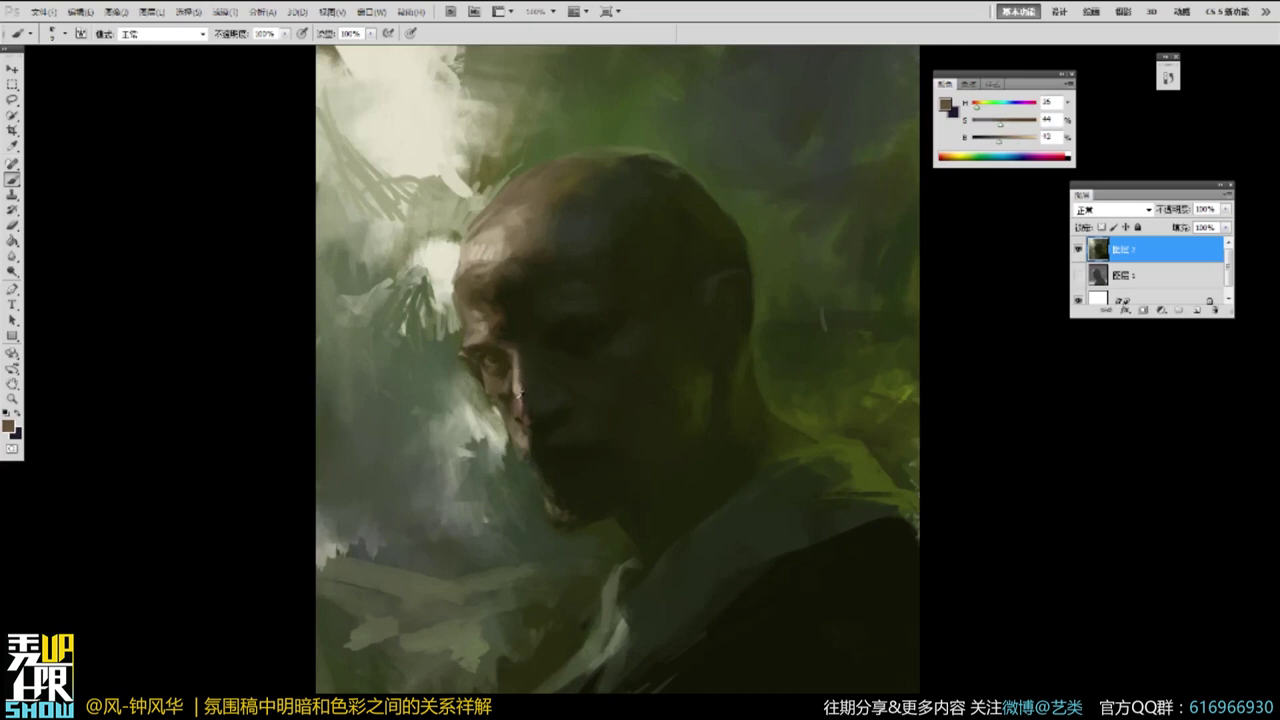
{"action": "left_click", "coordinate": [530, 420], "text": "alt"}
{"action": "left_click", "coordinate": [563, 309], "text": "alt"}
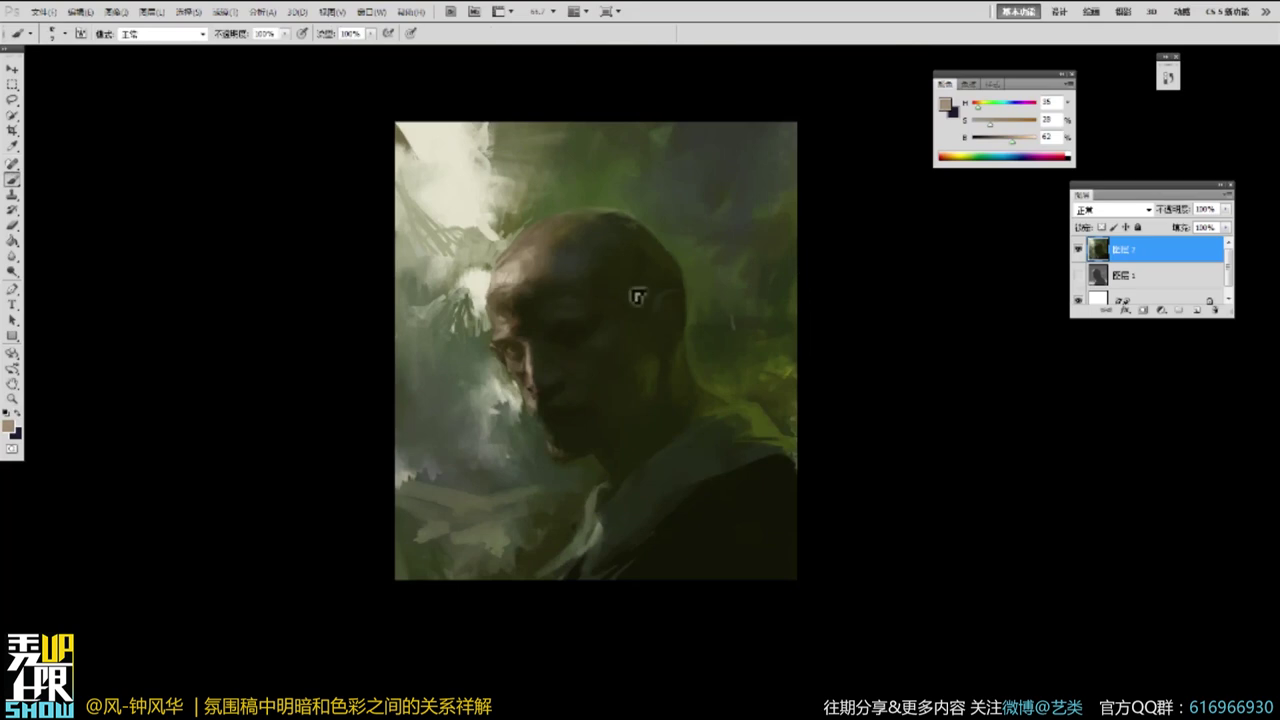
Clean up the outer face contour beside the lit eye with sampled skin and background grey-greens.
{"action": "left_click", "coordinate": [527, 332], "text": "ctrl"}
{"action": "left_click", "coordinate": [528, 368], "text": "alt"}
{"action": "left_click", "coordinate": [511, 377], "text": "alt"}
{"action": "left_click", "coordinate": [480, 373], "text": "alt"}
{"action": "mouse_move", "coordinate": [481, 373]}
{"action": "left_mouse_down"}
{"action": "mouse_move", "coordinate": [491, 384]}
{"action": "mouse_move", "coordinate": [487, 370]}
{"action": "left_mouse_up"}
{"action": "left_click", "coordinate": [490, 366], "text": "alt"}
{"action": "left_click", "coordinate": [478, 373], "text": "alt"}
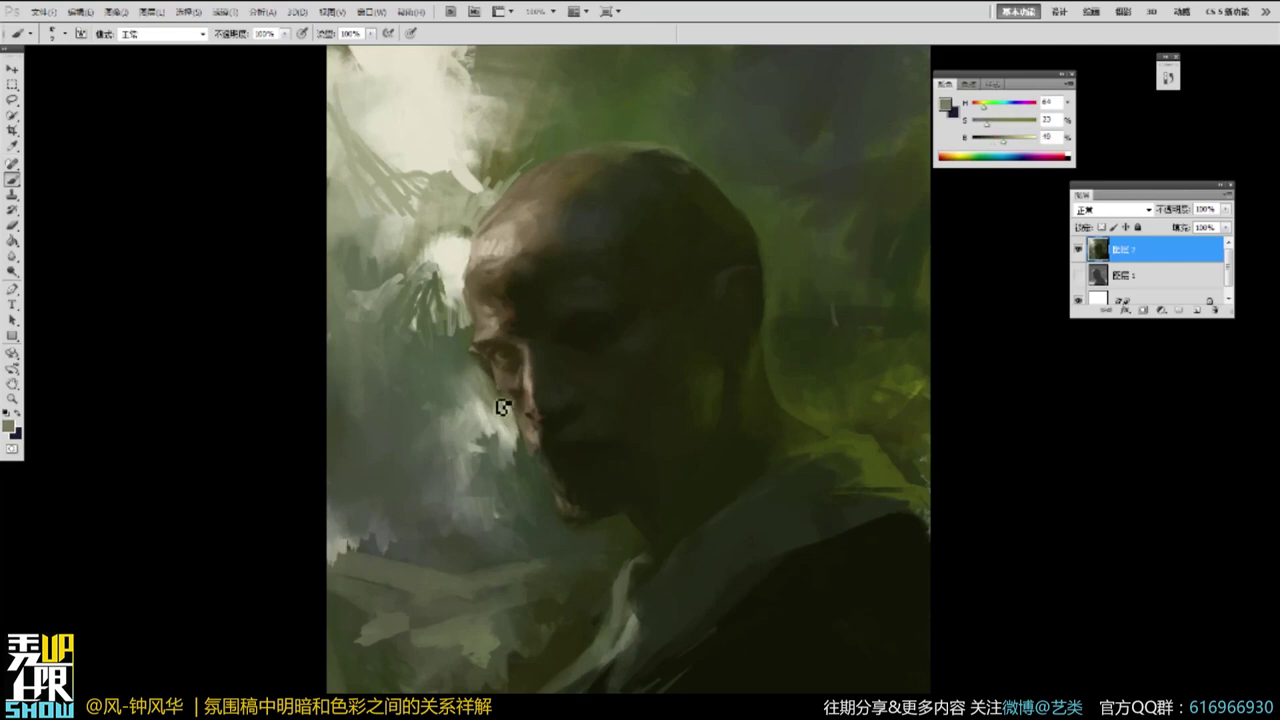
Refine the cheek contour beside the nose and the skin below the lit eye with sampled colours.
{"action": "left_click", "coordinate": [504, 404], "text": "alt"}
{"action": "left_click_drag", "start_coordinate": [515, 427], "coordinate": [520, 444]}
{"action": "left_click", "coordinate": [510, 400], "text": "alt"}
{"action": "left_click", "coordinate": [507, 382], "text": "alt"}
{"action": "mouse_move", "coordinate": [508, 377]}
{"action": "left_mouse_down"}
{"action": "mouse_move", "coordinate": [514, 390]}
{"action": "mouse_move", "coordinate": [510, 374]}
{"action": "left_mouse_up"}
{"action": "left_click", "coordinate": [504, 381], "text": "alt"}
{"action": "left_click", "coordinate": [509, 379], "text": "alt"}
Blend the lit nose bridge into the face's shadow side with sampled dark browns.
{"action": "key", "text": "z"}
{"action": "left_click", "coordinate": [550, 331], "text": "alt"}
{"action": "left_click", "coordinate": [550, 335], "text": "alt"}
{"action": "left_click", "coordinate": [610, 330]}
{"action": "key", "text": "b"}
{"action": "left_click", "coordinate": [522, 380], "text": "alt"}
{"action": "left_click", "coordinate": [518, 373], "text": "alt"}
{"action": "left_click", "coordinate": [514, 371], "text": "alt"}
{"action": "left_click", "coordinate": [519, 367], "text": "alt"}
{"action": "left_click", "coordinate": [512, 369], "text": "alt"}
{"action": "left_click", "coordinate": [519, 367], "text": "alt"}
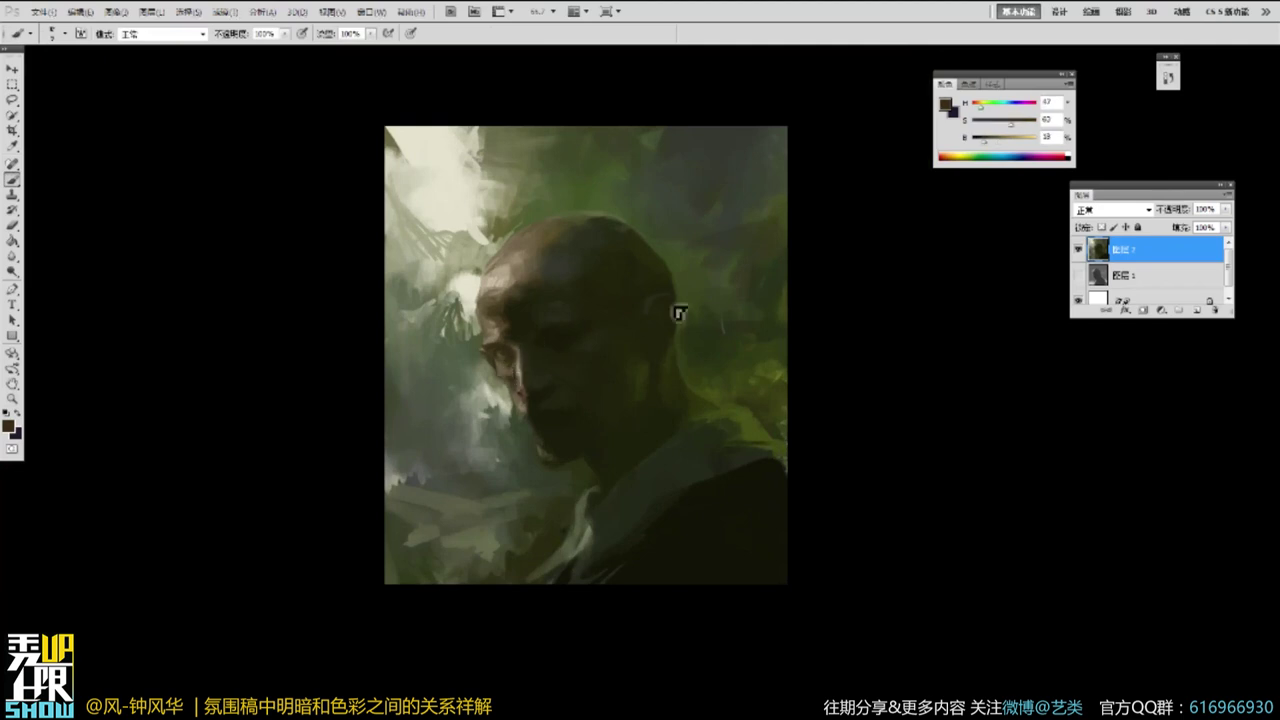
Refine the ear's outer edge against the background with sampled browns and greens.
{"action": "left_click", "coordinate": [679, 353], "text": "alt"}
{"action": "left_click", "coordinate": [679, 362], "text": "alt"}
{"action": "left_click", "coordinate": [678, 310], "text": "alt"}
{"action": "left_click_drag", "start_coordinate": [675, 302], "coordinate": [680, 315]}
{"action": "left_click", "coordinate": [677, 348], "text": "alt"}
{"action": "left_click", "coordinate": [680, 300], "text": "alt"}
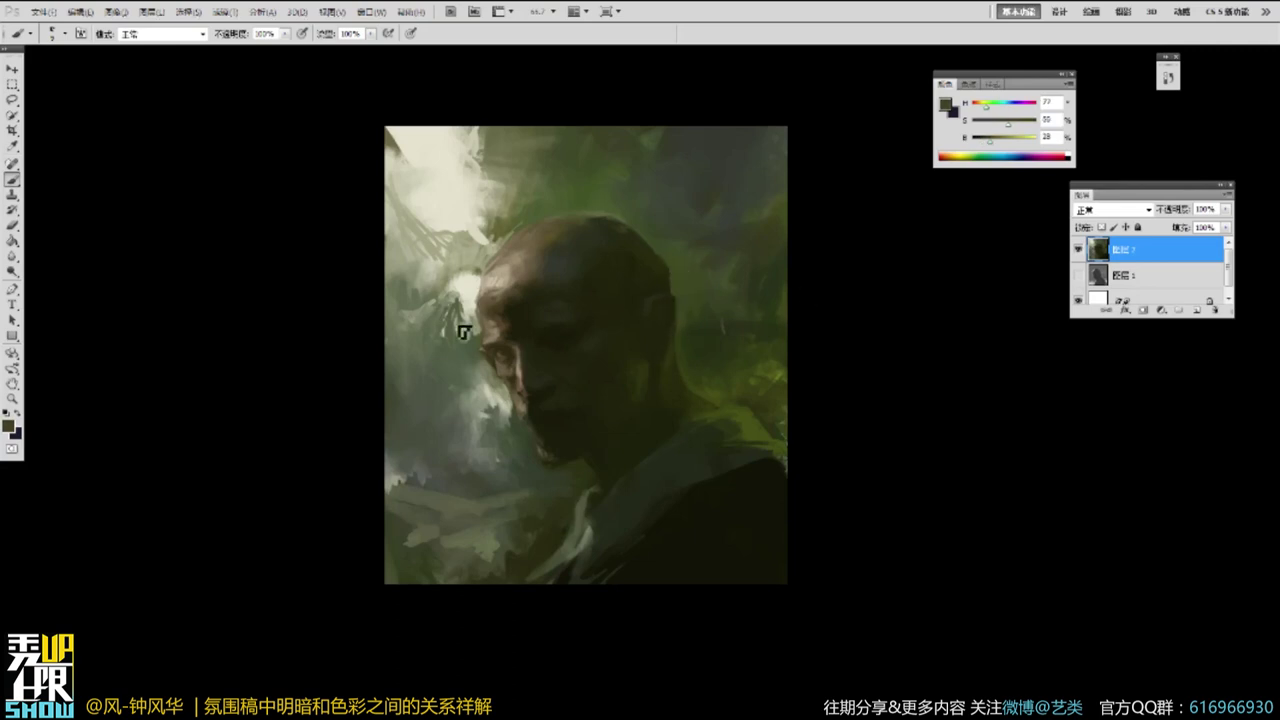
Shade the top of the skull with sampled dark browns and touch up the background edge beside the mouth.
{"action": "left_click", "coordinate": [514, 274], "text": "alt"}
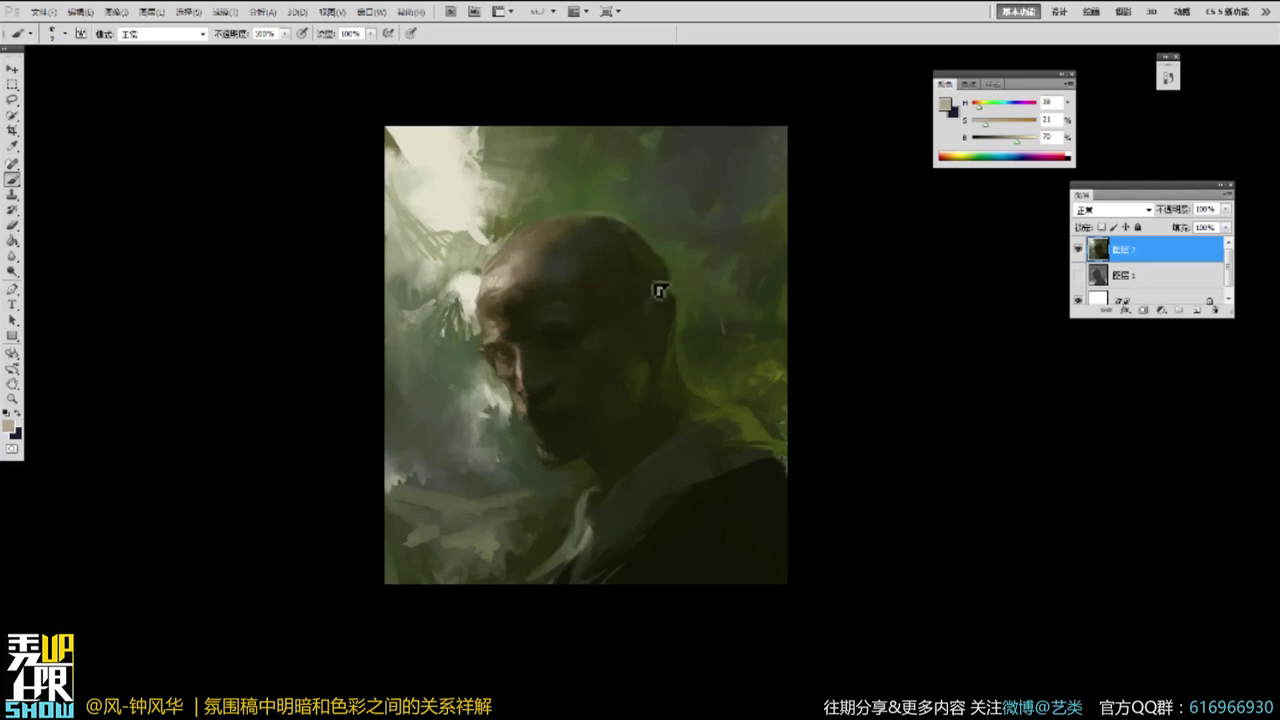
{"action": "left_click", "coordinate": [562, 264], "text": "alt"}
{"action": "left_click", "coordinate": [592, 231], "text": "alt"}
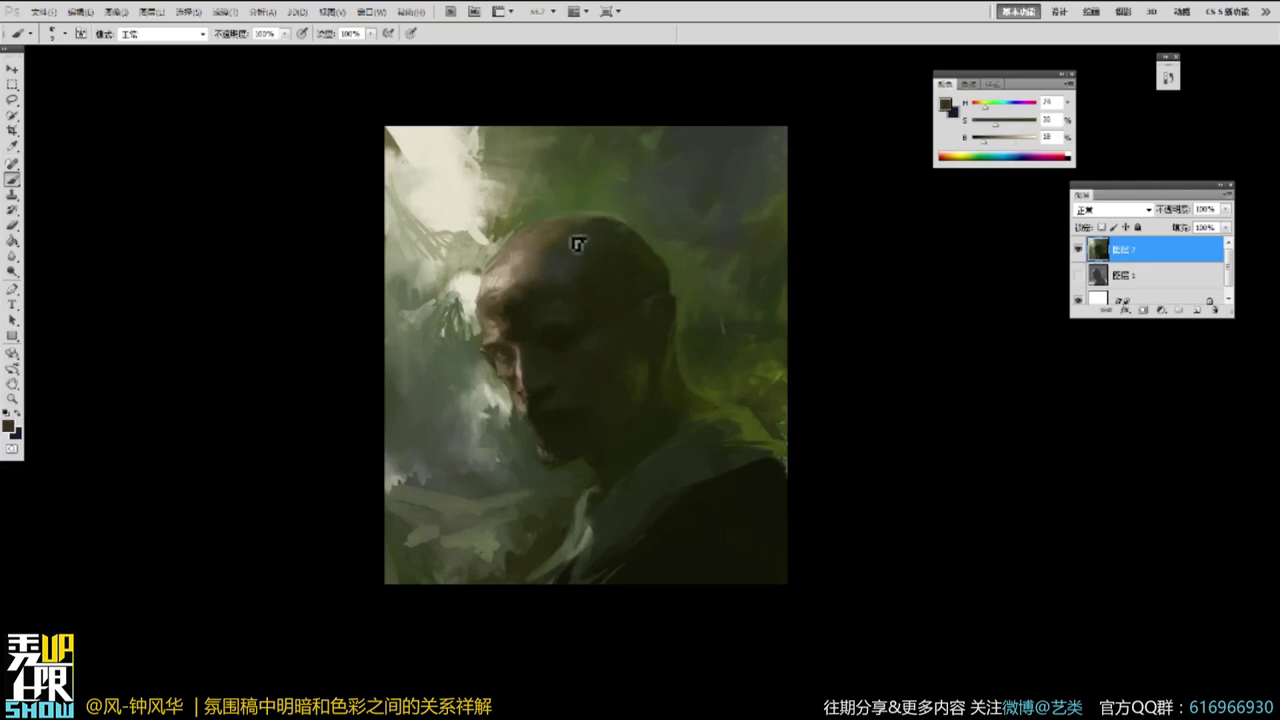
{"action": "left_click", "coordinate": [551, 229], "text": "alt"}
{"action": "mouse_move", "coordinate": [545, 231]}
{"action": "left_mouse_down"}
{"action": "mouse_move", "coordinate": [567, 220]}
{"action": "mouse_move", "coordinate": [624, 229]}
{"action": "left_mouse_up"}
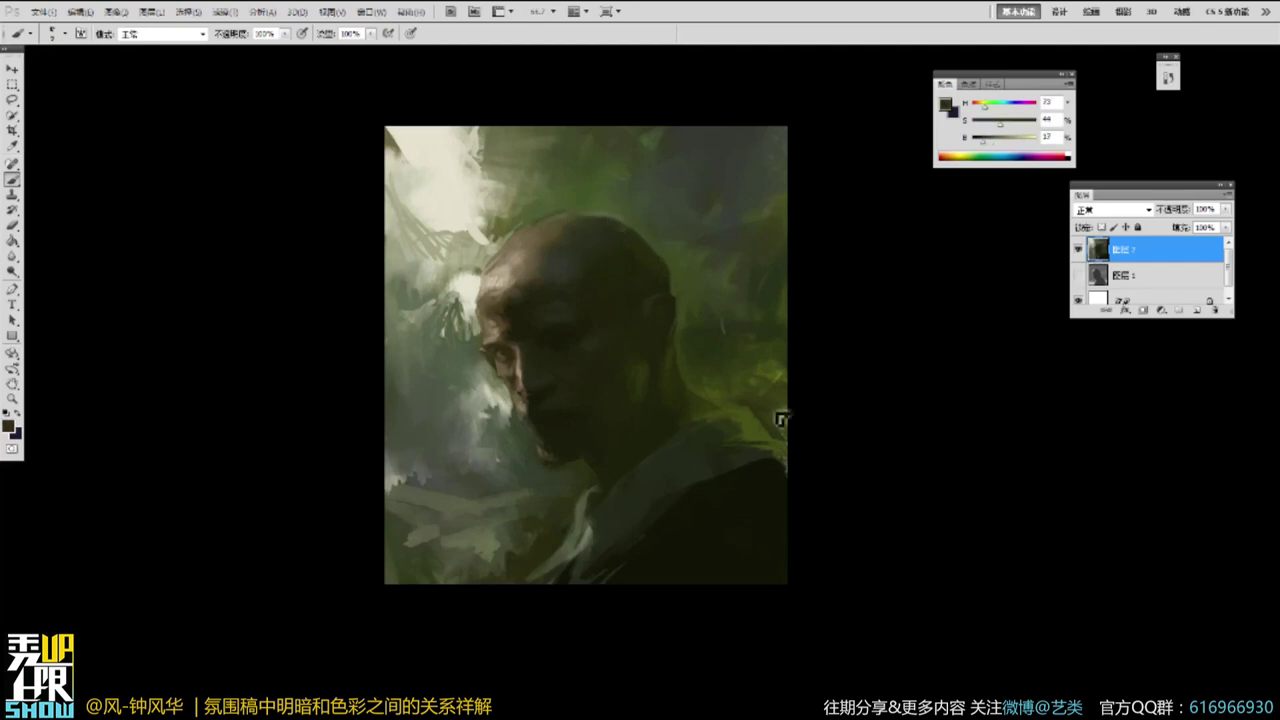
{"action": "left_click", "coordinate": [512, 418], "text": "alt"}
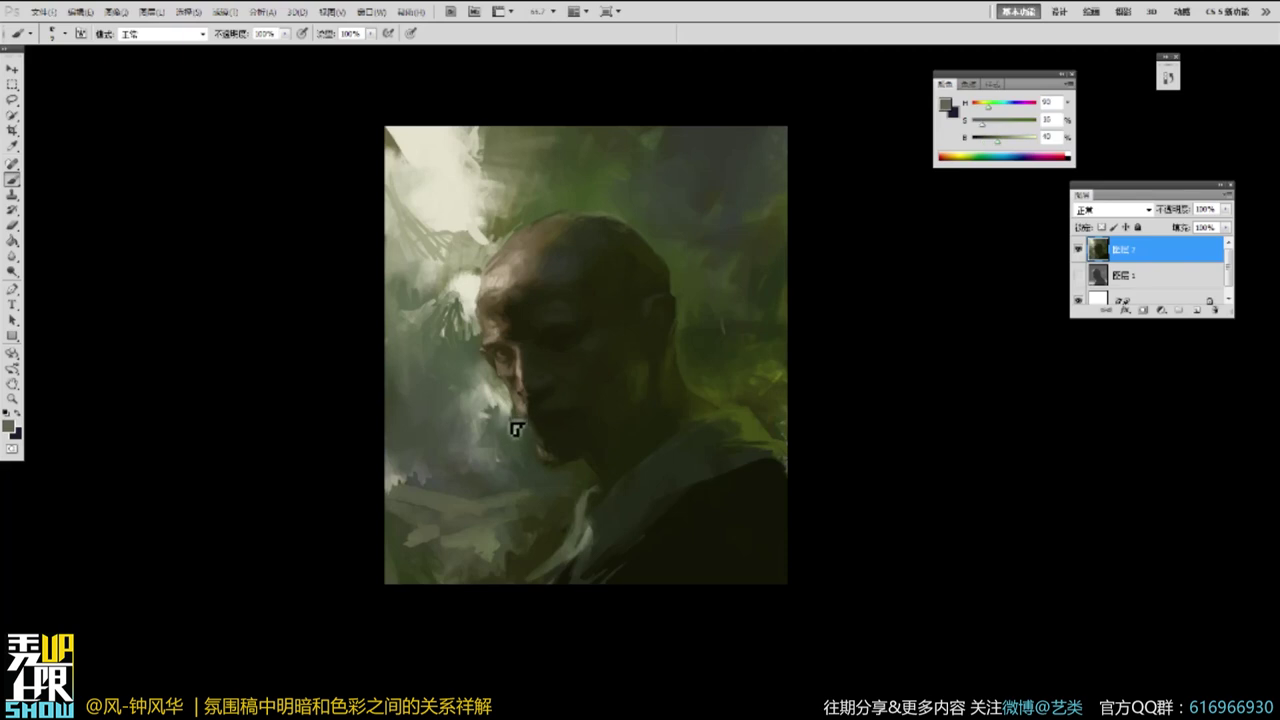
{"action": "left_click", "coordinate": [525, 435], "text": "alt"}
Paint subtle green reflected light on the neck and jaw below the ear with sampled dark greens.
{"action": "left_click", "coordinate": [695, 364], "text": "ctrl"}
{"action": "left_click", "coordinate": [669, 372], "text": "alt"}
{"action": "left_click", "coordinate": [670, 363], "text": "alt"}
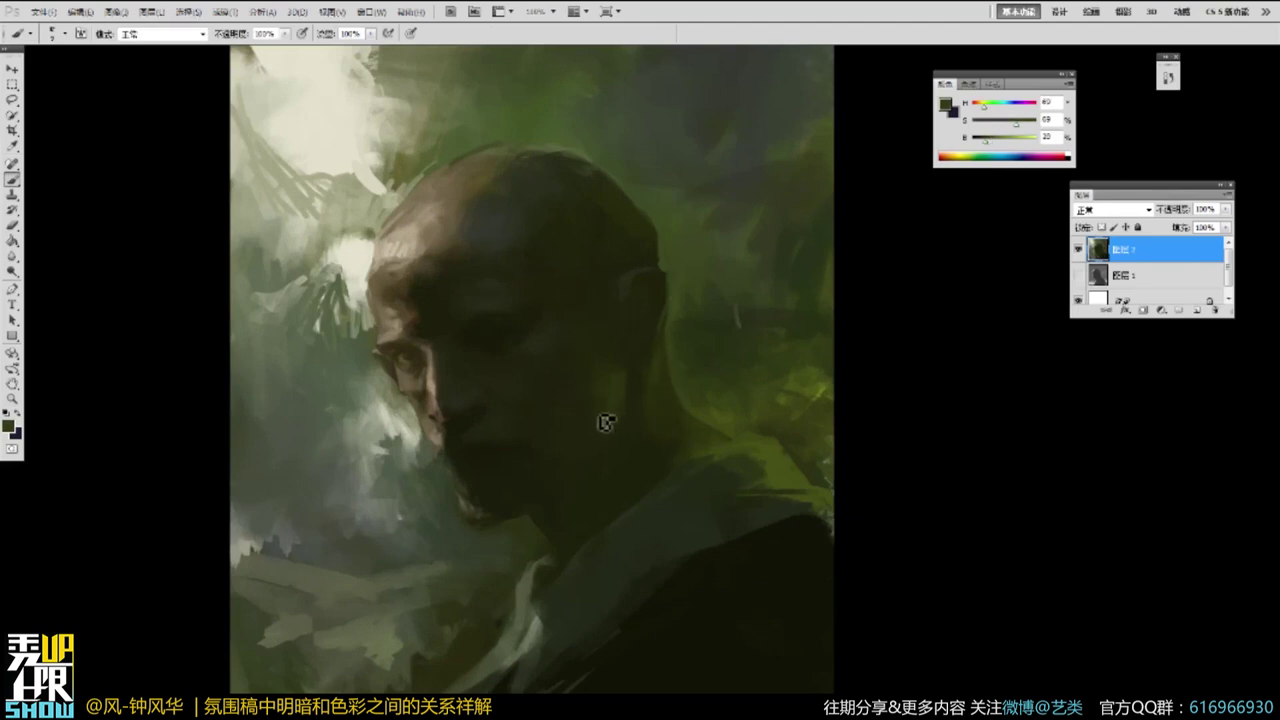
{"action": "left_click", "coordinate": [613, 400], "text": "alt"}
Enlarge the brush and paint brighter yellow-green strokes into the background behind the neck, blending them with sampled greens.
{"action": "key", "text": "bracketright"}
{"action": "key", "text": "bracketright"}
{"action": "left_click", "coordinate": [822, 383], "text": "alt"}
{"action": "mouse_move", "coordinate": [789, 380]}
{"action": "left_mouse_down"}
{"action": "mouse_move", "coordinate": [820, 395]}
{"action": "mouse_move", "coordinate": [770, 382]}
{"action": "mouse_move", "coordinate": [802, 381]}
{"action": "mouse_move", "coordinate": [752, 388]}
{"action": "left_mouse_up"}
{"action": "left_click", "coordinate": [799, 380], "text": "alt"}
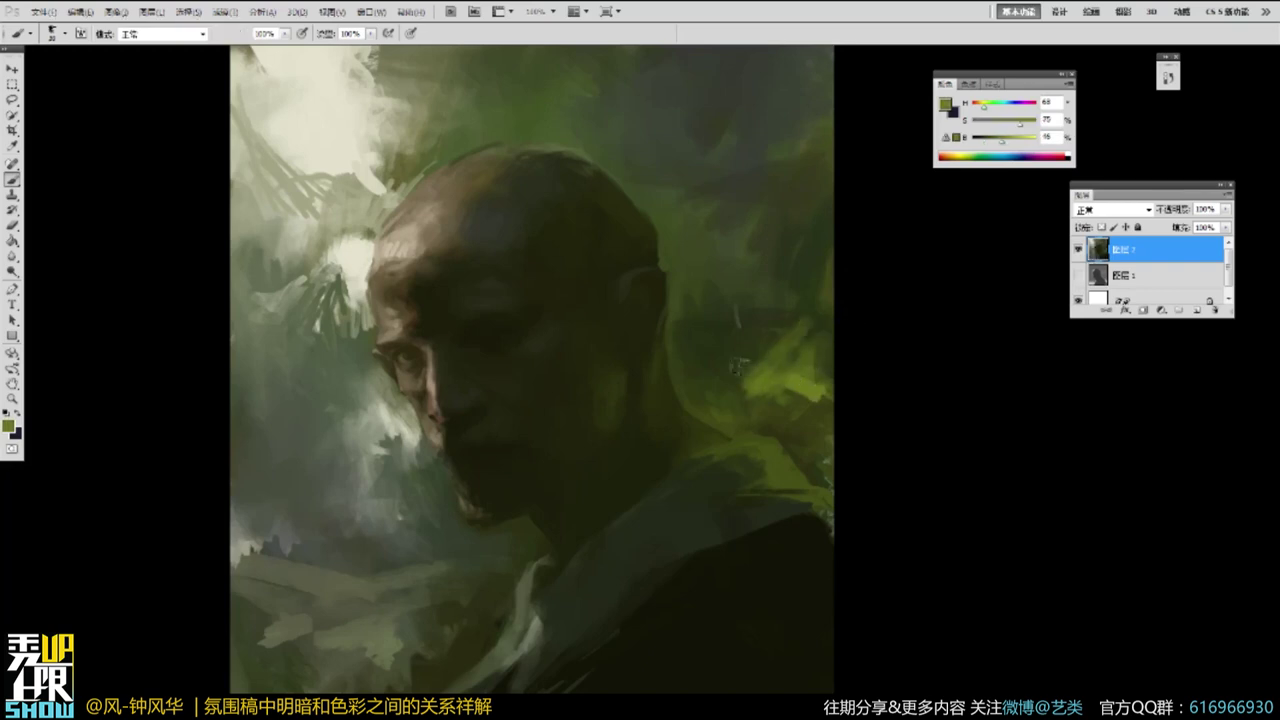
{"action": "left_click", "coordinate": [726, 391], "text": "alt"}
{"action": "left_click", "coordinate": [799, 380], "text": "alt"}
{"action": "left_click", "coordinate": [800, 318], "text": "alt"}
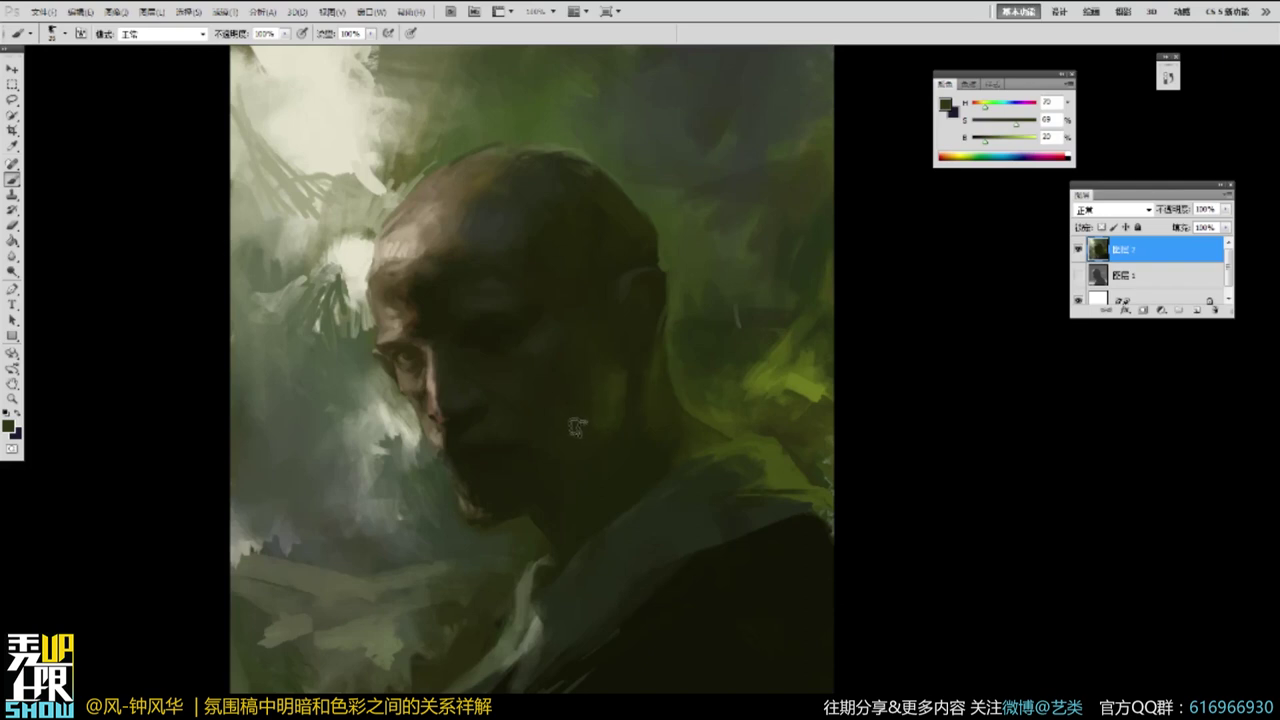
Try a sampled green reflection on the shadowed lower cheek beside the mouth.
{"action": "left_click", "coordinate": [535, 433], "text": "alt"}
{"action": "left_click_drag", "start_coordinate": [530, 427], "coordinate": [564, 410]}
{"action": "left_click", "coordinate": [541, 430], "text": "alt"}
Cover the green patch on the lower cheek with dark green and extend the jaw's green glow across the cheek.
{"action": "left_click", "coordinate": [623, 394], "text": "ctrl"}
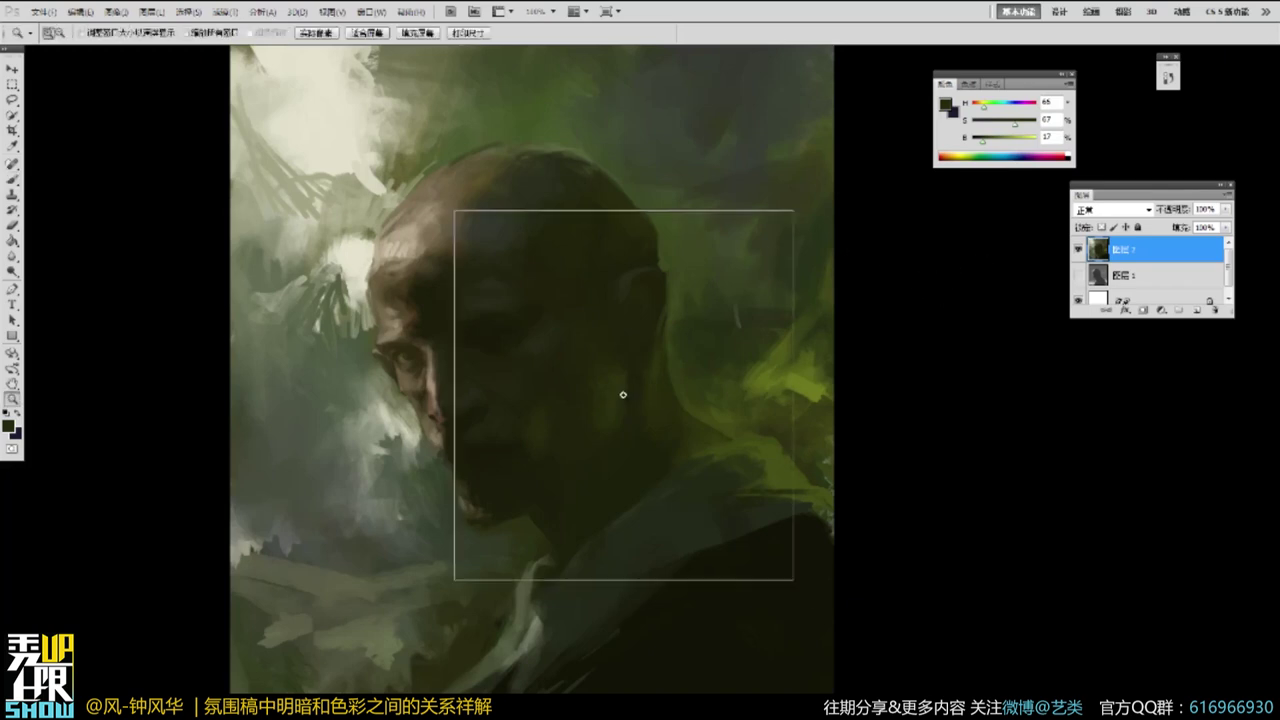
{"action": "left_click", "coordinate": [424, 384], "text": "alt"}
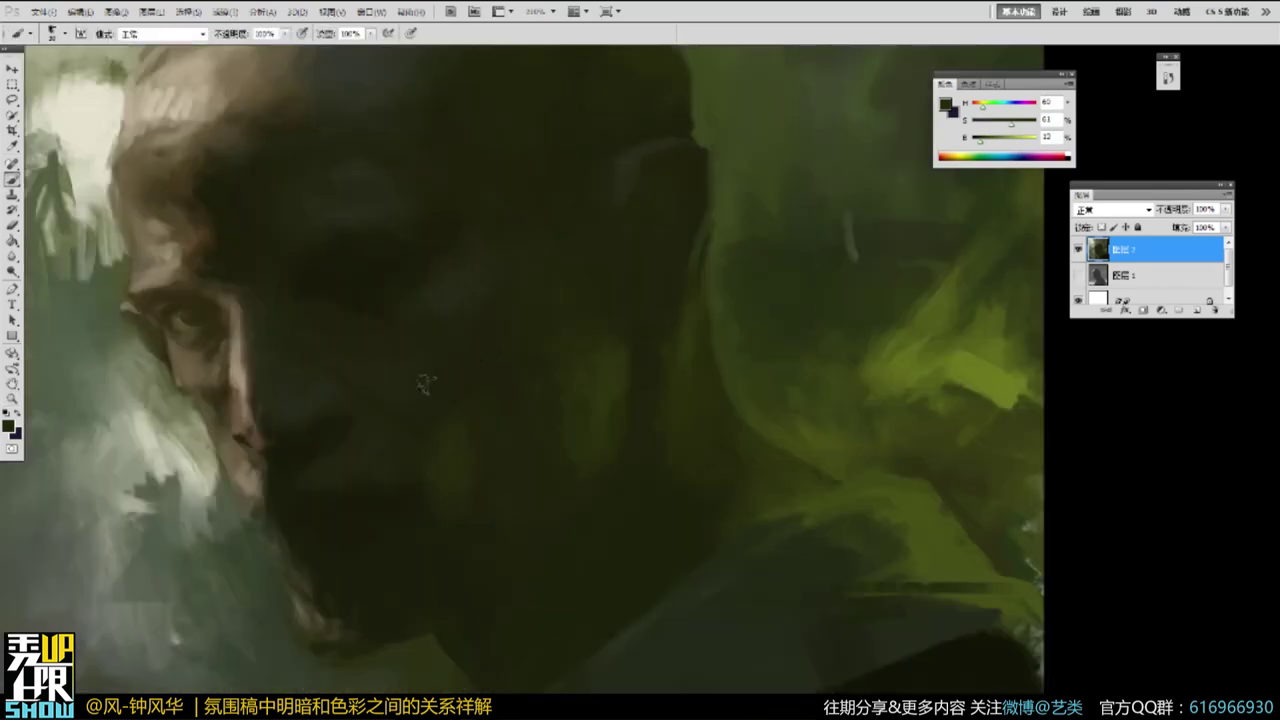
{"action": "left_click_drag", "start_coordinate": [408, 468], "coordinate": [438, 490]}
{"action": "left_click", "coordinate": [506, 482], "text": "alt"}
{"action": "left_click", "coordinate": [600, 378], "text": "alt"}
{"action": "left_click_drag", "start_coordinate": [545, 380], "coordinate": [612, 332]}
{"action": "left_click", "coordinate": [689, 303], "text": "alt"}
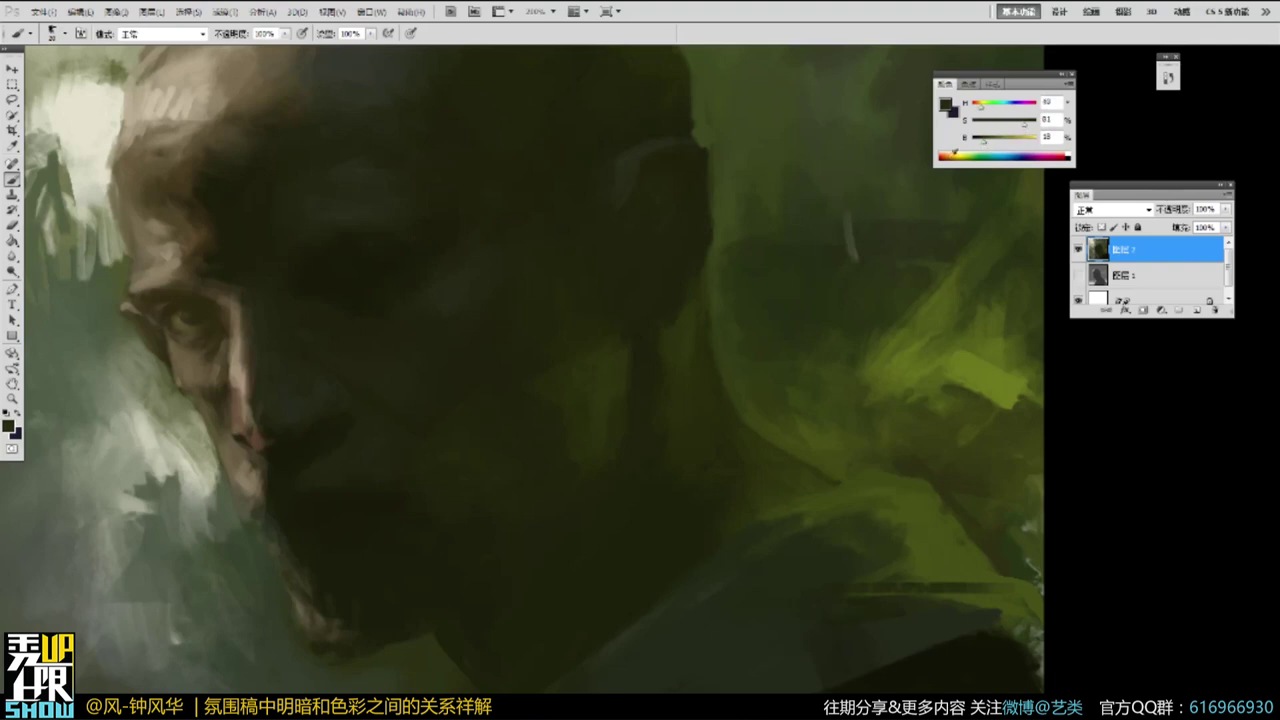
Darken the inside of the ear with sampled shadow tones.
{"action": "left_click", "coordinate": [682, 218], "text": "alt"}
{"action": "left_click_drag", "start_coordinate": [682, 218], "coordinate": [664, 272]}
{"action": "key", "text": "z"}
{"action": "left_click", "coordinate": [781, 174], "text": "alt"}
{"action": "left_click", "coordinate": [841, 148], "text": "alt"}
{"action": "left_click_drag", "start_coordinate": [874, 163], "coordinate": [836, 195]}
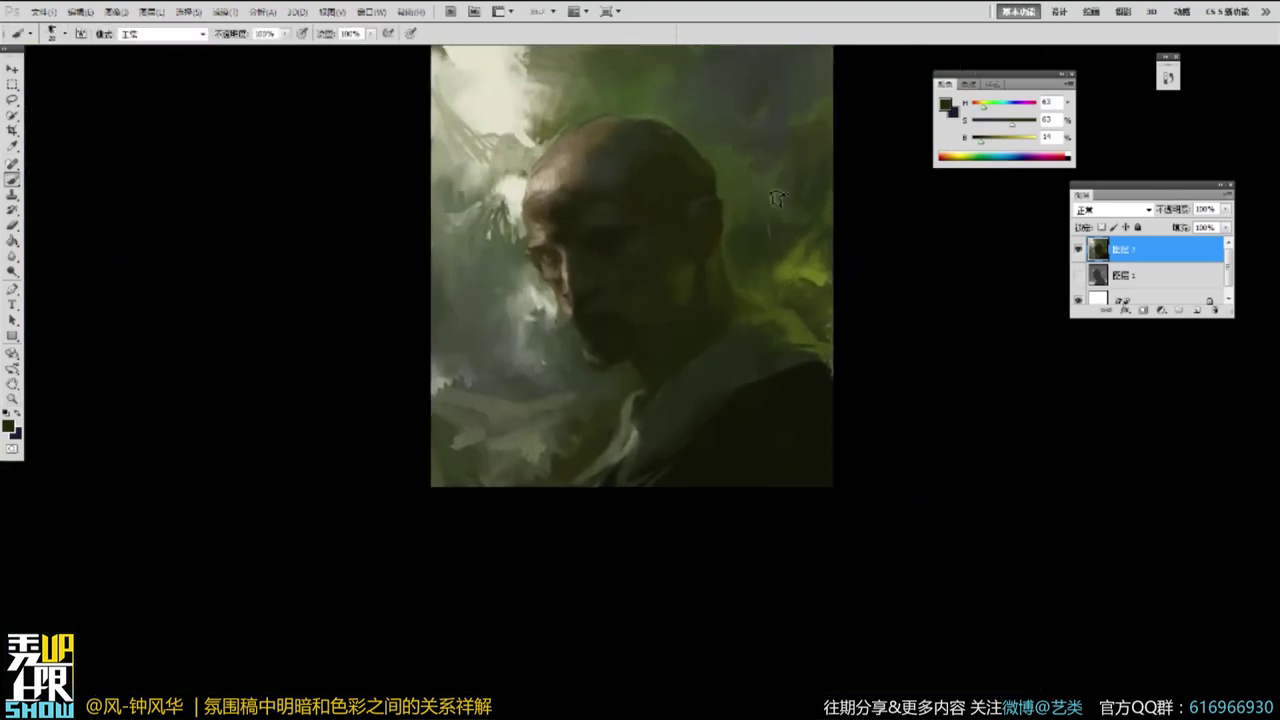
Shape the ear's back rim and earlobe with sampled dark greens and browns.
{"action": "left_click", "coordinate": [720, 210], "text": "ctrl"}
{"action": "left_click", "coordinate": [718, 213], "text": "ctrl"}
{"action": "left_click", "coordinate": [677, 297], "text": "alt"}
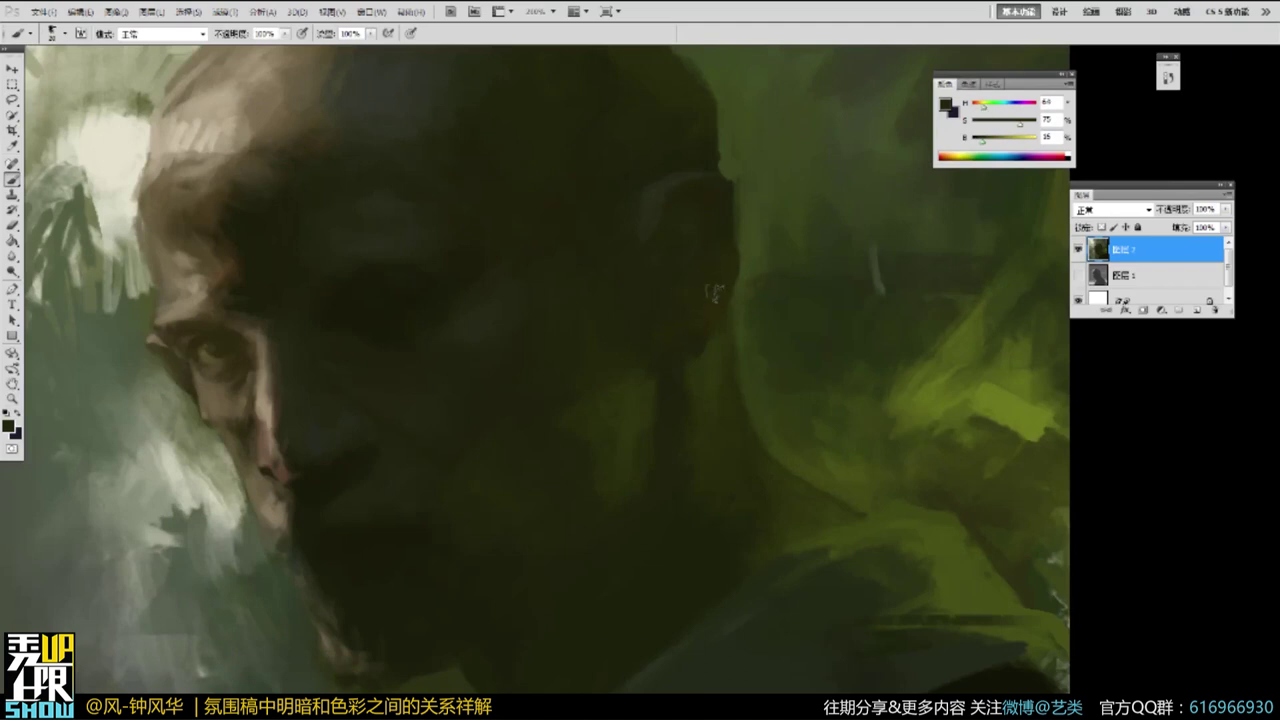
{"action": "left_click", "coordinate": [722, 181], "text": "alt"}
{"action": "left_click_drag", "start_coordinate": [729, 193], "coordinate": [737, 288]}
{"action": "left_click", "coordinate": [713, 341], "text": "alt"}
{"action": "left_click", "coordinate": [717, 307], "text": "alt"}
{"action": "mouse_move", "coordinate": [710, 352]}
{"action": "left_mouse_down"}
{"action": "mouse_move", "coordinate": [715, 337]}
{"action": "mouse_move", "coordinate": [669, 362]}
{"action": "left_mouse_up"}
{"action": "left_click", "coordinate": [725, 322], "text": "alt"}
{"action": "left_click", "coordinate": [725, 312], "text": "alt"}
Paint green reflected light on the neck just below the earlobe with a smaller brush.
{"action": "key", "text": "z"}
{"action": "left_click", "coordinate": [768, 224], "text": "alt"}
{"action": "left_click", "coordinate": [889, 194], "text": "alt"}
{"action": "left_click_drag", "start_coordinate": [916, 258], "coordinate": [769, 324]}
{"action": "key", "text": "ctrl+space"}
{"action": "left_click", "coordinate": [644, 275]}
{"action": "left_click", "coordinate": [645, 275]}
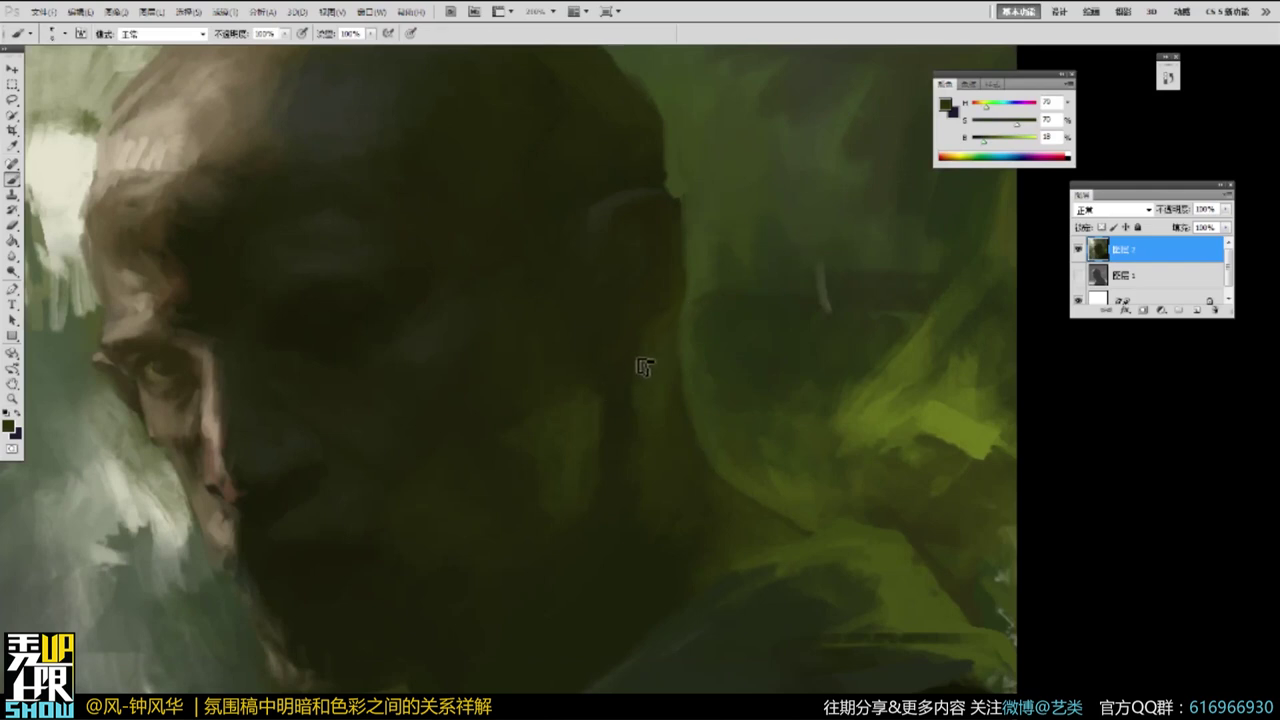
Raise the brush green's brightness to 28% and paint reflected light along the jaw below the ear.
{"action": "left_click", "coordinate": [990, 138]}
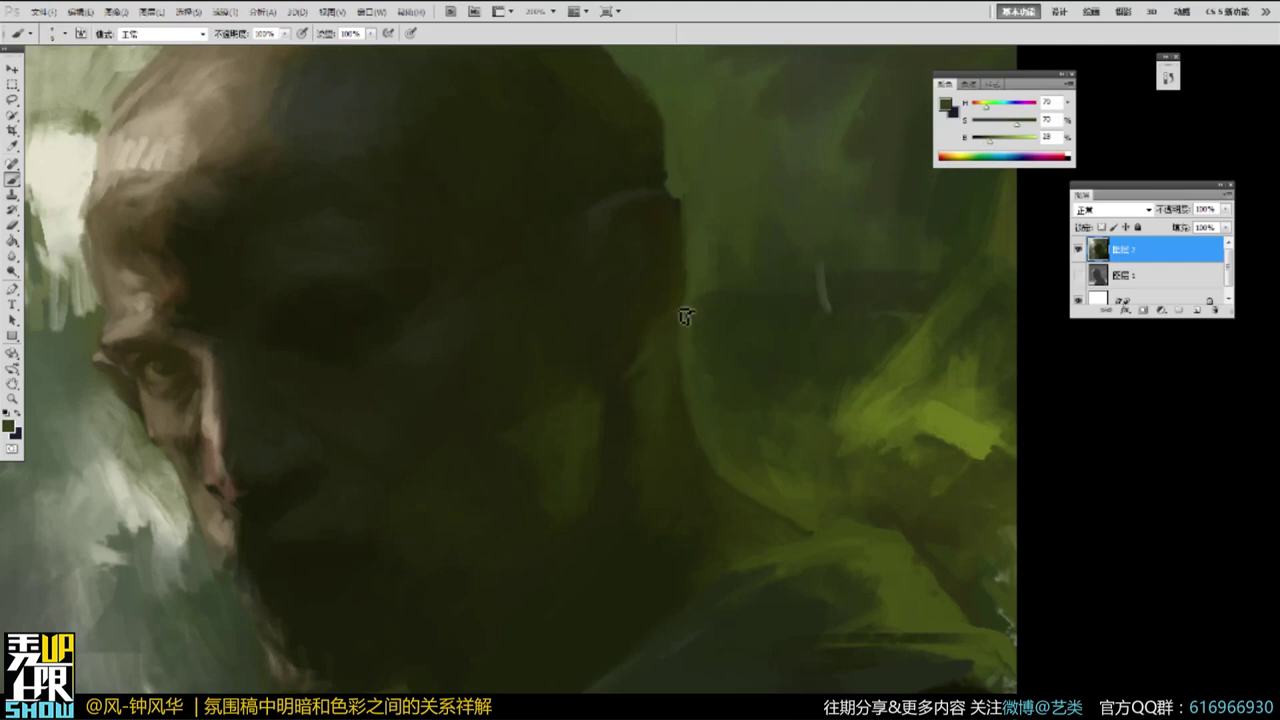
{"action": "mouse_move", "coordinate": [578, 424]}
{"action": "left_mouse_down"}
{"action": "mouse_move", "coordinate": [597, 409]}
{"action": "mouse_move", "coordinate": [583, 417]}
{"action": "mouse_move", "coordinate": [594, 432]}
{"action": "mouse_move", "coordinate": [580, 429]}
{"action": "left_mouse_up"}
{"action": "left_click", "coordinate": [654, 340], "text": "alt"}
{"action": "left_click", "coordinate": [852, 243], "text": "alt"}
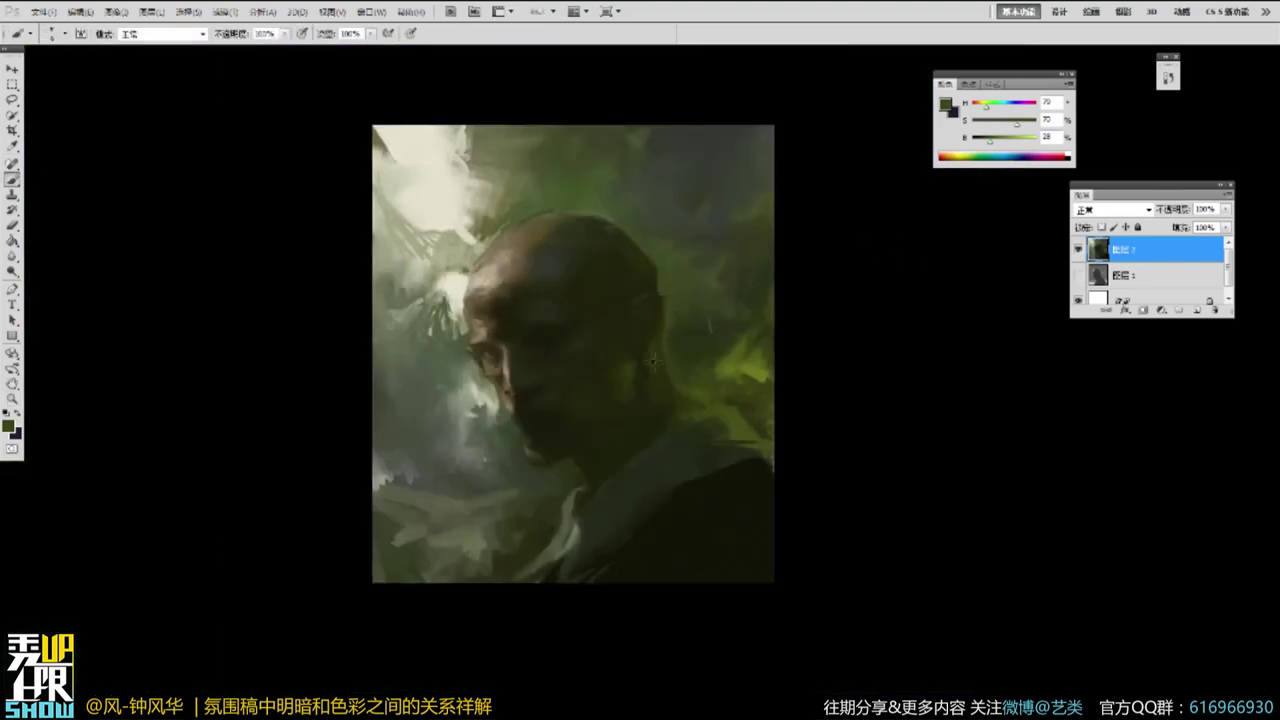
Blend the green reflected light on the rear cheek and neck with sampled greens.
{"action": "left_click", "coordinate": [620, 371], "text": "ctrl"}
{"action": "left_click", "coordinate": [629, 383], "text": "ctrl"}
{"action": "left_click", "coordinate": [632, 380], "text": "ctrl"}
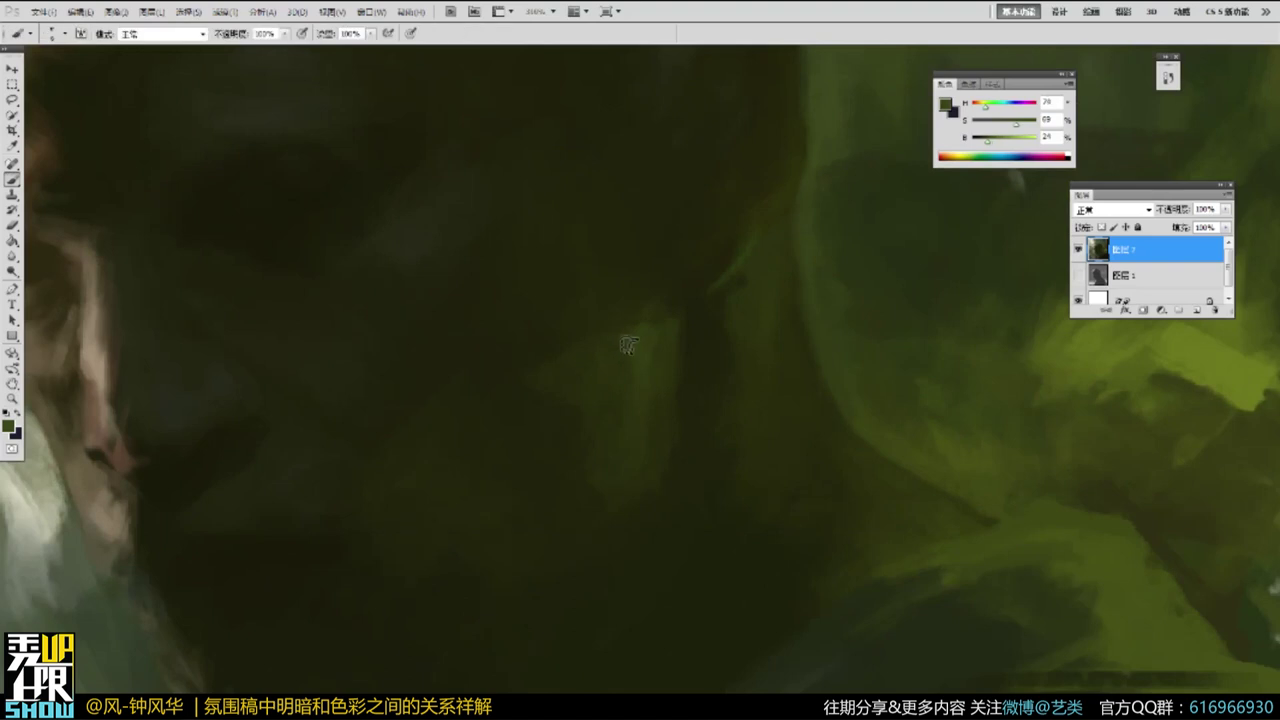
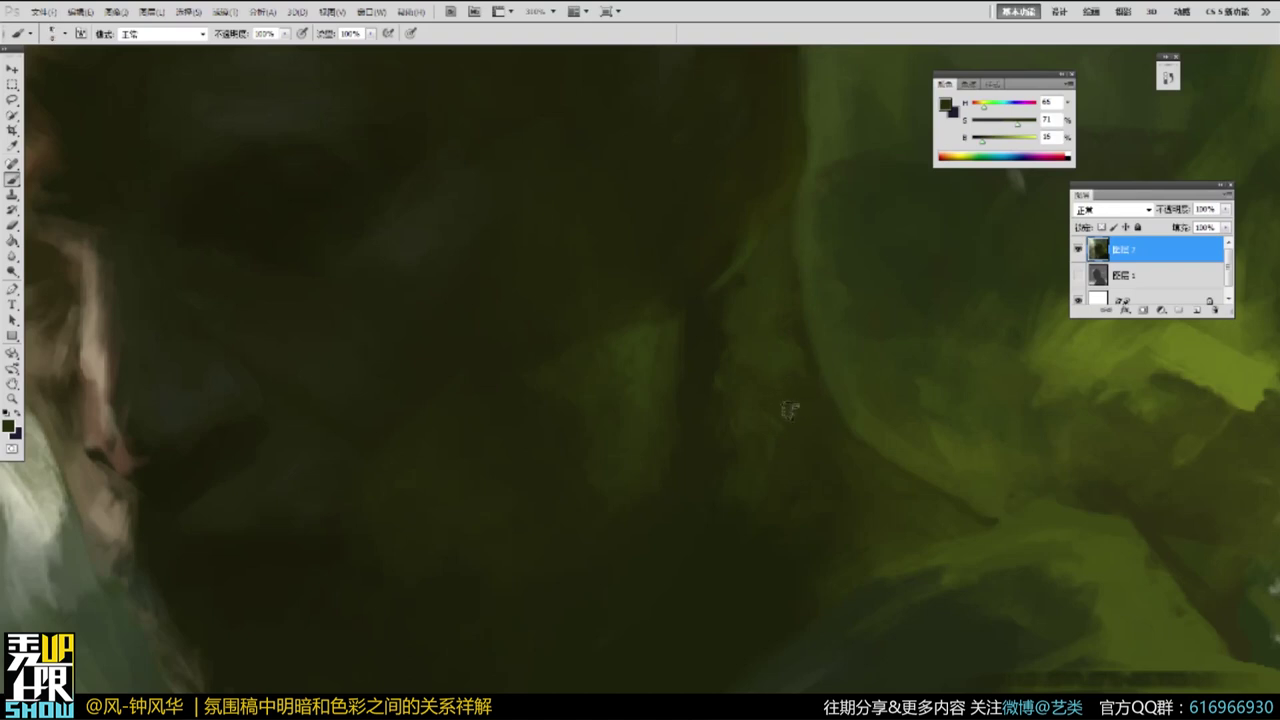
{"action": "left_click", "coordinate": [716, 445], "text": "alt"}
{"action": "left_click", "coordinate": [817, 408], "text": "alt"}
{"action": "left_click", "coordinate": [813, 390], "text": "alt"}
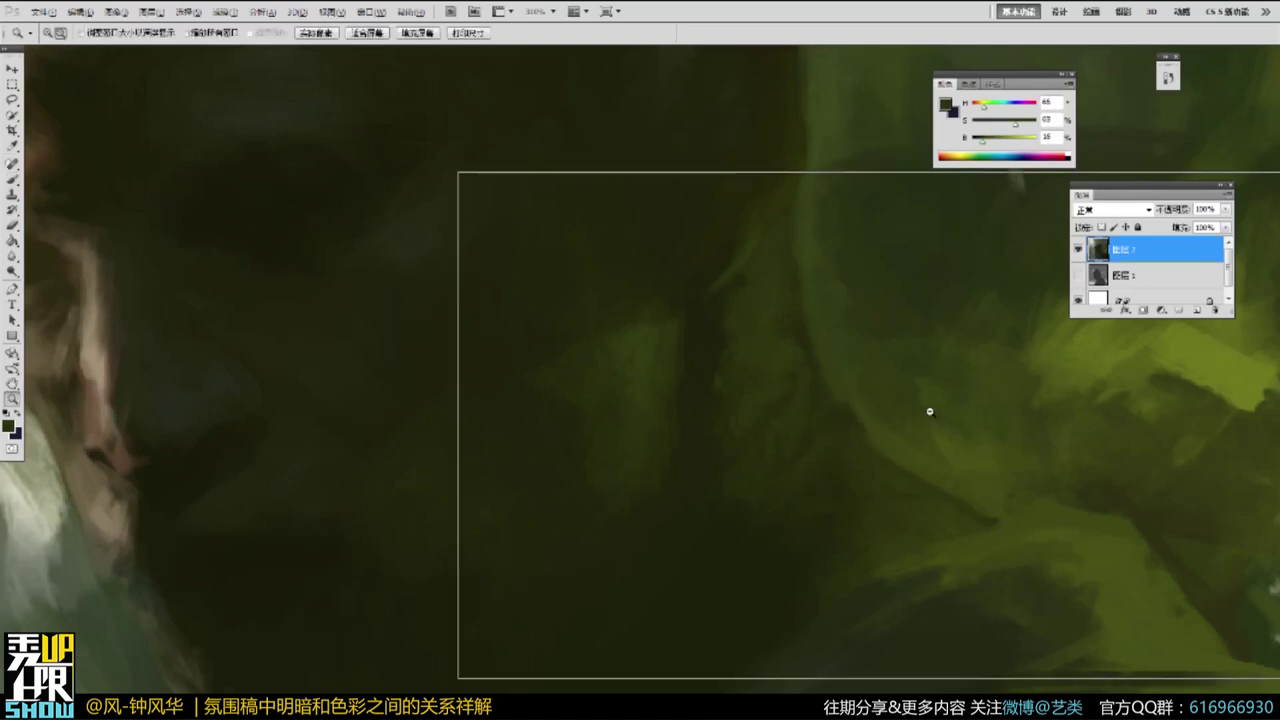
Soften the shaded cheek and jaw with sampled dark olive tones.
{"action": "left_click", "coordinate": [929, 411], "text": "alt"}
{"action": "left_click", "coordinate": [929, 390], "text": "alt"}
{"action": "left_click", "coordinate": [930, 382], "text": "alt"}
{"action": "left_click_drag", "start_coordinate": [969, 478], "coordinate": [868, 456]}
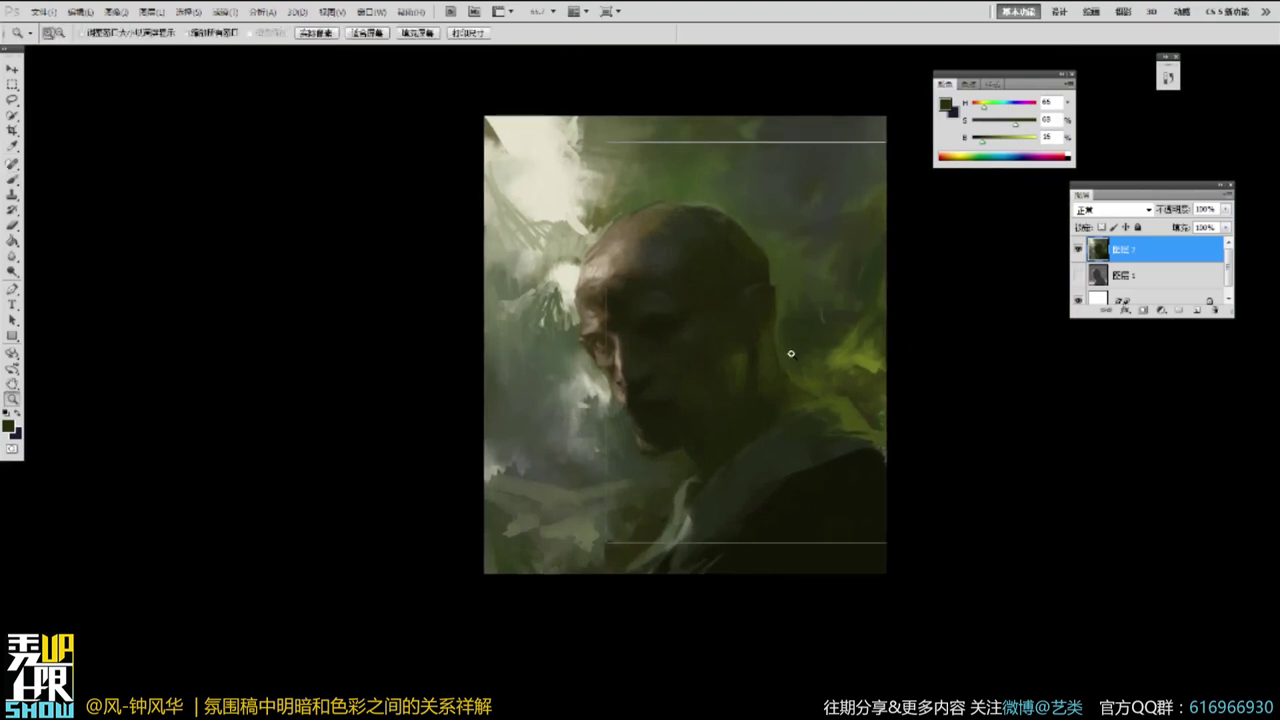
{"action": "left_click", "coordinate": [790, 355], "text": "ctrl"}
{"action": "left_click", "coordinate": [794, 412], "text": "alt"}
{"action": "left_click", "coordinate": [744, 378], "text": "alt"}
{"action": "left_click_drag", "start_coordinate": [722, 376], "coordinate": [732, 387]}
{"action": "left_click", "coordinate": [676, 419], "text": "alt"}
{"action": "left_click", "coordinate": [631, 434], "text": "alt"}
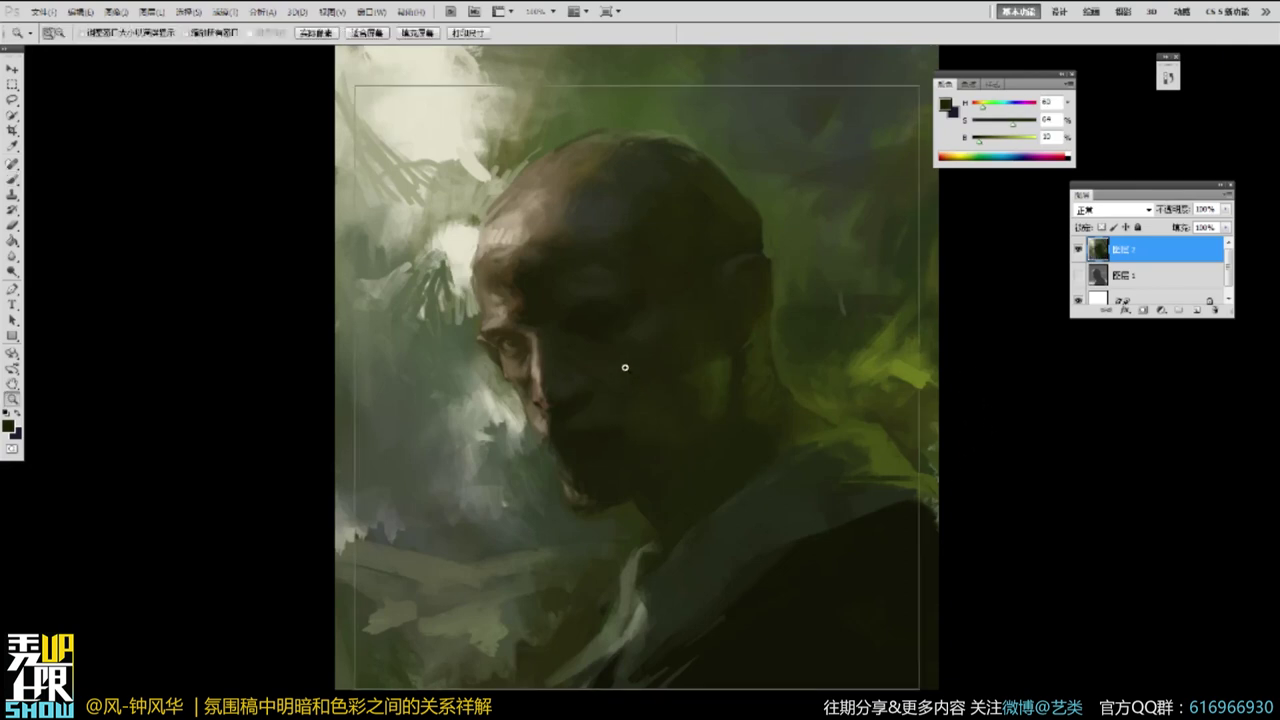
Model the shaded mouth corner, chin and lower cheek with closely matched dark green tones.
{"action": "left_click", "coordinate": [630, 368], "text": "ctrl"}
{"action": "left_click", "coordinate": [598, 460], "text": "alt"}
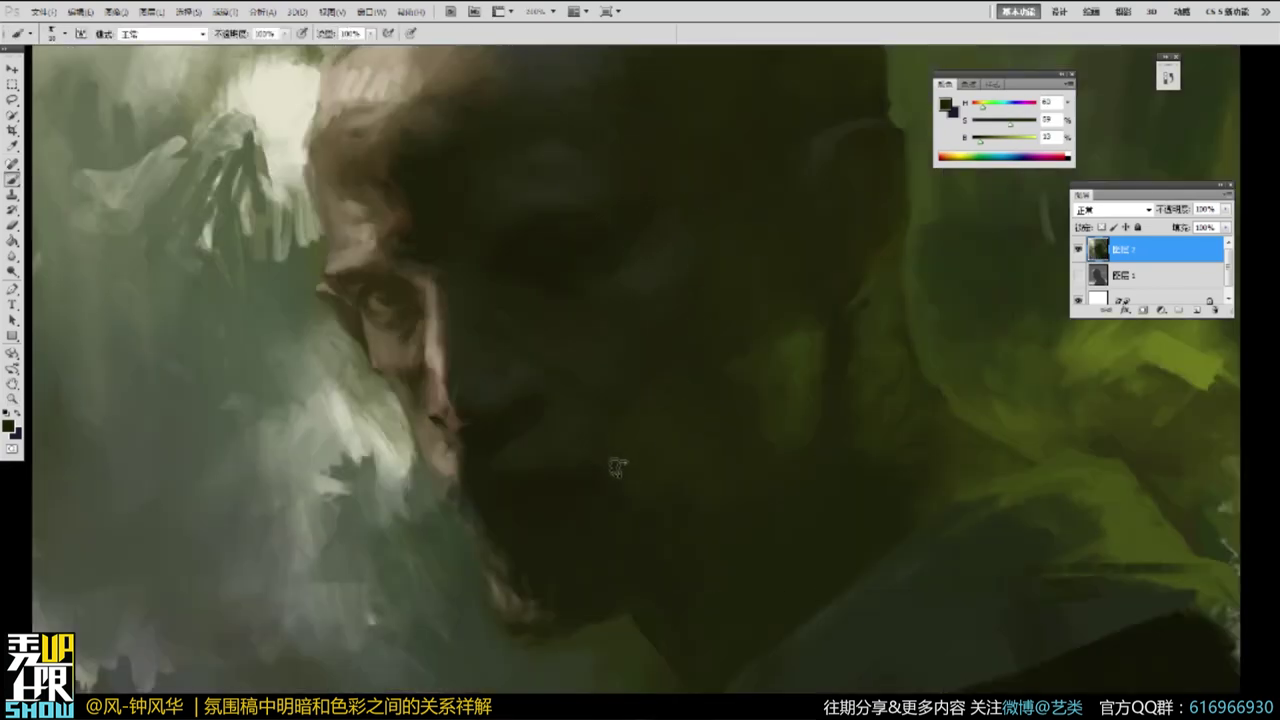
{"action": "left_click", "coordinate": [612, 430], "text": "alt"}
{"action": "left_click_drag", "start_coordinate": [658, 493], "coordinate": [608, 487]}
{"action": "left_click", "coordinate": [653, 460], "text": "alt"}
{"action": "left_click", "coordinate": [604, 522], "text": "alt"}
{"action": "left_click", "coordinate": [620, 535], "text": "alt"}
{"action": "left_click", "coordinate": [626, 500], "text": "alt"}
{"action": "left_click", "coordinate": [768, 404], "text": "alt"}
{"action": "left_click", "coordinate": [762, 408], "text": "alt"}
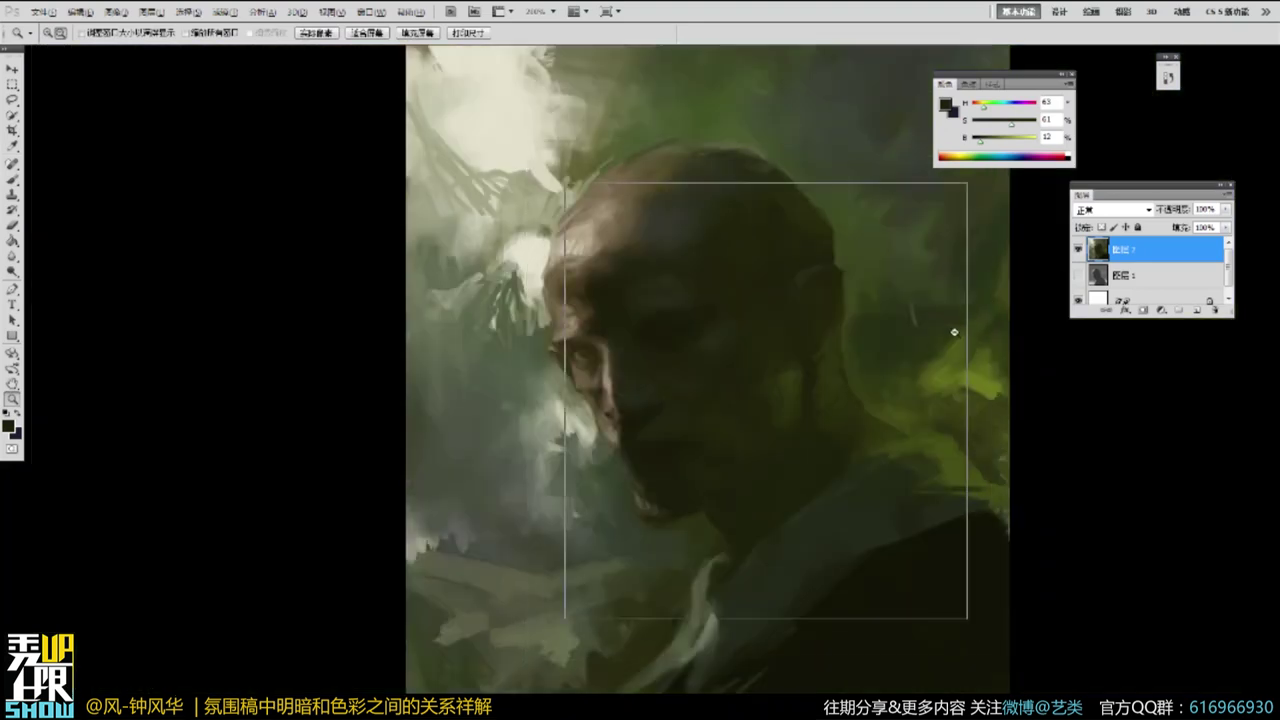
Blend the shadowed neck into the collar with sampled dark greens.
{"action": "left_click", "coordinate": [740, 465], "text": "alt"}
{"action": "left_click", "coordinate": [728, 485], "text": "alt"}
{"action": "left_click_drag", "start_coordinate": [737, 500], "coordinate": [748, 513]}
{"action": "left_click", "coordinate": [753, 467], "text": "alt"}
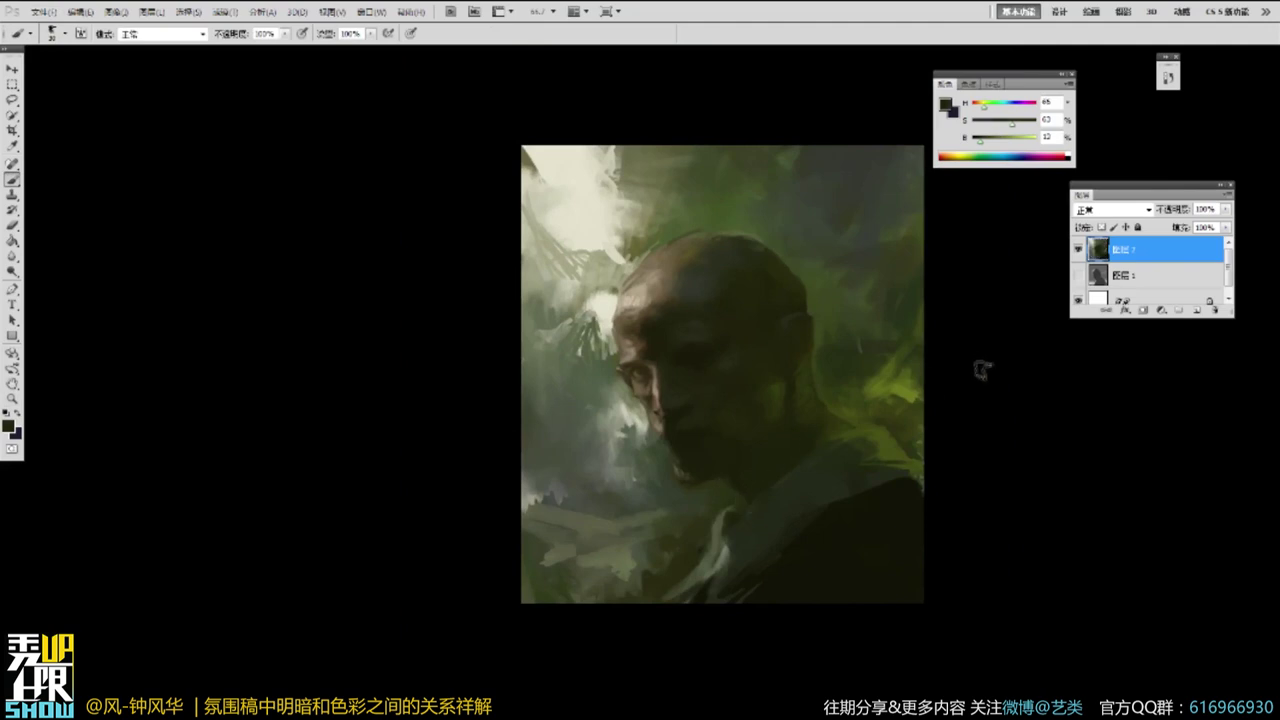
{"action": "left_click_drag", "start_coordinate": [1011, 388], "coordinate": [963, 348]}
{"action": "left_click_drag", "start_coordinate": [704, 469], "coordinate": [706, 468]}
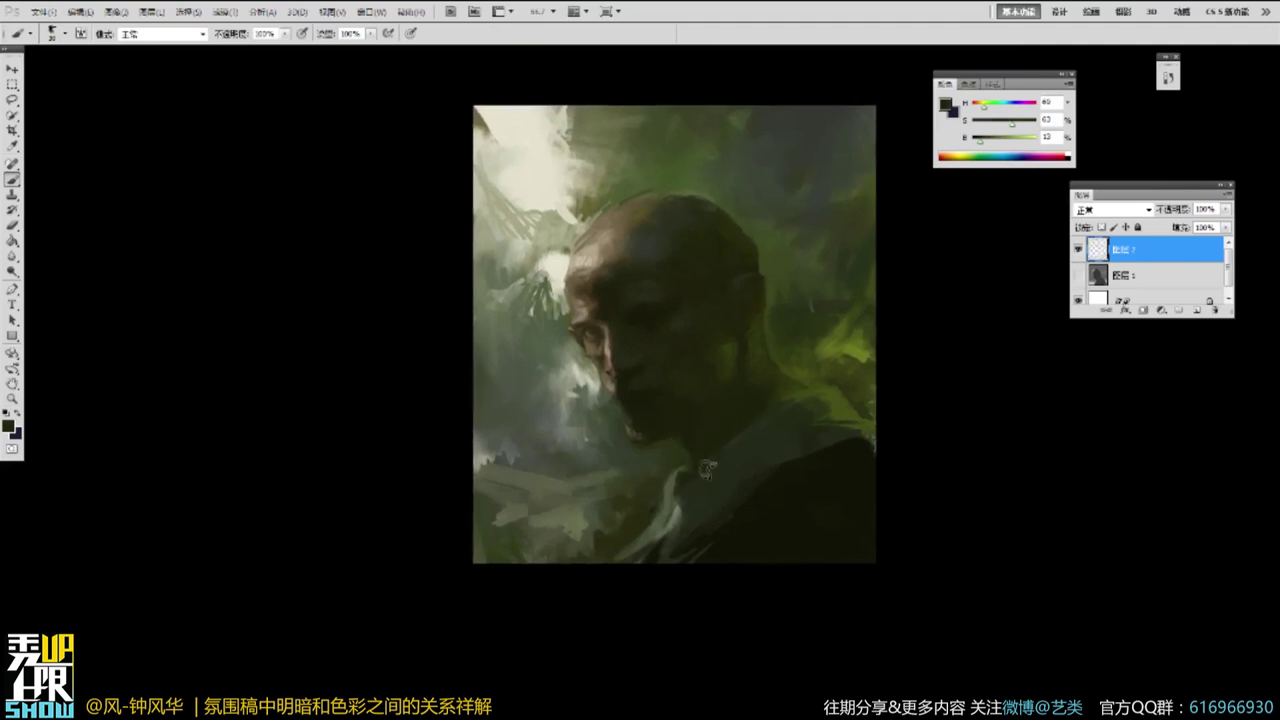
{"action": "left_click_drag", "start_coordinate": [773, 419], "coordinate": [738, 461]}
{"action": "left_click", "coordinate": [767, 445], "text": "alt"}
{"action": "left_click", "coordinate": [767, 440], "text": "alt"}
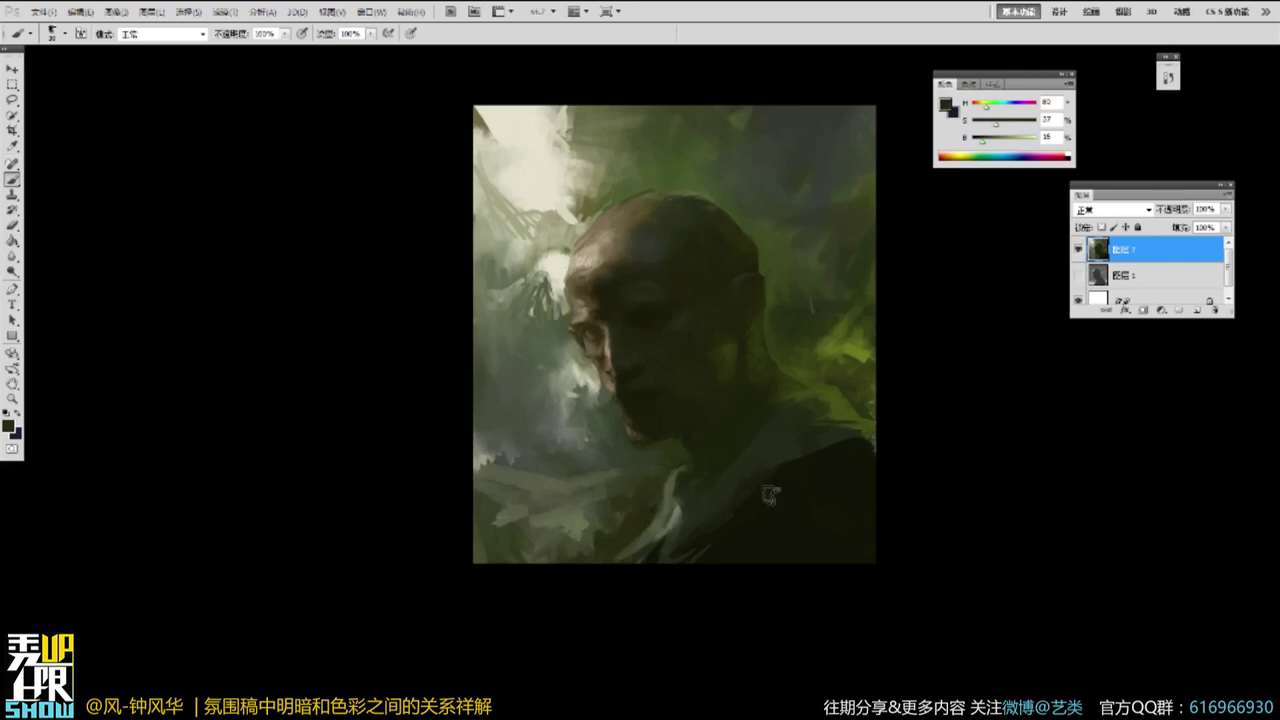
Darken the shaded eye socket and brow with a sampled near-black green.
{"action": "left_click_drag", "start_coordinate": [960, 361], "coordinate": [954, 361]}
{"action": "left_click_drag", "start_coordinate": [509, 143], "coordinate": [795, 471]}
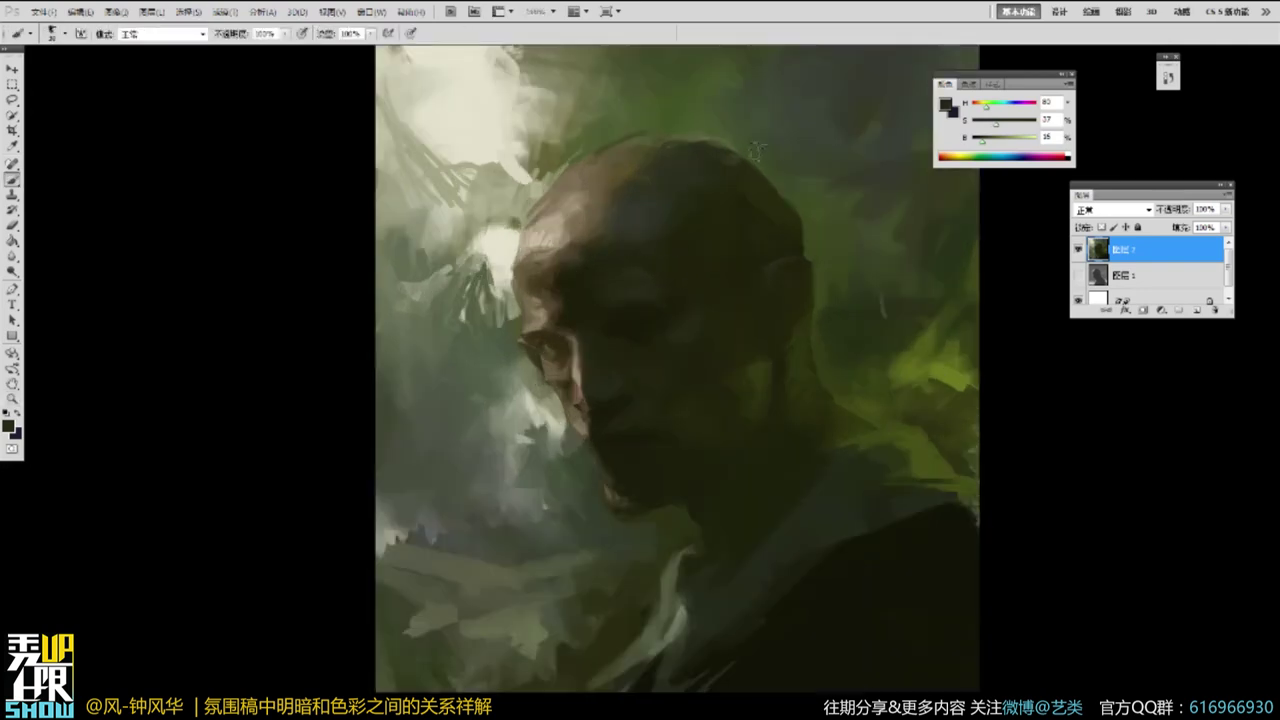
{"action": "left_click", "coordinate": [611, 317], "text": "alt"}
{"action": "left_click_drag", "start_coordinate": [636, 303], "coordinate": [863, 312]}
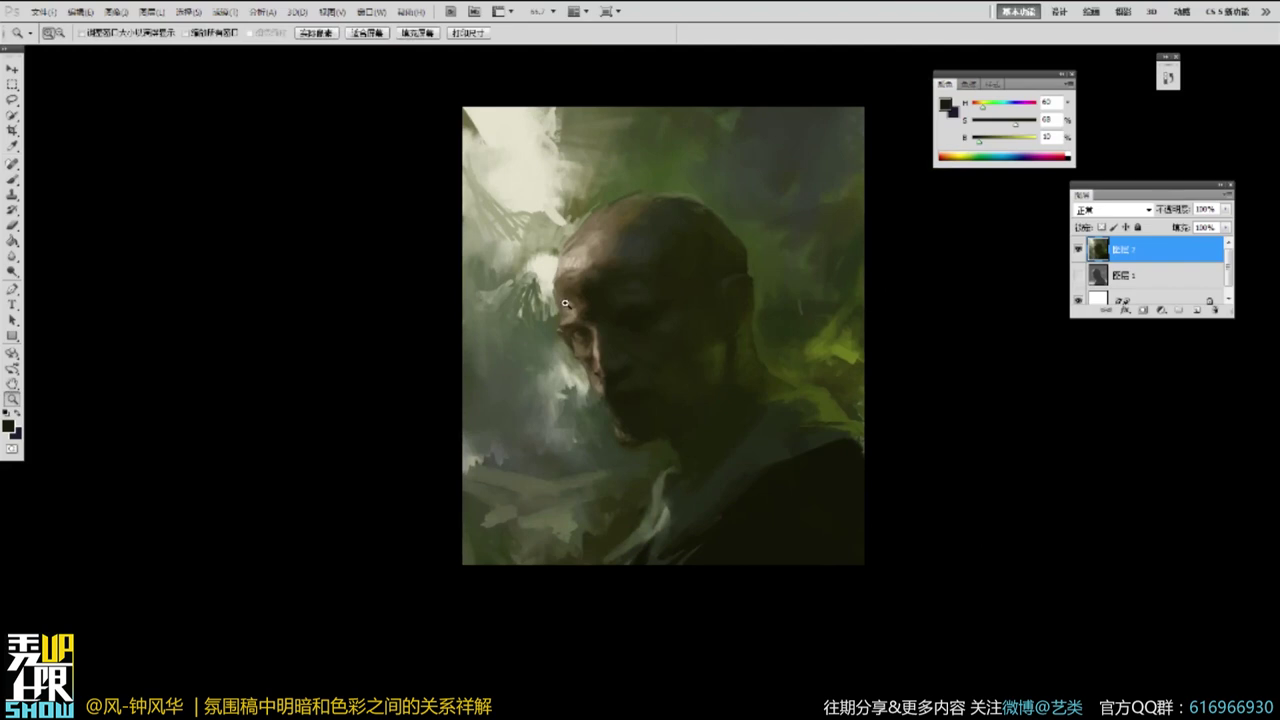
Refine the lit eye's iris, eyelid and socket with sampled olive and dark brown tones.
{"action": "left_click", "coordinate": [567, 318], "text": "ctrl"}
{"action": "left_click", "coordinate": [574, 325], "text": "ctrl"}
{"action": "left_click", "coordinate": [584, 335], "text": "ctrl"}
{"action": "left_click", "coordinate": [591, 419], "text": "alt"}
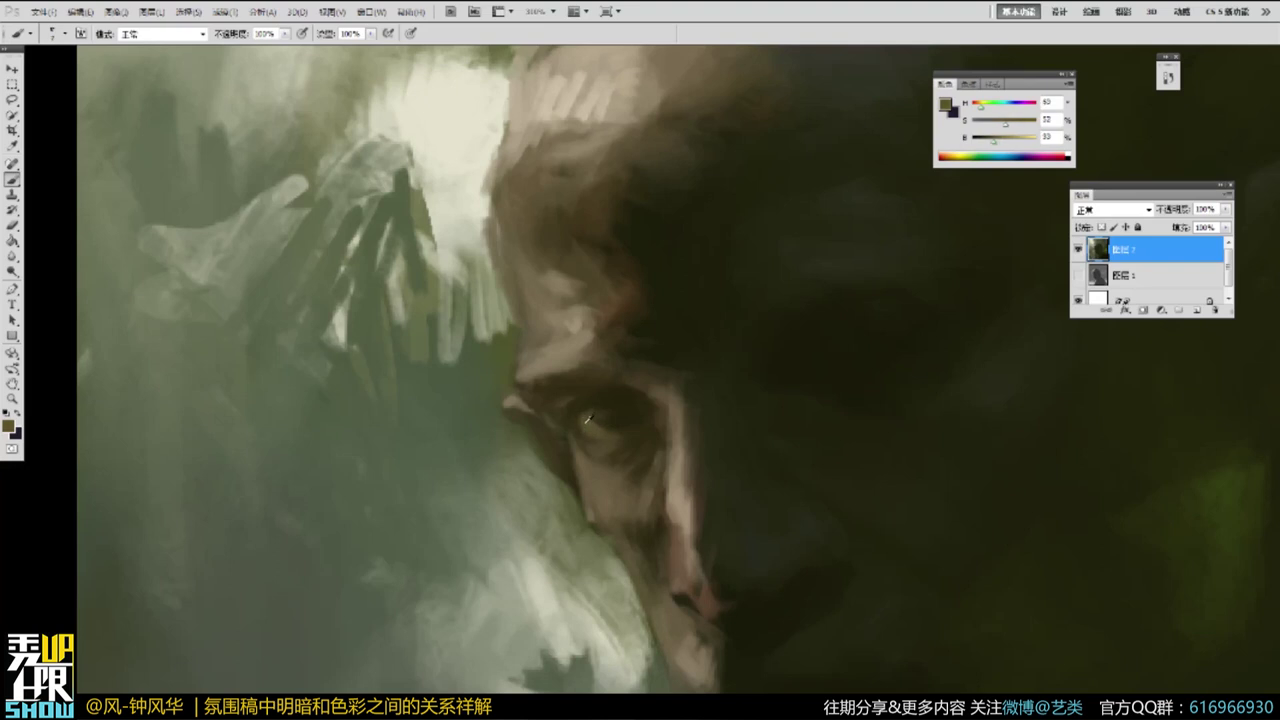
{"action": "left_click", "coordinate": [576, 388], "text": "alt"}
{"action": "left_click", "coordinate": [561, 411], "text": "alt"}
{"action": "left_click", "coordinate": [600, 390], "text": "alt"}
{"action": "scroll", "coordinate": [608, 349], "scroll_direction": "down", "scroll_amount": 5}
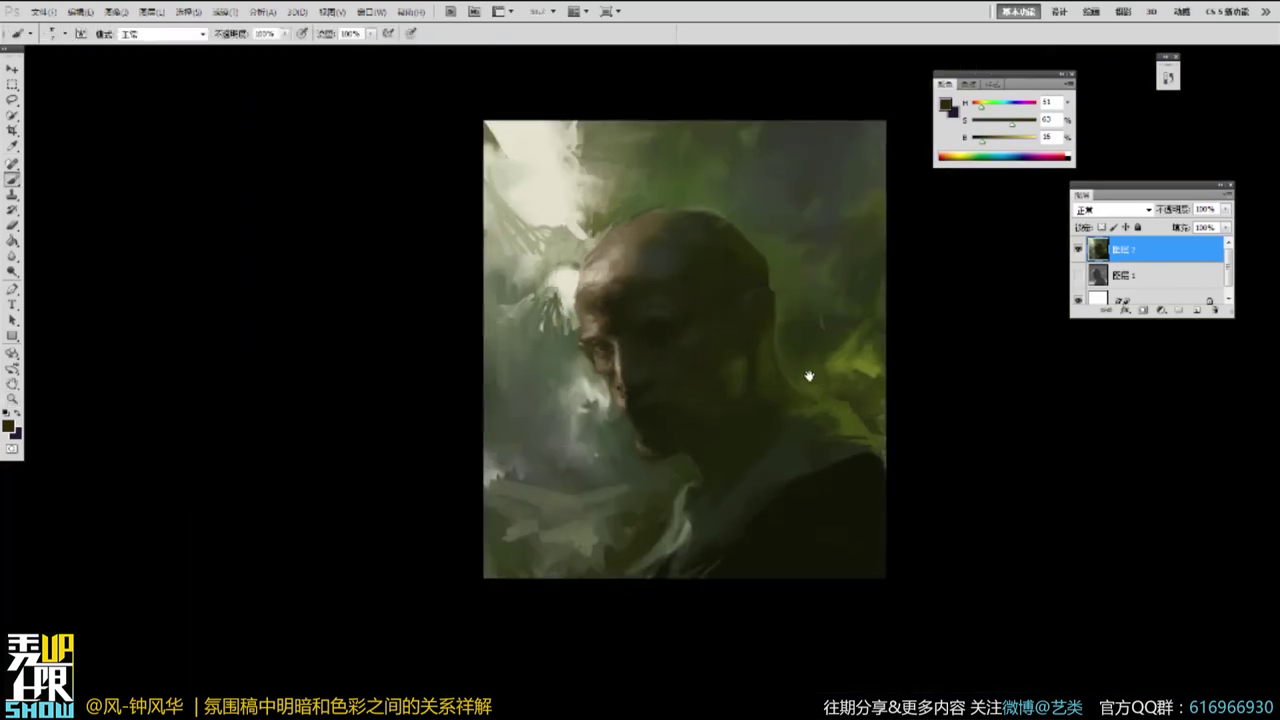
{"action": "left_click_drag", "start_coordinate": [809, 376], "coordinate": [753, 366]}
Touch up the lit under-eye, brow and forehead edge with sampled skin tones.
{"action": "left_click", "coordinate": [560, 330], "text": "ctrl"}
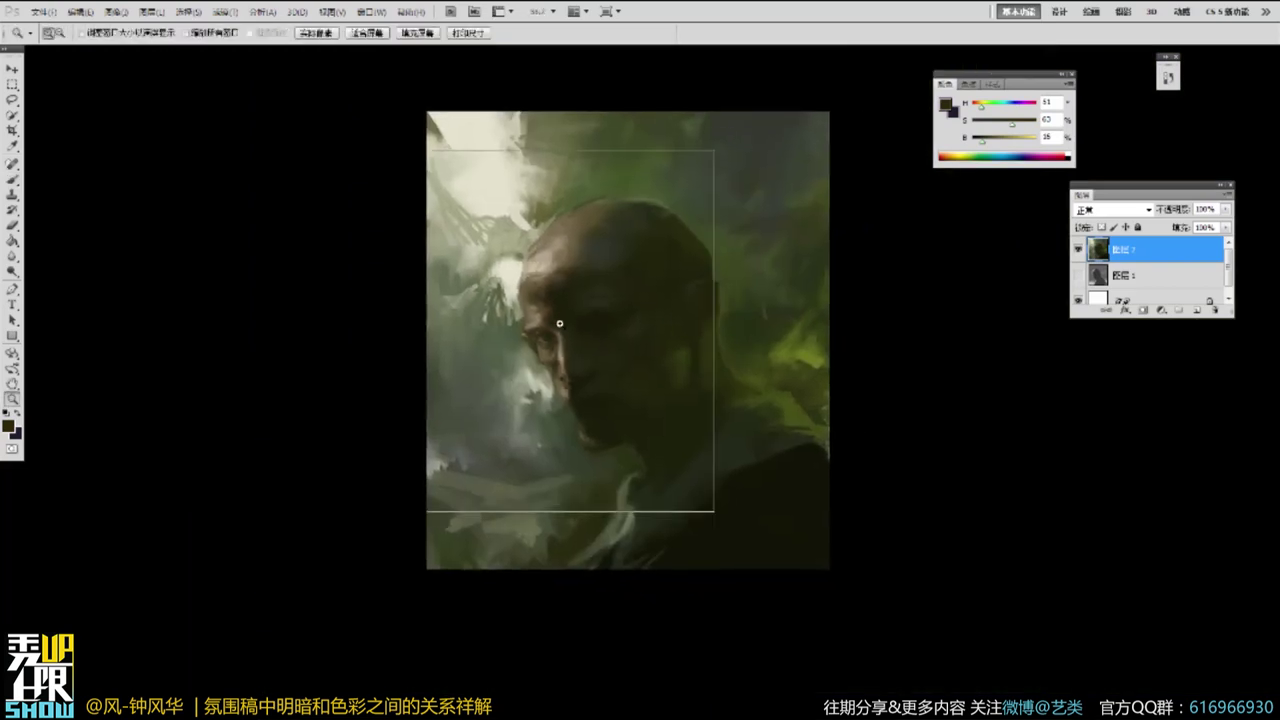
{"action": "left_click", "coordinate": [561, 364], "text": "alt"}
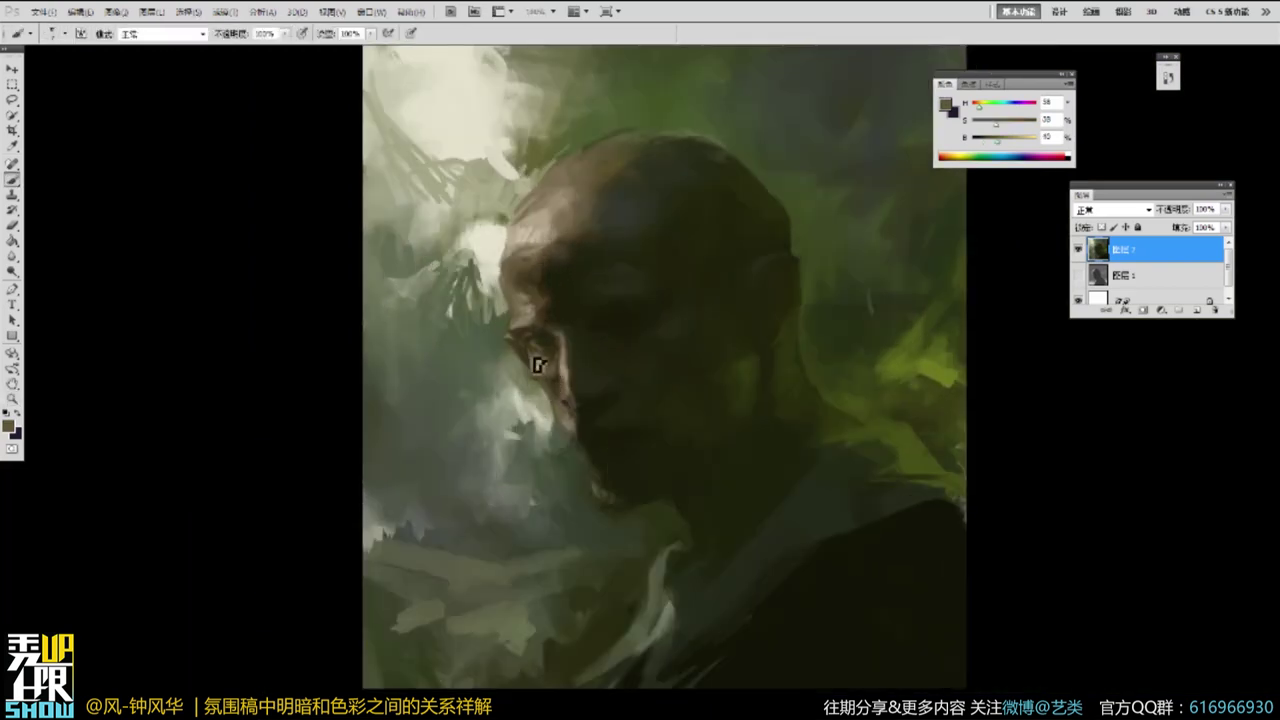
{"action": "left_click", "coordinate": [512, 344], "text": "alt"}
{"action": "left_click", "coordinate": [518, 238], "text": "alt"}
{"action": "left_click", "coordinate": [505, 274], "text": "alt"}
{"action": "left_click", "coordinate": [593, 187], "text": "alt"}
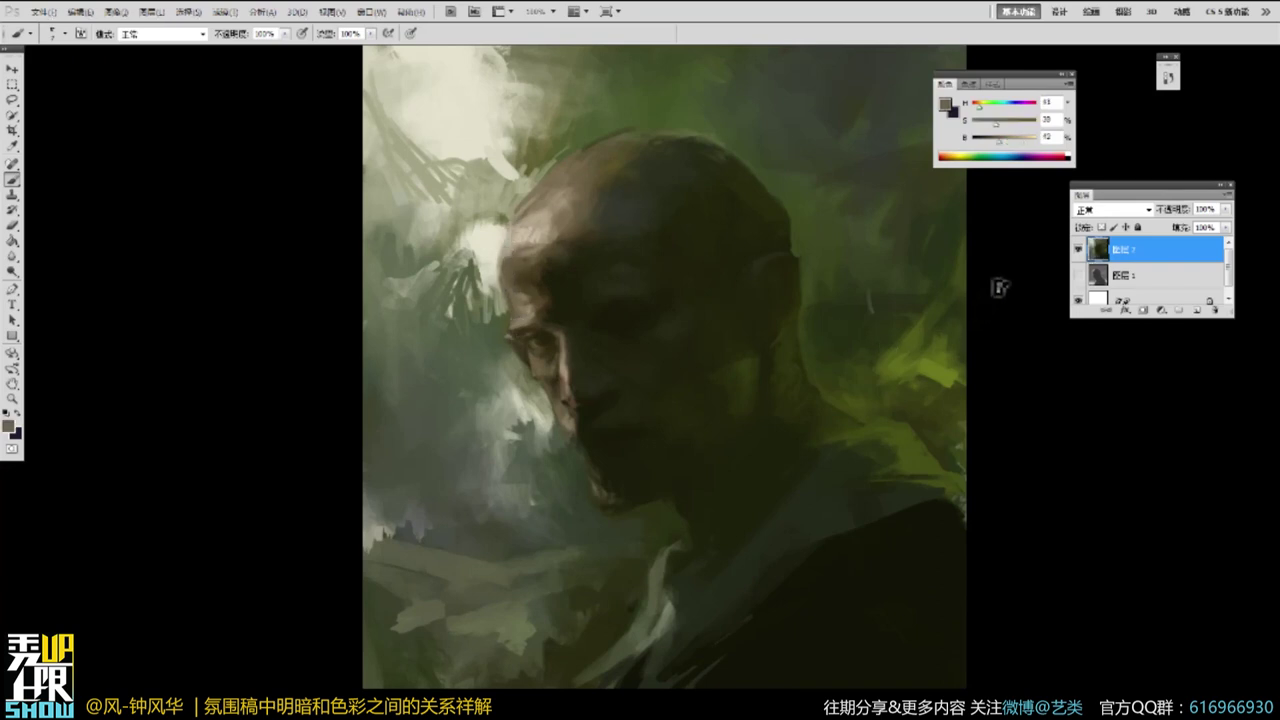
Subdue the ear's upper rim and the back of the head with sampled dark greens.
{"action": "left_click", "coordinate": [801, 376], "text": "alt"}
{"action": "left_click", "coordinate": [769, 260], "text": "alt"}
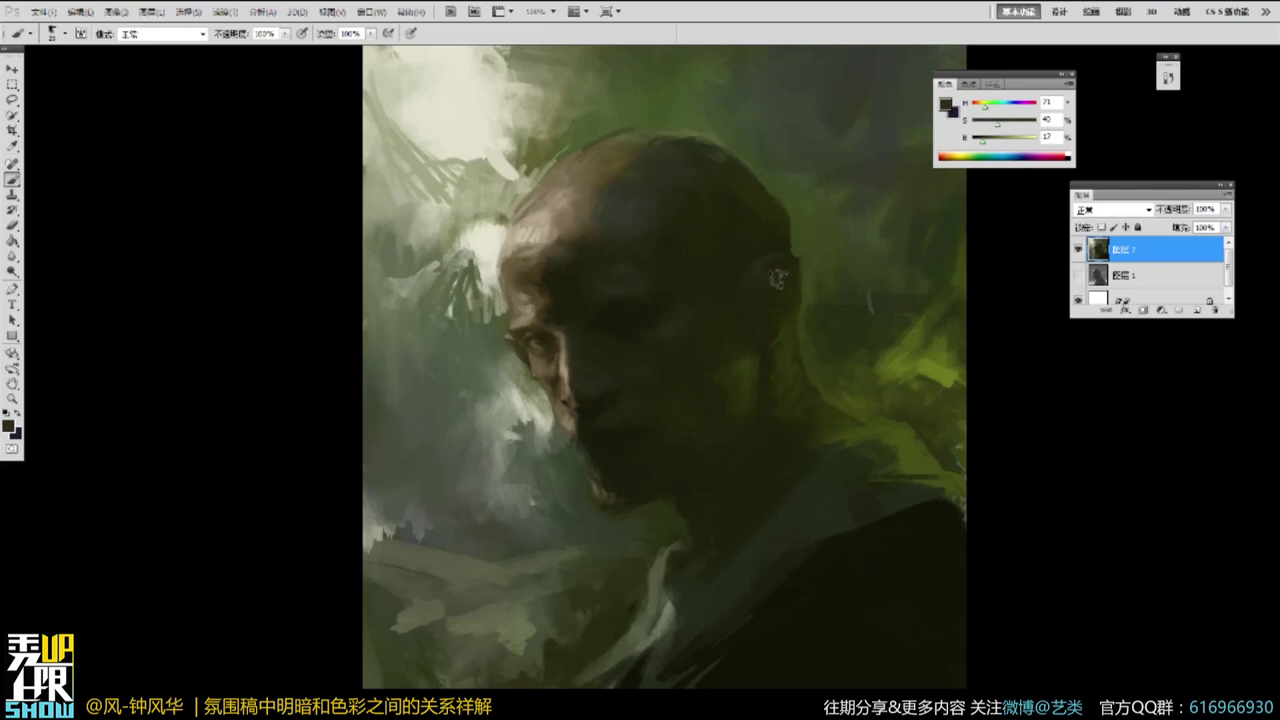
{"action": "left_click", "coordinate": [774, 285], "text": "alt"}
{"action": "left_click_drag", "start_coordinate": [757, 168], "coordinate": [744, 181]}
{"action": "left_click", "coordinate": [788, 198], "text": "alt"}
{"action": "left_click", "coordinate": [778, 223], "text": "alt"}
Blend the shaded side of the nose bridge and inner eye socket with sampled dark greens.
{"action": "left_click", "coordinate": [626, 272], "text": "alt"}
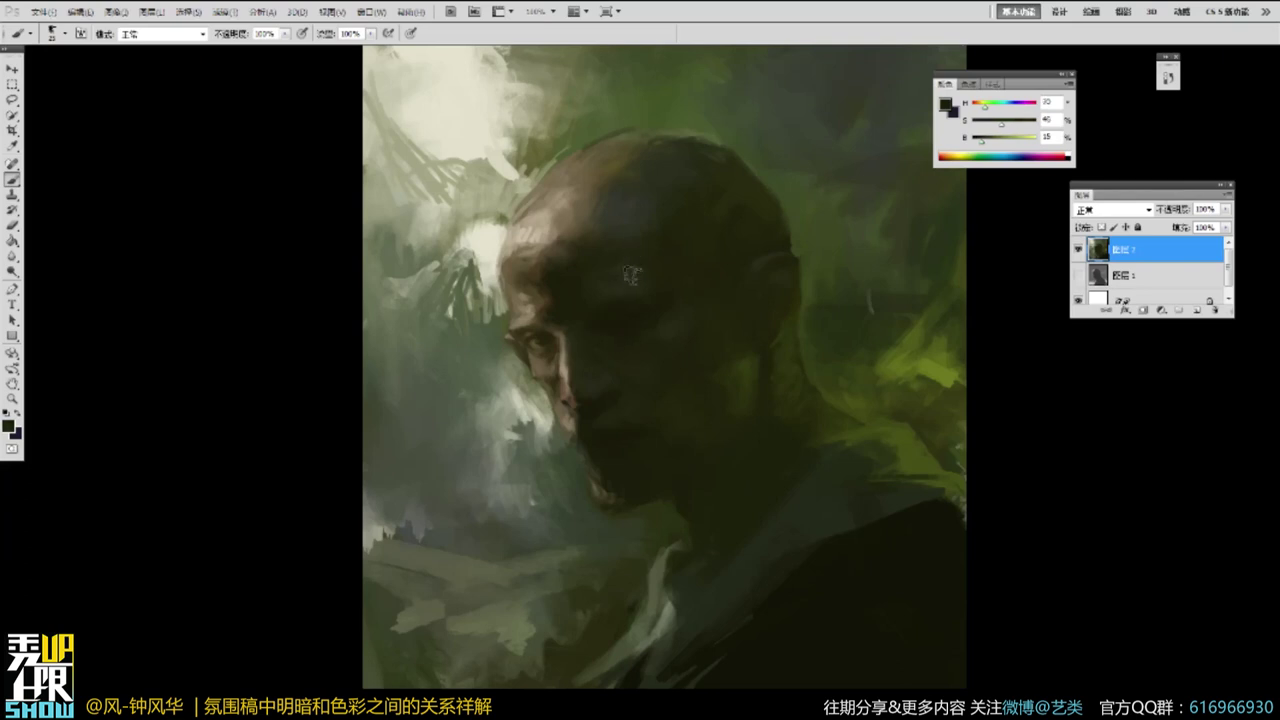
{"action": "key", "text": "z"}
{"action": "left_click", "coordinate": [604, 309]}
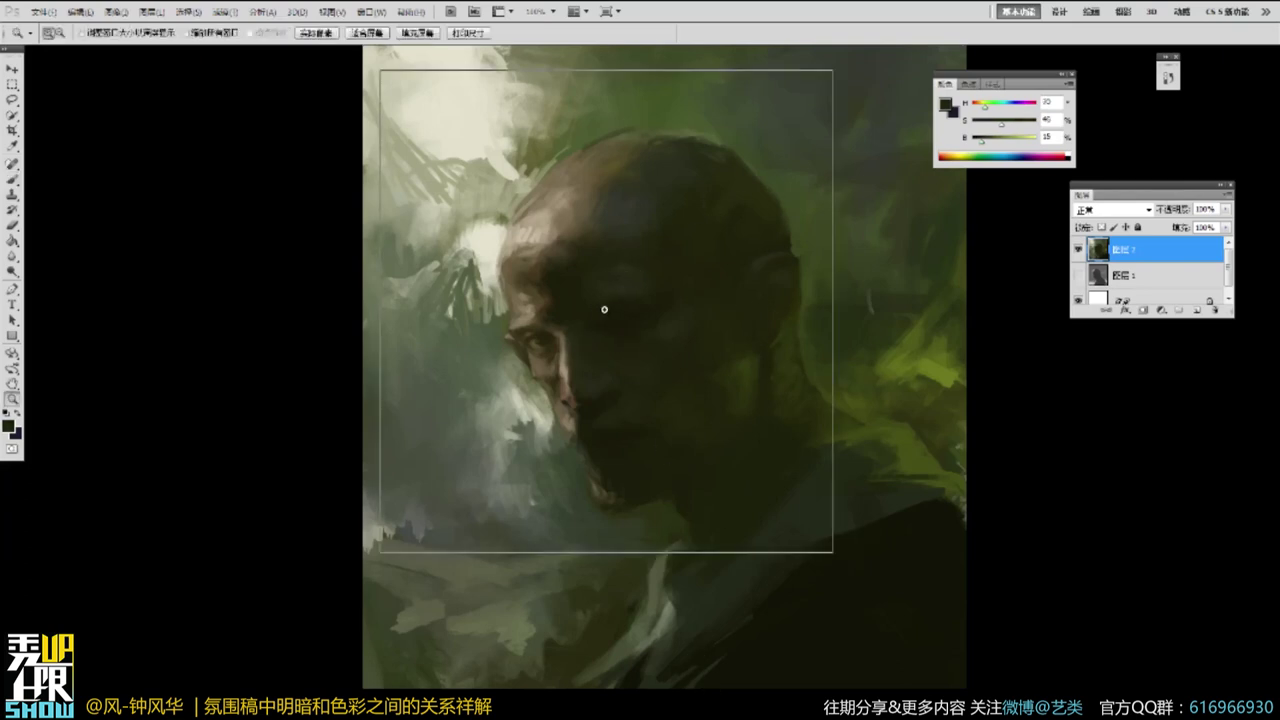
{"action": "left_click", "coordinate": [604, 309]}
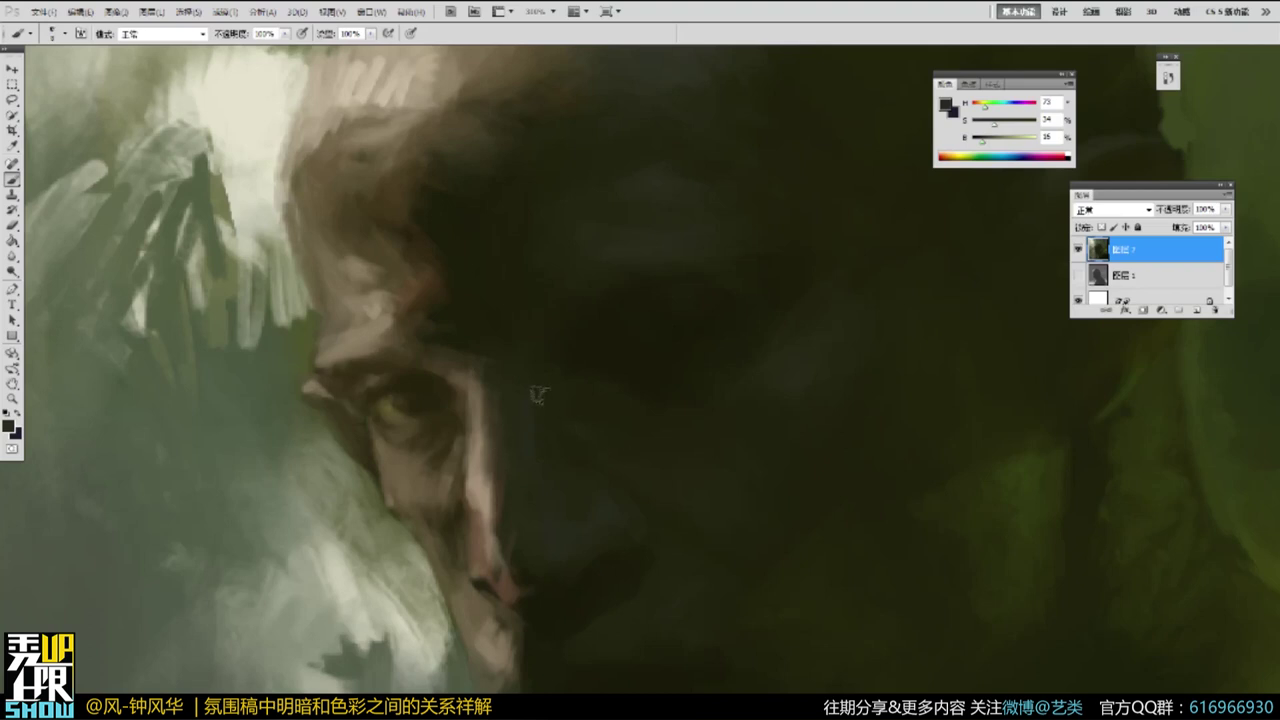
{"action": "left_click", "coordinate": [618, 410], "text": "alt"}
{"action": "left_click_drag", "start_coordinate": [624, 408], "coordinate": [645, 466]}
Paint a slightly lighter grey-green on the shaded nose bridge and brow with a smaller brush.
{"action": "left_click", "coordinate": [989, 143]}
{"action": "key", "text": "bracketleft"}
{"action": "key", "text": "bracketleft"}
{"action": "key", "text": "bracketleft"}
{"action": "key", "text": "bracketleft"}
{"action": "mouse_move", "coordinate": [539, 403]}
{"action": "left_mouse_down"}
{"action": "mouse_move", "coordinate": [525, 438]}
{"action": "mouse_move", "coordinate": [541, 399]}
{"action": "left_mouse_up"}
{"action": "left_click", "coordinate": [586, 320], "text": "alt"}
{"action": "left_click", "coordinate": [620, 283], "text": "alt"}
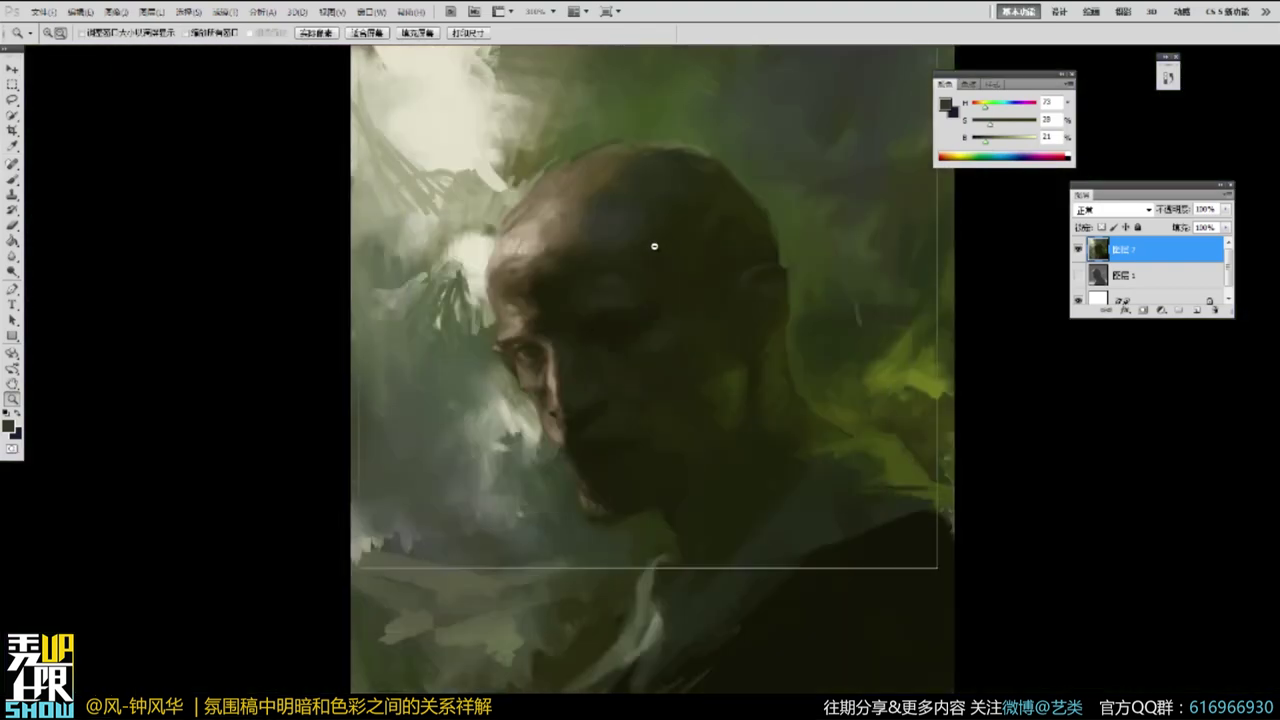
Sample the light skin tone on the nose bridge and refine the highlight beside the lit eye.
{"action": "left_click", "coordinate": [654, 246], "text": "alt"}
{"action": "left_click", "coordinate": [602, 331], "text": "alt"}
{"action": "left_click", "coordinate": [605, 333], "text": "alt"}
{"action": "left_click", "coordinate": [600, 328], "text": "alt"}
{"action": "left_click", "coordinate": [588, 334], "text": "alt"}
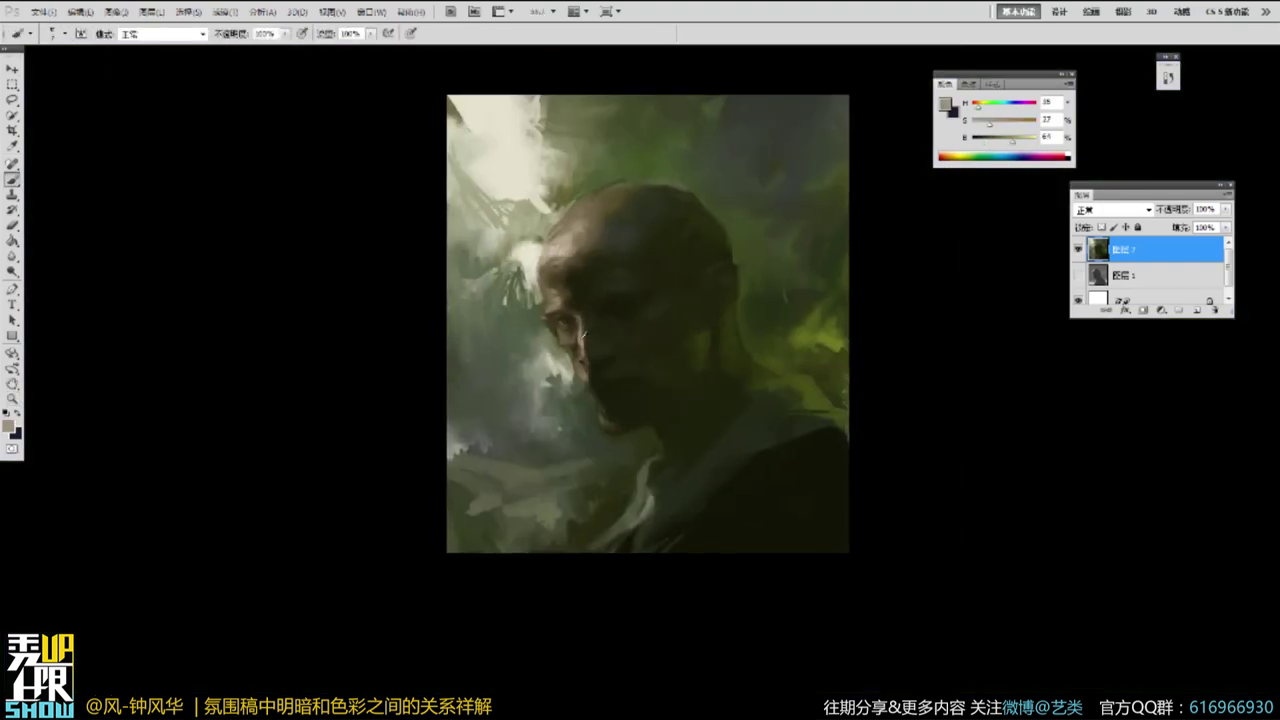
{"action": "left_click", "coordinate": [568, 330], "text": "alt"}
{"action": "left_click_drag", "start_coordinate": [568, 330], "coordinate": [564, 331]}
Reshape the lit edge of the mouth with sampled skin tones and dark shadow colour.
{"action": "key", "text": "space"}
{"action": "left_click_drag", "start_coordinate": [871, 280], "coordinate": [866, 277]}
{"action": "left_click", "coordinate": [703, 409], "text": "ctrl"}
{"action": "left_click_drag", "start_coordinate": [806, 400], "coordinate": [810, 394]}
{"action": "left_click", "coordinate": [570, 396], "text": "alt"}
{"action": "left_click", "coordinate": [545, 388], "text": "alt"}
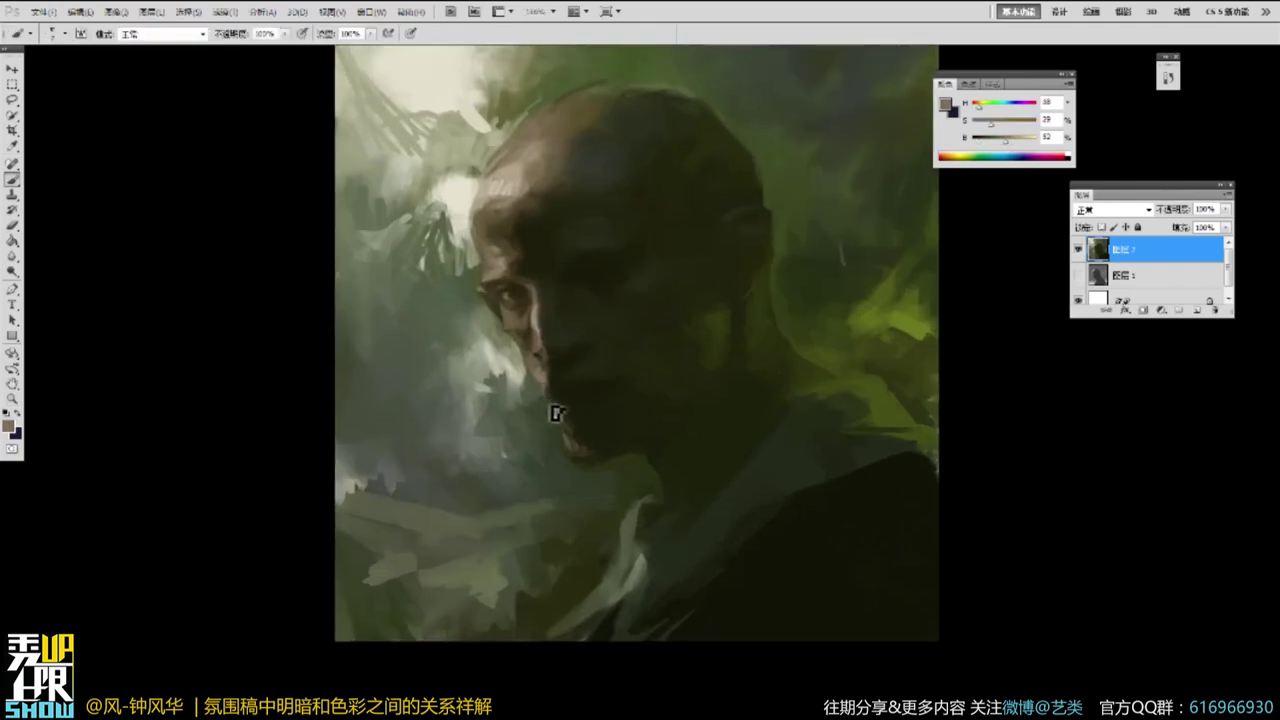
{"action": "left_click", "coordinate": [570, 414], "text": "alt"}
{"action": "left_click", "coordinate": [552, 400], "text": "alt"}
{"action": "left_click_drag", "start_coordinate": [556, 414], "coordinate": [557, 393]}
{"action": "left_click", "coordinate": [561, 423], "text": "alt"}
{"action": "left_click", "coordinate": [562, 402], "text": "alt"}
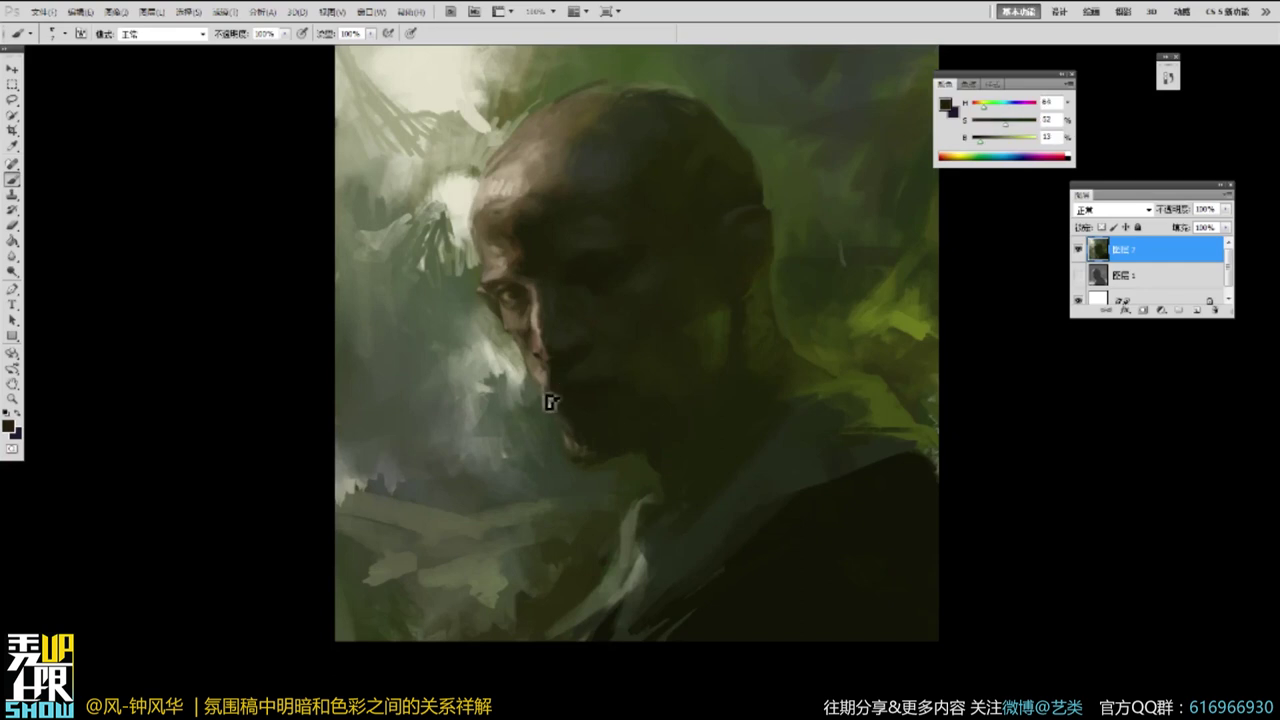
Extend a muted skin-tone stroke across the upper lip and shade the area beneath the nose.
{"action": "left_click", "coordinate": [553, 395], "text": "alt"}
{"action": "left_click_drag", "start_coordinate": [553, 384], "coordinate": [571, 380]}
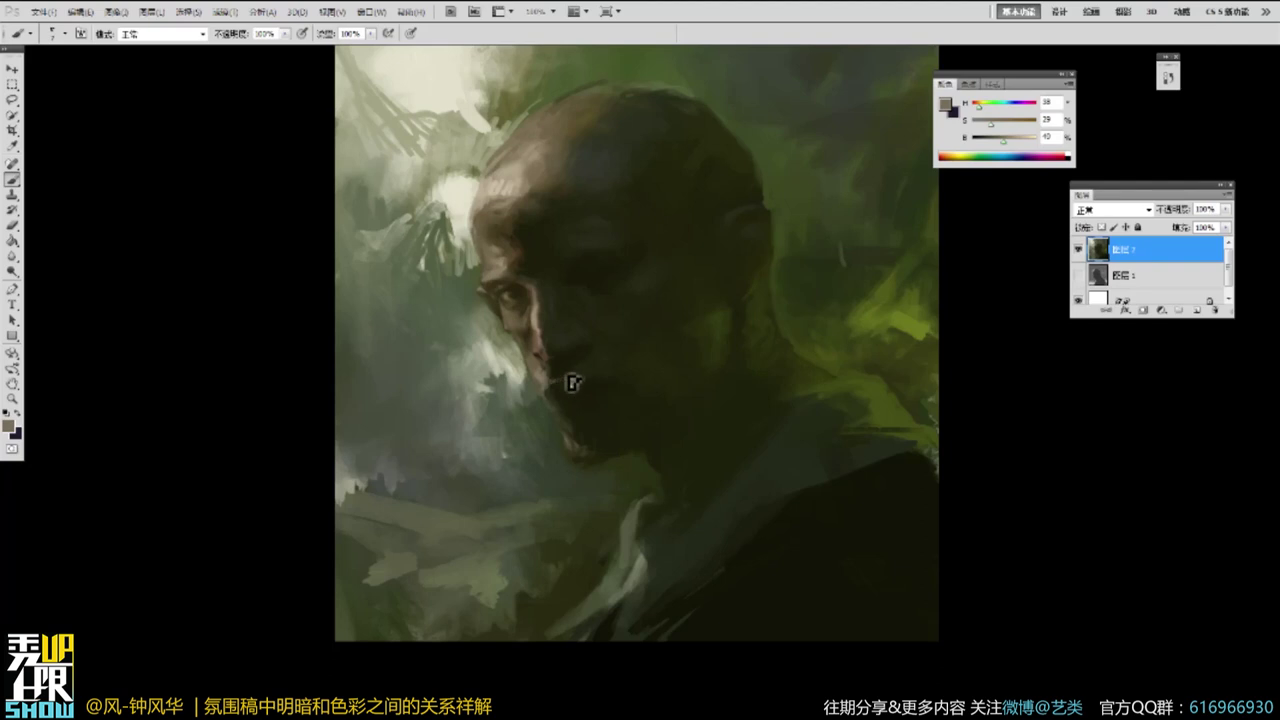
{"action": "left_click", "coordinate": [555, 386], "text": "alt"}
{"action": "left_click_drag", "start_coordinate": [591, 369], "coordinate": [592, 361]}
{"action": "left_click", "coordinate": [572, 360], "text": "alt"}
{"action": "left_click", "coordinate": [588, 345], "text": "alt"}
Define the nostril and nose tip with sampled dark brown strokes.
{"action": "left_click", "coordinate": [555, 351], "text": "alt"}
{"action": "left_click", "coordinate": [550, 362], "text": "alt"}
{"action": "left_click_drag", "start_coordinate": [543, 360], "coordinate": [552, 364]}
{"action": "left_click", "coordinate": [552, 358], "text": "alt"}
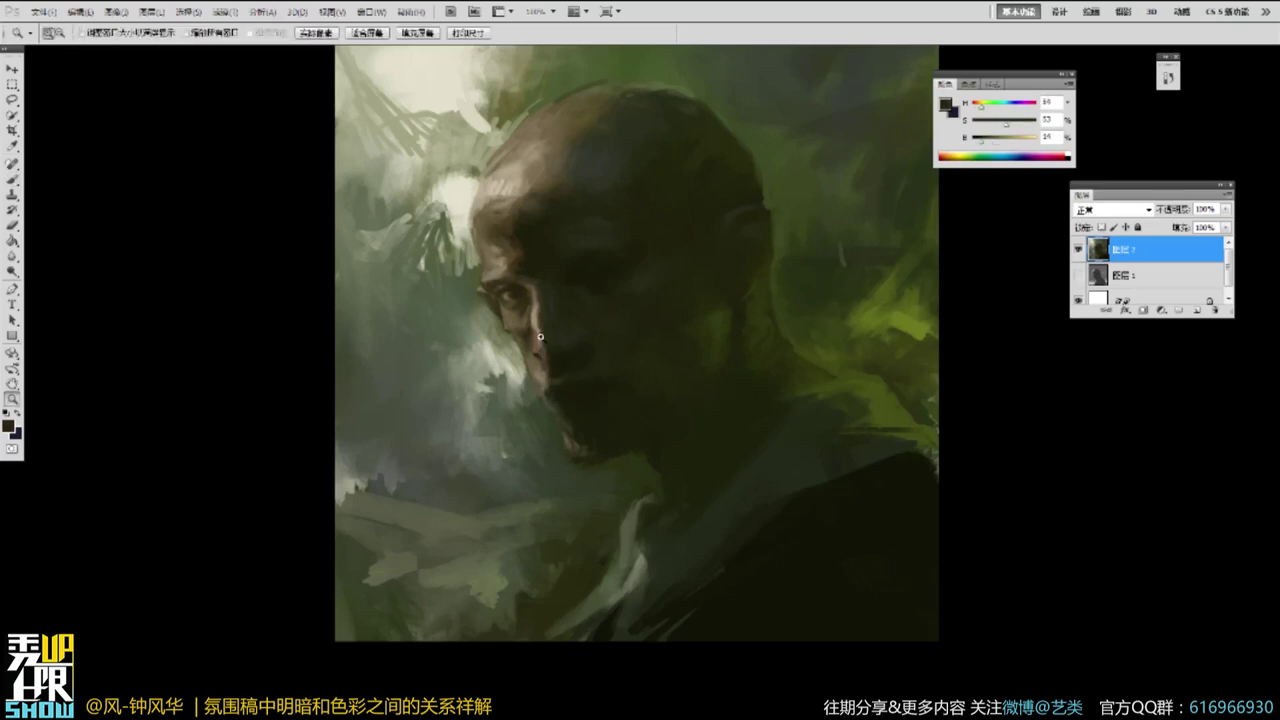
Shift the dark brown towards a warmer, brighter red and soften the nostril and underside of the nose.
{"action": "left_click", "coordinate": [543, 339], "text": "ctrl"}
{"action": "left_click", "coordinate": [543, 339], "text": "ctrl"}
{"action": "left_click", "coordinate": [988, 148]}
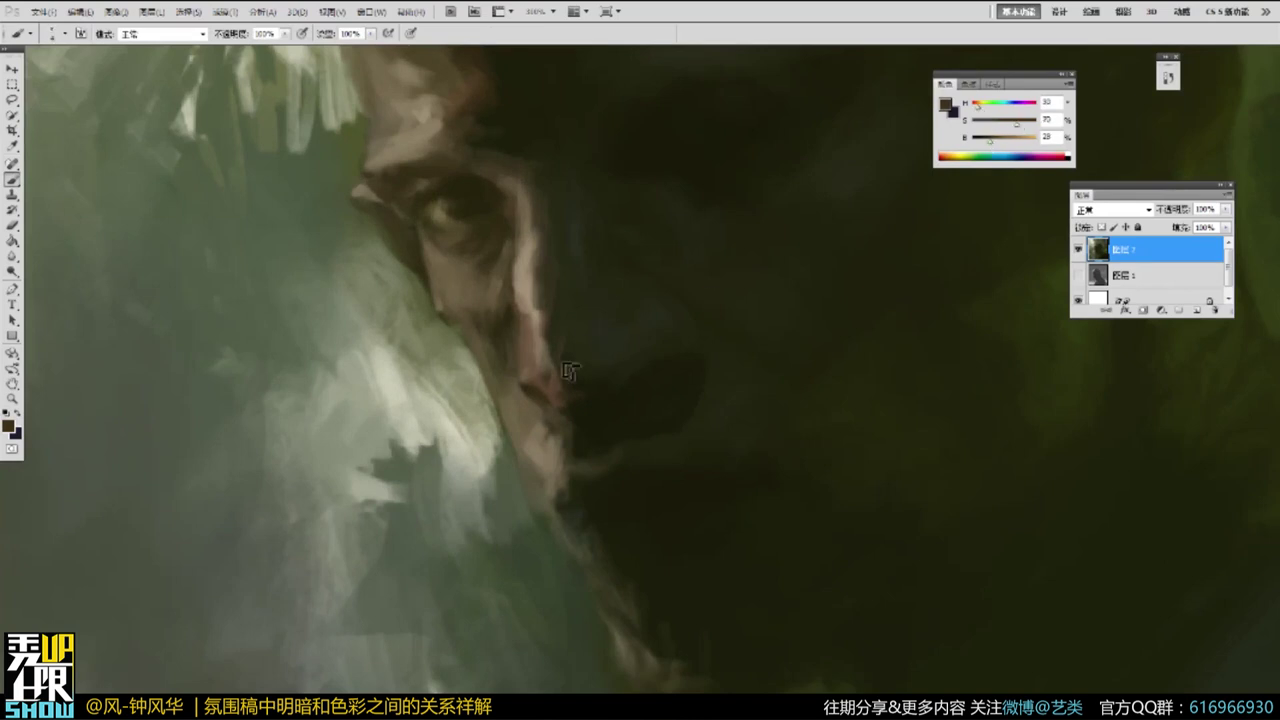
{"action": "left_click", "coordinate": [544, 413], "text": "alt"}
{"action": "left_click_drag", "start_coordinate": [980, 110], "coordinate": [975, 112]}
{"action": "left_click_drag", "start_coordinate": [983, 108], "coordinate": [969, 106]}
{"action": "left_click", "coordinate": [540, 405], "text": "alt"}
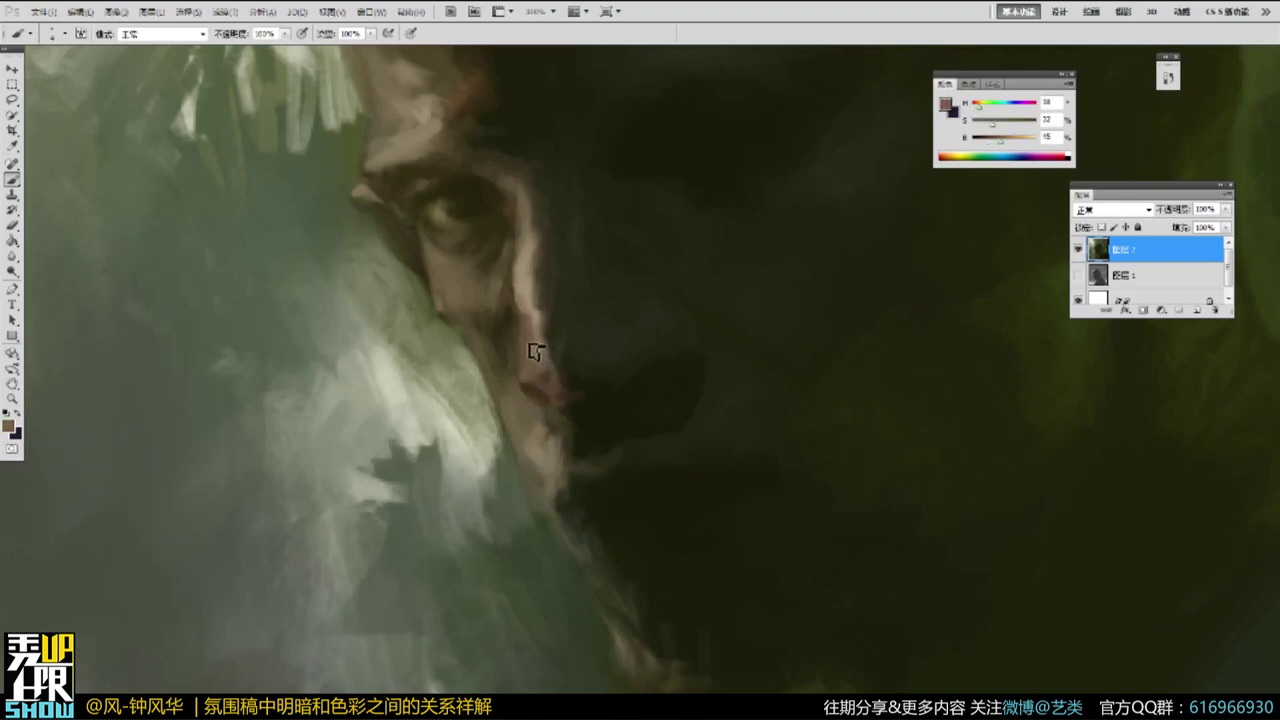
{"action": "left_click", "coordinate": [538, 416], "text": "alt"}
Mix a more saturated brown and blend the upper lip's lit plane into the shadow.
{"action": "left_click", "coordinate": [577, 466], "text": "alt"}
{"action": "left_click", "coordinate": [981, 106]}
{"action": "left_click", "coordinate": [1010, 124]}
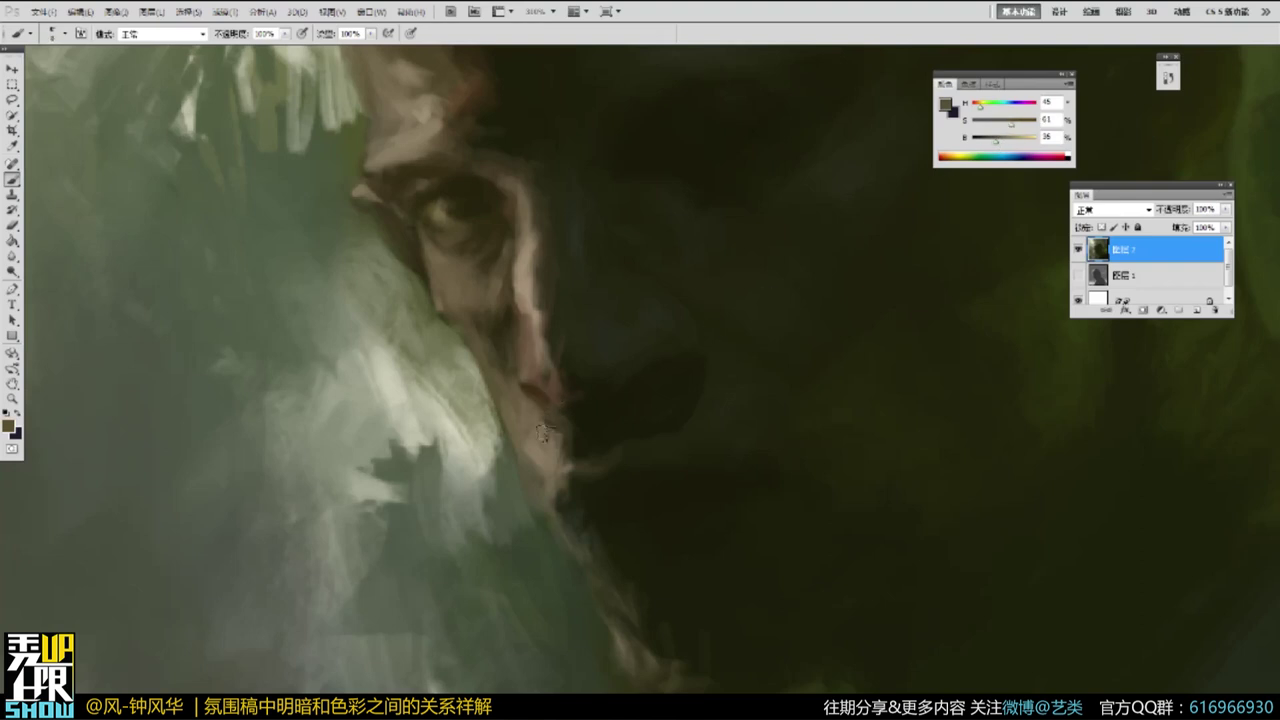
{"action": "left_click", "coordinate": [567, 438], "text": "alt"}
{"action": "left_click_drag", "start_coordinate": [564, 434], "coordinate": [580, 459]}
{"action": "left_click", "coordinate": [581, 434], "text": "alt"}
{"action": "left_click", "coordinate": [562, 452], "text": "alt"}
{"action": "left_click", "coordinate": [570, 504], "text": "alt"}
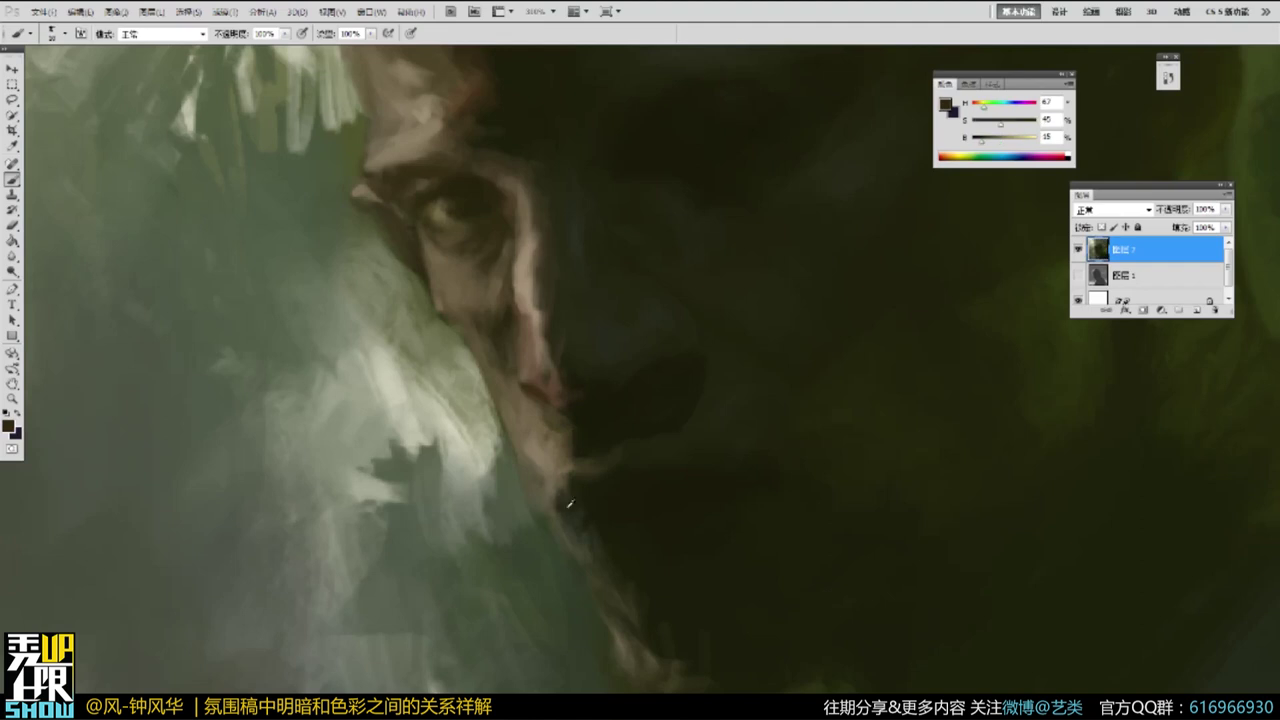
Brighten and saturate the brush brown, and refine the lit edge of the lower lip and chin.
{"action": "left_click", "coordinate": [994, 141]}
{"action": "left_click", "coordinate": [1019, 123]}
{"action": "key", "text": "p"}
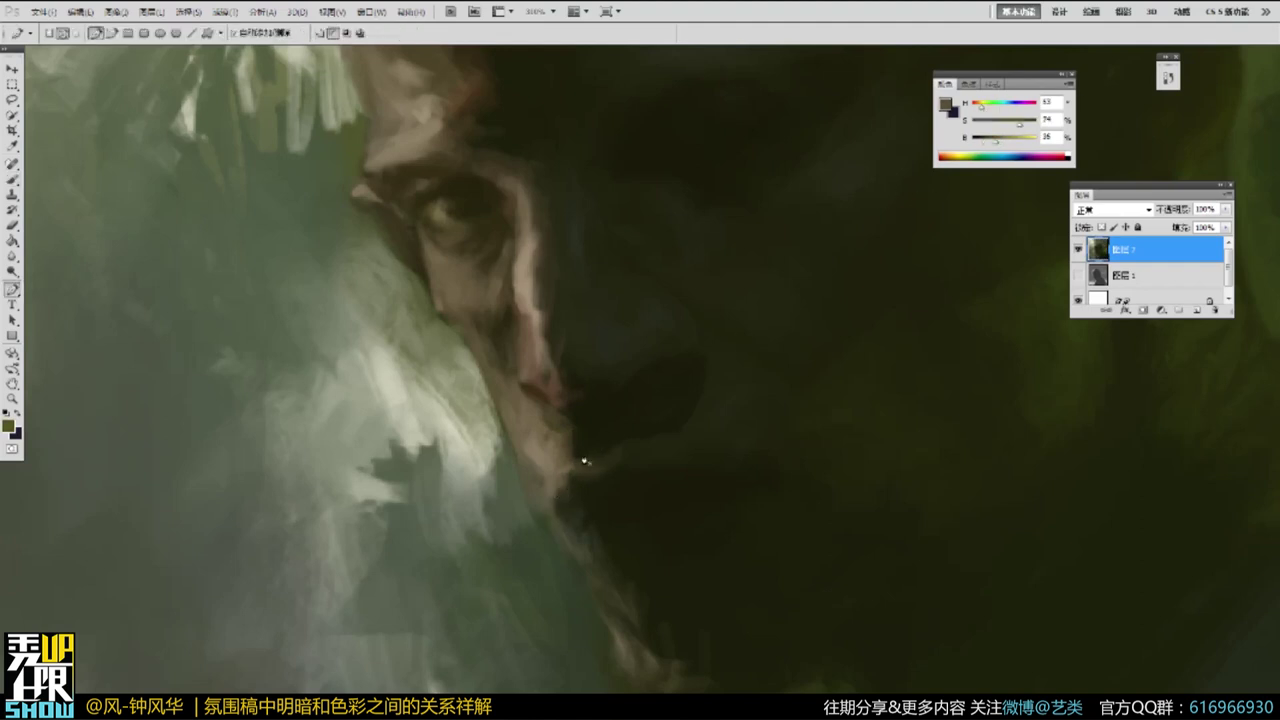
{"action": "key", "text": "b"}
{"action": "left_click", "coordinate": [582, 536], "text": "alt"}
{"action": "left_click_drag", "start_coordinate": [564, 500], "coordinate": [560, 520]}
{"action": "left_click", "coordinate": [628, 626], "text": "alt"}
{"action": "left_click_drag", "start_coordinate": [626, 626], "coordinate": [630, 654]}
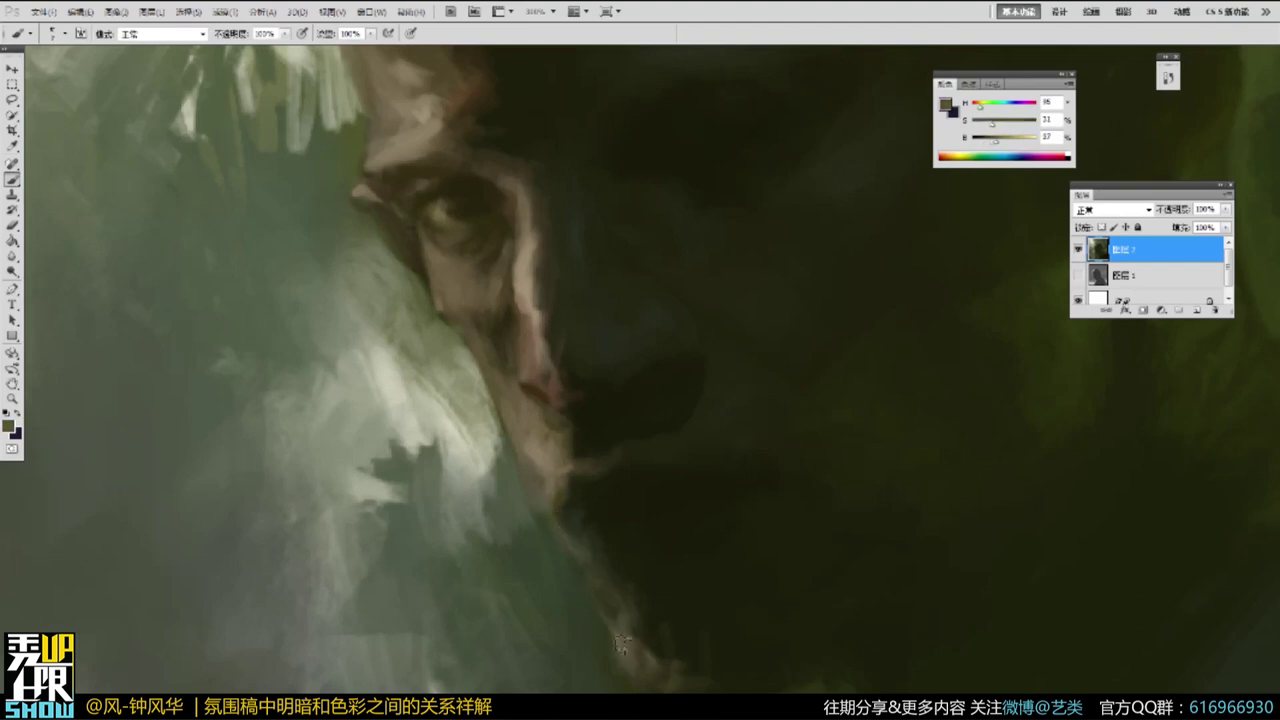
Brighten the olive brush colour and paint the light on the eyeball of the lit eye.
{"action": "key", "text": "alt+space"}
{"action": "left_click", "coordinate": [725, 480], "text": "alt"}
{"action": "left_click", "coordinate": [770, 445], "text": "alt"}
{"action": "left_click", "coordinate": [798, 429], "text": "alt"}
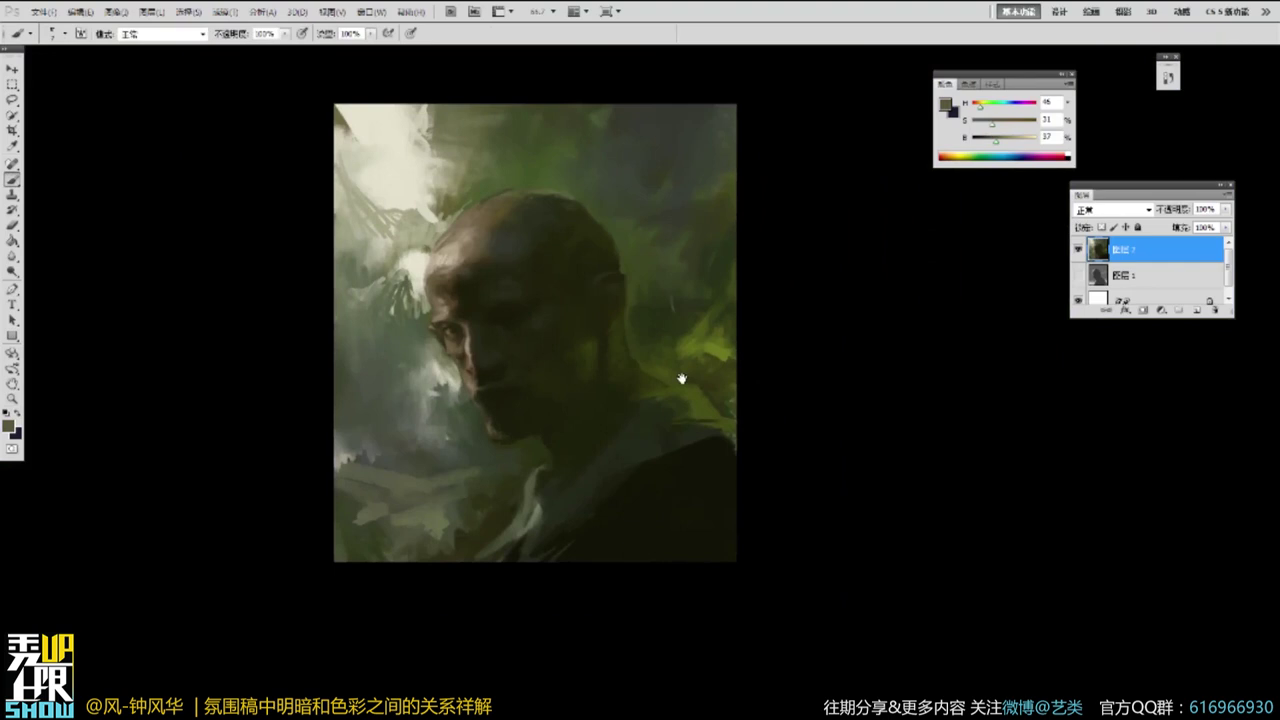
{"action": "left_click", "coordinate": [509, 337]}
{"action": "left_click", "coordinate": [413, 302]}
{"action": "key", "text": "b"}
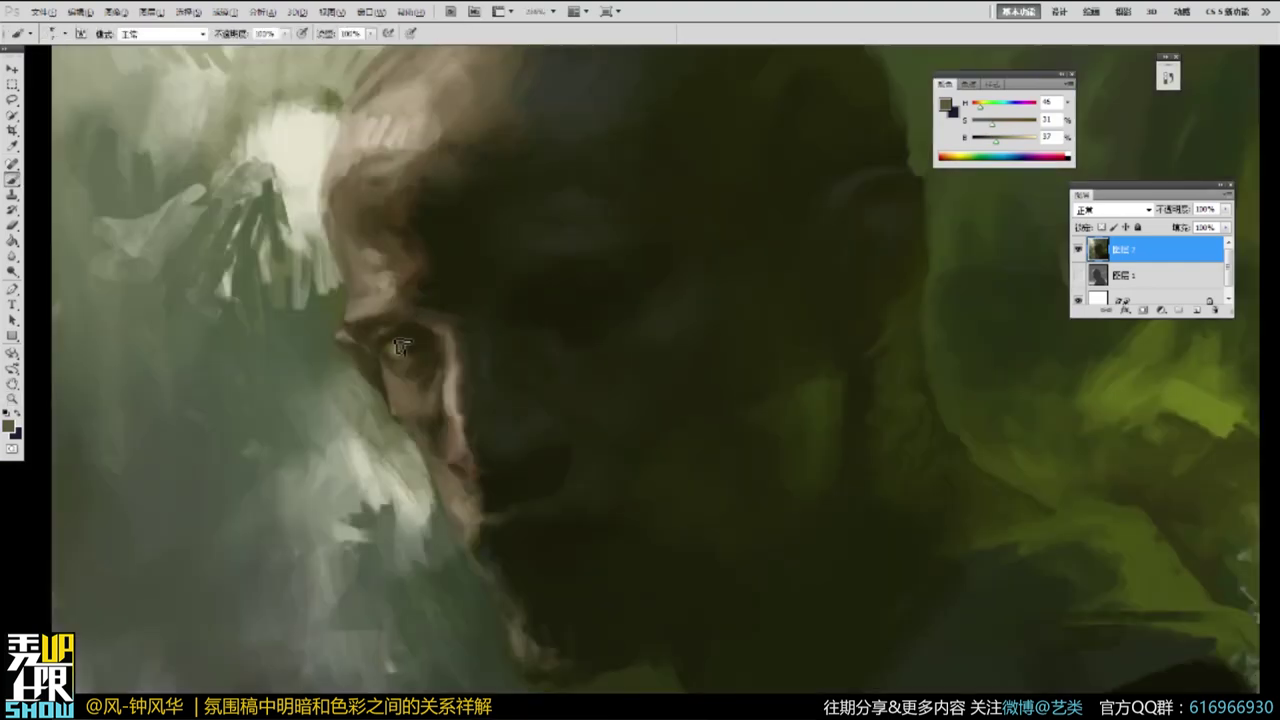
{"action": "left_click_drag", "start_coordinate": [1000, 146], "coordinate": [1017, 142]}
{"action": "left_click_drag", "start_coordinate": [395, 354], "coordinate": [411, 349]}
{"action": "left_click", "coordinate": [412, 350], "text": "alt"}
Sample the nose ridge tone, shift it to a warmer, more saturated brown and blend it along the ridge's shadow edge.
{"action": "left_click", "coordinate": [528, 280], "text": "ctrl+alt"}
{"action": "left_click", "coordinate": [528, 280], "text": "ctrl+alt"}
{"action": "left_click_drag", "start_coordinate": [829, 346], "coordinate": [834, 340]}
{"action": "left_click", "coordinate": [470, 401], "text": "ctrl"}
{"action": "left_click", "coordinate": [460, 305], "text": "ctrl"}
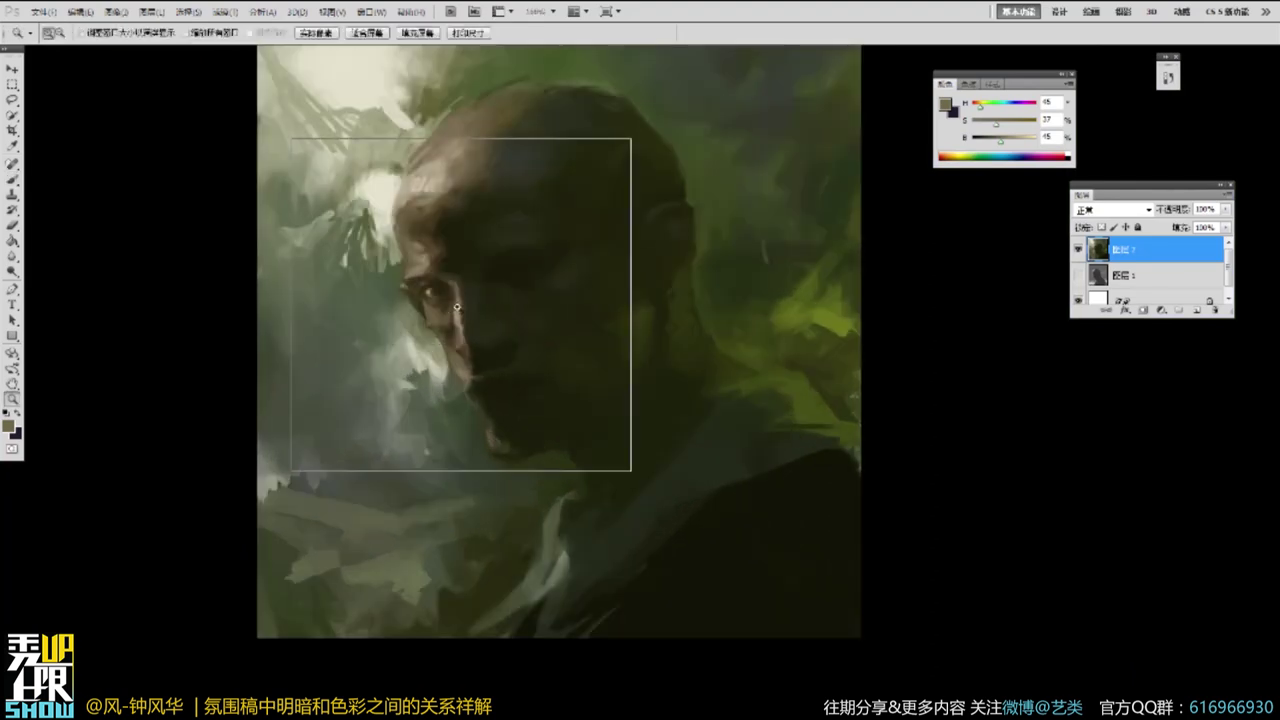
{"action": "left_click", "coordinate": [465, 335], "text": "alt"}
{"action": "left_click", "coordinate": [466, 338], "text": "alt"}
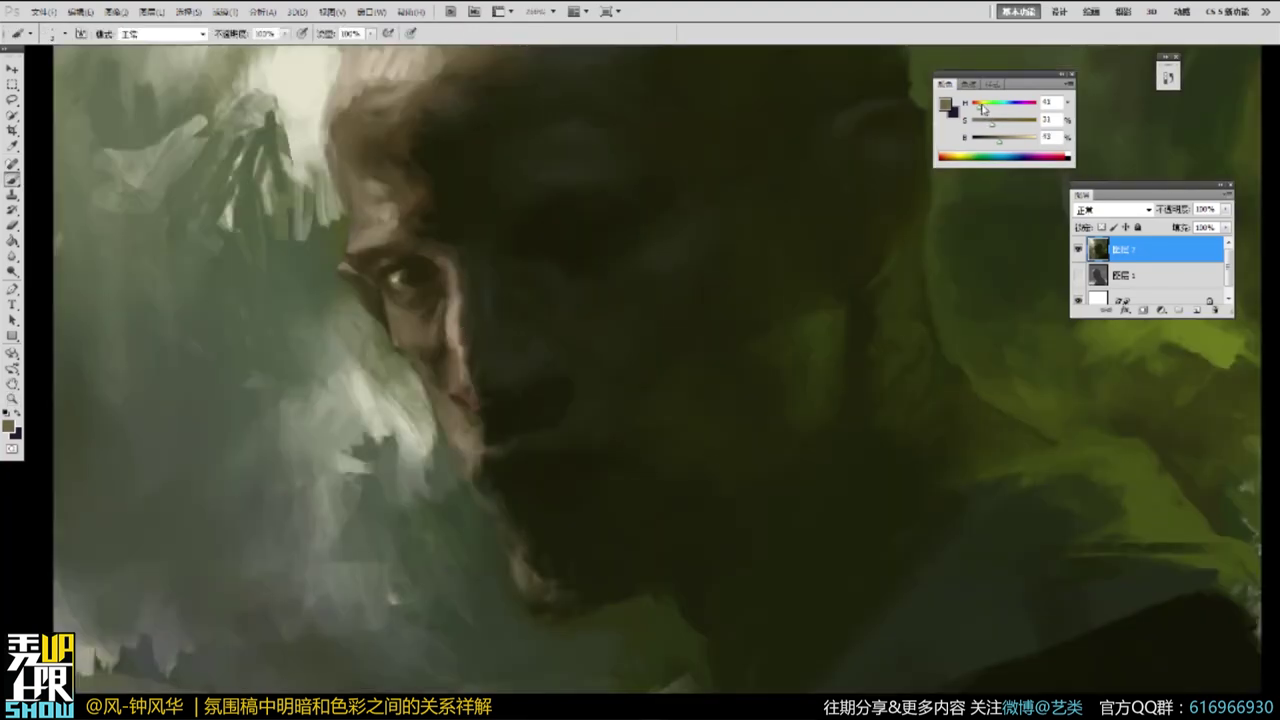
{"action": "left_click_drag", "start_coordinate": [993, 124], "coordinate": [1015, 124]}
{"action": "left_click_drag", "start_coordinate": [1016, 126], "coordinate": [1034, 124]}
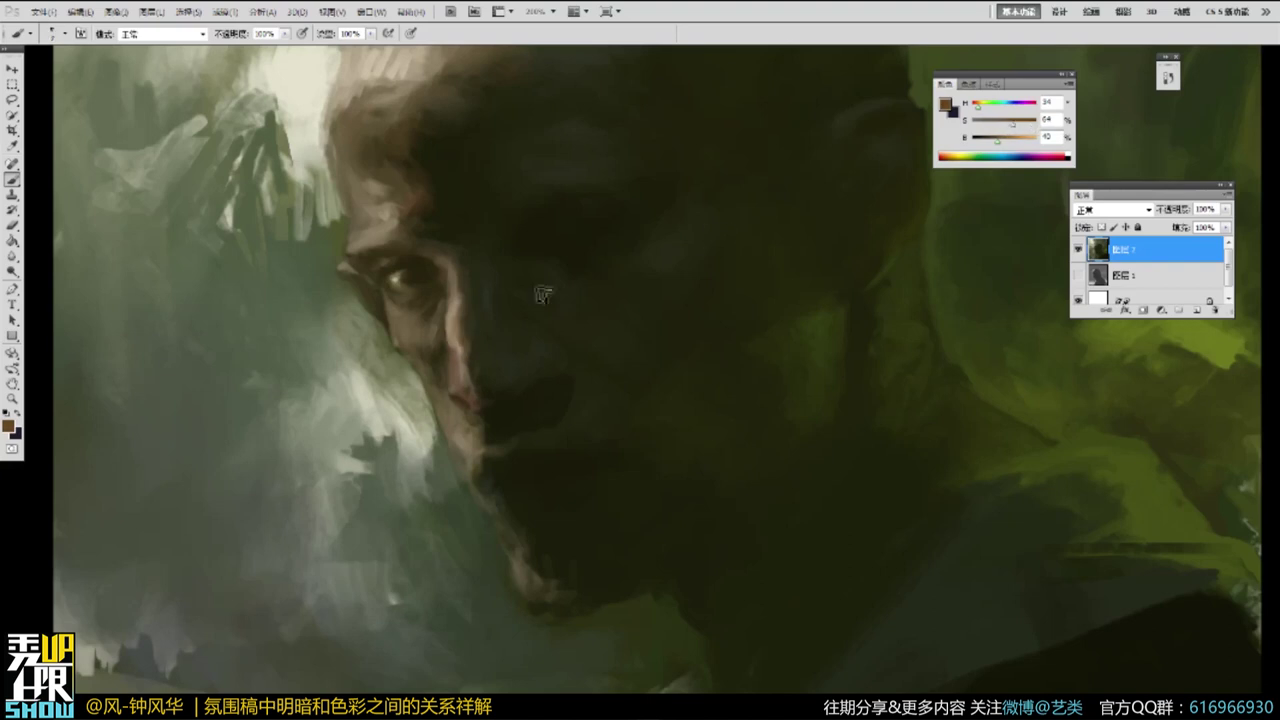
Brighten the sampled skin tone and refine the highlight along the nose bridge and its lit side.
{"action": "left_click", "coordinate": [470, 347], "text": "alt"}
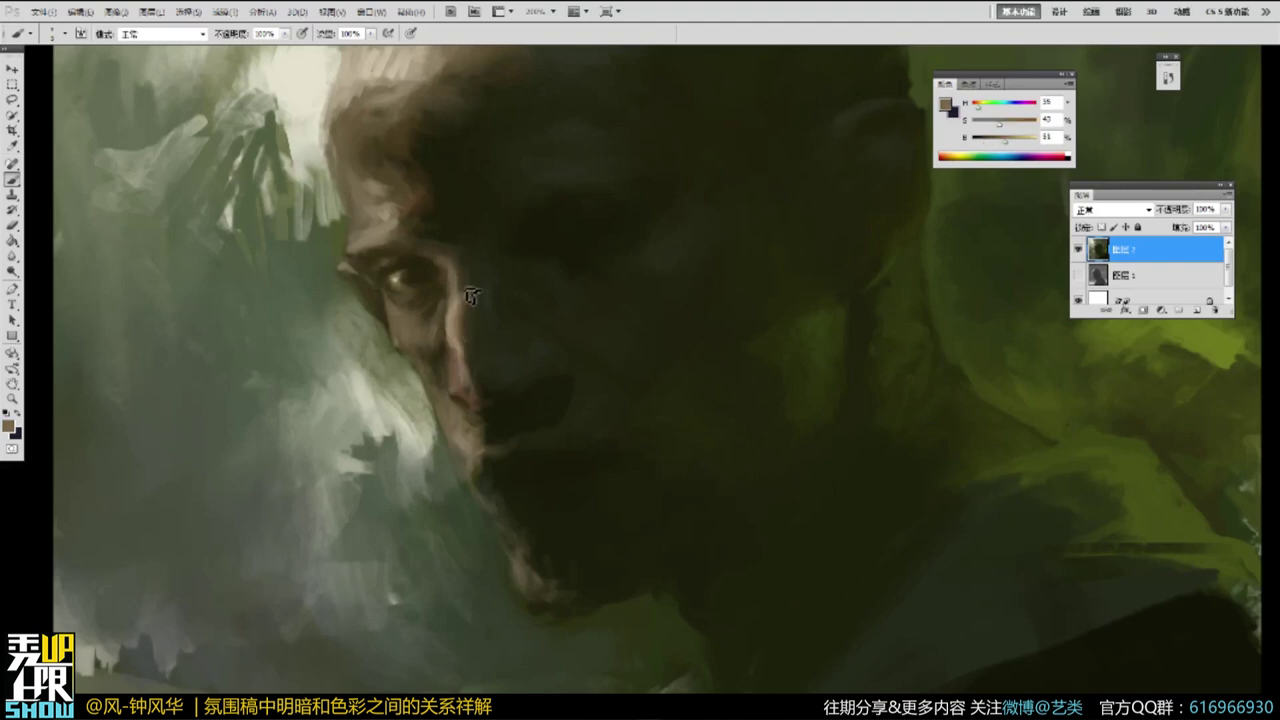
{"action": "left_click", "coordinate": [460, 312], "text": "alt"}
{"action": "left_click", "coordinate": [1019, 139]}
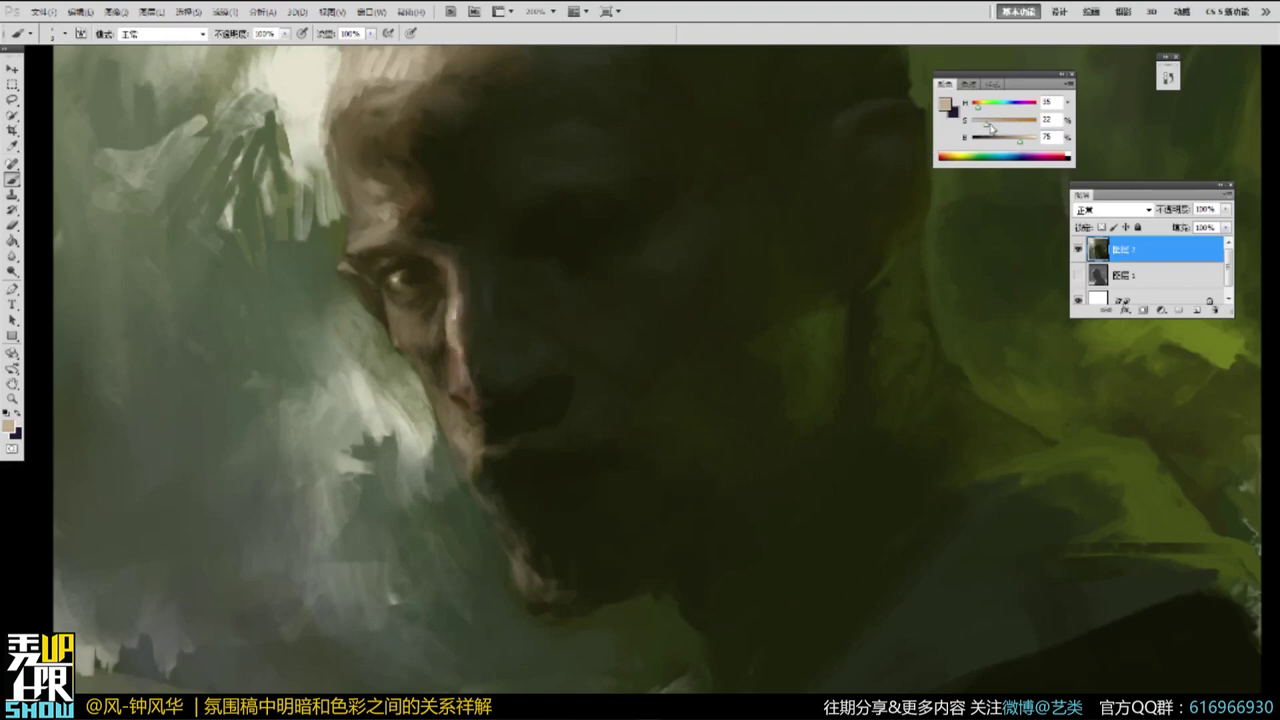
{"action": "left_click_drag", "start_coordinate": [983, 127], "coordinate": [1028, 130]}
{"action": "left_click", "coordinate": [468, 350], "text": "alt"}
{"action": "left_click", "coordinate": [469, 373], "text": "alt"}
Refine the lit eye and cheek with sampled tones, and mix a more saturated dark brown for the eyelid.
{"action": "left_click", "coordinate": [438, 342], "text": "alt"}
{"action": "left_click", "coordinate": [410, 305], "text": "alt"}
{"action": "left_click", "coordinate": [402, 279], "text": "alt"}
{"action": "left_click", "coordinate": [411, 275], "text": "alt"}
{"action": "left_click", "coordinate": [397, 269], "text": "alt"}
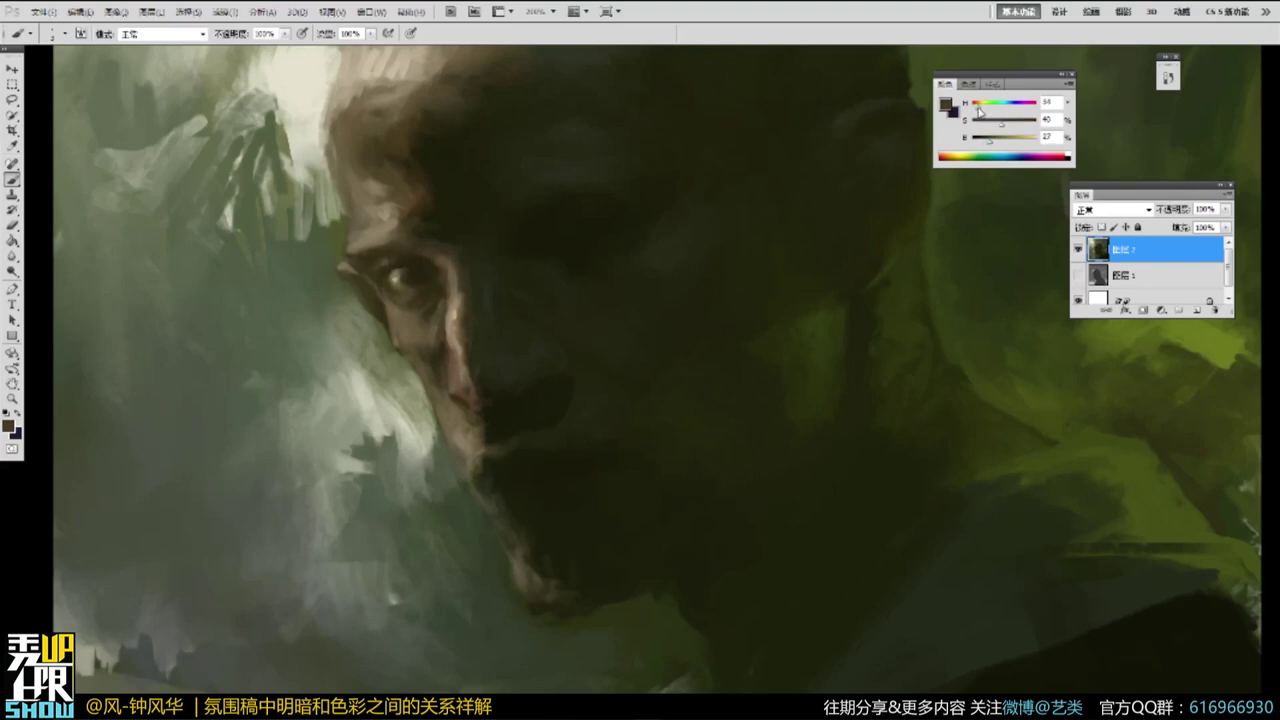
{"action": "left_click_drag", "start_coordinate": [1001, 121], "coordinate": [1018, 121]}
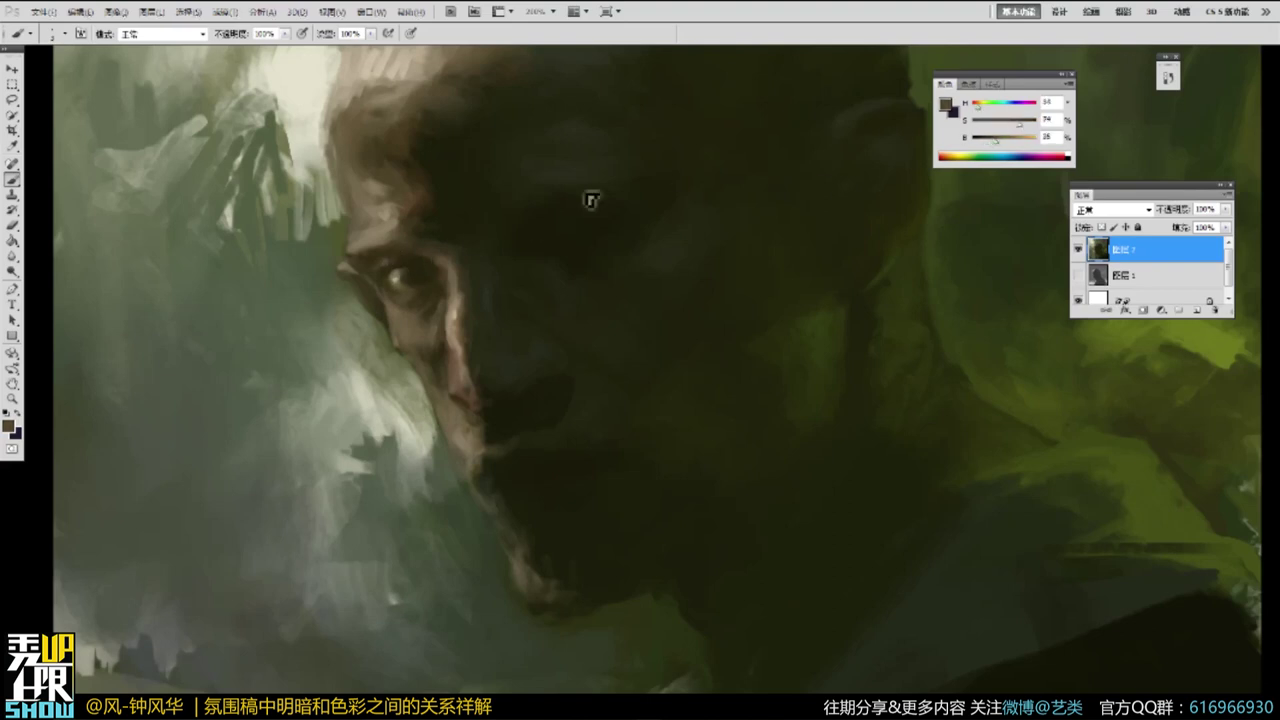
Blend the upper eyelid and eyebrow into the lit brow with sampled browns.
{"action": "left_click", "coordinate": [403, 264], "text": "alt"}
{"action": "left_click", "coordinate": [381, 250], "text": "alt"}
{"action": "left_click", "coordinate": [386, 243], "text": "alt"}
{"action": "left_click", "coordinate": [388, 208], "text": "alt"}
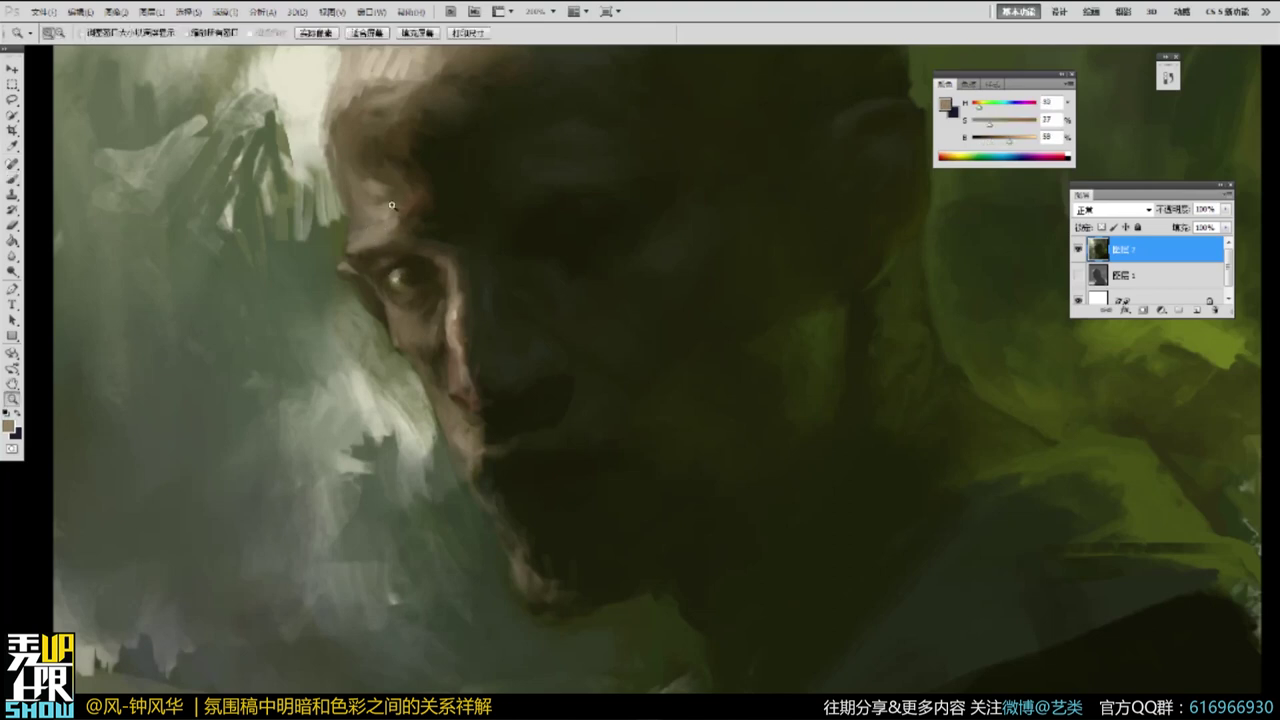
Enlarge the brush and tone down the pale background streaks beside the forehead with a sampled grey-green.
{"action": "scroll", "coordinate": [416, 178], "scroll_direction": "down", "scroll_amount": 2}
{"action": "left_click_drag", "start_coordinate": [561, 130], "coordinate": [558, 131]}
{"action": "left_click", "coordinate": [376, 177], "text": "alt"}
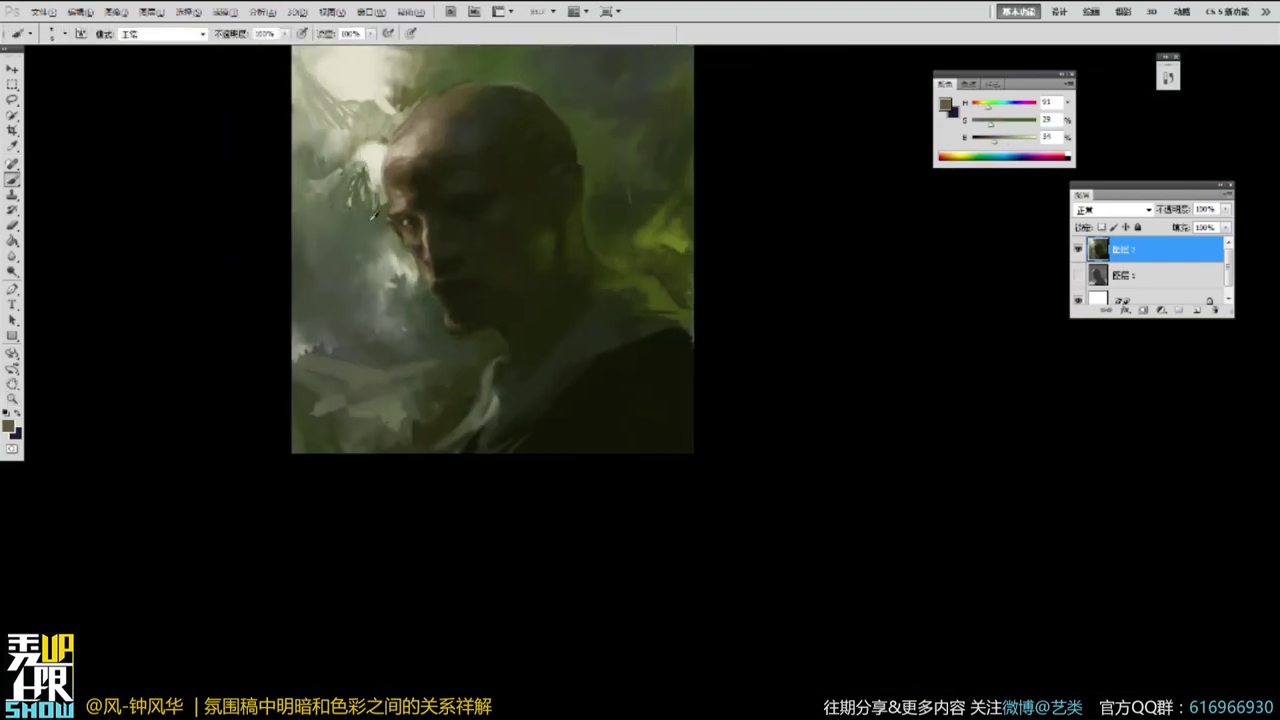
{"action": "key", "text": "]"}
{"action": "key", "text": "]"}
{"action": "key", "text": "]"}
{"action": "key", "text": "]"}
{"action": "left_click_drag", "start_coordinate": [361, 201], "coordinate": [354, 166]}
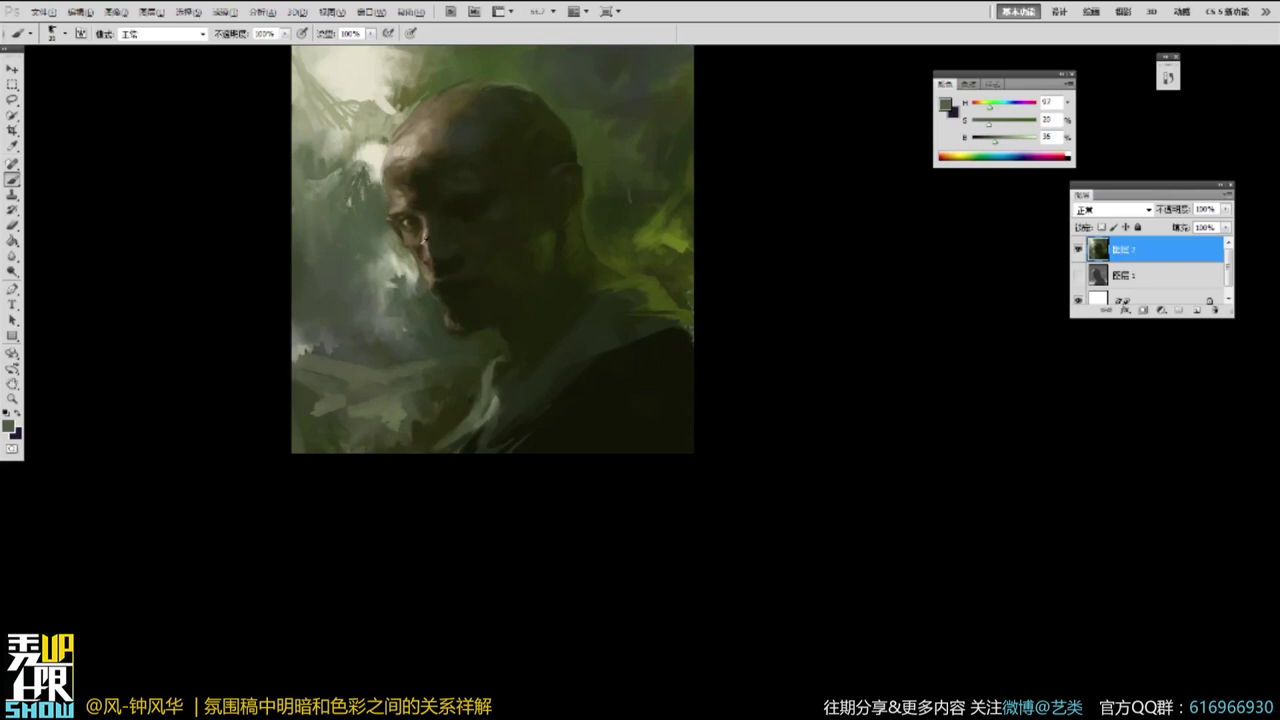
Rework the lit cheek and the area around the eye with sampled browns.
{"action": "left_click", "coordinate": [582, 154], "text": "ctrl"}
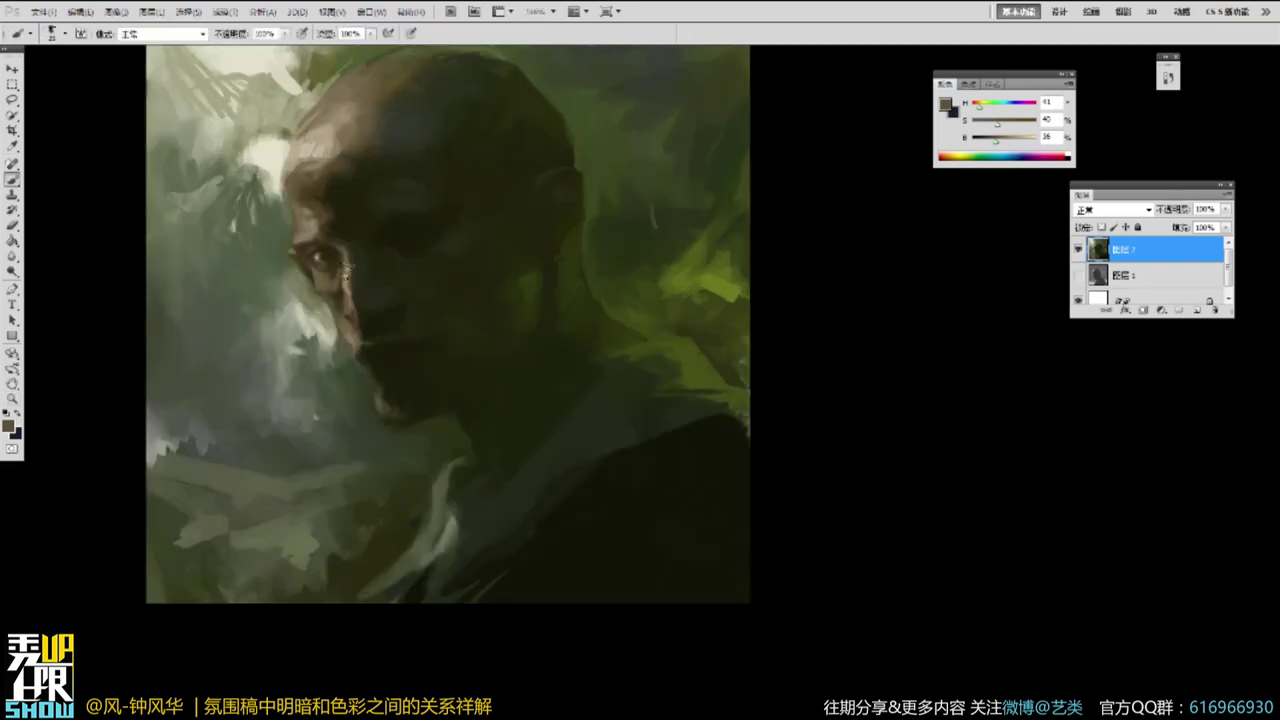
{"action": "left_click", "coordinate": [331, 283], "text": "alt"}
{"action": "left_click", "coordinate": [335, 285], "text": "alt"}
{"action": "left_click", "coordinate": [318, 252], "text": "alt"}
{"action": "left_click", "coordinate": [316, 236], "text": "alt"}
{"action": "left_click", "coordinate": [321, 248], "text": "alt"}
Soften the forehead's lit edge with sampled skin tones and sample a dark green from the shadow side.
{"action": "left_click", "coordinate": [305, 168], "text": "alt"}
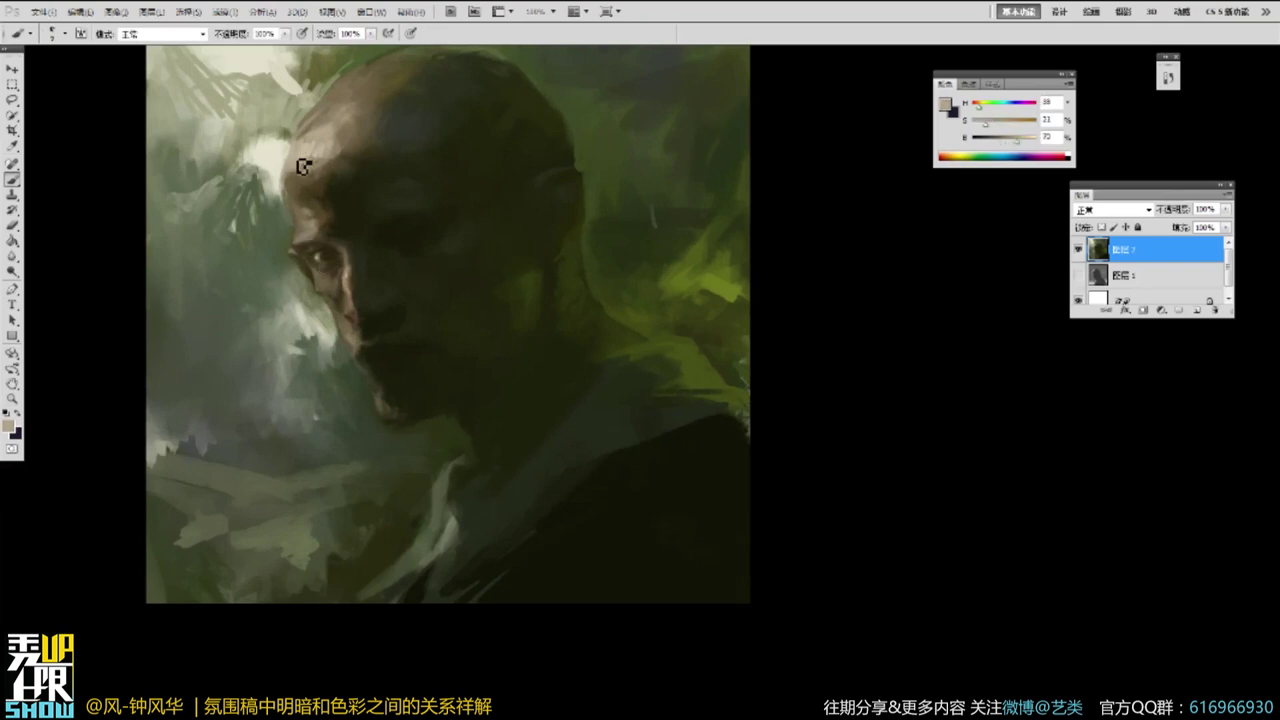
{"action": "left_click", "coordinate": [301, 170], "text": "alt"}
{"action": "left_click", "coordinate": [316, 178], "text": "alt"}
{"action": "mouse_move", "coordinate": [448, 134]}
{"action": "left_mouse_down"}
{"action": "mouse_move", "coordinate": [676, 317]}
{"action": "mouse_move", "coordinate": [714, 372]}
{"action": "left_mouse_up"}
{"action": "left_click", "coordinate": [597, 322], "text": "alt"}
{"action": "left_click", "coordinate": [592, 303], "text": "alt"}
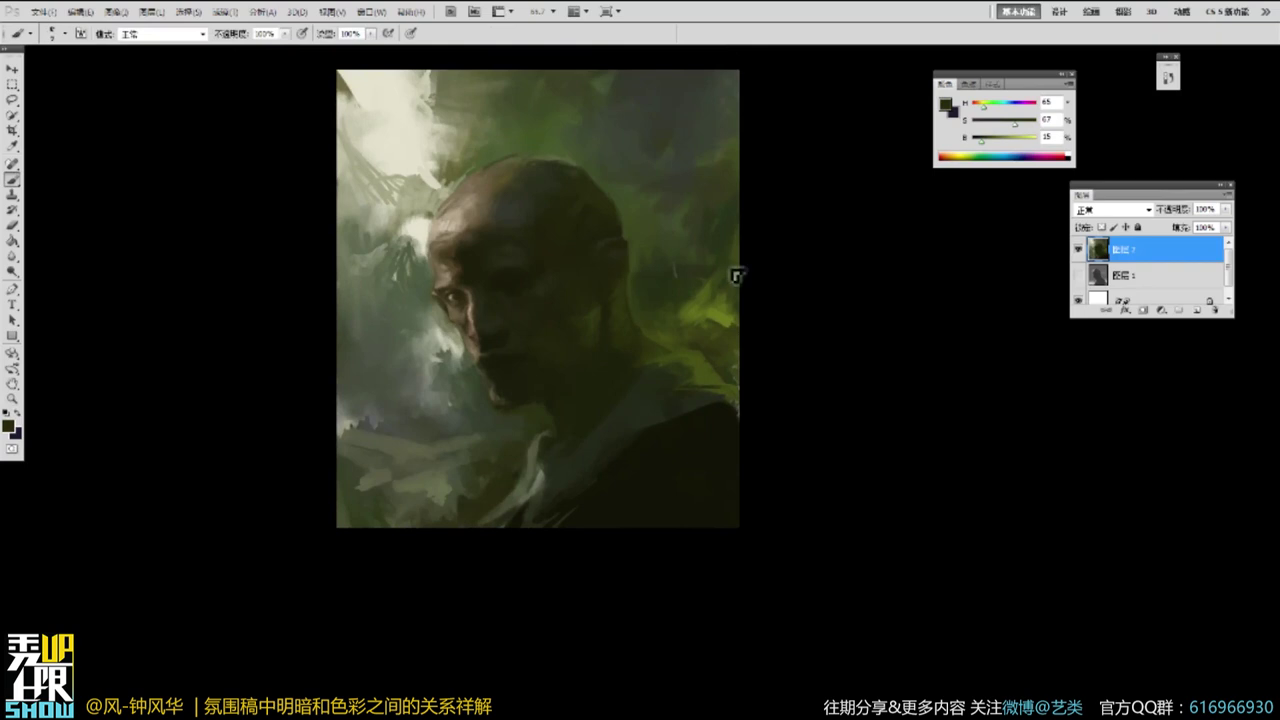
Unify the shadow side of the face and skull with sampled dark greens.
{"action": "left_click_drag", "start_coordinate": [337, 70], "coordinate": [692, 461]}
{"action": "left_click_drag", "start_coordinate": [541, 245], "coordinate": [541, 245]}
{"action": "key", "text": "b"}
{"action": "left_click", "coordinate": [495, 290], "text": "alt"}
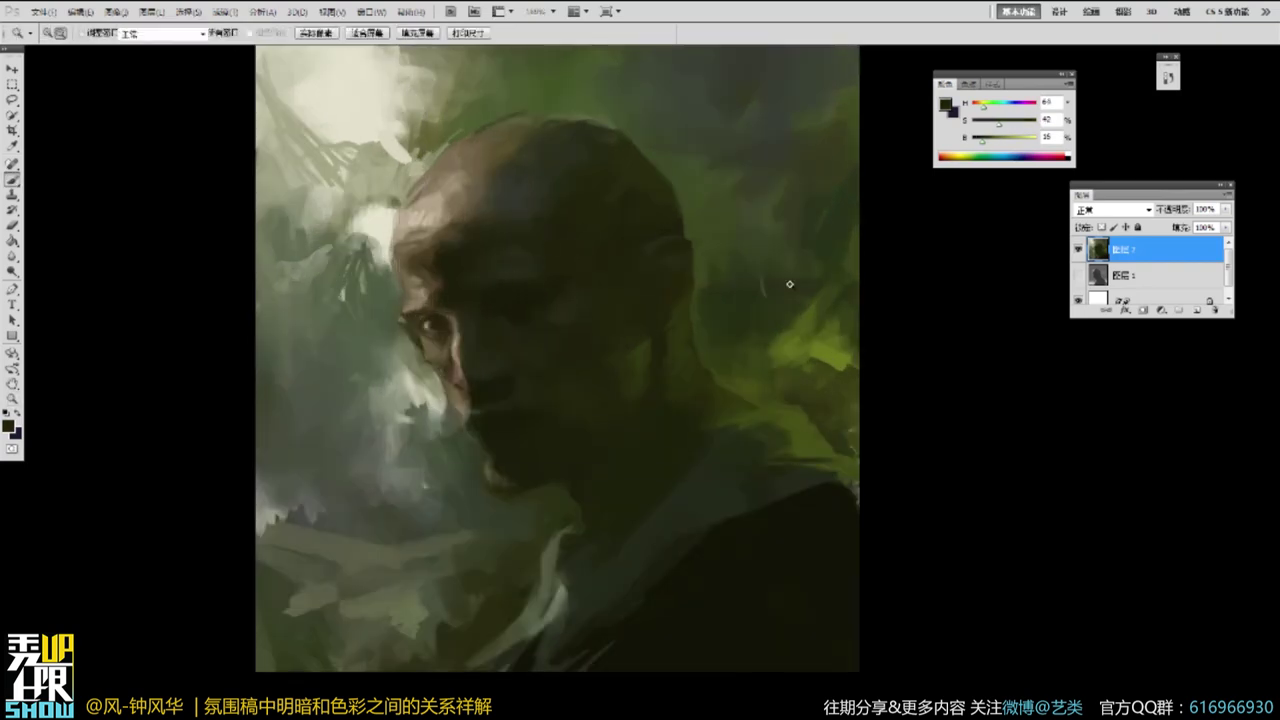
{"action": "key", "text": "ctrl+minus"}
{"action": "left_click", "coordinate": [545, 276], "text": "alt"}
{"action": "left_click", "coordinate": [547, 263], "text": "alt"}
{"action": "left_click", "coordinate": [579, 195], "text": "alt"}
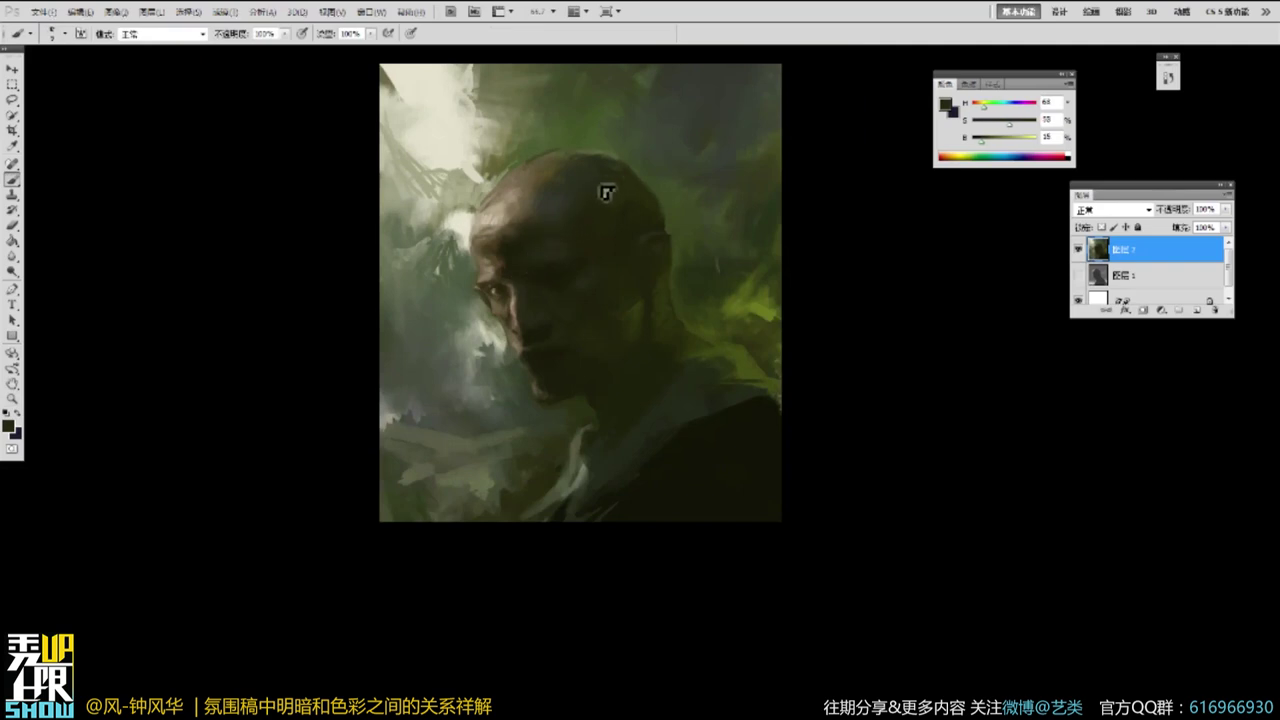
Rework the background above the skull and beside the nose and mouth with sampled greens, checking the picture full screen.
{"action": "left_click", "coordinate": [619, 163], "text": "alt"}
{"action": "left_click", "coordinate": [622, 115], "text": "alt"}
{"action": "left_click_drag", "start_coordinate": [594, 142], "coordinate": [590, 154]}
{"action": "left_click", "coordinate": [660, 410], "text": "alt"}
{"action": "left_click", "coordinate": [510, 370], "text": "alt"}
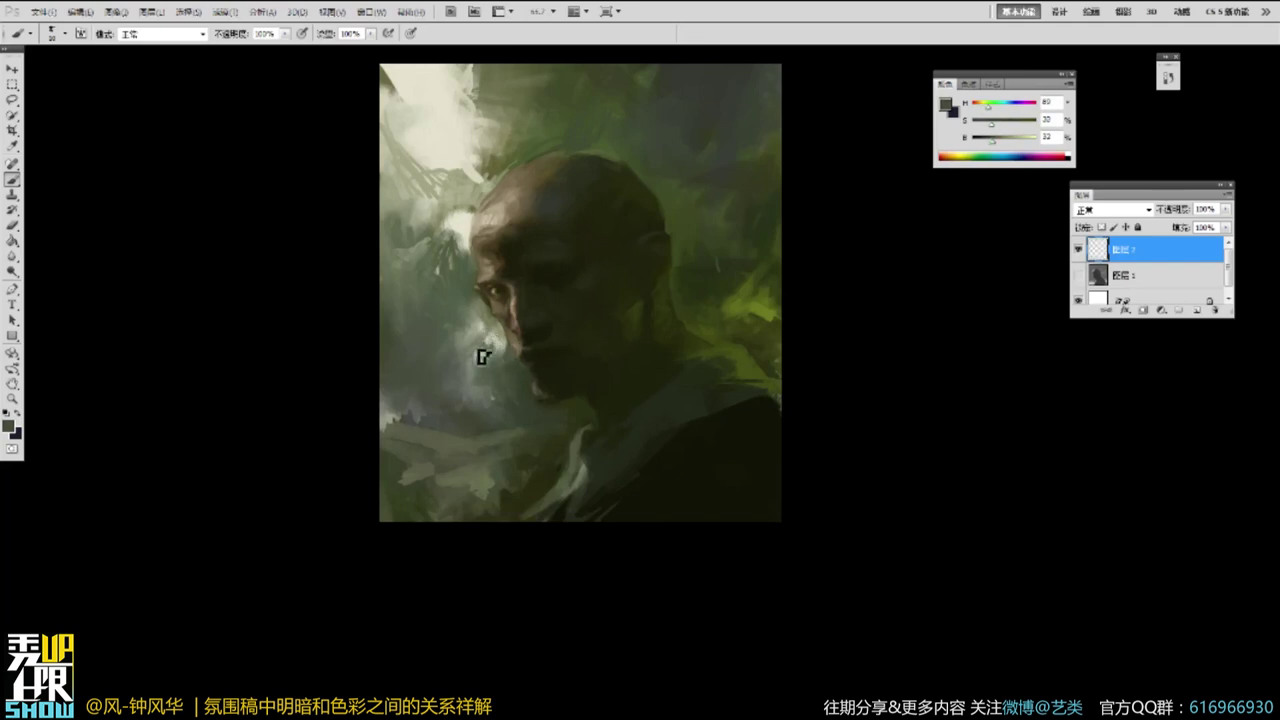
{"action": "left_click_drag", "start_coordinate": [513, 347], "coordinate": [461, 345]}
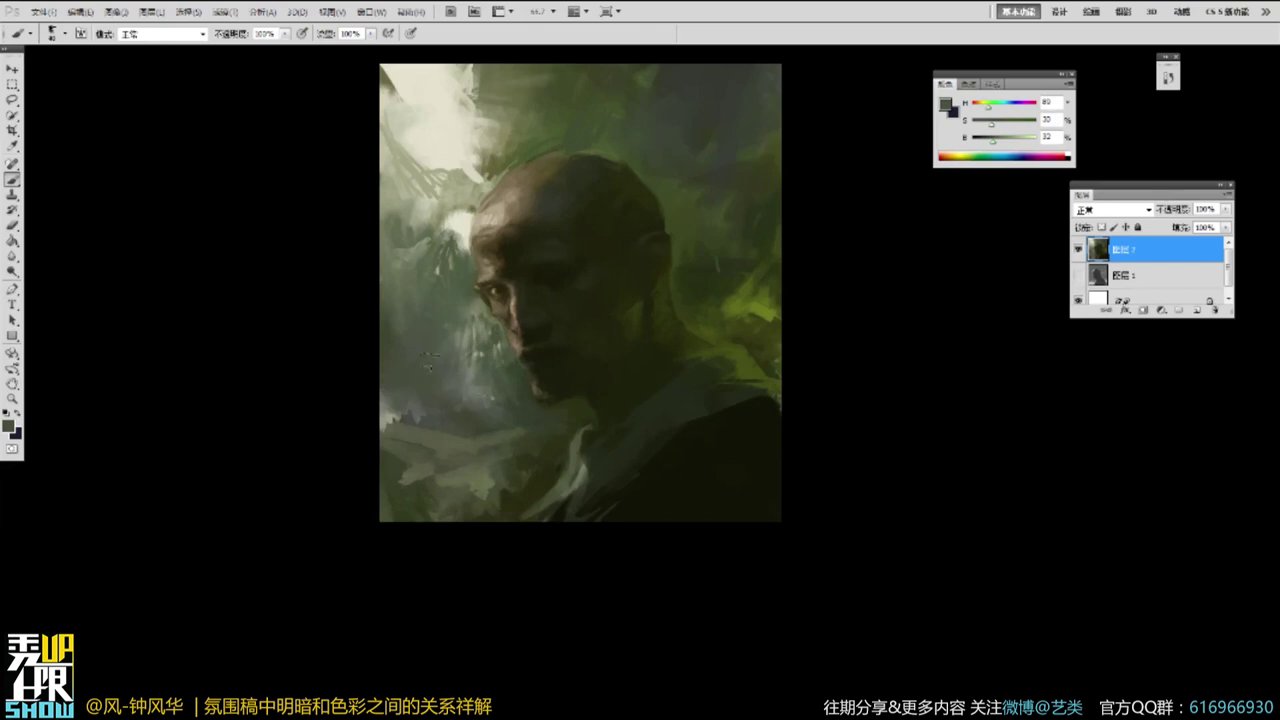
{"action": "key", "text": "f"}
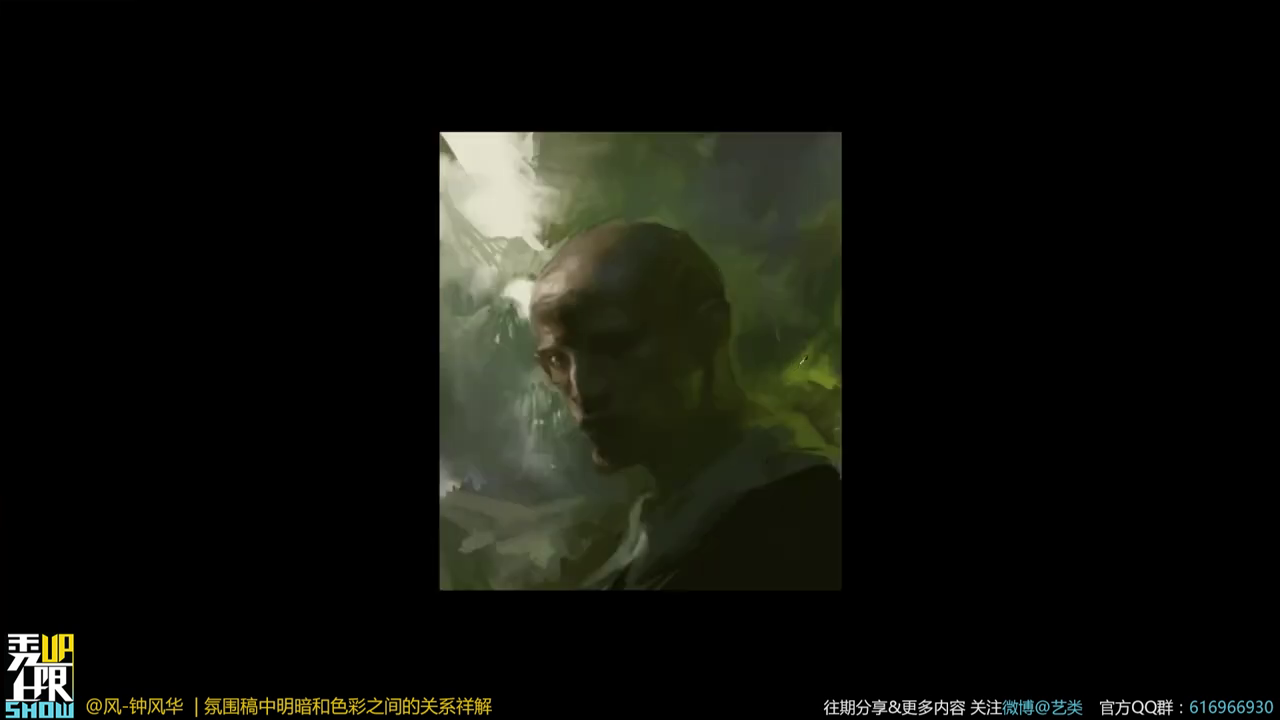
{"action": "key", "text": "f"}
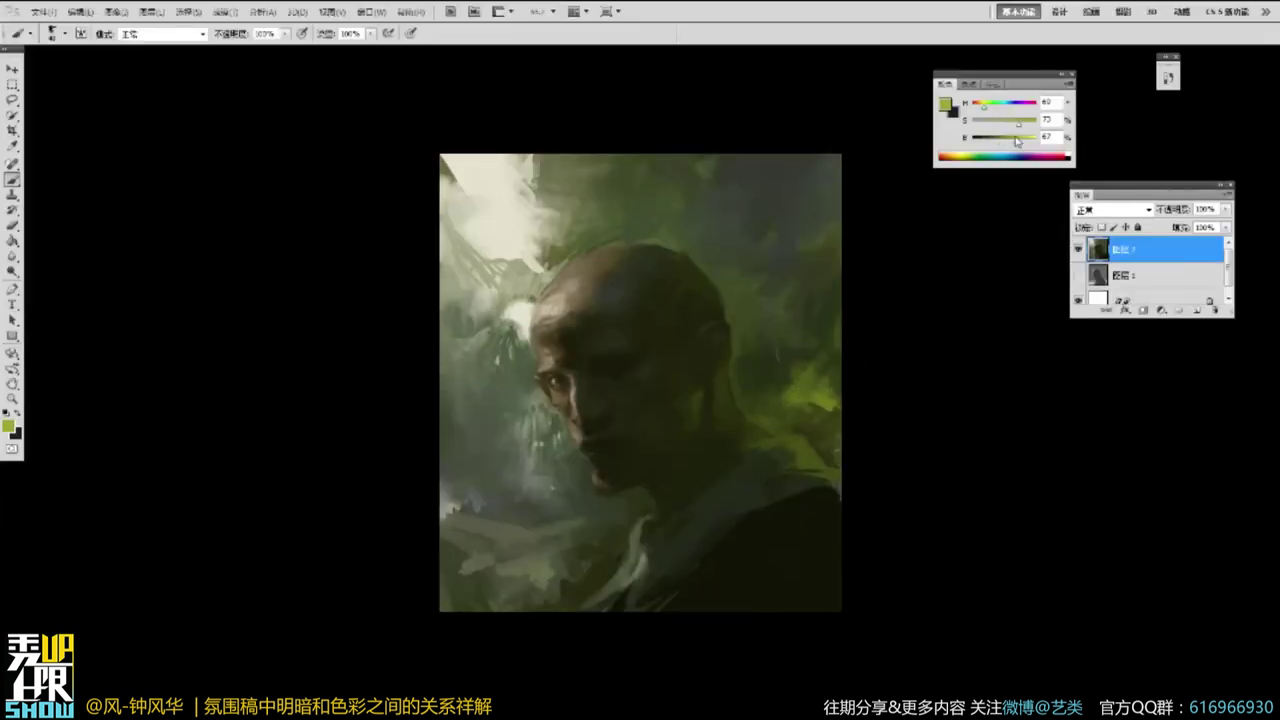
Mix a bright yellow-green at 73% saturation and 67% brightness and reshape the glowing background patch above the shoulder.
{"action": "mouse_move", "coordinate": [814, 392]}
{"action": "left_mouse_down"}
{"action": "mouse_move", "coordinate": [815, 410]}
{"action": "mouse_move", "coordinate": [798, 411]}
{"action": "left_mouse_up"}
{"action": "left_click", "coordinate": [816, 398], "text": "alt"}
{"action": "key", "text": "alt+space"}
{"action": "left_click", "coordinate": [871, 360], "text": "alt"}
{"action": "left_click", "coordinate": [871, 359], "text": "alt"}
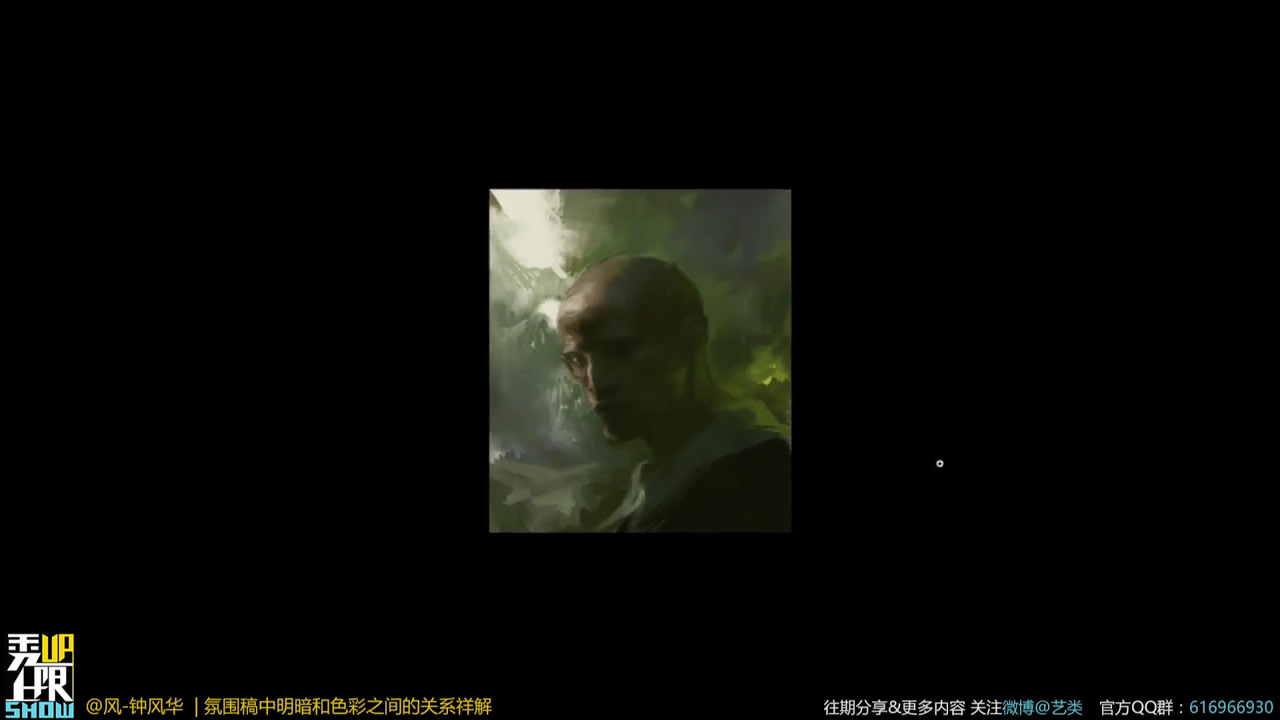
{"action": "left_click", "coordinate": [628, 426]}
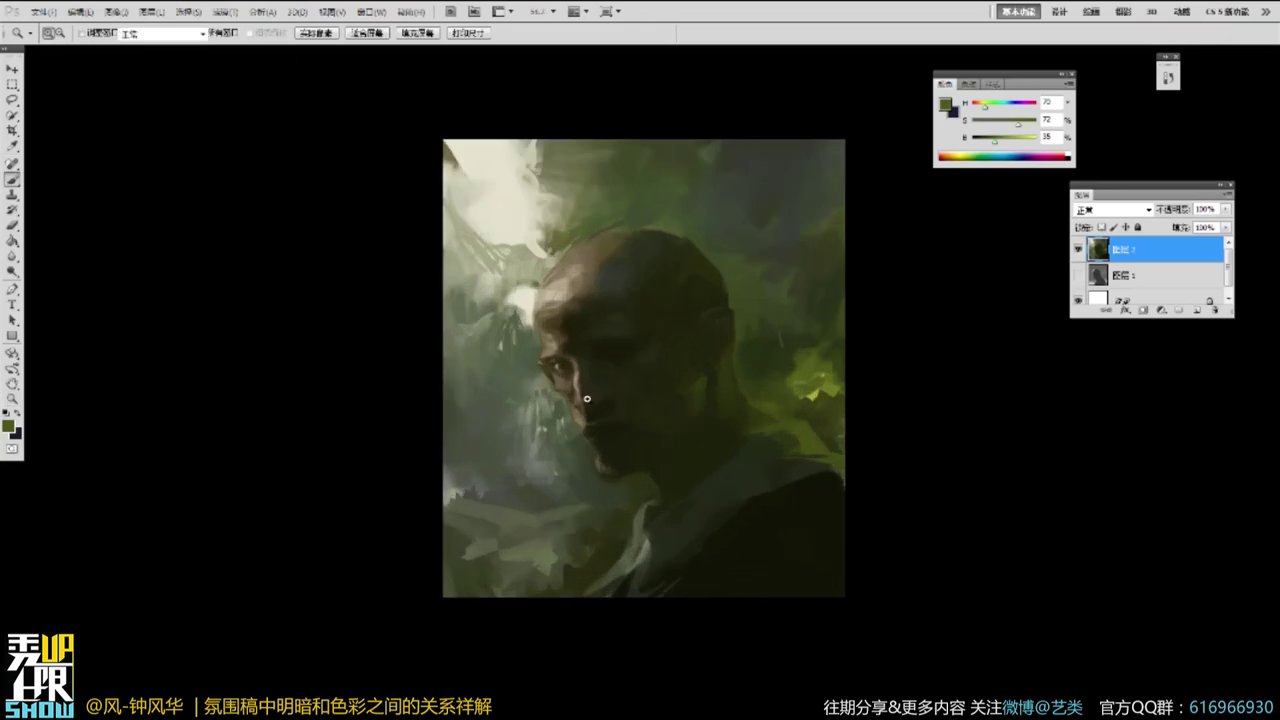
Refine the mouth's shadow edge with sampled dark greens and review the whole portrait full screen.
{"action": "key", "text": "b"}
{"action": "left_click", "coordinate": [598, 442], "text": "alt"}
{"action": "left_click", "coordinate": [605, 445], "text": "alt"}
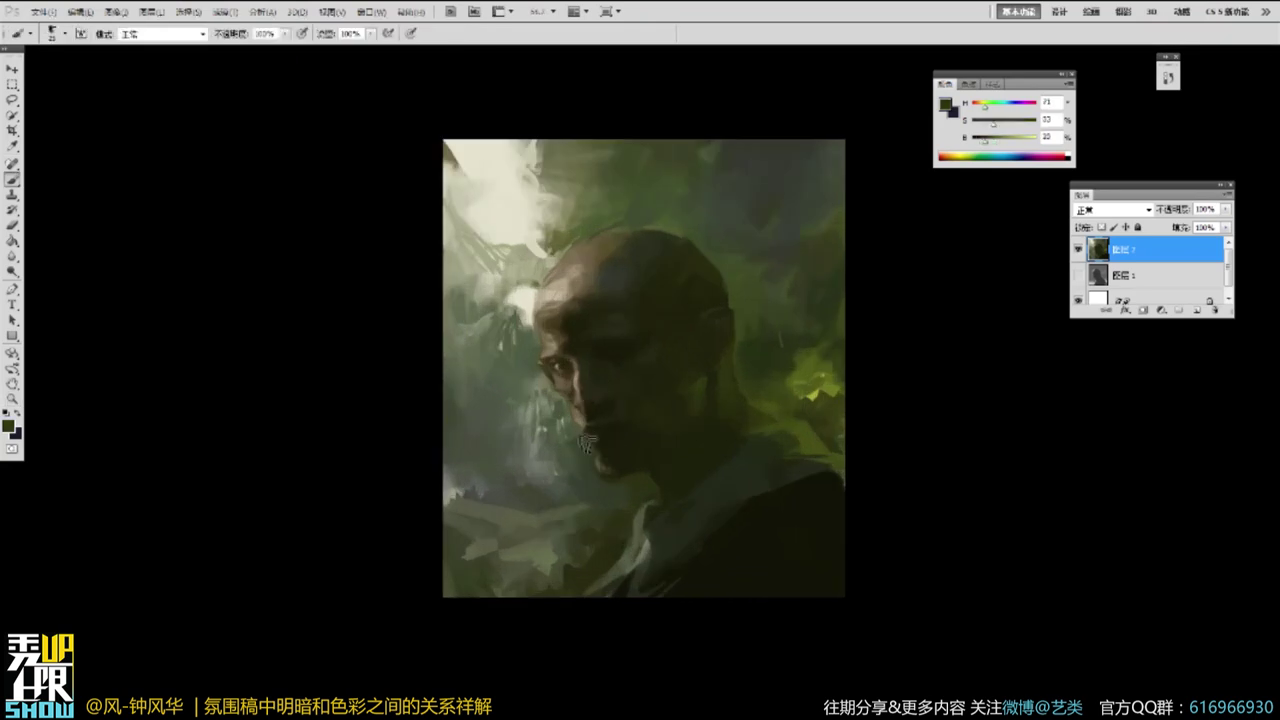
{"action": "key", "text": "f"}
{"action": "left_click", "coordinate": [630, 317]}
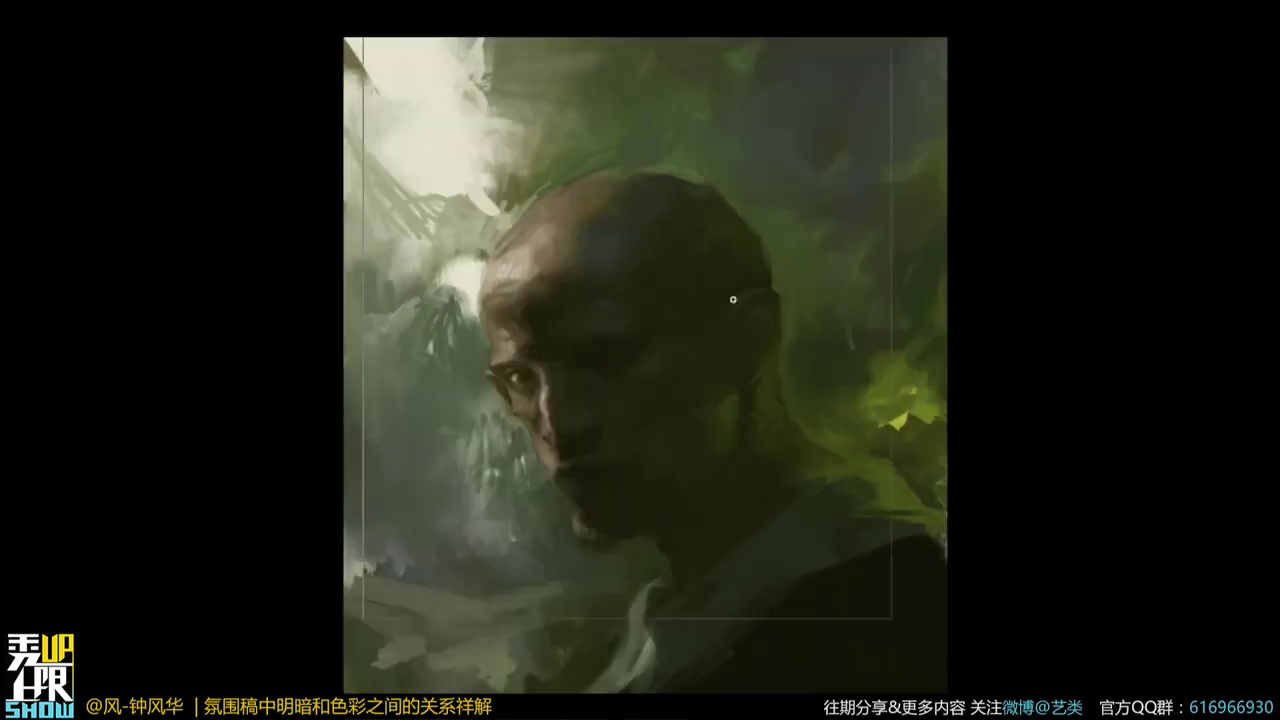
{"action": "left_click", "coordinate": [628, 319]}
{"action": "key", "text": "h"}
{"action": "mouse_move", "coordinate": [734, 352]}
{"action": "left_mouse_down"}
{"action": "mouse_move", "coordinate": [780, 300]}
{"action": "mouse_move", "coordinate": [796, 243]}
{"action": "left_mouse_up"}
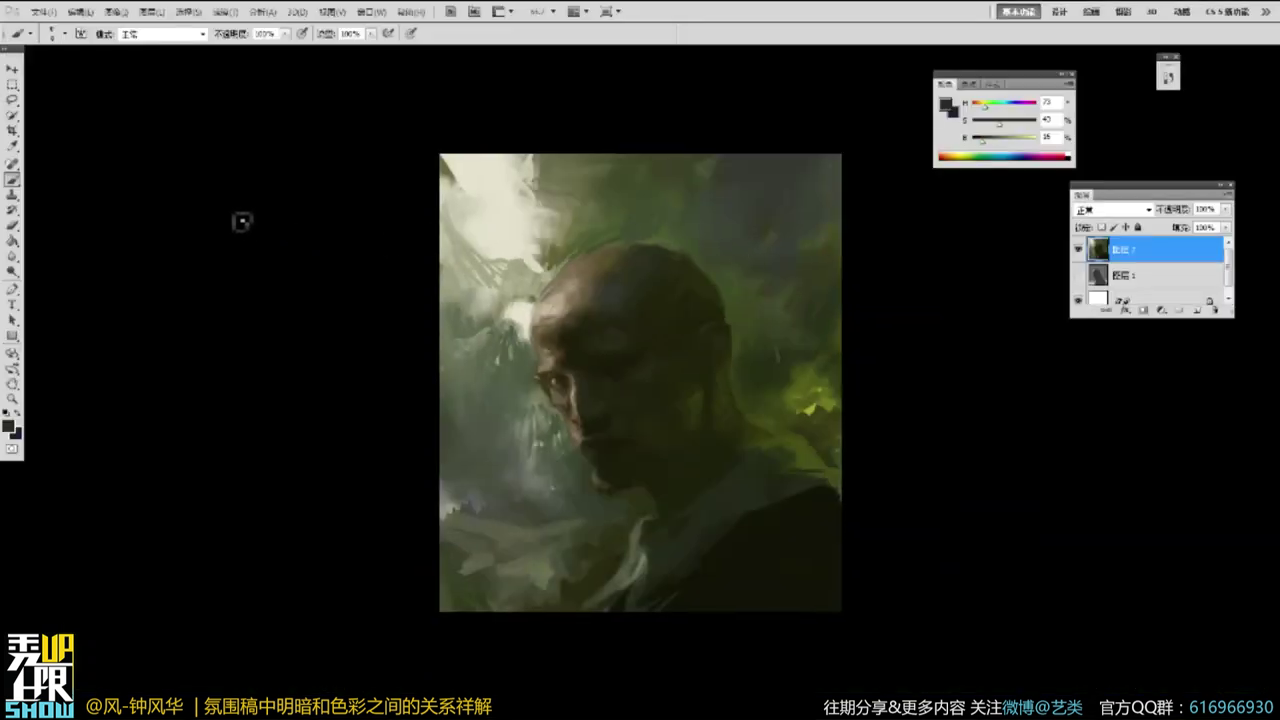
Crop the canvas, trimming strips from its upper and left edges and a sliver from the right edge.
{"action": "left_click", "coordinate": [12, 131]}
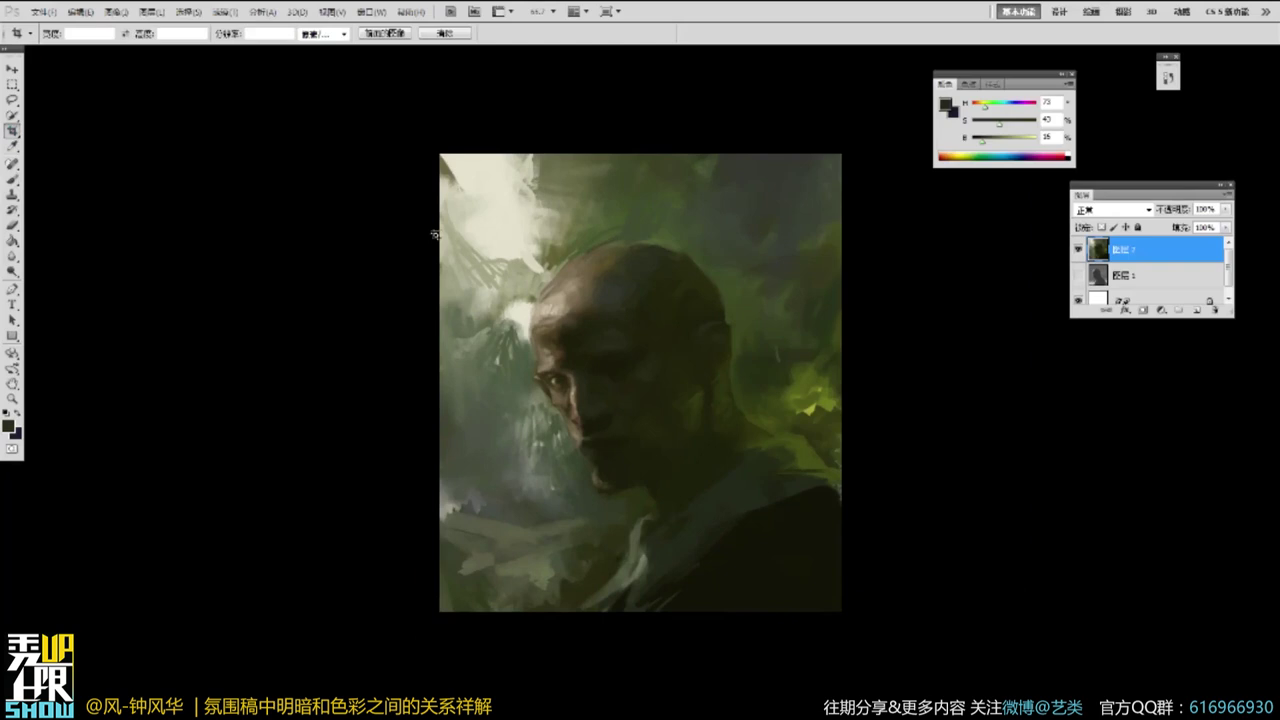
{"action": "mouse_move", "coordinate": [458, 181]}
{"action": "left_mouse_down"}
{"action": "mouse_move", "coordinate": [831, 506]}
{"action": "mouse_move", "coordinate": [830, 678]}
{"action": "mouse_move", "coordinate": [838, 640]}
{"action": "left_mouse_up"}
{"action": "left_click_drag", "start_coordinate": [459, 396], "coordinate": [464, 396]}
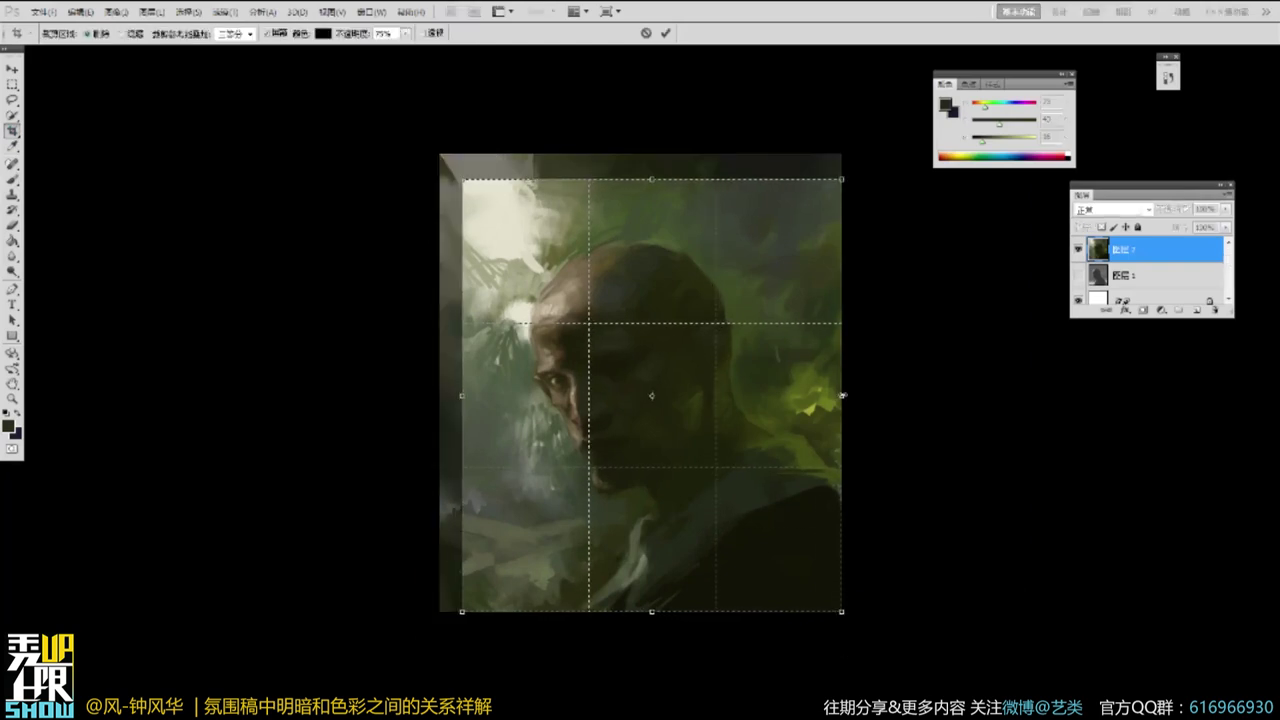
{"action": "left_click_drag", "start_coordinate": [842, 395], "coordinate": [837, 395]}
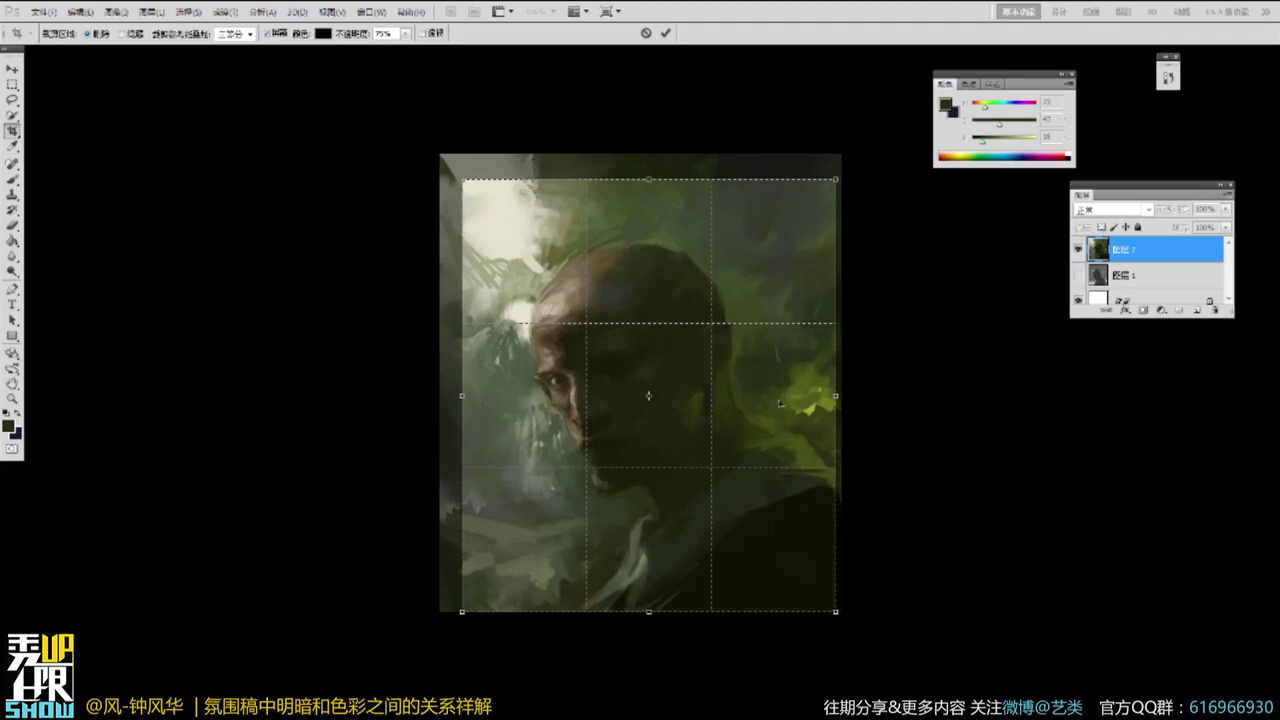
{"action": "key", "text": "Return"}
Reshape the shoulder's contour against the green background with sampled yellow-green and dark tones.
{"action": "key", "text": "ctrl+space"}
{"action": "left_click", "coordinate": [730, 426], "text": "ctrl"}
{"action": "key", "text": "b"}
{"action": "left_click", "coordinate": [829, 442], "text": "alt"}
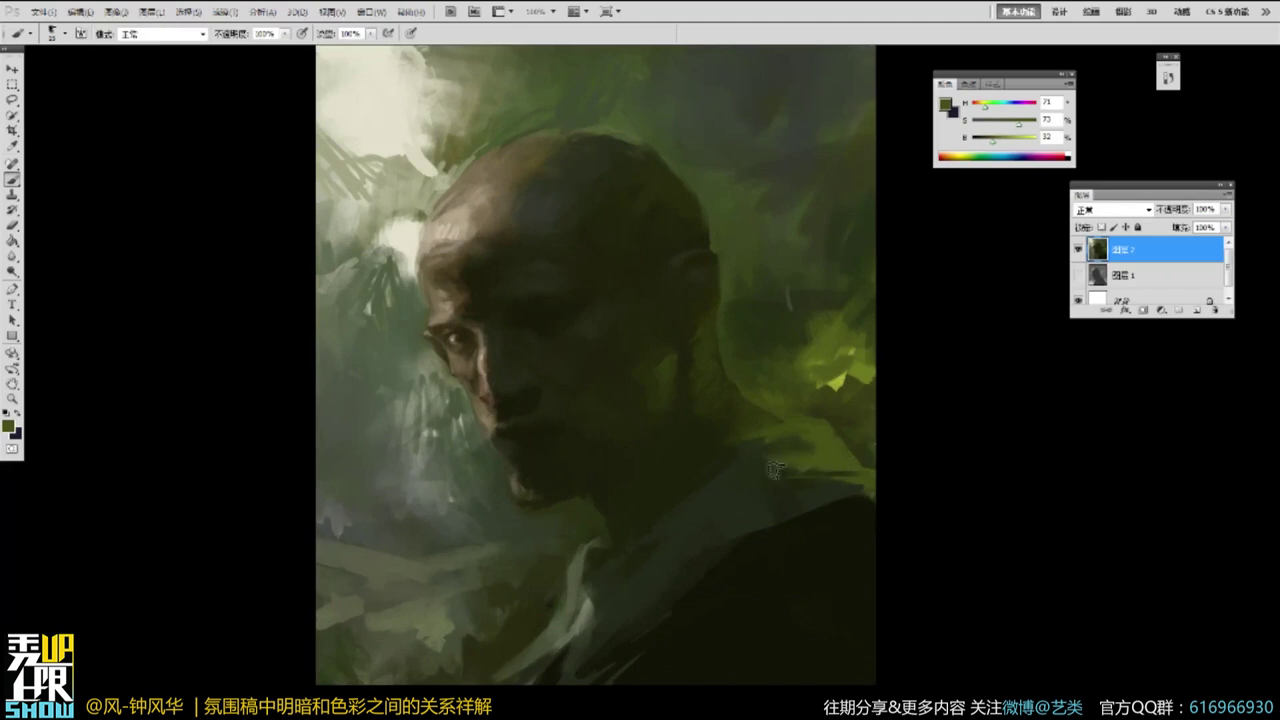
{"action": "left_click", "coordinate": [757, 500], "text": "alt"}
{"action": "left_click", "coordinate": [837, 455], "text": "alt"}
{"action": "left_click", "coordinate": [855, 435], "text": "alt"}
{"action": "left_click", "coordinate": [866, 465], "text": "alt"}
Blend the collar into the dark jacket with sampled dark greens.
{"action": "left_click", "coordinate": [690, 508], "text": "alt"}
{"action": "left_click", "coordinate": [734, 574], "text": "alt"}
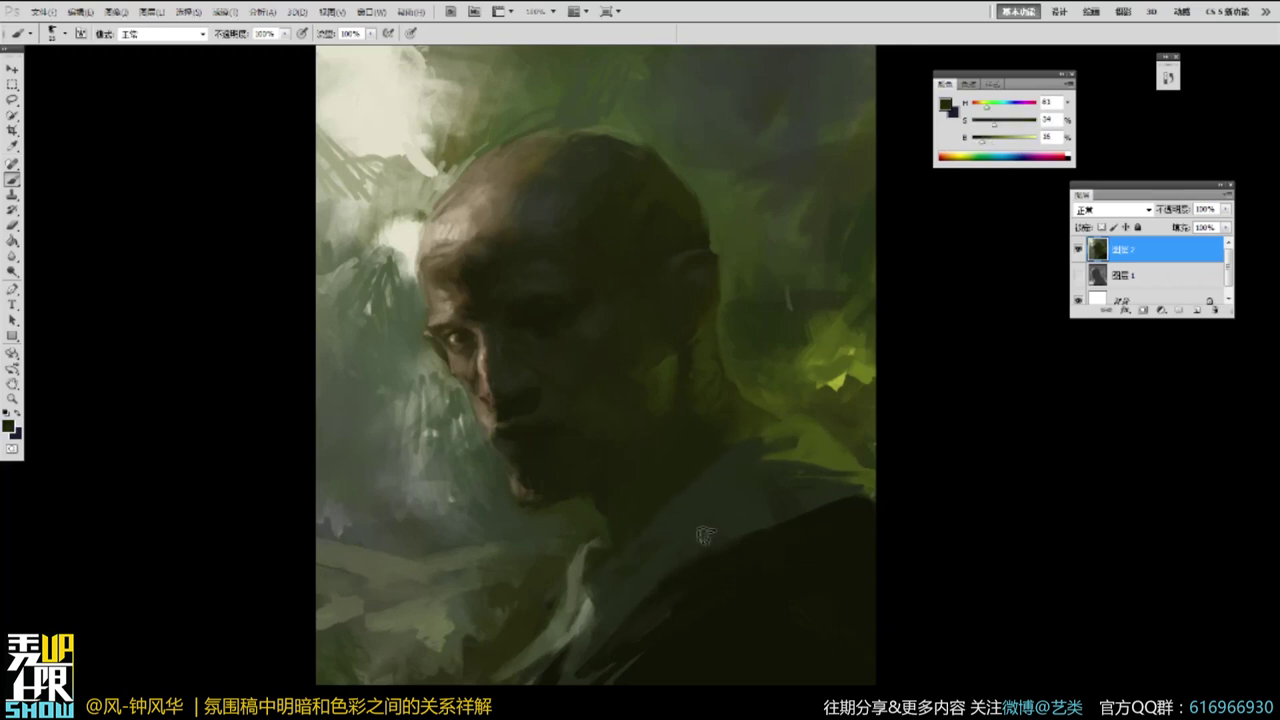
{"action": "left_click", "coordinate": [651, 637], "text": "alt"}
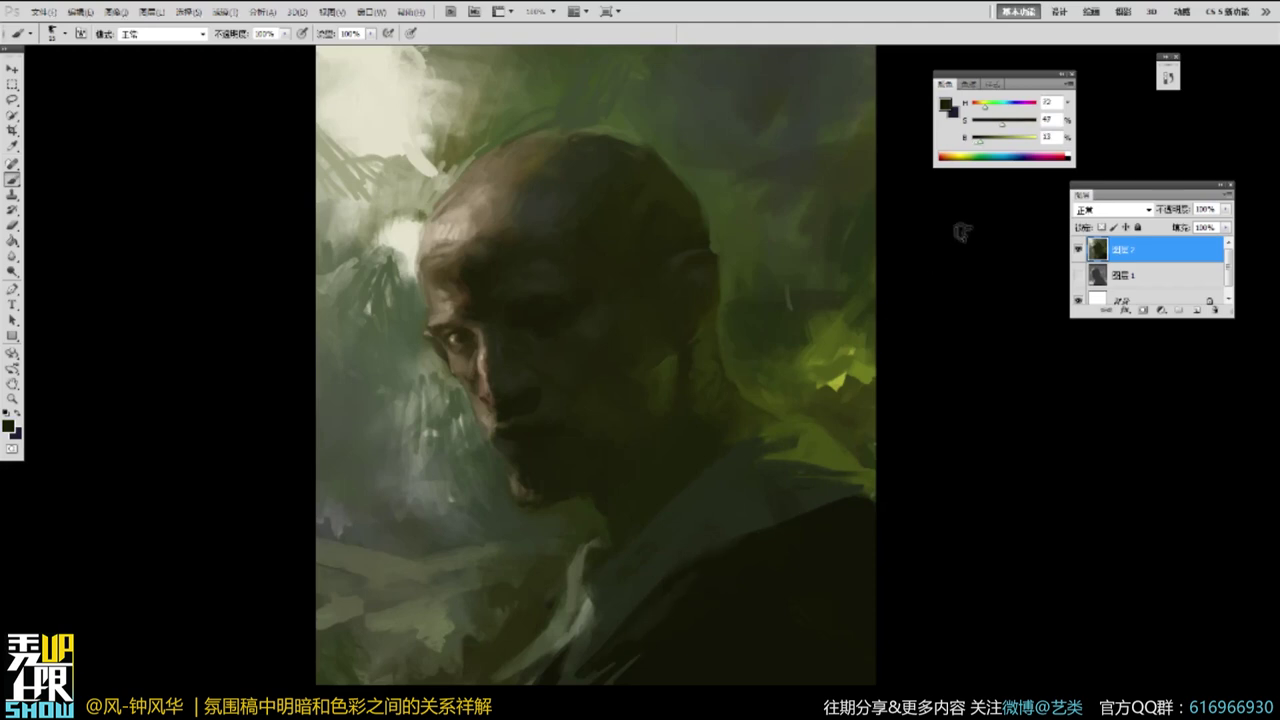
{"action": "left_click", "coordinate": [709, 597], "text": "alt"}
{"action": "left_click", "coordinate": [649, 581], "text": "alt"}
{"action": "left_click", "coordinate": [585, 567], "text": "alt"}
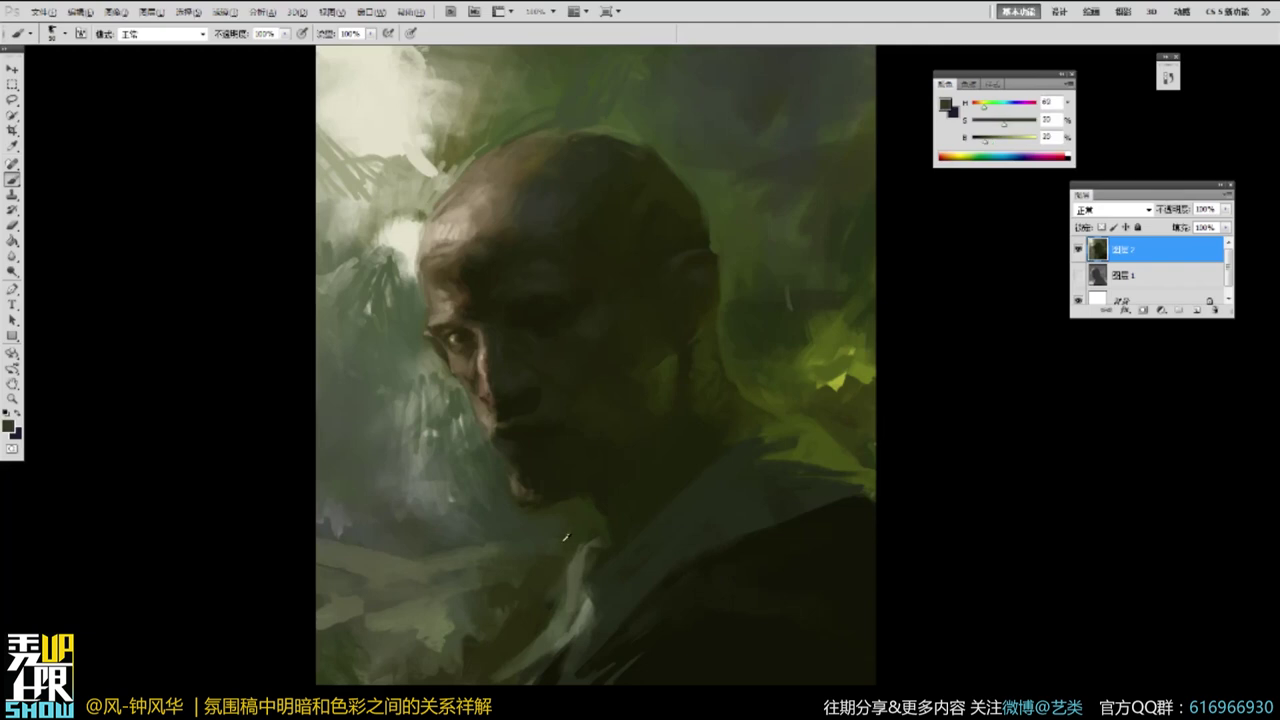
Define the pale collar edge and the neck shadow beneath the jaw with sampled colours.
{"action": "left_click", "coordinate": [593, 602], "text": "alt"}
{"action": "left_click", "coordinate": [600, 494], "text": "alt"}
{"action": "left_click", "coordinate": [597, 525], "text": "alt"}
Refine the lit edge of the chin and lower lip with sampled skin and shadow tones.
{"action": "left_click", "coordinate": [527, 494], "text": "alt"}
{"action": "left_click", "coordinate": [514, 472], "text": "alt"}
{"action": "left_click", "coordinate": [510, 457], "text": "alt"}
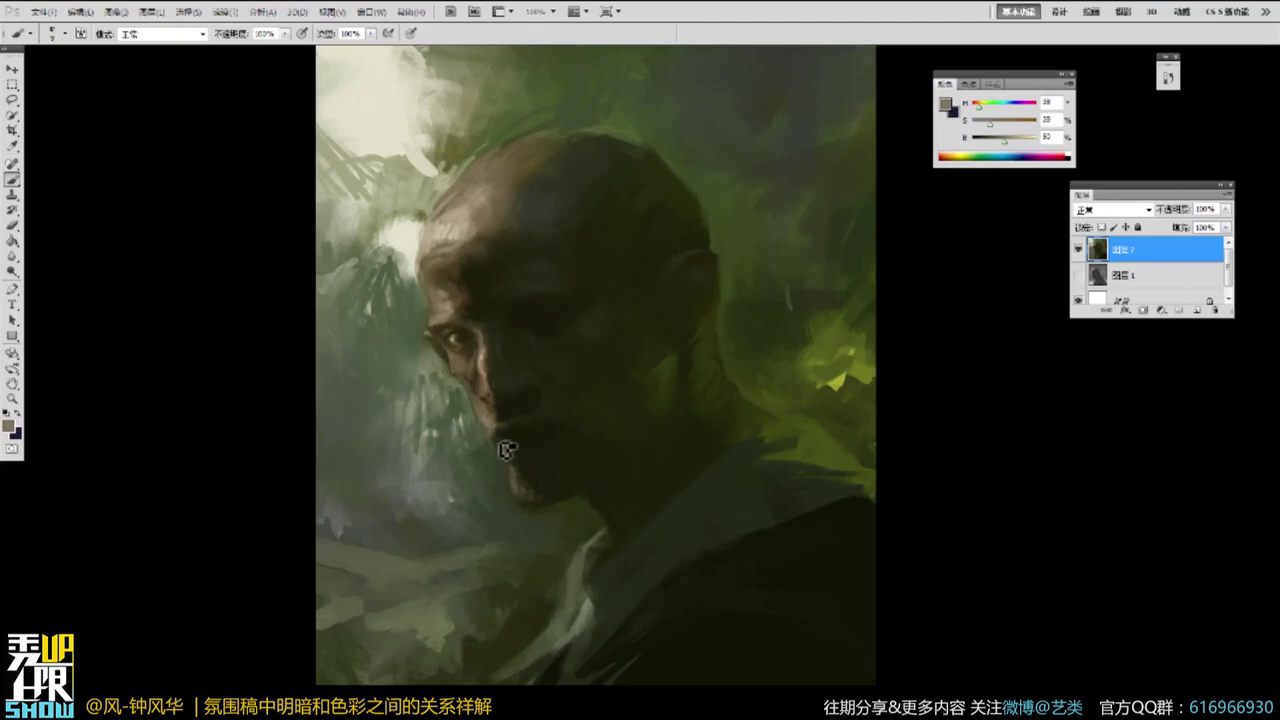
{"action": "left_click", "coordinate": [512, 452], "text": "alt"}
{"action": "left_click", "coordinate": [526, 443], "text": "alt"}
{"action": "left_click", "coordinate": [706, 332], "text": "alt"}
{"action": "left_click", "coordinate": [590, 358], "text": "ctrl"}
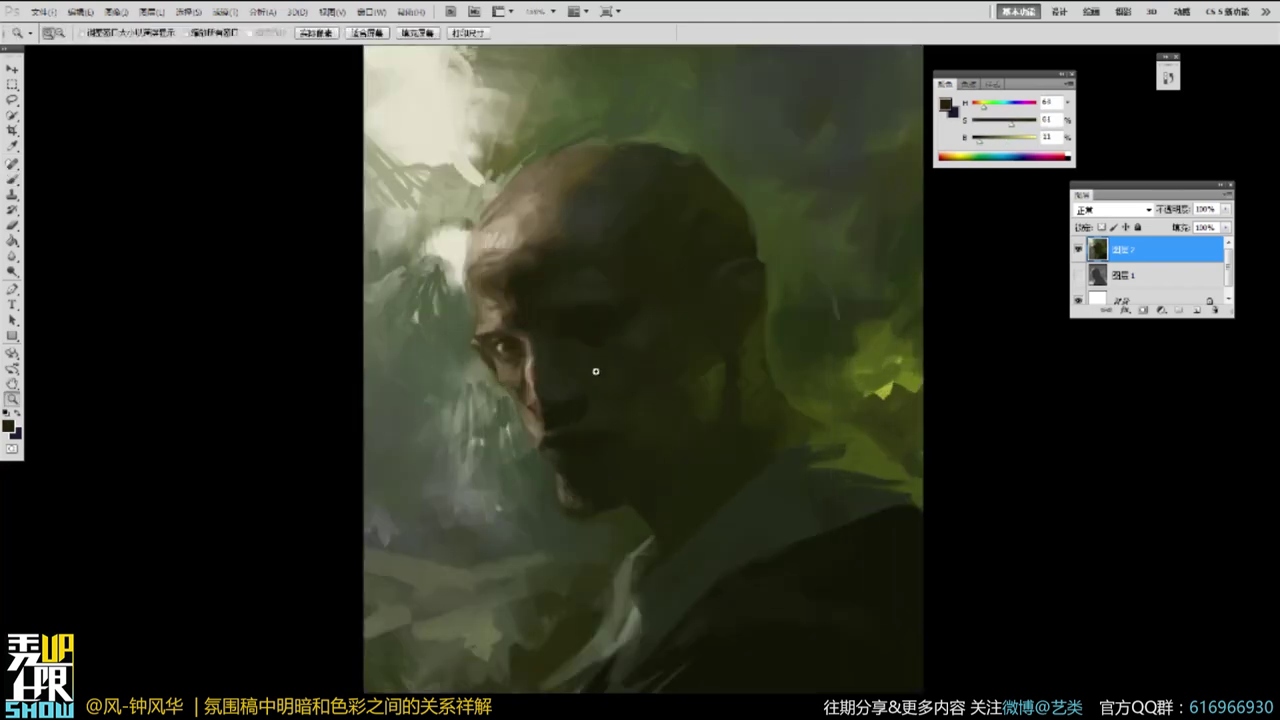
Refine the cheek and eye socket on the lit side of the face with sampled skin tones.
{"action": "left_click", "coordinate": [595, 371]}
{"action": "key", "text": "b"}
{"action": "left_click", "coordinate": [356, 398], "text": "alt"}
{"action": "left_click", "coordinate": [366, 400], "text": "alt"}
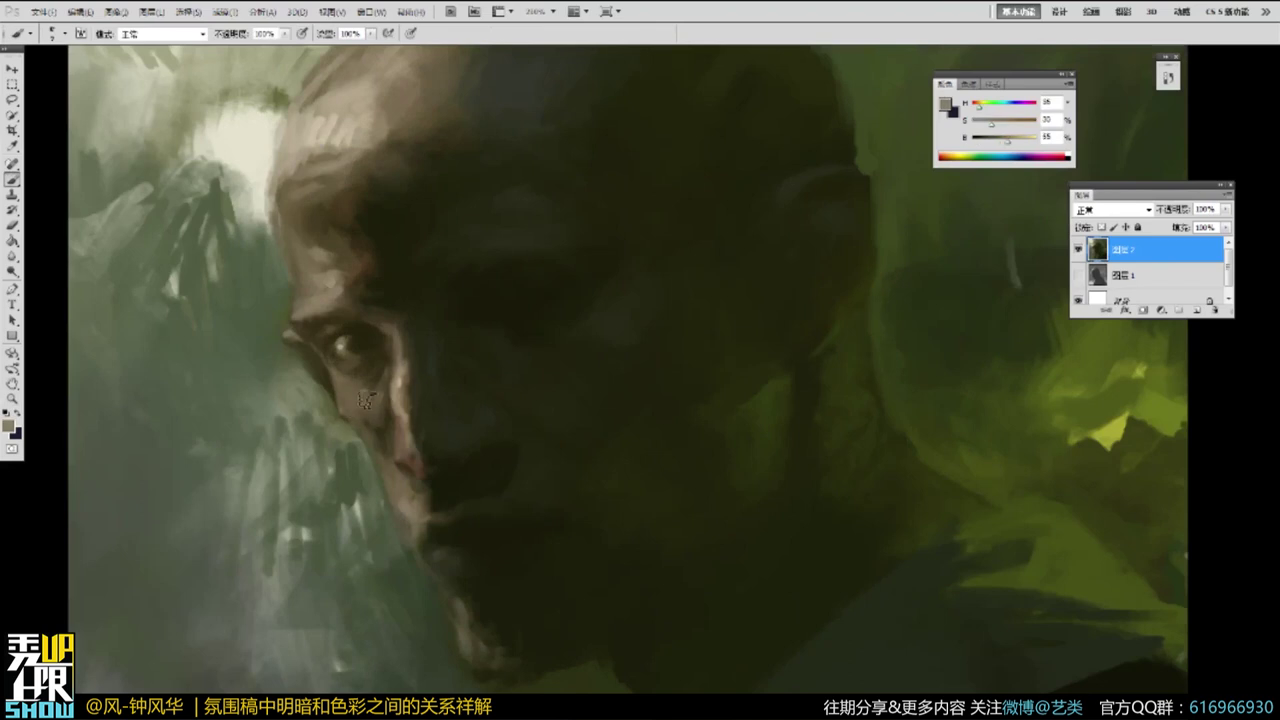
{"action": "left_click_drag", "start_coordinate": [374, 403], "coordinate": [364, 408]}
{"action": "left_click", "coordinate": [362, 328], "text": "alt"}
{"action": "left_click", "coordinate": [362, 330], "text": "alt"}
{"action": "key", "text": "ctrl+plus"}
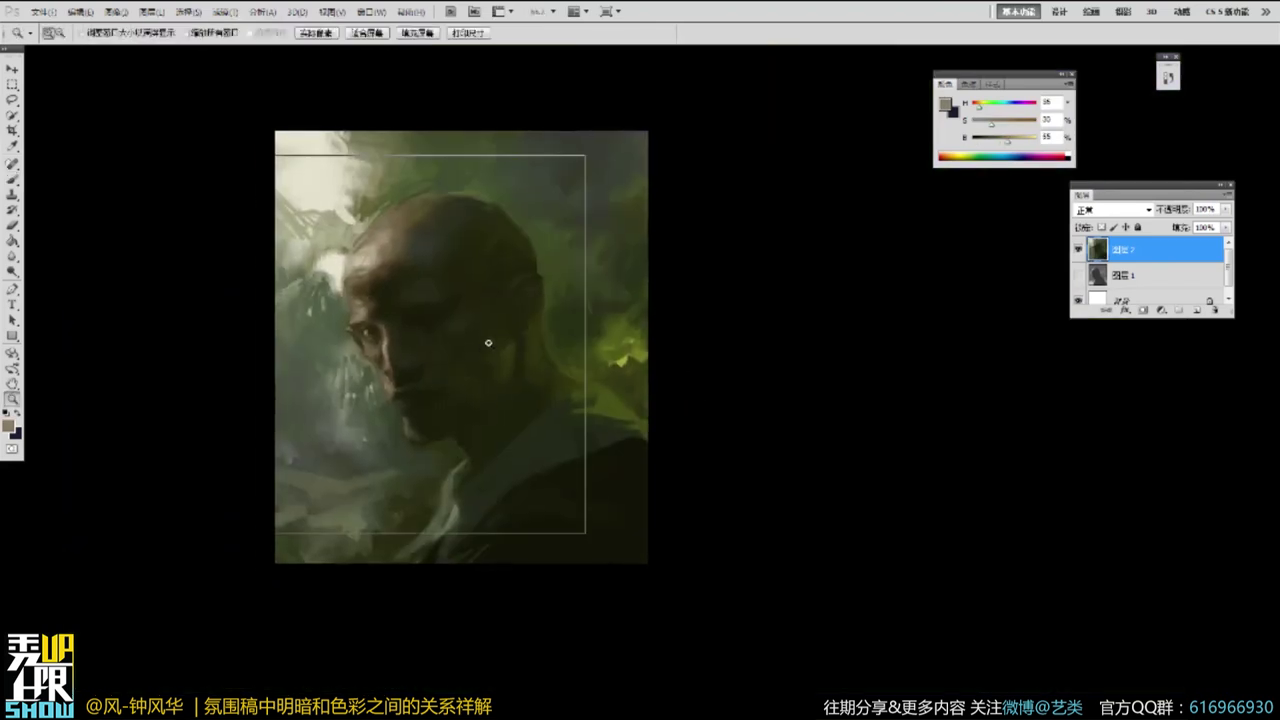
Rework the lit brow and the adjoining facial shadow with sampled skin and dark tones.
{"action": "left_click", "coordinate": [684, 380], "text": "alt"}
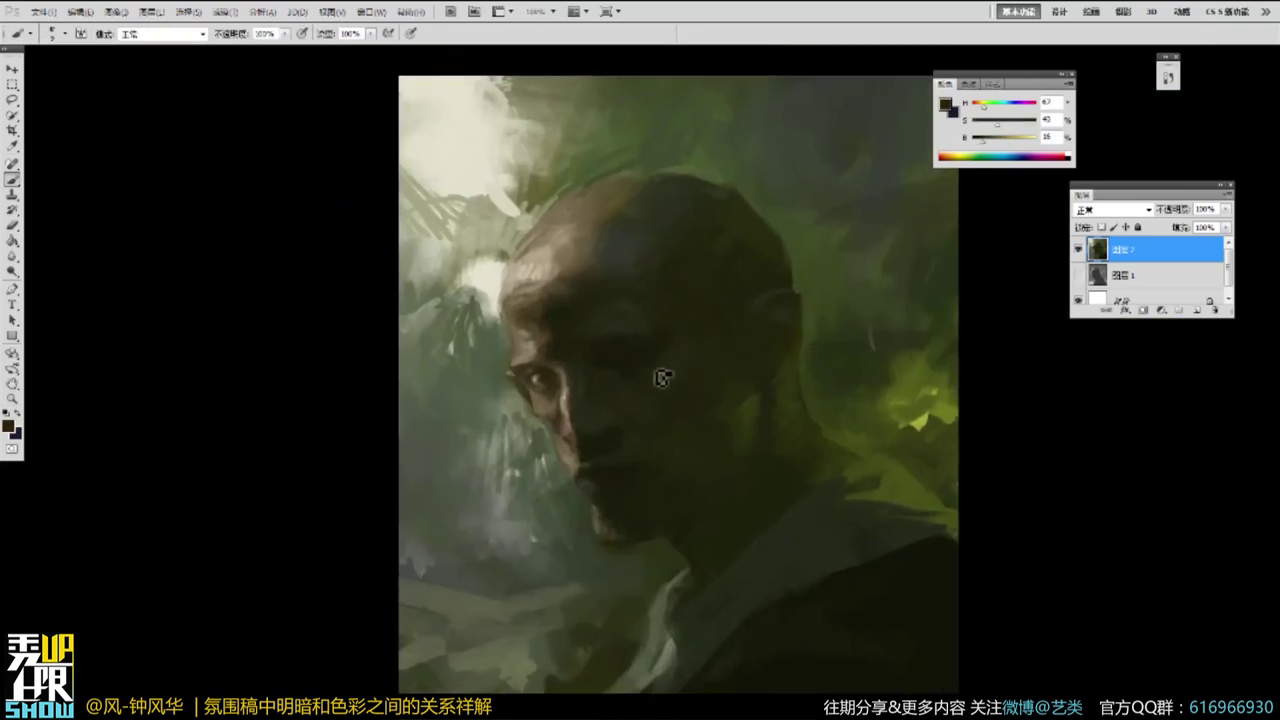
{"action": "left_click", "coordinate": [643, 354], "text": "alt"}
{"action": "key", "text": "ctrl+minus"}
{"action": "key", "text": "ctrl+plus"}
{"action": "left_click", "coordinate": [567, 352], "text": "alt"}
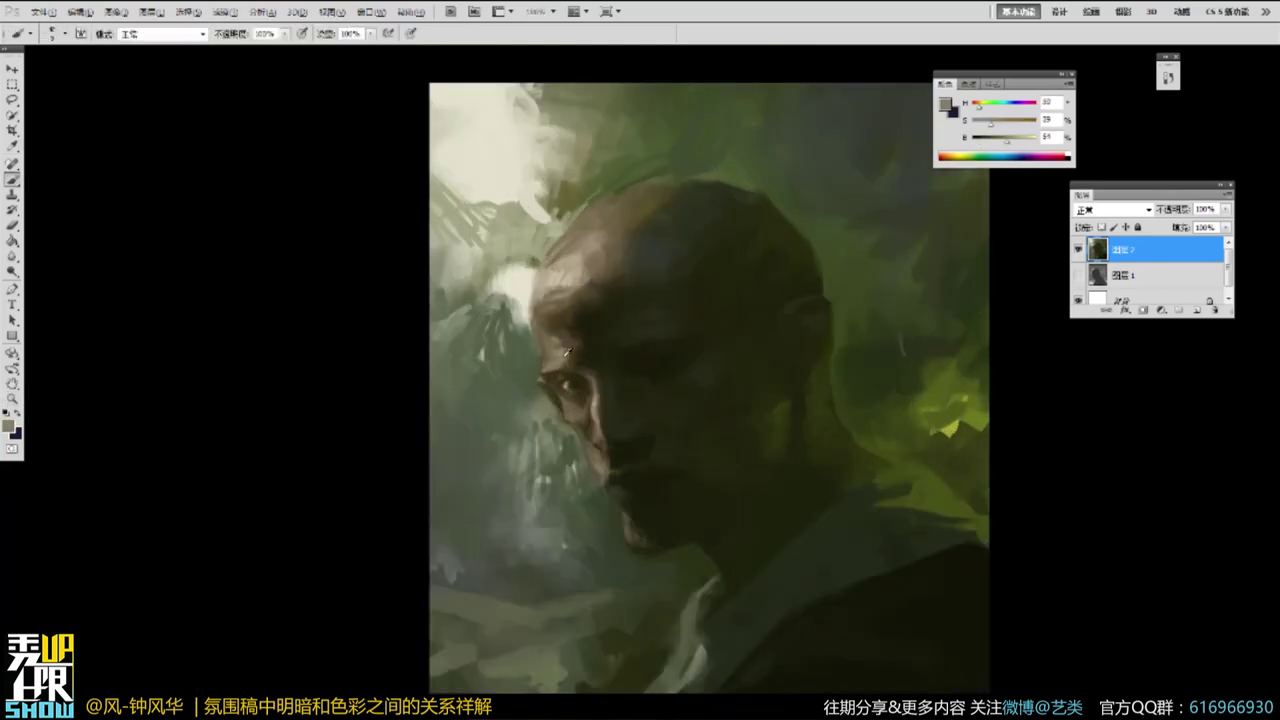
{"action": "mouse_move", "coordinate": [561, 361]}
{"action": "left_mouse_down"}
{"action": "mouse_move", "coordinate": [550, 367]}
{"action": "mouse_move", "coordinate": [542, 339]}
{"action": "left_mouse_up"}
{"action": "left_click", "coordinate": [549, 367], "text": "alt"}
Darken the collar's outer edge and the background beneath the jaw with sampled dark greens.
{"action": "left_click_drag", "start_coordinate": [701, 555], "coordinate": [653, 471]}
{"action": "left_click", "coordinate": [639, 573], "text": "alt"}
{"action": "left_click", "coordinate": [618, 643], "text": "alt"}
{"action": "mouse_move", "coordinate": [620, 579]}
{"action": "left_mouse_down"}
{"action": "mouse_move", "coordinate": [620, 608]}
{"action": "mouse_move", "coordinate": [597, 620]}
{"action": "left_mouse_up"}
{"action": "left_click", "coordinate": [638, 527], "text": "alt"}
{"action": "left_click", "coordinate": [638, 527], "text": "ctrl+alt"}
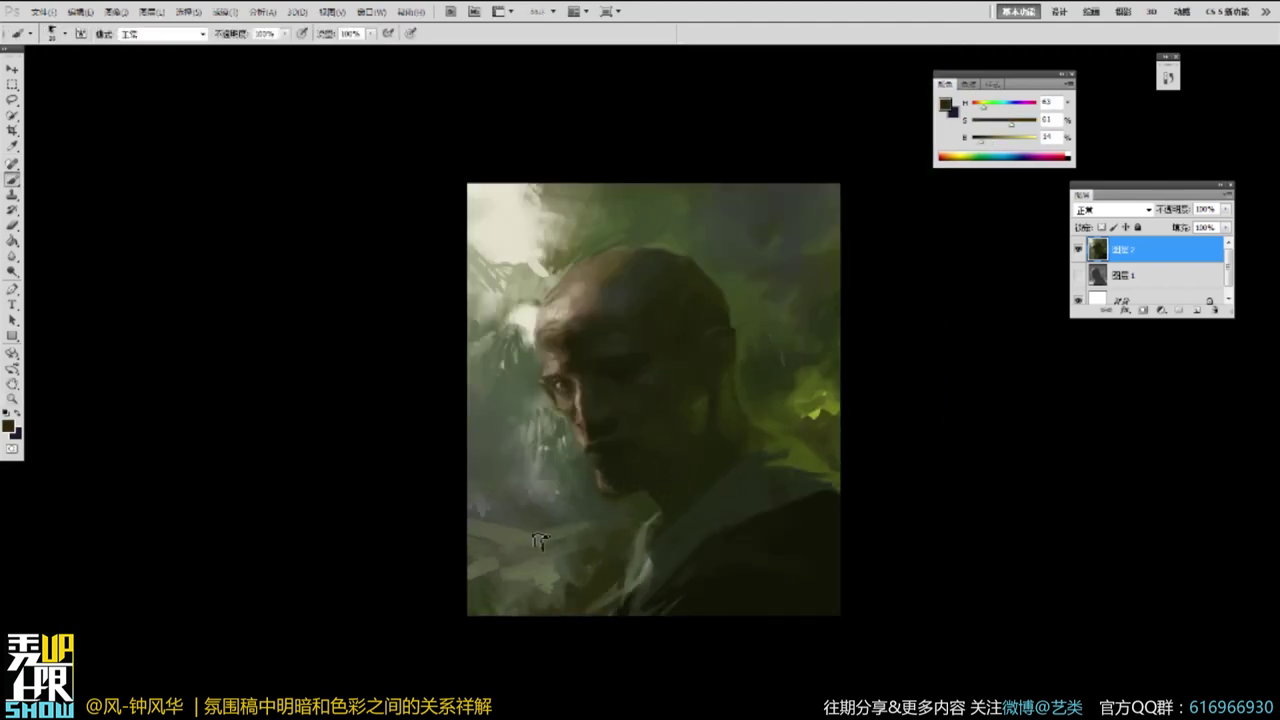
Touch up the shadowed neck and ear edge with sampled dark greens.
{"action": "left_click", "coordinate": [579, 552], "text": "alt"}
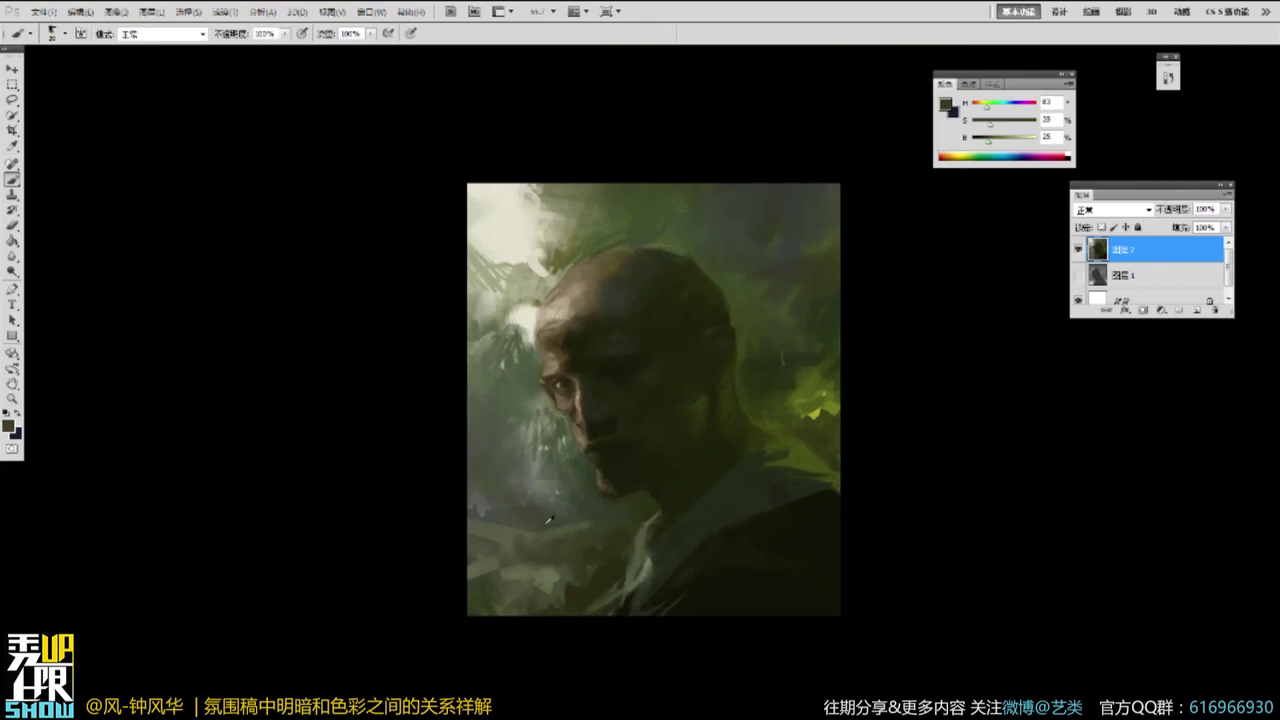
{"action": "left_click", "coordinate": [729, 386], "text": "alt"}
{"action": "key", "text": "z"}
{"action": "left_click", "coordinate": [655, 423]}
{"action": "key", "text": "b"}
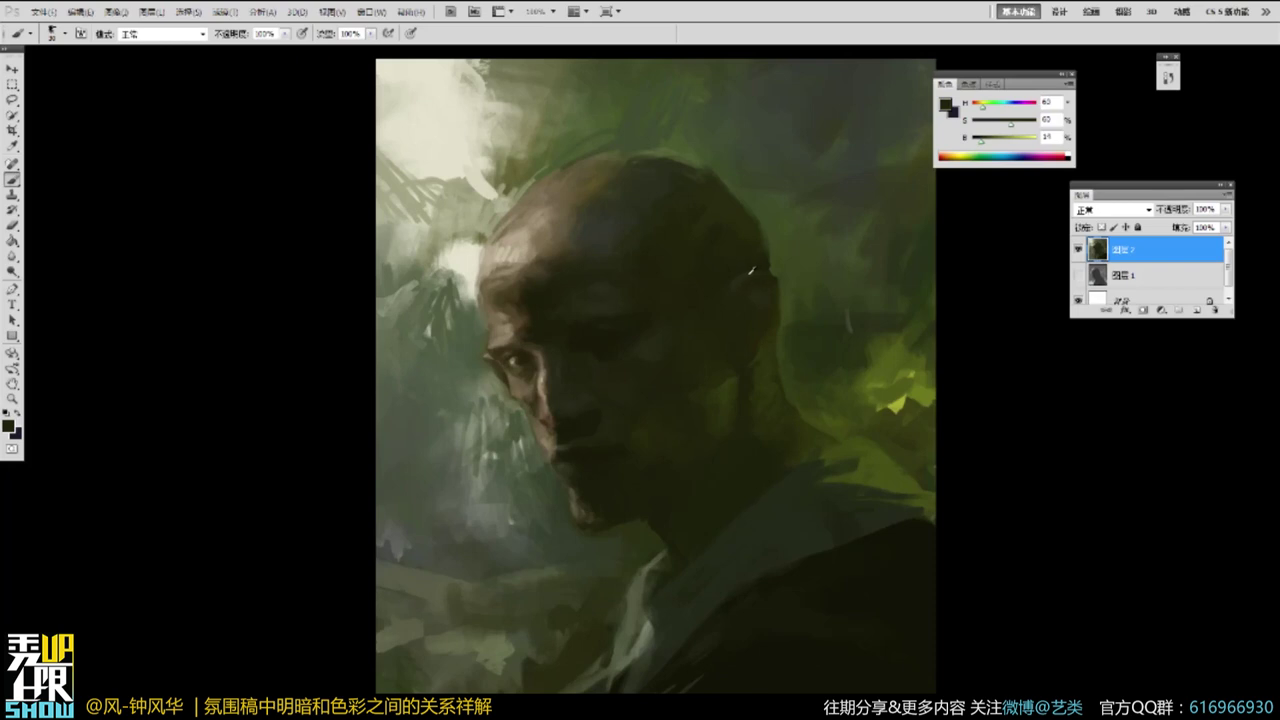
{"action": "key", "text": "p"}
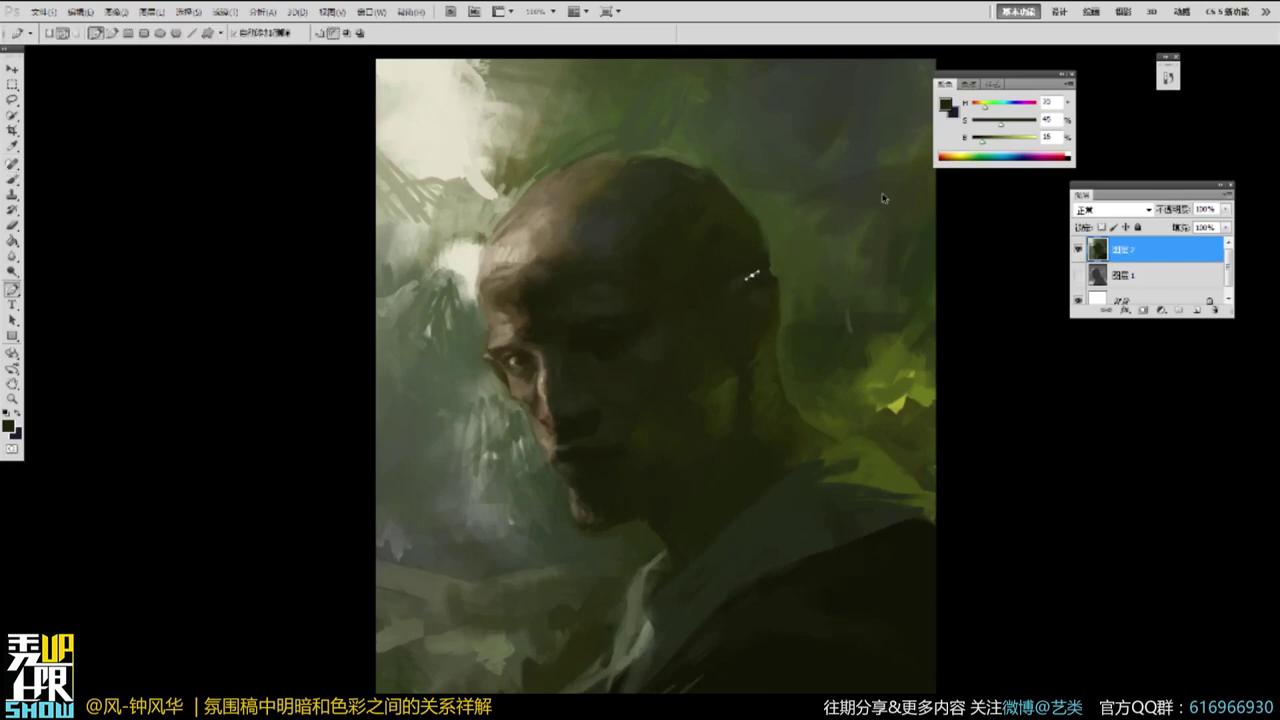
{"action": "key", "text": "b"}
Soften the background streaks above the forehead with a sampled pale grey-green.
{"action": "left_click", "coordinate": [528, 228], "text": "alt"}
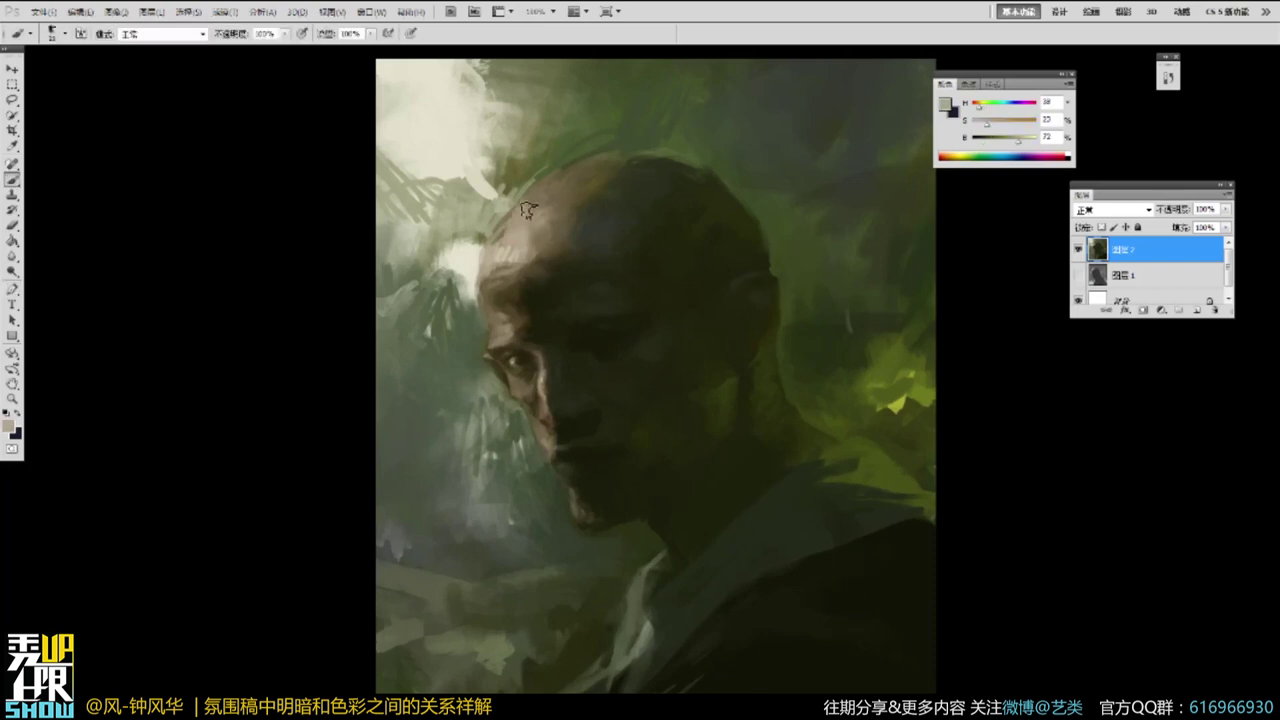
{"action": "left_click", "coordinate": [498, 164], "text": "alt"}
{"action": "left_click_drag", "start_coordinate": [506, 160], "coordinate": [490, 192]}
{"action": "left_click_drag", "start_coordinate": [542, 142], "coordinate": [502, 188]}
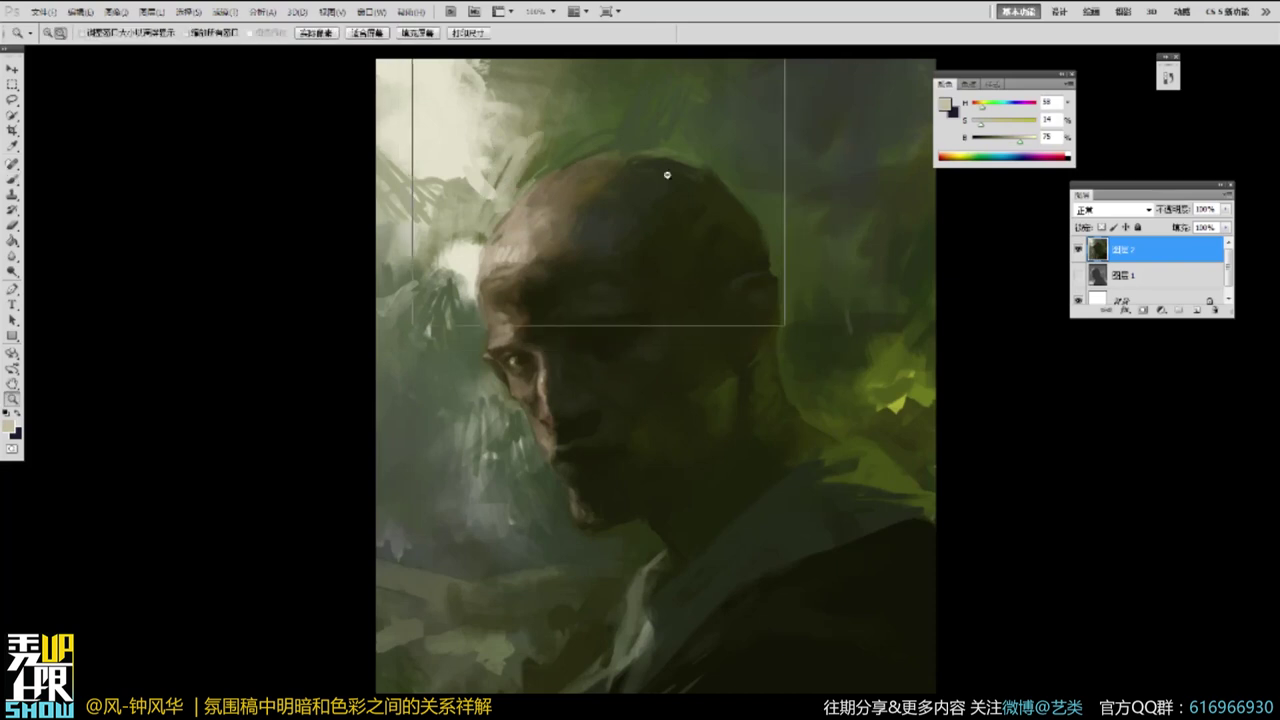
{"action": "left_click", "coordinate": [667, 174], "text": "alt"}
{"action": "left_click", "coordinate": [544, 98], "text": "alt"}
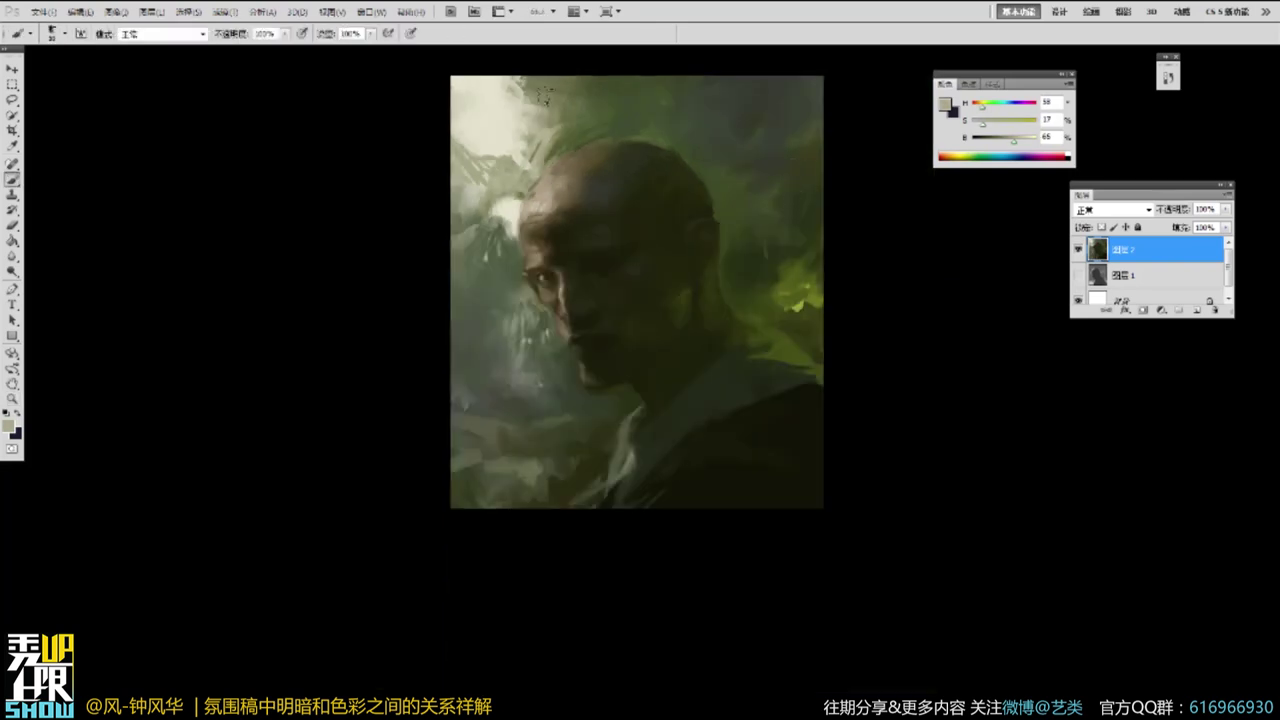
Brush vertical pale grey-green strokes into the bright background in front of the face to merge its light patches.
{"action": "left_click_drag", "start_coordinate": [530, 108], "coordinate": [496, 184]}
{"action": "mouse_move", "coordinate": [488, 126]}
{"action": "left_mouse_down"}
{"action": "mouse_move", "coordinate": [470, 188]}
{"action": "mouse_move", "coordinate": [486, 268]}
{"action": "left_mouse_up"}
{"action": "left_click", "coordinate": [474, 122], "text": "alt"}
{"action": "mouse_move", "coordinate": [493, 212]}
{"action": "left_mouse_down"}
{"action": "mouse_move", "coordinate": [479, 287]}
{"action": "mouse_move", "coordinate": [503, 240]}
{"action": "mouse_move", "coordinate": [505, 264]}
{"action": "mouse_move", "coordinate": [481, 255]}
{"action": "mouse_move", "coordinate": [453, 150]}
{"action": "mouse_move", "coordinate": [468, 307]}
{"action": "mouse_move", "coordinate": [486, 240]}
{"action": "mouse_move", "coordinate": [478, 222]}
{"action": "mouse_move", "coordinate": [474, 298]}
{"action": "left_mouse_up"}
{"action": "left_click", "coordinate": [488, 243], "text": "alt"}
{"action": "left_click", "coordinate": [493, 104], "text": "alt"}
Paint a pale grey-green light patch behind the back of the head and blend its edges with sampled greens.
{"action": "mouse_move", "coordinate": [752, 176]}
{"action": "left_mouse_down"}
{"action": "mouse_move", "coordinate": [723, 202]}
{"action": "mouse_move", "coordinate": [746, 202]}
{"action": "mouse_move", "coordinate": [726, 206]}
{"action": "mouse_move", "coordinate": [709, 188]}
{"action": "mouse_move", "coordinate": [730, 229]}
{"action": "left_mouse_up"}
{"action": "left_click", "coordinate": [752, 211], "text": "alt"}
{"action": "left_click", "coordinate": [756, 211], "text": "alt"}
{"action": "left_click", "coordinate": [742, 212], "text": "alt"}
{"action": "left_click", "coordinate": [722, 198], "text": "alt"}
{"action": "left_click", "coordinate": [760, 247], "text": "alt"}
Tone down the pale collar edge and adjoining jacket with sampled dark greens.
{"action": "left_click", "coordinate": [740, 369], "text": "alt"}
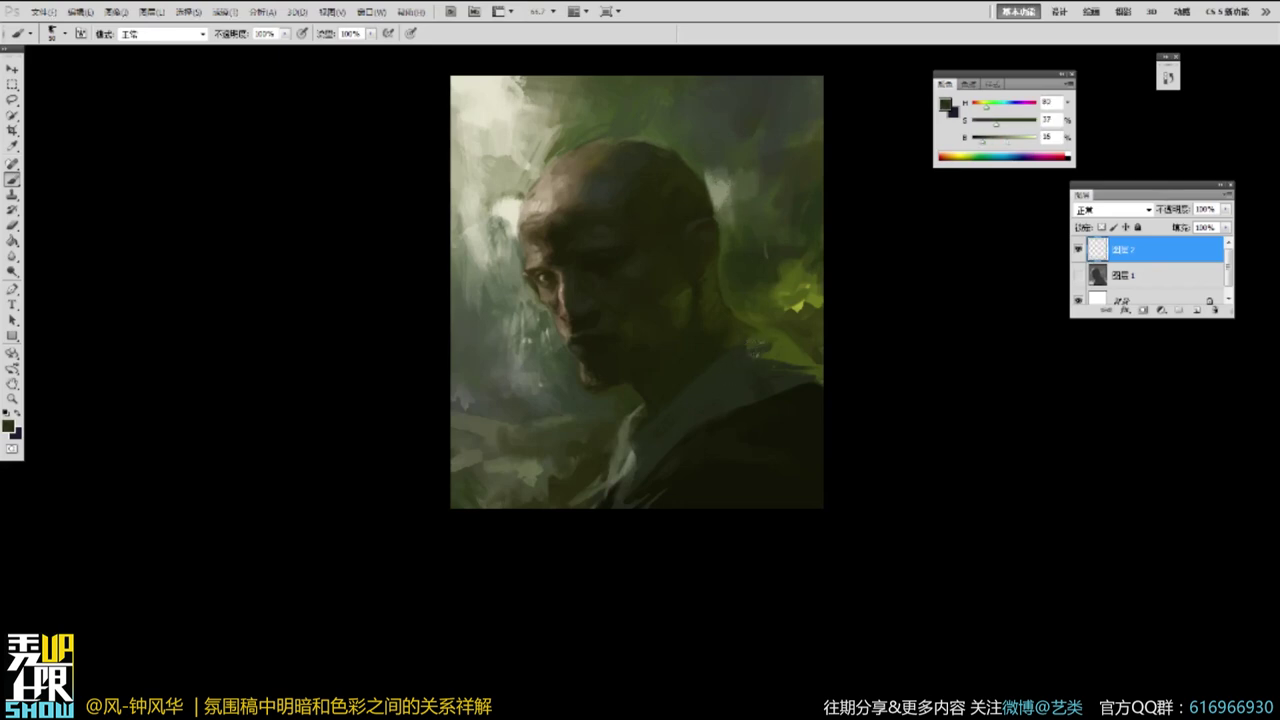
{"action": "left_click", "coordinate": [641, 418], "text": "alt"}
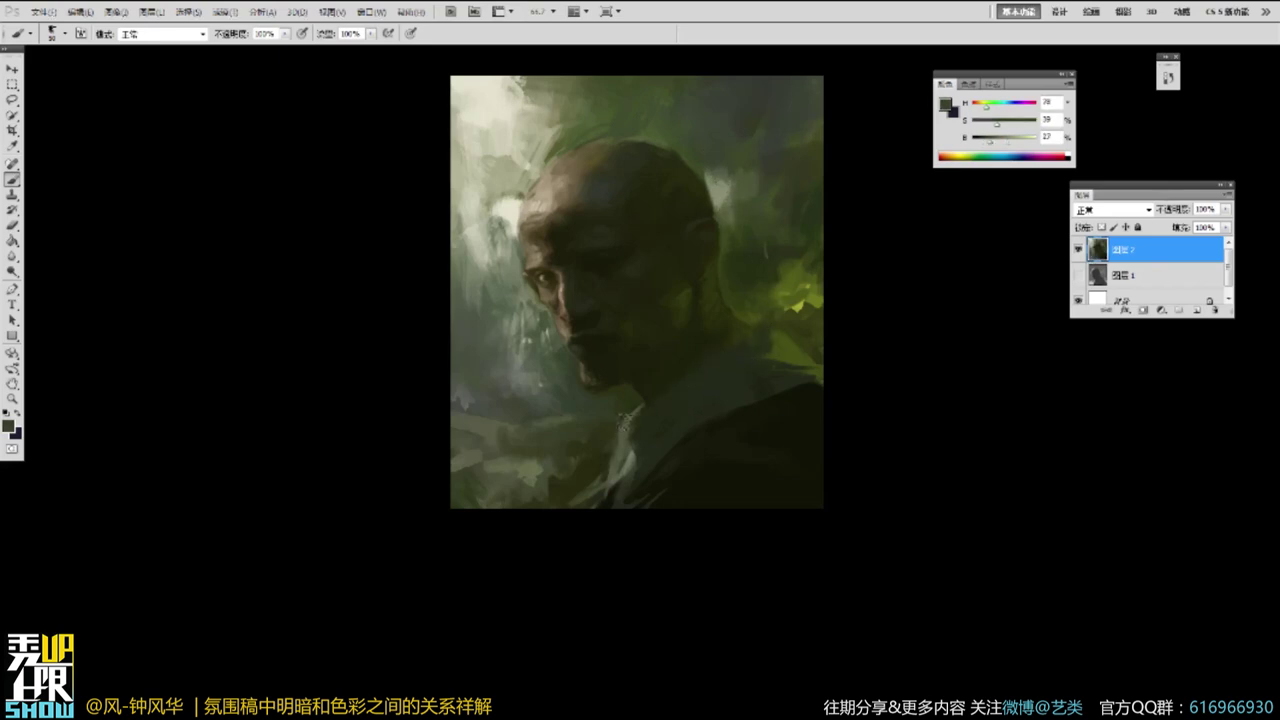
{"action": "left_click", "coordinate": [598, 470], "text": "alt"}
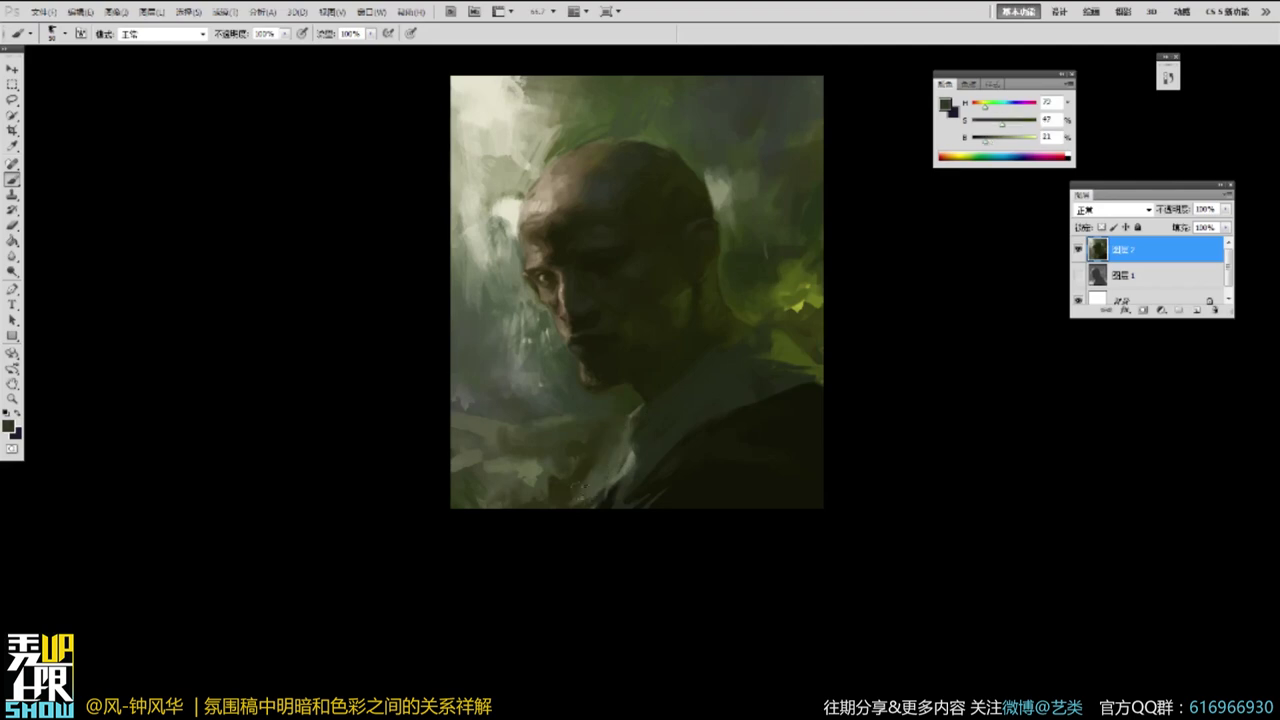
{"action": "left_click", "coordinate": [688, 452], "text": "alt"}
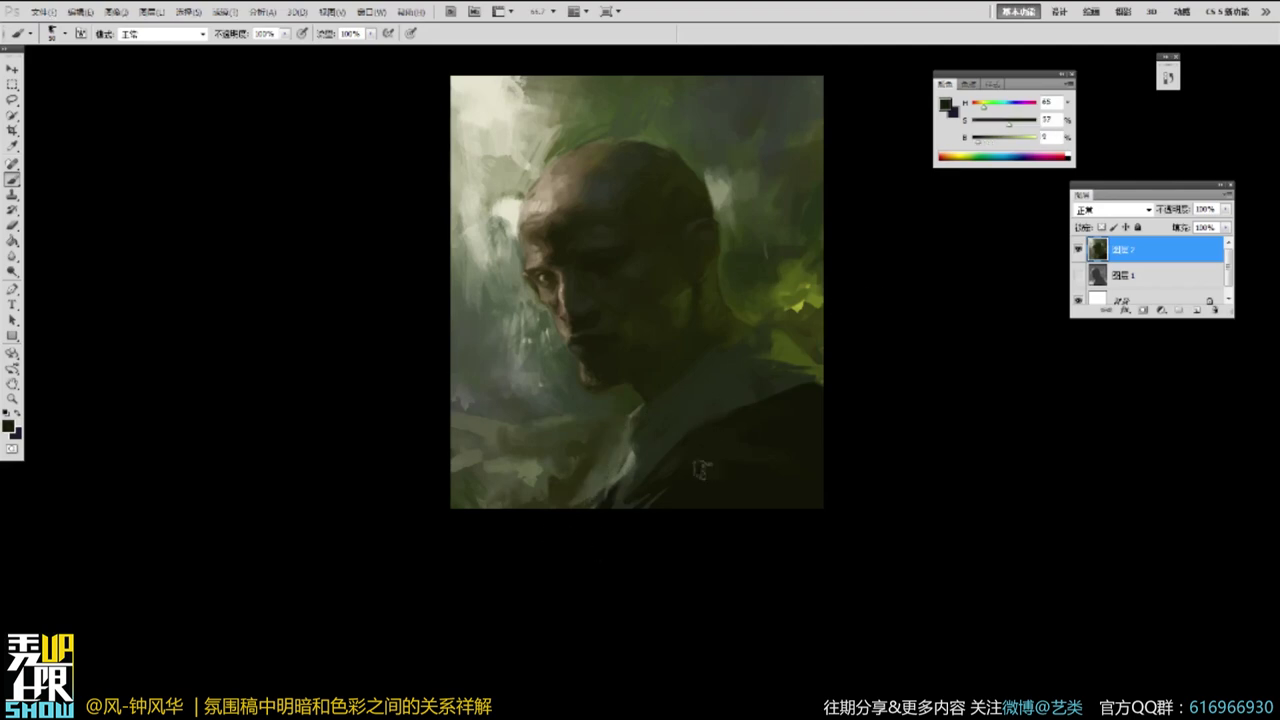
Soften the broad collar over the shoulder with sampled grey-green strokes.
{"action": "left_click", "coordinate": [698, 416], "text": "alt"}
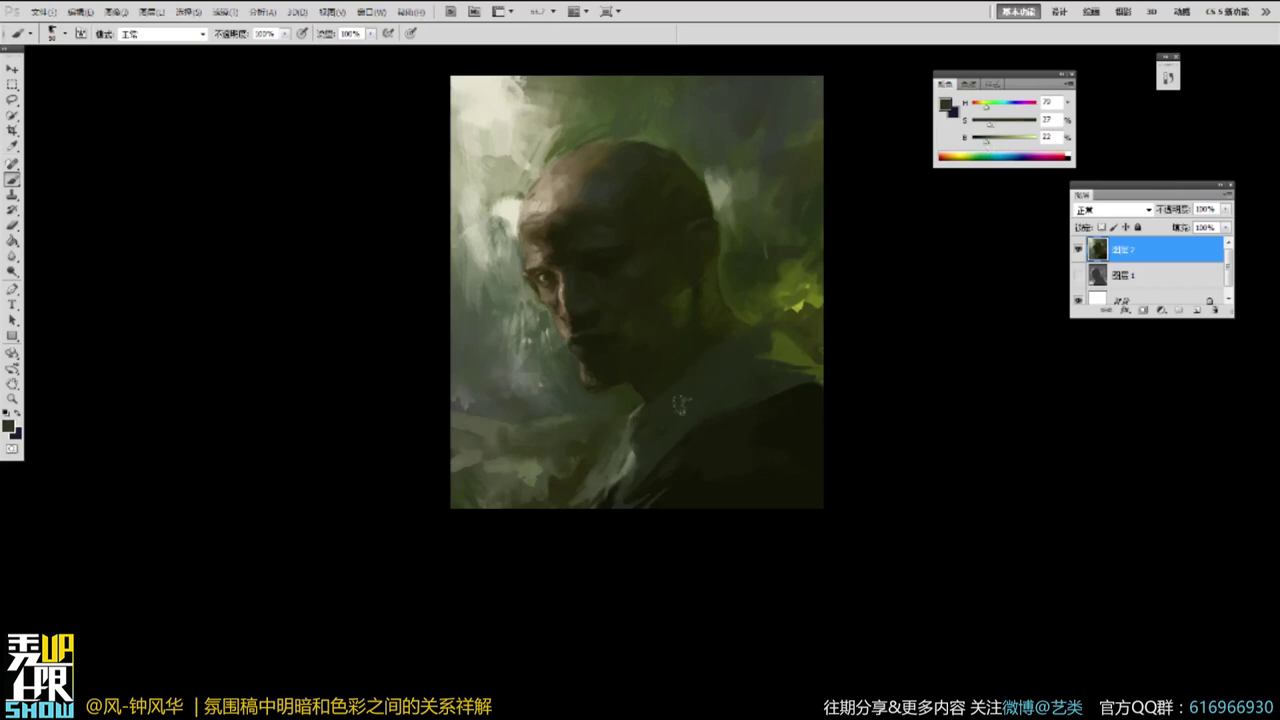
{"action": "key", "text": "p"}
{"action": "key", "text": "e"}
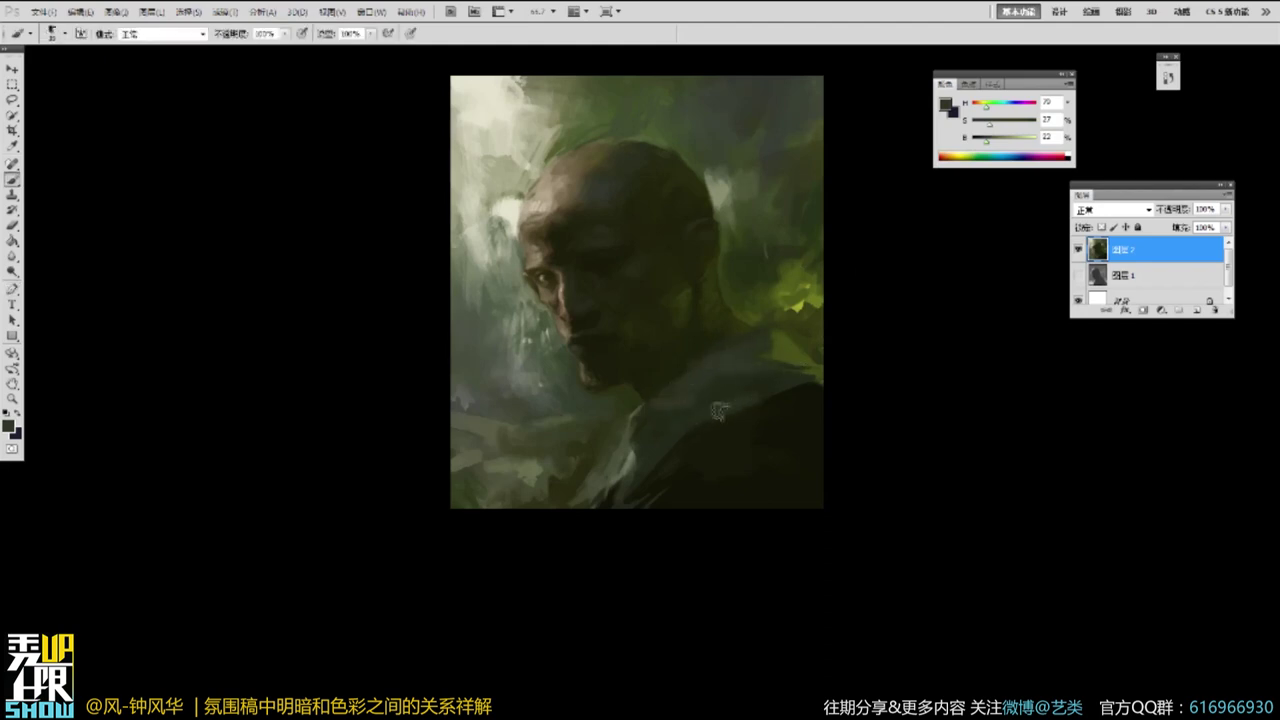
{"action": "left_click", "coordinate": [726, 394], "text": "alt"}
{"action": "left_click", "coordinate": [736, 398], "text": "alt"}
Refine the mouth corner and the contour below the lips with a smaller brush in sampled skin and shadow tones.
{"action": "key", "text": "ctrl+space"}
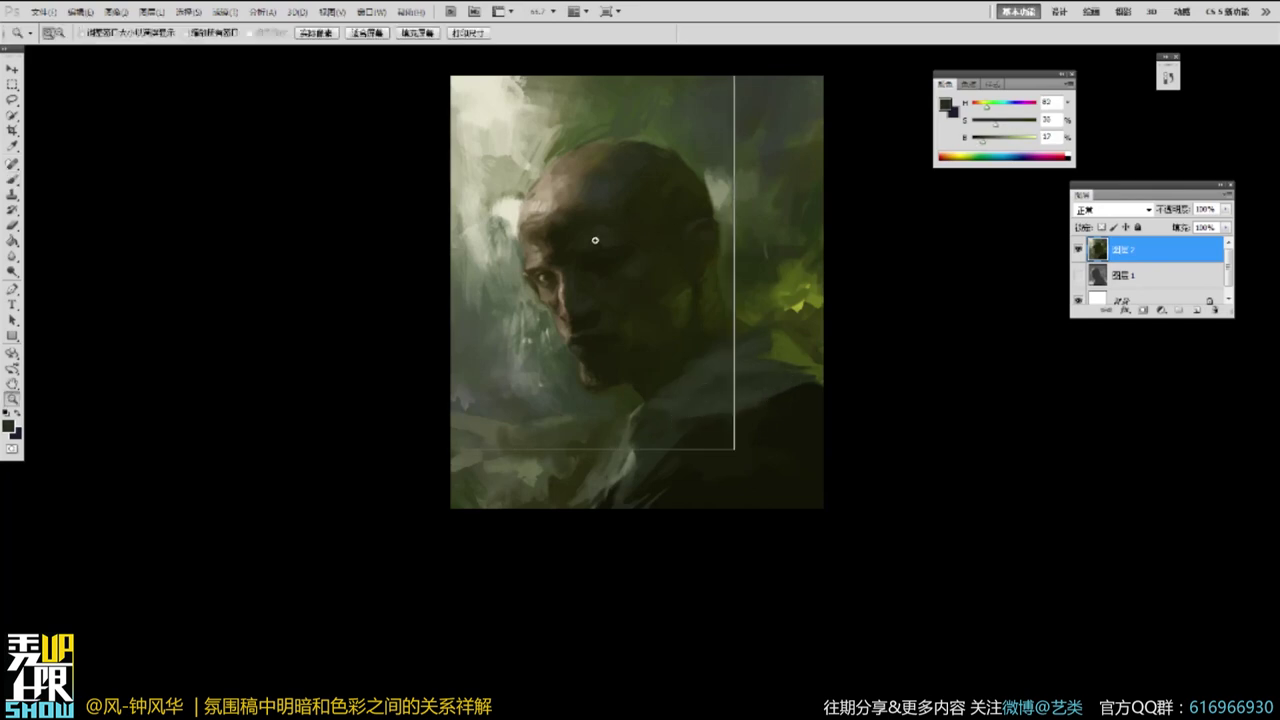
{"action": "left_click", "coordinate": [604, 314], "text": "ctrl"}
{"action": "key", "text": "p"}
{"action": "key", "text": "ctrl+space"}
{"action": "left_click", "coordinate": [593, 371], "text": "ctrl"}
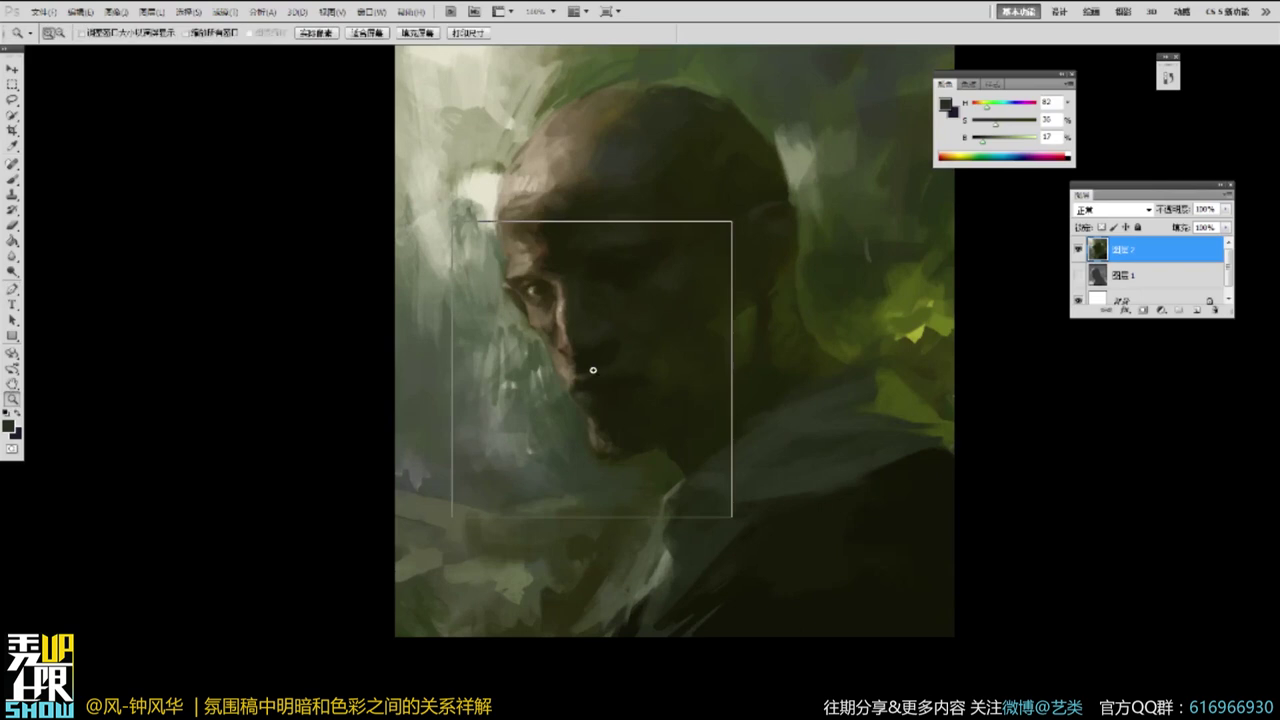
{"action": "key", "text": "b"}
{"action": "key", "text": "bracketleft"}
{"action": "key", "text": "bracketleft"}
{"action": "left_click", "coordinate": [553, 392], "text": "alt"}
{"action": "left_click_drag", "start_coordinate": [577, 421], "coordinate": [561, 430]}
{"action": "left_click", "coordinate": [569, 410], "text": "alt"}
{"action": "left_click", "coordinate": [562, 424], "text": "alt"}
{"action": "left_click", "coordinate": [550, 405], "text": "alt"}
{"action": "left_click", "coordinate": [567, 405], "text": "alt"}
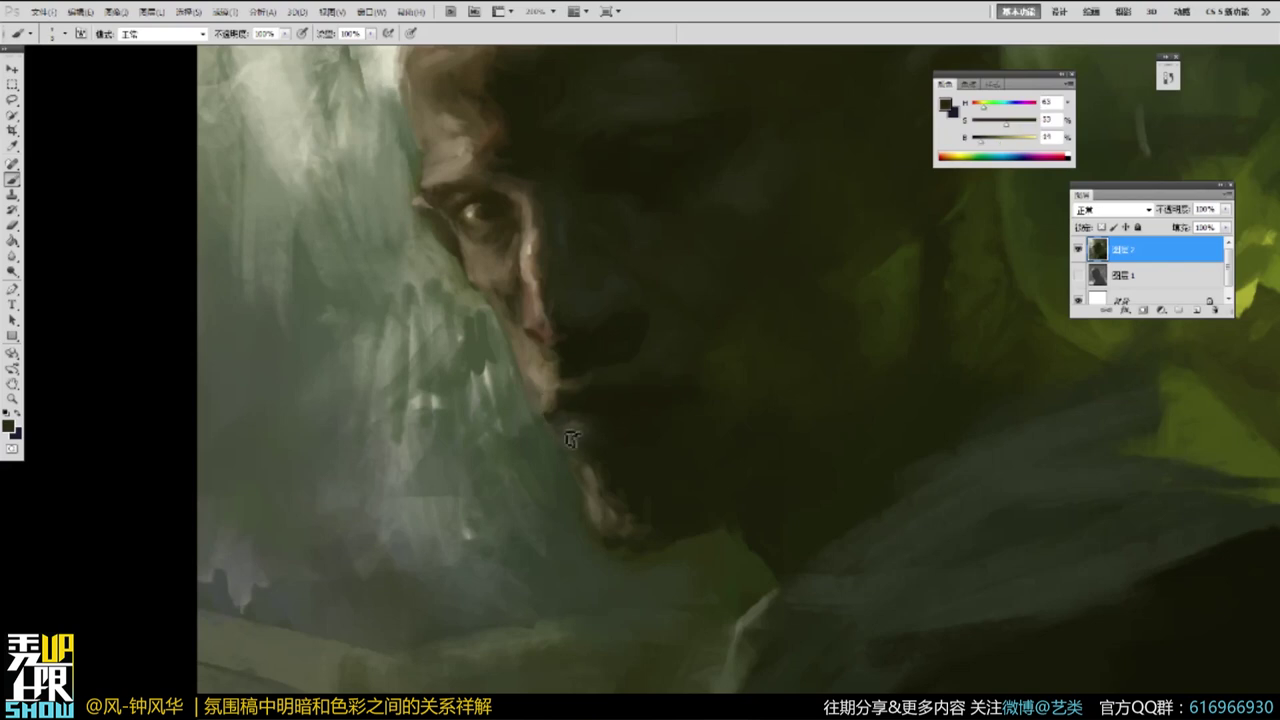
{"action": "left_click", "coordinate": [569, 443], "text": "alt"}
Touch up the chin's edge against the background with a sampled muted green.
{"action": "key", "text": "alt+space"}
{"action": "left_click", "coordinate": [689, 349], "text": "alt"}
{"action": "left_click", "coordinate": [689, 349], "text": "alt"}
{"action": "key", "text": "ctrl+space"}
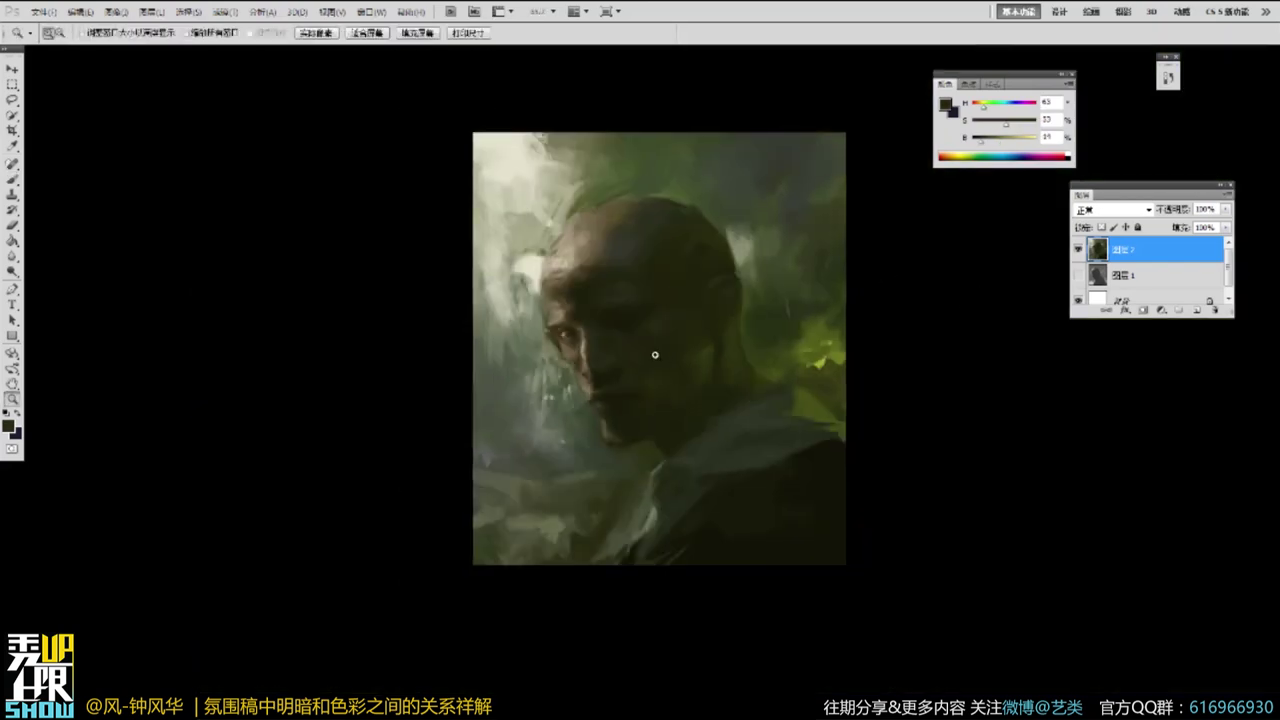
{"action": "left_click", "coordinate": [655, 353], "text": "ctrl"}
{"action": "left_click", "coordinate": [591, 465], "text": "alt"}
{"action": "left_click", "coordinate": [588, 482], "text": "alt"}
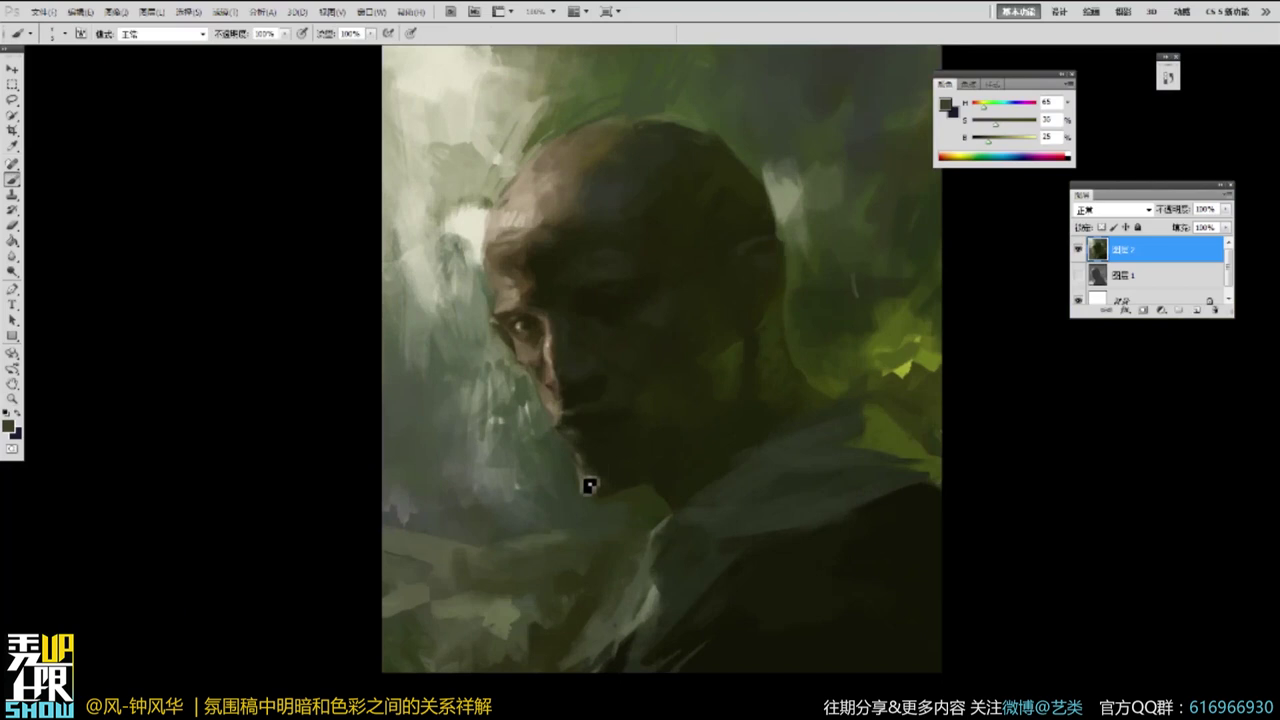
Examine the whole portrait in full-screen view at several zoom levels.
{"action": "key", "text": "alt+space"}
{"action": "left_click", "coordinate": [623, 410], "text": "alt"}
{"action": "left_click", "coordinate": [970, 310], "text": "alt"}
{"action": "key", "text": "f"}
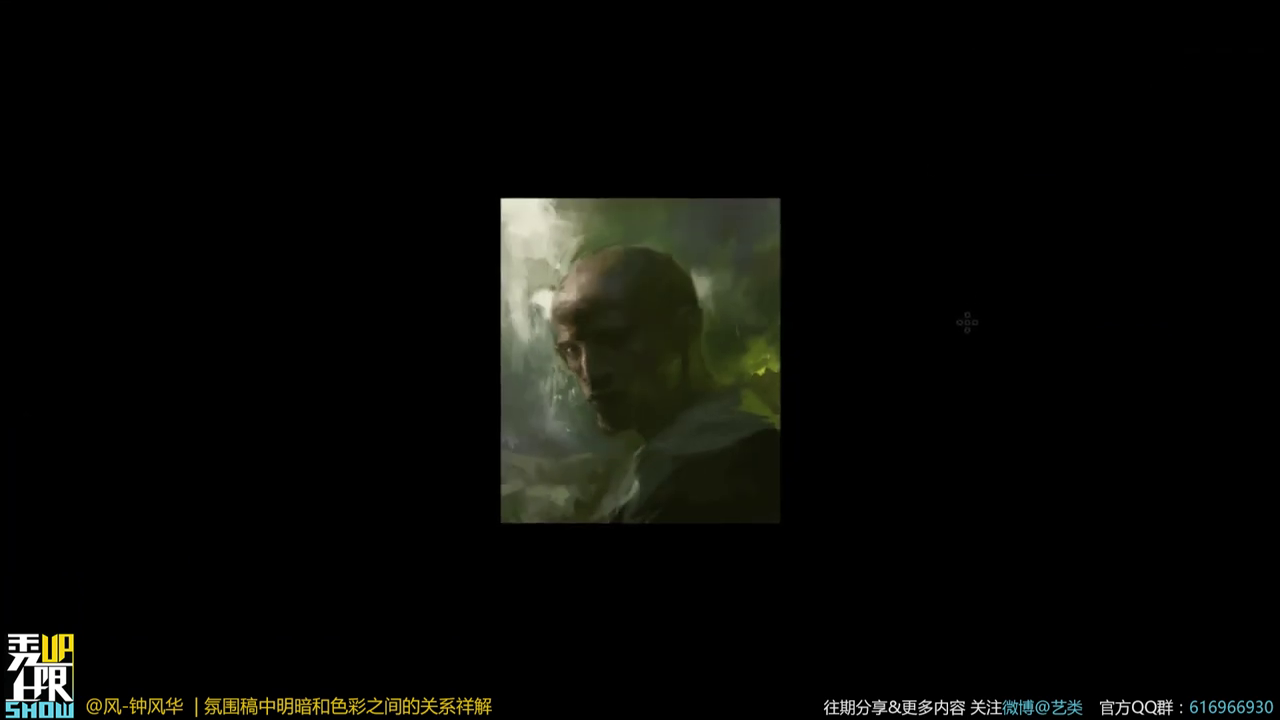
{"action": "key", "text": "ctrl+space"}
{"action": "left_click", "coordinate": [856, 302], "text": "ctrl"}
{"action": "key", "text": "f"}
{"action": "key", "text": "f"}
{"action": "key", "text": "ctrl+space"}
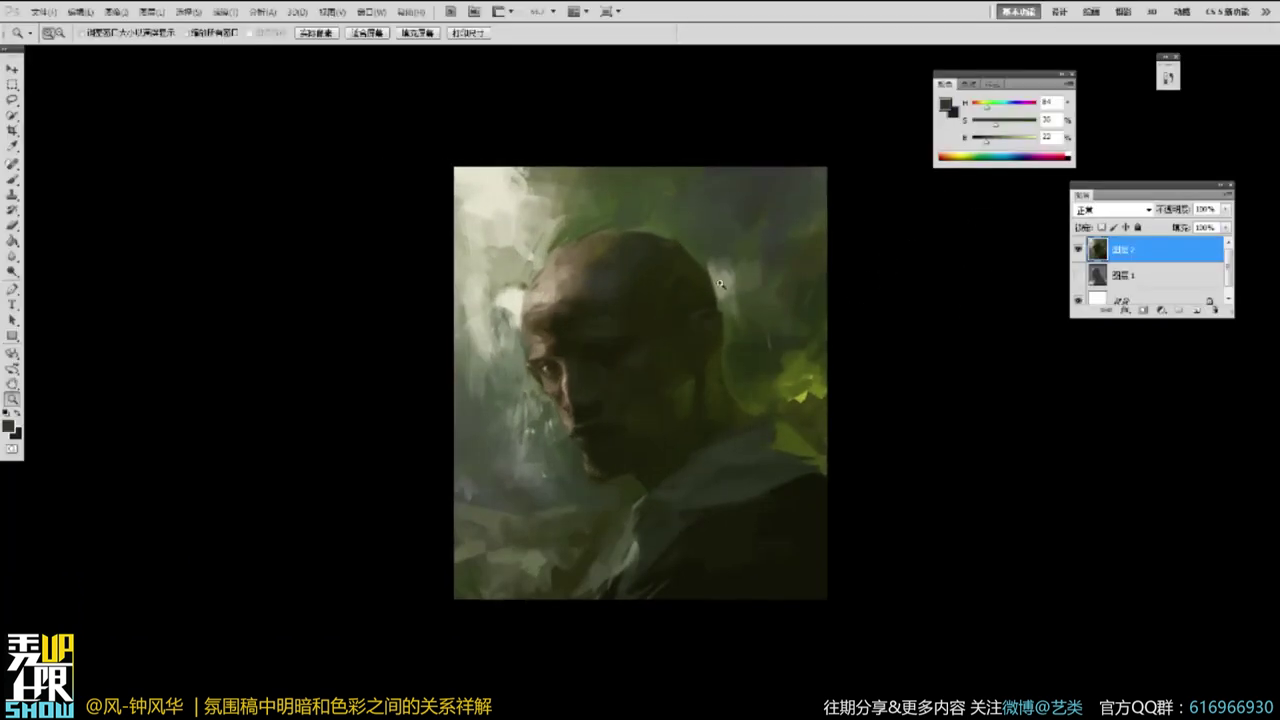
{"action": "left_click", "coordinate": [719, 375], "text": "ctrl"}
{"action": "left_click", "coordinate": [719, 393], "text": "alt"}
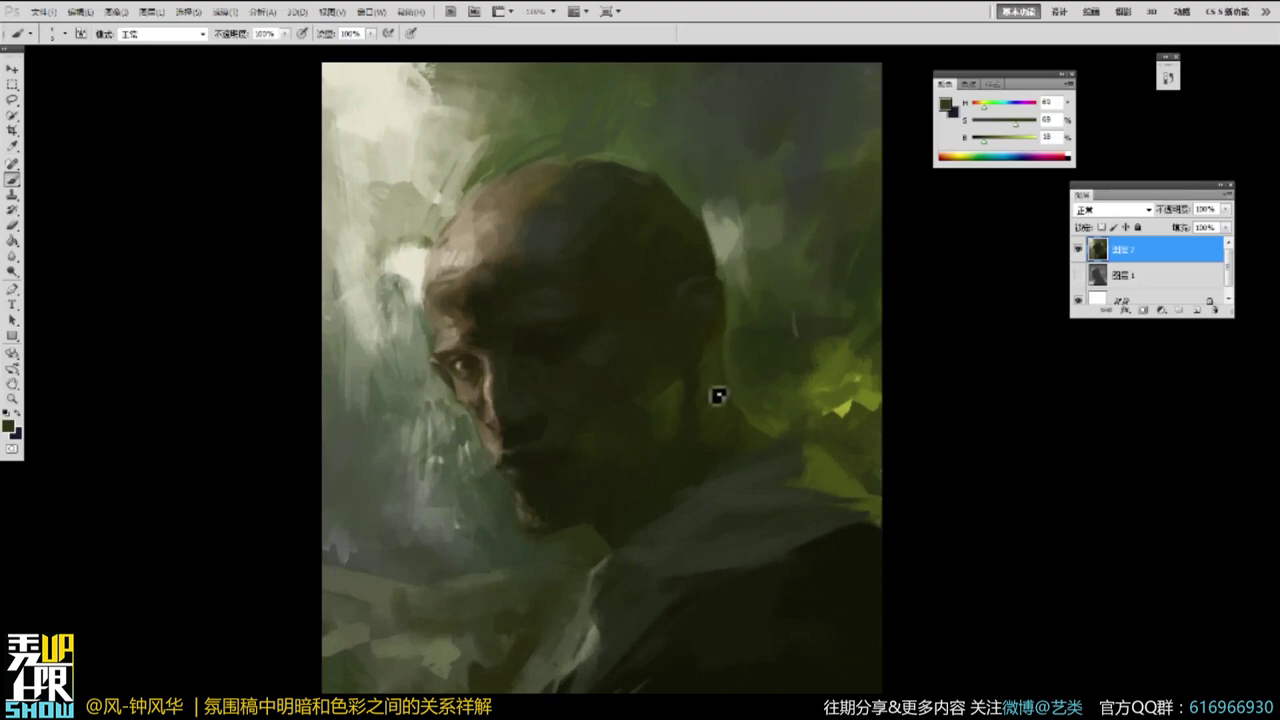
{"action": "key", "text": "f"}
{"action": "key", "text": "f"}
{"action": "key", "text": "f"}
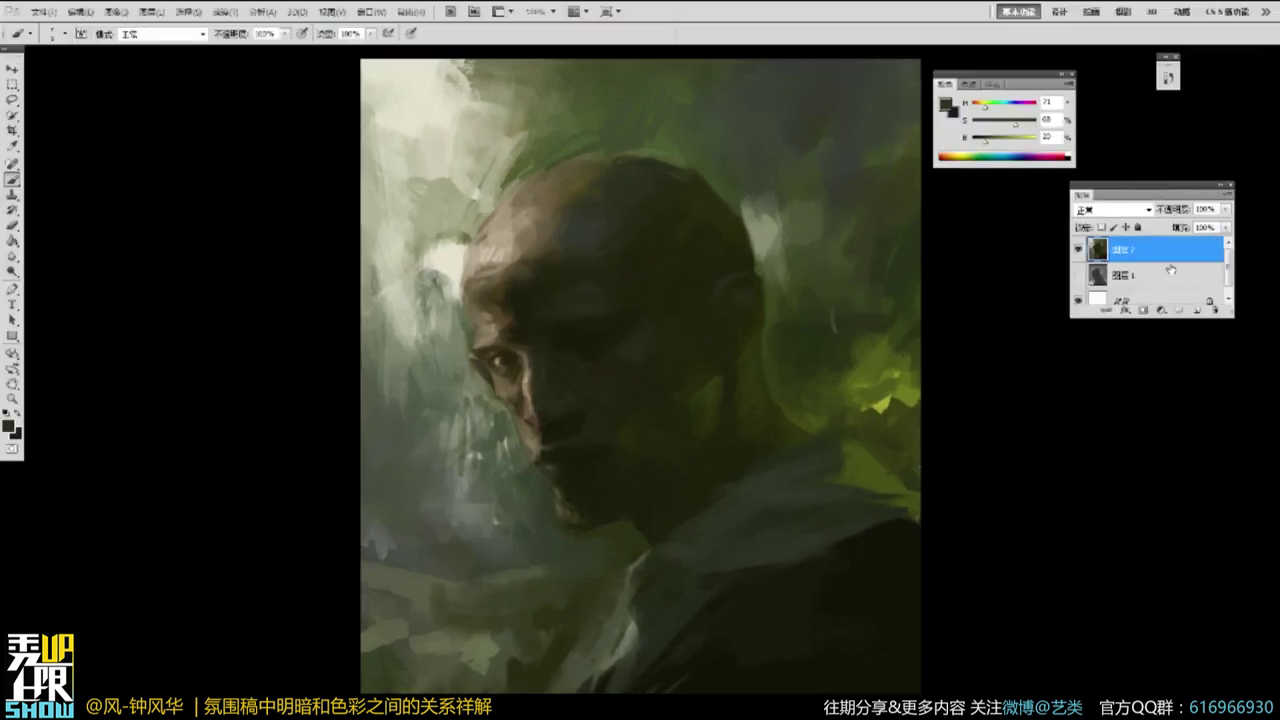
Compare the colour portrait with the greyscale study by toggling the visibility of their layers.
{"action": "left_click", "coordinate": [1078, 250]}
{"action": "left_click", "coordinate": [1077, 276]}
{"action": "left_click", "coordinate": [1078, 250]}
{"action": "left_click", "coordinate": [1078, 250]}
{"action": "left_click", "coordinate": [1078, 276]}
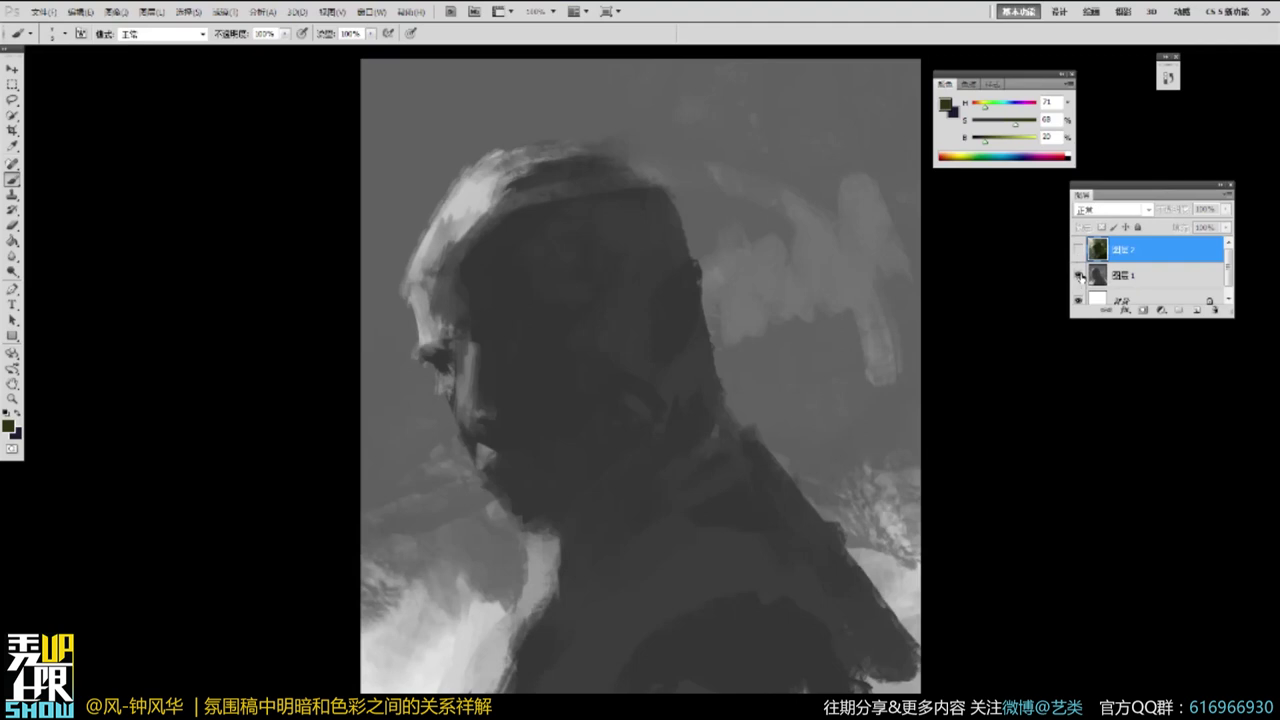
{"action": "left_click", "coordinate": [1078, 276]}
{"action": "left_click", "coordinate": [1078, 250]}
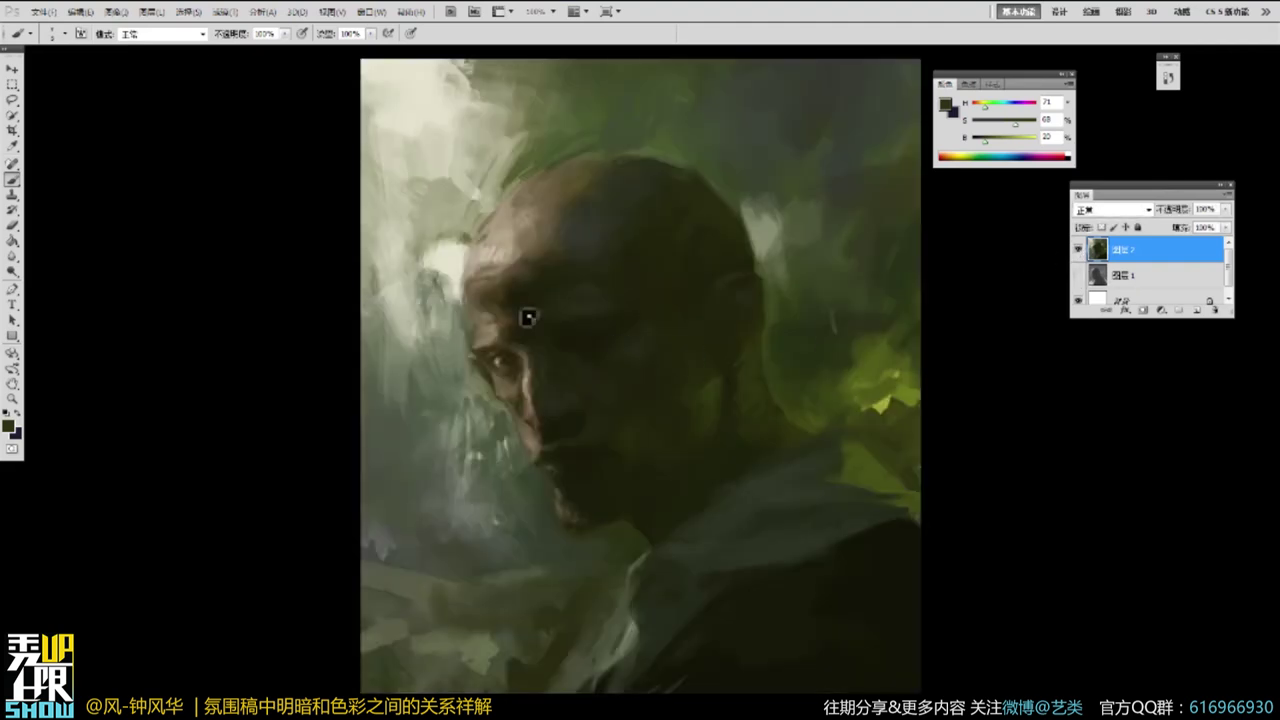
Add a new layer, hide the green portrait, and block in the upper canvas with large dark brown strokes.
{"action": "left_click", "coordinate": [1197, 314]}
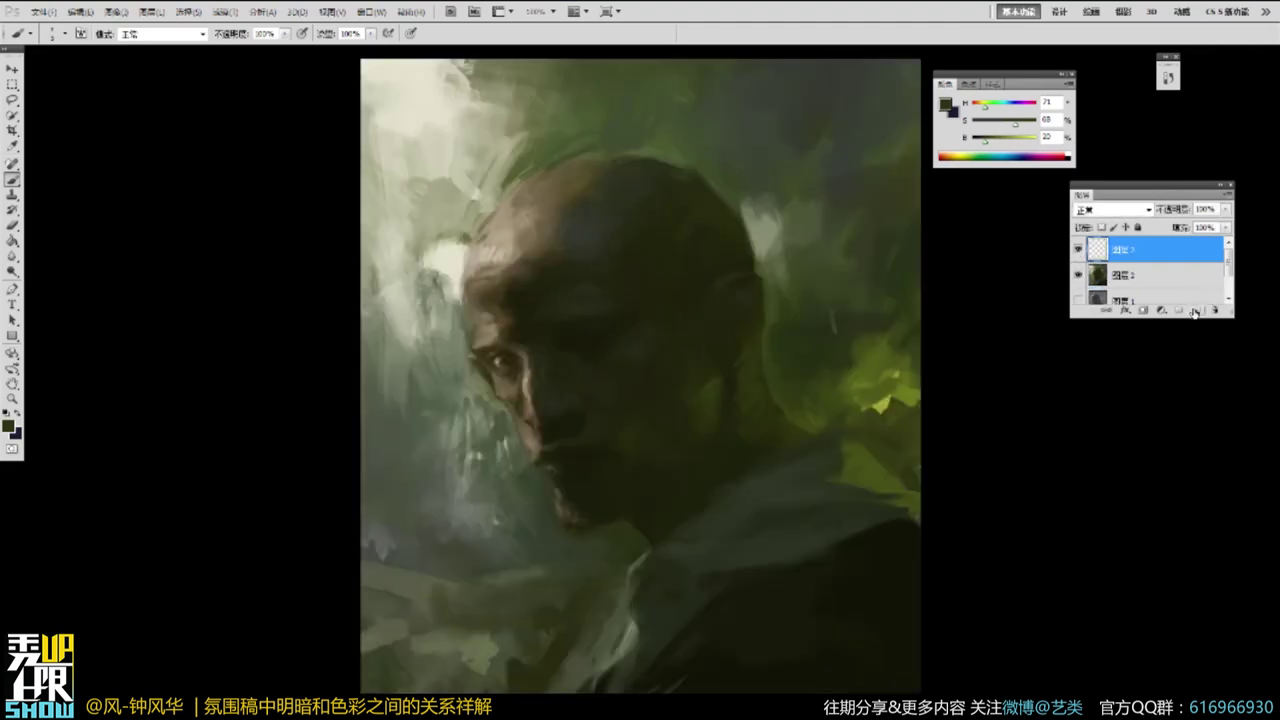
{"action": "left_click", "coordinate": [1078, 276]}
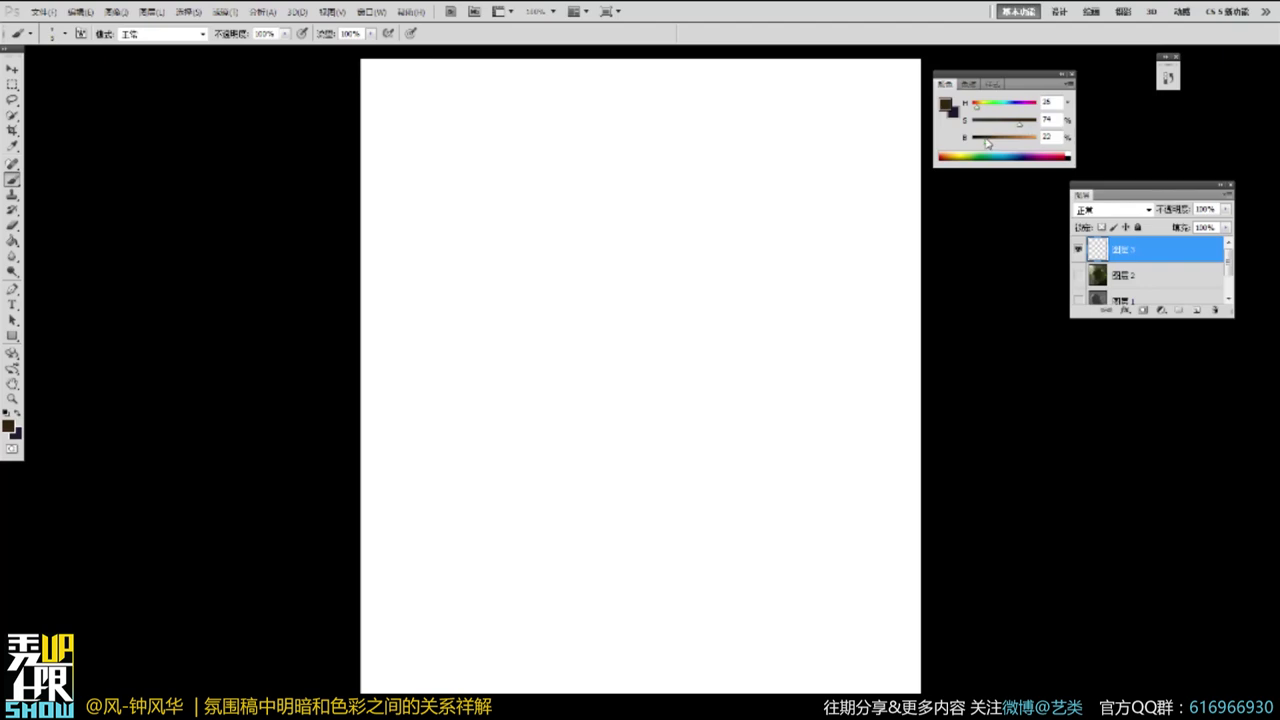
{"action": "key", "text": "bracketright"}
{"action": "key", "text": "bracketright"}
{"action": "key", "text": "bracketright"}
{"action": "mouse_move", "coordinate": [635, 225]}
{"action": "left_mouse_down"}
{"action": "mouse_move", "coordinate": [480, 260]}
{"action": "mouse_move", "coordinate": [375, 365]}
{"action": "left_mouse_up"}
{"action": "mouse_move", "coordinate": [375, 250]}
{"action": "left_mouse_down"}
{"action": "mouse_move", "coordinate": [425, 165]}
{"action": "mouse_move", "coordinate": [430, 75]}
{"action": "left_mouse_up"}
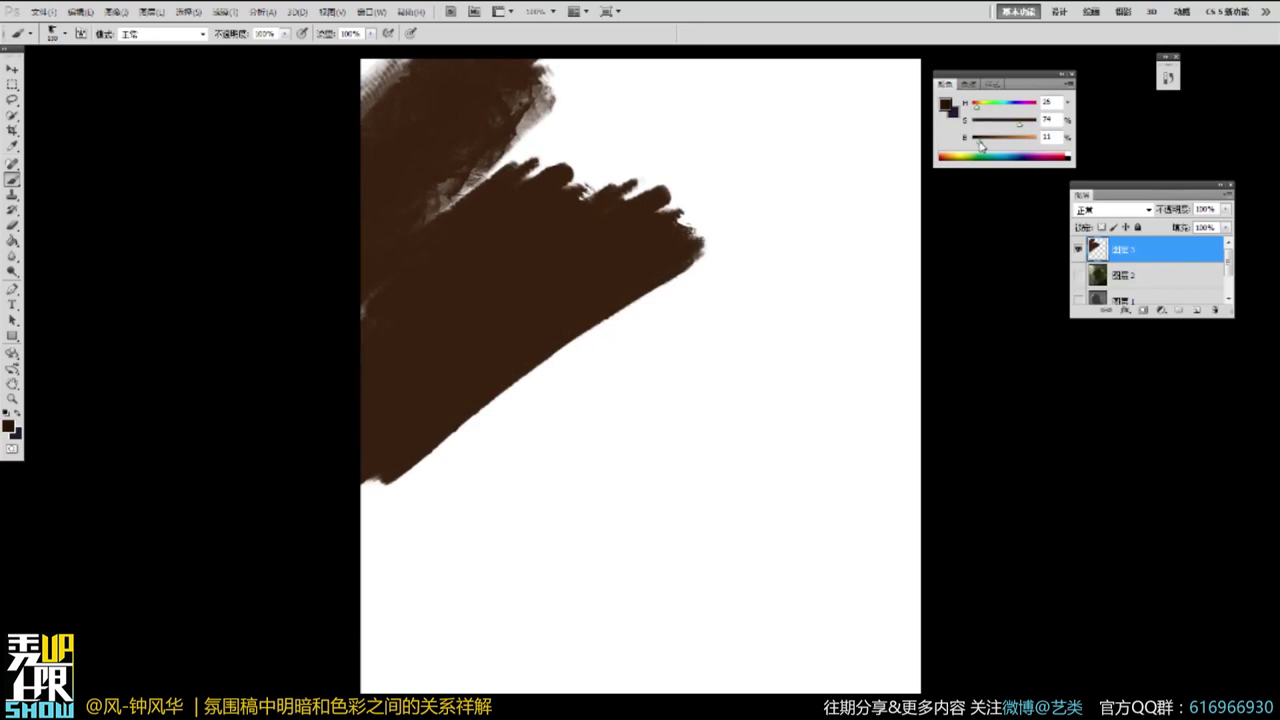
Cover most of the canvas with a darker, less saturated brown using a larger brush.
{"action": "left_click_drag", "start_coordinate": [1017, 128], "coordinate": [1018, 128]}
{"action": "key", "text": "bracketright"}
{"action": "key", "text": "bracketright"}
{"action": "mouse_move", "coordinate": [795, 184]}
{"action": "left_mouse_down"}
{"action": "mouse_move", "coordinate": [700, 210]}
{"action": "mouse_move", "coordinate": [520, 120]}
{"action": "mouse_move", "coordinate": [830, 190]}
{"action": "mouse_move", "coordinate": [890, 380]}
{"action": "mouse_move", "coordinate": [775, 530]}
{"action": "mouse_move", "coordinate": [830, 650]}
{"action": "mouse_move", "coordinate": [677, 468]}
{"action": "mouse_move", "coordinate": [625, 610]}
{"action": "left_mouse_up"}
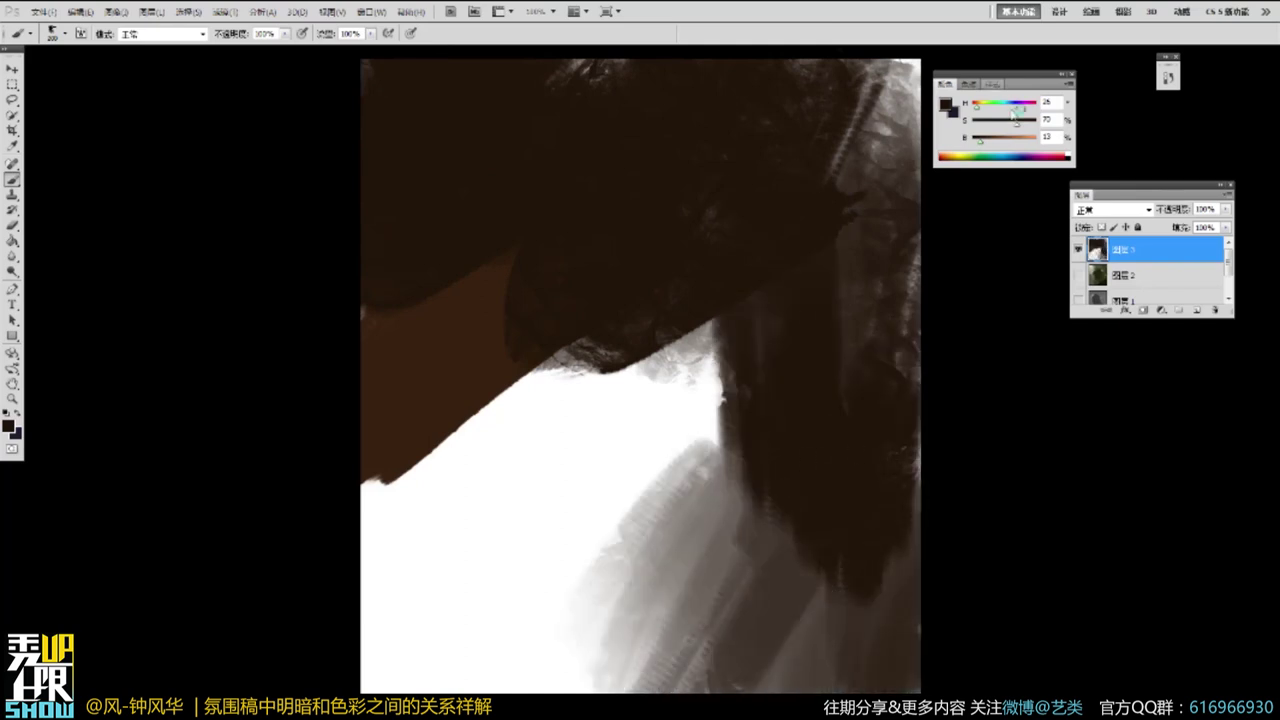
{"action": "mouse_move", "coordinate": [845, 140]}
{"action": "left_mouse_down"}
{"action": "mouse_move", "coordinate": [600, 100]}
{"action": "mouse_move", "coordinate": [895, 320]}
{"action": "mouse_move", "coordinate": [690, 450]}
{"action": "mouse_move", "coordinate": [840, 625]}
{"action": "left_mouse_up"}
{"action": "left_click_drag", "start_coordinate": [690, 570], "coordinate": [610, 670]}
{"action": "left_click_drag", "start_coordinate": [610, 500], "coordinate": [480, 640]}
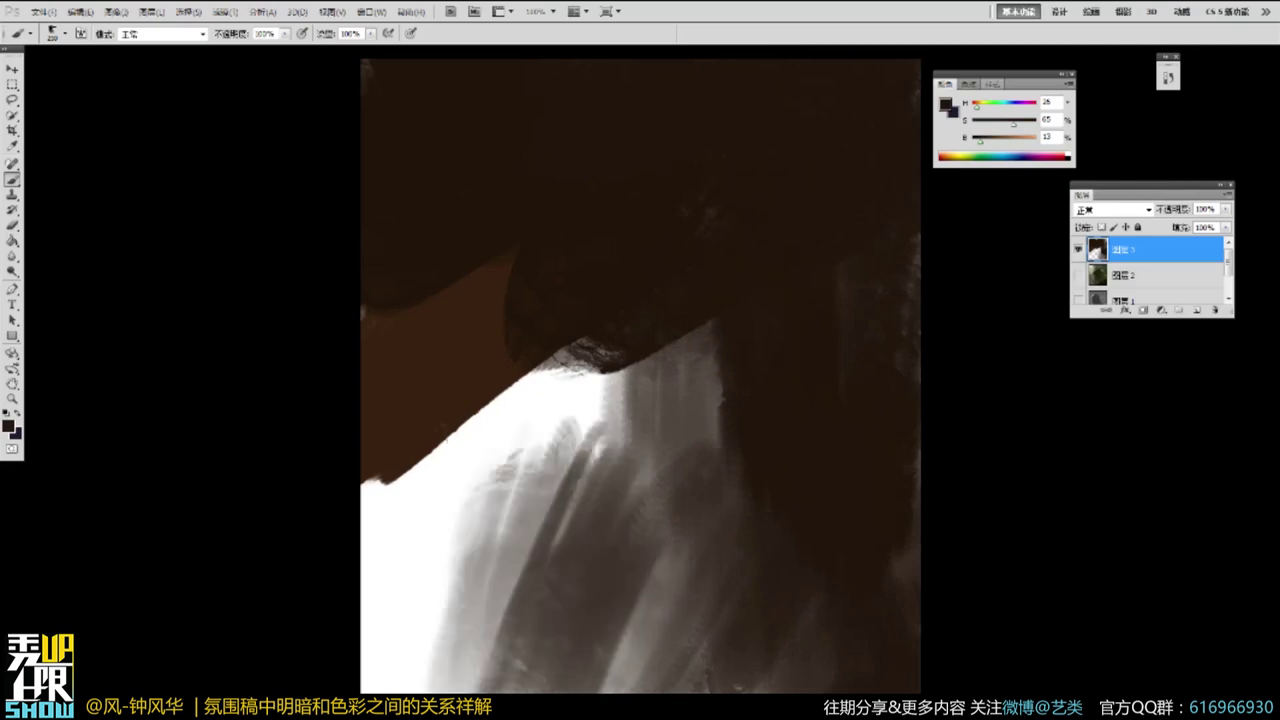
Cover the remaining white and grey areas of the canvas with dark brown using broad strokes.
{"action": "left_click_drag", "start_coordinate": [480, 490], "coordinate": [400, 620]}
{"action": "left_click_drag", "start_coordinate": [470, 300], "coordinate": [400, 440]}
{"action": "mouse_move", "coordinate": [416, 512]}
{"action": "left_mouse_down"}
{"action": "mouse_move", "coordinate": [610, 578]}
{"action": "mouse_move", "coordinate": [700, 660]}
{"action": "mouse_move", "coordinate": [553, 531]}
{"action": "left_mouse_up"}
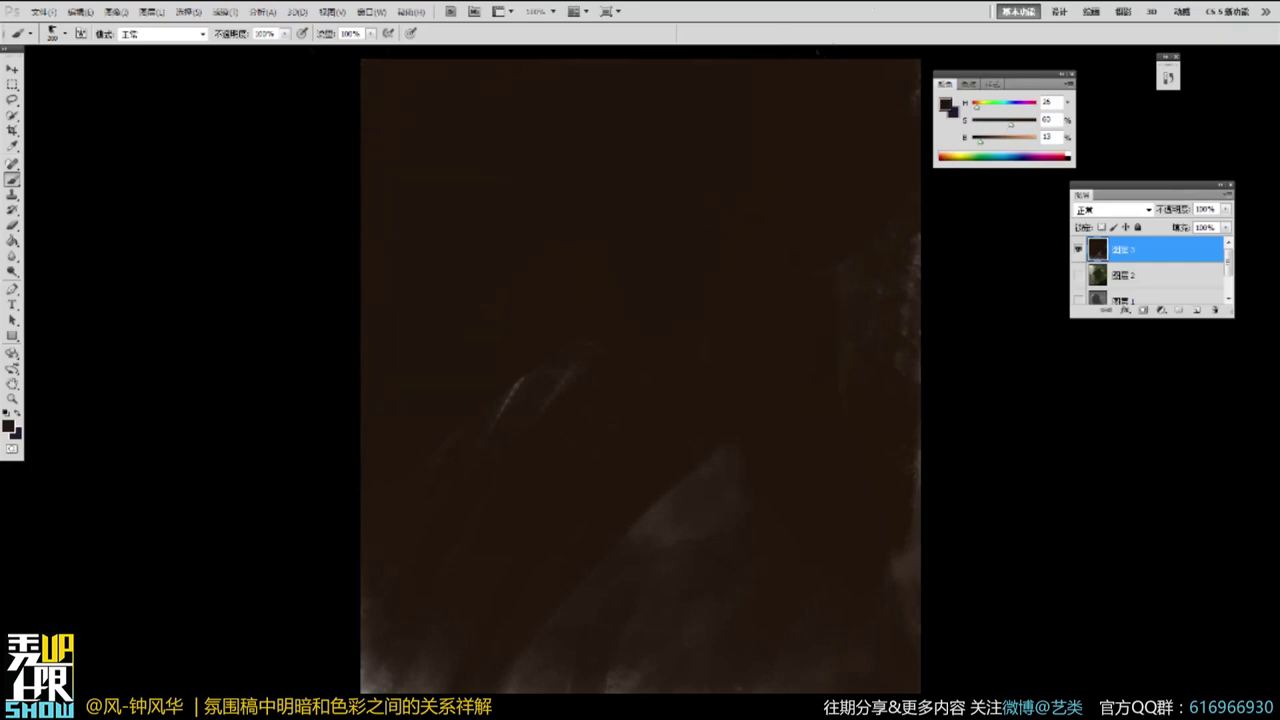
{"action": "left_click_drag", "start_coordinate": [912, 240], "coordinate": [905, 580]}
{"action": "left_click_drag", "start_coordinate": [735, 450], "coordinate": [575, 370]}
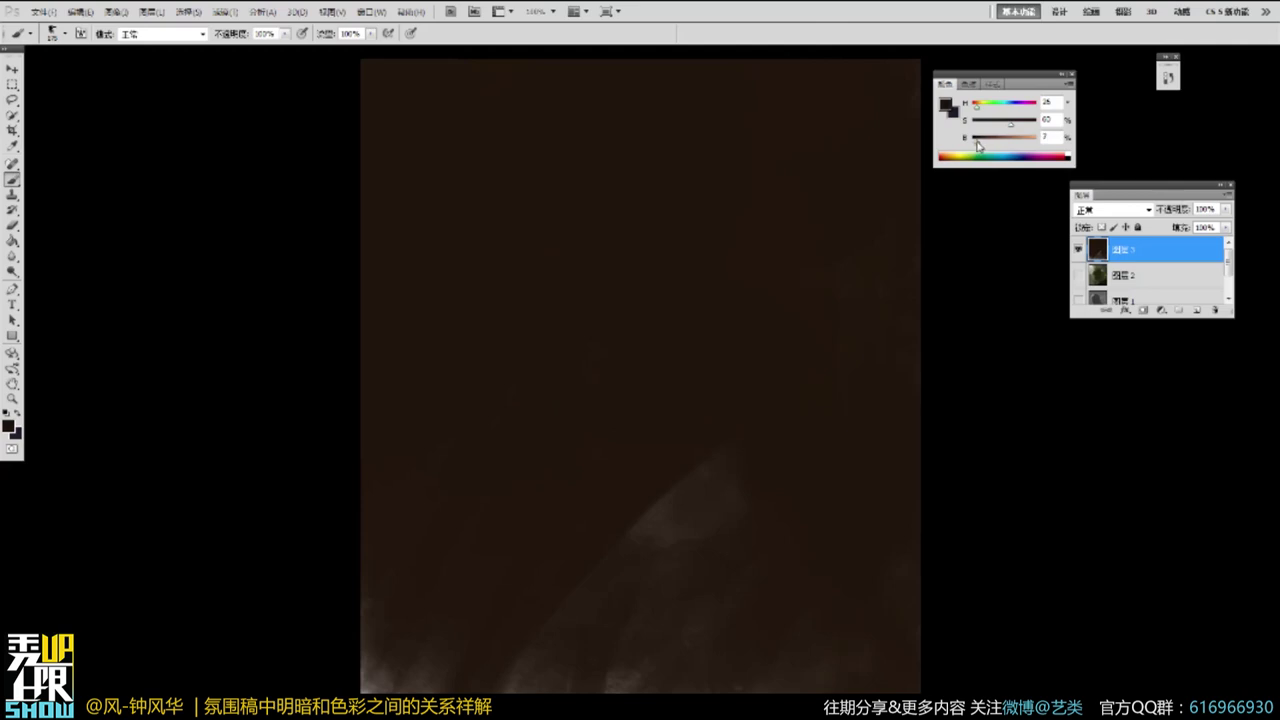
Block in an oval head silhouette at the canvas centre in near-black brown at 7% brightness.
{"action": "left_click_drag", "start_coordinate": [548, 318], "coordinate": [585, 390]}
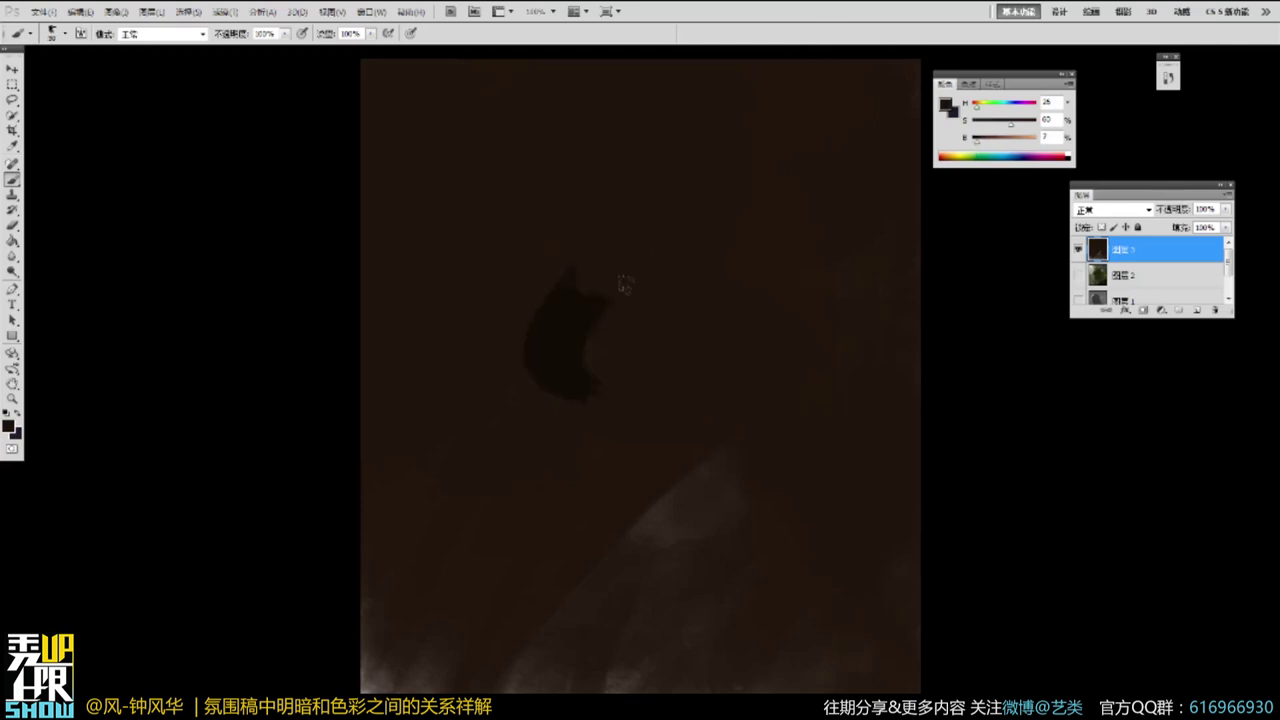
{"action": "mouse_move", "coordinate": [550, 285]}
{"action": "left_mouse_down"}
{"action": "mouse_move", "coordinate": [597, 277]}
{"action": "mouse_move", "coordinate": [565, 450]}
{"action": "left_mouse_up"}
{"action": "mouse_move", "coordinate": [577, 243]}
{"action": "left_mouse_down"}
{"action": "mouse_move", "coordinate": [671, 241]}
{"action": "mouse_move", "coordinate": [695, 296]}
{"action": "mouse_move", "coordinate": [611, 243]}
{"action": "mouse_move", "coordinate": [724, 385]}
{"action": "mouse_move", "coordinate": [553, 336]}
{"action": "mouse_move", "coordinate": [624, 357]}
{"action": "mouse_move", "coordinate": [633, 407]}
{"action": "mouse_move", "coordinate": [737, 467]}
{"action": "mouse_move", "coordinate": [609, 446]}
{"action": "mouse_move", "coordinate": [561, 461]}
{"action": "mouse_move", "coordinate": [516, 405]}
{"action": "mouse_move", "coordinate": [631, 527]}
{"action": "mouse_move", "coordinate": [687, 480]}
{"action": "mouse_move", "coordinate": [699, 513]}
{"action": "mouse_move", "coordinate": [662, 538]}
{"action": "left_mouse_up"}
{"action": "mouse_move", "coordinate": [664, 237]}
{"action": "left_mouse_down"}
{"action": "mouse_move", "coordinate": [757, 386]}
{"action": "mouse_move", "coordinate": [539, 290]}
{"action": "left_mouse_up"}
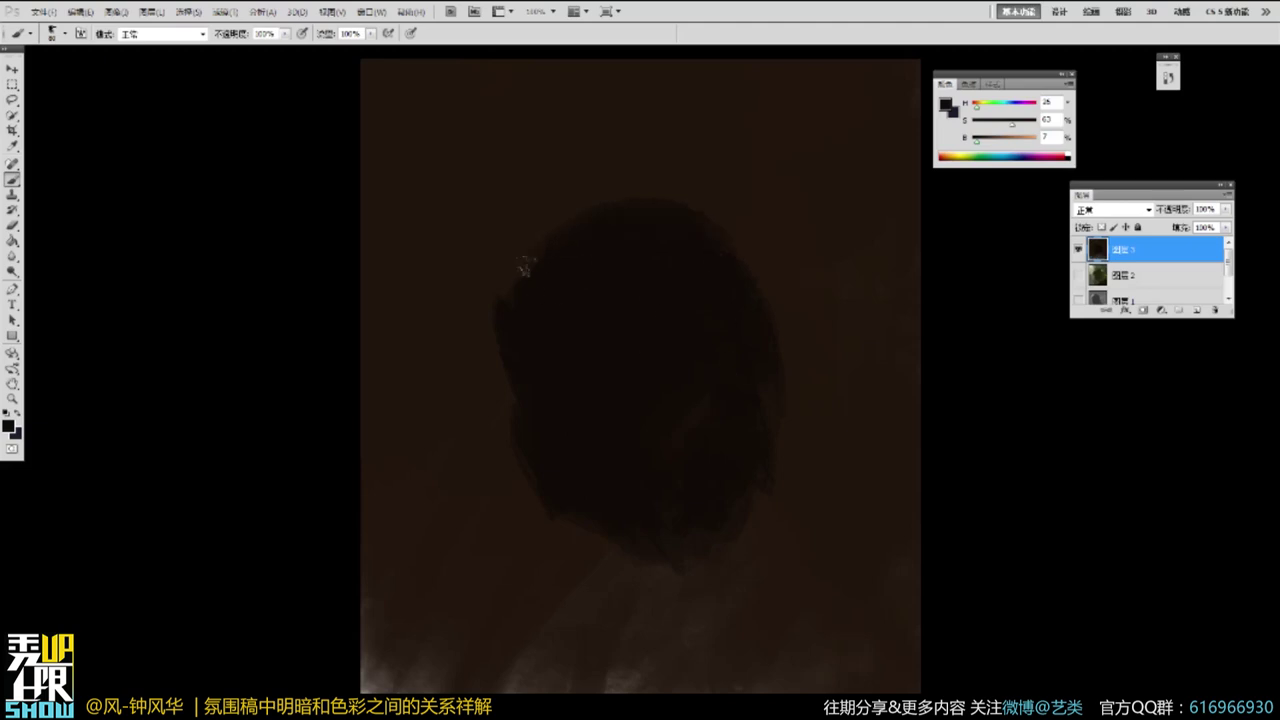
Widen the head silhouette at the crown, face side, jaw and back of the head.
{"action": "left_click_drag", "start_coordinate": [543, 451], "coordinate": [536, 434]}
{"action": "left_click_drag", "start_coordinate": [646, 553], "coordinate": [696, 568]}
{"action": "mouse_move", "coordinate": [484, 382]}
{"action": "left_mouse_down"}
{"action": "mouse_move", "coordinate": [580, 544]}
{"action": "mouse_move", "coordinate": [736, 538]}
{"action": "left_mouse_up"}
{"action": "left_click_drag", "start_coordinate": [734, 341], "coordinate": [778, 486]}
{"action": "left_click_drag", "start_coordinate": [560, 311], "coordinate": [570, 196]}
{"action": "left_click_drag", "start_coordinate": [728, 244], "coordinate": [774, 345]}
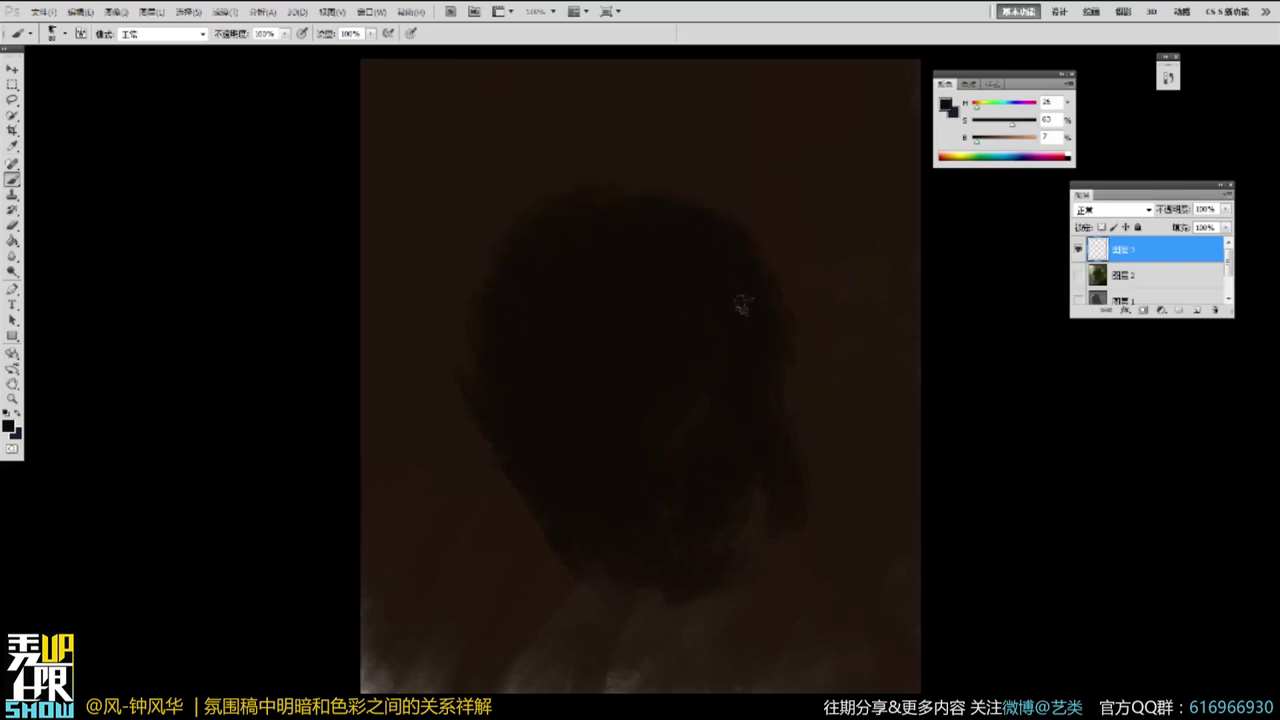
Extend the dark silhouette into the neck and shoulders, and firm up the contour at the nape and crown.
{"action": "left_click_drag", "start_coordinate": [740, 530], "coordinate": [773, 535]}
{"action": "left_click_drag", "start_coordinate": [654, 613], "coordinate": [642, 668]}
{"action": "left_click_drag", "start_coordinate": [802, 560], "coordinate": [914, 616]}
{"action": "left_click_drag", "start_coordinate": [700, 576], "coordinate": [672, 688]}
{"action": "left_click_drag", "start_coordinate": [872, 640], "coordinate": [806, 684]}
{"action": "left_click_drag", "start_coordinate": [636, 664], "coordinate": [596, 690]}
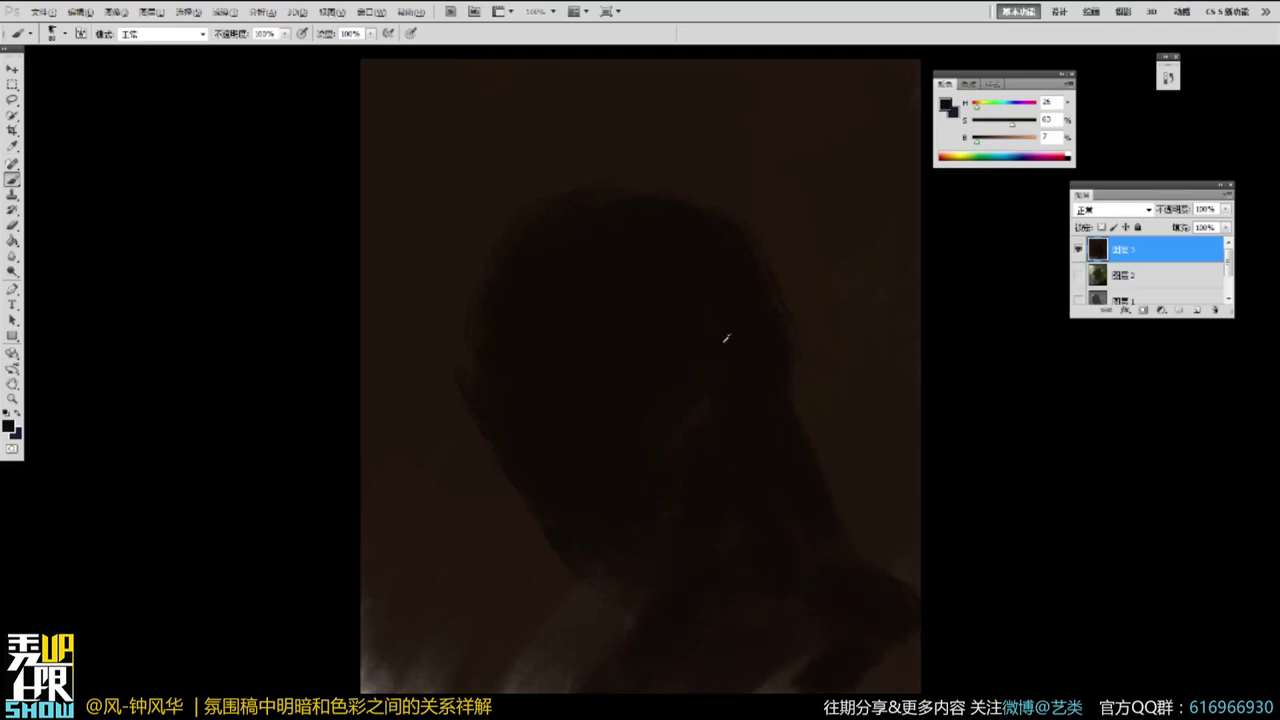
{"action": "mouse_move", "coordinate": [780, 380]}
{"action": "left_mouse_down"}
{"action": "mouse_move", "coordinate": [795, 487]}
{"action": "mouse_move", "coordinate": [912, 577]}
{"action": "left_mouse_up"}
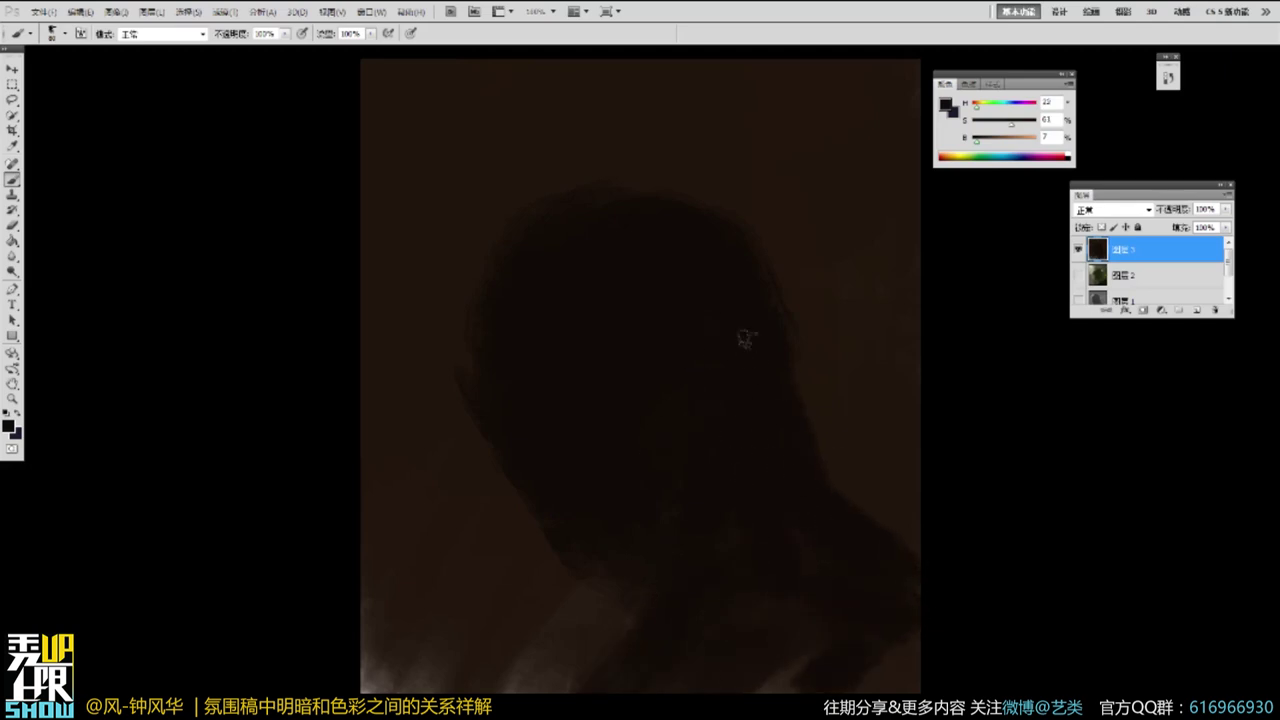
{"action": "left_click_drag", "start_coordinate": [789, 271], "coordinate": [627, 232]}
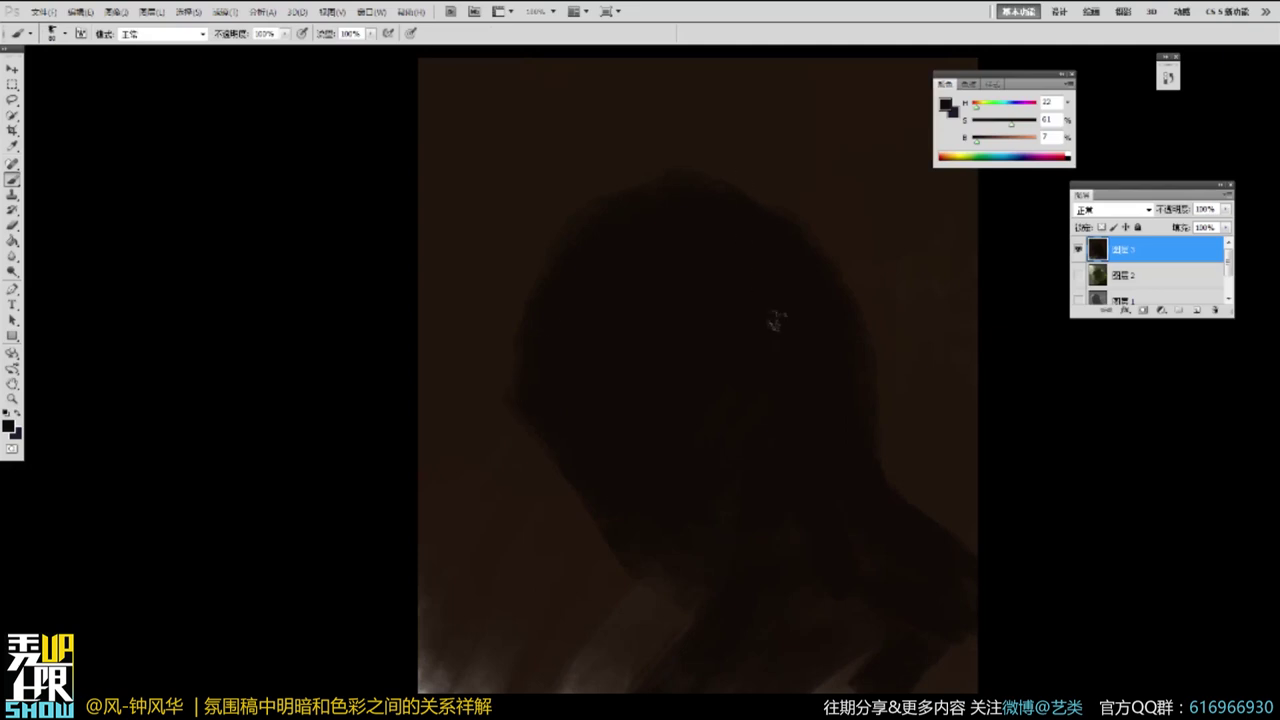
Sample the dark browns and smooth the silhouette's contour along the top of the head.
{"action": "left_click", "coordinate": [654, 607], "text": "alt"}
{"action": "left_click", "coordinate": [725, 388], "text": "alt"}
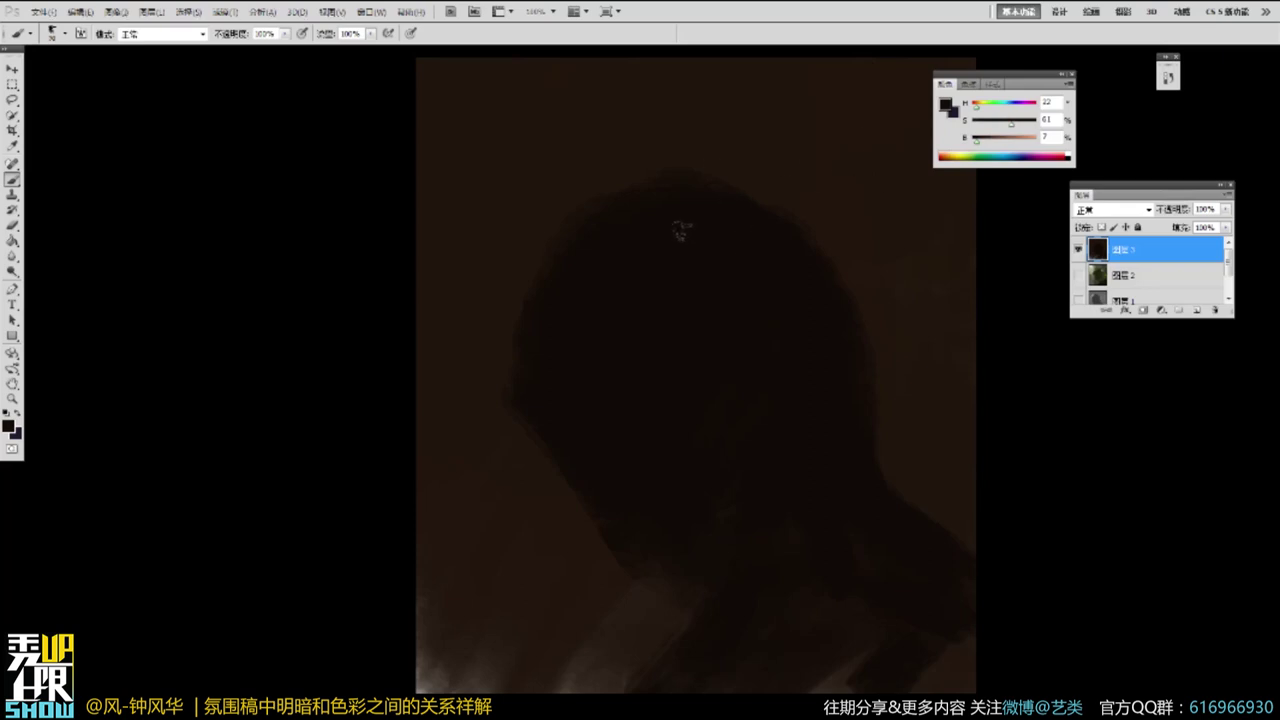
{"action": "mouse_move", "coordinate": [708, 192]}
{"action": "left_mouse_down"}
{"action": "mouse_move", "coordinate": [774, 228]}
{"action": "mouse_move", "coordinate": [827, 324]}
{"action": "left_mouse_up"}
{"action": "mouse_move", "coordinate": [584, 233]}
{"action": "left_mouse_down"}
{"action": "mouse_move", "coordinate": [566, 248]}
{"action": "mouse_move", "coordinate": [638, 215]}
{"action": "left_mouse_up"}
Paint a lit patch on the forehead in reddish brown at 27% brightness, using a larger brush and less saturated strokes on top.
{"action": "left_click_drag", "start_coordinate": [983, 141], "coordinate": [991, 141]}
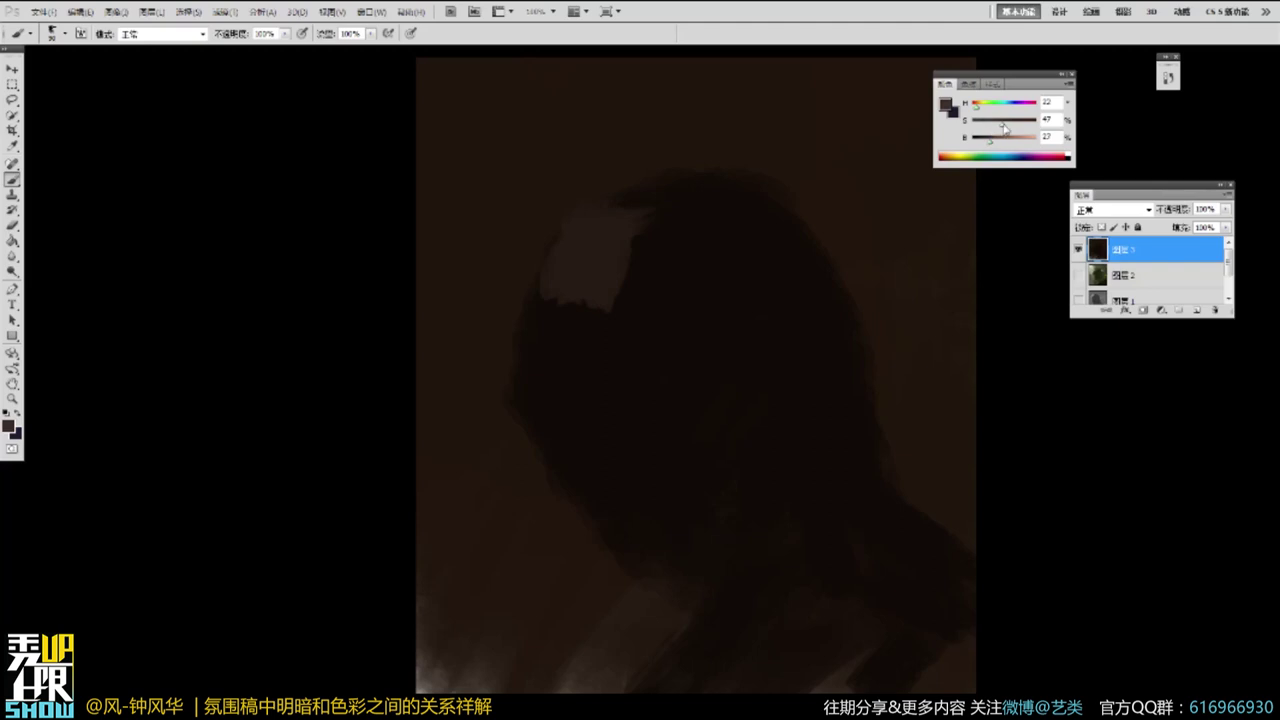
{"action": "key", "text": "bracketright"}
{"action": "mouse_move", "coordinate": [630, 212]}
{"action": "left_mouse_down"}
{"action": "mouse_move", "coordinate": [610, 268]}
{"action": "mouse_move", "coordinate": [574, 290]}
{"action": "left_mouse_up"}
{"action": "mouse_move", "coordinate": [548, 234]}
{"action": "left_mouse_down"}
{"action": "mouse_move", "coordinate": [593, 182]}
{"action": "mouse_move", "coordinate": [575, 186]}
{"action": "mouse_move", "coordinate": [682, 222]}
{"action": "mouse_move", "coordinate": [665, 214]}
{"action": "mouse_move", "coordinate": [624, 230]}
{"action": "mouse_move", "coordinate": [612, 272]}
{"action": "left_mouse_up"}
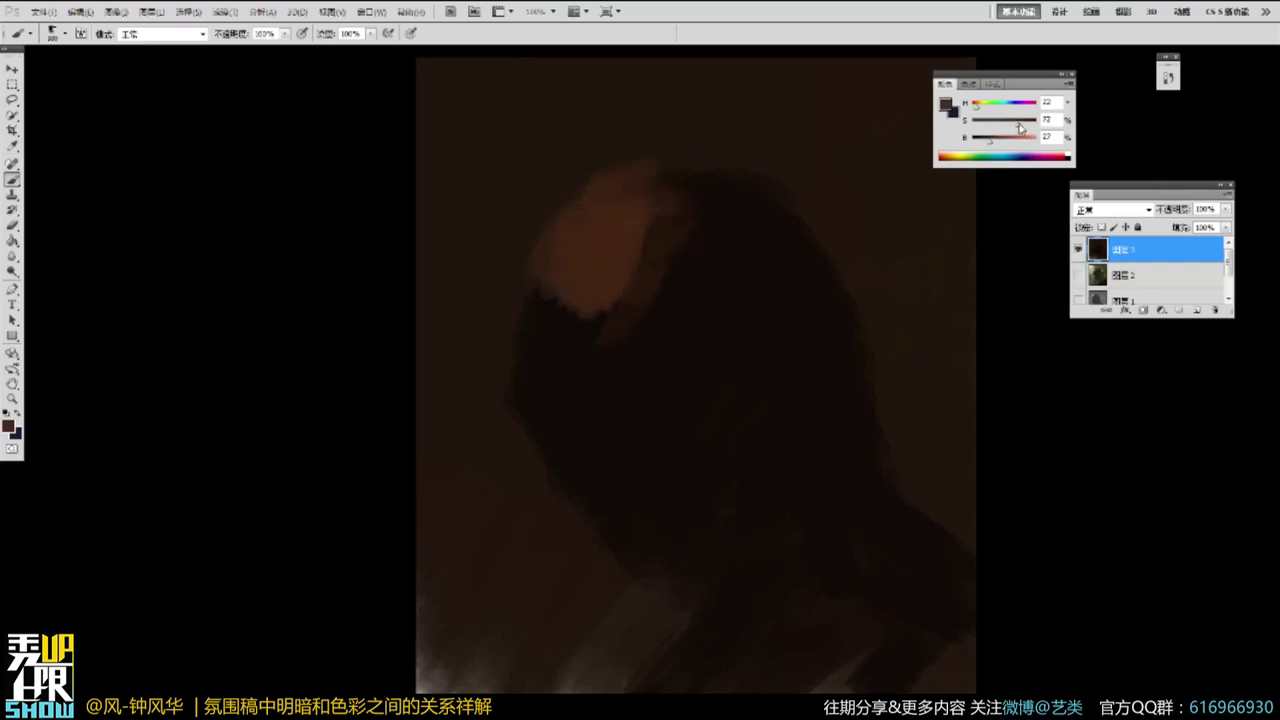
{"action": "left_click_drag", "start_coordinate": [623, 220], "coordinate": [577, 228]}
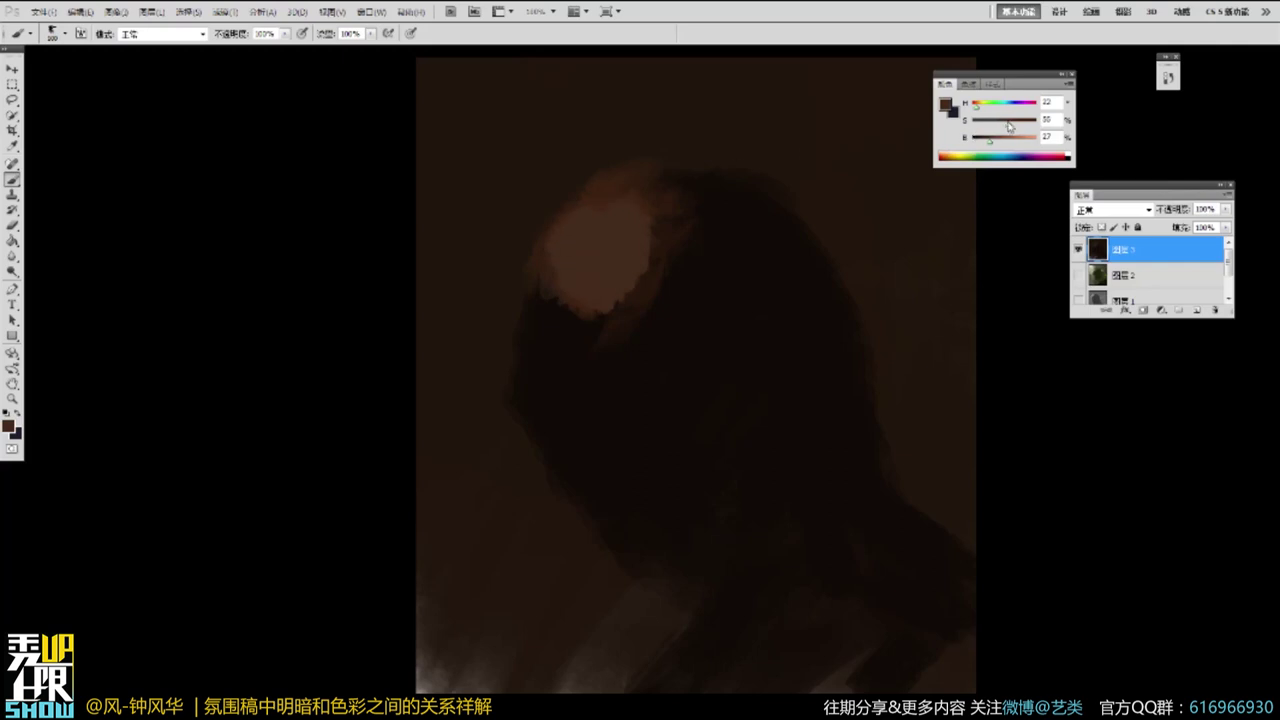
{"action": "mouse_move", "coordinate": [584, 258]}
{"action": "left_mouse_down"}
{"action": "mouse_move", "coordinate": [595, 181]}
{"action": "mouse_move", "coordinate": [687, 166]}
{"action": "mouse_move", "coordinate": [543, 262]}
{"action": "mouse_move", "coordinate": [525, 290]}
{"action": "mouse_move", "coordinate": [566, 265]}
{"action": "mouse_move", "coordinate": [556, 254]}
{"action": "mouse_move", "coordinate": [612, 330]}
{"action": "left_mouse_up"}
Extend the light down towards the brow and carve the eye socket shadow with sampled dark tones.
{"action": "mouse_move", "coordinate": [668, 290]}
{"action": "left_mouse_down"}
{"action": "mouse_move", "coordinate": [636, 302]}
{"action": "mouse_move", "coordinate": [634, 336]}
{"action": "mouse_move", "coordinate": [598, 297]}
{"action": "mouse_move", "coordinate": [658, 292]}
{"action": "mouse_move", "coordinate": [640, 344]}
{"action": "mouse_move", "coordinate": [665, 395]}
{"action": "left_mouse_up"}
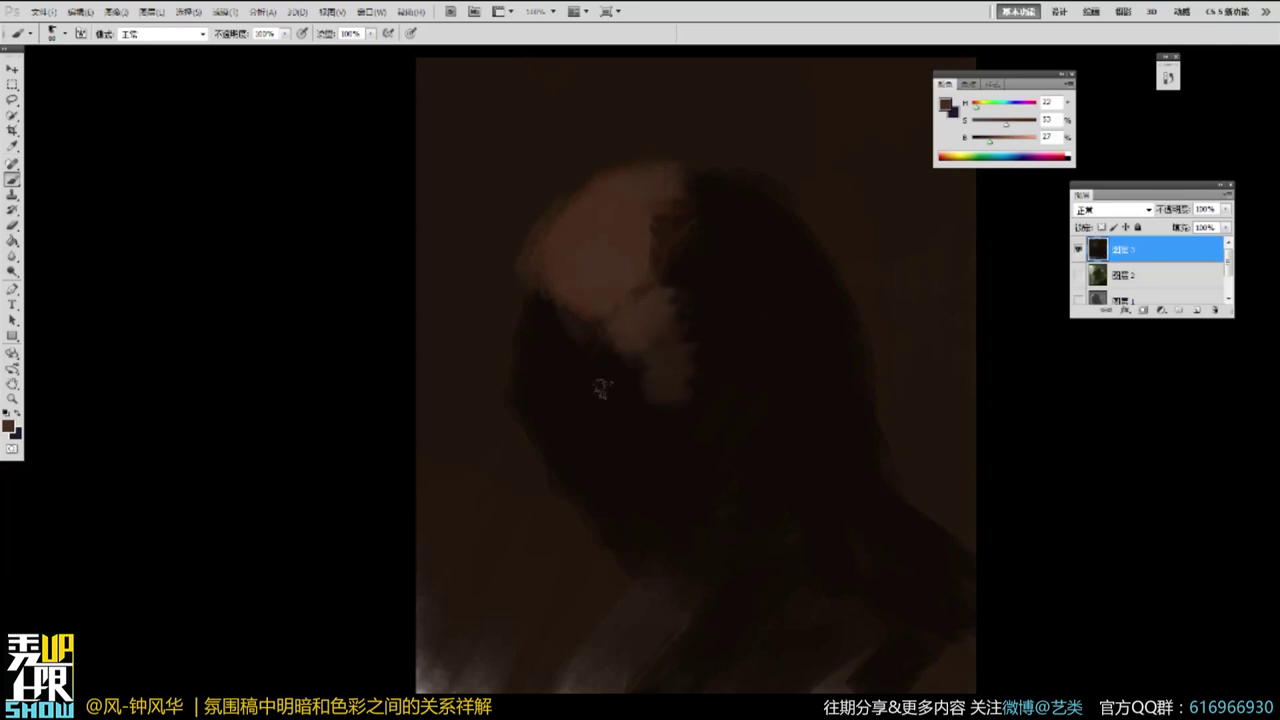
{"action": "left_click", "coordinate": [694, 342], "text": "alt"}
{"action": "mouse_move", "coordinate": [676, 338]}
{"action": "left_mouse_down"}
{"action": "mouse_move", "coordinate": [663, 373]}
{"action": "mouse_move", "coordinate": [652, 380]}
{"action": "mouse_move", "coordinate": [666, 352]}
{"action": "mouse_move", "coordinate": [583, 405]}
{"action": "left_mouse_up"}
{"action": "left_click", "coordinate": [652, 310], "text": "alt"}
{"action": "left_click", "coordinate": [685, 372], "text": "alt"}
{"action": "left_click", "coordinate": [736, 380], "text": "alt"}
{"action": "left_click_drag", "start_coordinate": [692, 394], "coordinate": [604, 411]}
Carry the lit skin tone along the front edge of the forehead and over the crown, sampling nearby browns.
{"action": "left_click", "coordinate": [560, 257], "text": "alt"}
{"action": "mouse_move", "coordinate": [570, 214]}
{"action": "left_mouse_down"}
{"action": "mouse_move", "coordinate": [545, 238]}
{"action": "mouse_move", "coordinate": [526, 229]}
{"action": "mouse_move", "coordinate": [518, 321]}
{"action": "left_mouse_up"}
{"action": "left_click", "coordinate": [507, 300], "text": "alt"}
{"action": "left_click", "coordinate": [558, 252], "text": "alt"}
{"action": "mouse_move", "coordinate": [534, 256]}
{"action": "left_mouse_down"}
{"action": "mouse_move", "coordinate": [558, 217]}
{"action": "mouse_move", "coordinate": [690, 168]}
{"action": "left_mouse_up"}
{"action": "left_click", "coordinate": [804, 264], "text": "alt"}
{"action": "left_click", "coordinate": [695, 356], "text": "alt"}
{"action": "left_click_drag", "start_coordinate": [556, 236], "coordinate": [509, 364]}
{"action": "left_click_drag", "start_coordinate": [697, 187], "coordinate": [724, 198]}
{"action": "left_click", "coordinate": [653, 219], "text": "alt"}
{"action": "left_click_drag", "start_coordinate": [656, 219], "coordinate": [714, 219]}
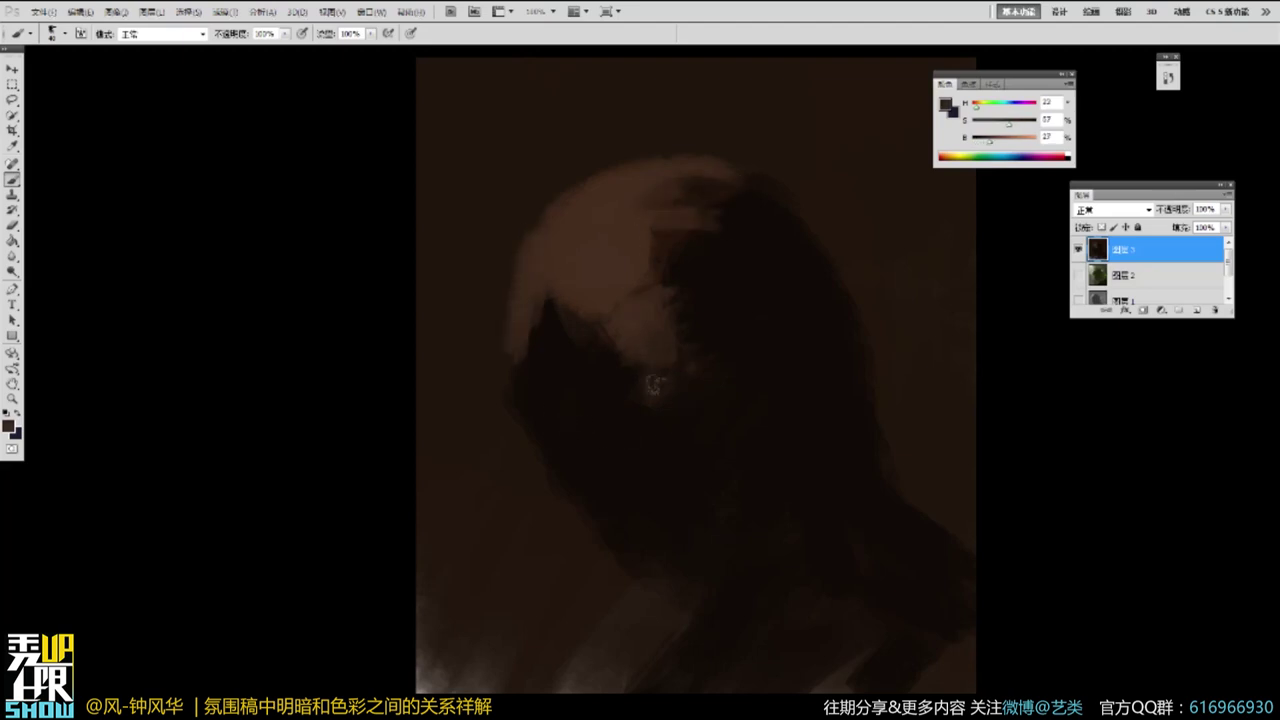
Add dim brown light patches for the cheekbone and the nose.
{"action": "mouse_move", "coordinate": [727, 394]}
{"action": "left_mouse_down"}
{"action": "mouse_move", "coordinate": [698, 439]}
{"action": "mouse_move", "coordinate": [740, 398]}
{"action": "mouse_move", "coordinate": [729, 425]}
{"action": "left_mouse_up"}
{"action": "mouse_move", "coordinate": [728, 361]}
{"action": "left_mouse_down"}
{"action": "mouse_move", "coordinate": [741, 405]}
{"action": "mouse_move", "coordinate": [728, 362]}
{"action": "mouse_move", "coordinate": [714, 423]}
{"action": "left_mouse_up"}
{"action": "left_click", "coordinate": [729, 379], "text": "alt"}
{"action": "left_click", "coordinate": [726, 424], "text": "alt"}
{"action": "mouse_move", "coordinate": [632, 447]}
{"action": "left_mouse_down"}
{"action": "mouse_move", "coordinate": [657, 478]}
{"action": "mouse_move", "coordinate": [644, 468]}
{"action": "mouse_move", "coordinate": [638, 496]}
{"action": "mouse_move", "coordinate": [647, 345]}
{"action": "mouse_move", "coordinate": [643, 505]}
{"action": "left_mouse_up"}
{"action": "left_click", "coordinate": [622, 461], "text": "alt"}
{"action": "left_click_drag", "start_coordinate": [622, 461], "coordinate": [633, 506]}
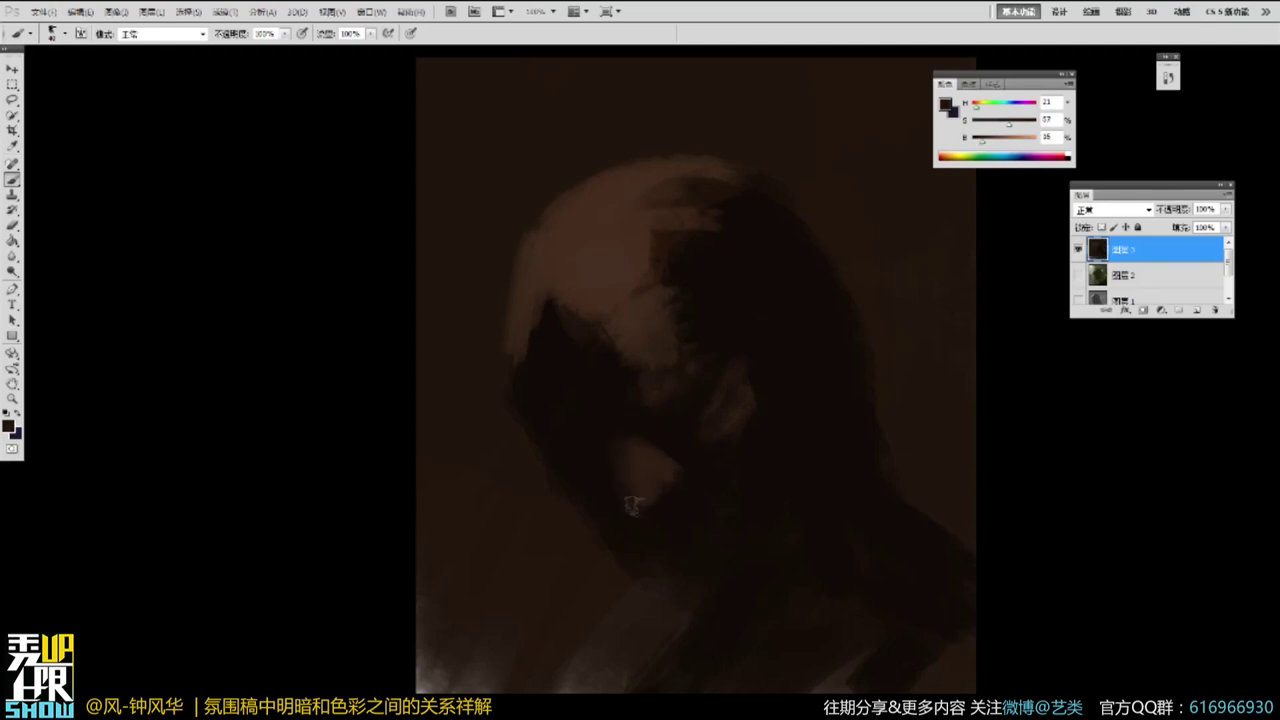
Darken around the nose, paint a faint light patch at the mouth, and refine the contour under the chin.
{"action": "left_click", "coordinate": [634, 420], "text": "alt"}
{"action": "left_click", "coordinate": [619, 383], "text": "alt"}
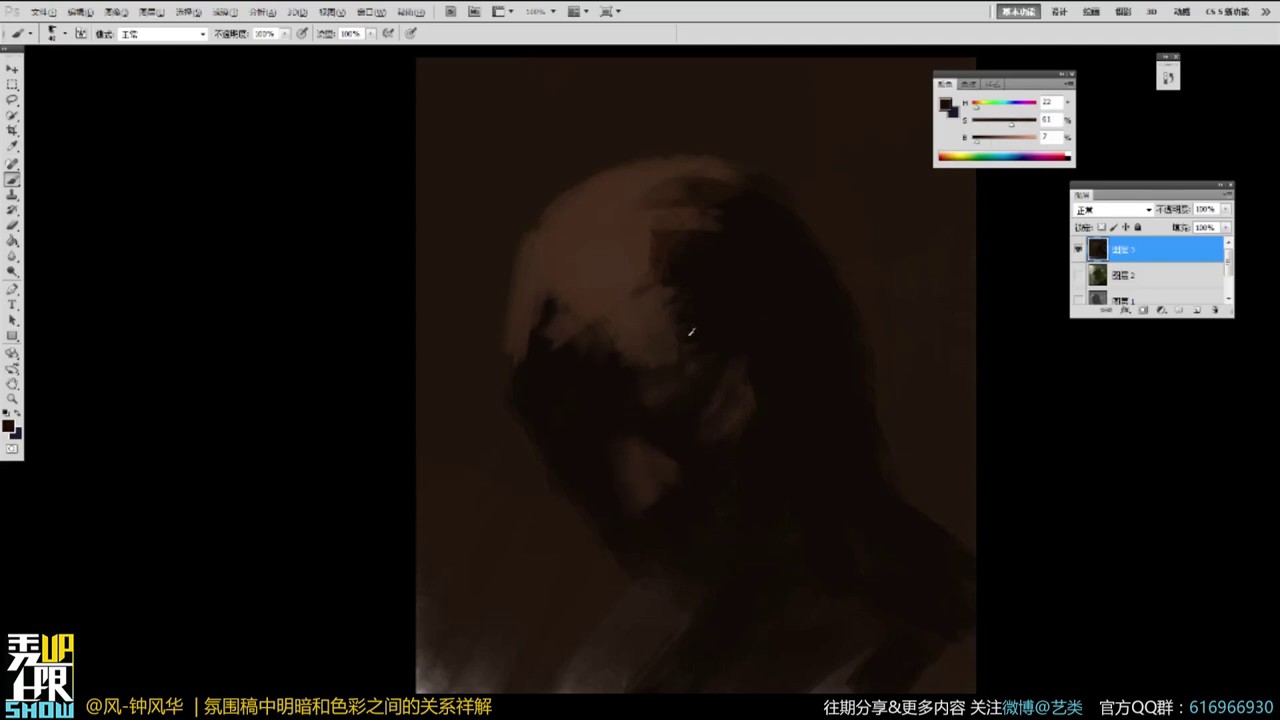
{"action": "left_click", "coordinate": [661, 483], "text": "alt"}
{"action": "mouse_move", "coordinate": [690, 530]}
{"action": "left_mouse_down"}
{"action": "mouse_move", "coordinate": [641, 531]}
{"action": "mouse_move", "coordinate": [659, 550]}
{"action": "mouse_move", "coordinate": [696, 532]}
{"action": "left_mouse_up"}
{"action": "left_click", "coordinate": [659, 508], "text": "alt"}
{"action": "left_click_drag", "start_coordinate": [681, 594], "coordinate": [687, 621]}
{"action": "left_click", "coordinate": [696, 604], "text": "alt"}
{"action": "left_click", "coordinate": [641, 514], "text": "alt"}
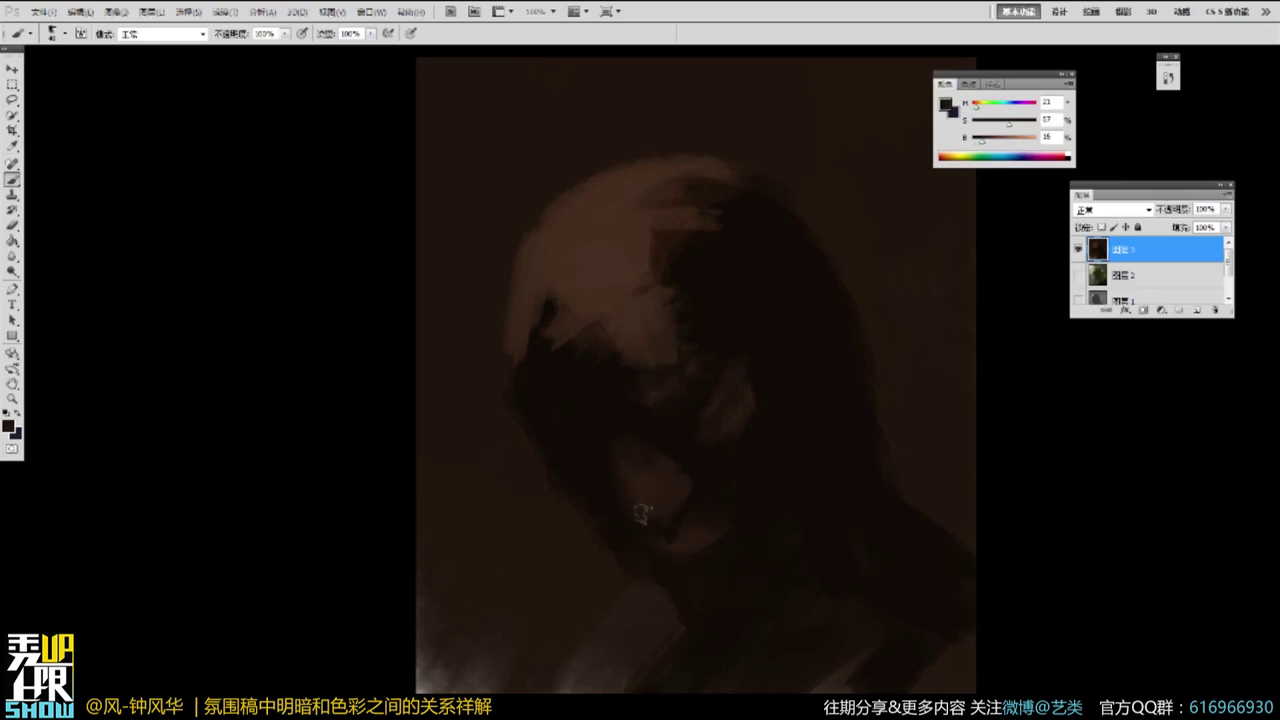
Paint a small light accent for the ear and tidy the contour along the back of the head and neck.
{"action": "left_click", "coordinate": [607, 341], "text": "alt"}
{"action": "mouse_move", "coordinate": [803, 323]}
{"action": "left_mouse_down"}
{"action": "mouse_move", "coordinate": [837, 295]}
{"action": "mouse_move", "coordinate": [826, 332]}
{"action": "mouse_move", "coordinate": [809, 337]}
{"action": "mouse_move", "coordinate": [851, 351]}
{"action": "mouse_move", "coordinate": [847, 373]}
{"action": "mouse_move", "coordinate": [875, 318]}
{"action": "mouse_move", "coordinate": [880, 410]}
{"action": "mouse_move", "coordinate": [853, 407]}
{"action": "mouse_move", "coordinate": [898, 477]}
{"action": "left_mouse_up"}
{"action": "left_click", "coordinate": [828, 336], "text": "alt"}
{"action": "left_click", "coordinate": [859, 408], "text": "alt"}
{"action": "left_click_drag", "start_coordinate": [850, 396], "coordinate": [939, 545]}
{"action": "key", "text": "alt+space"}
{"action": "mouse_move", "coordinate": [652, 78]}
{"action": "left_mouse_down"}
{"action": "mouse_move", "coordinate": [870, 325]}
{"action": "mouse_move", "coordinate": [830, 356]}
{"action": "left_mouse_up"}
{"action": "left_click", "coordinate": [872, 328], "text": "alt"}
{"action": "left_click", "coordinate": [873, 331], "text": "alt"}
{"action": "left_click", "coordinate": [748, 391], "text": "ctrl"}
{"action": "left_click", "coordinate": [728, 398], "text": "alt"}
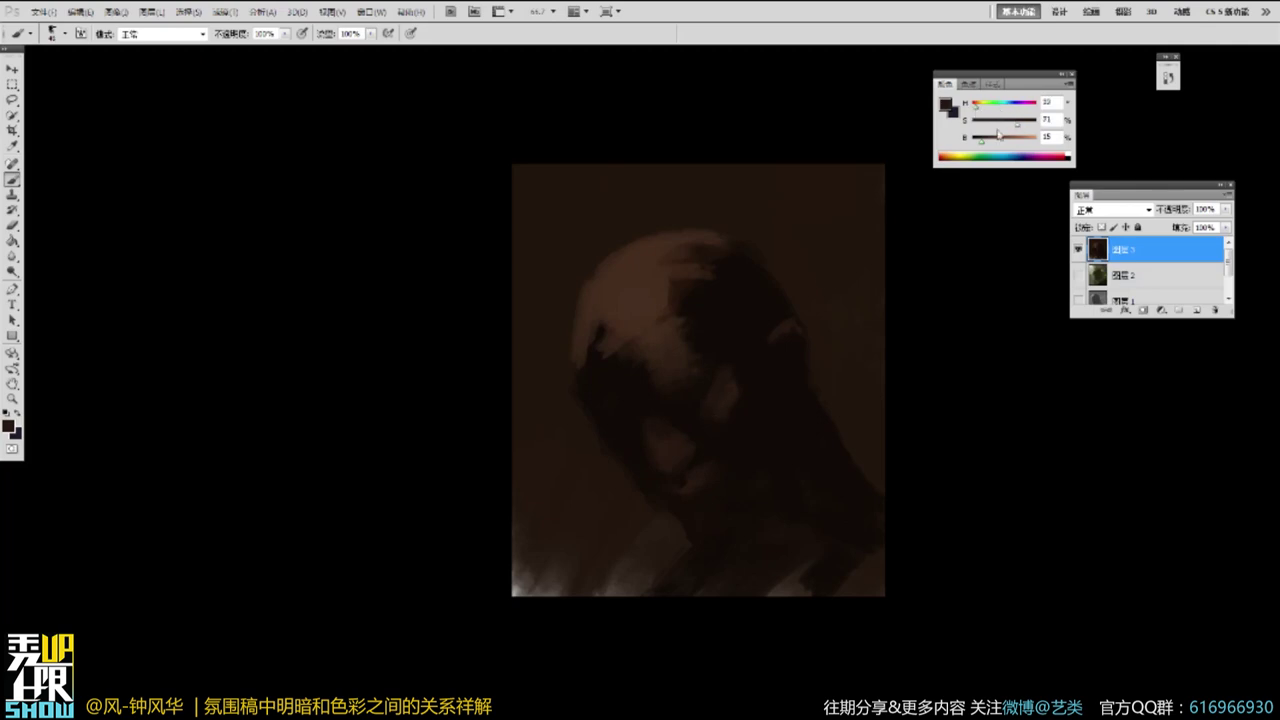
Soften the transition from the lit forehead to the shadowed temple with sampled mid browns.
{"action": "left_click", "coordinate": [658, 434], "text": "alt"}
{"action": "left_click", "coordinate": [667, 373], "text": "alt"}
{"action": "left_click", "coordinate": [684, 390], "text": "alt"}
{"action": "left_click", "coordinate": [686, 361], "text": "alt"}
{"action": "left_click", "coordinate": [700, 303], "text": "alt"}
{"action": "left_click_drag", "start_coordinate": [692, 298], "coordinate": [700, 332]}
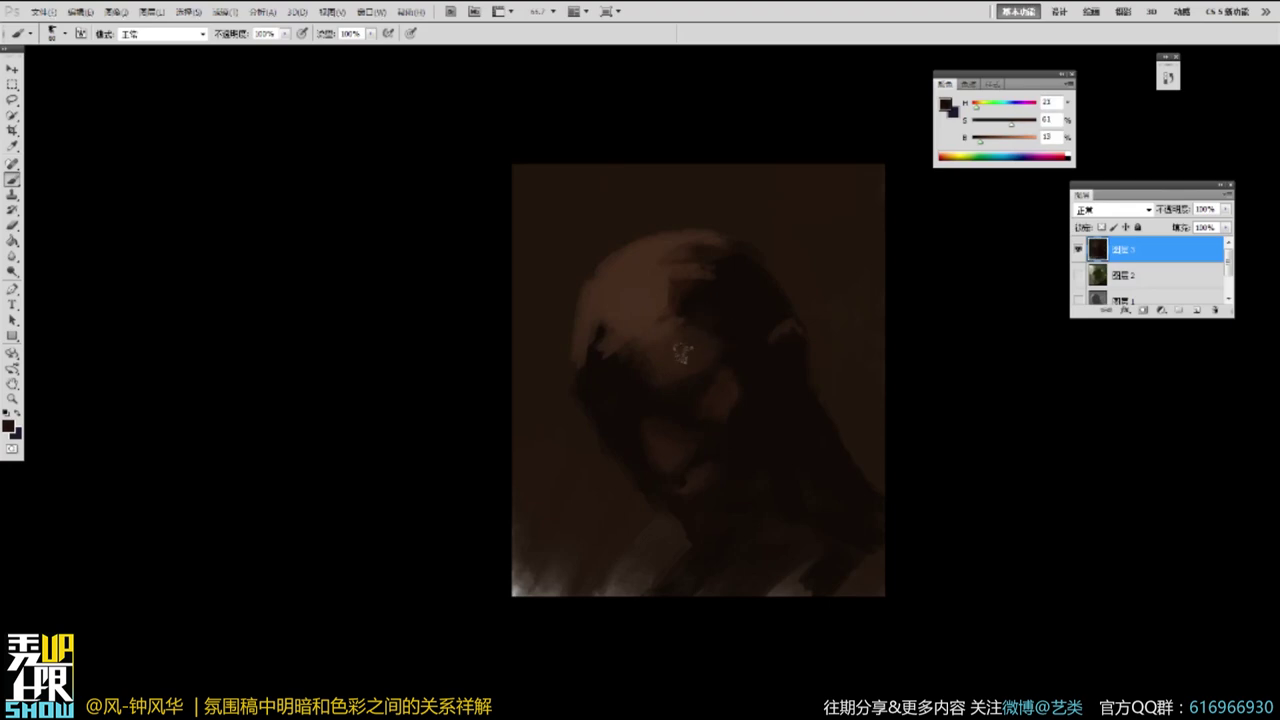
{"action": "left_click", "coordinate": [647, 322], "text": "alt"}
{"action": "left_click", "coordinate": [661, 374], "text": "alt"}
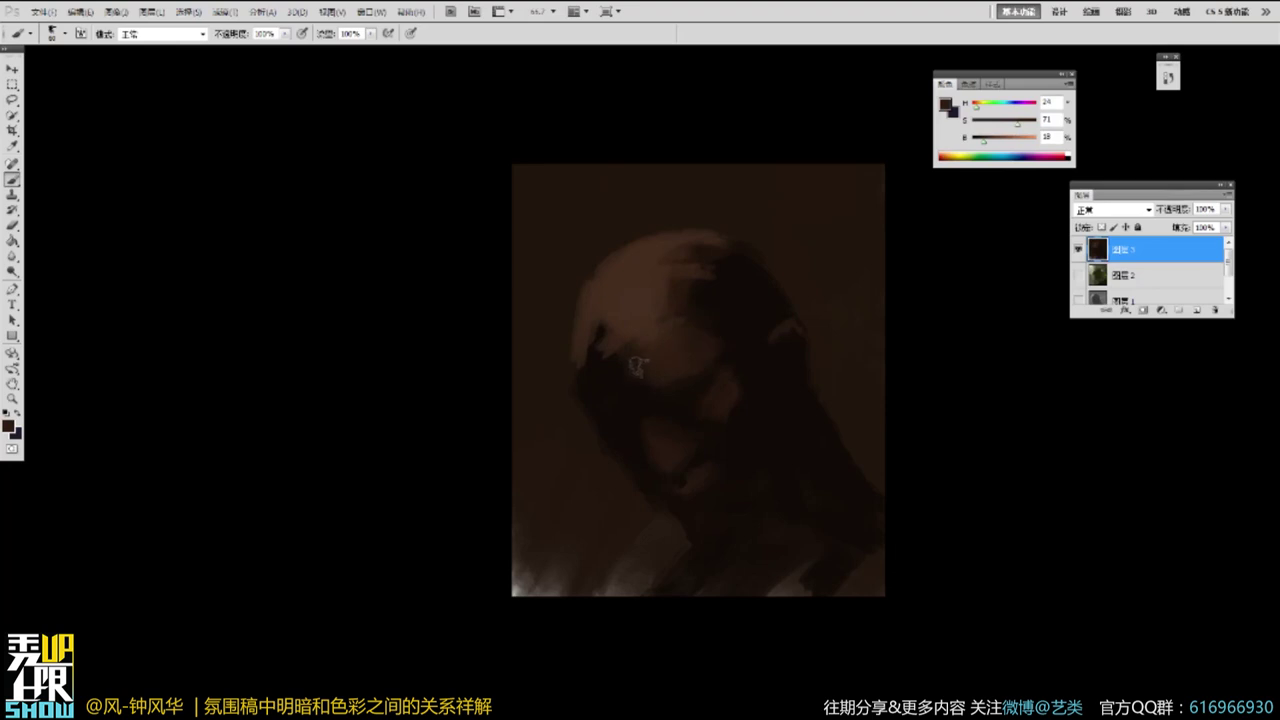
Blend sampled browns down the forehead towards the brow.
{"action": "left_click", "coordinate": [657, 297], "text": "alt"}
{"action": "mouse_move", "coordinate": [662, 292]}
{"action": "left_mouse_down"}
{"action": "mouse_move", "coordinate": [680, 344]}
{"action": "mouse_move", "coordinate": [668, 370]}
{"action": "left_mouse_up"}
{"action": "left_click", "coordinate": [708, 315], "text": "alt"}
{"action": "left_click", "coordinate": [707, 345], "text": "alt"}
{"action": "left_click", "coordinate": [700, 368], "text": "alt"}
{"action": "left_click", "coordinate": [654, 299], "text": "alt"}
Add a highlight to the middle of the forehead in a lighter brown at 47% brightness.
{"action": "left_click", "coordinate": [1002, 142]}
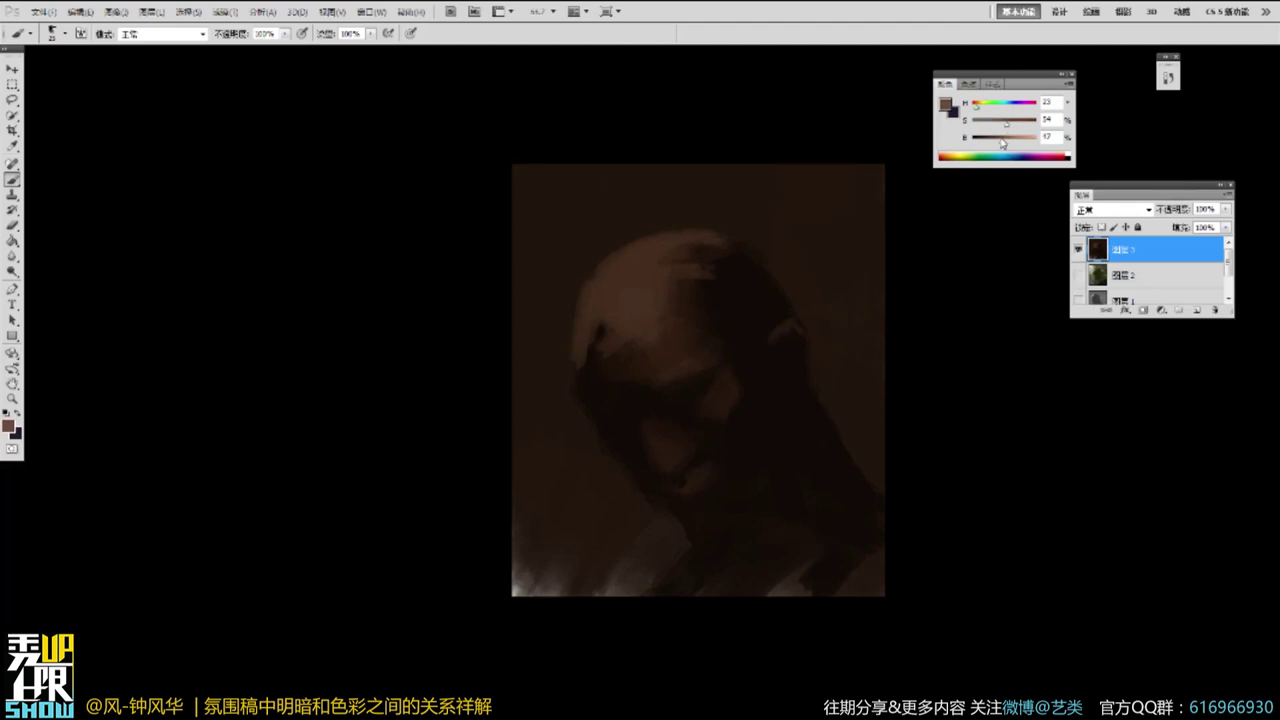
{"action": "mouse_move", "coordinate": [633, 298]}
{"action": "left_mouse_down"}
{"action": "mouse_move", "coordinate": [652, 320]}
{"action": "mouse_move", "coordinate": [626, 320]}
{"action": "left_mouse_up"}
{"action": "left_click", "coordinate": [630, 316], "text": "alt"}
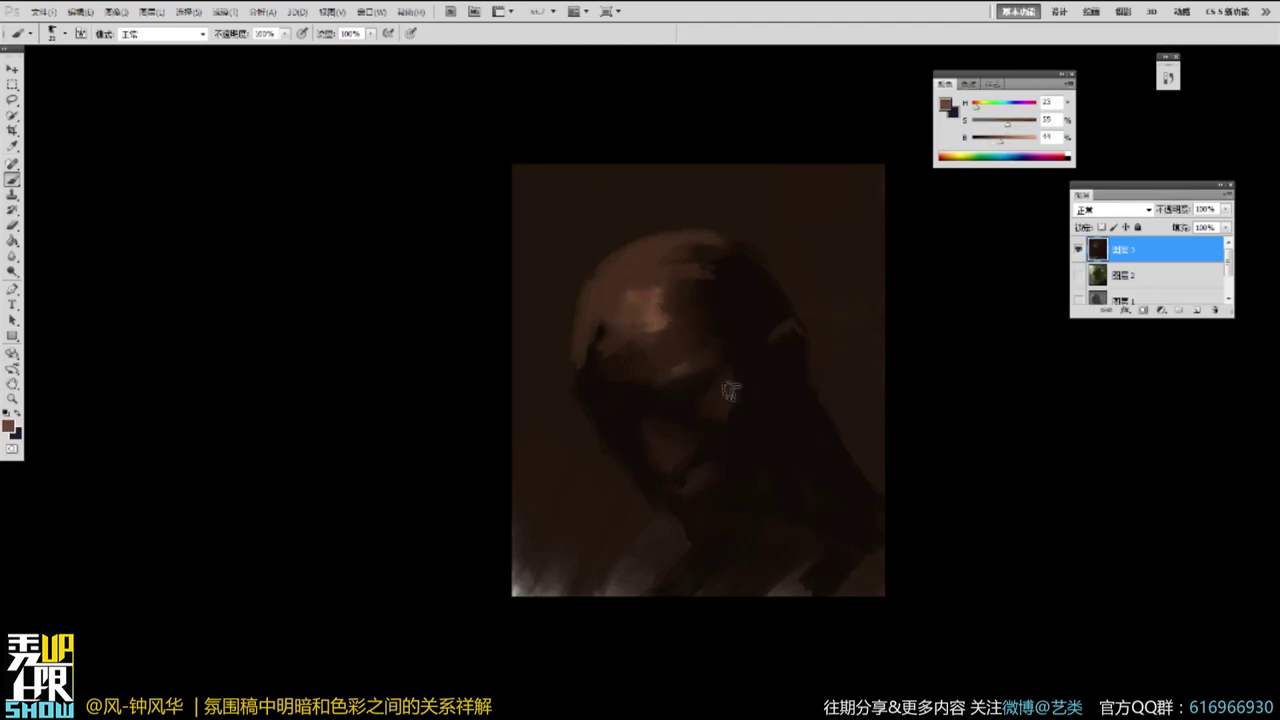
Refine the nose, mouth and chin with small strokes of sampled light and dark browns.
{"action": "left_click", "coordinate": [684, 370], "text": "alt"}
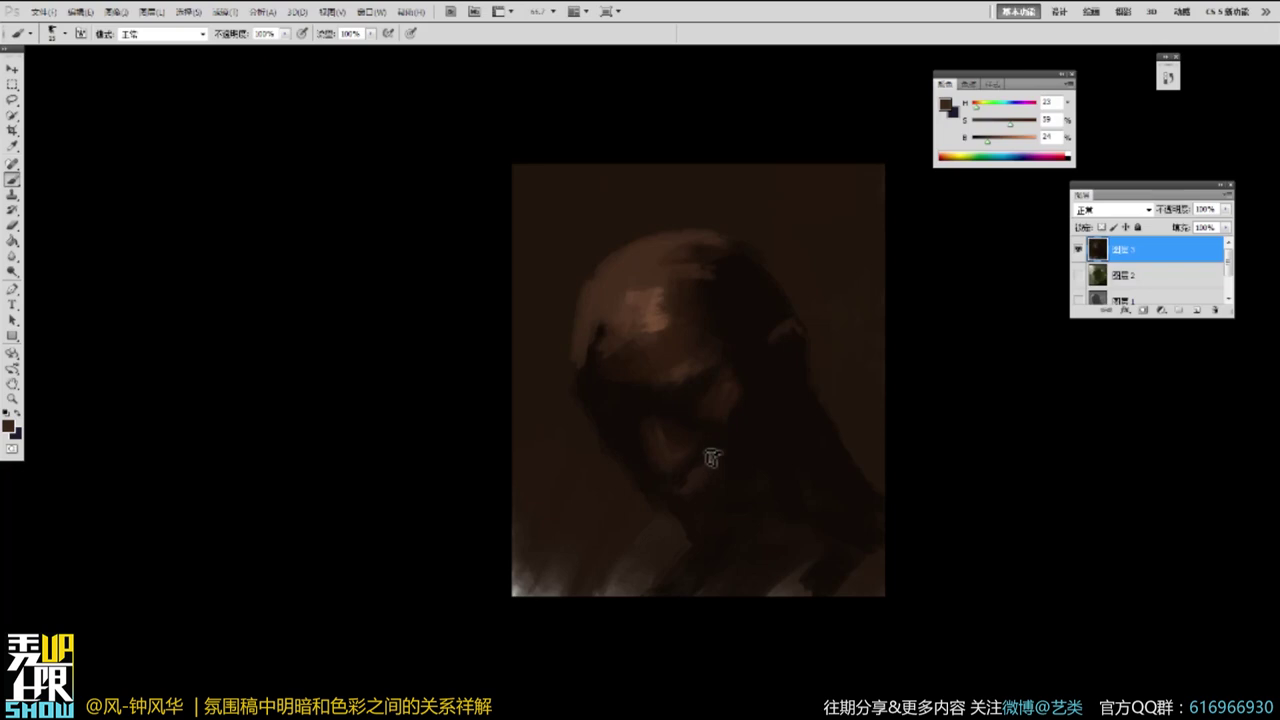
{"action": "left_click", "coordinate": [680, 467], "text": "alt"}
{"action": "left_click", "coordinate": [699, 450], "text": "alt"}
{"action": "mouse_move", "coordinate": [699, 450]}
{"action": "left_mouse_down"}
{"action": "mouse_move", "coordinate": [683, 452]}
{"action": "mouse_move", "coordinate": [706, 466]}
{"action": "left_mouse_up"}
{"action": "left_click", "coordinate": [712, 481], "text": "alt"}
{"action": "left_click", "coordinate": [722, 499], "text": "alt"}
{"action": "left_click", "coordinate": [709, 480], "text": "alt"}
{"action": "left_click", "coordinate": [698, 494], "text": "alt"}
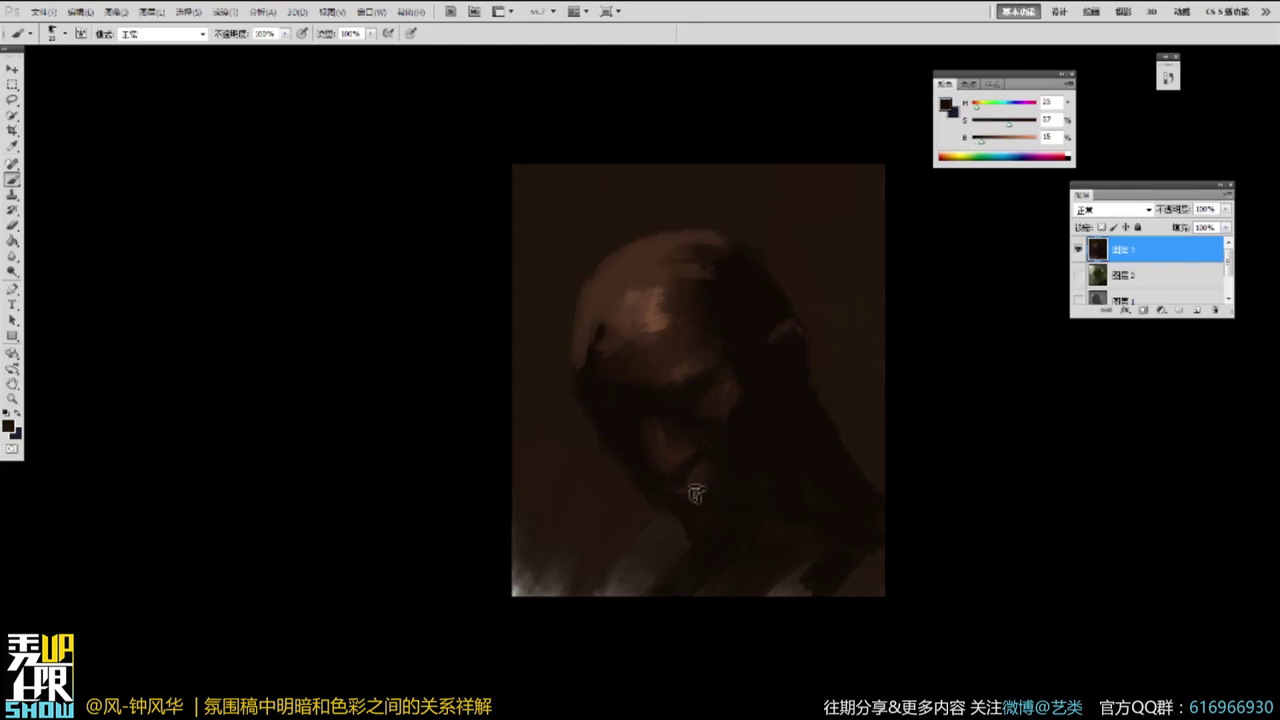
{"action": "left_click", "coordinate": [694, 481], "text": "alt"}
{"action": "left_click", "coordinate": [660, 494], "text": "alt"}
{"action": "left_click_drag", "start_coordinate": [676, 514], "coordinate": [678, 523]}
Paint over the lit forehead and crown with sampled dark brown to form the mass of a cap.
{"action": "left_click", "coordinate": [757, 360], "text": "alt"}
{"action": "left_click", "coordinate": [667, 319], "text": "alt"}
{"action": "left_click", "coordinate": [668, 356], "text": "alt"}
{"action": "left_click", "coordinate": [582, 338], "text": "alt"}
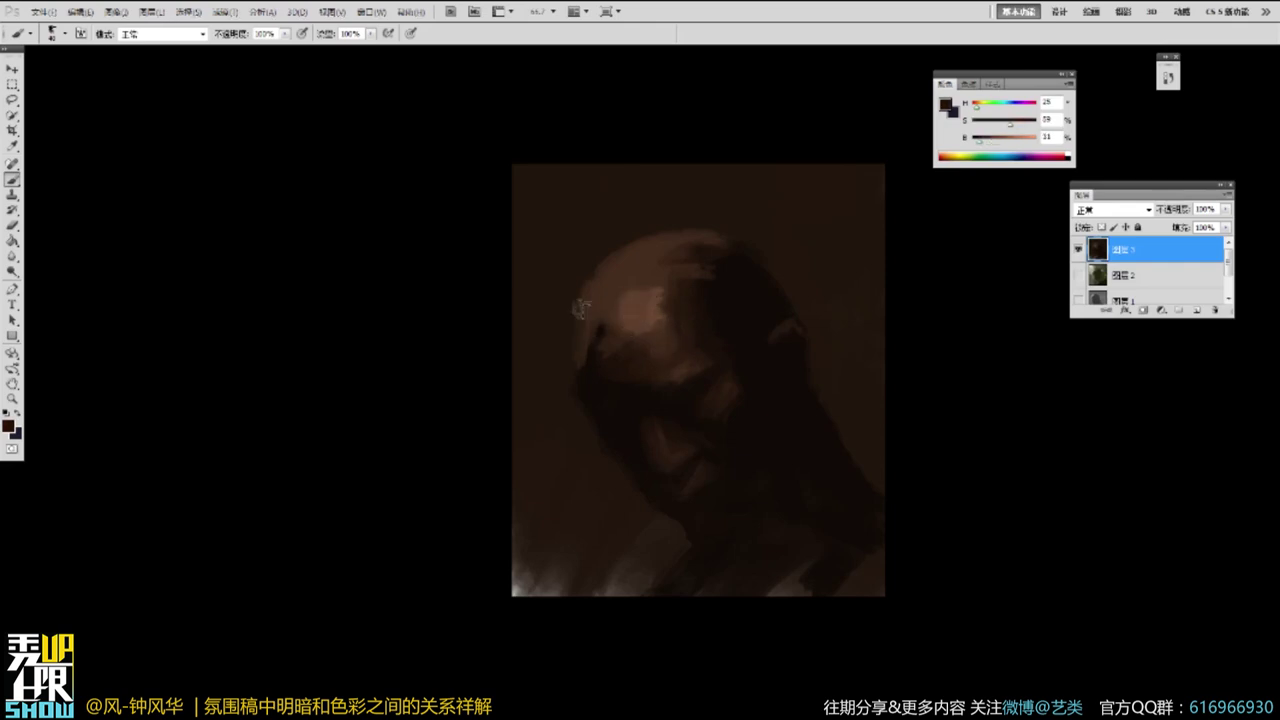
{"action": "left_click_drag", "start_coordinate": [660, 328], "coordinate": [593, 381]}
{"action": "left_click", "coordinate": [618, 344], "text": "alt"}
{"action": "left_click_drag", "start_coordinate": [610, 338], "coordinate": [592, 376]}
{"action": "mouse_move", "coordinate": [598, 322]}
{"action": "left_mouse_down"}
{"action": "mouse_move", "coordinate": [595, 274]}
{"action": "mouse_move", "coordinate": [607, 358]}
{"action": "mouse_move", "coordinate": [631, 303]}
{"action": "left_mouse_up"}
{"action": "left_click", "coordinate": [580, 312], "text": "alt"}
{"action": "mouse_move", "coordinate": [627, 268]}
{"action": "left_mouse_down"}
{"action": "mouse_move", "coordinate": [582, 360]}
{"action": "mouse_move", "coordinate": [636, 252]}
{"action": "left_mouse_up"}
{"action": "mouse_move", "coordinate": [652, 262]}
{"action": "left_mouse_down"}
{"action": "mouse_move", "coordinate": [614, 316]}
{"action": "mouse_move", "coordinate": [694, 294]}
{"action": "mouse_move", "coordinate": [649, 356]}
{"action": "left_mouse_up"}
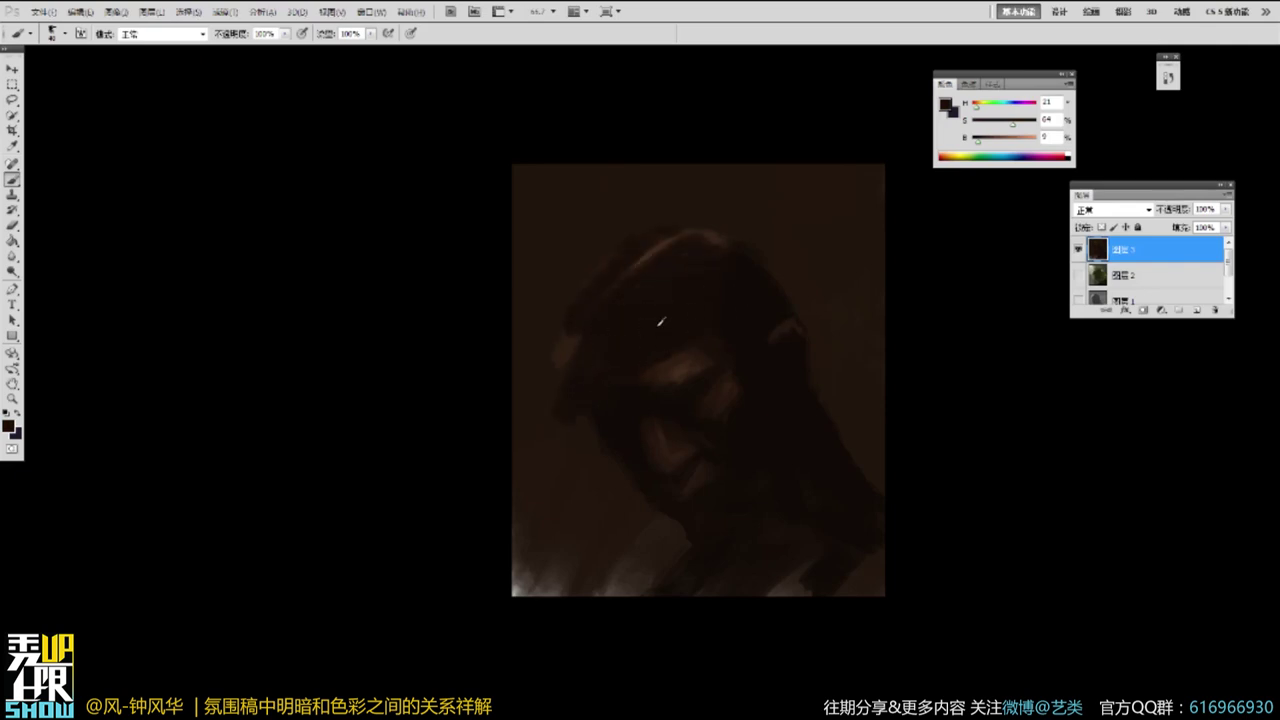
Round out the cap's crown in dark brown and add faint lighter strokes across its top.
{"action": "mouse_move", "coordinate": [563, 314]}
{"action": "left_mouse_down"}
{"action": "mouse_move", "coordinate": [580, 276]}
{"action": "mouse_move", "coordinate": [716, 243]}
{"action": "left_mouse_up"}
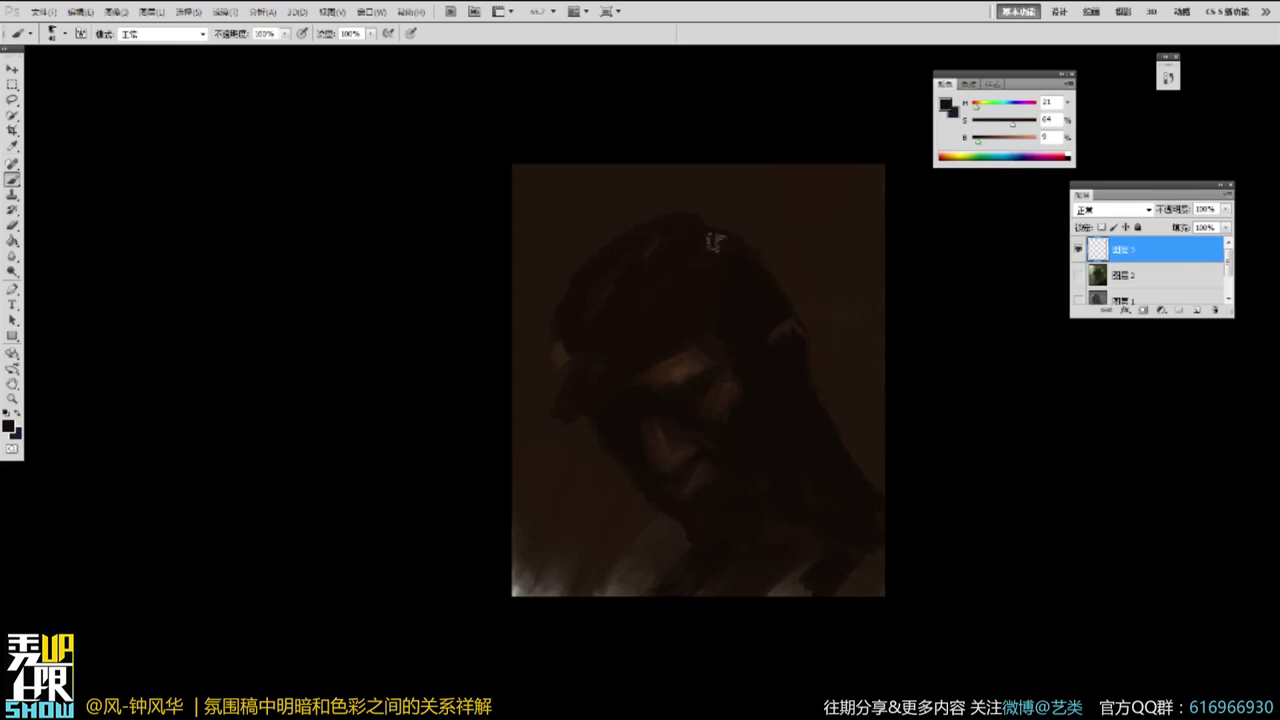
{"action": "mouse_move", "coordinate": [643, 297]}
{"action": "left_mouse_down"}
{"action": "mouse_move", "coordinate": [674, 251]}
{"action": "mouse_move", "coordinate": [583, 292]}
{"action": "left_mouse_up"}
{"action": "left_click_drag", "start_coordinate": [686, 229], "coordinate": [734, 244]}
{"action": "left_click", "coordinate": [577, 331], "text": "alt"}
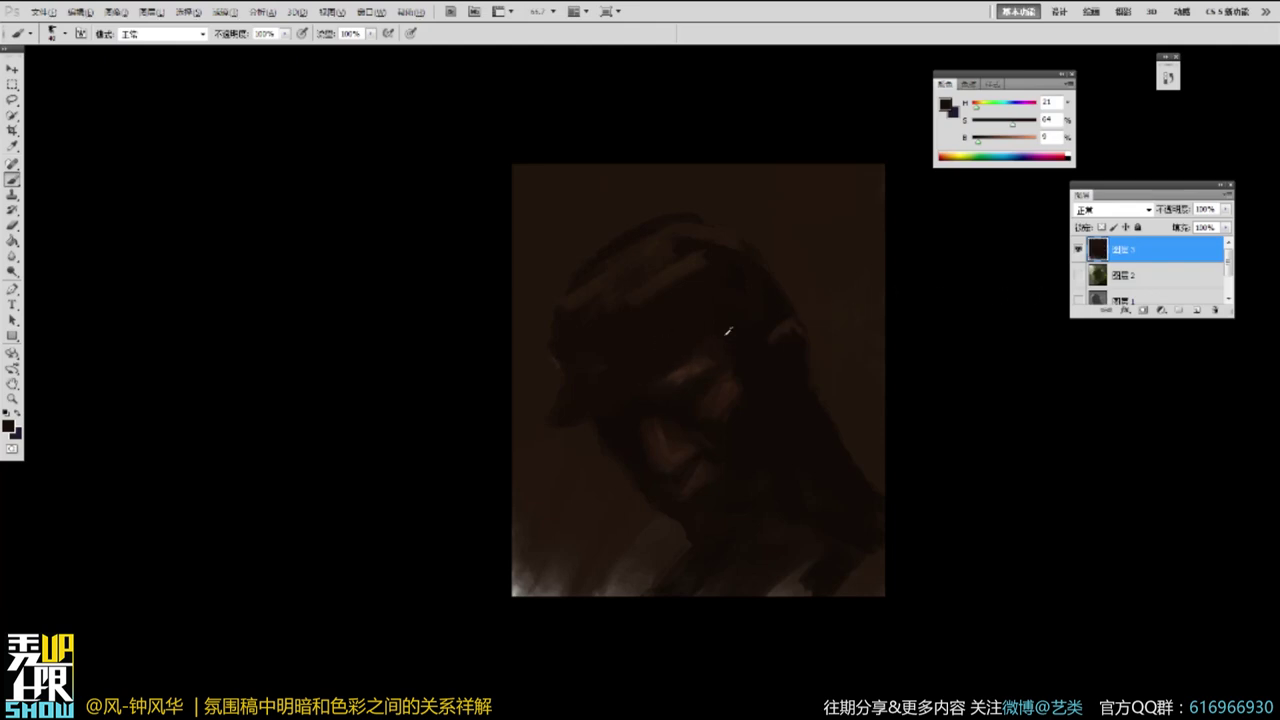
Darken the brow under the cap, extend the visor's tip, and shape the back of the cap.
{"action": "left_click", "coordinate": [720, 392], "text": "alt"}
{"action": "left_click", "coordinate": [659, 406], "text": "alt"}
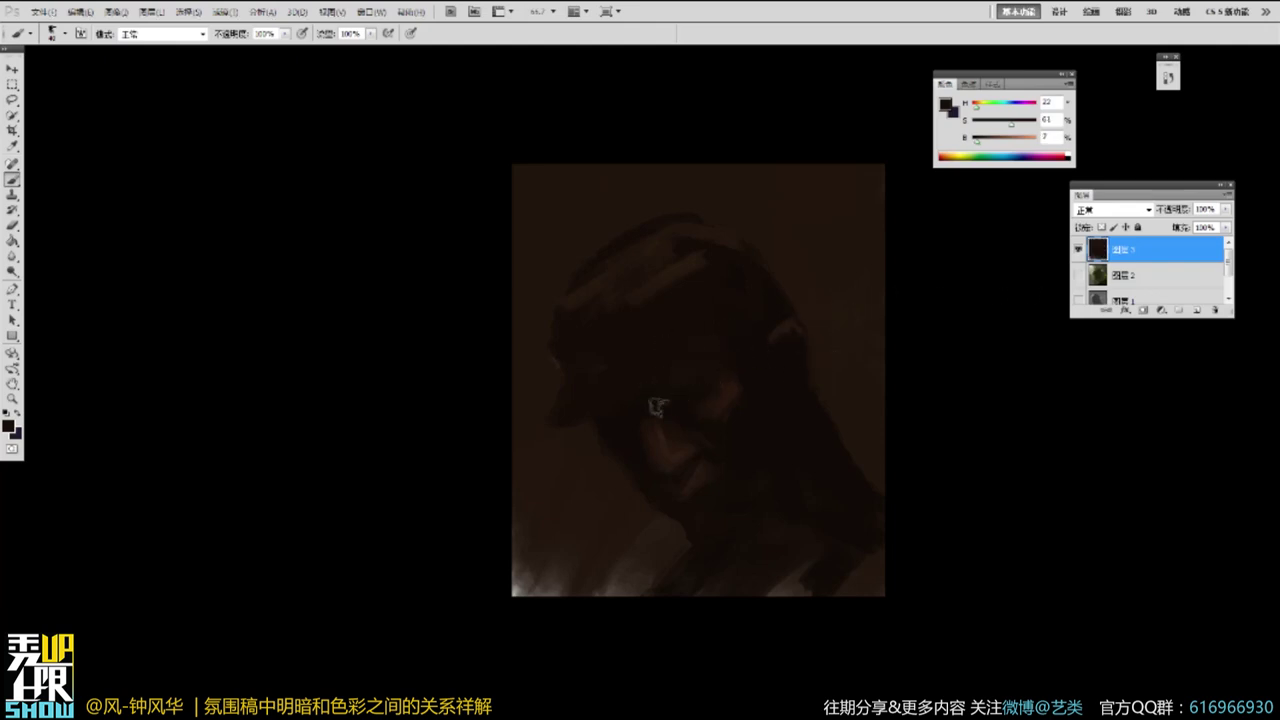
{"action": "left_click_drag", "start_coordinate": [603, 402], "coordinate": [552, 430]}
{"action": "key", "text": "alt+space"}
{"action": "left_click", "coordinate": [849, 271], "text": "alt"}
{"action": "key", "text": "ctrl+space"}
{"action": "left_click", "coordinate": [797, 290], "text": "ctrl"}
{"action": "left_click", "coordinate": [777, 309], "text": "alt"}
{"action": "left_click_drag", "start_coordinate": [709, 264], "coordinate": [780, 251]}
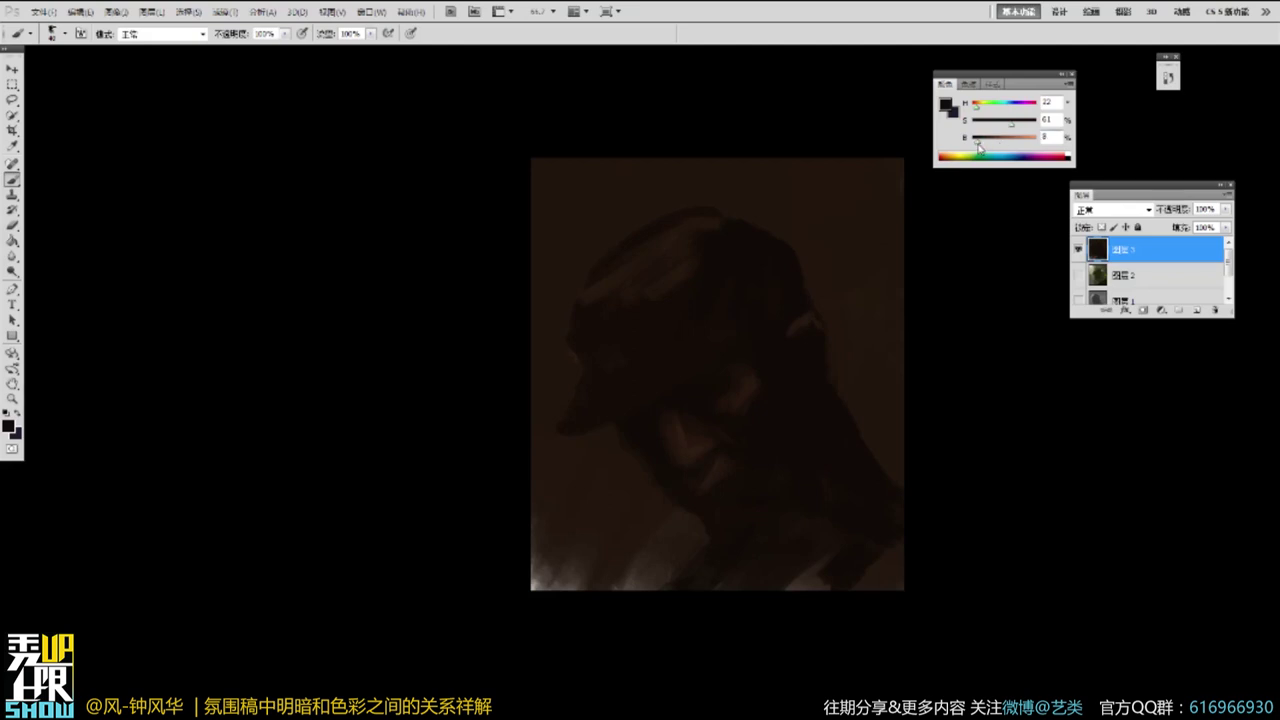
Strengthen the front of the cap with a larger brush and touch up the shadow around the mouth.
{"action": "key", "text": "bracketright"}
{"action": "key", "text": "bracketright"}
{"action": "mouse_move", "coordinate": [609, 358]}
{"action": "left_mouse_down"}
{"action": "mouse_move", "coordinate": [583, 355]}
{"action": "mouse_move", "coordinate": [630, 350]}
{"action": "left_mouse_up"}
{"action": "left_click", "coordinate": [733, 449], "text": "alt"}
{"action": "left_click_drag", "start_coordinate": [715, 452], "coordinate": [708, 469]}
{"action": "scroll", "coordinate": [786, 366], "scroll_direction": "up", "scroll_amount": 1}
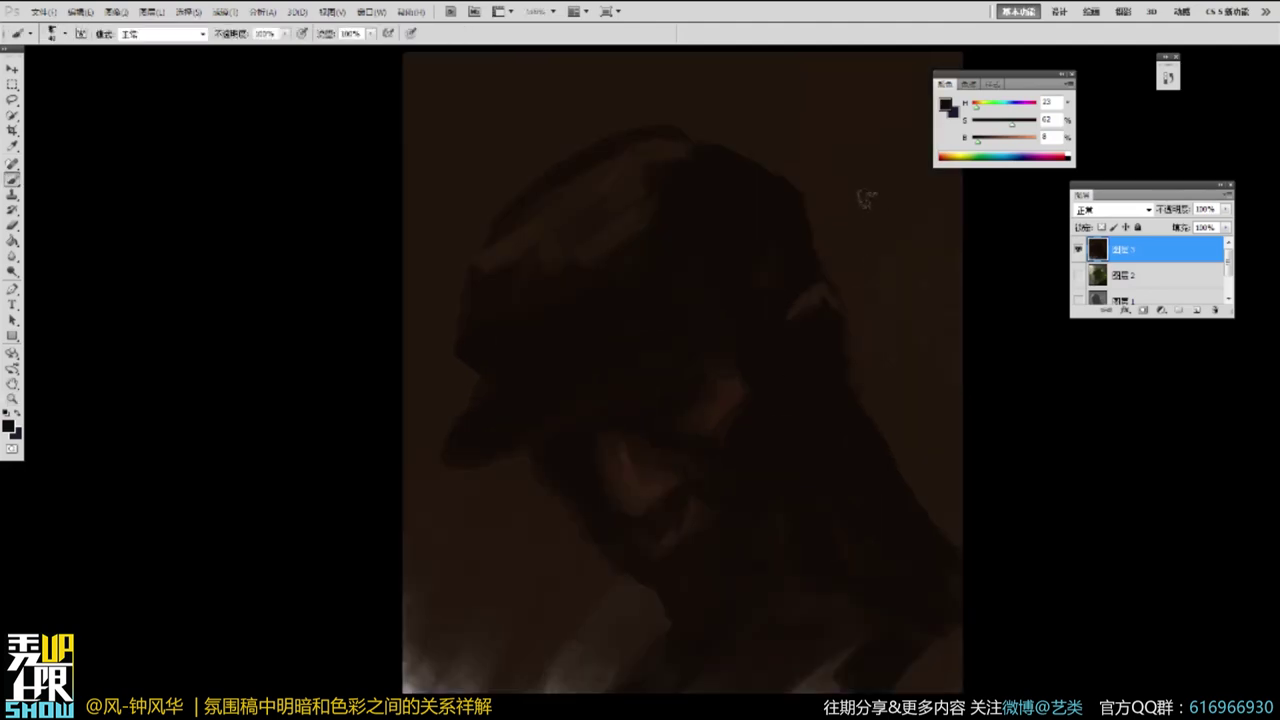
Cover the pale lower-left corner of the canvas with background brown and clean up the edge behind the neck.
{"action": "left_click", "coordinate": [695, 426], "text": "alt"}
{"action": "left_click", "coordinate": [730, 457], "text": "alt"}
{"action": "scroll", "coordinate": [817, 366], "scroll_direction": "down", "scroll_amount": 1}
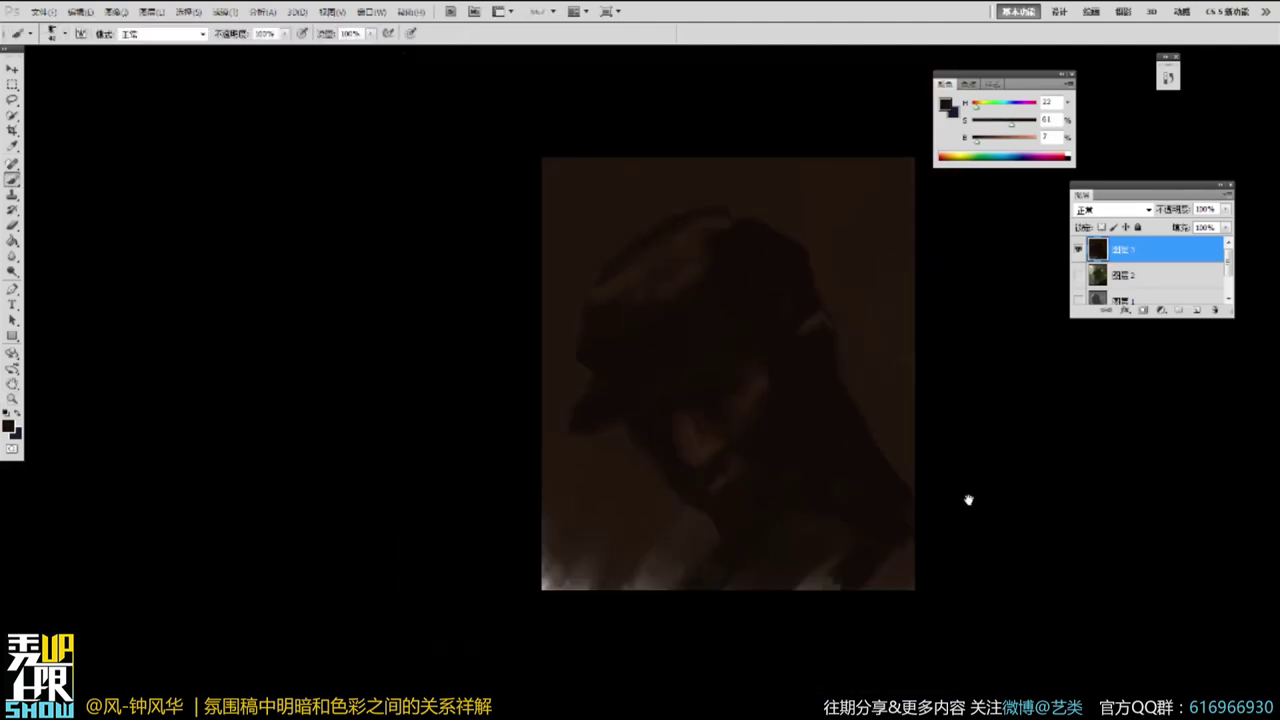
{"action": "left_click", "coordinate": [726, 382], "text": "alt"}
{"action": "left_click", "coordinate": [749, 381], "text": "alt"}
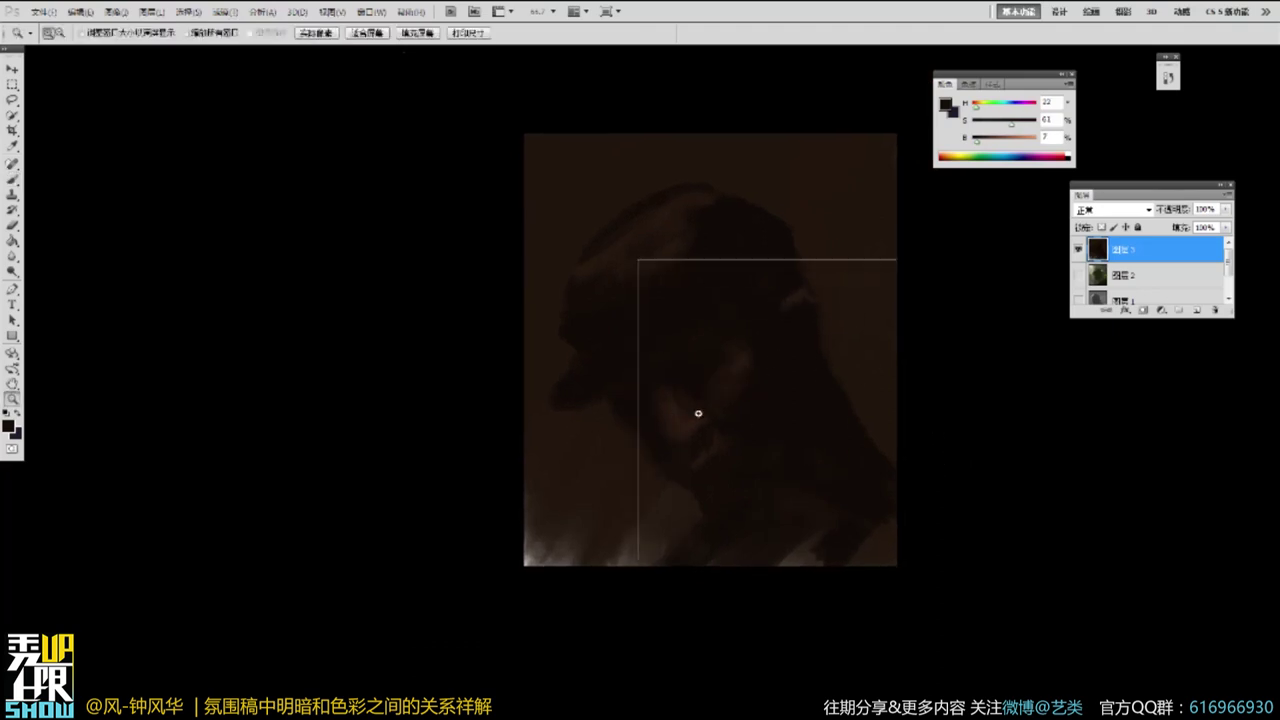
{"action": "left_click", "coordinate": [697, 414], "text": "ctrl"}
{"action": "left_click", "coordinate": [527, 484], "text": "alt"}
{"action": "mouse_move", "coordinate": [573, 594]}
{"action": "left_mouse_down"}
{"action": "mouse_move", "coordinate": [459, 580]}
{"action": "mouse_move", "coordinate": [366, 589]}
{"action": "left_mouse_up"}
{"action": "left_click_drag", "start_coordinate": [828, 392], "coordinate": [802, 486]}
Mix a light skin tone at 64% brightness and add small highlights along the nose, upper lip and under the visor.
{"action": "left_click", "coordinate": [757, 420], "text": "alt"}
{"action": "left_click_drag", "start_coordinate": [985, 140], "coordinate": [1012, 142]}
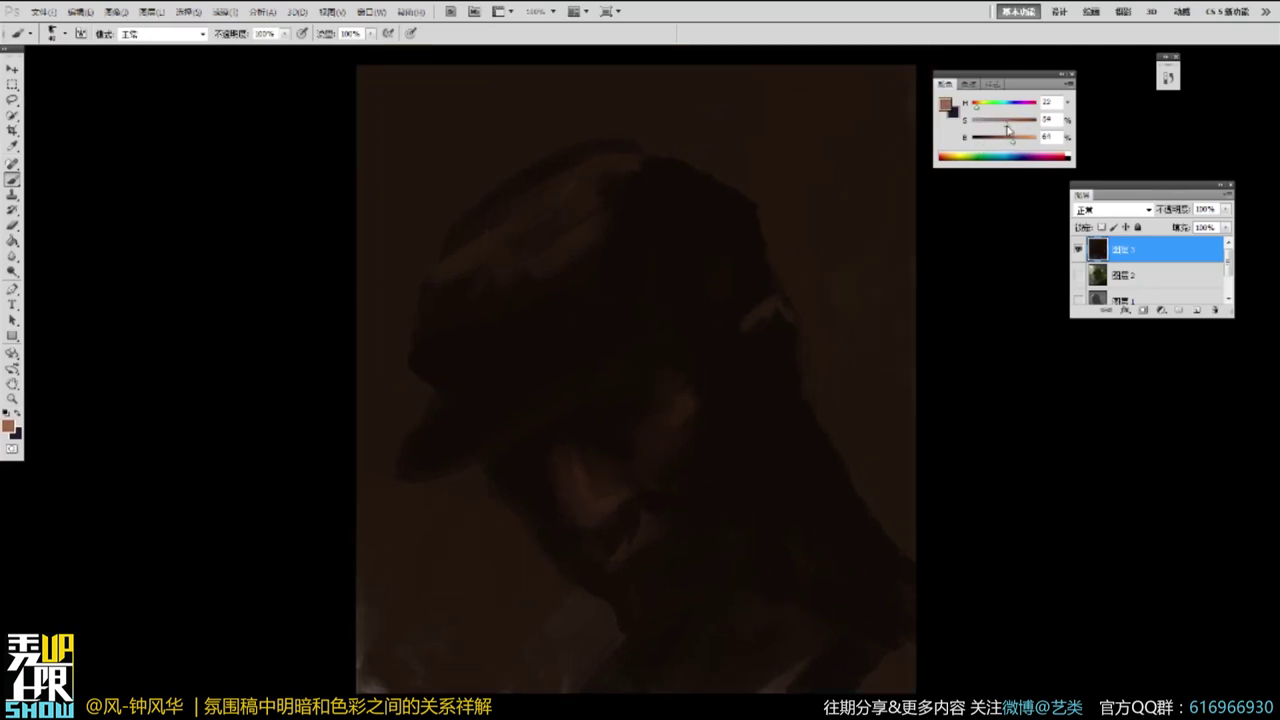
{"action": "key", "text": "bracketleft"}
{"action": "key", "text": "bracketleft"}
{"action": "key", "text": "bracketleft"}
{"action": "key", "text": "bracketleft"}
{"action": "key", "text": "bracketleft"}
{"action": "left_click_drag", "start_coordinate": [564, 502], "coordinate": [567, 521]}
{"action": "left_click", "coordinate": [500, 479]}
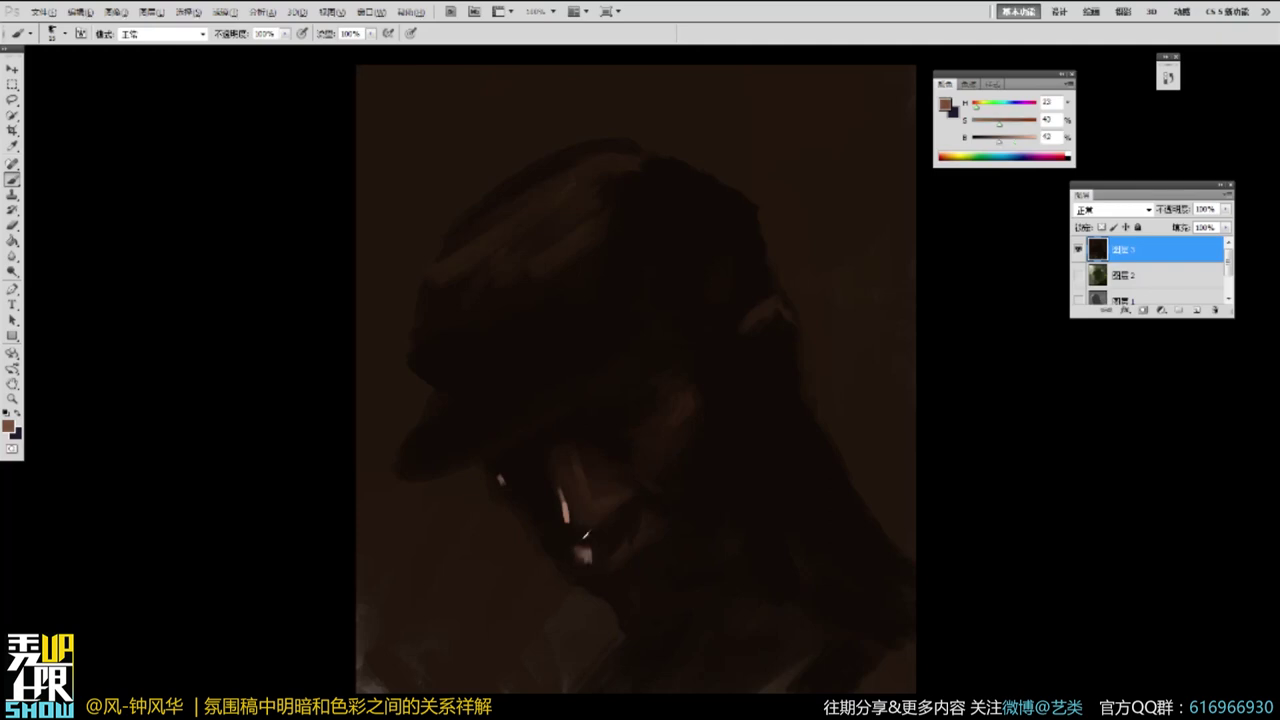
Refine the small highlights on the nose, lips and chin with skin tones sampled from the painting.
{"action": "left_click", "coordinate": [580, 566], "text": "alt"}
{"action": "left_click", "coordinate": [618, 610], "text": "alt"}
{"action": "left_click", "coordinate": [620, 622], "text": "alt"}
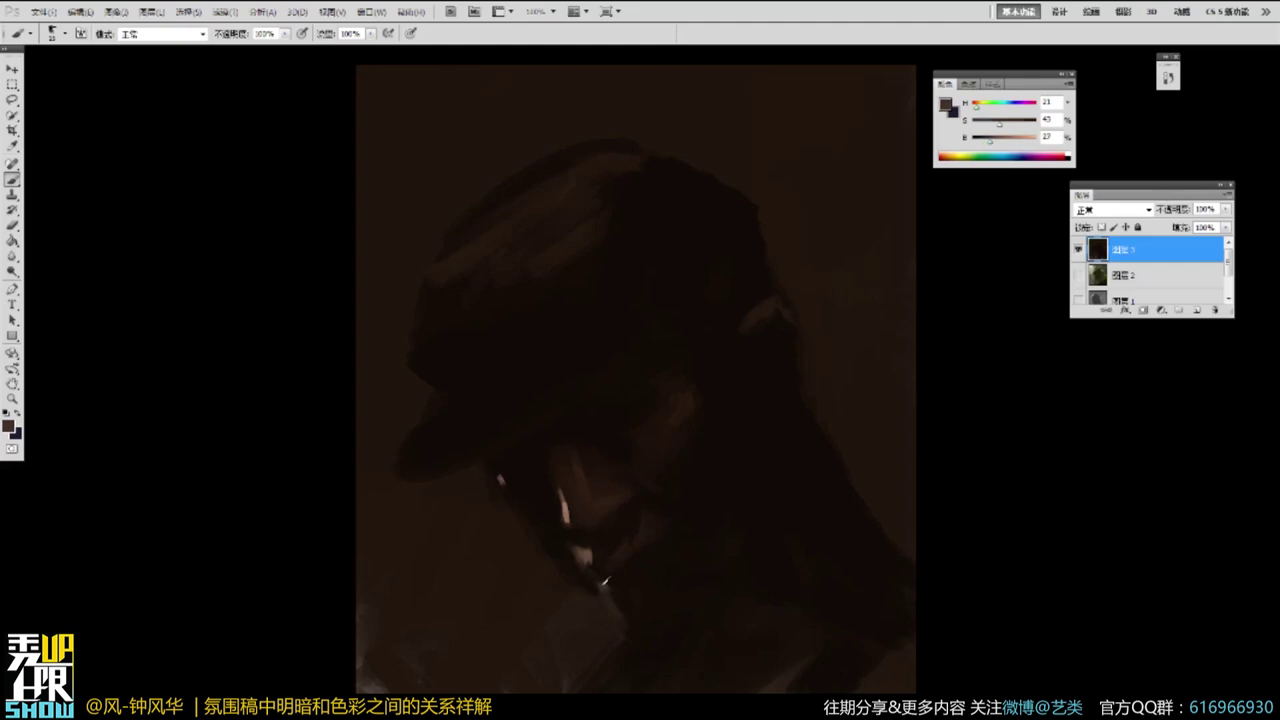
{"action": "left_click", "coordinate": [578, 553], "text": "alt"}
{"action": "left_click", "coordinate": [568, 520], "text": "alt"}
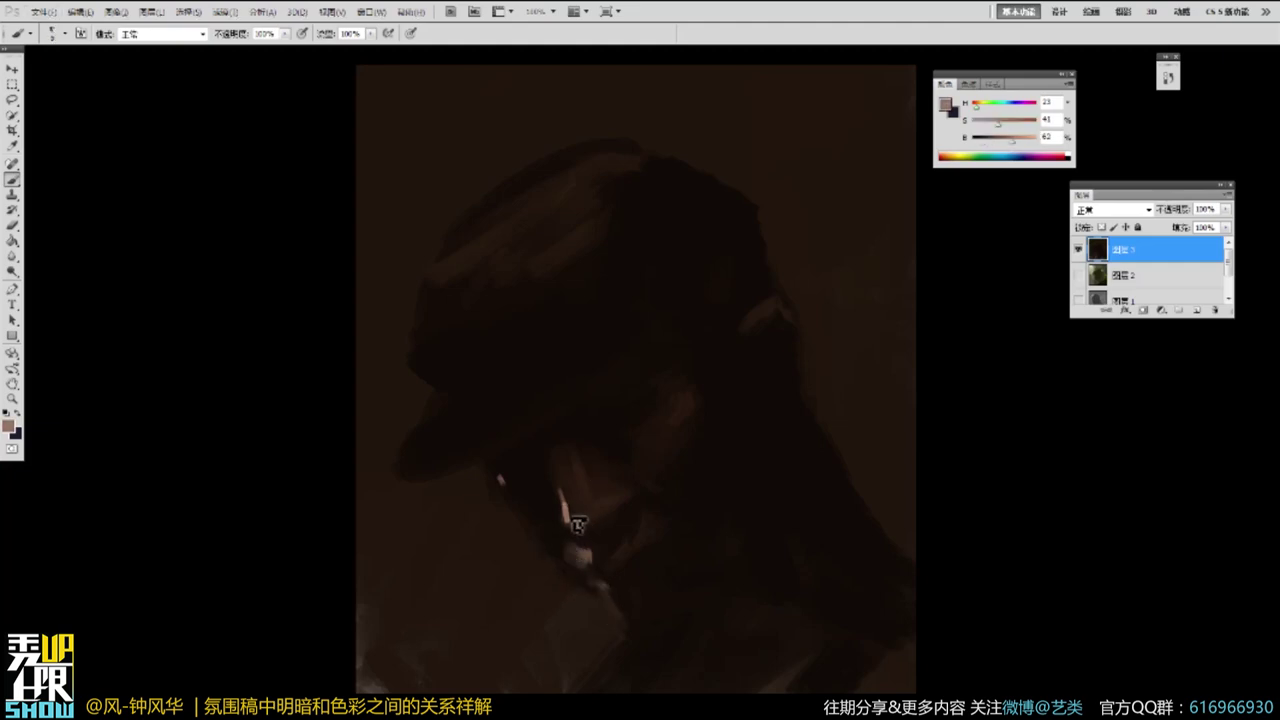
{"action": "left_click", "coordinate": [570, 520], "text": "alt"}
Paint the tip of the cap's visor with a sampled light skin tone and soften it into the surrounding shadow.
{"action": "mouse_move", "coordinate": [454, 412]}
{"action": "left_mouse_down"}
{"action": "mouse_move", "coordinate": [457, 432]}
{"action": "mouse_move", "coordinate": [404, 462]}
{"action": "left_mouse_up"}
{"action": "left_click", "coordinate": [430, 426], "text": "alt"}
{"action": "key", "text": "ctrl+minus"}
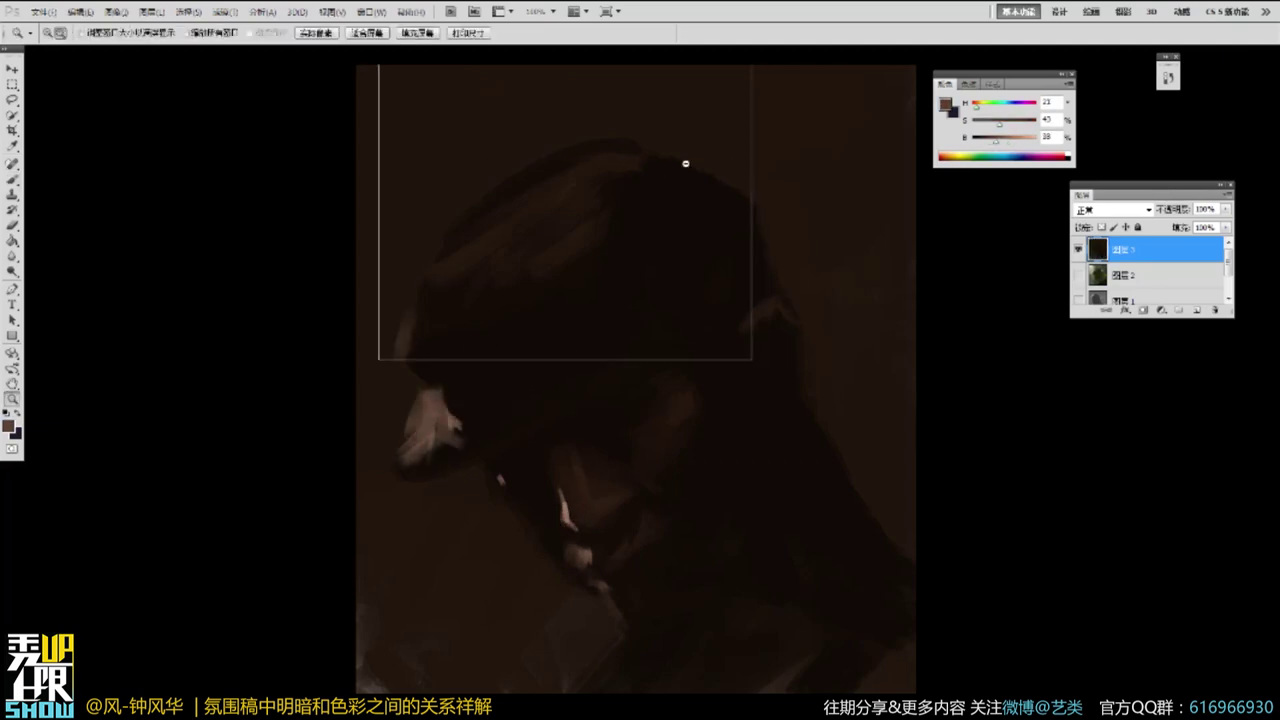
{"action": "mouse_move", "coordinate": [507, 337]}
{"action": "left_mouse_down"}
{"action": "mouse_move", "coordinate": [481, 359]}
{"action": "mouse_move", "coordinate": [445, 313]}
{"action": "mouse_move", "coordinate": [466, 339]}
{"action": "mouse_move", "coordinate": [514, 342]}
{"action": "left_mouse_up"}
{"action": "left_click", "coordinate": [501, 352], "text": "alt"}
{"action": "left_click", "coordinate": [482, 334], "text": "alt"}
Add muted brown light strokes along the front edge of the cap above the visor.
{"action": "mouse_move", "coordinate": [474, 267]}
{"action": "left_mouse_down"}
{"action": "mouse_move", "coordinate": [524, 183]}
{"action": "mouse_move", "coordinate": [451, 276]}
{"action": "mouse_move", "coordinate": [474, 240]}
{"action": "left_mouse_up"}
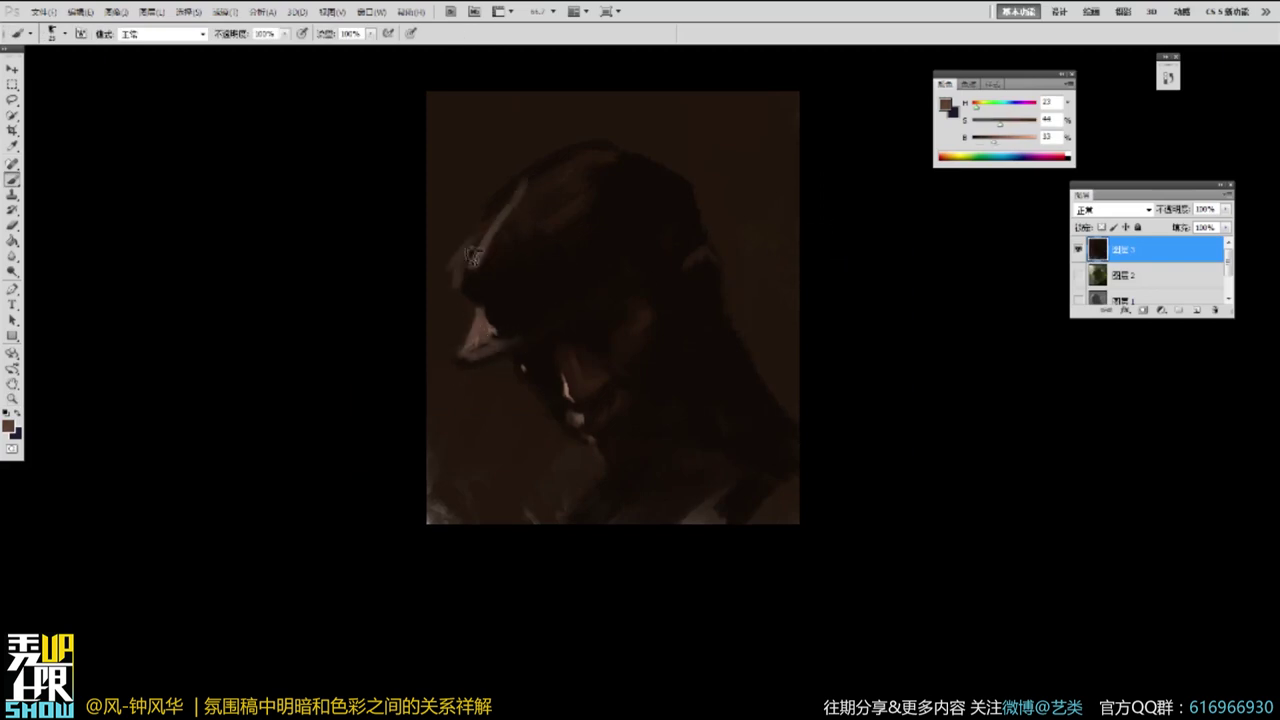
{"action": "left_click_drag", "start_coordinate": [528, 178], "coordinate": [508, 238]}
{"action": "left_click_drag", "start_coordinate": [517, 183], "coordinate": [494, 244]}
{"action": "left_click_drag", "start_coordinate": [489, 226], "coordinate": [457, 272]}
Shift the light planes on the cap's front and visor to a dull grey-green.
{"action": "left_click", "coordinate": [549, 201], "text": "alt"}
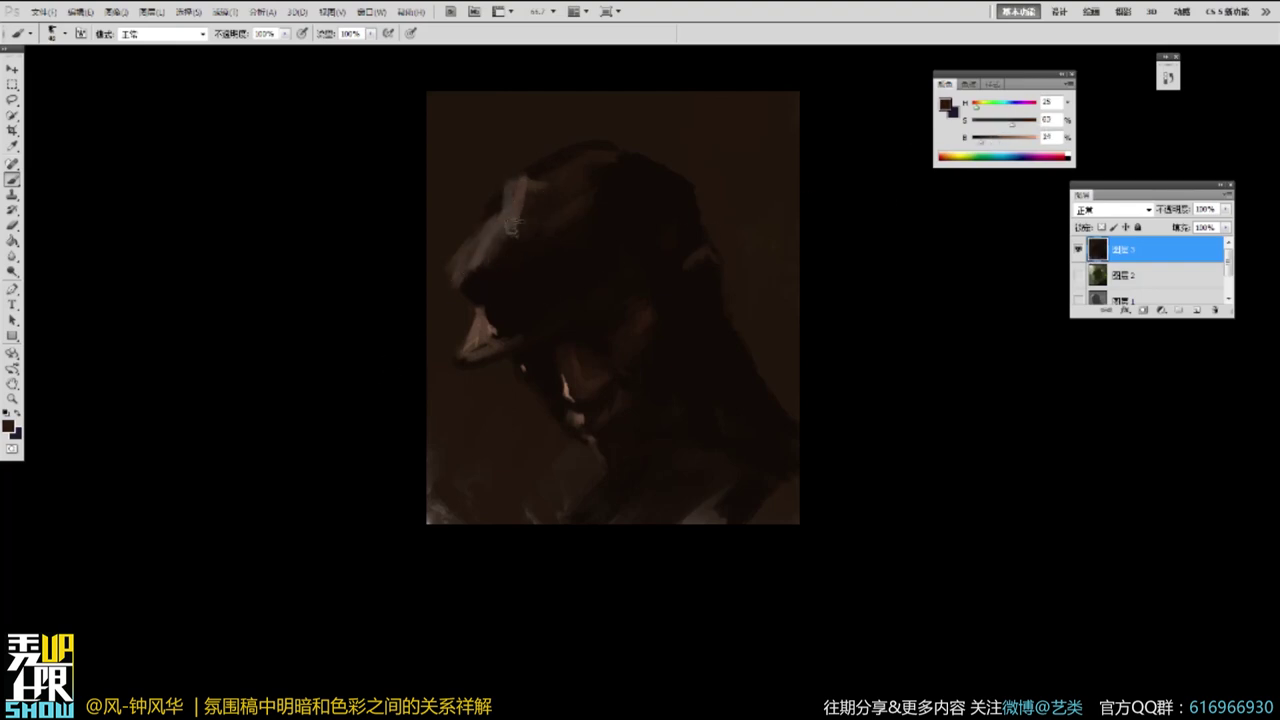
{"action": "left_click", "coordinate": [513, 194], "text": "alt"}
{"action": "left_click", "coordinate": [509, 221], "text": "alt"}
{"action": "left_click", "coordinate": [509, 218], "text": "alt"}
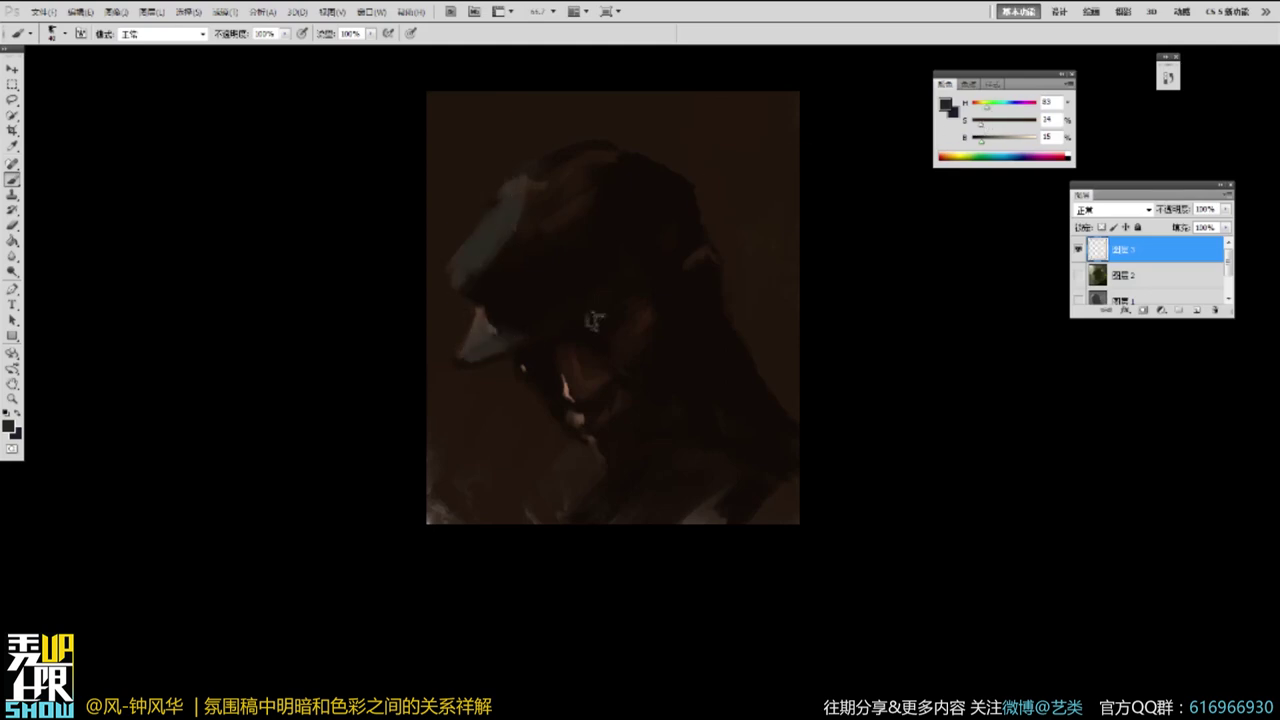
{"action": "left_click", "coordinate": [720, 207], "text": "alt"}
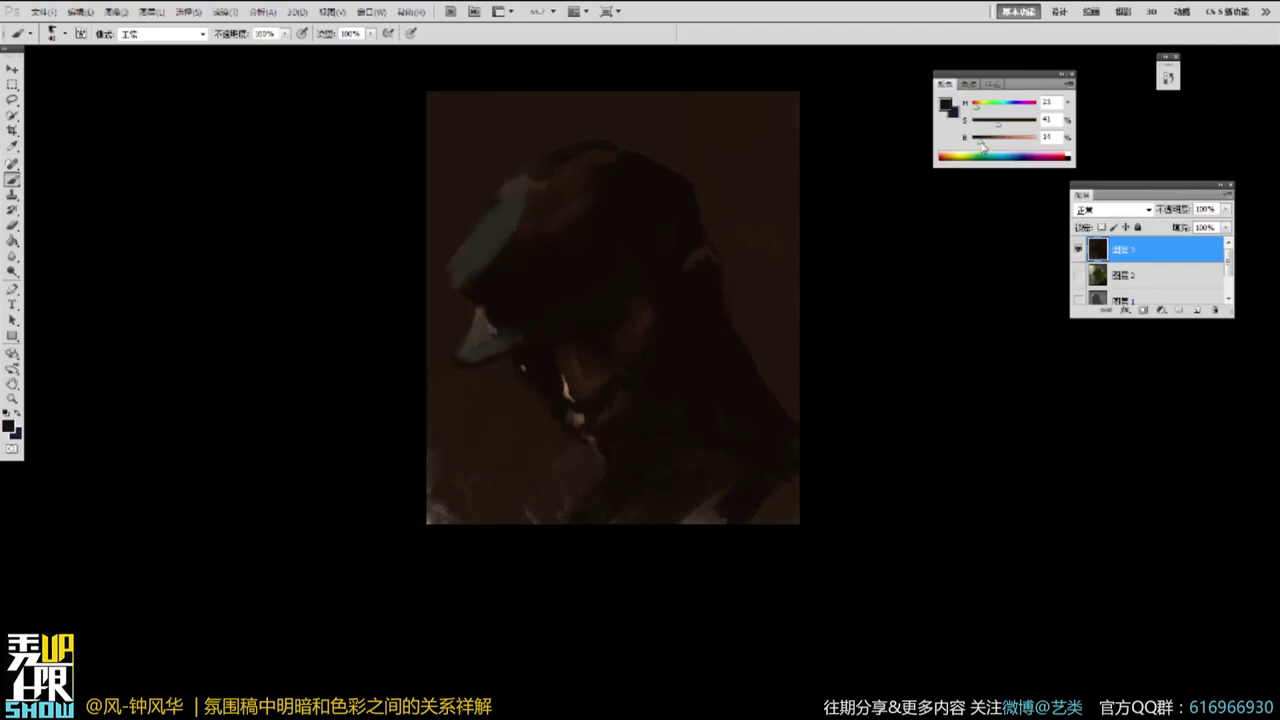
Cover the brown streaks on the cap's crown with very dark neutral tones.
{"action": "left_click", "coordinate": [575, 166], "text": "ctrl"}
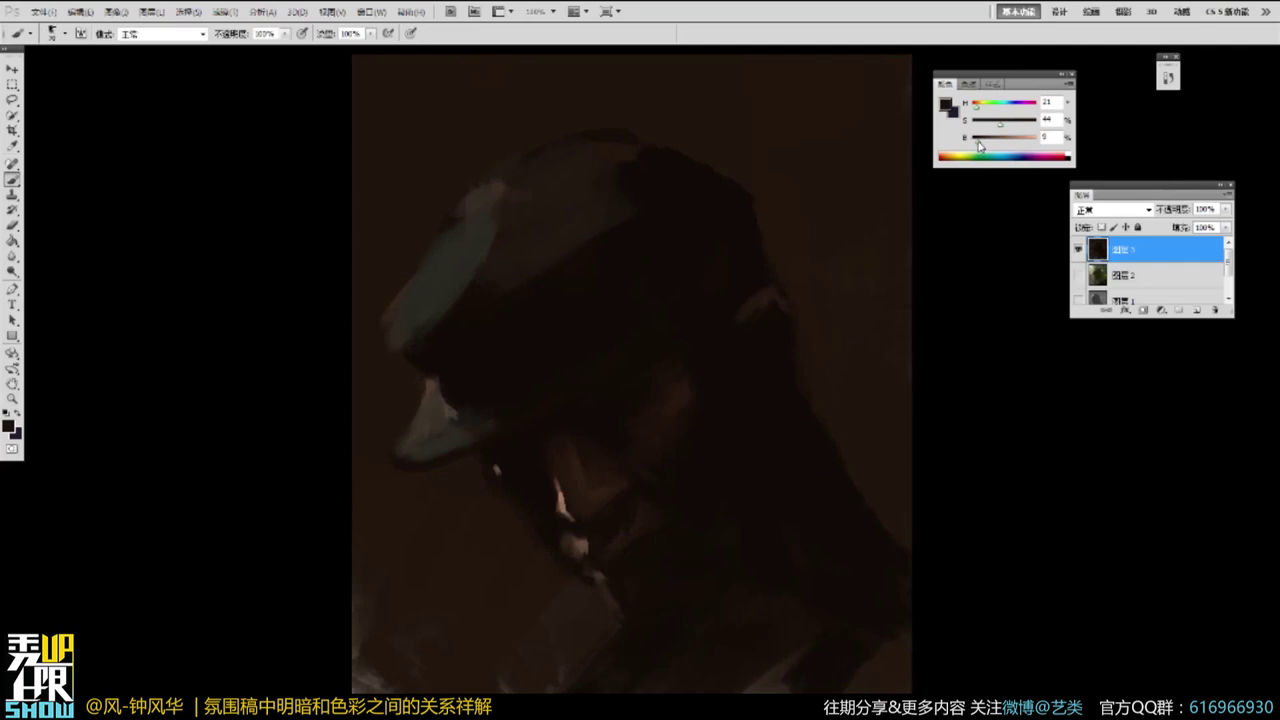
{"action": "mouse_move", "coordinate": [518, 200]}
{"action": "left_mouse_down"}
{"action": "mouse_move", "coordinate": [488, 258]}
{"action": "mouse_move", "coordinate": [563, 212]}
{"action": "left_mouse_up"}
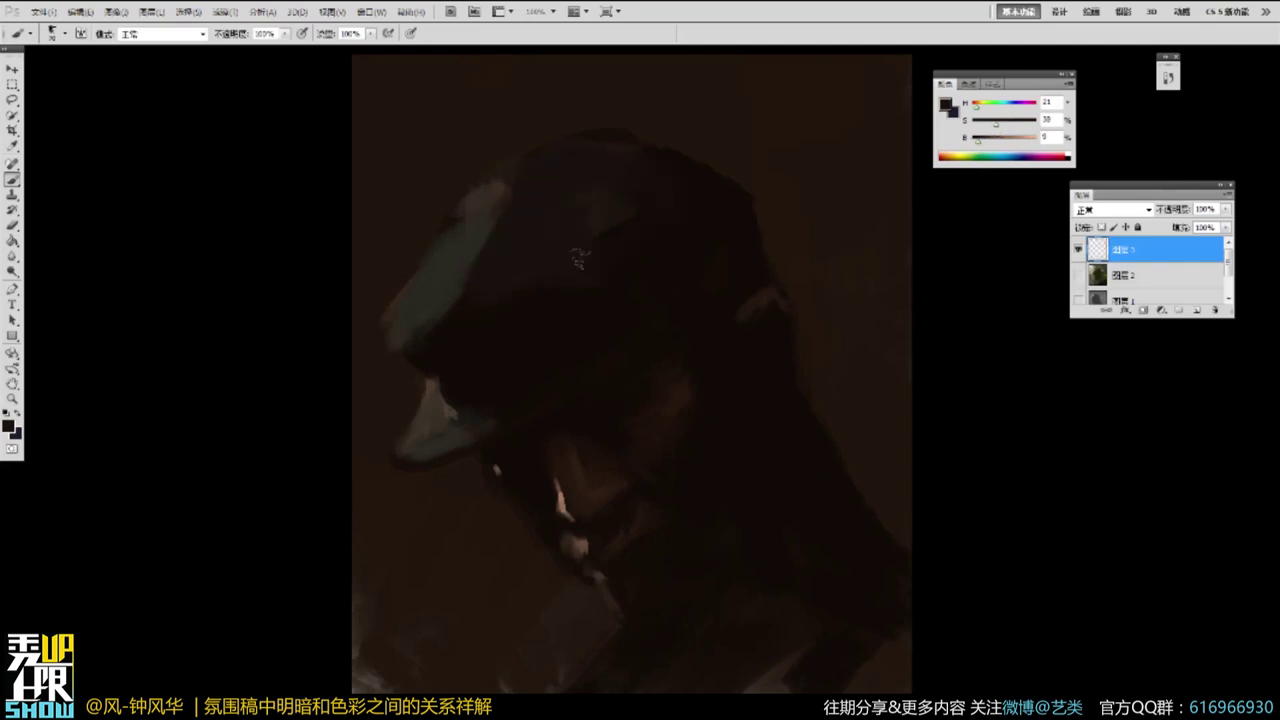
{"action": "left_click", "coordinate": [653, 270], "text": "alt"}
{"action": "left_click", "coordinate": [561, 205], "text": "alt"}
Reshape the grey-green plane at the front of the cap and blend its outer edge down toward the visor.
{"action": "mouse_move", "coordinate": [510, 205]}
{"action": "left_mouse_down"}
{"action": "mouse_move", "coordinate": [458, 266]}
{"action": "mouse_move", "coordinate": [465, 292]}
{"action": "mouse_move", "coordinate": [507, 216]}
{"action": "mouse_move", "coordinate": [471, 297]}
{"action": "mouse_move", "coordinate": [428, 288]}
{"action": "mouse_move", "coordinate": [443, 307]}
{"action": "mouse_move", "coordinate": [434, 337]}
{"action": "left_mouse_up"}
{"action": "left_click", "coordinate": [468, 262], "text": "alt"}
{"action": "left_click", "coordinate": [427, 289], "text": "alt"}
{"action": "left_click", "coordinate": [391, 275], "text": "alt"}
{"action": "left_click", "coordinate": [408, 306], "text": "alt"}
{"action": "mouse_move", "coordinate": [393, 292]}
{"action": "left_mouse_down"}
{"action": "mouse_move", "coordinate": [369, 356]}
{"action": "mouse_move", "coordinate": [410, 307]}
{"action": "mouse_move", "coordinate": [397, 347]}
{"action": "mouse_move", "coordinate": [425, 362]}
{"action": "left_mouse_up"}
Blend the cap's crown and clean up its upper front edge with sampled cap and background tones.
{"action": "left_click", "coordinate": [585, 367], "text": "alt"}
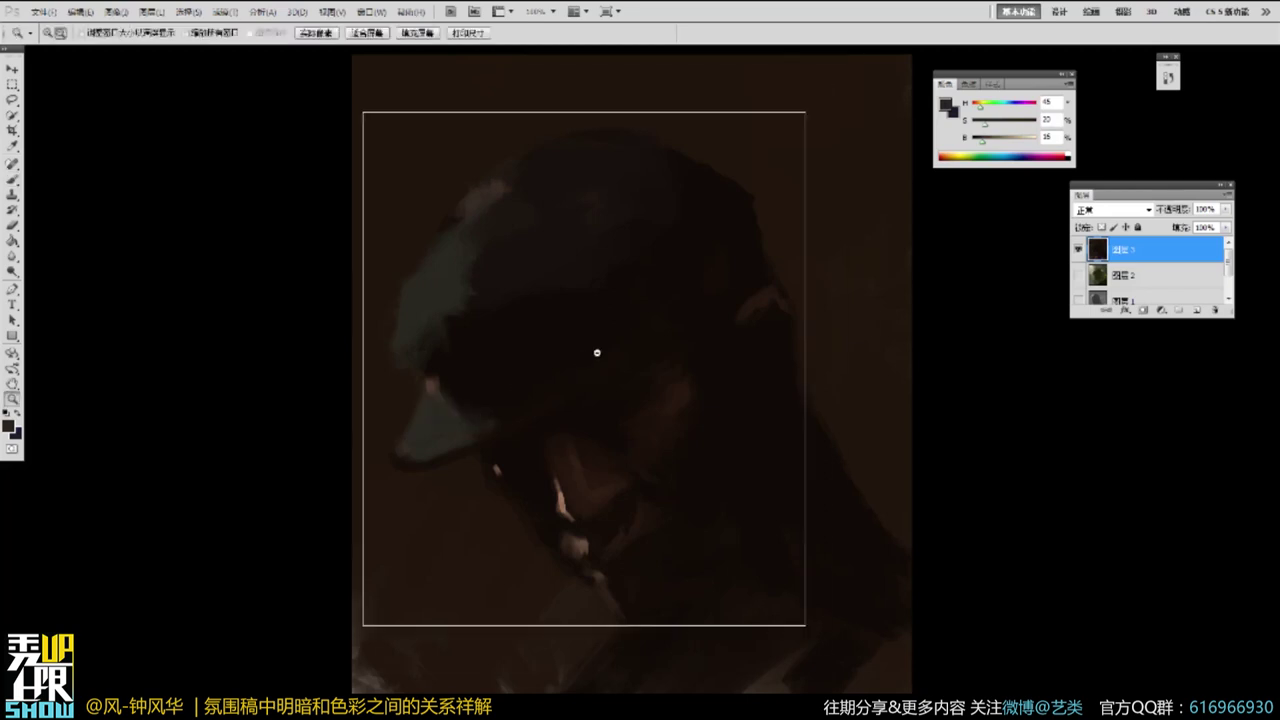
{"action": "left_click", "coordinate": [597, 353], "text": "alt"}
{"action": "left_click_drag", "start_coordinate": [844, 295], "coordinate": [842, 295]}
{"action": "left_click", "coordinate": [633, 312], "text": "alt"}
{"action": "left_click", "coordinate": [655, 303], "text": "alt"}
{"action": "left_click", "coordinate": [520, 310], "text": "alt"}
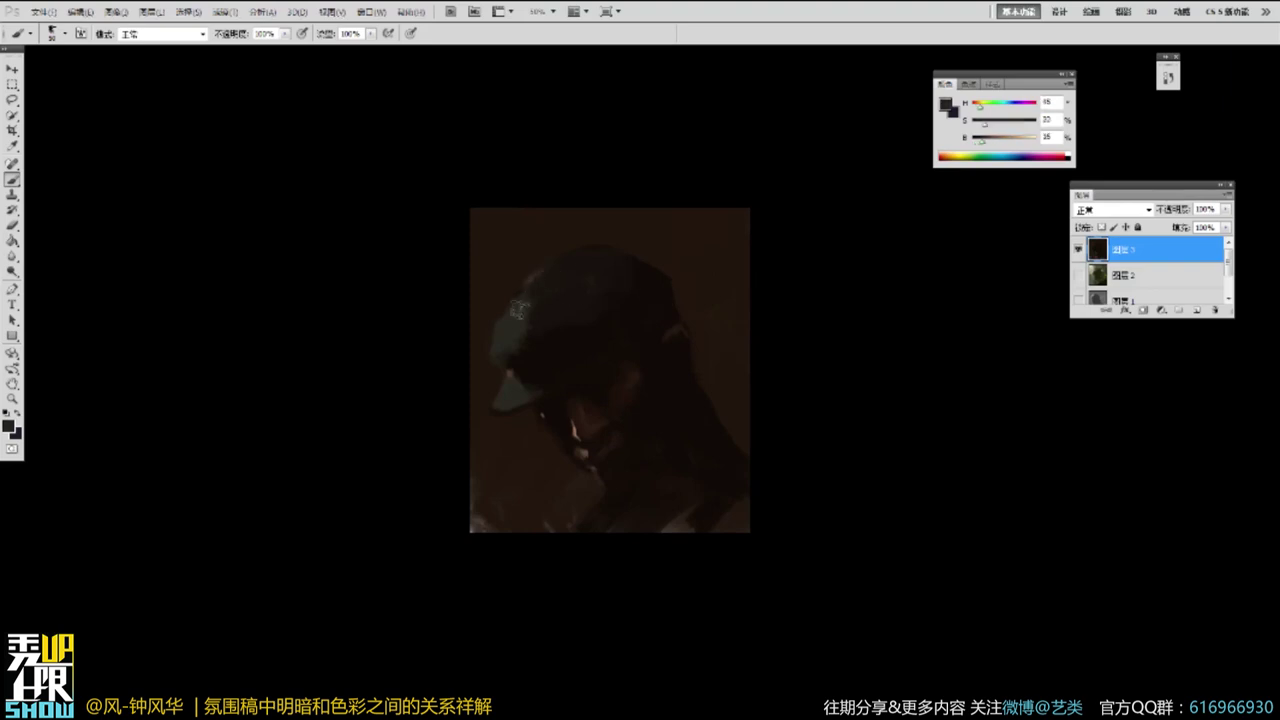
{"action": "left_click", "coordinate": [526, 278], "text": "alt"}
{"action": "scroll", "coordinate": [540, 266], "scroll_direction": "up", "scroll_amount": 1}
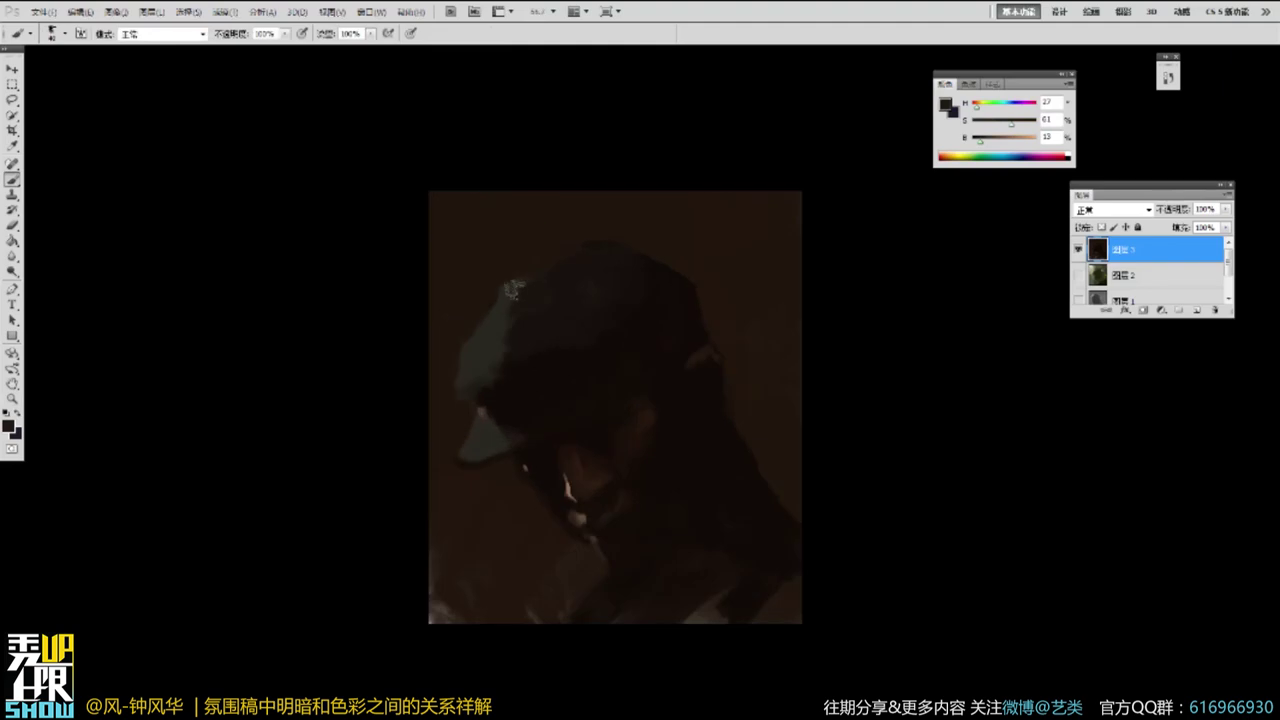
{"action": "left_click", "coordinate": [512, 283], "text": "alt"}
{"action": "left_click", "coordinate": [586, 250], "text": "alt"}
Cover the pinkish spot where the visor meets the cap with a dark tone.
{"action": "left_click", "coordinate": [564, 454], "text": "alt"}
{"action": "left_click", "coordinate": [478, 393], "text": "alt"}
{"action": "left_click", "coordinate": [625, 458], "text": "ctrl"}
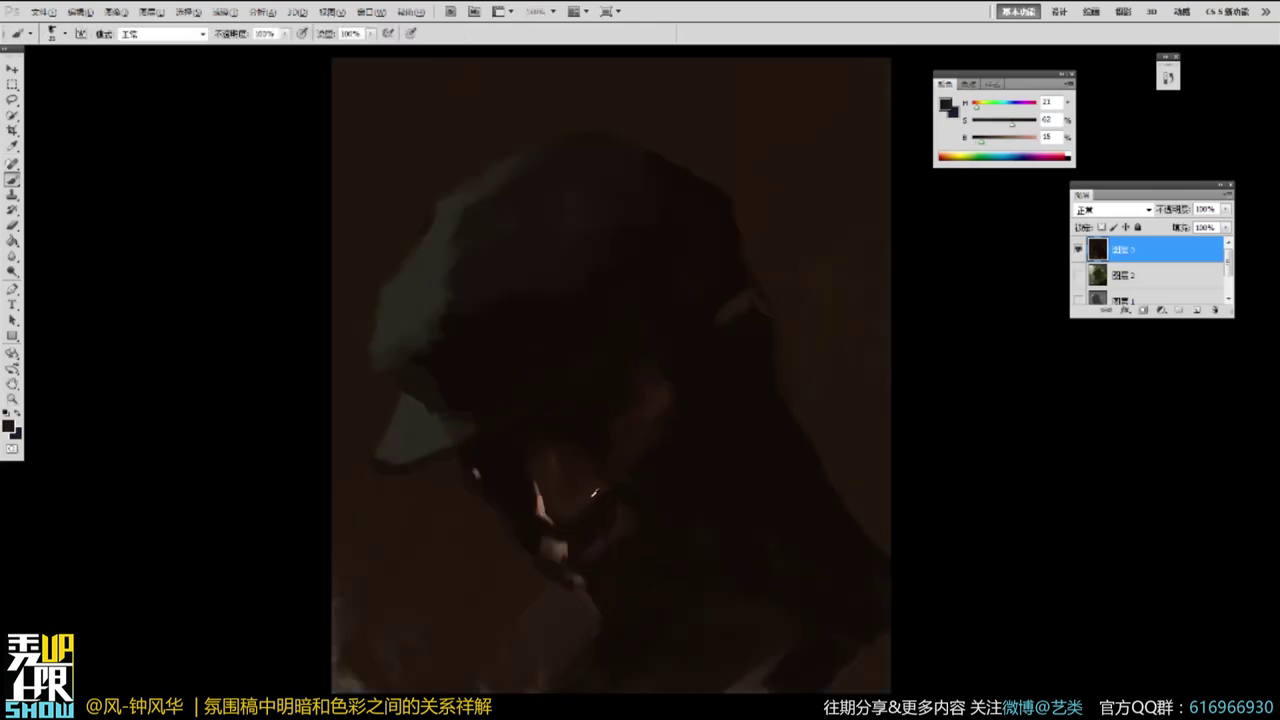
Model the side of the face near the ear with dark reddish-brown tones.
{"action": "key", "text": "z"}
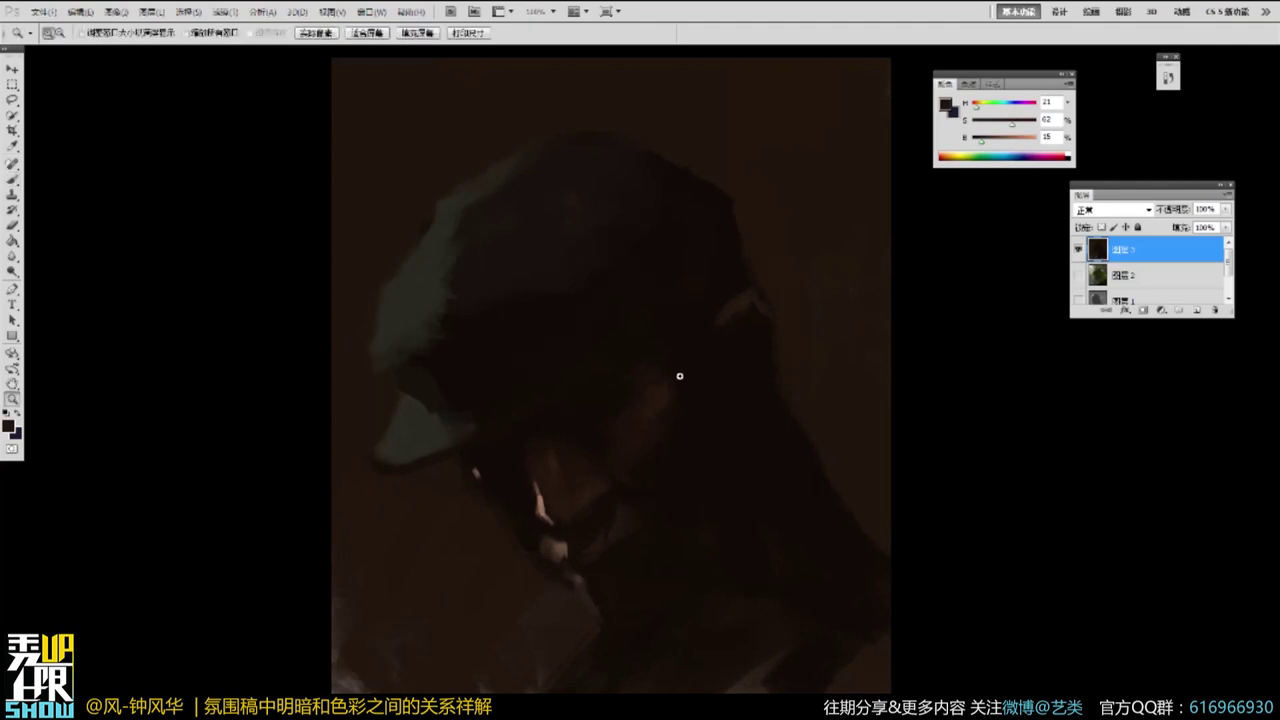
{"action": "left_click", "coordinate": [679, 376]}
{"action": "key", "text": "b"}
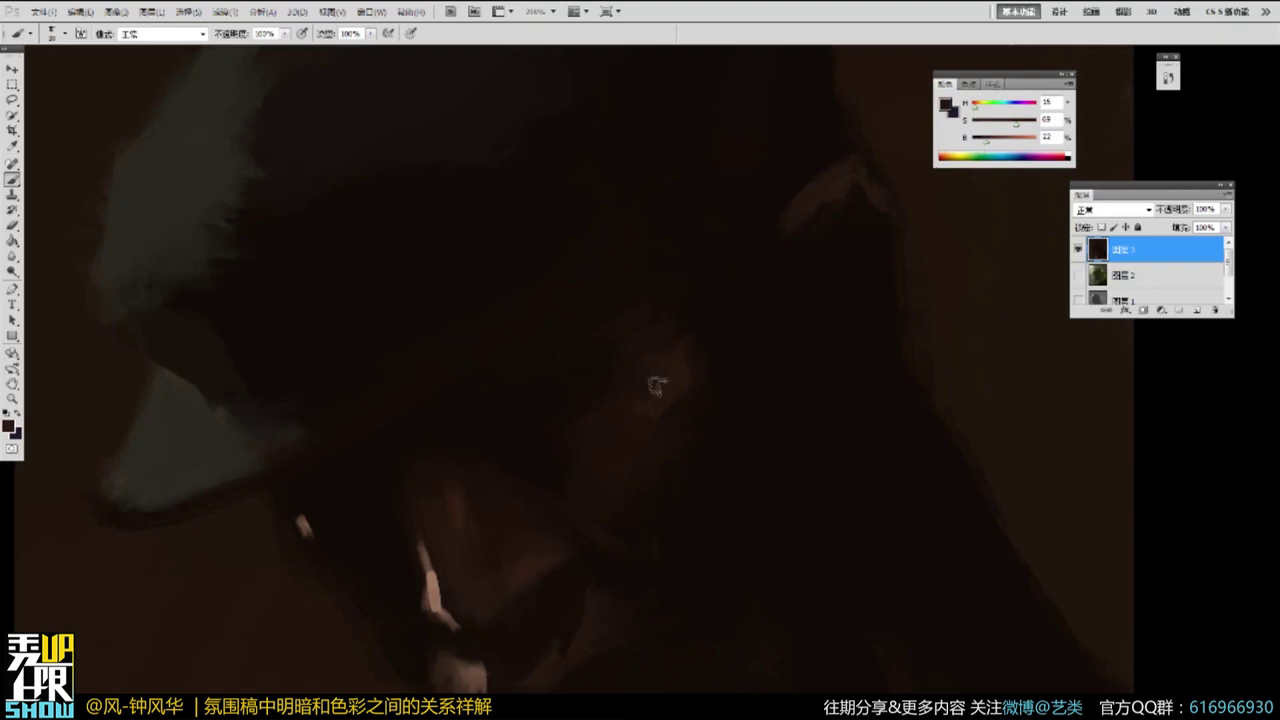
{"action": "left_click", "coordinate": [715, 351], "text": "alt"}
{"action": "left_click", "coordinate": [728, 305], "text": "alt"}
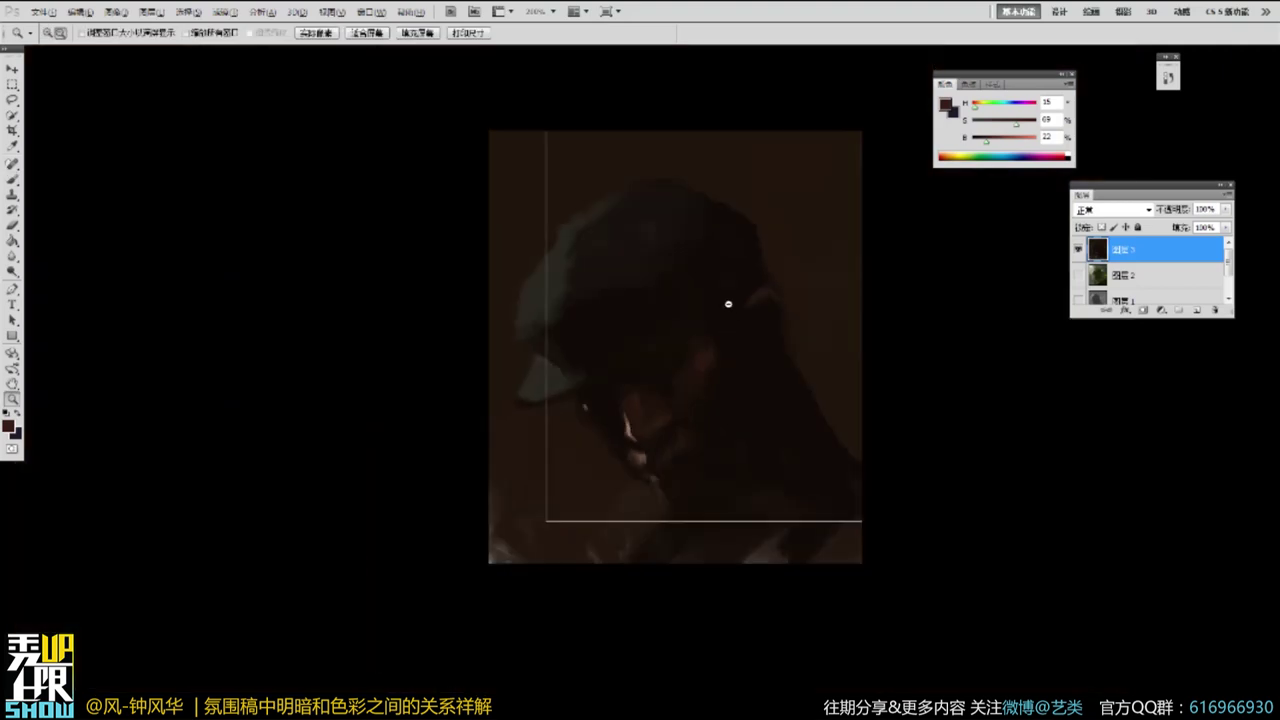
{"action": "left_click", "coordinate": [730, 303], "text": "alt"}
{"action": "left_click_drag", "start_coordinate": [826, 346], "coordinate": [823, 346]}
{"action": "left_click", "coordinate": [711, 328], "text": "ctrl"}
{"action": "left_click", "coordinate": [717, 349], "text": "alt"}
{"action": "left_click", "coordinate": [702, 360], "text": "alt"}
{"action": "mouse_move", "coordinate": [712, 362]}
{"action": "left_mouse_down"}
{"action": "mouse_move", "coordinate": [701, 376]}
{"action": "mouse_move", "coordinate": [714, 363]}
{"action": "left_mouse_up"}
{"action": "left_click", "coordinate": [707, 352], "text": "alt"}
Touch up the cheek beside the nose and even out the background below the chin with dark brown.
{"action": "left_click", "coordinate": [653, 424], "text": "alt"}
{"action": "left_click", "coordinate": [642, 396], "text": "alt"}
{"action": "left_click_drag", "start_coordinate": [630, 395], "coordinate": [634, 405]}
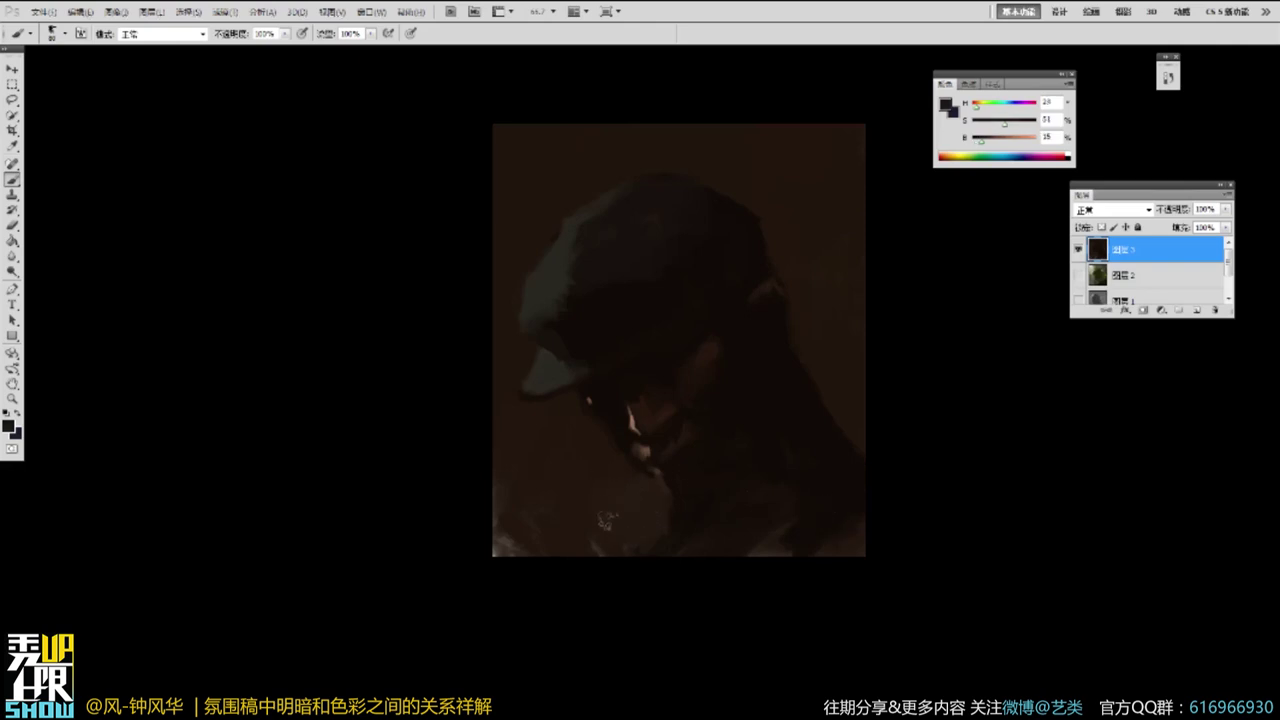
{"action": "left_click_drag", "start_coordinate": [748, 566], "coordinate": [659, 547]}
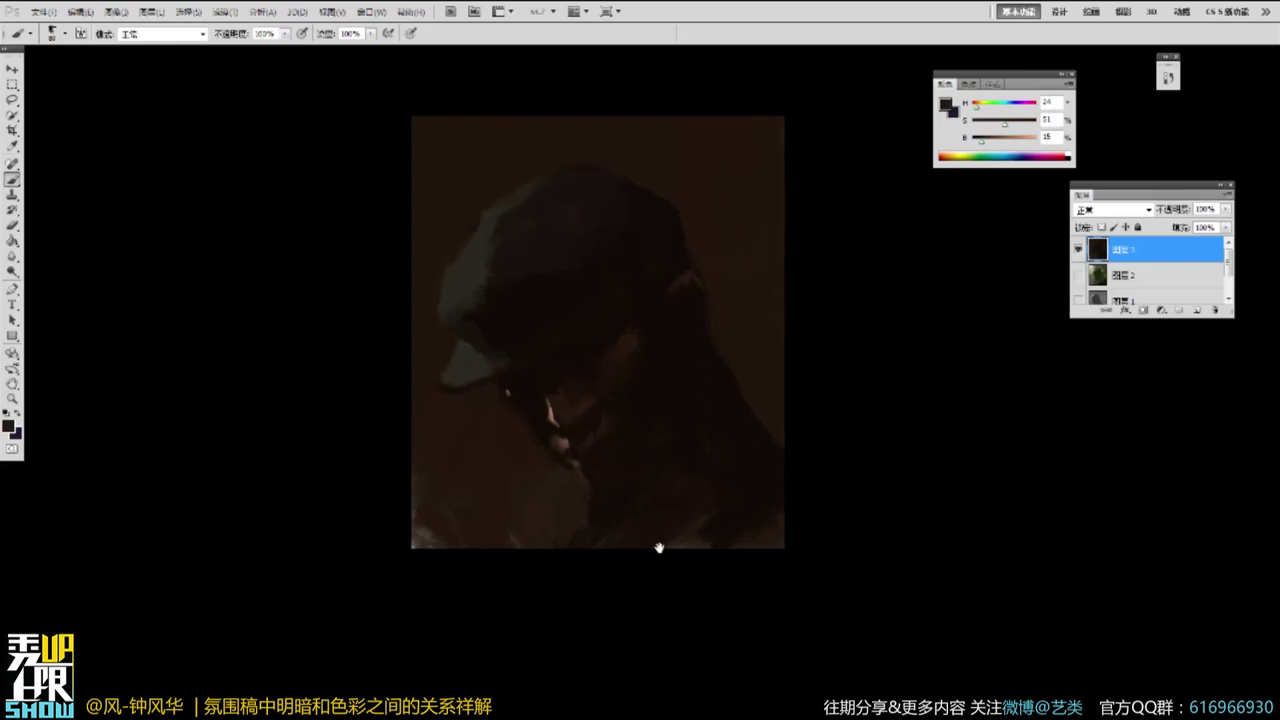
{"action": "left_click_drag", "start_coordinate": [771, 409], "coordinate": [772, 407]}
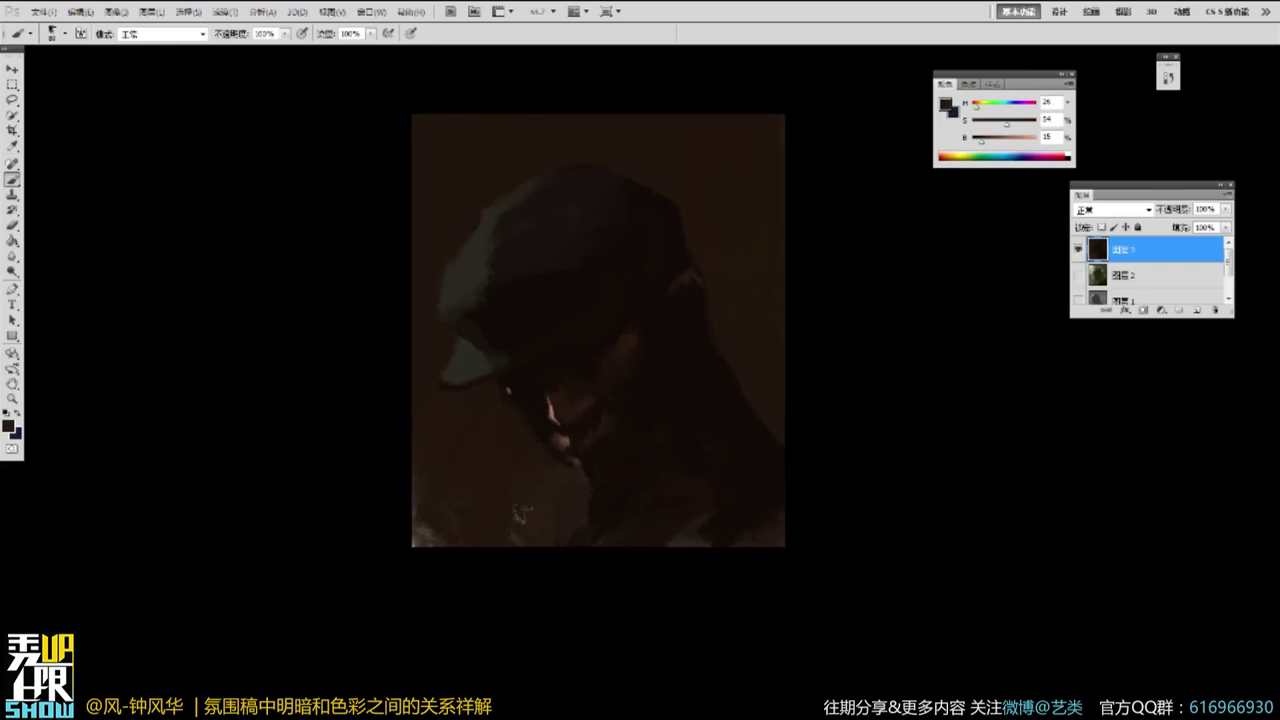
Mix a lighter grey from the visor's colour and paint a highlight across the visor.
{"action": "left_click", "coordinate": [555, 410], "text": "alt"}
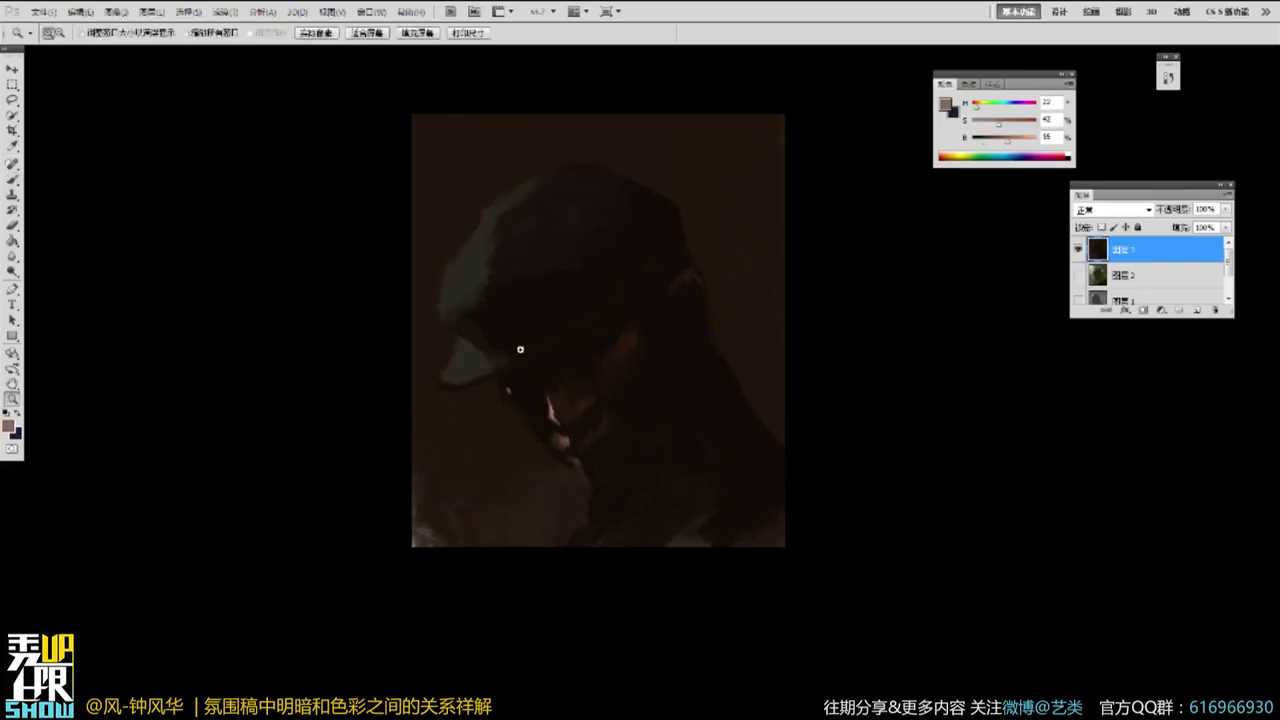
{"action": "left_click", "coordinate": [520, 350], "text": "ctrl"}
{"action": "left_click", "coordinate": [467, 367], "text": "alt"}
{"action": "left_click", "coordinate": [996, 137]}
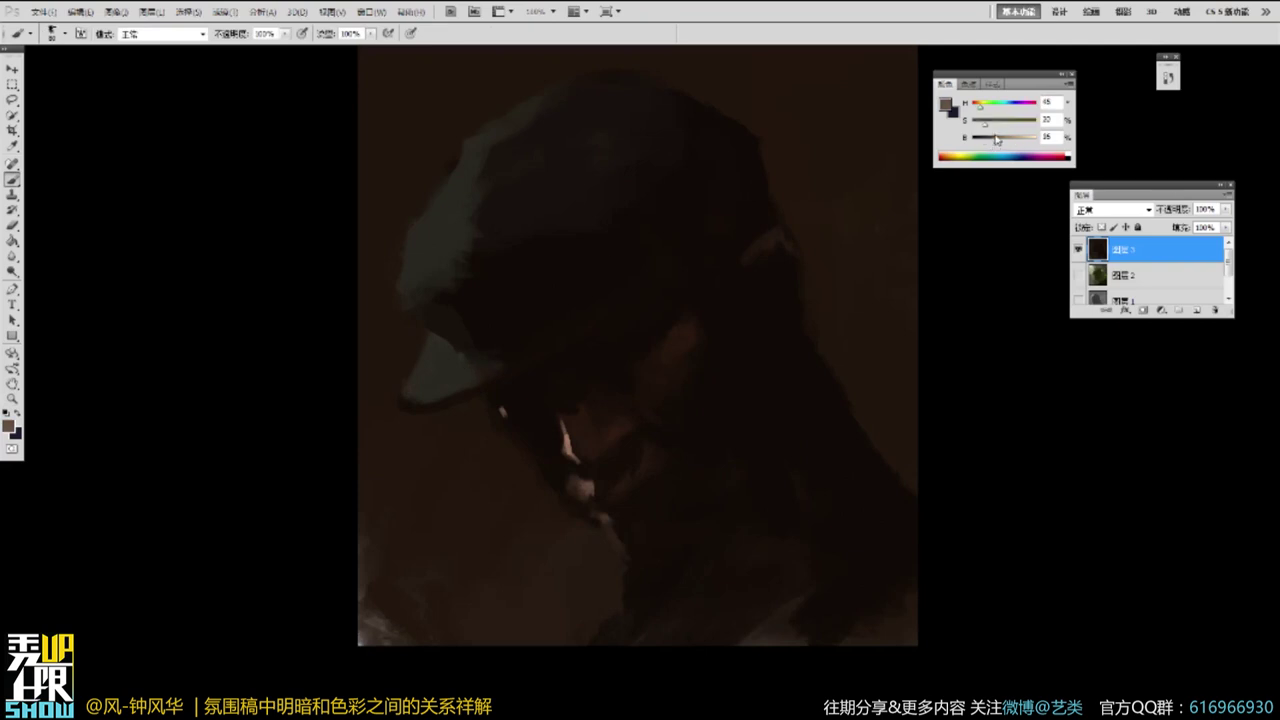
{"action": "mouse_move", "coordinate": [443, 363]}
{"action": "left_mouse_down"}
{"action": "mouse_move", "coordinate": [463, 372]}
{"action": "mouse_move", "coordinate": [449, 383]}
{"action": "mouse_move", "coordinate": [481, 381]}
{"action": "mouse_move", "coordinate": [456, 397]}
{"action": "left_mouse_up"}
{"action": "mouse_move", "coordinate": [507, 363]}
{"action": "left_mouse_down"}
{"action": "mouse_move", "coordinate": [487, 371]}
{"action": "mouse_move", "coordinate": [507, 363]}
{"action": "left_mouse_up"}
{"action": "left_click_drag", "start_coordinate": [457, 399], "coordinate": [490, 381]}
Trim the visor's tip with background brown and blend the highlight into its underside.
{"action": "left_click", "coordinate": [408, 408], "text": "alt"}
{"action": "mouse_move", "coordinate": [408, 403]}
{"action": "left_mouse_down"}
{"action": "mouse_move", "coordinate": [465, 411]}
{"action": "mouse_move", "coordinate": [414, 356]}
{"action": "left_mouse_up"}
{"action": "left_click", "coordinate": [433, 389], "text": "alt"}
{"action": "left_click", "coordinate": [411, 400], "text": "alt"}
{"action": "left_click", "coordinate": [479, 375], "text": "alt"}
{"action": "left_click", "coordinate": [472, 346], "text": "alt"}
{"action": "left_click", "coordinate": [462, 370], "text": "alt"}
Add grey light strokes on the cap's front and along the upper curve of its crown.
{"action": "left_click_drag", "start_coordinate": [443, 243], "coordinate": [449, 270]}
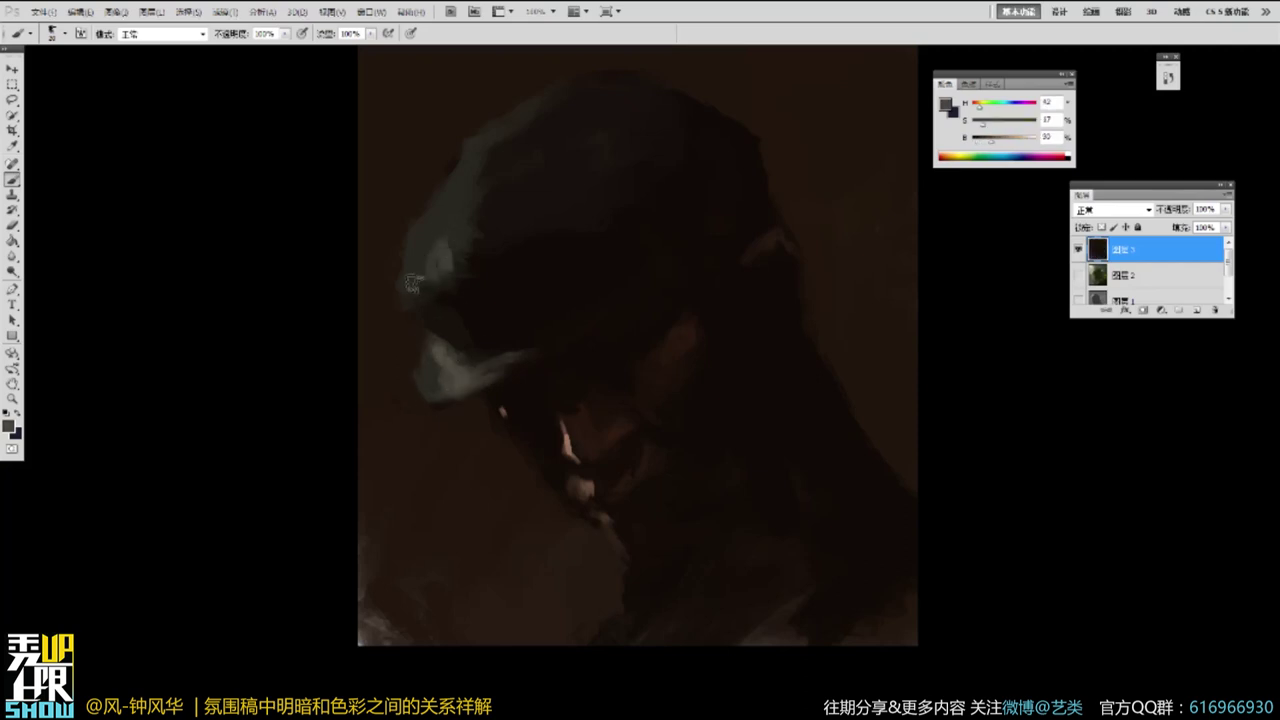
{"action": "left_click", "coordinate": [449, 220], "text": "alt"}
{"action": "key", "text": "z"}
{"action": "left_click", "coordinate": [540, 194], "text": "alt"}
{"action": "left_click", "coordinate": [764, 191], "text": "alt"}
{"action": "key", "text": "b"}
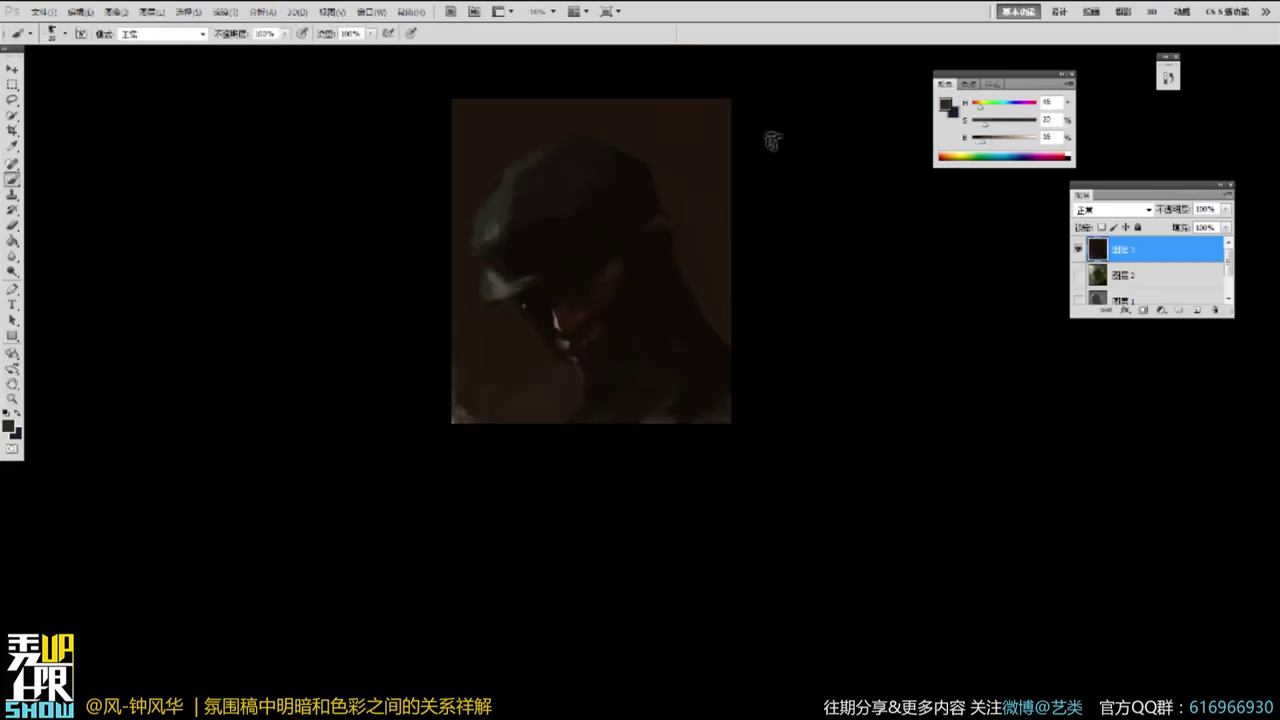
{"action": "left_click", "coordinate": [498, 213], "text": "alt"}
{"action": "mouse_move", "coordinate": [486, 233]}
{"action": "left_mouse_down"}
{"action": "mouse_move", "coordinate": [545, 165]}
{"action": "mouse_move", "coordinate": [565, 164]}
{"action": "left_mouse_up"}
{"action": "left_click", "coordinate": [548, 171], "text": "alt"}
Block in the chest and shoulder clothing below the neck with dark grey, using a larger brush.
{"action": "left_click", "coordinate": [605, 401], "text": "alt"}
{"action": "left_click", "coordinate": [490, 281], "text": "alt"}
{"action": "key", "text": "bracketright"}
{"action": "key", "text": "bracketright"}
{"action": "left_click_drag", "start_coordinate": [589, 401], "coordinate": [580, 420]}
{"action": "left_click", "coordinate": [657, 385], "text": "alt"}
{"action": "left_click", "coordinate": [655, 387], "text": "alt"}
{"action": "left_click", "coordinate": [595, 411], "text": "alt"}
{"action": "mouse_move", "coordinate": [654, 392]}
{"action": "left_mouse_down"}
{"action": "mouse_move", "coordinate": [614, 413]}
{"action": "mouse_move", "coordinate": [659, 408]}
{"action": "mouse_move", "coordinate": [651, 427]}
{"action": "left_mouse_up"}
{"action": "left_click", "coordinate": [640, 390], "text": "alt"}
{"action": "left_click", "coordinate": [587, 397], "text": "alt"}
{"action": "left_click", "coordinate": [505, 214], "text": "alt"}
Define the front edge of the collar below the chin with grey strokes from a smaller brush.
{"action": "key", "text": "["}
{"action": "key", "text": "["}
{"action": "key", "text": "["}
{"action": "left_click_drag", "start_coordinate": [579, 364], "coordinate": [598, 417]}
{"action": "left_click", "coordinate": [590, 425], "text": "alt"}
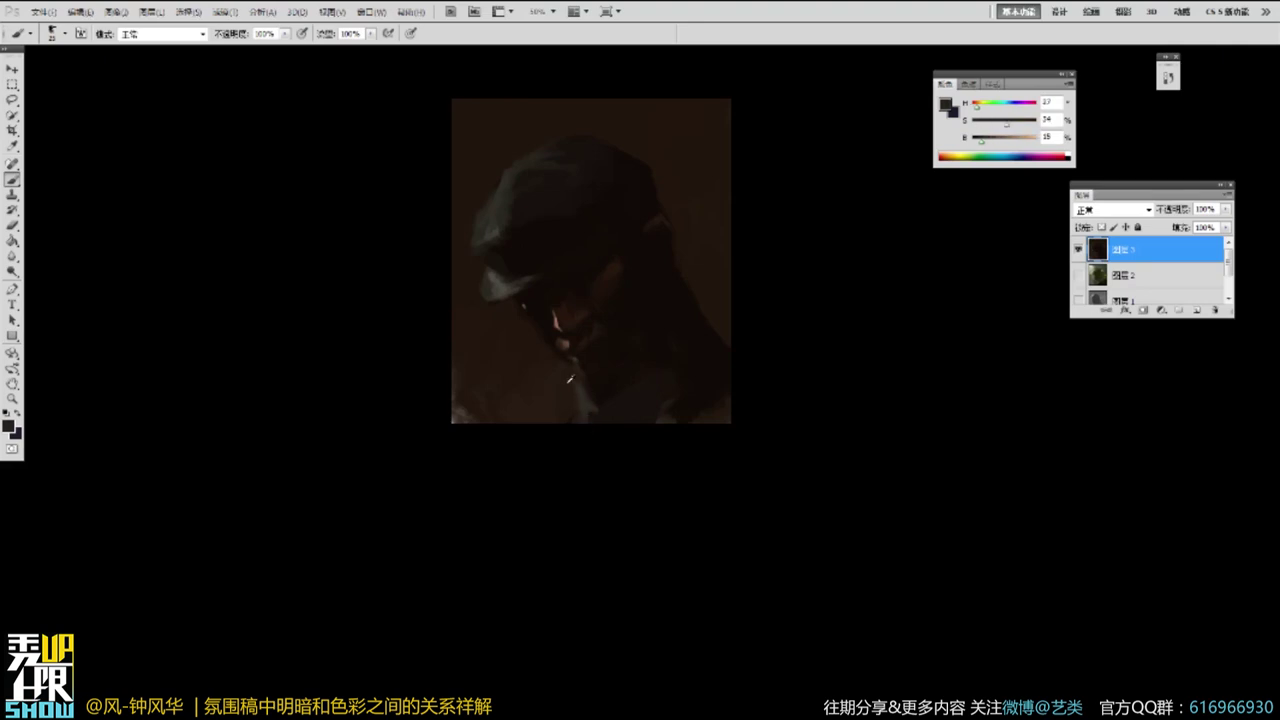
{"action": "key", "text": "["}
Mix a bright warm orange-brown and paint glowing light in the background before the face and behind the neck.
{"action": "left_click_drag", "start_coordinate": [994, 141], "coordinate": [1013, 139]}
{"action": "left_click_drag", "start_coordinate": [1007, 124], "coordinate": [1009, 128]}
{"action": "mouse_move", "coordinate": [452, 338]}
{"action": "left_mouse_down"}
{"action": "mouse_move", "coordinate": [460, 310]}
{"action": "mouse_move", "coordinate": [466, 336]}
{"action": "left_mouse_up"}
{"action": "mouse_move", "coordinate": [507, 338]}
{"action": "left_mouse_down"}
{"action": "mouse_move", "coordinate": [508, 324]}
{"action": "mouse_move", "coordinate": [521, 329]}
{"action": "mouse_move", "coordinate": [482, 320]}
{"action": "mouse_move", "coordinate": [478, 366]}
{"action": "mouse_move", "coordinate": [457, 360]}
{"action": "left_mouse_up"}
{"action": "left_click", "coordinate": [510, 342], "text": "alt"}
{"action": "left_click", "coordinate": [510, 338], "text": "alt"}
{"action": "mouse_move", "coordinate": [698, 252]}
{"action": "left_mouse_down"}
{"action": "mouse_move", "coordinate": [712, 256]}
{"action": "mouse_move", "coordinate": [690, 272]}
{"action": "left_mouse_up"}
Sharpen the dark profile of the face against the warm background with a much smaller brush.
{"action": "key", "text": "bracketleft"}
{"action": "key", "text": "bracketleft"}
{"action": "key", "text": "bracketleft"}
{"action": "key", "text": "bracketleft"}
{"action": "key", "text": "bracketleft"}
{"action": "key", "text": "bracketleft"}
{"action": "key", "text": "bracketleft"}
{"action": "left_click", "coordinate": [568, 325], "text": "alt"}
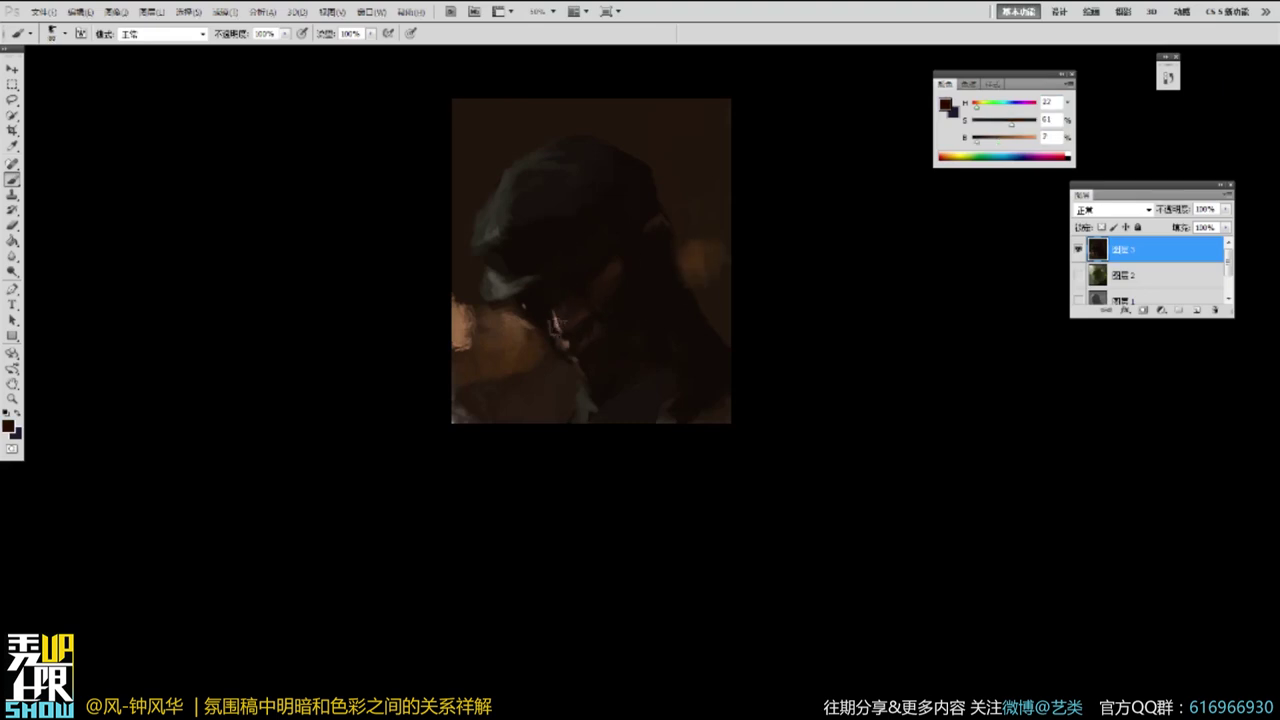
Spread the warm brown through the background below the visor and up behind the neck.
{"action": "left_click_drag", "start_coordinate": [508, 346], "coordinate": [490, 390]}
{"action": "left_click", "coordinate": [524, 374], "text": "alt"}
{"action": "left_click", "coordinate": [688, 248], "text": "alt"}
{"action": "left_click_drag", "start_coordinate": [686, 246], "coordinate": [707, 222]}
{"action": "left_click", "coordinate": [694, 267], "text": "alt"}
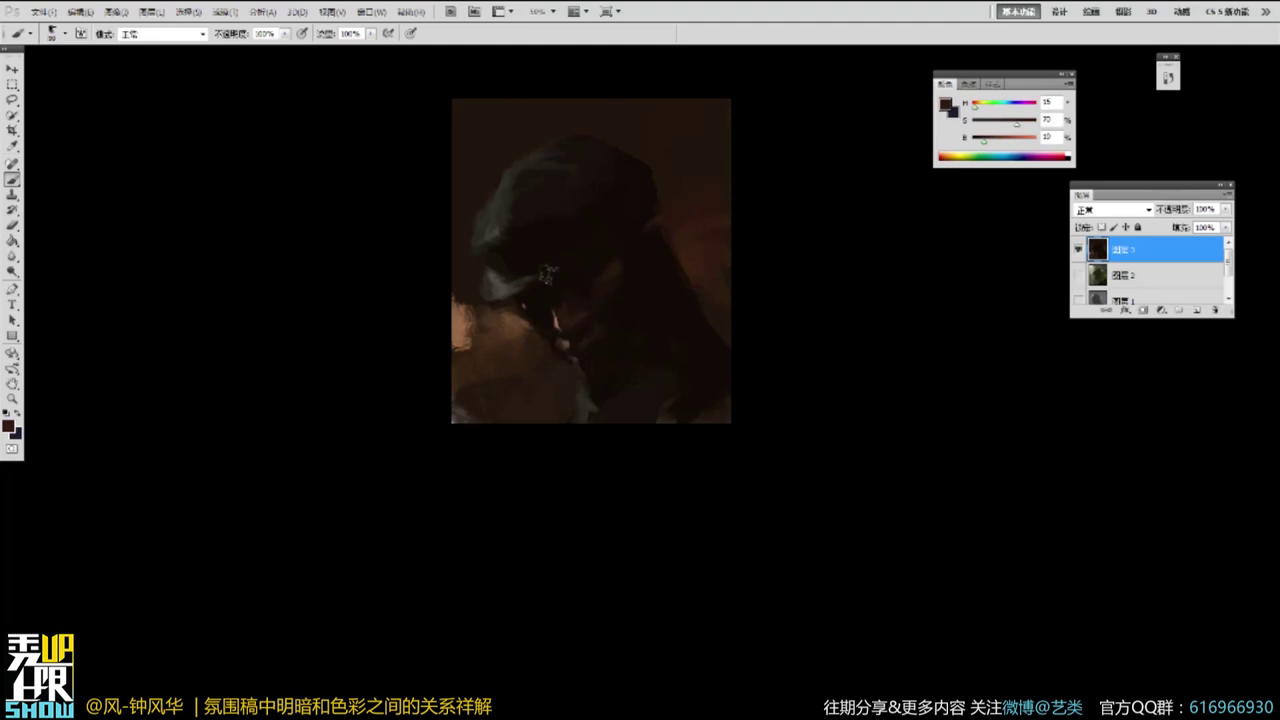
Clean up the face's edge just under the visor with sampled shadow and background tones.
{"action": "left_click", "coordinate": [537, 323], "text": "alt"}
{"action": "left_click", "coordinate": [530, 334], "text": "alt"}
{"action": "left_click_drag", "start_coordinate": [531, 332], "coordinate": [543, 328]}
Refine the lips and chin by alternating sampled dark shadow and muted skin tones.
{"action": "left_click", "coordinate": [565, 350], "text": "alt"}
{"action": "left_click", "coordinate": [564, 349], "text": "alt"}
{"action": "left_click", "coordinate": [566, 352], "text": "alt"}
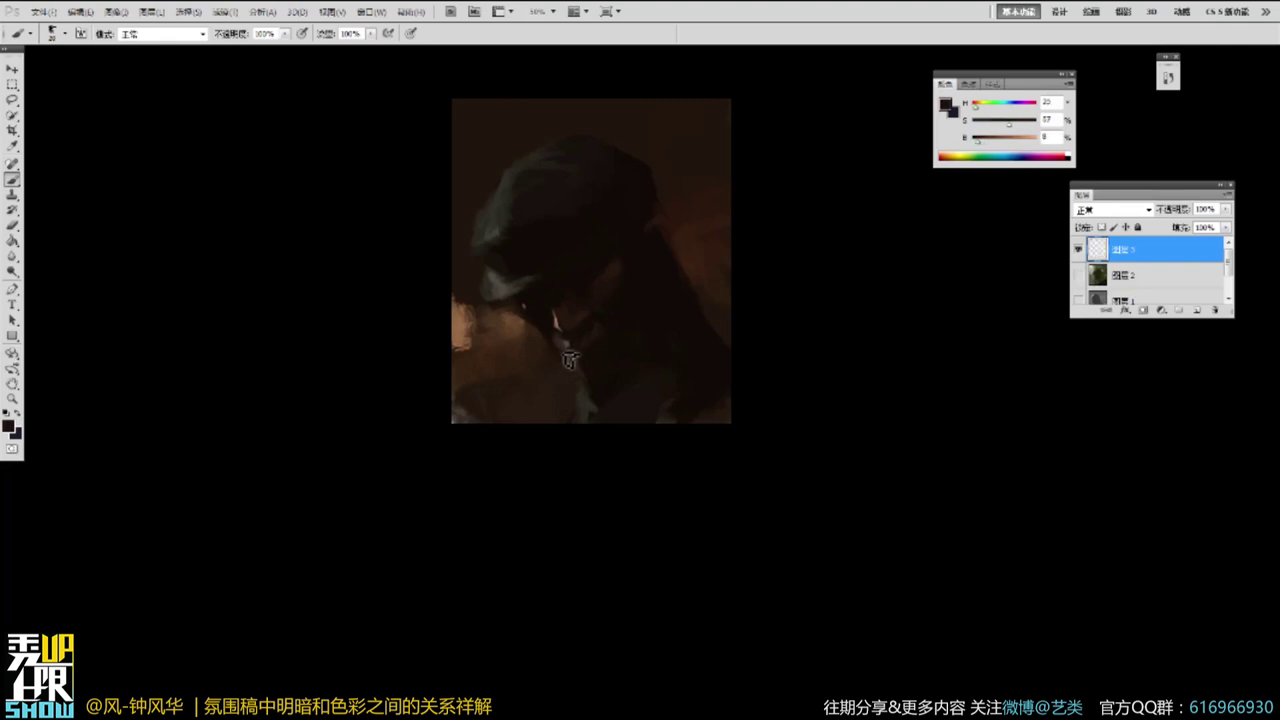
{"action": "left_click", "coordinate": [573, 349], "text": "alt"}
{"action": "left_click", "coordinate": [569, 340], "text": "alt"}
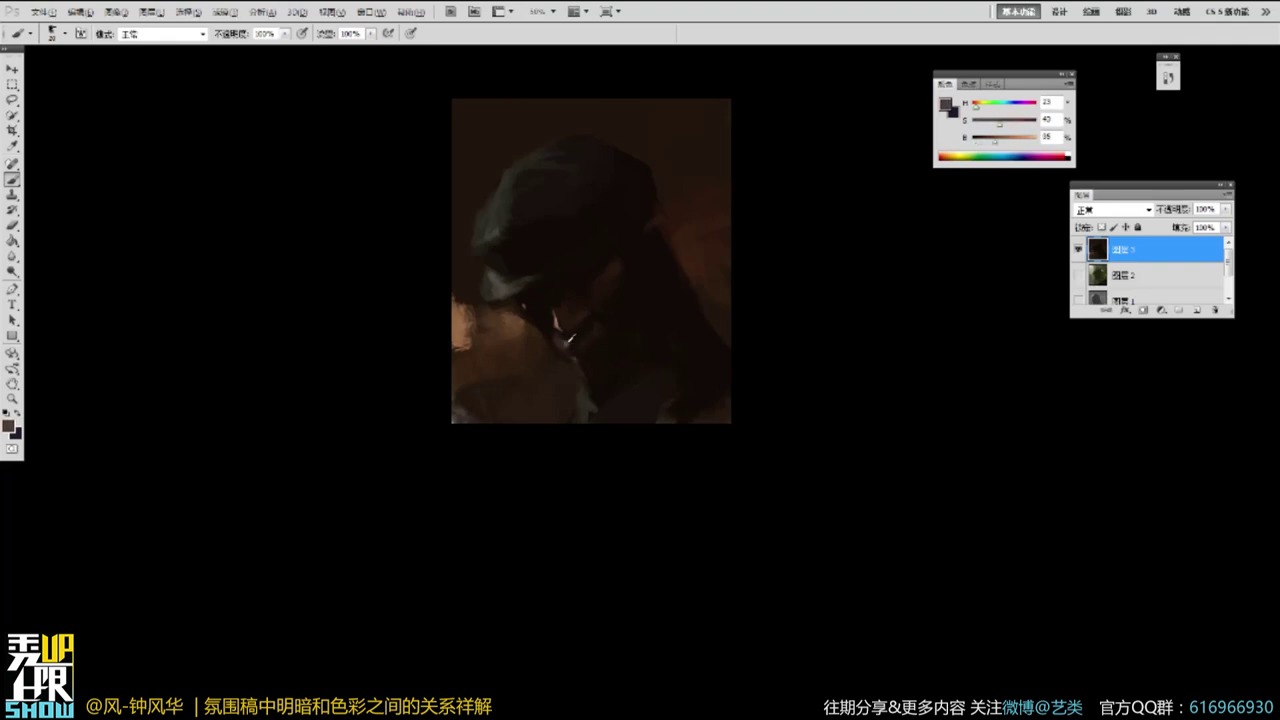
{"action": "left_click", "coordinate": [574, 358], "text": "alt"}
{"action": "left_click", "coordinate": [572, 362], "text": "alt"}
{"action": "left_click", "coordinate": [573, 358], "text": "alt"}
{"action": "left_click", "coordinate": [571, 345], "text": "alt"}
{"action": "left_click", "coordinate": [582, 363], "text": "alt"}
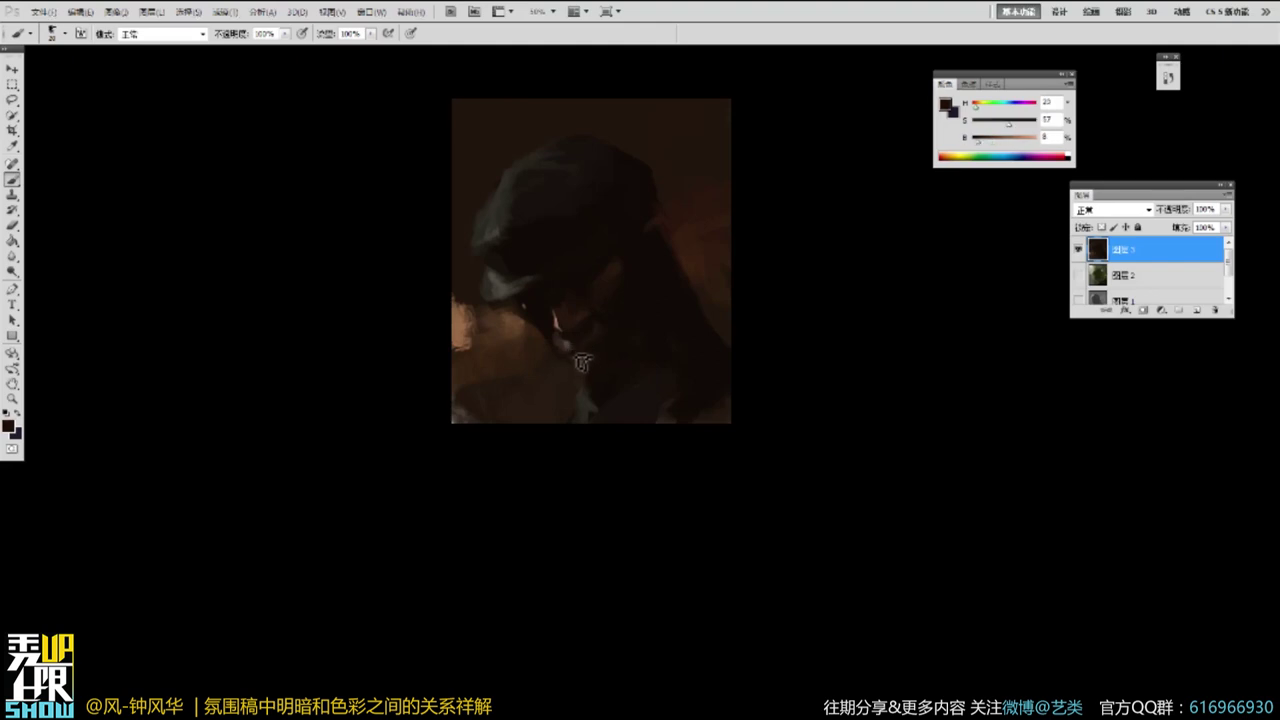
Paint the collar below the chin with a grey sampled from the visor.
{"action": "left_click", "coordinate": [594, 393], "text": "alt"}
{"action": "left_click", "coordinate": [497, 281], "text": "alt"}
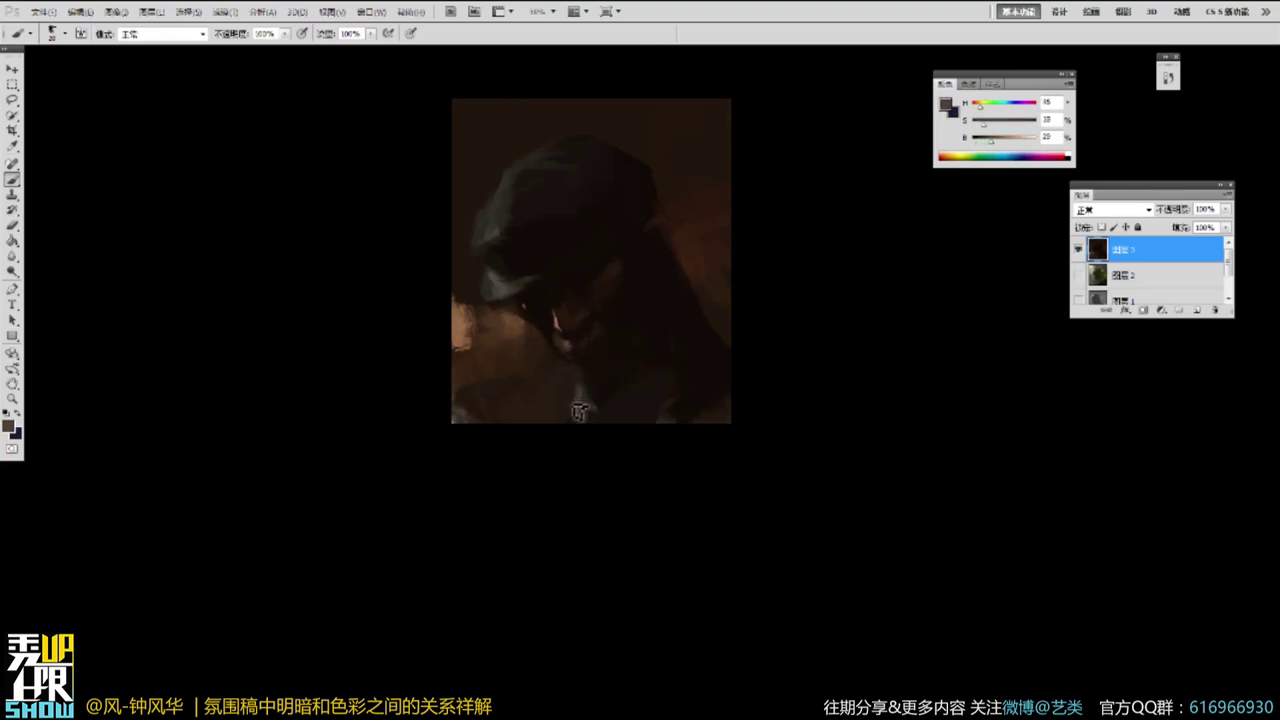
{"action": "left_click_drag", "start_coordinate": [580, 407], "coordinate": [575, 432]}
{"action": "key", "text": "z"}
{"action": "left_click", "coordinate": [649, 340], "text": "alt"}
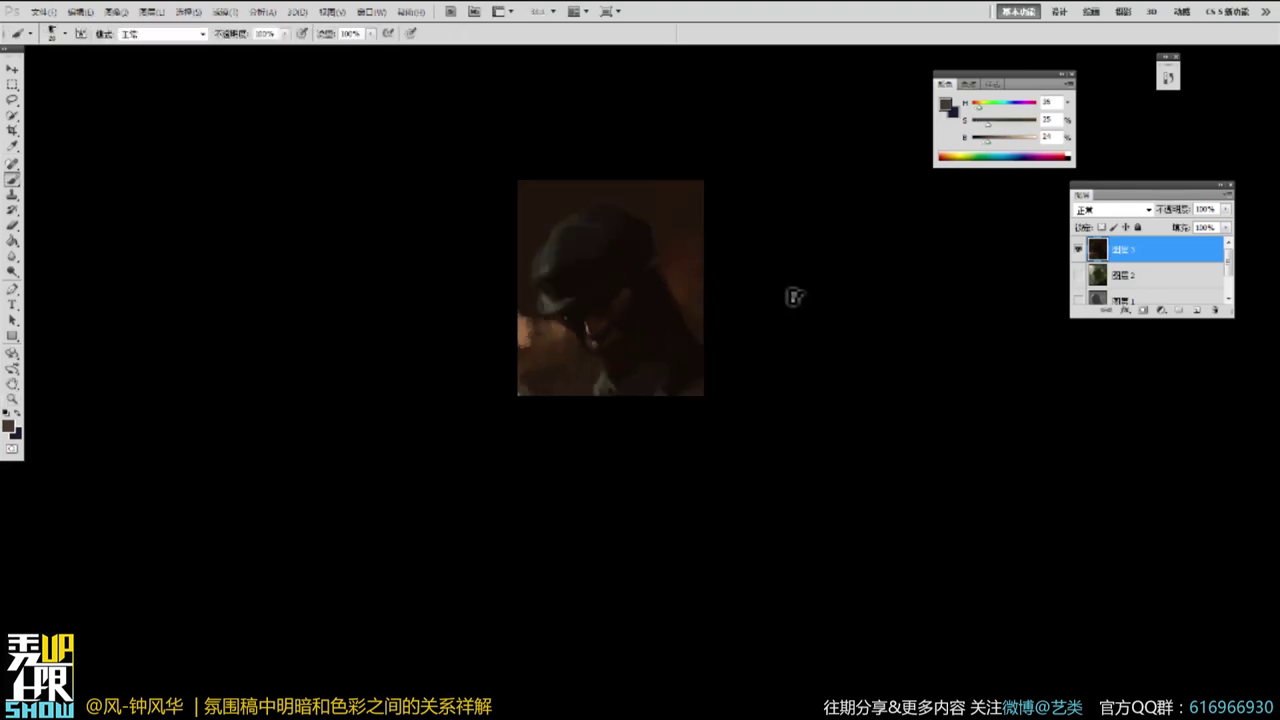
{"action": "left_click", "coordinate": [638, 332]}
{"action": "key", "text": "b"}
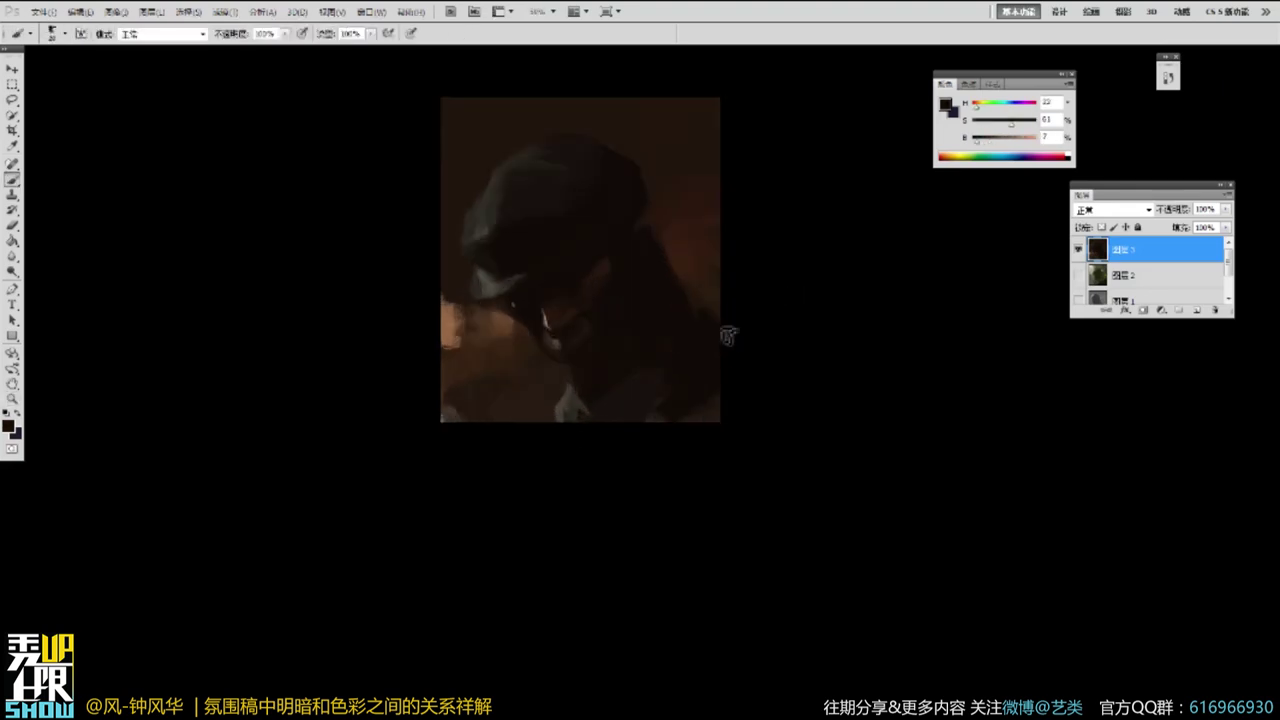
Mix a lighter warm grey at 46% brightness and brighten the collar with it.
{"action": "left_click", "coordinate": [644, 343], "text": "alt"}
{"action": "left_click", "coordinate": [1003, 140]}
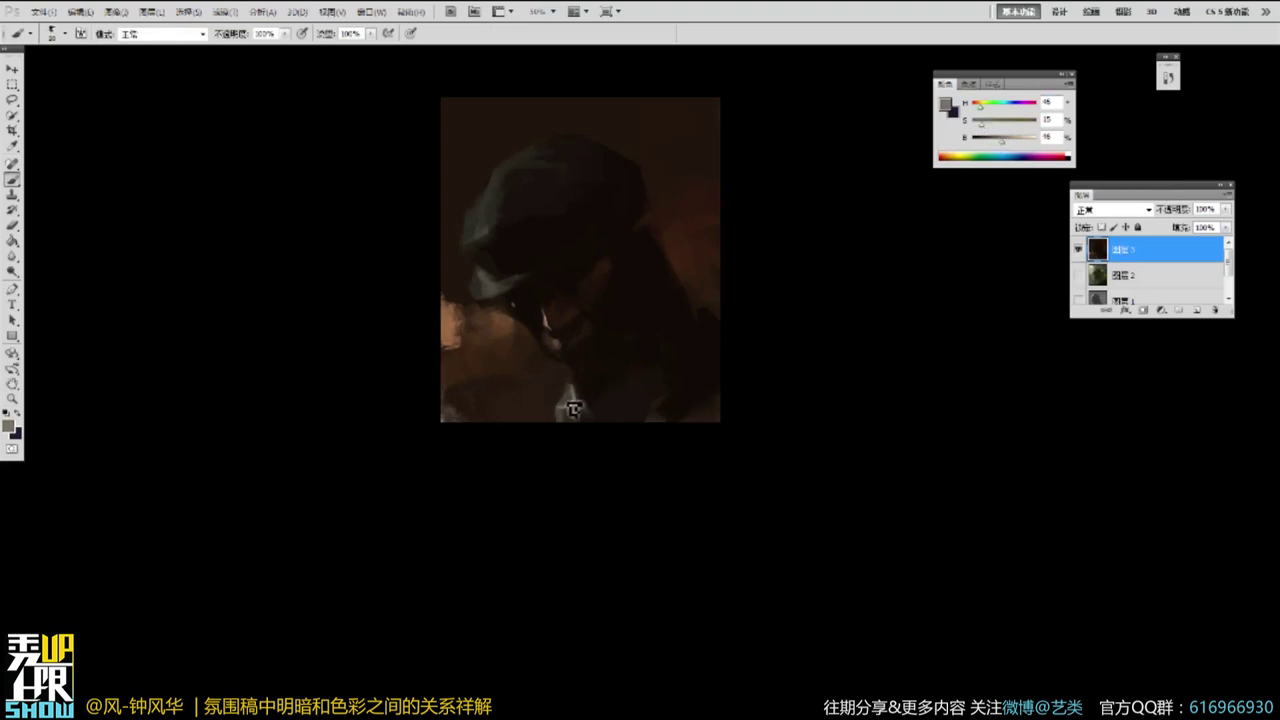
{"action": "mouse_move", "coordinate": [575, 395]}
{"action": "left_mouse_down"}
{"action": "mouse_move", "coordinate": [568, 426]}
{"action": "mouse_move", "coordinate": [541, 439]}
{"action": "mouse_move", "coordinate": [546, 419]}
{"action": "left_mouse_up"}
Enlarge the brush and mass in the back of the shoulder with near-black brown, covering the background there.
{"action": "left_click", "coordinate": [554, 218], "text": "alt"}
{"action": "key", "text": "bracketright"}
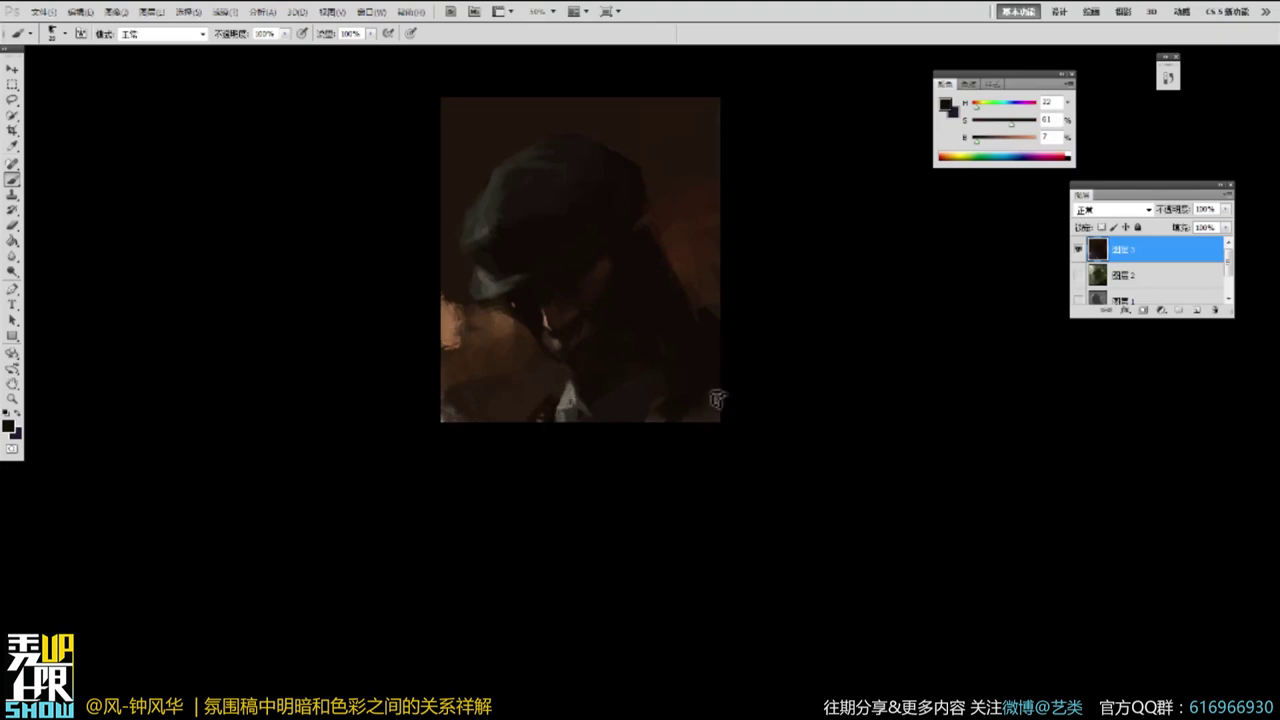
{"action": "key", "text": "bracketright"}
{"action": "key", "text": "bracketright"}
{"action": "key", "text": "bracketright"}
{"action": "key", "text": "bracketright"}
{"action": "mouse_move", "coordinate": [707, 402]}
{"action": "left_mouse_down"}
{"action": "mouse_move", "coordinate": [731, 402]}
{"action": "mouse_move", "coordinate": [716, 412]}
{"action": "left_mouse_up"}
{"action": "left_click", "coordinate": [659, 267], "text": "alt"}
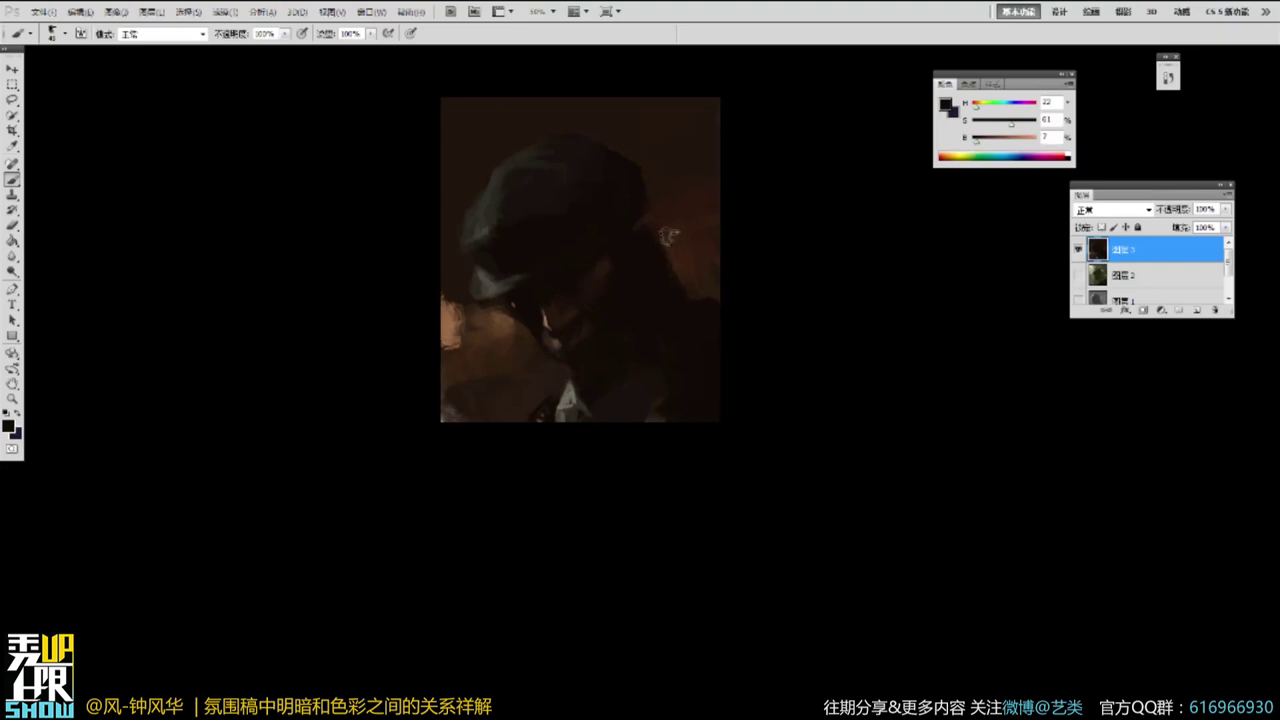
Mass in the hair behind the cap and neck with near-black brown and touch up the ear area with sampled dark tones.
{"action": "mouse_move", "coordinate": [648, 212]}
{"action": "left_mouse_down"}
{"action": "mouse_move", "coordinate": [686, 238]}
{"action": "mouse_move", "coordinate": [680, 278]}
{"action": "left_mouse_up"}
{"action": "left_click", "coordinate": [670, 246], "text": "ctrl"}
{"action": "key", "text": "p"}
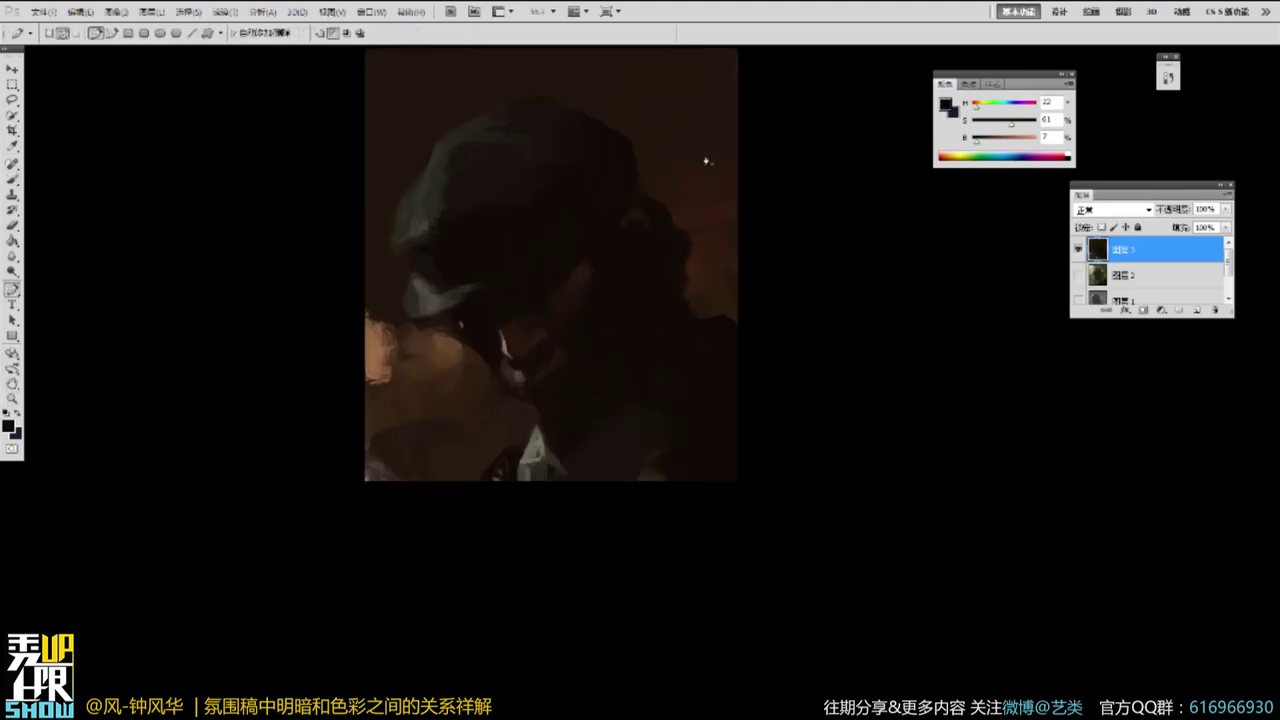
{"action": "left_click_drag", "start_coordinate": [732, 128], "coordinate": [746, 172]}
{"action": "key", "text": "b"}
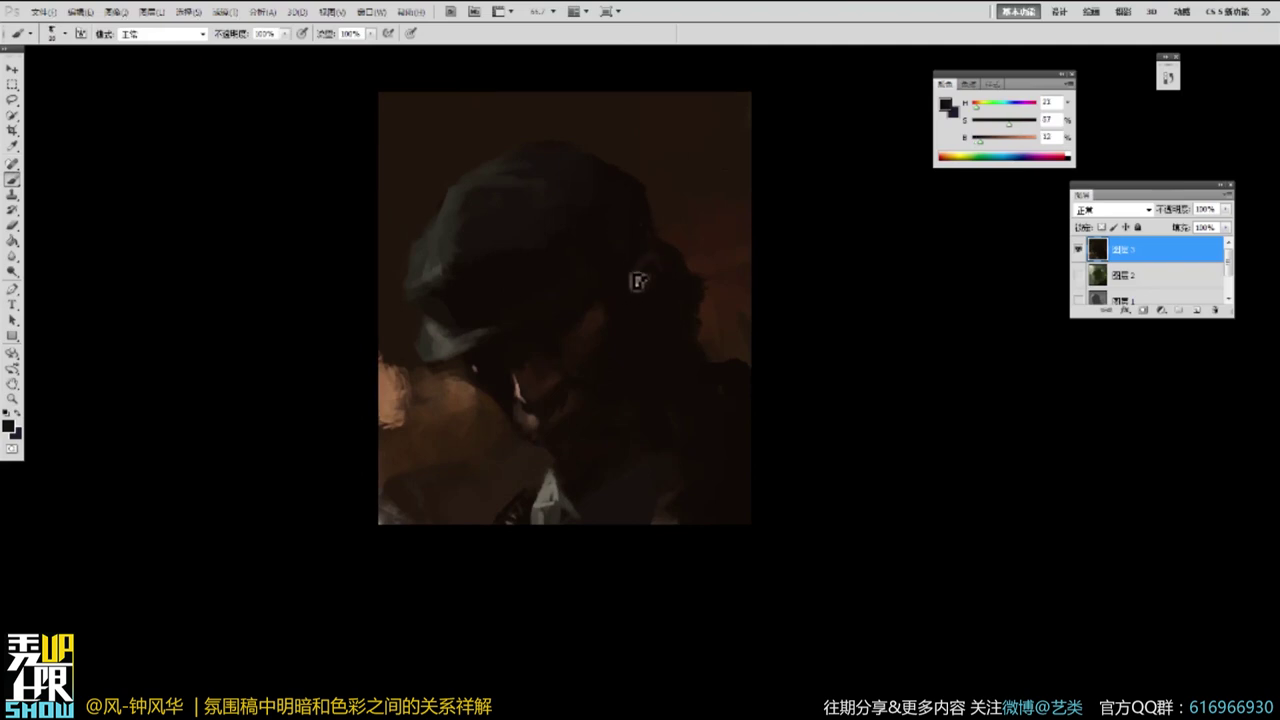
{"action": "left_click", "coordinate": [656, 290], "text": "alt"}
{"action": "left_click", "coordinate": [669, 280], "text": "alt"}
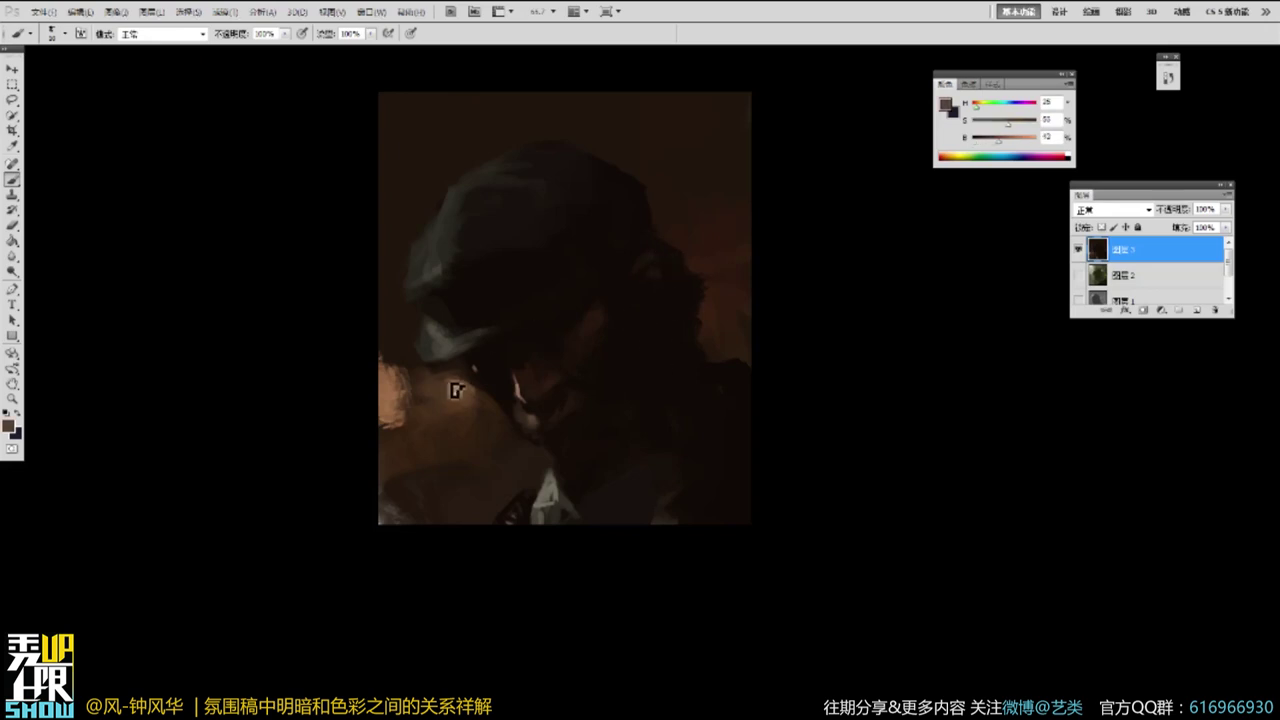
Touch up the visor edge and the adjoining background using tones sampled from both.
{"action": "left_click", "coordinate": [441, 352], "text": "alt"}
{"action": "left_click", "coordinate": [432, 362], "text": "alt"}
{"action": "left_click", "coordinate": [730, 172], "text": "alt"}
{"action": "left_click", "coordinate": [537, 223], "text": "ctrl"}
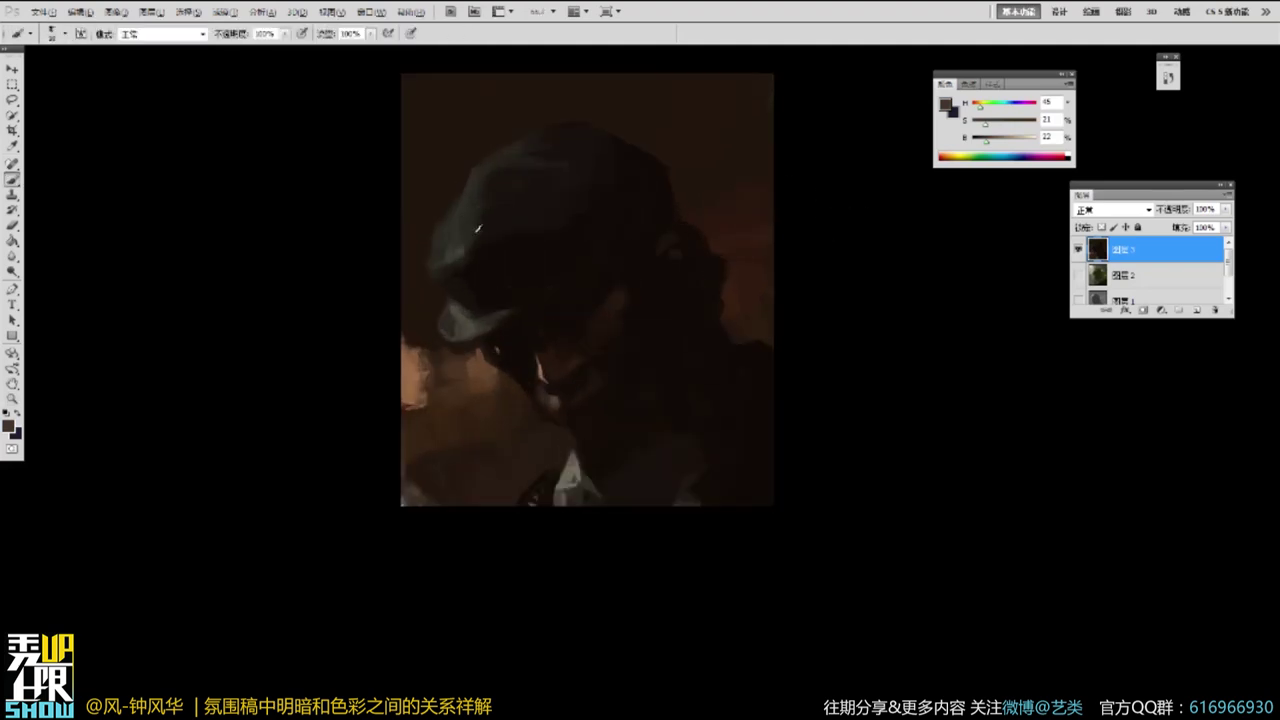
Shrink the brush and rework the shaded cheek beside the nose with a sampled dark reddish brown.
{"action": "left_click", "coordinate": [555, 369], "text": "alt"}
{"action": "left_click", "coordinate": [566, 332], "text": "ctrl"}
{"action": "left_click", "coordinate": [584, 317], "text": "ctrl"}
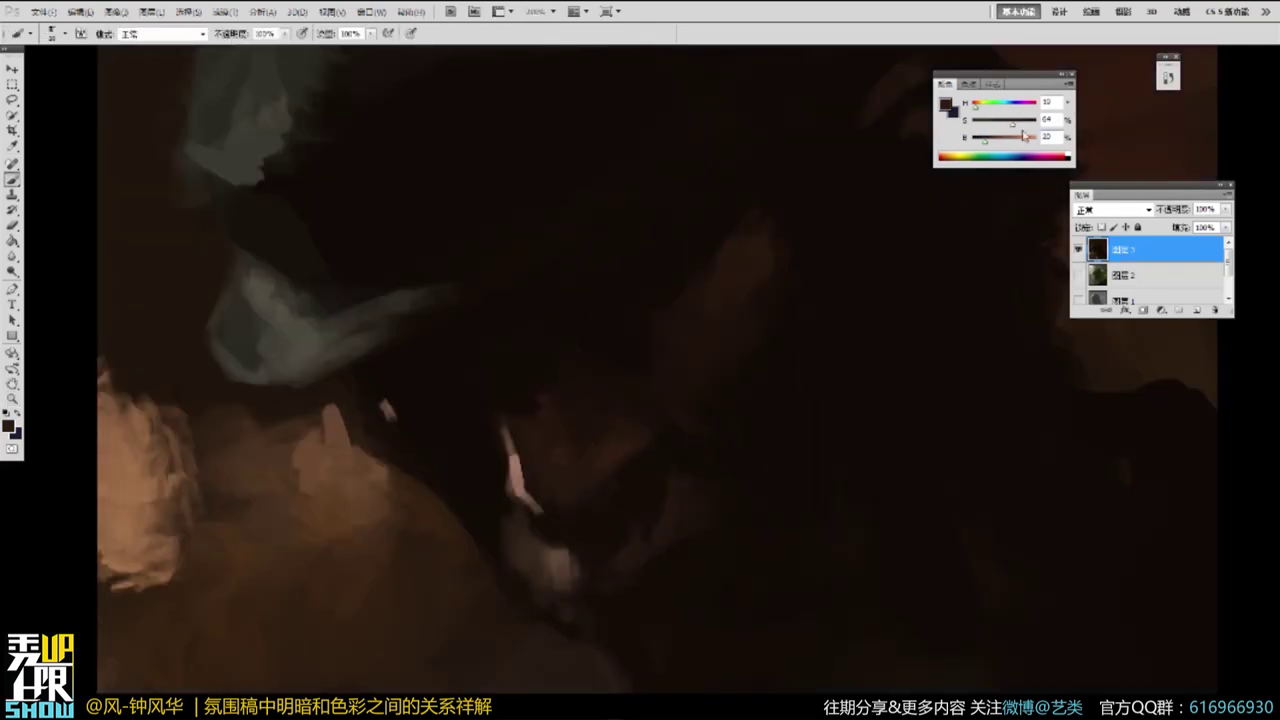
{"action": "key", "text": "bracketleft"}
{"action": "key", "text": "bracketleft"}
{"action": "key", "text": "bracketleft"}
{"action": "key", "text": "bracketleft"}
{"action": "left_click_drag", "start_coordinate": [566, 448], "coordinate": [559, 463]}
{"action": "left_click", "coordinate": [555, 408], "text": "alt"}
Soften the cheek and jaw shadows by alternating dark browns sampled from the face and neck.
{"action": "left_click", "coordinate": [706, 201], "text": "ctrl+alt"}
{"action": "left_click", "coordinate": [706, 201], "text": "ctrl+alt"}
{"action": "left_click_drag", "start_coordinate": [562, 117], "coordinate": [697, 273]}
{"action": "left_click", "coordinate": [697, 273], "text": "ctrl"}
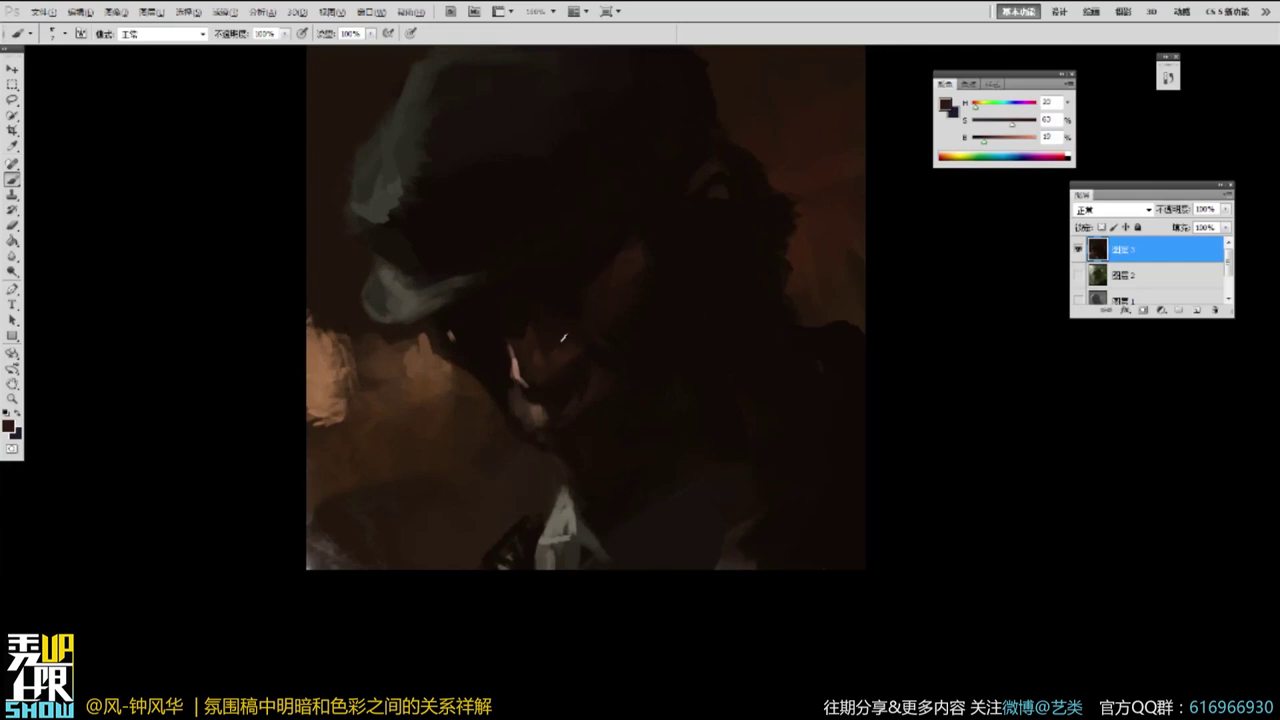
{"action": "left_click", "coordinate": [594, 360], "text": "alt"}
{"action": "left_click_drag", "start_coordinate": [598, 350], "coordinate": [600, 377]}
{"action": "left_click", "coordinate": [592, 387], "text": "alt"}
{"action": "left_click", "coordinate": [590, 384], "text": "alt"}
{"action": "left_click", "coordinate": [612, 380], "text": "alt"}
{"action": "mouse_move", "coordinate": [606, 388]}
{"action": "left_mouse_down"}
{"action": "mouse_move", "coordinate": [575, 413]}
{"action": "mouse_move", "coordinate": [614, 388]}
{"action": "mouse_move", "coordinate": [597, 404]}
{"action": "left_mouse_up"}
{"action": "left_click", "coordinate": [590, 380], "text": "alt"}
{"action": "left_click", "coordinate": [643, 303], "text": "alt"}
{"action": "left_click", "coordinate": [642, 240], "text": "alt"}
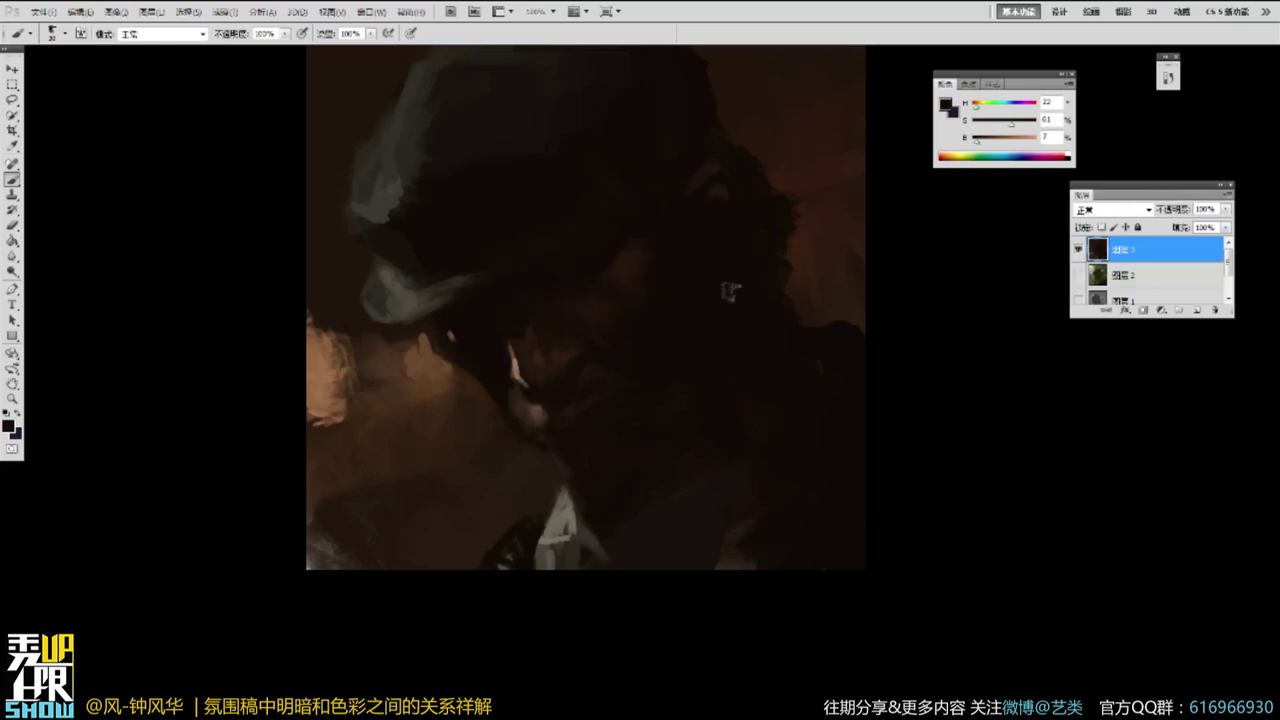
Darken the back of the shoulder with near-black brown sampled from the hair and clothing.
{"action": "left_click", "coordinate": [760, 354], "text": "alt"}
{"action": "left_click", "coordinate": [774, 375], "text": "alt"}
{"action": "left_click_drag", "start_coordinate": [847, 470], "coordinate": [803, 423]}
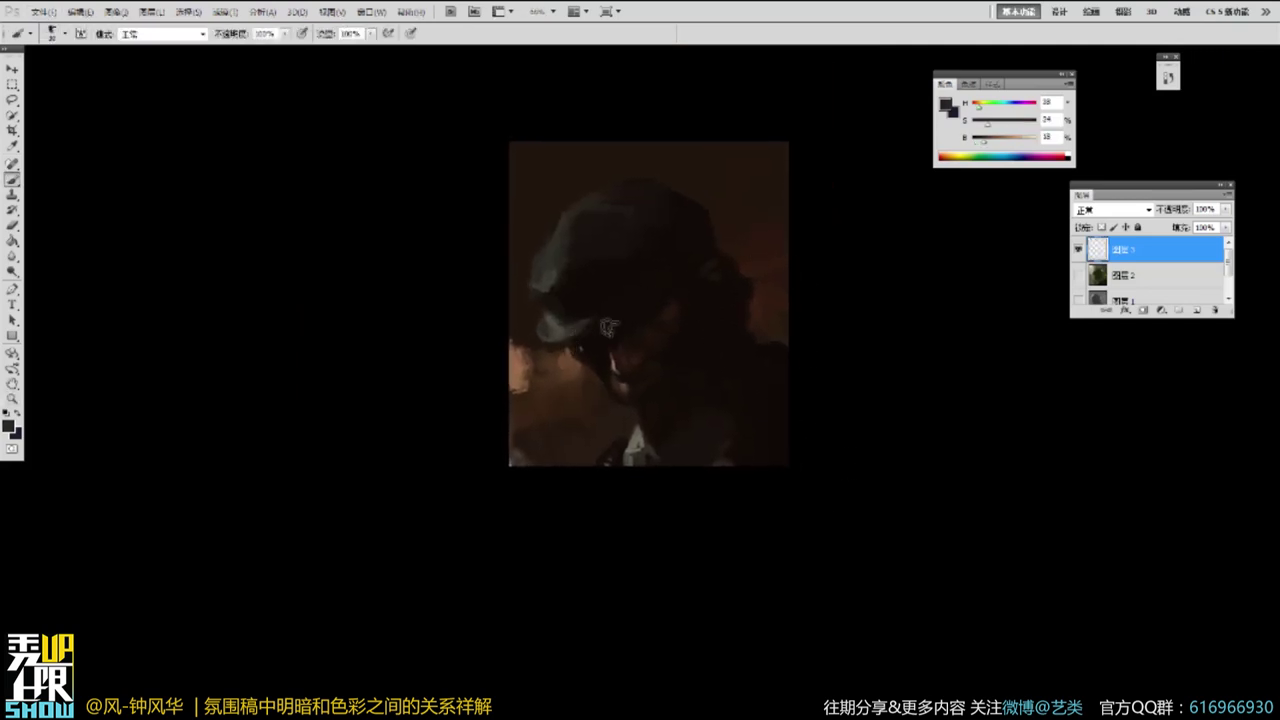
Reshape the visor and the front contour of the cap with greys sampled from the cap.
{"action": "left_click", "coordinate": [572, 329], "text": "alt"}
{"action": "left_click_drag", "start_coordinate": [580, 338], "coordinate": [602, 340]}
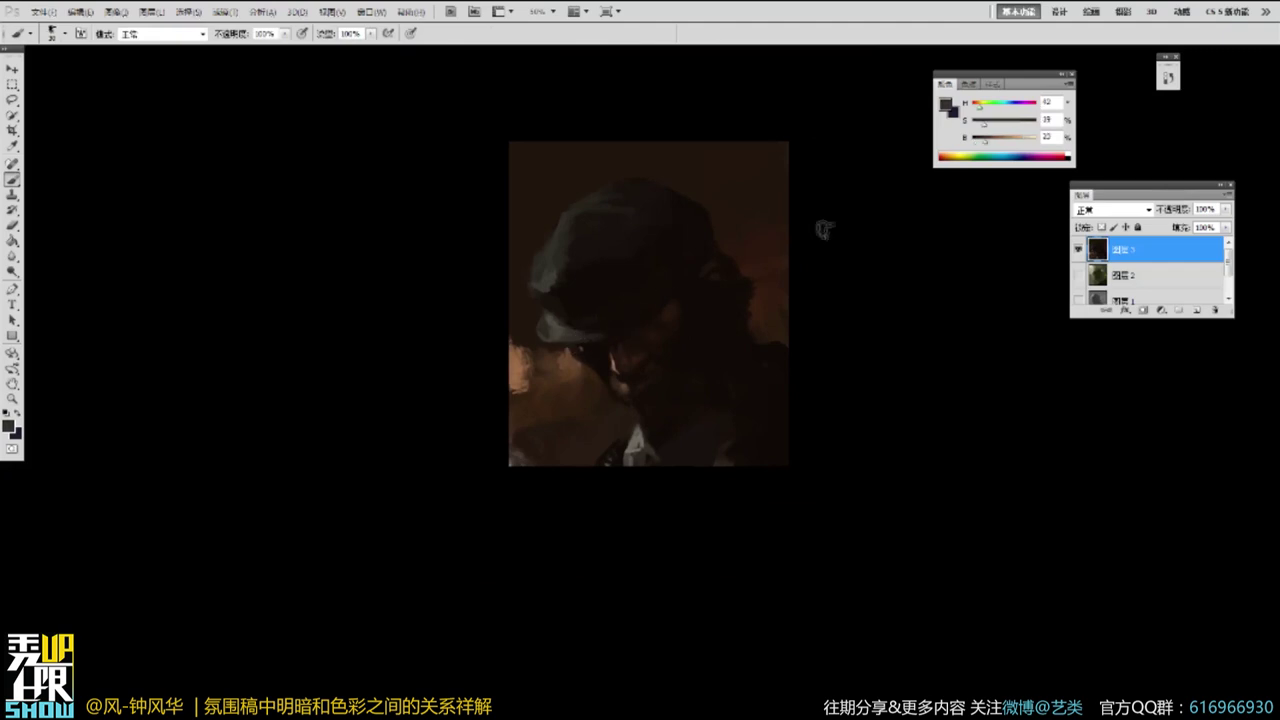
{"action": "left_click", "coordinate": [592, 320], "text": "alt"}
{"action": "left_click", "coordinate": [549, 245], "text": "alt"}
{"action": "left_click_drag", "start_coordinate": [536, 256], "coordinate": [532, 294]}
{"action": "left_click", "coordinate": [578, 219], "text": "alt"}
{"action": "left_click_drag", "start_coordinate": [564, 223], "coordinate": [602, 195]}
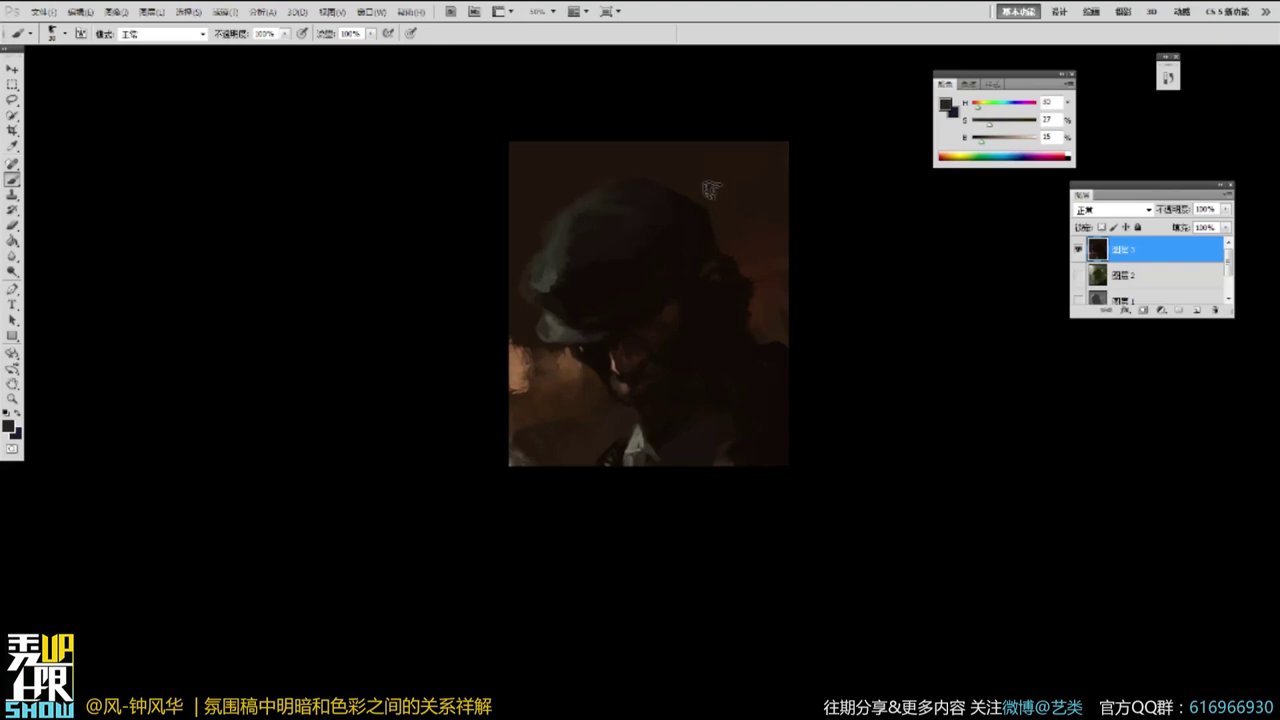
Round out the back of the cap and extend the hair toward the shoulder with a sampled near-black brown.
{"action": "left_click", "coordinate": [688, 232], "text": "alt"}
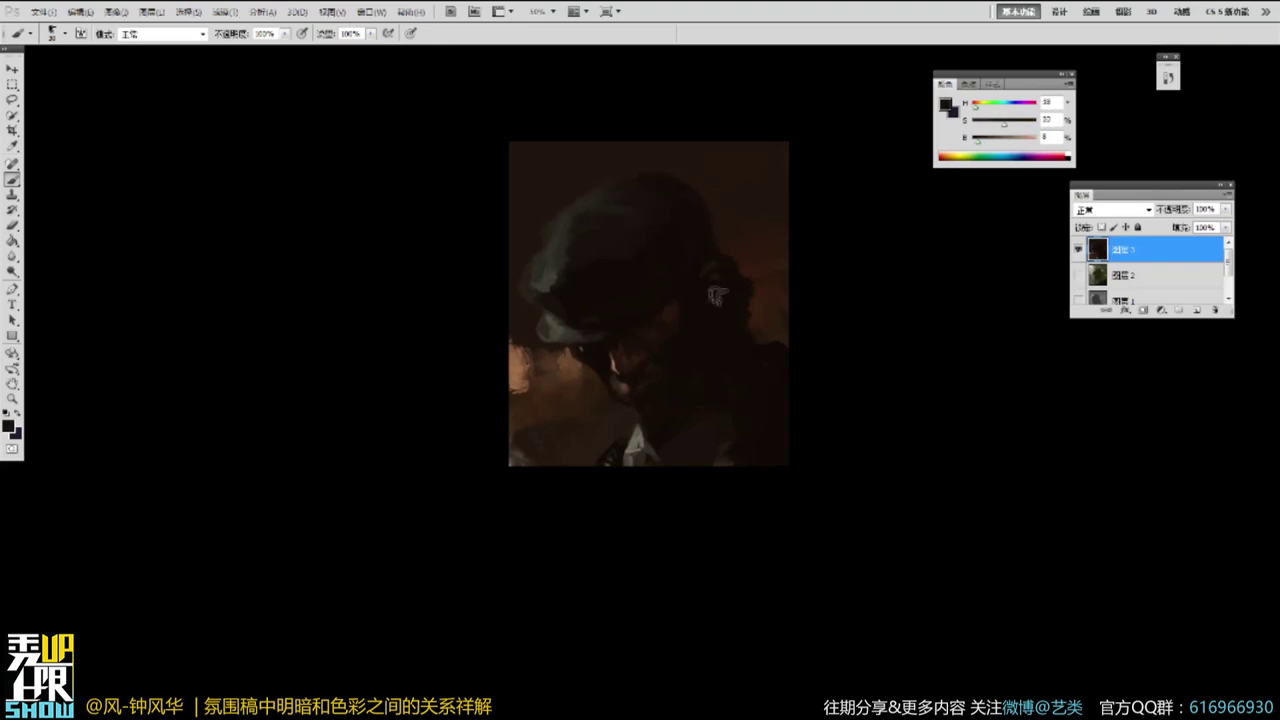
{"action": "mouse_move", "coordinate": [734, 263]}
{"action": "left_mouse_down"}
{"action": "mouse_move", "coordinate": [755, 325]}
{"action": "mouse_move", "coordinate": [780, 331]}
{"action": "left_mouse_up"}
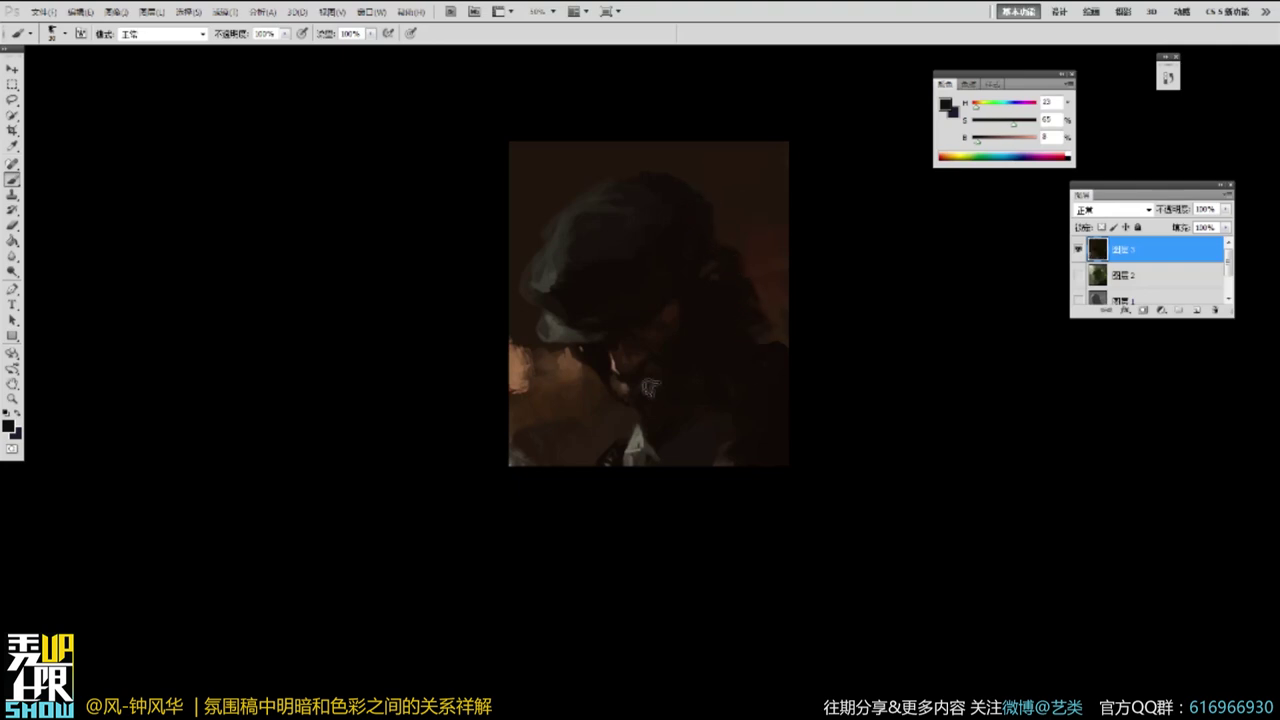
Rework the warm background beside the face and chin with brown tones sampled there.
{"action": "left_click", "coordinate": [591, 379], "text": "alt"}
{"action": "left_click", "coordinate": [589, 363], "text": "alt"}
{"action": "left_click", "coordinate": [617, 406], "text": "alt"}
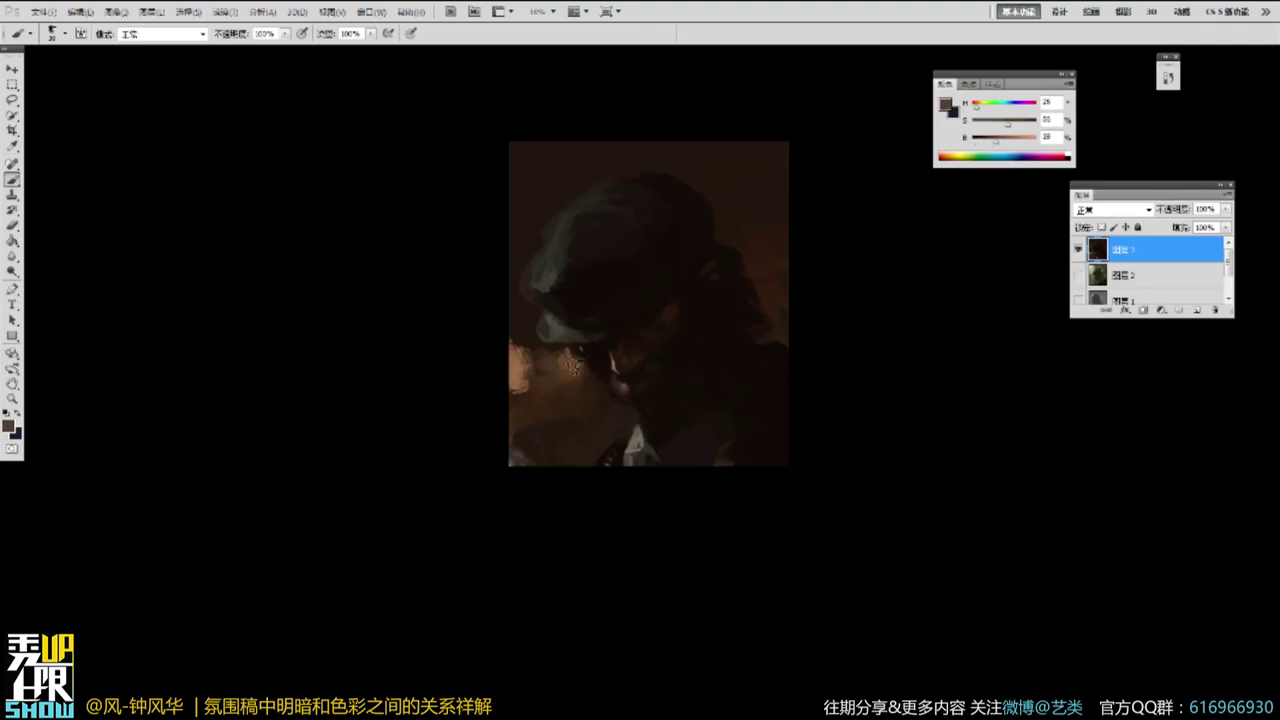
Paint the light grey shirt collar on the far side of the neck with tones sampled from the existing collar.
{"action": "left_click_drag", "start_coordinate": [745, 621], "coordinate": [741, 620]}
{"action": "left_click", "coordinate": [634, 446], "text": "alt"}
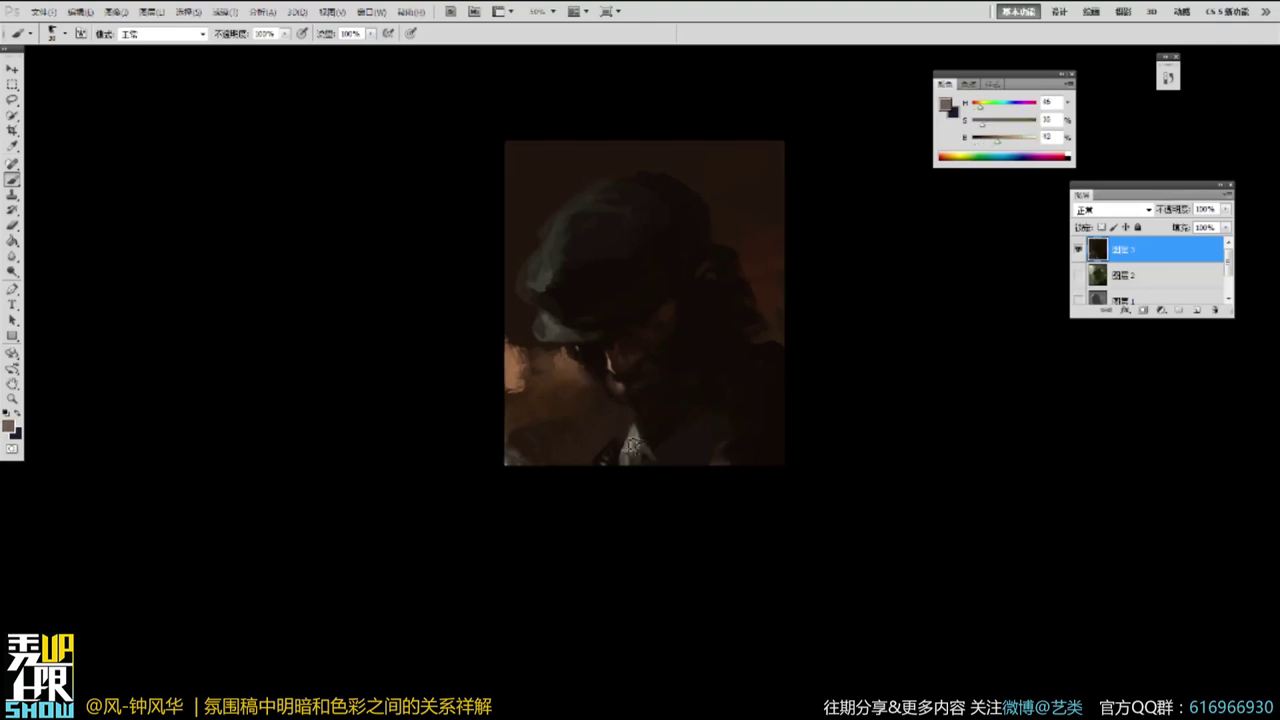
{"action": "left_click_drag", "start_coordinate": [704, 472], "coordinate": [717, 463]}
{"action": "left_click_drag", "start_coordinate": [742, 411], "coordinate": [732, 451]}
{"action": "left_click", "coordinate": [718, 427], "text": "alt"}
{"action": "left_click", "coordinate": [745, 465], "text": "alt"}
Refine the cap brim's lower edge with dark greys sampled from the cap and its shadow.
{"action": "left_click", "coordinate": [551, 278], "text": "alt"}
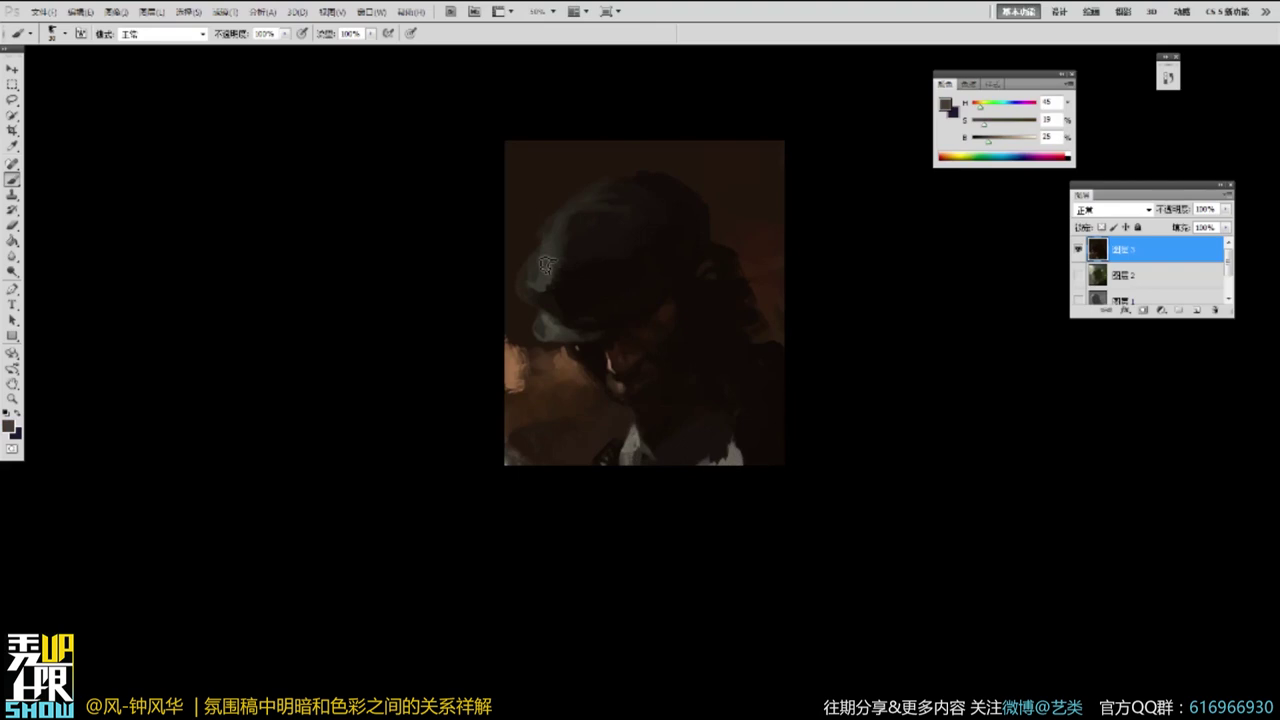
{"action": "key", "text": "z"}
{"action": "left_click", "coordinate": [685, 248]}
{"action": "key", "text": "b"}
{"action": "left_click", "coordinate": [656, 295], "text": "alt"}
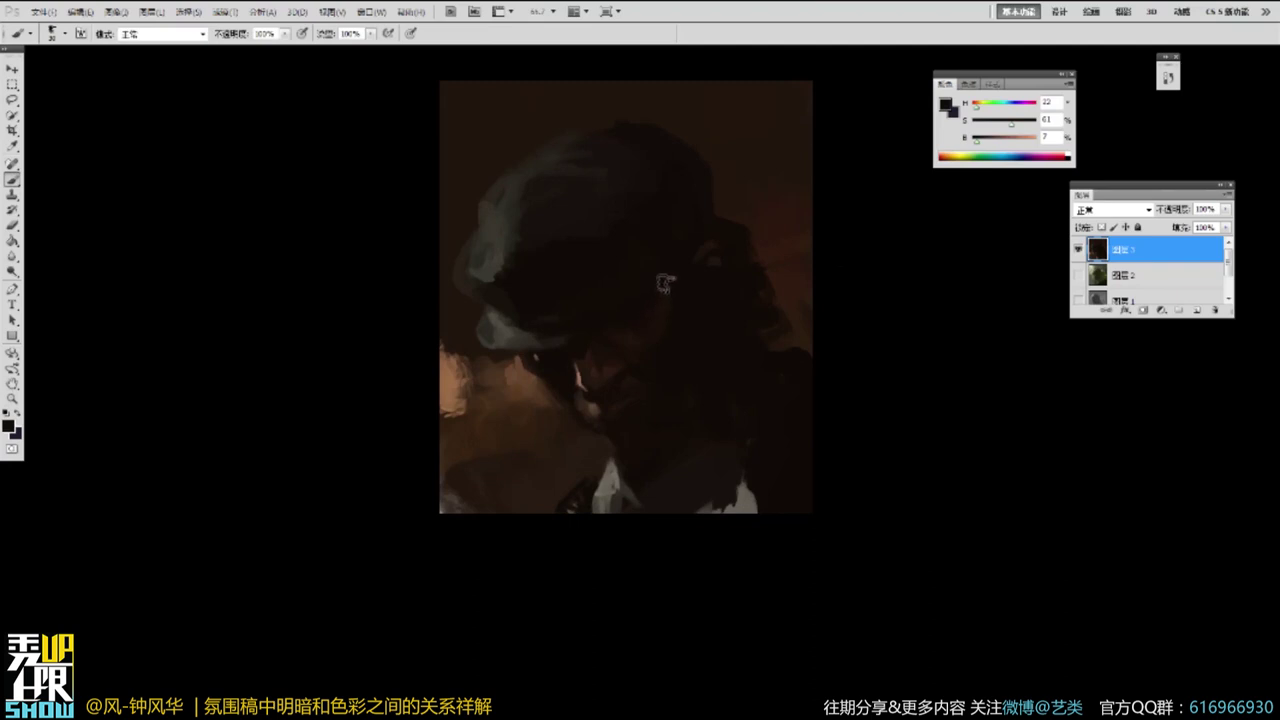
{"action": "left_click", "coordinate": [567, 315], "text": "alt"}
{"action": "left_click", "coordinate": [508, 350], "text": "alt"}
{"action": "left_click_drag", "start_coordinate": [514, 341], "coordinate": [547, 343]}
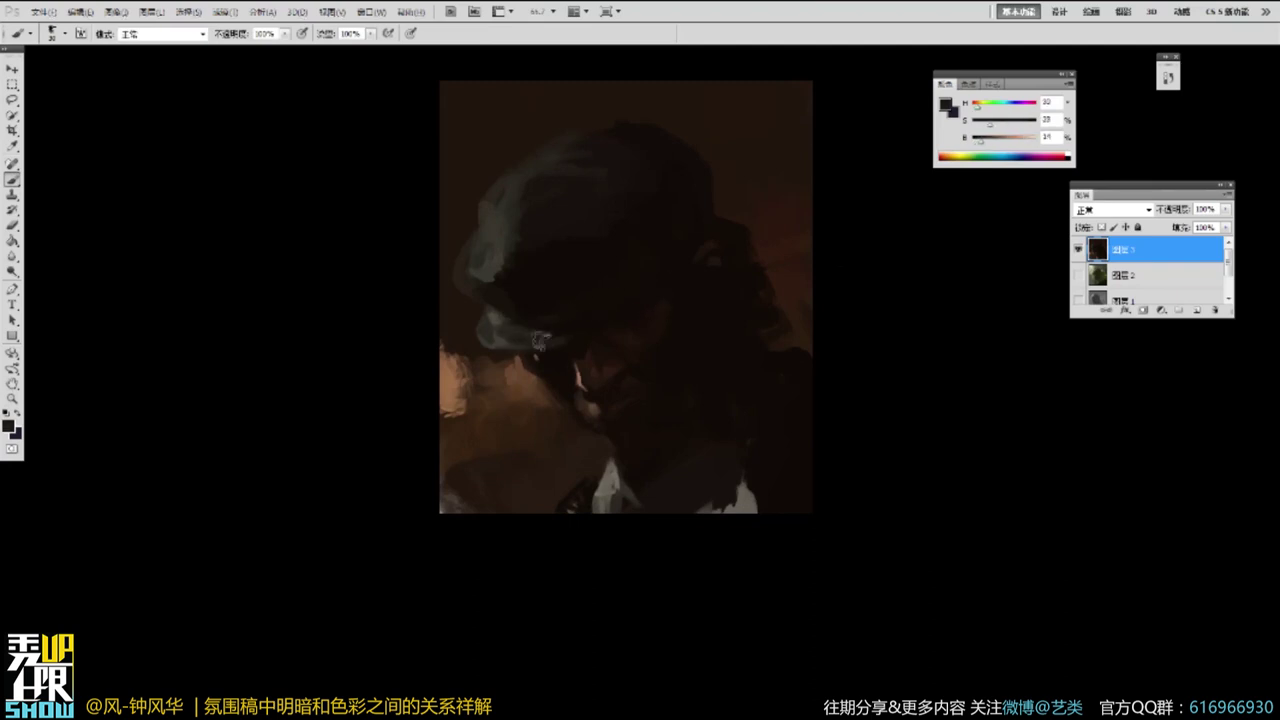
Deepen the shadow over the face beneath the cap brim with sampled near-black brown.
{"action": "left_click", "coordinate": [642, 302], "text": "alt"}
{"action": "left_click", "coordinate": [668, 304], "text": "alt"}
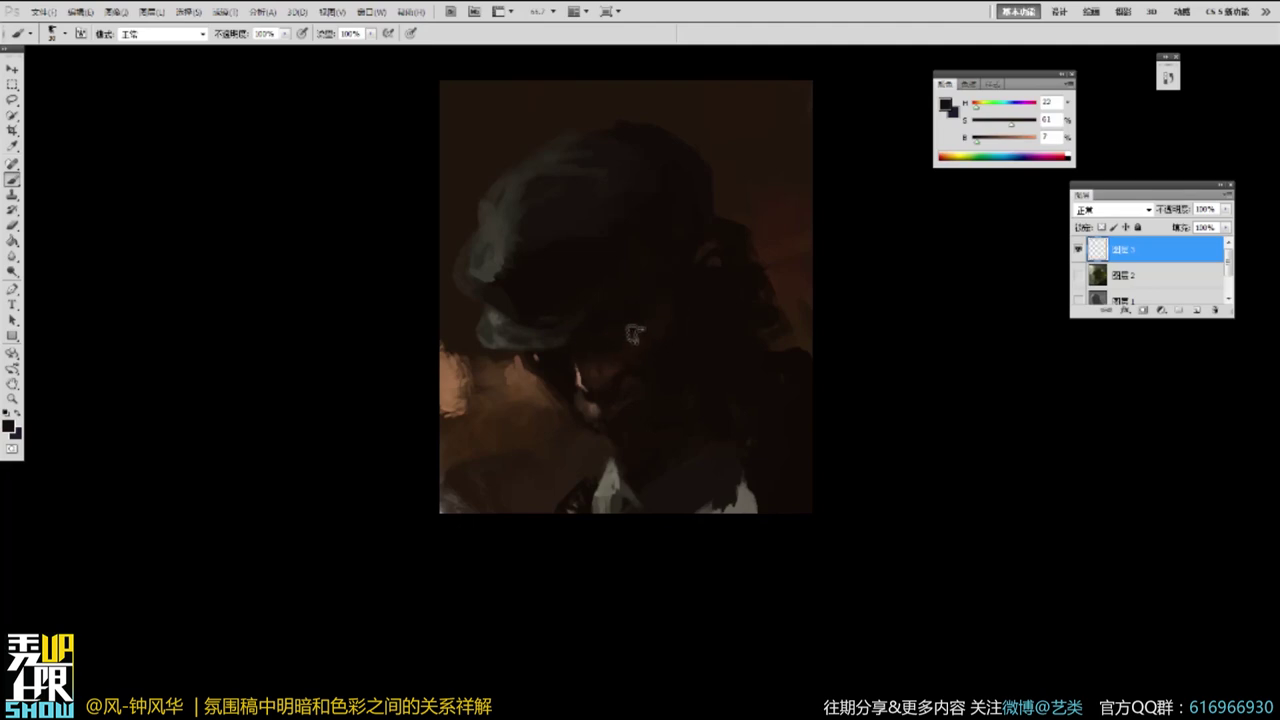
{"action": "key", "text": "z"}
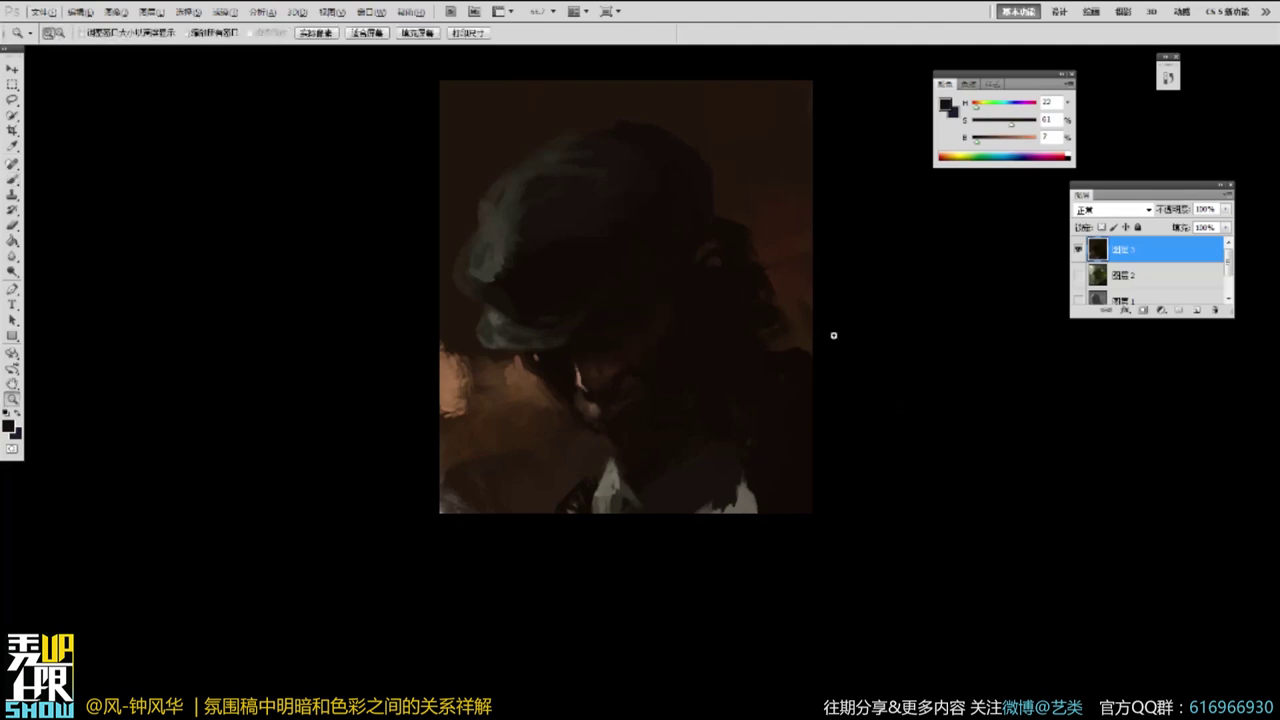
{"action": "key", "text": "b"}
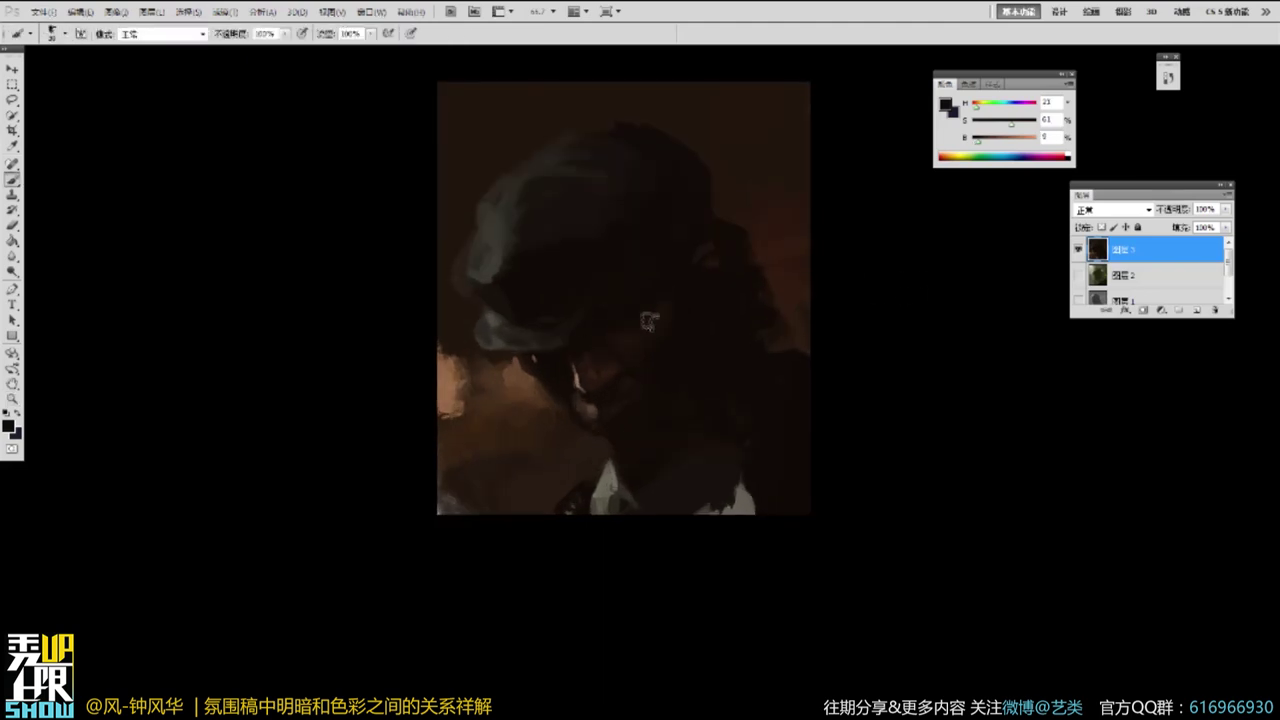
Smooth the shading on the cap's crown with greys sampled from its lit and shaded areas.
{"action": "left_click", "coordinate": [592, 287], "text": "alt"}
{"action": "left_click", "coordinate": [505, 205], "text": "alt"}
{"action": "left_click", "coordinate": [637, 157], "text": "alt"}
Mix a brighter reddish brown from the background and paint a warm glow behind the hair with a larger brush.
{"action": "left_click_drag", "start_coordinate": [557, 136], "coordinate": [900, 488]}
{"action": "mouse_move", "coordinate": [745, 293]}
{"action": "left_mouse_down"}
{"action": "mouse_move", "coordinate": [749, 329]}
{"action": "mouse_move", "coordinate": [772, 319]}
{"action": "left_mouse_up"}
{"action": "left_click", "coordinate": [775, 303], "text": "alt"}
{"action": "left_click_drag", "start_coordinate": [995, 141], "coordinate": [1006, 140]}
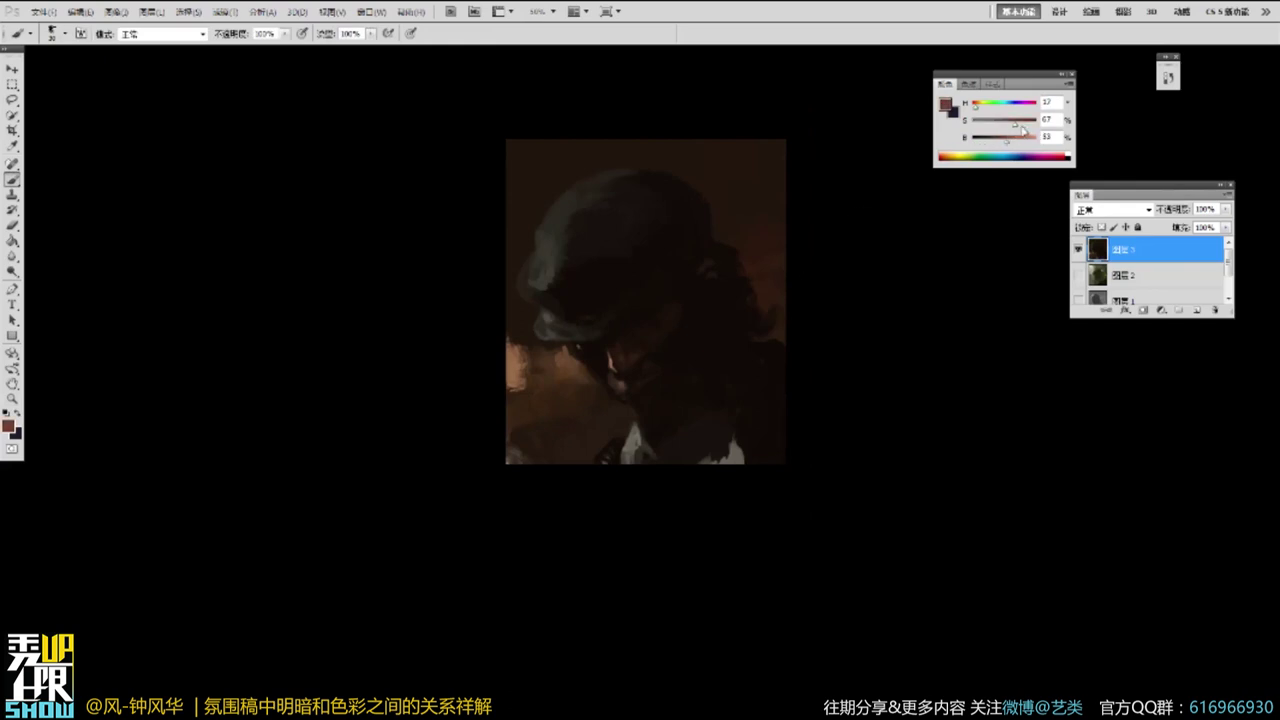
{"action": "key", "text": "bracketright"}
{"action": "left_click_drag", "start_coordinate": [773, 287], "coordinate": [756, 288]}
{"action": "left_click_drag", "start_coordinate": [764, 235], "coordinate": [778, 218]}
Blend warm brown into the background beside the face and tone down the red glow behind the hair with sampled colours.
{"action": "mouse_move", "coordinate": [566, 347]}
{"action": "left_mouse_down"}
{"action": "mouse_move", "coordinate": [545, 343]}
{"action": "mouse_move", "coordinate": [538, 418]}
{"action": "left_mouse_up"}
{"action": "left_click", "coordinate": [560, 361], "text": "alt"}
{"action": "left_click", "coordinate": [531, 363], "text": "alt"}
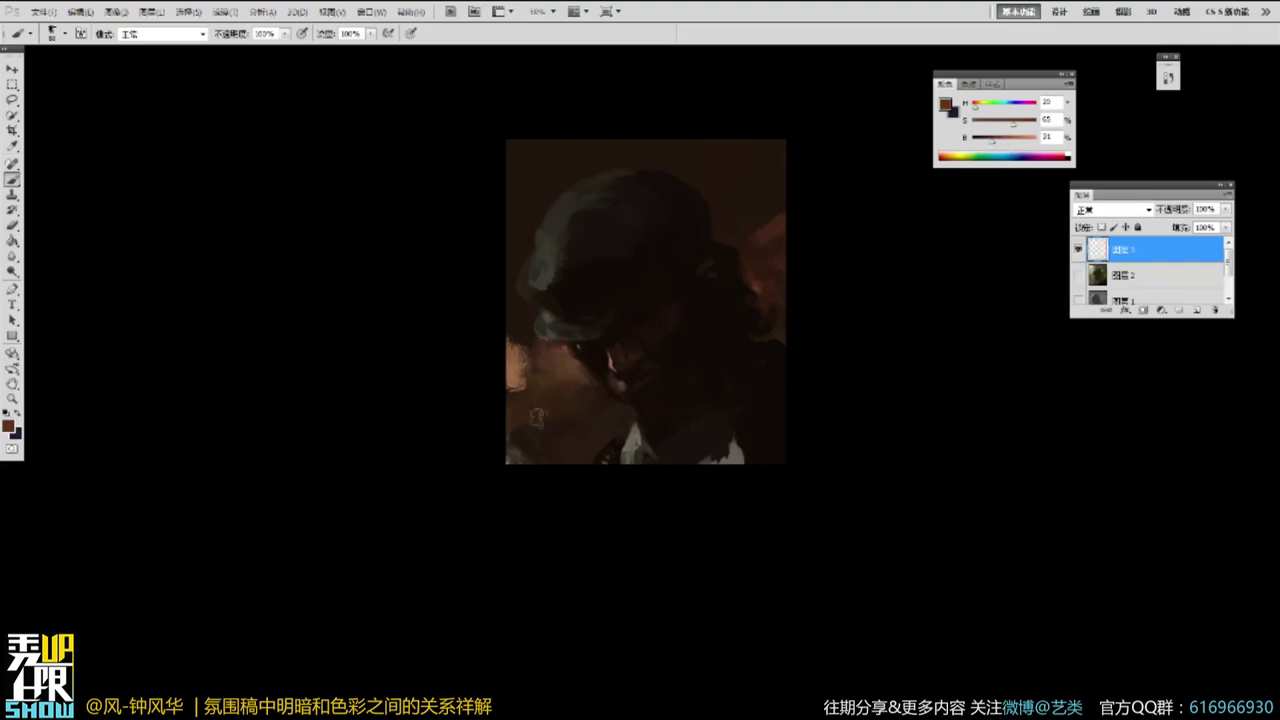
{"action": "left_click", "coordinate": [752, 236], "text": "alt"}
{"action": "left_click_drag", "start_coordinate": [757, 242], "coordinate": [777, 212]}
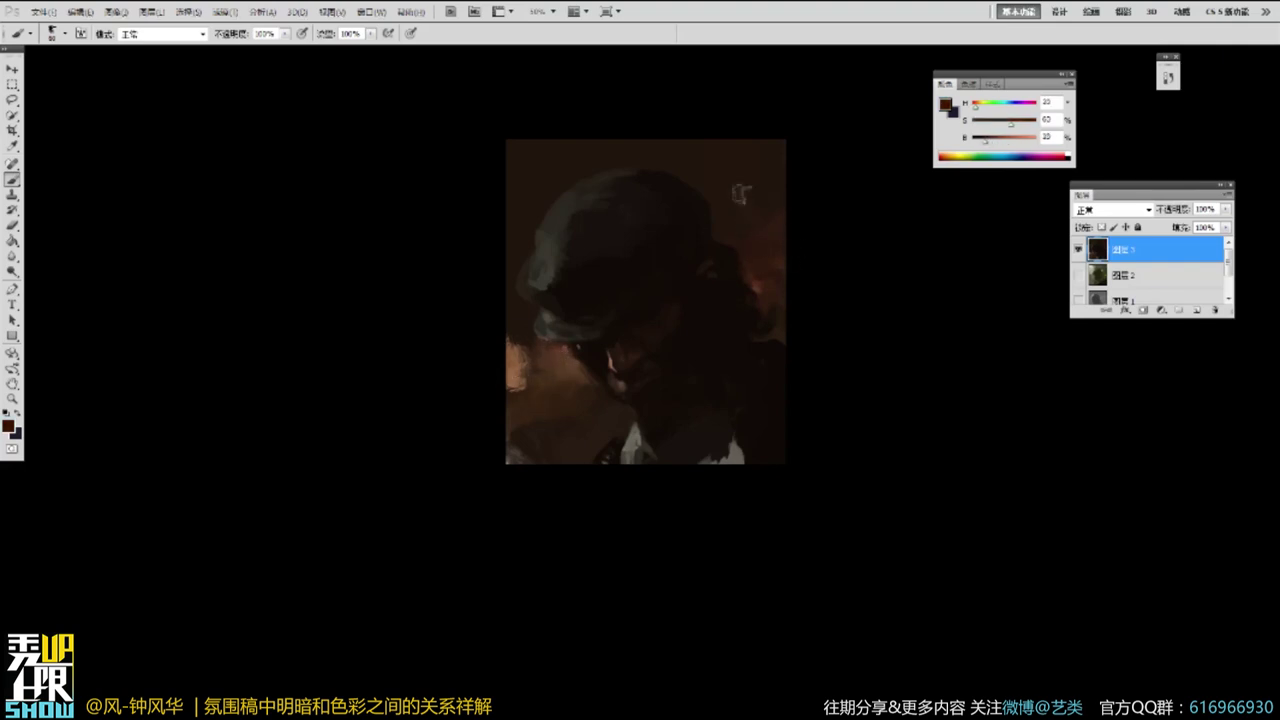
Rework the collar and lower face with tones sampled from the collar, mouth and nose areas.
{"action": "left_click", "coordinate": [720, 268], "text": "alt"}
{"action": "left_click", "coordinate": [635, 439], "text": "alt"}
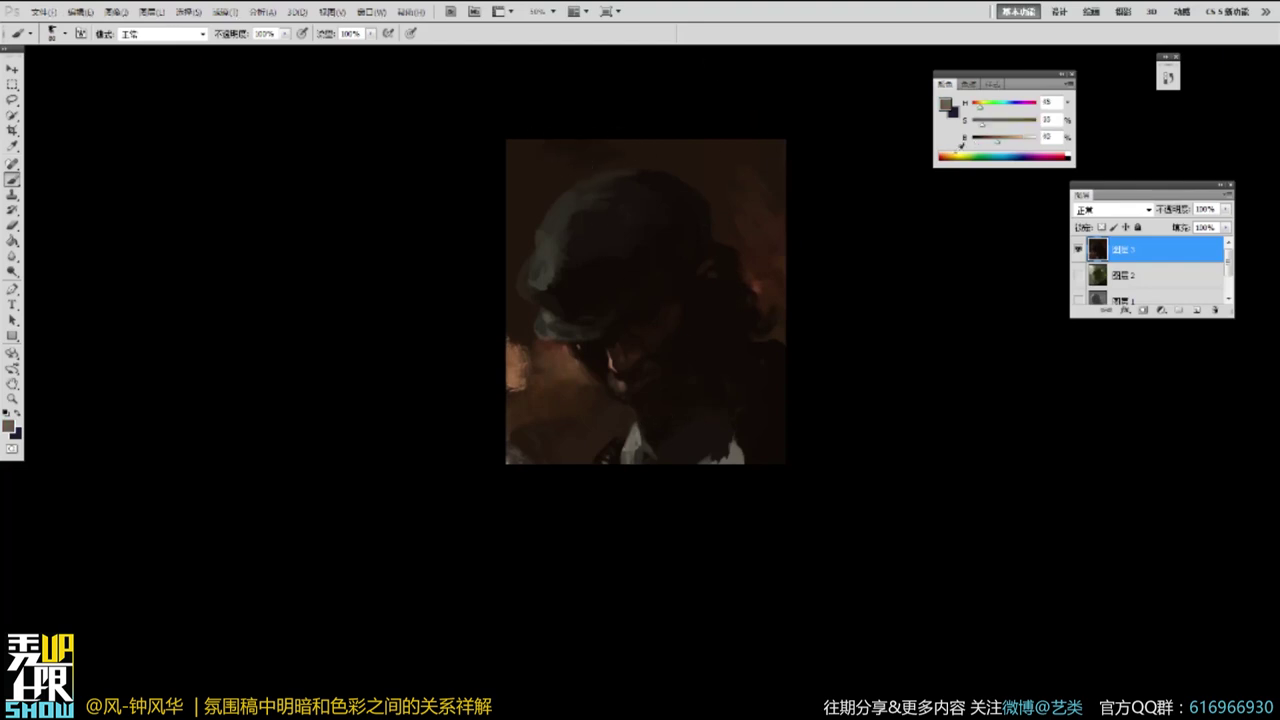
{"action": "left_click", "coordinate": [621, 460], "text": "alt"}
{"action": "left_click", "coordinate": [616, 428], "text": "alt"}
{"action": "left_click", "coordinate": [625, 379], "text": "alt"}
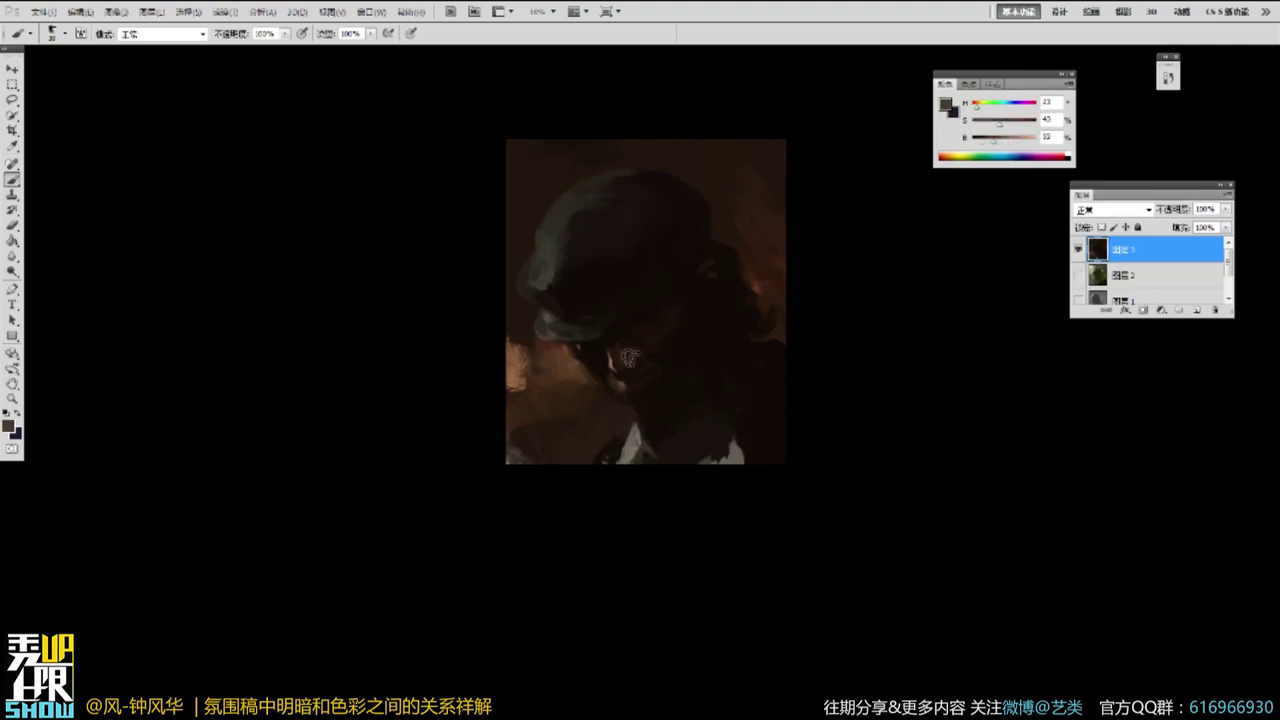
{"action": "left_click", "coordinate": [608, 366], "text": "alt"}
{"action": "left_click", "coordinate": [748, 440], "text": "alt"}
Define the shaded eye area and face contour beside the nose with sampled dark browns.
{"action": "left_click", "coordinate": [717, 357], "text": "ctrl"}
{"action": "left_click", "coordinate": [705, 350], "text": "ctrl"}
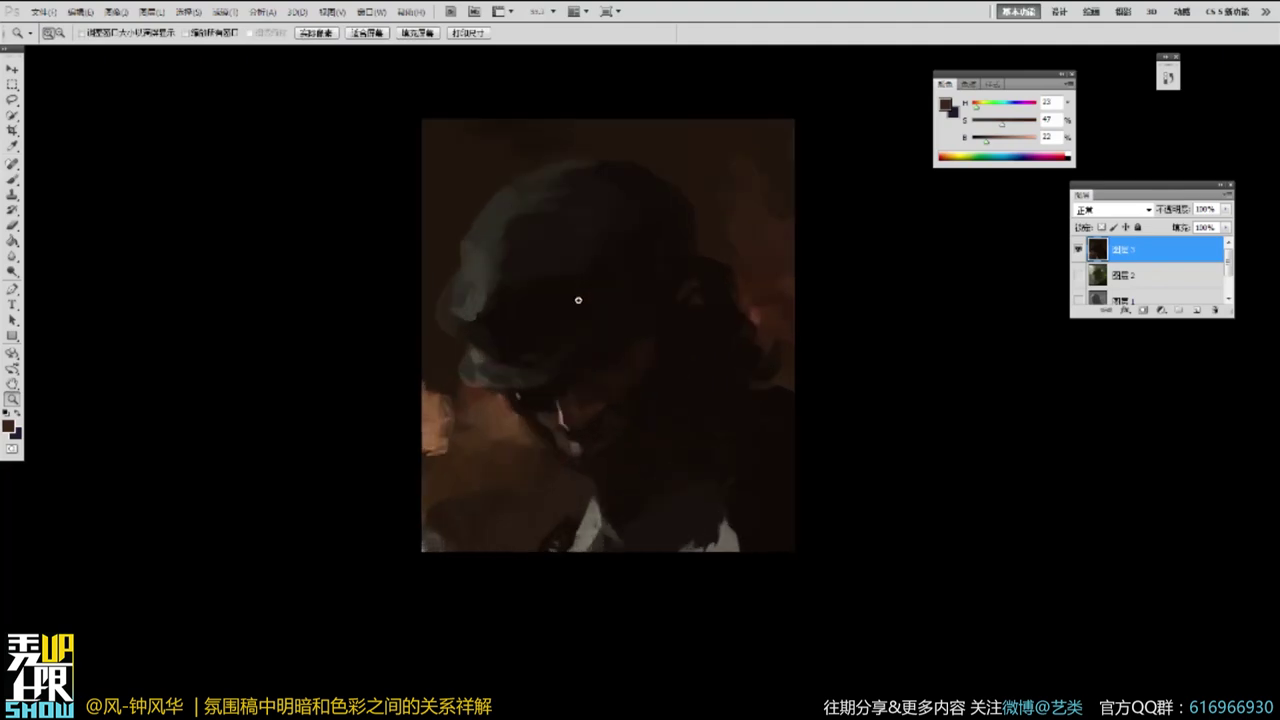
{"action": "key", "text": "b"}
{"action": "left_click", "coordinate": [565, 410], "text": "alt"}
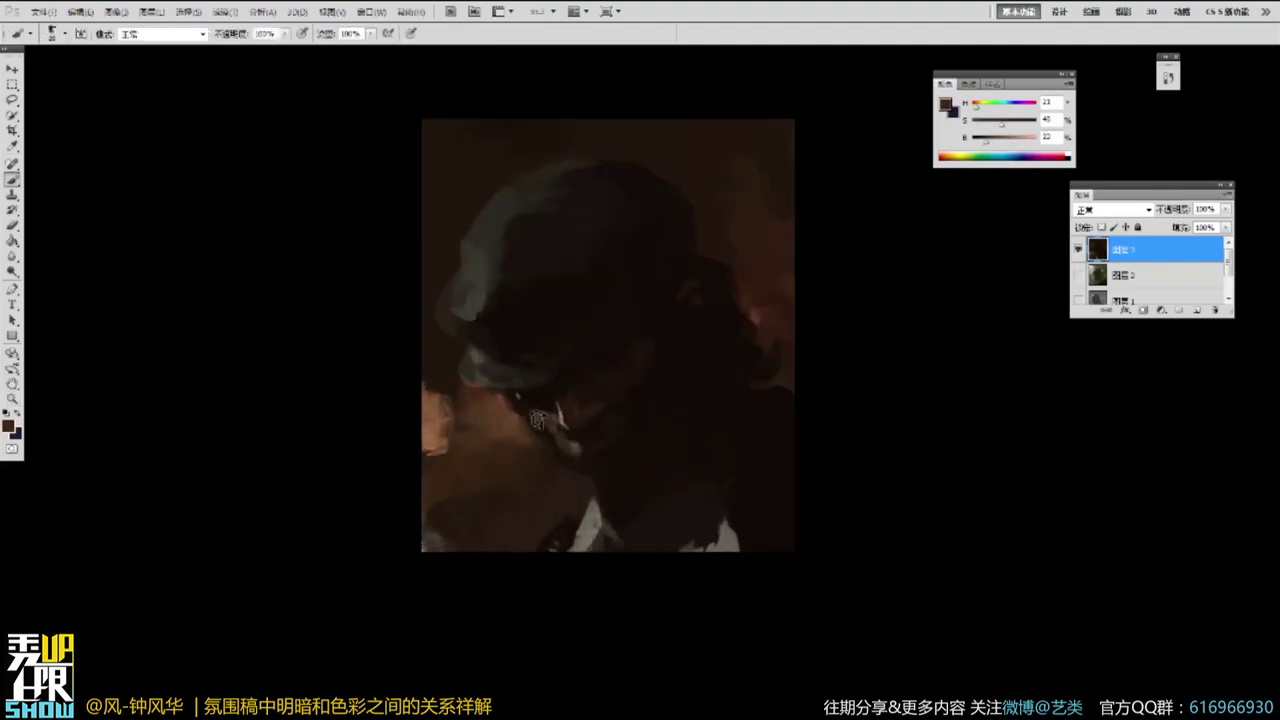
{"action": "left_click", "coordinate": [540, 404], "text": "alt"}
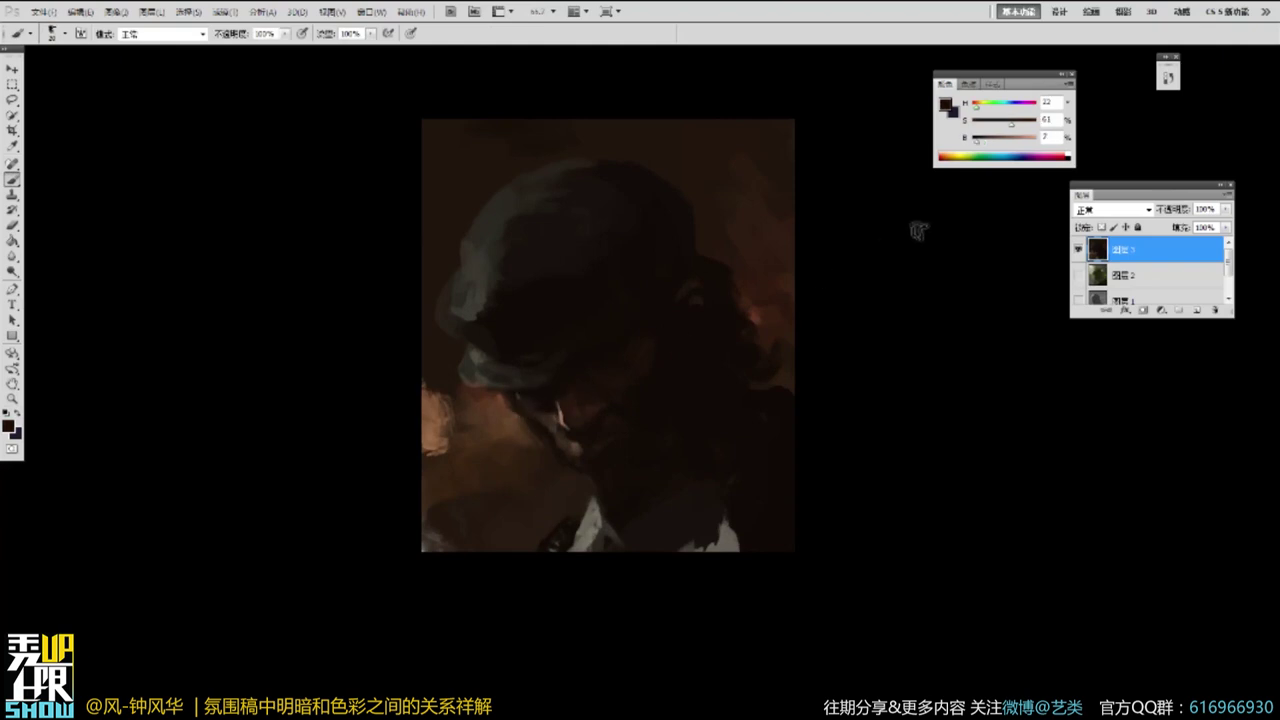
Clean up the underside of the cap brim where it meets the face, using sampled brim and shadow tones.
{"action": "left_click", "coordinate": [508, 383], "text": "alt"}
{"action": "left_click", "coordinate": [490, 381], "text": "alt"}
{"action": "left_click_drag", "start_coordinate": [494, 386], "coordinate": [516, 393]}
{"action": "left_click", "coordinate": [556, 386], "text": "alt"}
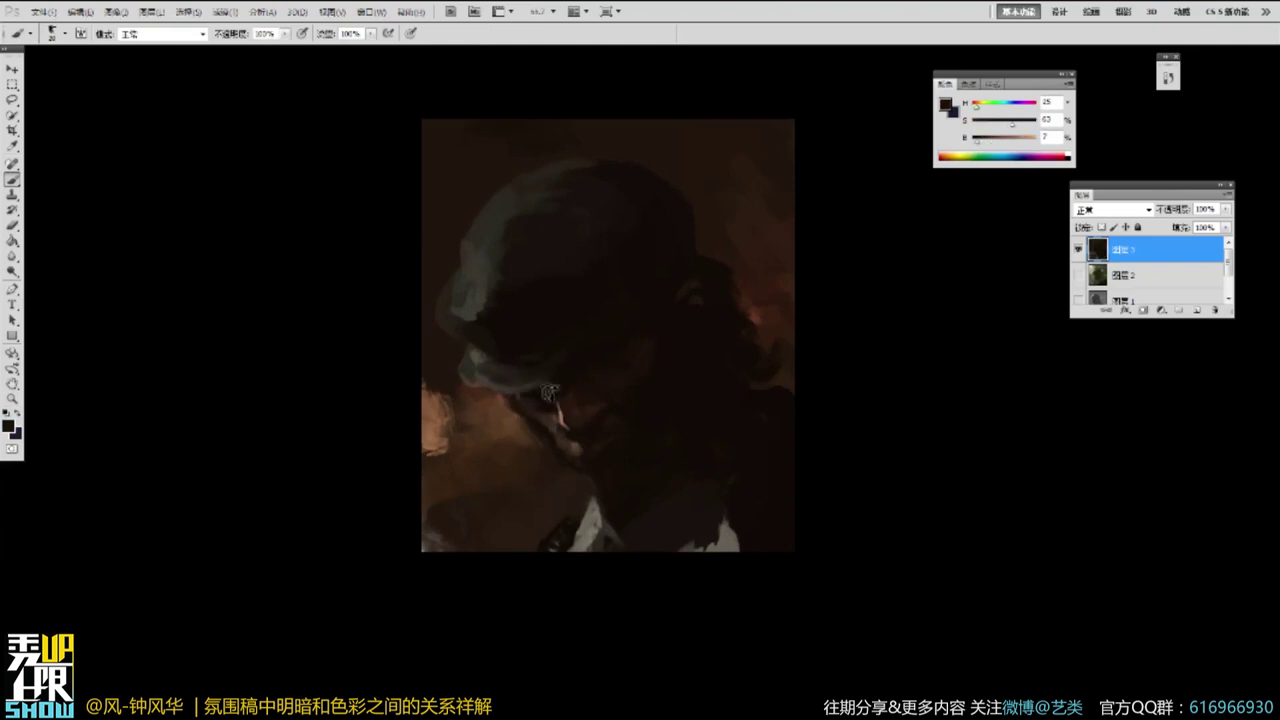
{"action": "left_click", "coordinate": [656, 368], "text": "alt"}
Touch up the dark hair around the ear and its edge against the background with sampled colours.
{"action": "left_click_drag", "start_coordinate": [868, 463], "coordinate": [811, 434]}
{"action": "left_click", "coordinate": [570, 360], "text": "ctrl"}
{"action": "left_click", "coordinate": [741, 381], "text": "ctrl"}
{"action": "left_click_drag", "start_coordinate": [859, 380], "coordinate": [893, 420]}
{"action": "left_click", "coordinate": [757, 308], "text": "alt"}
{"action": "left_click_drag", "start_coordinate": [756, 317], "coordinate": [777, 333]}
{"action": "left_click", "coordinate": [851, 253], "text": "alt"}
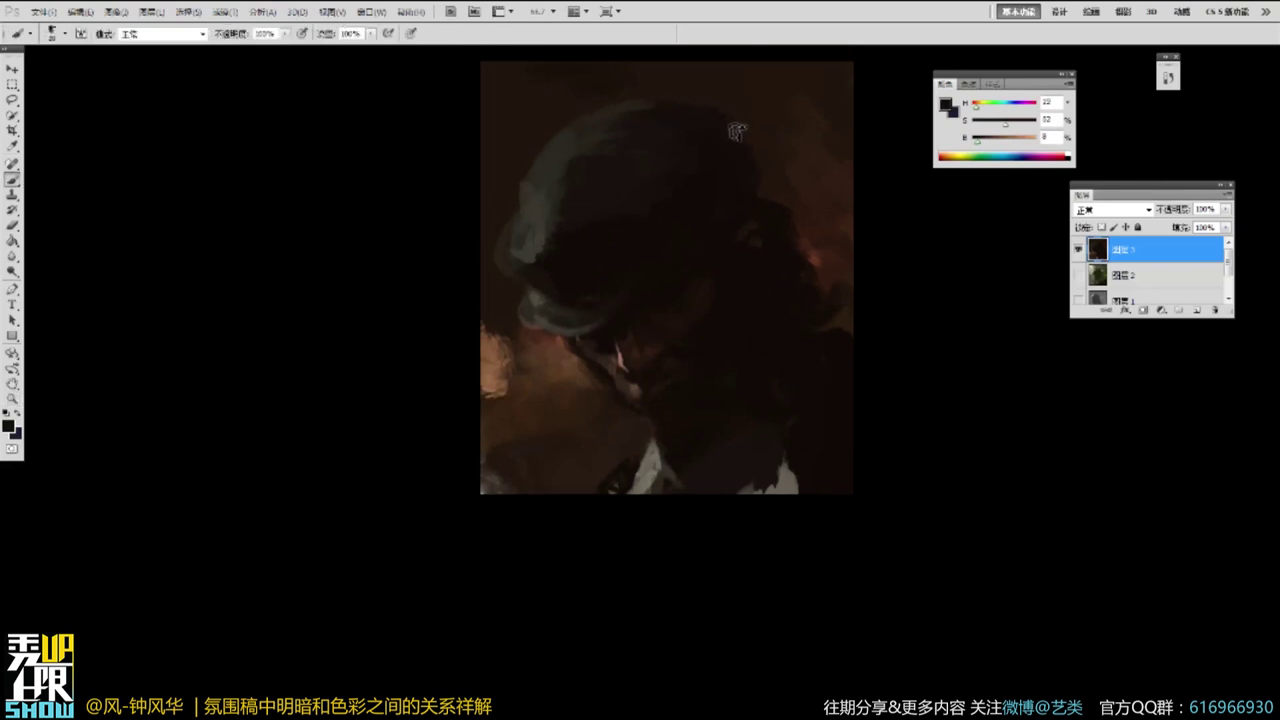
Soften the transition between the lit edge and the shaded crown of the cap with sampled greys.
{"action": "left_click", "coordinate": [598, 132], "text": "alt"}
{"action": "left_click", "coordinate": [627, 135], "text": "alt"}
{"action": "left_click", "coordinate": [632, 110], "text": "alt"}
{"action": "key", "text": "z"}
{"action": "left_click", "coordinate": [775, 216]}
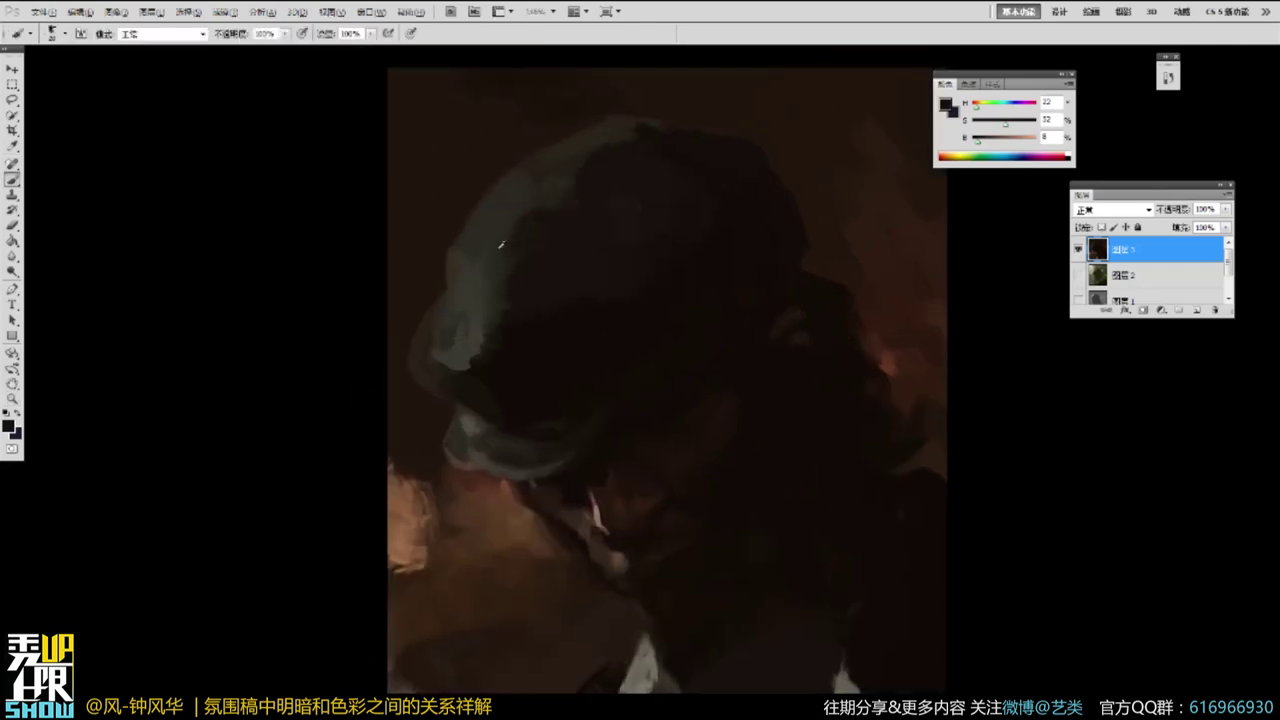
{"action": "left_click", "coordinate": [519, 267], "text": "alt"}
{"action": "left_click", "coordinate": [519, 267], "text": "alt"}
{"action": "key", "text": "b"}
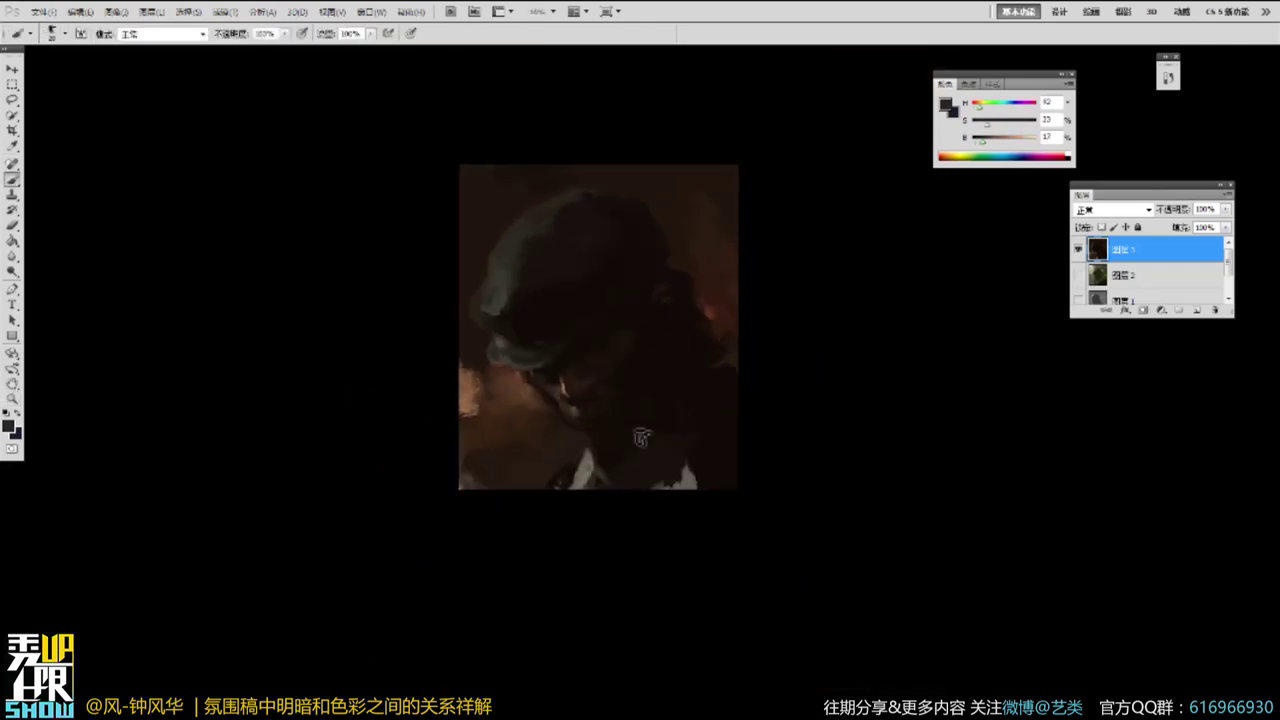
Paint the dark coat edge beside the near collar with sampled collar and shadow tones.
{"action": "left_click", "coordinate": [572, 465], "text": "alt"}
{"action": "left_click", "coordinate": [580, 476], "text": "alt"}
{"action": "left_click", "coordinate": [573, 464], "text": "alt"}
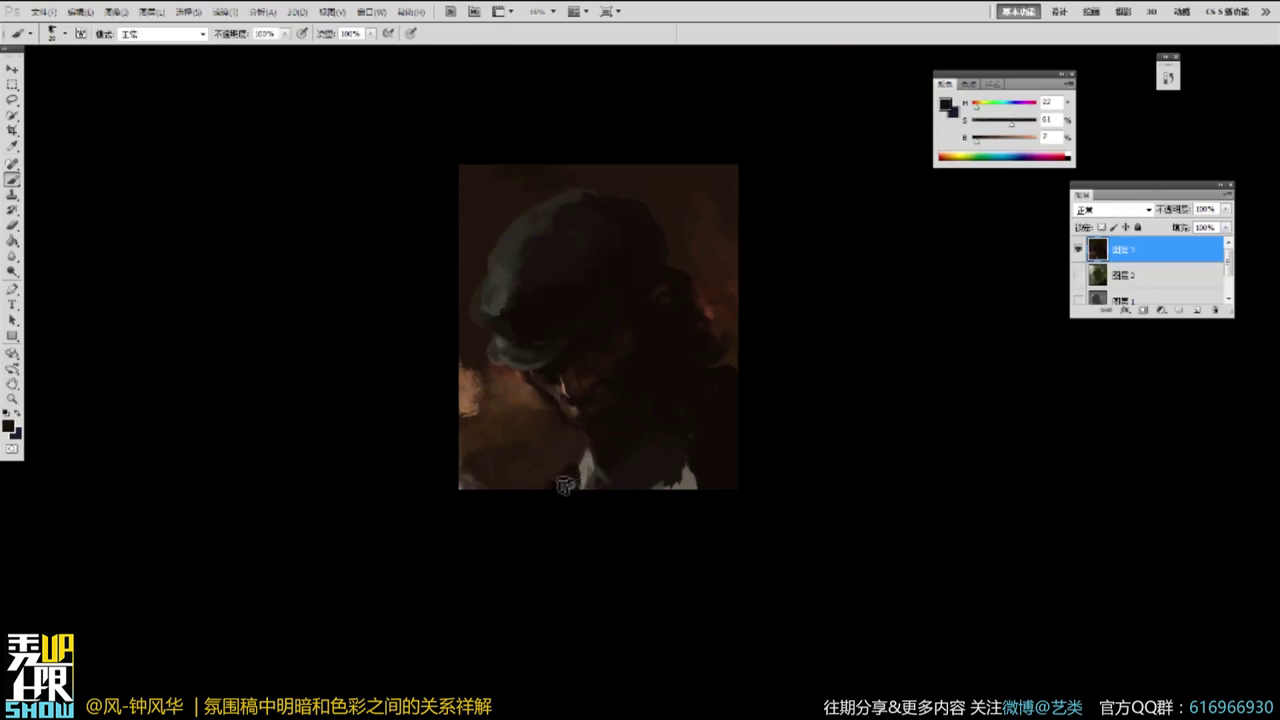
Break up the bright orange background patch beside the face with vertical strokes.
{"action": "key", "text": "f"}
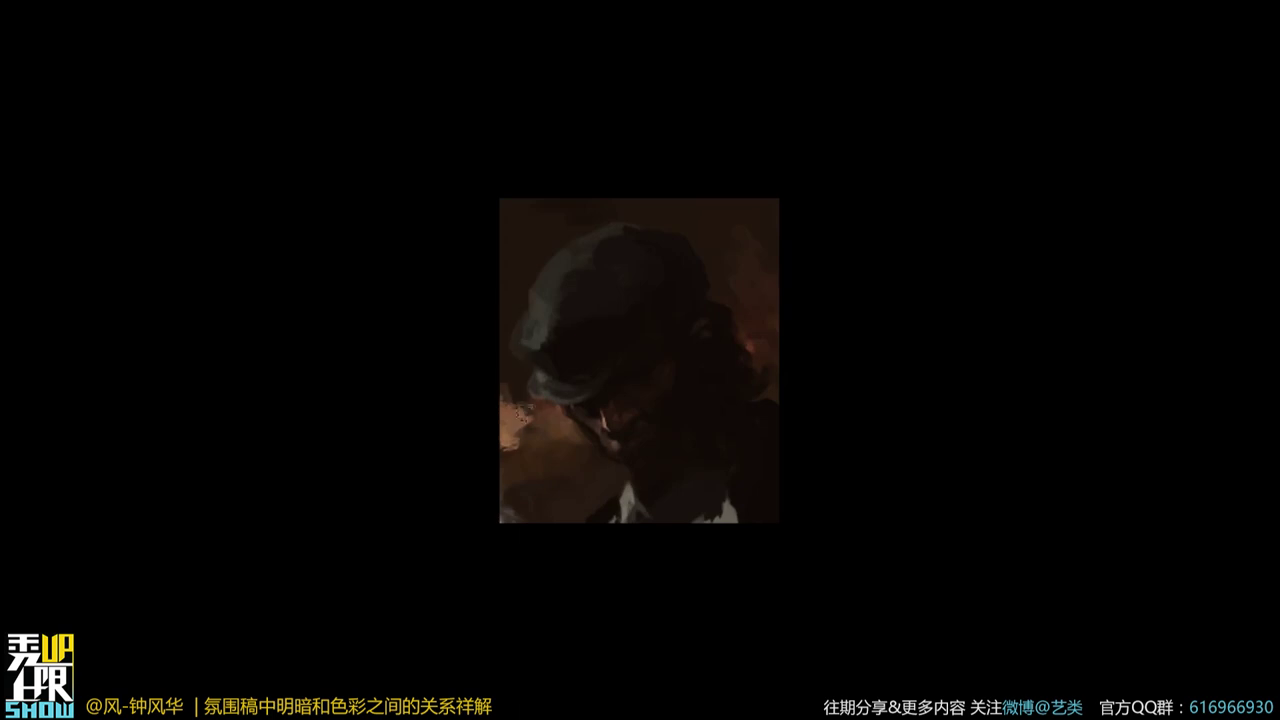
{"action": "mouse_move", "coordinate": [512, 402]}
{"action": "left_mouse_down"}
{"action": "mouse_move", "coordinate": [527, 453]}
{"action": "mouse_move", "coordinate": [512, 440]}
{"action": "left_mouse_up"}
{"action": "key", "text": "f"}
{"action": "key", "text": "f"}
{"action": "left_click_drag", "start_coordinate": [893, 345], "coordinate": [892, 341]}
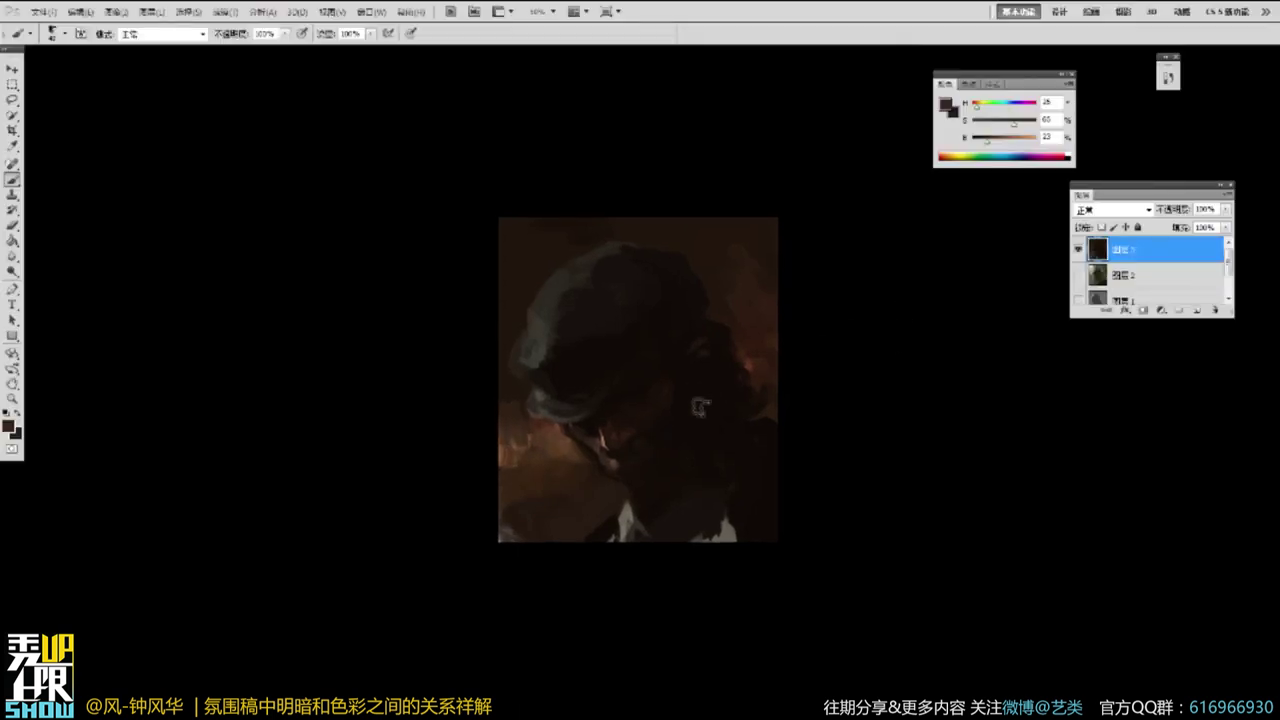
Darken and reshape the ear with a more saturated dark brown and tones sampled around it.
{"action": "key", "text": "ctrl+plus"}
{"action": "left_click", "coordinate": [681, 373], "text": "alt"}
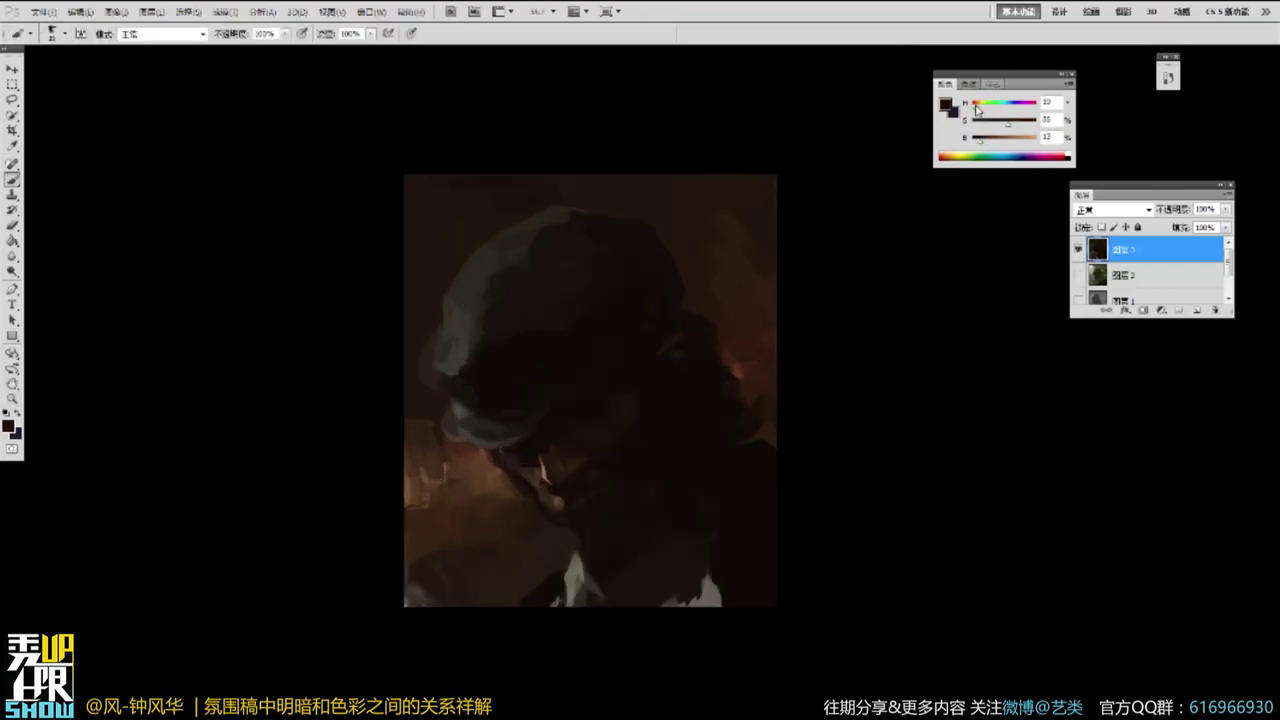
{"action": "left_click_drag", "start_coordinate": [1009, 126], "coordinate": [1016, 127]}
{"action": "mouse_move", "coordinate": [691, 361]}
{"action": "left_mouse_down"}
{"action": "mouse_move", "coordinate": [672, 346]}
{"action": "mouse_move", "coordinate": [678, 368]}
{"action": "mouse_move", "coordinate": [690, 369]}
{"action": "mouse_move", "coordinate": [675, 365]}
{"action": "mouse_move", "coordinate": [687, 354]}
{"action": "left_mouse_up"}
{"action": "left_click", "coordinate": [682, 357], "text": "alt"}
{"action": "left_click", "coordinate": [689, 361], "text": "alt"}
Model the nose, mouth and chin with small strokes in sampled skin and shadow colours.
{"action": "left_click", "coordinate": [559, 514], "text": "alt"}
{"action": "left_click", "coordinate": [557, 502], "text": "alt"}
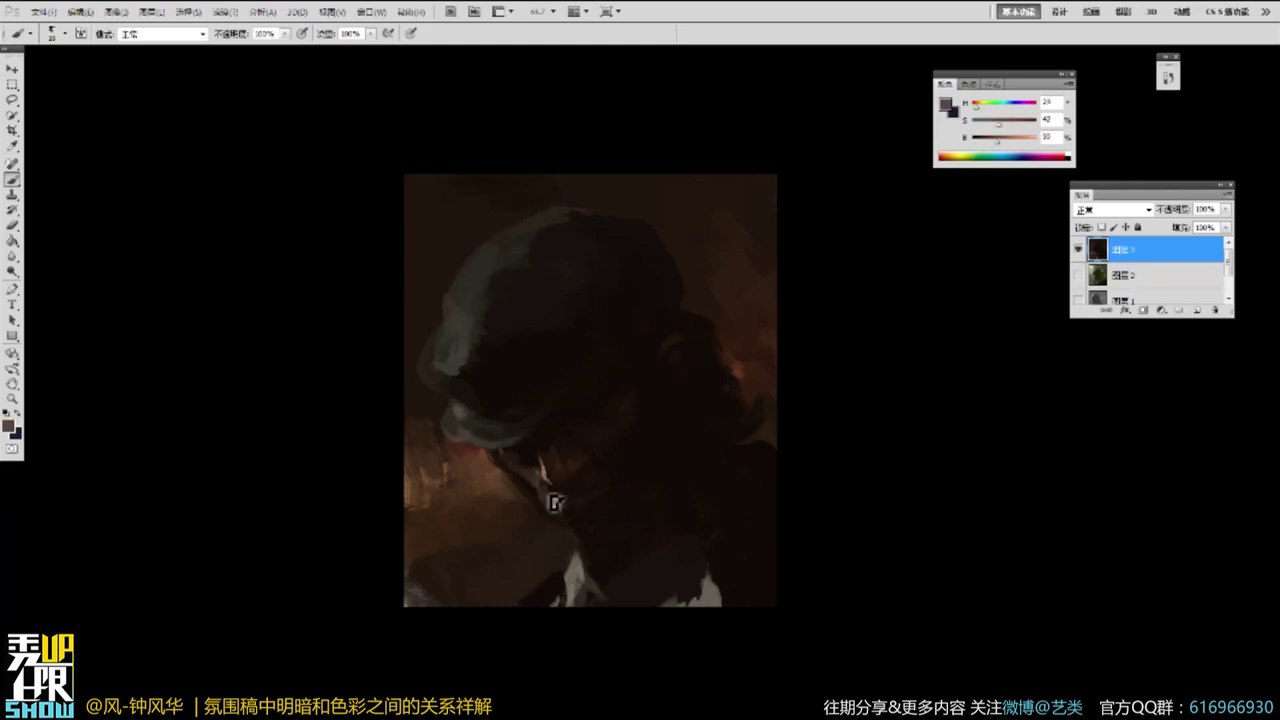
{"action": "left_click", "coordinate": [562, 505], "text": "alt"}
{"action": "left_click", "coordinate": [560, 515], "text": "alt"}
{"action": "left_click", "coordinate": [555, 493], "text": "alt"}
{"action": "left_click", "coordinate": [548, 484], "text": "alt"}
{"action": "left_click", "coordinate": [548, 487], "text": "alt"}
{"action": "left_click", "coordinate": [550, 484], "text": "alt"}
{"action": "left_click", "coordinate": [550, 466], "text": "alt"}
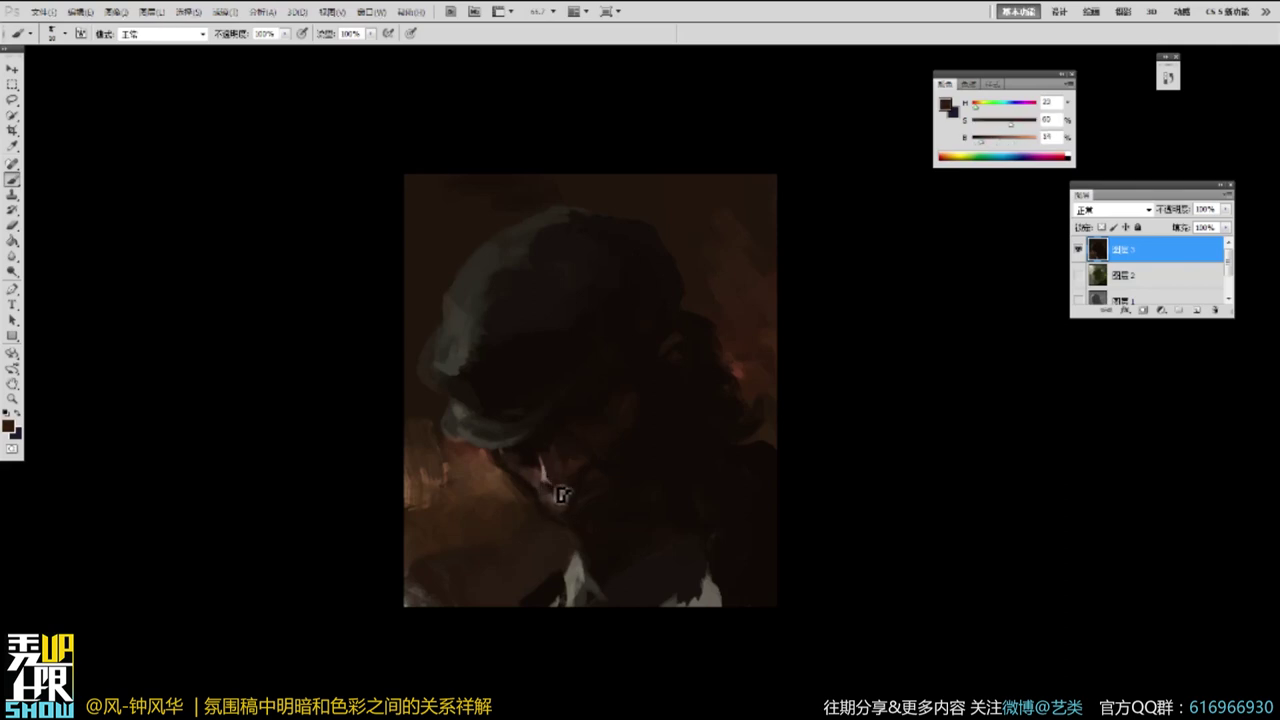
Adjust the skin tone's brightness and refine the nose, cheek and temple with sampled dark browns.
{"action": "key", "text": "ctrl+plus"}
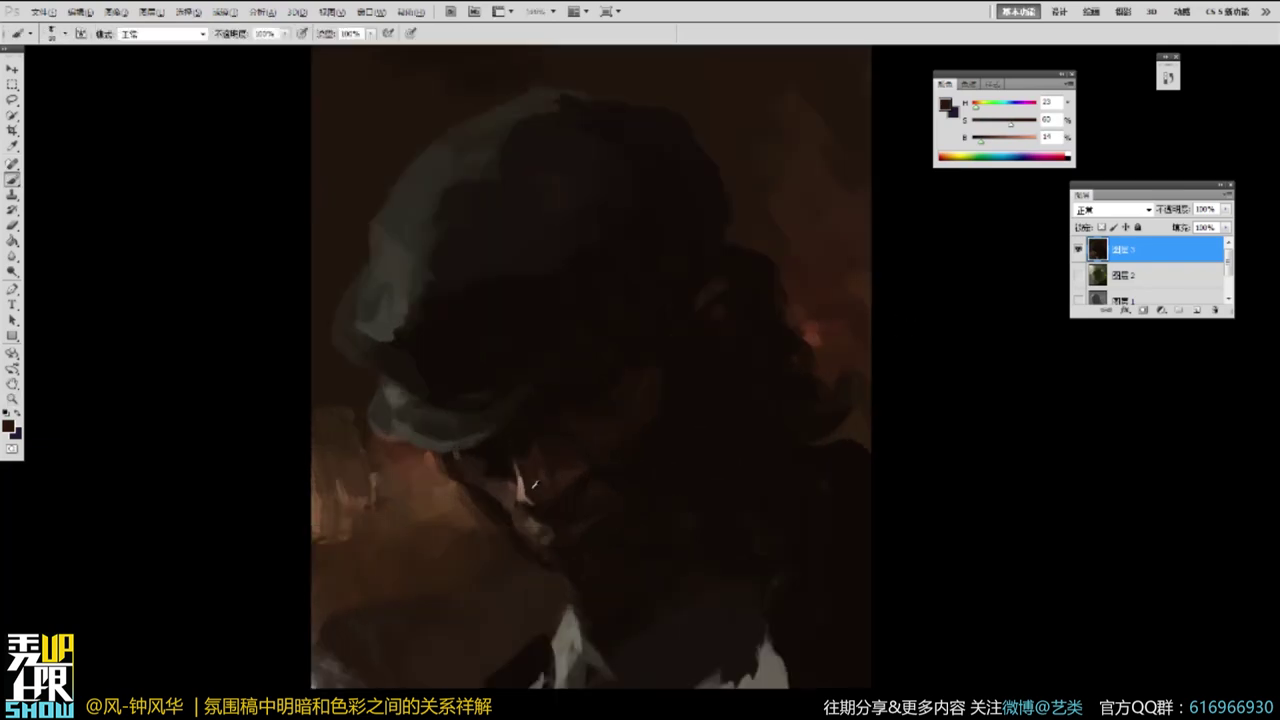
{"action": "left_click", "coordinate": [563, 477], "text": "alt"}
{"action": "left_click", "coordinate": [556, 514], "text": "alt"}
{"action": "left_click", "coordinate": [993, 143]}
{"action": "left_click", "coordinate": [649, 387], "text": "alt"}
{"action": "left_click", "coordinate": [647, 383], "text": "alt"}
{"action": "mouse_move", "coordinate": [654, 391]}
{"action": "left_mouse_down"}
{"action": "mouse_move", "coordinate": [646, 410]}
{"action": "mouse_move", "coordinate": [648, 385]}
{"action": "mouse_move", "coordinate": [662, 390]}
{"action": "left_mouse_up"}
{"action": "left_click", "coordinate": [728, 273], "text": "alt"}
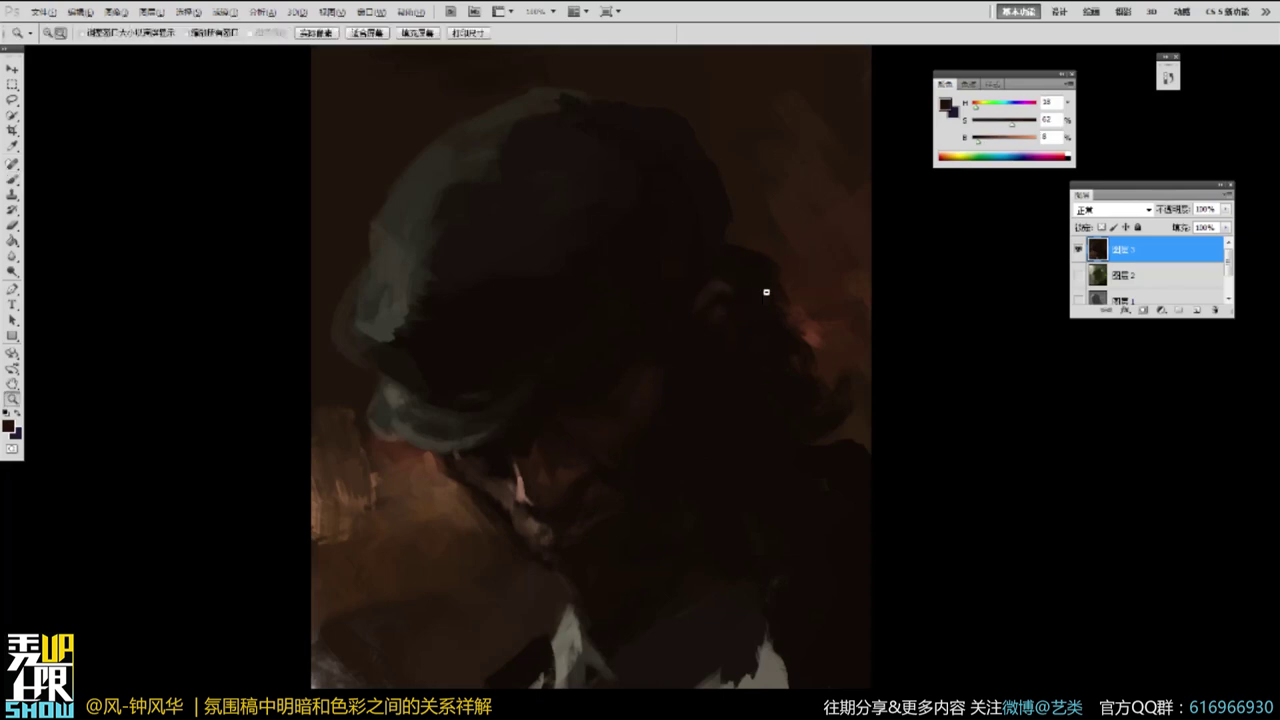
Compare the portrait on 图层 3 with the green portrait on 图层 2 by switching their visibility, and show 图层 3 again.
{"action": "scroll", "coordinate": [766, 286], "scroll_direction": "down", "scroll_amount": 1}
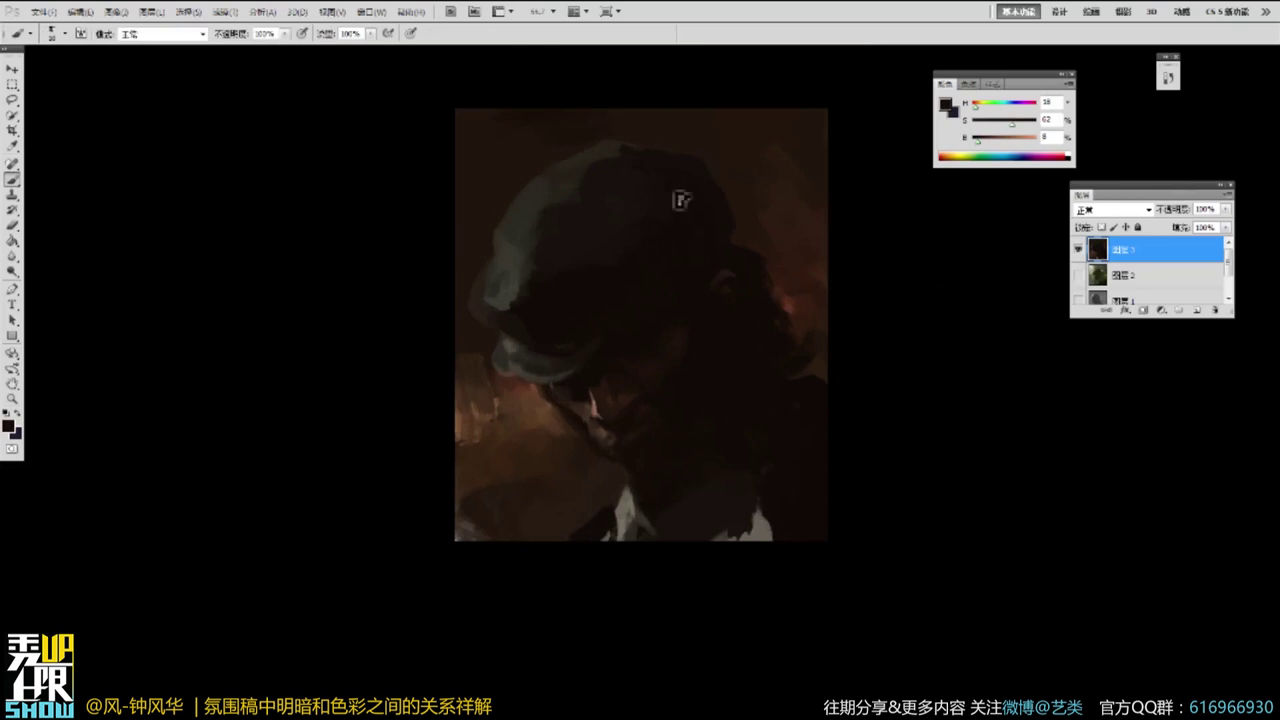
{"action": "scroll", "coordinate": [795, 321], "scroll_direction": "up", "scroll_amount": 1}
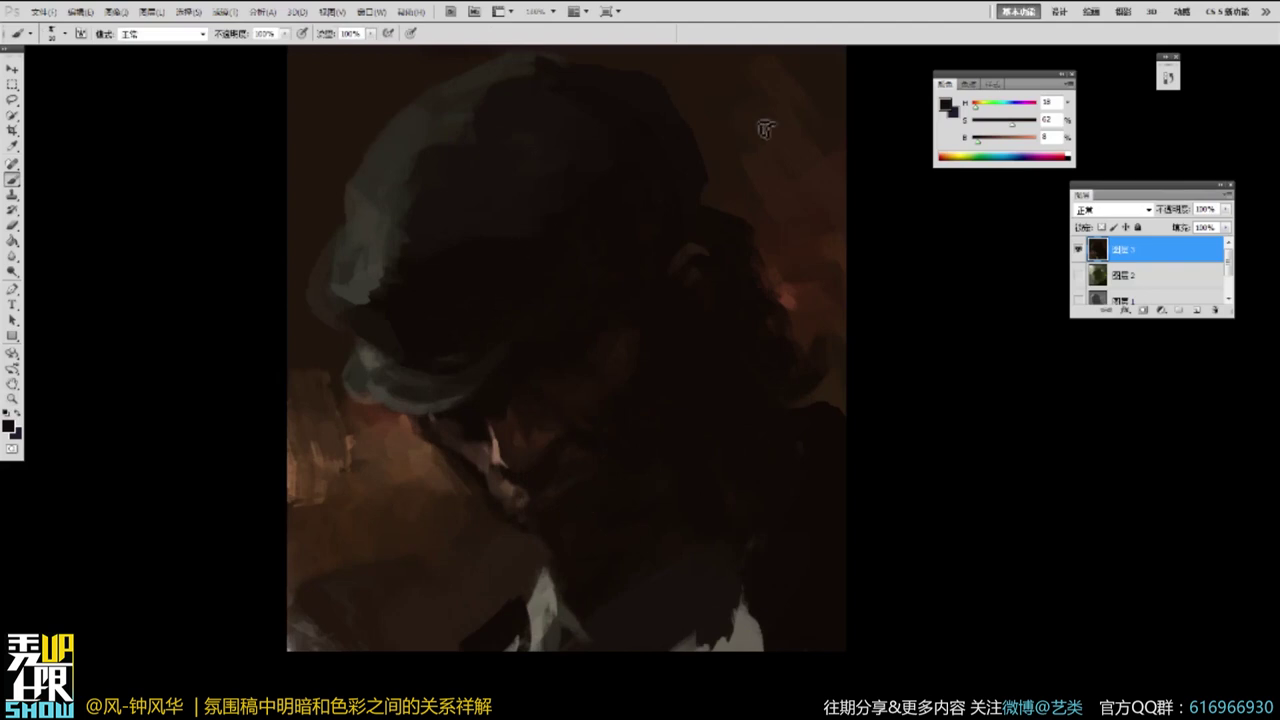
{"action": "left_click_drag", "start_coordinate": [710, 503], "coordinate": [711, 508]}
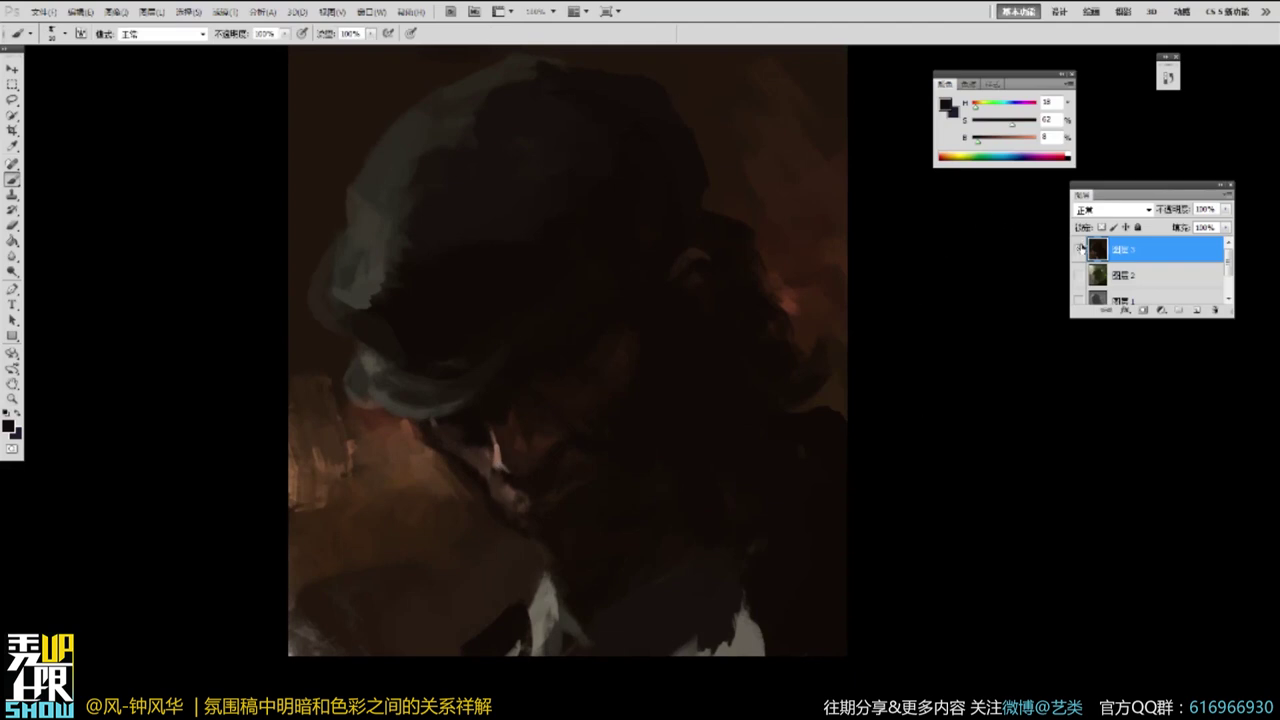
{"action": "left_click", "coordinate": [1078, 248]}
{"action": "left_click", "coordinate": [1077, 274]}
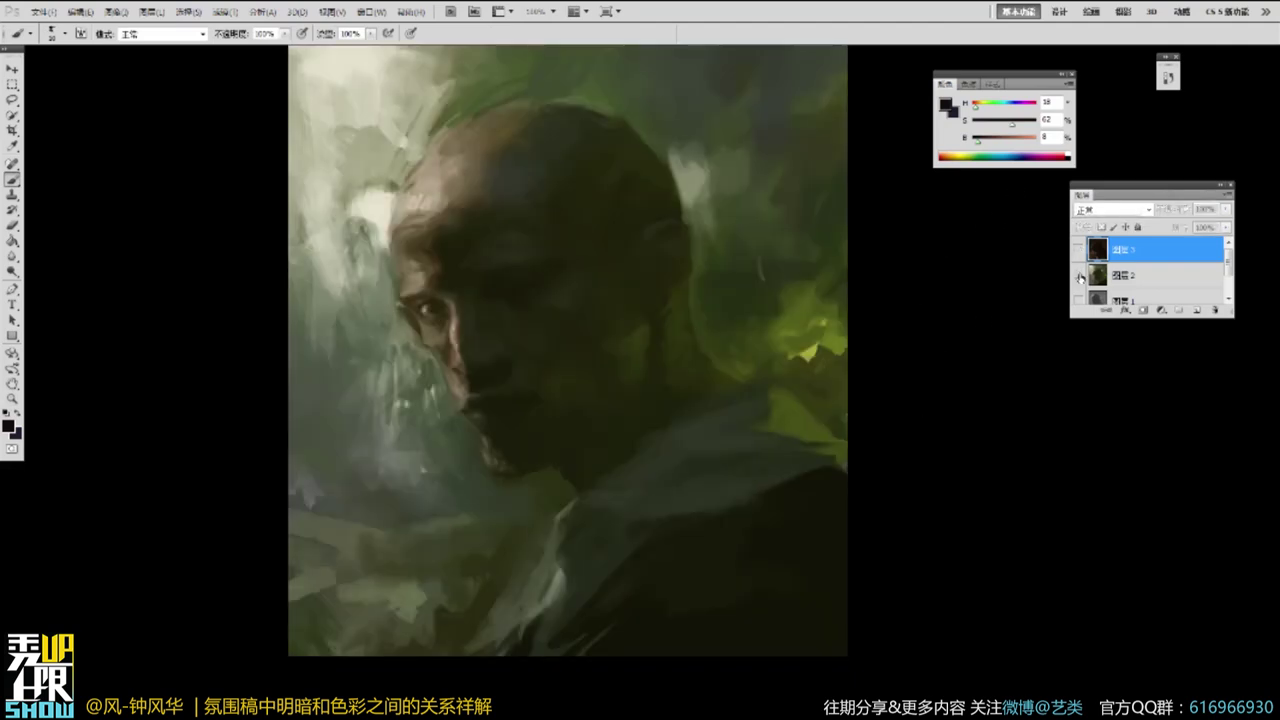
{"action": "left_click", "coordinate": [1078, 274]}
{"action": "left_click", "coordinate": [1078, 248]}
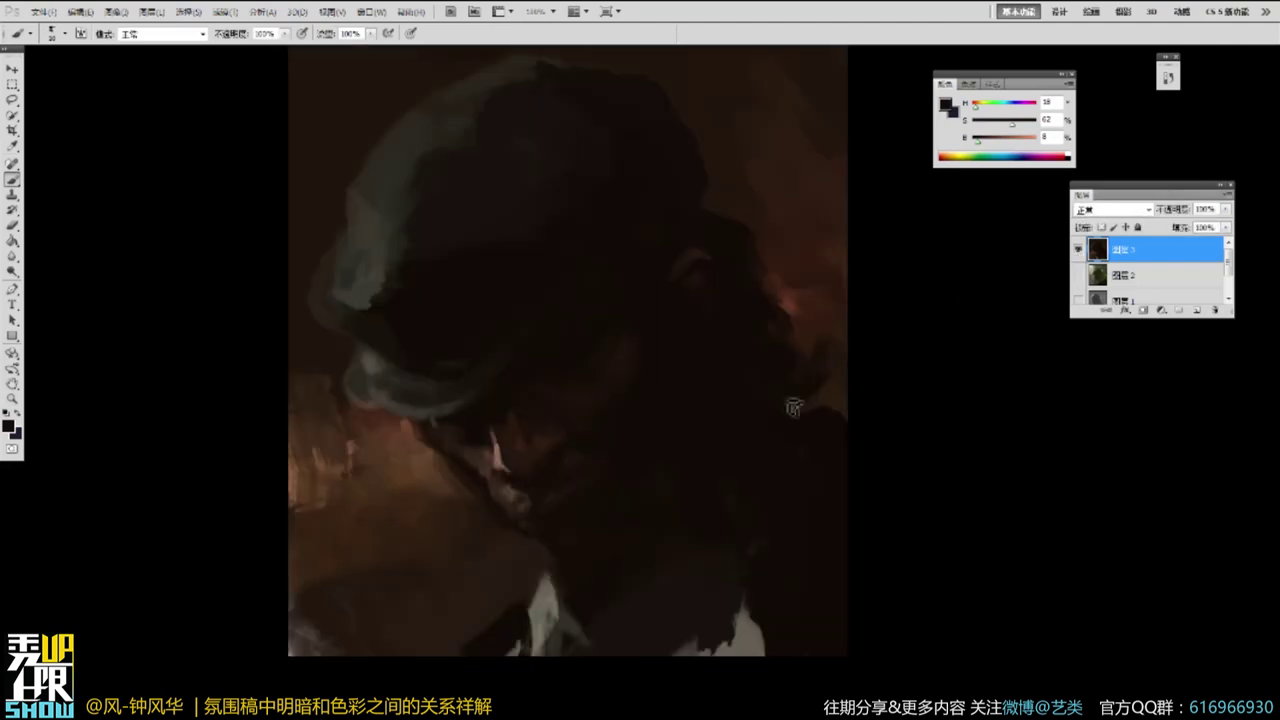
Refine the lit ridge of the nose with a smaller brush, using skin tones sampled there and a more saturated brown.
{"action": "left_click", "coordinate": [546, 466], "text": "ctrl"}
{"action": "left_click", "coordinate": [478, 468], "text": "alt"}
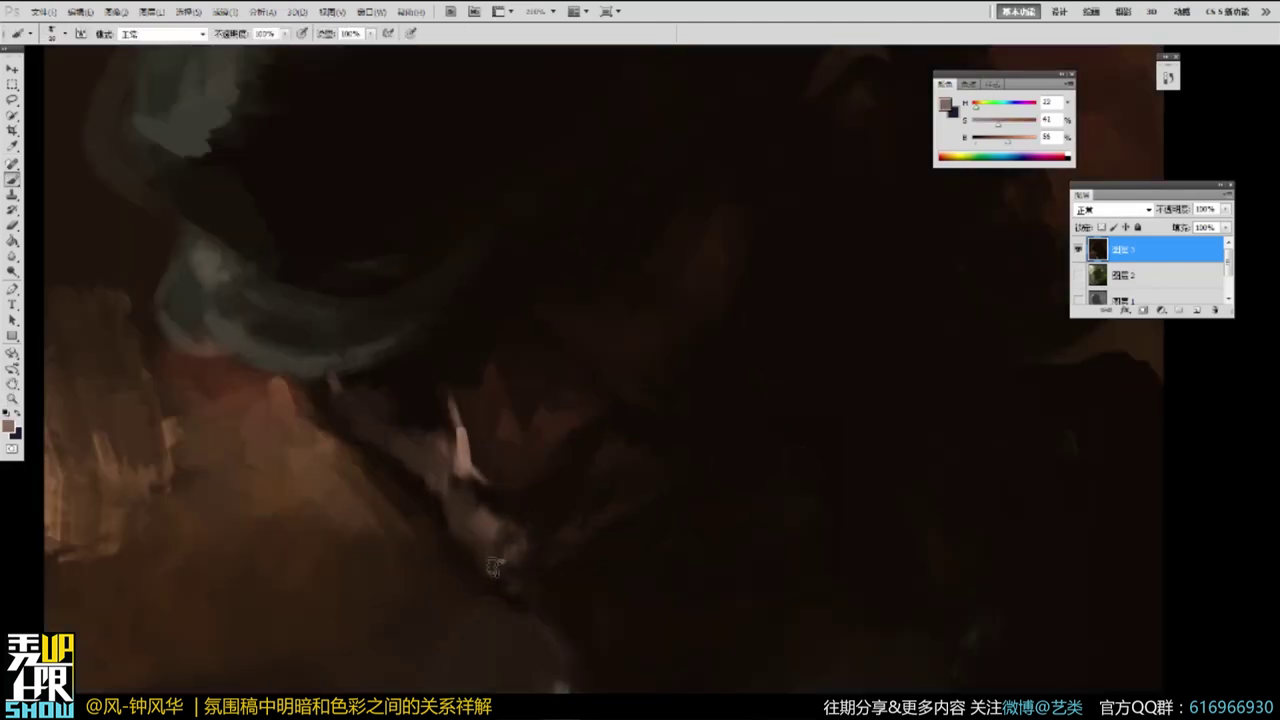
{"action": "left_click", "coordinate": [489, 565], "text": "alt"}
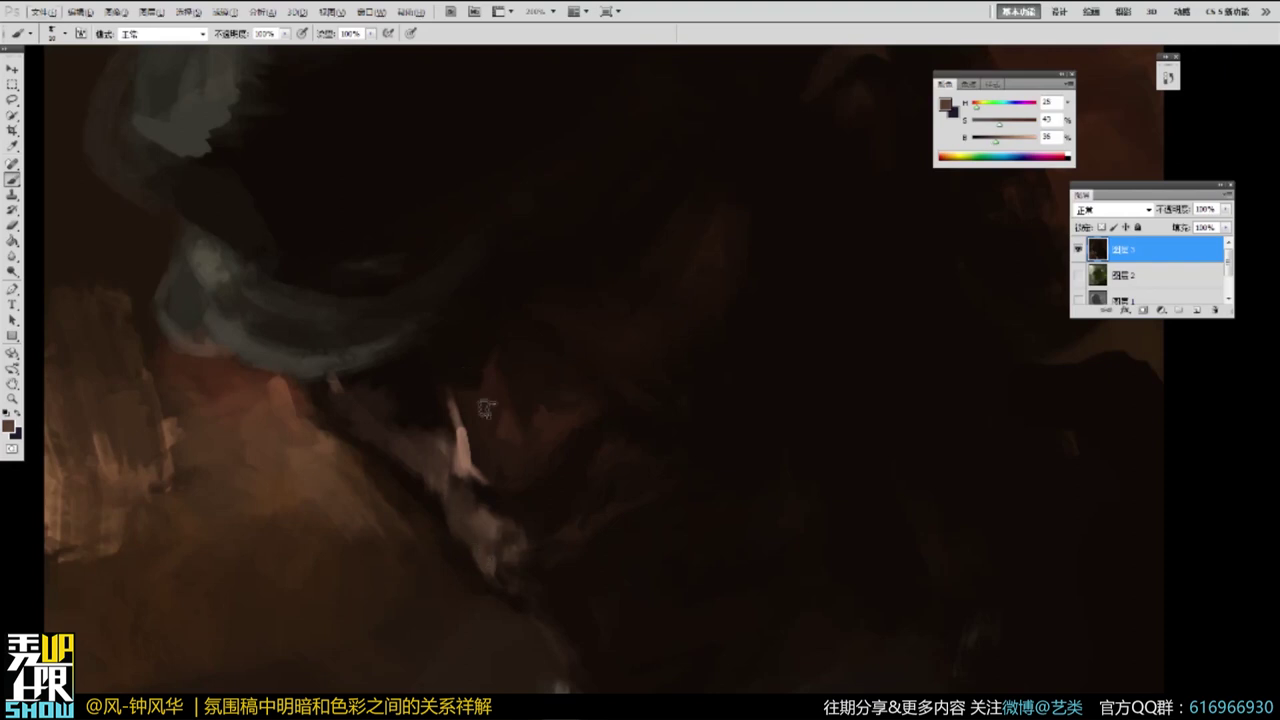
{"action": "left_click", "coordinate": [472, 445], "text": "alt"}
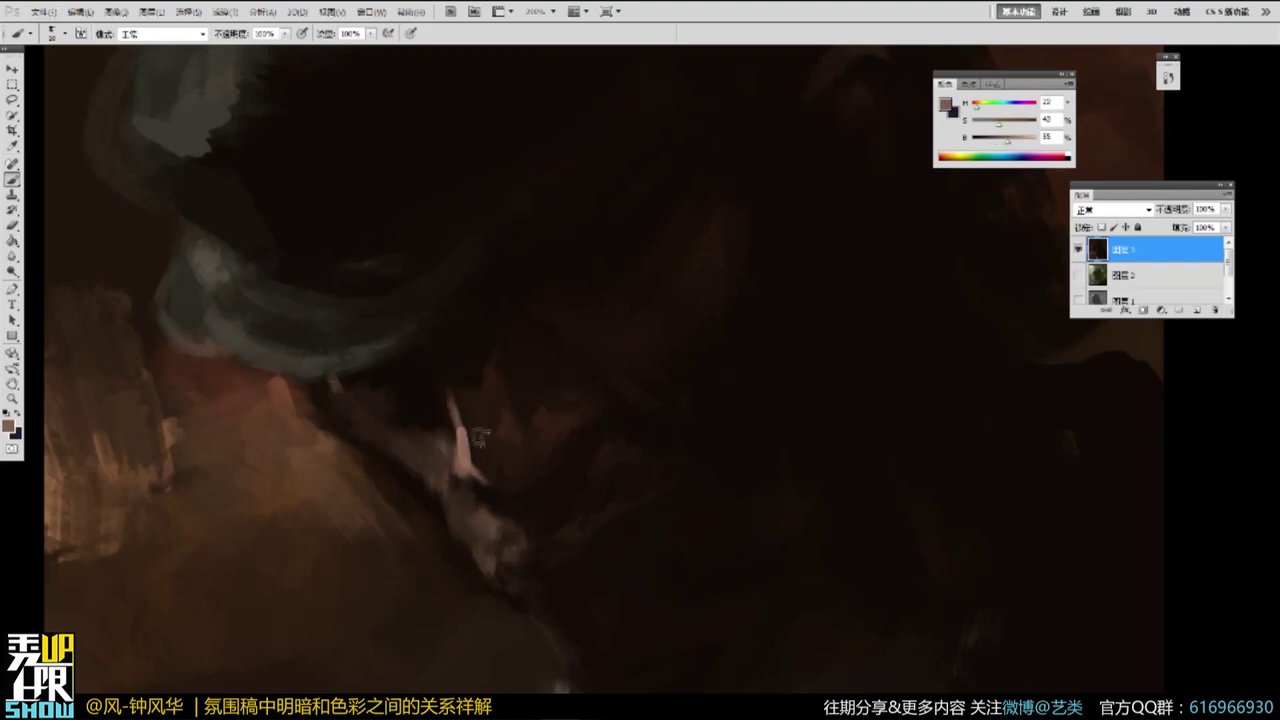
{"action": "left_click_drag", "start_coordinate": [1005, 143], "coordinate": [1003, 143]}
{"action": "left_click_drag", "start_coordinate": [1000, 124], "coordinate": [1016, 125]}
{"action": "key", "text": "bracketleft"}
{"action": "key", "text": "bracketleft"}
{"action": "key", "text": "bracketleft"}
{"action": "key", "text": "bracketleft"}
{"action": "left_click_drag", "start_coordinate": [467, 428], "coordinate": [474, 458]}
{"action": "left_click", "coordinate": [475, 442], "text": "alt"}
{"action": "left_click", "coordinate": [470, 432], "text": "alt"}
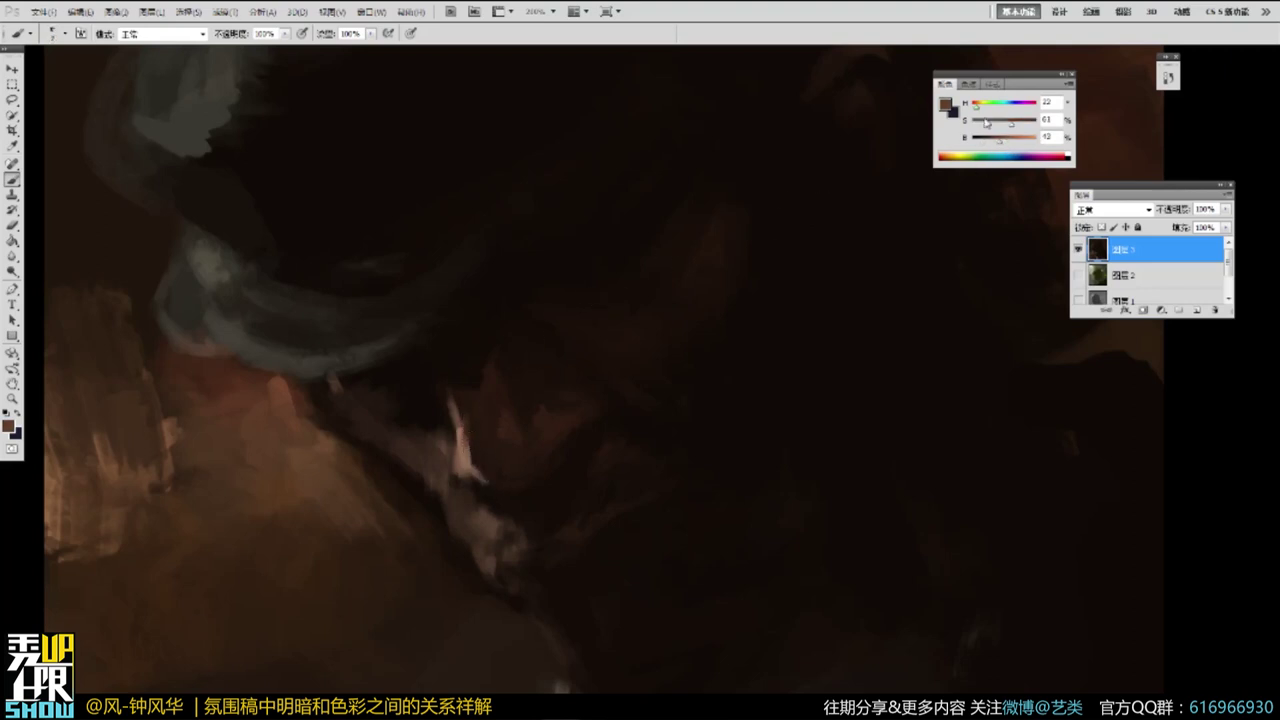
Add a redder, more saturated edge along the nose's shadow side with a very fine brush and sample the neighbouring tones.
{"action": "left_click_drag", "start_coordinate": [977, 110], "coordinate": [974, 109]}
{"action": "left_click_drag", "start_coordinate": [1000, 141], "coordinate": [1025, 126]}
{"action": "key", "text": "bracketleft"}
{"action": "key", "text": "bracketleft"}
{"action": "key", "text": "bracketleft"}
{"action": "left_click_drag", "start_coordinate": [477, 434], "coordinate": [475, 463]}
{"action": "left_click", "coordinate": [475, 482], "text": "alt"}
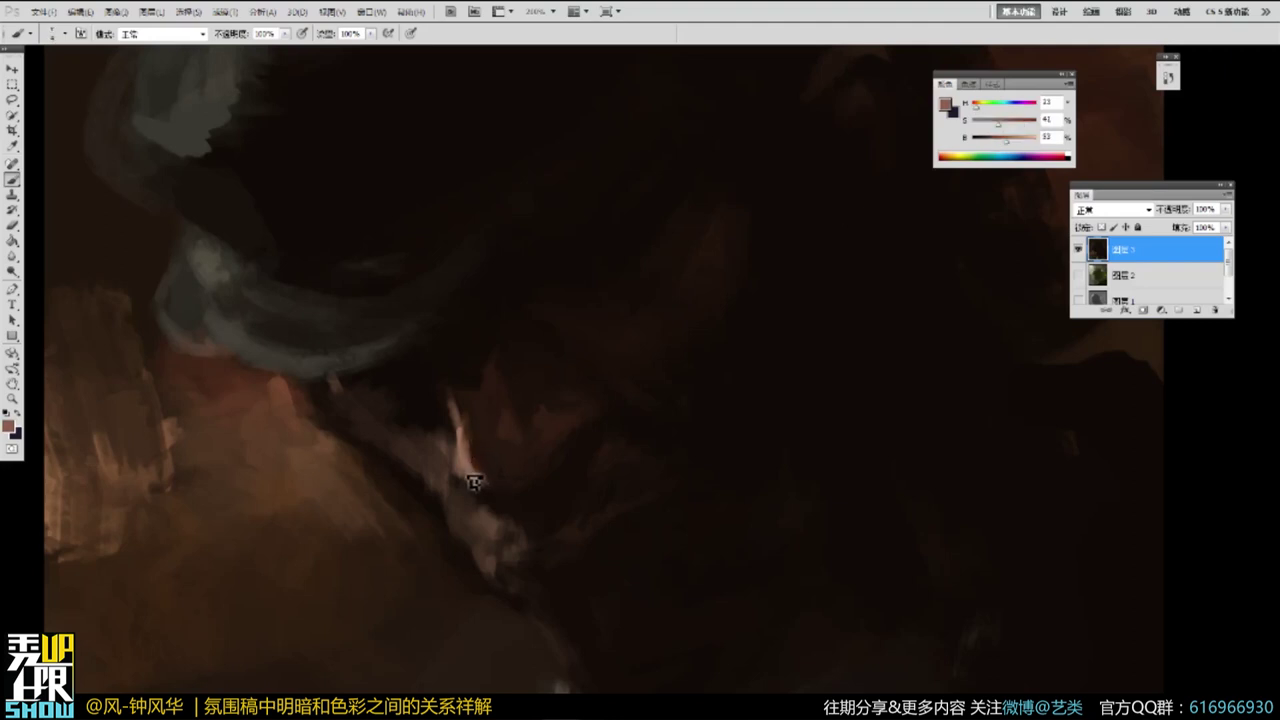
{"action": "left_click", "coordinate": [481, 487], "text": "alt"}
{"action": "left_click", "coordinate": [509, 498], "text": "alt"}
{"action": "left_click", "coordinate": [544, 452], "text": "alt"}
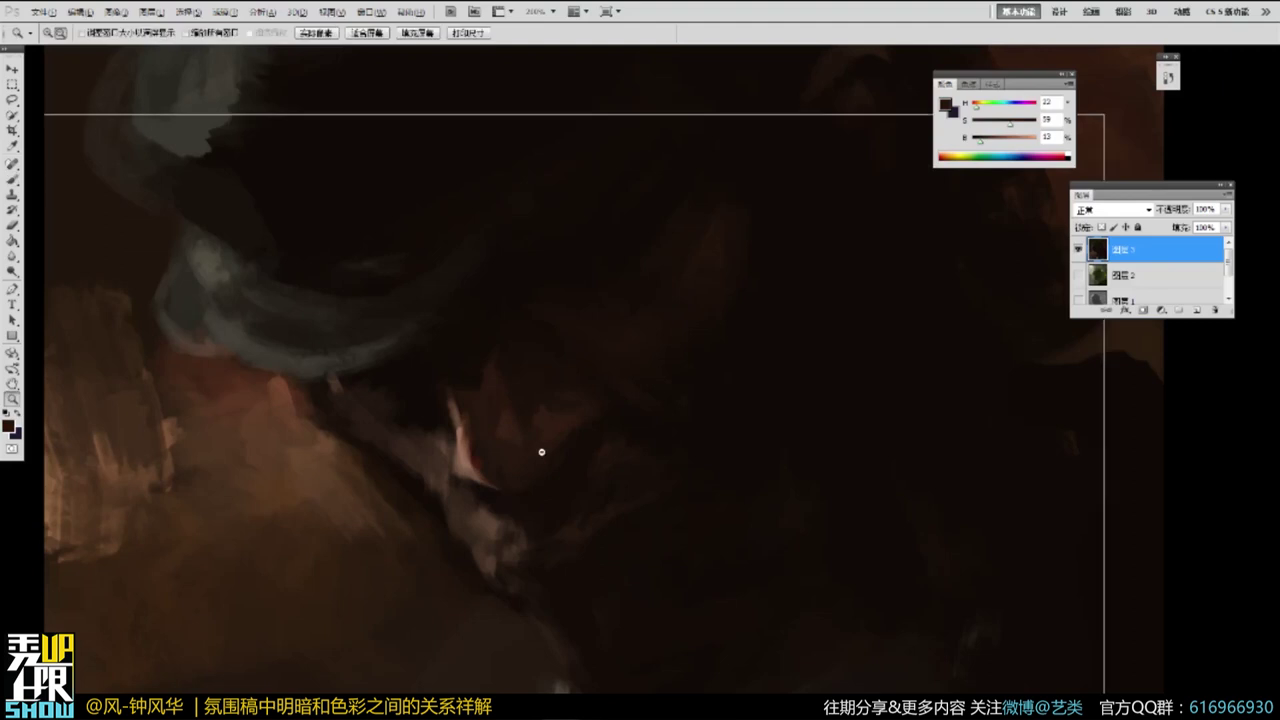
Brighten the nose highlight using the sampled skin tone with its brightness raised to 72%.
{"action": "left_click", "coordinate": [544, 452], "text": "alt"}
{"action": "left_click", "coordinate": [666, 347], "text": "alt"}
{"action": "left_click", "coordinate": [580, 409], "text": "ctrl"}
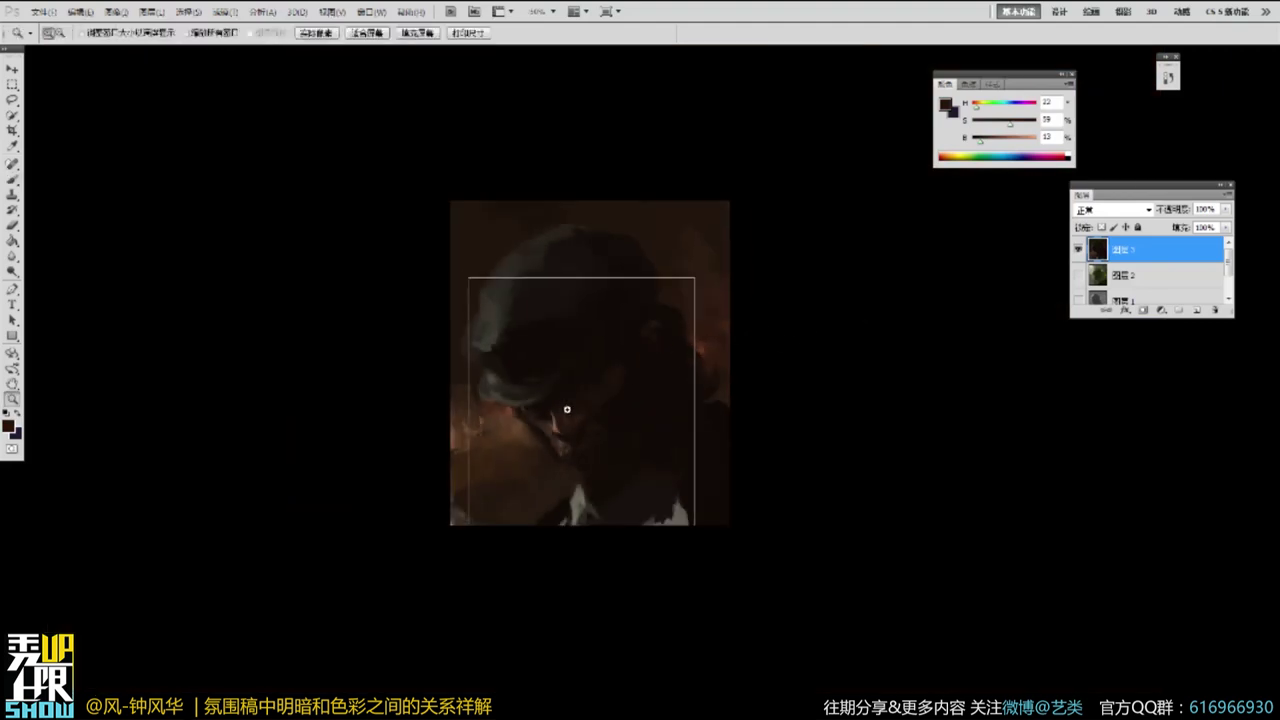
{"action": "left_click", "coordinate": [566, 412], "text": "ctrl"}
{"action": "left_click", "coordinate": [541, 438], "text": "alt"}
{"action": "left_click_drag", "start_coordinate": [1022, 137], "coordinate": [1019, 142]}
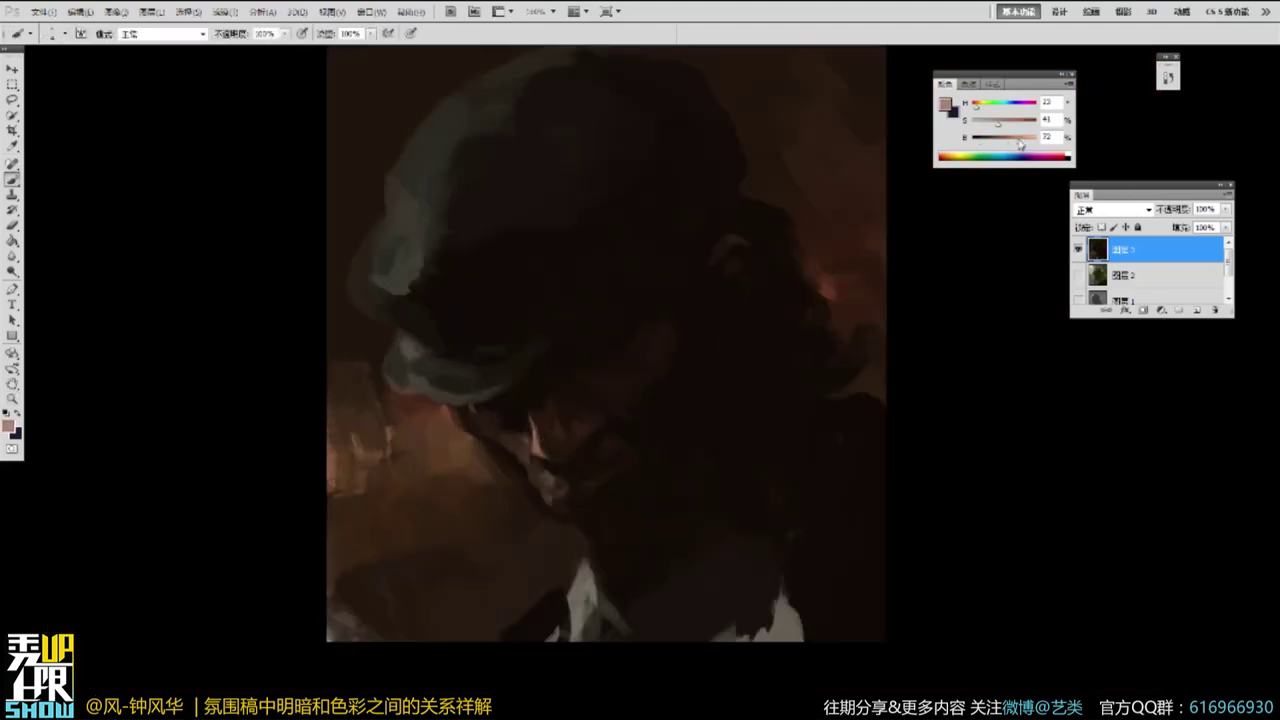
{"action": "left_click_drag", "start_coordinate": [538, 440], "coordinate": [540, 455]}
Model the mouth and chin with a slightly larger brush in sampled browns, raising one brown's saturation to 95%.
{"action": "key", "text": "]"}
{"action": "left_click_drag", "start_coordinate": [557, 494], "coordinate": [560, 510]}
{"action": "left_click", "coordinate": [559, 486], "text": "alt"}
{"action": "left_click", "coordinate": [563, 490], "text": "alt"}
{"action": "left_click", "coordinate": [556, 478], "text": "alt"}
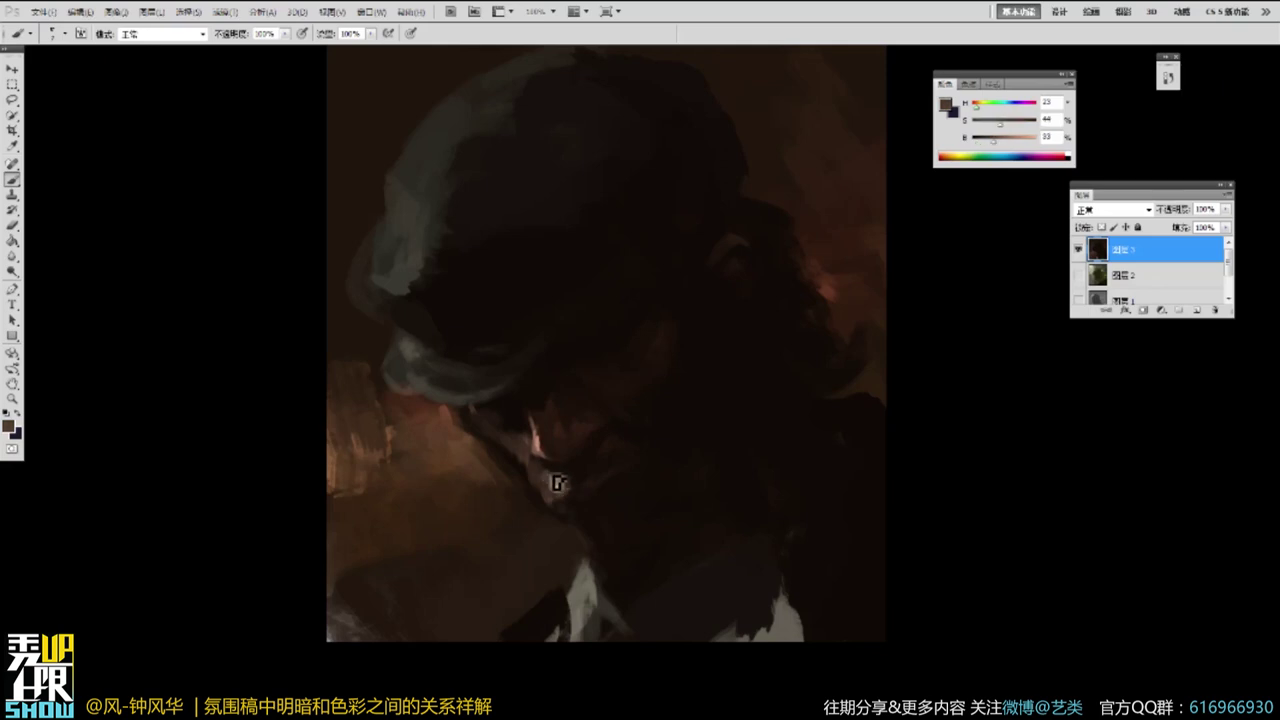
{"action": "left_click", "coordinate": [562, 477], "text": "alt"}
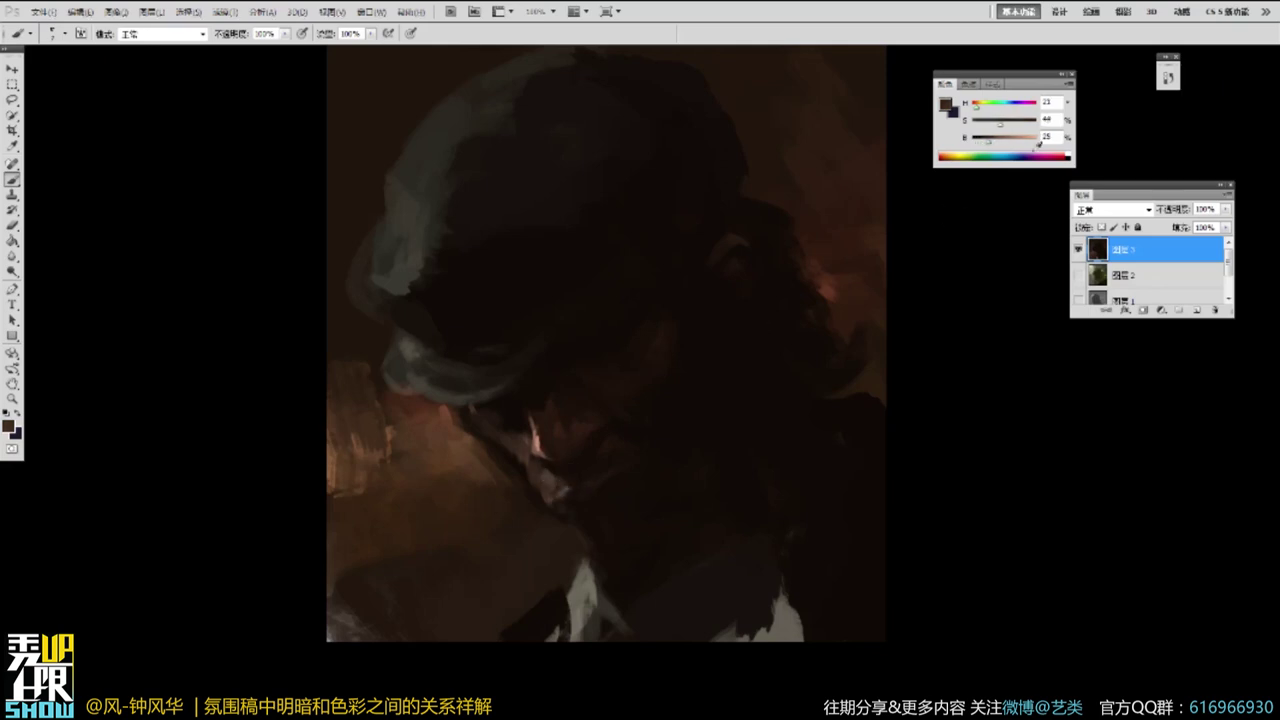
{"action": "left_click_drag", "start_coordinate": [999, 121], "coordinate": [1033, 121]}
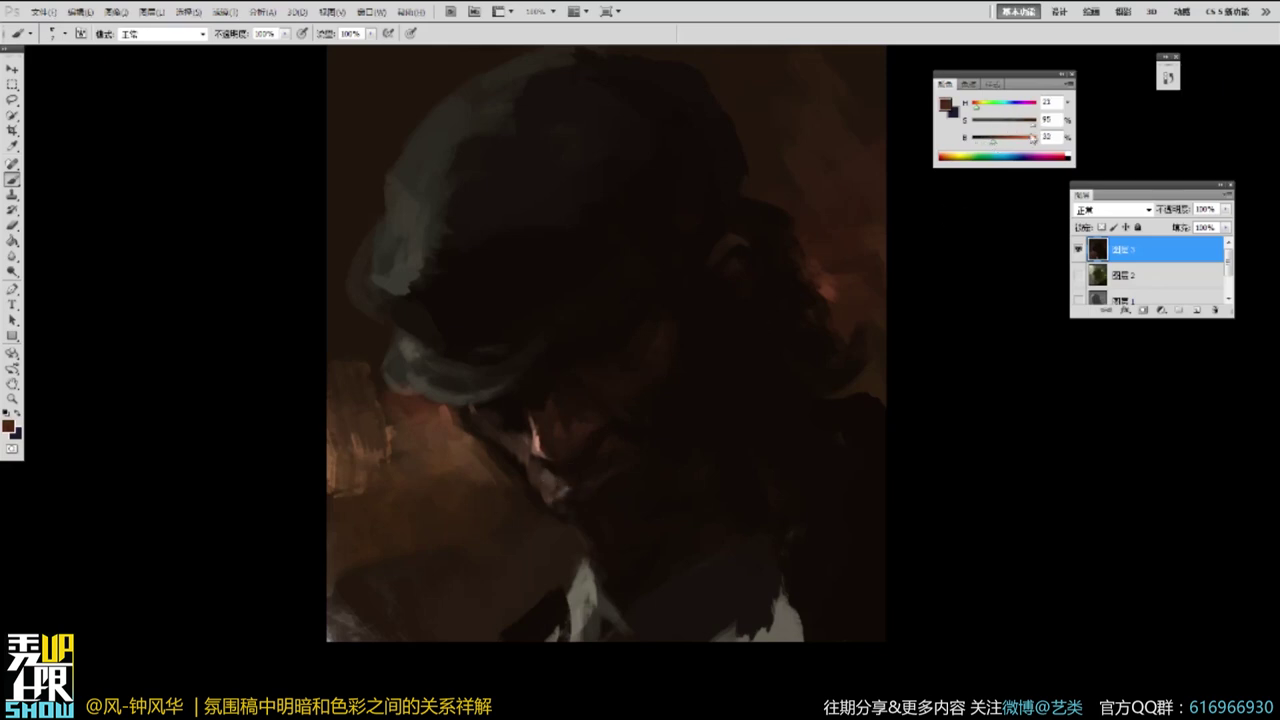
{"action": "left_click", "coordinate": [559, 479], "text": "alt"}
{"action": "left_click", "coordinate": [606, 443], "text": "alt"}
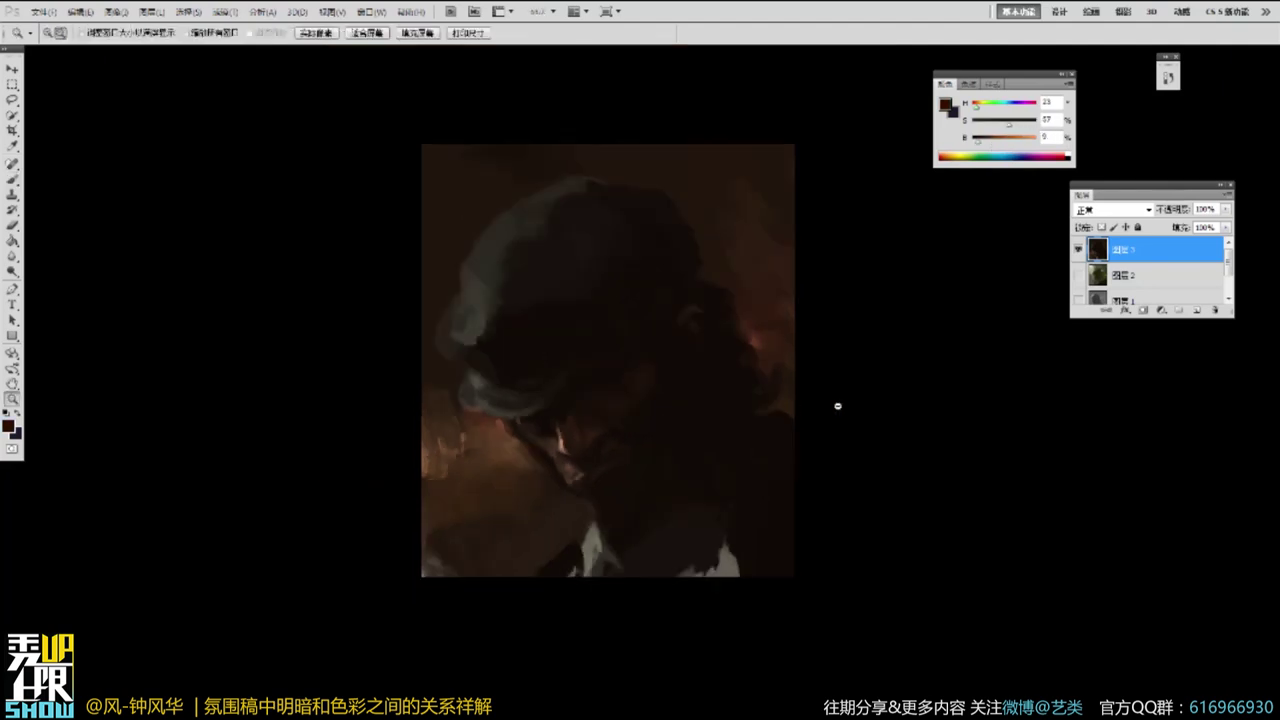
Examine the portrait full-screen at several zoom levels to judge its overall light and shadow.
{"action": "key", "text": "f"}
{"action": "key", "text": "ctrl+plus"}
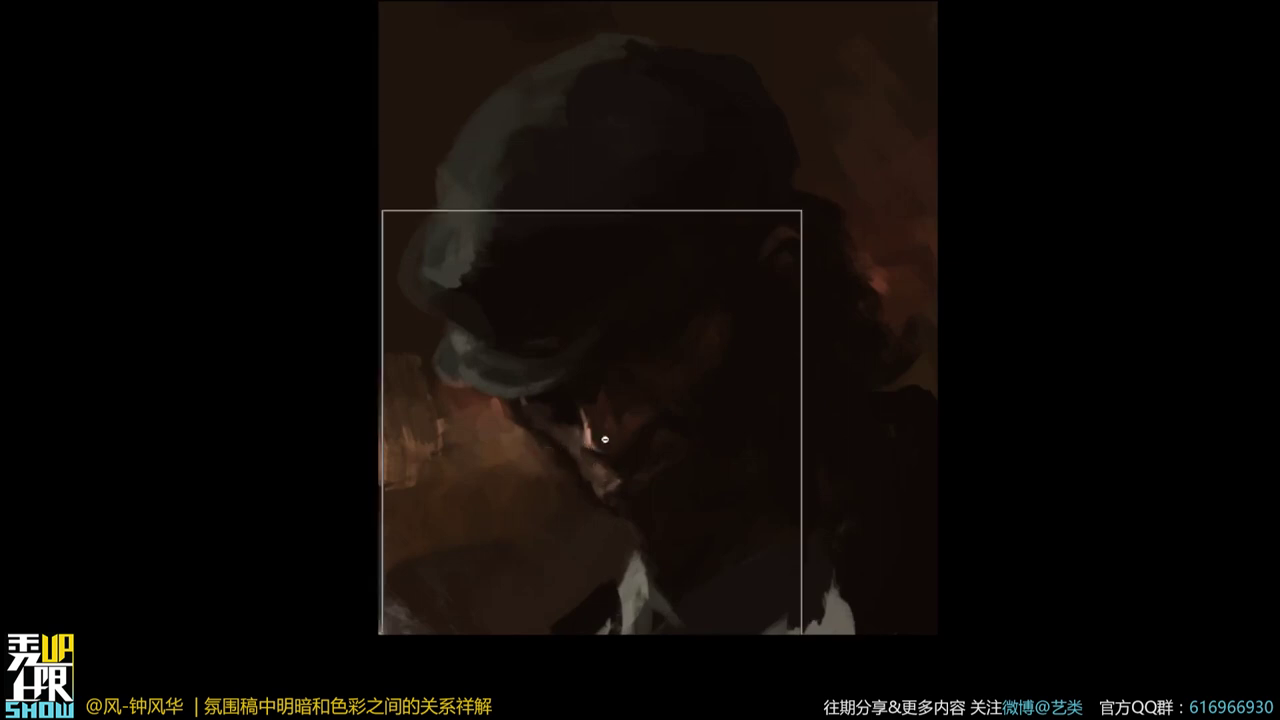
{"action": "key", "text": "ctrl+minus"}
{"action": "key", "text": "ctrl+minus"}
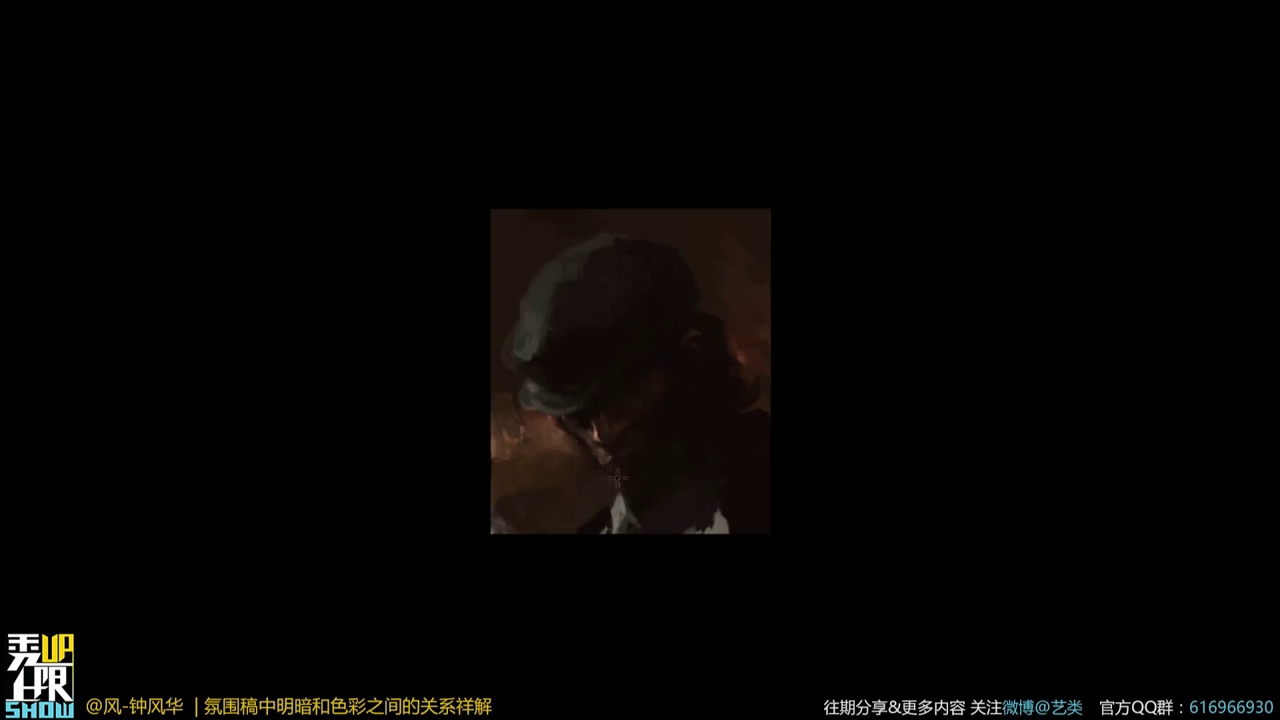
{"action": "scroll", "coordinate": [688, 437], "scroll_direction": "up", "scroll_amount": 1}
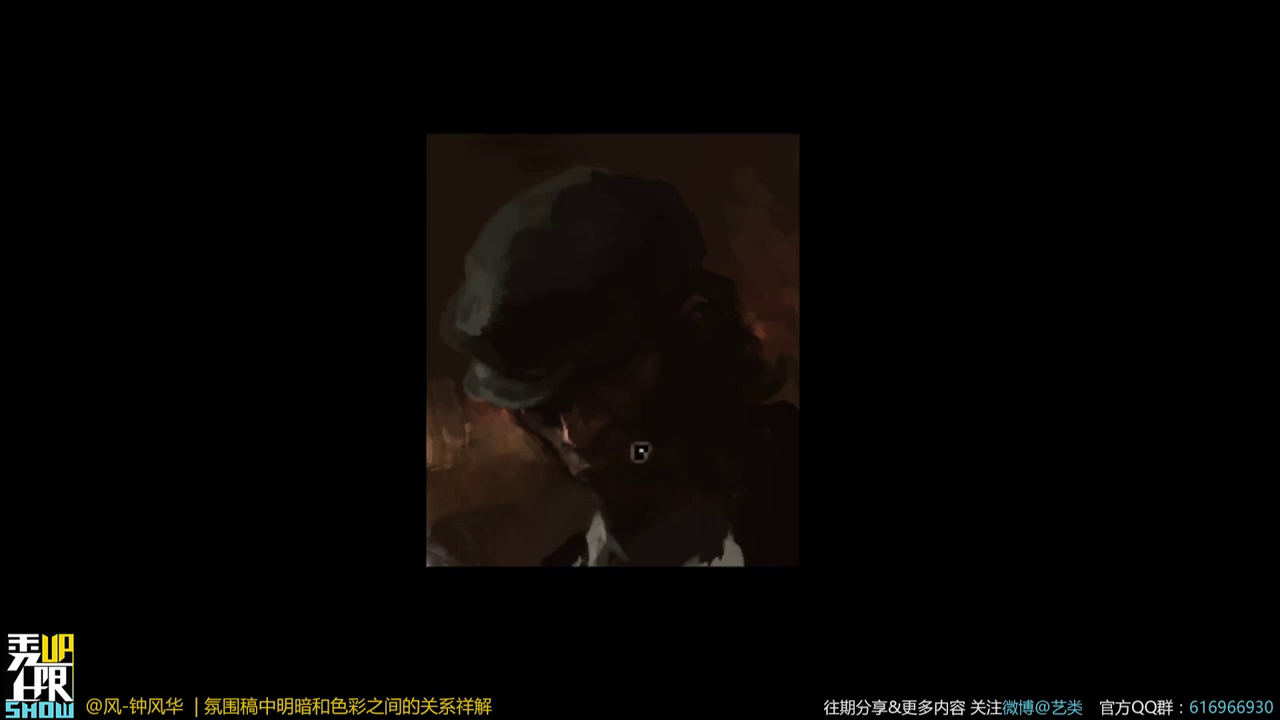
{"action": "scroll", "coordinate": [689, 409], "scroll_direction": "down", "scroll_amount": 1}
{"action": "scroll", "coordinate": [782, 373], "scroll_direction": "up", "scroll_amount": 1}
{"action": "key", "text": "f"}
{"action": "left_click_drag", "start_coordinate": [883, 403], "coordinate": [879, 405]}
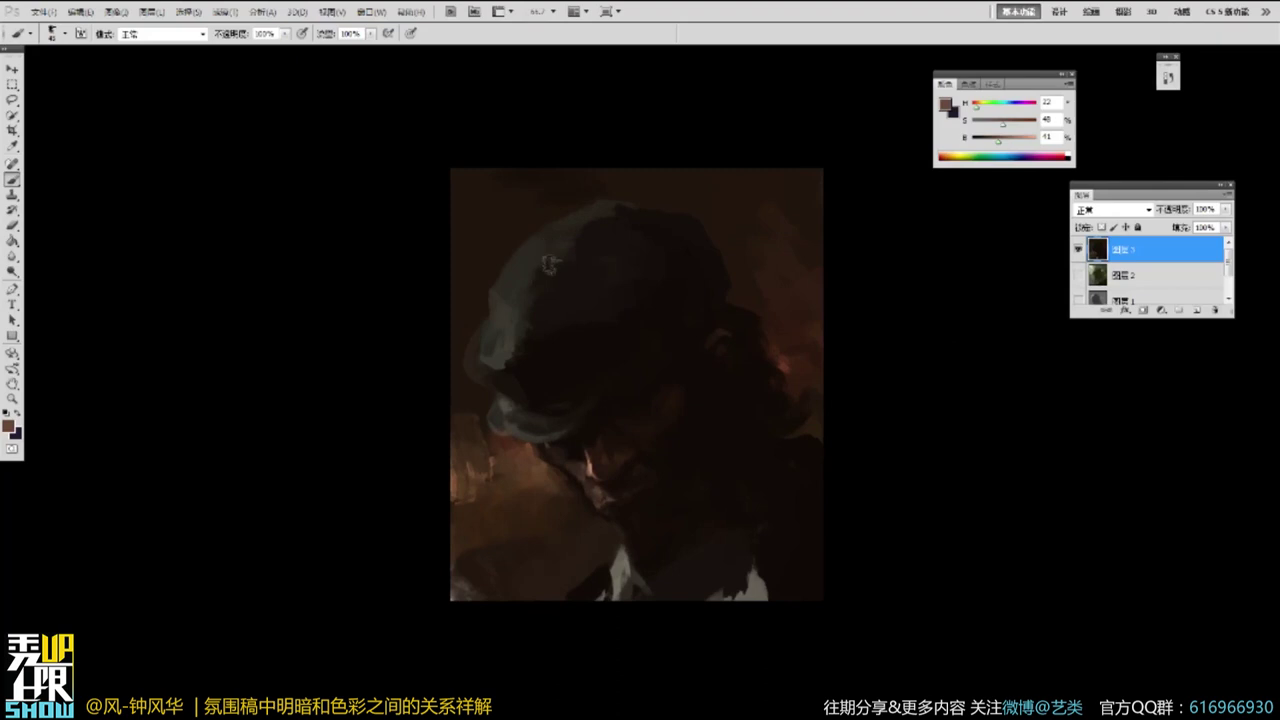
Rework the cap with a desaturated dark grey sampled from it, and shift a dark sampled background tone towards cyan.
{"action": "left_click", "coordinate": [525, 279], "text": "alt"}
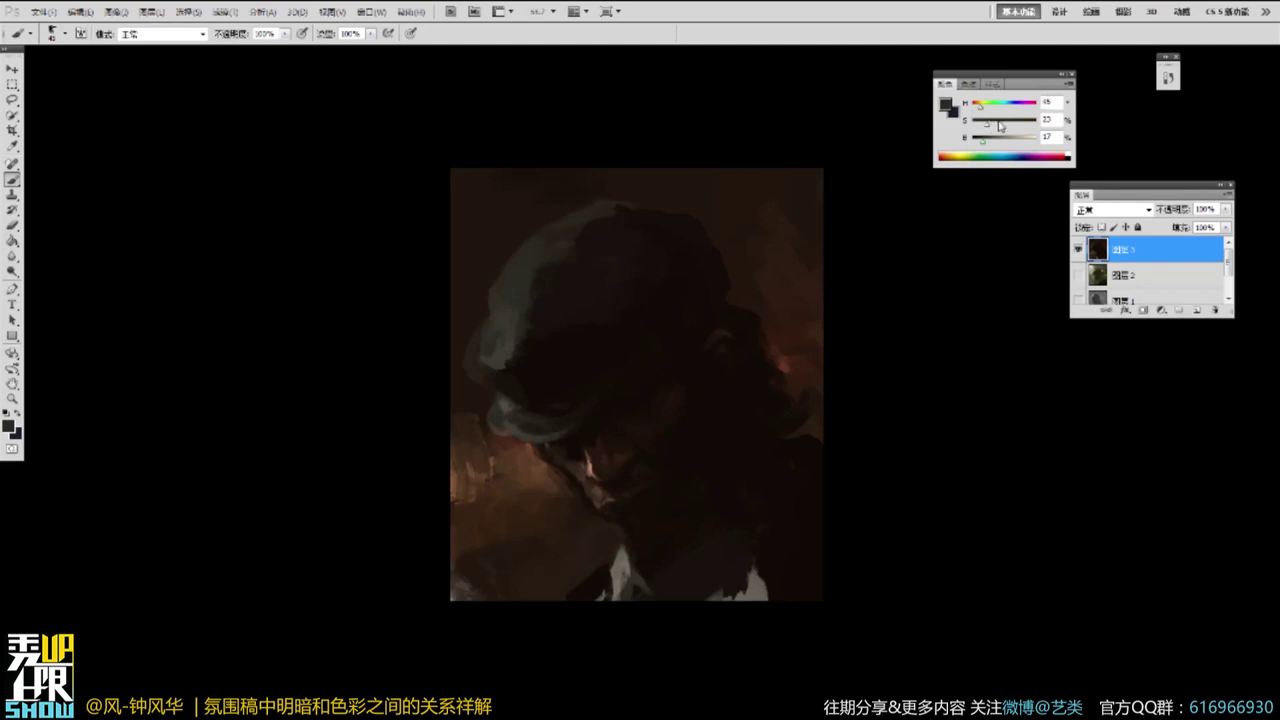
{"action": "left_click_drag", "start_coordinate": [986, 126], "coordinate": [987, 126]}
{"action": "key", "text": "z"}
{"action": "left_click", "coordinate": [570, 303], "text": "alt"}
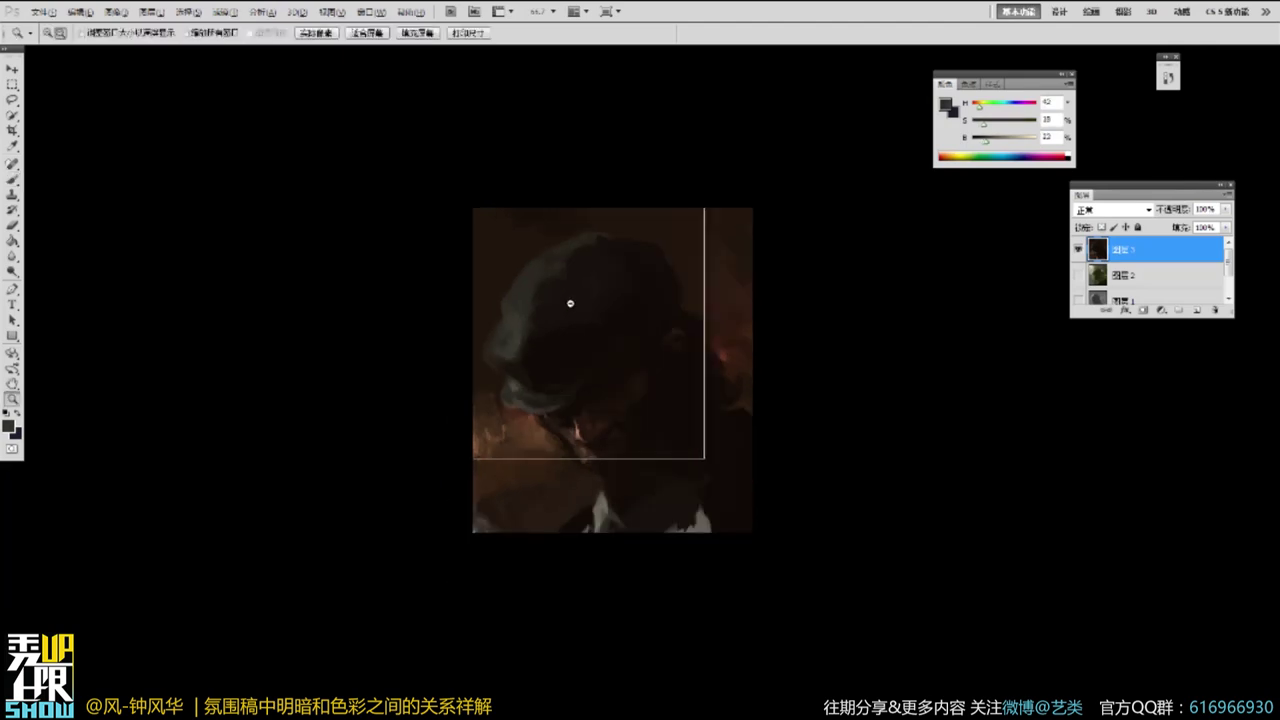
{"action": "left_click", "coordinate": [570, 303], "text": "alt"}
{"action": "key", "text": "b"}
{"action": "key", "text": "z"}
{"action": "left_click", "coordinate": [718, 312]}
{"action": "key", "text": "b"}
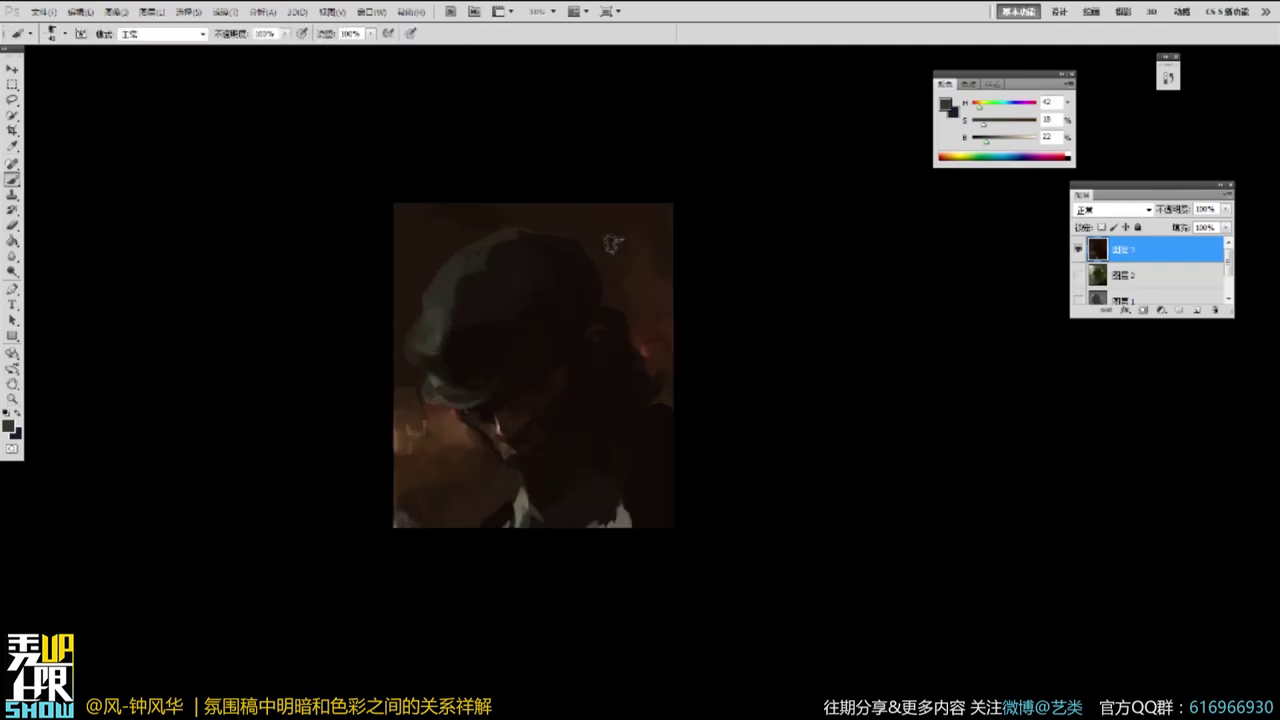
{"action": "left_click", "coordinate": [638, 232], "text": "alt"}
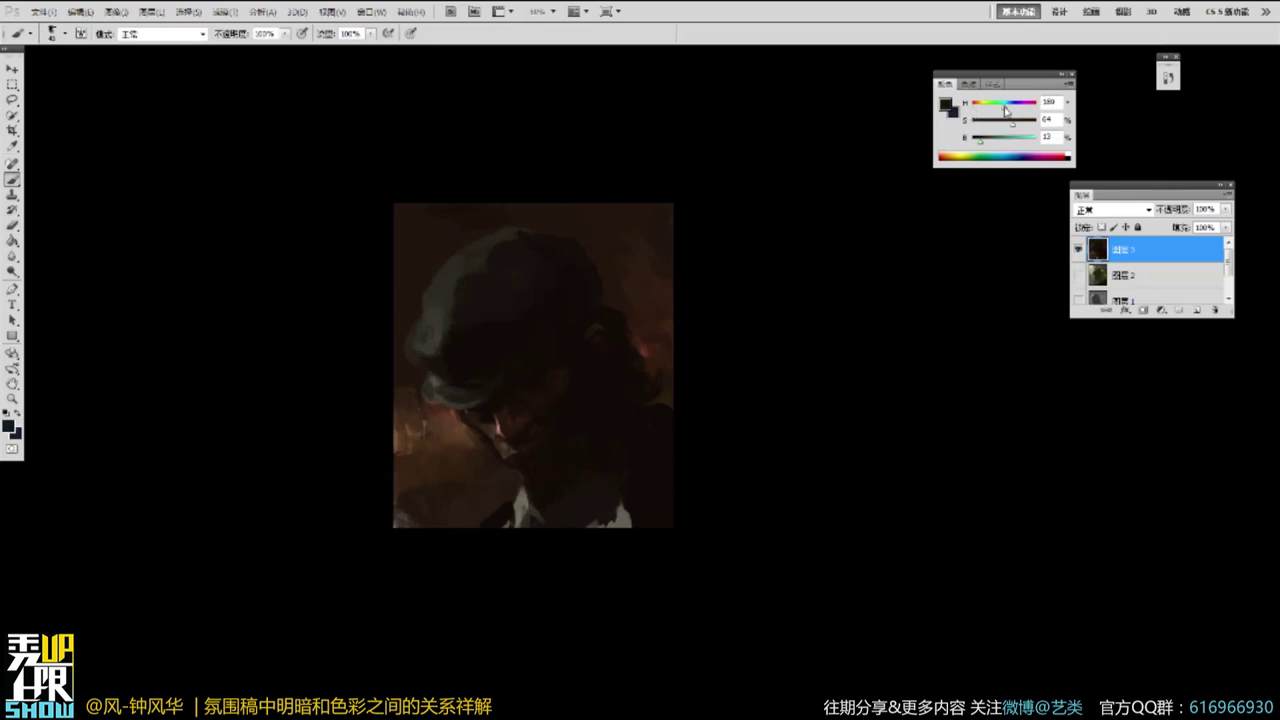
{"action": "key", "text": "ctrl+plus"}
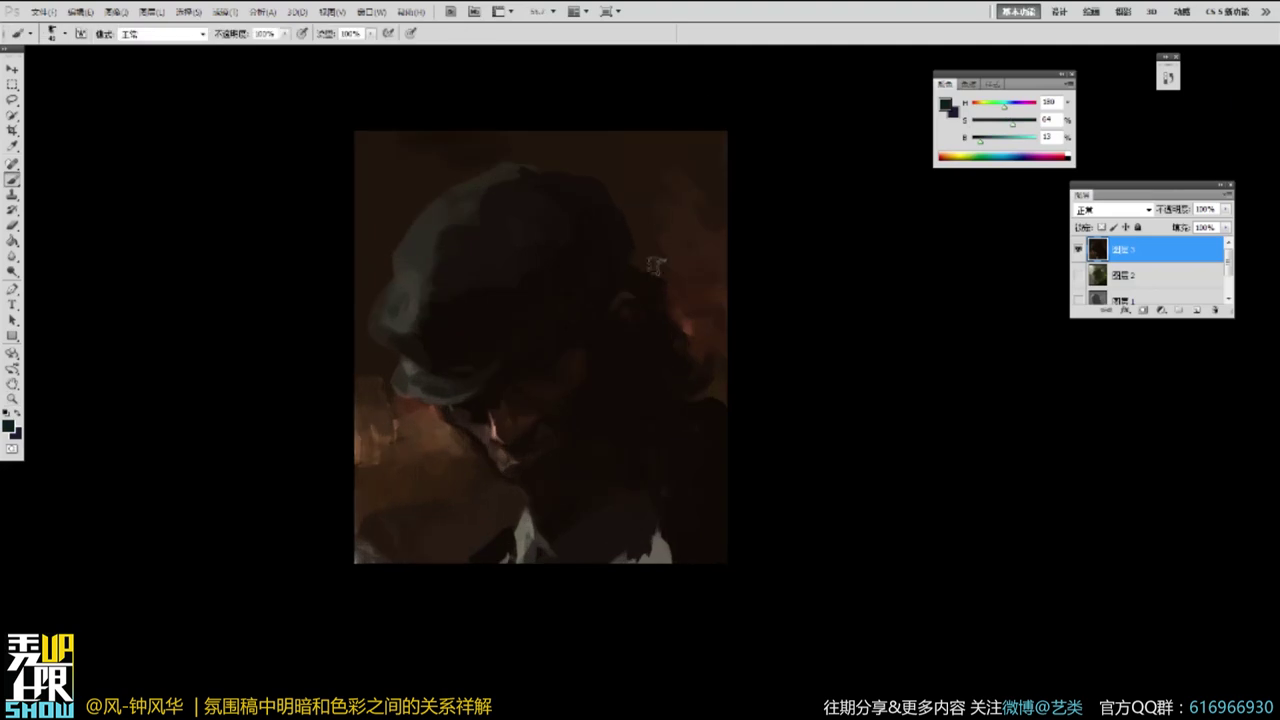
Refine the nose tip and upper lip with short strokes in skin and dark brown tones sampled around them.
{"action": "left_click", "coordinate": [494, 428], "text": "alt"}
{"action": "left_click", "coordinate": [495, 425], "text": "alt"}
{"action": "left_click", "coordinate": [493, 426], "text": "alt"}
{"action": "scroll", "coordinate": [529, 369], "scroll_direction": "down", "scroll_amount": 1}
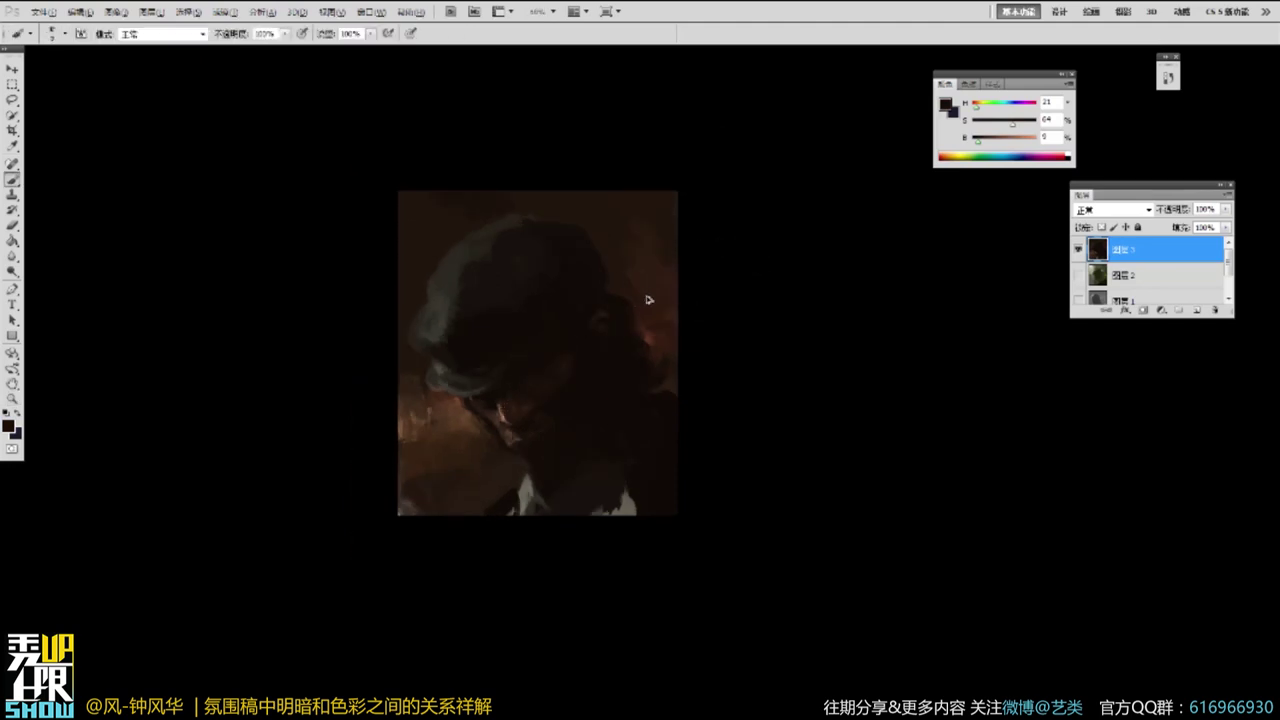
{"action": "scroll", "coordinate": [519, 419], "scroll_direction": "up", "scroll_amount": 1}
{"action": "left_click", "coordinate": [503, 415], "text": "alt"}
{"action": "left_click", "coordinate": [511, 433], "text": "alt"}
{"action": "left_click", "coordinate": [503, 415], "text": "alt"}
{"action": "left_click_drag", "start_coordinate": [506, 424], "coordinate": [511, 437]}
{"action": "left_click", "coordinate": [512, 438], "text": "alt"}
{"action": "left_click", "coordinate": [510, 431], "text": "alt"}
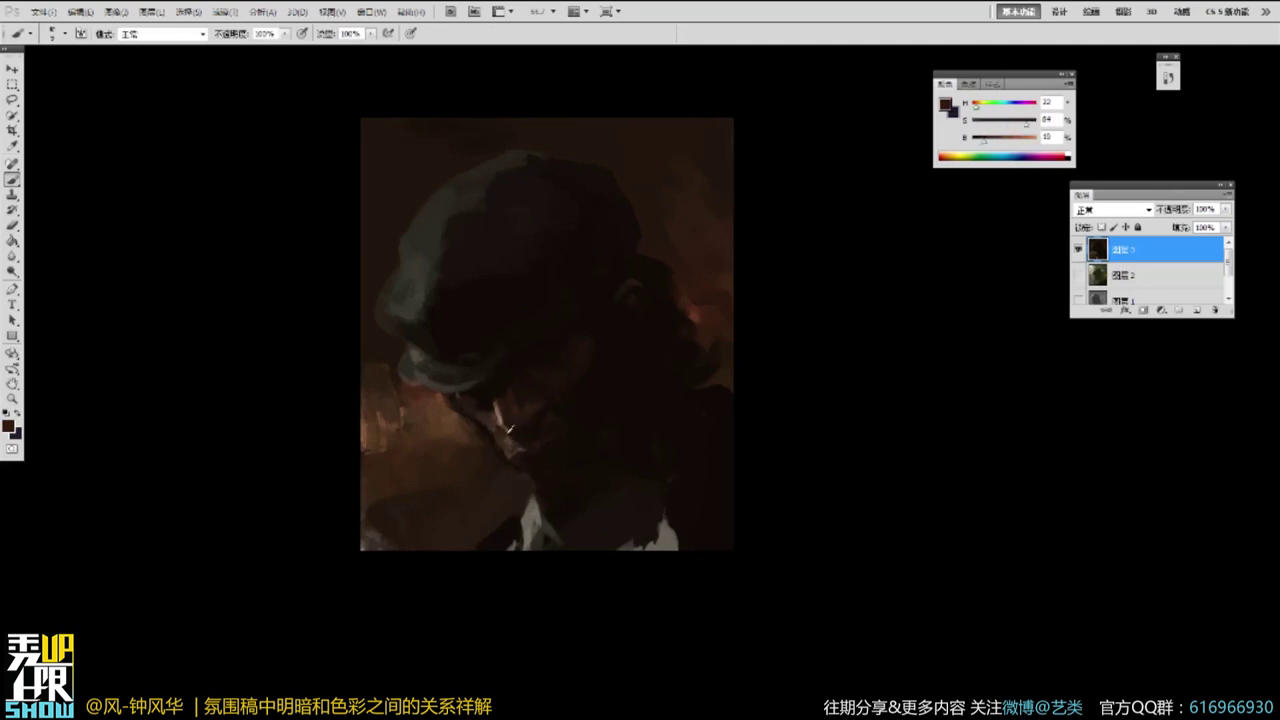
Shape the shadowed cheek beside the nose with dark browns sampled from the nose and cheek.
{"action": "left_click", "coordinate": [508, 402], "text": "alt"}
{"action": "left_click", "coordinate": [520, 406], "text": "alt"}
{"action": "left_click", "coordinate": [522, 415], "text": "alt"}
{"action": "left_click", "coordinate": [542, 408], "text": "alt"}
{"action": "key", "text": "alt+space"}
{"action": "mouse_move", "coordinate": [466, 166]}
{"action": "left_mouse_down"}
{"action": "mouse_move", "coordinate": [652, 322]}
{"action": "mouse_move", "coordinate": [780, 519]}
{"action": "left_mouse_up"}
{"action": "mouse_move", "coordinate": [794, 338]}
{"action": "left_mouse_down"}
{"action": "mouse_move", "coordinate": [774, 334]}
{"action": "mouse_move", "coordinate": [690, 375]}
{"action": "left_mouse_up"}
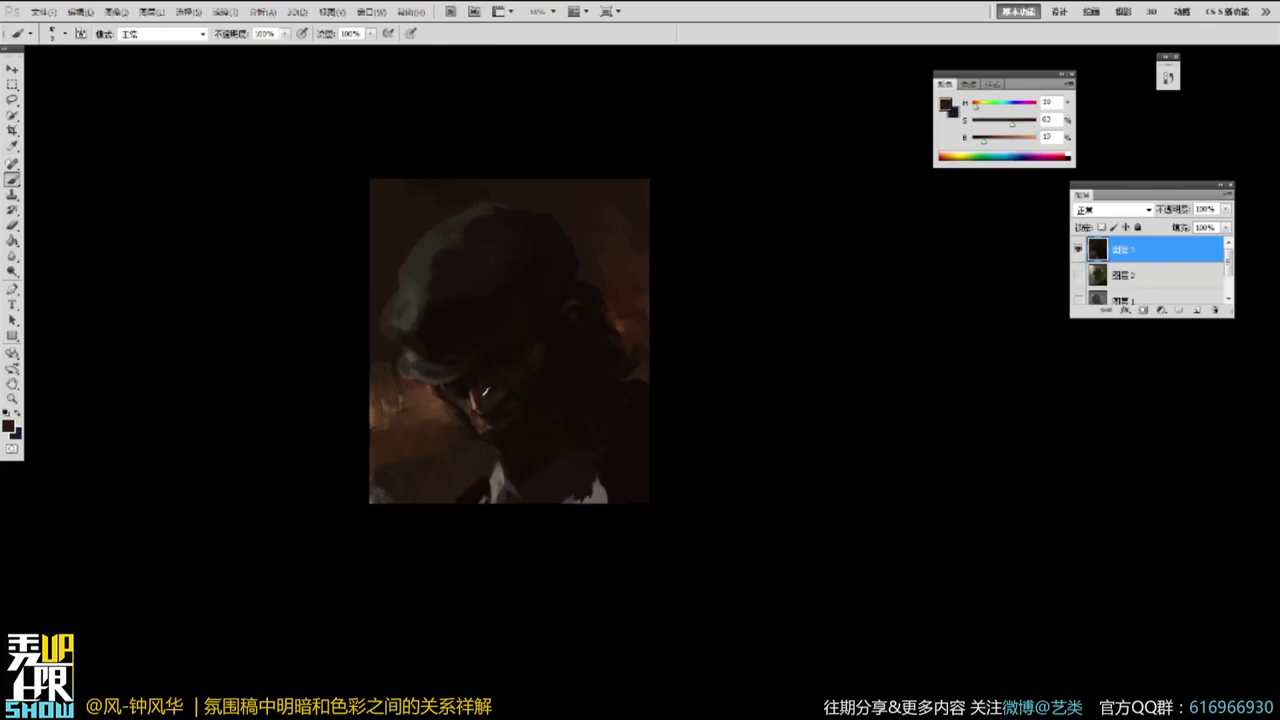
Refine the nose bridge and eye socket under the cap's brim with browns sampled around the nose and temple.
{"action": "left_click", "coordinate": [484, 388], "text": "alt"}
{"action": "left_click", "coordinate": [479, 400], "text": "alt"}
{"action": "left_click", "coordinate": [488, 387], "text": "alt"}
{"action": "left_click", "coordinate": [489, 395], "text": "alt"}
{"action": "left_click", "coordinate": [486, 384], "text": "alt"}
{"action": "left_click", "coordinate": [481, 391], "text": "alt"}
{"action": "left_click", "coordinate": [491, 383], "text": "alt"}
{"action": "left_click", "coordinate": [545, 352], "text": "alt"}
{"action": "left_click_drag", "start_coordinate": [798, 334], "coordinate": [805, 327]}
{"action": "left_click", "coordinate": [566, 424], "text": "ctrl"}
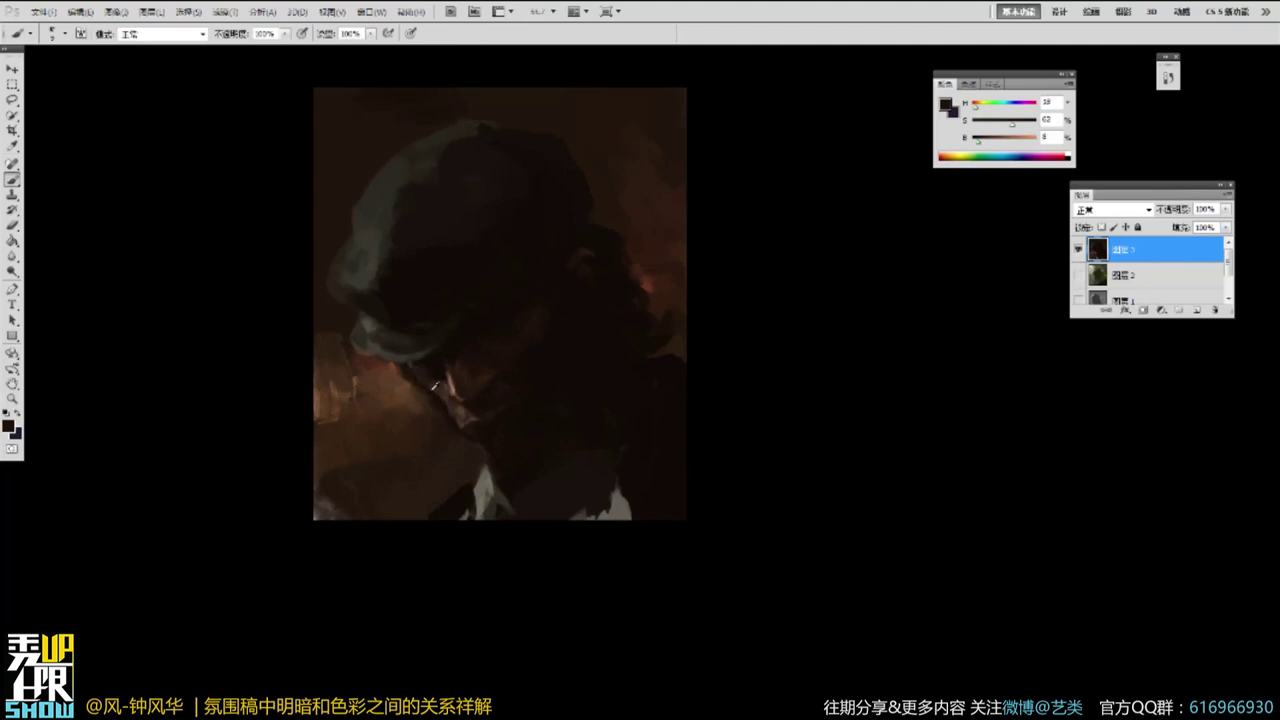
Hide the portrait on 图层 3 and add a new empty layer above it for a fresh painting.
{"action": "key", "text": "f"}
{"action": "key", "text": "f"}
{"action": "key", "text": "f"}
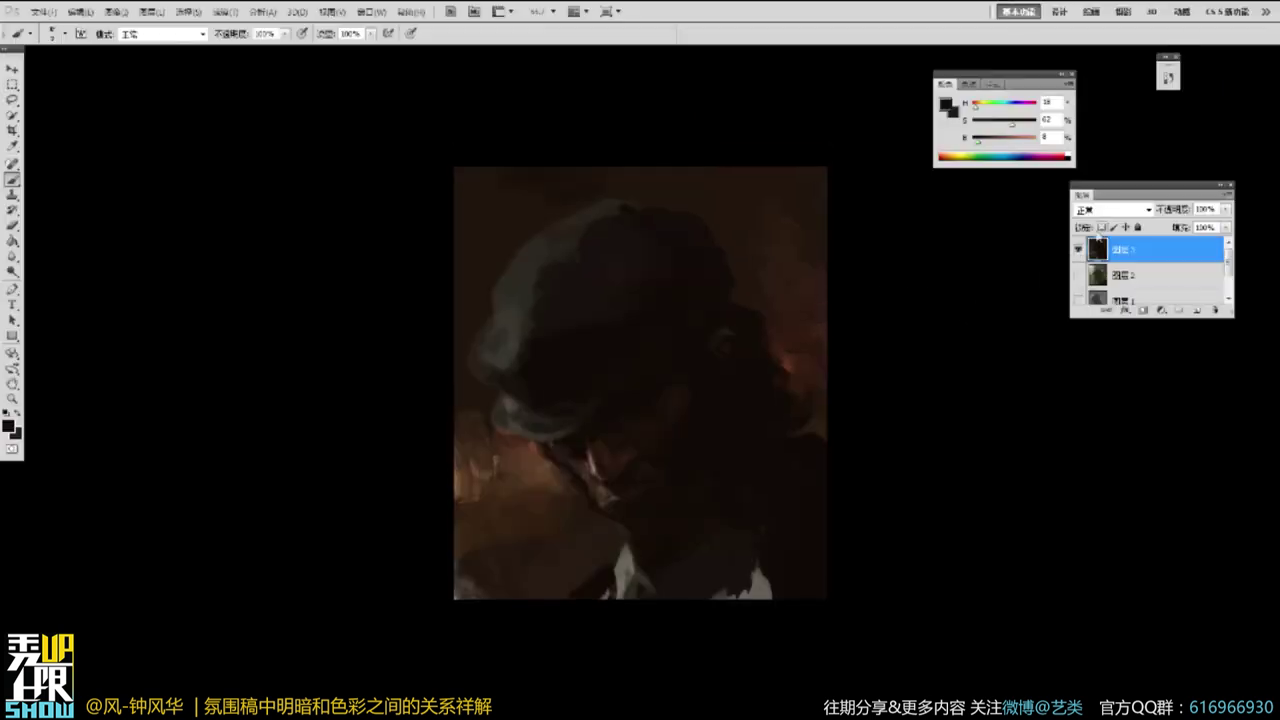
{"action": "left_click", "coordinate": [1077, 248]}
{"action": "left_click", "coordinate": [1199, 313]}
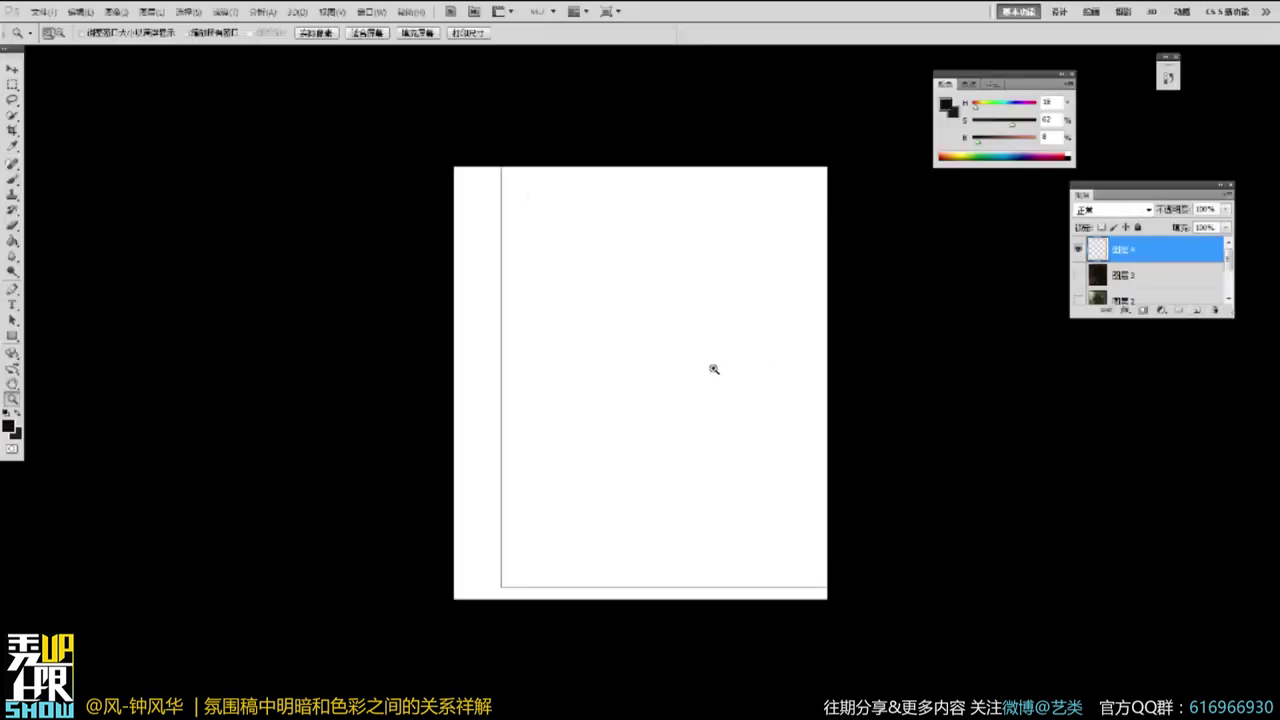
{"action": "left_click", "coordinate": [714, 366], "text": "ctrl"}
Block in the upper part of the blank canvas with large textured strokes in dark brownish grey at 15% brightness.
{"action": "left_click_drag", "start_coordinate": [978, 140], "coordinate": [982, 145]}
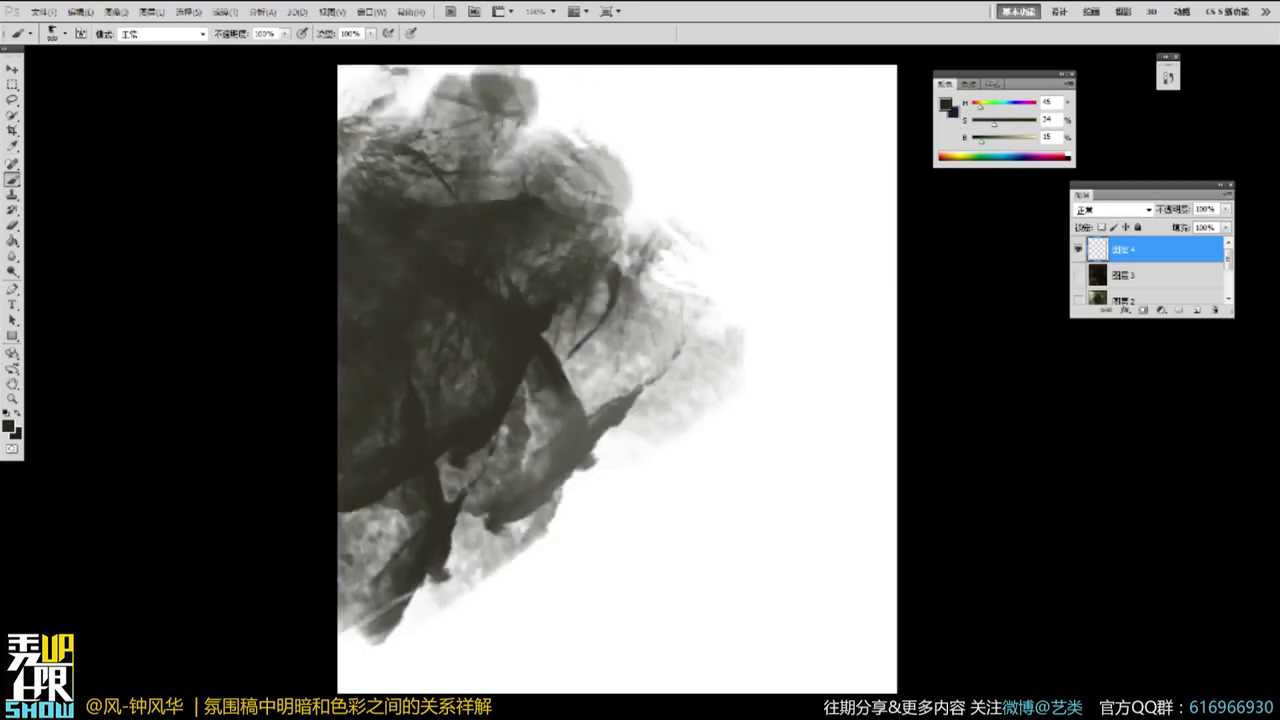
{"action": "mouse_move", "coordinate": [540, 250]}
{"action": "left_mouse_down"}
{"action": "mouse_move", "coordinate": [715, 185]}
{"action": "mouse_move", "coordinate": [775, 430]}
{"action": "mouse_move", "coordinate": [745, 535]}
{"action": "left_mouse_up"}
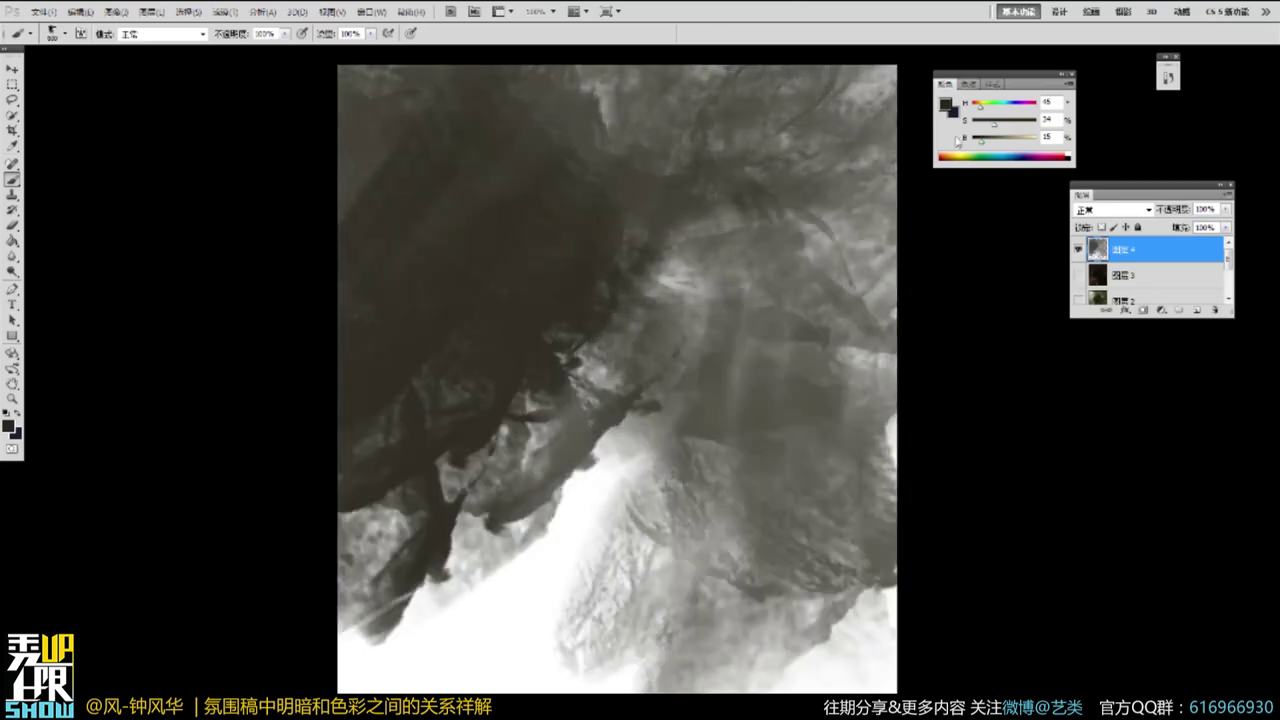
{"action": "left_click_drag", "start_coordinate": [620, 500], "coordinate": [790, 380]}
Build up the centre of the canvas with a smaller brush in a dark olive-grey at 22% brightness.
{"action": "key", "text": "bracketleft"}
{"action": "key", "text": "bracketleft"}
{"action": "key", "text": "bracketleft"}
{"action": "left_click_drag", "start_coordinate": [645, 320], "coordinate": [720, 200]}
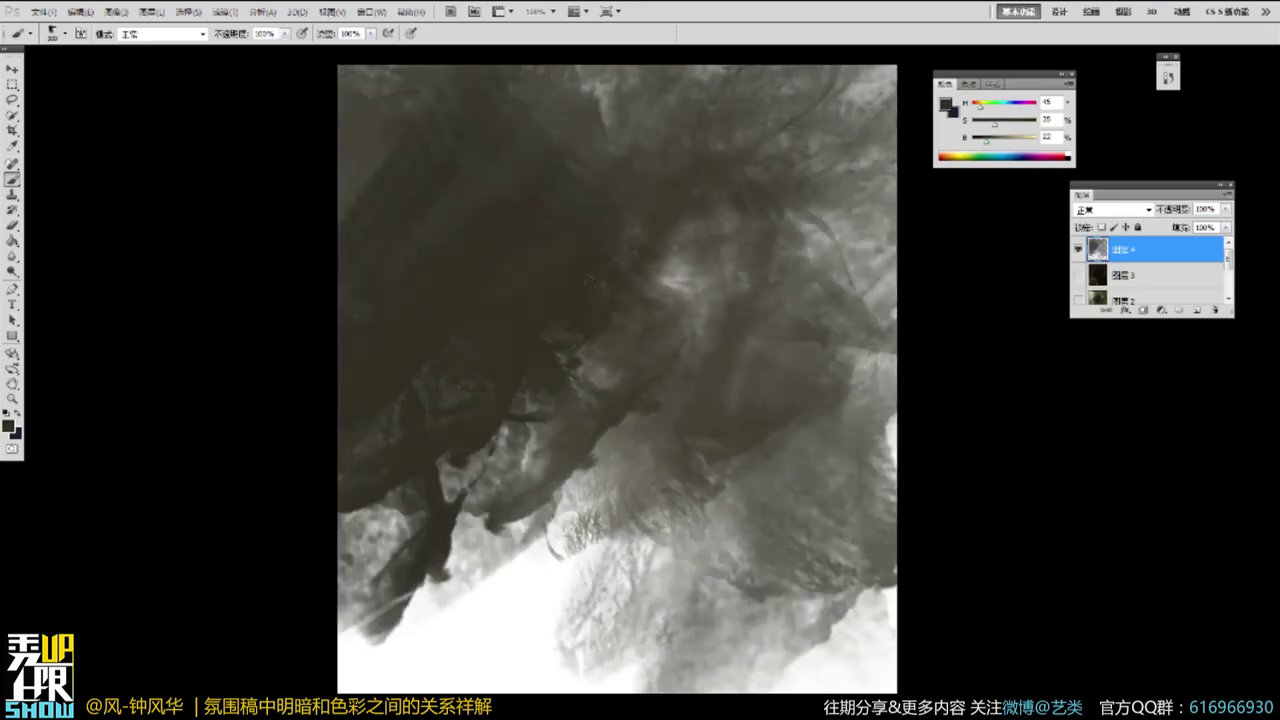
{"action": "left_click_drag", "start_coordinate": [690, 310], "coordinate": [825, 440]}
{"action": "left_click_drag", "start_coordinate": [700, 235], "coordinate": [690, 305]}
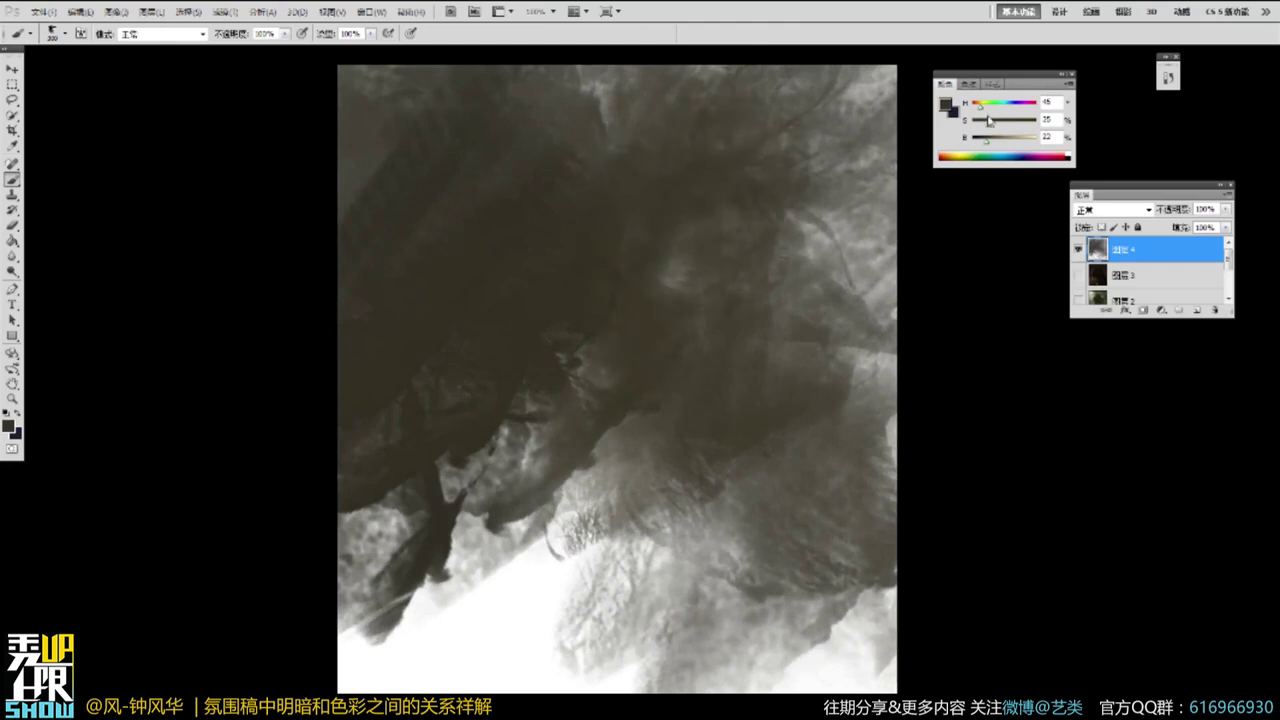
Glaze the white lower area with grey and cover the canvas's right side with cooler, desaturated greens.
{"action": "left_click", "coordinate": [830, 275]}
{"action": "mouse_move", "coordinate": [830, 665]}
{"action": "left_mouse_down"}
{"action": "mouse_move", "coordinate": [490, 575]}
{"action": "mouse_move", "coordinate": [415, 615]}
{"action": "mouse_move", "coordinate": [600, 600]}
{"action": "left_mouse_up"}
{"action": "key", "text": "bracketleft"}
{"action": "key", "text": "bracketleft"}
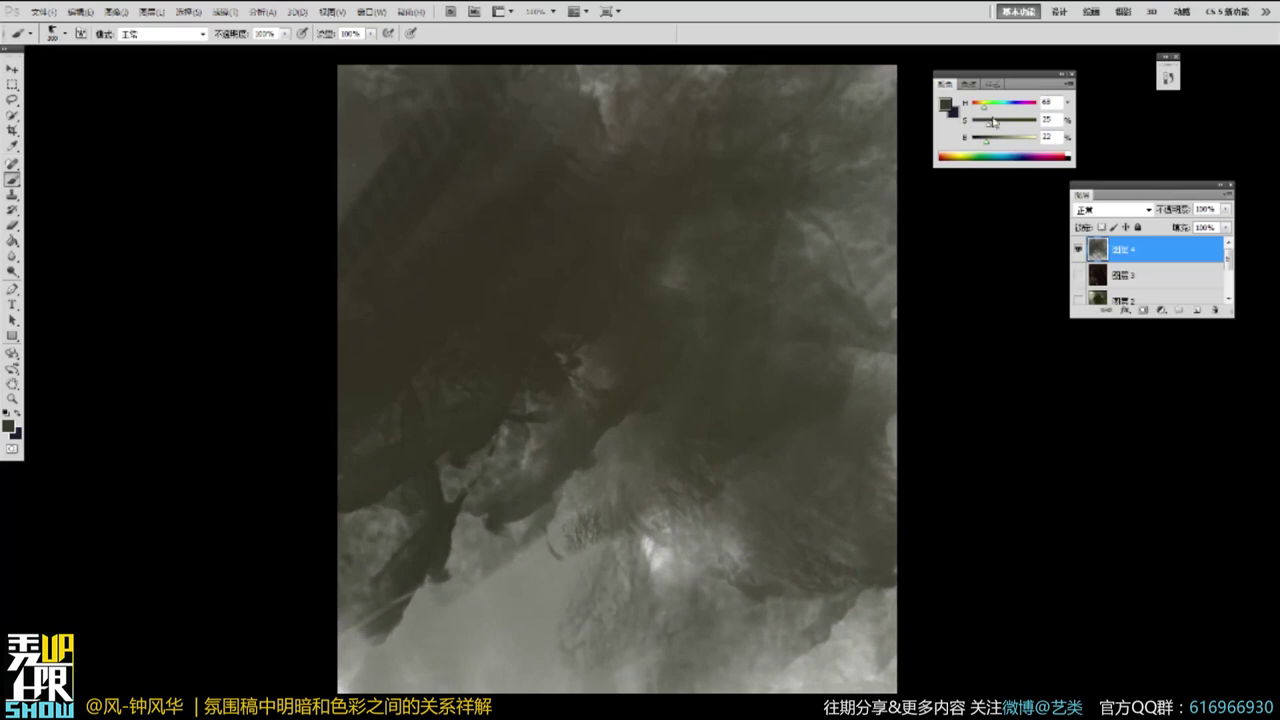
{"action": "left_click_drag", "start_coordinate": [991, 110], "coordinate": [993, 106]}
{"action": "left_click_drag", "start_coordinate": [860, 160], "coordinate": [870, 410]}
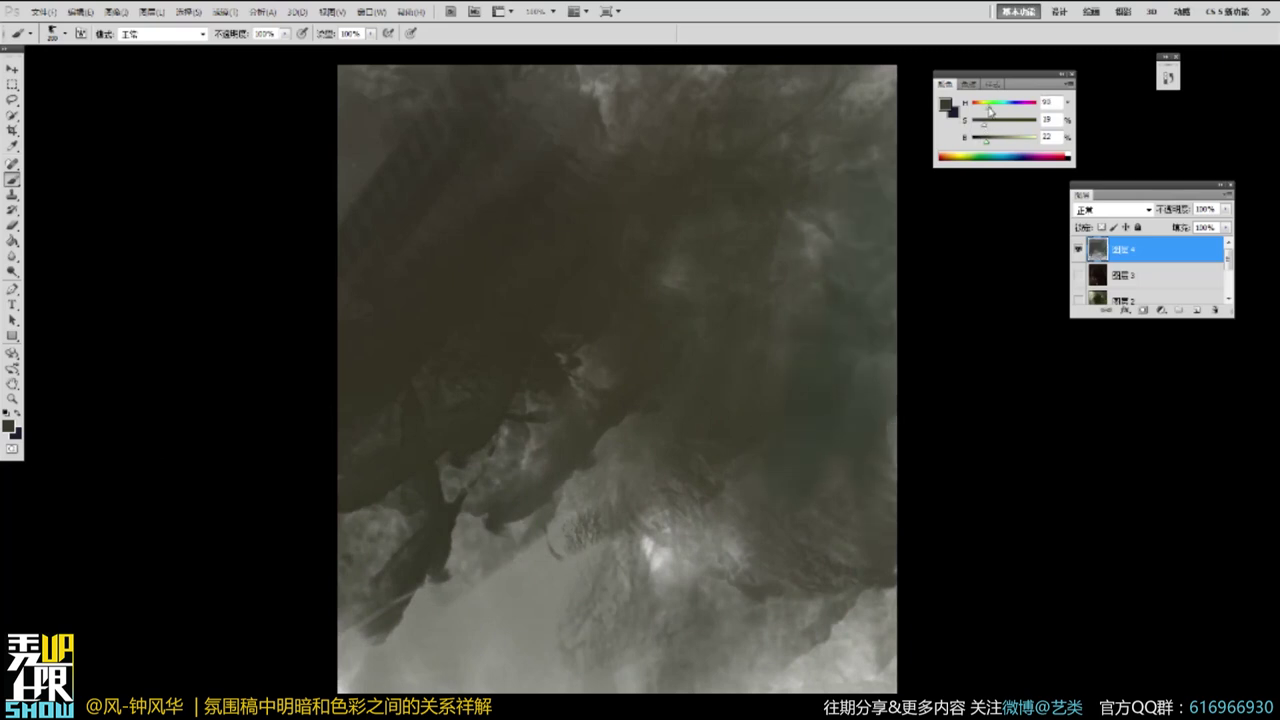
{"action": "left_click_drag", "start_coordinate": [872, 365], "coordinate": [880, 465]}
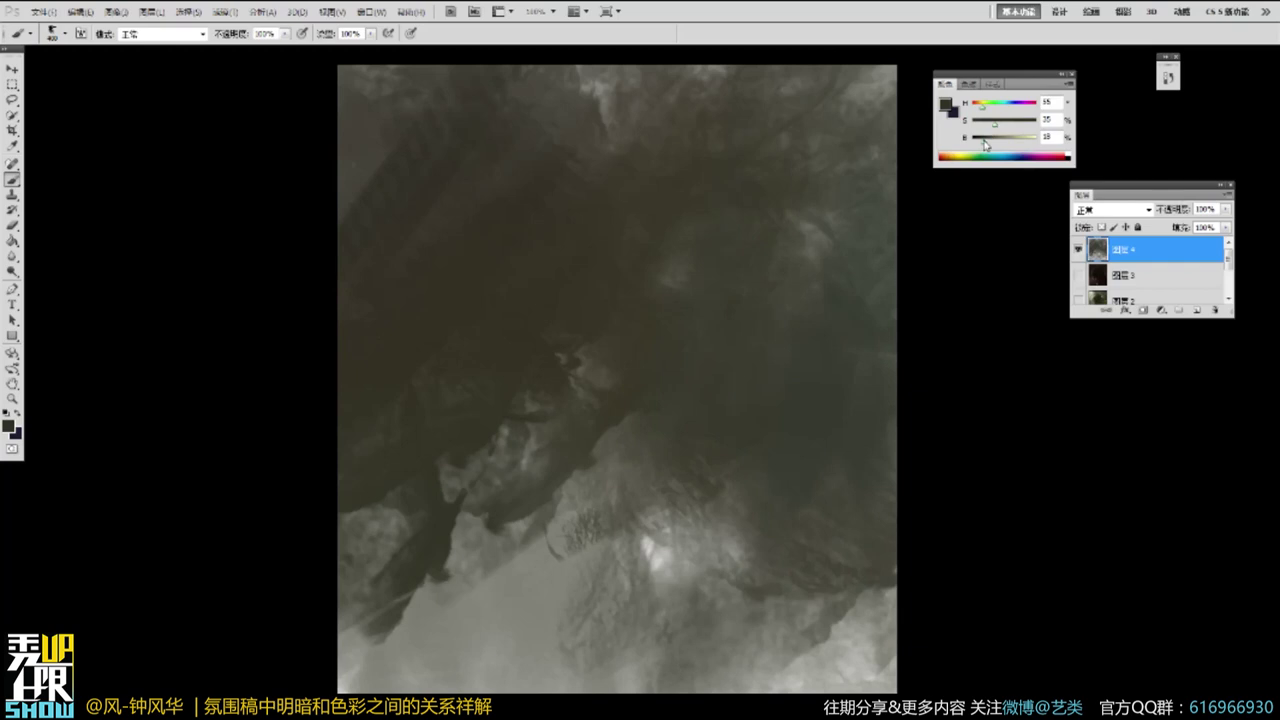
Fill the canvas's lower-left corner with dark olive and add smaller strokes across the pale area beside it.
{"action": "left_click_drag", "start_coordinate": [370, 515], "coordinate": [368, 650]}
{"action": "key", "text": "["}
{"action": "key", "text": "["}
{"action": "key", "text": "["}
{"action": "mouse_move", "coordinate": [500, 580]}
{"action": "left_mouse_down"}
{"action": "mouse_move", "coordinate": [550, 615]}
{"action": "mouse_move", "coordinate": [572, 665]}
{"action": "left_mouse_up"}
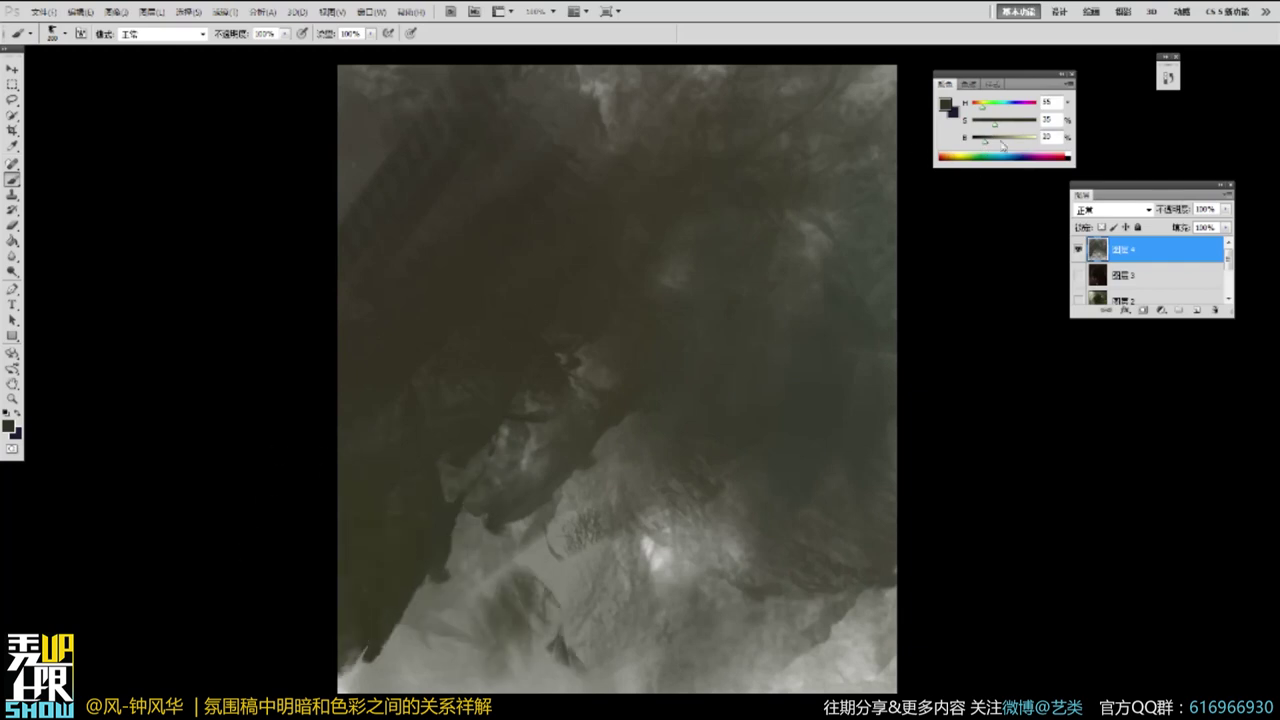
Darken the canvas's lower-left area with broad strokes in dark olive at 15% brightness.
{"action": "key", "text": "]"}
{"action": "mouse_move", "coordinate": [425, 560]}
{"action": "left_mouse_down"}
{"action": "mouse_move", "coordinate": [395, 600]}
{"action": "mouse_move", "coordinate": [370, 490]}
{"action": "mouse_move", "coordinate": [480, 610]}
{"action": "left_mouse_up"}
{"action": "left_click_drag", "start_coordinate": [350, 665], "coordinate": [640, 680]}
{"action": "mouse_move", "coordinate": [480, 580]}
{"action": "left_mouse_down"}
{"action": "mouse_move", "coordinate": [590, 500]}
{"action": "mouse_move", "coordinate": [530, 620]}
{"action": "left_mouse_up"}
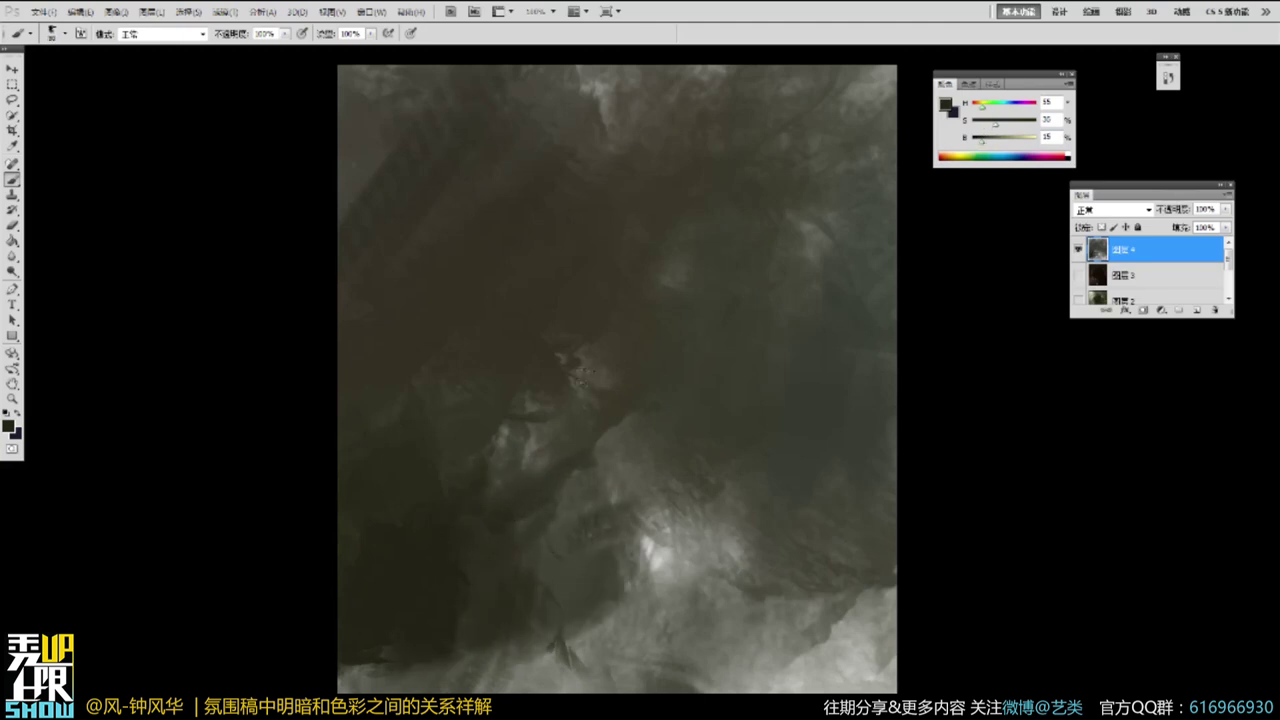
Block in a rounded dark olive torso silhouette in the lower centre of the canvas.
{"action": "mouse_move", "coordinate": [552, 341]}
{"action": "left_mouse_down"}
{"action": "mouse_move", "coordinate": [527, 475]}
{"action": "mouse_move", "coordinate": [509, 451]}
{"action": "mouse_move", "coordinate": [583, 358]}
{"action": "mouse_move", "coordinate": [631, 413]}
{"action": "mouse_move", "coordinate": [613, 411]}
{"action": "mouse_move", "coordinate": [544, 473]}
{"action": "mouse_move", "coordinate": [544, 405]}
{"action": "mouse_move", "coordinate": [528, 522]}
{"action": "mouse_move", "coordinate": [546, 559]}
{"action": "mouse_move", "coordinate": [642, 447]}
{"action": "left_mouse_up"}
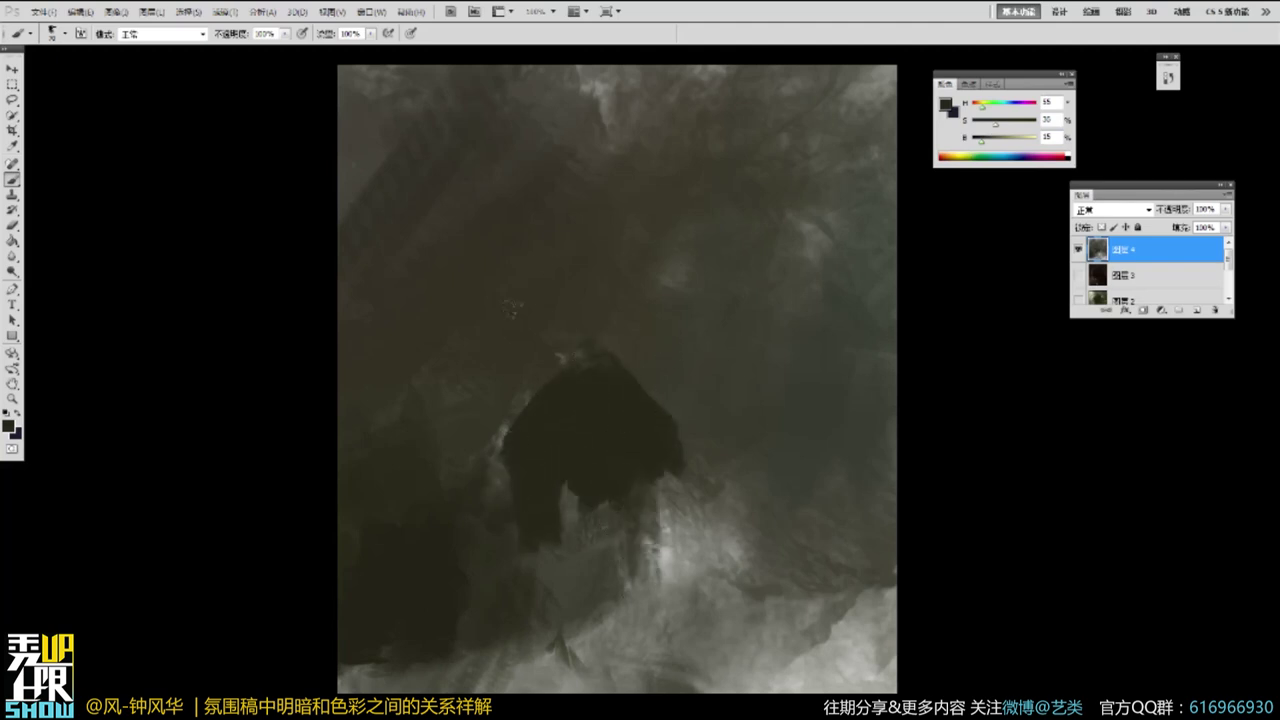
{"action": "mouse_move", "coordinate": [537, 487]}
{"action": "left_mouse_down"}
{"action": "mouse_move", "coordinate": [645, 505]}
{"action": "mouse_move", "coordinate": [668, 560]}
{"action": "left_mouse_up"}
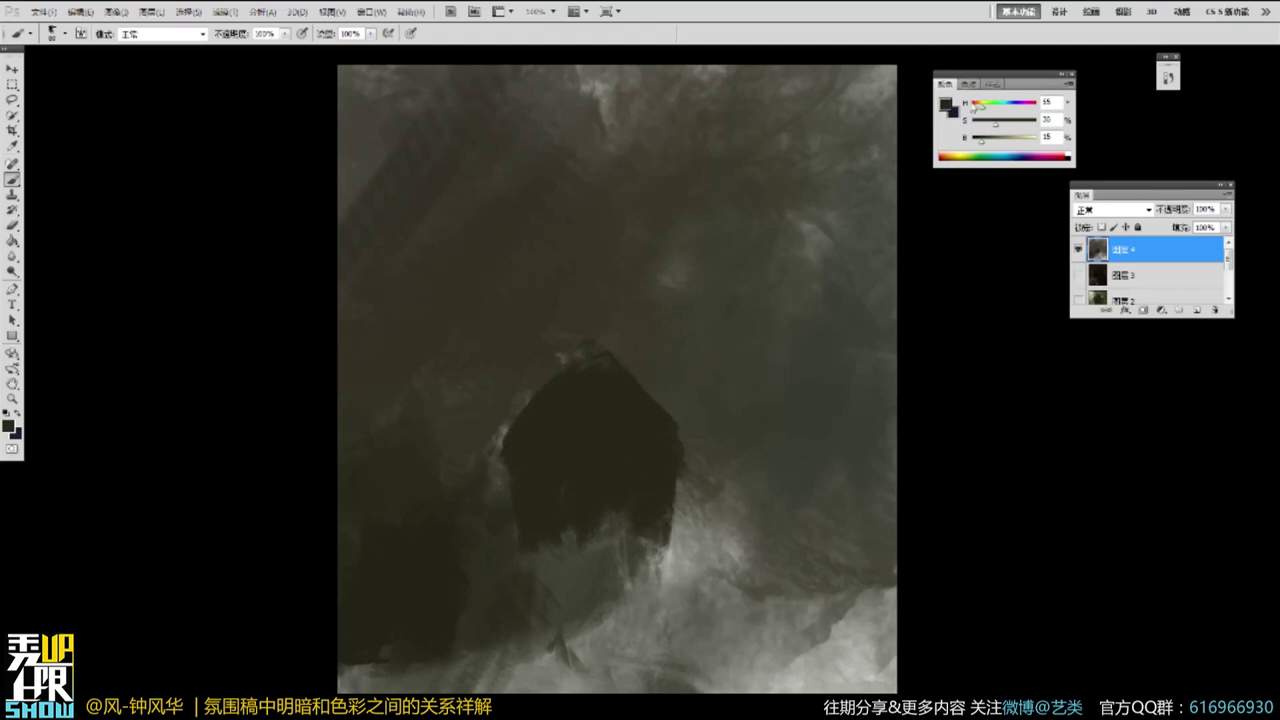
{"action": "mouse_move", "coordinate": [625, 350]}
{"action": "left_mouse_down"}
{"action": "mouse_move", "coordinate": [662, 385]}
{"action": "mouse_move", "coordinate": [684, 470]}
{"action": "mouse_move", "coordinate": [528, 400]}
{"action": "mouse_move", "coordinate": [515, 418]}
{"action": "left_mouse_up"}
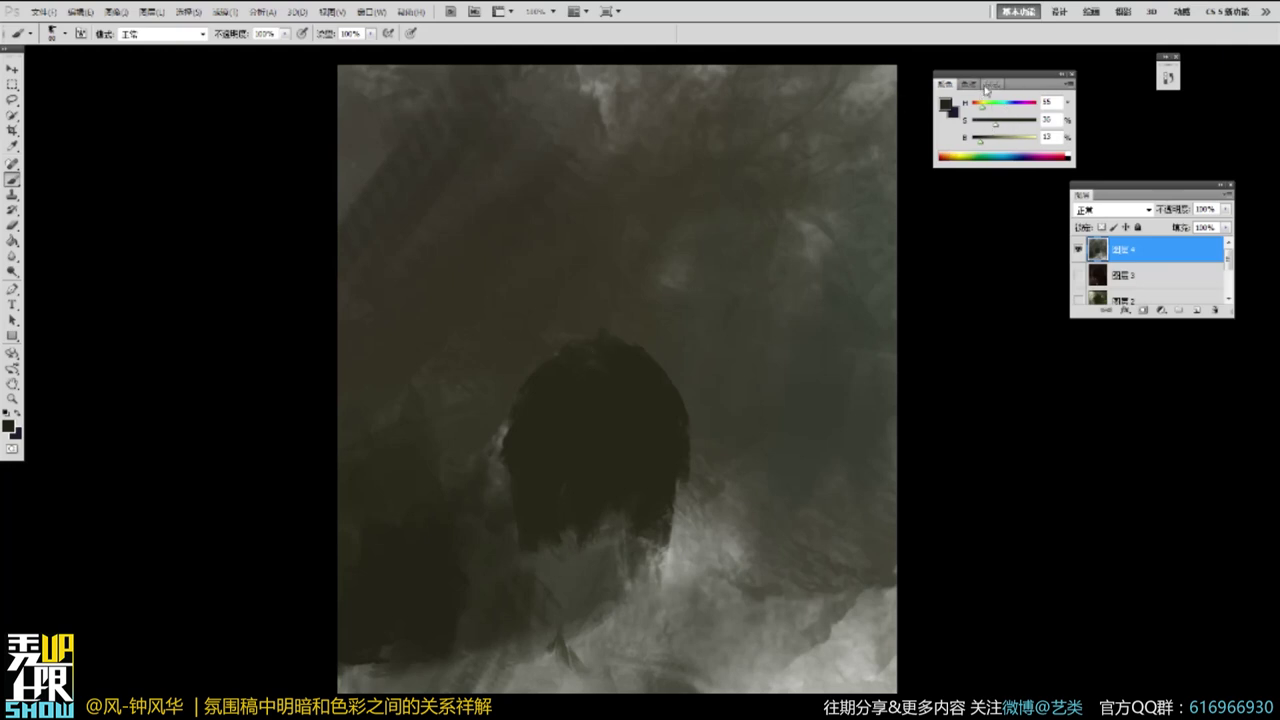
{"action": "left_click_drag", "start_coordinate": [676, 430], "coordinate": [650, 565]}
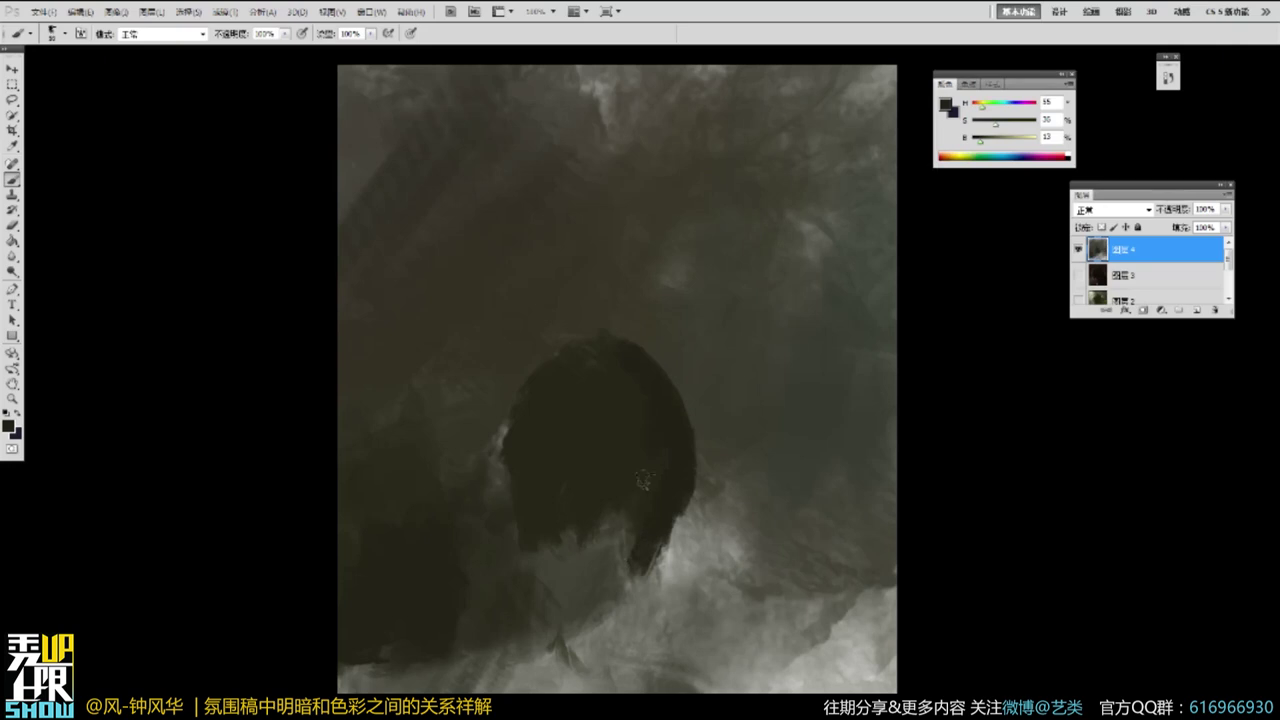
{"action": "left_click_drag", "start_coordinate": [626, 514], "coordinate": [589, 512]}
{"action": "mouse_move", "coordinate": [652, 493]}
{"action": "left_mouse_down"}
{"action": "mouse_move", "coordinate": [652, 415]}
{"action": "mouse_move", "coordinate": [565, 454]}
{"action": "mouse_move", "coordinate": [544, 488]}
{"action": "mouse_move", "coordinate": [660, 511]}
{"action": "mouse_move", "coordinate": [627, 484]}
{"action": "mouse_move", "coordinate": [604, 554]}
{"action": "mouse_move", "coordinate": [569, 508]}
{"action": "mouse_move", "coordinate": [525, 537]}
{"action": "mouse_move", "coordinate": [552, 603]}
{"action": "mouse_move", "coordinate": [524, 450]}
{"action": "left_mouse_up"}
Extend the dark figure to the canvas's lower edge and cut in its waist with a grey stroke.
{"action": "key", "text": "alt+space"}
{"action": "left_click", "coordinate": [667, 311], "text": "alt"}
{"action": "left_click", "coordinate": [667, 311], "text": "alt"}
{"action": "key", "text": "b"}
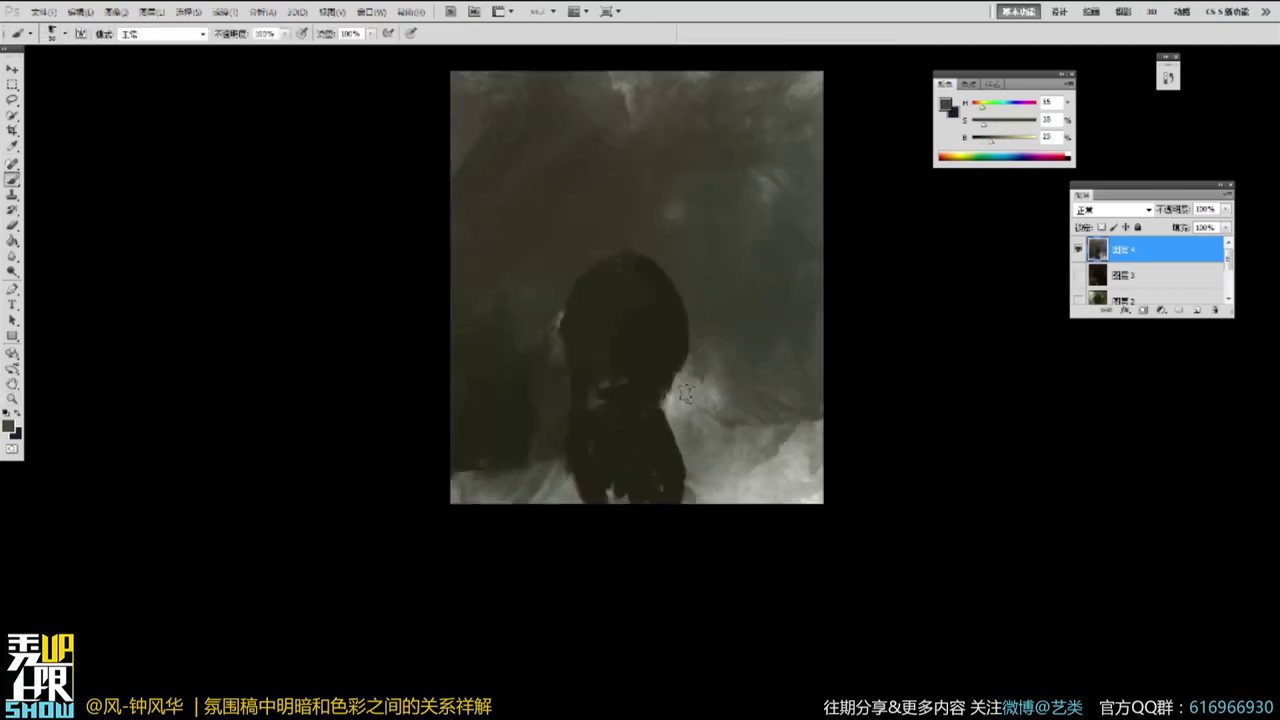
{"action": "left_click", "coordinate": [687, 396], "text": "alt"}
{"action": "mouse_move", "coordinate": [670, 388]}
{"action": "left_mouse_down"}
{"action": "mouse_move", "coordinate": [662, 413]}
{"action": "mouse_move", "coordinate": [688, 464]}
{"action": "left_mouse_up"}
{"action": "left_click", "coordinate": [666, 446], "text": "alt"}
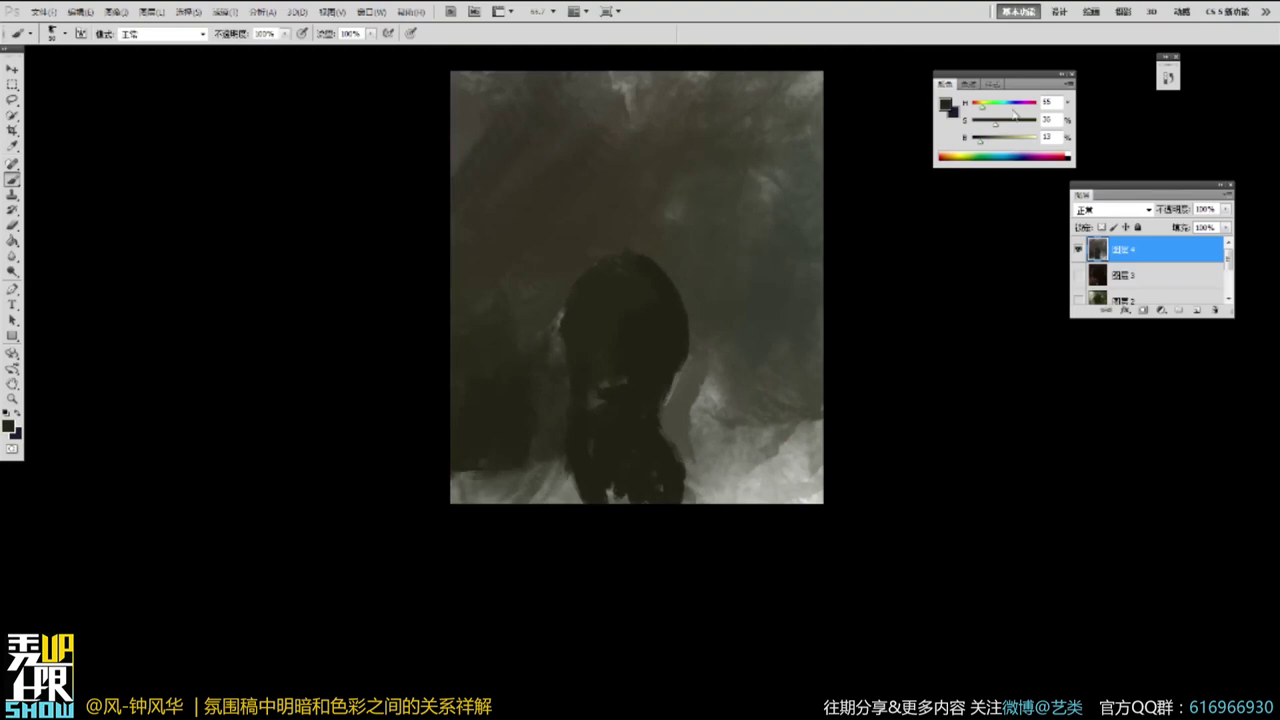
Round out the figure's back and shoulder and add a dark neck above the torso.
{"action": "key", "text": "z"}
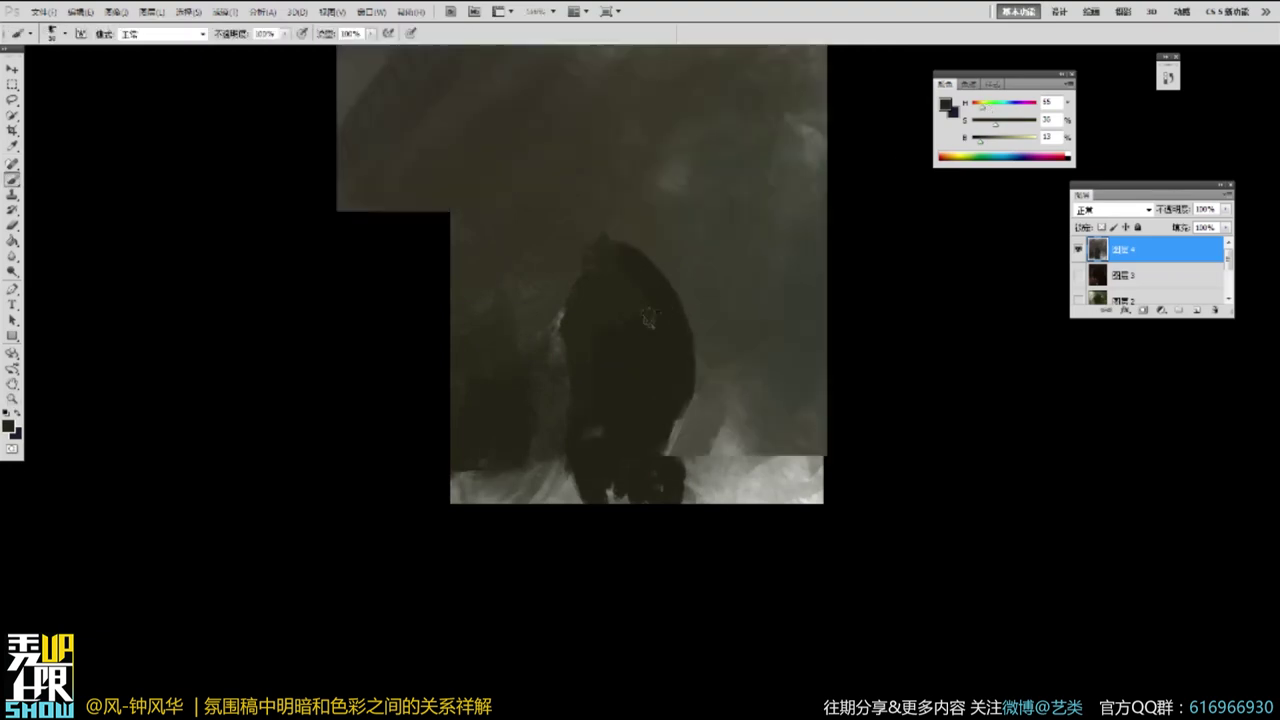
{"action": "left_click", "coordinate": [676, 277]}
{"action": "key", "text": "b"}
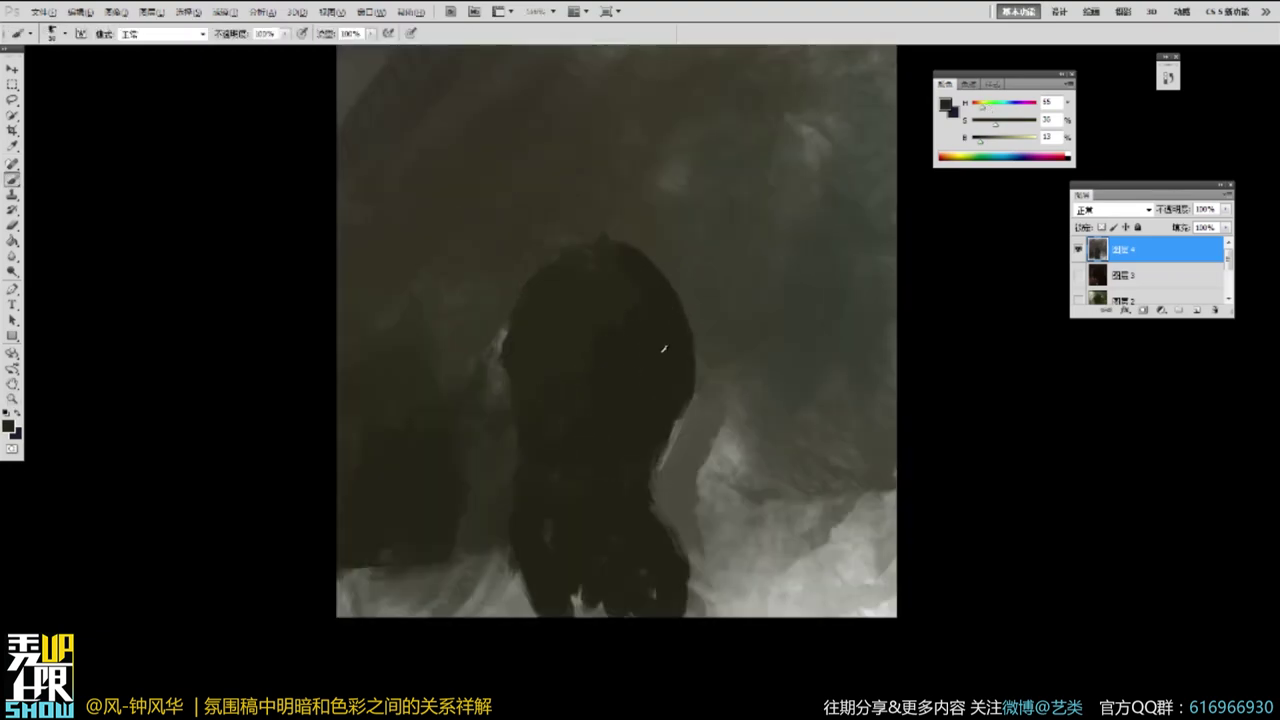
{"action": "left_click_drag", "start_coordinate": [668, 280], "coordinate": [698, 362]}
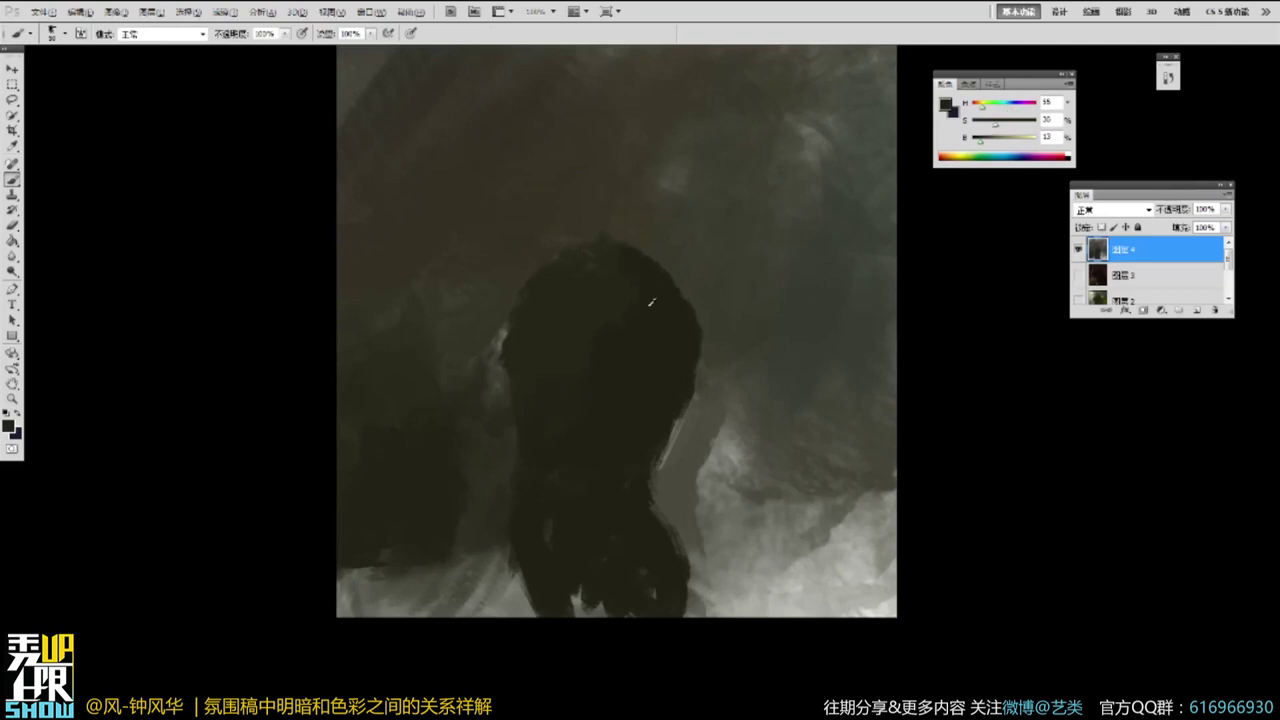
{"action": "mouse_move", "coordinate": [573, 228]}
{"action": "left_mouse_down"}
{"action": "mouse_move", "coordinate": [600, 213]}
{"action": "mouse_move", "coordinate": [563, 250]}
{"action": "mouse_move", "coordinate": [615, 235]}
{"action": "mouse_move", "coordinate": [657, 245]}
{"action": "left_mouse_up"}
Build up the figure's head silhouette above the shoulders and tidy the torso's left contour.
{"action": "left_click", "coordinate": [584, 297], "text": "alt"}
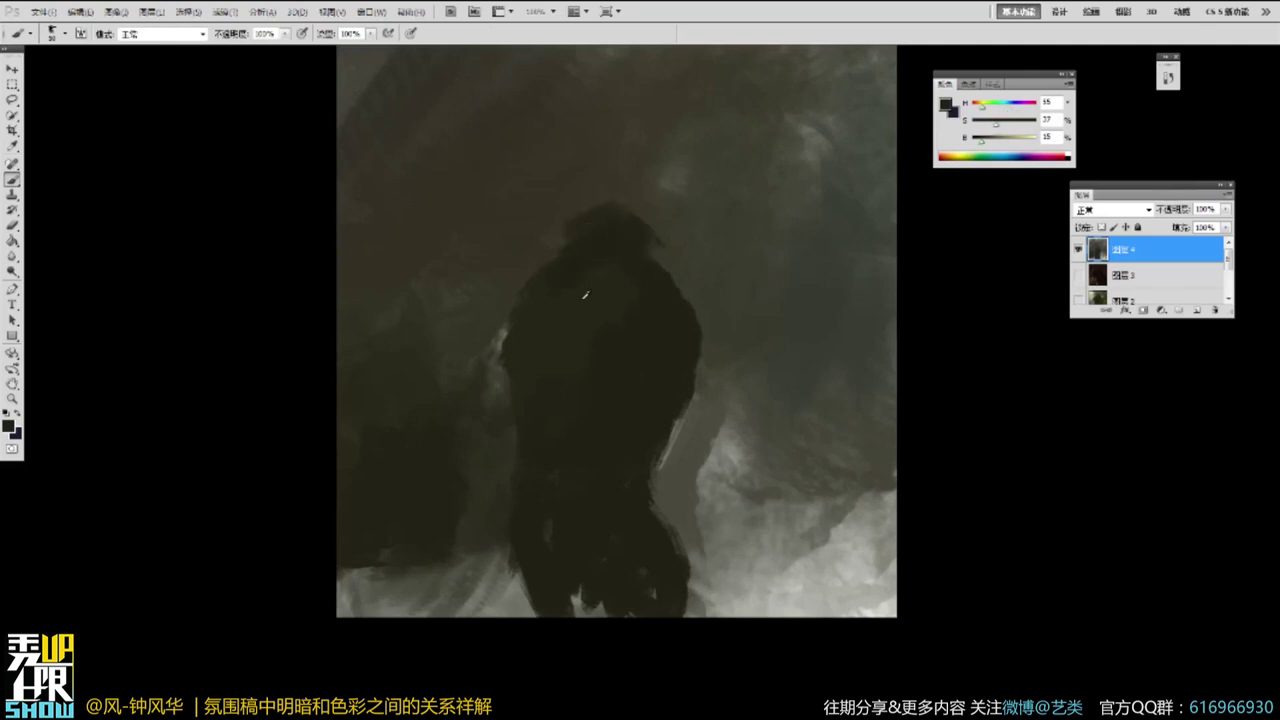
{"action": "left_click_drag", "start_coordinate": [505, 330], "coordinate": [498, 374]}
{"action": "mouse_move", "coordinate": [541, 203]}
{"action": "left_mouse_down"}
{"action": "mouse_move", "coordinate": [559, 146]}
{"action": "mouse_move", "coordinate": [572, 153]}
{"action": "mouse_move", "coordinate": [565, 188]}
{"action": "mouse_move", "coordinate": [599, 181]}
{"action": "mouse_move", "coordinate": [593, 142]}
{"action": "mouse_move", "coordinate": [608, 212]}
{"action": "left_mouse_up"}
{"action": "left_click", "coordinate": [700, 312], "text": "alt"}
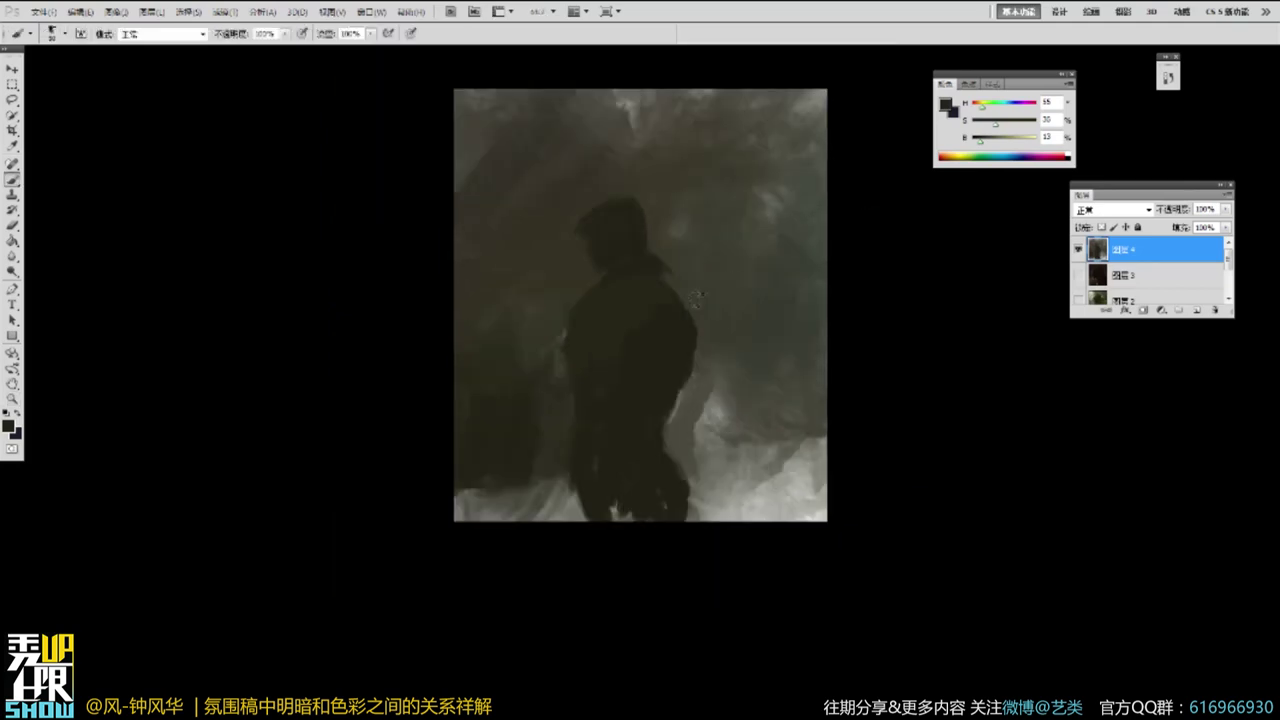
Paint the figure's dark left arm reaching down into the lower-left area and fill in the hips and legs.
{"action": "left_click", "coordinate": [616, 348], "text": "alt"}
{"action": "mouse_move", "coordinate": [574, 321]}
{"action": "left_mouse_down"}
{"action": "mouse_move", "coordinate": [551, 402]}
{"action": "mouse_move", "coordinate": [603, 323]}
{"action": "mouse_move", "coordinate": [615, 345]}
{"action": "mouse_move", "coordinate": [593, 346]}
{"action": "mouse_move", "coordinate": [643, 349]}
{"action": "mouse_move", "coordinate": [588, 373]}
{"action": "mouse_move", "coordinate": [575, 422]}
{"action": "left_mouse_up"}
{"action": "left_click", "coordinate": [586, 350], "text": "alt"}
{"action": "left_click_drag", "start_coordinate": [572, 370], "coordinate": [548, 428]}
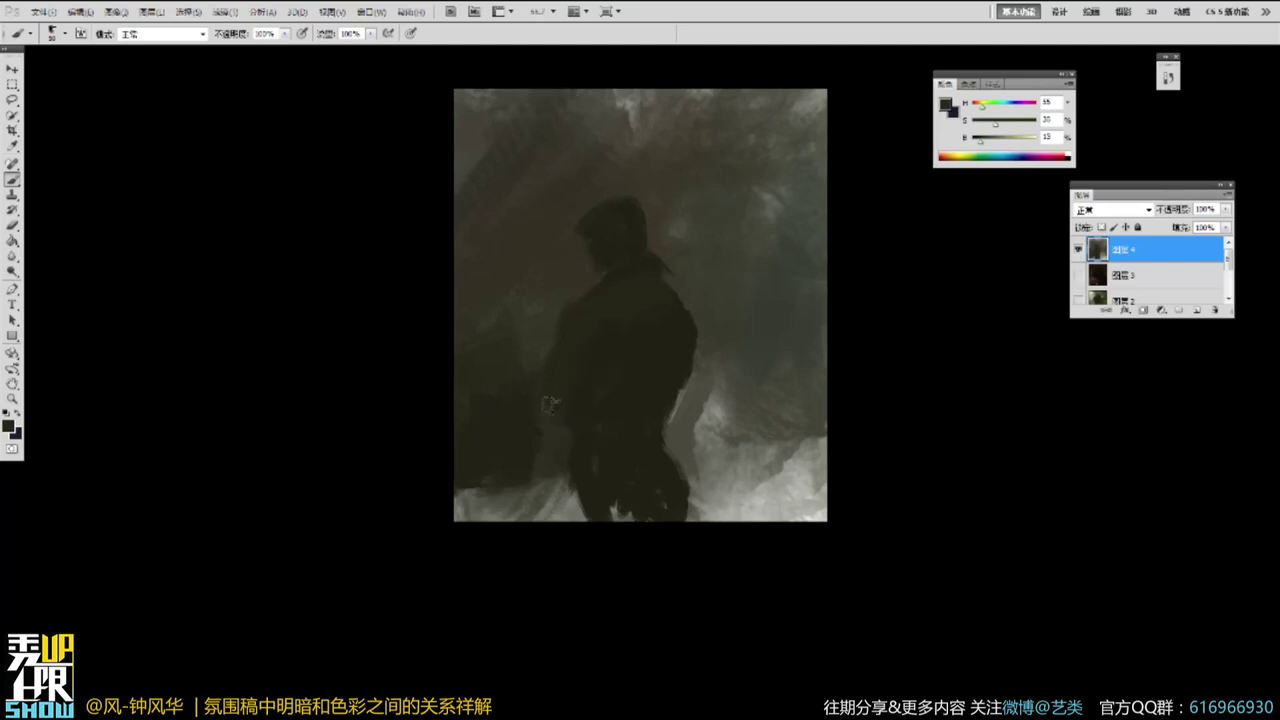
{"action": "mouse_move", "coordinate": [560, 370]}
{"action": "left_mouse_down"}
{"action": "mouse_move", "coordinate": [568, 413]}
{"action": "mouse_move", "coordinate": [540, 416]}
{"action": "left_mouse_up"}
{"action": "left_click_drag", "start_coordinate": [499, 484], "coordinate": [492, 494]}
{"action": "left_click", "coordinate": [617, 423], "text": "alt"}
{"action": "mouse_move", "coordinate": [598, 450]}
{"action": "left_mouse_down"}
{"action": "mouse_move", "coordinate": [581, 521]}
{"action": "mouse_move", "coordinate": [628, 514]}
{"action": "left_mouse_up"}
Reshape the top and face side of the head into a rounder dark silhouette.
{"action": "left_click", "coordinate": [686, 269], "text": "ctrl"}
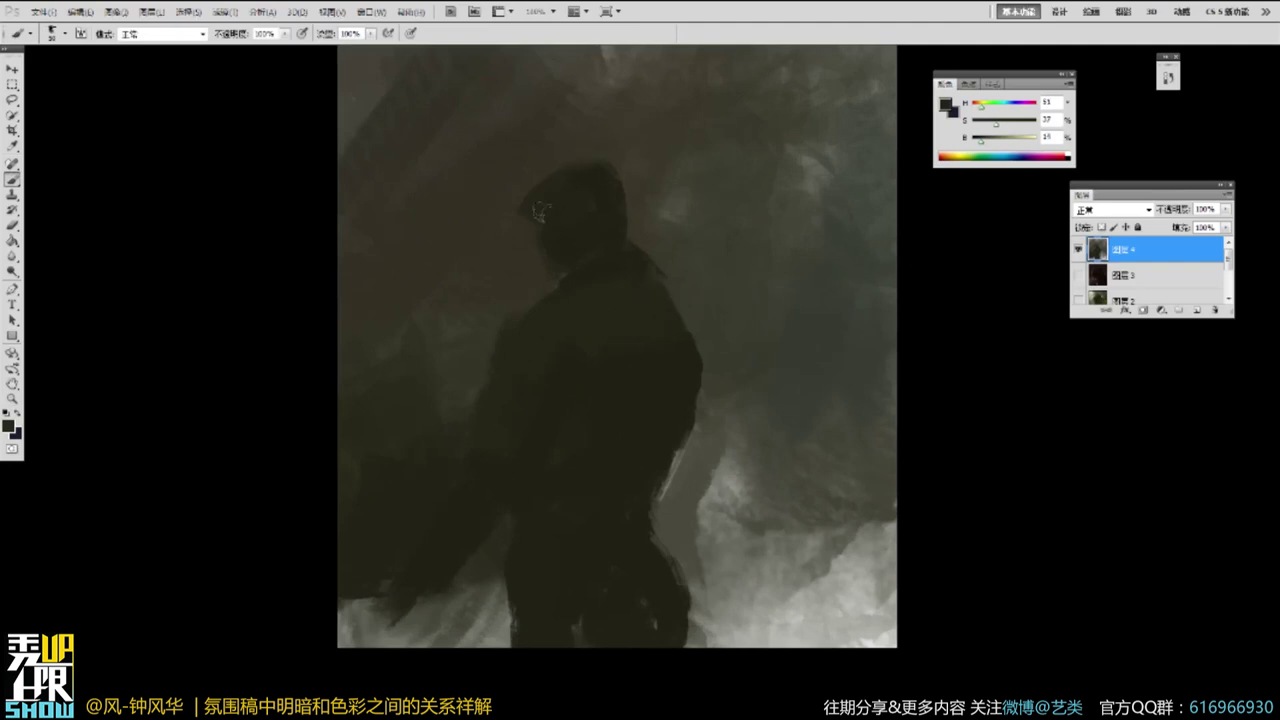
{"action": "left_click_drag", "start_coordinate": [541, 180], "coordinate": [588, 154]}
{"action": "left_click_drag", "start_coordinate": [989, 142], "coordinate": [986, 145]}
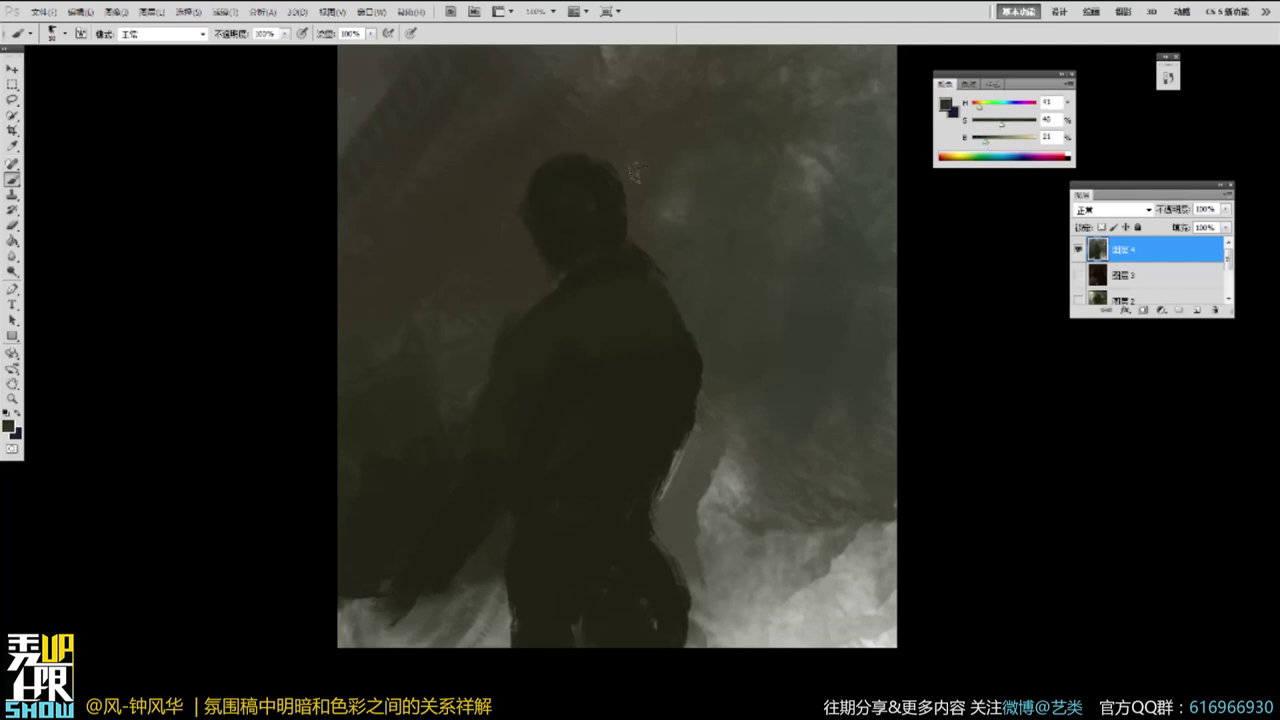
{"action": "left_click", "coordinate": [563, 180], "text": "alt"}
{"action": "left_click", "coordinate": [562, 207], "text": "alt"}
{"action": "left_click", "coordinate": [536, 200], "text": "alt"}
{"action": "left_click", "coordinate": [554, 210], "text": "alt"}
{"action": "left_click", "coordinate": [603, 226], "text": "alt"}
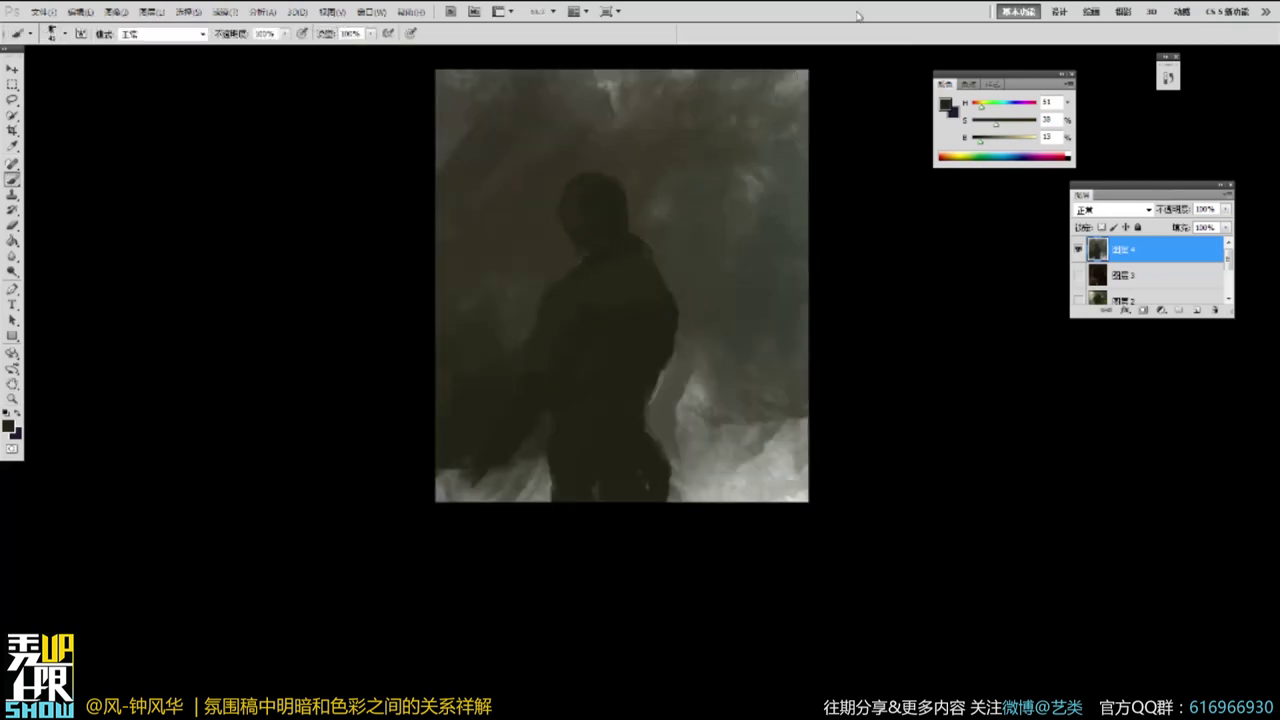
Blend the upper-left background and vary the dark tones across the figure's torso and back contour.
{"action": "left_click", "coordinate": [520, 168], "text": "alt"}
{"action": "scroll", "coordinate": [517, 163], "scroll_direction": "up", "scroll_amount": 1}
{"action": "left_click_drag", "start_coordinate": [418, 148], "coordinate": [457, 143]}
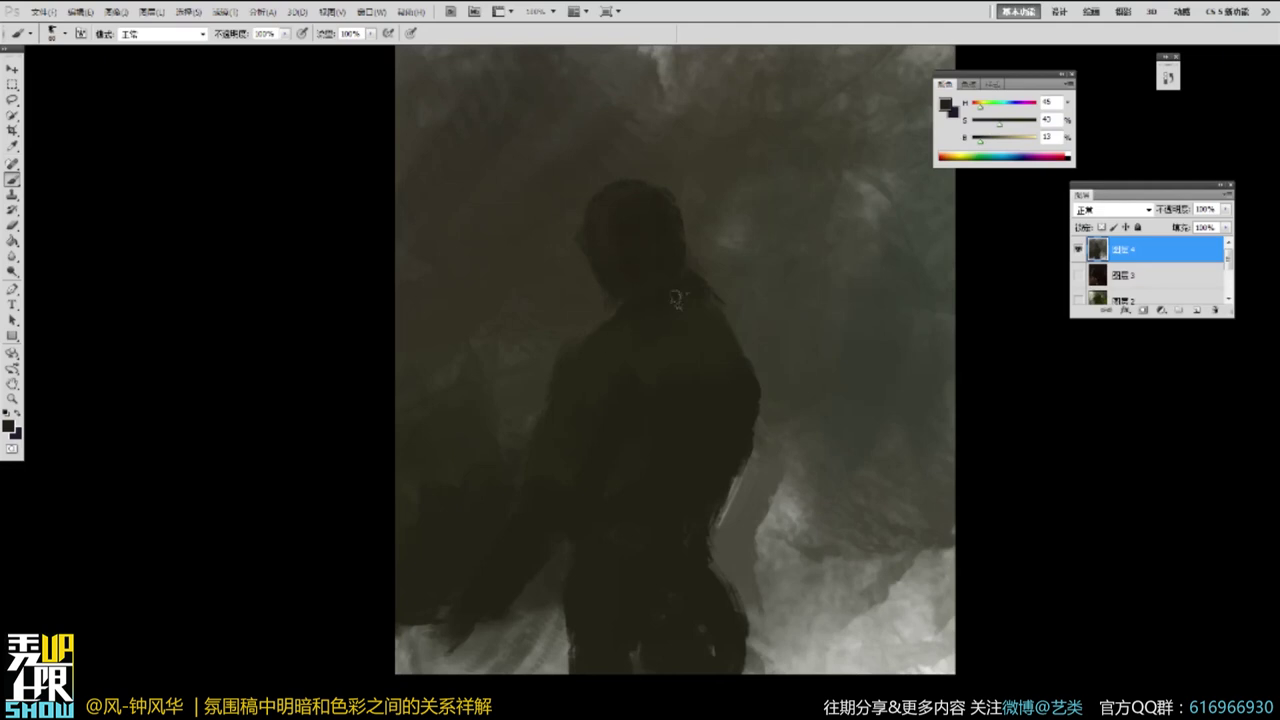
{"action": "left_click", "coordinate": [655, 207], "text": "alt"}
{"action": "left_click", "coordinate": [686, 420], "text": "alt"}
{"action": "left_click", "coordinate": [651, 396], "text": "alt"}
{"action": "left_click_drag", "start_coordinate": [665, 344], "coordinate": [690, 497]}
{"action": "left_click_drag", "start_coordinate": [702, 353], "coordinate": [684, 423]}
{"action": "left_click", "coordinate": [726, 334], "text": "alt"}
{"action": "left_click_drag", "start_coordinate": [730, 325], "coordinate": [761, 375]}
{"action": "left_click_drag", "start_coordinate": [744, 468], "coordinate": [733, 498]}
{"action": "left_click", "coordinate": [660, 255], "text": "alt"}
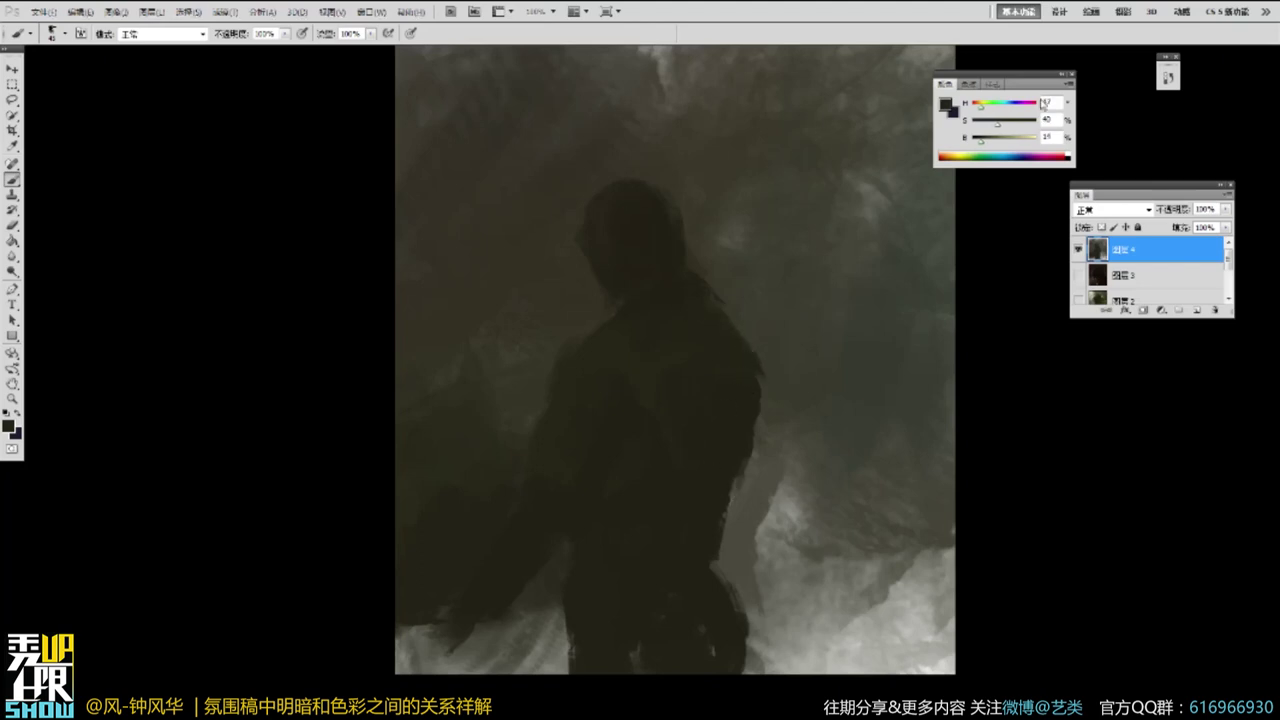
Paint a highlight along the top of the head in pale beige at 70% brightness and lighten the shoulder area.
{"action": "mouse_move", "coordinate": [993, 140]}
{"action": "left_mouse_down"}
{"action": "mouse_move", "coordinate": [1019, 140]}
{"action": "mouse_move", "coordinate": [986, 125]}
{"action": "left_mouse_up"}
{"action": "key", "text": "p"}
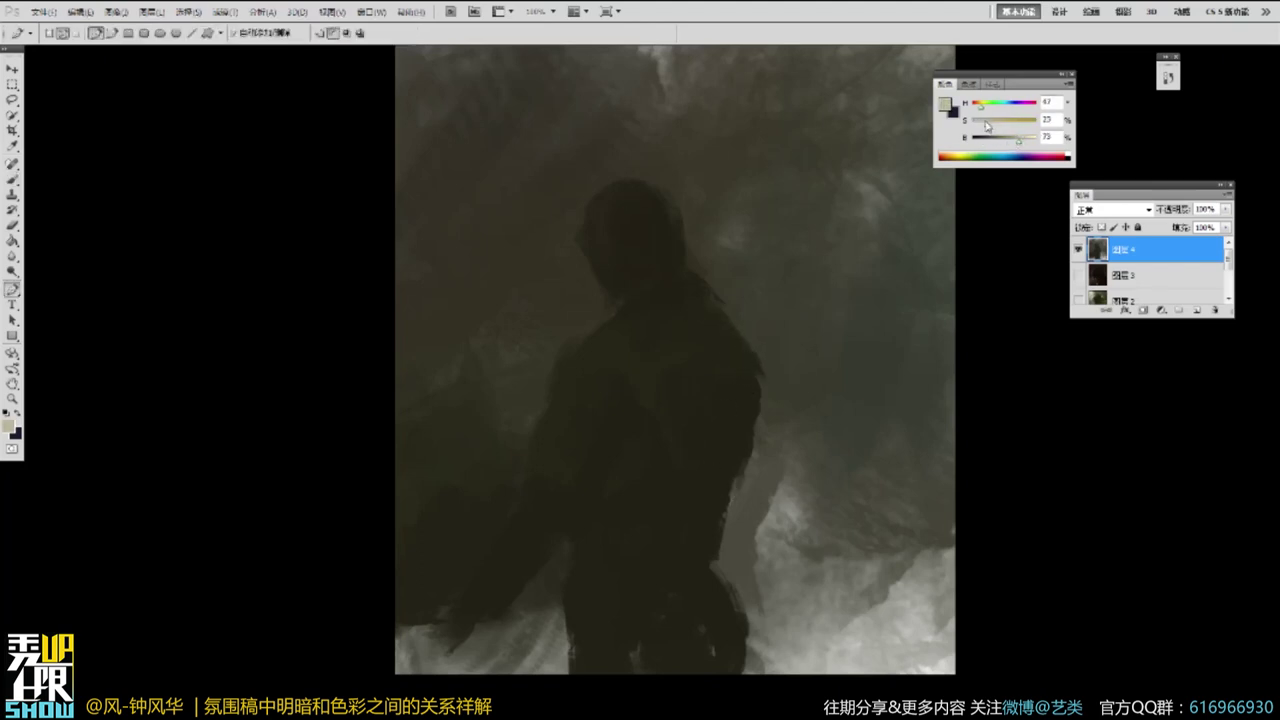
{"action": "key", "text": "b"}
{"action": "mouse_move", "coordinate": [606, 194]}
{"action": "left_mouse_down"}
{"action": "mouse_move", "coordinate": [586, 214]}
{"action": "mouse_move", "coordinate": [646, 184]}
{"action": "left_mouse_up"}
{"action": "mouse_move", "coordinate": [629, 341]}
{"action": "left_mouse_down"}
{"action": "mouse_move", "coordinate": [584, 349]}
{"action": "mouse_move", "coordinate": [666, 294]}
{"action": "mouse_move", "coordinate": [704, 306]}
{"action": "left_mouse_up"}
Rework the neck and face with muted brown strokes at reduced brightness.
{"action": "left_click", "coordinate": [742, 236], "text": "alt"}
{"action": "left_click", "coordinate": [768, 187], "text": "alt"}
{"action": "left_click", "coordinate": [673, 251], "text": "ctrl"}
{"action": "mouse_move", "coordinate": [1018, 139]}
{"action": "left_mouse_down"}
{"action": "mouse_move", "coordinate": [989, 141]}
{"action": "mouse_move", "coordinate": [978, 109]}
{"action": "mouse_move", "coordinate": [992, 123]}
{"action": "left_mouse_up"}
{"action": "mouse_move", "coordinate": [685, 284]}
{"action": "left_mouse_down"}
{"action": "mouse_move", "coordinate": [676, 304]}
{"action": "mouse_move", "coordinate": [654, 306]}
{"action": "mouse_move", "coordinate": [704, 309]}
{"action": "mouse_move", "coordinate": [687, 310]}
{"action": "left_mouse_up"}
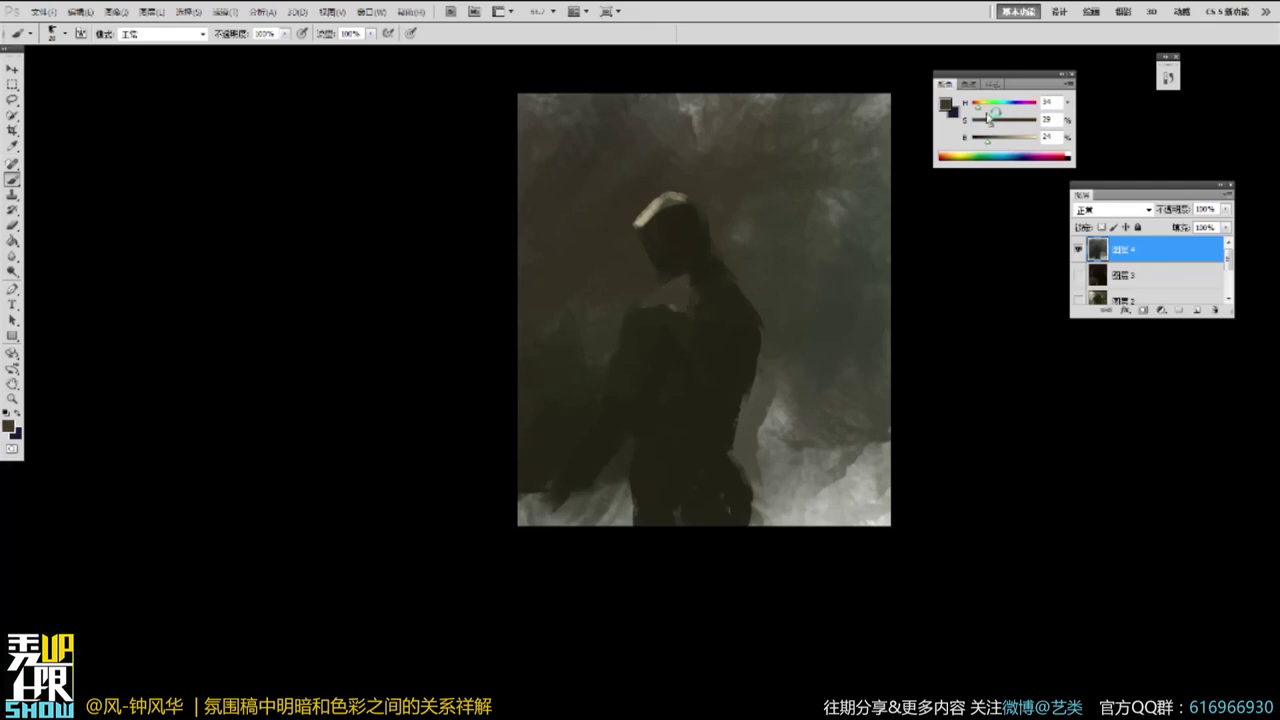
{"action": "left_click_drag", "start_coordinate": [988, 141], "coordinate": [992, 141]}
{"action": "left_click_drag", "start_coordinate": [991, 123], "coordinate": [998, 124]}
{"action": "mouse_move", "coordinate": [677, 302]}
{"action": "left_mouse_down"}
{"action": "mouse_move", "coordinate": [692, 276]}
{"action": "mouse_move", "coordinate": [700, 288]}
{"action": "mouse_move", "coordinate": [707, 308]}
{"action": "mouse_move", "coordinate": [679, 282]}
{"action": "mouse_move", "coordinate": [708, 263]}
{"action": "mouse_move", "coordinate": [683, 277]}
{"action": "mouse_move", "coordinate": [707, 264]}
{"action": "mouse_move", "coordinate": [652, 222]}
{"action": "left_mouse_up"}
Add a small light accent on the face and blend sampled dark tones over the back of the head and back.
{"action": "left_click", "coordinate": [701, 321], "text": "alt"}
{"action": "left_click", "coordinate": [682, 298], "text": "alt"}
{"action": "left_click", "coordinate": [703, 272], "text": "alt"}
{"action": "left_click", "coordinate": [701, 275], "text": "alt"}
{"action": "left_click", "coordinate": [657, 206], "text": "alt"}
{"action": "left_click", "coordinate": [667, 219], "text": "alt"}
{"action": "left_click", "coordinate": [710, 220], "text": "alt"}
{"action": "left_click", "coordinate": [703, 216], "text": "alt"}
{"action": "left_click", "coordinate": [693, 222], "text": "alt"}
{"action": "mouse_move", "coordinate": [687, 209]}
{"action": "left_mouse_down"}
{"action": "mouse_move", "coordinate": [664, 238]}
{"action": "mouse_move", "coordinate": [678, 242]}
{"action": "mouse_move", "coordinate": [676, 228]}
{"action": "mouse_move", "coordinate": [665, 234]}
{"action": "mouse_move", "coordinate": [671, 263]}
{"action": "mouse_move", "coordinate": [644, 232]}
{"action": "mouse_move", "coordinate": [643, 250]}
{"action": "mouse_move", "coordinate": [656, 251]}
{"action": "mouse_move", "coordinate": [645, 263]}
{"action": "mouse_move", "coordinate": [664, 287]}
{"action": "mouse_move", "coordinate": [726, 261]}
{"action": "mouse_move", "coordinate": [676, 281]}
{"action": "mouse_move", "coordinate": [700, 251]}
{"action": "mouse_move", "coordinate": [725, 273]}
{"action": "mouse_move", "coordinate": [733, 252]}
{"action": "mouse_move", "coordinate": [728, 289]}
{"action": "mouse_move", "coordinate": [761, 354]}
{"action": "left_mouse_up"}
Shape the collar and lay a warm ochre light patch on the figure's near shoulder with sampled colours.
{"action": "left_click", "coordinate": [660, 213], "text": "alt"}
{"action": "left_click", "coordinate": [679, 242], "text": "alt"}
{"action": "left_click", "coordinate": [662, 270], "text": "alt"}
{"action": "left_click", "coordinate": [677, 291], "text": "alt"}
{"action": "left_click", "coordinate": [718, 269], "text": "alt"}
{"action": "left_click", "coordinate": [711, 266], "text": "alt"}
{"action": "left_click", "coordinate": [722, 276], "text": "alt"}
{"action": "left_click", "coordinate": [731, 256], "text": "alt"}
{"action": "left_click", "coordinate": [641, 303], "text": "alt"}
{"action": "left_click_drag", "start_coordinate": [641, 304], "coordinate": [631, 335]}
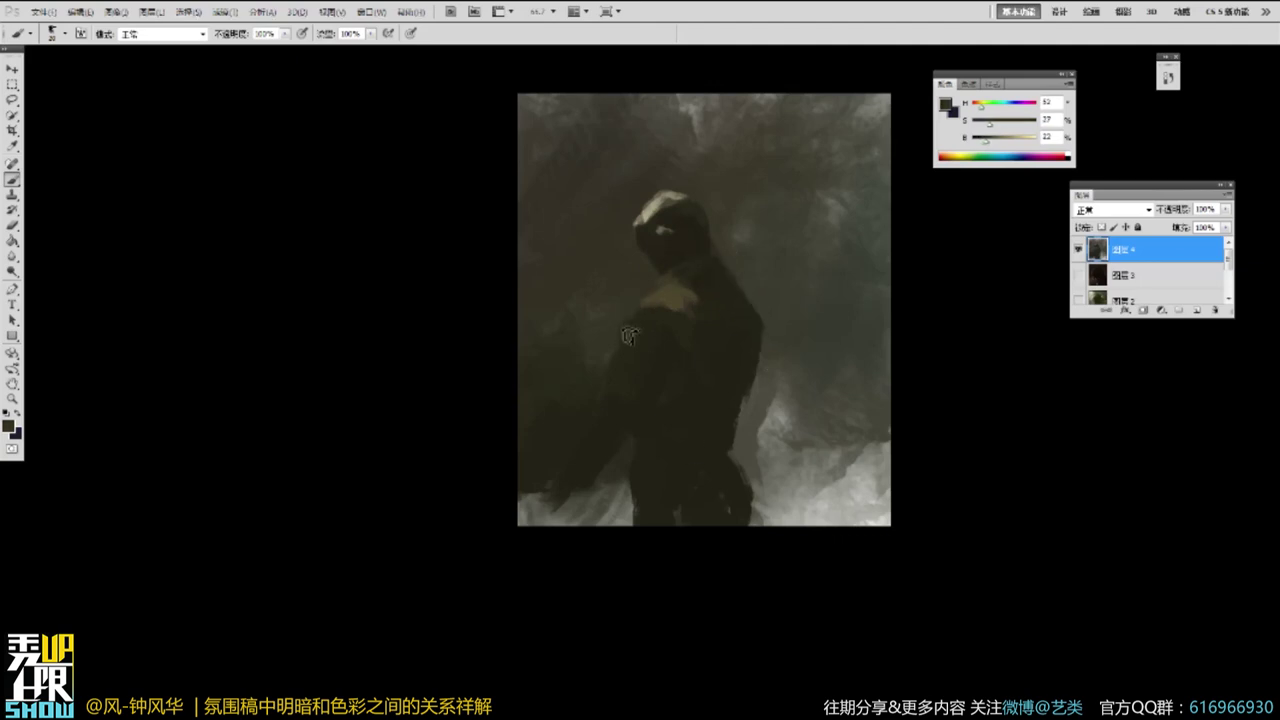
Break up the lower edge of the ochre shoulder patch with sampled dark tones.
{"action": "left_click", "coordinate": [728, 352], "text": "alt"}
{"action": "left_click", "coordinate": [784, 296], "text": "alt"}
{"action": "mouse_move", "coordinate": [680, 281]}
{"action": "left_mouse_down"}
{"action": "mouse_move", "coordinate": [668, 310]}
{"action": "mouse_move", "coordinate": [692, 328]}
{"action": "mouse_move", "coordinate": [657, 330]}
{"action": "left_mouse_up"}
{"action": "left_click", "coordinate": [682, 320], "text": "alt"}
{"action": "left_click", "coordinate": [672, 302], "text": "alt"}
{"action": "left_click", "coordinate": [765, 252], "text": "alt"}
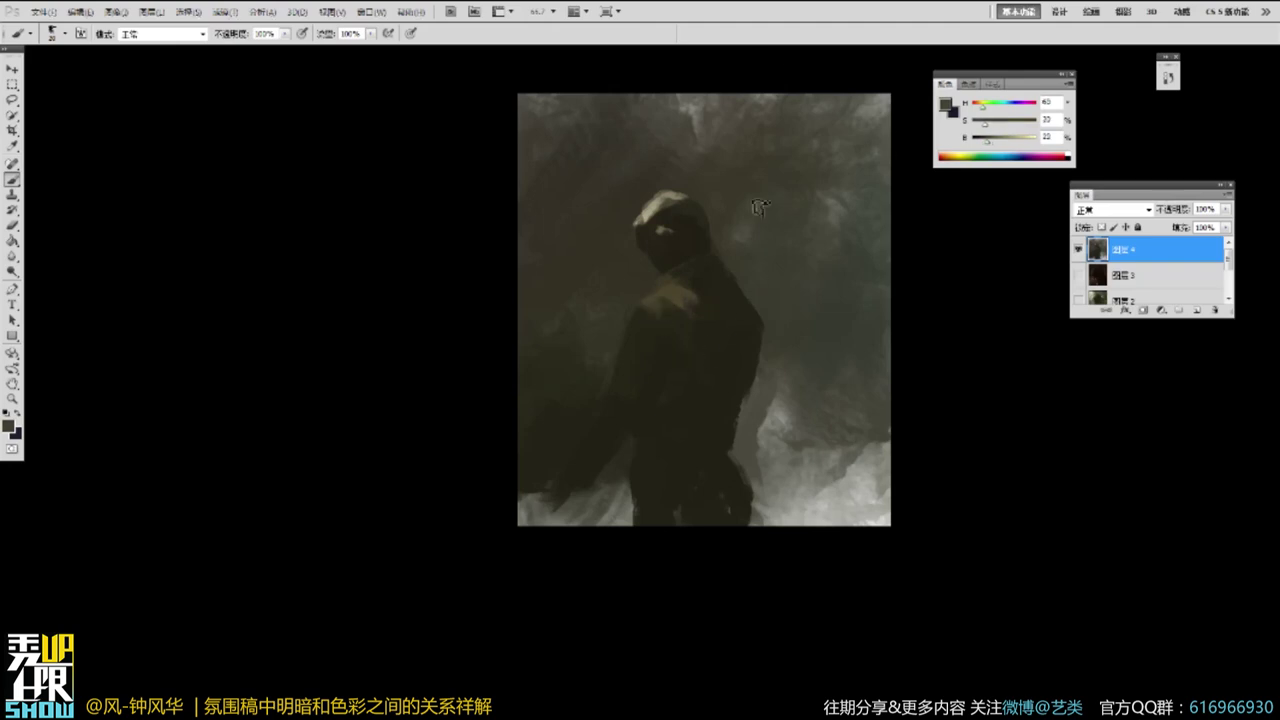
Blend the pale background beside the figure's waist with darker grey-green strokes.
{"action": "left_click_drag", "start_coordinate": [778, 384], "coordinate": [786, 428]}
{"action": "left_click", "coordinate": [626, 380], "text": "alt"}
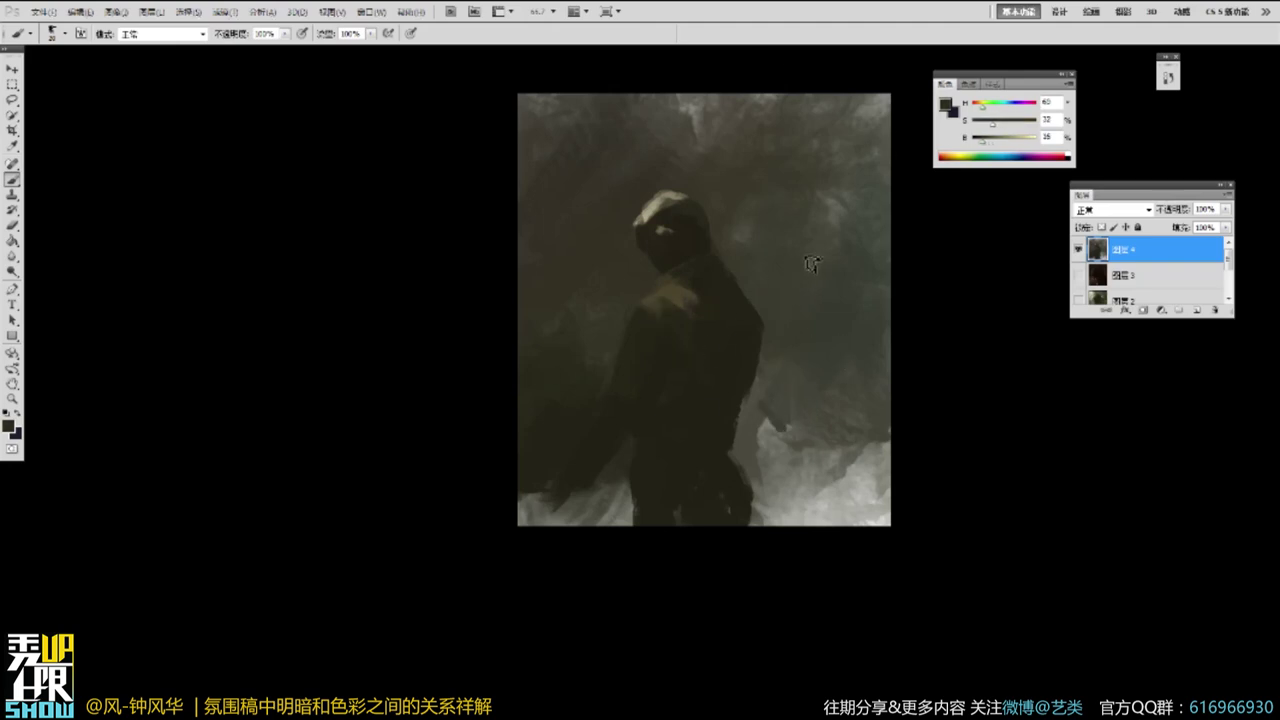
{"action": "mouse_move", "coordinate": [768, 384]}
{"action": "left_mouse_down"}
{"action": "mouse_move", "coordinate": [756, 414]}
{"action": "mouse_move", "coordinate": [784, 444]}
{"action": "left_mouse_up"}
{"action": "left_click", "coordinate": [766, 392], "text": "alt"}
{"action": "left_click", "coordinate": [780, 384], "text": "alt"}
{"action": "left_click_drag", "start_coordinate": [768, 377], "coordinate": [761, 402]}
{"action": "left_click", "coordinate": [796, 441], "text": "alt"}
{"action": "left_click_drag", "start_coordinate": [849, 464], "coordinate": [838, 472]}
Clean up the figure's back contour and fill in the hips with sampled dark olive.
{"action": "left_click", "coordinate": [728, 313], "text": "alt"}
{"action": "left_click_drag", "start_coordinate": [747, 322], "coordinate": [754, 360]}
{"action": "left_click", "coordinate": [688, 444], "text": "alt"}
{"action": "left_click", "coordinate": [684, 455], "text": "alt"}
{"action": "left_click_drag", "start_coordinate": [737, 511], "coordinate": [713, 486]}
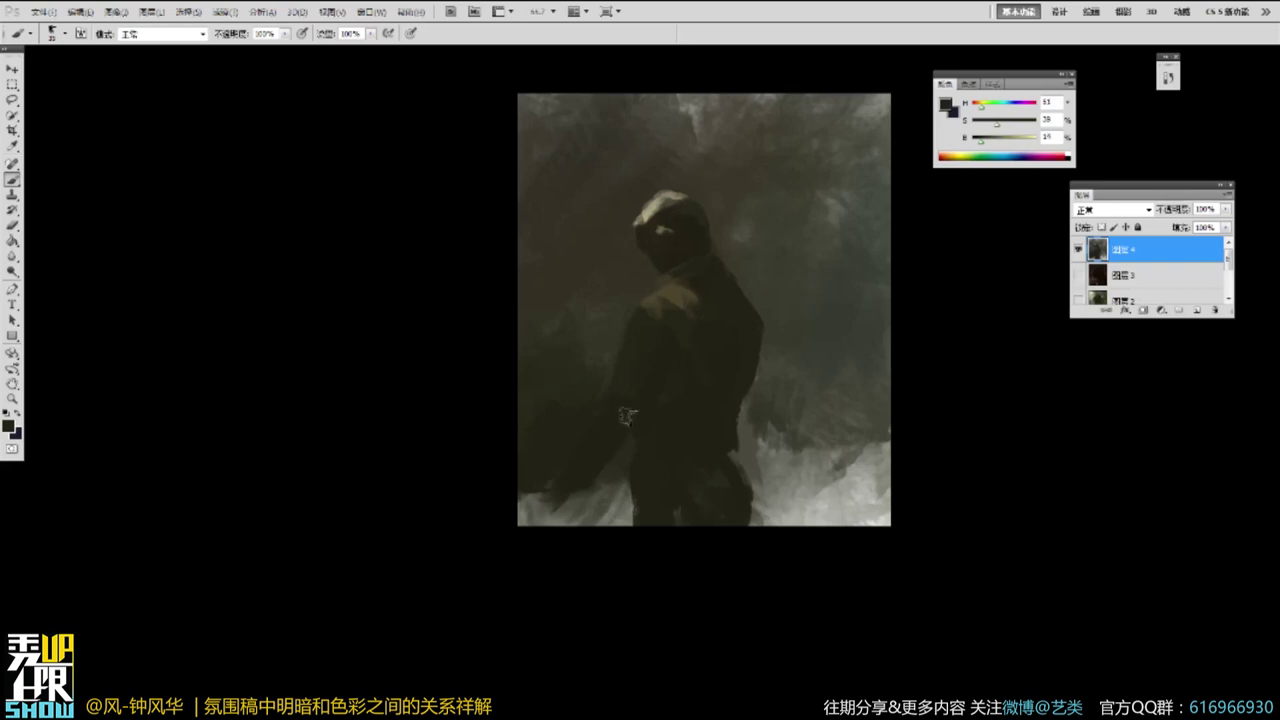
Paint pale light along the forearm and upper sleeve of the figure's lowered arm.
{"action": "left_click", "coordinate": [664, 290], "text": "alt"}
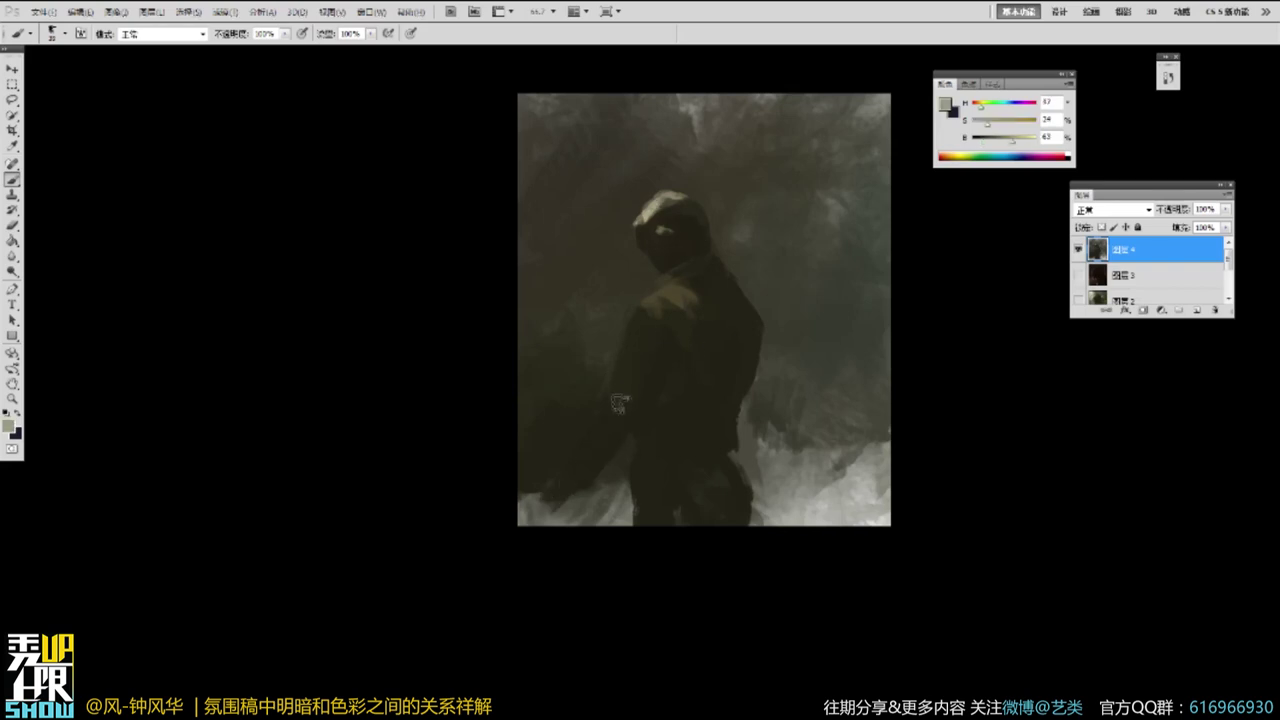
{"action": "mouse_move", "coordinate": [600, 420]}
{"action": "left_mouse_down"}
{"action": "mouse_move", "coordinate": [588, 448]}
{"action": "mouse_move", "coordinate": [609, 402]}
{"action": "left_mouse_up"}
{"action": "left_click", "coordinate": [606, 434], "text": "alt"}
{"action": "left_click", "coordinate": [654, 299], "text": "alt"}
{"action": "mouse_move", "coordinate": [643, 323]}
{"action": "left_mouse_down"}
{"action": "mouse_move", "coordinate": [641, 335]}
{"action": "mouse_move", "coordinate": [645, 320]}
{"action": "left_mouse_up"}
{"action": "left_click", "coordinate": [646, 329], "text": "alt"}
{"action": "left_click", "coordinate": [700, 374], "text": "alt"}
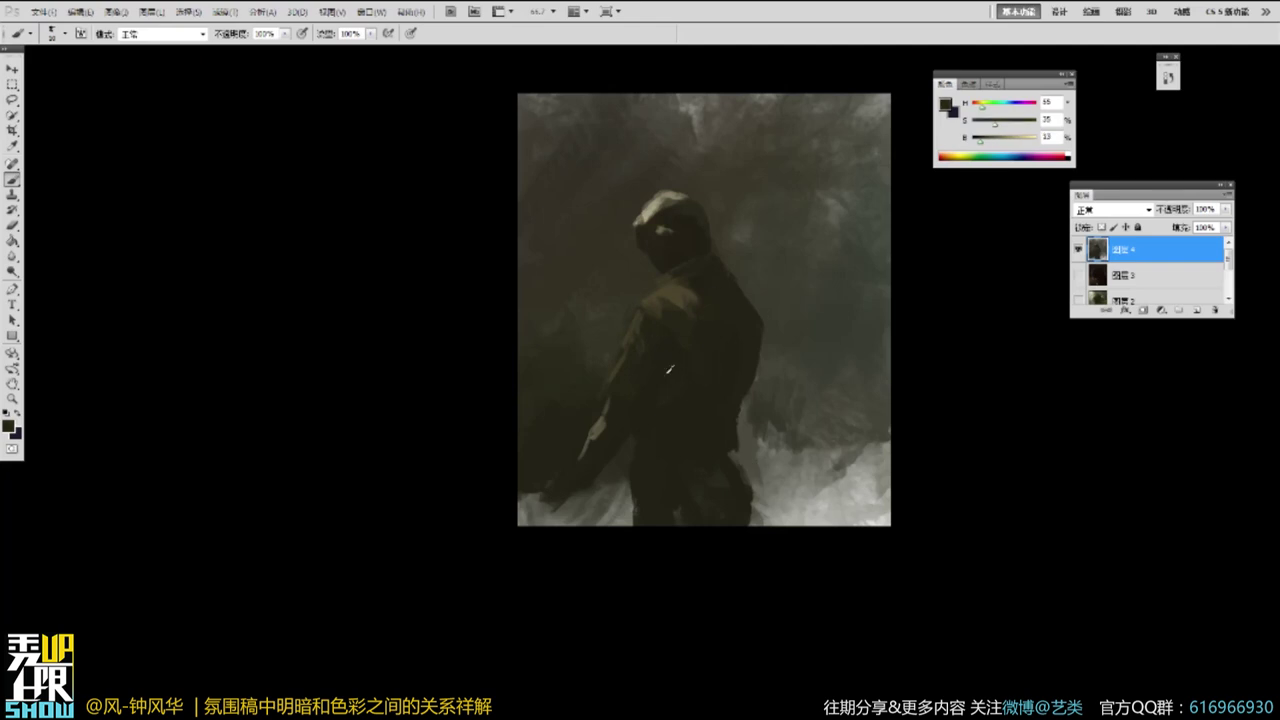
Add a raised hand in front of the chest, lit pale on top with reddish-brown shadow.
{"action": "left_click", "coordinate": [661, 209], "text": "alt"}
{"action": "left_click_drag", "start_coordinate": [607, 323], "coordinate": [633, 323]}
{"action": "left_click", "coordinate": [636, 343], "text": "alt"}
{"action": "left_click", "coordinate": [626, 320], "text": "alt"}
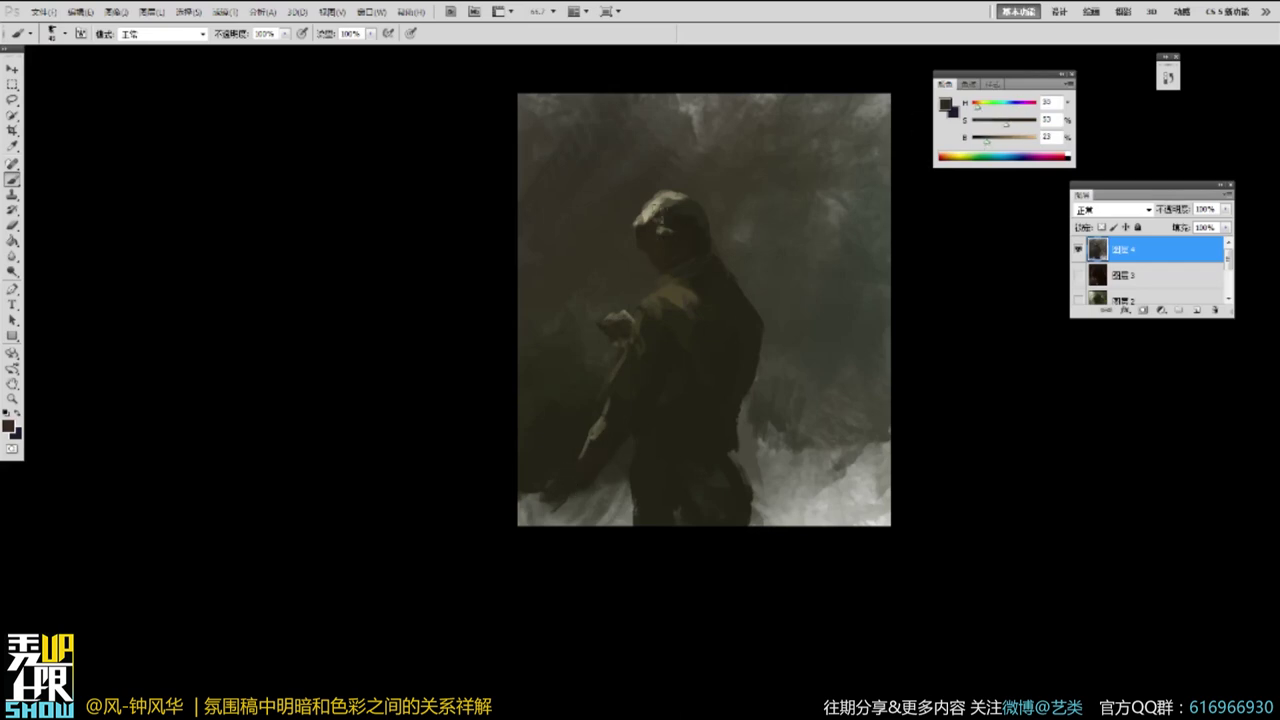
Break up the lower edge of the head's highlight with small hair-like strokes in mid and dark olive.
{"action": "left_click", "coordinate": [688, 222], "text": "ctrl"}
{"action": "left_click", "coordinate": [688, 222], "text": "ctrl"}
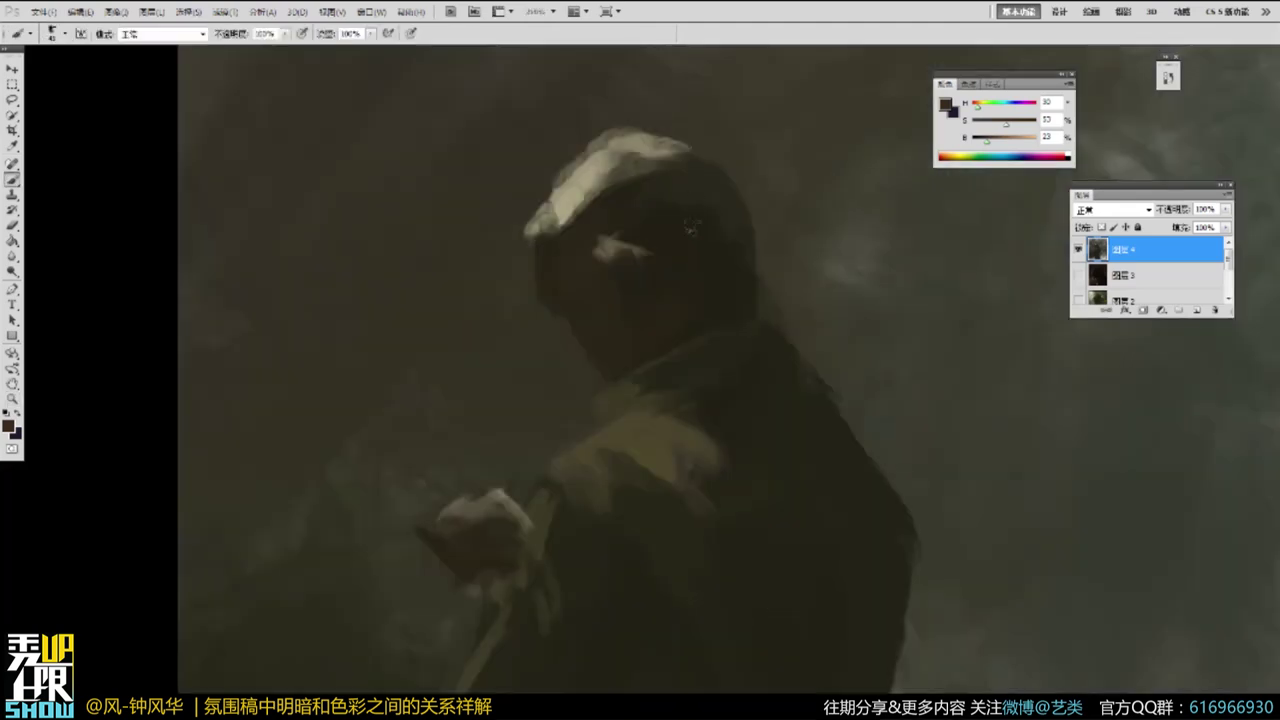
{"action": "left_click", "coordinate": [590, 292], "text": "alt"}
{"action": "left_click_drag", "start_coordinate": [997, 139], "coordinate": [996, 127]}
{"action": "mouse_move", "coordinate": [649, 163]}
{"action": "left_mouse_down"}
{"action": "mouse_move", "coordinate": [599, 184]}
{"action": "mouse_move", "coordinate": [600, 207]}
{"action": "mouse_move", "coordinate": [562, 228]}
{"action": "mouse_move", "coordinate": [557, 260]}
{"action": "mouse_move", "coordinate": [584, 236]}
{"action": "mouse_move", "coordinate": [565, 207]}
{"action": "mouse_move", "coordinate": [607, 211]}
{"action": "mouse_move", "coordinate": [585, 178]}
{"action": "mouse_move", "coordinate": [537, 212]}
{"action": "mouse_move", "coordinate": [553, 181]}
{"action": "mouse_move", "coordinate": [629, 135]}
{"action": "mouse_move", "coordinate": [579, 176]}
{"action": "mouse_move", "coordinate": [667, 160]}
{"action": "mouse_move", "coordinate": [596, 176]}
{"action": "mouse_move", "coordinate": [588, 208]}
{"action": "left_mouse_up"}
{"action": "left_click", "coordinate": [580, 192], "text": "alt"}
{"action": "left_click", "coordinate": [665, 173], "text": "alt"}
{"action": "left_click", "coordinate": [619, 157], "text": "alt"}
{"action": "left_click", "coordinate": [656, 148], "text": "alt"}
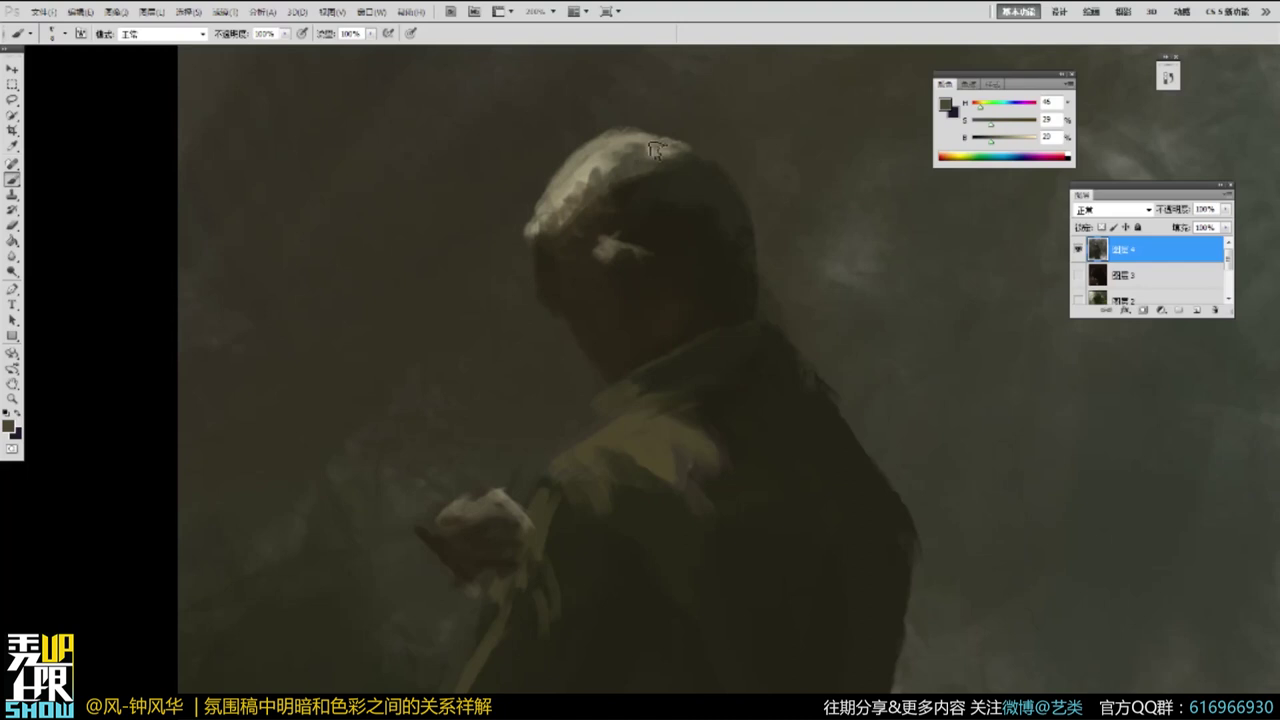
Extend the head's highlight toward the back of the head with softer olive strokes.
{"action": "mouse_move", "coordinate": [645, 137]}
{"action": "left_mouse_down"}
{"action": "mouse_move", "coordinate": [709, 158]}
{"action": "mouse_move", "coordinate": [684, 158]}
{"action": "mouse_move", "coordinate": [773, 145]}
{"action": "left_mouse_up"}
{"action": "left_click", "coordinate": [666, 152], "text": "alt"}
{"action": "left_click", "coordinate": [692, 161], "text": "alt"}
{"action": "left_click", "coordinate": [731, 169], "text": "alt"}
Reshape the light accent on the side of the face with small strokes in sampled colours.
{"action": "left_click", "coordinate": [688, 245], "text": "alt"}
{"action": "left_click", "coordinate": [712, 252], "text": "alt"}
{"action": "mouse_move", "coordinate": [688, 243]}
{"action": "left_mouse_down"}
{"action": "mouse_move", "coordinate": [707, 261]}
{"action": "mouse_move", "coordinate": [710, 238]}
{"action": "left_mouse_up"}
{"action": "left_click", "coordinate": [698, 241], "text": "alt"}
{"action": "left_click", "coordinate": [717, 262], "text": "alt"}
{"action": "left_click", "coordinate": [698, 243], "text": "alt"}
{"action": "left_click", "coordinate": [706, 242], "text": "alt"}
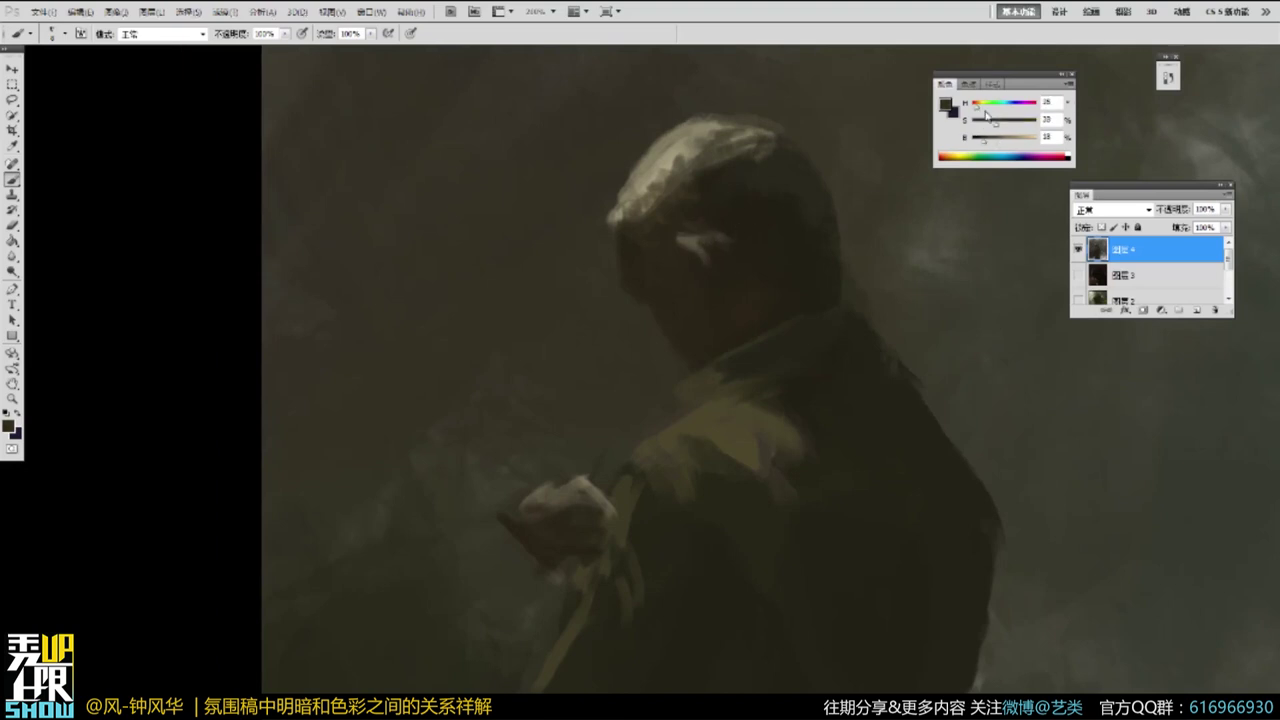
{"action": "left_click", "coordinate": [703, 248], "text": "alt"}
{"action": "left_click", "coordinate": [703, 248], "text": "alt"}
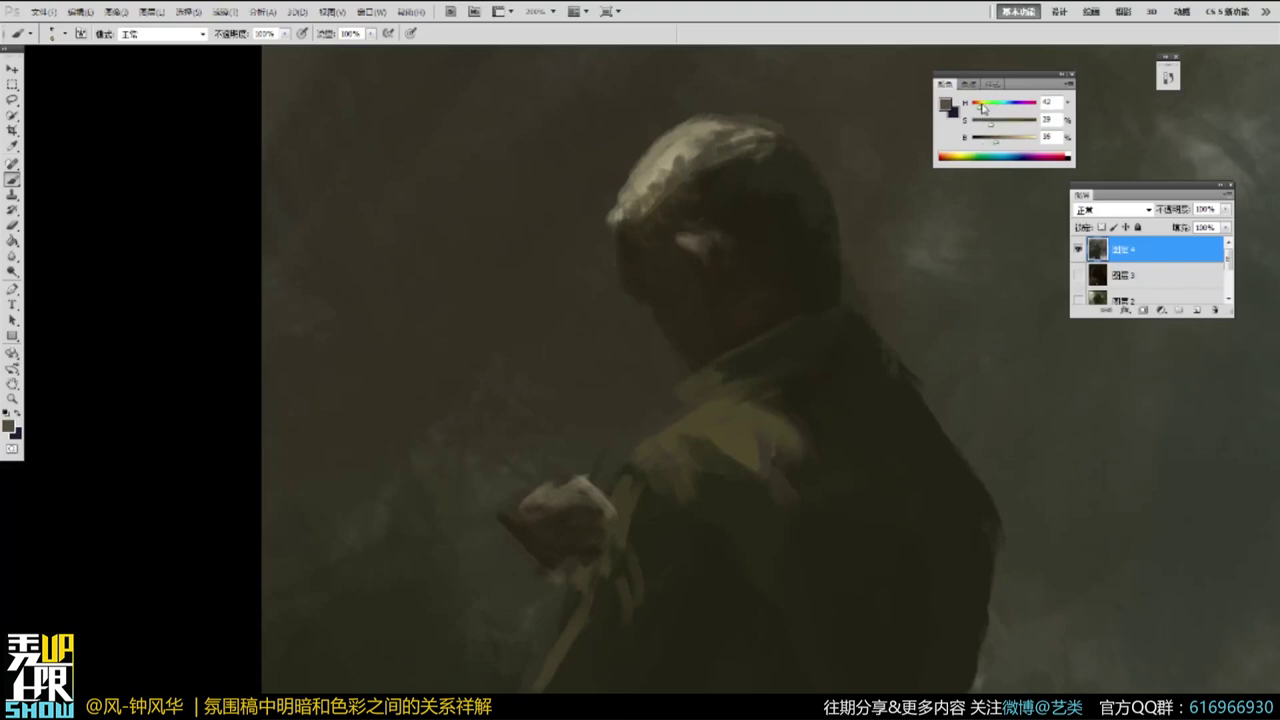
Refine the forehead and brow edge below the head's highlight with small sampled strokes.
{"action": "left_click", "coordinate": [630, 212], "text": "alt"}
{"action": "left_click_drag", "start_coordinate": [620, 236], "coordinate": [625, 261]}
{"action": "left_click", "coordinate": [642, 158], "text": "alt"}
{"action": "left_click", "coordinate": [623, 233], "text": "alt"}
{"action": "left_click", "coordinate": [634, 272], "text": "alt"}
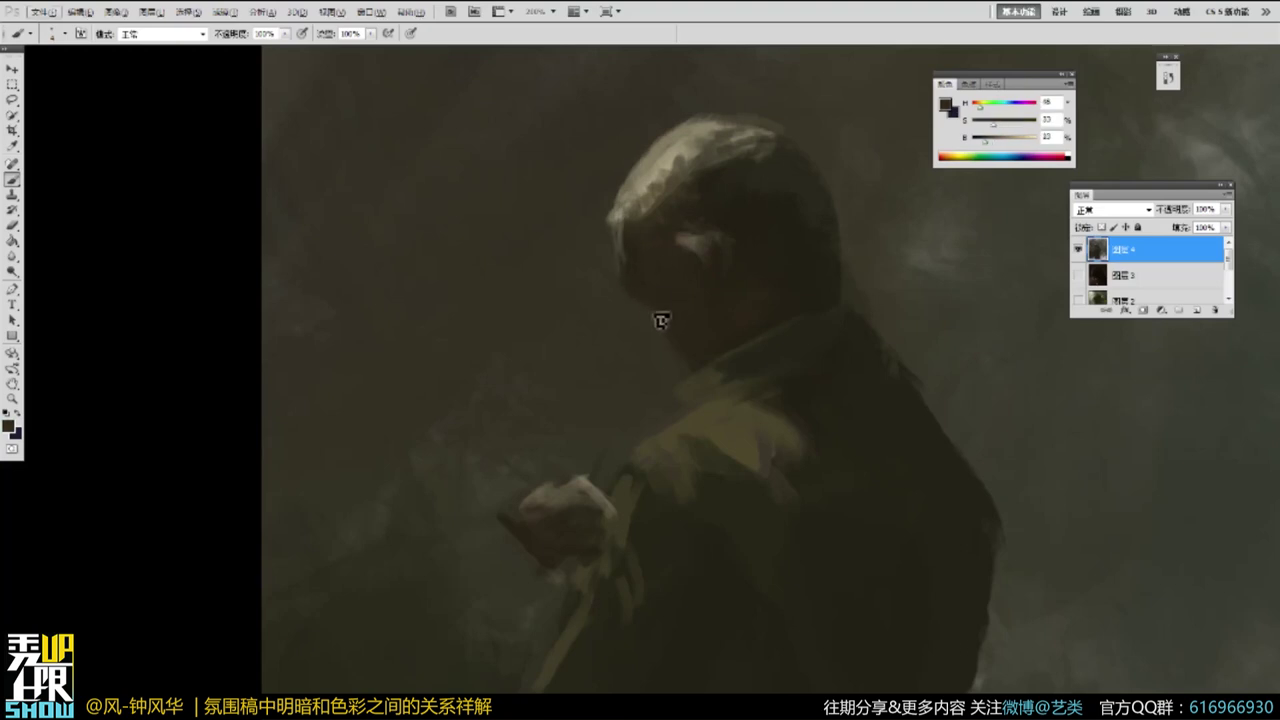
Define the lower face and jawline above the collar with small strokes in sampled dark tones.
{"action": "left_click", "coordinate": [651, 324], "text": "alt"}
{"action": "left_click", "coordinate": [665, 332], "text": "alt"}
{"action": "left_click", "coordinate": [664, 349], "text": "alt"}
{"action": "mouse_move", "coordinate": [648, 309]}
{"action": "left_mouse_down"}
{"action": "mouse_move", "coordinate": [654, 340]}
{"action": "mouse_move", "coordinate": [669, 332]}
{"action": "mouse_move", "coordinate": [725, 368]}
{"action": "left_mouse_up"}
{"action": "left_click", "coordinate": [704, 369], "text": "alt"}
Soften the crown of the head with a larger brush in a muted olive tone.
{"action": "key", "text": "h"}
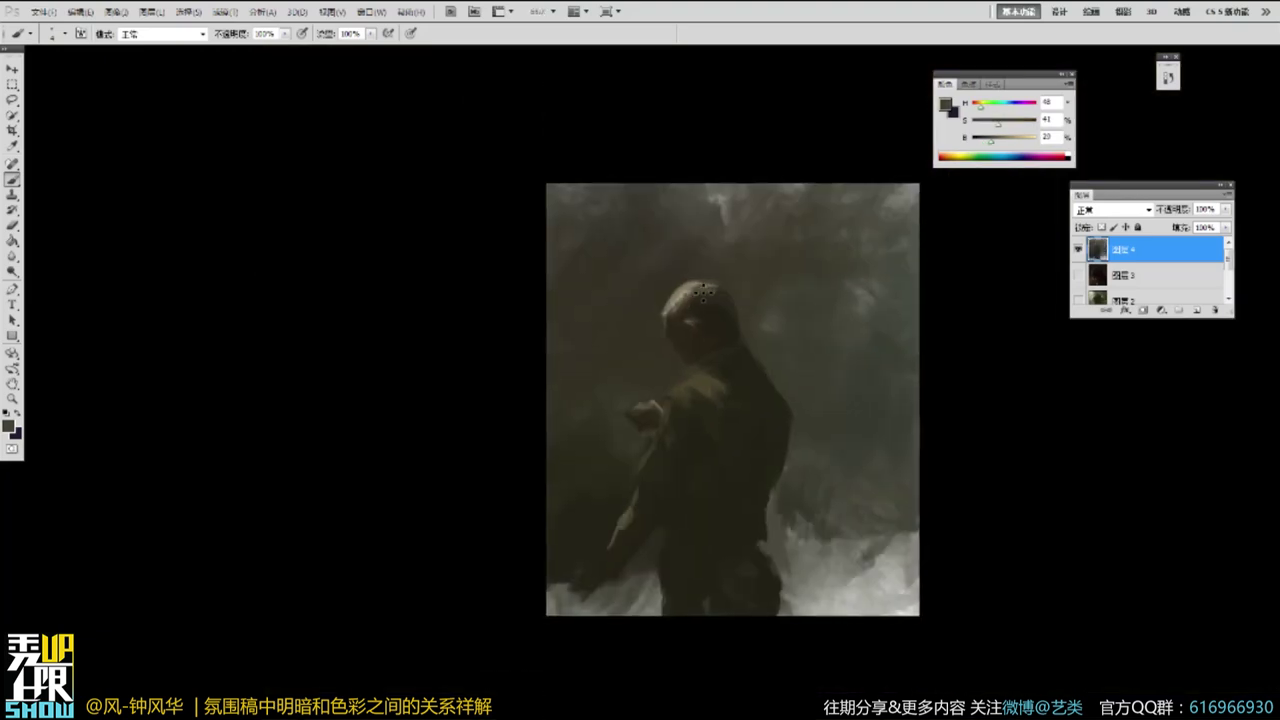
{"action": "scroll", "coordinate": [706, 284], "scroll_direction": "up", "scroll_amount": 1}
{"action": "left_click", "coordinate": [728, 277], "text": "alt"}
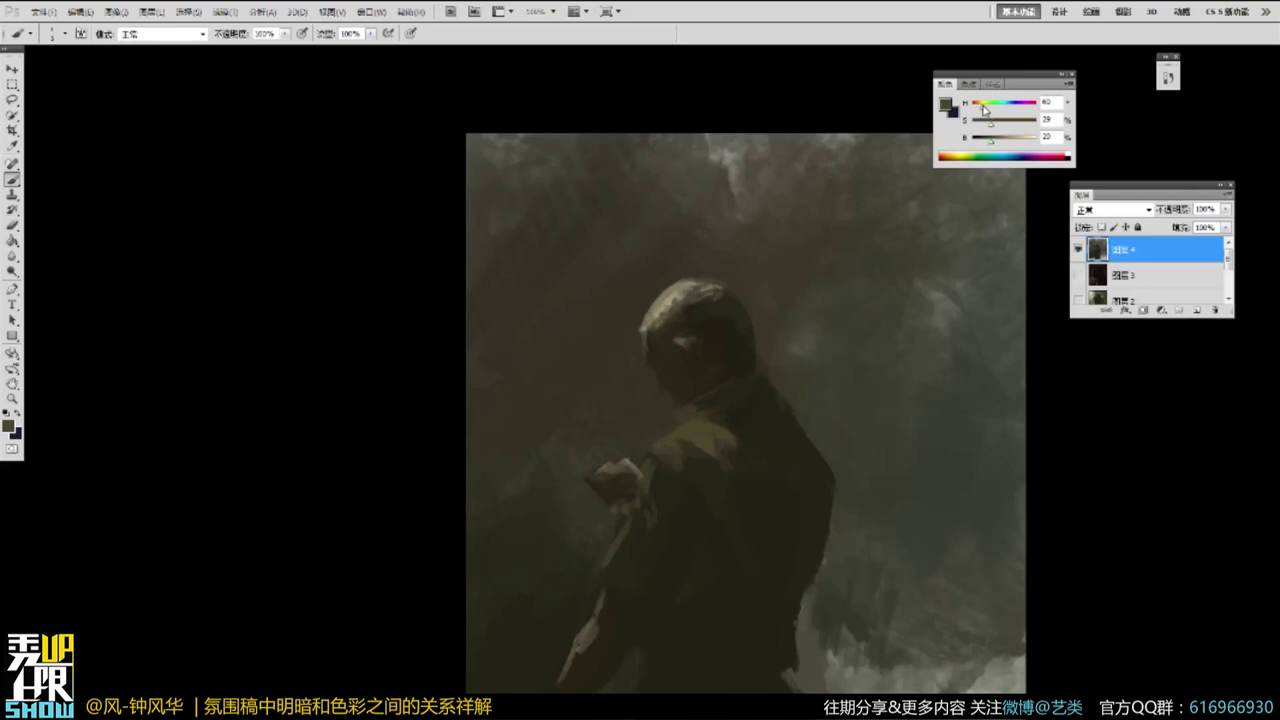
{"action": "key", "text": "bracketright"}
{"action": "key", "text": "bracketright"}
{"action": "key", "text": "bracketright"}
{"action": "left_click_drag", "start_coordinate": [677, 300], "coordinate": [689, 286]}
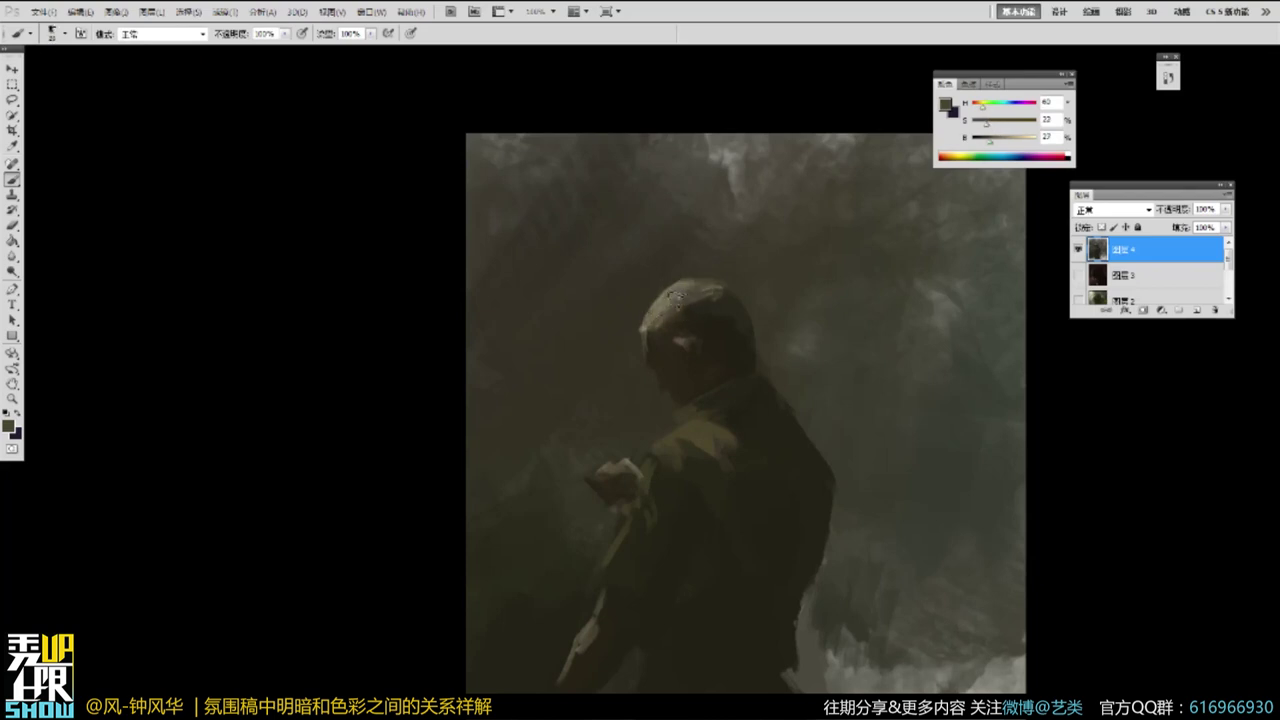
Blend the highlight on the front and top of the head with finer strokes in sampled olive tones.
{"action": "key", "text": "bracketleft"}
{"action": "key", "text": "bracketleft"}
{"action": "left_click", "coordinate": [661, 311], "text": "alt"}
{"action": "left_click_drag", "start_coordinate": [650, 327], "coordinate": [647, 330]}
{"action": "left_click_drag", "start_coordinate": [690, 290], "coordinate": [672, 299]}
{"action": "left_click", "coordinate": [691, 291], "text": "alt"}
{"action": "left_click", "coordinate": [726, 305], "text": "alt"}
Darken the back of the head and build up the collar behind the neck with sampled dark tones.
{"action": "left_click", "coordinate": [713, 314], "text": "alt"}
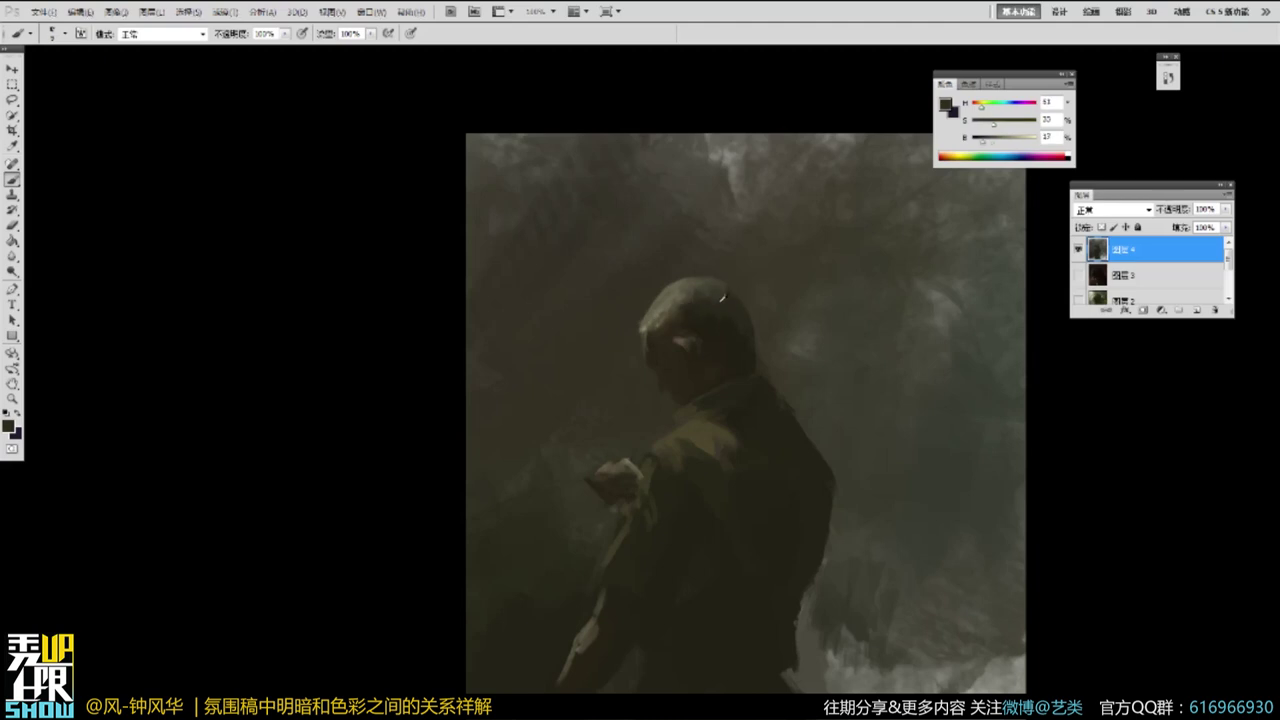
{"action": "left_click_drag", "start_coordinate": [726, 289], "coordinate": [736, 297]}
{"action": "left_click", "coordinate": [741, 314], "text": "alt"}
{"action": "left_click", "coordinate": [740, 300], "text": "alt"}
{"action": "left_click", "coordinate": [767, 375], "text": "alt"}
Refine the forehead, brow and upper face with small strokes in sampled dark and mid tones.
{"action": "left_click", "coordinate": [650, 322], "text": "alt"}
{"action": "left_click", "coordinate": [650, 352], "text": "alt"}
{"action": "left_click", "coordinate": [661, 349], "text": "alt"}
{"action": "left_click", "coordinate": [677, 346], "text": "alt"}
{"action": "left_click", "coordinate": [655, 341], "text": "alt"}
{"action": "left_click", "coordinate": [647, 333], "text": "alt"}
Brighten the front of the head with olive strokes at 57% brightness.
{"action": "left_click_drag", "start_coordinate": [998, 141], "coordinate": [1010, 141]}
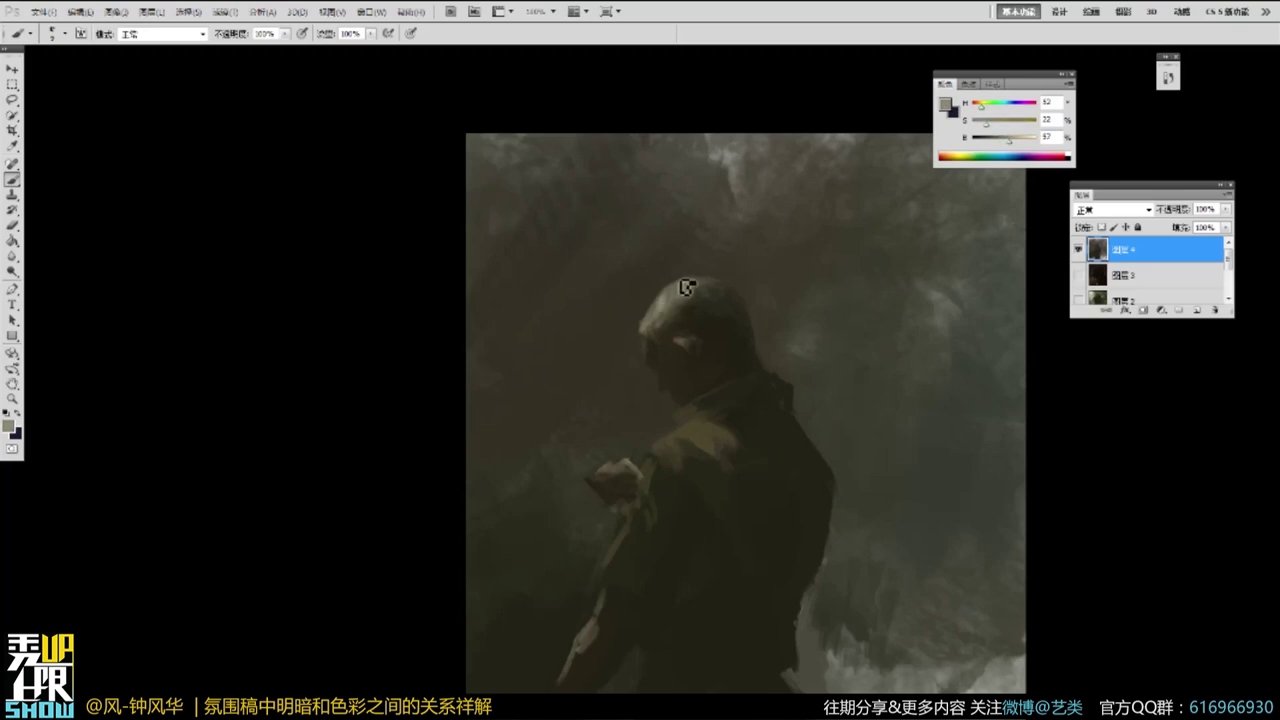
{"action": "key", "text": "ctrl+minus"}
{"action": "left_click", "coordinate": [683, 284], "text": "alt"}
{"action": "mouse_move", "coordinate": [686, 284]}
{"action": "left_mouse_down"}
{"action": "mouse_move", "coordinate": [683, 300]}
{"action": "mouse_move", "coordinate": [680, 288]}
{"action": "mouse_move", "coordinate": [708, 286]}
{"action": "mouse_move", "coordinate": [681, 303]}
{"action": "left_mouse_up"}
Strengthen the head's highlight using a pale olive with 24% saturation and 60% brightness.
{"action": "left_click", "coordinate": [1016, 138]}
{"action": "left_click", "coordinate": [988, 124]}
{"action": "key", "text": "ctrl+space"}
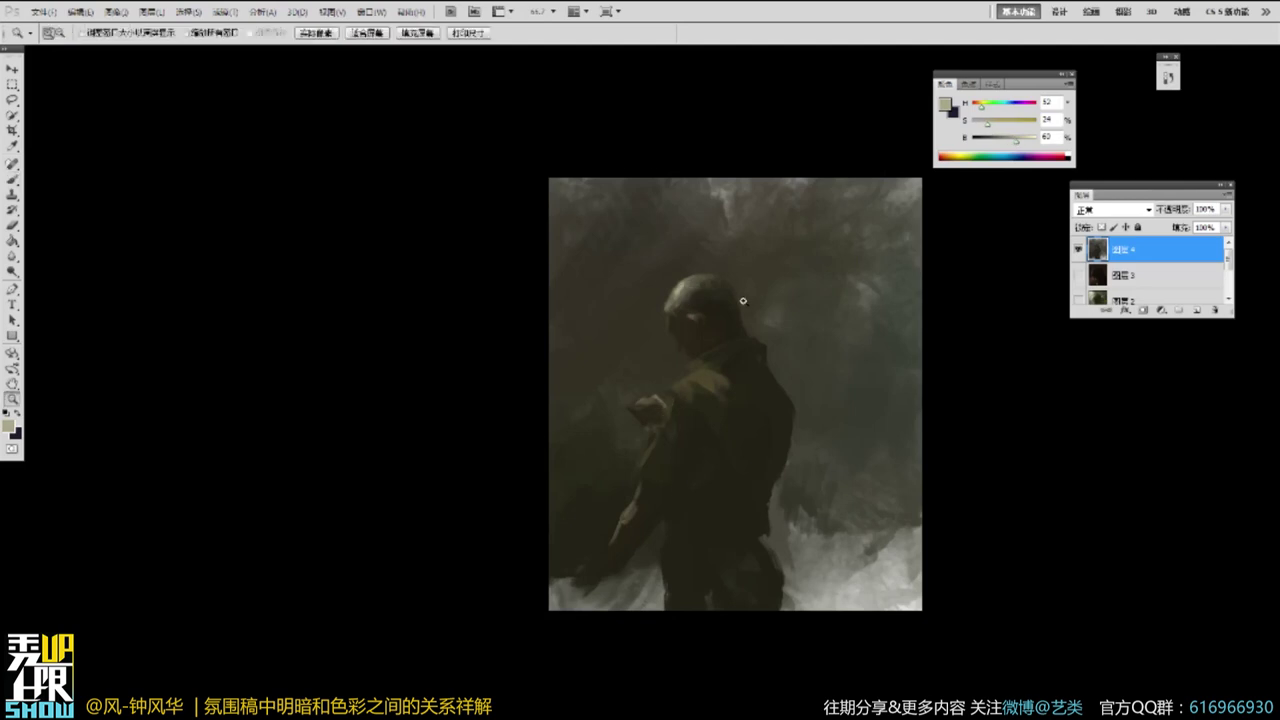
{"action": "left_click", "coordinate": [744, 299], "text": "ctrl"}
{"action": "left_click", "coordinate": [658, 267], "text": "alt"}
{"action": "left_click_drag", "start_coordinate": [660, 277], "coordinate": [677, 271]}
{"action": "key", "text": "ctrl+alt+space"}
{"action": "left_click", "coordinate": [786, 486], "text": "ctrl+alt"}
{"action": "left_click_drag", "start_coordinate": [890, 489], "coordinate": [889, 340]}
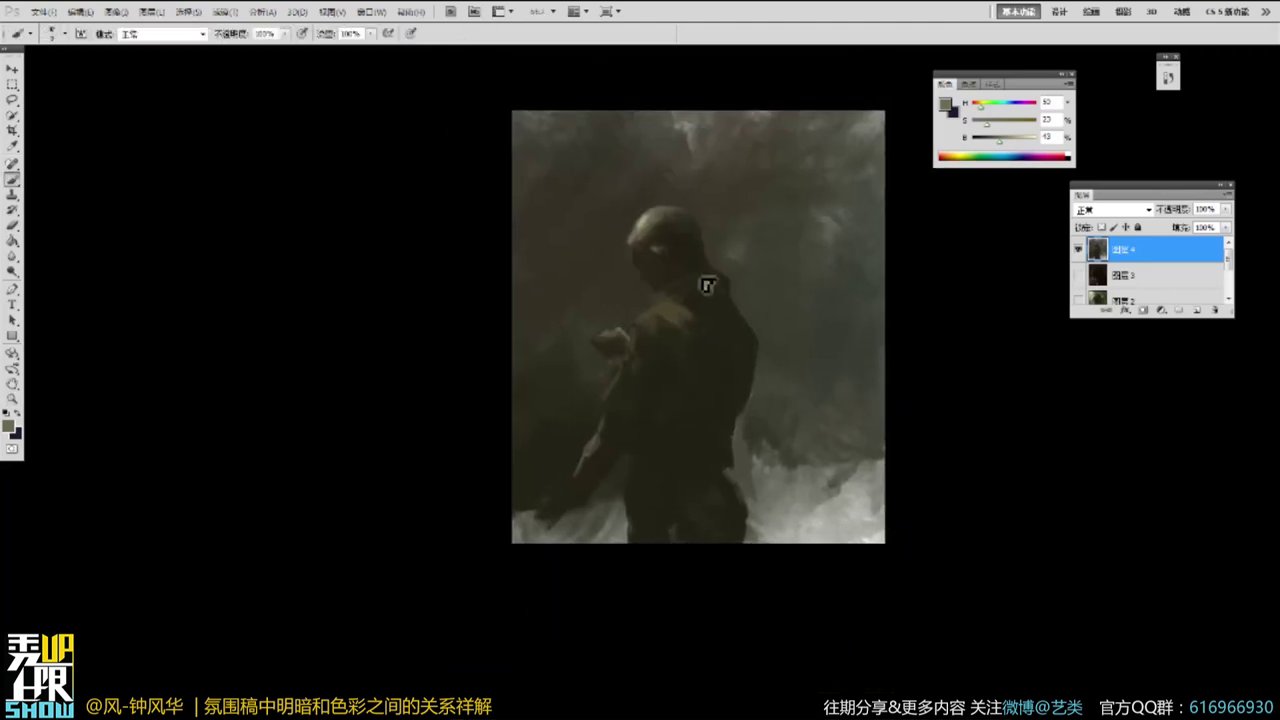
Clean up the forehead's outer edge and soften the light accent on the side of the face with sampled tones.
{"action": "scroll", "coordinate": [690, 260], "scroll_direction": "up", "scroll_amount": 2}
{"action": "left_click", "coordinate": [722, 298], "text": "alt"}
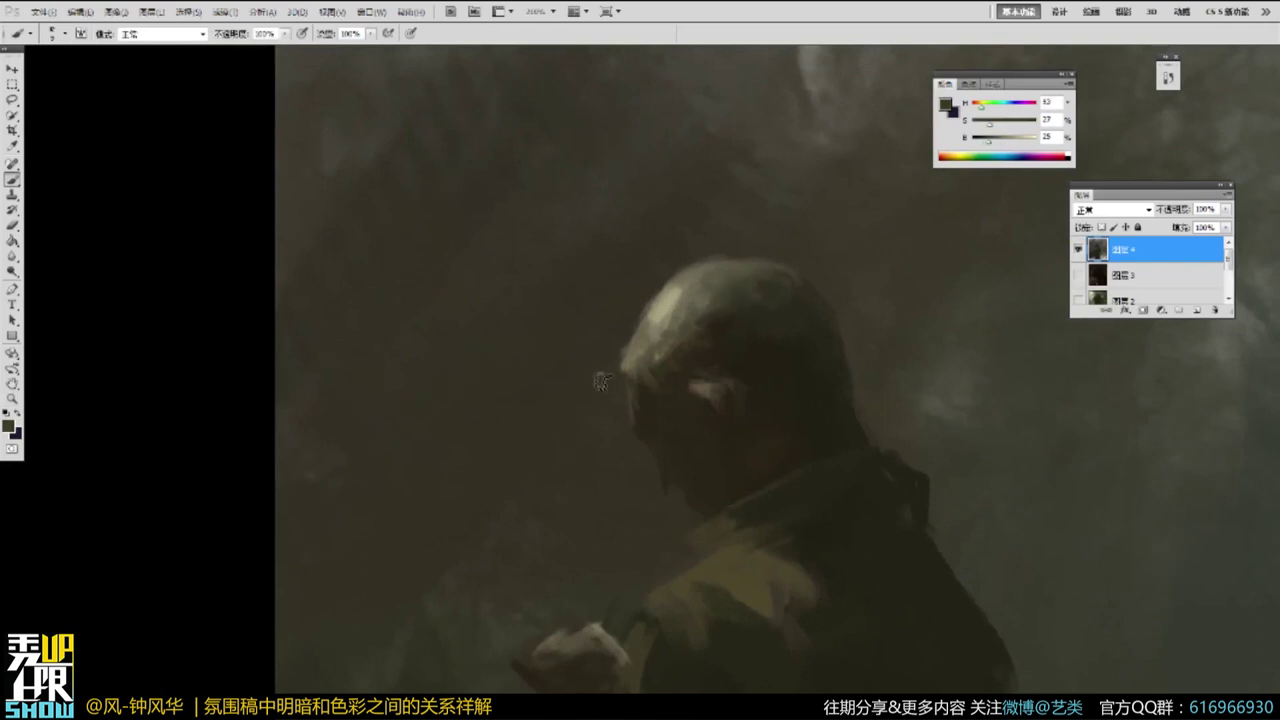
{"action": "left_click", "coordinate": [645, 326], "text": "alt"}
{"action": "left_click", "coordinate": [630, 382], "text": "alt"}
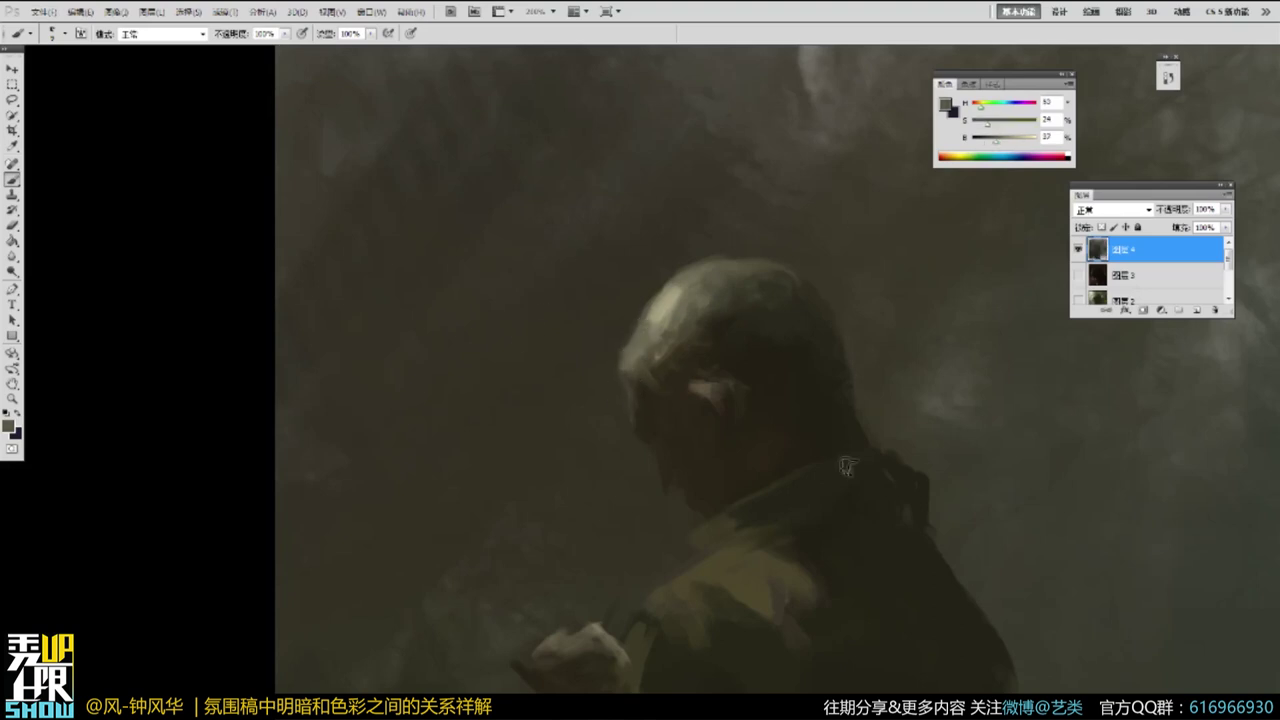
{"action": "left_click", "coordinate": [713, 391], "text": "alt"}
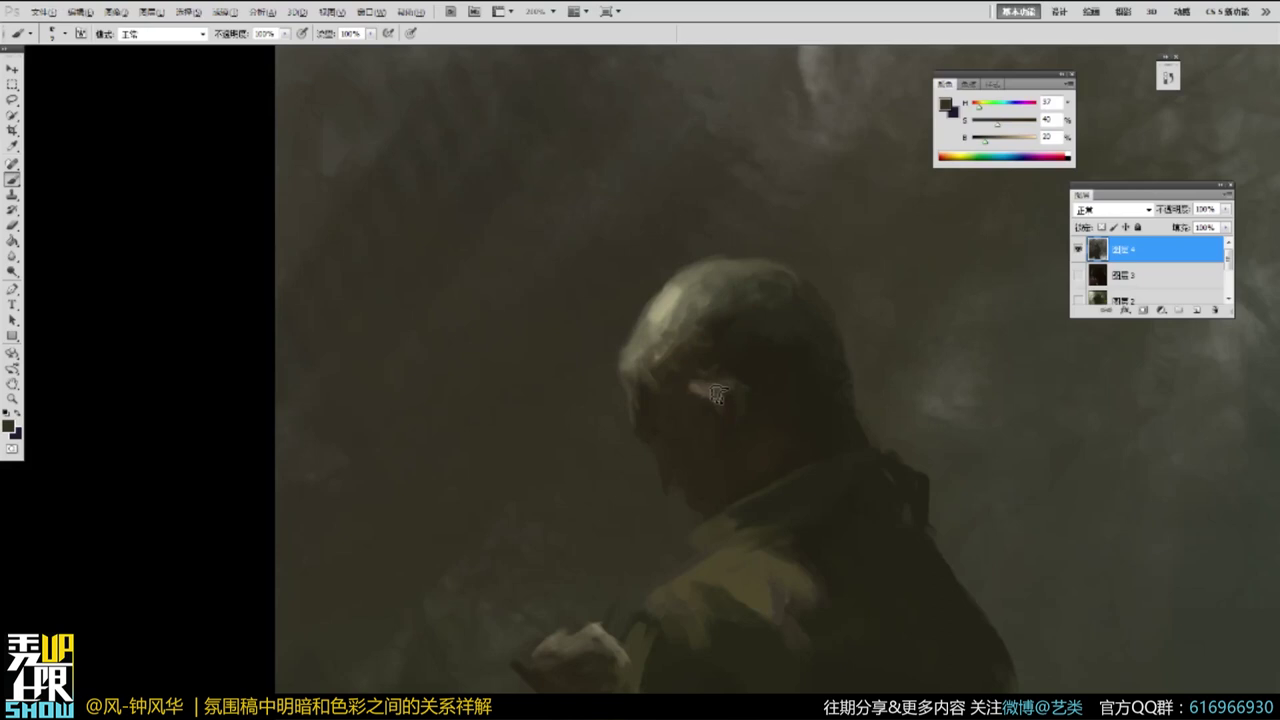
{"action": "left_click", "coordinate": [754, 329], "text": "alt"}
{"action": "left_click", "coordinate": [756, 329], "text": "alt"}
{"action": "left_click_drag", "start_coordinate": [897, 373], "coordinate": [856, 318]}
Warm the lit shoulder with more saturated ochre strokes and blend them into the surrounding jacket.
{"action": "key", "text": "z"}
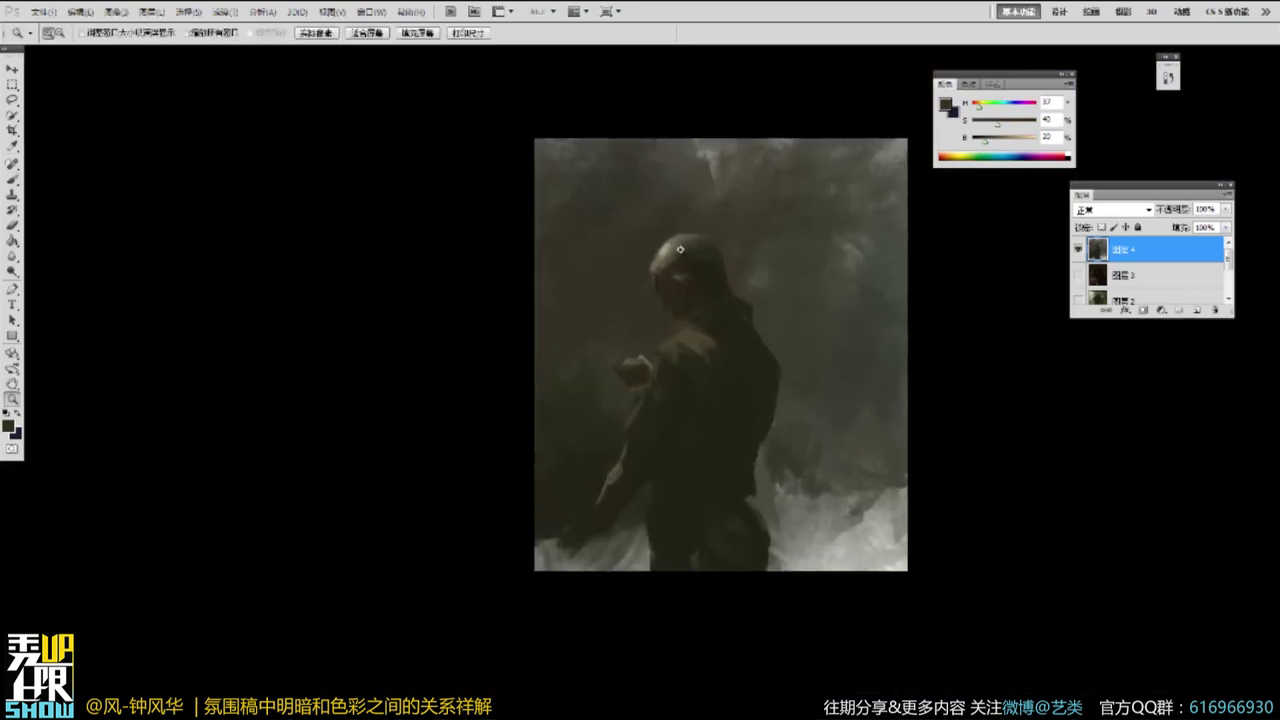
{"action": "key", "text": "b"}
{"action": "left_click", "coordinate": [694, 350], "text": "alt"}
{"action": "mouse_move", "coordinate": [694, 361]}
{"action": "left_mouse_down"}
{"action": "mouse_move", "coordinate": [678, 356]}
{"action": "mouse_move", "coordinate": [700, 366]}
{"action": "left_mouse_up"}
{"action": "left_click", "coordinate": [776, 301], "text": "alt"}
{"action": "left_click_drag", "start_coordinate": [987, 121], "coordinate": [1016, 122]}
{"action": "mouse_move", "coordinate": [691, 352]}
{"action": "left_mouse_down"}
{"action": "mouse_move", "coordinate": [708, 364]}
{"action": "mouse_move", "coordinate": [698, 373]}
{"action": "left_mouse_up"}
{"action": "left_click", "coordinate": [701, 364], "text": "alt"}
{"action": "left_click", "coordinate": [699, 374], "text": "alt"}
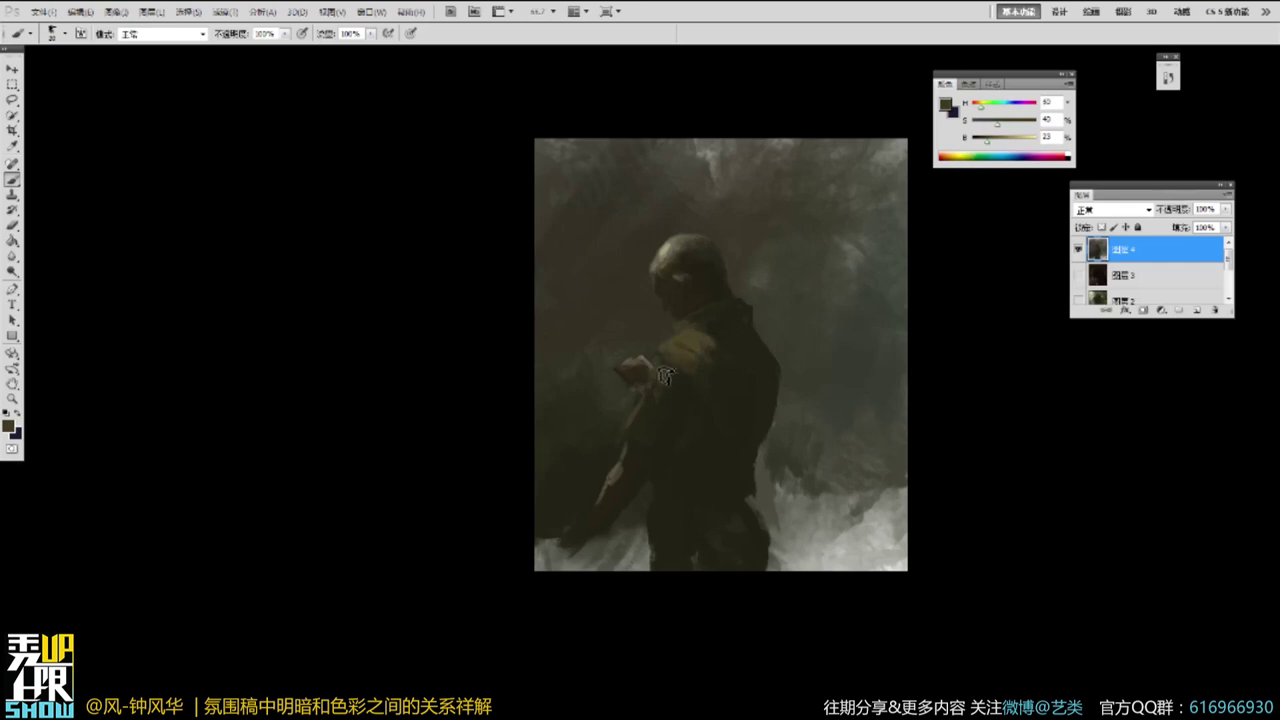
Rework the raised hand and its cuff with small strokes in sampled light and dark tones.
{"action": "left_click", "coordinate": [648, 360], "text": "alt"}
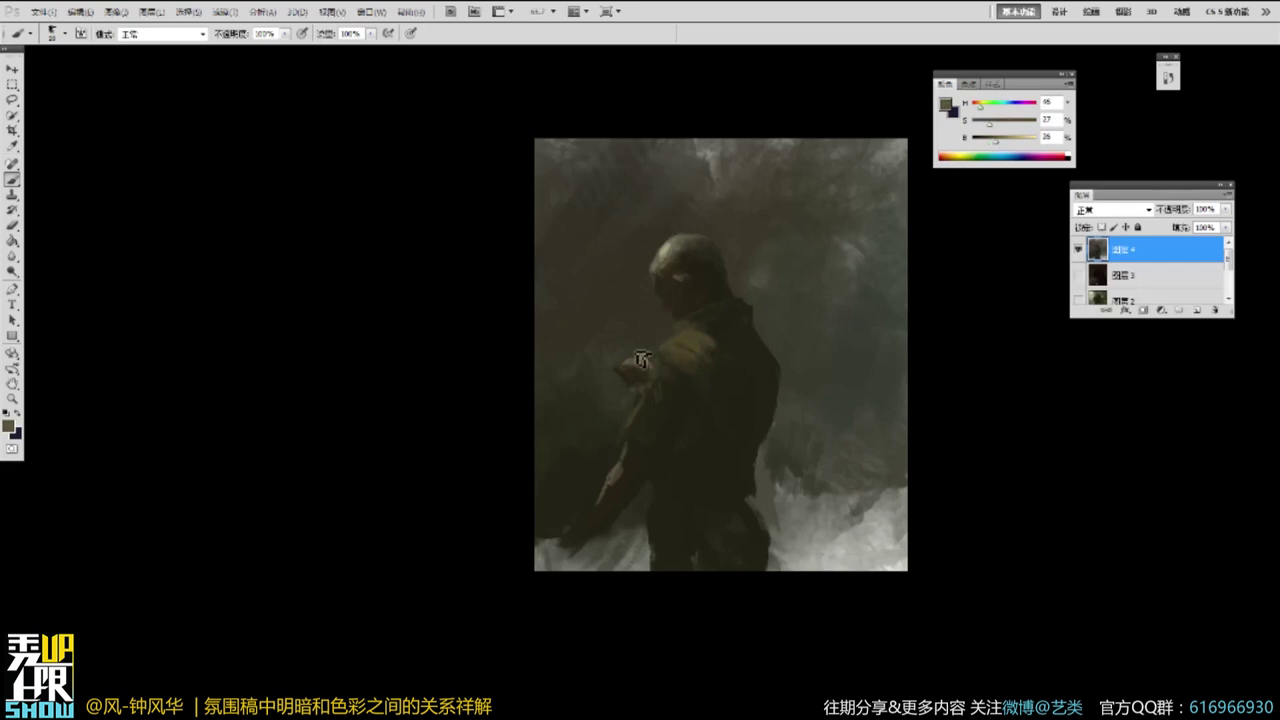
{"action": "mouse_move", "coordinate": [657, 372]}
{"action": "left_mouse_down"}
{"action": "mouse_move", "coordinate": [639, 362]}
{"action": "mouse_move", "coordinate": [654, 369]}
{"action": "left_mouse_up"}
{"action": "left_click", "coordinate": [650, 374], "text": "alt"}
{"action": "left_click", "coordinate": [645, 358], "text": "alt"}
{"action": "left_click", "coordinate": [645, 368], "text": "alt"}
{"action": "left_click", "coordinate": [656, 363], "text": "alt"}
Blend the head's highlight into its shadow side with sampled olive and dark tones.
{"action": "key", "text": "z"}
{"action": "left_click", "coordinate": [769, 245]}
{"action": "key", "text": "b"}
{"action": "left_click", "coordinate": [627, 264], "text": "alt"}
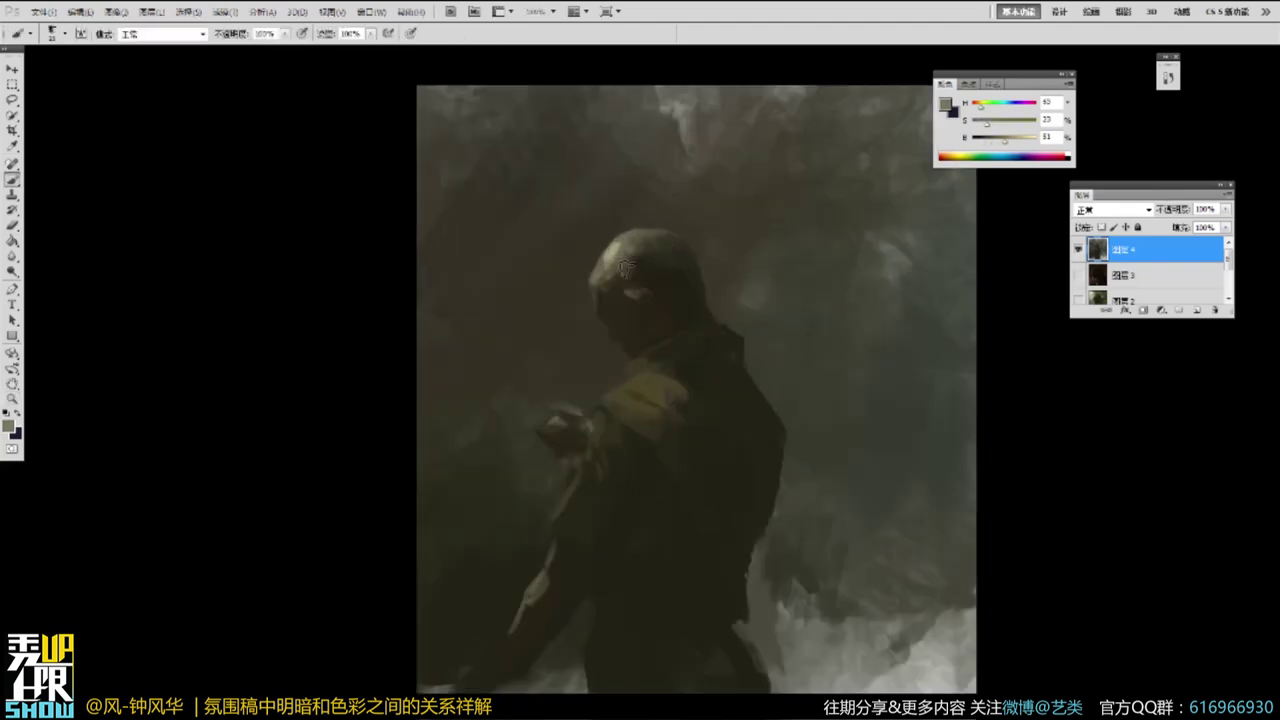
{"action": "left_click_drag", "start_coordinate": [681, 280], "coordinate": [663, 284]}
{"action": "left_click", "coordinate": [663, 284], "text": "alt"}
{"action": "left_click_drag", "start_coordinate": [853, 246], "coordinate": [827, 256]}
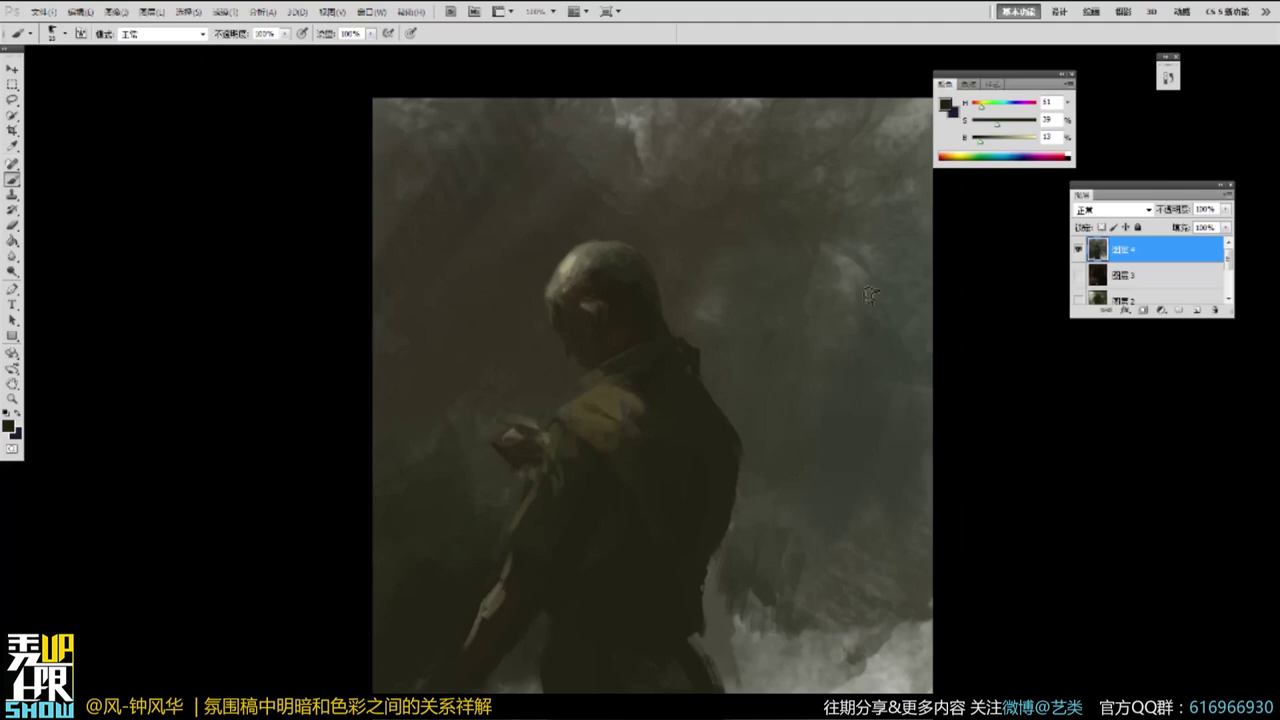
{"action": "left_click", "coordinate": [852, 292], "text": "alt"}
{"action": "left_click_drag", "start_coordinate": [992, 143], "coordinate": [1005, 143]}
{"action": "key", "text": "Return"}
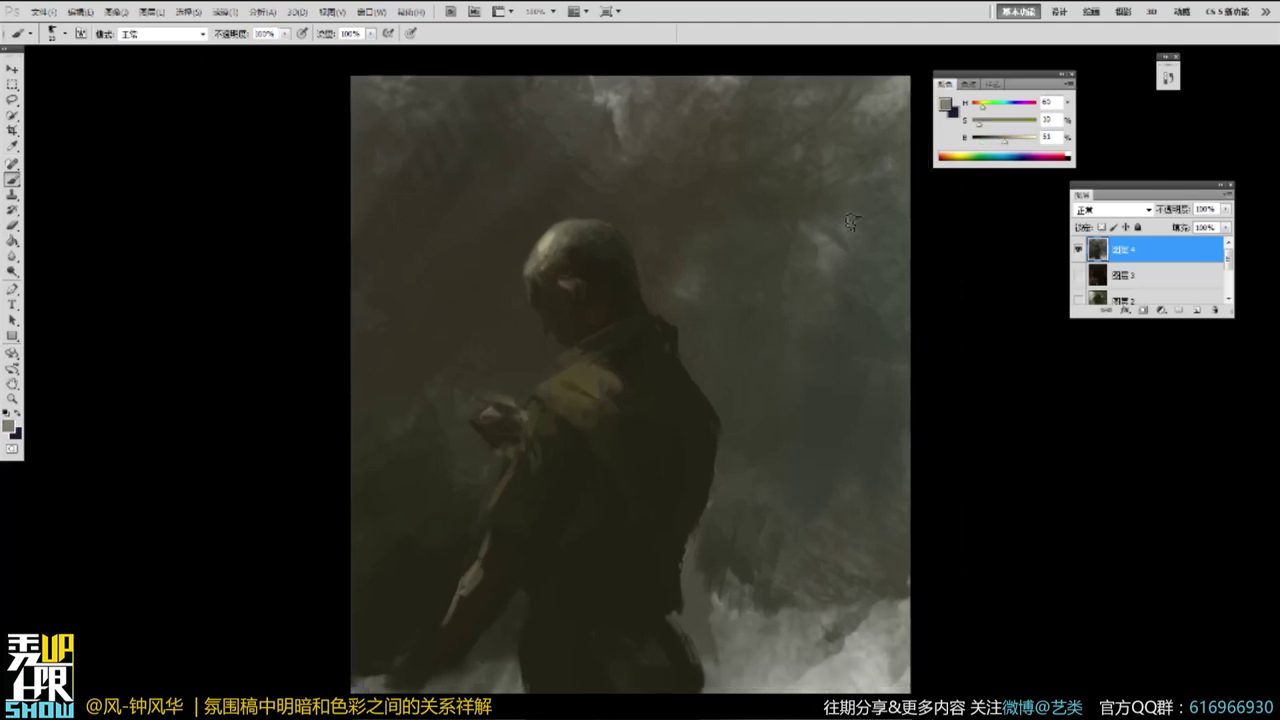
{"action": "mouse_move", "coordinate": [828, 276]}
{"action": "left_mouse_down"}
{"action": "mouse_move", "coordinate": [845, 356]}
{"action": "mouse_move", "coordinate": [836, 296]}
{"action": "left_mouse_up"}
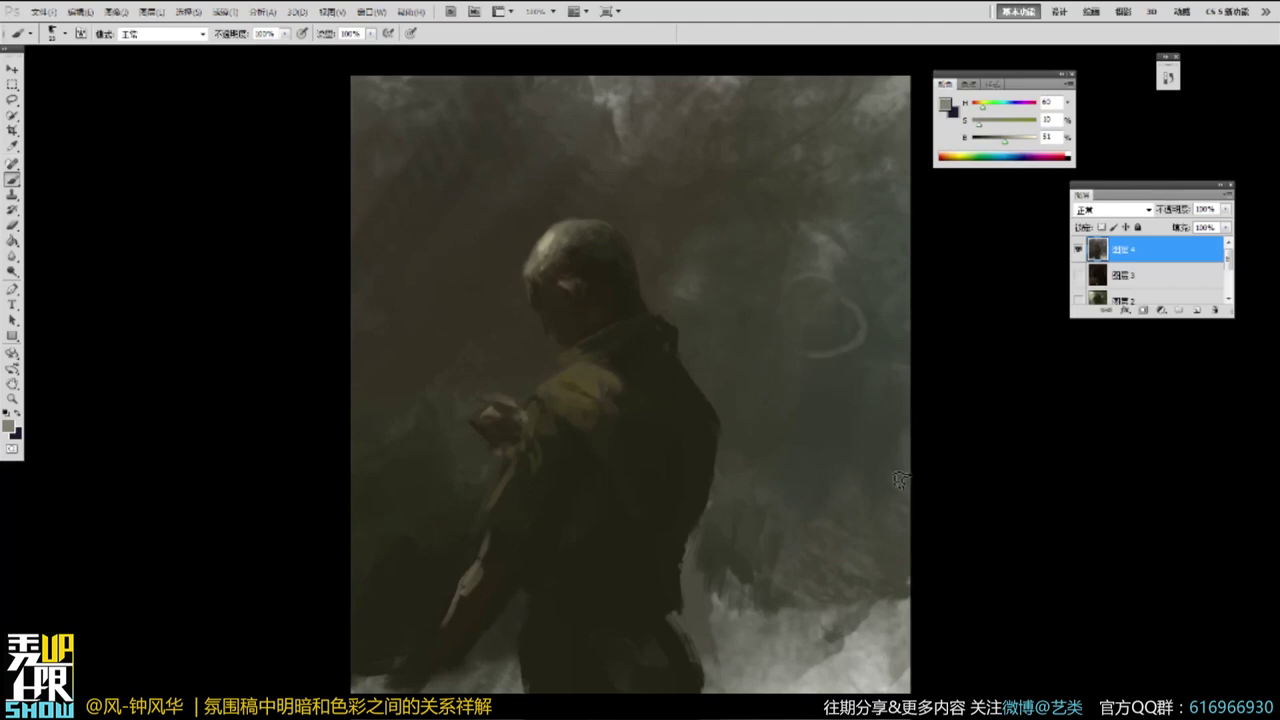
{"action": "key", "text": "ctrl+alt+z"}
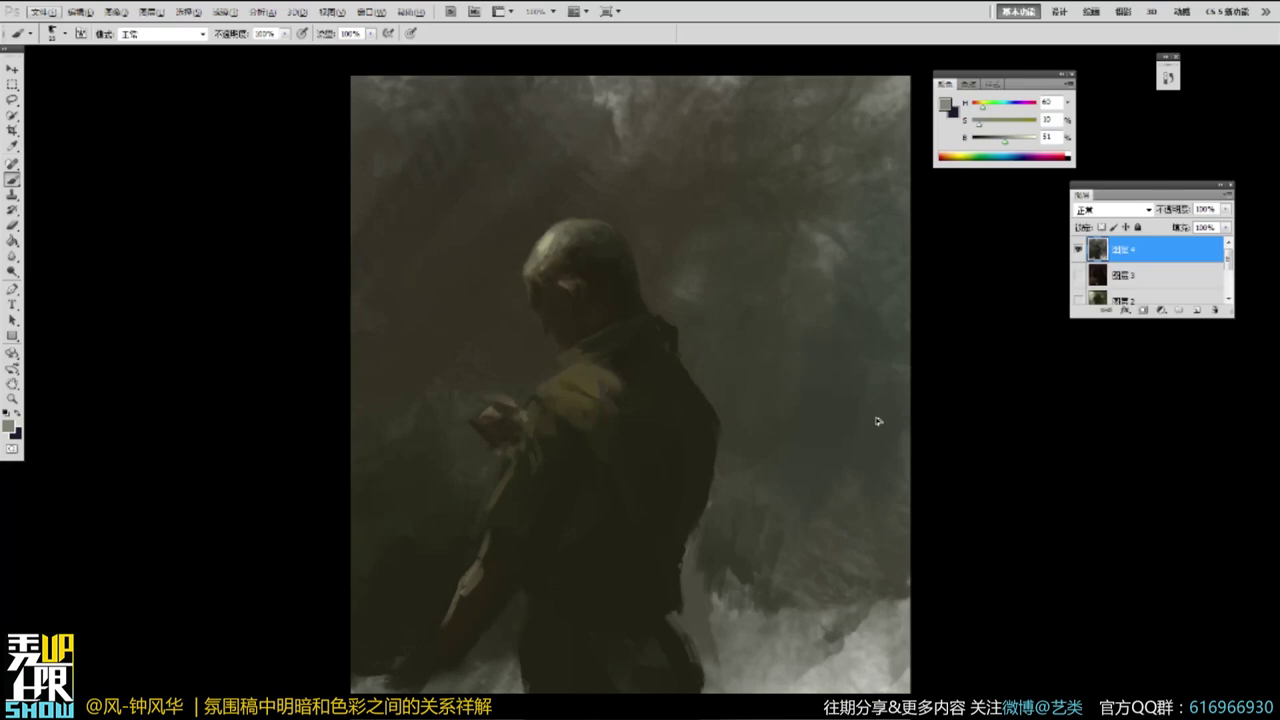
Lighten the collar edge below the jaw with strokes in sampled olive tones.
{"action": "left_click", "coordinate": [600, 365], "text": "alt"}
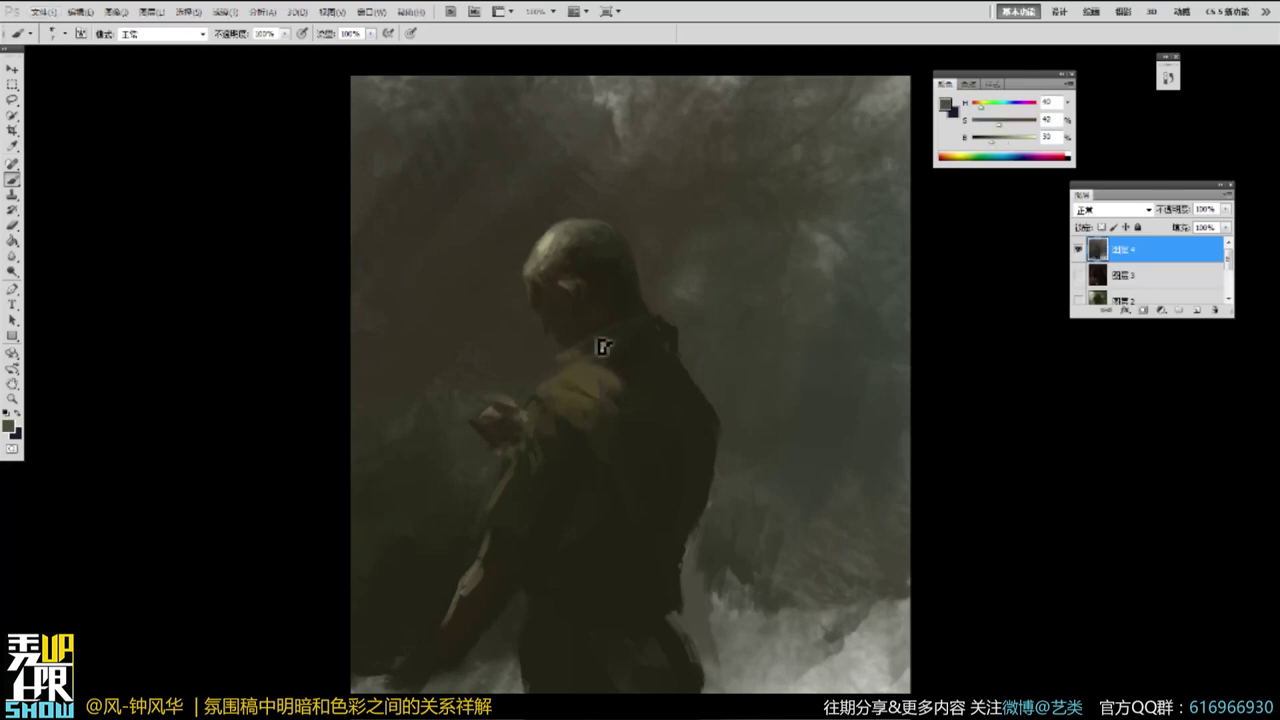
{"action": "left_click", "coordinate": [808, 277], "text": "alt"}
{"action": "left_click", "coordinate": [643, 319], "text": "alt"}
{"action": "left_click", "coordinate": [577, 243], "text": "ctrl"}
{"action": "left_click", "coordinate": [575, 268], "text": "alt"}
Warm the collar with a more saturated olive at 34% brightness and blend it into the shoulder.
{"action": "left_click", "coordinate": [1003, 139]}
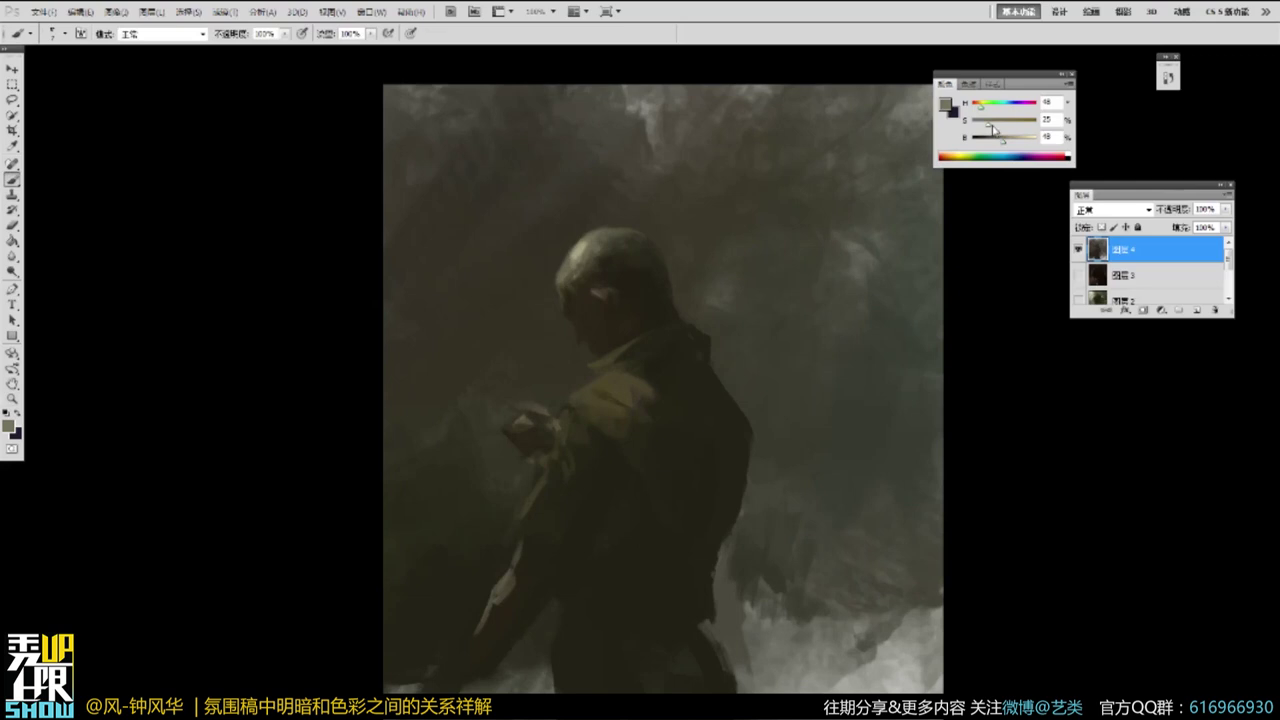
{"action": "left_click_drag", "start_coordinate": [1001, 140], "coordinate": [995, 140]}
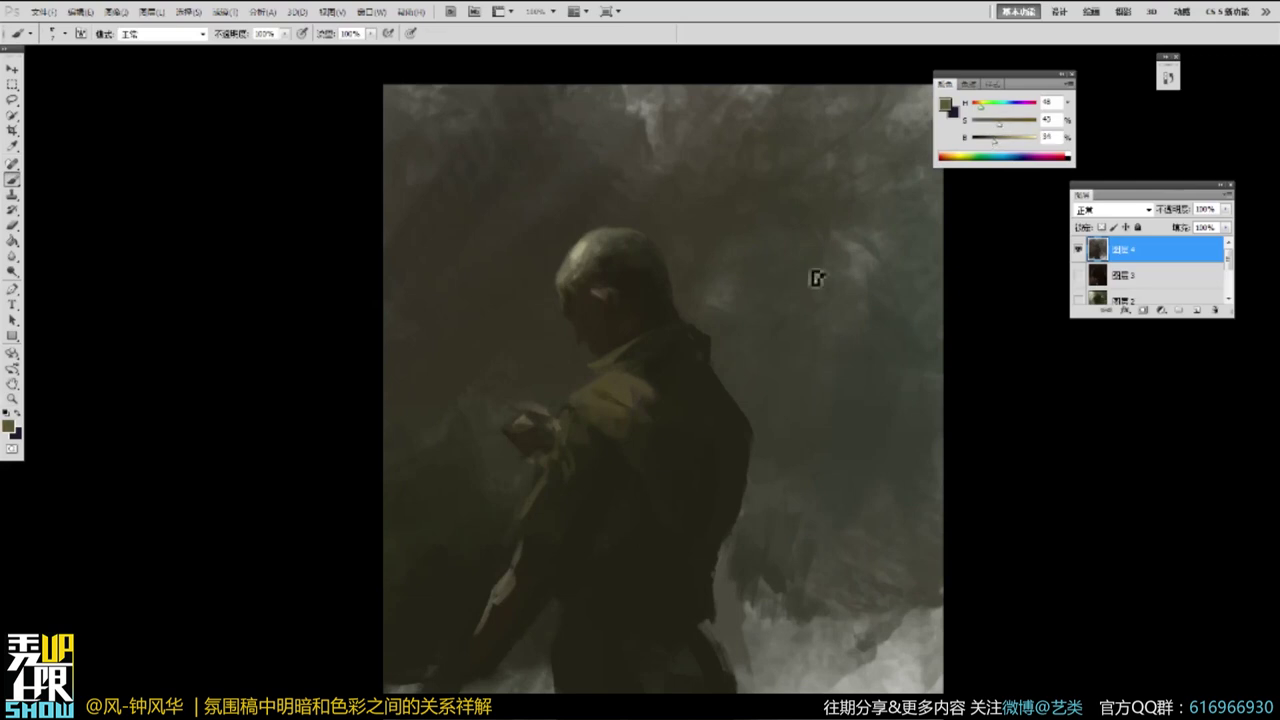
{"action": "left_click_drag", "start_coordinate": [627, 348], "coordinate": [651, 341]}
{"action": "left_click", "coordinate": [643, 351], "text": "alt"}
{"action": "left_click", "coordinate": [627, 360], "text": "alt"}
{"action": "left_click", "coordinate": [621, 372], "text": "alt"}
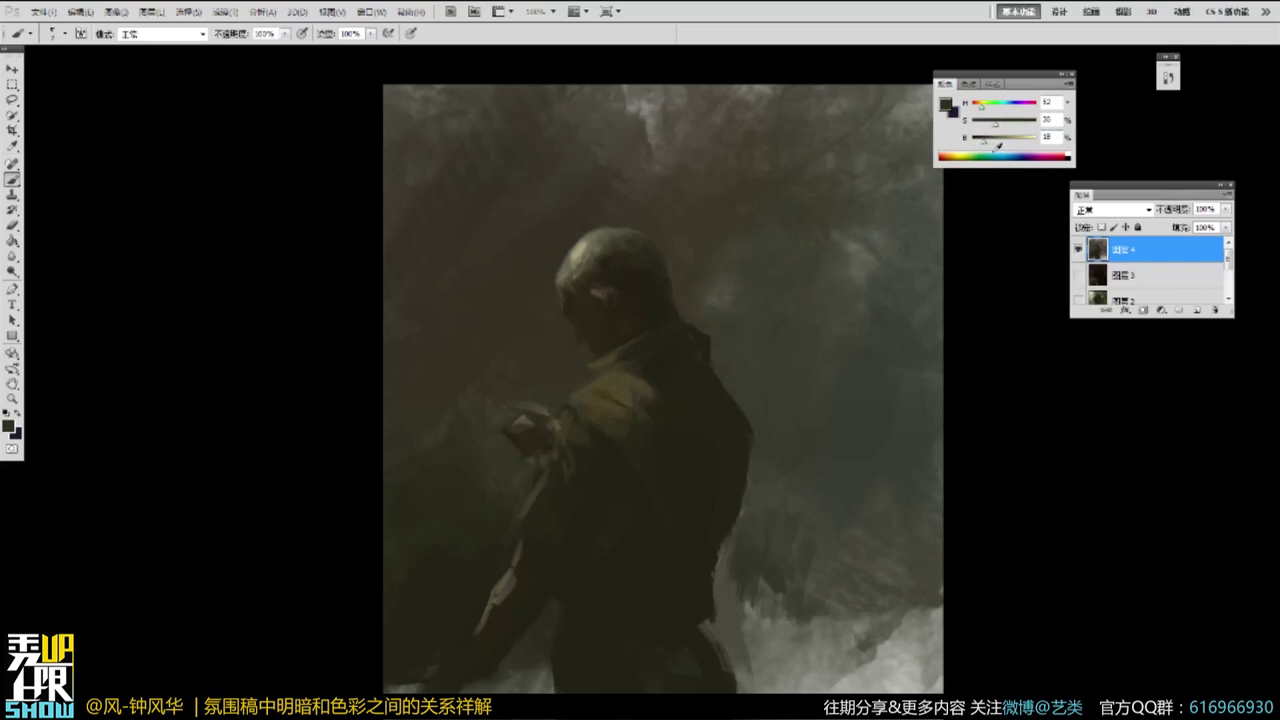
Touch up the highlight along the front and top of the head with a sampled pale olive.
{"action": "left_click_drag", "start_coordinate": [986, 144], "coordinate": [1009, 108]}
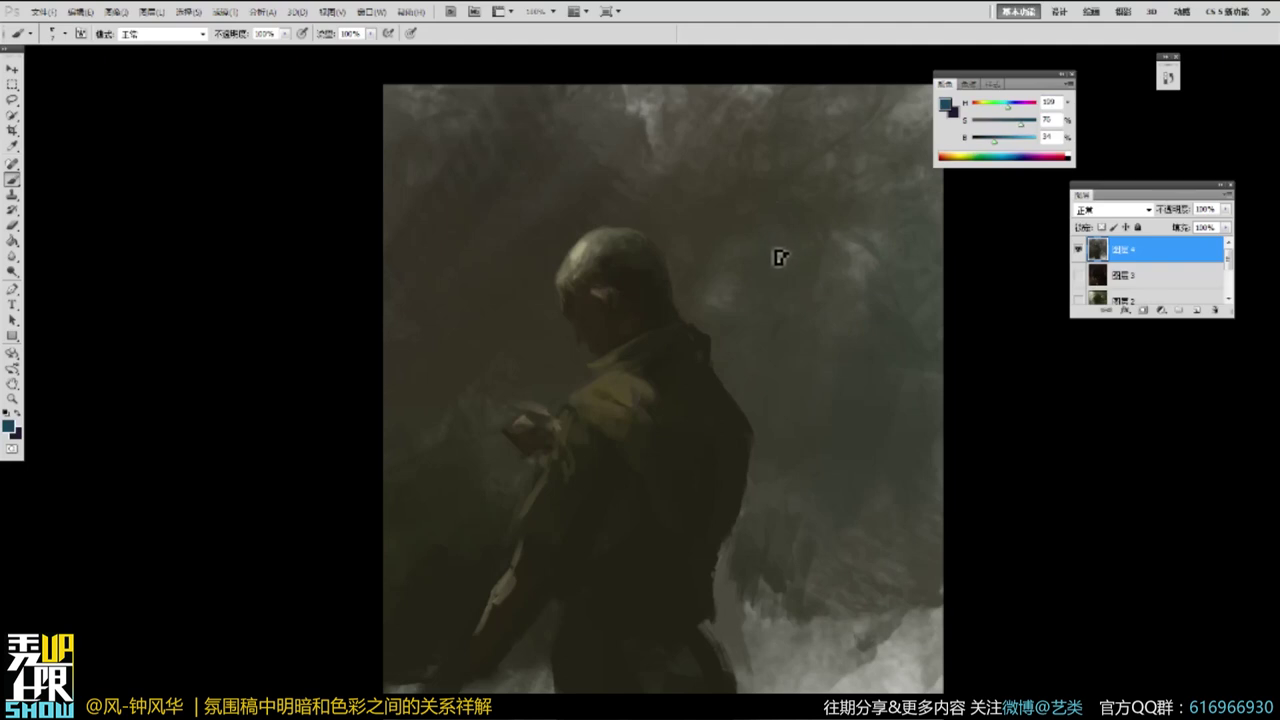
{"action": "left_click", "coordinate": [568, 266], "text": "alt"}
{"action": "mouse_move", "coordinate": [562, 288]}
{"action": "left_mouse_down"}
{"action": "mouse_move", "coordinate": [582, 253]}
{"action": "mouse_move", "coordinate": [617, 244]}
{"action": "left_mouse_up"}
{"action": "left_click", "coordinate": [583, 254], "text": "alt"}
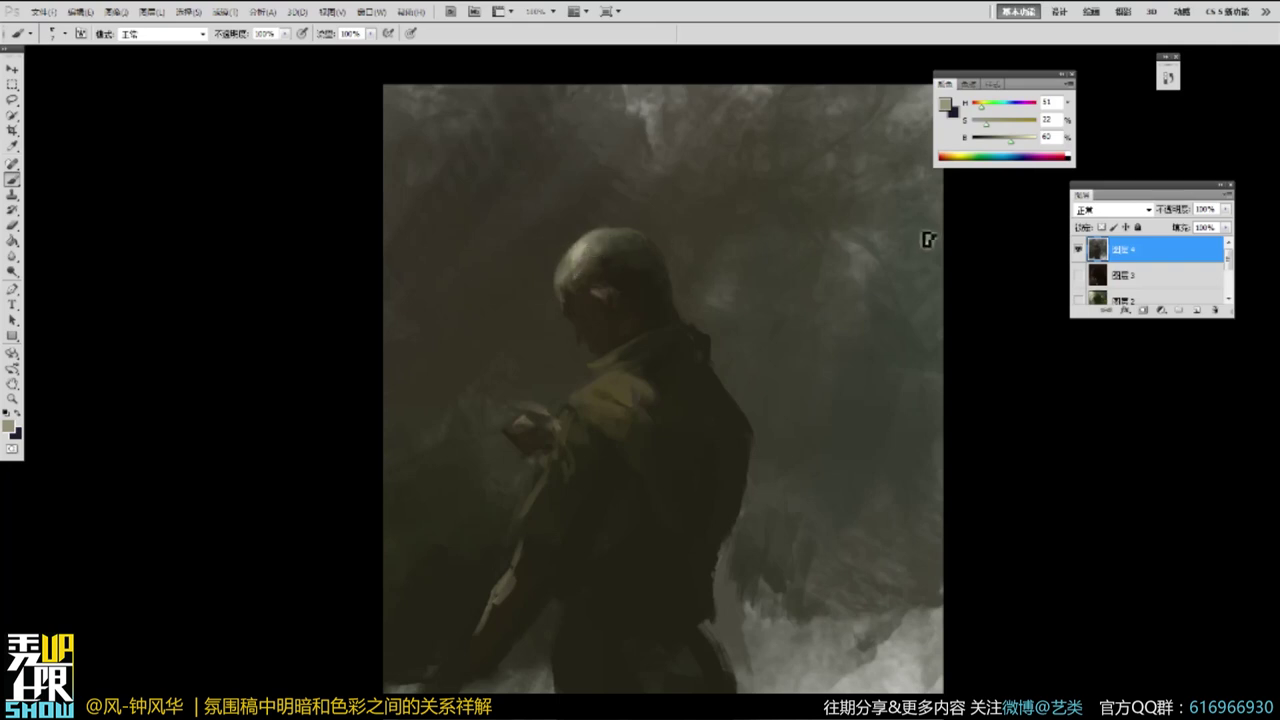
Paint over the upper sleeve beside the raised hand with a dark warm brown.
{"action": "left_click", "coordinate": [882, 412], "text": "alt"}
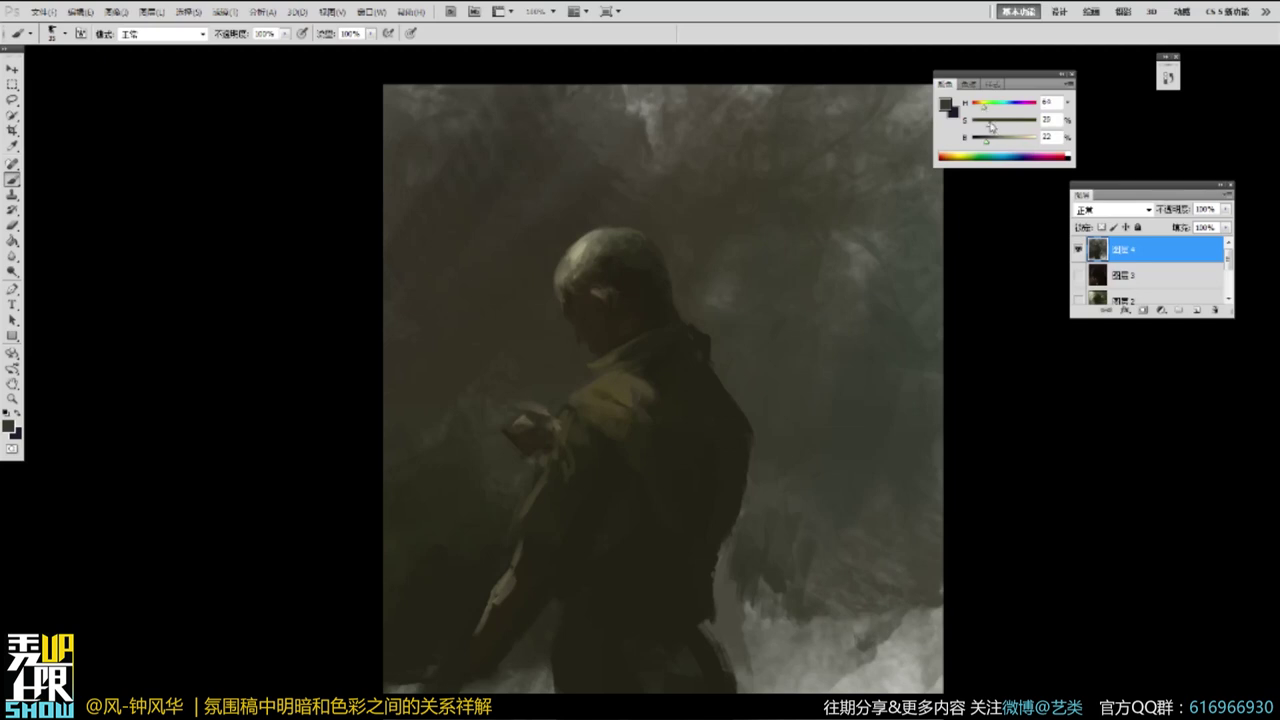
{"action": "left_click_drag", "start_coordinate": [987, 124], "coordinate": [988, 124]}
{"action": "left_click_drag", "start_coordinate": [991, 121], "coordinate": [985, 124]}
{"action": "left_click_drag", "start_coordinate": [1022, 126], "coordinate": [1020, 126]}
{"action": "mouse_move", "coordinate": [566, 424]}
{"action": "left_mouse_down"}
{"action": "mouse_move", "coordinate": [600, 449]}
{"action": "mouse_move", "coordinate": [577, 465]}
{"action": "mouse_move", "coordinate": [562, 455]}
{"action": "left_mouse_up"}
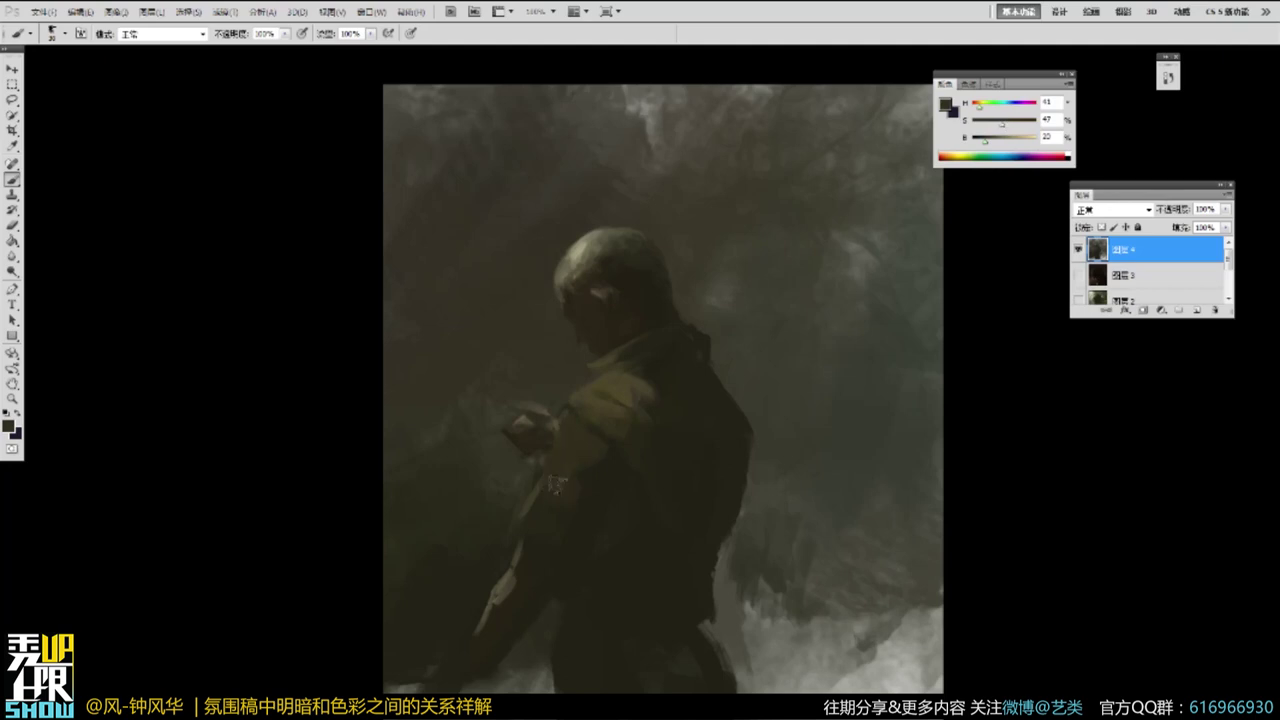
Model the sleeve and elbow down to the lowered forearm with sampled reddish-brown and dark tones.
{"action": "left_click", "coordinate": [726, 384], "text": "alt"}
{"action": "left_click", "coordinate": [666, 451], "text": "ctrl"}
{"action": "left_click", "coordinate": [554, 490], "text": "alt"}
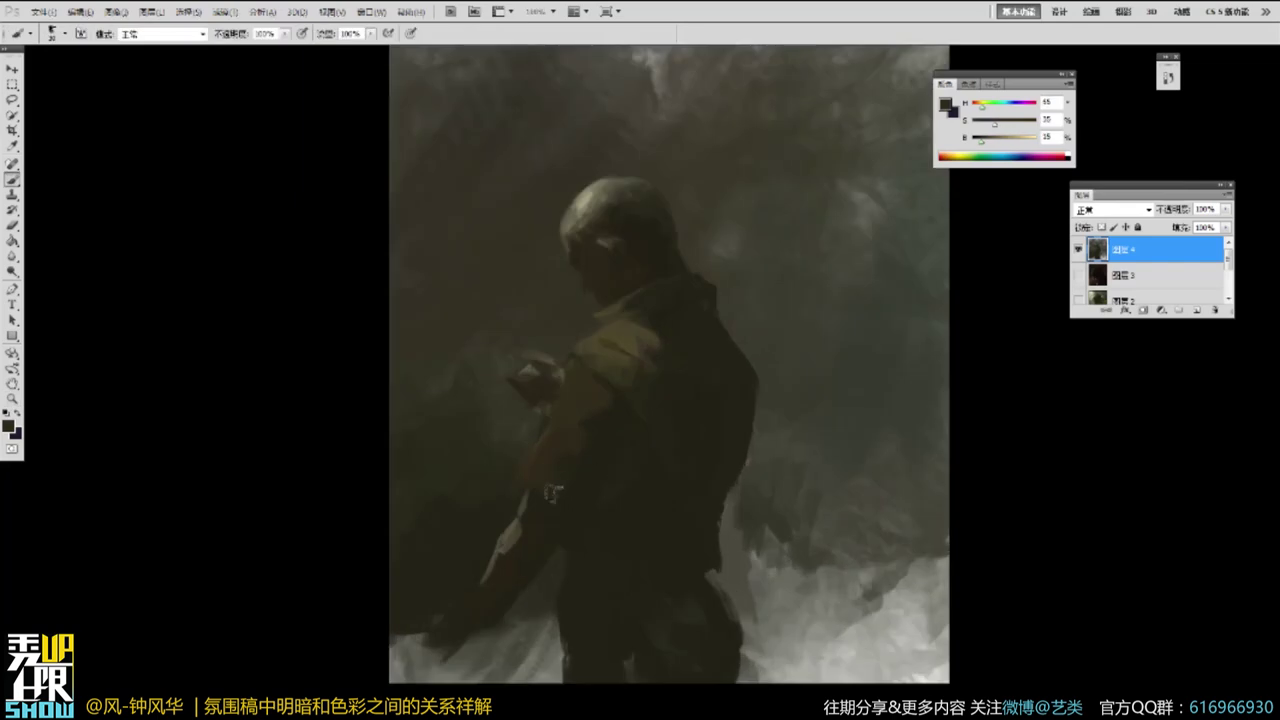
{"action": "left_click", "coordinate": [571, 442], "text": "alt"}
{"action": "left_click", "coordinate": [533, 471], "text": "alt"}
{"action": "left_click", "coordinate": [539, 521], "text": "alt"}
Reshape the raised hand's fingers and outer edge with sampled light and shadow tones.
{"action": "left_click", "coordinate": [583, 226], "text": "alt"}
{"action": "left_click", "coordinate": [532, 366], "text": "alt"}
{"action": "key", "text": "p"}
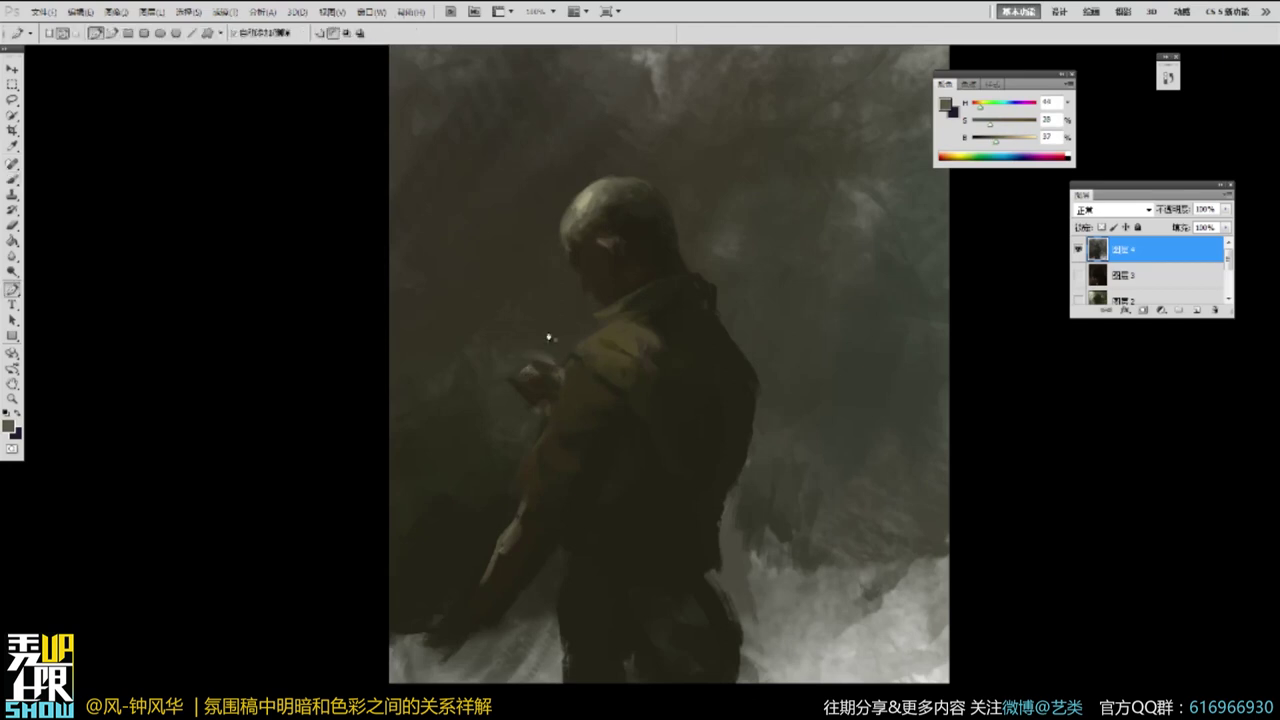
{"action": "key", "text": "e"}
{"action": "mouse_move", "coordinate": [530, 375]}
{"action": "left_mouse_down"}
{"action": "mouse_move", "coordinate": [514, 377]}
{"action": "mouse_move", "coordinate": [520, 386]}
{"action": "left_mouse_up"}
{"action": "left_click", "coordinate": [546, 372], "text": "alt"}
{"action": "left_click", "coordinate": [515, 380], "text": "alt"}
{"action": "left_click", "coordinate": [522, 393], "text": "alt"}
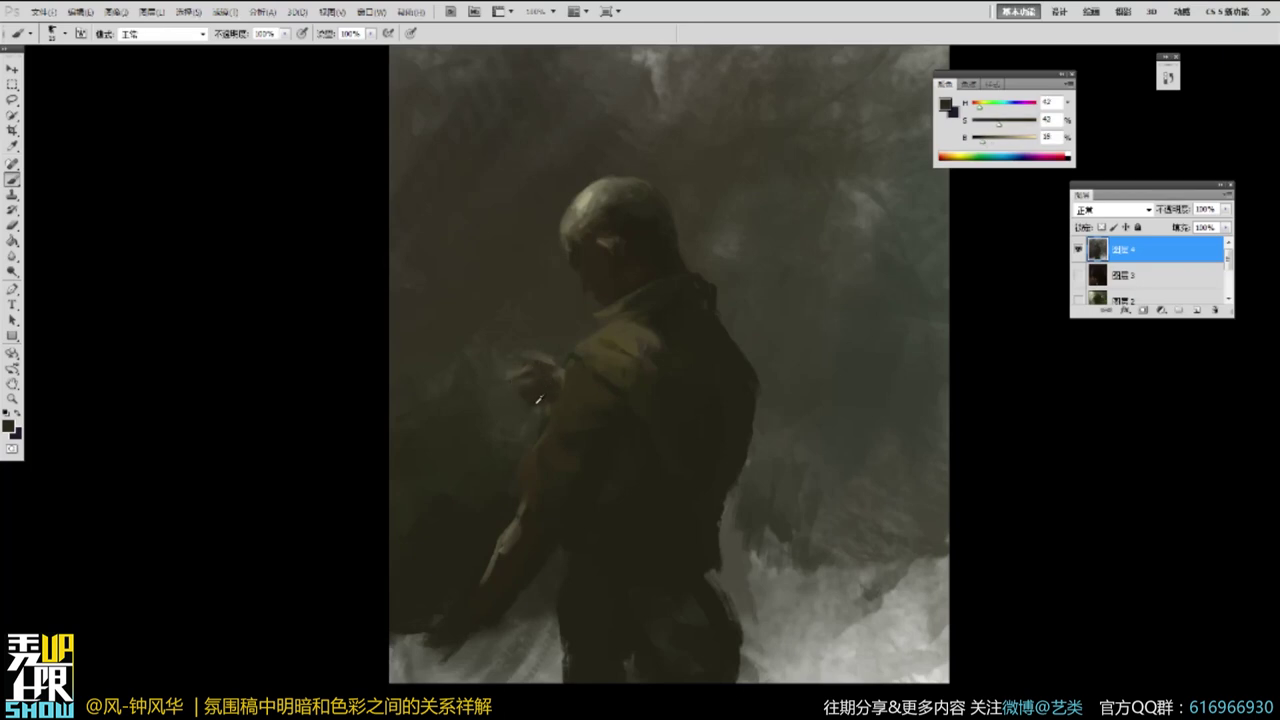
Adjust the shadow under the raised hand and the light on its knuckles with sampled colours.
{"action": "left_click", "coordinate": [551, 406], "text": "alt"}
{"action": "left_click", "coordinate": [528, 372], "text": "alt"}
{"action": "left_click", "coordinate": [546, 375], "text": "alt"}
Extend the raised hand's lit fingertips outward with fine strokes in sampled pale and background tones.
{"action": "left_click_drag", "start_coordinate": [434, 160], "coordinate": [752, 522]}
{"action": "left_click", "coordinate": [494, 359], "text": "alt"}
{"action": "left_click", "coordinate": [485, 385], "text": "alt"}
{"action": "left_click", "coordinate": [472, 359], "text": "alt"}
{"action": "left_click", "coordinate": [518, 302], "text": "alt"}
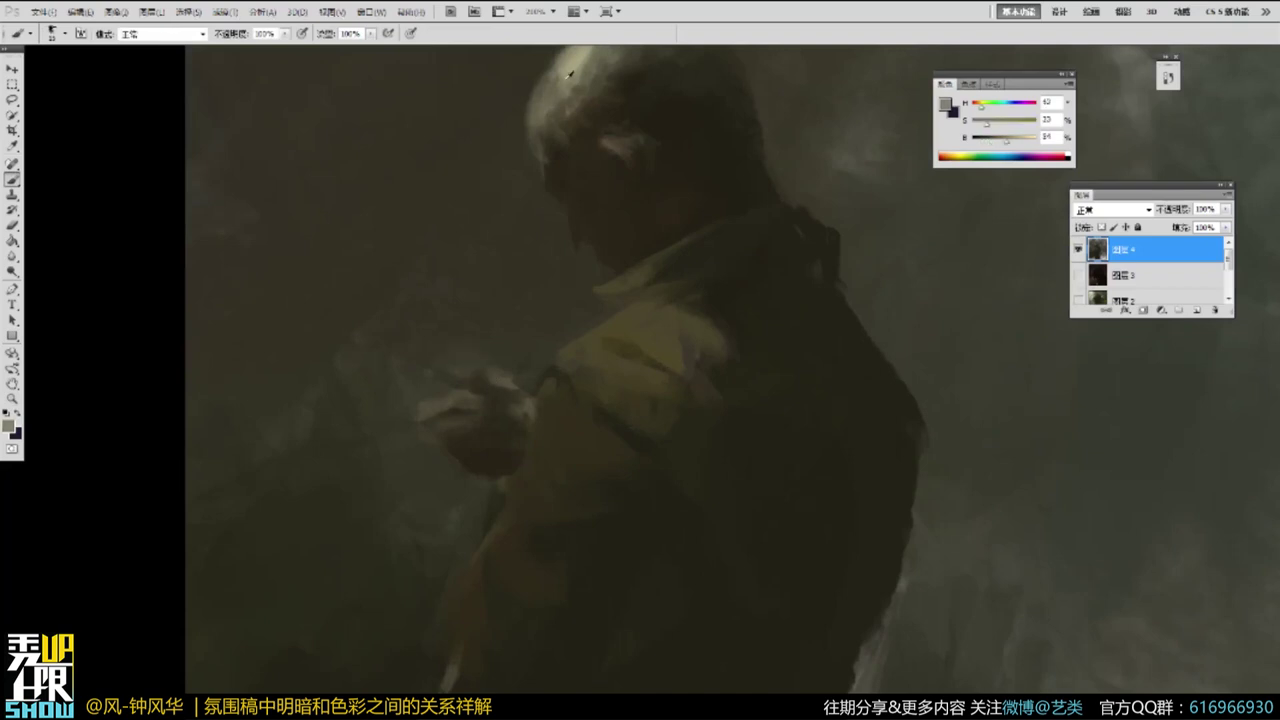
{"action": "left_click", "coordinate": [506, 380], "text": "alt"}
{"action": "left_click", "coordinate": [466, 366], "text": "alt"}
{"action": "left_click_drag", "start_coordinate": [466, 366], "coordinate": [438, 366]}
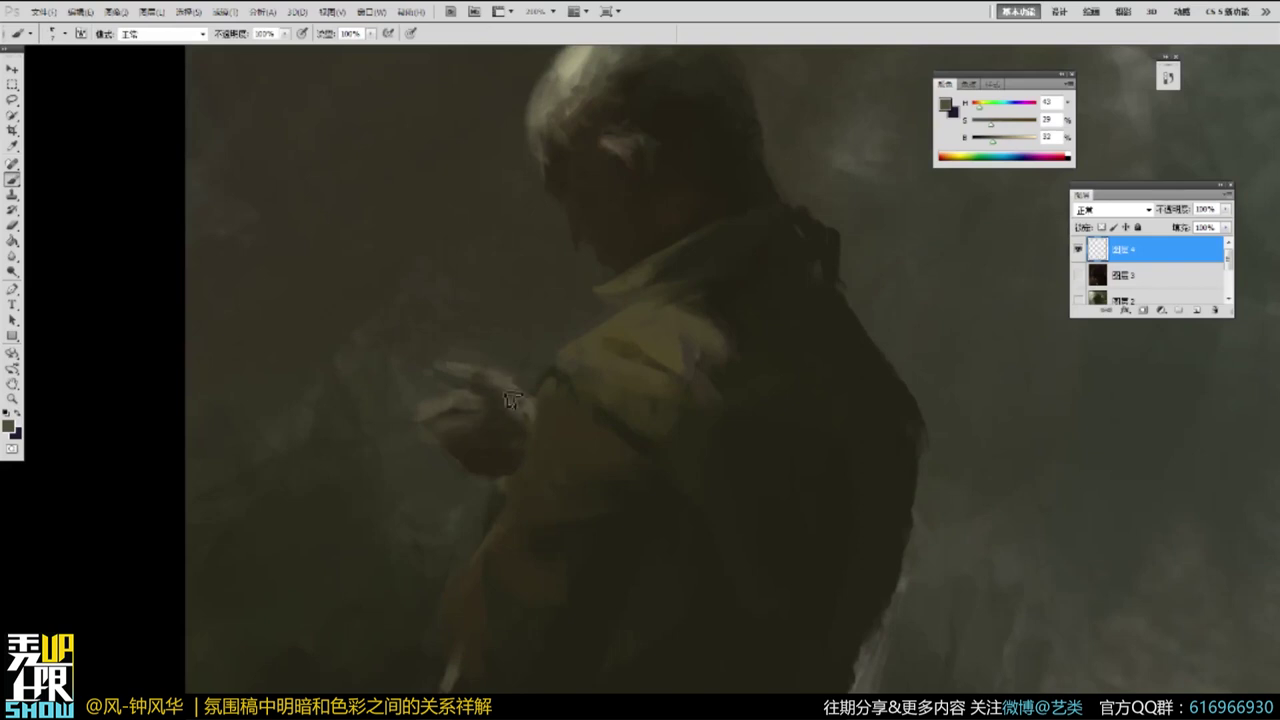
Fill out the back of the raised hand and wrist with a larger brush in muted reddish-brown tones.
{"action": "left_click", "coordinate": [518, 392], "text": "alt"}
{"action": "left_click", "coordinate": [518, 386], "text": "alt"}
{"action": "left_click_drag", "start_coordinate": [1000, 128], "coordinate": [1001, 128]}
{"action": "key", "text": "]"}
{"action": "key", "text": "]"}
{"action": "key", "text": "]"}
{"action": "key", "text": "]"}
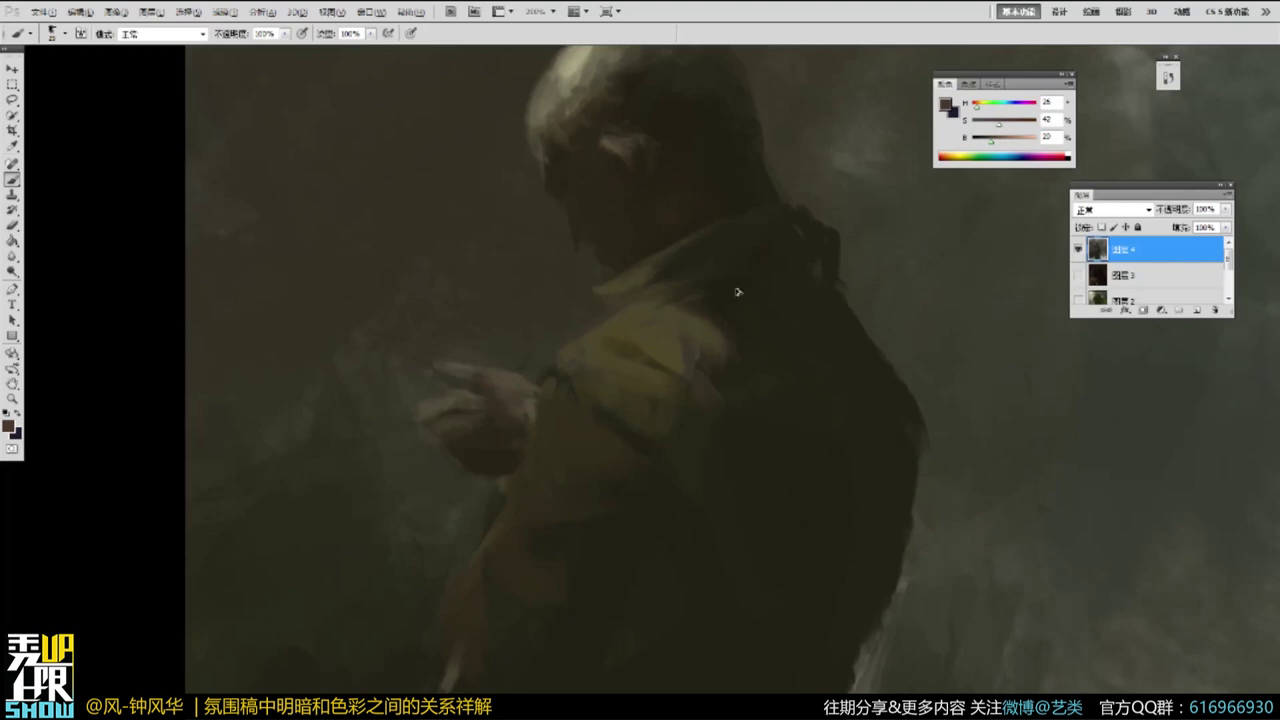
{"action": "left_click_drag", "start_coordinate": [520, 418], "coordinate": [504, 409]}
{"action": "left_click", "coordinate": [522, 426], "text": "alt"}
{"action": "left_click", "coordinate": [519, 400], "text": "alt"}
{"action": "left_click_drag", "start_coordinate": [494, 400], "coordinate": [507, 390]}
{"action": "left_click", "coordinate": [518, 404], "text": "alt"}
Separate the raised hand's fingers and soften the knuckles with small strokes in sampled tones.
{"action": "left_click", "coordinate": [476, 404], "text": "alt"}
{"action": "left_click", "coordinate": [456, 393], "text": "alt"}
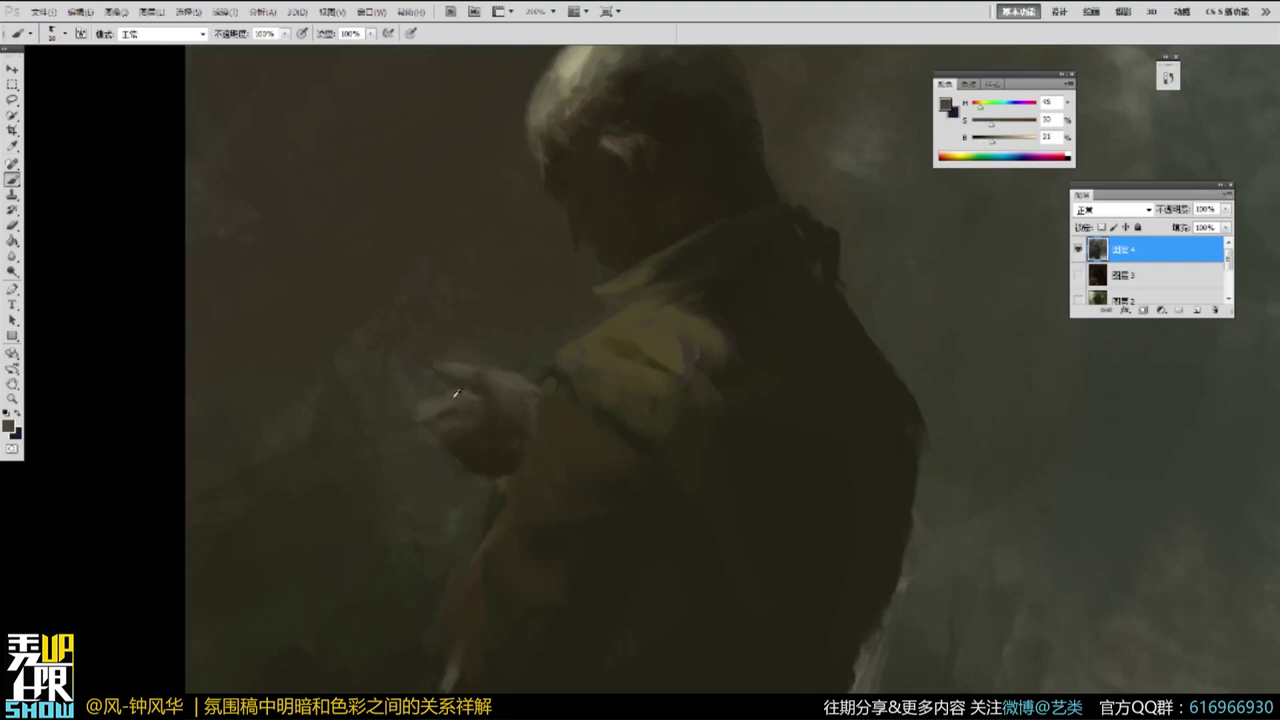
{"action": "left_click", "coordinate": [996, 142]}
{"action": "left_click", "coordinate": [479, 375], "text": "alt"}
{"action": "left_click", "coordinate": [468, 382], "text": "alt"}
{"action": "left_click", "coordinate": [516, 386], "text": "alt"}
{"action": "mouse_move", "coordinate": [518, 390]}
{"action": "left_mouse_down"}
{"action": "mouse_move", "coordinate": [490, 404]}
{"action": "mouse_move", "coordinate": [477, 386]}
{"action": "left_mouse_up"}
{"action": "left_click", "coordinate": [472, 409], "text": "alt"}
Touch up the raised hand's fingers and wrist with small strokes in sampled pale and dark tones.
{"action": "key", "text": "z"}
{"action": "left_click", "coordinate": [583, 329], "text": "alt"}
{"action": "left_click", "coordinate": [763, 297], "text": "alt"}
{"action": "key", "text": "b"}
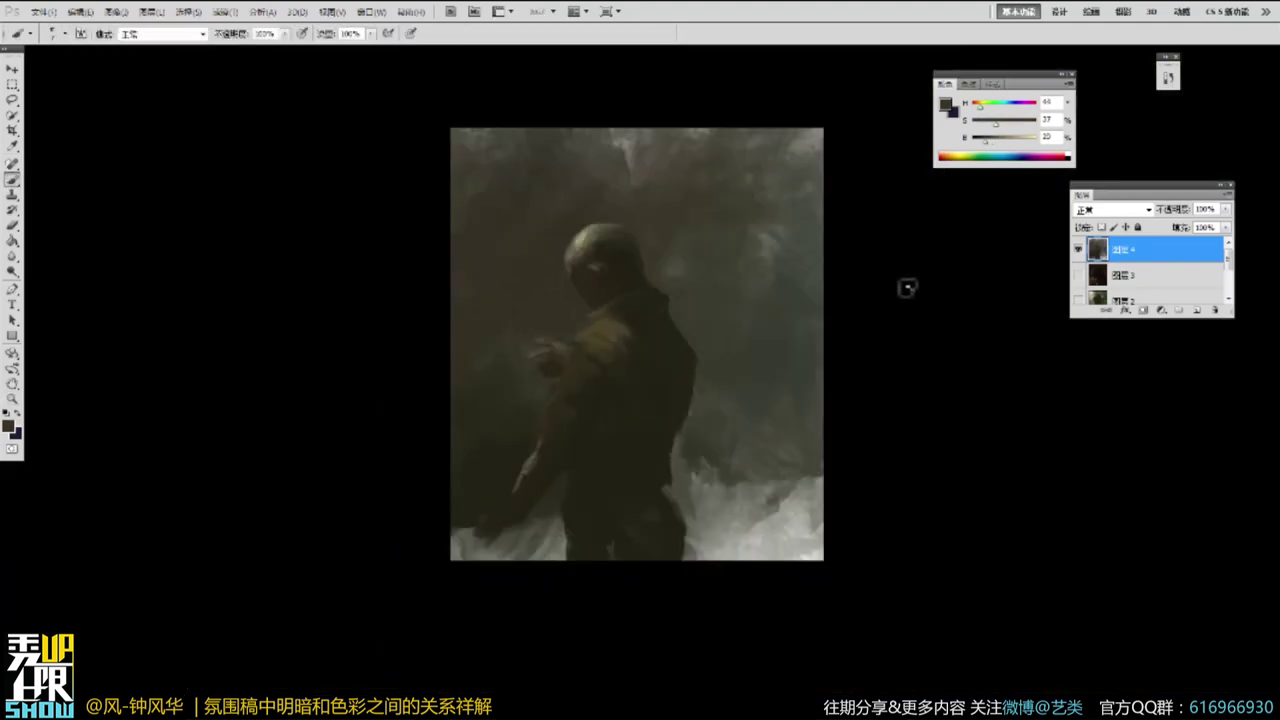
{"action": "left_click", "coordinate": [570, 327], "text": "alt"}
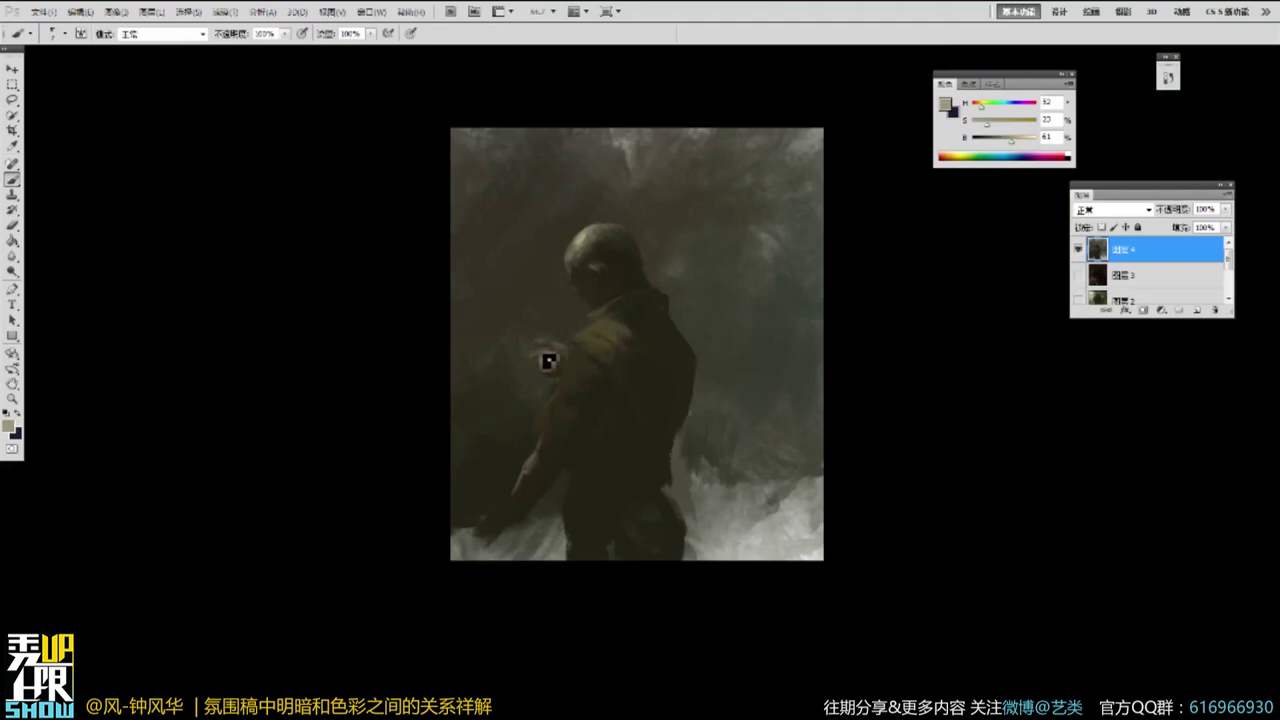
{"action": "left_click_drag", "start_coordinate": [552, 351], "coordinate": [557, 351]}
{"action": "left_click", "coordinate": [563, 360], "text": "alt"}
{"action": "left_click", "coordinate": [546, 351], "text": "alt"}
{"action": "left_click_drag", "start_coordinate": [546, 355], "coordinate": [563, 371]}
{"action": "left_click", "coordinate": [550, 358], "text": "alt"}
{"action": "left_click", "coordinate": [566, 356], "text": "alt"}
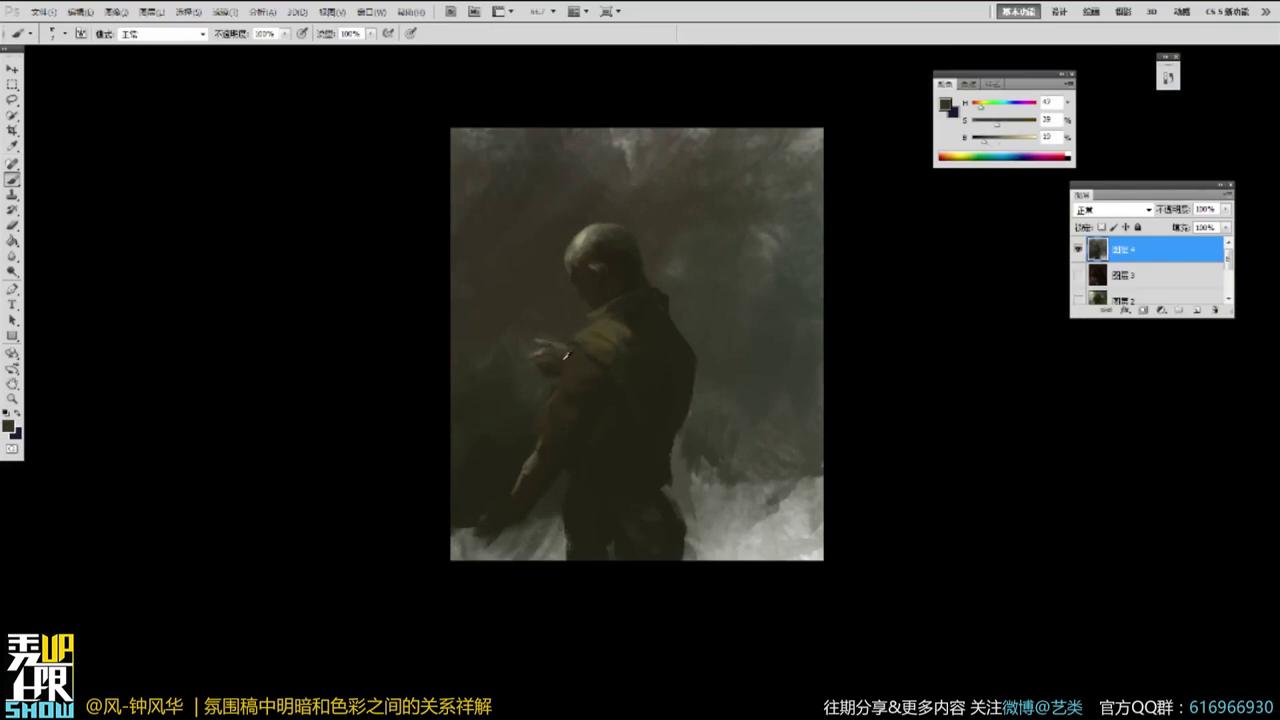
Soften the sleeve edge beneath the ochre shoulder with sampled sleeve and shoulder tones.
{"action": "left_click", "coordinate": [571, 371], "text": "alt"}
{"action": "left_click", "coordinate": [589, 354], "text": "alt"}
{"action": "left_click_drag", "start_coordinate": [582, 354], "coordinate": [597, 337]}
Paint the figure's far arm hanging away from the coat with a larger brush in a sampled dark tone.
{"action": "left_click", "coordinate": [583, 284], "text": "alt"}
{"action": "left_click", "coordinate": [586, 290], "text": "alt"}
{"action": "left_click", "coordinate": [607, 303], "text": "alt"}
{"action": "left_click", "coordinate": [640, 297], "text": "alt"}
{"action": "left_click", "coordinate": [681, 344], "text": "alt"}
{"action": "left_click_drag", "start_coordinate": [689, 344], "coordinate": [704, 386]}
{"action": "left_click_drag", "start_coordinate": [682, 330], "coordinate": [708, 415]}
{"action": "key", "text": "bracketright"}
{"action": "key", "text": "bracketright"}
{"action": "key", "text": "bracketright"}
{"action": "key", "text": "bracketright"}
{"action": "mouse_move", "coordinate": [676, 343]}
{"action": "left_mouse_down"}
{"action": "mouse_move", "coordinate": [702, 429]}
{"action": "mouse_move", "coordinate": [709, 418]}
{"action": "mouse_move", "coordinate": [691, 418]}
{"action": "mouse_move", "coordinate": [737, 524]}
{"action": "left_mouse_up"}
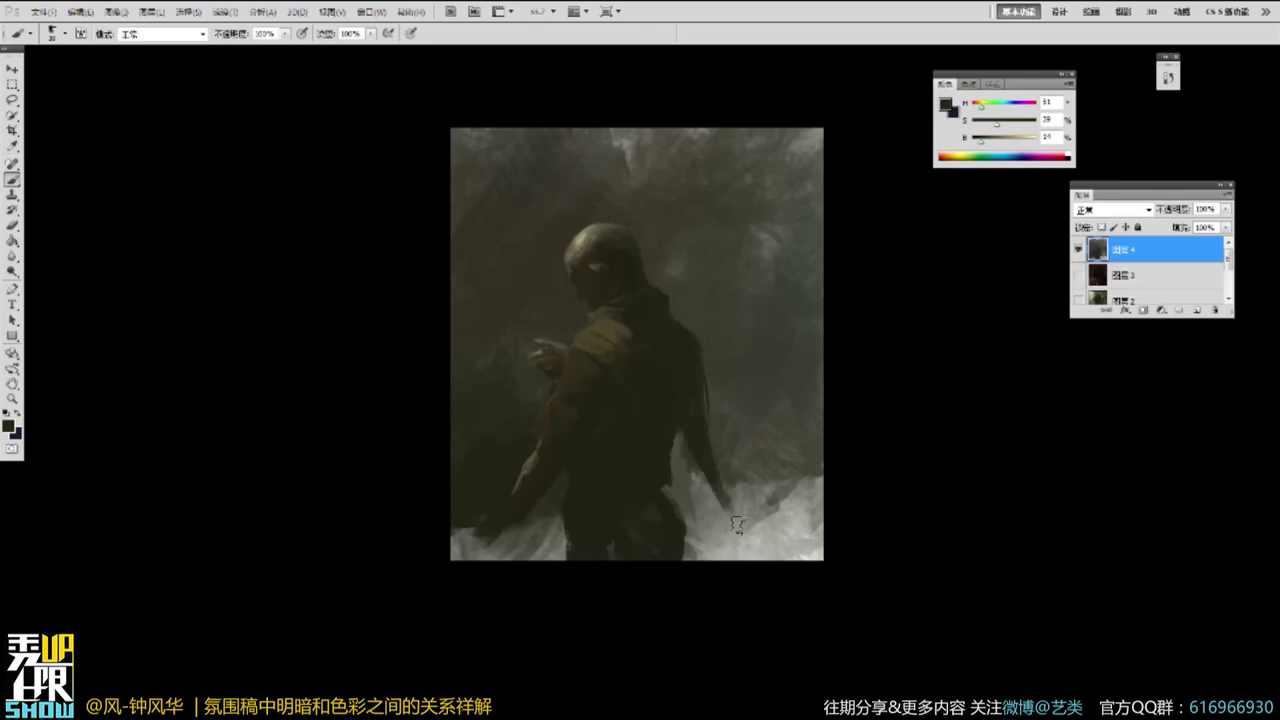
Break up the pale ground beside the legs with dark grey streaks and undo the last few strokes.
{"action": "left_click", "coordinate": [696, 482], "text": "alt"}
{"action": "mouse_move", "coordinate": [667, 480]}
{"action": "left_mouse_down"}
{"action": "mouse_move", "coordinate": [715, 550]}
{"action": "mouse_move", "coordinate": [687, 473]}
{"action": "mouse_move", "coordinate": [726, 538]}
{"action": "mouse_move", "coordinate": [743, 473]}
{"action": "mouse_move", "coordinate": [748, 526]}
{"action": "mouse_move", "coordinate": [761, 475]}
{"action": "mouse_move", "coordinate": [790, 520]}
{"action": "left_mouse_up"}
{"action": "left_click_drag", "start_coordinate": [792, 470], "coordinate": [820, 540]}
{"action": "mouse_move", "coordinate": [812, 490]}
{"action": "left_mouse_down"}
{"action": "mouse_move", "coordinate": [800, 560]}
{"action": "mouse_move", "coordinate": [745, 556]}
{"action": "mouse_move", "coordinate": [757, 520]}
{"action": "left_mouse_up"}
{"action": "left_click", "coordinate": [713, 555], "text": "alt"}
{"action": "left_click", "coordinate": [761, 475]}
{"action": "left_click_drag", "start_coordinate": [722, 557], "coordinate": [820, 527]}
{"action": "key", "text": "ctrl+alt+z"}
{"action": "key", "text": "ctrl+alt+z"}
{"action": "key", "text": "ctrl+alt+z"}
Try to darken the waist and hips with a near-black olive, then undo the strokes.
{"action": "left_click", "coordinate": [649, 497], "text": "alt"}
{"action": "left_click", "coordinate": [640, 512], "text": "alt"}
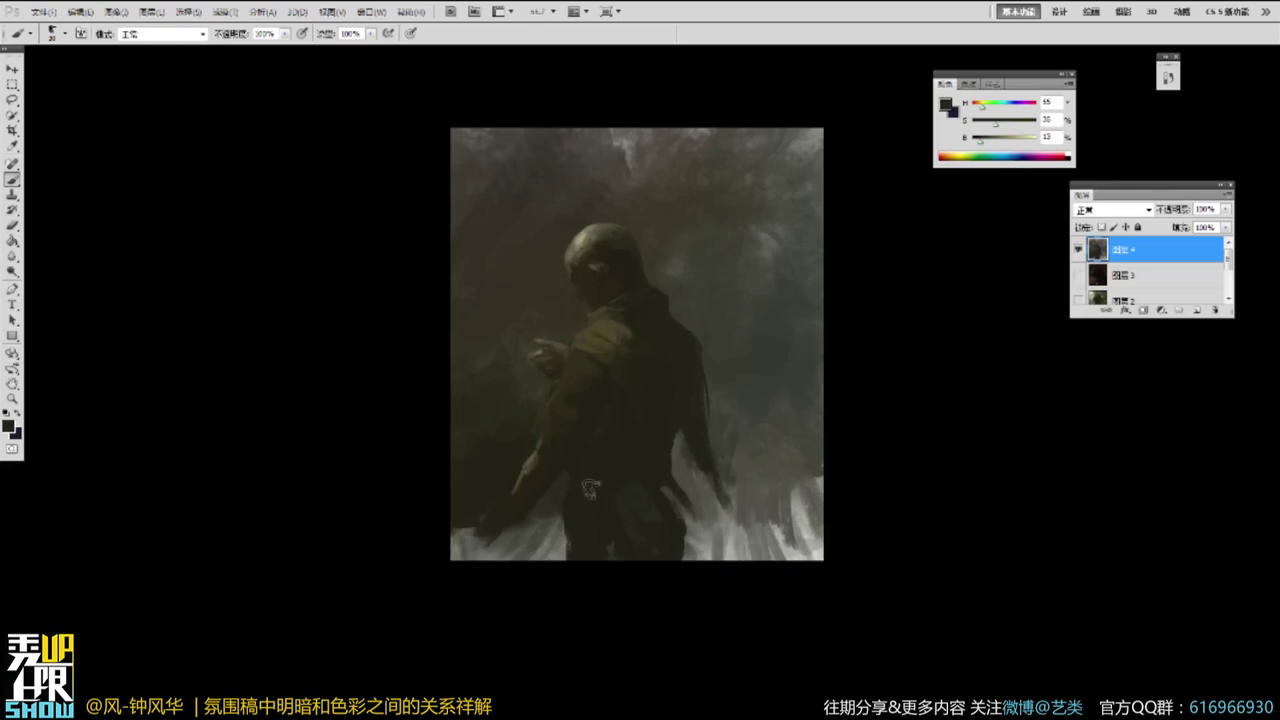
{"action": "key", "text": "ctrl+plus"}
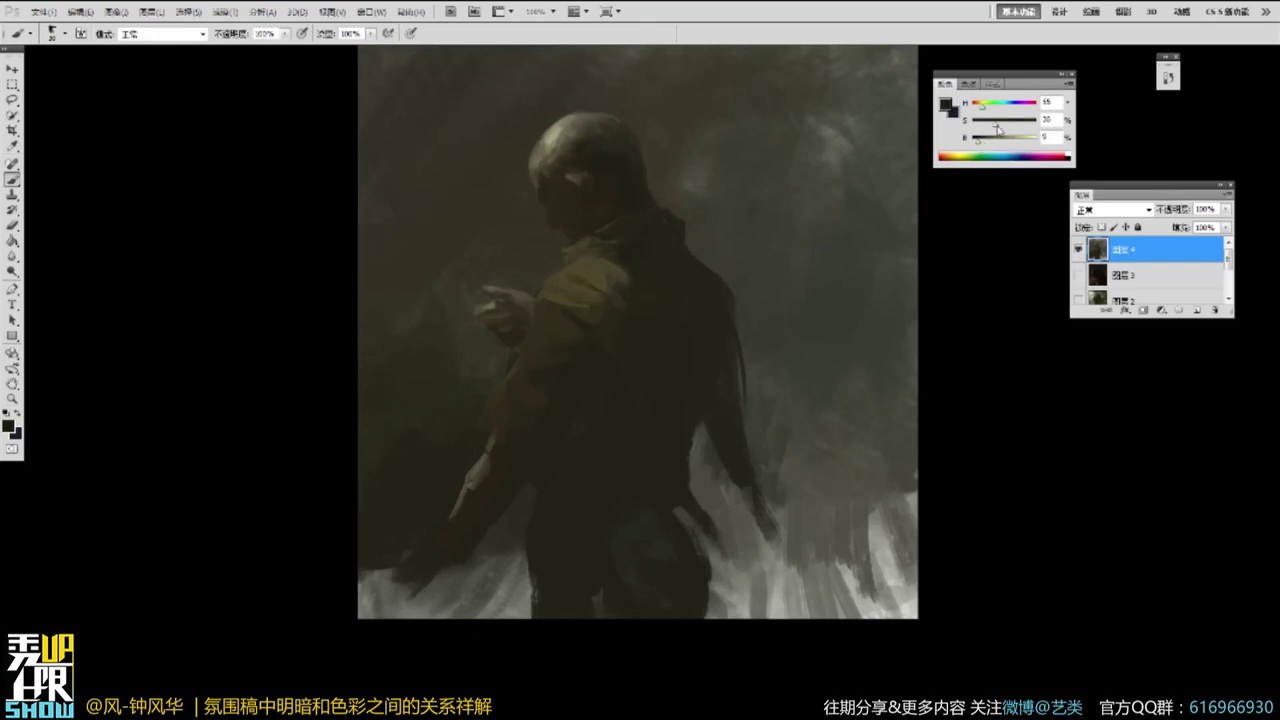
{"action": "left_click_drag", "start_coordinate": [626, 449], "coordinate": [639, 449]}
{"action": "left_click_drag", "start_coordinate": [636, 500], "coordinate": [572, 515]}
{"action": "key", "text": "ctrl+alt+z"}
{"action": "key", "text": "ctrl+alt+z"}
Block in the coat's back with sampled olive tones and undo the dark band across the waist.
{"action": "left_click", "coordinate": [614, 506], "text": "alt"}
{"action": "left_click_drag", "start_coordinate": [638, 317], "coordinate": [659, 327]}
{"action": "left_click", "coordinate": [647, 369], "text": "alt"}
{"action": "left_click_drag", "start_coordinate": [665, 375], "coordinate": [670, 413]}
{"action": "mouse_move", "coordinate": [625, 493]}
{"action": "left_mouse_down"}
{"action": "mouse_move", "coordinate": [587, 528]}
{"action": "mouse_move", "coordinate": [557, 503]}
{"action": "mouse_move", "coordinate": [672, 494]}
{"action": "mouse_move", "coordinate": [666, 512]}
{"action": "mouse_move", "coordinate": [566, 508]}
{"action": "left_mouse_up"}
{"action": "left_click", "coordinate": [865, 460], "text": "alt"}
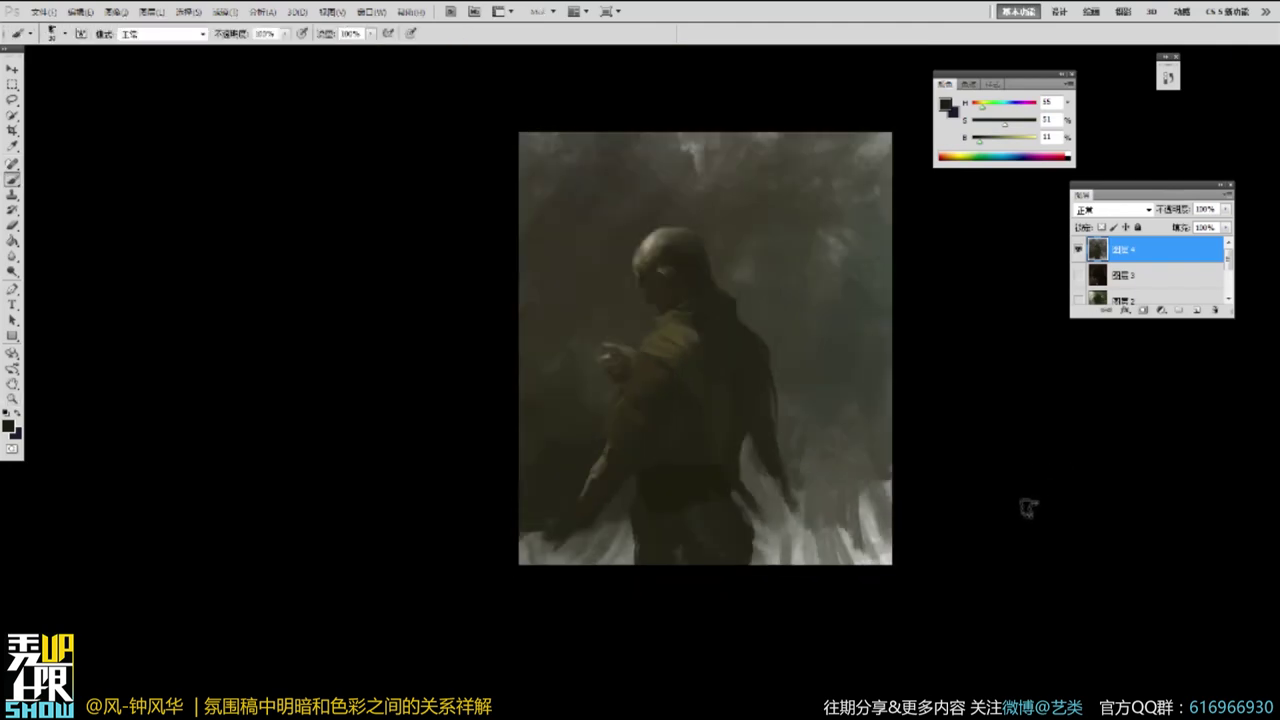
{"action": "key", "text": "ctrl+alt+z"}
{"action": "key", "text": "ctrl+alt+z"}
Define the coat's lower edge over the trousers with short strokes in sampled dark olive tones.
{"action": "left_click", "coordinate": [749, 456], "text": "ctrl"}
{"action": "left_click", "coordinate": [684, 353], "text": "alt"}
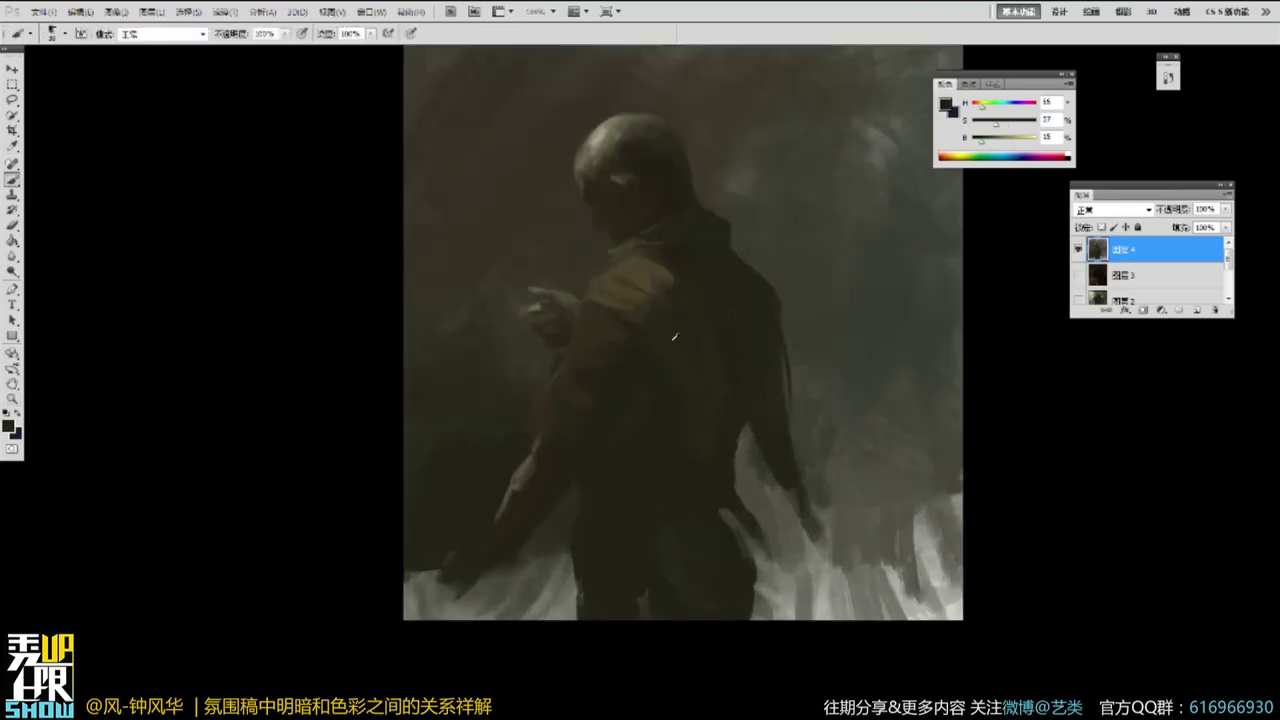
{"action": "left_click", "coordinate": [706, 411], "text": "alt"}
{"action": "mouse_move", "coordinate": [626, 503]}
{"action": "left_mouse_down"}
{"action": "mouse_move", "coordinate": [586, 491]}
{"action": "mouse_move", "coordinate": [638, 499]}
{"action": "mouse_move", "coordinate": [637, 476]}
{"action": "mouse_move", "coordinate": [611, 478]}
{"action": "mouse_move", "coordinate": [608, 515]}
{"action": "left_mouse_up"}
{"action": "left_click", "coordinate": [636, 501], "text": "alt"}
{"action": "left_click", "coordinate": [629, 503], "text": "alt"}
{"action": "left_click", "coordinate": [774, 453], "text": "alt"}
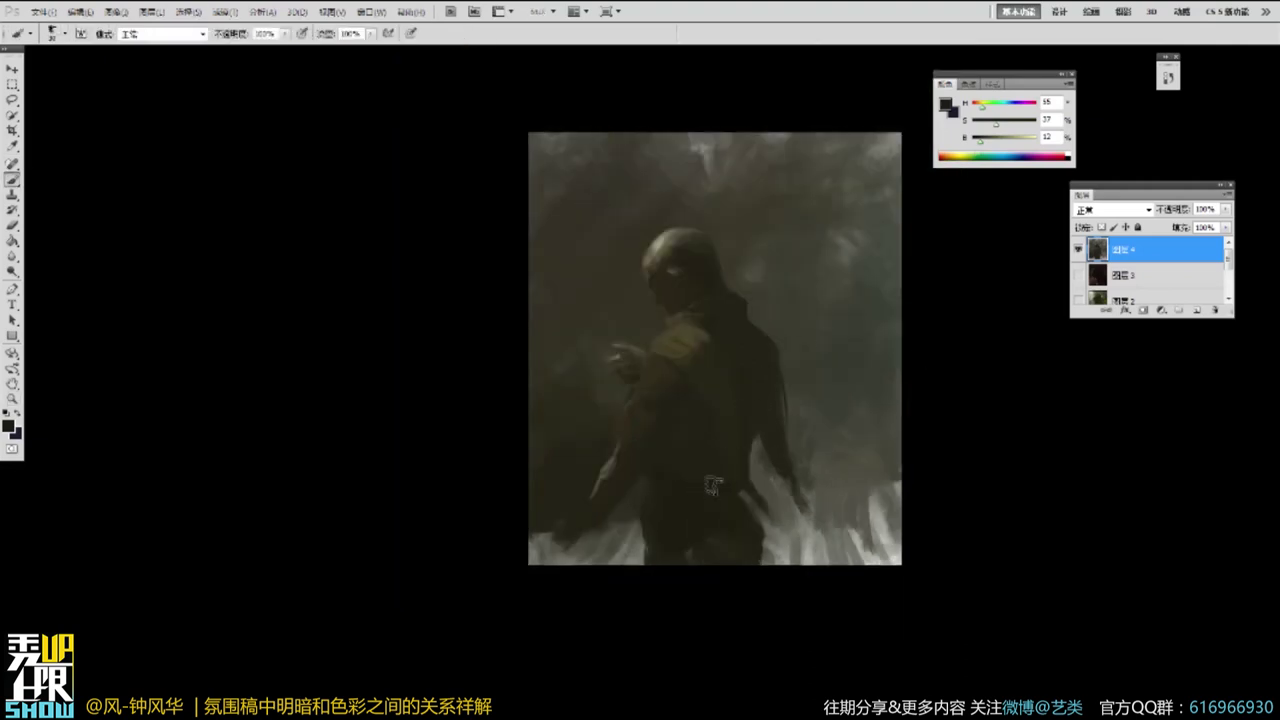
Rework the far forearm and the adjoining side of the coat with sampled coat tones.
{"action": "left_click", "coordinate": [669, 421], "text": "alt"}
{"action": "left_click", "coordinate": [717, 400], "text": "alt"}
{"action": "left_click_drag", "start_coordinate": [779, 450], "coordinate": [795, 507]}
{"action": "left_click", "coordinate": [728, 396], "text": "alt"}
{"action": "left_click_drag", "start_coordinate": [750, 440], "coordinate": [752, 465]}
Refine the lit forehead, nose and chin of the profile with fine strokes in sampled pale grey-green tones.
{"action": "left_click", "coordinate": [668, 262], "text": "ctrl"}
{"action": "left_click", "coordinate": [668, 262], "text": "ctrl"}
{"action": "left_click", "coordinate": [669, 262], "text": "ctrl"}
{"action": "left_click", "coordinate": [634, 234], "text": "alt"}
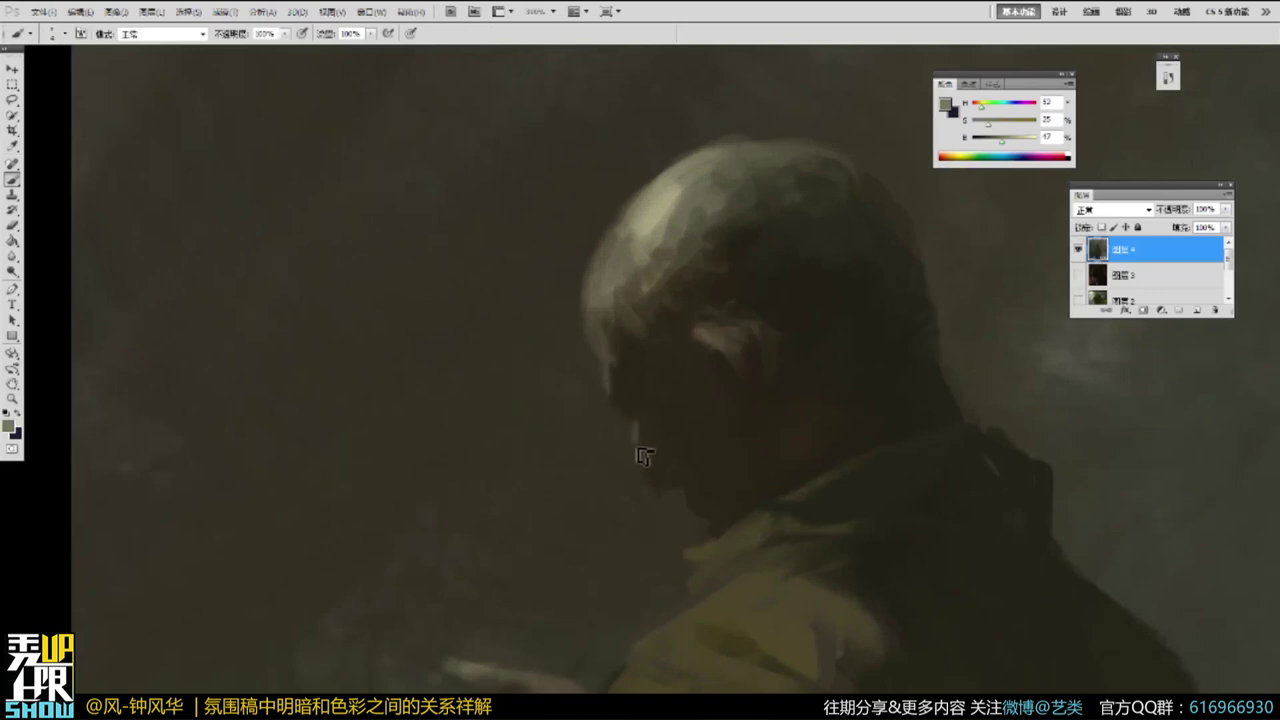
{"action": "left_click", "coordinate": [684, 488], "text": "alt"}
{"action": "left_click", "coordinate": [597, 336], "text": "alt"}
{"action": "left_click", "coordinate": [600, 262], "text": "alt"}
{"action": "left_click_drag", "start_coordinate": [585, 300], "coordinate": [582, 325]}
{"action": "left_click", "coordinate": [641, 224], "text": "alt"}
{"action": "left_click_drag", "start_coordinate": [641, 226], "coordinate": [620, 254]}
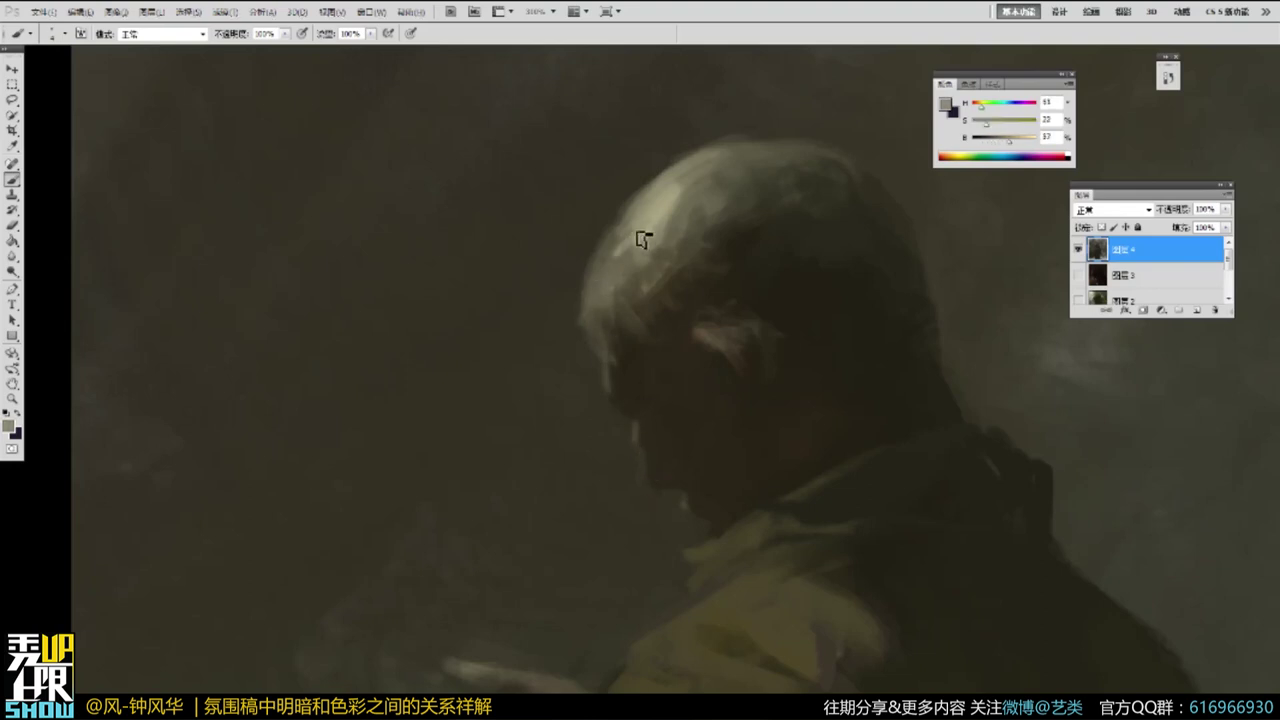
Adjust the ochre shoulder's edge beside the raised hand with a sampled olive tone.
{"action": "left_click", "coordinate": [636, 252], "text": "alt"}
{"action": "left_click", "coordinate": [635, 254], "text": "alt"}
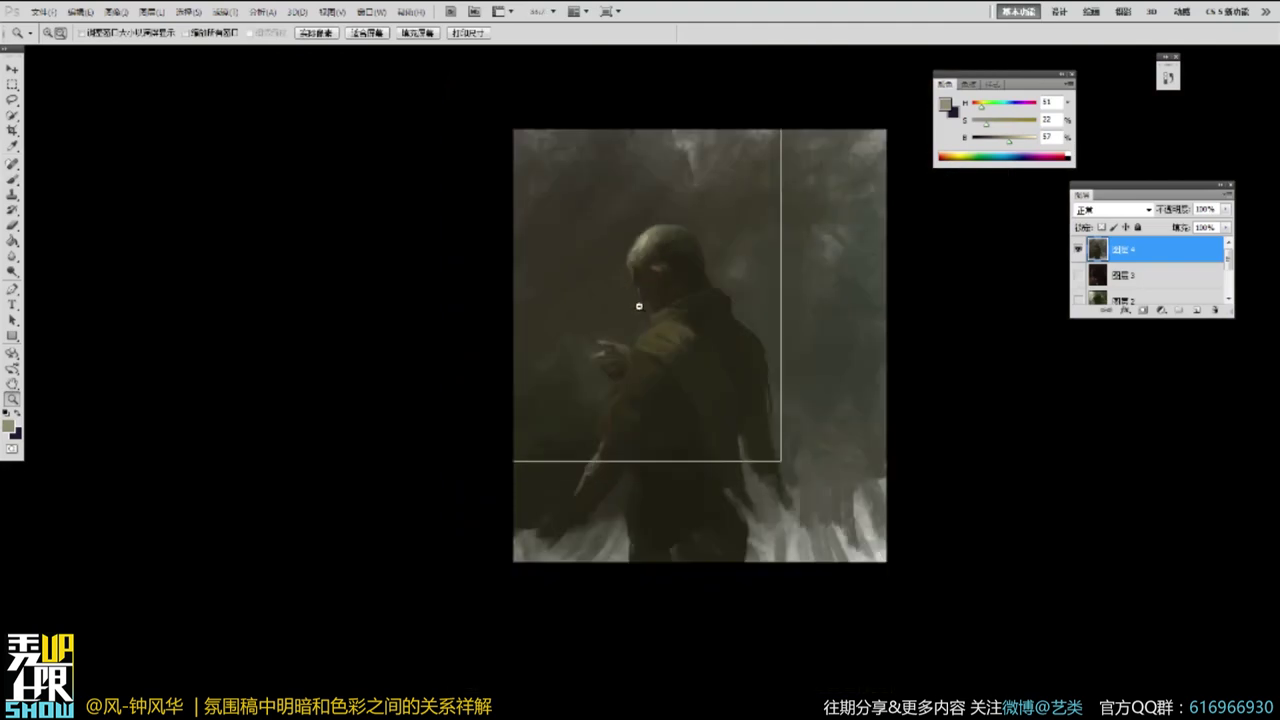
{"action": "key", "text": "b"}
{"action": "key", "text": "ctrl+plus"}
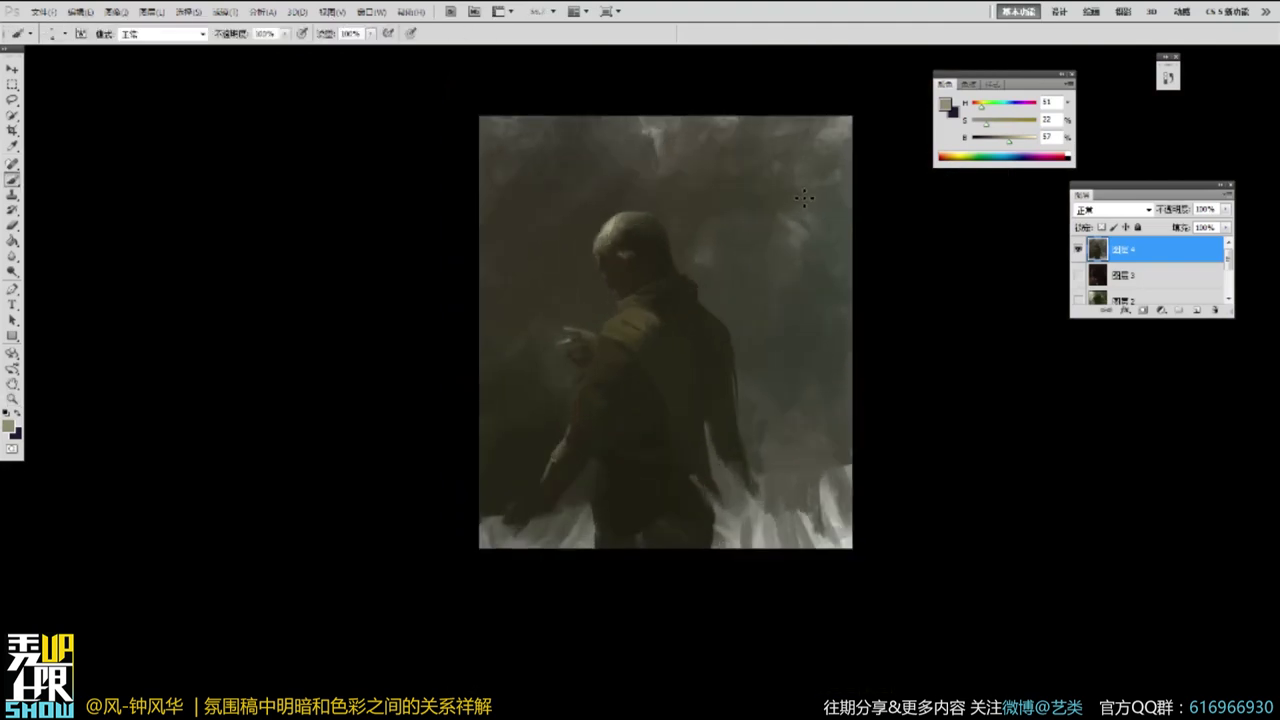
{"action": "left_click_drag", "start_coordinate": [819, 312], "coordinate": [822, 325]}
{"action": "left_click", "coordinate": [621, 340], "text": "alt"}
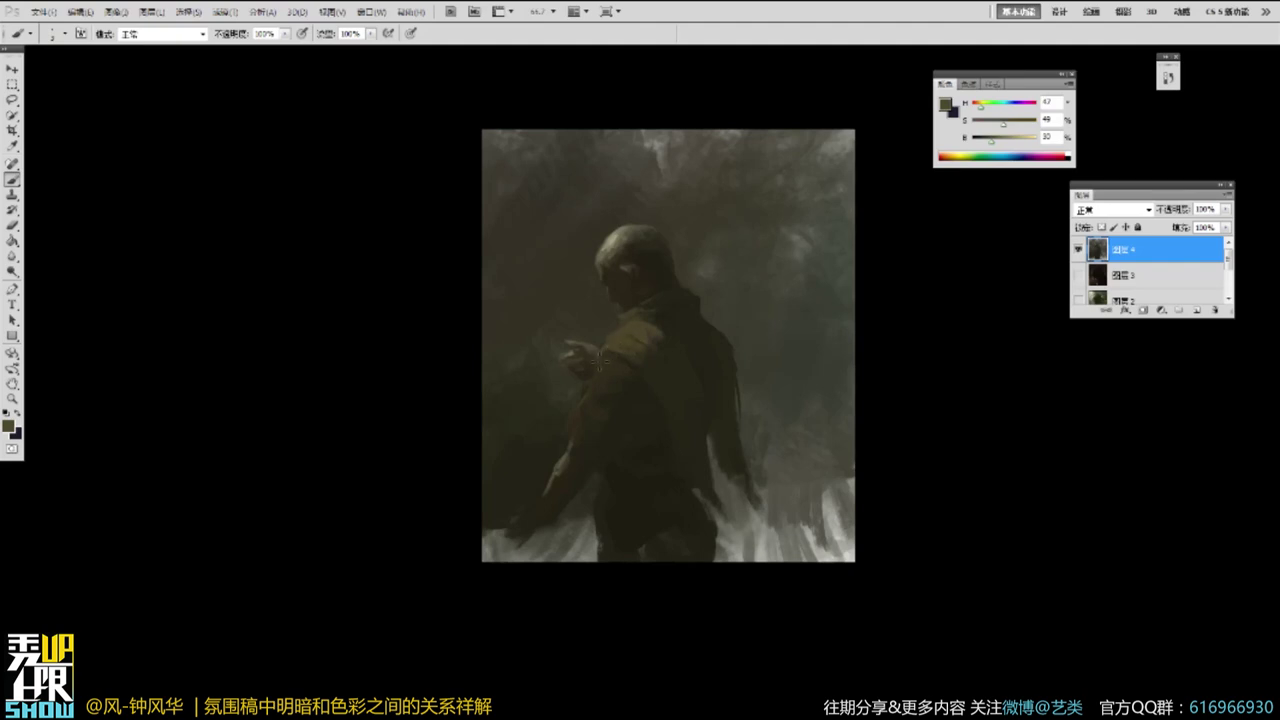
{"action": "scroll", "coordinate": [754, 281], "scroll_direction": "down", "scroll_amount": 1}
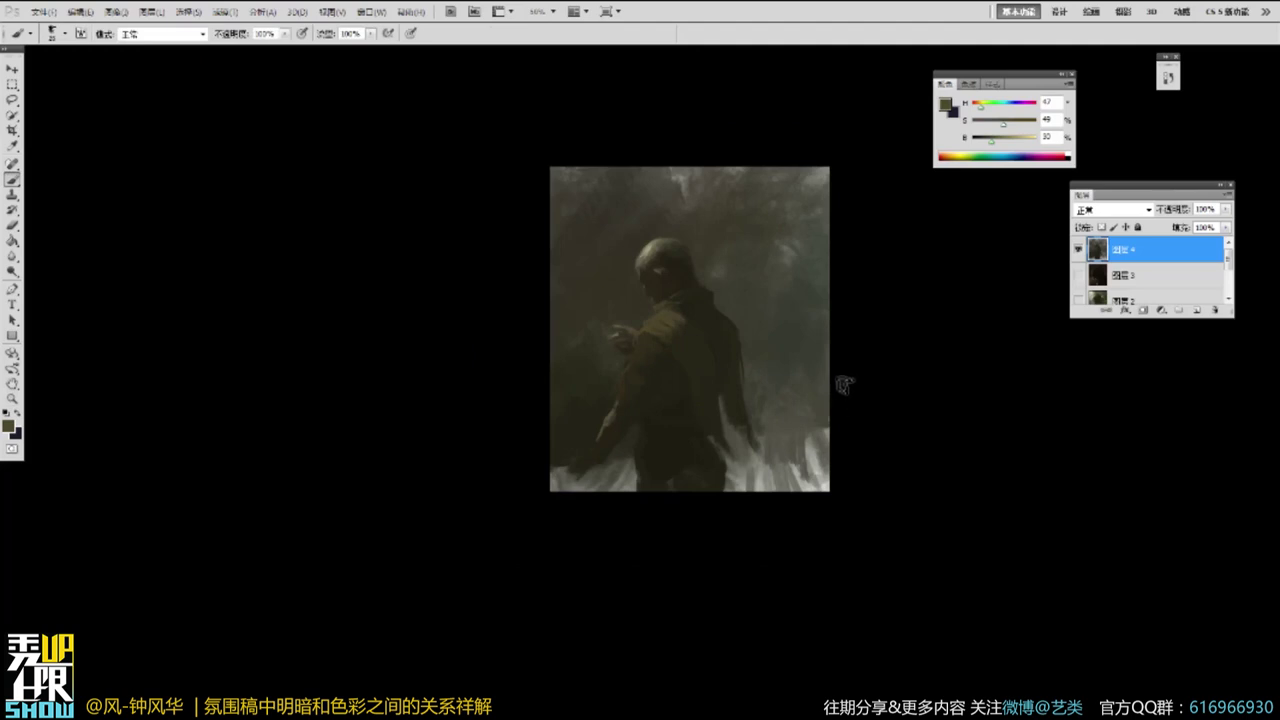
Clean up the background around the raised hand and the far arm with sampled dark tones.
{"action": "key", "text": "z"}
{"action": "left_click", "coordinate": [775, 271]}
{"action": "key", "text": "b"}
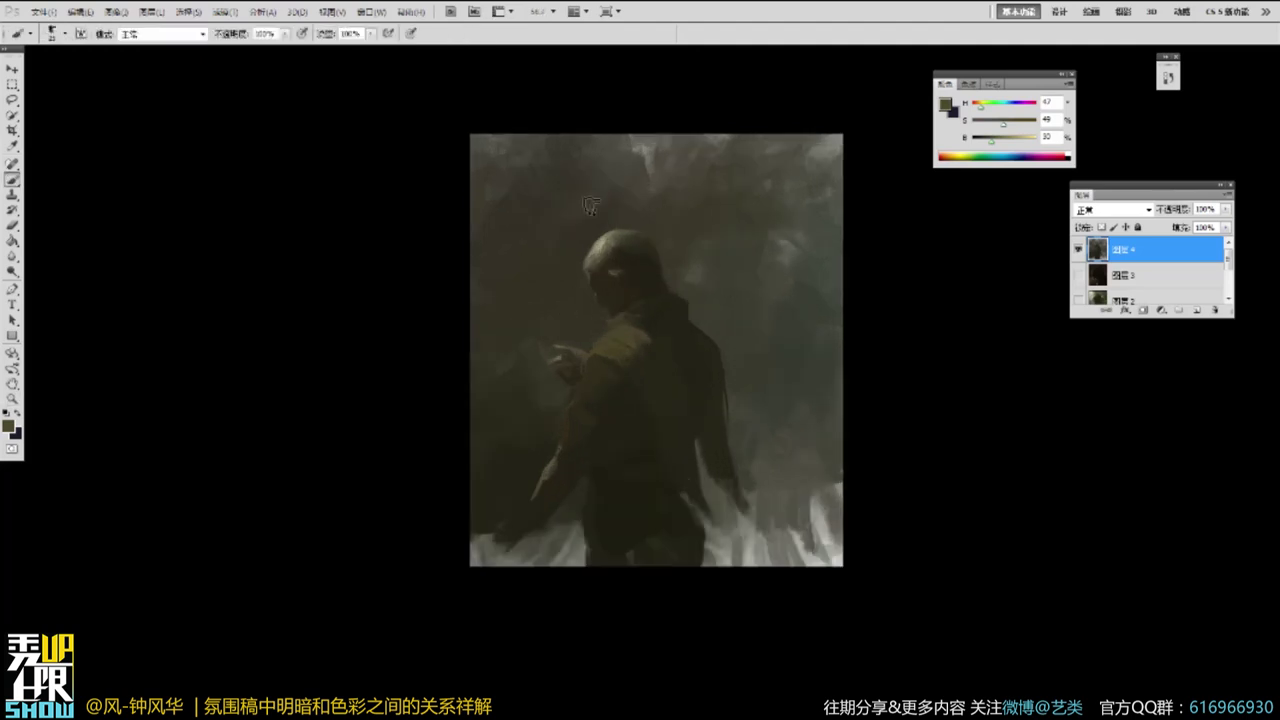
{"action": "key", "text": "ctrl+shift+alt+e"}
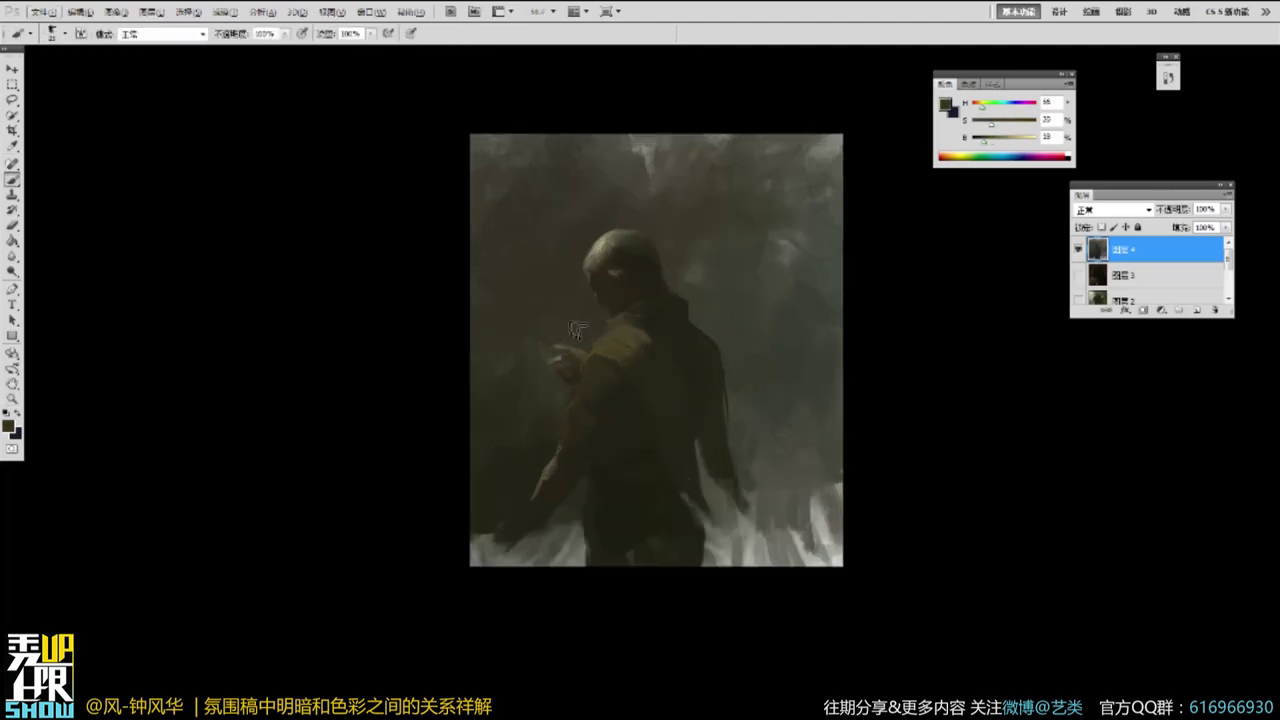
{"action": "mouse_move", "coordinate": [747, 385]}
{"action": "left_mouse_down"}
{"action": "mouse_move", "coordinate": [790, 382]}
{"action": "mouse_move", "coordinate": [771, 397]}
{"action": "left_mouse_up"}
{"action": "left_click", "coordinate": [803, 404], "text": "alt"}
{"action": "left_click", "coordinate": [765, 442], "text": "alt"}
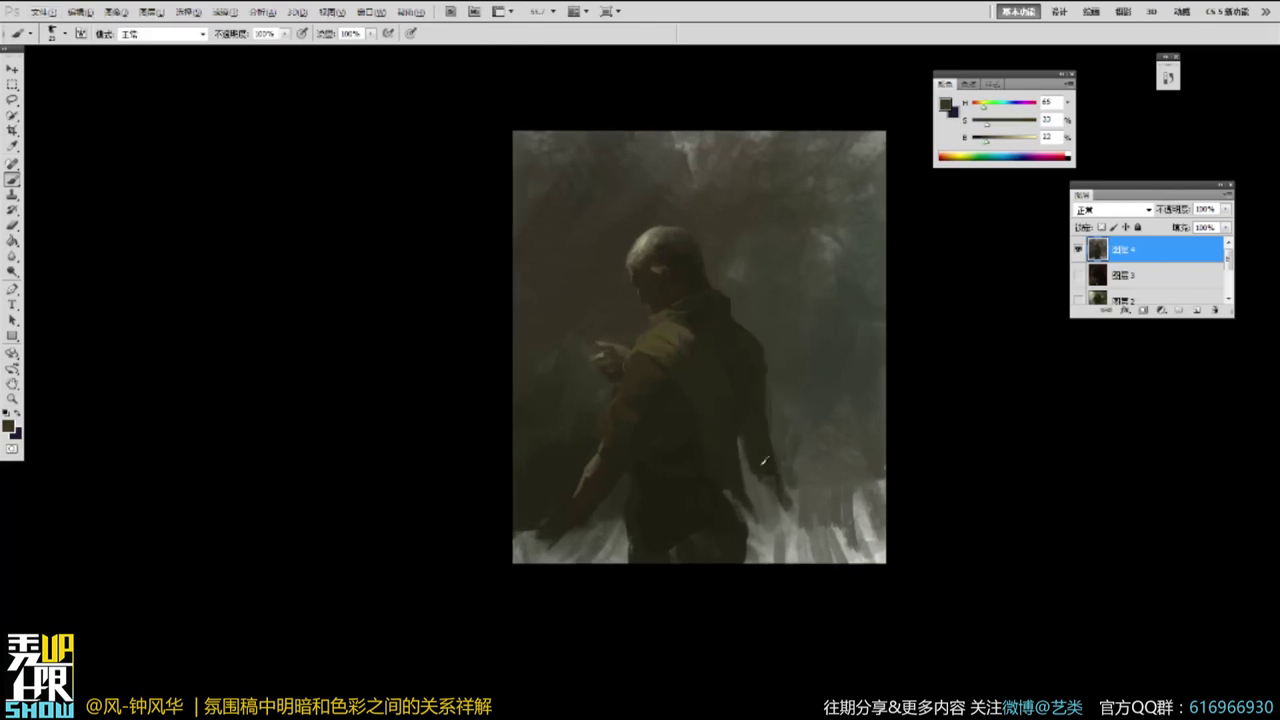
Strengthen the pale light along the forehead and brow with a fine brush in a sampled tone.
{"action": "key", "text": "z"}
{"action": "left_click", "coordinate": [652, 240]}
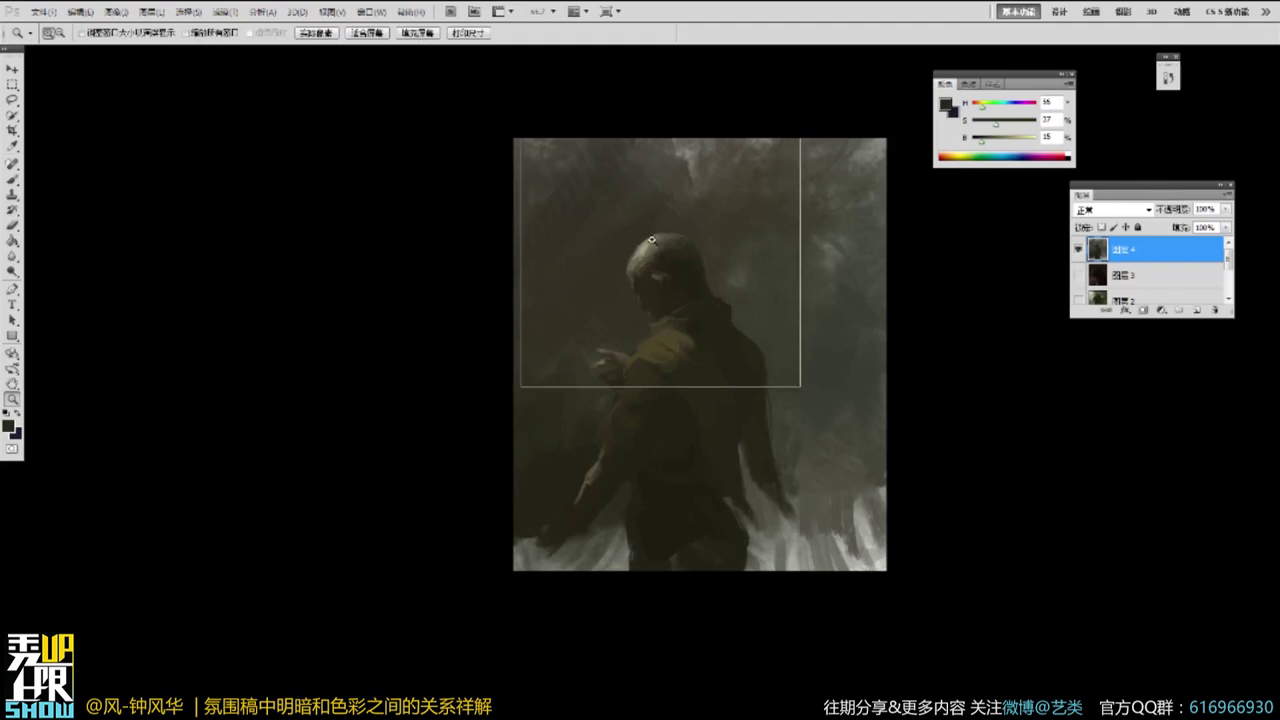
{"action": "left_click", "coordinate": [648, 240]}
{"action": "key", "text": "b"}
{"action": "left_click", "coordinate": [601, 292], "text": "alt"}
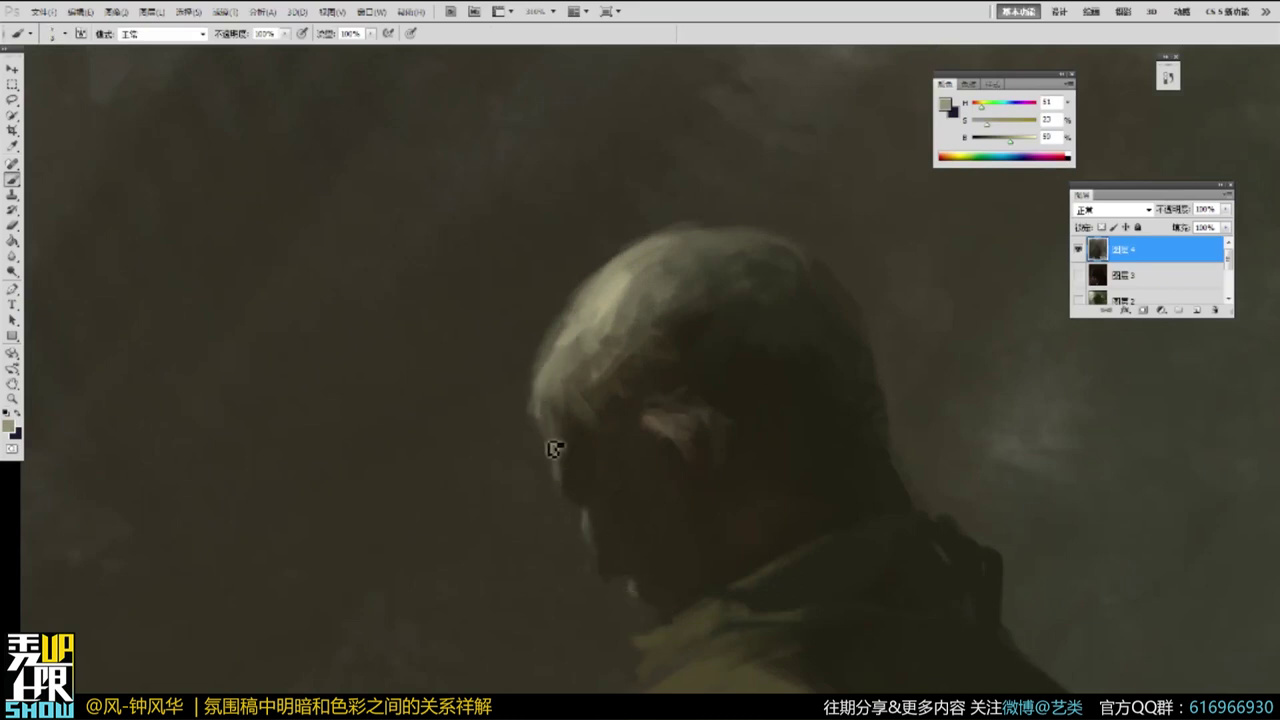
Check the whole painting full screen and darken the back of the neck and collar with a sampled tone.
{"action": "key", "text": "z"}
{"action": "left_click", "coordinate": [609, 323], "text": "alt"}
{"action": "left_click", "coordinate": [600, 312], "text": "alt"}
{"action": "left_click", "coordinate": [594, 306], "text": "alt"}
{"action": "left_click", "coordinate": [745, 297], "text": "alt"}
{"action": "key", "text": "f"}
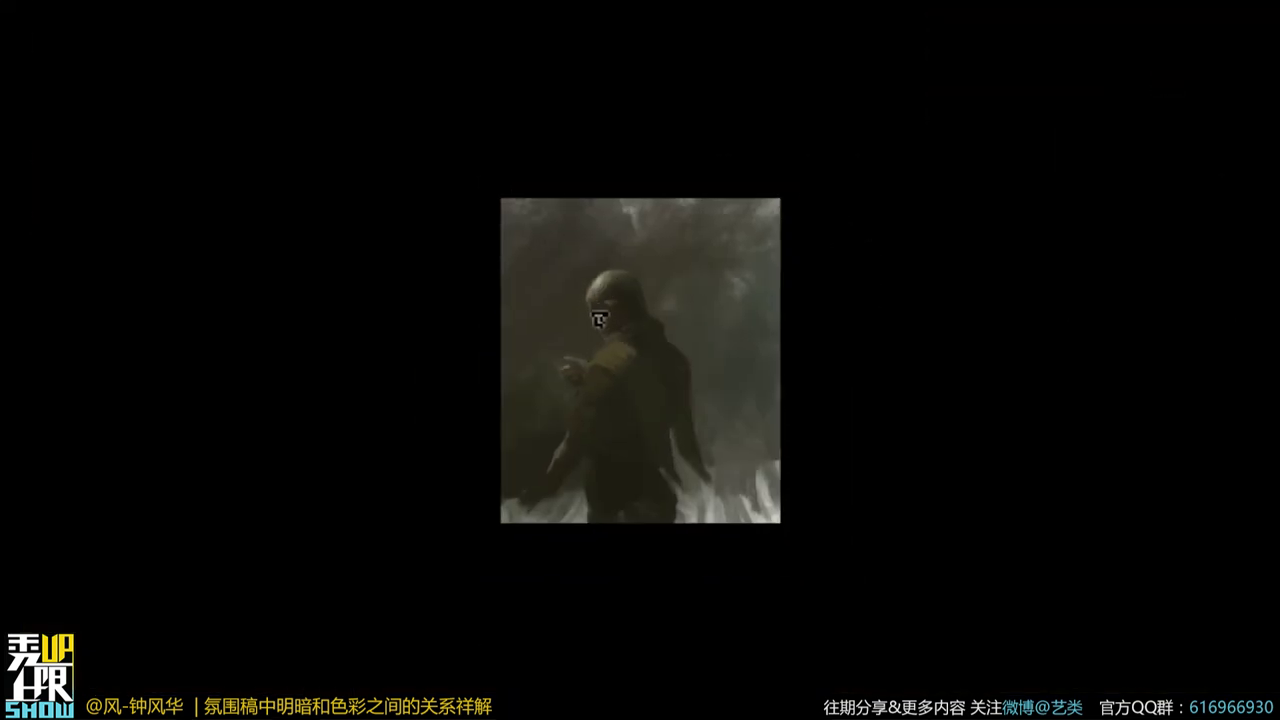
{"action": "left_click", "coordinate": [728, 254]}
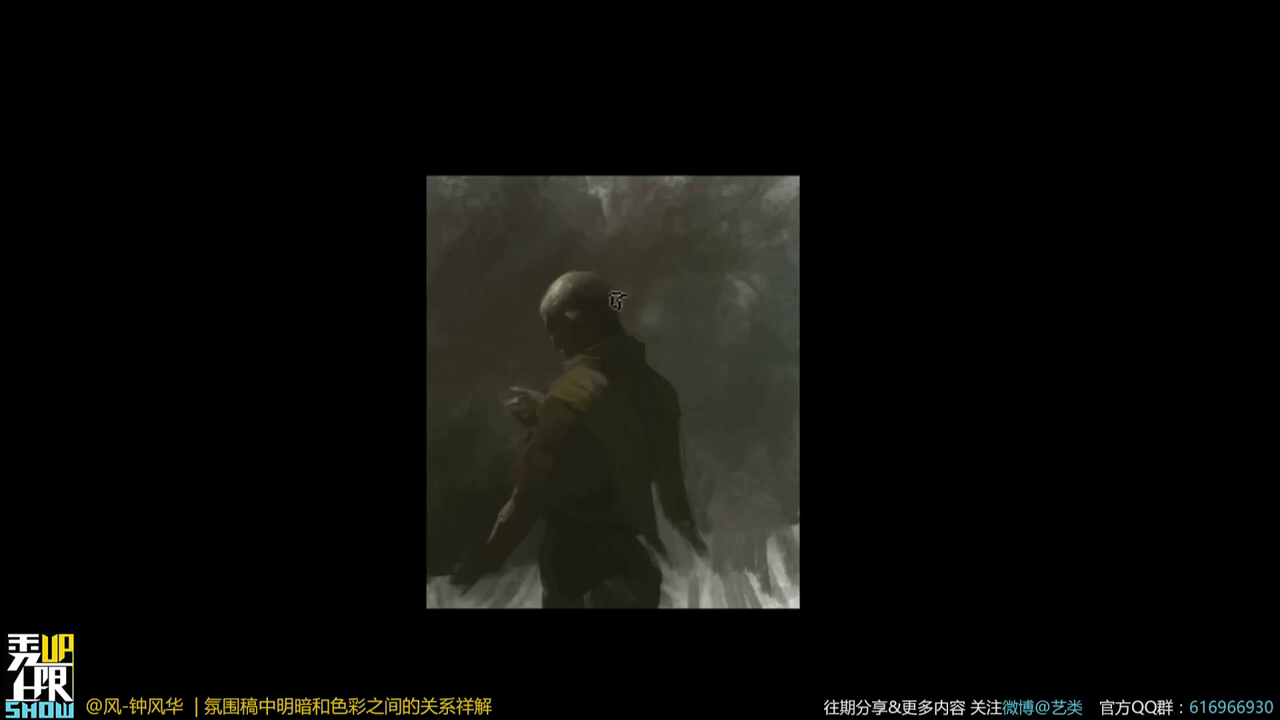
{"action": "mouse_move", "coordinate": [621, 307]}
{"action": "left_mouse_down"}
{"action": "mouse_move", "coordinate": [613, 291]}
{"action": "mouse_move", "coordinate": [643, 323]}
{"action": "mouse_move", "coordinate": [629, 323]}
{"action": "mouse_move", "coordinate": [638, 347]}
{"action": "left_mouse_up"}
{"action": "left_click", "coordinate": [657, 310], "text": "alt"}
{"action": "key", "text": "Tab"}
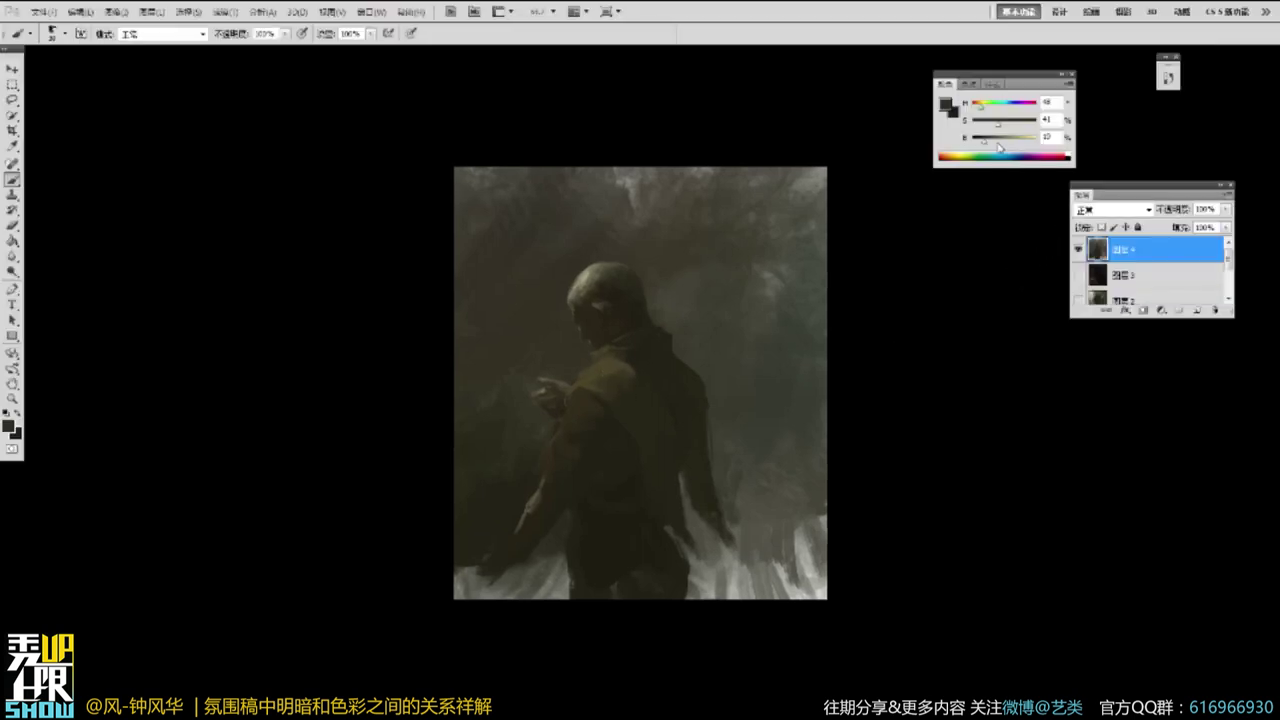
Extend the near lowered arm's hand downward over the pale ground with sampled dark tones.
{"action": "key", "text": "ctrl+alt+shift+n"}
{"action": "key", "text": "ctrl+alt+shift+e"}
{"action": "left_click", "coordinate": [620, 390], "text": "alt"}
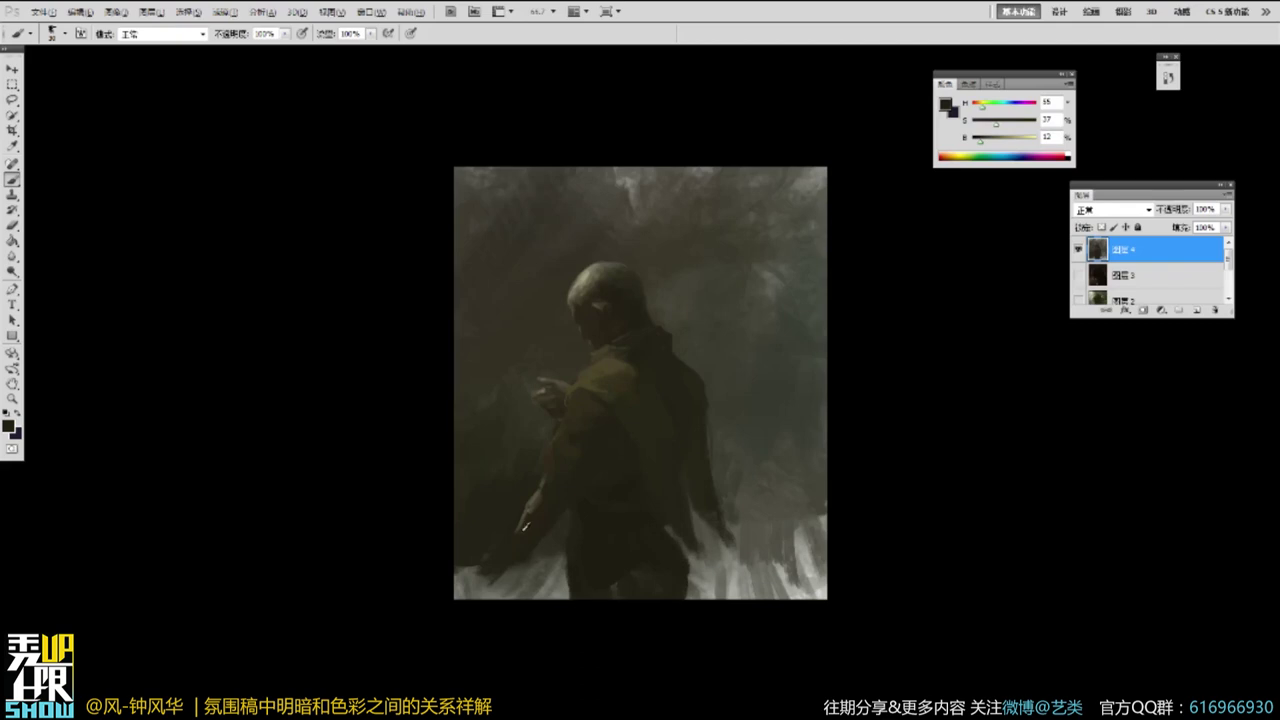
{"action": "mouse_move", "coordinate": [510, 580]}
{"action": "left_mouse_down"}
{"action": "mouse_move", "coordinate": [483, 590]}
{"action": "mouse_move", "coordinate": [474, 621]}
{"action": "mouse_move", "coordinate": [504, 597]}
{"action": "left_mouse_up"}
{"action": "left_click", "coordinate": [480, 558], "text": "alt"}
Paint a lighter grey-green patch in the background behind the figure with a larger brush at 50% brightness.
{"action": "left_click", "coordinate": [793, 297], "text": "alt"}
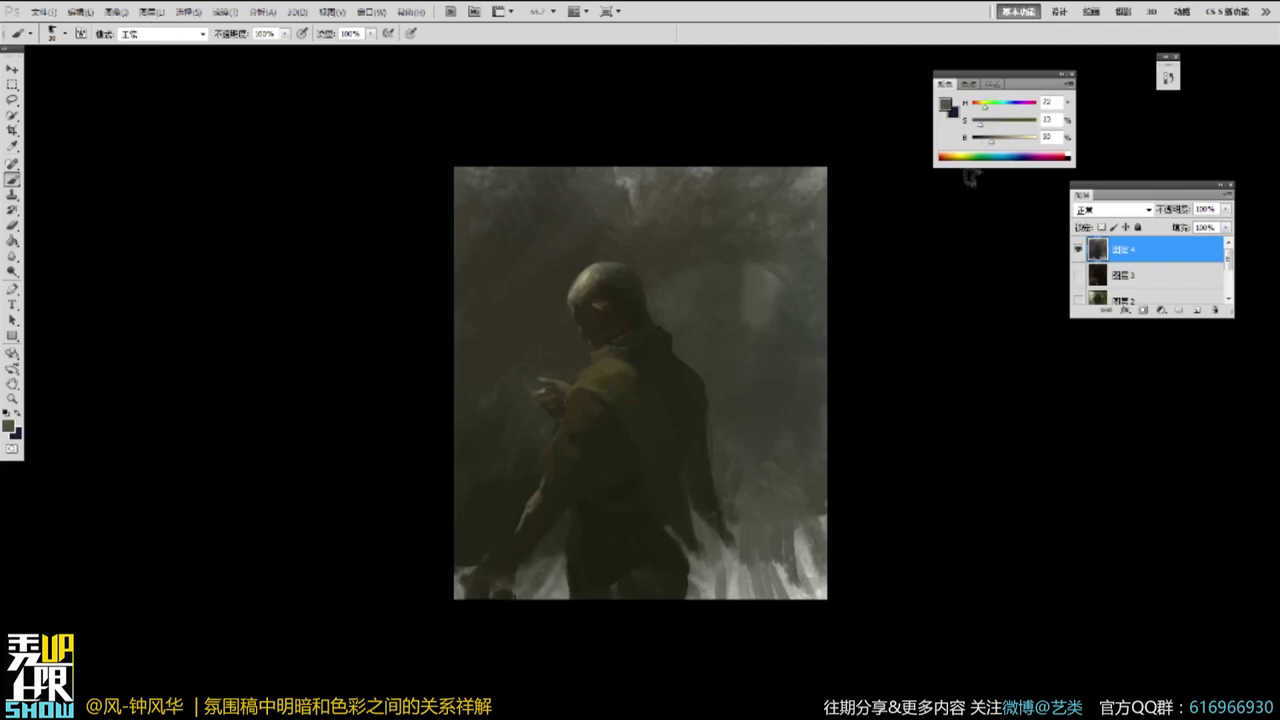
{"action": "left_click", "coordinate": [1004, 141]}
{"action": "key", "text": "bracketright"}
{"action": "key", "text": "bracketright"}
{"action": "key", "text": "bracketright"}
{"action": "mouse_move", "coordinate": [811, 290]}
{"action": "left_mouse_down"}
{"action": "mouse_move", "coordinate": [800, 328]}
{"action": "mouse_move", "coordinate": [793, 267]}
{"action": "mouse_move", "coordinate": [786, 310]}
{"action": "left_mouse_up"}
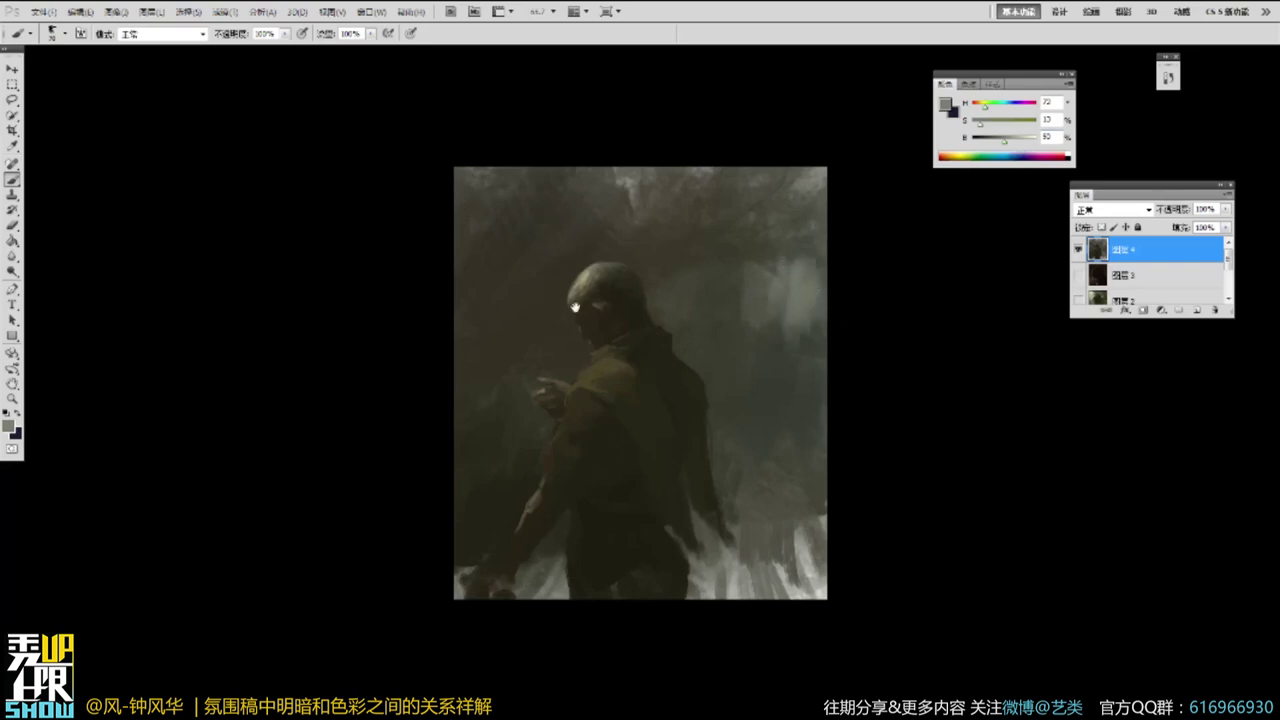
Check the painting full screen and break up the light background patch with adjusted grey-green strokes.
{"action": "key", "text": "f"}
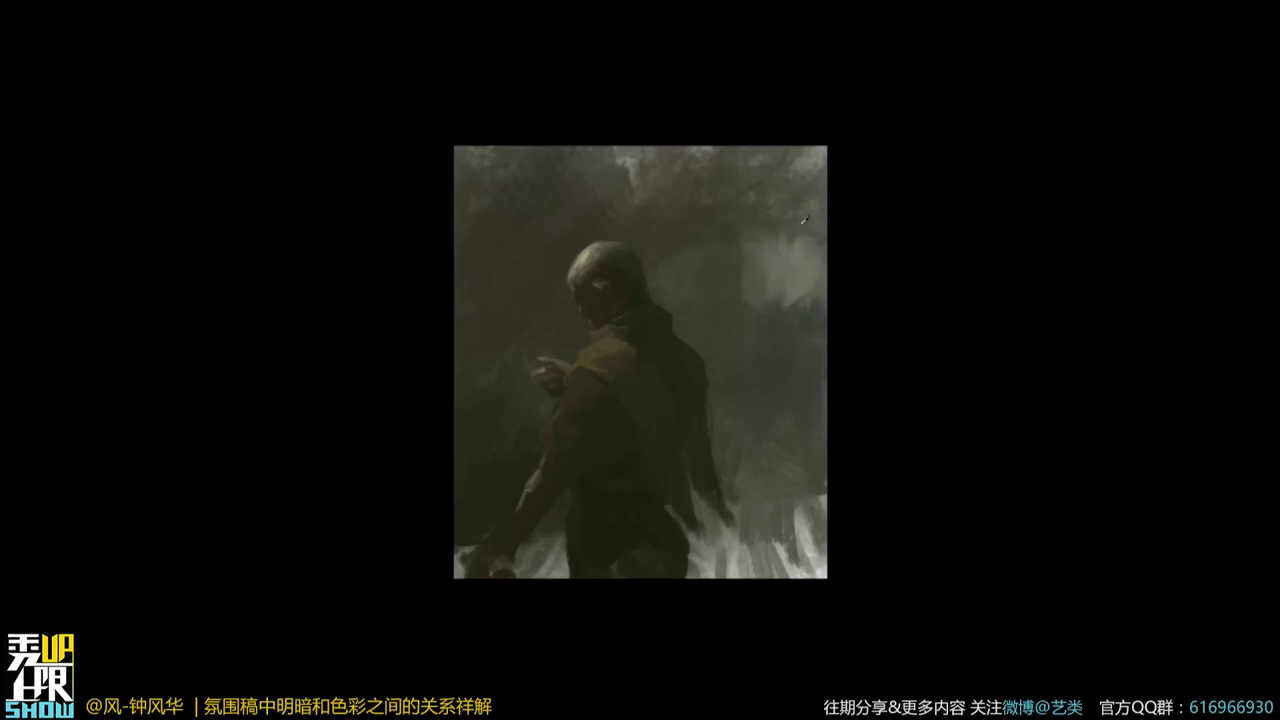
{"action": "key", "text": "f"}
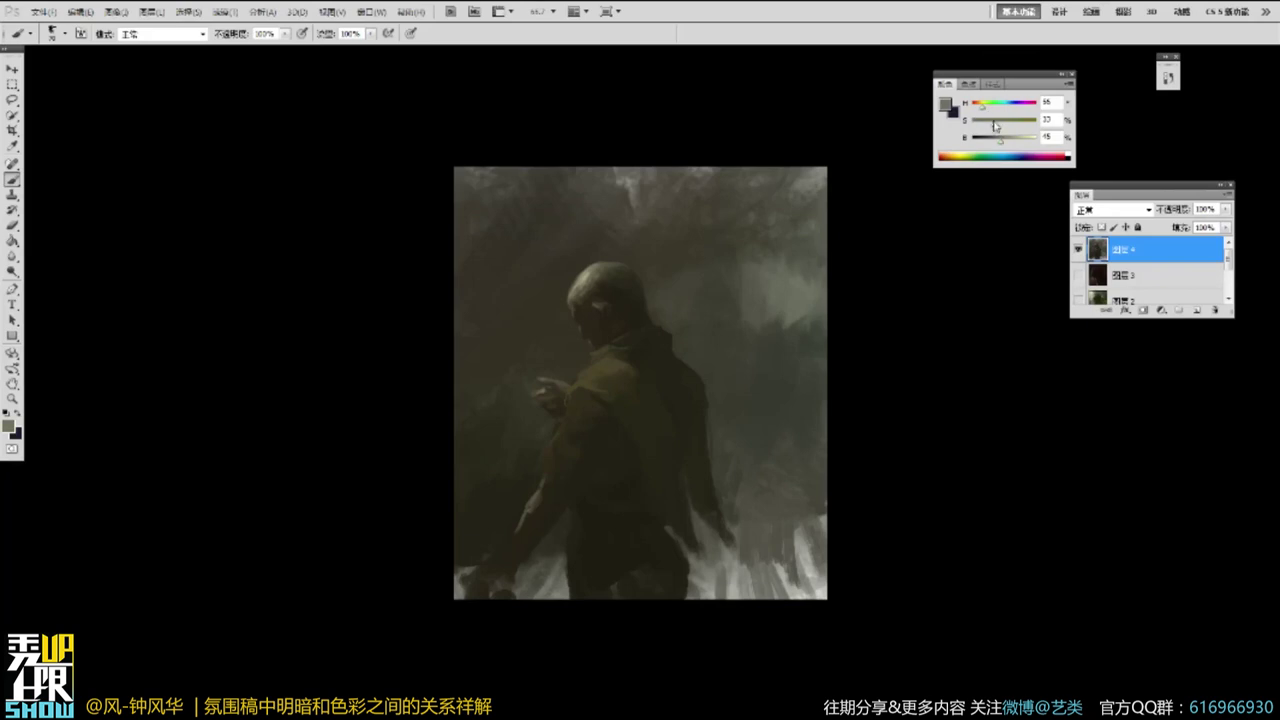
{"action": "left_click", "coordinate": [758, 351], "text": "alt"}
{"action": "left_click_drag", "start_coordinate": [750, 289], "coordinate": [755, 322]}
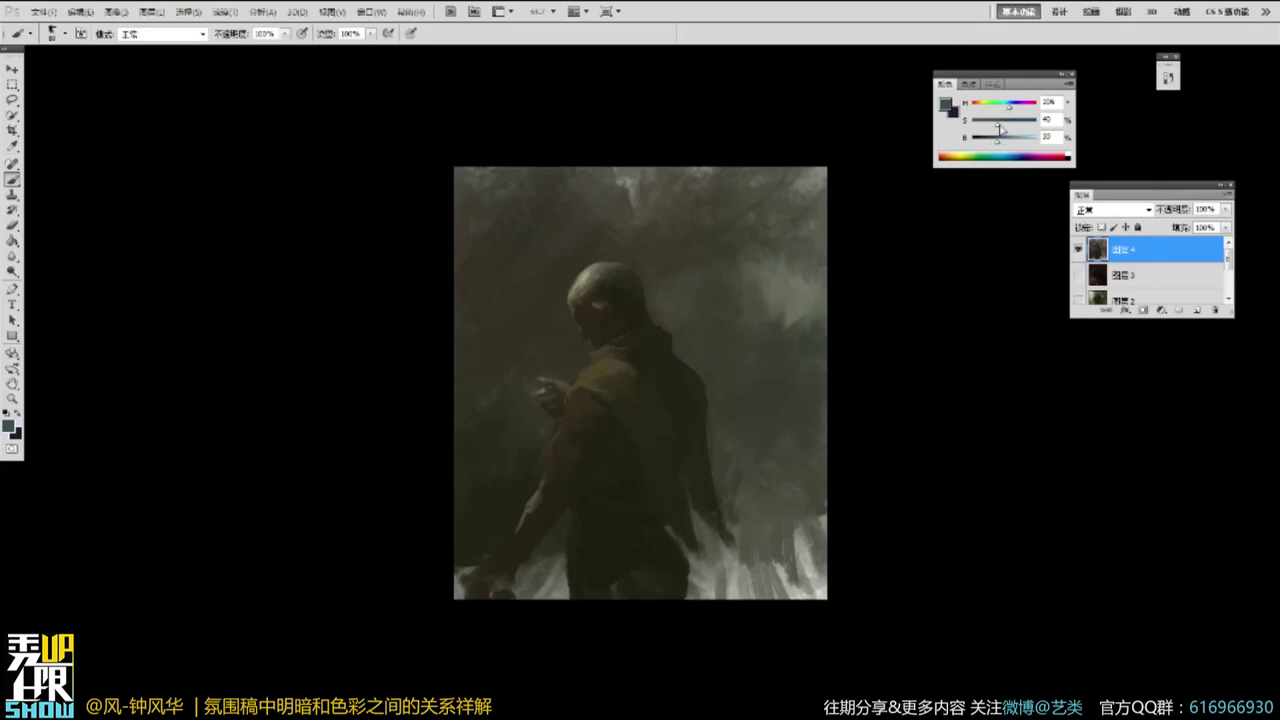
Brush a saturated blue patch behind the far shoulder, using hue 206, saturation 65% and brightness 45%.
{"action": "left_click_drag", "start_coordinate": [1004, 128], "coordinate": [1014, 126]}
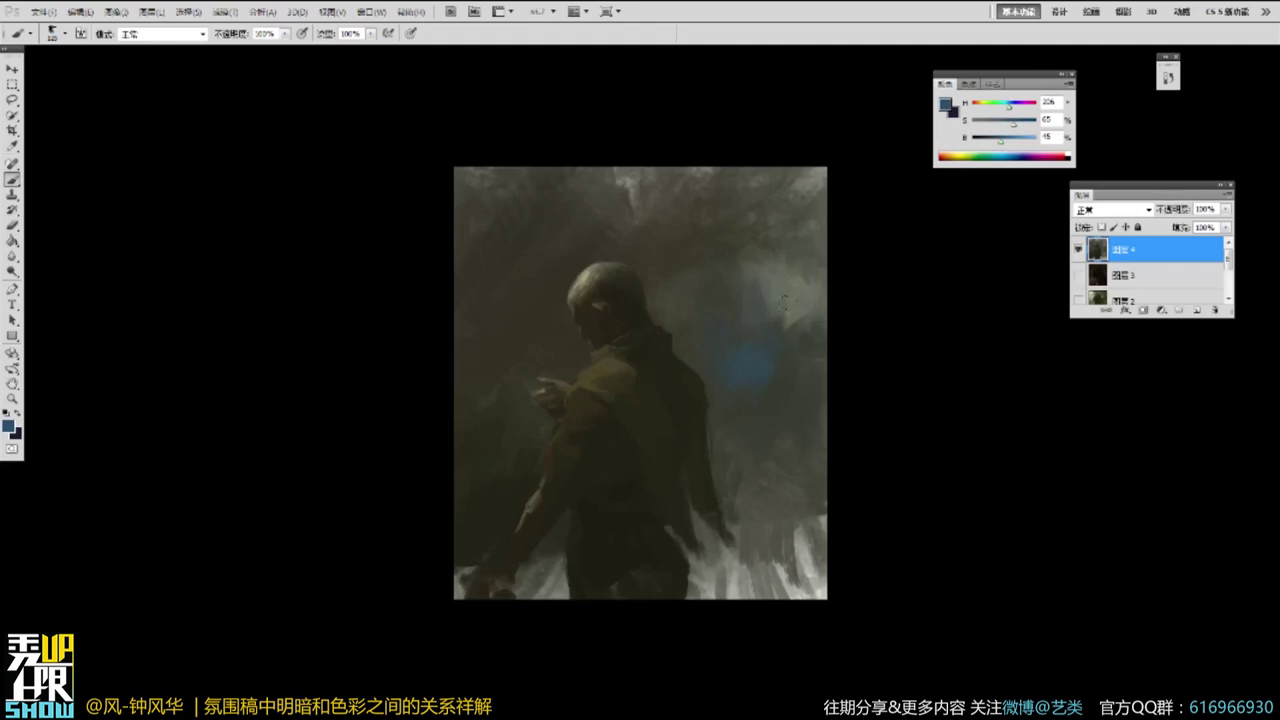
{"action": "left_click", "coordinate": [754, 350], "text": "alt"}
{"action": "left_click_drag", "start_coordinate": [786, 288], "coordinate": [812, 308]}
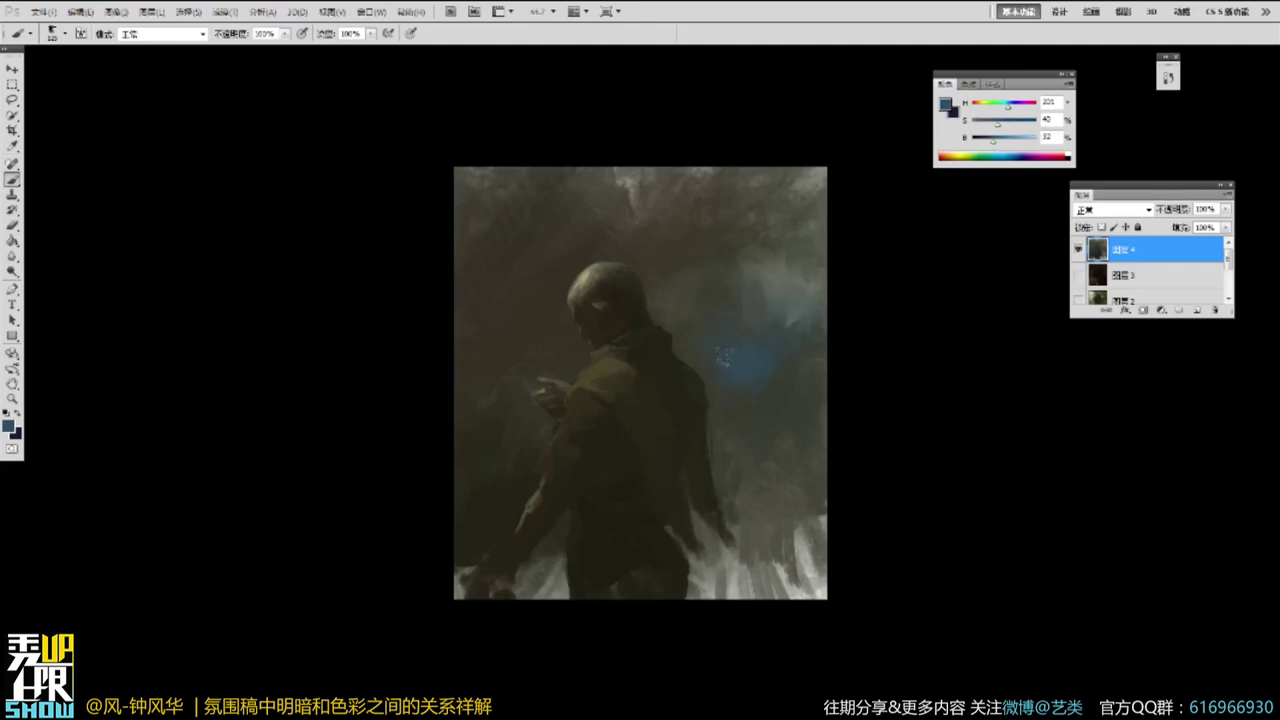
Blend the blue patch into the surrounding background with sampled tones and check the whole painting full screen.
{"action": "left_click", "coordinate": [755, 351], "text": "alt"}
{"action": "left_click", "coordinate": [692, 404], "text": "alt"}
{"action": "left_click_drag", "start_coordinate": [866, 285], "coordinate": [882, 374]}
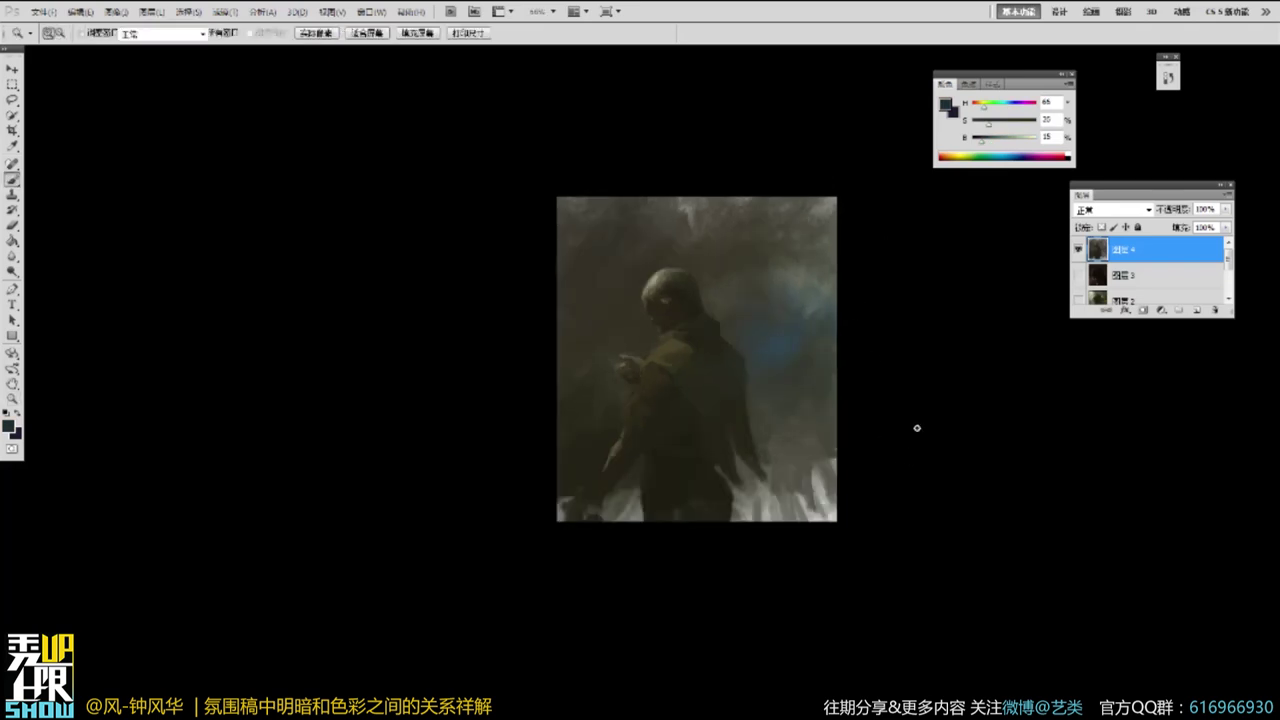
{"action": "key", "text": "f"}
{"action": "key", "text": "f"}
{"action": "key", "text": "f"}
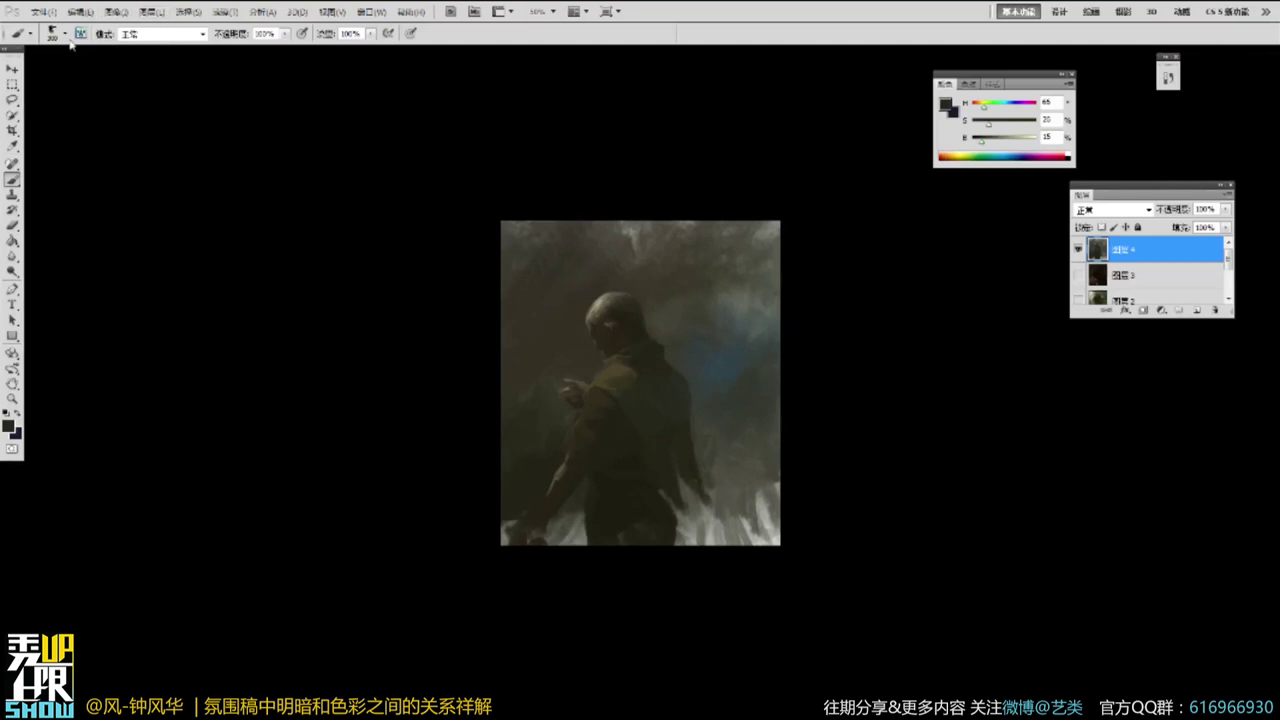
Switch the brush to the flat oval preset tip for working on the background around the blue patch.
{"action": "left_click", "coordinate": [65, 33]}
{"action": "left_click", "coordinate": [45, 129]}
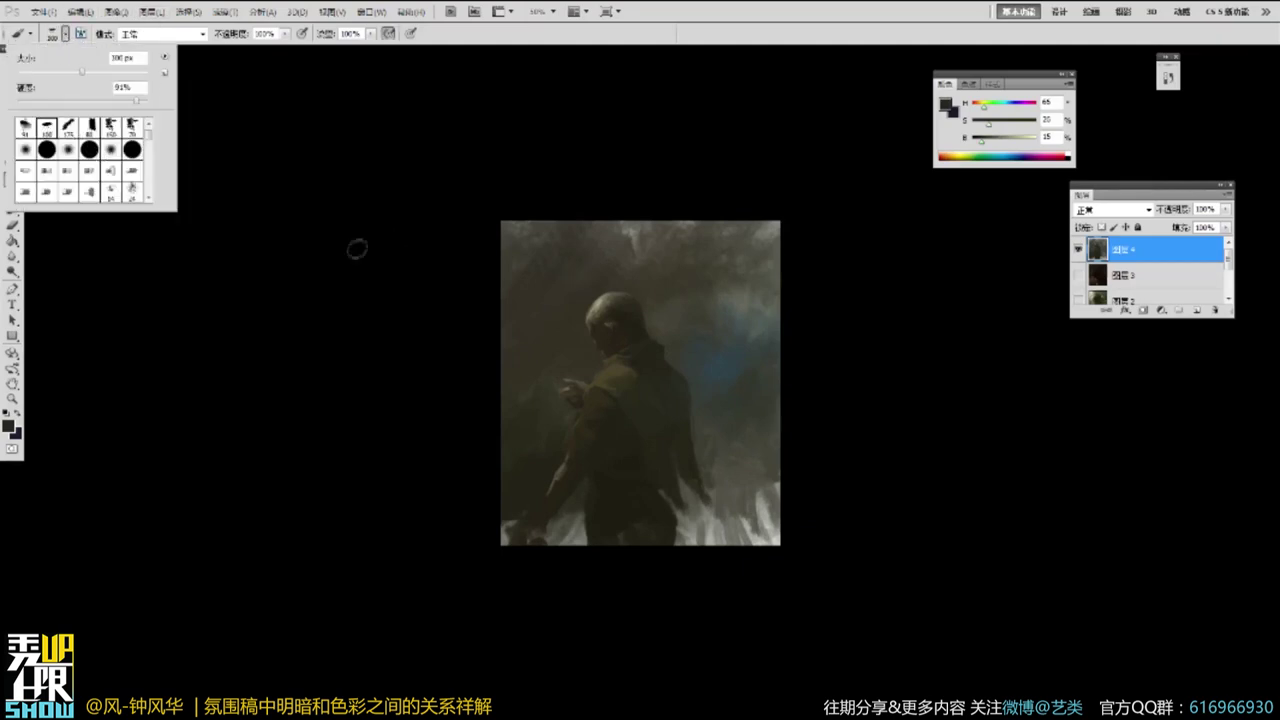
{"action": "left_click", "coordinate": [785, 337]}
{"action": "left_click", "coordinate": [761, 350], "text": "ctrl"}
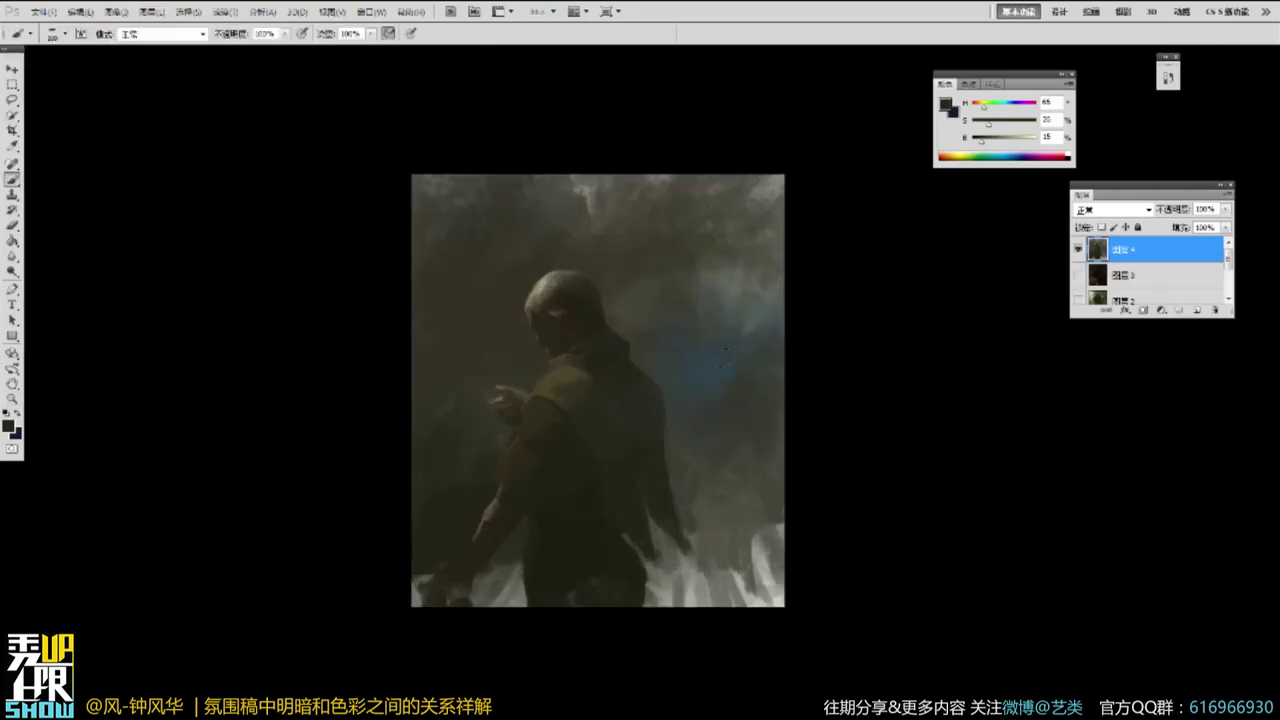
Blend the blue patch's lower edges into the grey-green background with sampled tones and check the whole painting full screen.
{"action": "left_click", "coordinate": [713, 373], "text": "alt"}
{"action": "left_click_drag", "start_coordinate": [694, 370], "coordinate": [643, 428]}
{"action": "left_click", "coordinate": [617, 464], "text": "alt"}
{"action": "left_click", "coordinate": [697, 399], "text": "alt"}
{"action": "left_click", "coordinate": [647, 420], "text": "alt"}
{"action": "left_click_drag", "start_coordinate": [728, 437], "coordinate": [894, 251]}
{"action": "key", "text": "f"}
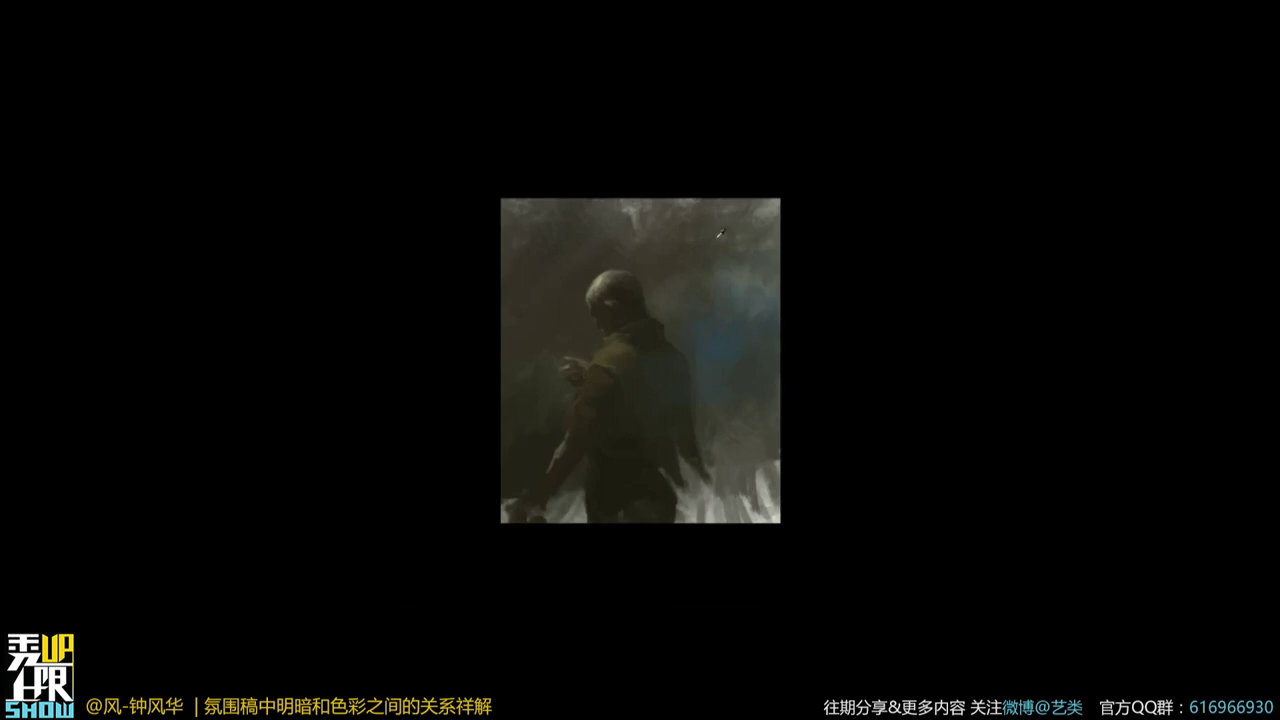
{"action": "key", "text": "f"}
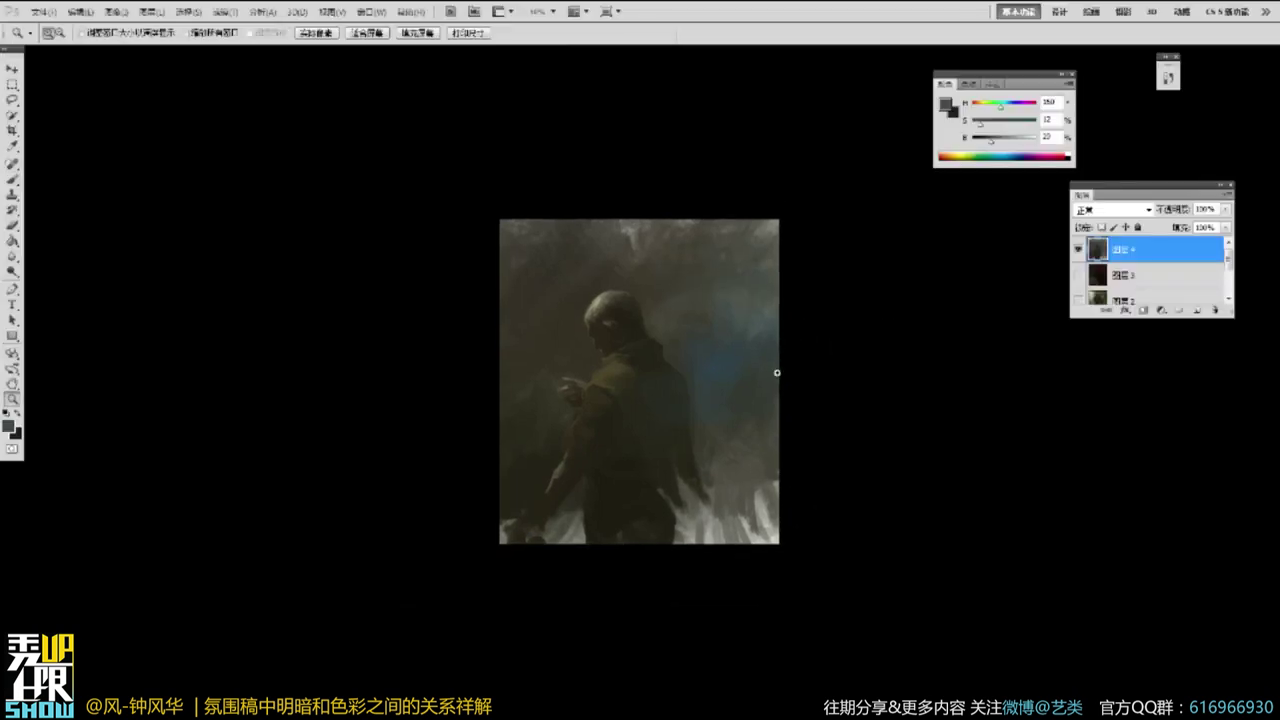
{"action": "left_click", "coordinate": [777, 371], "text": "ctrl"}
{"action": "key", "text": "f"}
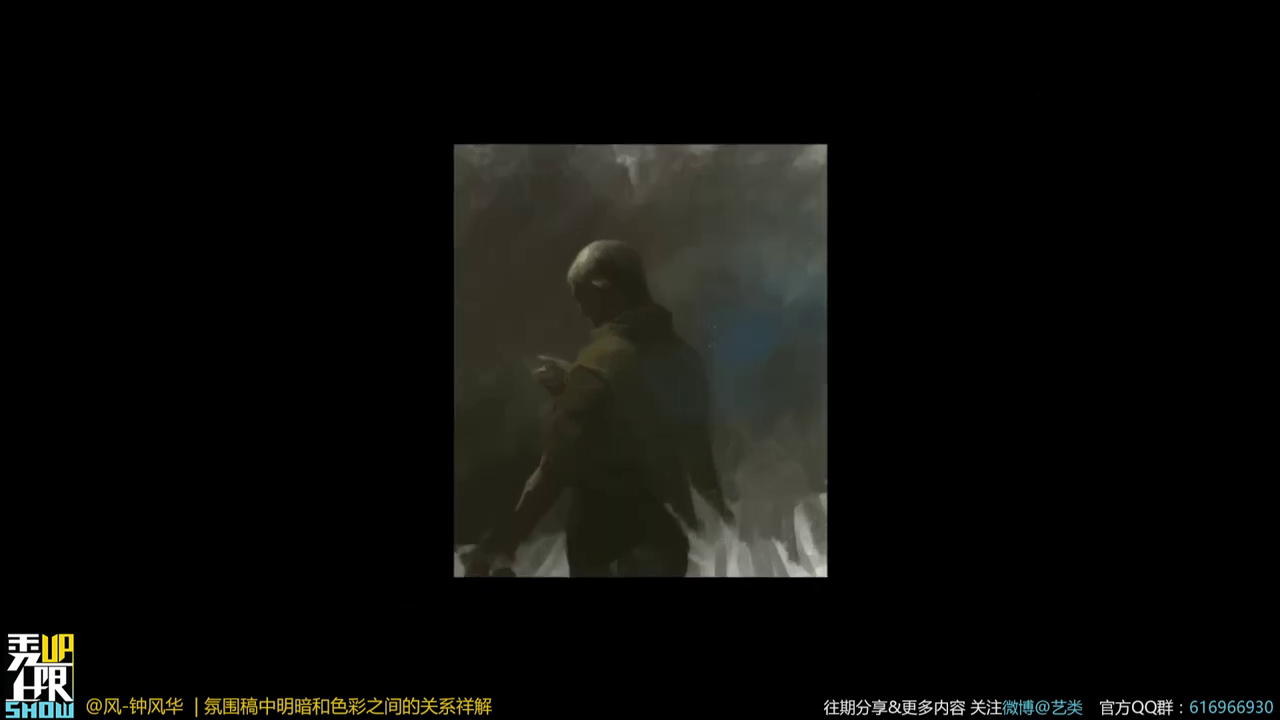
{"action": "key", "text": "f"}
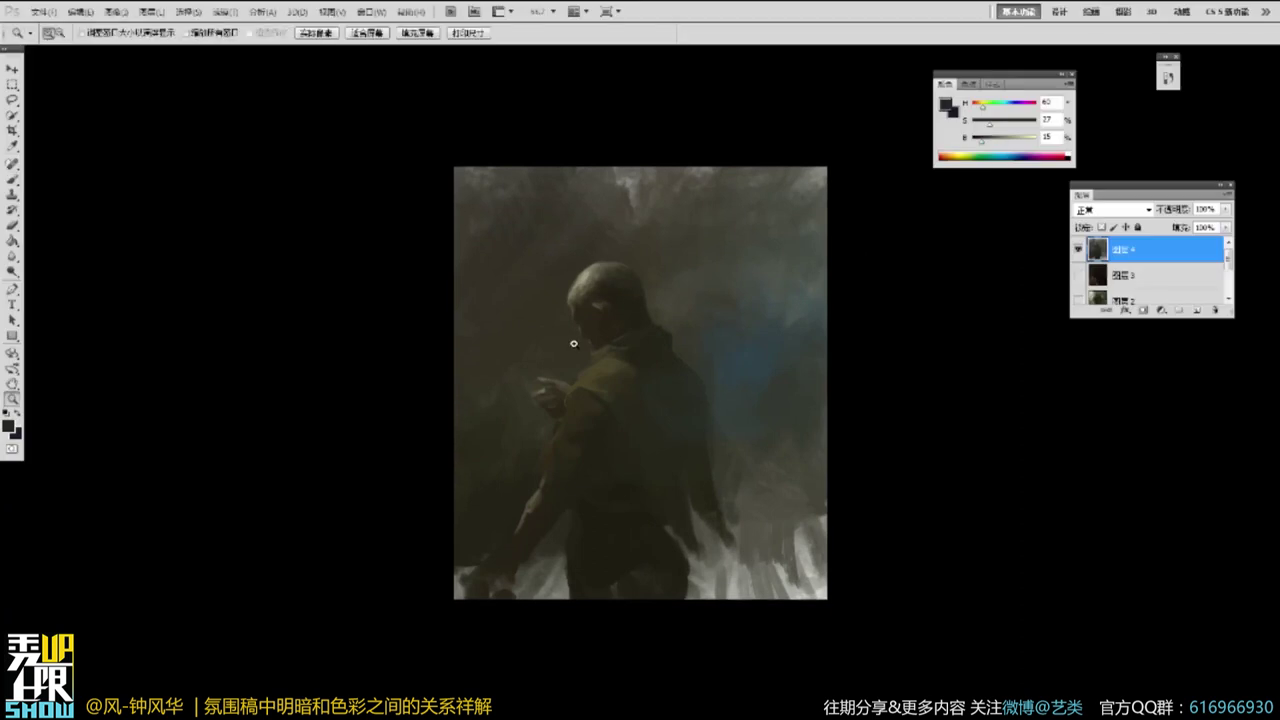
Touch up the coat's back and the edge of the blue patch with sampled tones and check the painting full screen.
{"action": "key", "text": "ctrl+plus"}
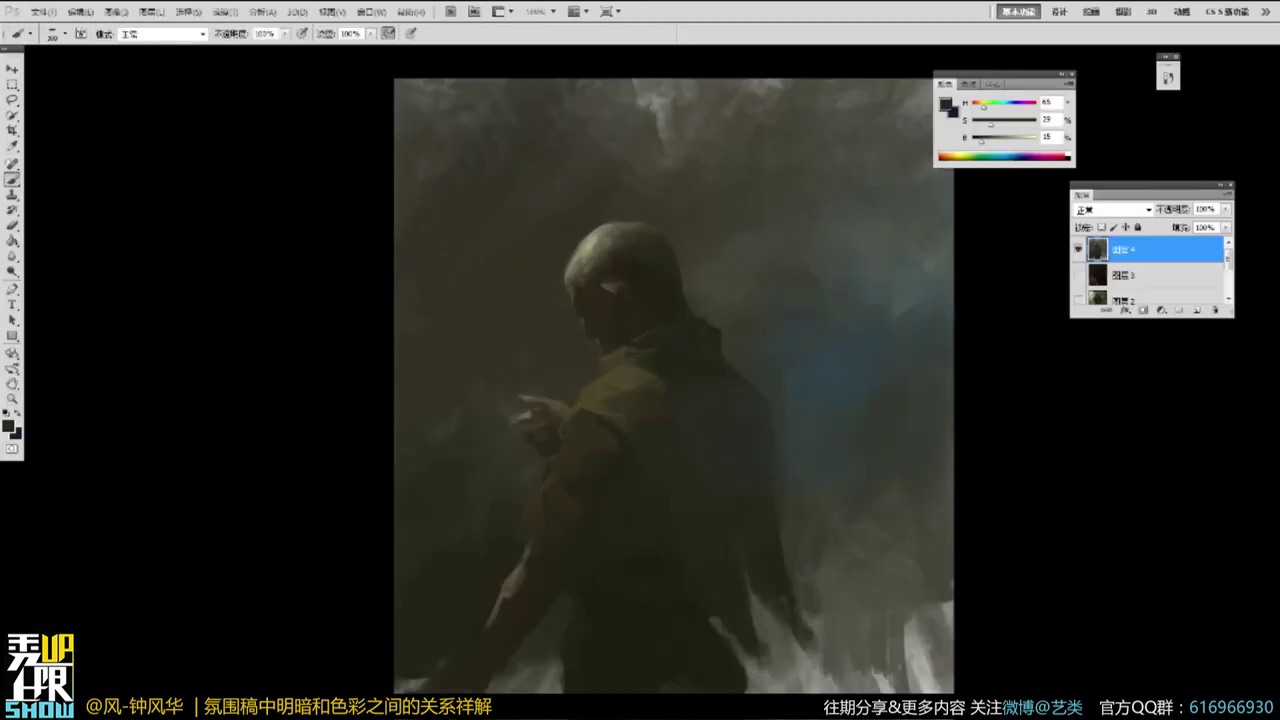
{"action": "left_click_drag", "start_coordinate": [798, 325], "coordinate": [810, 270]}
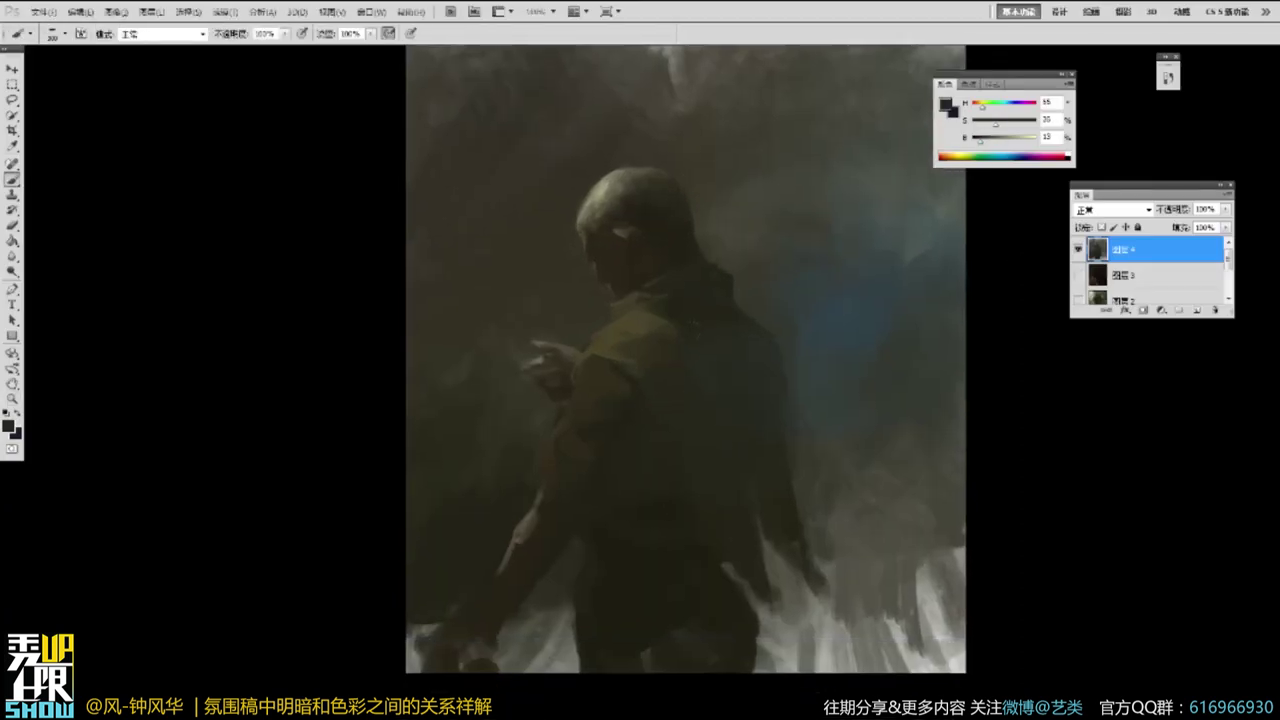
{"action": "left_click", "coordinate": [866, 318], "text": "alt"}
{"action": "left_click", "coordinate": [1006, 141]}
{"action": "left_click", "coordinate": [688, 380], "text": "alt"}
{"action": "left_click", "coordinate": [727, 352], "text": "alt"}
{"action": "left_click", "coordinate": [727, 352], "text": "alt"}
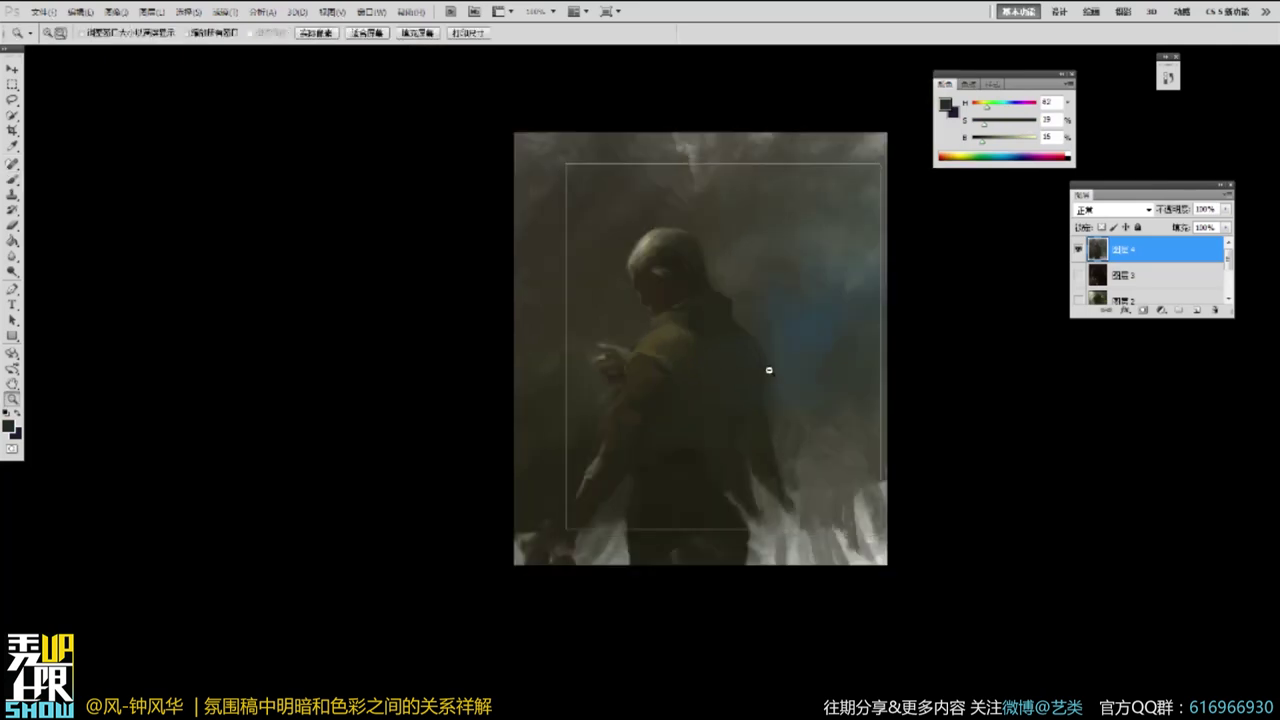
{"action": "key", "text": "f"}
{"action": "key", "text": "f"}
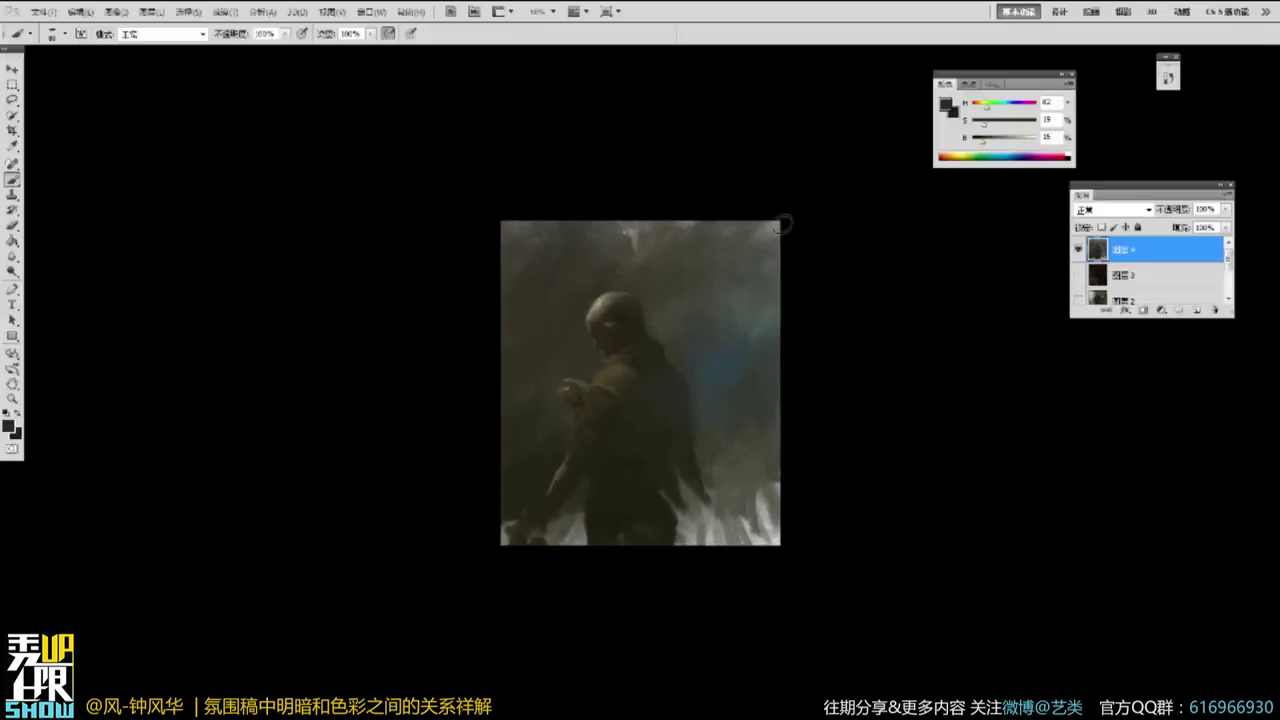
Hide the finished painting's layer, add a new empty layer and choose a muted grey-green brush colour for another sketch.
{"action": "left_click", "coordinate": [1077, 249]}
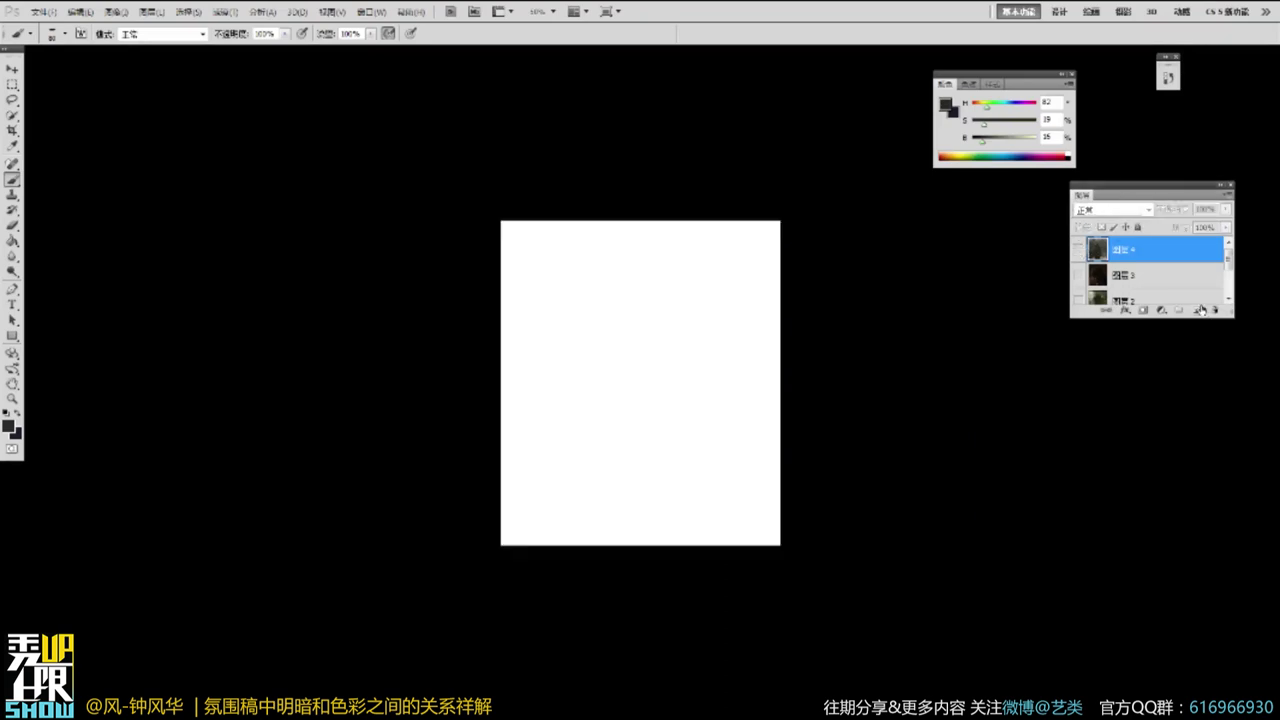
{"action": "left_click", "coordinate": [1197, 310]}
{"action": "left_click", "coordinate": [984, 121]}
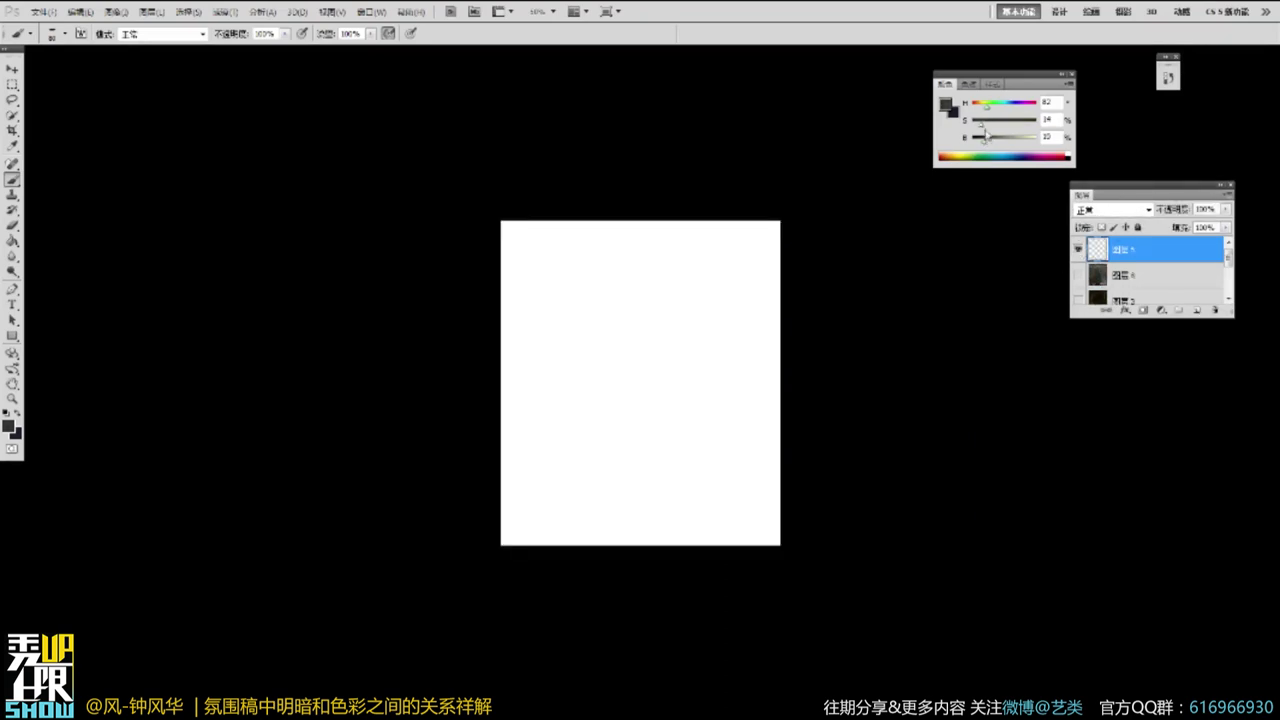
{"action": "left_click_drag", "start_coordinate": [987, 140], "coordinate": [997, 124]}
Enlarge the brush and lay broad overlapping grey and olive-brown masses over the new layer as a background.
{"action": "left_click", "coordinate": [691, 400], "text": "ctrl"}
{"action": "key", "text": "bracketright"}
{"action": "key", "text": "bracketright"}
{"action": "key", "text": "bracketright"}
{"action": "key", "text": "bracketright"}
{"action": "key", "text": "bracketright"}
{"action": "key", "text": "bracketright"}
{"action": "key", "text": "bracketright"}
{"action": "key", "text": "bracketright"}
{"action": "key", "text": "bracketright"}
{"action": "key", "text": "bracketright"}
{"action": "mouse_move", "coordinate": [540, 330]}
{"action": "left_mouse_down"}
{"action": "mouse_move", "coordinate": [470, 420]}
{"action": "mouse_move", "coordinate": [628, 196]}
{"action": "left_mouse_up"}
{"action": "mouse_move", "coordinate": [735, 300]}
{"action": "left_mouse_down"}
{"action": "mouse_move", "coordinate": [735, 450]}
{"action": "mouse_move", "coordinate": [645, 510]}
{"action": "left_mouse_up"}
Block in a leaning figure's head, shoulders, torso and hips as a dark olive-brown silhouette.
{"action": "mouse_move", "coordinate": [510, 500]}
{"action": "left_mouse_down"}
{"action": "mouse_move", "coordinate": [530, 545]}
{"action": "mouse_move", "coordinate": [600, 515]}
{"action": "left_mouse_up"}
{"action": "mouse_move", "coordinate": [590, 365]}
{"action": "left_mouse_down"}
{"action": "mouse_move", "coordinate": [552, 350]}
{"action": "mouse_move", "coordinate": [605, 338]}
{"action": "mouse_move", "coordinate": [600, 430]}
{"action": "mouse_move", "coordinate": [584, 421]}
{"action": "mouse_move", "coordinate": [640, 400]}
{"action": "mouse_move", "coordinate": [591, 451]}
{"action": "mouse_move", "coordinate": [571, 451]}
{"action": "mouse_move", "coordinate": [650, 380]}
{"action": "mouse_move", "coordinate": [632, 452]}
{"action": "mouse_move", "coordinate": [598, 468]}
{"action": "left_mouse_up"}
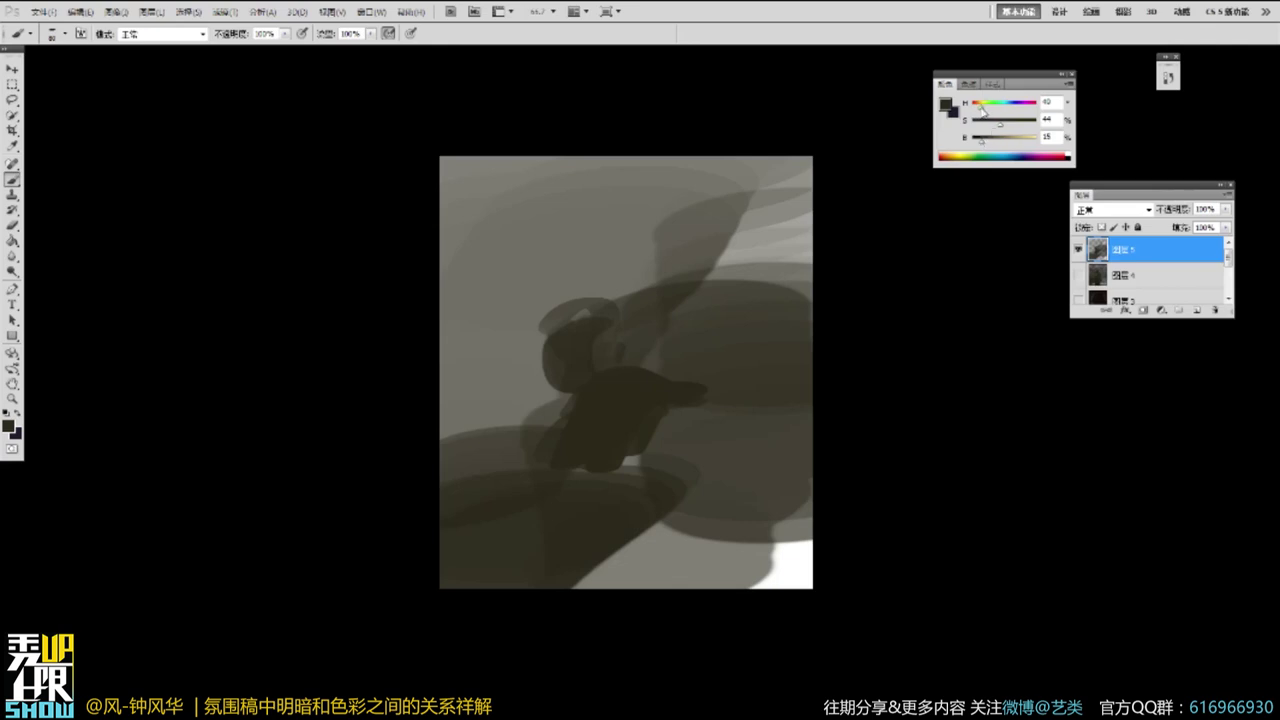
{"action": "mouse_move", "coordinate": [624, 388]}
{"action": "left_mouse_down"}
{"action": "mouse_move", "coordinate": [655, 413]}
{"action": "mouse_move", "coordinate": [603, 427]}
{"action": "mouse_move", "coordinate": [630, 464]}
{"action": "mouse_move", "coordinate": [664, 478]}
{"action": "mouse_move", "coordinate": [605, 578]}
{"action": "mouse_move", "coordinate": [636, 582]}
{"action": "left_mouse_up"}
{"action": "mouse_move", "coordinate": [671, 435]}
{"action": "left_mouse_down"}
{"action": "mouse_move", "coordinate": [667, 558]}
{"action": "mouse_move", "coordinate": [626, 508]}
{"action": "mouse_move", "coordinate": [633, 576]}
{"action": "mouse_move", "coordinate": [608, 610]}
{"action": "mouse_move", "coordinate": [676, 568]}
{"action": "mouse_move", "coordinate": [711, 600]}
{"action": "mouse_move", "coordinate": [686, 543]}
{"action": "mouse_move", "coordinate": [622, 544]}
{"action": "mouse_move", "coordinate": [611, 602]}
{"action": "mouse_move", "coordinate": [640, 435]}
{"action": "left_mouse_up"}
{"action": "mouse_move", "coordinate": [562, 344]}
{"action": "left_mouse_down"}
{"action": "mouse_move", "coordinate": [580, 387]}
{"action": "mouse_move", "coordinate": [542, 330]}
{"action": "mouse_move", "coordinate": [566, 296]}
{"action": "mouse_move", "coordinate": [606, 360]}
{"action": "mouse_move", "coordinate": [585, 335]}
{"action": "left_mouse_up"}
{"action": "left_click_drag", "start_coordinate": [571, 417], "coordinate": [571, 384]}
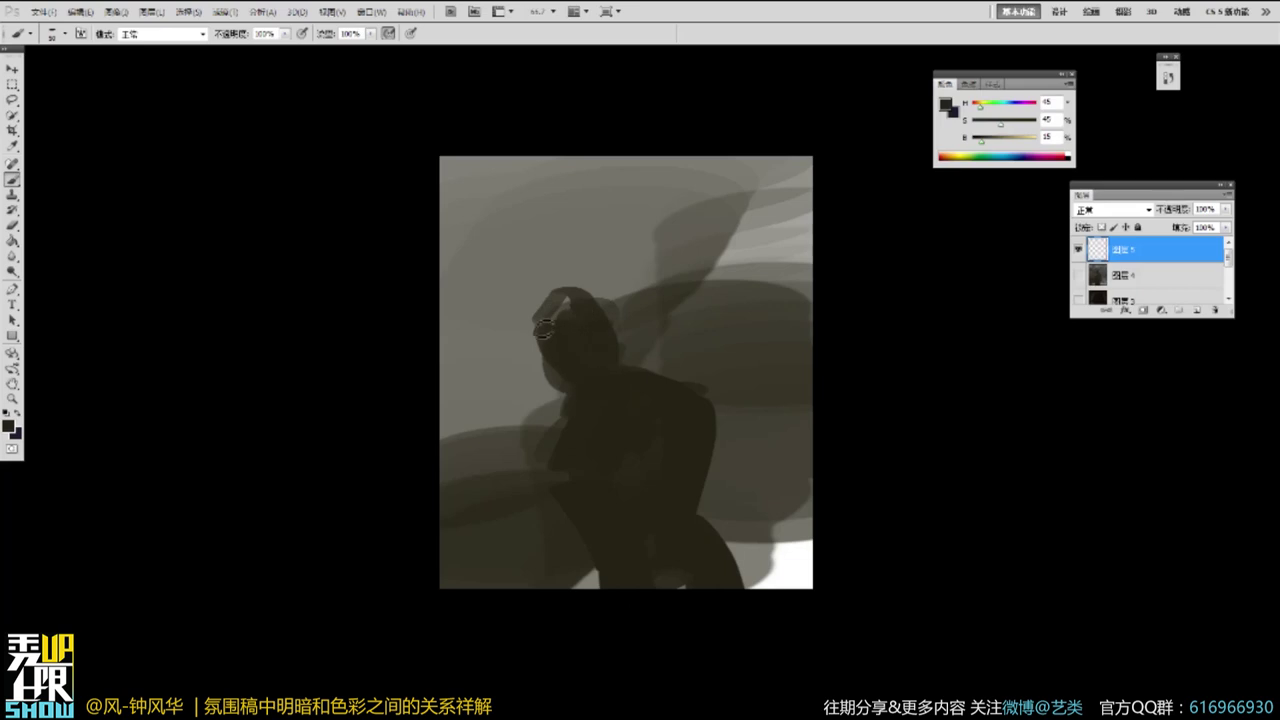
{"action": "left_click_drag", "start_coordinate": [543, 332], "coordinate": [572, 300]}
{"action": "mouse_move", "coordinate": [614, 379]}
{"action": "left_mouse_down"}
{"action": "mouse_move", "coordinate": [709, 376]}
{"action": "mouse_move", "coordinate": [709, 418]}
{"action": "left_mouse_up"}
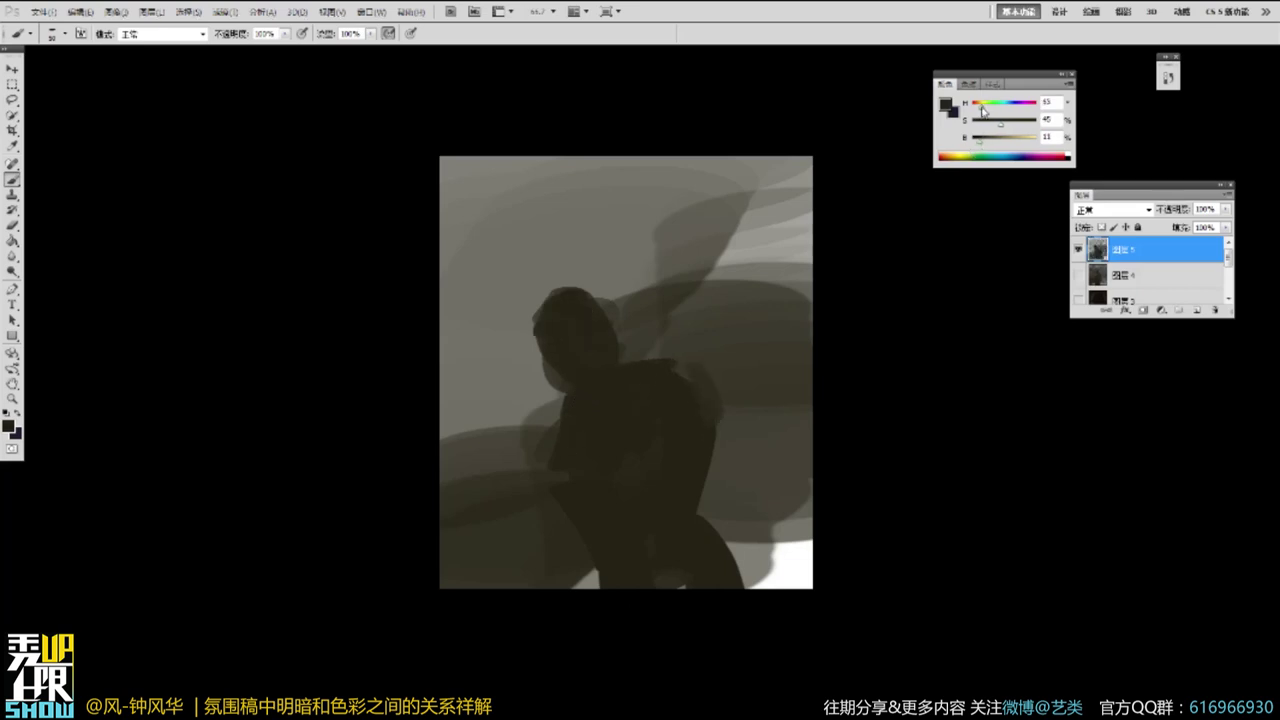
Deepen the torso and head with a darker brown at saturation 61%, brightness 11%, and paint the far arm's pointed elbow.
{"action": "left_click_drag", "start_coordinate": [1005, 126], "coordinate": [1012, 126]}
{"action": "mouse_move", "coordinate": [681, 464]}
{"action": "left_mouse_down"}
{"action": "mouse_move", "coordinate": [661, 519]}
{"action": "mouse_move", "coordinate": [630, 474]}
{"action": "mouse_move", "coordinate": [609, 551]}
{"action": "mouse_move", "coordinate": [643, 595]}
{"action": "mouse_move", "coordinate": [672, 544]}
{"action": "mouse_move", "coordinate": [616, 508]}
{"action": "left_mouse_up"}
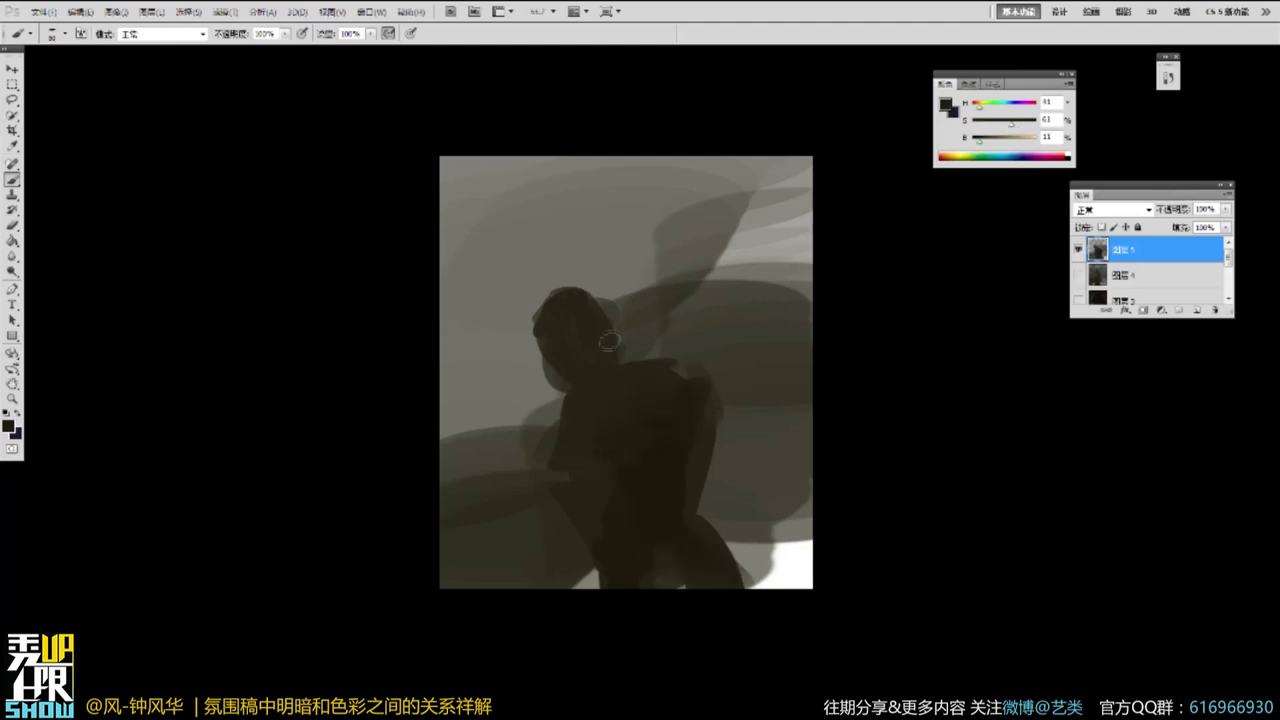
{"action": "mouse_move", "coordinate": [616, 392]}
{"action": "left_mouse_down"}
{"action": "mouse_move", "coordinate": [670, 379]}
{"action": "mouse_move", "coordinate": [632, 393]}
{"action": "mouse_move", "coordinate": [664, 367]}
{"action": "mouse_move", "coordinate": [610, 378]}
{"action": "mouse_move", "coordinate": [632, 364]}
{"action": "mouse_move", "coordinate": [677, 378]}
{"action": "mouse_move", "coordinate": [624, 435]}
{"action": "left_mouse_up"}
{"action": "mouse_move", "coordinate": [712, 414]}
{"action": "left_mouse_down"}
{"action": "mouse_move", "coordinate": [738, 428]}
{"action": "mouse_move", "coordinate": [593, 458]}
{"action": "left_mouse_up"}
{"action": "left_click", "coordinate": [589, 484], "text": "alt"}
{"action": "left_click", "coordinate": [679, 425], "text": "alt"}
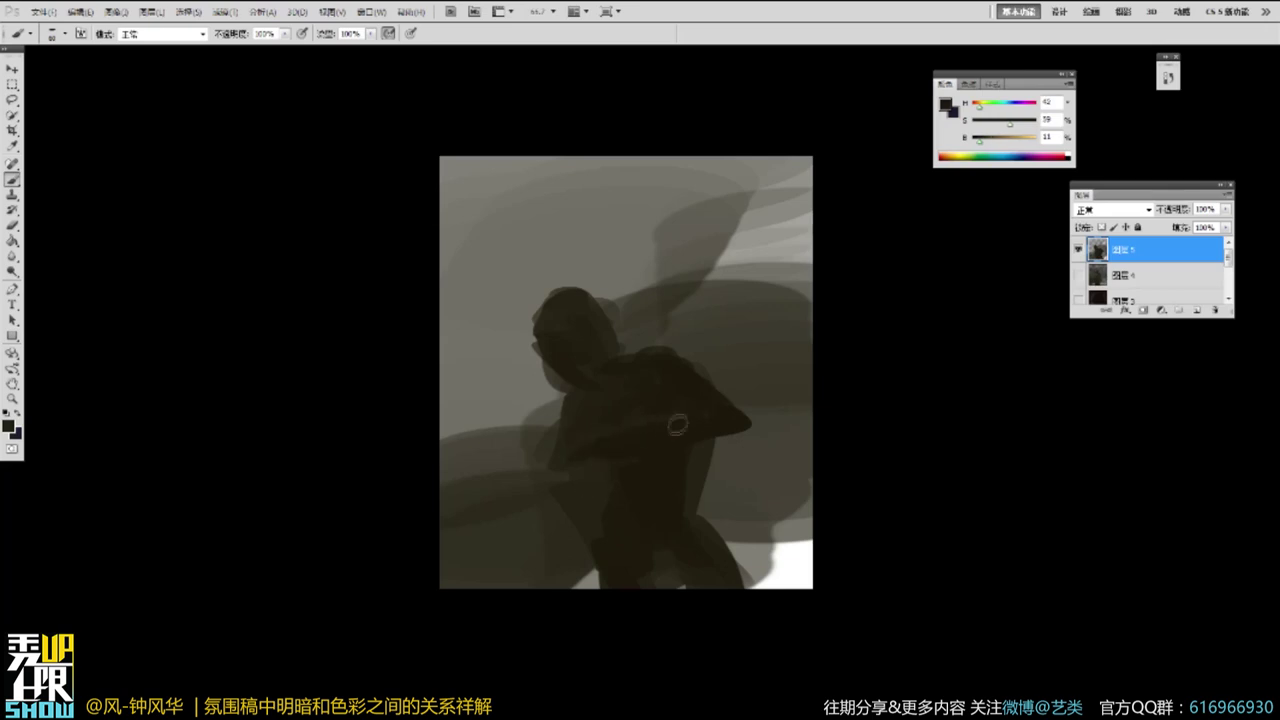
{"action": "mouse_move", "coordinate": [558, 333]}
{"action": "left_mouse_down"}
{"action": "mouse_move", "coordinate": [540, 305]}
{"action": "mouse_move", "coordinate": [575, 290]}
{"action": "left_mouse_up"}
{"action": "left_click", "coordinate": [679, 393], "text": "alt"}
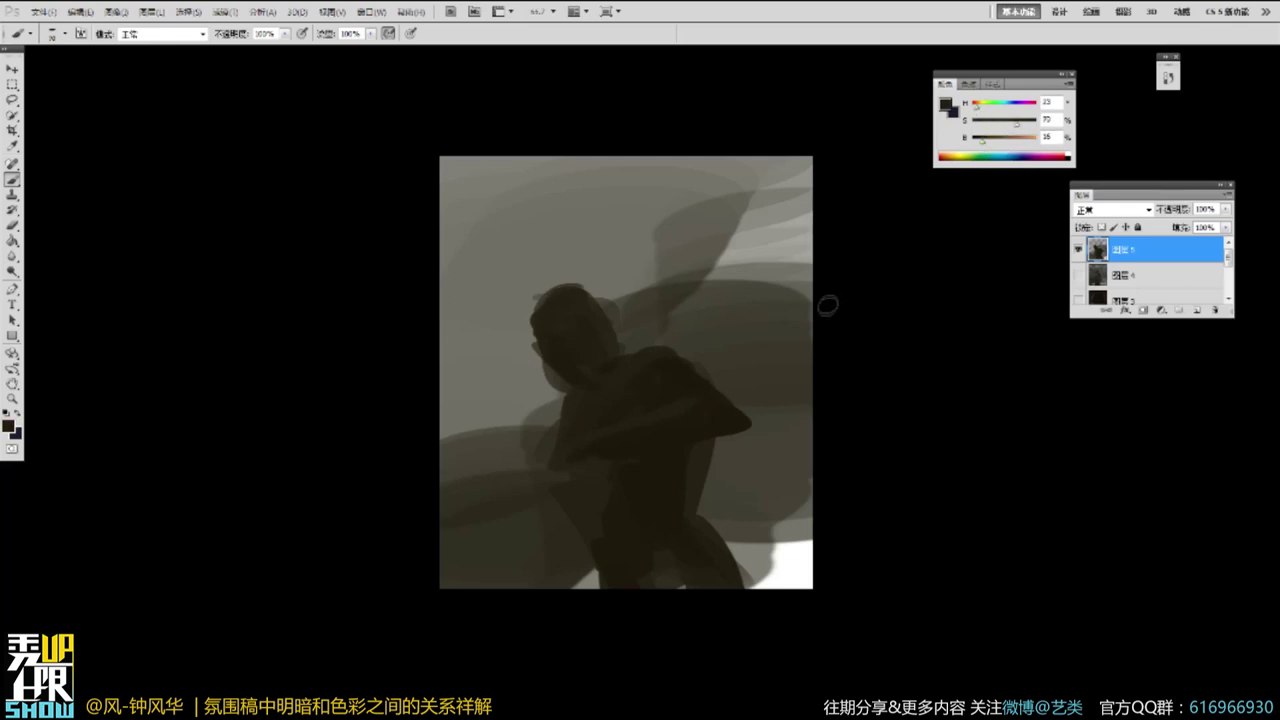
Warm the background beside the figure's back and the torso with reddish-brown strokes, filling the pale lower corner.
{"action": "mouse_move", "coordinate": [785, 345]}
{"action": "left_mouse_down"}
{"action": "mouse_move", "coordinate": [765, 568]}
{"action": "mouse_move", "coordinate": [798, 595]}
{"action": "left_mouse_up"}
{"action": "left_click", "coordinate": [763, 493], "text": "alt"}
{"action": "key", "text": "z"}
{"action": "left_click", "coordinate": [792, 449]}
{"action": "key", "text": "b"}
{"action": "left_click", "coordinate": [543, 537], "text": "alt"}
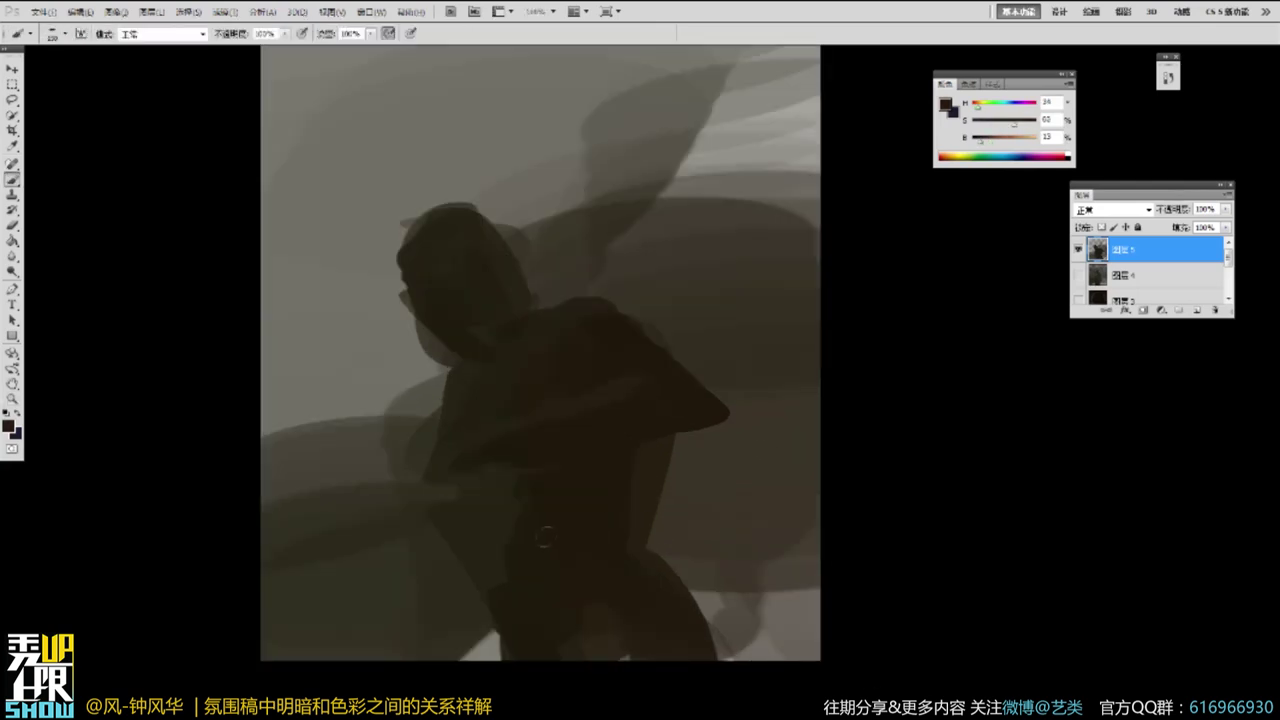
{"action": "left_click", "coordinate": [738, 460], "text": "alt"}
{"action": "left_click_drag", "start_coordinate": [776, 612], "coordinate": [815, 632]}
{"action": "left_click", "coordinate": [628, 561], "text": "alt"}
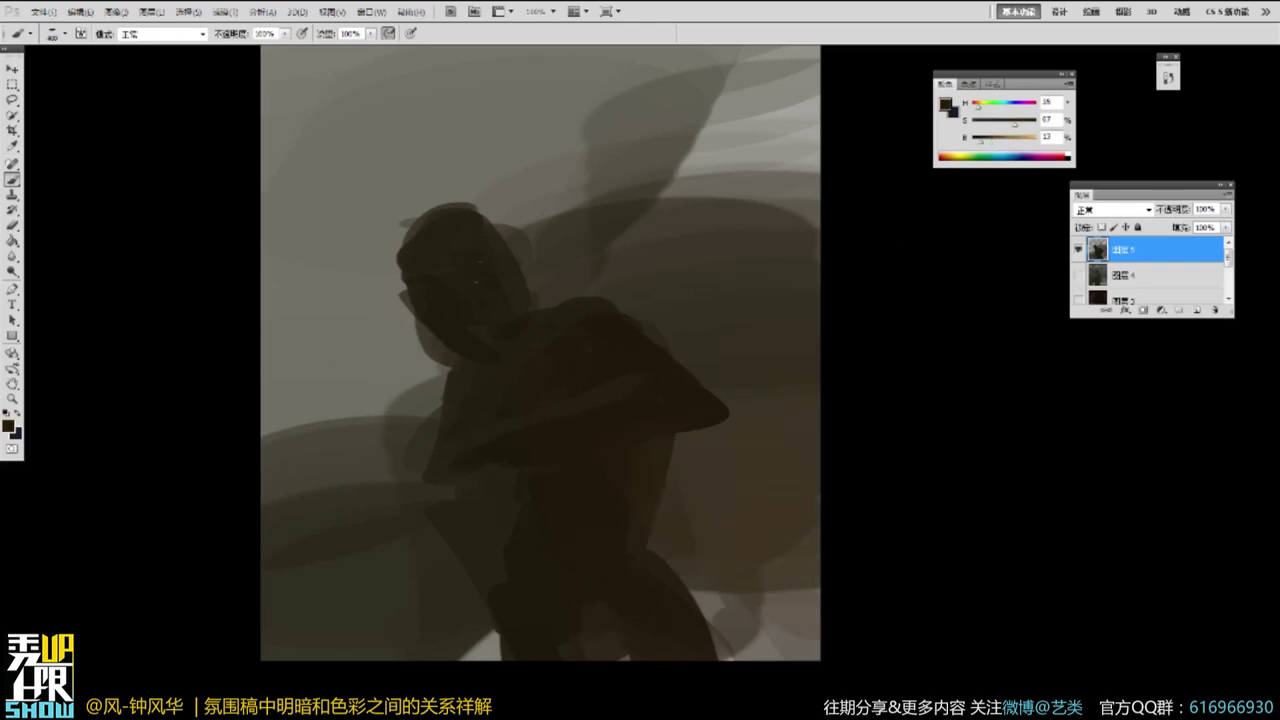
Paint the near arm reaching down toward the lower left of the canvas in dark olive-brown.
{"action": "left_click_drag", "start_coordinate": [675, 325], "coordinate": [705, 255]}
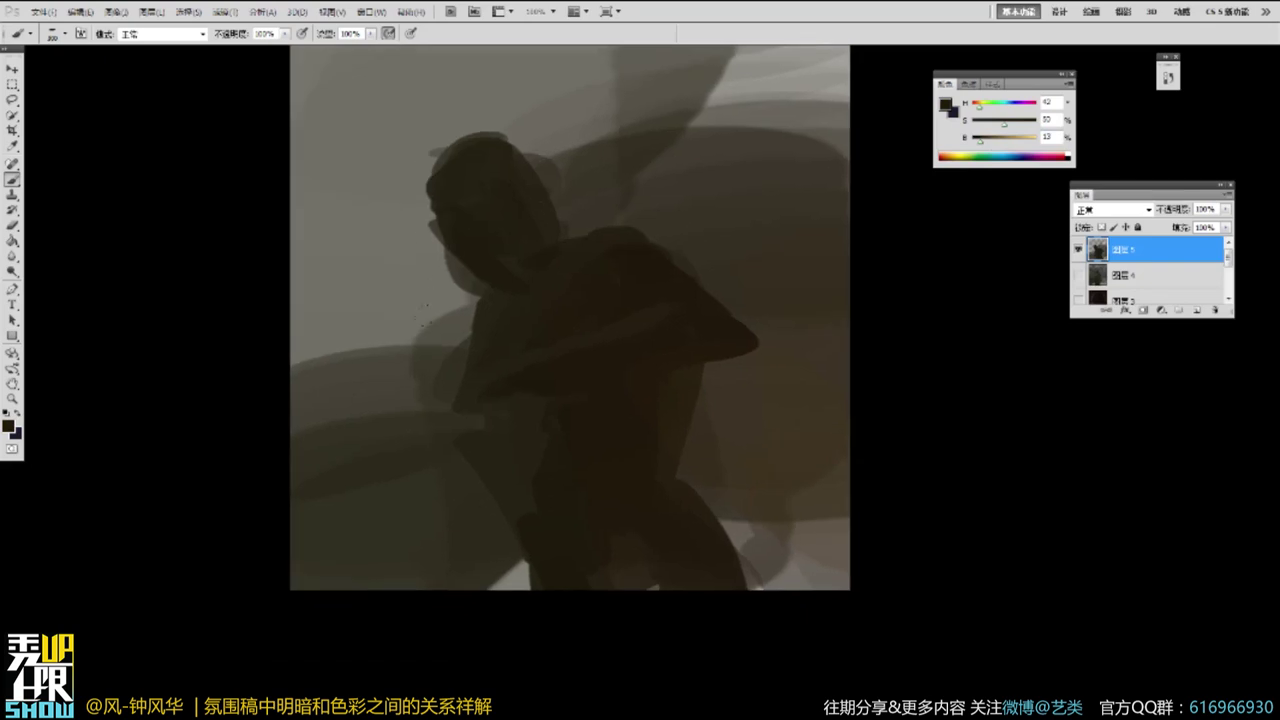
{"action": "mouse_move", "coordinate": [468, 450]}
{"action": "left_mouse_down"}
{"action": "mouse_move", "coordinate": [442, 488]}
{"action": "mouse_move", "coordinate": [433, 471]}
{"action": "mouse_move", "coordinate": [405, 550]}
{"action": "mouse_move", "coordinate": [476, 492]}
{"action": "mouse_move", "coordinate": [423, 556]}
{"action": "mouse_move", "coordinate": [448, 543]}
{"action": "mouse_move", "coordinate": [456, 507]}
{"action": "mouse_move", "coordinate": [397, 553]}
{"action": "left_mouse_up"}
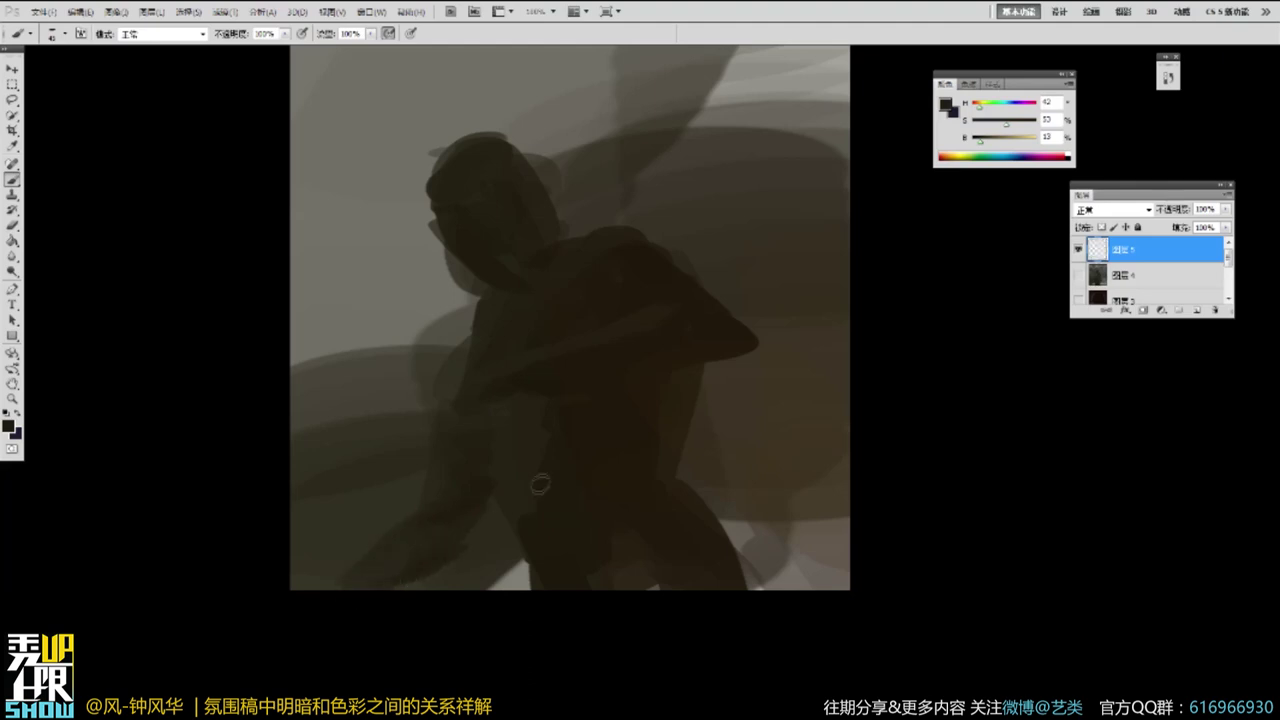
{"action": "key", "text": "ctrl+minus"}
{"action": "left_click", "coordinate": [547, 382], "text": "alt"}
{"action": "left_click_drag", "start_coordinate": [524, 401], "coordinate": [533, 359]}
Refine the face, jaw and neck of the figure with tones sampled from the surrounding paint.
{"action": "left_click", "coordinate": [533, 300], "text": "alt"}
{"action": "left_click", "coordinate": [510, 305], "text": "alt"}
{"action": "left_click_drag", "start_coordinate": [513, 305], "coordinate": [526, 323]}
{"action": "left_click", "coordinate": [536, 287], "text": "alt"}
{"action": "mouse_move", "coordinate": [507, 274]}
{"action": "left_mouse_down"}
{"action": "mouse_move", "coordinate": [514, 242]}
{"action": "mouse_move", "coordinate": [507, 284]}
{"action": "mouse_move", "coordinate": [528, 323]}
{"action": "left_mouse_up"}
{"action": "left_click", "coordinate": [544, 348], "text": "alt"}
{"action": "mouse_move", "coordinate": [590, 290]}
{"action": "left_mouse_down"}
{"action": "mouse_move", "coordinate": [608, 292]}
{"action": "mouse_move", "coordinate": [602, 308]}
{"action": "left_mouse_up"}
{"action": "left_click", "coordinate": [632, 315], "text": "alt"}
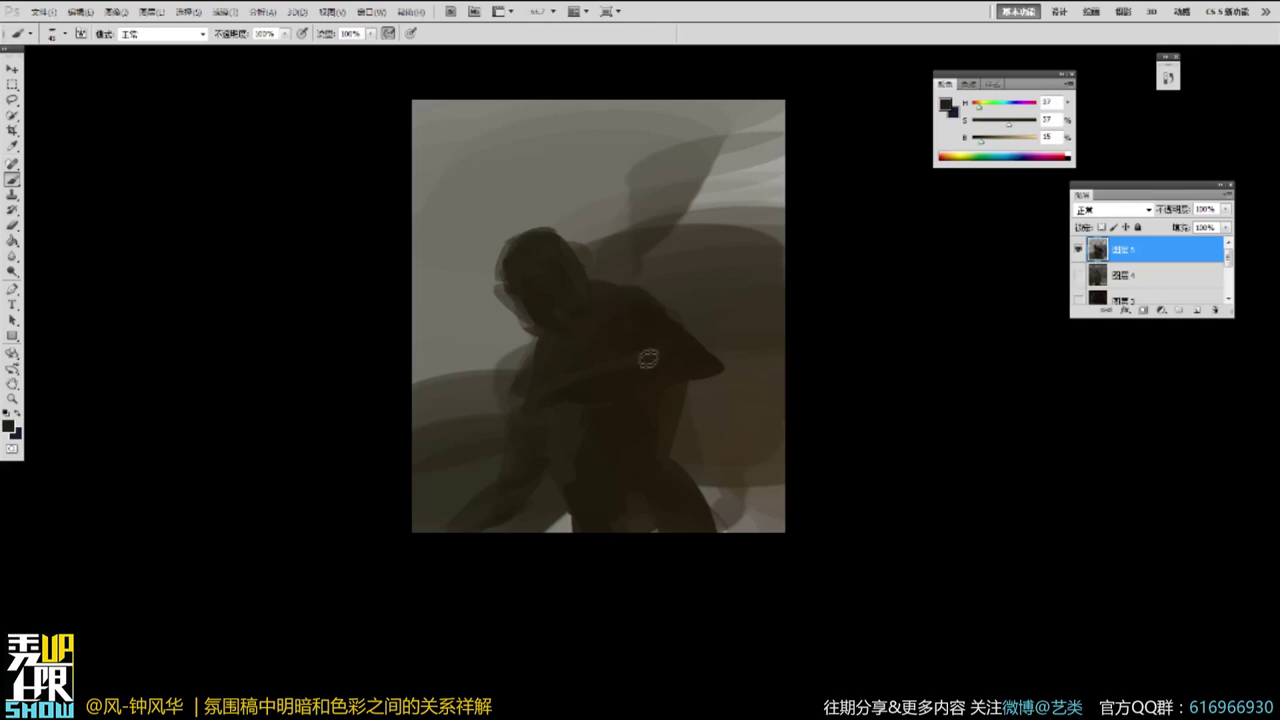
Reshape the far shoulder and elbow and extend the folded forearm's end with sampled dark browns.
{"action": "left_click", "coordinate": [658, 353], "text": "alt"}
{"action": "mouse_move", "coordinate": [656, 321]}
{"action": "left_mouse_down"}
{"action": "mouse_move", "coordinate": [710, 363]}
{"action": "mouse_move", "coordinate": [638, 398]}
{"action": "mouse_move", "coordinate": [708, 364]}
{"action": "left_mouse_up"}
{"action": "left_click", "coordinate": [568, 380], "text": "alt"}
{"action": "mouse_move", "coordinate": [531, 406]}
{"action": "left_mouse_down"}
{"action": "mouse_move", "coordinate": [511, 403]}
{"action": "mouse_move", "coordinate": [500, 430]}
{"action": "left_mouse_up"}
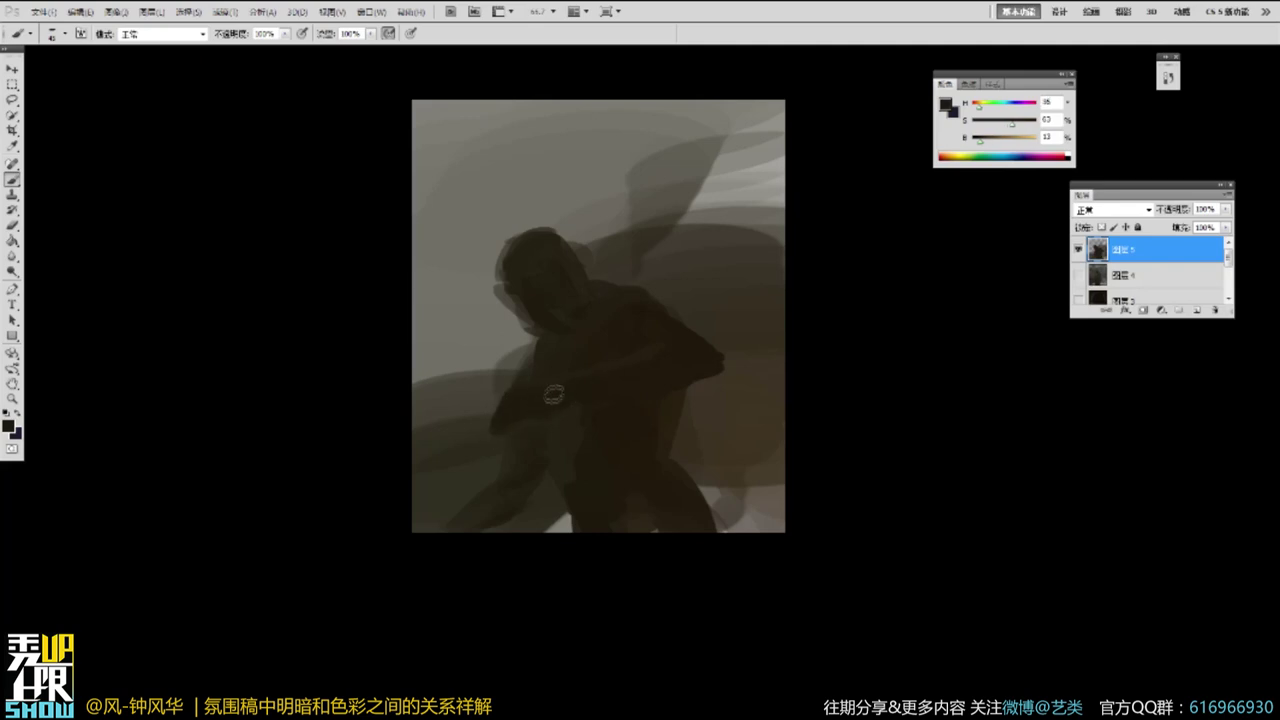
Rework the near shoulder and upper arm edge against the light background with sampled tones.
{"action": "left_click", "coordinate": [492, 390], "text": "alt"}
{"action": "left_click", "coordinate": [503, 409], "text": "alt"}
{"action": "mouse_move", "coordinate": [504, 411]}
{"action": "left_mouse_down"}
{"action": "mouse_move", "coordinate": [521, 396]}
{"action": "mouse_move", "coordinate": [520, 357]}
{"action": "left_mouse_up"}
{"action": "left_click", "coordinate": [533, 412], "text": "alt"}
{"action": "left_click", "coordinate": [500, 362], "text": "alt"}
{"action": "left_click", "coordinate": [486, 360], "text": "alt"}
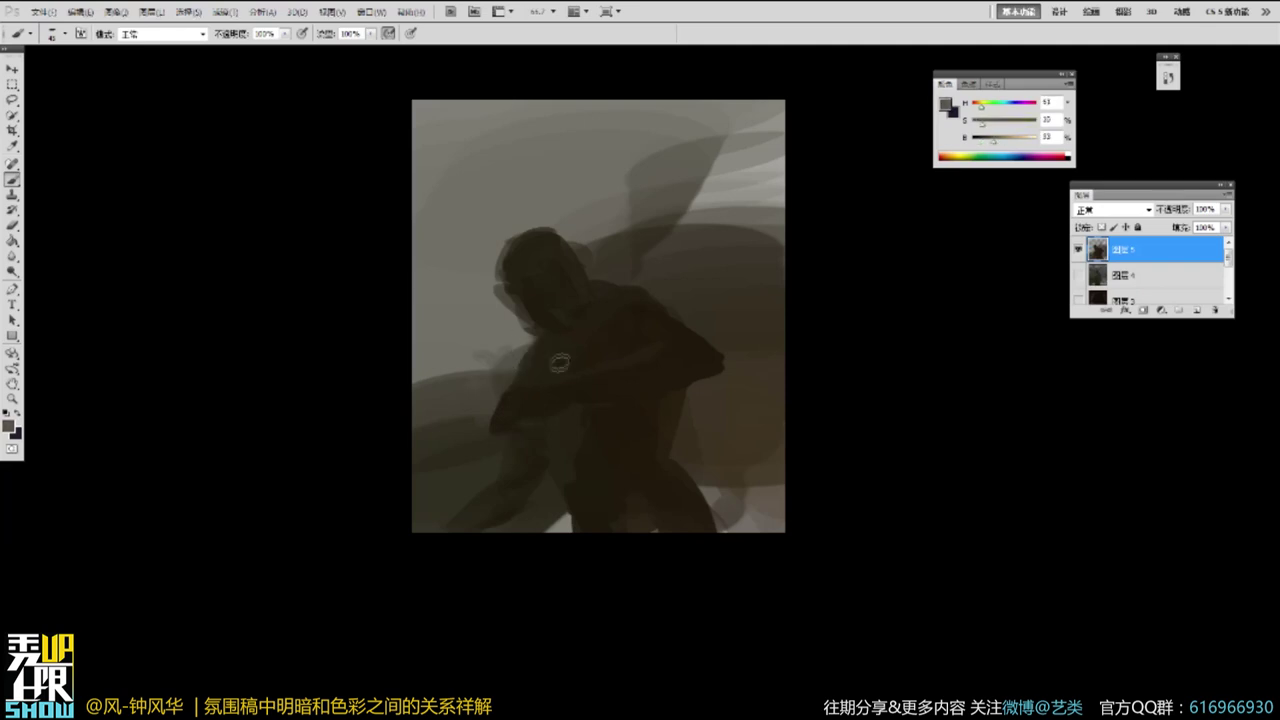
Tint the background in front of the figure with a grey-green at hue 158, saturation 21% and brightness 42%.
{"action": "left_click_drag", "start_coordinate": [993, 137], "coordinate": [1004, 142]}
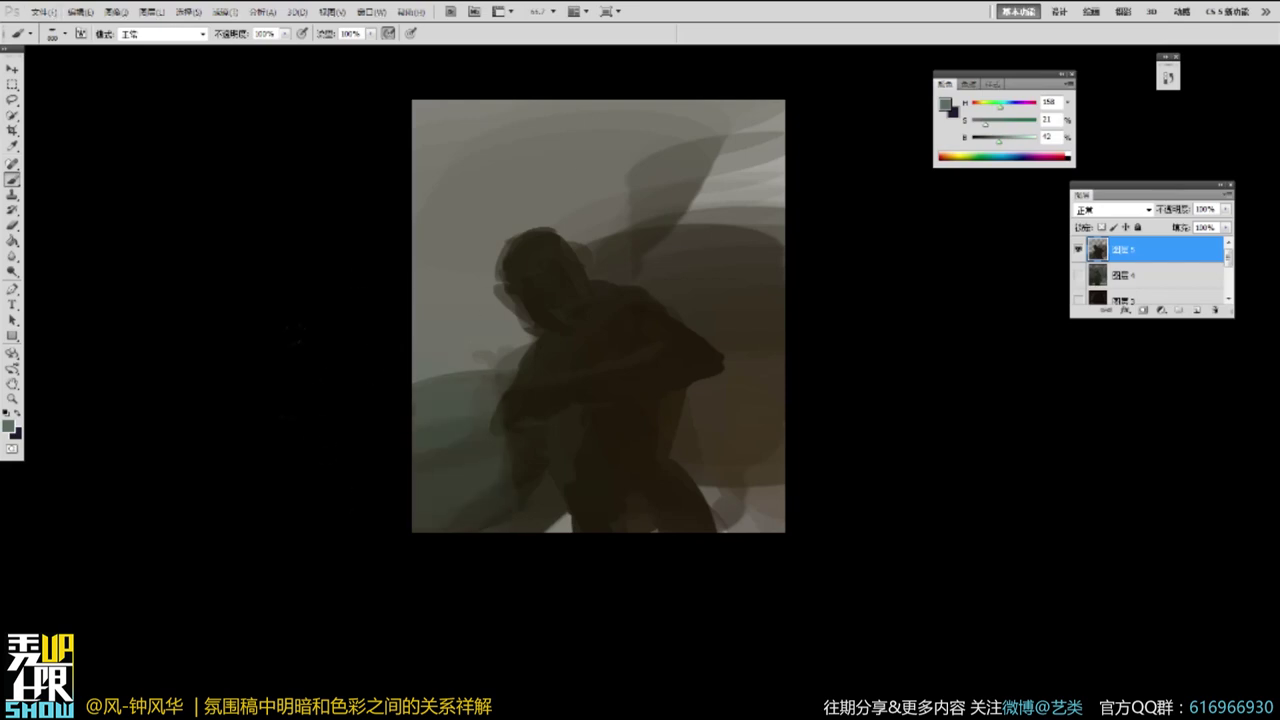
{"action": "left_click", "coordinate": [456, 380], "text": "alt"}
{"action": "left_click", "coordinate": [507, 404], "text": "alt"}
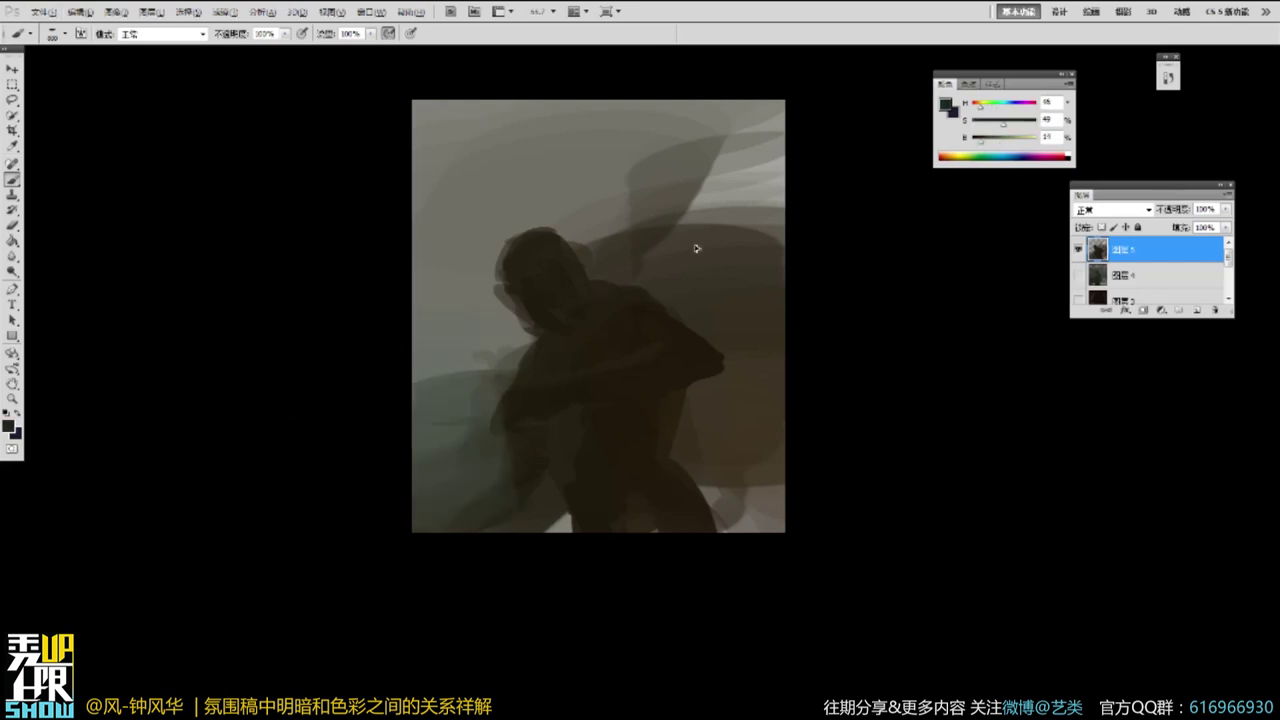
{"action": "left_click", "coordinate": [466, 423], "text": "alt"}
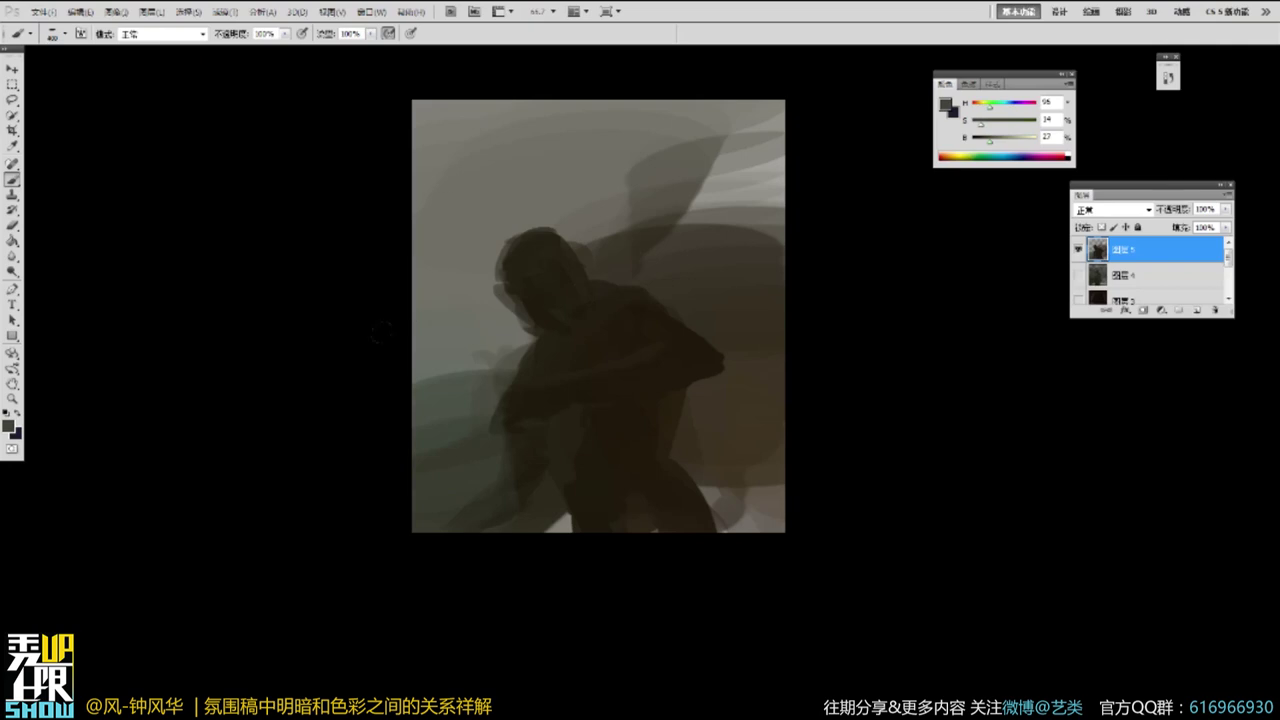
Fill the waist, near arm and area beside the hip with sampled dark brown and olive tones.
{"action": "left_click", "coordinate": [545, 236], "text": "alt"}
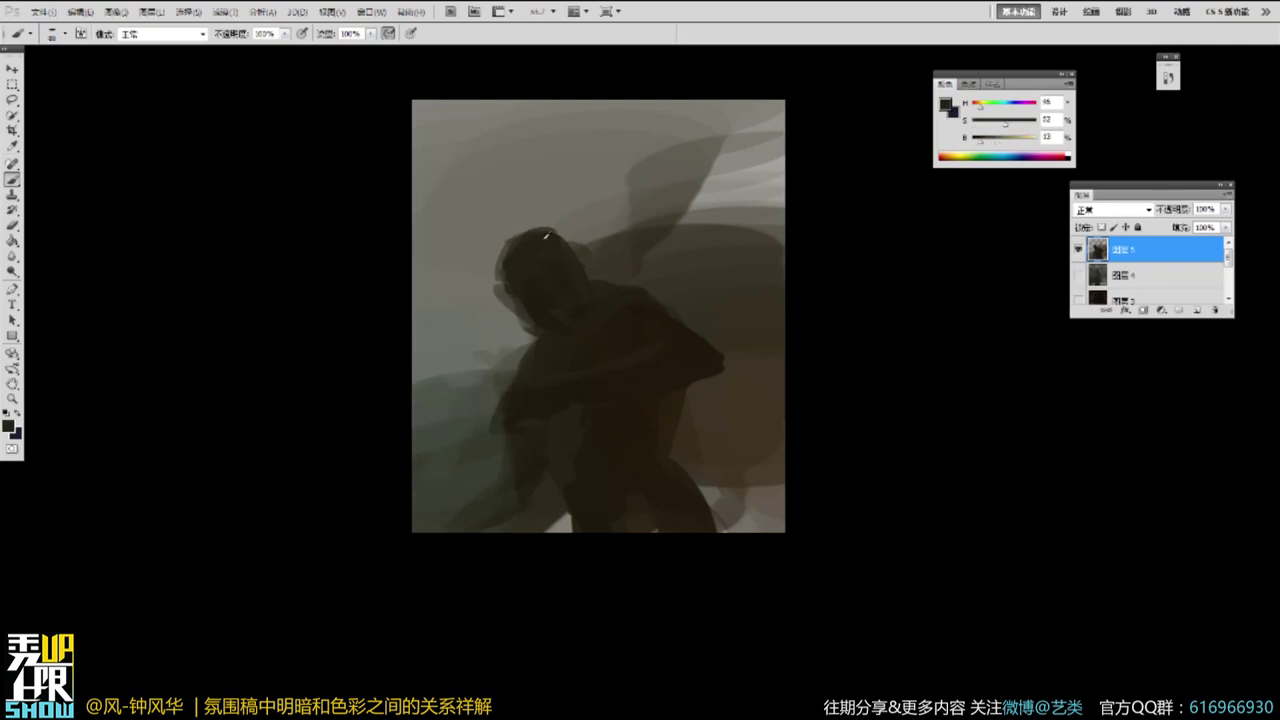
{"action": "left_click_drag", "start_coordinate": [1018, 139], "coordinate": [996, 144]}
{"action": "left_click", "coordinate": [594, 455], "text": "alt"}
{"action": "left_click", "coordinate": [607, 417], "text": "alt"}
{"action": "left_click", "coordinate": [707, 437], "text": "alt"}
{"action": "mouse_move", "coordinate": [711, 481]}
{"action": "left_mouse_down"}
{"action": "mouse_move", "coordinate": [742, 510]}
{"action": "mouse_move", "coordinate": [705, 475]}
{"action": "mouse_move", "coordinate": [733, 543]}
{"action": "mouse_move", "coordinate": [756, 461]}
{"action": "mouse_move", "coordinate": [753, 509]}
{"action": "left_mouse_up"}
{"action": "left_click", "coordinate": [651, 268], "text": "alt"}
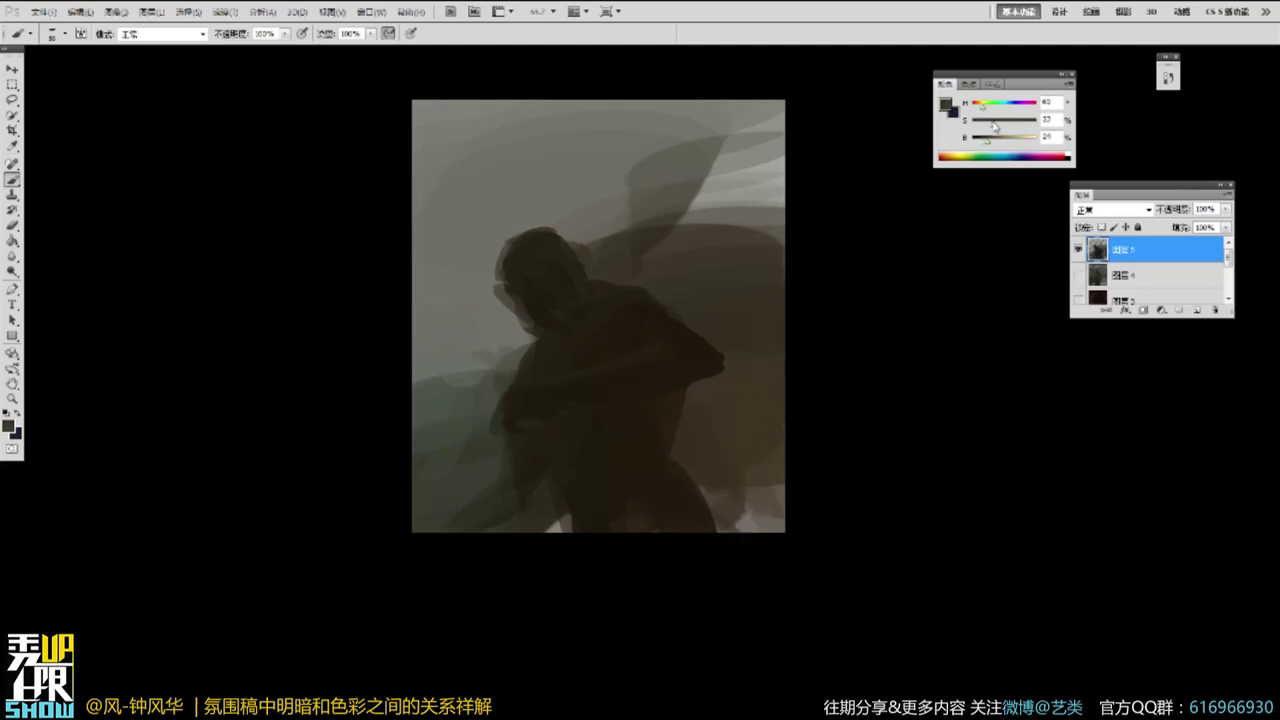
{"action": "left_click", "coordinate": [548, 430], "text": "alt"}
{"action": "left_click", "coordinate": [562, 470], "text": "alt"}
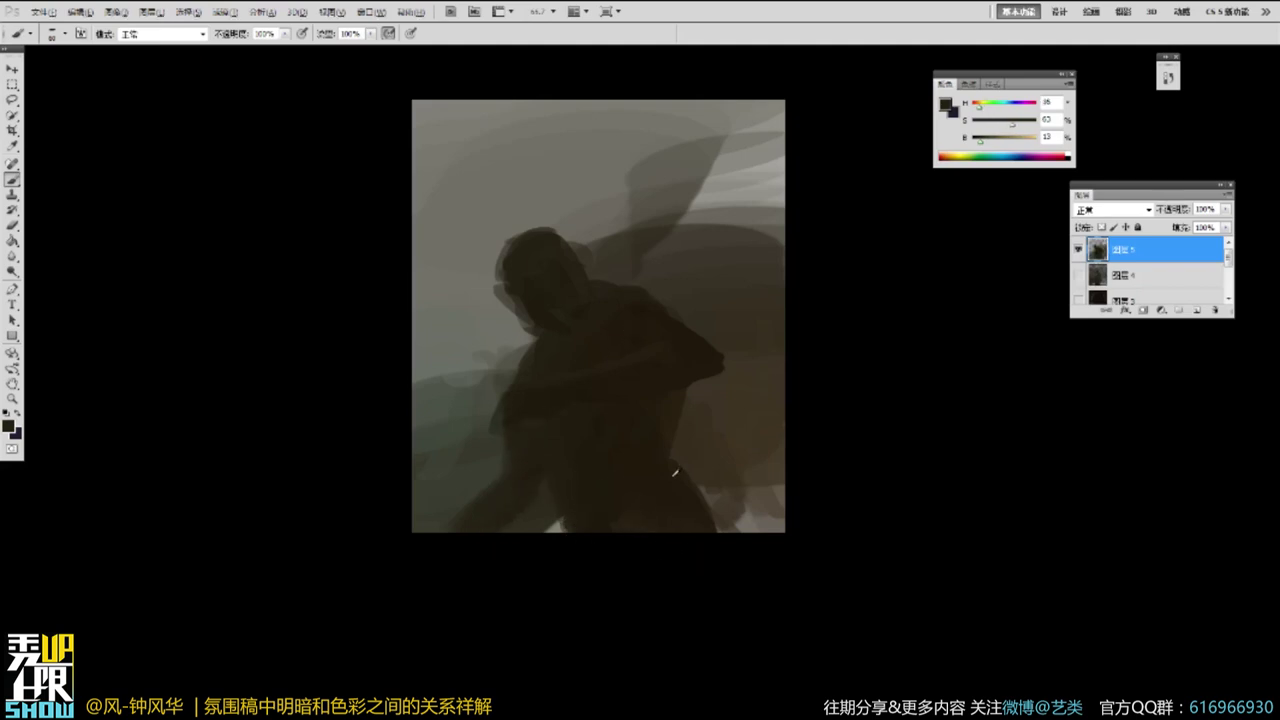
Extend a dark stroke from the hip to the canvas's lower right corner and refine the near shoulder's outline.
{"action": "left_click", "coordinate": [678, 516], "text": "alt"}
{"action": "mouse_move", "coordinate": [686, 516]}
{"action": "left_mouse_down"}
{"action": "mouse_move", "coordinate": [790, 521]}
{"action": "mouse_move", "coordinate": [714, 552]}
{"action": "left_mouse_up"}
{"action": "left_click", "coordinate": [599, 334], "text": "alt"}
{"action": "left_click_drag", "start_coordinate": [533, 351], "coordinate": [510, 380]}
{"action": "left_click", "coordinate": [500, 385], "text": "alt"}
{"action": "left_click", "coordinate": [478, 386], "text": "alt"}
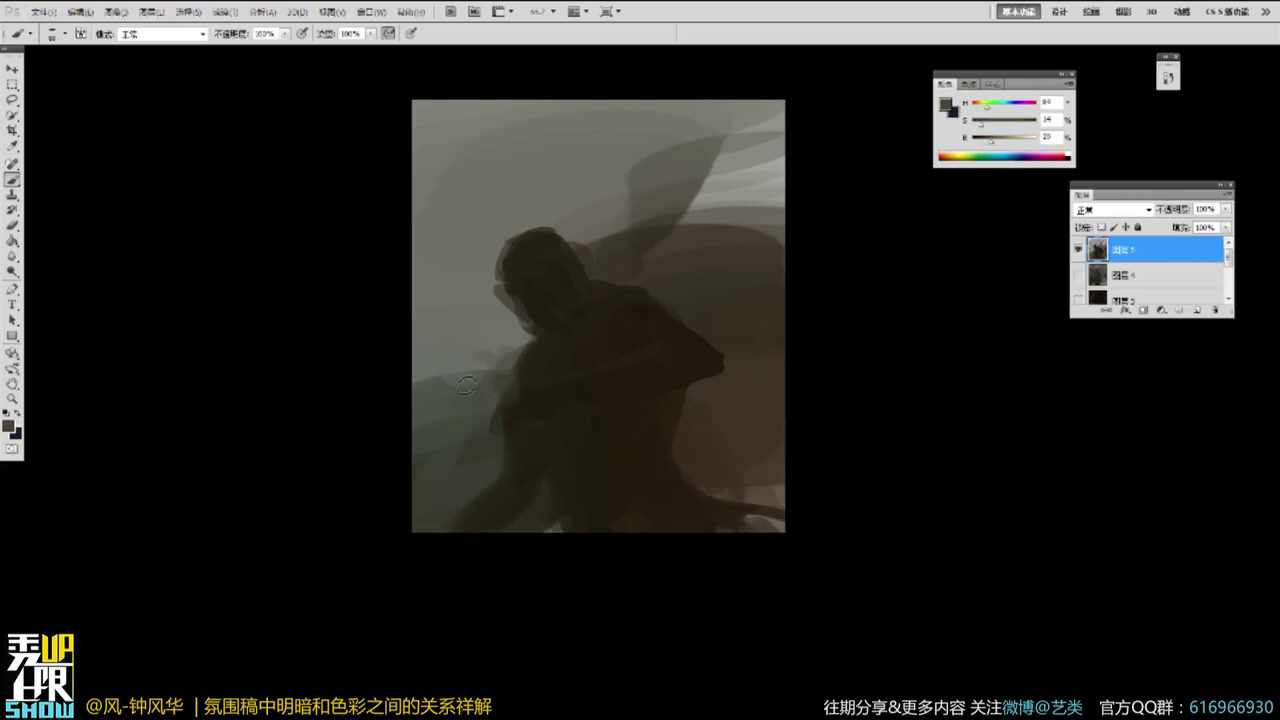
Brush pale grey slanted streaks into the background in front of the near arm.
{"action": "left_click_drag", "start_coordinate": [424, 306], "coordinate": [470, 384]}
{"action": "left_click", "coordinate": [454, 323], "text": "alt"}
{"action": "left_click_drag", "start_coordinate": [442, 335], "coordinate": [459, 430]}
Add slanted light and dark streaks across the upper right background with tones sampled around the figure.
{"action": "left_click", "coordinate": [585, 264], "text": "alt"}
{"action": "mouse_move", "coordinate": [652, 170]}
{"action": "left_mouse_down"}
{"action": "mouse_move", "coordinate": [653, 244]}
{"action": "mouse_move", "coordinate": [686, 222]}
{"action": "mouse_move", "coordinate": [631, 262]}
{"action": "left_mouse_up"}
{"action": "left_click", "coordinate": [603, 186], "text": "alt"}
{"action": "left_click", "coordinate": [696, 333], "text": "alt"}
{"action": "left_click_drag", "start_coordinate": [670, 110], "coordinate": [716, 216]}
{"action": "left_click_drag", "start_coordinate": [703, 106], "coordinate": [775, 232]}
{"action": "mouse_move", "coordinate": [760, 106]}
{"action": "left_mouse_down"}
{"action": "mouse_move", "coordinate": [782, 190]}
{"action": "mouse_move", "coordinate": [770, 216]}
{"action": "left_mouse_up"}
{"action": "left_click_drag", "start_coordinate": [698, 106], "coordinate": [734, 220]}
{"action": "mouse_move", "coordinate": [654, 106]}
{"action": "left_mouse_down"}
{"action": "mouse_move", "coordinate": [700, 216]}
{"action": "mouse_move", "coordinate": [654, 160]}
{"action": "left_mouse_up"}
{"action": "mouse_move", "coordinate": [612, 96]}
{"action": "left_mouse_down"}
{"action": "mouse_move", "coordinate": [634, 170]}
{"action": "mouse_move", "coordinate": [622, 196]}
{"action": "left_mouse_up"}
Paint dark brown diagonal strokes behind the far shoulder, using saturation 52% and brightness 21% along with sampled browns.
{"action": "left_click", "coordinate": [672, 303], "text": "alt"}
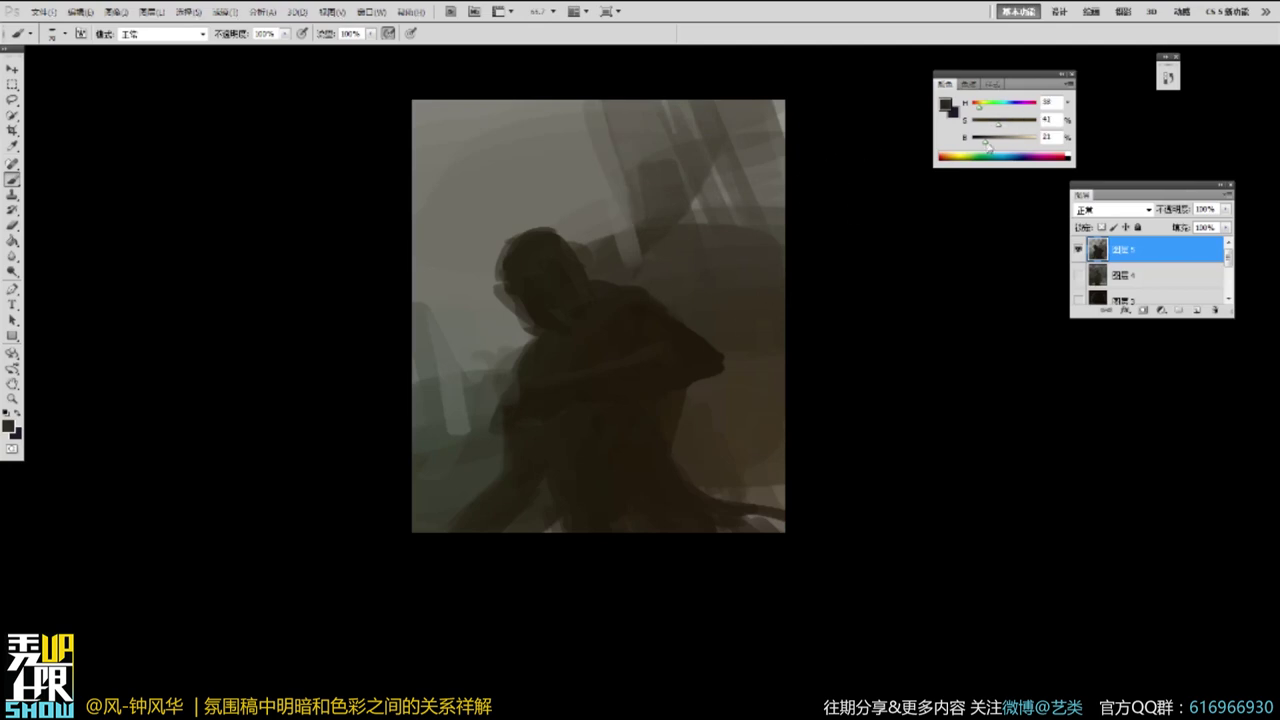
{"action": "left_click_drag", "start_coordinate": [986, 143], "coordinate": [988, 143]}
{"action": "left_click_drag", "start_coordinate": [732, 192], "coordinate": [722, 226]}
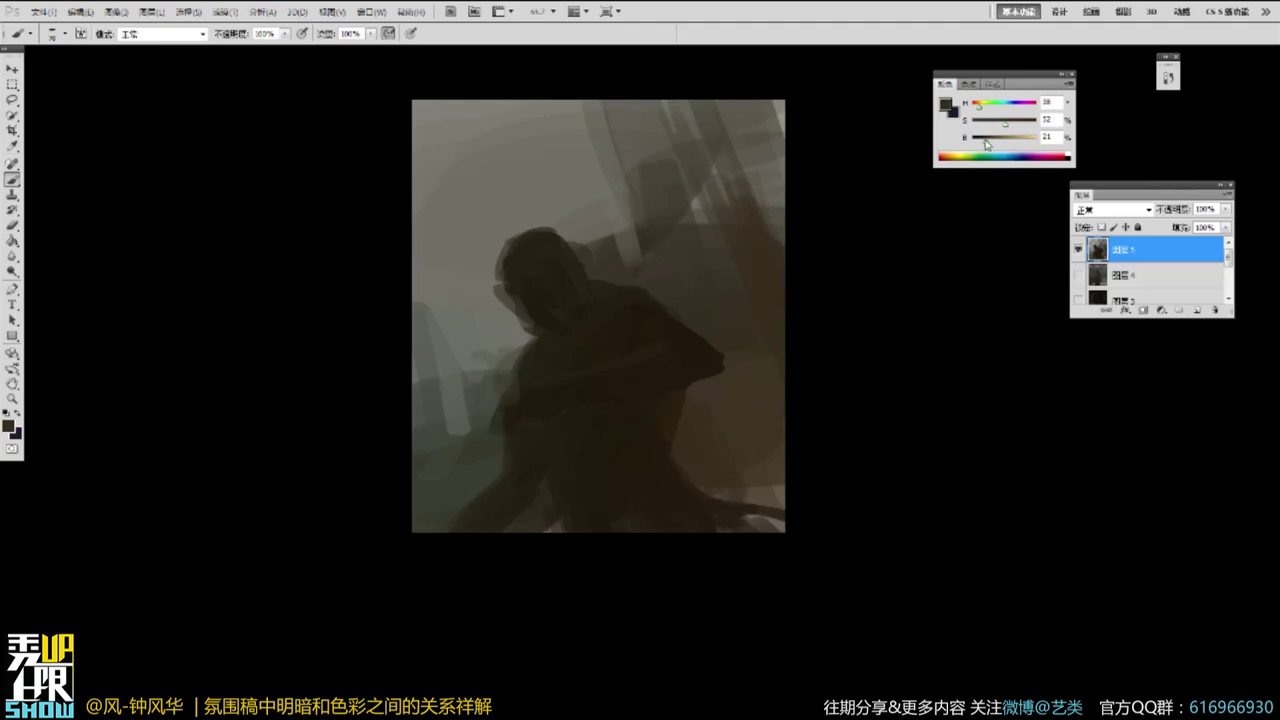
{"action": "left_click_drag", "start_coordinate": [712, 194], "coordinate": [778, 404]}
{"action": "left_click", "coordinate": [734, 249], "text": "alt"}
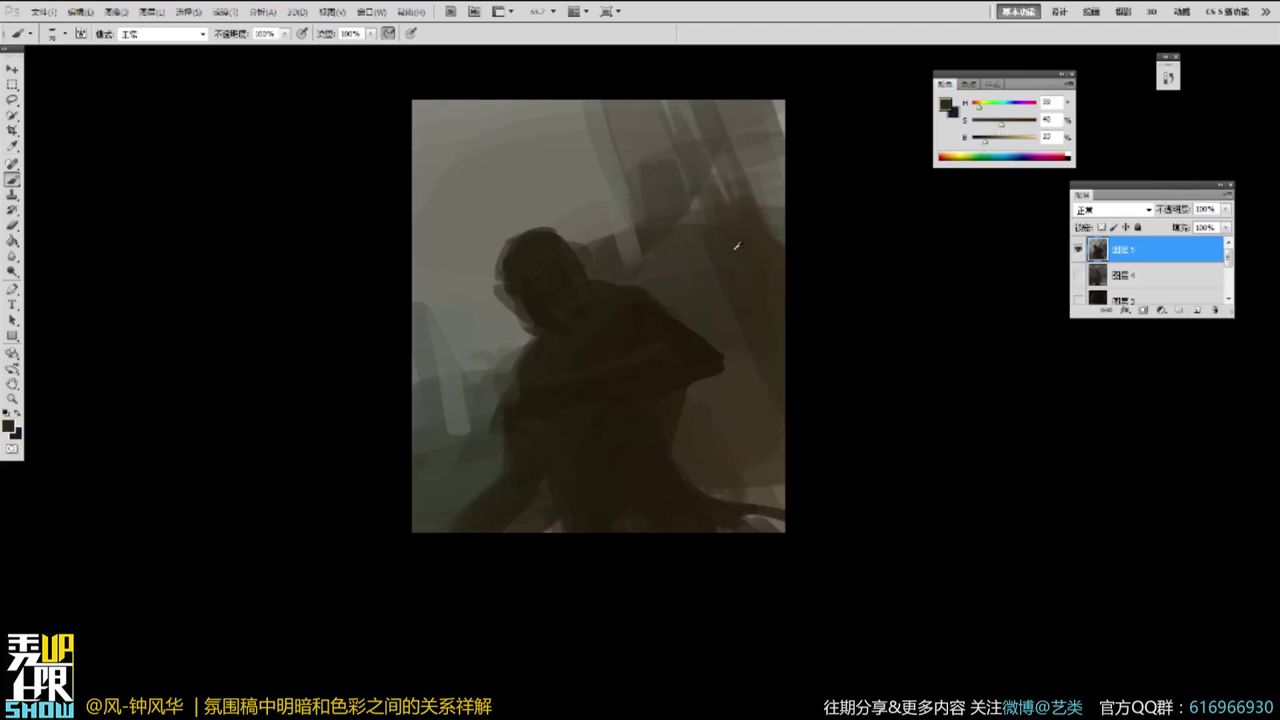
{"action": "left_click_drag", "start_coordinate": [738, 160], "coordinate": [784, 242]}
{"action": "left_click_drag", "start_coordinate": [738, 110], "coordinate": [782, 204]}
Lay muted brown light on the figure's raised shoulder with sampled tones and brightness around 26%.
{"action": "left_click", "coordinate": [643, 311], "text": "alt"}
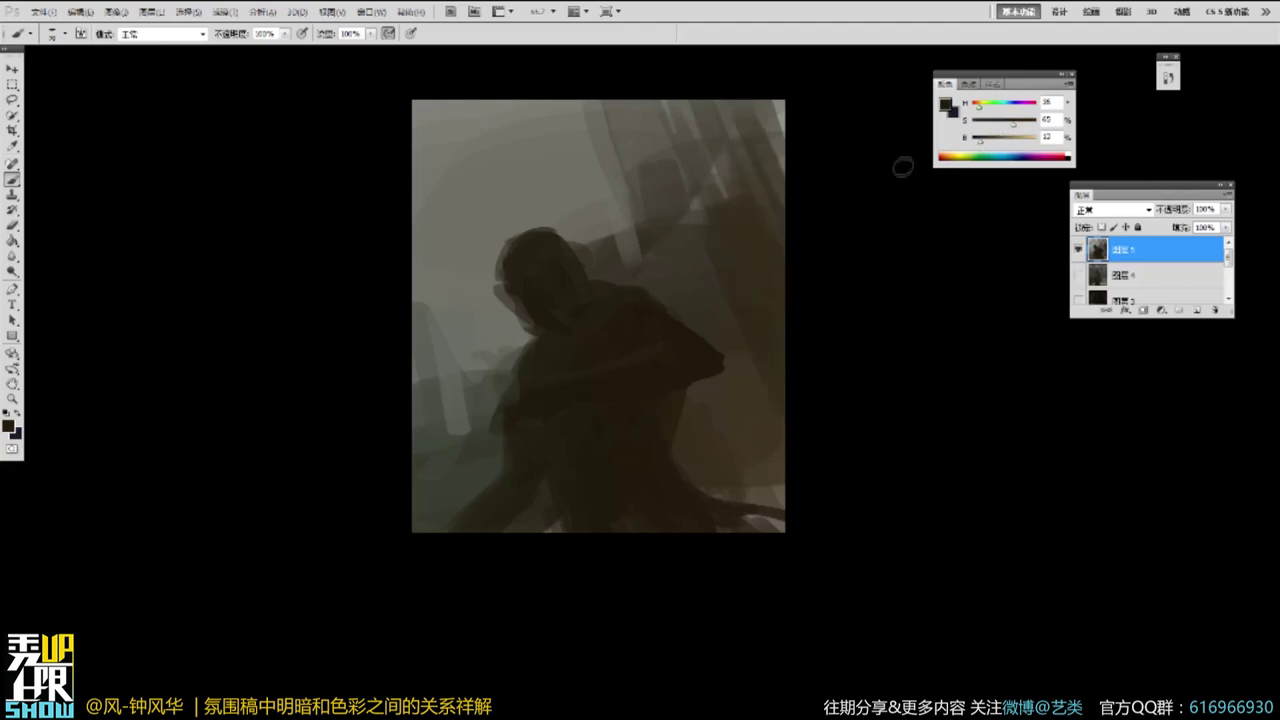
{"action": "left_click_drag", "start_coordinate": [985, 145], "coordinate": [990, 145]}
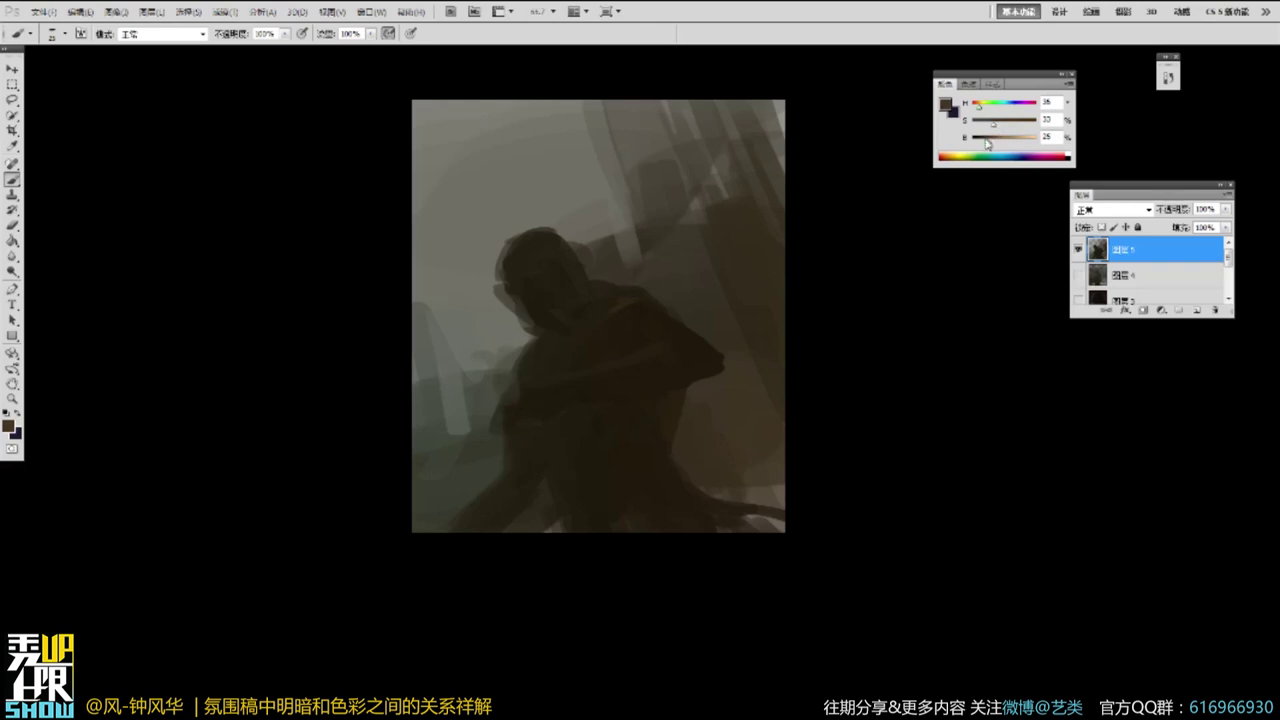
{"action": "left_click", "coordinate": [608, 311], "text": "alt"}
{"action": "left_click", "coordinate": [614, 311], "text": "alt"}
{"action": "left_click_drag", "start_coordinate": [618, 310], "coordinate": [651, 319]}
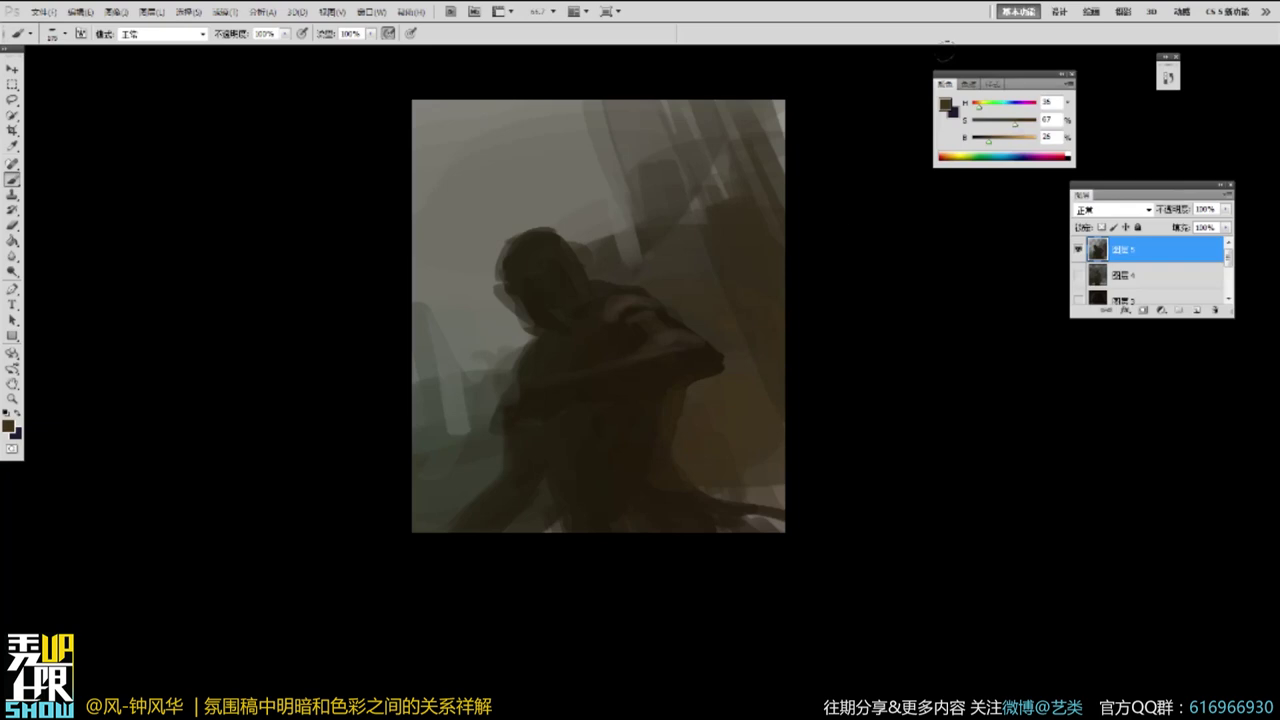
Brush warm brown strokes onto the bent elbow and the figure's waist, adjusting the brightness of the brown.
{"action": "left_click_drag", "start_coordinate": [692, 350], "coordinate": [694, 352]}
{"action": "left_click_drag", "start_coordinate": [995, 147], "coordinate": [990, 147]}
{"action": "left_click_drag", "start_coordinate": [690, 340], "coordinate": [706, 356]}
{"action": "mouse_move", "coordinate": [684, 334]}
{"action": "left_mouse_down"}
{"action": "mouse_move", "coordinate": [675, 349]}
{"action": "mouse_move", "coordinate": [694, 344]}
{"action": "mouse_move", "coordinate": [640, 303]}
{"action": "mouse_move", "coordinate": [683, 346]}
{"action": "mouse_move", "coordinate": [662, 348]}
{"action": "mouse_move", "coordinate": [677, 369]}
{"action": "left_mouse_up"}
{"action": "left_click_drag", "start_coordinate": [641, 461], "coordinate": [651, 485]}
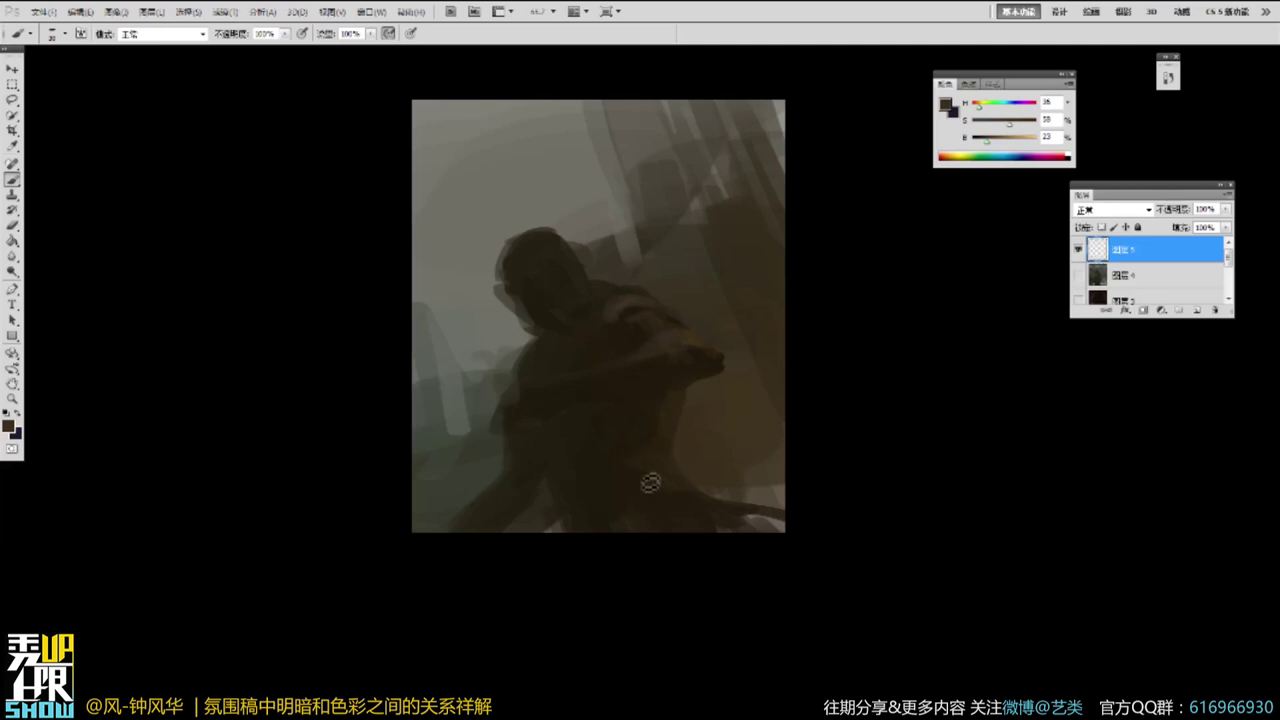
Brighten the elbow and shoulder with small ochre strokes at saturation 60% and brightness 41%.
{"action": "left_click", "coordinate": [607, 454], "text": "alt"}
{"action": "left_click", "coordinate": [710, 350], "text": "alt"}
{"action": "key", "text": "p"}
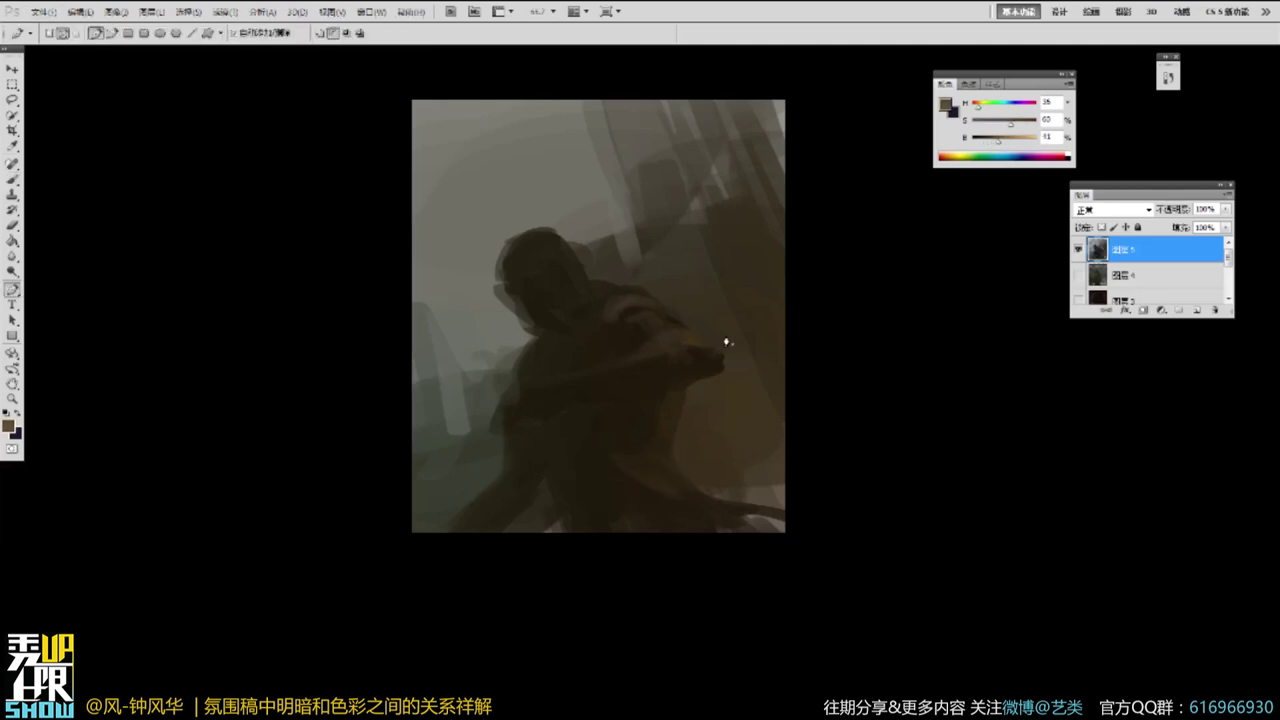
{"action": "key", "text": "b"}
{"action": "key", "text": "shift+f"}
{"action": "key", "text": "f"}
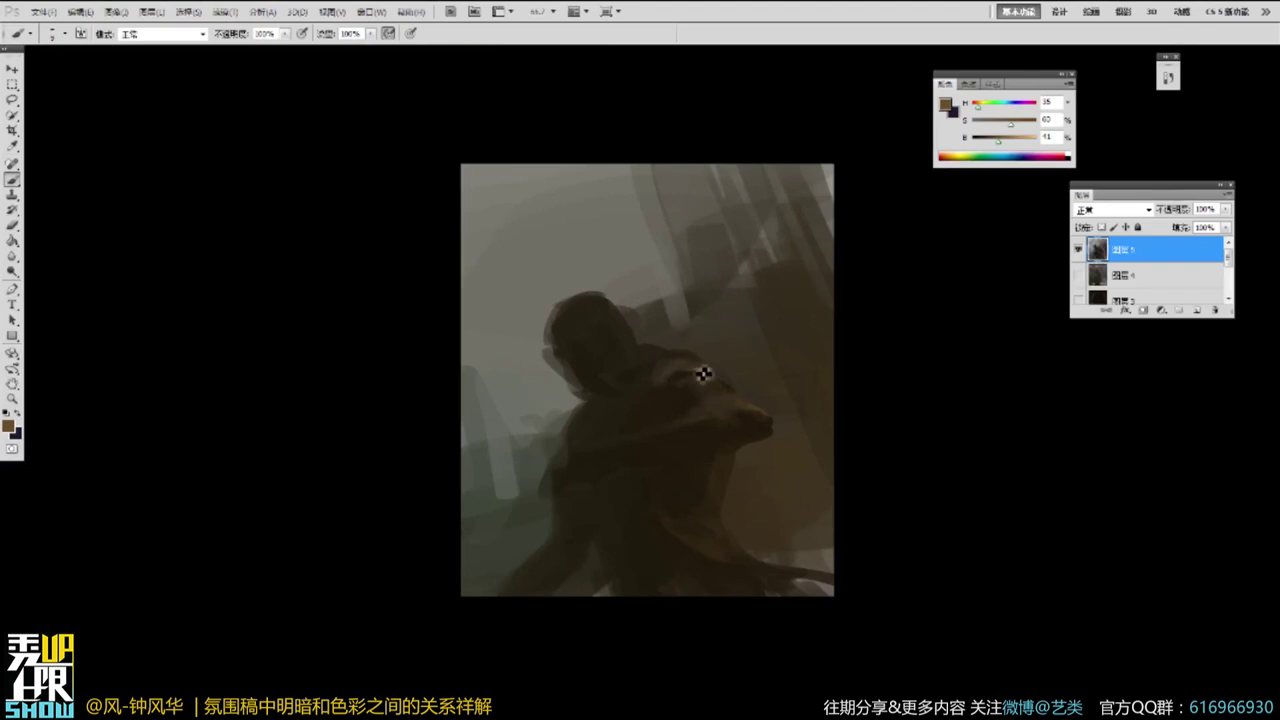
Raise the ochre's brightness to 61% and paint crisp highlights along the shoulder's top edge, blending with sampled tones.
{"action": "left_click", "coordinate": [1006, 139]}
{"action": "left_click_drag", "start_coordinate": [1006, 139], "coordinate": [1011, 139]}
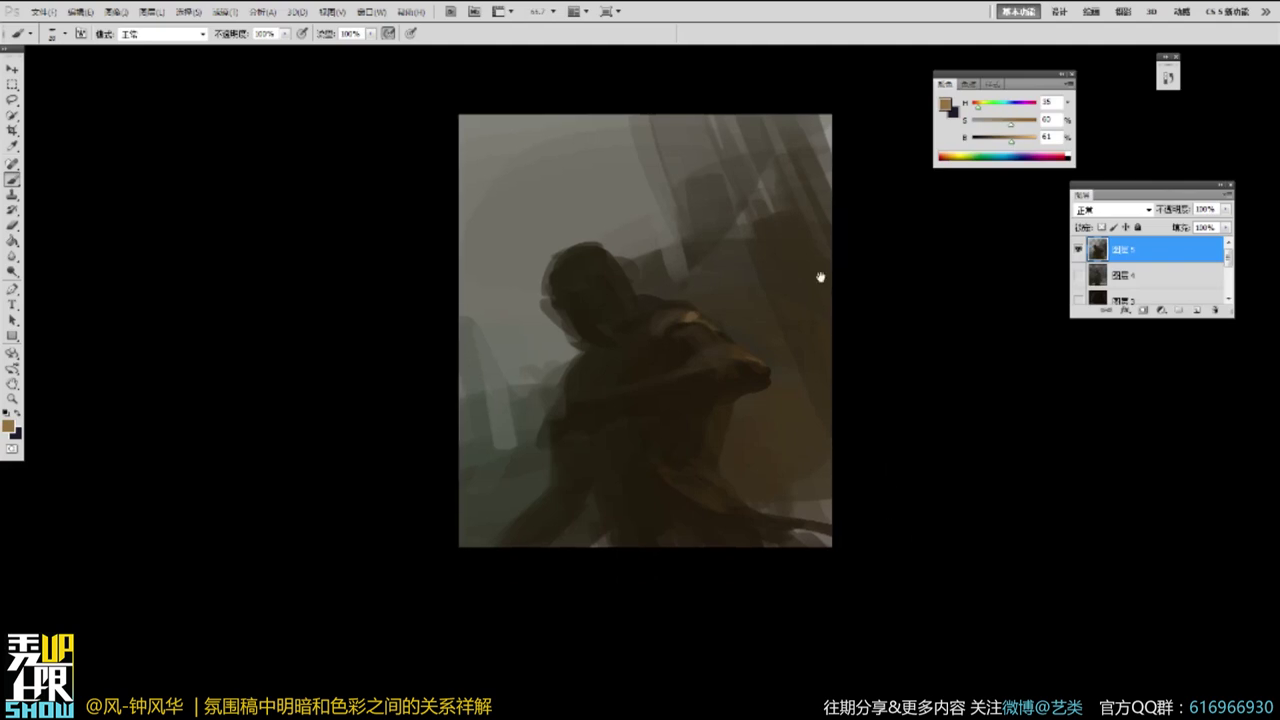
{"action": "left_click", "coordinate": [700, 311], "text": "ctrl"}
{"action": "left_click", "coordinate": [693, 322], "text": "alt"}
{"action": "left_click", "coordinate": [711, 329], "text": "alt"}
{"action": "left_click_drag", "start_coordinate": [687, 322], "coordinate": [680, 318]}
Blend the upper arm below the shoulder highlight with sampled browns and add an ochre highlight to the head.
{"action": "left_click", "coordinate": [646, 349], "text": "alt"}
{"action": "left_click", "coordinate": [614, 382], "text": "alt"}
{"action": "left_click_drag", "start_coordinate": [625, 365], "coordinate": [683, 316]}
{"action": "mouse_move", "coordinate": [561, 242]}
{"action": "left_mouse_down"}
{"action": "mouse_move", "coordinate": [526, 270]}
{"action": "mouse_move", "coordinate": [559, 241]}
{"action": "left_mouse_up"}
{"action": "left_click", "coordinate": [1006, 140]}
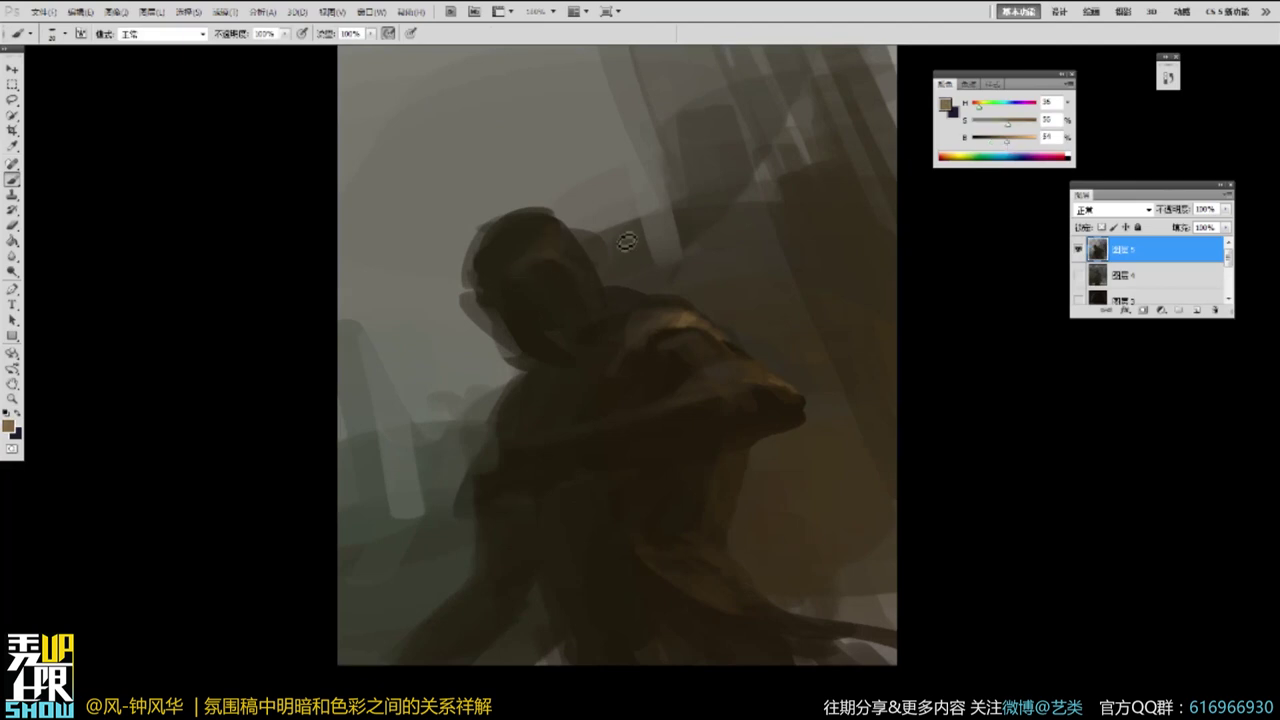
{"action": "left_click", "coordinate": [563, 248], "text": "alt"}
Model the raised forearm across the chest with warm browns sampled from the shoulder and arm.
{"action": "key", "text": "z"}
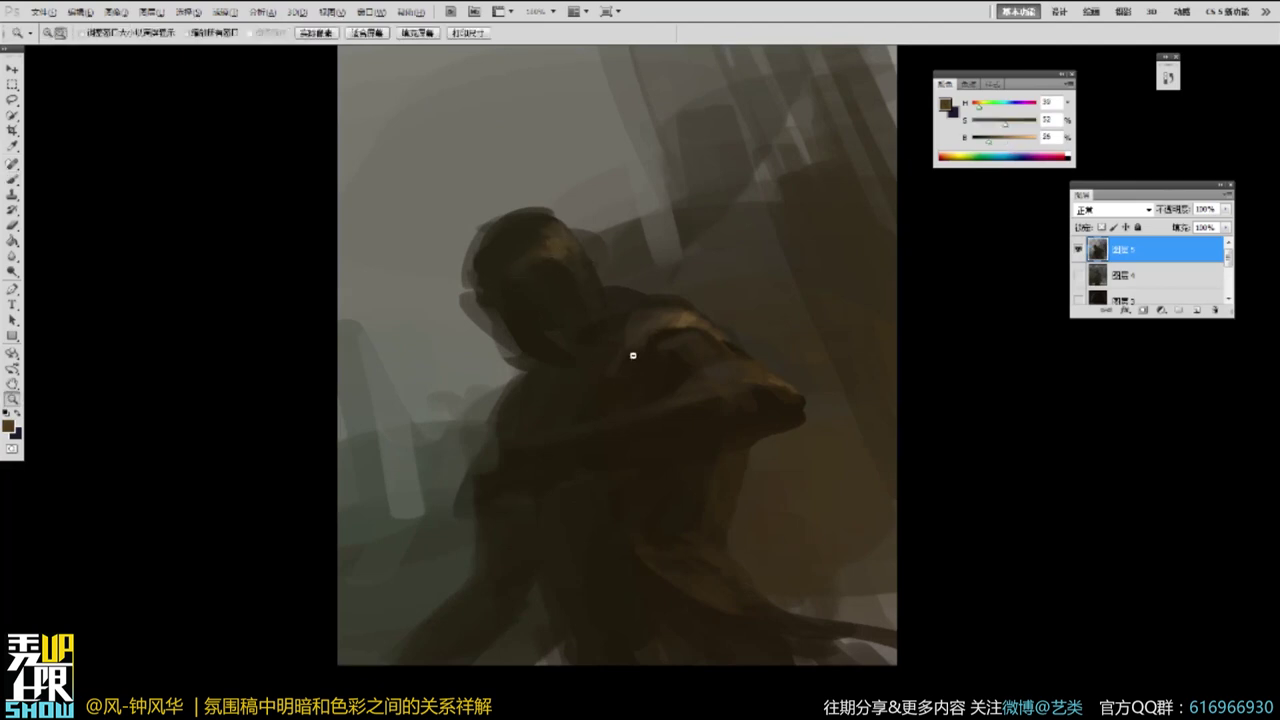
{"action": "left_click", "coordinate": [674, 343], "text": "alt"}
{"action": "left_click", "coordinate": [665, 363], "text": "alt"}
{"action": "left_click", "coordinate": [665, 364]}
{"action": "key", "text": "b"}
{"action": "left_click", "coordinate": [661, 321], "text": "alt"}
{"action": "left_click_drag", "start_coordinate": [581, 396], "coordinate": [653, 372]}
{"action": "left_click", "coordinate": [617, 389], "text": "alt"}
Shade the torso and waist below the forearm with browns sampled from the body and elbow.
{"action": "left_click", "coordinate": [550, 416], "text": "alt"}
{"action": "left_click", "coordinate": [603, 415], "text": "alt"}
{"action": "left_click", "coordinate": [665, 490], "text": "alt"}
{"action": "left_click", "coordinate": [620, 471], "text": "alt"}
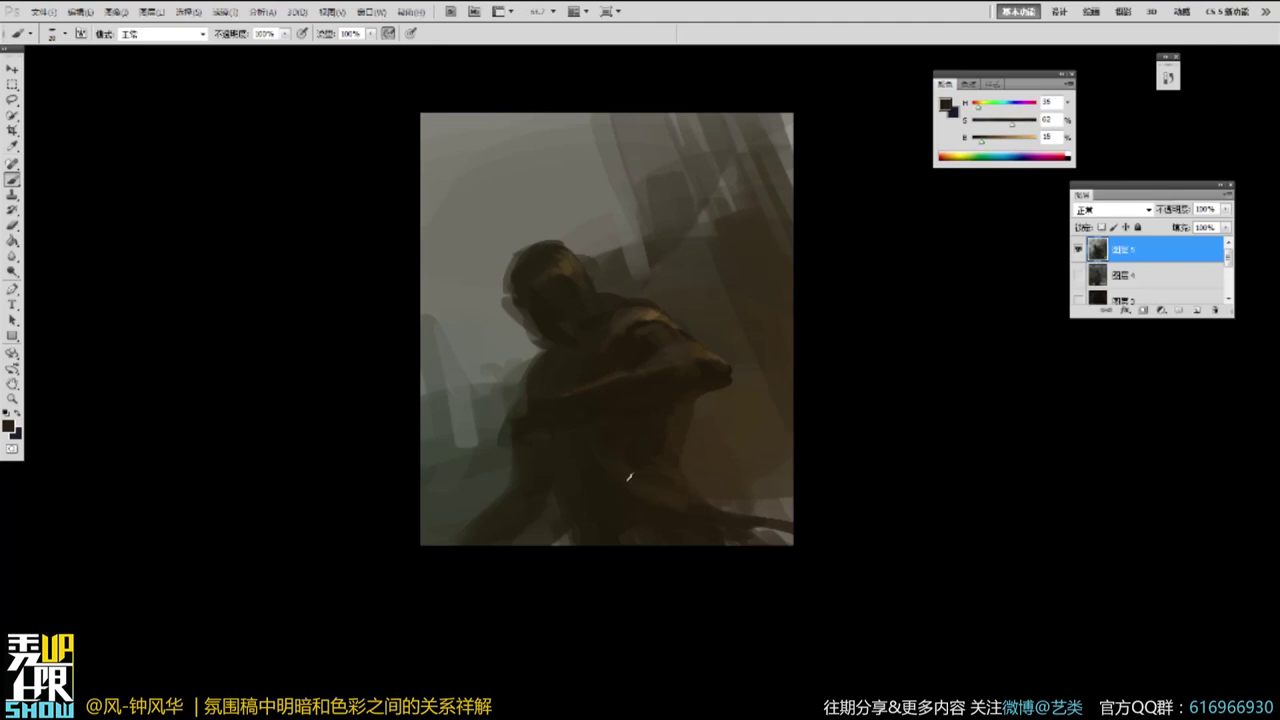
{"action": "left_click", "coordinate": [683, 424], "text": "alt"}
{"action": "left_click", "coordinate": [699, 378], "text": "alt"}
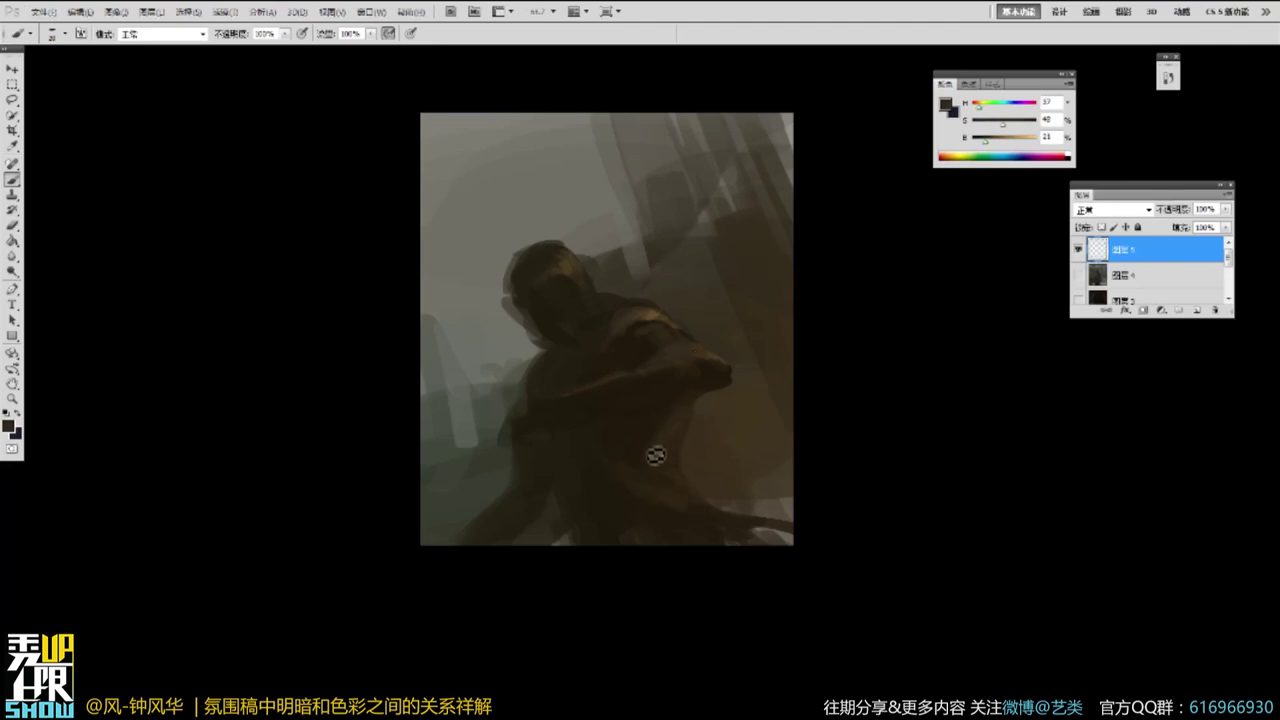
Paint saturated ochre light on the torso's side below the elbow and touch up the light on the head.
{"action": "key", "text": "j"}
{"action": "mouse_move", "coordinate": [1003, 123]}
{"action": "left_mouse_down"}
{"action": "mouse_move", "coordinate": [1027, 124]}
{"action": "mouse_move", "coordinate": [1015, 124]}
{"action": "left_mouse_up"}
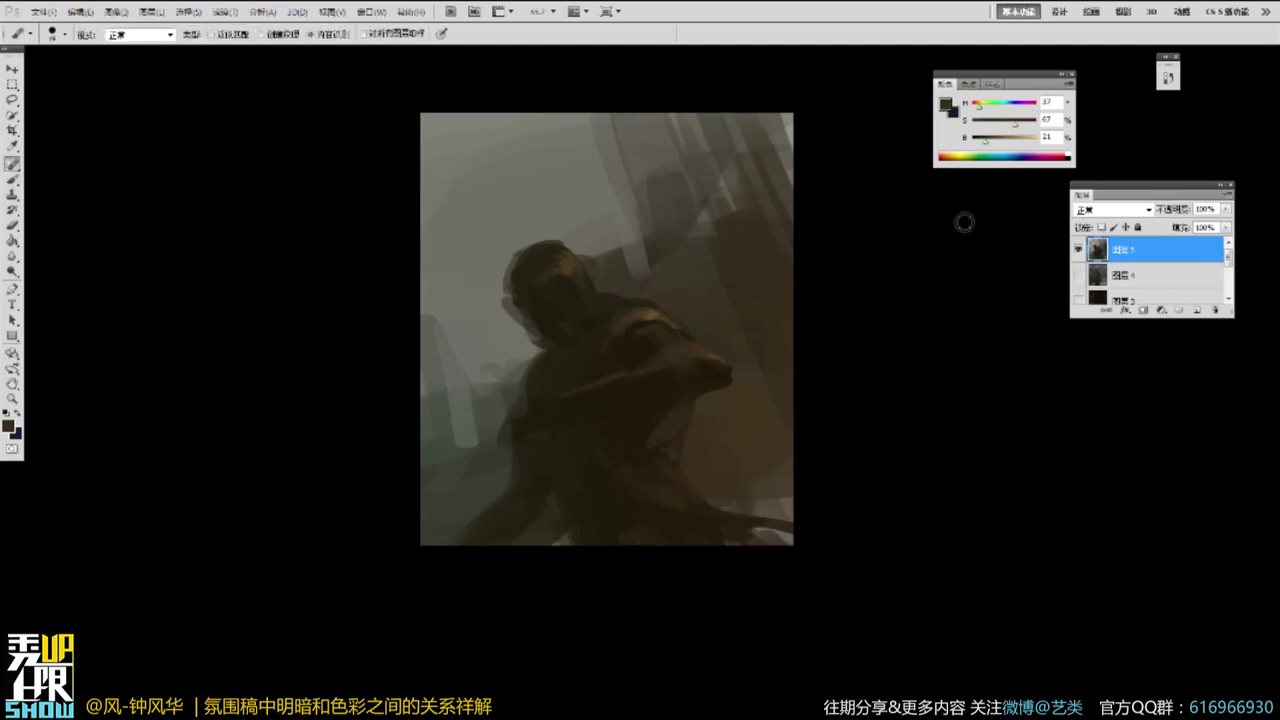
{"action": "left_click_drag", "start_coordinate": [676, 410], "coordinate": [653, 446]}
{"action": "key", "text": "ctrl+z"}
{"action": "key", "text": "e"}
{"action": "key", "text": "f"}
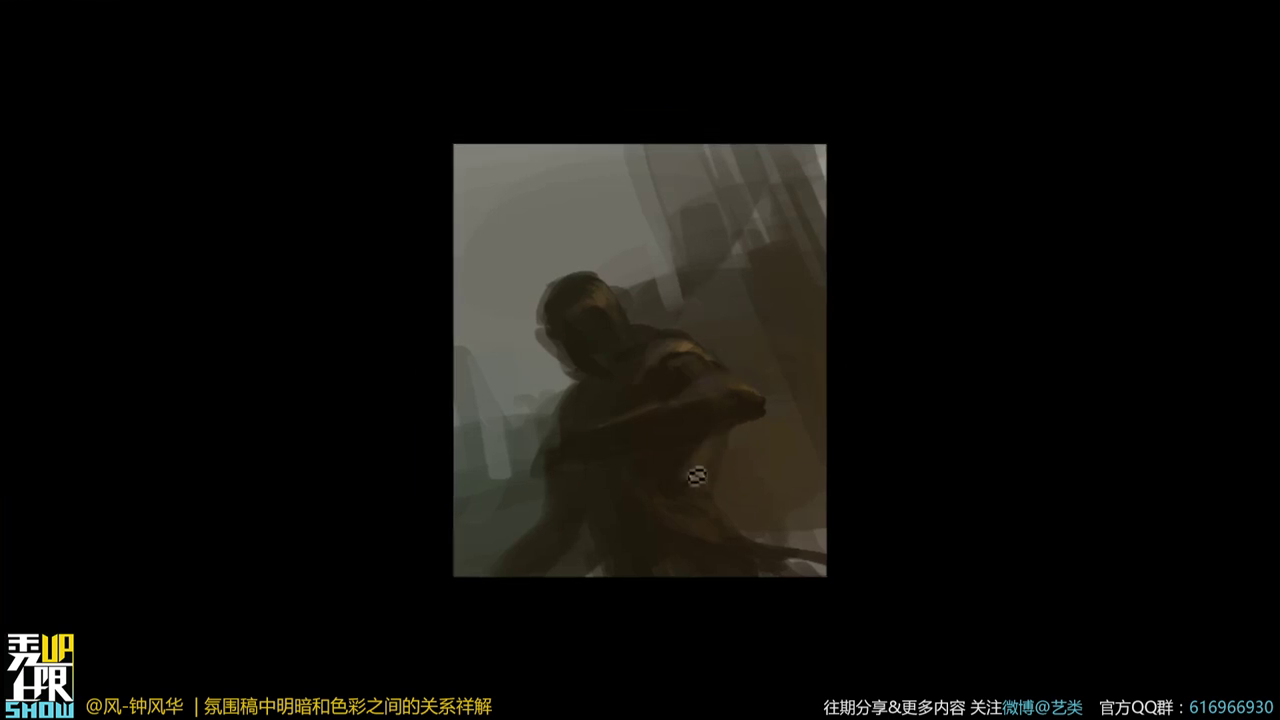
{"action": "key", "text": "f"}
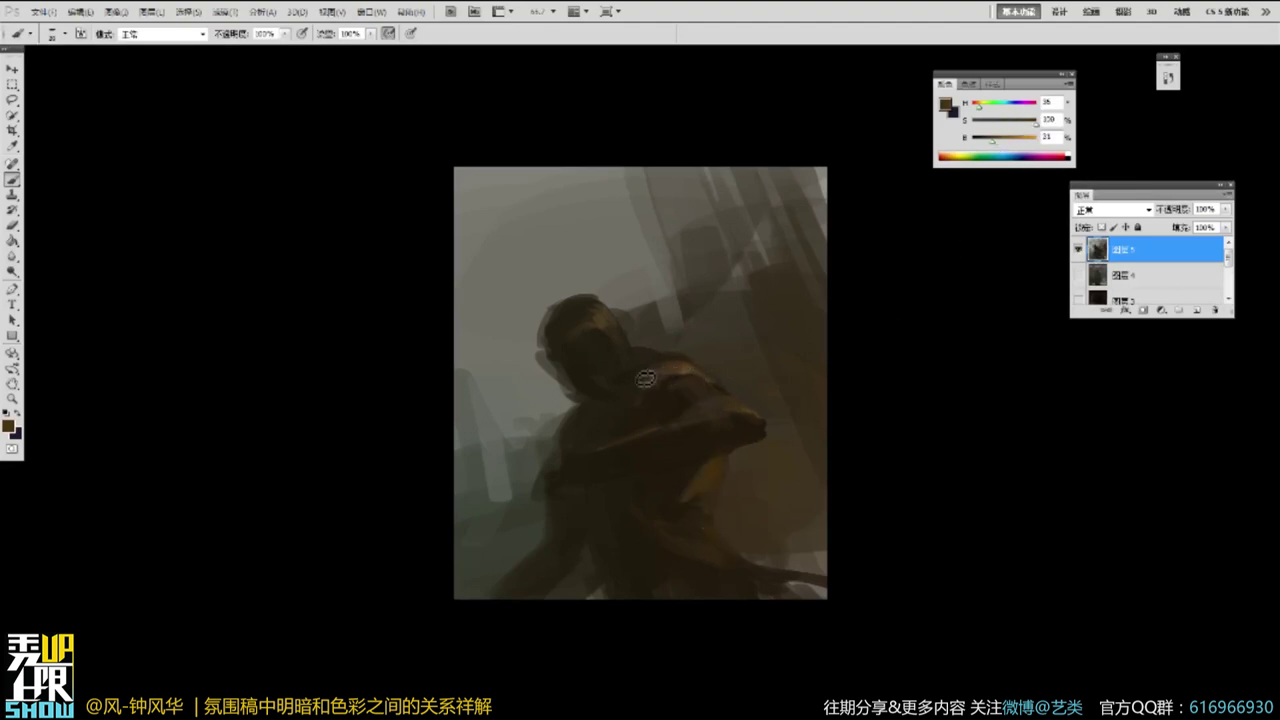
{"action": "left_click_drag", "start_coordinate": [598, 321], "coordinate": [600, 333]}
Rework the lowered arm at the canvas's lower left with dark browns sampled from it.
{"action": "key", "text": "z"}
{"action": "mouse_move", "coordinate": [576, 389]}
{"action": "left_mouse_down"}
{"action": "mouse_move", "coordinate": [717, 331]}
{"action": "mouse_move", "coordinate": [656, 477]}
{"action": "left_mouse_up"}
{"action": "left_click", "coordinate": [656, 477]}
{"action": "key", "text": "b"}
{"action": "left_click", "coordinate": [529, 455], "text": "alt"}
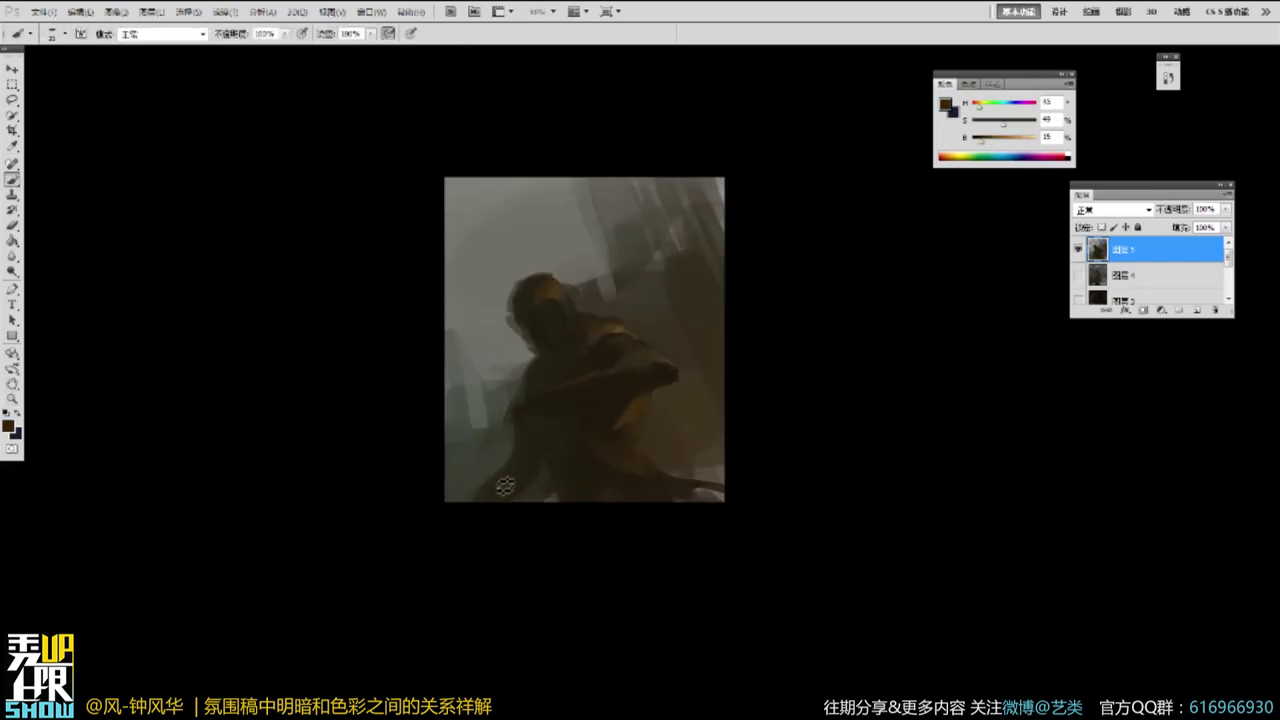
{"action": "left_click", "coordinate": [533, 471], "text": "alt"}
Refine the contours of the chin, neck and near shoulder with dark and background tones sampled around them.
{"action": "left_click", "coordinate": [605, 320], "text": "alt"}
{"action": "left_click", "coordinate": [546, 356], "text": "alt"}
{"action": "left_click_drag", "start_coordinate": [550, 350], "coordinate": [510, 386]}
{"action": "left_click", "coordinate": [522, 362], "text": "alt"}
{"action": "left_click", "coordinate": [528, 319], "text": "alt"}
{"action": "mouse_move", "coordinate": [527, 325]}
{"action": "left_mouse_down"}
{"action": "mouse_move", "coordinate": [539, 351]}
{"action": "mouse_move", "coordinate": [525, 290]}
{"action": "mouse_move", "coordinate": [520, 326]}
{"action": "left_mouse_up"}
{"action": "left_click", "coordinate": [509, 310], "text": "alt"}
{"action": "left_click", "coordinate": [531, 335], "text": "alt"}
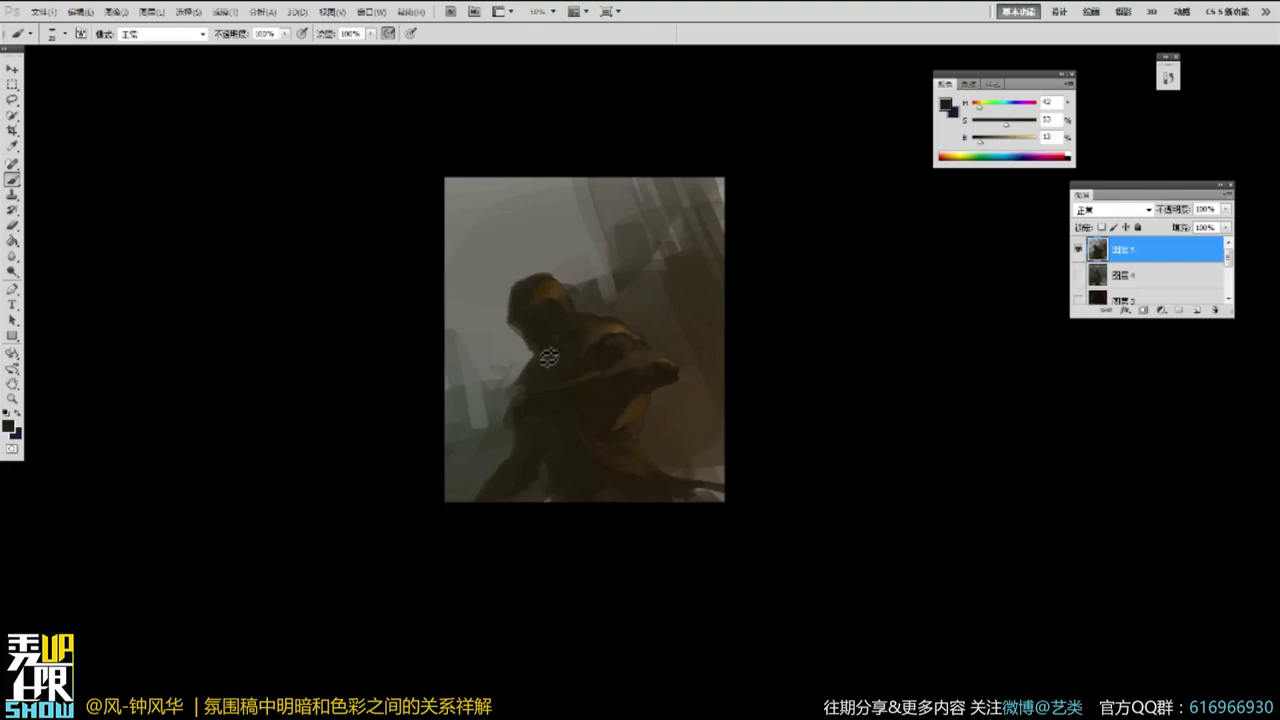
Extend the back of the head into a hood shape and paint warm brown cloth into the lower right corner.
{"action": "left_click", "coordinate": [558, 298], "text": "alt"}
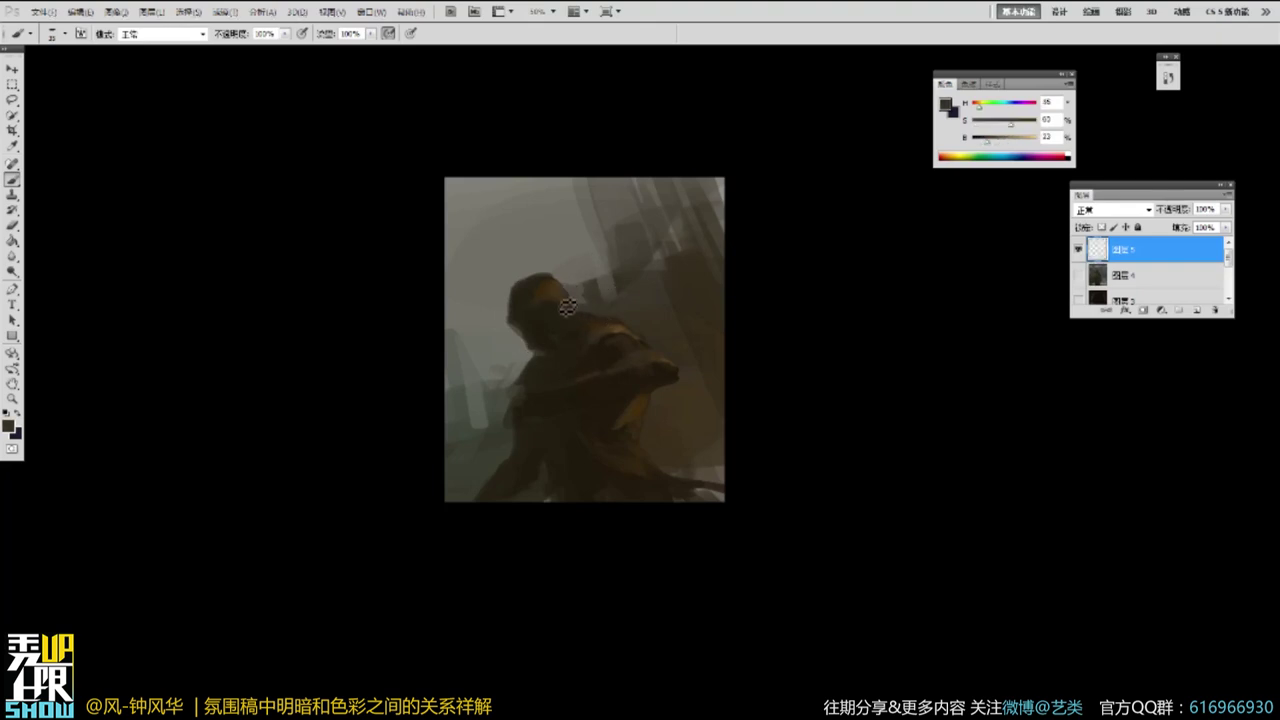
{"action": "left_click", "coordinate": [546, 302], "text": "alt"}
{"action": "mouse_move", "coordinate": [694, 495]}
{"action": "left_mouse_down"}
{"action": "mouse_move", "coordinate": [707, 512]}
{"action": "mouse_move", "coordinate": [722, 501]}
{"action": "left_mouse_up"}
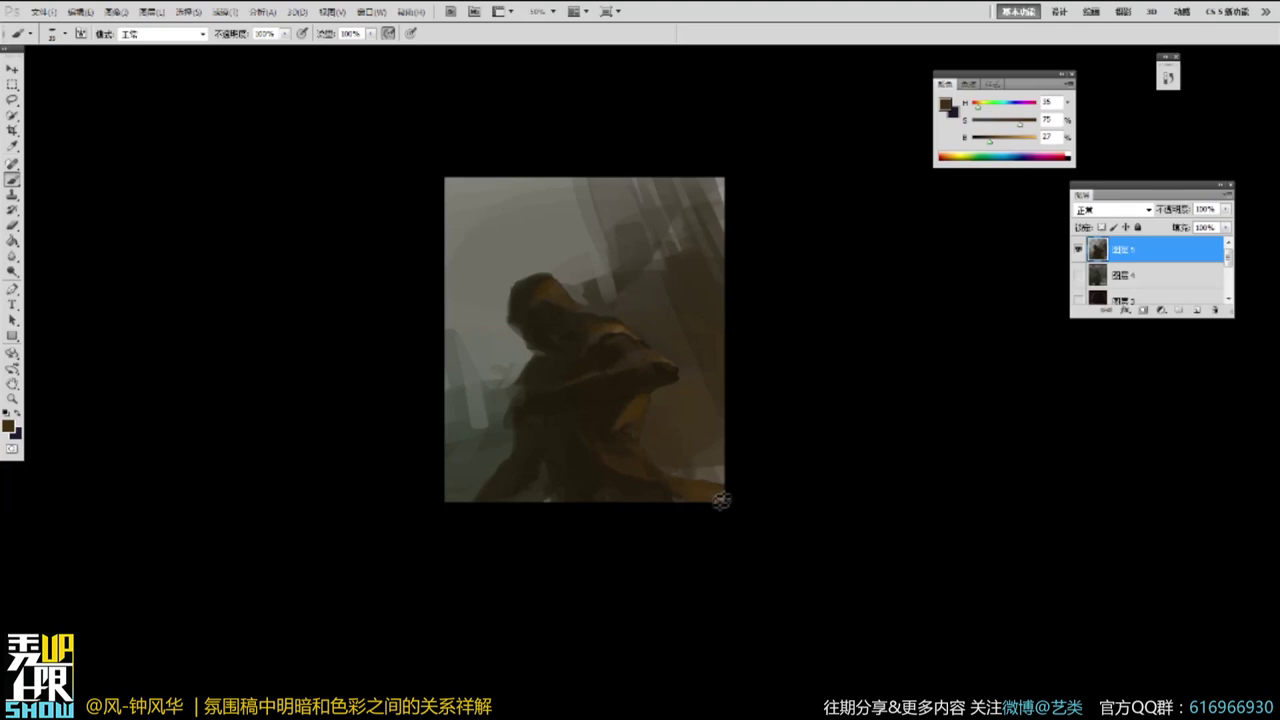
Darken the torso and fill the gaps along the canvas's bottom edge and lowered arm with sampled dark browns.
{"action": "key", "text": "z"}
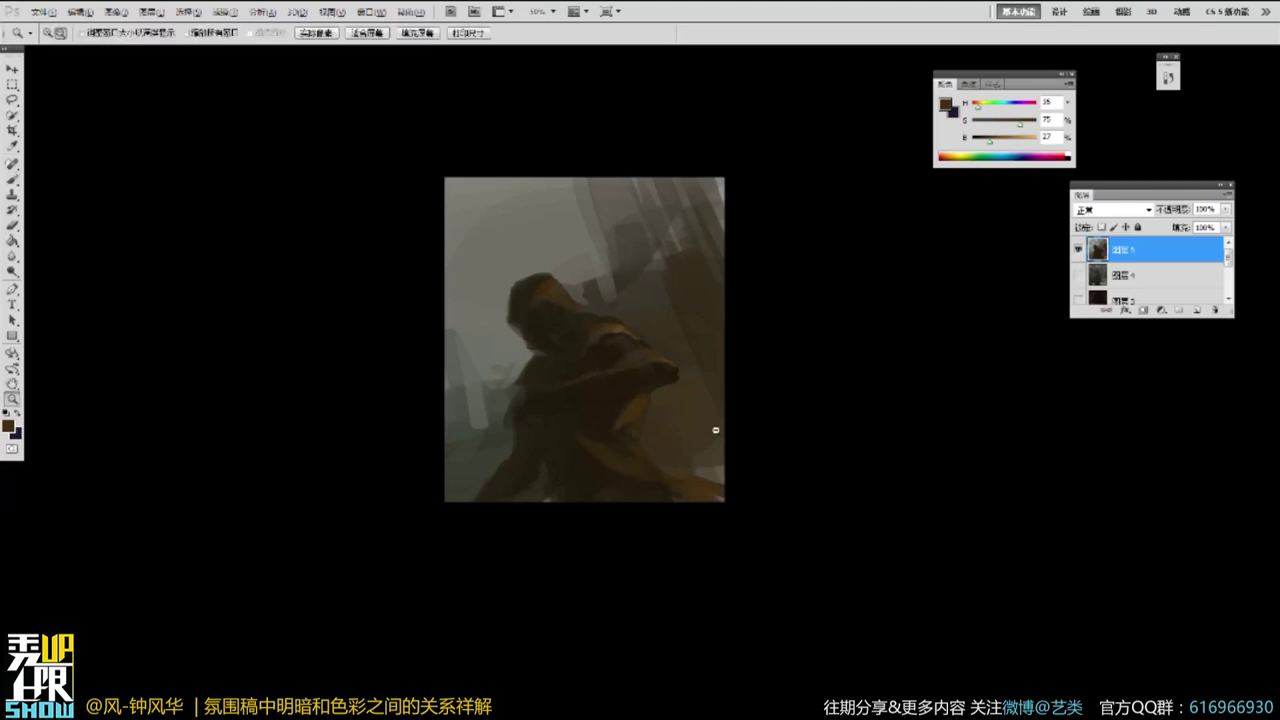
{"action": "left_click", "coordinate": [716, 430], "text": "alt"}
{"action": "left_click", "coordinate": [709, 332]}
{"action": "key", "text": "b"}
{"action": "left_click", "coordinate": [612, 430], "text": "alt"}
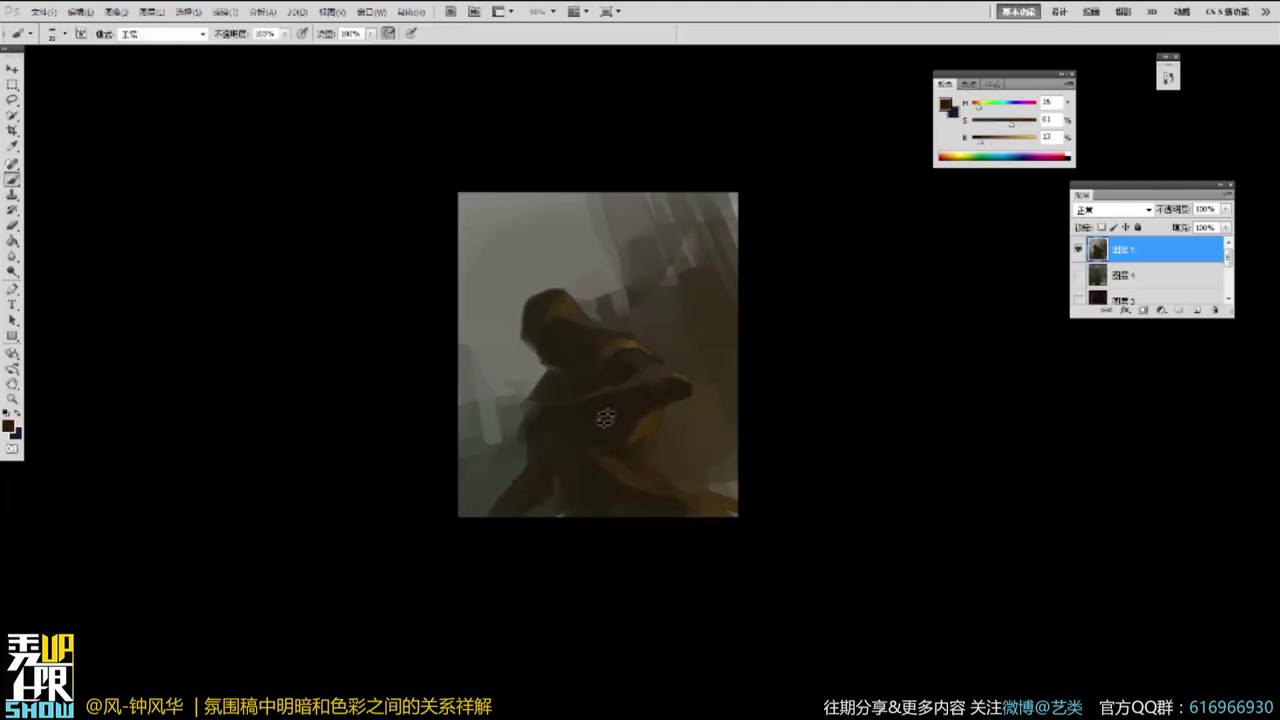
{"action": "left_click", "coordinate": [557, 499], "text": "alt"}
{"action": "left_click_drag", "start_coordinate": [558, 514], "coordinate": [543, 518]}
{"action": "left_click", "coordinate": [544, 488], "text": "alt"}
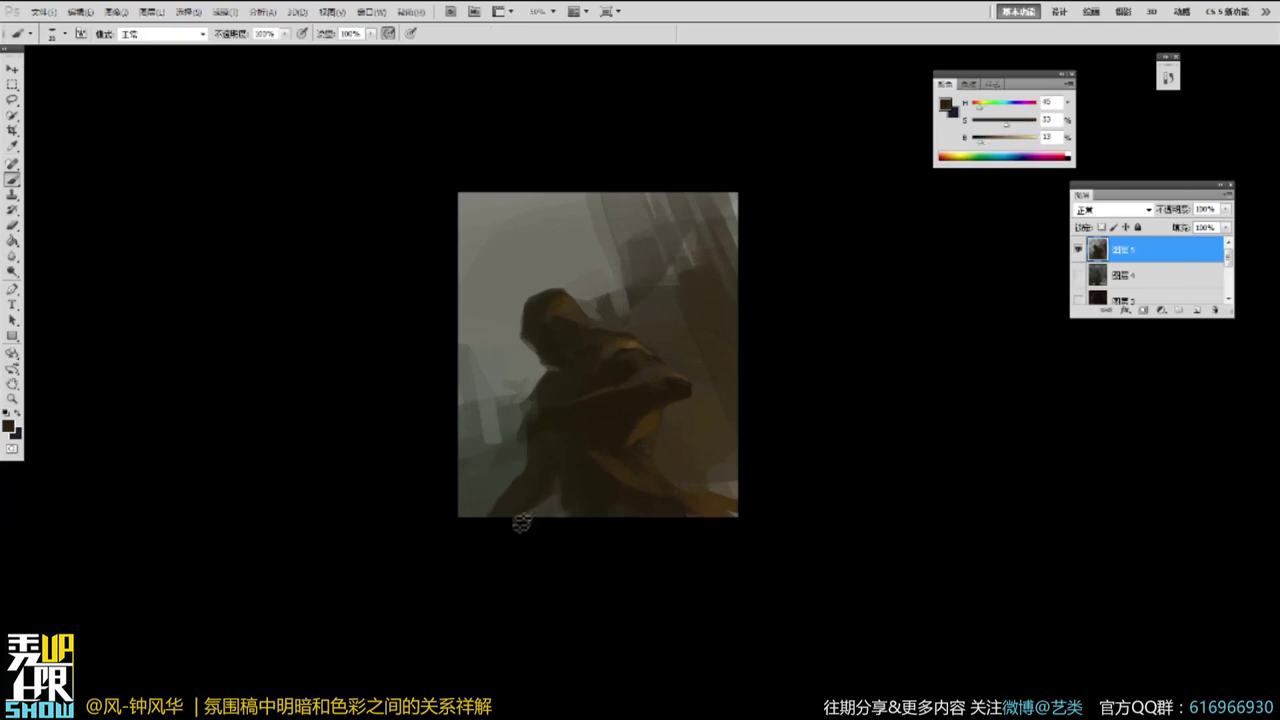
{"action": "left_click", "coordinate": [465, 518], "text": "alt"}
Reshape the hood and the background edge behind it with tones sampled from both.
{"action": "left_click_drag", "start_coordinate": [584, 496], "coordinate": [790, 250]}
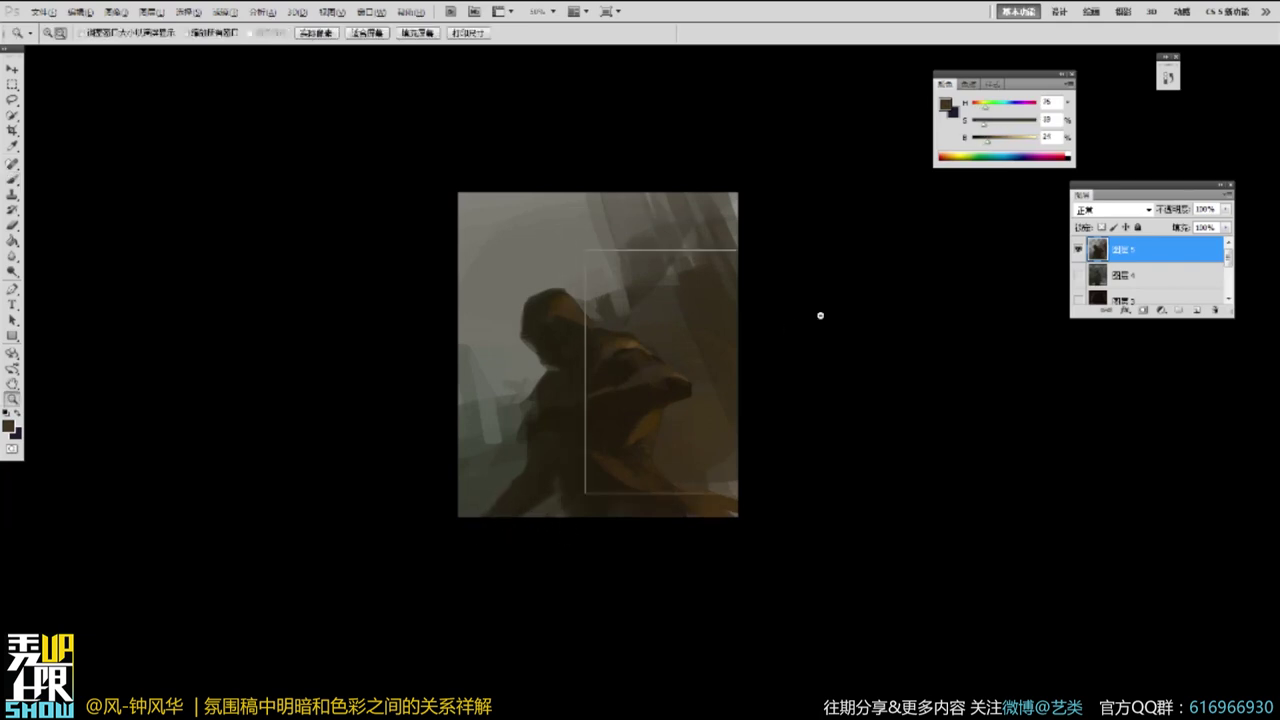
{"action": "left_click", "coordinate": [573, 340], "text": "ctrl"}
{"action": "left_click", "coordinate": [593, 342], "text": "alt"}
{"action": "left_click_drag", "start_coordinate": [587, 325], "coordinate": [580, 358]}
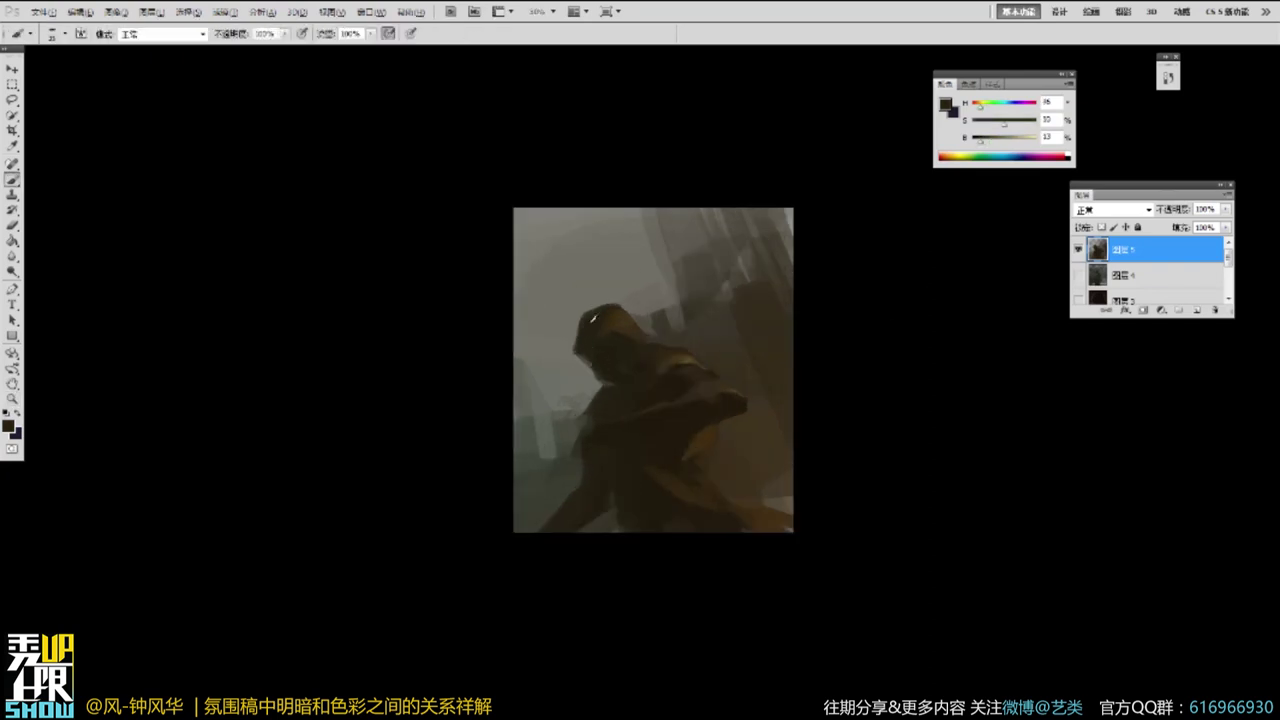
{"action": "left_click", "coordinate": [608, 317], "text": "alt"}
{"action": "left_click", "coordinate": [654, 284], "text": "alt"}
{"action": "left_click_drag", "start_coordinate": [657, 303], "coordinate": [661, 325]}
Paint a pale glow in the background in front of the hood, using saturation 7% and brightness 77%.
{"action": "left_click", "coordinate": [1024, 137]}
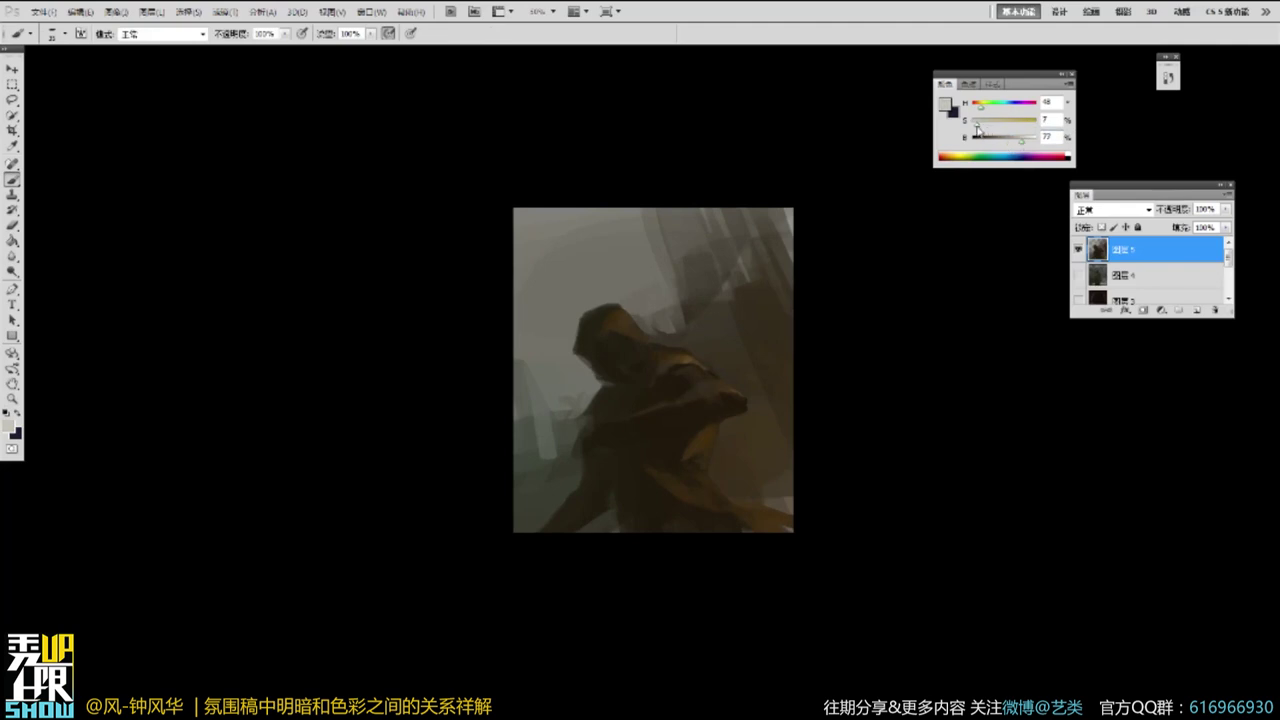
{"action": "mouse_move", "coordinate": [532, 296]}
{"action": "left_mouse_down"}
{"action": "mouse_move", "coordinate": [561, 320]}
{"action": "mouse_move", "coordinate": [546, 332]}
{"action": "mouse_move", "coordinate": [567, 341]}
{"action": "left_mouse_up"}
{"action": "mouse_move", "coordinate": [519, 260]}
{"action": "left_mouse_down"}
{"action": "mouse_move", "coordinate": [526, 311]}
{"action": "mouse_move", "coordinate": [563, 336]}
{"action": "left_mouse_up"}
{"action": "left_click", "coordinate": [574, 371], "text": "alt"}
{"action": "left_click", "coordinate": [542, 312], "text": "alt"}
{"action": "mouse_move", "coordinate": [546, 286]}
{"action": "left_mouse_down"}
{"action": "mouse_move", "coordinate": [547, 330]}
{"action": "mouse_move", "coordinate": [565, 340]}
{"action": "mouse_move", "coordinate": [531, 306]}
{"action": "mouse_move", "coordinate": [515, 312]}
{"action": "mouse_move", "coordinate": [583, 376]}
{"action": "left_mouse_up"}
{"action": "left_click_drag", "start_coordinate": [532, 266], "coordinate": [571, 334]}
Clean up the figure's edge below the glow with dark tones sampled from the hood and shoulder.
{"action": "left_click", "coordinate": [570, 369], "text": "alt"}
{"action": "left_click", "coordinate": [587, 376], "text": "alt"}
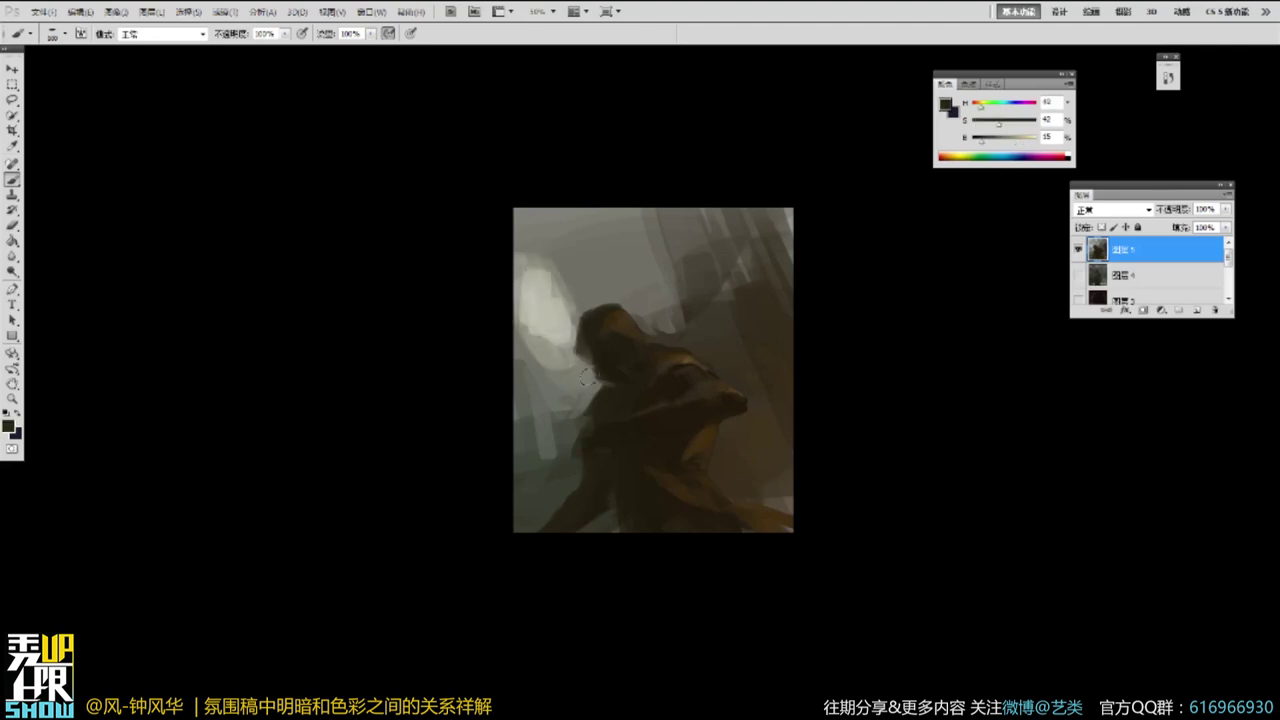
{"action": "left_click", "coordinate": [569, 401], "text": "alt"}
Soften the slanted background streaks behind the hood and shoulder with sampled greys and browns.
{"action": "left_click", "coordinate": [630, 250], "text": "alt"}
{"action": "left_click_drag", "start_coordinate": [662, 226], "coordinate": [689, 354]}
{"action": "left_click", "coordinate": [641, 268], "text": "alt"}
{"action": "left_click", "coordinate": [696, 285], "text": "alt"}
{"action": "left_click", "coordinate": [680, 318], "text": "alt"}
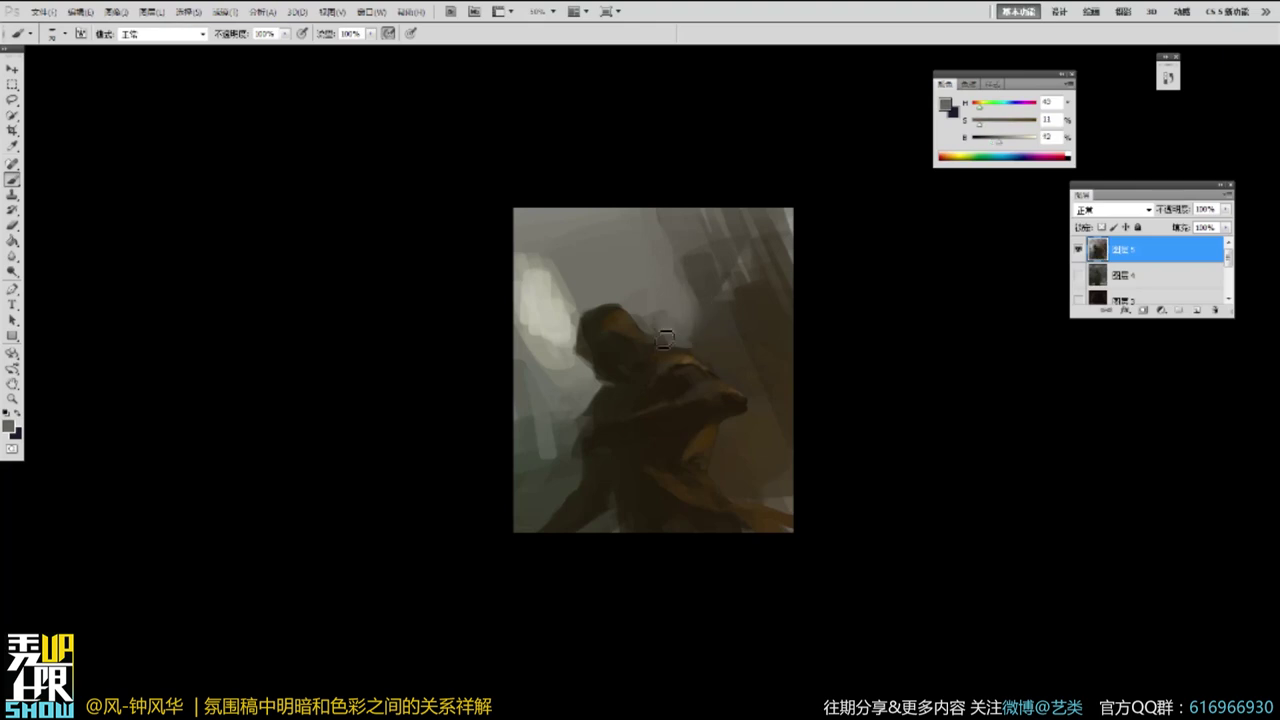
{"action": "left_click", "coordinate": [708, 335], "text": "alt"}
{"action": "mouse_move", "coordinate": [666, 228]}
{"action": "left_mouse_down"}
{"action": "mouse_move", "coordinate": [739, 317]}
{"action": "mouse_move", "coordinate": [696, 281]}
{"action": "left_mouse_up"}
{"action": "left_click", "coordinate": [676, 302], "text": "alt"}
Brush a pale patch above the lower right cloth and repaint the cloth's bottom folds with sampled browns.
{"action": "mouse_move", "coordinate": [794, 480]}
{"action": "left_mouse_down"}
{"action": "mouse_move", "coordinate": [802, 492]}
{"action": "mouse_move", "coordinate": [778, 502]}
{"action": "left_mouse_up"}
{"action": "left_click", "coordinate": [773, 477], "text": "alt"}
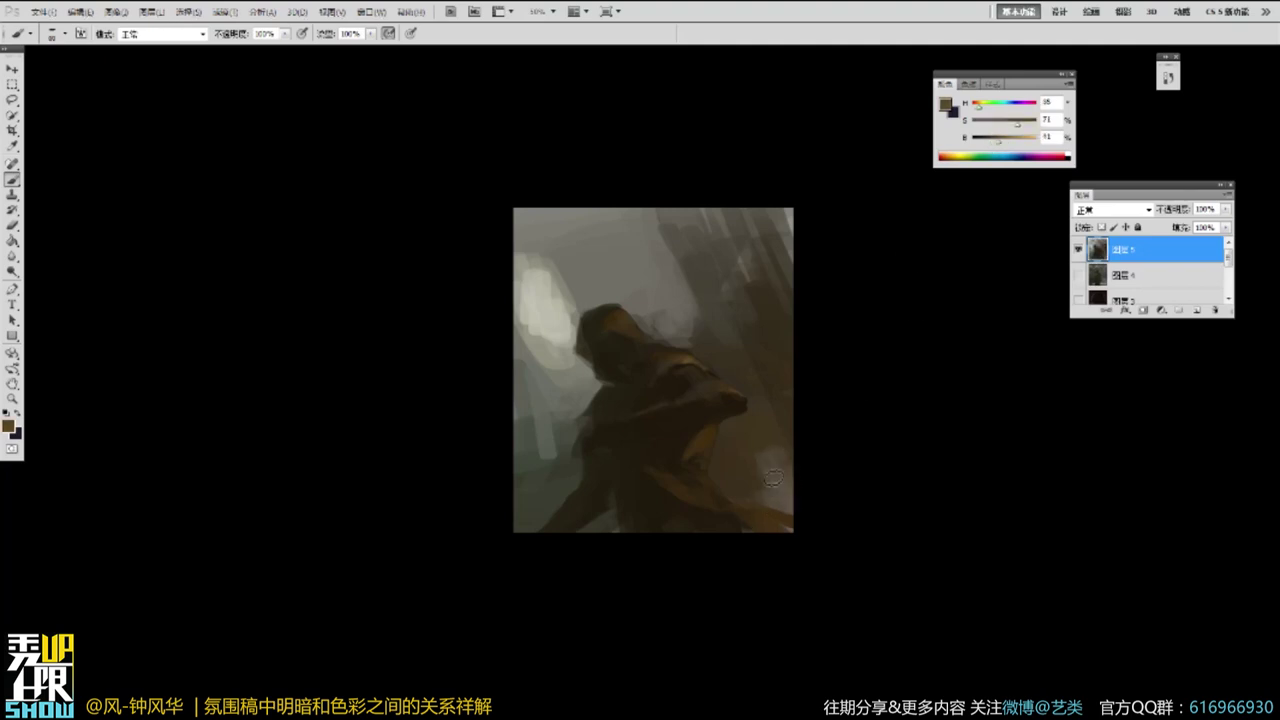
{"action": "left_click", "coordinate": [756, 530], "text": "alt"}
{"action": "mouse_move", "coordinate": [752, 533]}
{"action": "left_mouse_down"}
{"action": "mouse_move", "coordinate": [781, 524]}
{"action": "mouse_move", "coordinate": [699, 489]}
{"action": "mouse_move", "coordinate": [726, 527]}
{"action": "left_mouse_up"}
{"action": "left_click", "coordinate": [657, 491], "text": "alt"}
{"action": "left_click_drag", "start_coordinate": [623, 512], "coordinate": [625, 531]}
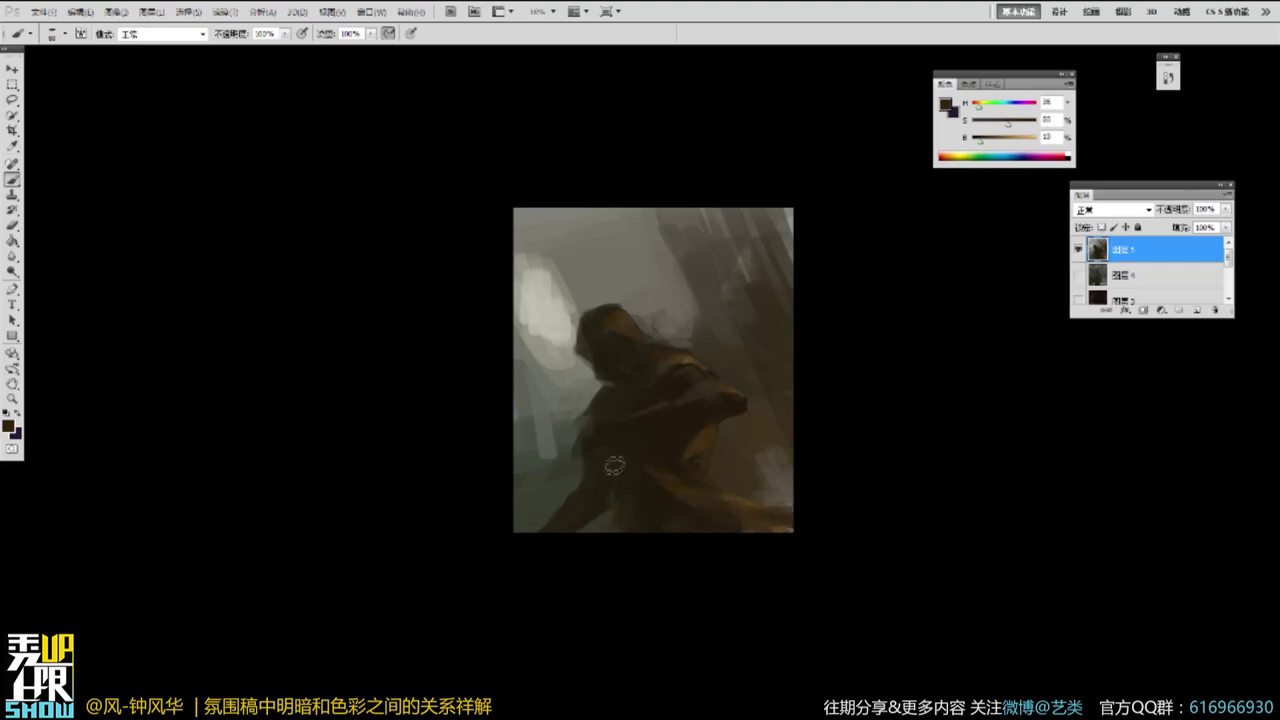
Deepen the lower torso and cloth with a larger brush, using brightness 23% and dark sampled browns.
{"action": "left_click", "coordinate": [757, 363], "text": "alt"}
{"action": "left_click", "coordinate": [681, 400], "text": "ctrl"}
{"action": "left_click", "coordinate": [708, 375], "text": "ctrl"}
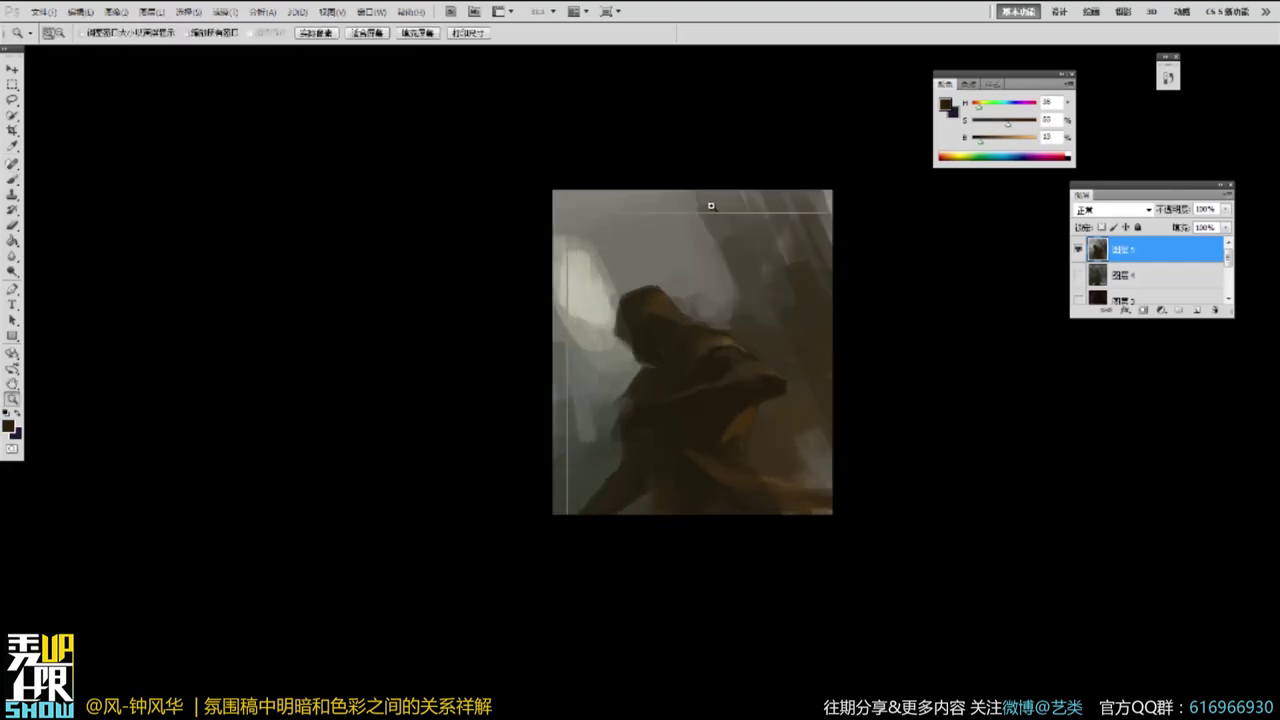
{"action": "left_click", "coordinate": [711, 205]}
{"action": "key", "text": "b"}
{"action": "left_click", "coordinate": [987, 143]}
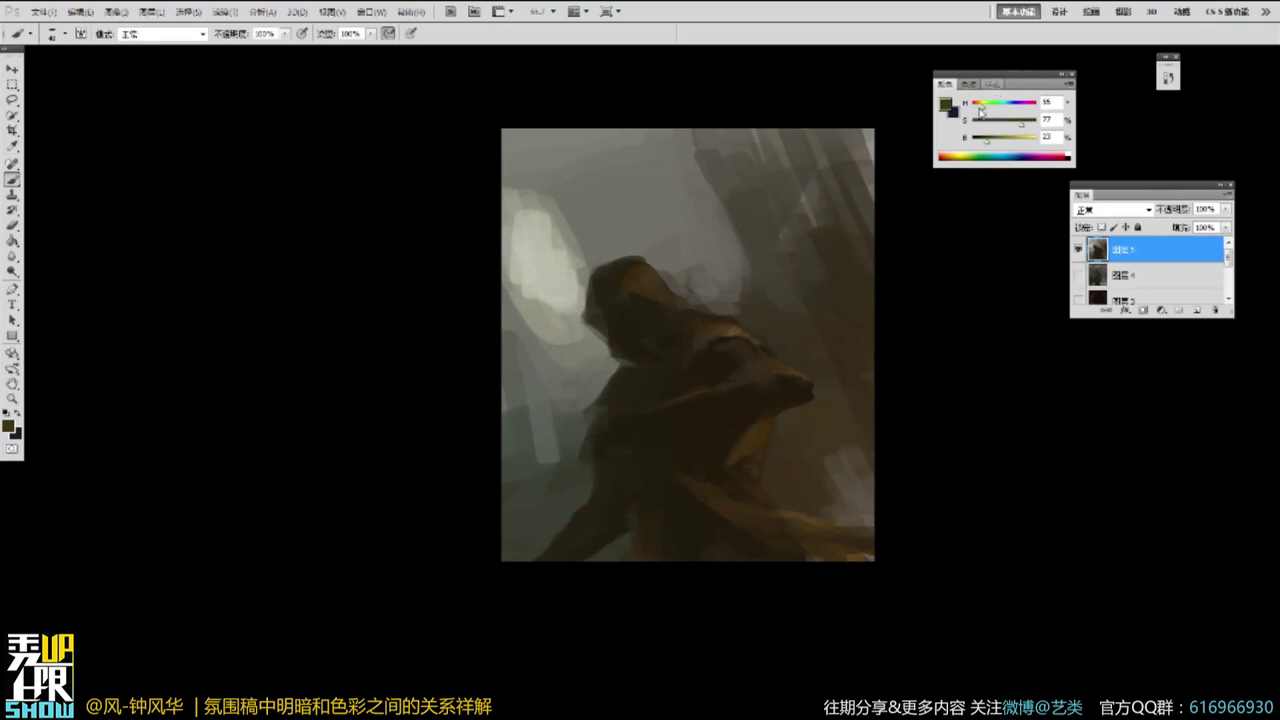
{"action": "key", "text": "]"}
{"action": "left_click", "coordinate": [604, 468], "text": "alt"}
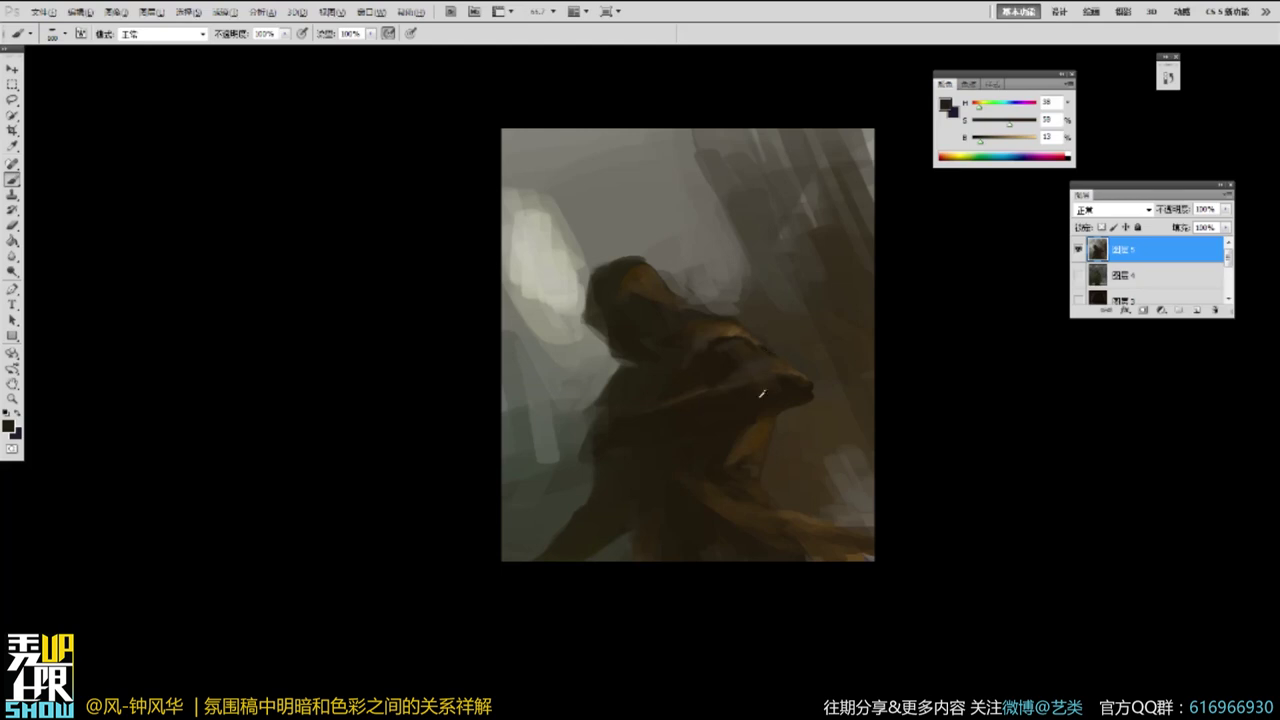
Glaze warm brown over the background behind the elbow and dark brown over the arm, waist and cloth folds.
{"action": "left_click", "coordinate": [779, 401], "text": "alt"}
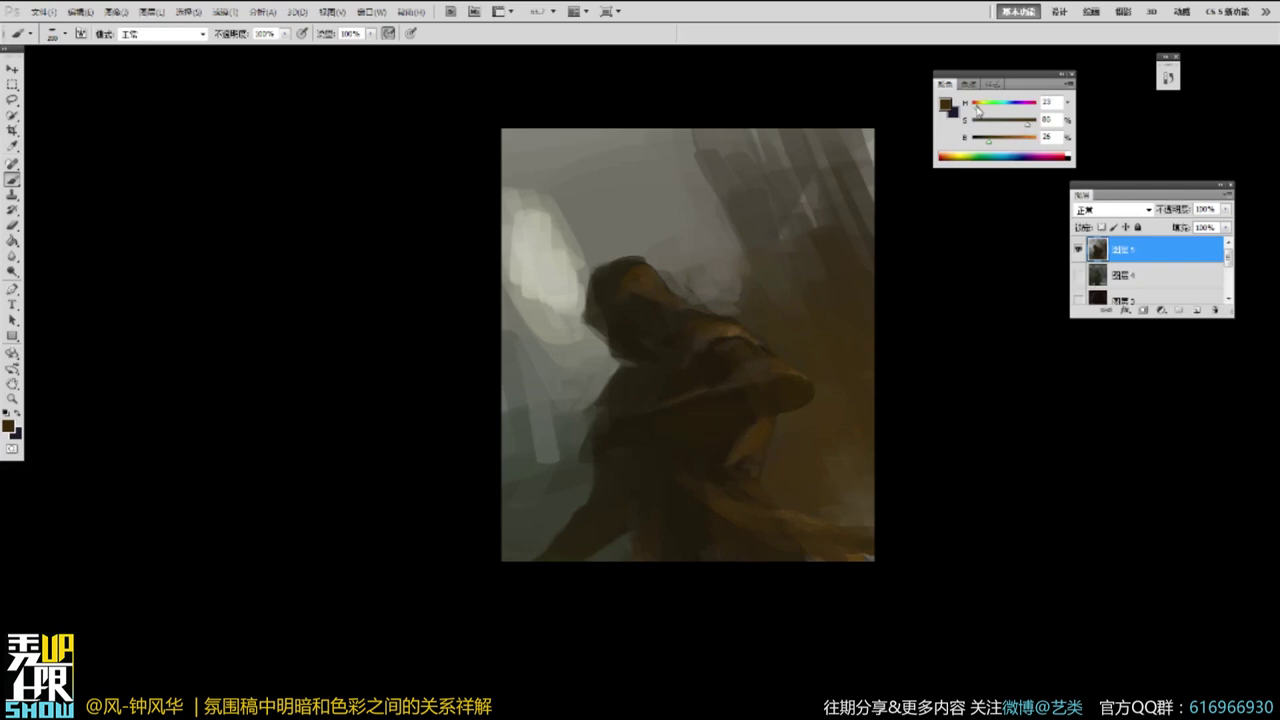
{"action": "left_click", "coordinate": [730, 403], "text": "alt"}
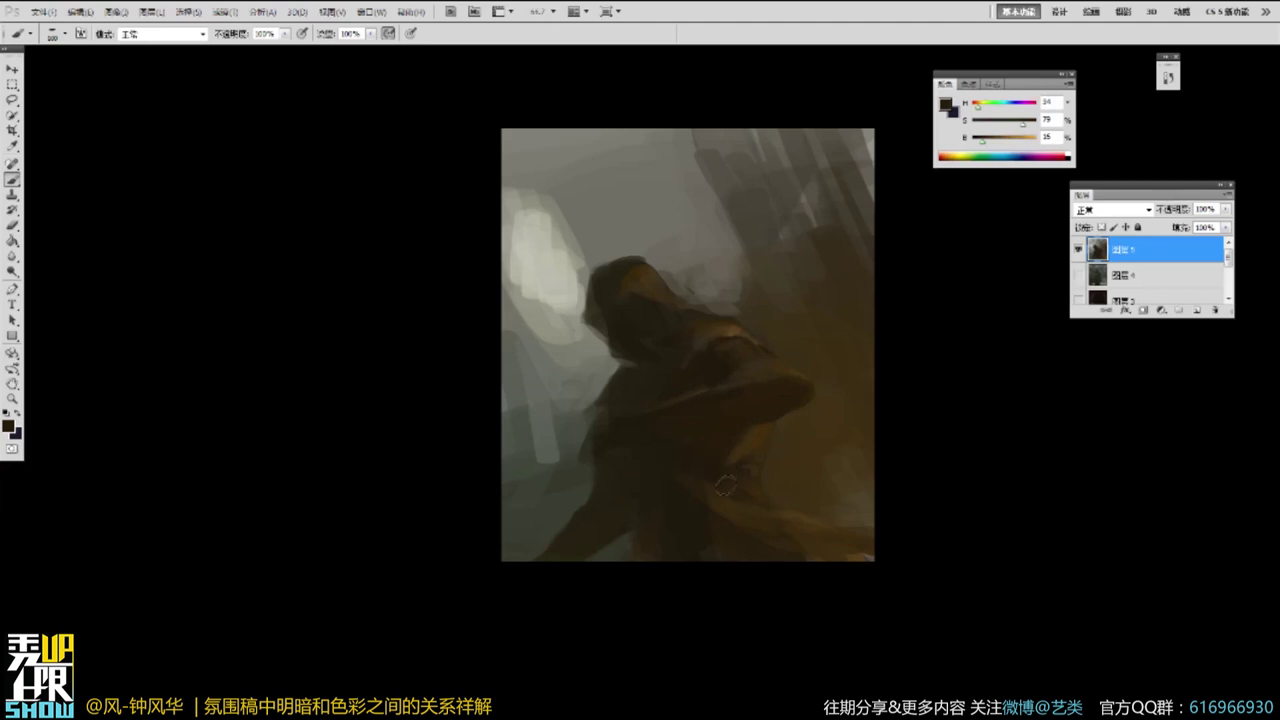
Rework the back of the hood and the neck area with sampled dark browns.
{"action": "left_click", "coordinate": [860, 322], "text": "alt"}
{"action": "left_click", "coordinate": [897, 313], "text": "alt"}
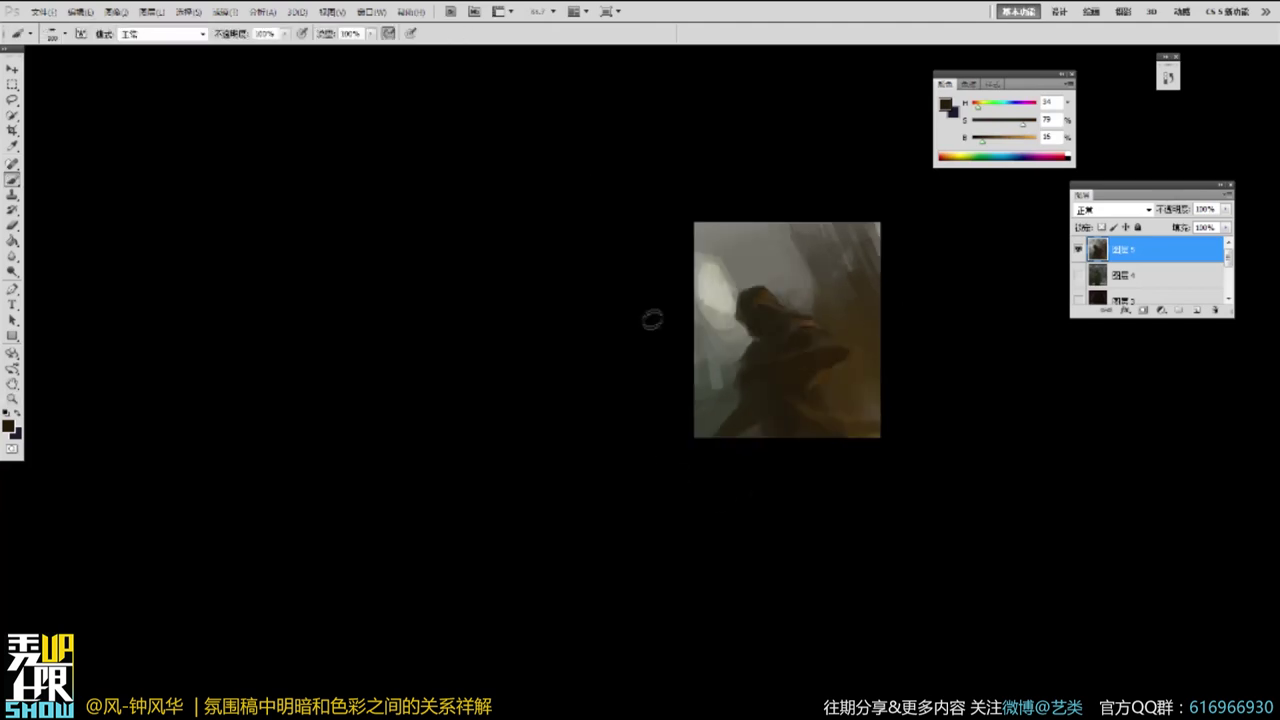
{"action": "left_click", "coordinate": [770, 317], "text": "alt"}
{"action": "left_click_drag", "start_coordinate": [997, 395], "coordinate": [992, 393]}
{"action": "left_click", "coordinate": [817, 257], "text": "ctrl"}
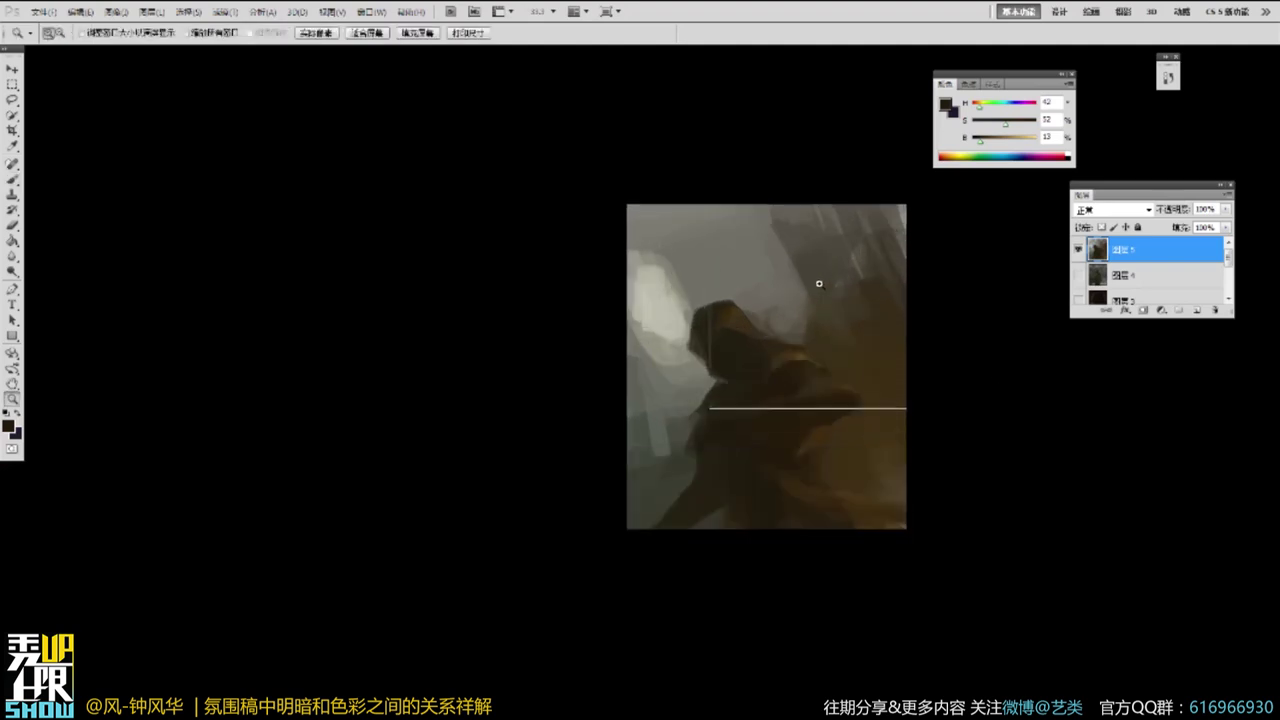
{"action": "left_click", "coordinate": [817, 282], "text": "ctrl"}
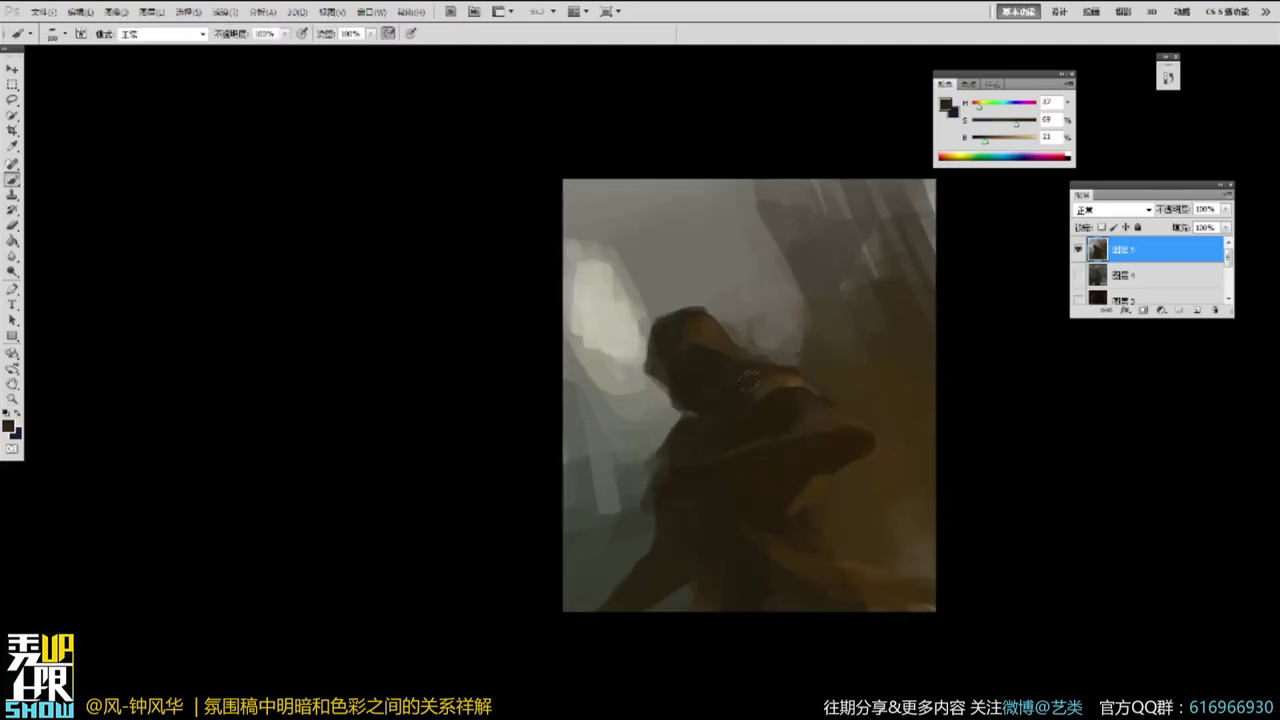
{"action": "left_click_drag", "start_coordinate": [718, 350], "coordinate": [765, 352]}
Broaden the pale background glow with sampled light grey and paint a muted grey-brown plane on the hood's front side.
{"action": "left_click", "coordinate": [545, 300], "text": "alt"}
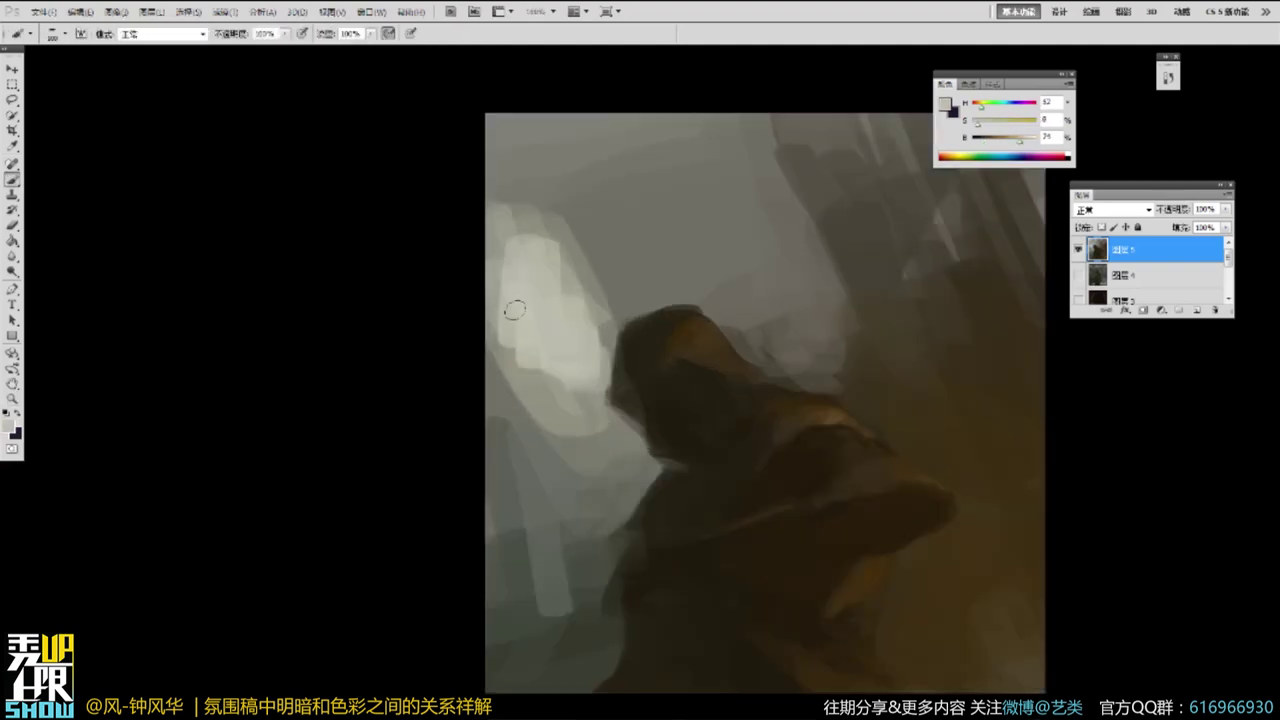
{"action": "left_click", "coordinate": [666, 403], "text": "alt"}
{"action": "left_click_drag", "start_coordinate": [984, 143], "coordinate": [991, 140]}
{"action": "left_click_drag", "start_coordinate": [1006, 122], "coordinate": [1003, 126]}
{"action": "mouse_move", "coordinate": [645, 363]}
{"action": "left_mouse_down"}
{"action": "mouse_move", "coordinate": [630, 352]}
{"action": "mouse_move", "coordinate": [622, 392]}
{"action": "mouse_move", "coordinate": [649, 383]}
{"action": "left_mouse_up"}
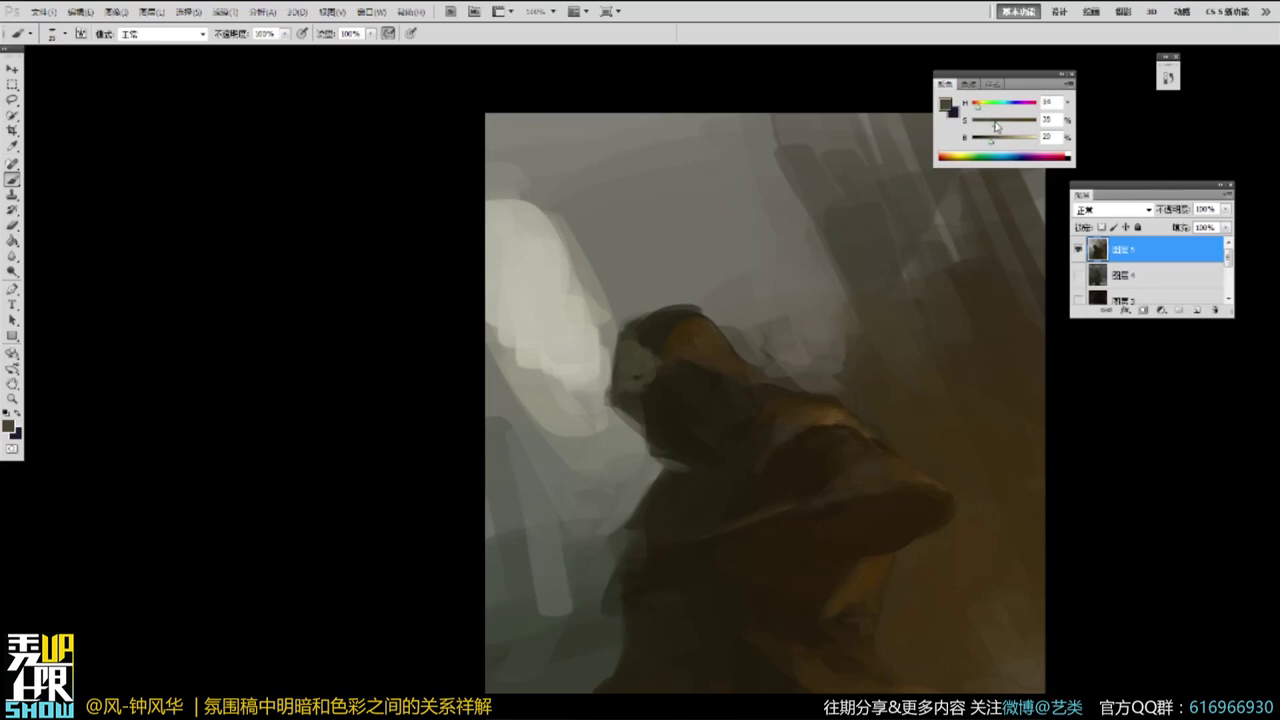
{"action": "left_click", "coordinate": [657, 348], "text": "alt"}
{"action": "left_click", "coordinate": [643, 364], "text": "alt"}
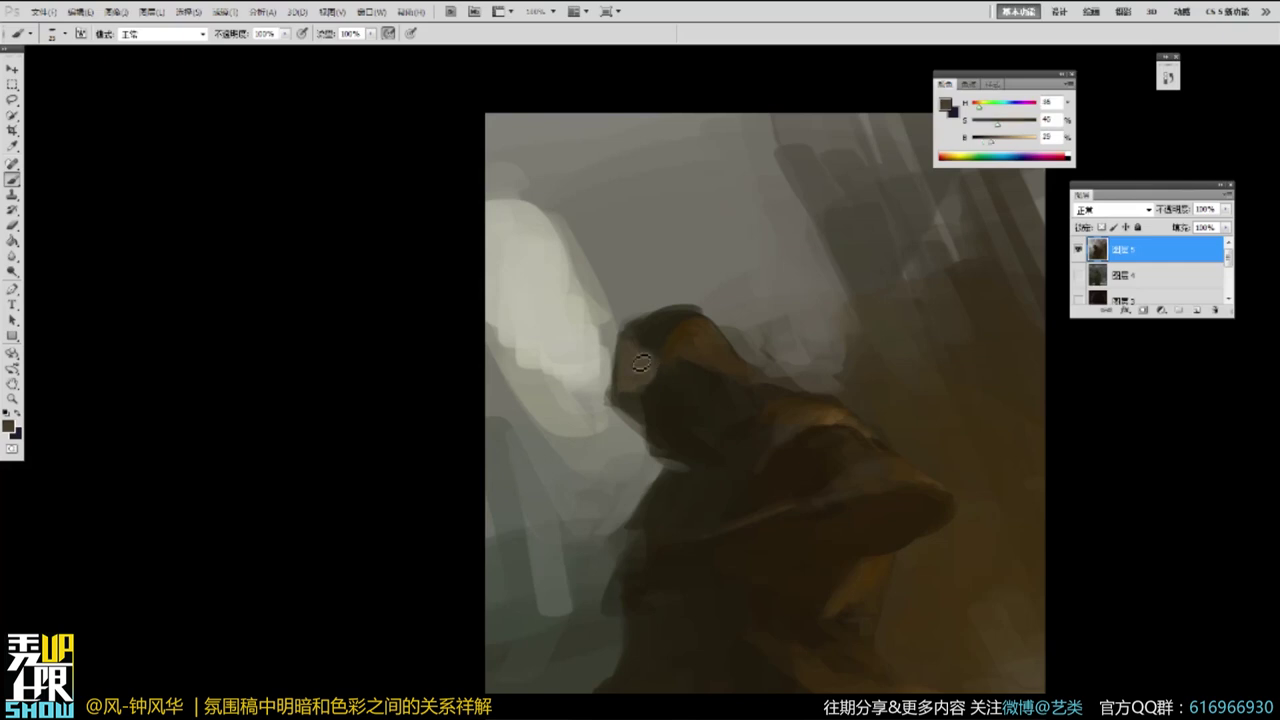
Brush a faint brown face shape into the shadow under the hood, using sampled dark browns.
{"action": "left_click", "coordinate": [675, 422], "text": "alt"}
{"action": "left_click_drag", "start_coordinate": [673, 422], "coordinate": [672, 403]}
{"action": "left_click", "coordinate": [673, 418], "text": "alt"}
{"action": "left_click_drag", "start_coordinate": [985, 140], "coordinate": [988, 141]}
{"action": "left_click", "coordinate": [697, 433], "text": "alt"}
{"action": "left_click", "coordinate": [672, 407], "text": "alt"}
{"action": "left_click", "coordinate": [690, 411], "text": "alt"}
{"action": "left_click_drag", "start_coordinate": [663, 434], "coordinate": [667, 389]}
{"action": "left_click", "coordinate": [691, 396], "text": "alt"}
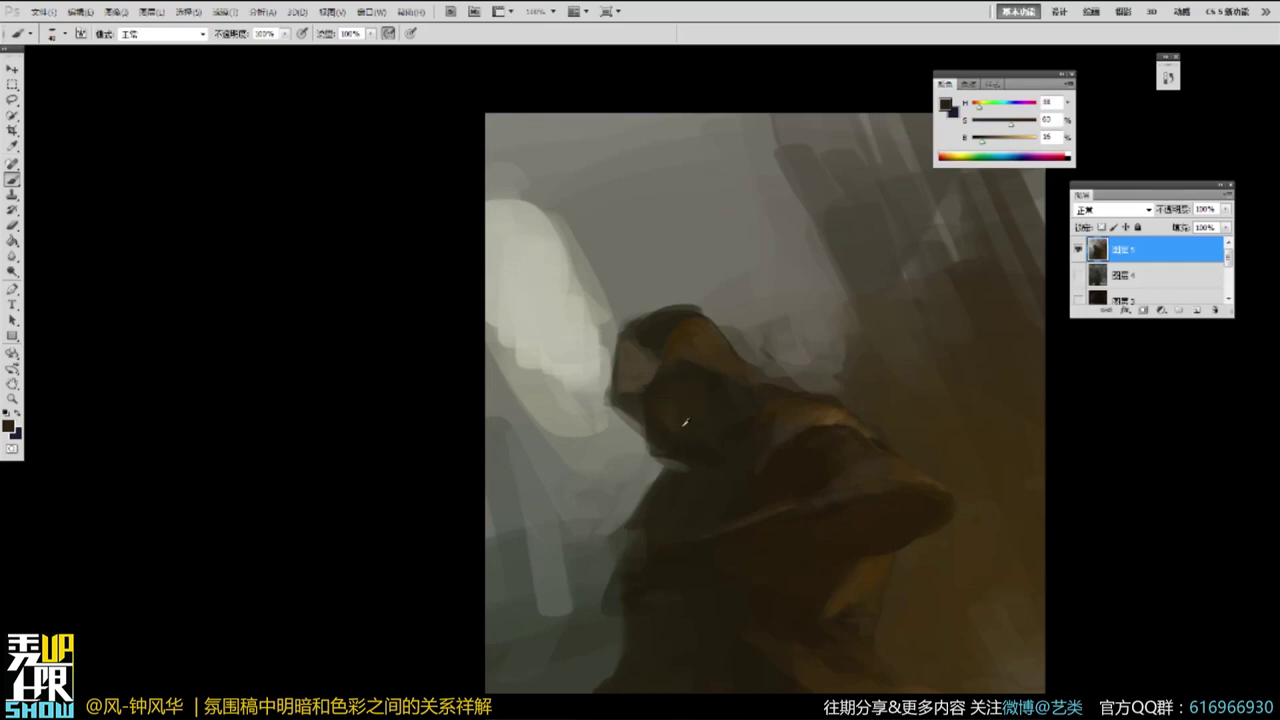
Smooth the hood's grey-brown front plane with tones sampled from the hood.
{"action": "left_click", "coordinate": [637, 374], "text": "alt"}
{"action": "left_click", "coordinate": [645, 349], "text": "alt"}
{"action": "left_click_drag", "start_coordinate": [644, 368], "coordinate": [633, 348]}
{"action": "left_click", "coordinate": [622, 368], "text": "alt"}
Paint a thin tan highlight on the forearm's upper edge below the chest, with saturation 41% and brightness 67%.
{"action": "left_click_drag", "start_coordinate": [746, 401], "coordinate": [734, 346]}
{"action": "left_click", "coordinate": [960, 195], "text": "alt"}
{"action": "left_click_drag", "start_coordinate": [990, 145], "coordinate": [1015, 141]}
{"action": "left_click_drag", "start_coordinate": [1010, 124], "coordinate": [1003, 128]}
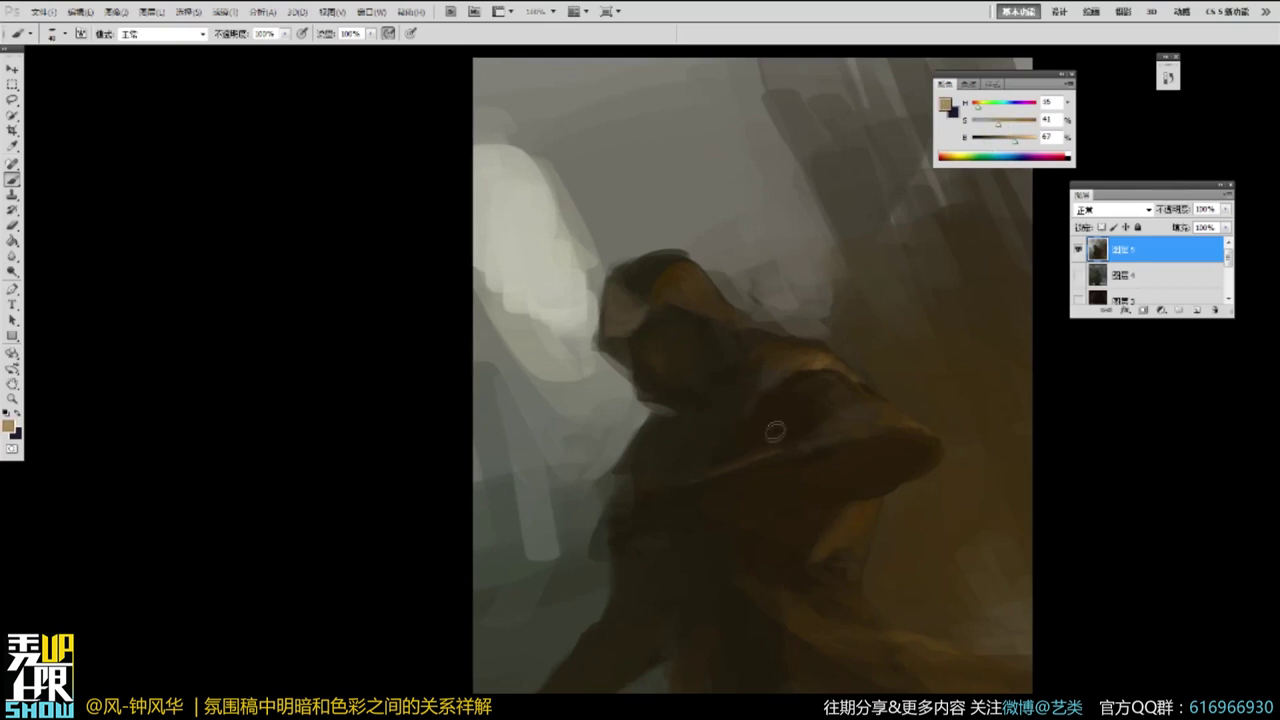
{"action": "key", "text": "p"}
{"action": "key", "text": "b"}
{"action": "mouse_move", "coordinate": [757, 463]}
{"action": "left_mouse_down"}
{"action": "mouse_move", "coordinate": [700, 471]}
{"action": "mouse_move", "coordinate": [764, 452]}
{"action": "left_mouse_up"}
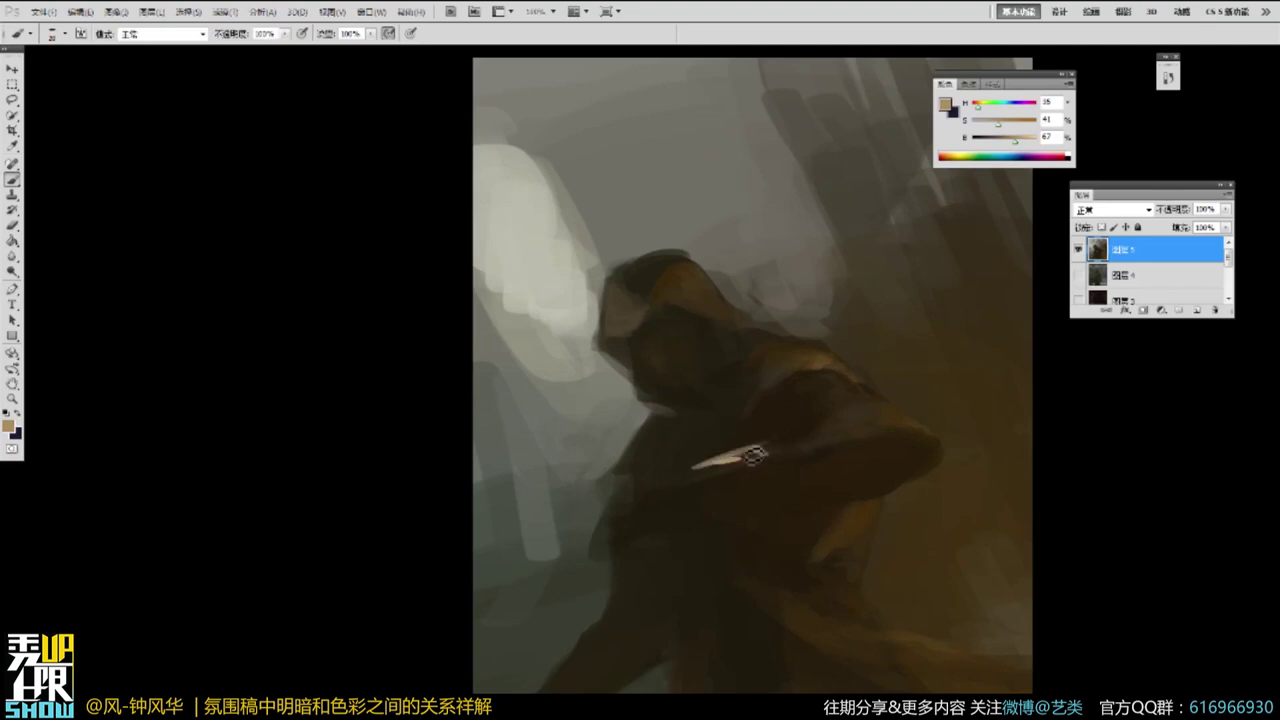
Trim the forearm highlight with sampled dark browns and brighten it with tan at saturation 31% and brightness 83%.
{"action": "left_click", "coordinate": [767, 457], "text": "alt"}
{"action": "left_click", "coordinate": [768, 460], "text": "alt"}
{"action": "left_click", "coordinate": [719, 463], "text": "alt"}
{"action": "mouse_move", "coordinate": [750, 453]}
{"action": "left_mouse_down"}
{"action": "mouse_move", "coordinate": [719, 463]}
{"action": "mouse_move", "coordinate": [760, 474]}
{"action": "mouse_move", "coordinate": [721, 463]}
{"action": "mouse_move", "coordinate": [692, 478]}
{"action": "left_mouse_up"}
{"action": "left_click", "coordinate": [761, 473], "text": "alt"}
{"action": "left_click", "coordinate": [694, 473], "text": "alt"}
{"action": "left_click_drag", "start_coordinate": [1015, 140], "coordinate": [1027, 142]}
{"action": "left_click_drag", "start_coordinate": [738, 460], "coordinate": [720, 467]}
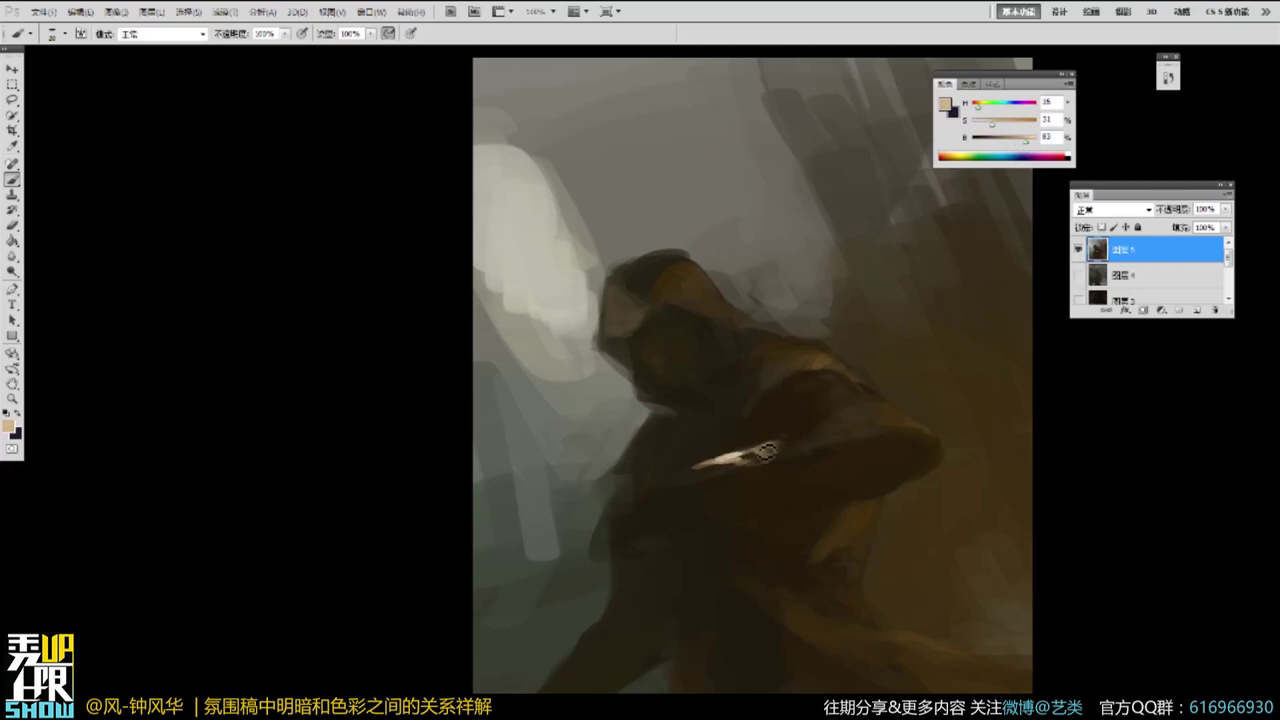
Refine the shape of the forearm highlight and its lower edge with sampled light and dark tones.
{"action": "left_click", "coordinate": [872, 405], "text": "alt"}
{"action": "left_click", "coordinate": [880, 400], "text": "alt"}
{"action": "left_click", "coordinate": [780, 414], "text": "ctrl"}
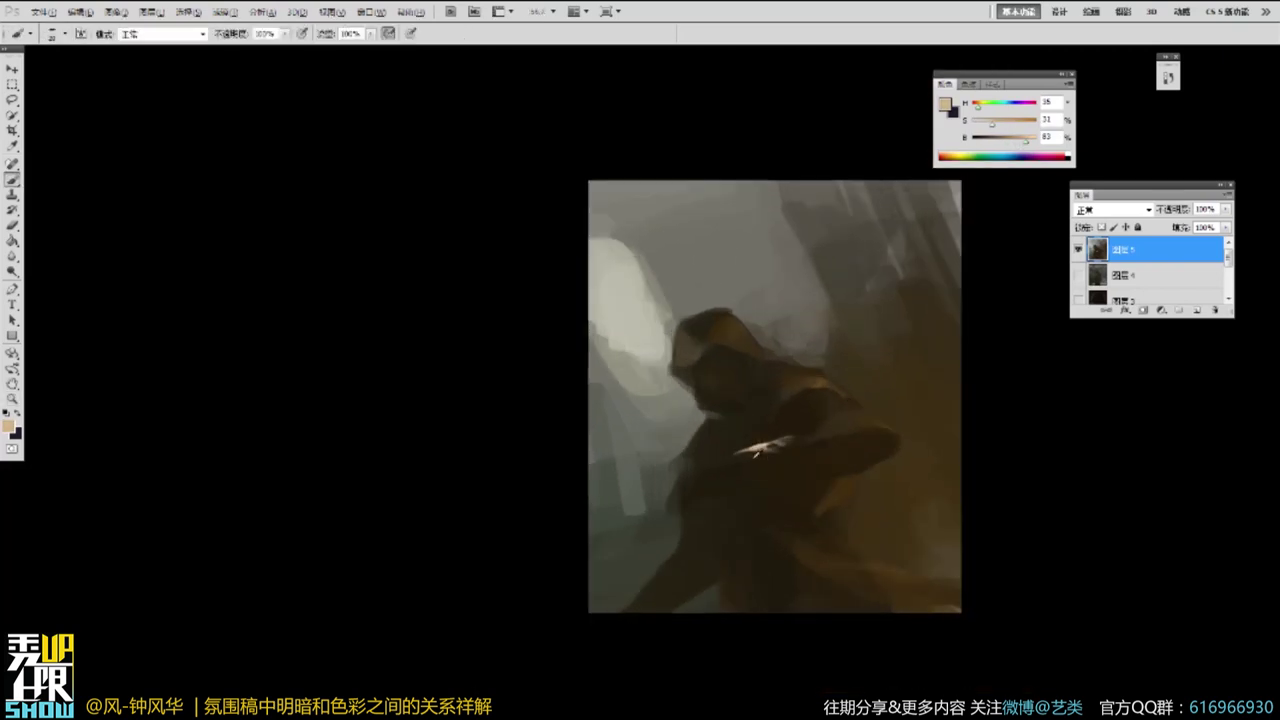
{"action": "left_click", "coordinate": [739, 471], "text": "alt"}
{"action": "left_click", "coordinate": [758, 446], "text": "alt"}
{"action": "mouse_move", "coordinate": [757, 446]}
{"action": "left_mouse_down"}
{"action": "mouse_move", "coordinate": [733, 454]}
{"action": "mouse_move", "coordinate": [776, 453]}
{"action": "left_mouse_up"}
{"action": "left_click", "coordinate": [756, 456], "text": "alt"}
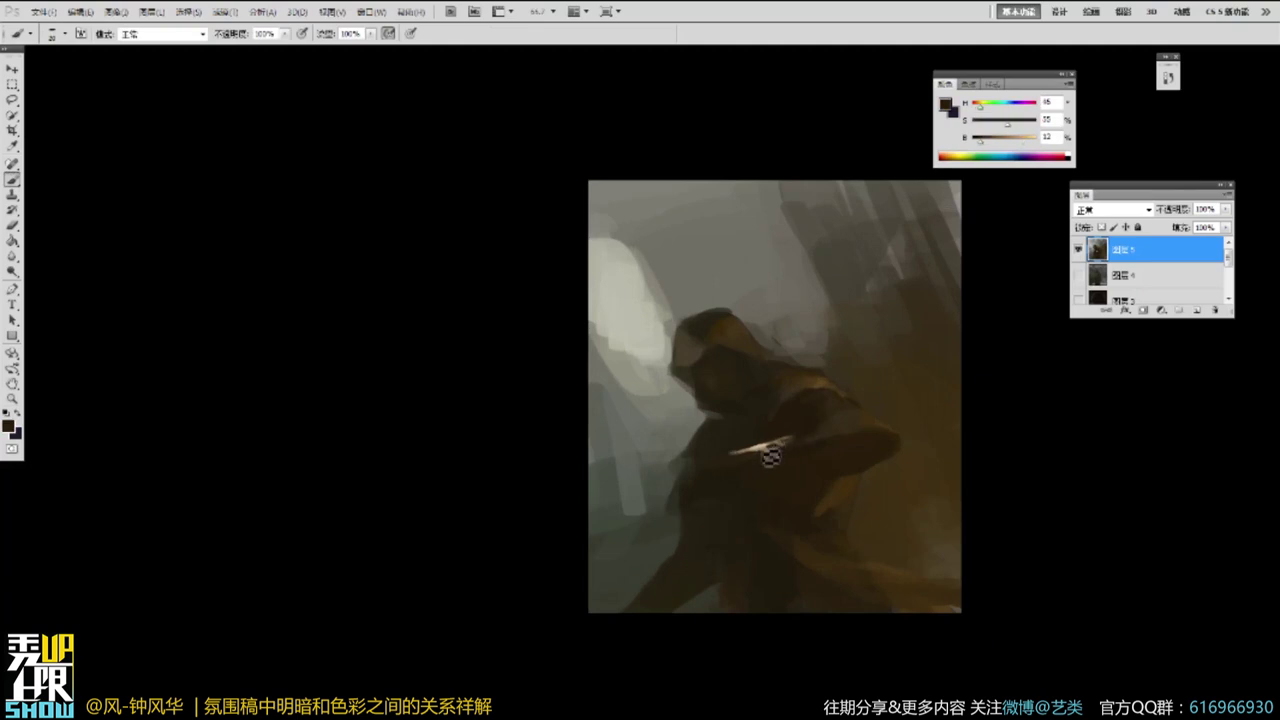
Blend a soft grey-brown light patch onto the chest above the forearm highlight with sampled tones.
{"action": "left_click", "coordinate": [729, 375], "text": "ctrl"}
{"action": "left_click", "coordinate": [731, 377], "text": "ctrl"}
{"action": "left_click", "coordinate": [678, 395], "text": "alt"}
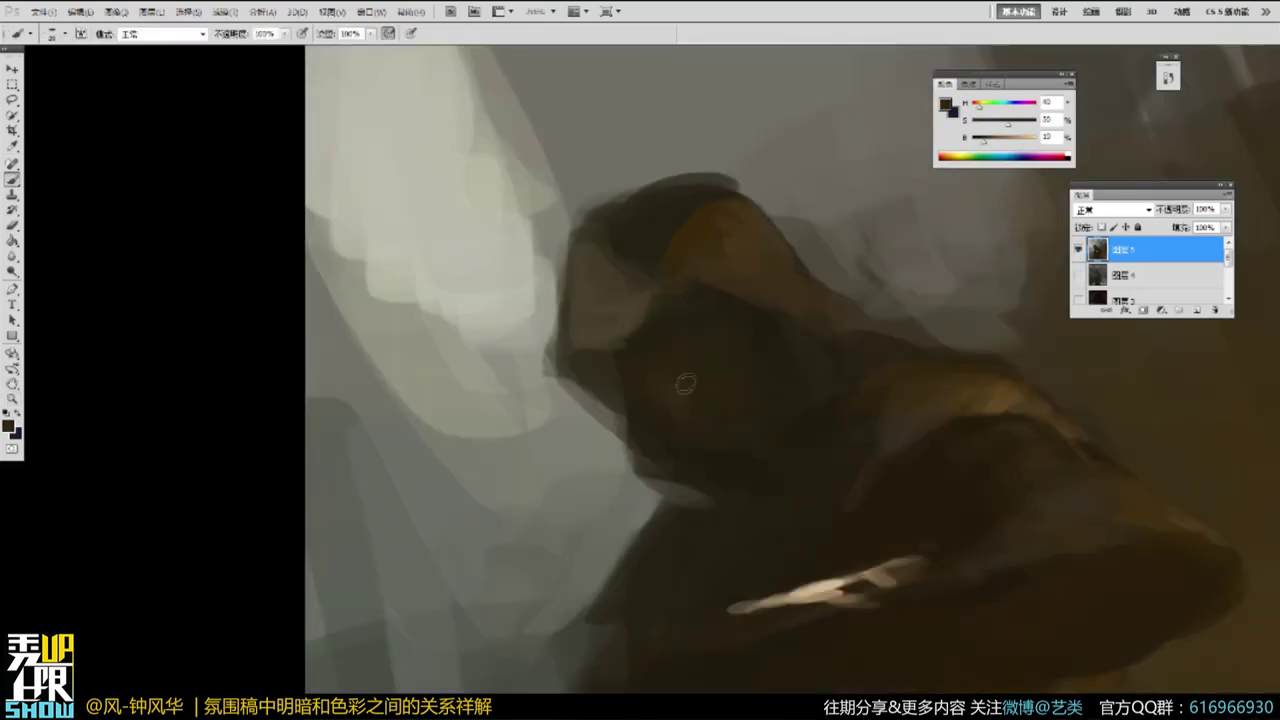
{"action": "left_click_drag", "start_coordinate": [798, 579], "coordinate": [775, 590]}
{"action": "left_click", "coordinate": [818, 588], "text": "alt"}
{"action": "left_click_drag", "start_coordinate": [812, 584], "coordinate": [738, 538]}
{"action": "left_click_drag", "start_coordinate": [797, 575], "coordinate": [890, 560]}
{"action": "mouse_move", "coordinate": [850, 560]}
{"action": "left_mouse_down"}
{"action": "mouse_move", "coordinate": [862, 568]}
{"action": "mouse_move", "coordinate": [846, 566]}
{"action": "left_mouse_up"}
{"action": "left_click", "coordinate": [812, 554], "text": "alt"}
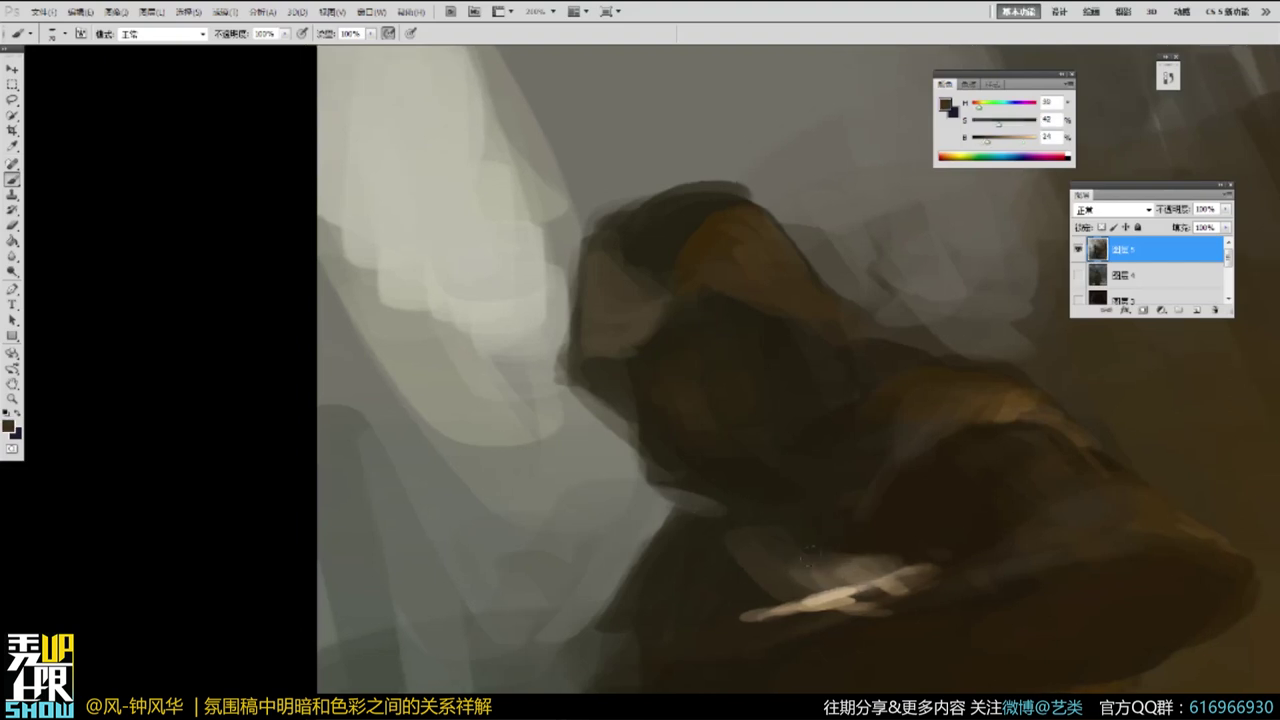
{"action": "mouse_move", "coordinate": [769, 583]}
{"action": "left_mouse_down"}
{"action": "mouse_move", "coordinate": [808, 604]}
{"action": "mouse_move", "coordinate": [735, 540]}
{"action": "mouse_move", "coordinate": [790, 555]}
{"action": "left_mouse_up"}
{"action": "left_click", "coordinate": [698, 497], "text": "alt"}
{"action": "left_click", "coordinate": [830, 553], "text": "alt"}
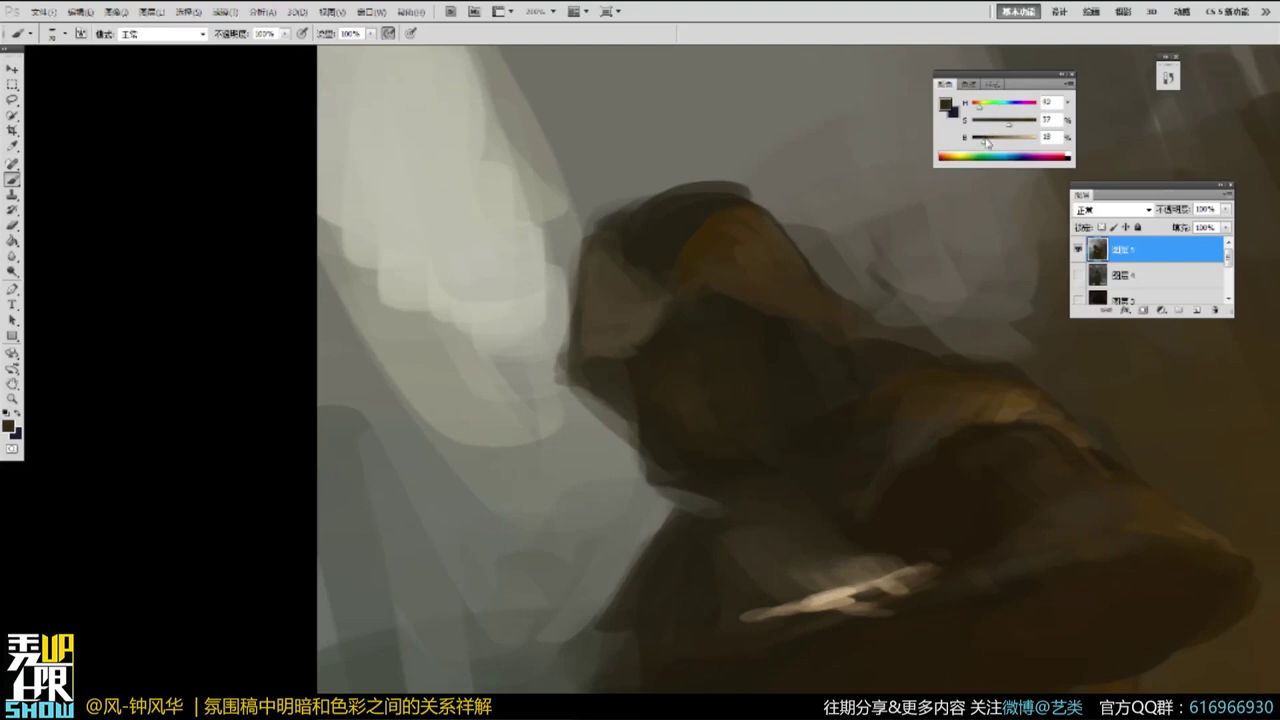
Model the shadow planes of the face inside the hood with sampled dark browns.
{"action": "left_click", "coordinate": [678, 426], "text": "alt"}
{"action": "left_click", "coordinate": [691, 390], "text": "alt"}
{"action": "left_click", "coordinate": [709, 425], "text": "alt"}
{"action": "mouse_move", "coordinate": [685, 396]}
{"action": "left_mouse_down"}
{"action": "mouse_move", "coordinate": [699, 392]}
{"action": "mouse_move", "coordinate": [690, 341]}
{"action": "mouse_move", "coordinate": [716, 353]}
{"action": "left_mouse_up"}
{"action": "left_click", "coordinate": [643, 360], "text": "alt"}
{"action": "left_click", "coordinate": [707, 417], "text": "alt"}
{"action": "left_click_drag", "start_coordinate": [696, 376], "coordinate": [727, 360]}
{"action": "left_click", "coordinate": [732, 379], "text": "alt"}
{"action": "left_click", "coordinate": [764, 396], "text": "alt"}
{"action": "left_click", "coordinate": [835, 416], "text": "alt"}
{"action": "left_click", "coordinate": [913, 401], "text": "alt"}
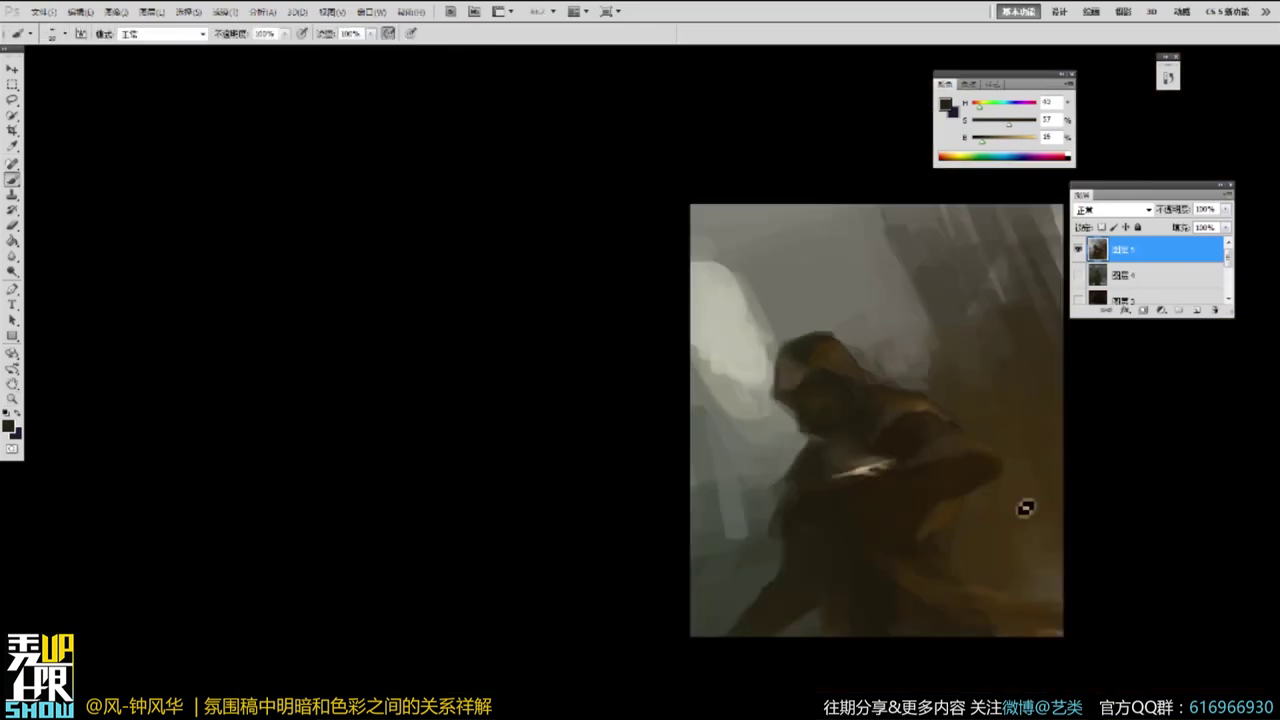
Add a small warm brown light to the middle of the face and blend the surrounding shadows.
{"action": "left_click_drag", "start_coordinate": [897, 379], "coordinate": [749, 366]}
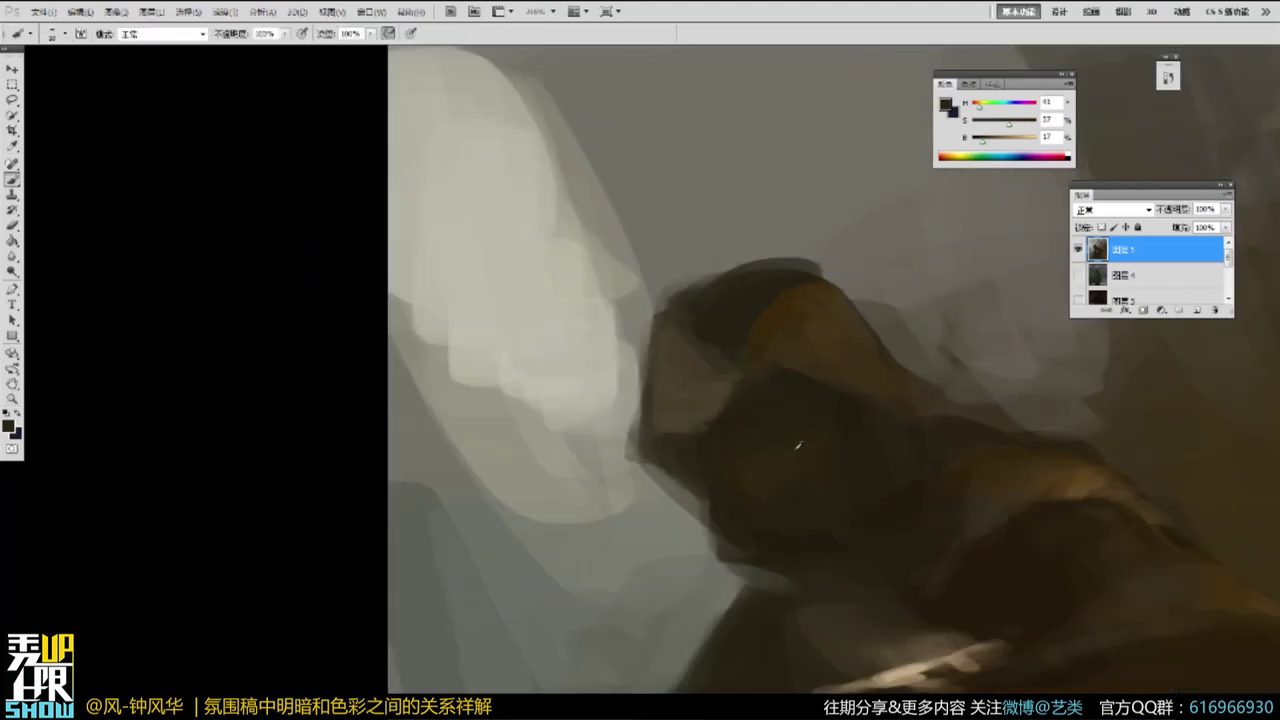
{"action": "left_click", "coordinate": [751, 386], "text": "alt"}
{"action": "left_click", "coordinate": [794, 413], "text": "alt"}
{"action": "left_click", "coordinate": [771, 476], "text": "alt"}
{"action": "left_click_drag", "start_coordinate": [837, 501], "coordinate": [815, 459]}
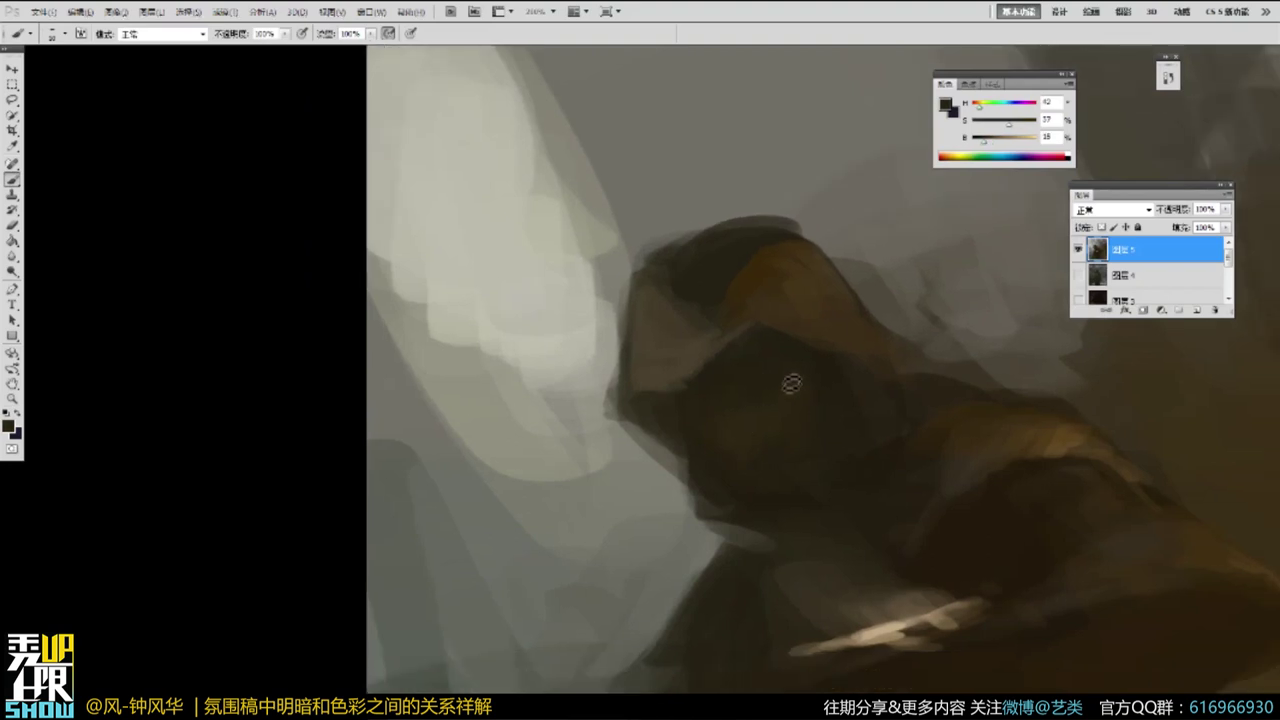
{"action": "left_click_drag", "start_coordinate": [989, 143], "coordinate": [987, 143]}
{"action": "left_click_drag", "start_coordinate": [749, 439], "coordinate": [748, 464]}
{"action": "left_click", "coordinate": [770, 442], "text": "alt"}
{"action": "left_click", "coordinate": [758, 392], "text": "alt"}
{"action": "left_click", "coordinate": [787, 426], "text": "alt"}
{"action": "left_click", "coordinate": [811, 400], "text": "alt"}
{"action": "left_click_drag", "start_coordinate": [811, 415], "coordinate": [823, 399]}
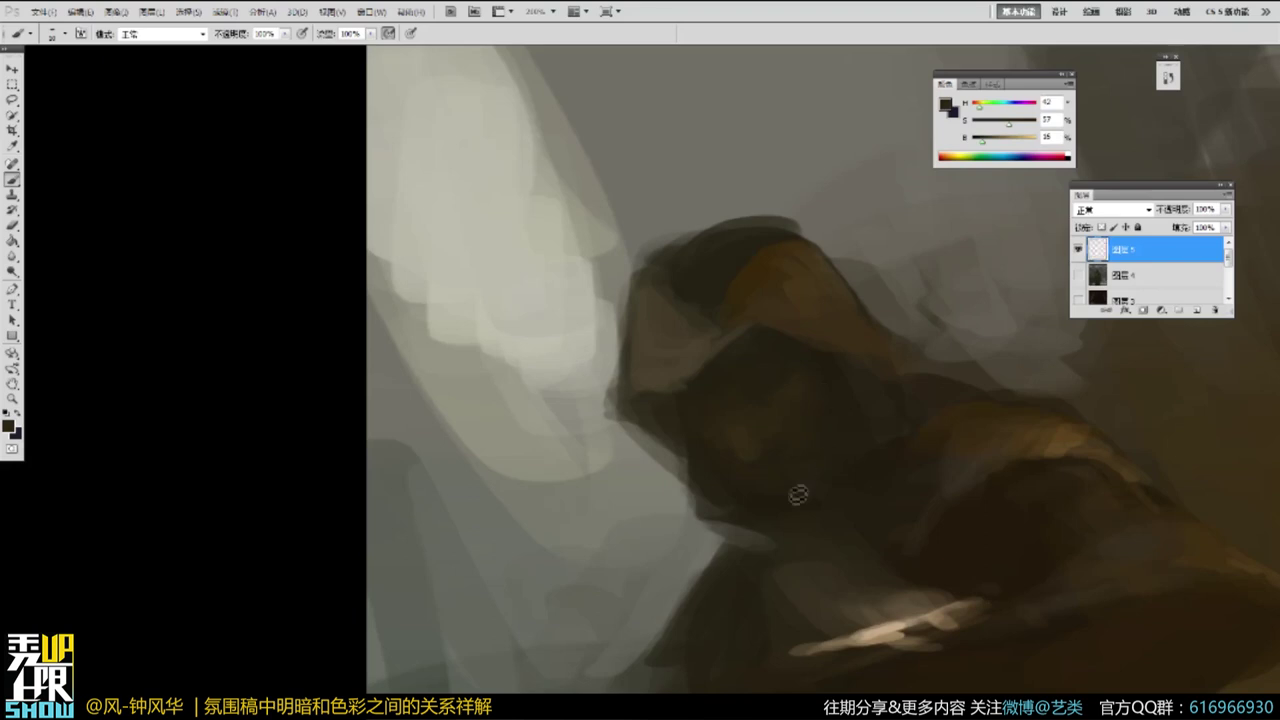
Repaint the top of the hood, joining its front plane and ochre side with sampled browns and darkening the crown.
{"action": "left_click", "coordinate": [969, 474], "text": "alt"}
{"action": "left_click_drag", "start_coordinate": [967, 470], "coordinate": [858, 303]}
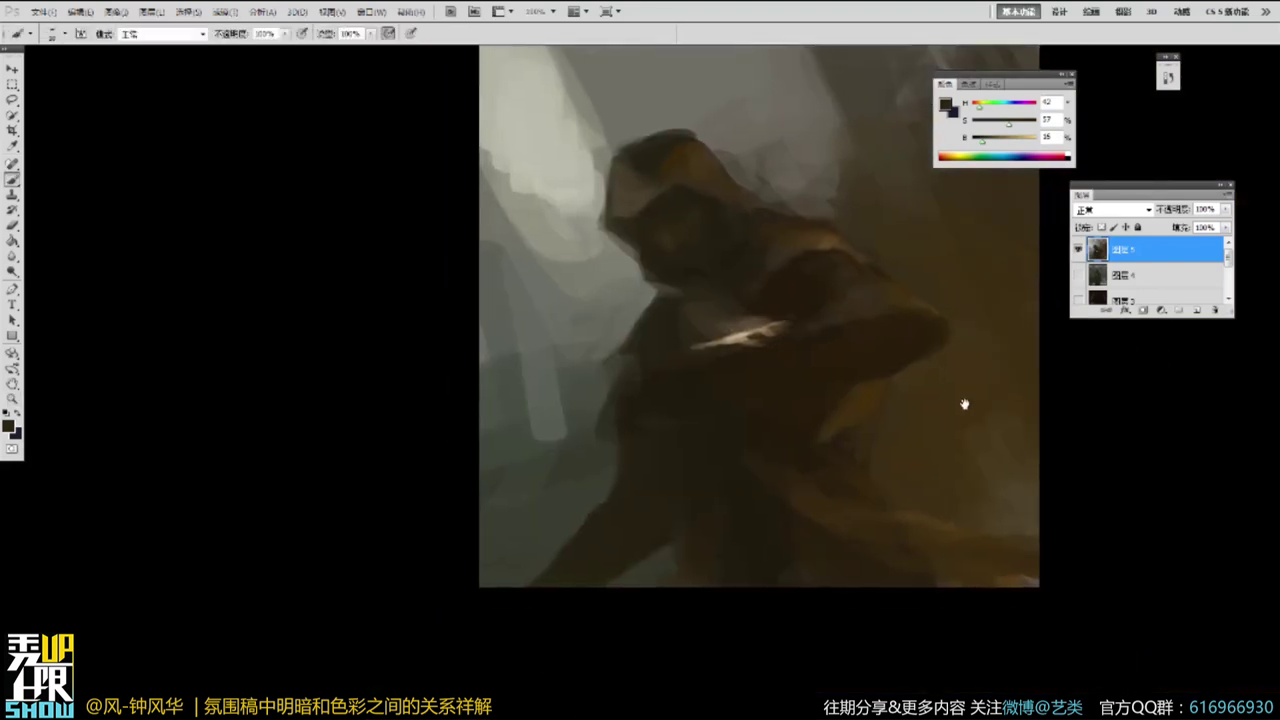
{"action": "left_click_drag", "start_coordinate": [930, 330], "coordinate": [934, 414]}
{"action": "left_click_drag", "start_coordinate": [984, 521], "coordinate": [685, 212]}
{"action": "left_click", "coordinate": [685, 212]}
{"action": "left_click", "coordinate": [611, 272], "text": "alt"}
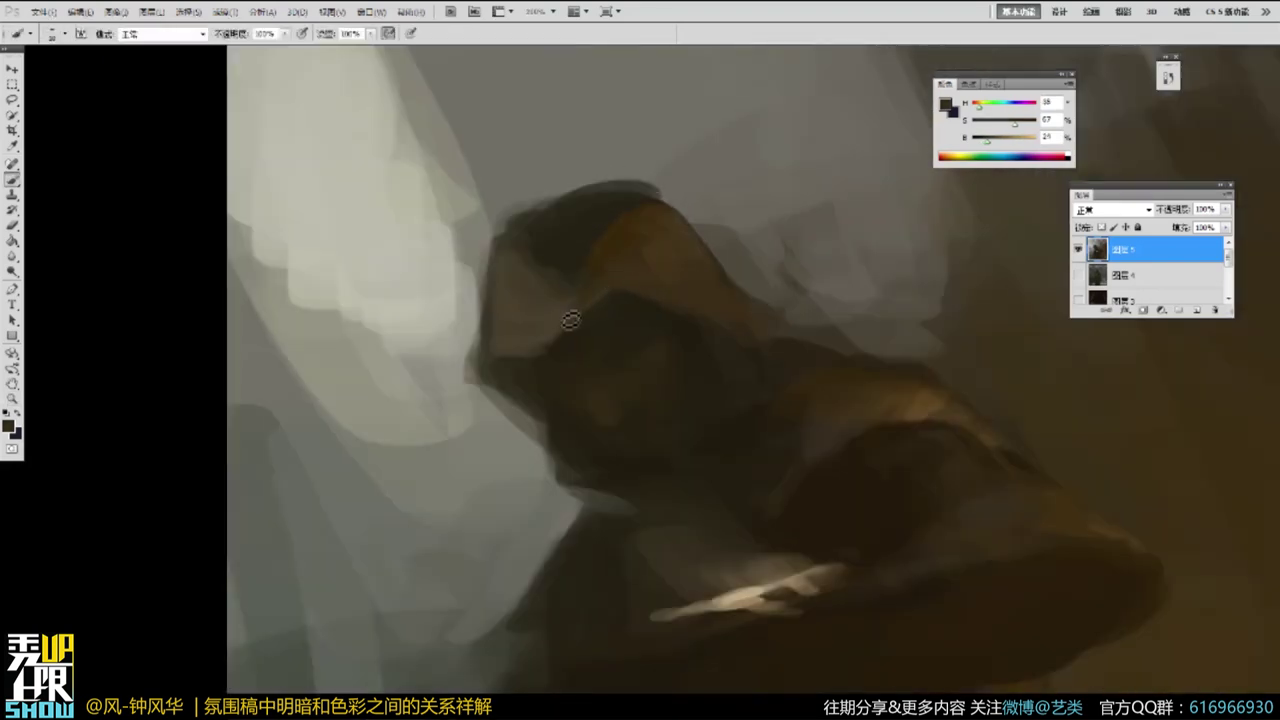
{"action": "left_click", "coordinate": [583, 226], "text": "alt"}
{"action": "mouse_move", "coordinate": [521, 222]}
{"action": "left_mouse_down"}
{"action": "mouse_move", "coordinate": [596, 152]}
{"action": "mouse_move", "coordinate": [580, 118]}
{"action": "mouse_move", "coordinate": [574, 231]}
{"action": "mouse_move", "coordinate": [549, 190]}
{"action": "left_mouse_up"}
{"action": "left_click", "coordinate": [631, 228], "text": "alt"}
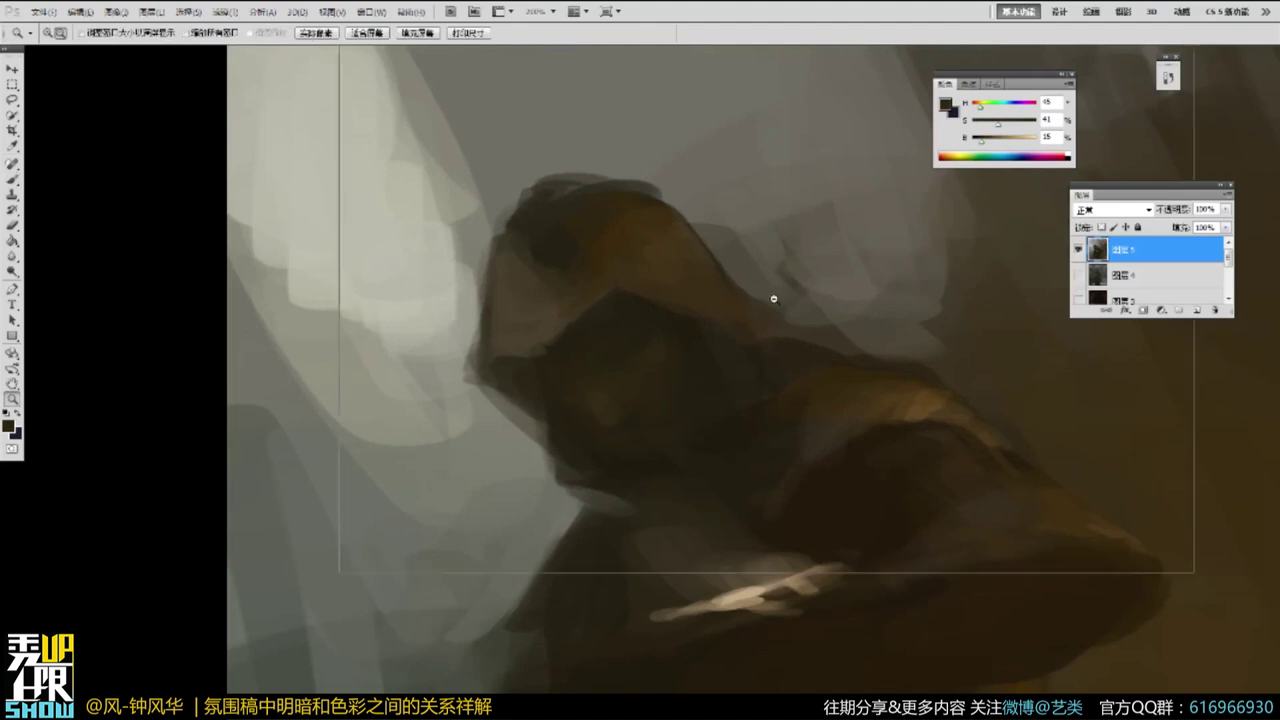
Add bright ochre strokes along the top of the shoulder, with saturation 70% and brightness 53%.
{"action": "left_click", "coordinate": [771, 297], "text": "alt"}
{"action": "left_click", "coordinate": [951, 406], "text": "alt"}
{"action": "left_click", "coordinate": [744, 294], "text": "alt"}
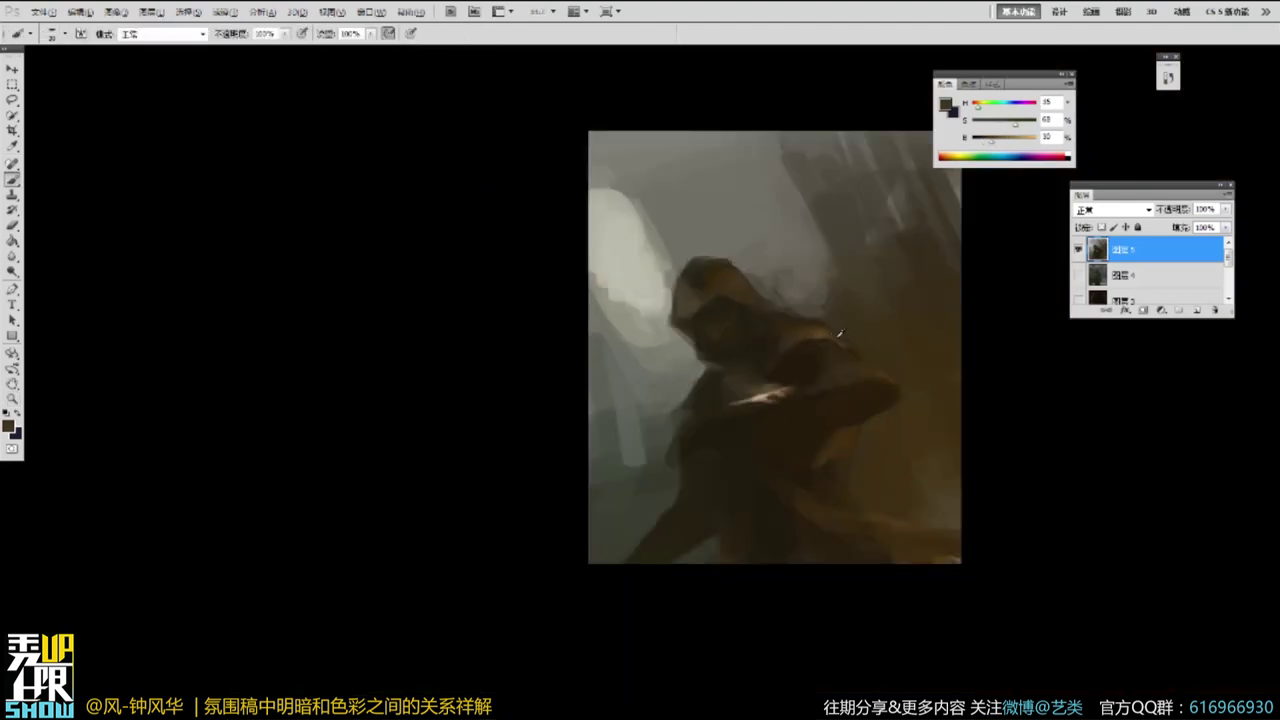
{"action": "left_click", "coordinate": [1006, 137]}
{"action": "left_click_drag", "start_coordinate": [991, 430], "coordinate": [989, 429]}
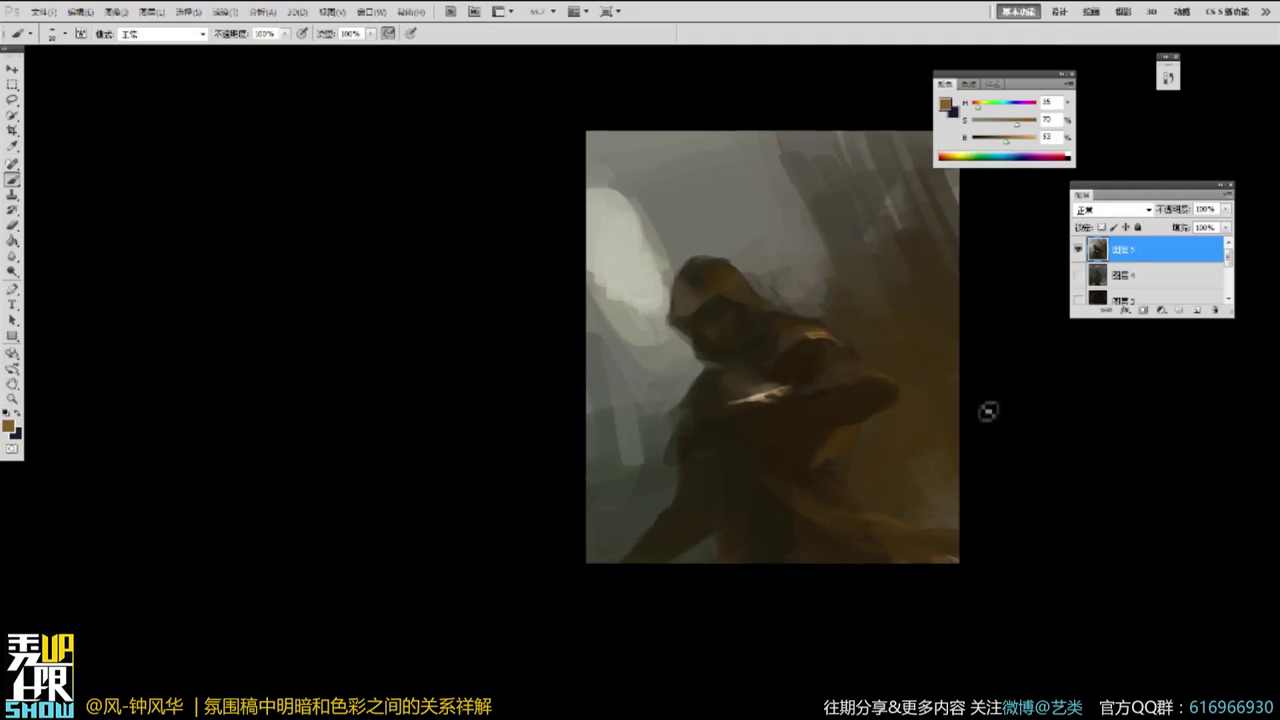
Tone down the forearm highlight and warm the shadowed face with dark brown at saturation 93% and sampled hood tones.
{"action": "left_click", "coordinate": [765, 405], "text": "alt"}
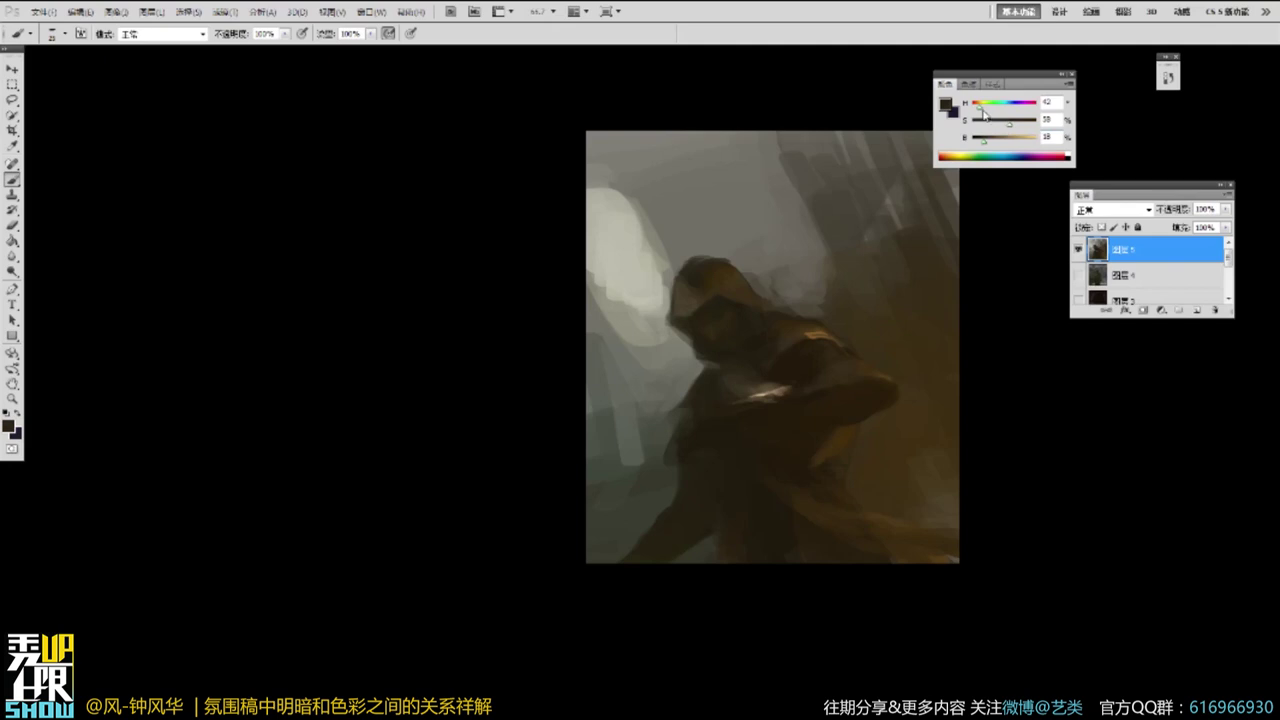
{"action": "left_click_drag", "start_coordinate": [1023, 128], "coordinate": [1032, 128]}
{"action": "left_click", "coordinate": [706, 307], "text": "ctrl"}
{"action": "left_click", "coordinate": [750, 292], "text": "ctrl"}
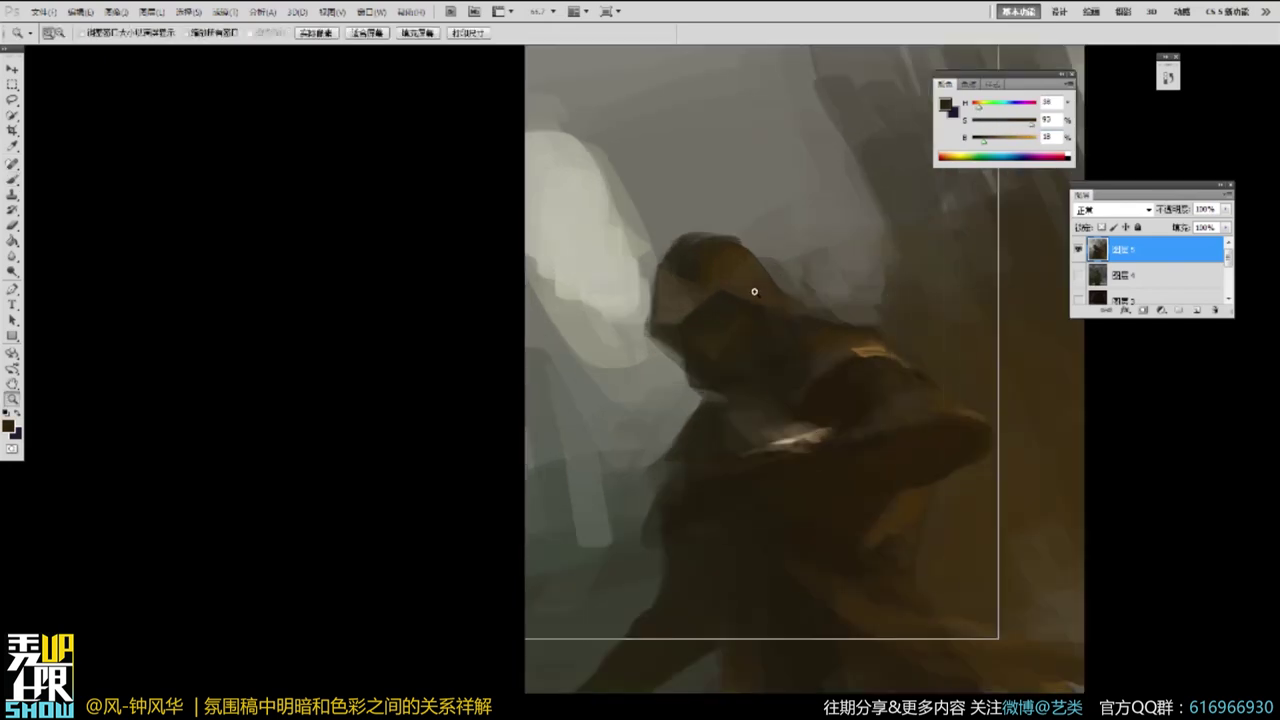
{"action": "left_click", "coordinate": [754, 302], "text": "ctrl"}
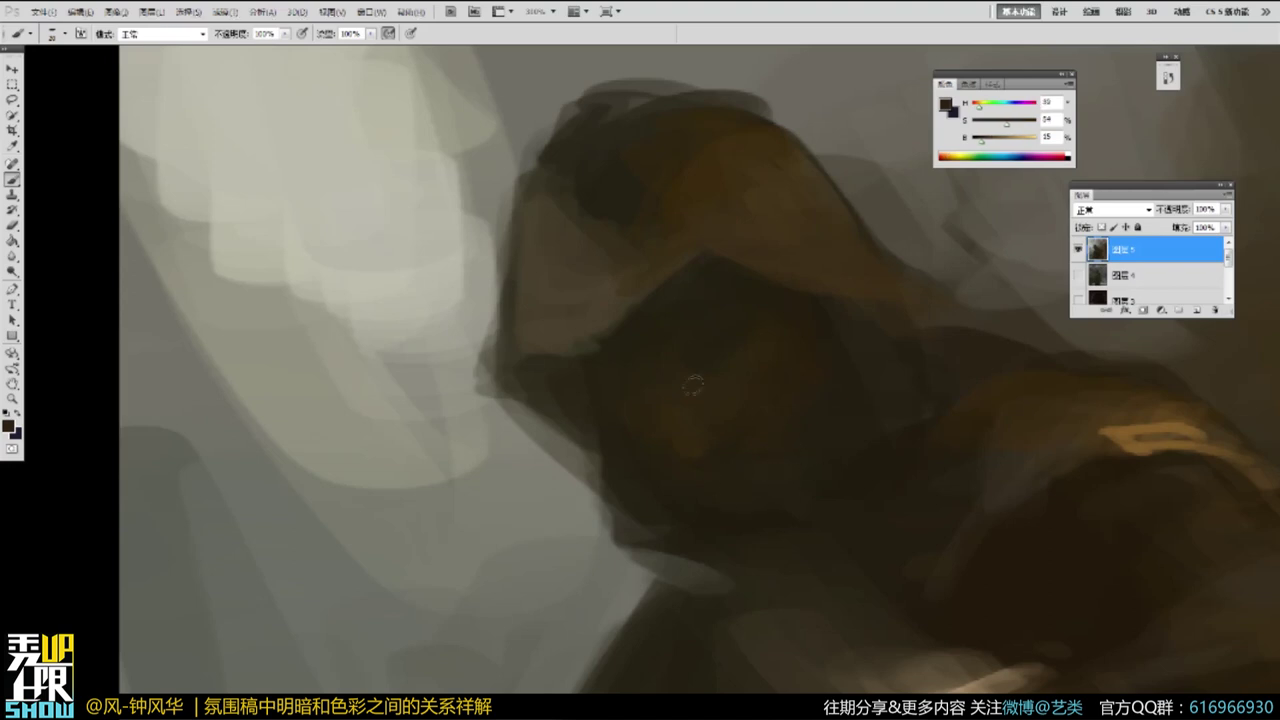
{"action": "left_click", "coordinate": [852, 244], "text": "alt"}
{"action": "left_click", "coordinate": [855, 243], "text": "alt"}
{"action": "left_click", "coordinate": [838, 285], "text": "alt"}
{"action": "left_click", "coordinate": [845, 302], "text": "alt"}
{"action": "left_click", "coordinate": [850, 296], "text": "alt"}
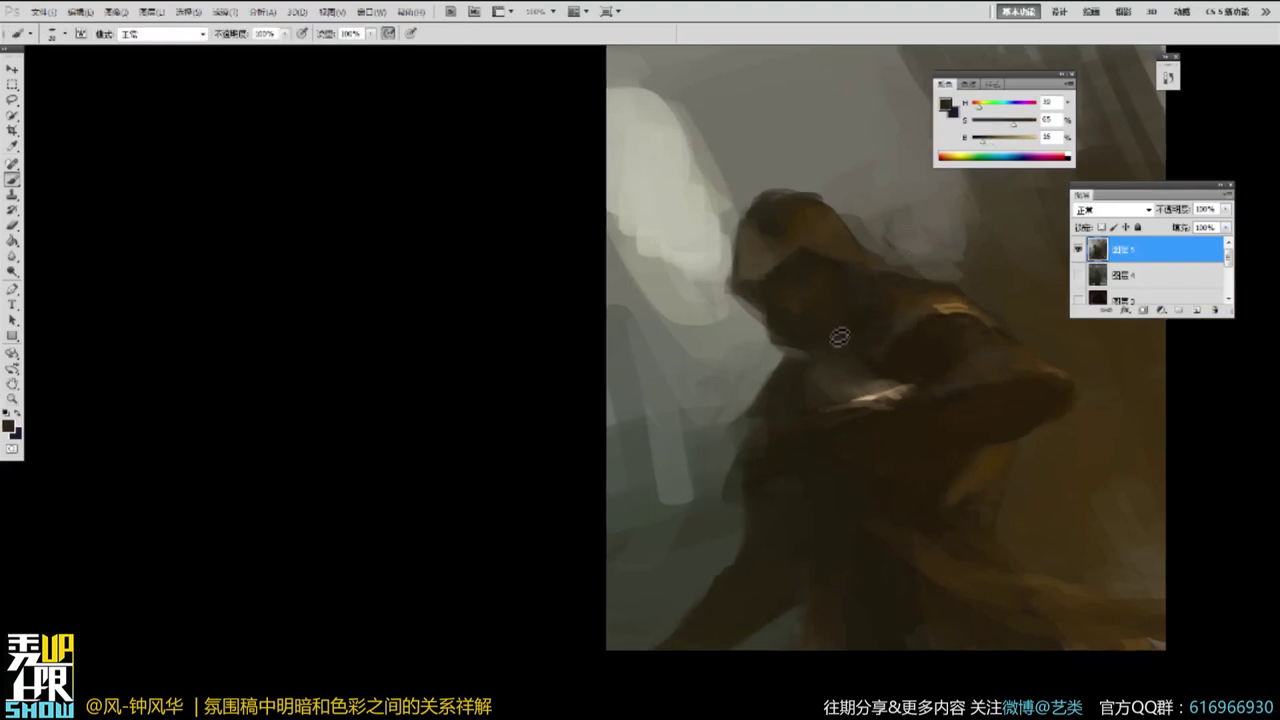
Paint a light tan plane on the hood's front with saturation 32% and brightness 57%, and blend it with sampled tones.
{"action": "left_click", "coordinate": [752, 266], "text": "alt"}
{"action": "key", "text": "ctrl+minus"}
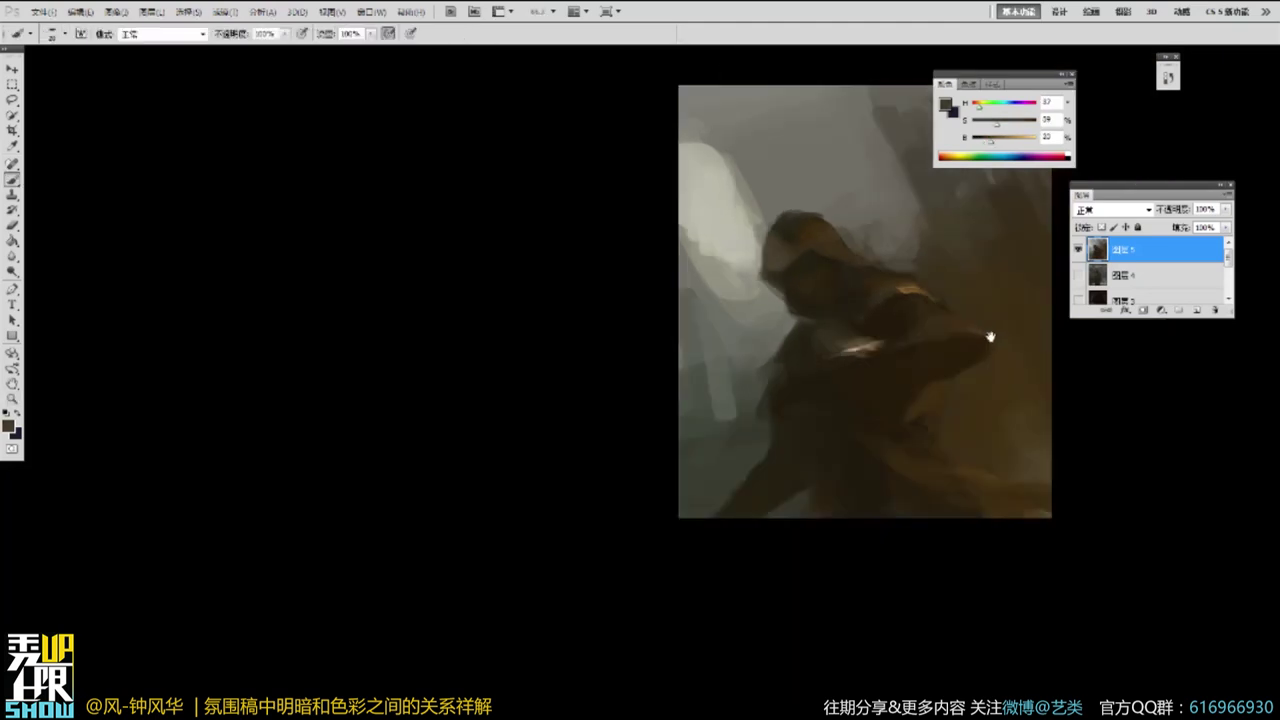
{"action": "left_click_drag", "start_coordinate": [1003, 141], "coordinate": [1009, 141]}
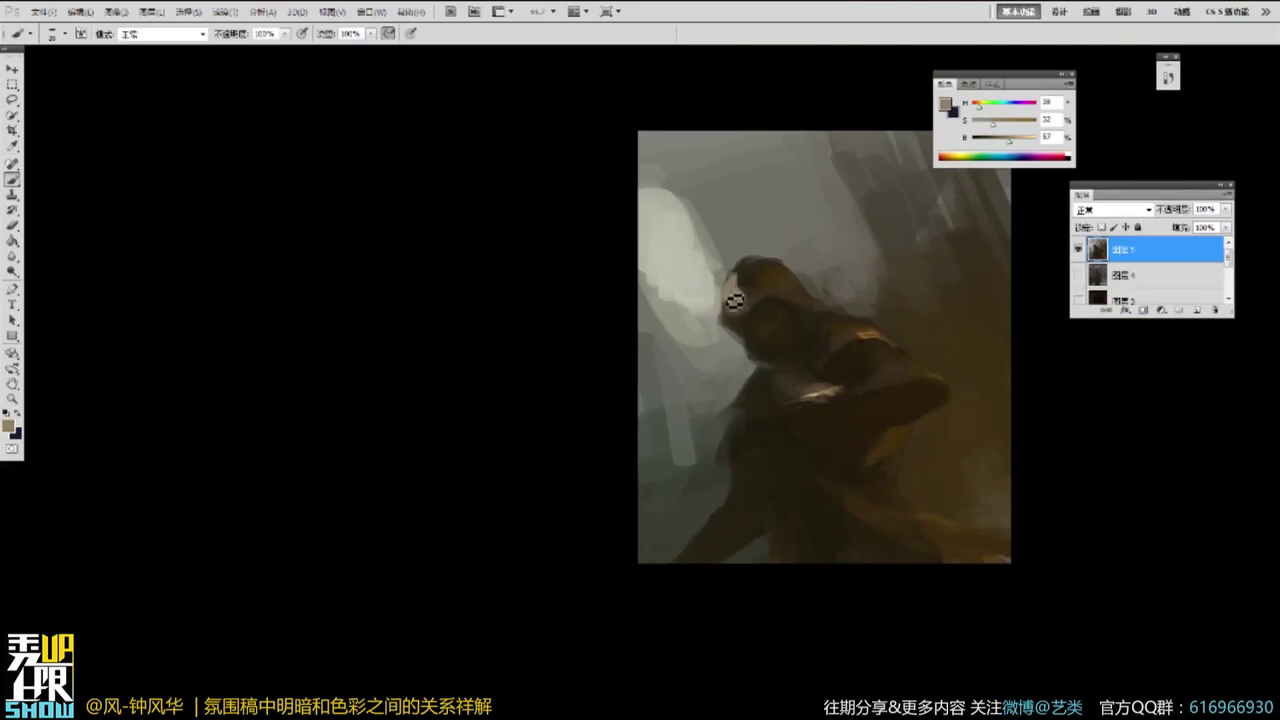
{"action": "left_click", "coordinate": [752, 268], "text": "alt"}
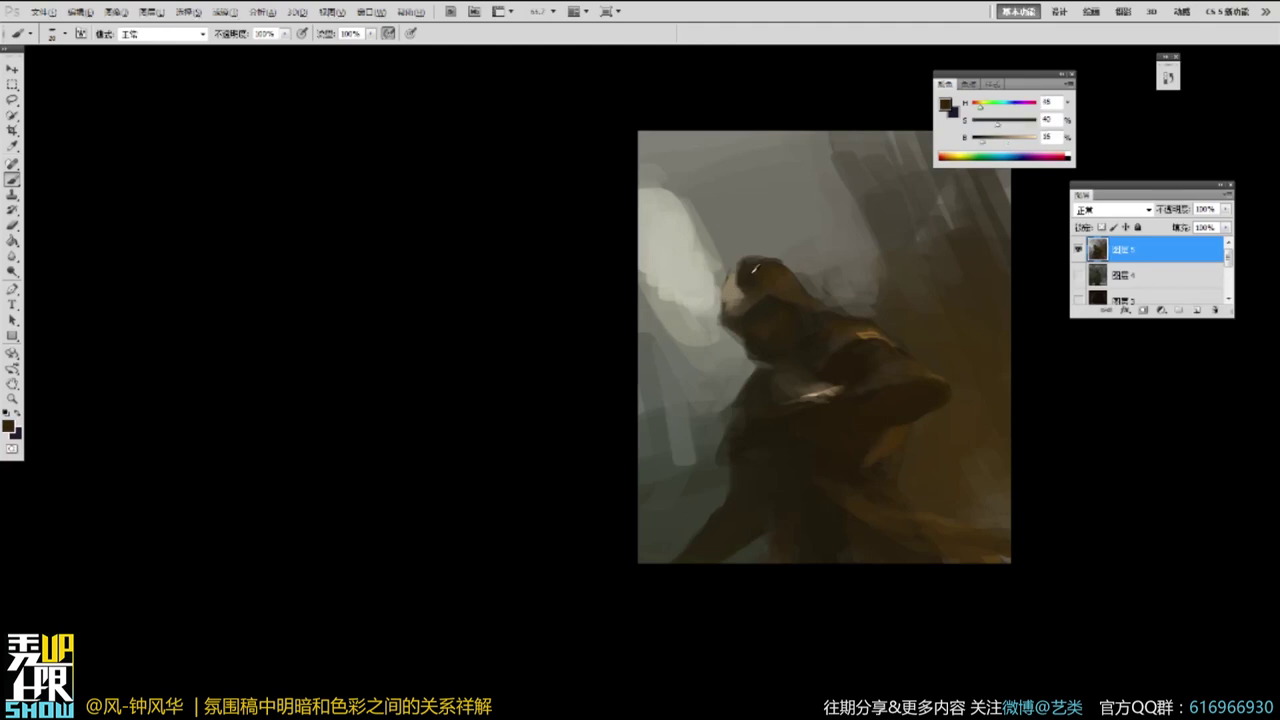
{"action": "left_click", "coordinate": [742, 288], "text": "alt"}
{"action": "left_click_drag", "start_coordinate": [739, 294], "coordinate": [744, 299]}
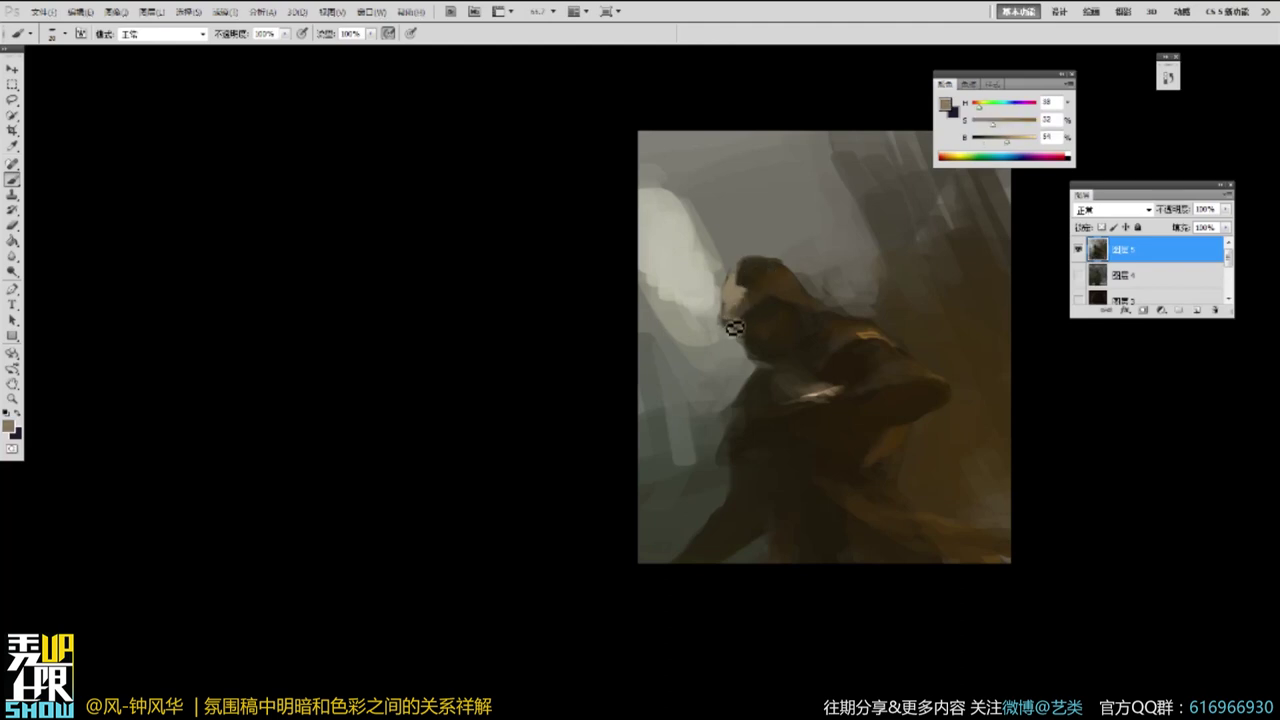
{"action": "left_click", "coordinate": [741, 304], "text": "alt"}
Switch to full-screen display, paint the lit hand at the forearm's end and trim the robe below it with sampled grey.
{"action": "left_click", "coordinate": [837, 254], "text": "alt"}
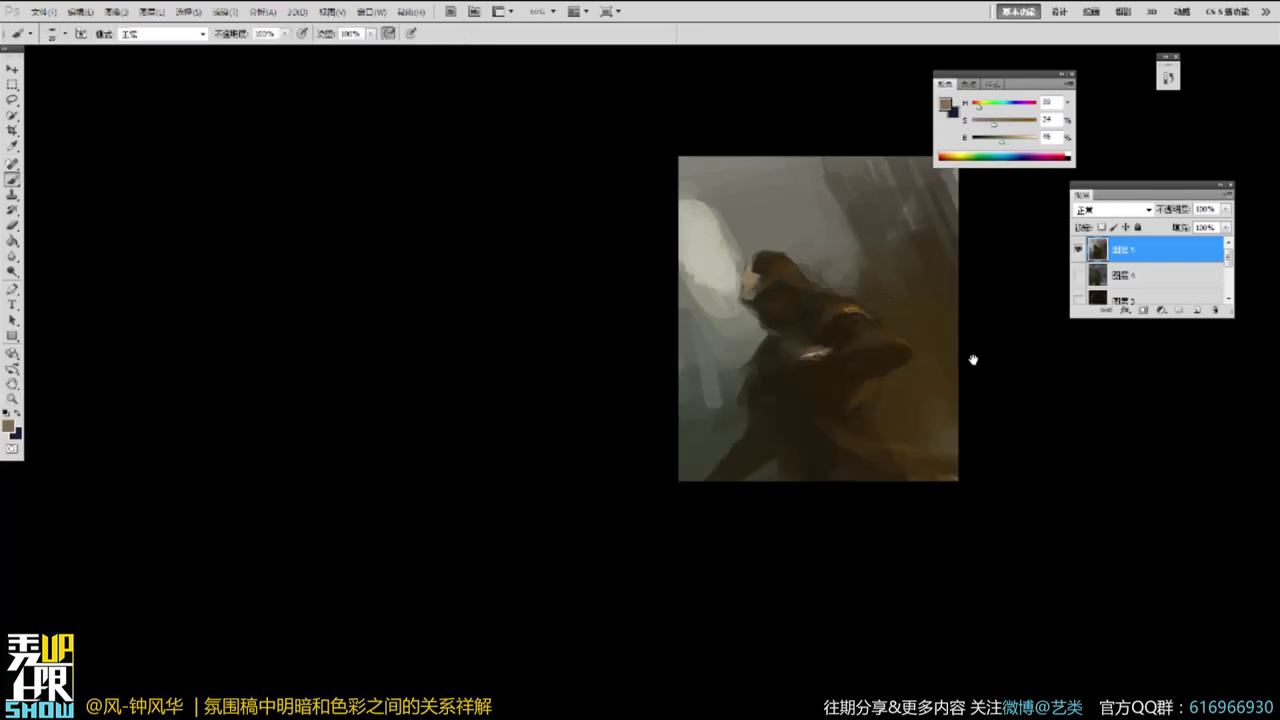
{"action": "left_click", "coordinate": [879, 350], "text": "ctrl"}
{"action": "mouse_move", "coordinate": [865, 390]}
{"action": "left_mouse_down", "text": "alt"}
{"action": "mouse_move", "coordinate": [872, 420]}
{"action": "mouse_move", "coordinate": [846, 445]}
{"action": "mouse_move", "coordinate": [872, 462]}
{"action": "mouse_move", "coordinate": [840, 455]}
{"action": "mouse_move", "coordinate": [811, 420]}
{"action": "mouse_move", "coordinate": [802, 368]}
{"action": "mouse_move", "coordinate": [752, 363]}
{"action": "mouse_move", "coordinate": [768, 362]}
{"action": "mouse_move", "coordinate": [752, 380]}
{"action": "mouse_move", "coordinate": [786, 368]}
{"action": "mouse_move", "coordinate": [759, 365]}
{"action": "mouse_move", "coordinate": [912, 375]}
{"action": "left_mouse_up", "text": "alt"}
{"action": "key", "text": "f"}
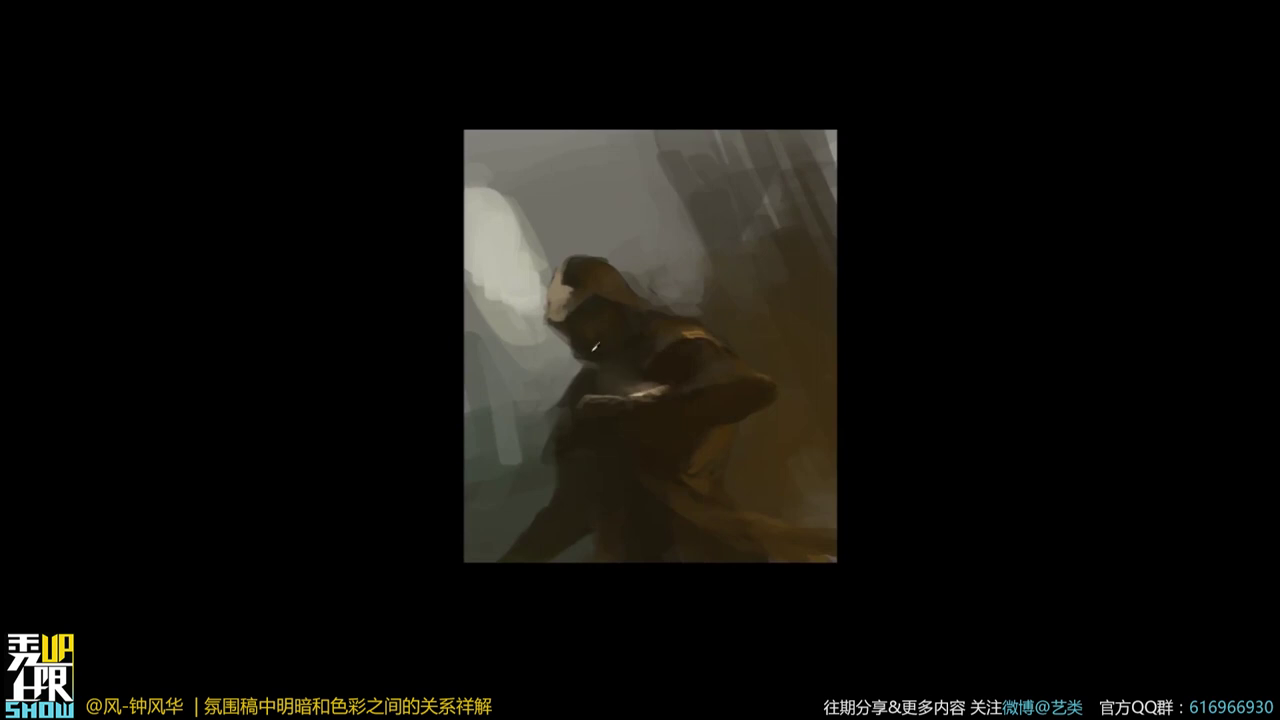
{"action": "left_click", "coordinate": [522, 458], "text": "alt"}
{"action": "left_click_drag", "start_coordinate": [547, 446], "coordinate": [549, 473]}
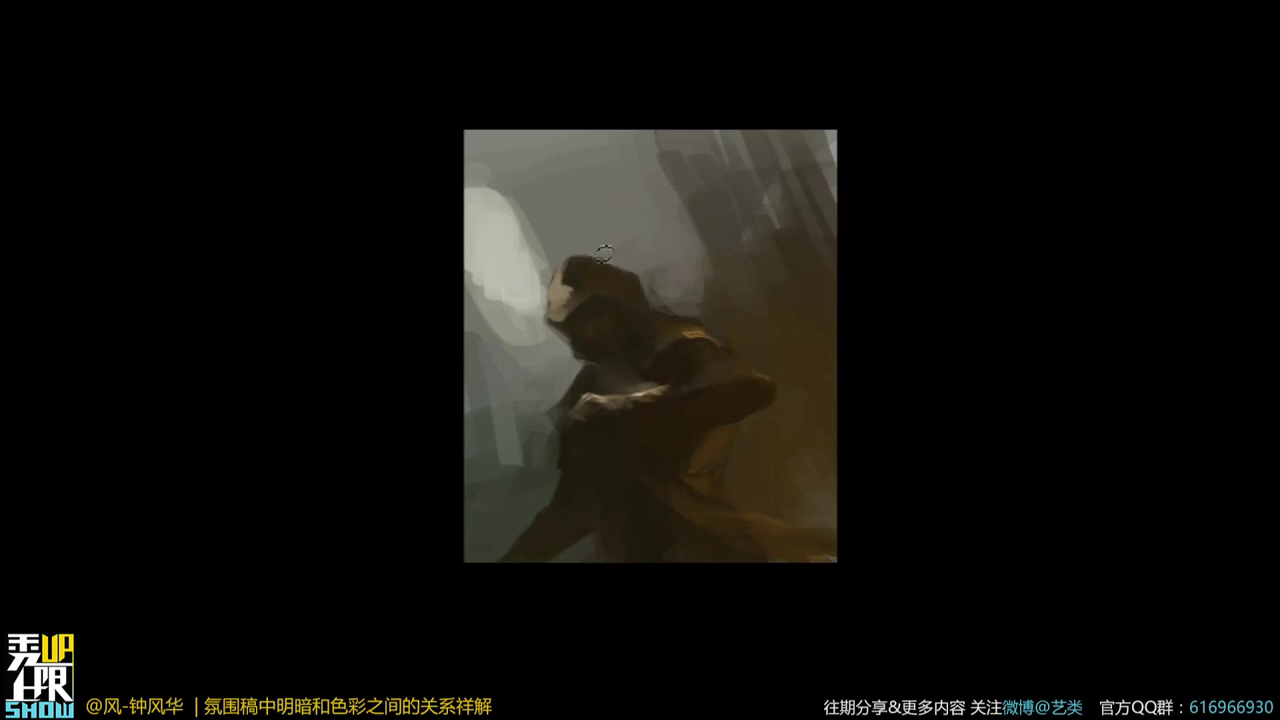
Round off the top of the hood with sampled background grey and tone down the shoulder highlight with short strokes.
{"action": "left_click", "coordinate": [645, 262], "text": "alt"}
{"action": "left_click", "coordinate": [690, 262], "text": "ctrl"}
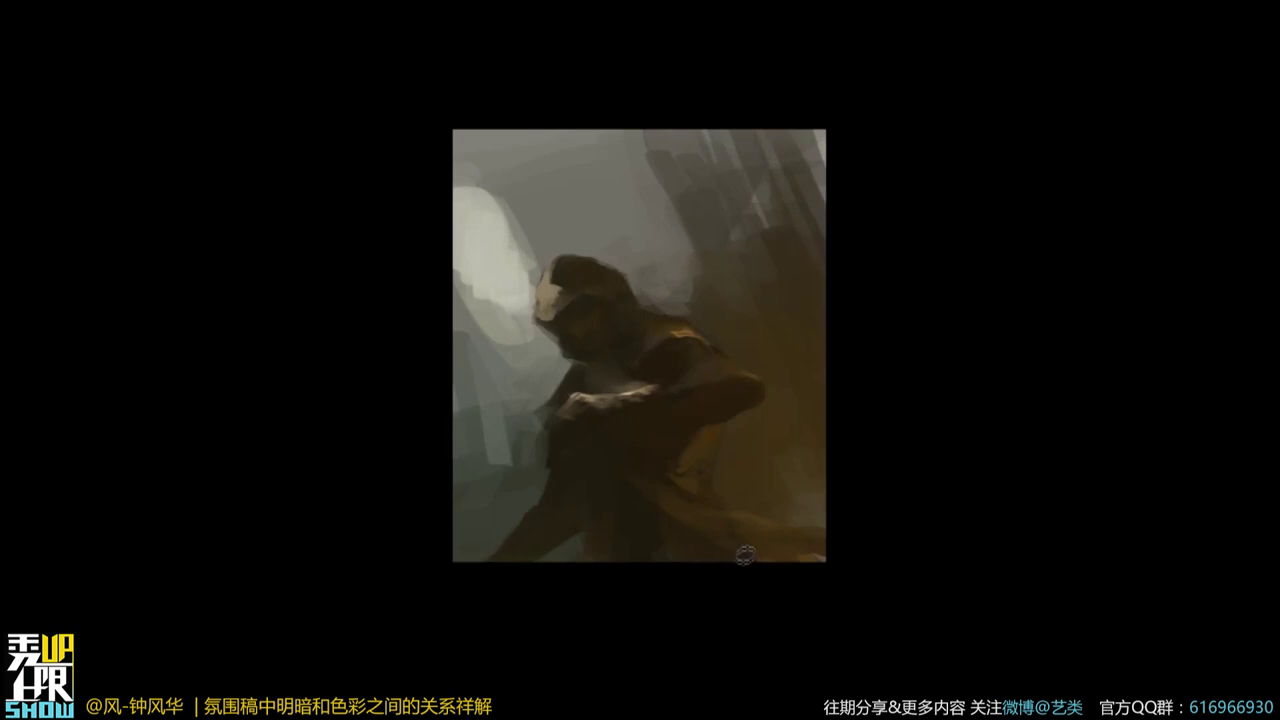
{"action": "left_click_drag", "start_coordinate": [556, 320], "coordinate": [549, 328]}
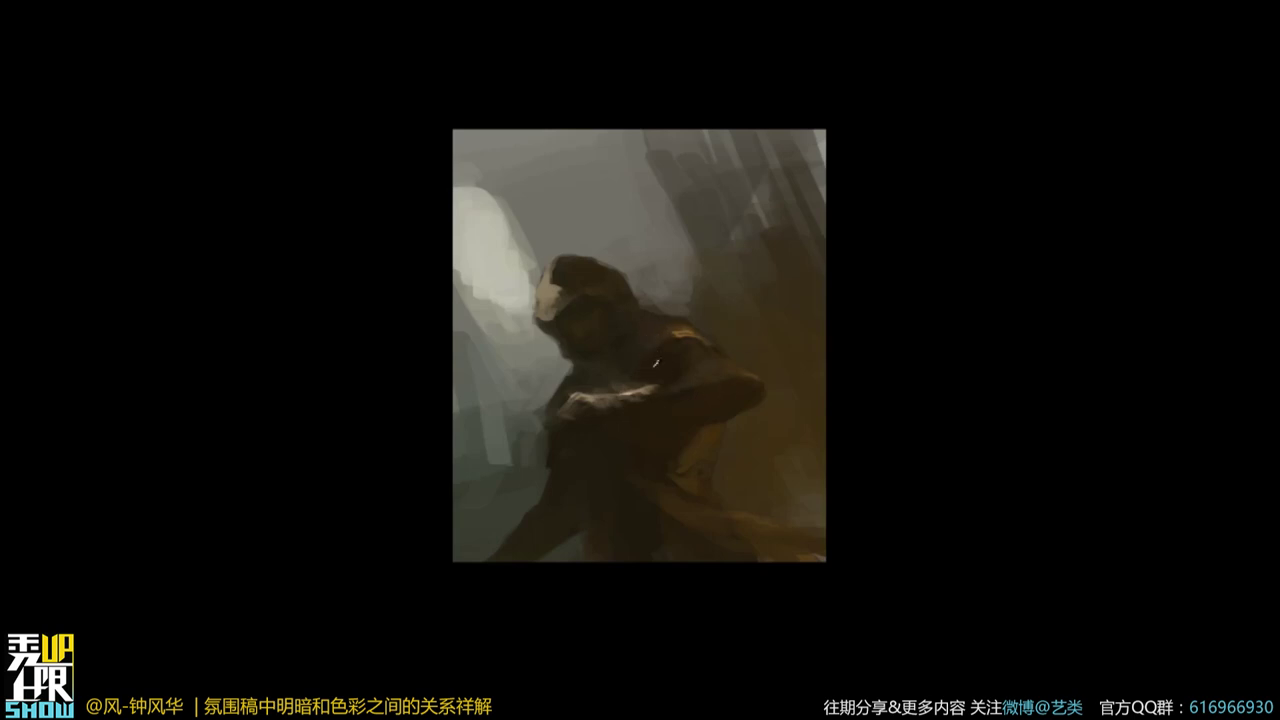
{"action": "left_click_drag", "start_coordinate": [669, 346], "coordinate": [686, 339]}
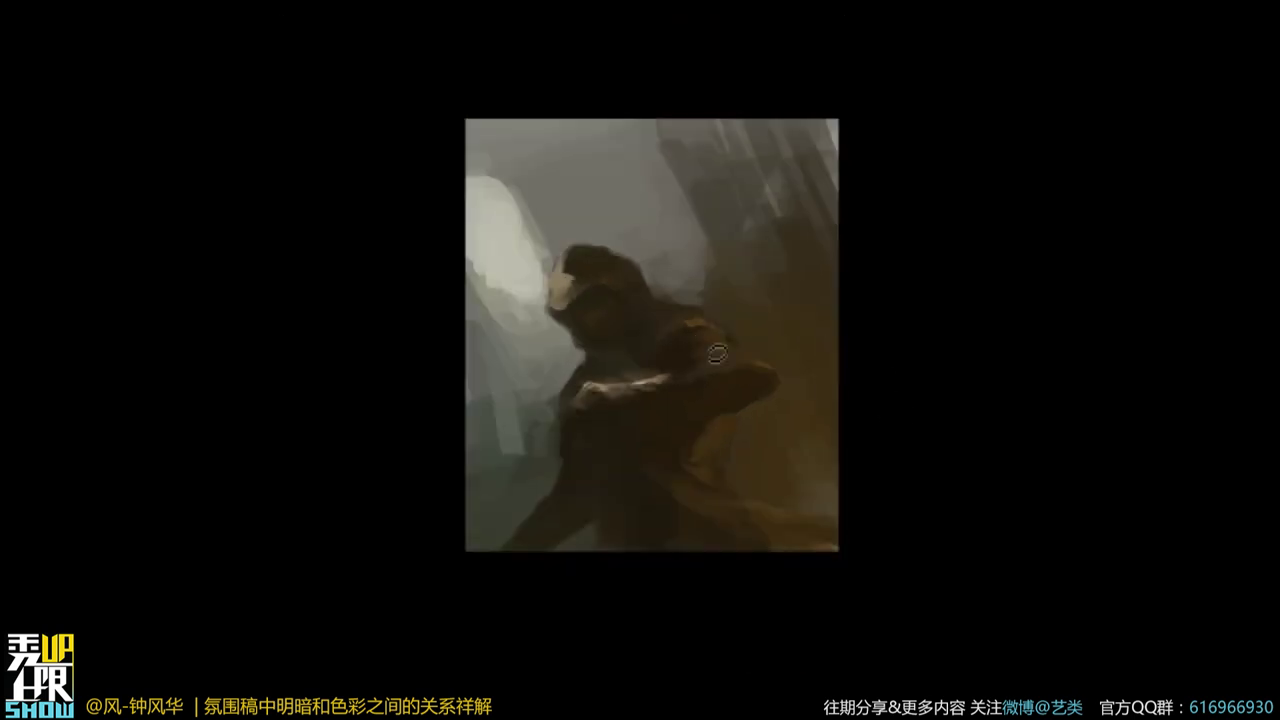
Paint subtle dark brown variations into the shadowed face inside the hood, using tones sampled from around it.
{"action": "left_click", "coordinate": [590, 248], "text": "ctrl"}
{"action": "left_click", "coordinate": [592, 268], "text": "ctrl"}
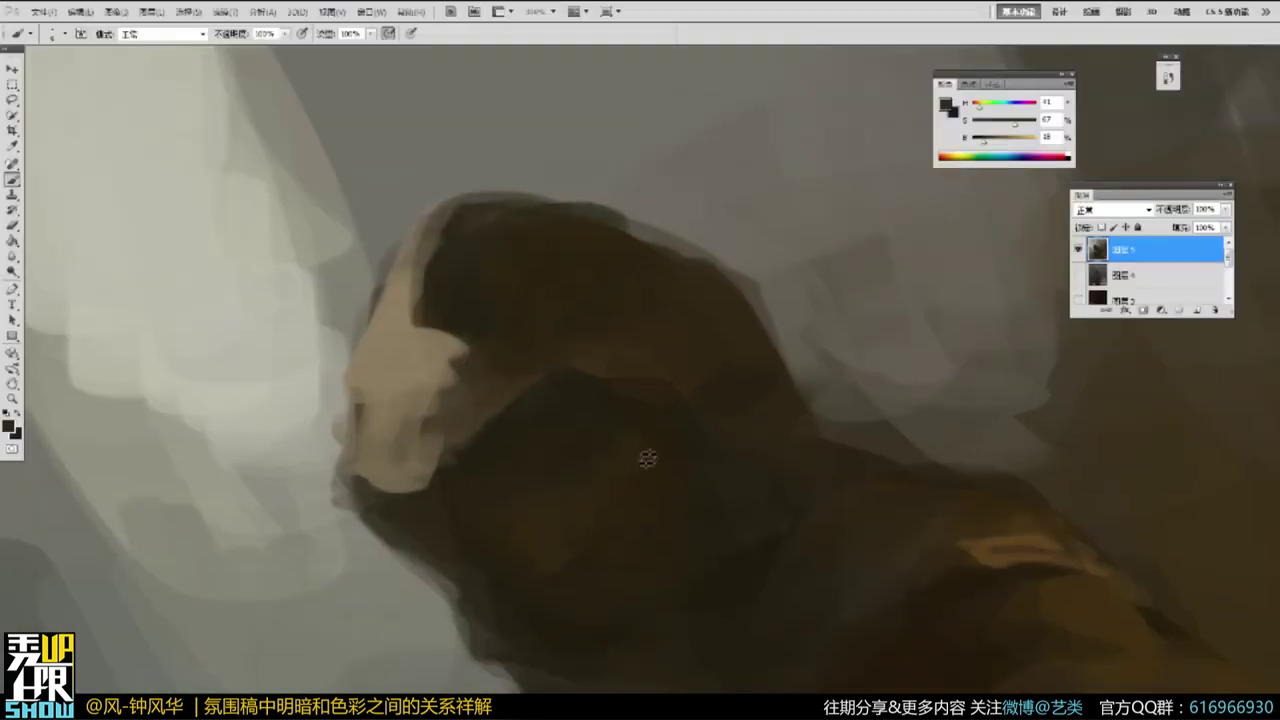
{"action": "left_click", "coordinate": [622, 462], "text": "ctrl"}
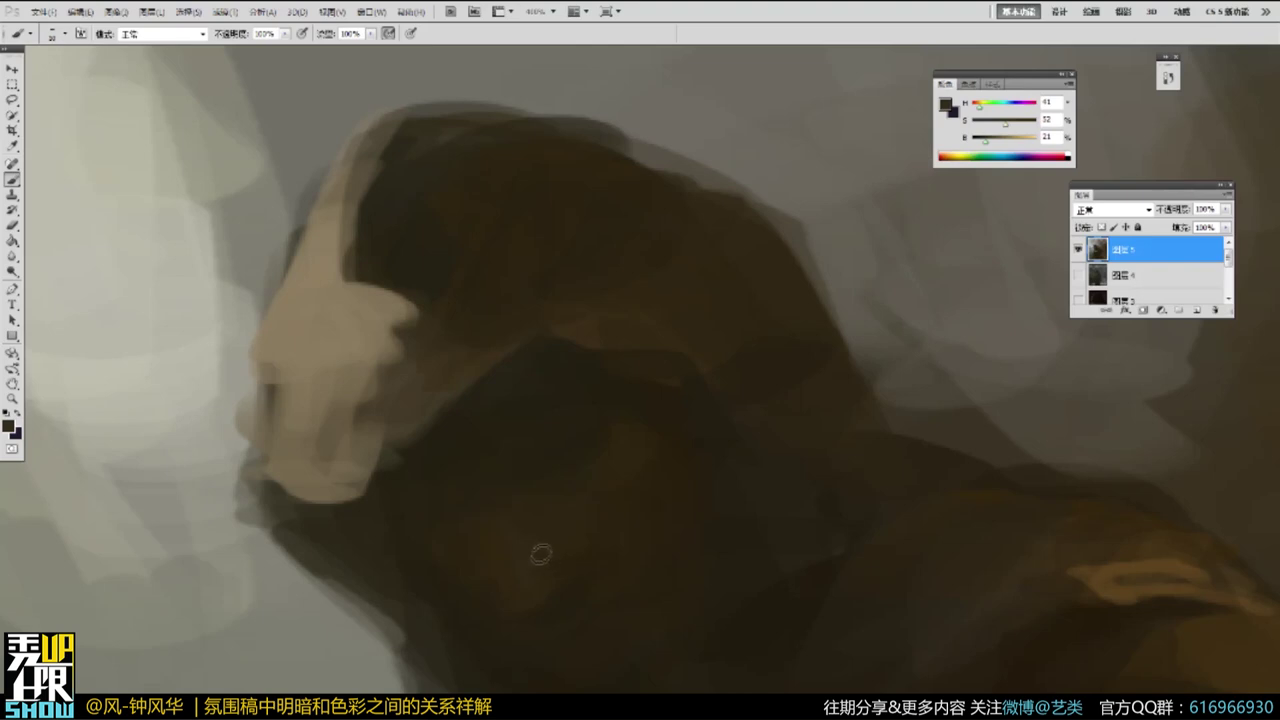
{"action": "key", "text": "h"}
{"action": "mouse_move", "coordinate": [514, 543]}
{"action": "left_mouse_down"}
{"action": "mouse_move", "coordinate": [717, 331]}
{"action": "mouse_move", "coordinate": [790, 329]}
{"action": "mouse_move", "coordinate": [912, 382]}
{"action": "left_mouse_up"}
{"action": "key", "text": "ctrl+space"}
{"action": "left_click_drag", "start_coordinate": [876, 202], "coordinate": [550, 582]}
{"action": "left_click", "coordinate": [667, 361], "text": "alt"}
{"action": "left_click_drag", "start_coordinate": [677, 383], "coordinate": [688, 363]}
{"action": "left_click", "coordinate": [692, 352], "text": "alt"}
{"action": "key", "text": "alt+space"}
{"action": "left_click", "coordinate": [708, 425], "text": "alt"}
{"action": "key", "text": "z"}
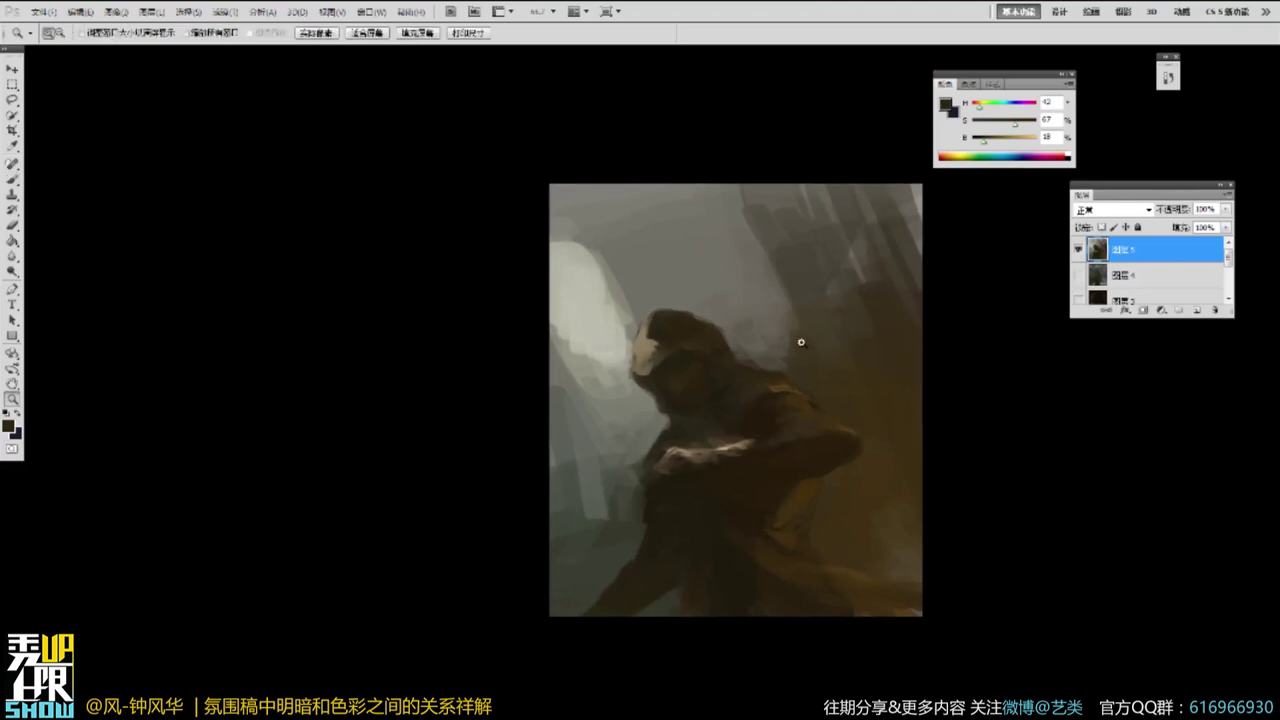
Blend the hood opening's upper rim into the face shadow with sampled dark browns.
{"action": "left_click", "coordinate": [722, 330]}
{"action": "key", "text": "b"}
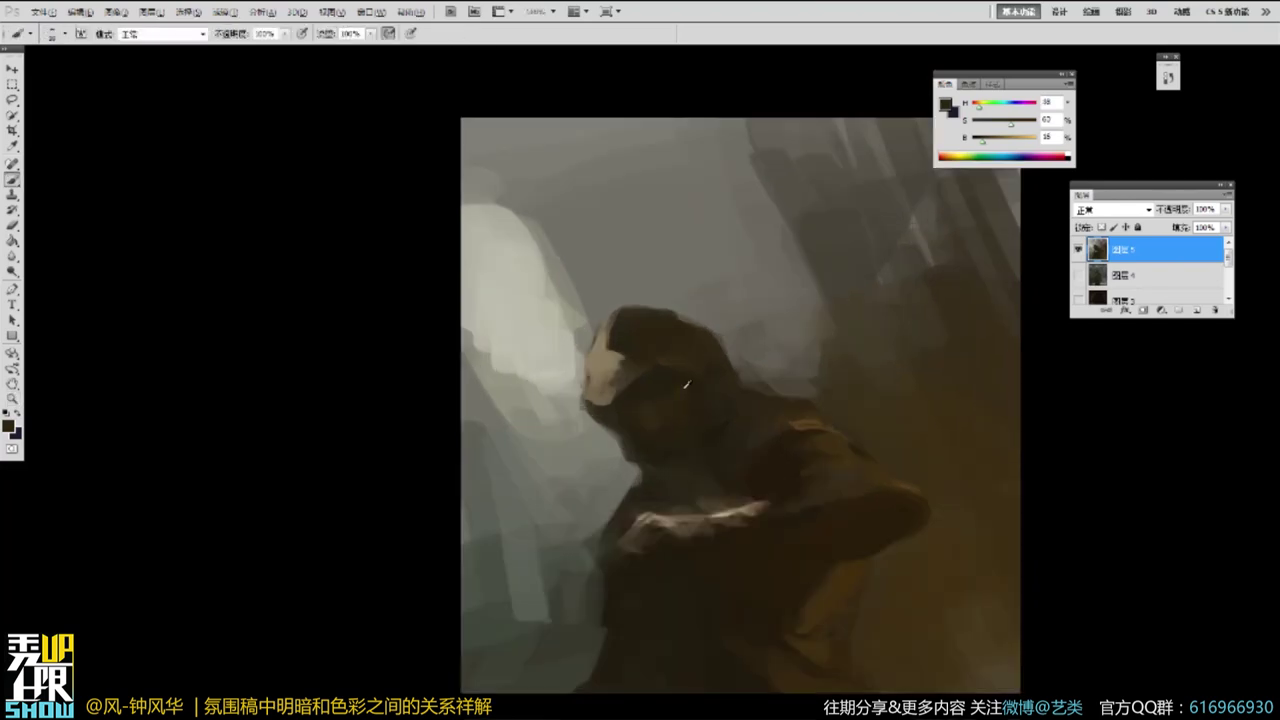
{"action": "left_click", "coordinate": [687, 363], "text": "alt"}
{"action": "left_click_drag", "start_coordinate": [698, 378], "coordinate": [656, 375]}
{"action": "left_click", "coordinate": [687, 370], "text": "alt"}
{"action": "left_click", "coordinate": [664, 371], "text": "alt"}
{"action": "left_click", "coordinate": [690, 370]}
{"action": "left_click", "coordinate": [645, 420], "text": "alt"}
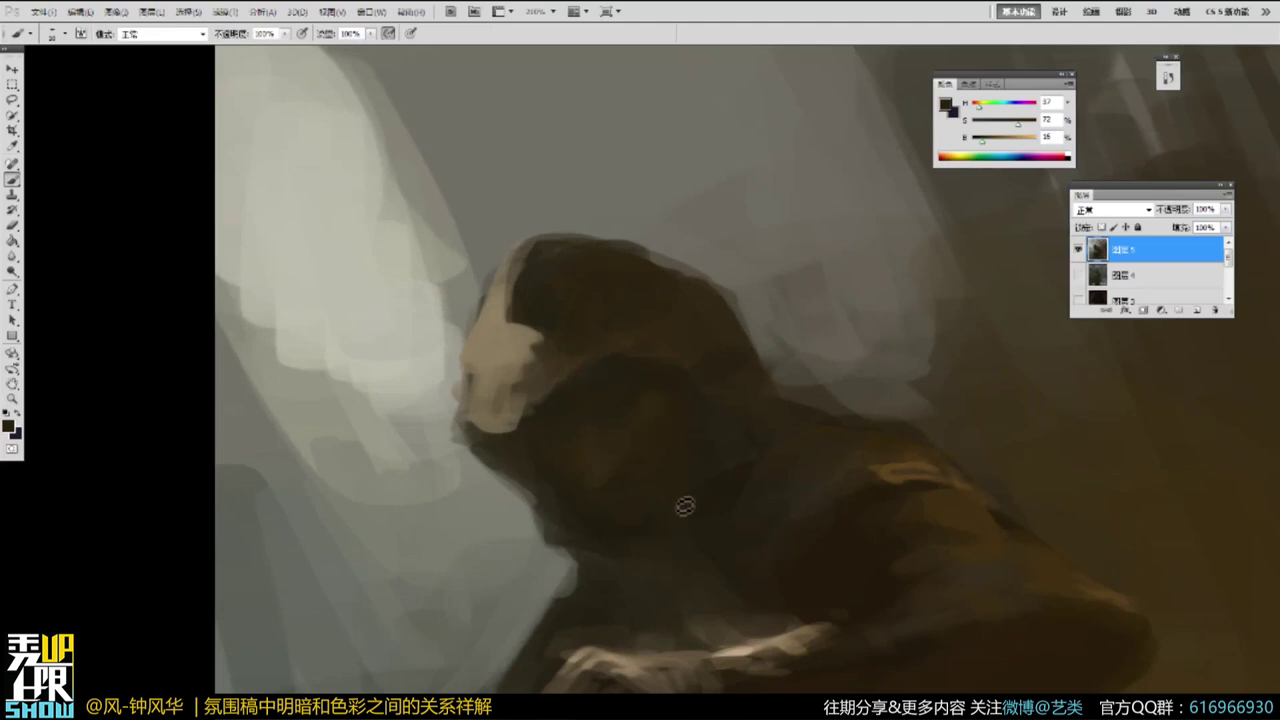
{"action": "left_click_drag", "start_coordinate": [706, 426], "coordinate": [697, 355]}
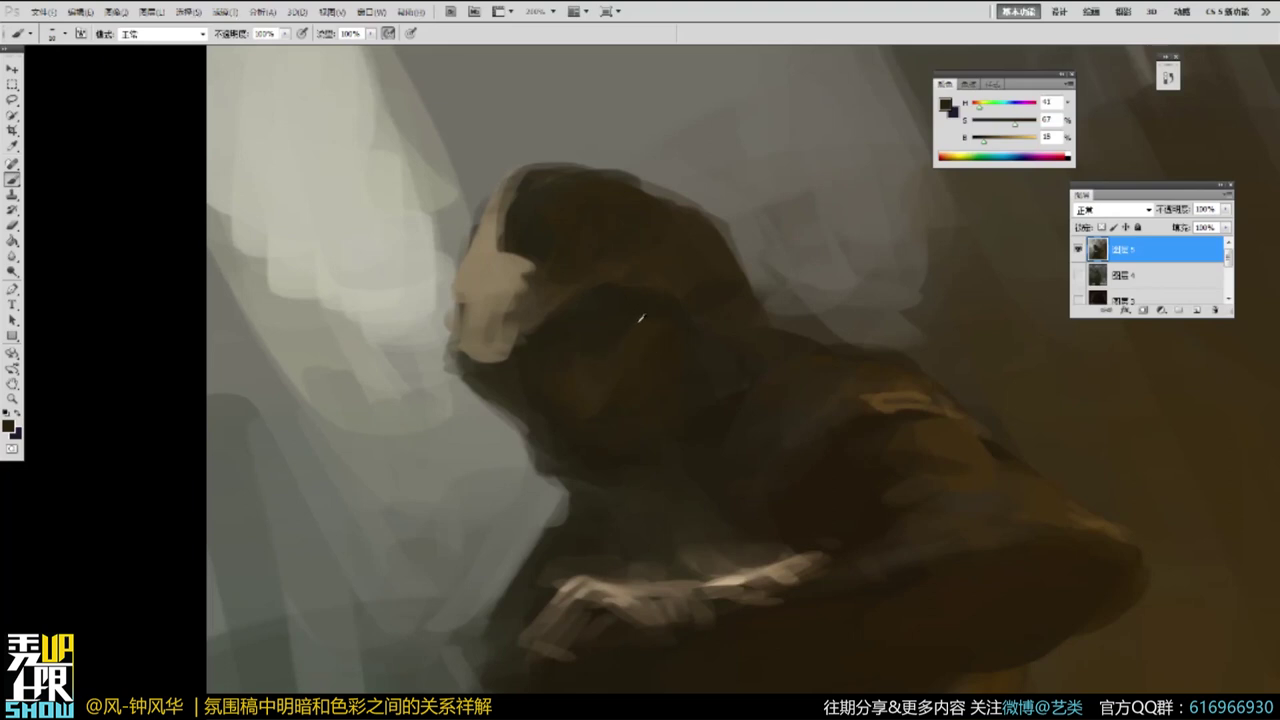
Paint the hood's lower front edge beneath the light plane in warm brown at saturation 67% and brightness 31%.
{"action": "left_click", "coordinate": [517, 343], "text": "alt"}
{"action": "left_click", "coordinate": [468, 403], "text": "alt"}
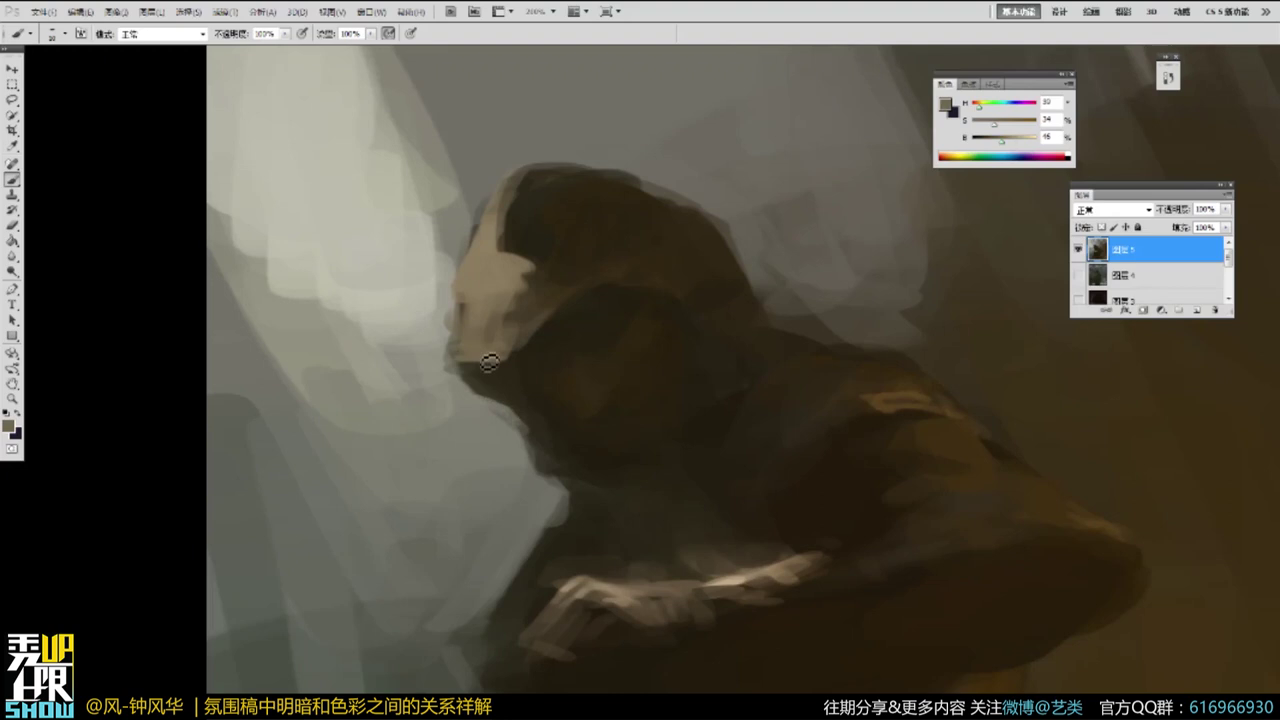
{"action": "left_click", "coordinate": [487, 373], "text": "alt"}
{"action": "left_click", "coordinate": [995, 139]}
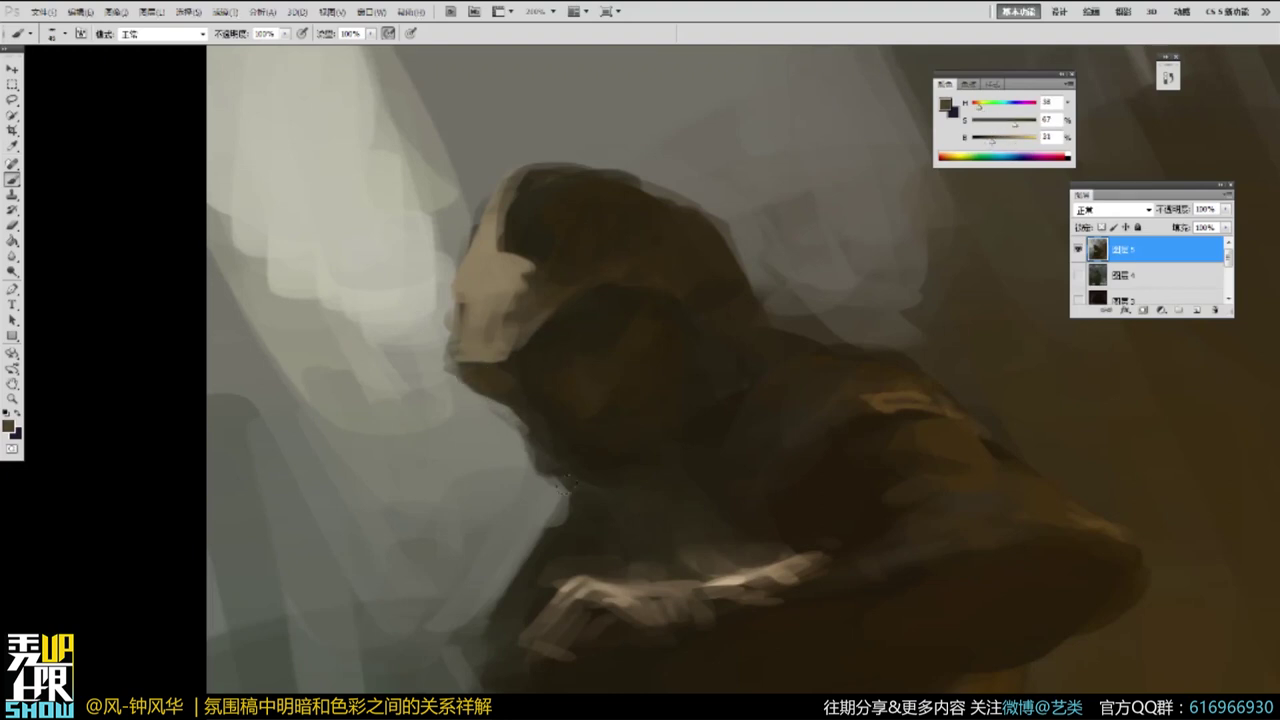
{"action": "key", "text": "ctrl+minus"}
{"action": "key", "text": "ctrl+minus"}
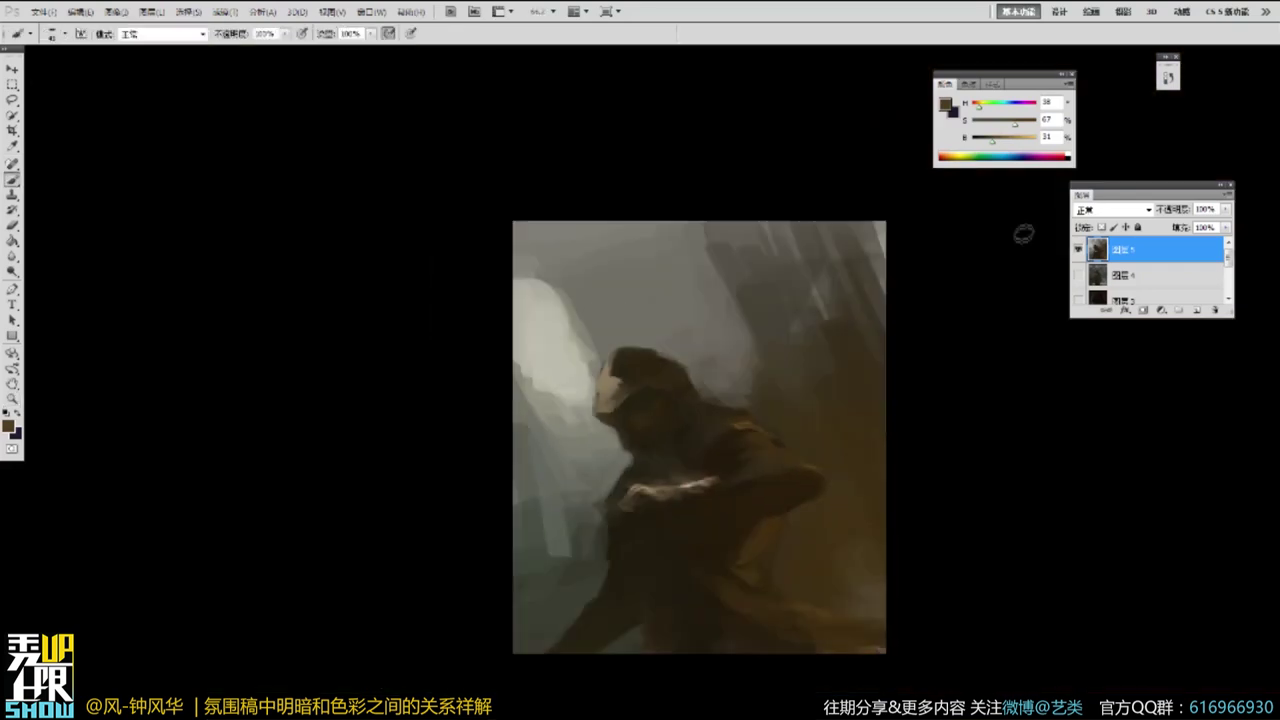
{"action": "left_click", "coordinate": [724, 320]}
{"action": "key", "text": "b"}
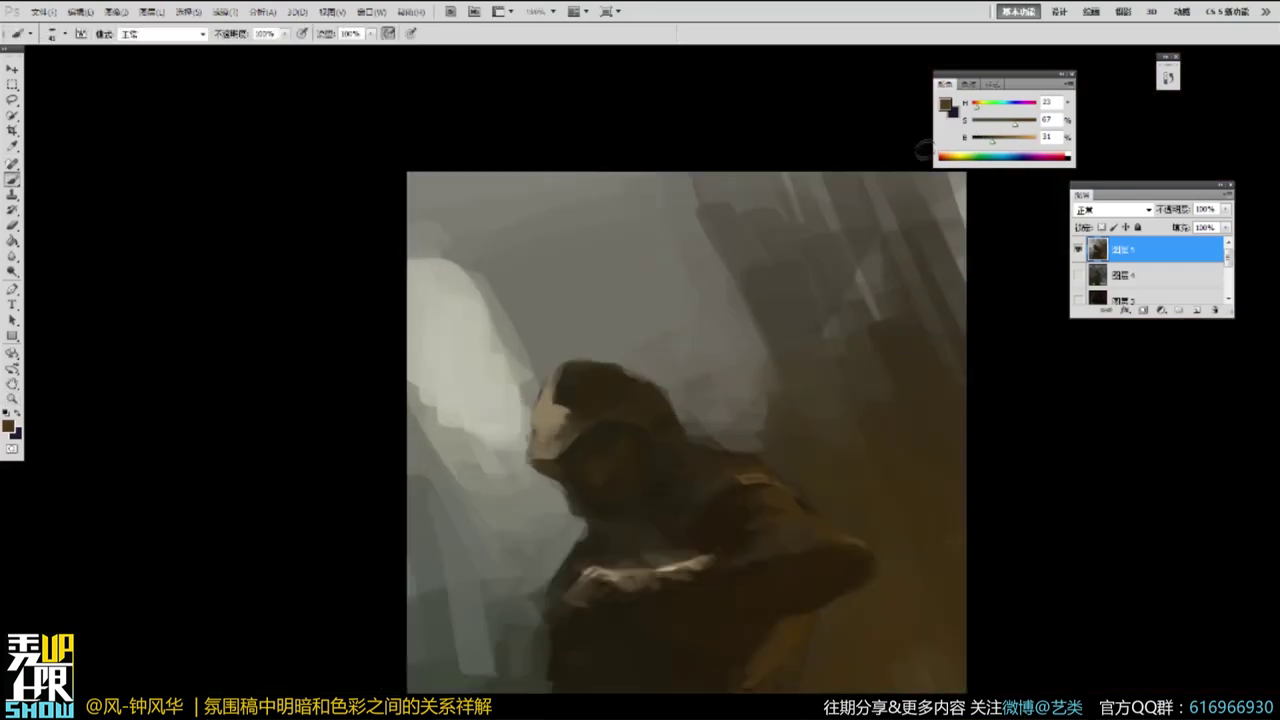
Clean up the hood's front tip and lit plane with sampled background grey and tan tones.
{"action": "left_click", "coordinate": [542, 480], "text": "alt"}
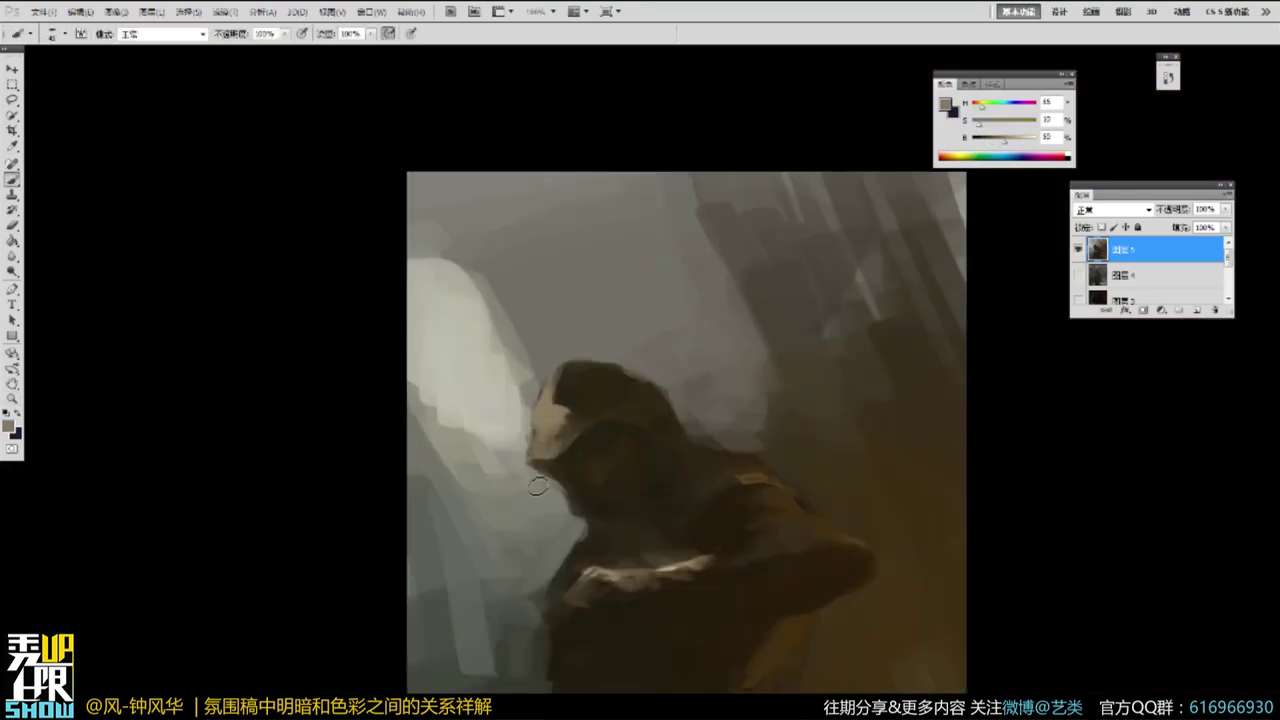
{"action": "left_click", "coordinate": [641, 440], "text": "alt"}
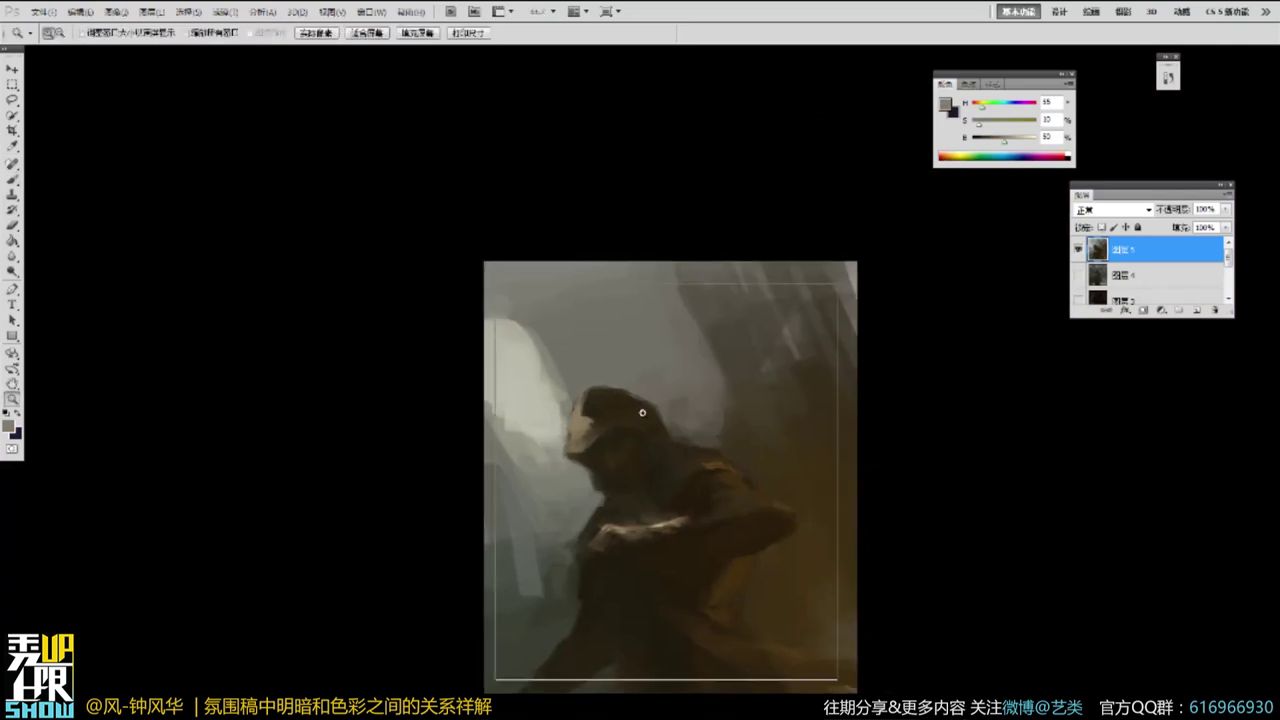
{"action": "left_click", "coordinate": [645, 413], "text": "ctrl"}
{"action": "left_click", "coordinate": [546, 428], "text": "alt"}
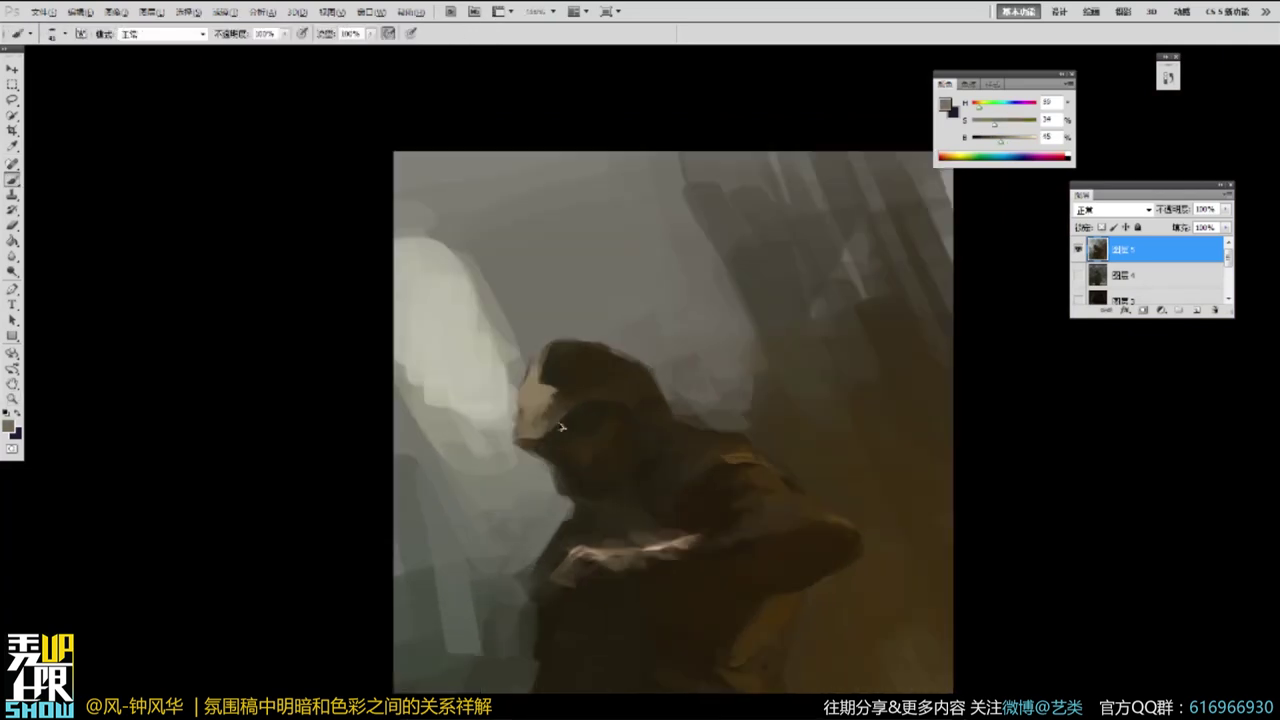
{"action": "left_click", "coordinate": [526, 451], "text": "alt"}
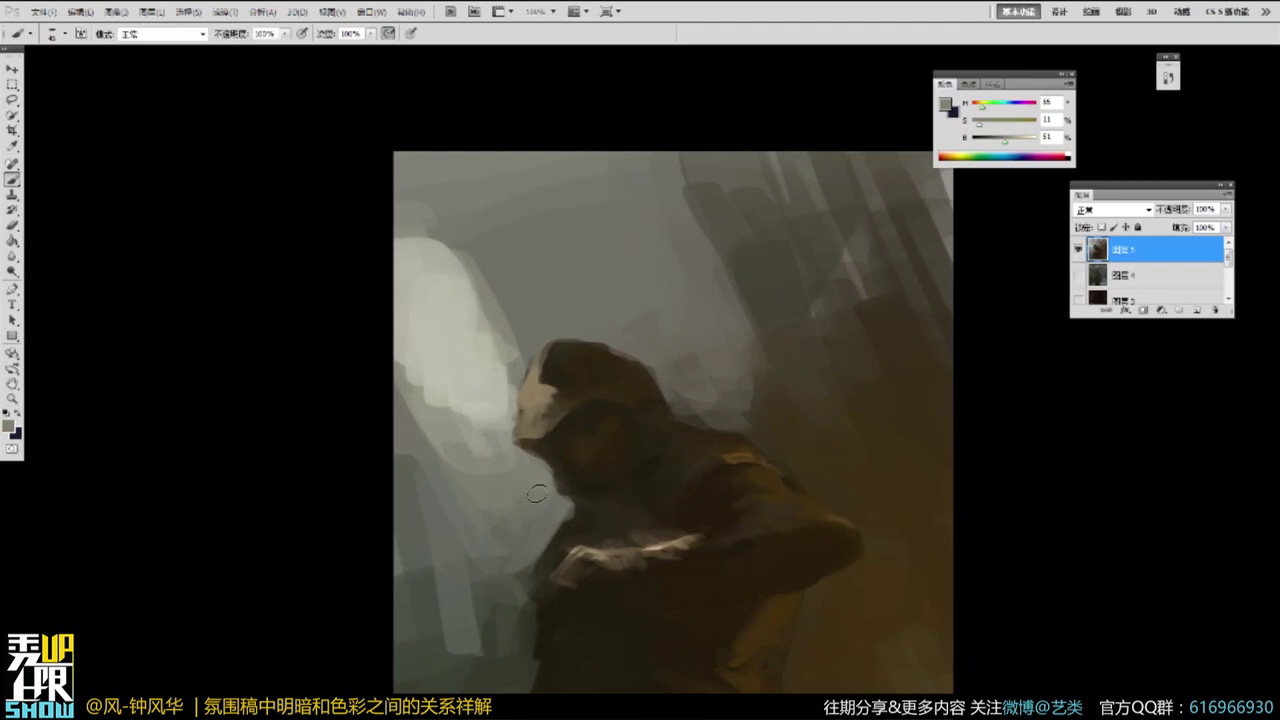
Add a light tan edge along the hood's lower front below the face and trim it with sampled dark tones.
{"action": "key", "text": "p"}
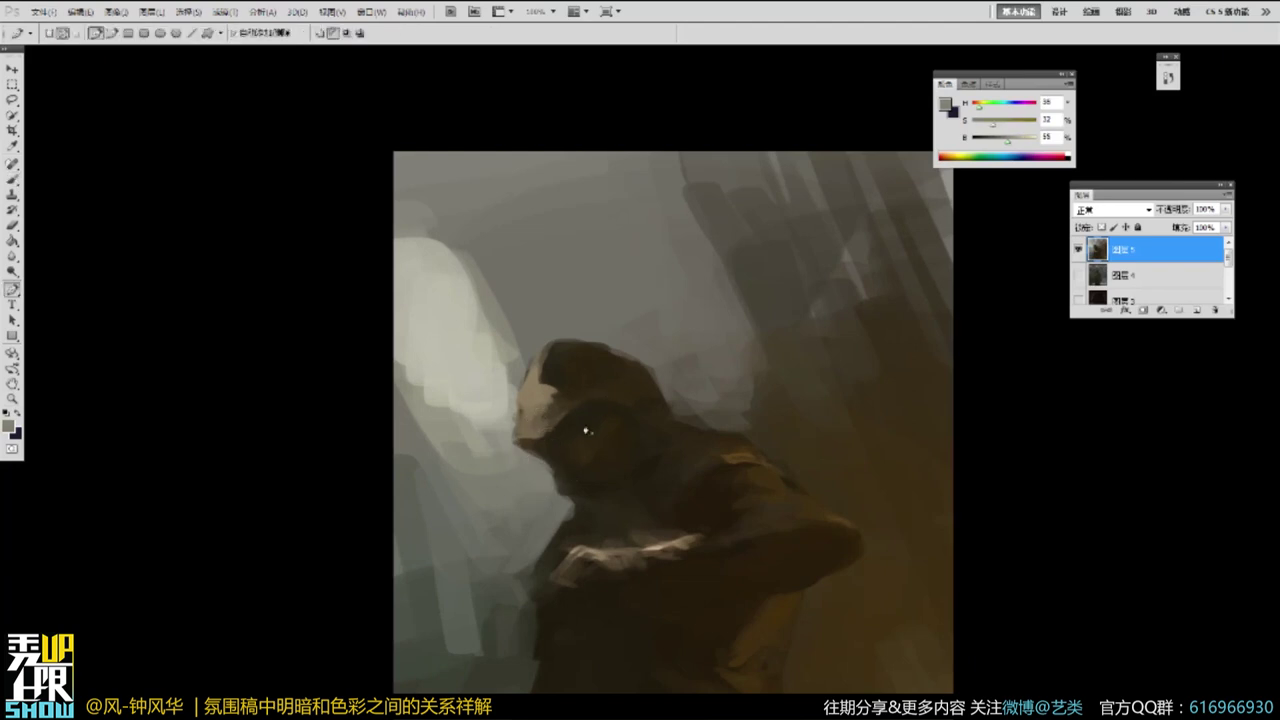
{"action": "key", "text": "b"}
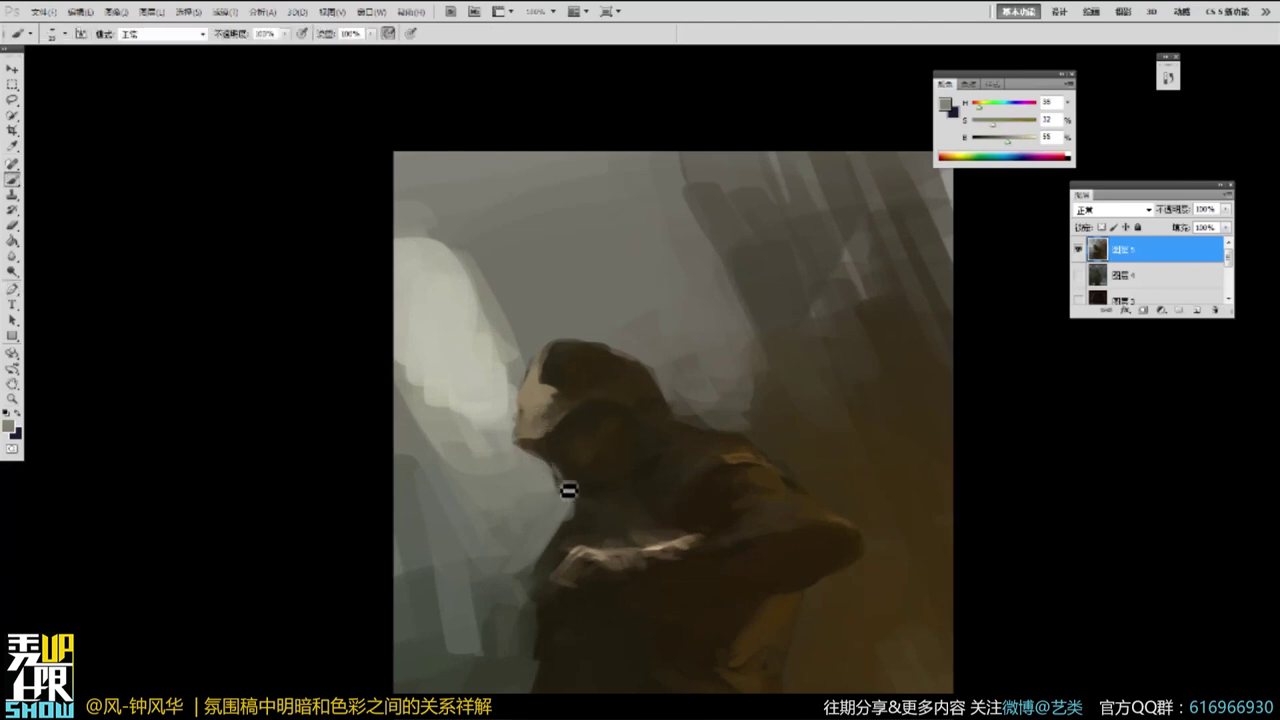
{"action": "left_click", "coordinate": [562, 498], "text": "alt"}
{"action": "left_click", "coordinate": [548, 446], "text": "alt"}
{"action": "left_click", "coordinate": [570, 490], "text": "alt"}
{"action": "left_click", "coordinate": [580, 503], "text": "alt"}
{"action": "left_click", "coordinate": [578, 502], "text": "alt"}
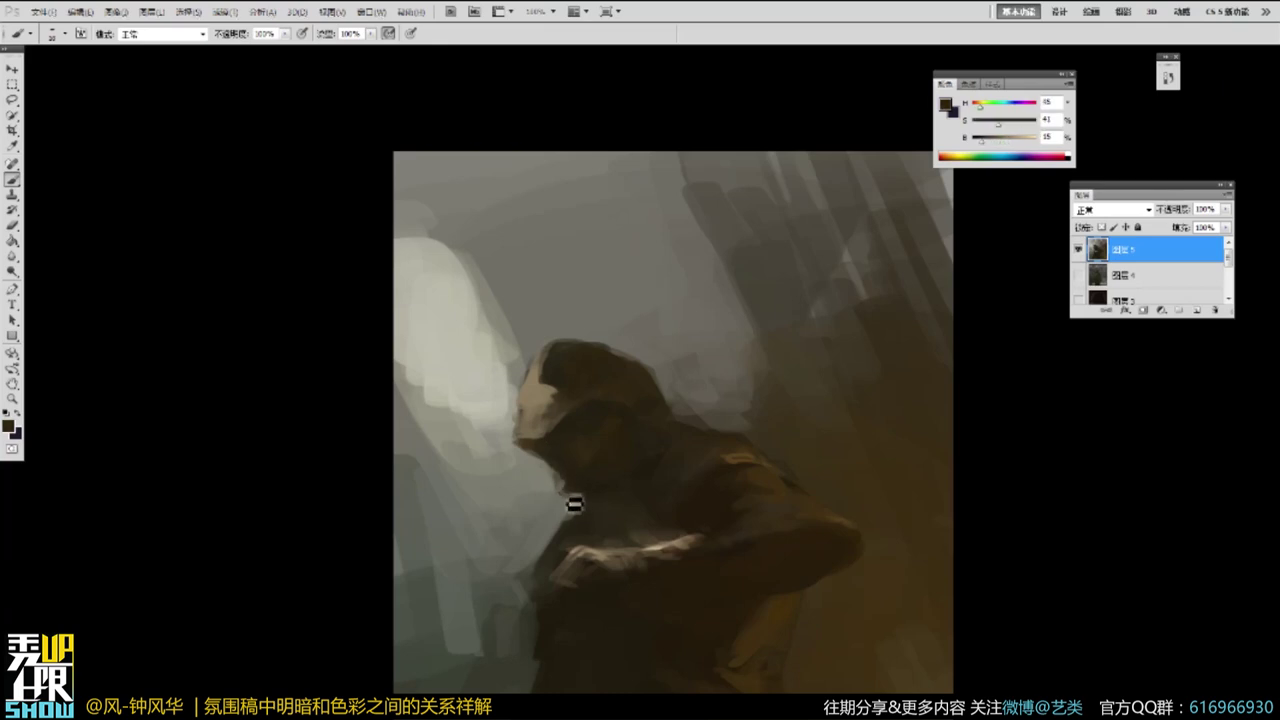
Rework the lit hand with sampled tones and shade it with brown at saturation 40% and brightness 31%.
{"action": "left_click", "coordinate": [578, 516], "text": "alt"}
{"action": "left_click", "coordinate": [596, 552], "text": "alt"}
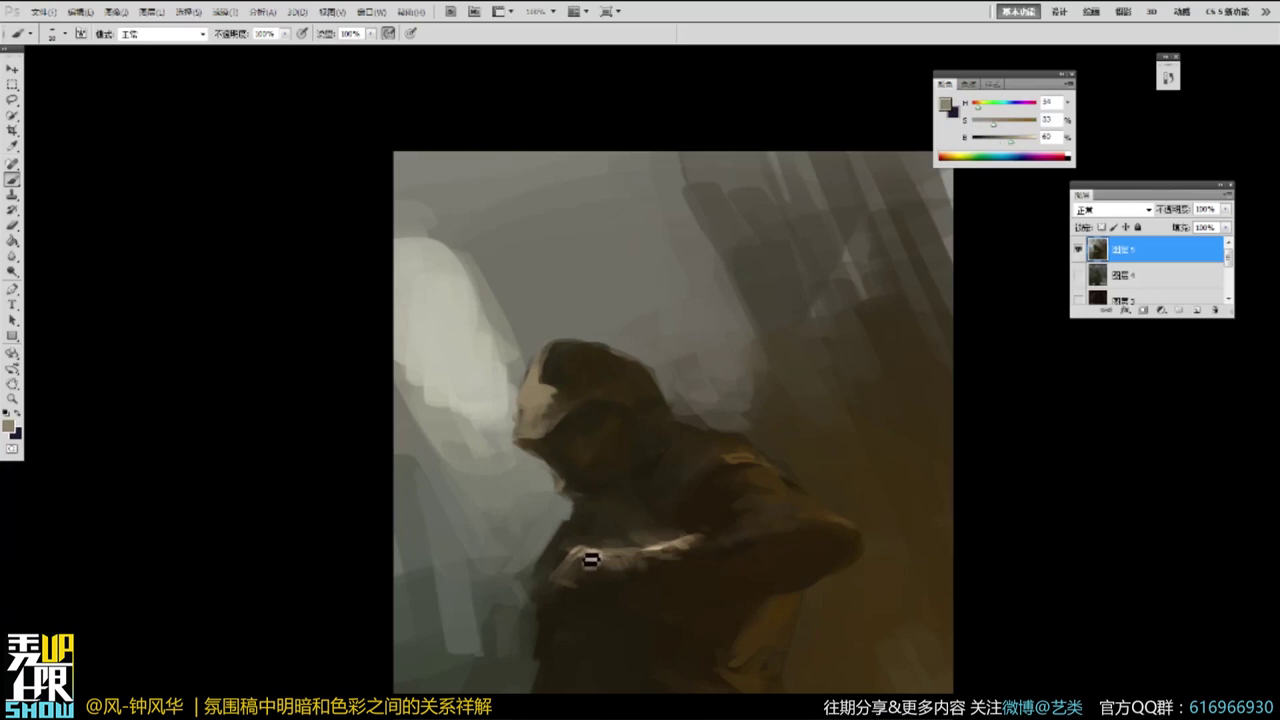
{"action": "left_click", "coordinate": [590, 560], "text": "alt"}
{"action": "left_click", "coordinate": [588, 562], "text": "alt"}
{"action": "left_click", "coordinate": [712, 409], "text": "alt"}
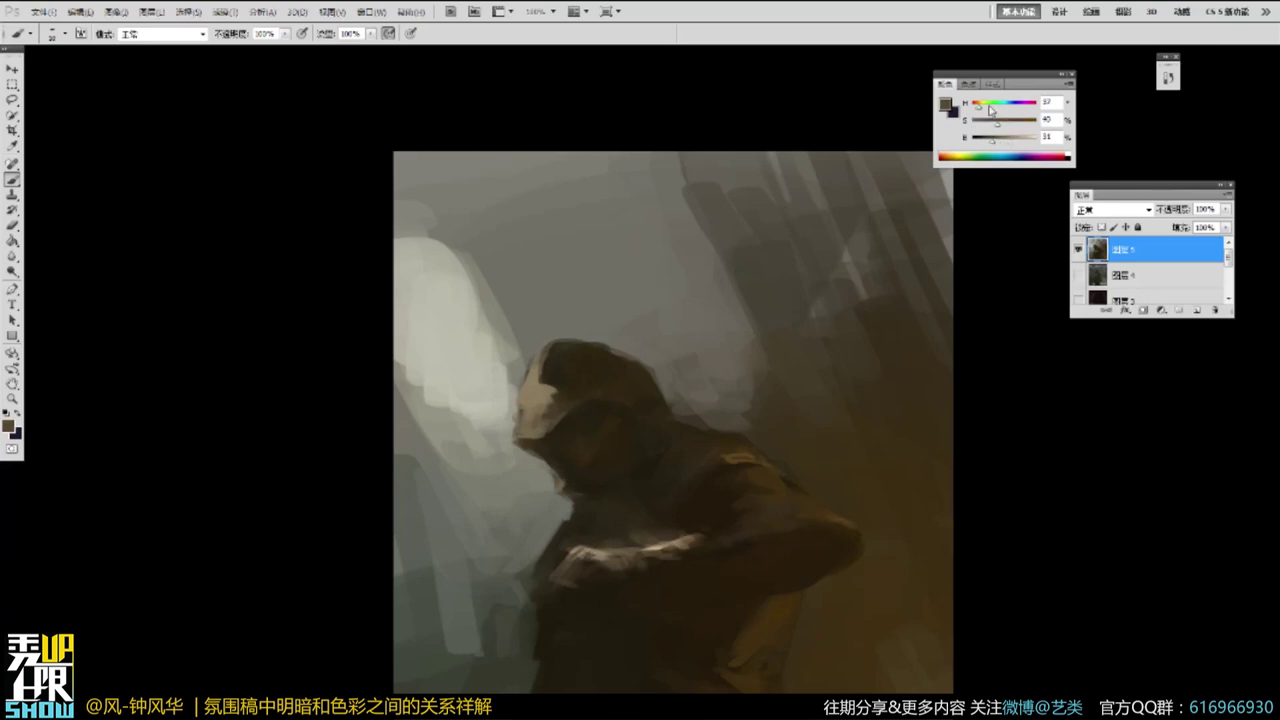
{"action": "left_click", "coordinate": [600, 566], "text": "alt"}
{"action": "left_click_drag", "start_coordinate": [603, 561], "coordinate": [612, 579]}
Deepen the shadows between the knuckles with brown at saturation 49% and brightness 30%.
{"action": "left_click", "coordinate": [632, 525], "text": "alt"}
{"action": "left_click", "coordinate": [869, 520], "text": "ctrl"}
{"action": "left_click", "coordinate": [567, 558], "text": "alt"}
{"action": "left_click", "coordinate": [1004, 121]}
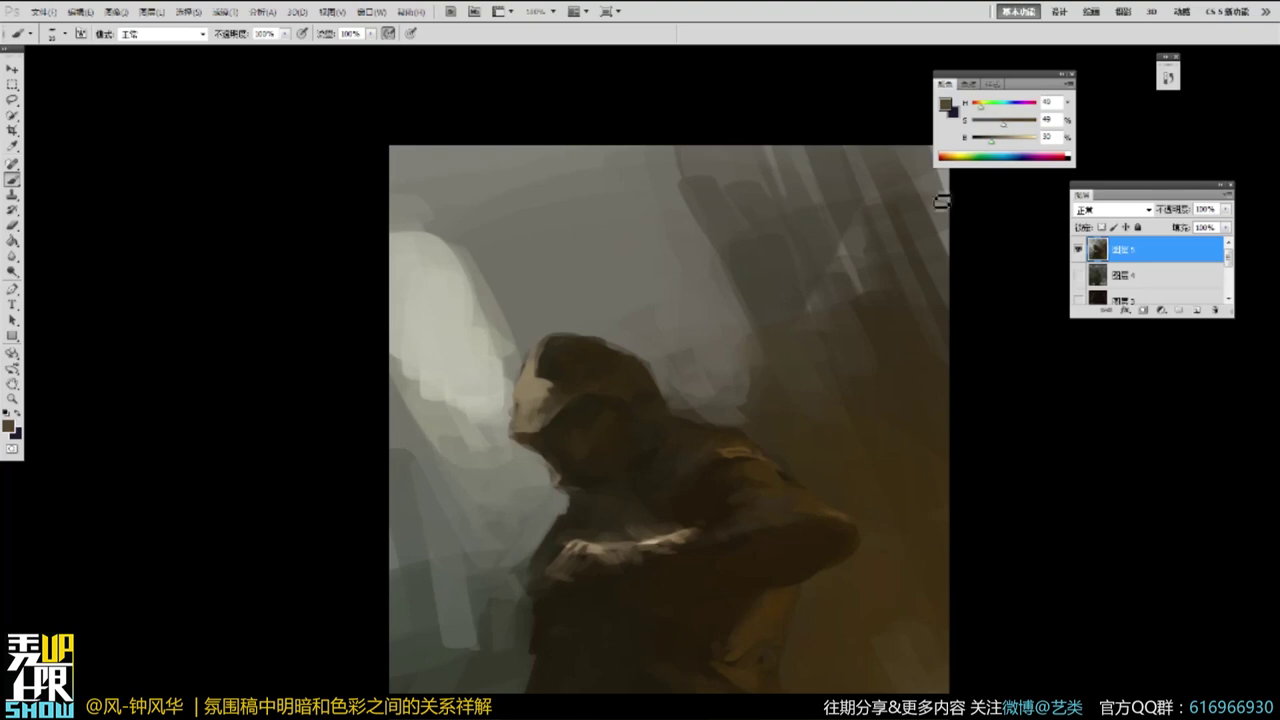
{"action": "left_click_drag", "start_coordinate": [575, 558], "coordinate": [614, 549]}
{"action": "left_click", "coordinate": [1006, 122]}
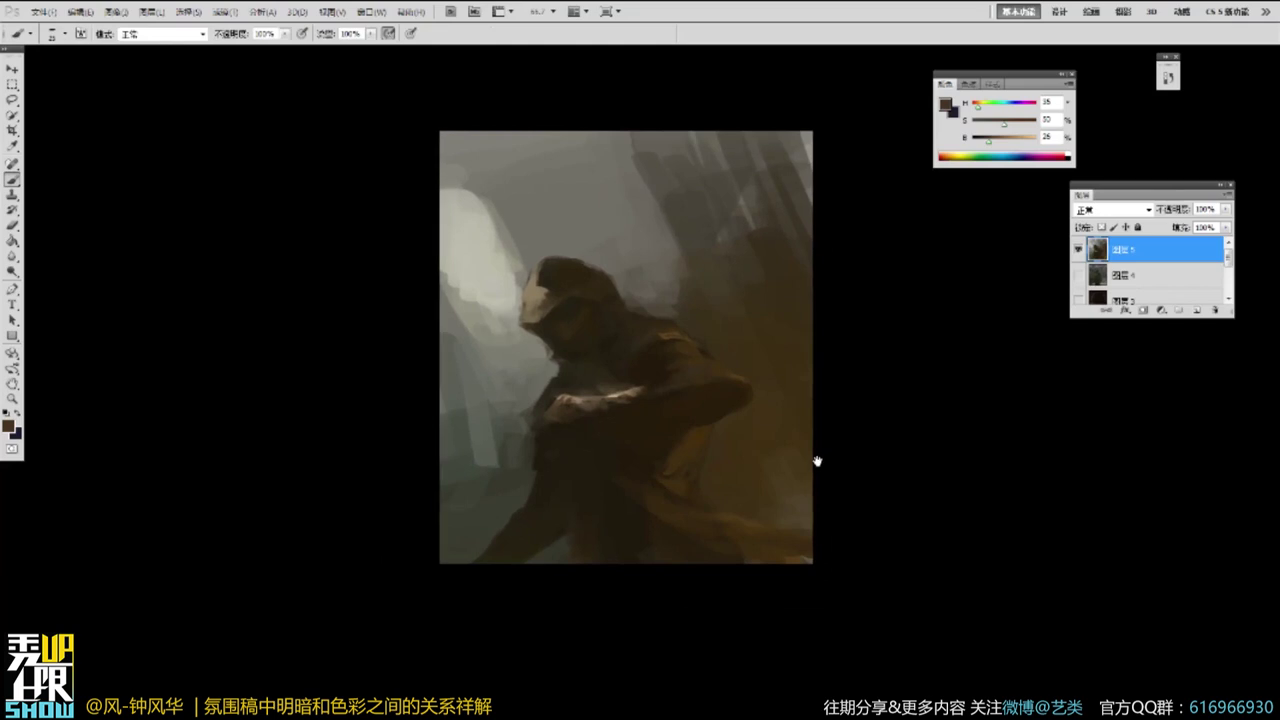
Paint a small highlight on the shadowed face with a finer brush and brown at saturation 58% and brightness 31%.
{"action": "key", "text": "z"}
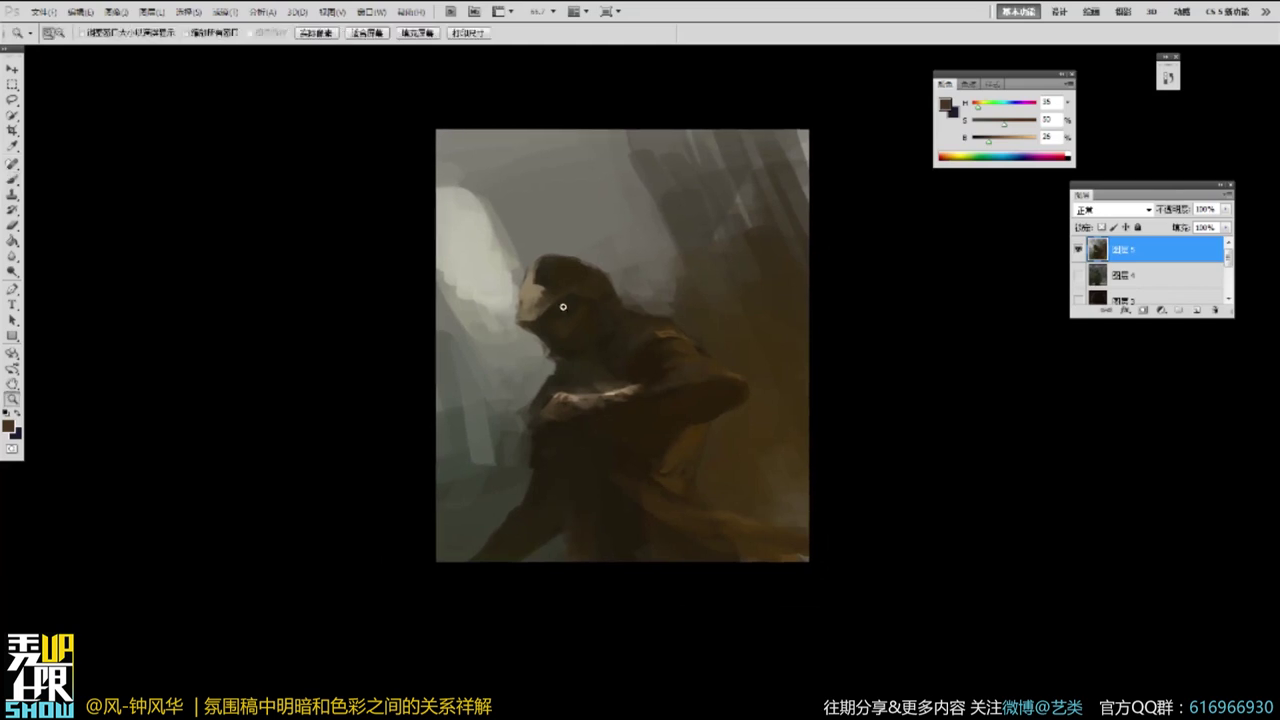
{"action": "left_click", "coordinate": [563, 307]}
{"action": "left_click", "coordinate": [566, 314]}
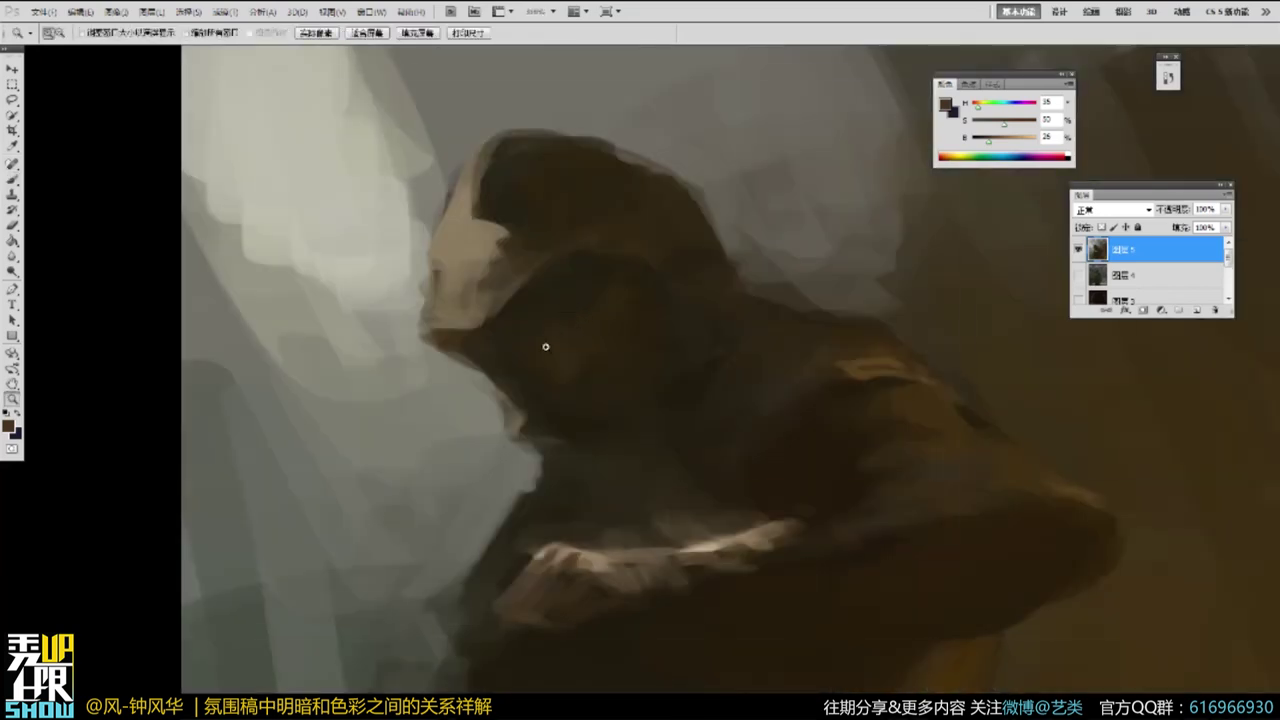
{"action": "left_click", "coordinate": [551, 338]}
{"action": "key", "text": "b"}
{"action": "left_click", "coordinate": [547, 394], "text": "alt"}
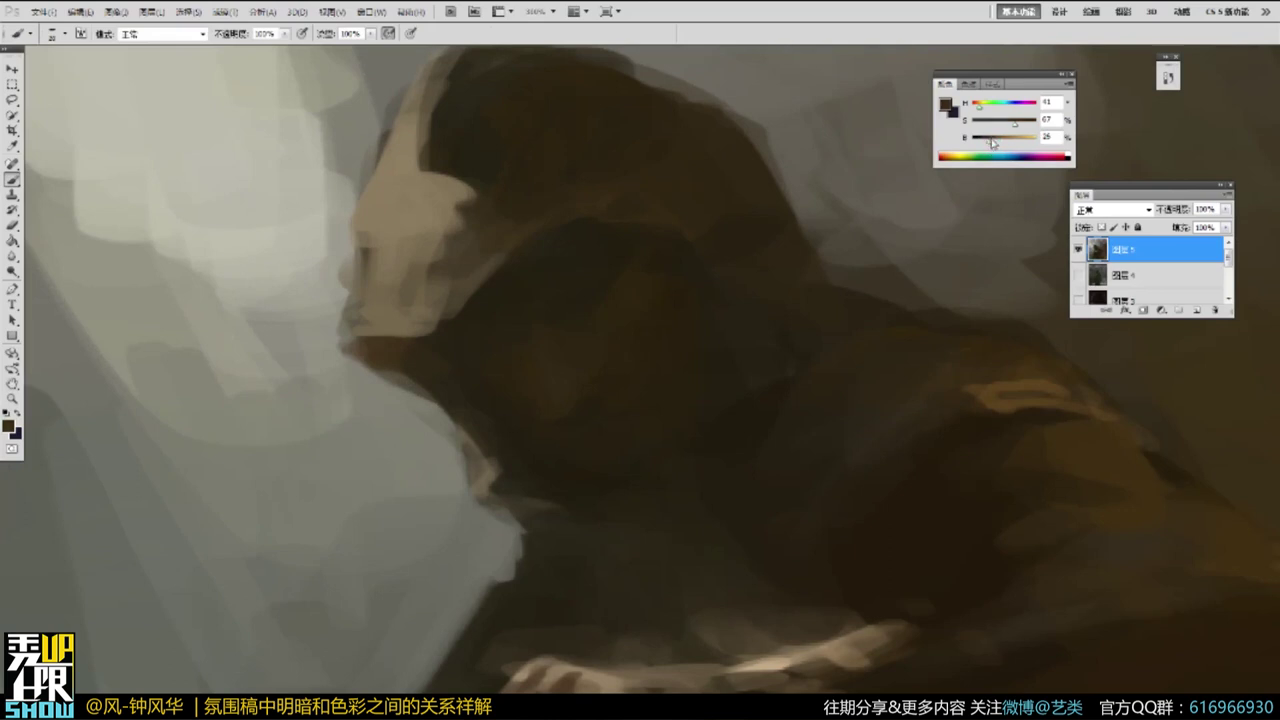
{"action": "key", "text": "["}
{"action": "key", "text": "["}
{"action": "key", "text": "["}
{"action": "key", "text": "["}
{"action": "key", "text": "["}
{"action": "key", "text": "["}
{"action": "left_click_drag", "start_coordinate": [534, 395], "coordinate": [537, 412]}
{"action": "left_click_drag", "start_coordinate": [997, 146], "coordinate": [992, 146]}
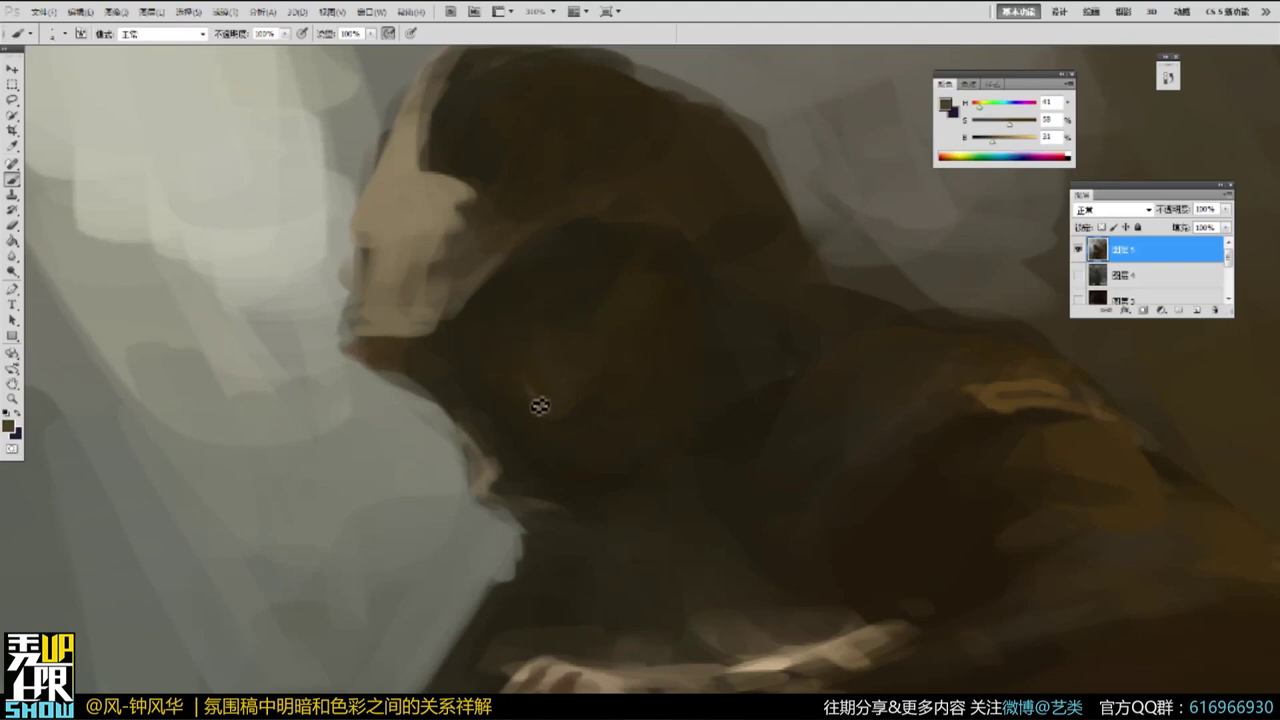
{"action": "left_click", "coordinate": [986, 153]}
Soften the hood opening's inner rim above the face with brown tones sampled from the face and hood.
{"action": "key", "text": "z"}
{"action": "left_click", "coordinate": [603, 314], "text": "alt"}
{"action": "left_click", "coordinate": [600, 271], "text": "alt"}
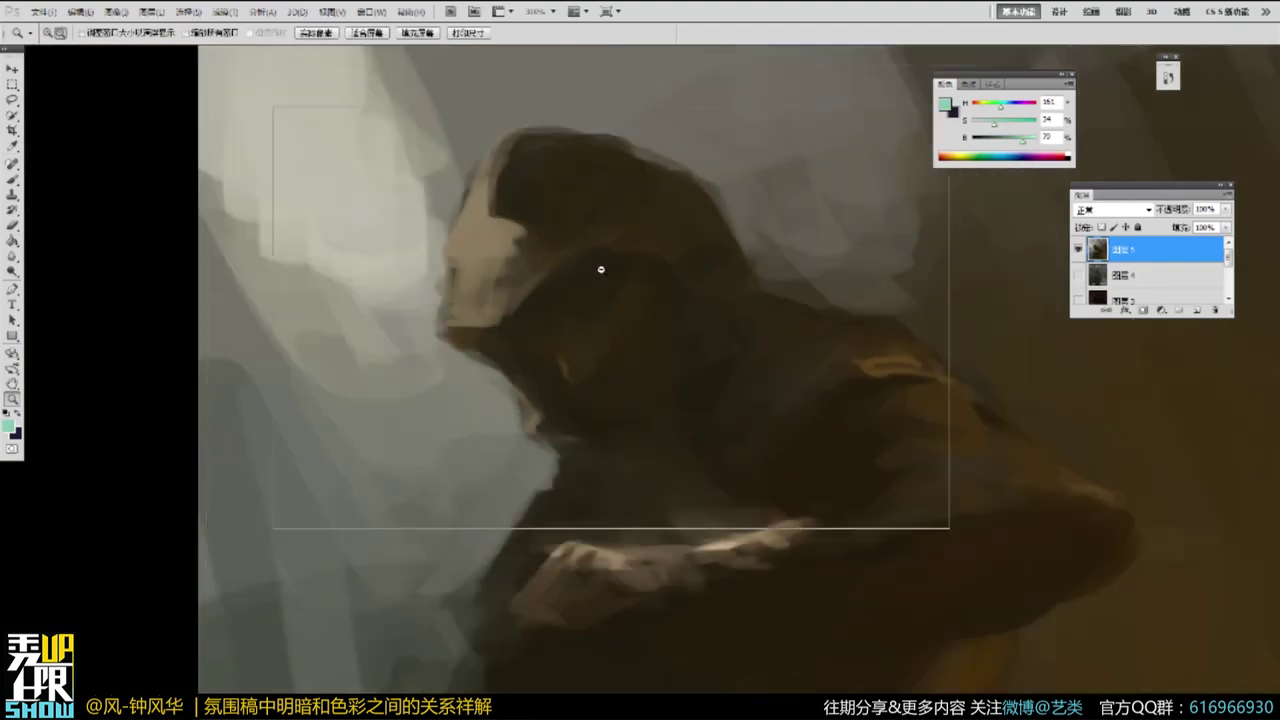
{"action": "left_click", "coordinate": [600, 267], "text": "alt"}
{"action": "left_click", "coordinate": [600, 266], "text": "alt"}
{"action": "key", "text": "ctrl+space"}
{"action": "left_click", "coordinate": [590, 275], "text": "ctrl"}
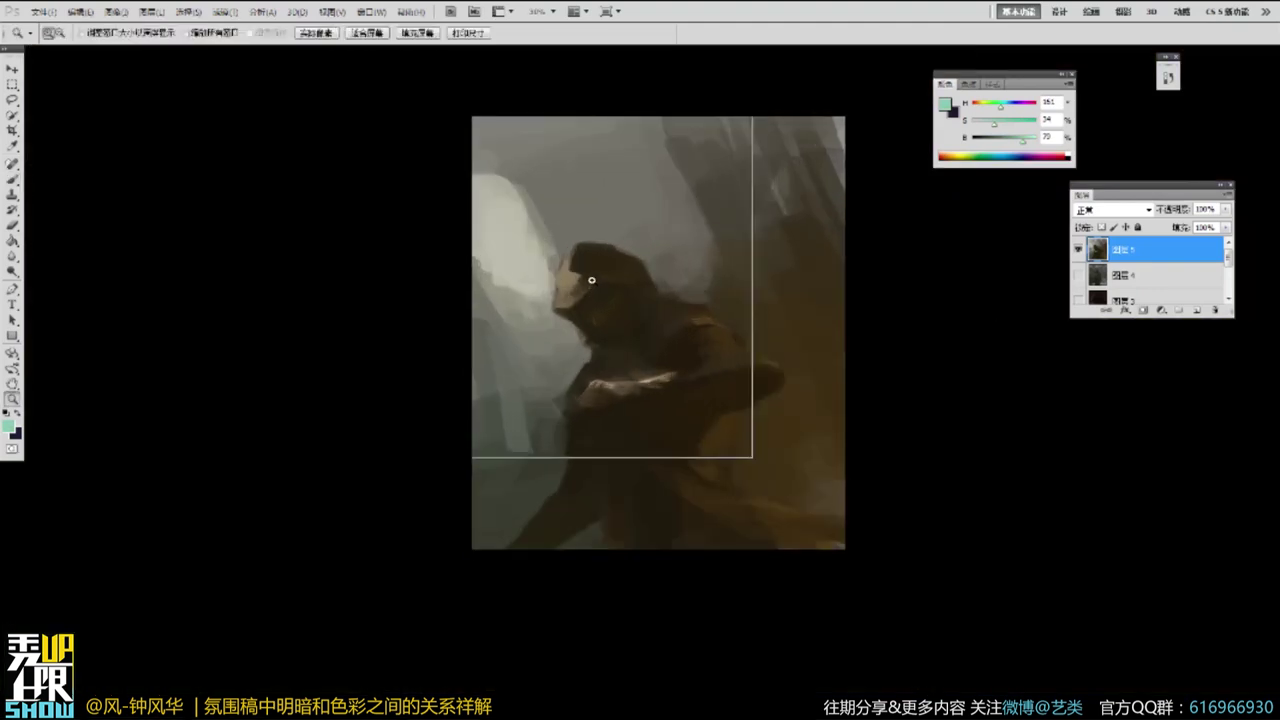
{"action": "left_click", "coordinate": [591, 281], "text": "ctrl"}
{"action": "left_click", "coordinate": [595, 335], "text": "alt"}
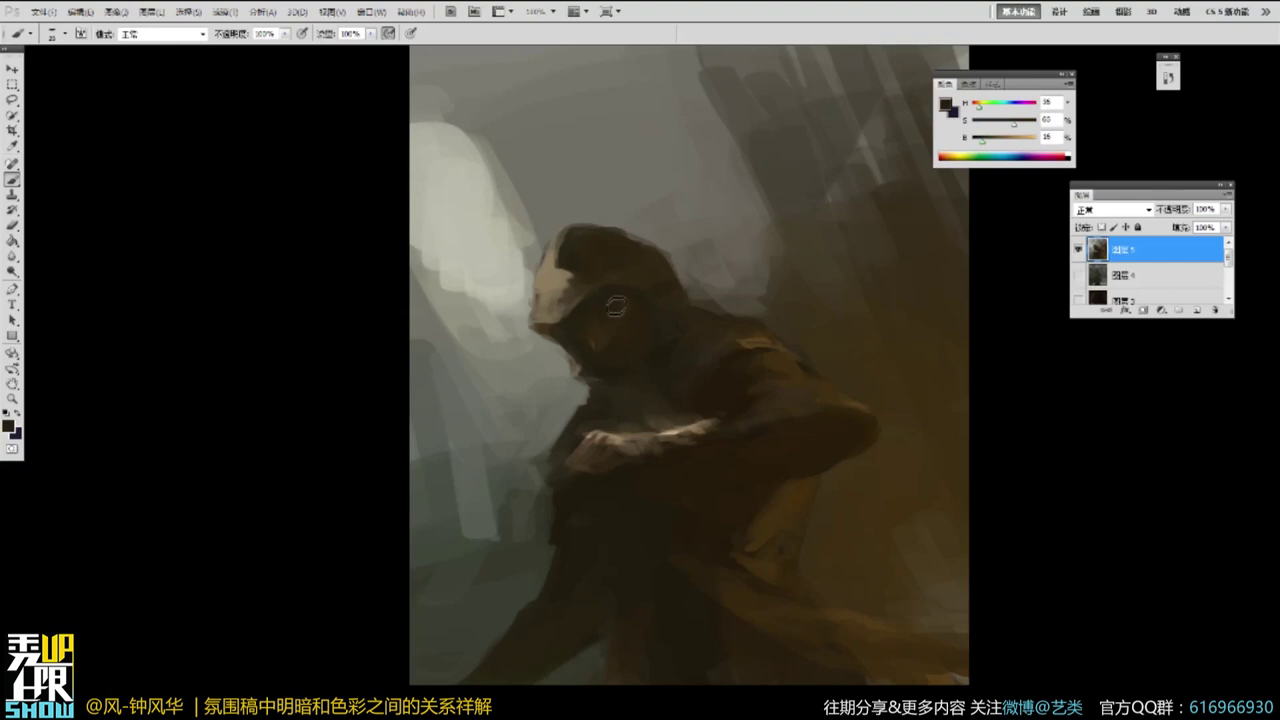
{"action": "left_click", "coordinate": [574, 286], "text": "alt"}
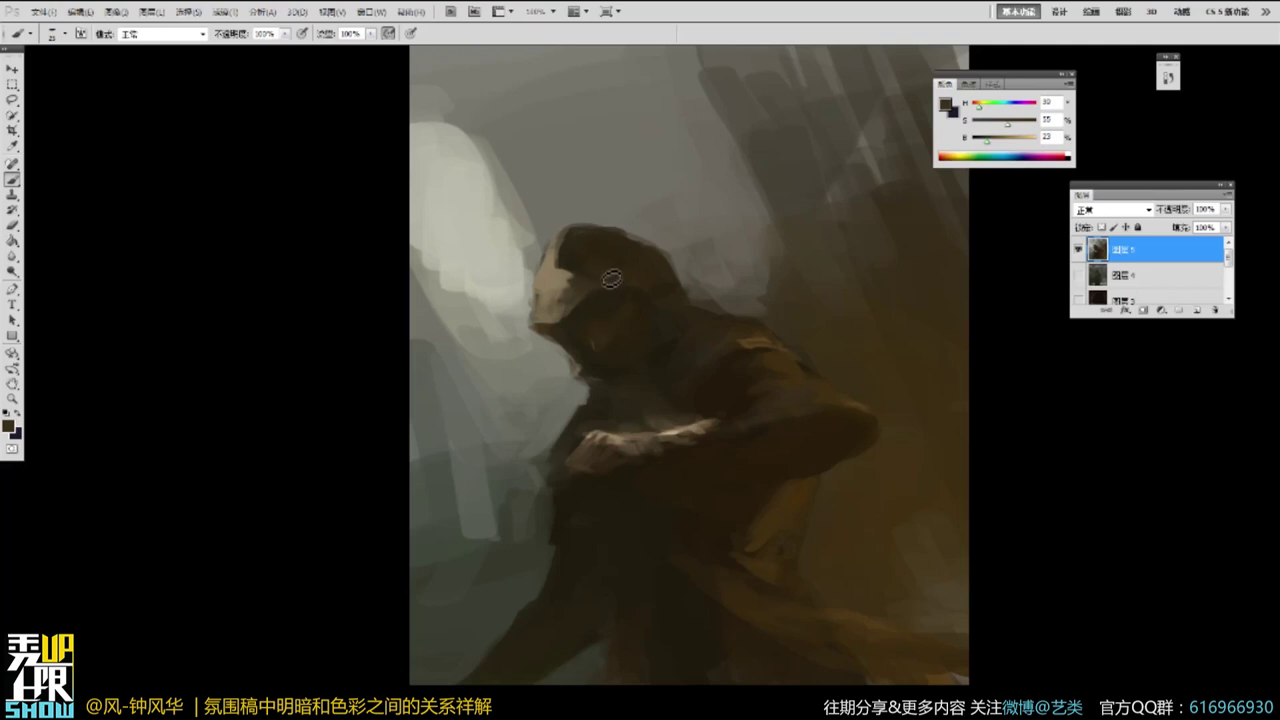
{"action": "left_click", "coordinate": [594, 251], "text": "alt"}
Subdue the small face highlight and merge the face into the hood's shadow with sampled dark browns.
{"action": "left_click", "coordinate": [592, 356], "text": "alt"}
{"action": "left_click", "coordinate": [610, 330], "text": "alt"}
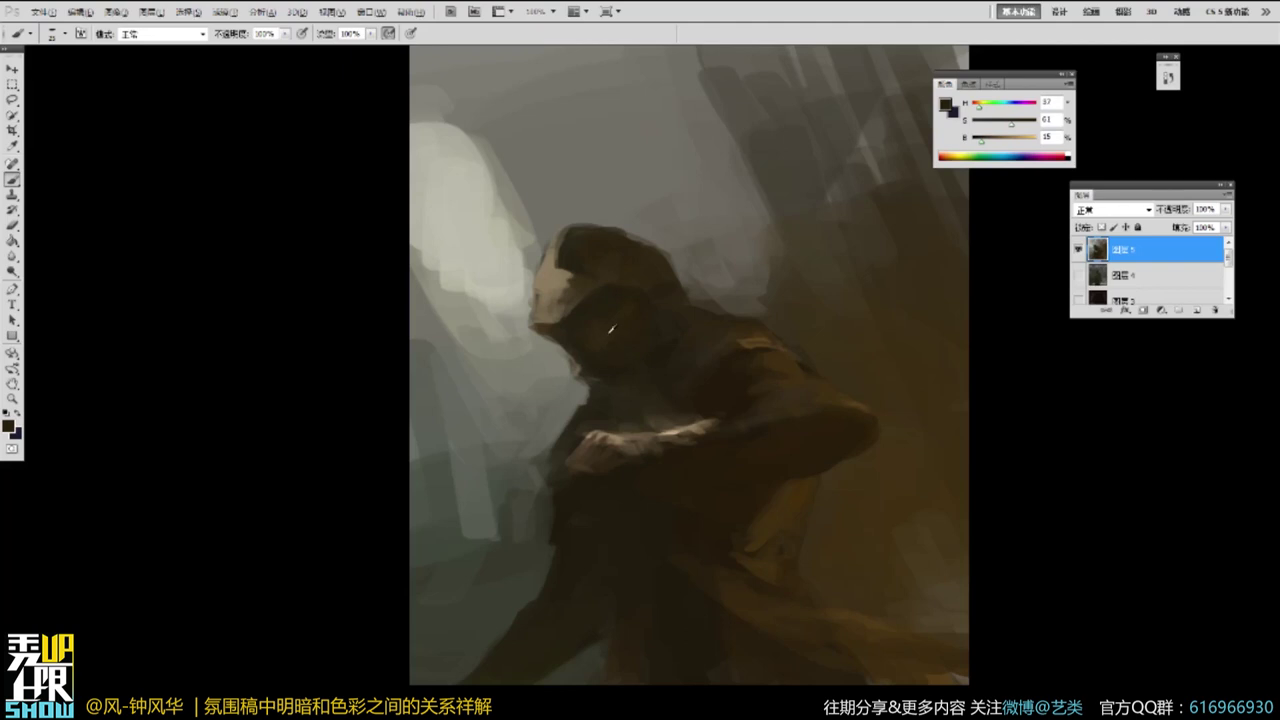
{"action": "left_click", "coordinate": [612, 335], "text": "alt"}
{"action": "left_click", "coordinate": [608, 298], "text": "alt"}
{"action": "left_click", "coordinate": [576, 303], "text": "alt"}
{"action": "left_click", "coordinate": [677, 330], "text": "alt"}
Repaint the highlight along the top of the shoulder with ochre at saturation 69% and raised brightness.
{"action": "left_click", "coordinate": [749, 342], "text": "alt"}
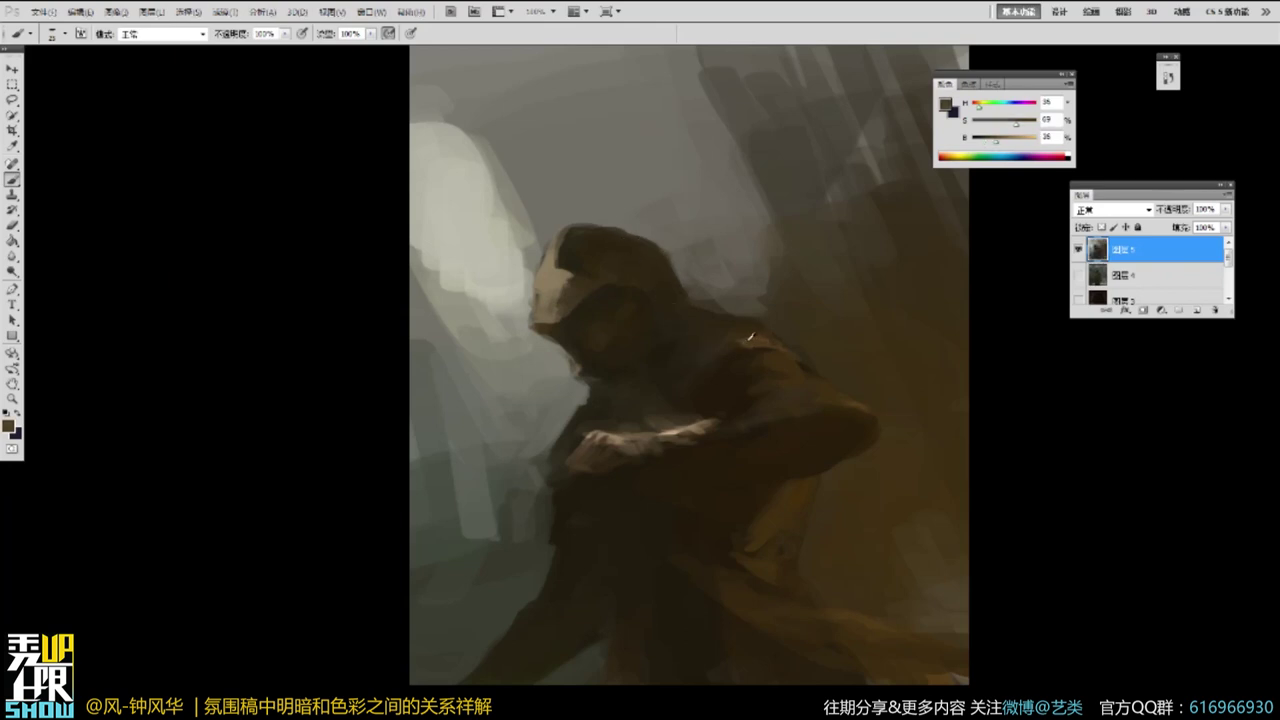
{"action": "left_click_drag", "start_coordinate": [733, 357], "coordinate": [766, 349]}
{"action": "left_click", "coordinate": [746, 343], "text": "alt"}
{"action": "left_click", "coordinate": [1008, 139]}
{"action": "left_click", "coordinate": [802, 327], "text": "alt"}
{"action": "left_click", "coordinate": [815, 327], "text": "alt"}
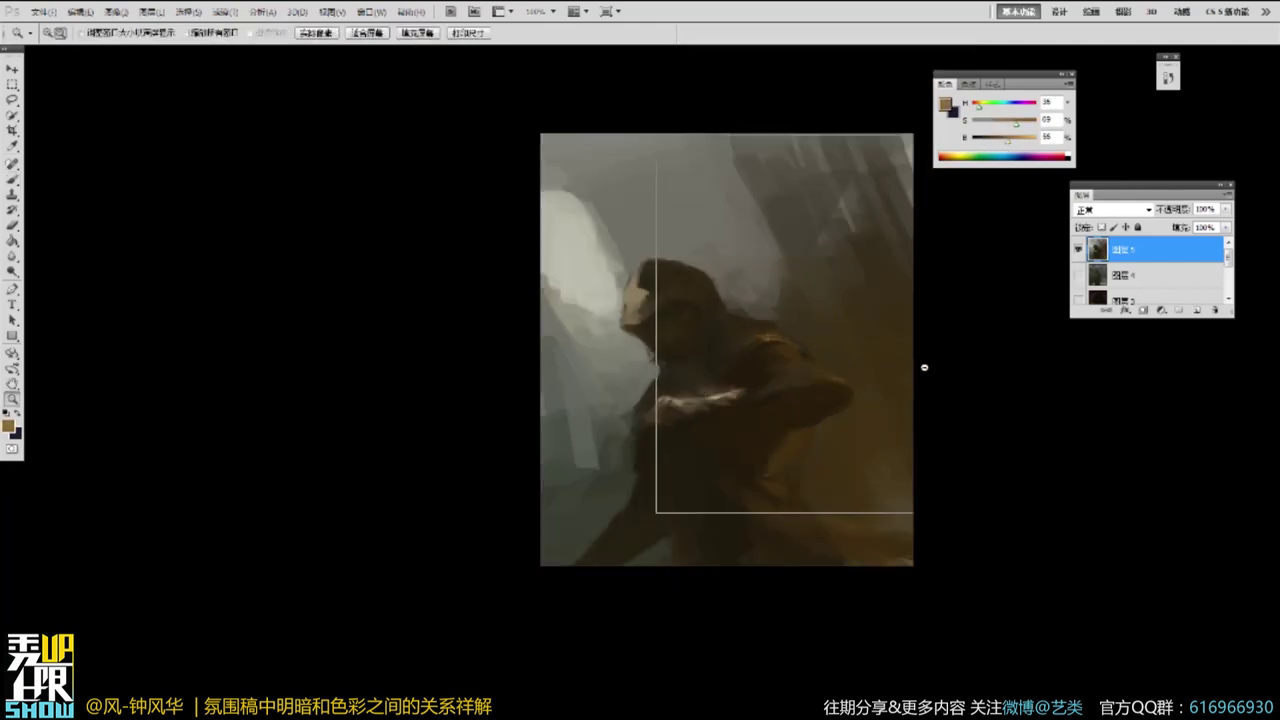
Paint the robe's trailing hem and folds with brown at saturation 77% and brightness about 32%, using a larger brush.
{"action": "left_click_drag", "start_coordinate": [928, 376], "coordinate": [927, 366]}
{"action": "left_click", "coordinate": [772, 430], "text": "alt"}
{"action": "left_click", "coordinate": [768, 432], "text": "alt"}
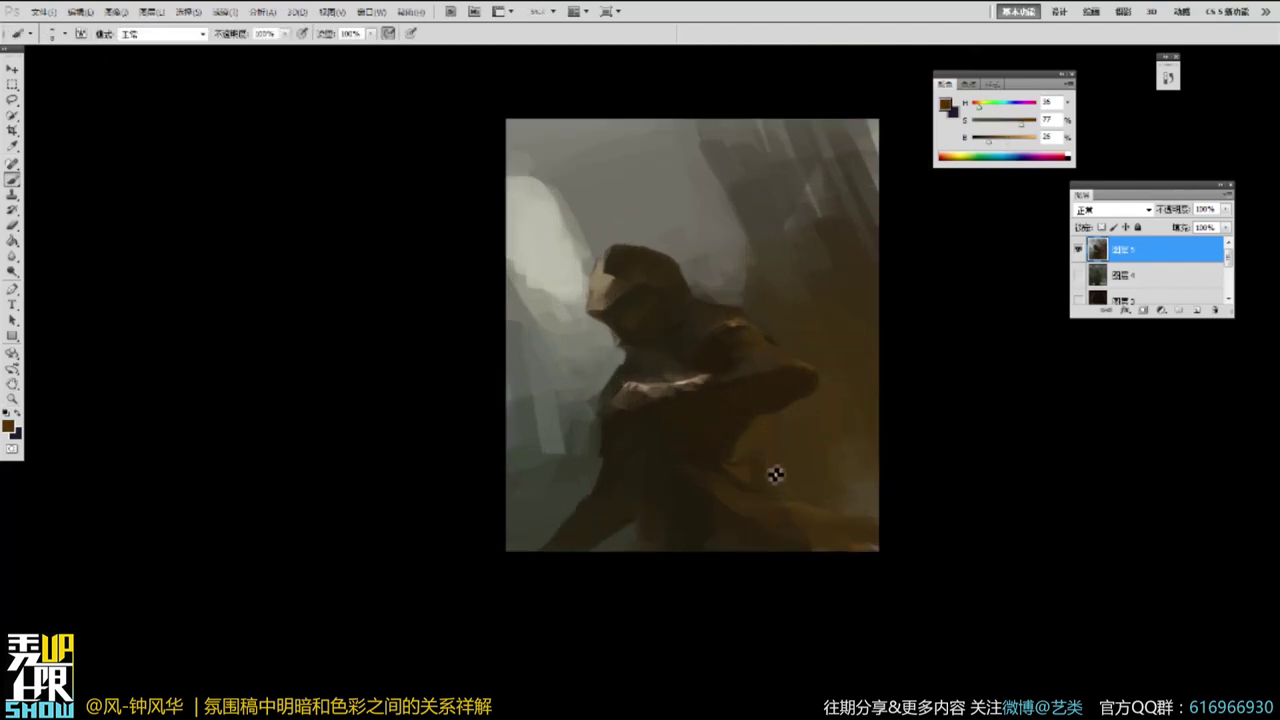
{"action": "left_click", "coordinate": [995, 145]}
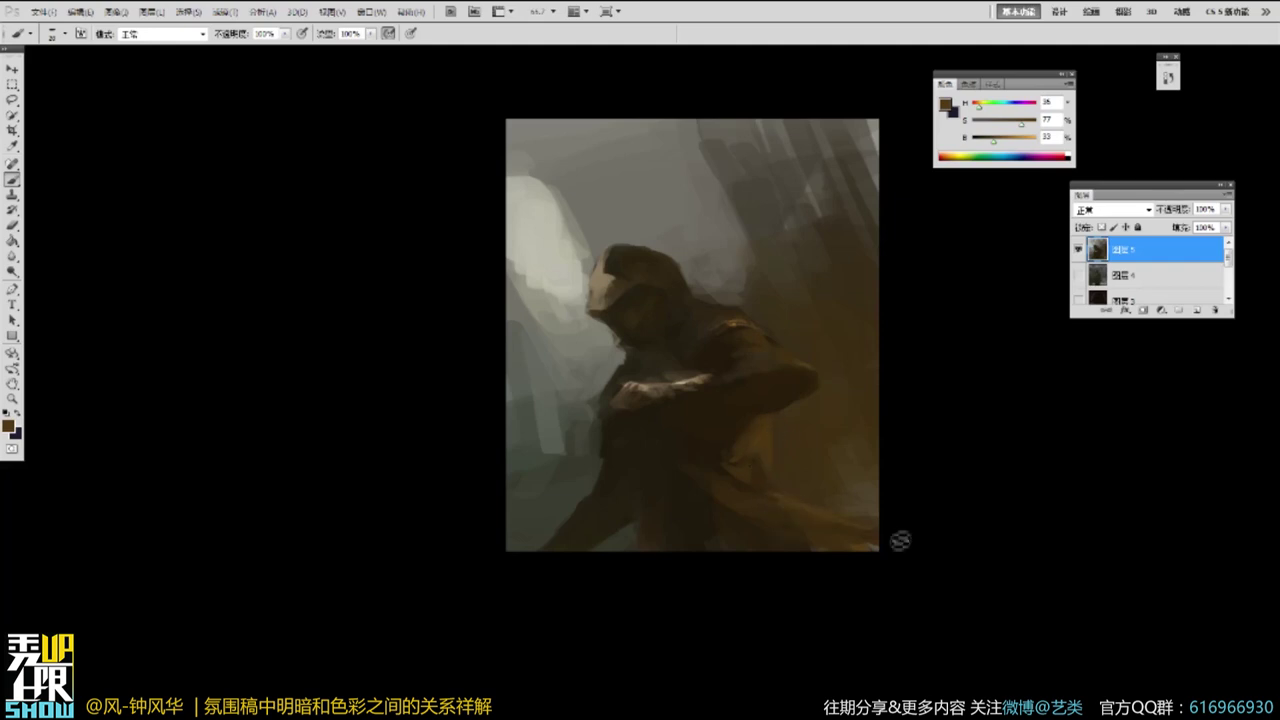
{"action": "key", "text": "bracketright"}
{"action": "mouse_move", "coordinate": [779, 505]}
{"action": "left_mouse_down"}
{"action": "mouse_move", "coordinate": [746, 517]}
{"action": "mouse_move", "coordinate": [728, 529]}
{"action": "mouse_move", "coordinate": [839, 545]}
{"action": "mouse_move", "coordinate": [767, 552]}
{"action": "left_mouse_up"}
{"action": "left_click", "coordinate": [811, 536], "text": "alt"}
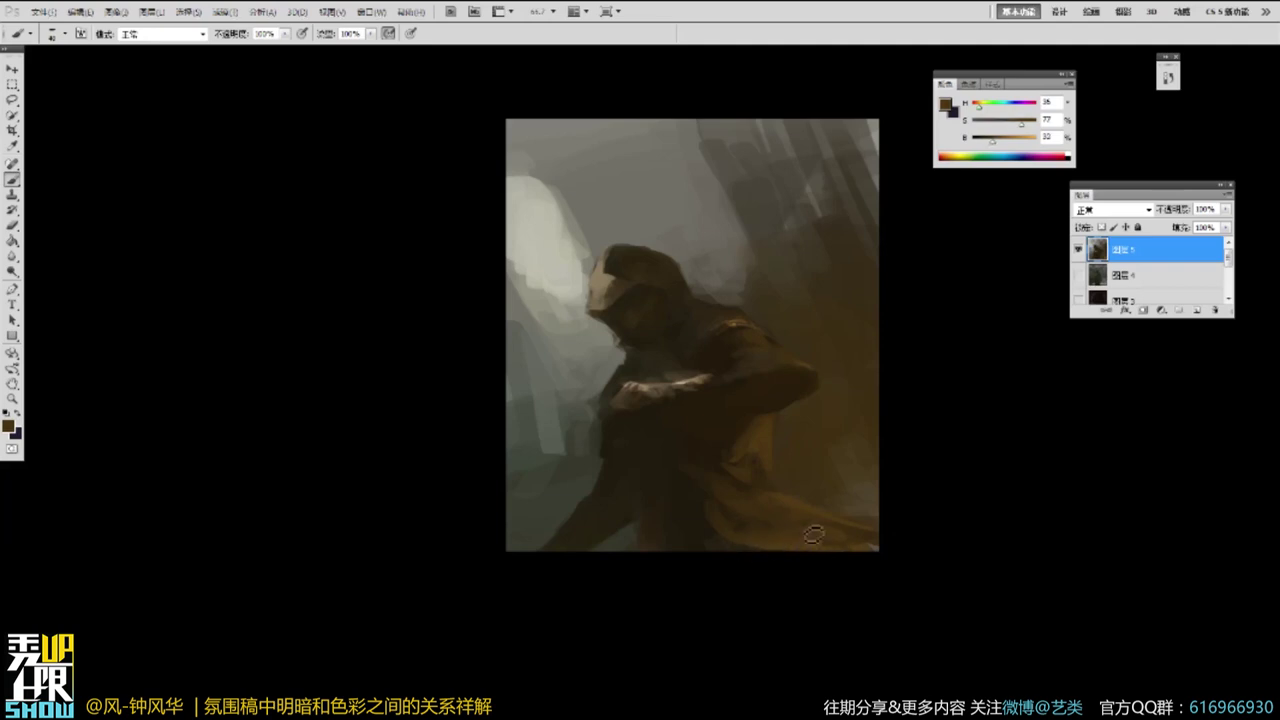
Merge the dark lower robe and the figure's extended limb with sampled dark browns.
{"action": "left_click", "coordinate": [704, 503], "text": "alt"}
{"action": "mouse_move", "coordinate": [704, 503]}
{"action": "left_mouse_down"}
{"action": "mouse_move", "coordinate": [730, 531]}
{"action": "mouse_move", "coordinate": [658, 489]}
{"action": "mouse_move", "coordinate": [648, 523]}
{"action": "left_mouse_up"}
{"action": "left_click", "coordinate": [656, 490], "text": "alt"}
{"action": "left_click", "coordinate": [559, 541], "text": "alt"}
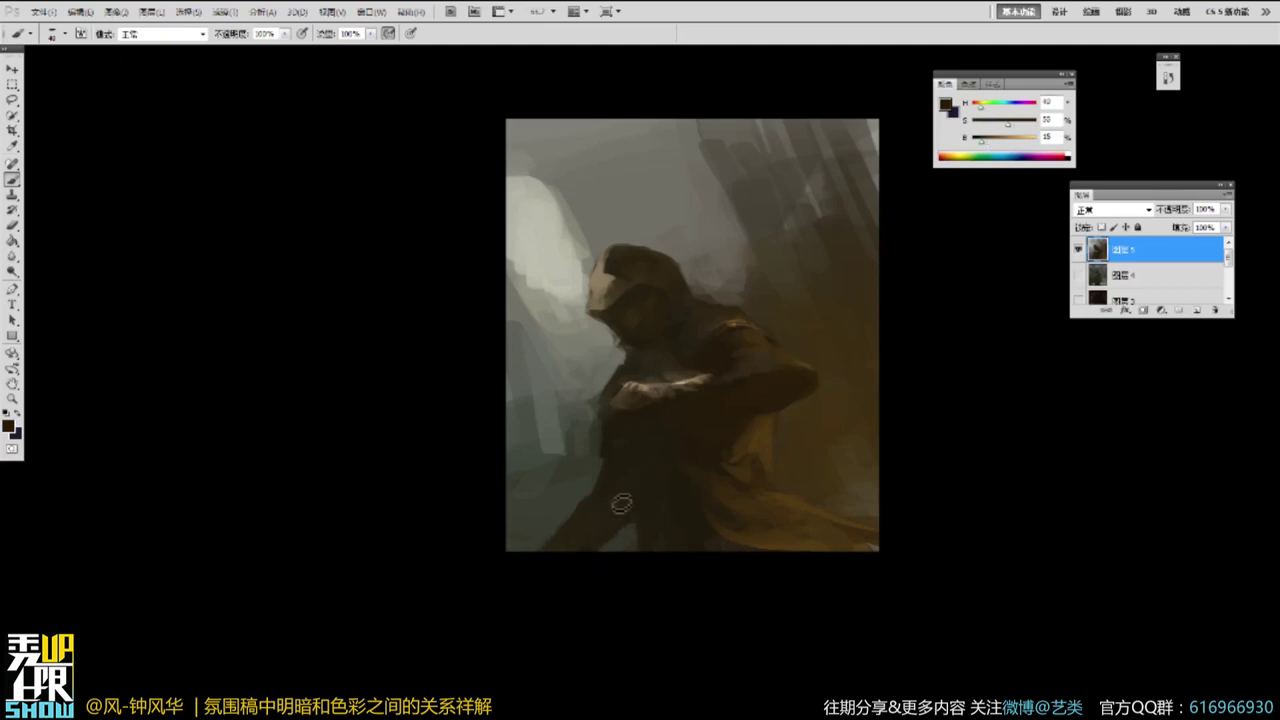
Add a dull grey-green rim light along the lower limb's outer edge, blending it with sampled tones.
{"action": "left_click", "coordinate": [600, 448], "text": "ctrl"}
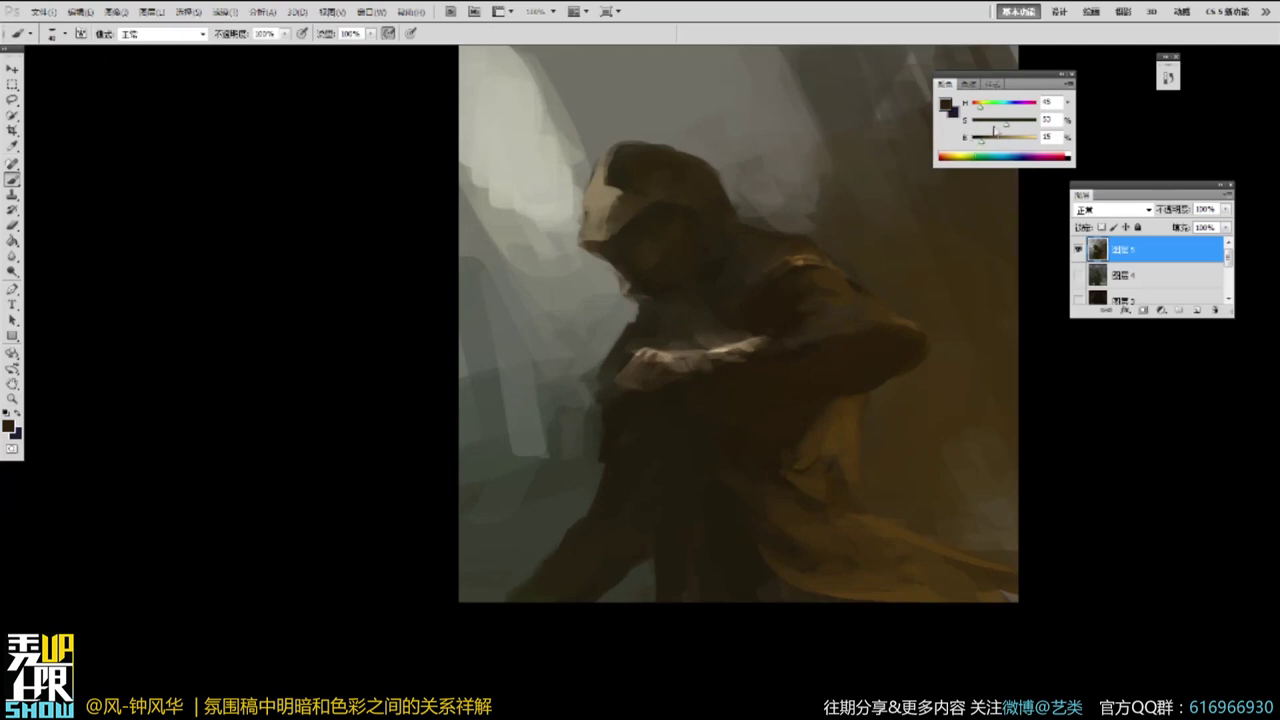
{"action": "left_click", "coordinate": [654, 370], "text": "alt"}
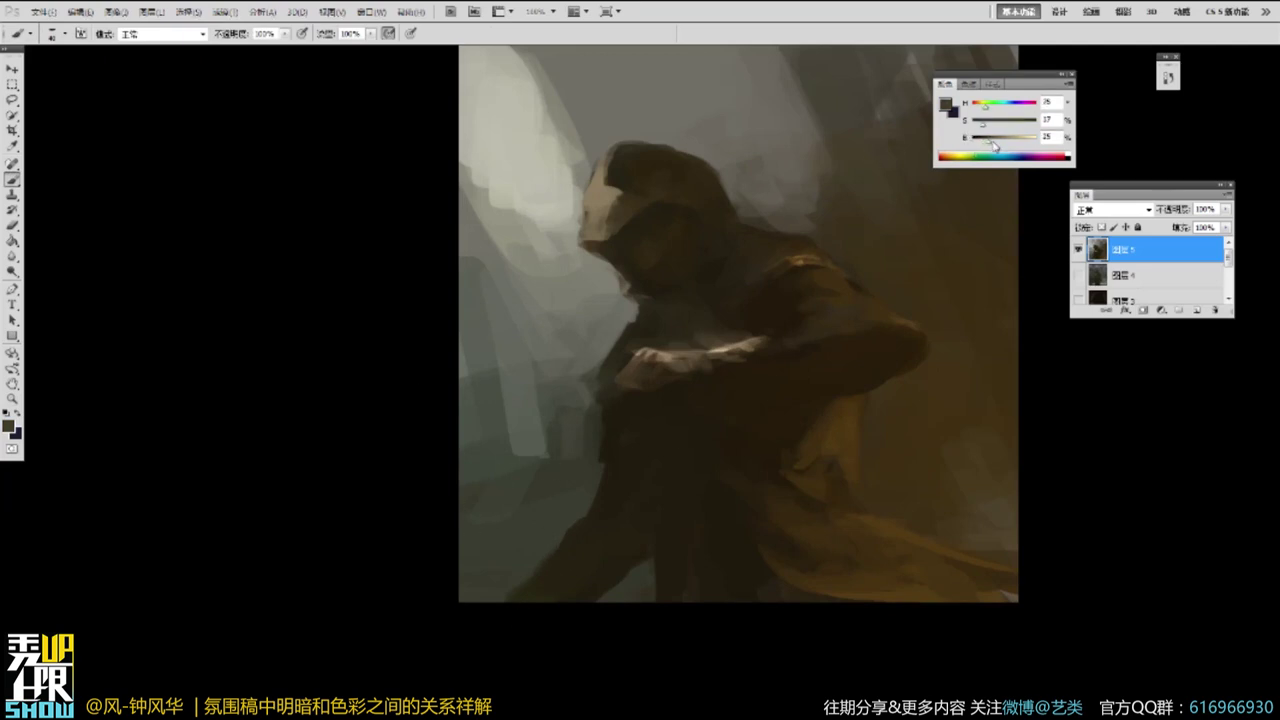
{"action": "left_click_drag", "start_coordinate": [991, 146], "coordinate": [997, 146]}
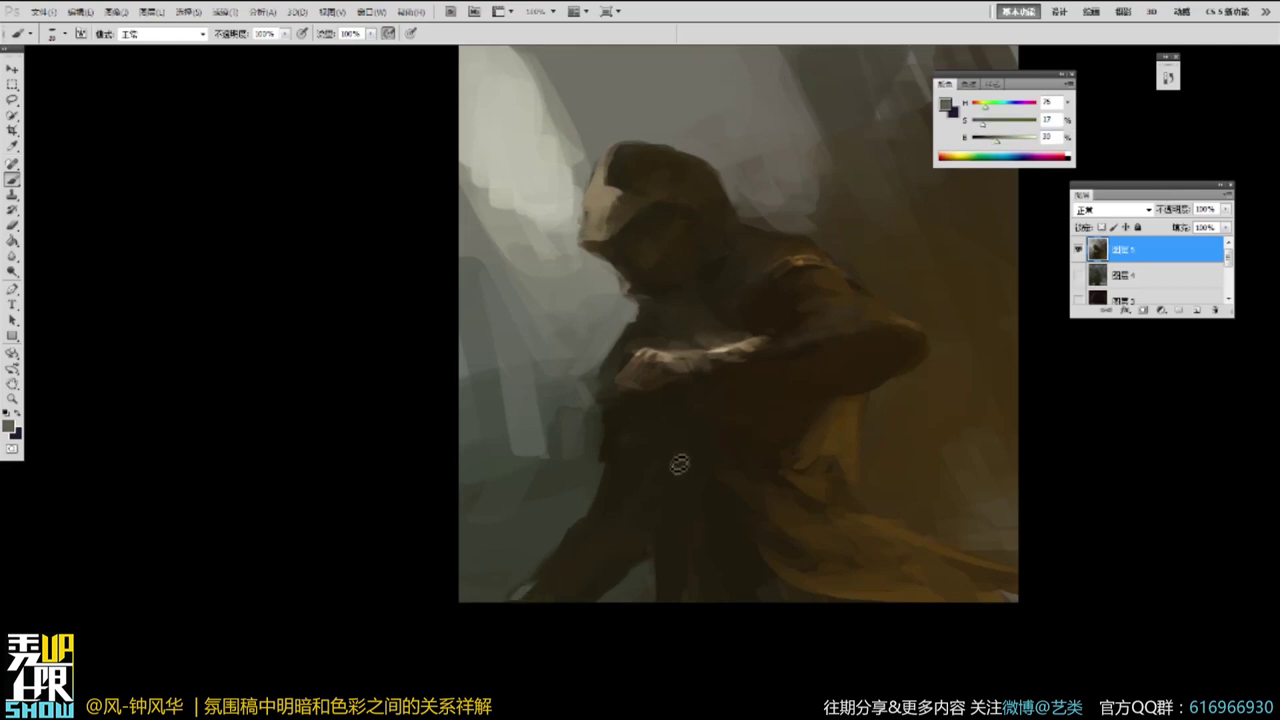
{"action": "left_click_drag", "start_coordinate": [985, 127], "coordinate": [988, 127]}
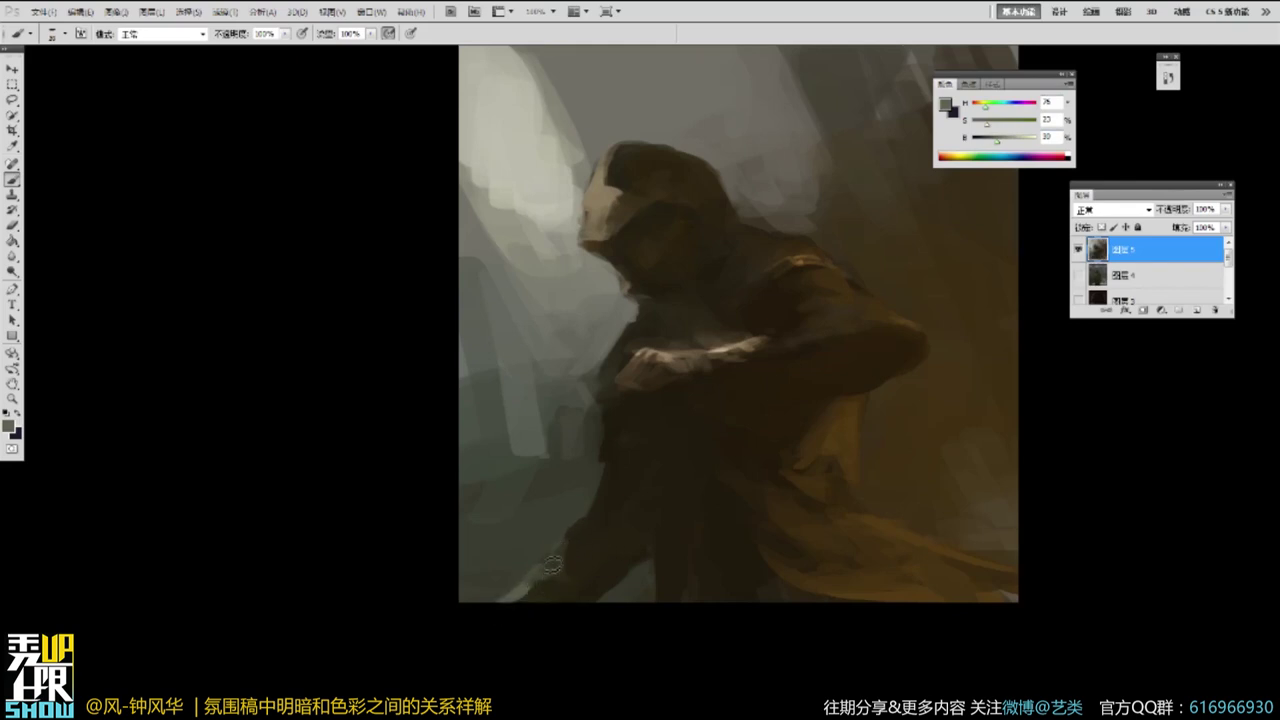
{"action": "left_click", "coordinate": [560, 548], "text": "alt"}
{"action": "left_click", "coordinate": [546, 580], "text": "alt"}
{"action": "left_click_drag", "start_coordinate": [540, 585], "coordinate": [518, 601]}
{"action": "left_click", "coordinate": [626, 550], "text": "alt"}
{"action": "left_click", "coordinate": [628, 549], "text": "alt"}
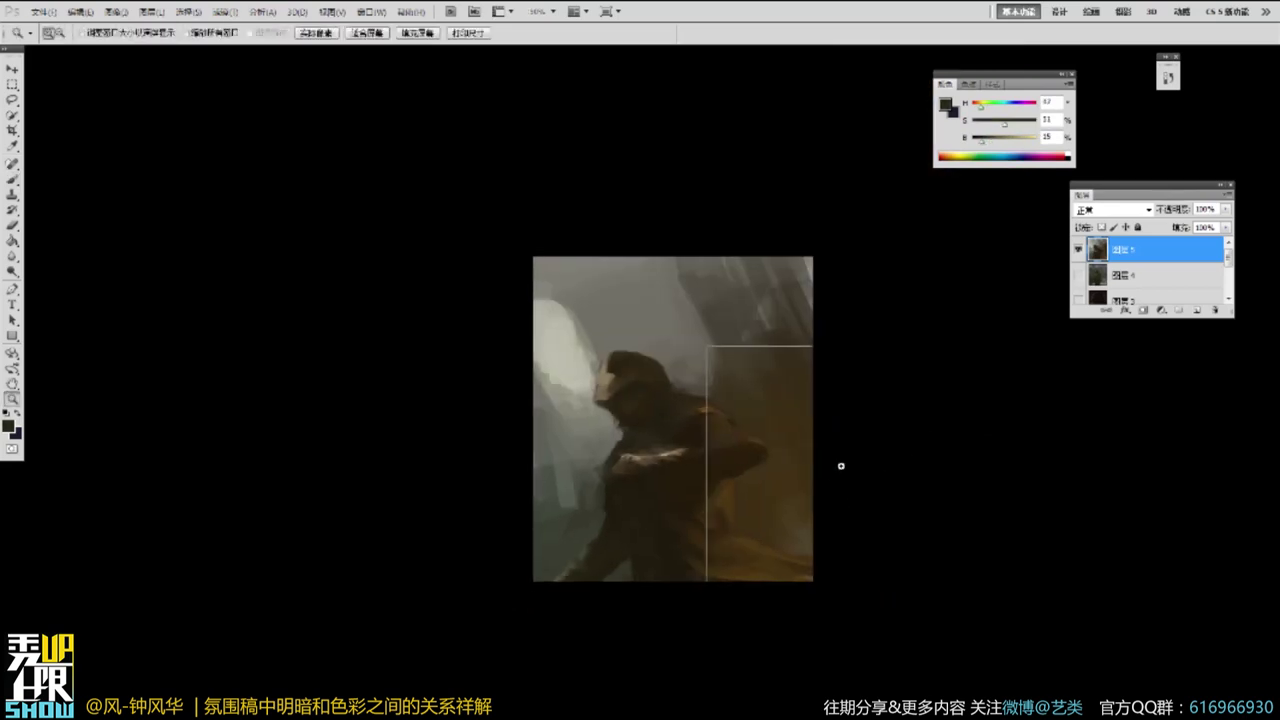
Brighten the rim light at the lower limb's end with green-grey at saturation 31% and brightness 52%.
{"action": "left_click", "coordinate": [840, 463], "text": "ctrl"}
{"action": "left_click", "coordinate": [525, 612], "text": "alt"}
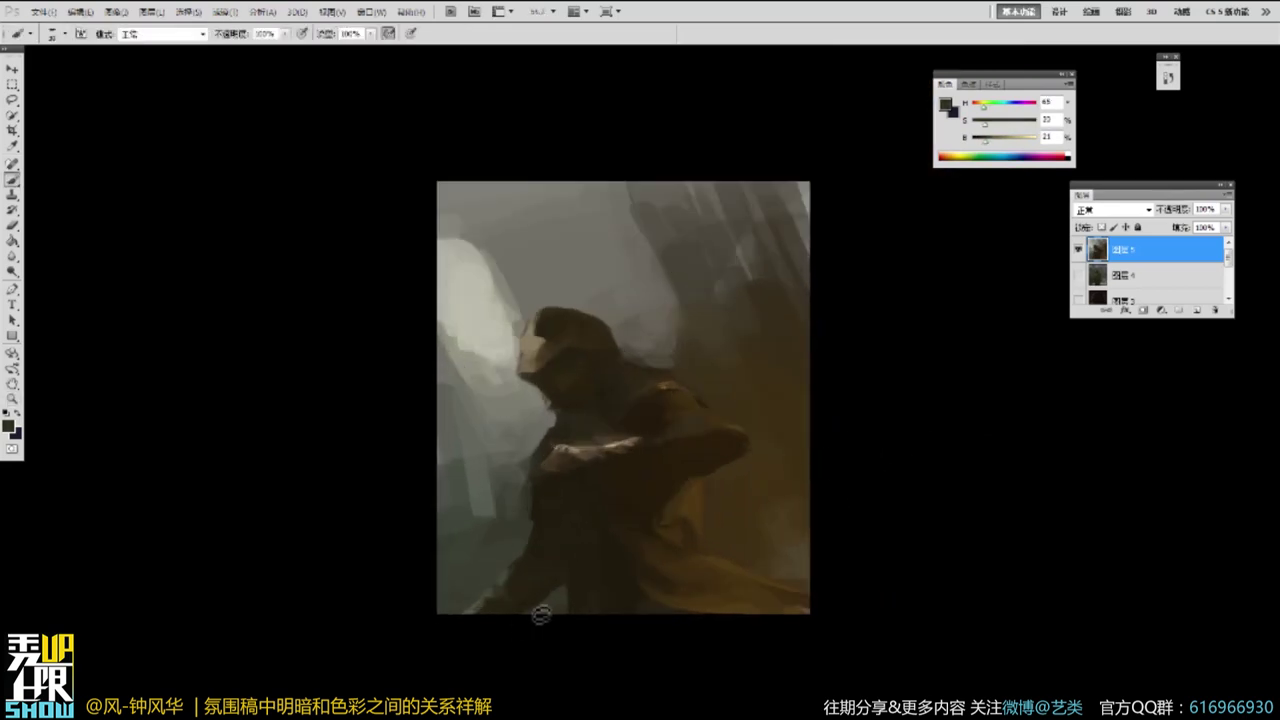
{"action": "left_click", "coordinate": [533, 597], "text": "alt"}
{"action": "left_click", "coordinate": [496, 597], "text": "alt"}
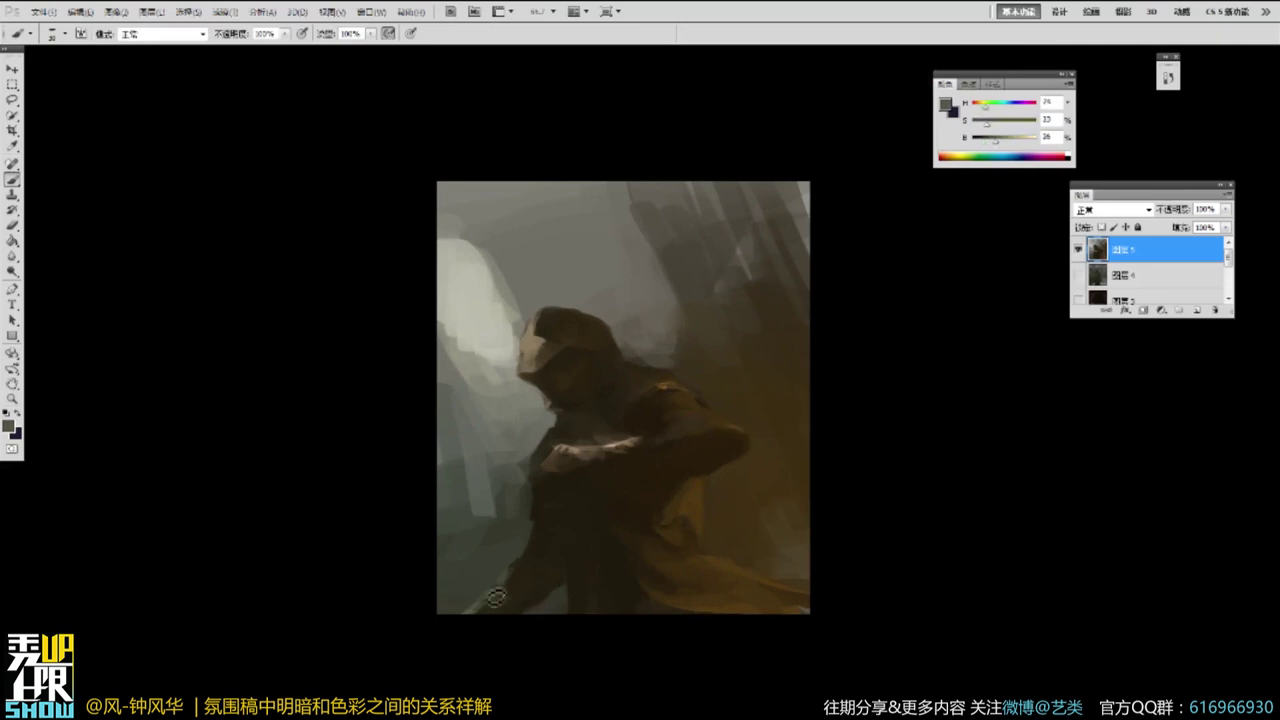
{"action": "left_click_drag", "start_coordinate": [998, 143], "coordinate": [1008, 142]}
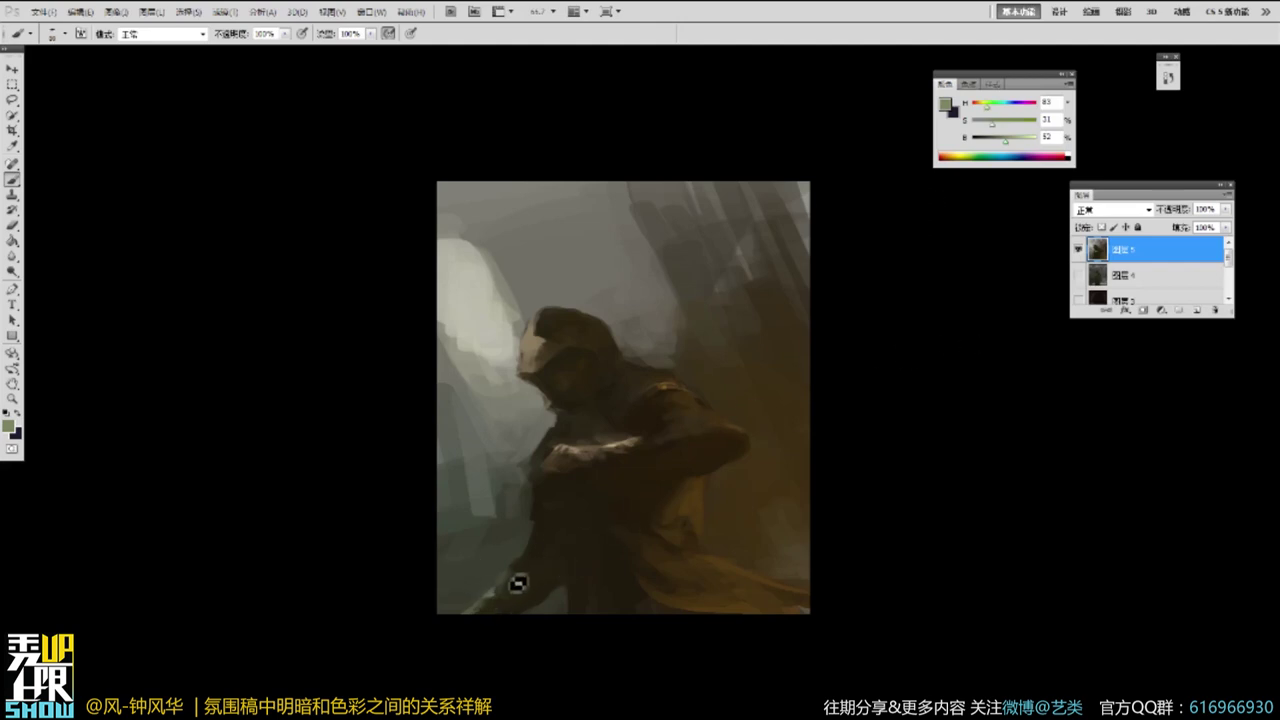
Repaint the lit front plane of the hood with its sampled light tone and a larger brush.
{"action": "left_click", "coordinate": [533, 330], "text": "alt"}
{"action": "key", "text": "bracketright"}
{"action": "mouse_move", "coordinate": [530, 336]}
{"action": "left_mouse_down"}
{"action": "mouse_move", "coordinate": [535, 348]}
{"action": "mouse_move", "coordinate": [531, 337]}
{"action": "left_mouse_up"}
{"action": "left_click", "coordinate": [515, 329], "text": "alt"}
Brighten the background light patch behind the hood with pale cream at saturation 9% and brightness 94%.
{"action": "left_click_drag", "start_coordinate": [1020, 139], "coordinate": [1032, 139]}
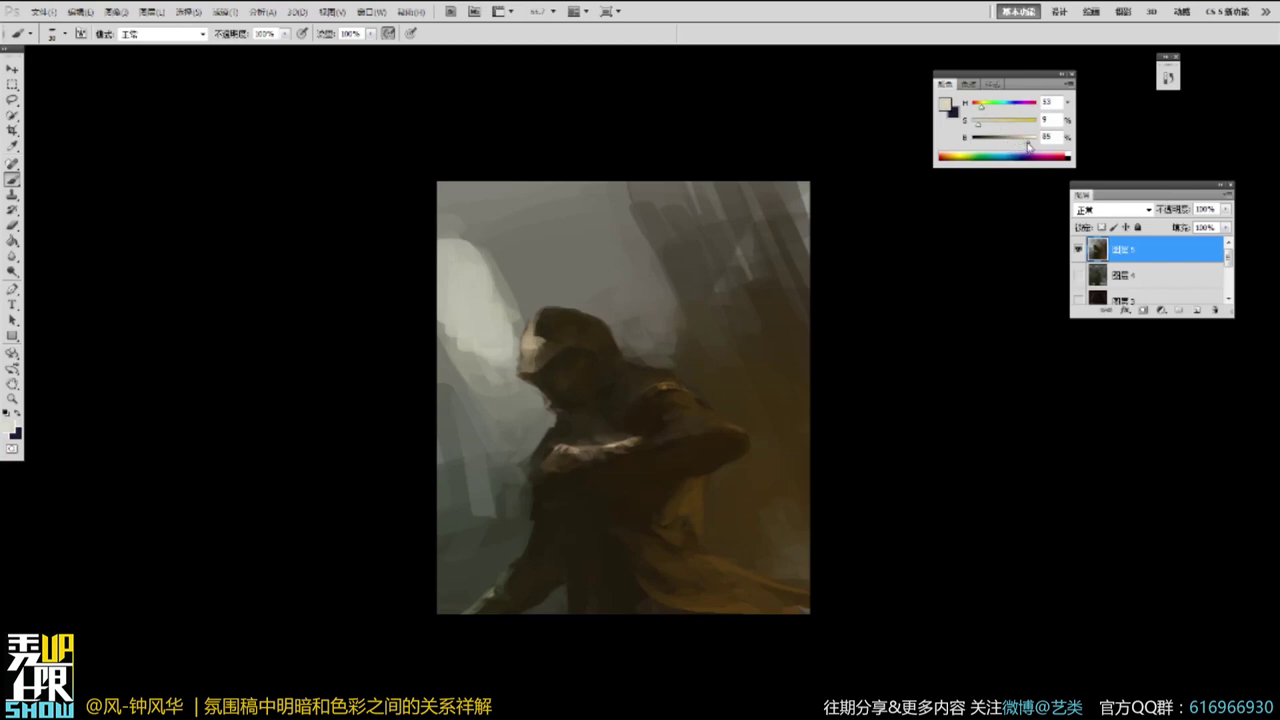
{"action": "mouse_move", "coordinate": [463, 266]}
{"action": "left_mouse_down"}
{"action": "mouse_move", "coordinate": [467, 311]}
{"action": "mouse_move", "coordinate": [449, 292]}
{"action": "left_mouse_up"}
{"action": "mouse_move", "coordinate": [446, 221]}
{"action": "left_mouse_down"}
{"action": "mouse_move", "coordinate": [464, 270]}
{"action": "mouse_move", "coordinate": [452, 242]}
{"action": "left_mouse_up"}
{"action": "key", "text": "alt+space"}
{"action": "left_click", "coordinate": [504, 209], "text": "alt"}
{"action": "key", "text": "b"}
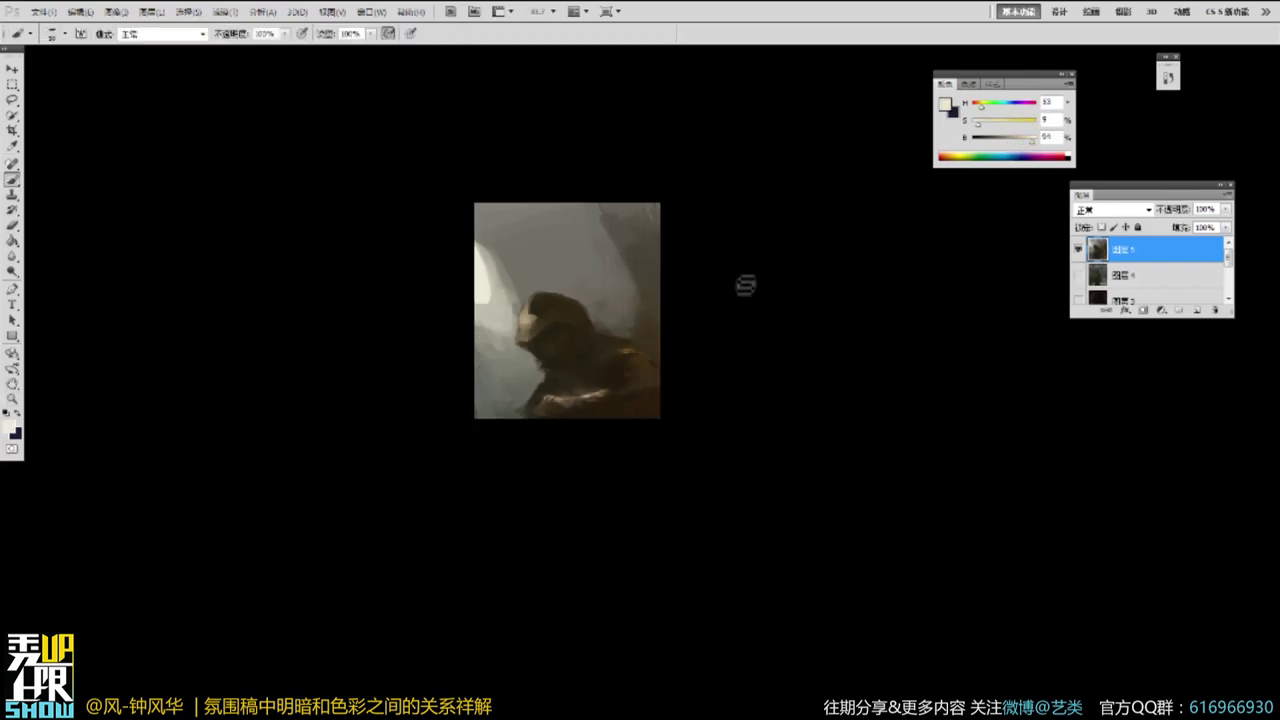
Blend the hood and shoulder edges into the surrounding background with sampled tones.
{"action": "left_click", "coordinate": [554, 376], "text": "alt"}
{"action": "left_click", "coordinate": [585, 409], "text": "alt"}
{"action": "mouse_move", "coordinate": [577, 381]}
{"action": "left_mouse_down"}
{"action": "mouse_move", "coordinate": [569, 415]}
{"action": "mouse_move", "coordinate": [550, 427]}
{"action": "mouse_move", "coordinate": [564, 406]}
{"action": "left_mouse_up"}
{"action": "left_click", "coordinate": [557, 381], "text": "alt"}
{"action": "left_click", "coordinate": [610, 336], "text": "alt"}
{"action": "mouse_move", "coordinate": [613, 340]}
{"action": "left_mouse_down"}
{"action": "mouse_move", "coordinate": [608, 355]}
{"action": "mouse_move", "coordinate": [619, 337]}
{"action": "mouse_move", "coordinate": [567, 311]}
{"action": "left_mouse_up"}
{"action": "left_click", "coordinate": [612, 318], "text": "alt"}
{"action": "key", "text": "ctrl+space"}
{"action": "left_click", "coordinate": [650, 300], "text": "ctrl"}
{"action": "left_click", "coordinate": [492, 295], "text": "alt"}
Soften the rim of the bright background light with a smaller brush and sampled greys.
{"action": "key", "text": "ctrl+space"}
{"action": "left_click", "coordinate": [485, 275], "text": "ctrl"}
{"action": "key", "text": "bracketleft"}
{"action": "key", "text": "bracketleft"}
{"action": "key", "text": "bracketleft"}
{"action": "left_click", "coordinate": [470, 312], "text": "alt"}
{"action": "left_click", "coordinate": [447, 315], "text": "alt"}
{"action": "left_click_drag", "start_coordinate": [466, 290], "coordinate": [455, 302]}
{"action": "left_click", "coordinate": [468, 263], "text": "alt"}
Touch up the figure's silhouette and nearby background with dark and mid tones sampled from the painting.
{"action": "key", "text": "alt+space"}
{"action": "left_click", "coordinate": [743, 252], "text": "alt"}
{"action": "left_click_drag", "start_coordinate": [765, 263], "coordinate": [777, 257]}
{"action": "mouse_move", "coordinate": [514, 270]}
{"action": "left_mouse_down"}
{"action": "mouse_move", "coordinate": [514, 245]}
{"action": "mouse_move", "coordinate": [529, 252]}
{"action": "left_mouse_up"}
{"action": "key", "text": "alt+space"}
{"action": "left_click", "coordinate": [621, 284], "text": "alt"}
{"action": "left_click", "coordinate": [683, 334], "text": "ctrl"}
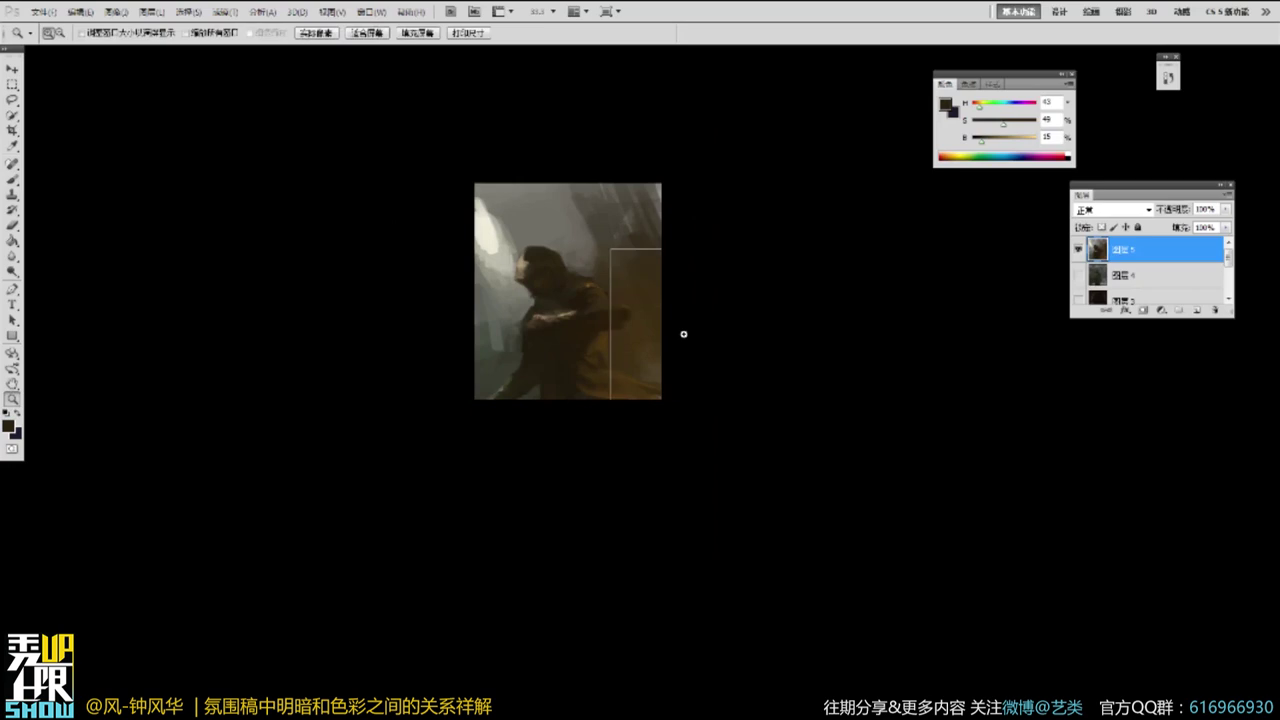
{"action": "left_click", "coordinate": [577, 392], "text": "alt"}
{"action": "left_click", "coordinate": [588, 384], "text": "alt"}
{"action": "left_click", "coordinate": [638, 320], "text": "alt"}
Paint diagonal grey light shafts falling across the dark wall behind the figure's back.
{"action": "left_click", "coordinate": [525, 191], "text": "alt"}
{"action": "left_click_drag", "start_coordinate": [552, 222], "coordinate": [599, 277]}
{"action": "left_click_drag", "start_coordinate": [530, 152], "coordinate": [604, 258]}
{"action": "left_click_drag", "start_coordinate": [588, 195], "coordinate": [630, 272]}
{"action": "left_click", "coordinate": [610, 281], "text": "alt"}
{"action": "key", "text": "z"}
{"action": "left_click_drag", "start_coordinate": [560, 96], "coordinate": [712, 328]}
Reshape the sleeve around the bent elbow with dark brown at saturation 71% and brightness 16%.
{"action": "left_click", "coordinate": [712, 328], "text": "alt"}
{"action": "left_click", "coordinate": [726, 291]}
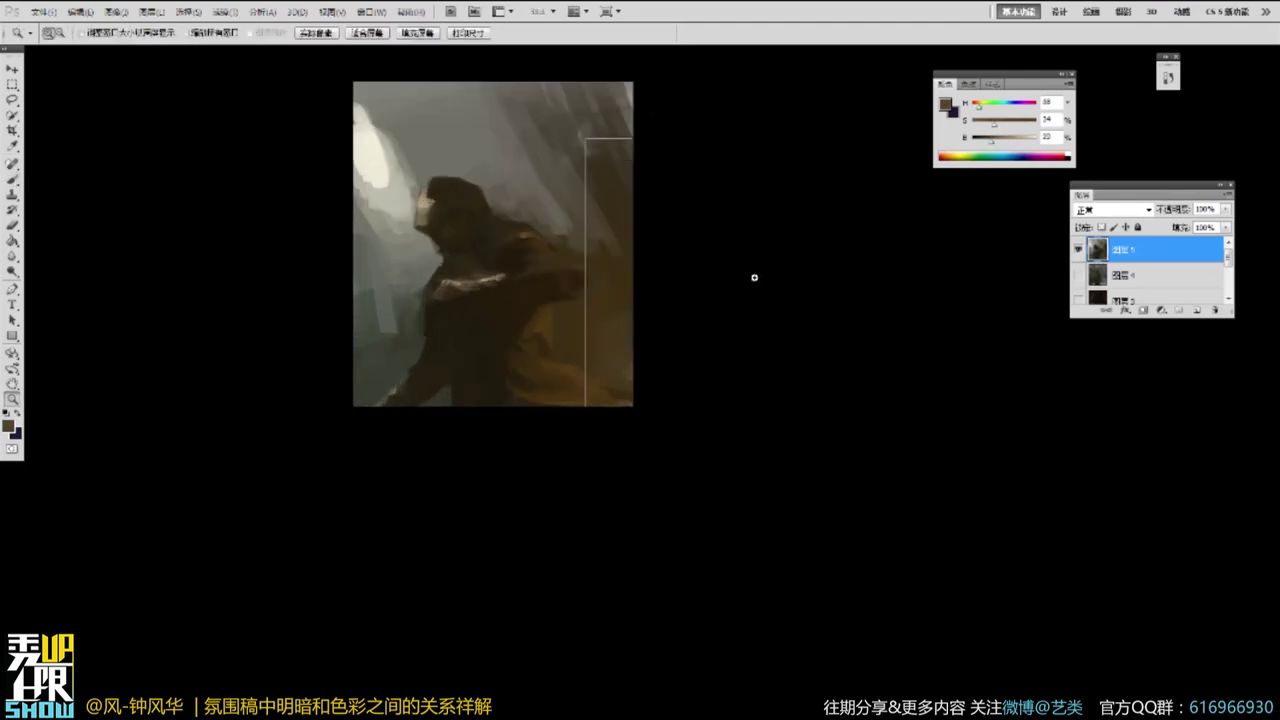
{"action": "left_click", "coordinate": [754, 277]}
{"action": "key", "text": "b"}
{"action": "left_click", "coordinate": [592, 333], "text": "alt"}
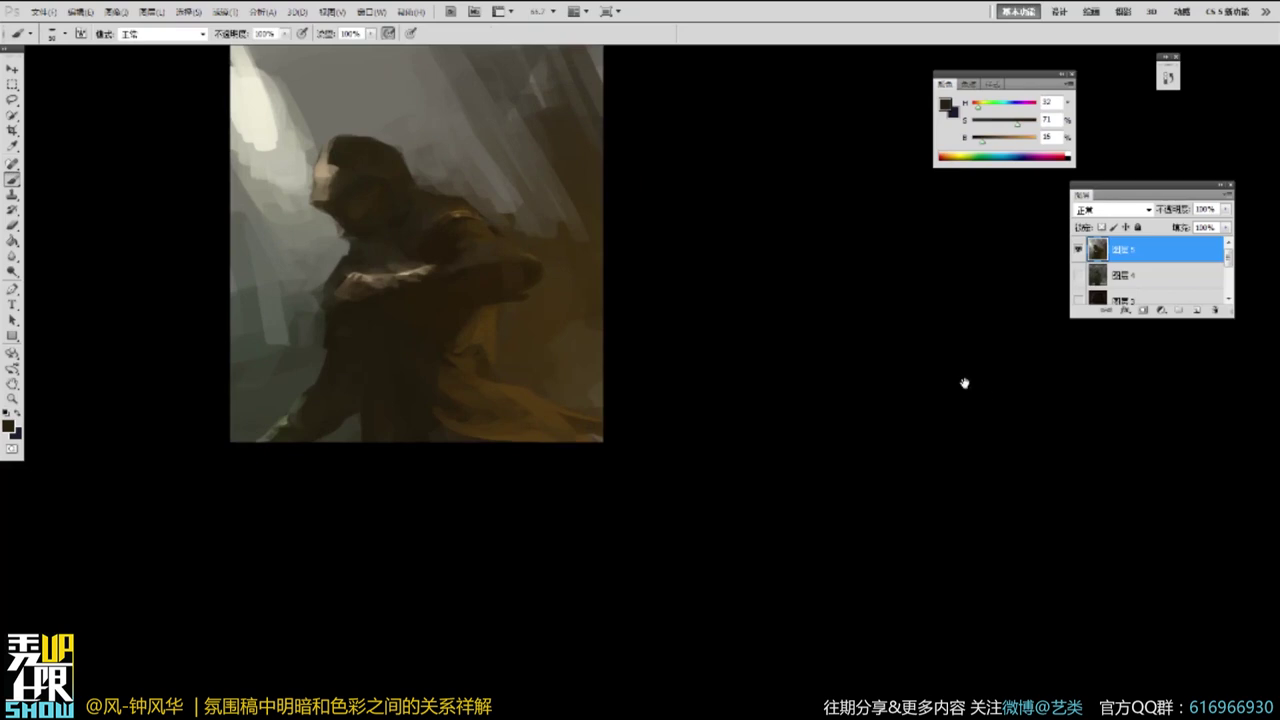
Extend the pale highlight along the top of the forearm from the lit hand, working in full-screen view.
{"action": "key", "text": "f"}
{"action": "key", "text": "Tab"}
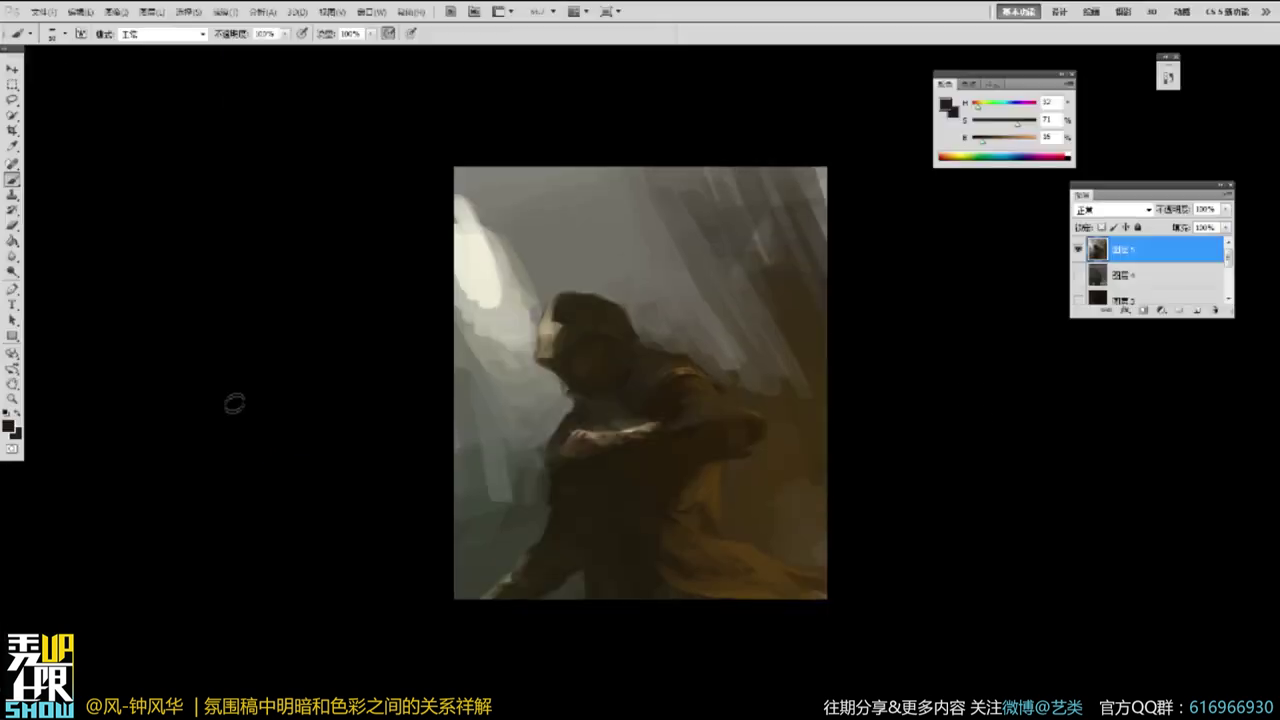
{"action": "key", "text": "Tab"}
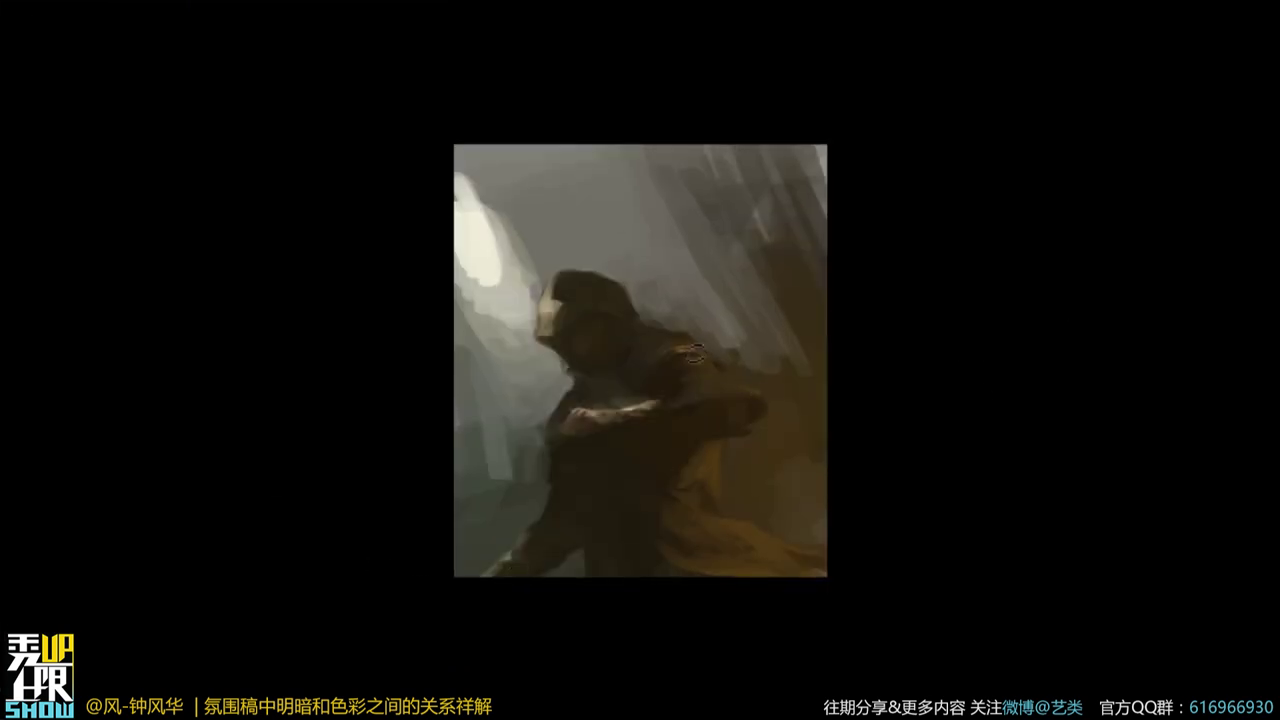
{"action": "left_click", "coordinate": [668, 361], "text": "ctrl"}
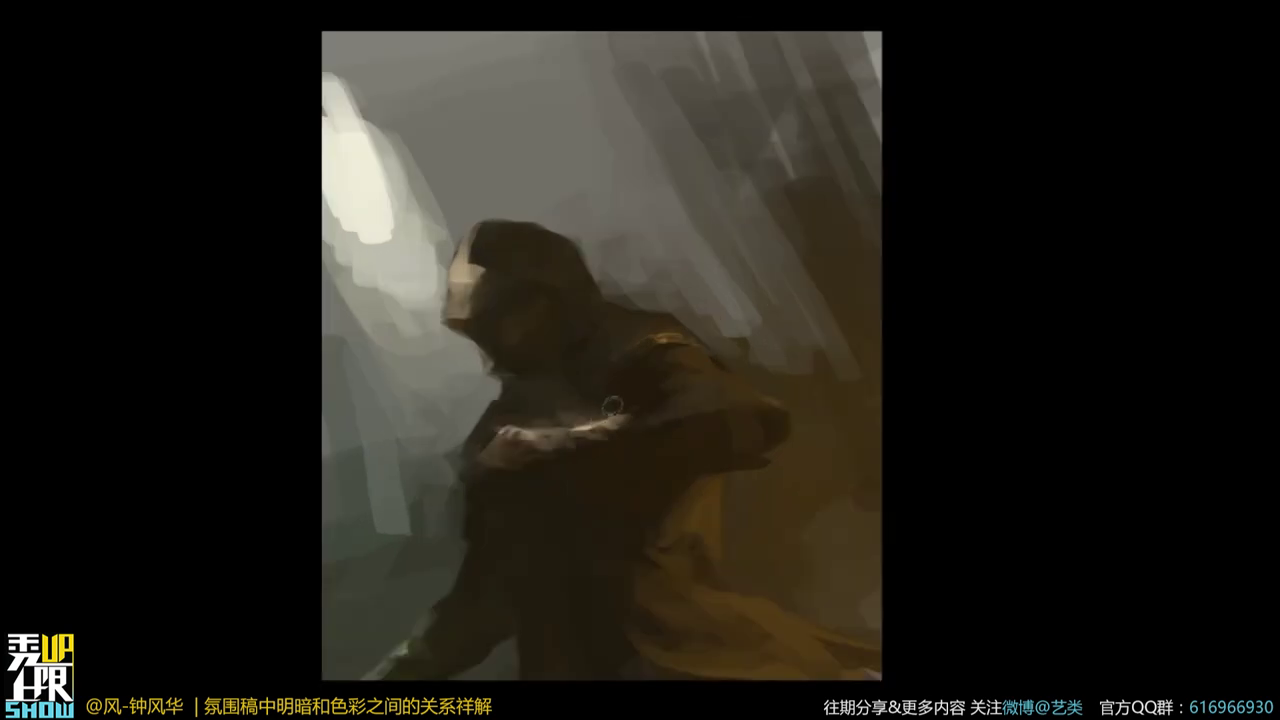
{"action": "mouse_move", "coordinate": [569, 429]}
{"action": "left_mouse_down"}
{"action": "mouse_move", "coordinate": [624, 404]}
{"action": "mouse_move", "coordinate": [638, 425]}
{"action": "mouse_move", "coordinate": [613, 425]}
{"action": "mouse_move", "coordinate": [641, 425]}
{"action": "mouse_move", "coordinate": [620, 414]}
{"action": "mouse_move", "coordinate": [685, 419]}
{"action": "mouse_move", "coordinate": [611, 428]}
{"action": "left_mouse_up"}
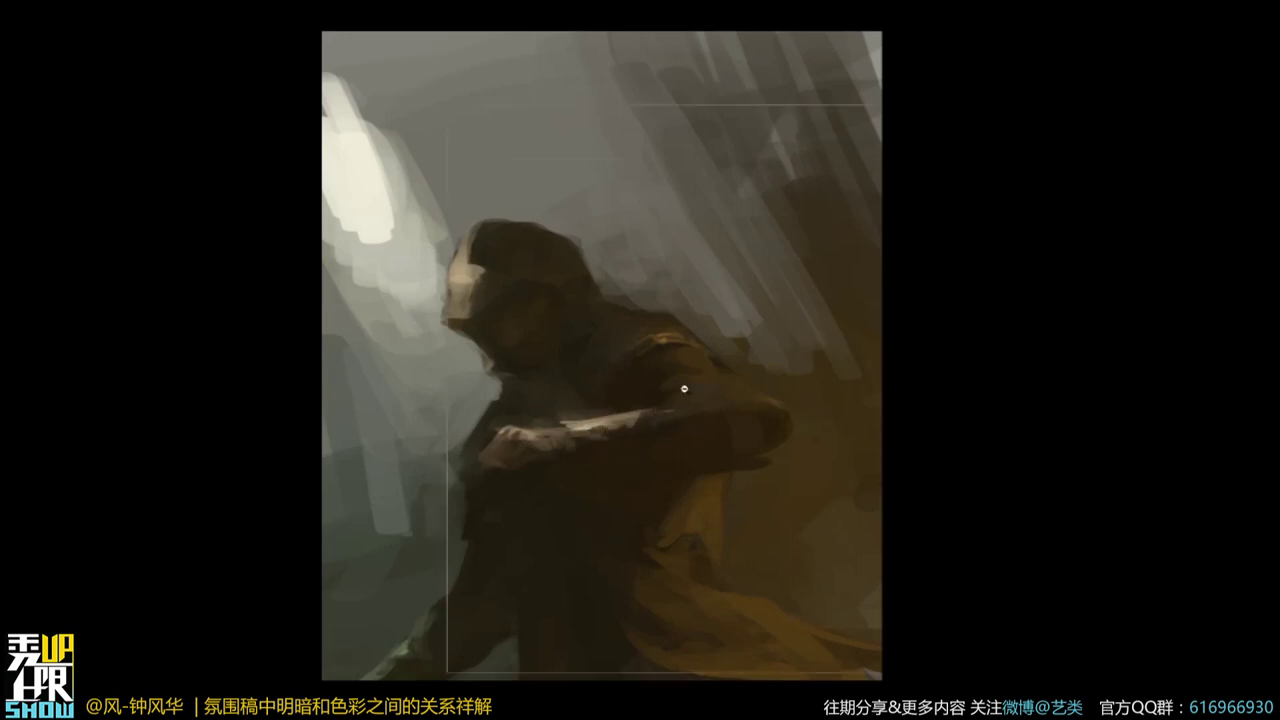
{"action": "left_click", "coordinate": [685, 389], "text": "alt"}
{"action": "key", "text": "Tab"}
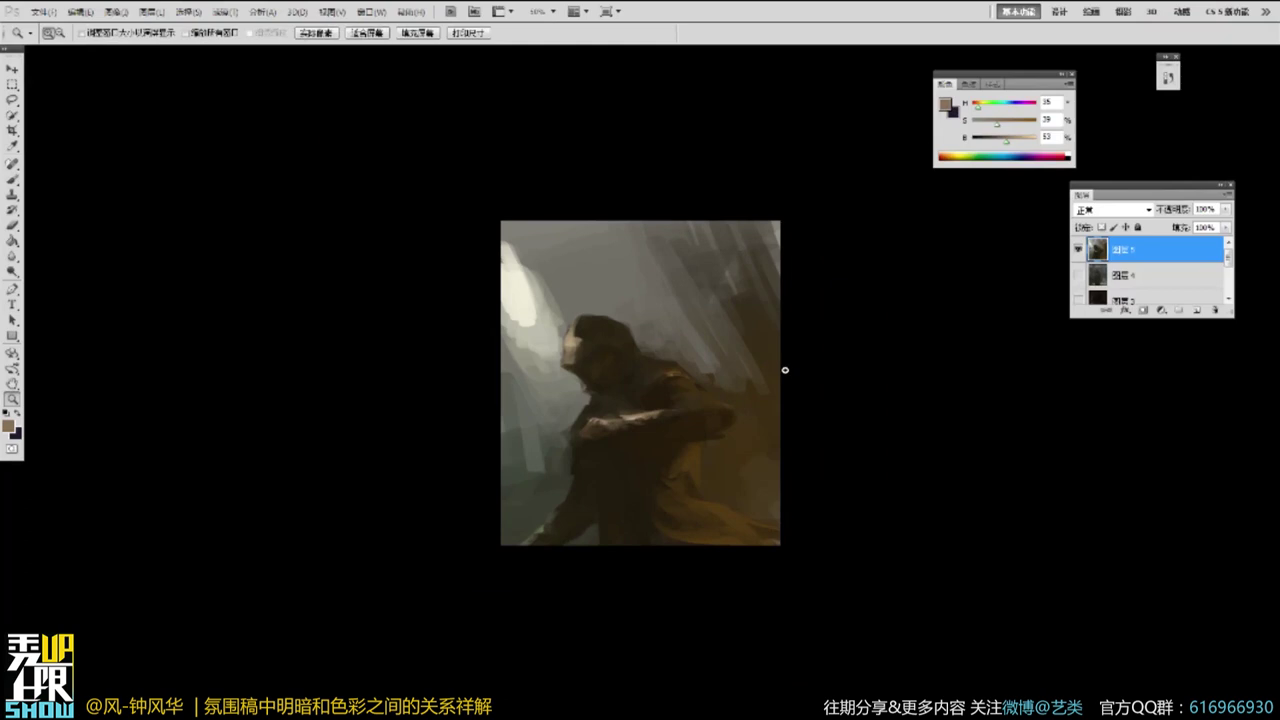
Switch to a floating document window and refine the hood's lit front edge with sampled tones.
{"action": "key", "text": "f"}
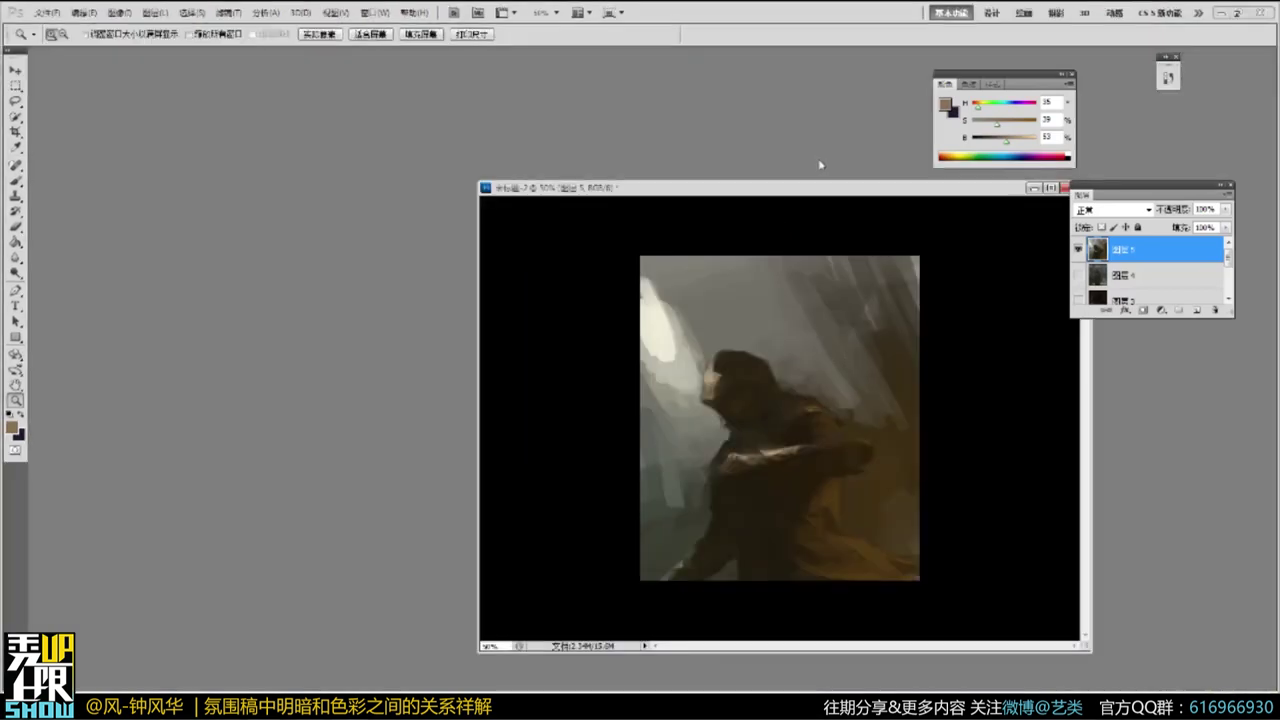
{"action": "left_click_drag", "start_coordinate": [815, 192], "coordinate": [507, 123]}
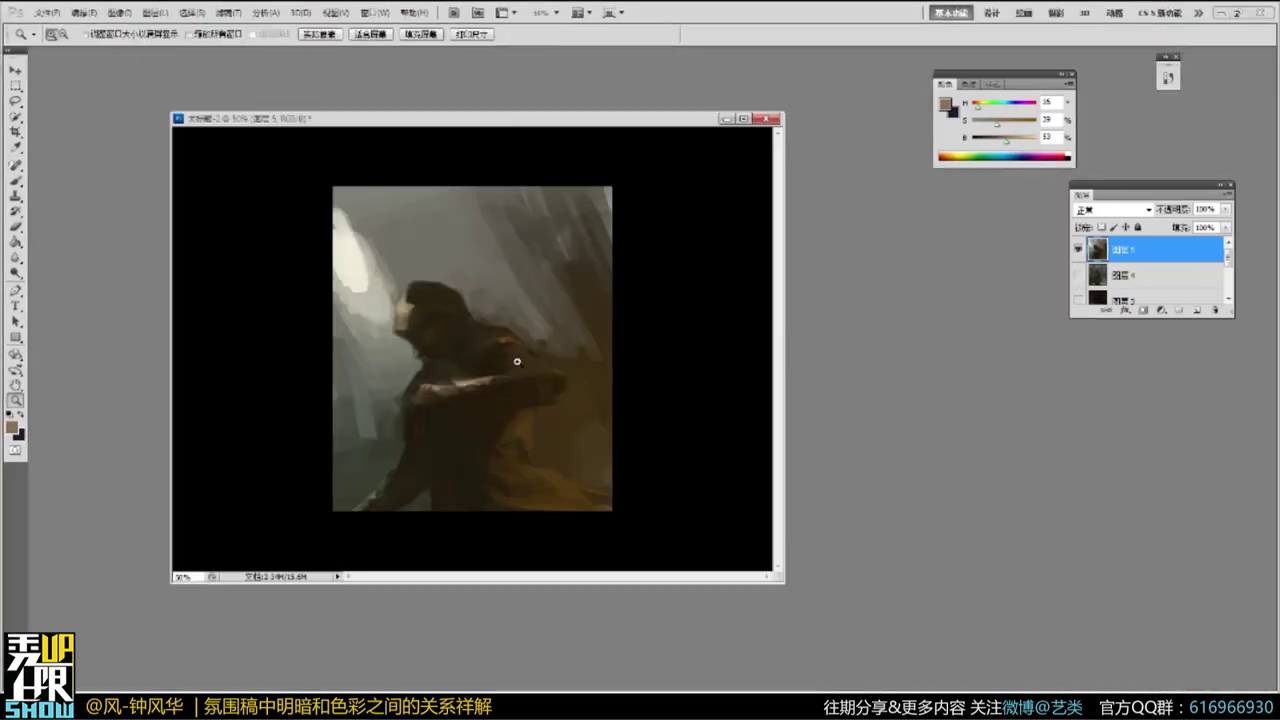
{"action": "left_click", "coordinate": [504, 303]}
{"action": "left_click", "coordinate": [378, 310], "text": "alt"}
{"action": "left_click_drag", "start_coordinate": [376, 312], "coordinate": [377, 328]}
{"action": "left_click", "coordinate": [376, 262], "text": "alt"}
{"action": "left_click", "coordinate": [412, 264], "text": "alt"}
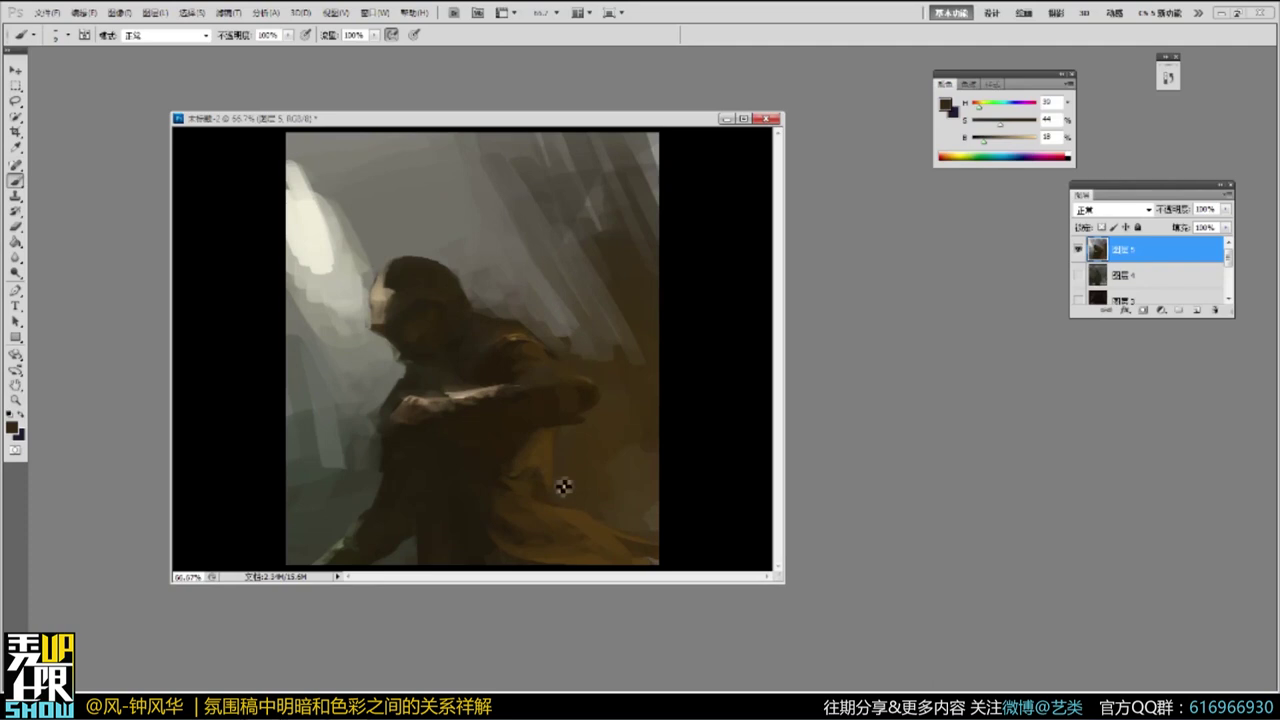
Return to full-screen view and refine the elbow's shadow and lower sleeve edge with sampled dark browns.
{"action": "key", "text": "Tab"}
{"action": "key", "text": "f"}
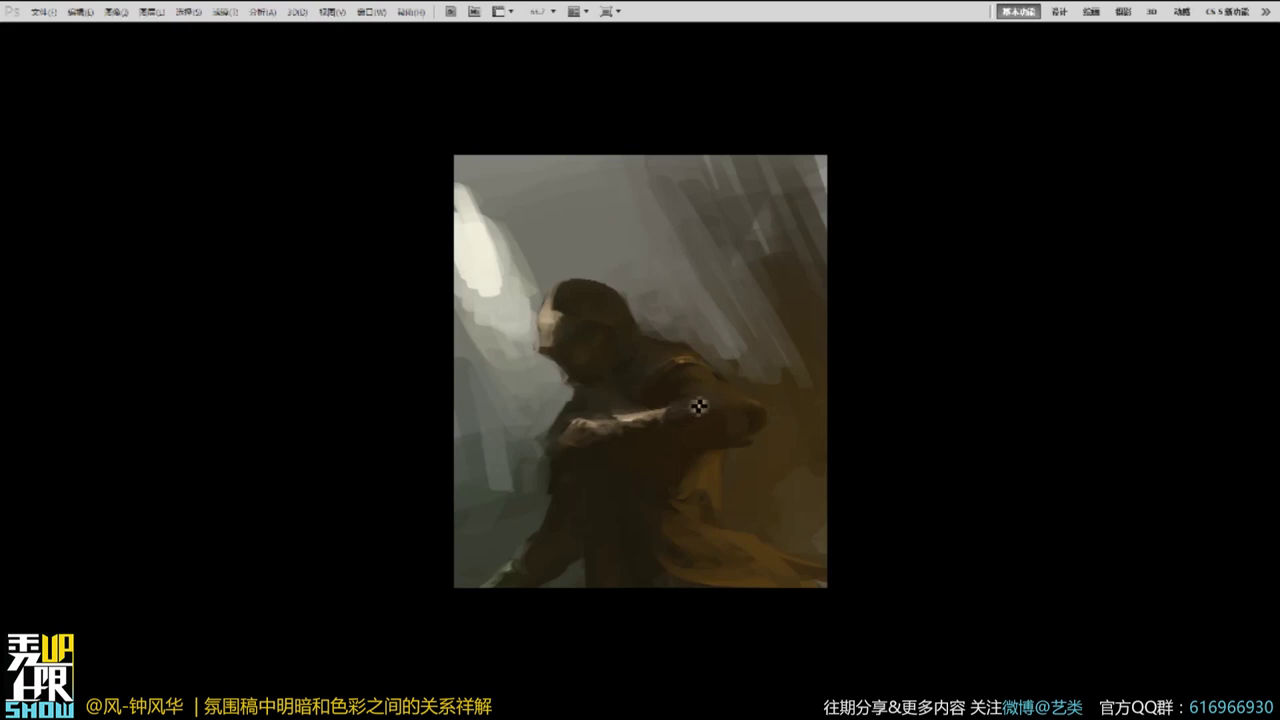
{"action": "key", "text": "Tab"}
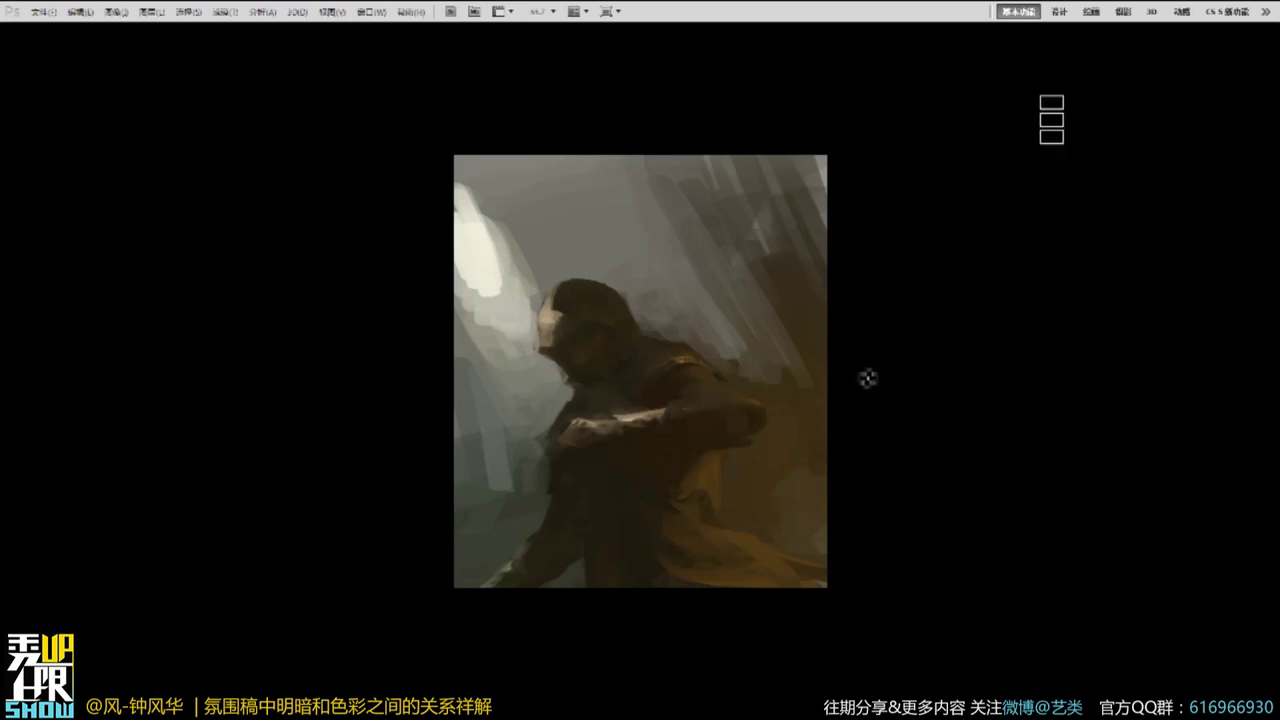
{"action": "left_click", "coordinate": [745, 420], "text": "alt"}
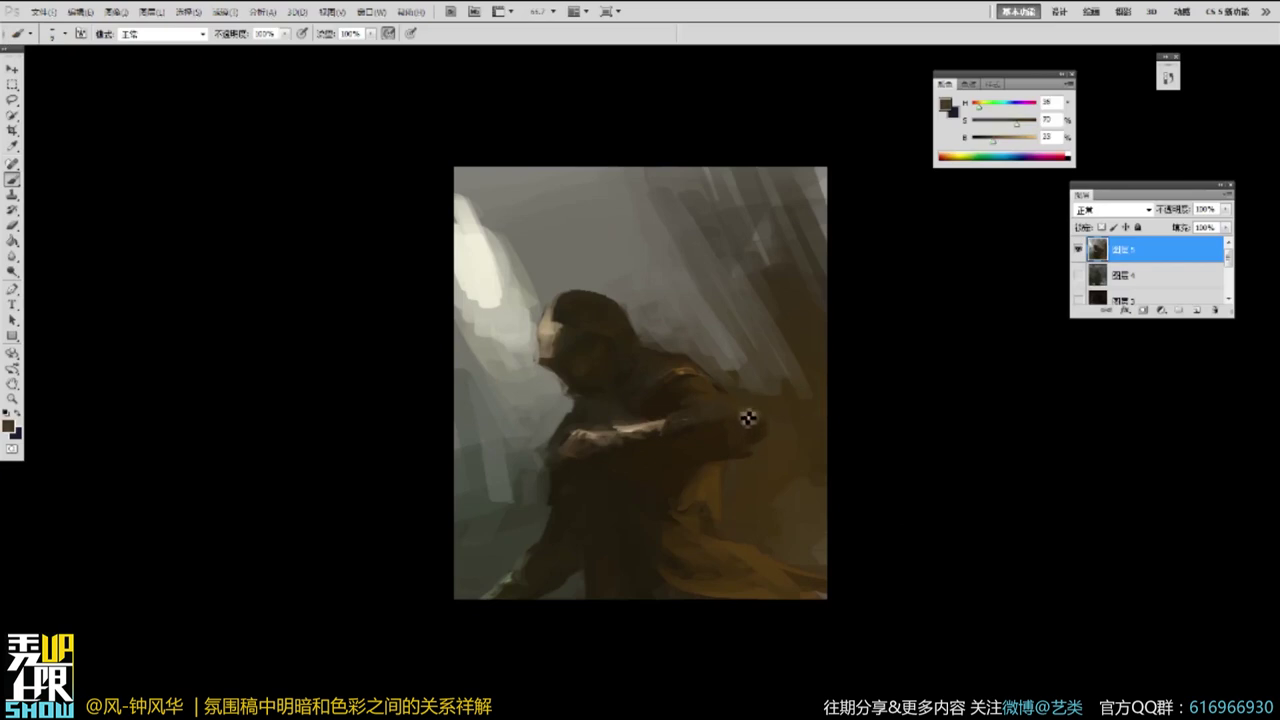
{"action": "left_click", "coordinate": [756, 427], "text": "alt"}
{"action": "left_click", "coordinate": [758, 431], "text": "alt"}
{"action": "left_click", "coordinate": [742, 464], "text": "alt"}
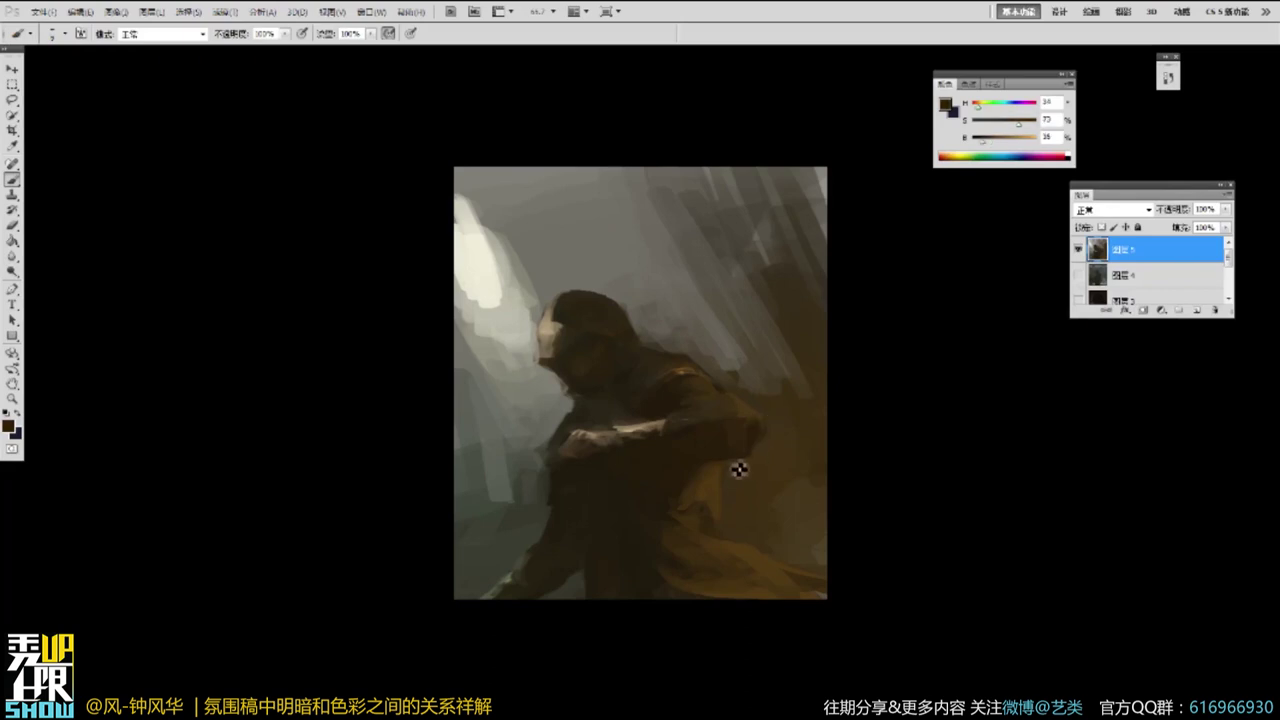
{"action": "left_click_drag", "start_coordinate": [750, 444], "coordinate": [746, 436]}
{"action": "left_click", "coordinate": [721, 445], "text": "alt"}
{"action": "left_click", "coordinate": [745, 435], "text": "alt"}
{"action": "key", "text": "f"}
{"action": "key", "text": "f"}
{"action": "key", "text": "f"}
{"action": "key", "text": "f"}
{"action": "key", "text": "f"}
{"action": "key", "text": "f"}
Hide the finished hooded figure layer and add a new empty layer above it.
{"action": "left_click", "coordinate": [1078, 249]}
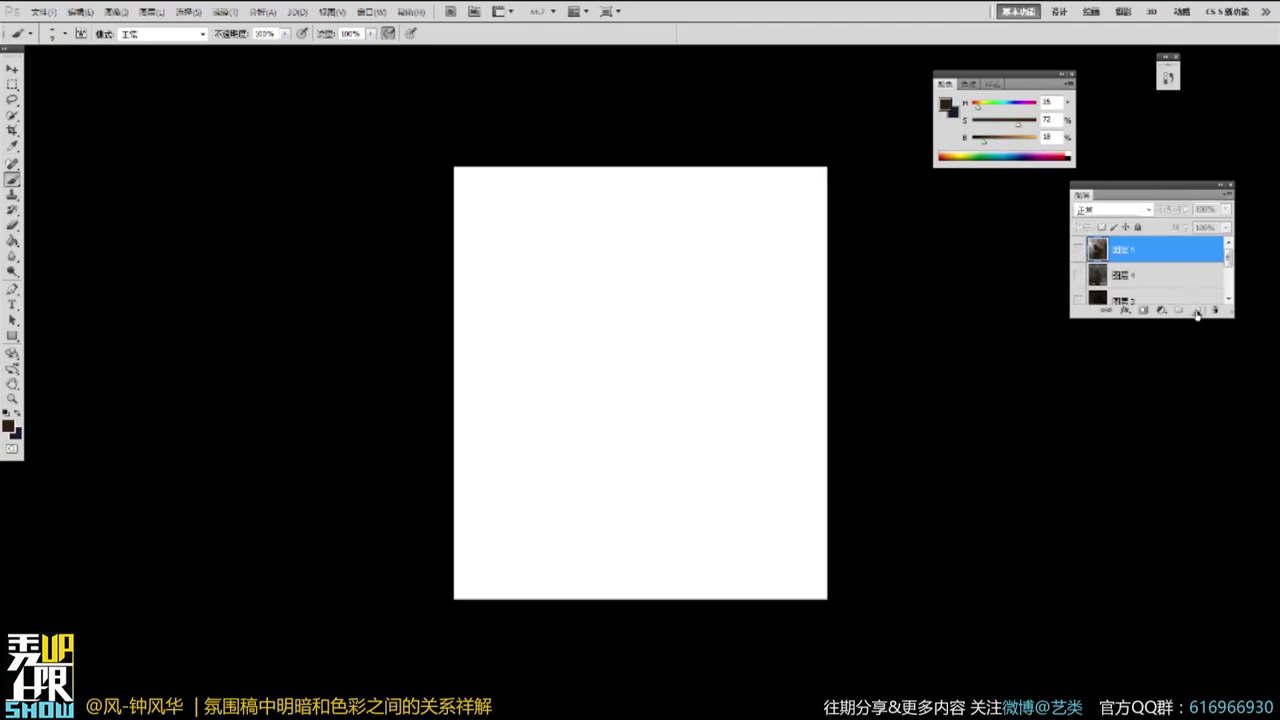
{"action": "key", "text": "Tab"}
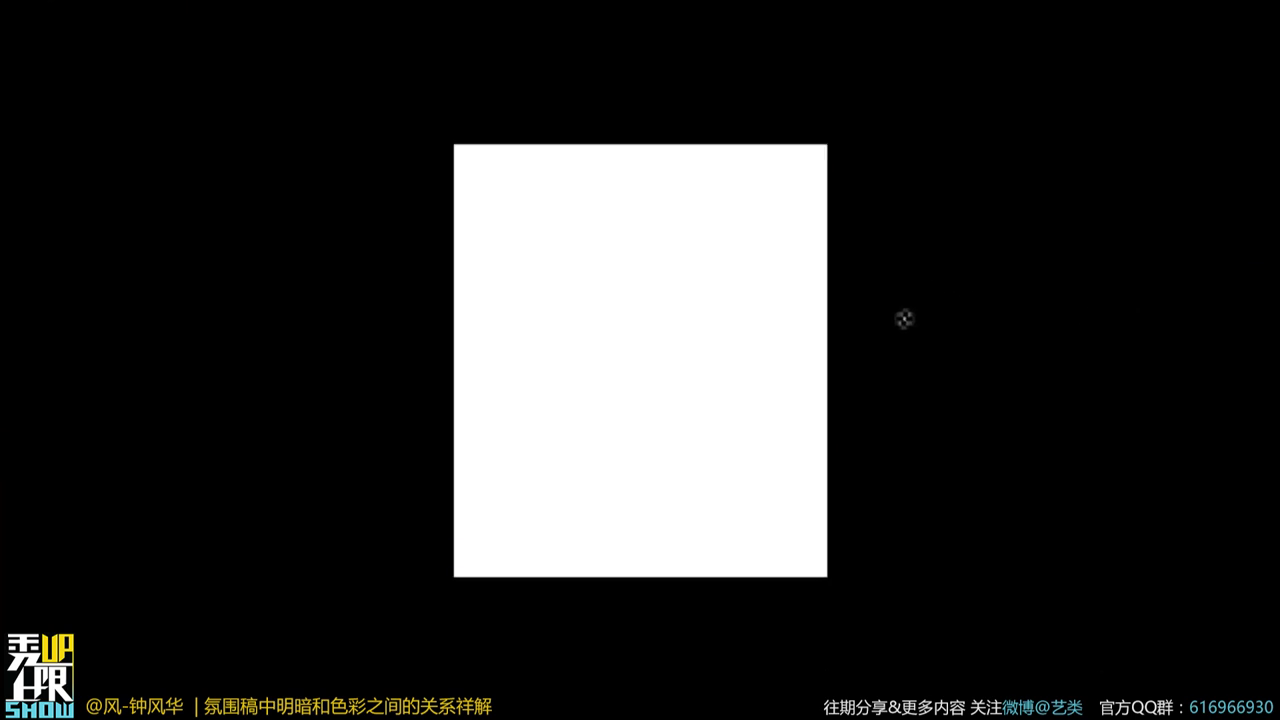
{"action": "key", "text": "Tab"}
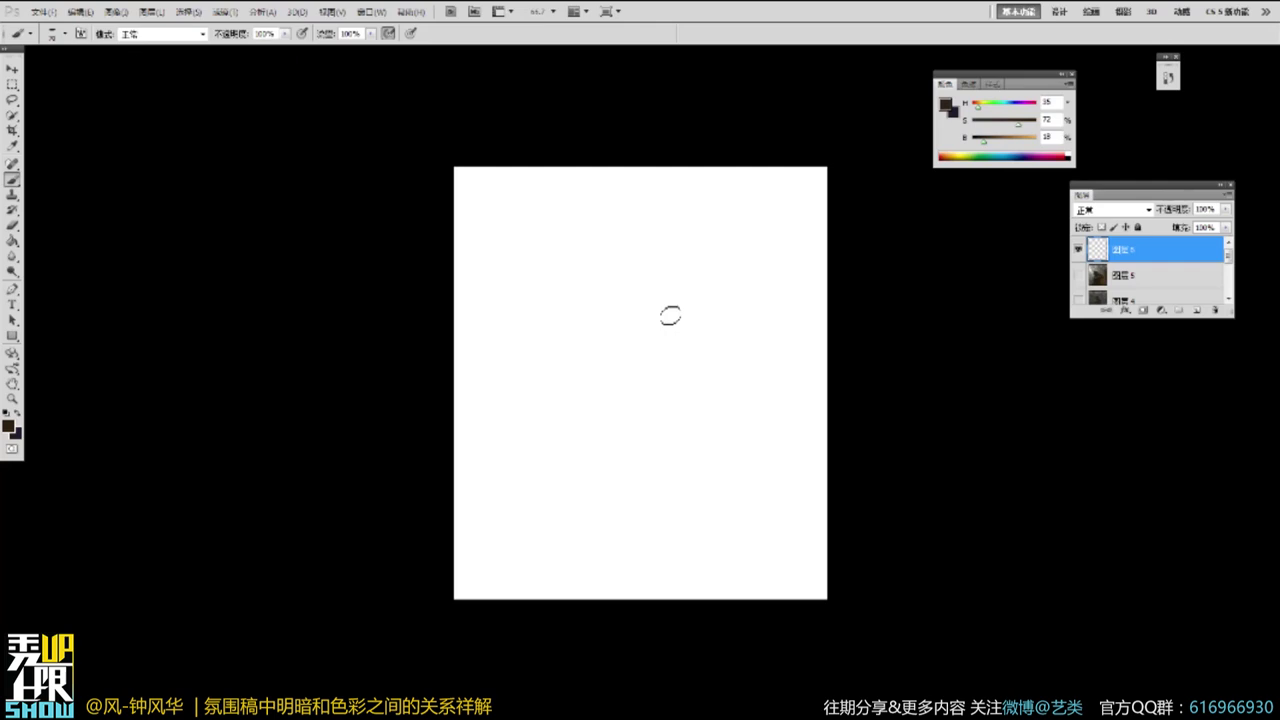
Put the document in a floating window, minimize it and restore the application window to reveal the desktop.
{"action": "key", "text": "f"}
{"action": "left_click_drag", "start_coordinate": [646, 119], "coordinate": [673, 209]}
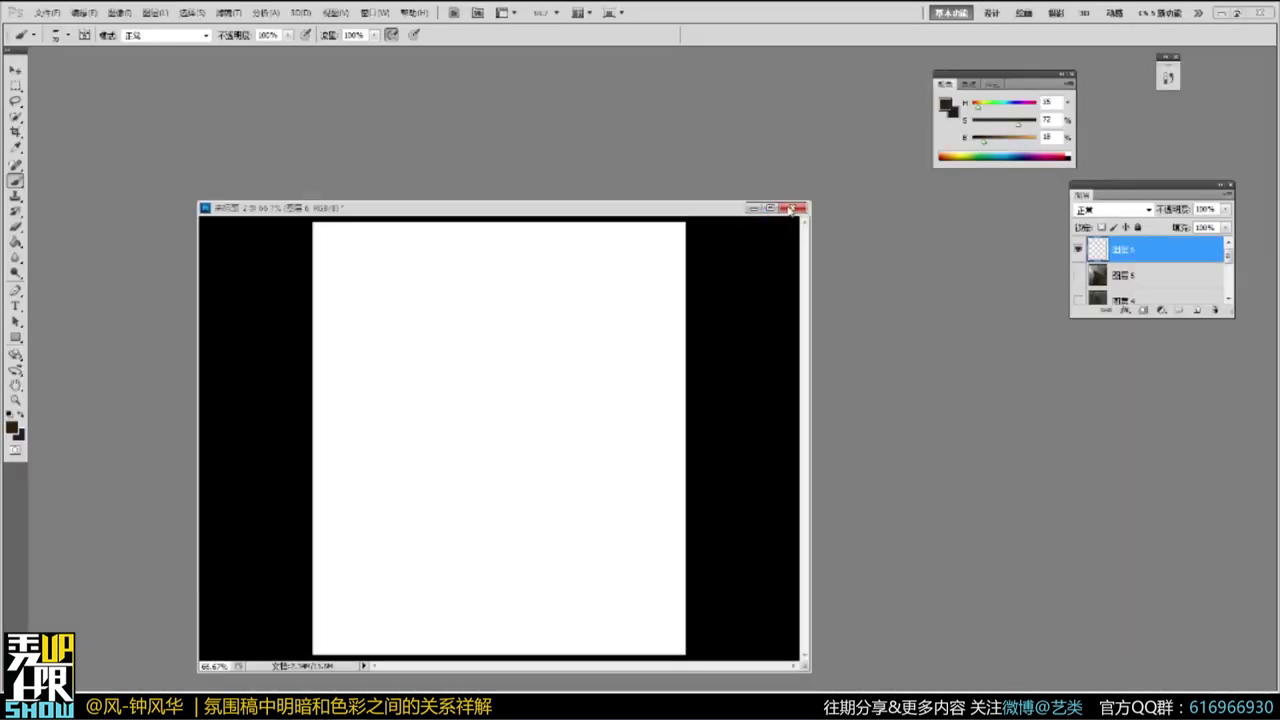
{"action": "left_click", "coordinate": [756, 209]}
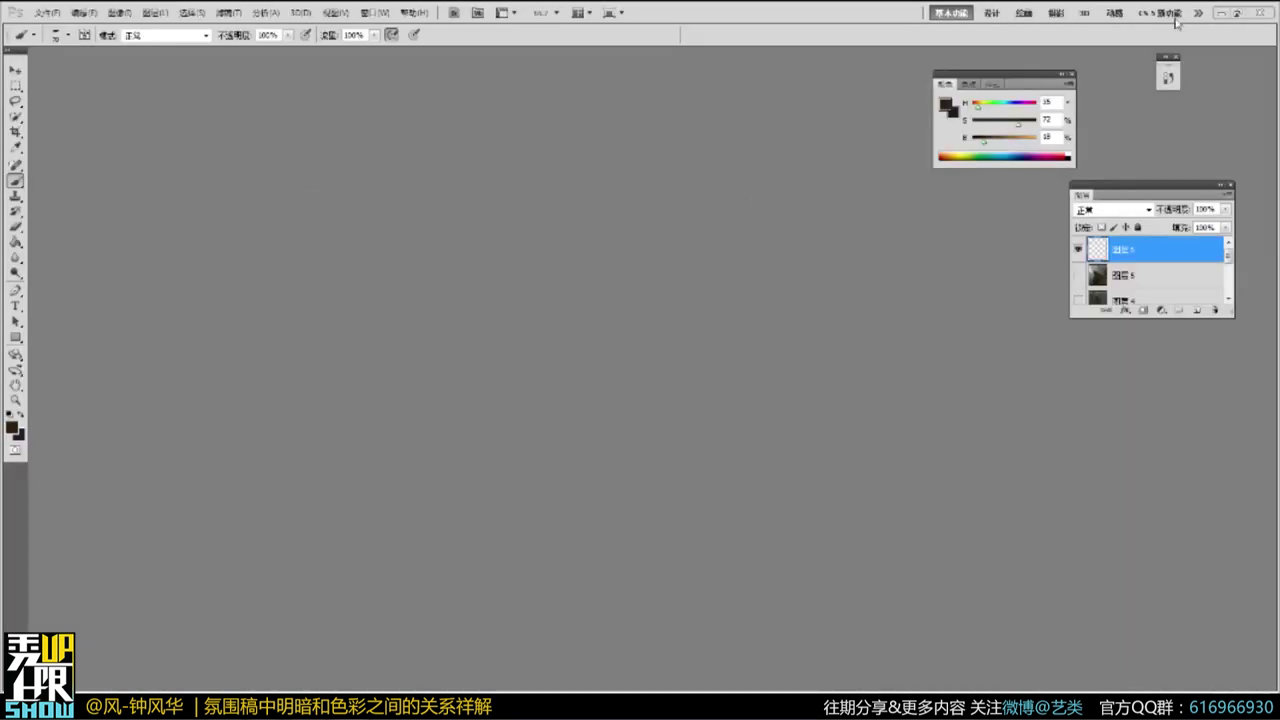
{"action": "left_click", "coordinate": [1237, 13]}
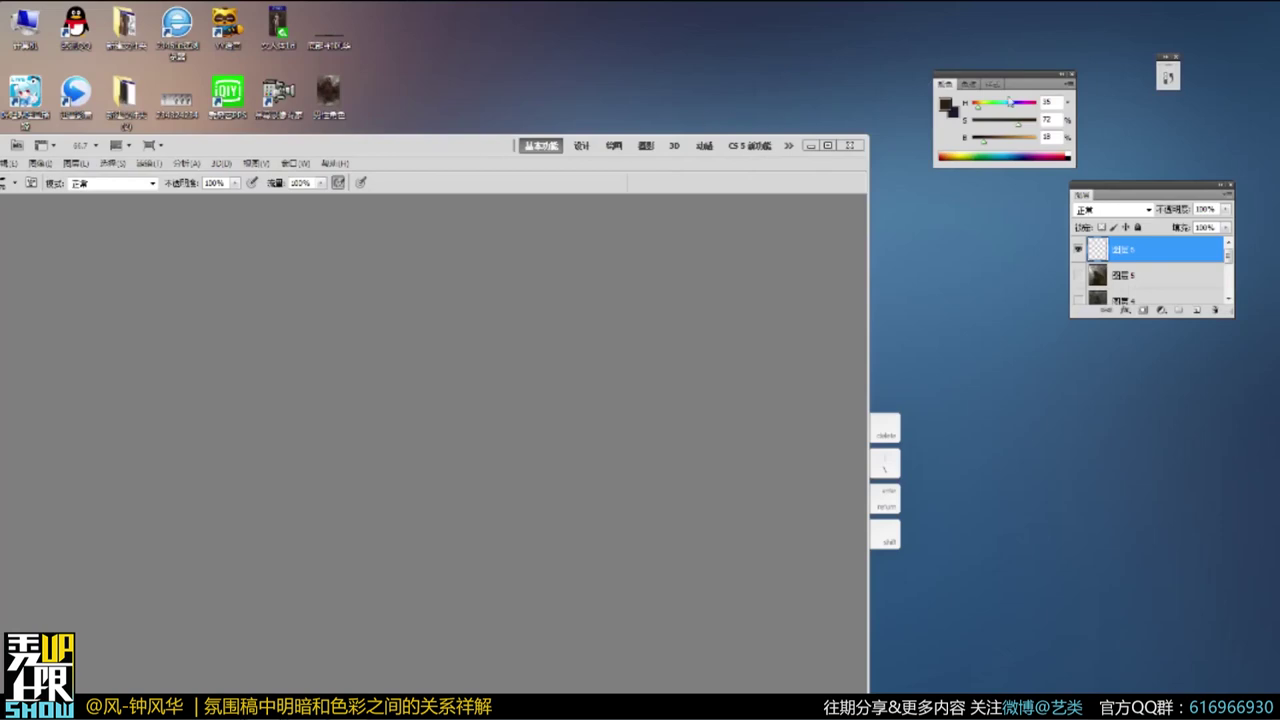
Move the Photoshop window clear of the desktop icons, open the fenghua folder and place its window beside Photoshop.
{"action": "left_click_drag", "start_coordinate": [482, 144], "coordinate": [1111, 74]}
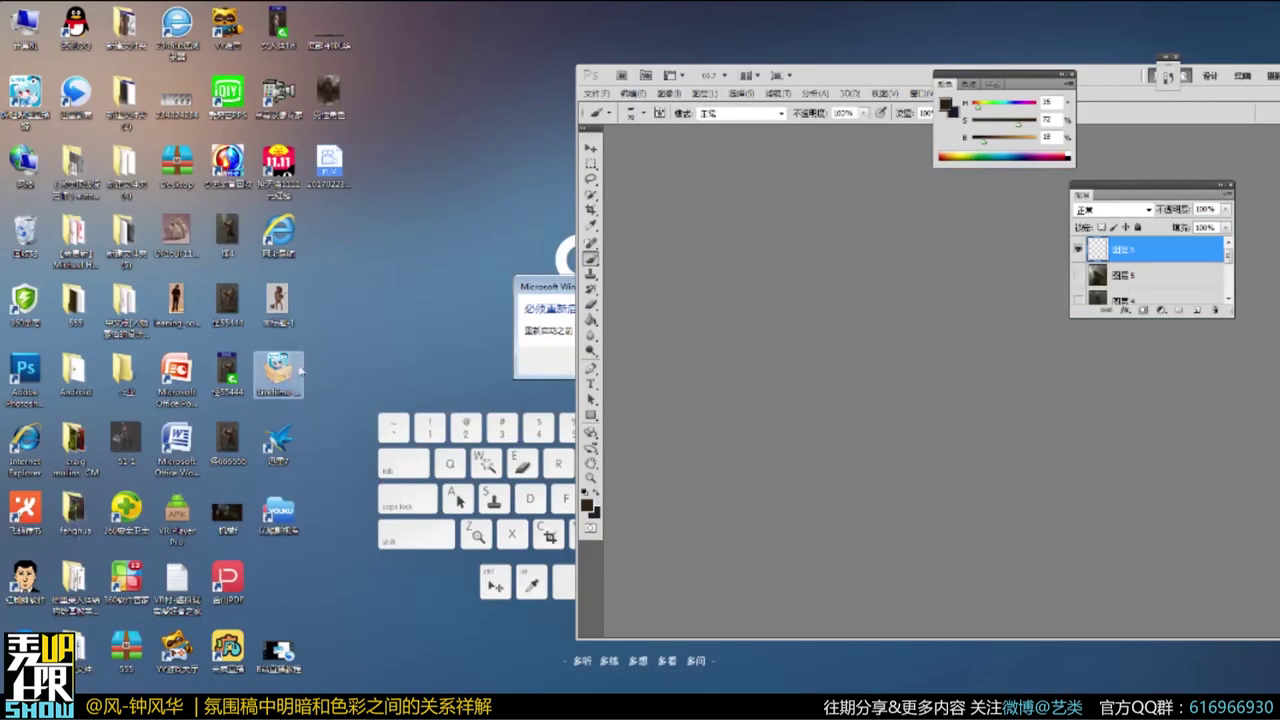
{"action": "left_click_drag", "start_coordinate": [839, 76], "coordinate": [552, 137]}
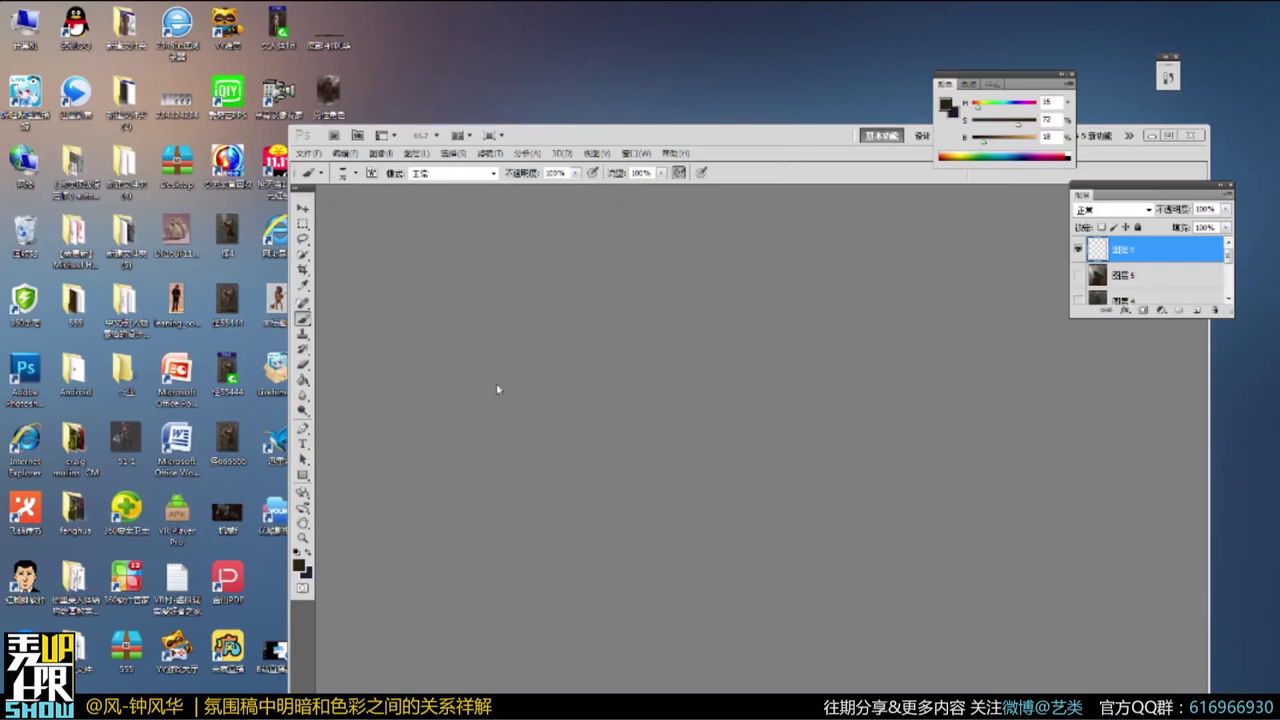
{"action": "left_click_drag", "start_coordinate": [668, 134], "coordinate": [758, 130]}
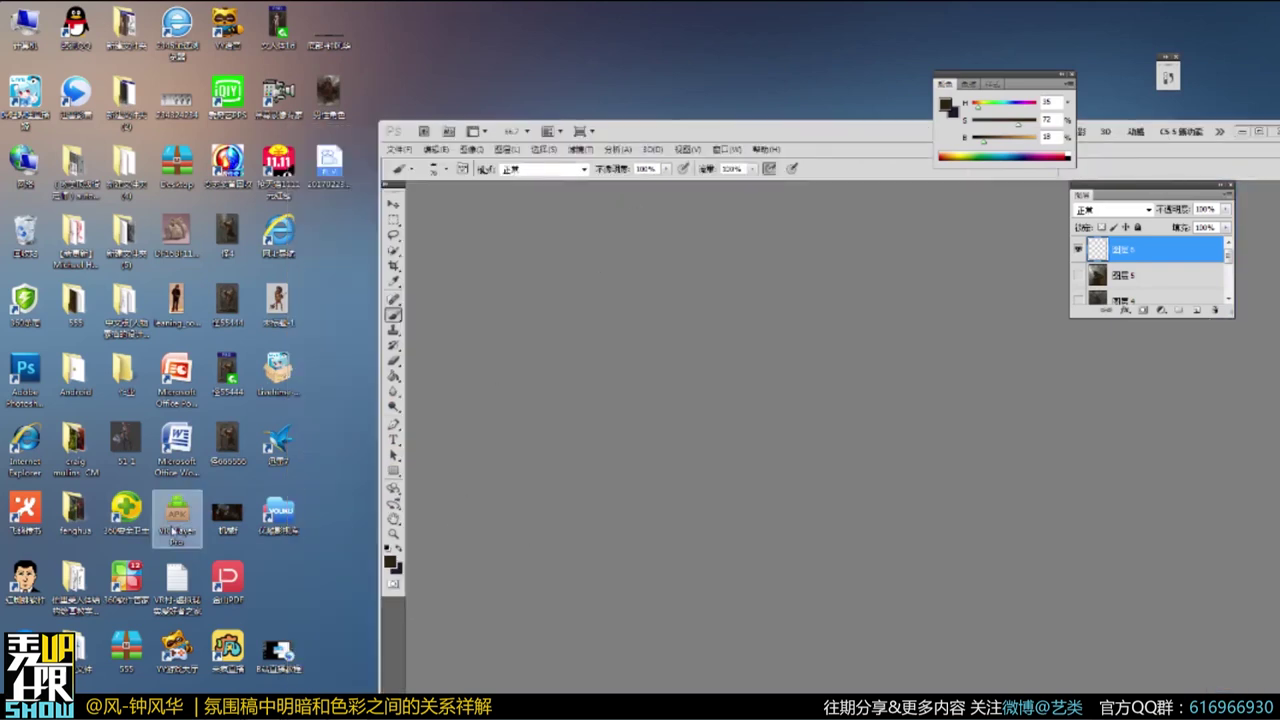
{"action": "double_click", "coordinate": [75, 510]}
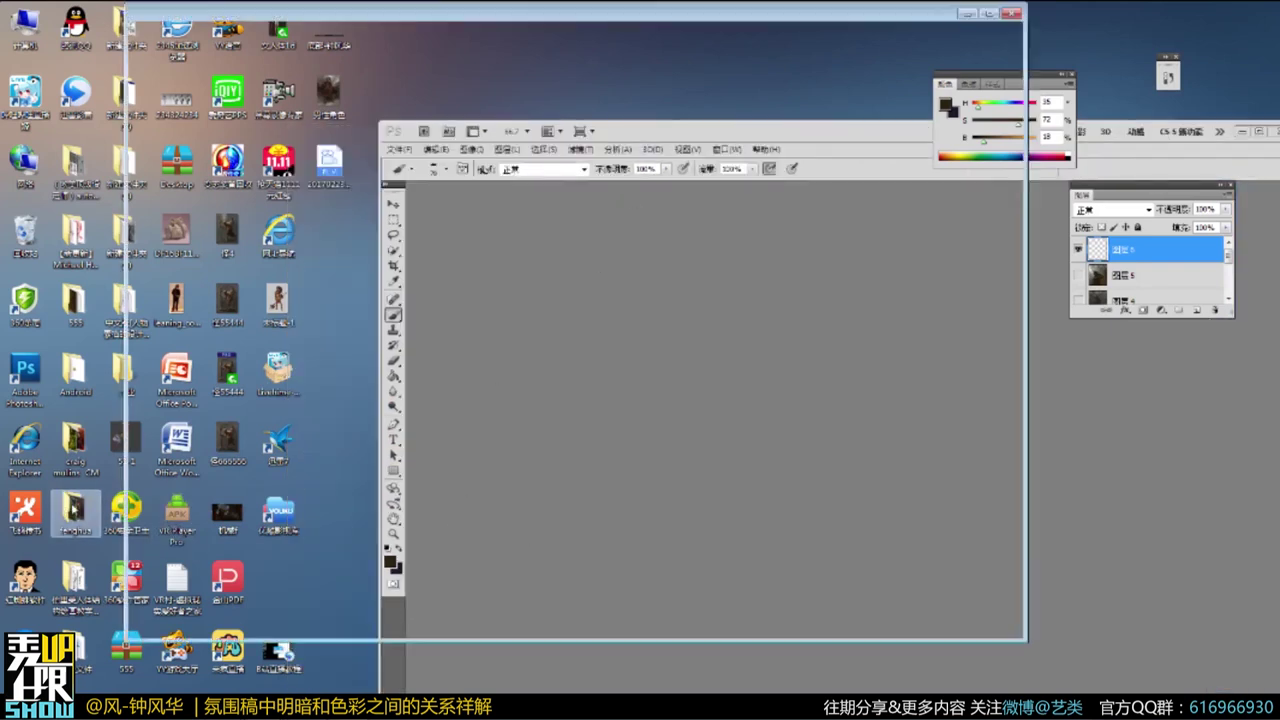
{"action": "left_click_drag", "start_coordinate": [494, 19], "coordinate": [255, 111]}
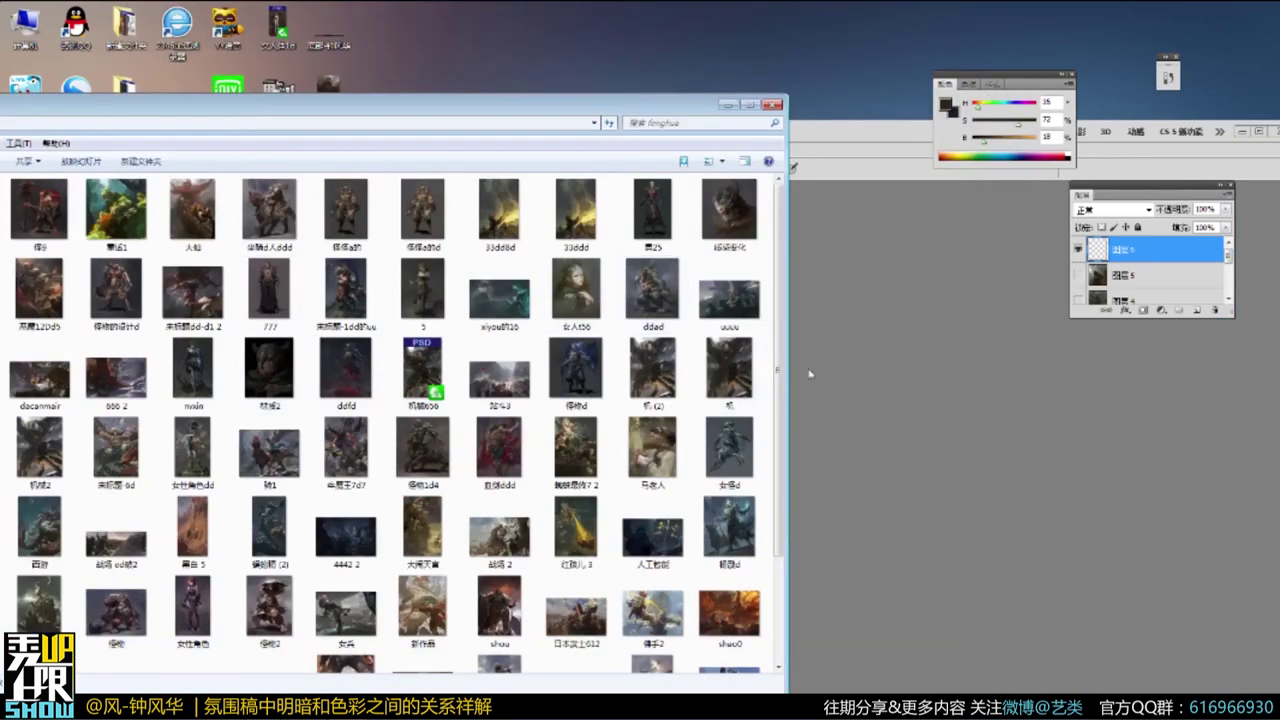
Open the uuuu battle painting from the folder in Photoshop and show it full screen with the interface hidden.
{"action": "left_click", "coordinate": [727, 316]}
{"action": "left_click", "coordinate": [998, 400]}
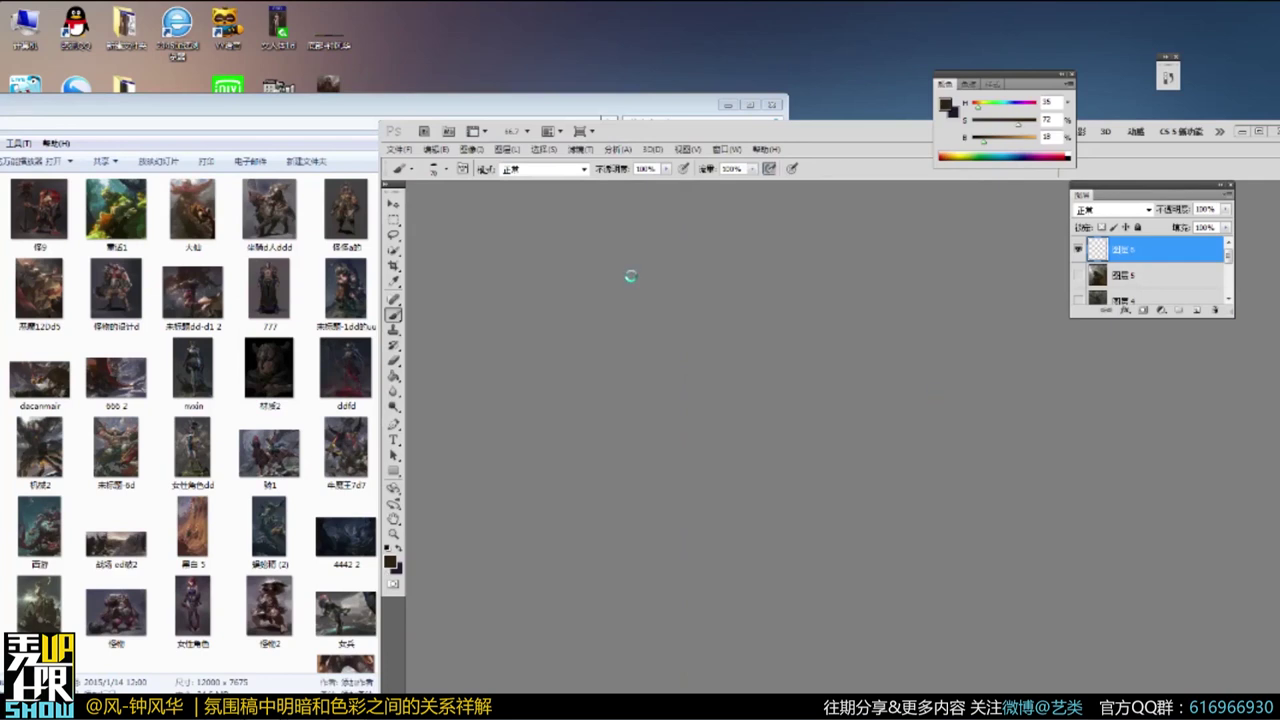
{"action": "key", "text": "f"}
{"action": "key", "text": "z"}
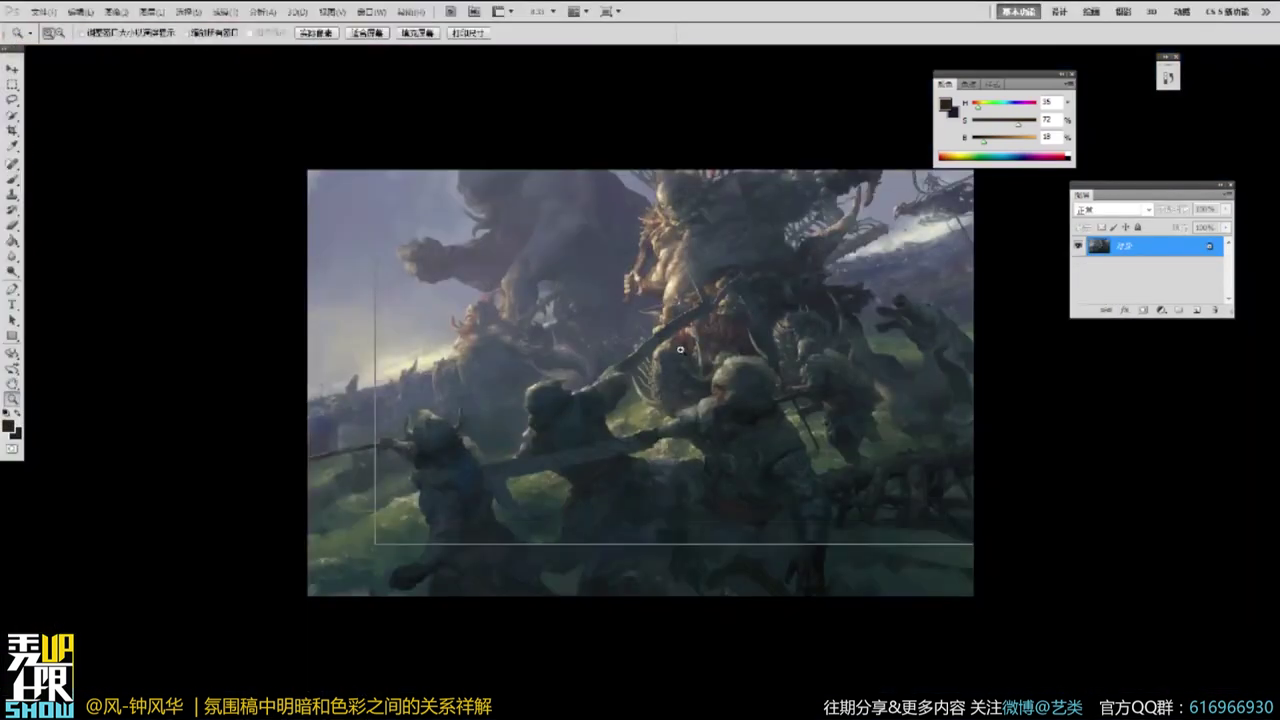
{"action": "left_click", "coordinate": [680, 349]}
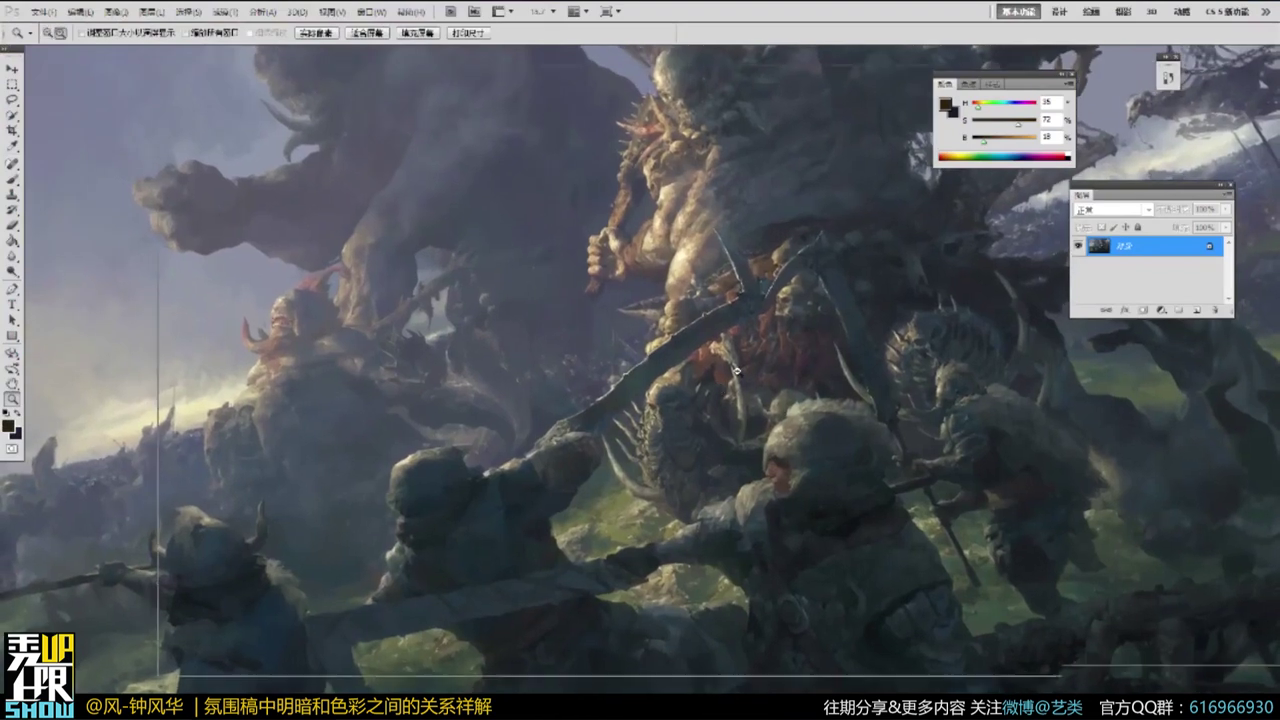
{"action": "left_click", "coordinate": [737, 371], "text": "alt"}
{"action": "key", "text": "f"}
{"action": "left_click_drag", "start_coordinate": [749, 361], "coordinate": [749, 385]}
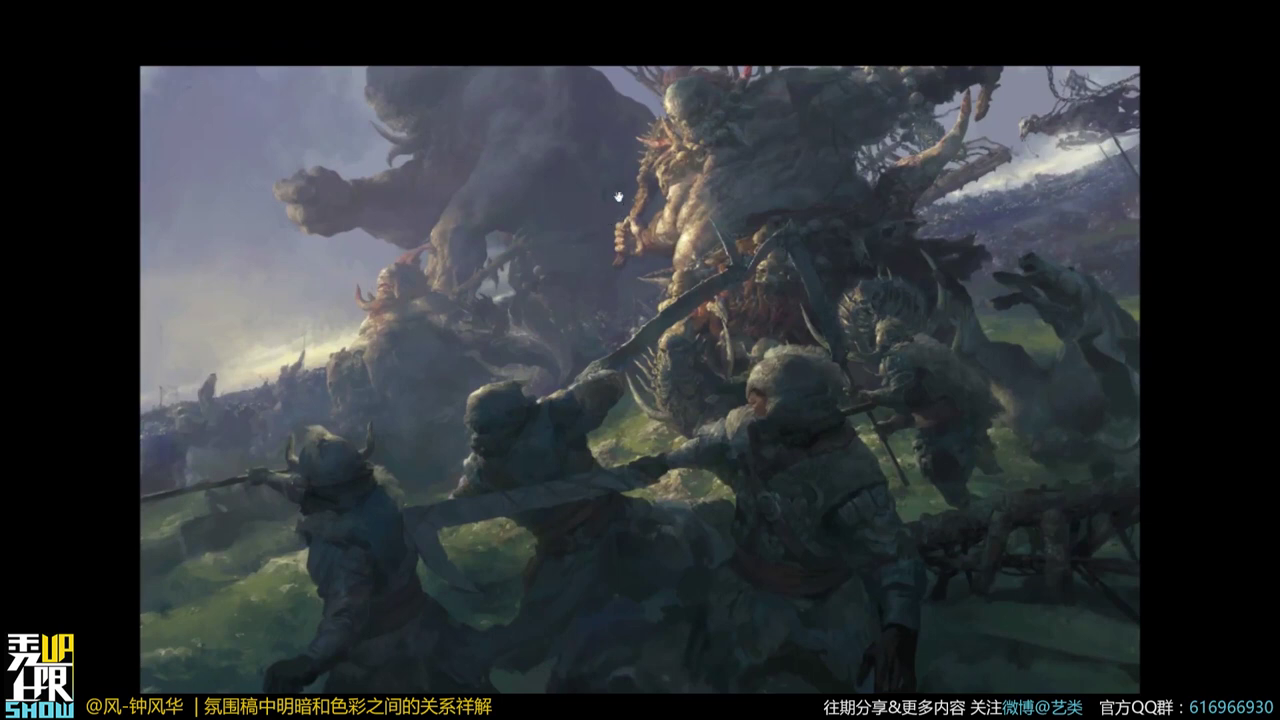
{"action": "left_click_drag", "start_coordinate": [618, 196], "coordinate": [608, 241]}
{"action": "key", "text": "Tab"}
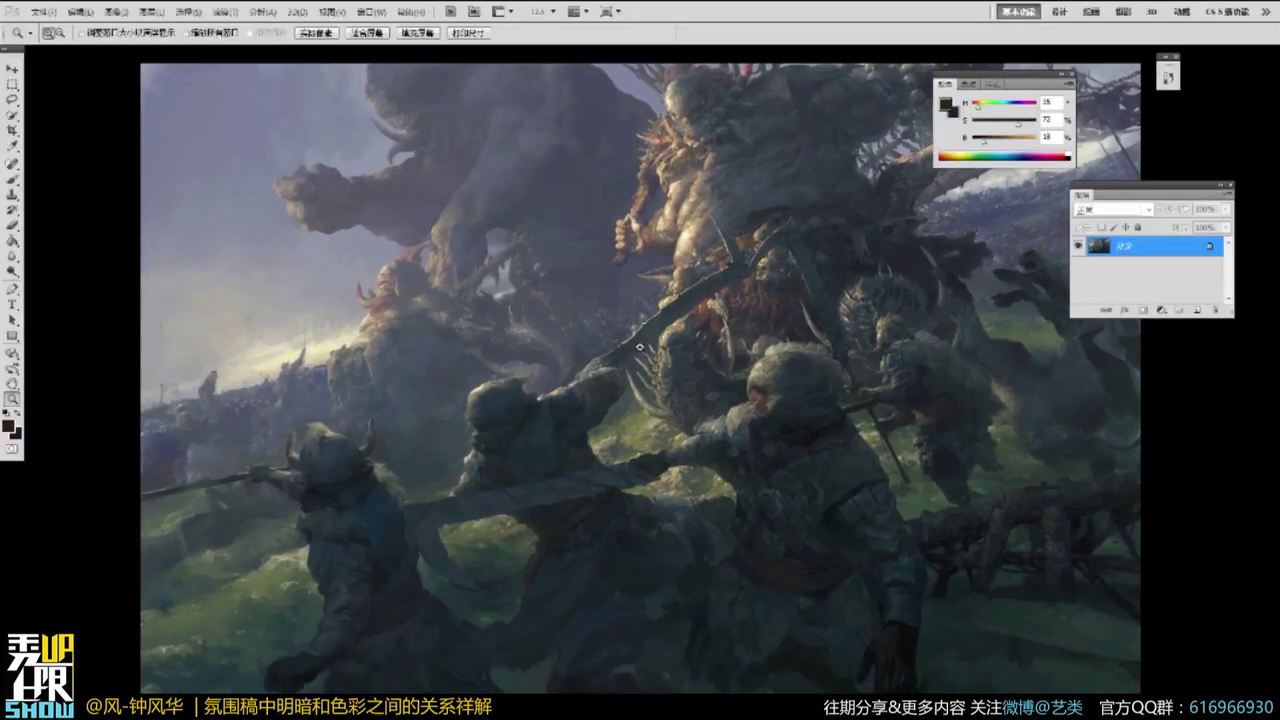
{"action": "key", "text": "f"}
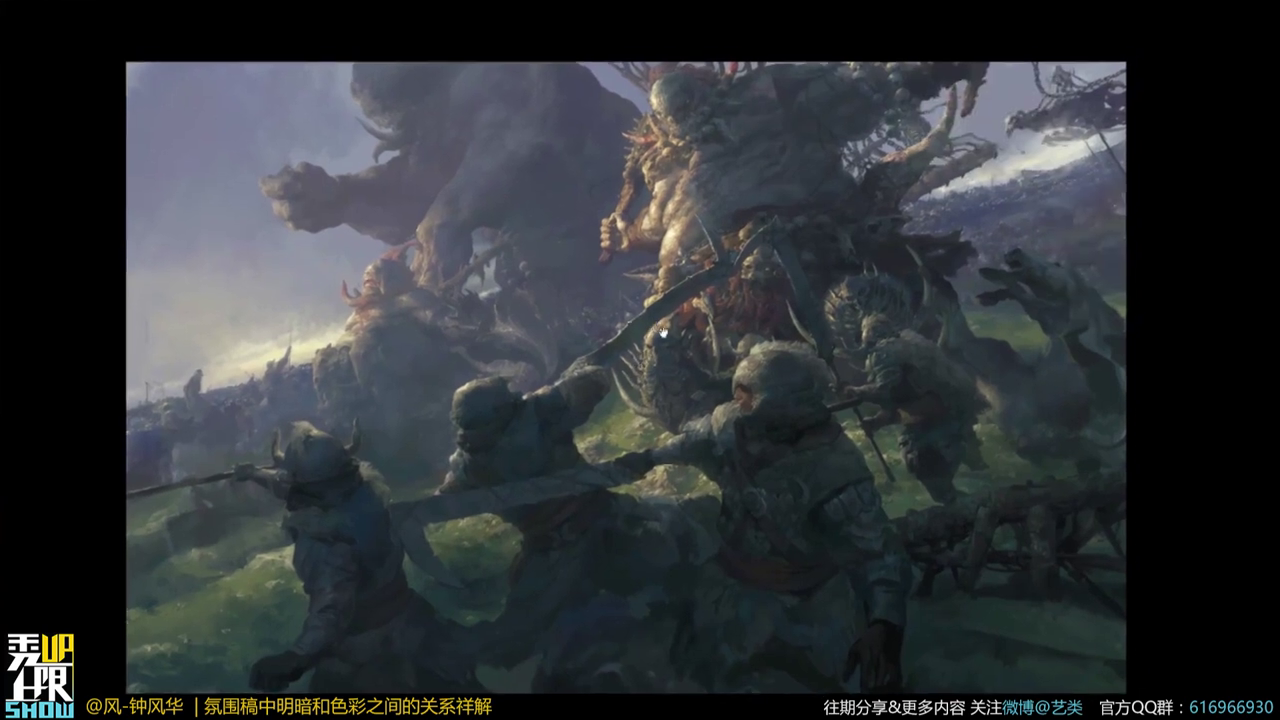
Examine the warm light and cool shadow colours on the central giant's torso, fist and arm up close.
{"action": "scroll", "coordinate": [551, 261], "scroll_direction": "up", "scroll_amount": 1}
{"action": "left_click_drag", "start_coordinate": [772, 328], "coordinate": [614, 362]}
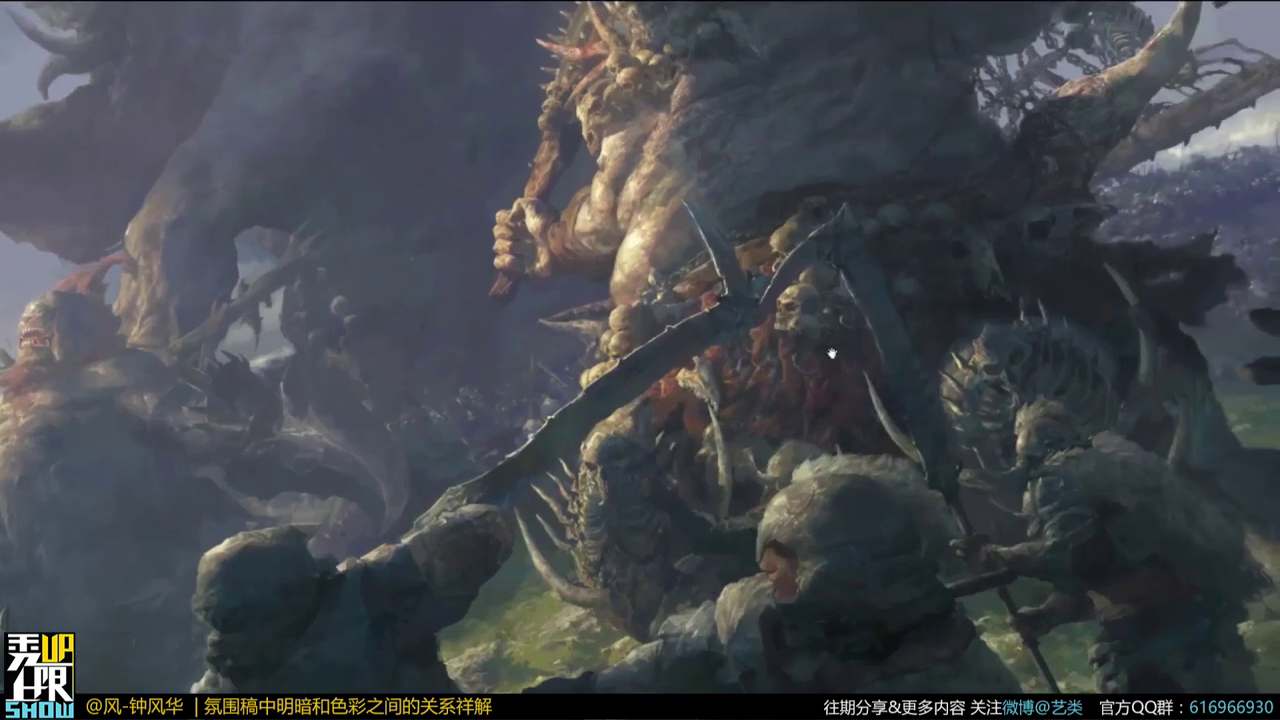
{"action": "left_click_drag", "start_coordinate": [753, 269], "coordinate": [846, 316]}
{"action": "scroll", "coordinate": [639, 293], "scroll_direction": "up", "scroll_amount": 2}
{"action": "left_click", "coordinate": [625, 490]}
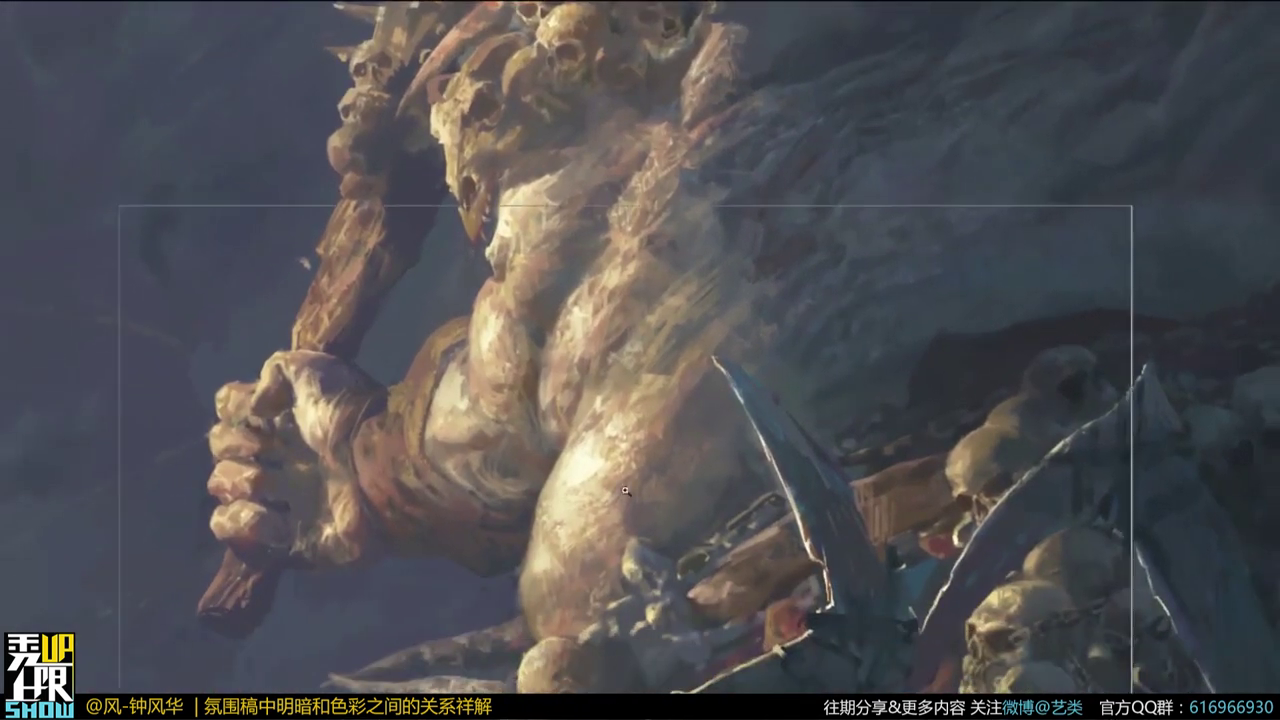
{"action": "left_click", "coordinate": [625, 490]}
{"action": "scroll", "coordinate": [699, 442], "scroll_direction": "down", "scroll_amount": 6}
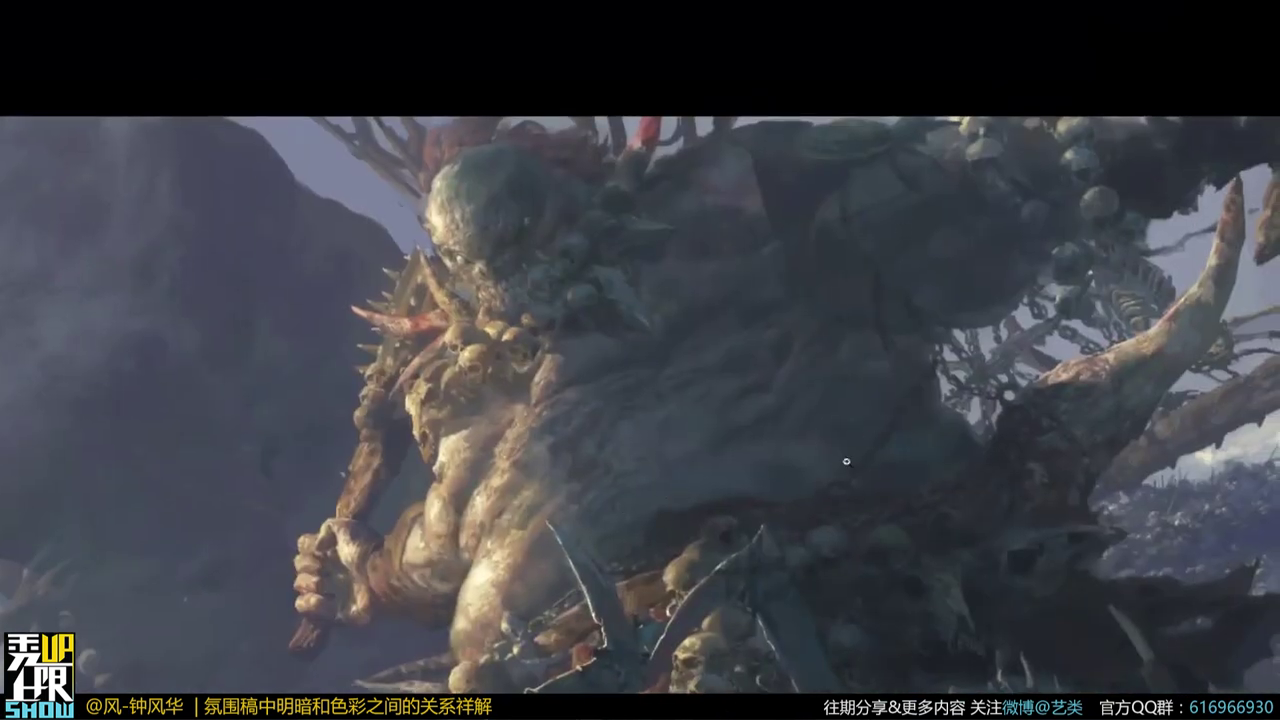
Examine the brushwork and light-to-shadow colour shifts on the large sunlit tusk behind the giant.
{"action": "left_click_drag", "start_coordinate": [843, 456], "coordinate": [738, 455]}
{"action": "left_click_drag", "start_coordinate": [874, 422], "coordinate": [505, 362]}
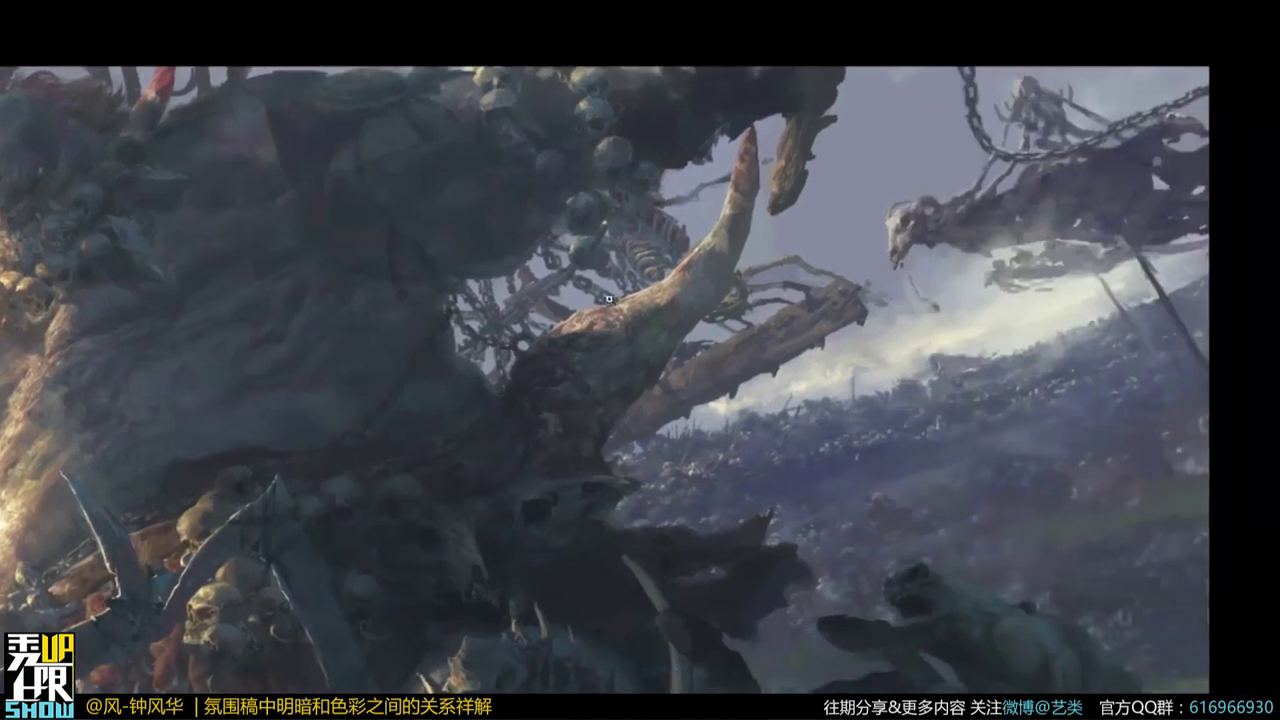
{"action": "scroll", "coordinate": [609, 293], "scroll_direction": "up", "scroll_amount": 8}
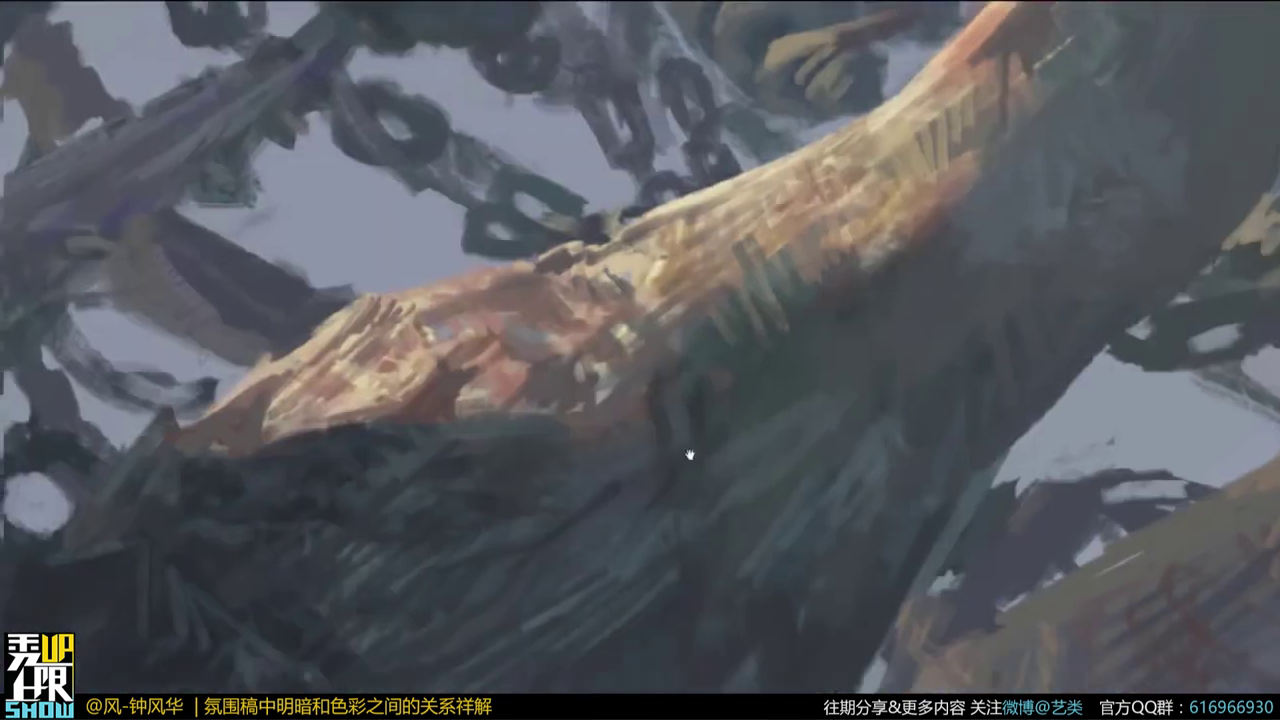
{"action": "left_click_drag", "start_coordinate": [689, 455], "coordinate": [715, 245]}
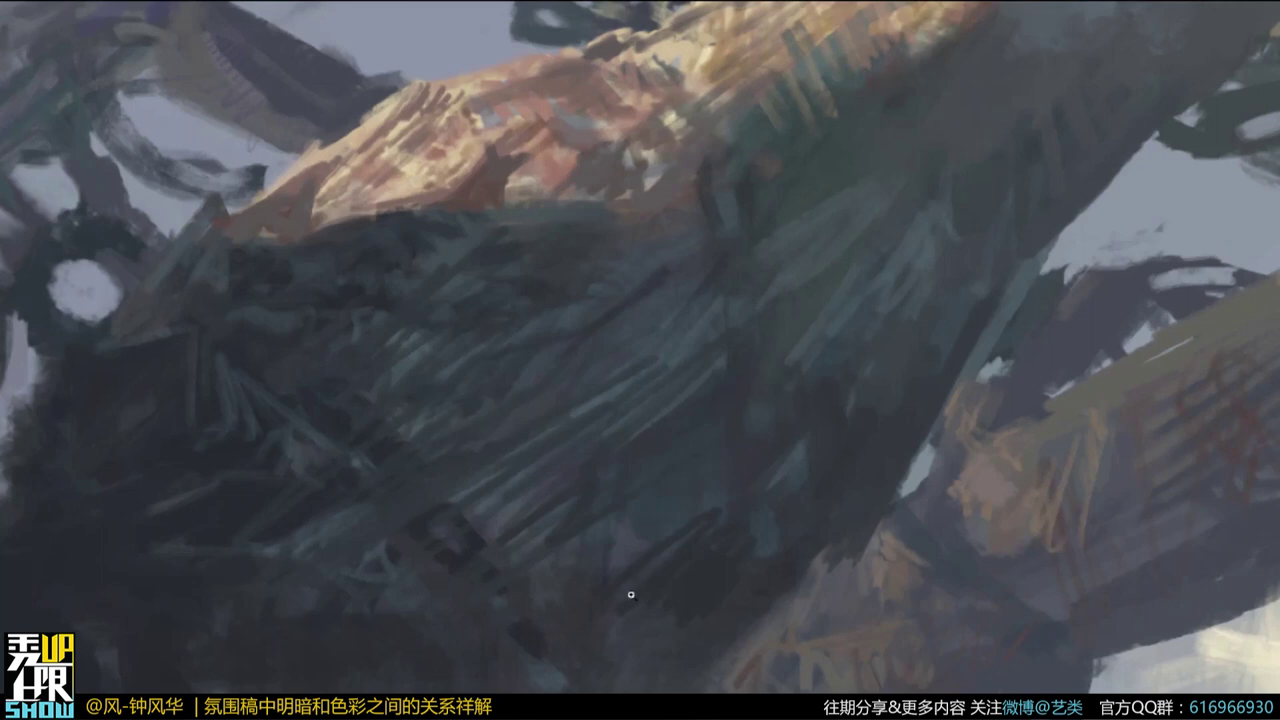
{"action": "left_click_drag", "start_coordinate": [645, 637], "coordinate": [663, 589]}
{"action": "left_click_drag", "start_coordinate": [680, 441], "coordinate": [721, 672]}
{"action": "left_click_drag", "start_coordinate": [704, 552], "coordinate": [603, 616]}
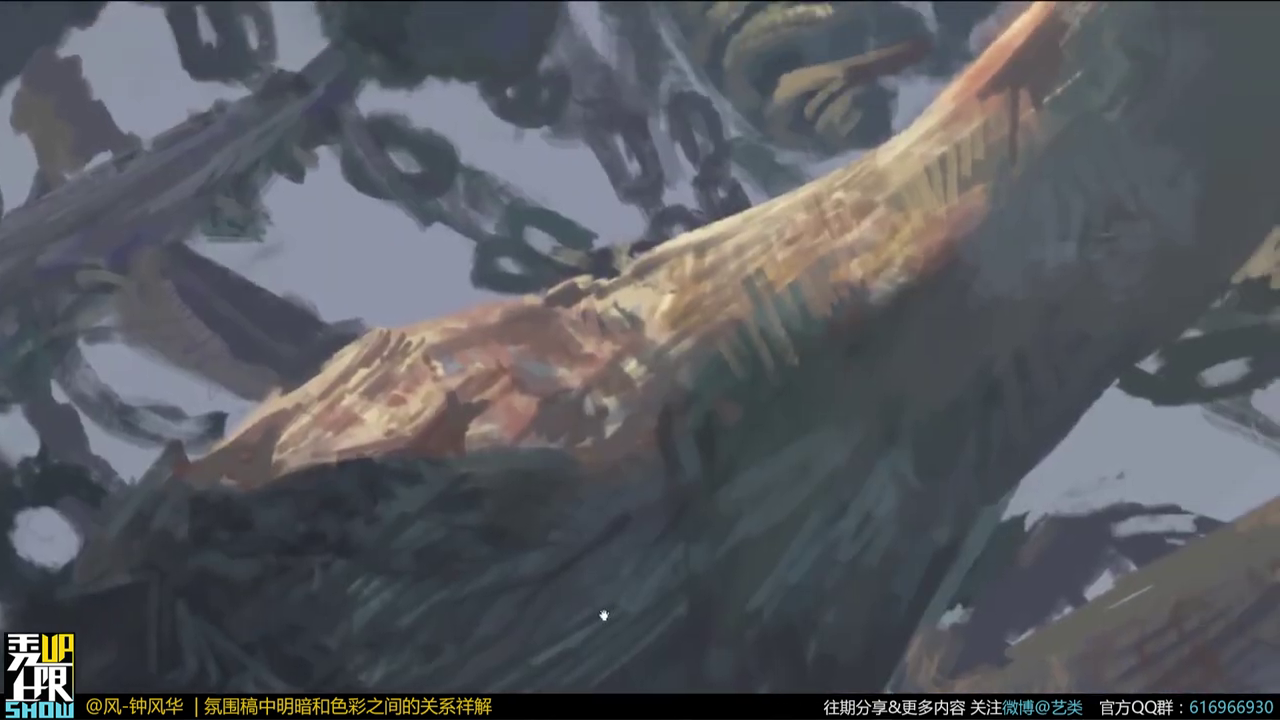
{"action": "left_click", "coordinate": [429, 364], "text": "ctrl"}
{"action": "left_click", "coordinate": [427, 368], "text": "ctrl"}
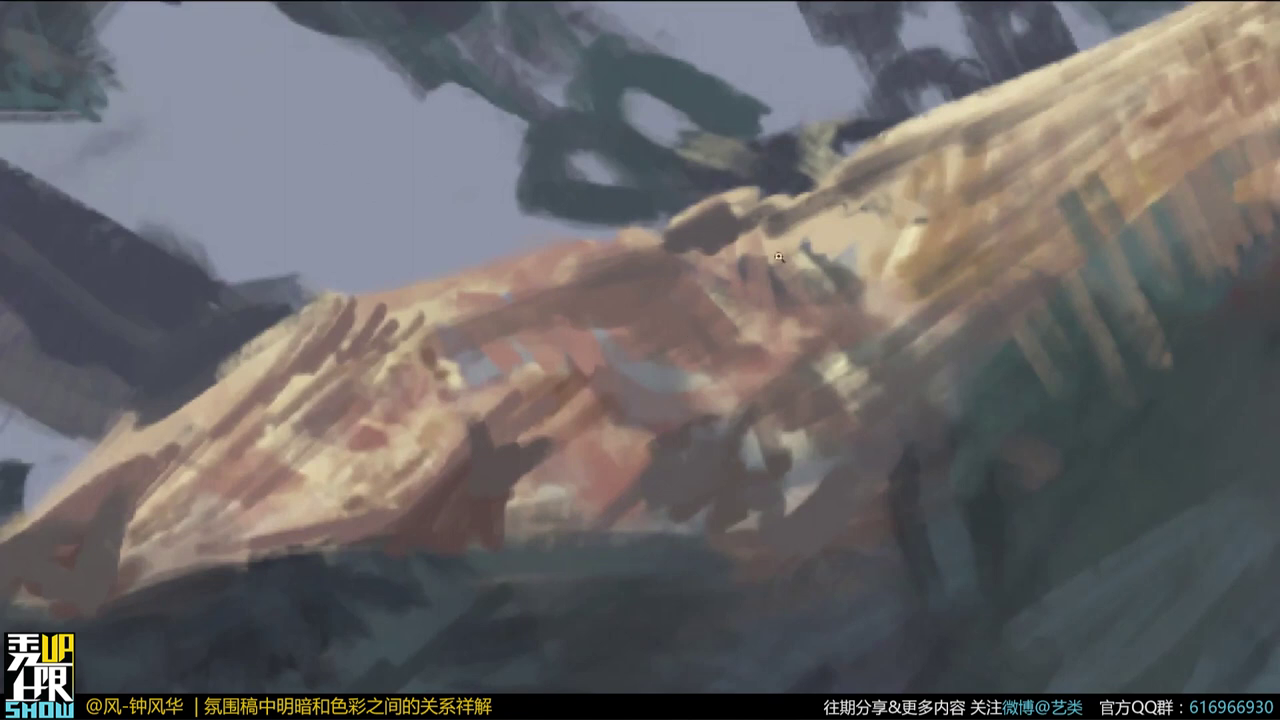
{"action": "left_click", "coordinate": [741, 358]}
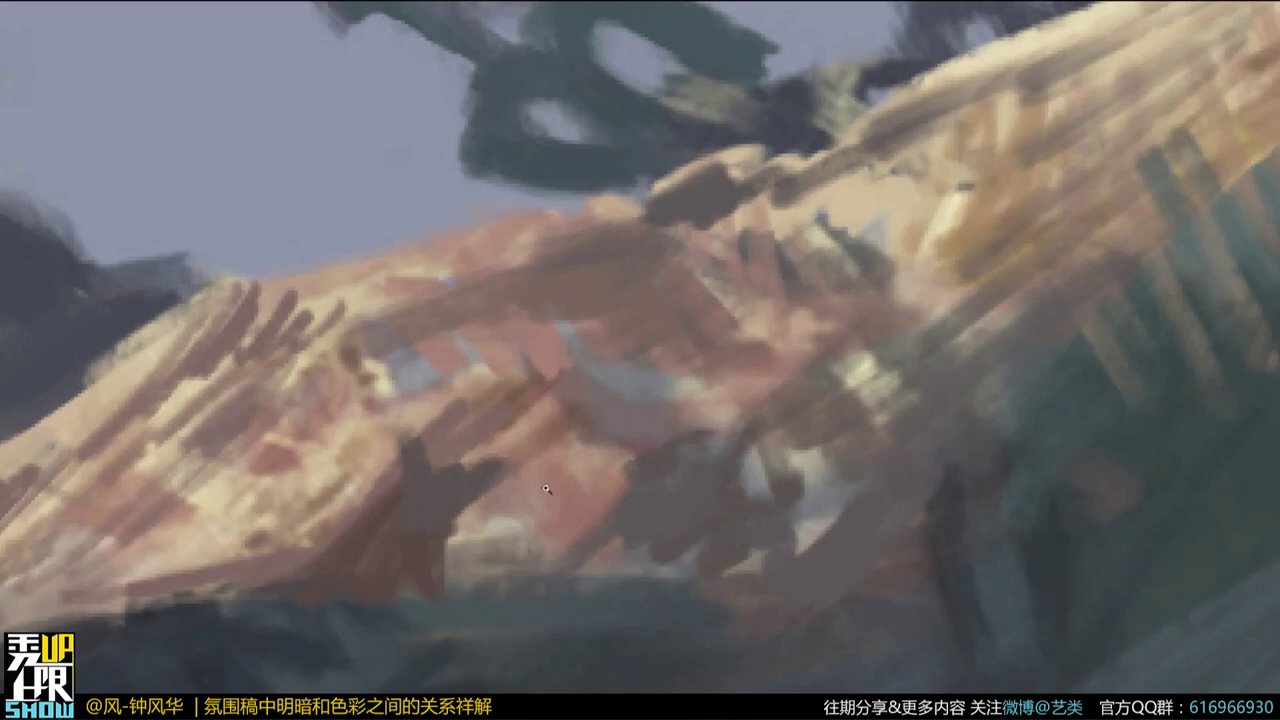
{"action": "left_click", "coordinate": [575, 476], "text": "alt"}
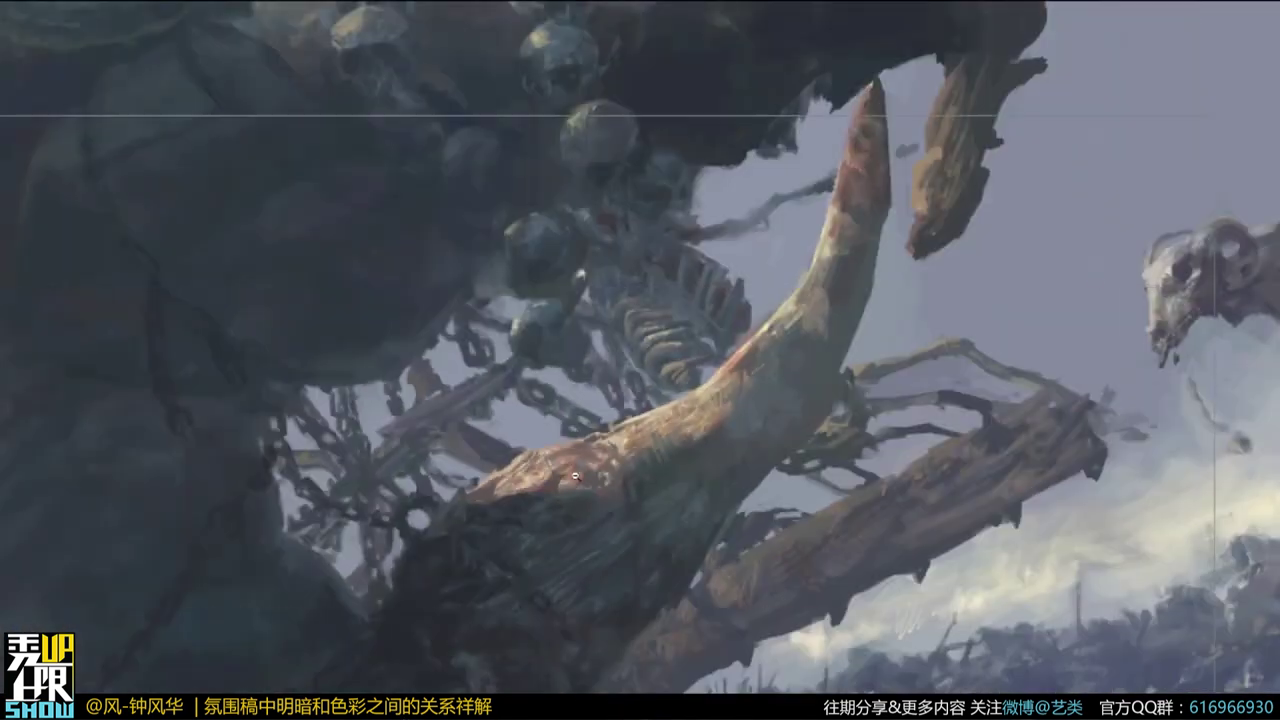
{"action": "left_click", "coordinate": [576, 476], "text": "alt"}
{"action": "left_click", "coordinate": [582, 470], "text": "alt"}
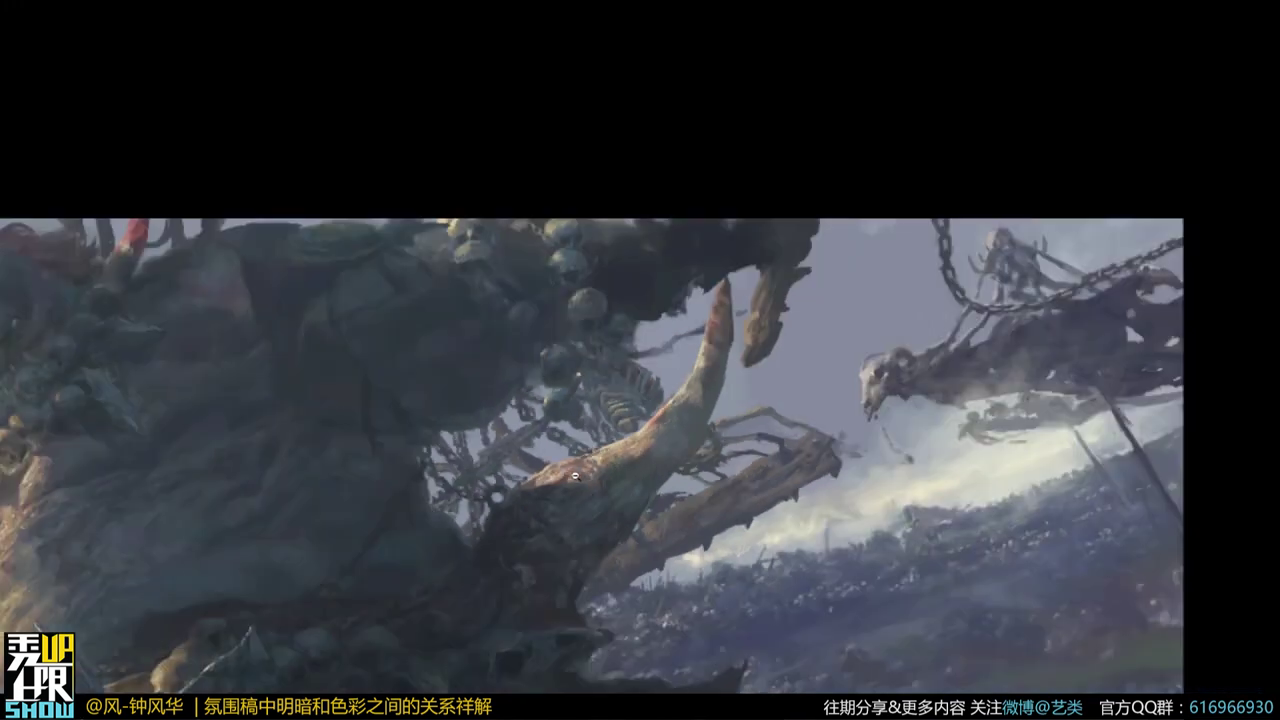
{"action": "left_click", "coordinate": [588, 464], "text": "alt"}
{"action": "left_click_drag", "start_coordinate": [591, 461], "coordinate": [716, 330]}
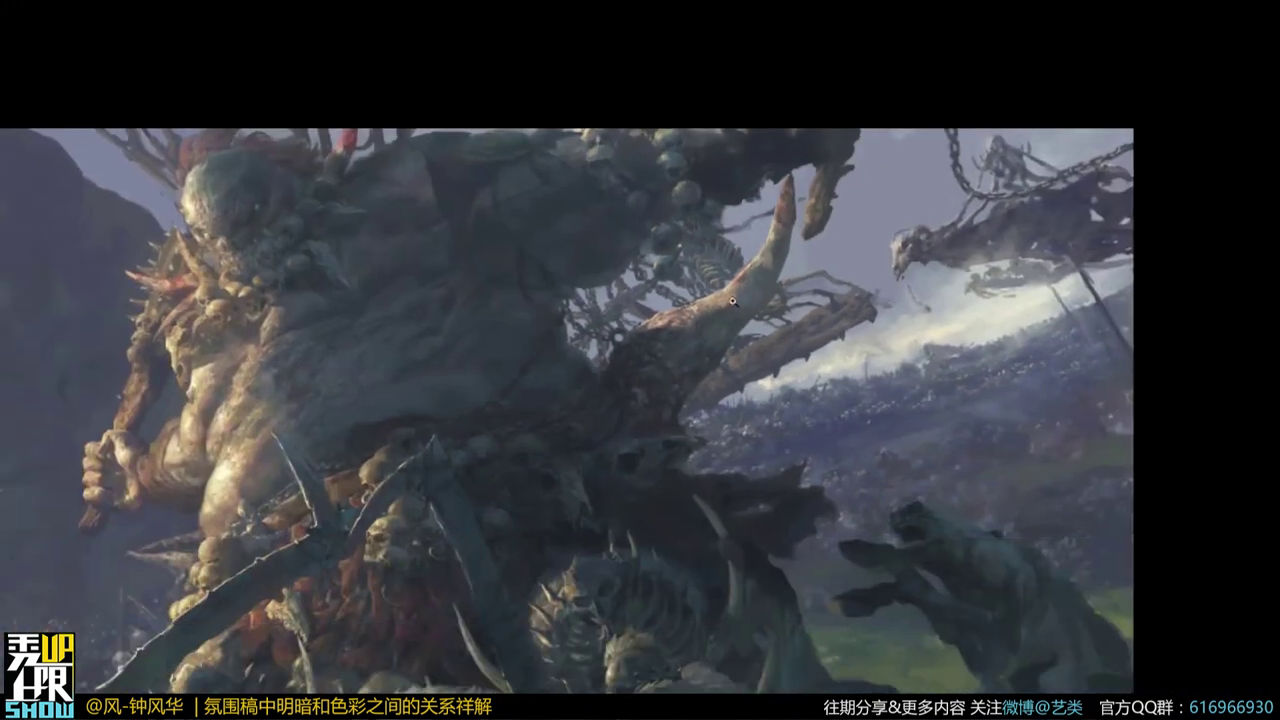
Examine how the distant crowd on the right hillside is painted against the bright horizon.
{"action": "left_click_drag", "start_coordinate": [923, 446], "coordinate": [827, 430]}
{"action": "mouse_move", "coordinate": [713, 432]}
{"action": "left_mouse_down"}
{"action": "mouse_move", "coordinate": [734, 477]}
{"action": "mouse_move", "coordinate": [723, 478]}
{"action": "left_mouse_up"}
{"action": "mouse_move", "coordinate": [640, 476]}
{"action": "left_mouse_down"}
{"action": "mouse_move", "coordinate": [863, 434]}
{"action": "mouse_move", "coordinate": [746, 440]}
{"action": "left_mouse_up"}
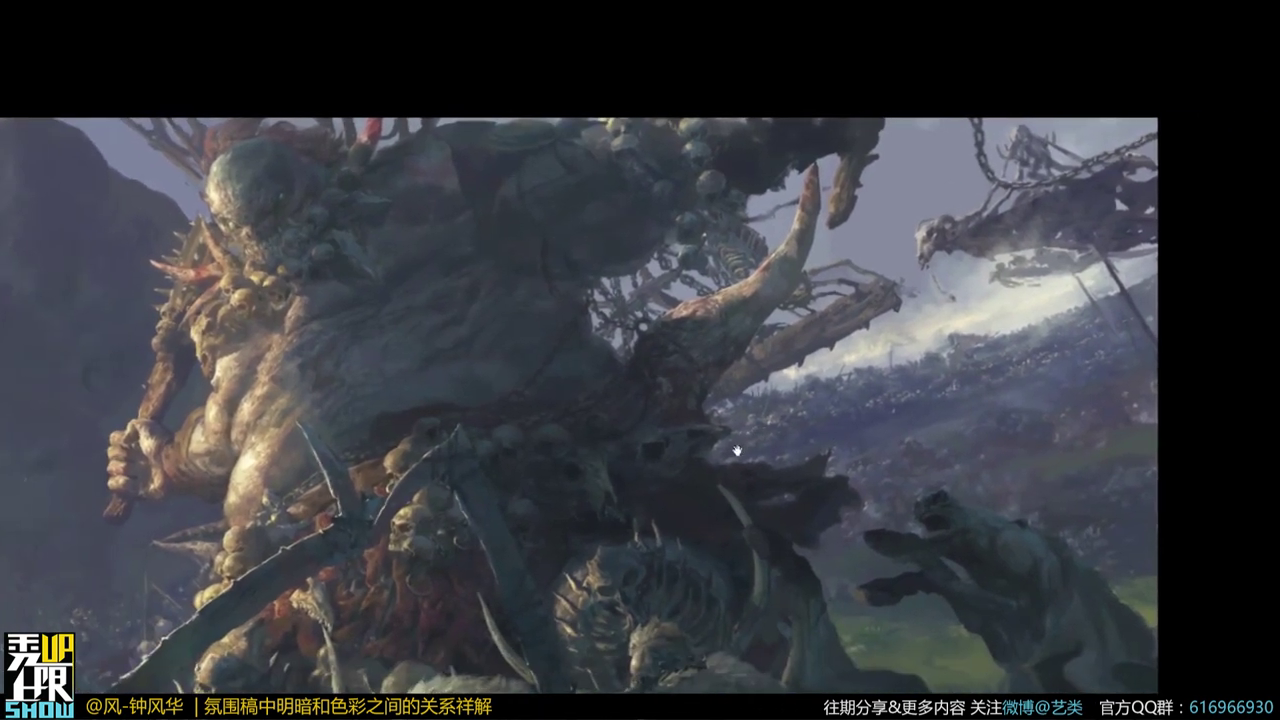
{"action": "scroll", "coordinate": [938, 418], "scroll_direction": "up", "scroll_amount": 8}
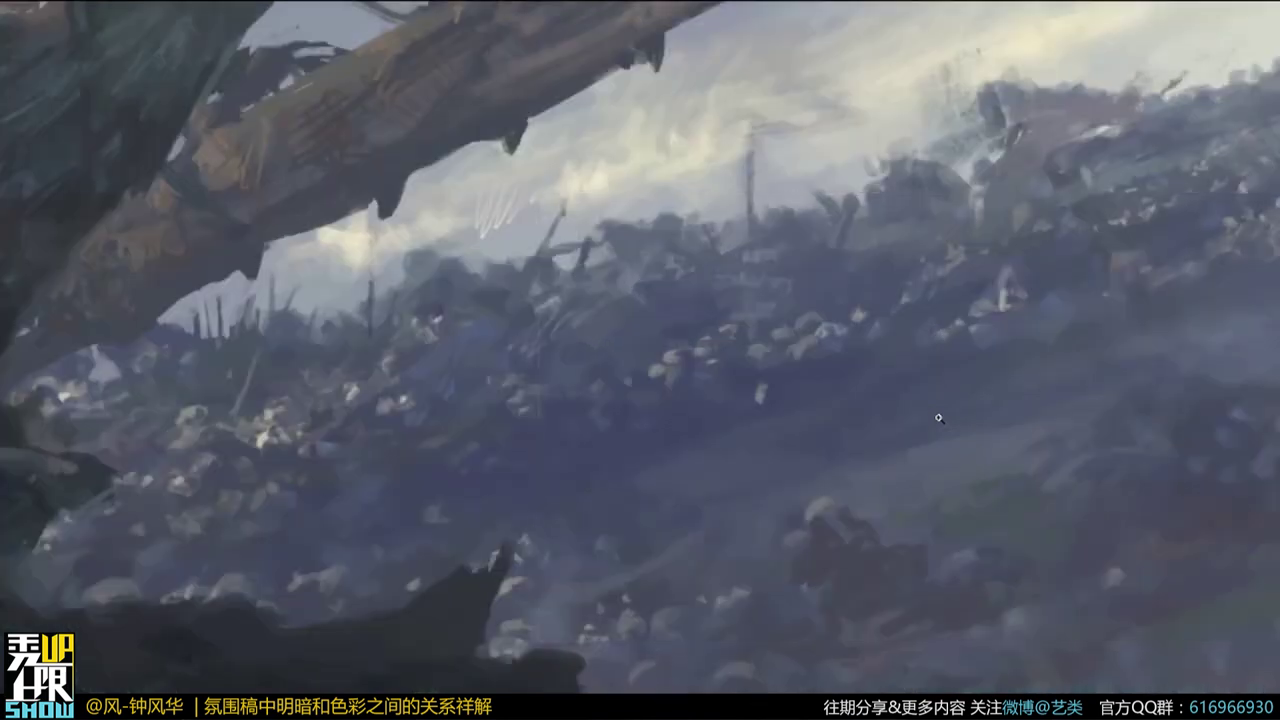
{"action": "scroll", "coordinate": [886, 437], "scroll_direction": "down", "scroll_amount": 5}
{"action": "scroll", "coordinate": [756, 403], "scroll_direction": "up", "scroll_amount": 5}
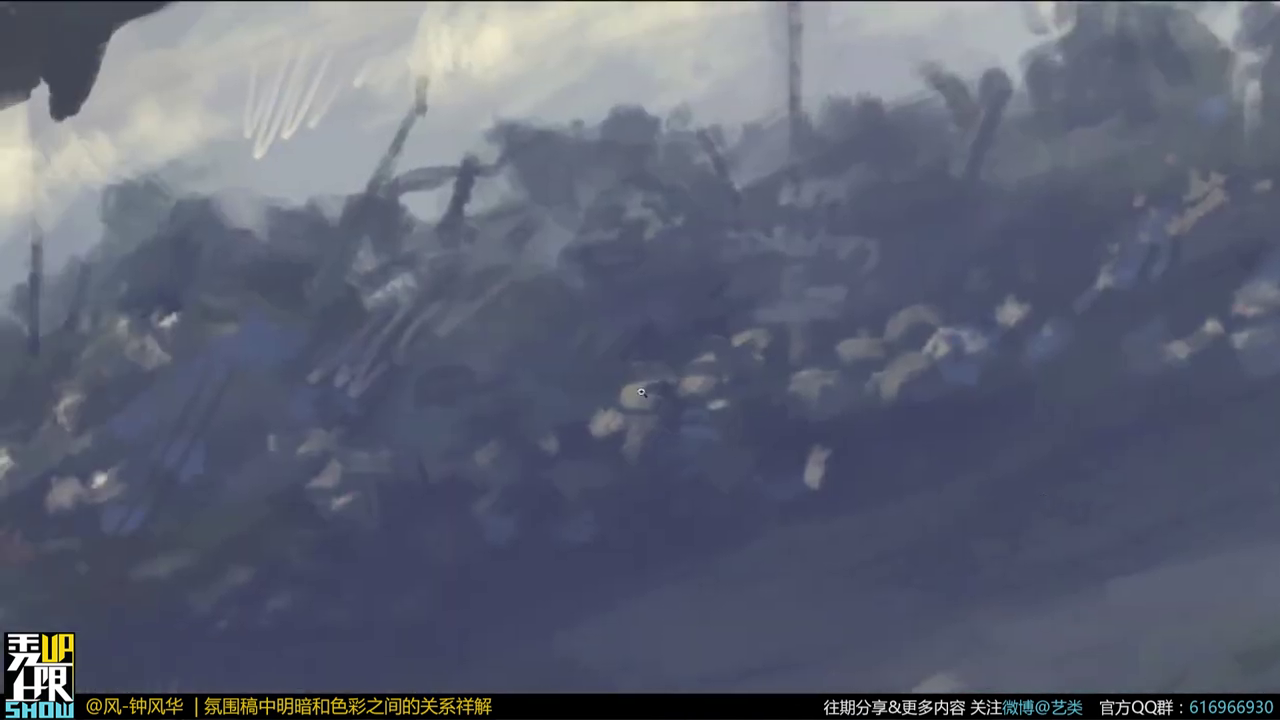
{"action": "scroll", "coordinate": [718, 482], "scroll_direction": "down", "scroll_amount": 8}
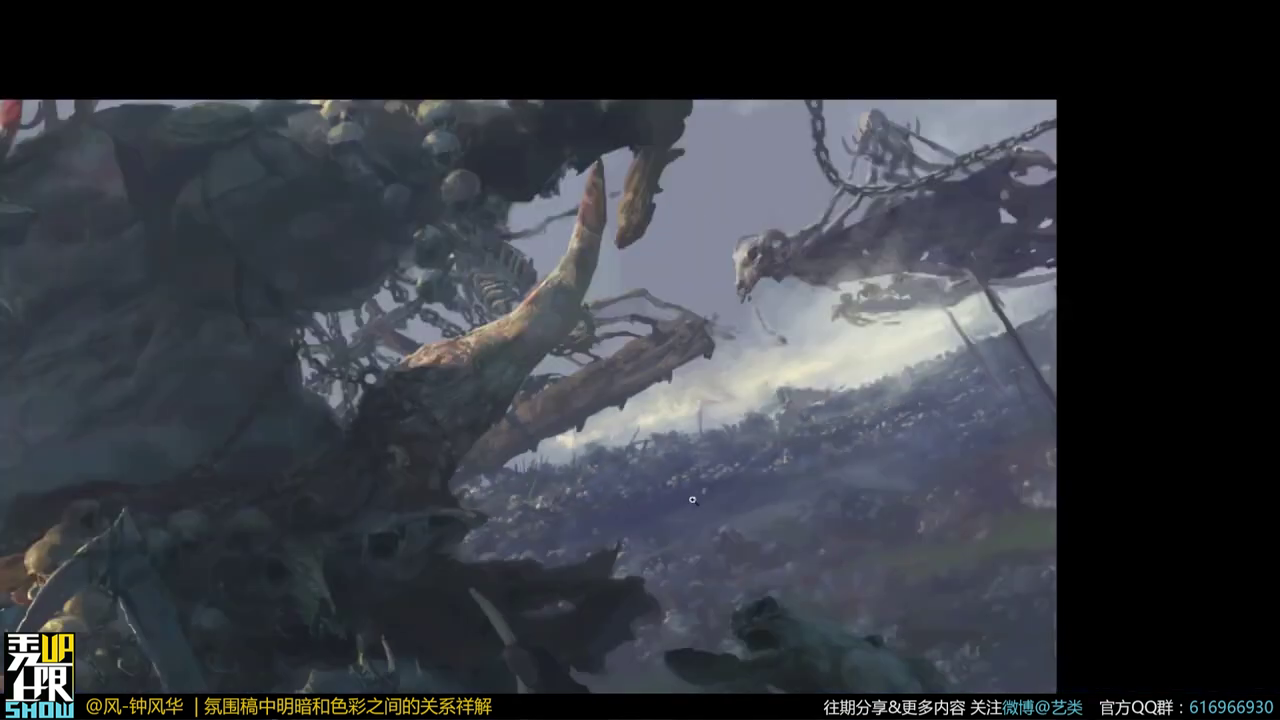
{"action": "left_click_drag", "start_coordinate": [767, 512], "coordinate": [739, 382]}
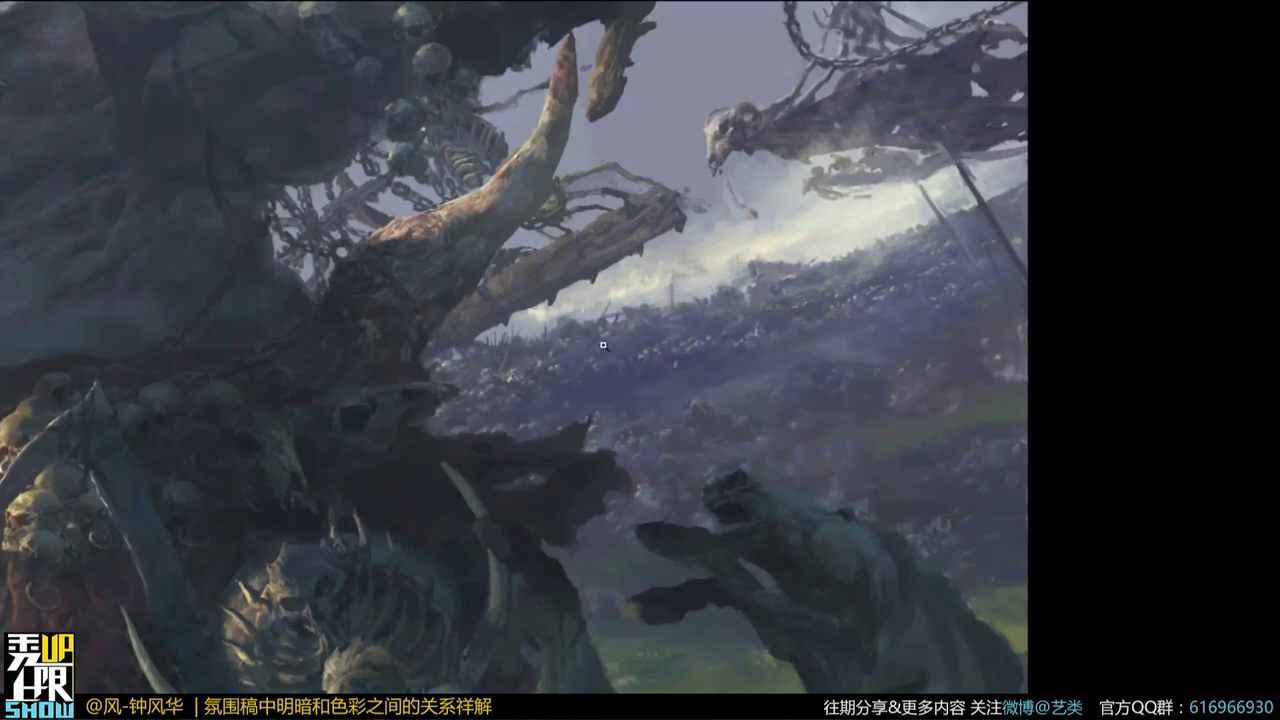
Examine the hazy background silhouettes and crowd from the painting's left edge across to its right edge.
{"action": "scroll", "coordinate": [805, 358], "scroll_direction": "down", "scroll_amount": 6}
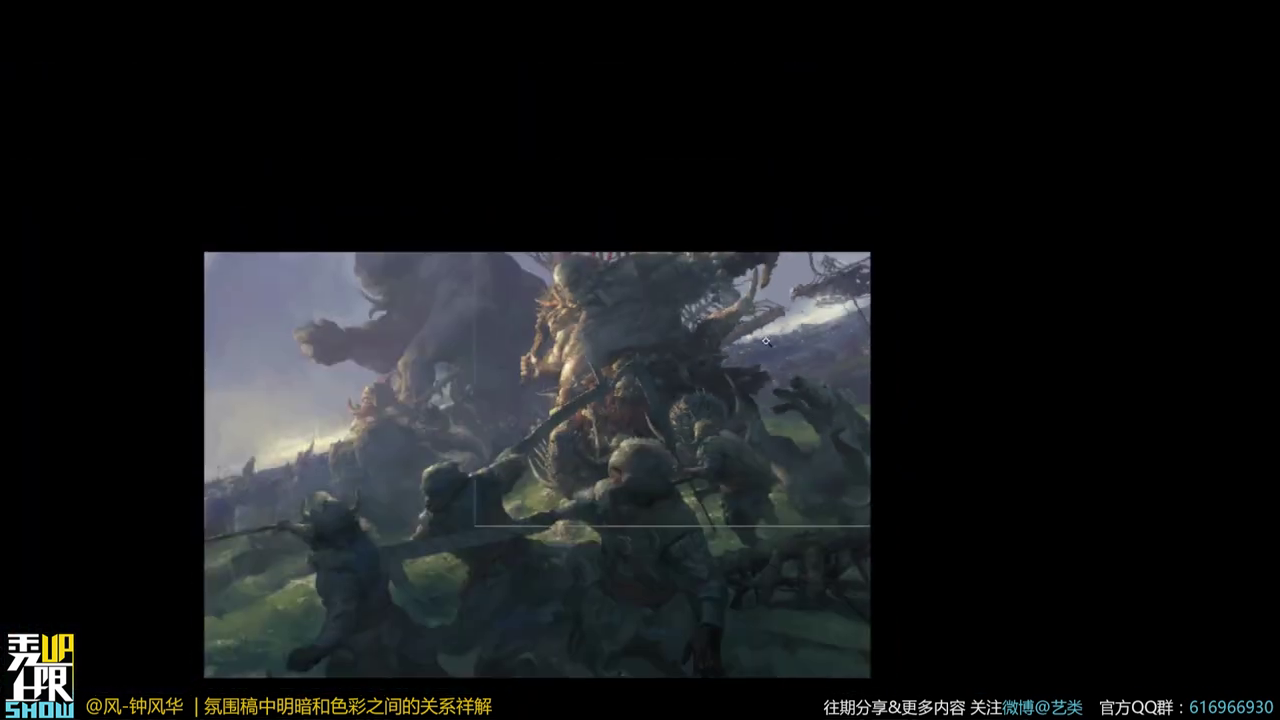
{"action": "scroll", "coordinate": [767, 348], "scroll_direction": "up", "scroll_amount": 6}
{"action": "scroll", "coordinate": [767, 348], "scroll_direction": "up", "scroll_amount": 6}
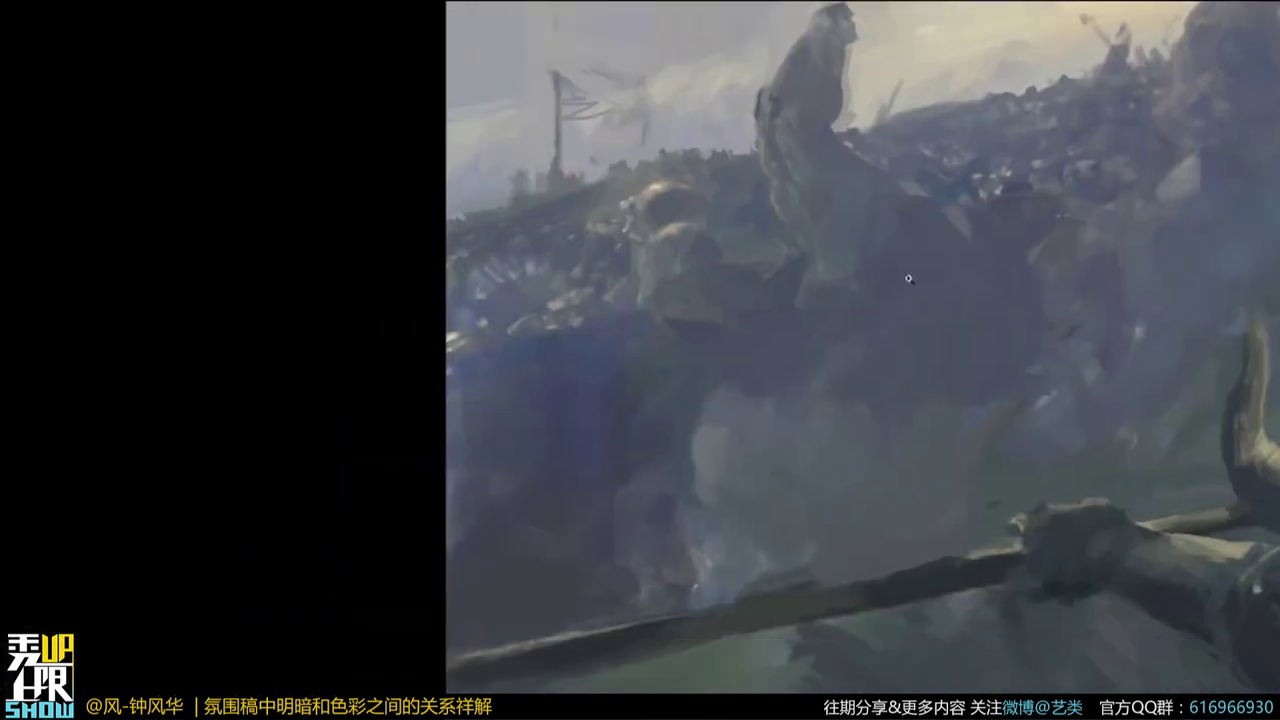
{"action": "key", "text": "f"}
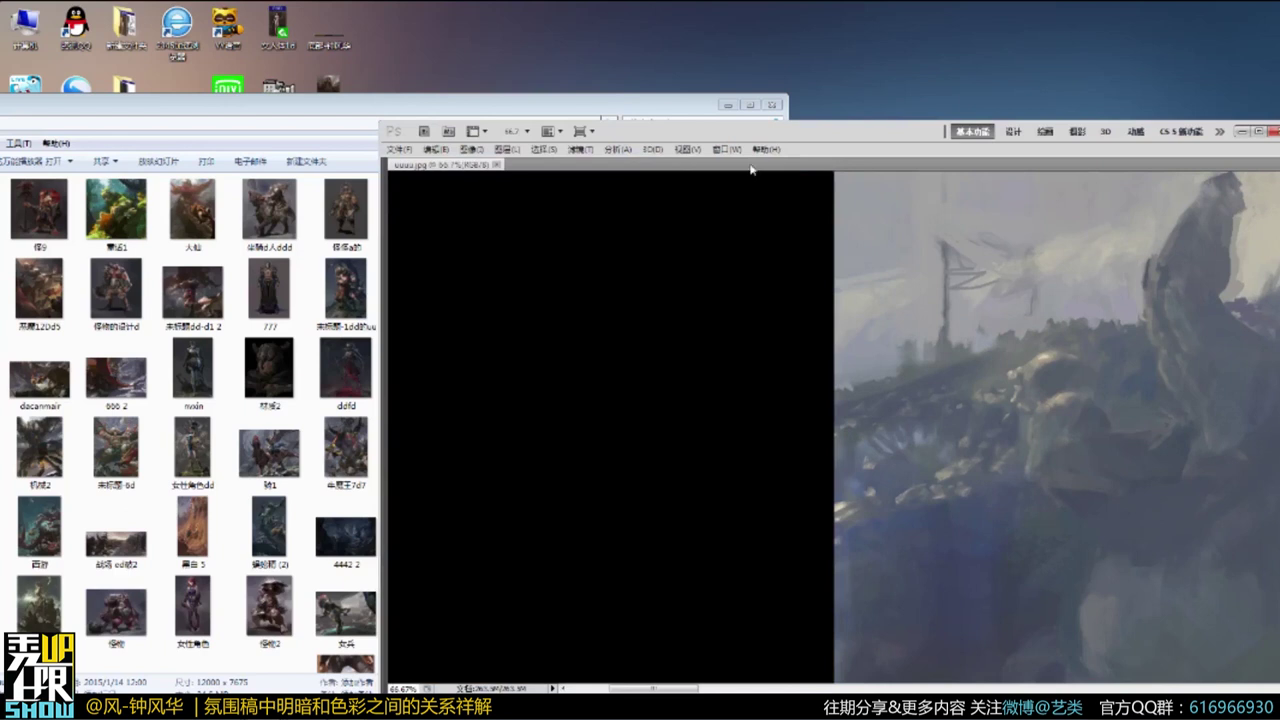
{"action": "key", "text": "f"}
{"action": "left_click_drag", "start_coordinate": [888, 385], "coordinate": [503, 504]}
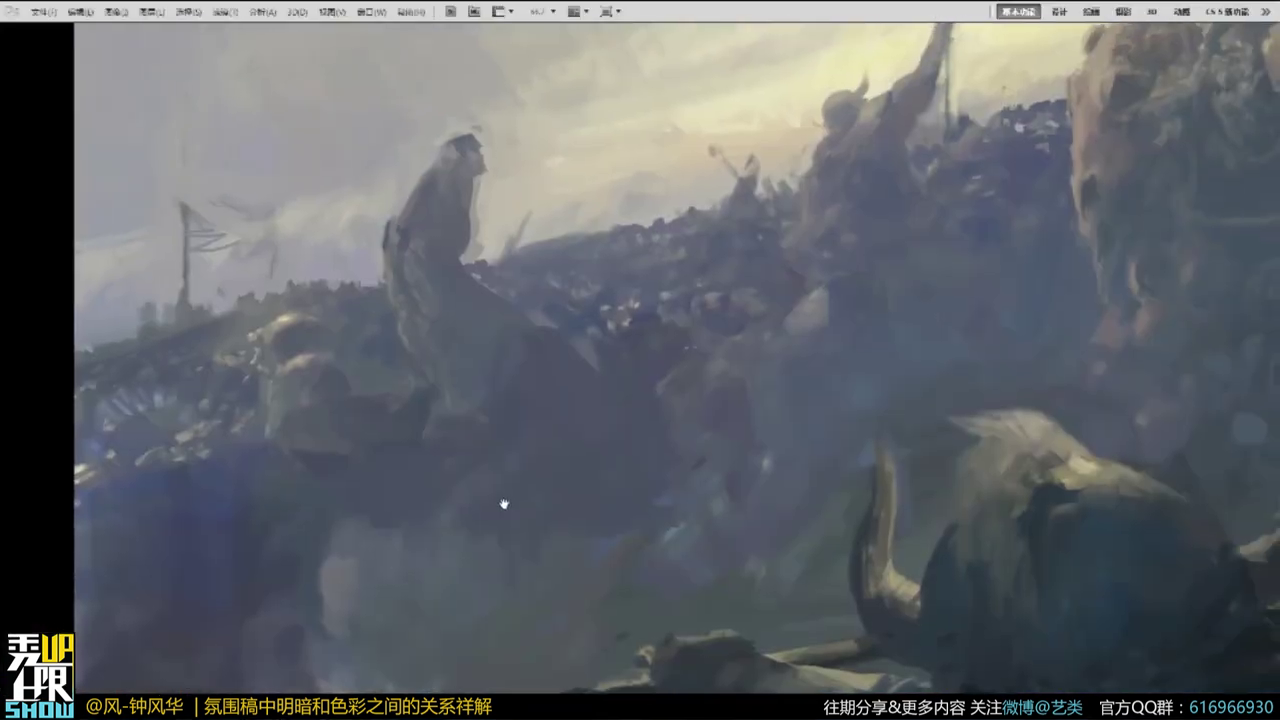
{"action": "left_click_drag", "start_coordinate": [803, 394], "coordinate": [539, 491]}
{"action": "left_click_drag", "start_coordinate": [887, 382], "coordinate": [454, 490]}
{"action": "left_click_drag", "start_coordinate": [1019, 376], "coordinate": [236, 532]}
{"action": "left_click_drag", "start_coordinate": [755, 393], "coordinate": [144, 625]}
{"action": "left_click_drag", "start_coordinate": [787, 420], "coordinate": [555, 533]}
{"action": "left_click_drag", "start_coordinate": [880, 423], "coordinate": [420, 508]}
{"action": "left_click_drag", "start_coordinate": [680, 464], "coordinate": [274, 576]}
{"action": "left_click_drag", "start_coordinate": [818, 396], "coordinate": [114, 629]}
{"action": "left_click_drag", "start_coordinate": [645, 485], "coordinate": [351, 548]}
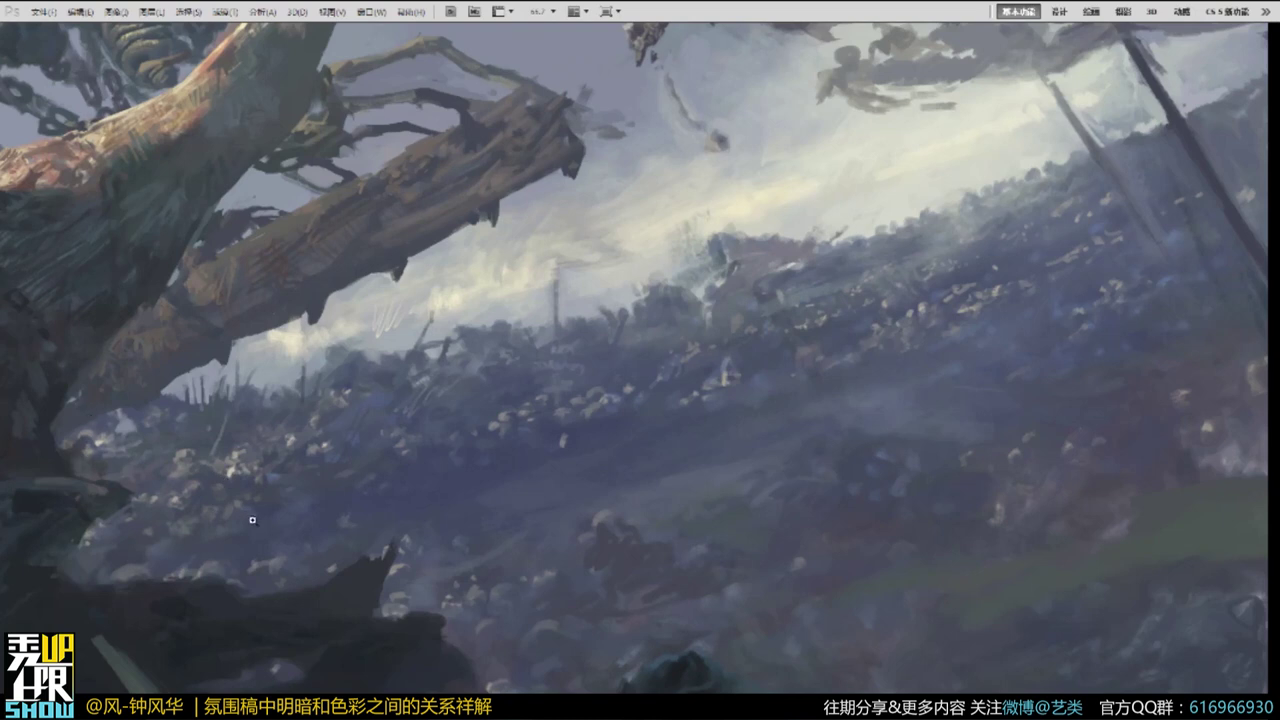
Compare the dark forms below the tusk with the misty hillside and check their place in the whole composition.
{"action": "left_click_drag", "start_coordinate": [330, 500], "coordinate": [570, 395]}
{"action": "left_click_drag", "start_coordinate": [441, 462], "coordinate": [763, 400]}
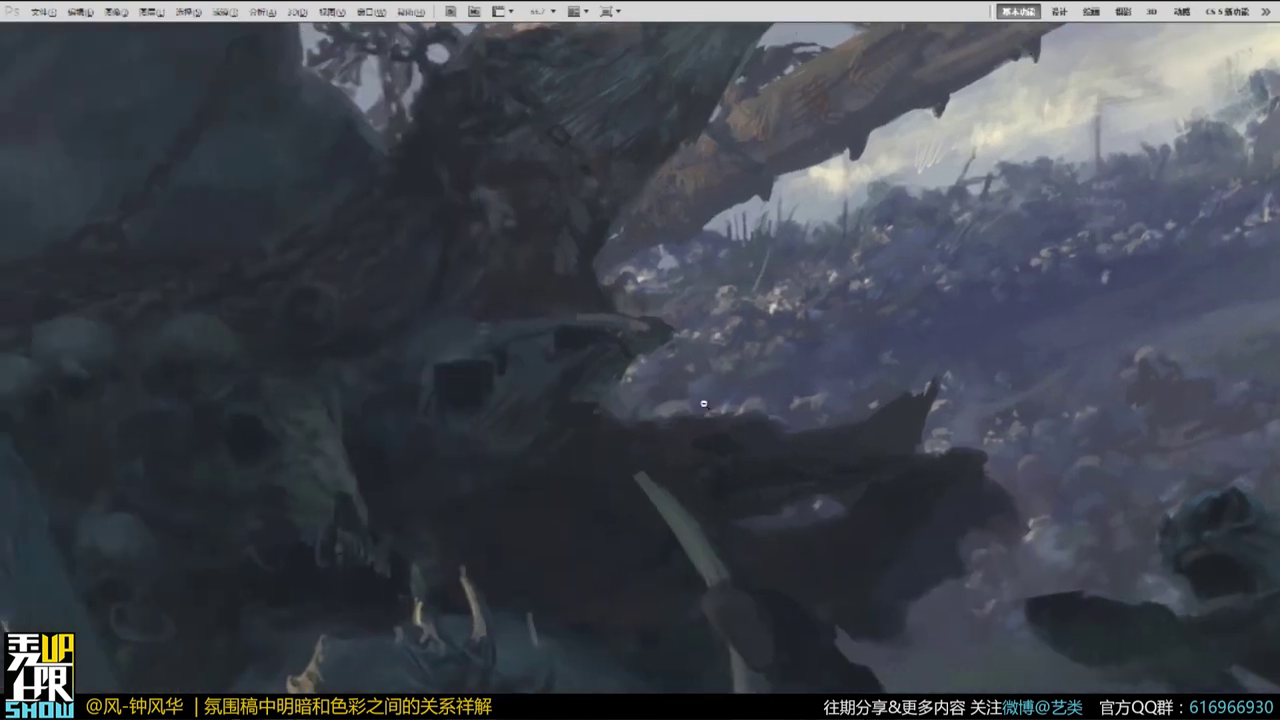
{"action": "left_click", "coordinate": [706, 404], "text": "alt"}
{"action": "left_click", "coordinate": [704, 404], "text": "alt"}
{"action": "scroll", "coordinate": [703, 404], "scroll_direction": "down", "scroll_amount": 3}
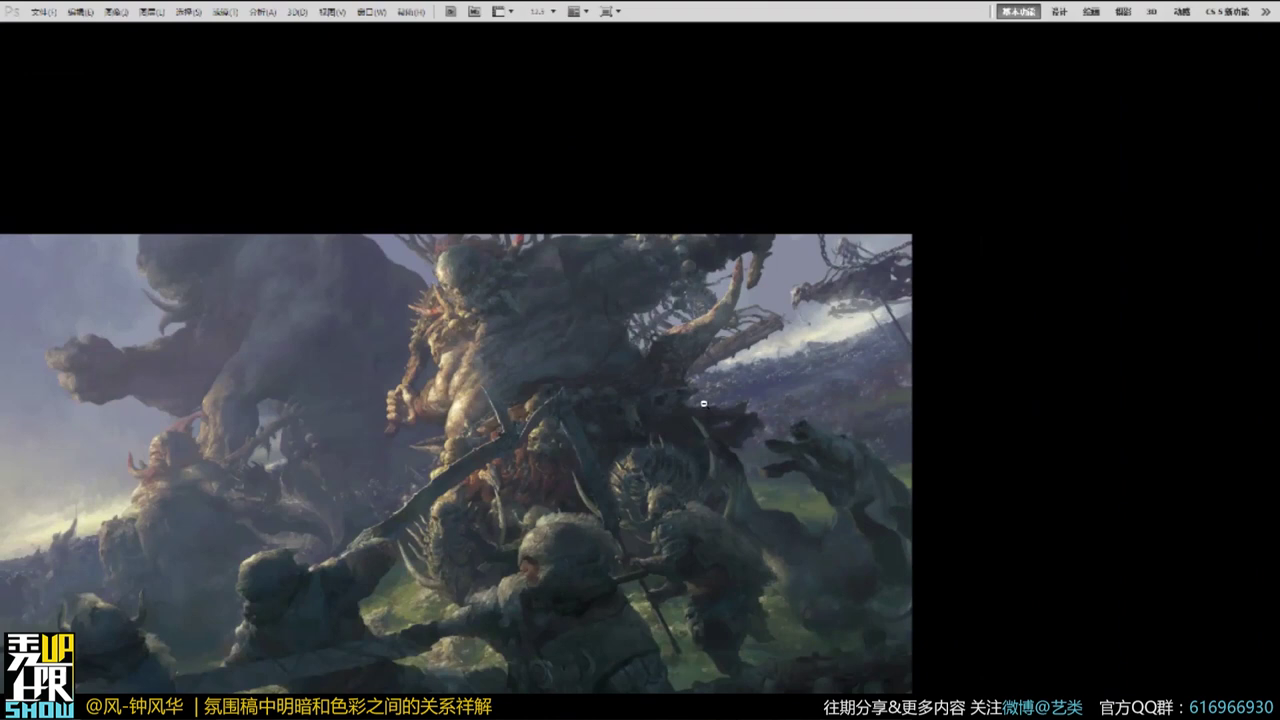
Close the battle painting and open the dark blue image "4442 2" from the reference folder in full-screen view.
{"action": "key", "text": "f"}
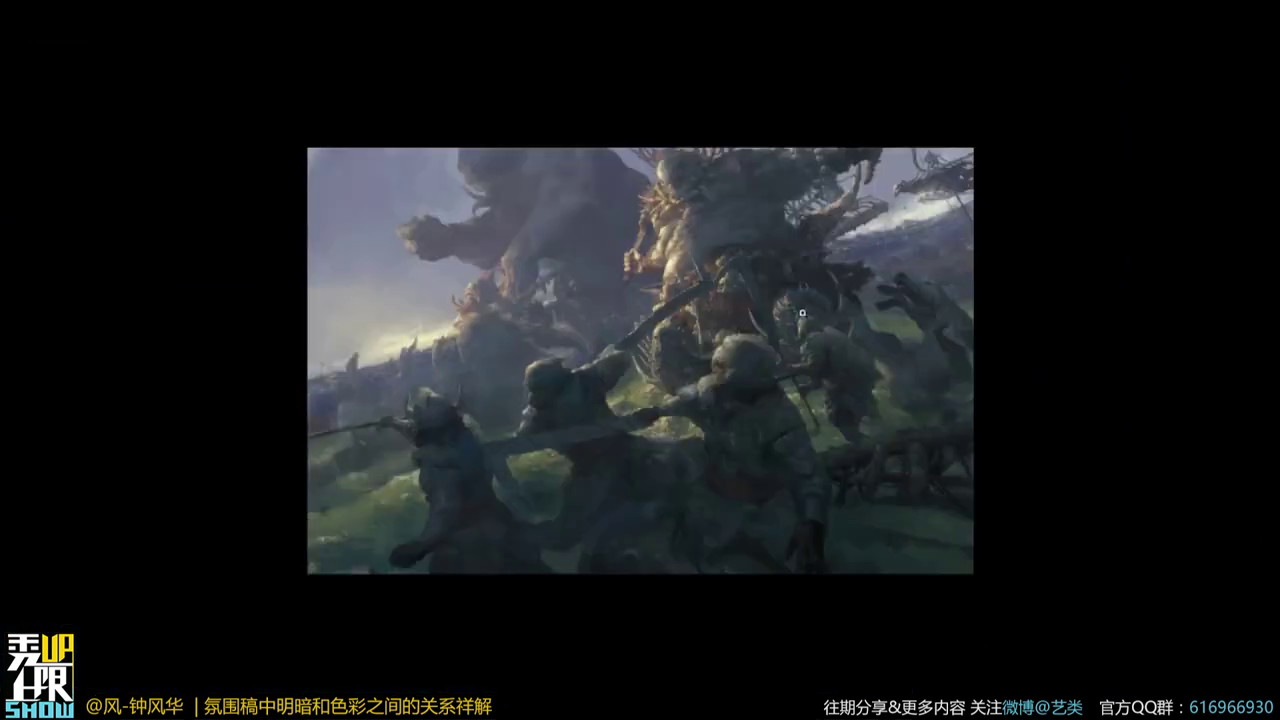
{"action": "key", "text": "f"}
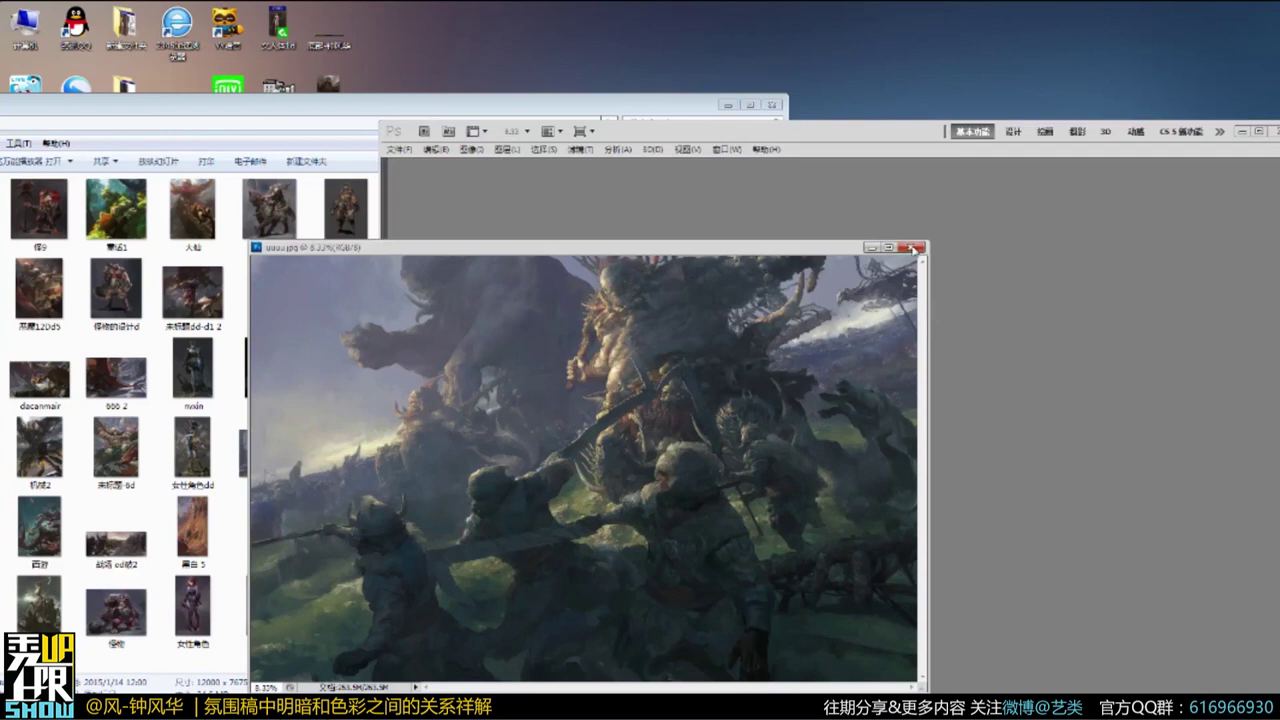
{"action": "left_click", "coordinate": [912, 247]}
{"action": "left_click_drag", "start_coordinate": [249, 112], "coordinate": [215, 114]}
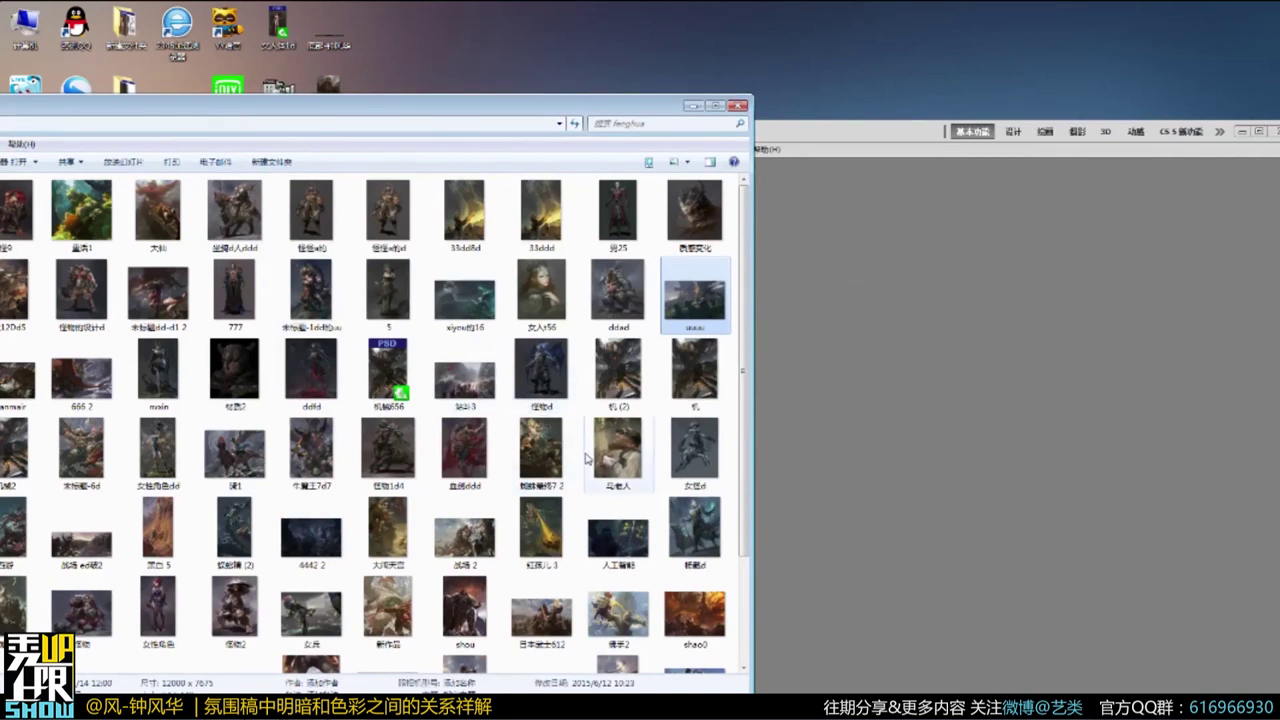
{"action": "left_click_drag", "start_coordinate": [313, 541], "coordinate": [873, 493]}
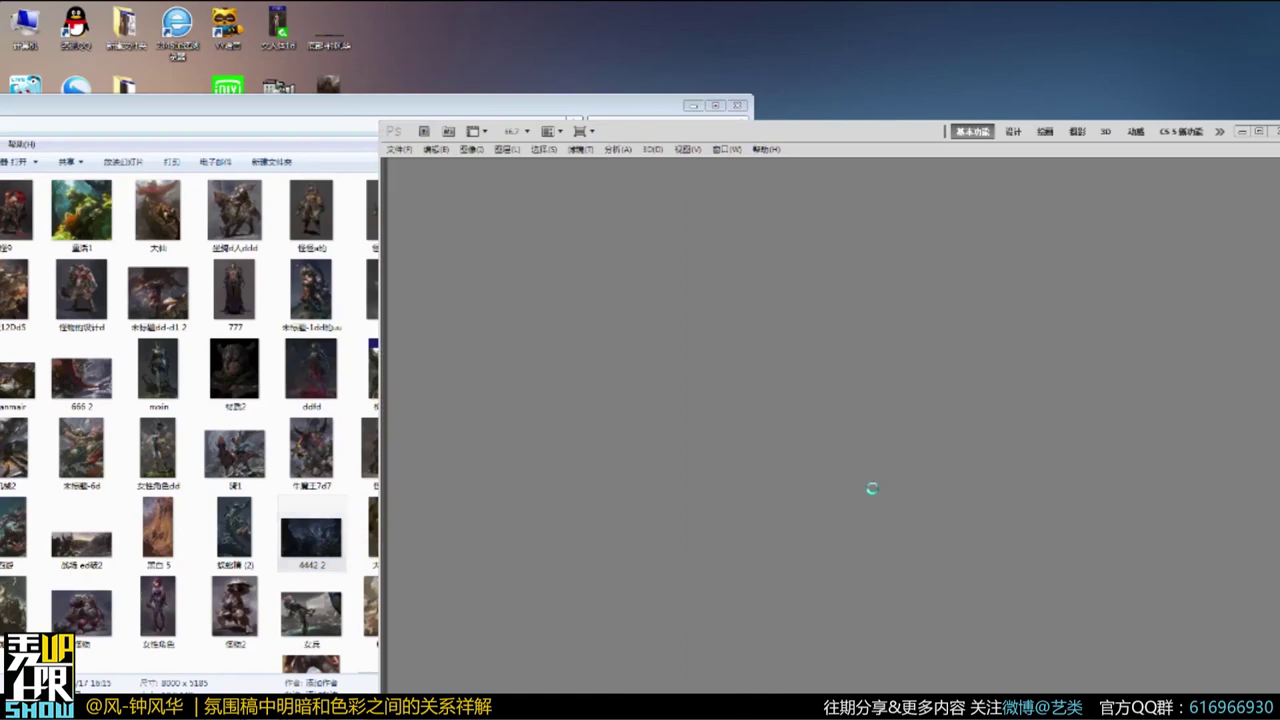
{"action": "key", "text": "f"}
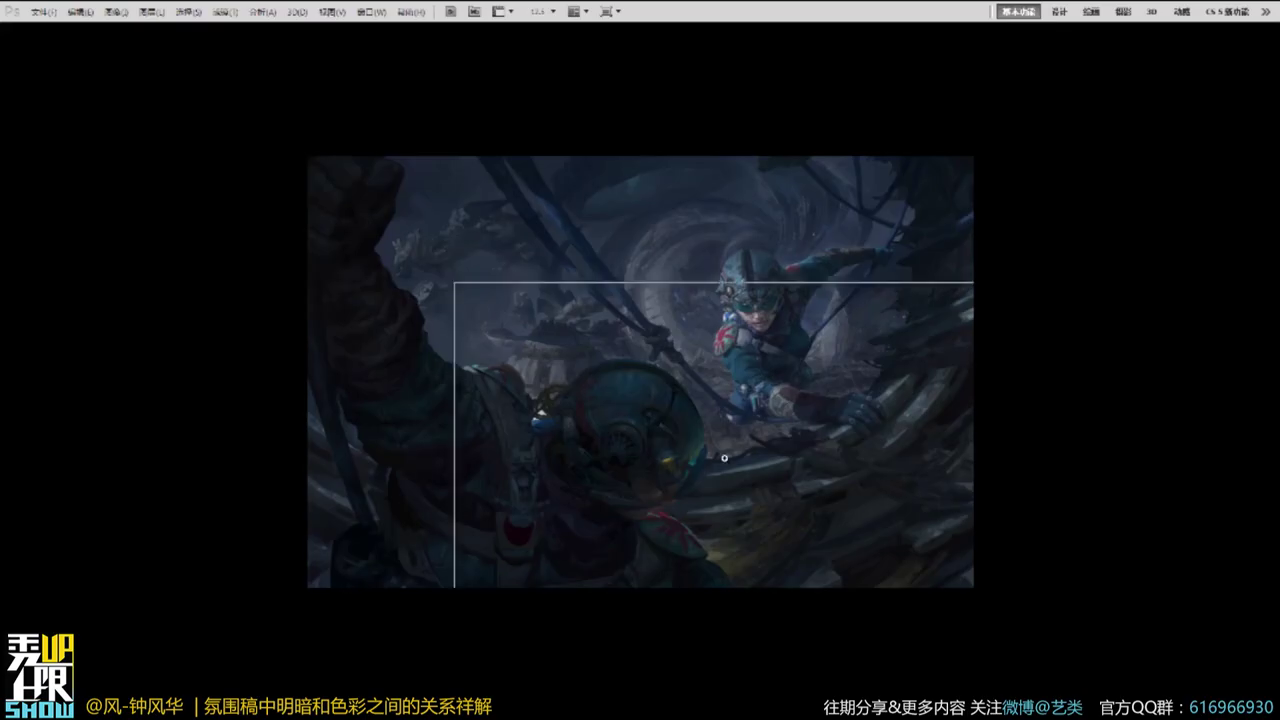
Examine the helmeted climber's lighting and colour against the dark swirling background.
{"action": "scroll", "coordinate": [724, 458], "scroll_direction": "up", "scroll_amount": 2}
{"action": "mouse_move", "coordinate": [805, 464]}
{"action": "left_mouse_down"}
{"action": "mouse_move", "coordinate": [757, 563]}
{"action": "mouse_move", "coordinate": [738, 573]}
{"action": "left_mouse_up"}
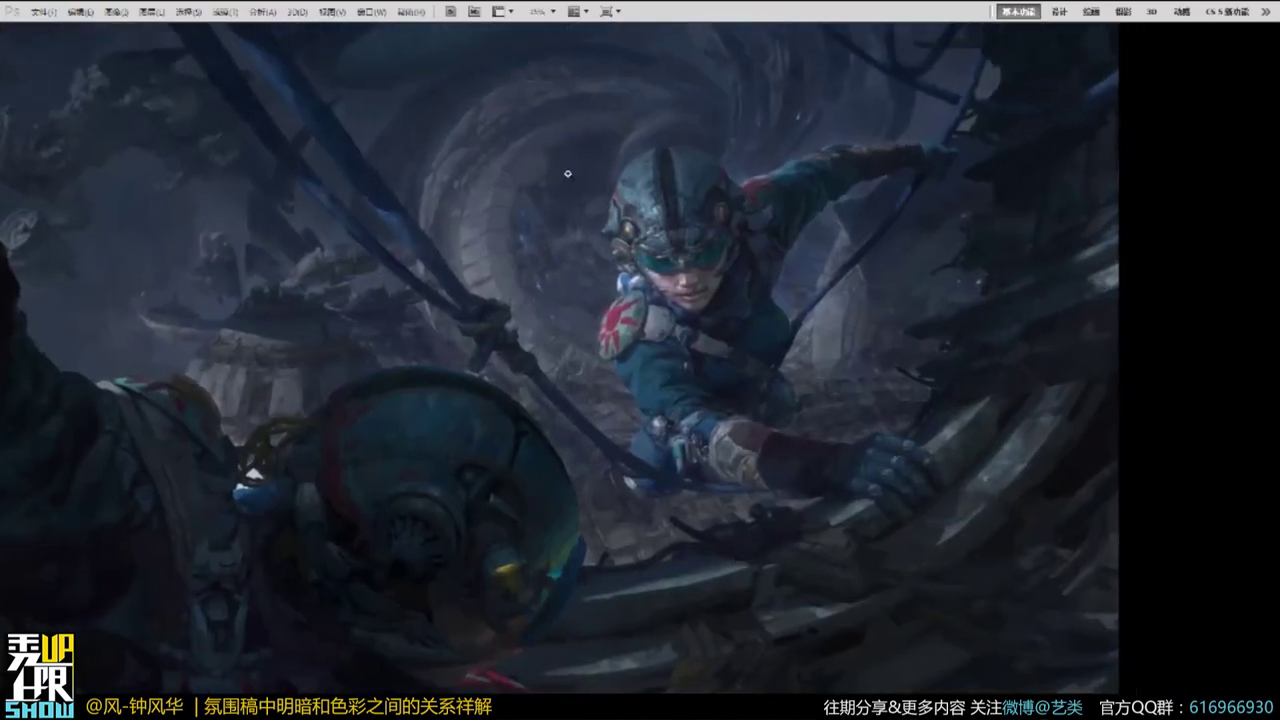
{"action": "left_click_drag", "start_coordinate": [826, 336], "coordinate": [772, 338]}
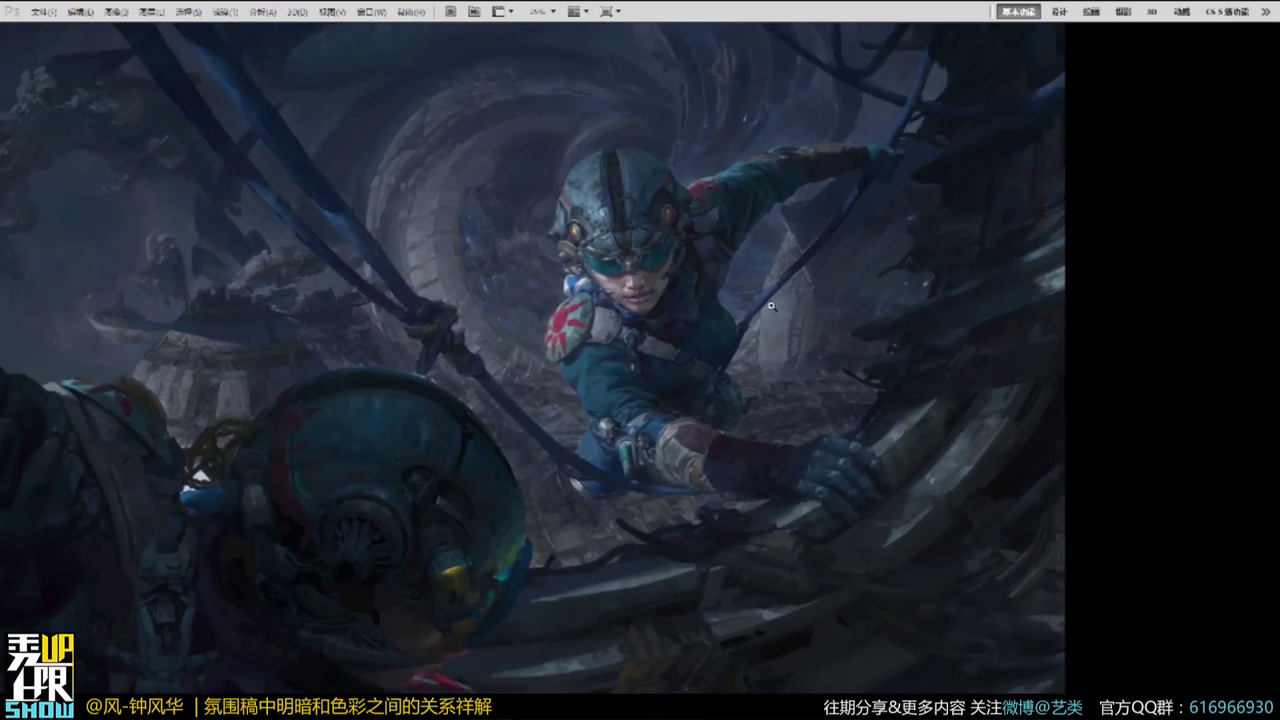
{"action": "left_click", "coordinate": [771, 306]}
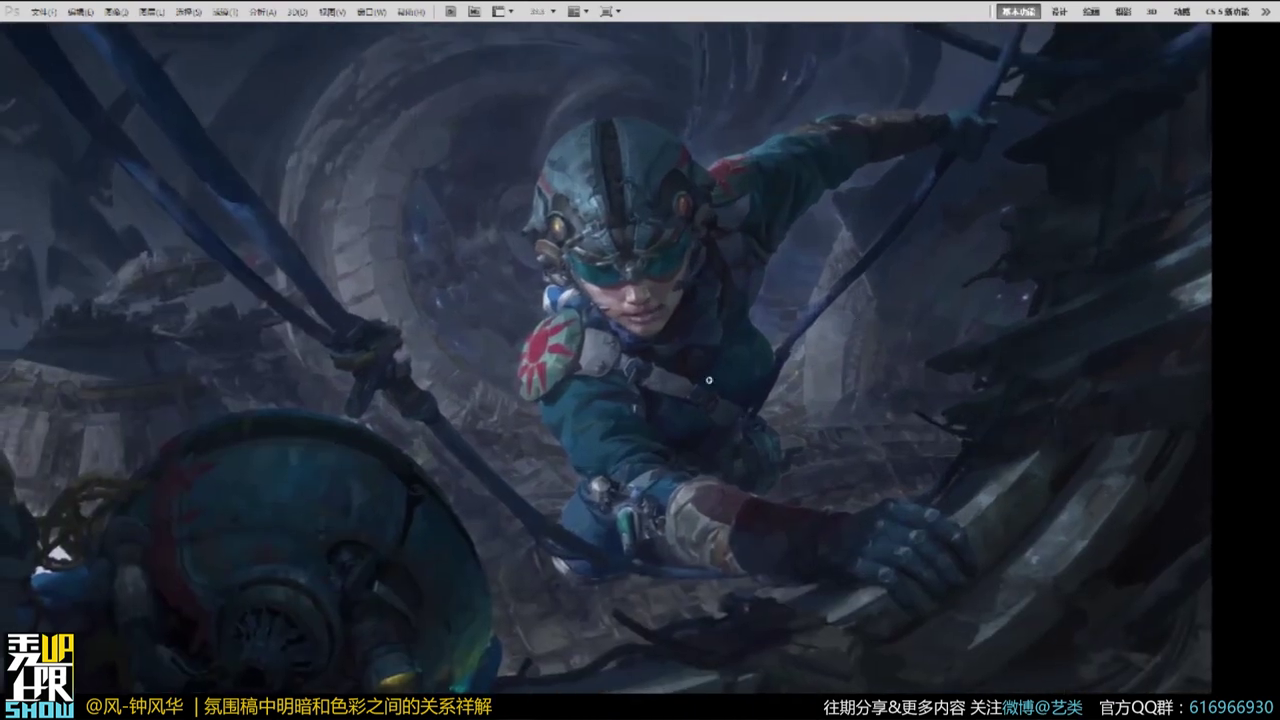
Show the tool and colour panels and compare the climber's face and helmet up close with the whole dark composition.
{"action": "key", "text": "Tab"}
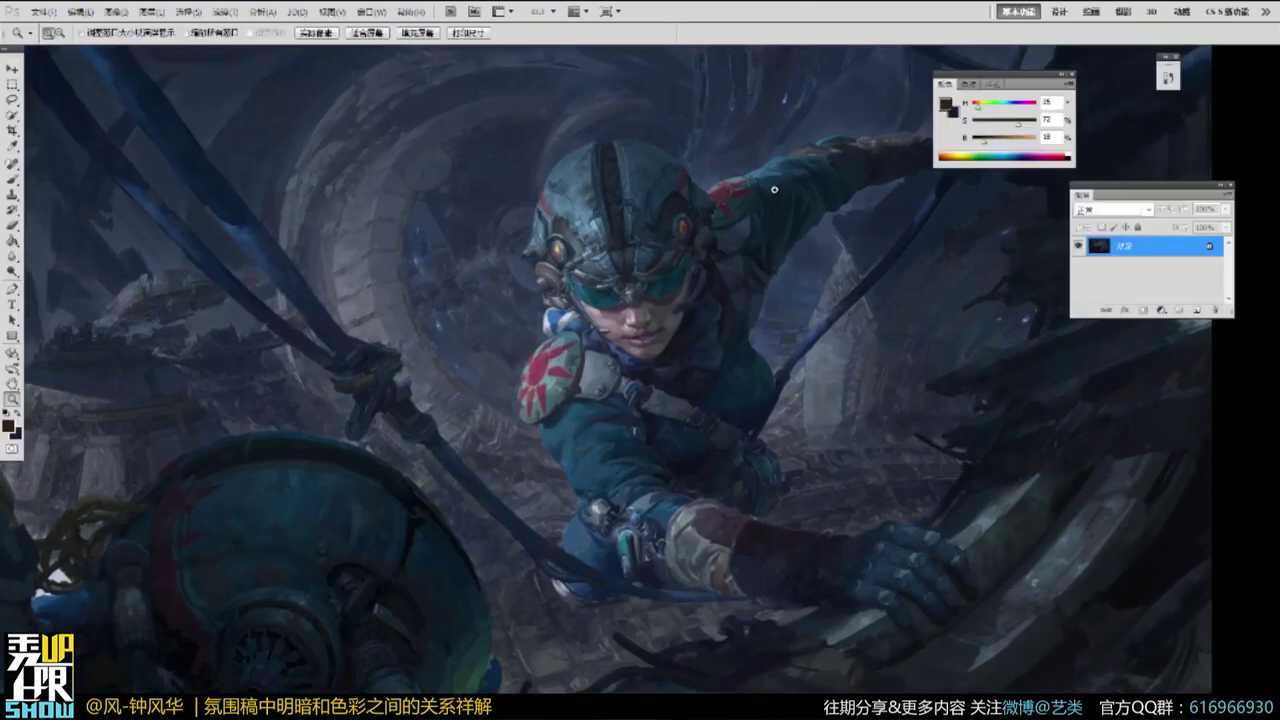
{"action": "left_click", "coordinate": [706, 302]}
{"action": "left_click_drag", "start_coordinate": [750, 306], "coordinate": [711, 212]}
{"action": "left_click", "coordinate": [773, 251], "text": "alt"}
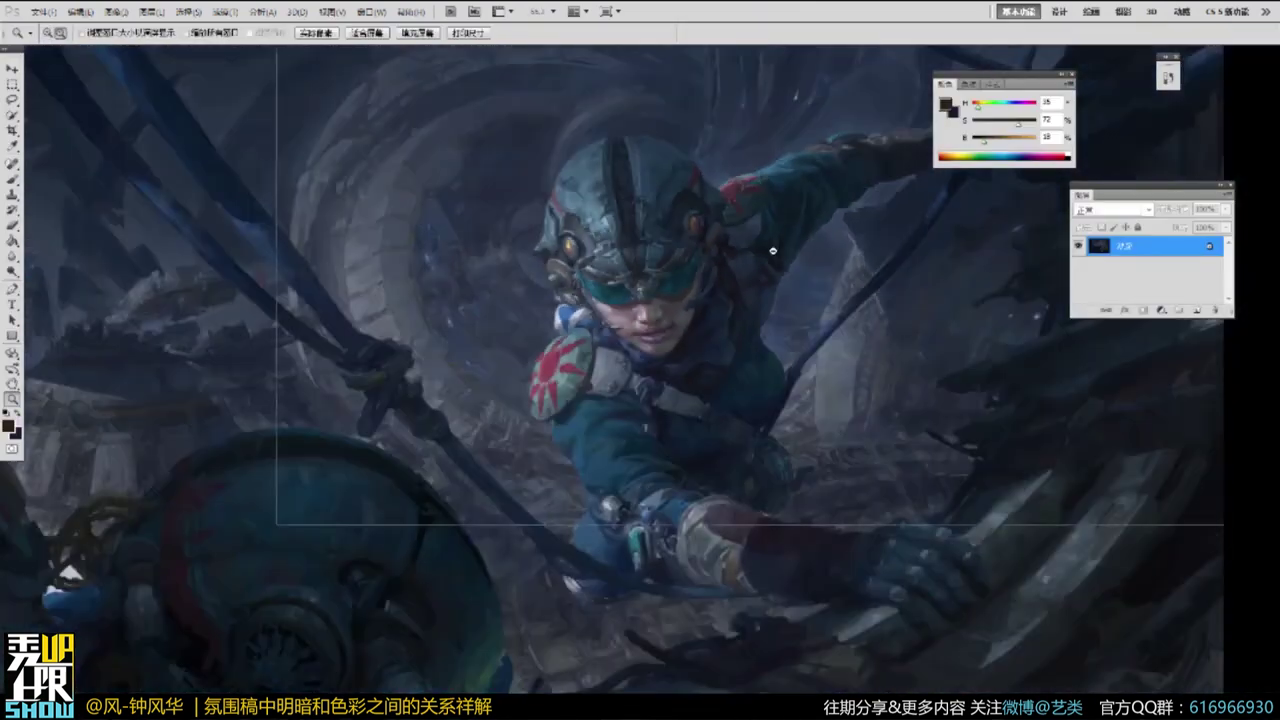
{"action": "left_click_drag", "start_coordinate": [813, 280], "coordinate": [748, 329]}
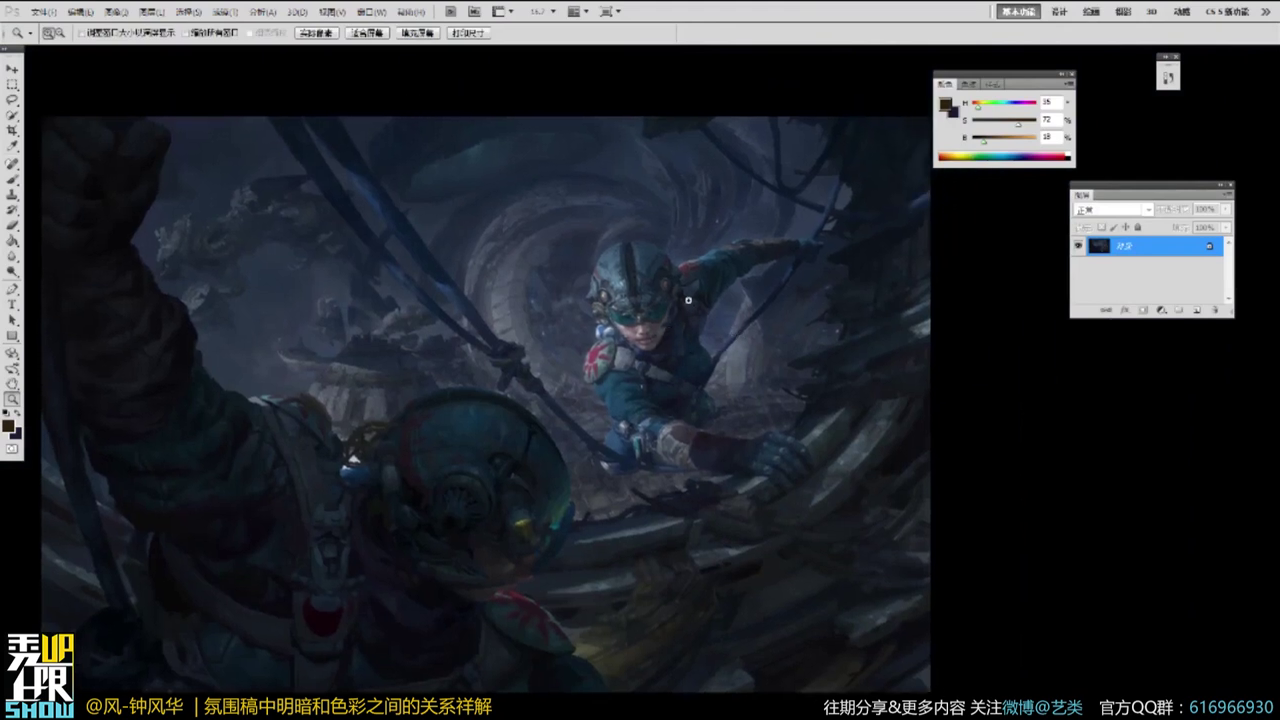
{"action": "left_click", "coordinate": [700, 293]}
{"action": "left_click", "coordinate": [668, 297]}
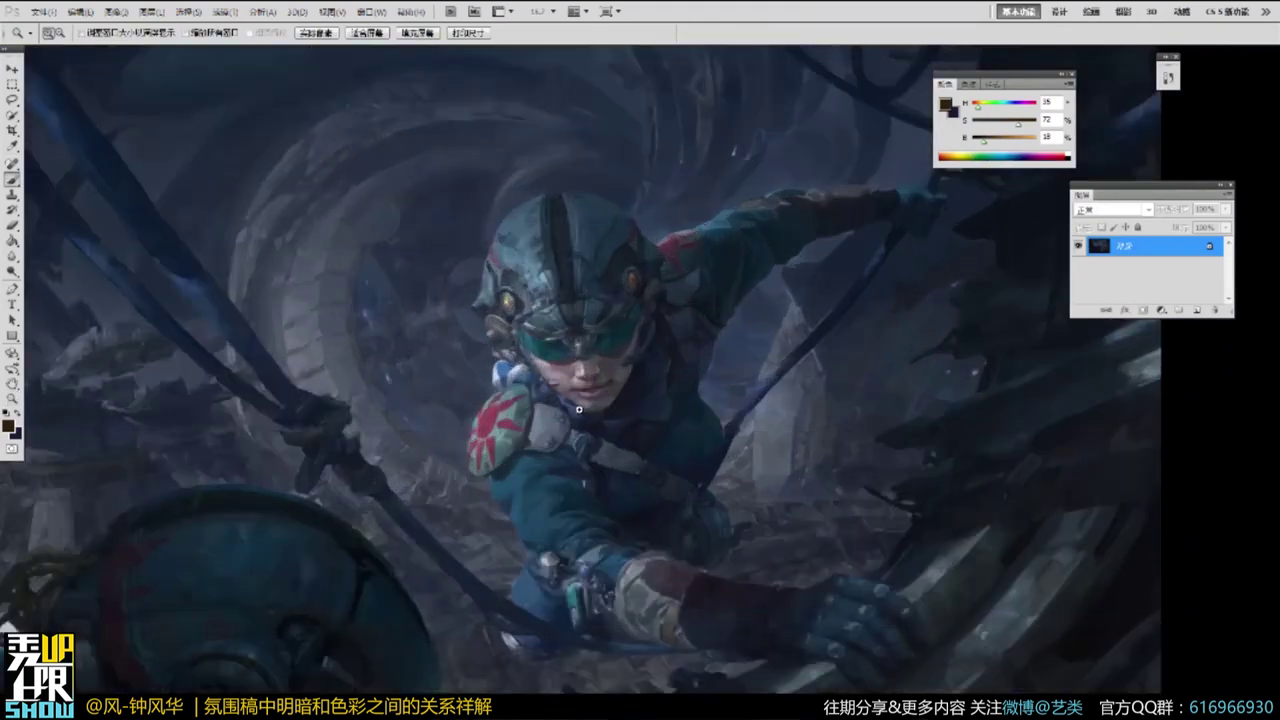
Move the colour panel beside the distant climber and sample the light and shadow tones of the face.
{"action": "left_click", "coordinate": [638, 310]}
{"action": "left_click", "coordinate": [591, 412], "text": "alt"}
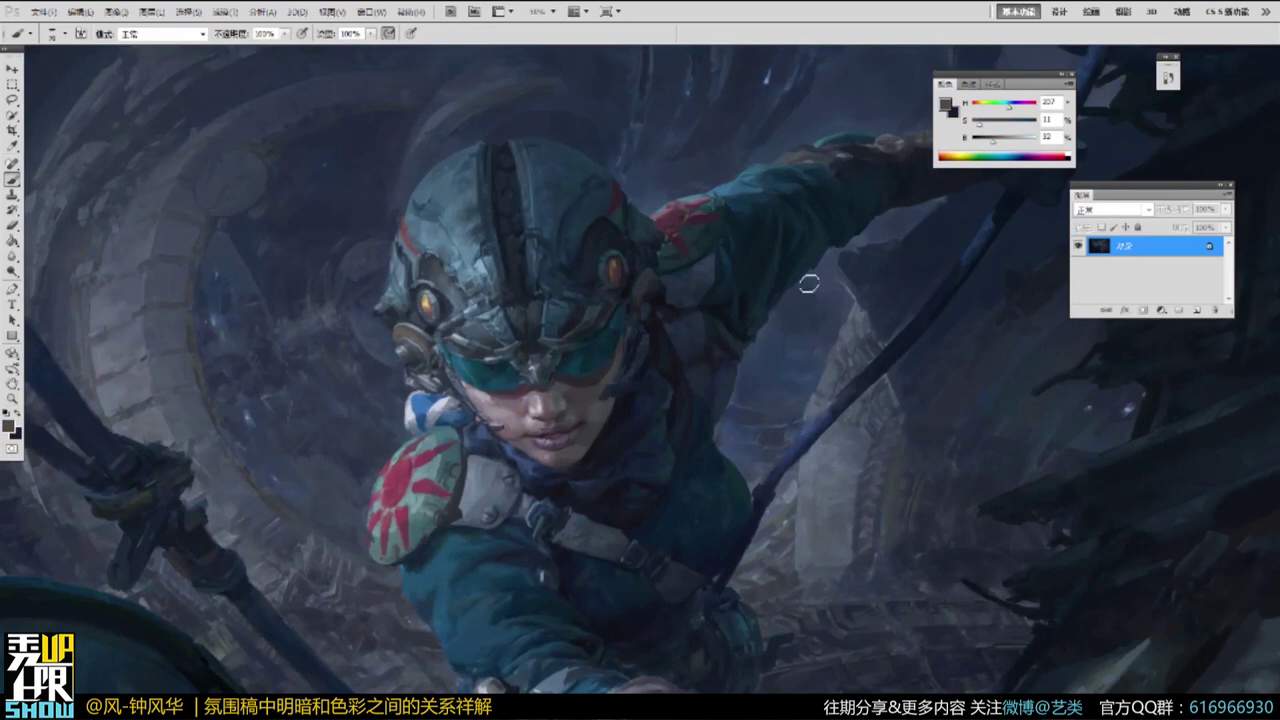
{"action": "left_click_drag", "start_coordinate": [1012, 80], "coordinate": [738, 360]}
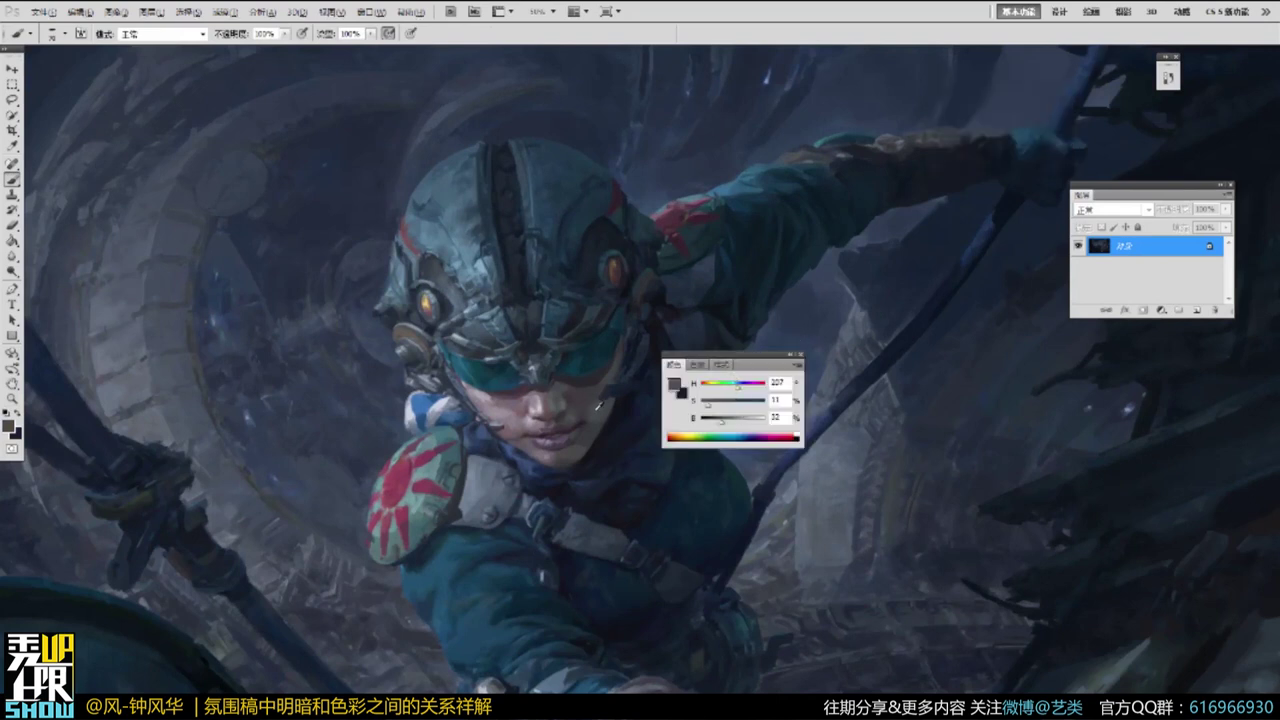
{"action": "left_click", "coordinate": [590, 389], "text": "alt"}
{"action": "left_click", "coordinate": [565, 393], "text": "alt"}
{"action": "left_click", "coordinate": [598, 402], "text": "alt"}
{"action": "left_click", "coordinate": [507, 400], "text": "alt"}
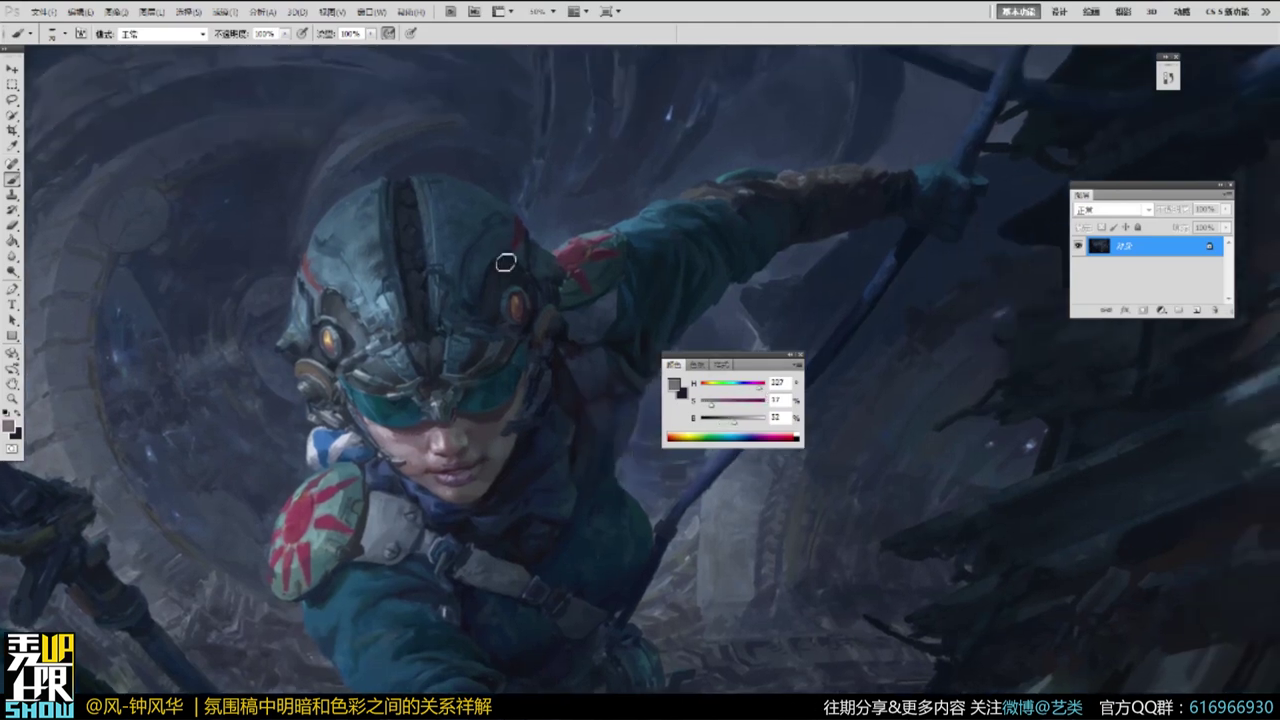
{"action": "mouse_move", "coordinate": [744, 392]}
{"action": "left_mouse_down"}
{"action": "mouse_move", "coordinate": [758, 392]}
{"action": "mouse_move", "coordinate": [740, 392]}
{"action": "left_mouse_up"}
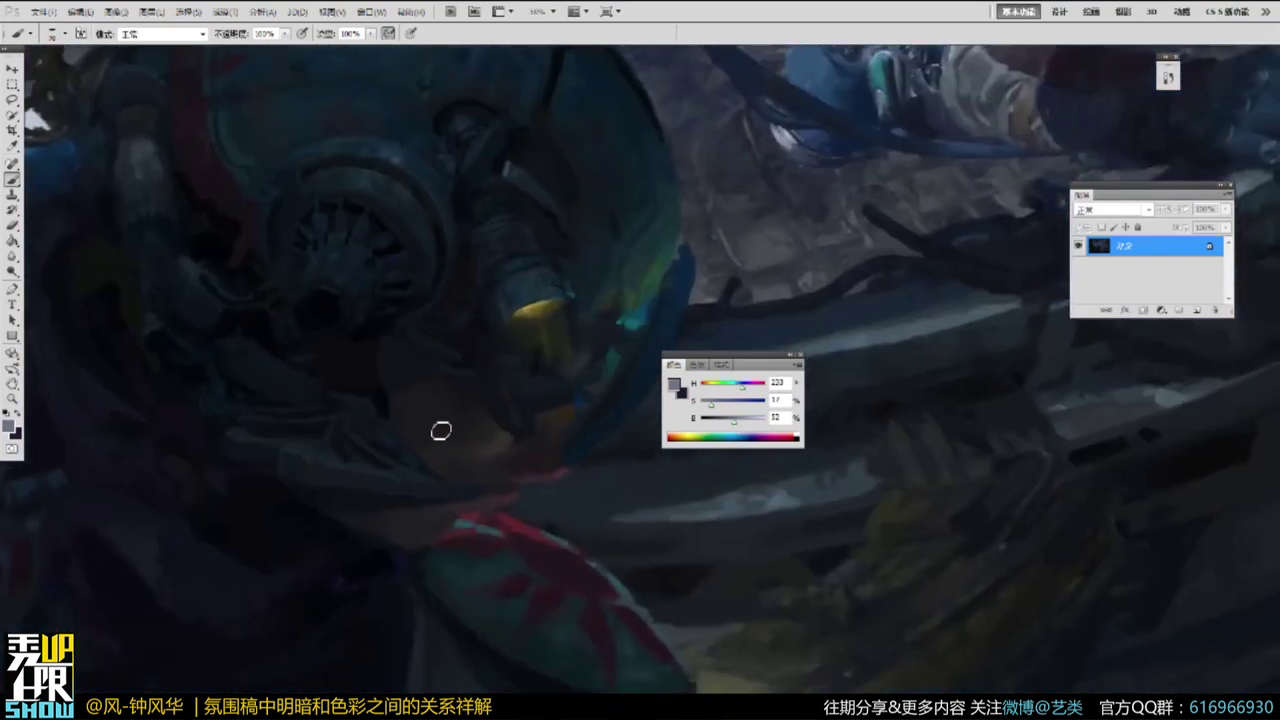
Sample the dark tones of the foreground figure's face and the area below the helmet.
{"action": "left_click", "coordinate": [431, 405], "text": "alt"}
{"action": "key", "text": "z"}
{"action": "left_click", "coordinate": [331, 427]}
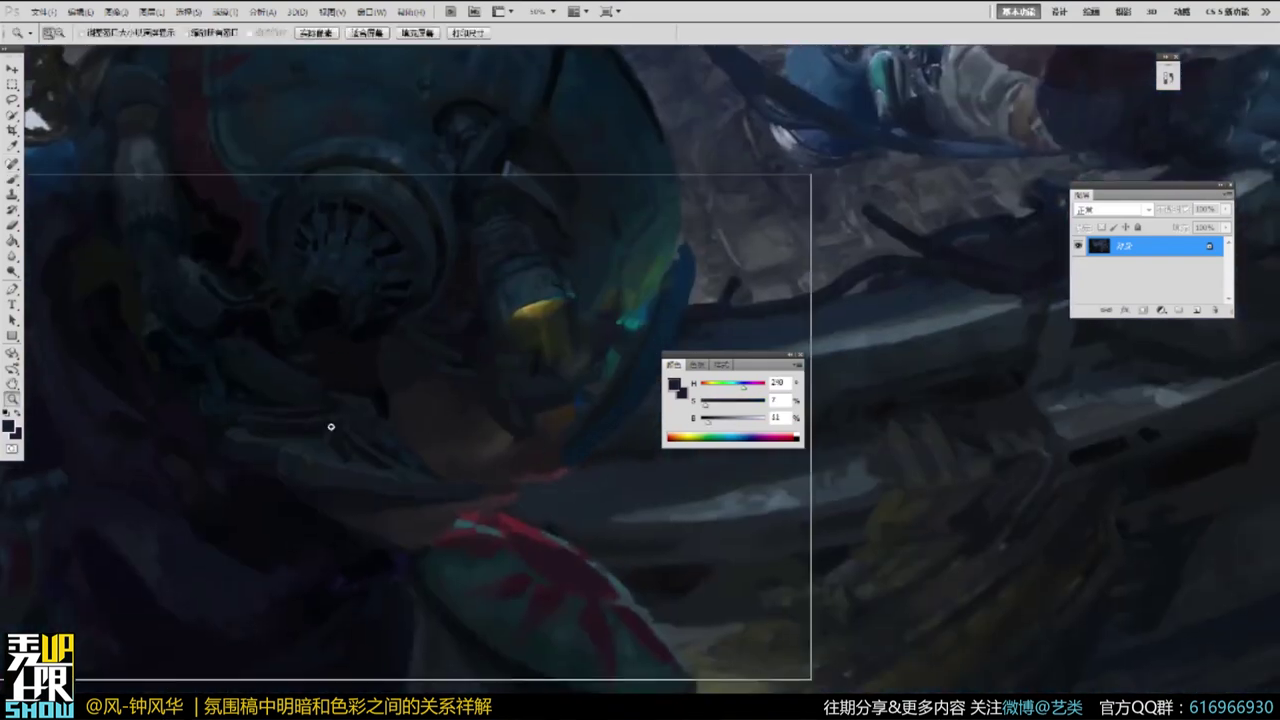
{"action": "left_click", "coordinate": [331, 427]}
{"action": "key", "text": "b"}
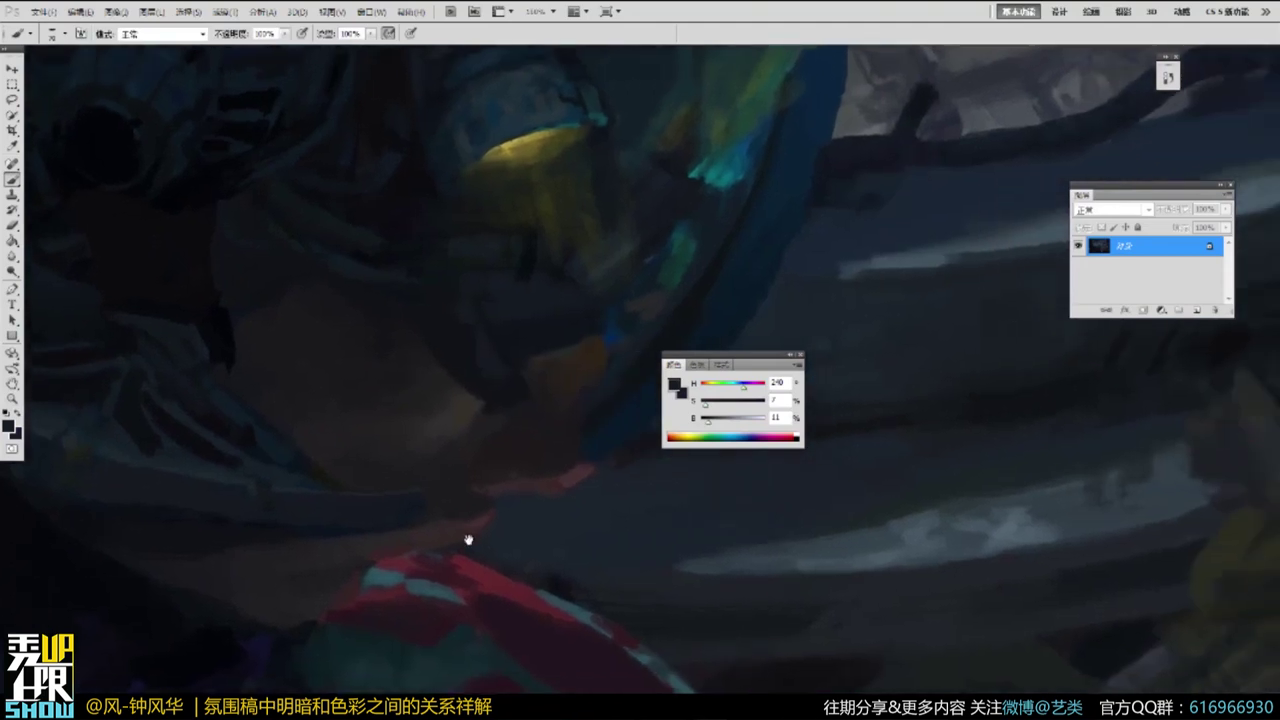
{"action": "left_click_drag", "start_coordinate": [466, 537], "coordinate": [627, 658]}
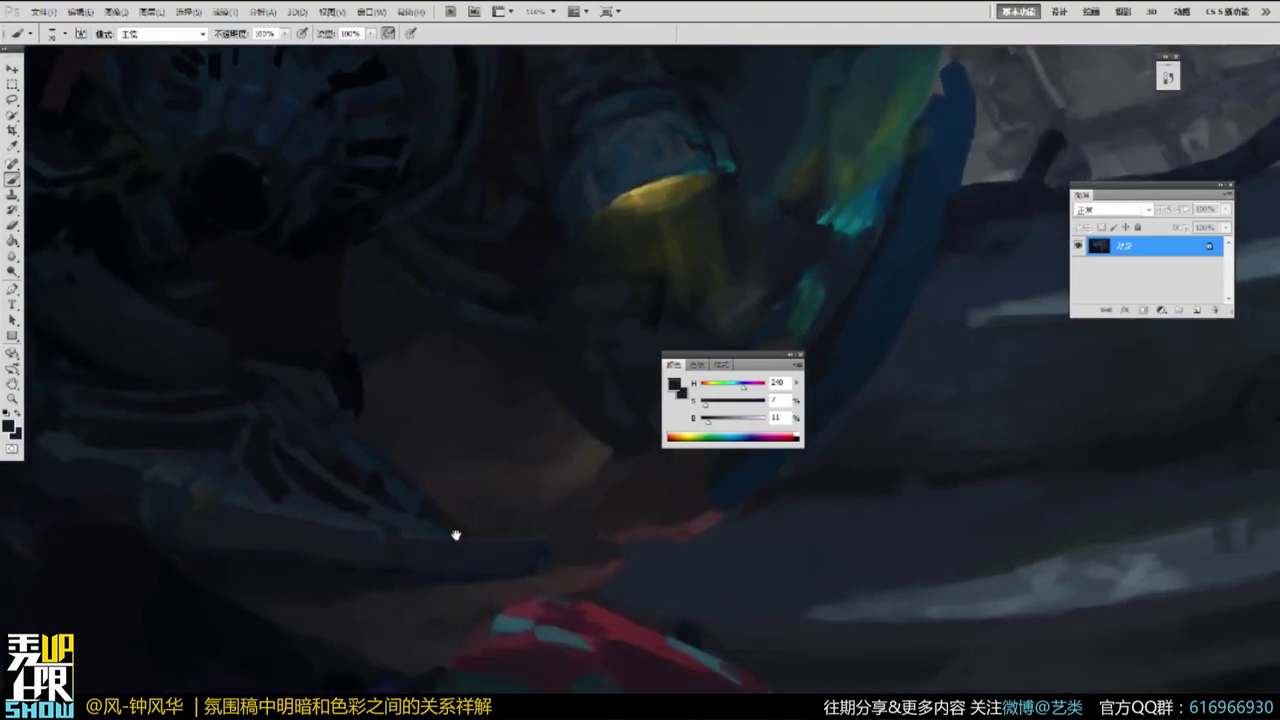
{"action": "left_click_drag", "start_coordinate": [456, 536], "coordinate": [509, 357]}
{"action": "left_click", "coordinate": [407, 447], "text": "alt"}
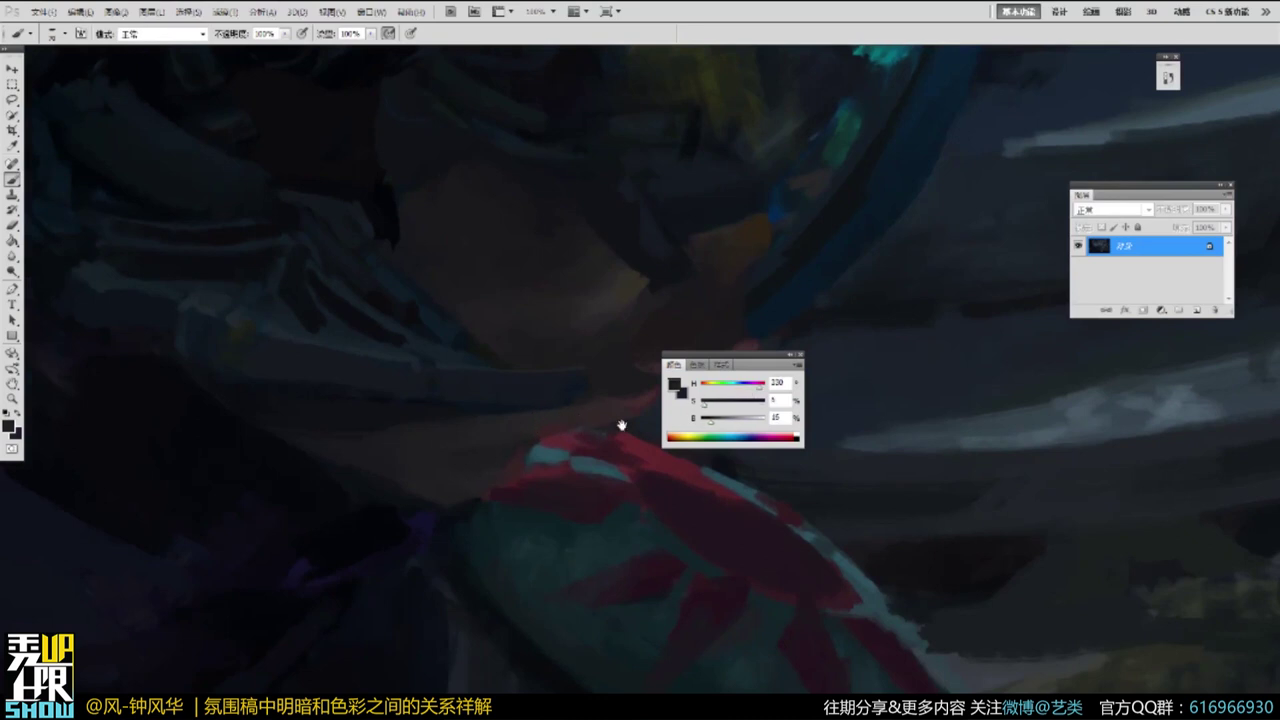
{"action": "left_click_drag", "start_coordinate": [621, 425], "coordinate": [517, 455]}
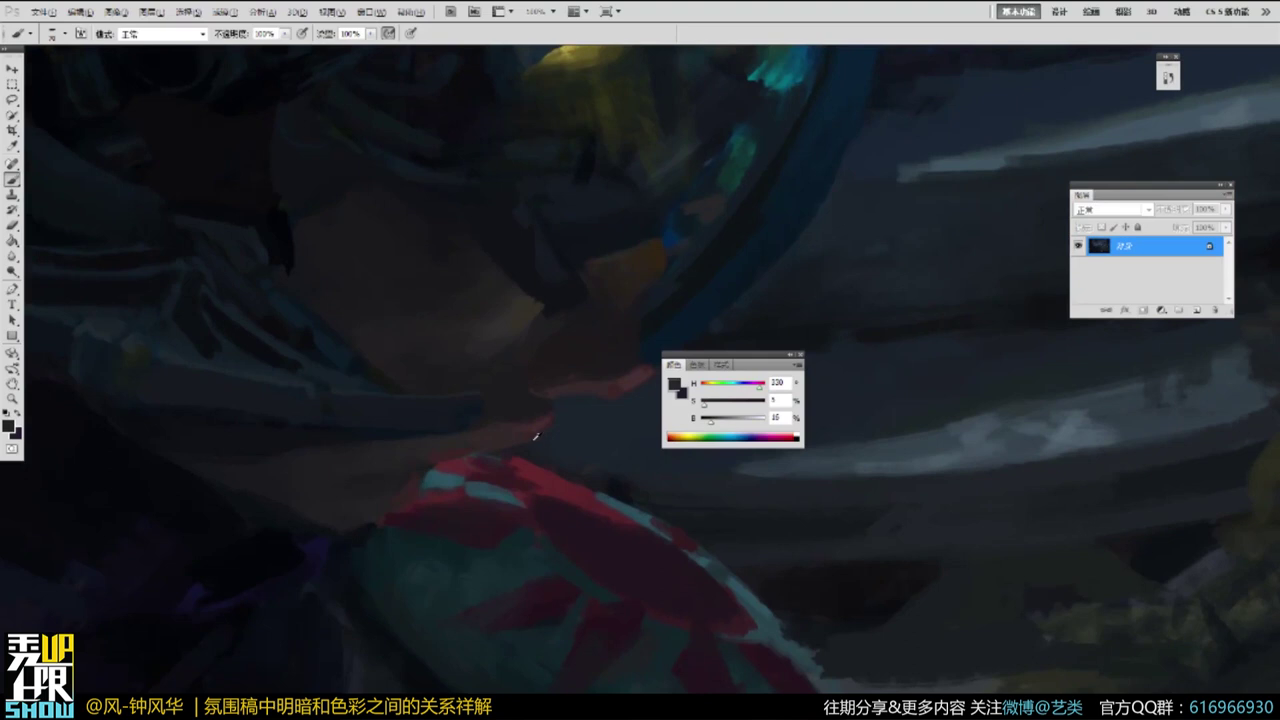
Compare the foreground helmet area from afar and up close, and sample the reddish edge between chin and shoulder pad.
{"action": "key", "text": "z"}
{"action": "left_click", "coordinate": [540, 382], "text": "alt"}
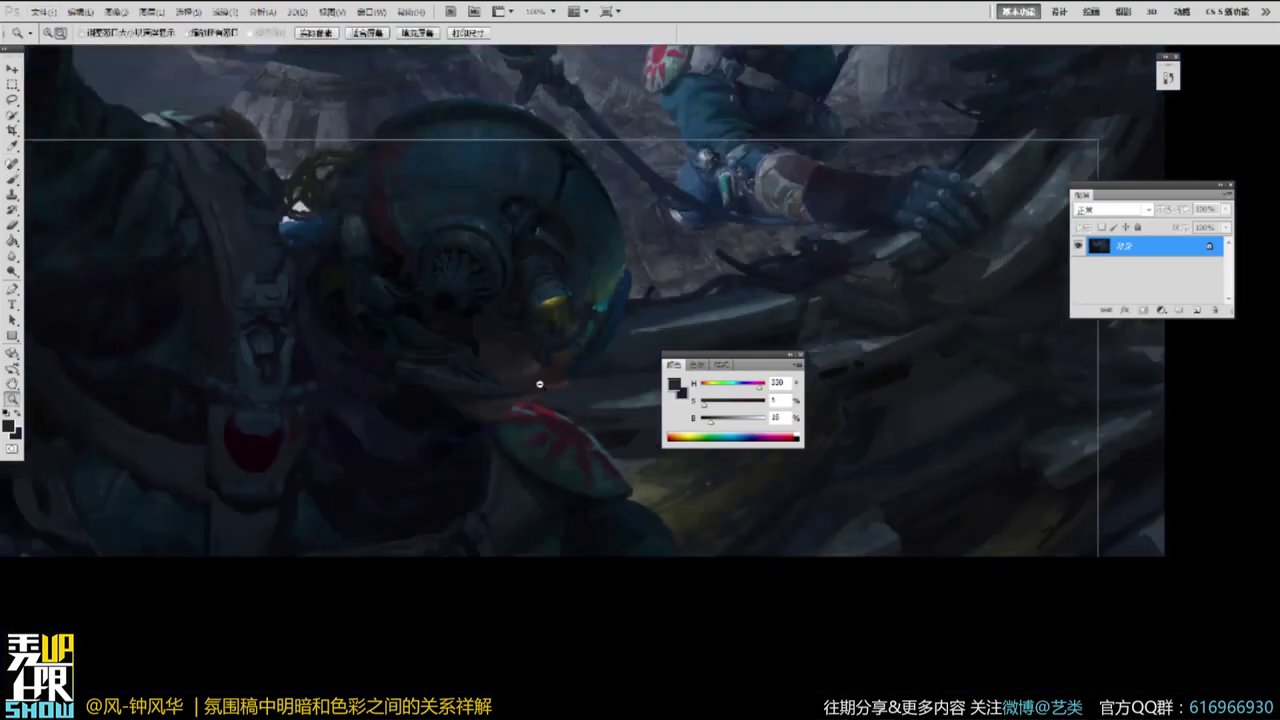
{"action": "left_click", "coordinate": [540, 383], "text": "alt"}
{"action": "key", "text": "b"}
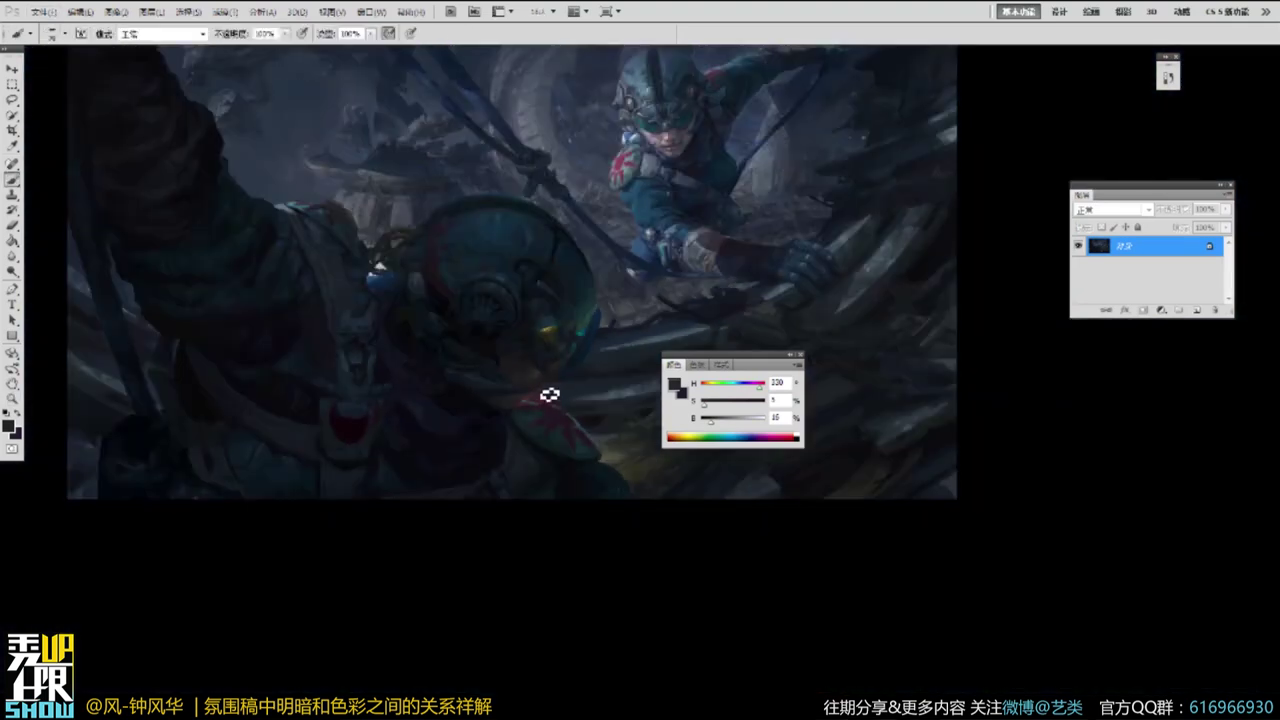
{"action": "key", "text": "z"}
{"action": "left_click", "coordinate": [543, 354]}
{"action": "left_click", "coordinate": [543, 354]}
{"action": "left_click", "coordinate": [543, 354]}
{"action": "key", "text": "b"}
{"action": "left_click", "coordinate": [587, 435], "text": "alt"}
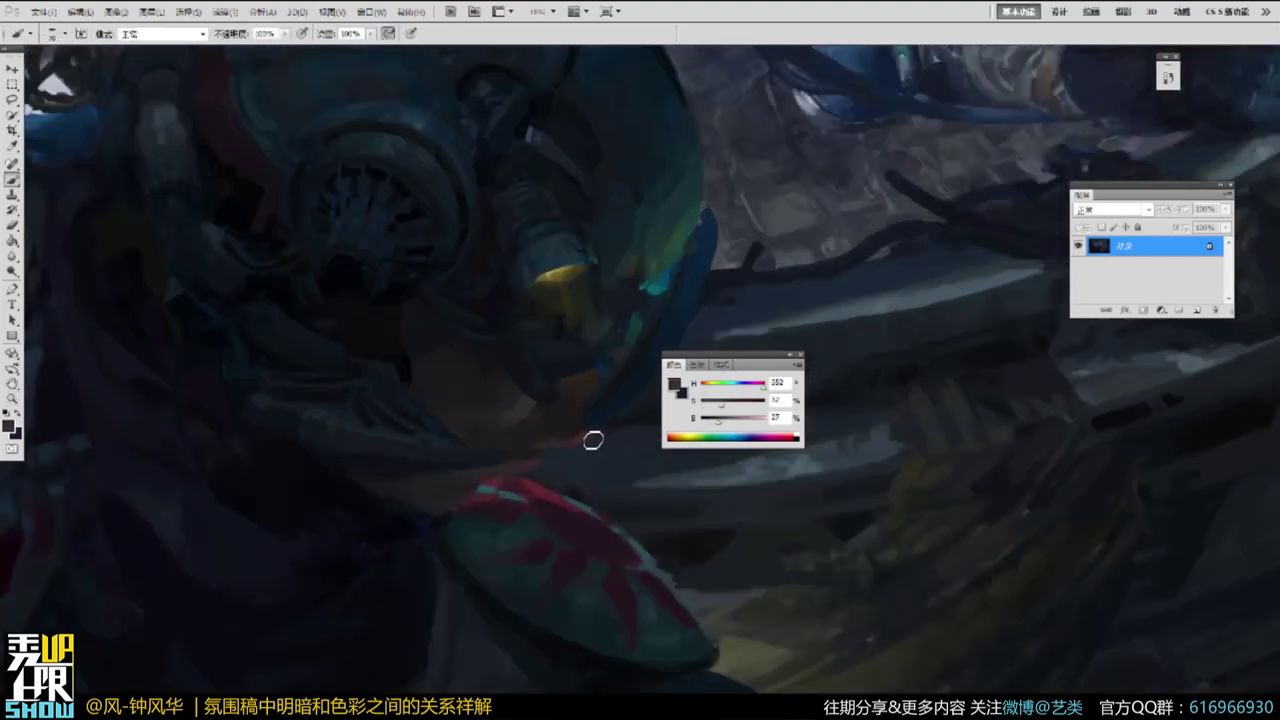
Examine the reddish edge light against the whole picture, and sample the dark background tone beside it.
{"action": "key", "text": "z"}
{"action": "left_click", "coordinate": [543, 466], "text": "alt"}
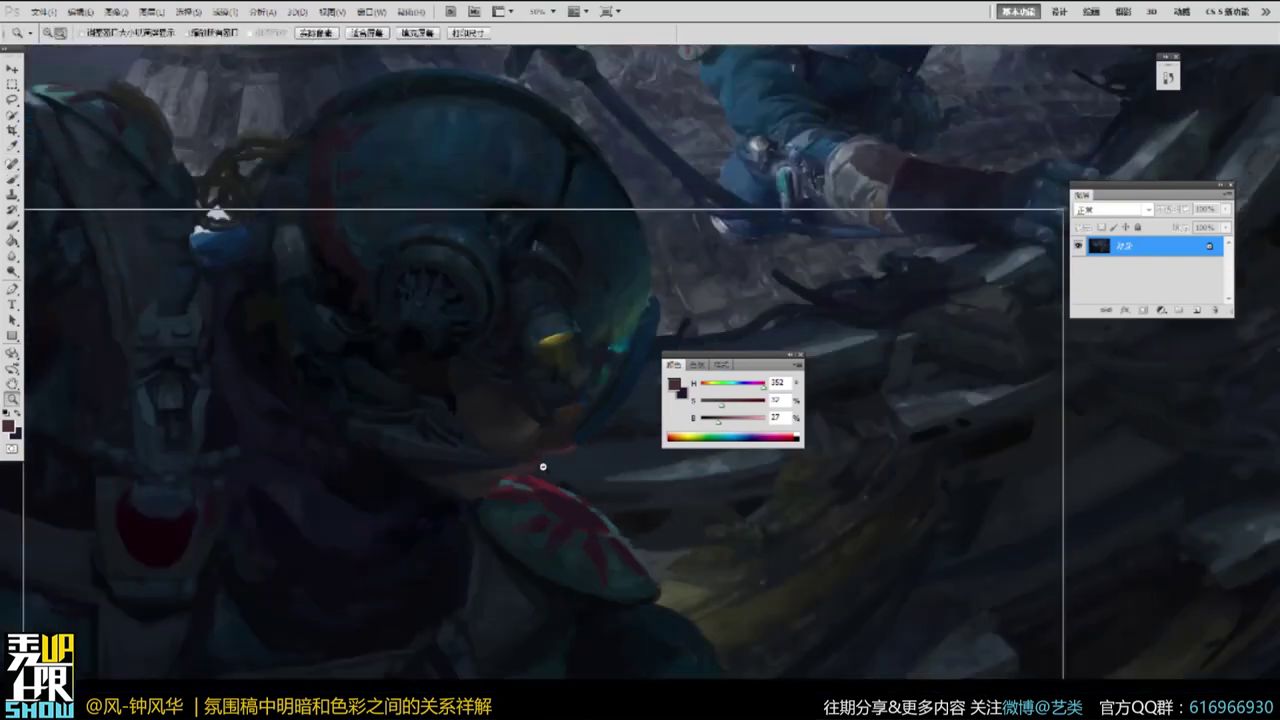
{"action": "left_click", "coordinate": [543, 466], "text": "alt"}
{"action": "left_click", "coordinate": [543, 466], "text": "alt"}
{"action": "left_click", "coordinate": [543, 466], "text": "alt"}
{"action": "left_click", "coordinate": [563, 475], "text": "ctrl"}
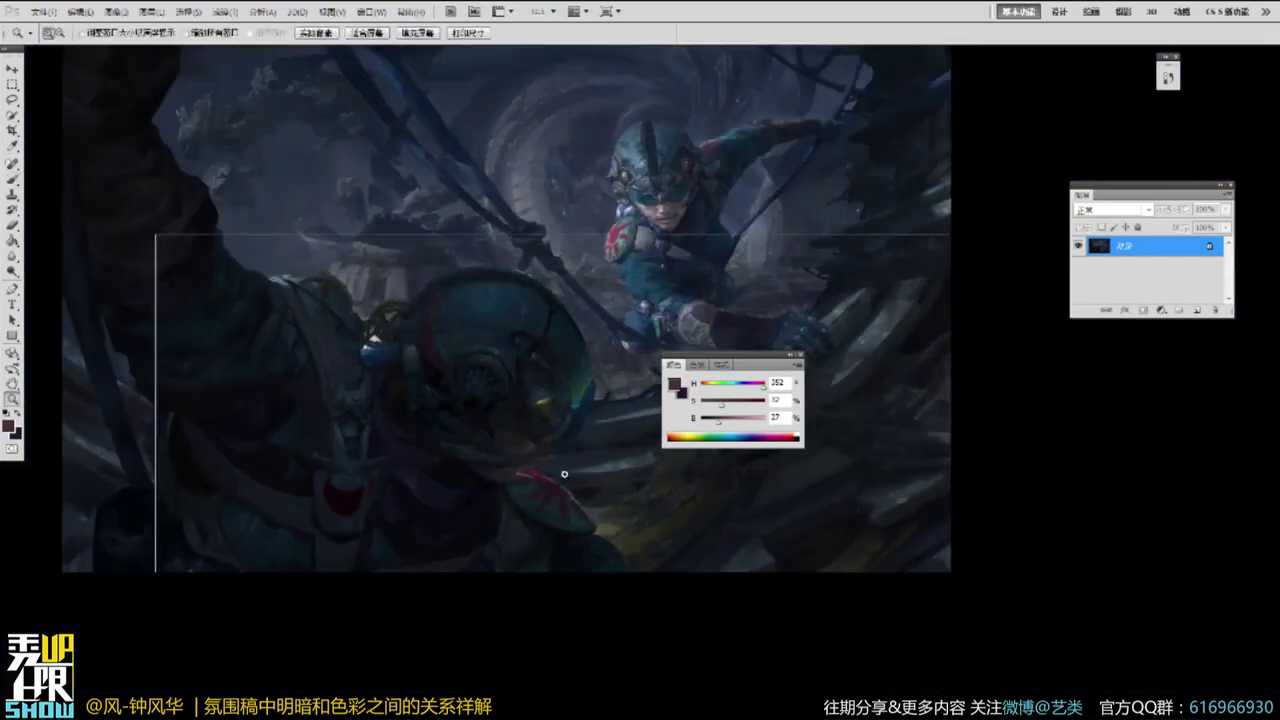
{"action": "left_click", "coordinate": [563, 475], "text": "ctrl"}
{"action": "left_click", "coordinate": [563, 475], "text": "ctrl"}
{"action": "key", "text": "z"}
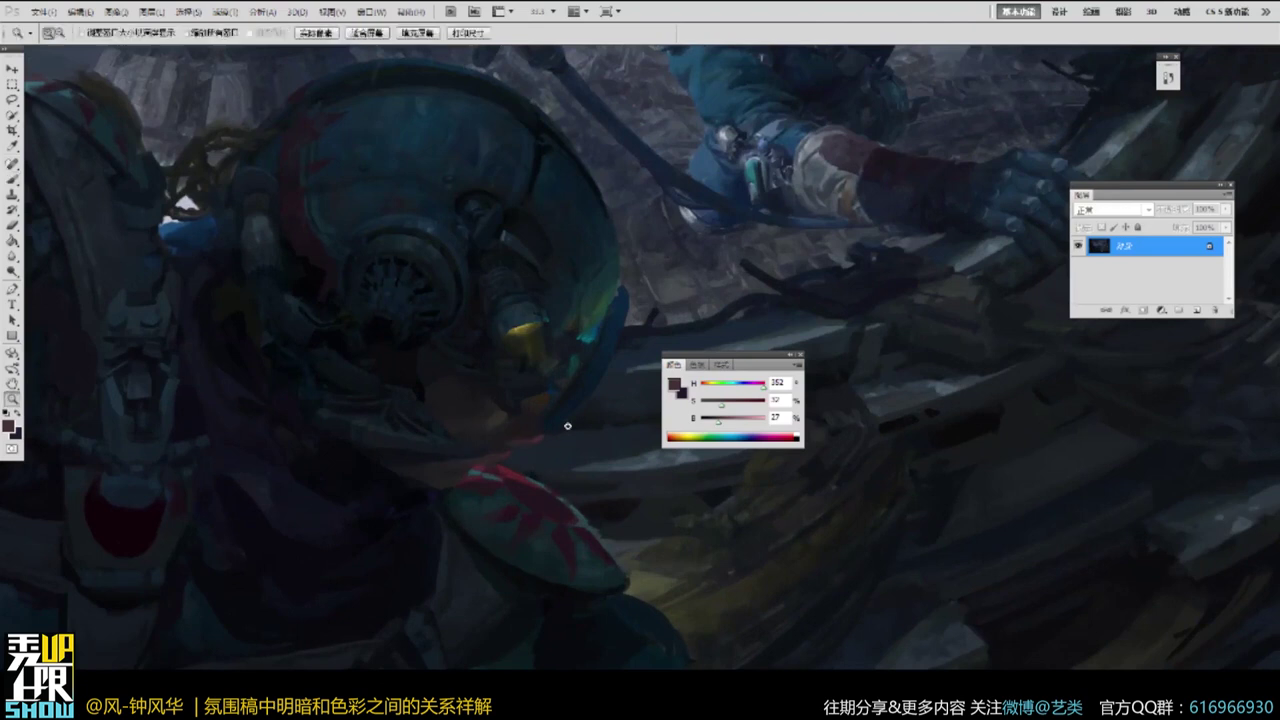
{"action": "left_click", "coordinate": [560, 478]}
{"action": "left_click", "coordinate": [553, 467]}
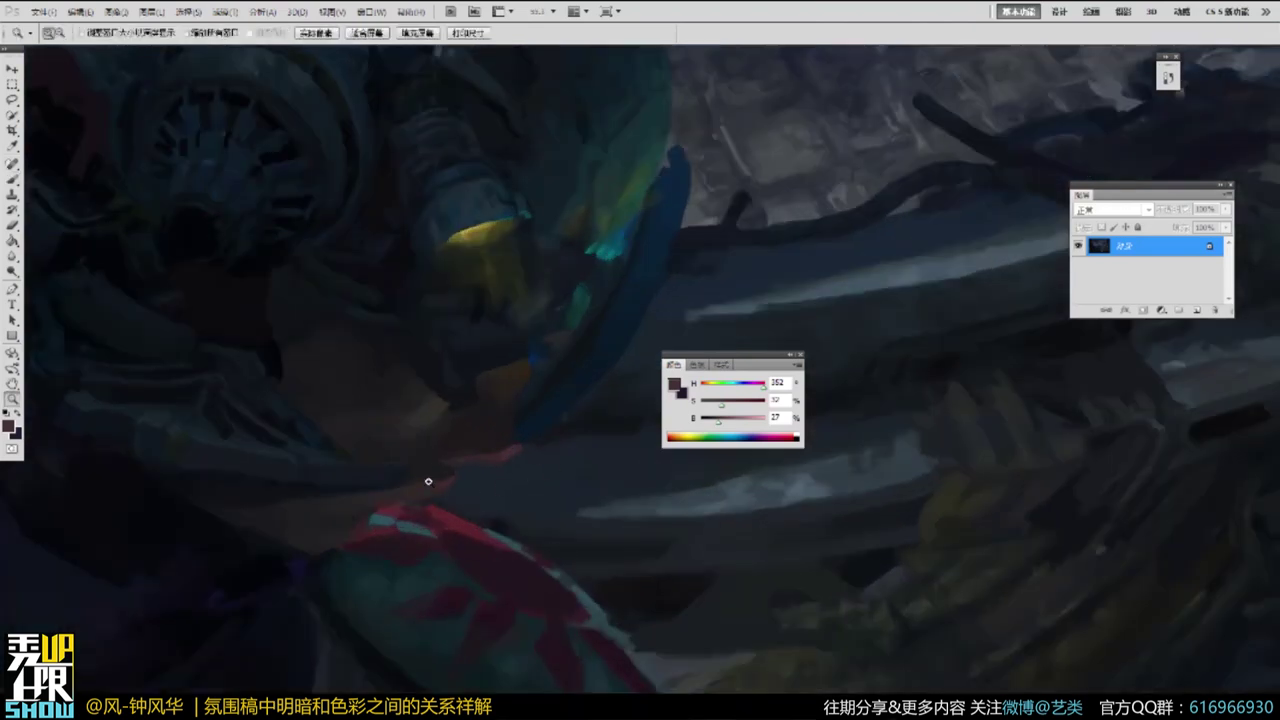
{"action": "left_click", "coordinate": [478, 460], "text": "alt"}
{"action": "key", "text": "b"}
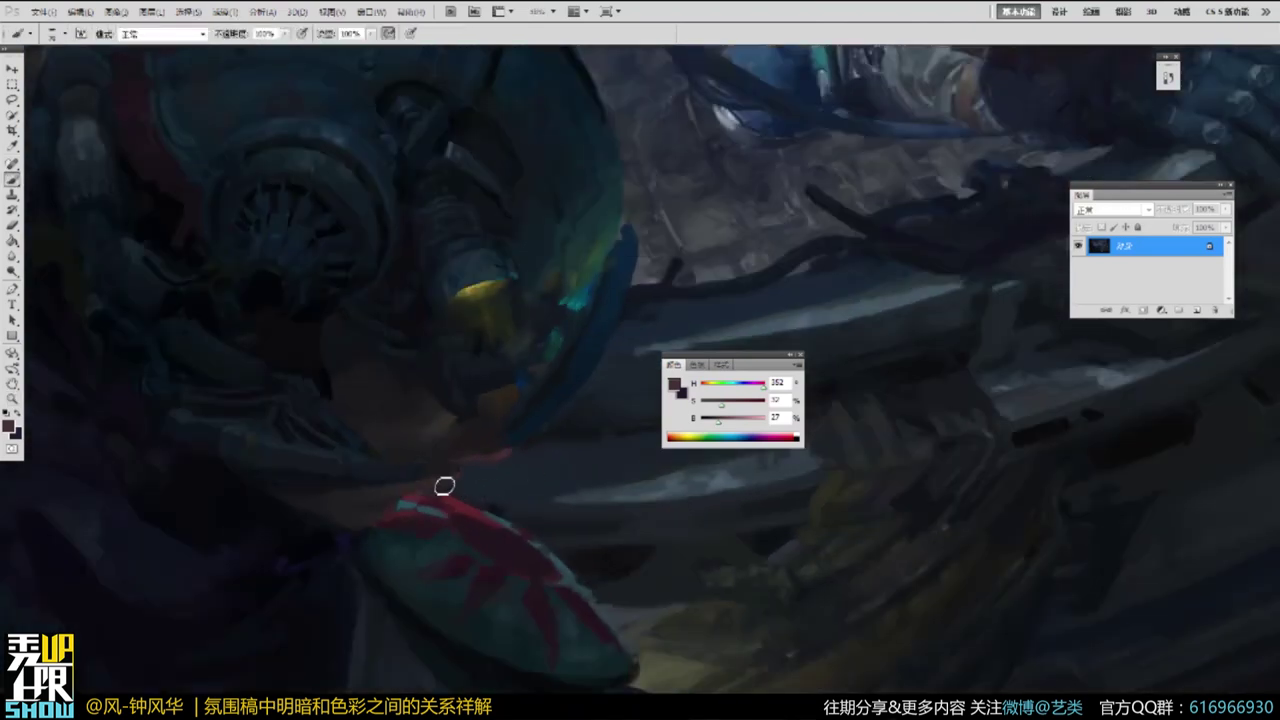
{"action": "left_click", "coordinate": [488, 461], "text": "alt"}
View the whole climbing scene at a small scale in full-screen mode without the interface, and restore the panels.
{"action": "key", "text": "z"}
{"action": "left_click", "coordinate": [482, 461], "text": "alt"}
{"action": "left_click", "coordinate": [485, 461], "text": "alt"}
{"action": "left_click", "coordinate": [487, 462], "text": "alt"}
{"action": "key", "text": "b"}
{"action": "left_click_drag", "start_coordinate": [500, 480], "coordinate": [498, 489]}
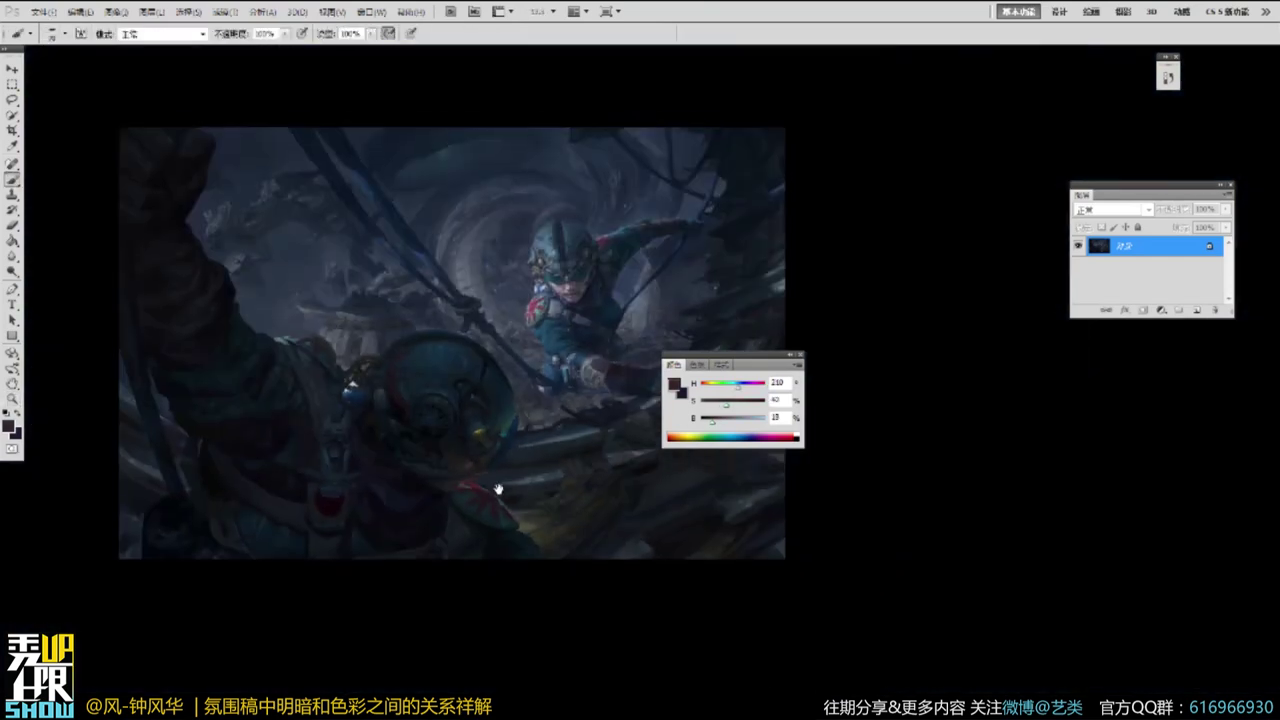
{"action": "key", "text": "f"}
{"action": "left_click_drag", "start_coordinate": [606, 465], "coordinate": [555, 490]}
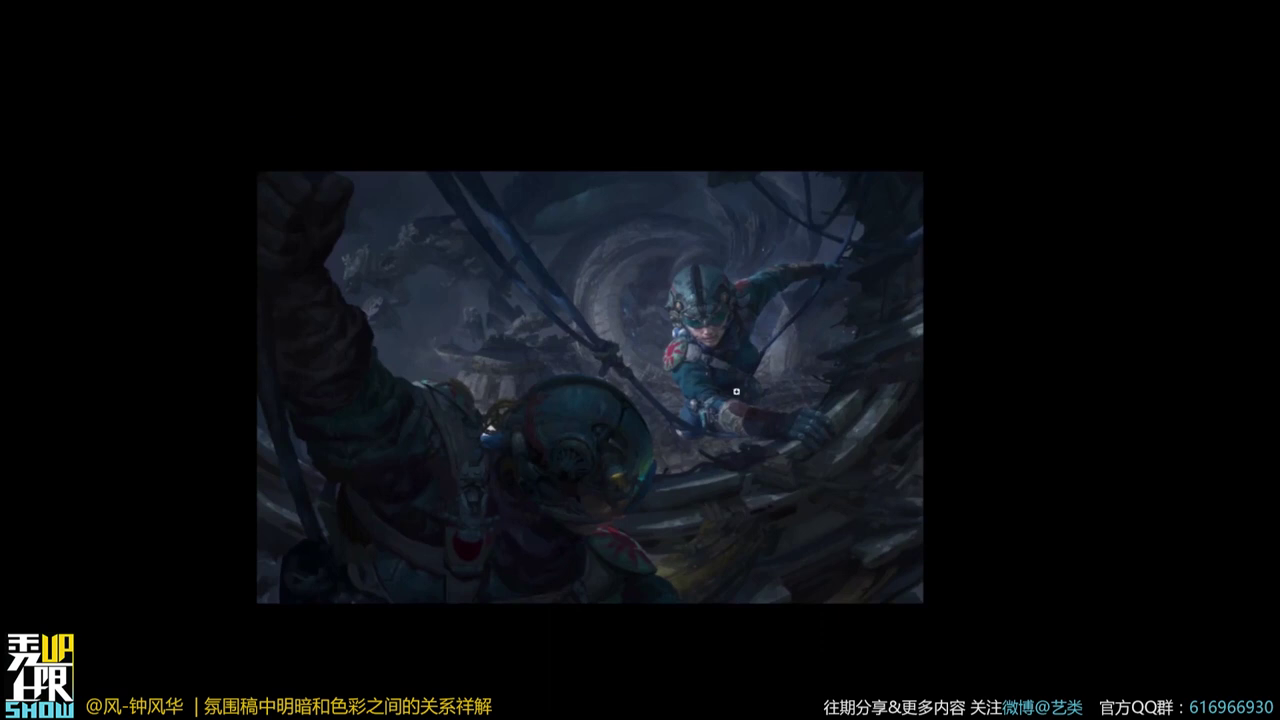
{"action": "key", "text": "f"}
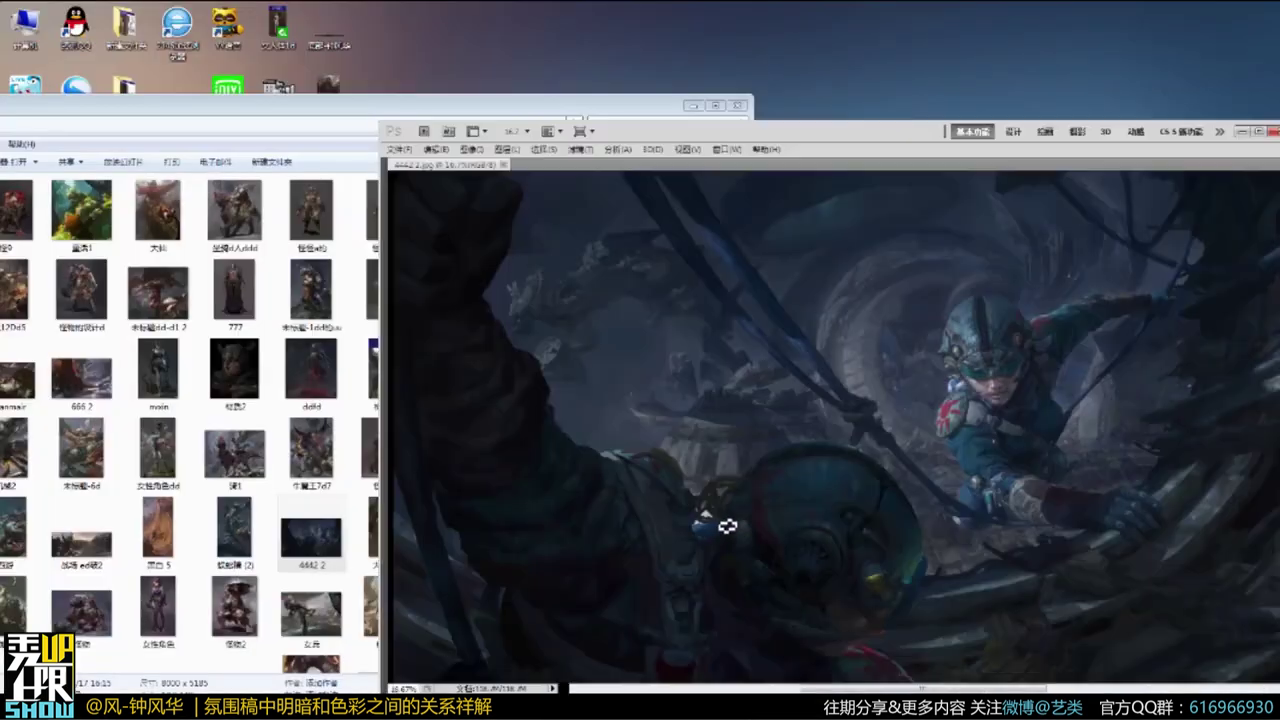
{"action": "key", "text": "f"}
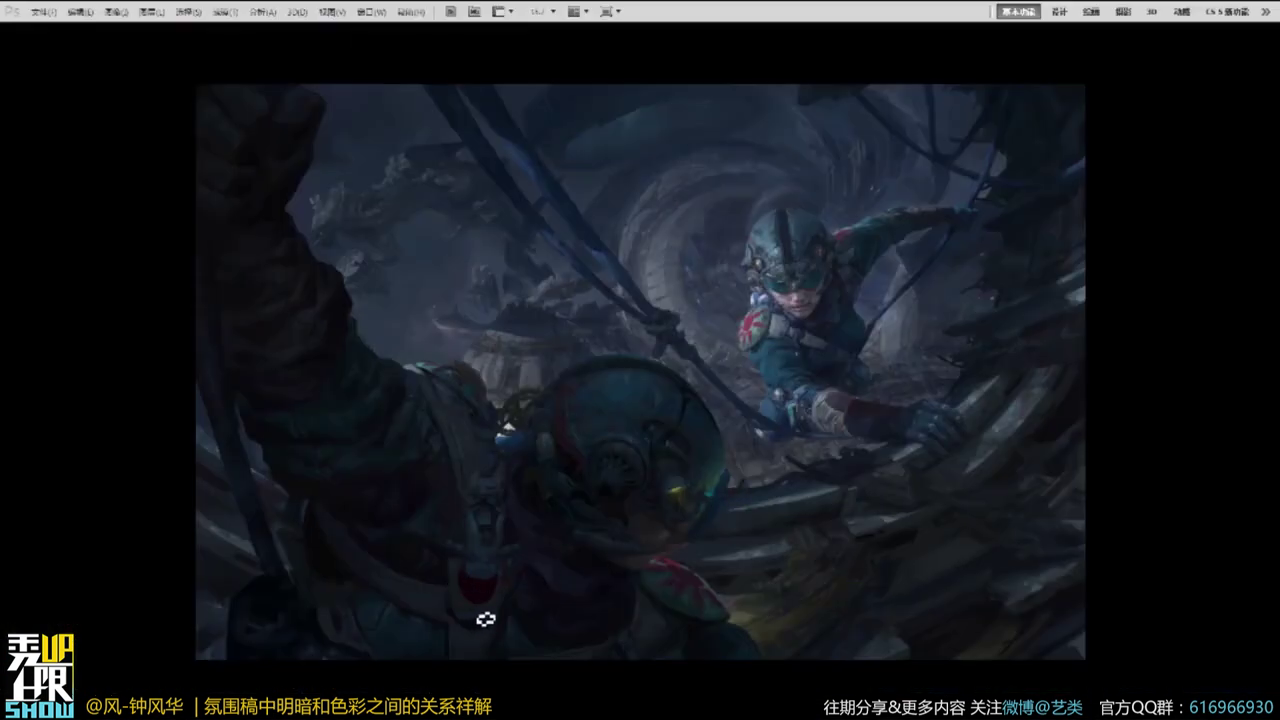
{"action": "key", "text": "Tab"}
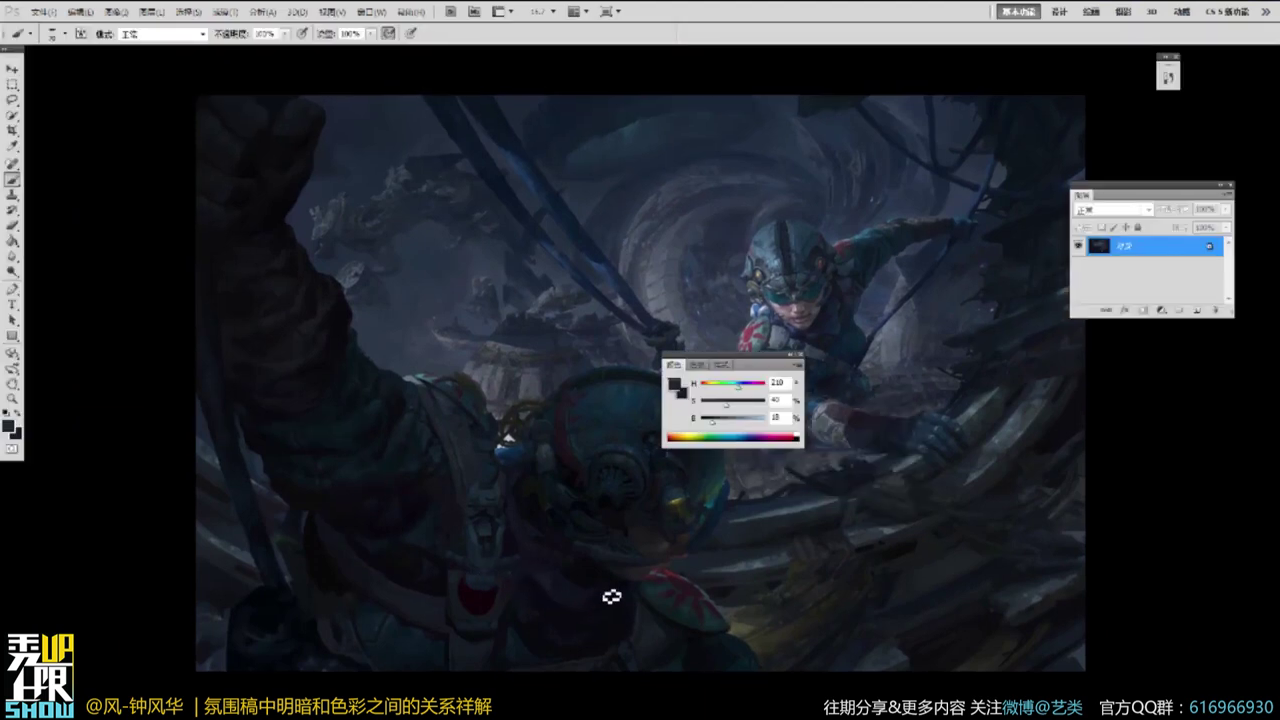
Leave full-screen mode and close the 4442 2.jpg document.
{"action": "key", "text": "f"}
{"action": "key", "text": "f"}
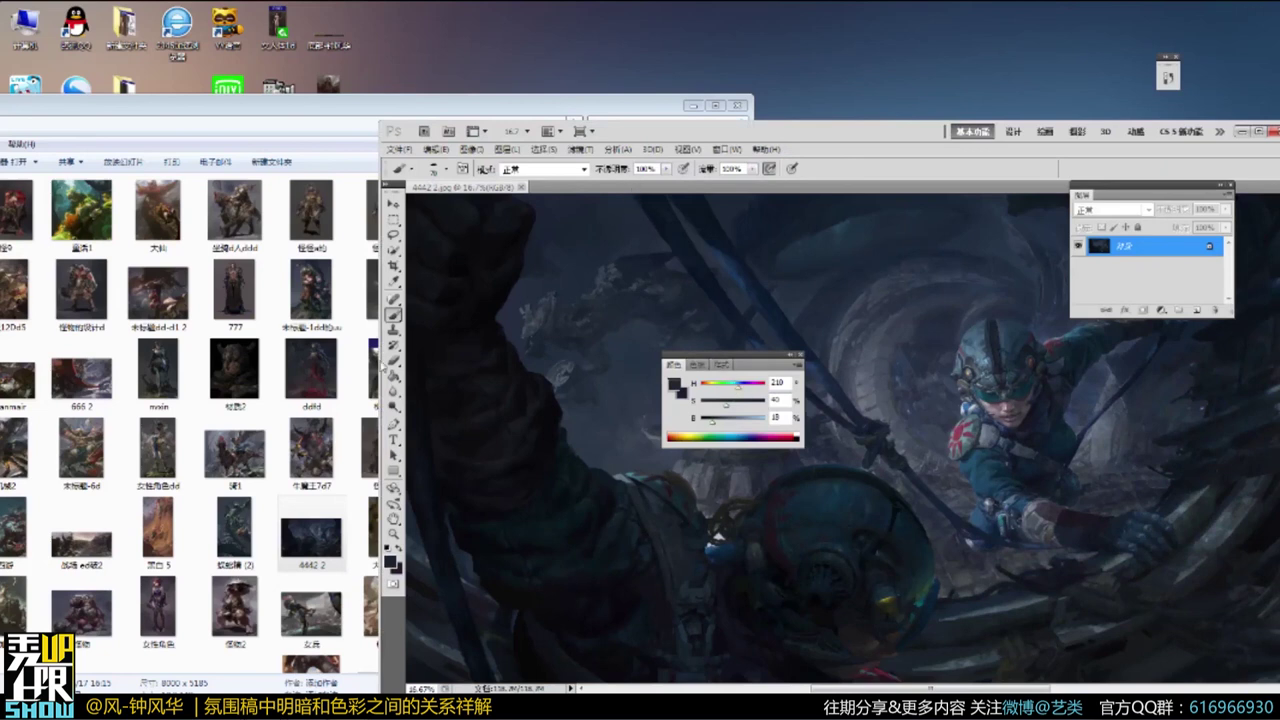
{"action": "left_click_drag", "start_coordinate": [381, 366], "coordinate": [332, 462]}
{"action": "left_click_drag", "start_coordinate": [497, 446], "coordinate": [505, 530]}
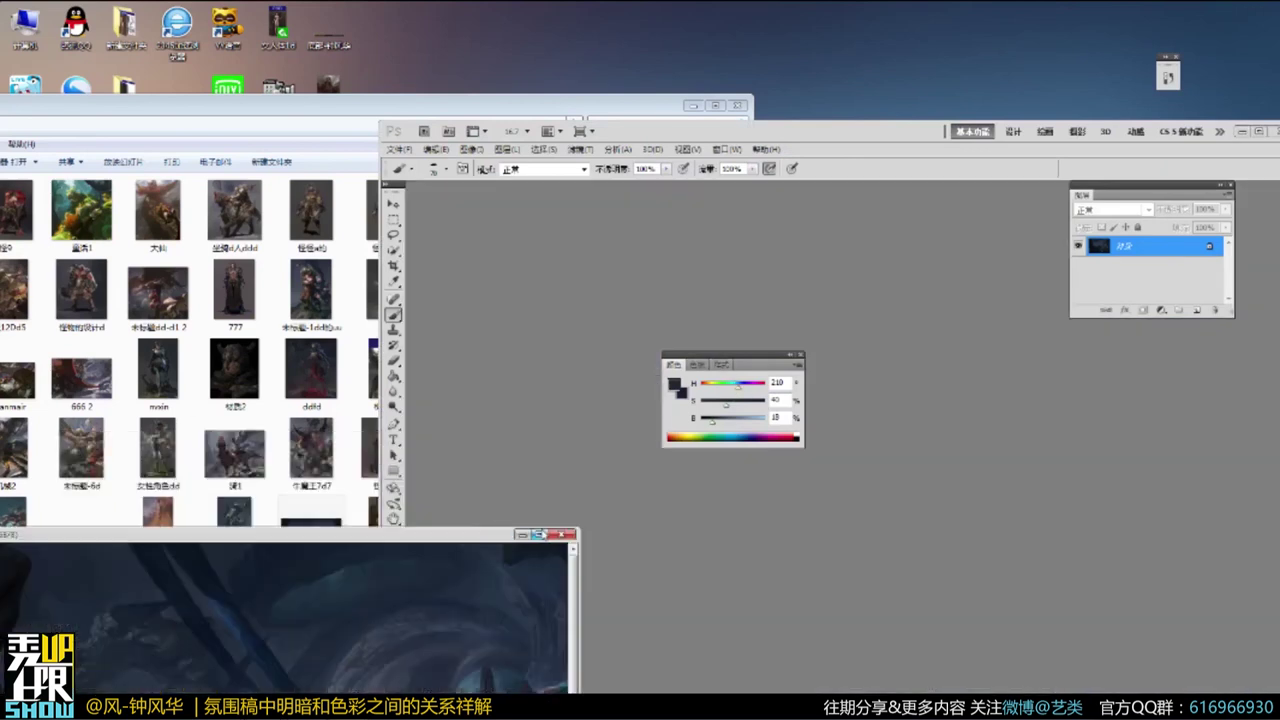
{"action": "key", "text": "ctrl+w"}
Open the 红孩儿 3 painting from the image folder in Photoshop and show it full screen, clear of the colour panel.
{"action": "left_click", "coordinate": [322, 107]}
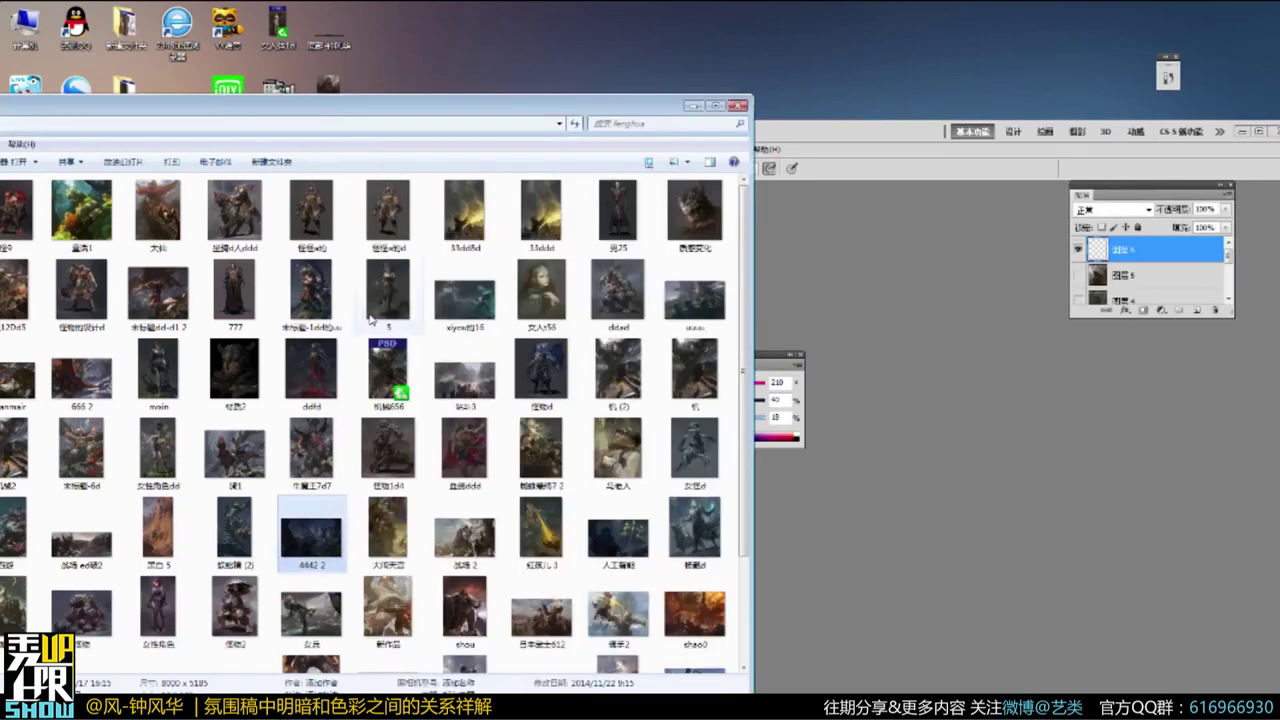
{"action": "left_click", "coordinate": [498, 224]}
{"action": "left_click", "coordinate": [617, 302]}
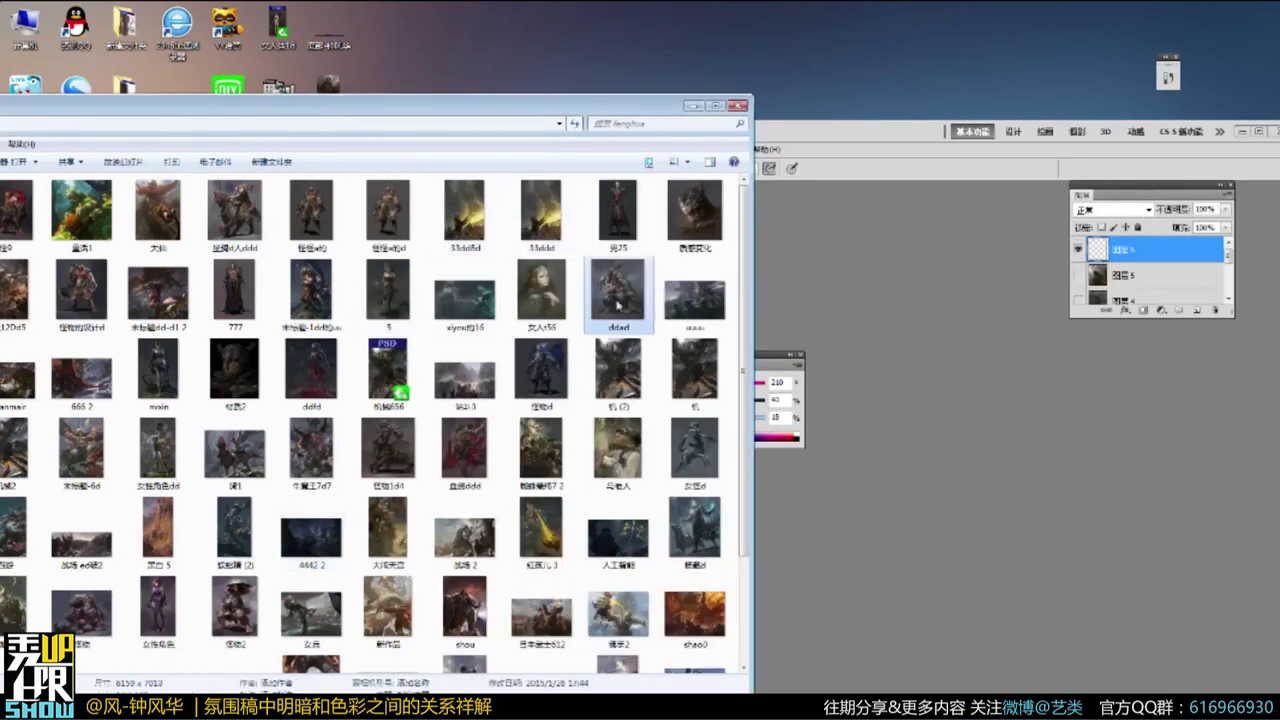
{"action": "left_click", "coordinate": [682, 315]}
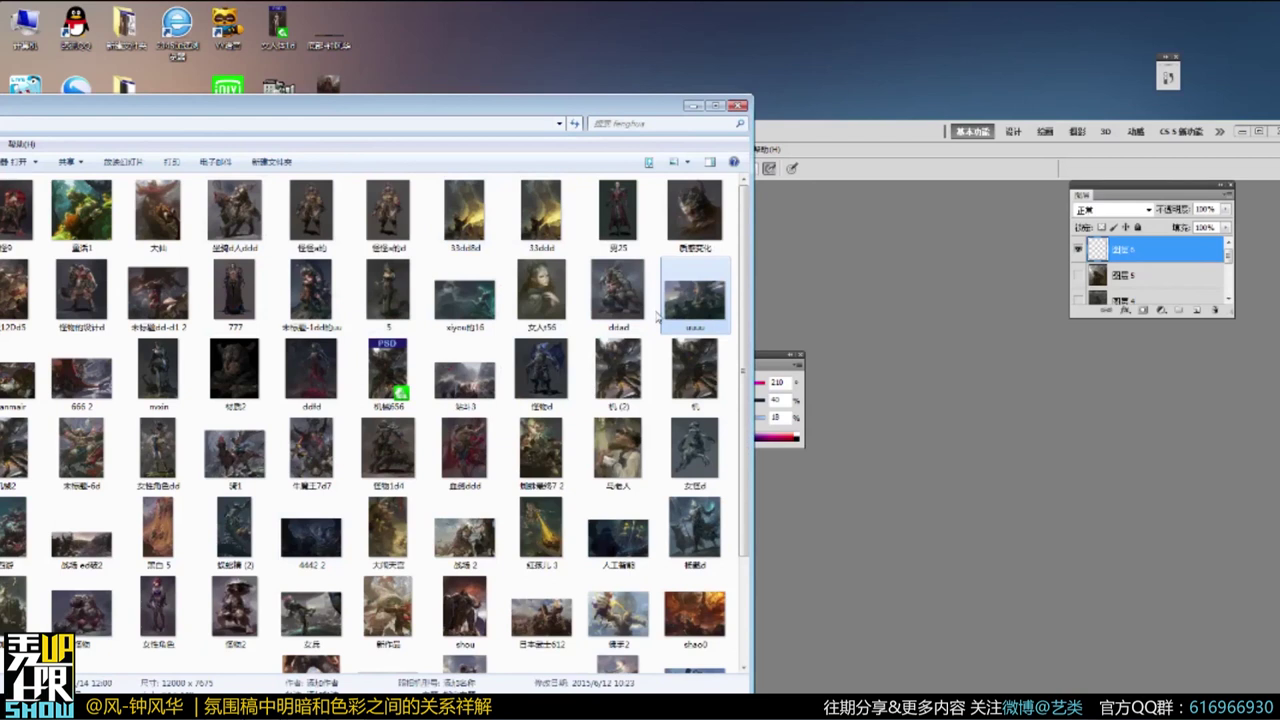
{"action": "left_click", "coordinate": [541, 538]}
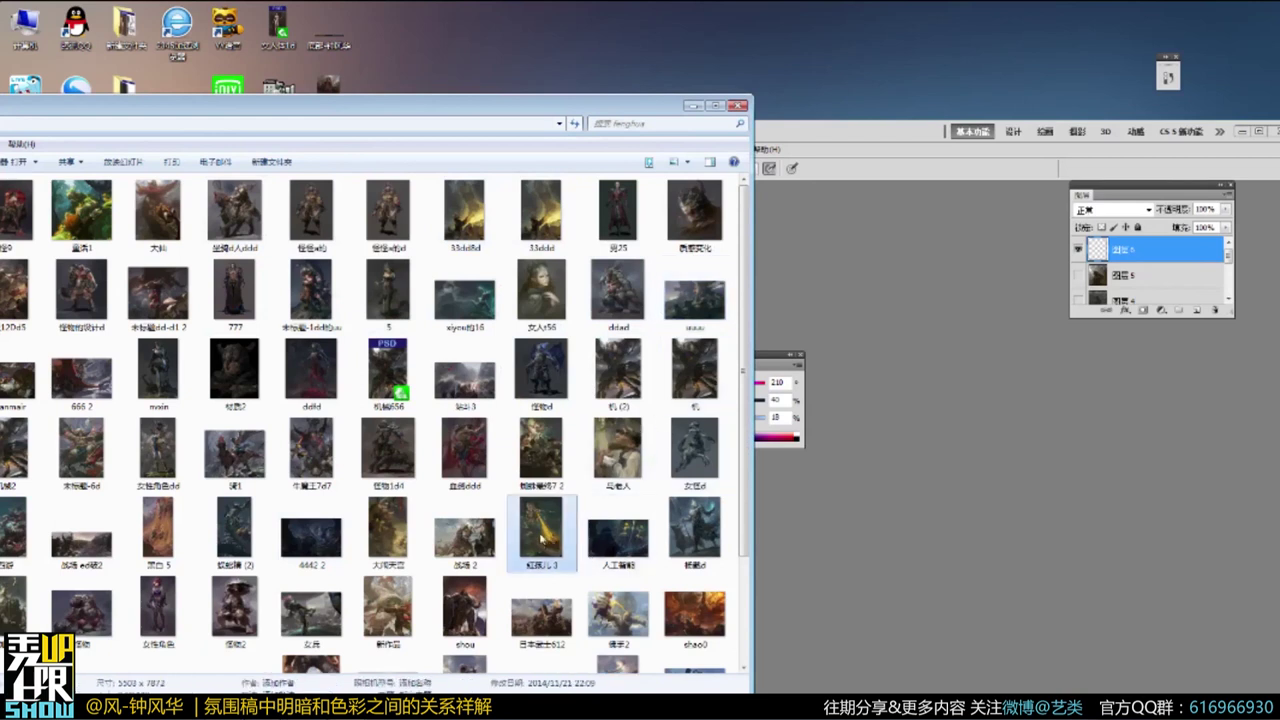
{"action": "left_click", "coordinate": [921, 587]}
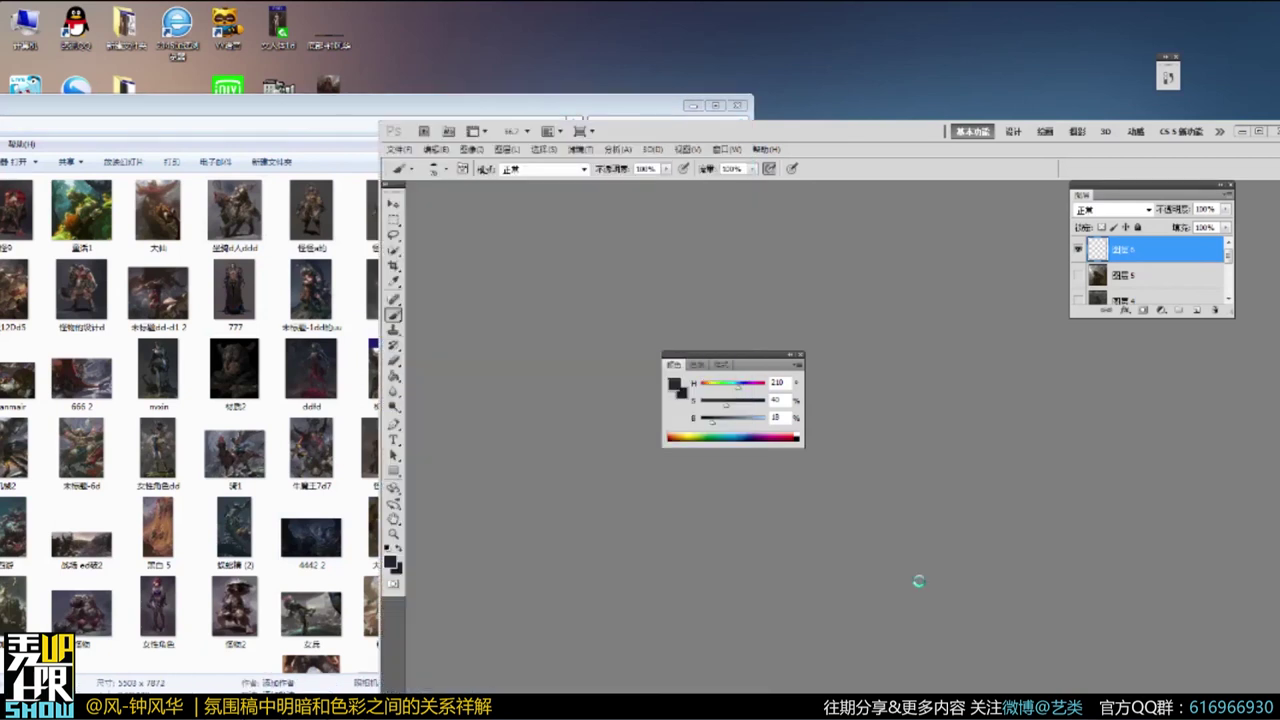
{"action": "key", "text": "f"}
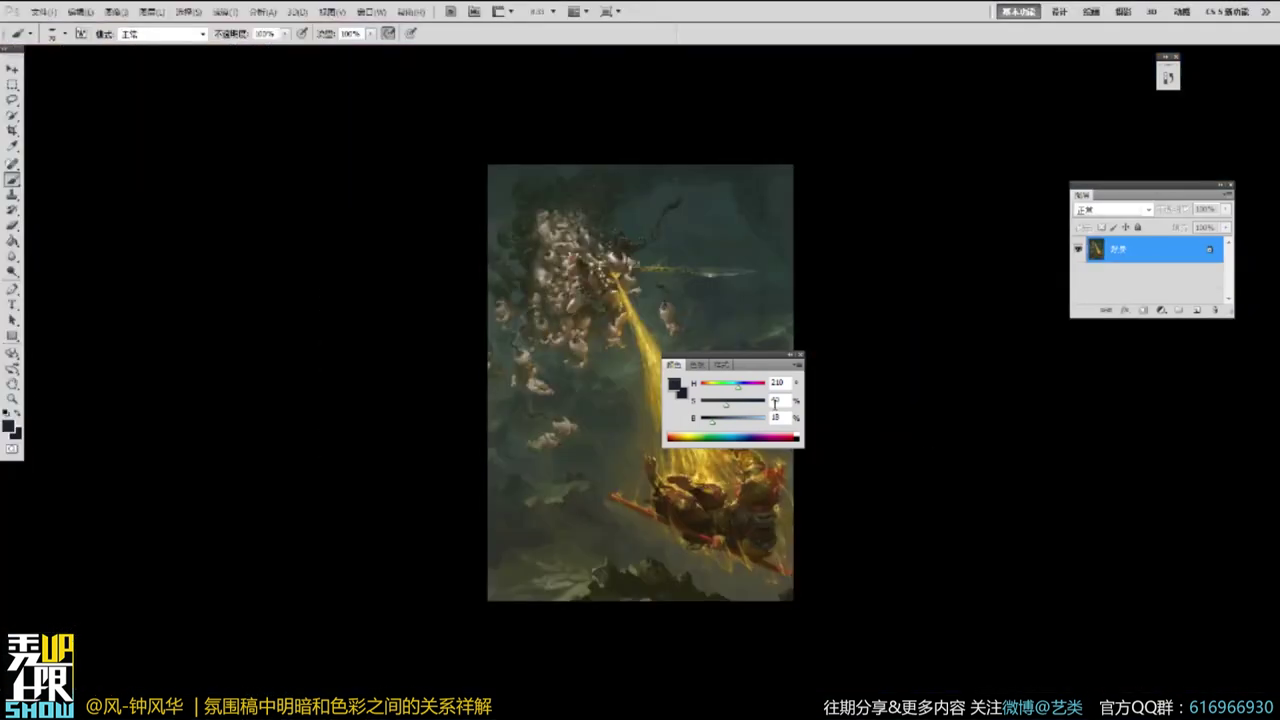
{"action": "left_click_drag", "start_coordinate": [731, 363], "coordinate": [993, 361]}
Examine the cluster of pale creatures and the source of the yellow beam in the upper part of the painting.
{"action": "scroll", "coordinate": [624, 375], "scroll_direction": "up", "scroll_amount": 5}
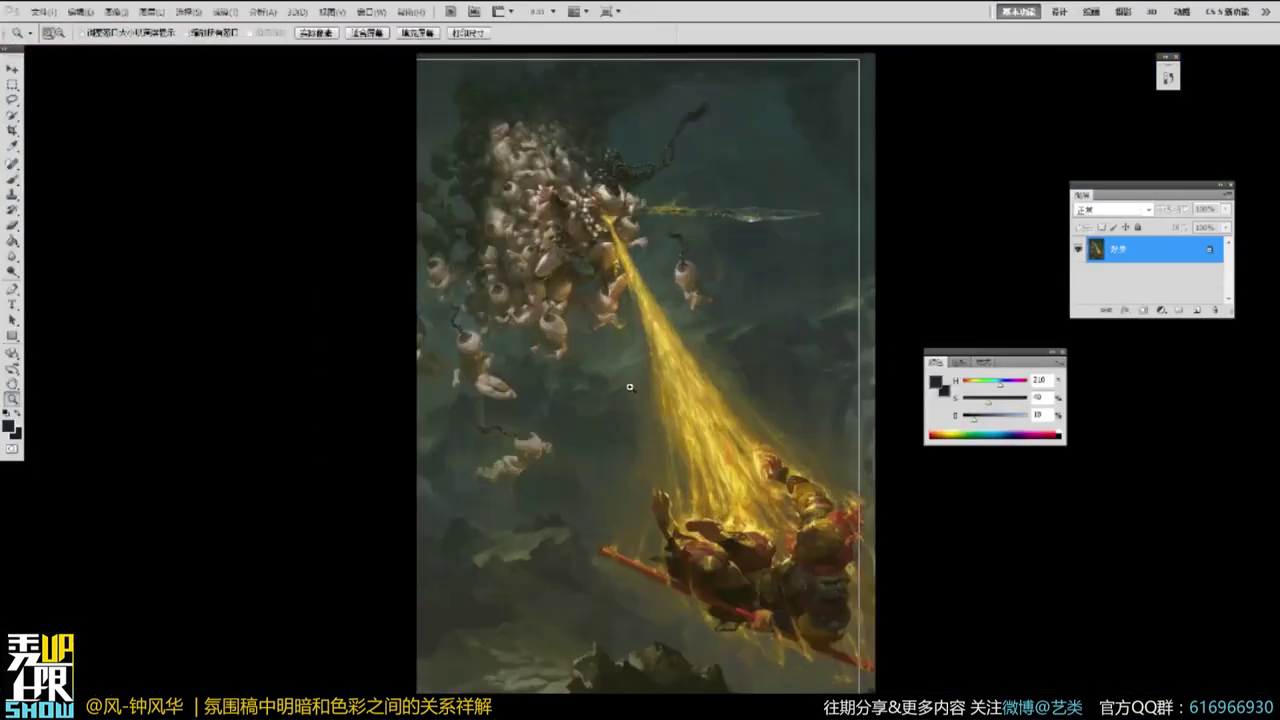
{"action": "mouse_move", "coordinate": [625, 398]}
{"action": "left_mouse_down"}
{"action": "mouse_move", "coordinate": [642, 596]}
{"action": "mouse_move", "coordinate": [740, 660]}
{"action": "left_mouse_up"}
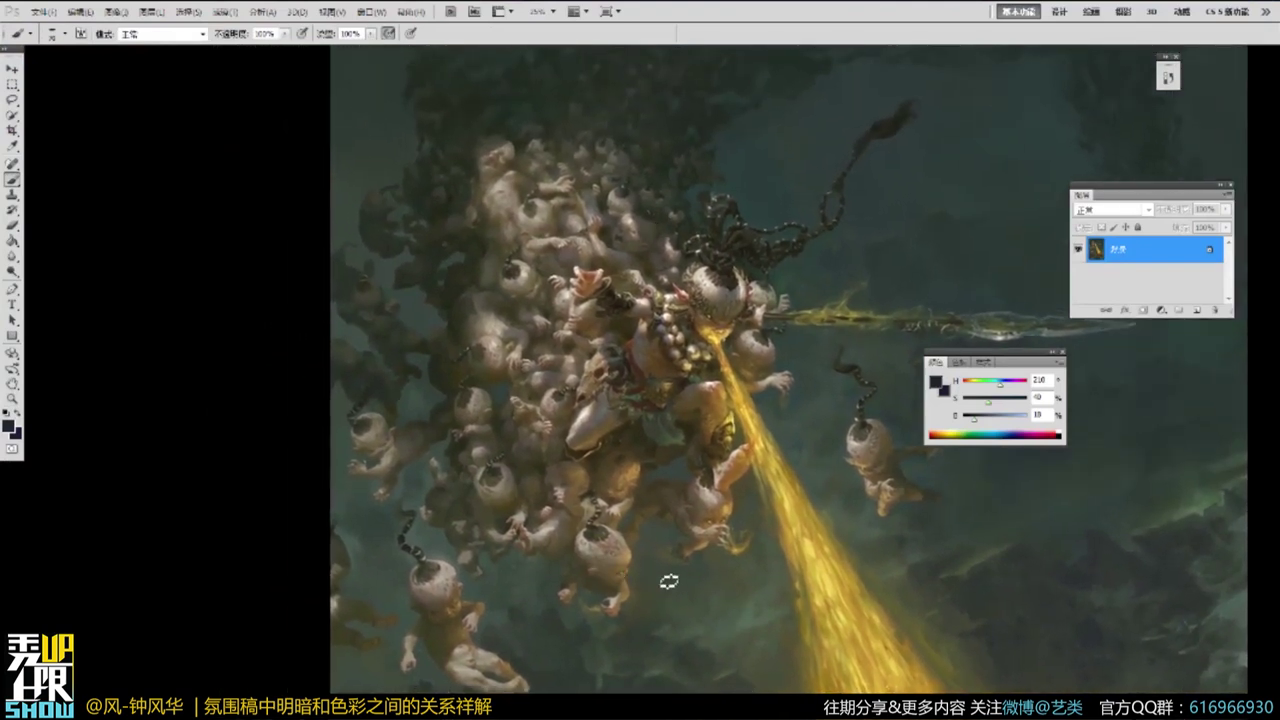
{"action": "left_click_drag", "start_coordinate": [720, 582], "coordinate": [622, 540]}
{"action": "mouse_move", "coordinate": [622, 610]}
{"action": "left_mouse_down"}
{"action": "mouse_move", "coordinate": [686, 529]}
{"action": "mouse_move", "coordinate": [685, 457]}
{"action": "left_mouse_up"}
{"action": "left_click", "coordinate": [614, 520], "text": "alt"}
{"action": "left_click", "coordinate": [614, 520], "text": "alt"}
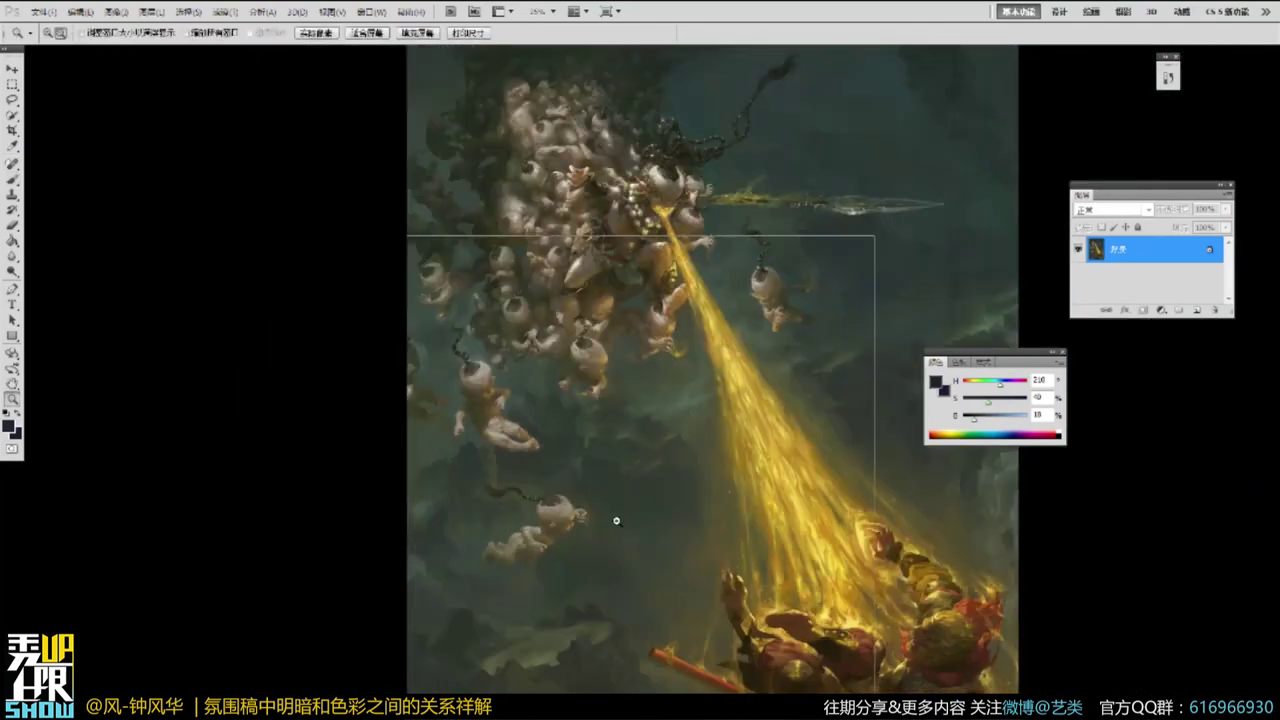
Examine the yellow beam's light around the red figure and the muted rocks, and view the creatures with the interface hidden.
{"action": "left_click_drag", "start_coordinate": [716, 413], "coordinate": [662, 443]}
{"action": "left_click_drag", "start_coordinate": [700, 628], "coordinate": [642, 490]}
{"action": "mouse_move", "coordinate": [583, 457]}
{"action": "left_mouse_down"}
{"action": "mouse_move", "coordinate": [622, 640]}
{"action": "mouse_move", "coordinate": [606, 572]}
{"action": "left_mouse_up"}
{"action": "left_click", "coordinate": [620, 617], "text": "ctrl"}
{"action": "left_click", "coordinate": [620, 617], "text": "ctrl"}
{"action": "mouse_move", "coordinate": [497, 660]}
{"action": "left_mouse_down"}
{"action": "mouse_move", "coordinate": [613, 490]}
{"action": "mouse_move", "coordinate": [567, 534]}
{"action": "mouse_move", "coordinate": [671, 426]}
{"action": "left_mouse_up"}
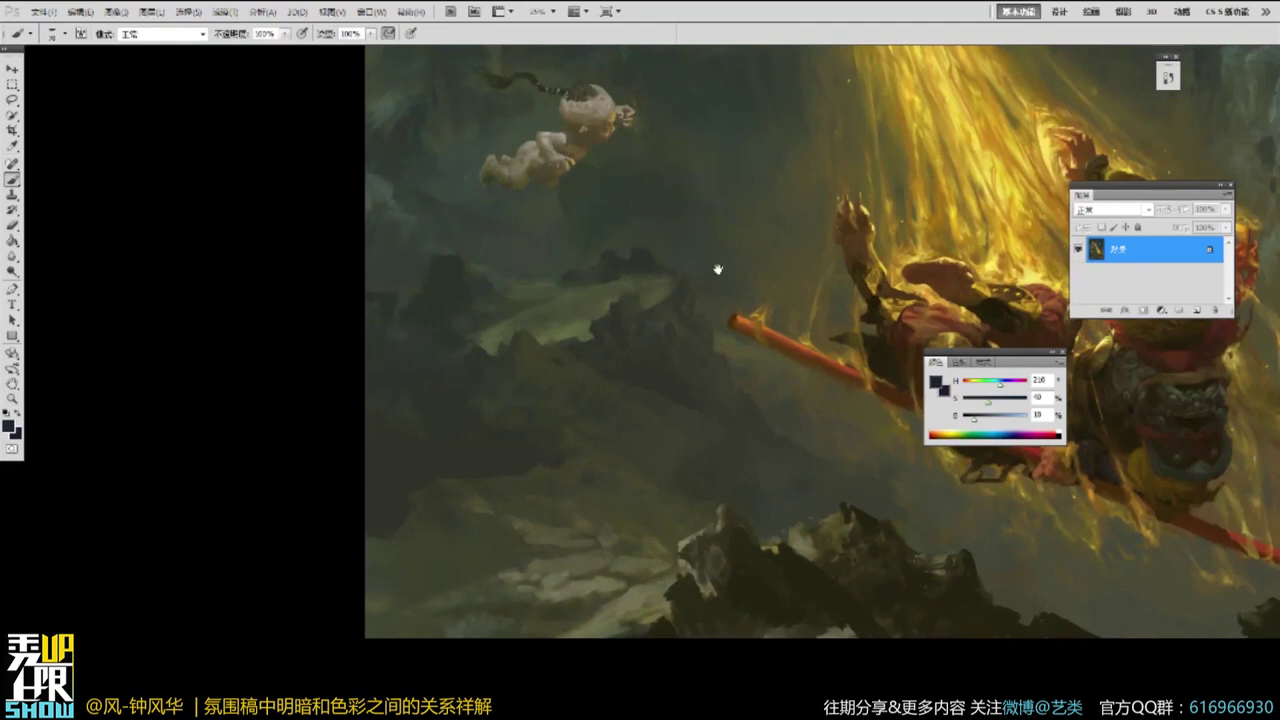
{"action": "left_click_drag", "start_coordinate": [718, 269], "coordinate": [716, 580]}
{"action": "left_click_drag", "start_coordinate": [694, 397], "coordinate": [640, 609]}
{"action": "left_click_drag", "start_coordinate": [682, 421], "coordinate": [613, 655]}
{"action": "left_click_drag", "start_coordinate": [684, 487], "coordinate": [622, 624]}
{"action": "mouse_move", "coordinate": [693, 528]}
{"action": "left_mouse_down"}
{"action": "mouse_move", "coordinate": [668, 586]}
{"action": "mouse_move", "coordinate": [604, 488]}
{"action": "left_mouse_up"}
{"action": "key", "text": "f"}
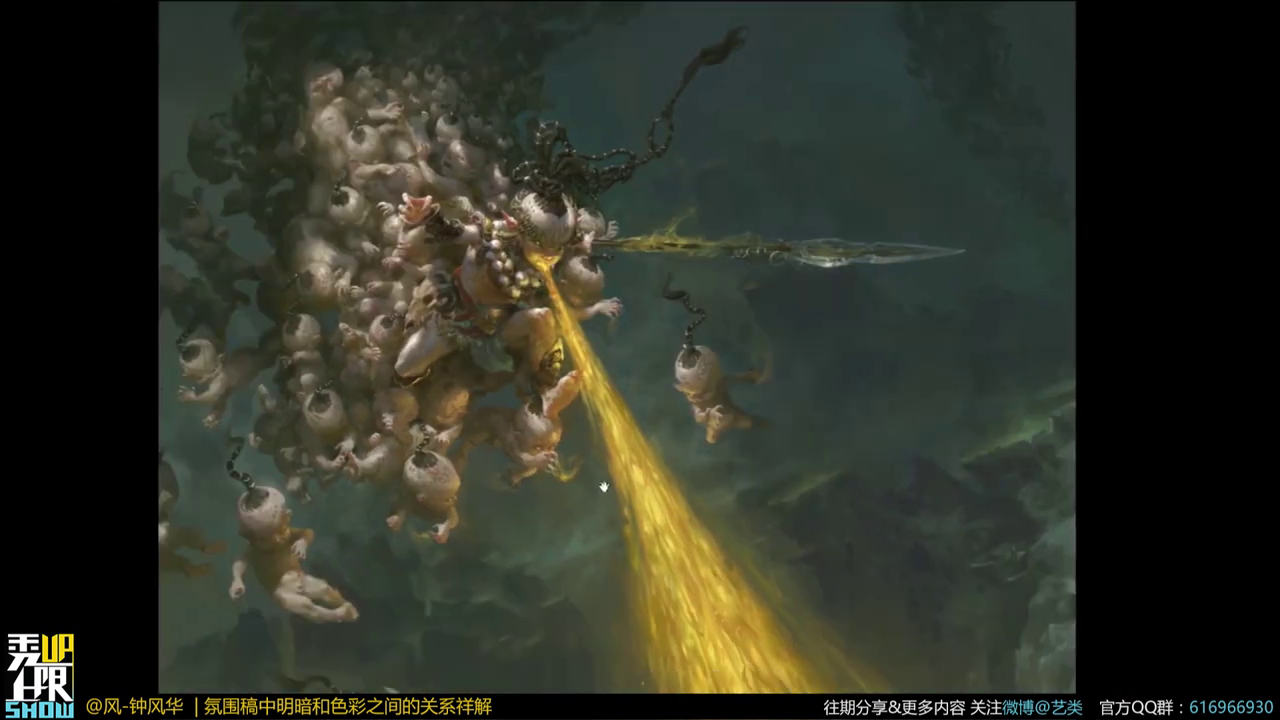
Examine how the yellow beam lights its surroundings, from the cluster of creatures down to the figures it strikes.
{"action": "left_click_drag", "start_coordinate": [603, 600], "coordinate": [591, 537]}
{"action": "left_click_drag", "start_coordinate": [694, 601], "coordinate": [612, 510]}
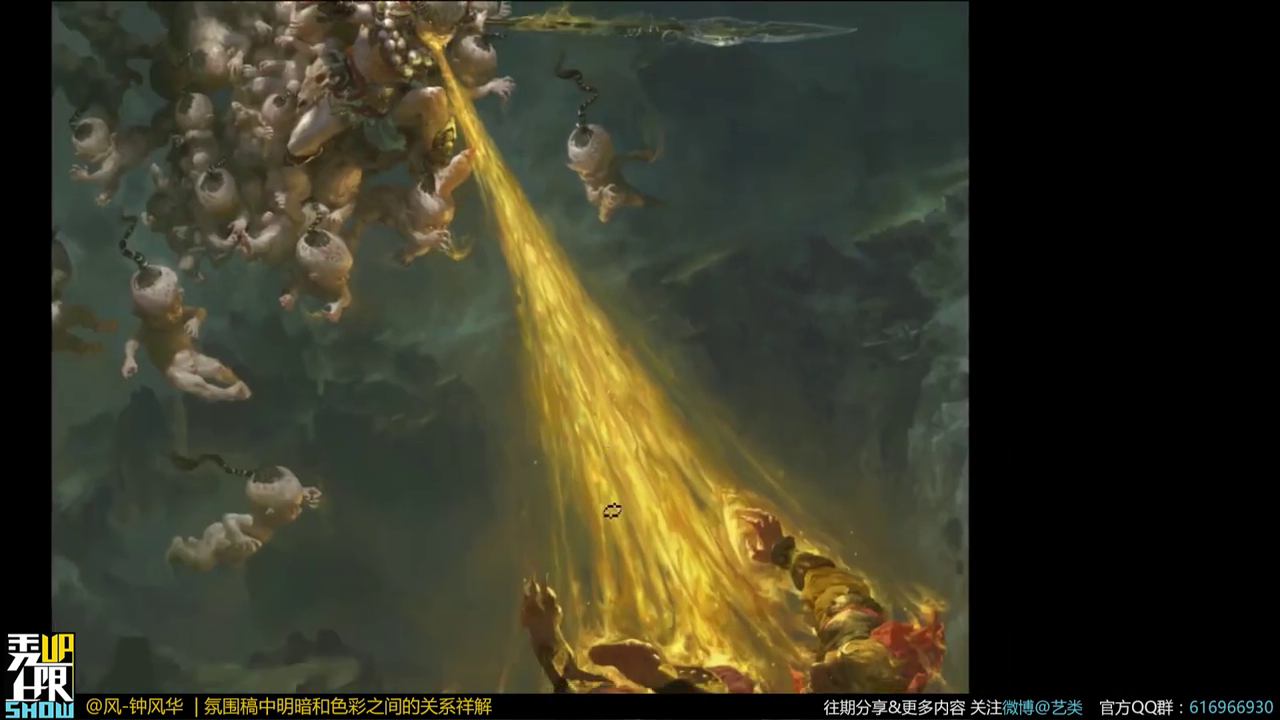
{"action": "left_click_drag", "start_coordinate": [618, 465], "coordinate": [634, 396]}
{"action": "left_click_drag", "start_coordinate": [674, 502], "coordinate": [684, 396]}
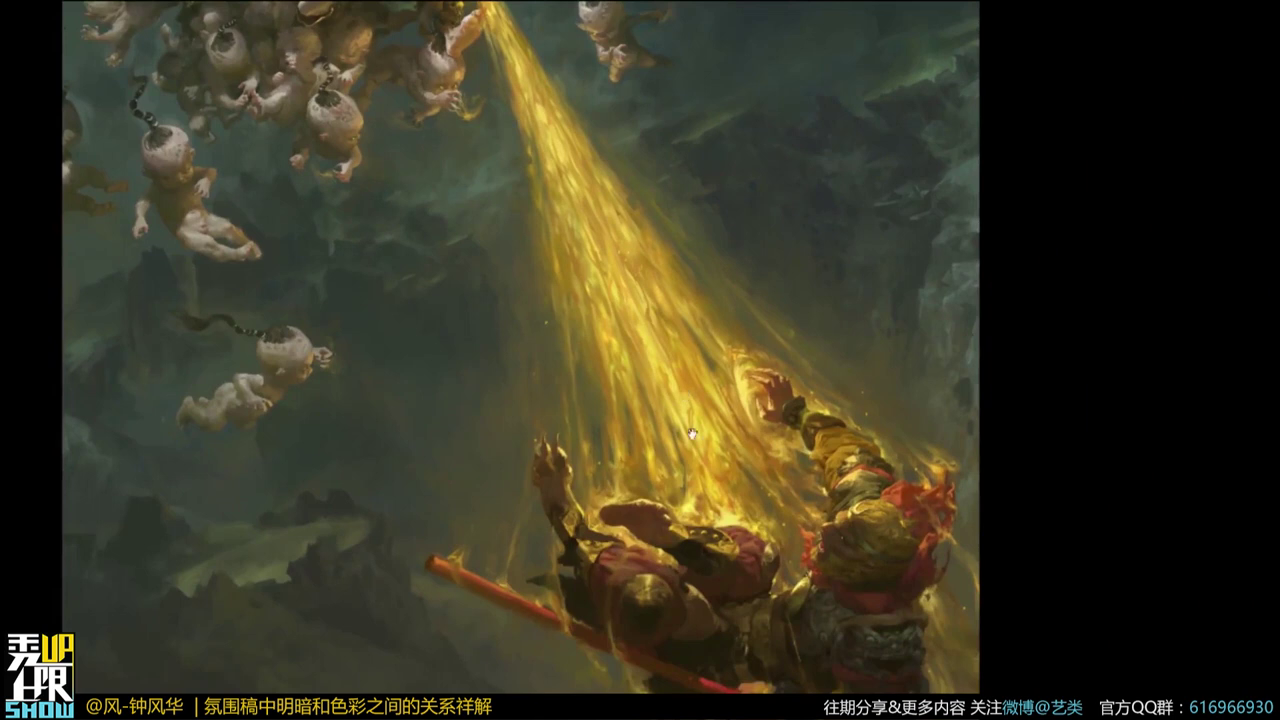
{"action": "left_click_drag", "start_coordinate": [575, 418], "coordinate": [650, 531]}
{"action": "key", "text": "f"}
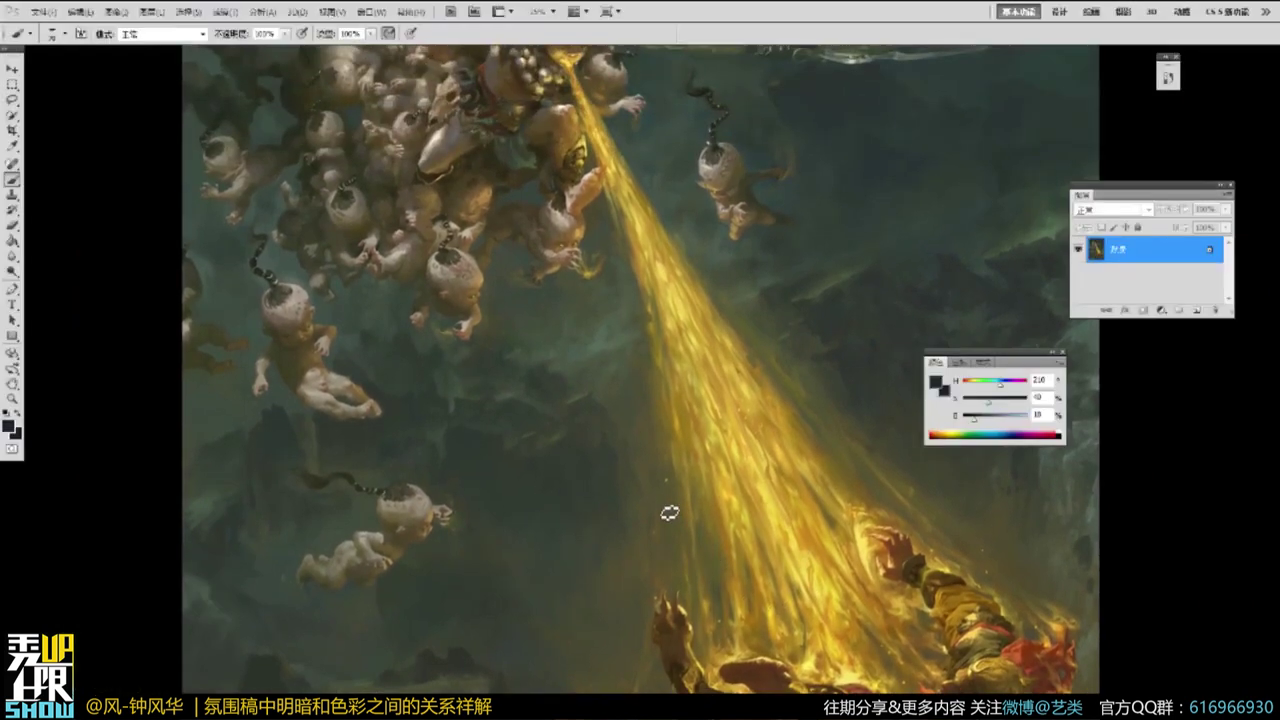
{"action": "key", "text": "f"}
{"action": "left_click_drag", "start_coordinate": [702, 471], "coordinate": [720, 544]}
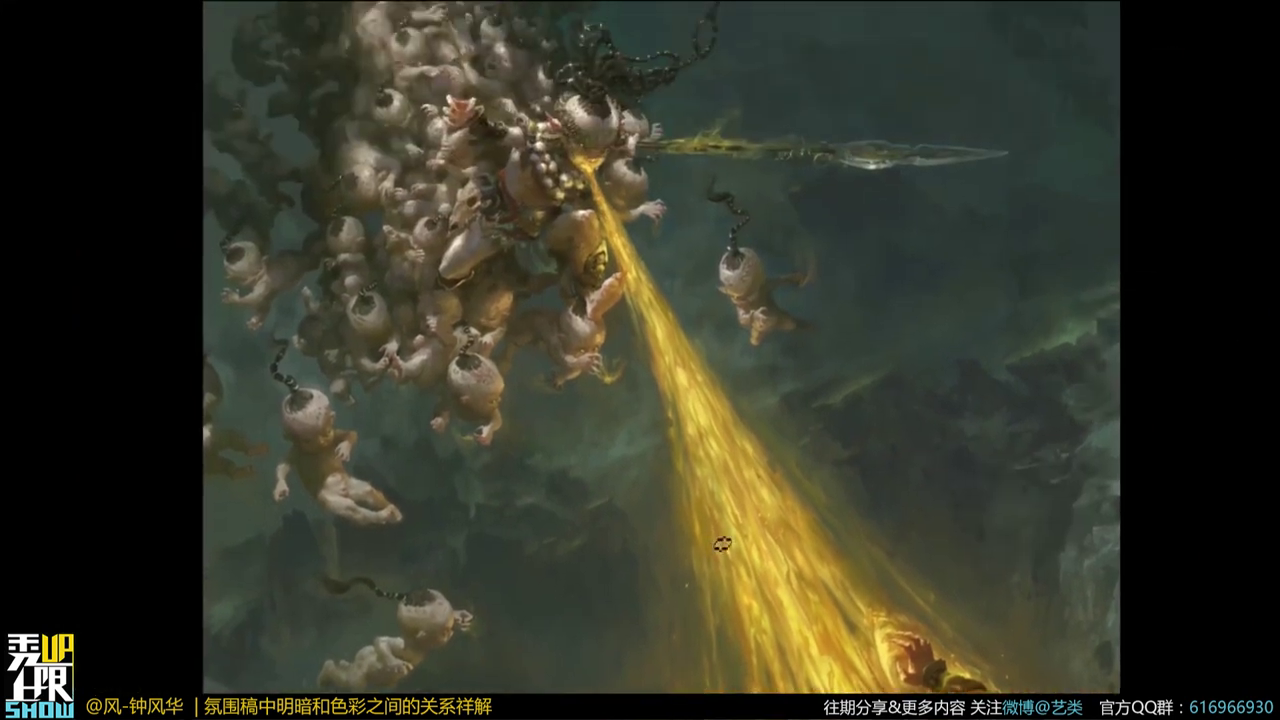
{"action": "left_click_drag", "start_coordinate": [954, 476], "coordinate": [1014, 574]}
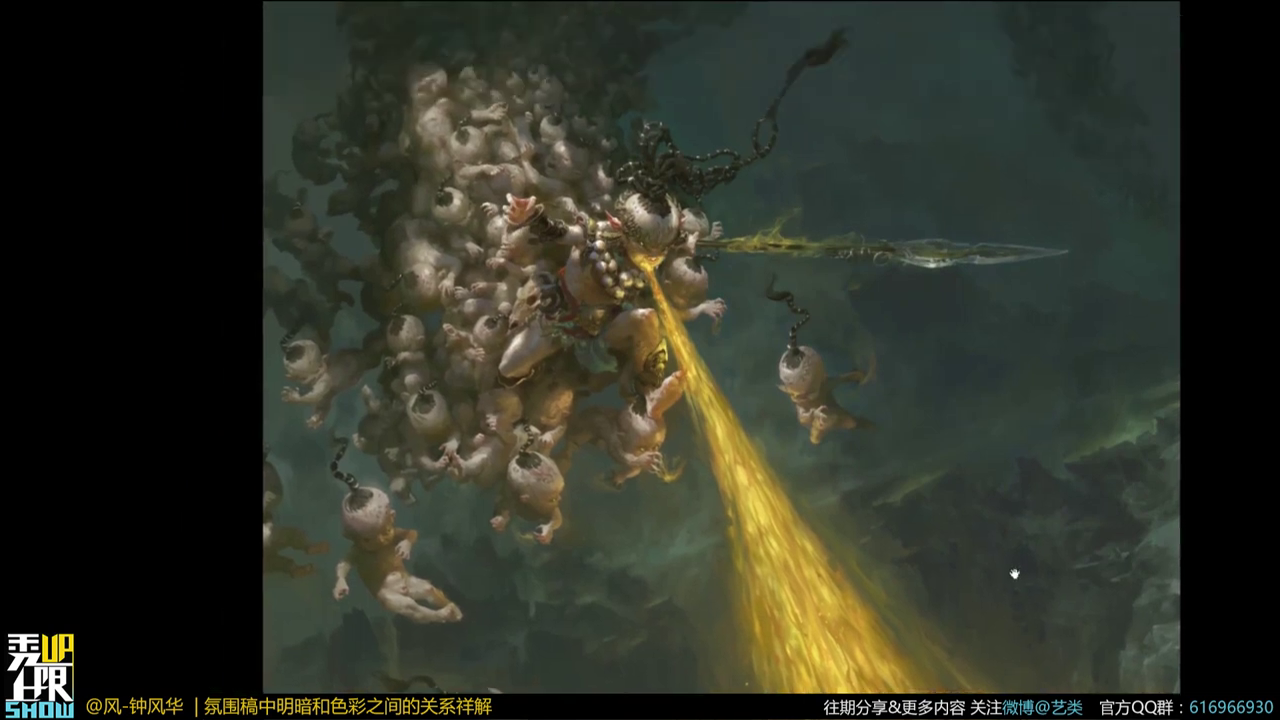
Sample the shaded and lit skin colours on the bent leg of the beam-spitting demon, with the colour values in view.
{"action": "left_click_drag", "start_coordinate": [505, 349], "coordinate": [625, 350]}
{"action": "left_click_drag", "start_coordinate": [656, 410], "coordinate": [587, 465]}
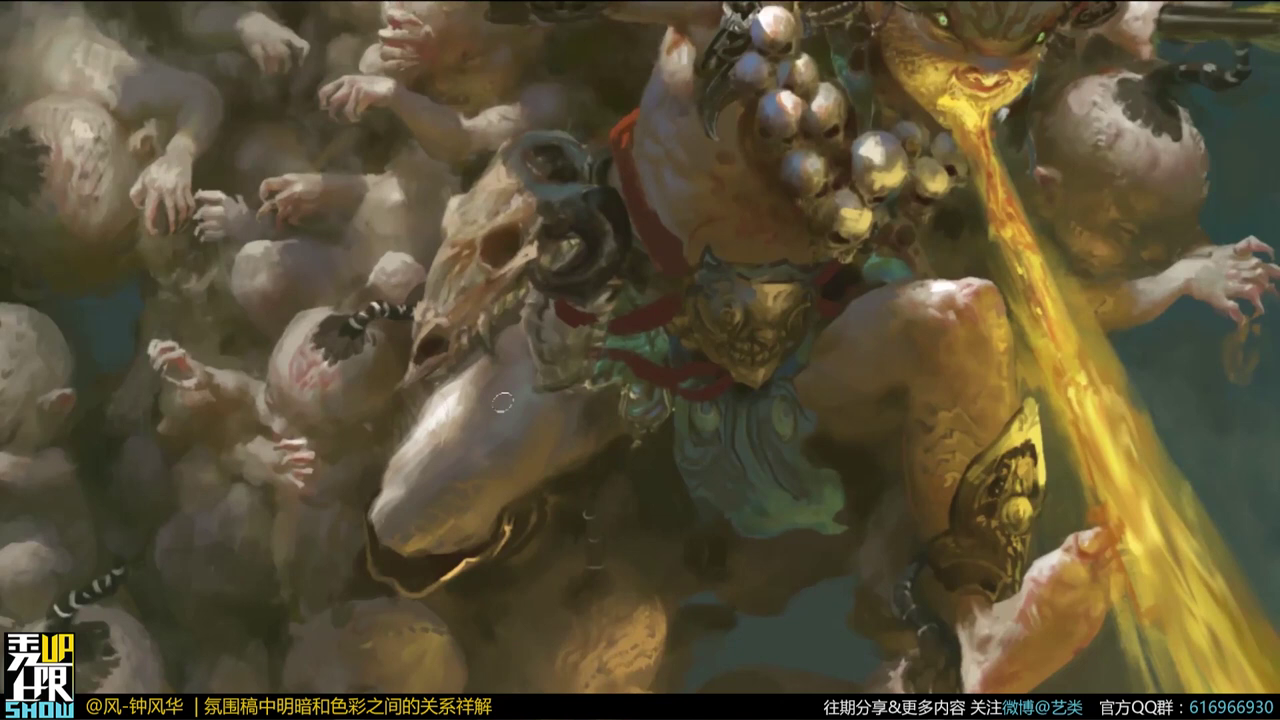
{"action": "key", "text": "f"}
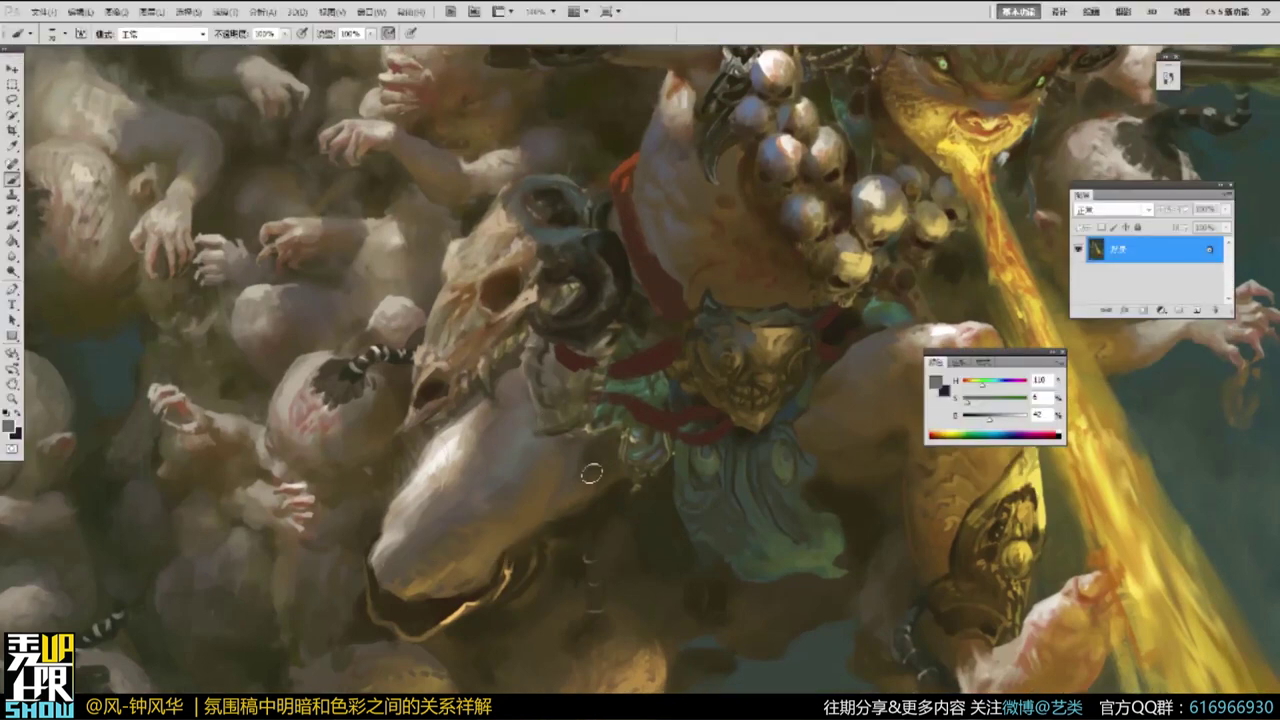
{"action": "left_click_drag", "start_coordinate": [648, 517], "coordinate": [602, 425]}
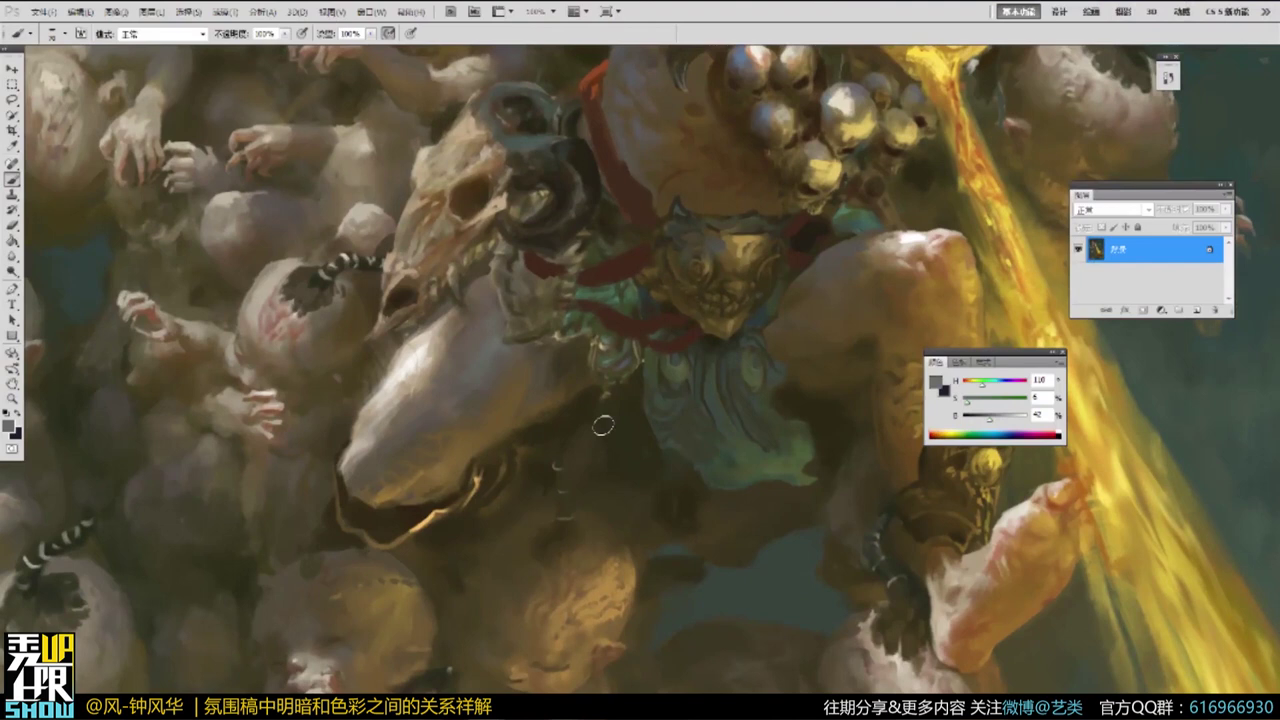
{"action": "left_click_drag", "start_coordinate": [494, 341], "coordinate": [518, 401]}
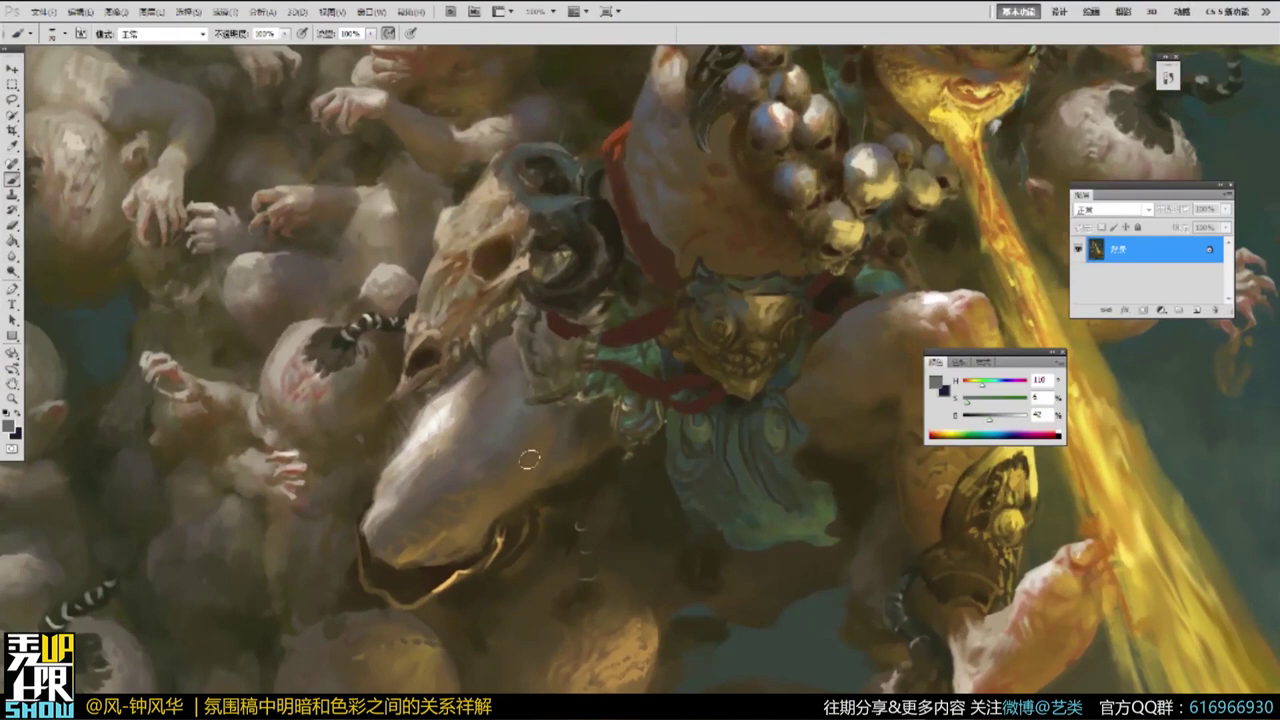
{"action": "left_click", "coordinate": [422, 508], "text": "alt"}
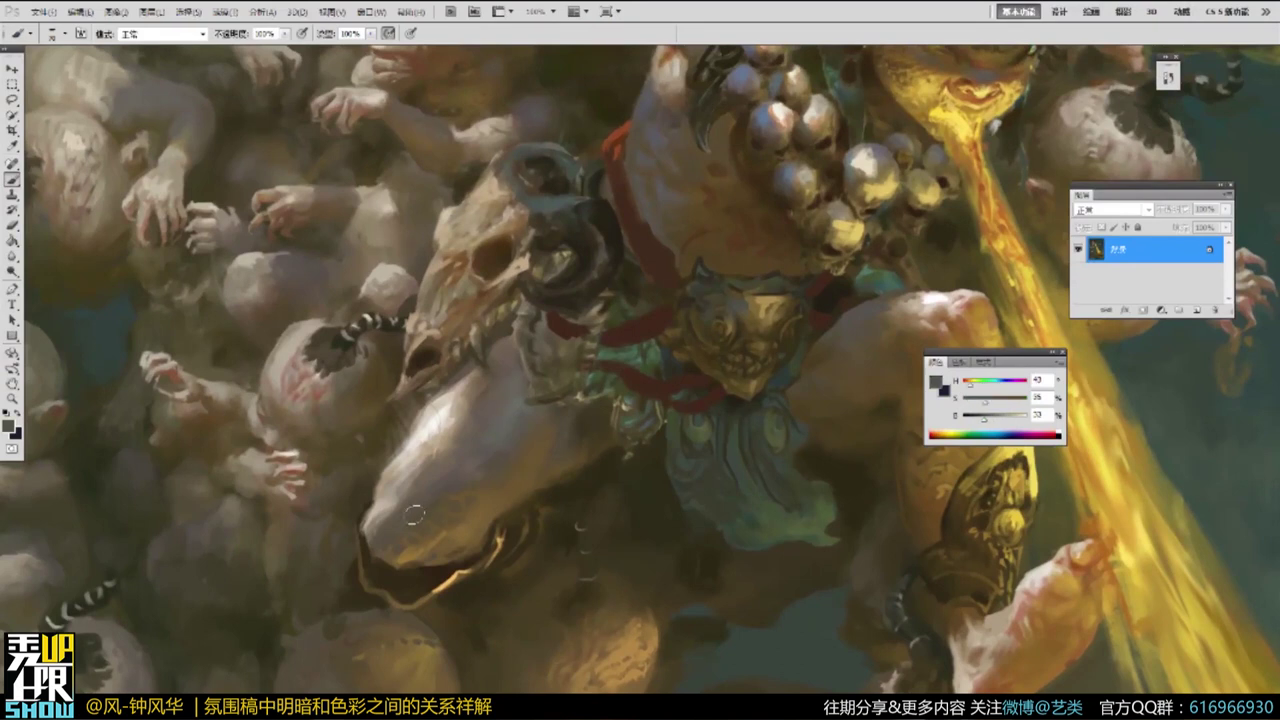
{"action": "left_click", "coordinate": [514, 414], "text": "alt"}
Compare the demon within the whole painting against a close-up of the beam, and sample the warm brown near it.
{"action": "key", "text": "z"}
{"action": "left_click", "coordinate": [632, 446], "text": "alt"}
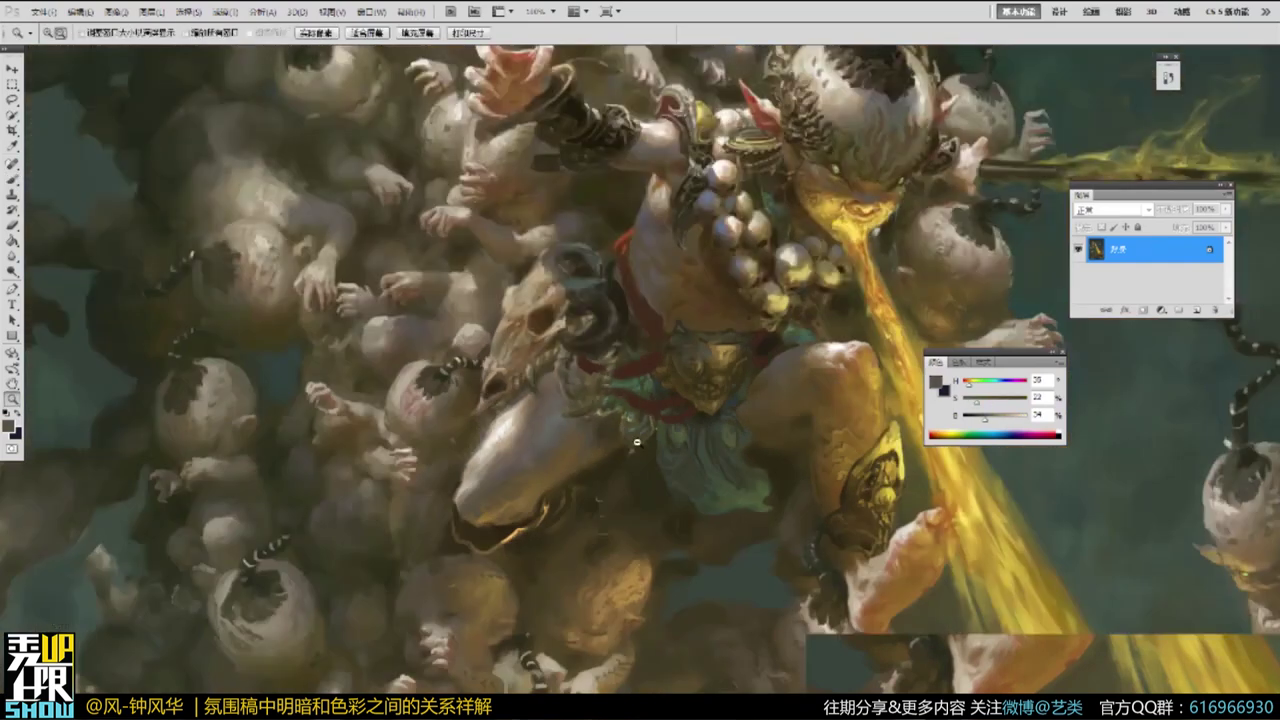
{"action": "left_click", "coordinate": [637, 442], "text": "alt"}
{"action": "left_click", "coordinate": [637, 442], "text": "alt"}
{"action": "left_click", "coordinate": [637, 442], "text": "alt"}
{"action": "key", "text": "b"}
{"action": "left_click_drag", "start_coordinate": [745, 433], "coordinate": [655, 430]}
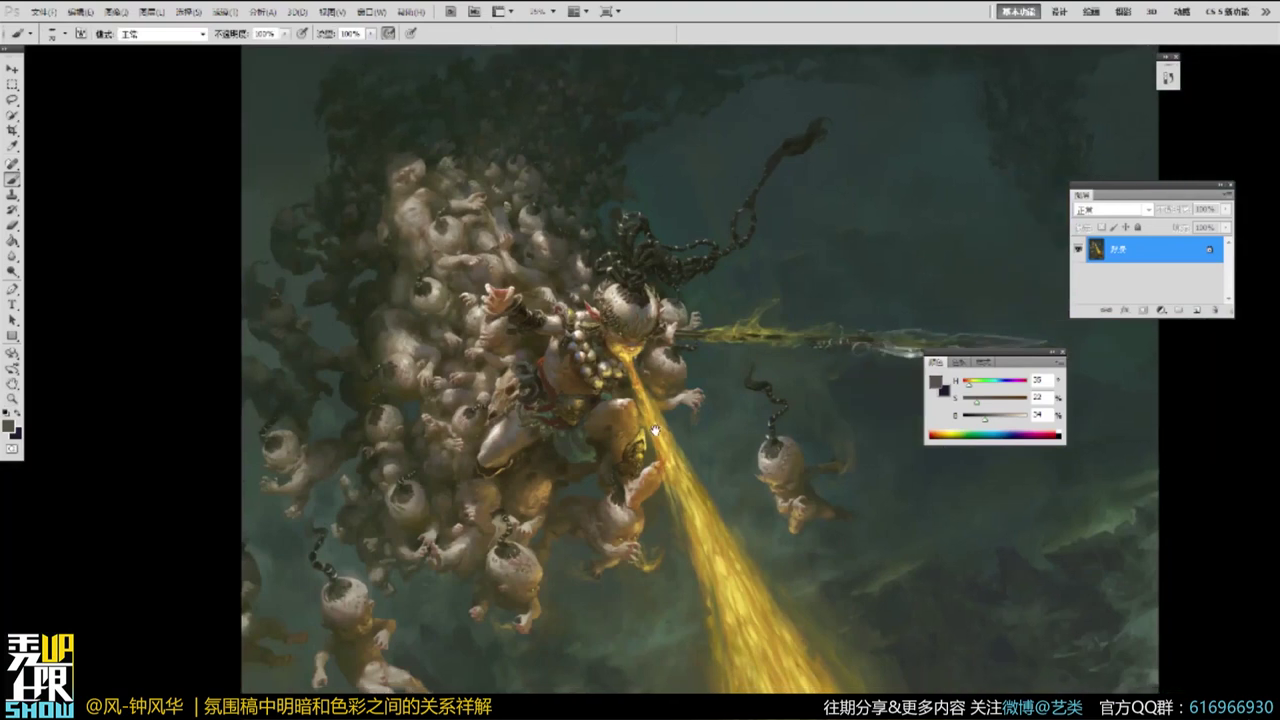
{"action": "key", "text": "z"}
{"action": "left_click", "coordinate": [655, 430]}
{"action": "left_click", "coordinate": [655, 428]}
{"action": "left_click", "coordinate": [655, 418]}
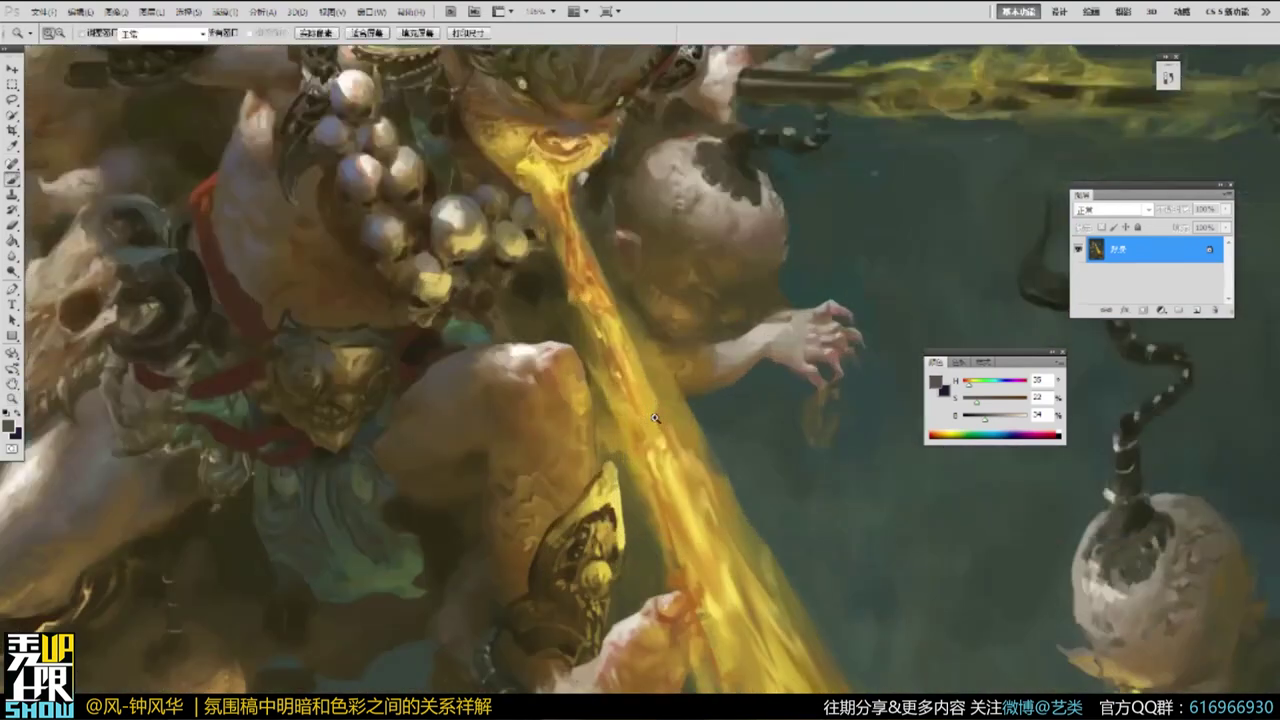
{"action": "key", "text": "b"}
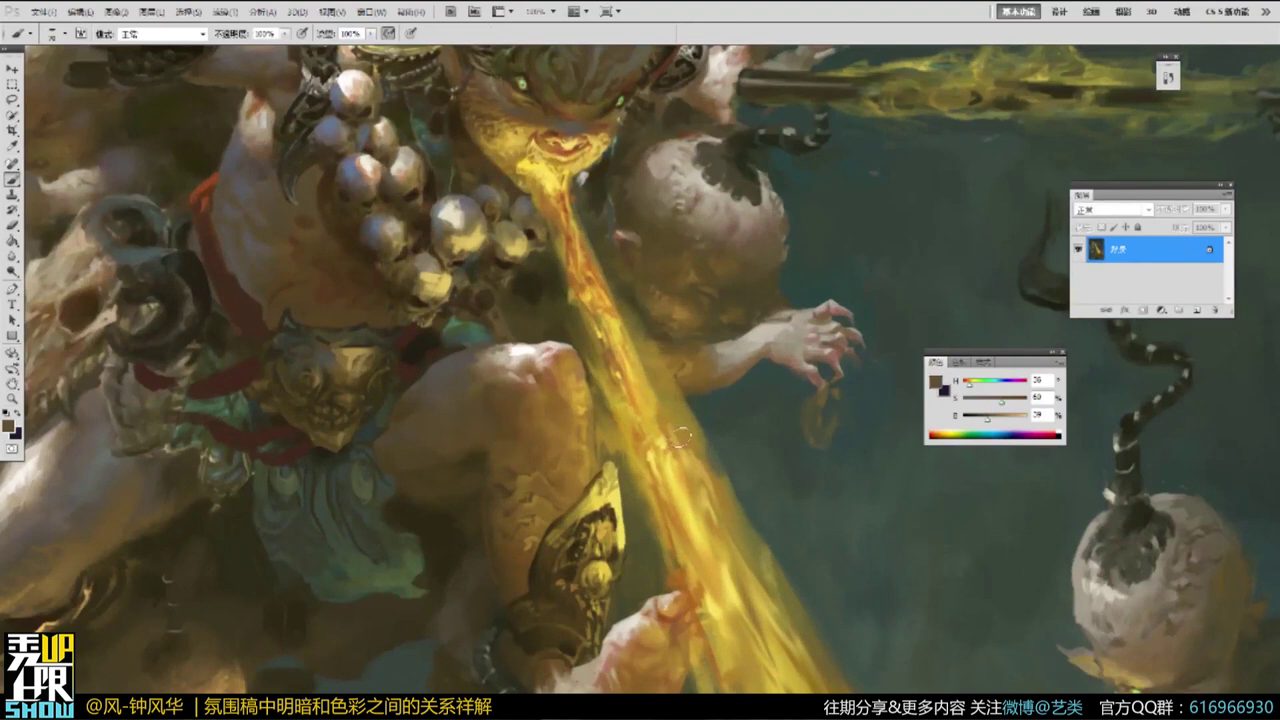
Sample the muted skin tone on the demon's torso and the bluish tone on its skull beads.
{"action": "left_click_drag", "start_coordinate": [682, 364], "coordinate": [746, 481]}
{"action": "mouse_move", "coordinate": [605, 462]}
{"action": "left_mouse_down"}
{"action": "mouse_move", "coordinate": [741, 450]}
{"action": "mouse_move", "coordinate": [800, 365]}
{"action": "left_mouse_up"}
{"action": "left_click_drag", "start_coordinate": [640, 476], "coordinate": [693, 553]}
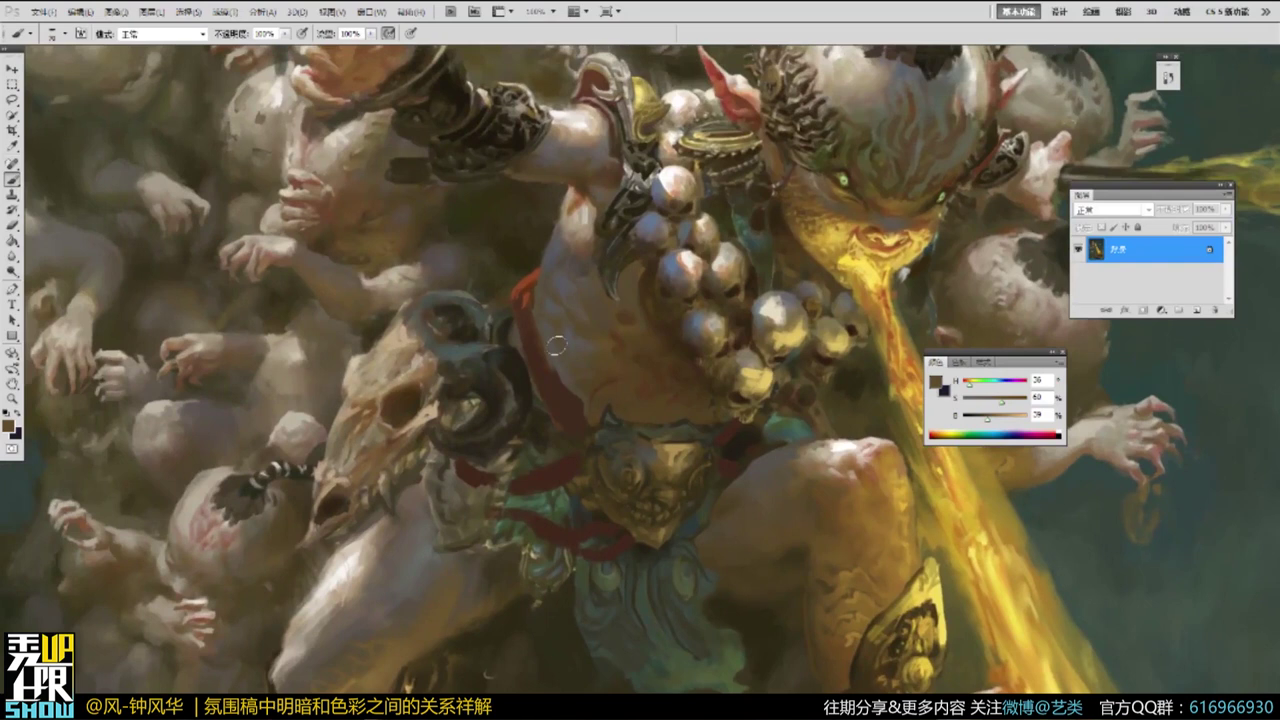
{"action": "scroll", "coordinate": [698, 231], "scroll_direction": "up", "scroll_amount": 3}
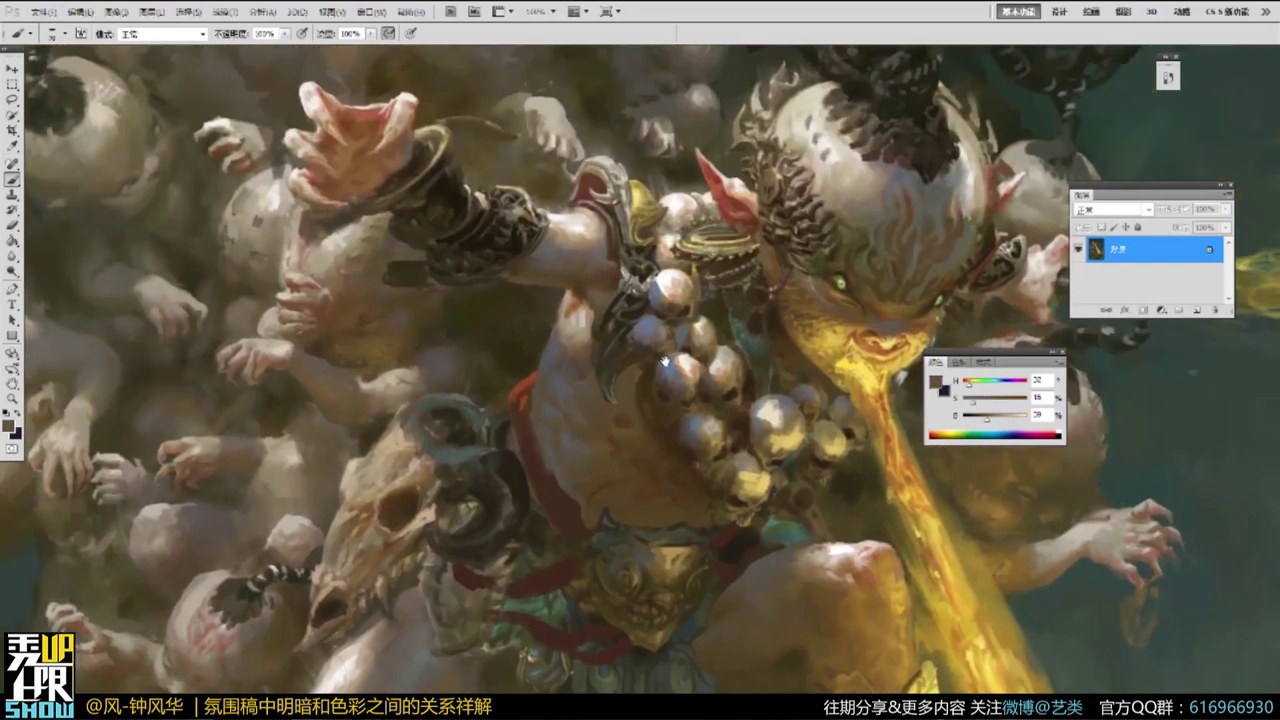
{"action": "left_click_drag", "start_coordinate": [677, 368], "coordinate": [561, 361]}
{"action": "mouse_move", "coordinate": [635, 337]}
{"action": "left_mouse_down"}
{"action": "mouse_move", "coordinate": [628, 442]}
{"action": "mouse_move", "coordinate": [659, 449]}
{"action": "mouse_move", "coordinate": [628, 450]}
{"action": "left_mouse_up"}
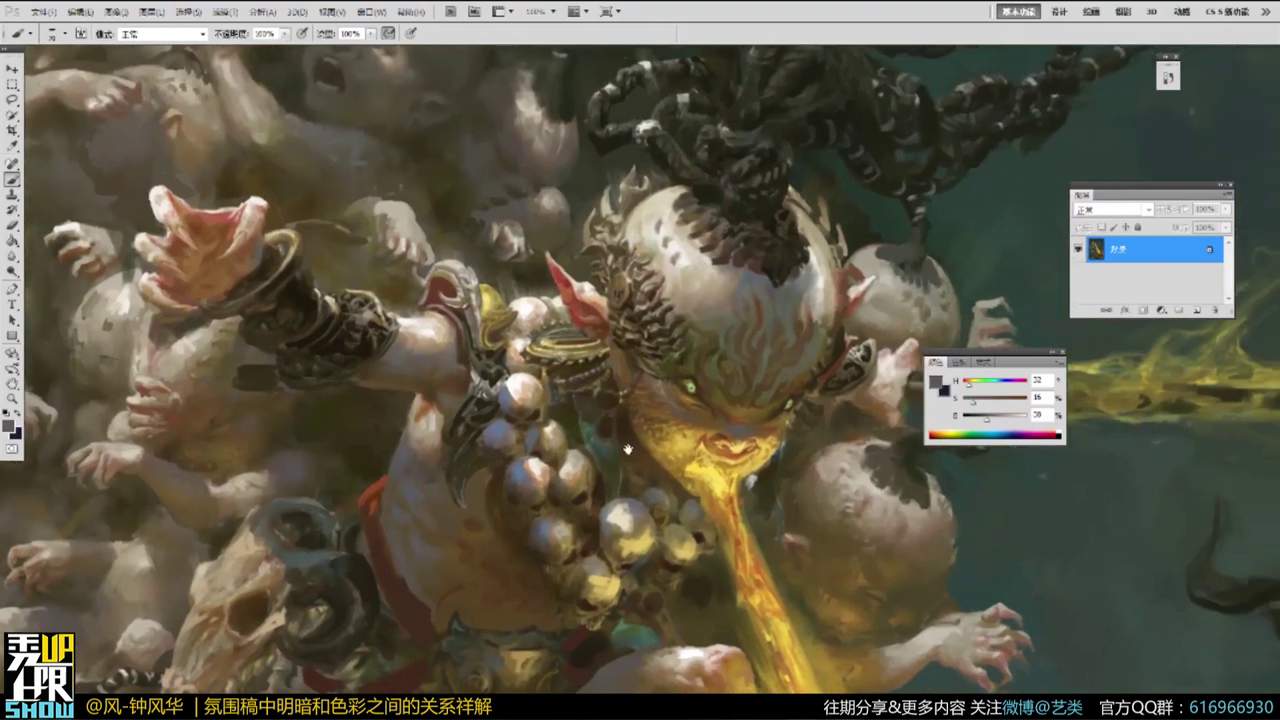
{"action": "left_click", "coordinate": [521, 469], "text": "alt"}
Sample the dark background colour between the pale creatures' hands and compare it with the surrounding cluster.
{"action": "scroll", "coordinate": [525, 465], "scroll_direction": "left", "scroll_amount": 6}
{"action": "scroll", "coordinate": [480, 475], "scroll_direction": "down", "scroll_amount": 2}
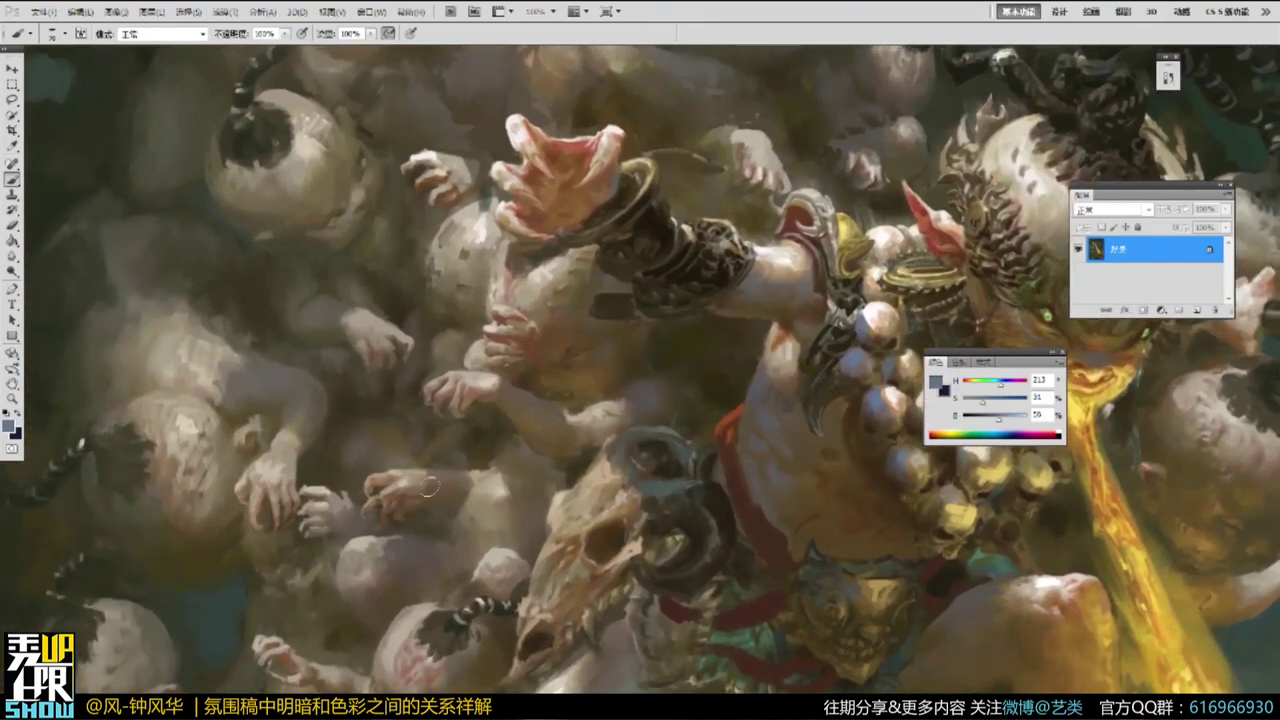
{"action": "left_click", "coordinate": [455, 467], "text": "ctrl"}
{"action": "left_click", "coordinate": [455, 467], "text": "ctrl"}
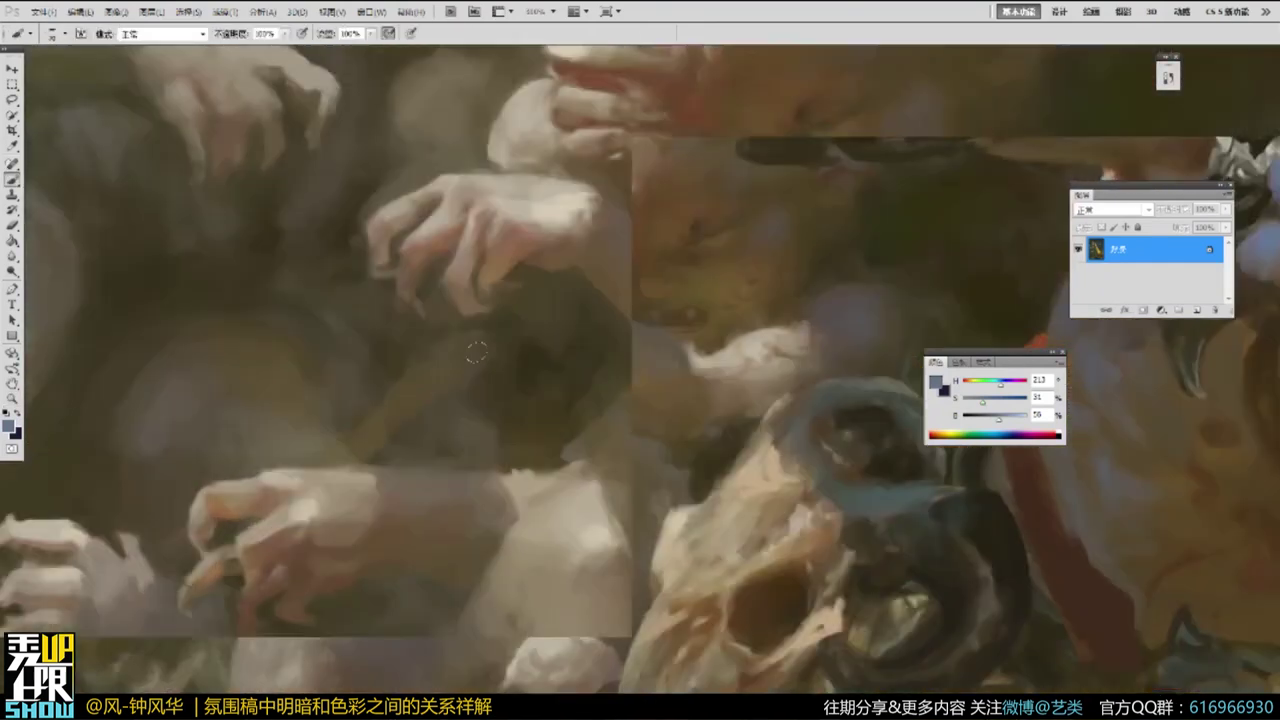
{"action": "left_click", "coordinate": [526, 376], "text": "alt"}
{"action": "scroll", "coordinate": [566, 346], "scroll_direction": "down", "scroll_amount": 3}
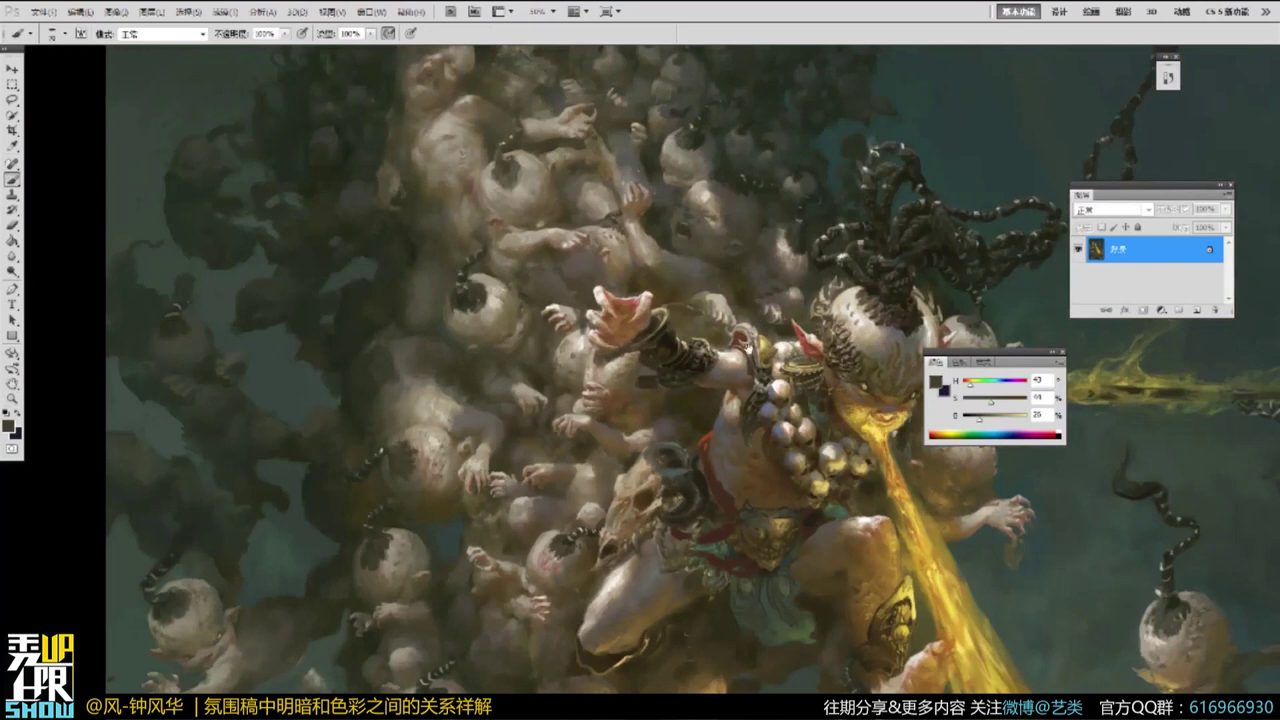
{"action": "scroll", "coordinate": [710, 318], "scroll_direction": "down", "scroll_amount": 1}
{"action": "scroll", "coordinate": [623, 413], "scroll_direction": "up", "scroll_amount": 1}
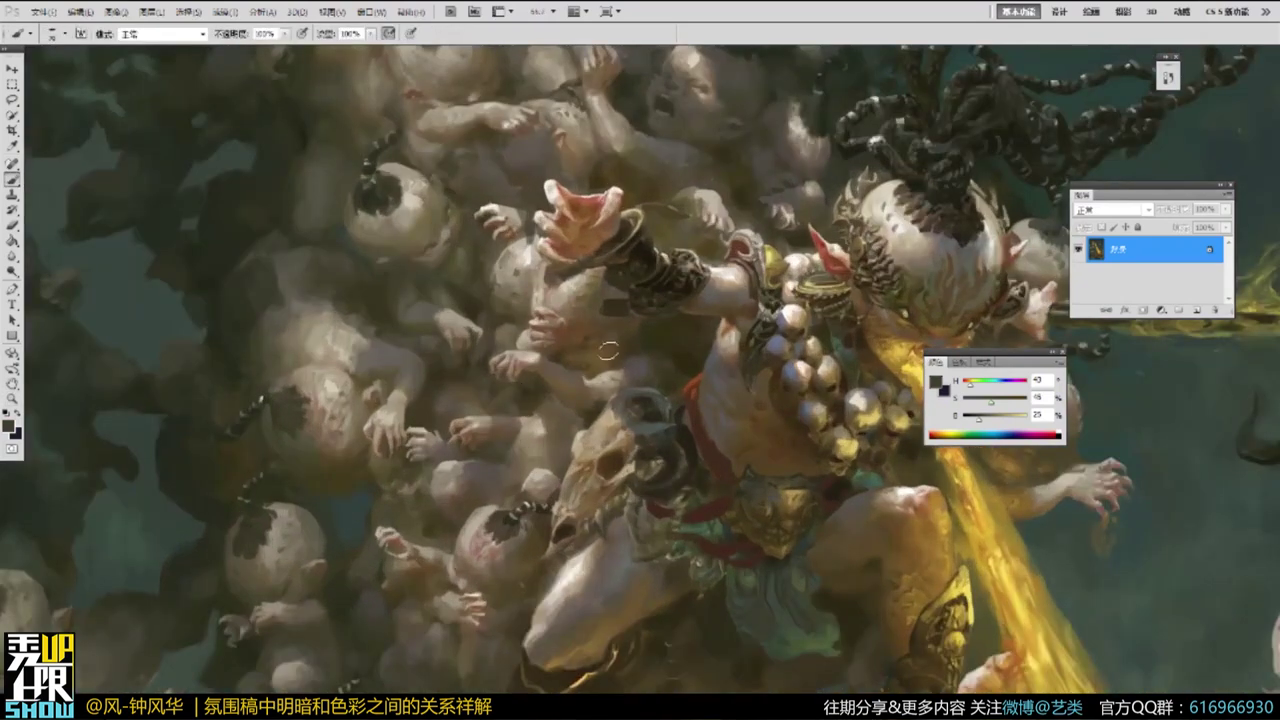
Sample the shadow colours around the creature's outstretched forearm and the dark area beneath the demon's armoured arm.
{"action": "left_click", "coordinate": [566, 412], "text": "ctrl"}
{"action": "left_click", "coordinate": [566, 412], "text": "ctrl"}
{"action": "left_click", "coordinate": [563, 411], "text": "alt"}
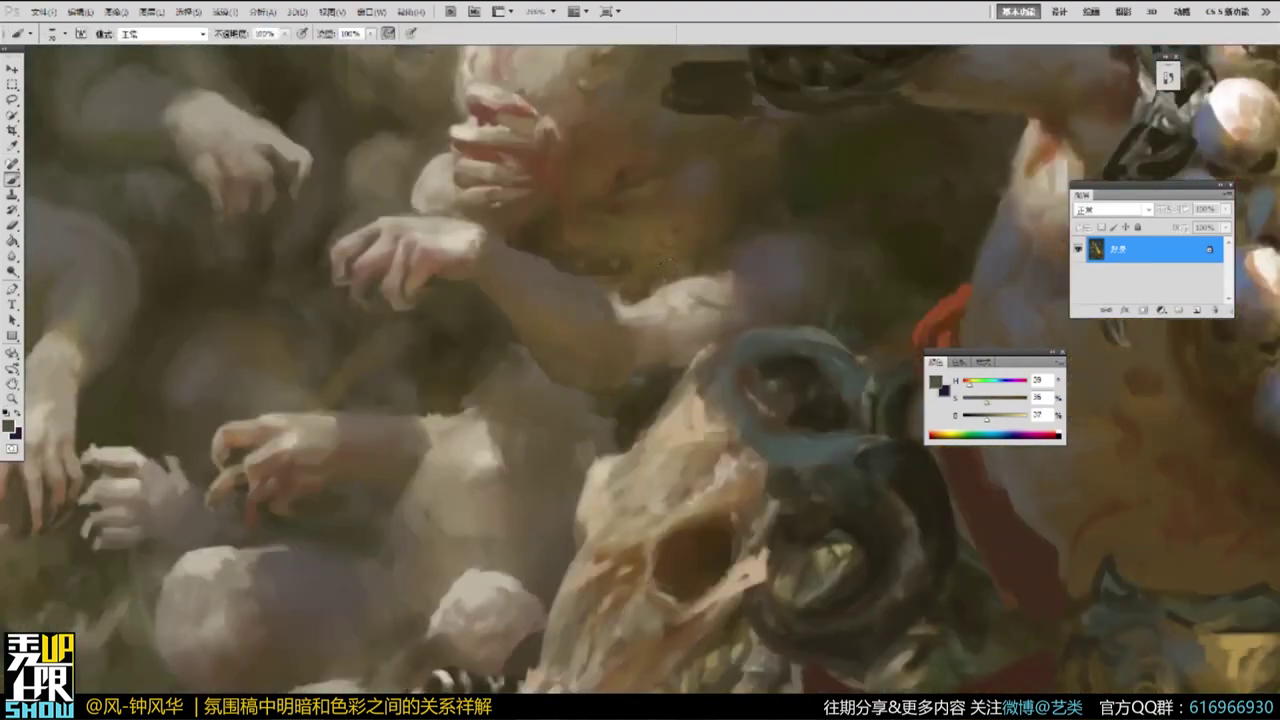
{"action": "left_click_drag", "start_coordinate": [730, 235], "coordinate": [692, 443]}
{"action": "left_click", "coordinate": [691, 366], "text": "alt"}
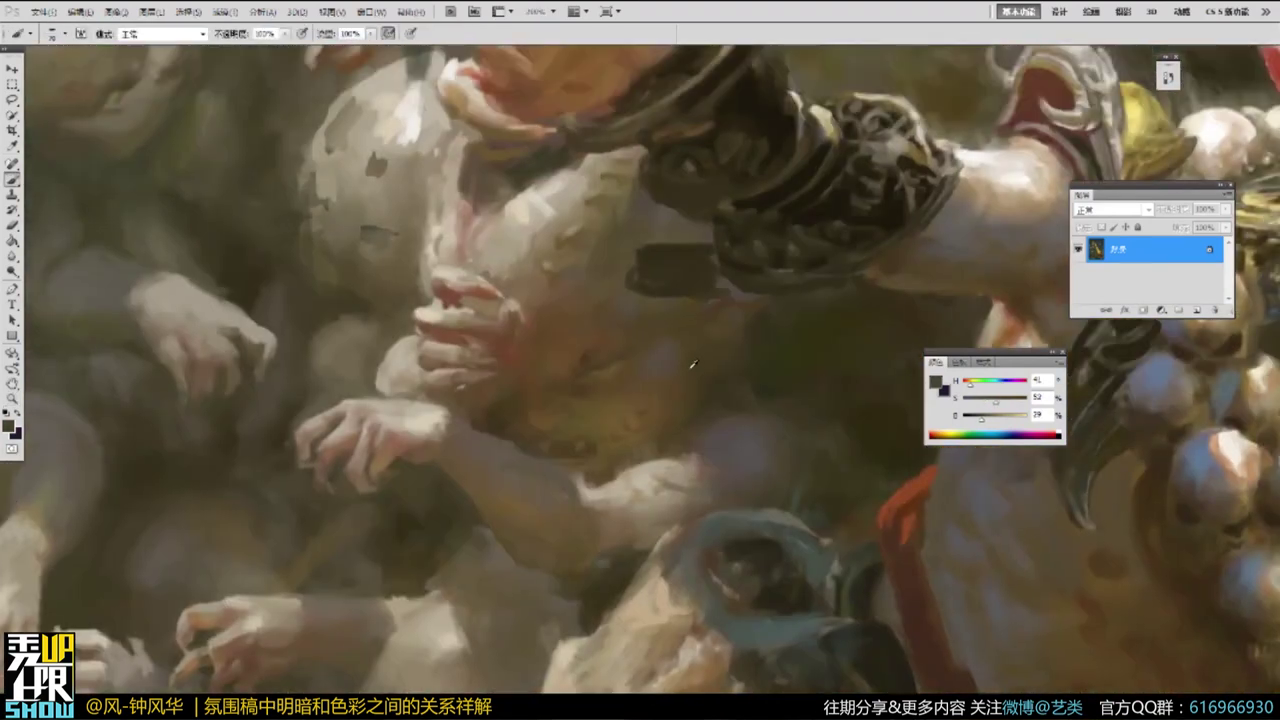
{"action": "left_click", "coordinate": [666, 394], "text": "ctrl"}
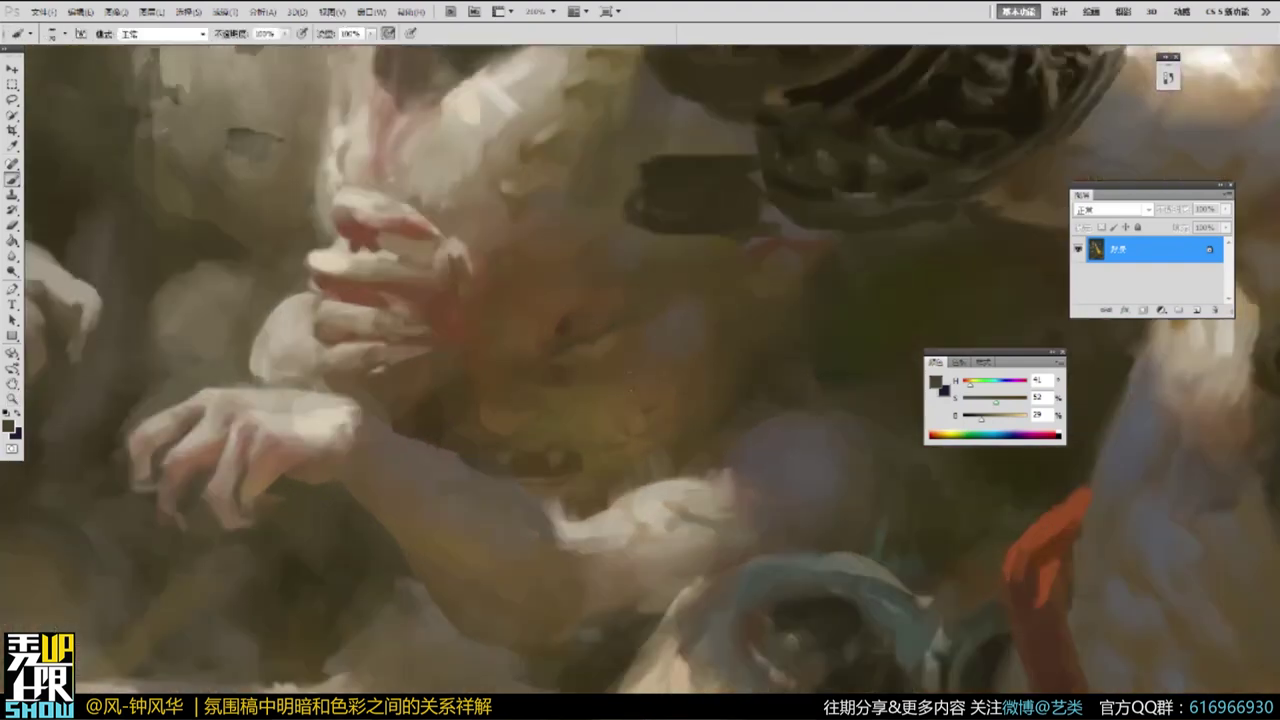
Leave full-screen mode and close the 红孩儿 3.jpg document.
{"action": "left_click", "coordinate": [692, 394], "text": "alt"}
{"action": "left_click", "coordinate": [692, 394], "text": "alt"}
{"action": "left_click", "coordinate": [692, 394], "text": "alt"}
{"action": "left_click", "coordinate": [692, 394], "text": "alt"}
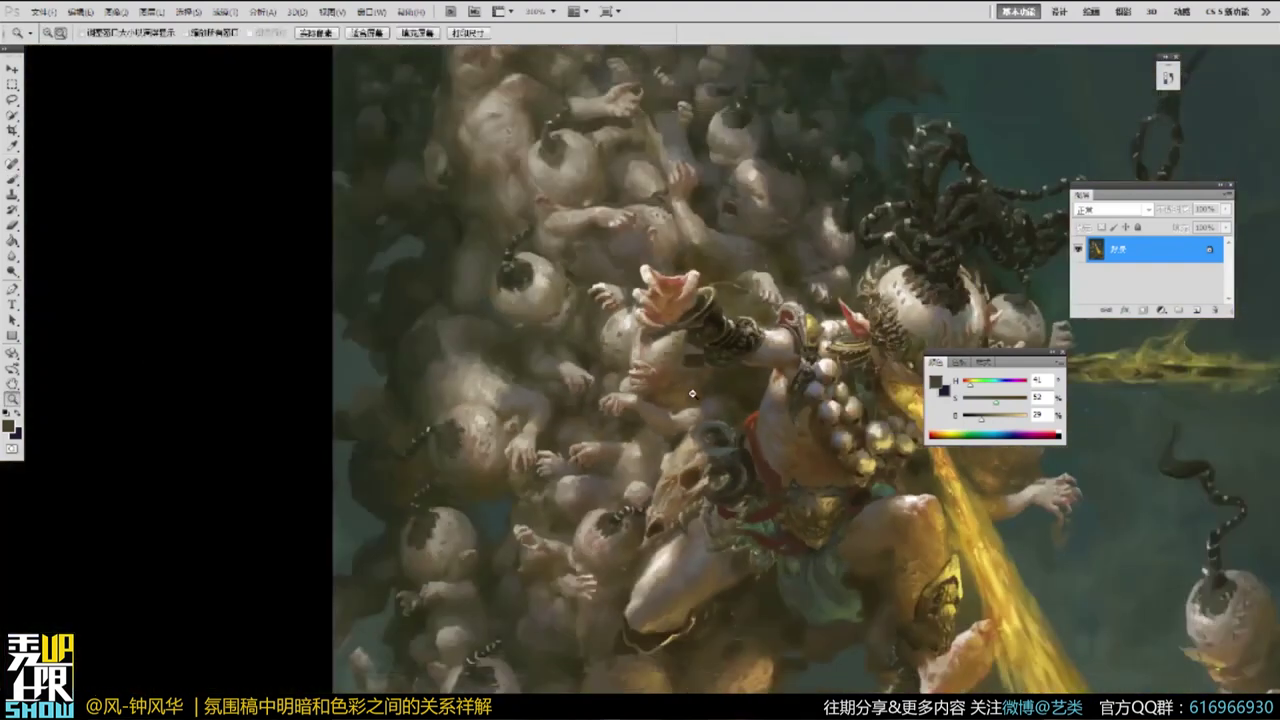
{"action": "left_click", "coordinate": [692, 394], "text": "alt"}
{"action": "left_click", "coordinate": [692, 394], "text": "alt"}
{"action": "key", "text": "f"}
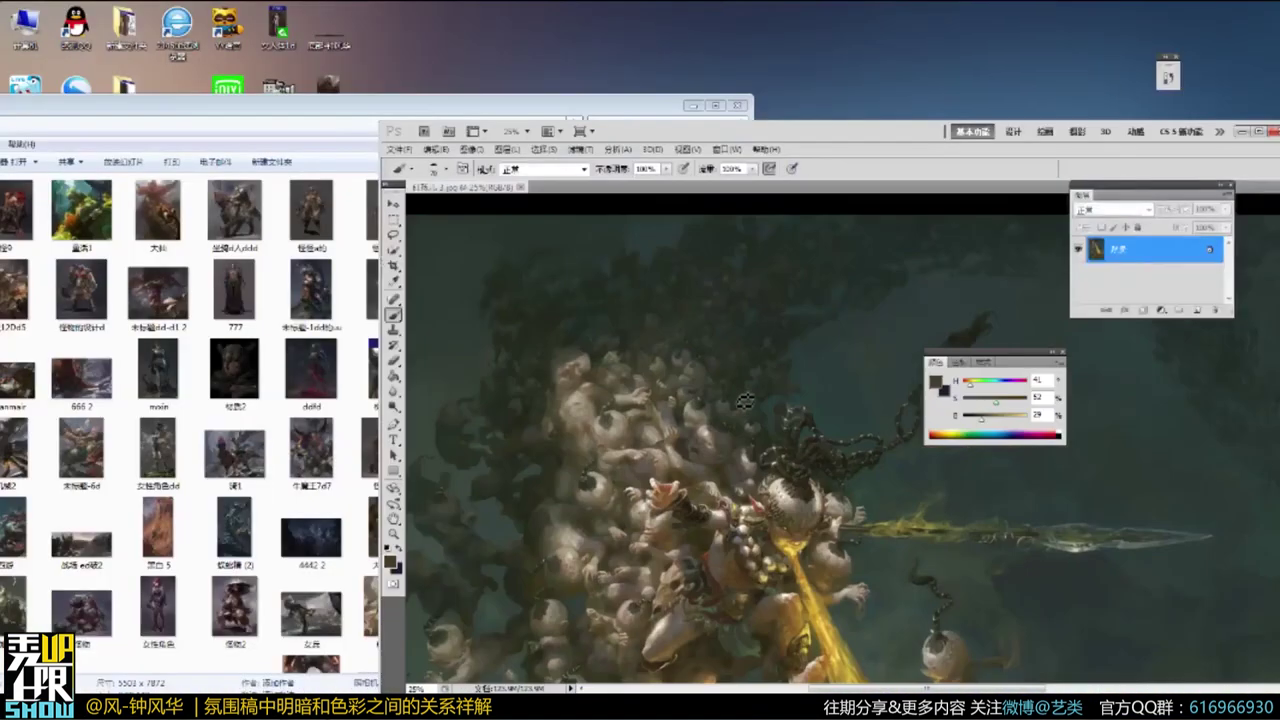
{"action": "key", "text": "f"}
{"action": "left_click_drag", "start_coordinate": [485, 188], "coordinate": [570, 392]}
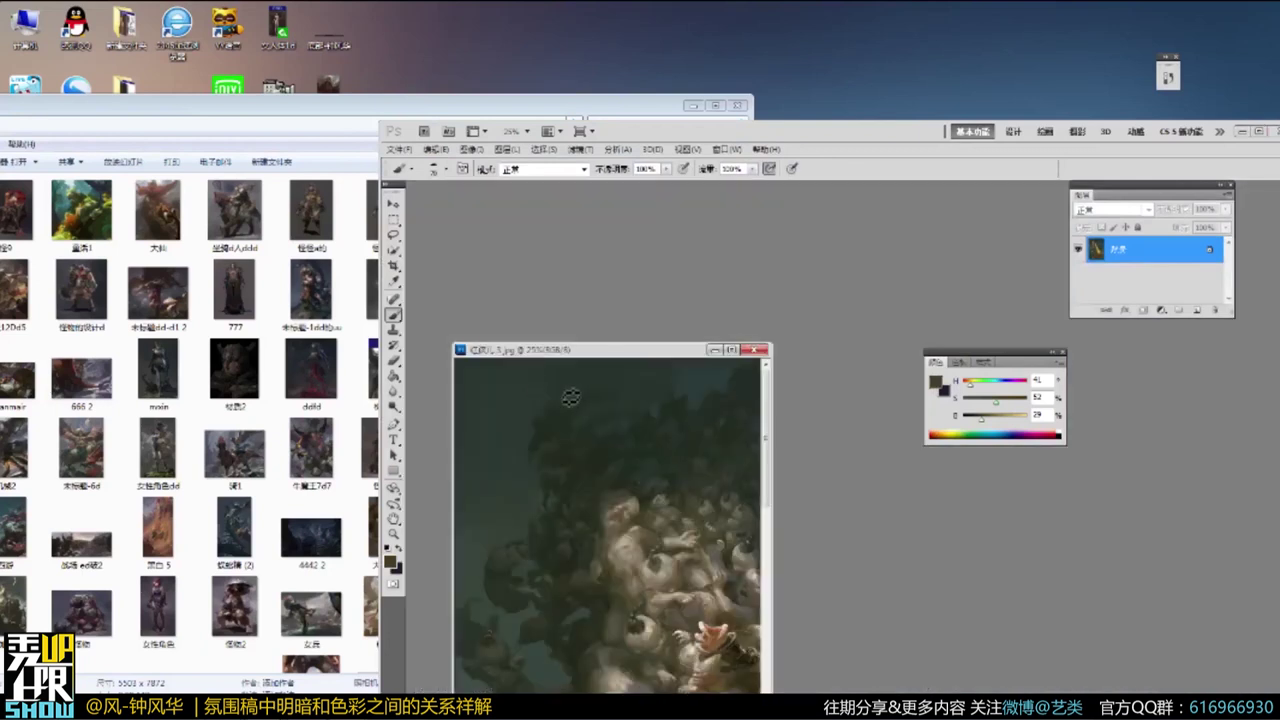
{"action": "left_click_drag", "start_coordinate": [640, 341], "coordinate": [607, 425]}
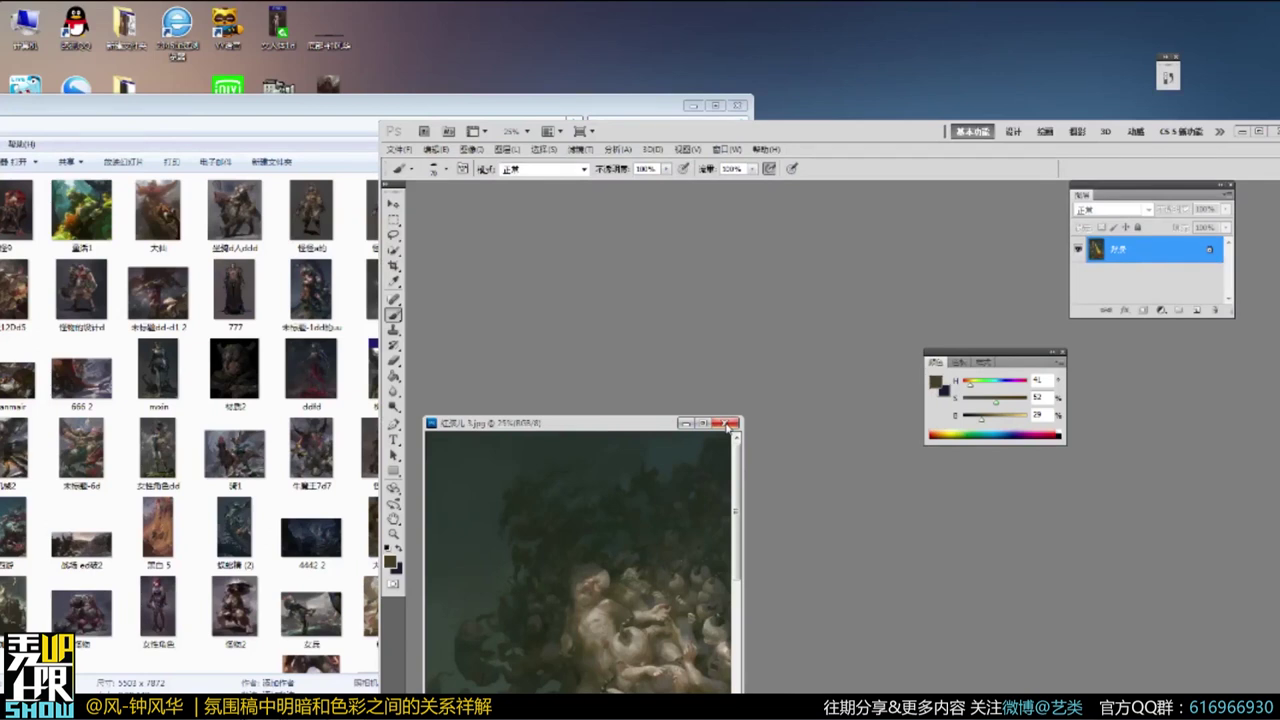
{"action": "left_click", "coordinate": [728, 423]}
Open the 童话故事 painting from the image folder in Photoshop and show it full screen.
{"action": "left_click_drag", "start_coordinate": [280, 114], "coordinate": [281, 74]}
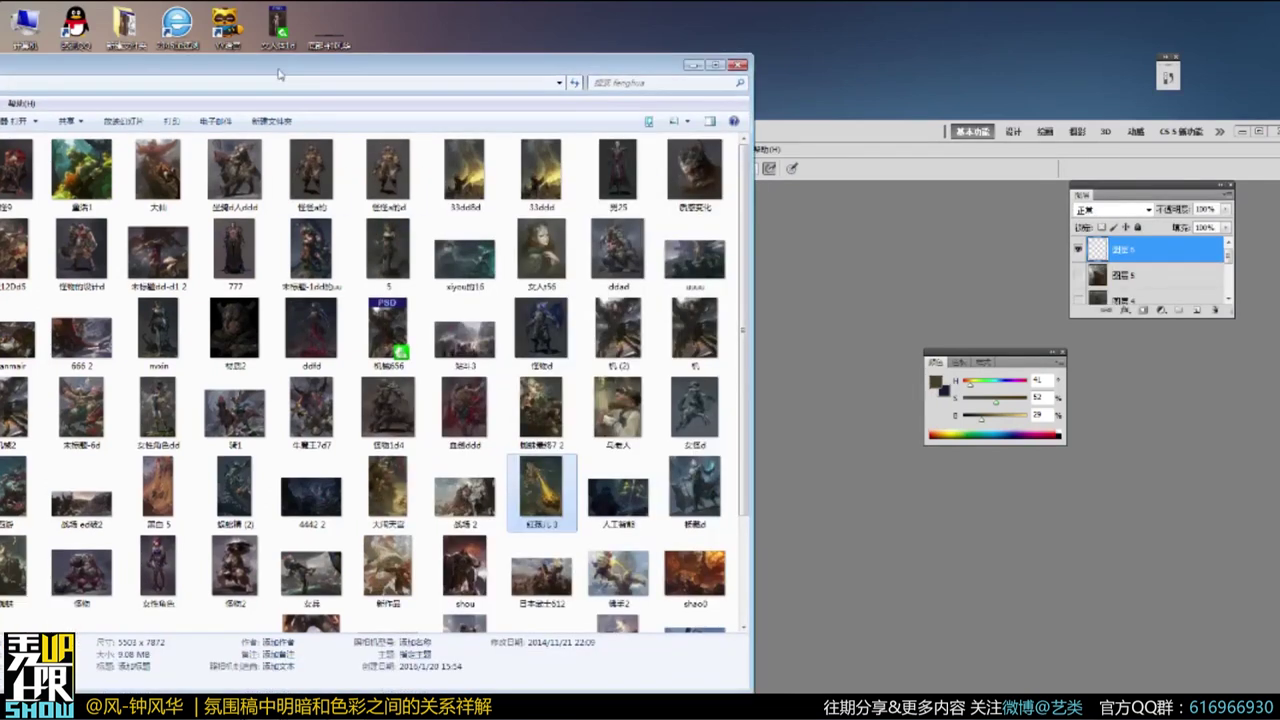
{"action": "left_click_drag", "start_coordinate": [745, 410], "coordinate": [756, 516]}
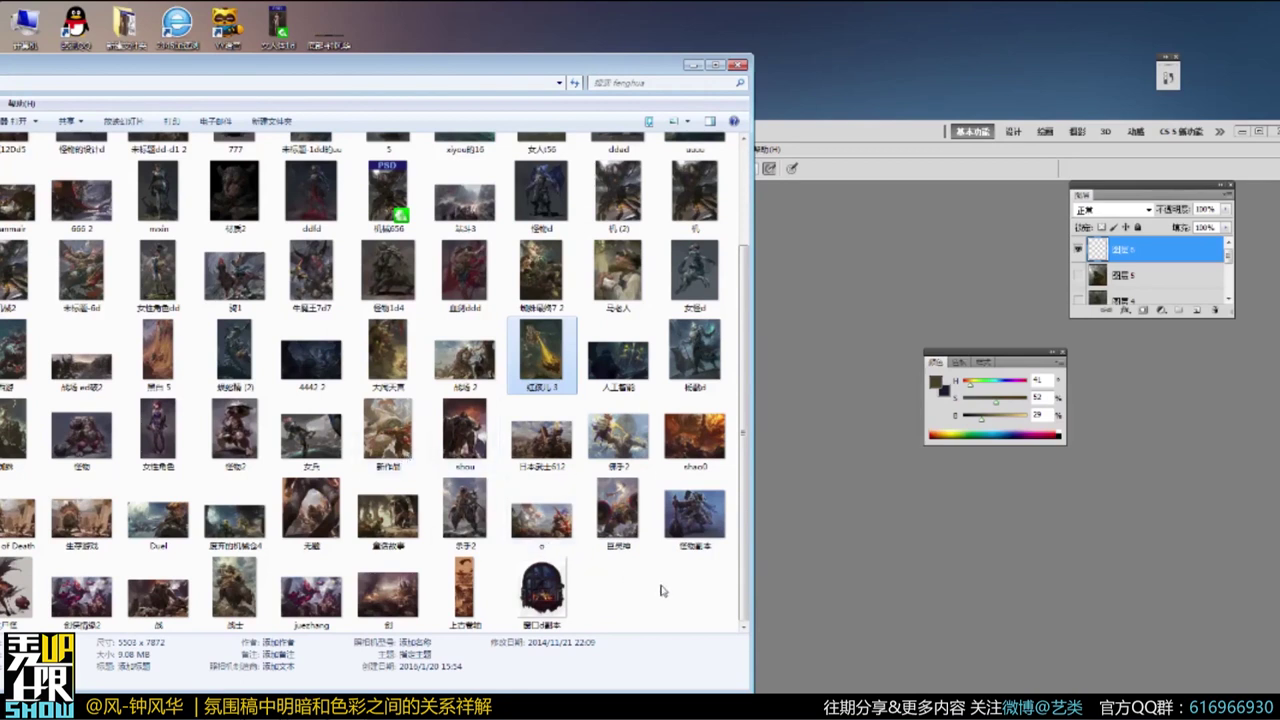
{"action": "left_click_drag", "start_coordinate": [386, 516], "coordinate": [932, 564]}
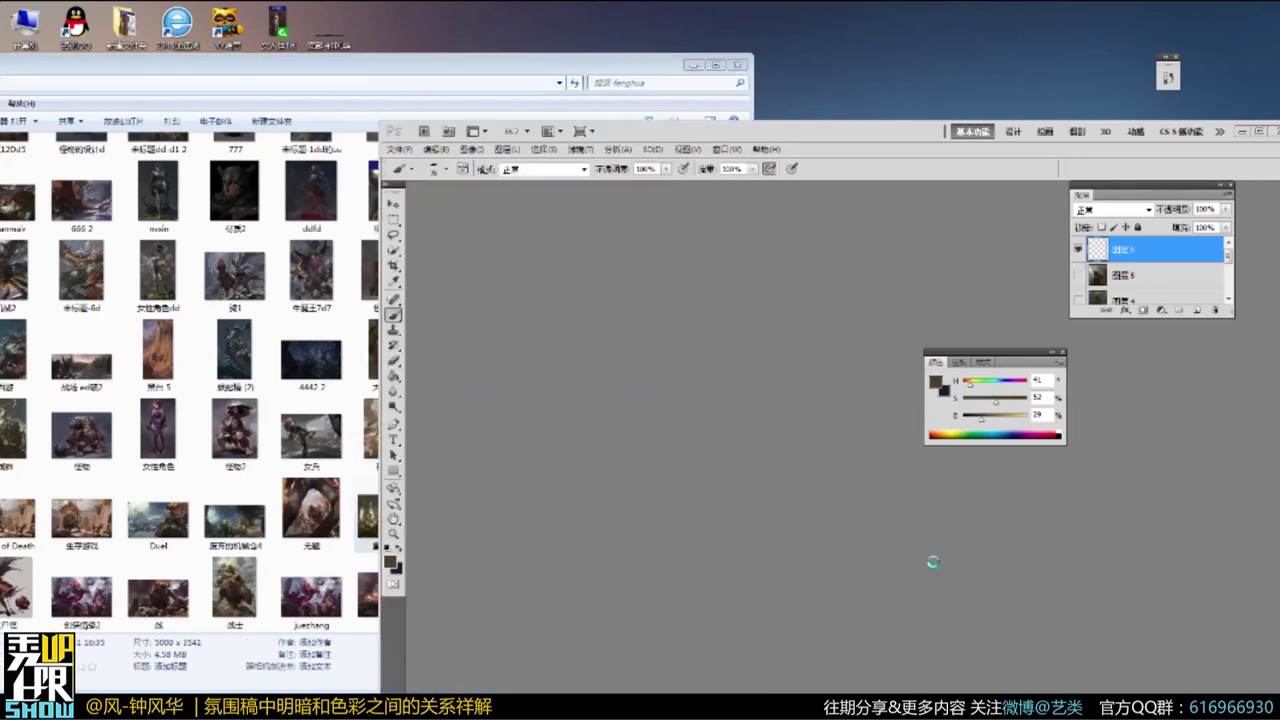
{"action": "key", "text": "f"}
{"action": "key", "text": "z"}
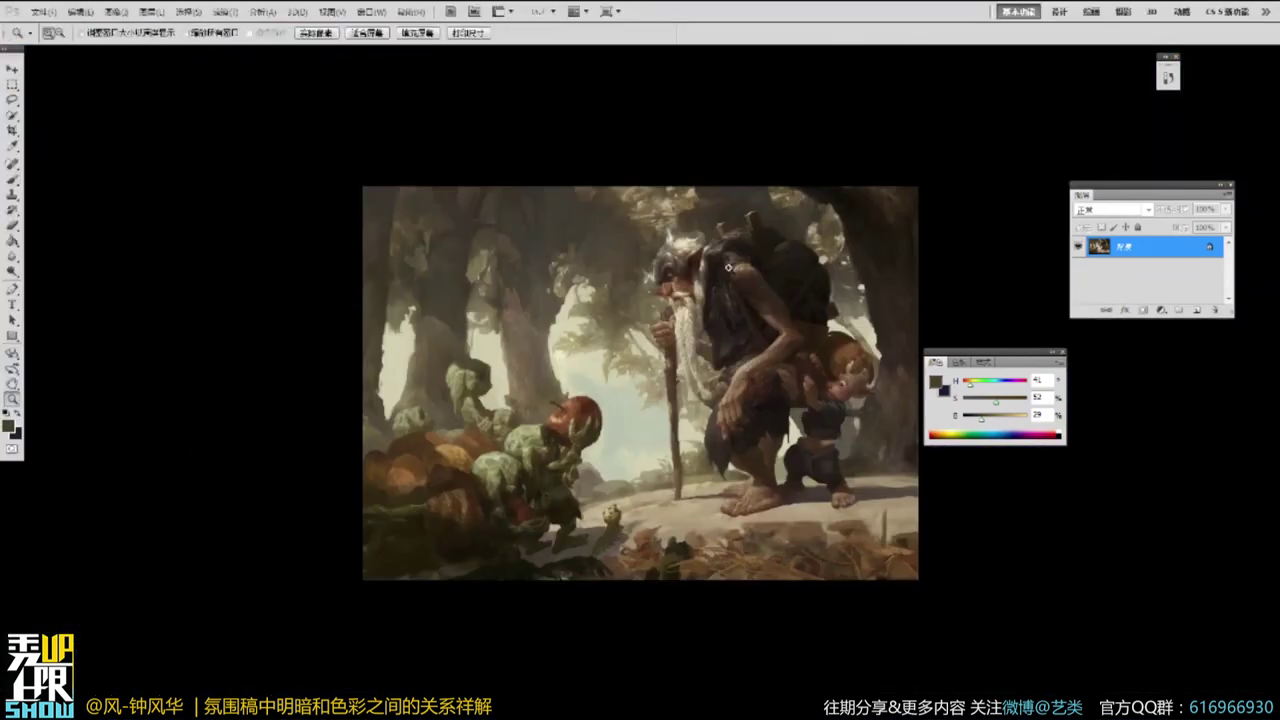
Examine the old man's face up close and sample the subdued colours around his white hair and eye.
{"action": "left_click", "coordinate": [729, 268]}
{"action": "left_click", "coordinate": [690, 267]}
{"action": "left_click", "coordinate": [649, 268]}
{"action": "left_click", "coordinate": [635, 269]}
{"action": "left_click", "coordinate": [621, 270]}
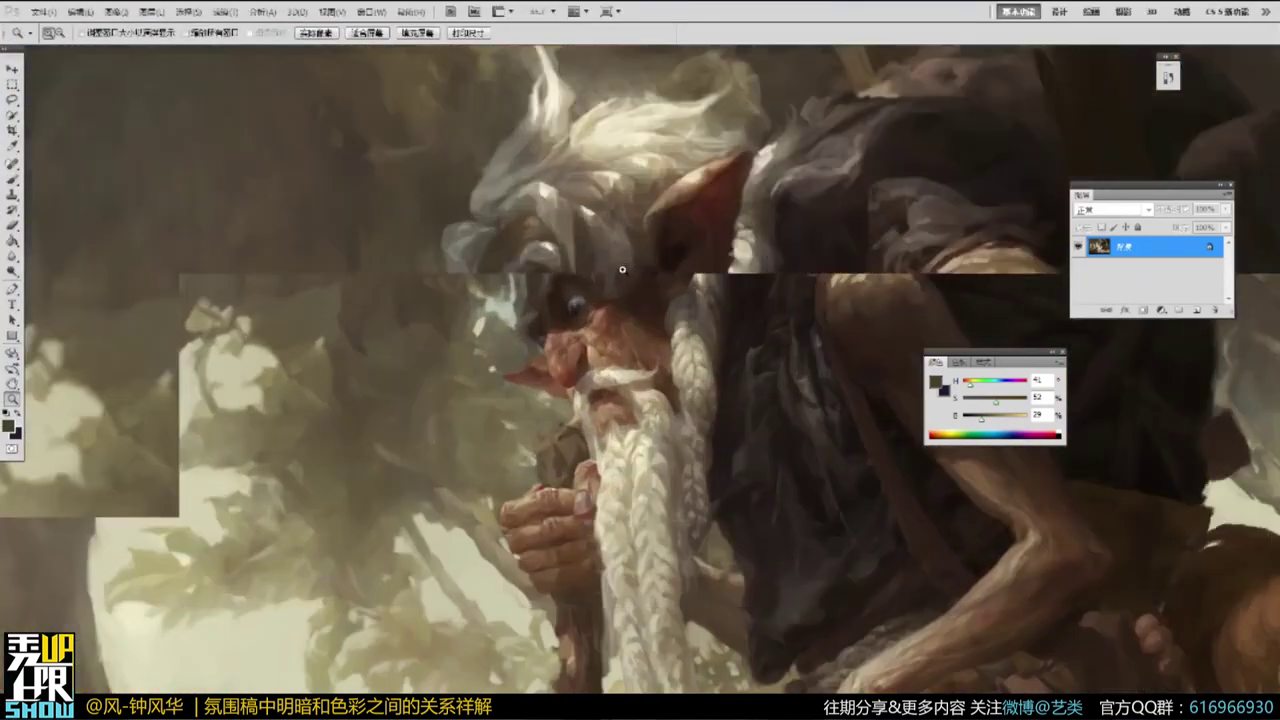
{"action": "left_click", "coordinate": [621, 270]}
{"action": "left_click", "coordinate": [621, 270]}
{"action": "key", "text": "b"}
{"action": "left_click_drag", "start_coordinate": [374, 329], "coordinate": [763, 306]}
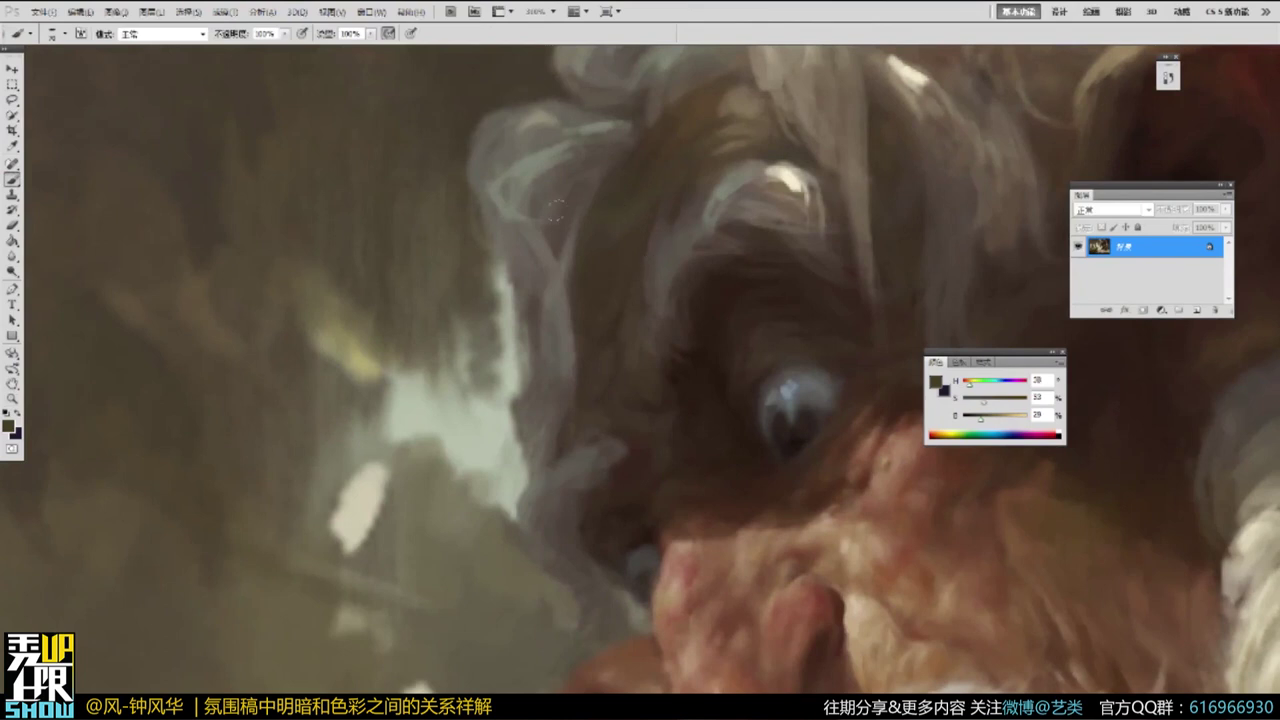
{"action": "mouse_move", "coordinate": [741, 255]}
{"action": "left_mouse_down"}
{"action": "mouse_move", "coordinate": [651, 290]}
{"action": "mouse_move", "coordinate": [620, 387]}
{"action": "left_mouse_up"}
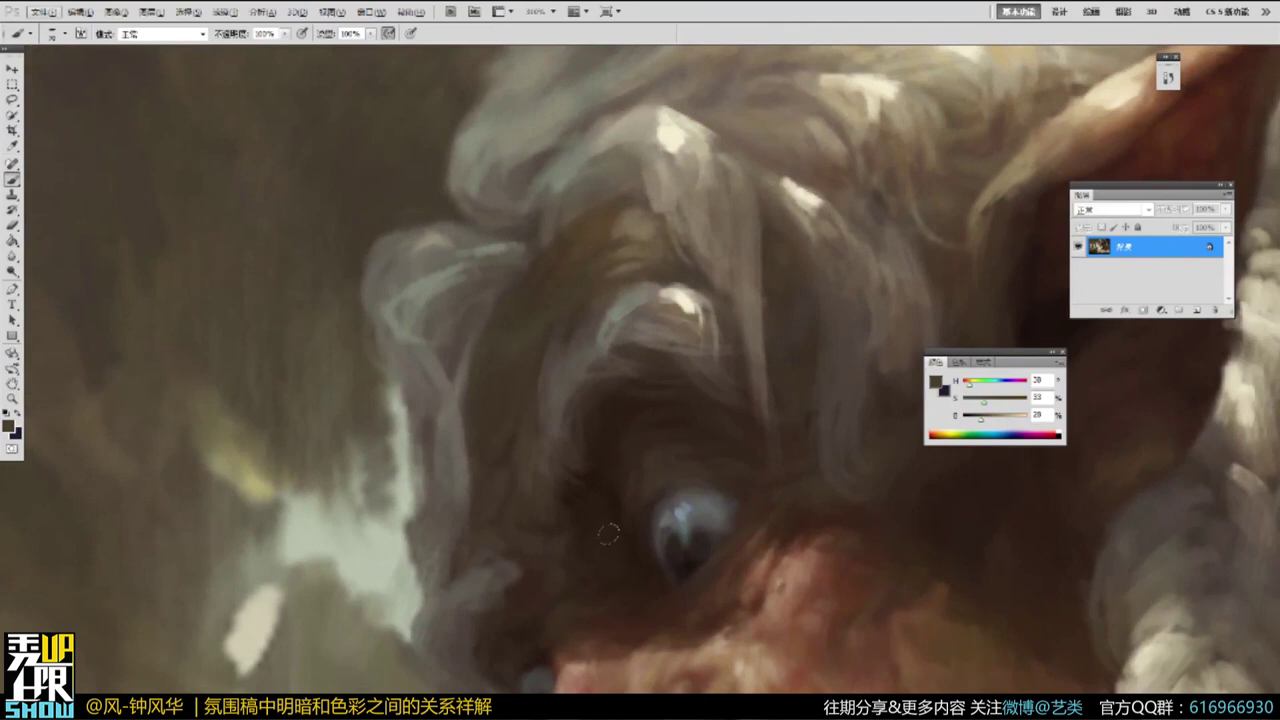
Compare the old man's whole figure in the forest with the subdued shadow colours around his eye and nose up close.
{"action": "key", "text": "z"}
{"action": "left_click", "coordinate": [468, 271], "text": "alt"}
{"action": "left_click", "coordinate": [468, 271], "text": "alt"}
{"action": "left_click", "coordinate": [468, 271], "text": "alt"}
{"action": "left_click", "coordinate": [468, 271], "text": "alt"}
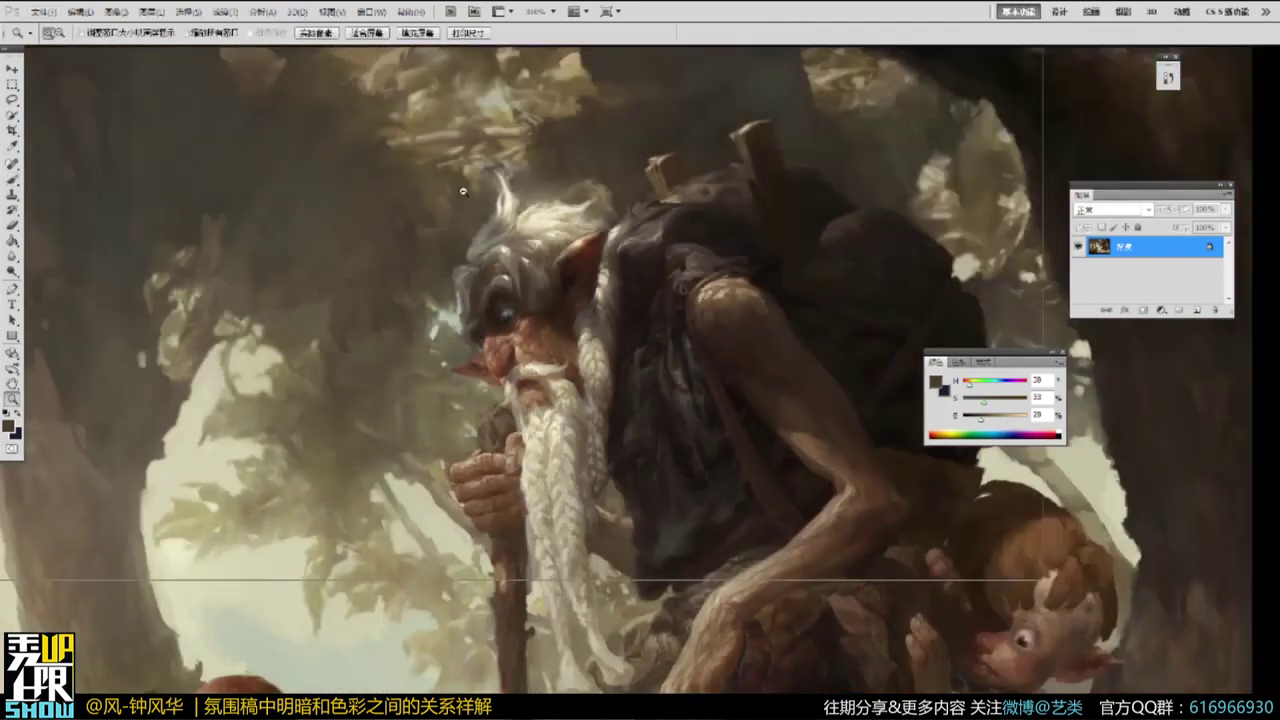
{"action": "scroll", "coordinate": [463, 190], "scroll_direction": "down", "scroll_amount": 2}
{"action": "key", "text": "b"}
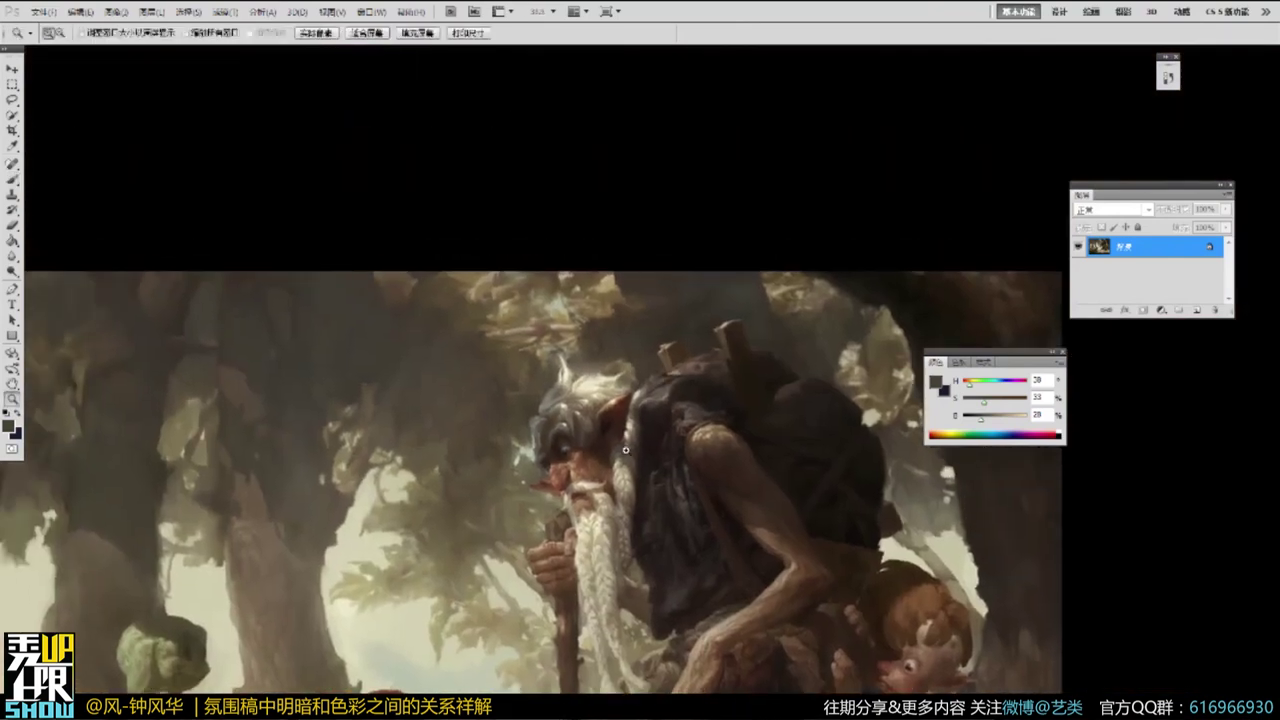
{"action": "left_click", "coordinate": [597, 449], "text": "ctrl"}
{"action": "left_click", "coordinate": [597, 449], "text": "ctrl"}
{"action": "left_click", "coordinate": [597, 449], "text": "ctrl"}
{"action": "left_click_drag", "start_coordinate": [608, 427], "coordinate": [666, 317]}
{"action": "left_click", "coordinate": [611, 516], "text": "ctrl"}
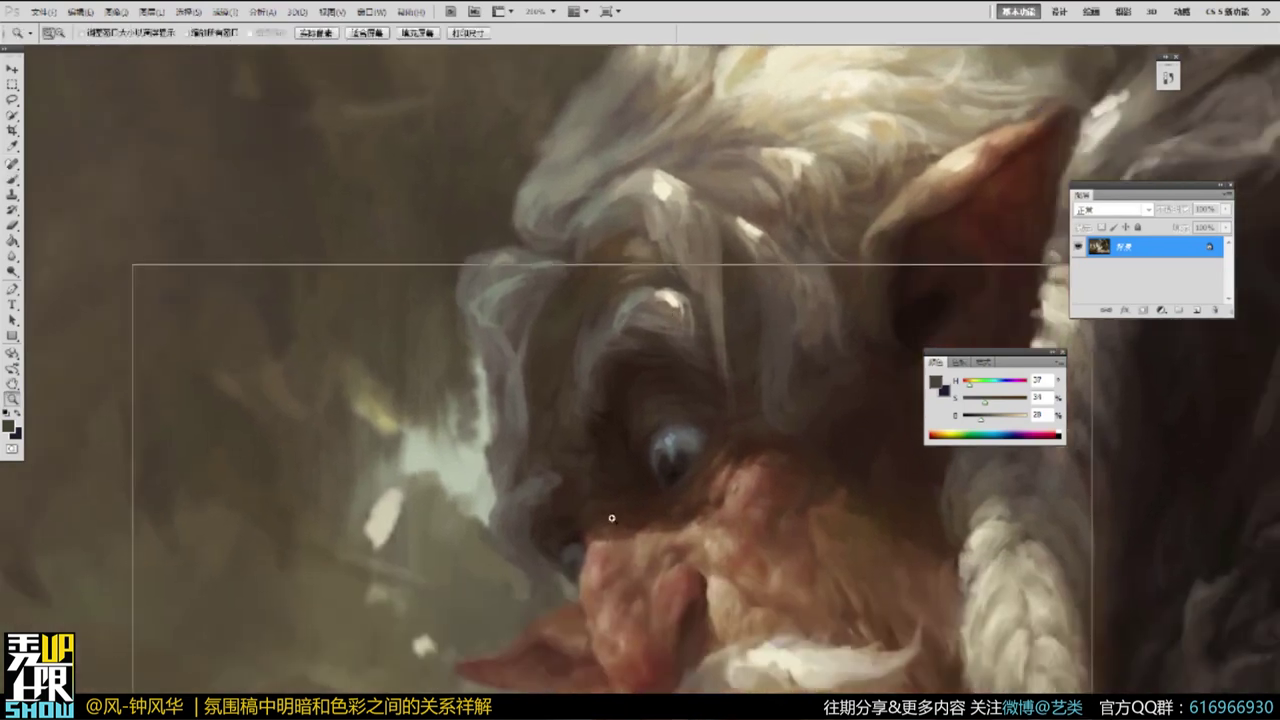
{"action": "left_click", "coordinate": [594, 476], "text": "ctrl"}
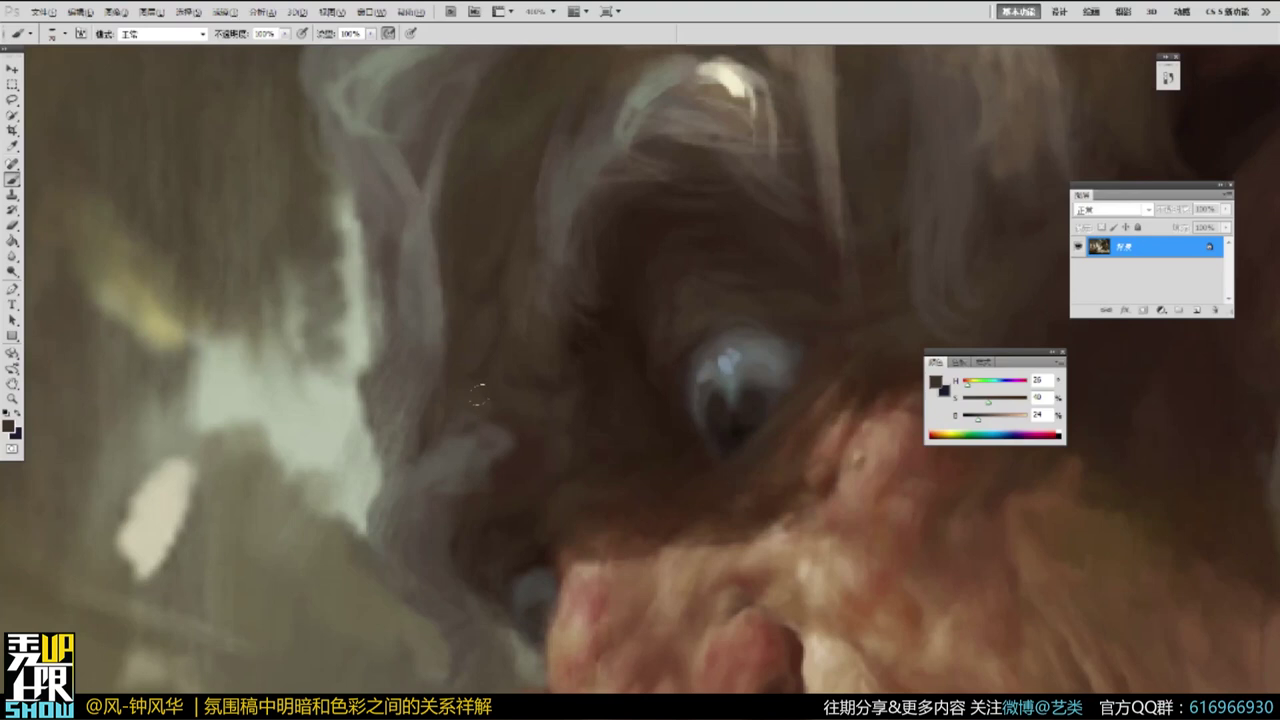
View the whole forest painting, from the old man back to the green creatures and the misty tree background.
{"action": "left_click", "coordinate": [617, 386], "text": "alt"}
{"action": "left_click", "coordinate": [617, 386], "text": "alt"}
{"action": "left_click", "coordinate": [617, 386], "text": "alt"}
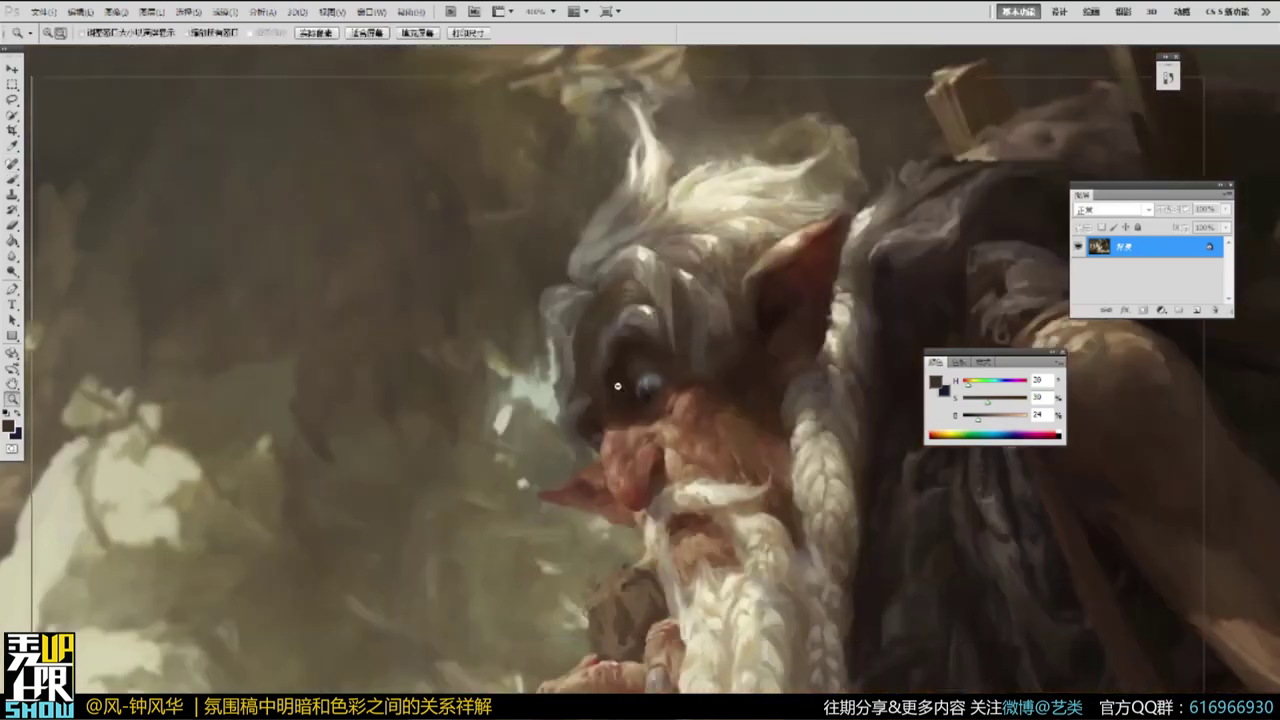
{"action": "left_click", "coordinate": [617, 386], "text": "alt"}
{"action": "left_click", "coordinate": [617, 386], "text": "alt"}
{"action": "left_click", "coordinate": [617, 386], "text": "alt"}
{"action": "left_click", "coordinate": [617, 386], "text": "alt"}
{"action": "left_click", "coordinate": [617, 386], "text": "alt"}
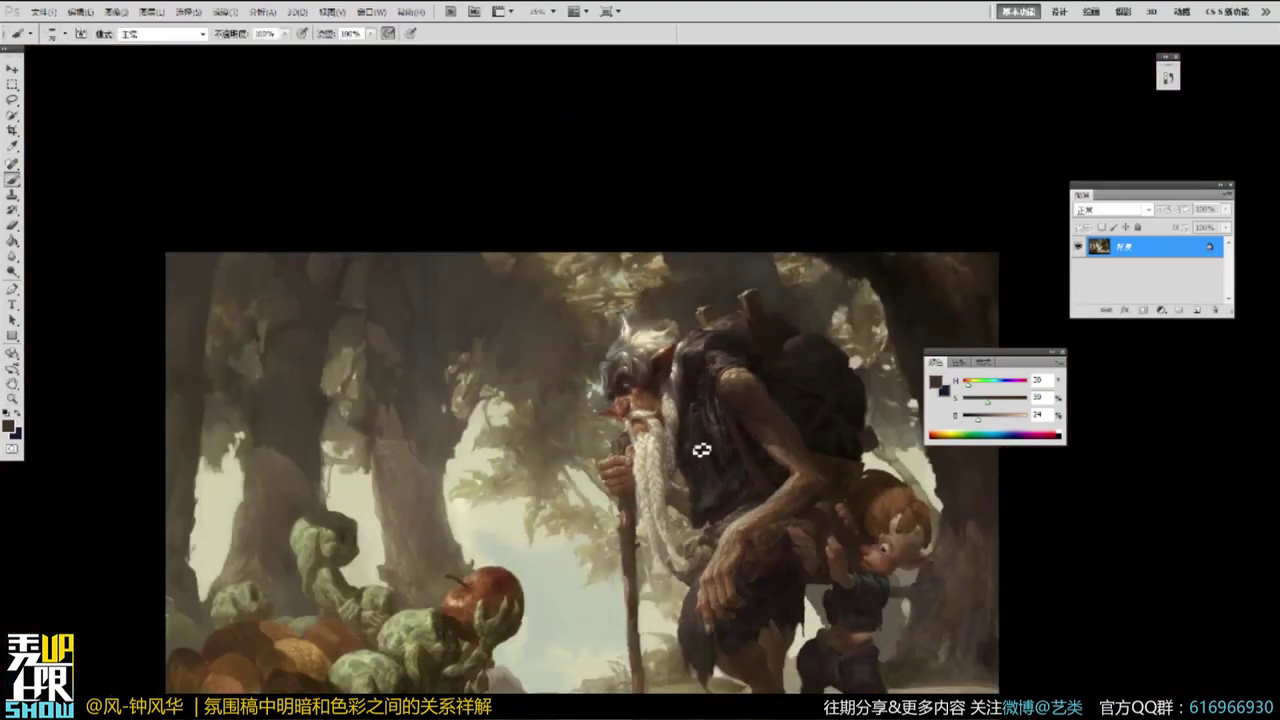
{"action": "key", "text": "ctrl+minus"}
{"action": "left_click_drag", "start_coordinate": [744, 470], "coordinate": [730, 467]}
Leave full-screen mode and close the 童话故事 document.
{"action": "key", "text": "f"}
{"action": "key", "text": "f"}
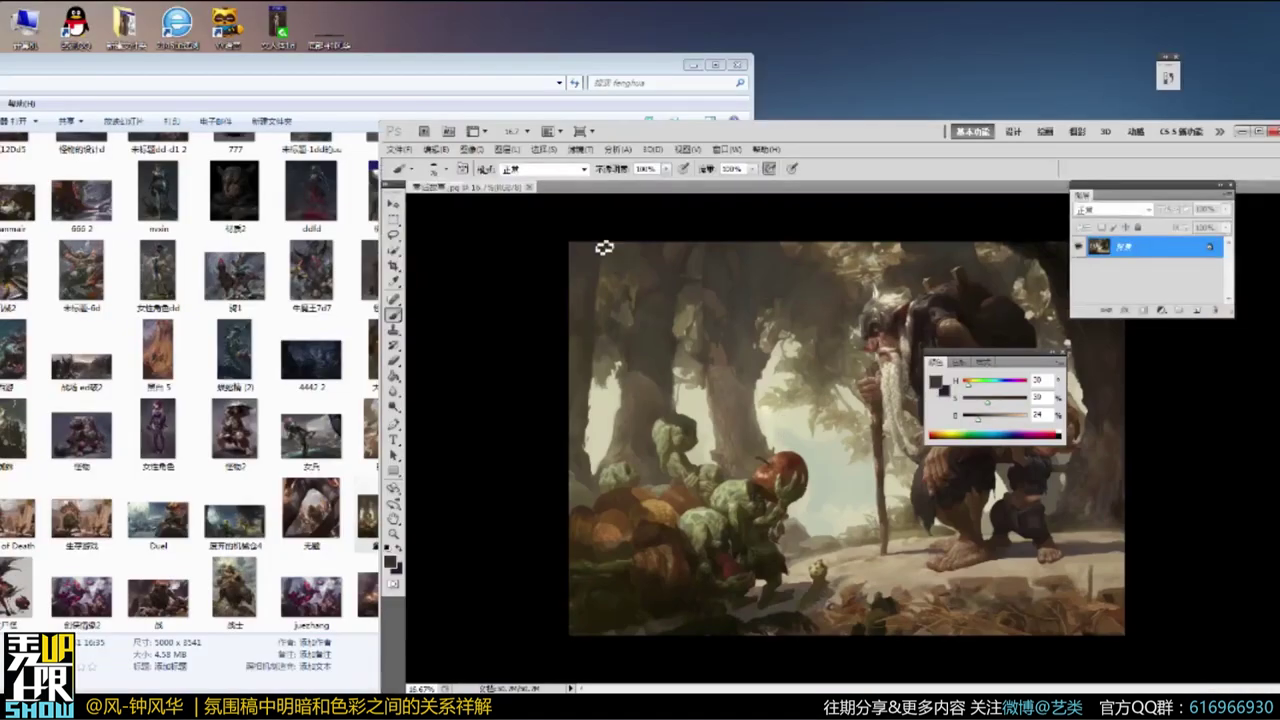
{"action": "left_click_drag", "start_coordinate": [490, 192], "coordinate": [534, 499]}
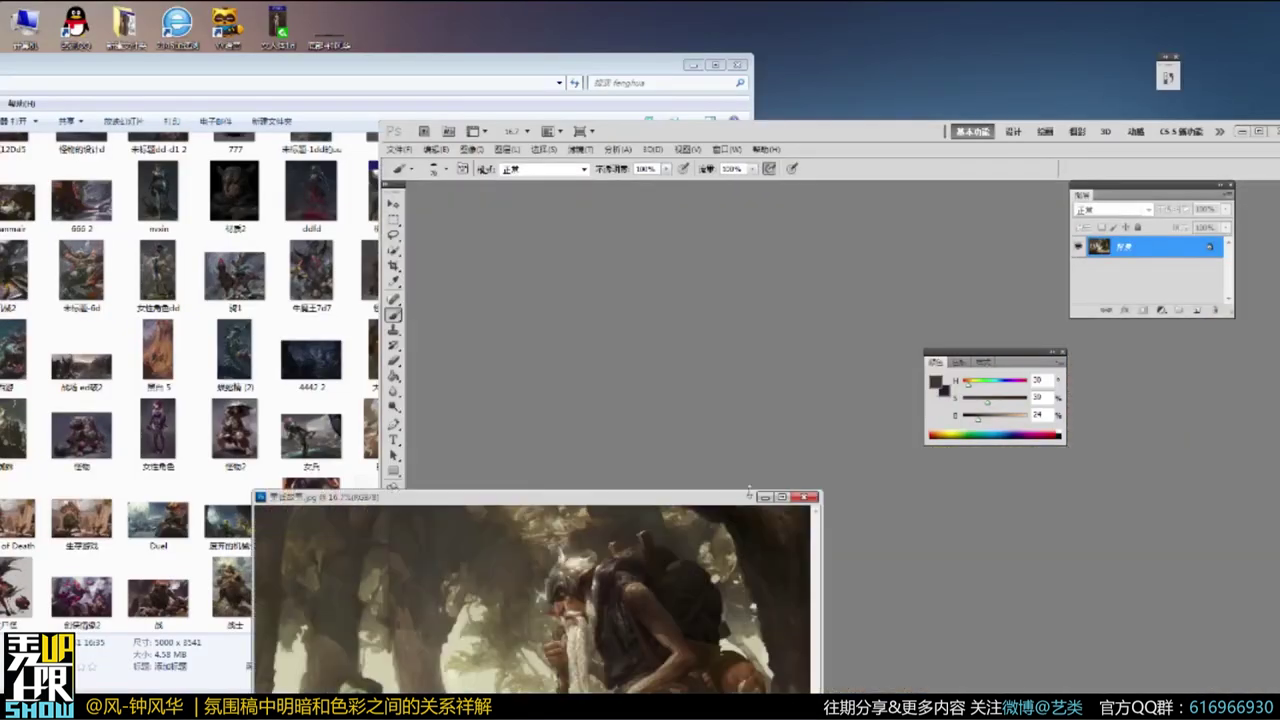
{"action": "left_click", "coordinate": [806, 498]}
Open the dark blue many-limbed demon painting from the image folder in Photoshop and show it full screen.
{"action": "left_click", "coordinate": [414, 68]}
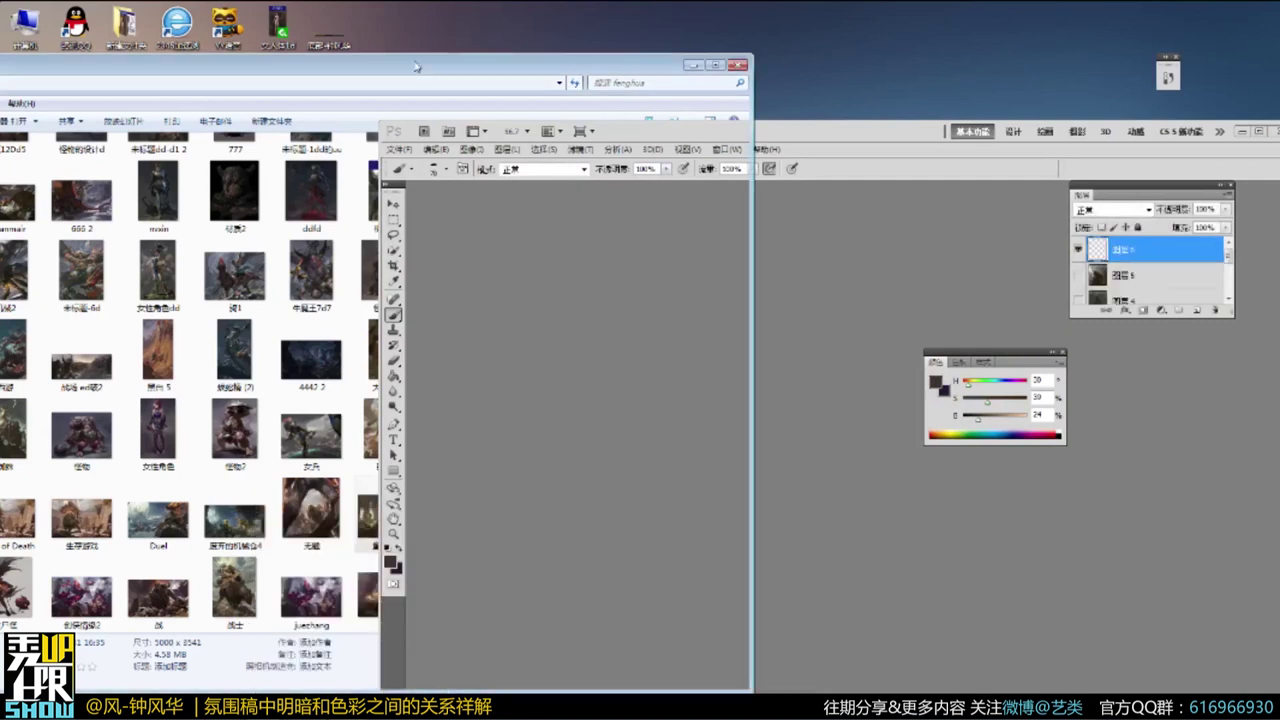
{"action": "left_click", "coordinate": [235, 355]}
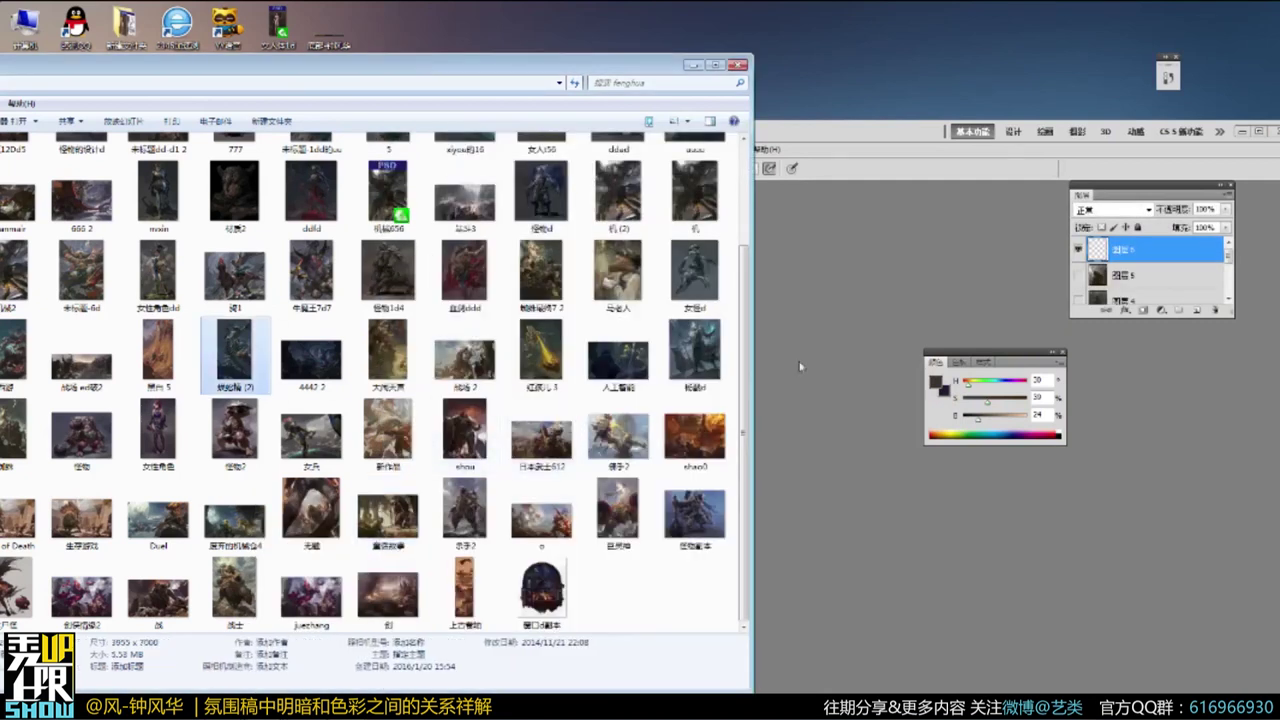
{"action": "left_click", "coordinate": [875, 320]}
{"action": "key", "text": "f"}
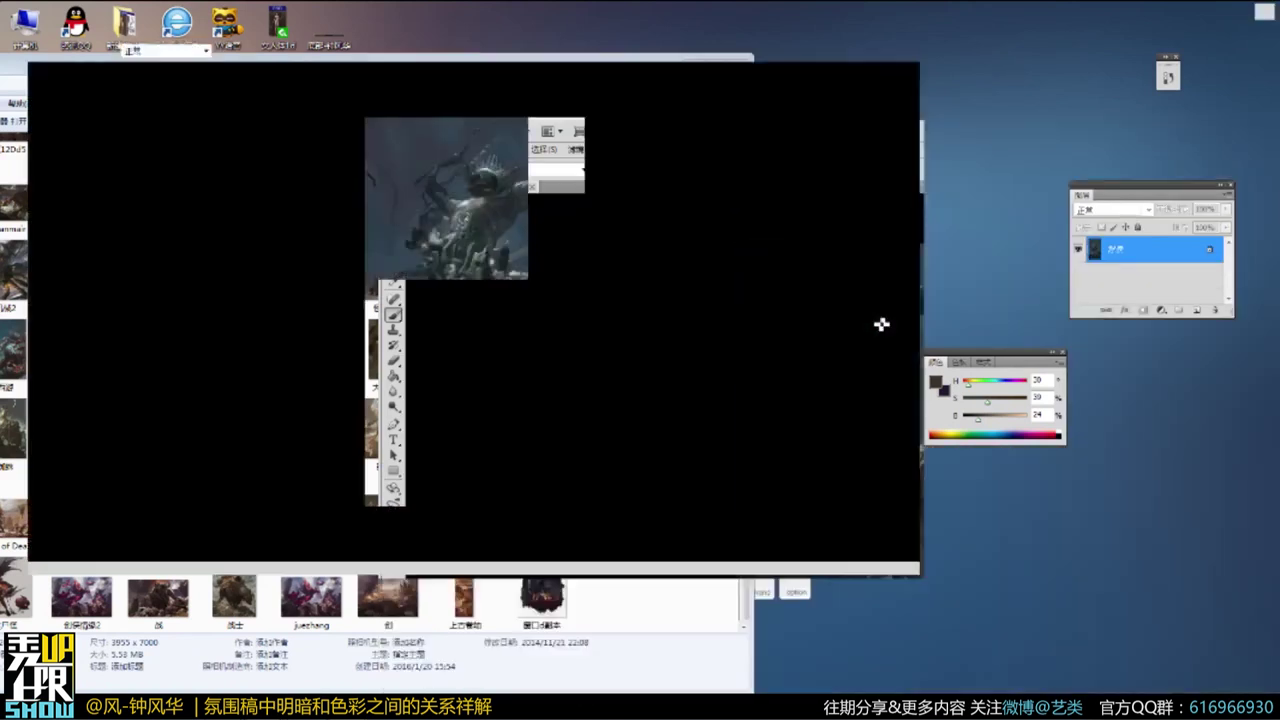
Examine the details of the many-limbed demon painting up close, moving across its different areas.
{"action": "key", "text": "z"}
{"action": "left_click", "coordinate": [677, 308]}
{"action": "left_click", "coordinate": [677, 307]}
{"action": "left_click", "coordinate": [677, 308]}
{"action": "left_click", "coordinate": [677, 308]}
{"action": "key", "text": "b"}
{"action": "mouse_move", "coordinate": [780, 515]}
{"action": "left_mouse_down"}
{"action": "mouse_move", "coordinate": [666, 280]}
{"action": "mouse_move", "coordinate": [676, 252]}
{"action": "left_mouse_up"}
{"action": "mouse_move", "coordinate": [466, 527]}
{"action": "left_mouse_down"}
{"action": "mouse_move", "coordinate": [623, 360]}
{"action": "mouse_move", "coordinate": [576, 470]}
{"action": "left_mouse_up"}
{"action": "left_click_drag", "start_coordinate": [569, 88], "coordinate": [587, 502]}
{"action": "left_click_drag", "start_coordinate": [757, 351], "coordinate": [606, 471]}
{"action": "key", "text": "z"}
{"action": "left_click", "coordinate": [487, 370]}
{"action": "left_click_drag", "start_coordinate": [487, 370], "coordinate": [603, 386]}
View the demon painting's whole composition, including the red and gold staff-bearing figure against the blue-grey background.
{"action": "left_click", "coordinate": [603, 386], "text": "alt"}
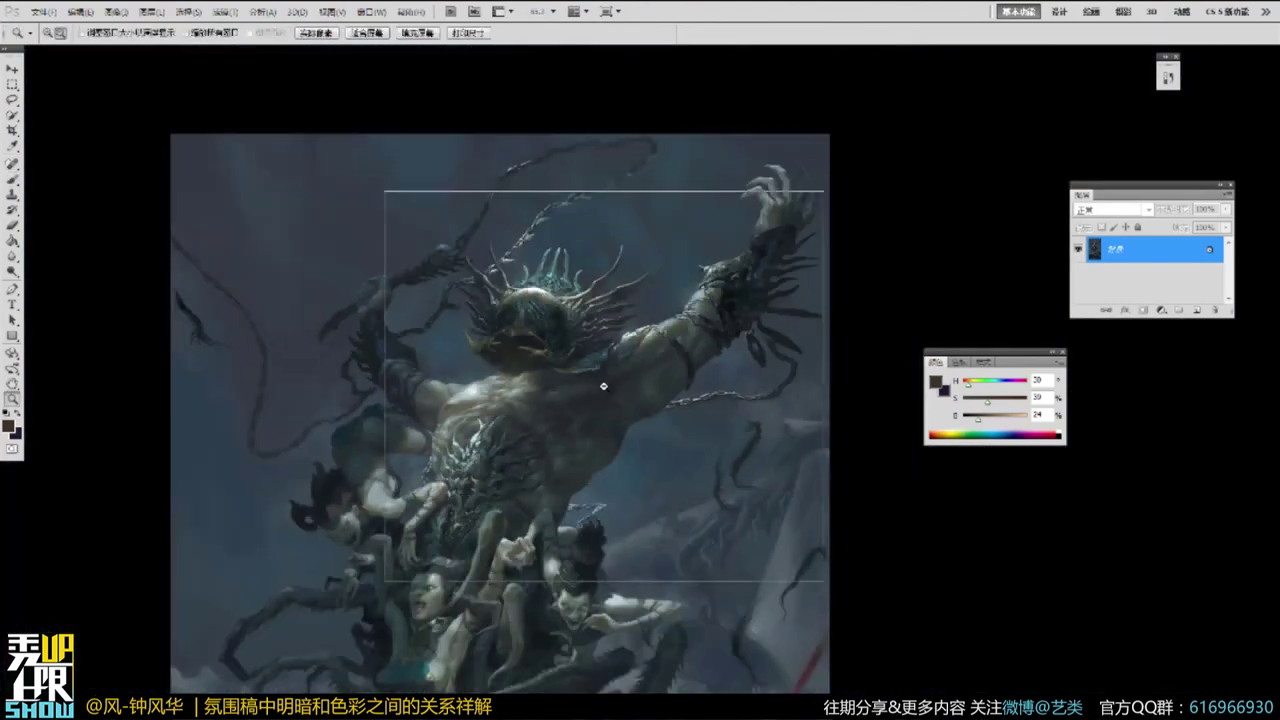
{"action": "left_click", "coordinate": [603, 386], "text": "alt"}
{"action": "left_click", "coordinate": [603, 386], "text": "alt"}
{"action": "key", "text": "b"}
{"action": "mouse_move", "coordinate": [684, 422]}
{"action": "left_mouse_down"}
{"action": "mouse_move", "coordinate": [694, 271]}
{"action": "mouse_move", "coordinate": [670, 341]}
{"action": "left_mouse_up"}
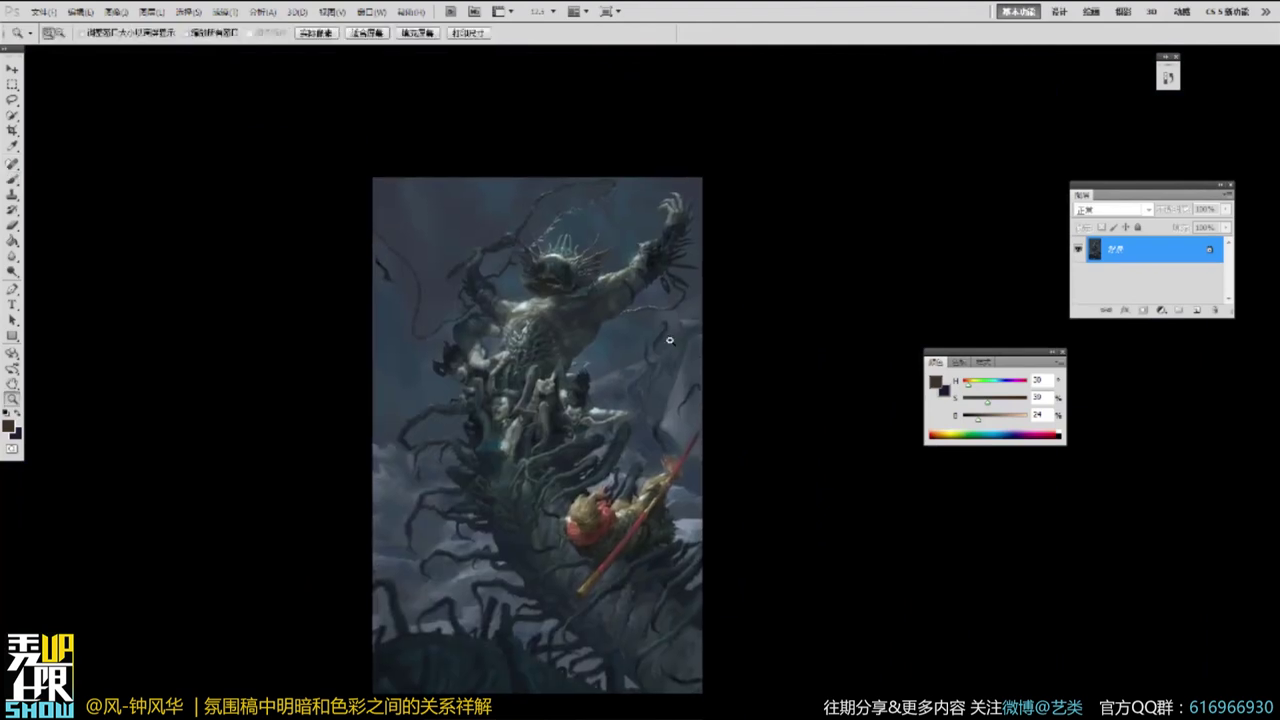
{"action": "scroll", "coordinate": [670, 341], "scroll_direction": "up", "scroll_amount": 1}
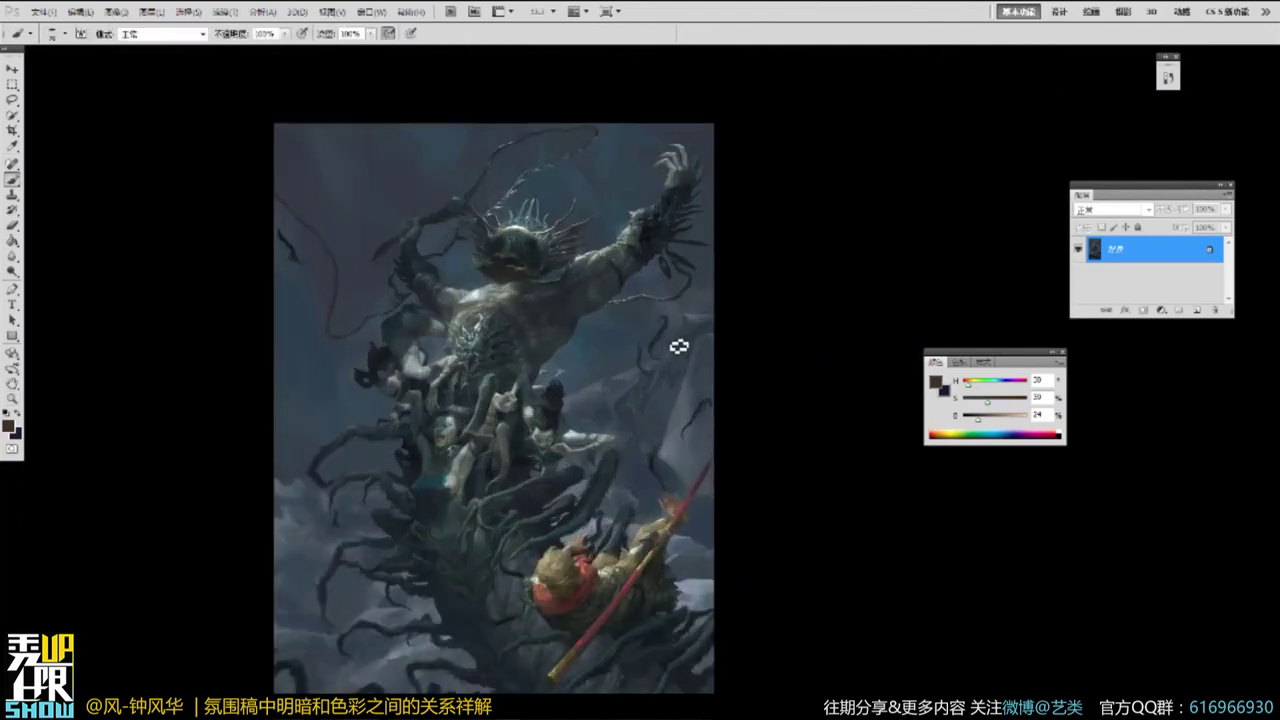
{"action": "scroll", "coordinate": [642, 268], "scroll_direction": "up", "scroll_amount": 1}
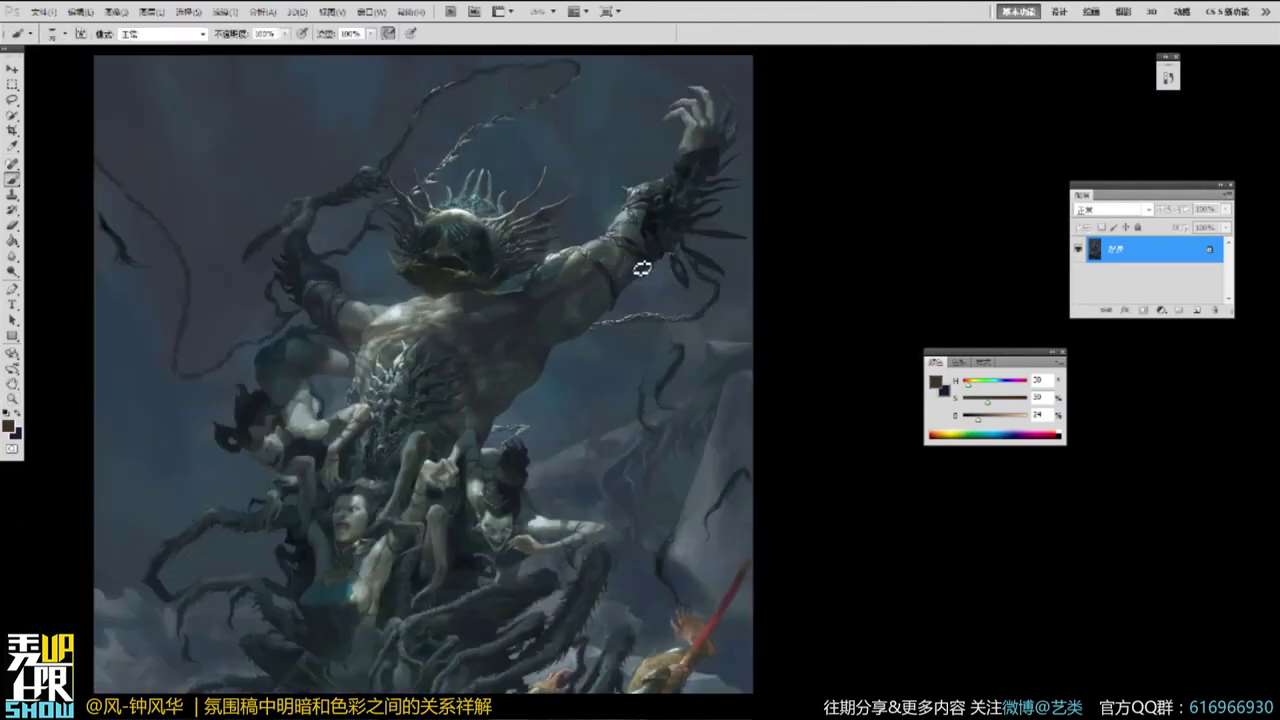
Examine the demon's spiked head, raised arm, torso and the pale figures clinging below it.
{"action": "left_click_drag", "start_coordinate": [506, 379], "coordinate": [482, 442]}
{"action": "left_click_drag", "start_coordinate": [464, 522], "coordinate": [371, 377]}
{"action": "left_click_drag", "start_coordinate": [438, 475], "coordinate": [393, 429]}
{"action": "left_click_drag", "start_coordinate": [461, 508], "coordinate": [456, 548]}
{"action": "left_click_drag", "start_coordinate": [418, 310], "coordinate": [414, 542]}
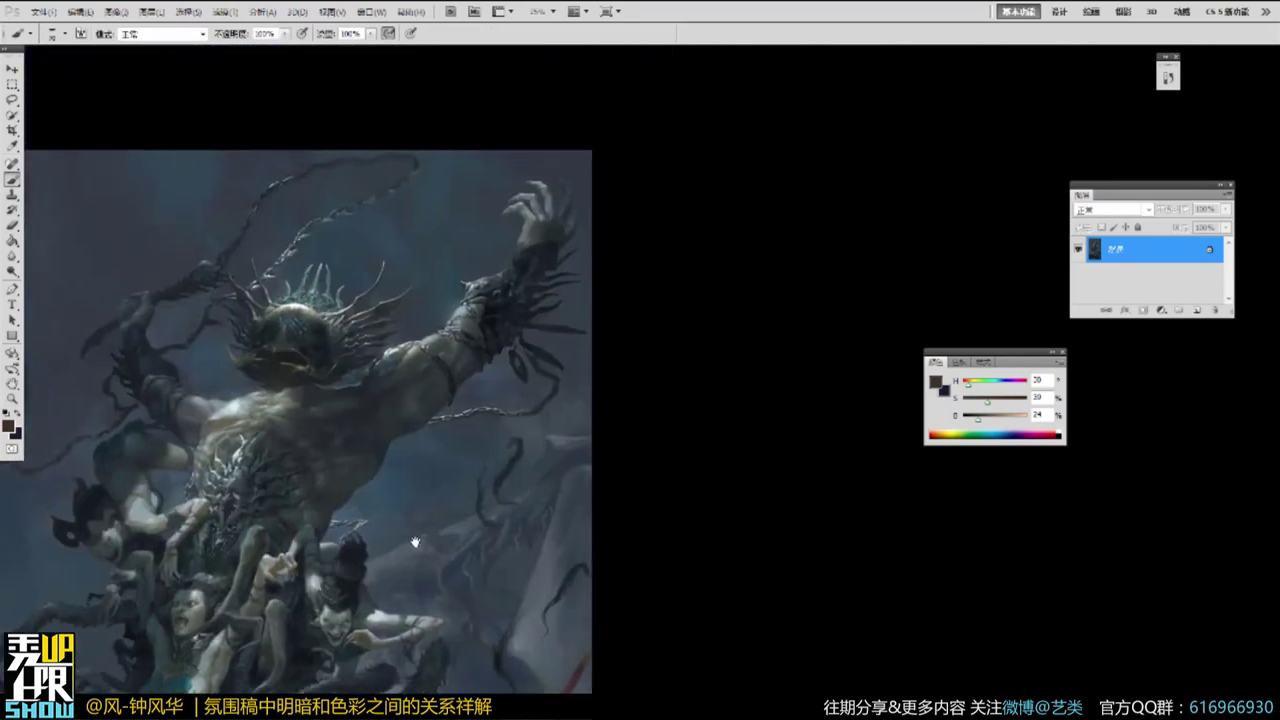
{"action": "left_click", "coordinate": [514, 317], "text": "ctrl"}
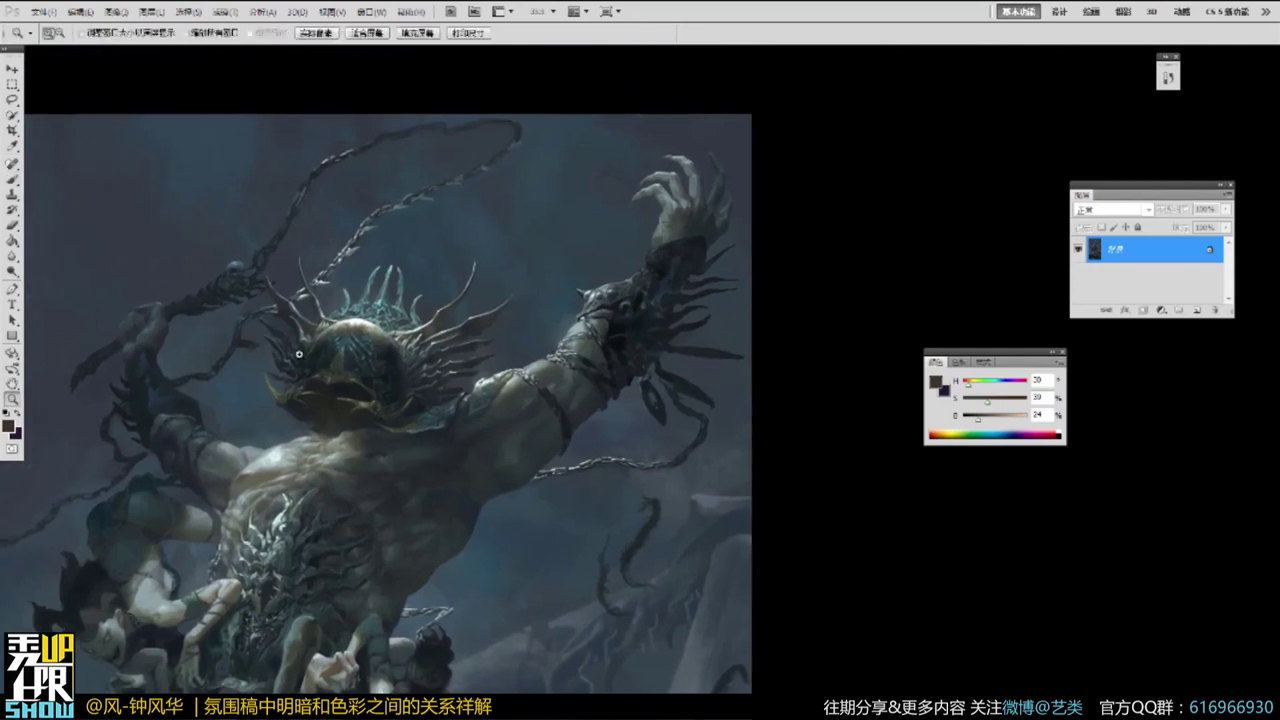
{"action": "left_click", "coordinate": [299, 354], "text": "ctrl"}
{"action": "mouse_move", "coordinate": [432, 368]}
{"action": "left_mouse_down"}
{"action": "mouse_move", "coordinate": [476, 340]}
{"action": "mouse_move", "coordinate": [566, 368]}
{"action": "mouse_move", "coordinate": [569, 259]}
{"action": "left_mouse_up"}
{"action": "left_click", "coordinate": [543, 373], "text": "alt"}
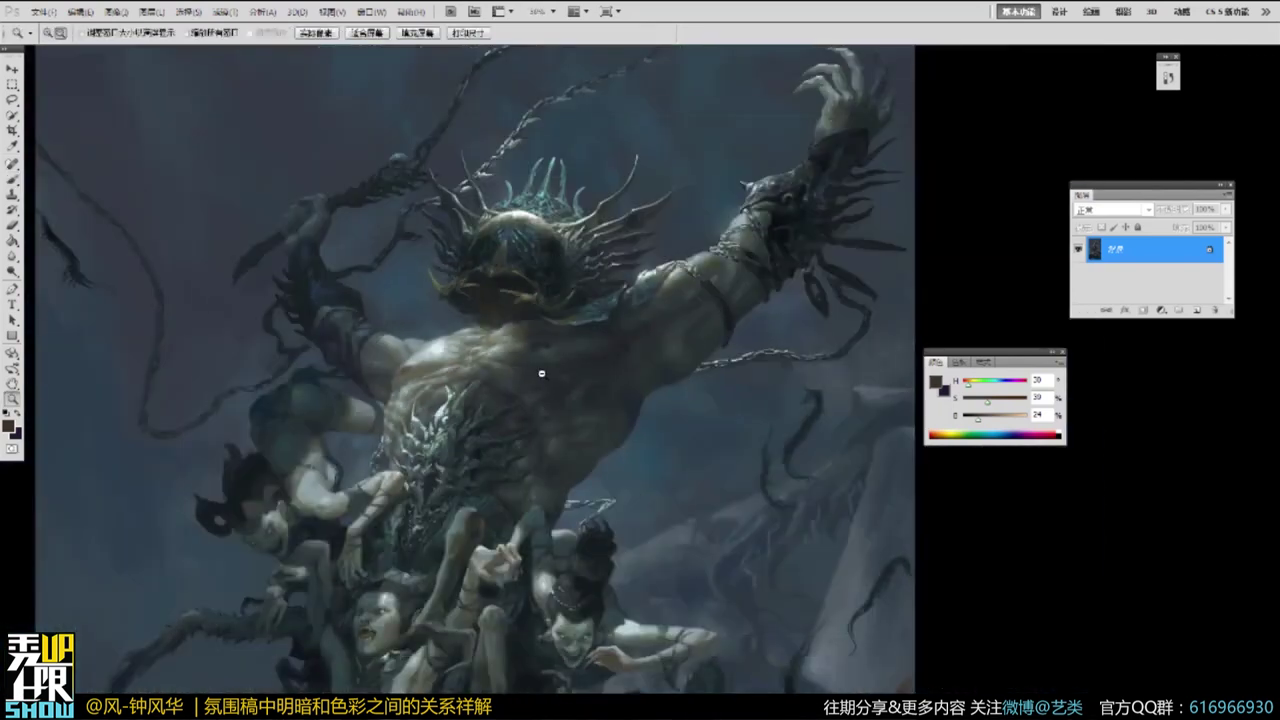
{"action": "left_click", "coordinate": [542, 374], "text": "alt"}
{"action": "left_click", "coordinate": [546, 374], "text": "alt"}
{"action": "left_click_drag", "start_coordinate": [647, 403], "coordinate": [597, 329]}
Leave full-screen mode and close the many-limbed demon painting.
{"action": "key", "text": "f"}
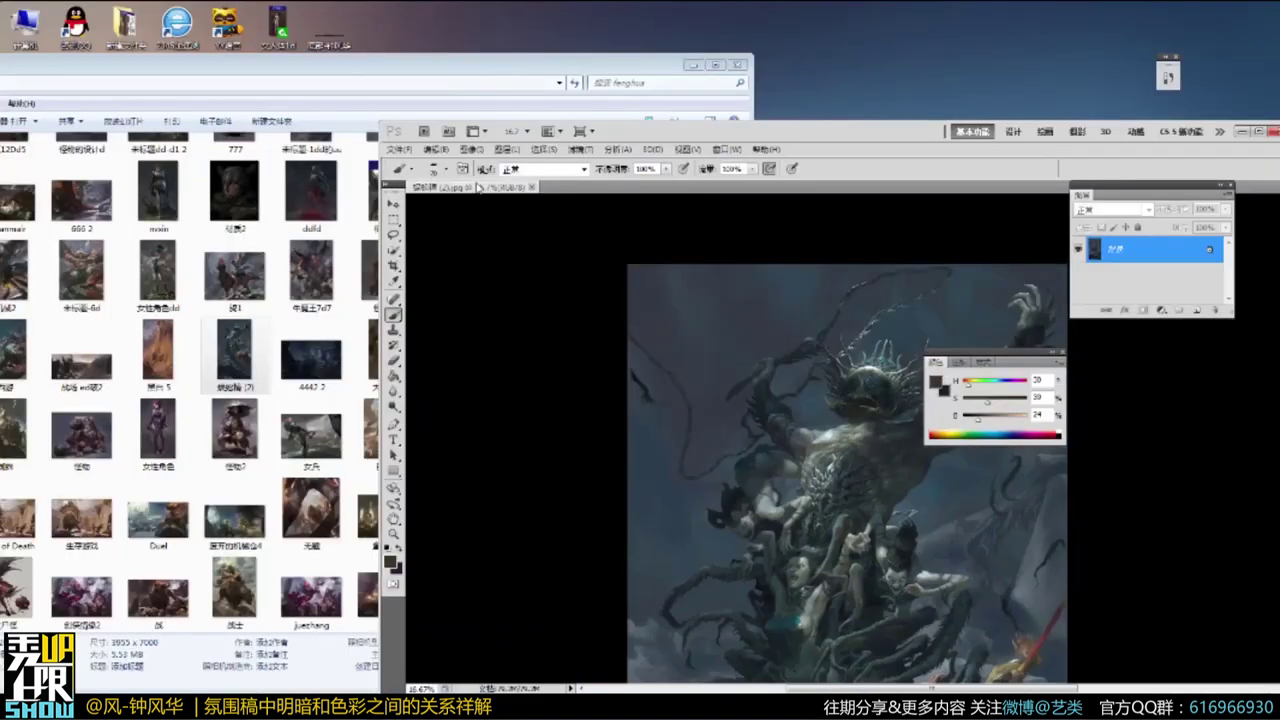
{"action": "left_click_drag", "start_coordinate": [478, 188], "coordinate": [380, 382]}
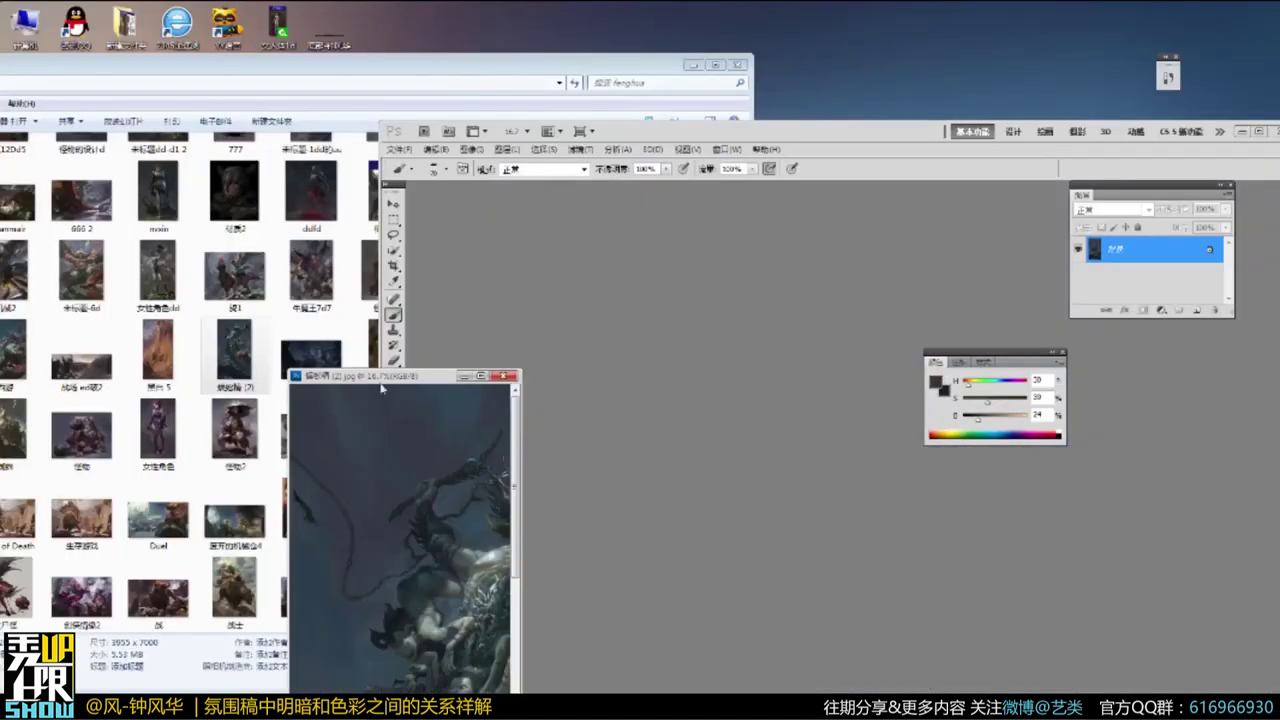
{"action": "left_click", "coordinate": [510, 376]}
Open 西游.jpg from the image folder in Photoshop and move the program window clear of the floating palettes.
{"action": "left_click", "coordinate": [348, 81]}
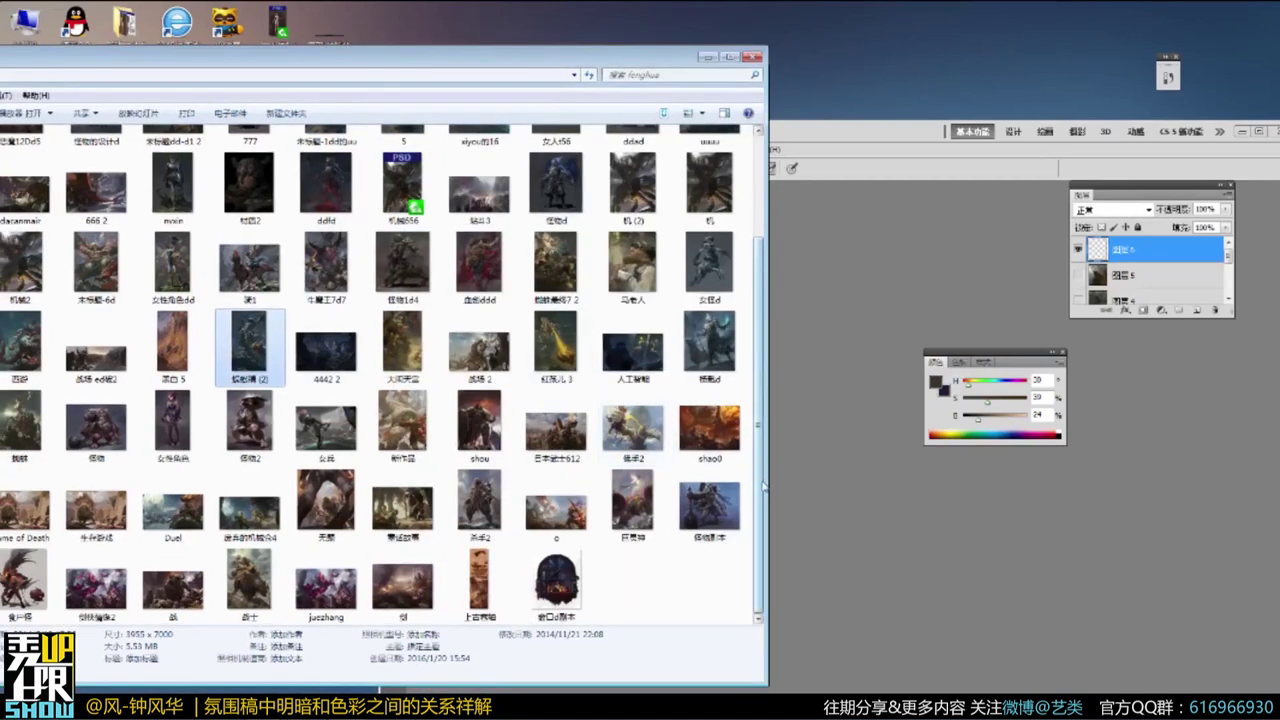
{"action": "scroll", "coordinate": [763, 487], "scroll_direction": "up", "scroll_amount": 1}
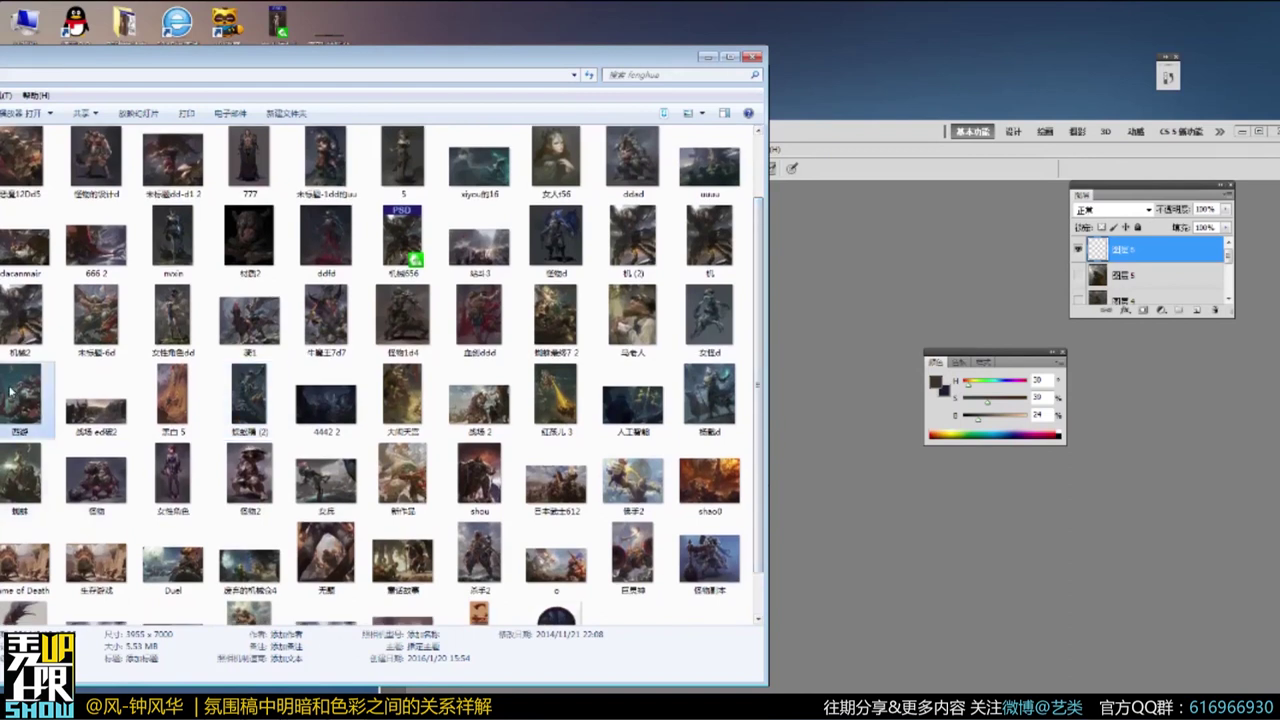
{"action": "left_click", "coordinate": [853, 308]}
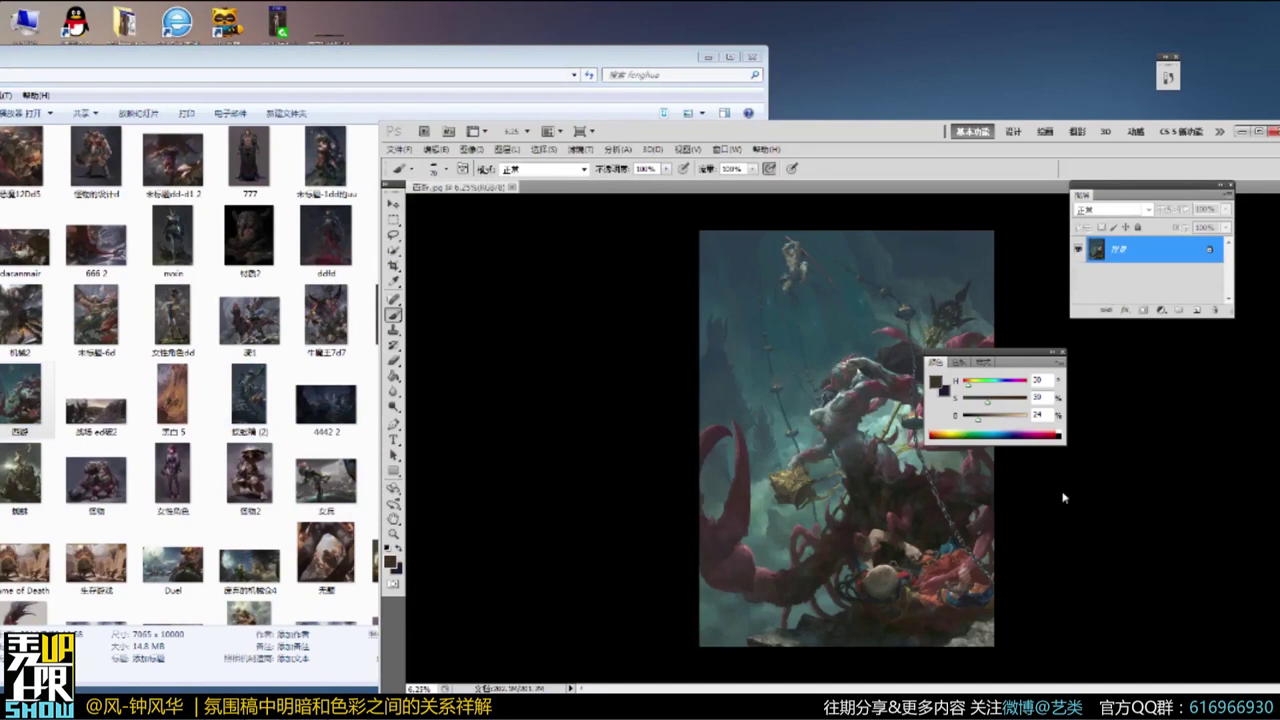
{"action": "left_click_drag", "start_coordinate": [880, 132], "coordinate": [594, 165]}
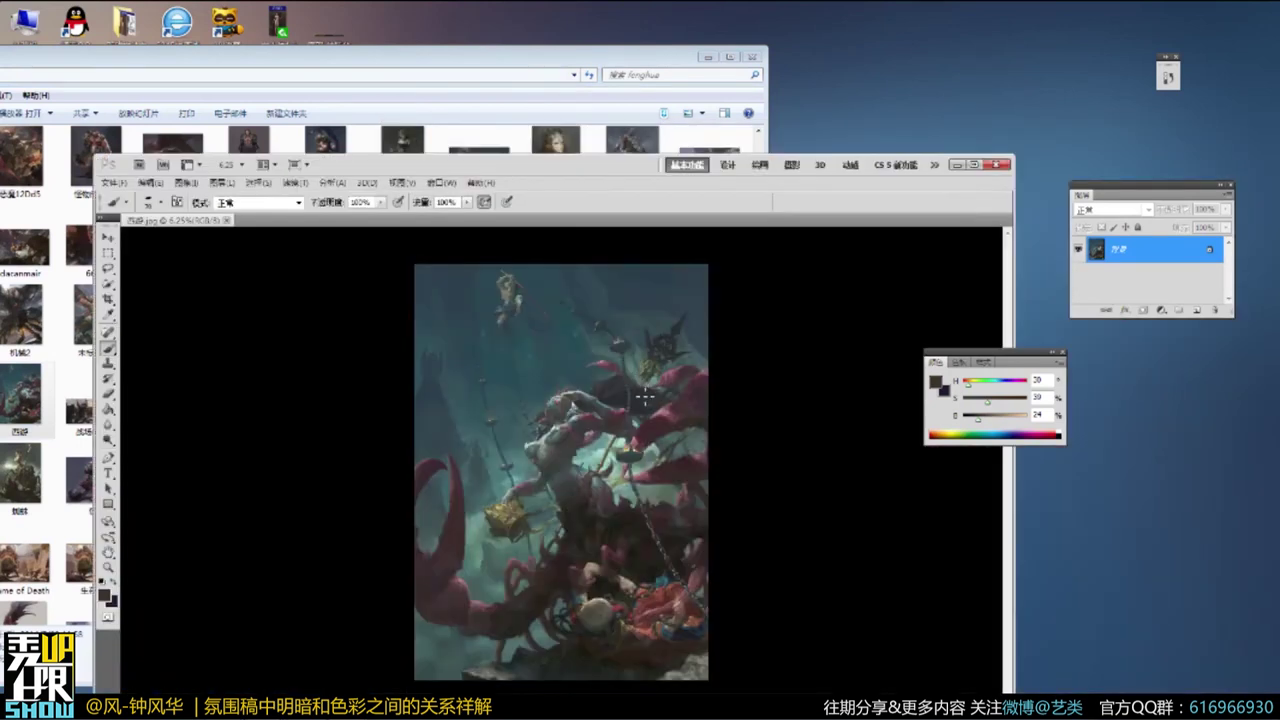
Sample the teal background colour above the creature's head and show the painting full screen.
{"action": "left_click", "coordinate": [568, 355], "text": "ctrl"}
{"action": "left_click", "coordinate": [568, 355], "text": "ctrl"}
{"action": "left_click", "coordinate": [568, 355], "text": "ctrl"}
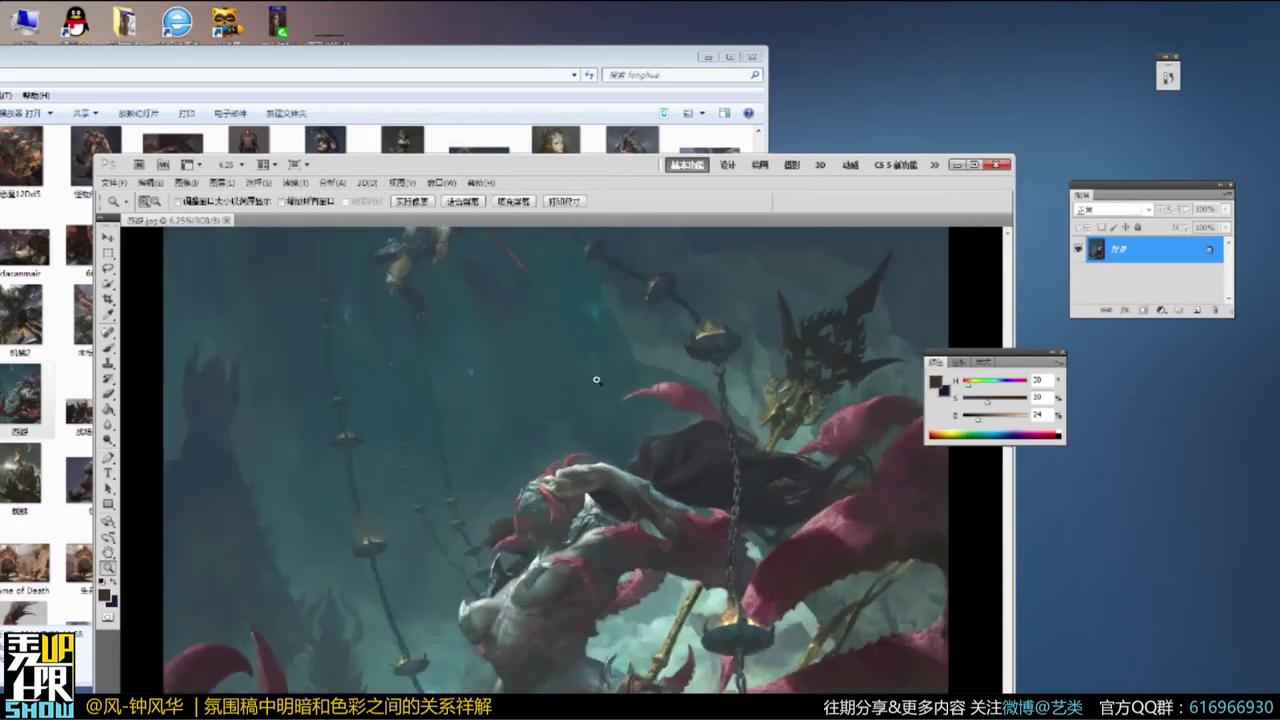
{"action": "left_click", "coordinate": [597, 377], "text": "ctrl"}
{"action": "left_click", "coordinate": [592, 379], "text": "alt"}
{"action": "key", "text": "f"}
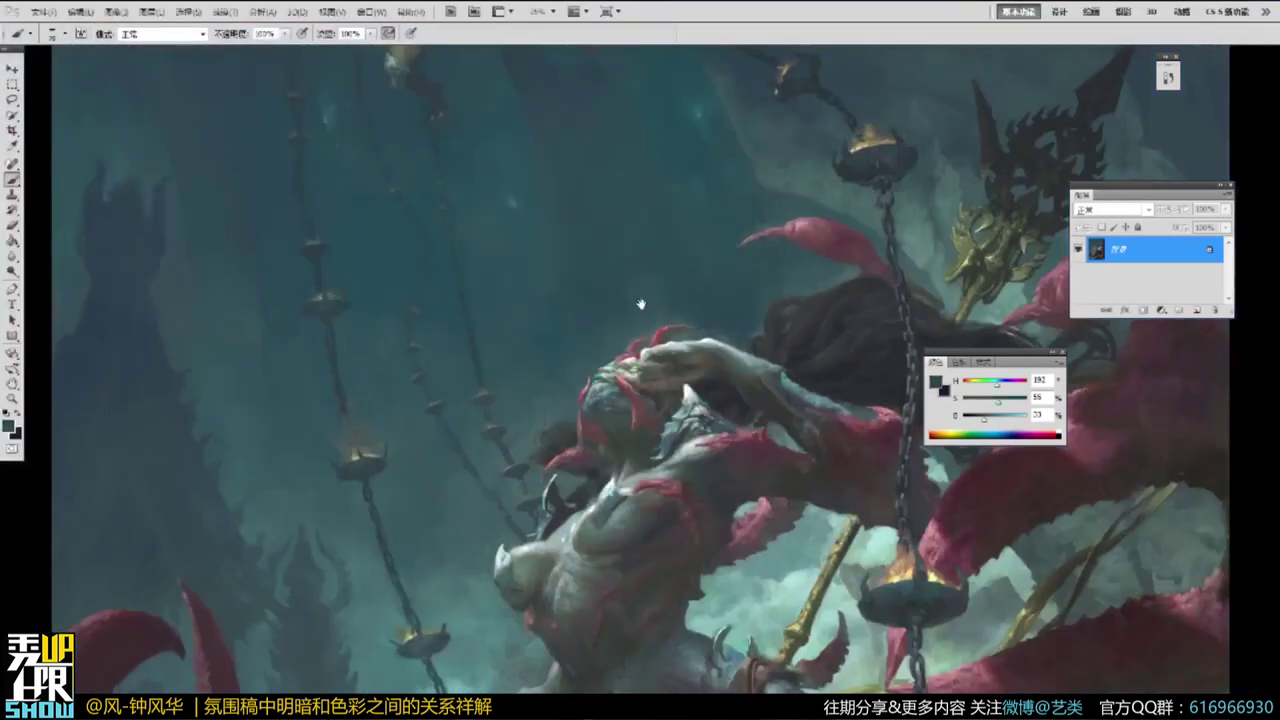
Examine the creature's torso, the golden object in its hand, the hanging lamps and the dark red lower body.
{"action": "left_click_drag", "start_coordinate": [642, 304], "coordinate": [618, 444]}
{"action": "mouse_move", "coordinate": [641, 351]}
{"action": "left_mouse_down"}
{"action": "mouse_move", "coordinate": [667, 483]}
{"action": "mouse_move", "coordinate": [561, 238]}
{"action": "left_mouse_up"}
{"action": "left_click_drag", "start_coordinate": [710, 424], "coordinate": [530, 250]}
{"action": "left_click_drag", "start_coordinate": [607, 508], "coordinate": [597, 292]}
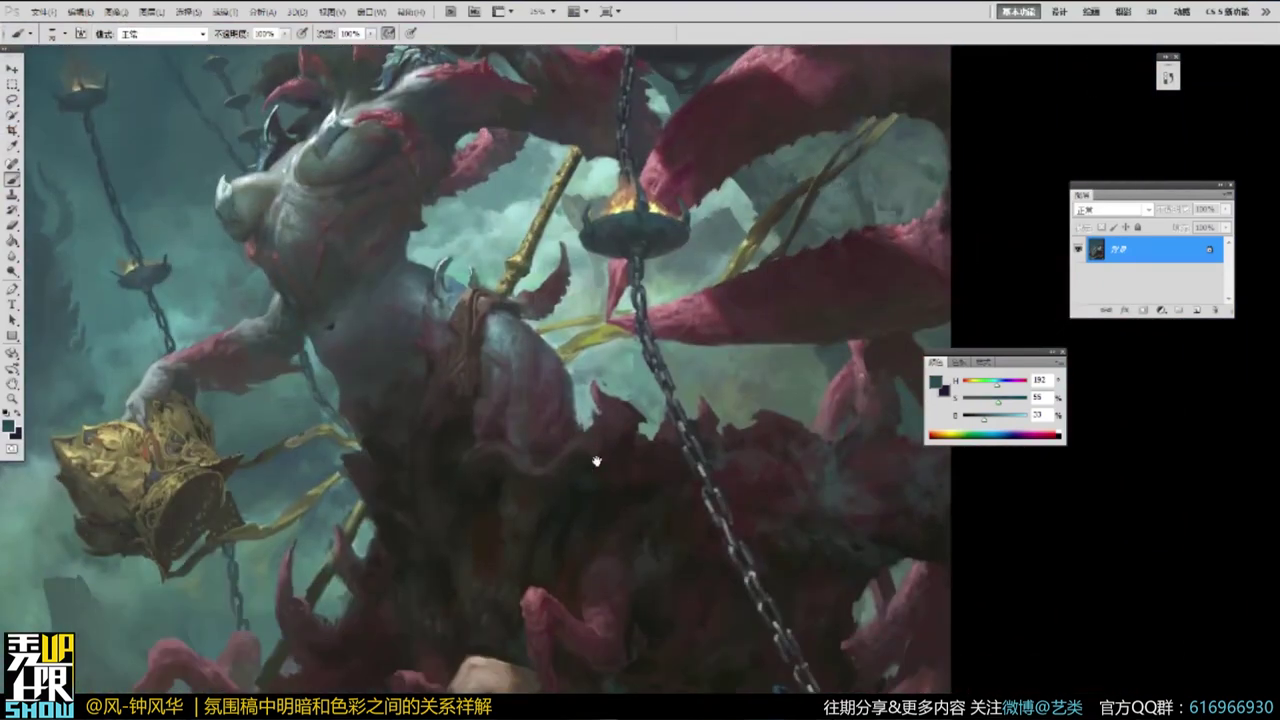
{"action": "left_click_drag", "start_coordinate": [608, 457], "coordinate": [586, 366]}
{"action": "mouse_move", "coordinate": [664, 433]}
{"action": "left_mouse_down"}
{"action": "mouse_move", "coordinate": [734, 297]}
{"action": "mouse_move", "coordinate": [736, 596]}
{"action": "left_mouse_up"}
View the whole teal and red underwater painting at a reduced size to judge its overall light and colour.
{"action": "key", "text": "z"}
{"action": "left_click", "coordinate": [728, 331], "text": "alt"}
{"action": "left_click", "coordinate": [728, 331], "text": "alt"}
{"action": "left_click", "coordinate": [728, 331], "text": "alt"}
{"action": "left_click", "coordinate": [728, 331], "text": "alt"}
{"action": "left_click", "coordinate": [728, 331], "text": "alt"}
{"action": "key", "text": "b"}
{"action": "left_click_drag", "start_coordinate": [776, 440], "coordinate": [770, 346]}
{"action": "key", "text": "z"}
{"action": "left_click", "coordinate": [767, 343]}
{"action": "left_click_drag", "start_coordinate": [784, 402], "coordinate": [650, 414]}
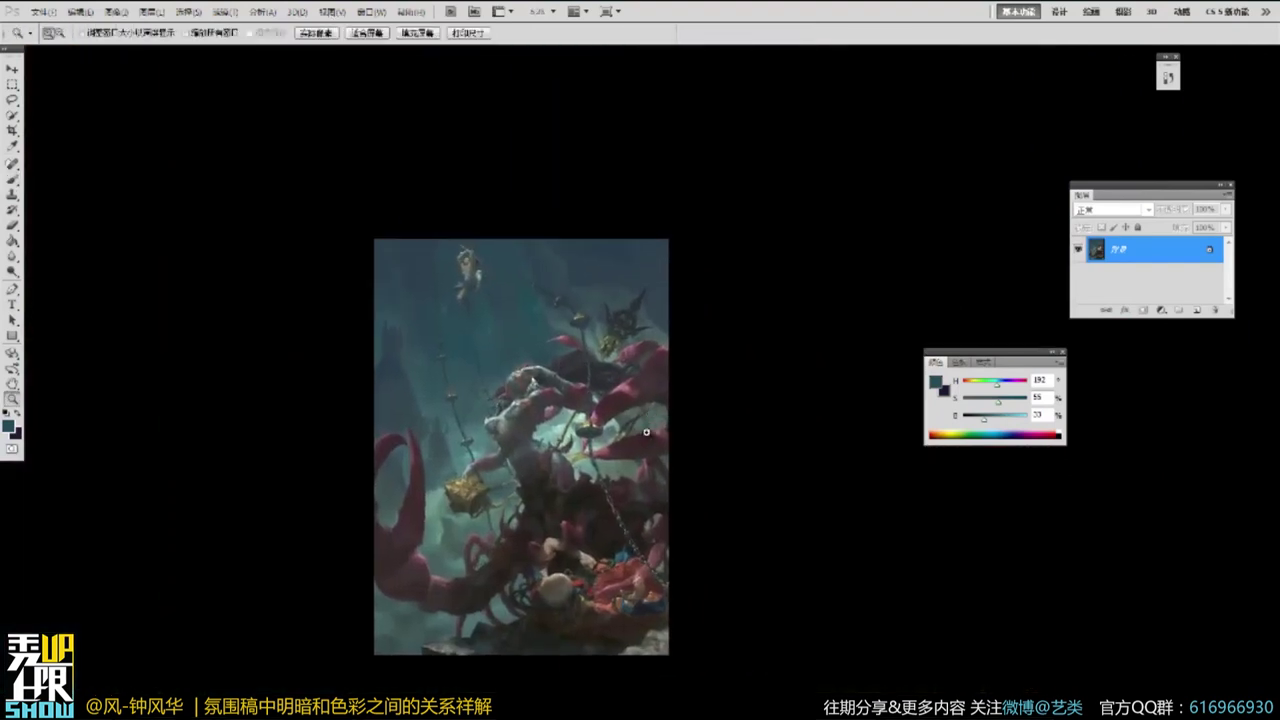
Examine the creature's head and chest up close and sample the pale highlight colour on its shoulder.
{"action": "left_click", "coordinate": [646, 432]}
{"action": "left_click", "coordinate": [646, 432]}
{"action": "left_click", "coordinate": [646, 432]}
{"action": "left_click", "coordinate": [646, 432]}
{"action": "key", "text": "b"}
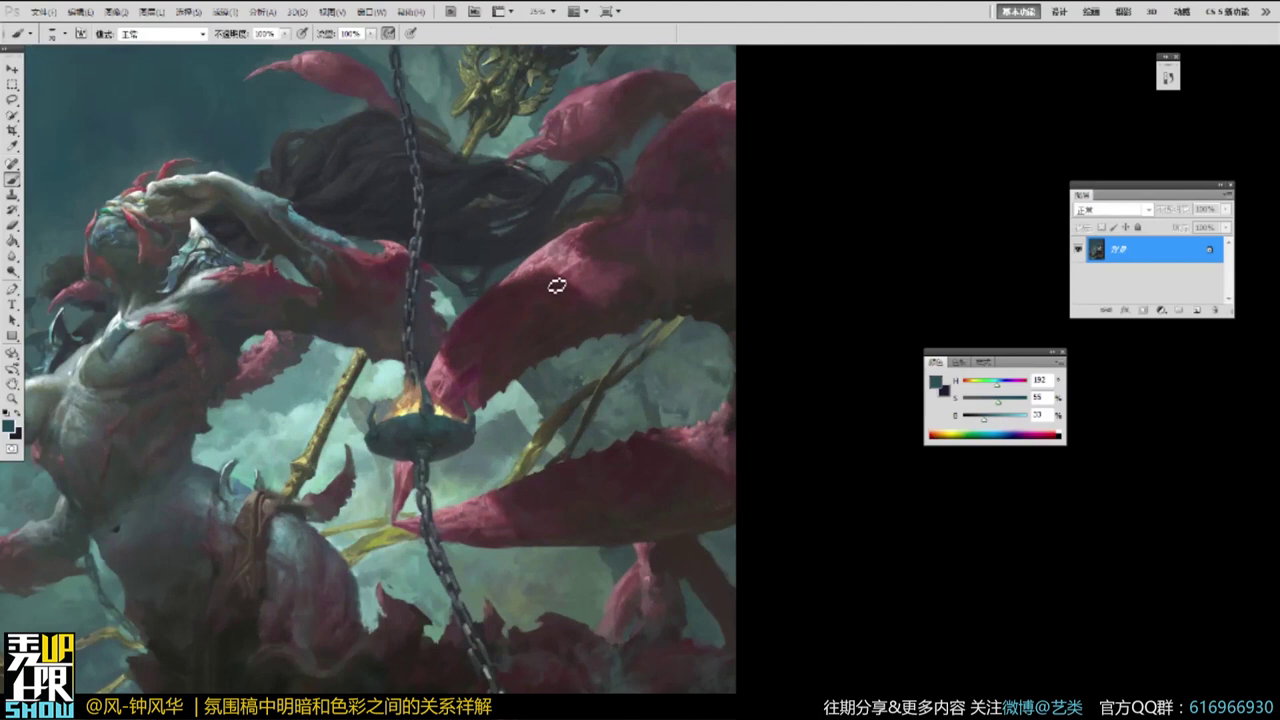
{"action": "left_click_drag", "start_coordinate": [629, 332], "coordinate": [800, 377]}
{"action": "key", "text": "z"}
{"action": "left_click", "coordinate": [360, 447]}
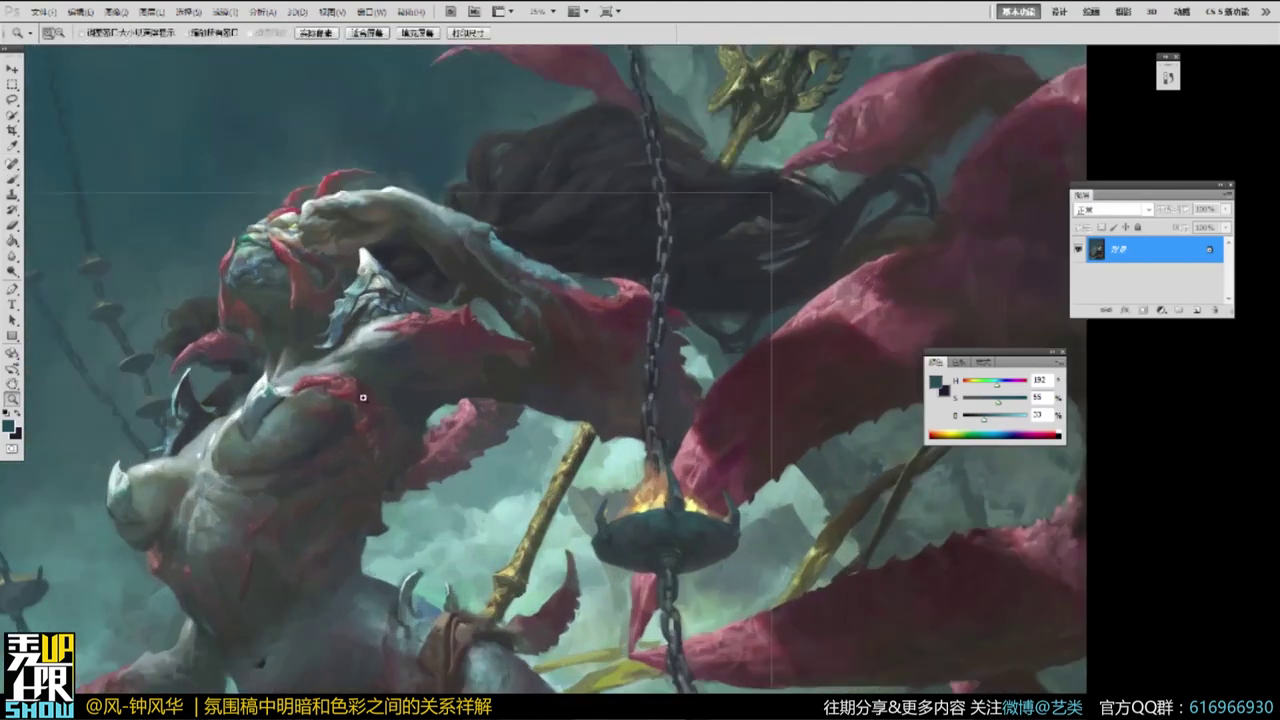
{"action": "left_click", "coordinate": [360, 447]}
{"action": "key", "text": "b"}
{"action": "left_click", "coordinate": [380, 277], "text": "alt"}
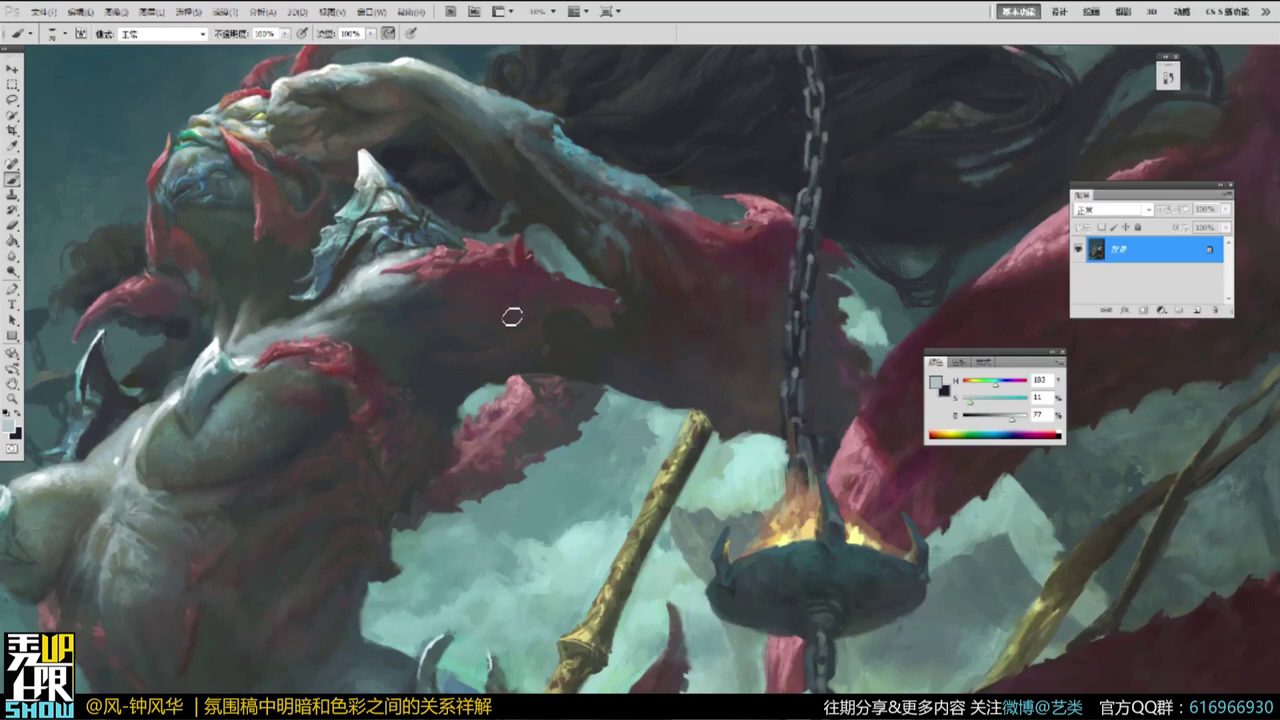
Examine the creature's dark hair, the spiked golden weapon, the burning lamps and the shaded waist up close.
{"action": "left_click_drag", "start_coordinate": [618, 108], "coordinate": [636, 330]}
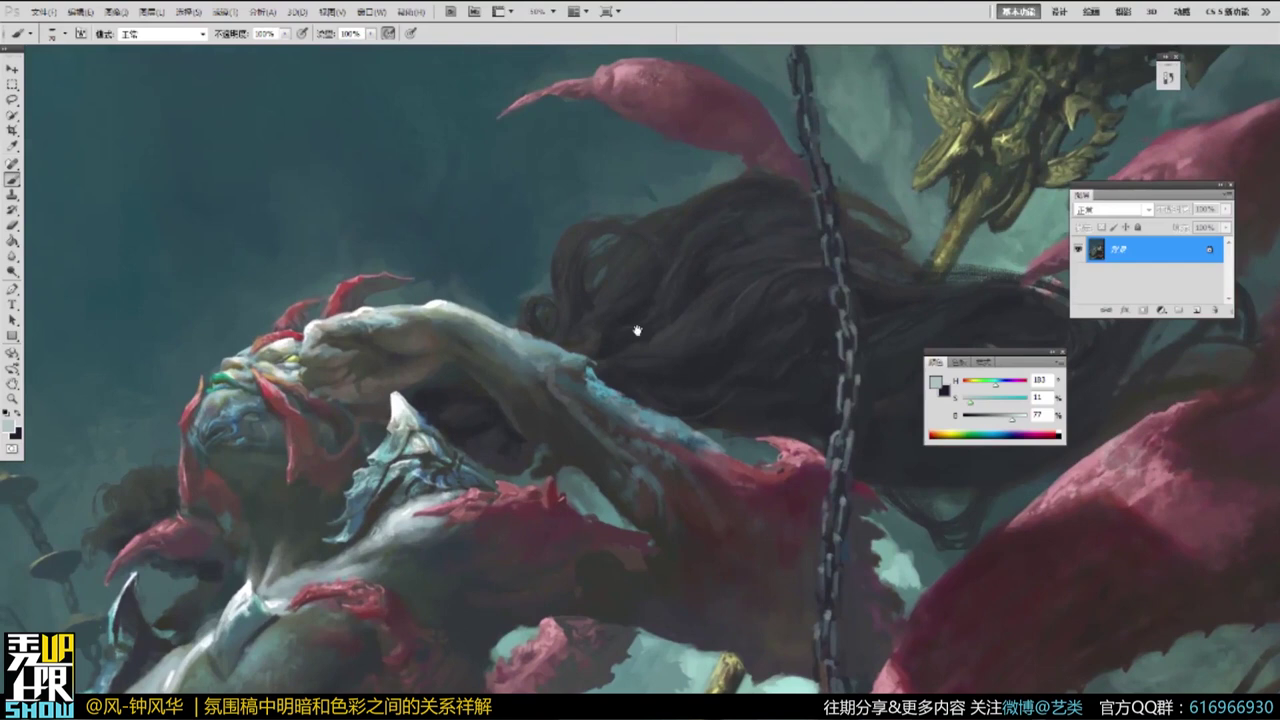
{"action": "left_click_drag", "start_coordinate": [551, 338], "coordinate": [468, 421]}
{"action": "left_click_drag", "start_coordinate": [720, 305], "coordinate": [509, 514]}
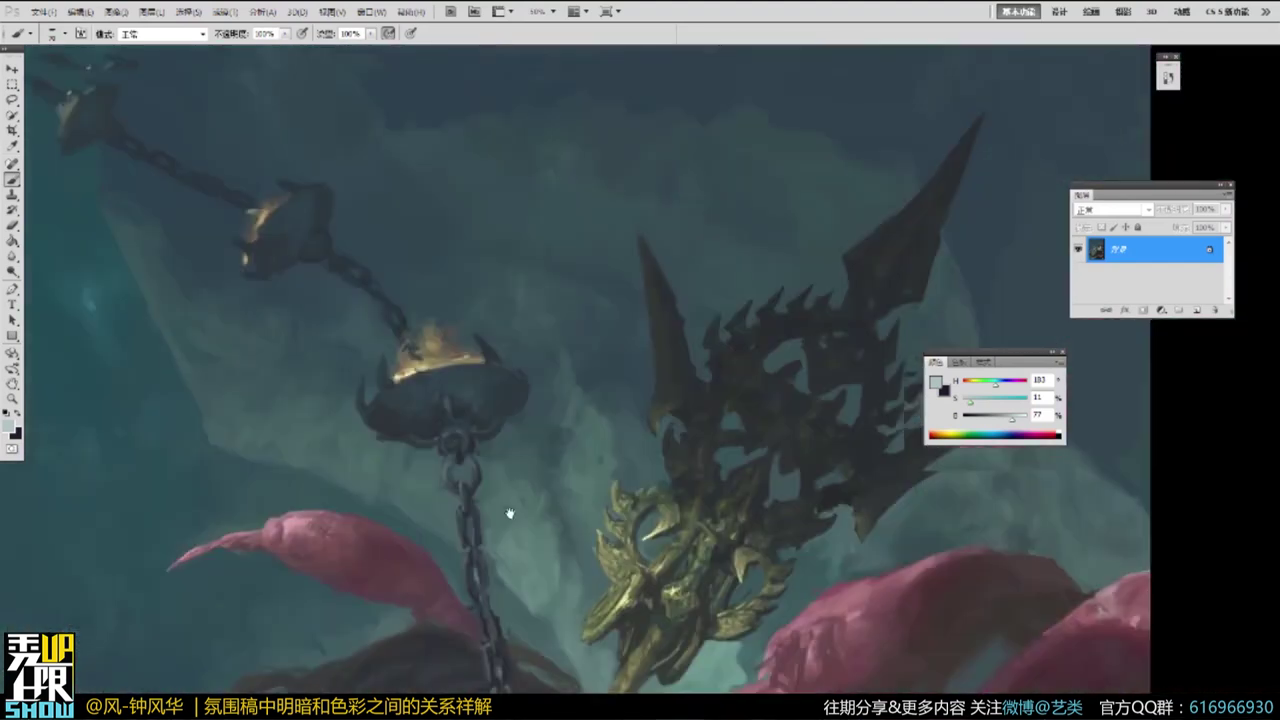
{"action": "left_click_drag", "start_coordinate": [625, 330], "coordinate": [534, 558]}
{"action": "mouse_move", "coordinate": [473, 310]}
{"action": "left_mouse_down"}
{"action": "mouse_move", "coordinate": [760, 551]}
{"action": "mouse_move", "coordinate": [868, 685]}
{"action": "left_mouse_up"}
{"action": "left_click_drag", "start_coordinate": [534, 553], "coordinate": [890, 110]}
{"action": "mouse_move", "coordinate": [418, 512]}
{"action": "left_mouse_down"}
{"action": "mouse_move", "coordinate": [581, 402]}
{"action": "mouse_move", "coordinate": [580, 486]}
{"action": "mouse_move", "coordinate": [509, 277]}
{"action": "mouse_move", "coordinate": [372, 117]}
{"action": "left_mouse_up"}
{"action": "left_click_drag", "start_coordinate": [411, 440], "coordinate": [436, 157]}
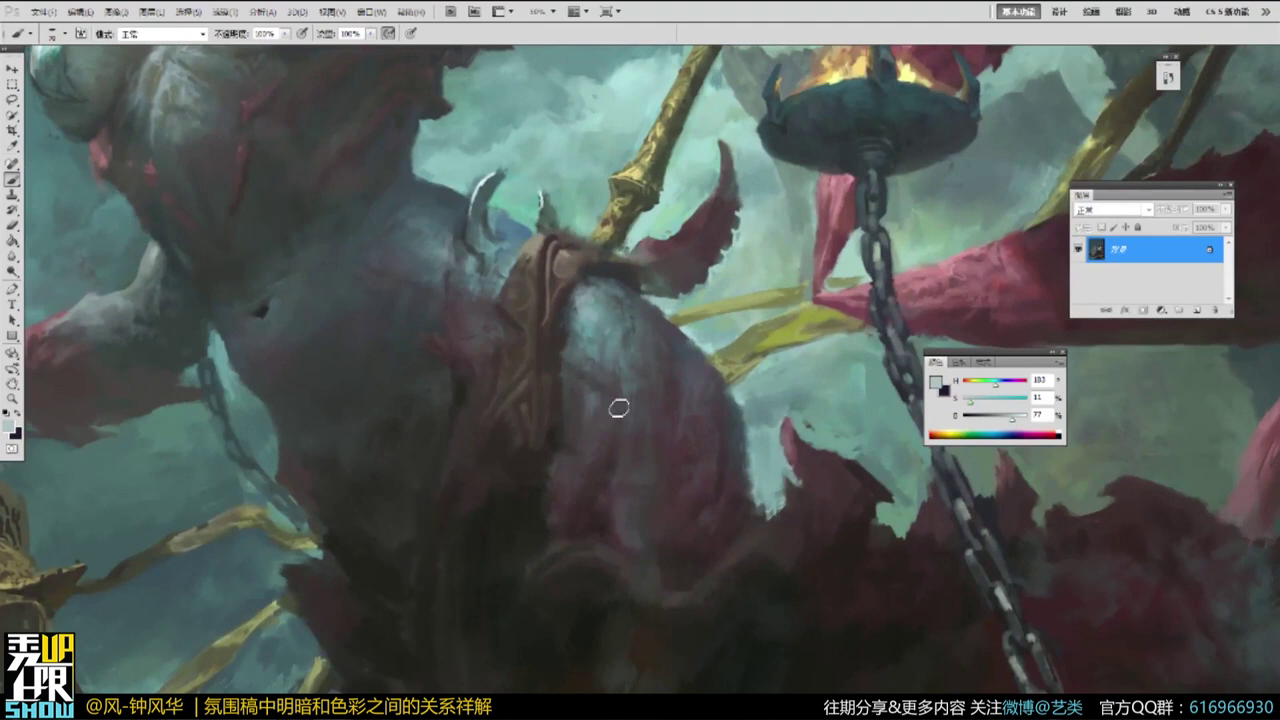
{"action": "left_click_drag", "start_coordinate": [617, 380], "coordinate": [722, 514]}
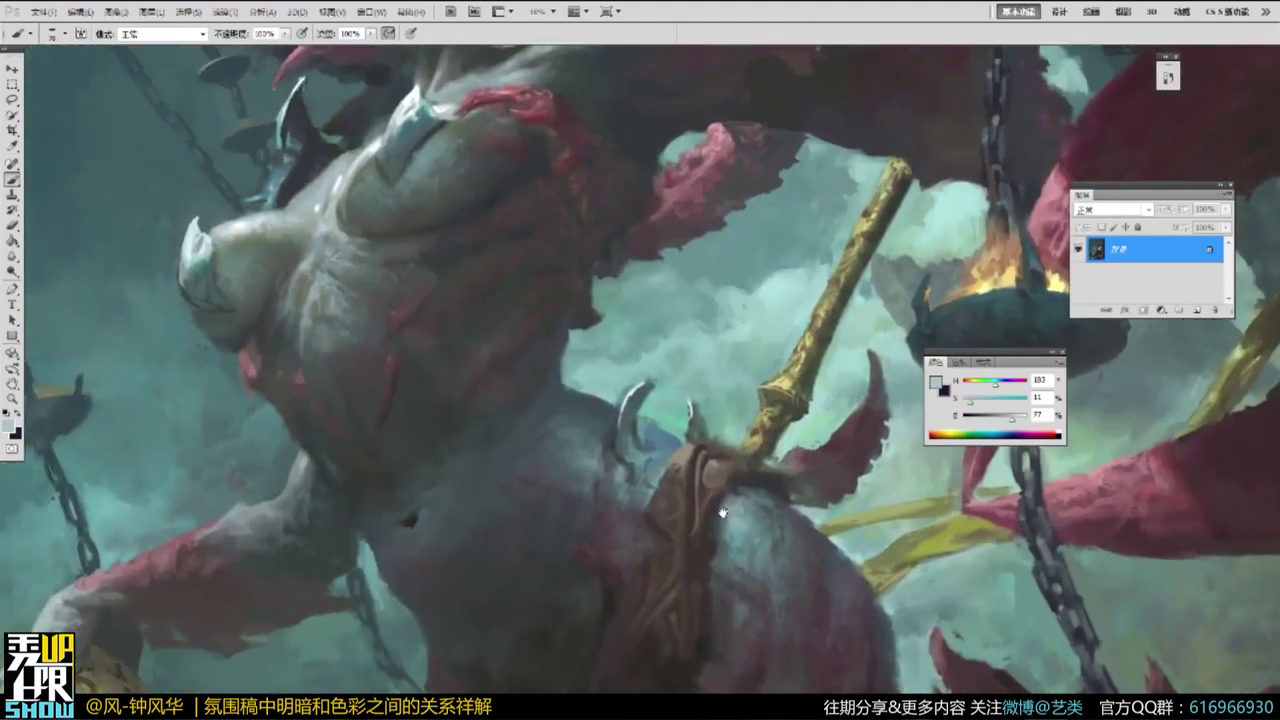
Examine the creature's torso and golden staff up close, and compare them with the whole underwater painting.
{"action": "left_click_drag", "start_coordinate": [689, 334], "coordinate": [721, 490]}
{"action": "left_click", "coordinate": [713, 429], "text": "alt"}
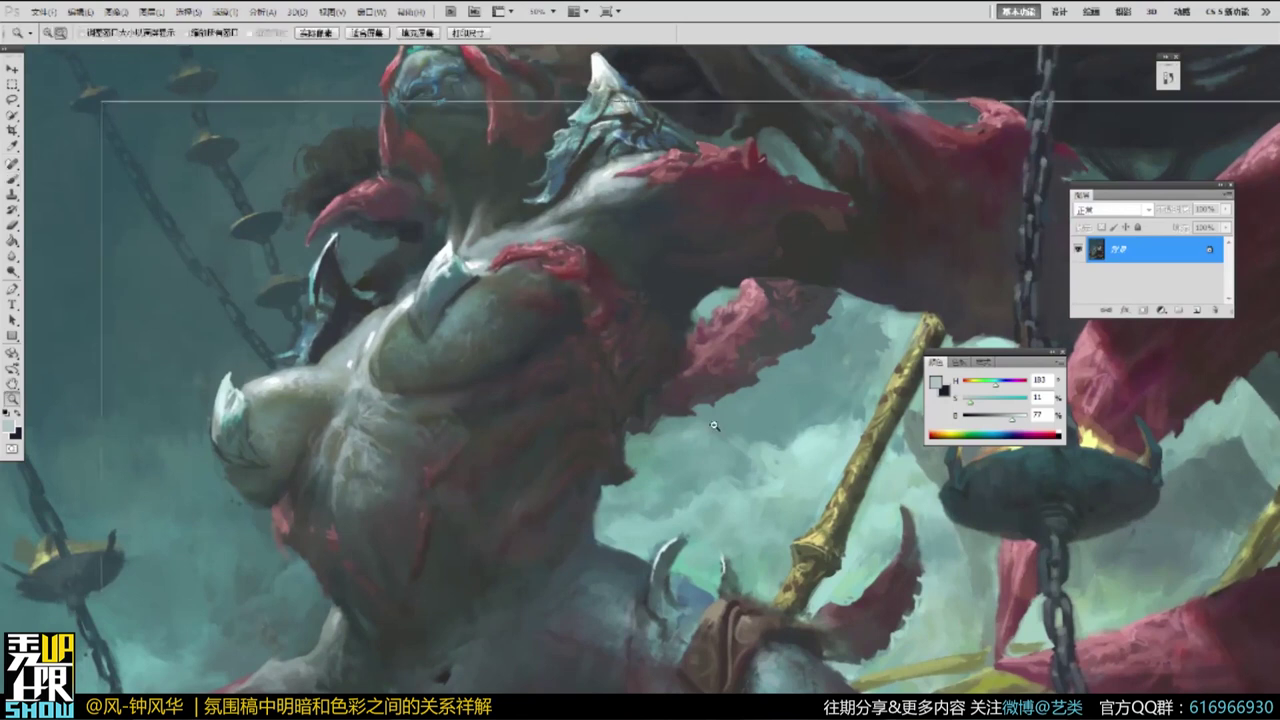
{"action": "left_click", "coordinate": [713, 427], "text": "alt"}
{"action": "left_click_drag", "start_coordinate": [776, 384], "coordinate": [570, 401]}
{"action": "left_click", "coordinate": [497, 480], "text": "alt"}
{"action": "left_click", "coordinate": [497, 480], "text": "alt"}
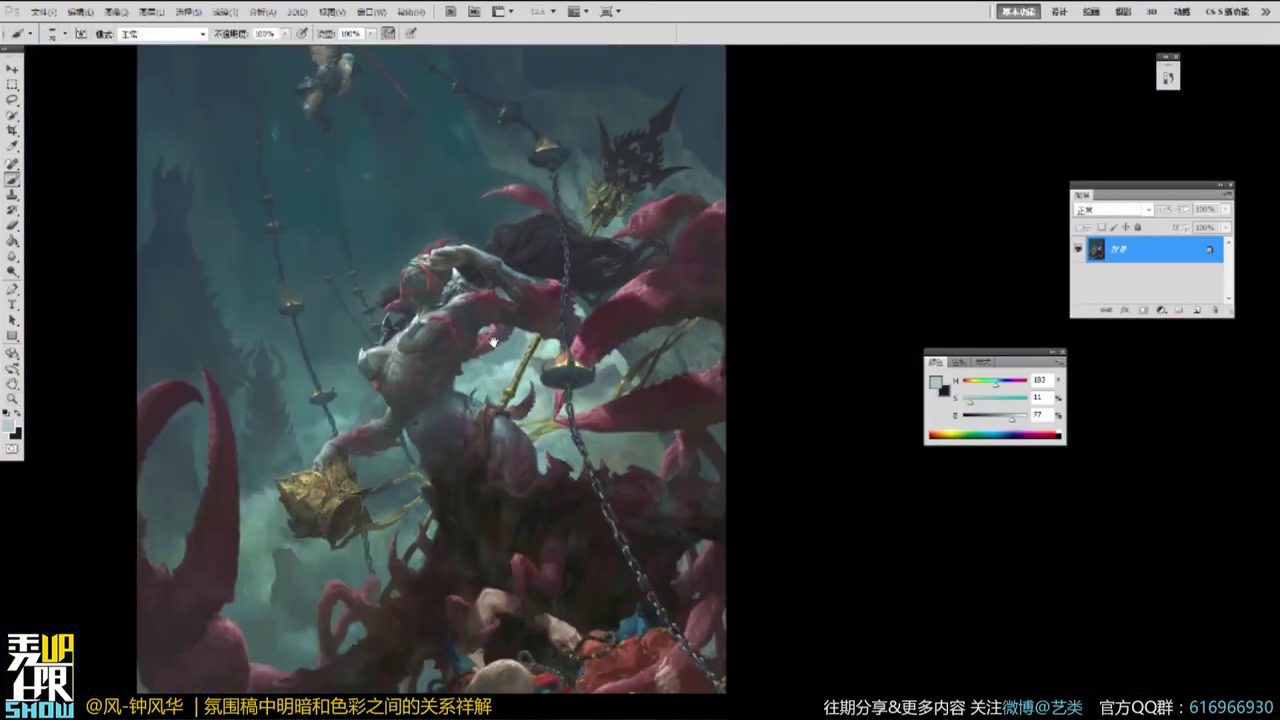
Compare the creature's figure and the burning lamp up close with the entire painting reduced to thumbnail size.
{"action": "key", "text": "ctrl+space"}
{"action": "left_click", "coordinate": [502, 422]}
{"action": "left_click", "coordinate": [502, 422]}
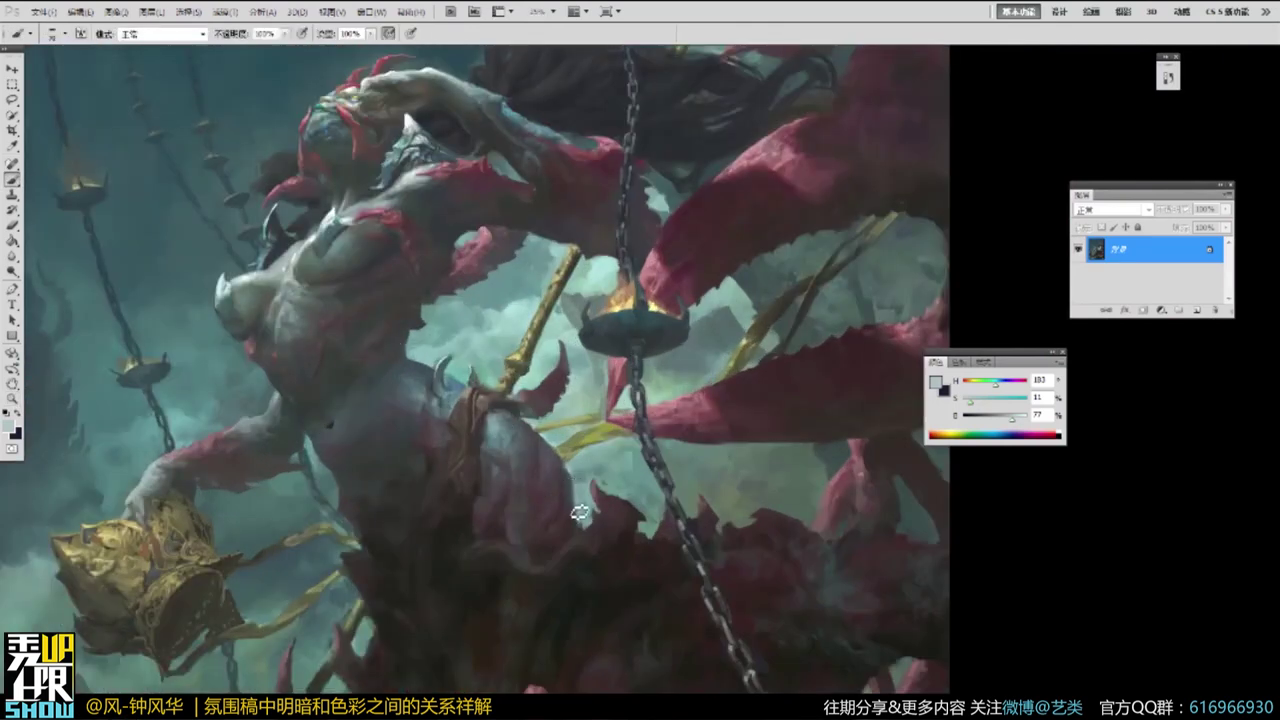
{"action": "key", "text": "alt+space"}
{"action": "left_click", "coordinate": [578, 504], "text": "alt"}
{"action": "left_click", "coordinate": [578, 503], "text": "alt"}
{"action": "left_click", "coordinate": [578, 503], "text": "alt"}
{"action": "left_click", "coordinate": [578, 504], "text": "alt"}
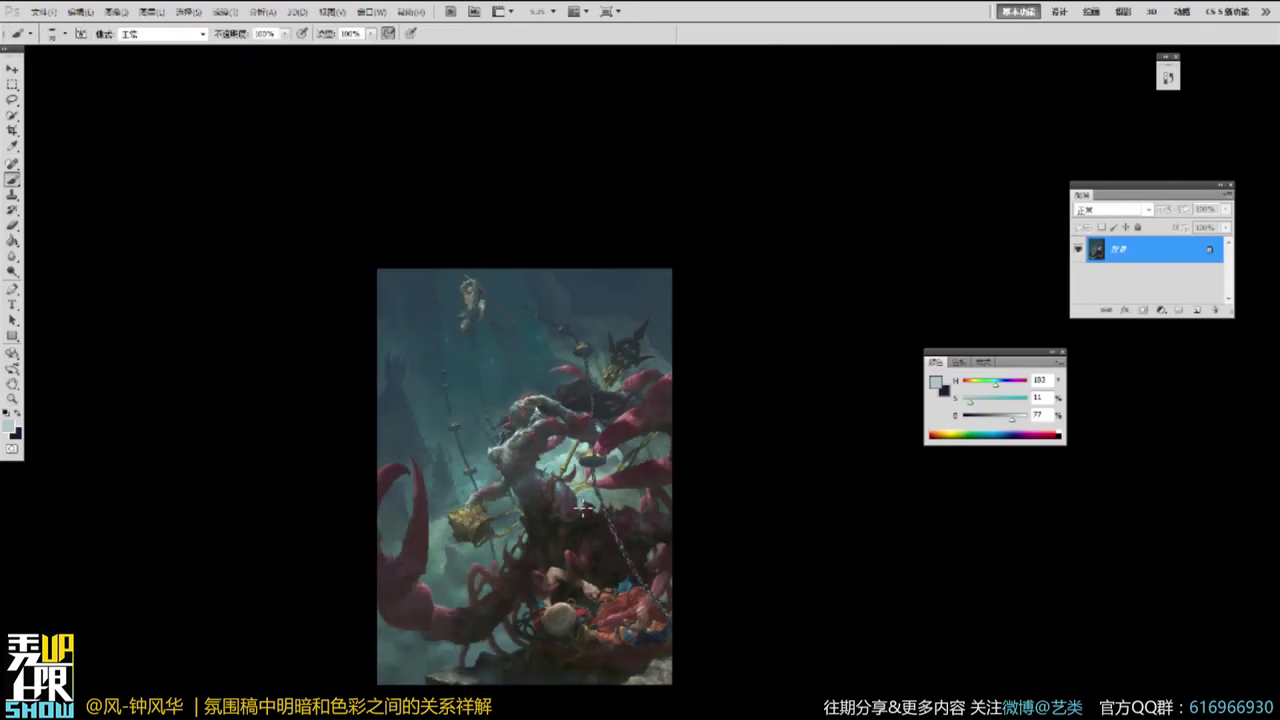
Examine the fallen robed figure among the red tentacles, the misty background and the leaping fighter with the red staff.
{"action": "key", "text": "ctrl+space"}
{"action": "left_click", "coordinate": [620, 540], "text": "ctrl"}
{"action": "left_click", "coordinate": [620, 540], "text": "ctrl"}
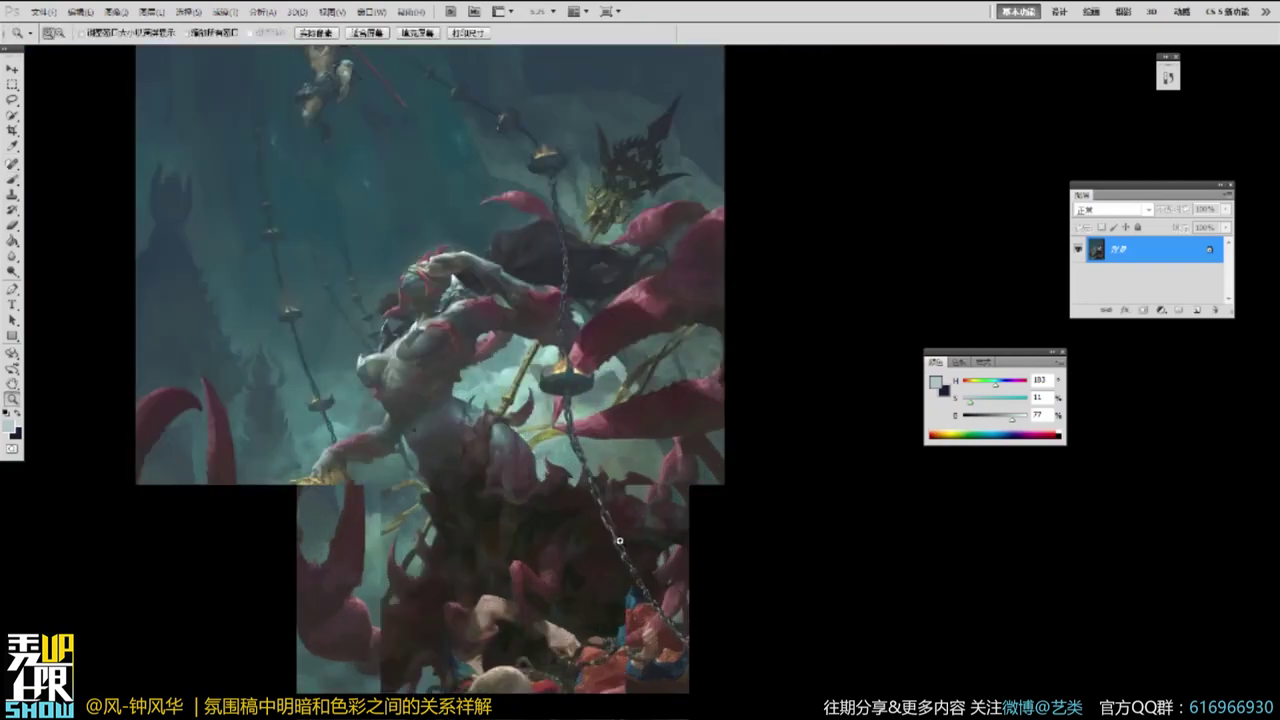
{"action": "left_click", "coordinate": [620, 540], "text": "ctrl"}
{"action": "left_click", "coordinate": [620, 540], "text": "ctrl"}
{"action": "left_click_drag", "start_coordinate": [625, 618], "coordinate": [669, 318]}
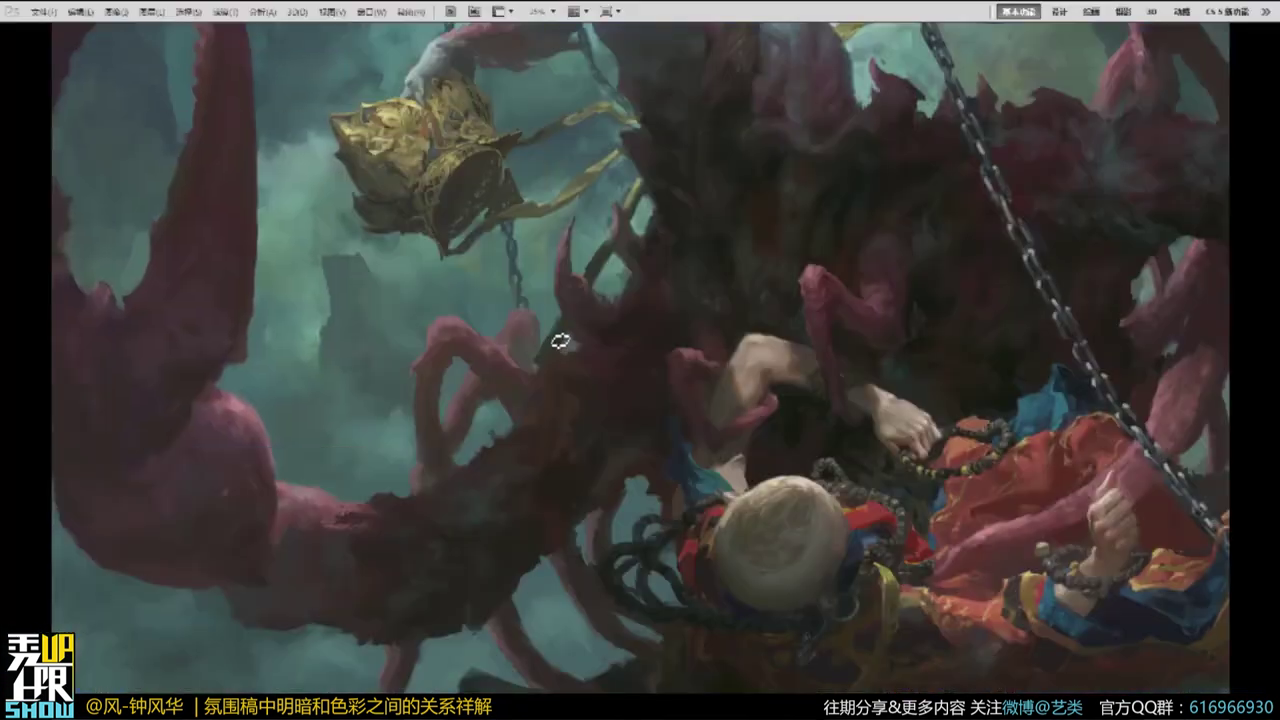
{"action": "mouse_move", "coordinate": [560, 344]}
{"action": "left_mouse_down"}
{"action": "mouse_move", "coordinate": [587, 244]}
{"action": "mouse_move", "coordinate": [615, 259]}
{"action": "mouse_move", "coordinate": [603, 619]}
{"action": "left_mouse_up"}
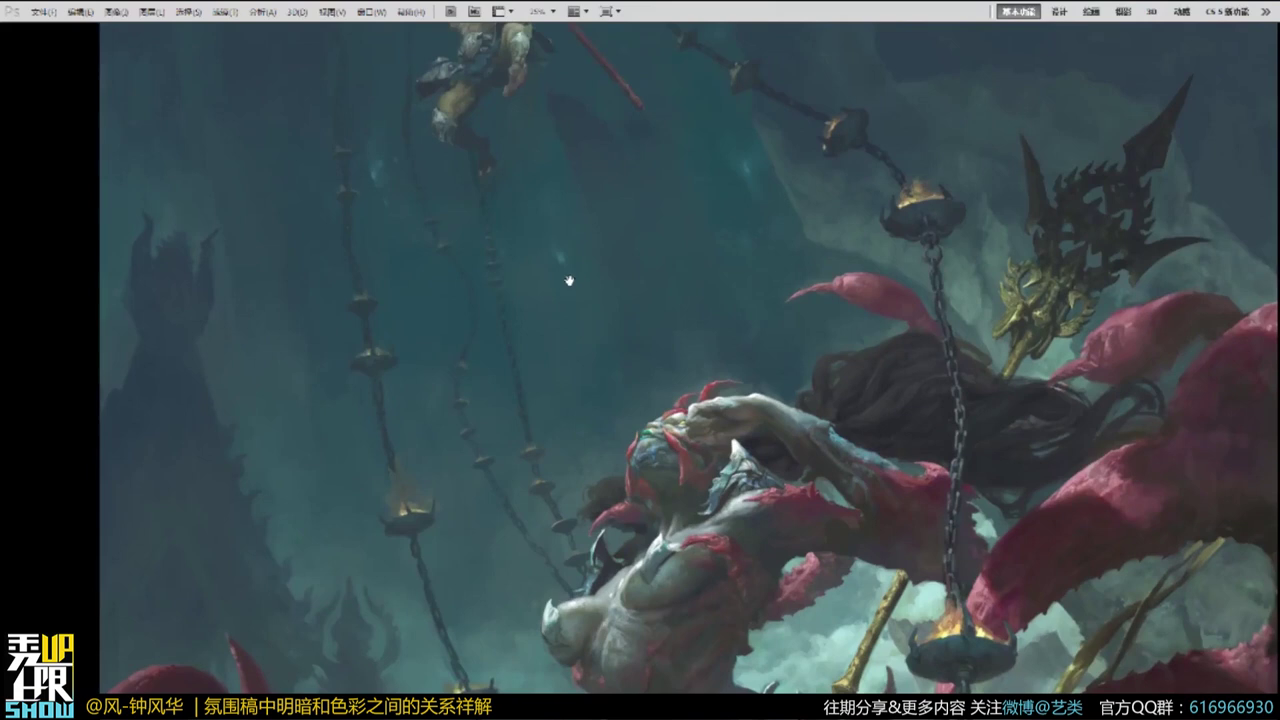
{"action": "left_click_drag", "start_coordinate": [583, 242], "coordinate": [625, 463]}
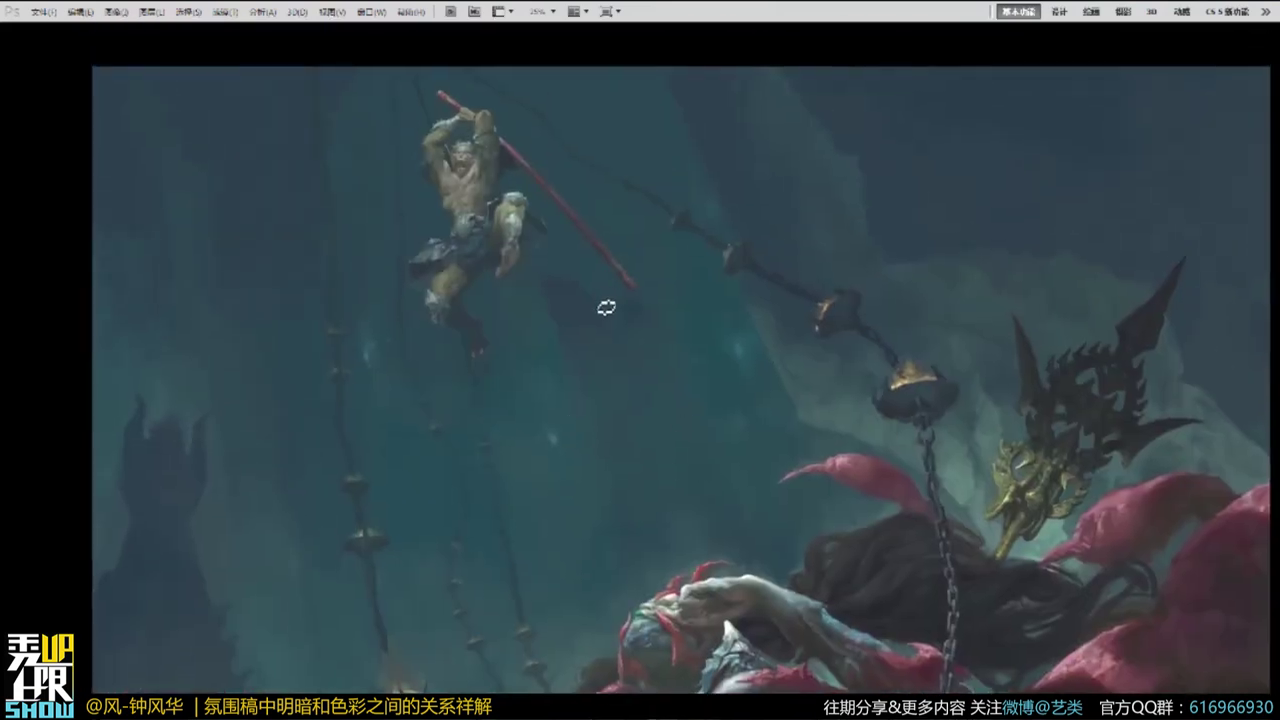
{"action": "left_click_drag", "start_coordinate": [606, 308], "coordinate": [201, 318]}
Close the underwater painting and open the wide battlefield painting from the picture folder in full-screen view.
{"action": "key", "text": "f"}
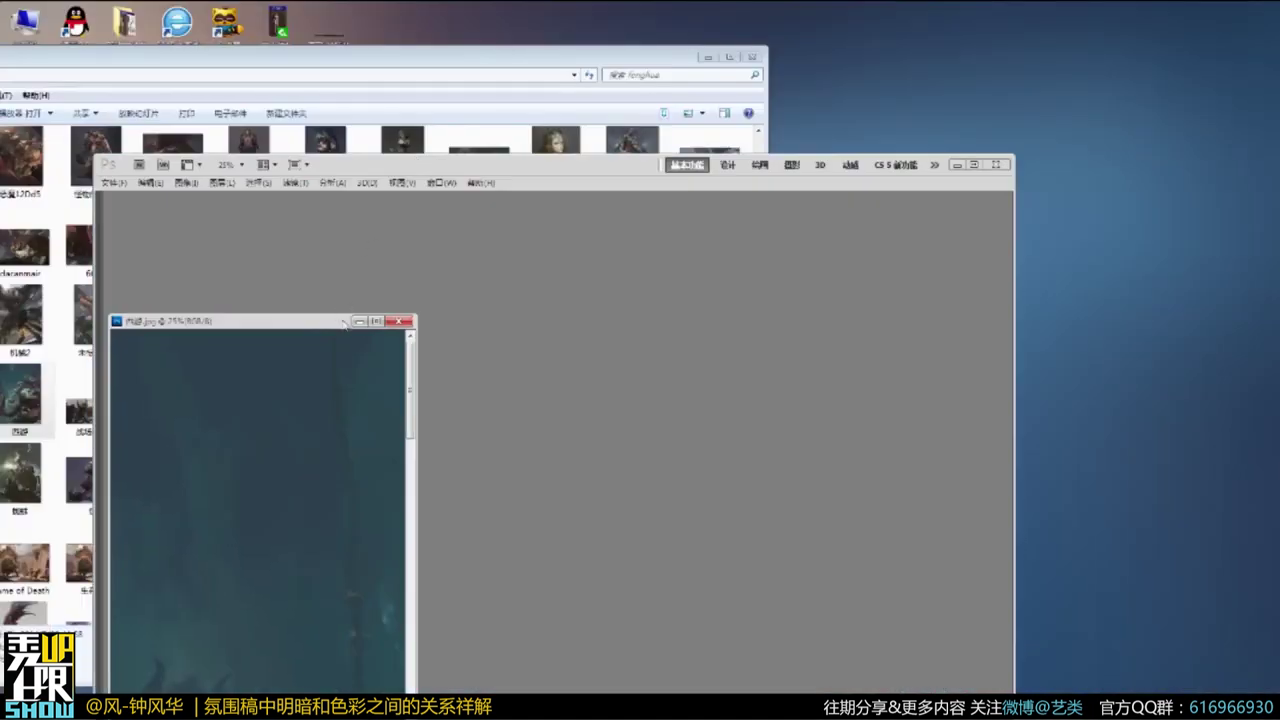
{"action": "left_click", "coordinate": [399, 322]}
{"action": "left_click", "coordinate": [495, 55]}
{"action": "left_click_drag", "start_coordinate": [490, 62], "coordinate": [528, 36]}
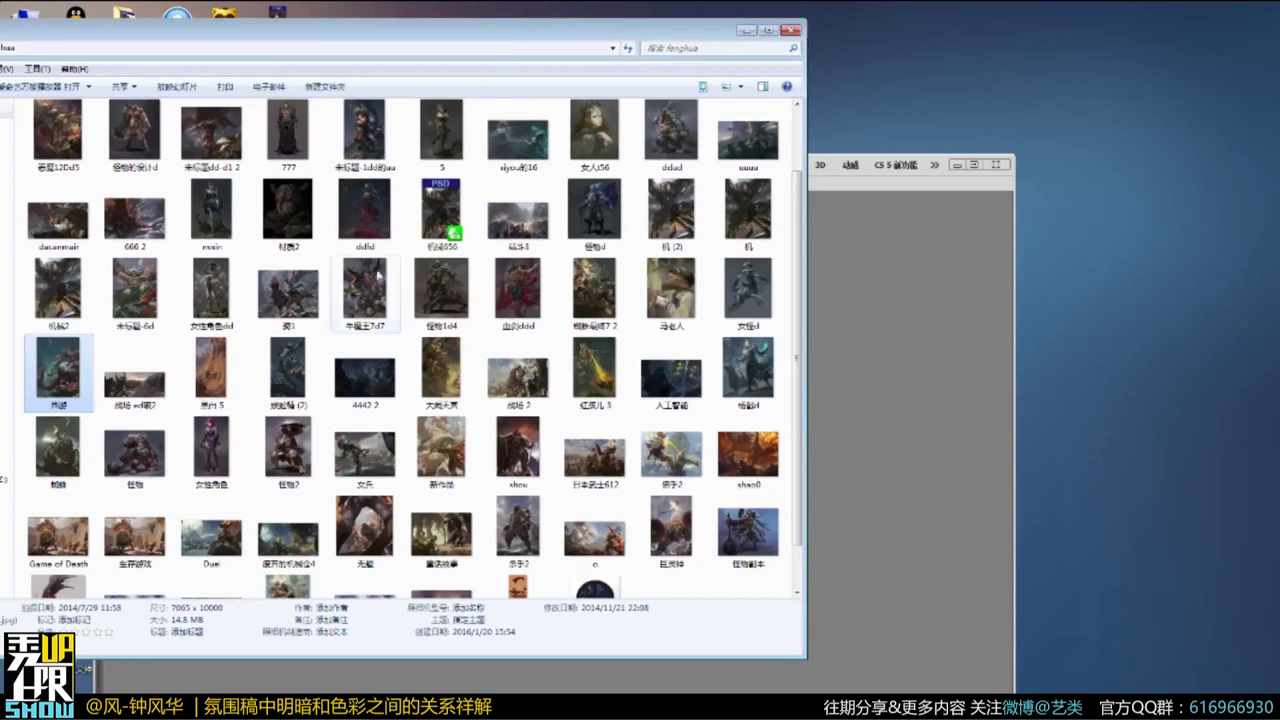
{"action": "left_click", "coordinate": [150, 395]}
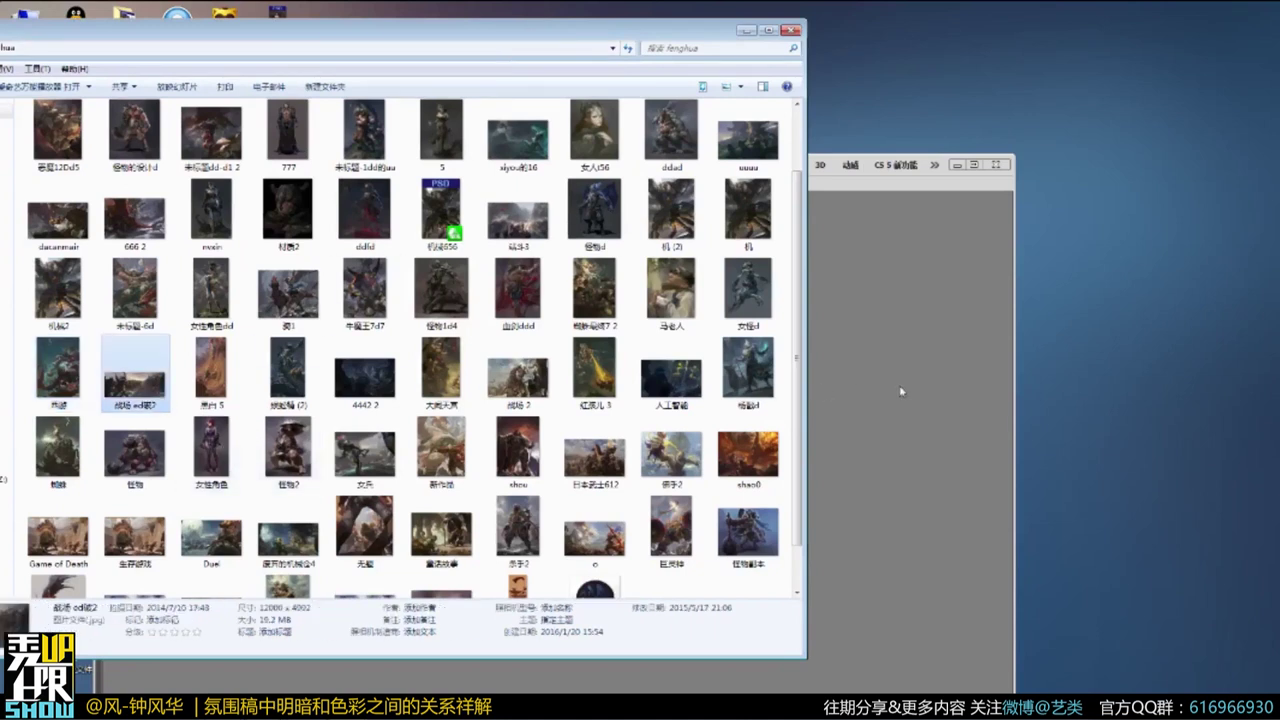
{"action": "left_click", "coordinate": [936, 402]}
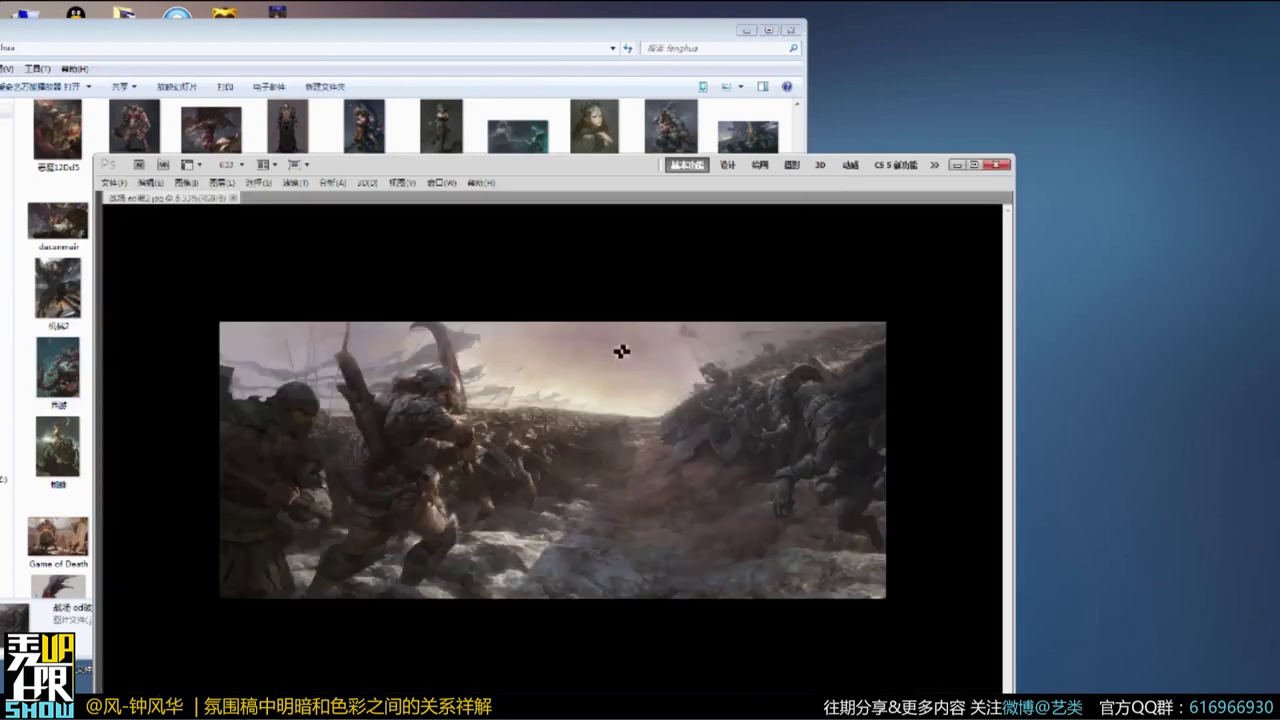
{"action": "key", "text": "f"}
Examine the centre of the battlefield painting, from the charging soldiers across the rocky ground to the dark horde.
{"action": "key", "text": "h"}
{"action": "left_click", "coordinate": [558, 405]}
{"action": "key", "text": "ctrl+plus"}
{"action": "key", "text": "ctrl+plus"}
{"action": "key", "text": "ctrl+plus"}
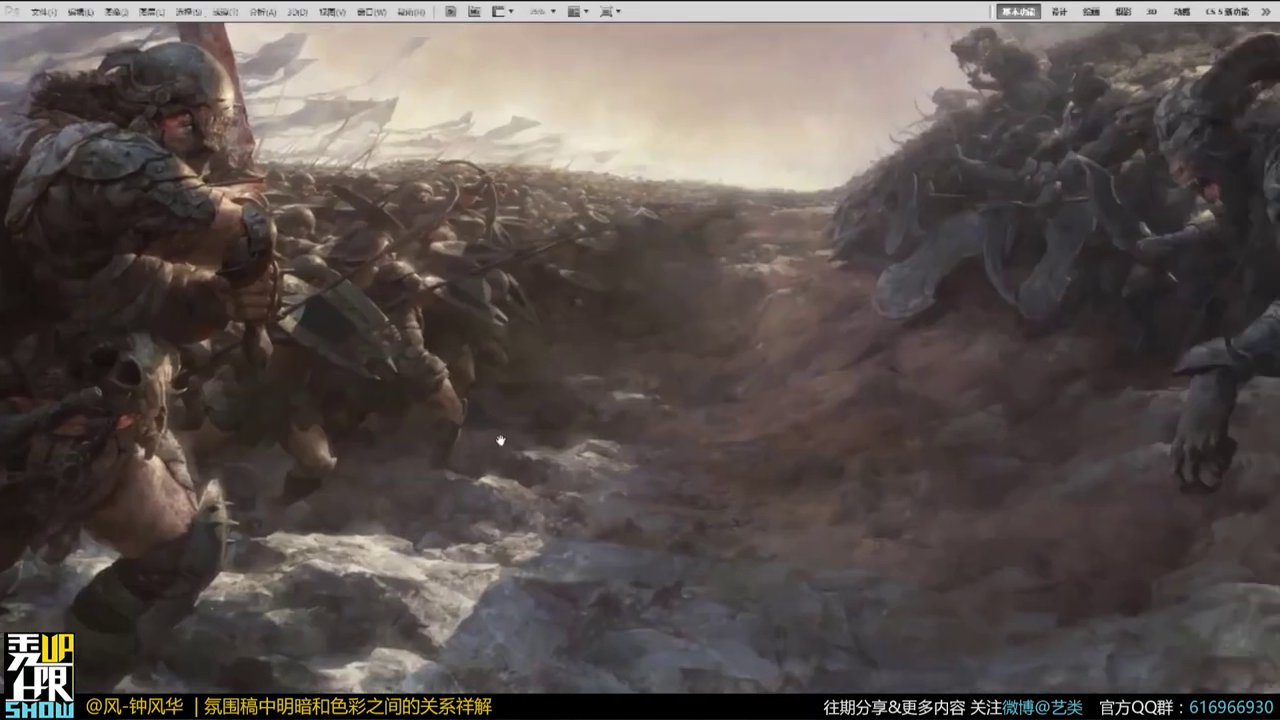
{"action": "left_click_drag", "start_coordinate": [643, 463], "coordinate": [669, 460]}
{"action": "mouse_move", "coordinate": [384, 403]}
{"action": "left_mouse_down"}
{"action": "mouse_move", "coordinate": [694, 315]}
{"action": "mouse_move", "coordinate": [646, 457]}
{"action": "mouse_move", "coordinate": [563, 412]}
{"action": "left_mouse_up"}
Examine the crowd of helmeted soldiers, the archer and the banners against the bright sky up close.
{"action": "key", "text": "ctrl+plus"}
{"action": "key", "text": "ctrl+plus"}
{"action": "mouse_move", "coordinate": [636, 323]}
{"action": "left_mouse_down"}
{"action": "mouse_move", "coordinate": [470, 388]}
{"action": "mouse_move", "coordinate": [448, 426]}
{"action": "mouse_move", "coordinate": [386, 306]}
{"action": "left_mouse_up"}
{"action": "mouse_move", "coordinate": [364, 362]}
{"action": "left_mouse_down"}
{"action": "mouse_move", "coordinate": [451, 437]}
{"action": "mouse_move", "coordinate": [464, 428]}
{"action": "left_mouse_up"}
{"action": "mouse_move", "coordinate": [263, 405]}
{"action": "left_mouse_down"}
{"action": "mouse_move", "coordinate": [240, 514]}
{"action": "mouse_move", "coordinate": [494, 318]}
{"action": "left_mouse_up"}
{"action": "left_click_drag", "start_coordinate": [590, 167], "coordinate": [483, 403]}
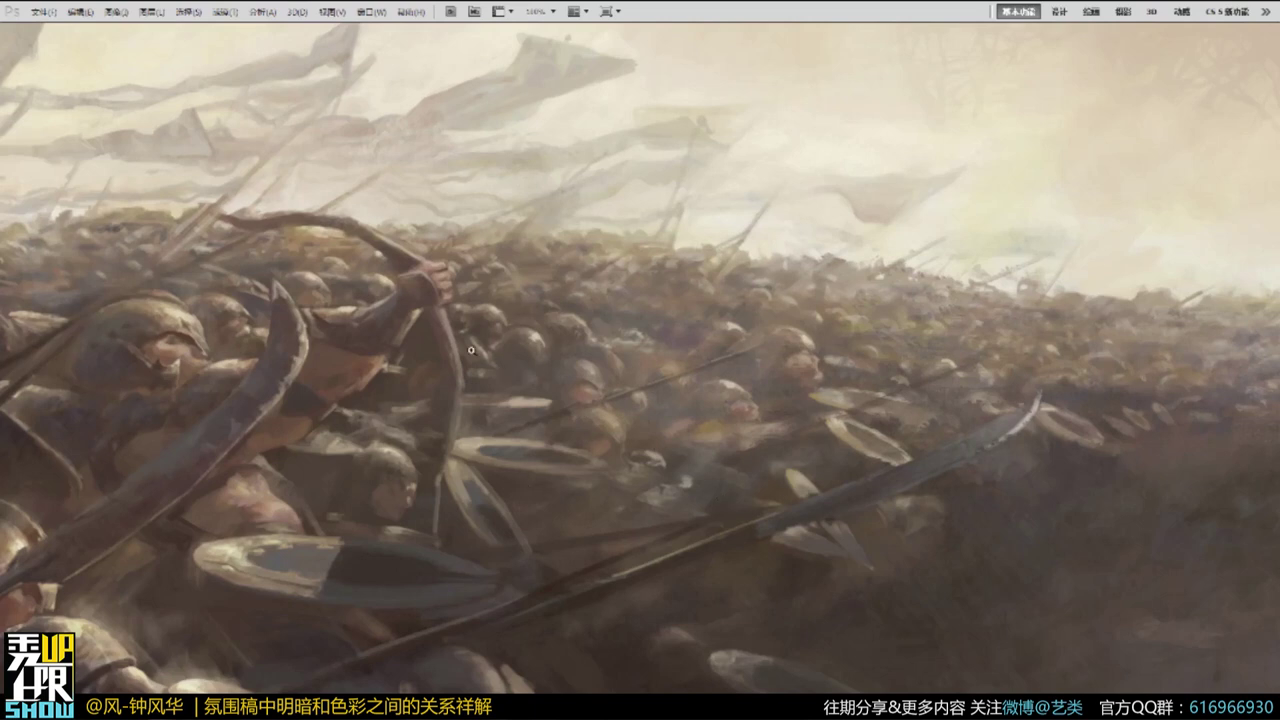
Compare the hazy distant army and bright horizon with the archer's bow, hand and neighbouring helmets at 200% magnification.
{"action": "scroll", "coordinate": [506, 431], "scroll_direction": "down", "scroll_amount": 2}
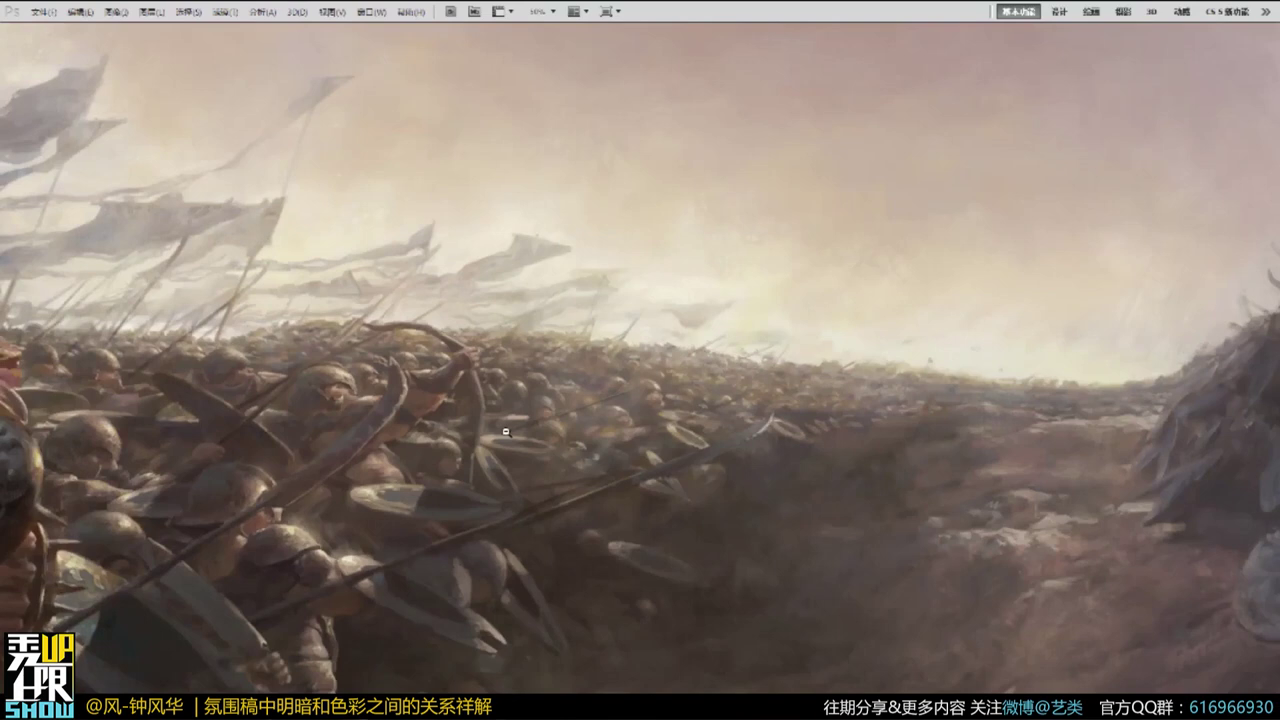
{"action": "left_click_drag", "start_coordinate": [770, 539], "coordinate": [757, 441]}
{"action": "left_click", "coordinate": [366, 291]}
{"action": "left_click", "coordinate": [366, 291]}
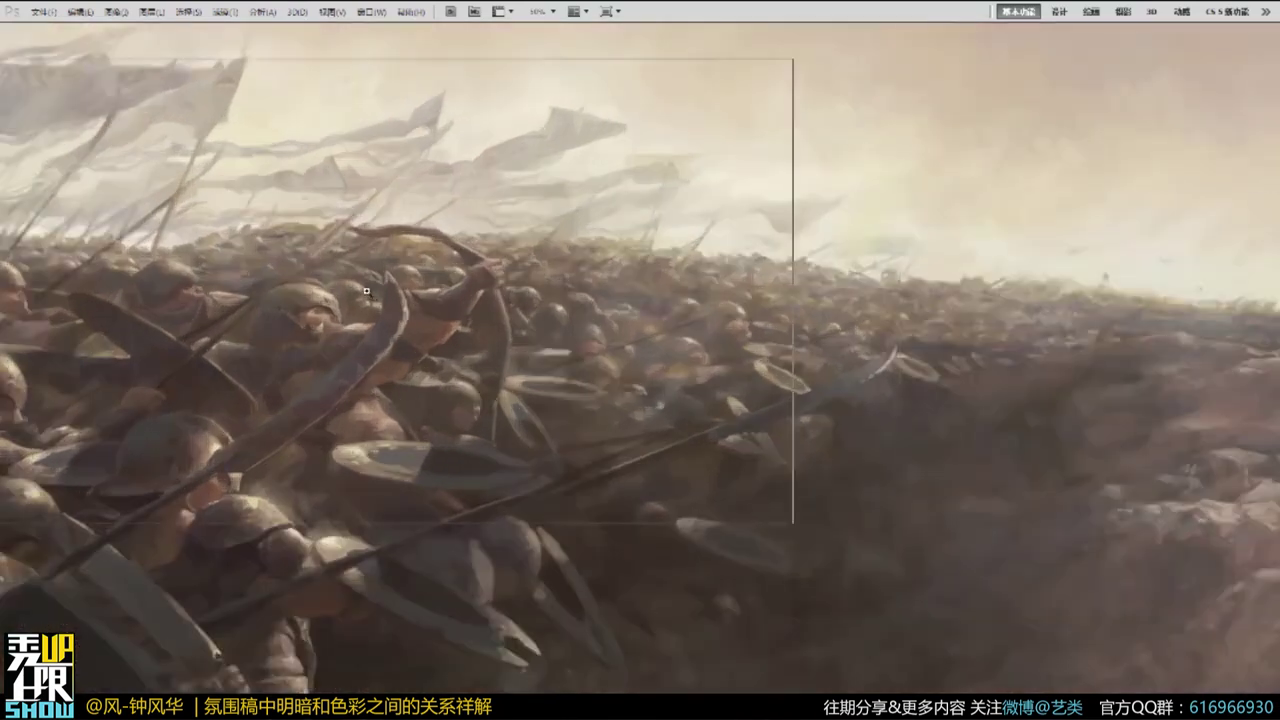
{"action": "left_click", "coordinate": [366, 291]}
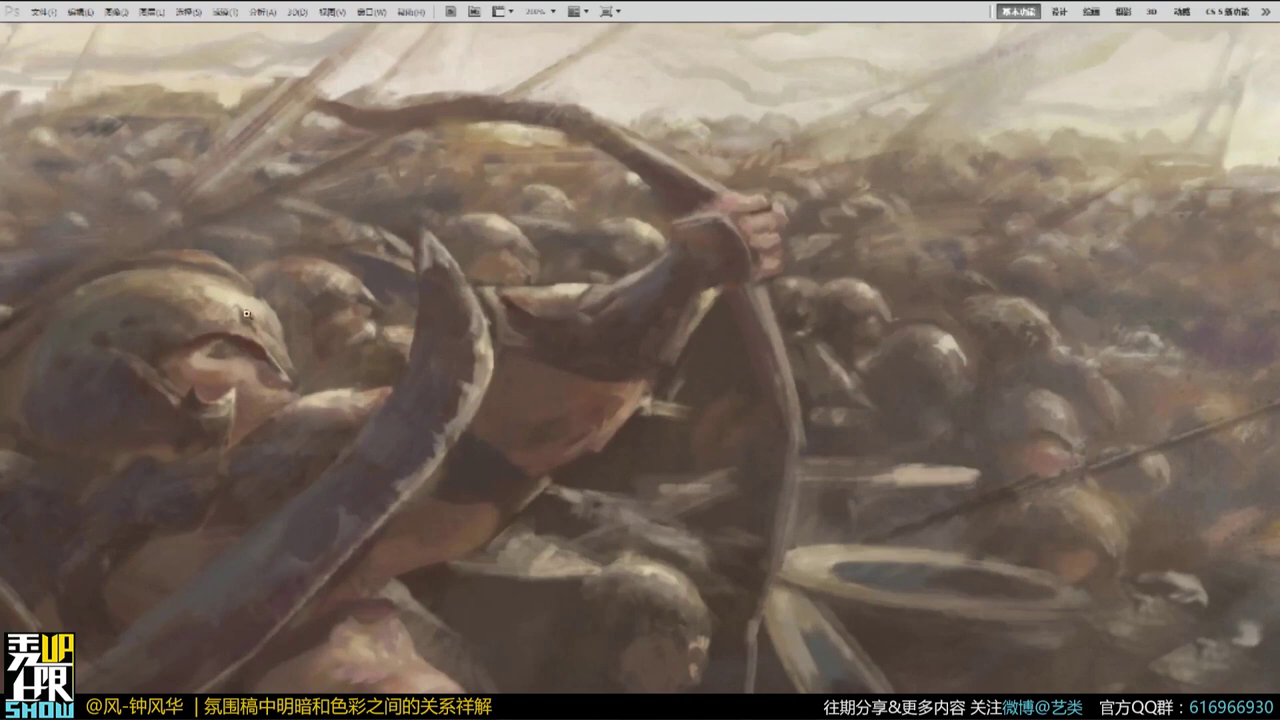
{"action": "left_click_drag", "start_coordinate": [727, 506], "coordinate": [484, 444]}
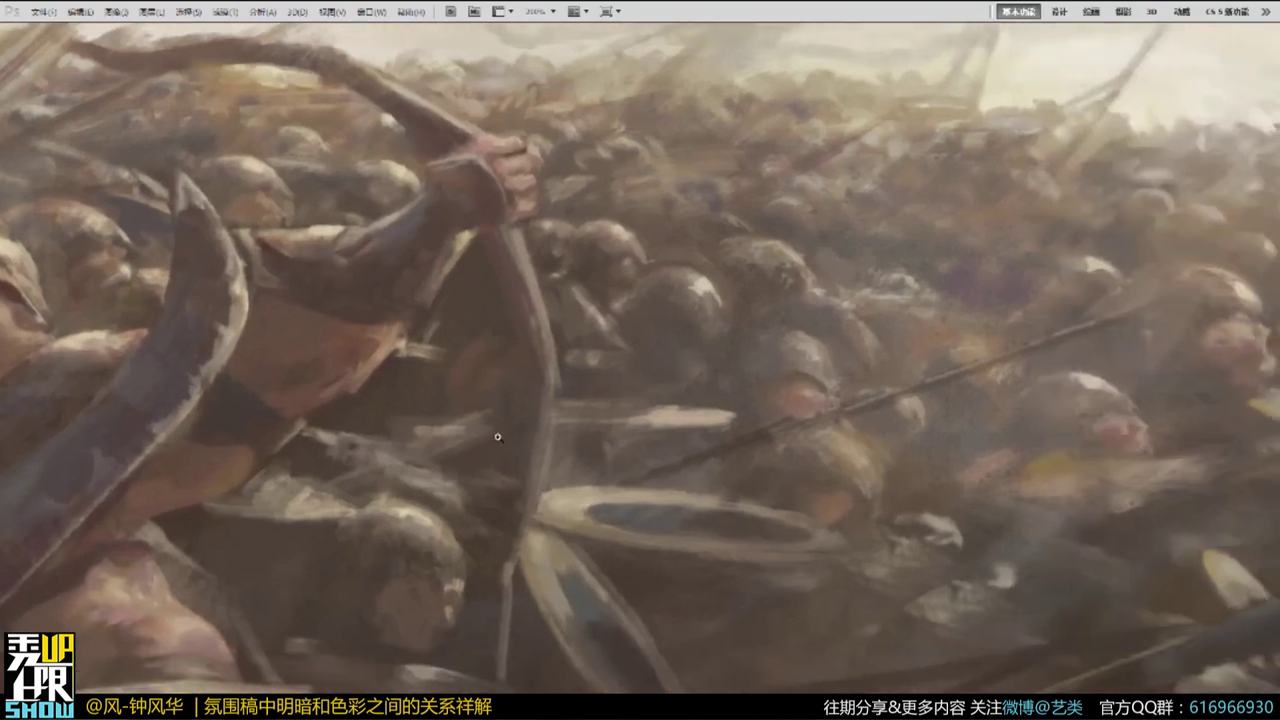
Examine the dark foreground warrior against the lit crowd and view the whole battlefield painting at a reduced size.
{"action": "left_click", "coordinate": [436, 320], "text": "alt"}
{"action": "left_click", "coordinate": [436, 320], "text": "alt"}
{"action": "left_click", "coordinate": [436, 320], "text": "alt"}
{"action": "left_click", "coordinate": [436, 320], "text": "alt"}
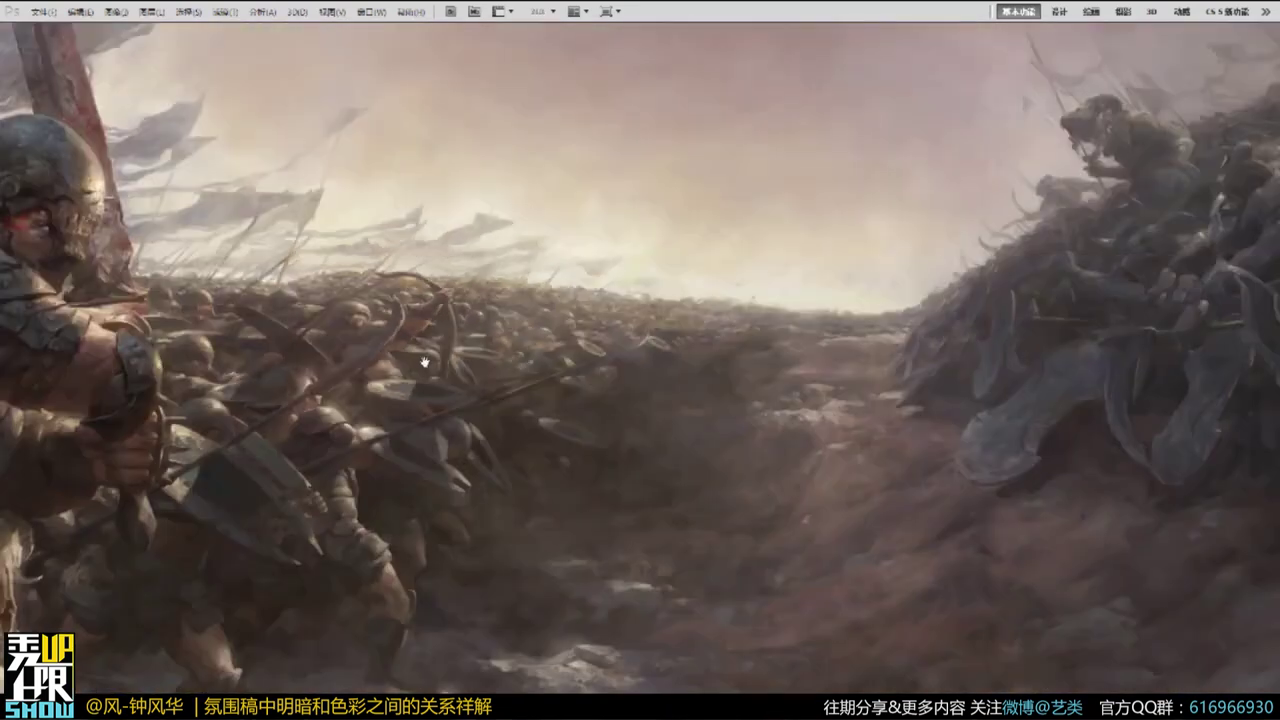
{"action": "left_click_drag", "start_coordinate": [424, 362], "coordinate": [482, 334]}
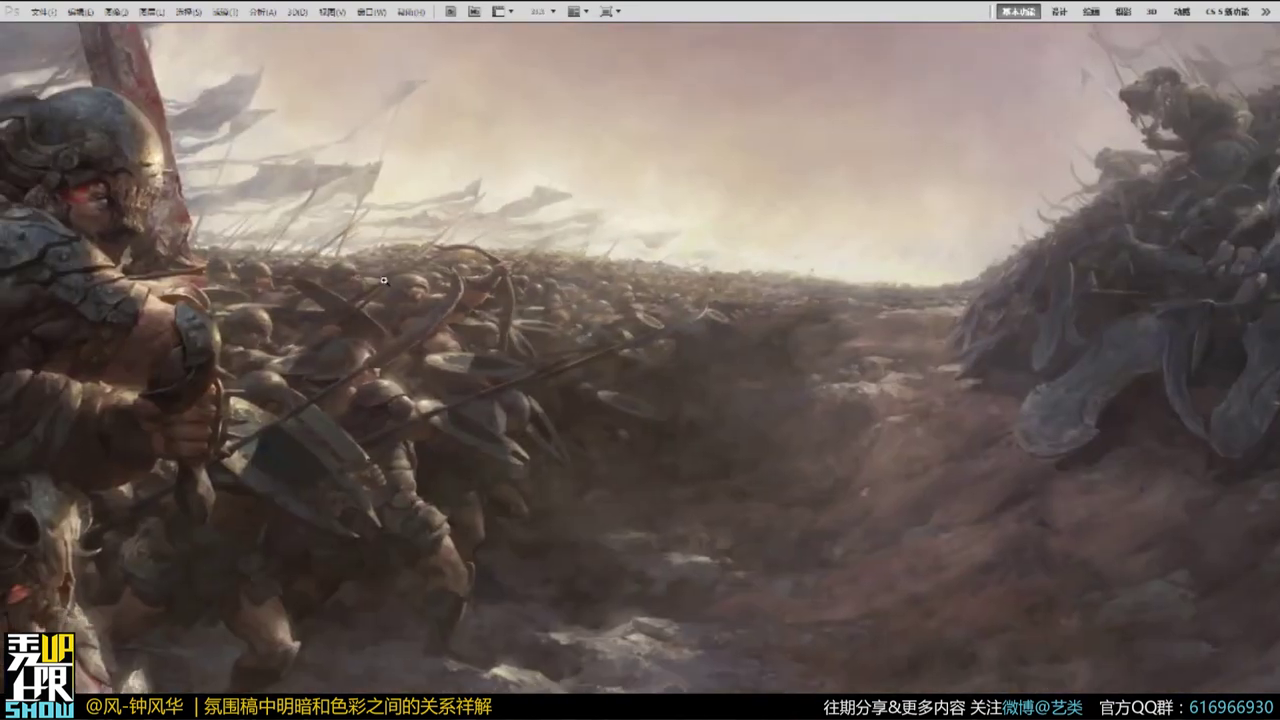
{"action": "left_click_drag", "start_coordinate": [421, 412], "coordinate": [780, 384]}
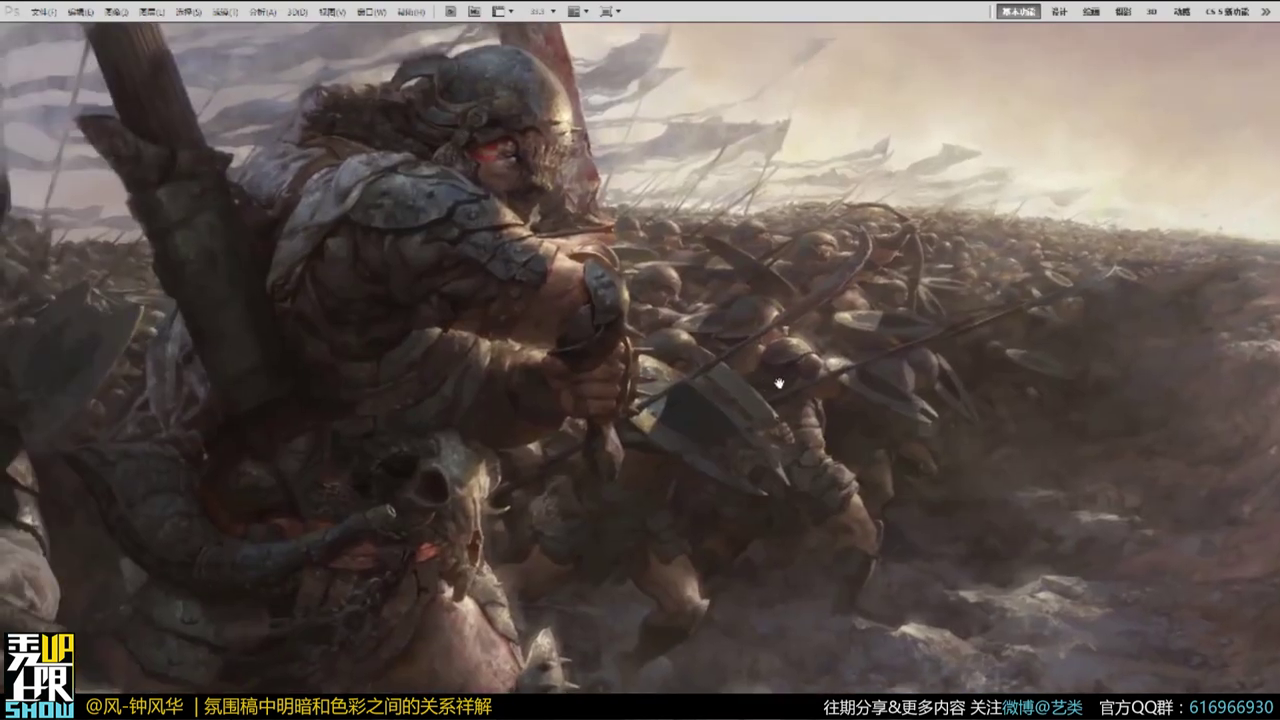
{"action": "left_click", "coordinate": [817, 358], "text": "alt"}
{"action": "left_click", "coordinate": [815, 358], "text": "alt"}
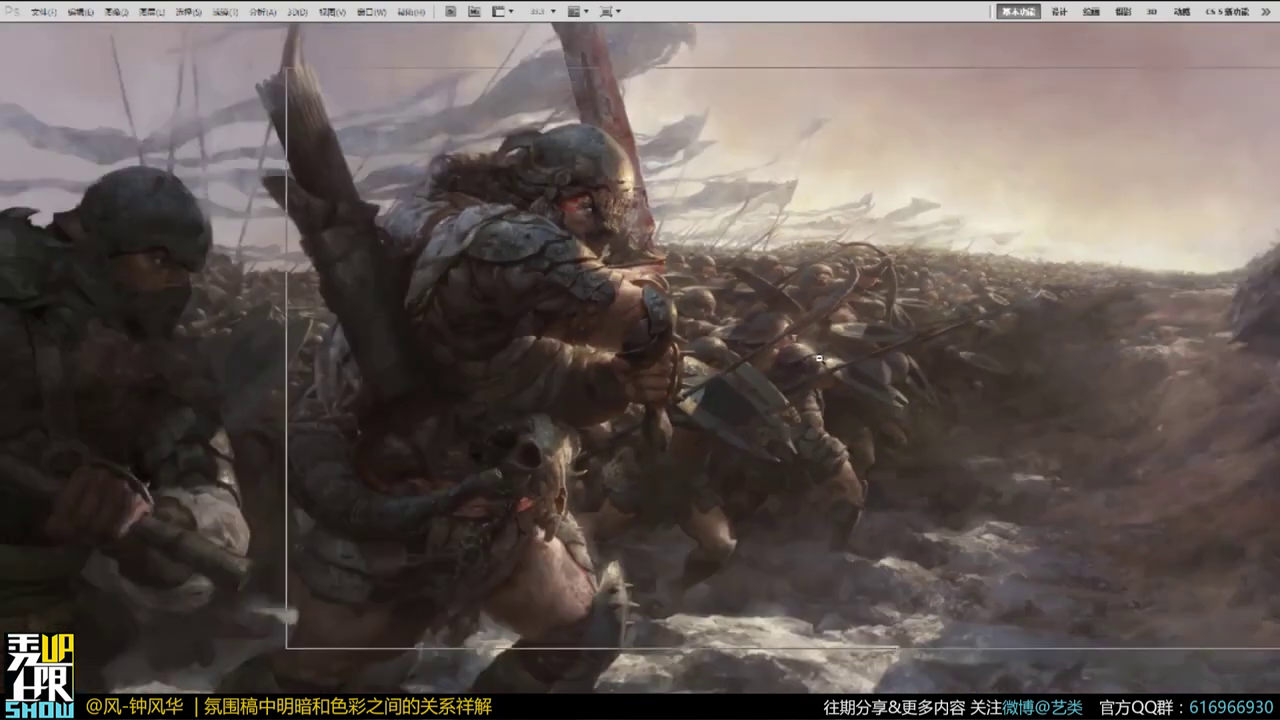
{"action": "left_click", "coordinate": [811, 357], "text": "alt"}
{"action": "left_click_drag", "start_coordinate": [916, 390], "coordinate": [885, 391]}
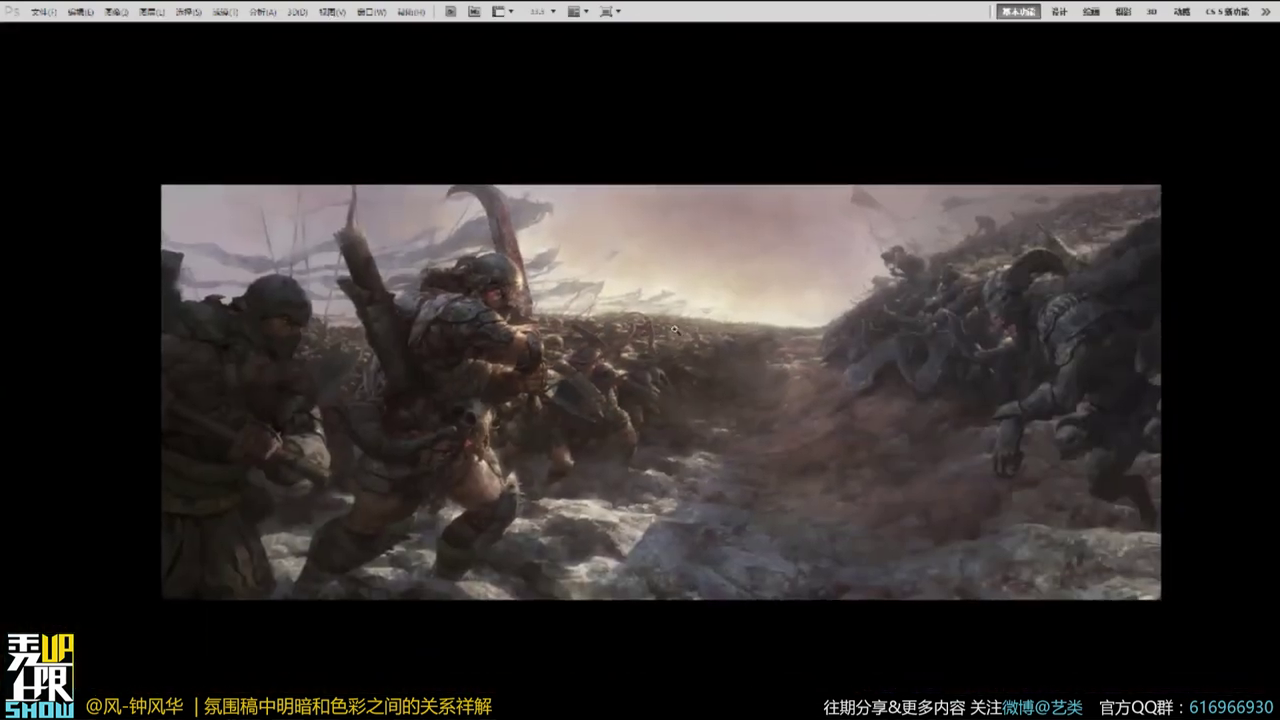
Examine the foreground warrior's masked face, shoulder armour and hands up close against the soldiers behind him.
{"action": "left_click", "coordinate": [608, 386], "text": "ctrl"}
{"action": "left_click_drag", "start_coordinate": [615, 437], "coordinate": [687, 353]}
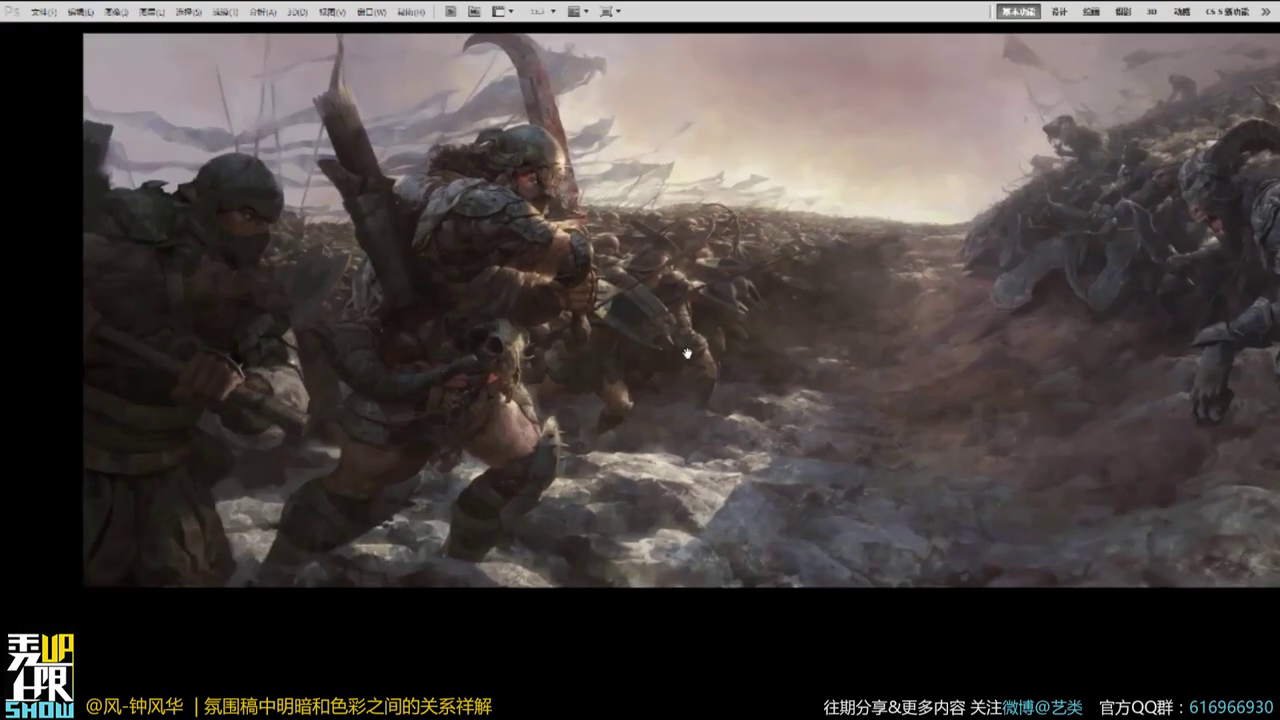
{"action": "scroll", "coordinate": [480, 353], "scroll_direction": "up", "scroll_amount": 3}
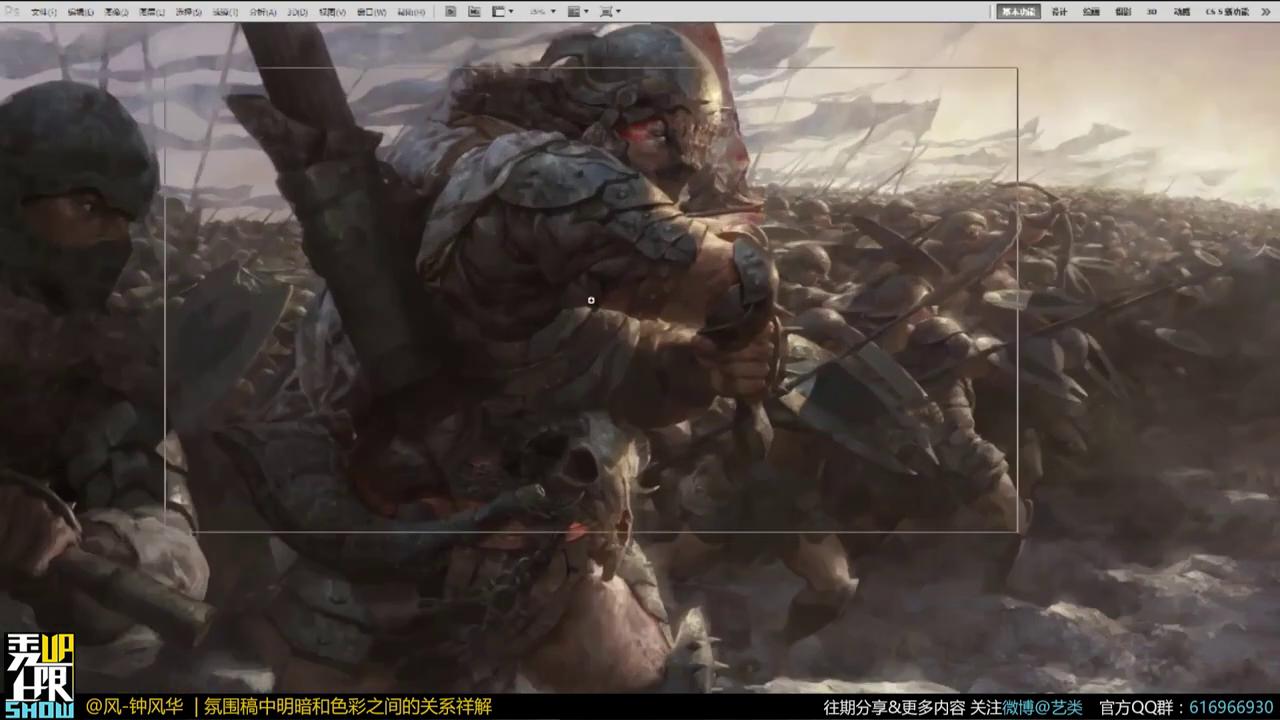
{"action": "left_click_drag", "start_coordinate": [591, 300], "coordinate": [623, 346]}
{"action": "left_click_drag", "start_coordinate": [1027, 350], "coordinate": [882, 398]}
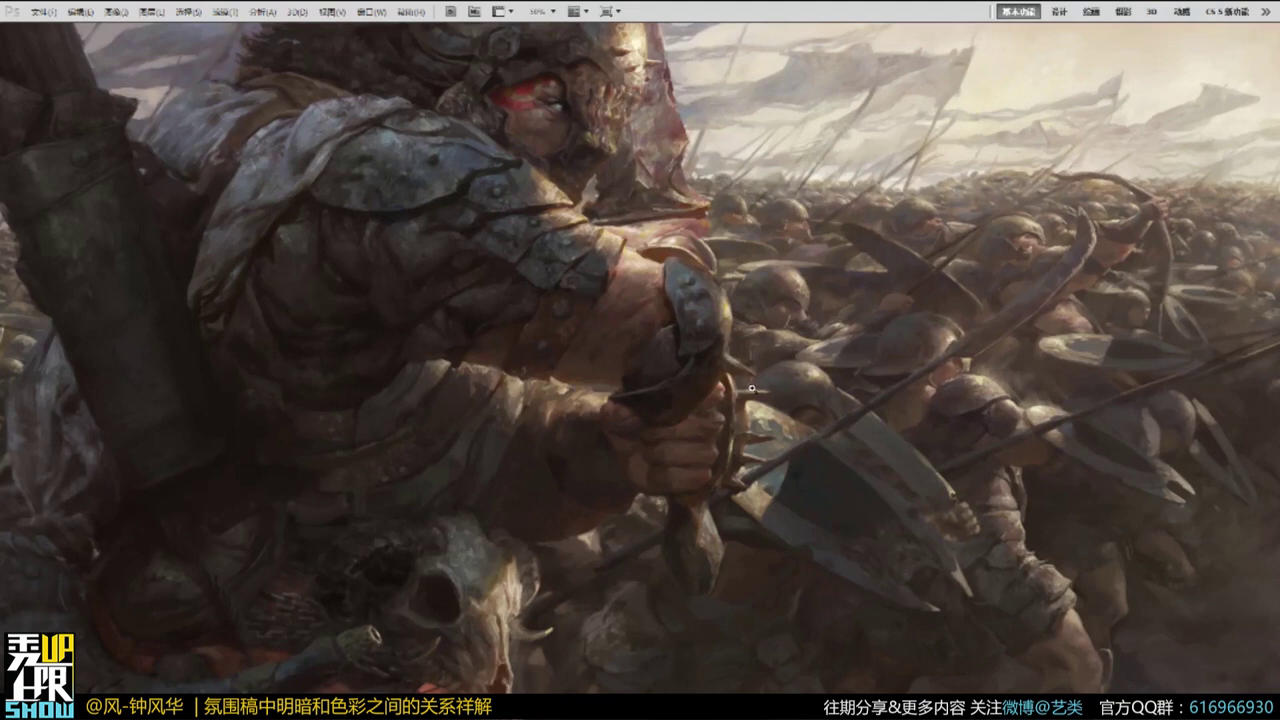
{"action": "left_click_drag", "start_coordinate": [848, 398], "coordinate": [763, 376]}
Close the battlefield painting and open the portrait of the elf woman with the horned headdress in full-screen view.
{"action": "key", "text": "f"}
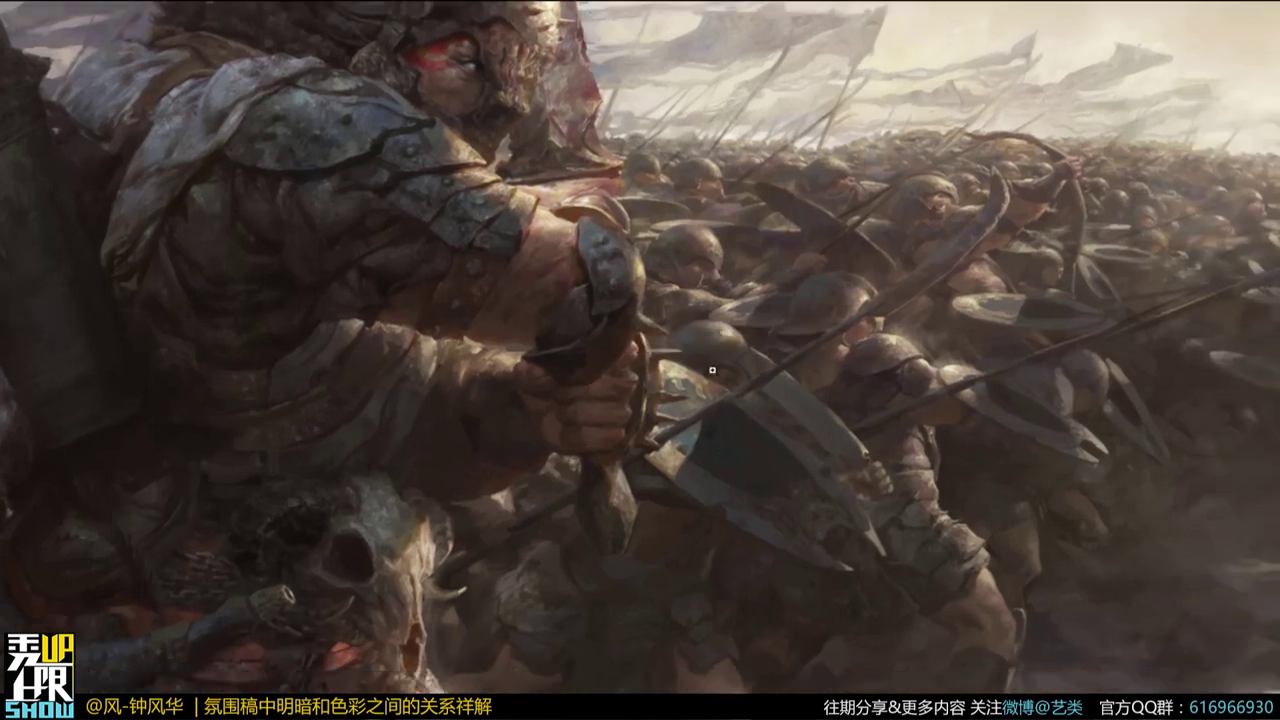
{"action": "key", "text": "f"}
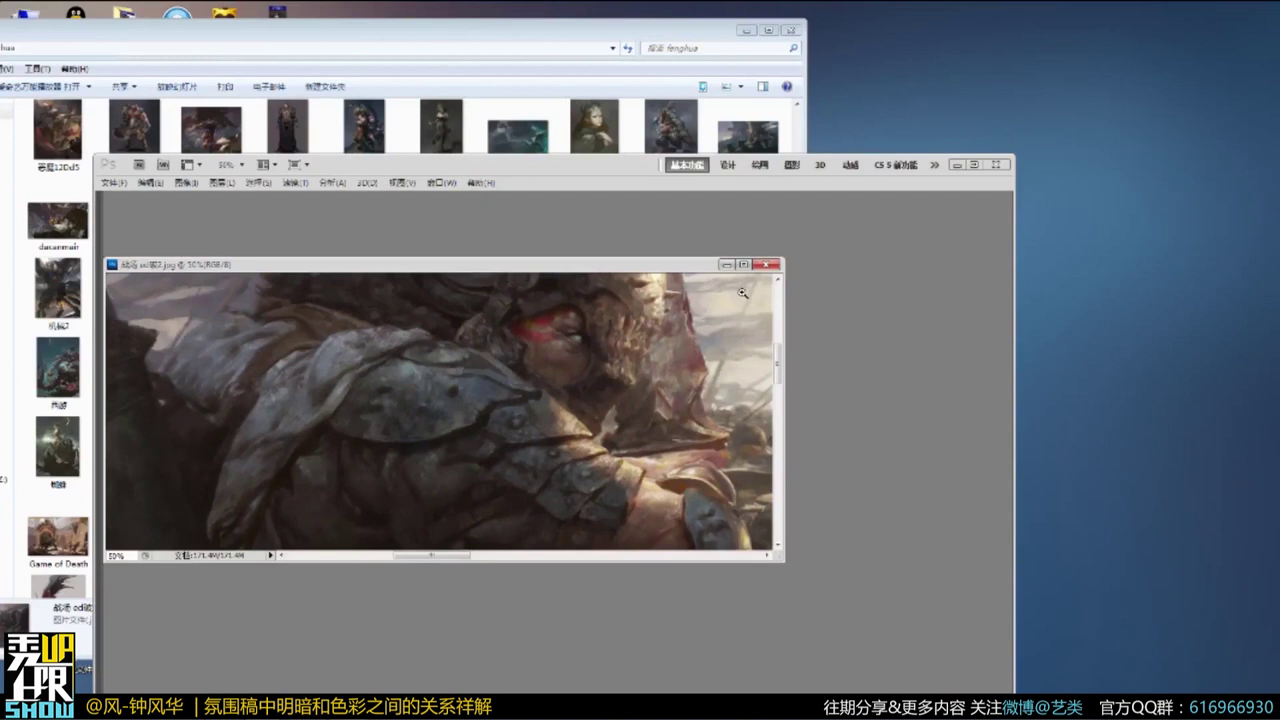
{"action": "left_click", "coordinate": [772, 267]}
{"action": "left_click", "coordinate": [545, 33]}
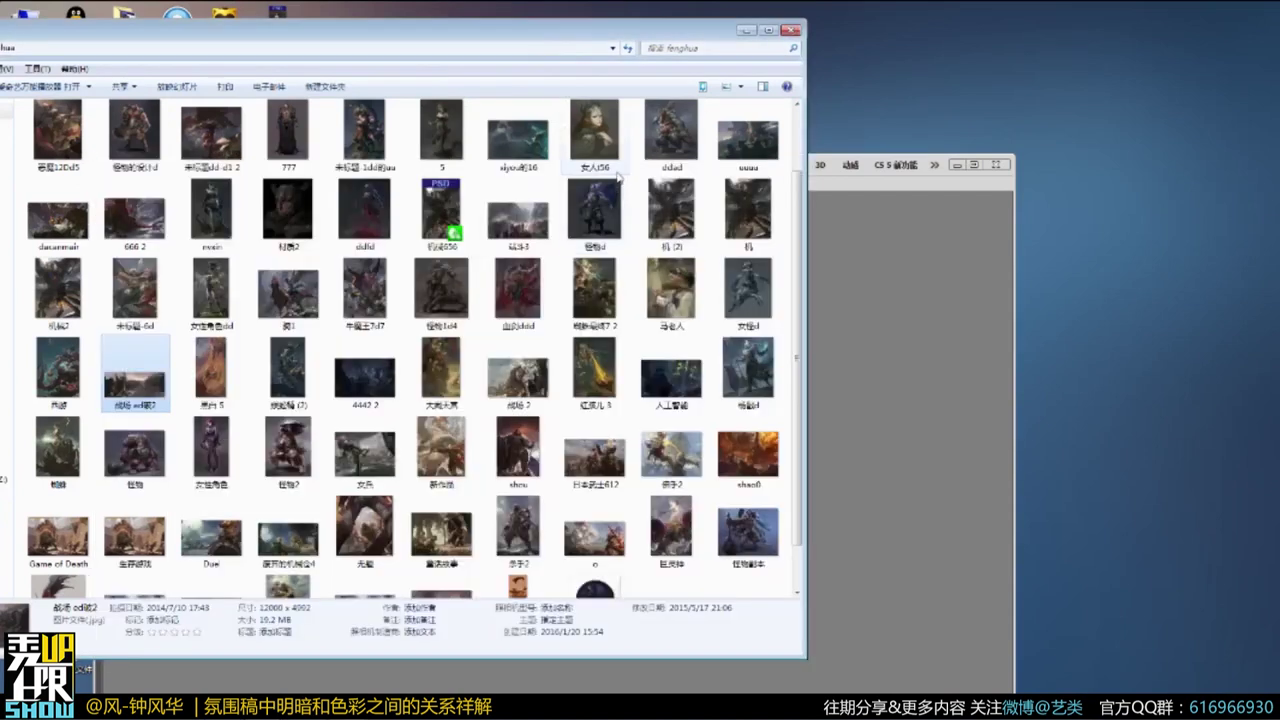
{"action": "left_click", "coordinate": [621, 177]}
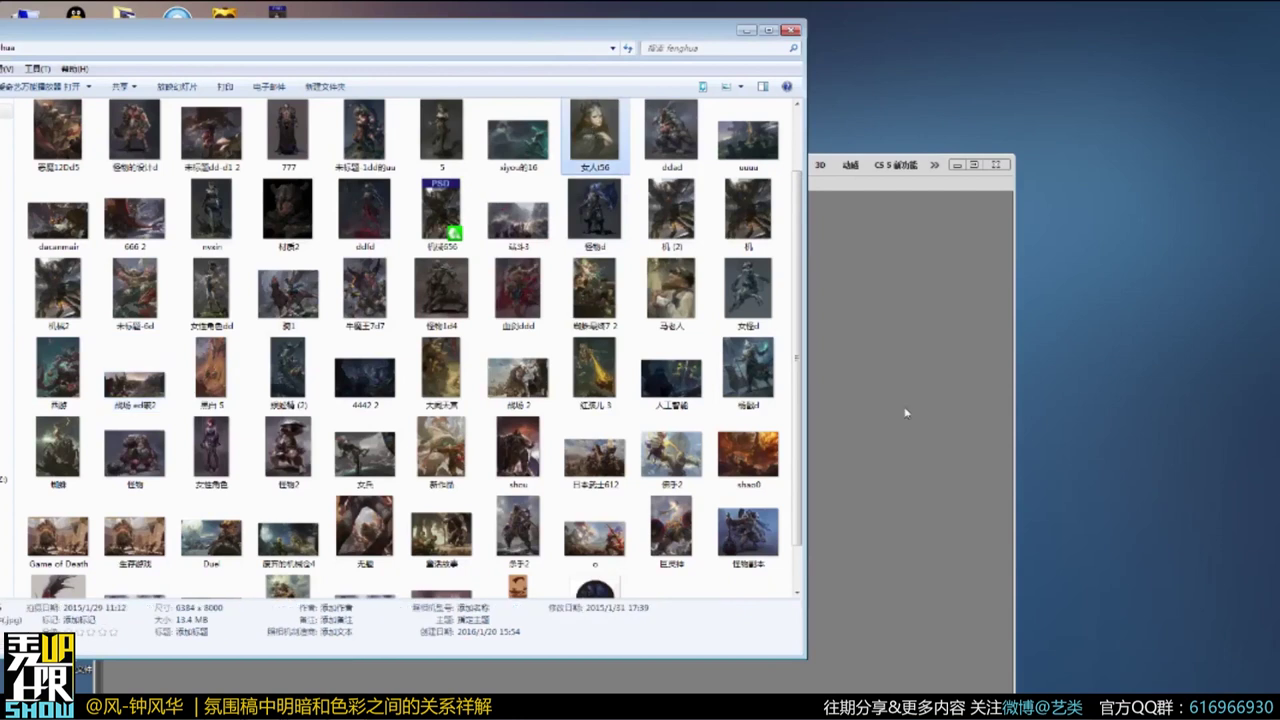
{"action": "left_click", "coordinate": [906, 412]}
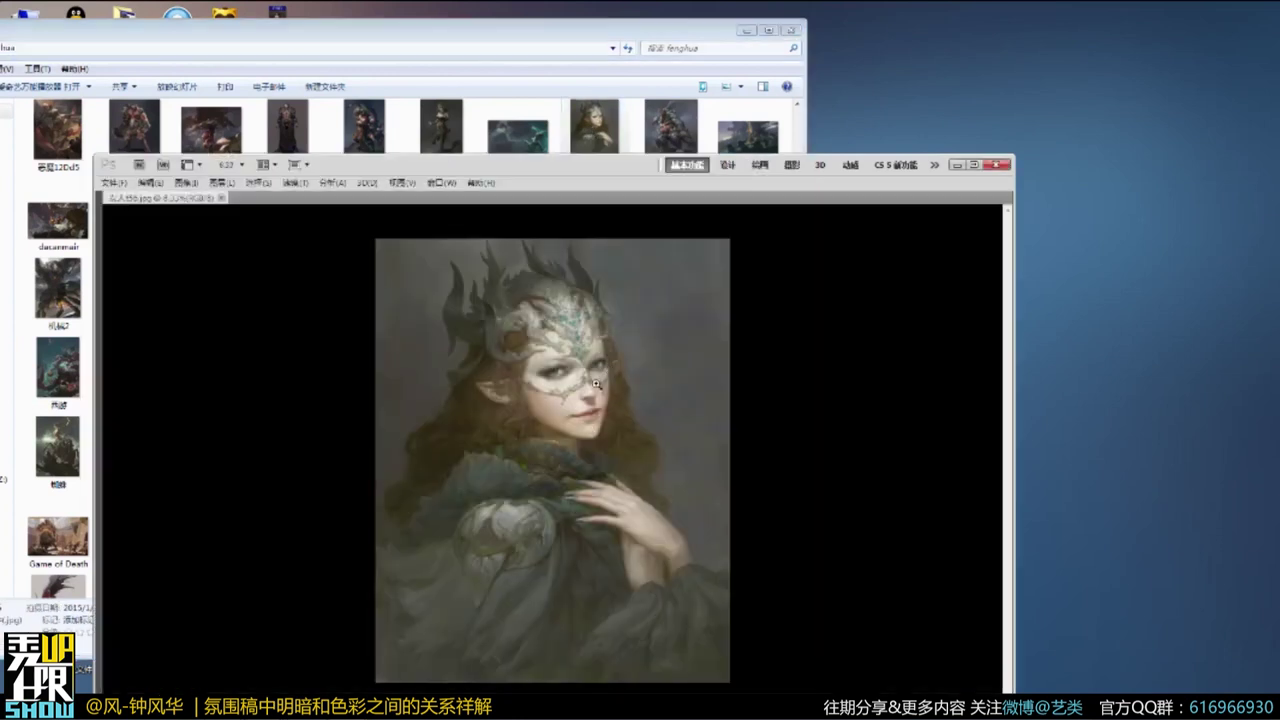
{"action": "key", "text": "f"}
Examine the elf woman's lit face, ornate headdress and muted grey surroundings up close.
{"action": "left_click", "coordinate": [649, 324]}
{"action": "left_click", "coordinate": [649, 324]}
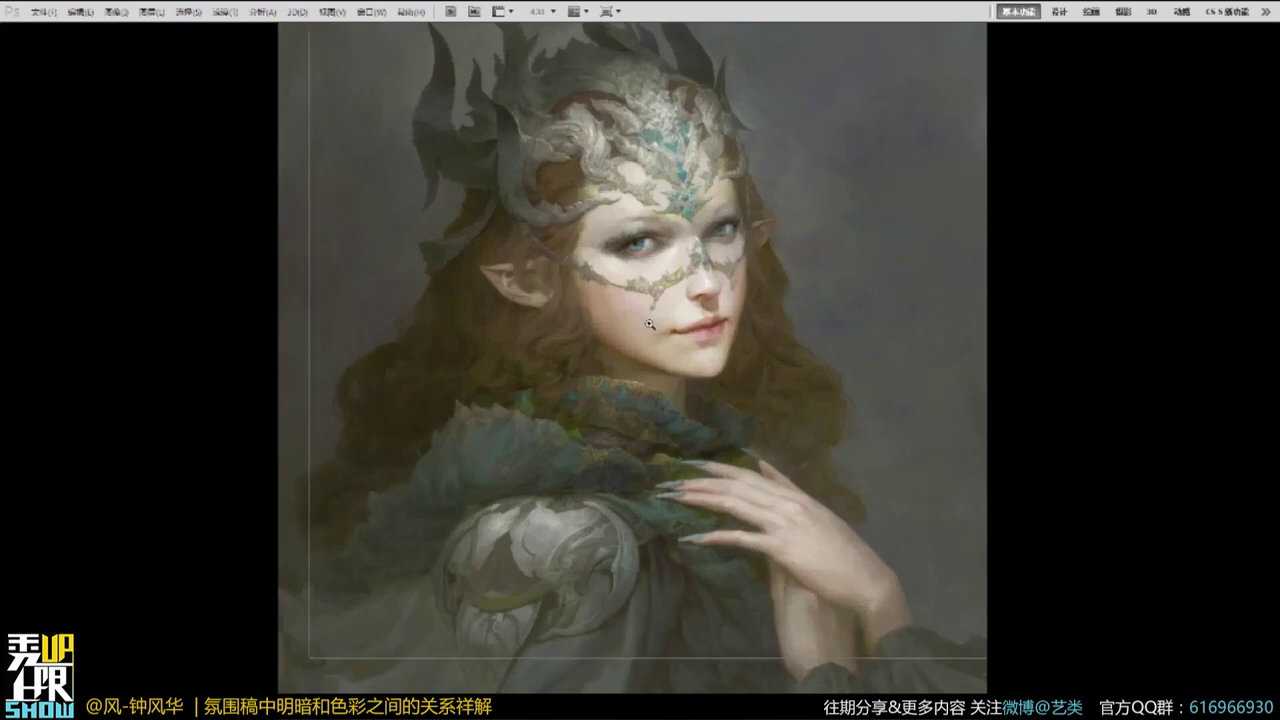
{"action": "left_click", "coordinate": [649, 324]}
{"action": "left_click_drag", "start_coordinate": [750, 265], "coordinate": [718, 340]}
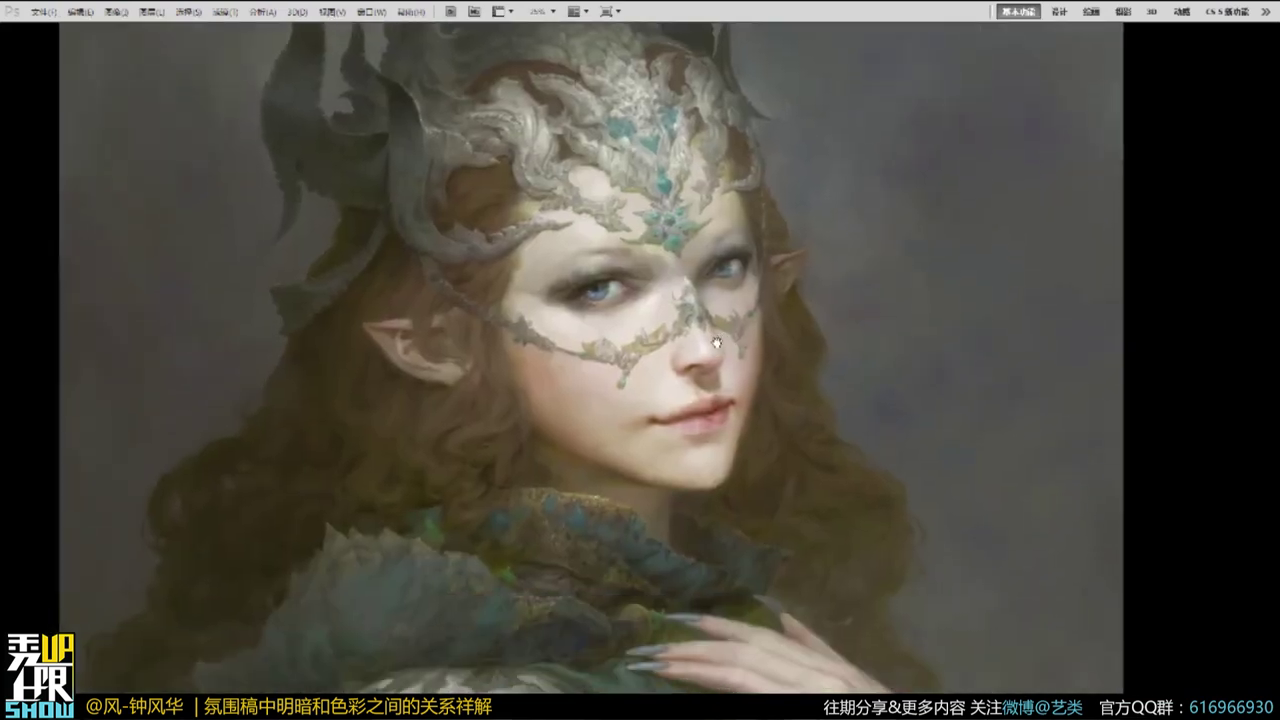
{"action": "left_click_drag", "start_coordinate": [726, 455], "coordinate": [764, 532]}
Examine the elf woman's blue eye and the surrounding skin and eyelid colours at 200% magnification.
{"action": "left_click", "coordinate": [718, 478]}
{"action": "left_click", "coordinate": [681, 377]}
{"action": "left_click_drag", "start_coordinate": [681, 377], "coordinate": [757, 433]}
{"action": "left_click", "coordinate": [669, 433]}
{"action": "left_click", "coordinate": [668, 432]}
{"action": "left_click", "coordinate": [652, 426]}
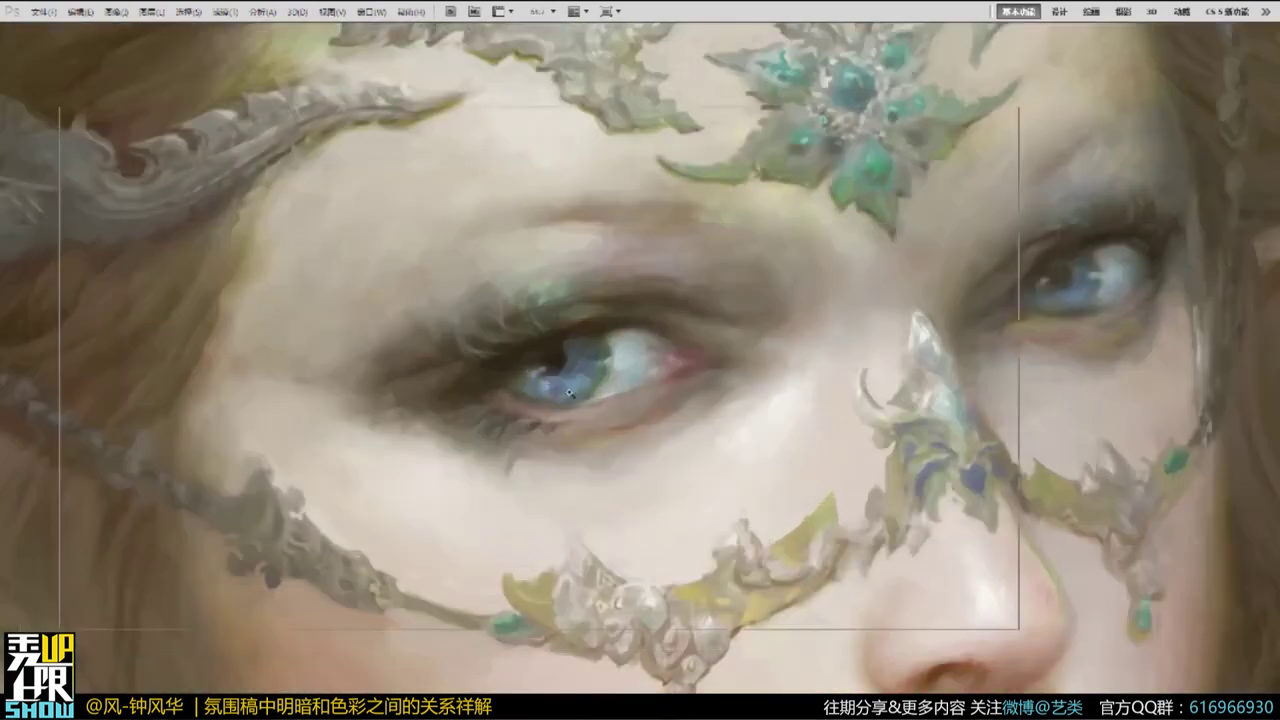
{"action": "left_click", "coordinate": [610, 405]}
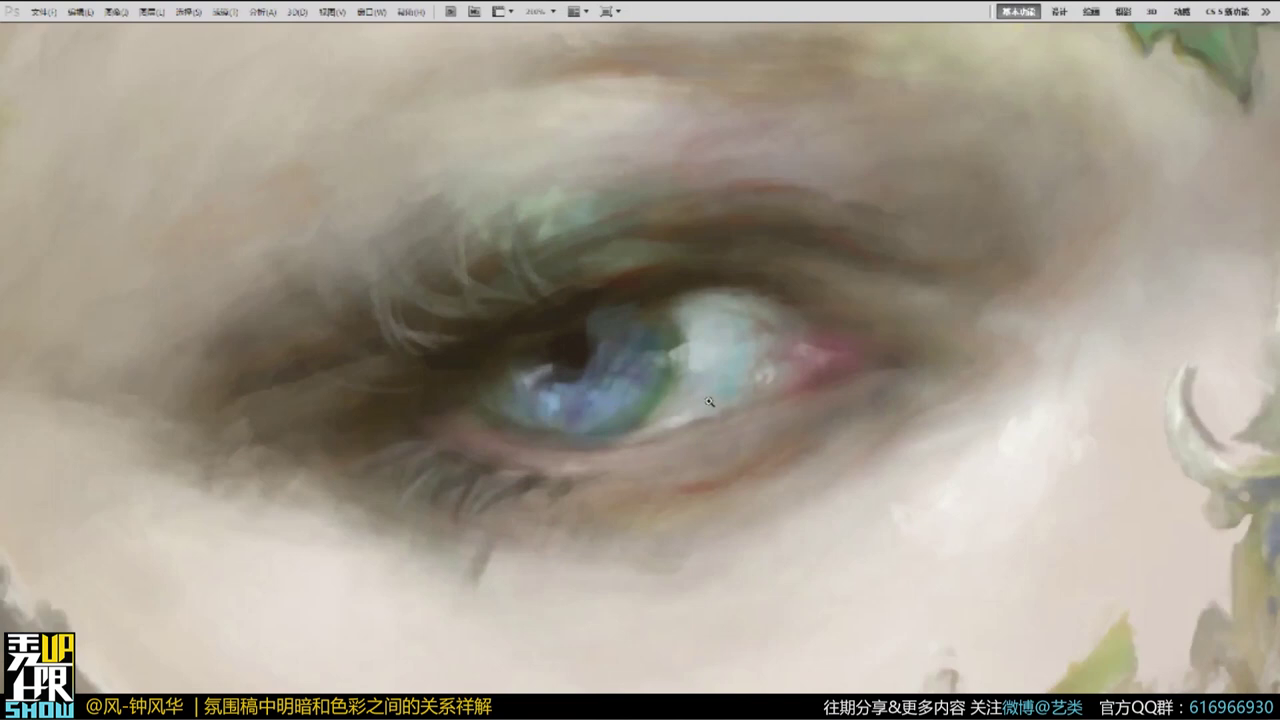
Close the elf woman portrait and open the painting of the man in the fur-collared red coat in full-screen view.
{"action": "key", "text": "f"}
{"action": "key", "text": "f"}
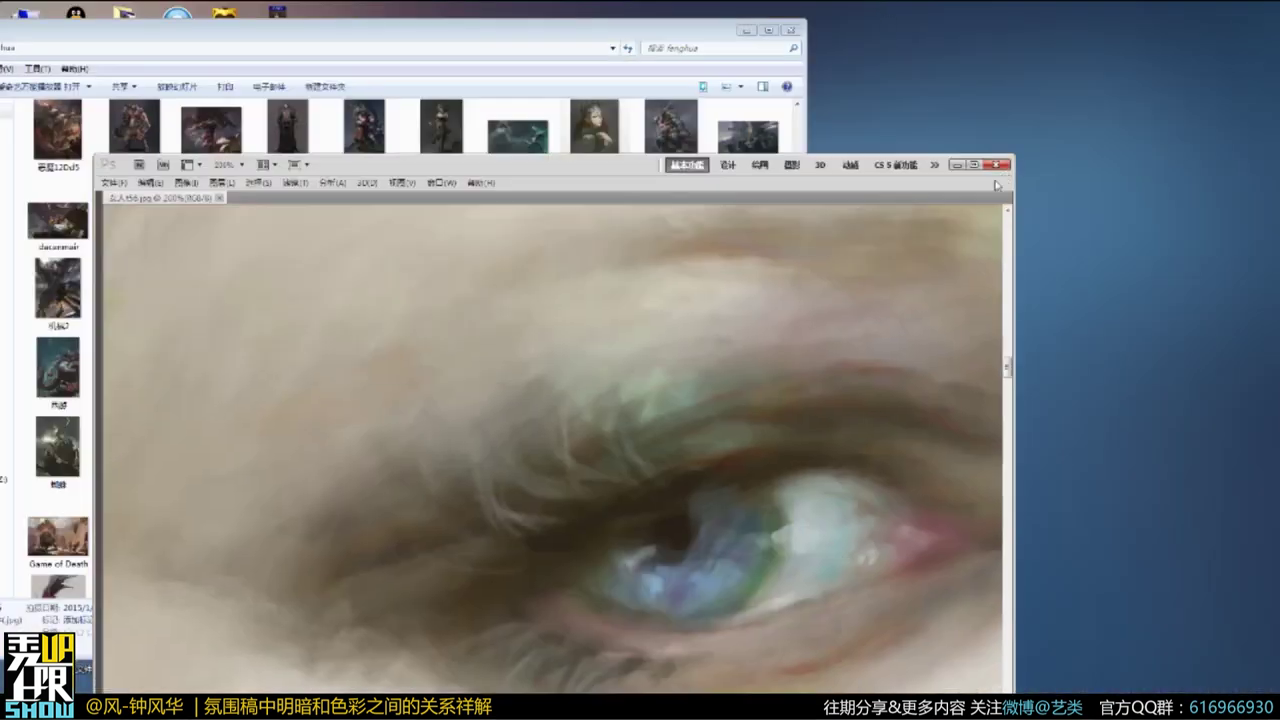
{"action": "left_click_drag", "start_coordinate": [941, 201], "coordinate": [894, 306]}
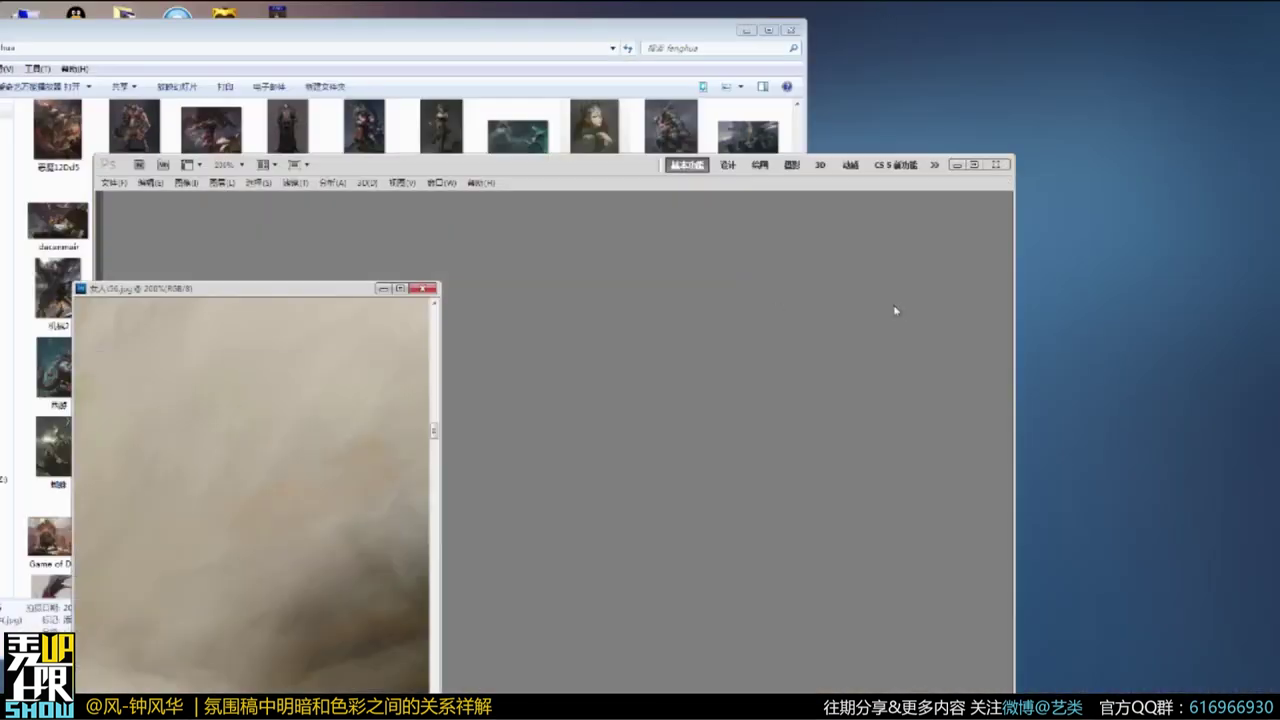
{"action": "left_click", "coordinate": [432, 291]}
{"action": "left_click", "coordinate": [469, 39]}
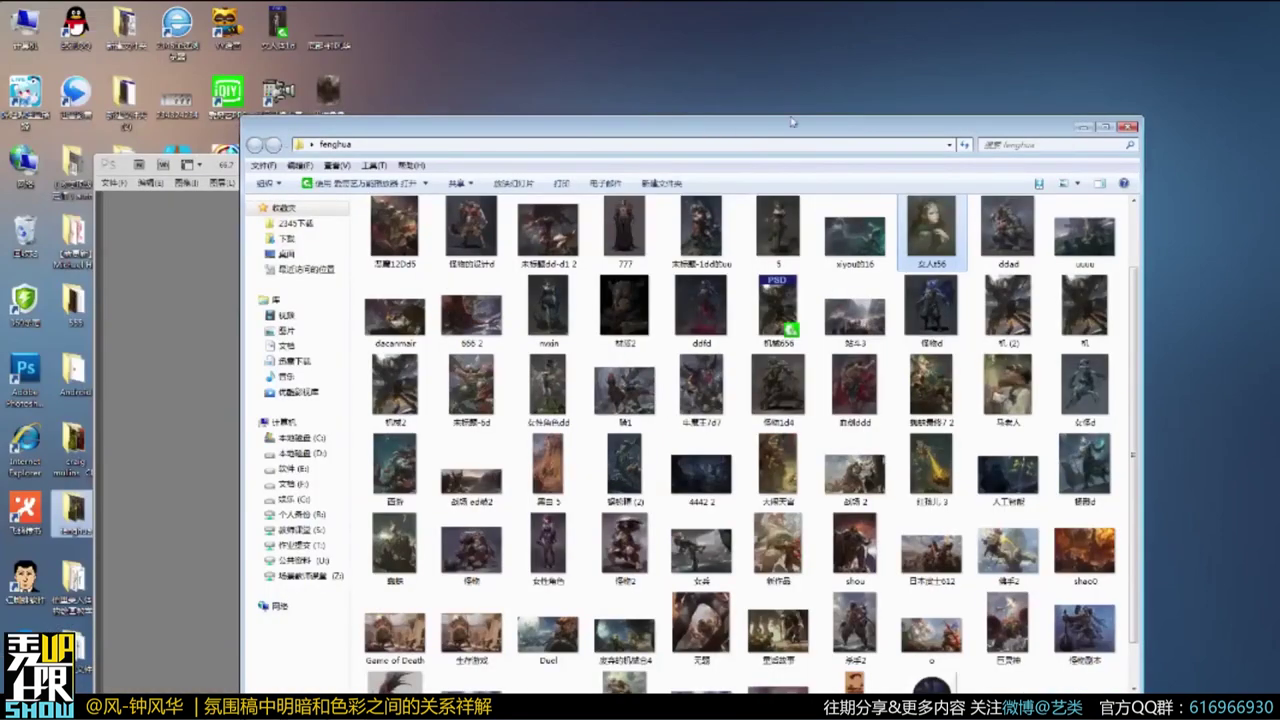
{"action": "left_click_drag", "start_coordinate": [685, 134], "coordinate": [883, 118]}
{"action": "left_click", "coordinate": [436, 183]}
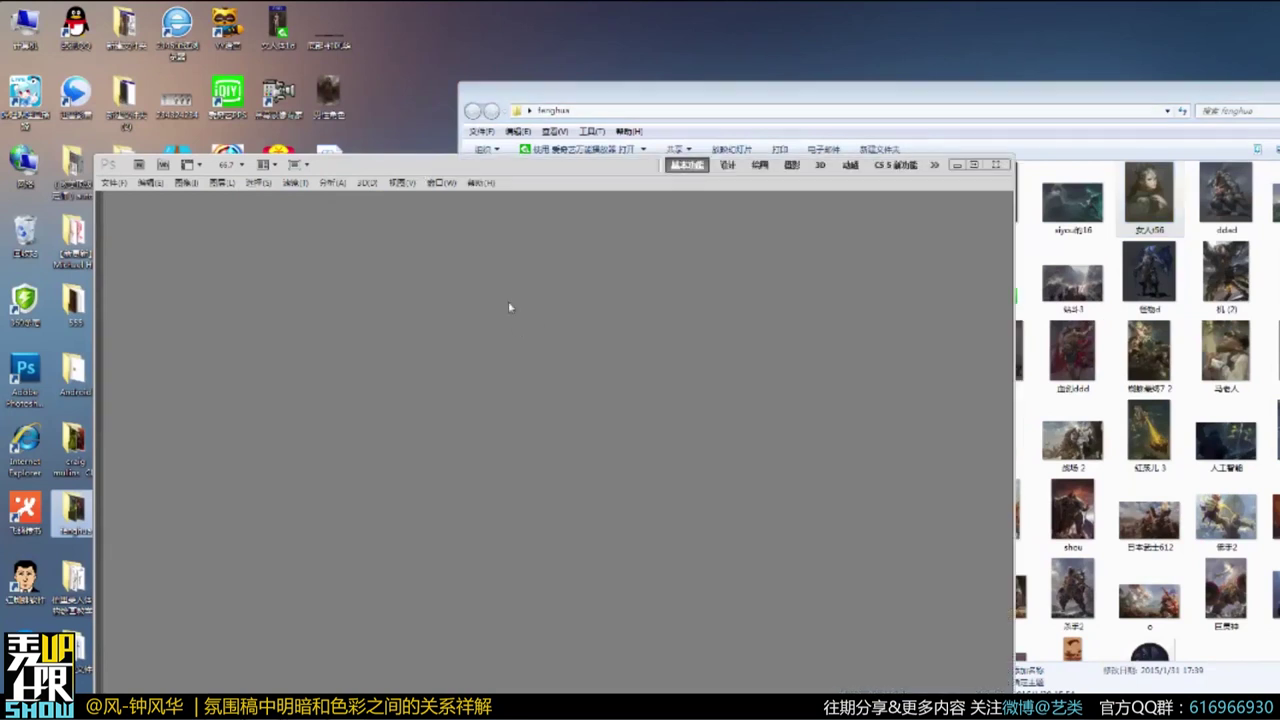
{"action": "left_click_drag", "start_coordinate": [527, 173], "coordinate": [629, 176]}
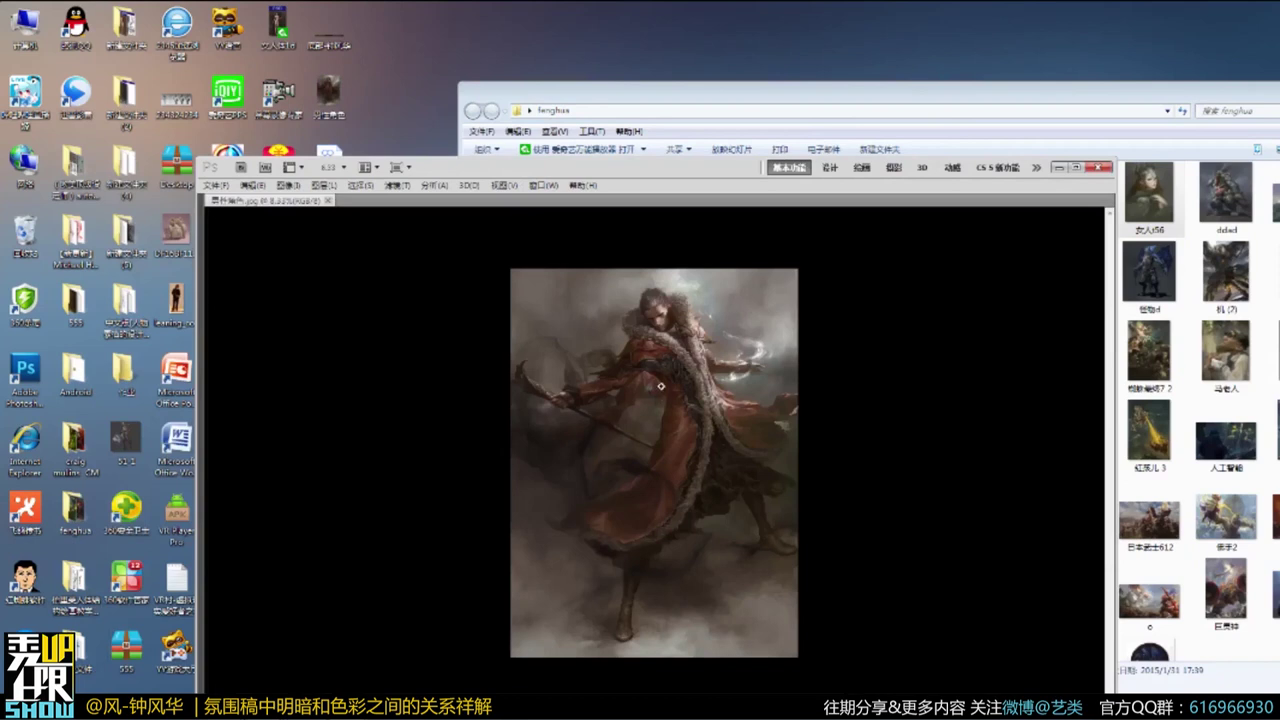
{"action": "key", "text": "f"}
Examine the man's lit face, fur collar and red shoulder cloth up close against the smoky grey background.
{"action": "left_click", "coordinate": [618, 293]}
{"action": "left_click", "coordinate": [618, 292]}
{"action": "left_click", "coordinate": [618, 292]}
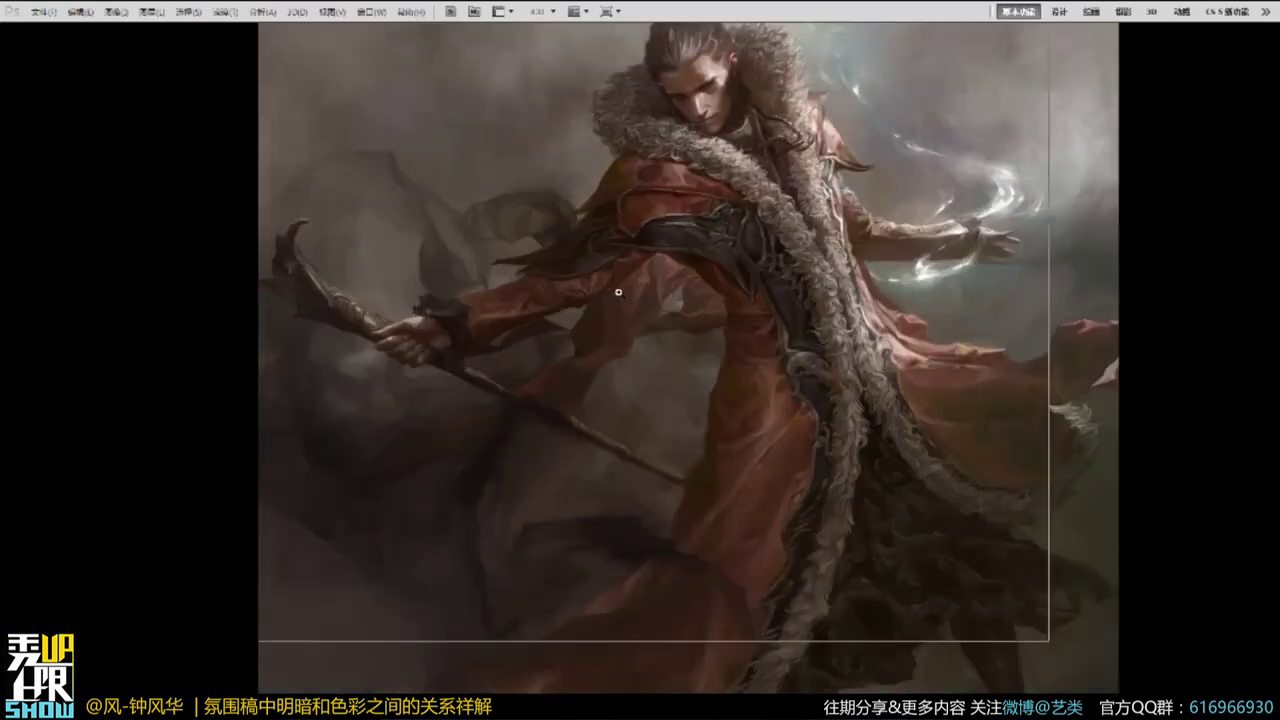
{"action": "left_click", "coordinate": [618, 292]}
{"action": "left_click_drag", "start_coordinate": [807, 247], "coordinate": [575, 513]}
{"action": "left_click_drag", "start_coordinate": [598, 430], "coordinate": [625, 461]}
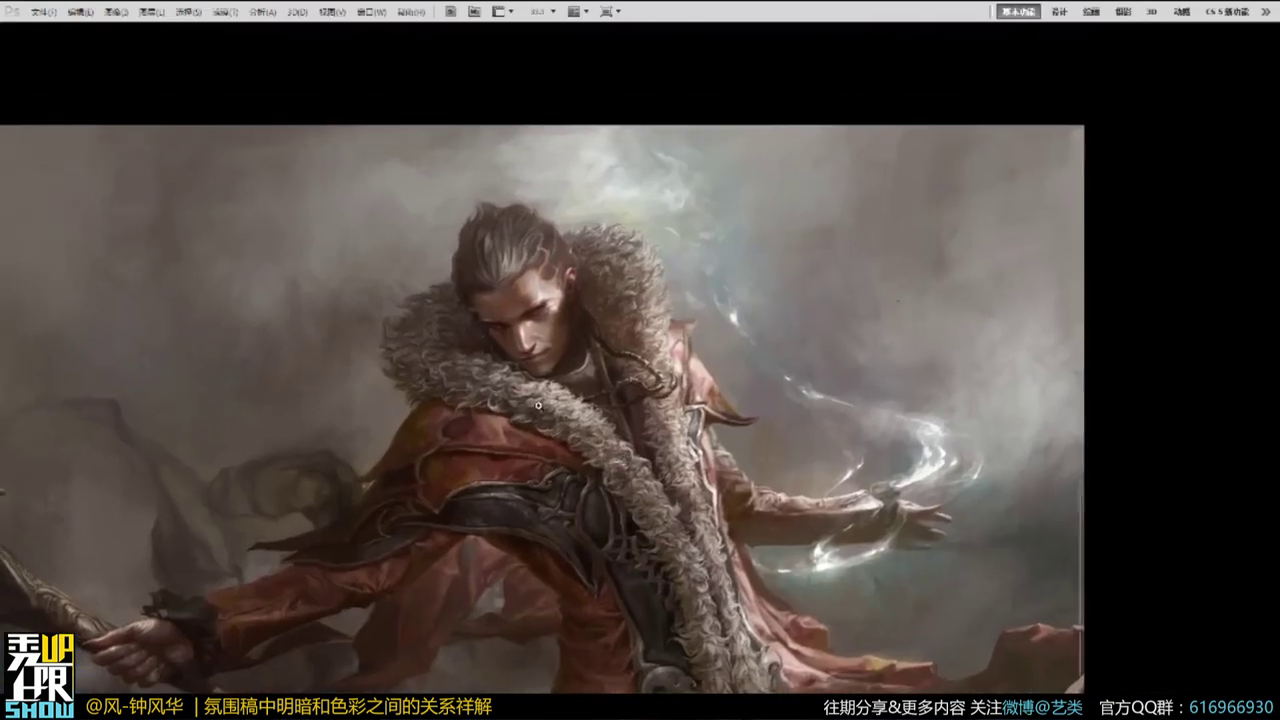
{"action": "scroll", "coordinate": [538, 408], "scroll_direction": "up", "scroll_amount": 2}
{"action": "left_click_drag", "start_coordinate": [538, 406], "coordinate": [552, 389]}
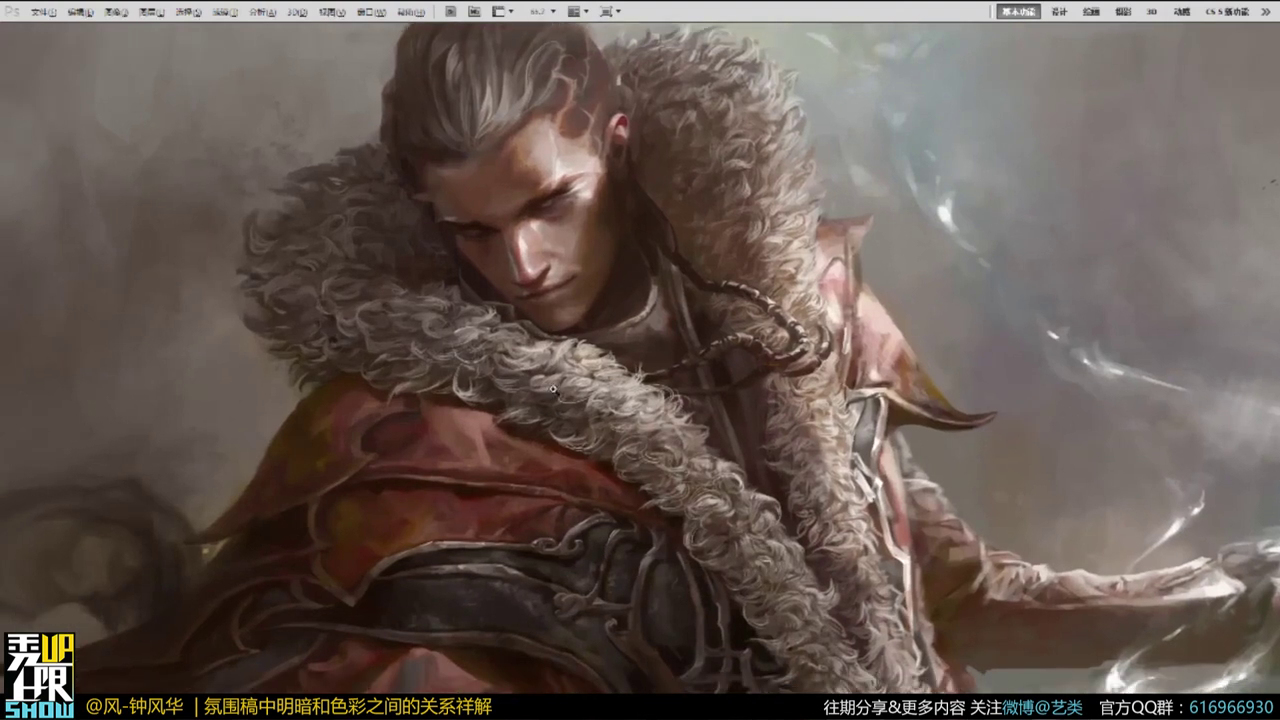
Examine the red coat's folds, the hand gripping the staff and the curly fur trim at increasing magnification.
{"action": "scroll", "coordinate": [552, 389], "scroll_direction": "down", "scroll_amount": 4}
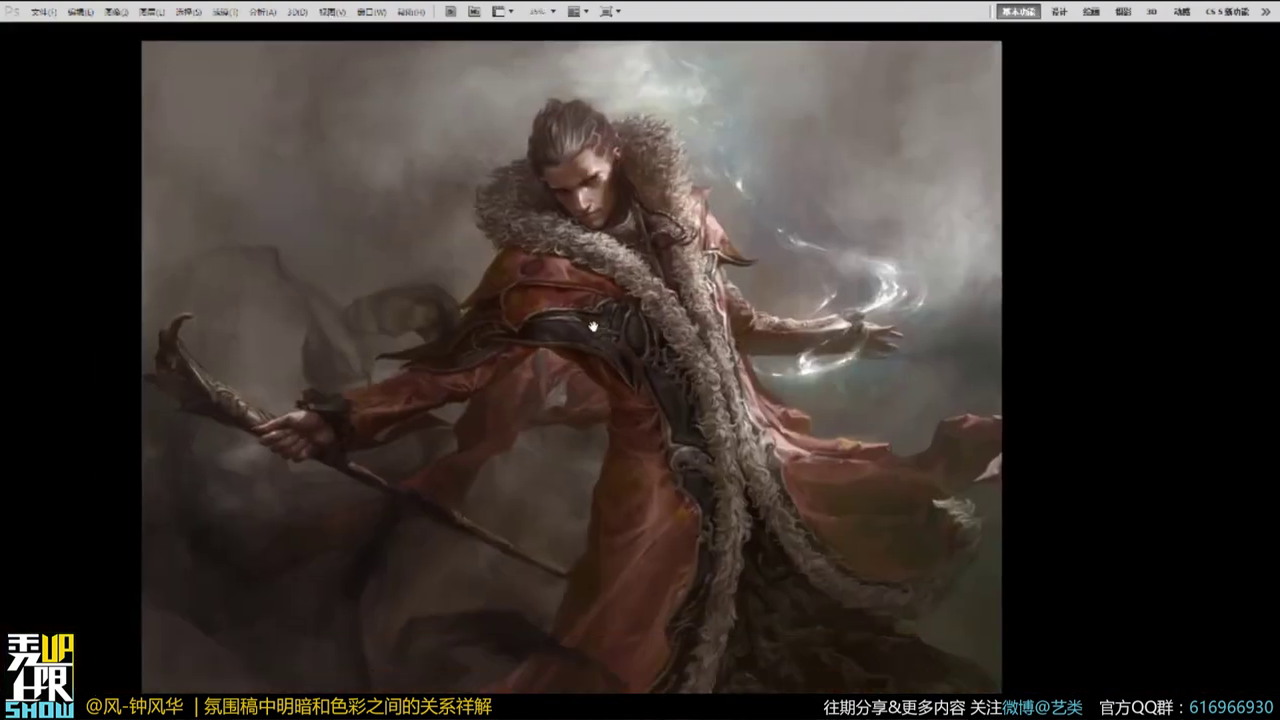
{"action": "scroll", "coordinate": [675, 370], "scroll_direction": "up", "scroll_amount": 1}
{"action": "scroll", "coordinate": [588, 390], "scroll_direction": "up", "scroll_amount": 1}
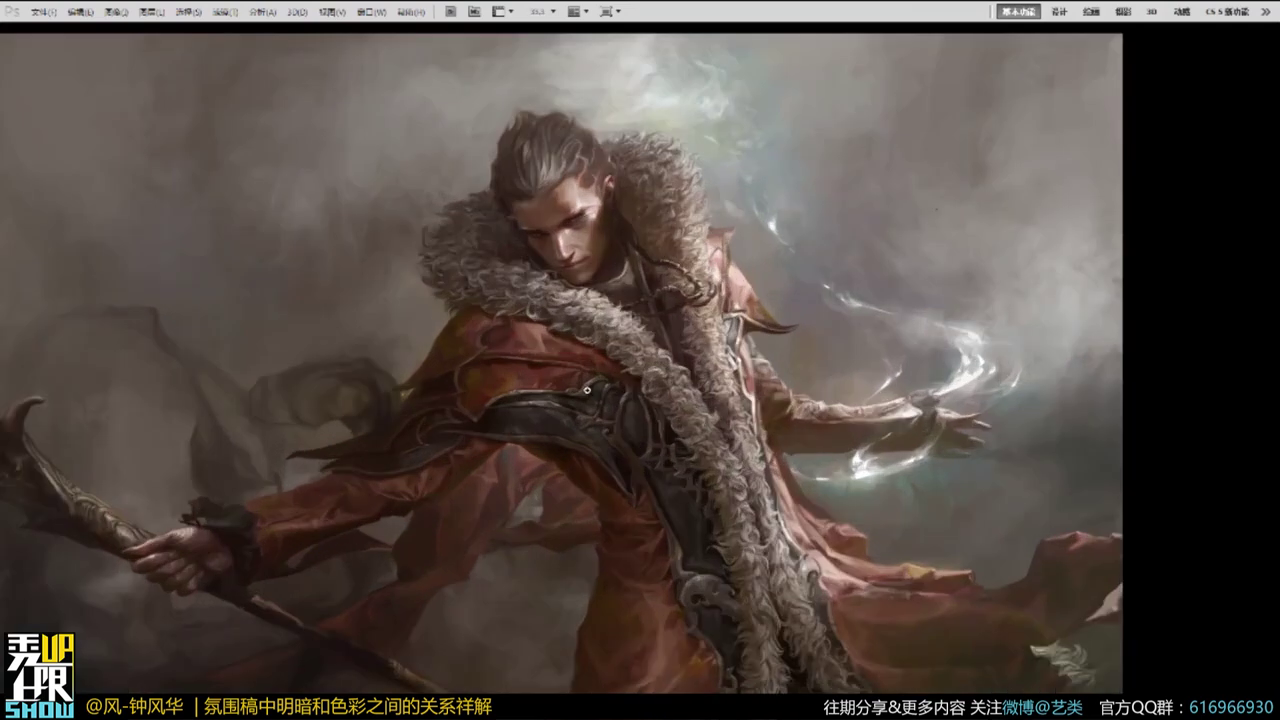
{"action": "scroll", "coordinate": [580, 384], "scroll_direction": "up", "scroll_amount": 1}
{"action": "scroll", "coordinate": [600, 366], "scroll_direction": "up", "scroll_amount": 1}
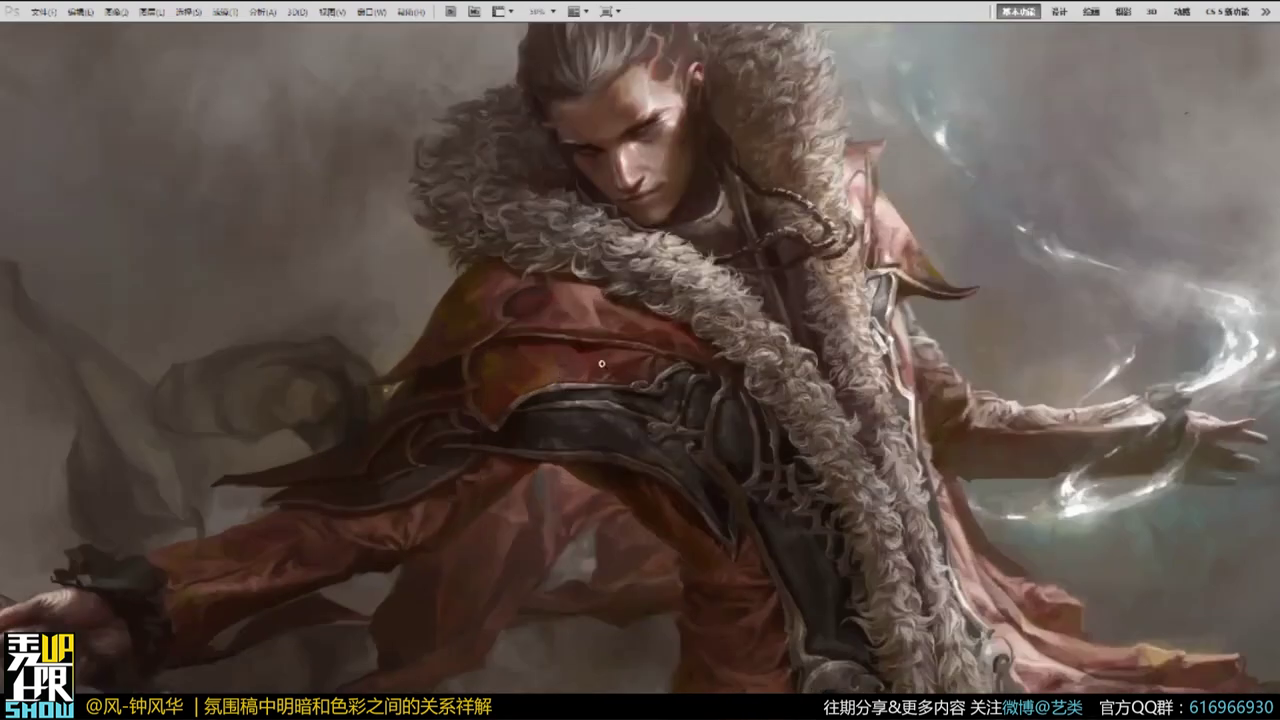
{"action": "mouse_move", "coordinate": [651, 364]}
{"action": "left_mouse_down"}
{"action": "mouse_move", "coordinate": [757, 391]}
{"action": "mouse_move", "coordinate": [786, 369]}
{"action": "left_mouse_up"}
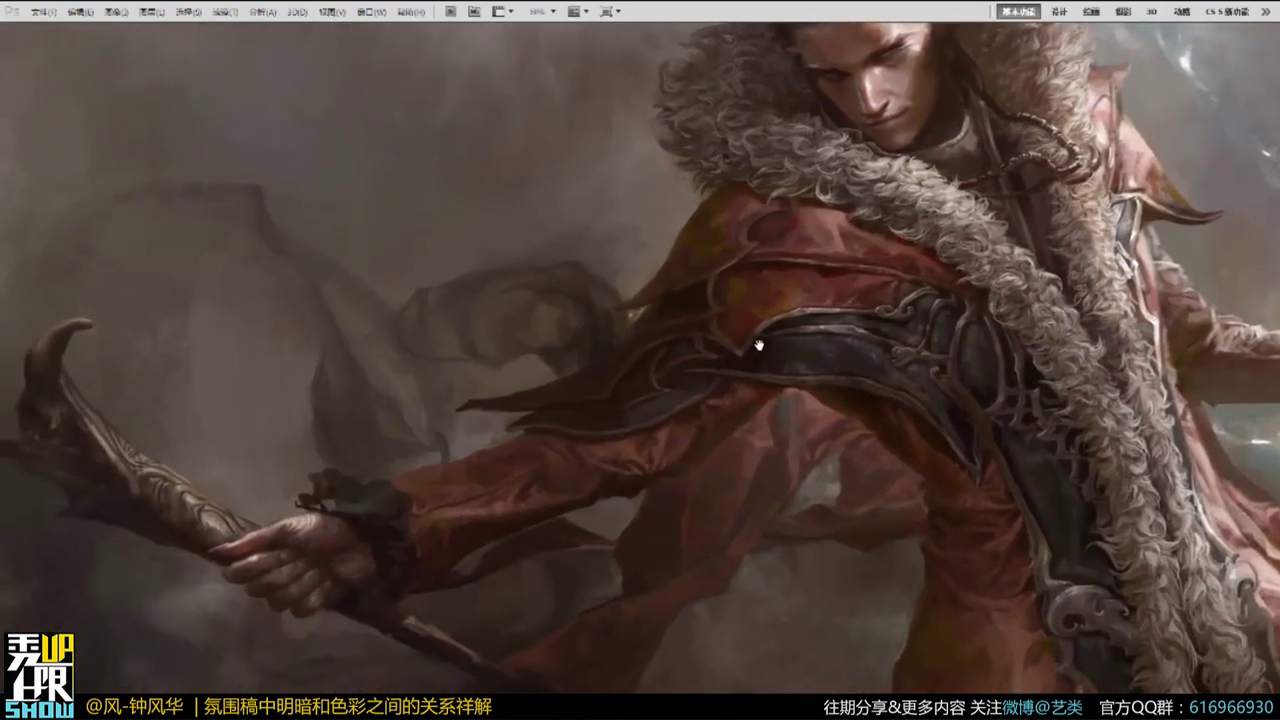
{"action": "left_click_drag", "start_coordinate": [888, 262], "coordinate": [638, 356]}
{"action": "left_click", "coordinate": [707, 346], "text": "ctrl"}
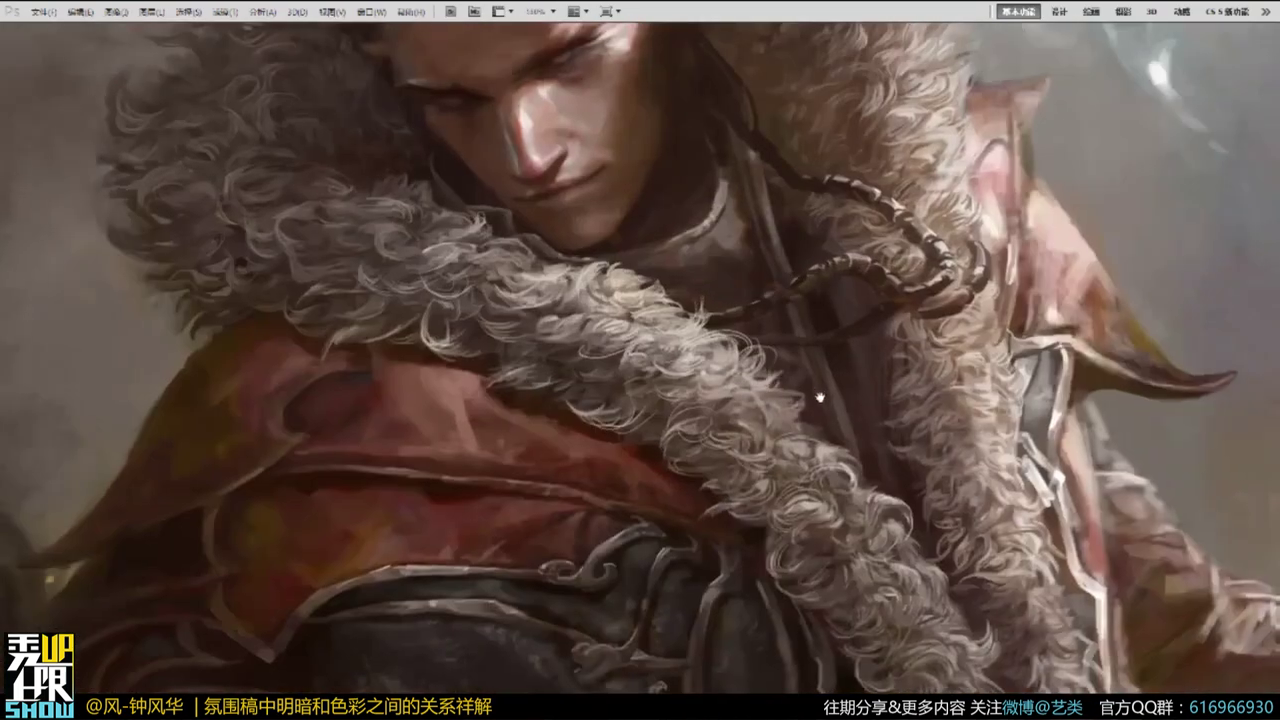
Compare the figure's red coat, staff and glowing magic with the dark, smoky surroundings in a wider view.
{"action": "scroll", "coordinate": [820, 397], "scroll_direction": "down", "scroll_amount": 2}
{"action": "scroll", "coordinate": [610, 440], "scroll_direction": "down", "scroll_amount": 1}
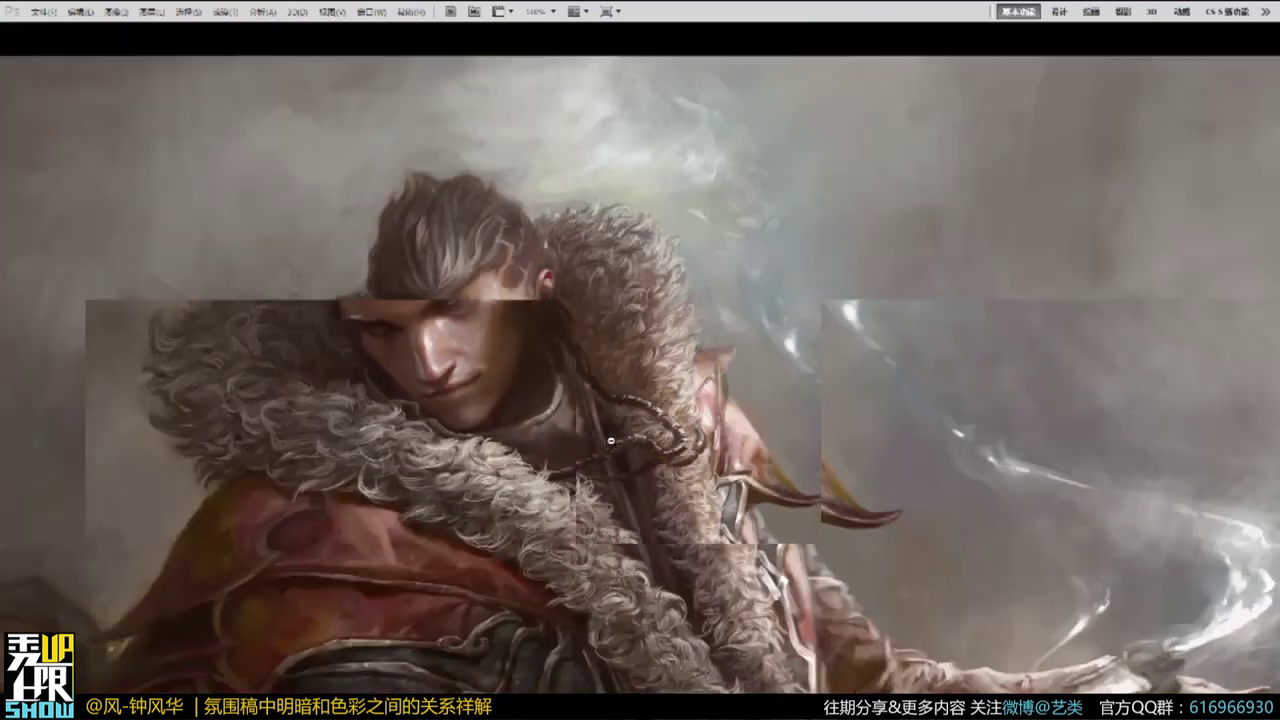
{"action": "left_click", "coordinate": [611, 440], "text": "alt"}
{"action": "mouse_move", "coordinate": [618, 498]}
{"action": "left_mouse_down"}
{"action": "mouse_move", "coordinate": [686, 349]}
{"action": "mouse_move", "coordinate": [723, 347]}
{"action": "left_mouse_up"}
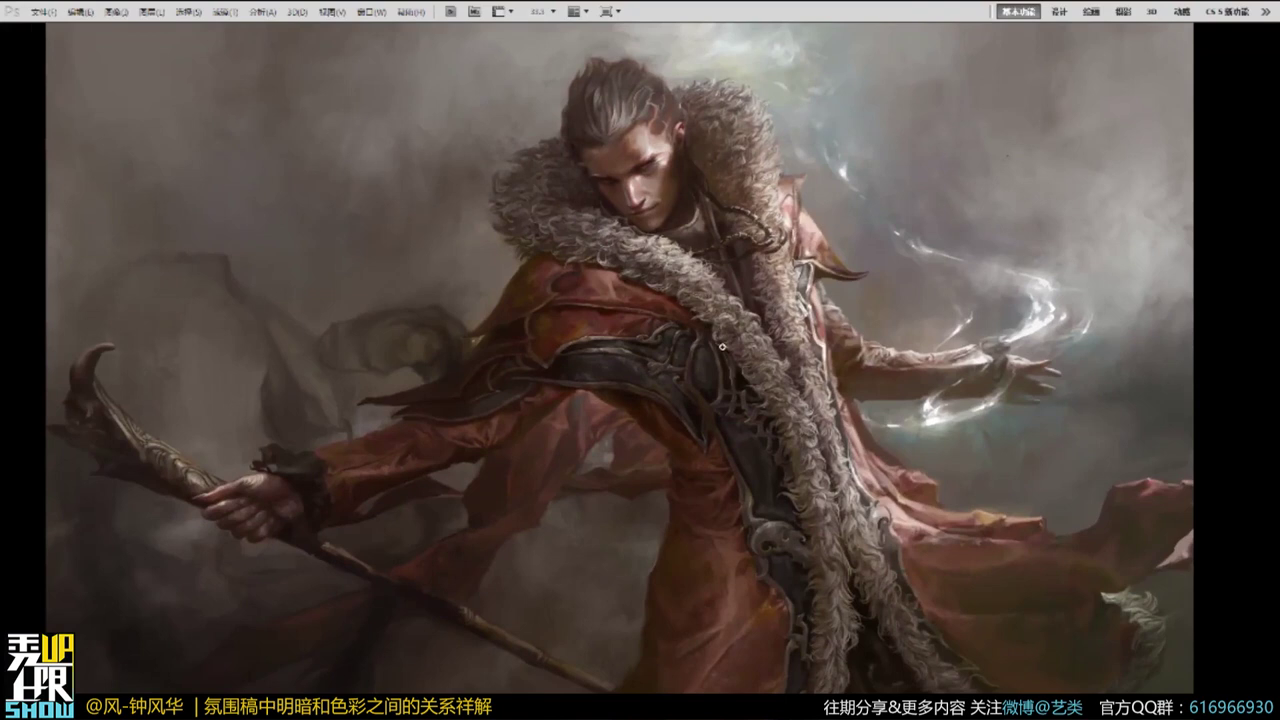
{"action": "left_click_drag", "start_coordinate": [725, 361], "coordinate": [710, 333]}
{"action": "left_click_drag", "start_coordinate": [737, 392], "coordinate": [663, 371]}
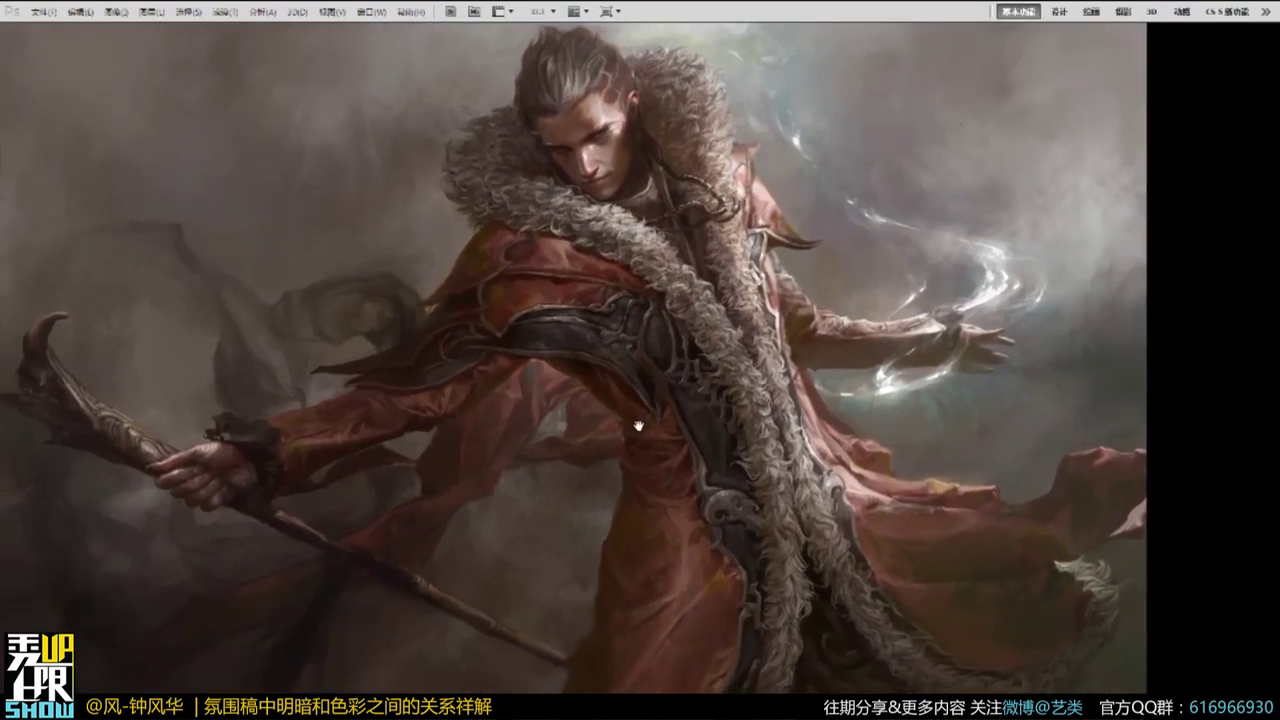
{"action": "left_click_drag", "start_coordinate": [638, 424], "coordinate": [660, 383]}
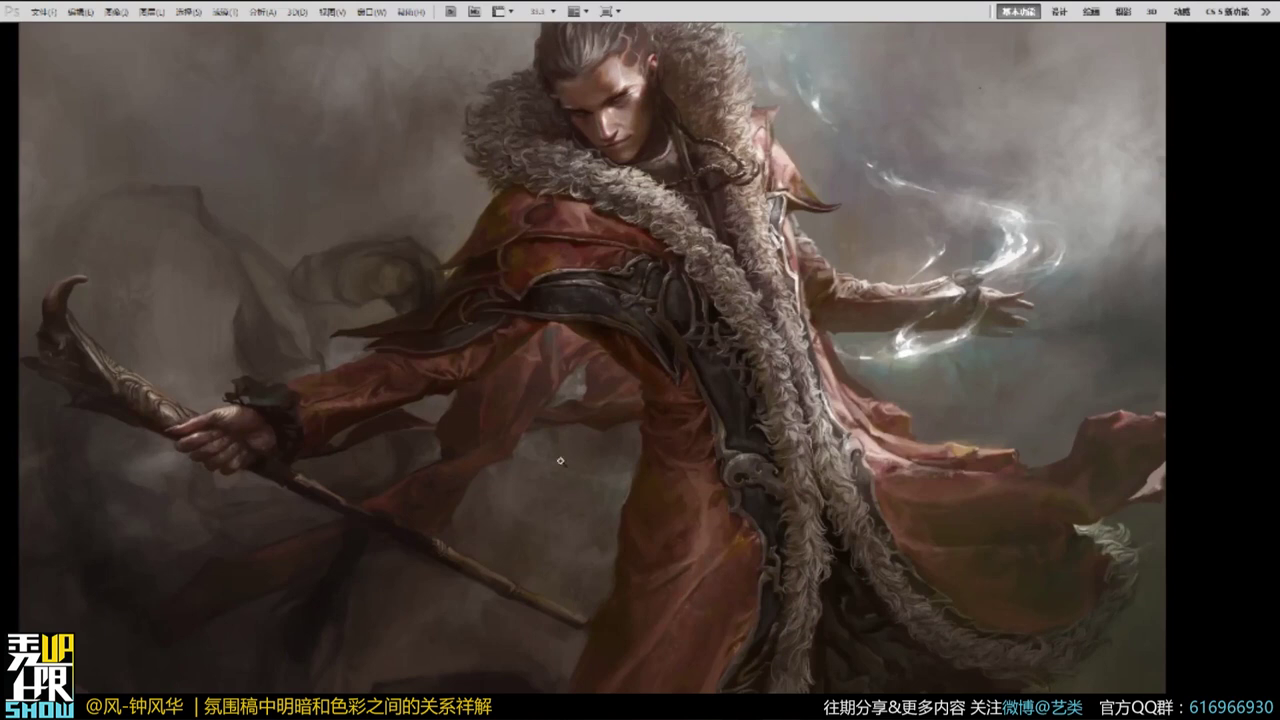
{"action": "left_click_drag", "start_coordinate": [596, 433], "coordinate": [680, 510]}
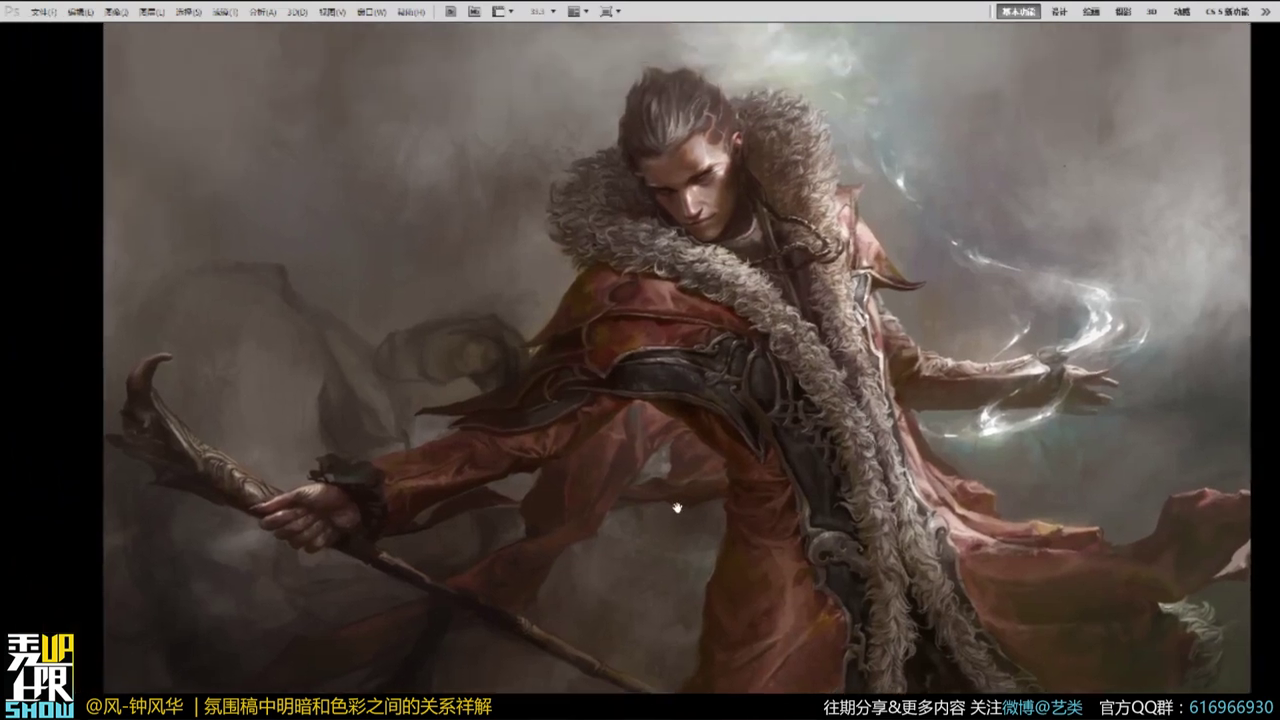
{"action": "left_click_drag", "start_coordinate": [855, 424], "coordinate": [782, 446]}
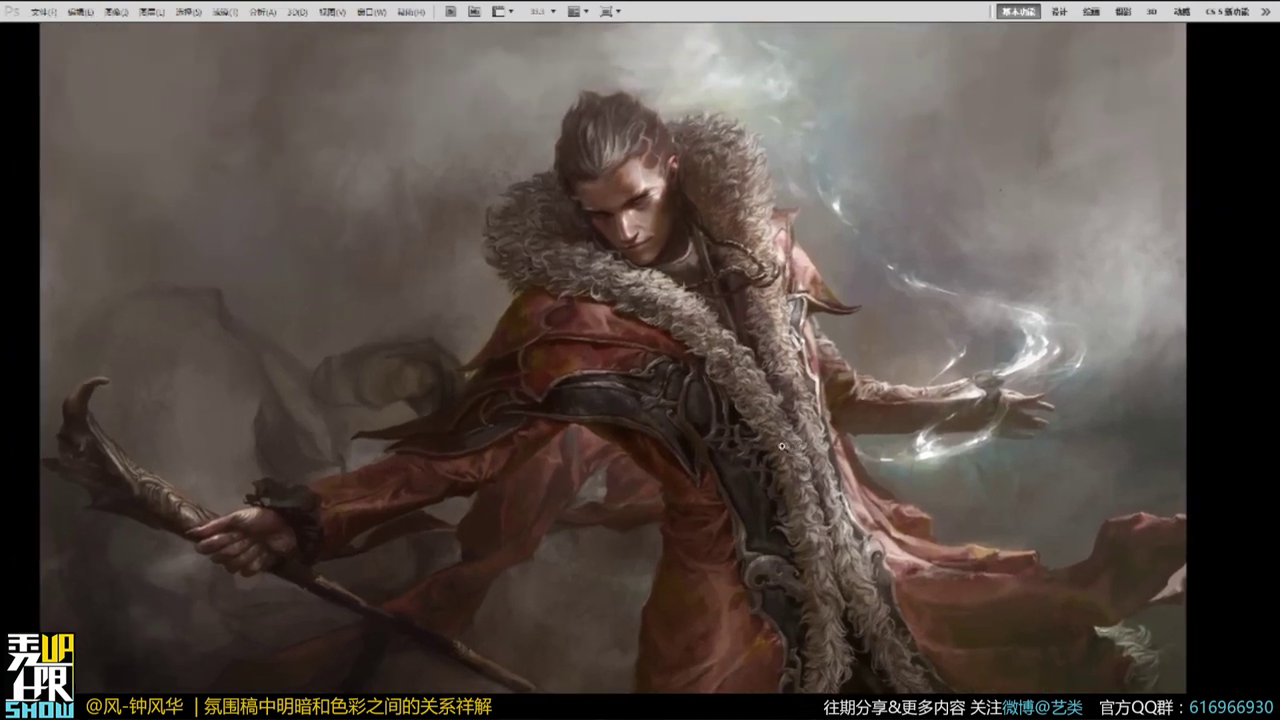
Examine the fur-trimmed coat and dark belt ornaments at 50% magnification.
{"action": "left_click", "coordinate": [767, 398], "text": "ctrl"}
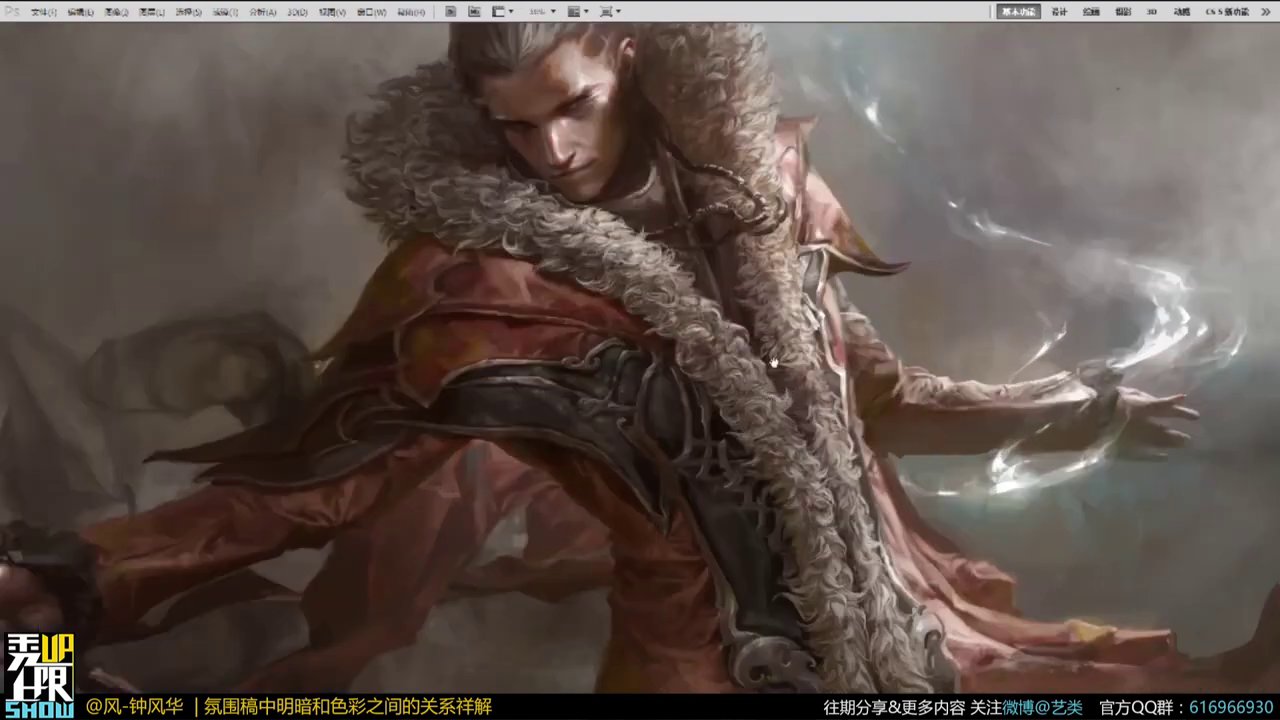
{"action": "left_click_drag", "start_coordinate": [774, 362], "coordinate": [786, 517]}
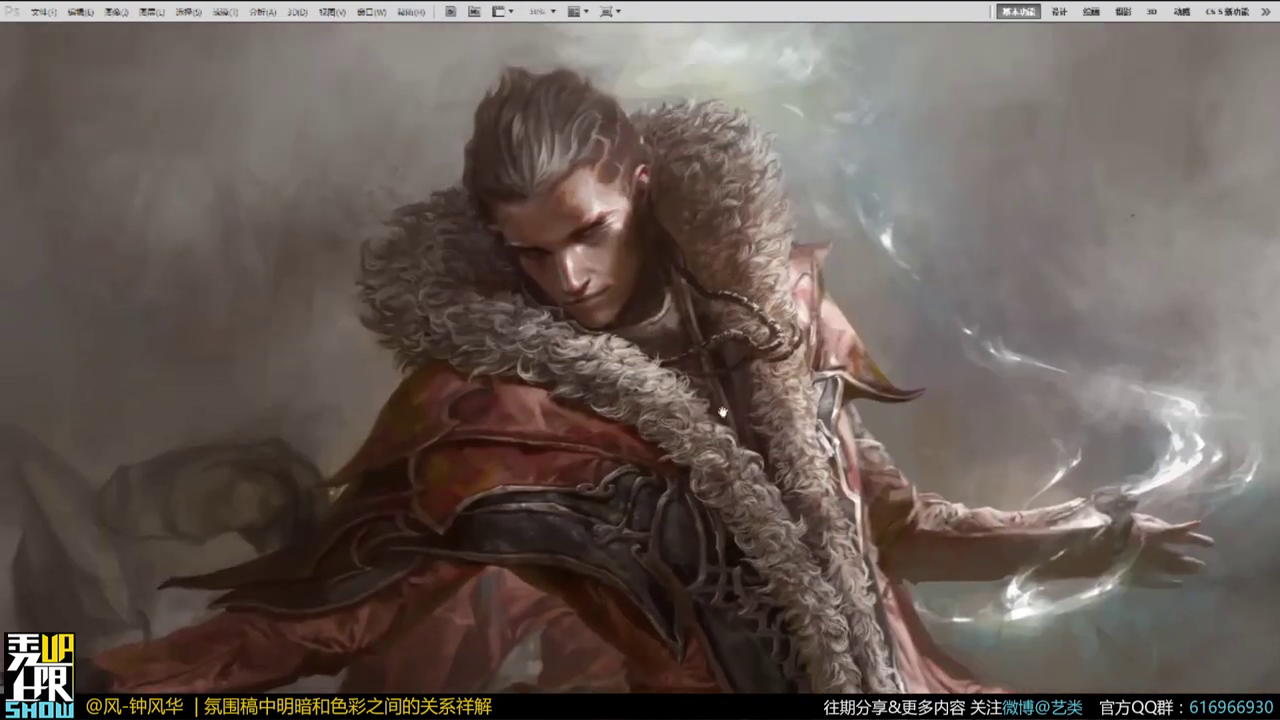
{"action": "left_click_drag", "start_coordinate": [782, 487], "coordinate": [692, 298]}
{"action": "left_click_drag", "start_coordinate": [743, 454], "coordinate": [782, 378]}
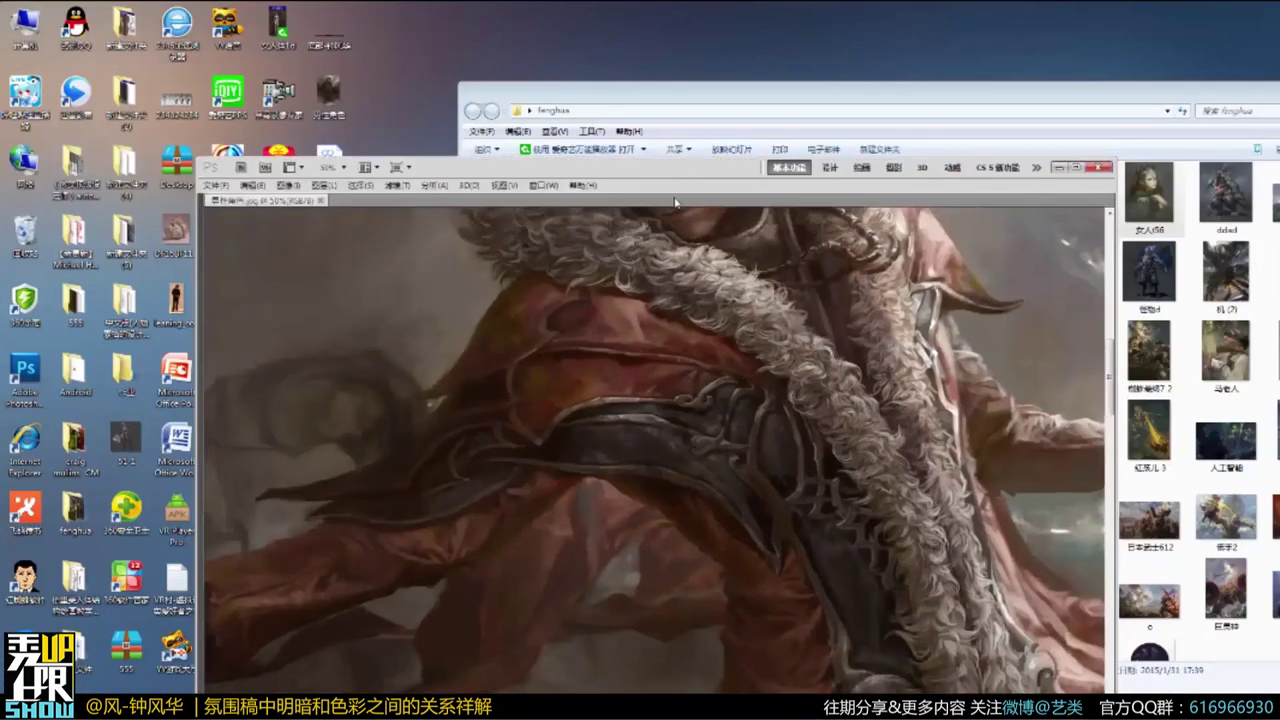
Close the red-coat painting and open the witch-at-the-window painting from the fenghua folder in full-screen view.
{"action": "left_click_drag", "start_coordinate": [675, 203], "coordinate": [678, 322]}
{"action": "left_click", "coordinate": [486, 314]}
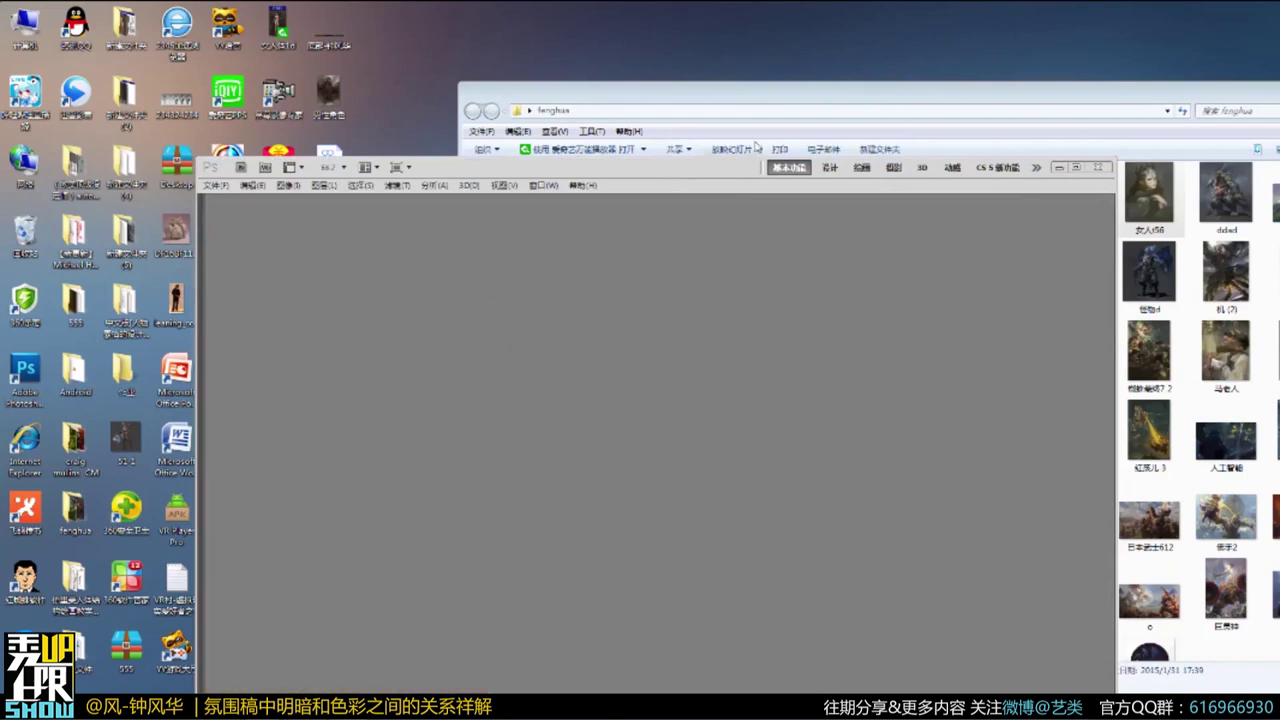
{"action": "left_click_drag", "start_coordinate": [764, 95], "coordinate": [427, 74]}
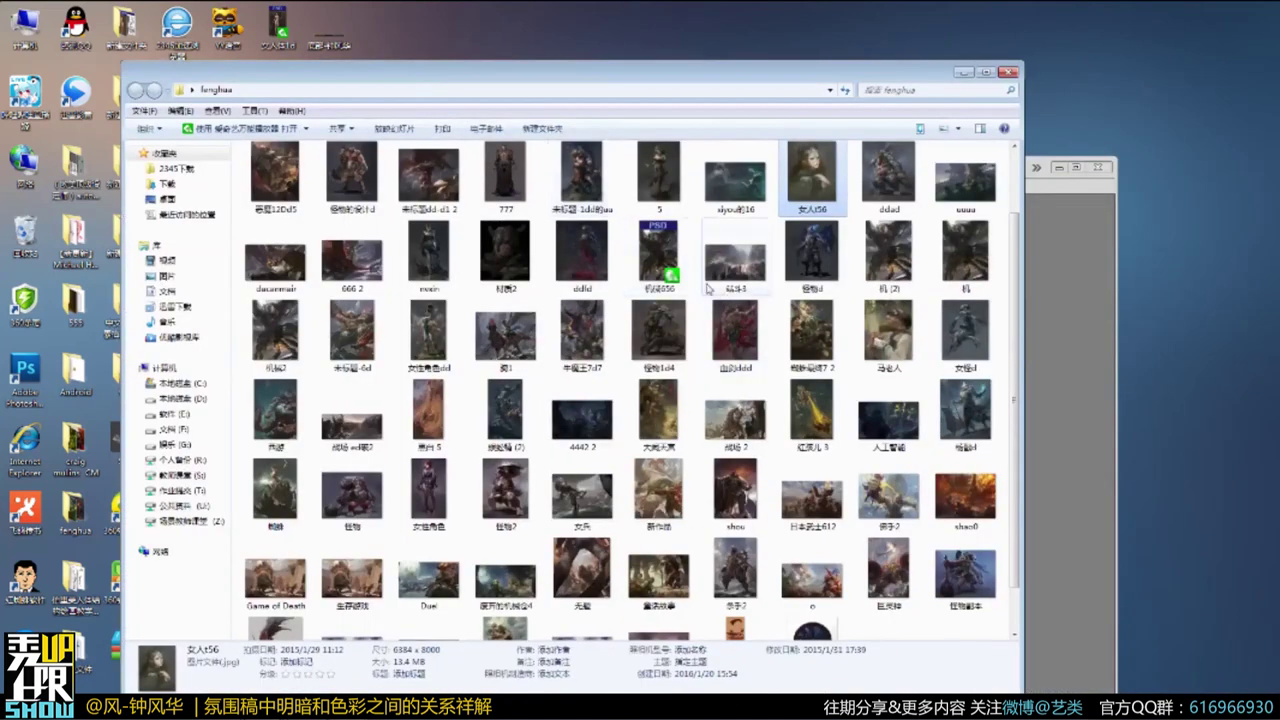
{"action": "left_click_drag", "start_coordinate": [613, 76], "coordinate": [486, 60]}
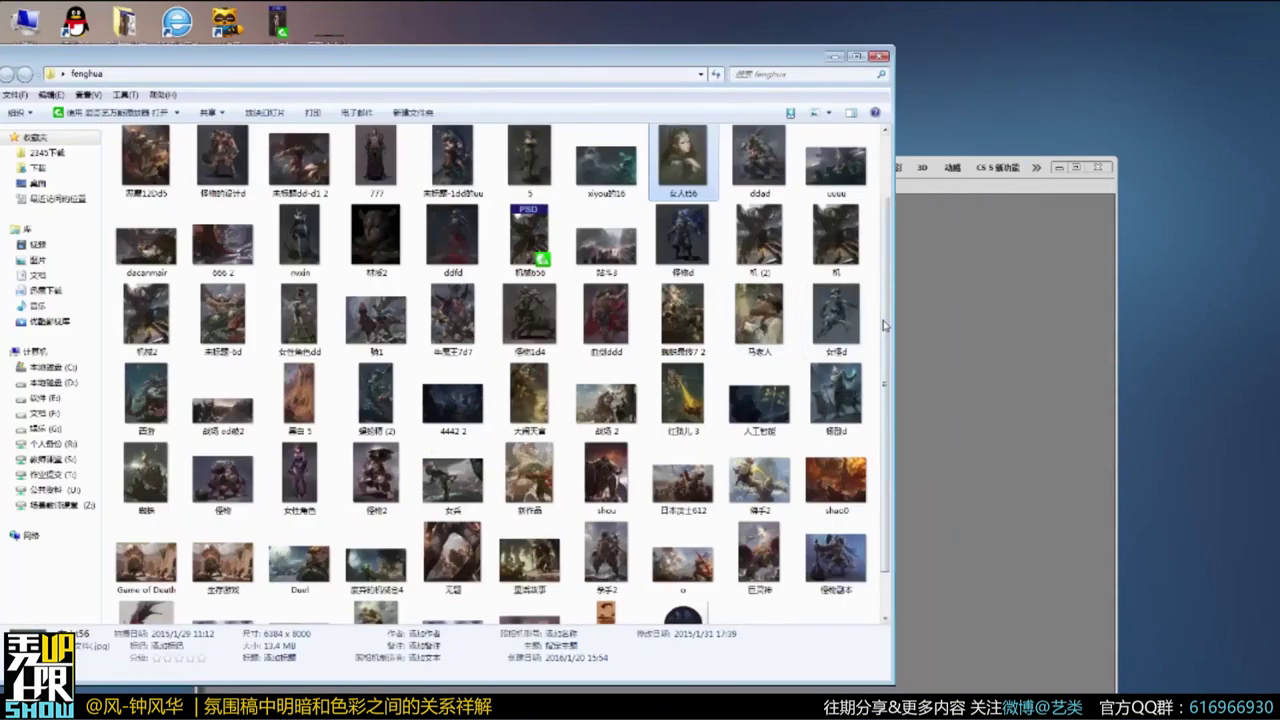
{"action": "left_click_drag", "start_coordinate": [885, 324], "coordinate": [896, 420]}
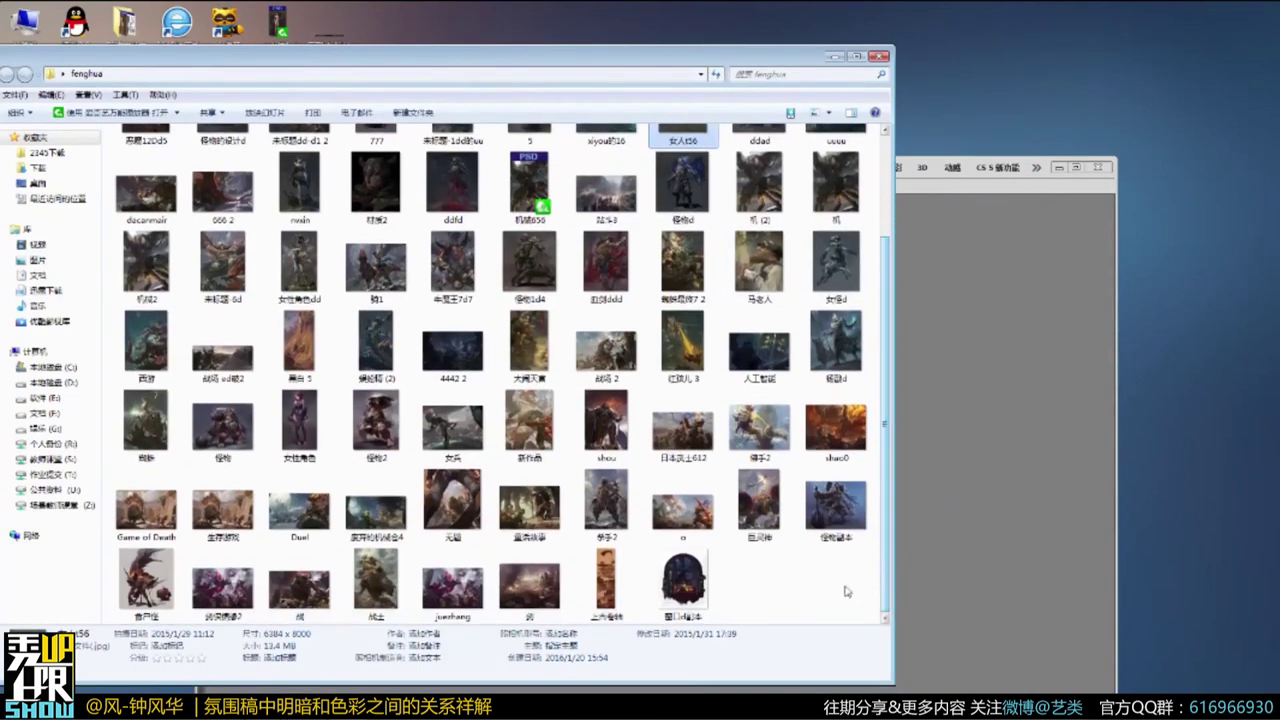
{"action": "left_click", "coordinate": [817, 583]}
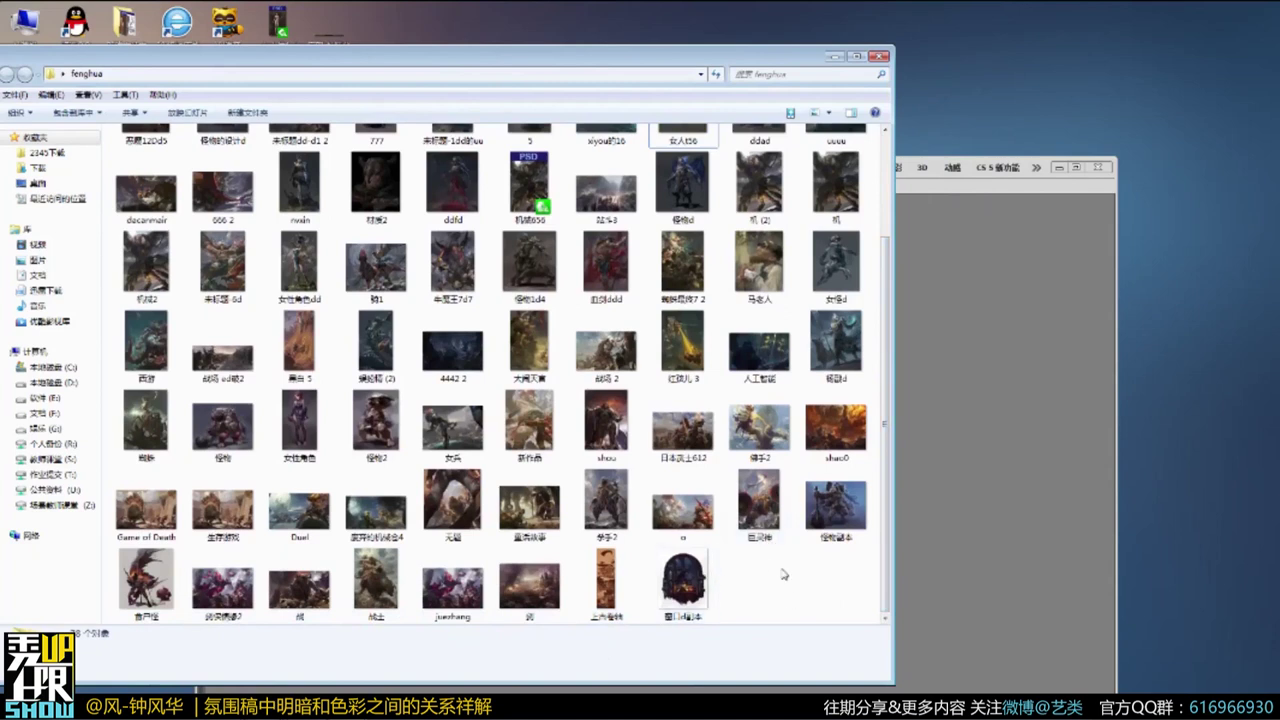
{"action": "left_click_drag", "start_coordinate": [703, 598], "coordinate": [905, 471]}
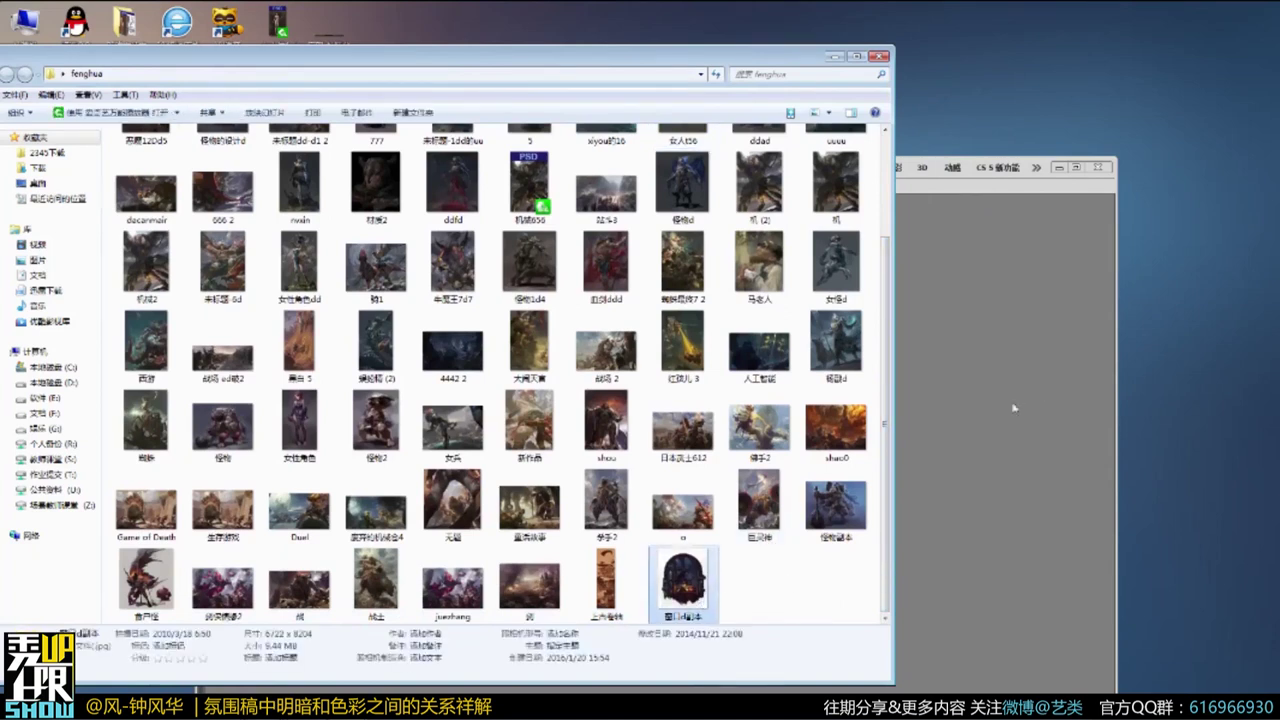
{"action": "left_click", "coordinate": [995, 416]}
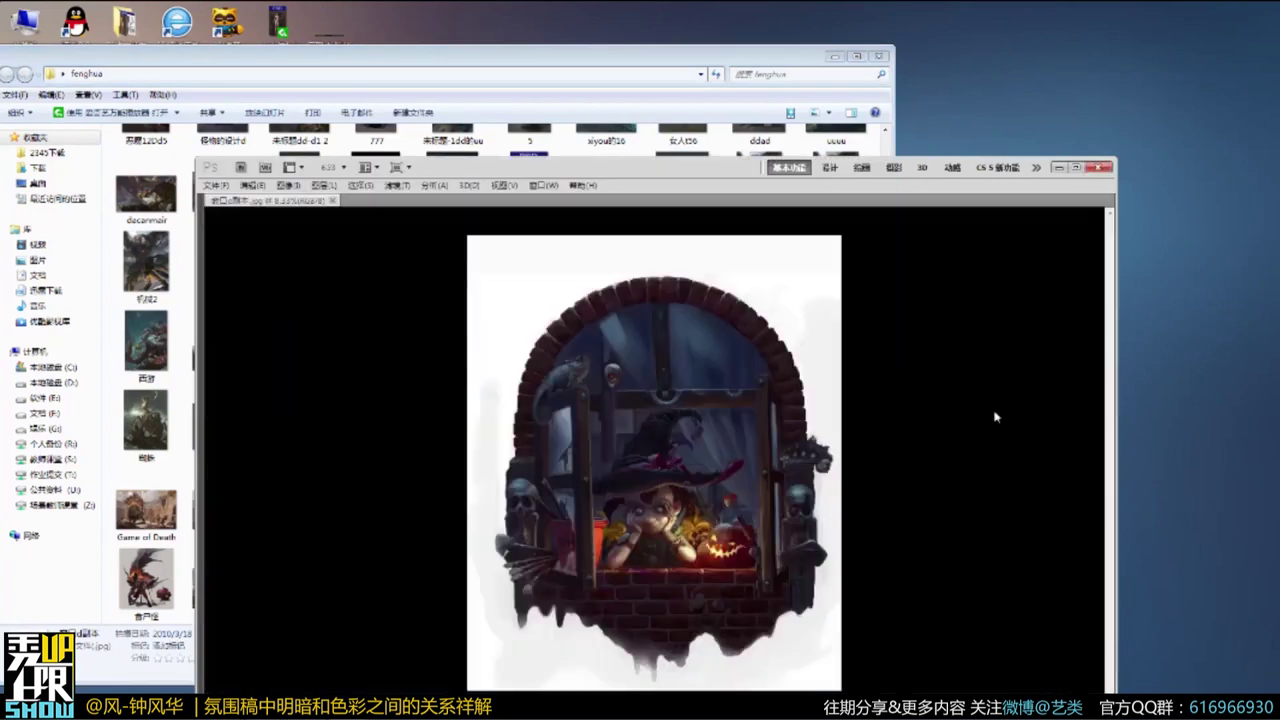
{"action": "key", "text": "f"}
Examine the witch and glowing pumpkin, and the spiky caterpillar creature on the stone pillar up close.
{"action": "scroll", "coordinate": [696, 402], "scroll_direction": "up", "scroll_amount": 2}
{"action": "scroll", "coordinate": [696, 402], "scroll_direction": "up", "scroll_amount": 1}
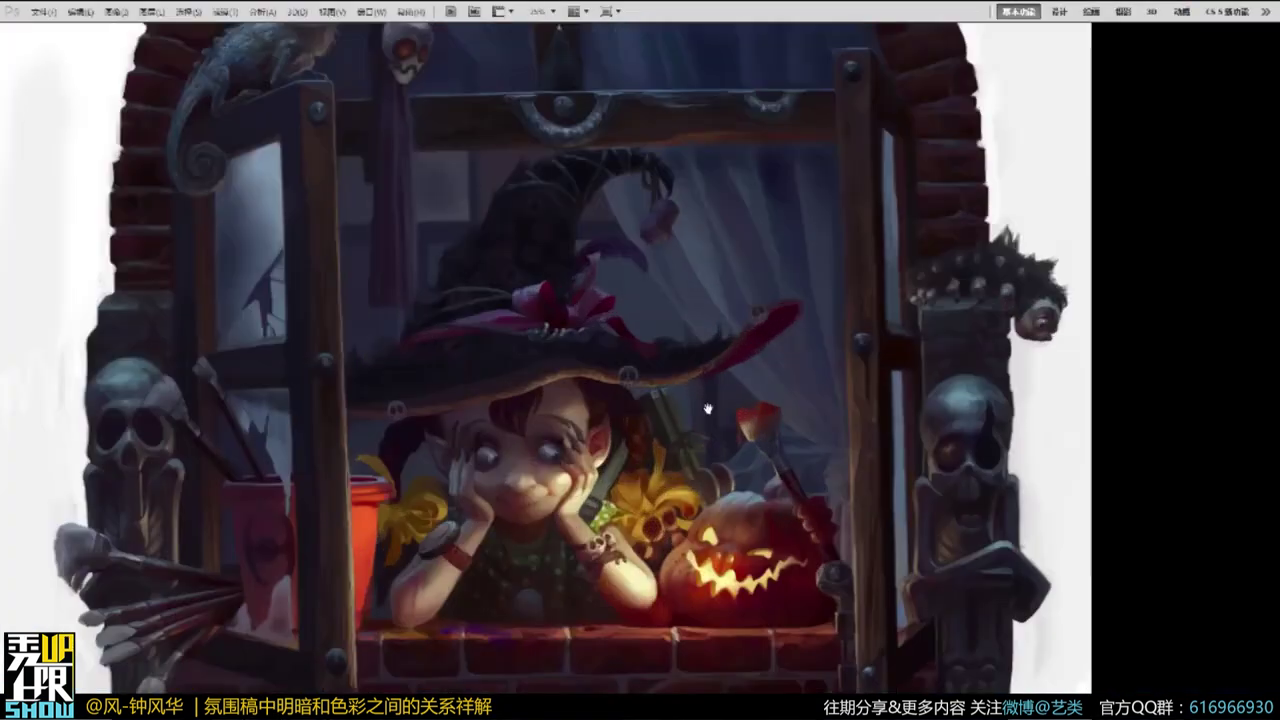
{"action": "left_click_drag", "start_coordinate": [741, 410], "coordinate": [785, 312]}
{"action": "scroll", "coordinate": [580, 437], "scroll_direction": "up", "scroll_amount": 2}
{"action": "left_click_drag", "start_coordinate": [963, 337], "coordinate": [558, 560]}
{"action": "scroll", "coordinate": [764, 434], "scroll_direction": "up", "scroll_amount": 4}
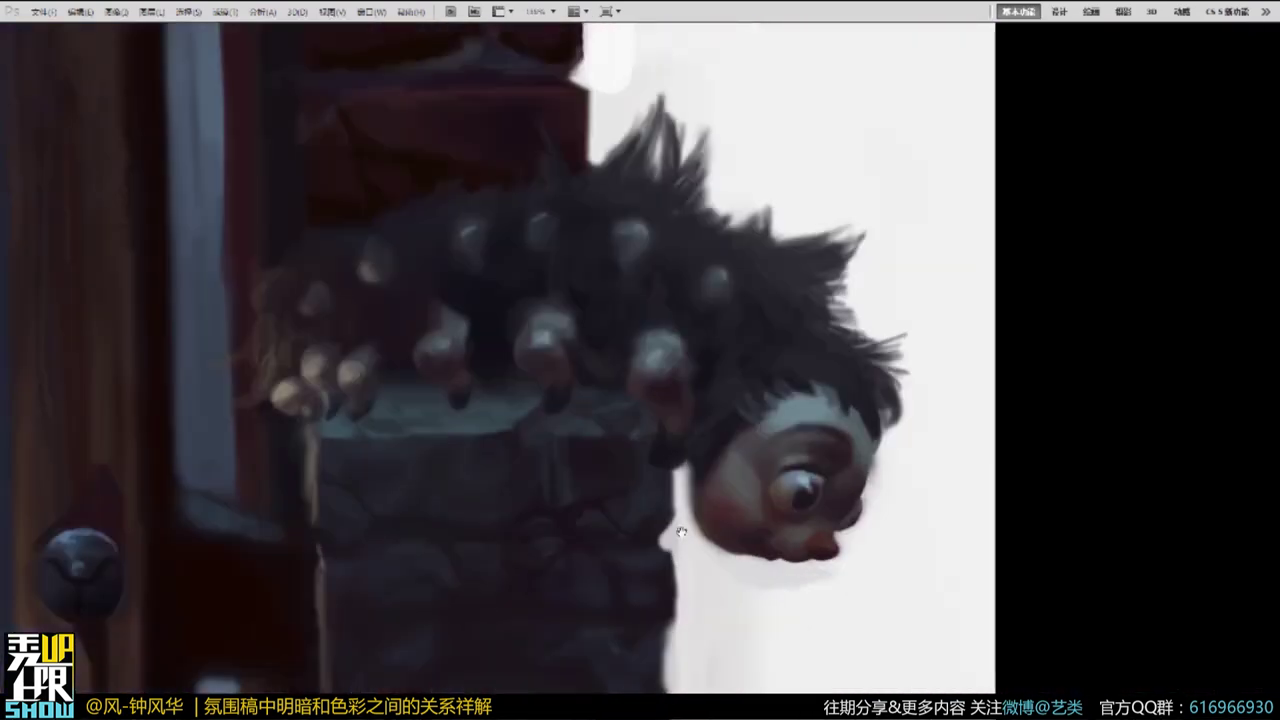
{"action": "left_click_drag", "start_coordinate": [682, 532], "coordinate": [657, 591]}
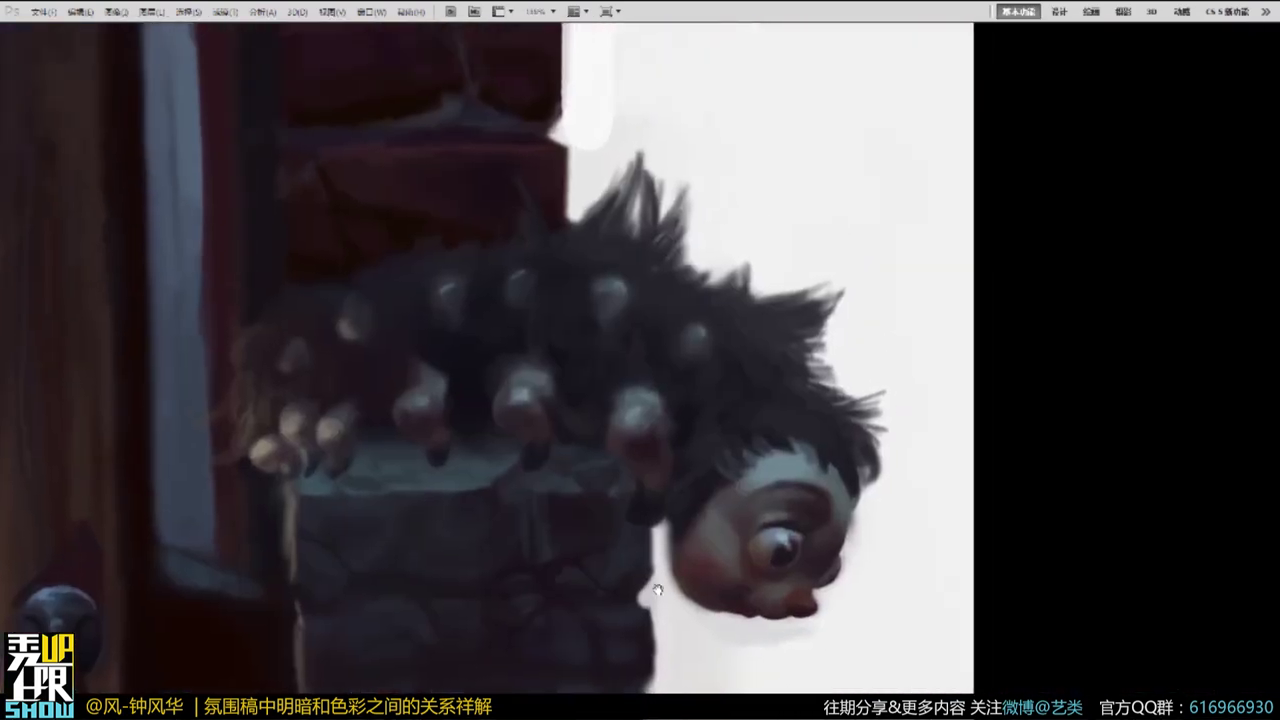
{"action": "left_click_drag", "start_coordinate": [605, 556], "coordinate": [663, 546]}
Examine the red bucket, the chameleon on the window frame and the skull with glowing orange eyes up close.
{"action": "mouse_move", "coordinate": [411, 618]}
{"action": "left_mouse_down"}
{"action": "mouse_move", "coordinate": [689, 443]}
{"action": "mouse_move", "coordinate": [1098, 249]}
{"action": "left_mouse_up"}
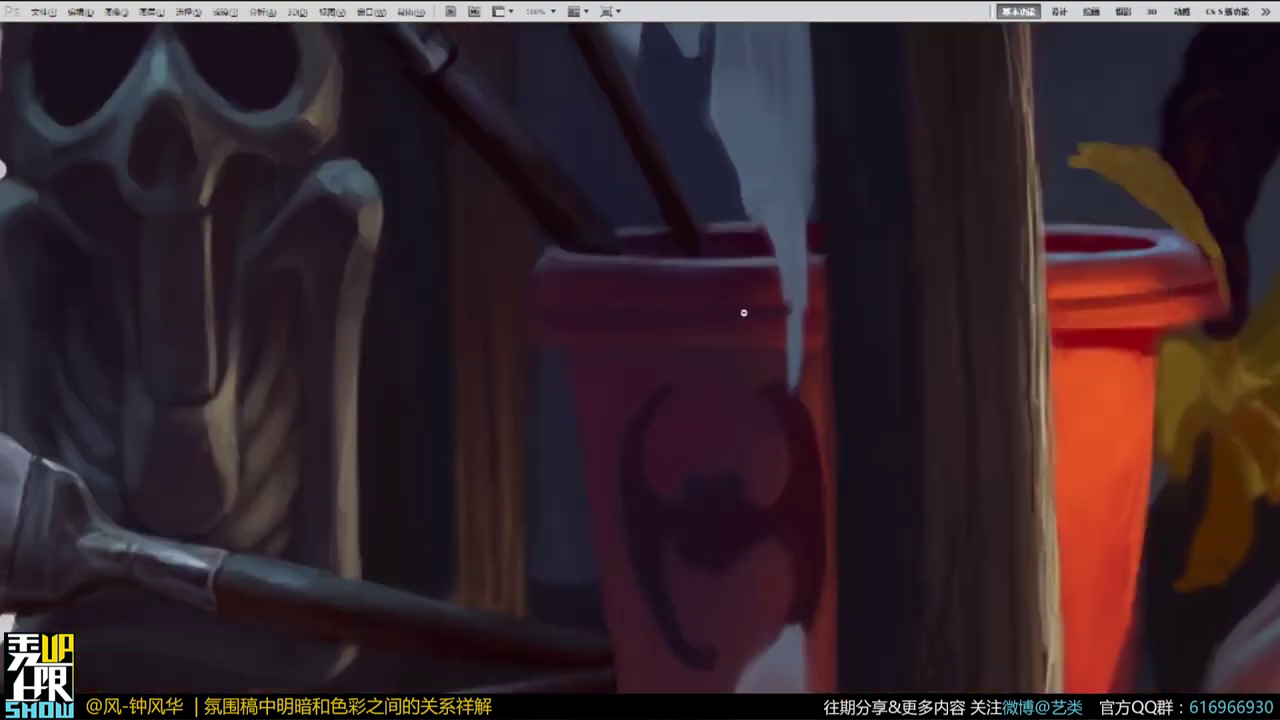
{"action": "scroll", "coordinate": [629, 286], "scroll_direction": "down", "scroll_amount": 5}
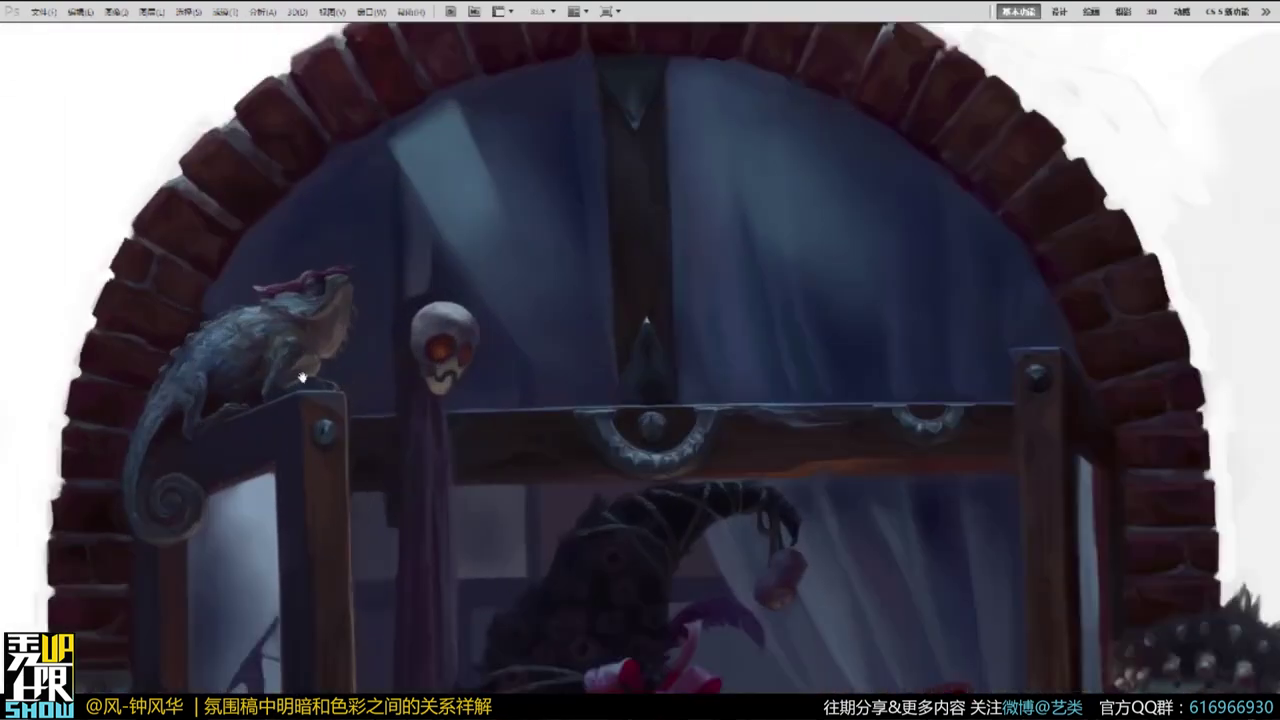
{"action": "left_click_drag", "start_coordinate": [302, 377], "coordinate": [575, 433]}
{"action": "scroll", "coordinate": [434, 387], "scroll_direction": "up", "scroll_amount": 2}
{"action": "scroll", "coordinate": [562, 429], "scroll_direction": "up", "scroll_amount": 4}
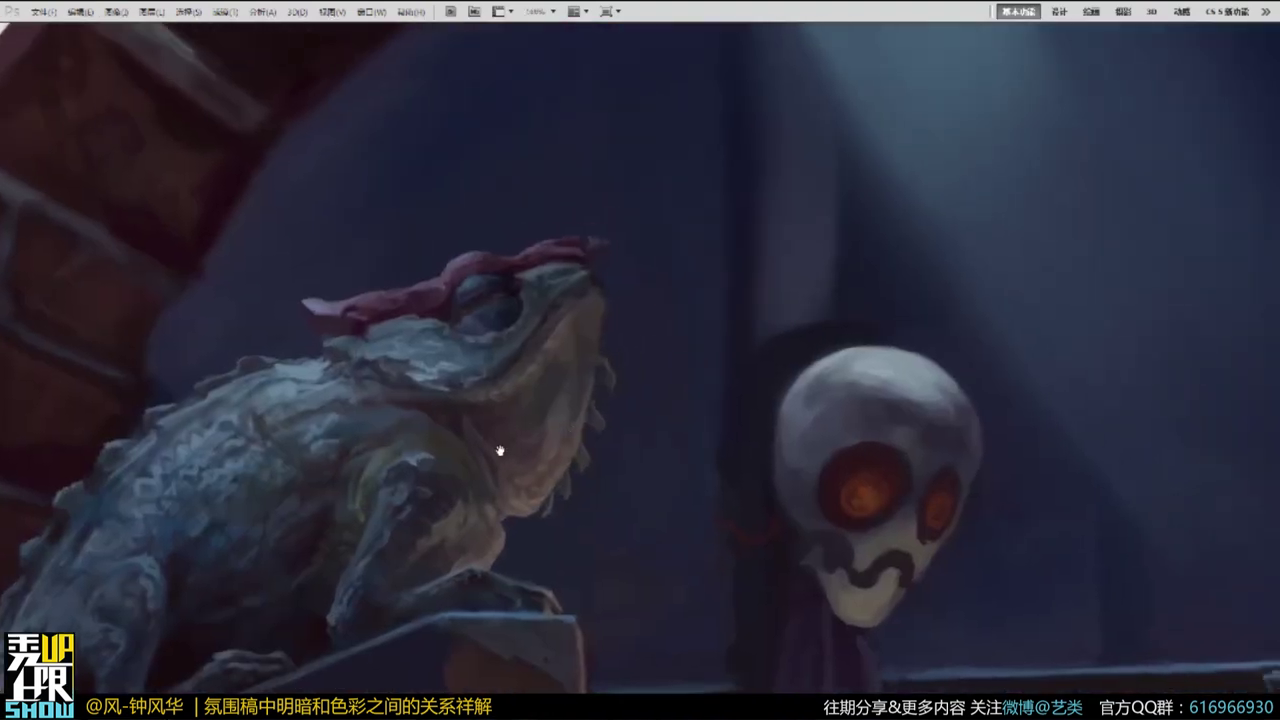
Examine the chameleon's body and curled tail, the broken glass pane and the wooden window frame up close.
{"action": "left_click_drag", "start_coordinate": [500, 451], "coordinate": [660, 306]}
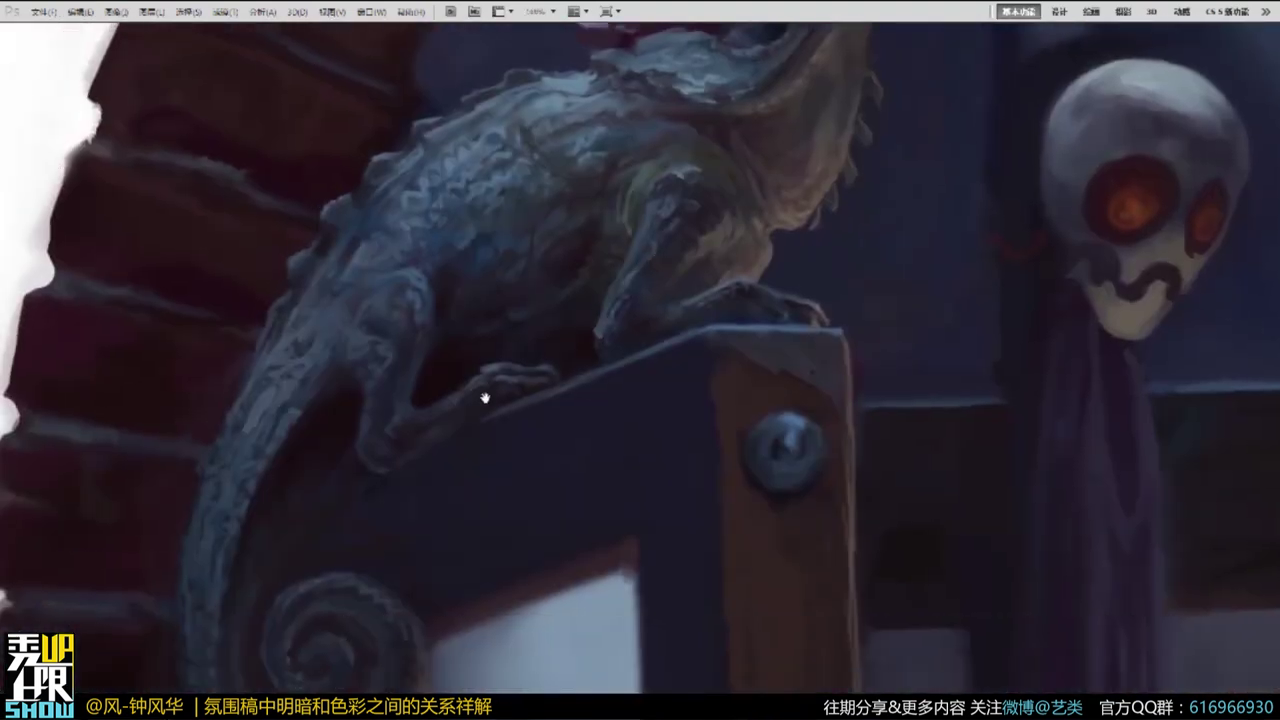
{"action": "left_click_drag", "start_coordinate": [483, 397], "coordinate": [734, 191]}
{"action": "left_click_drag", "start_coordinate": [489, 349], "coordinate": [758, 100]}
{"action": "mouse_move", "coordinate": [535, 494]}
{"action": "left_mouse_down"}
{"action": "mouse_move", "coordinate": [757, 303]}
{"action": "mouse_move", "coordinate": [24, 58]}
{"action": "left_mouse_up"}
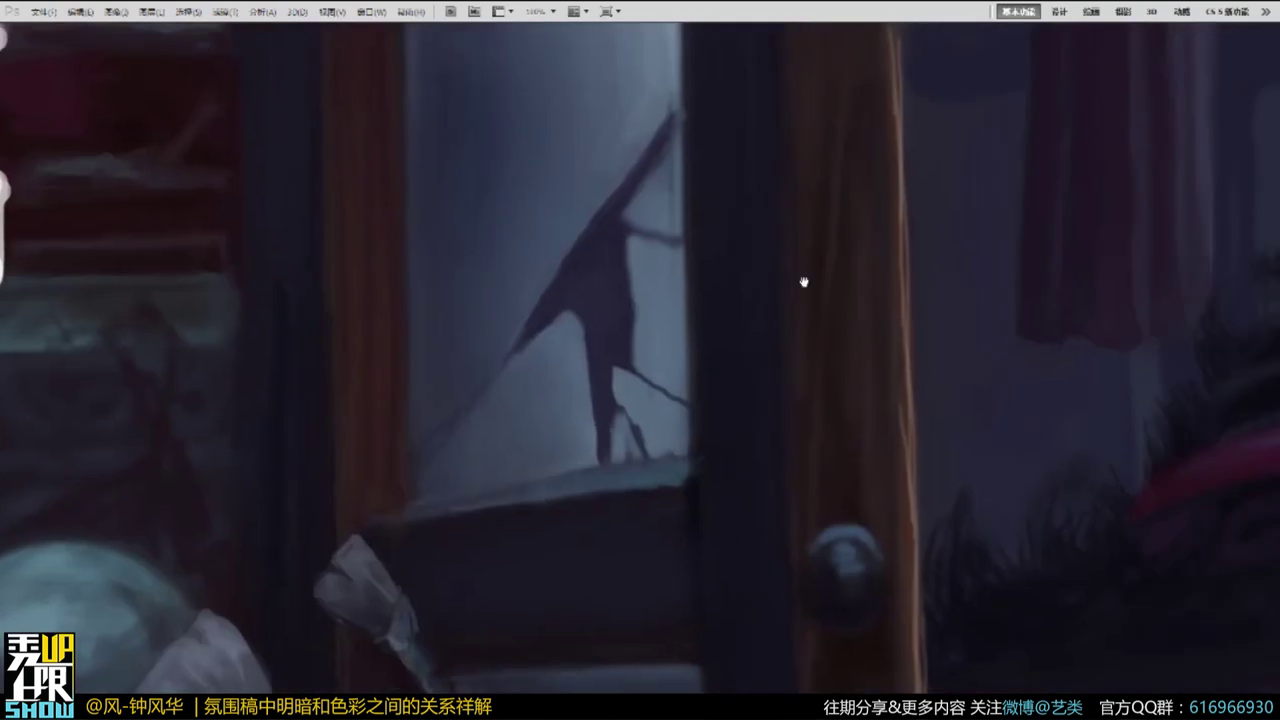
{"action": "left_click_drag", "start_coordinate": [803, 283], "coordinate": [365, 186]}
{"action": "left_click_drag", "start_coordinate": [738, 260], "coordinate": [632, 269]}
{"action": "key", "text": "f"}
{"action": "left_click_drag", "start_coordinate": [711, 283], "coordinate": [190, 120]}
{"action": "left_click_drag", "start_coordinate": [1100, 440], "coordinate": [596, 60]}
{"action": "left_click_drag", "start_coordinate": [483, 411], "coordinate": [610, 250]}
Examine the whole witch painting, then the paintbrushes sticking out beside the red bucket up close.
{"action": "scroll", "coordinate": [620, 244], "scroll_direction": "down", "scroll_amount": 5}
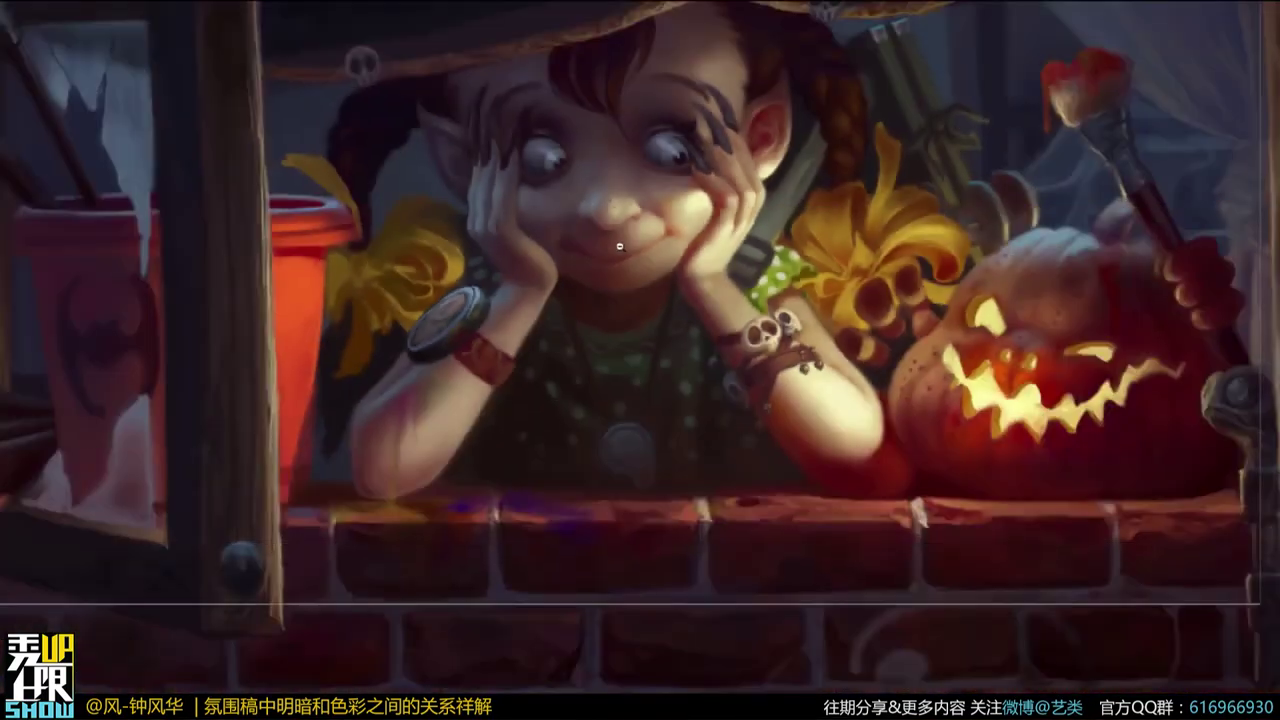
{"action": "scroll", "coordinate": [620, 244], "scroll_direction": "down", "scroll_amount": 3}
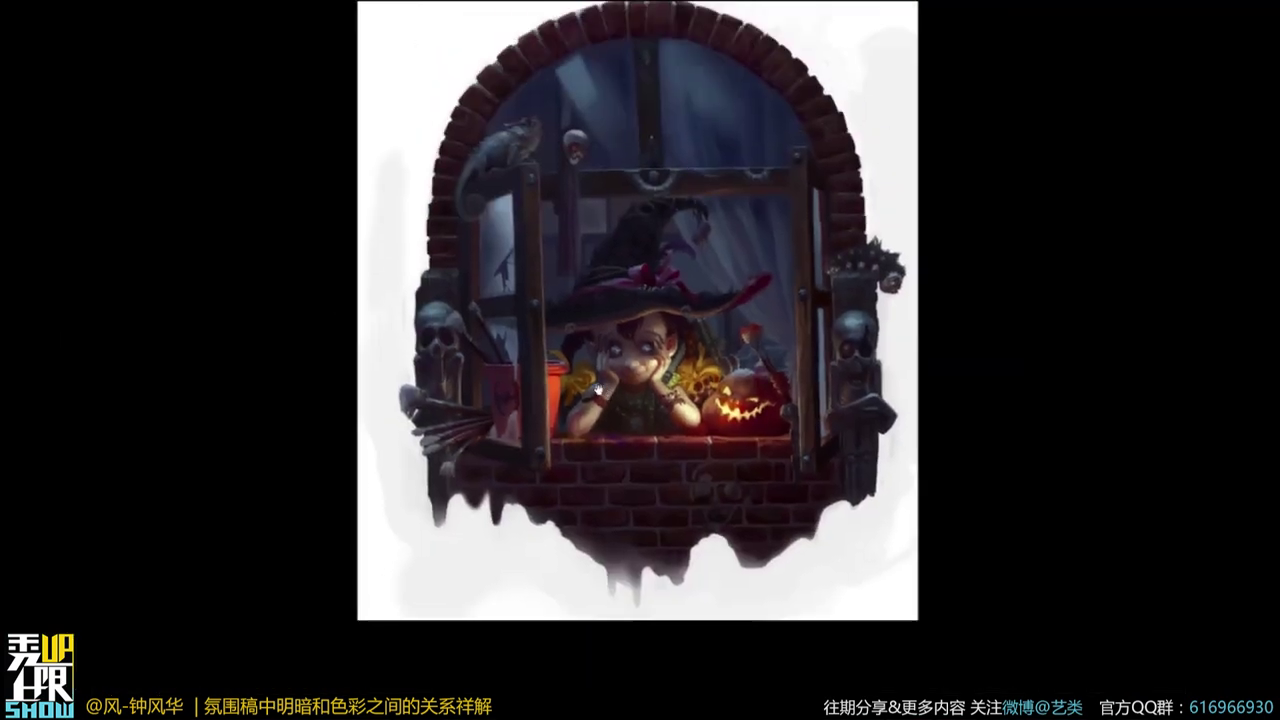
{"action": "scroll", "coordinate": [507, 386], "scroll_direction": "up", "scroll_amount": 3}
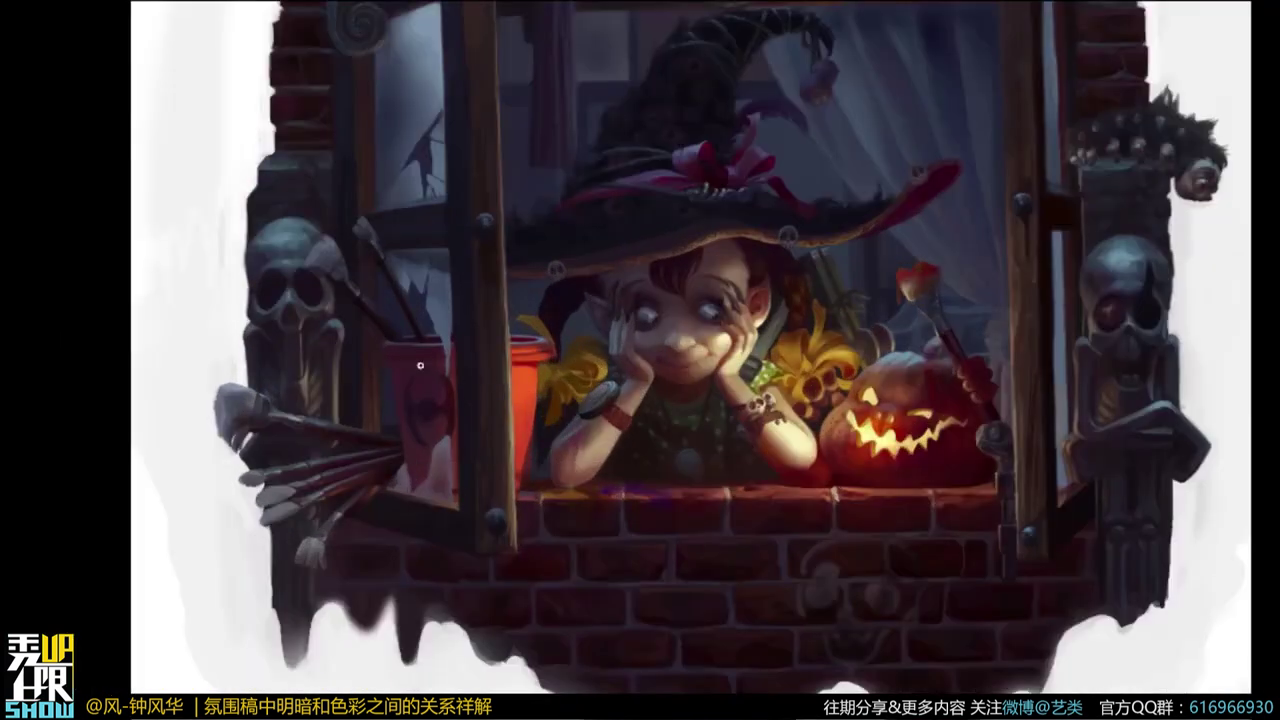
{"action": "left_click_drag", "start_coordinate": [482, 358], "coordinate": [570, 328]}
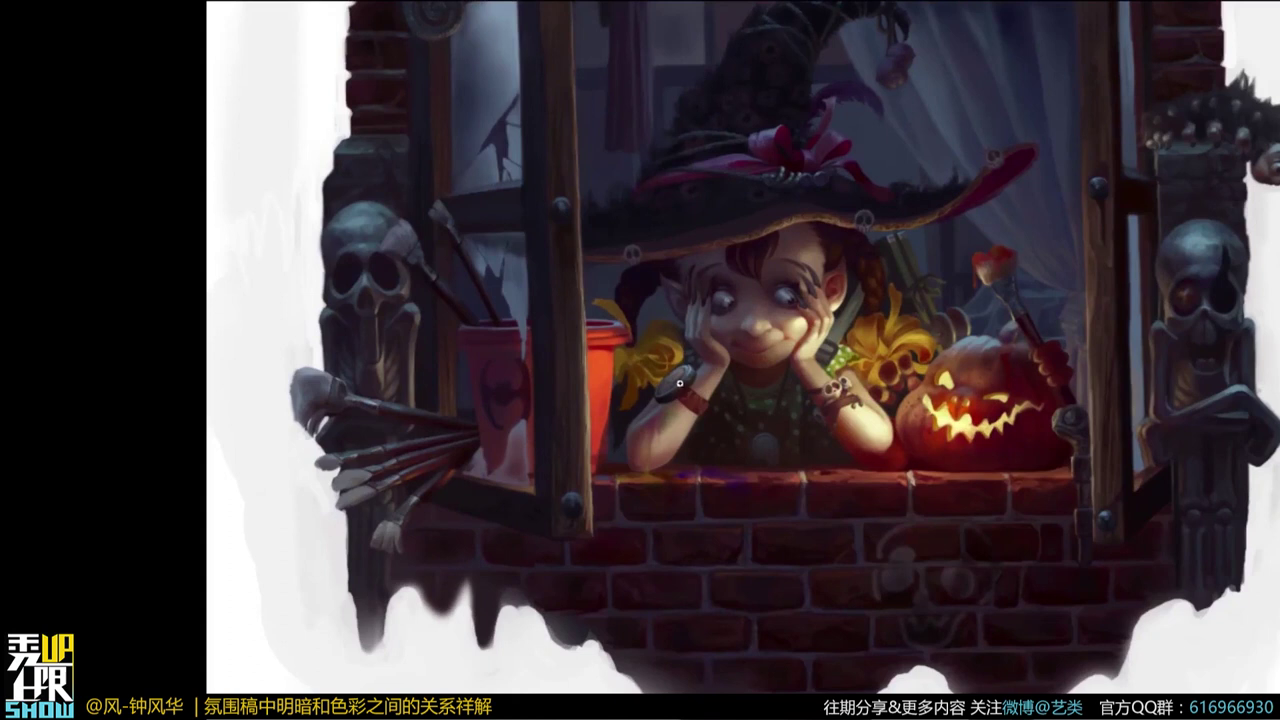
{"action": "scroll", "coordinate": [586, 474], "scroll_direction": "up", "scroll_amount": 2}
{"action": "left_click_drag", "start_coordinate": [584, 470], "coordinate": [822, 370]}
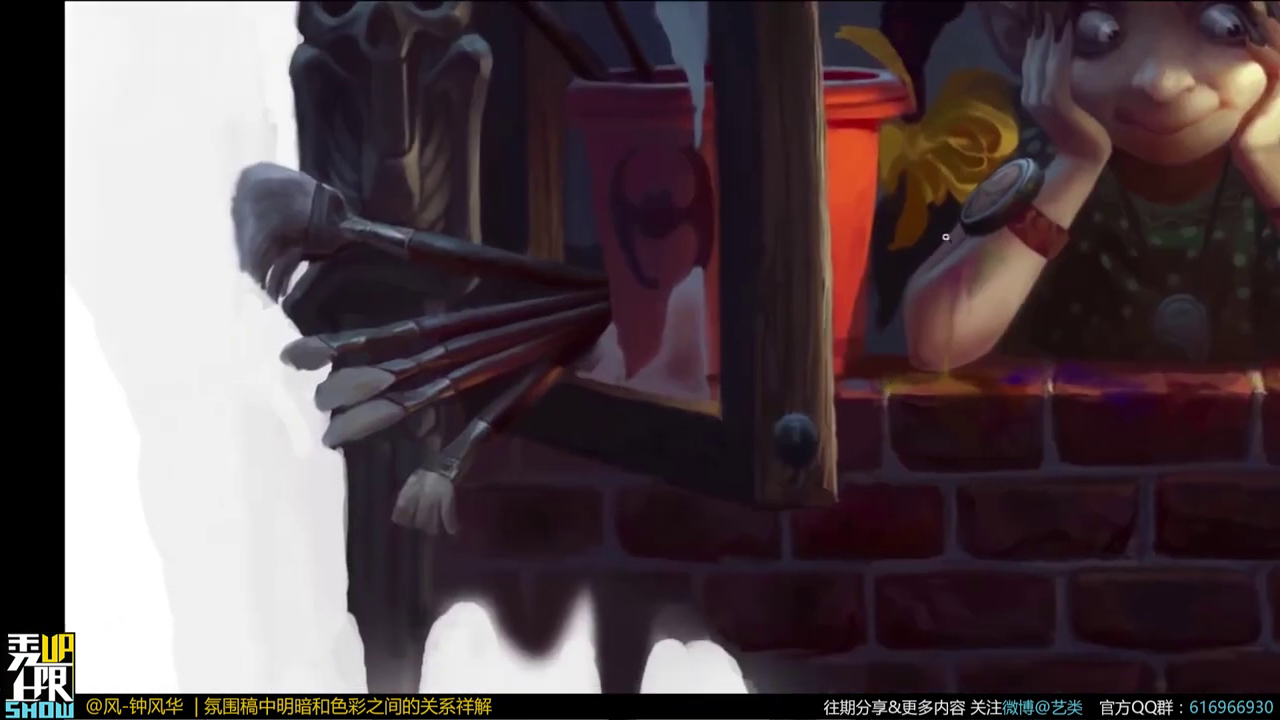
{"action": "scroll", "coordinate": [390, 440], "scroll_direction": "up", "scroll_amount": 2}
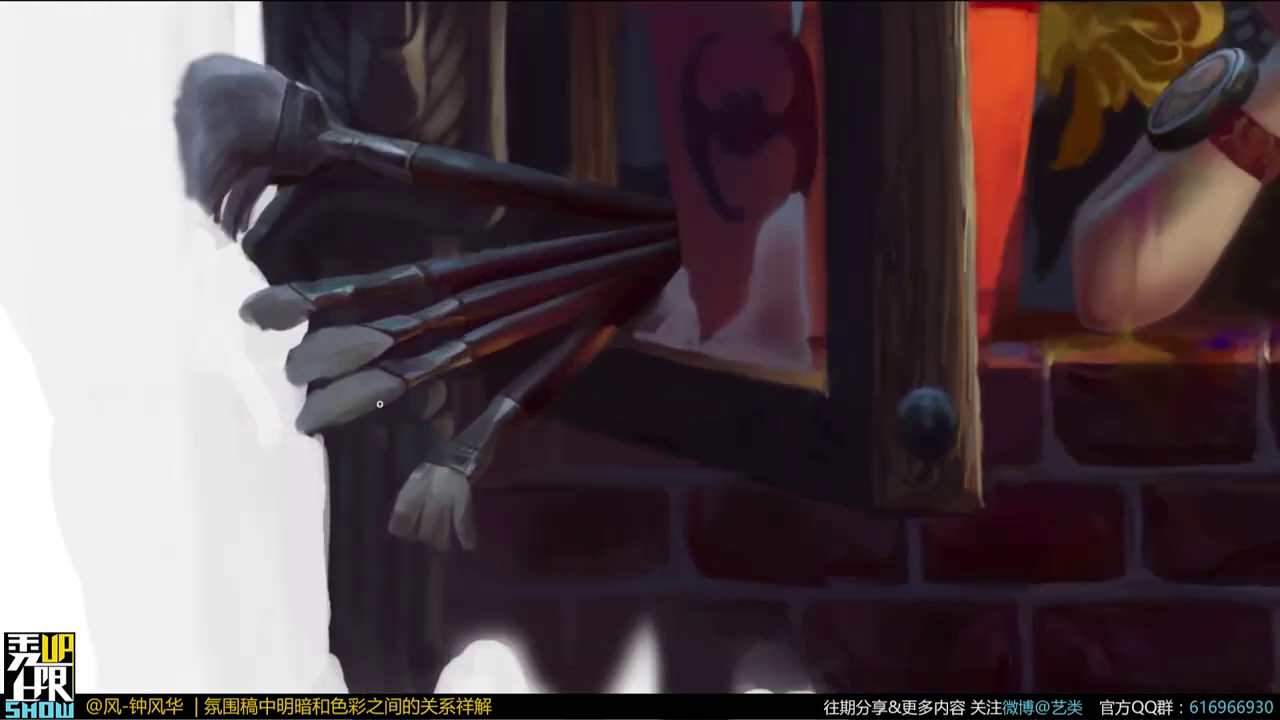
{"action": "left_click_drag", "start_coordinate": [538, 367], "coordinate": [695, 466]}
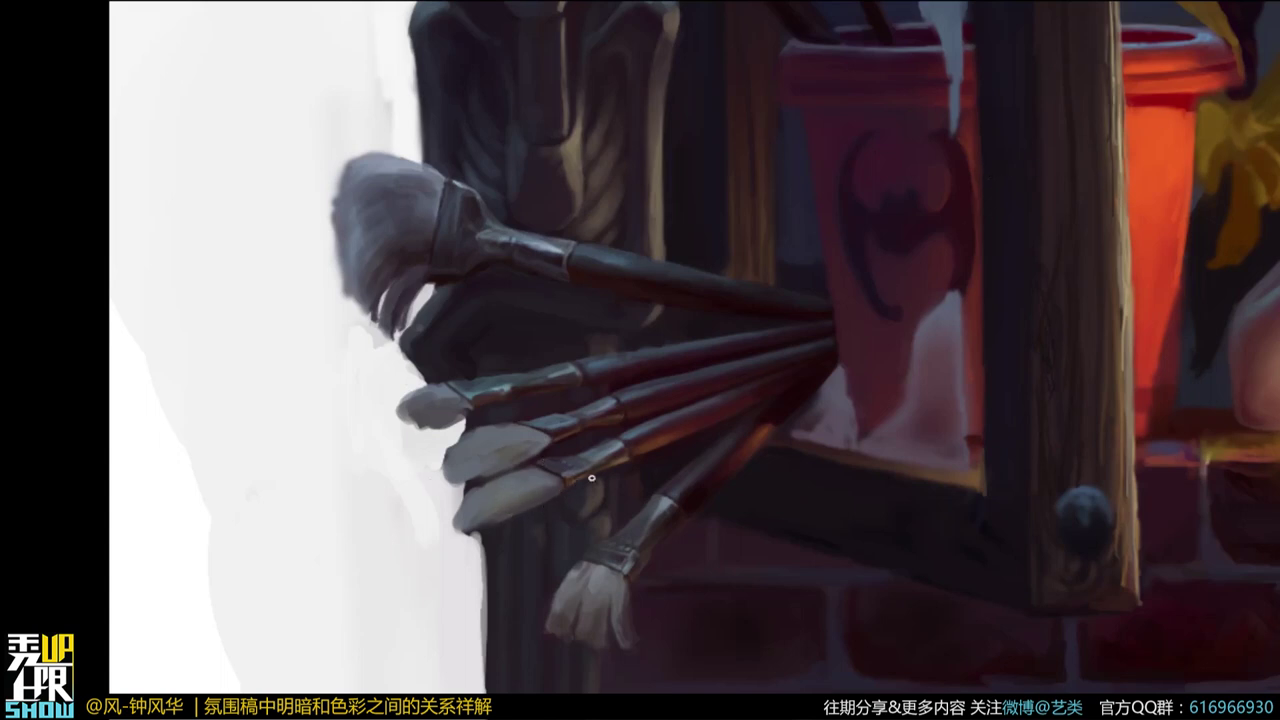
Compare the paintbrushes with the whole window scene, then examine the skull pillar beside them.
{"action": "scroll", "coordinate": [741, 443], "scroll_direction": "down", "scroll_amount": 4}
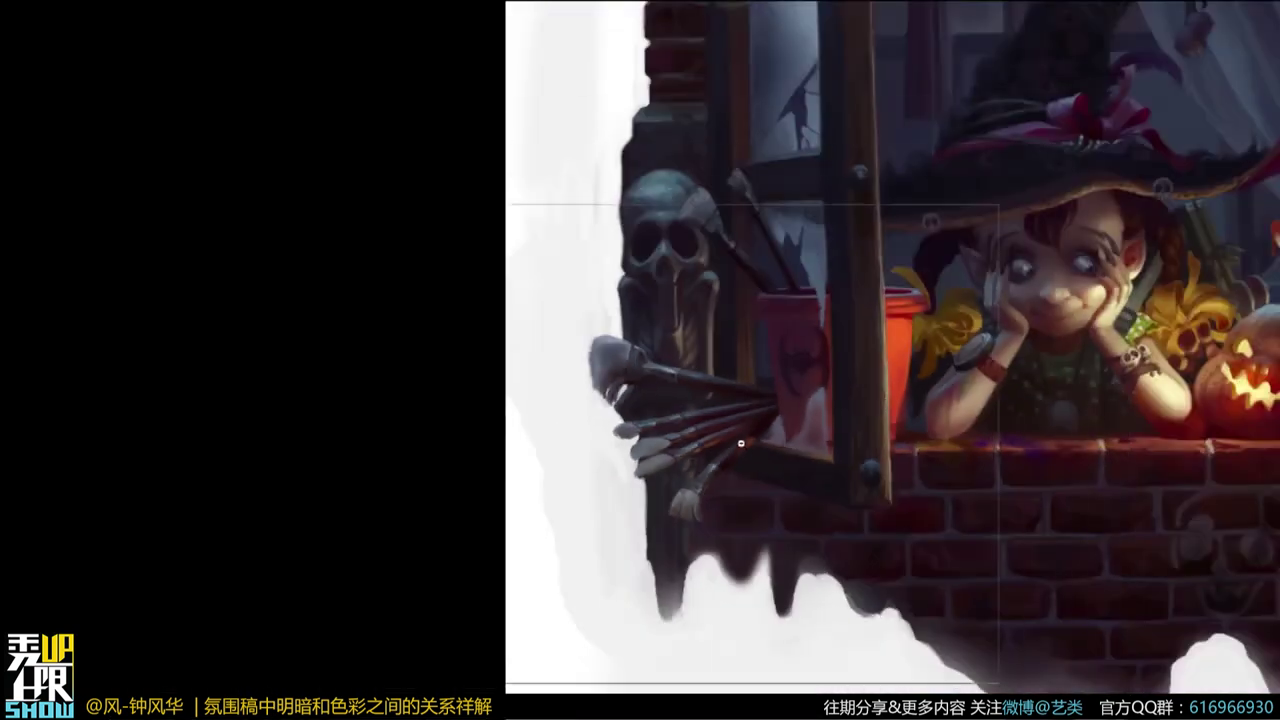
{"action": "left_click_drag", "start_coordinate": [855, 464], "coordinate": [476, 562]}
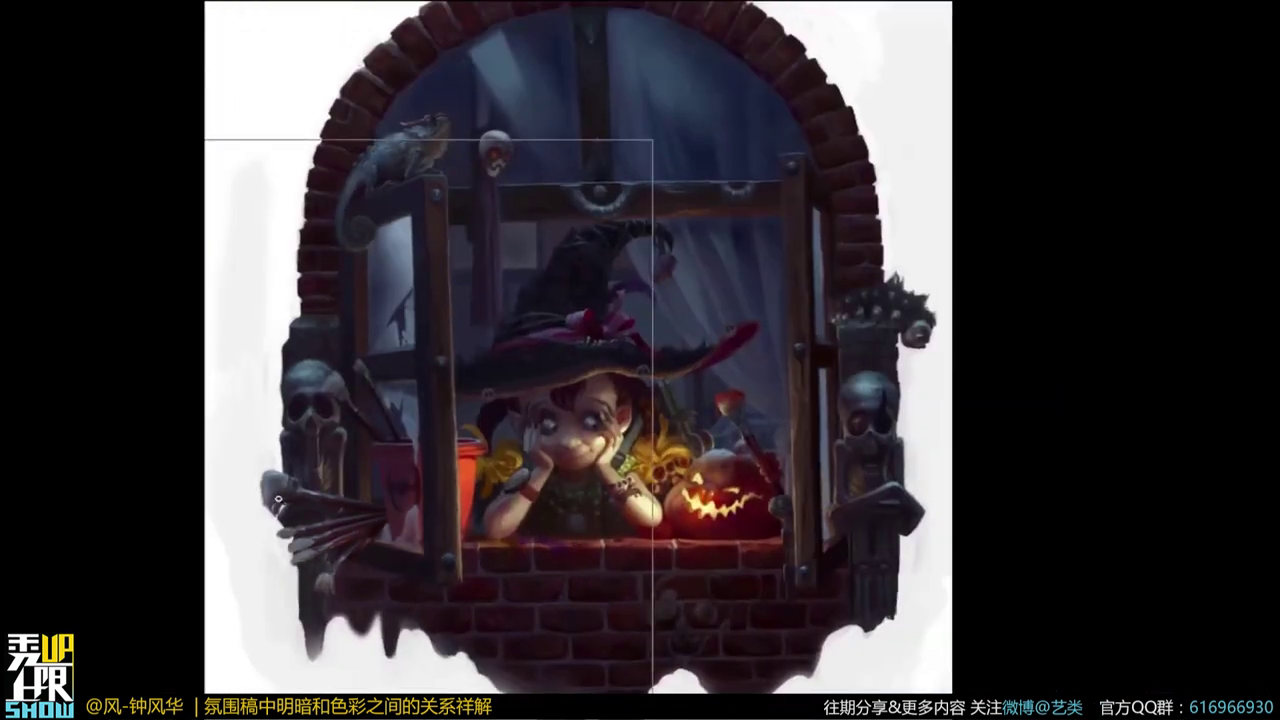
{"action": "scroll", "coordinate": [279, 499], "scroll_direction": "up", "scroll_amount": 2}
{"action": "scroll", "coordinate": [320, 540], "scroll_direction": "up", "scroll_amount": 1}
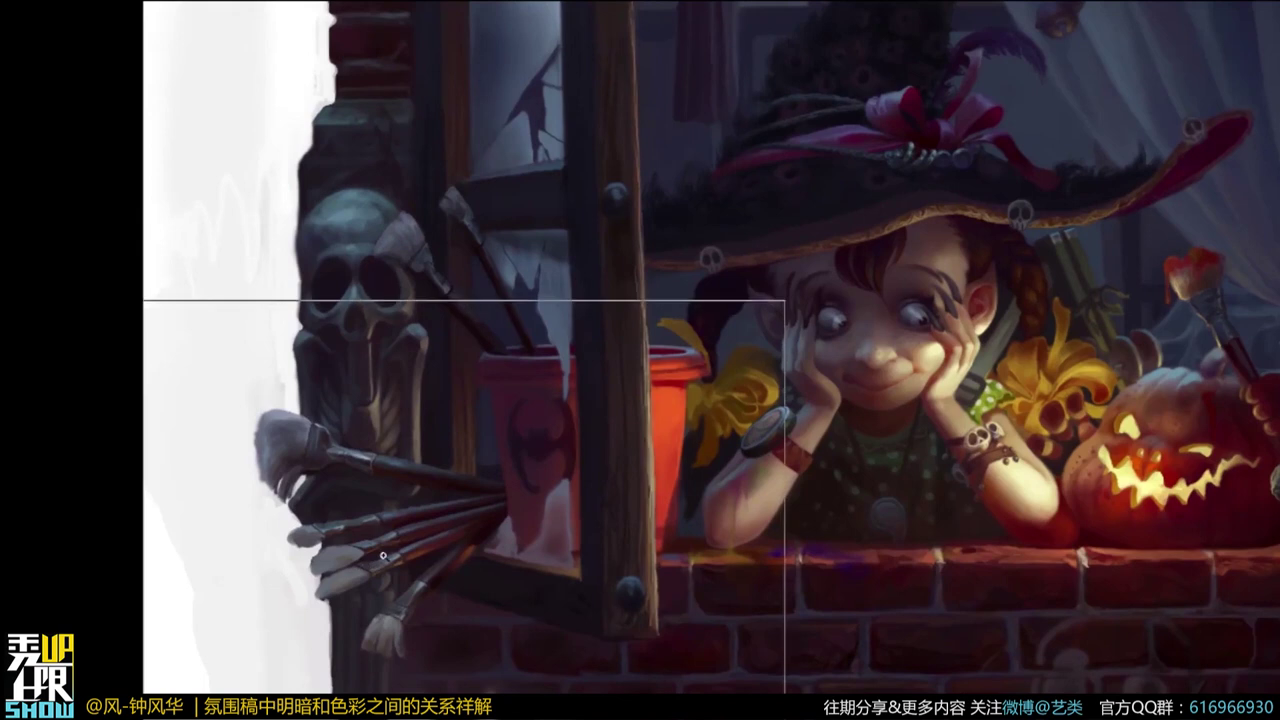
{"action": "scroll", "coordinate": [380, 560], "scroll_direction": "up", "scroll_amount": 2}
Close the witch painting and open the tall scroll painting from the fenghua folder in full-screen view.
{"action": "key", "text": "f"}
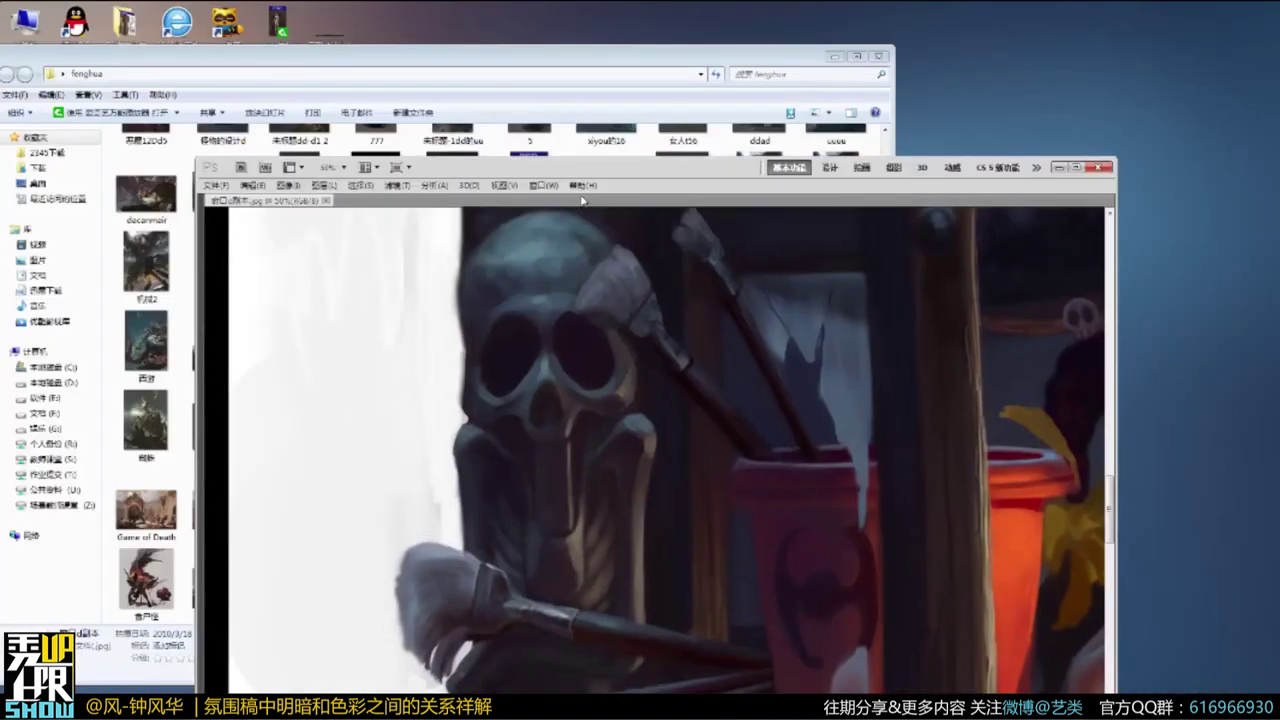
{"action": "left_click_drag", "start_coordinate": [518, 436], "coordinate": [520, 438]}
{"action": "left_click", "coordinate": [517, 441]}
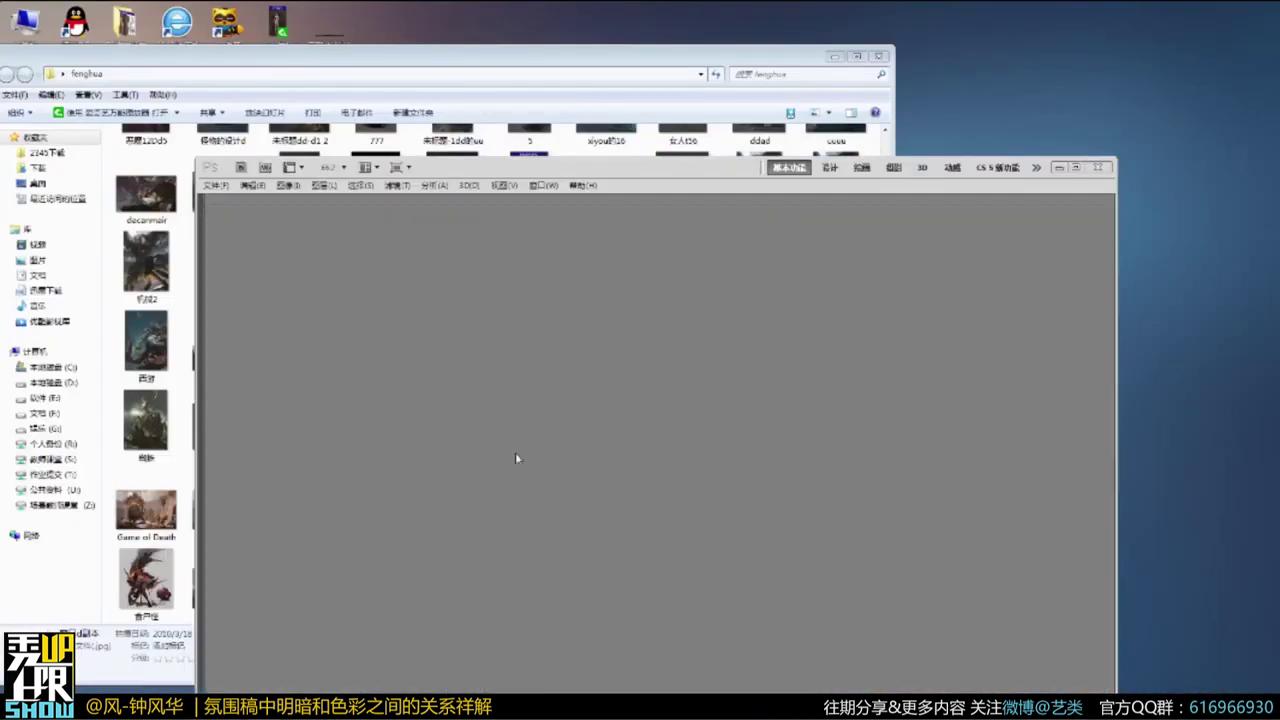
{"action": "left_click_drag", "start_coordinate": [613, 55], "coordinate": [677, 18]}
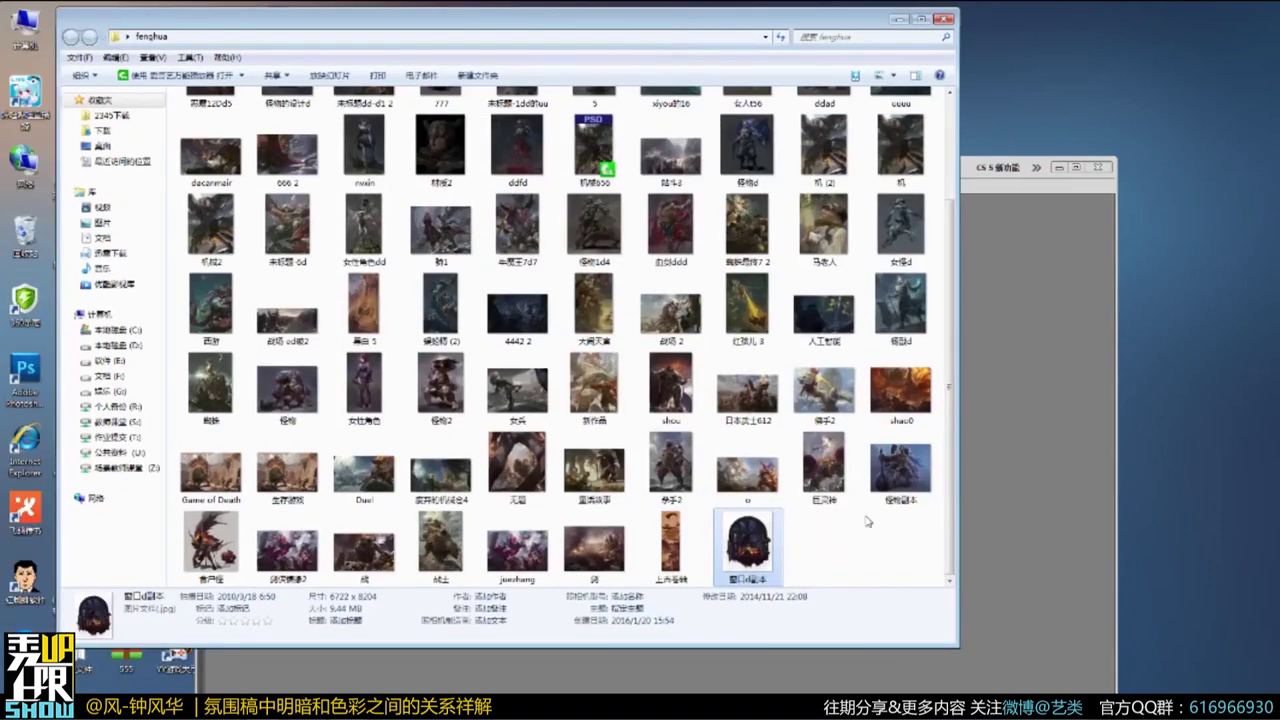
{"action": "key", "text": "Left"}
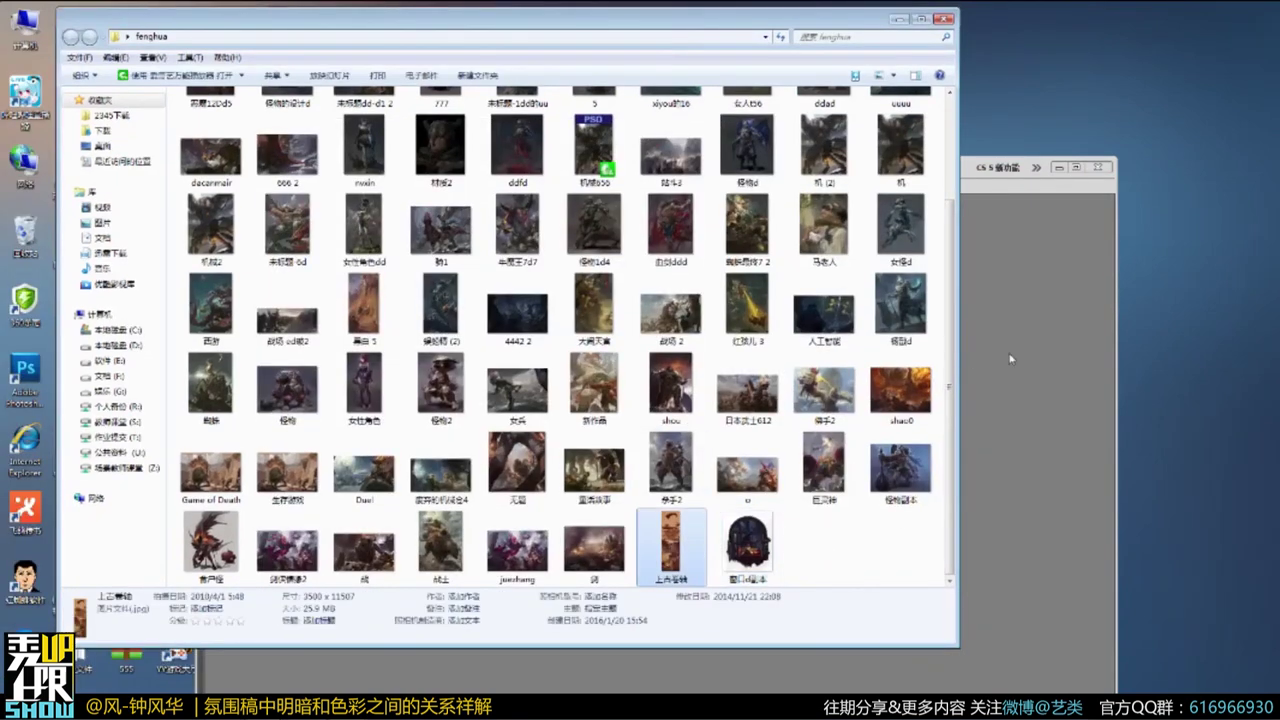
{"action": "key", "text": "Return"}
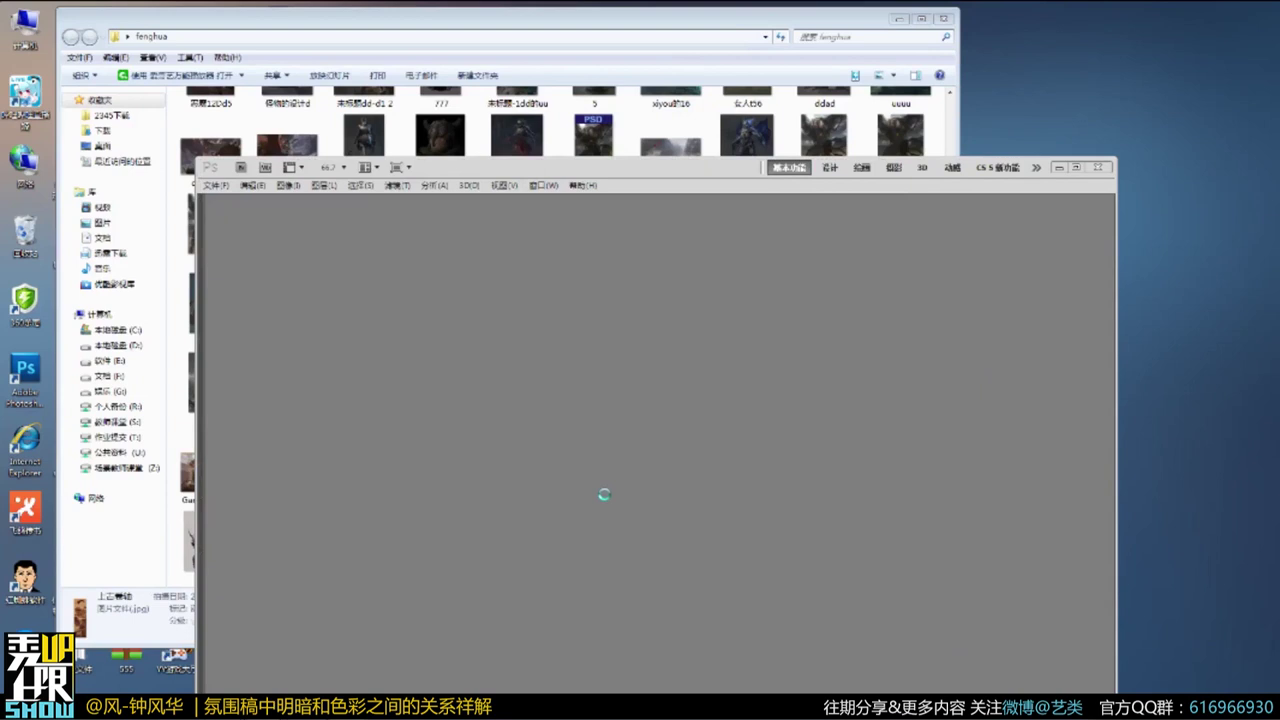
{"action": "key", "text": "f"}
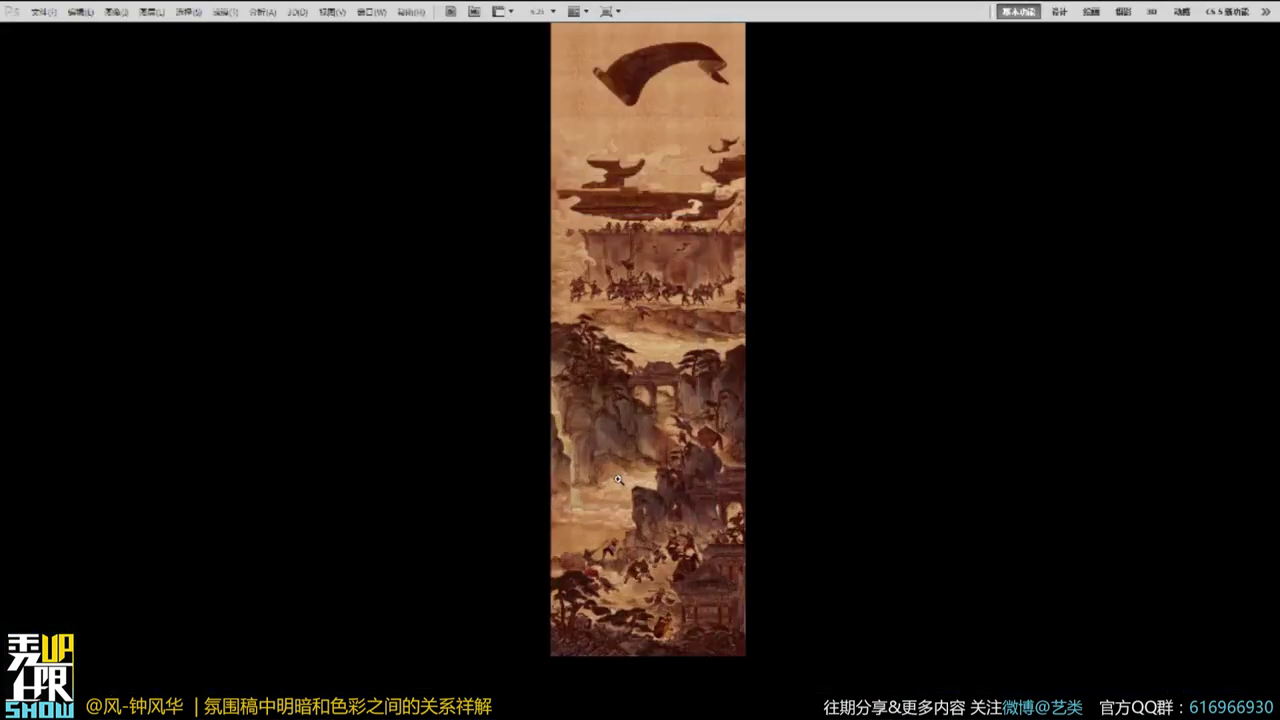
Examine the scroll's lower part around the porter, the two women, the pine trees and the pavilion at 50% magnification.
{"action": "left_click", "coordinate": [618, 480]}
{"action": "left_click", "coordinate": [618, 480]}
{"action": "left_click", "coordinate": [618, 480]}
{"action": "left_click", "coordinate": [618, 480]}
{"action": "left_click_drag", "start_coordinate": [788, 606], "coordinate": [526, 280]}
{"action": "mouse_move", "coordinate": [455, 708]}
{"action": "left_mouse_down"}
{"action": "mouse_move", "coordinate": [527, 498]}
{"action": "mouse_move", "coordinate": [575, 475]}
{"action": "left_mouse_up"}
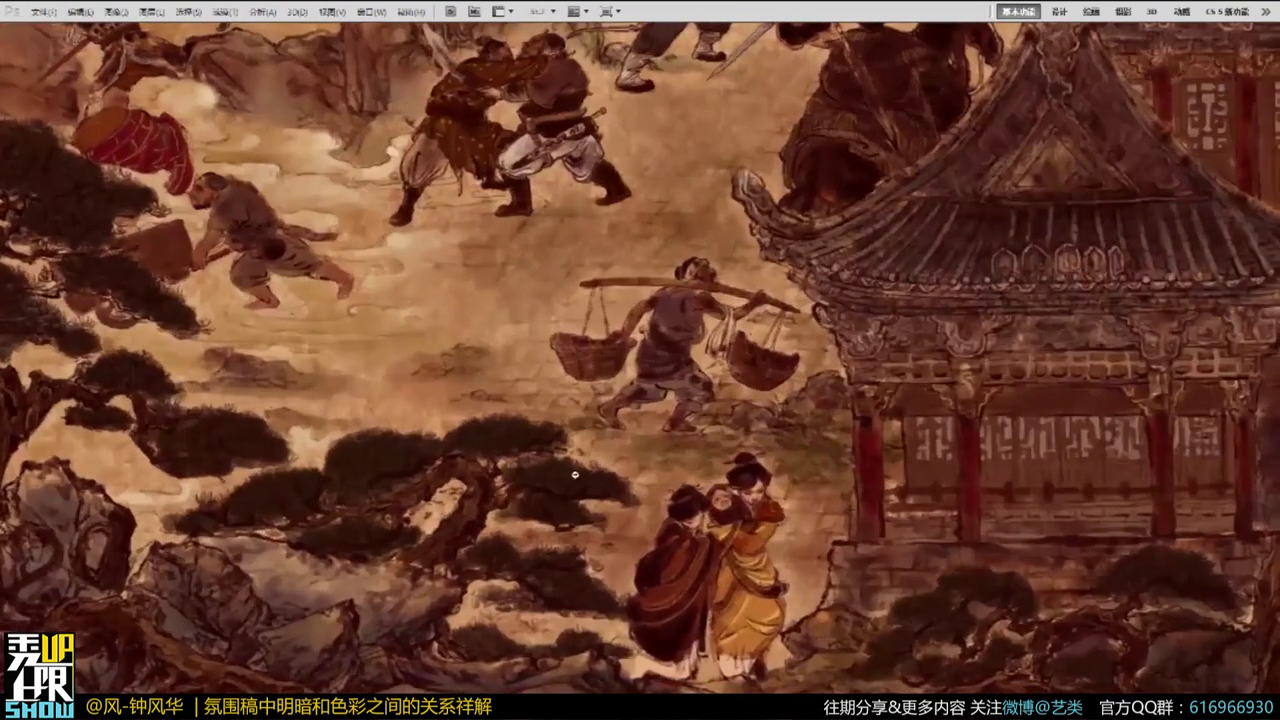
{"action": "left_click", "coordinate": [575, 475], "text": "alt"}
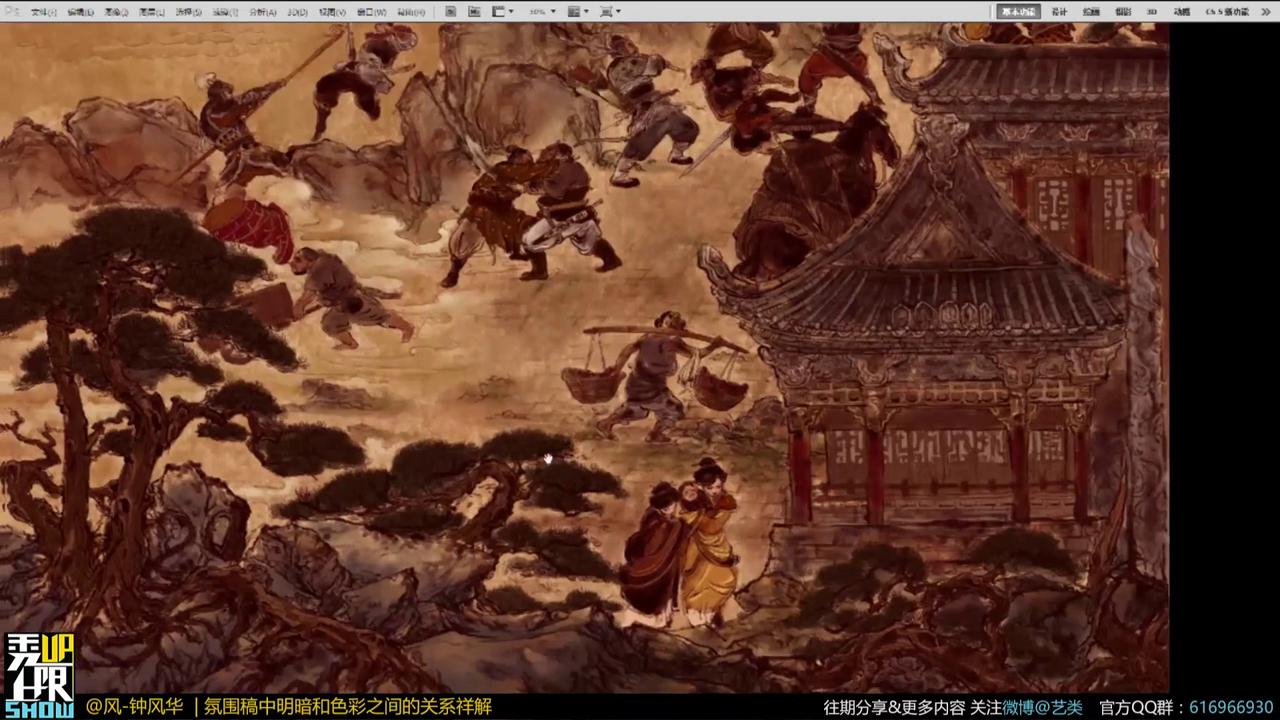
{"action": "left_click_drag", "start_coordinate": [576, 471], "coordinate": [609, 457]}
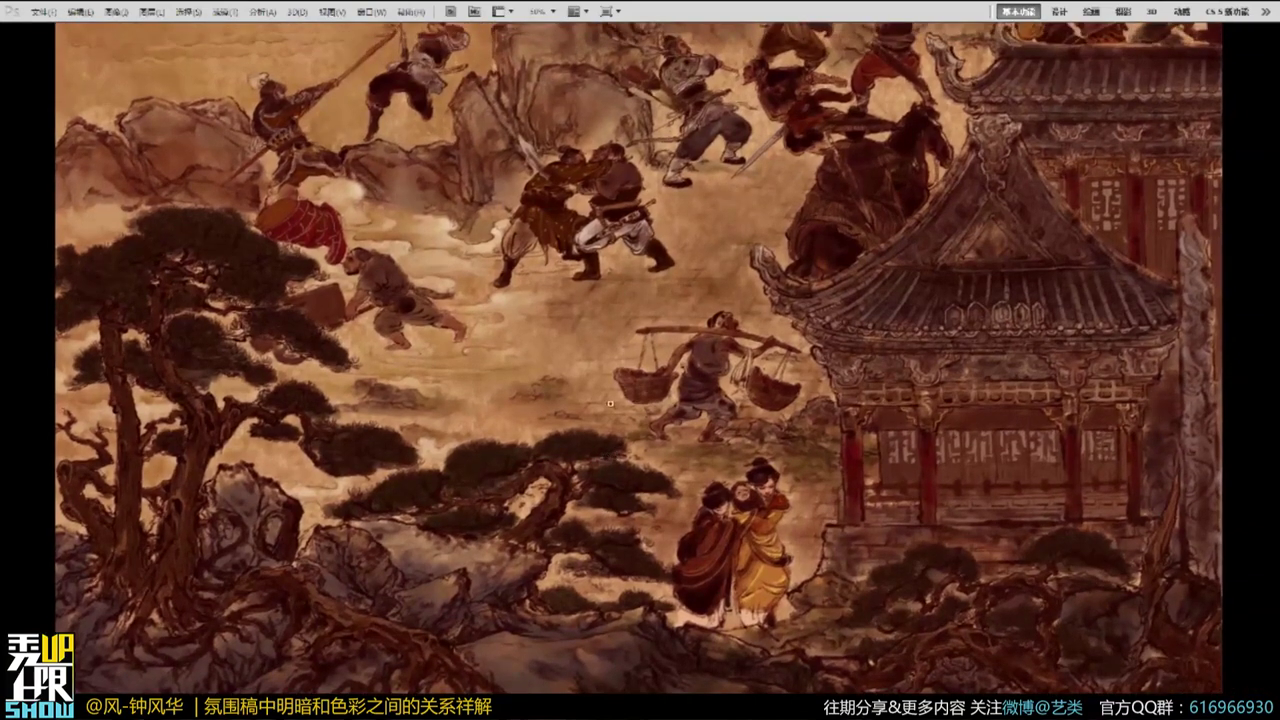
{"action": "mouse_move", "coordinate": [724, 437]}
{"action": "left_mouse_down"}
{"action": "mouse_move", "coordinate": [692, 436]}
{"action": "mouse_move", "coordinate": [713, 626]}
{"action": "left_mouse_up"}
{"action": "left_click_drag", "start_coordinate": [630, 406], "coordinate": [669, 520]}
{"action": "mouse_move", "coordinate": [821, 414]}
{"action": "left_mouse_down"}
{"action": "mouse_move", "coordinate": [756, 547]}
{"action": "mouse_move", "coordinate": [602, 364]}
{"action": "left_mouse_up"}
{"action": "left_click_drag", "start_coordinate": [623, 497], "coordinate": [603, 400]}
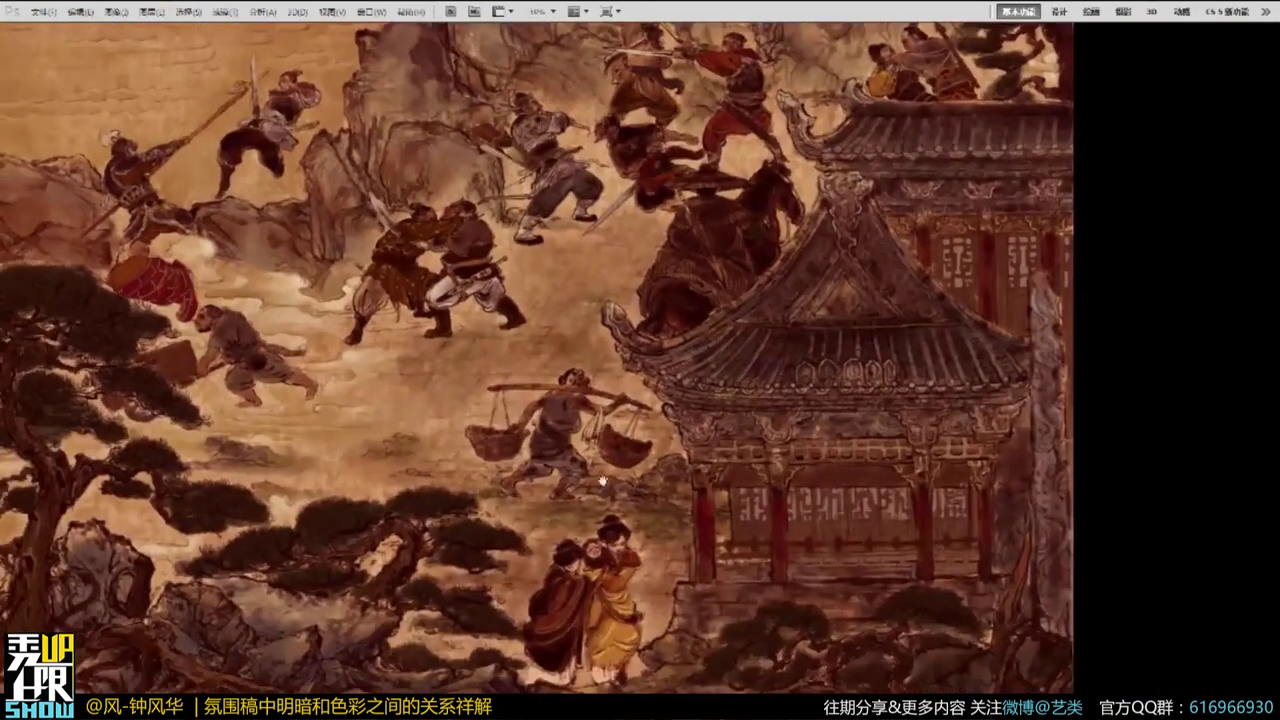
Examine the scroll's rock cliffs, clouds, waterfall and gate above the fighting figures at 50% magnification.
{"action": "left_click_drag", "start_coordinate": [523, 524], "coordinate": [679, 360]}
{"action": "left_click_drag", "start_coordinate": [642, 239], "coordinate": [664, 485]}
{"action": "mouse_move", "coordinate": [591, 316]}
{"action": "left_mouse_down"}
{"action": "mouse_move", "coordinate": [579, 470]}
{"action": "mouse_move", "coordinate": [567, 412]}
{"action": "left_mouse_up"}
{"action": "mouse_move", "coordinate": [725, 453]}
{"action": "left_mouse_down"}
{"action": "mouse_move", "coordinate": [543, 414]}
{"action": "mouse_move", "coordinate": [582, 650]}
{"action": "left_mouse_up"}
{"action": "left_click_drag", "start_coordinate": [637, 388], "coordinate": [643, 526]}
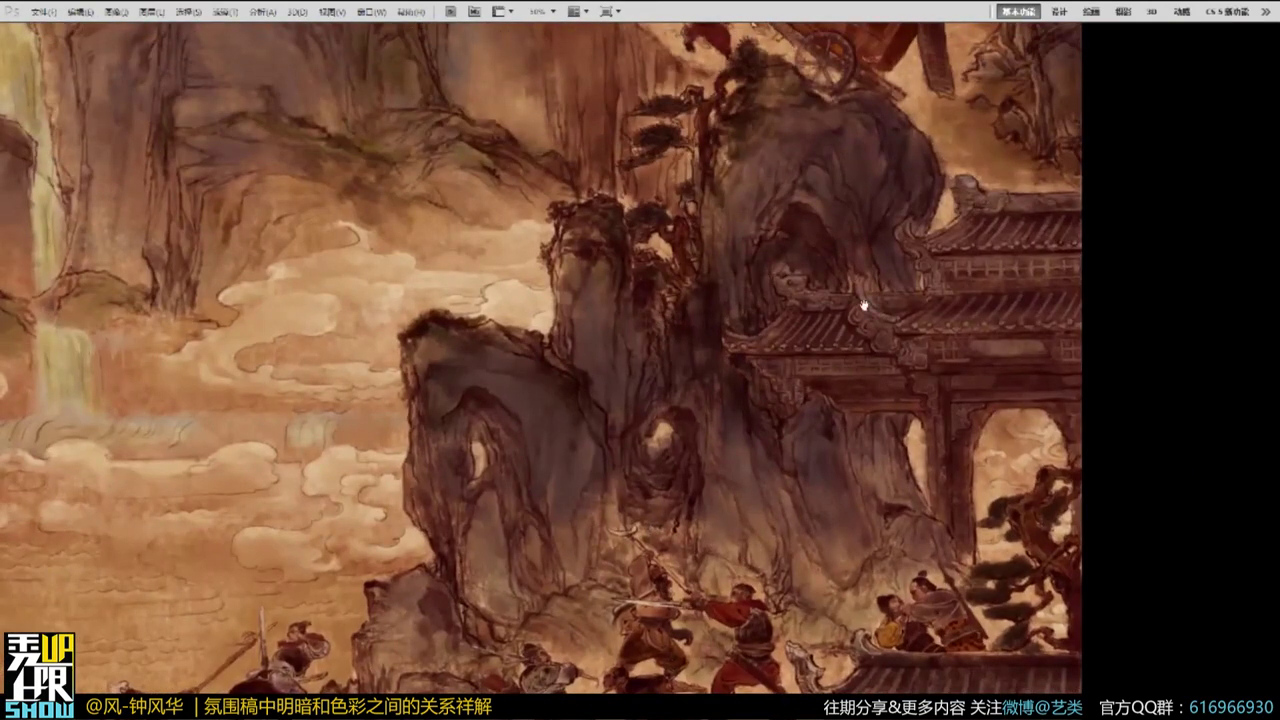
{"action": "left_click_drag", "start_coordinate": [857, 288], "coordinate": [766, 443]}
{"action": "mouse_move", "coordinate": [710, 302]}
{"action": "left_mouse_down"}
{"action": "mouse_move", "coordinate": [709, 323]}
{"action": "mouse_move", "coordinate": [821, 73]}
{"action": "left_mouse_up"}
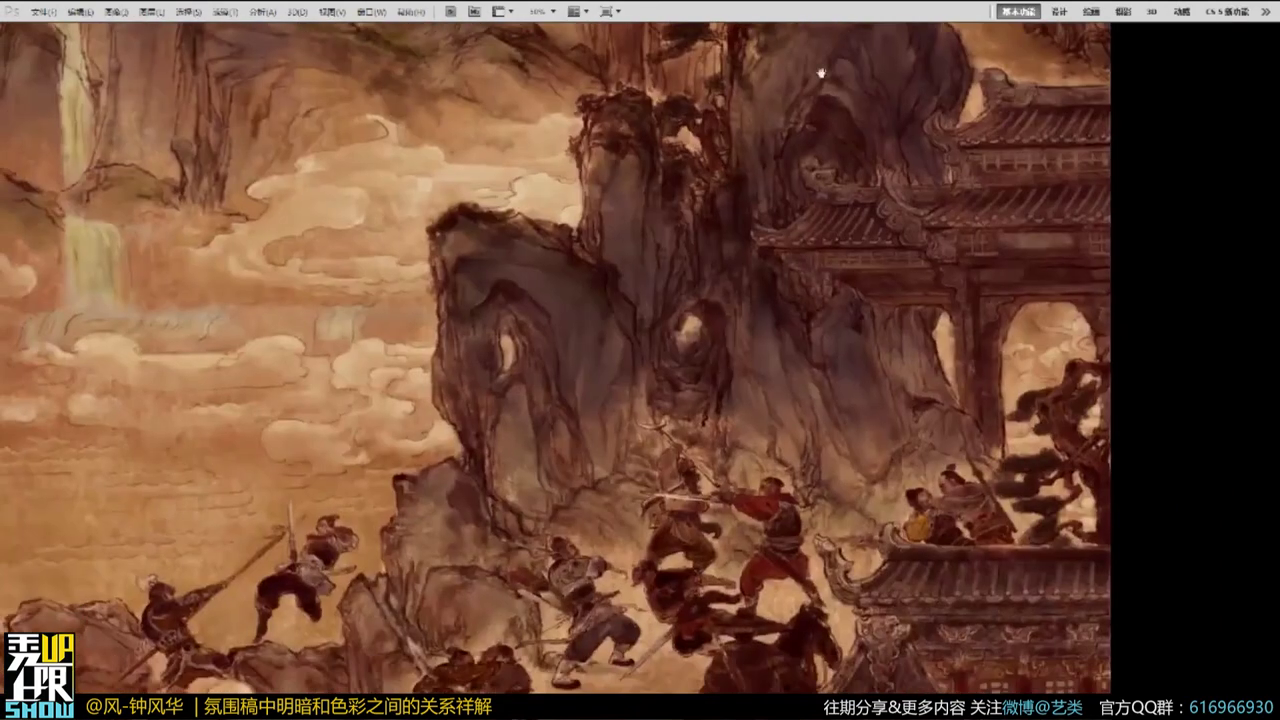
{"action": "left_click_drag", "start_coordinate": [647, 612], "coordinate": [752, 328]}
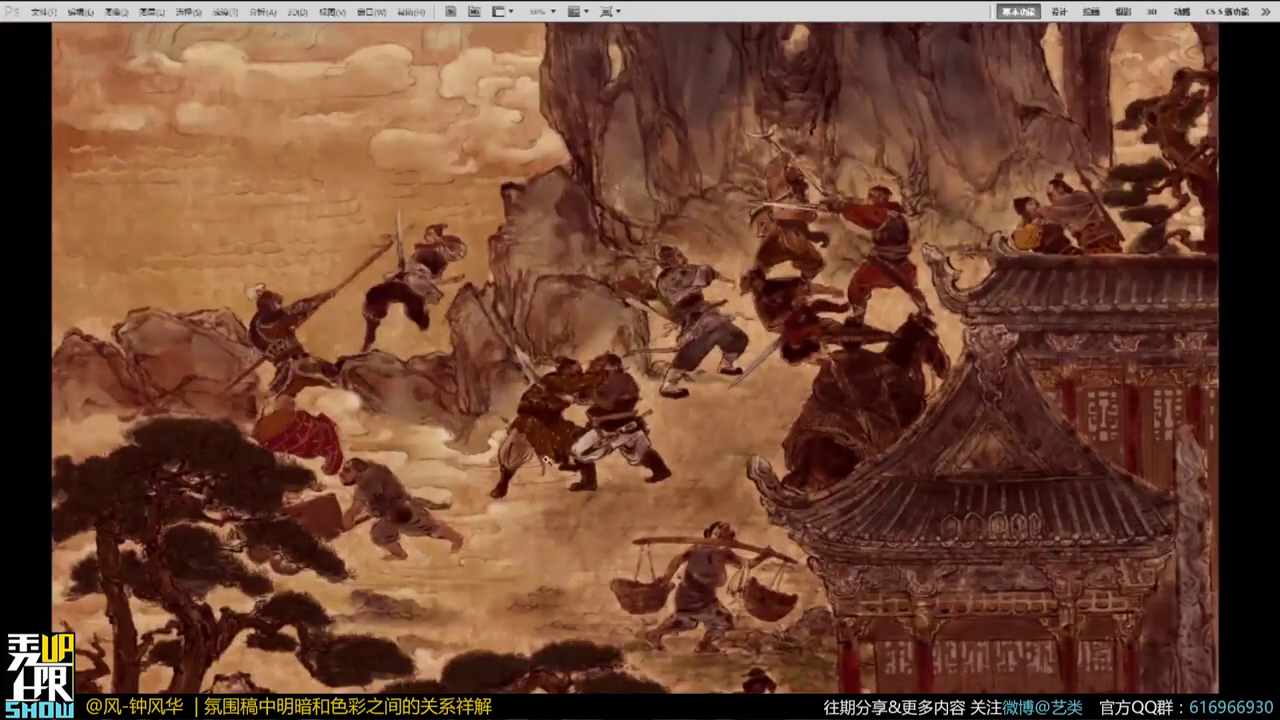
Examine the fighting swordsmen and the straw-cloaked rider beside the pavilion roof at 100% magnification.
{"action": "left_click", "coordinate": [645, 438]}
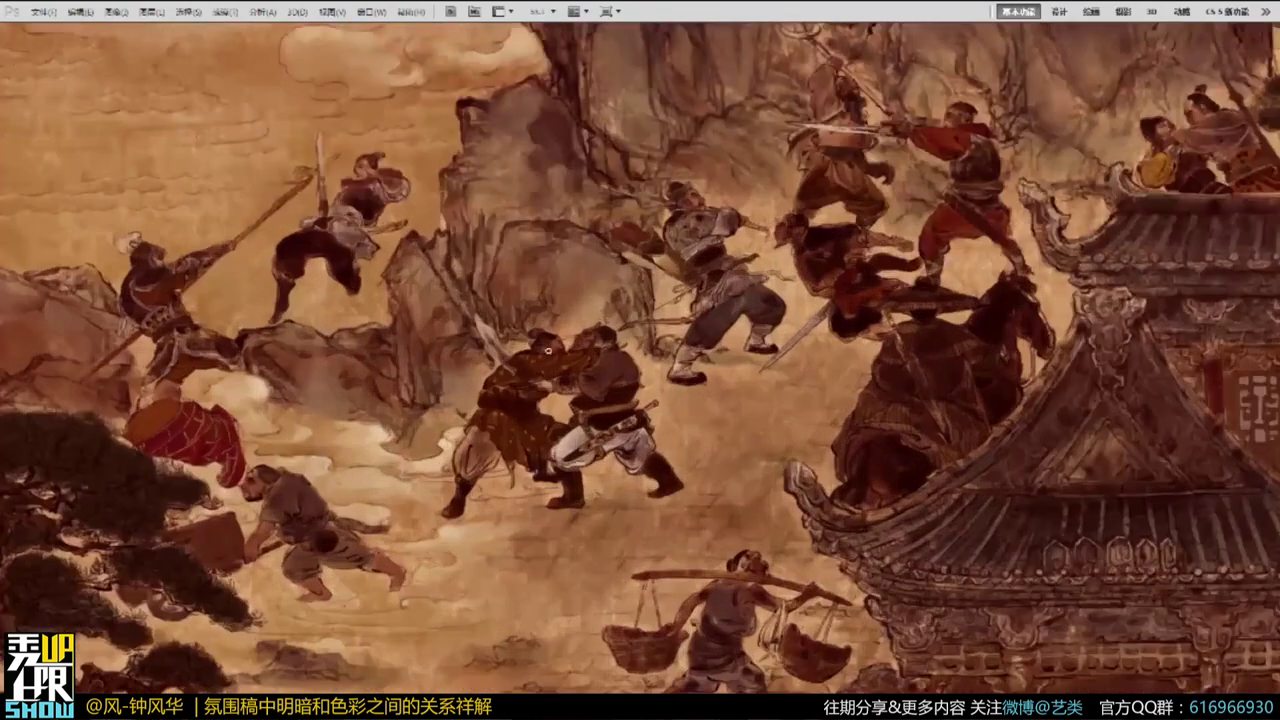
{"action": "left_click_drag", "start_coordinate": [622, 415], "coordinate": [631, 482]}
{"action": "scroll", "coordinate": [631, 473], "scroll_direction": "up", "scroll_amount": 1}
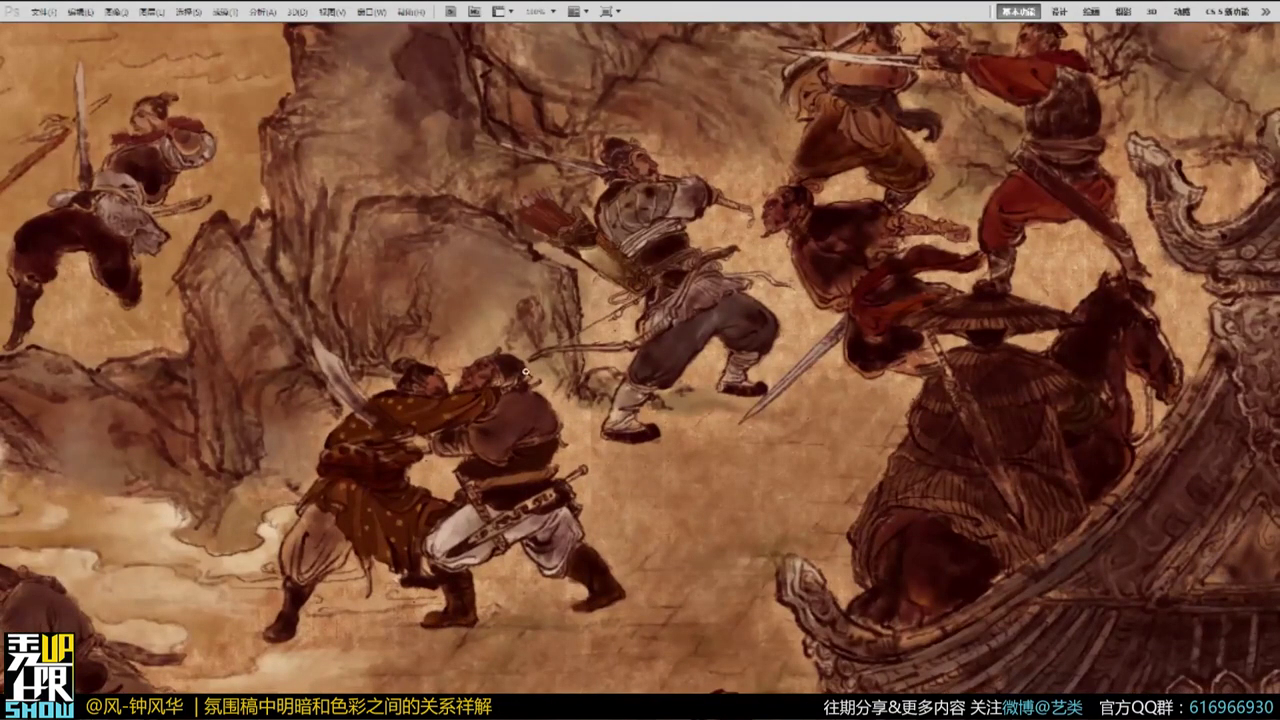
{"action": "scroll", "coordinate": [560, 515], "scroll_direction": "down", "scroll_amount": 1}
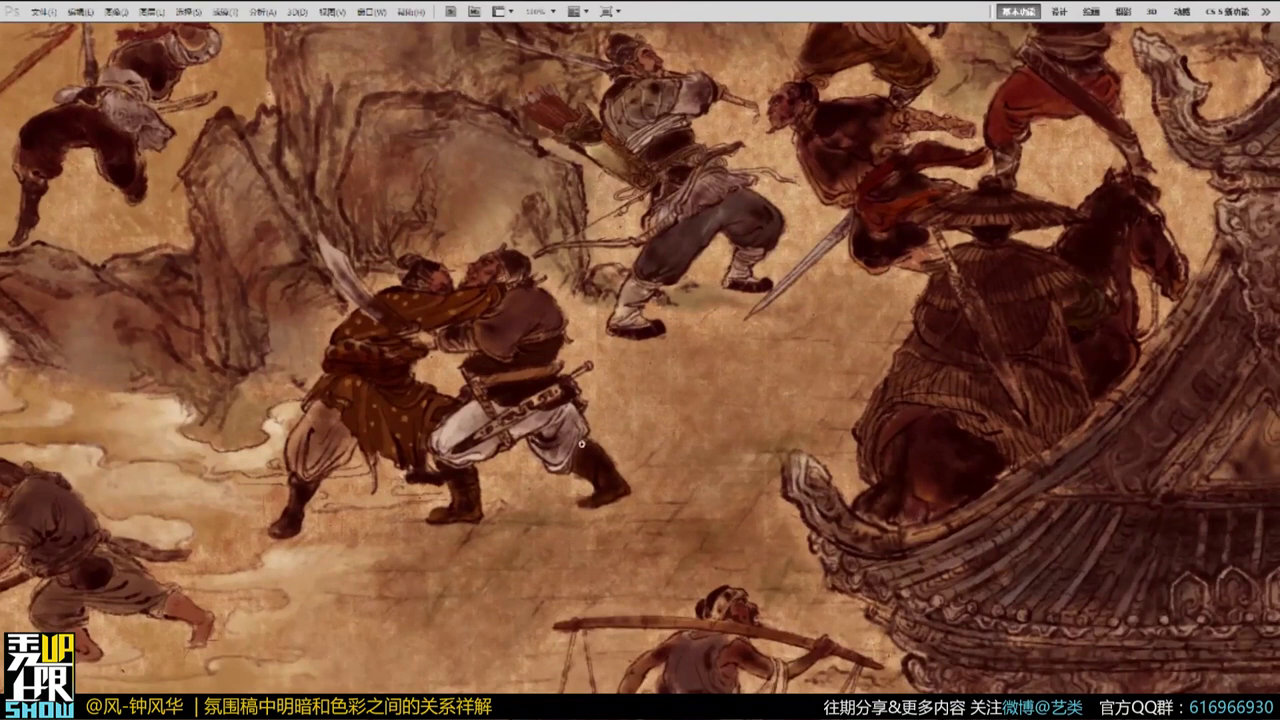
{"action": "left_click_drag", "start_coordinate": [610, 490], "coordinate": [550, 583]}
{"action": "left_click_drag", "start_coordinate": [632, 432], "coordinate": [602, 528]}
{"action": "left_click_drag", "start_coordinate": [703, 361], "coordinate": [610, 419]}
{"action": "left_click_drag", "start_coordinate": [700, 439], "coordinate": [529, 471]}
Examine the upper scenes of the scroll up to the battle of soldiers and horses at 100% magnification.
{"action": "left_click_drag", "start_coordinate": [522, 571], "coordinate": [362, 476]}
{"action": "left_click_drag", "start_coordinate": [448, 548], "coordinate": [492, 160]}
{"action": "left_click_drag", "start_coordinate": [562, 590], "coordinate": [618, 158]}
{"action": "left_click_drag", "start_coordinate": [671, 234], "coordinate": [630, 530]}
{"action": "left_click_drag", "start_coordinate": [732, 42], "coordinate": [840, 560]}
{"action": "left_click_drag", "start_coordinate": [540, 75], "coordinate": [693, 463]}
{"action": "left_click_drag", "start_coordinate": [480, 120], "coordinate": [640, 520]}
{"action": "left_click_drag", "start_coordinate": [440, 40], "coordinate": [530, 540]}
{"action": "left_click_drag", "start_coordinate": [580, 90], "coordinate": [514, 474]}
{"action": "left_click_drag", "start_coordinate": [870, 40], "coordinate": [606, 560]}
{"action": "left_click_drag", "start_coordinate": [446, 215], "coordinate": [430, 620]}
{"action": "left_click_drag", "start_coordinate": [420, 300], "coordinate": [394, 640]}
{"action": "left_click_drag", "start_coordinate": [454, 480], "coordinate": [470, 621]}
Close the scroll painting and open the 大闹天宫 painting from the fenghua folder in full-screen view.
{"action": "key", "text": "f"}
{"action": "key", "text": "f"}
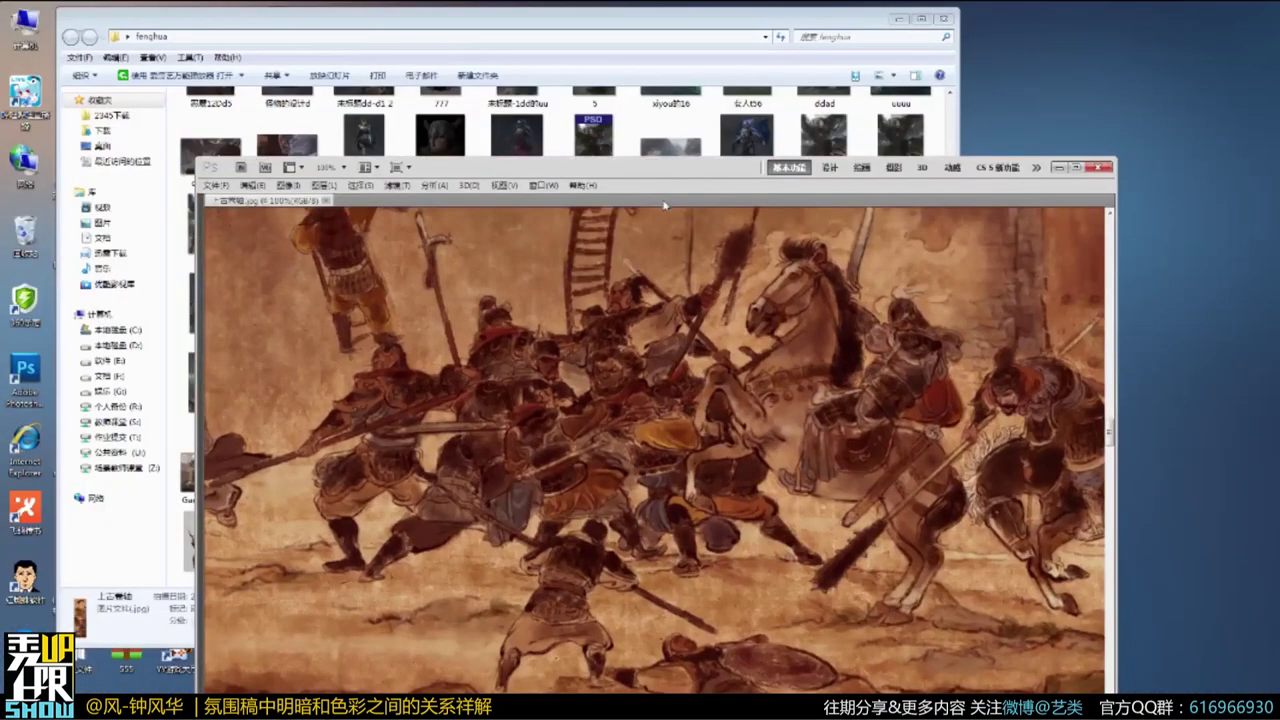
{"action": "left_click_drag", "start_coordinate": [665, 202], "coordinate": [470, 405]}
{"action": "left_click", "coordinate": [125, 391]}
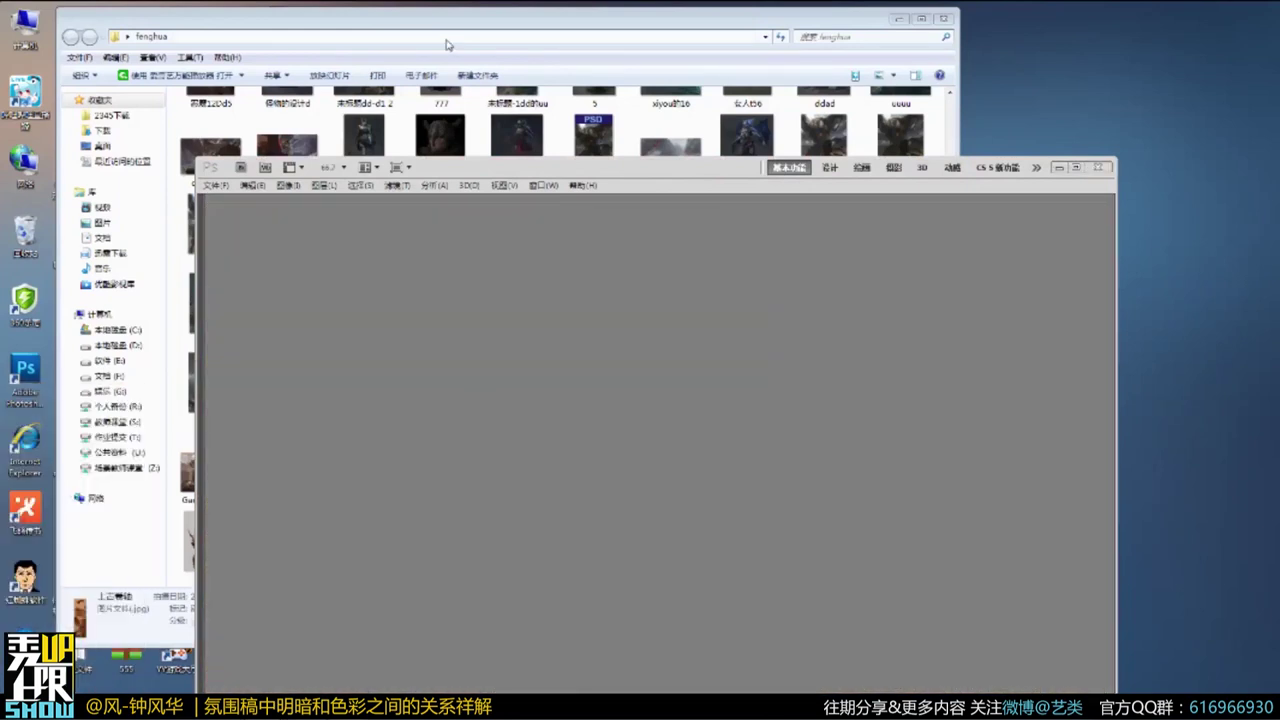
{"action": "left_click", "coordinate": [466, 22]}
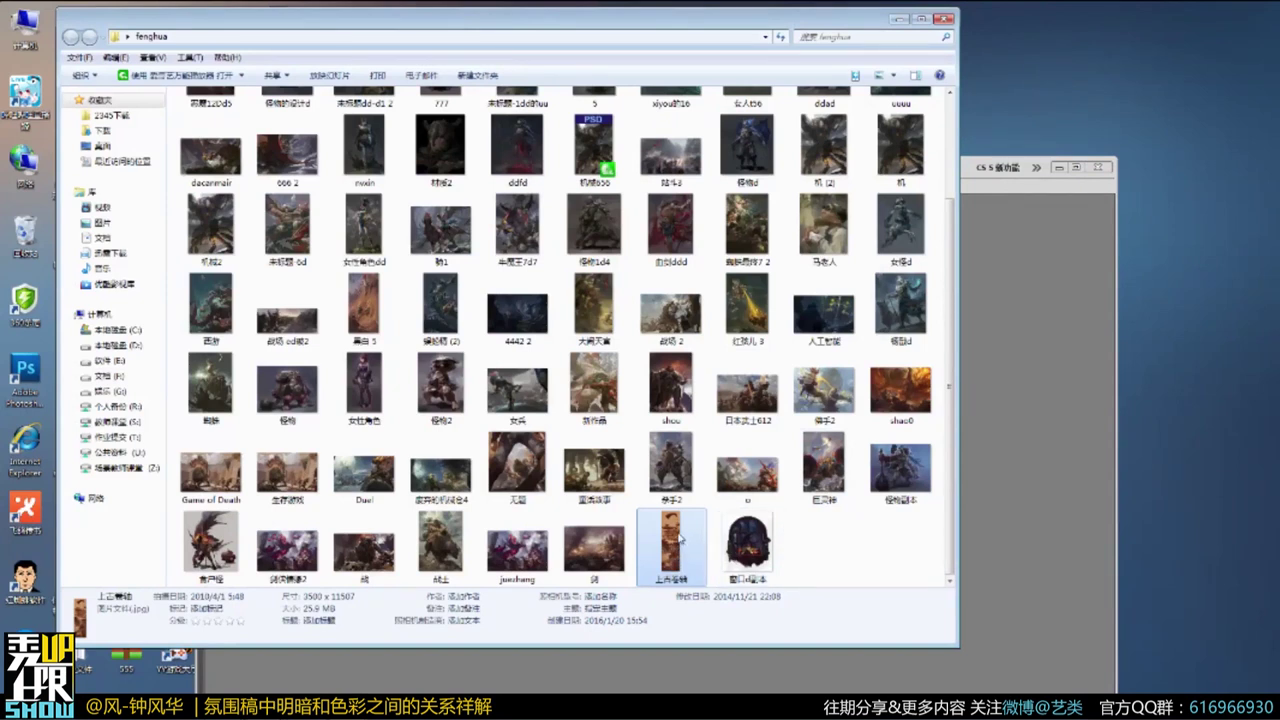
{"action": "left_click", "coordinate": [594, 308]}
{"action": "left_click_drag", "start_coordinate": [594, 308], "coordinate": [1045, 365]}
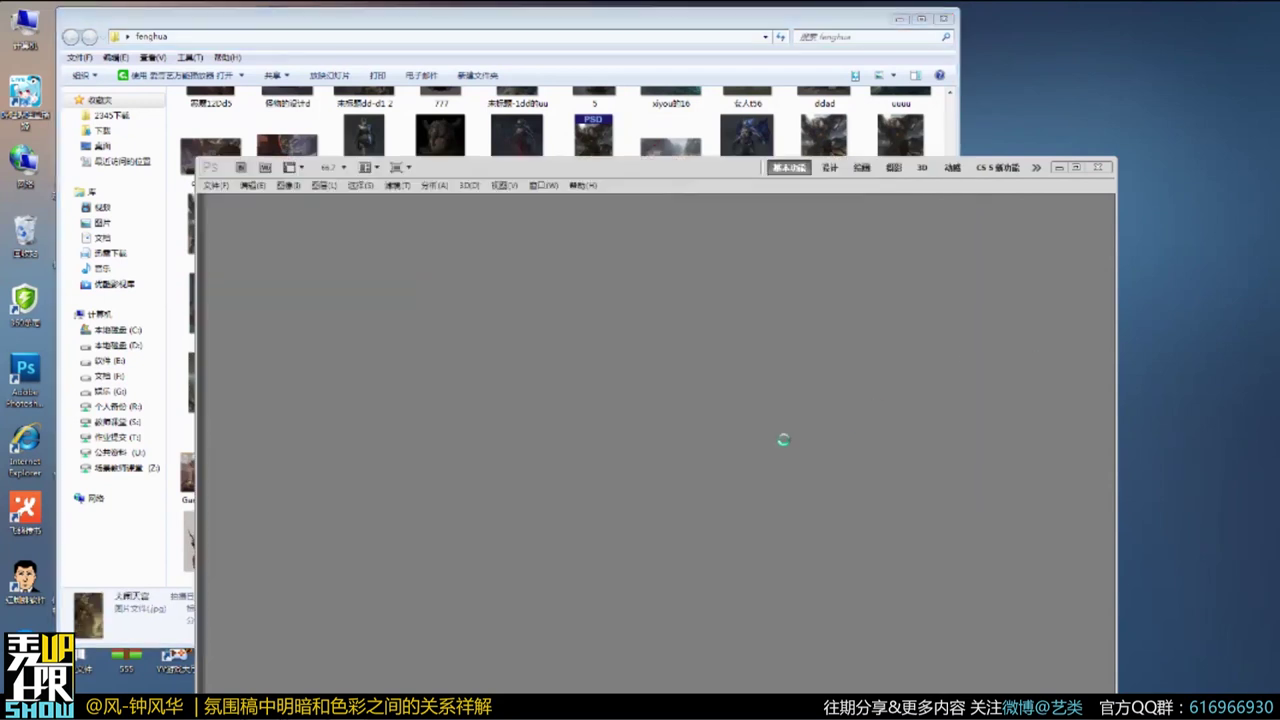
{"action": "key", "text": "f"}
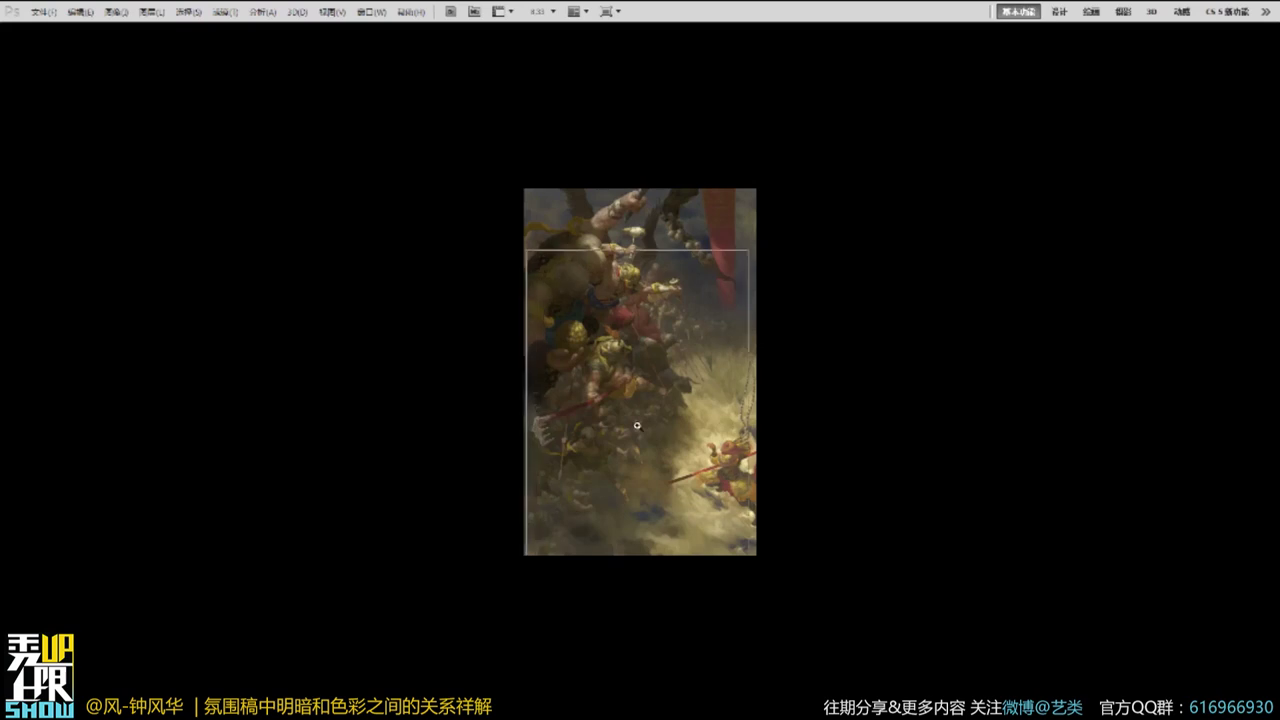
Examine the whole 大闹天宫 painting, its upper winged and hammer-wielding figures, and the distant army beneath the red banner.
{"action": "key", "text": "ctrl+0"}
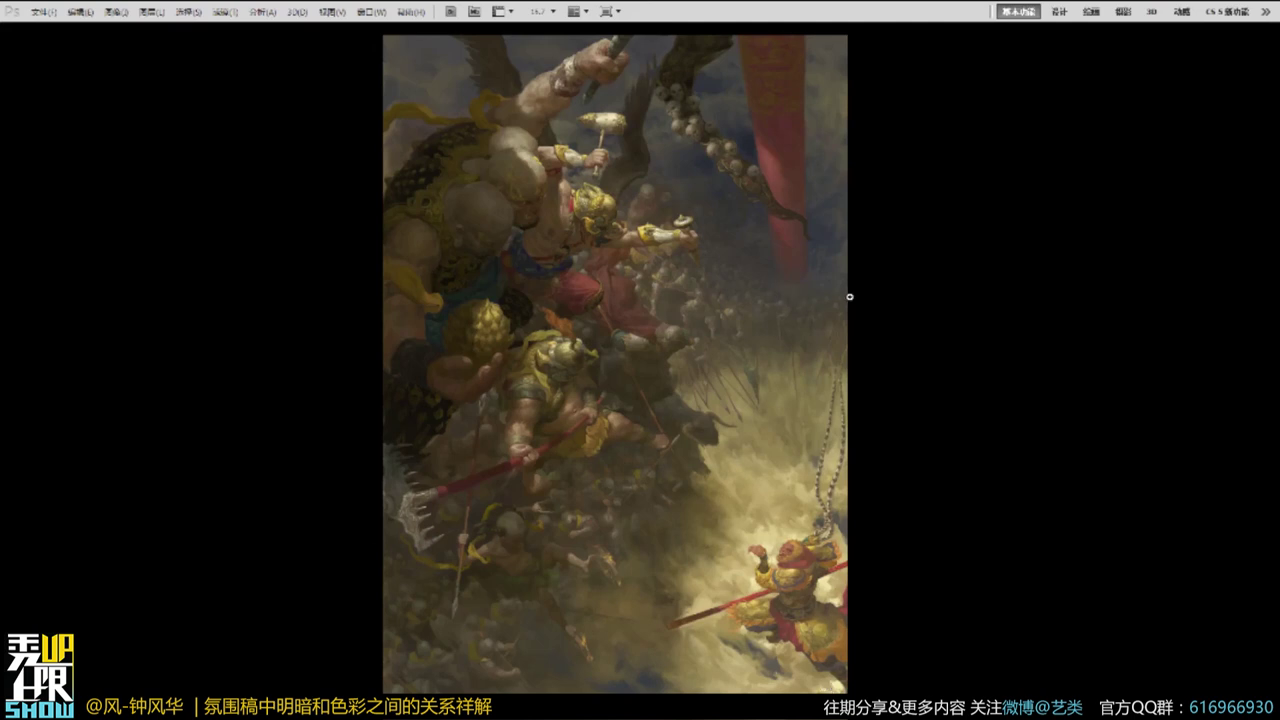
{"action": "left_click", "coordinate": [742, 315], "text": "ctrl"}
{"action": "left_click", "coordinate": [742, 315], "text": "ctrl"}
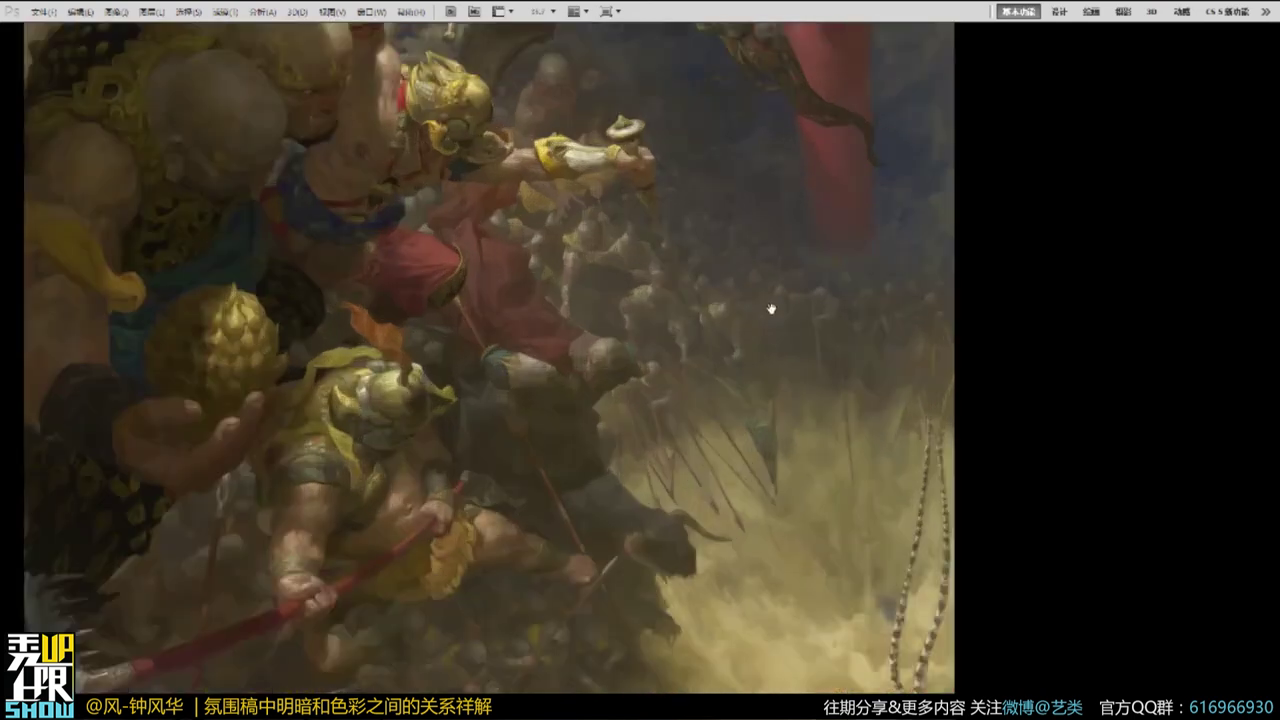
{"action": "left_click_drag", "start_coordinate": [771, 309], "coordinate": [754, 527]}
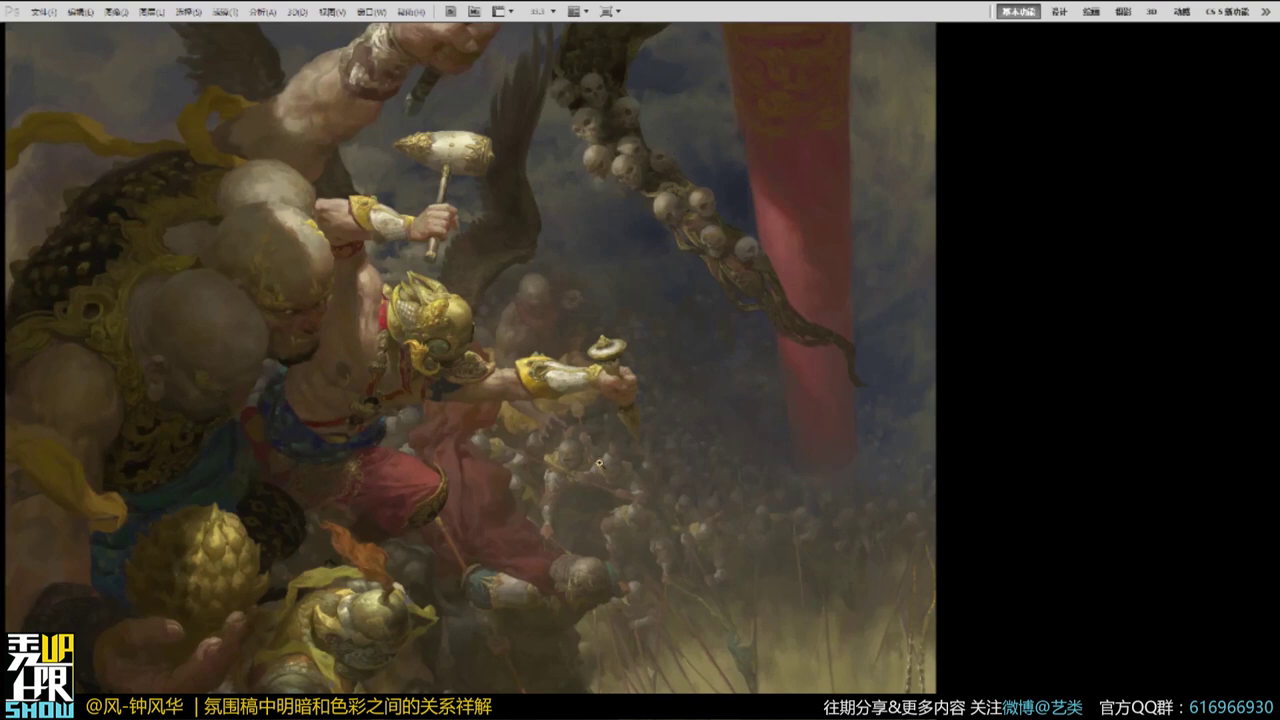
{"action": "left_click", "coordinate": [805, 573], "text": "alt"}
{"action": "left_click", "coordinate": [805, 573], "text": "alt"}
{"action": "left_click", "coordinate": [805, 573], "text": "alt"}
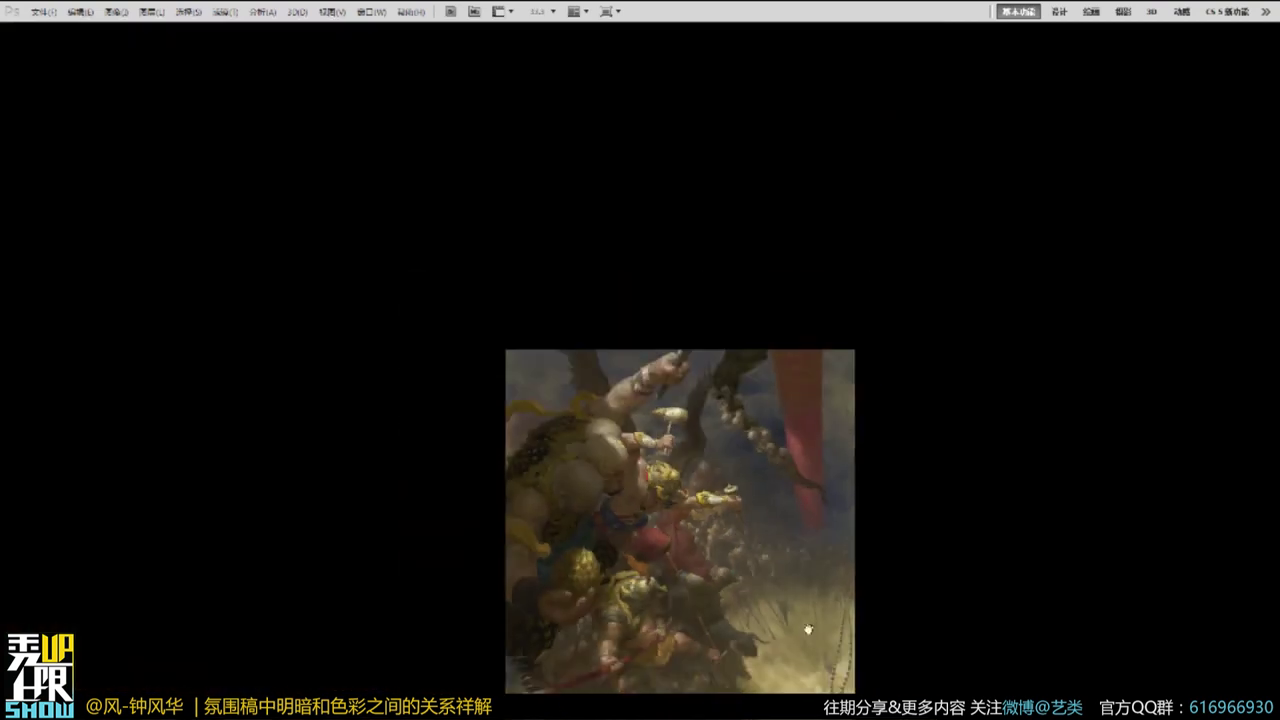
{"action": "left_click_drag", "start_coordinate": [812, 642], "coordinate": [773, 376]}
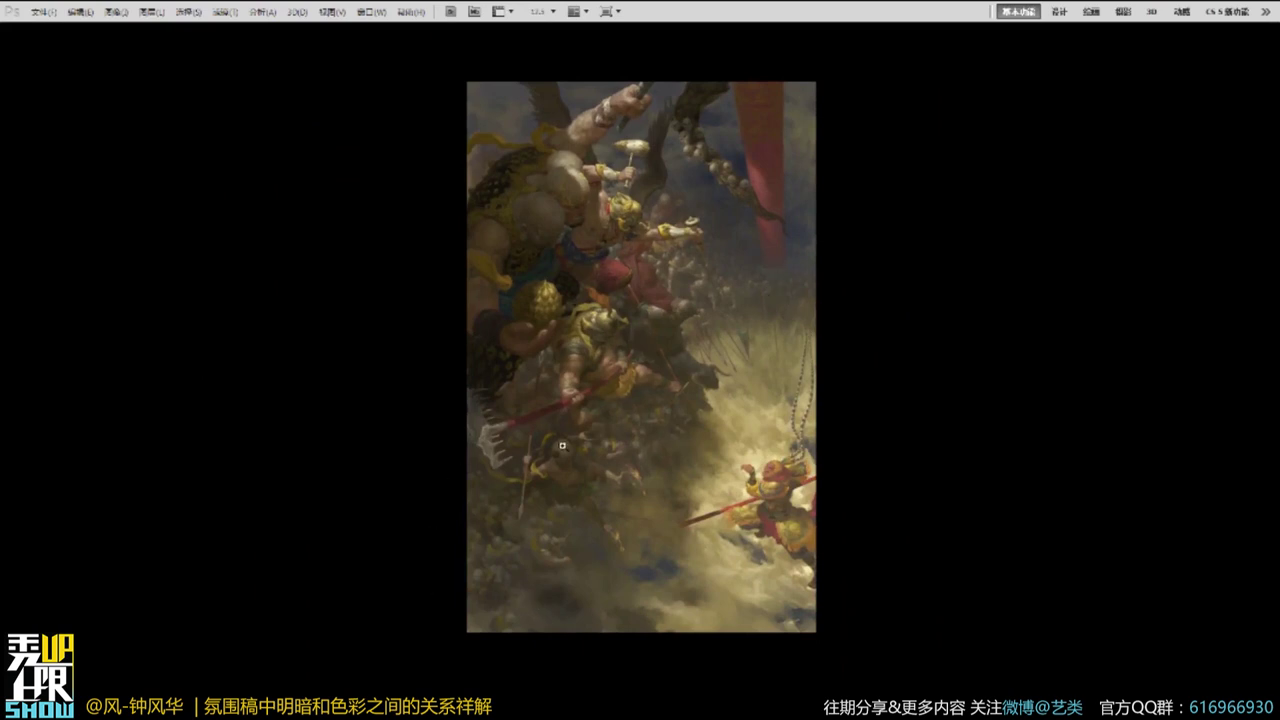
Compare the gold-helmeted warrior's outstretched arm with the hazy soldiers behind it at closer magnification and in the full composition.
{"action": "left_click", "coordinate": [782, 453], "text": "ctrl"}
{"action": "left_click_drag", "start_coordinate": [791, 383], "coordinate": [845, 640]}
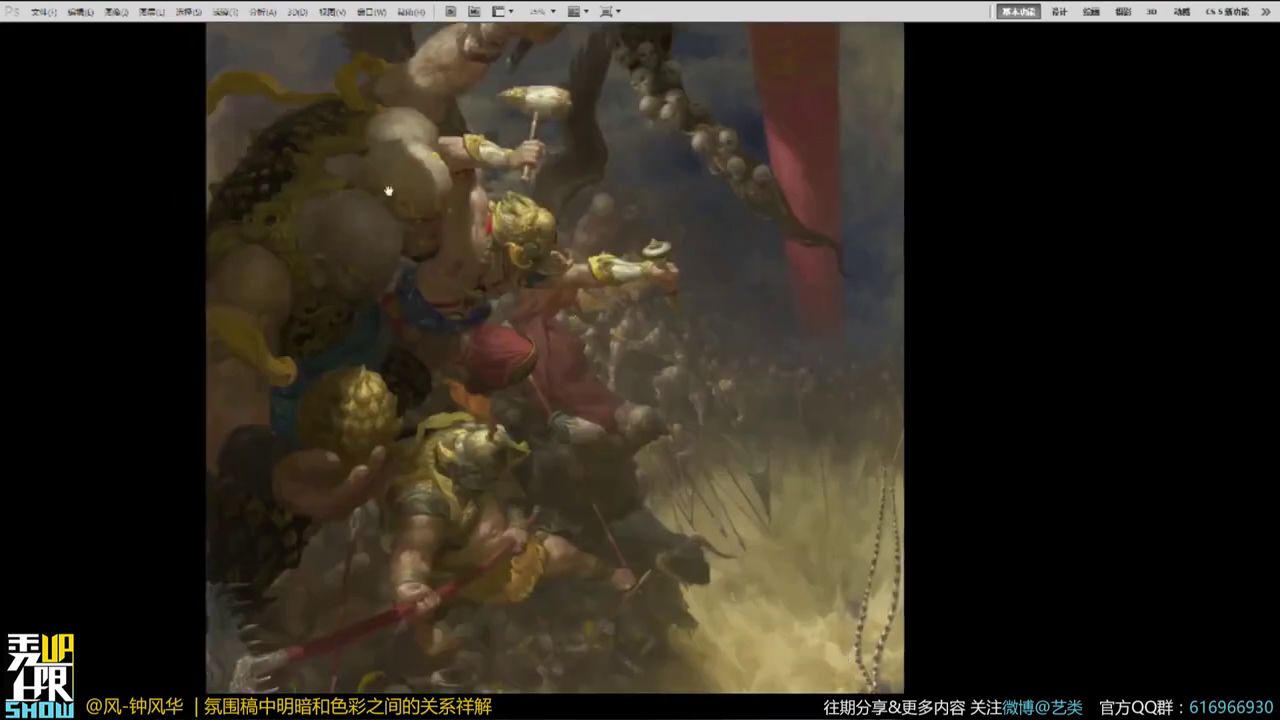
{"action": "left_click_drag", "start_coordinate": [748, 336], "coordinate": [666, 376]}
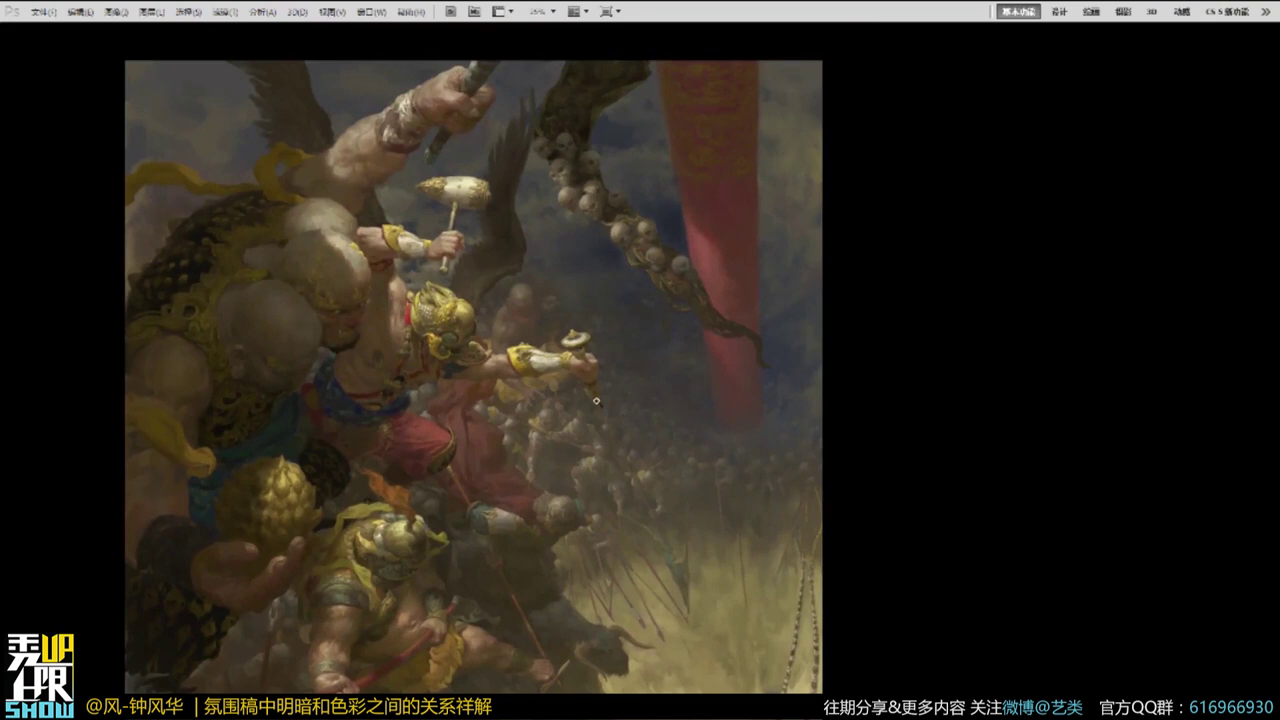
{"action": "left_click", "coordinate": [674, 456], "text": "ctrl"}
{"action": "left_click", "coordinate": [674, 456], "text": "ctrl"}
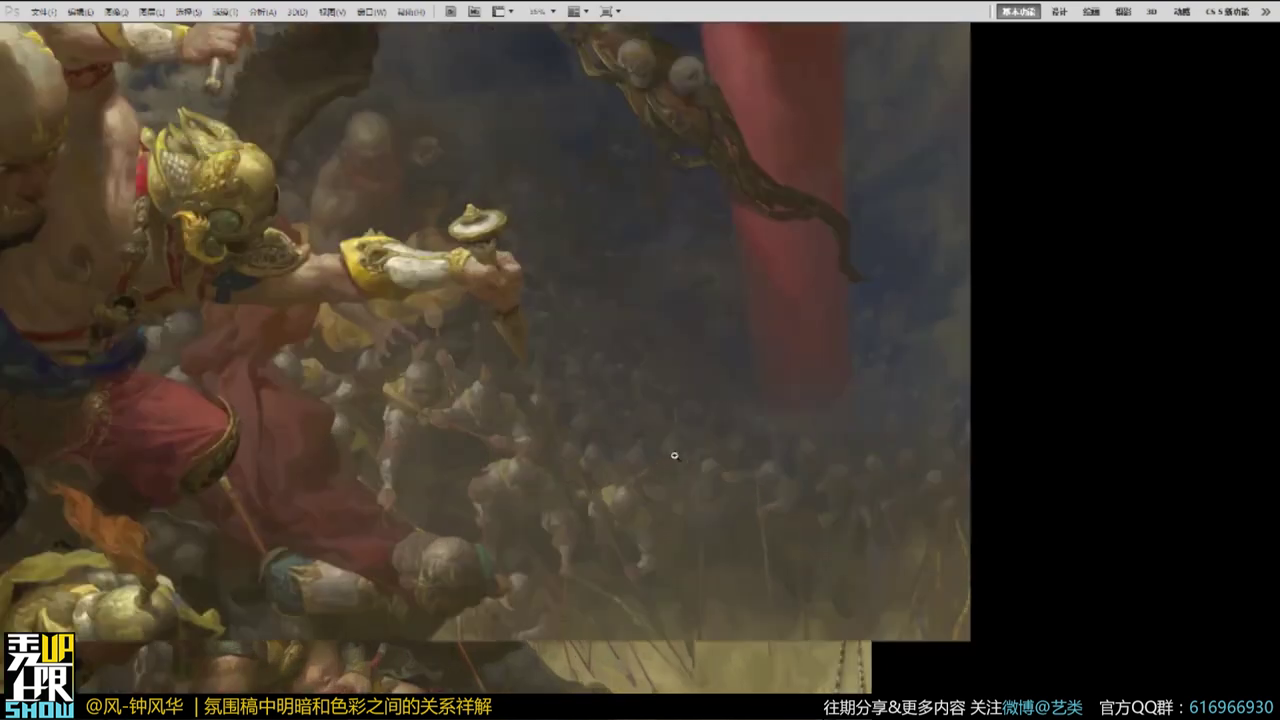
{"action": "scroll", "coordinate": [630, 396], "scroll_direction": "up", "scroll_amount": 1}
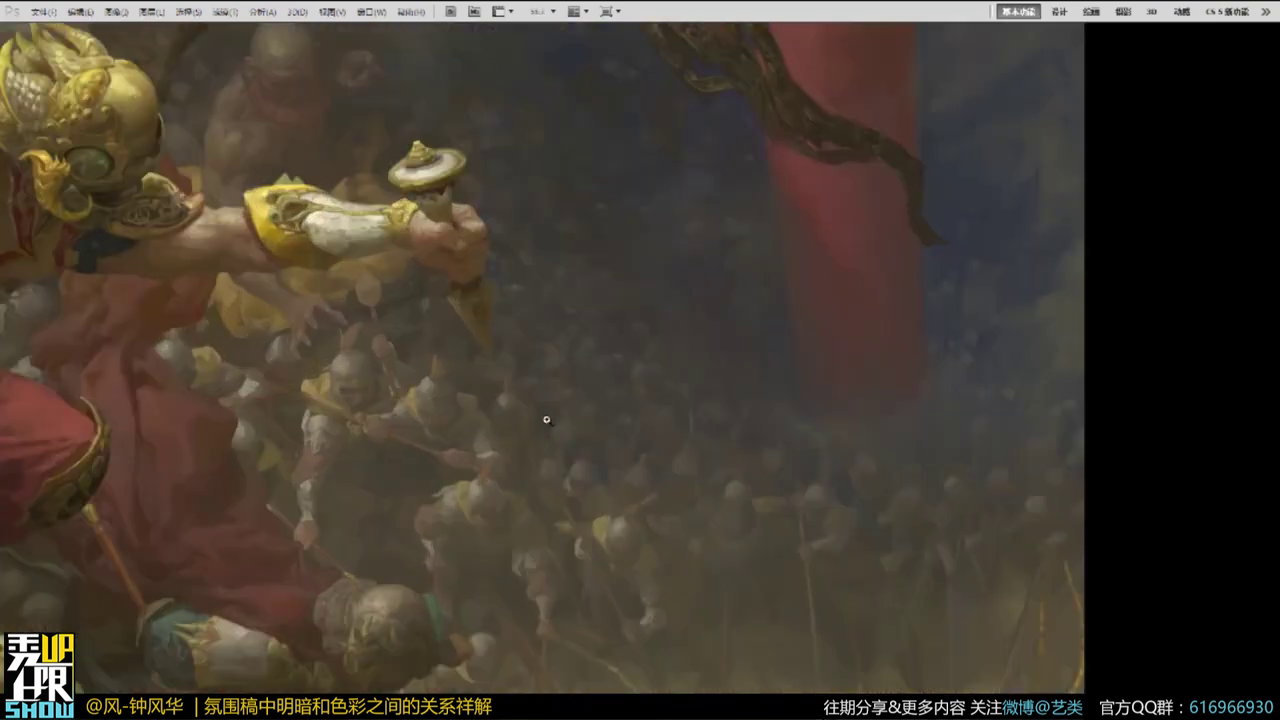
{"action": "scroll", "coordinate": [703, 362], "scroll_direction": "down", "scroll_amount": 5}
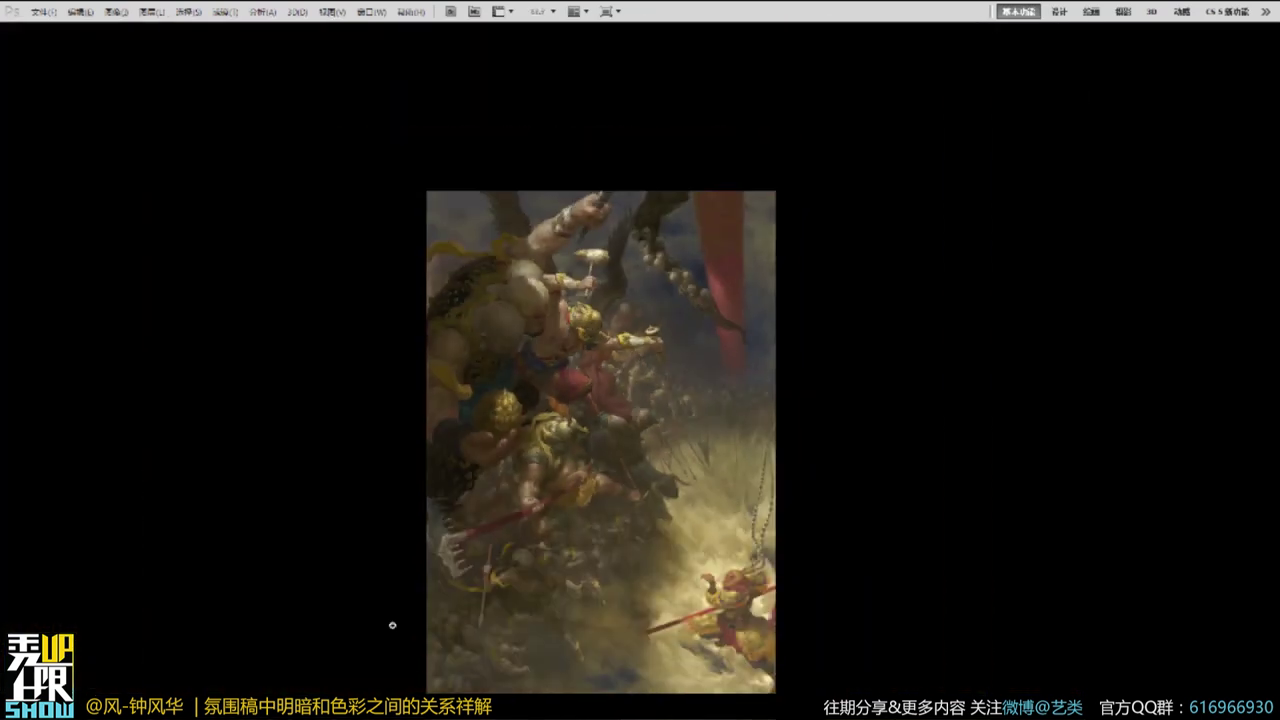
Examine the shadowed, yellow-scarved soldiers below the warrior with the red-shafted rake at high magnification.
{"action": "scroll", "coordinate": [492, 650], "scroll_direction": "up", "scroll_amount": 3}
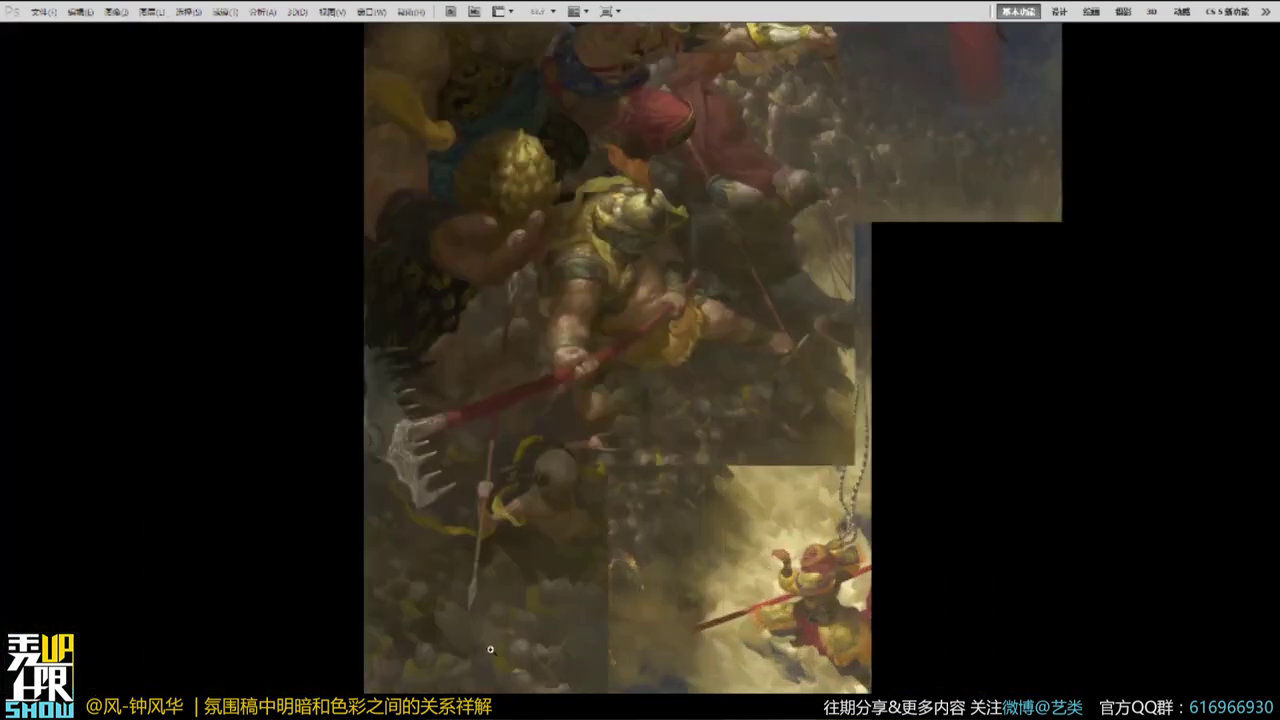
{"action": "left_click_drag", "start_coordinate": [764, 542], "coordinate": [587, 557]}
{"action": "scroll", "coordinate": [607, 455], "scroll_direction": "up", "scroll_amount": 2}
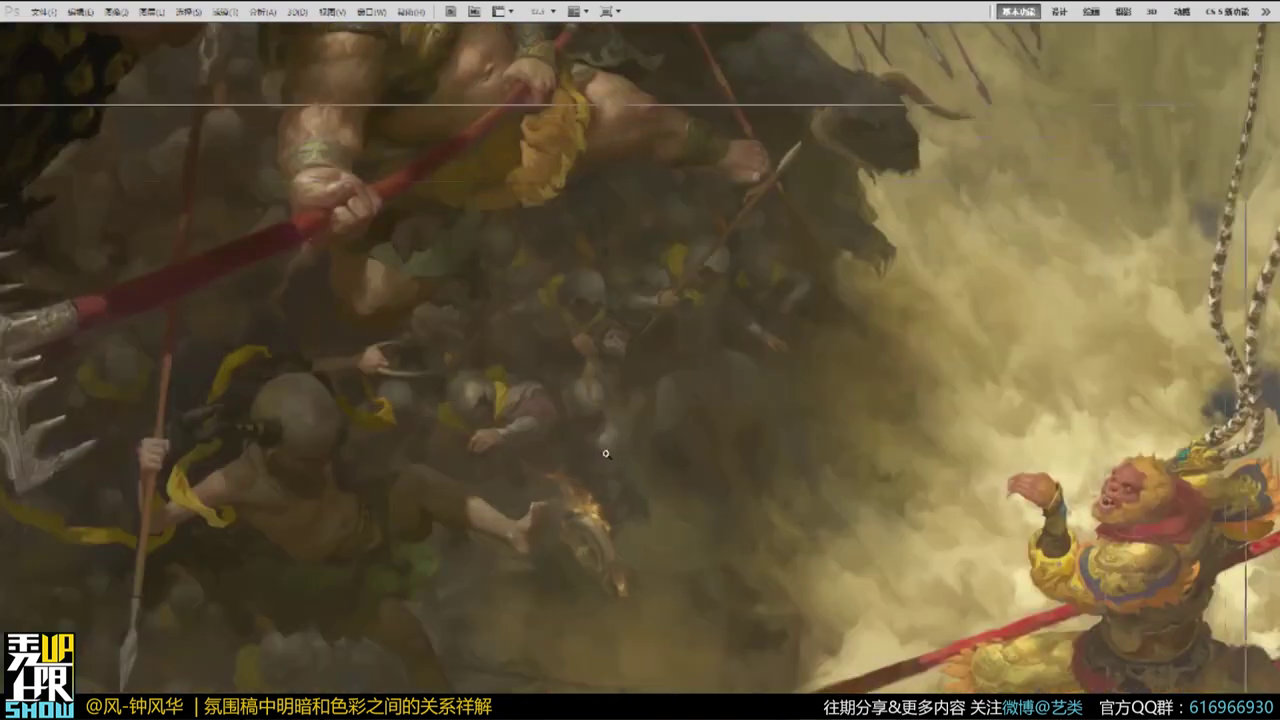
{"action": "left_click_drag", "start_coordinate": [700, 508], "coordinate": [571, 715]}
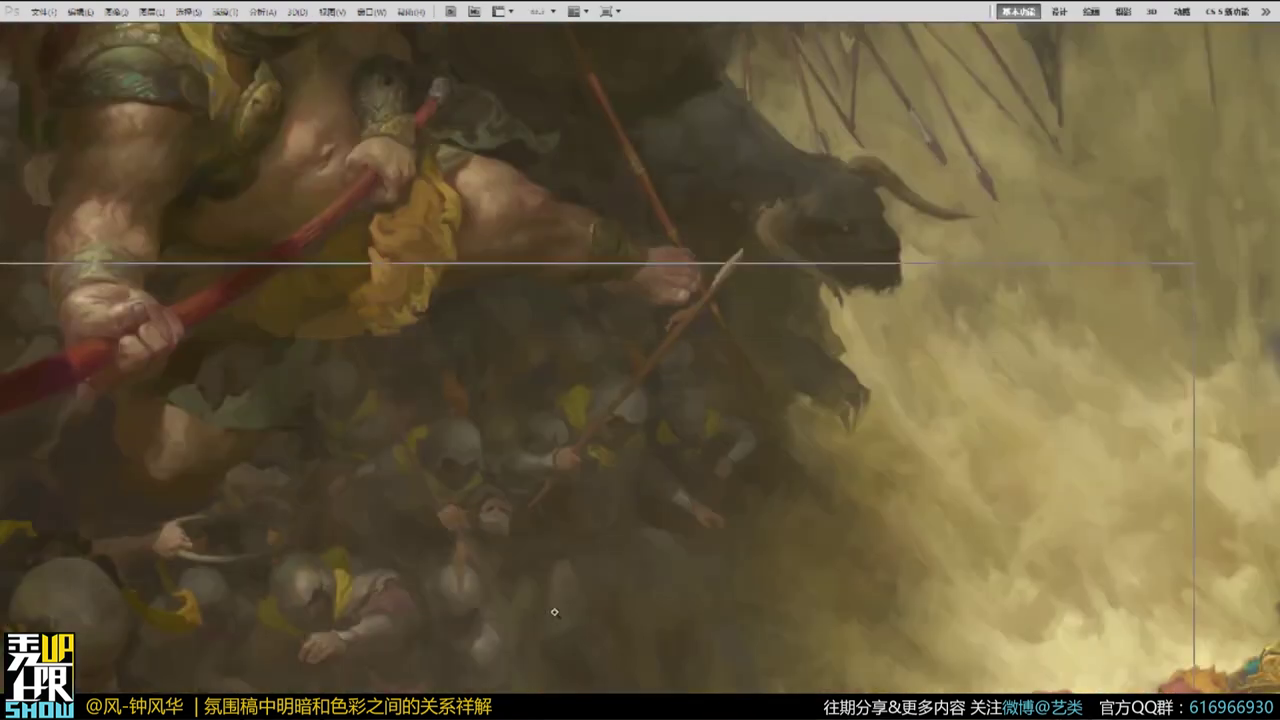
{"action": "scroll", "coordinate": [552, 610], "scroll_direction": "up", "scroll_amount": 1}
{"action": "left_click_drag", "start_coordinate": [536, 552], "coordinate": [808, 398]}
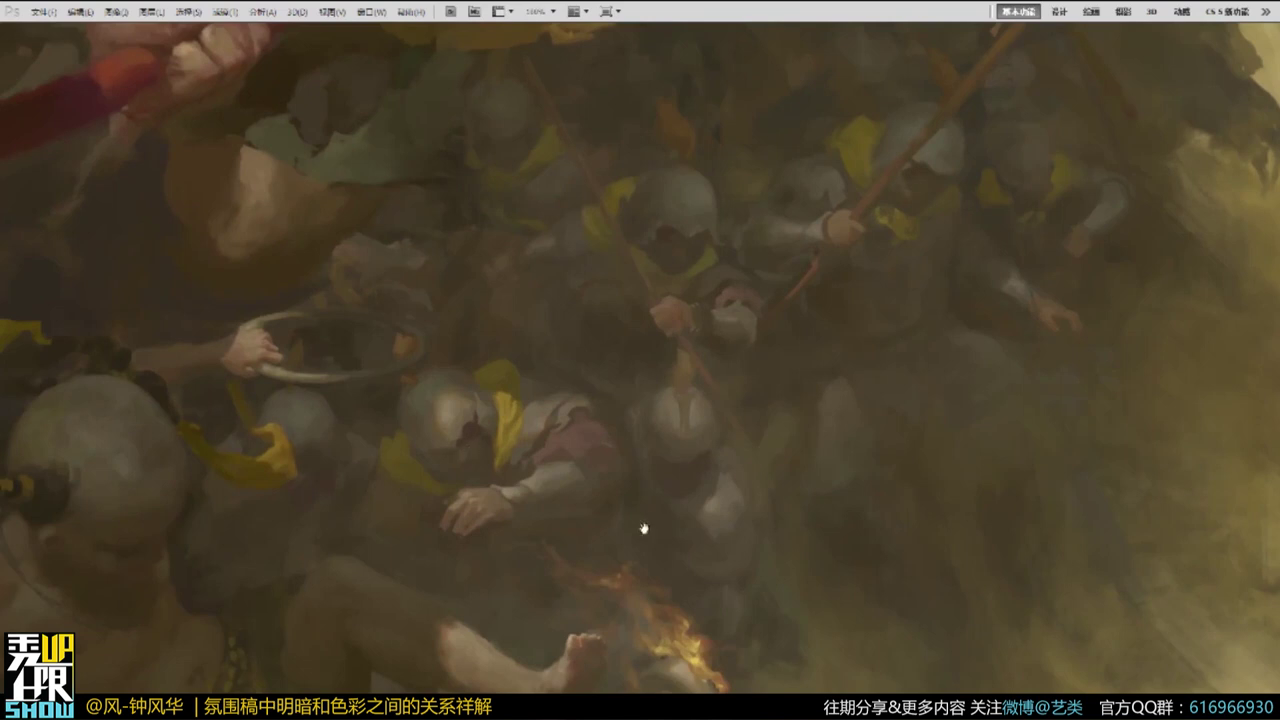
{"action": "left_click_drag", "start_coordinate": [698, 466], "coordinate": [634, 422]}
{"action": "left_click_drag", "start_coordinate": [558, 449], "coordinate": [576, 529]}
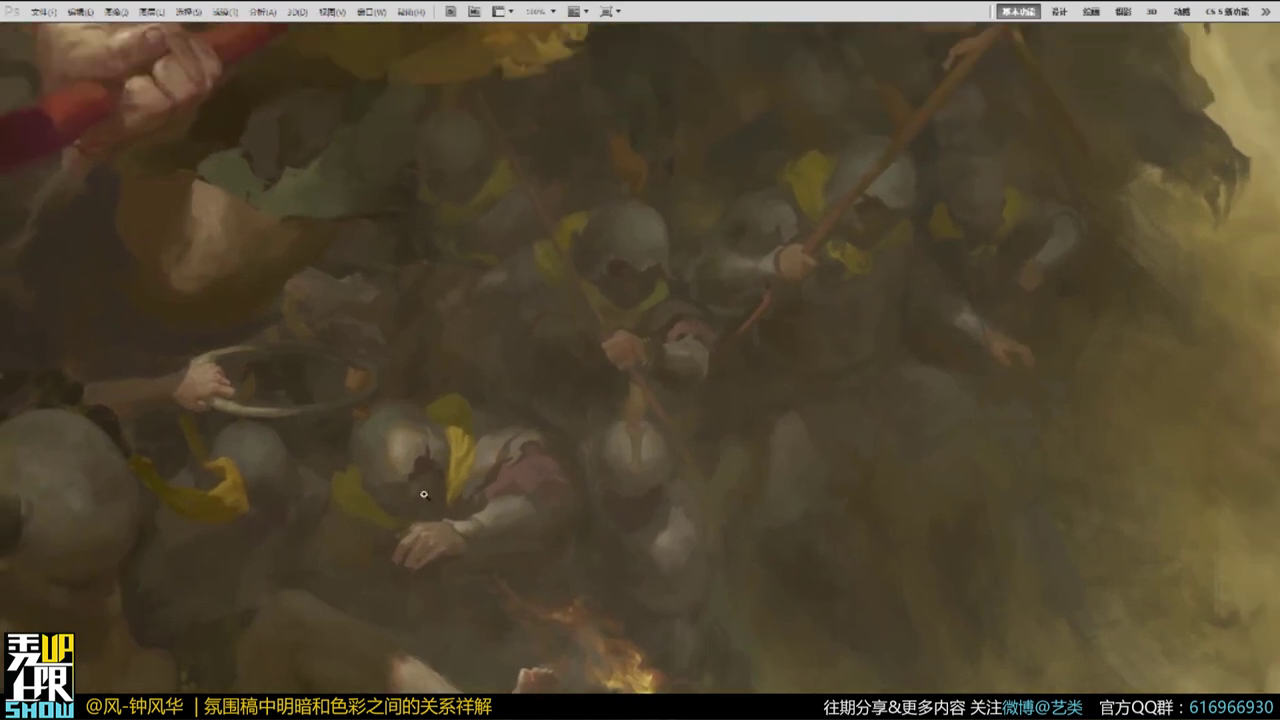
{"action": "scroll", "coordinate": [694, 549], "scroll_direction": "up", "scroll_amount": 2}
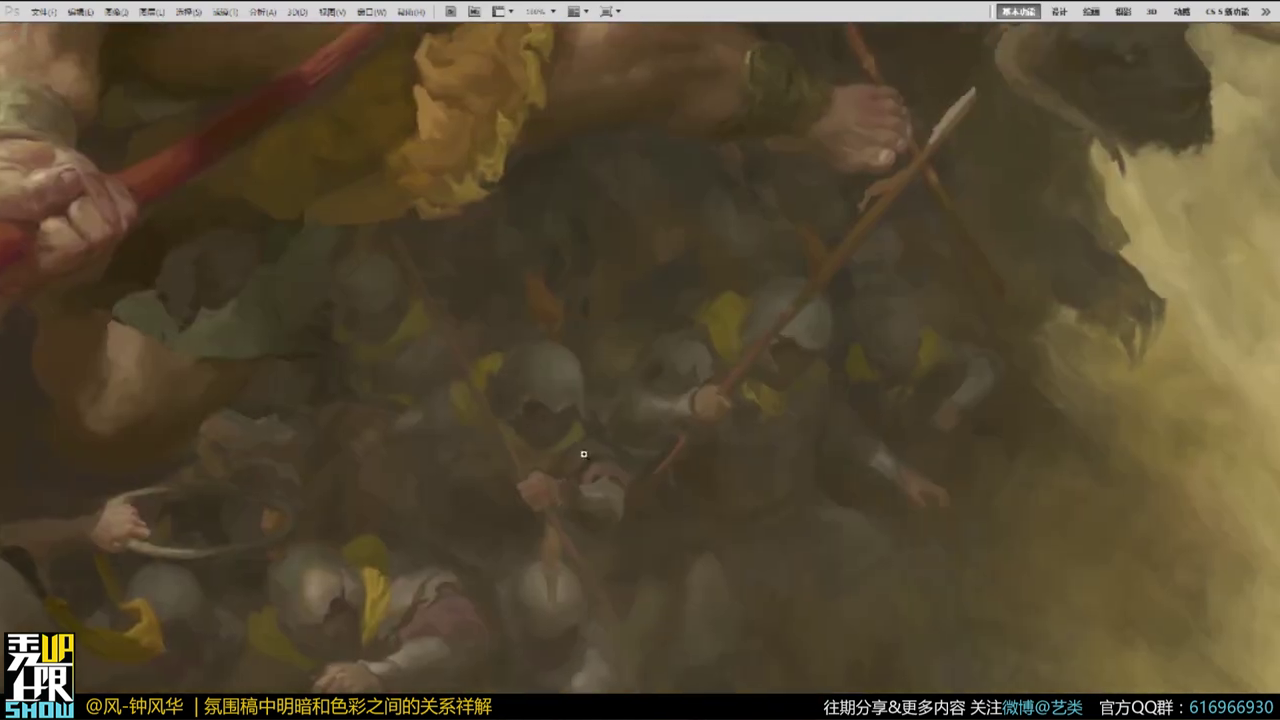
Examine the transition from the dark soldiers to the bright clouds by the Monkey King, and the rake warrior's hands.
{"action": "left_click_drag", "start_coordinate": [802, 509], "coordinate": [274, 331]}
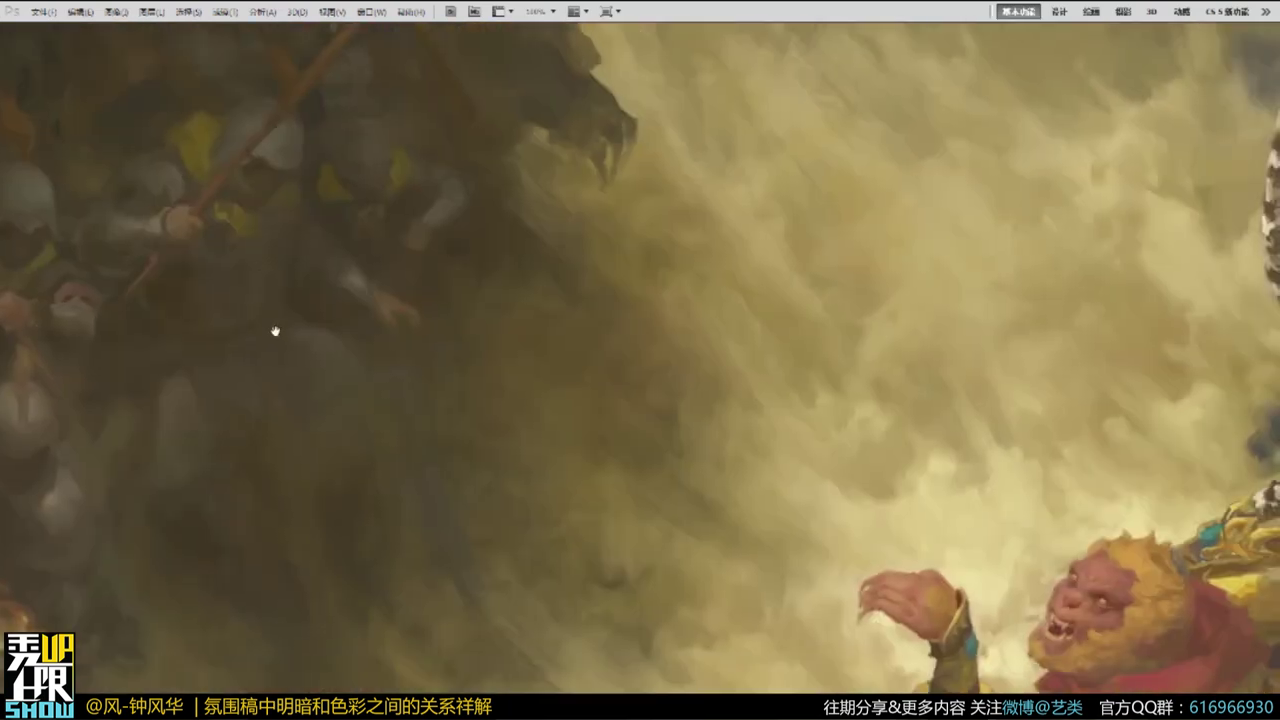
{"action": "left_click_drag", "start_coordinate": [277, 275], "coordinate": [331, 319]}
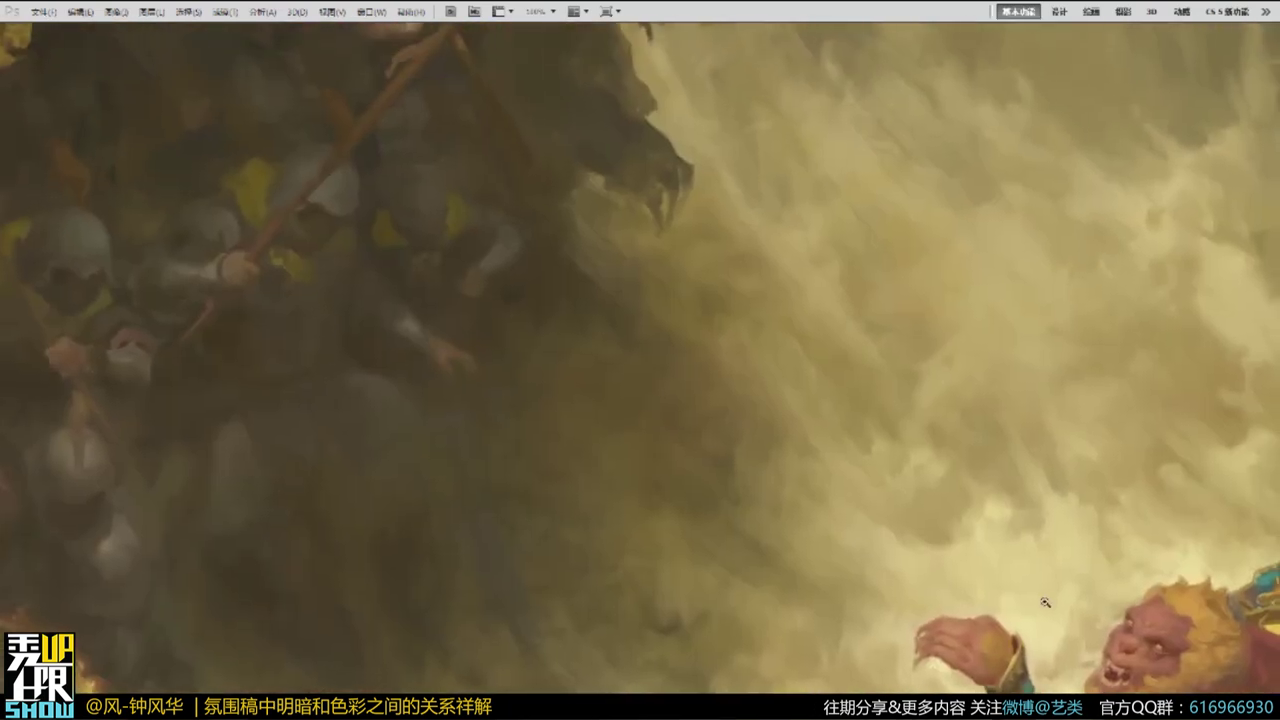
{"action": "left_click_drag", "start_coordinate": [741, 569], "coordinate": [909, 581]}
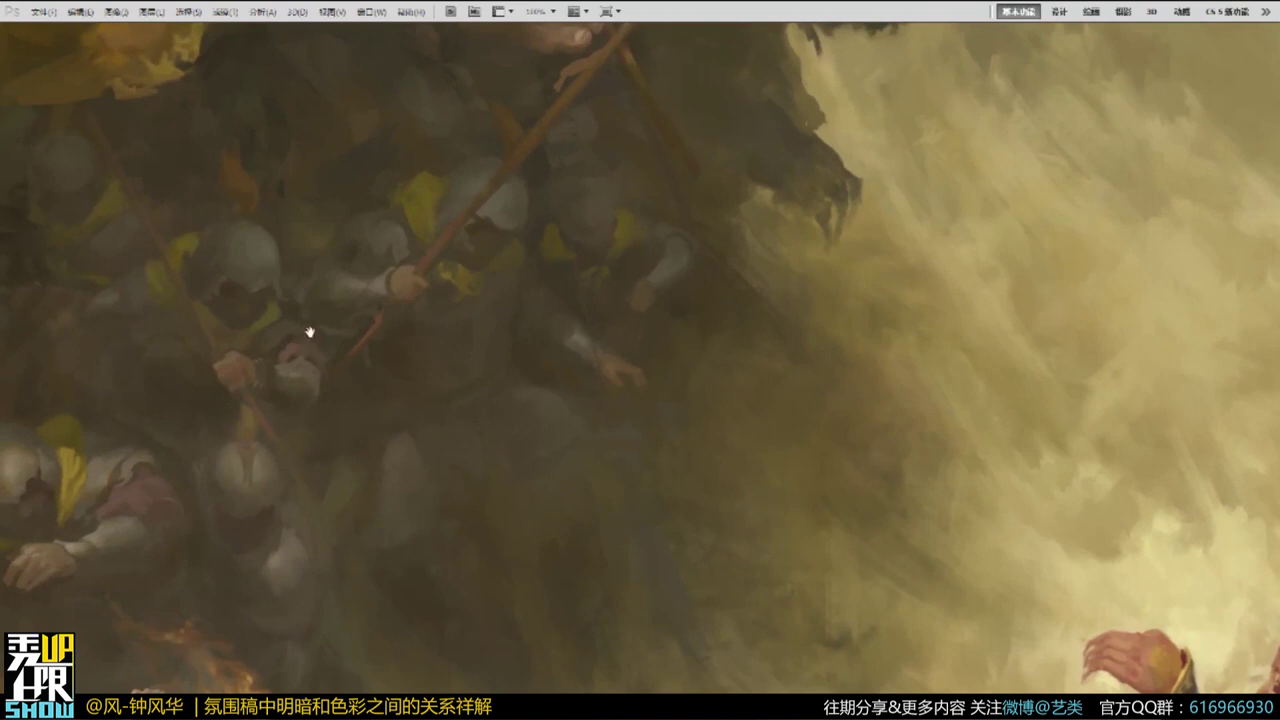
{"action": "left_click_drag", "start_coordinate": [309, 332], "coordinate": [736, 424]}
{"action": "left_click_drag", "start_coordinate": [612, 347], "coordinate": [833, 575]}
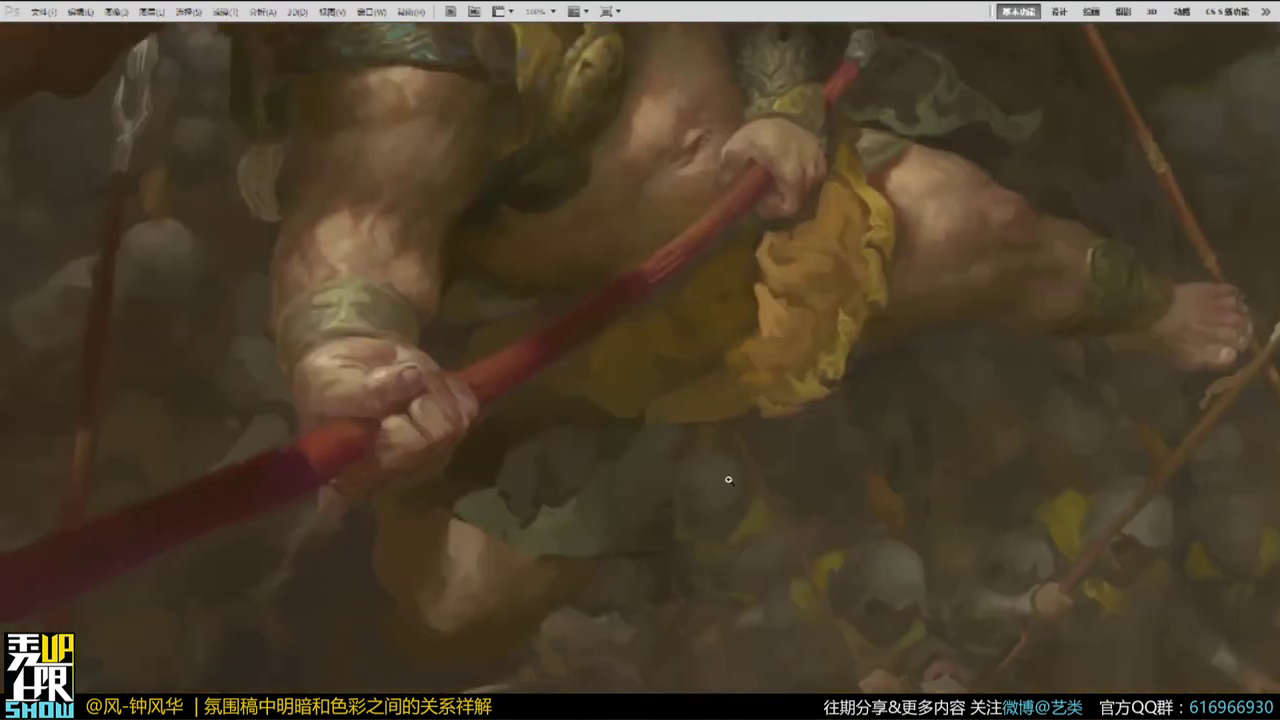
{"action": "scroll", "coordinate": [760, 395], "scroll_direction": "down", "scroll_amount": 5}
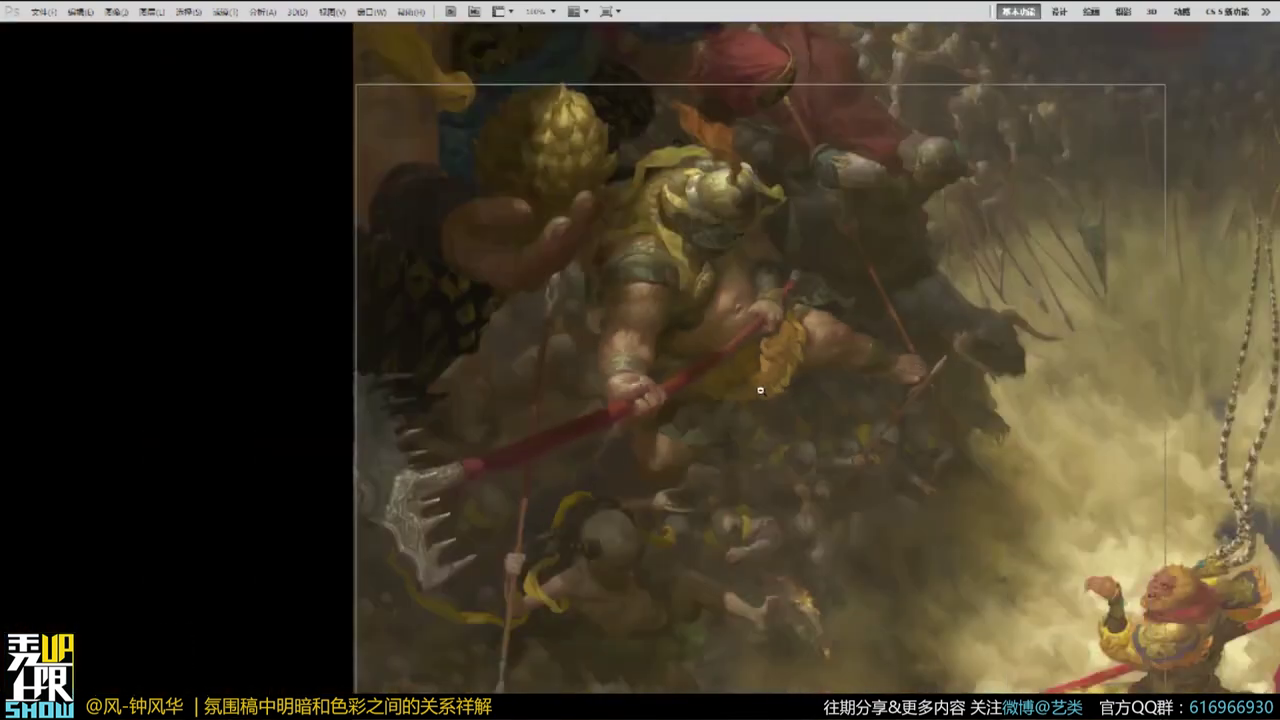
Show the painting full screen without the menu bar and examine the spears, bull's head, Monkey King and lower clouds.
{"action": "key", "text": "f"}
{"action": "key", "text": "f"}
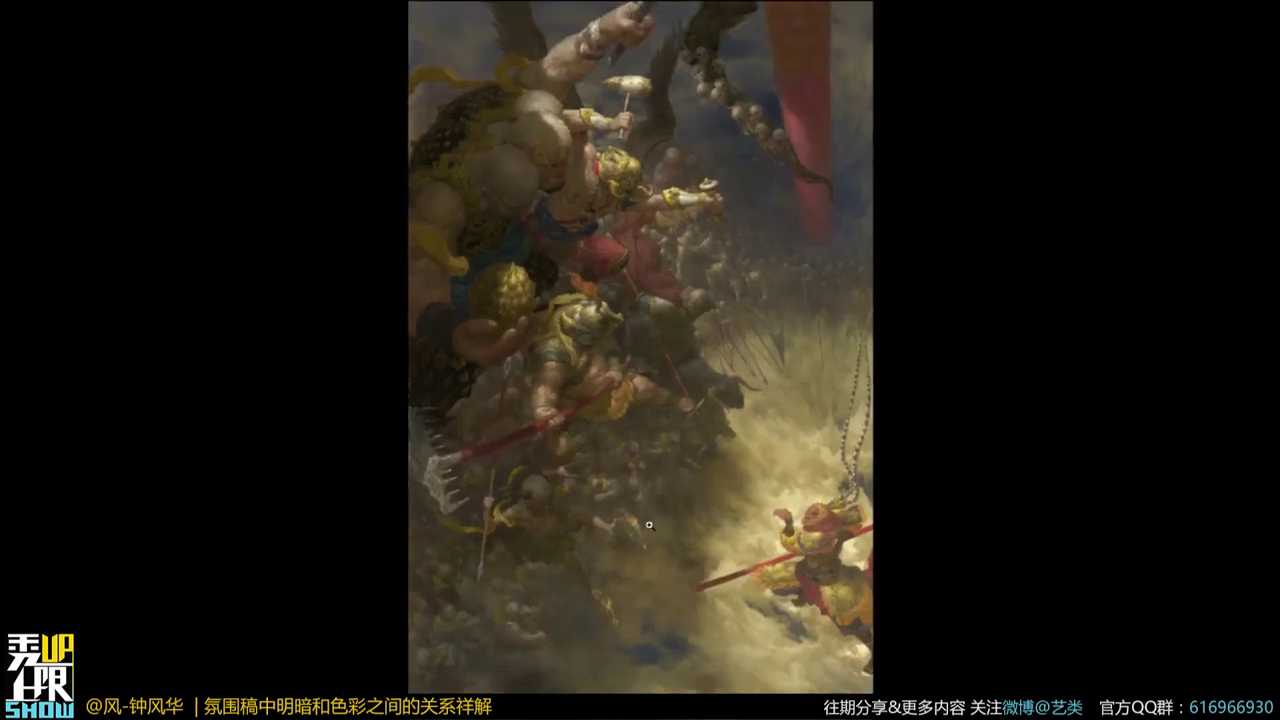
{"action": "scroll", "coordinate": [728, 444], "scroll_direction": "up", "scroll_amount": 4}
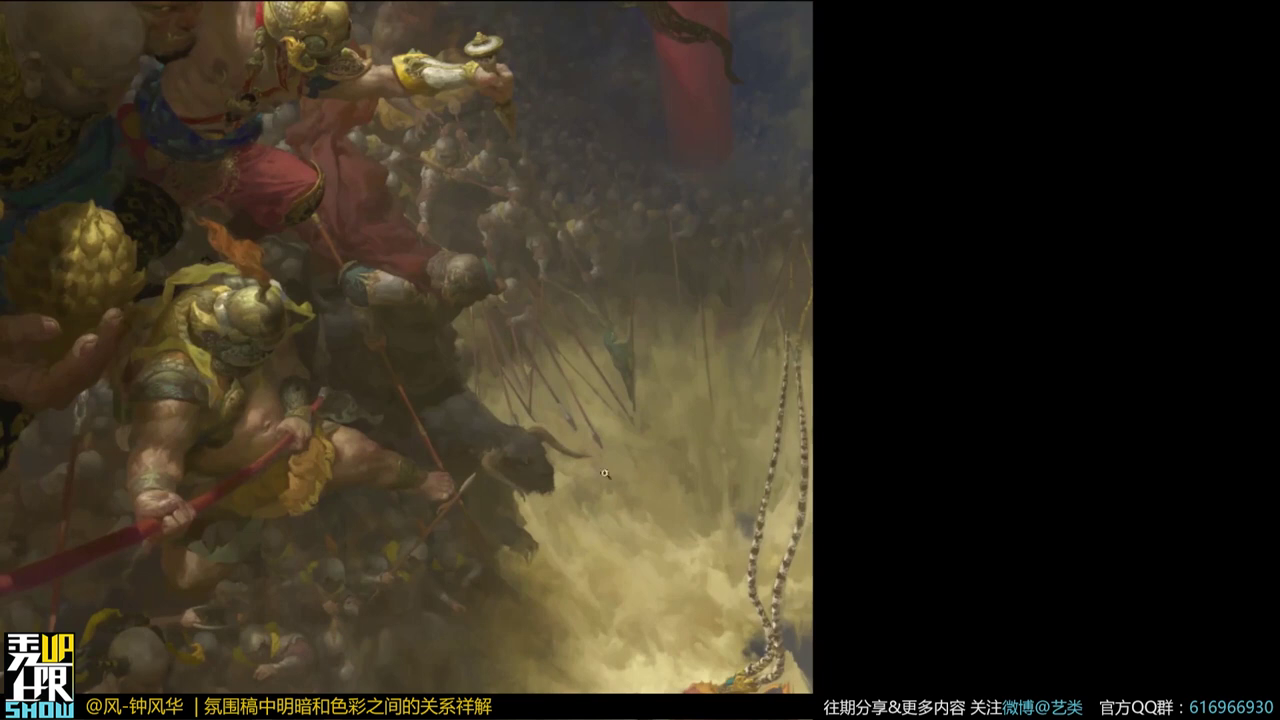
{"action": "left_click_drag", "start_coordinate": [550, 602], "coordinate": [737, 520]}
{"action": "left_click_drag", "start_coordinate": [523, 601], "coordinate": [694, 446]}
{"action": "left_click_drag", "start_coordinate": [610, 569], "coordinate": [565, 385]}
{"action": "left_click_drag", "start_coordinate": [687, 468], "coordinate": [480, 385]}
{"action": "left_click_drag", "start_coordinate": [560, 499], "coordinate": [394, 411]}
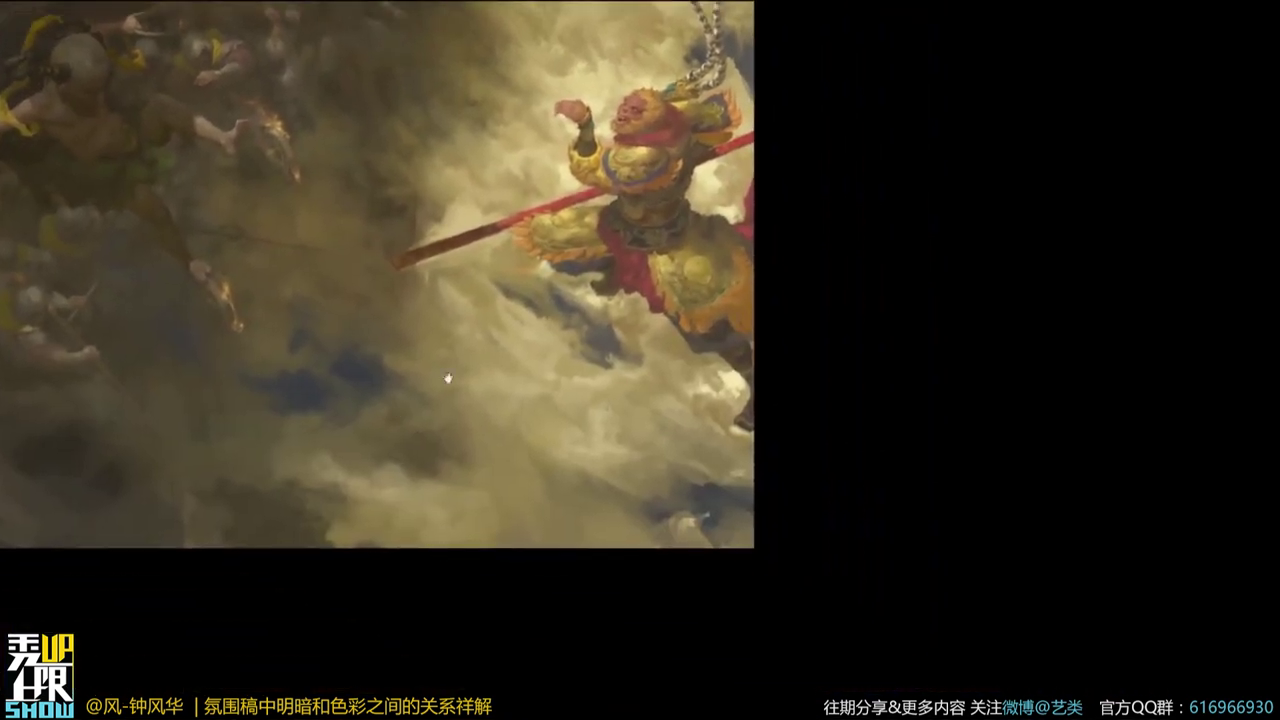
{"action": "left_click_drag", "start_coordinate": [446, 300], "coordinate": [571, 710]}
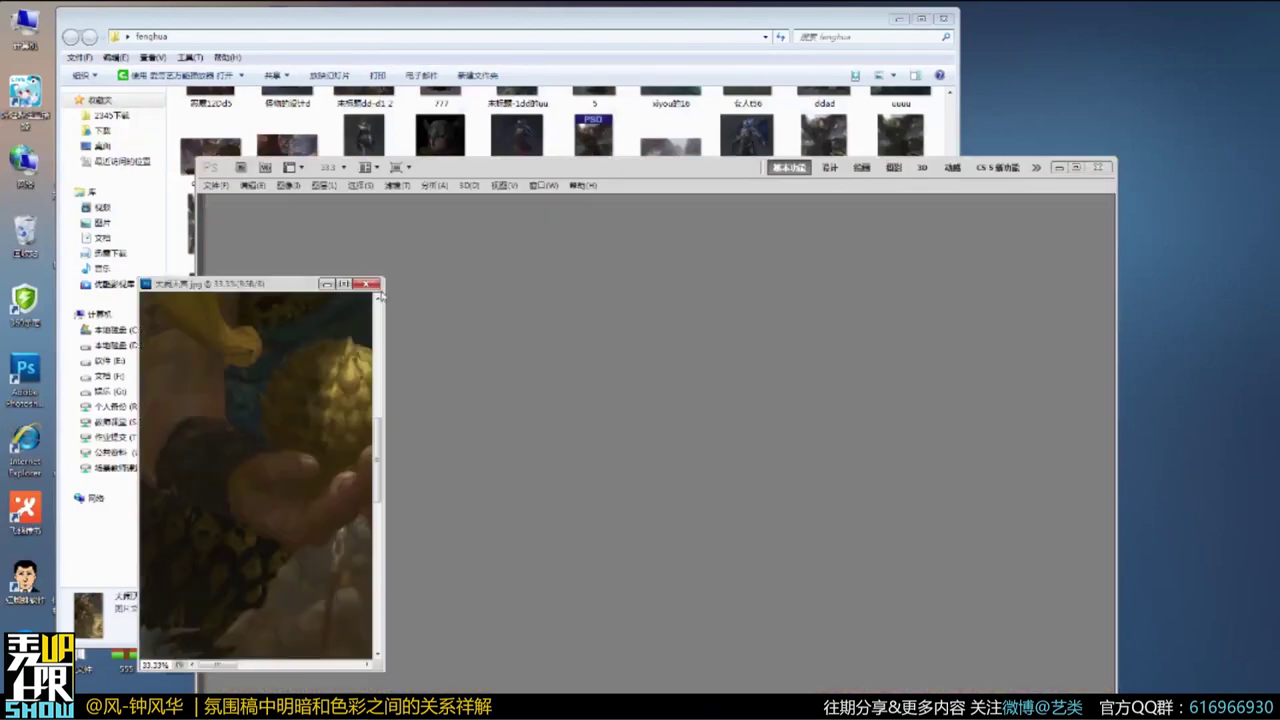
Close the 大闹天宫 painting and open the 新作品 painting from the fenghua folder in full-screen view.
{"action": "left_click", "coordinate": [370, 284]}
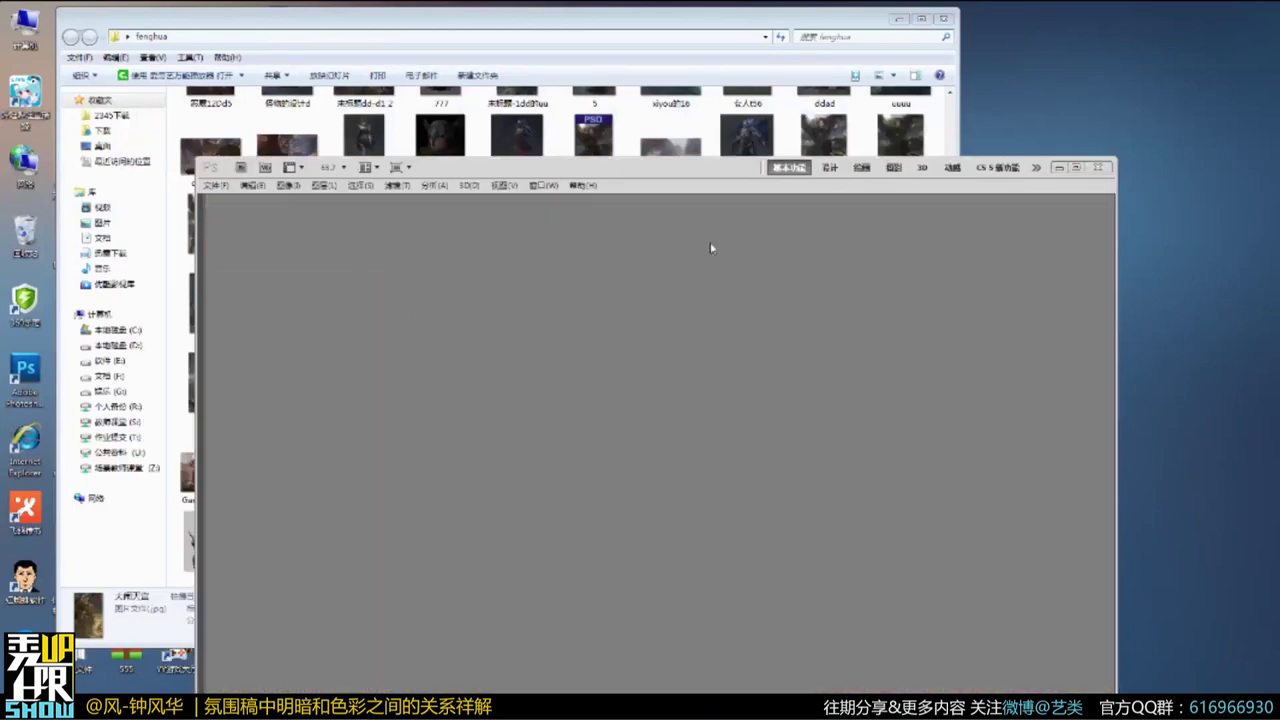
{"action": "left_click", "coordinate": [578, 26]}
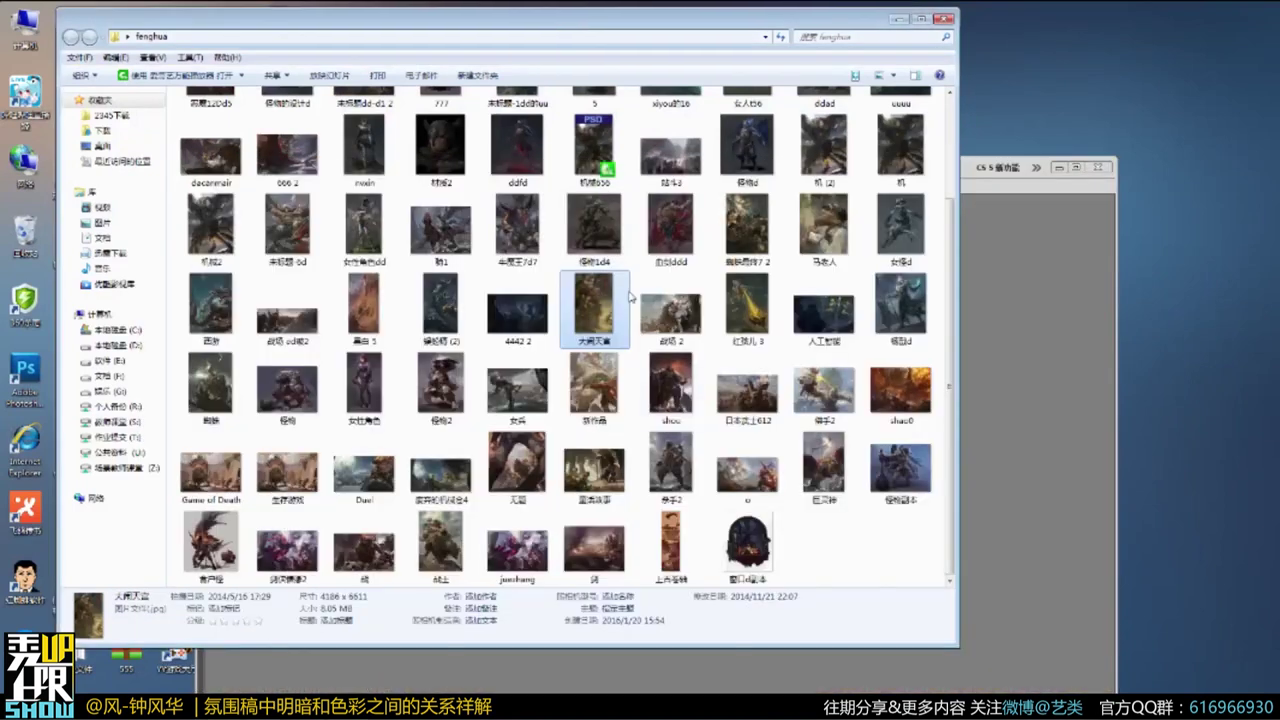
{"action": "left_click", "coordinate": [850, 572]}
{"action": "left_click", "coordinate": [600, 380]}
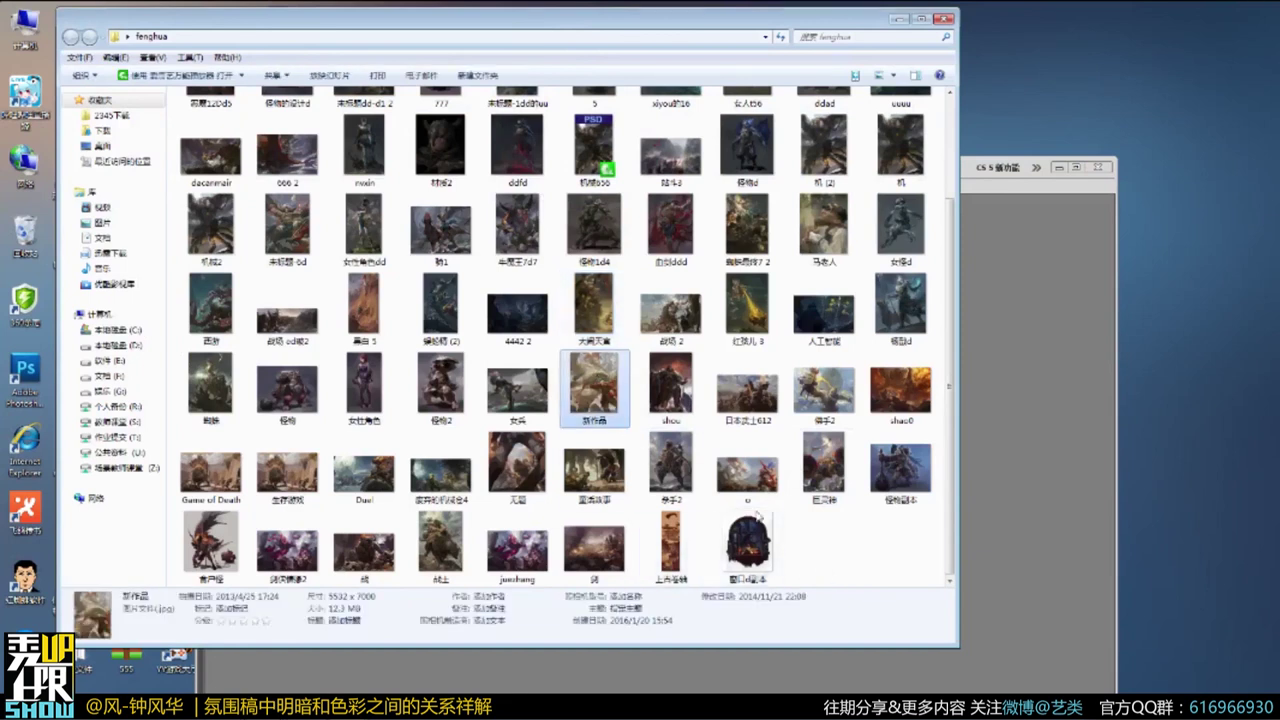
{"action": "left_click_drag", "start_coordinate": [1020, 416], "coordinate": [1021, 402]}
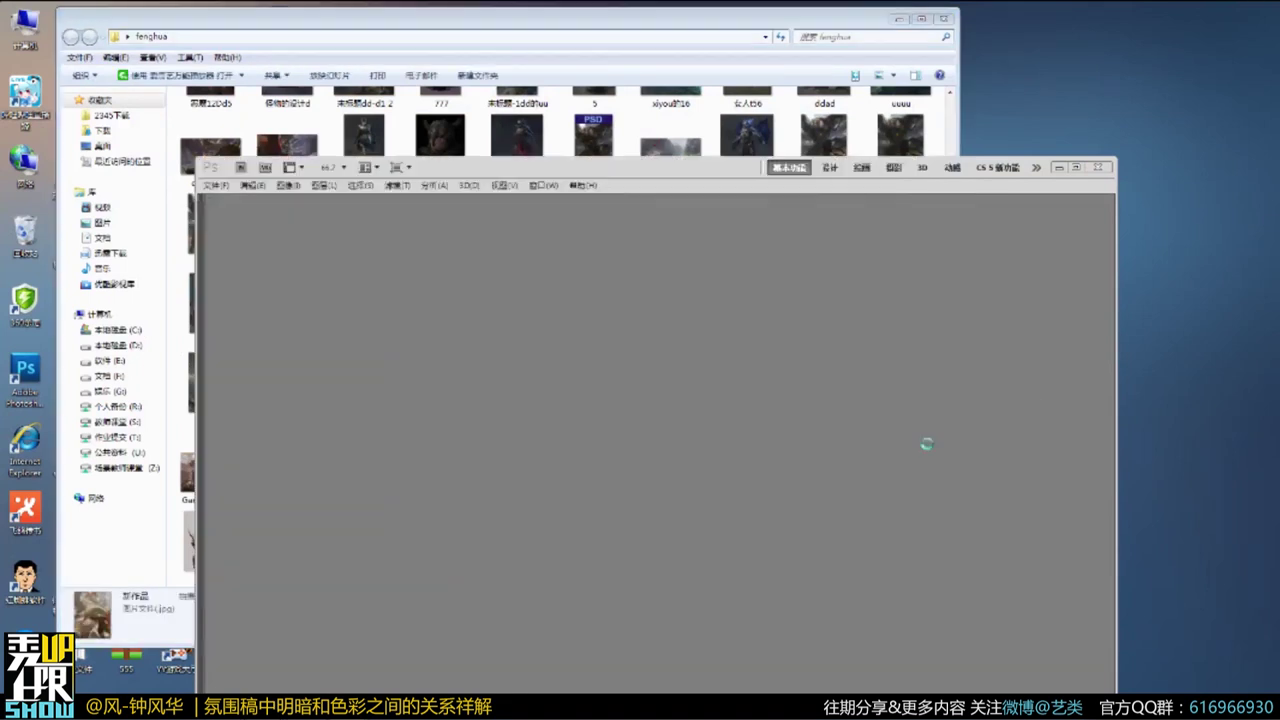
{"action": "key", "text": "f"}
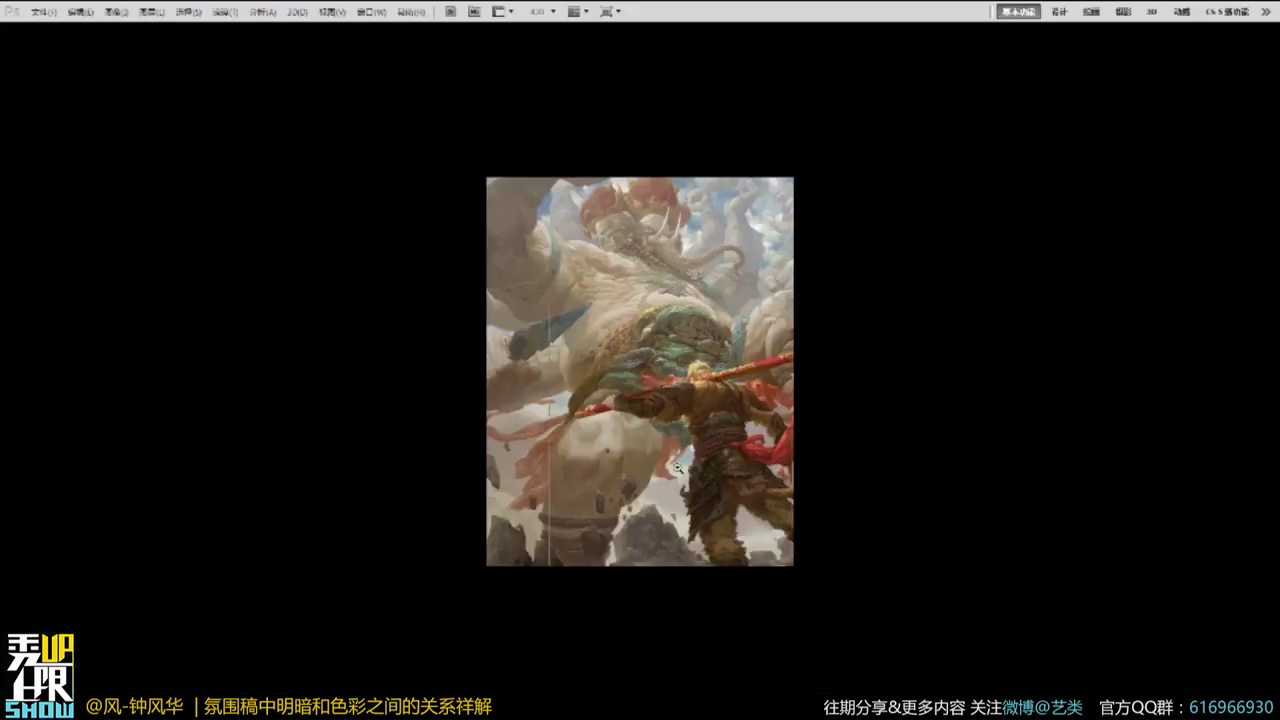
Examine the pale elephant-trunked giant against the dark Monkey King, with and without the menu bar, and at reduced magnification.
{"action": "key", "text": "ctrl+0"}
{"action": "left_click_drag", "start_coordinate": [734, 607], "coordinate": [730, 551]}
{"action": "left_click_drag", "start_coordinate": [678, 449], "coordinate": [652, 520]}
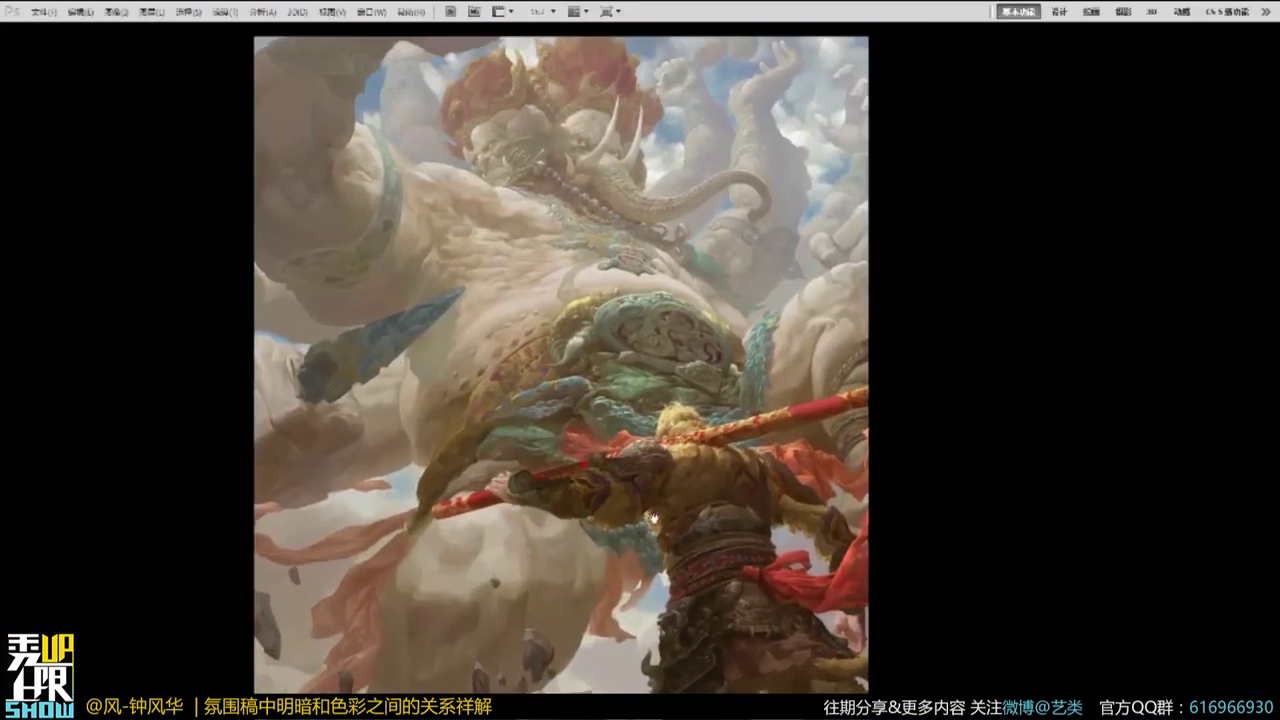
{"action": "left_click_drag", "start_coordinate": [740, 522], "coordinate": [711, 461]}
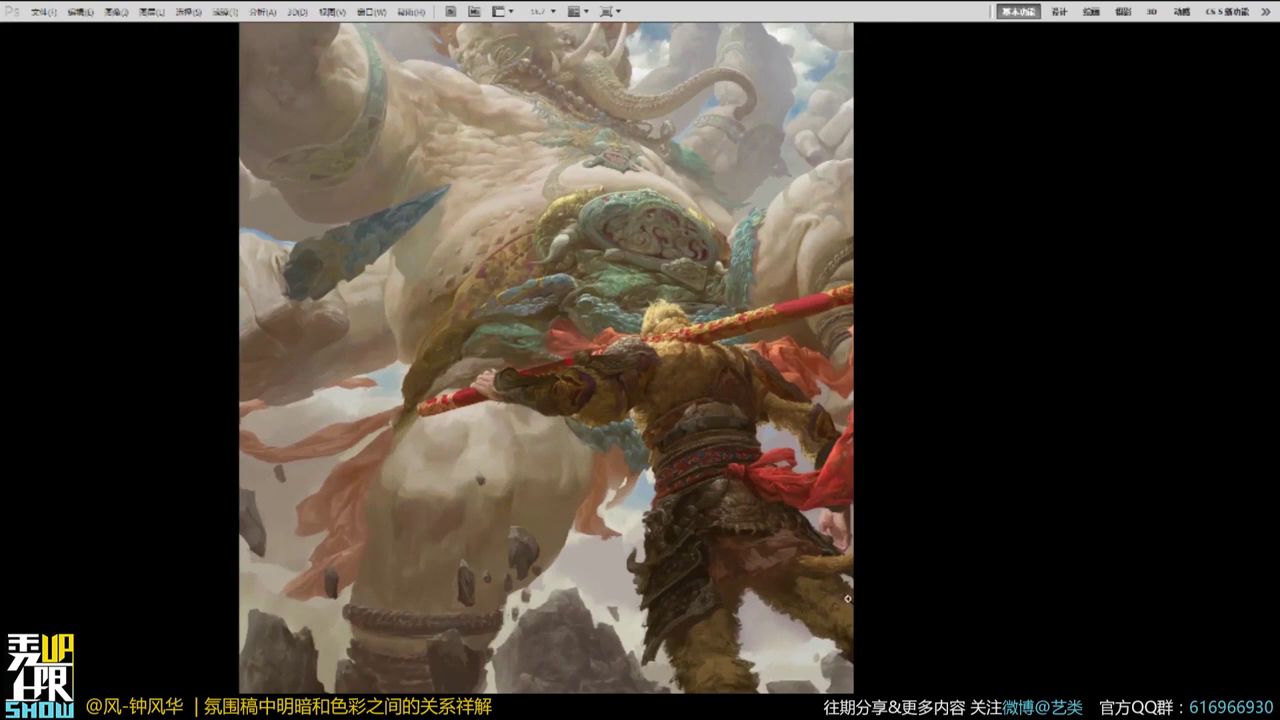
{"action": "left_click_drag", "start_coordinate": [796, 488], "coordinate": [802, 526]}
{"action": "key", "text": "f"}
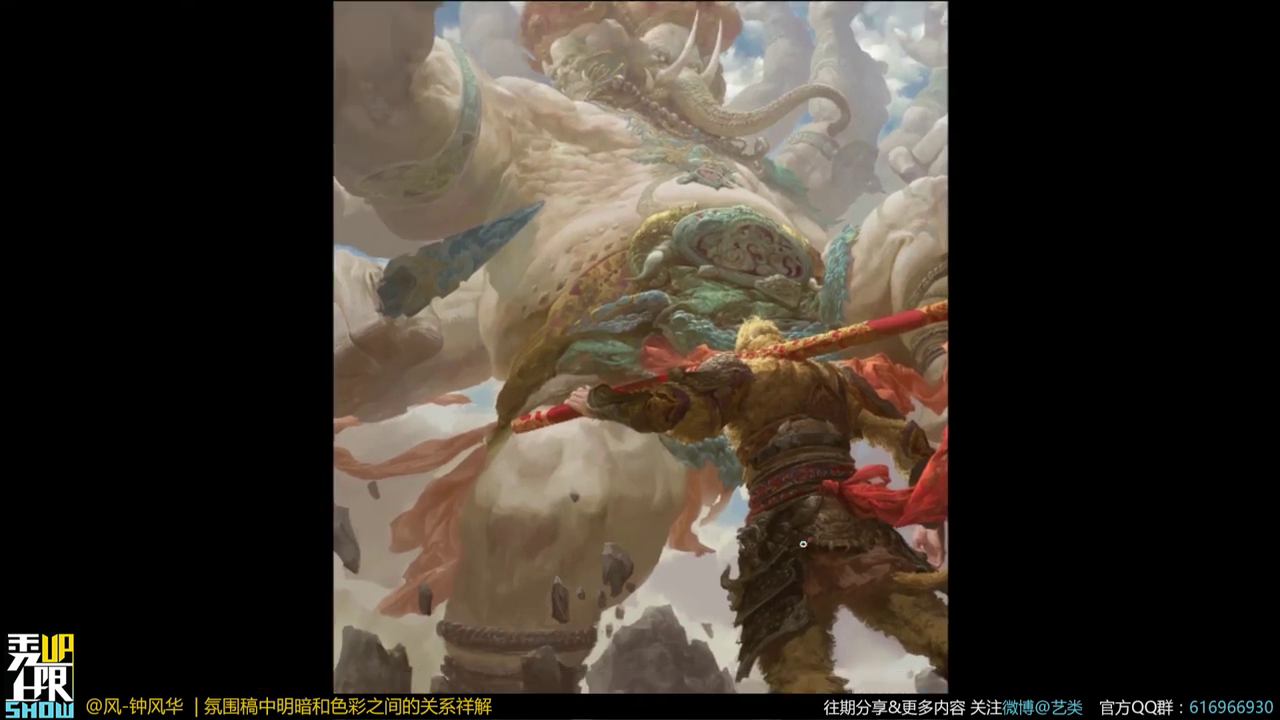
{"action": "left_click_drag", "start_coordinate": [866, 490], "coordinate": [776, 470]}
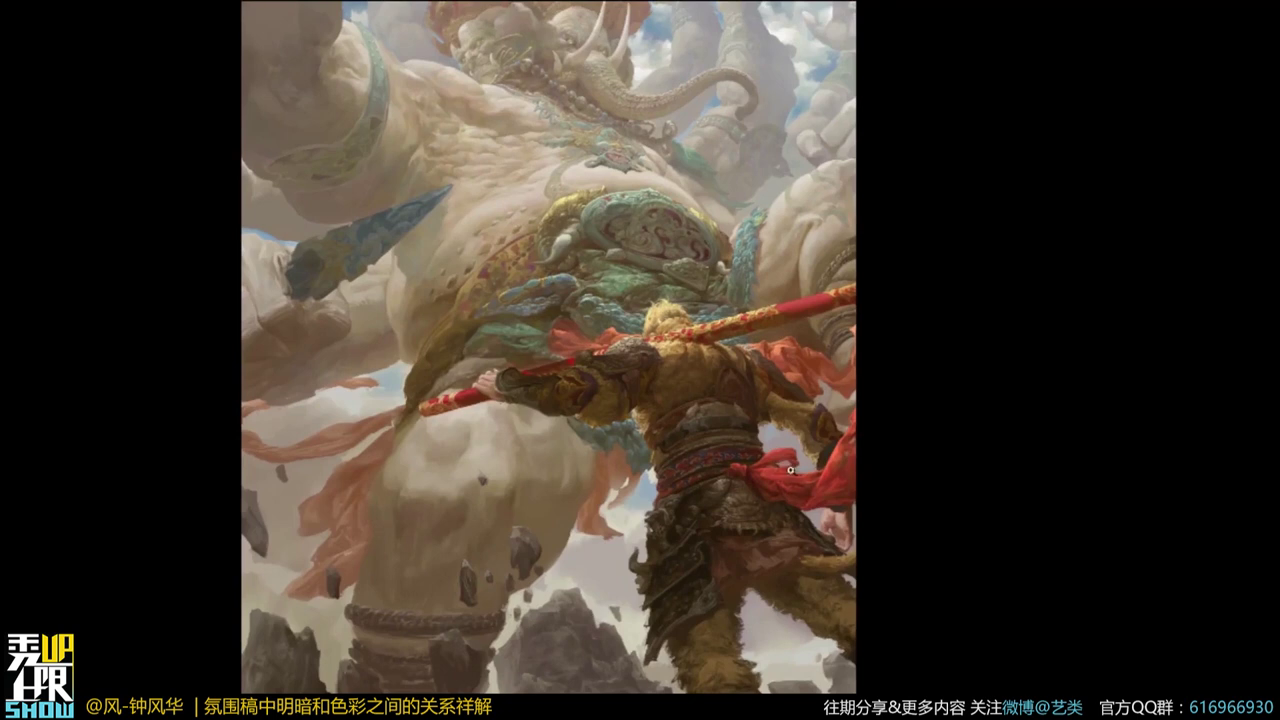
{"action": "left_click_drag", "start_coordinate": [766, 523], "coordinate": [781, 493]}
{"action": "scroll", "coordinate": [780, 490], "scroll_direction": "down", "scroll_amount": 5}
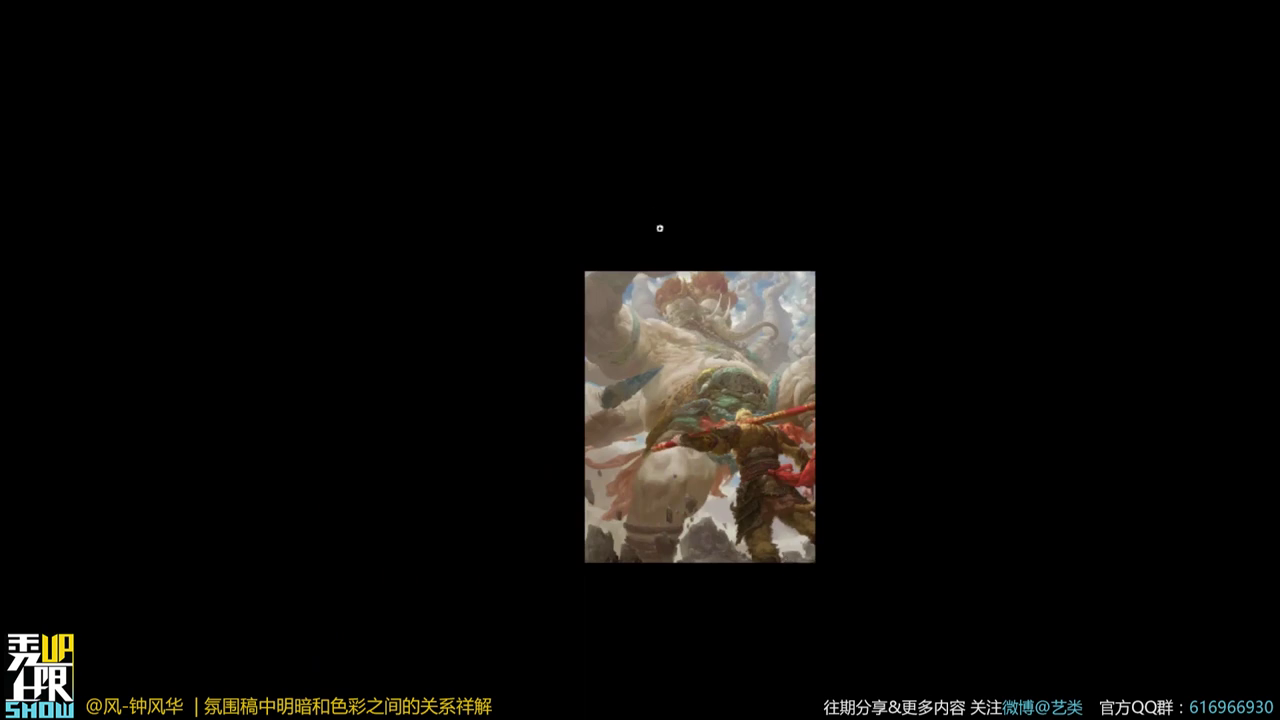
Magnify the 新作品 painting and examine the Monkey King's back, staff and red sash against the pale giant.
{"action": "scroll", "coordinate": [735, 380], "scroll_direction": "up", "scroll_amount": 5}
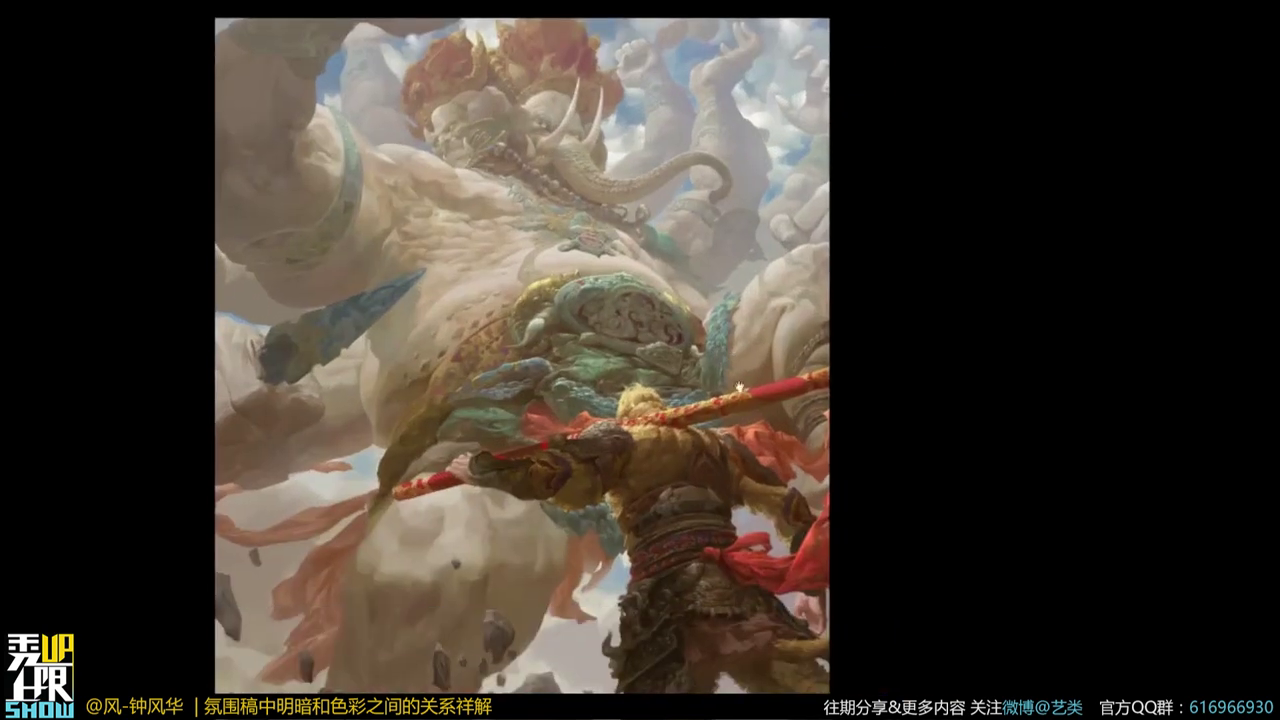
{"action": "scroll", "coordinate": [736, 476], "scroll_direction": "up", "scroll_amount": 5}
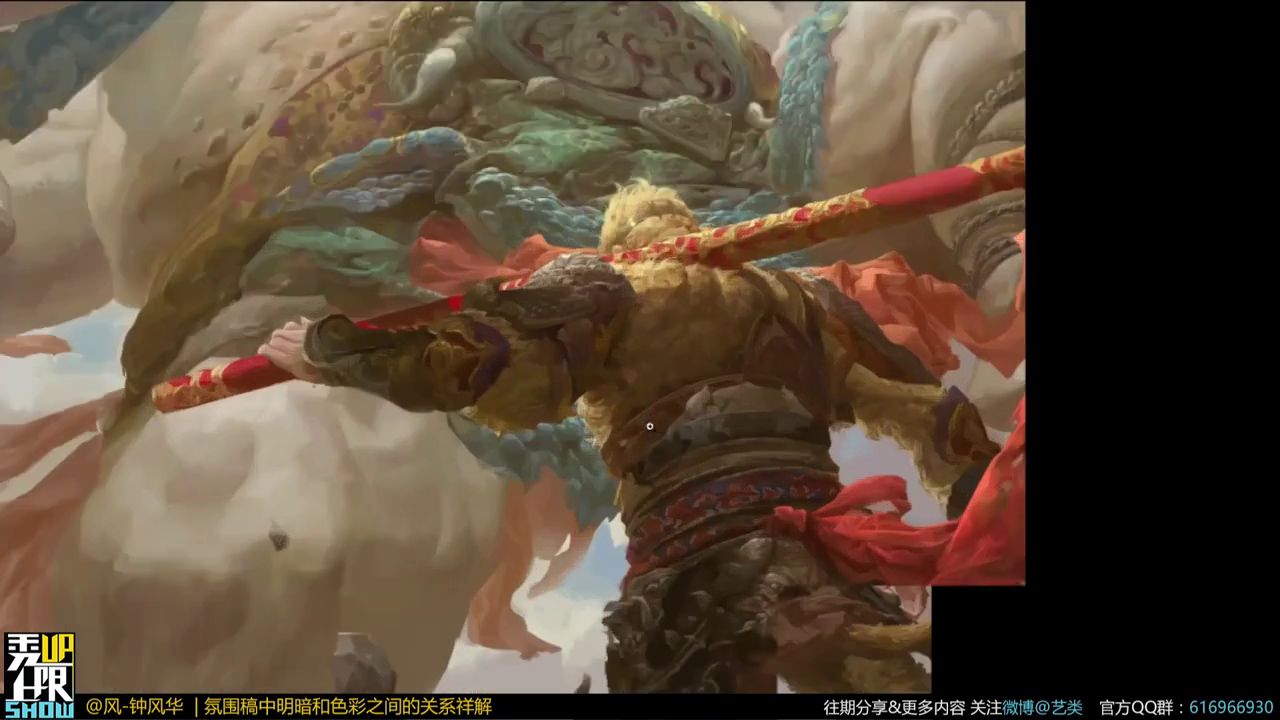
{"action": "left_click_drag", "start_coordinate": [667, 424], "coordinate": [649, 464]}
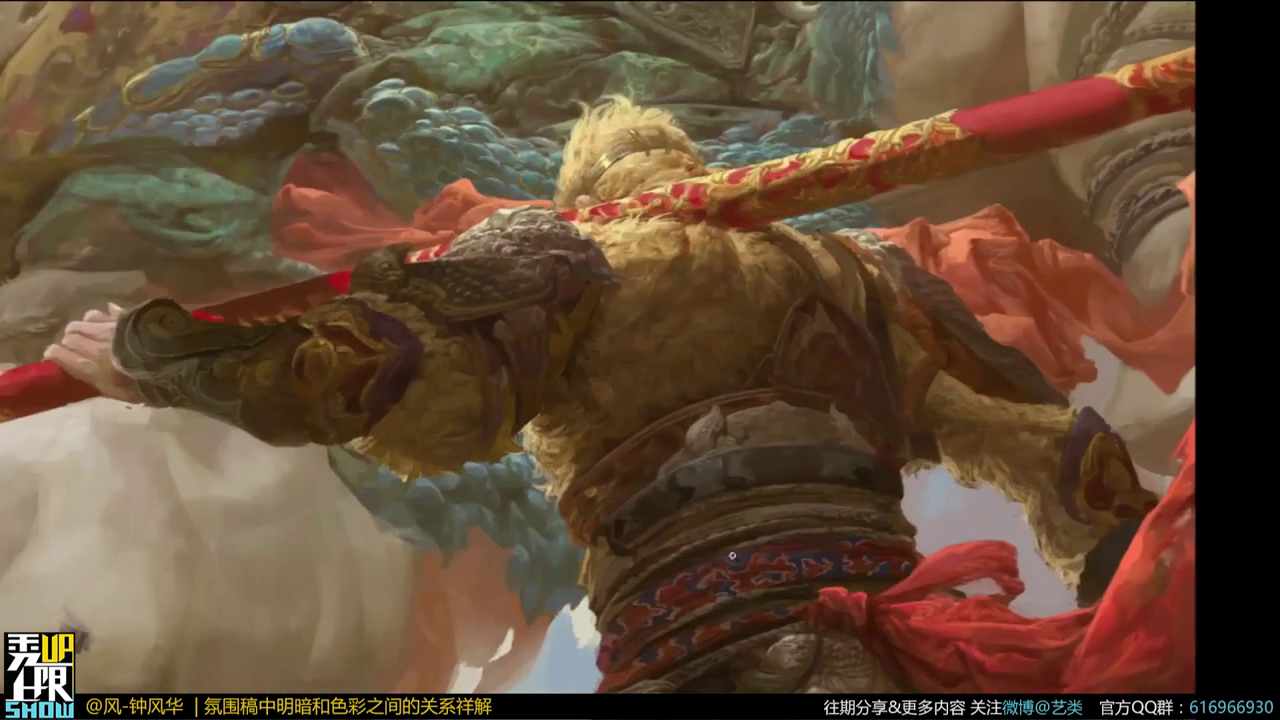
{"action": "left_click_drag", "start_coordinate": [882, 459], "coordinate": [800, 574]}
Close the 新作品 painting and open the nvxin painting from the fenghua folder in full-screen view.
{"action": "key", "text": "f"}
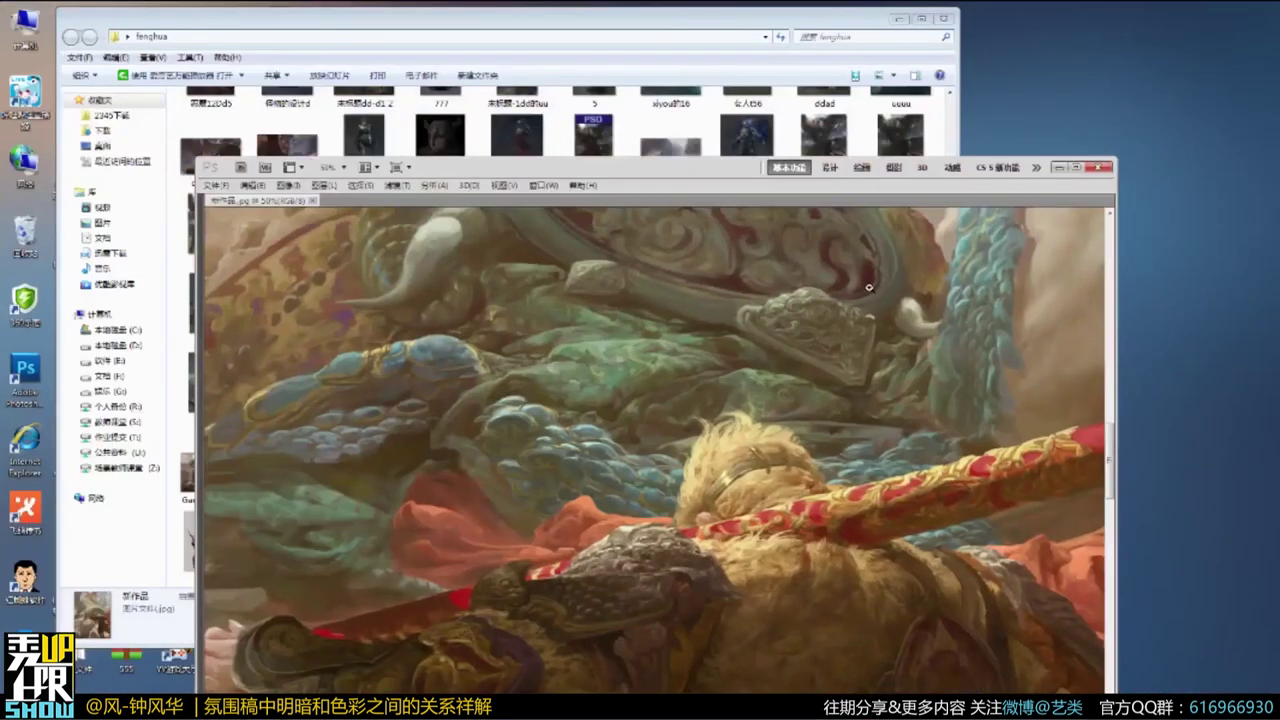
{"action": "scroll", "coordinate": [787, 412], "scroll_direction": "down", "scroll_amount": 2}
{"action": "left_click_drag", "start_coordinate": [711, 201], "coordinate": [716, 522]}
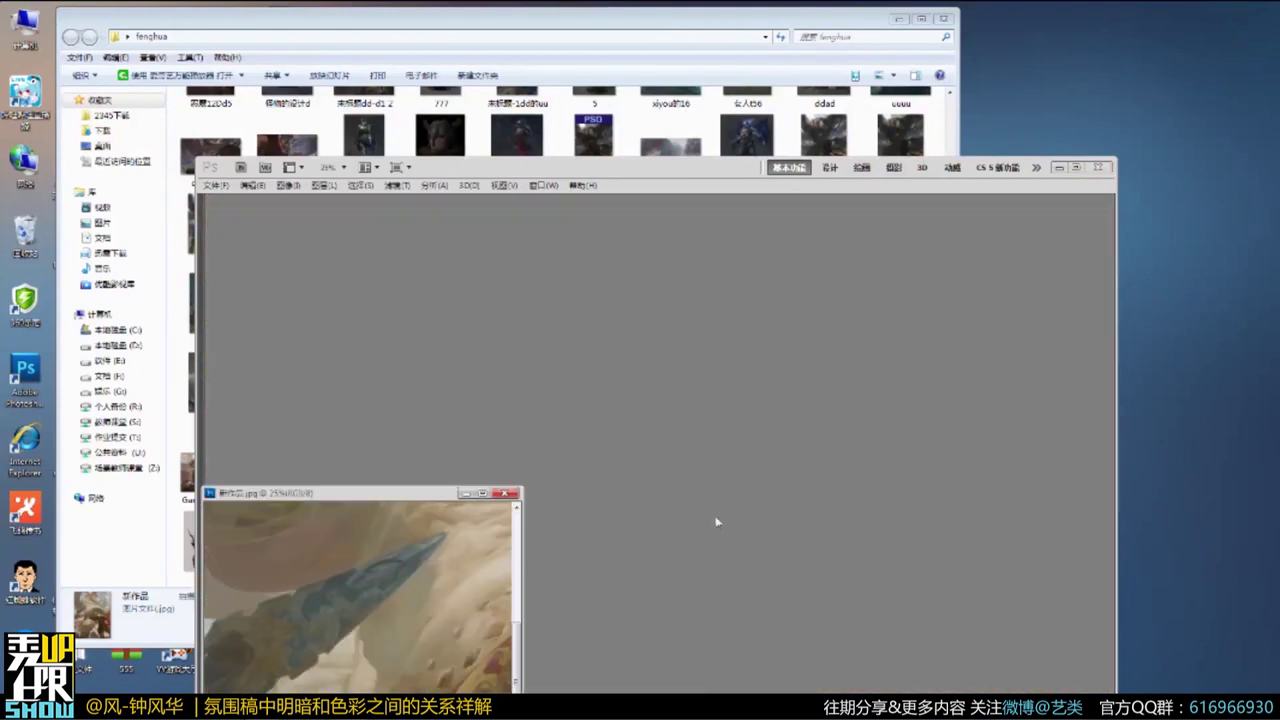
{"action": "left_click", "coordinate": [508, 493]}
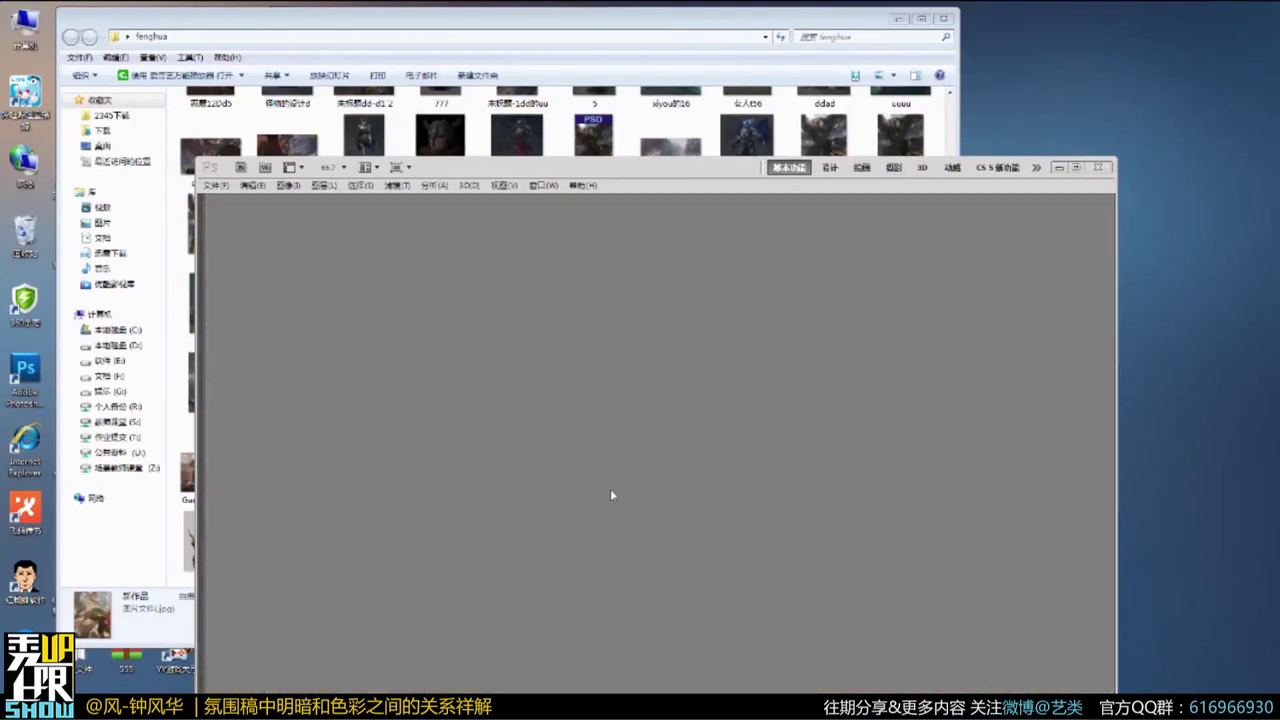
{"action": "left_click", "coordinate": [502, 22]}
{"action": "left_click", "coordinate": [363, 148]}
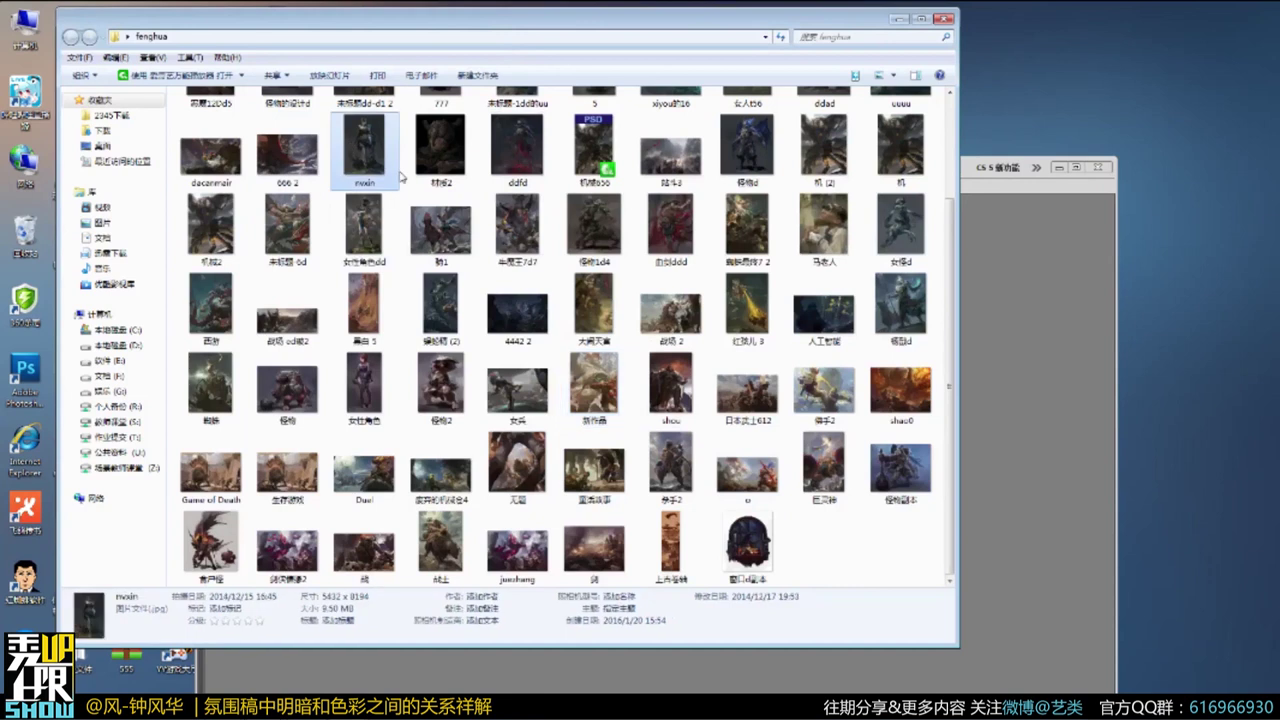
{"action": "left_click", "coordinate": [1016, 396]}
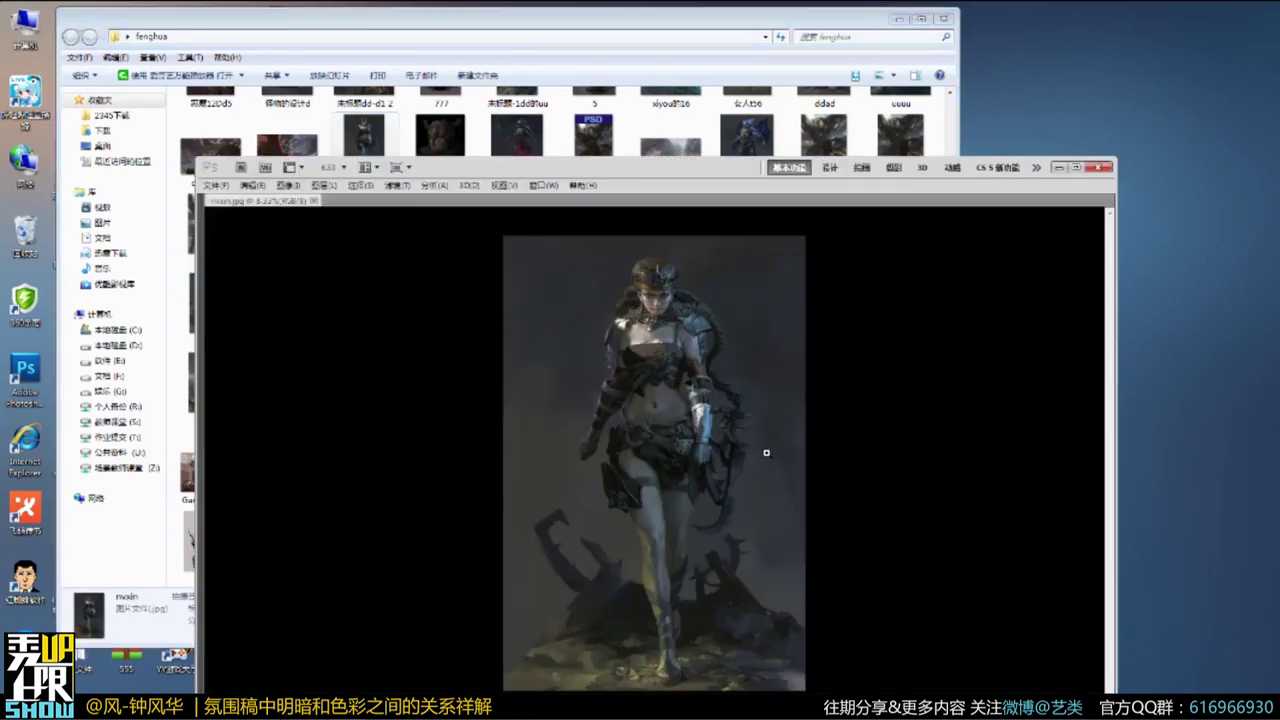
{"action": "key", "text": "f"}
Examine the female warrior's legs, armour, lit forearm and face at increased magnification.
{"action": "left_click", "coordinate": [678, 414]}
{"action": "left_click", "coordinate": [678, 414]}
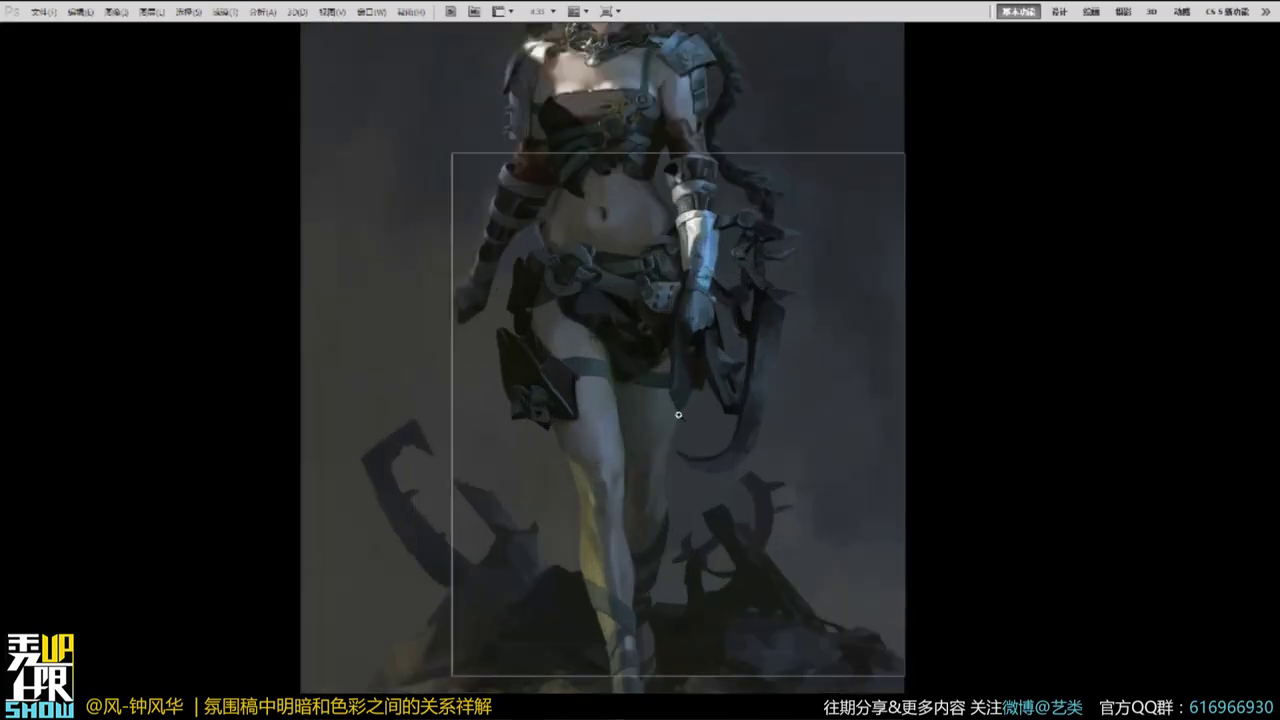
{"action": "left_click", "coordinate": [709, 368]}
{"action": "left_click_drag", "start_coordinate": [702, 408], "coordinate": [763, 580]}
{"action": "left_click_drag", "start_coordinate": [718, 447], "coordinate": [729, 534]}
{"action": "left_click_drag", "start_coordinate": [720, 392], "coordinate": [702, 532]}
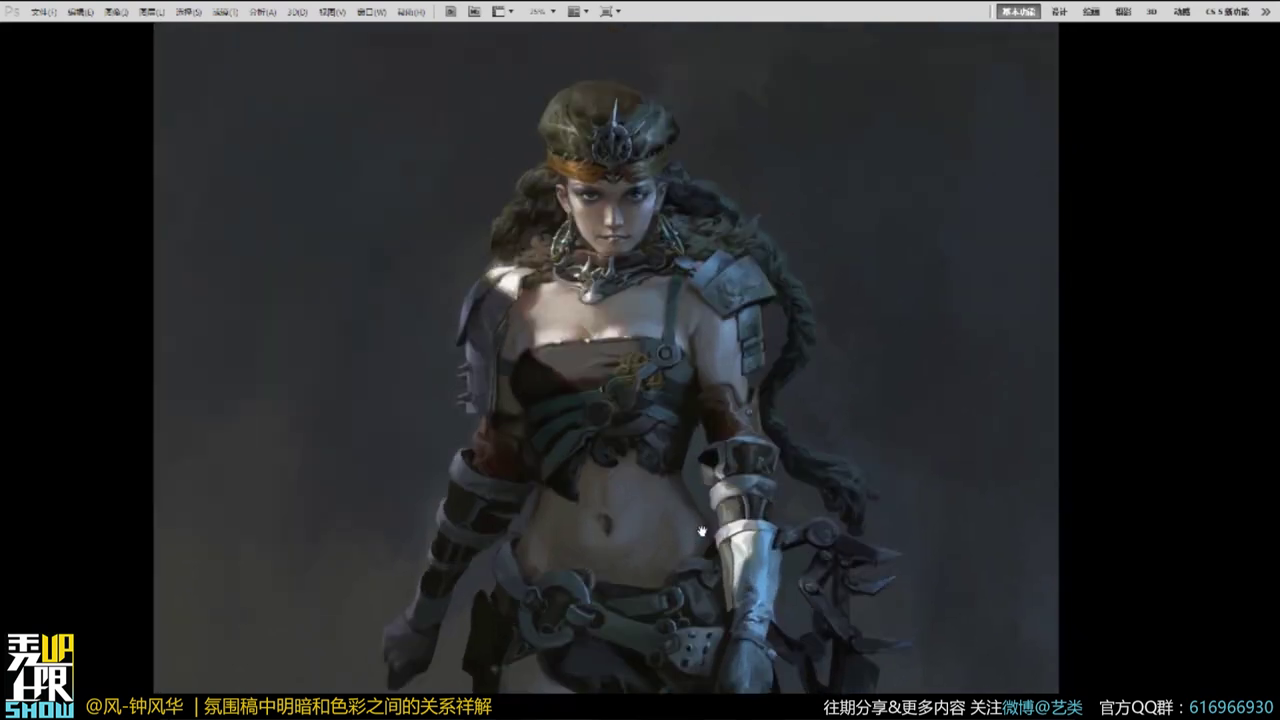
{"action": "left_click_drag", "start_coordinate": [697, 452], "coordinate": [686, 413]}
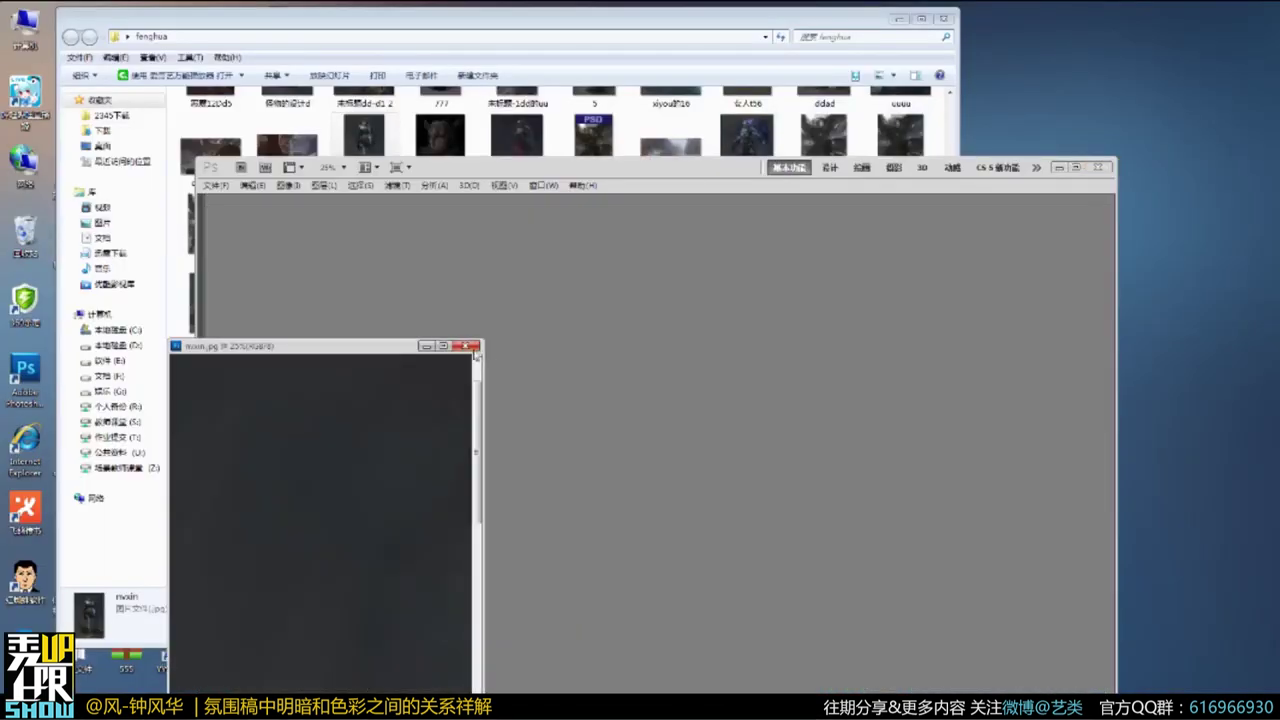
Close the nvxin painting and open the burning battlefield painting from the fenghua folder in Photoshop.
{"action": "left_click", "coordinate": [474, 347]}
{"action": "left_click", "coordinate": [632, 20]}
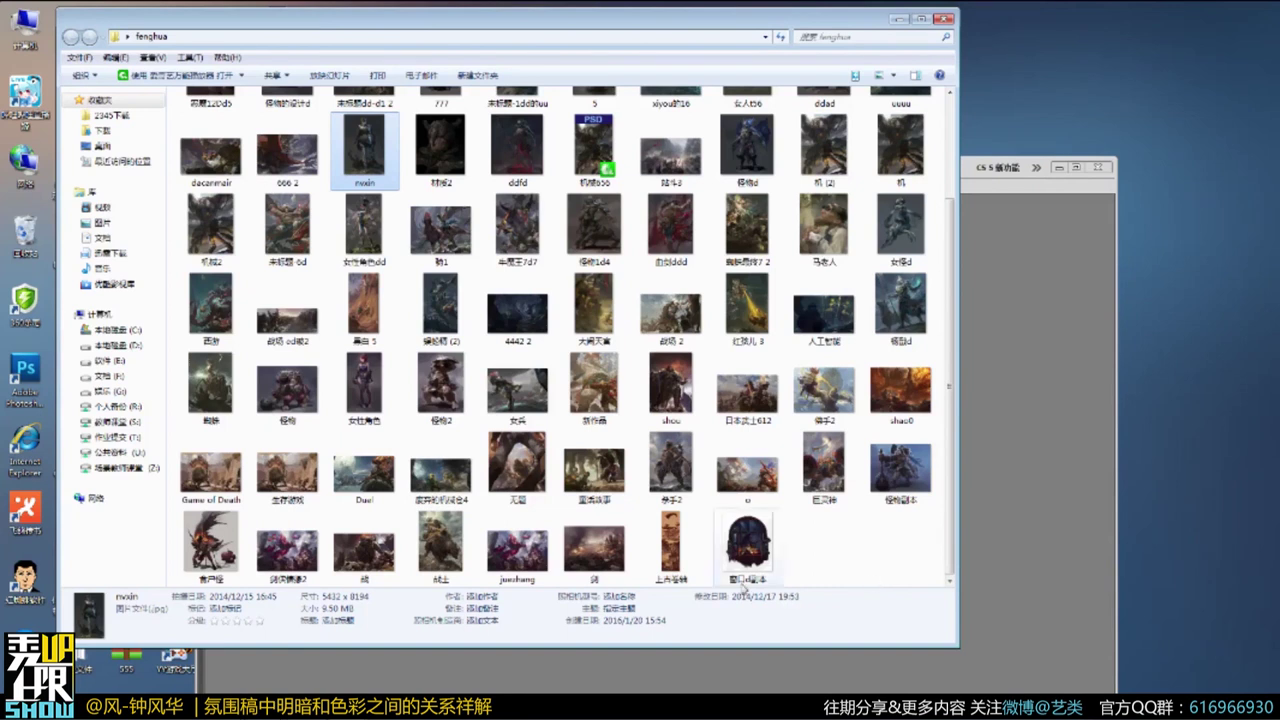
{"action": "left_click", "coordinate": [621, 548]}
{"action": "left_click_drag", "start_coordinate": [621, 548], "coordinate": [1038, 388]}
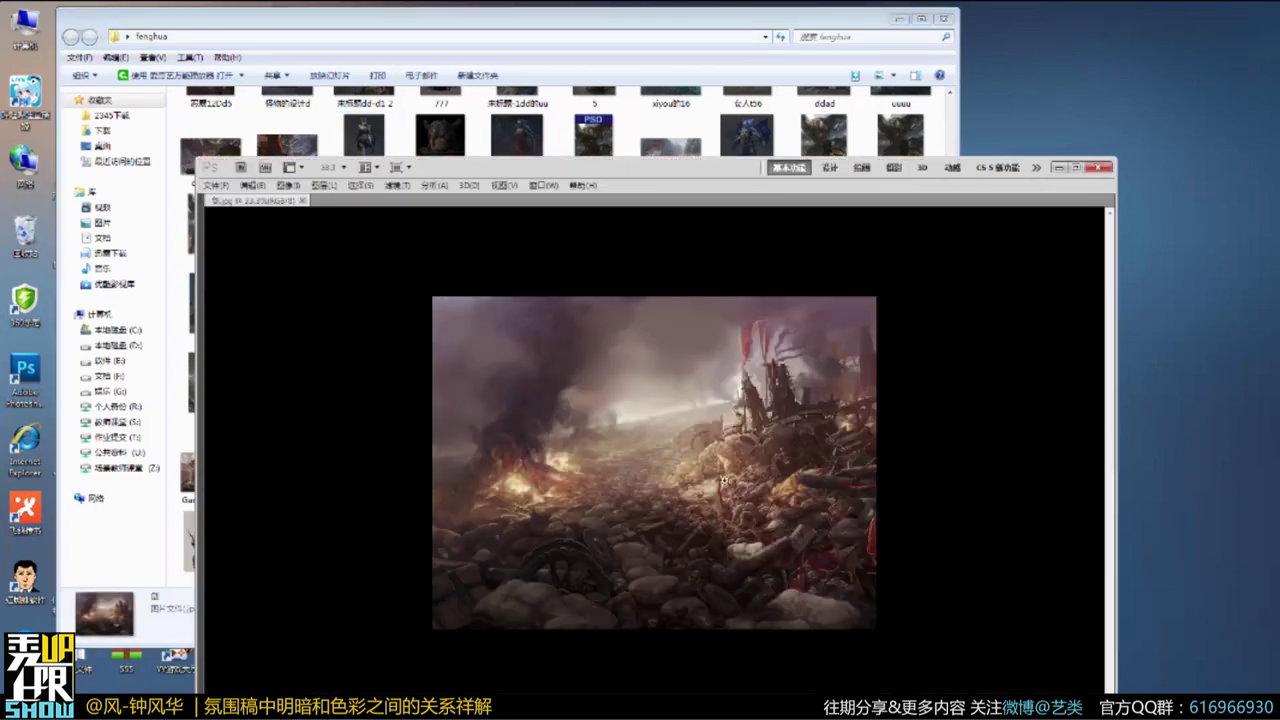
Examine the battlefield's fires, bright horizon, rubble and wreckage close up, at reduced magnification and in full-screen view.
{"action": "left_click", "coordinate": [733, 460]}
{"action": "left_click", "coordinate": [790, 340]}
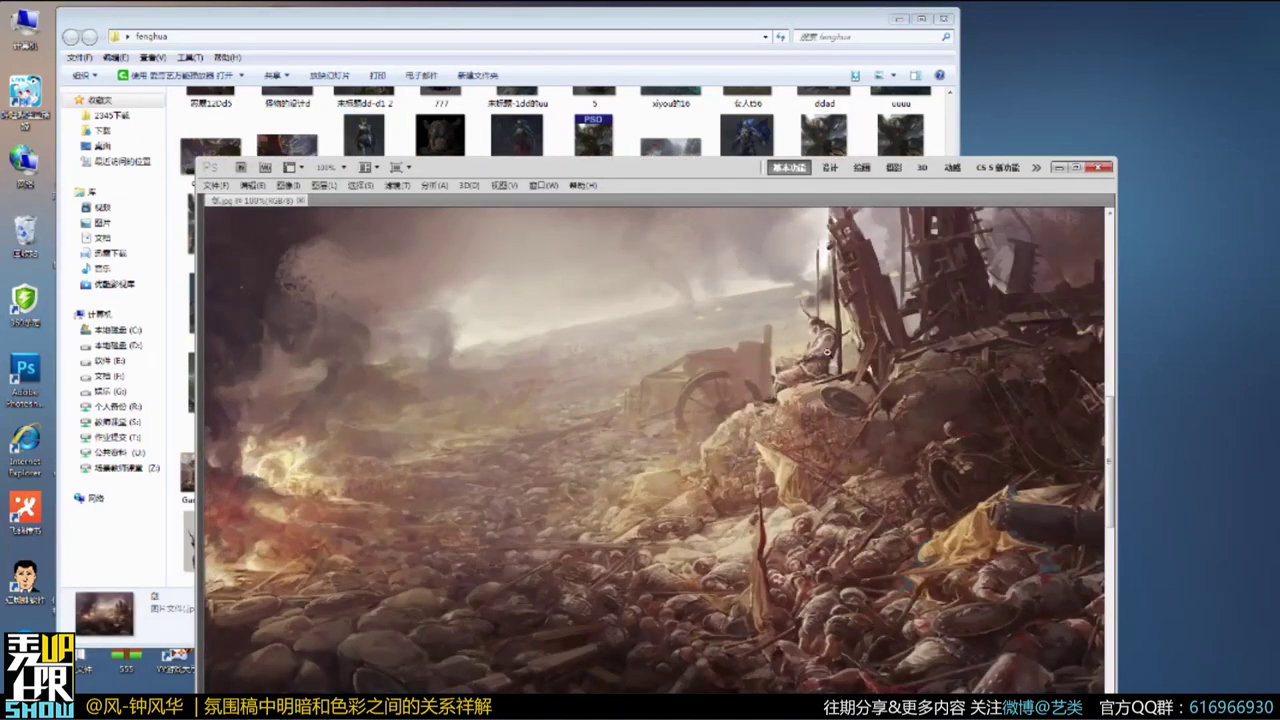
{"action": "left_click_drag", "start_coordinate": [767, 508], "coordinate": [687, 396]}
{"action": "left_click", "coordinate": [687, 396], "text": "alt"}
{"action": "left_click", "coordinate": [687, 396], "text": "alt"}
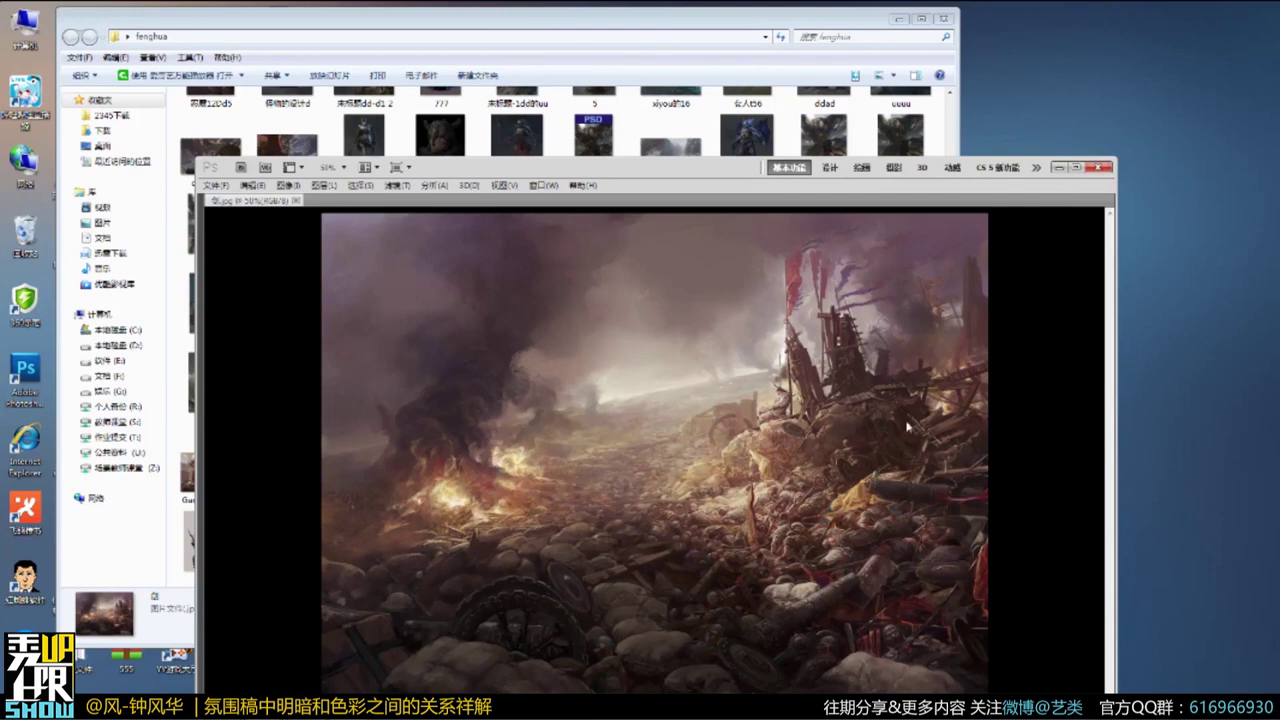
{"action": "left_click_drag", "start_coordinate": [250, 201], "coordinate": [200, 486]}
{"action": "key", "text": "f"}
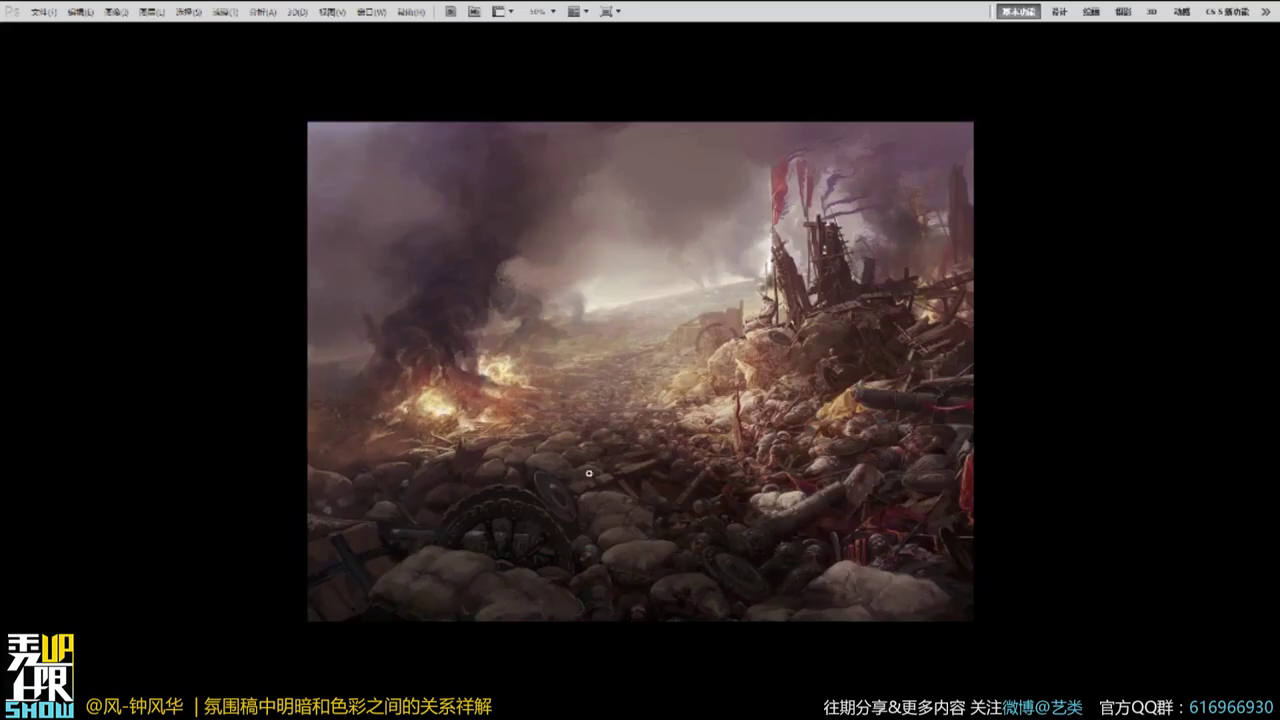
{"action": "left_click_drag", "start_coordinate": [769, 487], "coordinate": [671, 493]}
Close the battlefield painting and open the juezhang painting from the fenghua folder in full-screen view.
{"action": "key", "text": "f"}
{"action": "key", "text": "f"}
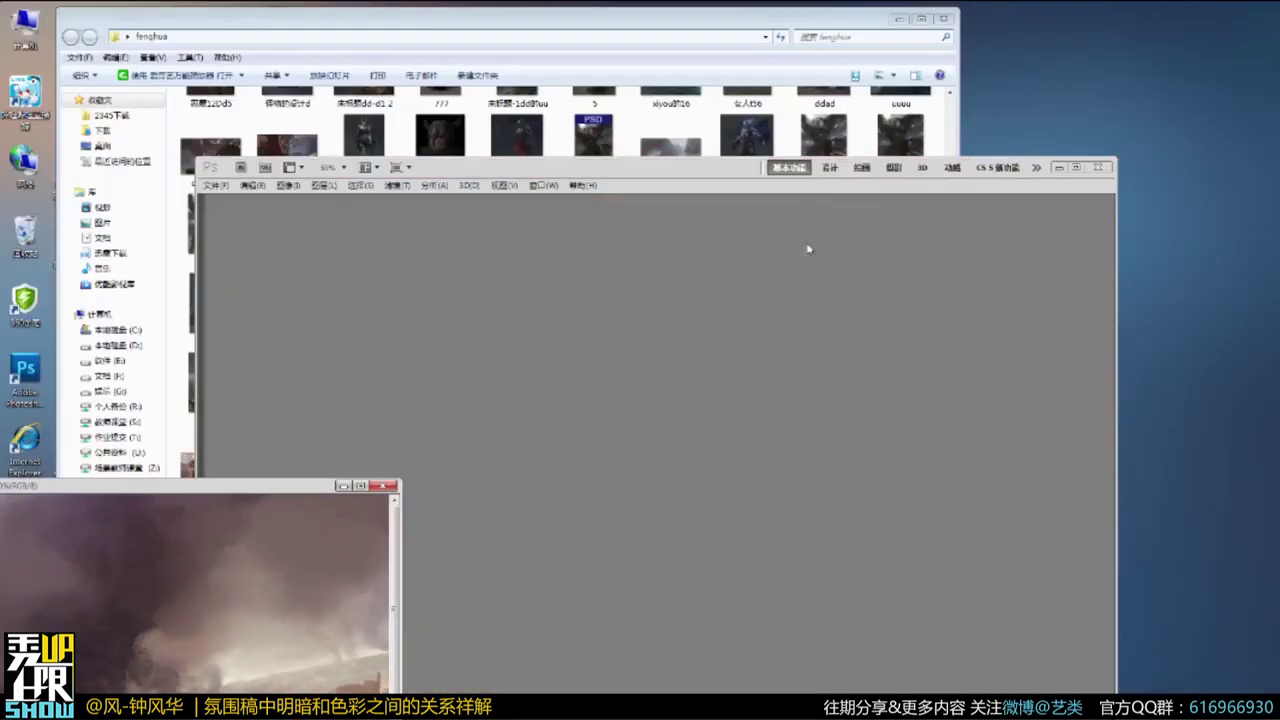
{"action": "left_click", "coordinate": [384, 486]}
{"action": "left_click", "coordinate": [618, 19]}
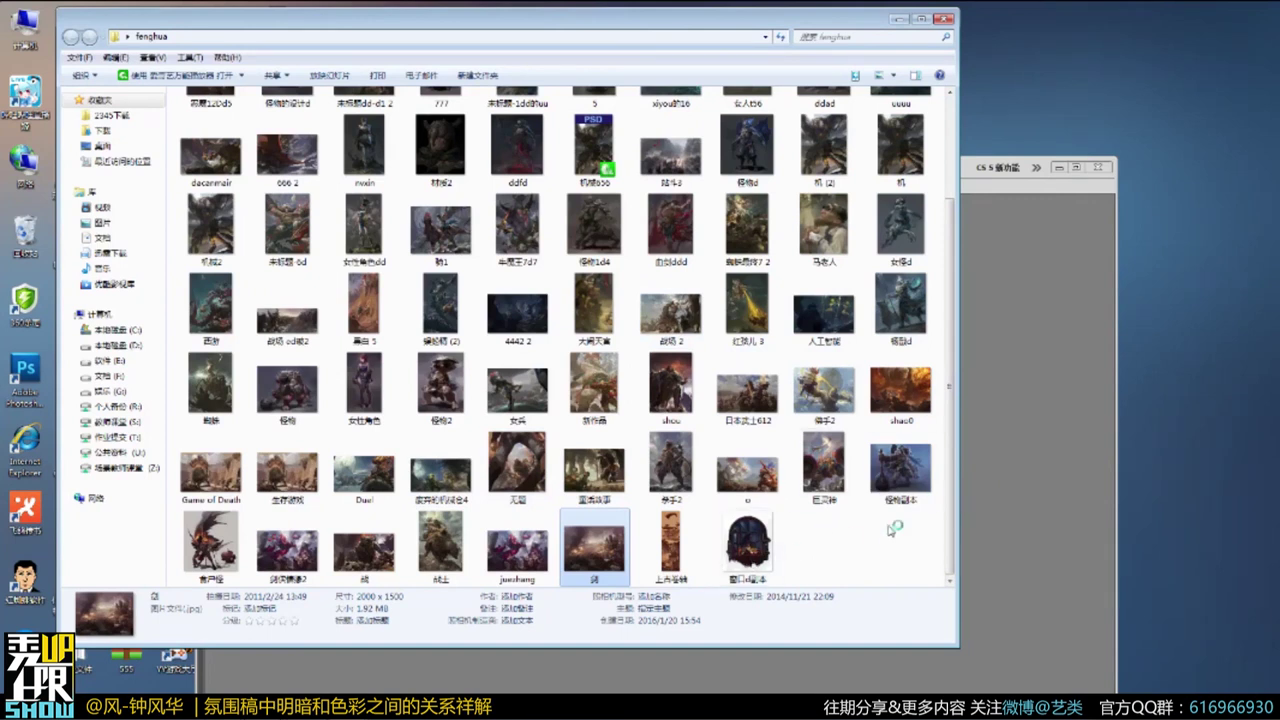
{"action": "left_click", "coordinate": [865, 556]}
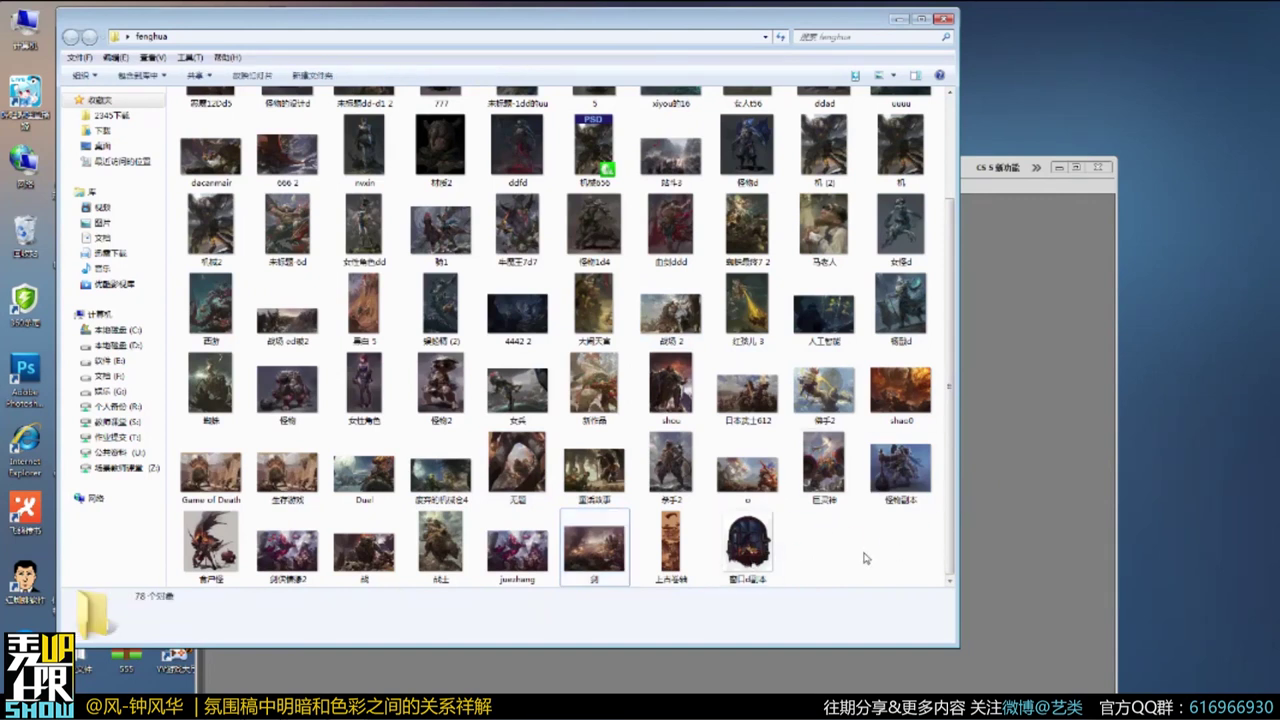
{"action": "double_click", "coordinate": [521, 566]}
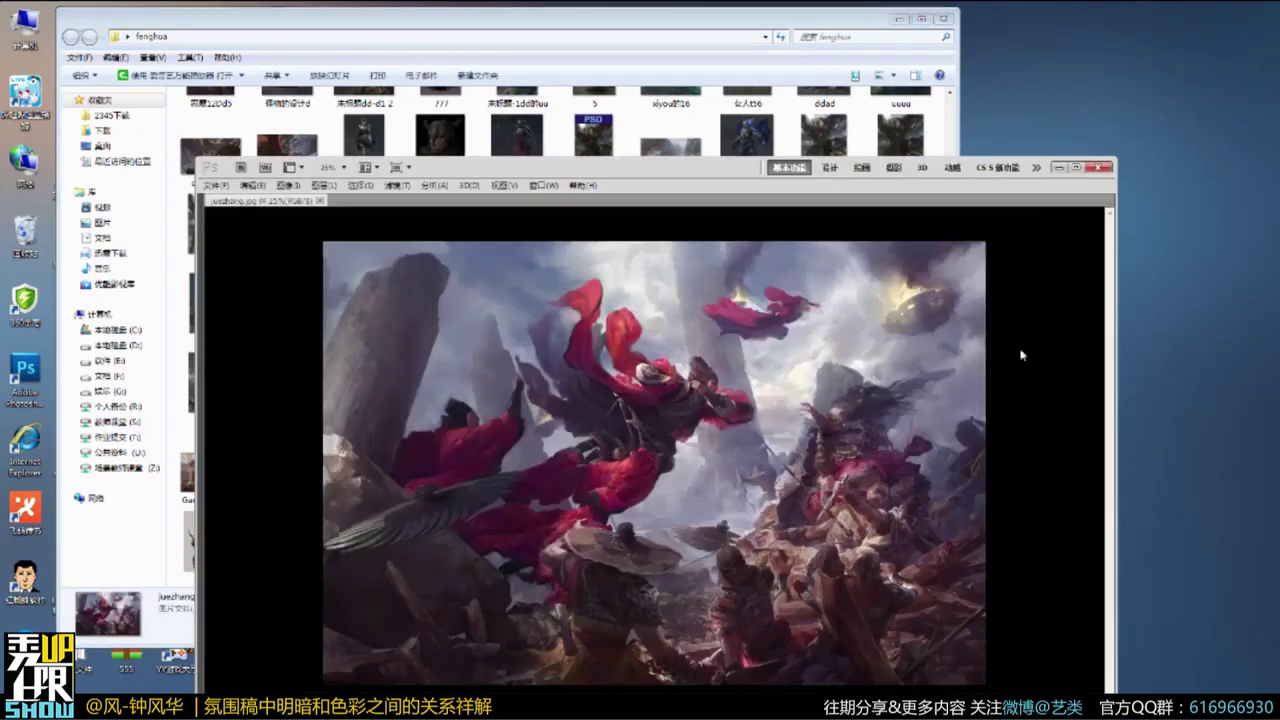
{"action": "key", "text": "f"}
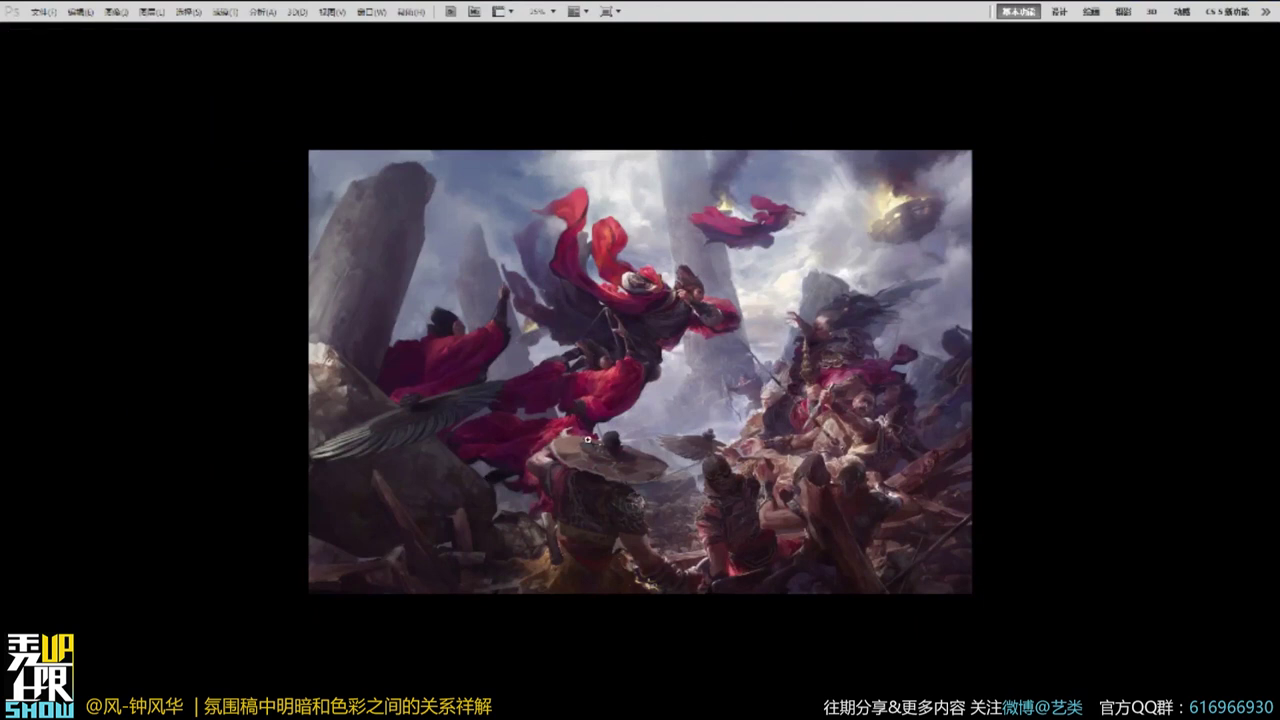
Close the juezhang painting and open 牛魔王7d7 from the fenghua folder in the image viewer.
{"action": "key", "text": "f"}
{"action": "key", "text": "f"}
{"action": "left_click_drag", "start_coordinate": [664, 204], "coordinate": [628, 370]}
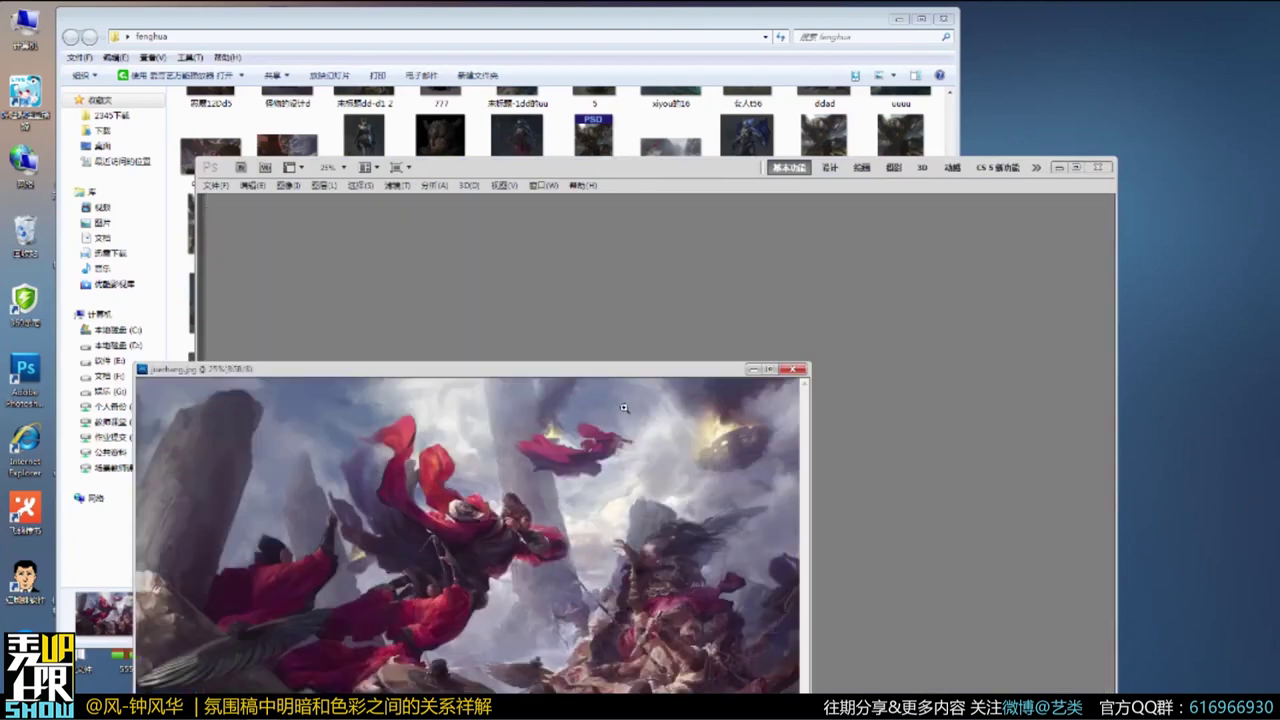
{"action": "left_click", "coordinate": [793, 369]}
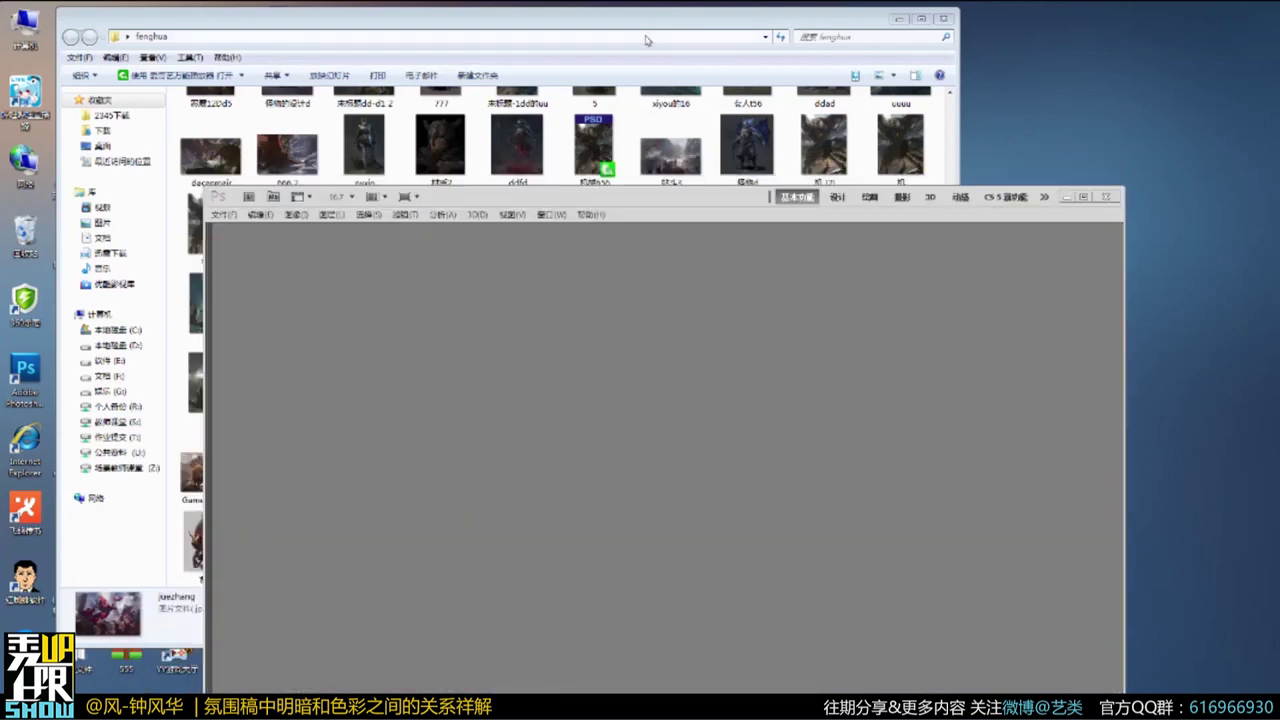
{"action": "left_click", "coordinate": [643, 22]}
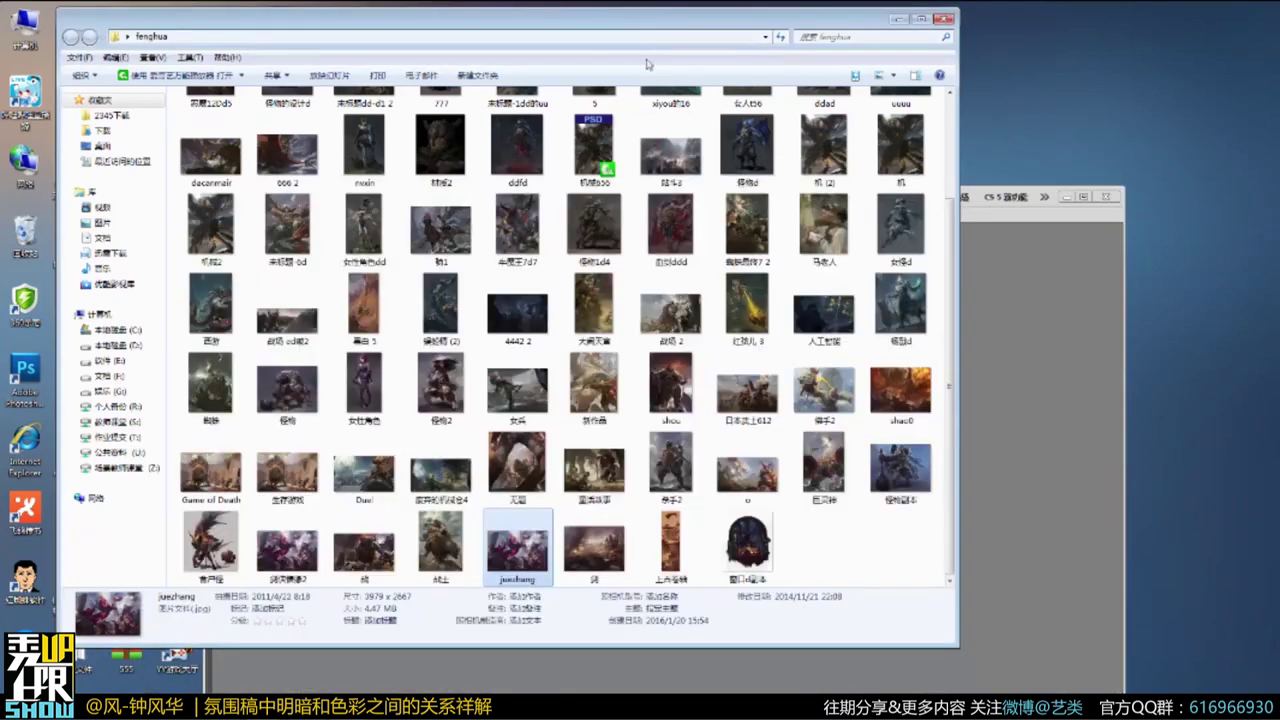
{"action": "double_click", "coordinate": [519, 232]}
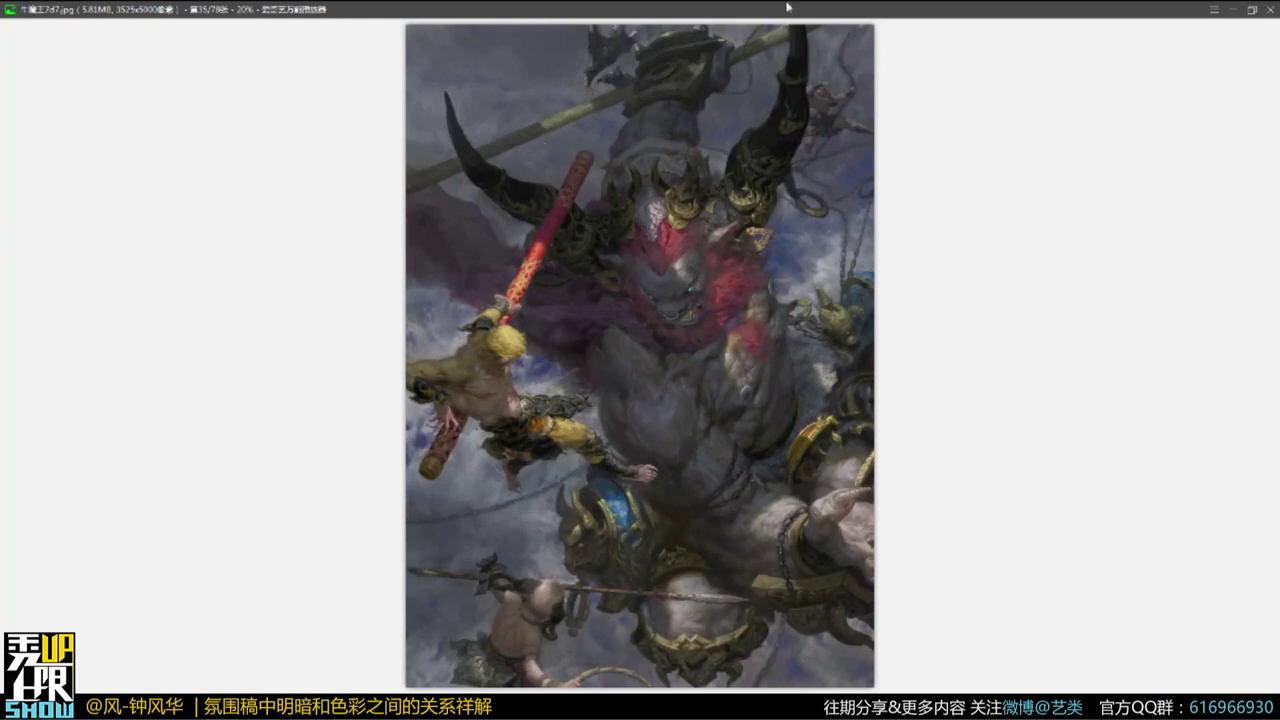
Close 牛魔王7d7 in the image viewer and open the 西游 painting in Photoshop in full-screen view.
{"action": "left_click", "coordinate": [1273, 9]}
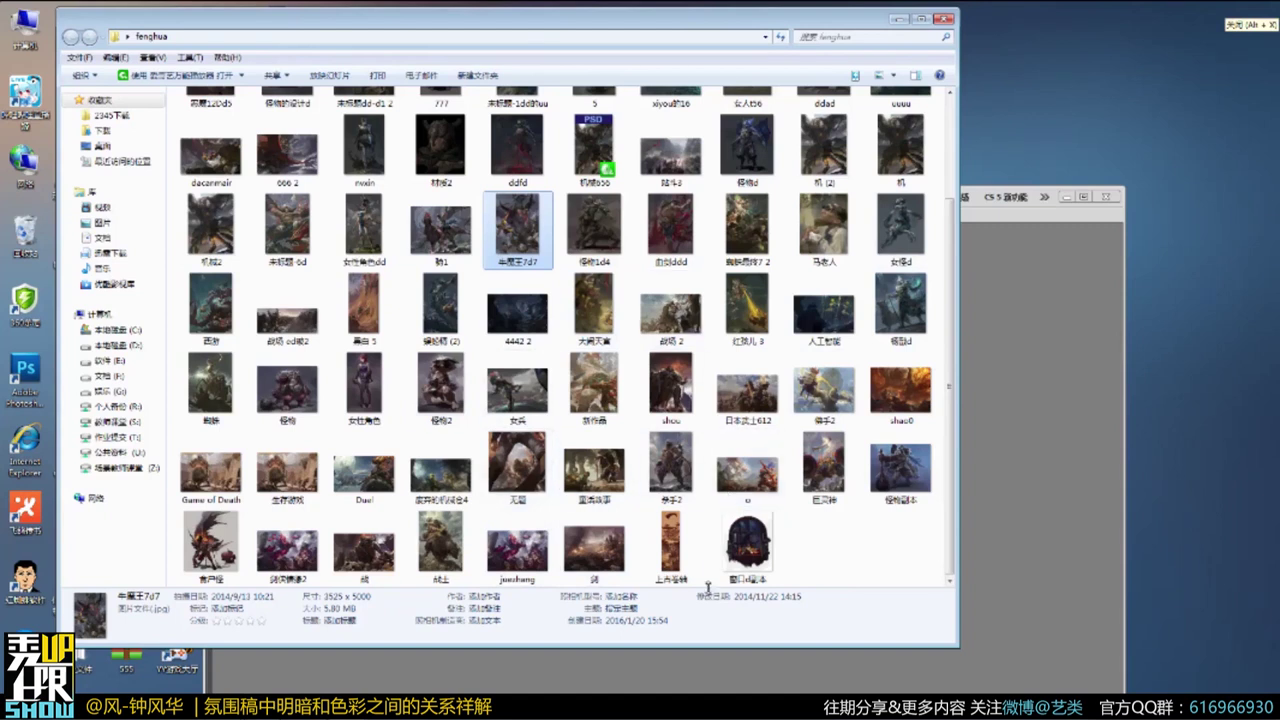
{"action": "left_click", "coordinate": [219, 312]}
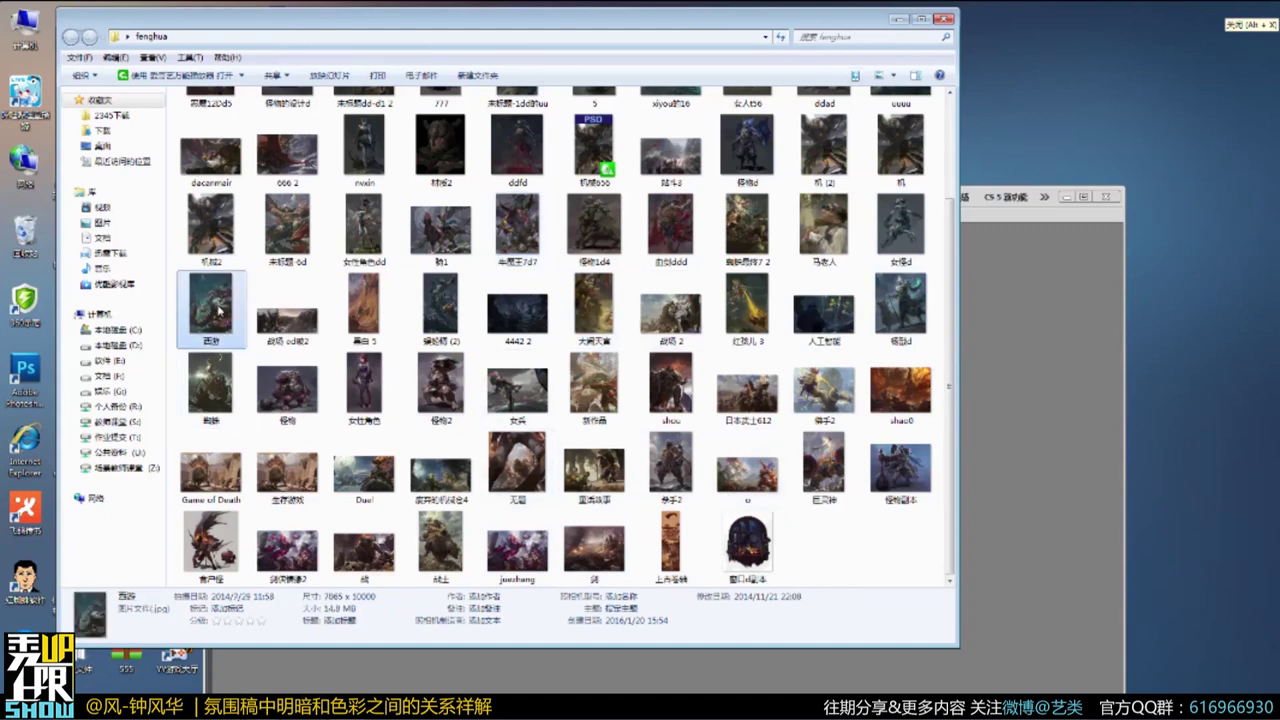
{"action": "left_click", "coordinate": [1059, 403]}
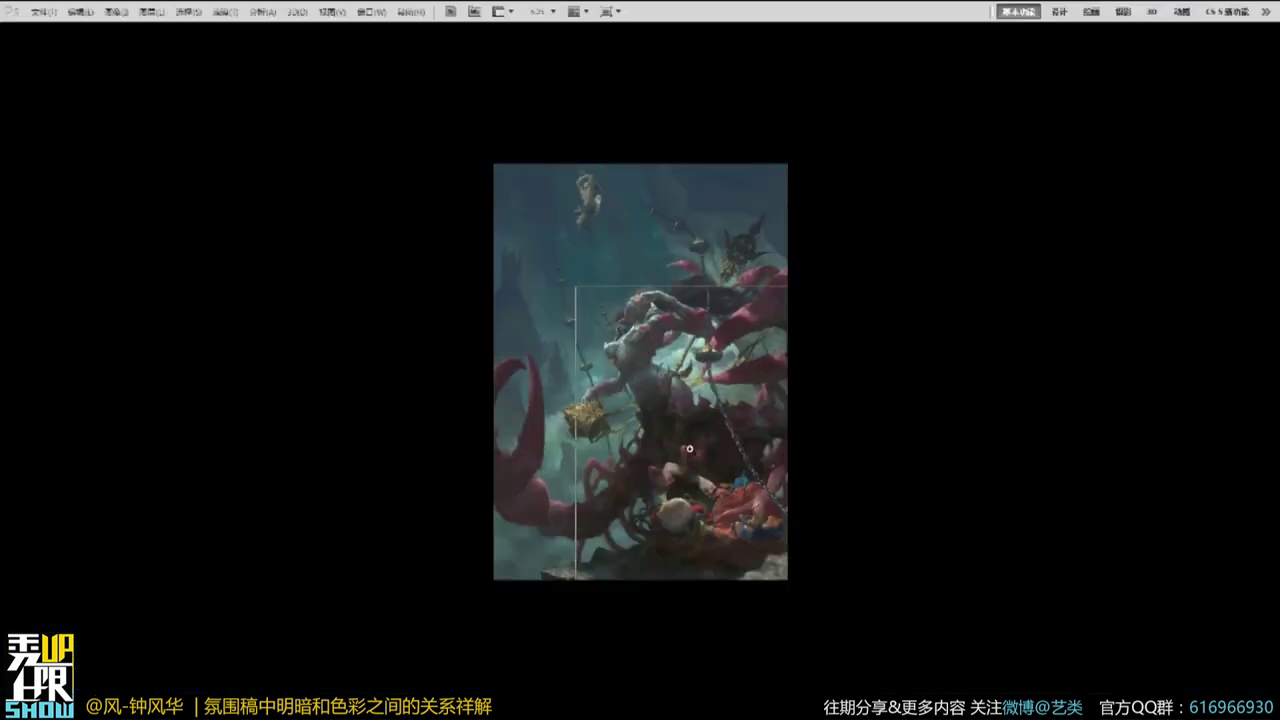
Examine the pale figure, red tentacles, hanging chains and teal background of the underwater painting at different magnifications.
{"action": "mouse_move", "coordinate": [694, 270]}
{"action": "left_mouse_down"}
{"action": "mouse_move", "coordinate": [537, 124]}
{"action": "mouse_move", "coordinate": [553, 290]}
{"action": "left_mouse_up"}
{"action": "left_click_drag", "start_coordinate": [670, 440], "coordinate": [658, 400]}
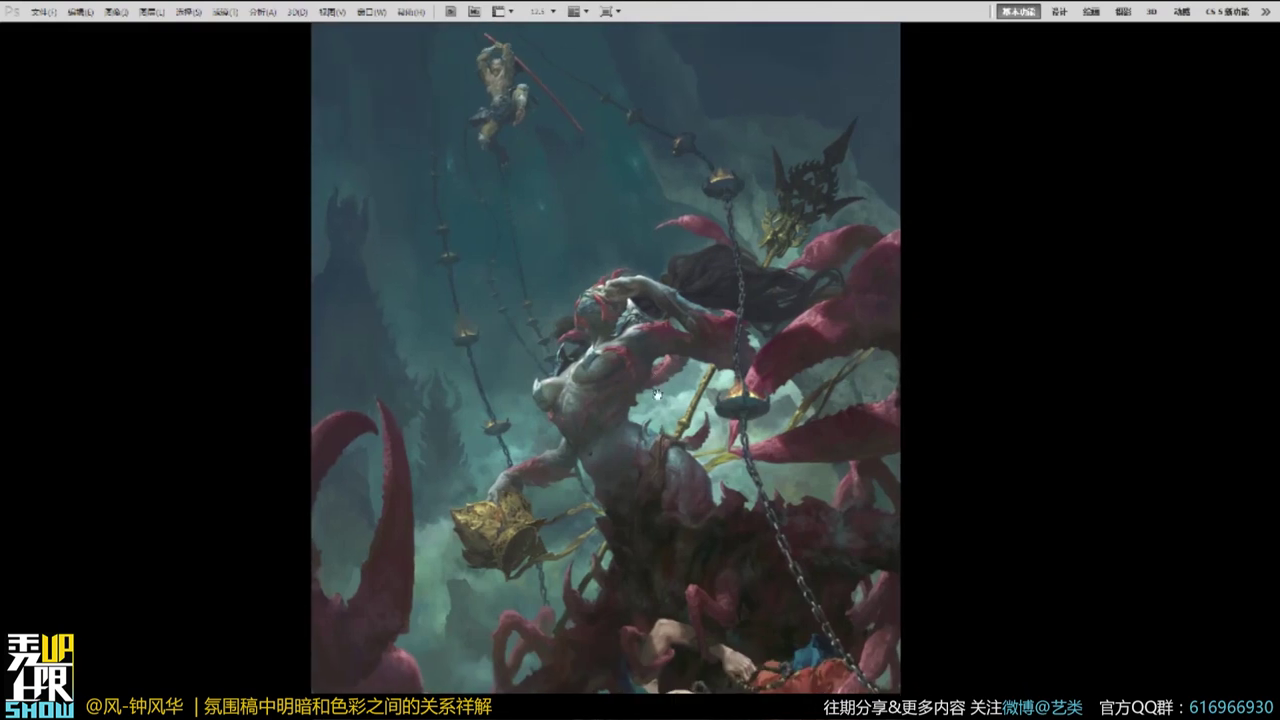
{"action": "left_click_drag", "start_coordinate": [713, 548], "coordinate": [714, 569]}
{"action": "left_click_drag", "start_coordinate": [789, 580], "coordinate": [790, 552]}
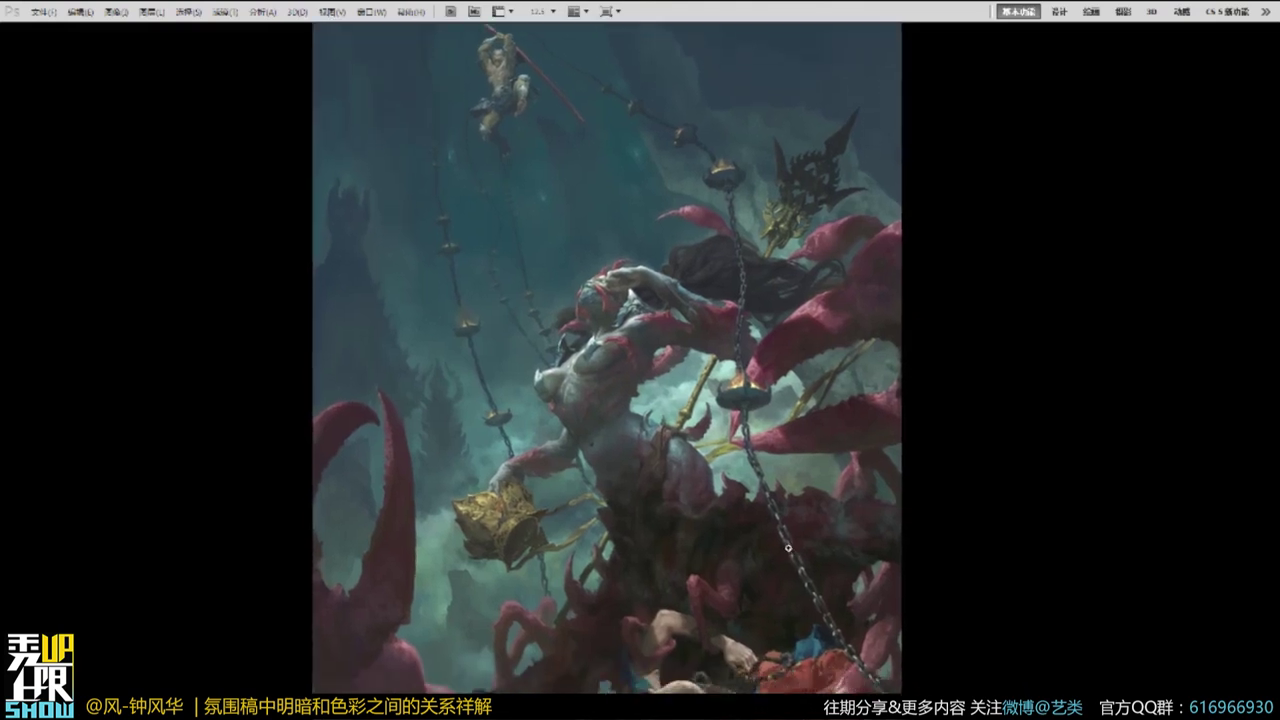
{"action": "key", "text": "ctrl+minus"}
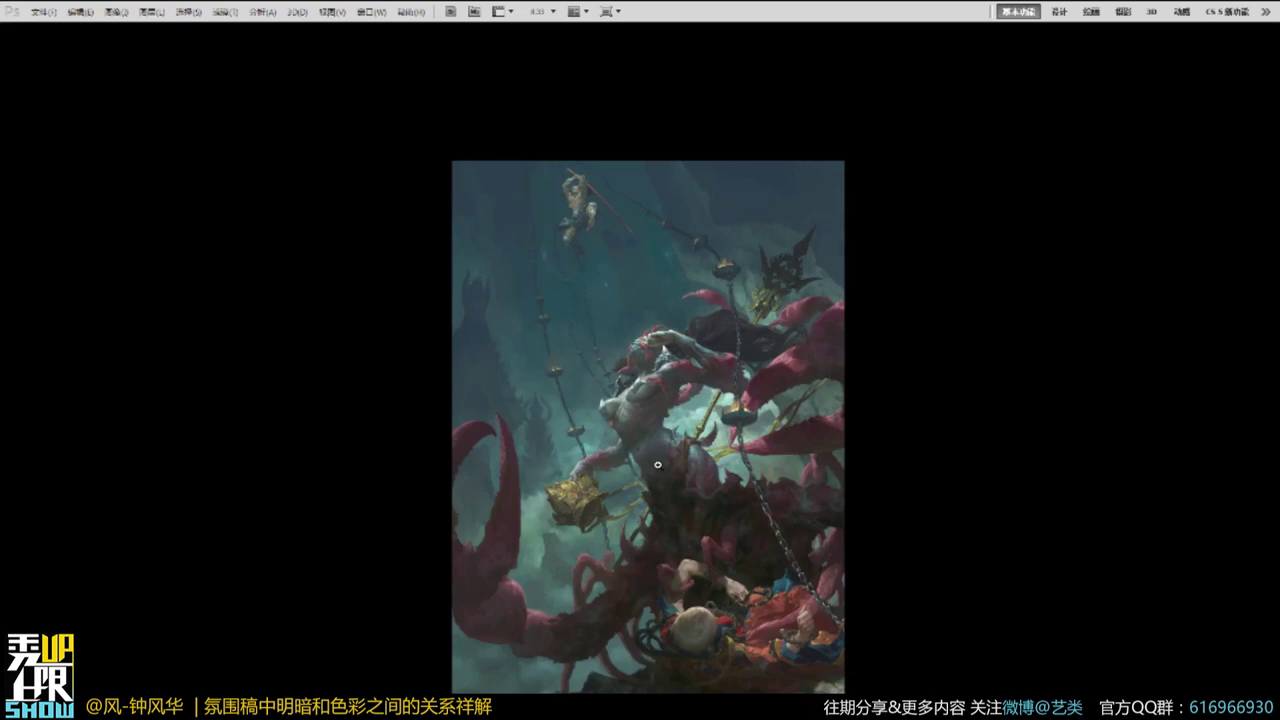
{"action": "left_click", "coordinate": [743, 525], "text": "ctrl"}
{"action": "left_click_drag", "start_coordinate": [849, 539], "coordinate": [839, 587]}
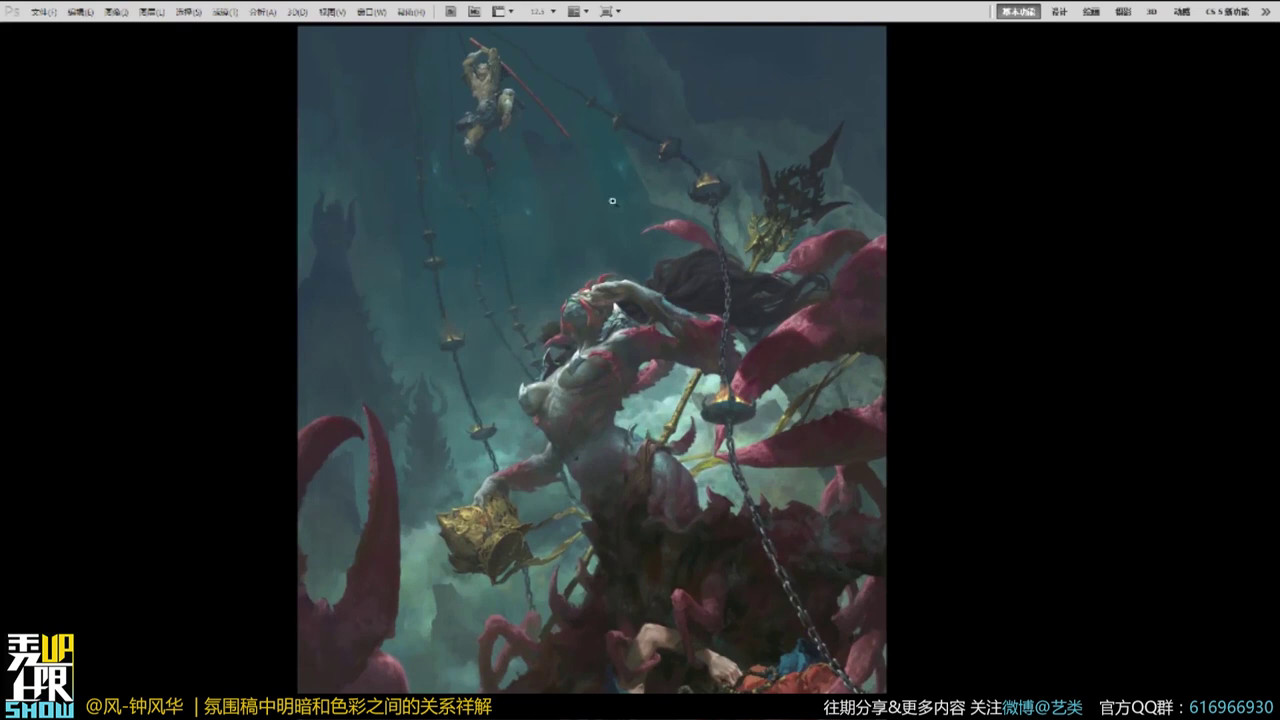
{"action": "left_click_drag", "start_coordinate": [941, 492], "coordinate": [948, 471]}
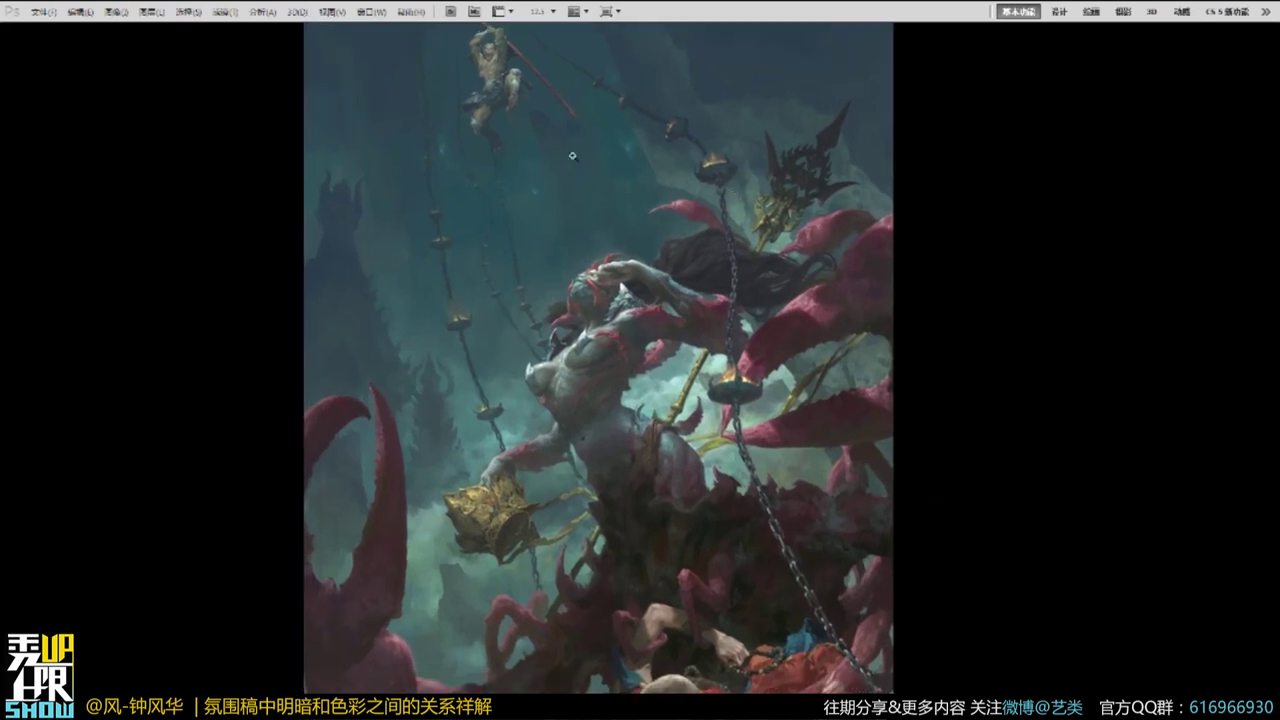
View the underwater painting without the menu bar, then restore it and examine the swimming figure and dark upper background.
{"action": "key", "text": "f"}
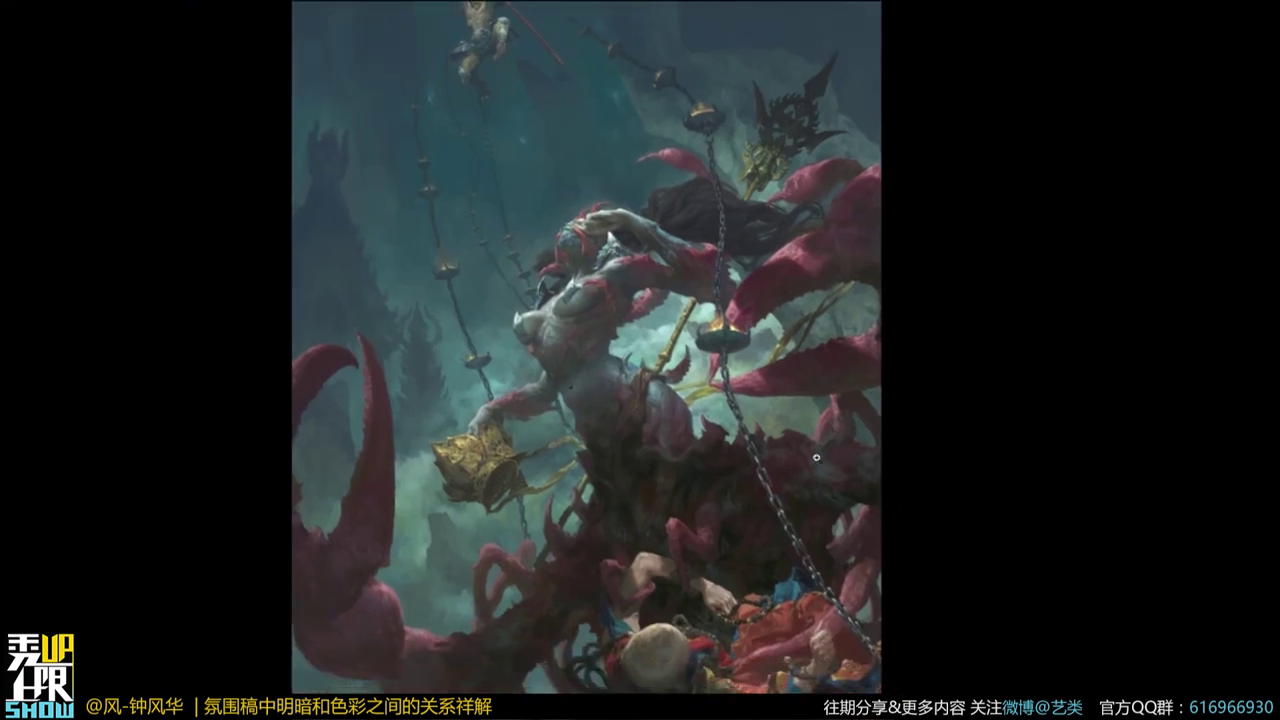
{"action": "key", "text": "f"}
{"action": "key", "text": "f"}
{"action": "left_click_drag", "start_coordinate": [707, 449], "coordinate": [724, 567]}
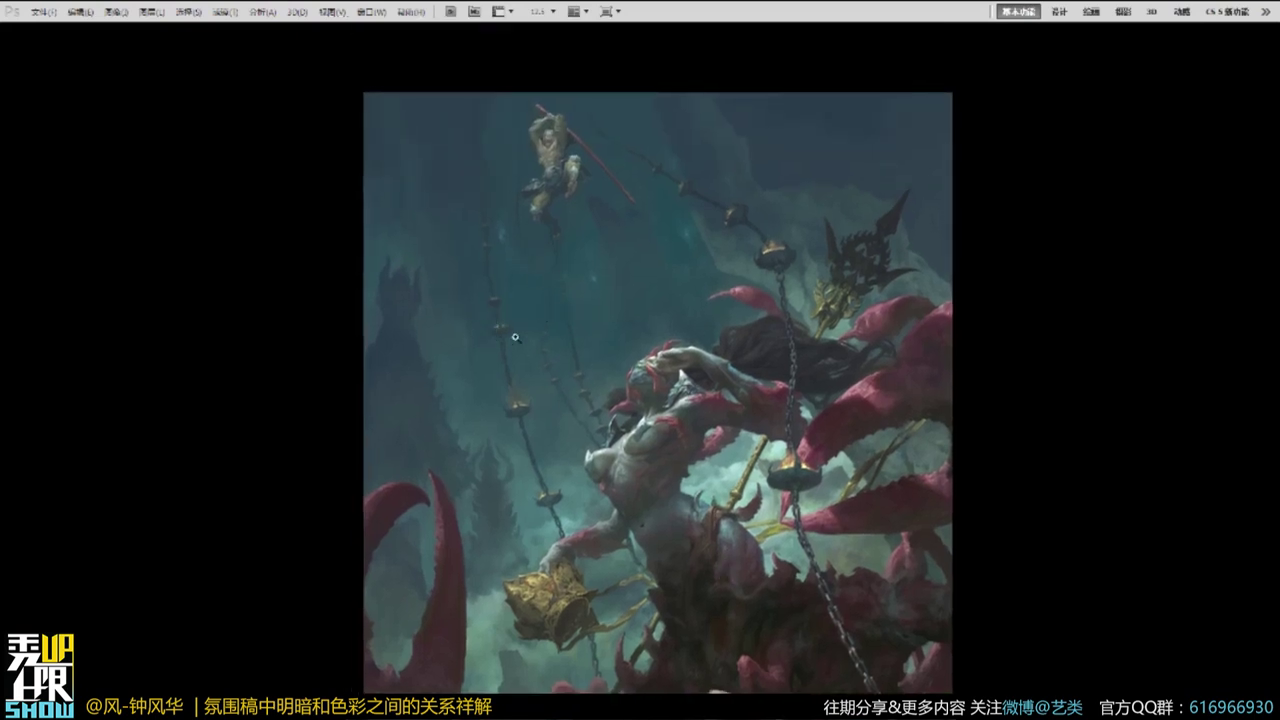
Exit full-screen view, close the 西游 painting and return to the fenghua folder with nothing selected.
{"action": "key", "text": "f"}
{"action": "key", "text": "f"}
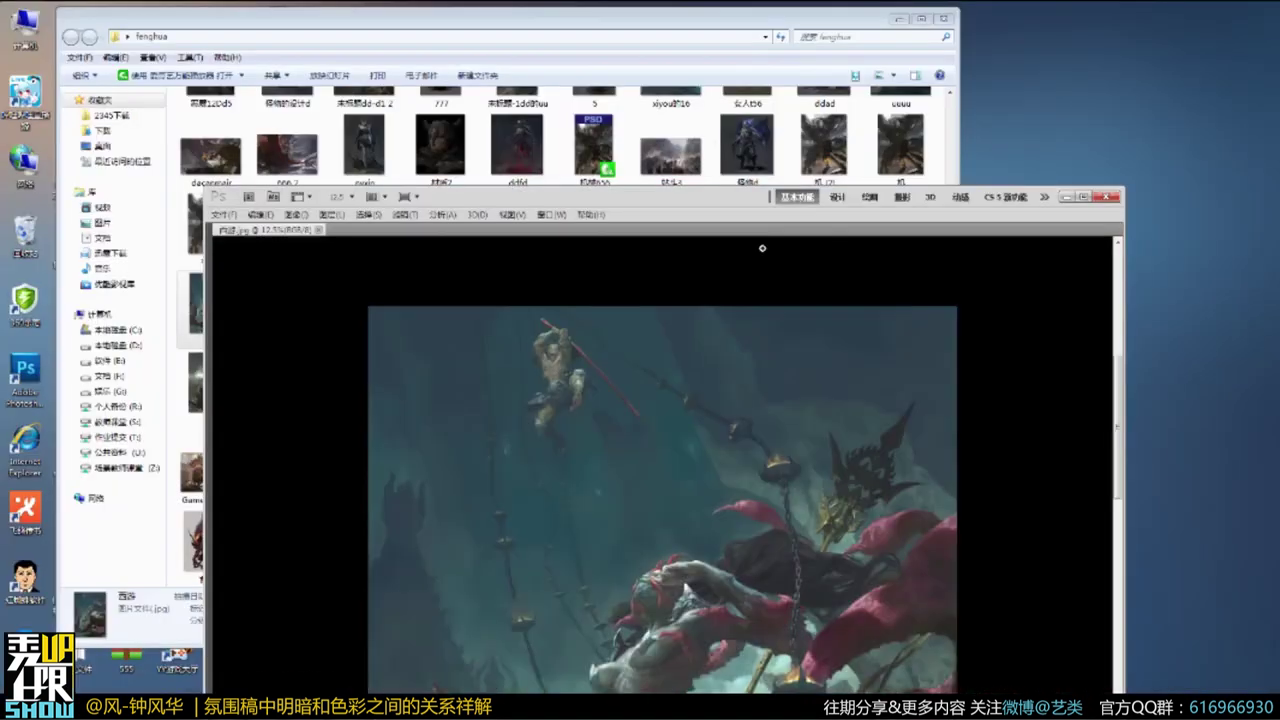
{"action": "left_click_drag", "start_coordinate": [746, 234], "coordinate": [714, 384]}
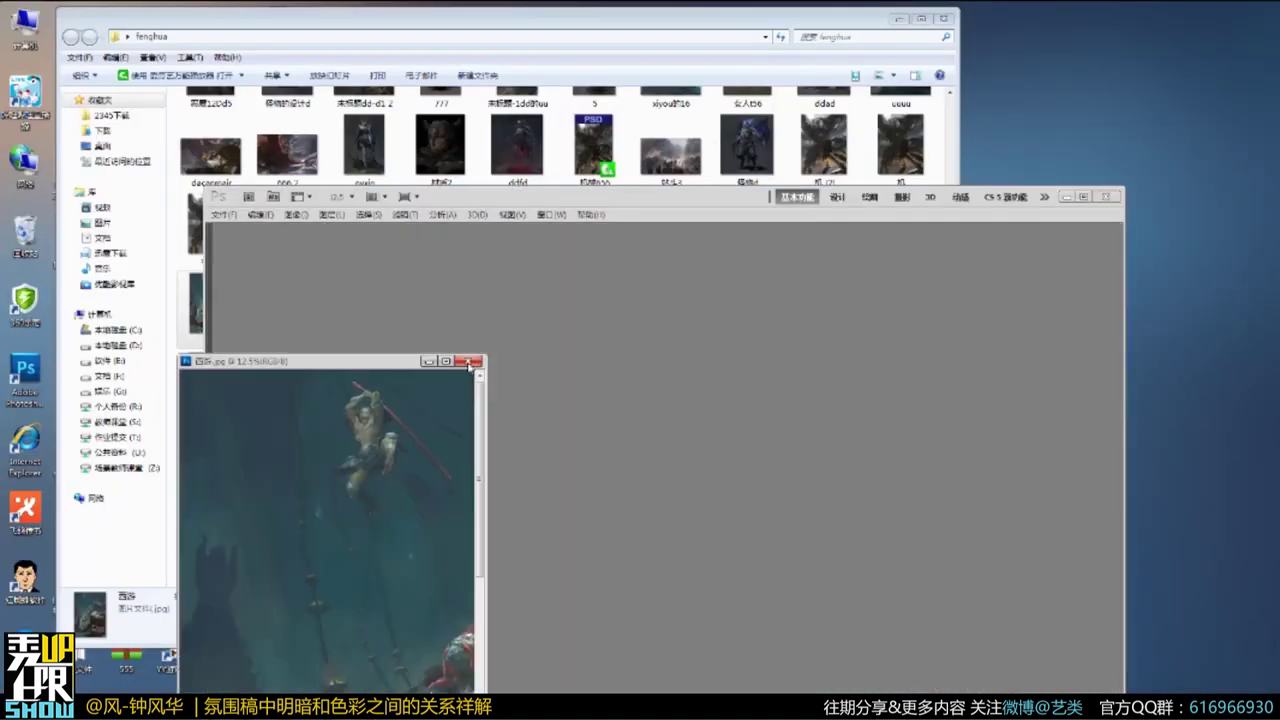
{"action": "left_click", "coordinate": [467, 361]}
{"action": "left_click", "coordinate": [550, 22]}
{"action": "left_click_drag", "start_coordinate": [550, 22], "coordinate": [510, 16]}
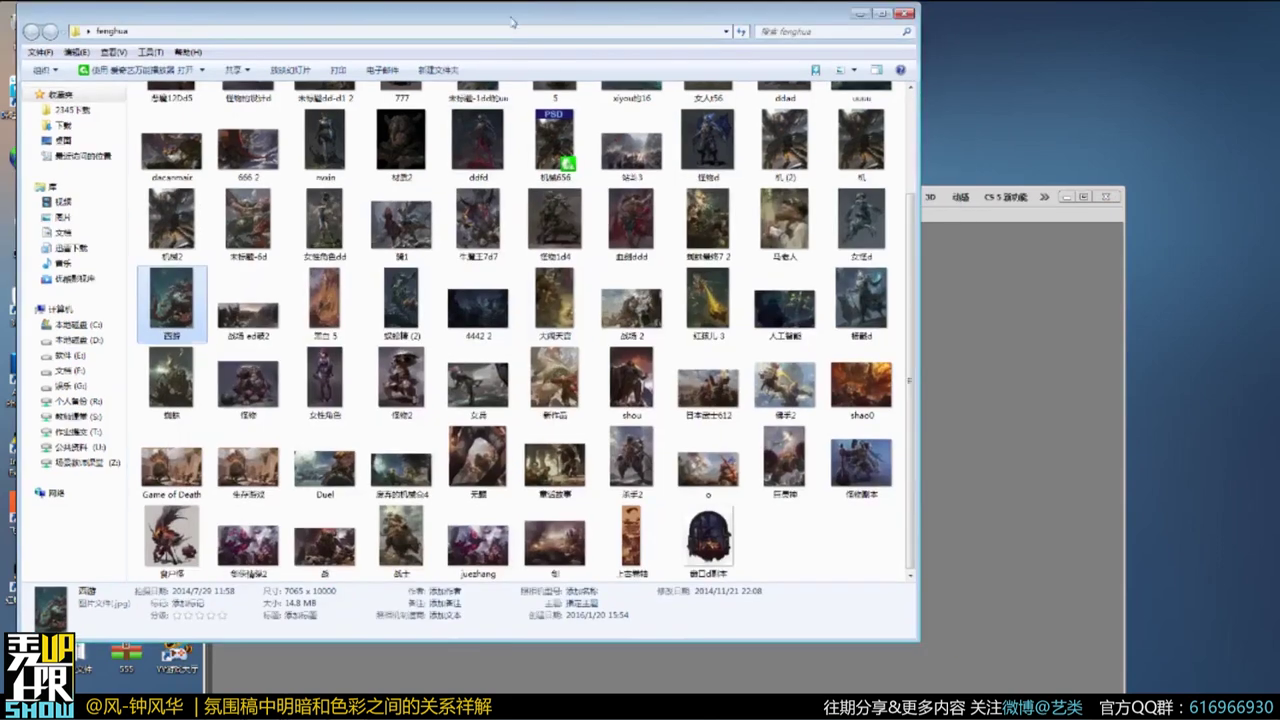
{"action": "left_click", "coordinate": [812, 576]}
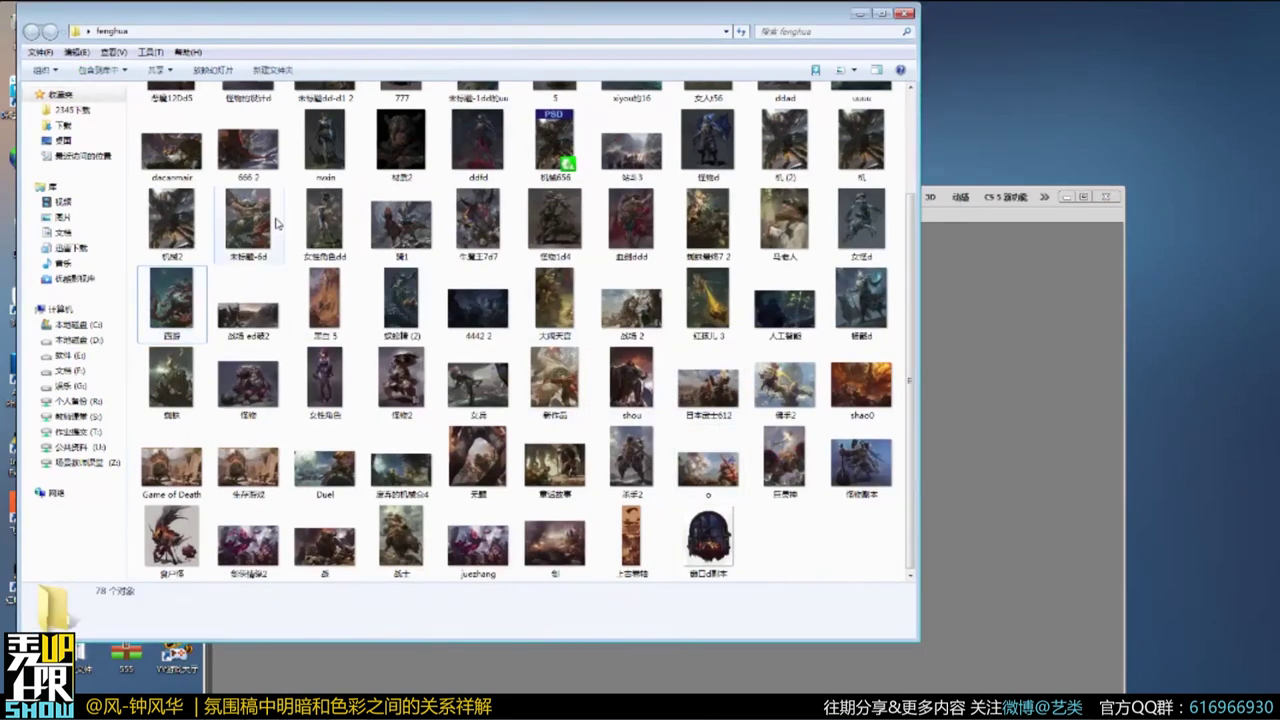
{"action": "left_click_drag", "start_coordinate": [250, 150], "coordinate": [1030, 381]}
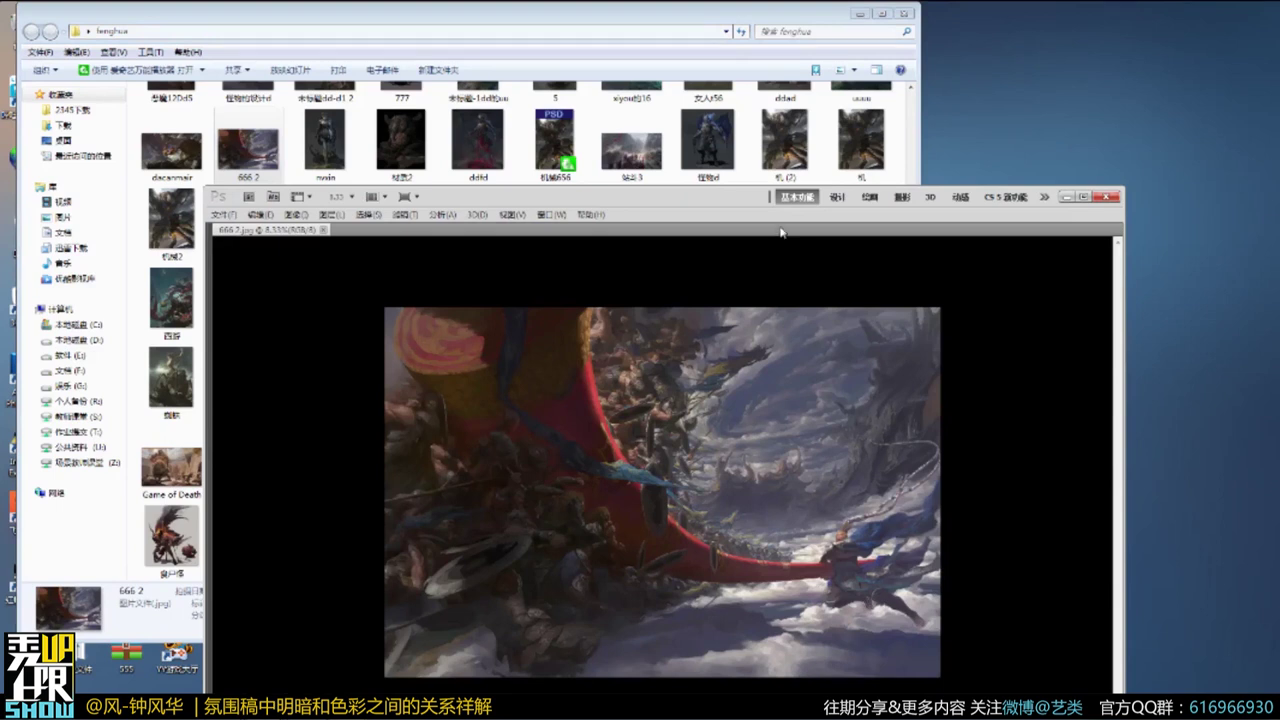
{"action": "left_click_drag", "start_coordinate": [782, 232], "coordinate": [750, 424]}
{"action": "left_click", "coordinate": [721, 327]}
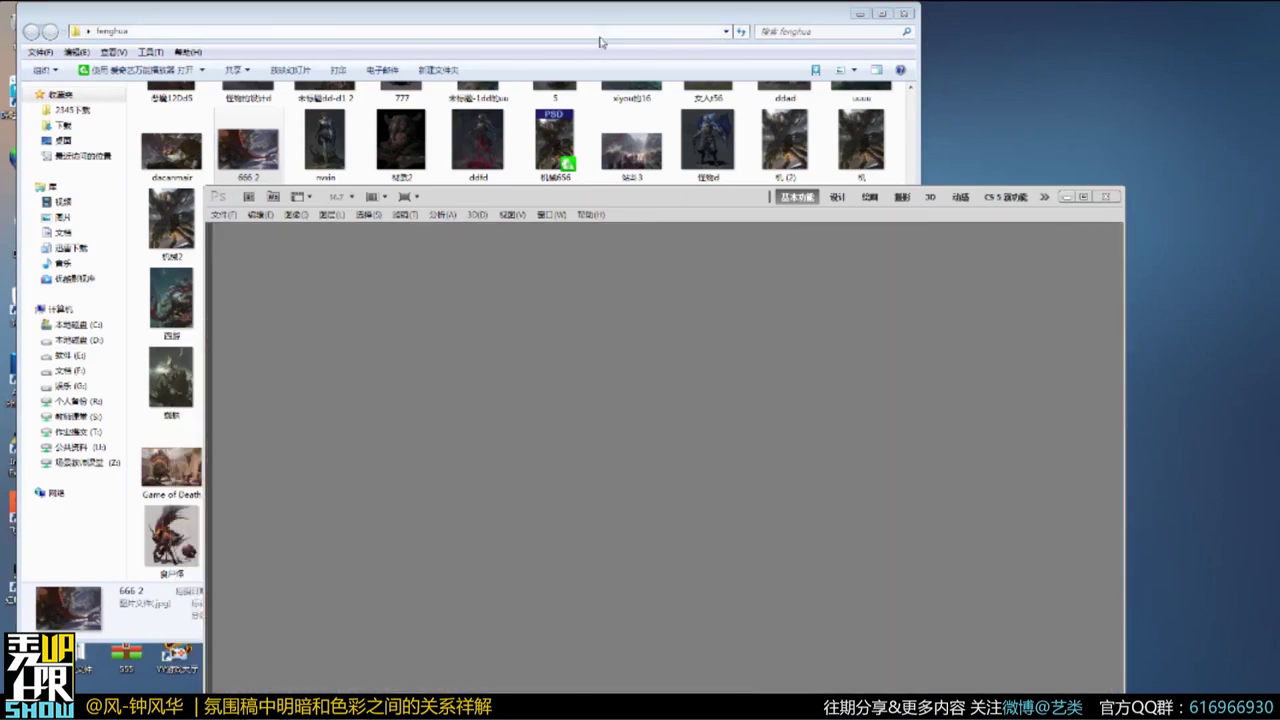
Open the 童话1 painting from the fenghua folder in Photoshop and view it full screen without the menu bar.
{"action": "left_click", "coordinate": [606, 18]}
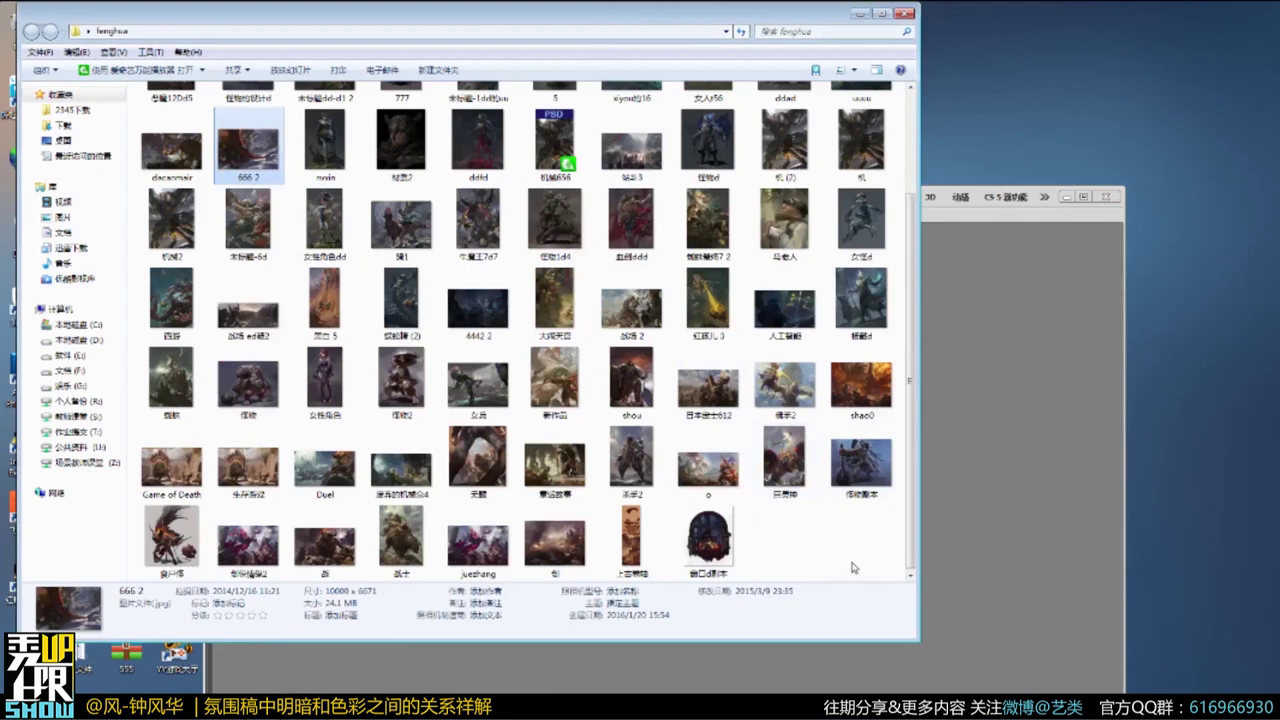
{"action": "left_click", "coordinate": [852, 567]}
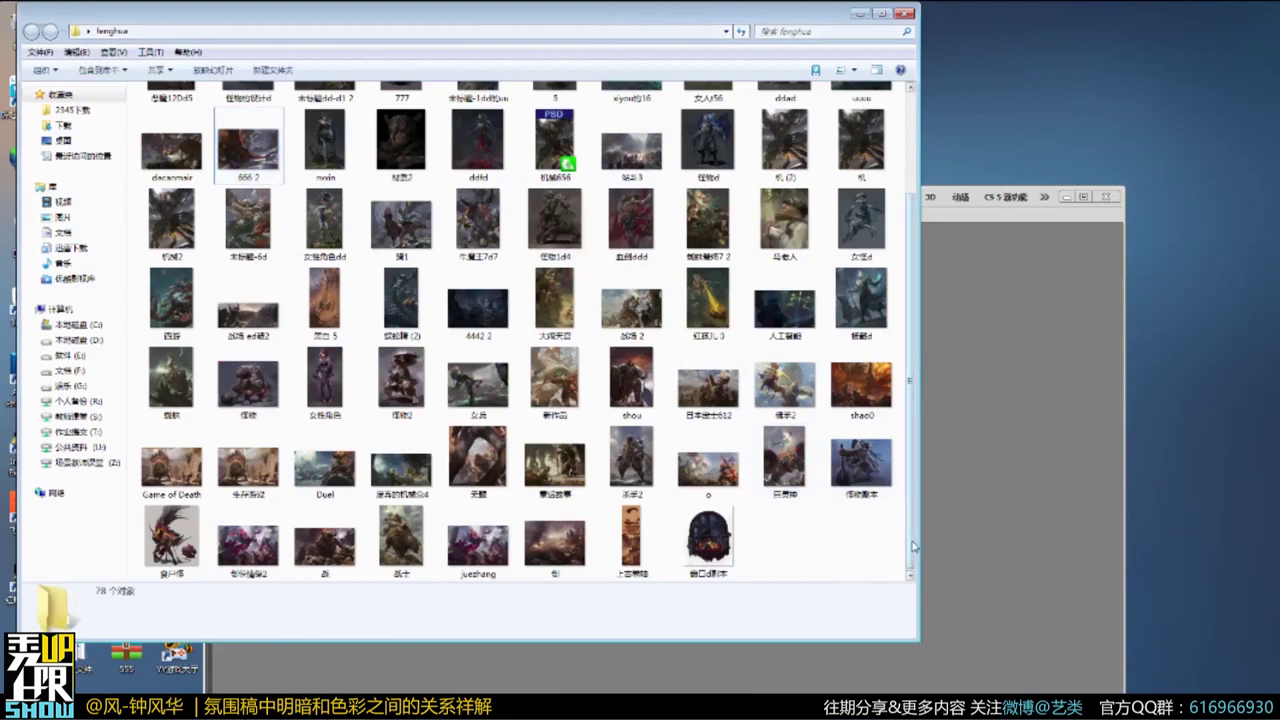
{"action": "scroll", "coordinate": [866, 557], "scroll_direction": "up", "scroll_amount": 3}
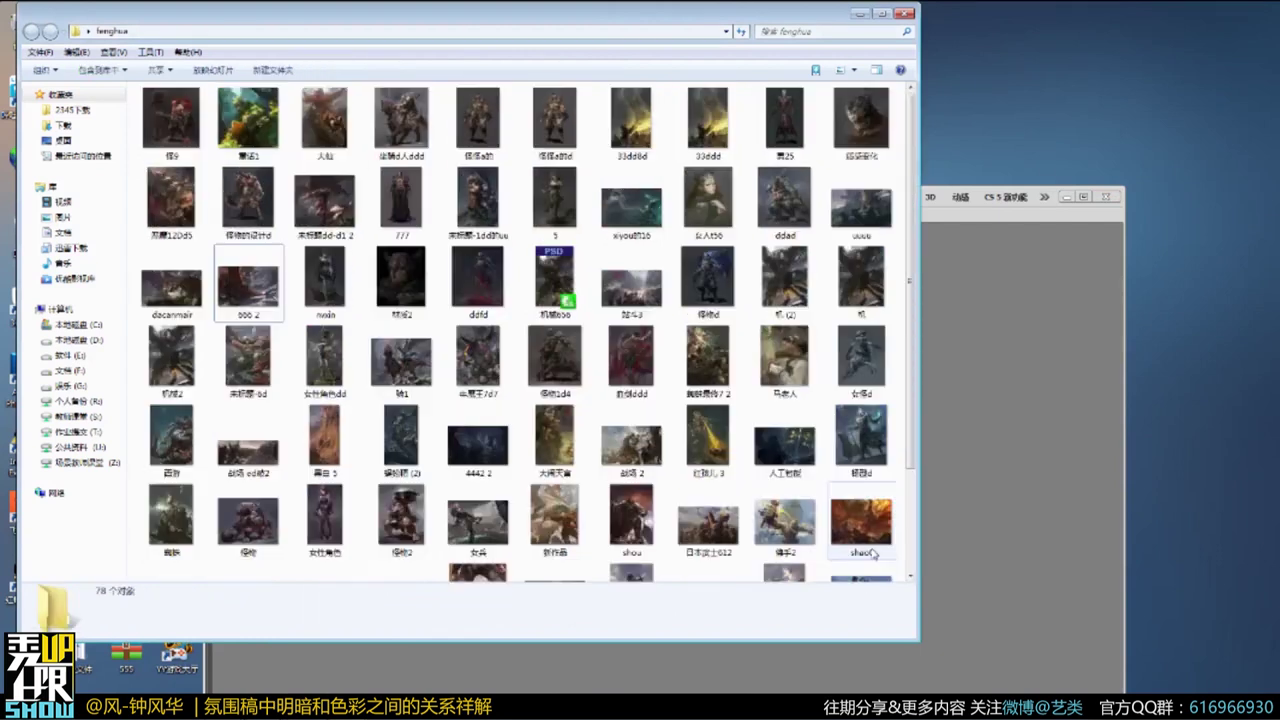
{"action": "left_click", "coordinate": [259, 127]}
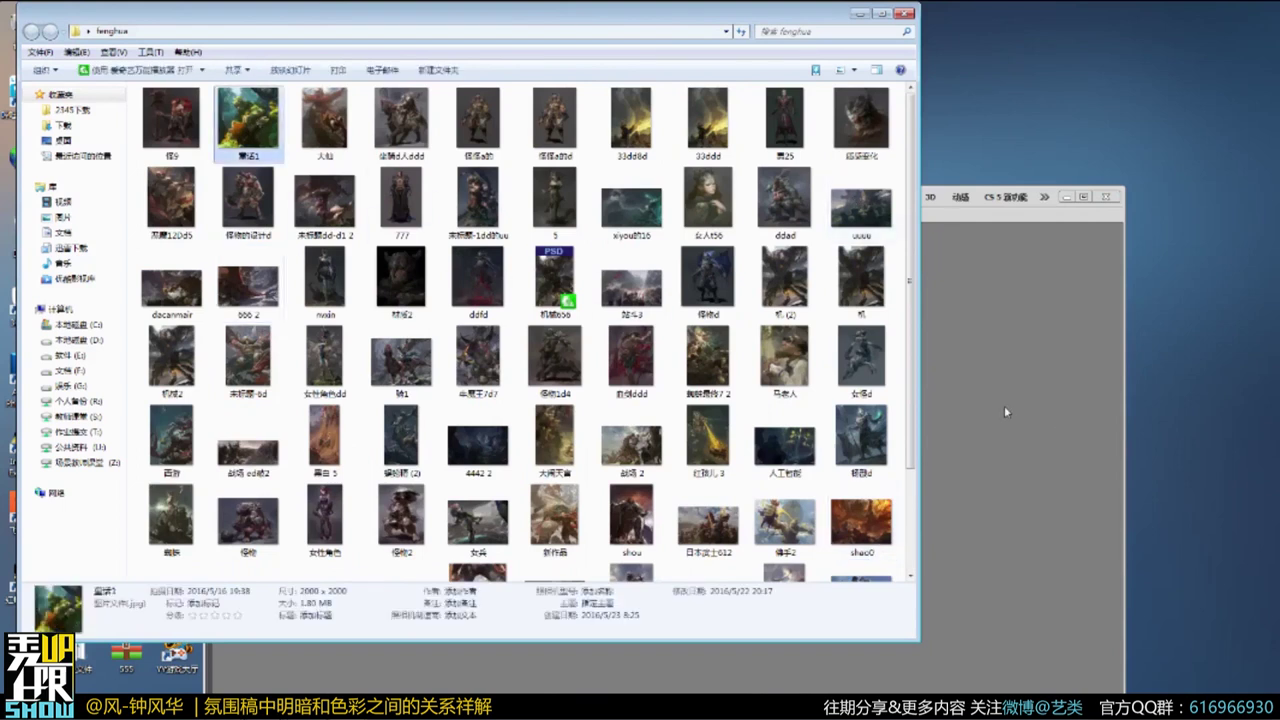
{"action": "left_click_drag", "start_coordinate": [259, 127], "coordinate": [1007, 412]}
{"action": "key", "text": "f"}
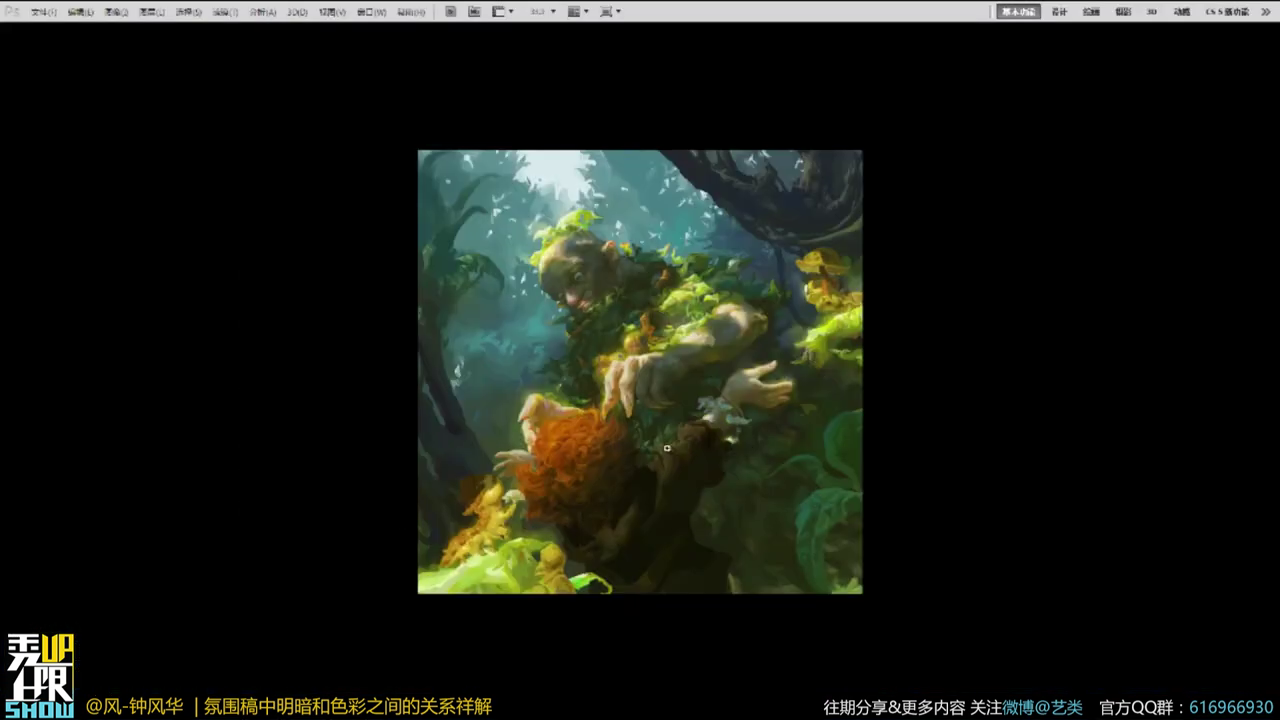
{"action": "key", "text": "f"}
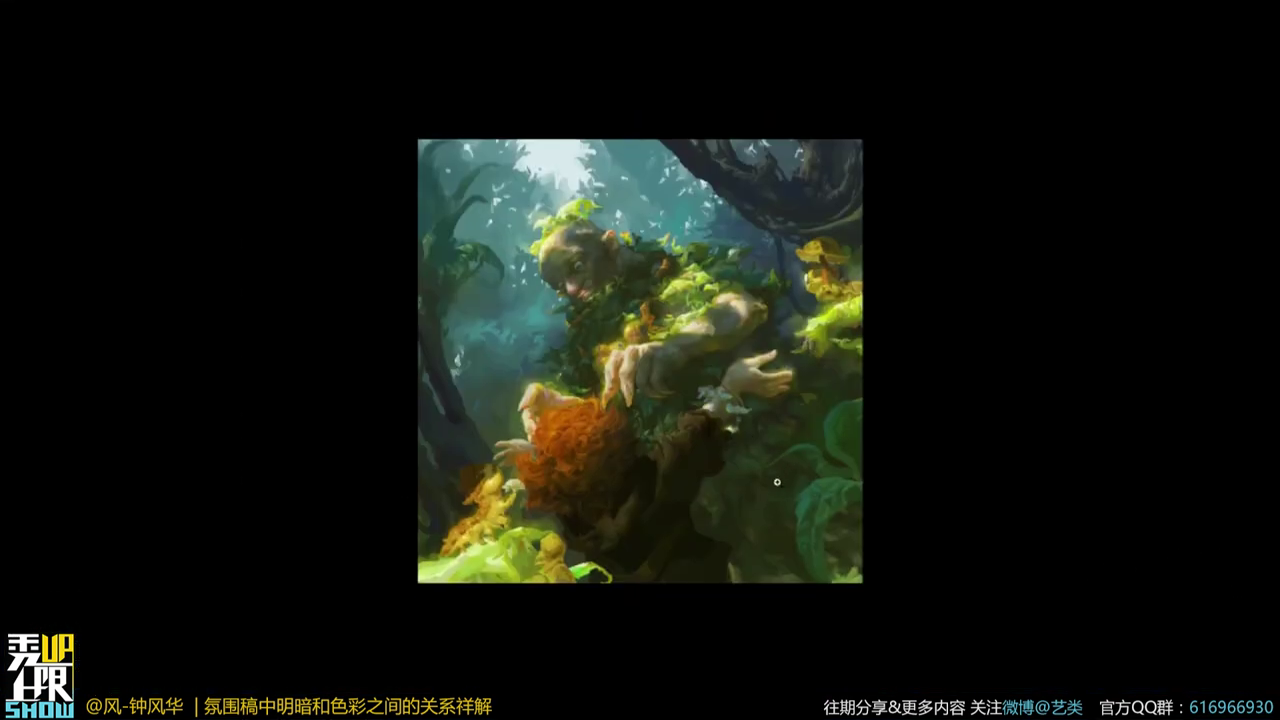
Enlarge the forest painting to 66.7% and examine the leafy creature, orange hair and teal background in full-screen view.
{"action": "key", "text": "f"}
{"action": "key", "text": "f"}
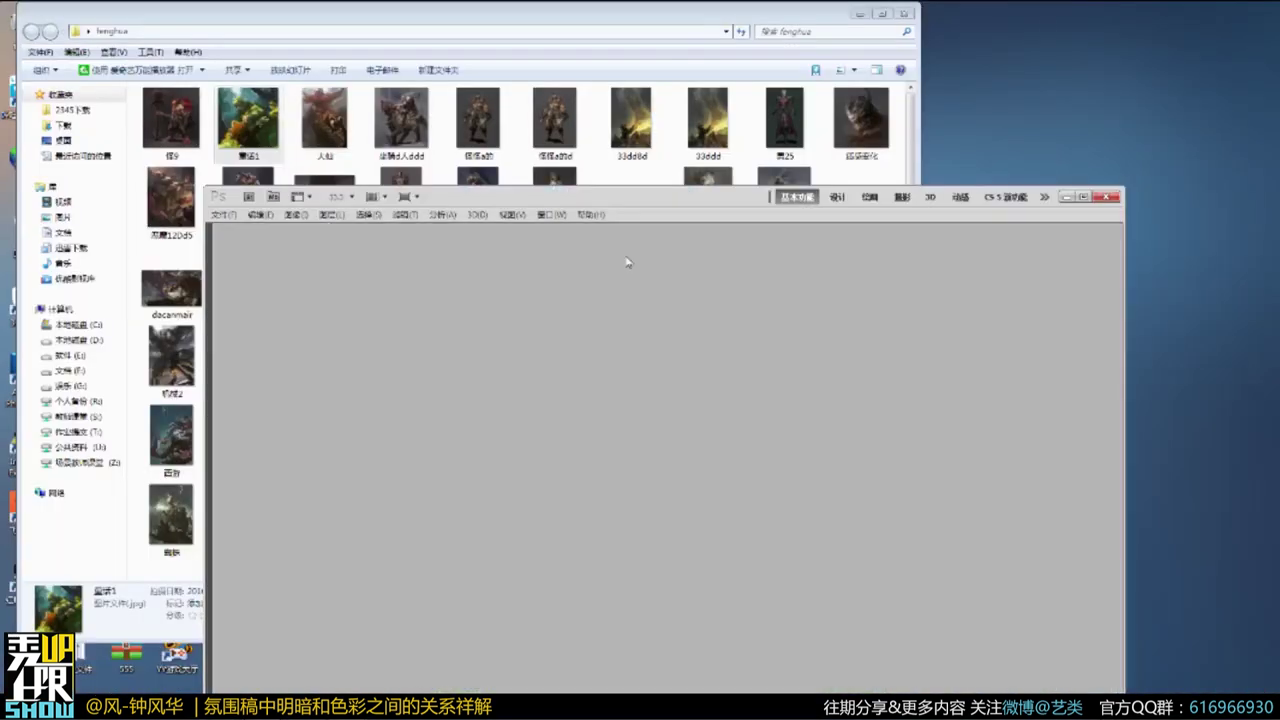
{"action": "scroll", "coordinate": [688, 370], "scroll_direction": "up", "scroll_amount": 3}
{"action": "scroll", "coordinate": [688, 370], "scroll_direction": "up", "scroll_amount": 1}
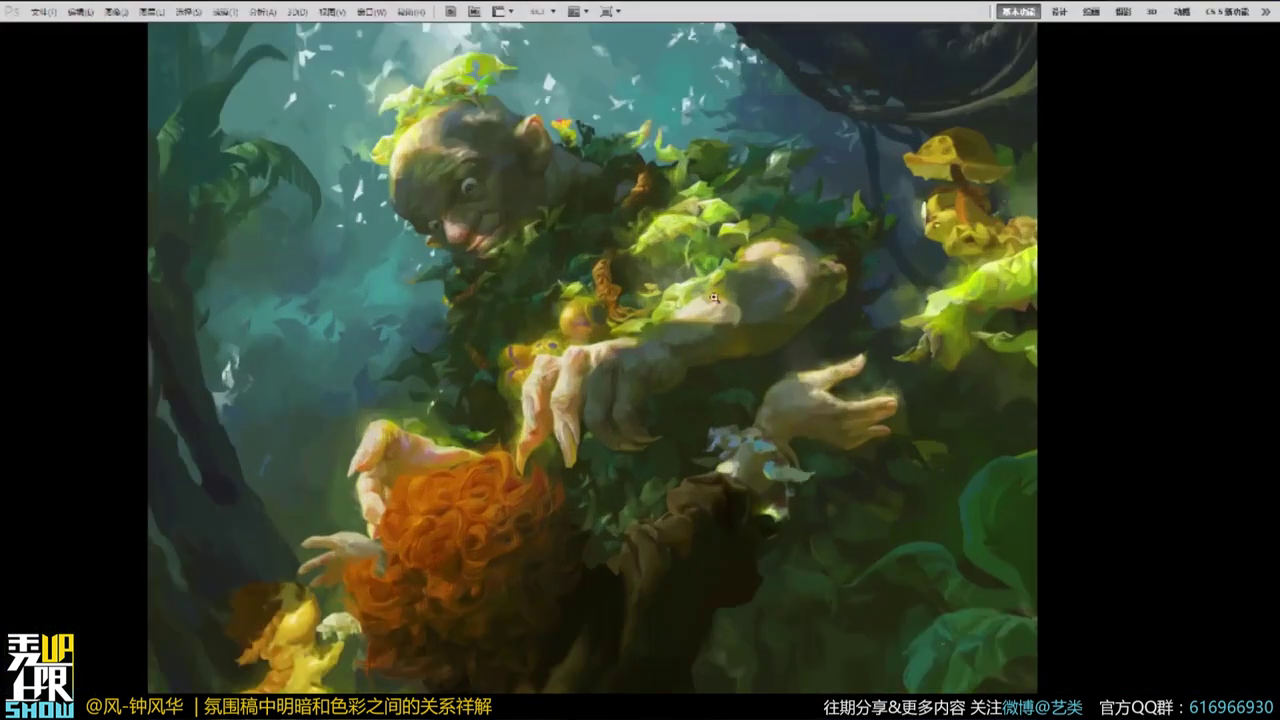
{"action": "key", "text": "f"}
{"action": "key", "text": "f"}
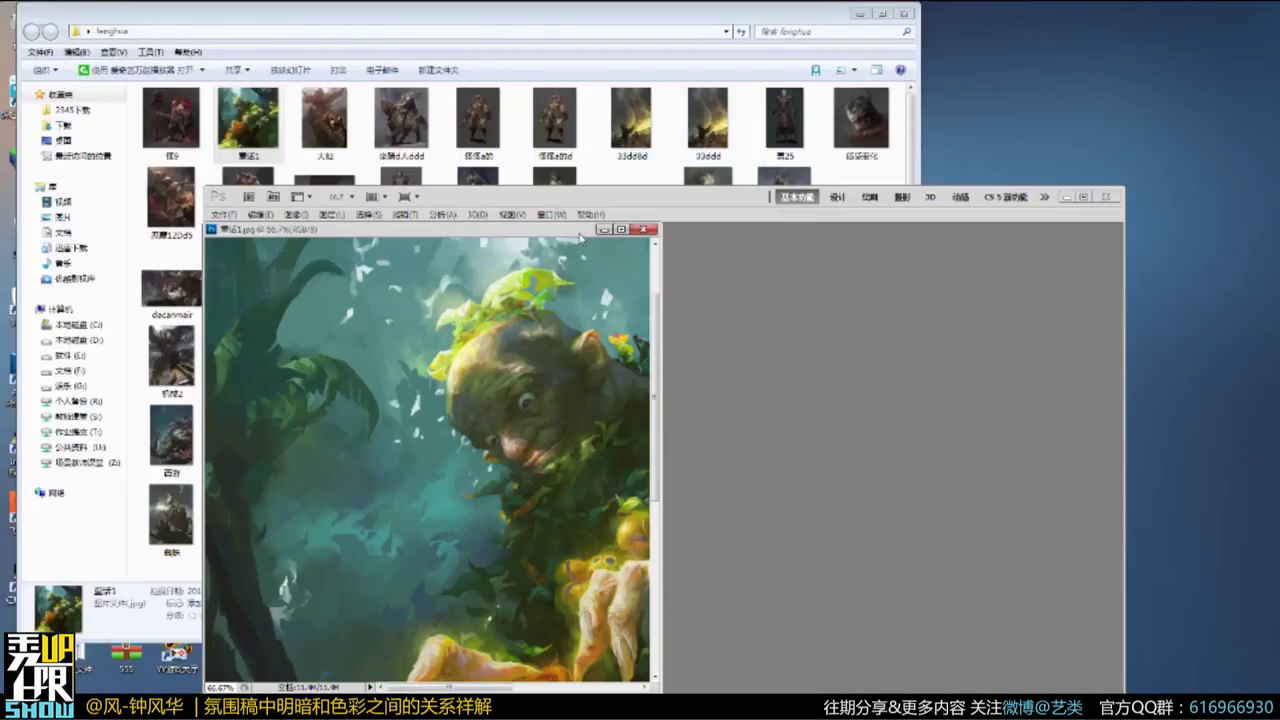
{"action": "left_click_drag", "start_coordinate": [579, 232], "coordinate": [581, 240]}
{"action": "key", "text": "f"}
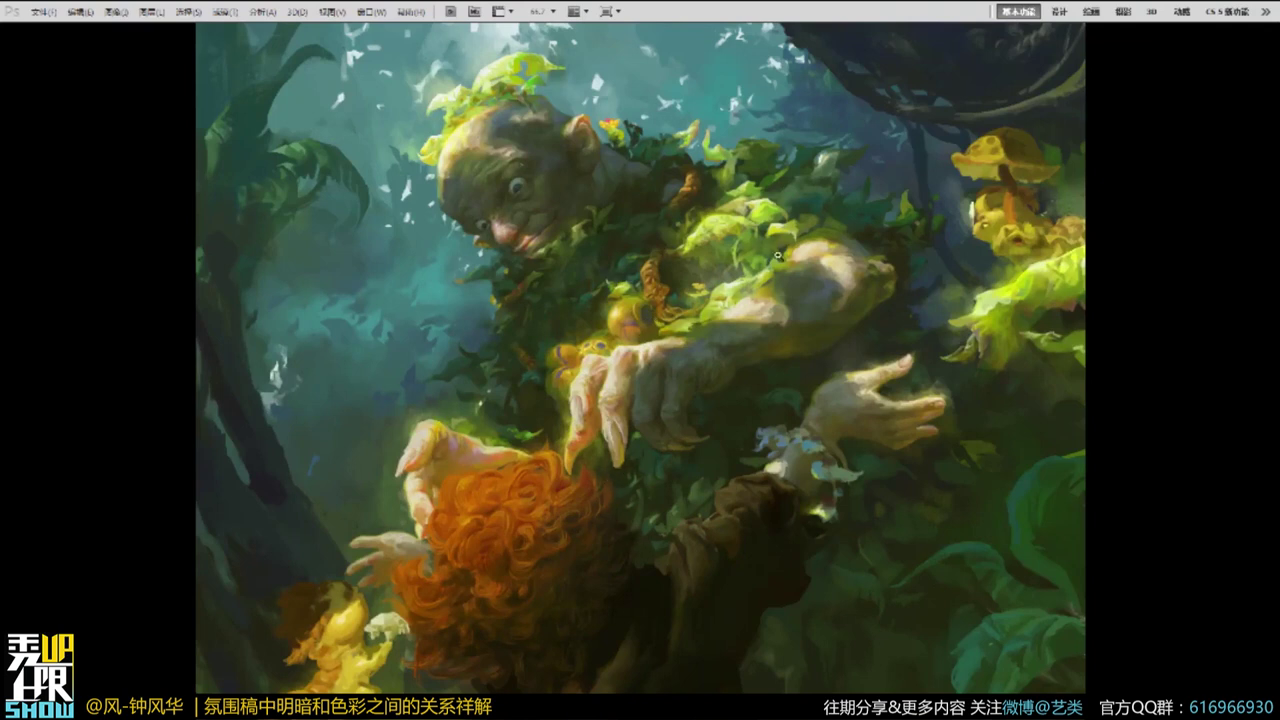
View the forest painting in full screen once more and close 童话1 in Photoshop.
{"action": "key", "text": "f"}
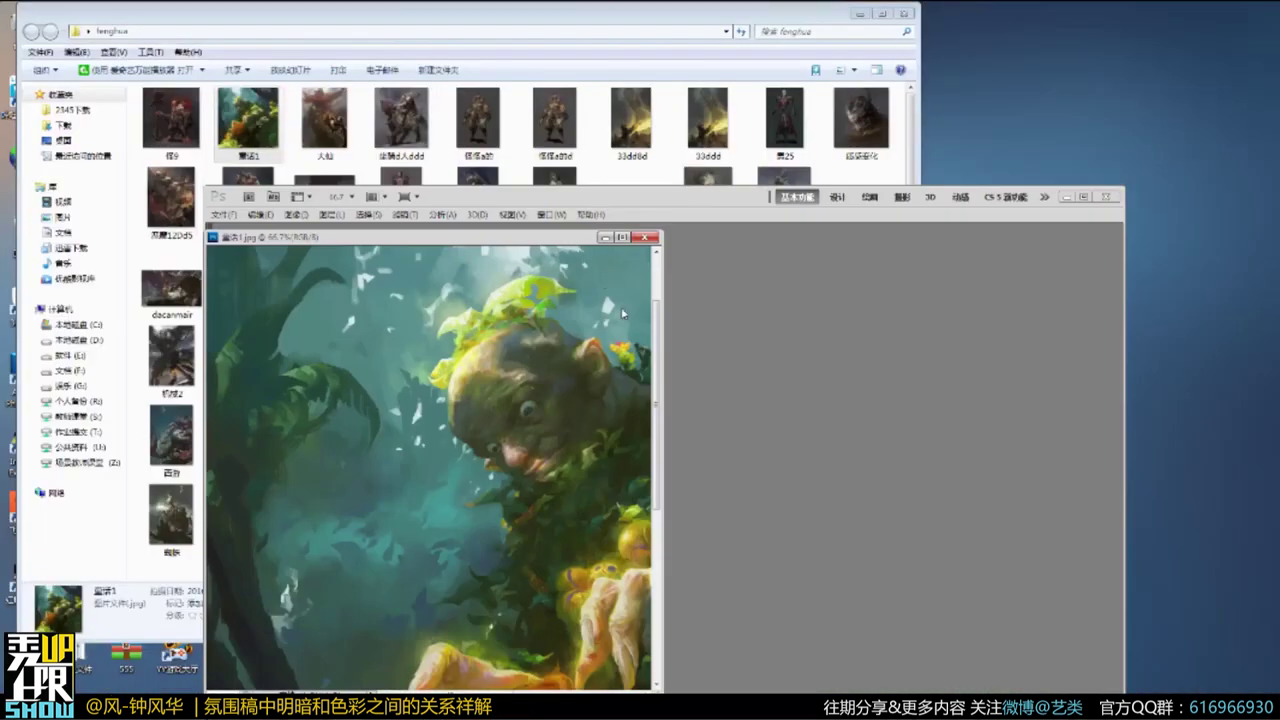
{"action": "left_click_drag", "start_coordinate": [570, 240], "coordinate": [662, 328]}
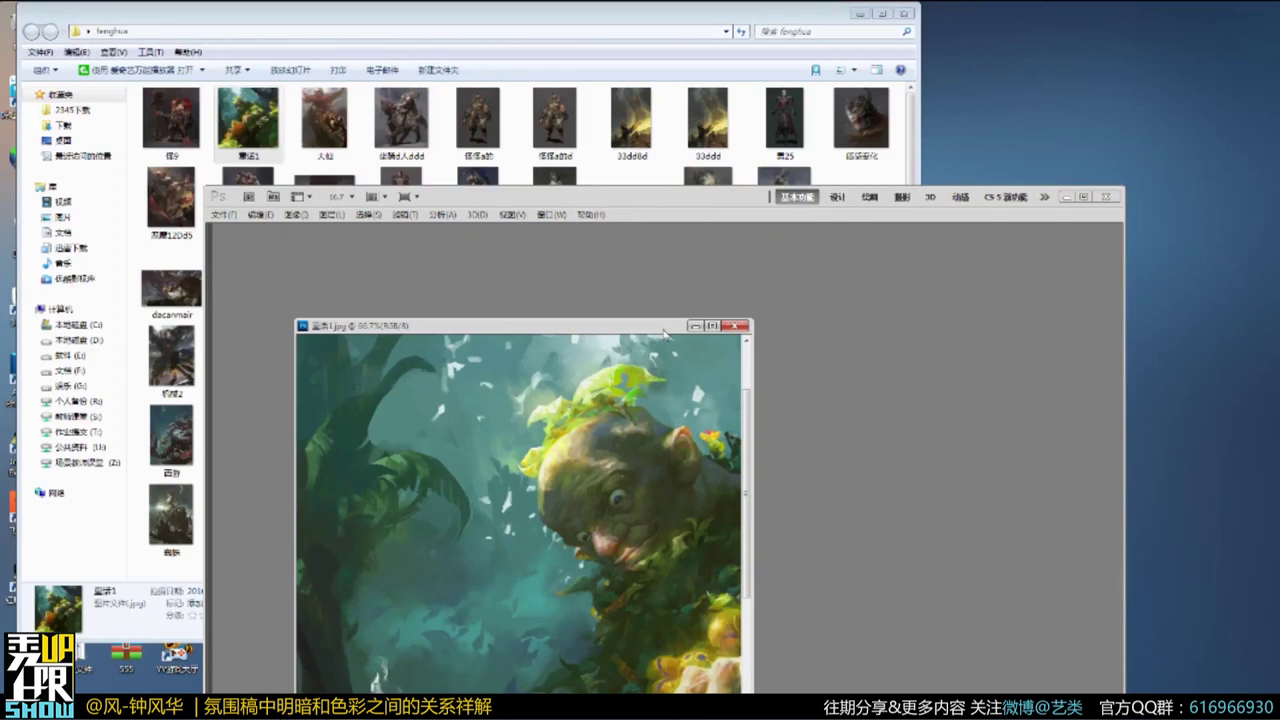
{"action": "left_click_drag", "start_coordinate": [662, 333], "coordinate": [670, 308]}
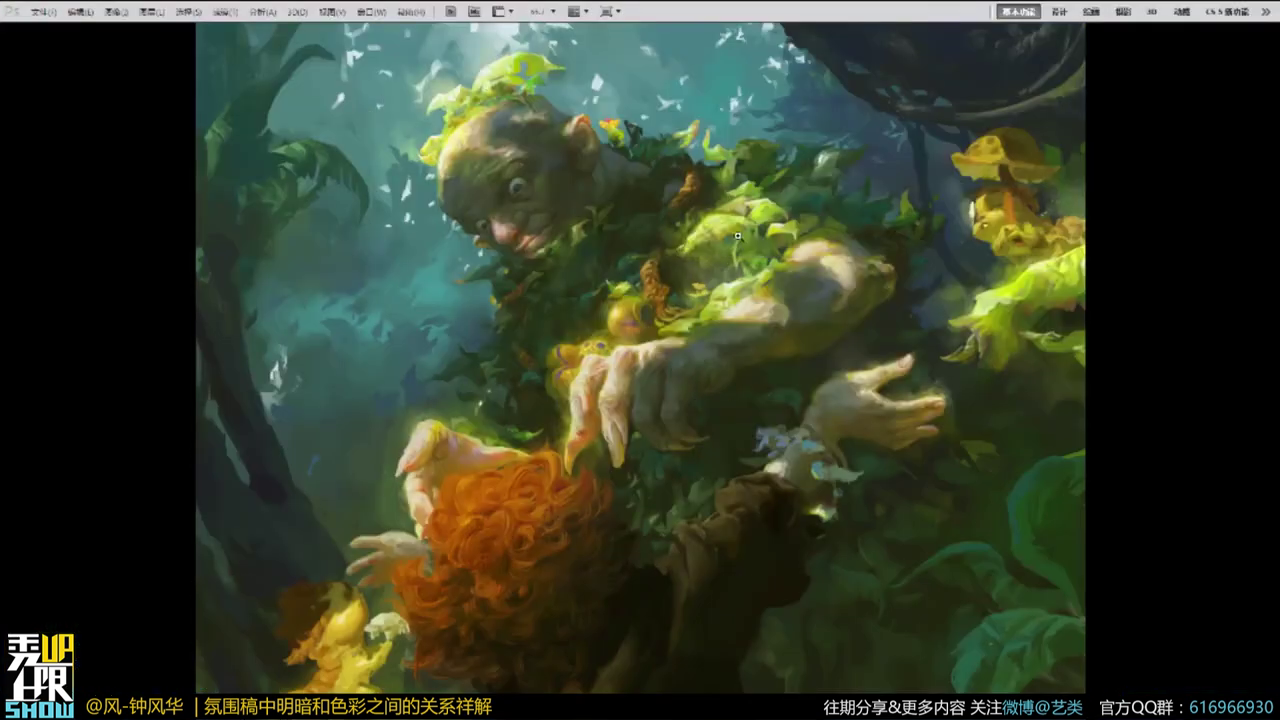
{"action": "key", "text": "f"}
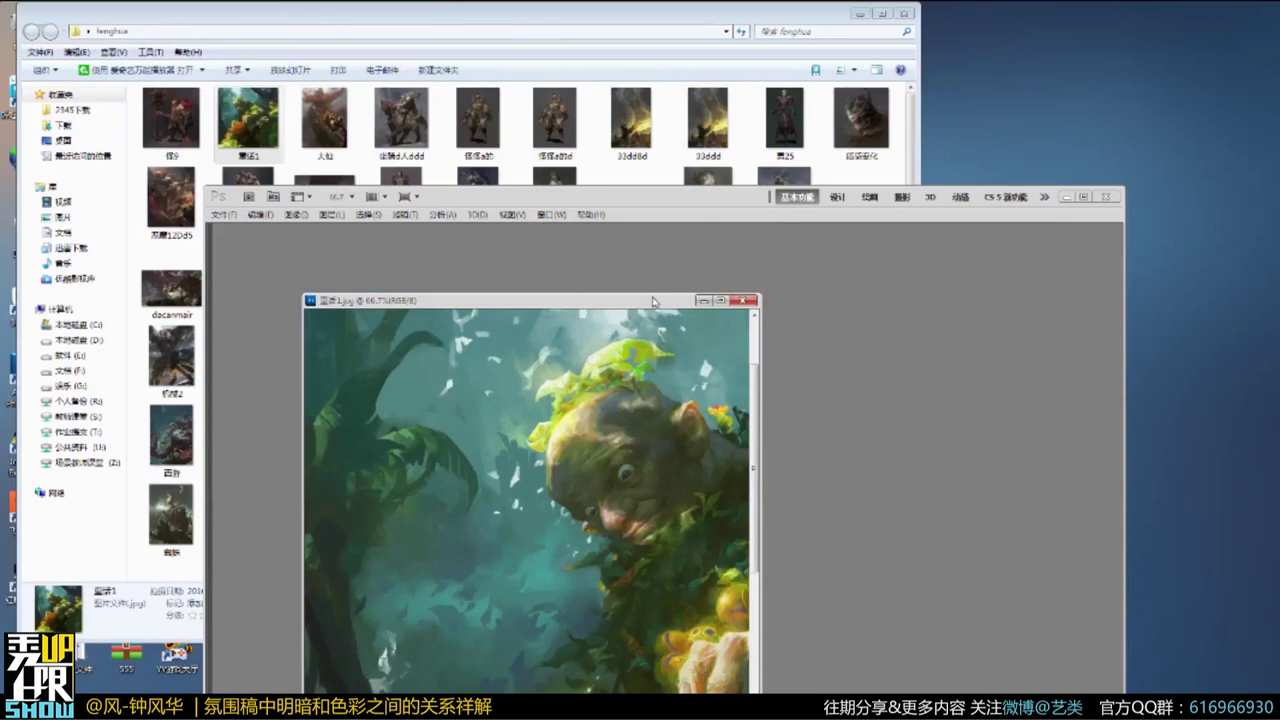
{"action": "left_click_drag", "start_coordinate": [660, 295], "coordinate": [678, 342]}
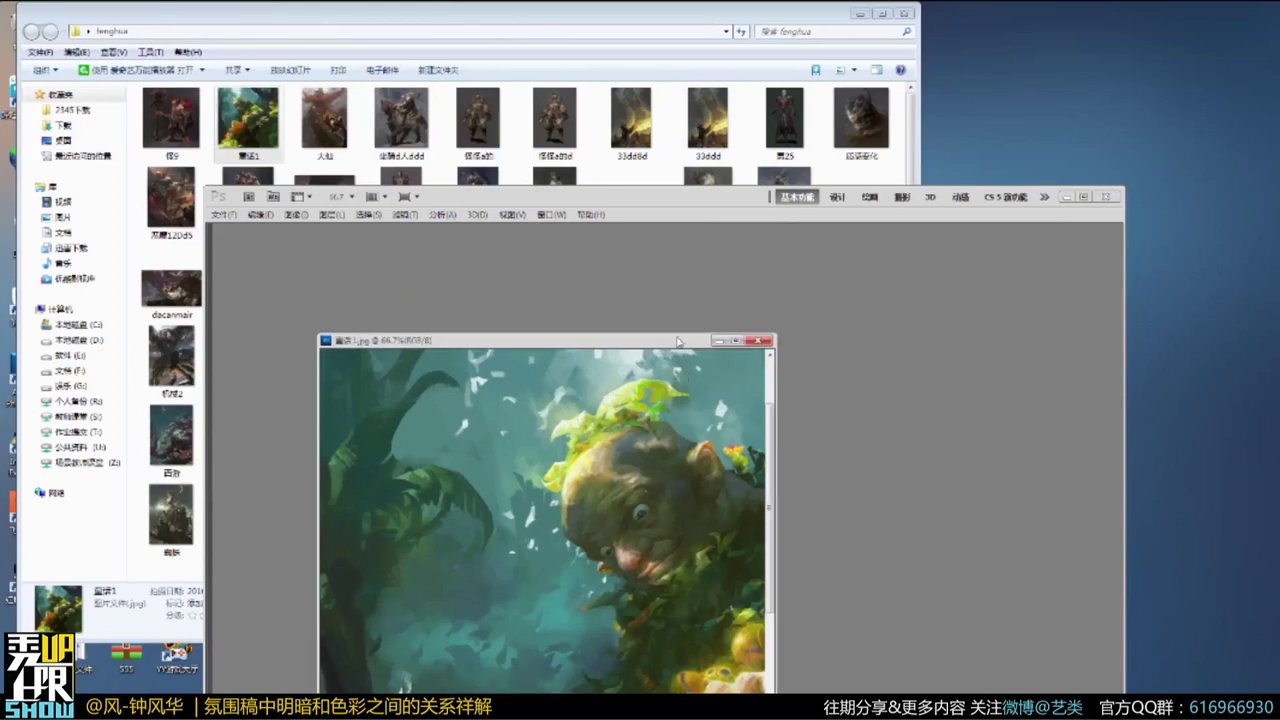
{"action": "left_click", "coordinate": [760, 342]}
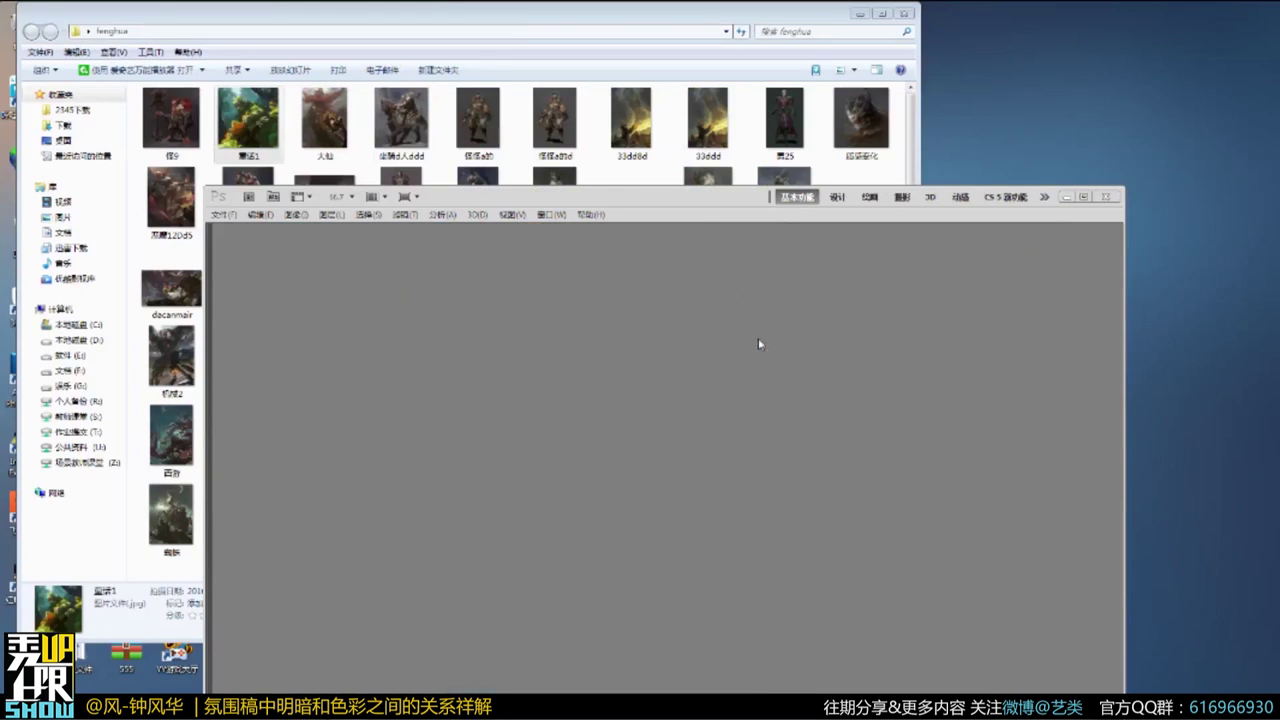
Move the Photoshop window aside and open 战场 2 from the fenghua folder in full-screen view.
{"action": "left_click_drag", "start_coordinate": [672, 195], "coordinate": [898, 252]}
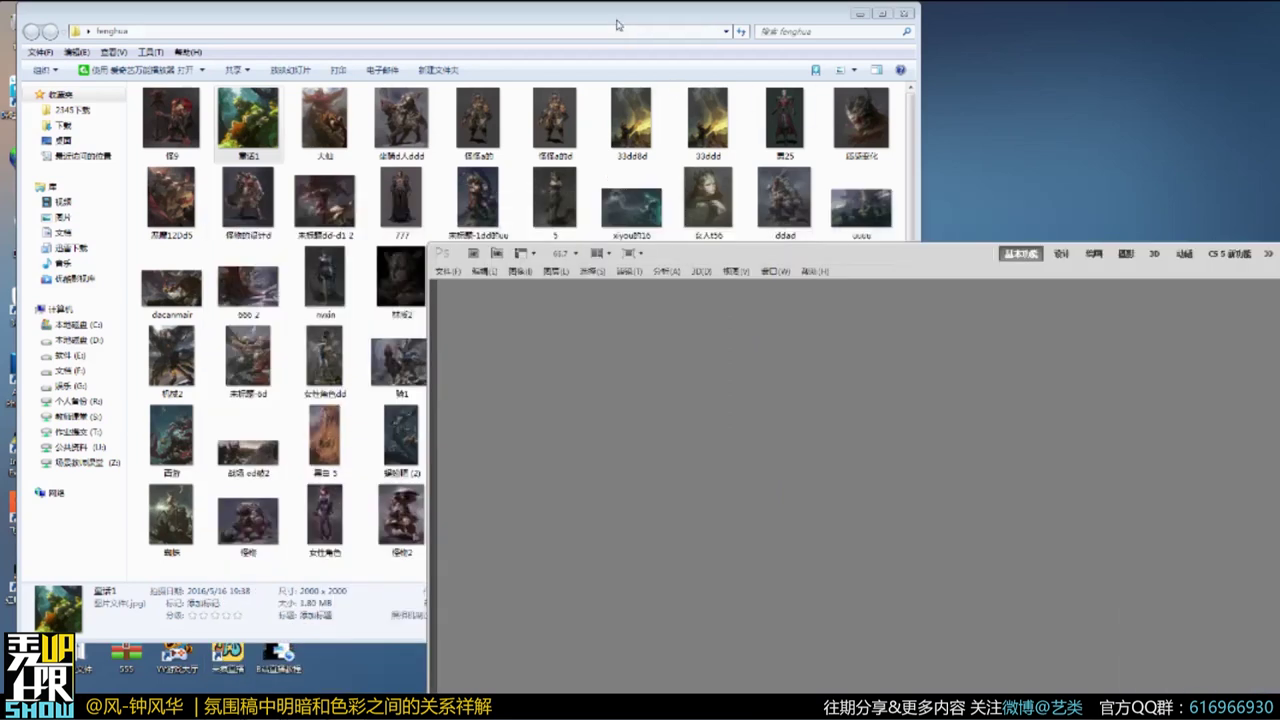
{"action": "left_click", "coordinate": [619, 17]}
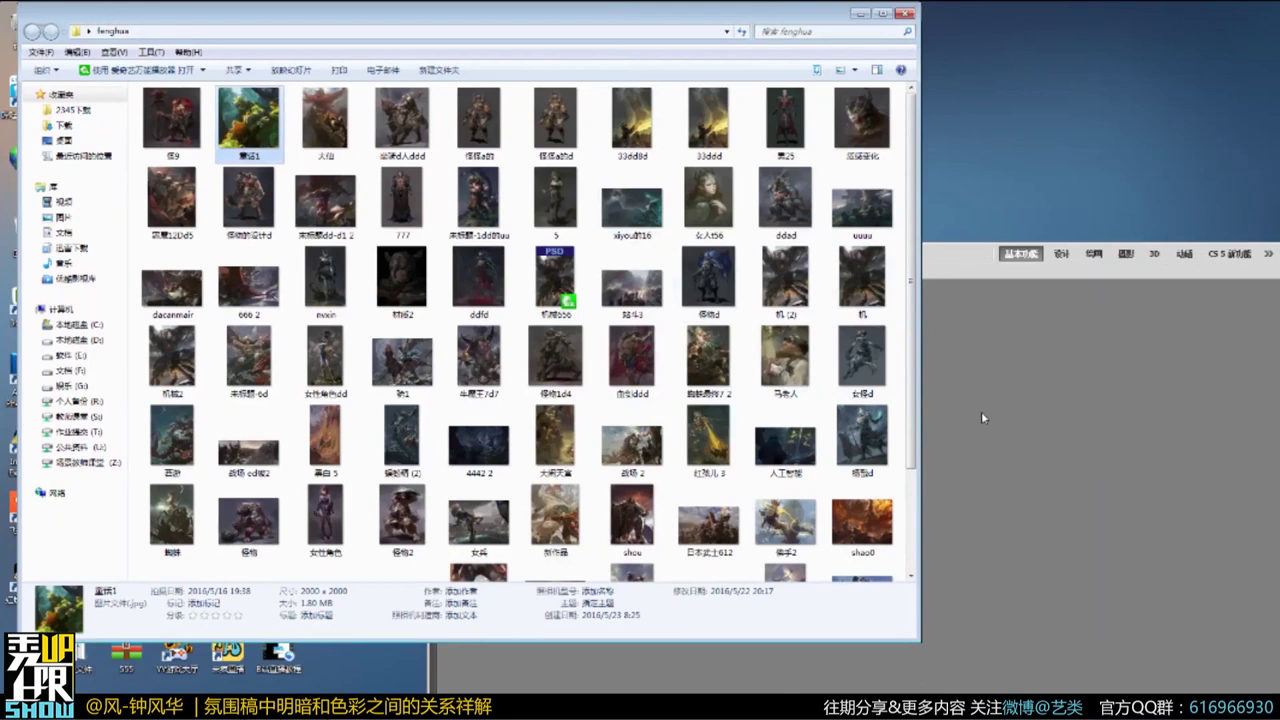
{"action": "left_click_drag", "start_coordinate": [567, 15], "coordinate": [492, 15]}
{"action": "left_click_drag", "start_coordinate": [838, 262], "coordinate": [847, 438]}
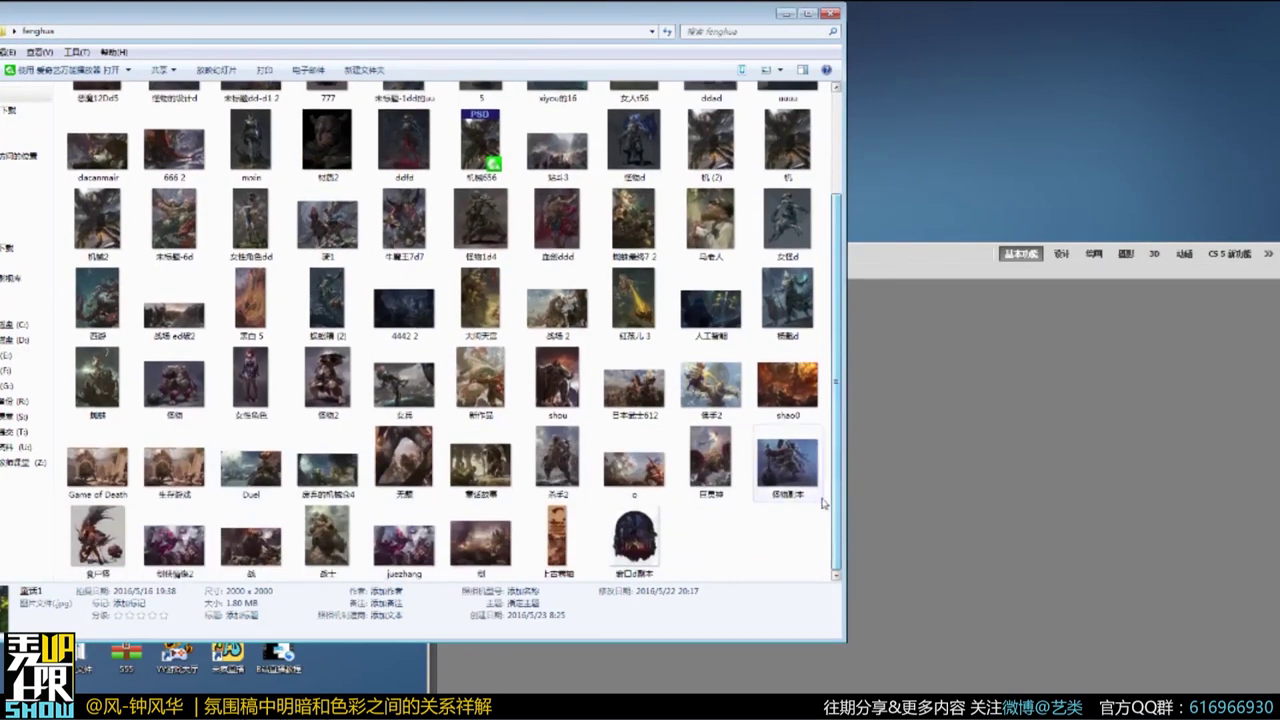
{"action": "left_click", "coordinate": [805, 538]}
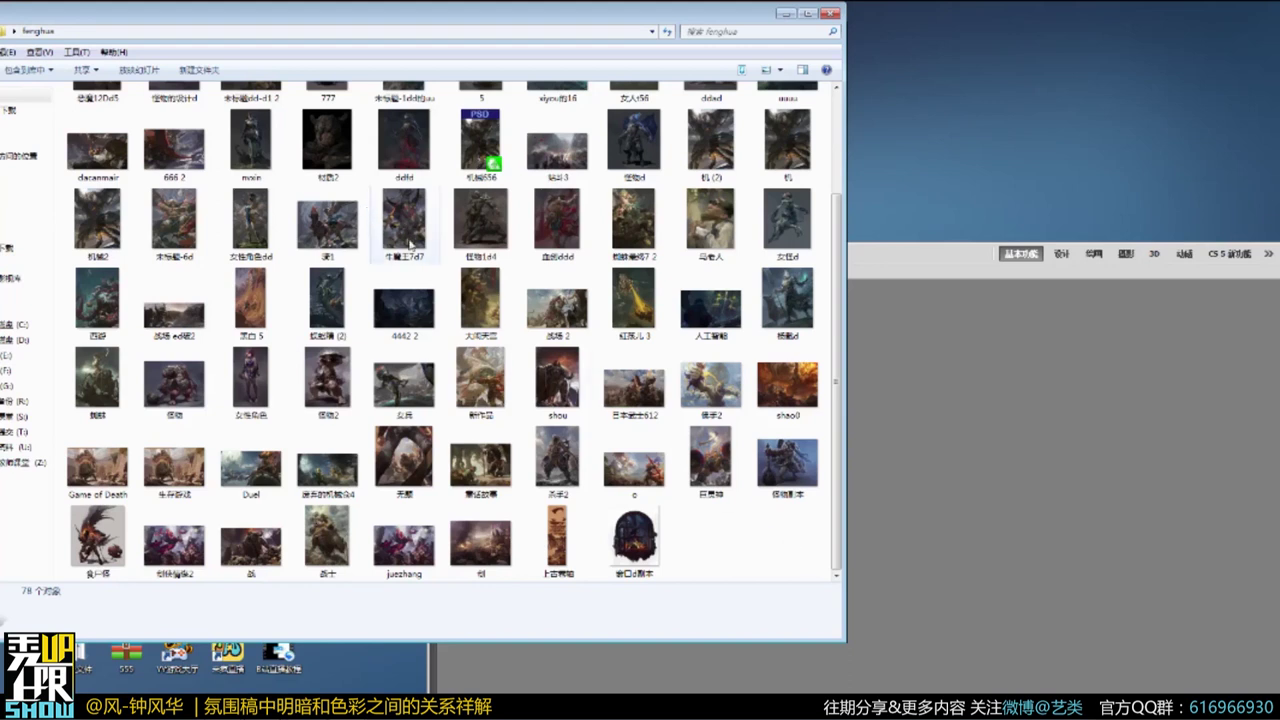
{"action": "left_click_drag", "start_coordinate": [571, 296], "coordinate": [1007, 448]}
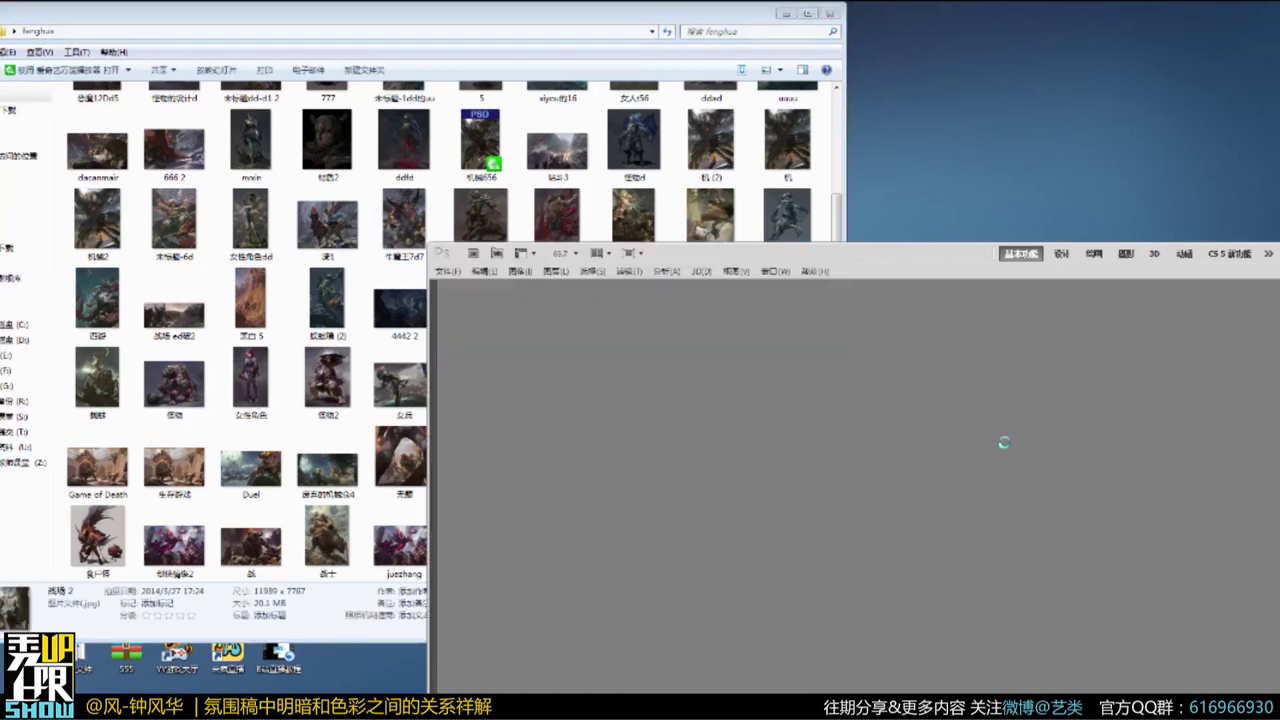
{"action": "key", "text": "f"}
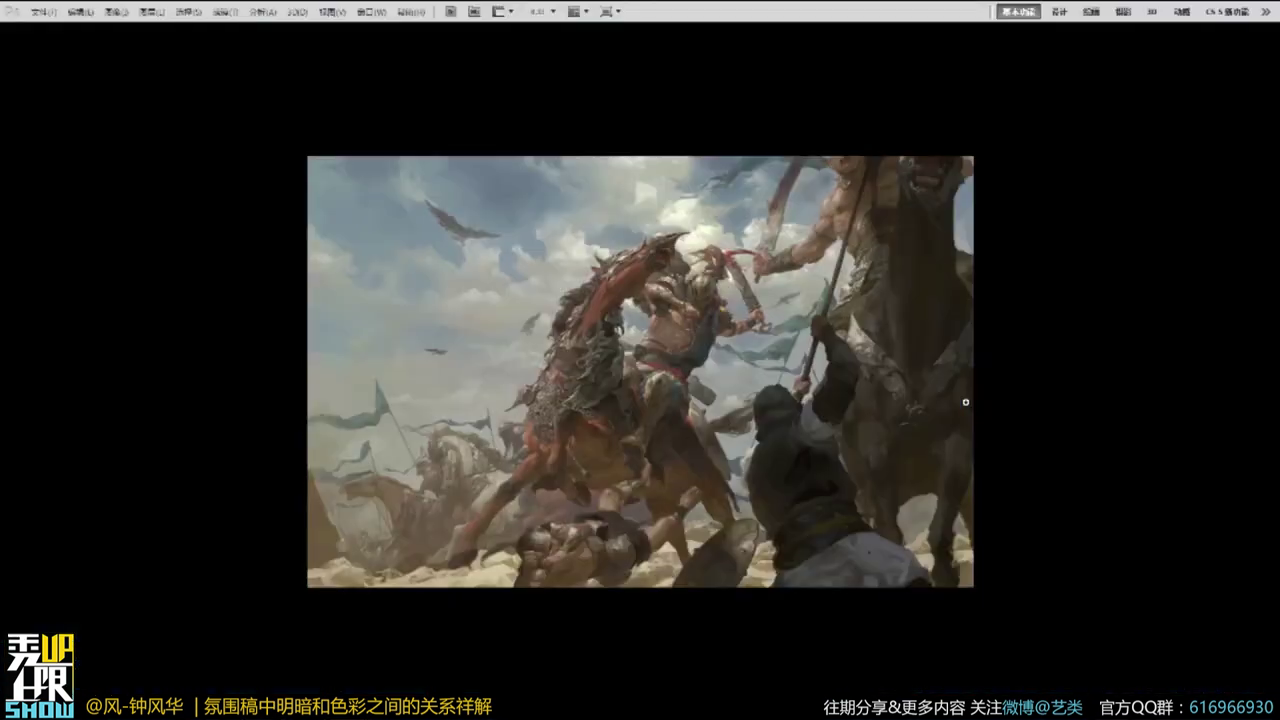
Enlarge the battle painting to 25% and examine the armoured horse, helmeted rider and surrounding sky.
{"action": "left_click", "coordinate": [761, 349]}
{"action": "left_click", "coordinate": [761, 349]}
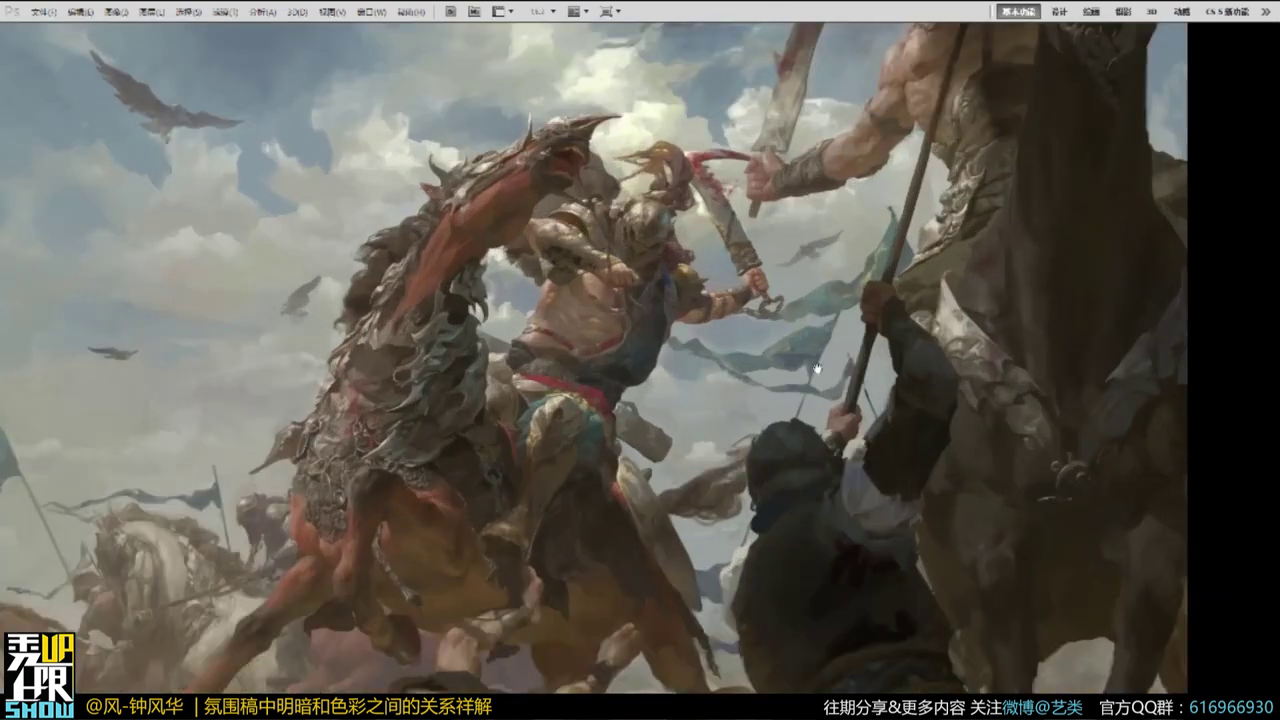
{"action": "left_click", "coordinate": [521, 469]}
{"action": "left_click_drag", "start_coordinate": [775, 409], "coordinate": [783, 467]}
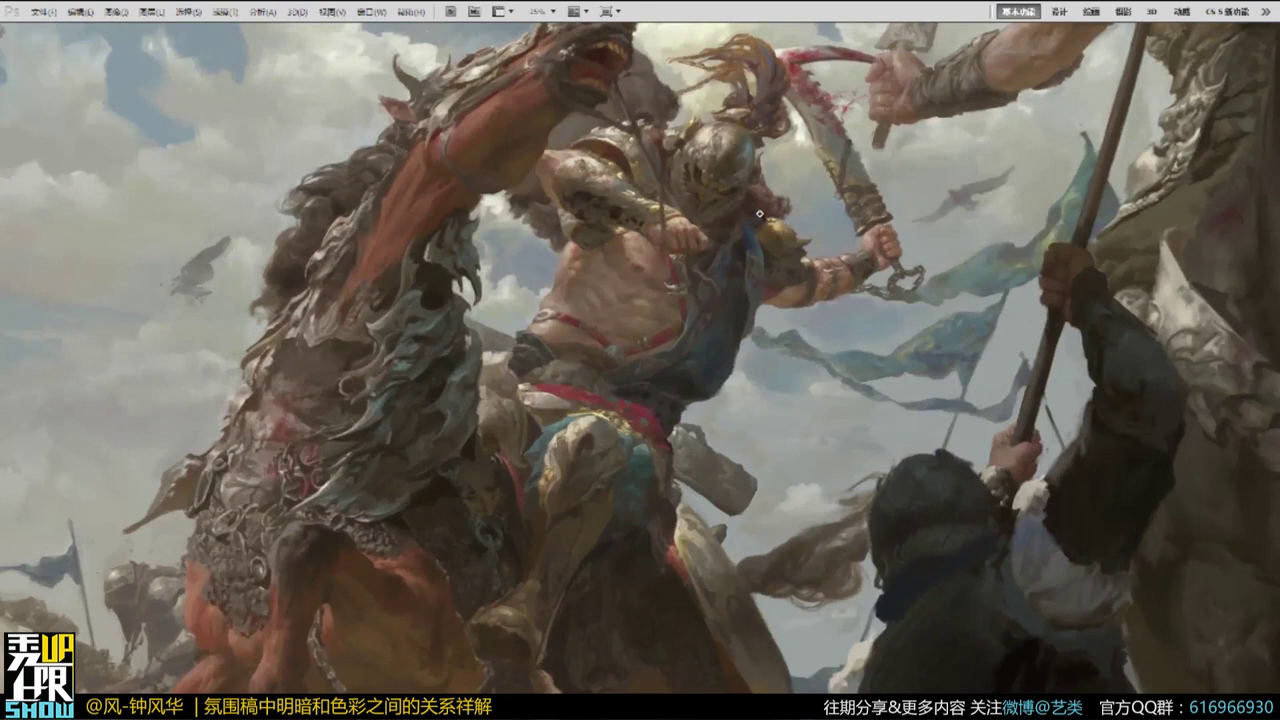
{"action": "left_click_drag", "start_coordinate": [802, 244], "coordinate": [814, 270]}
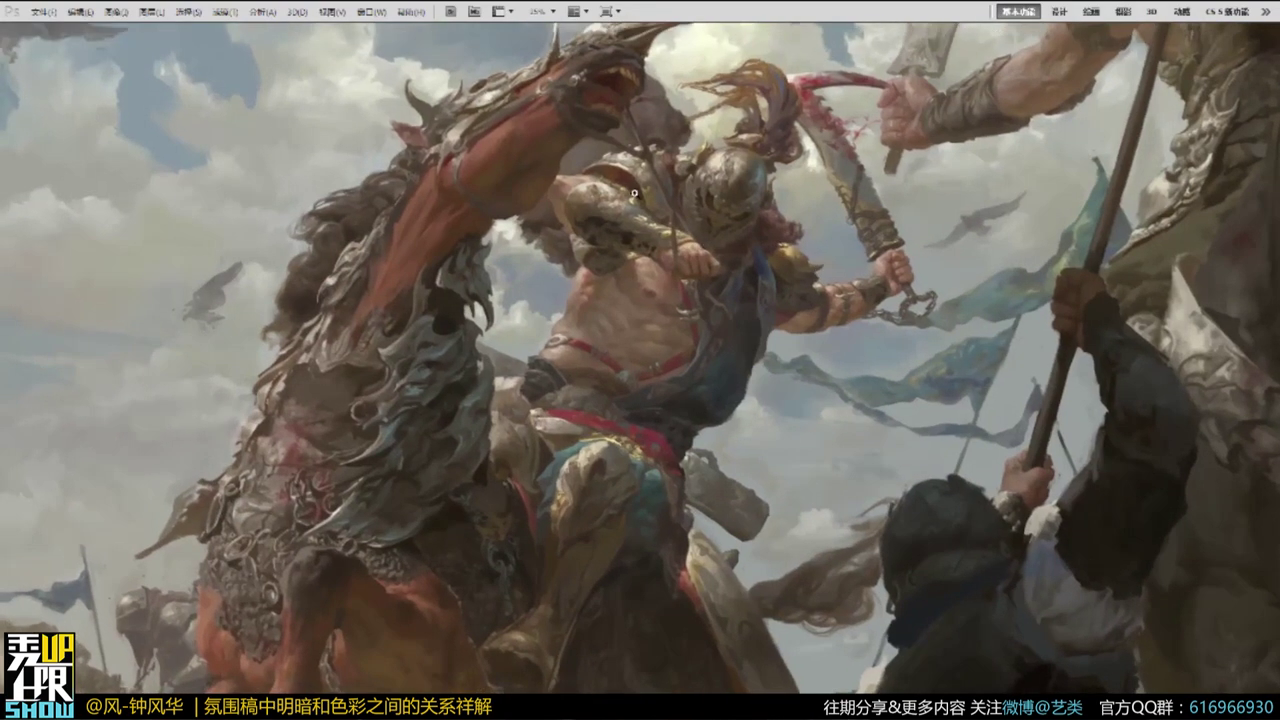
{"action": "left_click_drag", "start_coordinate": [721, 279], "coordinate": [761, 239]}
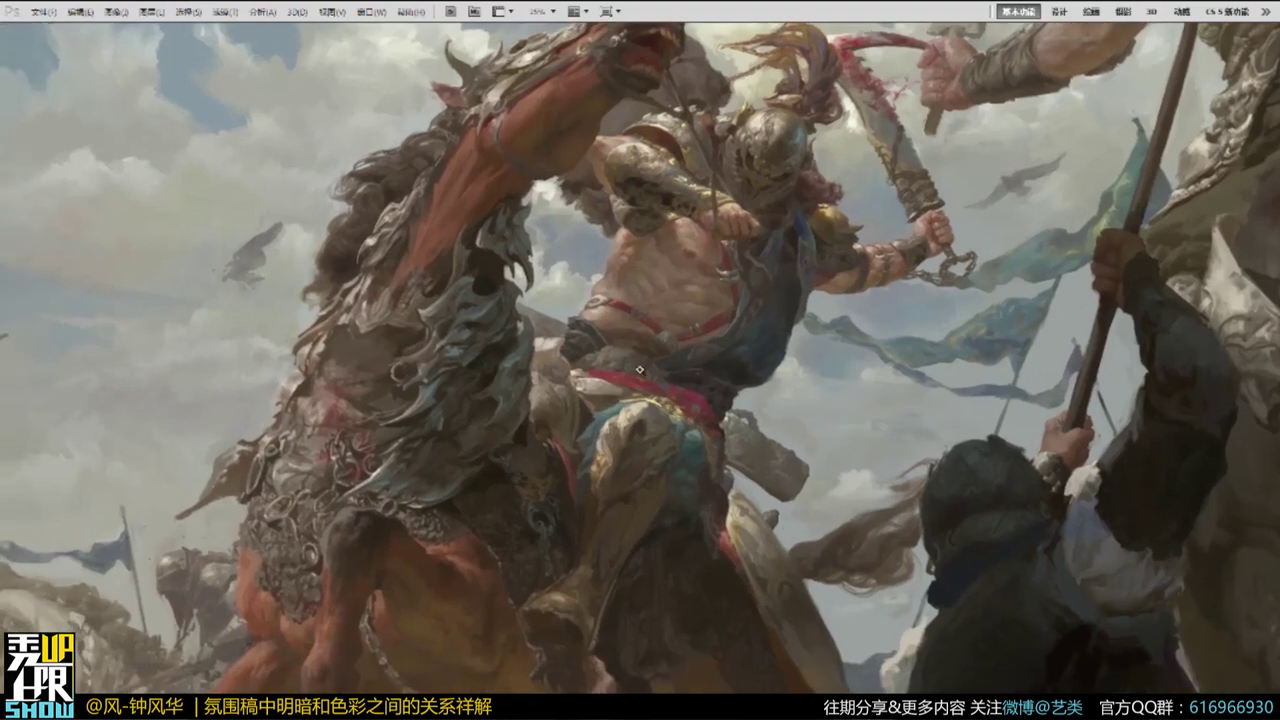
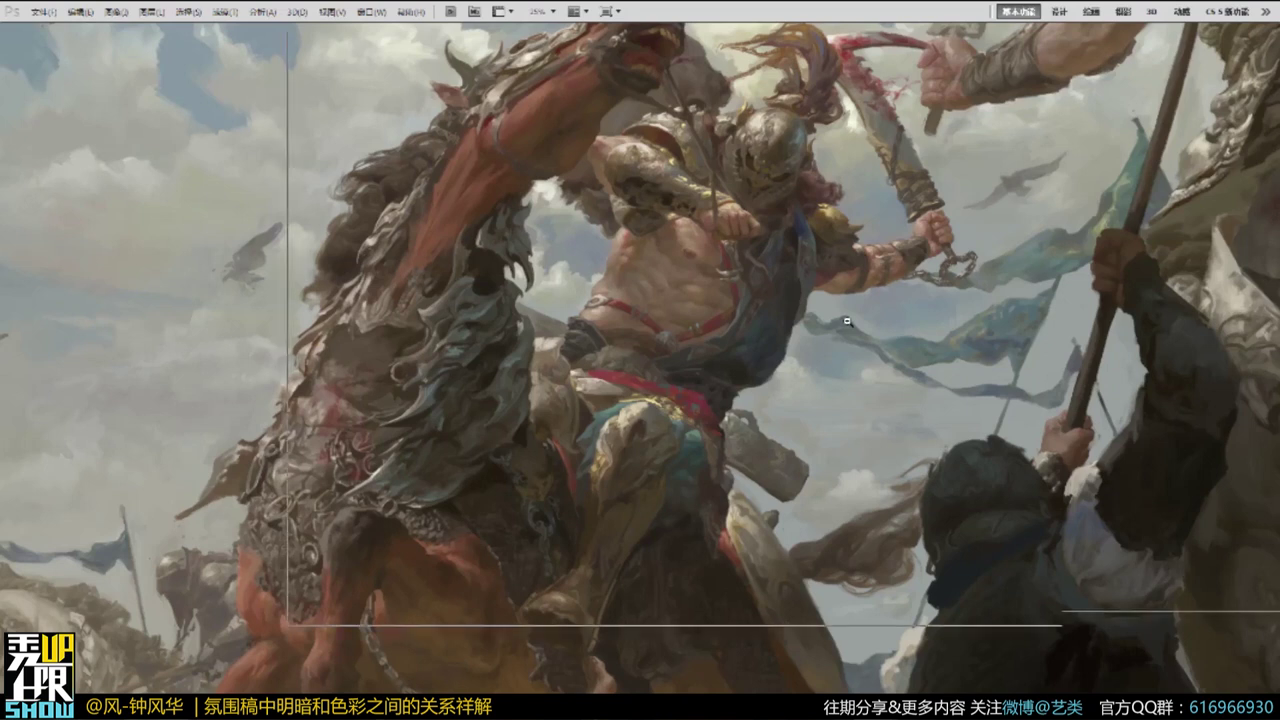
Compare the battle painting at a smaller size without the menu bar and examine the raised blade and dark horseman up close.
{"action": "left_click", "coordinate": [847, 321], "text": "alt"}
{"action": "left_click", "coordinate": [847, 321], "text": "alt"}
{"action": "mouse_move", "coordinate": [940, 379]}
{"action": "left_mouse_down"}
{"action": "mouse_move", "coordinate": [757, 371]}
{"action": "mouse_move", "coordinate": [679, 490]}
{"action": "left_mouse_up"}
{"action": "key", "text": "f"}
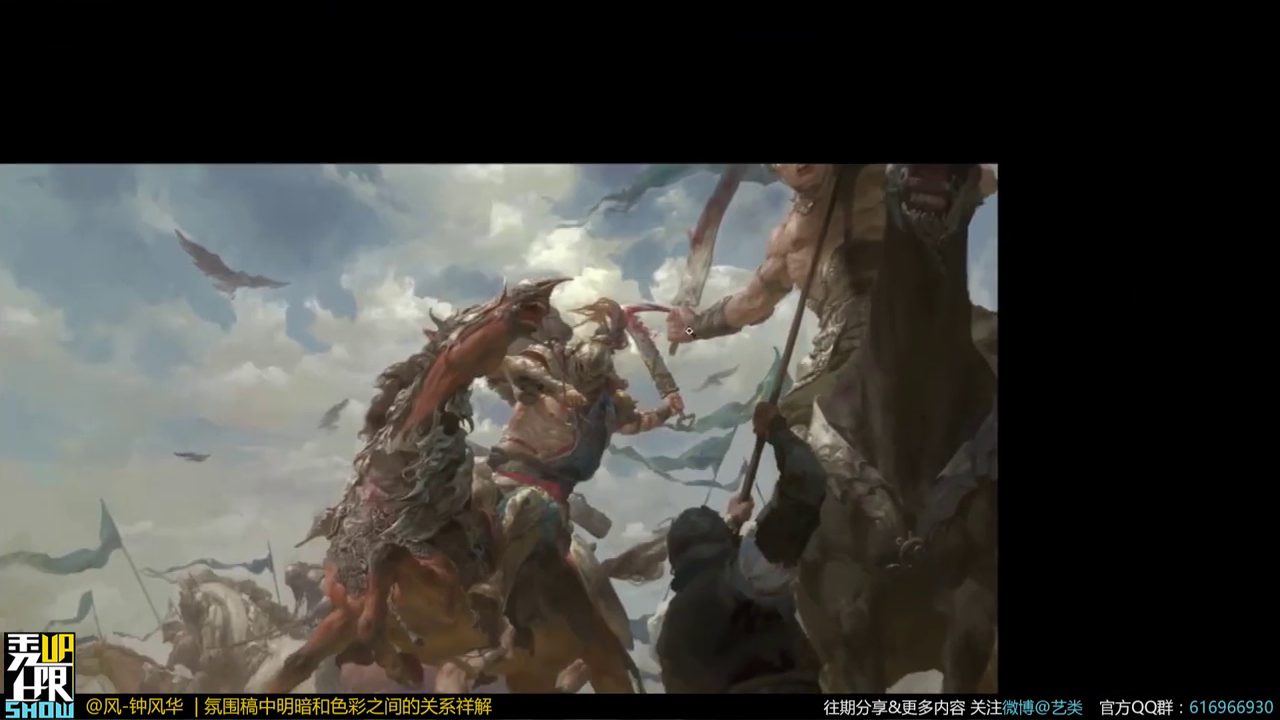
{"action": "left_click", "coordinate": [699, 322]}
{"action": "left_click", "coordinate": [699, 322]}
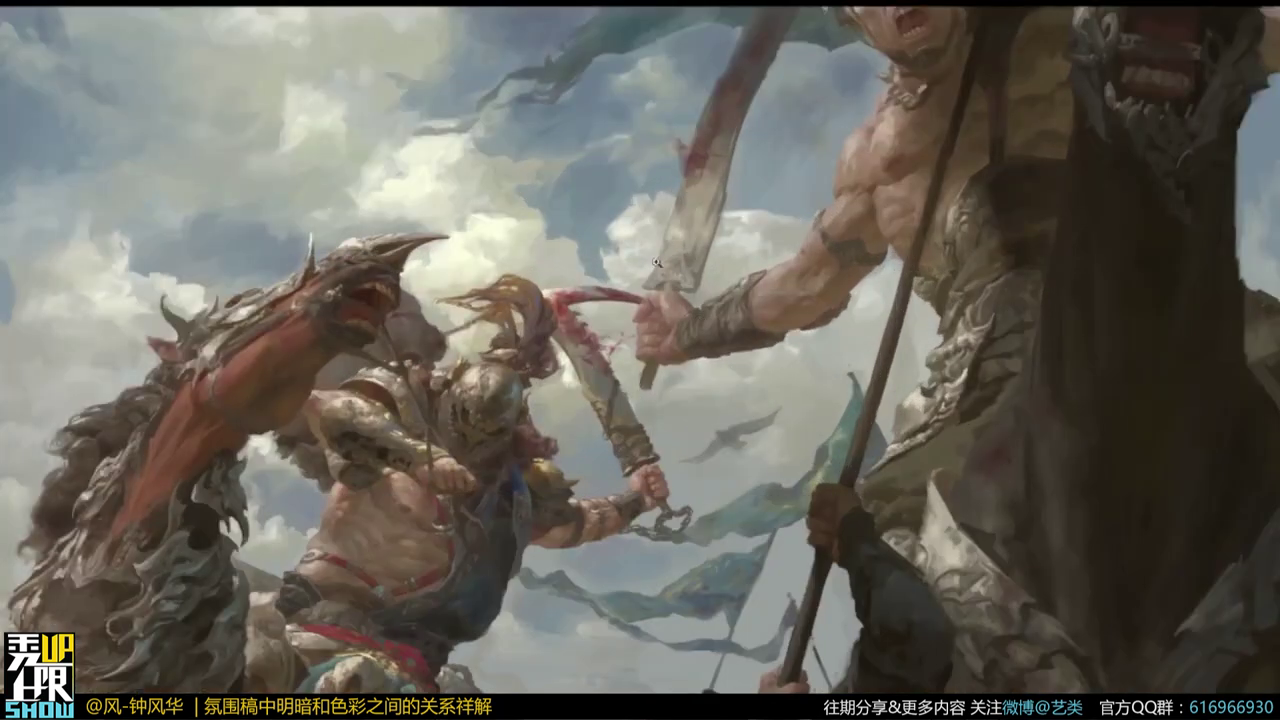
Examine the sky and raised blade of the battle painting, leave full-screen view and close 战场 2.
{"action": "left_click_drag", "start_coordinate": [783, 244], "coordinate": [765, 412]}
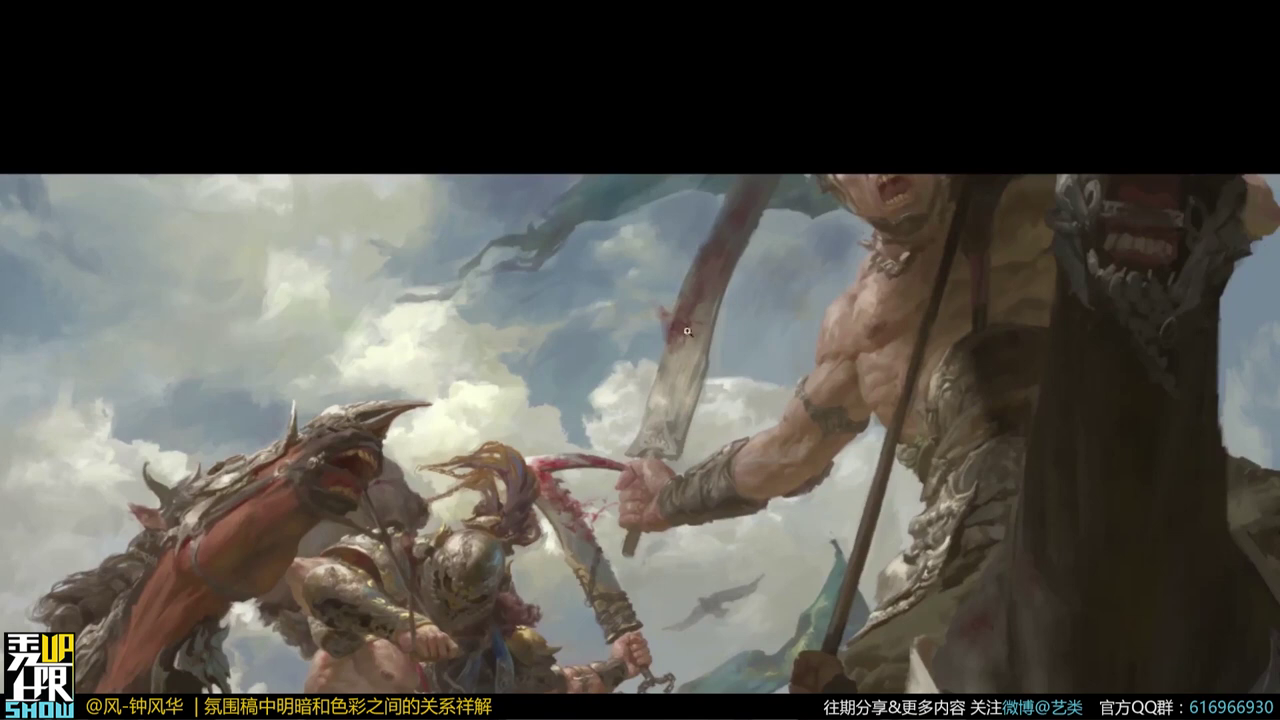
{"action": "key", "text": "f"}
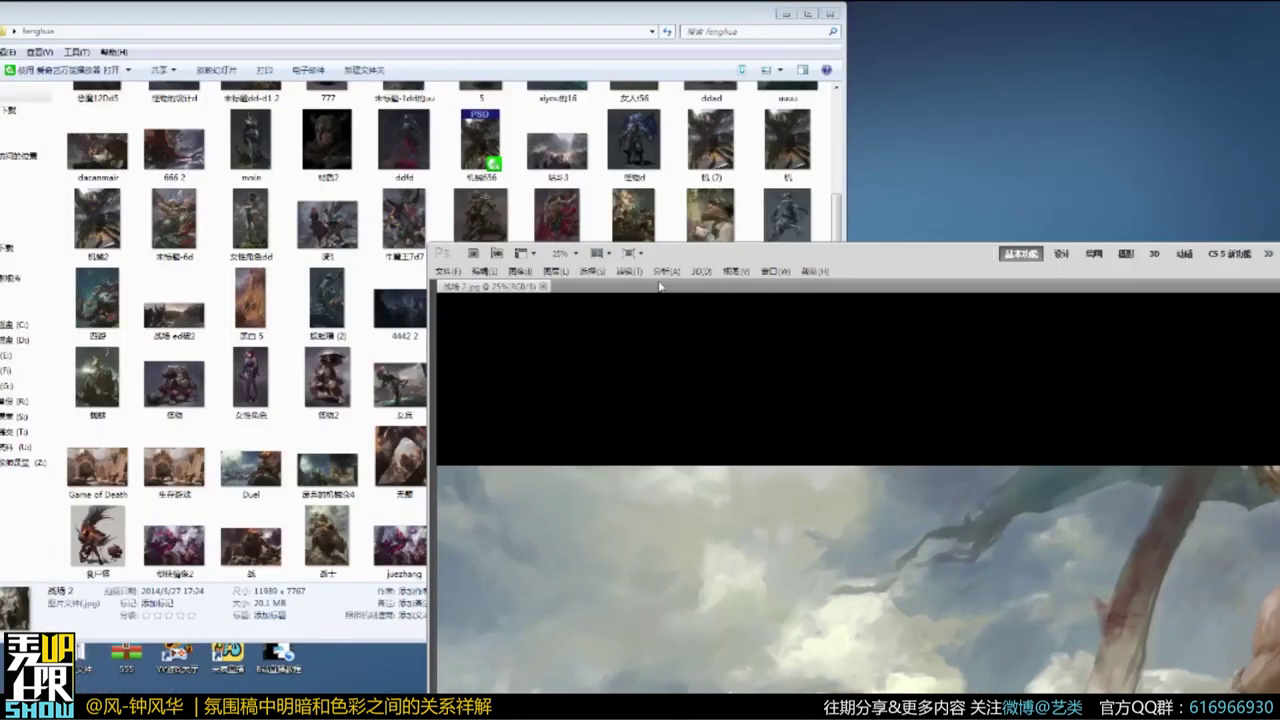
{"action": "left_click_drag", "start_coordinate": [662, 288], "coordinate": [589, 440]}
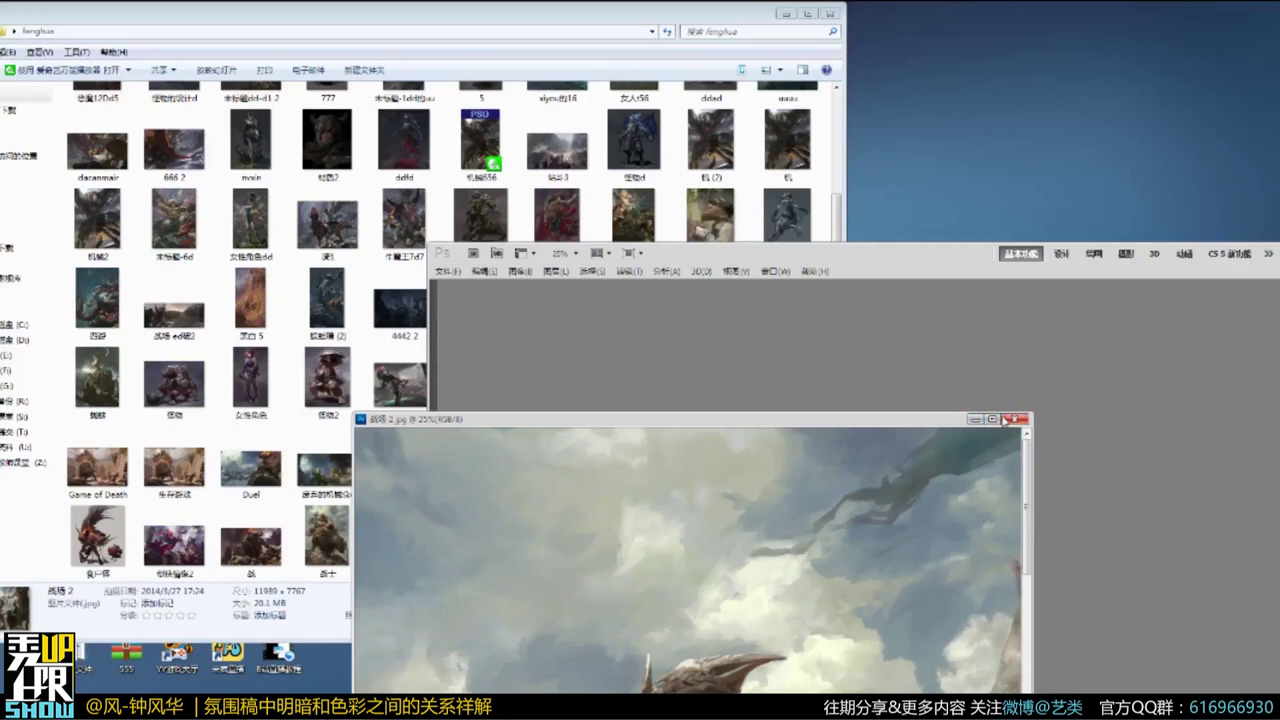
{"action": "left_click", "coordinate": [1011, 419]}
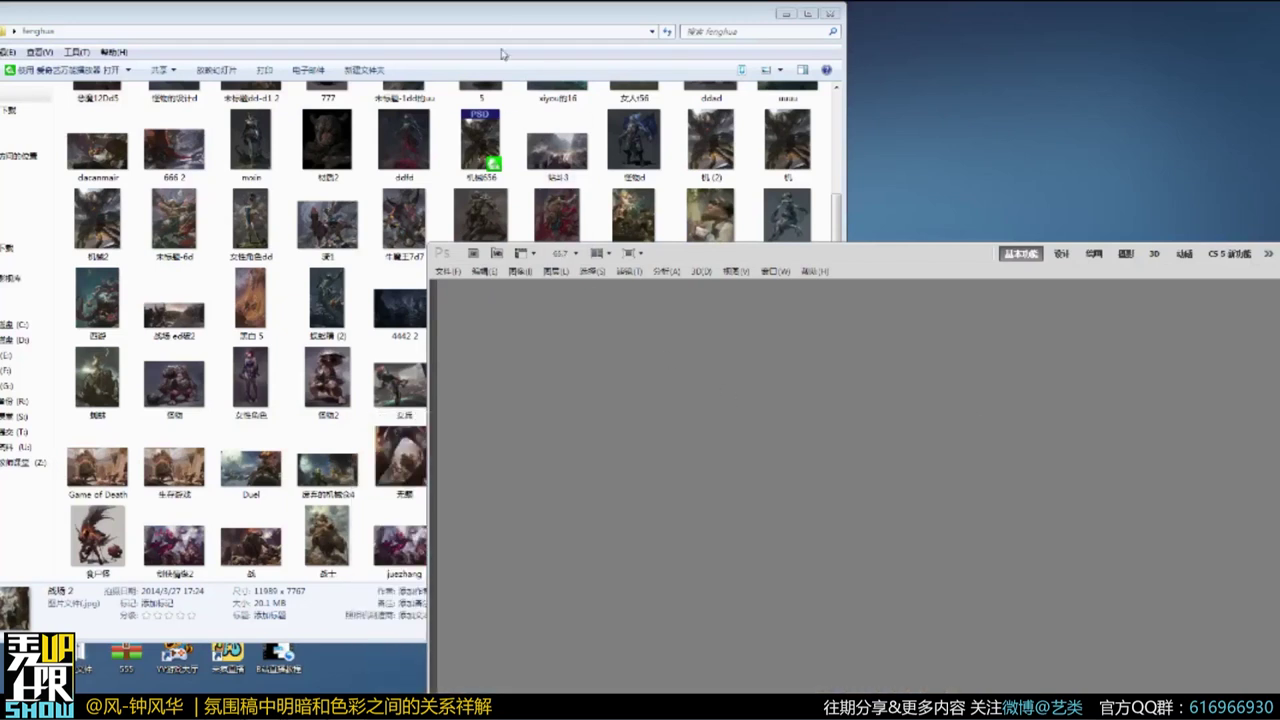
Bring the fenghua folder window forward, look over the artwork thumbnails and minimise the folder.
{"action": "left_click", "coordinate": [511, 20]}
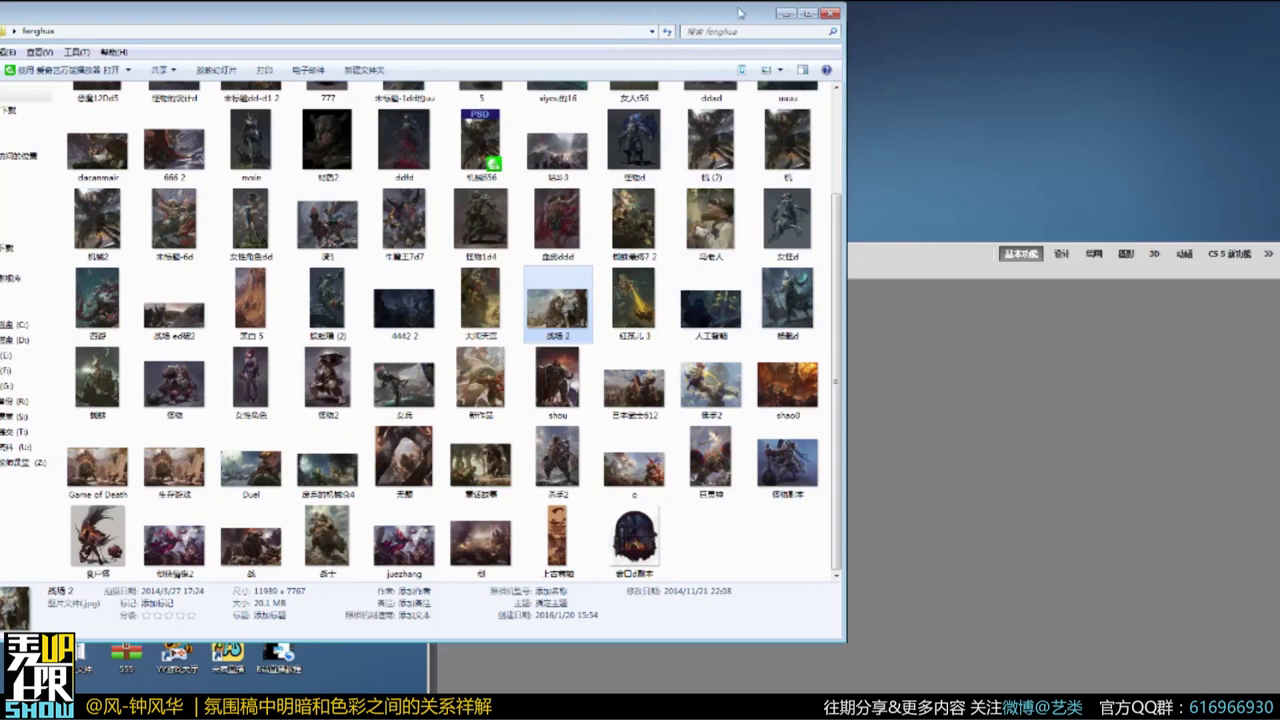
{"action": "left_click_drag", "start_coordinate": [740, 12], "coordinate": [881, 12]}
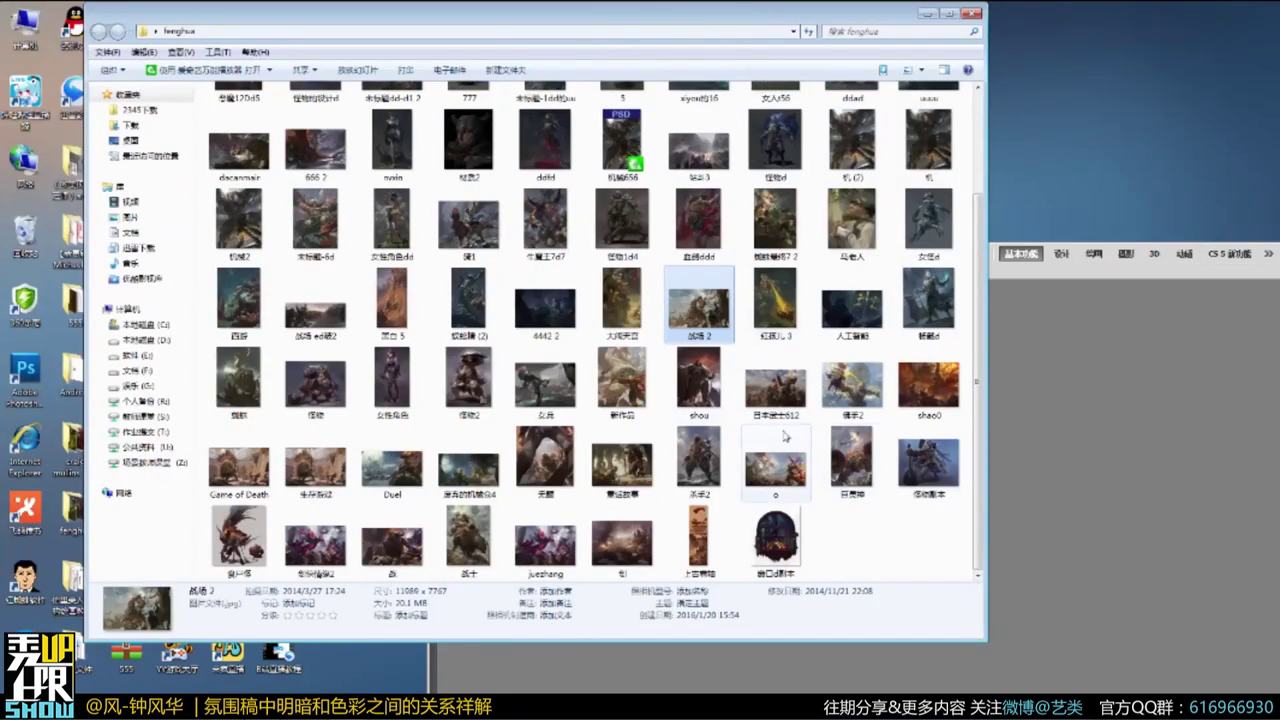
{"action": "left_click", "coordinate": [919, 573]}
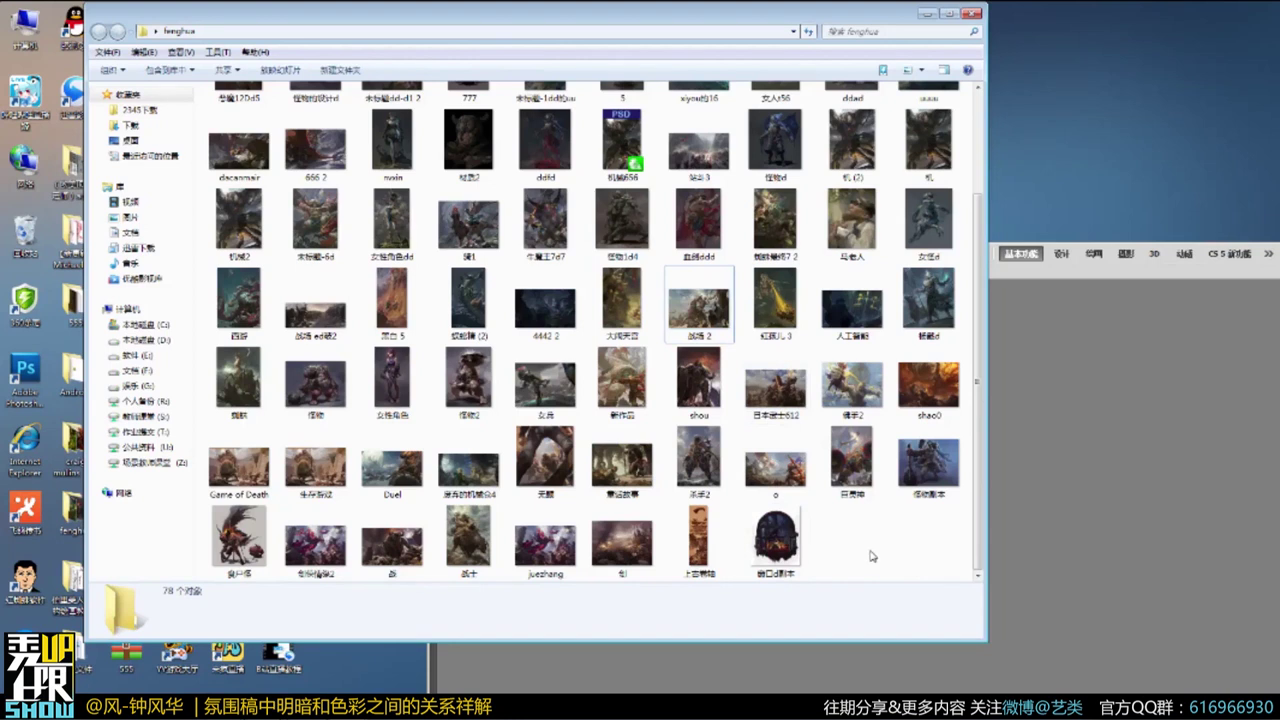
{"action": "left_click", "coordinate": [927, 13]}
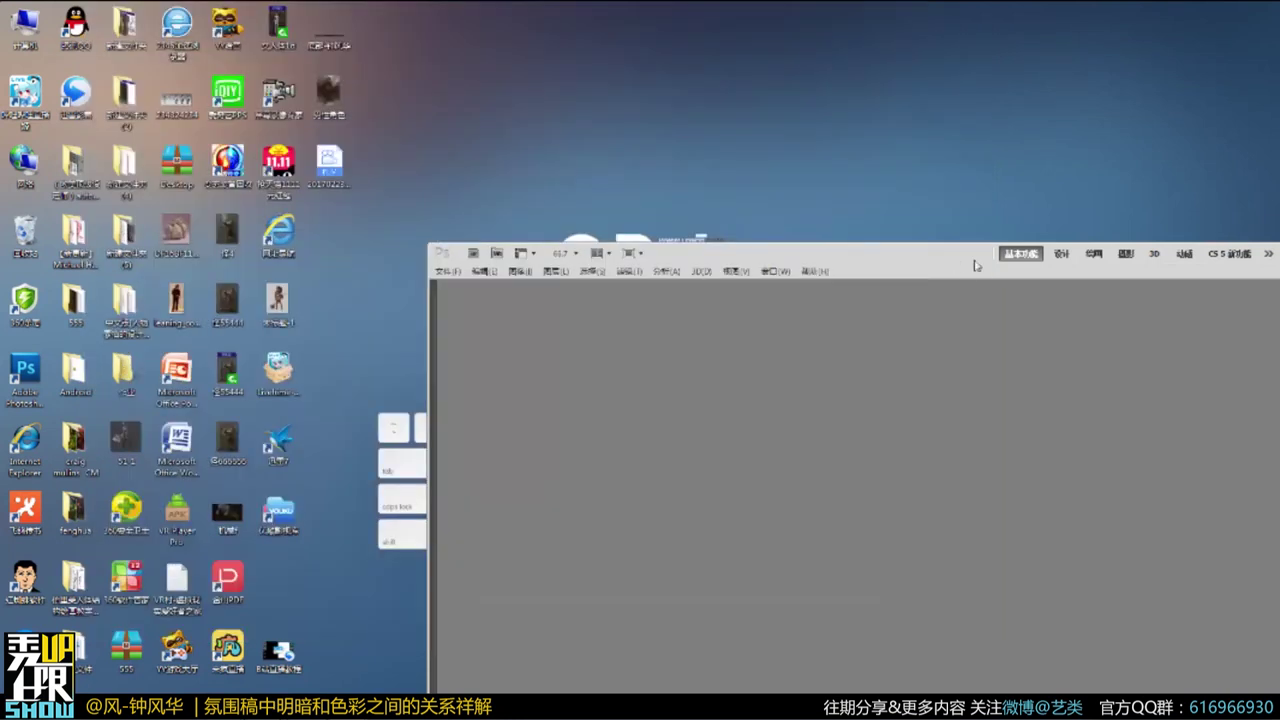
Reposition the Photoshop window, create a new white document with the offered settings and show it in full-screen view.
{"action": "left_click_drag", "start_coordinate": [940, 256], "coordinate": [598, 178]}
{"action": "left_click", "coordinate": [107, 194]}
{"action": "left_click", "coordinate": [116, 208]}
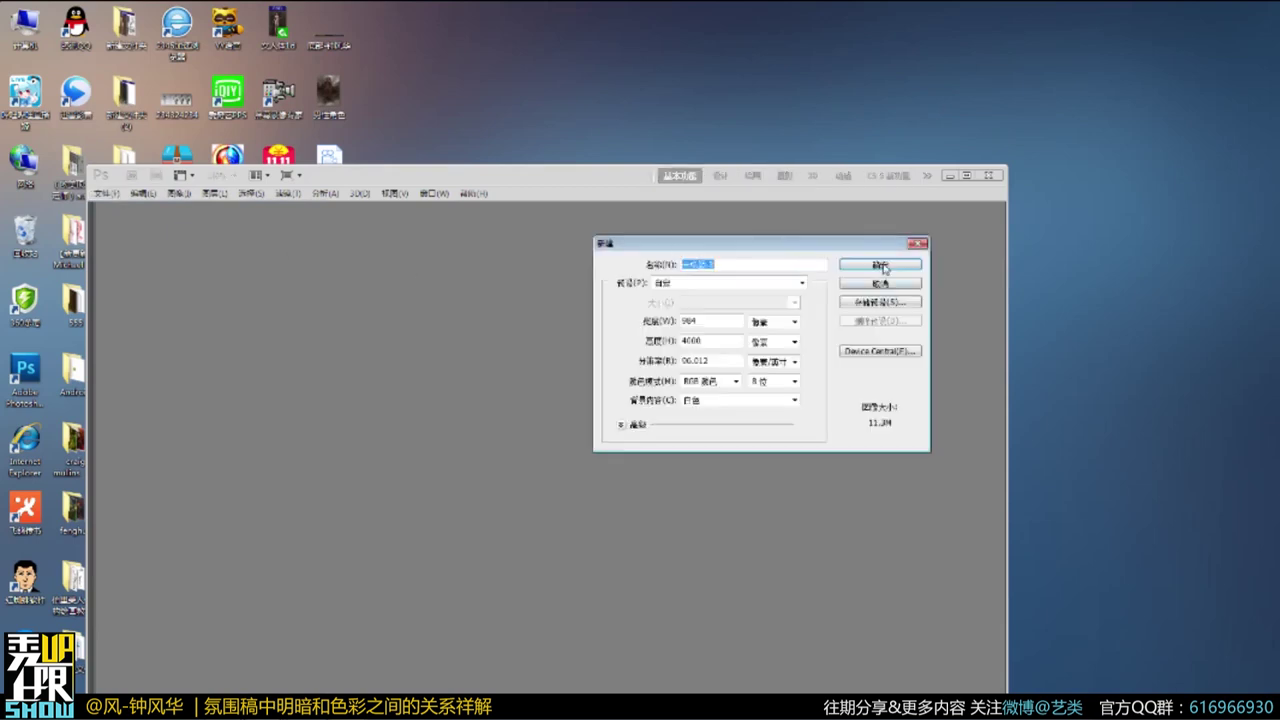
{"action": "left_click", "coordinate": [886, 268]}
{"action": "key", "text": "f"}
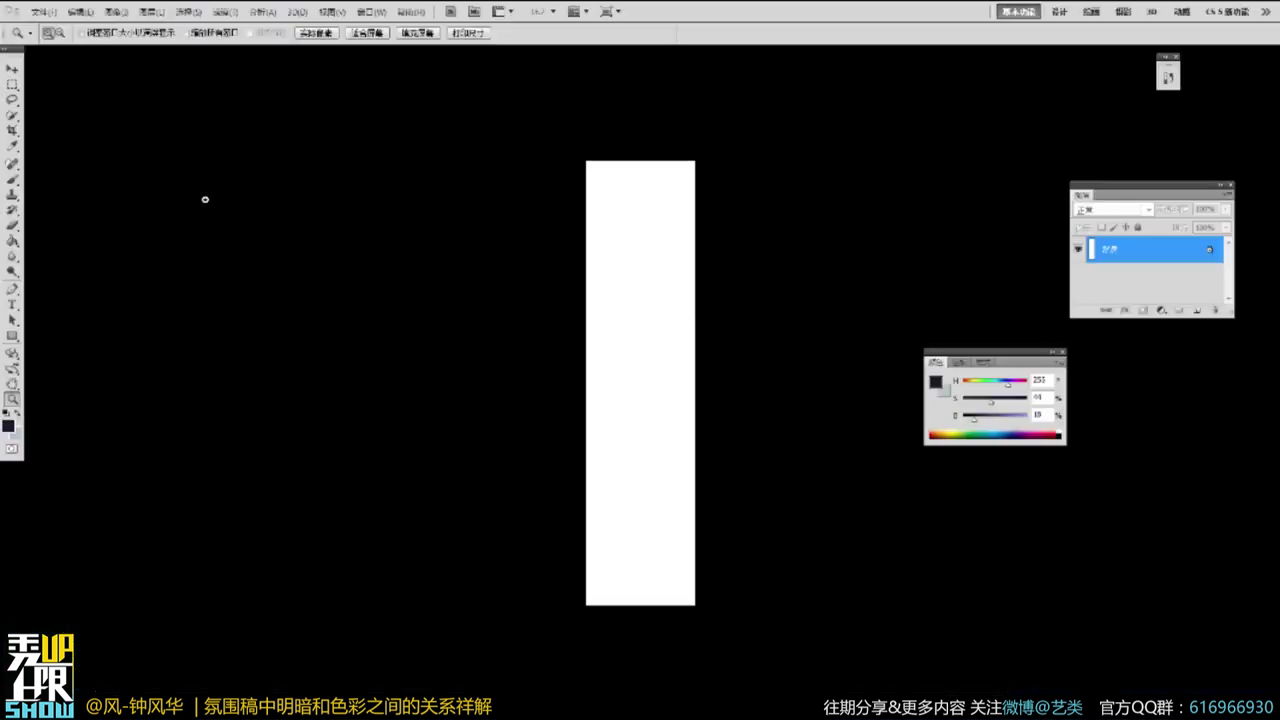
Crop the tall white canvas to a square from its upper end and enlarge it in full-screen view without the menu bar.
{"action": "left_click", "coordinate": [13, 131]}
{"action": "left_click_drag", "start_coordinate": [531, 145], "coordinate": [768, 266]}
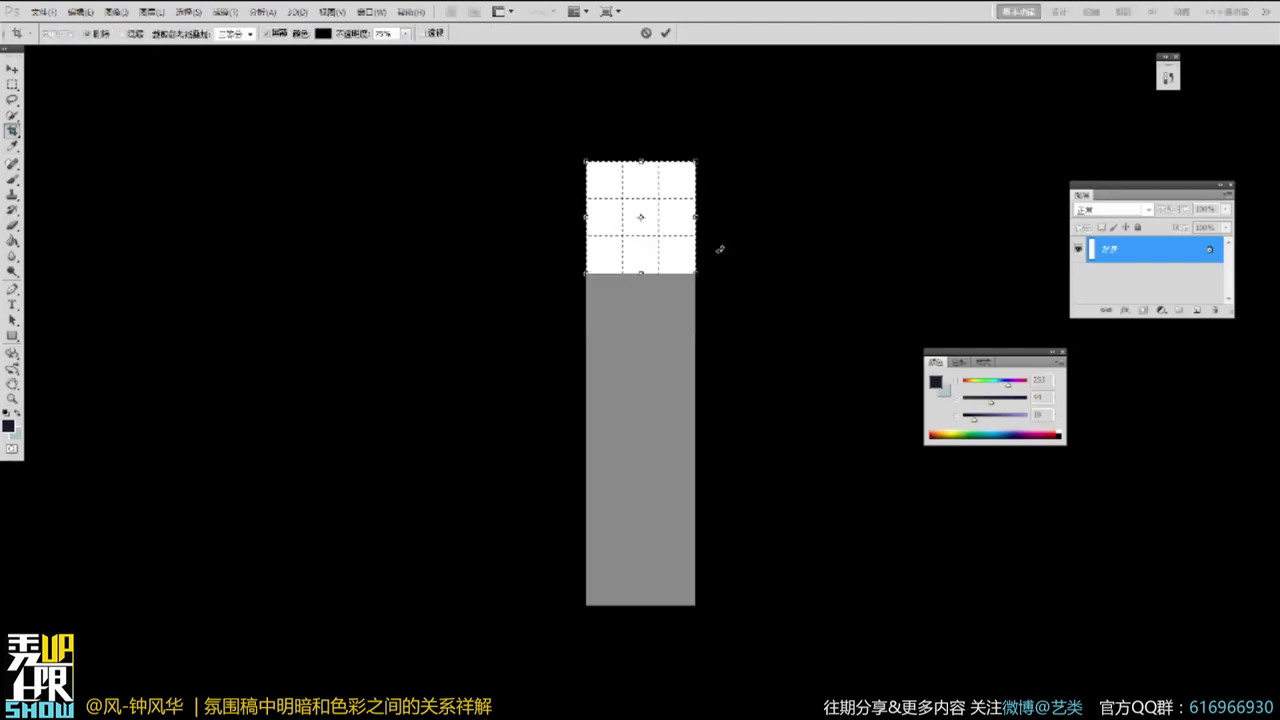
{"action": "double_click", "coordinate": [673, 222]}
{"action": "key", "text": "f"}
{"action": "key", "text": "z"}
{"action": "left_click", "coordinate": [671, 393]}
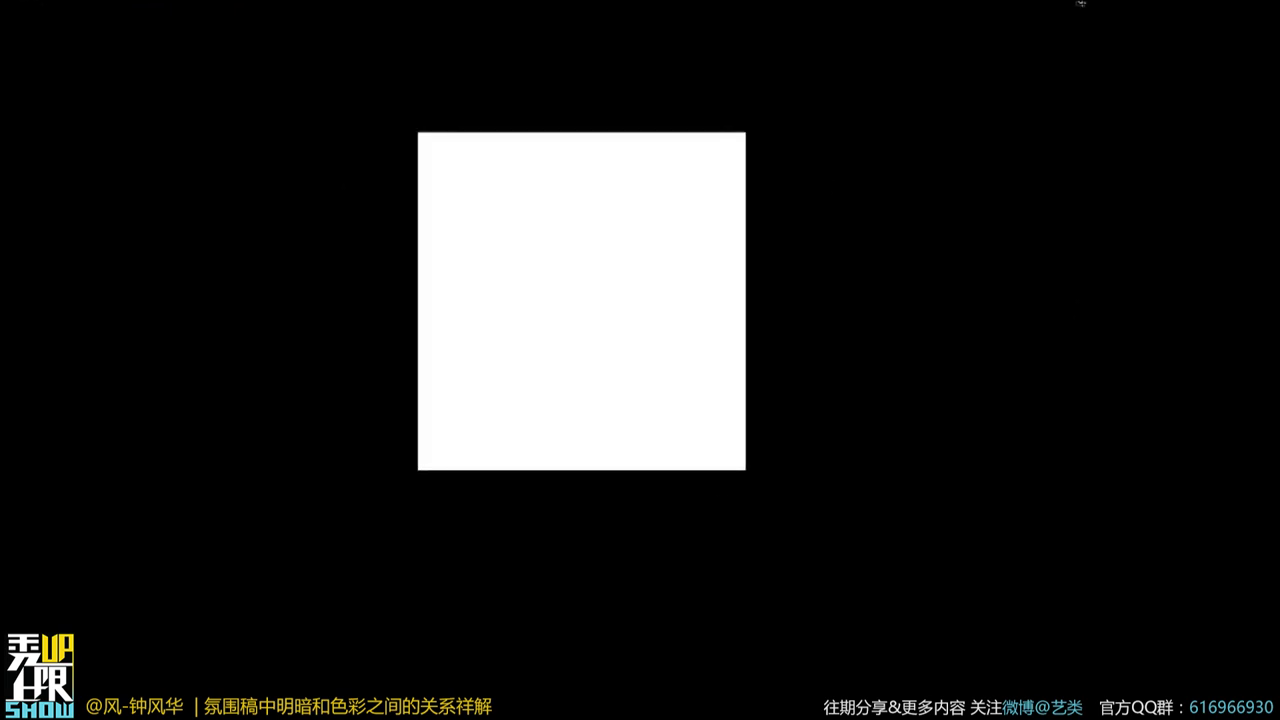
{"action": "left_click", "coordinate": [857, 347]}
{"action": "left_click_drag", "start_coordinate": [580, 298], "coordinate": [784, 432]}
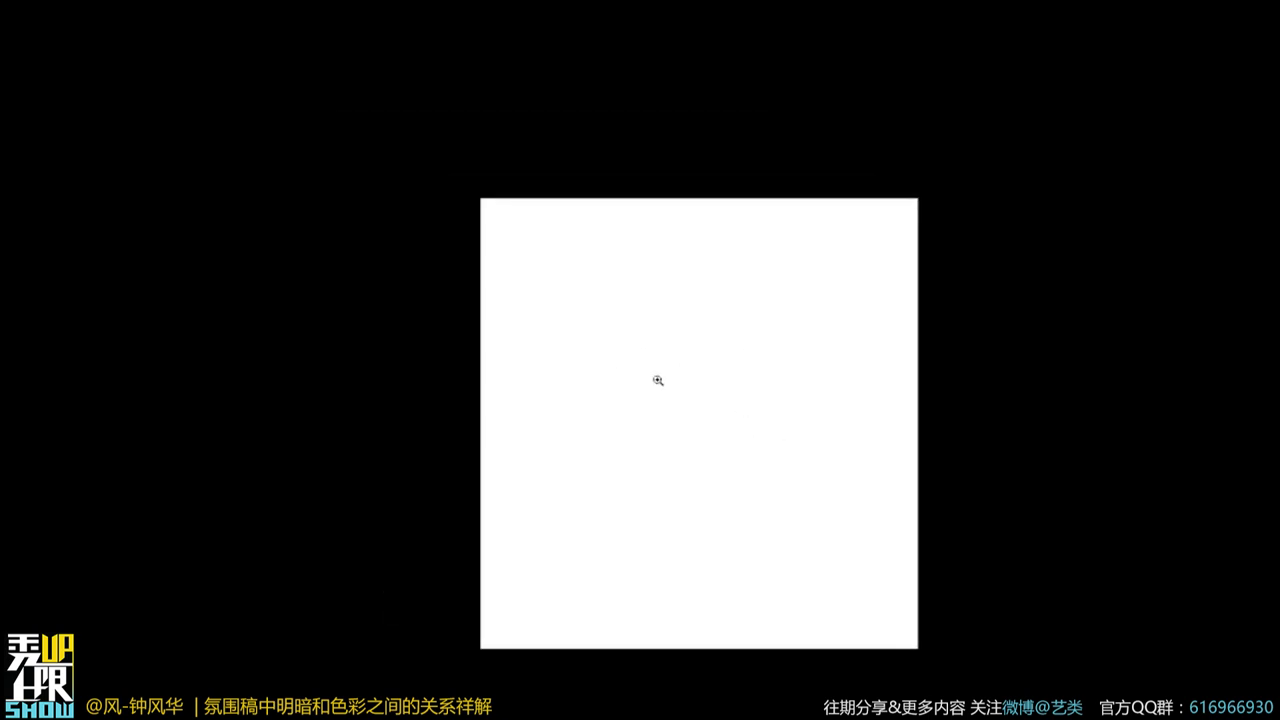
{"action": "left_click", "coordinate": [658, 380]}
Sketch a mannequin's egg-shaped ribcage, waist, pelvis, both legs and feet with the Brush tool.
{"action": "key", "text": "b"}
{"action": "mouse_move", "coordinate": [608, 345]}
{"action": "left_mouse_down"}
{"action": "mouse_move", "coordinate": [660, 349]}
{"action": "mouse_move", "coordinate": [668, 310]}
{"action": "mouse_move", "coordinate": [614, 374]}
{"action": "mouse_move", "coordinate": [658, 430]}
{"action": "mouse_move", "coordinate": [663, 313]}
{"action": "mouse_move", "coordinate": [706, 367]}
{"action": "mouse_move", "coordinate": [695, 399]}
{"action": "mouse_move", "coordinate": [693, 339]}
{"action": "mouse_move", "coordinate": [712, 381]}
{"action": "mouse_move", "coordinate": [692, 385]}
{"action": "mouse_move", "coordinate": [653, 440]}
{"action": "mouse_move", "coordinate": [693, 460]}
{"action": "mouse_move", "coordinate": [731, 432]}
{"action": "mouse_move", "coordinate": [662, 442]}
{"action": "mouse_move", "coordinate": [661, 479]}
{"action": "mouse_move", "coordinate": [720, 424]}
{"action": "mouse_move", "coordinate": [697, 454]}
{"action": "mouse_move", "coordinate": [652, 437]}
{"action": "mouse_move", "coordinate": [714, 426]}
{"action": "mouse_move", "coordinate": [697, 487]}
{"action": "mouse_move", "coordinate": [659, 483]}
{"action": "mouse_move", "coordinate": [718, 491]}
{"action": "mouse_move", "coordinate": [646, 493]}
{"action": "mouse_move", "coordinate": [625, 537]}
{"action": "mouse_move", "coordinate": [685, 508]}
{"action": "mouse_move", "coordinate": [635, 536]}
{"action": "mouse_move", "coordinate": [643, 563]}
{"action": "mouse_move", "coordinate": [665, 494]}
{"action": "mouse_move", "coordinate": [694, 502]}
{"action": "mouse_move", "coordinate": [657, 487]}
{"action": "mouse_move", "coordinate": [689, 499]}
{"action": "mouse_move", "coordinate": [658, 525]}
{"action": "mouse_move", "coordinate": [652, 501]}
{"action": "mouse_move", "coordinate": [687, 512]}
{"action": "mouse_move", "coordinate": [660, 565]}
{"action": "left_mouse_up"}
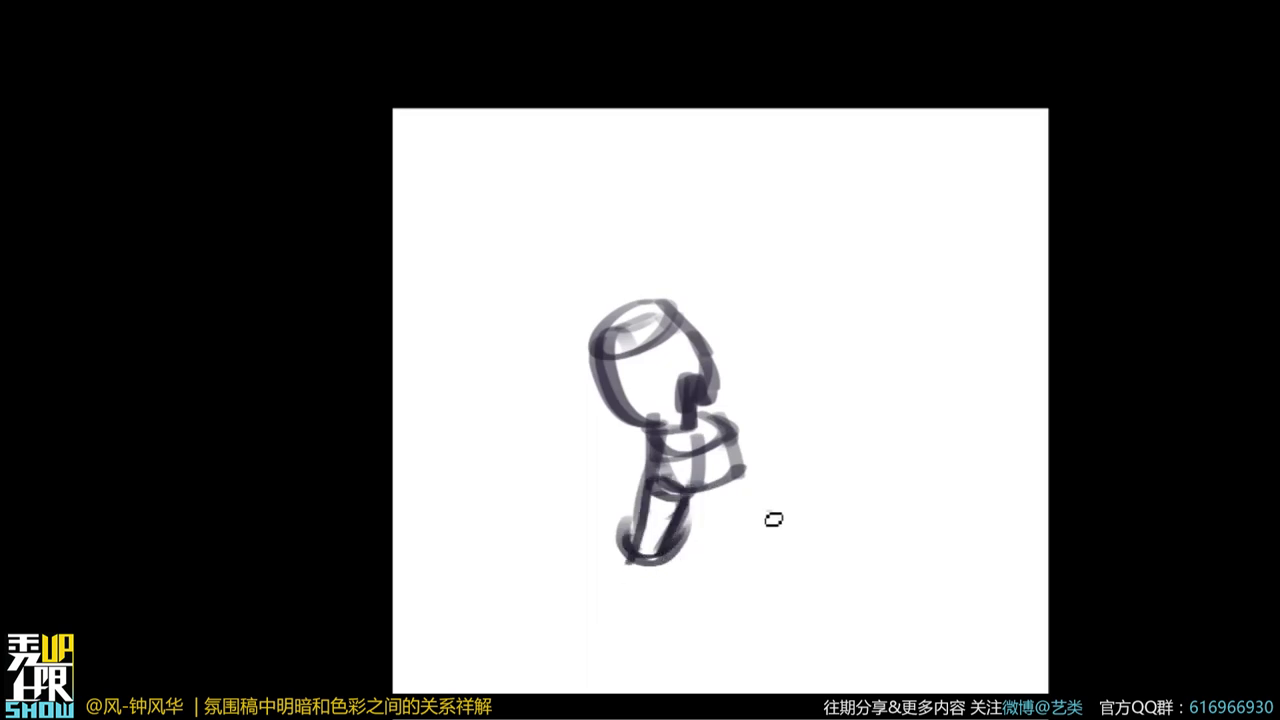
{"action": "mouse_move", "coordinate": [714, 498]}
{"action": "left_mouse_down"}
{"action": "mouse_move", "coordinate": [737, 528]}
{"action": "mouse_move", "coordinate": [712, 522]}
{"action": "mouse_move", "coordinate": [715, 545]}
{"action": "left_mouse_up"}
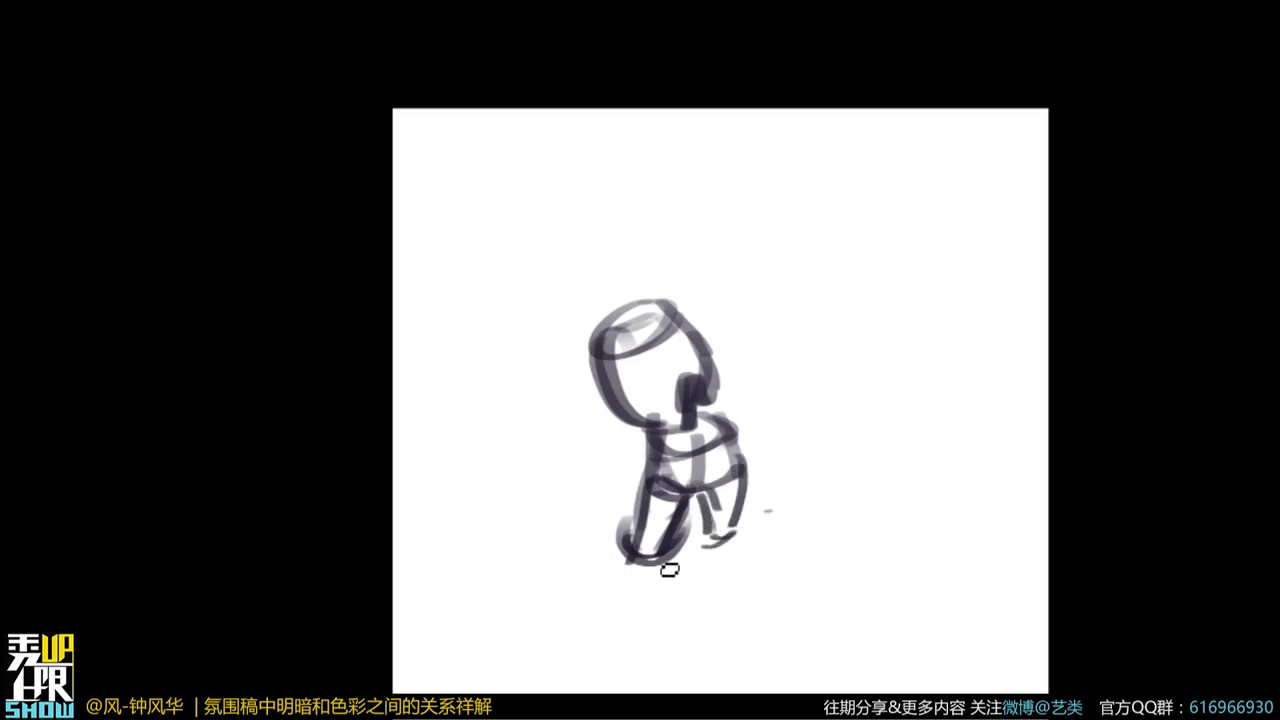
{"action": "mouse_move", "coordinate": [625, 562]}
{"action": "left_mouse_down"}
{"action": "mouse_move", "coordinate": [624, 622]}
{"action": "mouse_move", "coordinate": [651, 574]}
{"action": "mouse_move", "coordinate": [638, 653]}
{"action": "mouse_move", "coordinate": [624, 659]}
{"action": "mouse_move", "coordinate": [646, 684]}
{"action": "left_mouse_up"}
{"action": "left_click_drag", "start_coordinate": [641, 640], "coordinate": [678, 682]}
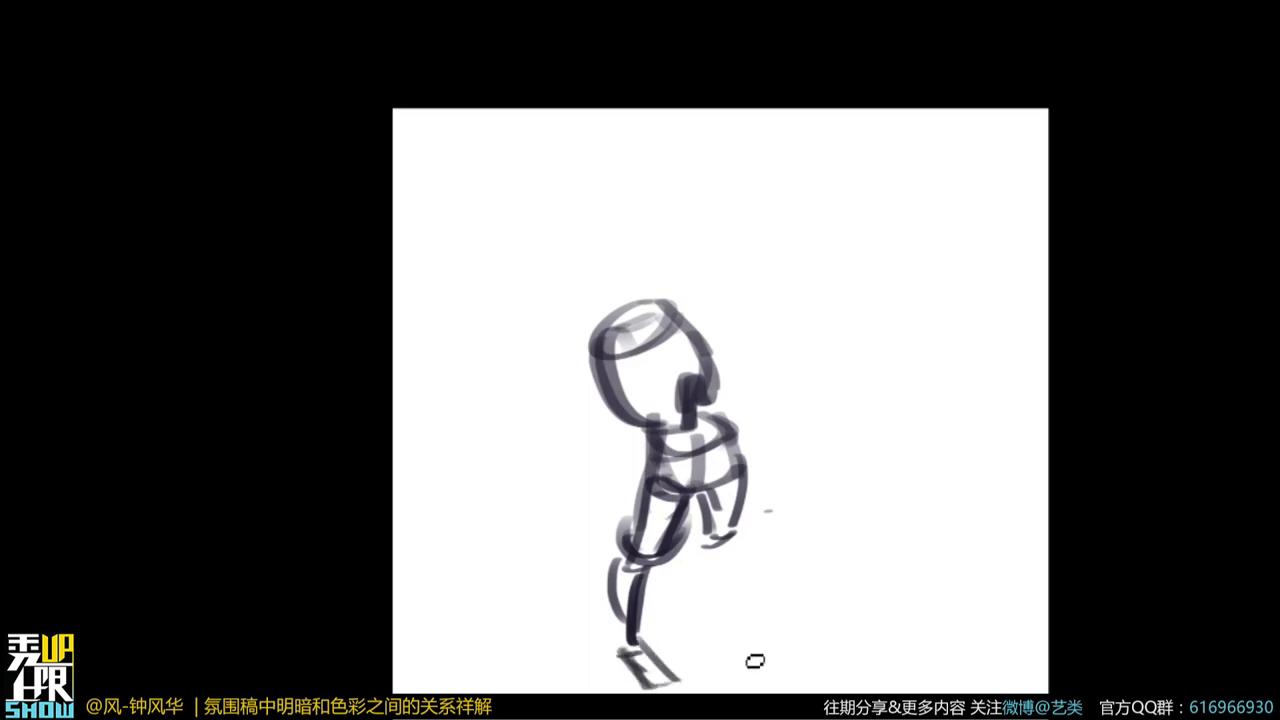
{"action": "mouse_move", "coordinate": [707, 553]}
{"action": "left_mouse_down"}
{"action": "mouse_move", "coordinate": [716, 583]}
{"action": "mouse_move", "coordinate": [742, 585]}
{"action": "mouse_move", "coordinate": [716, 591]}
{"action": "mouse_move", "coordinate": [752, 593]}
{"action": "mouse_move", "coordinate": [733, 548]}
{"action": "mouse_move", "coordinate": [705, 563]}
{"action": "mouse_move", "coordinate": [707, 587]}
{"action": "mouse_move", "coordinate": [752, 588]}
{"action": "left_mouse_up"}
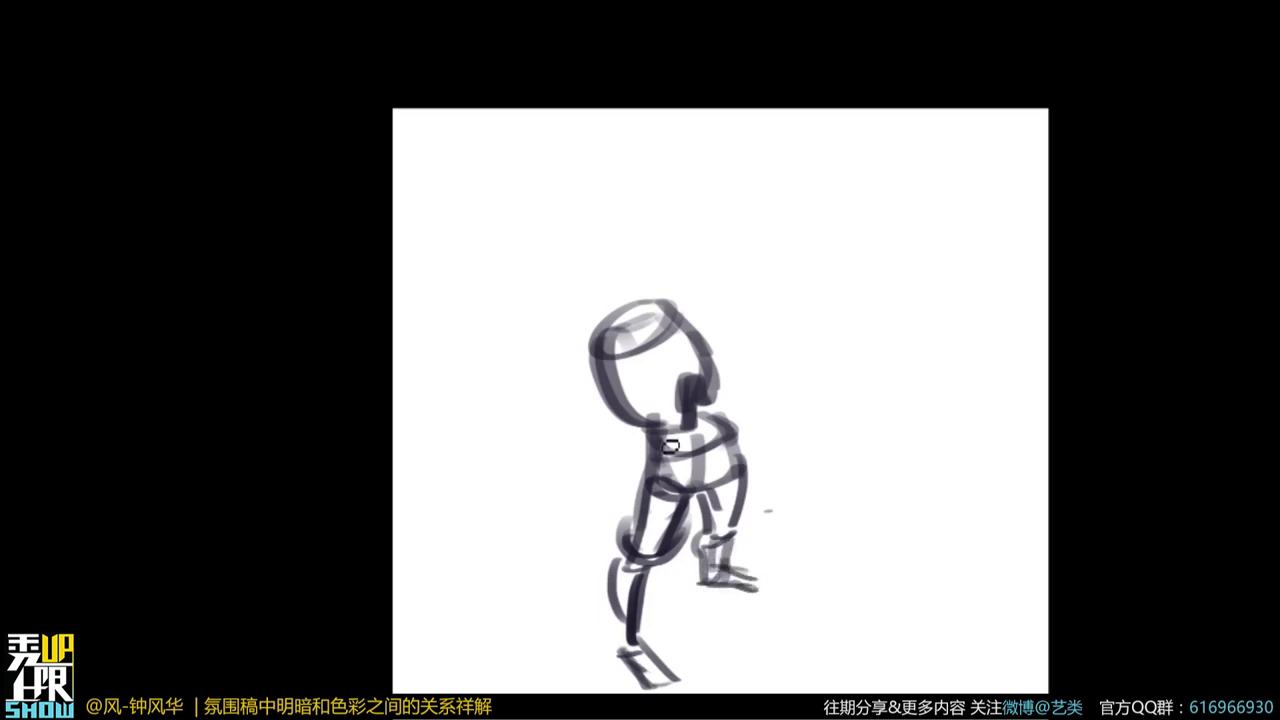
Add both arms, the shoulder joints and a blocky, downward-tilted head to the mannequin sketch.
{"action": "mouse_move", "coordinate": [593, 358]}
{"action": "left_mouse_down"}
{"action": "mouse_move", "coordinate": [608, 391]}
{"action": "mouse_move", "coordinate": [591, 366]}
{"action": "mouse_move", "coordinate": [579, 381]}
{"action": "mouse_move", "coordinate": [591, 465]}
{"action": "left_mouse_up"}
{"action": "mouse_move", "coordinate": [600, 380]}
{"action": "left_mouse_down"}
{"action": "mouse_move", "coordinate": [565, 445]}
{"action": "mouse_move", "coordinate": [603, 440]}
{"action": "left_mouse_up"}
{"action": "mouse_move", "coordinate": [648, 297]}
{"action": "left_mouse_down"}
{"action": "mouse_move", "coordinate": [679, 296]}
{"action": "mouse_move", "coordinate": [719, 311]}
{"action": "mouse_move", "coordinate": [692, 302]}
{"action": "mouse_move", "coordinate": [762, 446]}
{"action": "mouse_move", "coordinate": [740, 399]}
{"action": "mouse_move", "coordinate": [767, 433]}
{"action": "mouse_move", "coordinate": [723, 401]}
{"action": "mouse_move", "coordinate": [762, 416]}
{"action": "mouse_move", "coordinate": [765, 455]}
{"action": "left_mouse_up"}
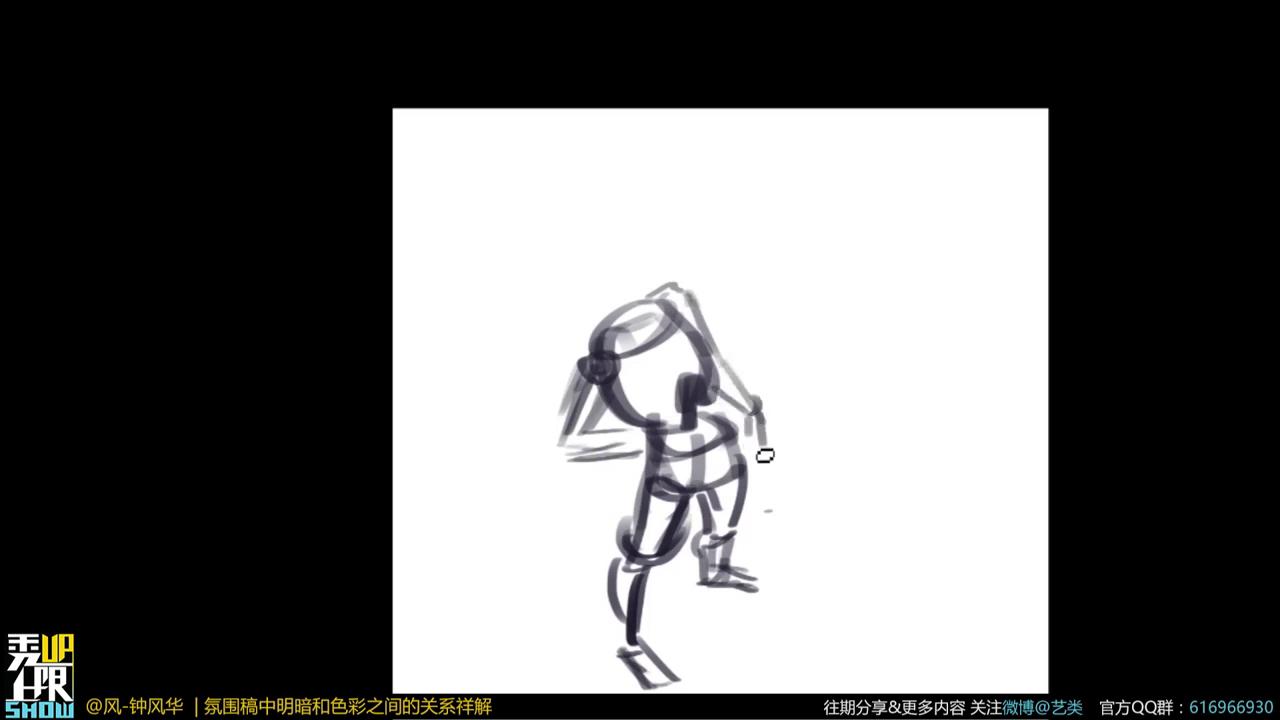
{"action": "mouse_move", "coordinate": [638, 287]}
{"action": "left_mouse_down"}
{"action": "mouse_move", "coordinate": [610, 326]}
{"action": "mouse_move", "coordinate": [640, 337]}
{"action": "left_mouse_up"}
{"action": "mouse_move", "coordinate": [600, 266]}
{"action": "left_mouse_down"}
{"action": "mouse_move", "coordinate": [591, 299]}
{"action": "mouse_move", "coordinate": [621, 304]}
{"action": "mouse_move", "coordinate": [635, 269]}
{"action": "mouse_move", "coordinate": [596, 311]}
{"action": "mouse_move", "coordinate": [623, 341]}
{"action": "mouse_move", "coordinate": [640, 335]}
{"action": "mouse_move", "coordinate": [637, 270]}
{"action": "mouse_move", "coordinate": [642, 308]}
{"action": "mouse_move", "coordinate": [635, 278]}
{"action": "mouse_move", "coordinate": [632, 311]}
{"action": "mouse_move", "coordinate": [601, 304]}
{"action": "mouse_move", "coordinate": [619, 301]}
{"action": "mouse_move", "coordinate": [692, 390]}
{"action": "left_mouse_up"}
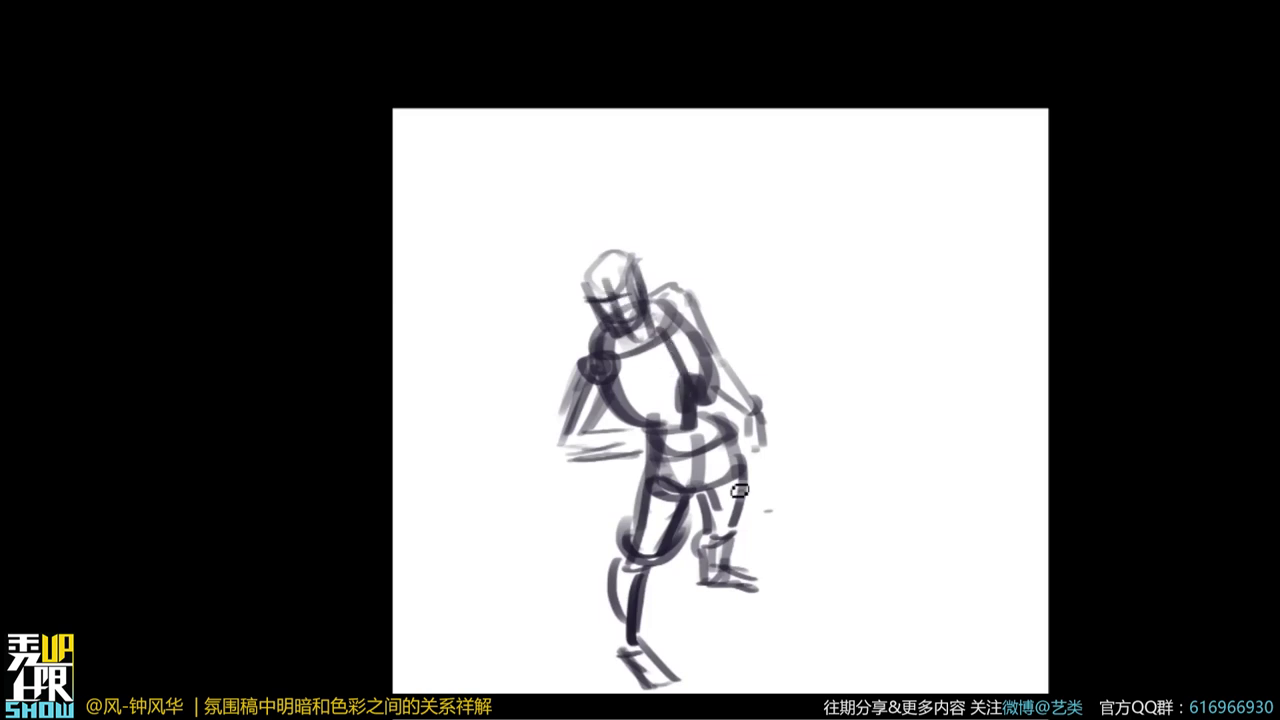
Reinforce the pelvis and shoulder lines and redraw the bent arm with its forearm crossing in front of the waist.
{"action": "mouse_move", "coordinate": [693, 454]}
{"action": "left_mouse_down"}
{"action": "mouse_move", "coordinate": [699, 491]}
{"action": "mouse_move", "coordinate": [692, 458]}
{"action": "mouse_move", "coordinate": [737, 440]}
{"action": "left_mouse_up"}
{"action": "left_click_drag", "start_coordinate": [669, 502], "coordinate": [738, 476]}
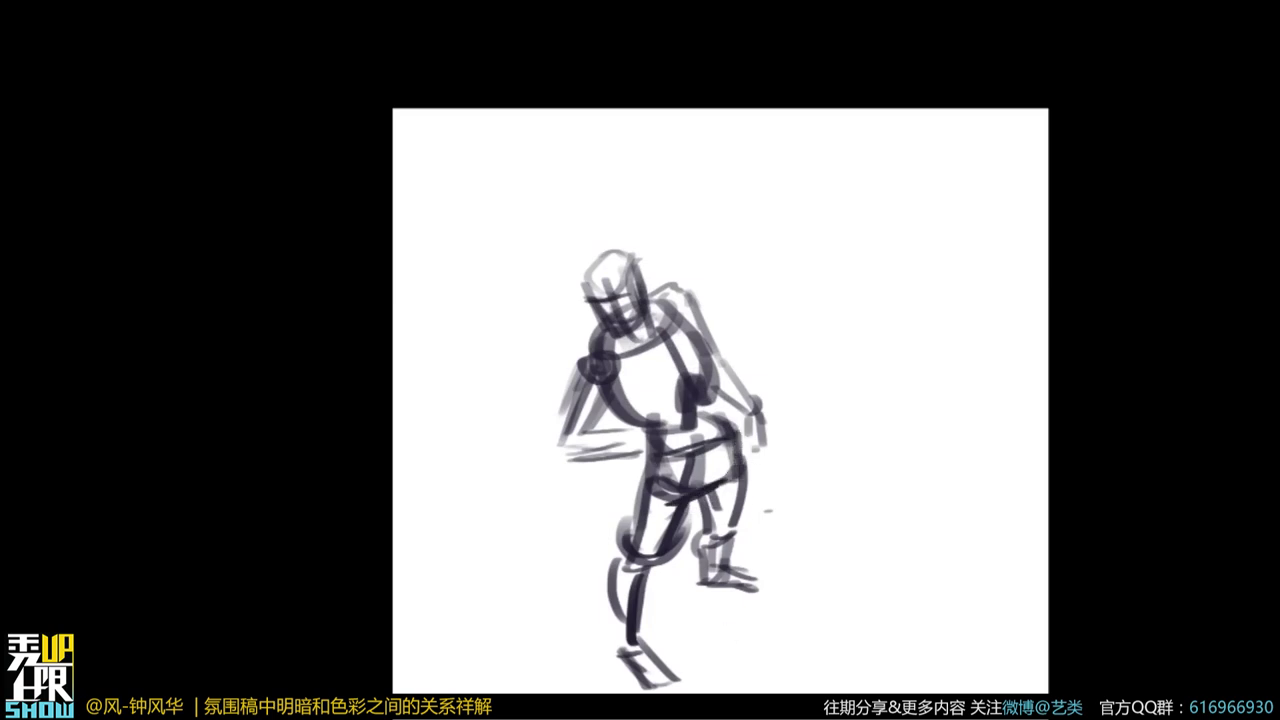
{"action": "left_click_drag", "start_coordinate": [650, 308], "coordinate": [700, 290]}
{"action": "left_click_drag", "start_coordinate": [612, 334], "coordinate": [591, 378]}
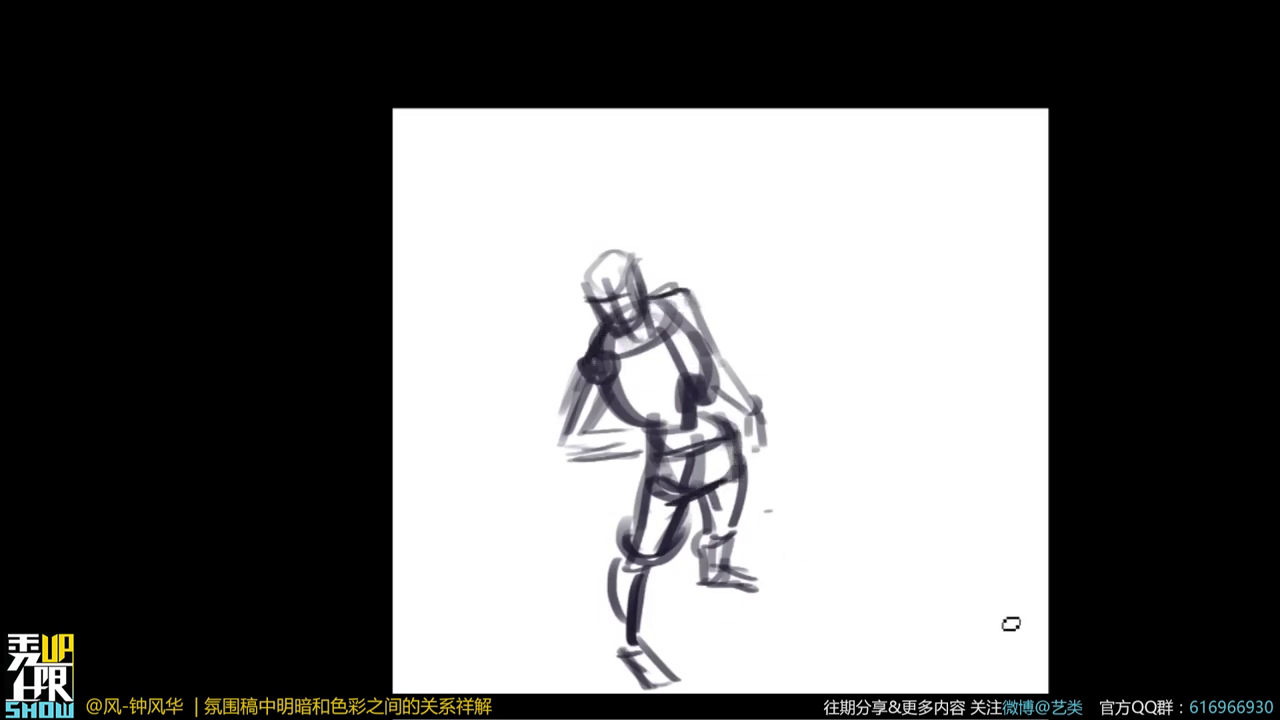
{"action": "mouse_move", "coordinate": [612, 401]}
{"action": "left_mouse_down"}
{"action": "mouse_move", "coordinate": [575, 460]}
{"action": "mouse_move", "coordinate": [594, 428]}
{"action": "left_mouse_up"}
{"action": "mouse_move", "coordinate": [582, 372]}
{"action": "left_mouse_down"}
{"action": "mouse_move", "coordinate": [619, 376]}
{"action": "mouse_move", "coordinate": [569, 428]}
{"action": "mouse_move", "coordinate": [589, 438]}
{"action": "left_mouse_up"}
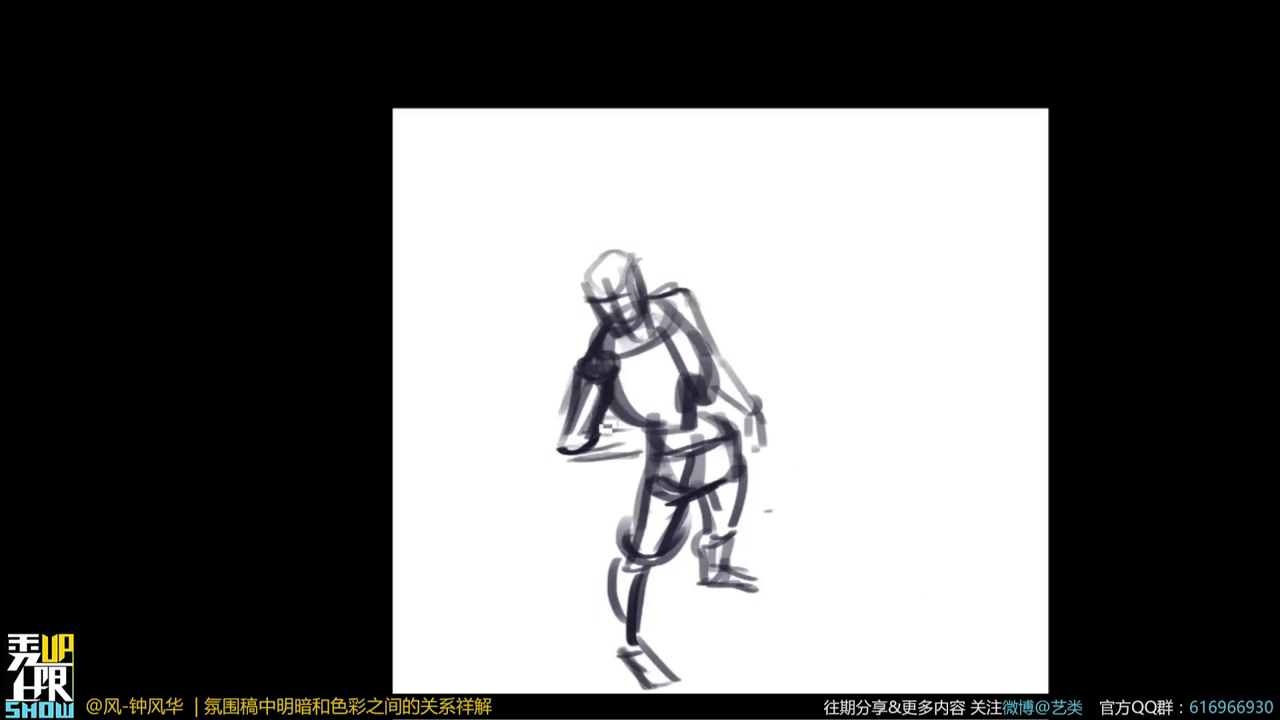
{"action": "mouse_move", "coordinate": [608, 364]}
{"action": "left_mouse_down"}
{"action": "mouse_move", "coordinate": [593, 412]}
{"action": "mouse_move", "coordinate": [648, 442]}
{"action": "left_mouse_up"}
{"action": "left_click_drag", "start_coordinate": [573, 467], "coordinate": [654, 458]}
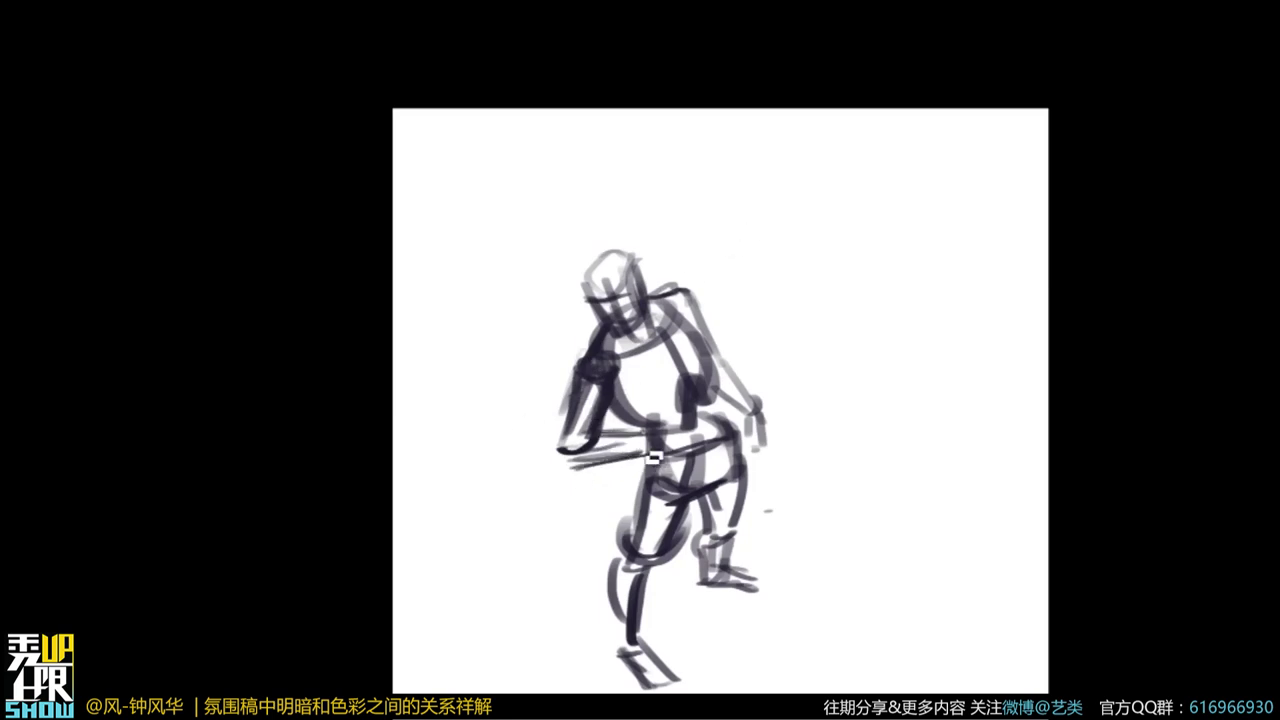
Darken the neckline, ribcage and front leg contours, hatch the side of the torso and define the pelvis as a box.
{"action": "left_click_drag", "start_coordinate": [662, 345], "coordinate": [686, 372]}
{"action": "mouse_move", "coordinate": [607, 352]}
{"action": "left_mouse_down"}
{"action": "mouse_move", "coordinate": [659, 346]}
{"action": "mouse_move", "coordinate": [661, 300]}
{"action": "left_mouse_up"}
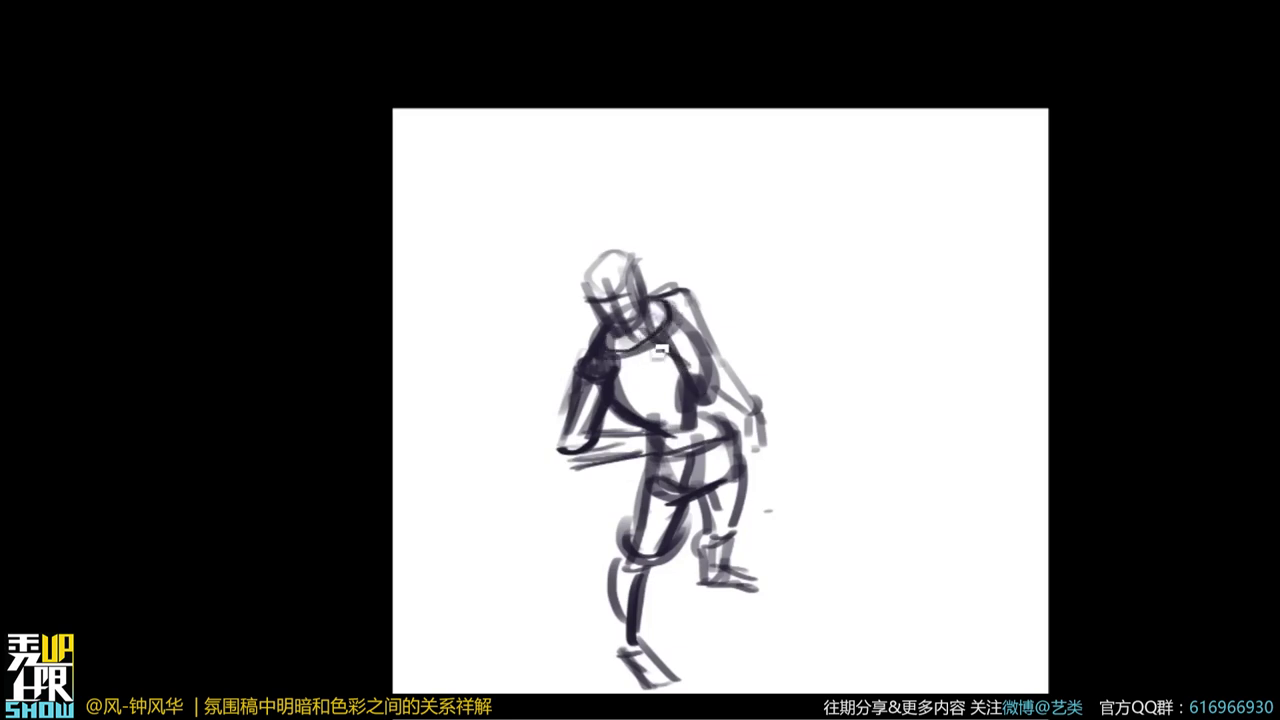
{"action": "mouse_move", "coordinate": [628, 378]}
{"action": "left_mouse_down"}
{"action": "mouse_move", "coordinate": [634, 409]}
{"action": "mouse_move", "coordinate": [664, 424]}
{"action": "left_mouse_up"}
{"action": "mouse_move", "coordinate": [697, 404]}
{"action": "left_mouse_down"}
{"action": "mouse_move", "coordinate": [676, 435]}
{"action": "mouse_move", "coordinate": [681, 460]}
{"action": "mouse_move", "coordinate": [738, 441]}
{"action": "mouse_move", "coordinate": [685, 496]}
{"action": "mouse_move", "coordinate": [668, 556]}
{"action": "mouse_move", "coordinate": [626, 590]}
{"action": "mouse_move", "coordinate": [622, 652]}
{"action": "mouse_move", "coordinate": [632, 630]}
{"action": "left_mouse_up"}
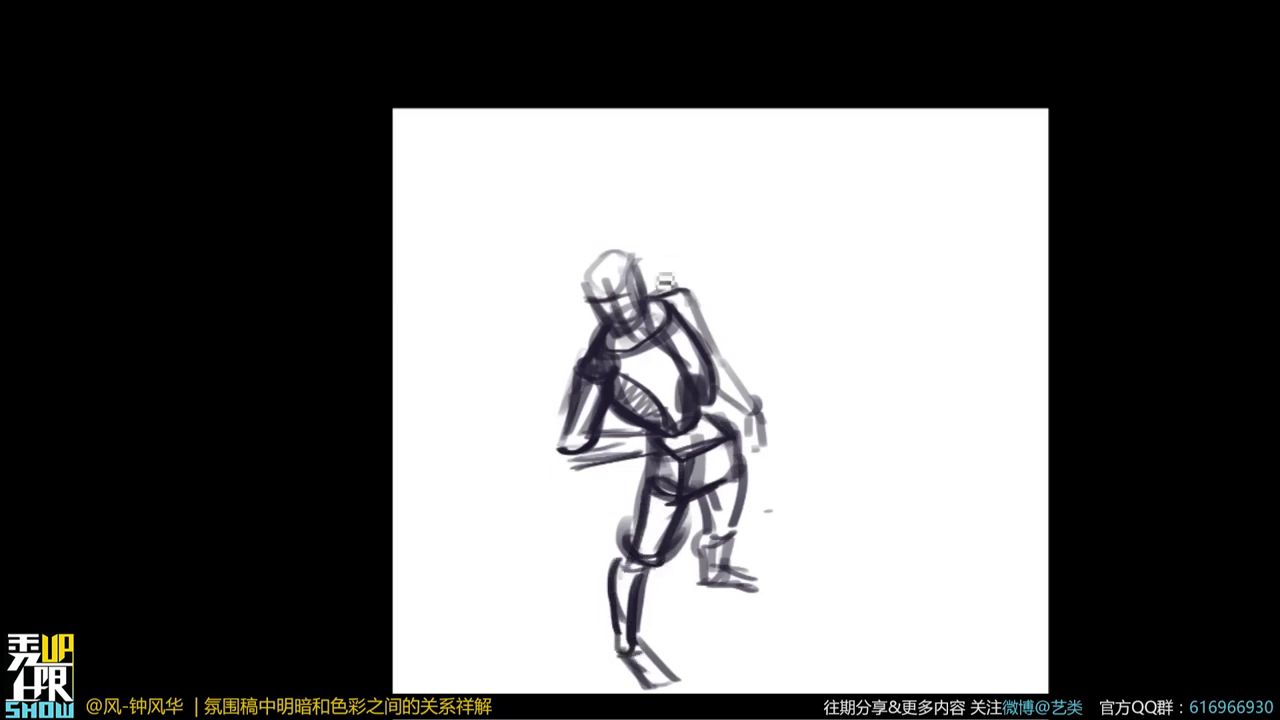
Draw an alternative raised arm from the far shoulder as cylinders, with one upright forearm and one pointing towards the head.
{"action": "mouse_move", "coordinate": [674, 292]}
{"action": "left_mouse_down"}
{"action": "mouse_move", "coordinate": [691, 312]}
{"action": "mouse_move", "coordinate": [680, 310]}
{"action": "left_mouse_up"}
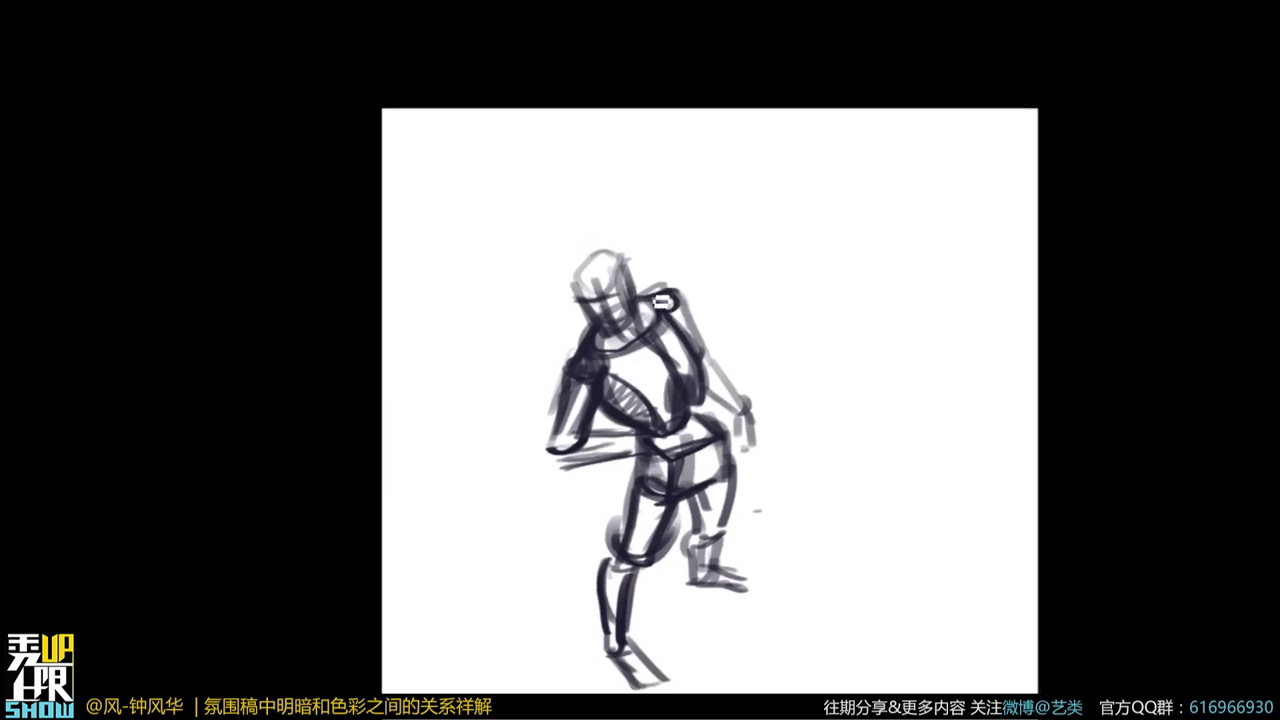
{"action": "left_click_drag", "start_coordinate": [662, 298], "coordinate": [708, 268]}
{"action": "key", "text": "ctrl+z"}
{"action": "mouse_move", "coordinate": [675, 312]}
{"action": "left_mouse_down"}
{"action": "mouse_move", "coordinate": [709, 274]}
{"action": "mouse_move", "coordinate": [674, 316]}
{"action": "mouse_move", "coordinate": [693, 252]}
{"action": "mouse_move", "coordinate": [712, 268]}
{"action": "mouse_move", "coordinate": [684, 296]}
{"action": "left_mouse_up"}
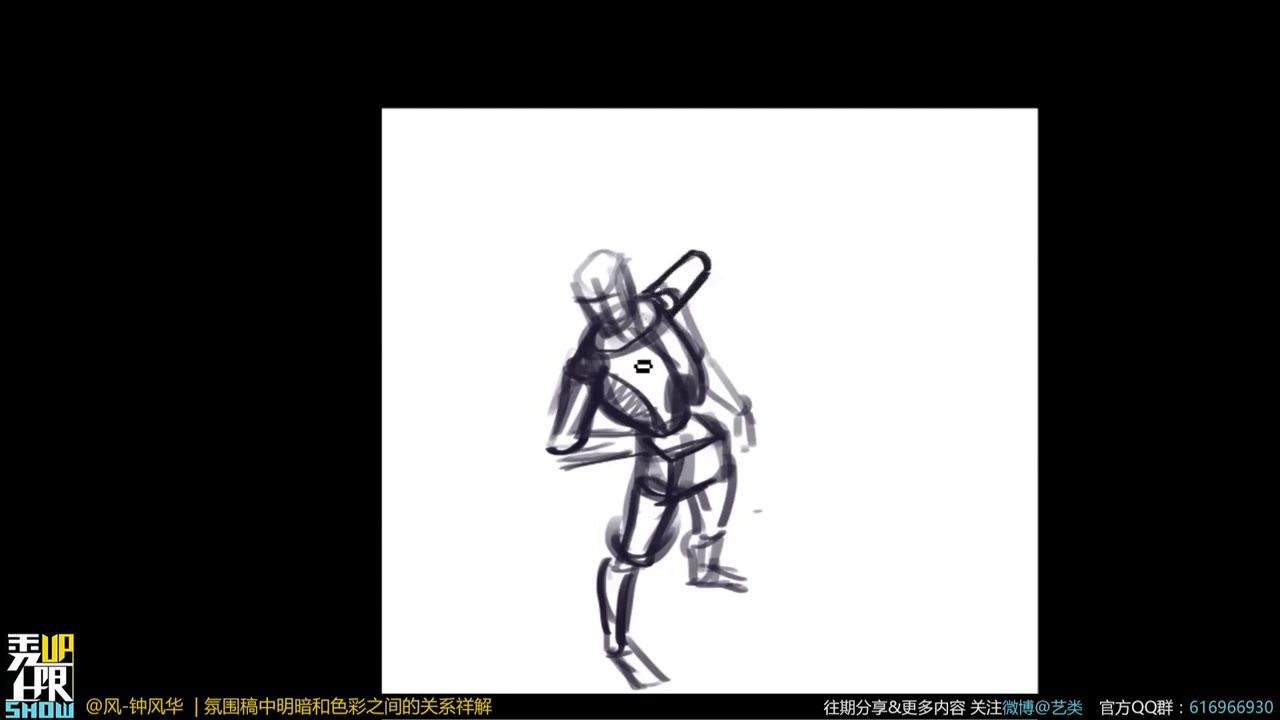
{"action": "mouse_move", "coordinate": [693, 207]}
{"action": "left_mouse_down"}
{"action": "mouse_move", "coordinate": [700, 189]}
{"action": "mouse_move", "coordinate": [720, 257]}
{"action": "mouse_move", "coordinate": [685, 210]}
{"action": "mouse_move", "coordinate": [698, 195]}
{"action": "mouse_move", "coordinate": [716, 268]}
{"action": "left_mouse_up"}
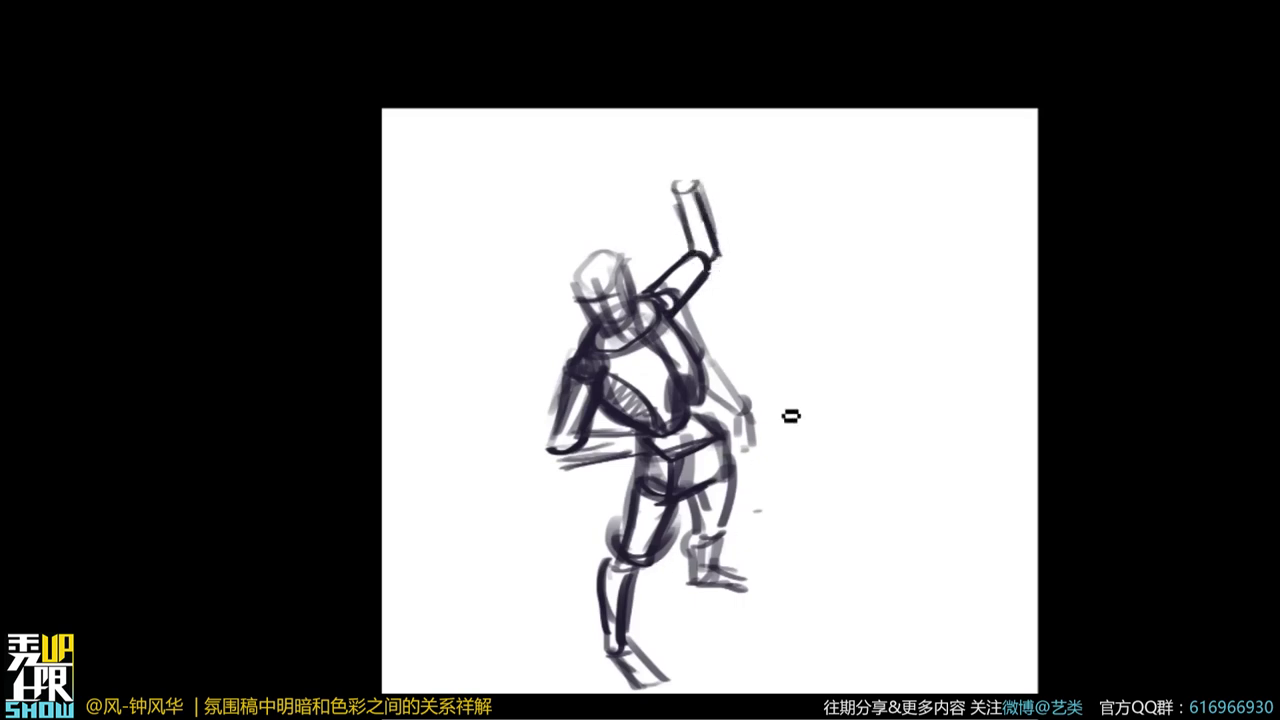
{"action": "mouse_move", "coordinate": [679, 185]}
{"action": "left_mouse_down"}
{"action": "mouse_move", "coordinate": [699, 186]}
{"action": "mouse_move", "coordinate": [699, 203]}
{"action": "left_mouse_up"}
{"action": "mouse_move", "coordinate": [638, 254]}
{"action": "left_mouse_down"}
{"action": "mouse_move", "coordinate": [699, 260]}
{"action": "mouse_move", "coordinate": [706, 275]}
{"action": "mouse_move", "coordinate": [712, 258]}
{"action": "mouse_move", "coordinate": [643, 267]}
{"action": "mouse_move", "coordinate": [658, 266]}
{"action": "mouse_move", "coordinate": [656, 280]}
{"action": "mouse_move", "coordinate": [619, 253]}
{"action": "left_mouse_up"}
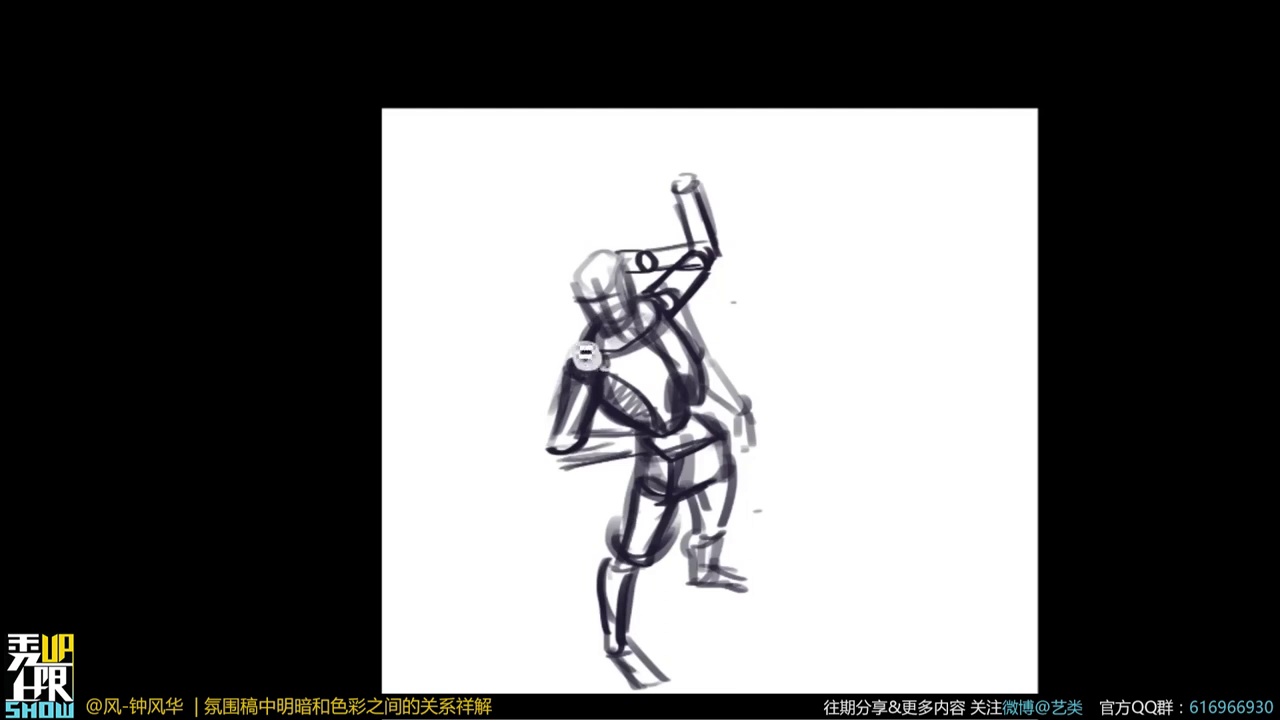
Draw the near arm raised in front of the head as a shaded cylinder with a round elbow, and reinforce the pelvis box.
{"action": "mouse_move", "coordinate": [590, 352]}
{"action": "left_mouse_down"}
{"action": "mouse_move", "coordinate": [590, 313]}
{"action": "mouse_move", "coordinate": [600, 355]}
{"action": "mouse_move", "coordinate": [608, 329]}
{"action": "mouse_move", "coordinate": [576, 290]}
{"action": "mouse_move", "coordinate": [595, 293]}
{"action": "mouse_move", "coordinate": [585, 311]}
{"action": "mouse_move", "coordinate": [564, 302]}
{"action": "mouse_move", "coordinate": [601, 309]}
{"action": "mouse_move", "coordinate": [600, 360]}
{"action": "left_mouse_up"}
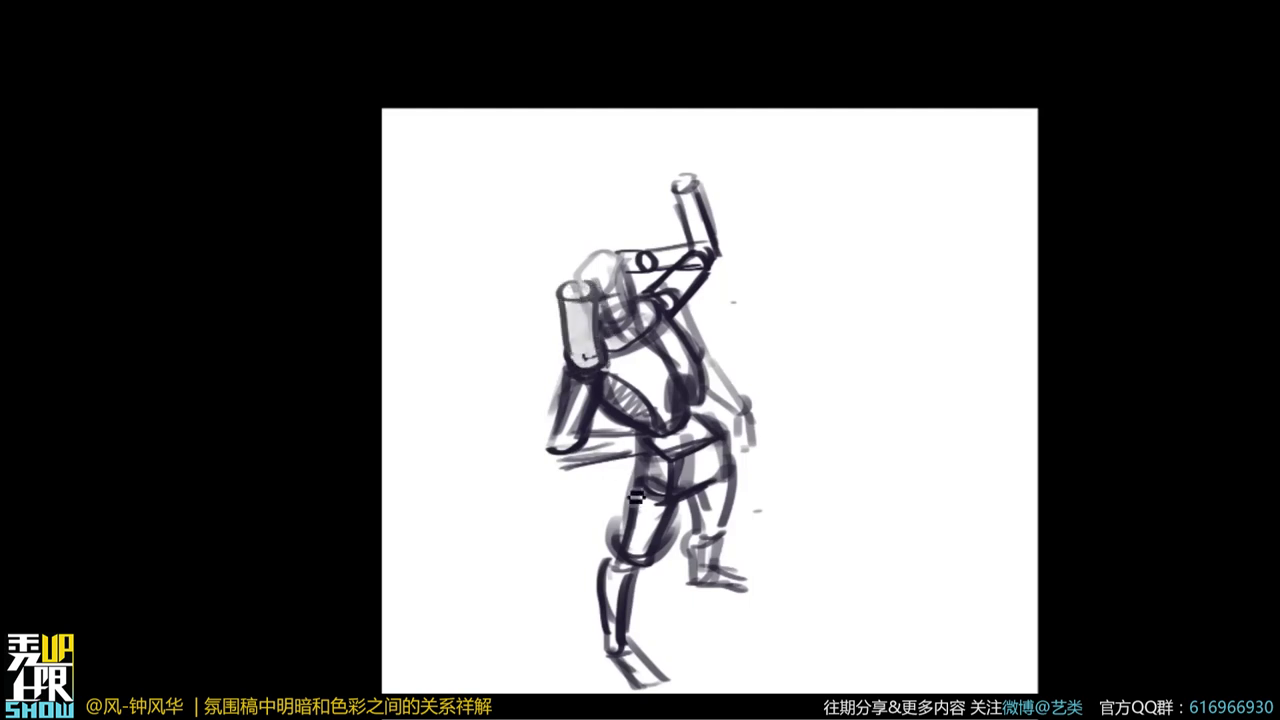
{"action": "left_click_drag", "start_coordinate": [570, 307], "coordinate": [574, 362]}
{"action": "mouse_move", "coordinate": [572, 286]}
{"action": "left_mouse_down"}
{"action": "mouse_move", "coordinate": [594, 238]}
{"action": "mouse_move", "coordinate": [613, 298]}
{"action": "mouse_move", "coordinate": [572, 298]}
{"action": "mouse_move", "coordinate": [579, 283]}
{"action": "mouse_move", "coordinate": [586, 302]}
{"action": "mouse_move", "coordinate": [576, 284]}
{"action": "mouse_move", "coordinate": [595, 294]}
{"action": "mouse_move", "coordinate": [576, 268]}
{"action": "mouse_move", "coordinate": [574, 285]}
{"action": "mouse_move", "coordinate": [583, 240]}
{"action": "mouse_move", "coordinate": [595, 284]}
{"action": "left_mouse_up"}
{"action": "left_click_drag", "start_coordinate": [580, 237], "coordinate": [609, 255]}
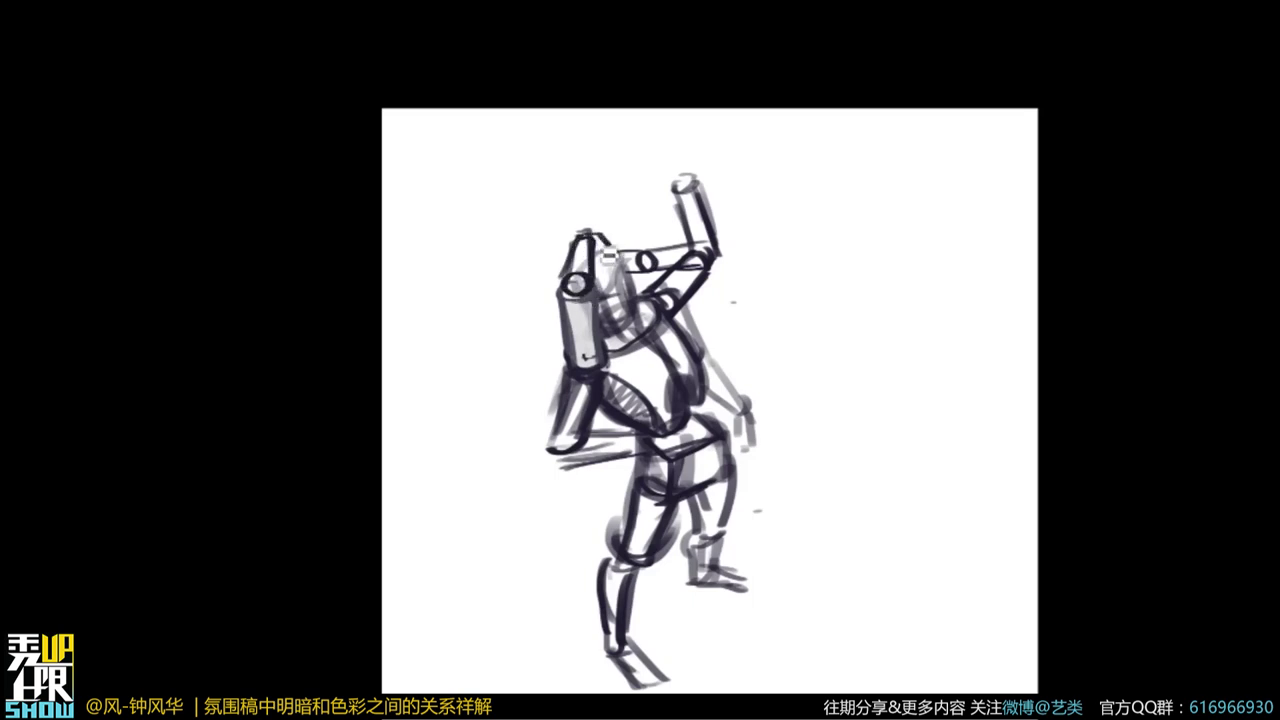
{"action": "left_click_drag", "start_coordinate": [852, 444], "coordinate": [837, 405]}
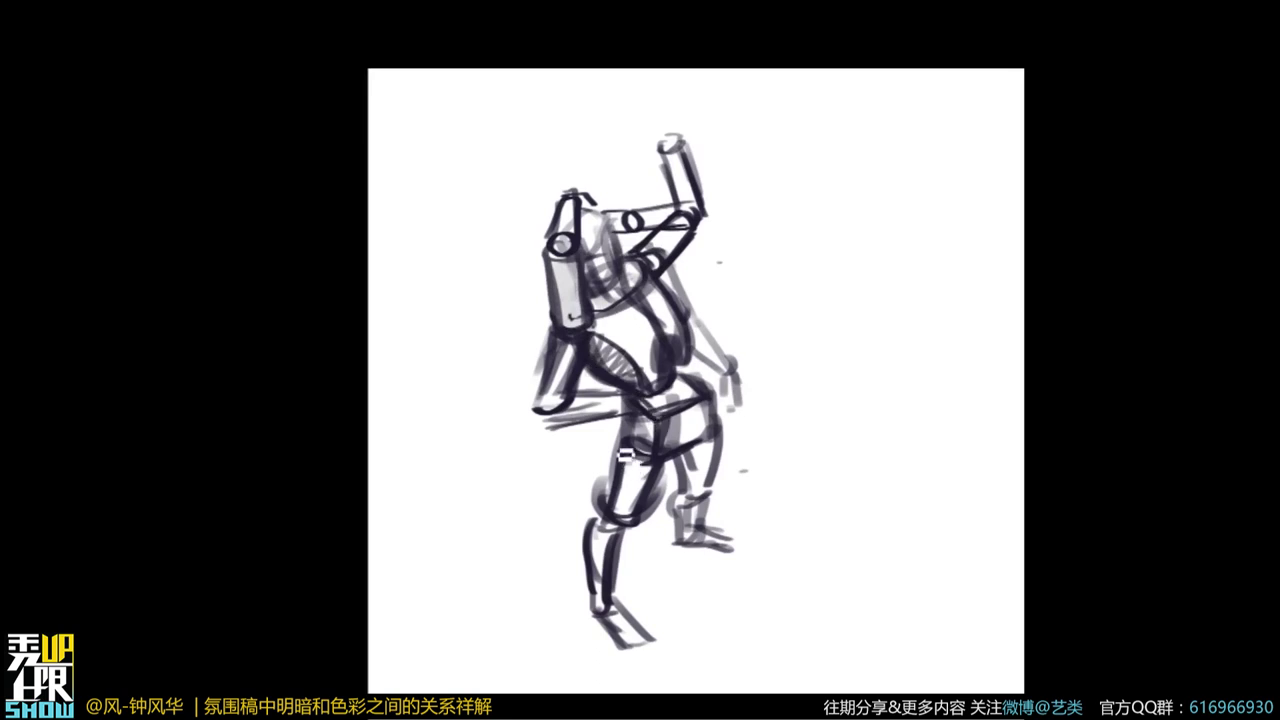
{"action": "mouse_move", "coordinate": [661, 428]}
{"action": "left_mouse_down"}
{"action": "mouse_move", "coordinate": [668, 440]}
{"action": "mouse_move", "coordinate": [712, 402]}
{"action": "mouse_move", "coordinate": [700, 452]}
{"action": "mouse_move", "coordinate": [722, 433]}
{"action": "left_mouse_up"}
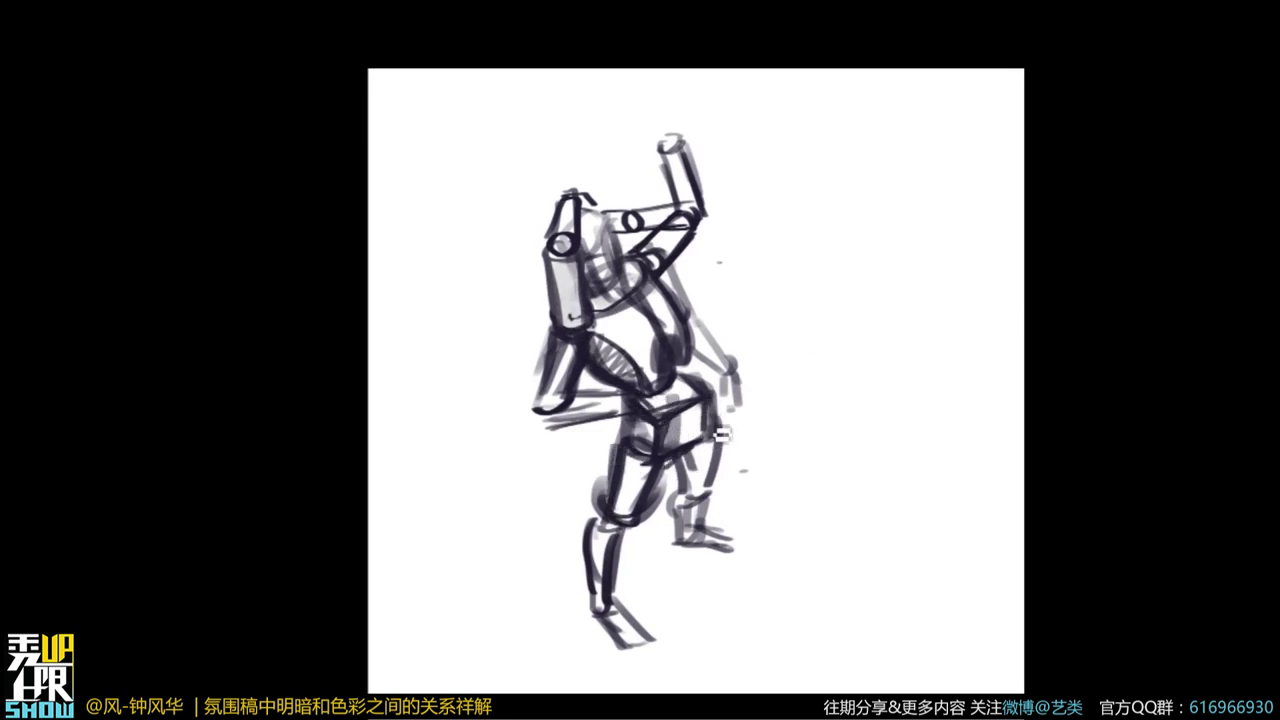
Leave full screen, close the mannequin sketch document and reposition the program window around the remaining blank canvas.
{"action": "key", "text": "f"}
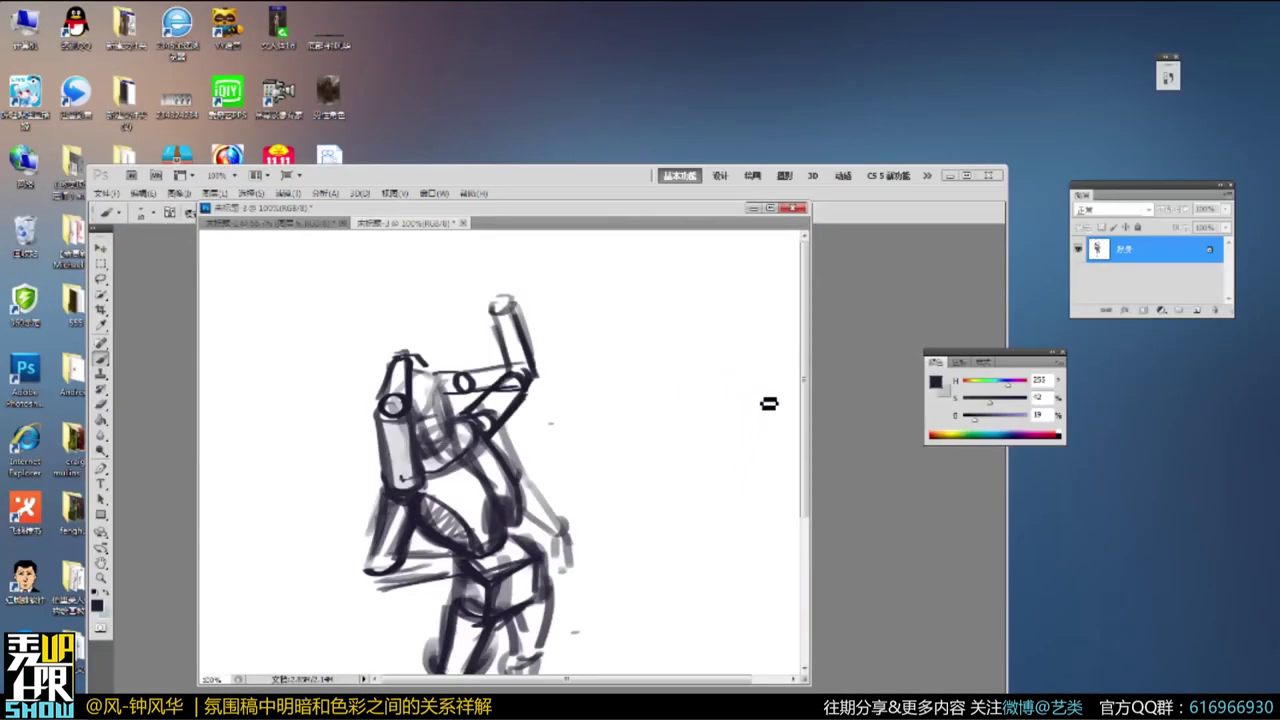
{"action": "left_click_drag", "start_coordinate": [439, 224], "coordinate": [549, 466]}
{"action": "left_click", "coordinate": [750, 474]}
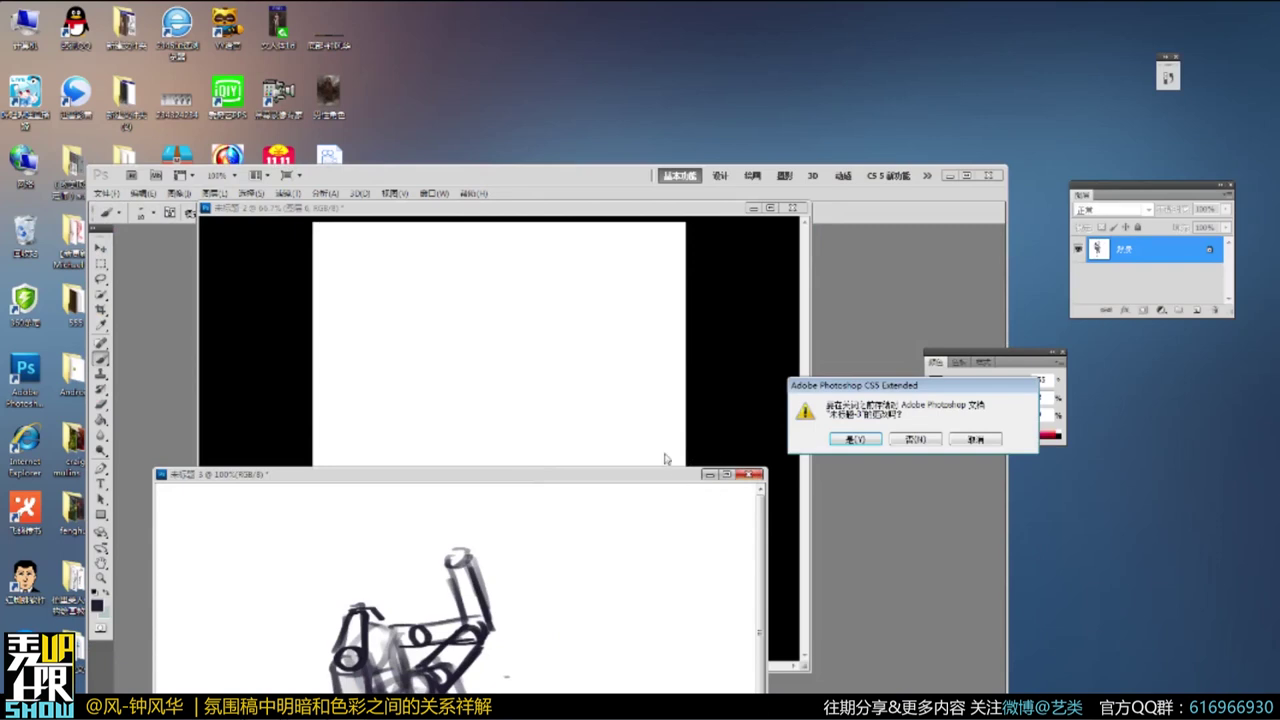
{"action": "left_click", "coordinate": [856, 440]}
{"action": "left_click_drag", "start_coordinate": [565, 175], "coordinate": [779, 163]}
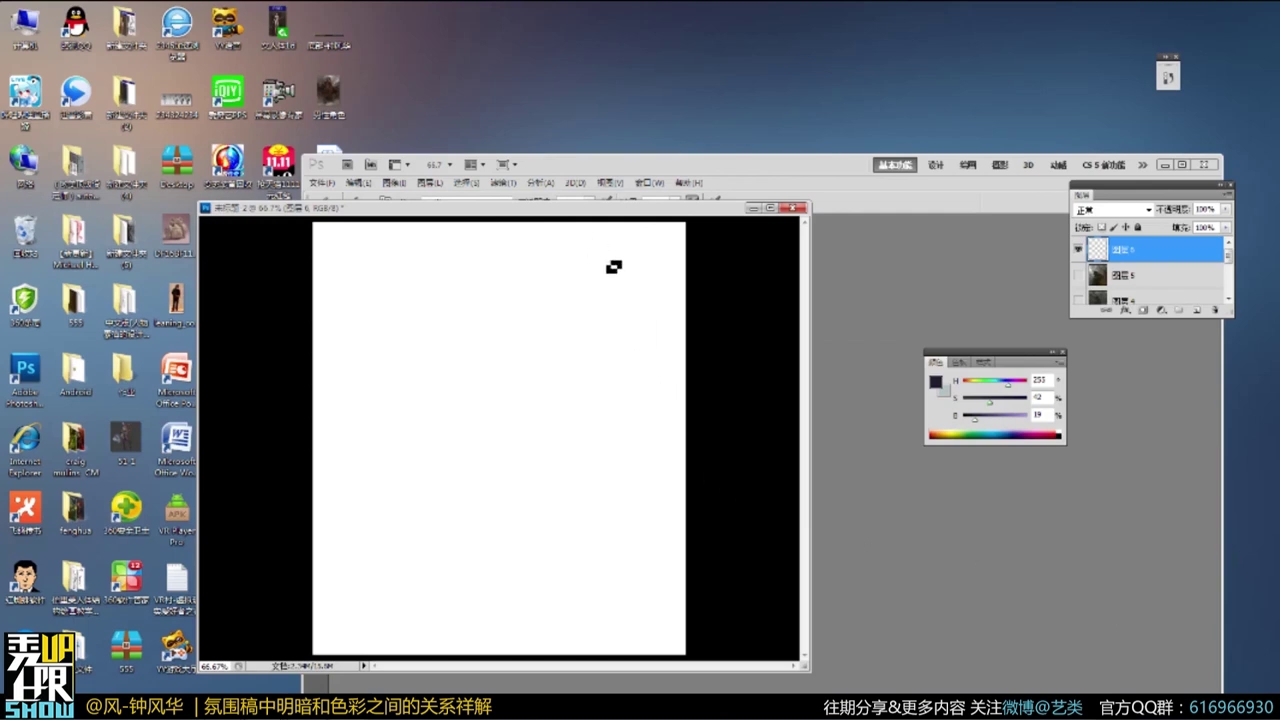
Sketch a box in perspective near the middle of the white canvas, with loose circles around it and darkened edges.
{"action": "key", "text": "f"}
{"action": "mouse_move", "coordinate": [547, 360]}
{"action": "left_mouse_down"}
{"action": "mouse_move", "coordinate": [541, 435]}
{"action": "mouse_move", "coordinate": [588, 452]}
{"action": "left_mouse_up"}
{"action": "mouse_move", "coordinate": [551, 370]}
{"action": "left_mouse_down"}
{"action": "mouse_move", "coordinate": [616, 364]}
{"action": "mouse_move", "coordinate": [634, 383]}
{"action": "left_mouse_up"}
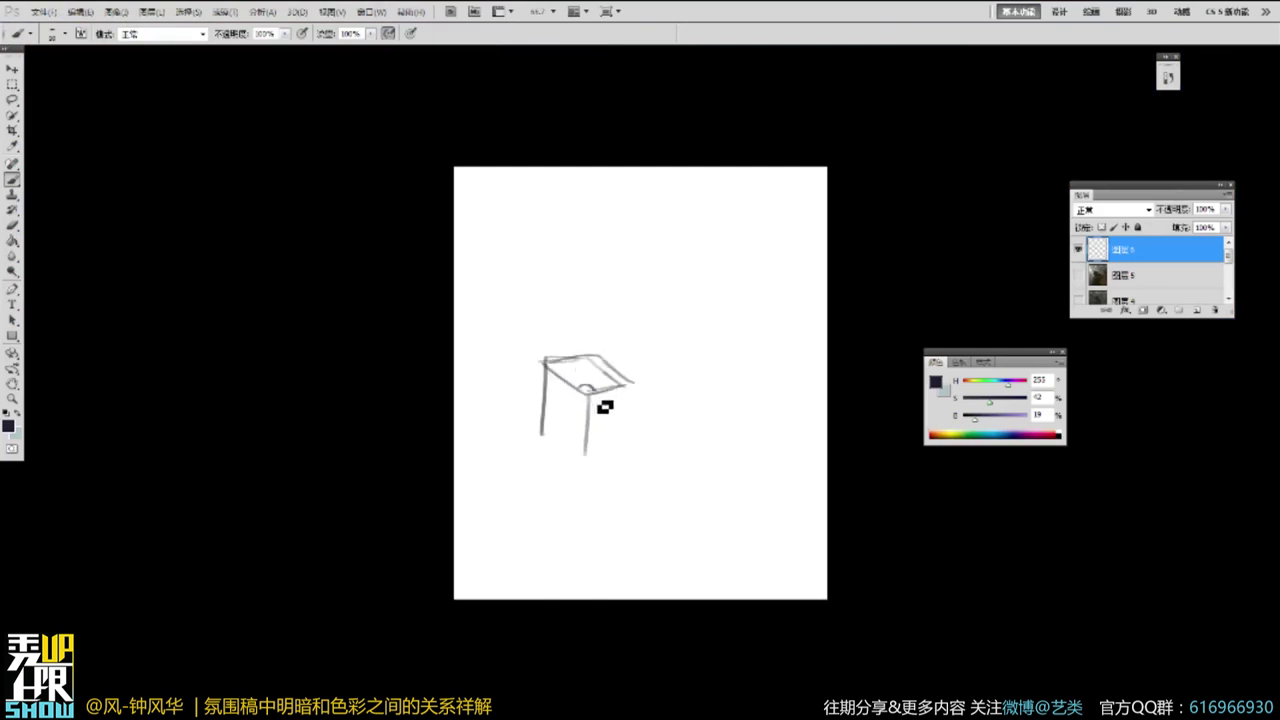
{"action": "left_click_drag", "start_coordinate": [548, 428], "coordinate": [585, 455]}
{"action": "left_click_drag", "start_coordinate": [633, 388], "coordinate": [627, 446]}
{"action": "mouse_move", "coordinate": [583, 393]}
{"action": "left_mouse_down"}
{"action": "mouse_move", "coordinate": [632, 382]}
{"action": "mouse_move", "coordinate": [581, 440]}
{"action": "mouse_move", "coordinate": [586, 464]}
{"action": "mouse_move", "coordinate": [605, 358]}
{"action": "mouse_move", "coordinate": [634, 429]}
{"action": "mouse_move", "coordinate": [597, 354]}
{"action": "mouse_move", "coordinate": [558, 432]}
{"action": "mouse_move", "coordinate": [614, 452]}
{"action": "mouse_move", "coordinate": [600, 352]}
{"action": "mouse_move", "coordinate": [619, 434]}
{"action": "left_mouse_up"}
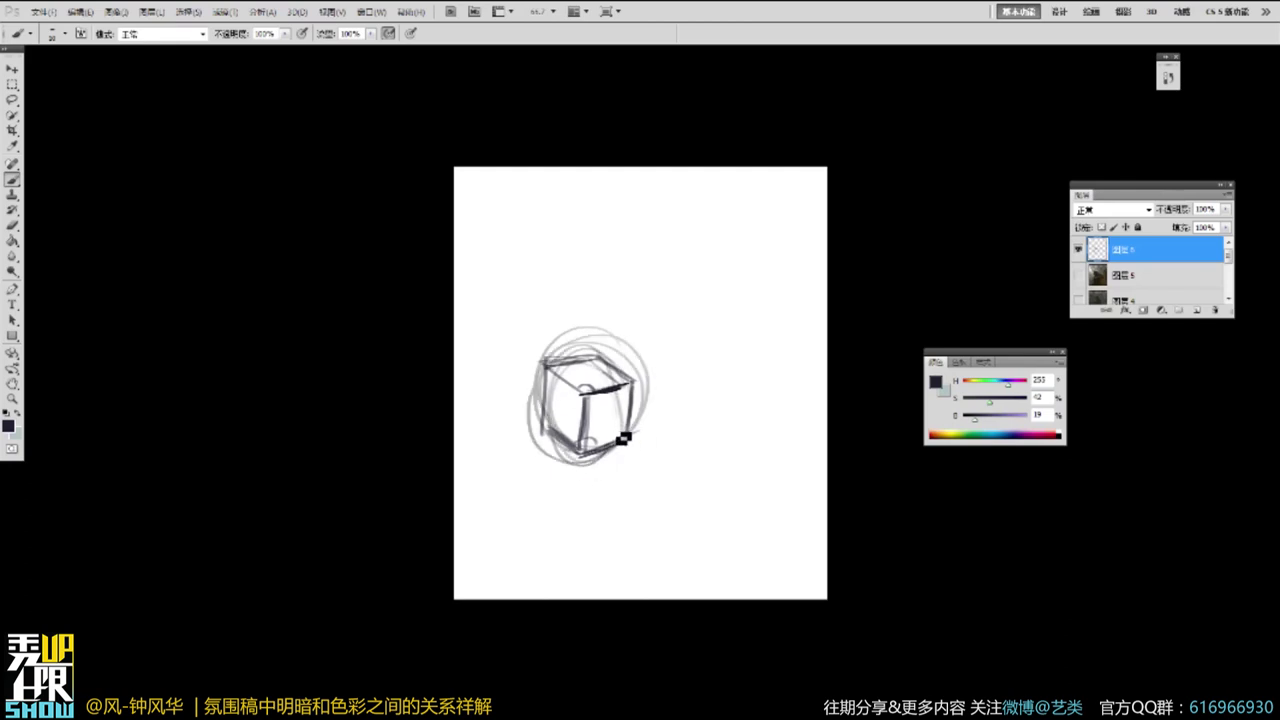
Start a second shape beside the box and erase the whole box sketch from the canvas.
{"action": "left_click_drag", "start_coordinate": [664, 384], "coordinate": [596, 377]}
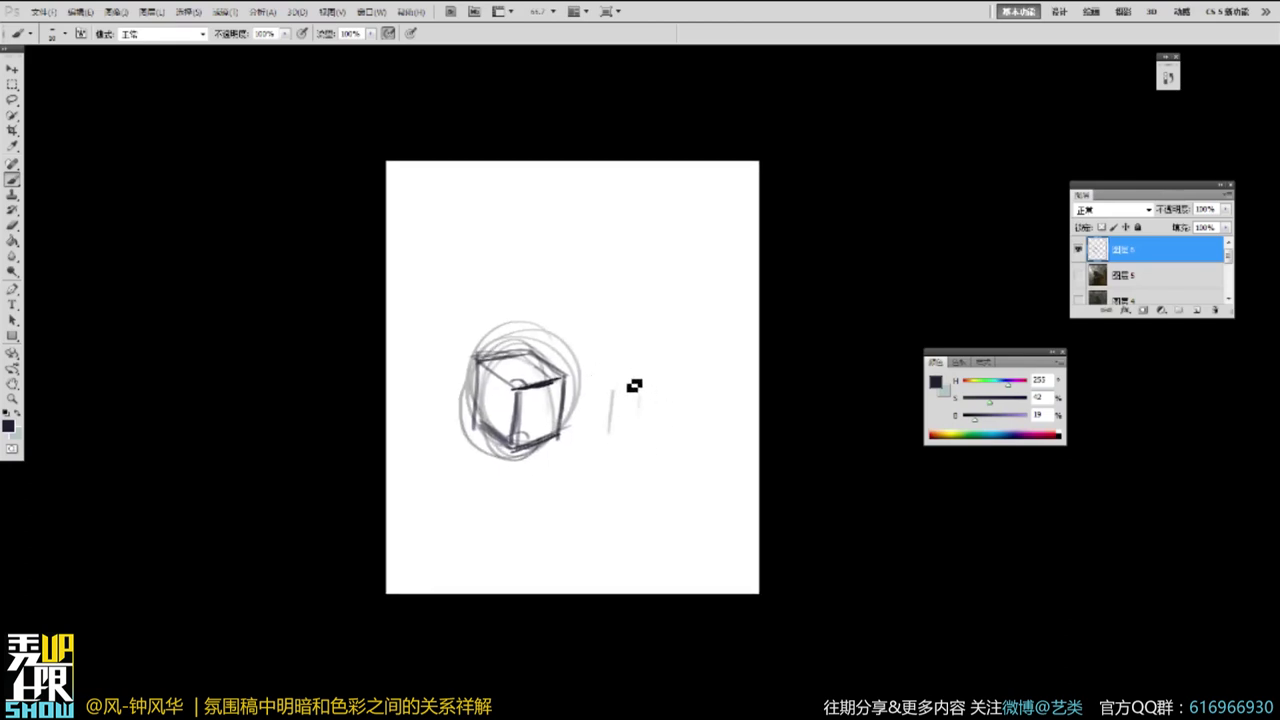
{"action": "key", "text": "f"}
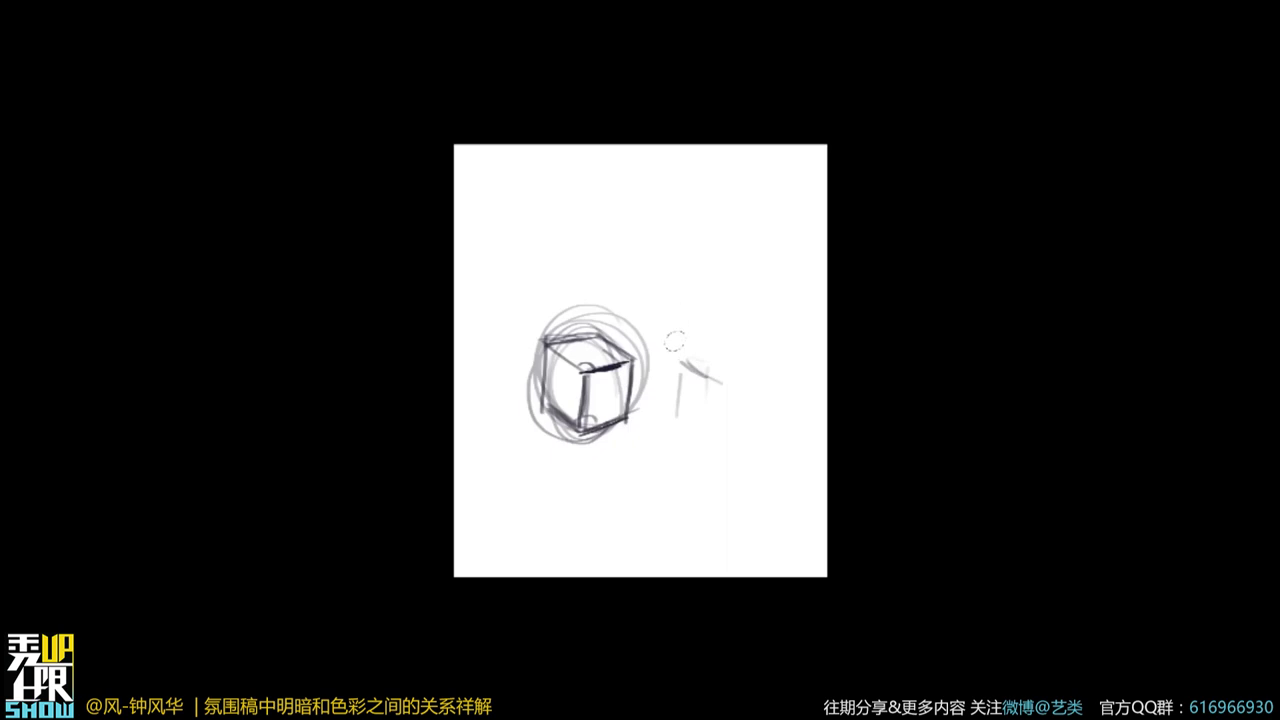
{"action": "mouse_move", "coordinate": [705, 322]}
{"action": "left_mouse_down"}
{"action": "mouse_move", "coordinate": [562, 335]}
{"action": "mouse_move", "coordinate": [624, 347]}
{"action": "left_mouse_up"}
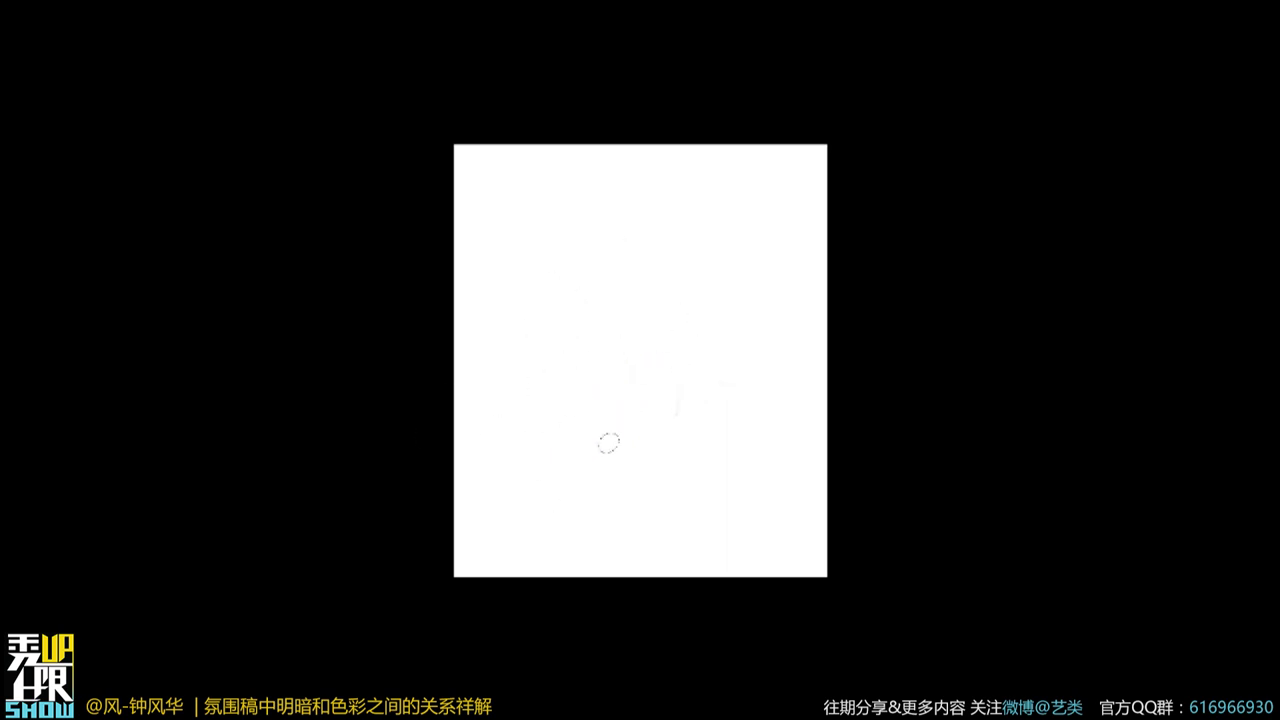
{"action": "key", "text": "f"}
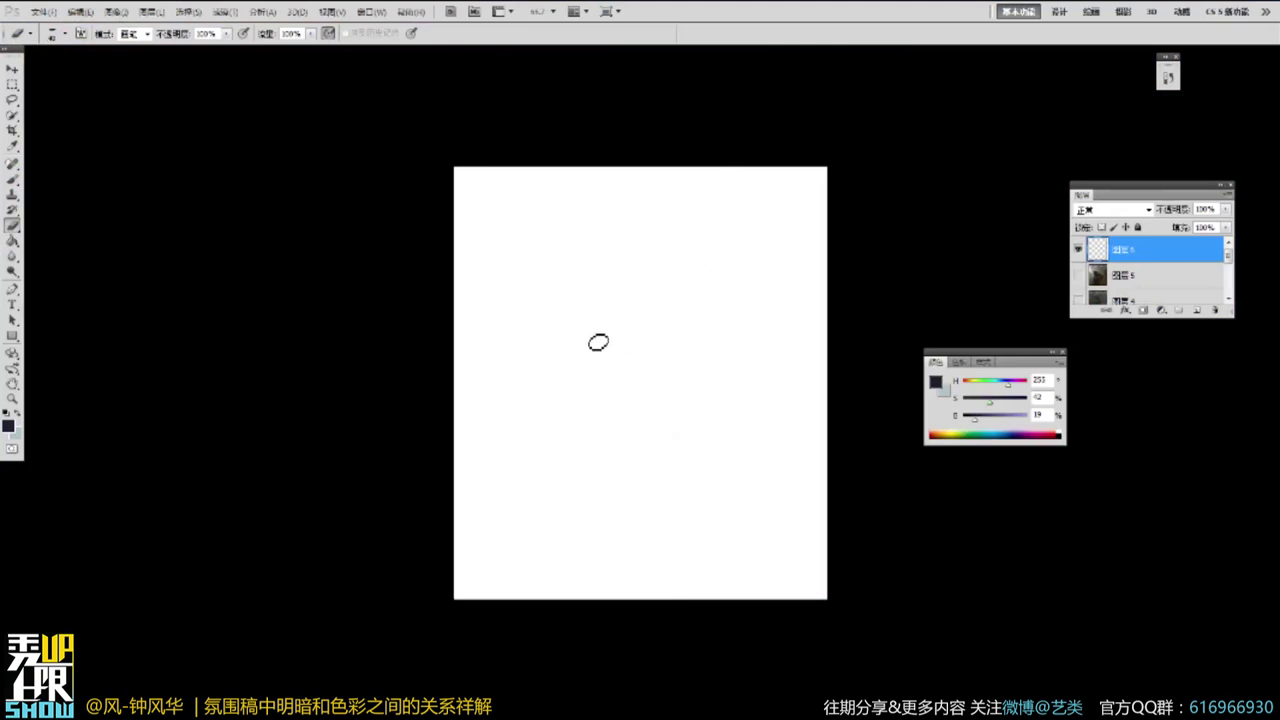
Sketch a leg on the blank canvas, with a tapered thigh cylinder, a narrower lower leg and a foot.
{"action": "key", "text": "b"}
{"action": "mouse_move", "coordinate": [596, 345]}
{"action": "left_mouse_down"}
{"action": "mouse_move", "coordinate": [629, 383]}
{"action": "mouse_move", "coordinate": [628, 351]}
{"action": "mouse_move", "coordinate": [644, 380]}
{"action": "mouse_move", "coordinate": [626, 372]}
{"action": "mouse_move", "coordinate": [640, 366]}
{"action": "mouse_move", "coordinate": [614, 327]}
{"action": "mouse_move", "coordinate": [598, 326]}
{"action": "mouse_move", "coordinate": [604, 343]}
{"action": "mouse_move", "coordinate": [620, 315]}
{"action": "mouse_move", "coordinate": [610, 319]}
{"action": "mouse_move", "coordinate": [654, 337]}
{"action": "mouse_move", "coordinate": [616, 403]}
{"action": "mouse_move", "coordinate": [659, 386]}
{"action": "mouse_move", "coordinate": [647, 410]}
{"action": "mouse_move", "coordinate": [621, 415]}
{"action": "mouse_move", "coordinate": [614, 399]}
{"action": "mouse_move", "coordinate": [612, 427]}
{"action": "mouse_move", "coordinate": [622, 346]}
{"action": "mouse_move", "coordinate": [606, 322]}
{"action": "mouse_move", "coordinate": [644, 403]}
{"action": "mouse_move", "coordinate": [618, 398]}
{"action": "mouse_move", "coordinate": [659, 385]}
{"action": "mouse_move", "coordinate": [656, 337]}
{"action": "mouse_move", "coordinate": [624, 330]}
{"action": "mouse_move", "coordinate": [649, 375]}
{"action": "mouse_move", "coordinate": [616, 488]}
{"action": "left_mouse_up"}
{"action": "key", "text": "e"}
{"action": "key", "text": "b"}
{"action": "mouse_move", "coordinate": [566, 342]}
{"action": "left_mouse_down"}
{"action": "mouse_move", "coordinate": [628, 343]}
{"action": "mouse_move", "coordinate": [575, 470]}
{"action": "left_mouse_up"}
{"action": "left_click_drag", "start_coordinate": [623, 350], "coordinate": [610, 450]}
{"action": "mouse_move", "coordinate": [577, 345]}
{"action": "left_mouse_down"}
{"action": "mouse_move", "coordinate": [619, 339]}
{"action": "mouse_move", "coordinate": [579, 376]}
{"action": "mouse_move", "coordinate": [624, 352]}
{"action": "mouse_move", "coordinate": [609, 356]}
{"action": "mouse_move", "coordinate": [630, 376]}
{"action": "mouse_move", "coordinate": [607, 478]}
{"action": "mouse_move", "coordinate": [559, 365]}
{"action": "mouse_move", "coordinate": [574, 463]}
{"action": "left_mouse_up"}
{"action": "mouse_move", "coordinate": [571, 459]}
{"action": "left_mouse_down"}
{"action": "mouse_move", "coordinate": [618, 448]}
{"action": "mouse_move", "coordinate": [583, 531]}
{"action": "mouse_move", "coordinate": [624, 562]}
{"action": "left_mouse_up"}
{"action": "mouse_move", "coordinate": [594, 570]}
{"action": "left_mouse_down"}
{"action": "mouse_move", "coordinate": [630, 564]}
{"action": "mouse_move", "coordinate": [617, 600]}
{"action": "mouse_move", "coordinate": [661, 600]}
{"action": "left_mouse_up"}
Enlarge the brush, reinforce the lower leg and the thigh's rounded upper end, and leave full screen.
{"action": "key", "text": "]"}
{"action": "key", "text": "]"}
{"action": "key", "text": "]"}
{"action": "key", "text": "]"}
{"action": "key", "text": "]"}
{"action": "key", "text": "]"}
{"action": "key", "text": "]"}
{"action": "mouse_move", "coordinate": [568, 461]}
{"action": "left_mouse_down"}
{"action": "mouse_move", "coordinate": [593, 489]}
{"action": "mouse_move", "coordinate": [621, 469]}
{"action": "mouse_move", "coordinate": [585, 485]}
{"action": "mouse_move", "coordinate": [575, 467]}
{"action": "mouse_move", "coordinate": [584, 457]}
{"action": "mouse_move", "coordinate": [619, 469]}
{"action": "mouse_move", "coordinate": [630, 580]}
{"action": "left_mouse_up"}
{"action": "left_click_drag", "start_coordinate": [568, 498], "coordinate": [598, 566]}
{"action": "mouse_move", "coordinate": [578, 520]}
{"action": "left_mouse_down"}
{"action": "mouse_move", "coordinate": [612, 590]}
{"action": "mouse_move", "coordinate": [632, 580]}
{"action": "left_mouse_up"}
{"action": "mouse_move", "coordinate": [552, 348]}
{"action": "left_mouse_down"}
{"action": "mouse_move", "coordinate": [588, 461]}
{"action": "mouse_move", "coordinate": [625, 466]}
{"action": "mouse_move", "coordinate": [615, 472]}
{"action": "mouse_move", "coordinate": [566, 342]}
{"action": "mouse_move", "coordinate": [608, 371]}
{"action": "mouse_move", "coordinate": [584, 330]}
{"action": "mouse_move", "coordinate": [582, 369]}
{"action": "mouse_move", "coordinate": [624, 350]}
{"action": "left_mouse_up"}
{"action": "key", "text": "Tab"}
{"action": "key", "text": "f"}
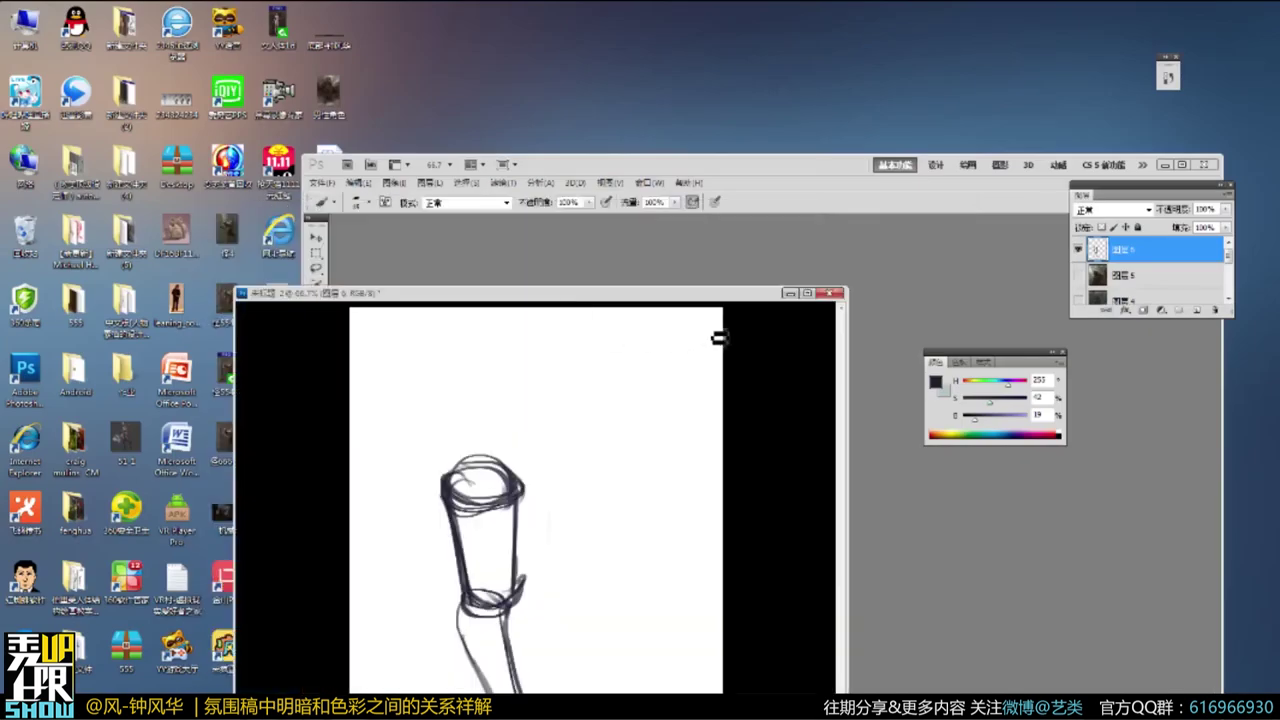
{"action": "left_click", "coordinate": [834, 351]}
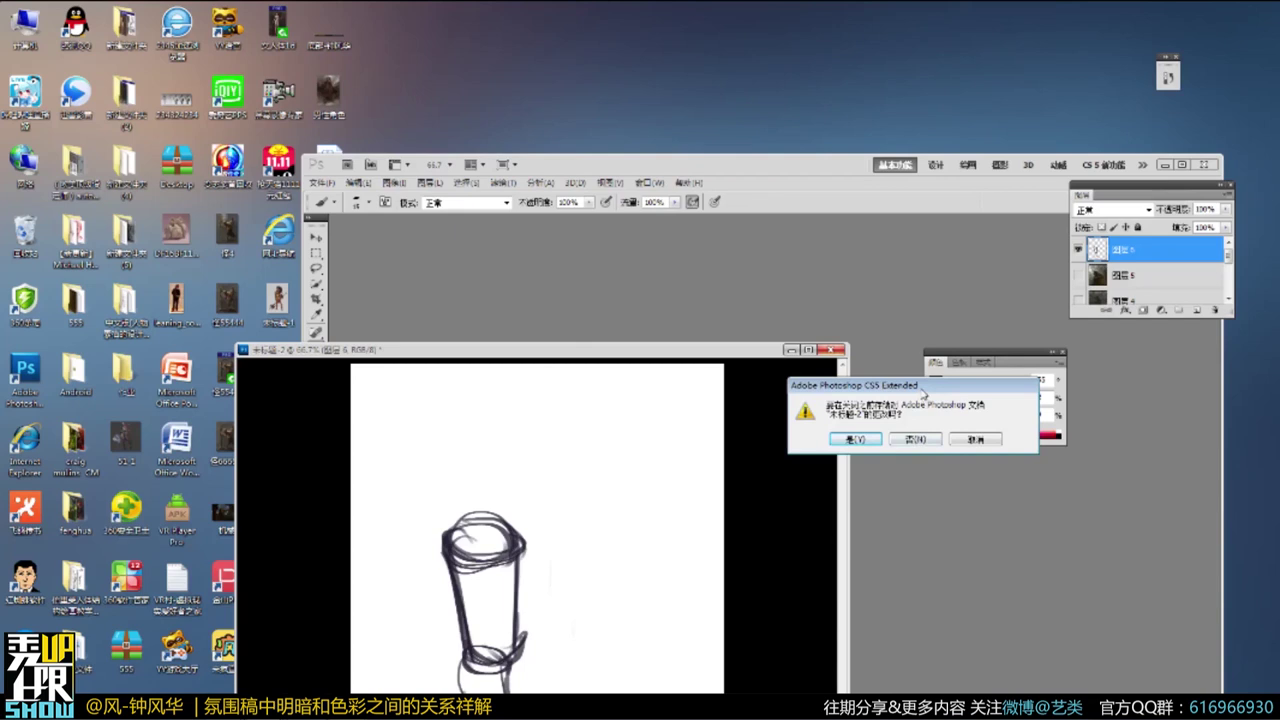
{"action": "left_click_drag", "start_coordinate": [855, 379], "coordinate": [642, 350]}
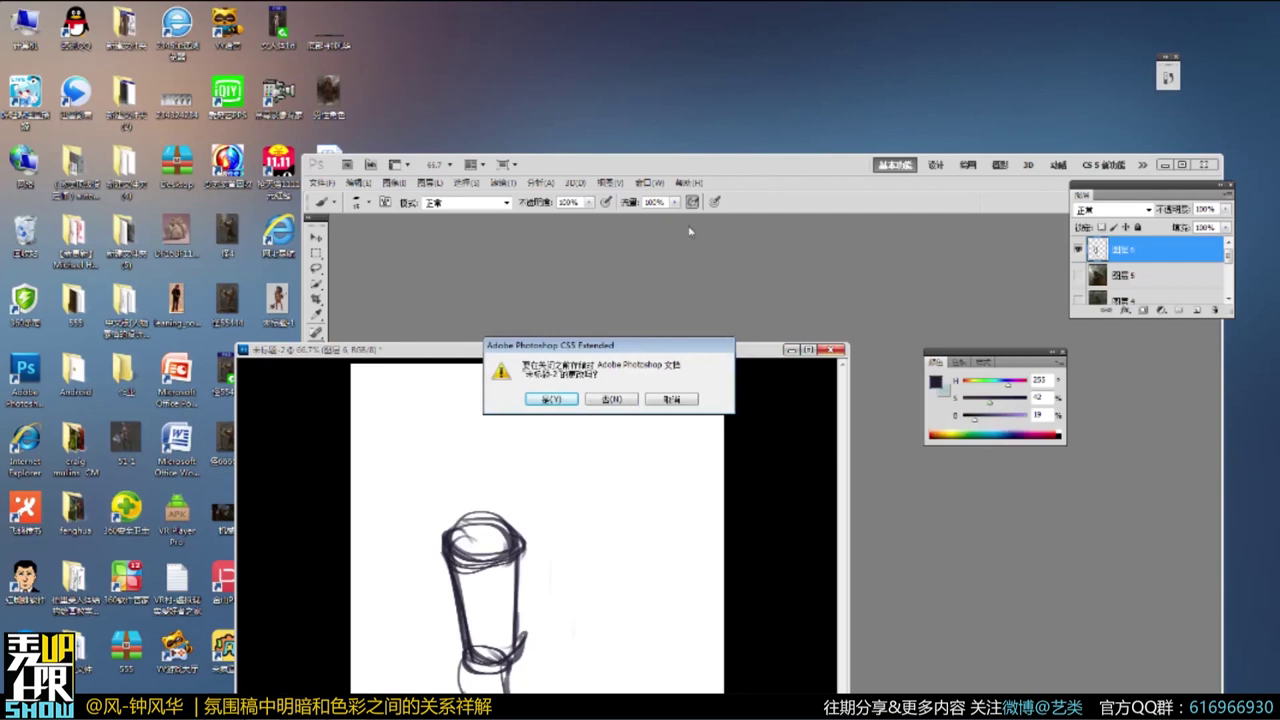
{"action": "left_click_drag", "start_coordinate": [681, 349], "coordinate": [722, 280]}
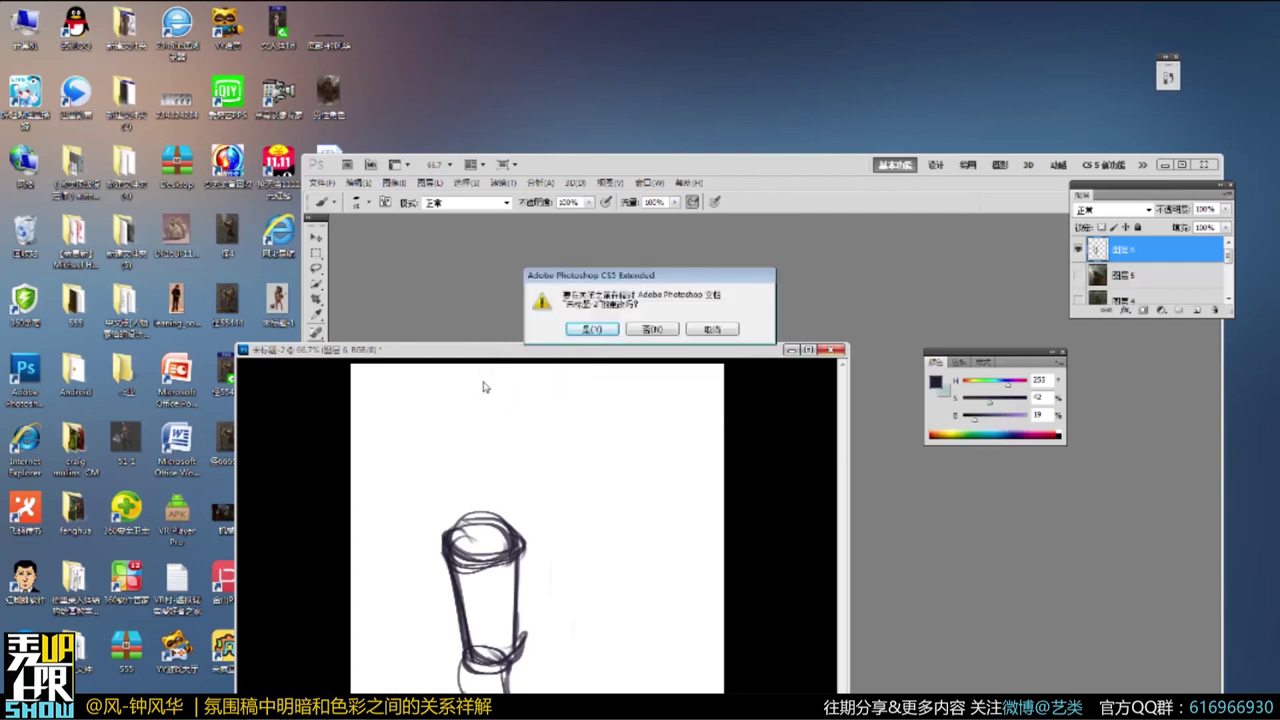
{"action": "left_click", "coordinate": [711, 329]}
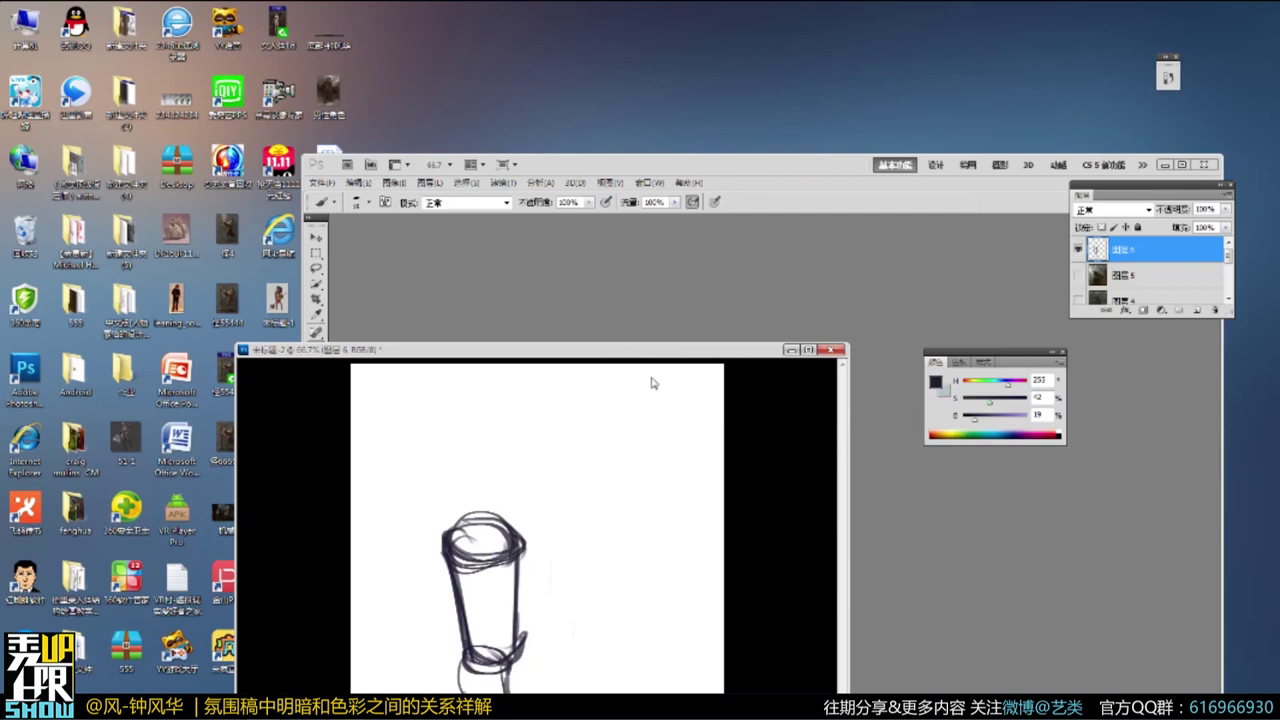
Hide the leg sketch layer and briefly preview the dark figure painting on 图层 4.
{"action": "left_click_drag", "start_coordinate": [666, 348], "coordinate": [707, 257]}
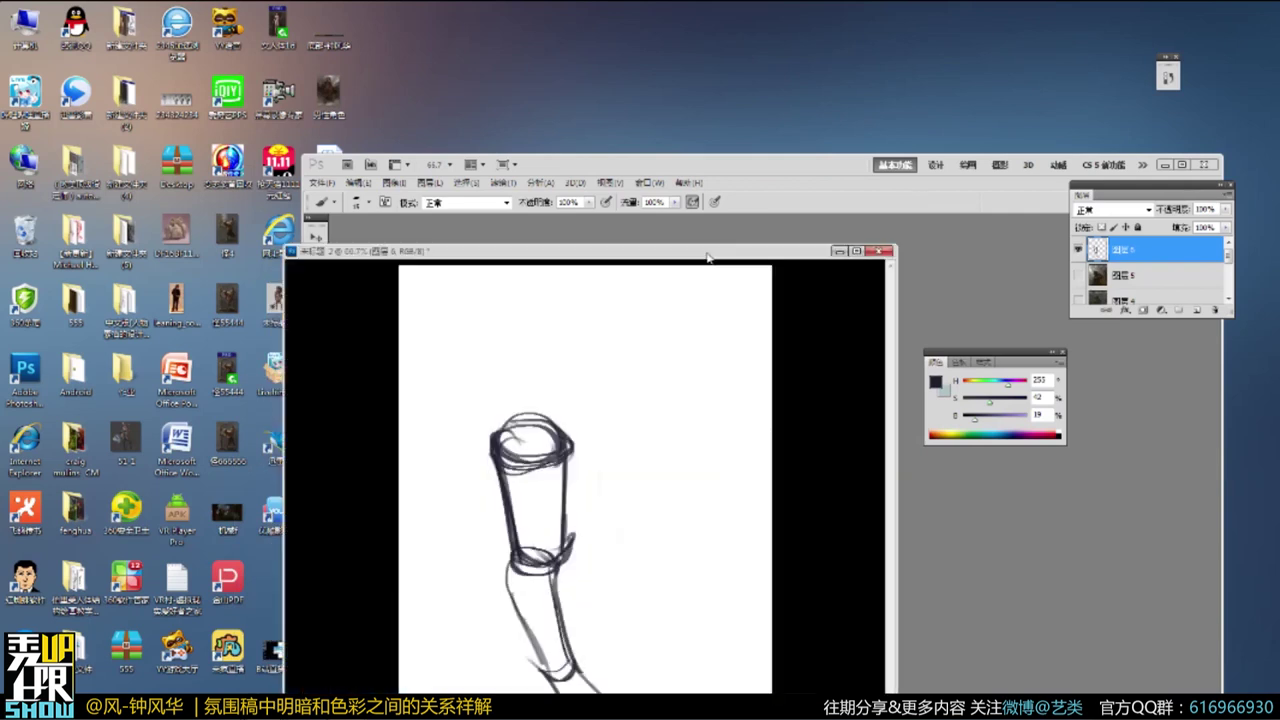
{"action": "left_click", "coordinate": [1077, 249]}
{"action": "left_click", "coordinate": [1077, 275]}
{"action": "left_click", "coordinate": [1077, 275]}
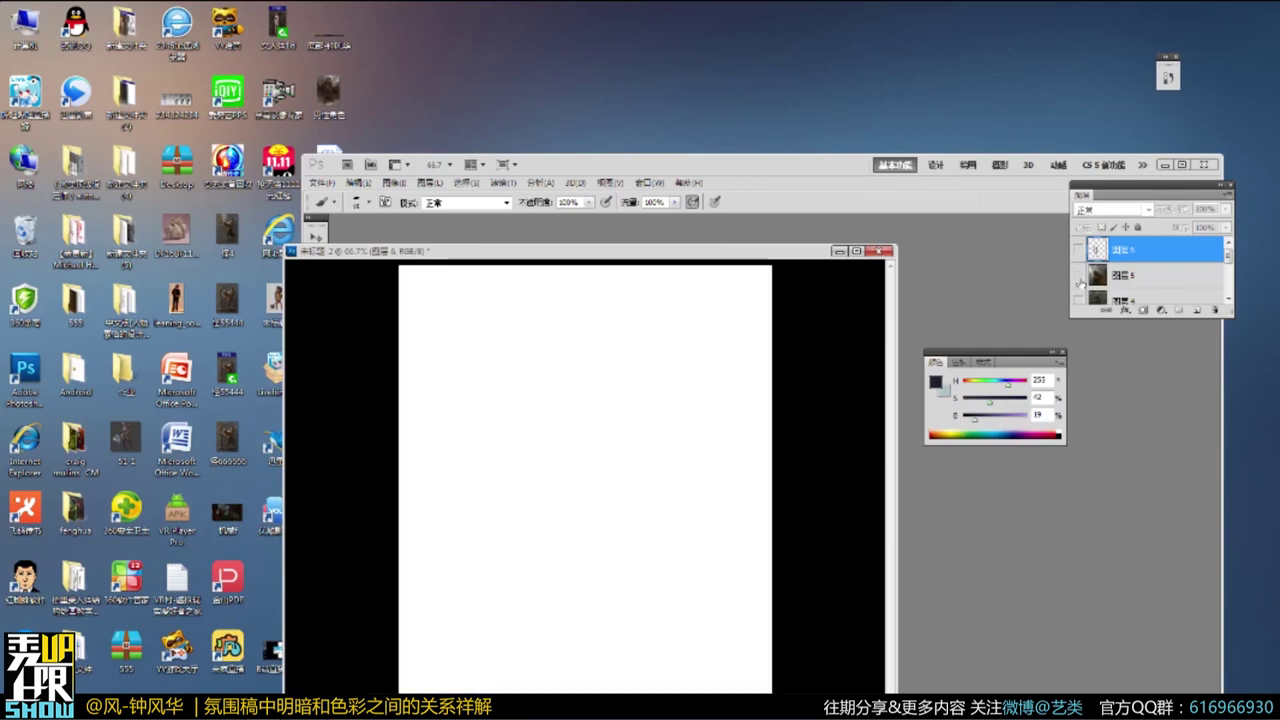
{"action": "left_click", "coordinate": [1079, 298]}
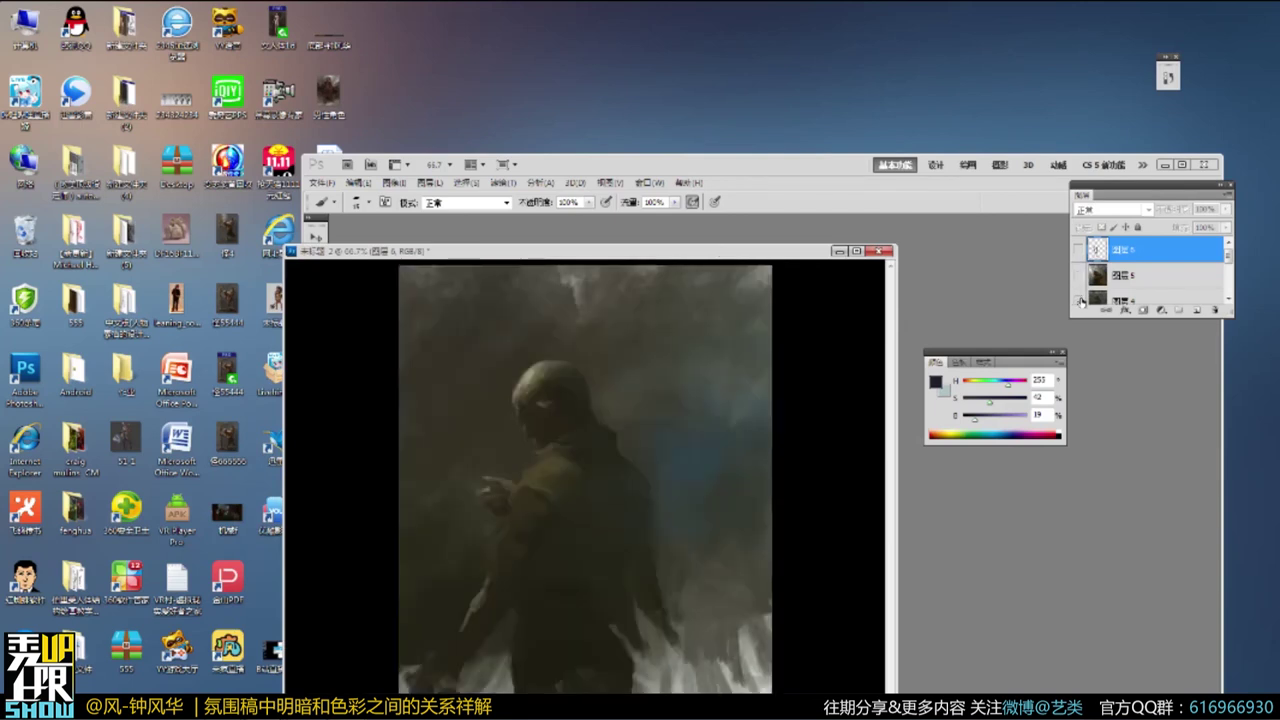
{"action": "left_click", "coordinate": [1079, 298]}
Show 图层 2, which holds the green portrait of the bald man.
{"action": "left_click_drag", "start_coordinate": [1229, 250], "coordinate": [1229, 268]}
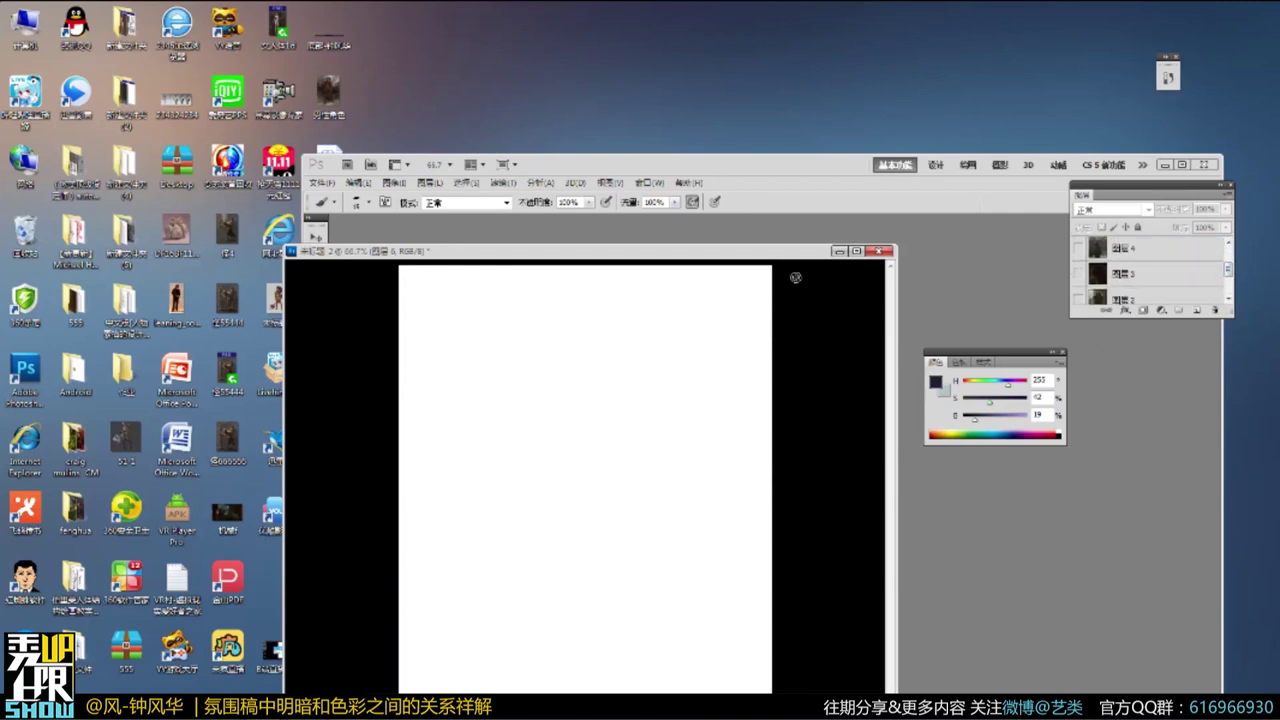
{"action": "left_click_drag", "start_coordinate": [796, 255], "coordinate": [693, 258]}
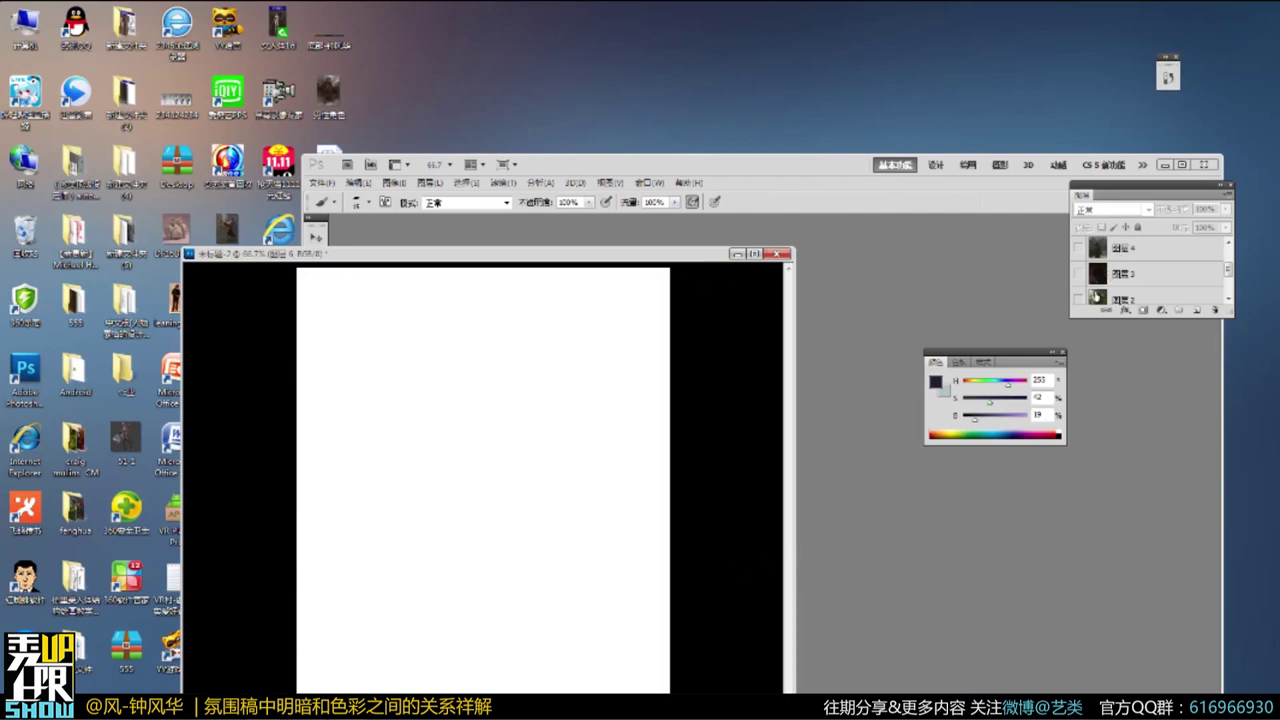
{"action": "left_click_drag", "start_coordinate": [1229, 268], "coordinate": [1230, 297]}
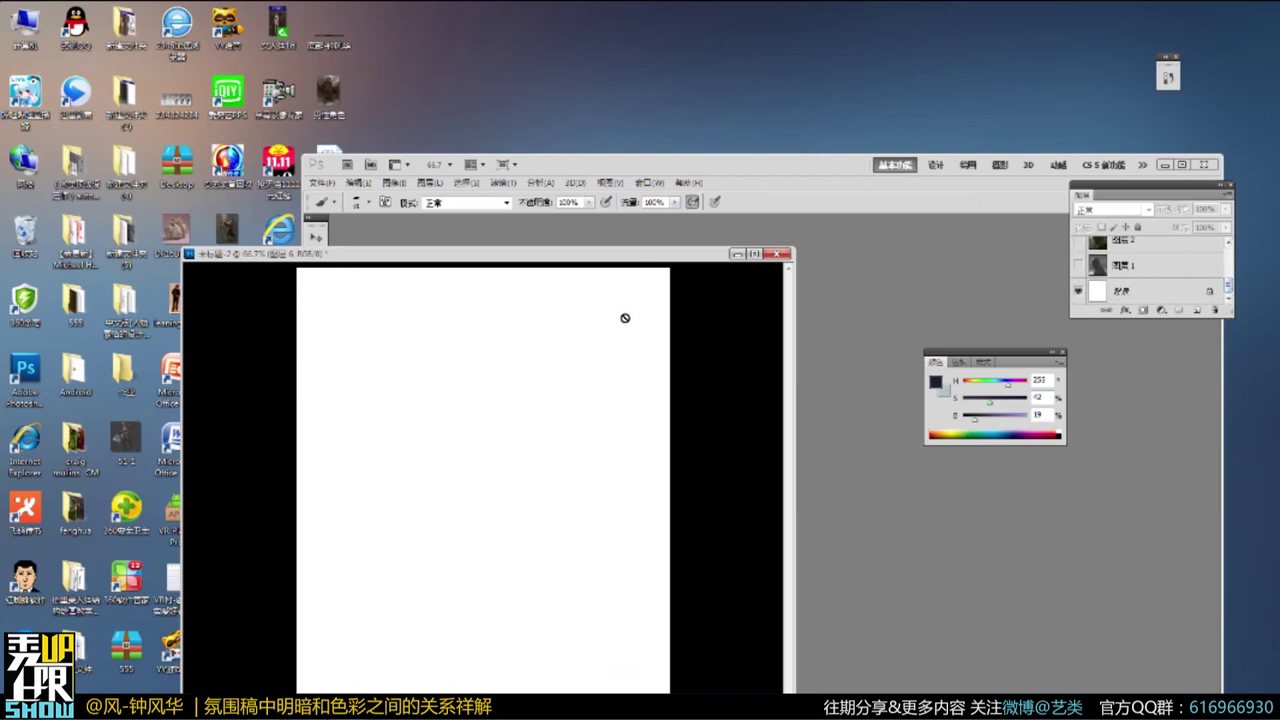
{"action": "left_click_drag", "start_coordinate": [620, 256], "coordinate": [835, 230]}
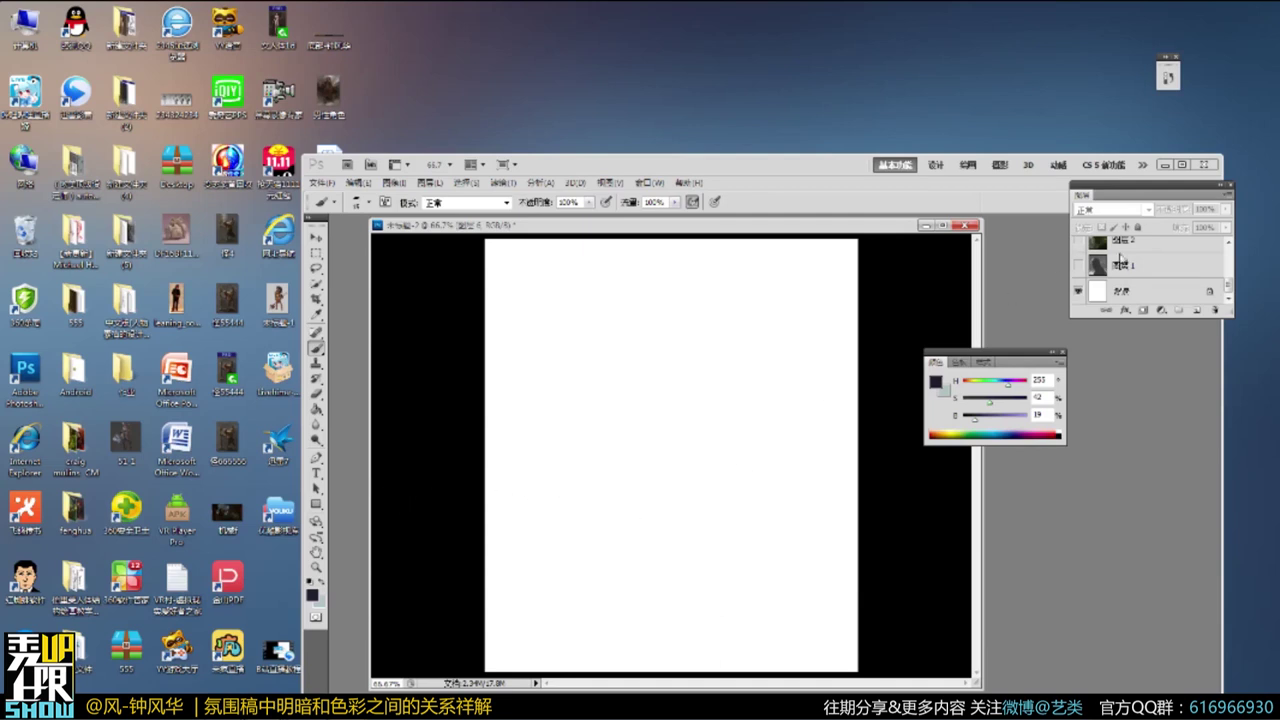
{"action": "left_click", "coordinate": [1077, 243]}
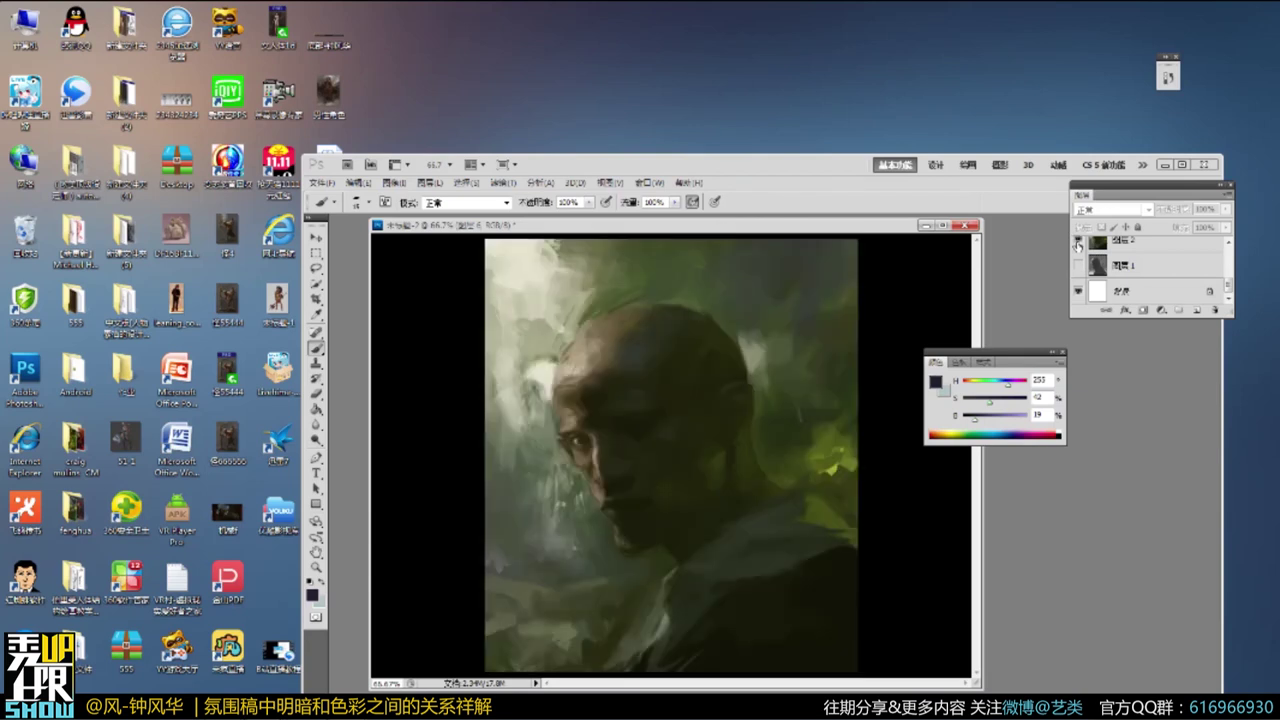
{"action": "left_click", "coordinate": [1077, 243]}
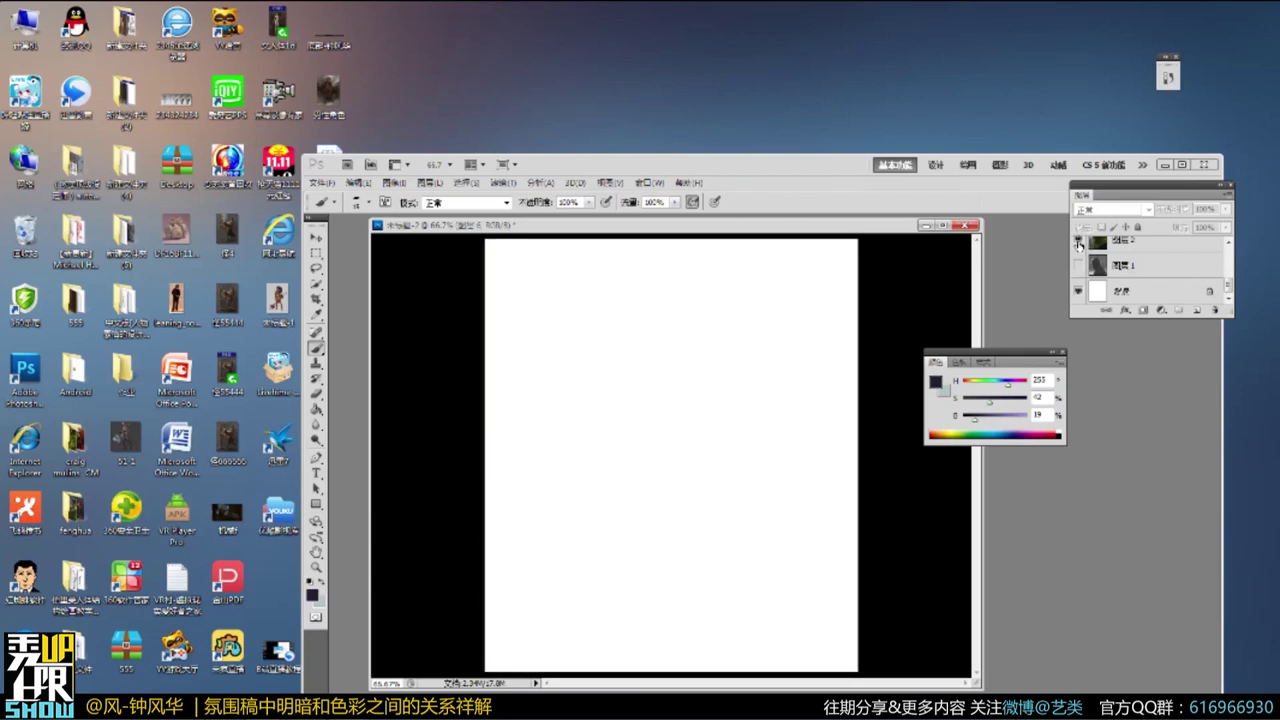
{"action": "left_click", "coordinate": [1077, 243]}
Examine the dark side of the portrait's face up close, from the shadowed cheek to the ear and neck.
{"action": "key", "text": "f"}
{"action": "key", "text": "z"}
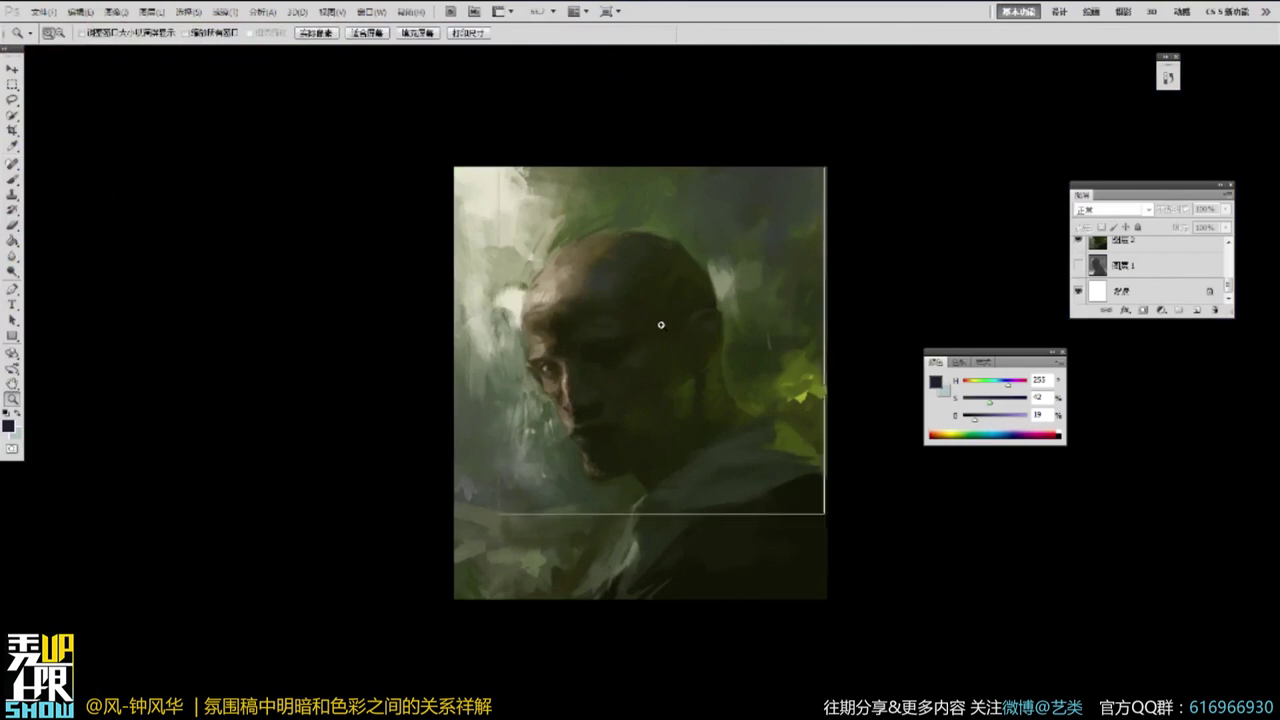
{"action": "left_click", "coordinate": [661, 325]}
{"action": "left_click", "coordinate": [661, 325]}
{"action": "left_click", "coordinate": [661, 325]}
{"action": "key", "text": "s"}
{"action": "mouse_move", "coordinate": [683, 578]}
{"action": "left_mouse_down"}
{"action": "mouse_move", "coordinate": [609, 457]}
{"action": "mouse_move", "coordinate": [616, 436]}
{"action": "left_mouse_up"}
{"action": "mouse_move", "coordinate": [651, 538]}
{"action": "left_mouse_down"}
{"action": "mouse_move", "coordinate": [646, 620]}
{"action": "mouse_move", "coordinate": [538, 575]}
{"action": "mouse_move", "coordinate": [587, 531]}
{"action": "mouse_move", "coordinate": [548, 623]}
{"action": "left_mouse_up"}
{"action": "mouse_move", "coordinate": [458, 507]}
{"action": "left_mouse_down"}
{"action": "mouse_move", "coordinate": [574, 606]}
{"action": "mouse_move", "coordinate": [649, 498]}
{"action": "left_mouse_up"}
{"action": "mouse_move", "coordinate": [543, 551]}
{"action": "left_mouse_down"}
{"action": "mouse_move", "coordinate": [609, 337]}
{"action": "mouse_move", "coordinate": [523, 574]}
{"action": "mouse_move", "coordinate": [623, 489]}
{"action": "mouse_move", "coordinate": [556, 563]}
{"action": "left_mouse_up"}
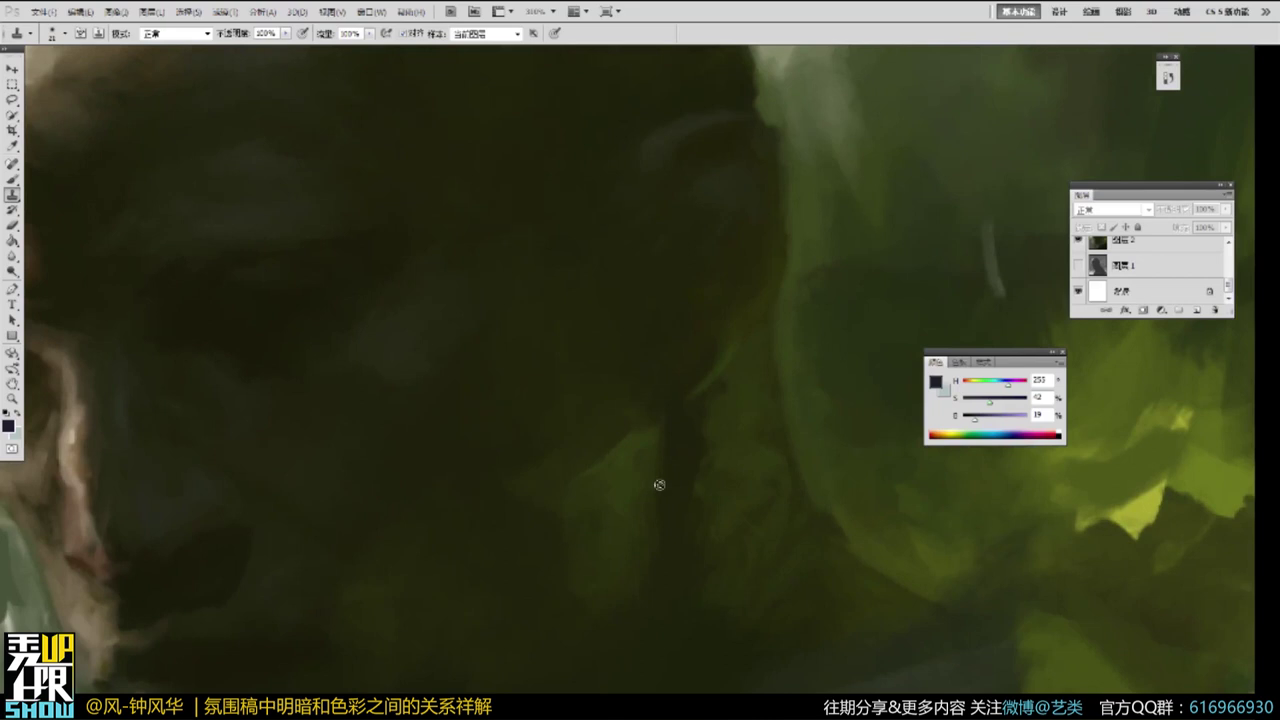
{"action": "left_click_drag", "start_coordinate": [666, 457], "coordinate": [723, 409]}
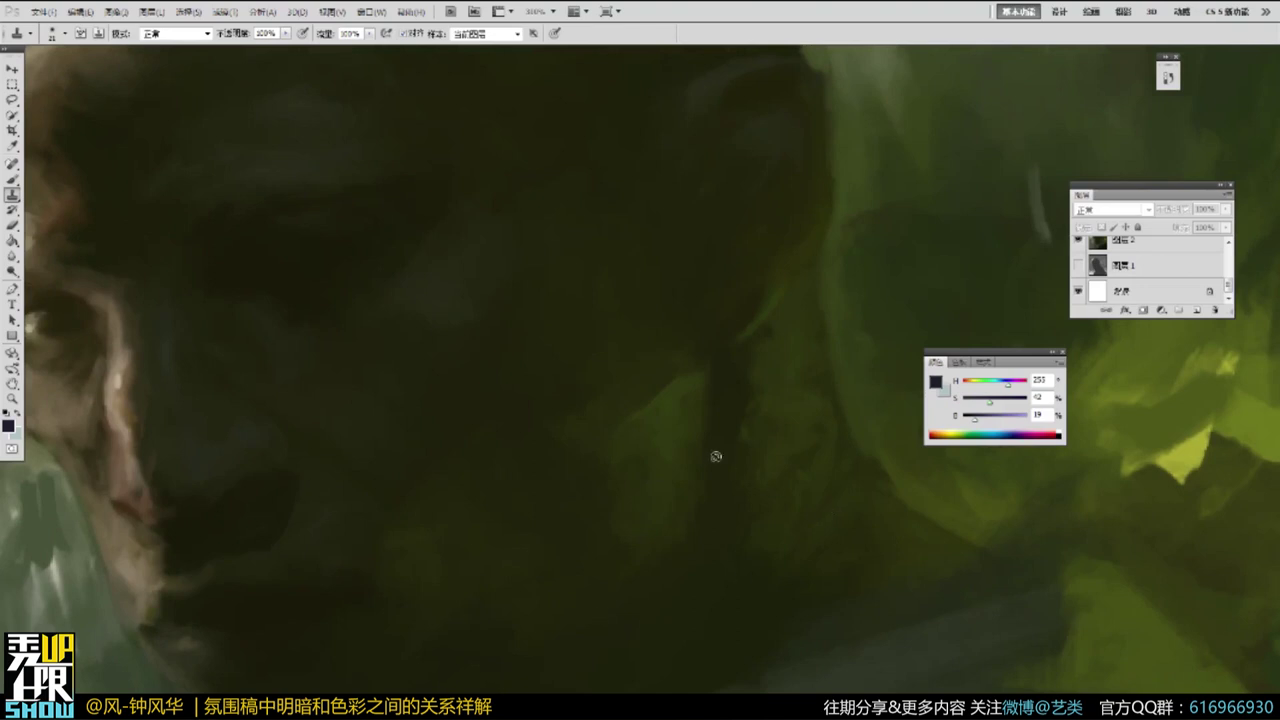
{"action": "left_click", "coordinate": [722, 355], "text": "alt"}
{"action": "left_click", "coordinate": [722, 355], "text": "alt"}
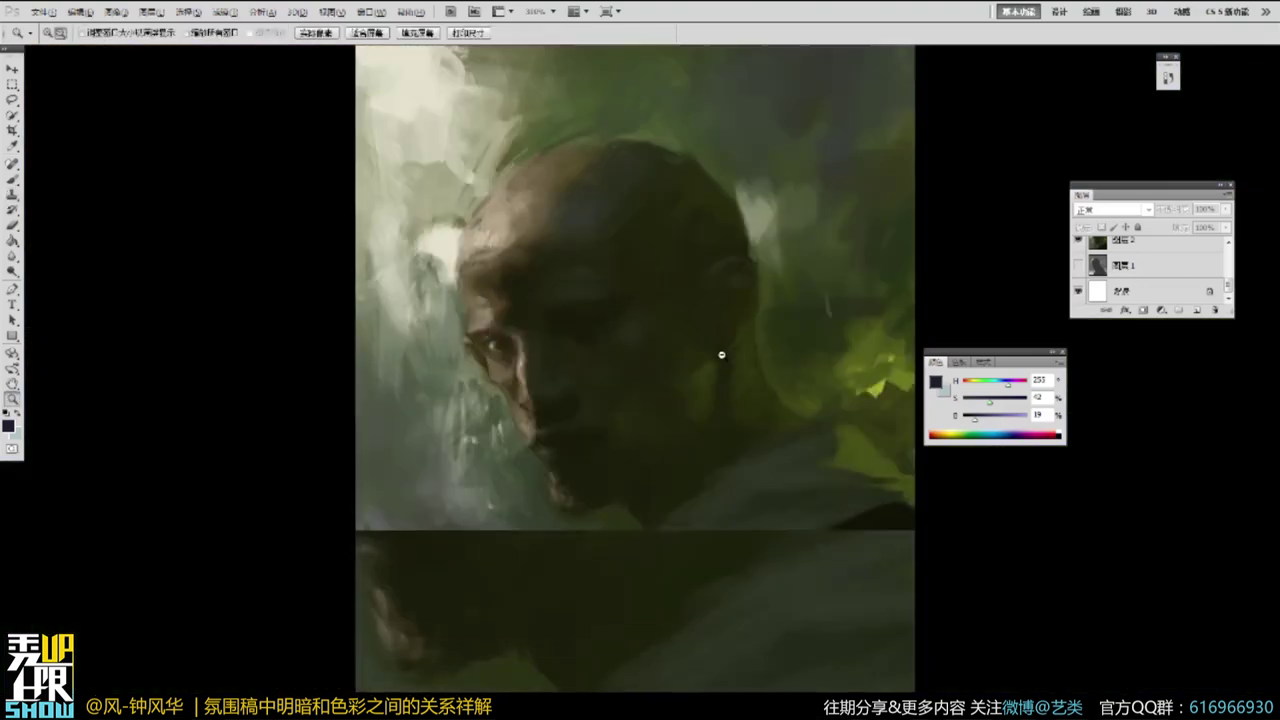
{"action": "left_click", "coordinate": [722, 355], "text": "alt"}
Examine the portrait in full screen, comparing the lit edge of the face, the shadowed head, the collar and the green background.
{"action": "left_click_drag", "start_coordinate": [792, 371], "coordinate": [662, 461]}
{"action": "left_click", "coordinate": [636, 487], "text": "ctrl"}
{"action": "left_click", "coordinate": [636, 487], "text": "ctrl"}
{"action": "key", "text": "b"}
{"action": "key", "text": "f"}
{"action": "left_click_drag", "start_coordinate": [785, 320], "coordinate": [556, 432]}
{"action": "left_click", "coordinate": [642, 421], "text": "ctrl"}
{"action": "left_click", "coordinate": [644, 429], "text": "ctrl"}
{"action": "left_click", "coordinate": [651, 474], "text": "ctrl"}
{"action": "left_click_drag", "start_coordinate": [651, 474], "coordinate": [640, 400]}
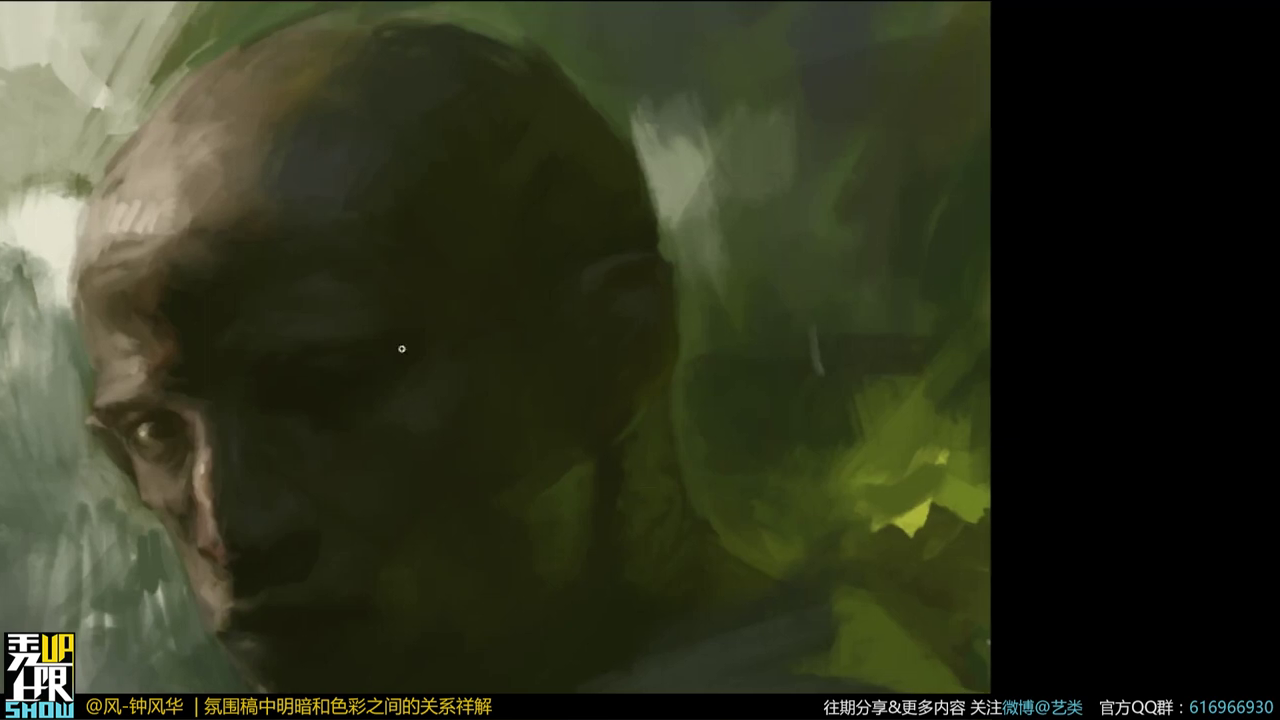
{"action": "left_click_drag", "start_coordinate": [459, 638], "coordinate": [460, 541]}
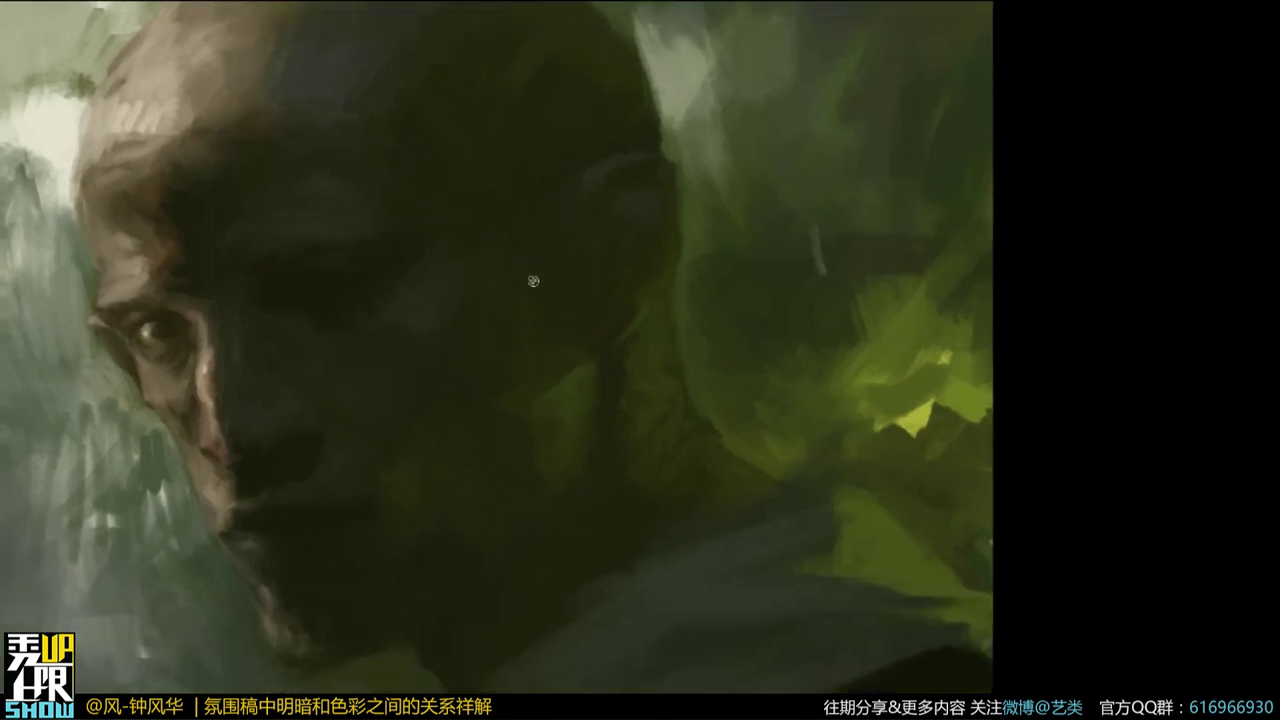
{"action": "left_click_drag", "start_coordinate": [370, 318], "coordinate": [328, 513]}
{"action": "left_click_drag", "start_coordinate": [480, 574], "coordinate": [555, 310]}
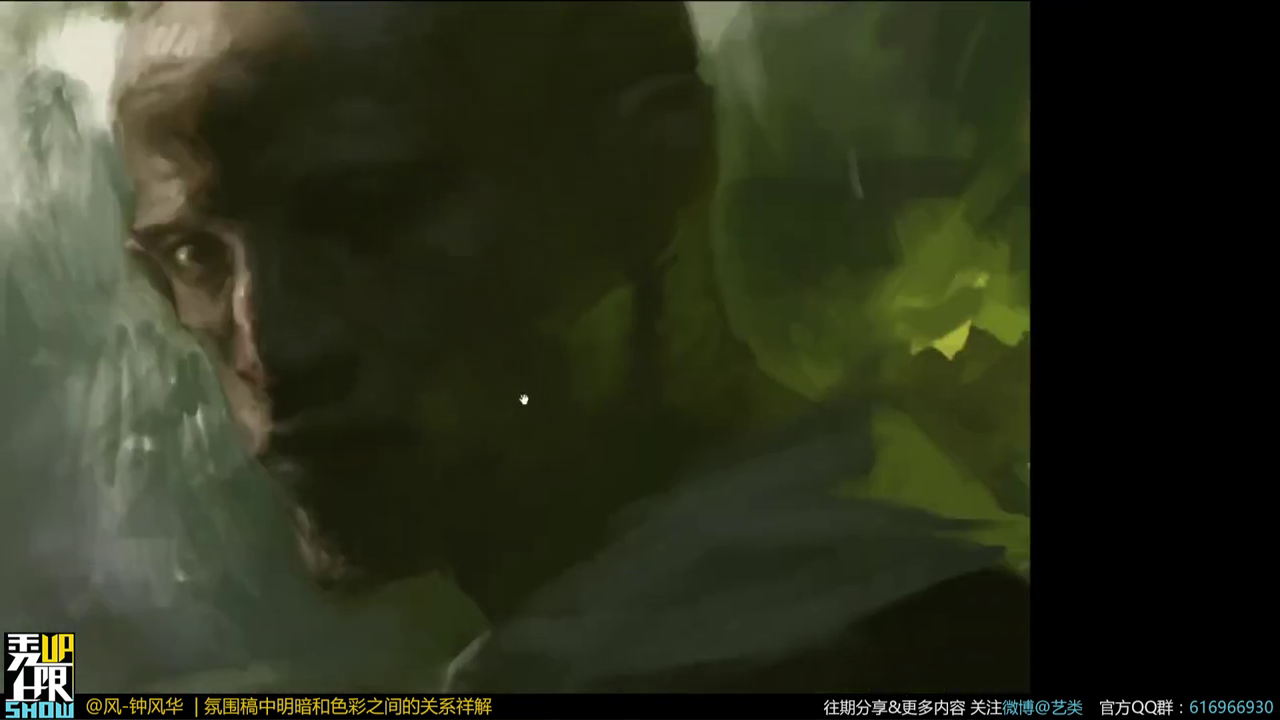
{"action": "left_click_drag", "start_coordinate": [522, 399], "coordinate": [526, 420]}
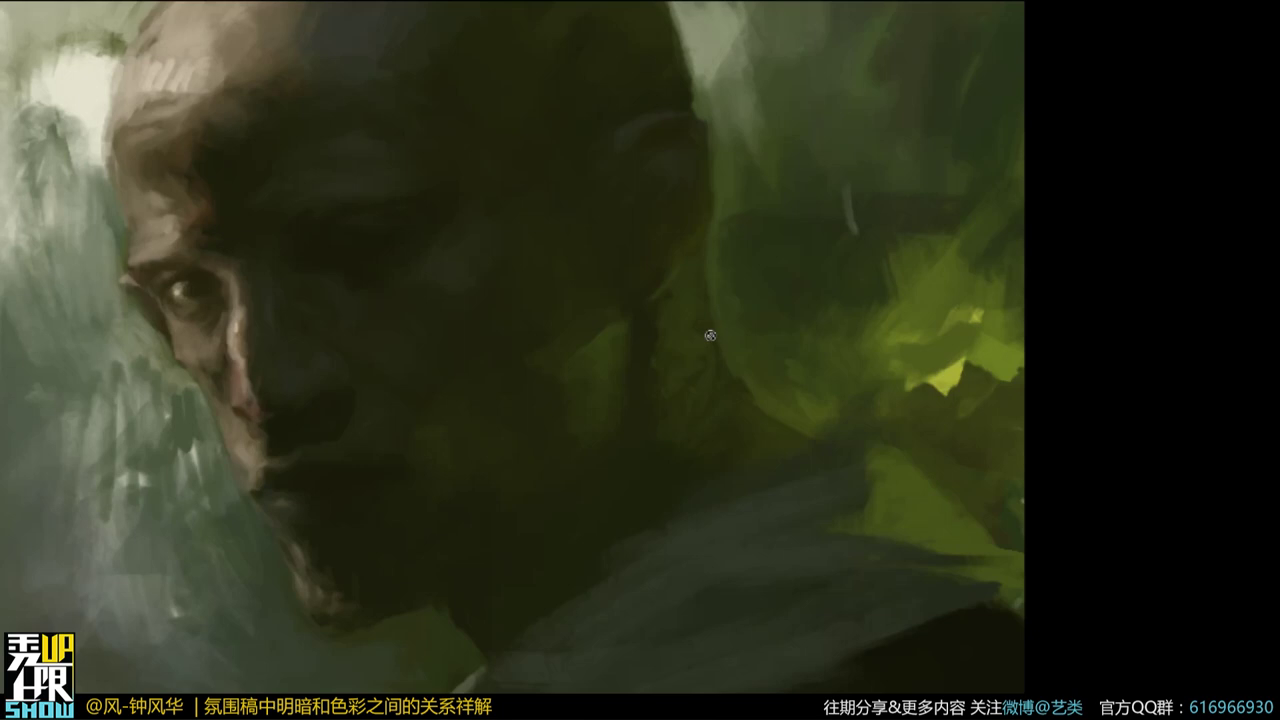
{"action": "mouse_move", "coordinate": [800, 308]}
{"action": "left_mouse_down"}
{"action": "mouse_move", "coordinate": [788, 380]}
{"action": "mouse_move", "coordinate": [746, 443]}
{"action": "mouse_move", "coordinate": [725, 434]}
{"action": "mouse_move", "coordinate": [697, 457]}
{"action": "mouse_move", "coordinate": [736, 343]}
{"action": "mouse_move", "coordinate": [736, 436]}
{"action": "left_mouse_up"}
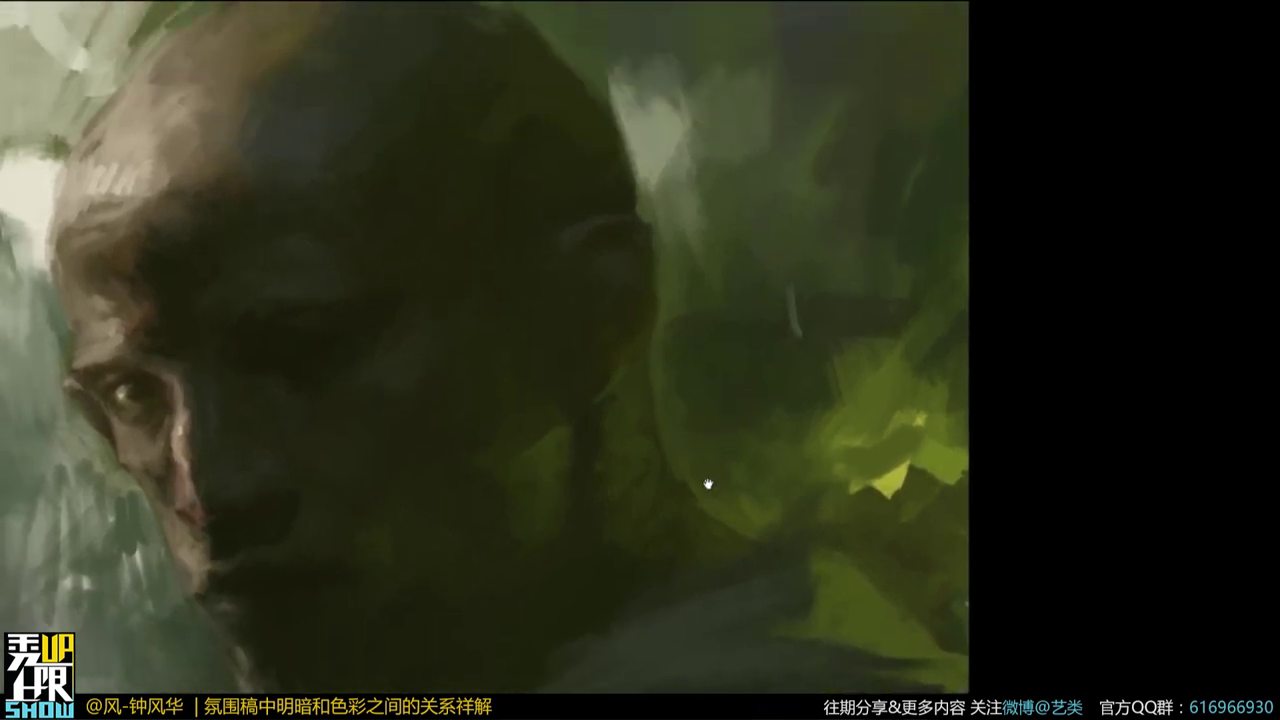
Leave full screen and close the portrait document.
{"action": "key", "text": "f"}
{"action": "key", "text": "f"}
{"action": "left_click_drag", "start_coordinate": [790, 500], "coordinate": [543, 421]}
{"action": "key", "text": "f"}
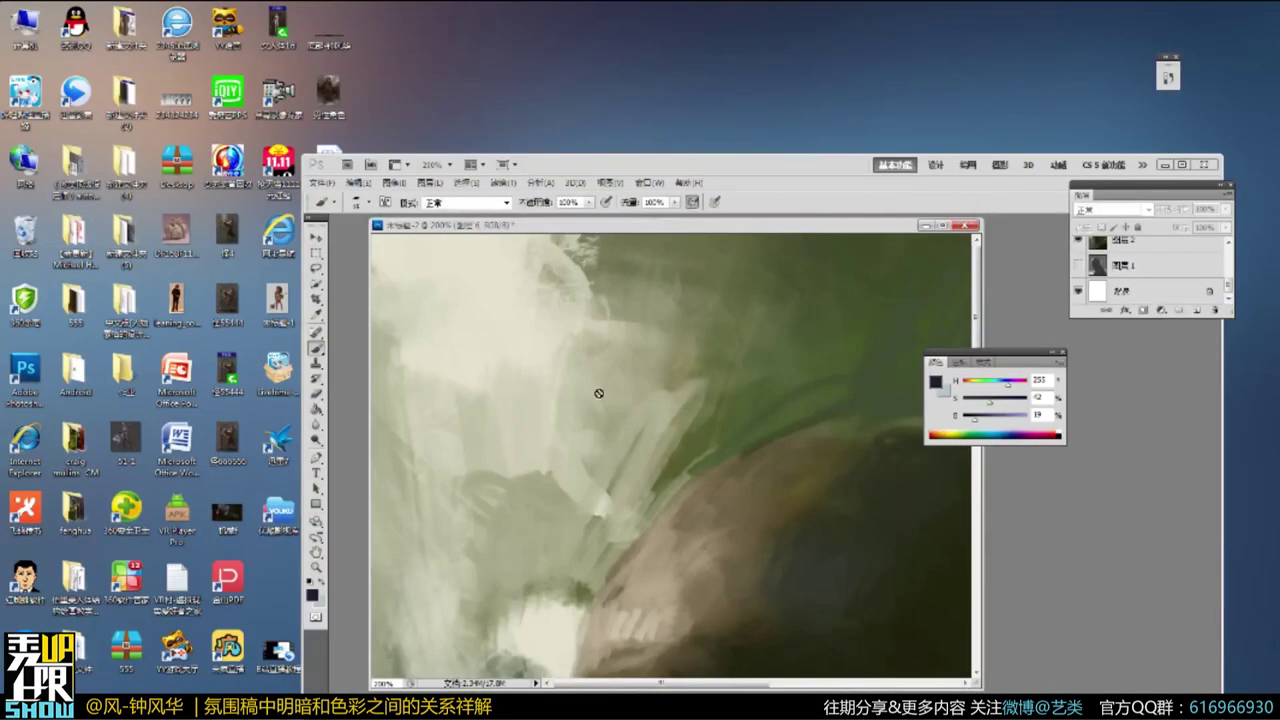
{"action": "left_click_drag", "start_coordinate": [664, 232], "coordinate": [565, 384]}
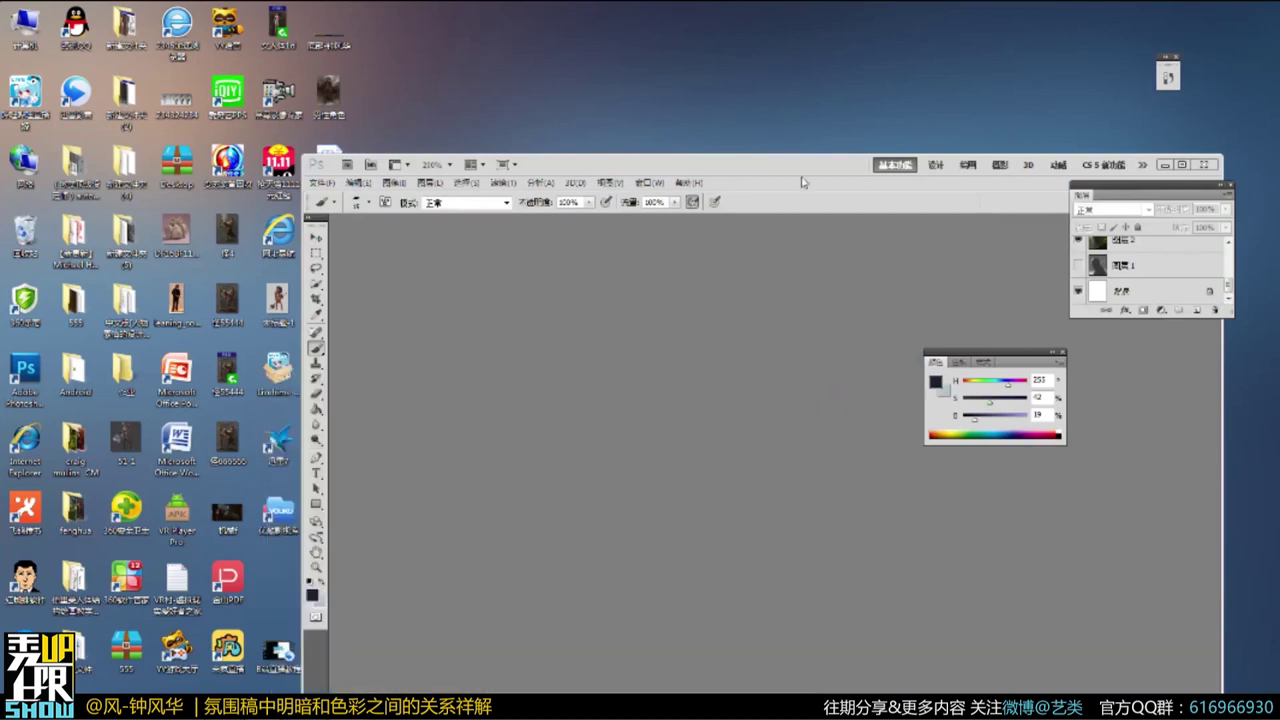
Move the empty program window around the desktop and close the program.
{"action": "left_click_drag", "start_coordinate": [800, 167], "coordinate": [613, 110]}
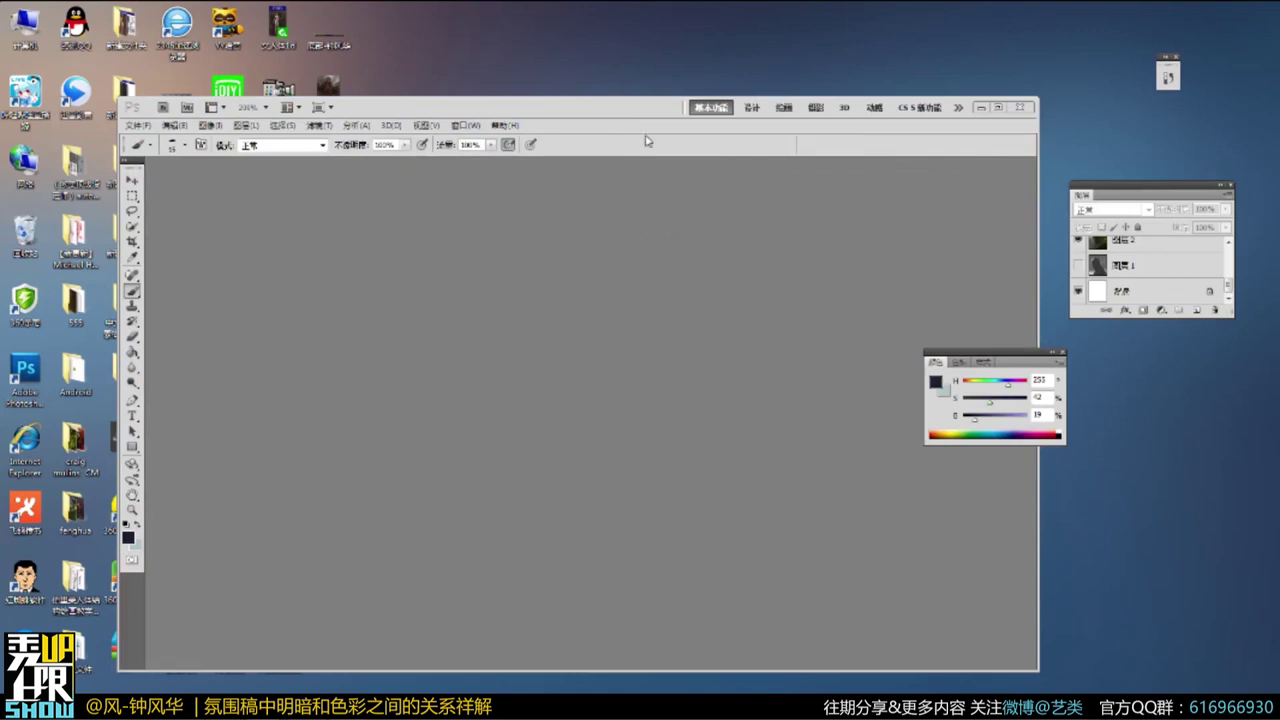
{"action": "left_click_drag", "start_coordinate": [615, 113], "coordinate": [700, 88]}
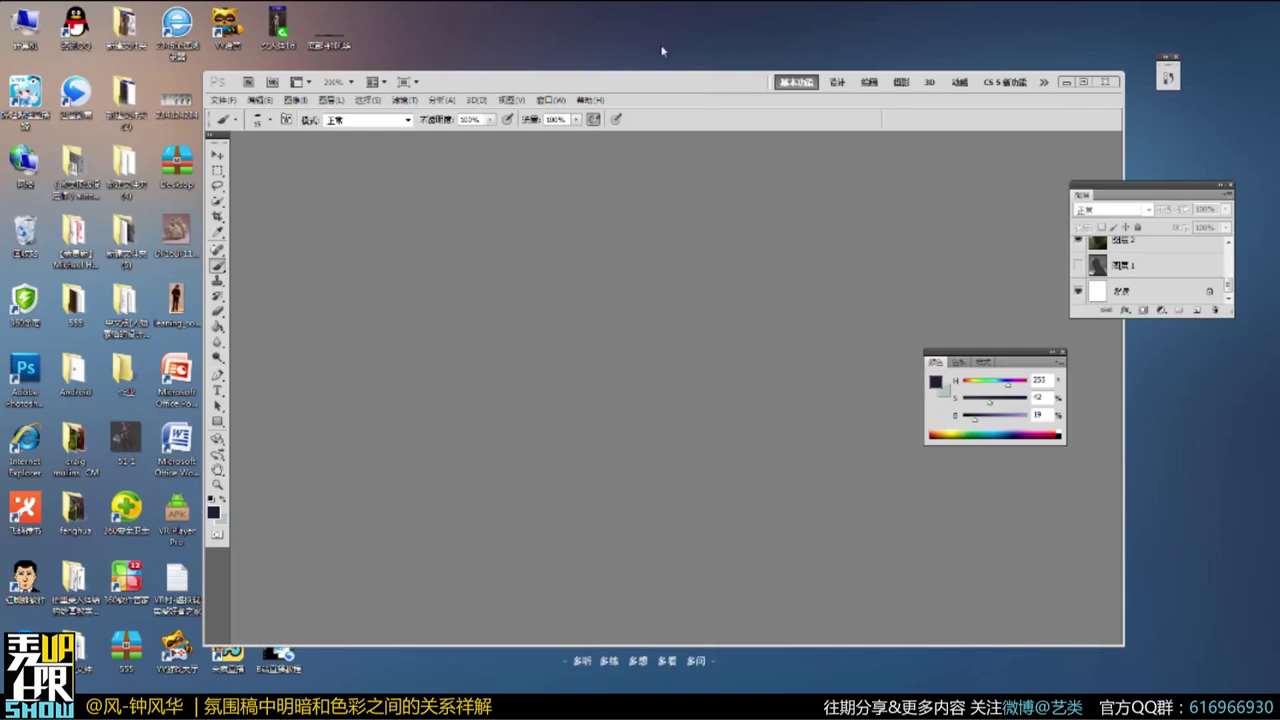
{"action": "left_click_drag", "start_coordinate": [672, 87], "coordinate": [611, 109]}
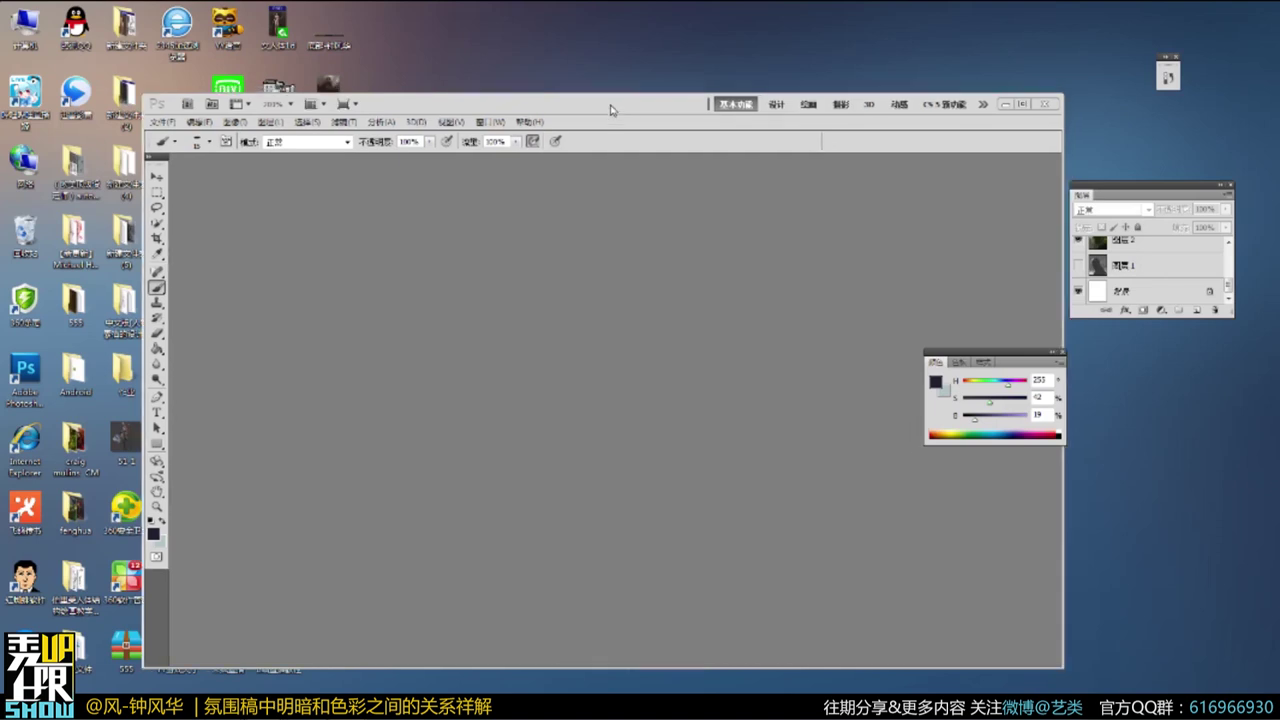
{"action": "mouse_move", "coordinate": [611, 109]}
{"action": "left_mouse_down"}
{"action": "mouse_move", "coordinate": [622, 93]}
{"action": "mouse_move", "coordinate": [609, 68]}
{"action": "mouse_move", "coordinate": [619, 53]}
{"action": "mouse_move", "coordinate": [613, 111]}
{"action": "mouse_move", "coordinate": [615, 87]}
{"action": "mouse_move", "coordinate": [641, 63]}
{"action": "mouse_move", "coordinate": [602, 90]}
{"action": "left_mouse_up"}
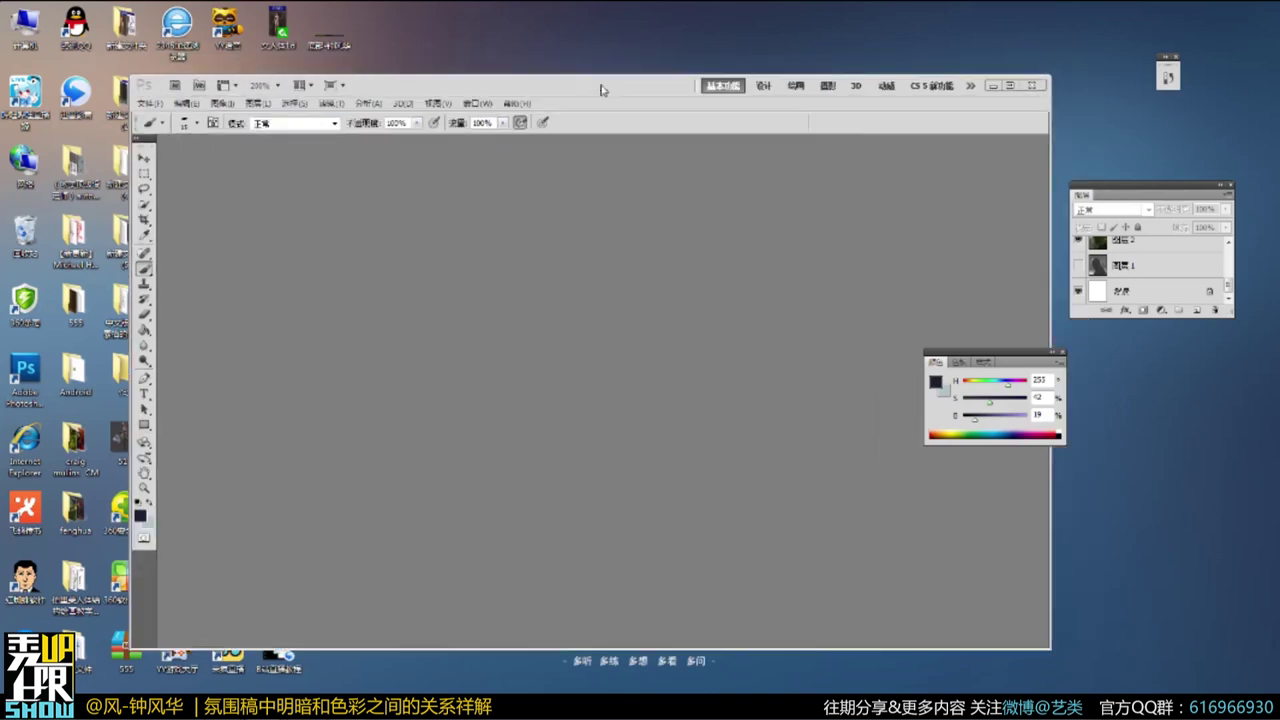
{"action": "left_click_drag", "start_coordinate": [601, 90], "coordinate": [548, 75]}
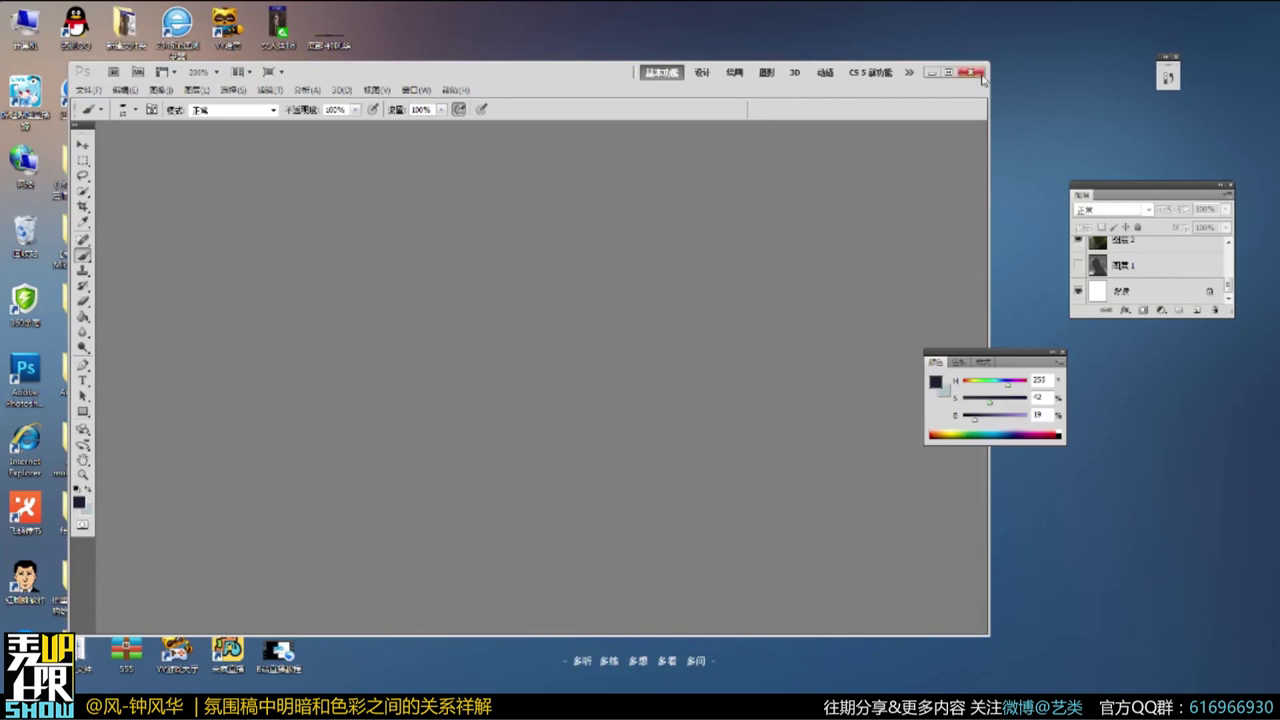
{"action": "left_click", "coordinate": [970, 72]}
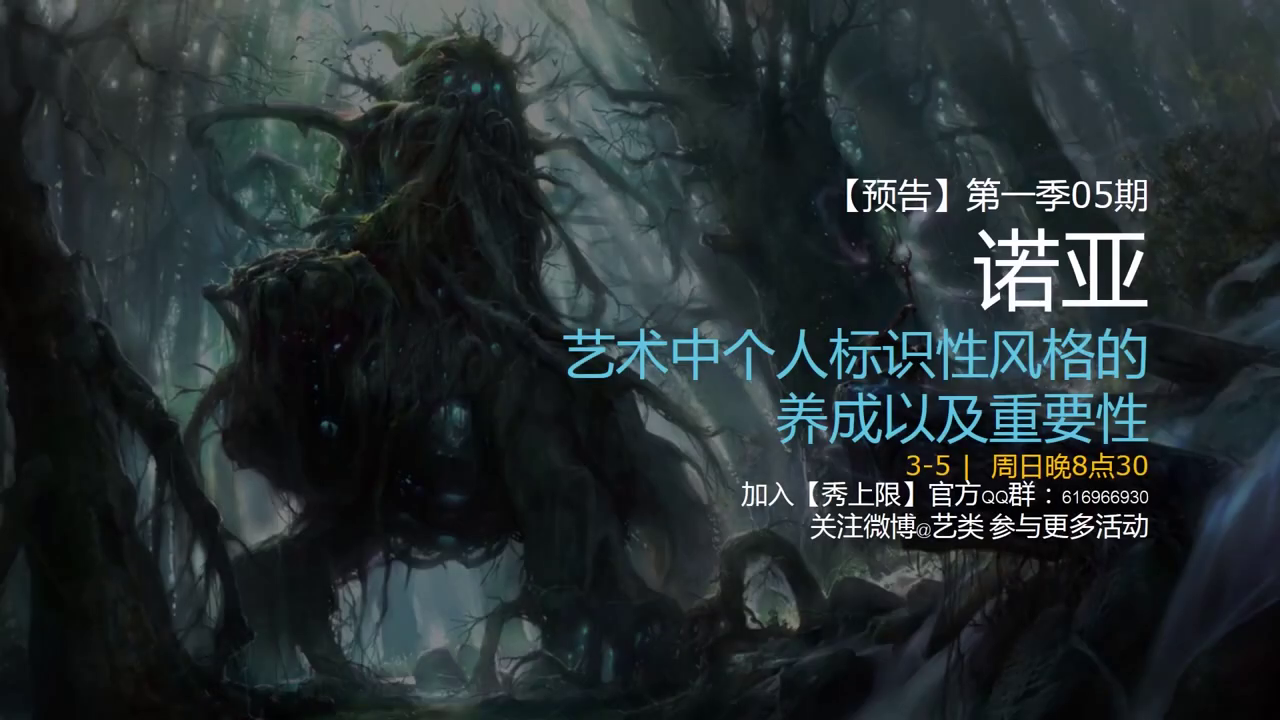